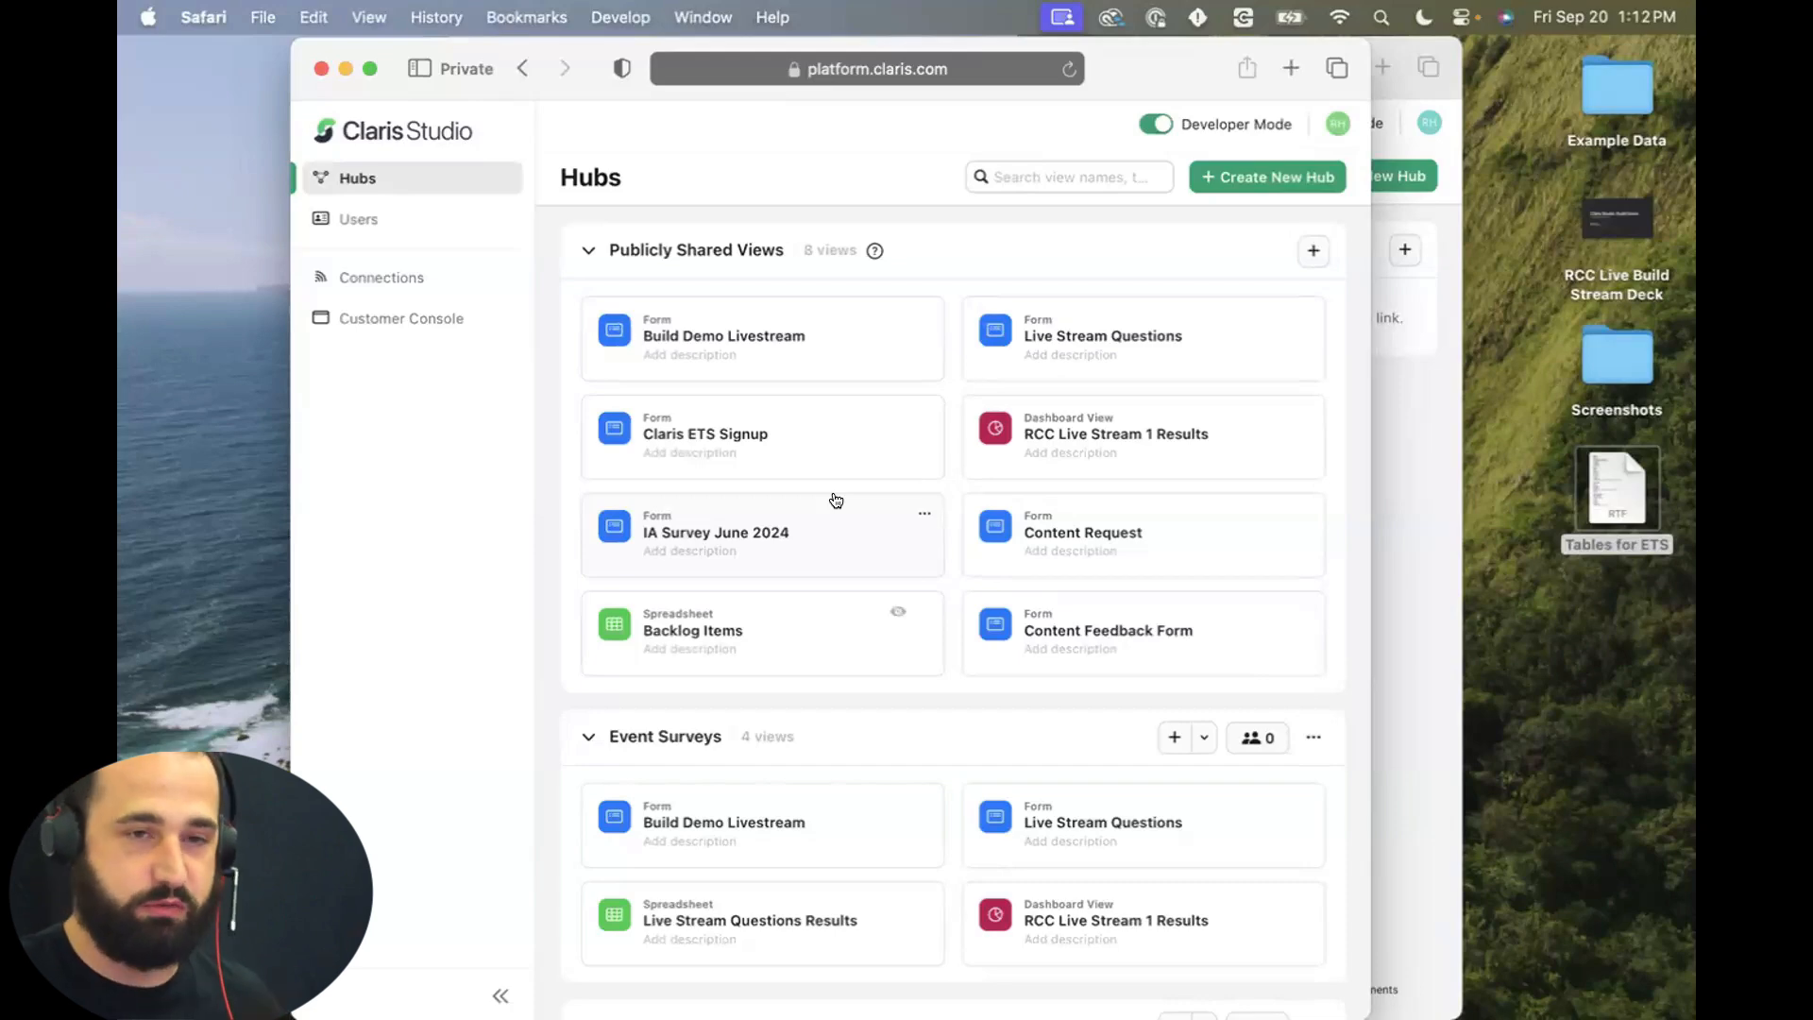
Compare the empty Claris Studio account with the populated one, and look over the populated account's Publicly Shared Views and Event Surveys hubs.
{"action": "left_click", "coordinate": [1409, 483]}
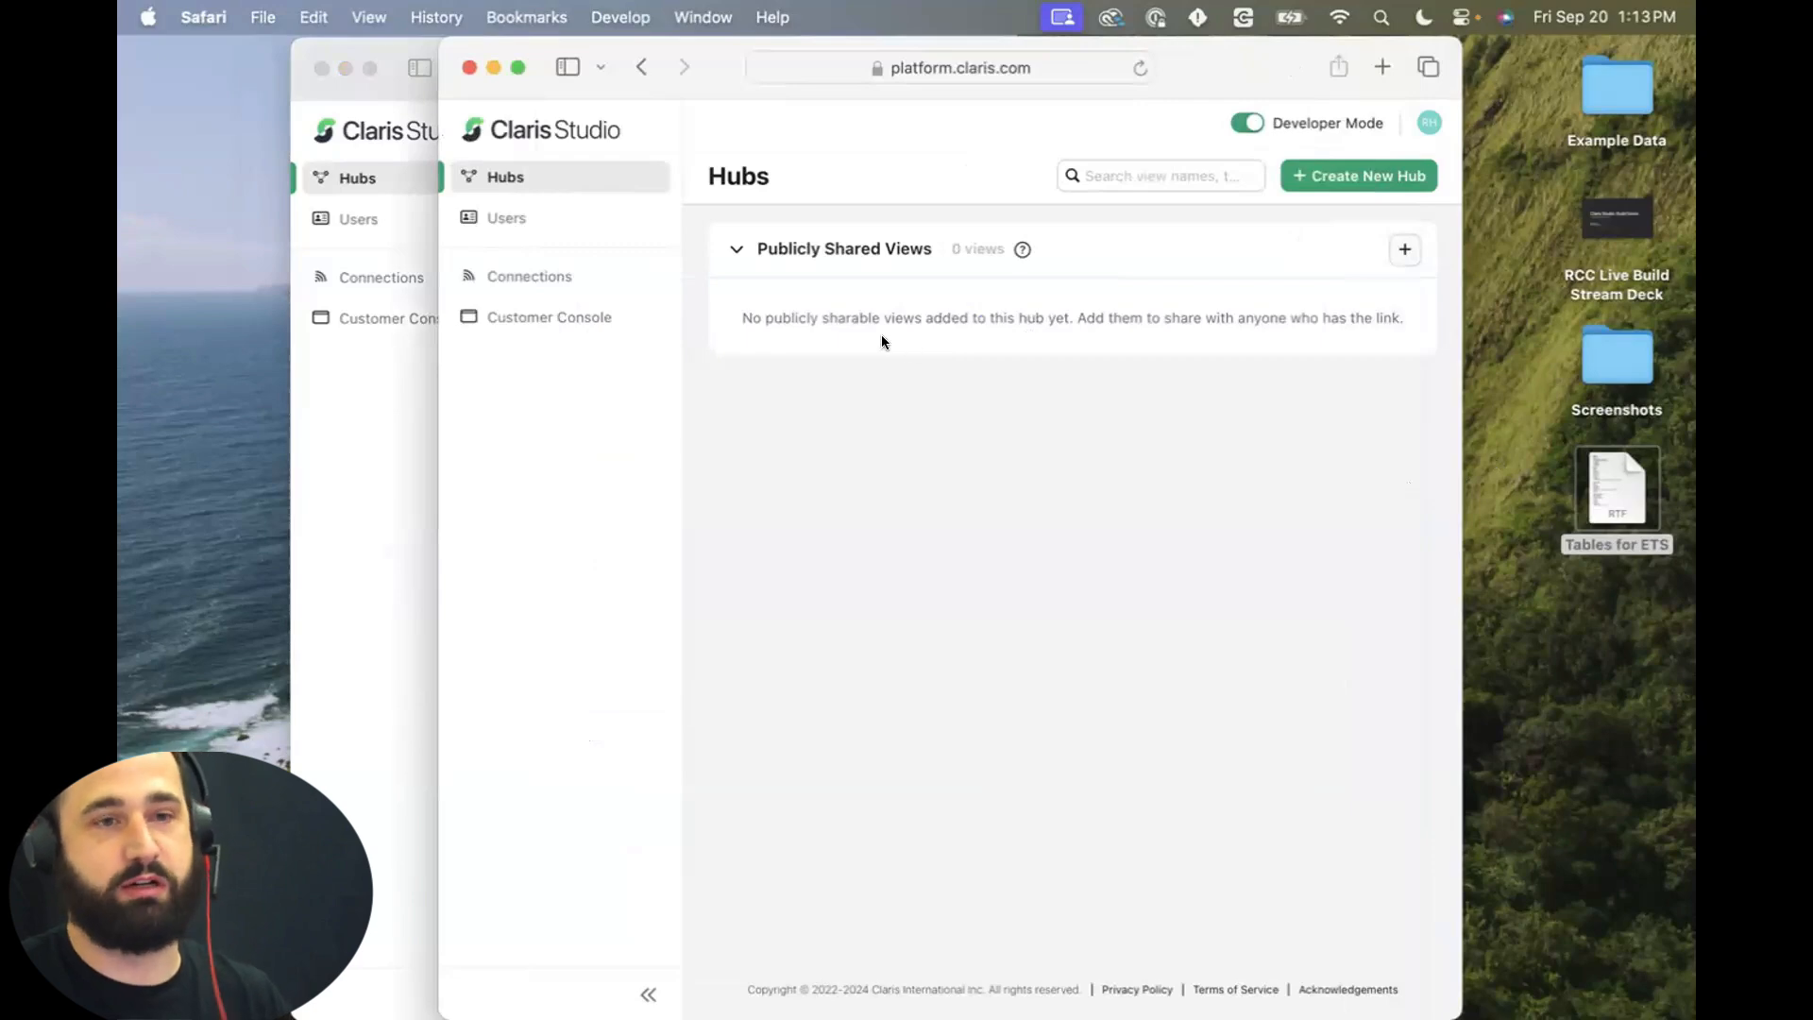
{"action": "left_click", "coordinate": [313, 488]}
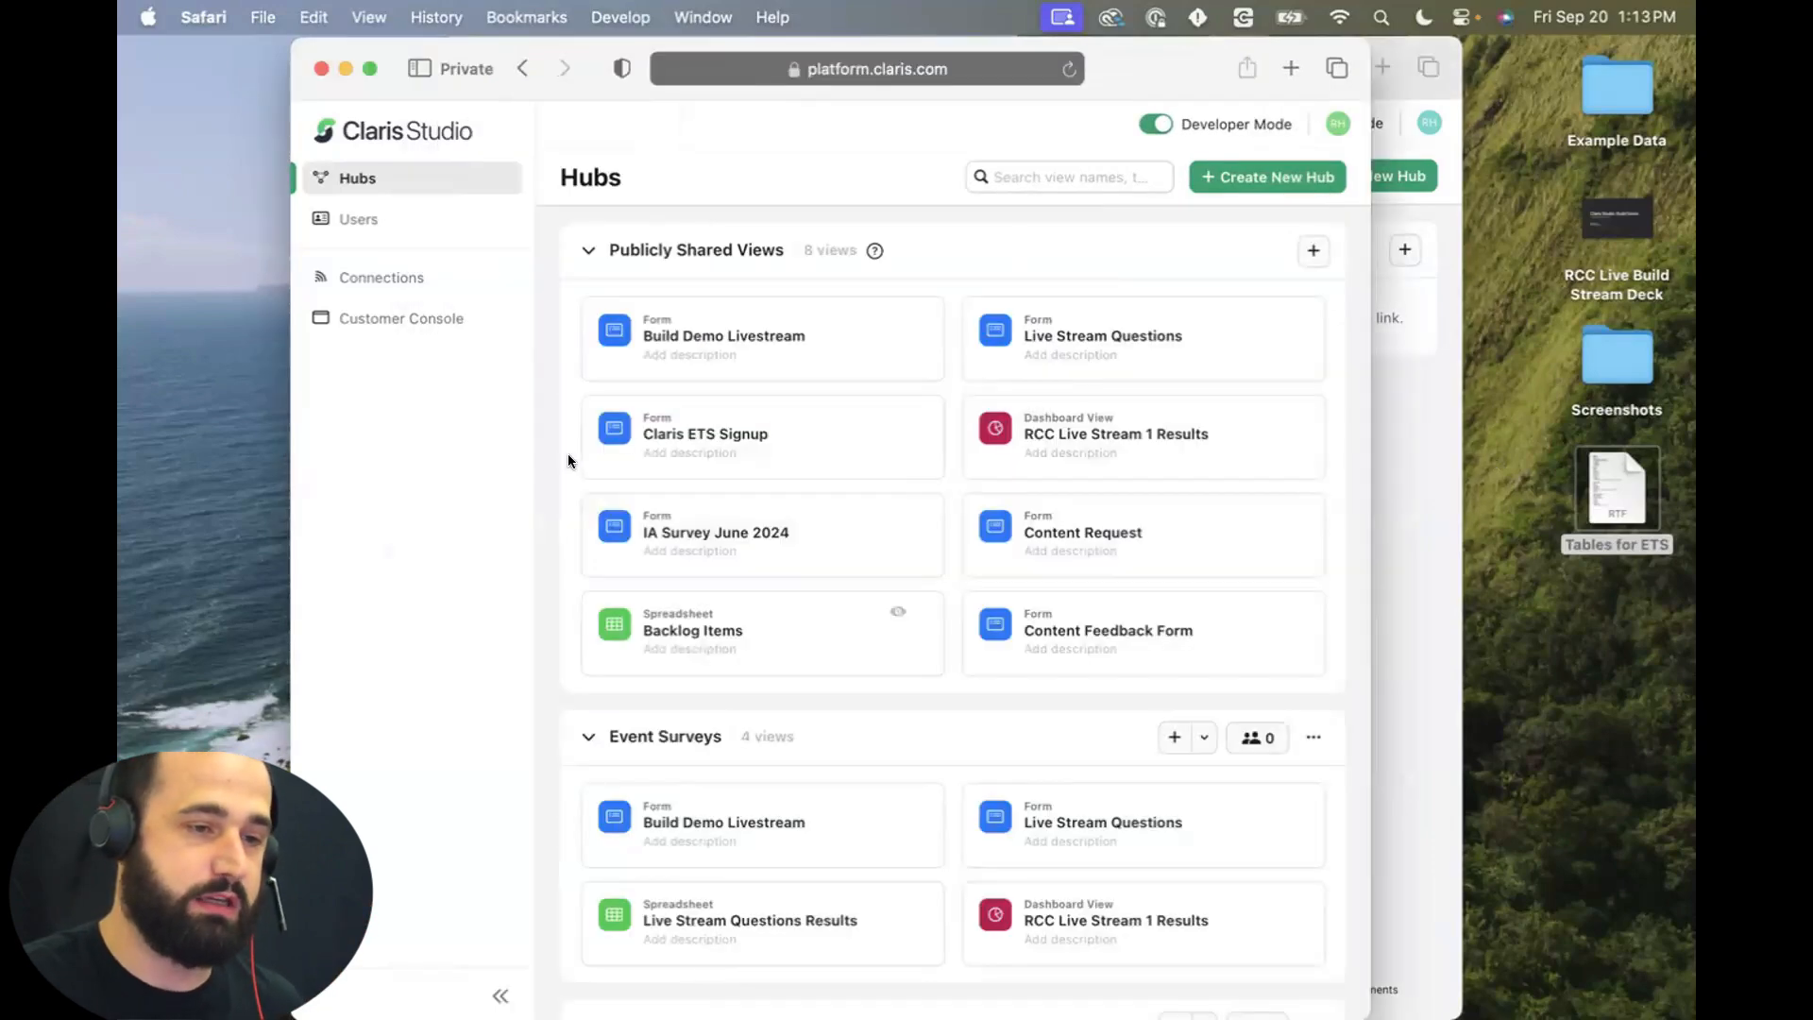
{"action": "scroll", "coordinate": [640, 445], "scroll_direction": "down", "scroll_amount": 2}
{"action": "scroll", "coordinate": [639, 446], "scroll_direction": "up", "scroll_amount": 2}
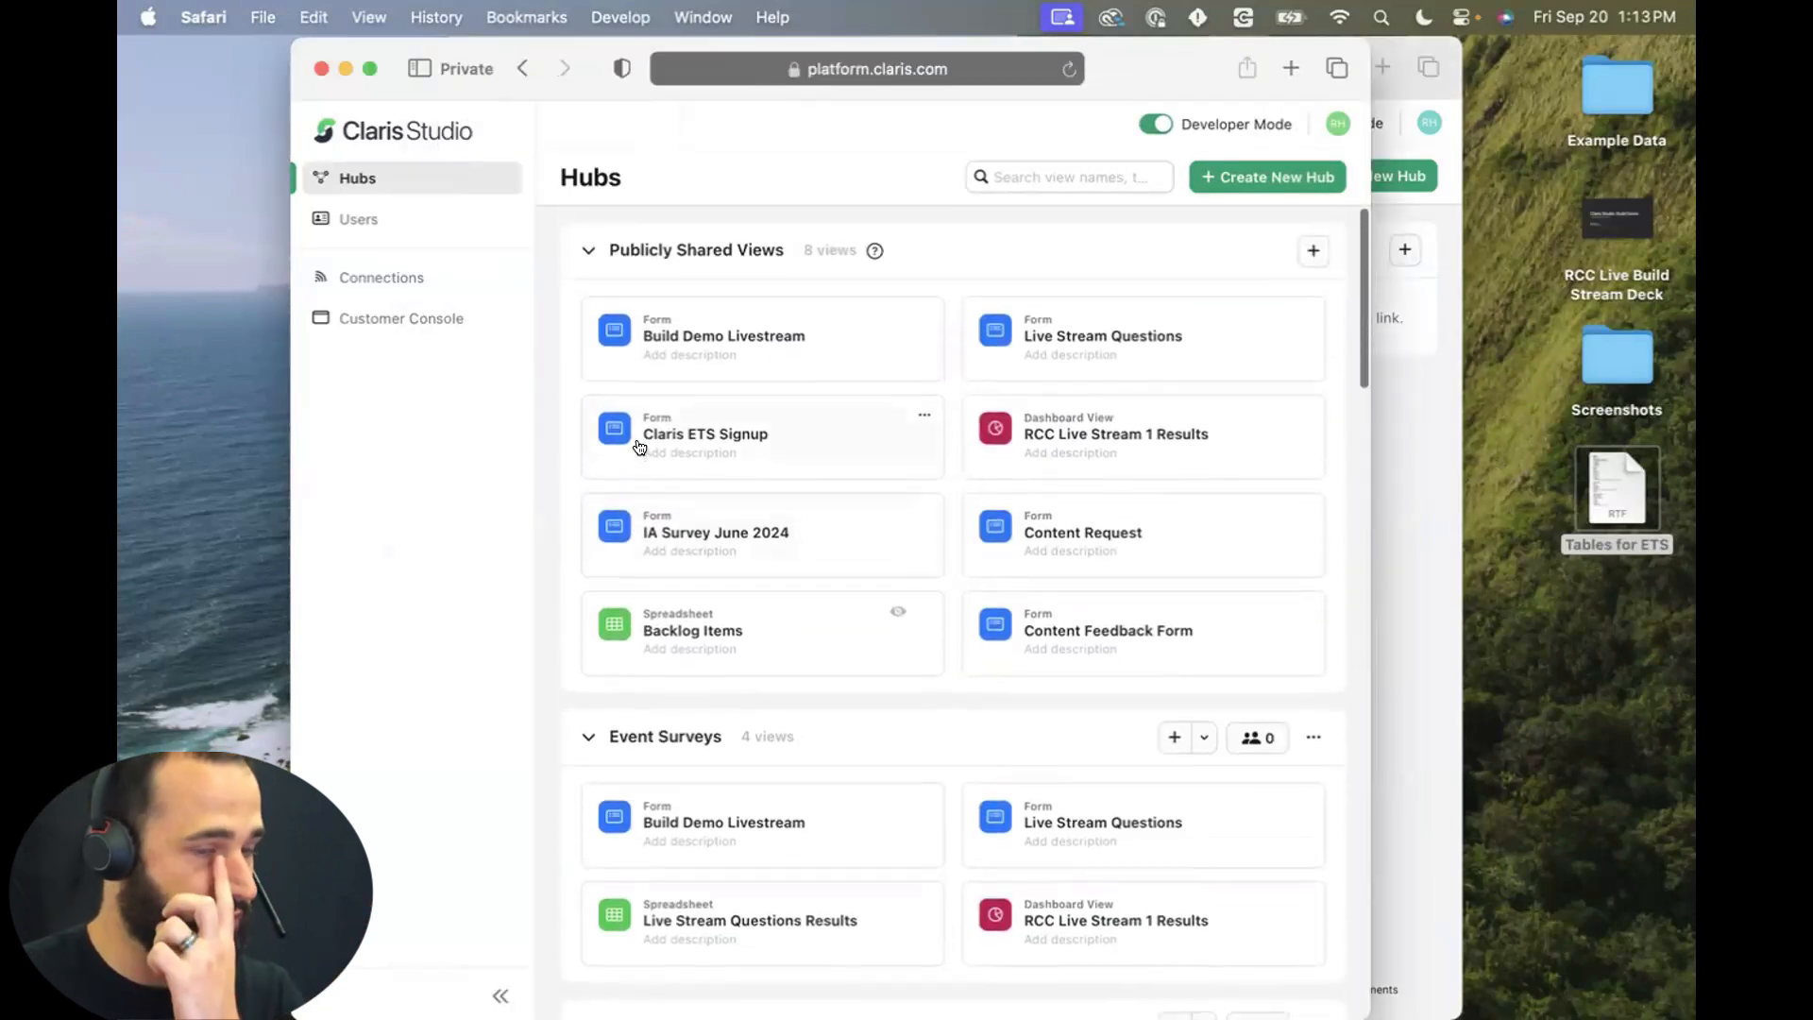
{"action": "scroll", "coordinate": [639, 446], "scroll_direction": "down", "scroll_amount": 2}
{"action": "scroll", "coordinate": [640, 446], "scroll_direction": "up", "scroll_amount": 2}
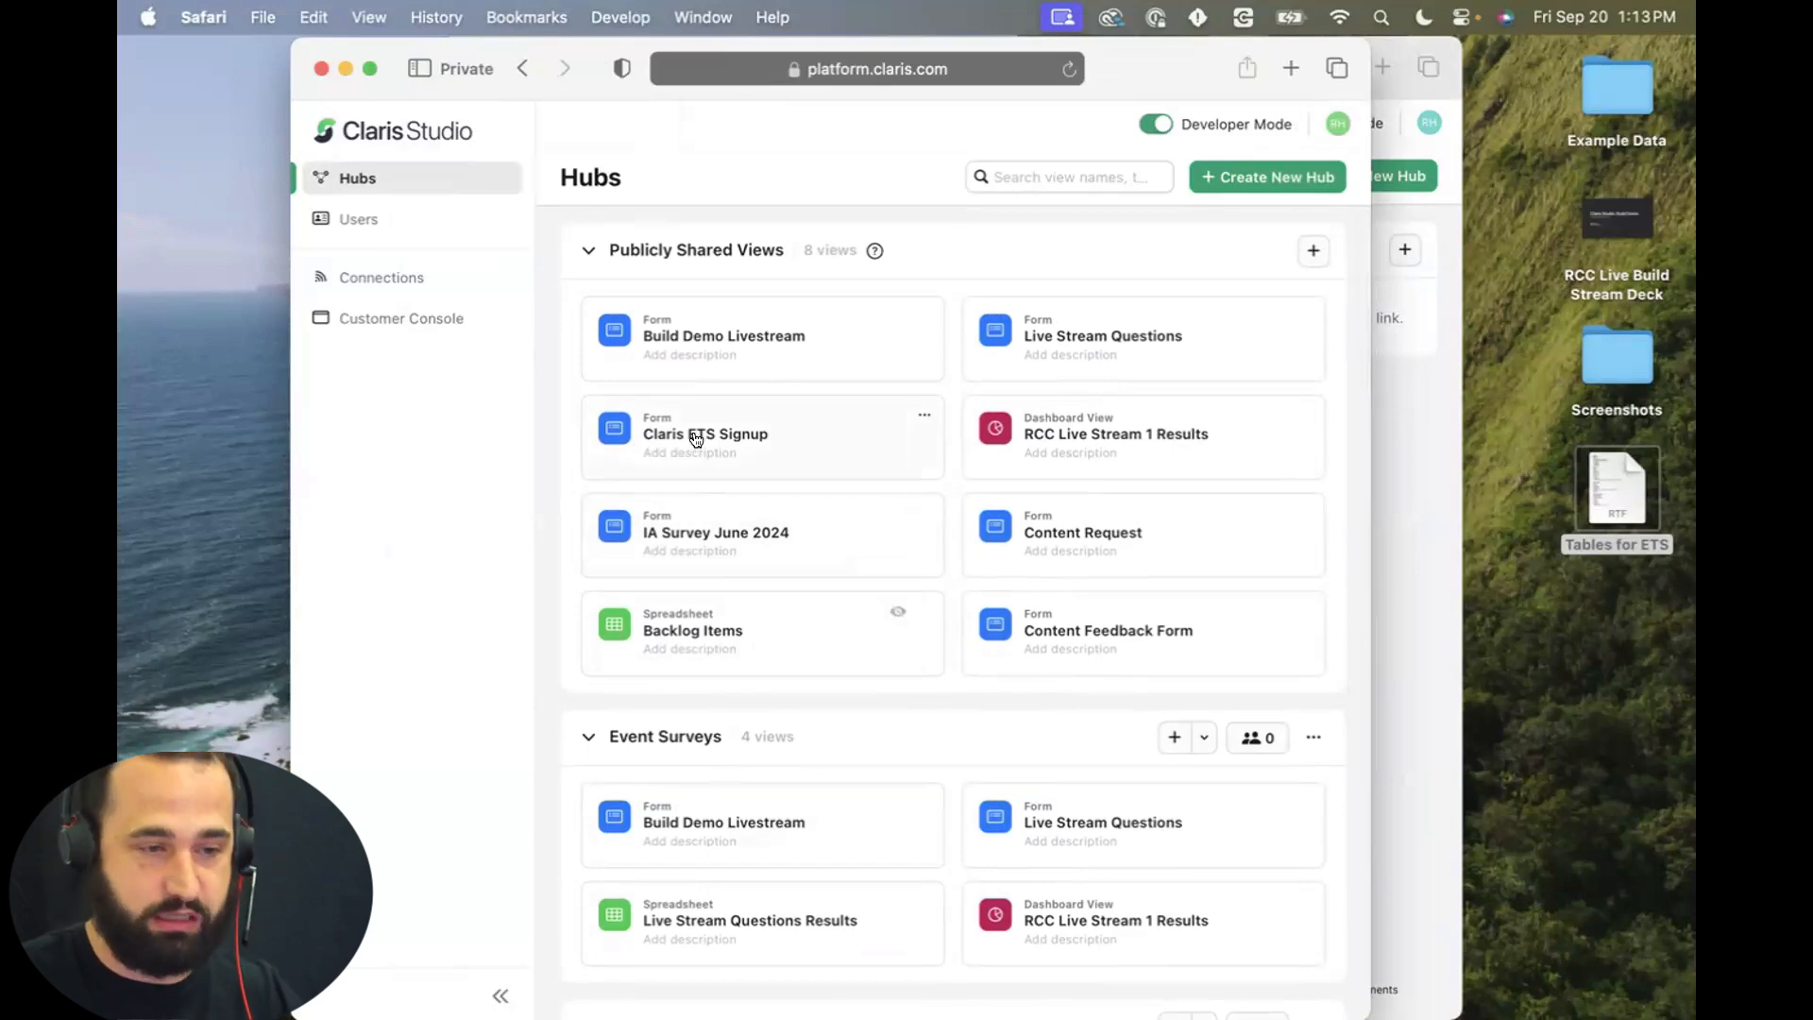
{"action": "scroll", "coordinate": [696, 438], "scroll_direction": "down", "scroll_amount": 7}
{"action": "scroll", "coordinate": [694, 442], "scroll_direction": "up", "scroll_amount": 3}
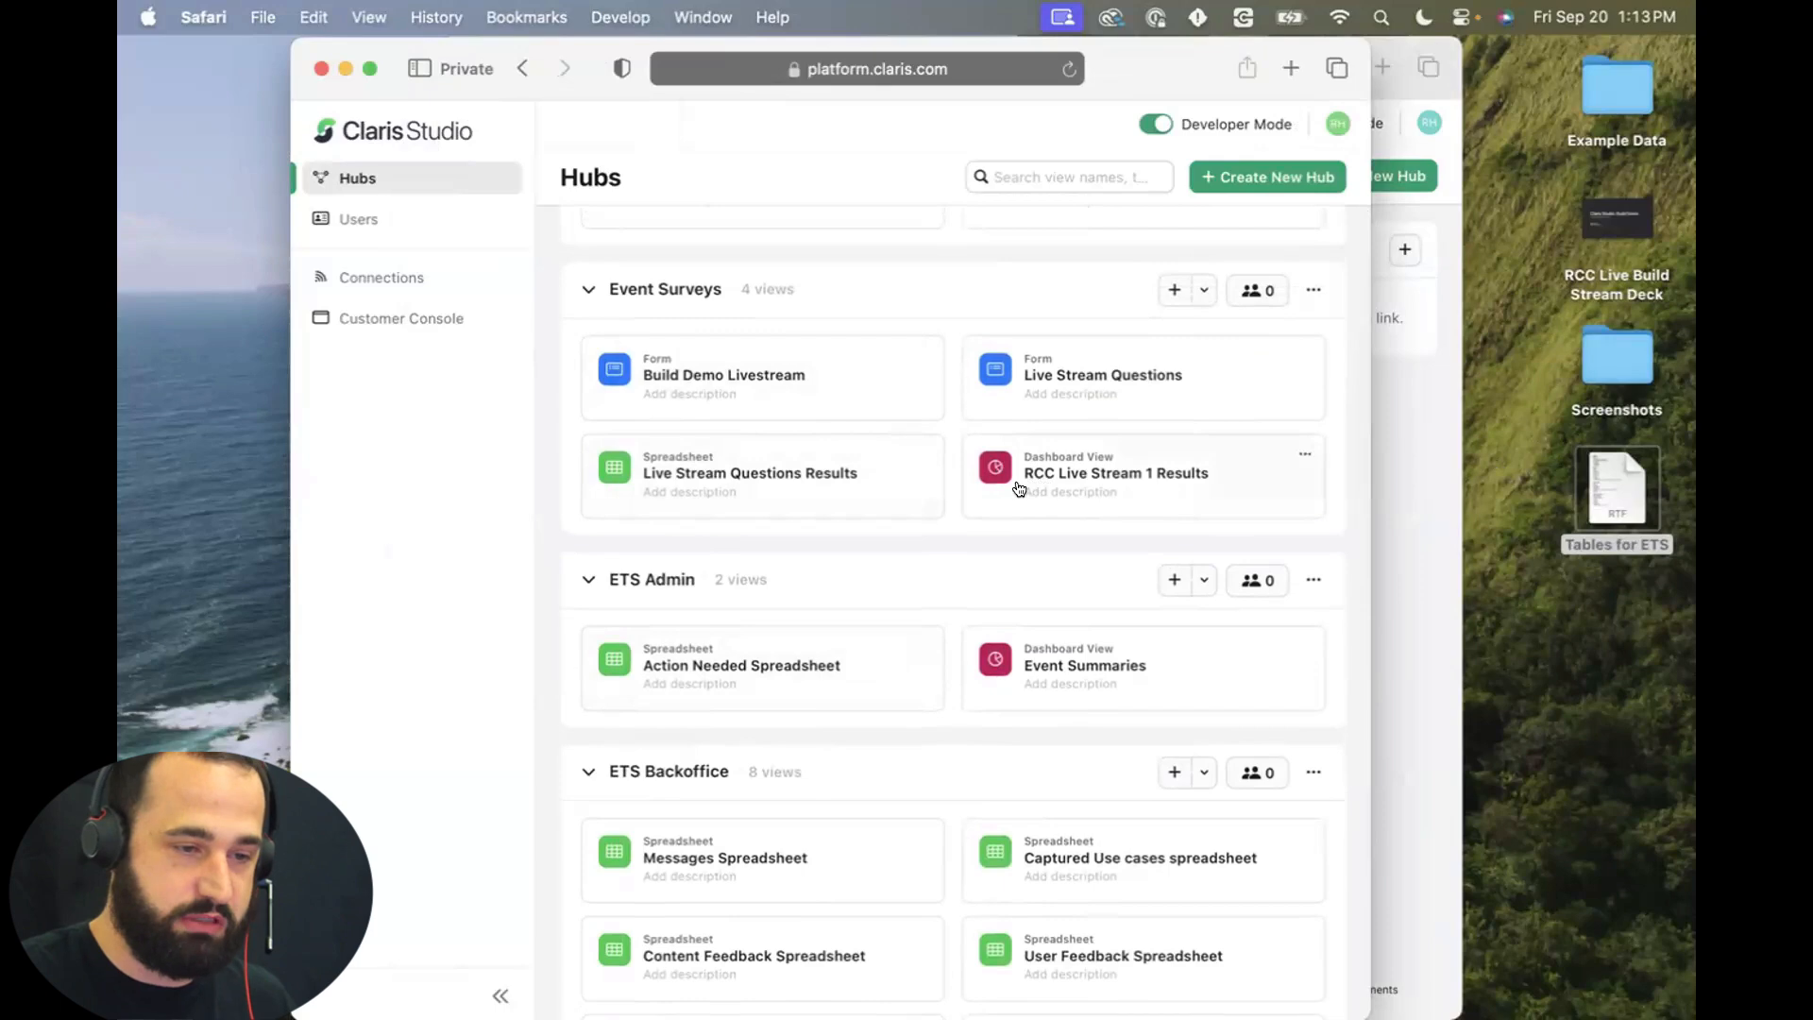
View the Messages Spreadsheet in the ETS Backoffice hub and return to the list of all hubs.
{"action": "scroll", "coordinate": [940, 501], "scroll_direction": "down", "scroll_amount": 1}
{"action": "scroll", "coordinate": [939, 501], "scroll_direction": "down", "scroll_amount": 8}
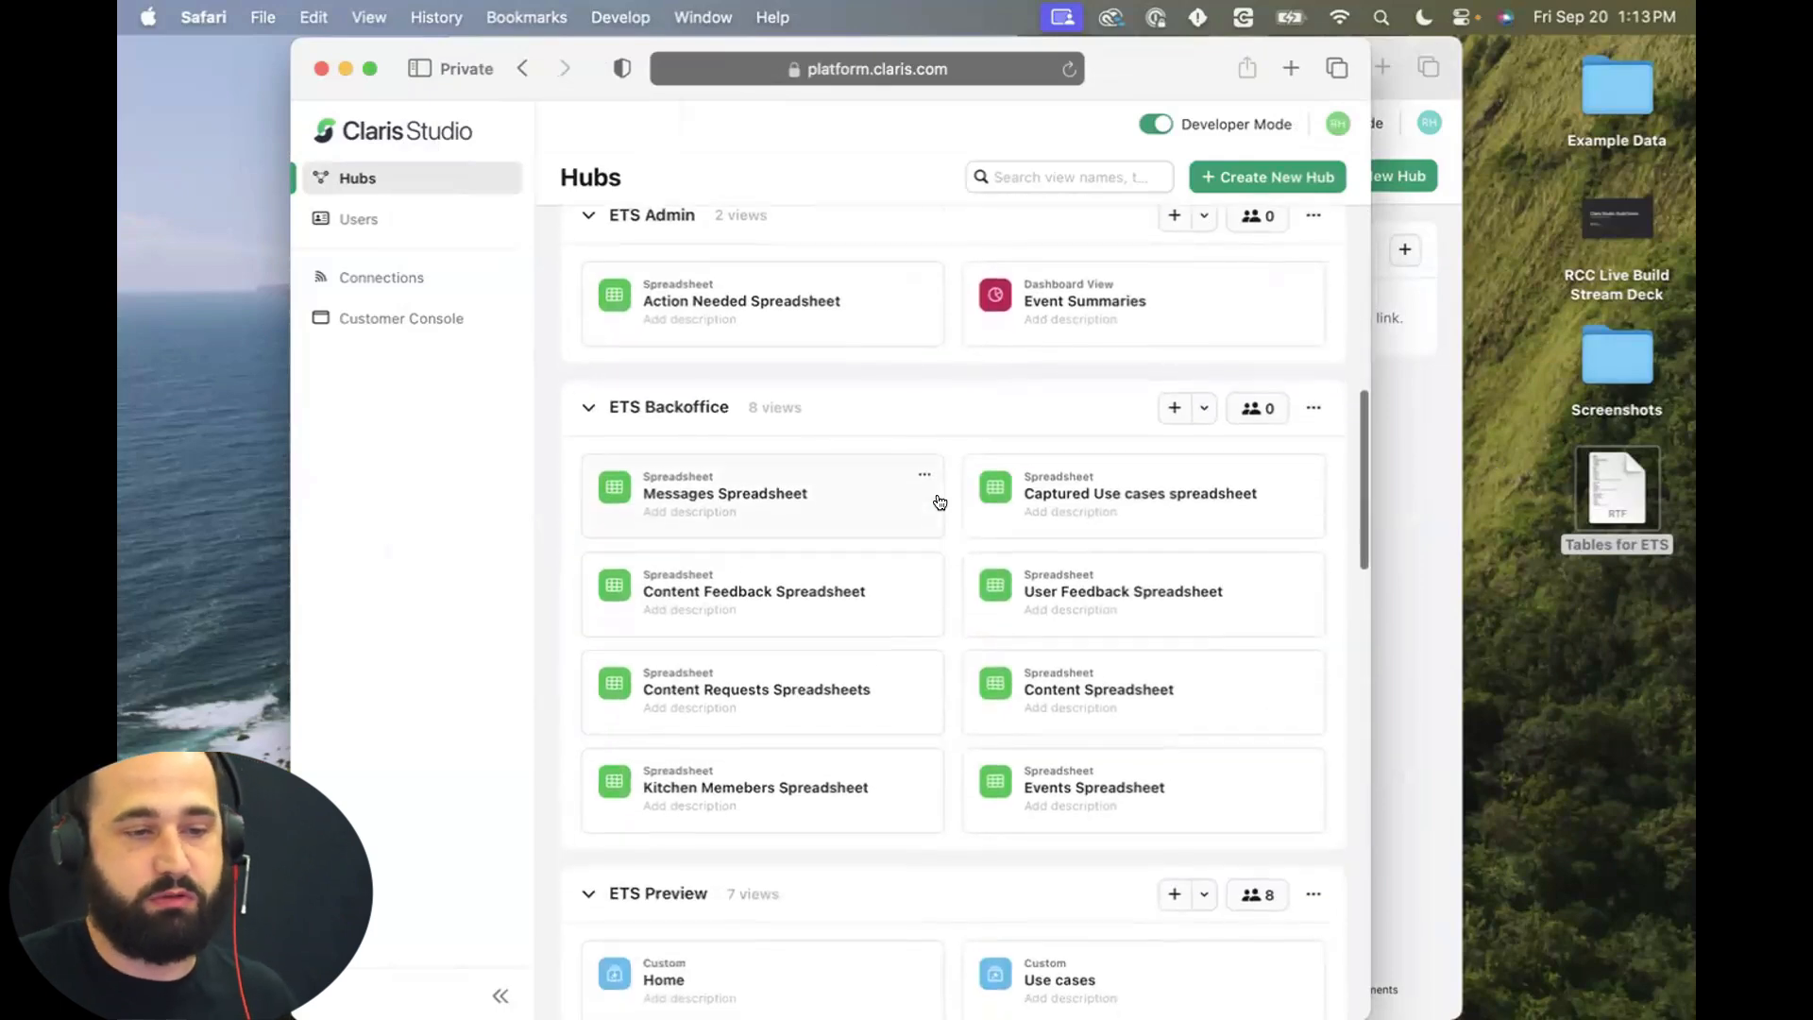
{"action": "scroll", "coordinate": [940, 502], "scroll_direction": "down", "scroll_amount": 2}
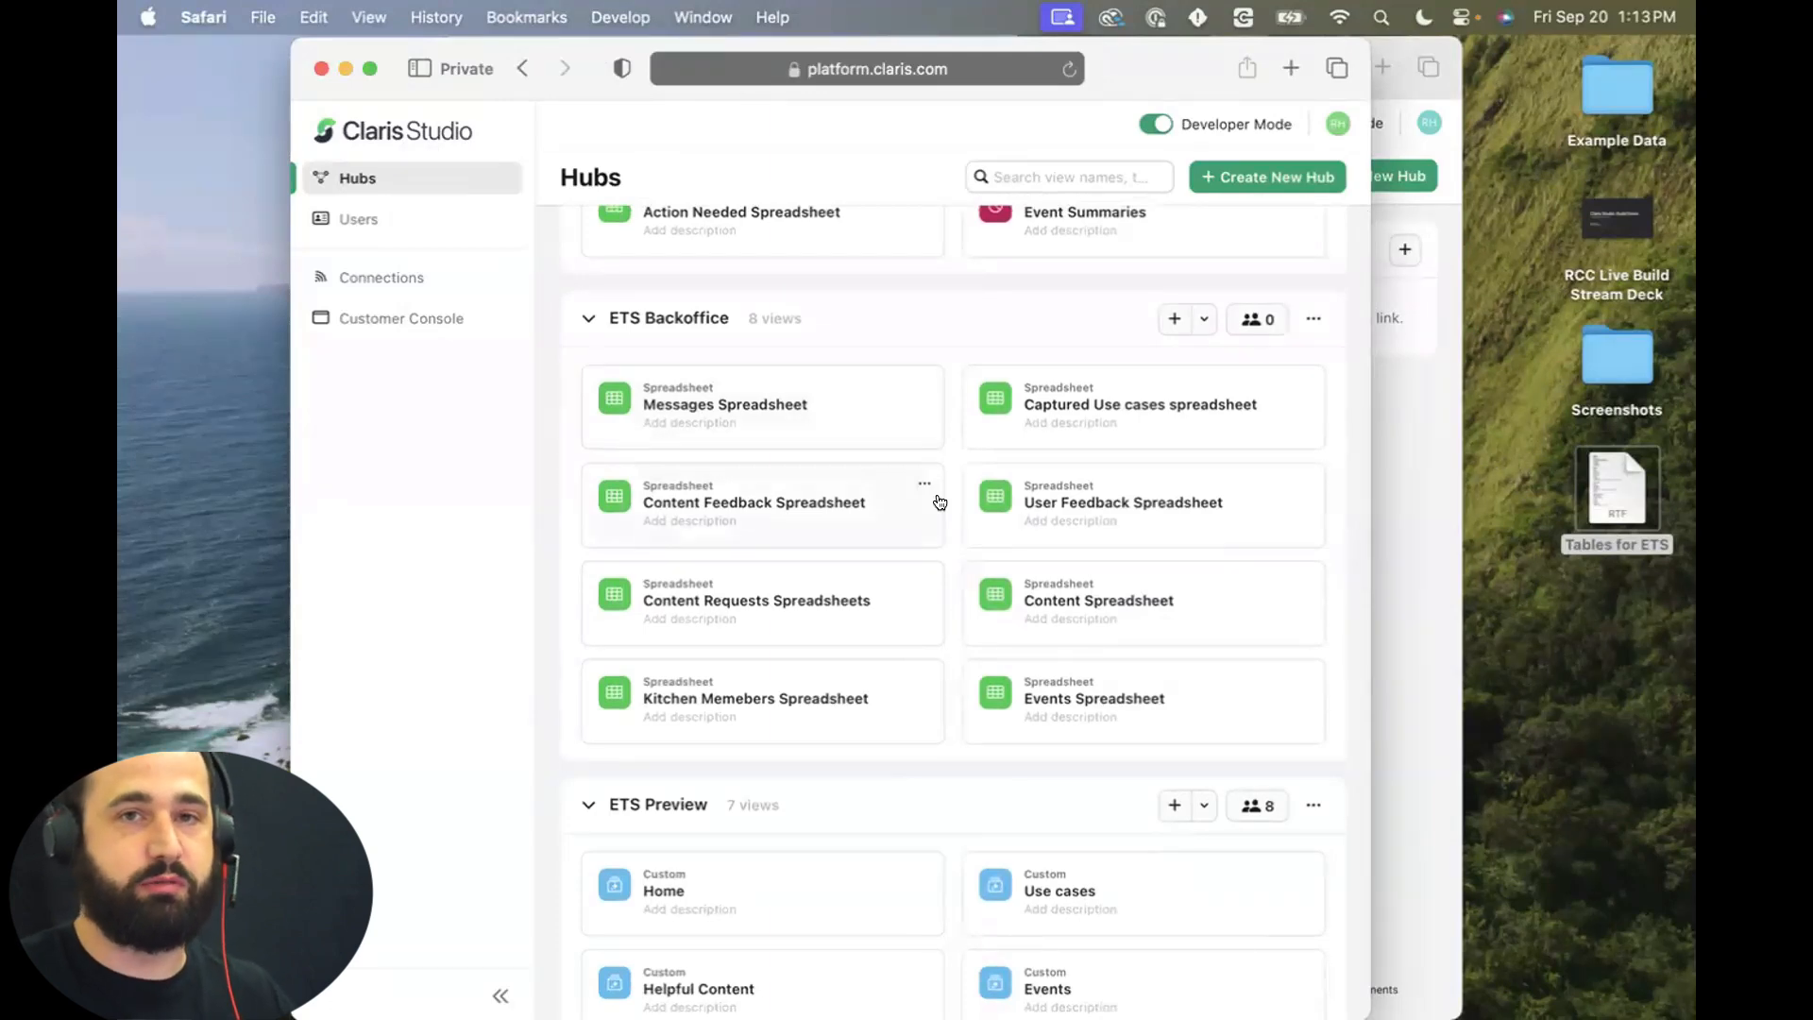
{"action": "left_click", "coordinate": [780, 420]}
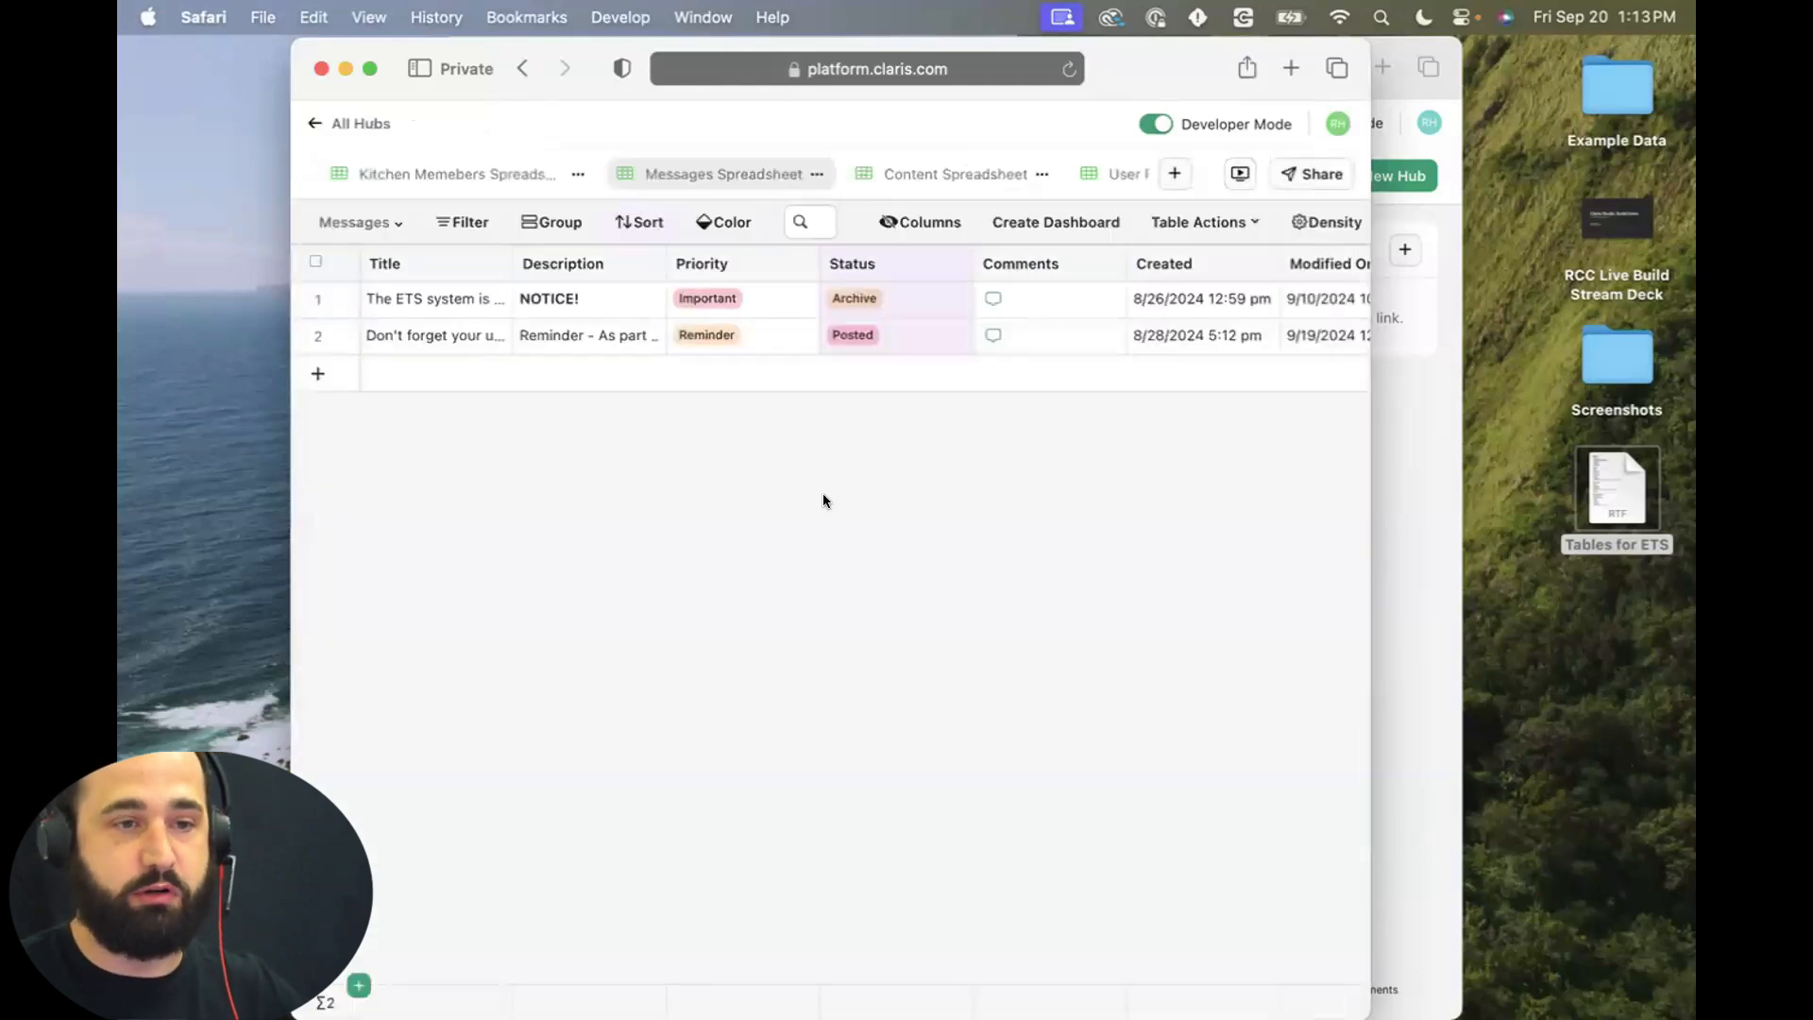
{"action": "left_click", "coordinate": [322, 122]}
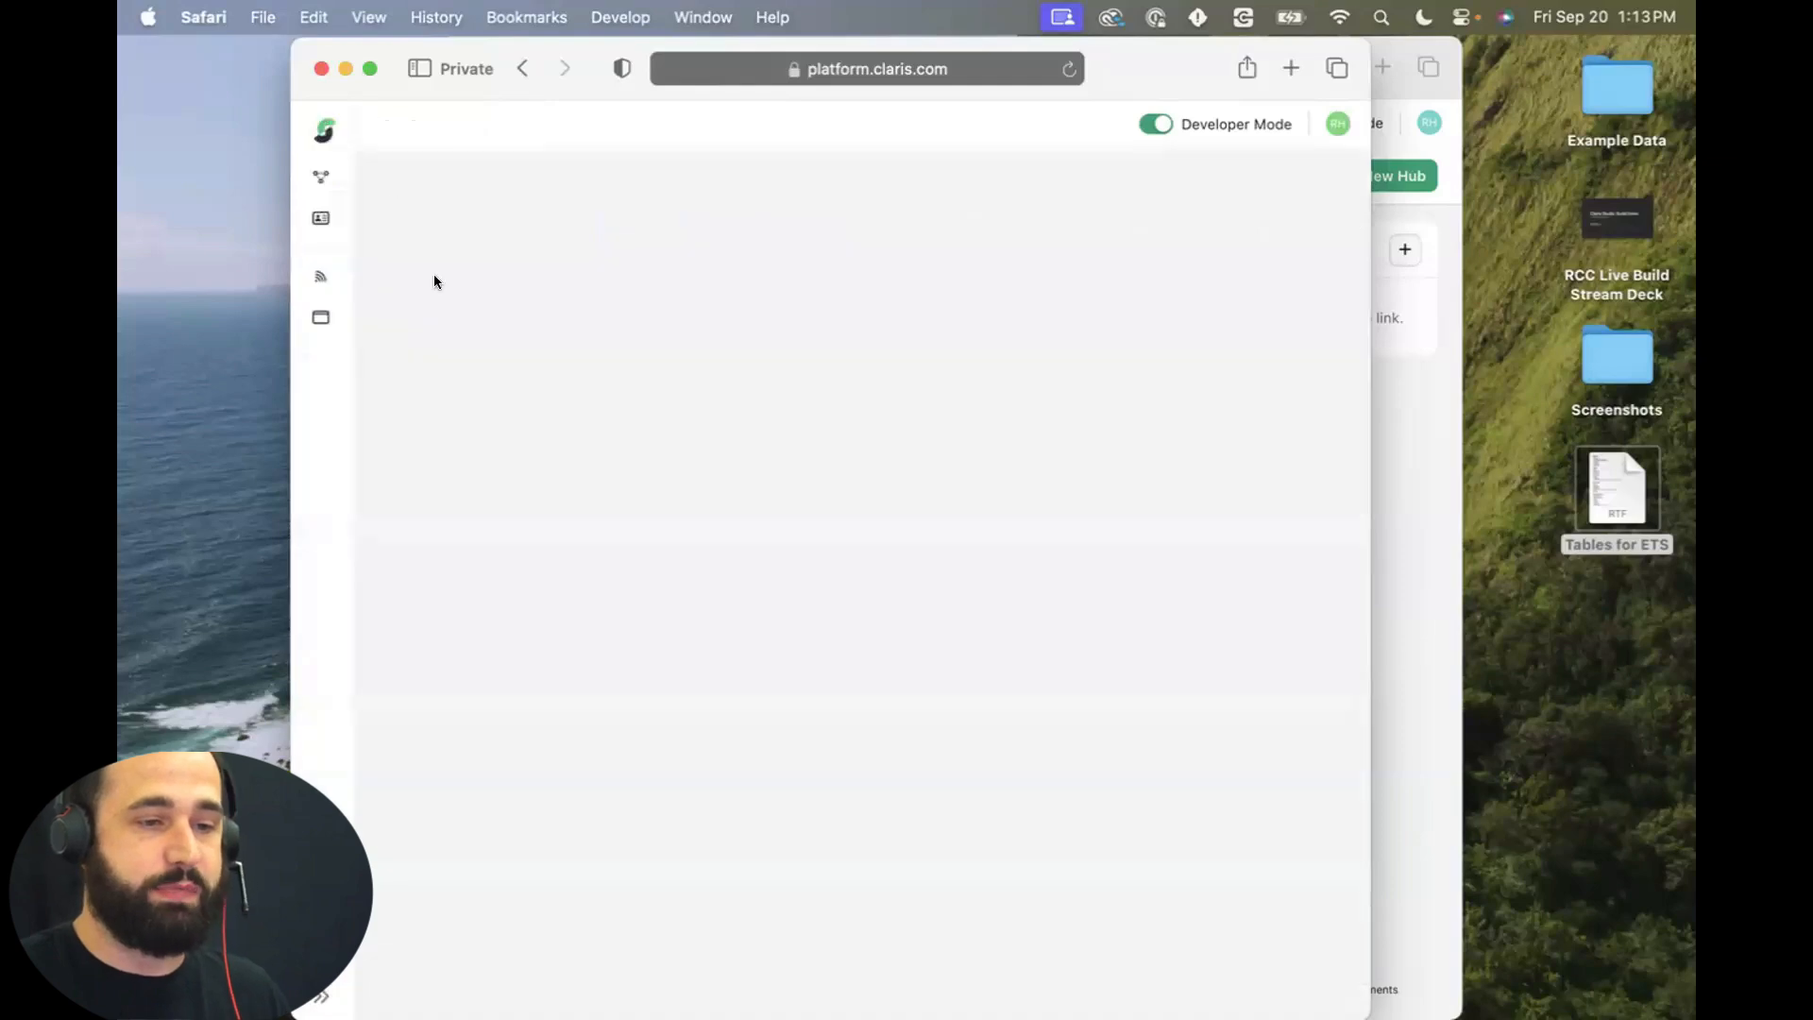
Examine how views are organized across the Publicly Shared Views, Event Surveys, ETS Admin, ETS Backoffice and ETS Preview hubs.
{"action": "scroll", "coordinate": [709, 648], "scroll_direction": "down", "scroll_amount": 10}
{"action": "scroll", "coordinate": [713, 650], "scroll_direction": "up", "scroll_amount": 2}
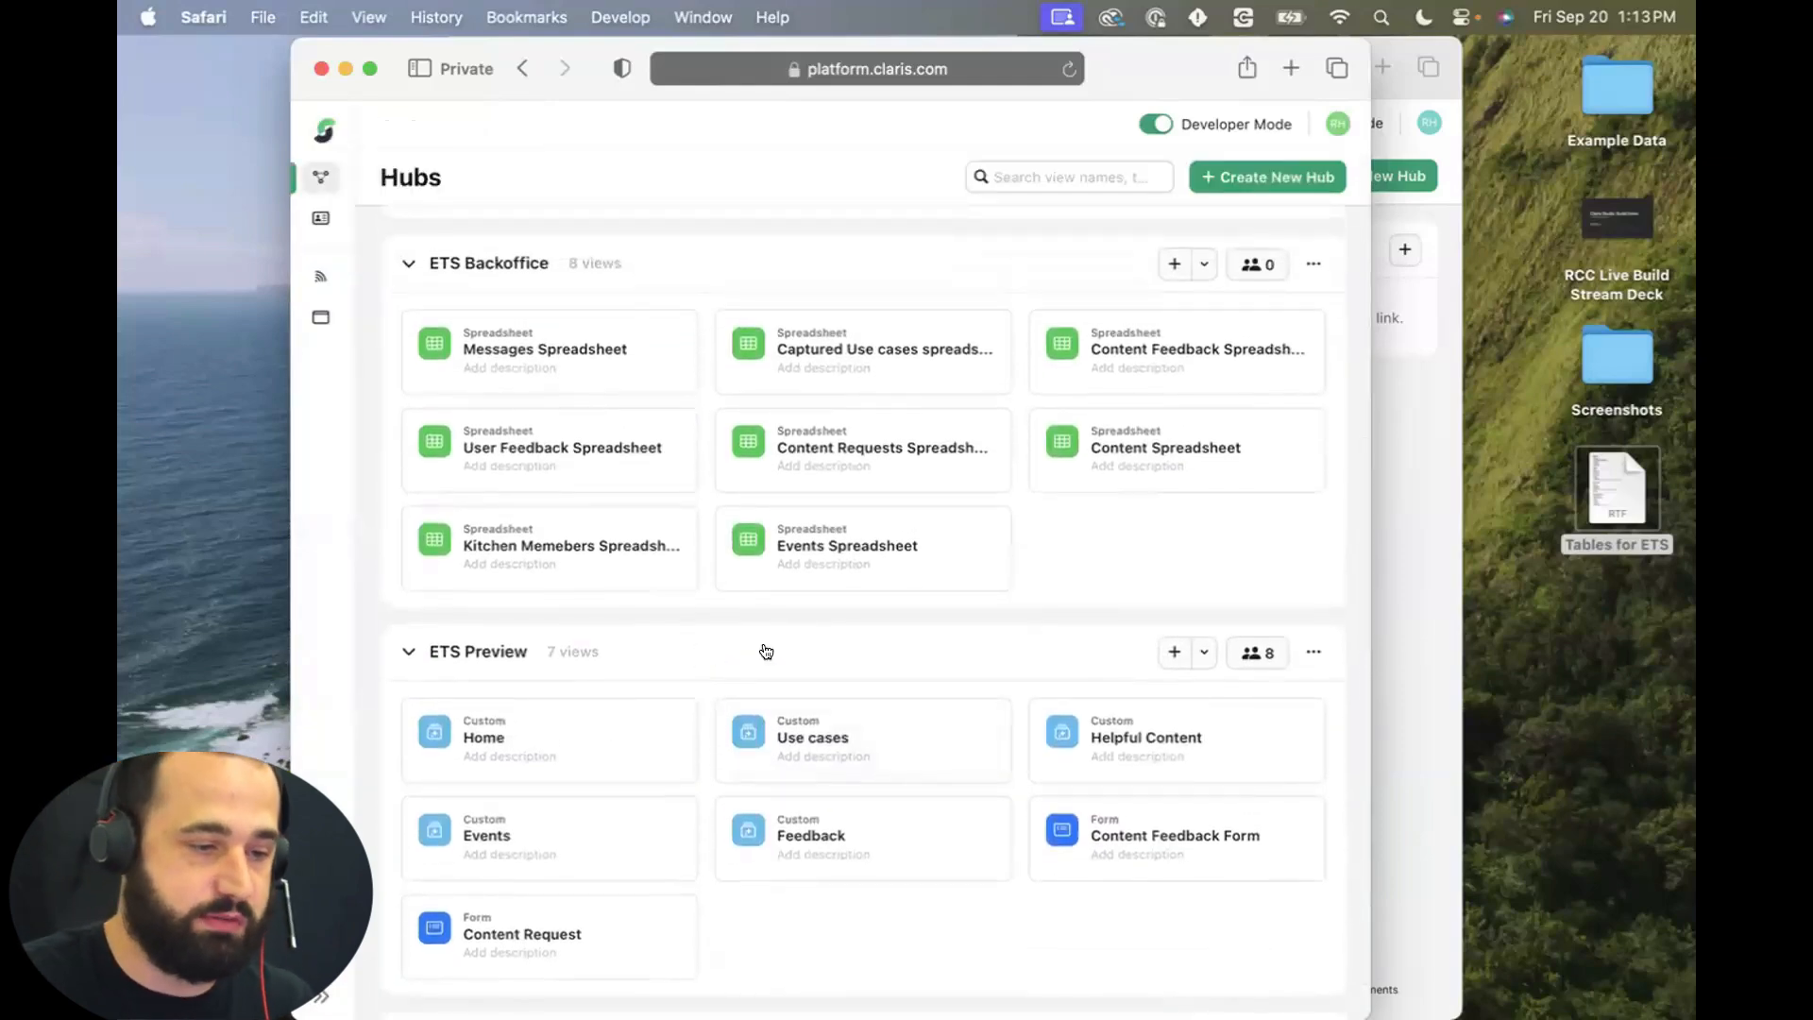
{"action": "scroll", "coordinate": [761, 648], "scroll_direction": "down", "scroll_amount": 3}
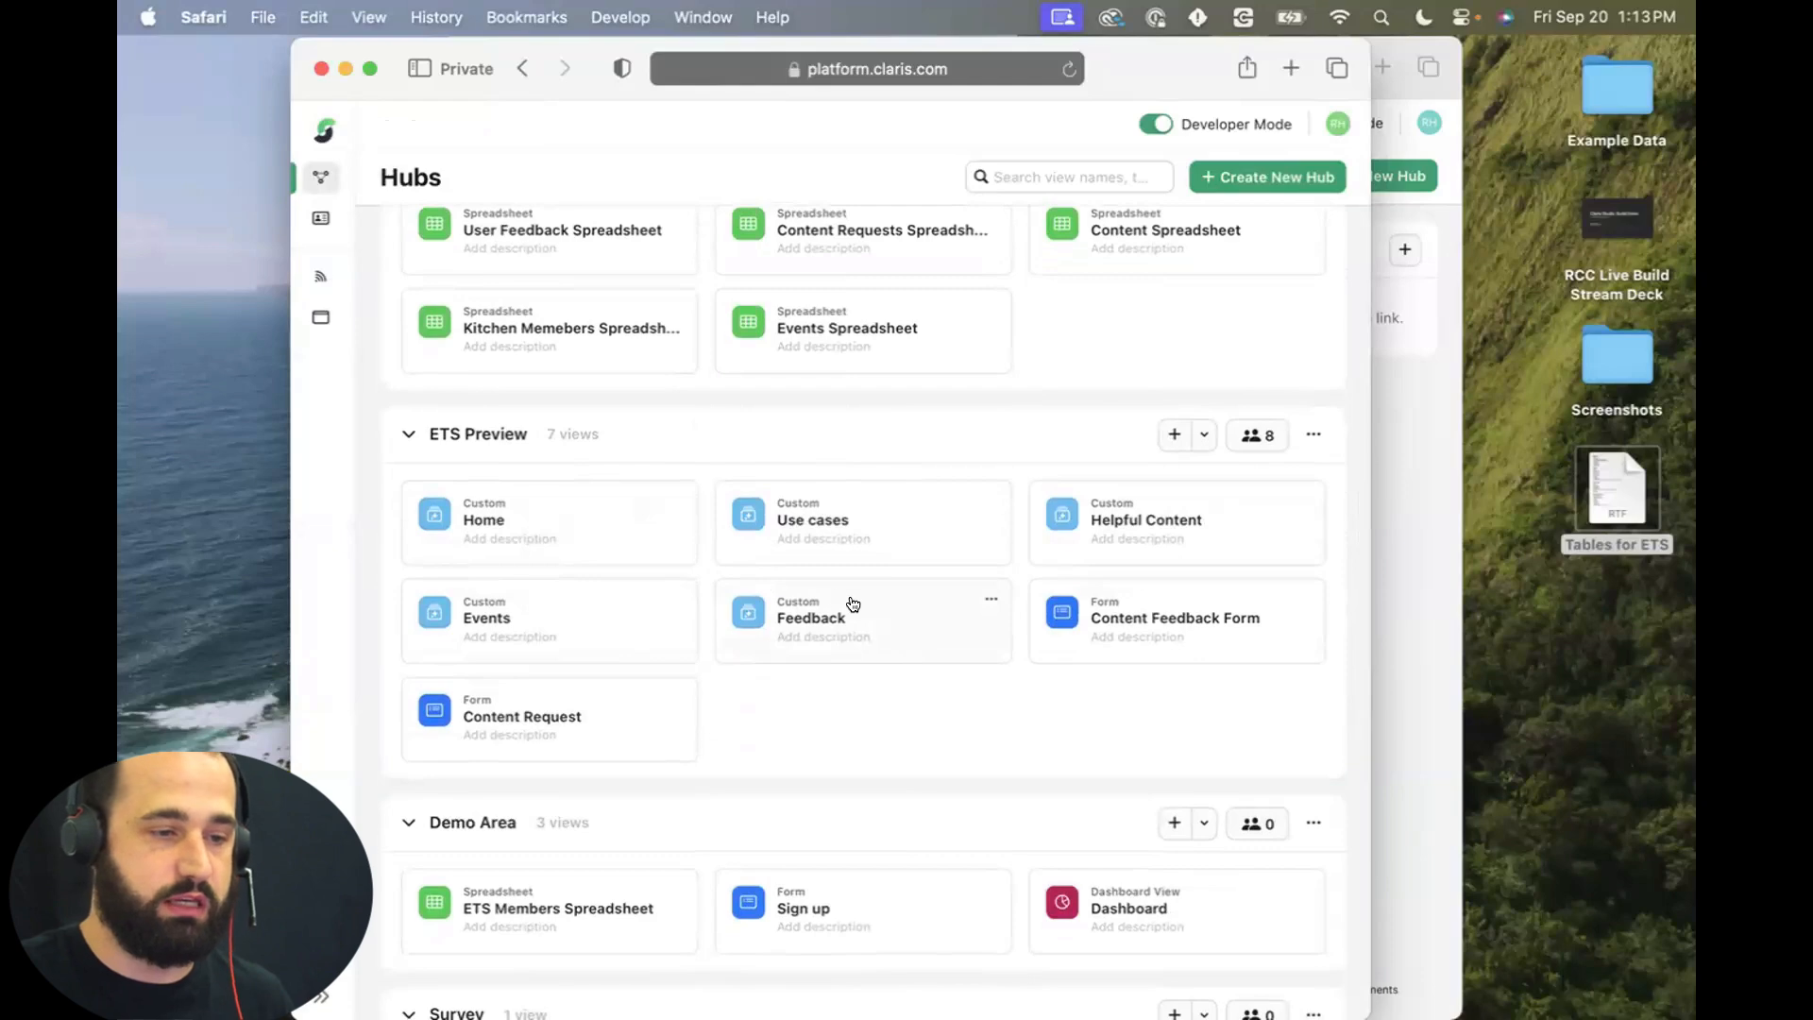
{"action": "scroll", "coordinate": [831, 595], "scroll_direction": "up", "scroll_amount": 5}
{"action": "scroll", "coordinate": [834, 595], "scroll_direction": "up", "scroll_amount": 6}
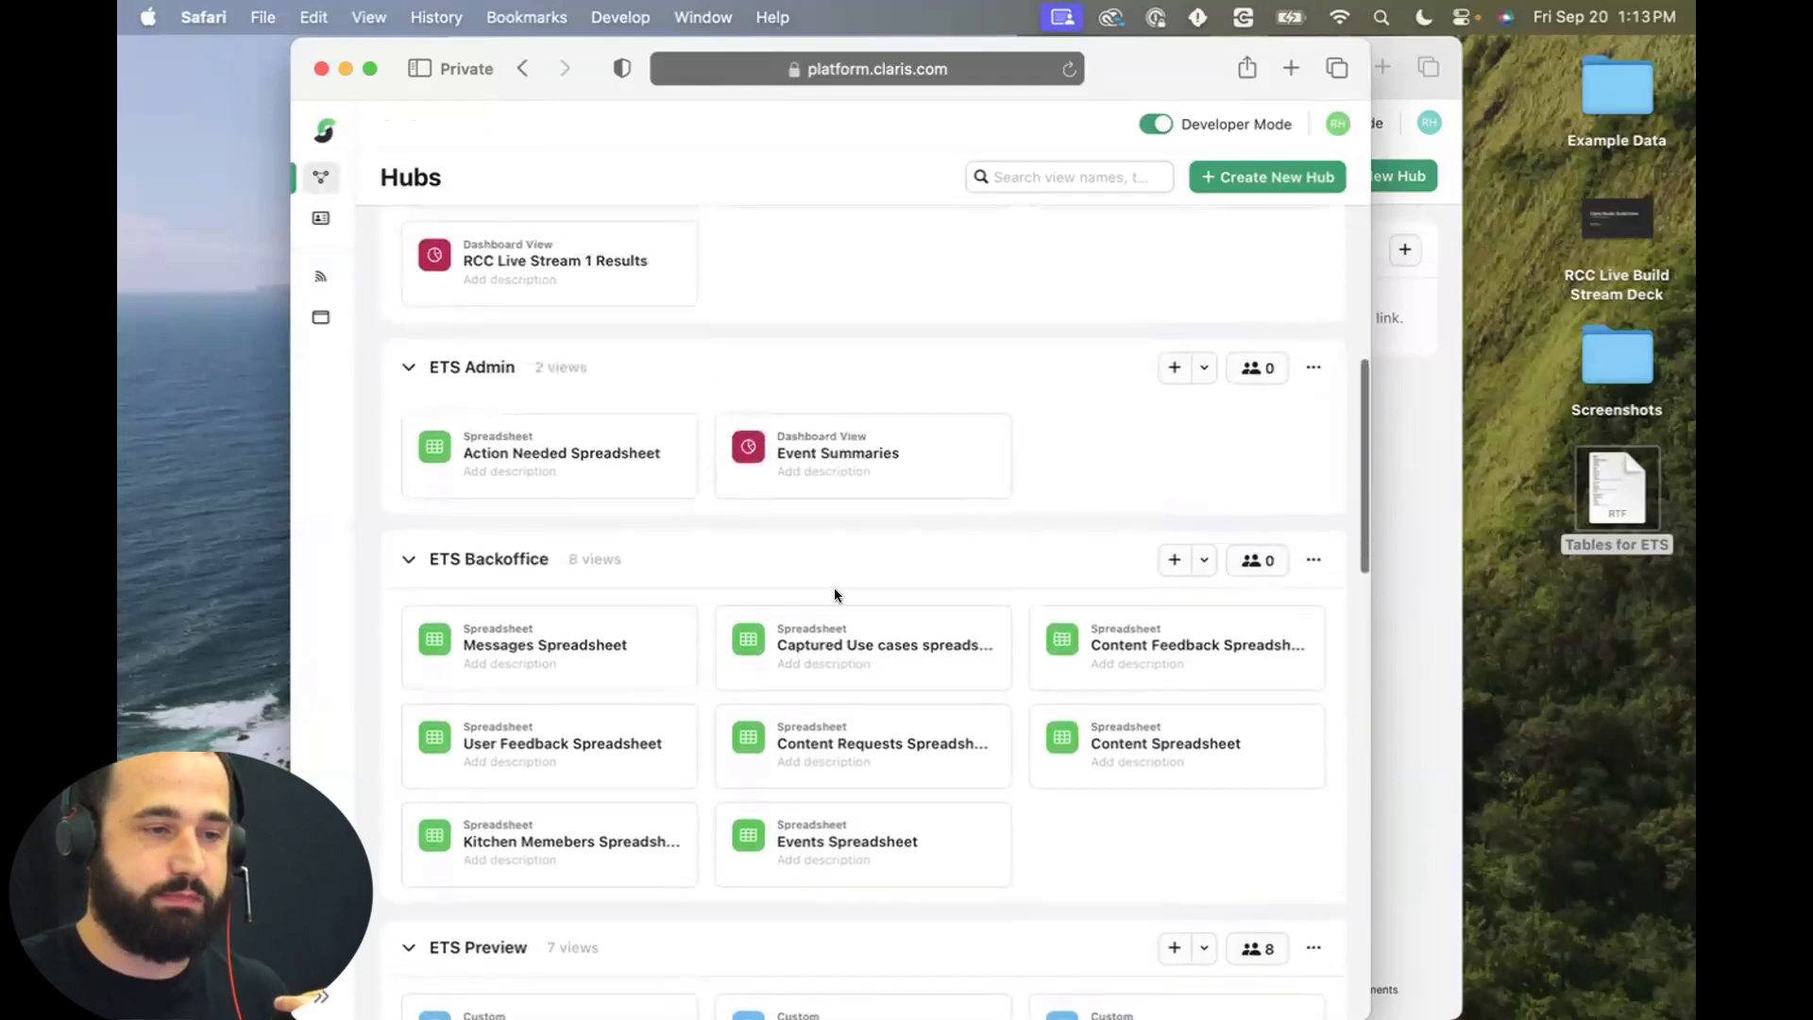
{"action": "scroll", "coordinate": [834, 595], "scroll_direction": "up", "scroll_amount": 1}
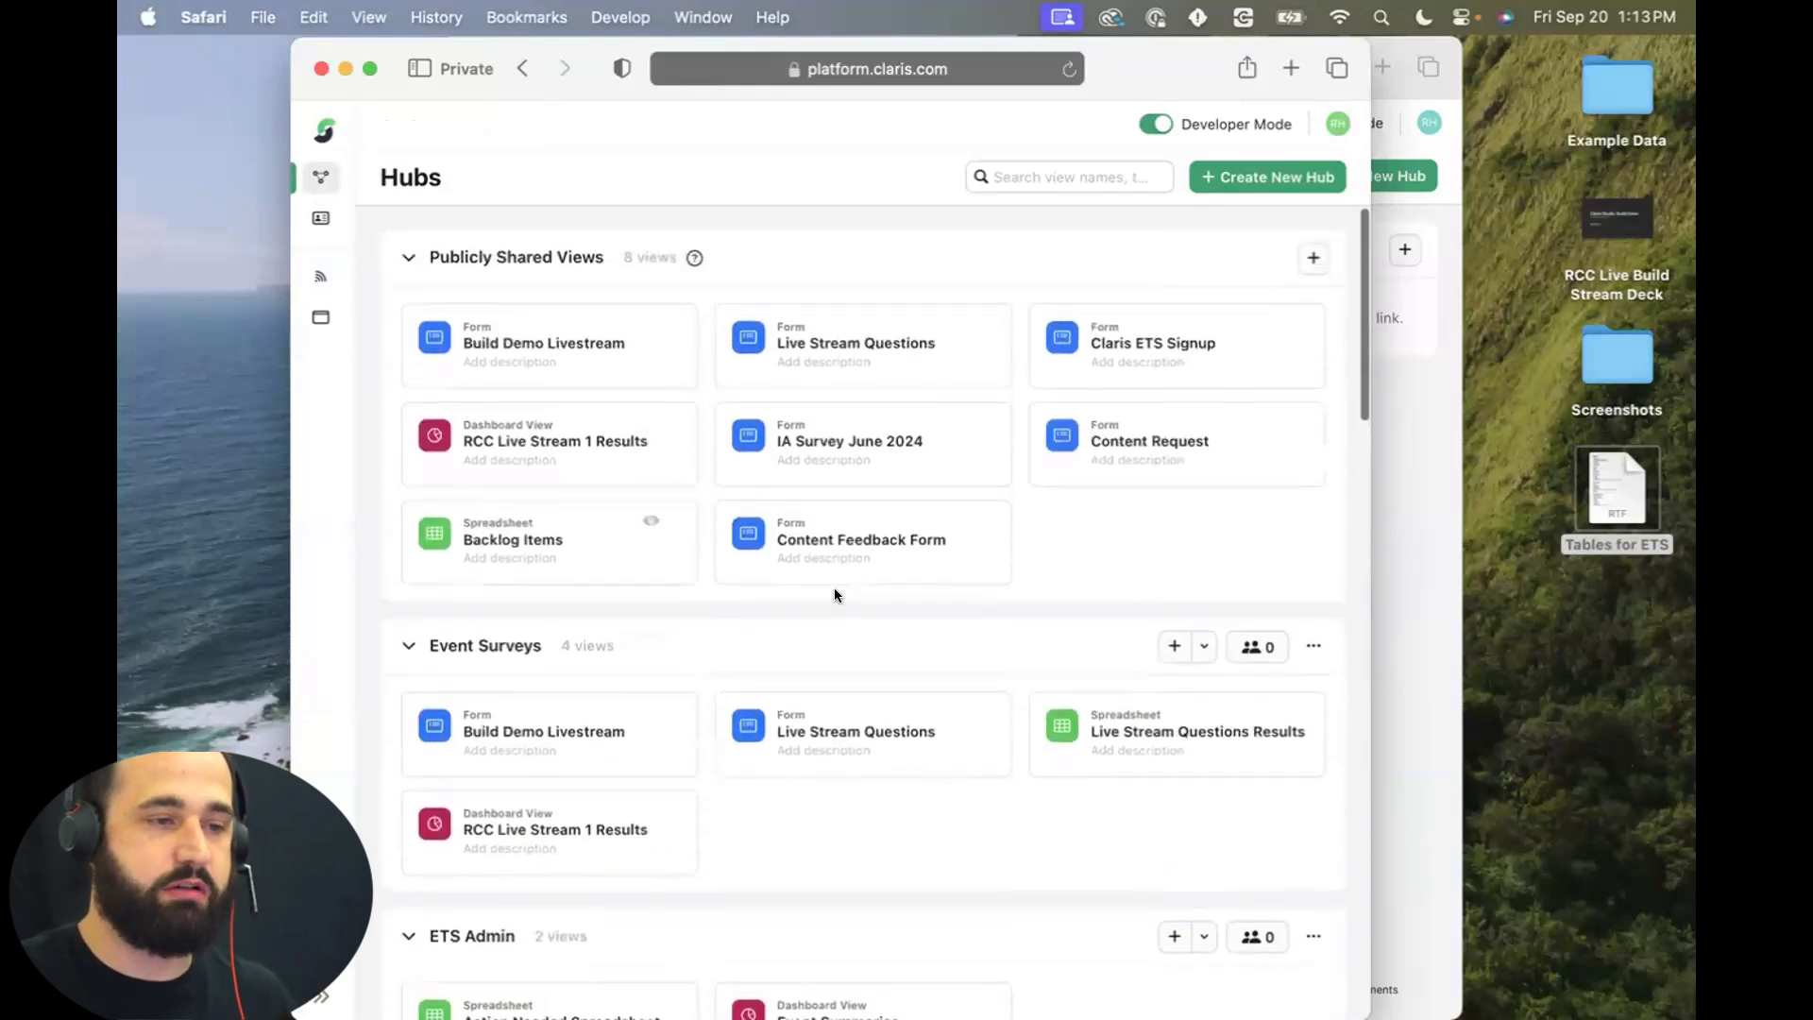
{"action": "scroll", "coordinate": [834, 595], "scroll_direction": "down", "scroll_amount": 7}
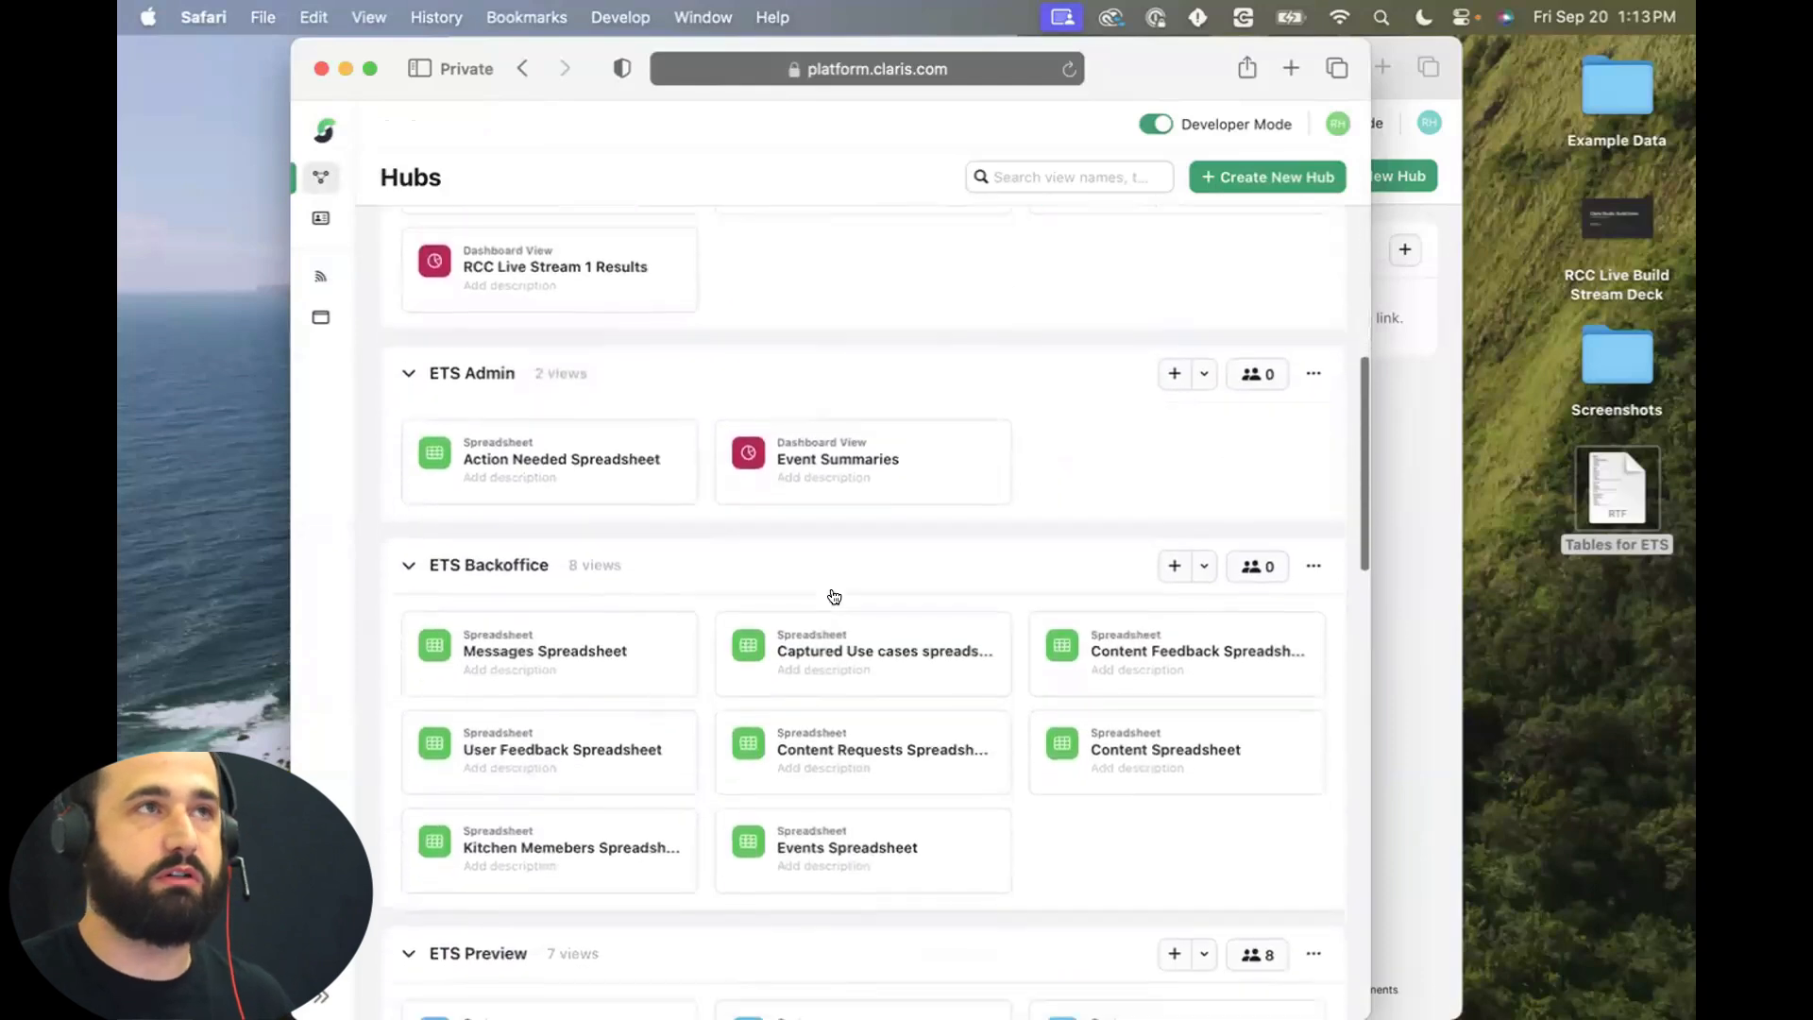
{"action": "scroll", "coordinate": [834, 595], "scroll_direction": "down", "scroll_amount": 2}
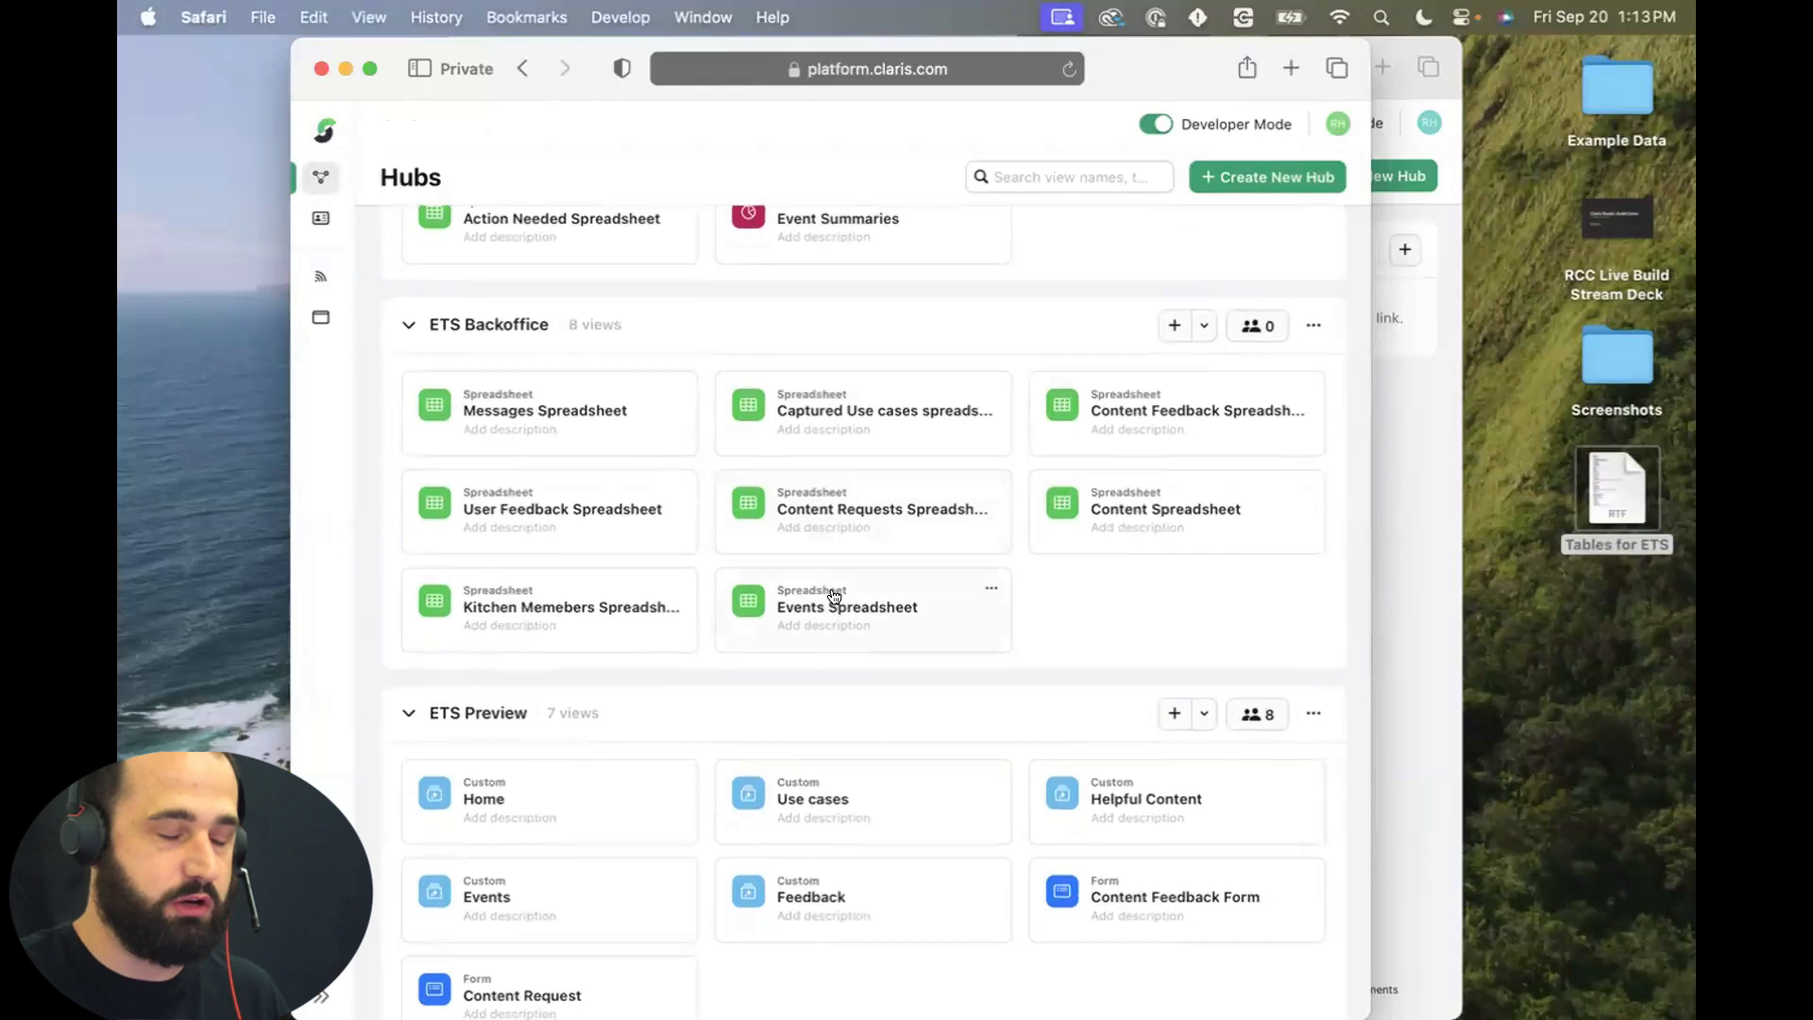
{"action": "scroll", "coordinate": [834, 595], "scroll_direction": "up", "scroll_amount": 8}
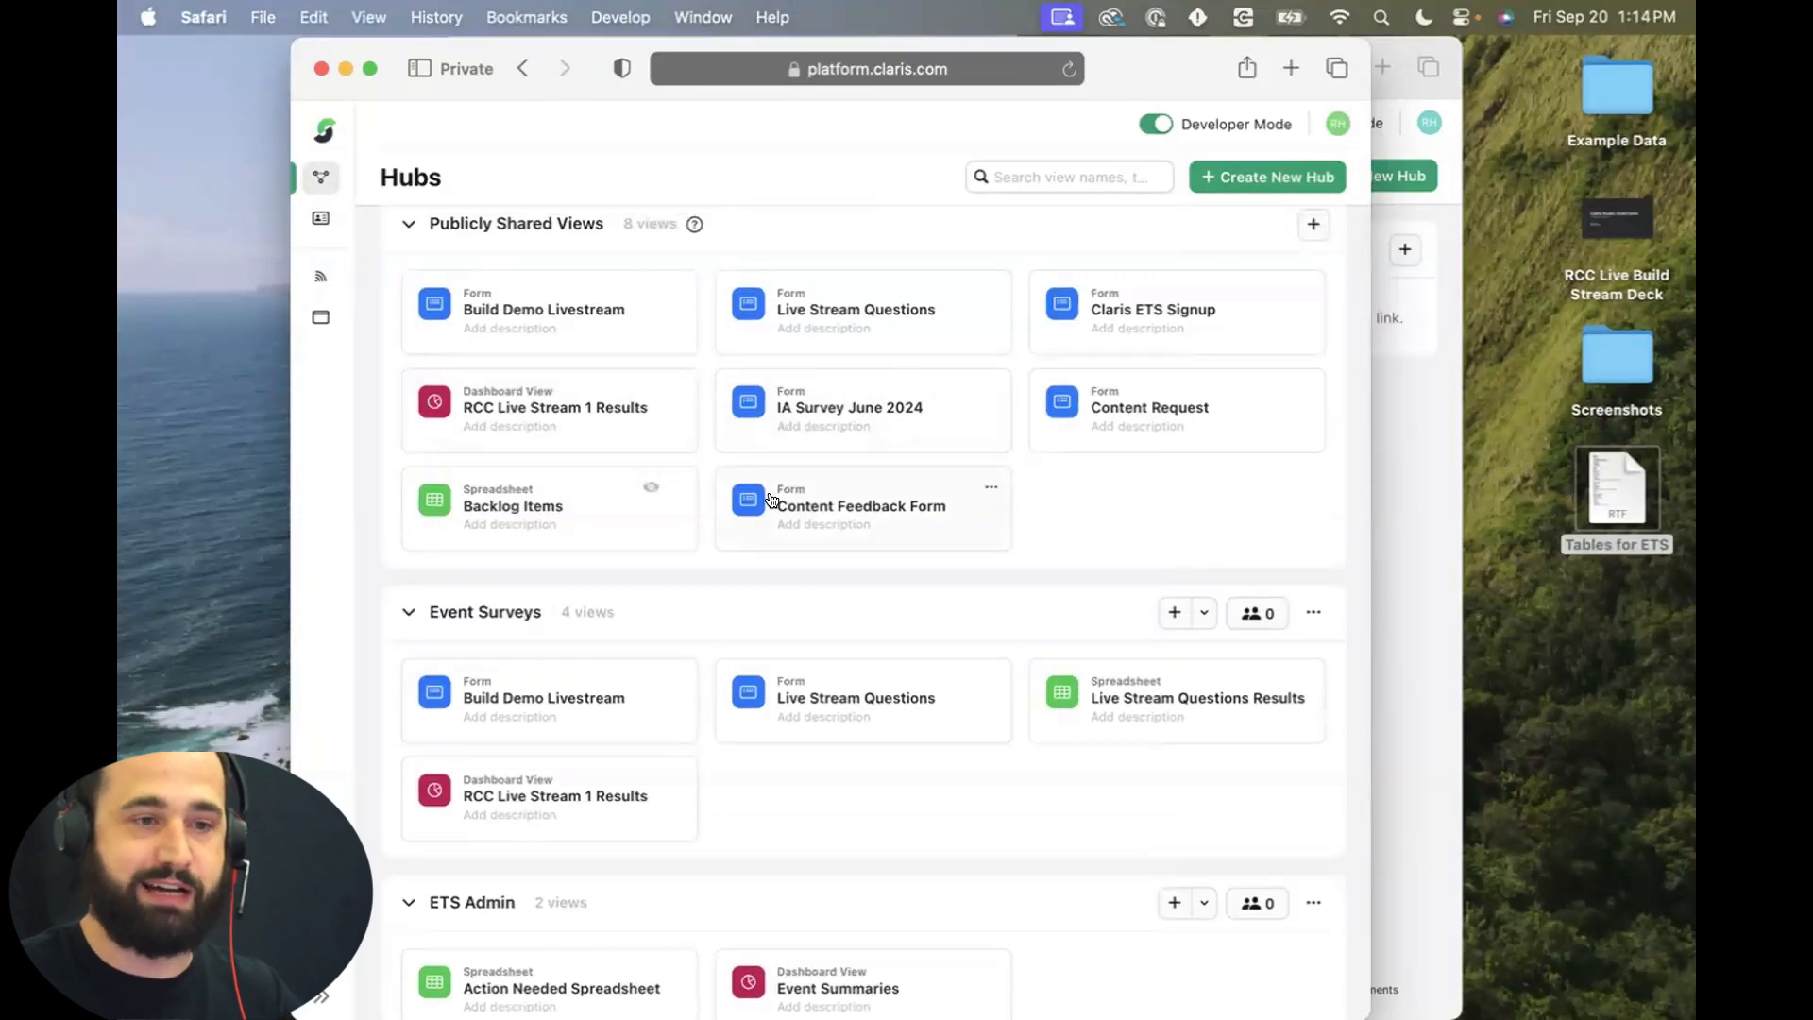
{"action": "scroll", "coordinate": [772, 500], "scroll_direction": "down", "scroll_amount": 6}
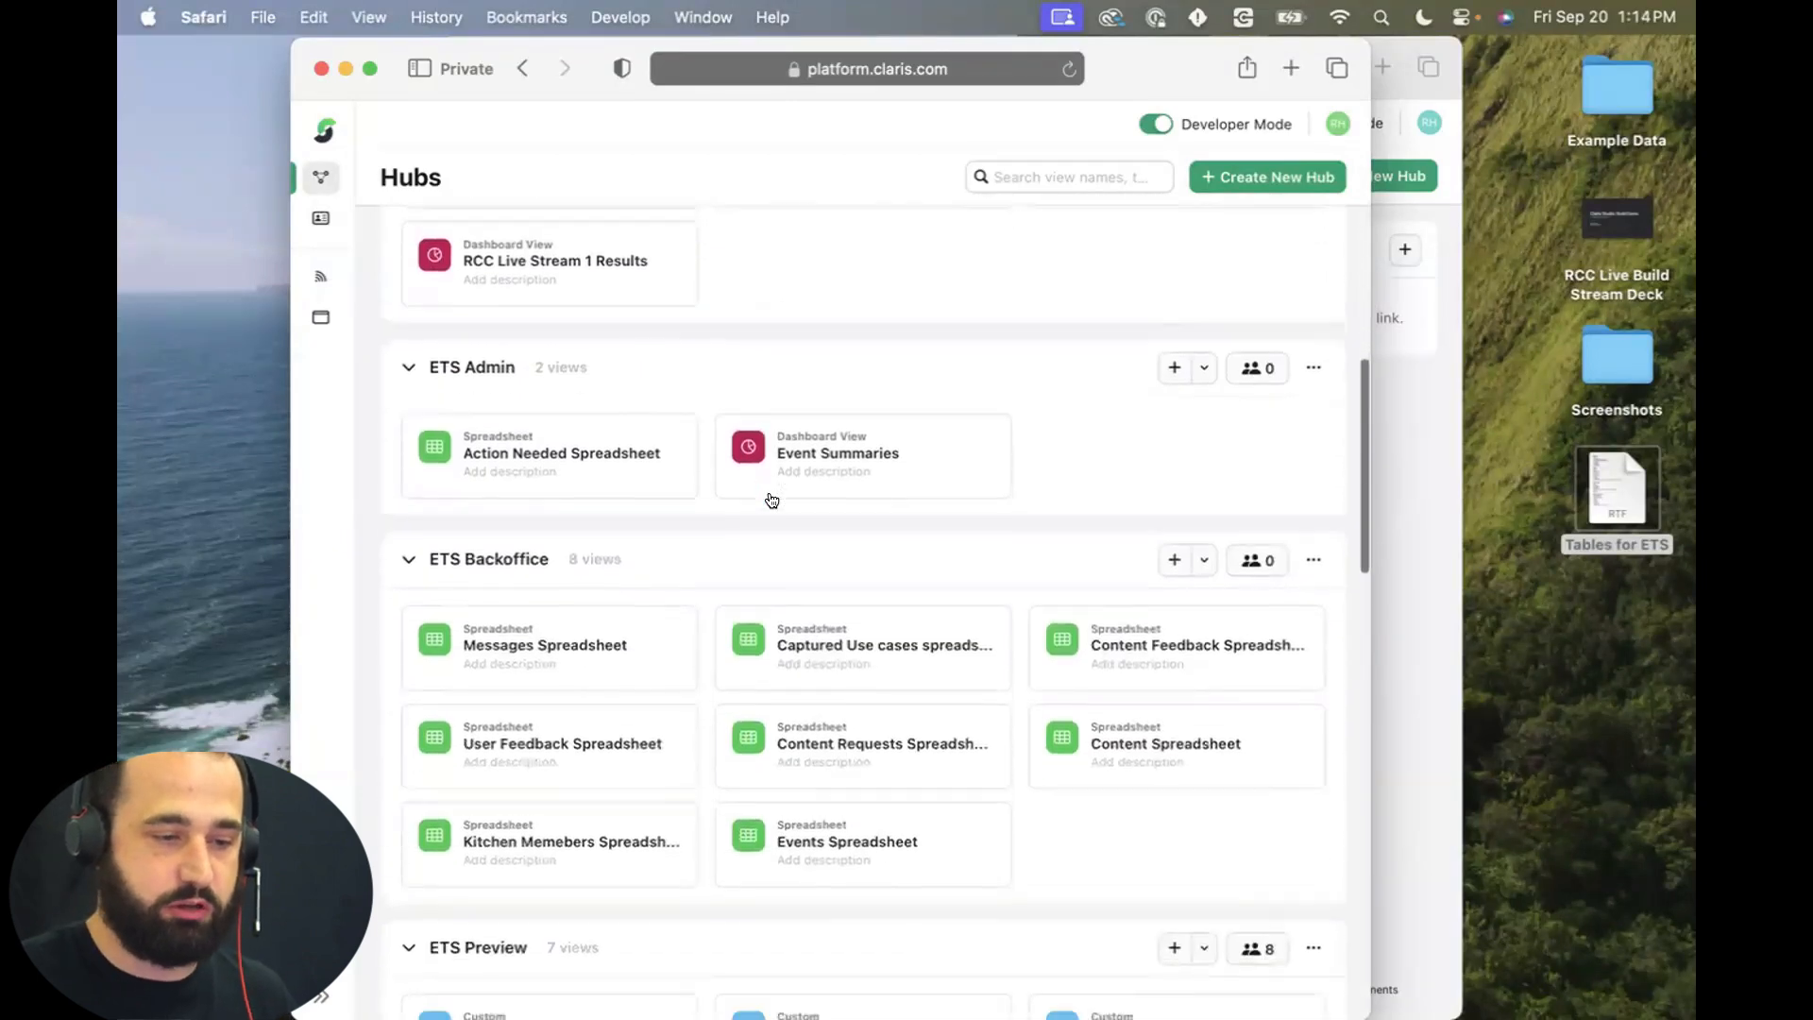
{"action": "scroll", "coordinate": [806, 687], "scroll_direction": "down", "scroll_amount": 1}
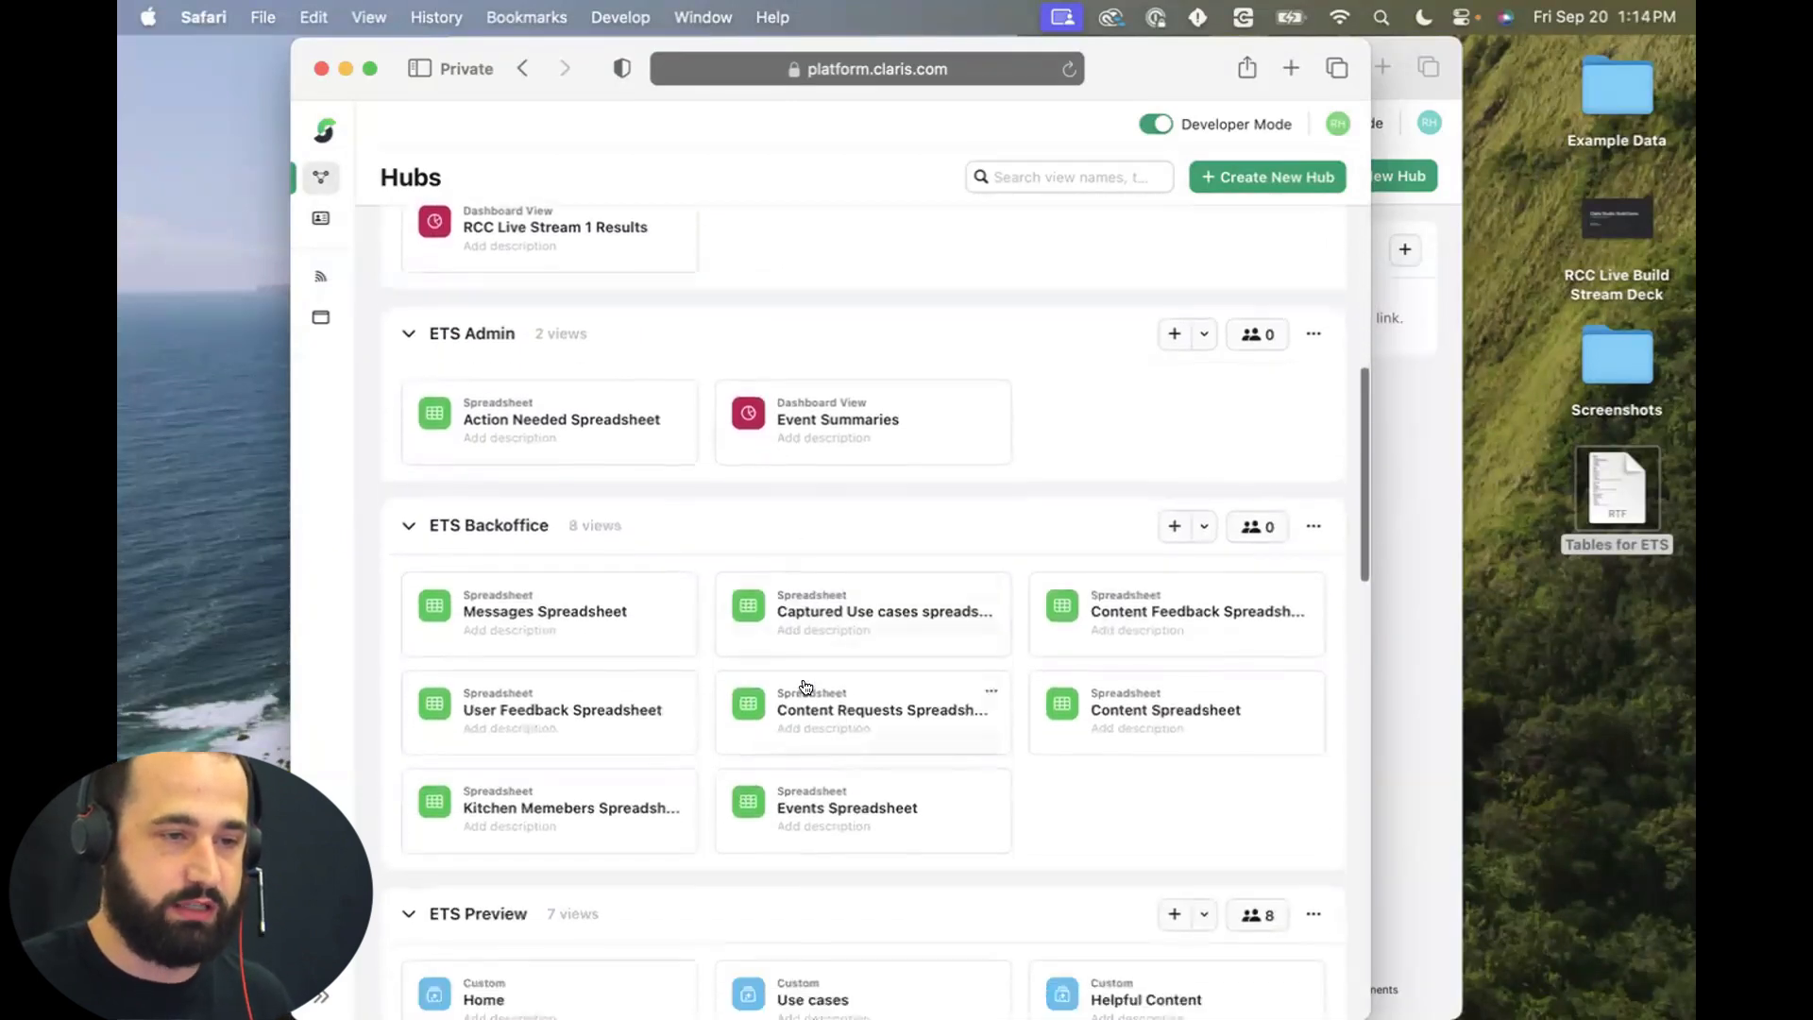
{"action": "scroll", "coordinate": [805, 687], "scroll_direction": "up", "scroll_amount": 7}
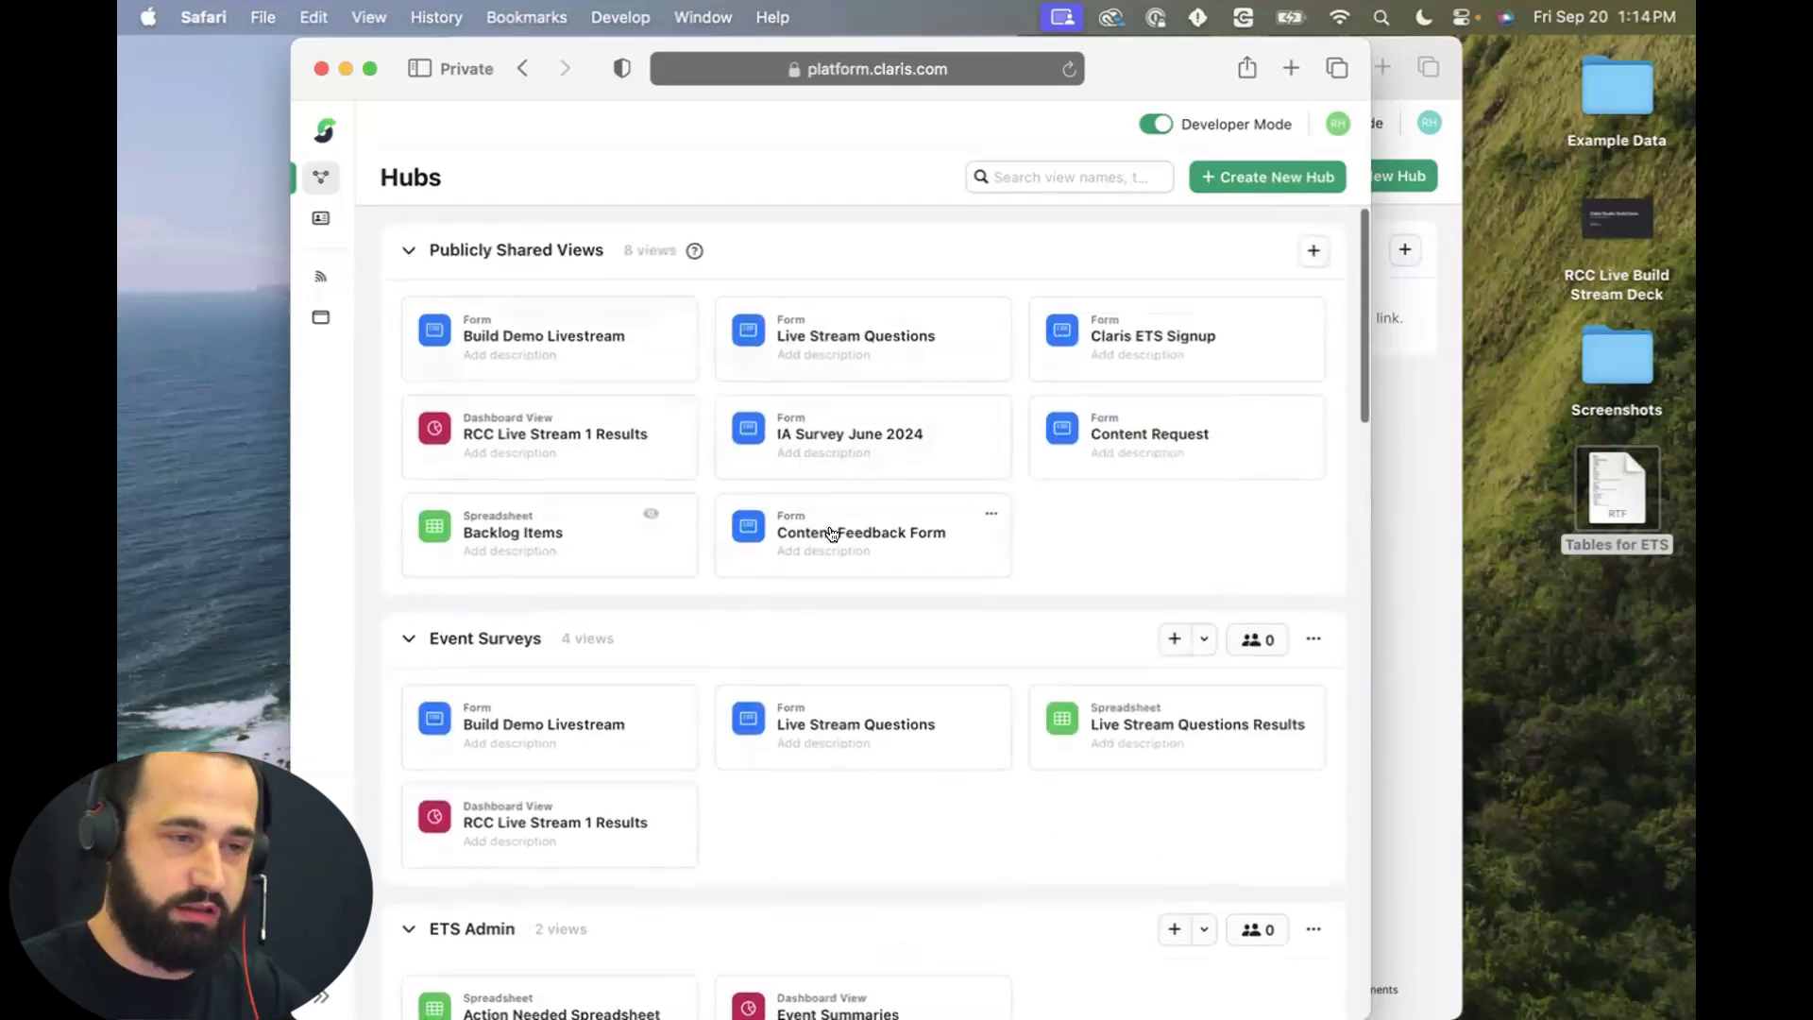
{"action": "scroll", "coordinate": [831, 535], "scroll_direction": "down", "scroll_amount": 4}
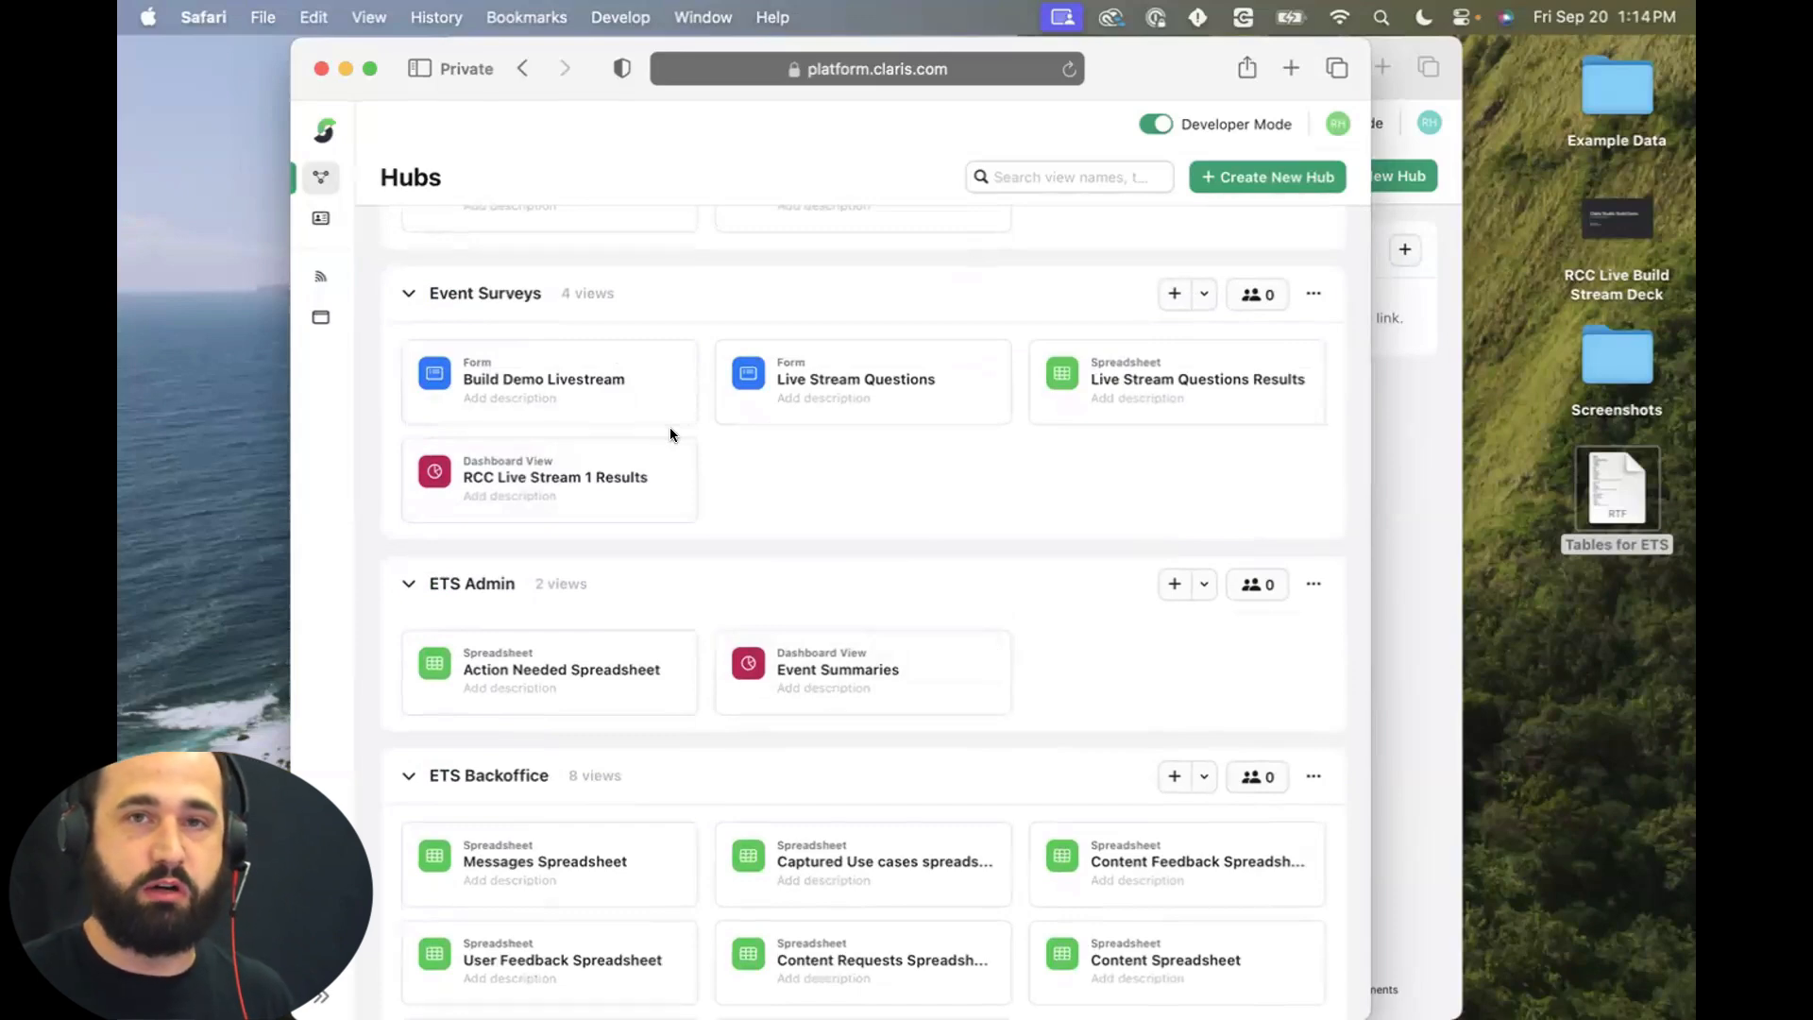
Open the Home custom view in the ETS Preview hub and examine its welcome text block.
{"action": "scroll", "coordinate": [671, 427], "scroll_direction": "down", "scroll_amount": 10}
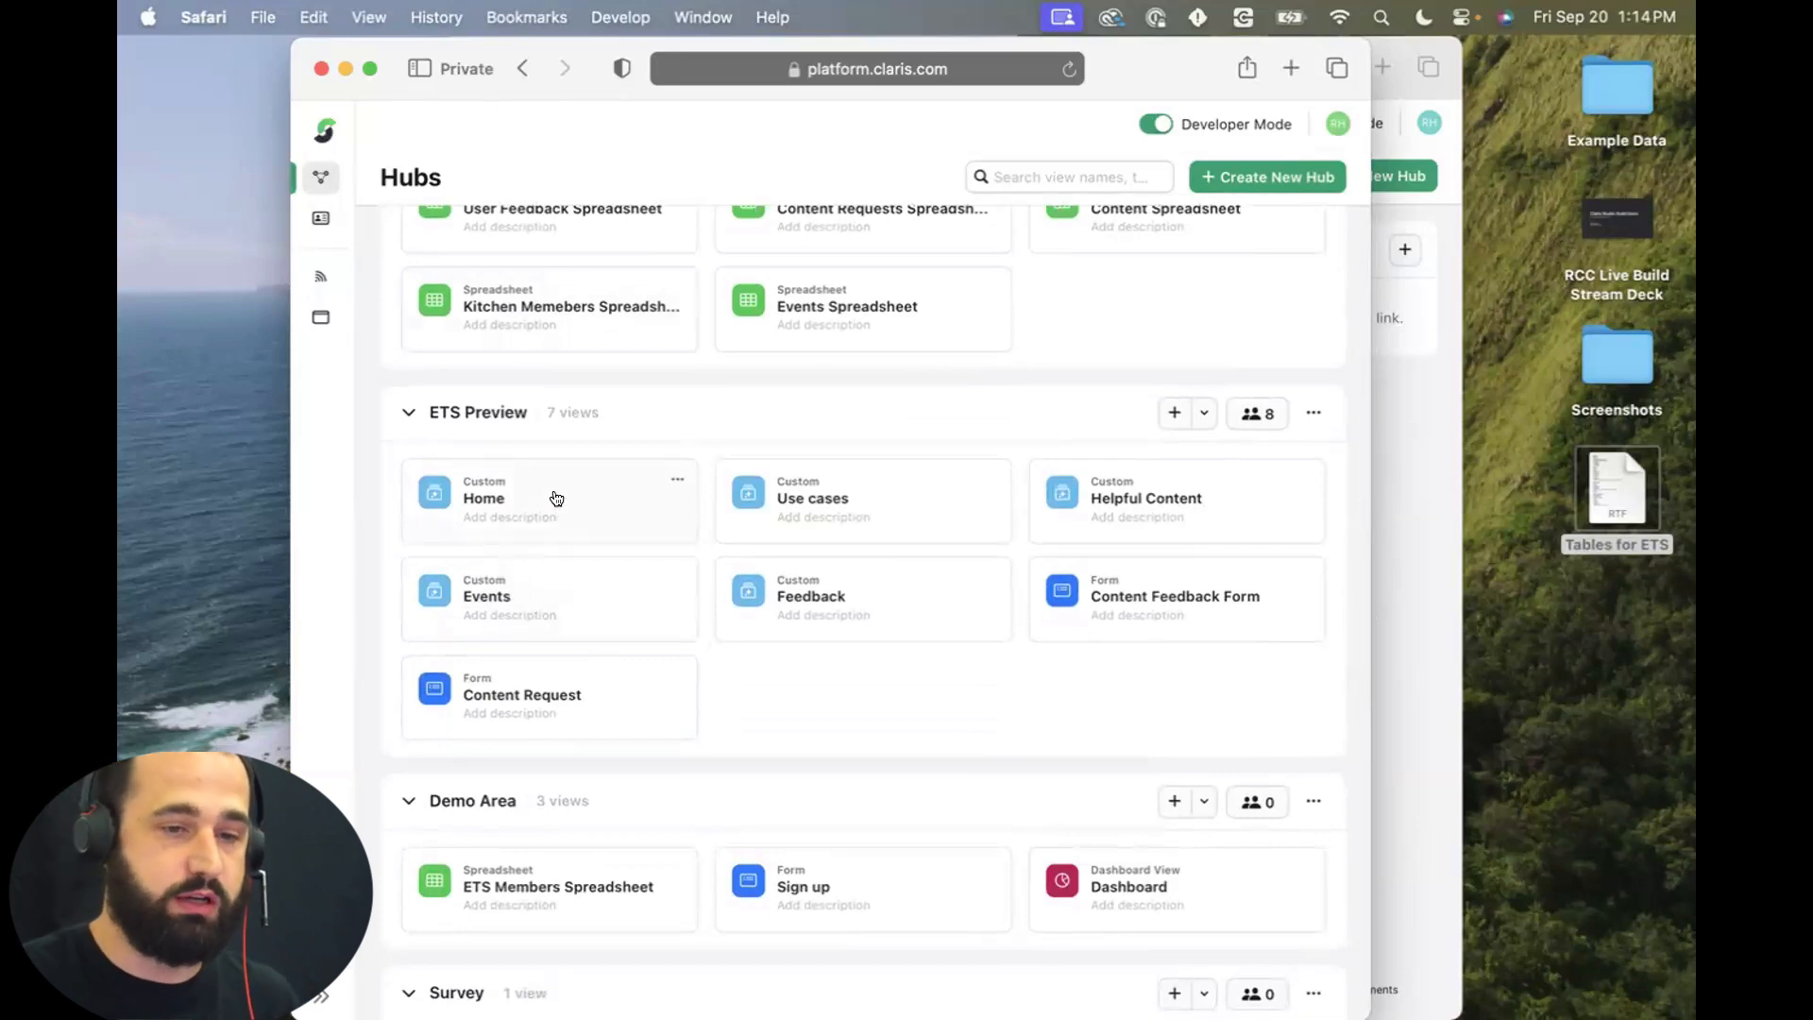
{"action": "scroll", "coordinate": [614, 471], "scroll_direction": "down", "scroll_amount": 1}
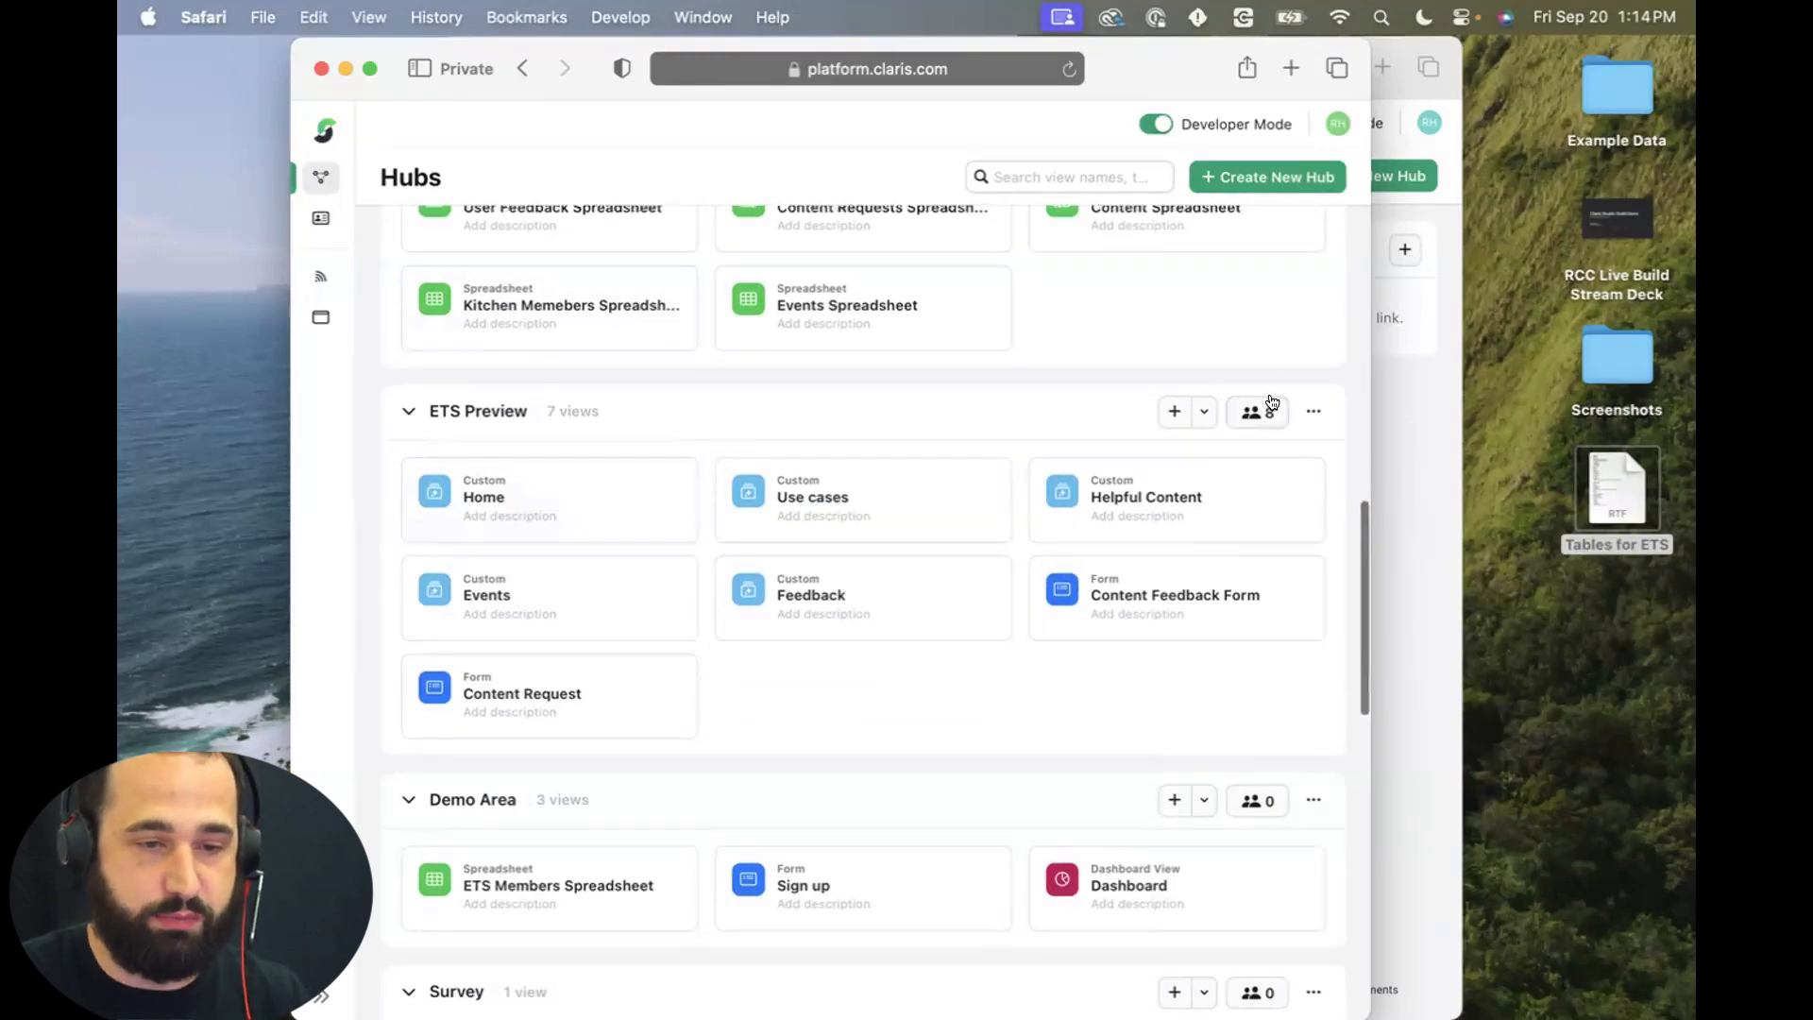
{"action": "left_click", "coordinate": [585, 516]}
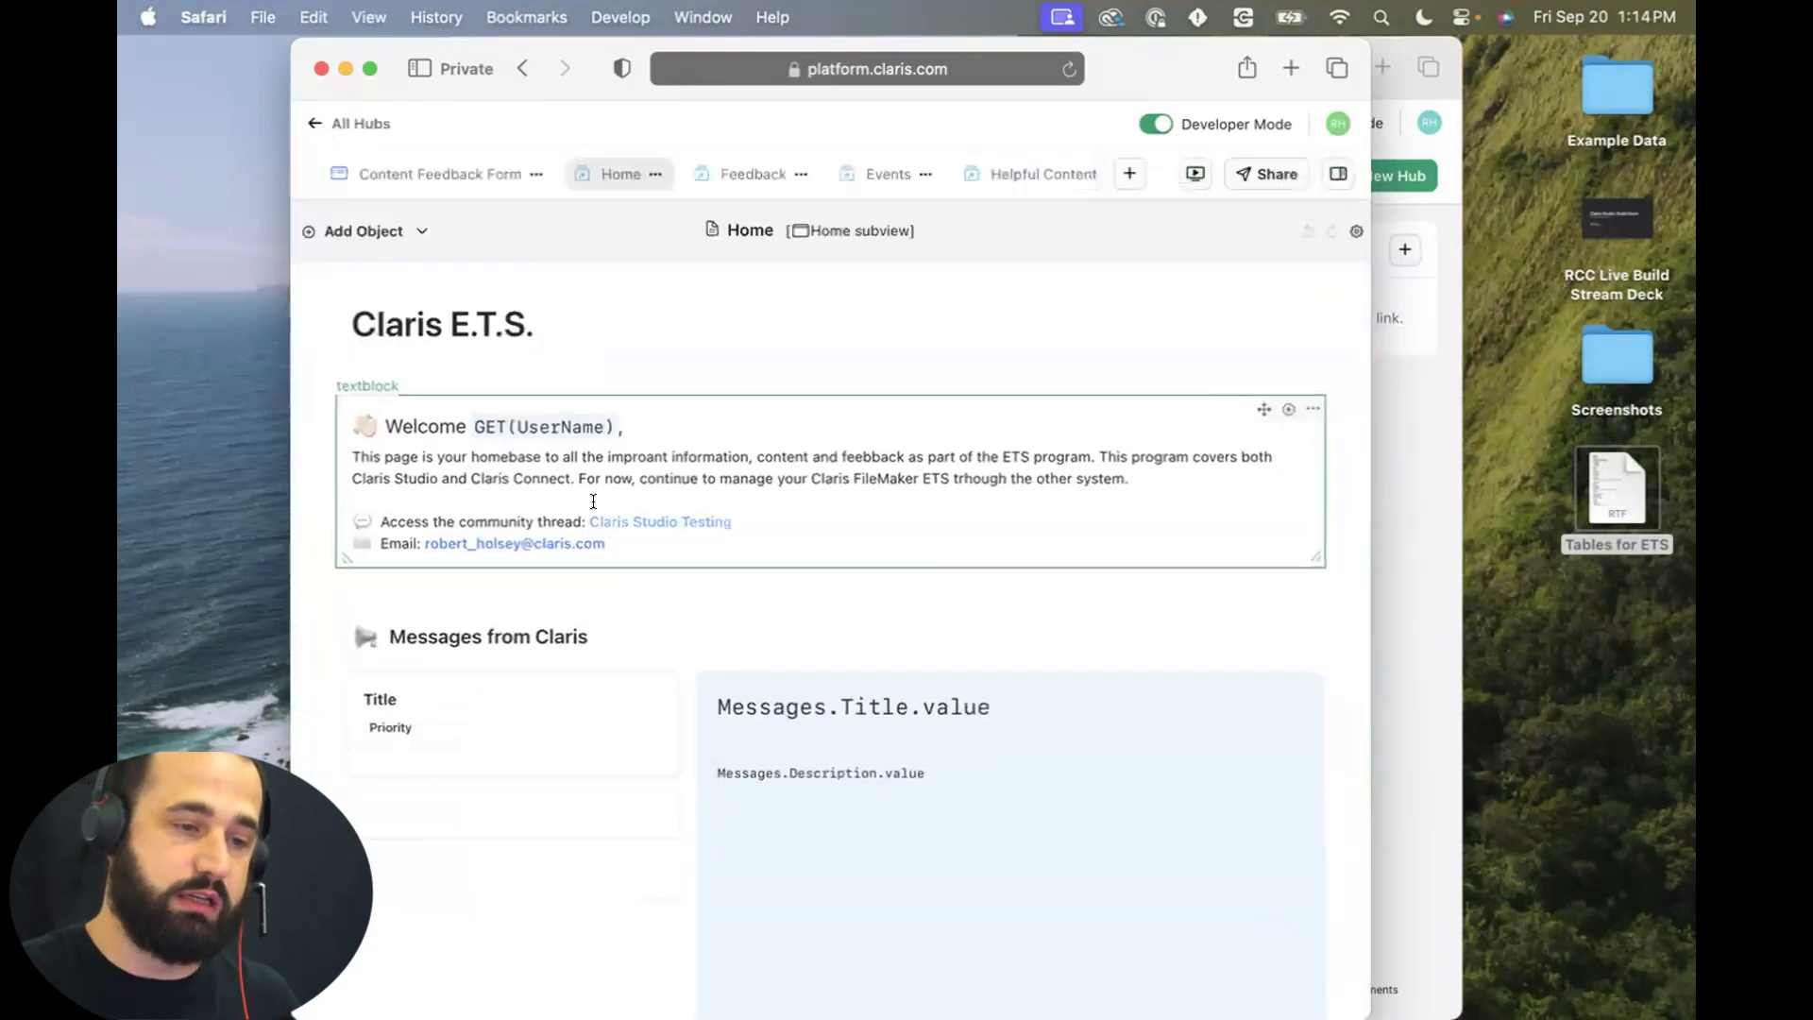
{"action": "scroll", "coordinate": [632, 524], "scroll_direction": "down", "scroll_amount": 1}
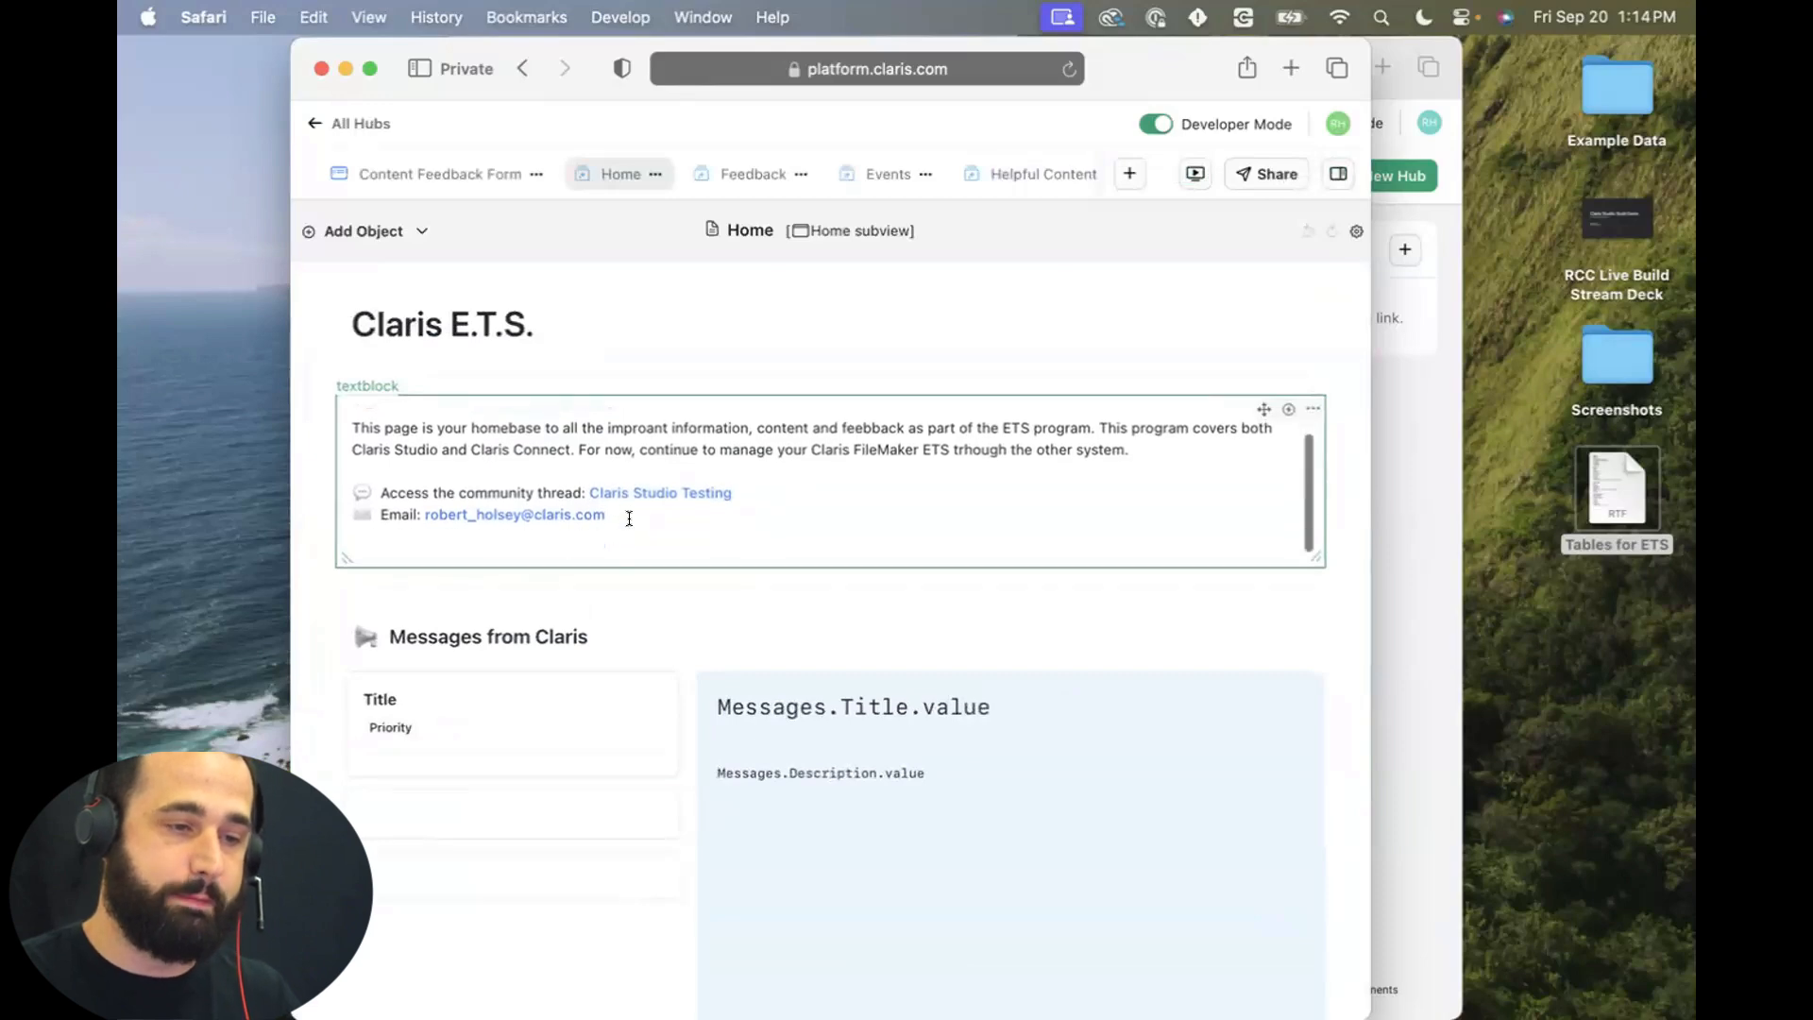
{"action": "left_click", "coordinate": [674, 637]}
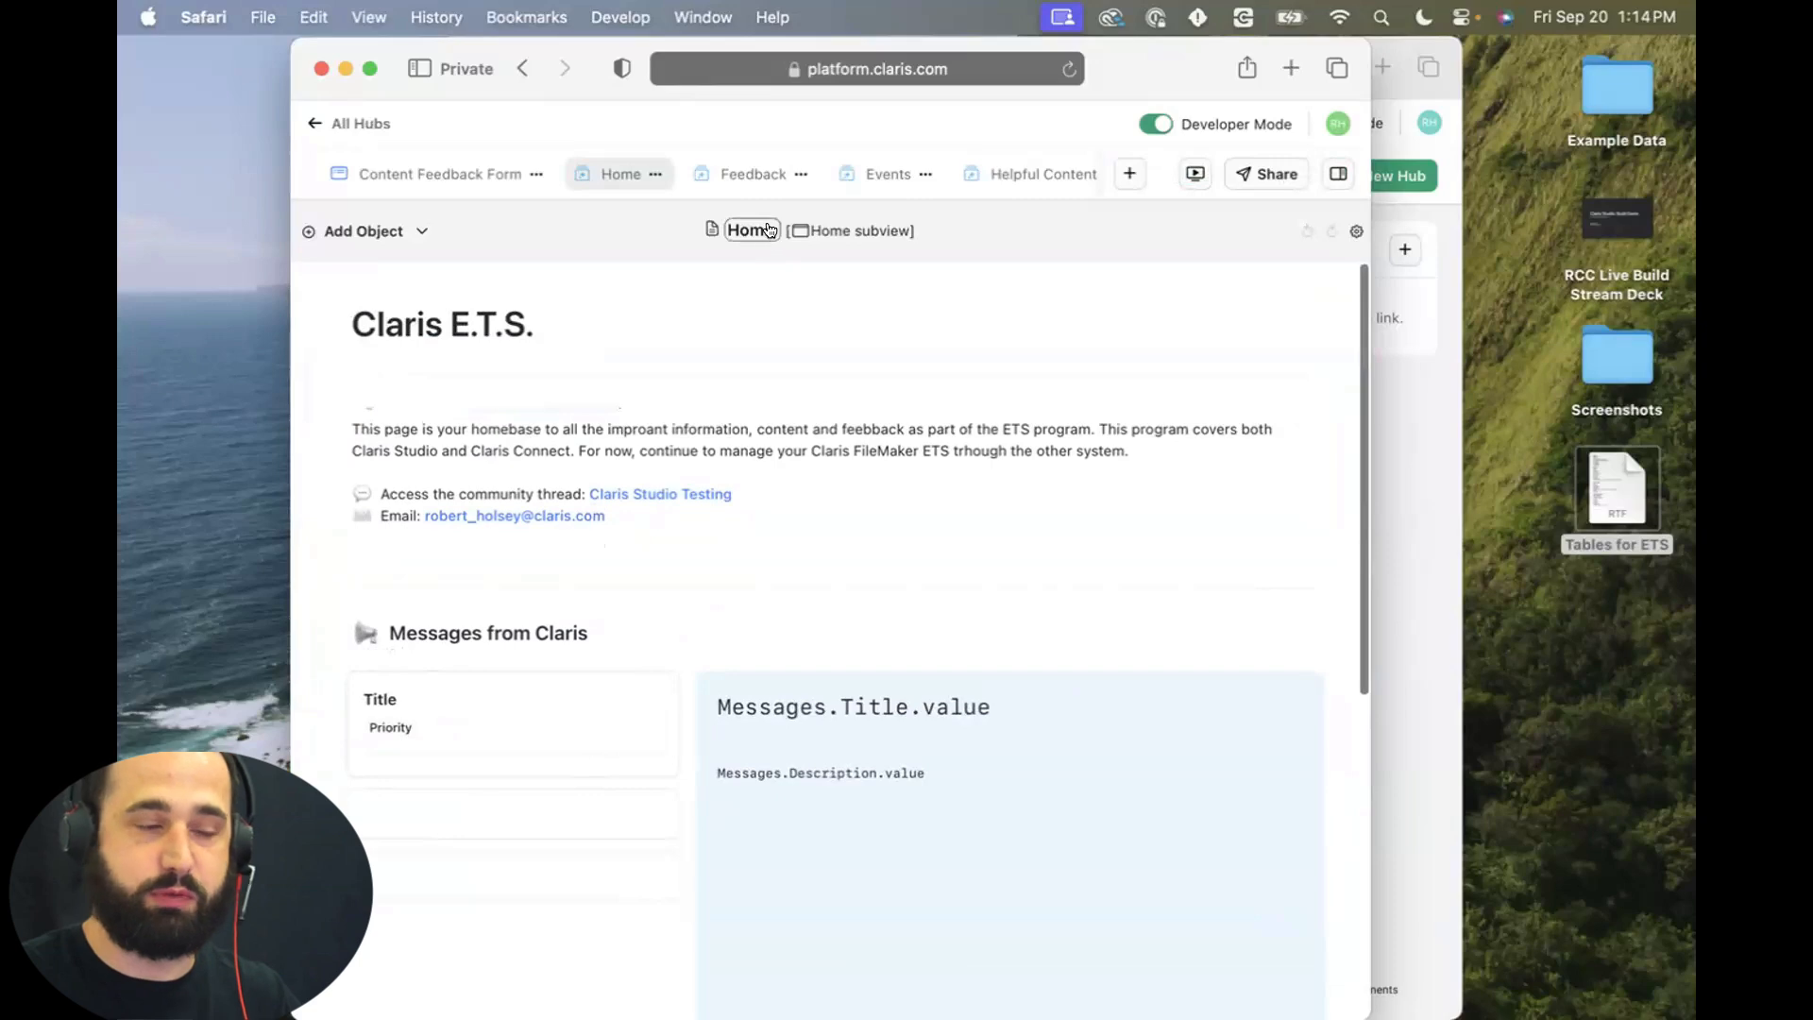
View the Feedback, Events and Helpful Content custom views and return to the list of all hubs.
{"action": "left_click", "coordinate": [755, 170]}
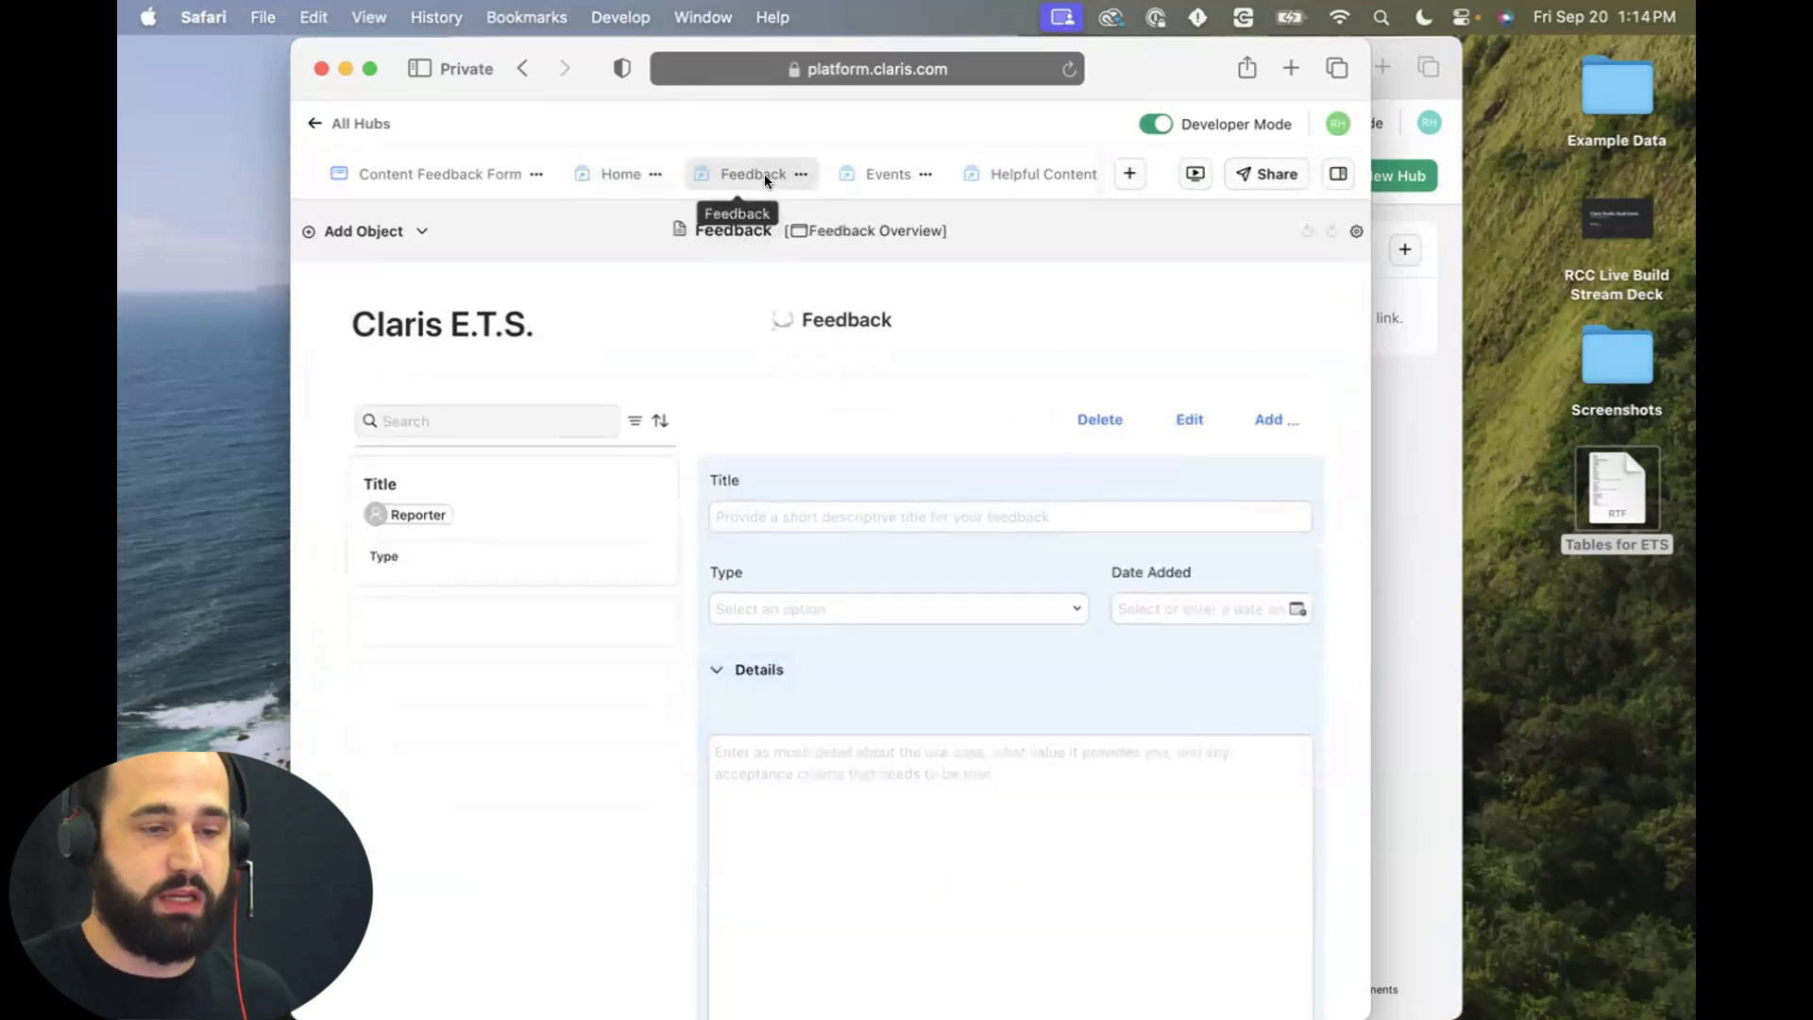
{"action": "left_click", "coordinate": [908, 173]}
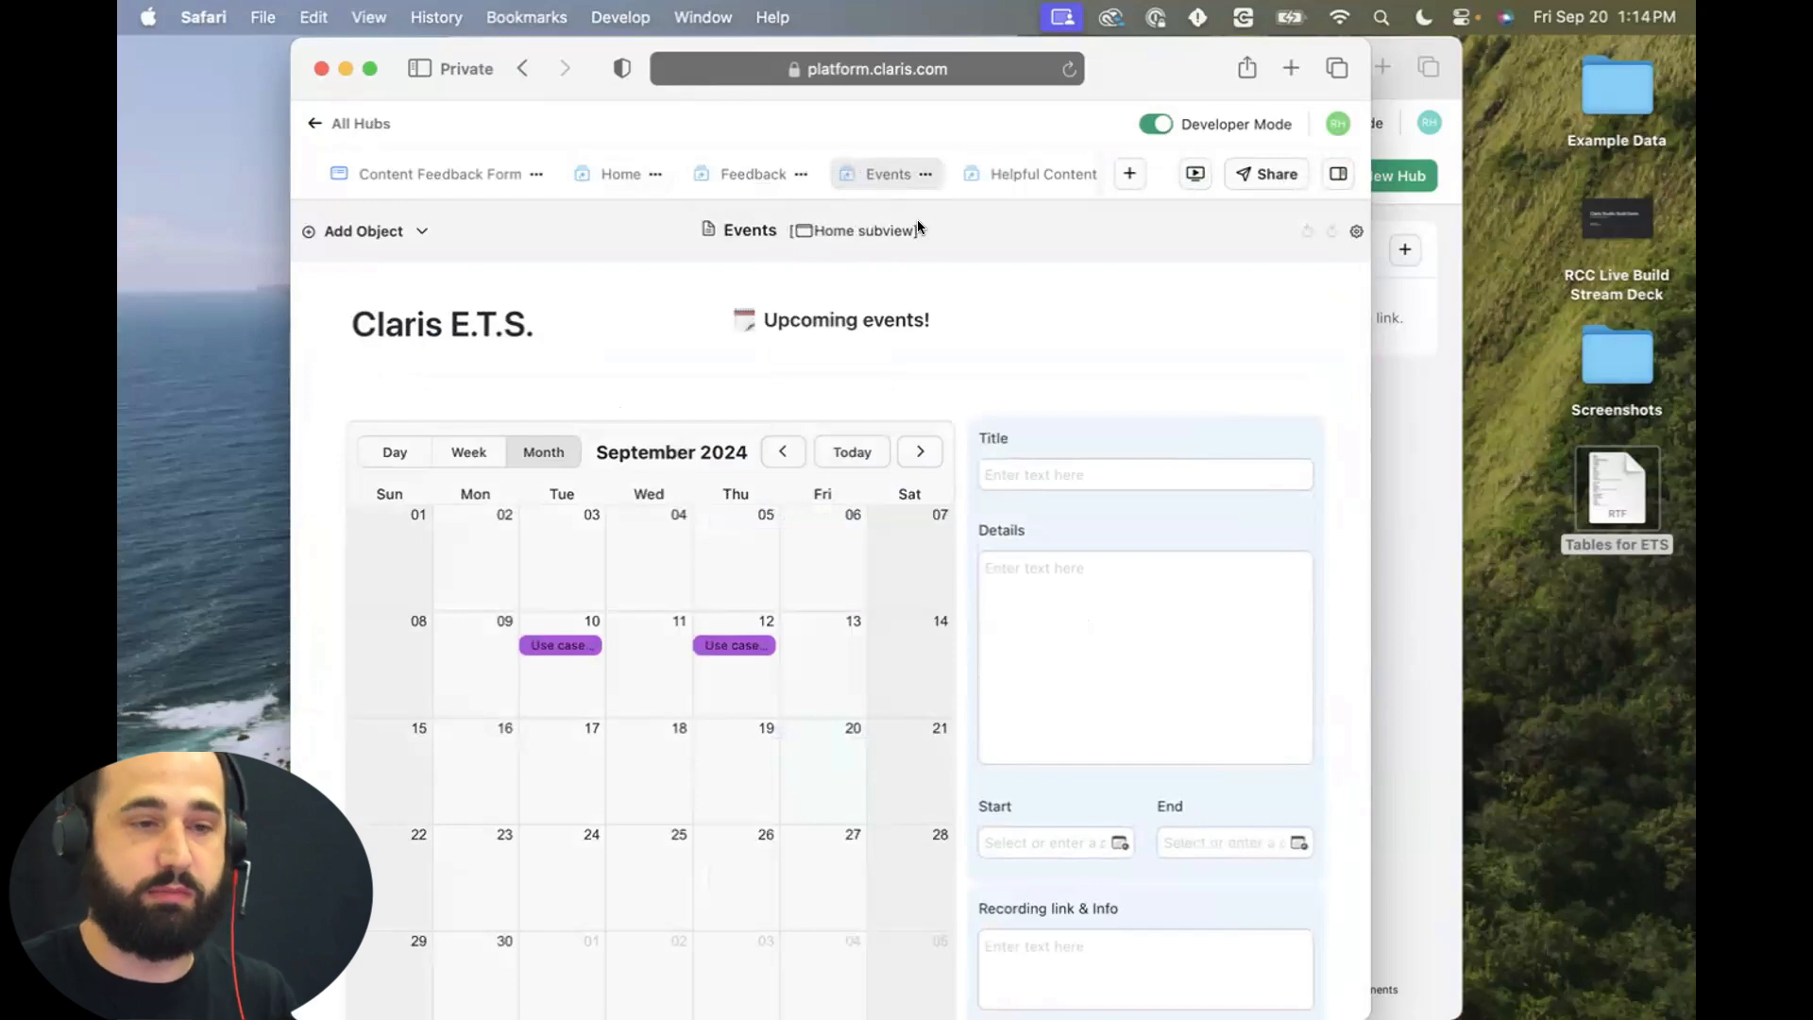
{"action": "left_click", "coordinate": [1039, 173]}
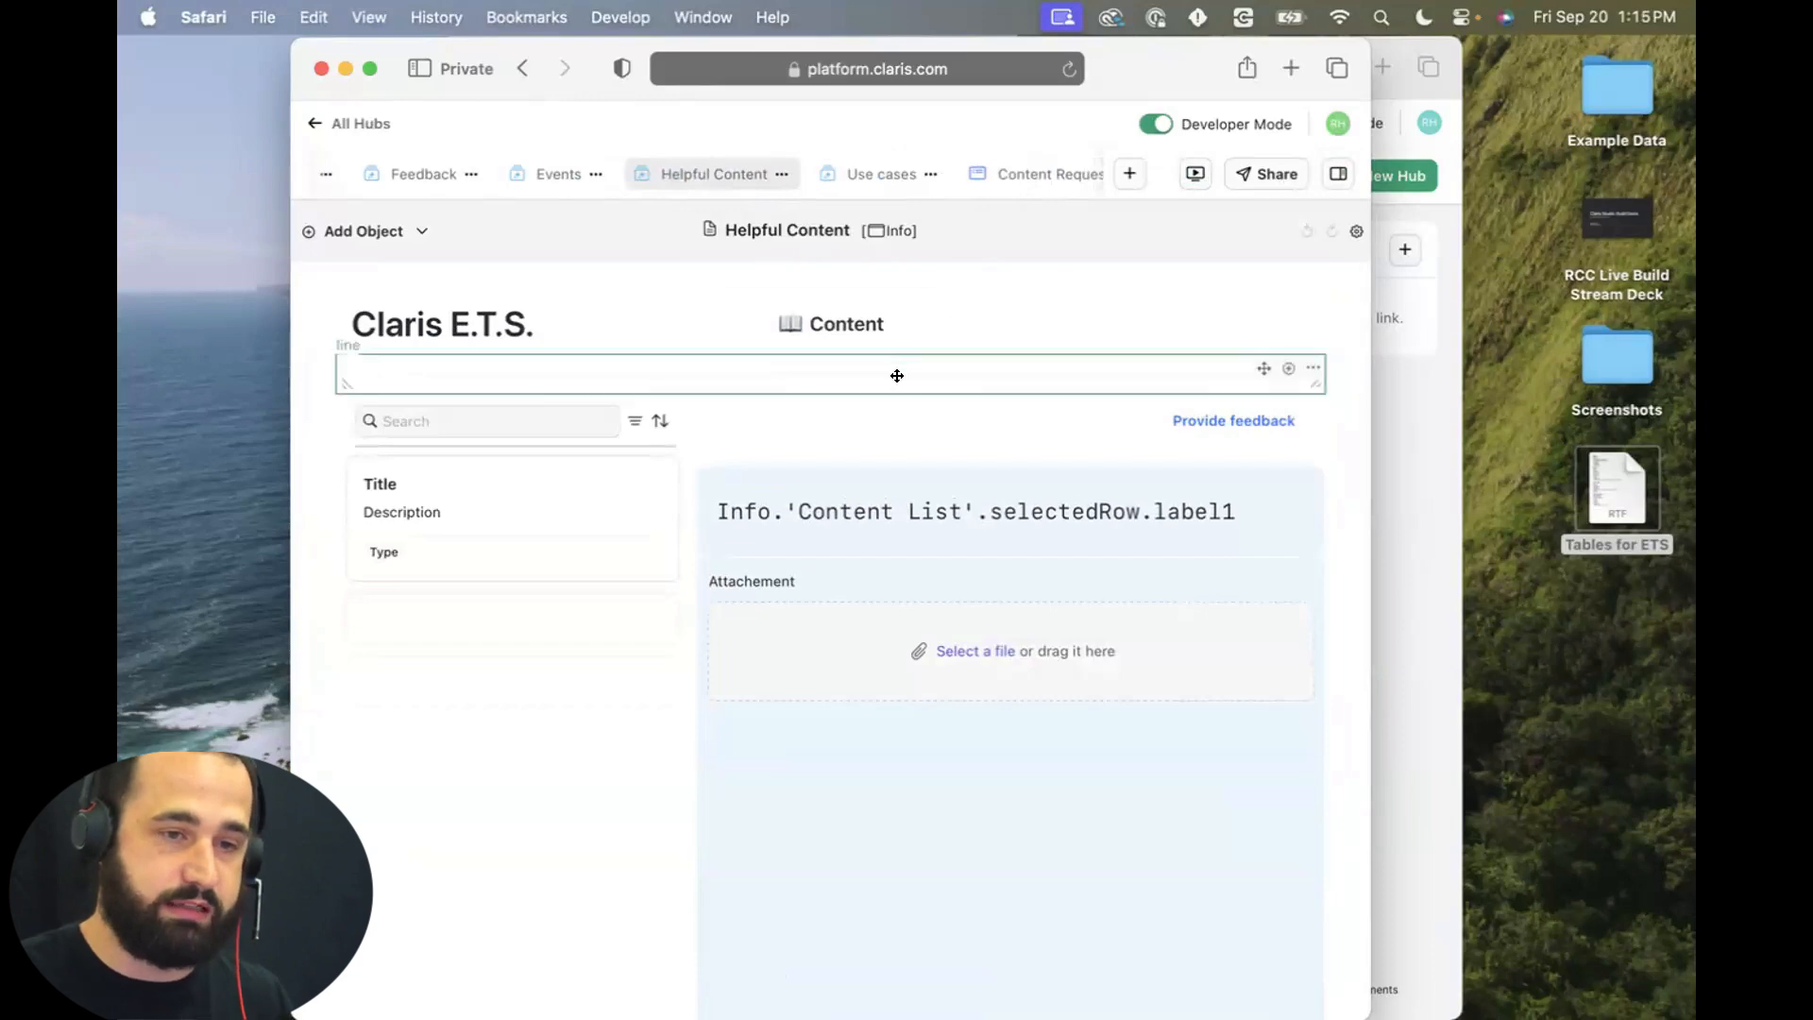
{"action": "left_click", "coordinate": [326, 123]}
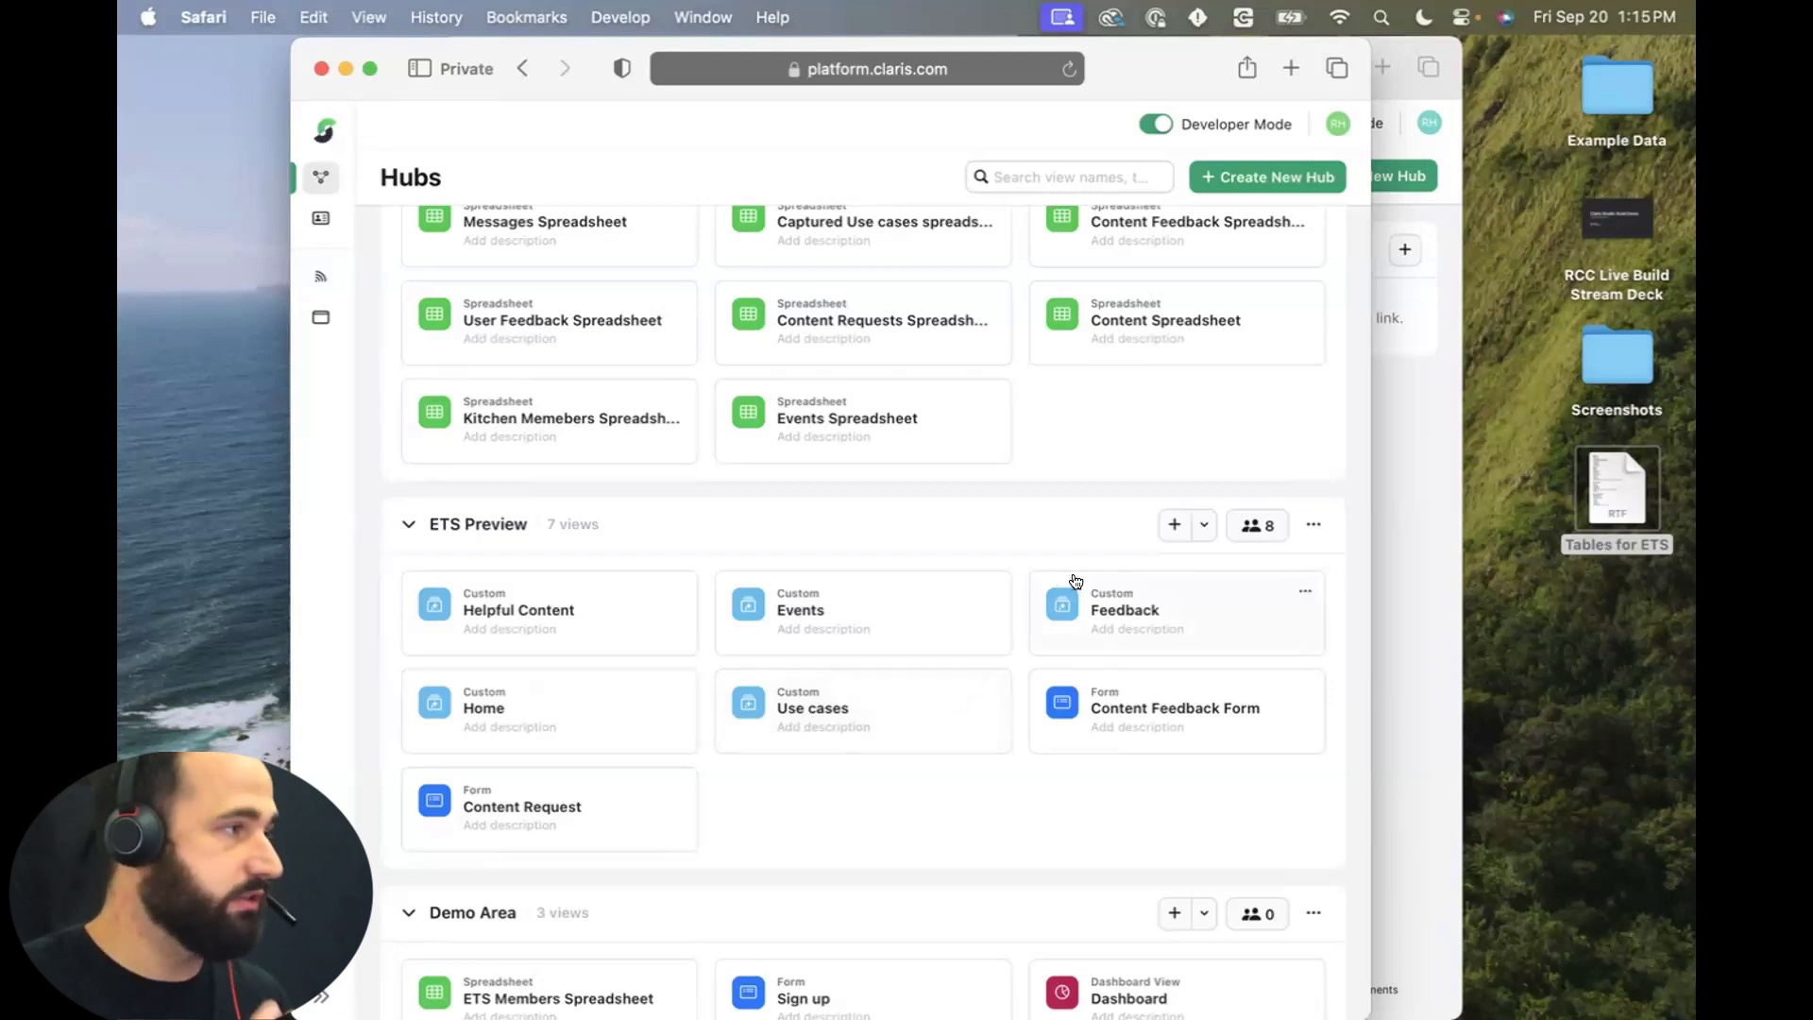
Bring the browser window with the empty Claris Studio account to the front and shift it slightly.
{"action": "left_click", "coordinate": [1426, 559]}
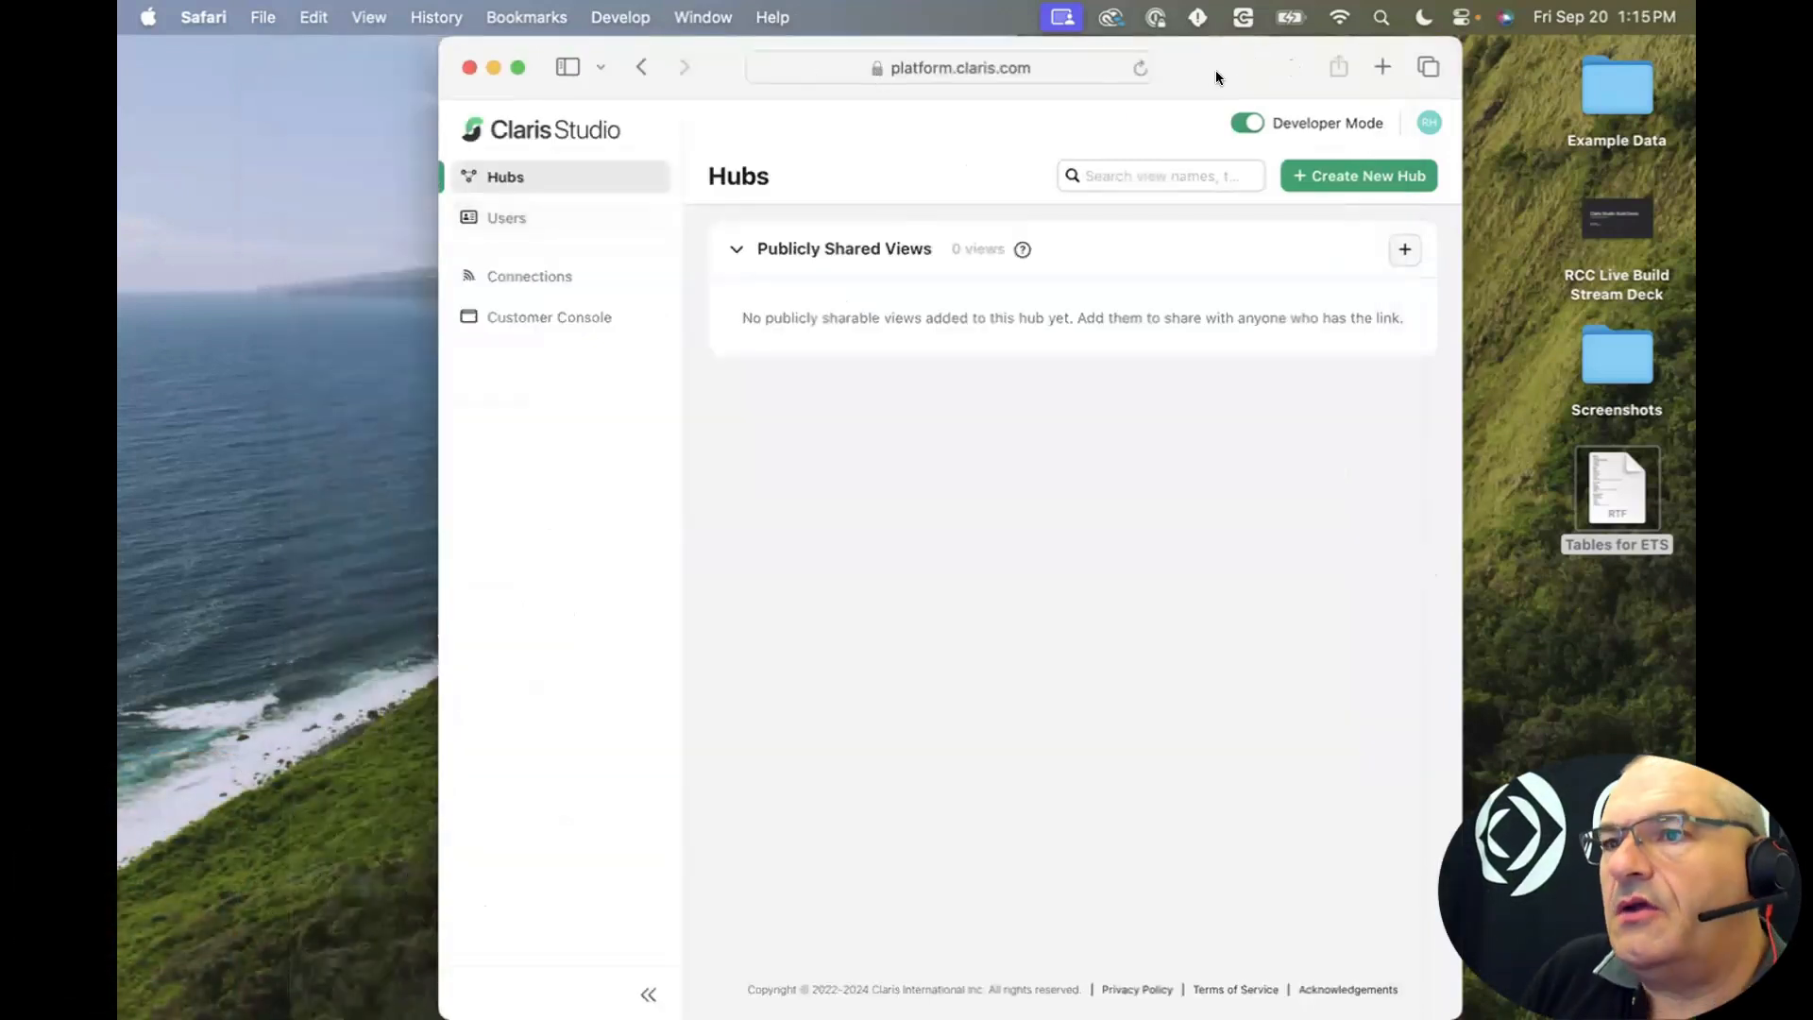
{"action": "left_click_drag", "start_coordinate": [1221, 67], "coordinate": [1173, 48]}
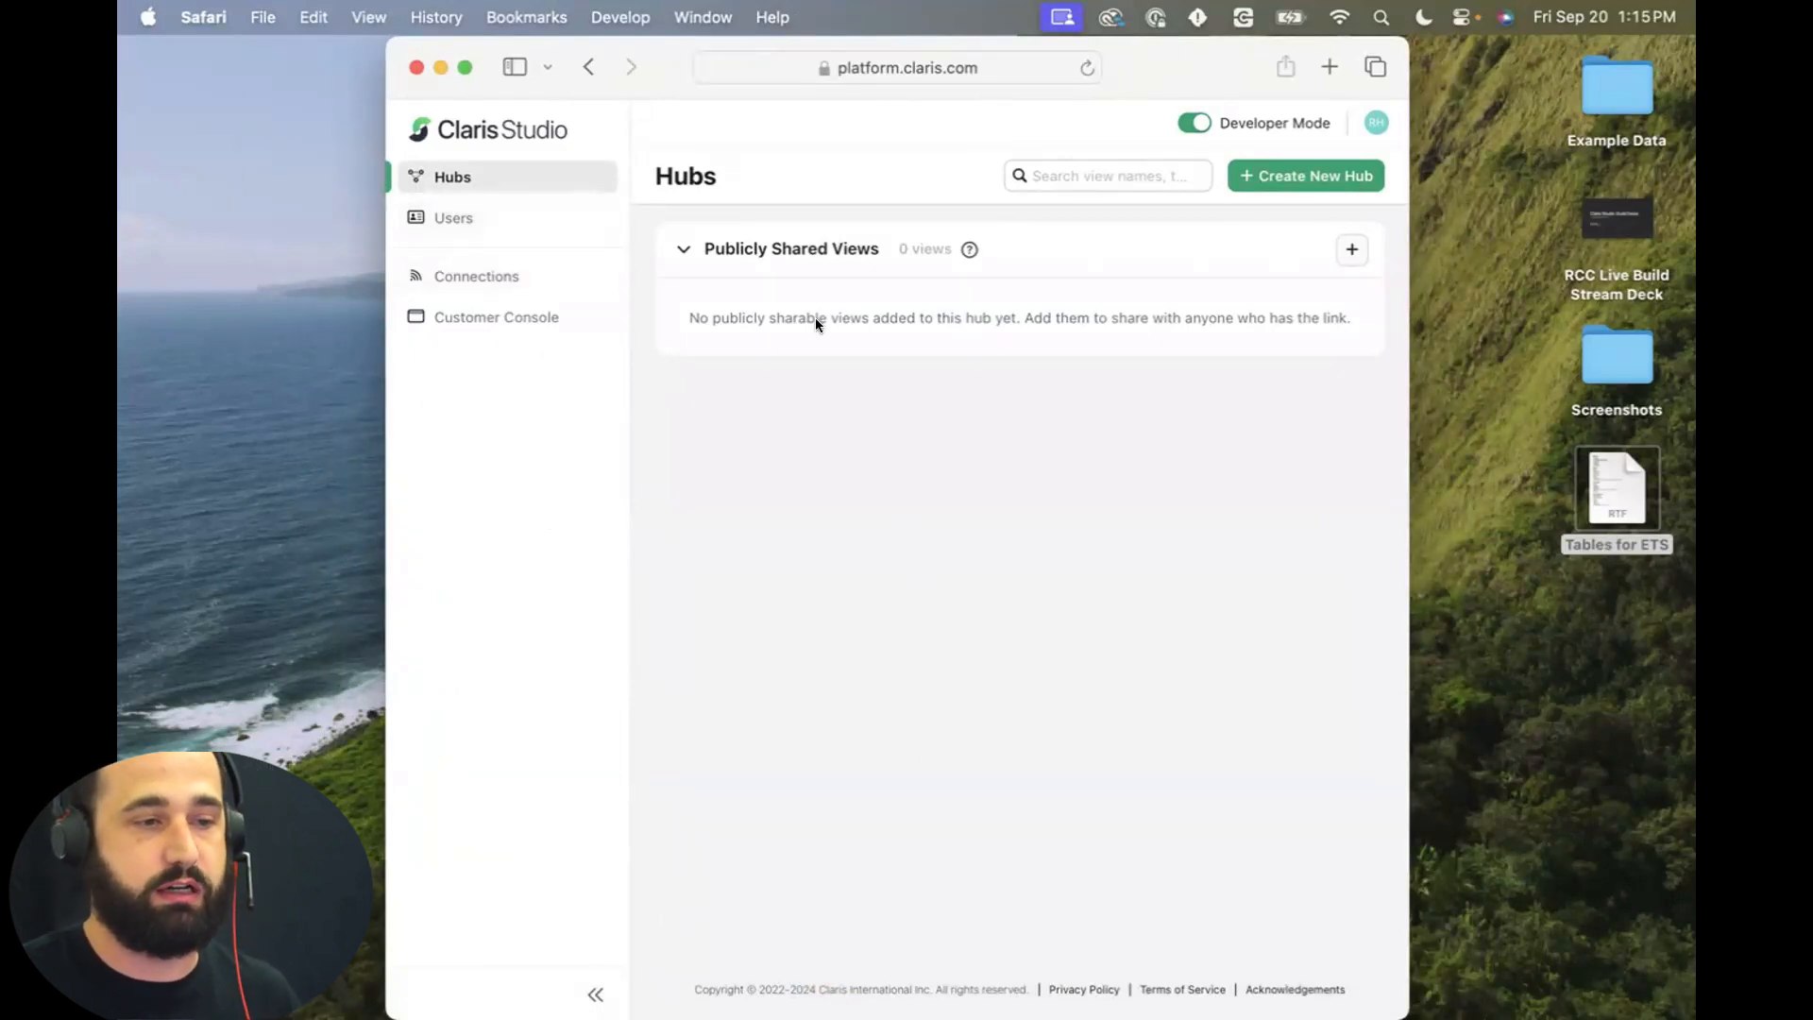
Switch back to the populated Claris Studio window and open the member access list of the ETS Backoffice hub.
{"action": "mouse_move", "coordinate": [1213, 992]}
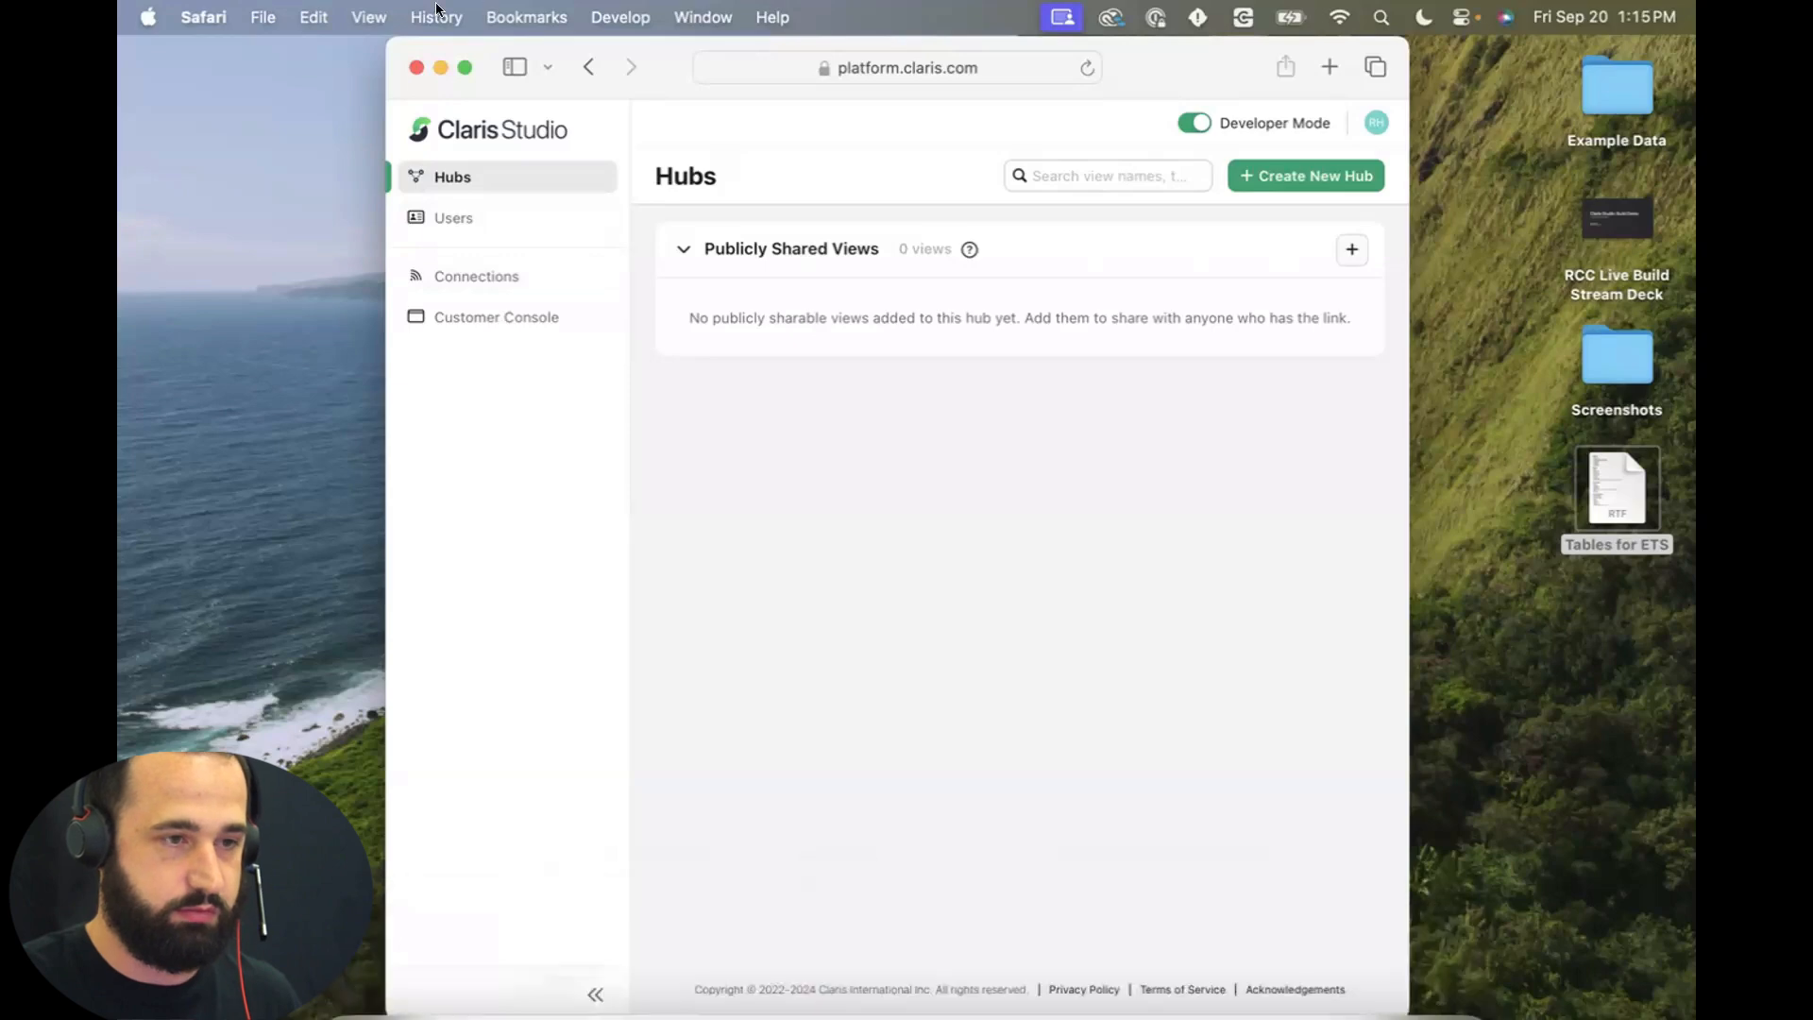
{"action": "left_click", "coordinate": [676, 15]}
{"action": "left_click", "coordinate": [661, 658]}
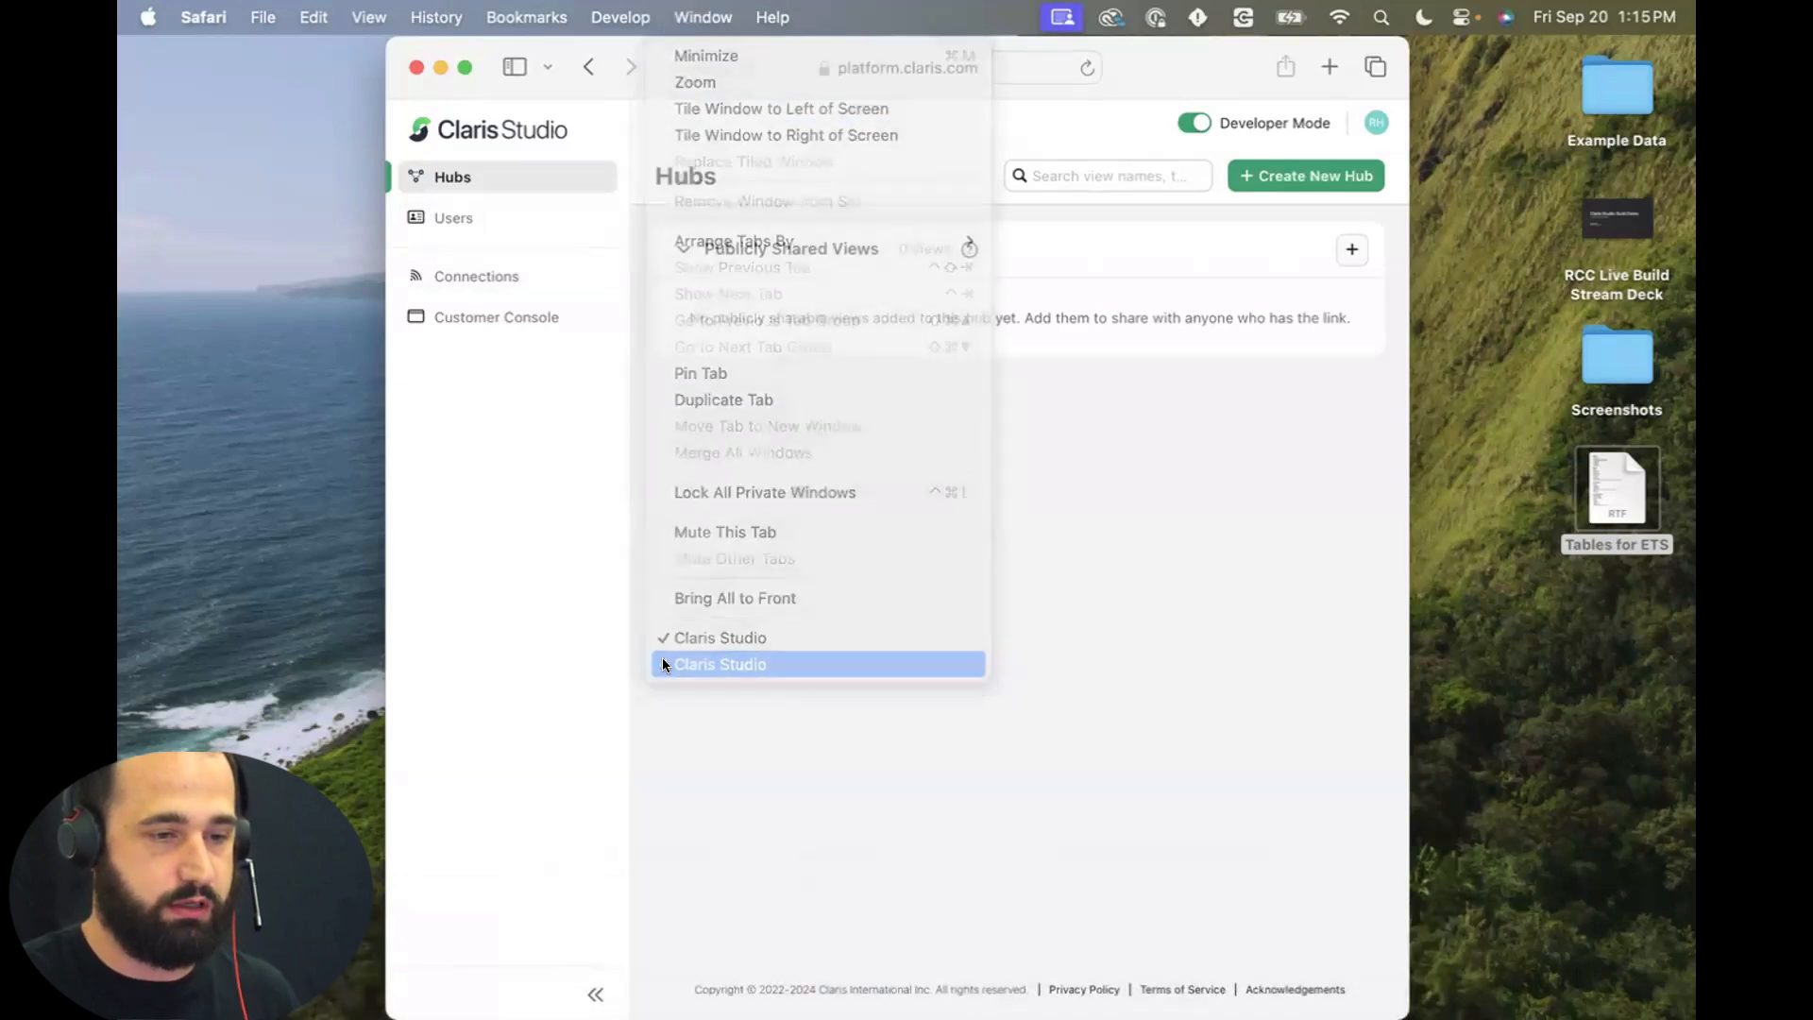
{"action": "scroll", "coordinate": [557, 467], "scroll_direction": "up", "scroll_amount": 10}
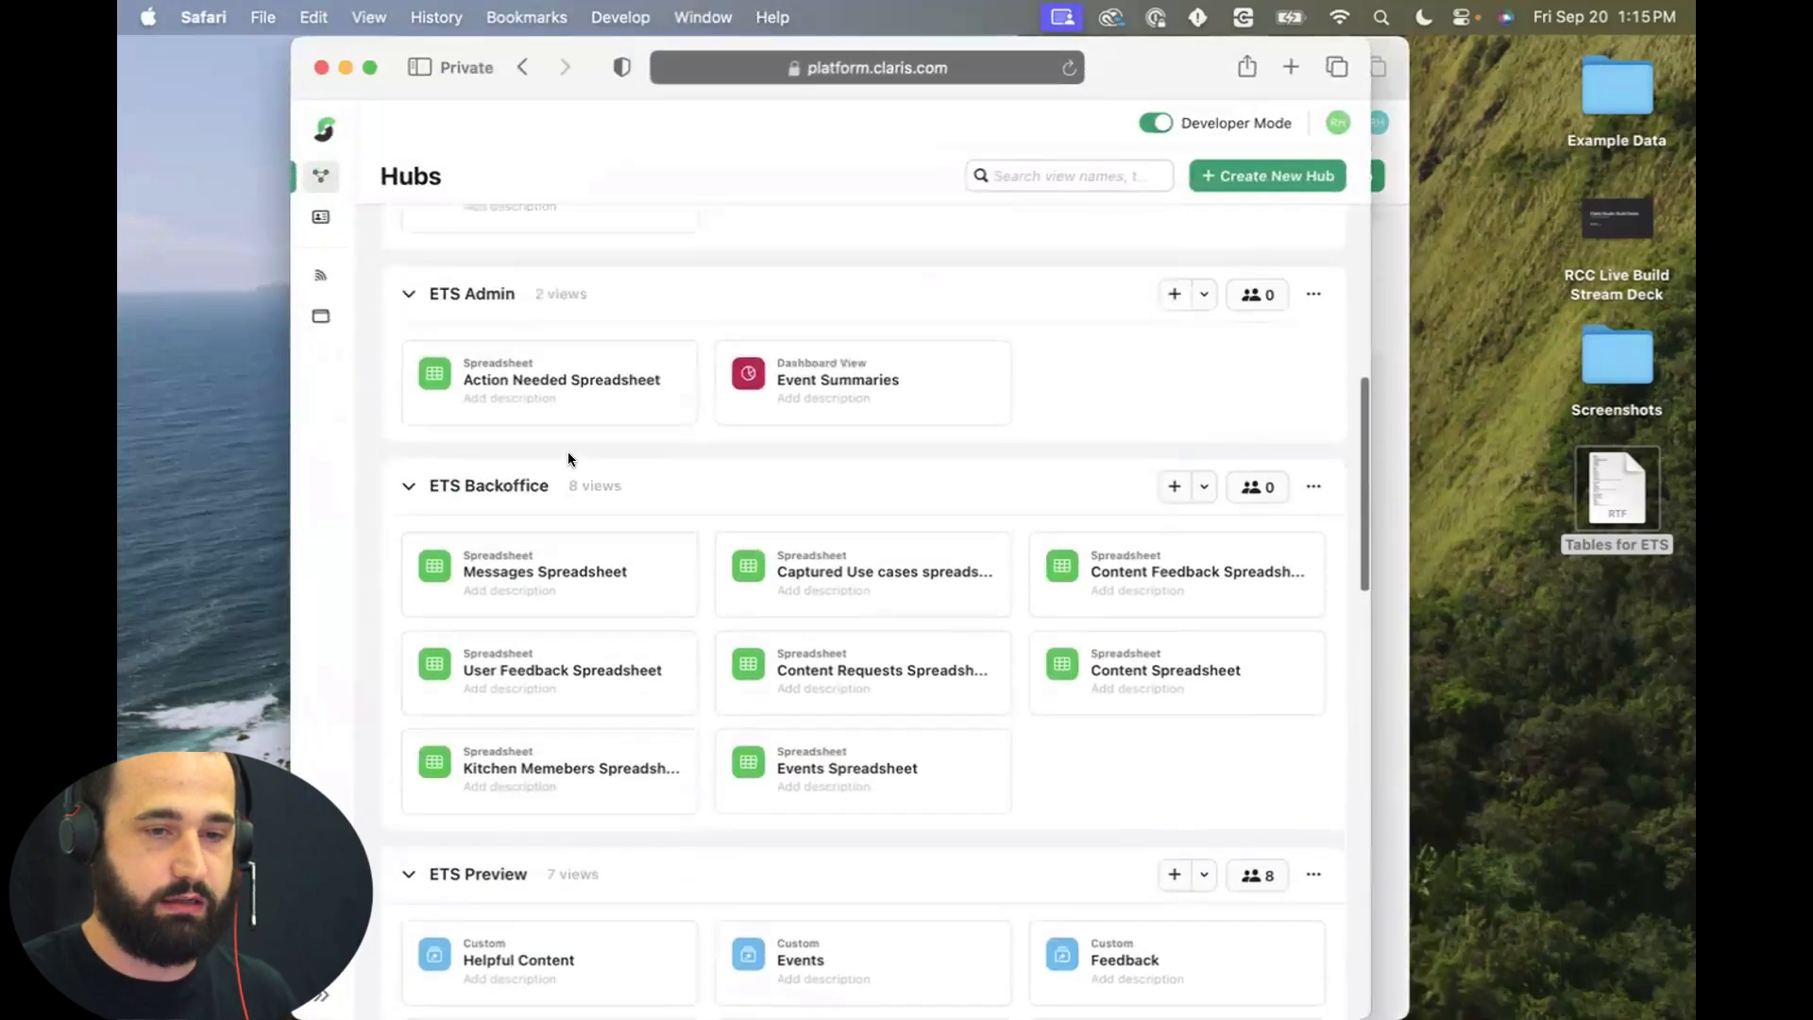
{"action": "left_click", "coordinate": [1258, 620]}
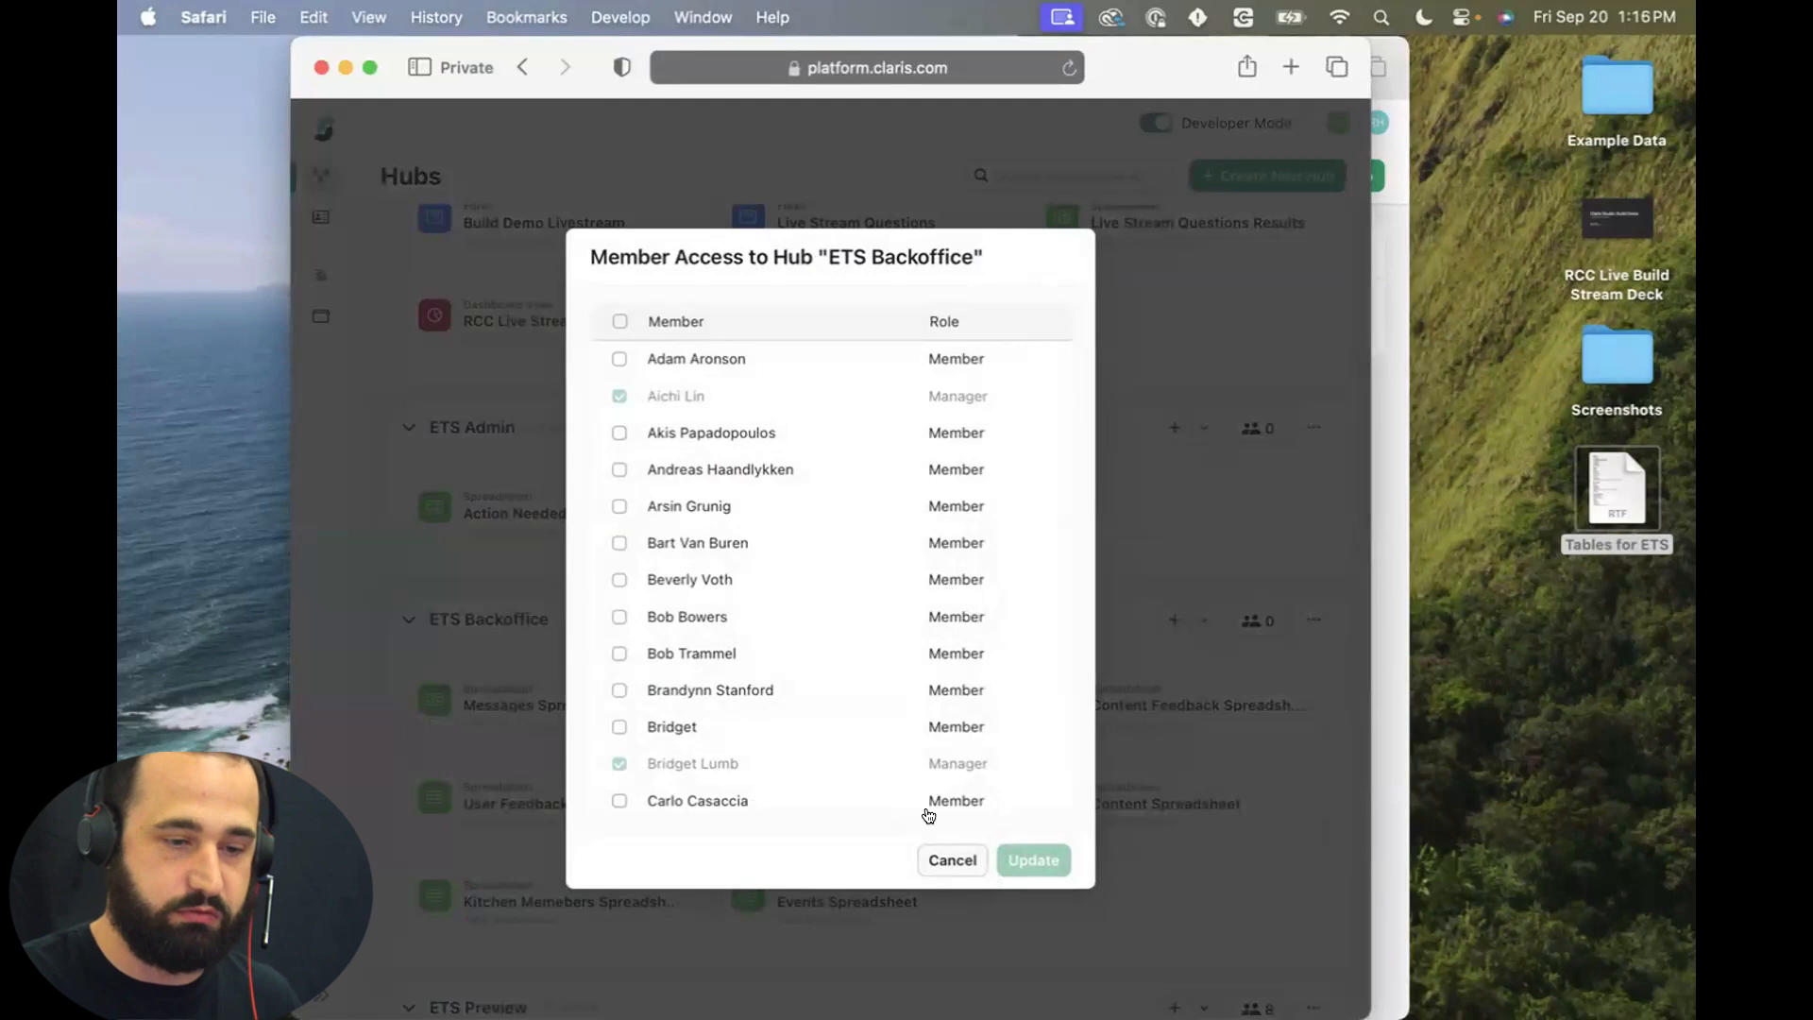
Dismiss the member access list without changes and create a new hub named ETS in the empty account.
{"action": "left_click", "coordinate": [944, 859]}
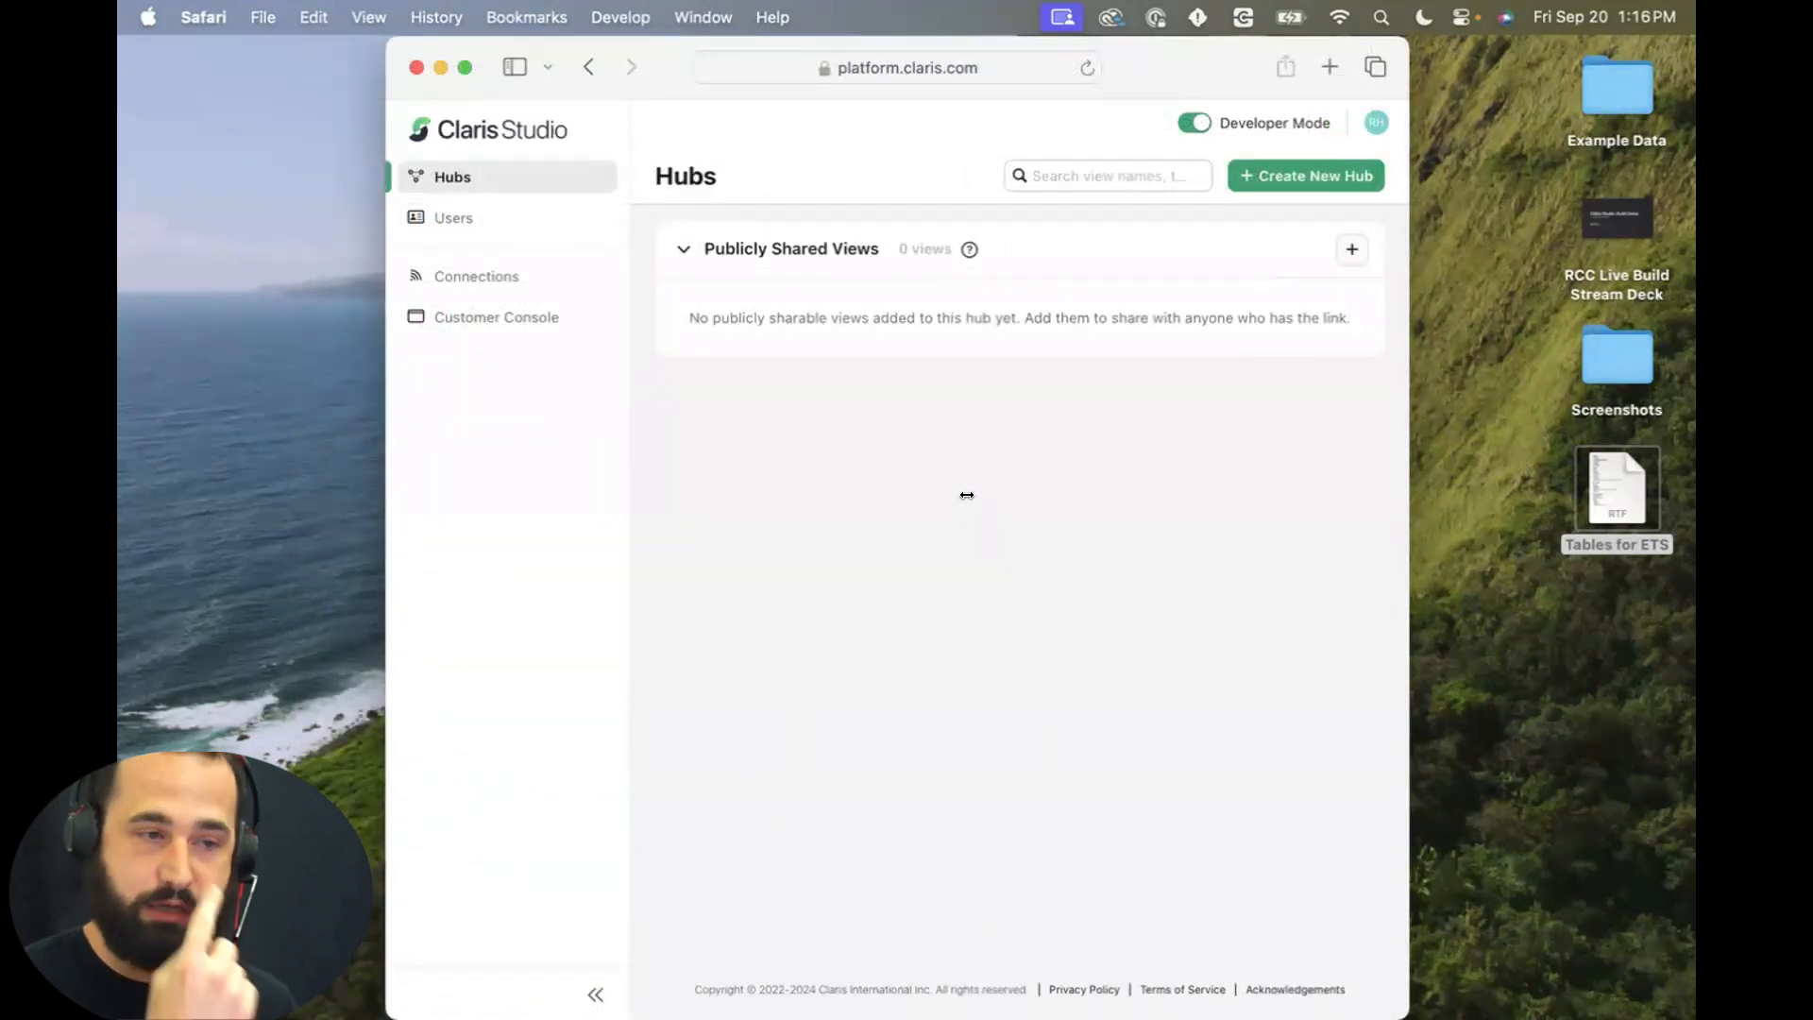
{"action": "left_click_drag", "start_coordinate": [1184, 54], "coordinate": [1162, 54]}
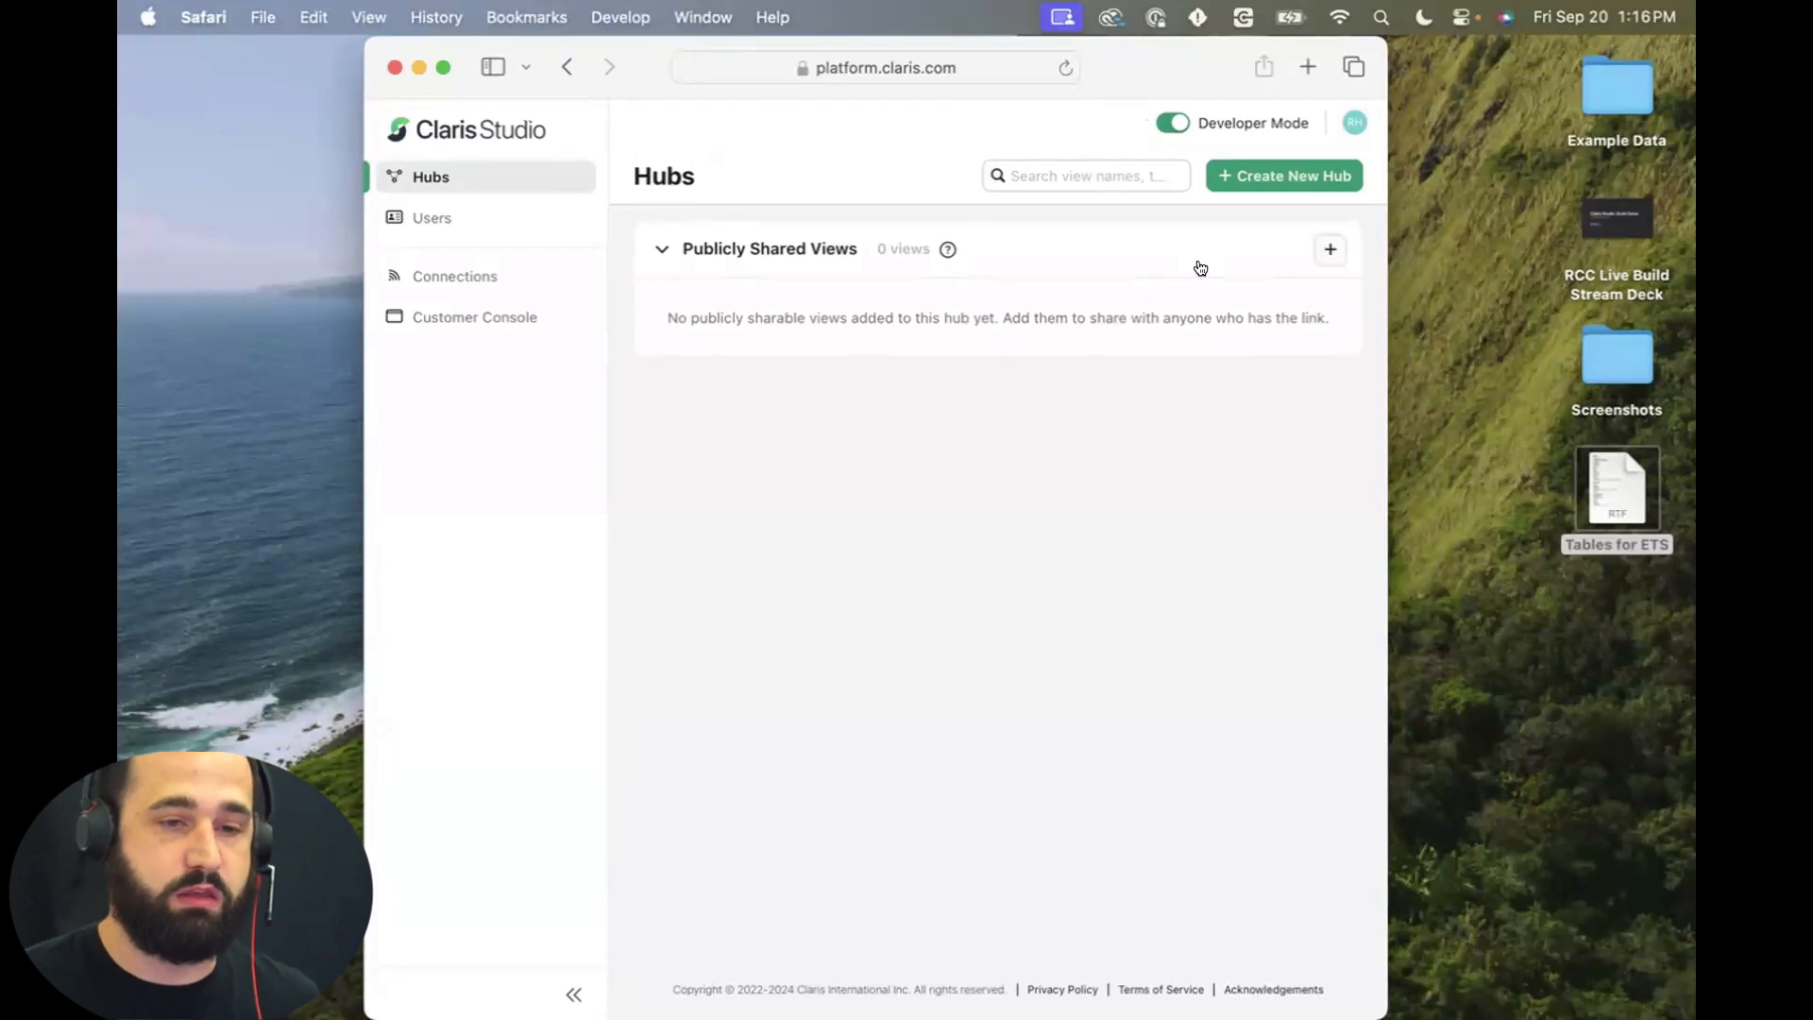
{"action": "left_click", "coordinate": [1259, 190]}
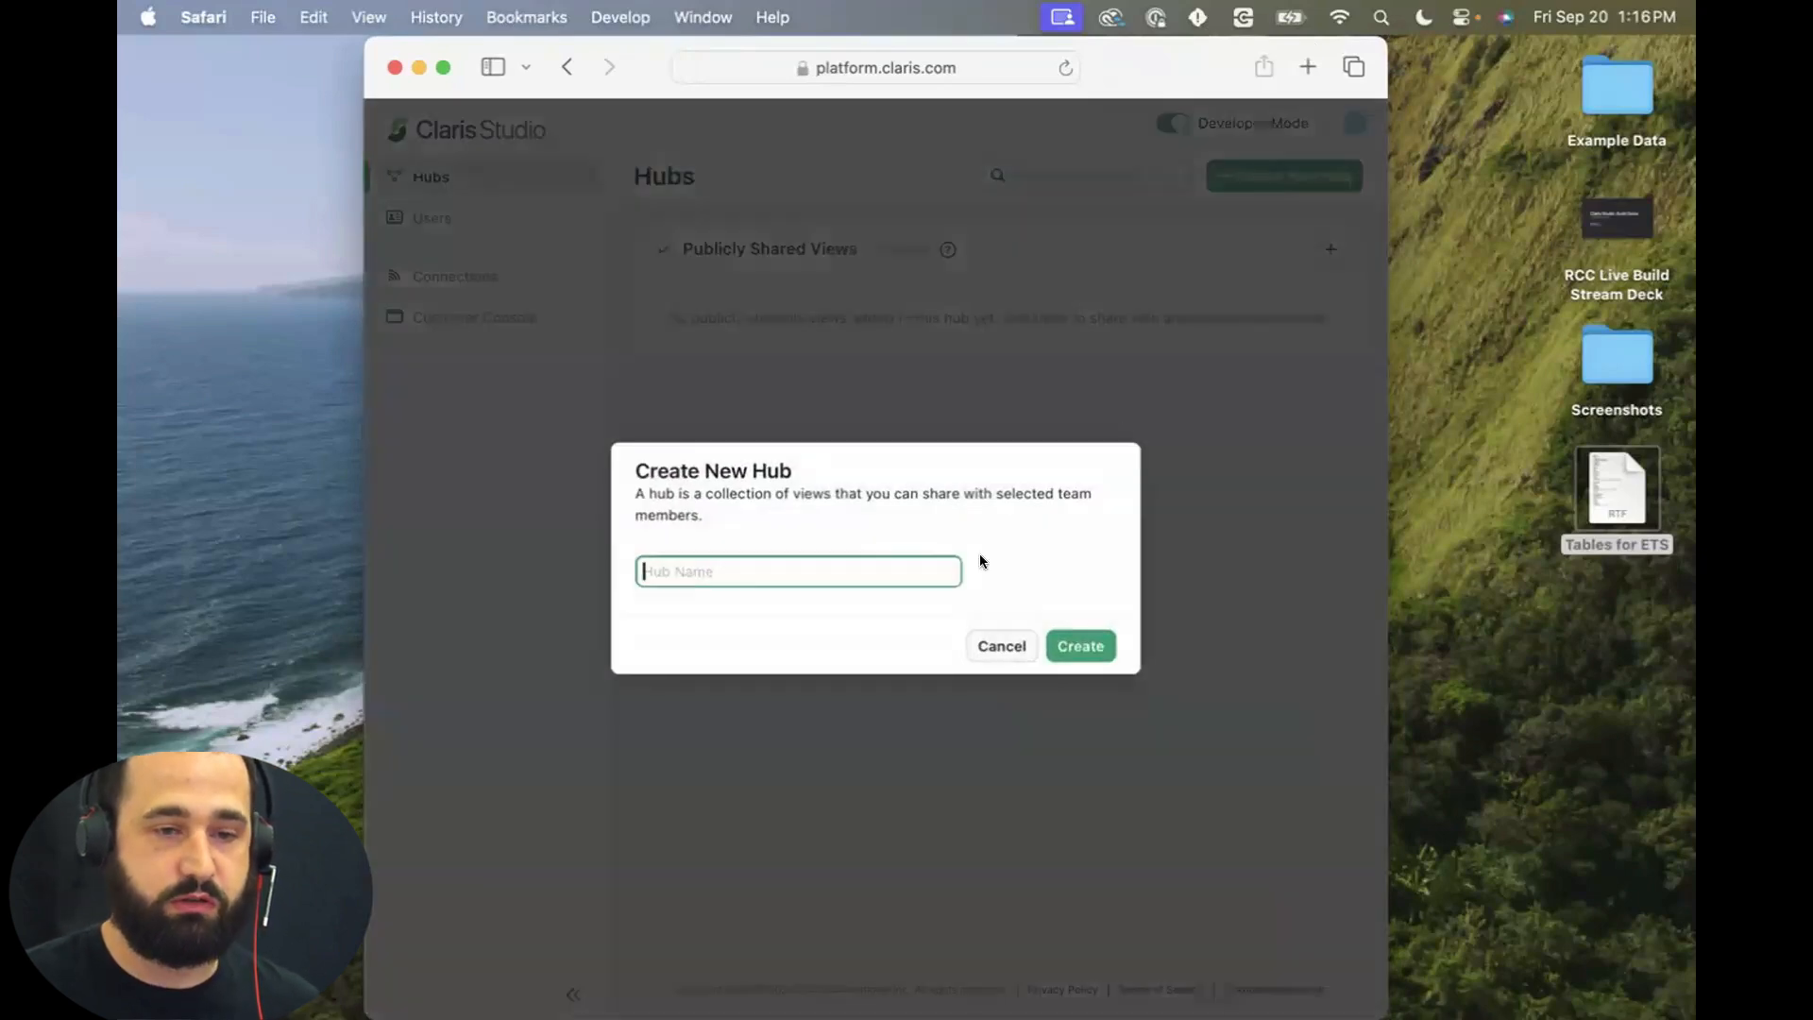
{"action": "type", "text": "ETS"}
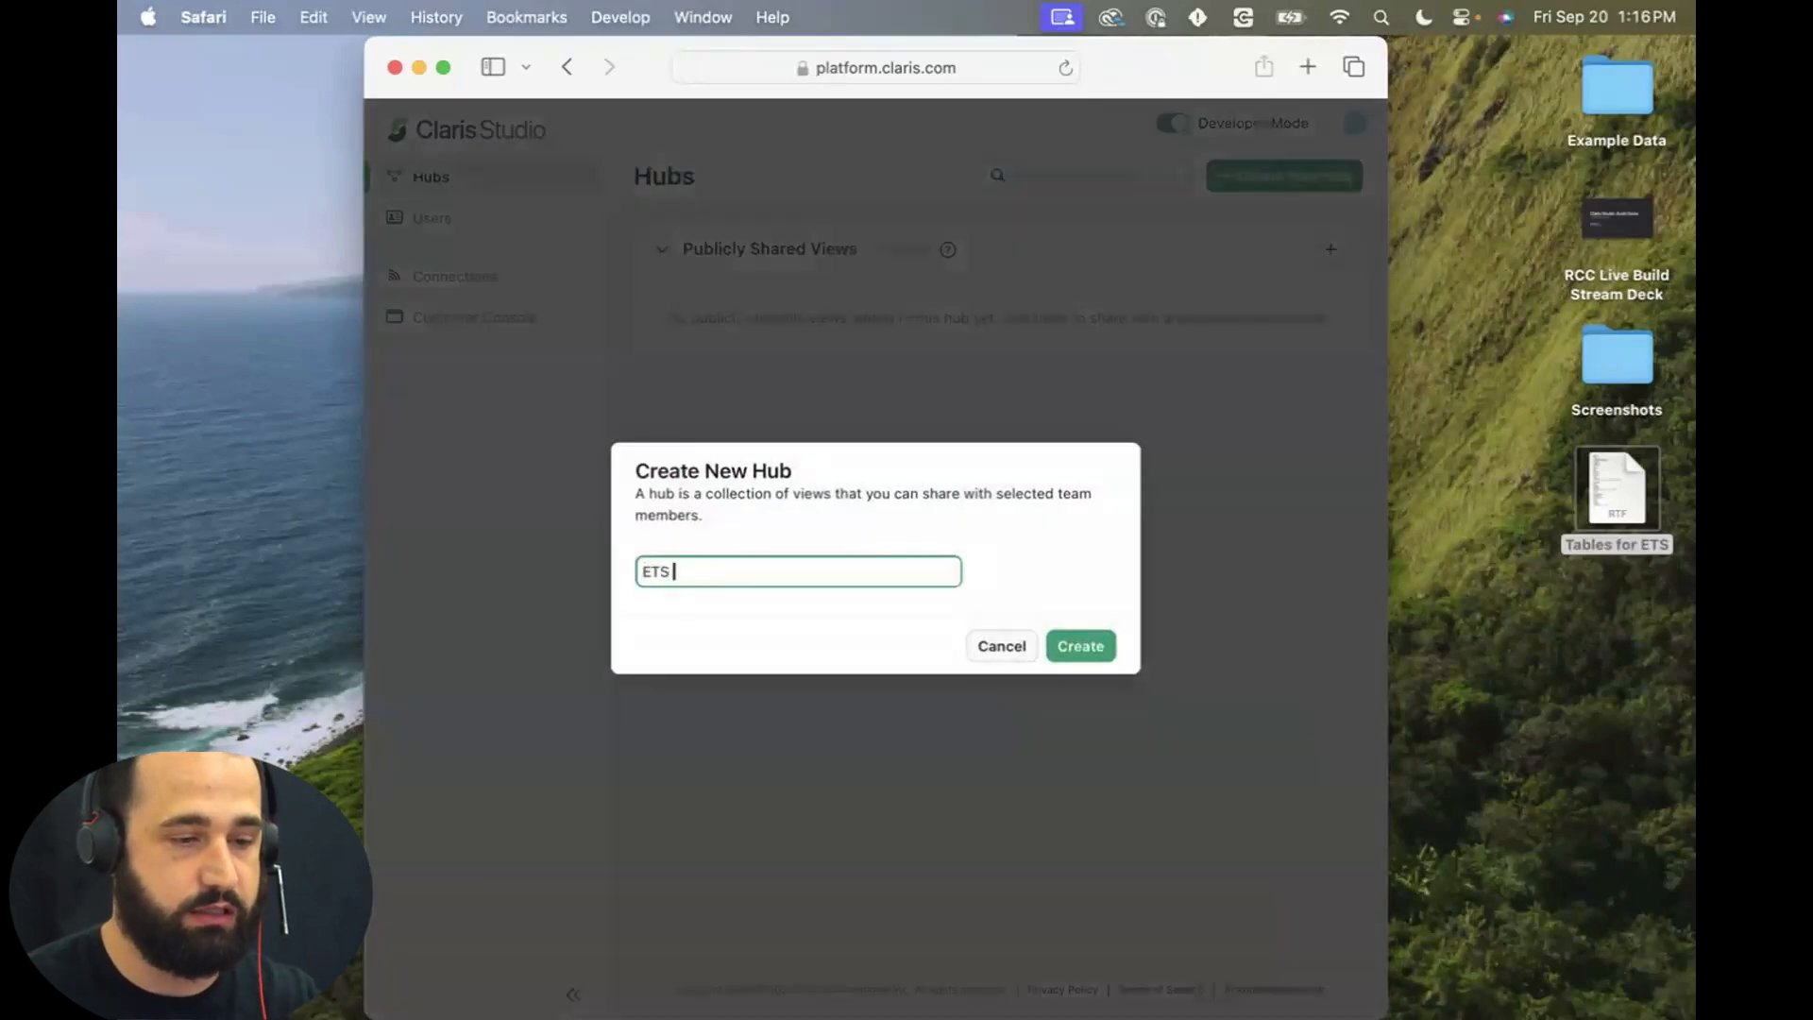
{"action": "key", "text": "BackSpace"}
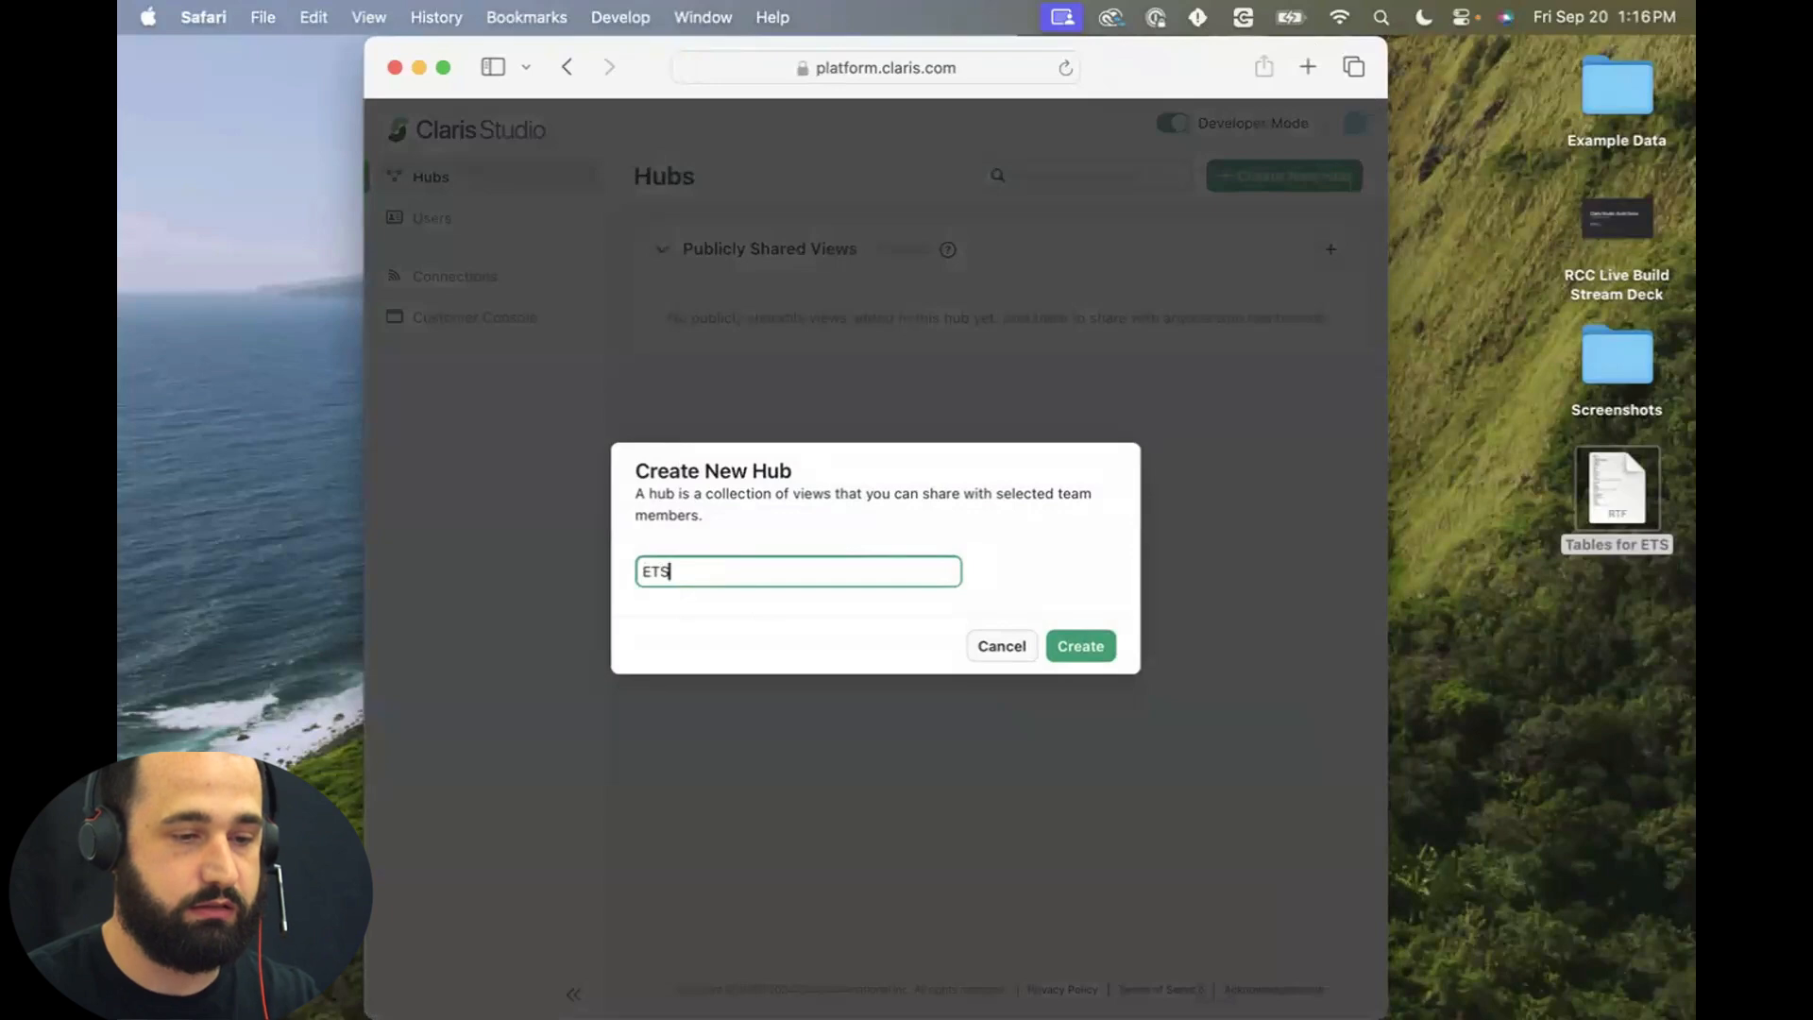
{"action": "left_click", "coordinate": [1081, 642]}
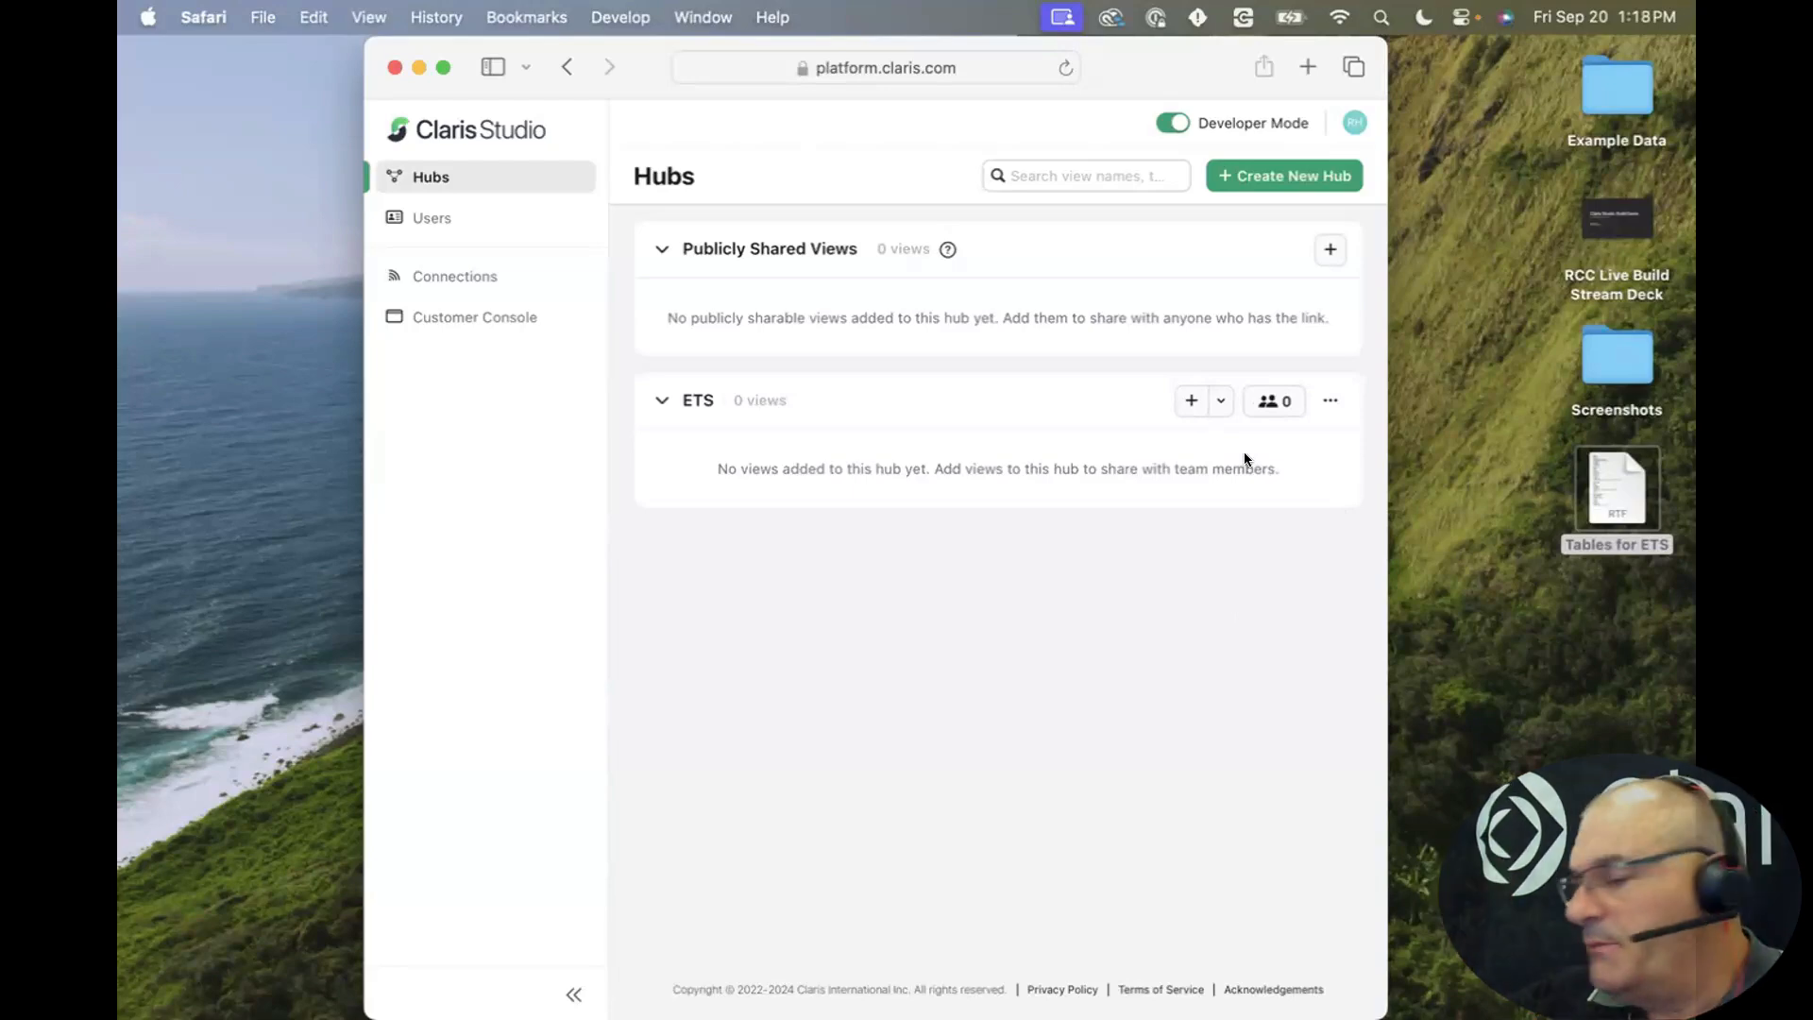
Create a custom view named Home in the ETS hub, with Create New as its data source.
{"action": "left_click", "coordinate": [1192, 400]}
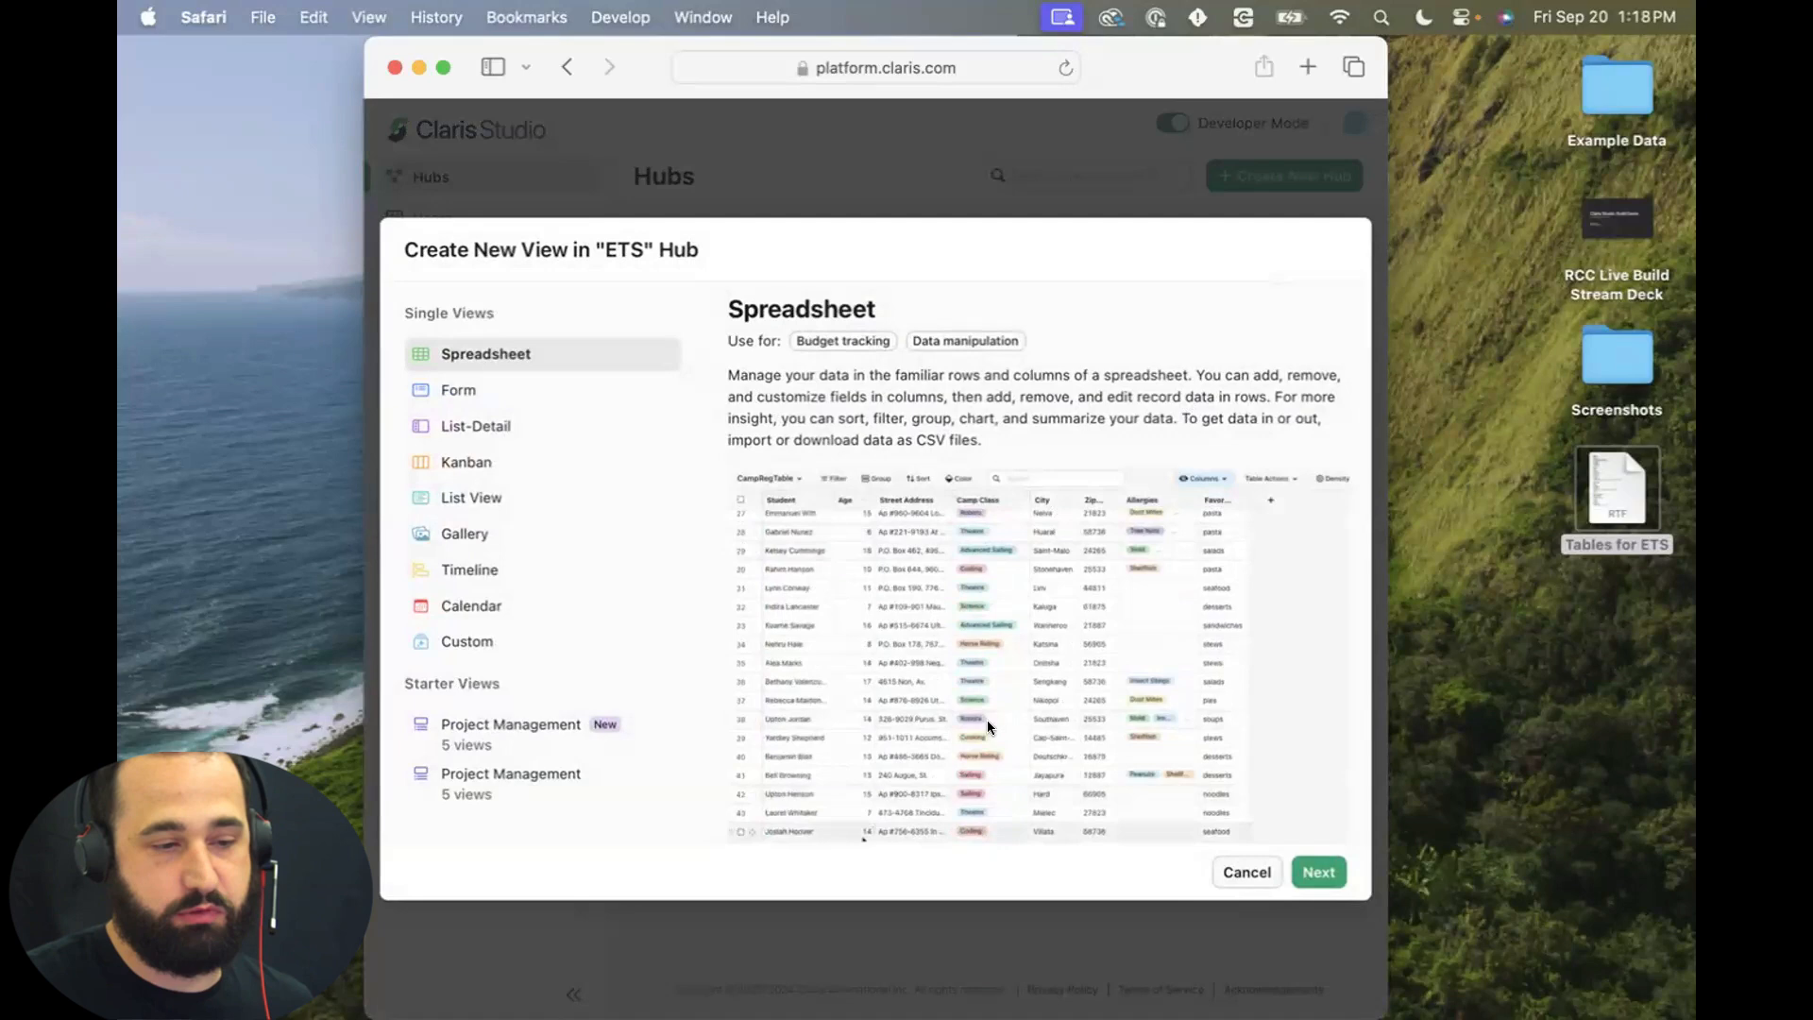
{"action": "left_click", "coordinate": [466, 639]}
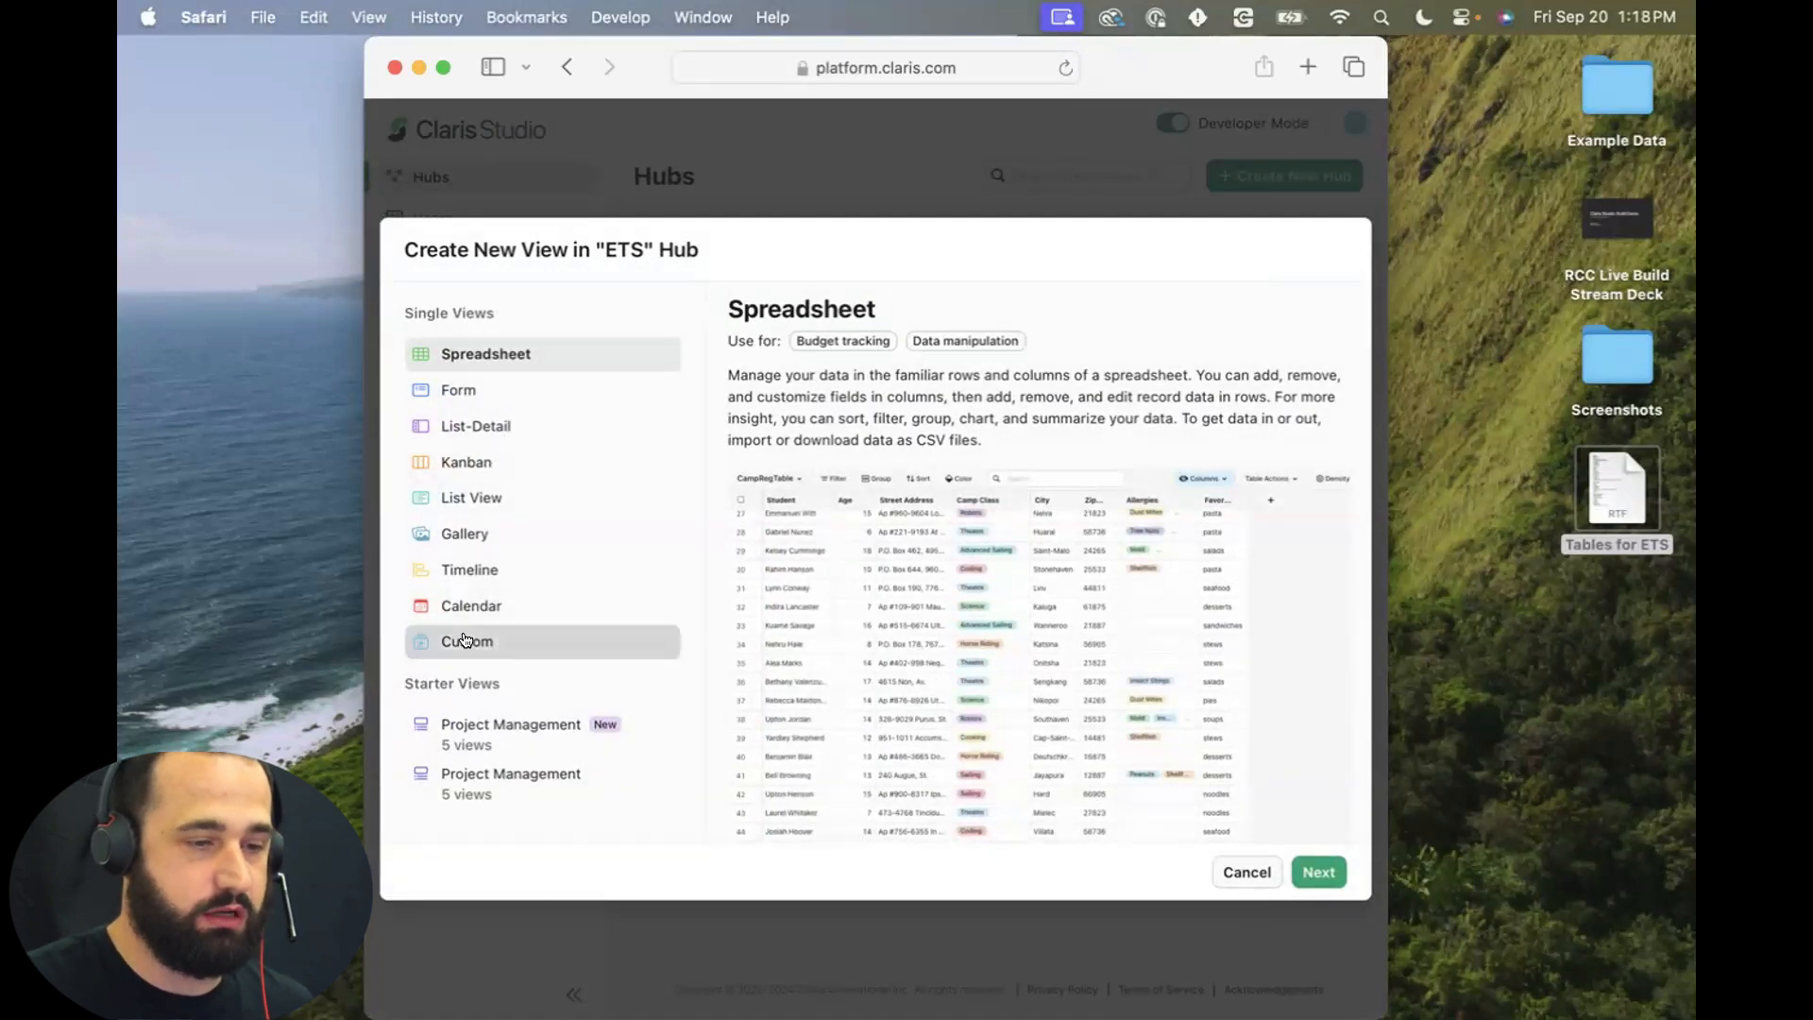
{"action": "left_click", "coordinate": [1323, 881]}
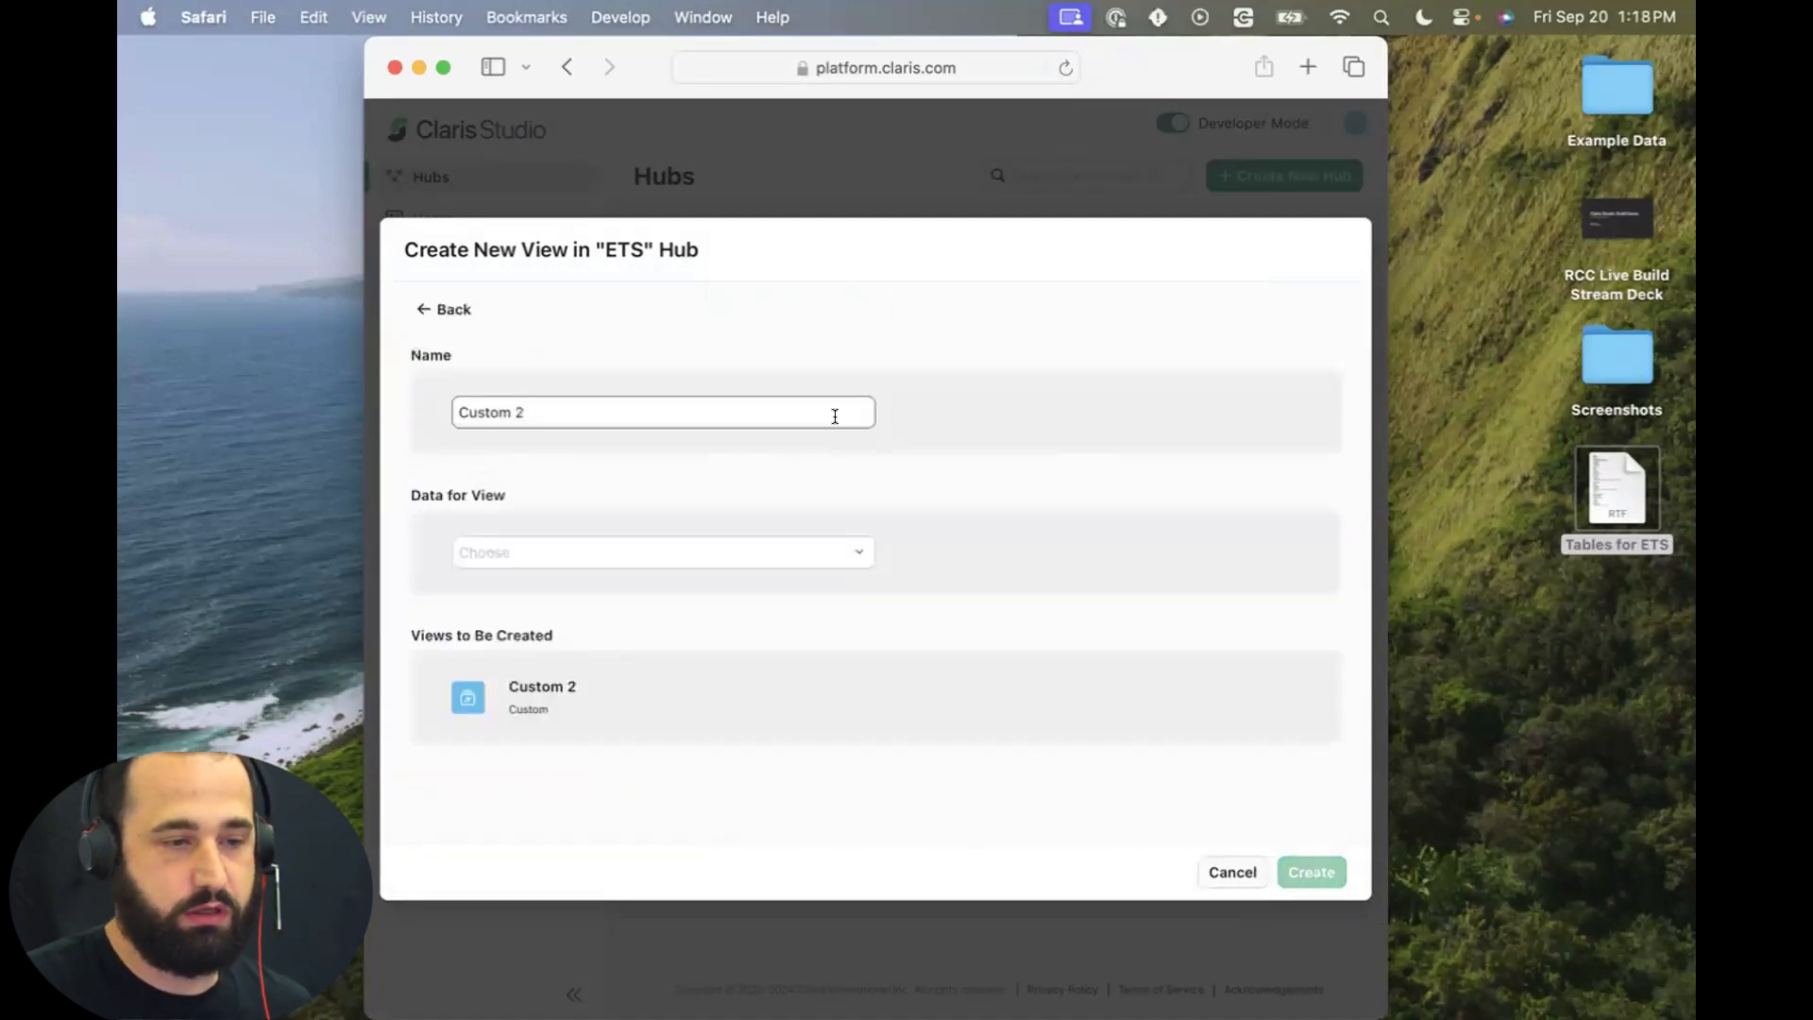
{"action": "left_click_drag", "start_coordinate": [704, 412], "coordinate": [237, 368]}
{"action": "type", "text": "Home"}
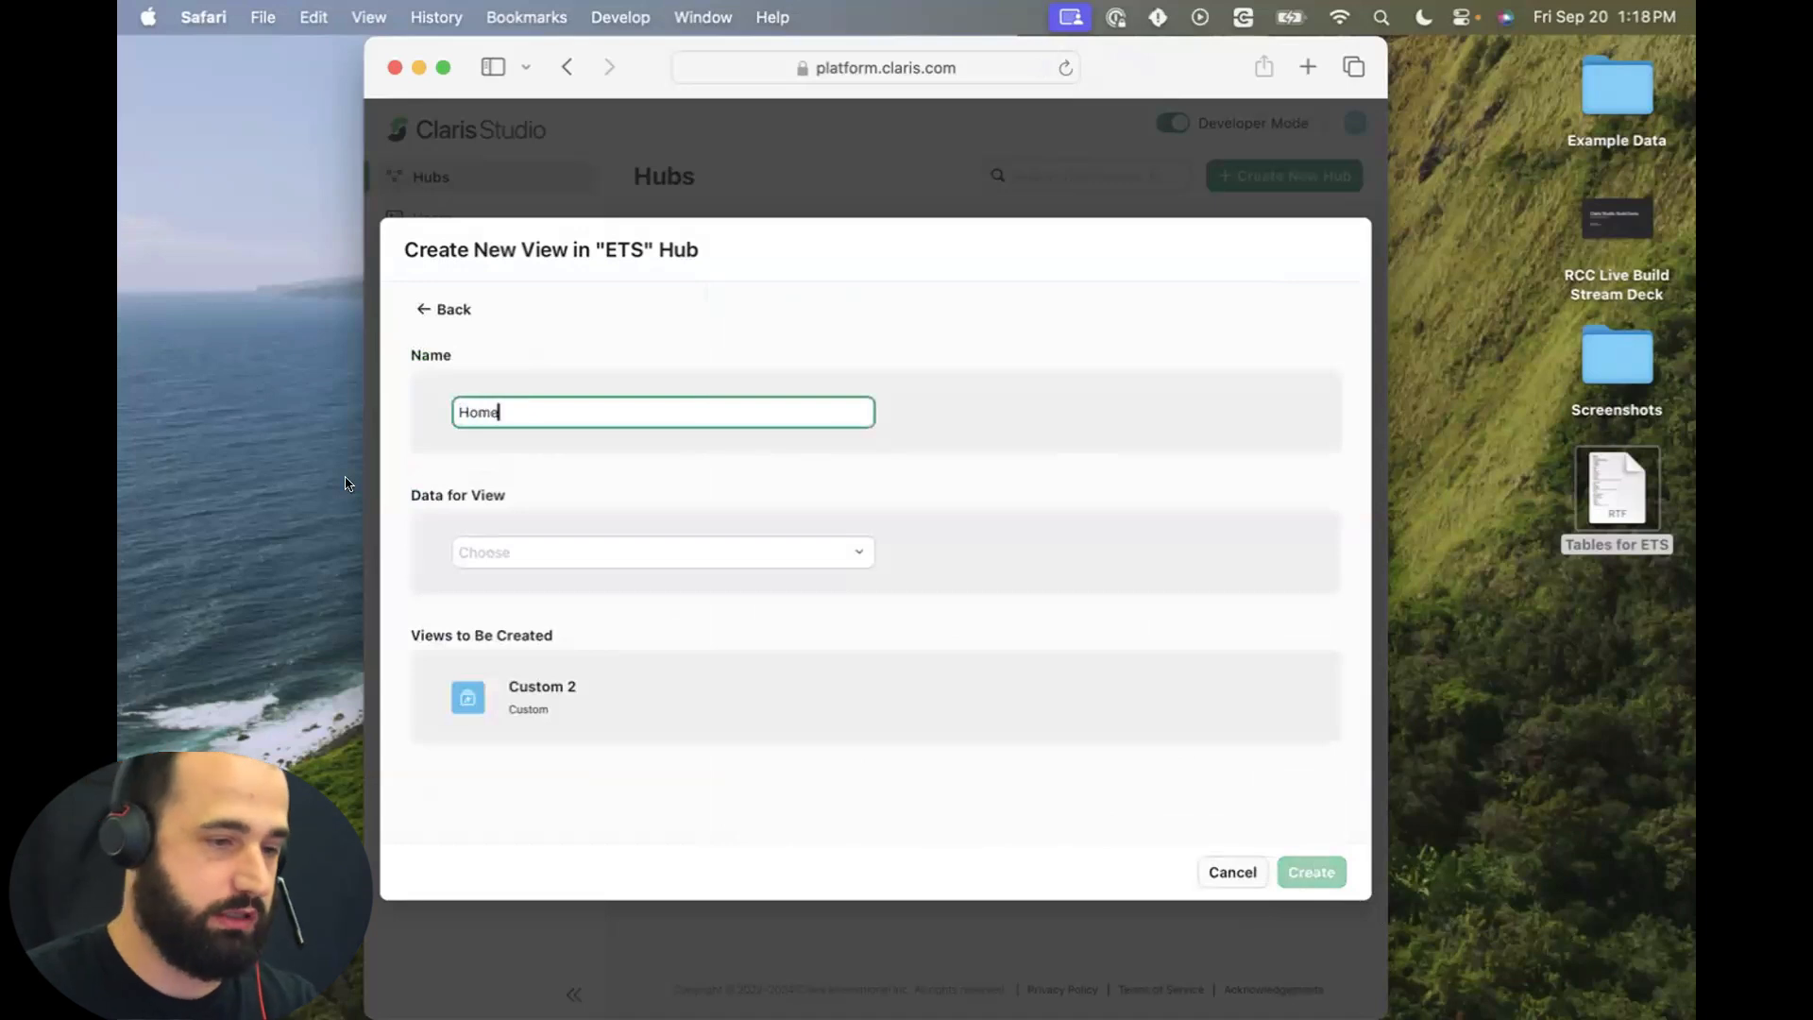
{"action": "left_click", "coordinate": [585, 553]}
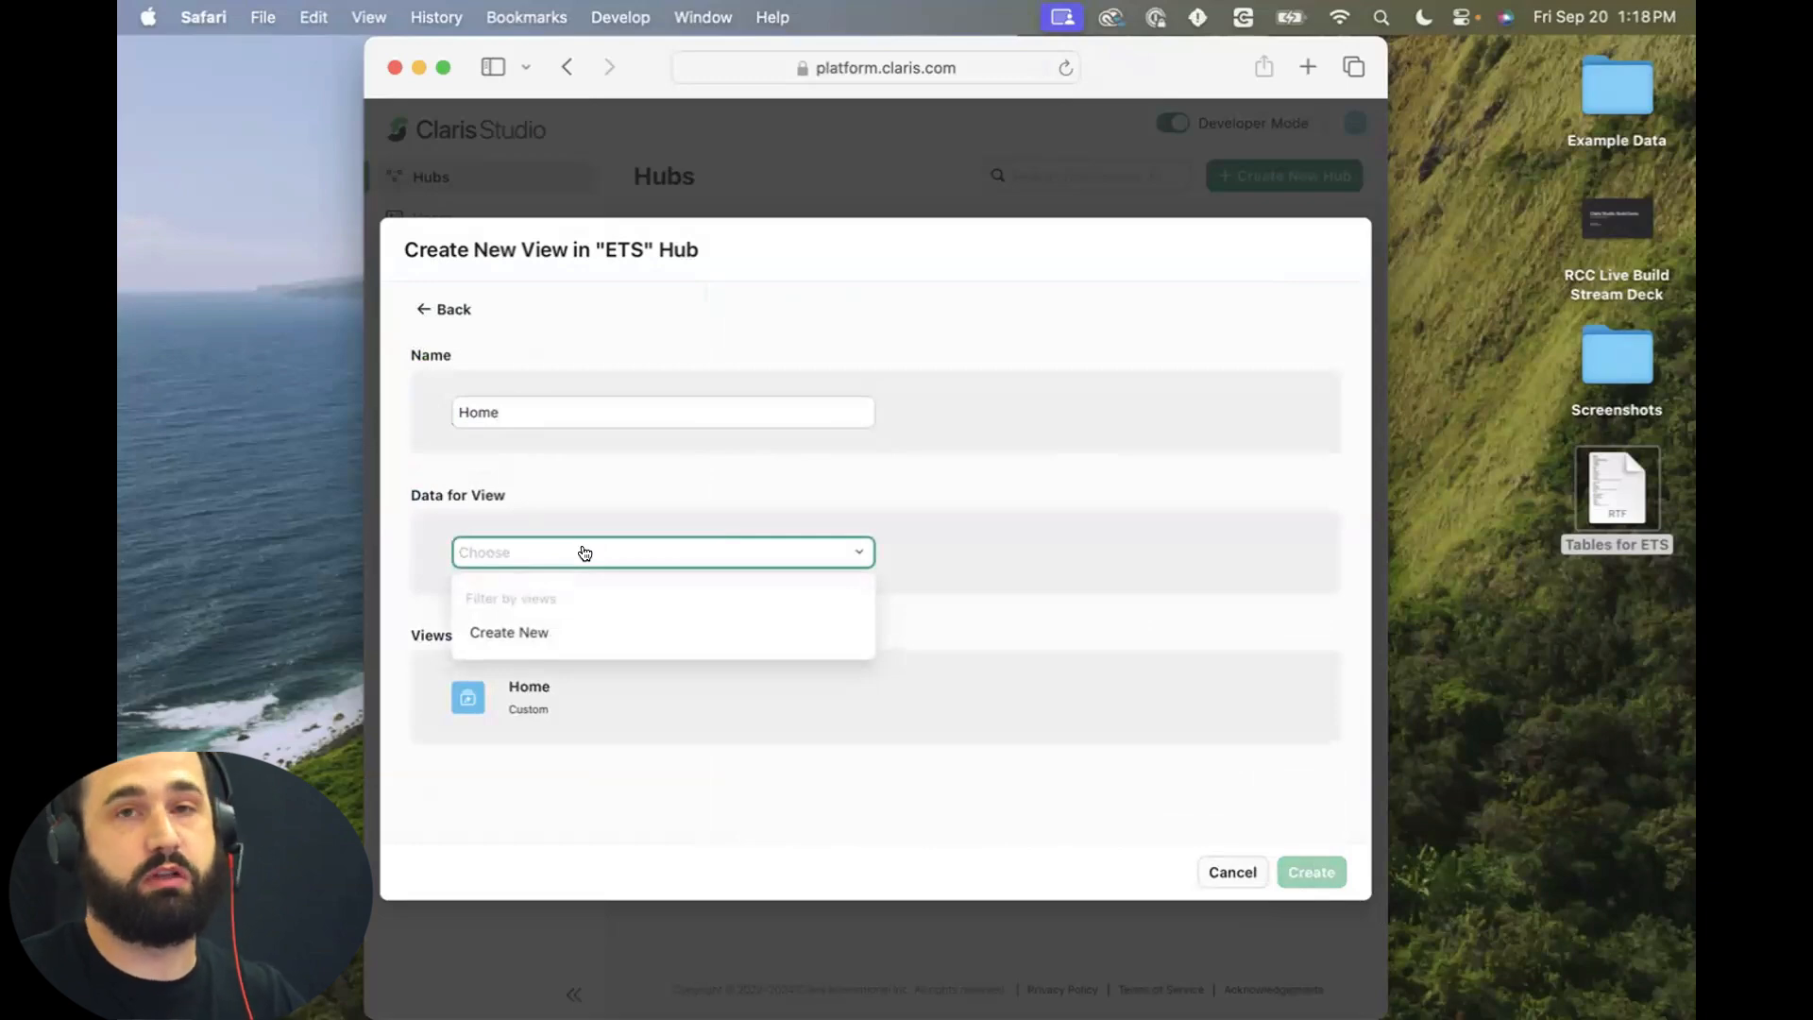
{"action": "left_click", "coordinate": [495, 631]}
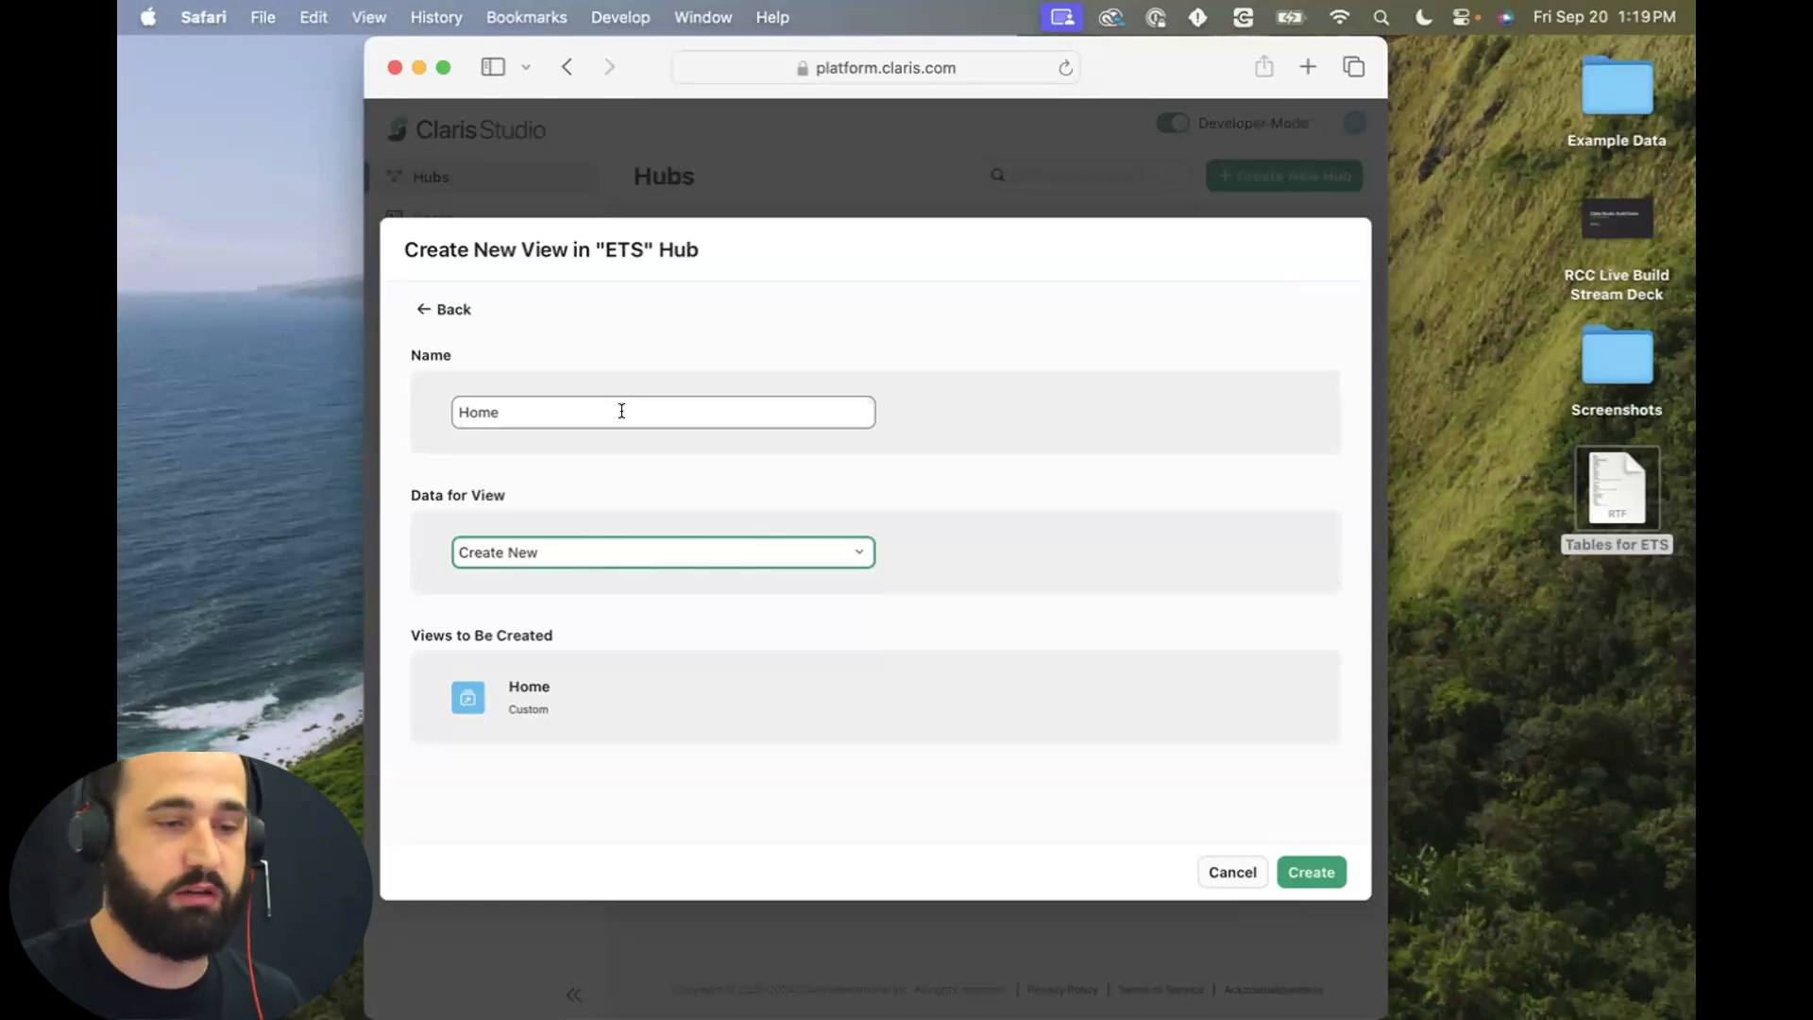
{"action": "left_click", "coordinate": [1304, 872]}
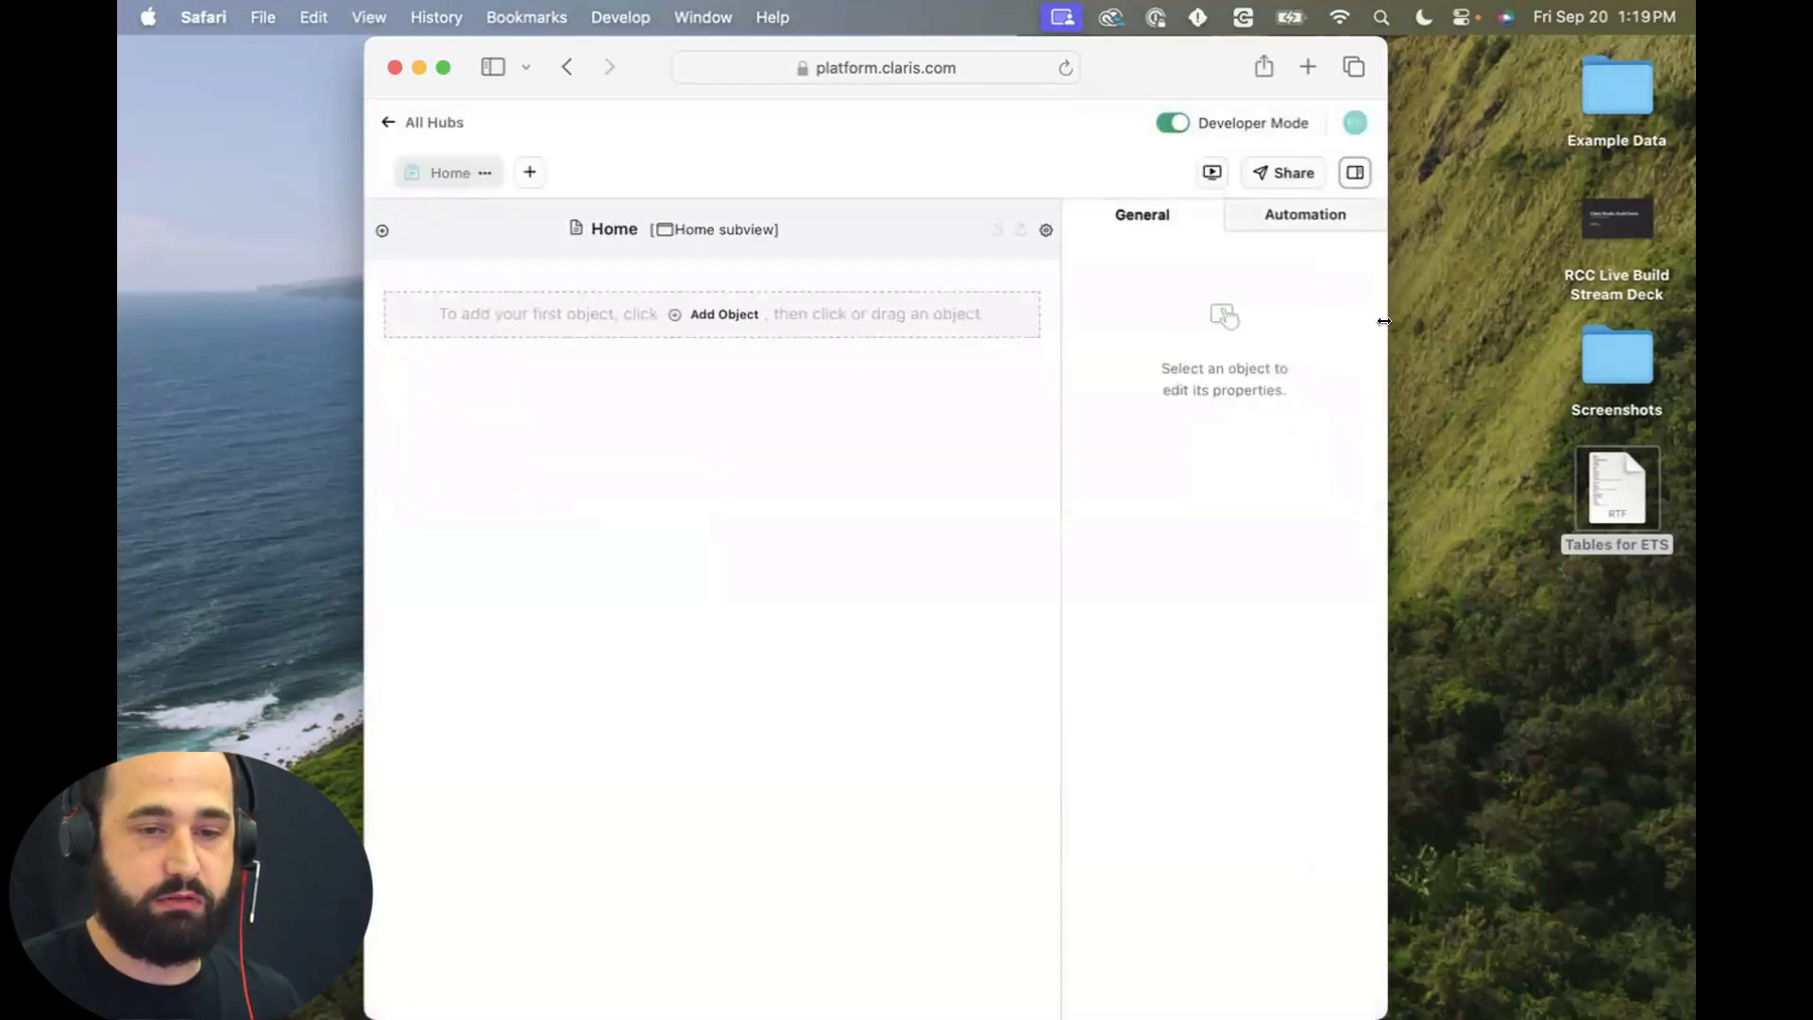
Widen the browser window and look through the table-based objects, UI elements and new field types available for the Home view.
{"action": "left_click_drag", "start_coordinate": [1387, 319], "coordinate": [1665, 319]}
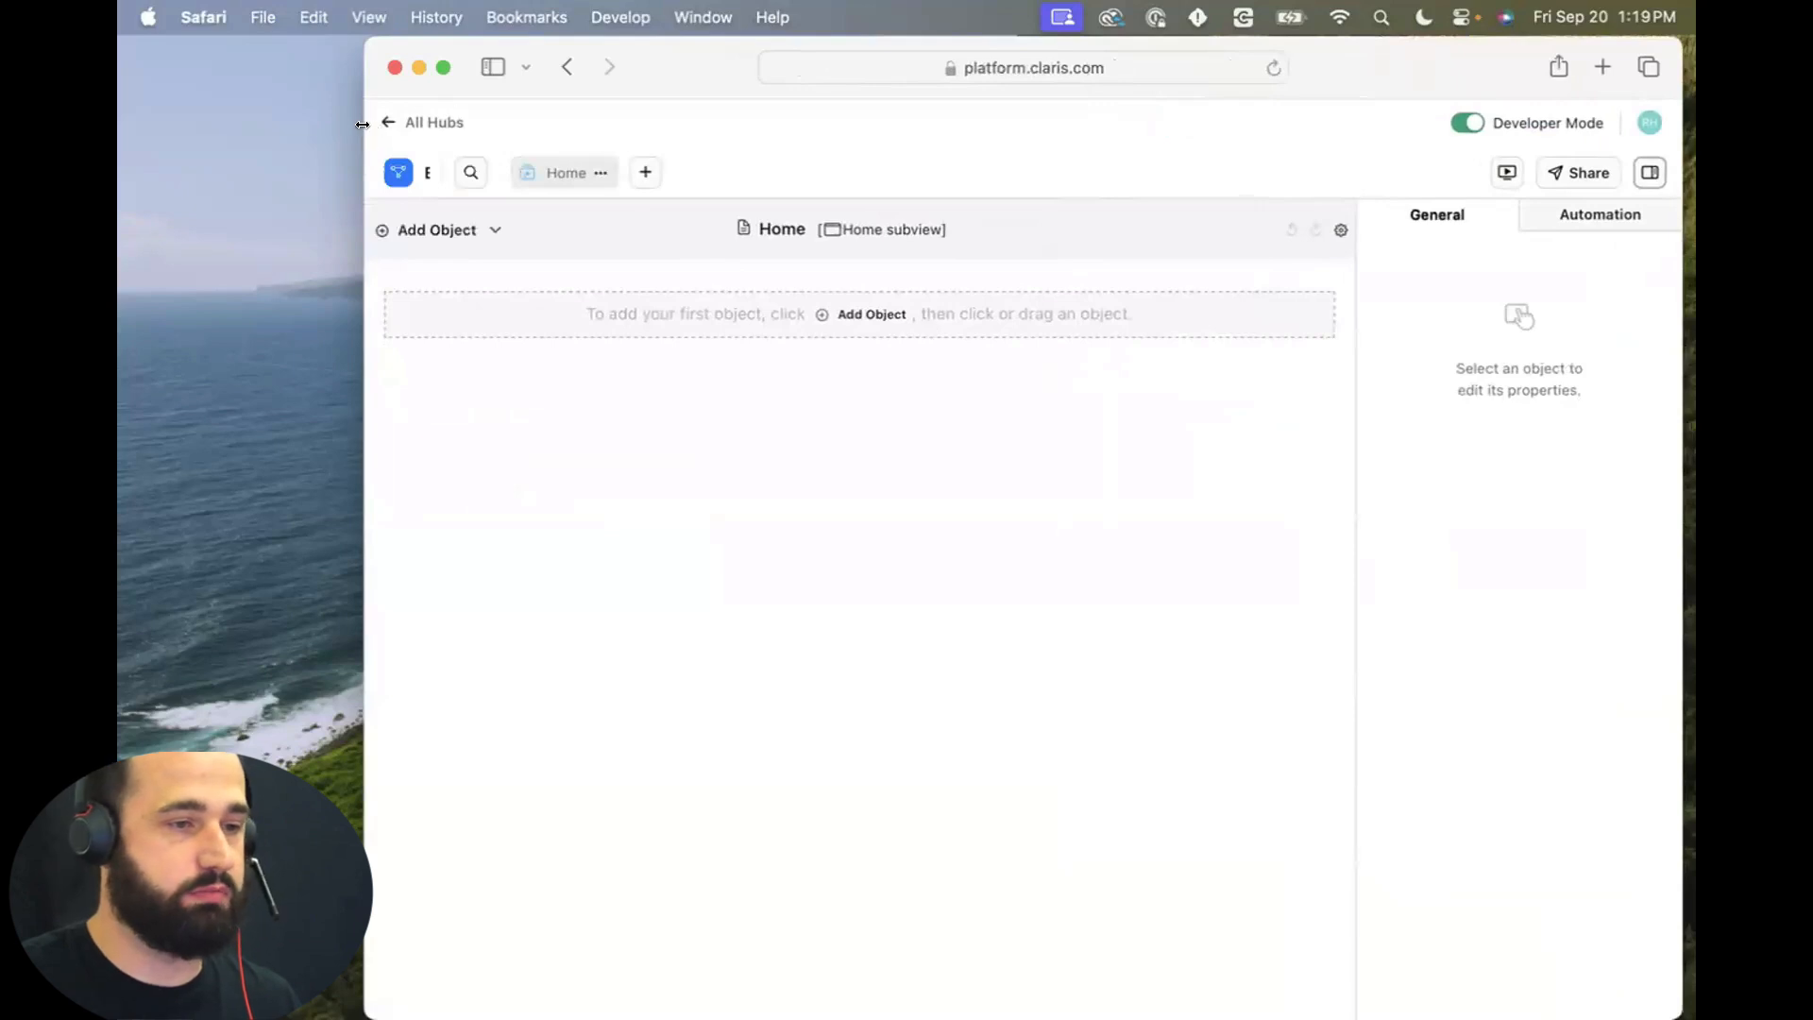
{"action": "left_click_drag", "start_coordinate": [355, 124], "coordinate": [164, 124]}
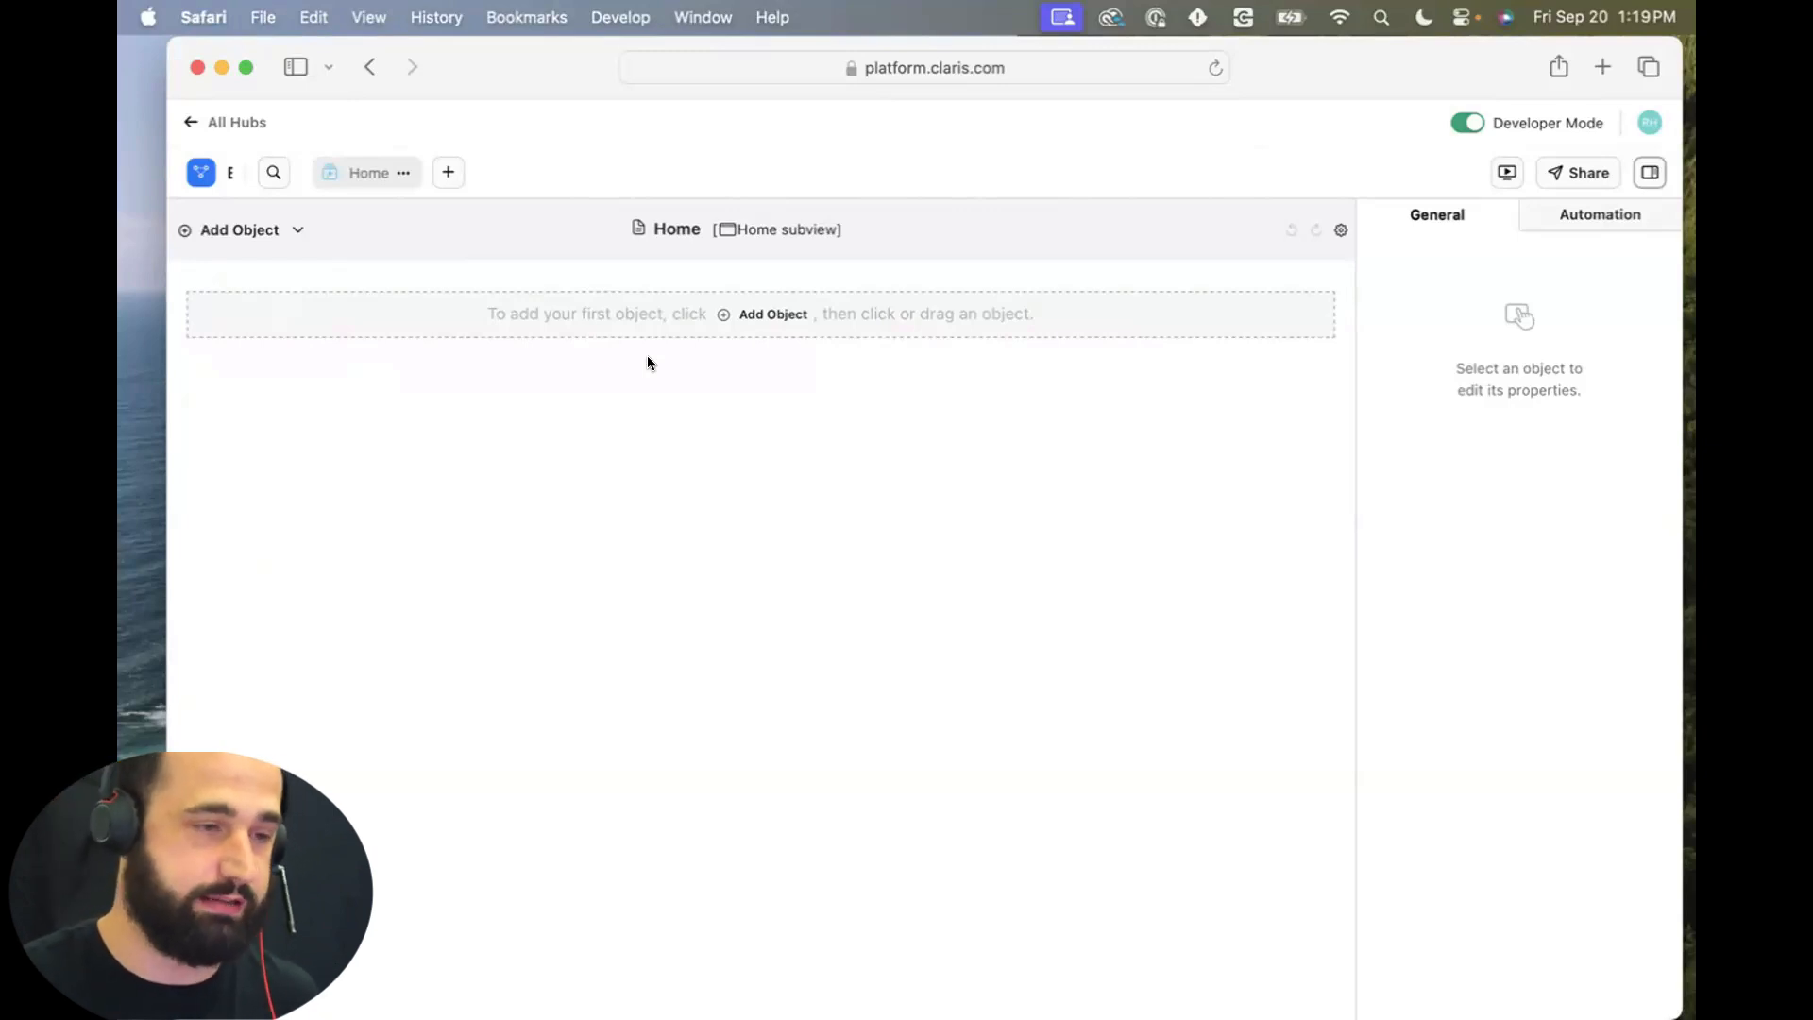
{"action": "left_click", "coordinate": [276, 230]}
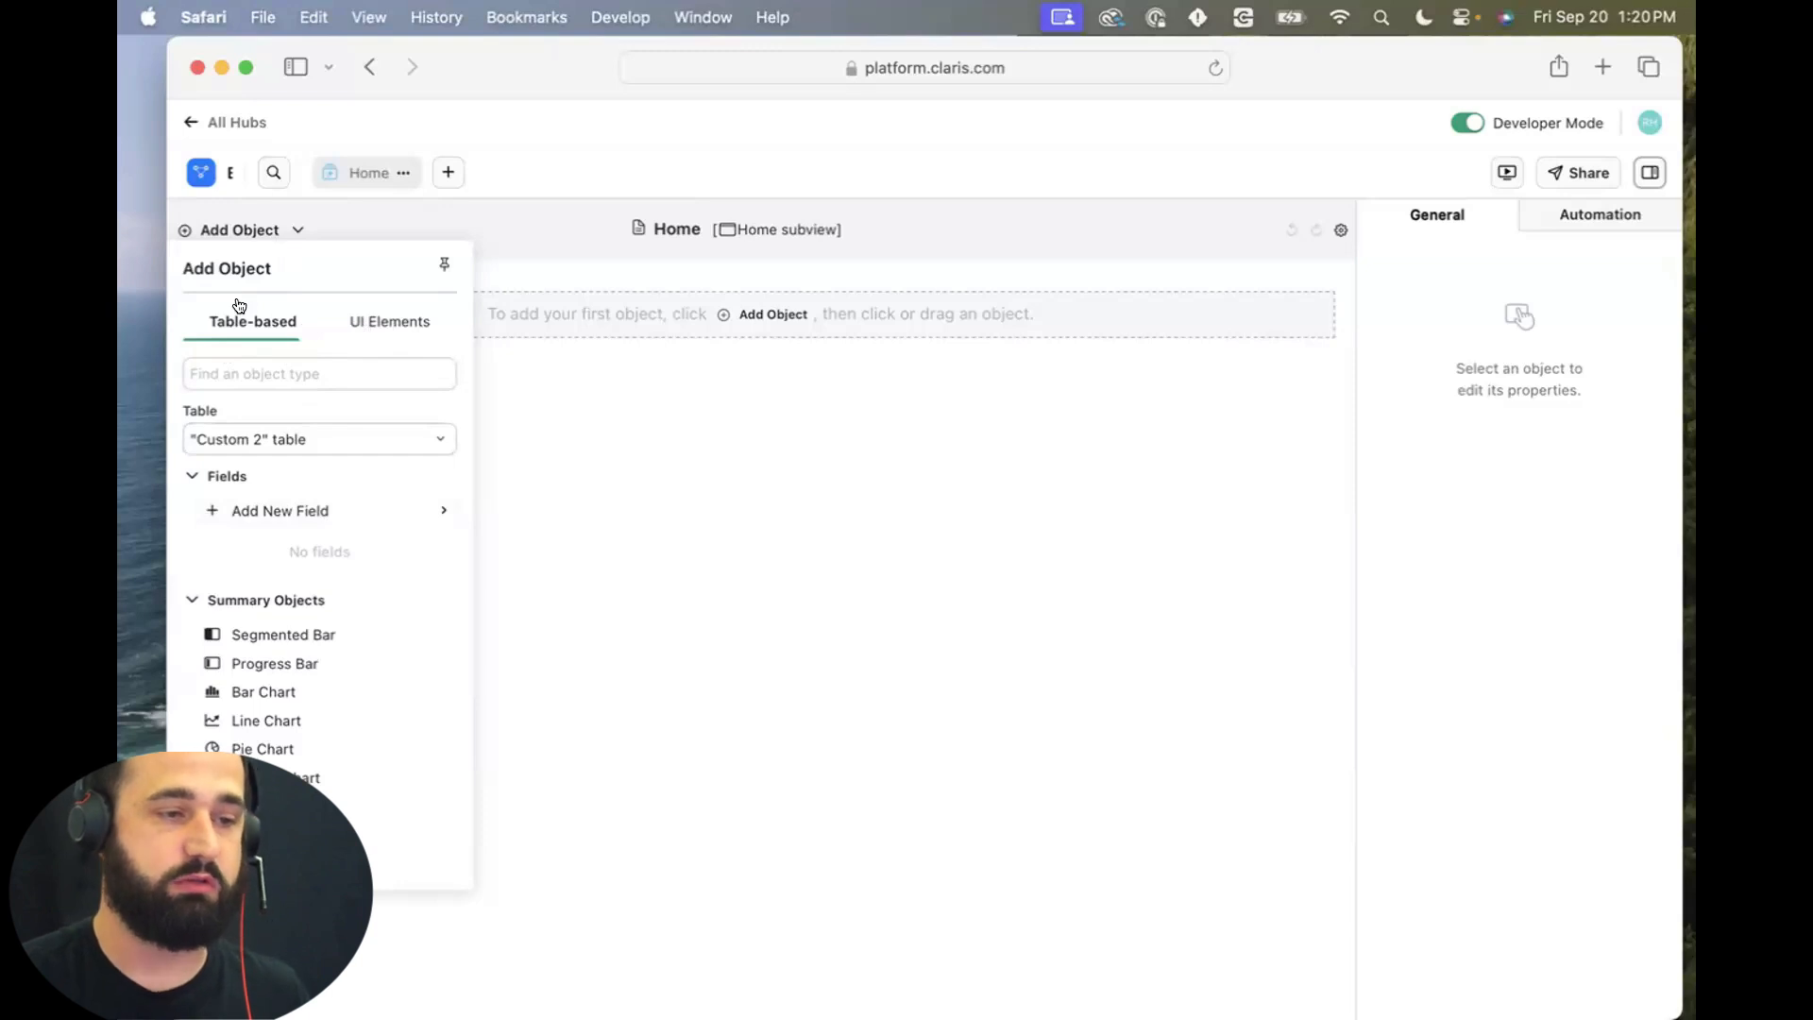
{"action": "left_click", "coordinate": [389, 321]}
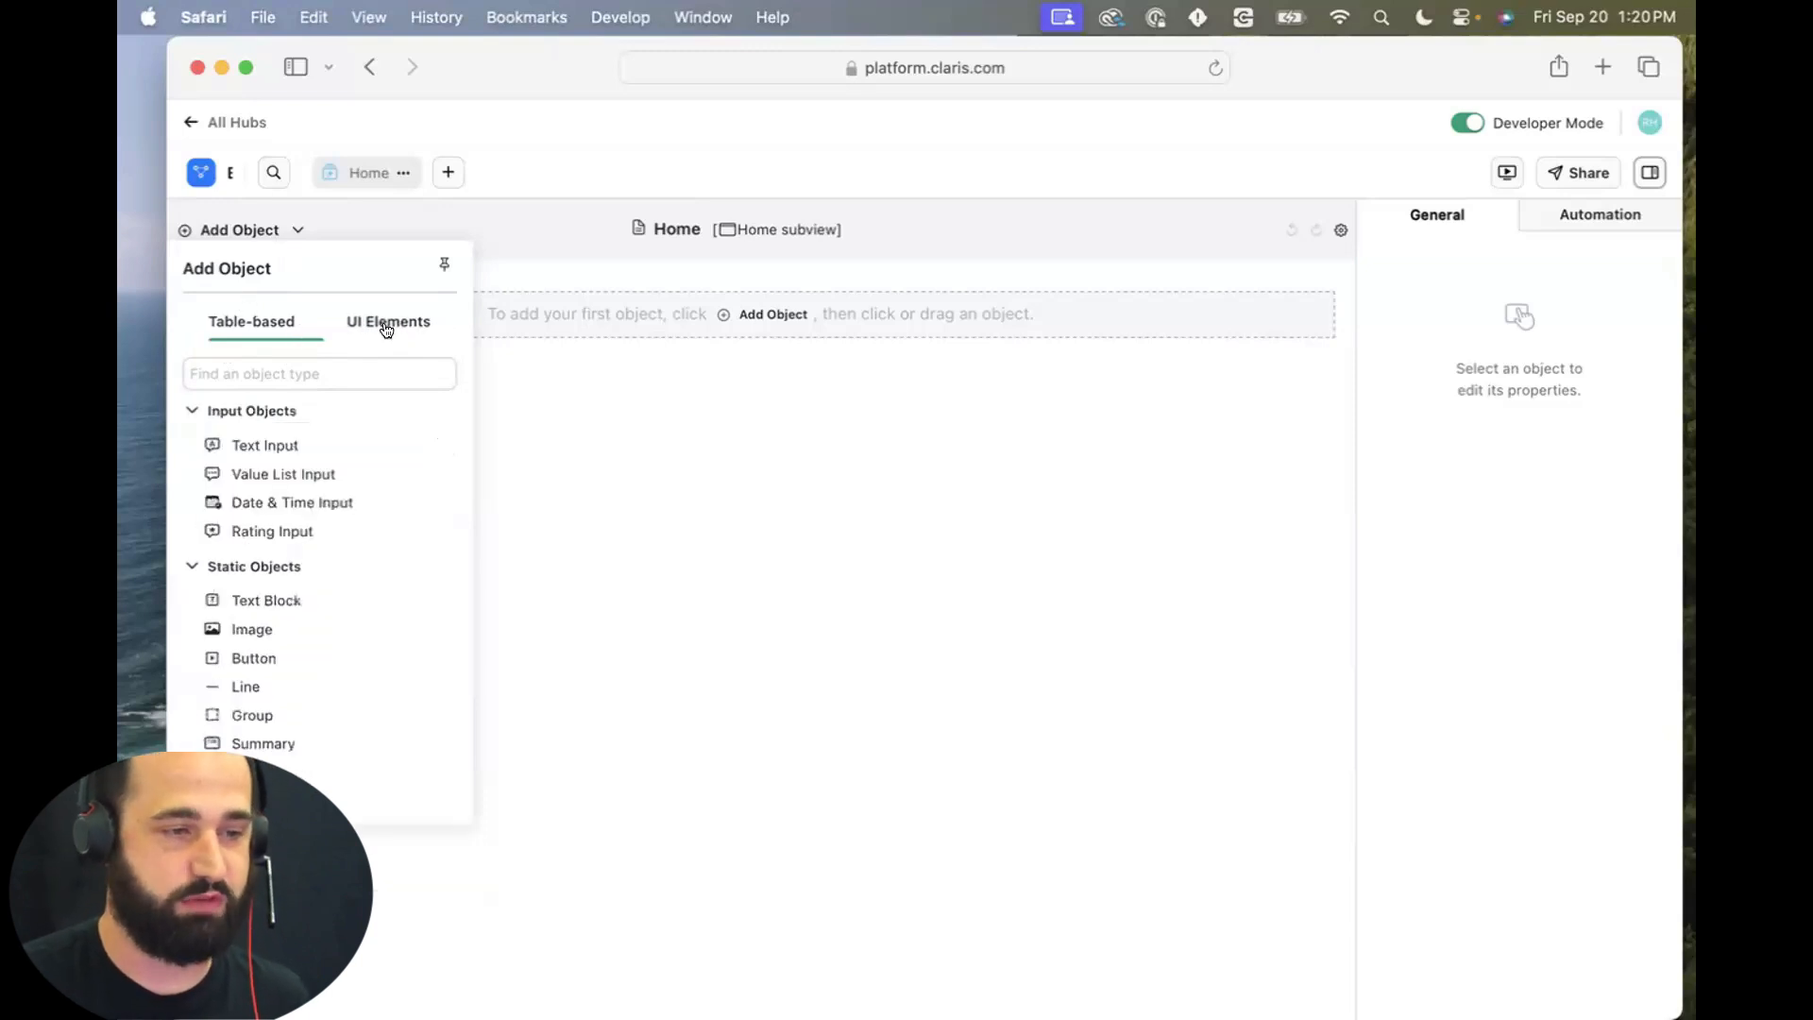
{"action": "left_click", "coordinate": [227, 321]}
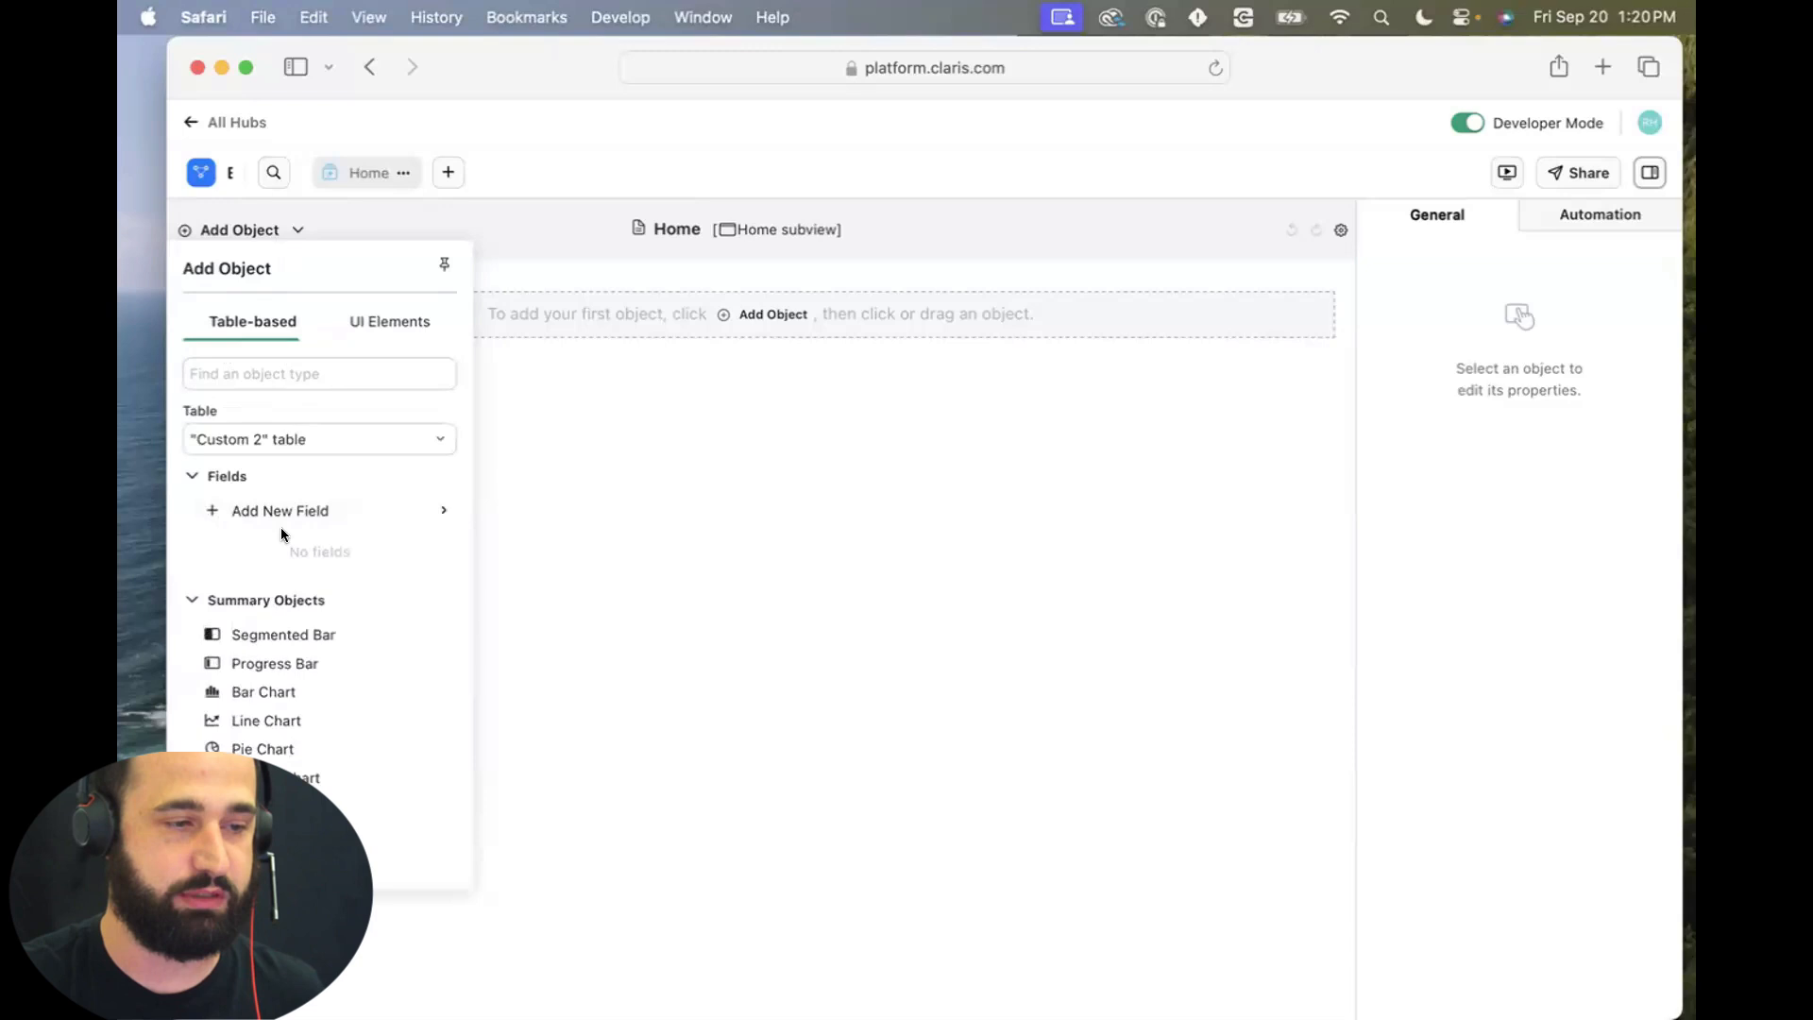
{"action": "left_click", "coordinate": [275, 375]}
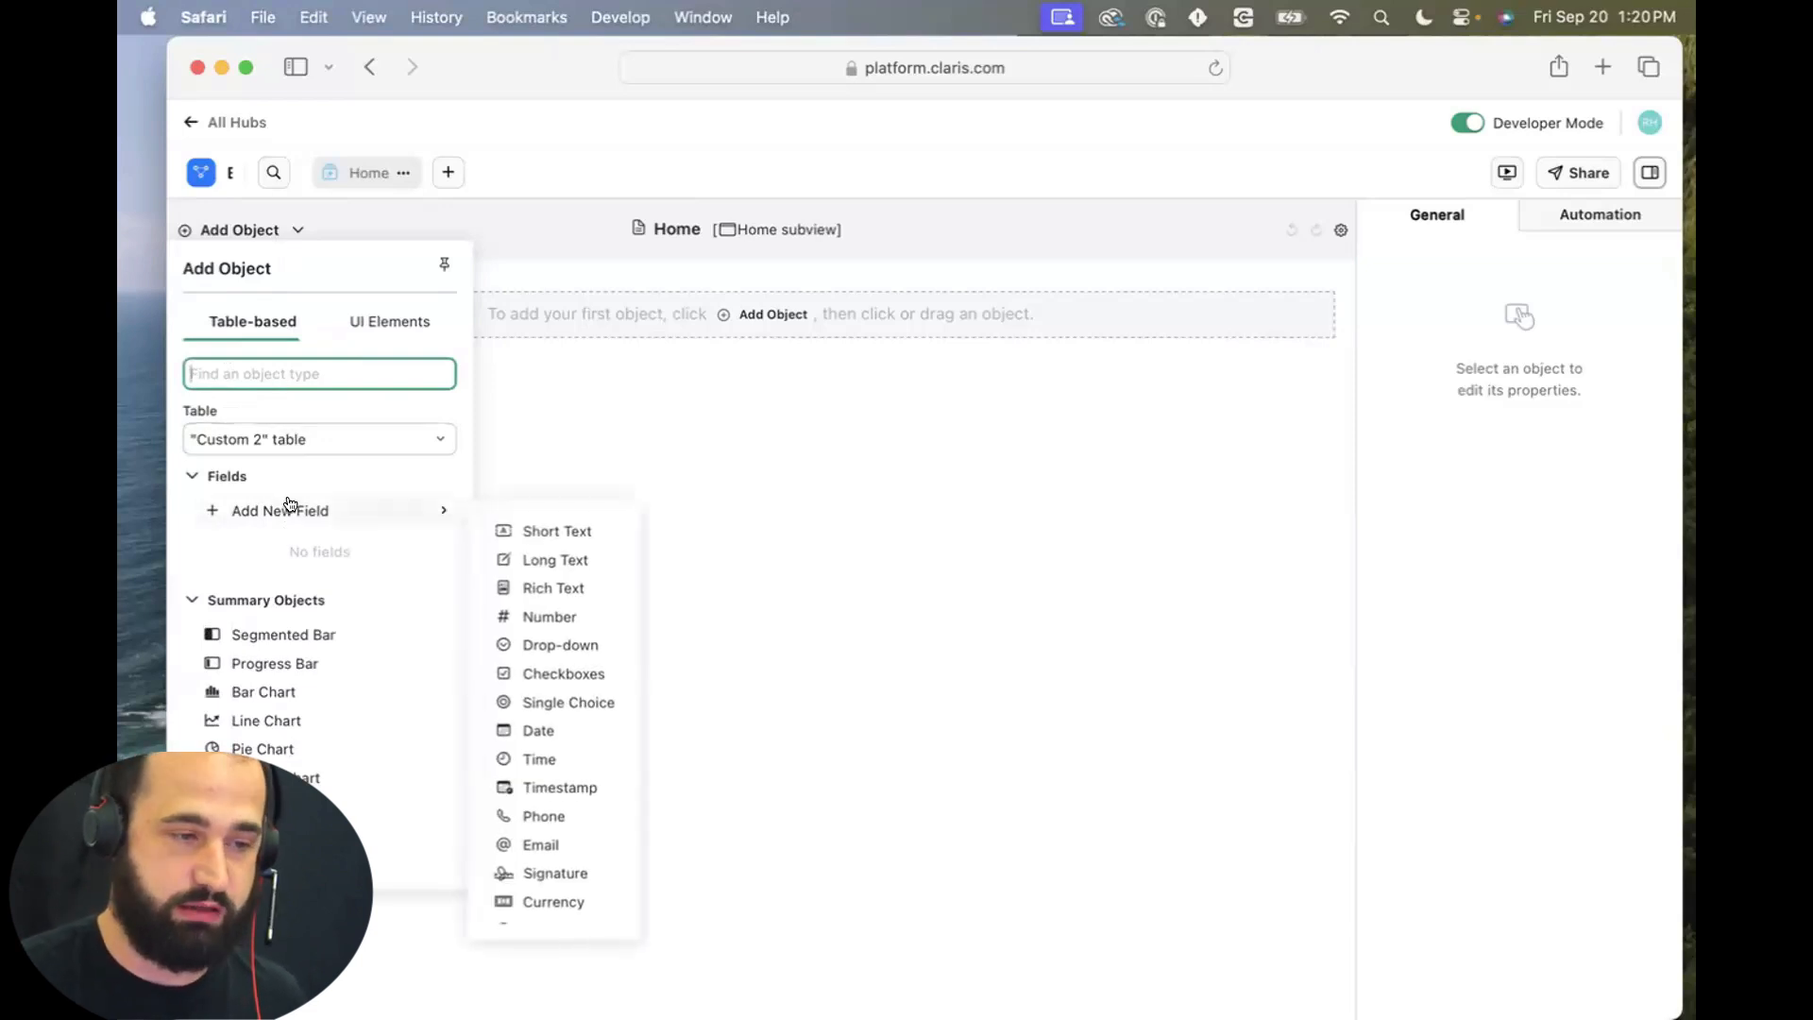
{"action": "mouse_move", "coordinate": [444, 511]}
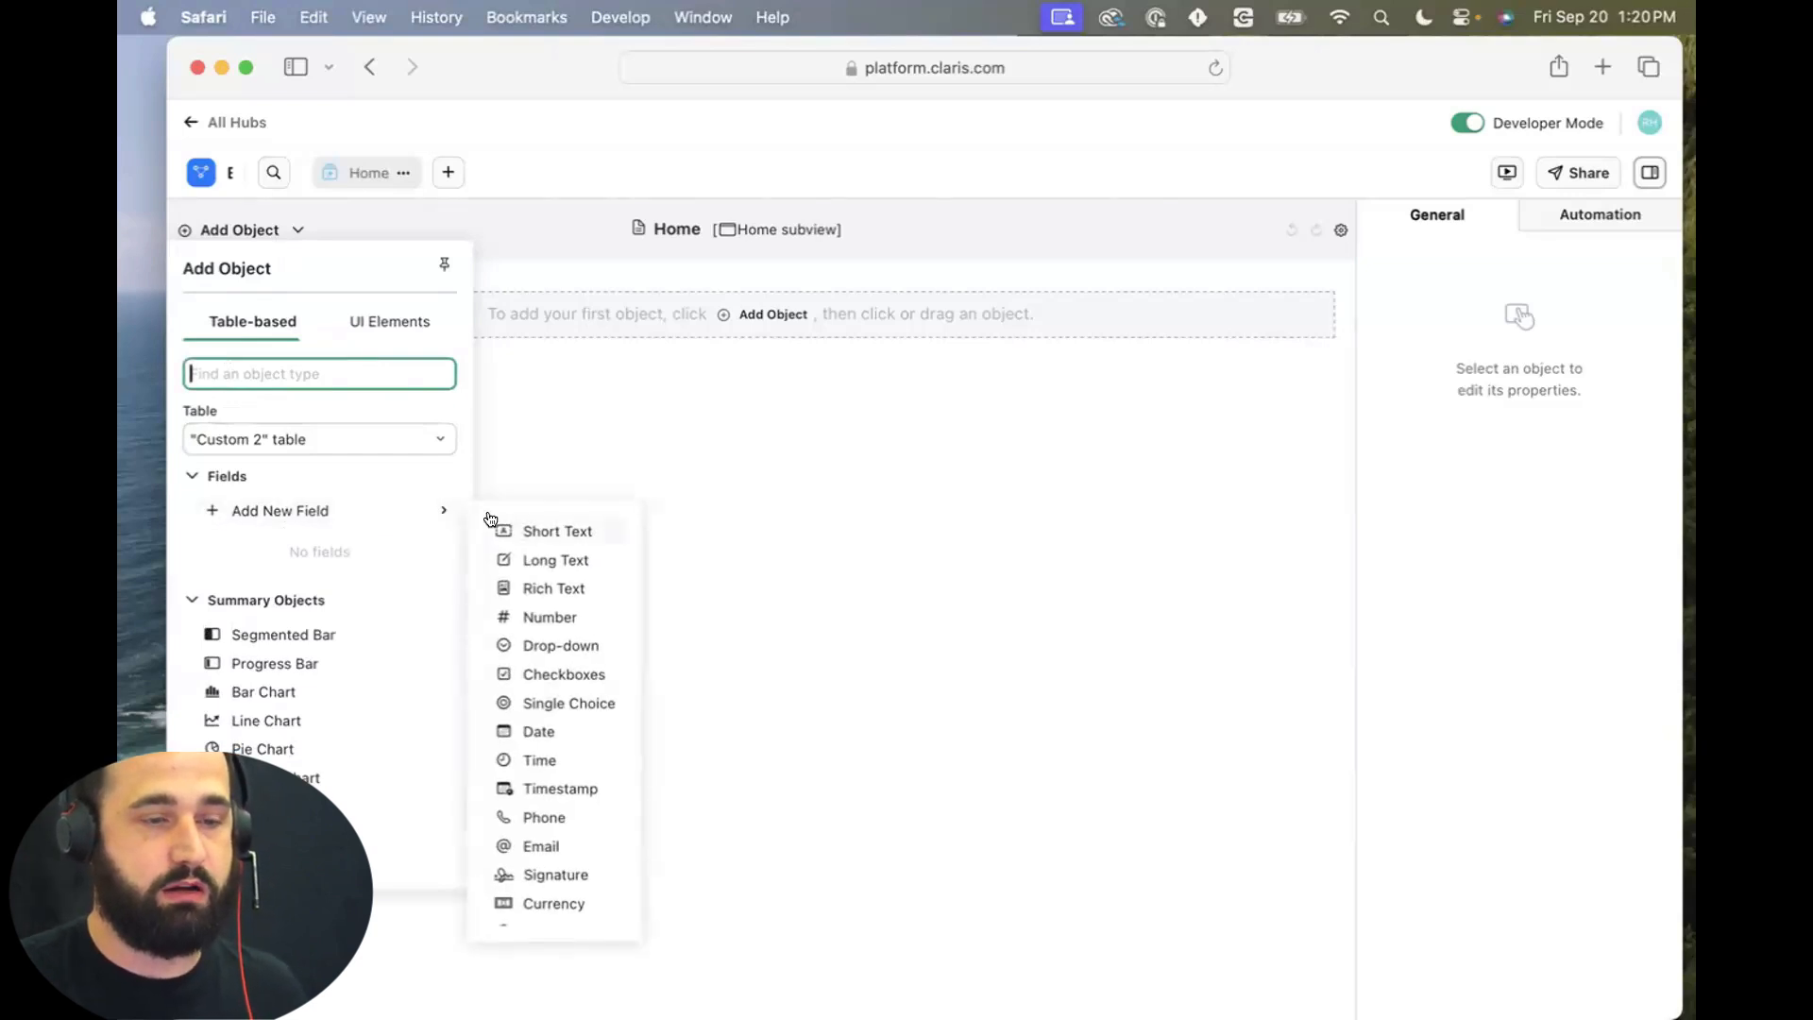
Switch to the populated account's window and open the Home custom view in the ETS Preview hub.
{"action": "left_click_drag", "start_coordinate": [1376, 56], "coordinate": [1295, 53]}
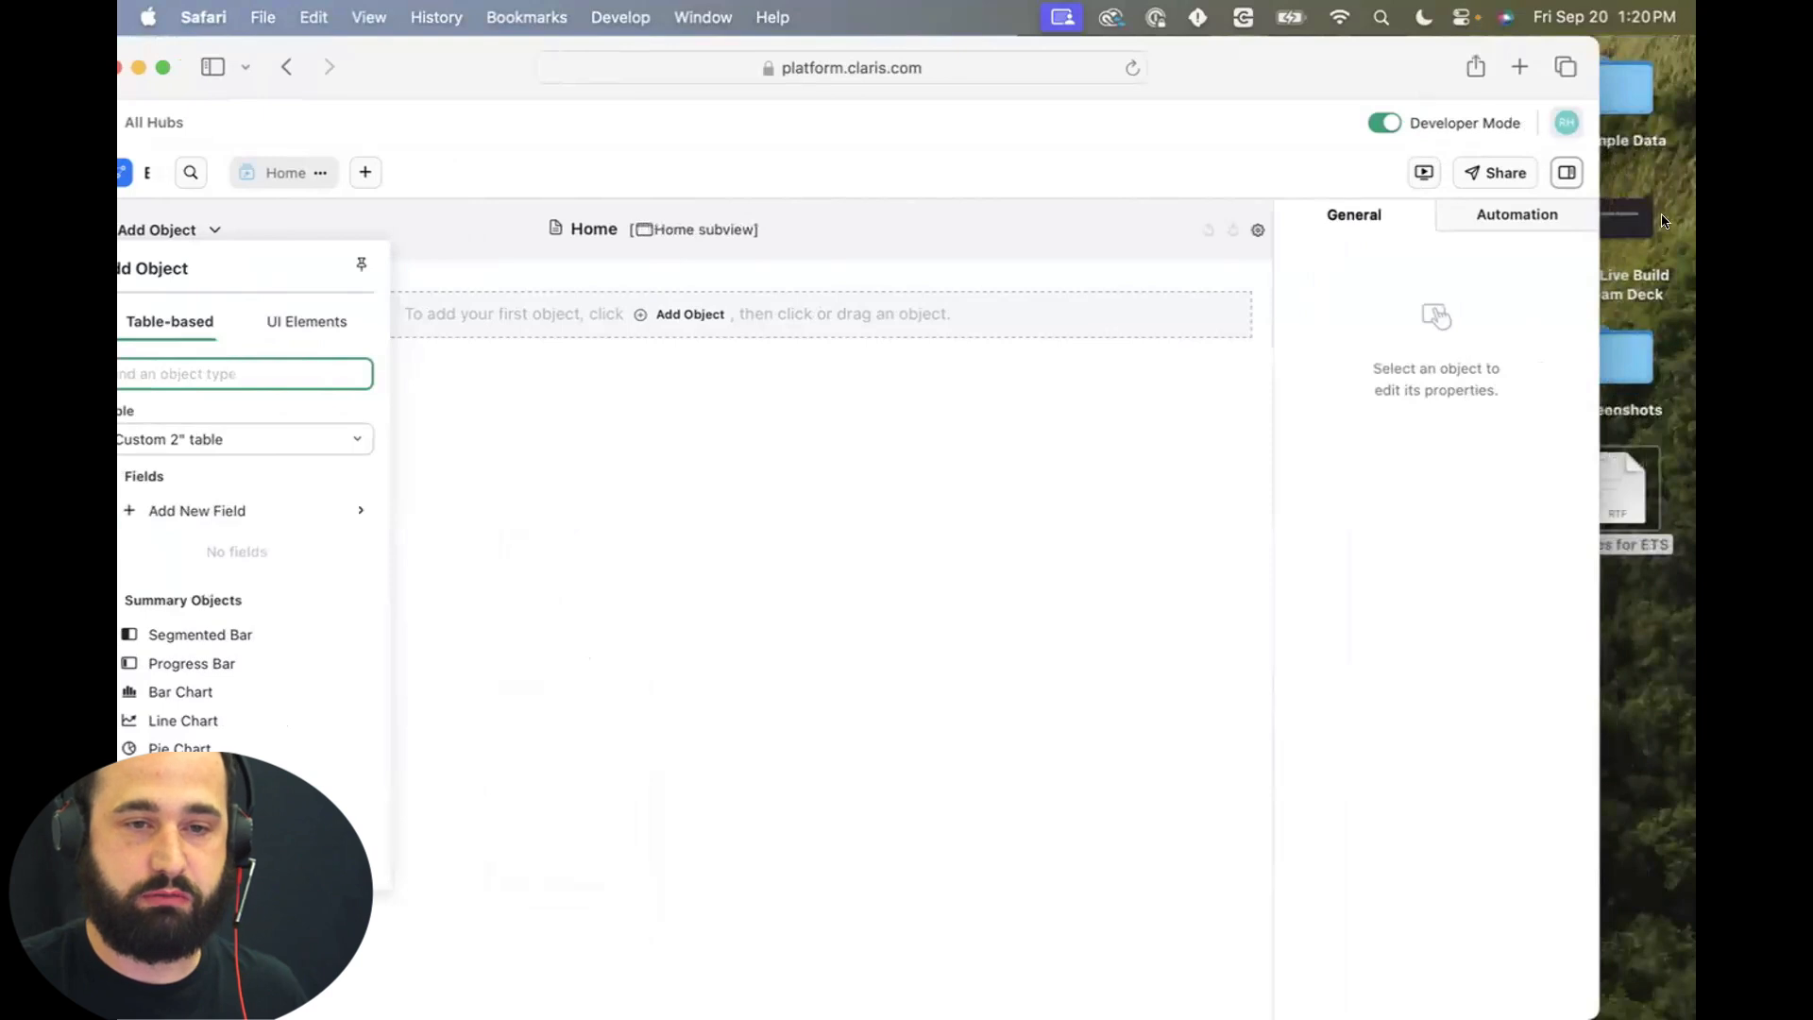
{"action": "mouse_move", "coordinate": [931, 956]}
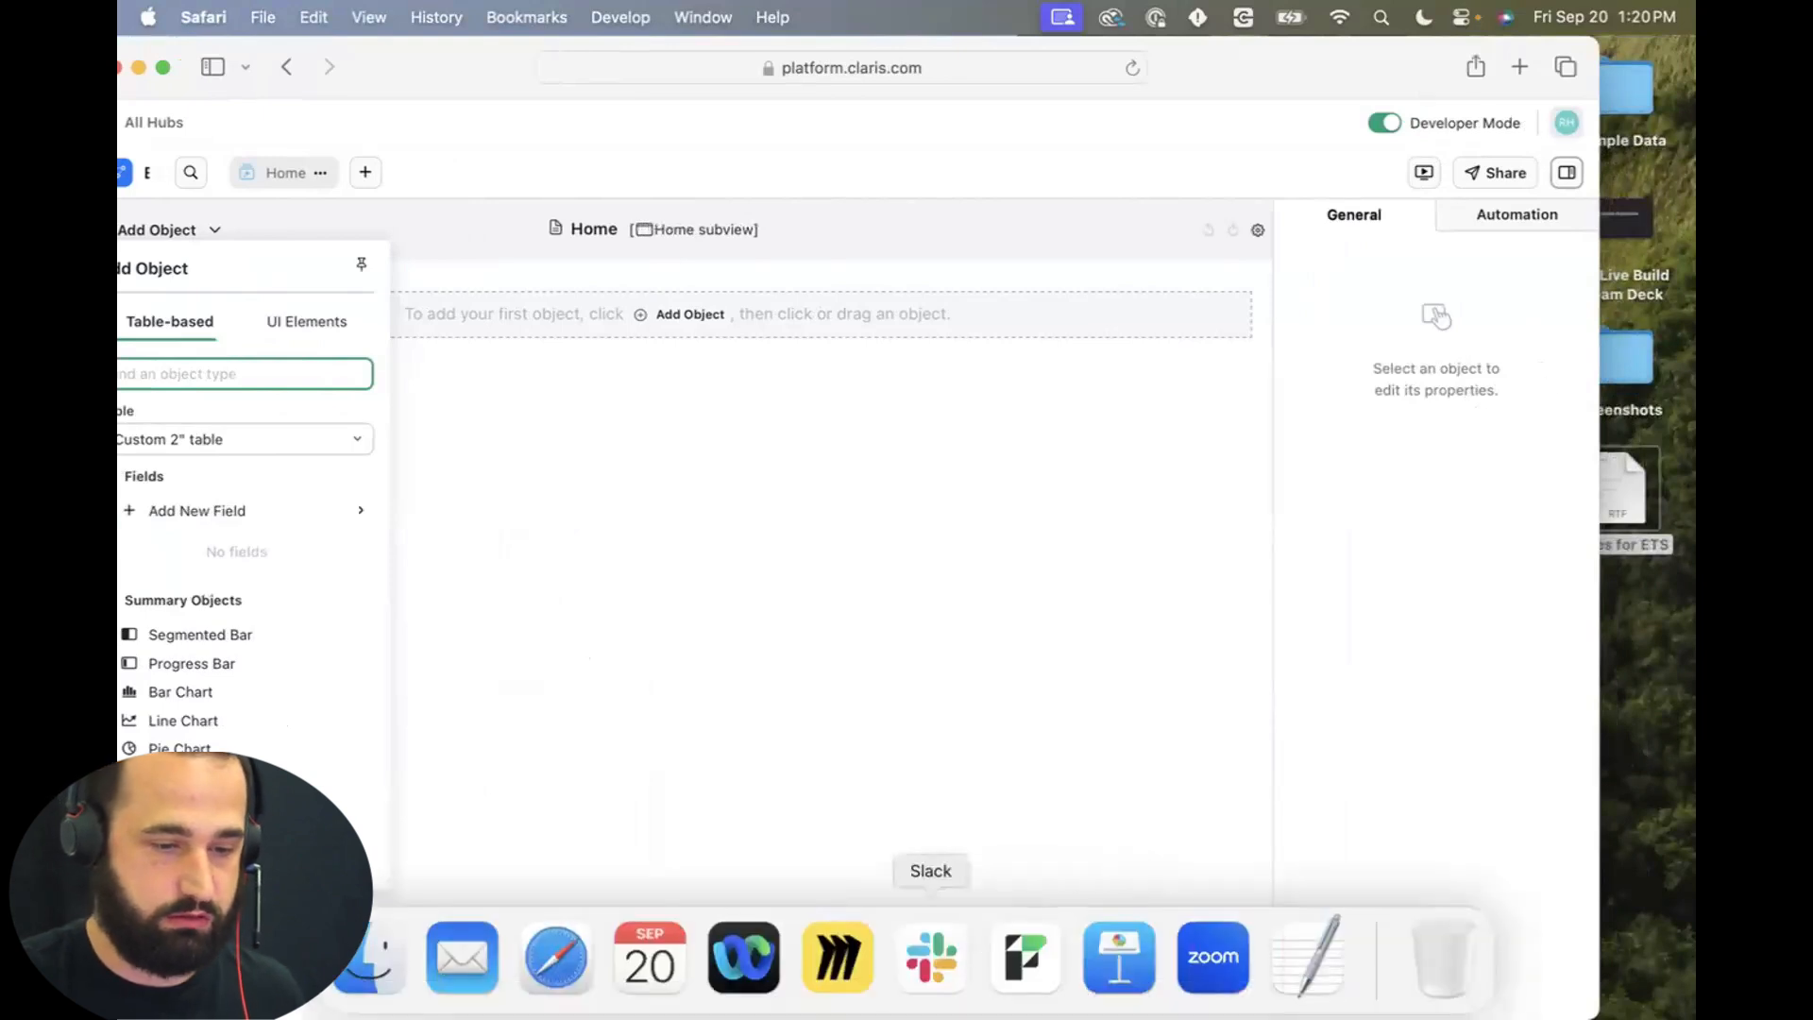
{"action": "left_click", "coordinate": [702, 17]}
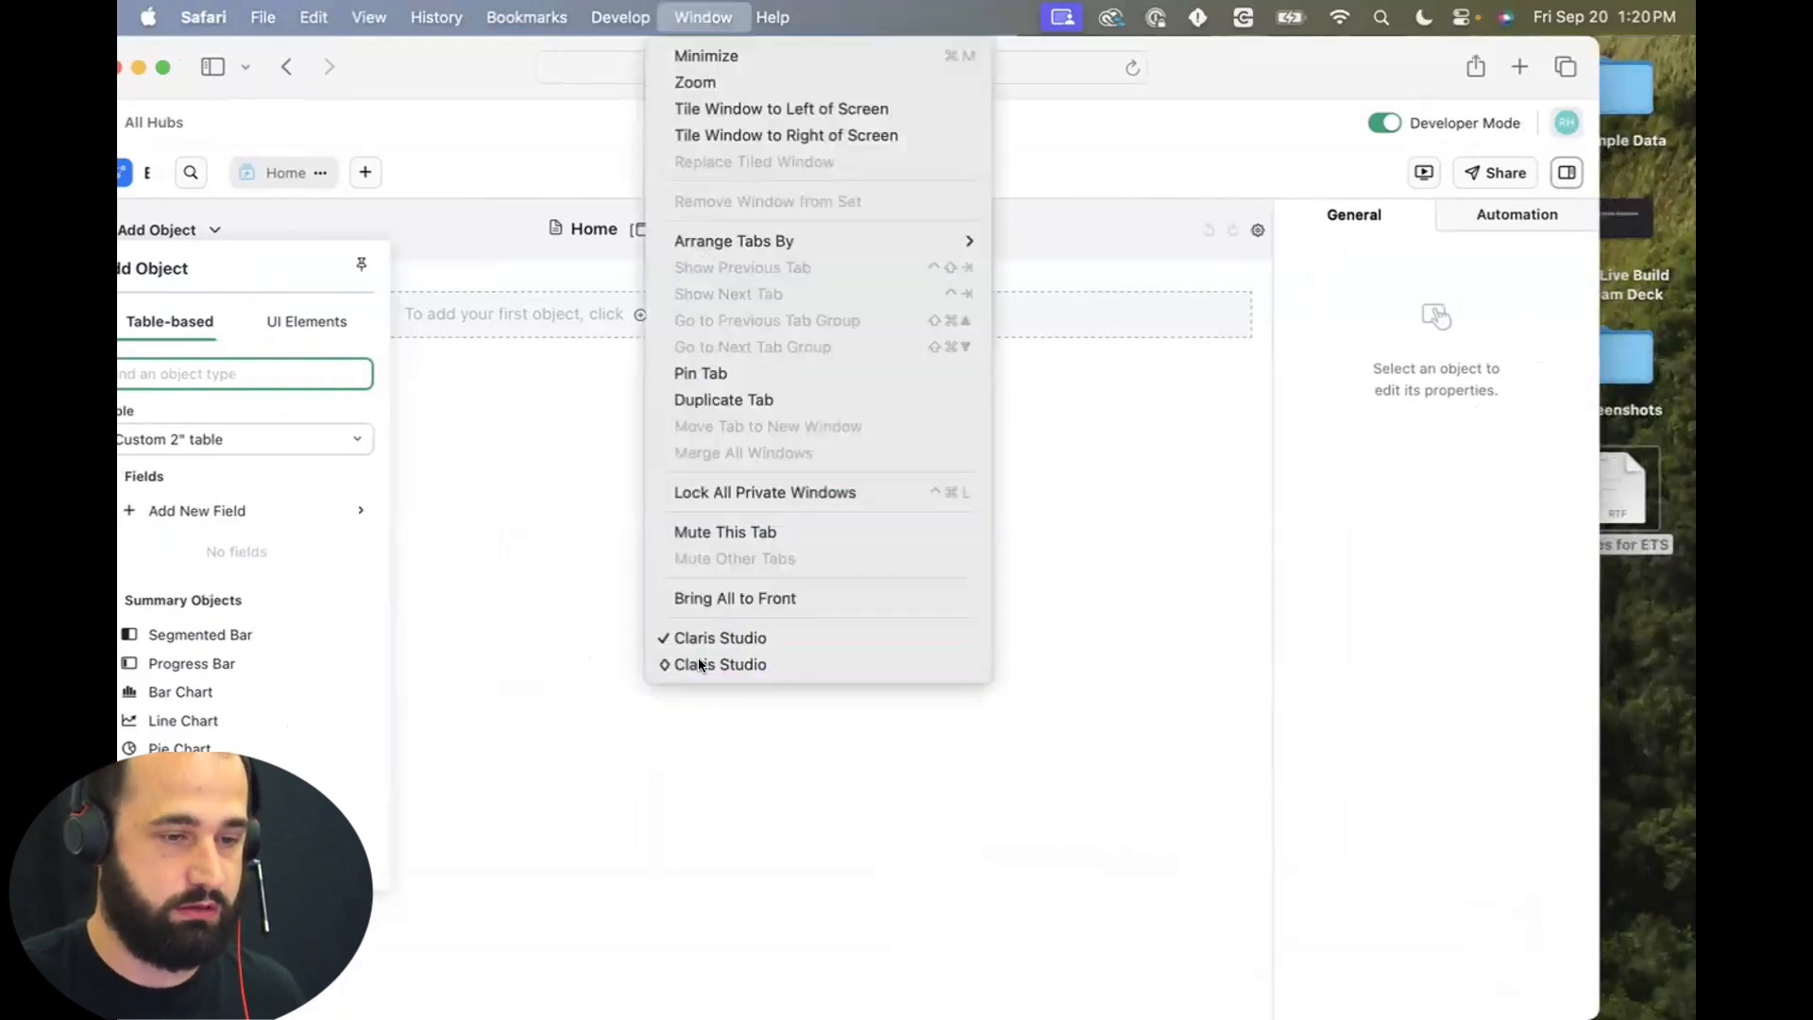
{"action": "left_click", "coordinate": [700, 665]}
{"action": "scroll", "coordinate": [547, 824], "scroll_direction": "down", "scroll_amount": 5}
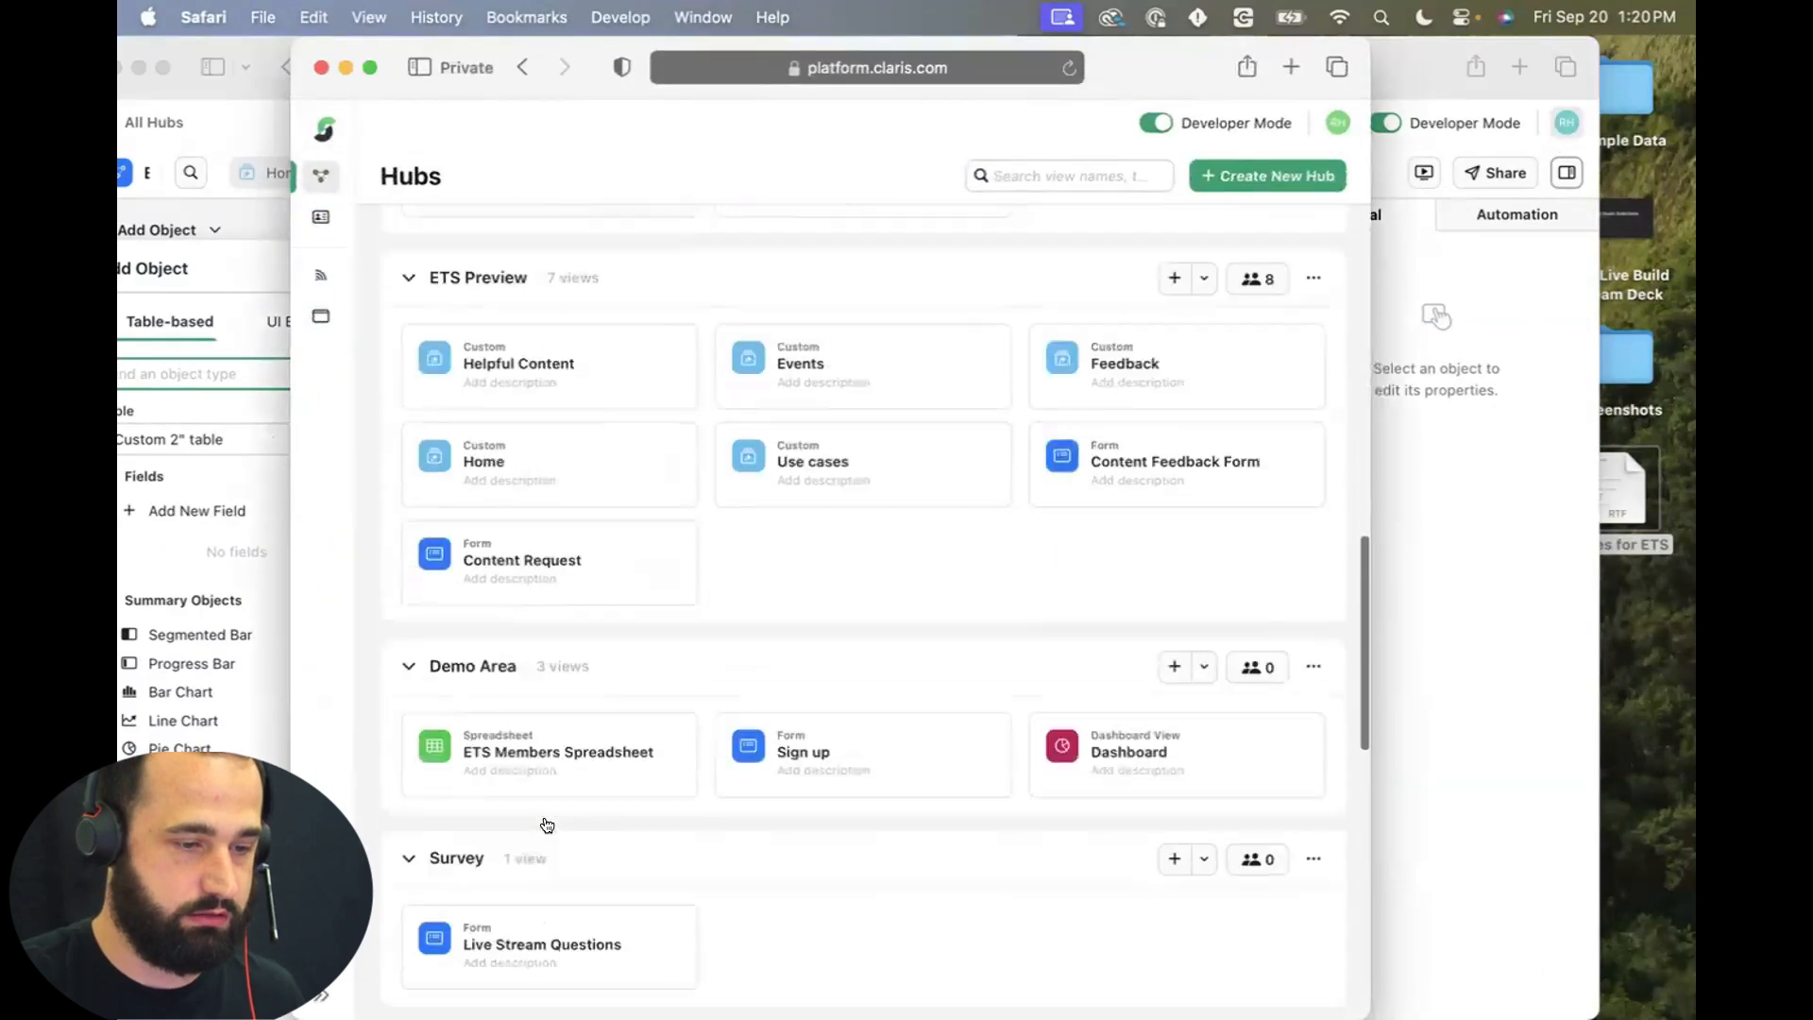
{"action": "left_click", "coordinate": [697, 457]}
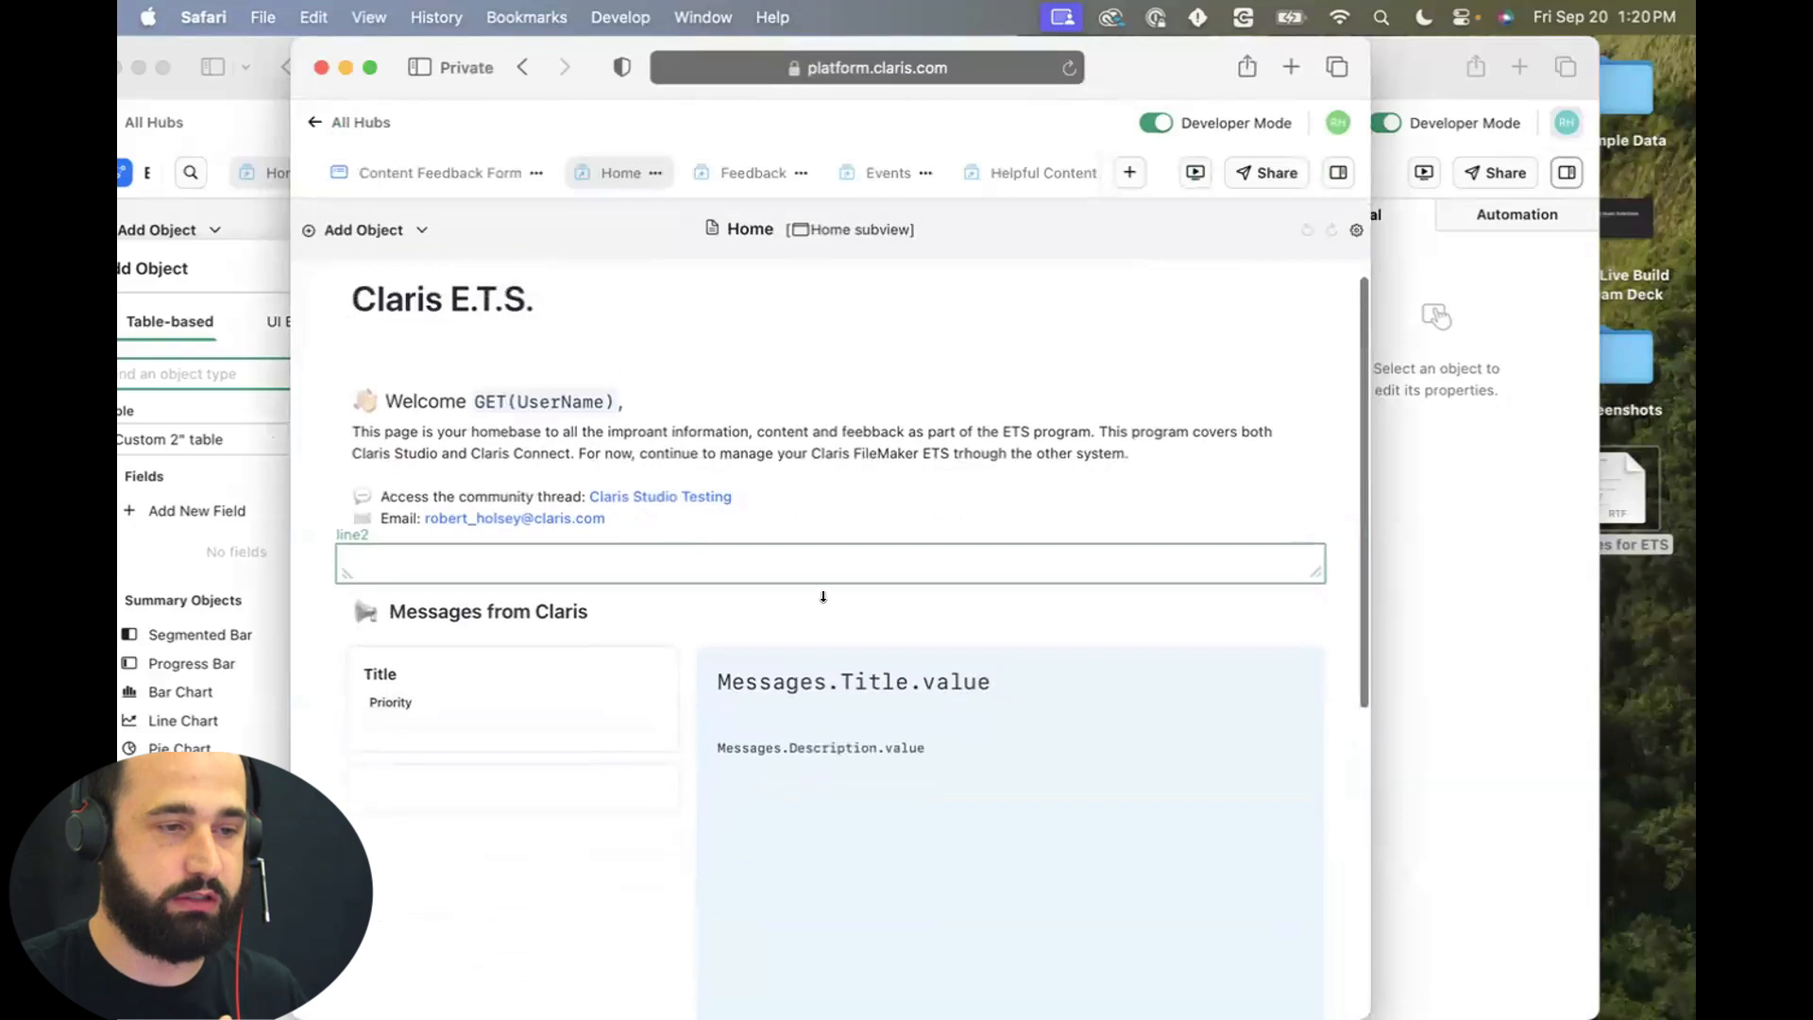
Examine the Home view's layout from the welcome text block down to the message list and message detail area.
{"action": "scroll", "coordinate": [566, 343], "scroll_direction": "down", "scroll_amount": 2}
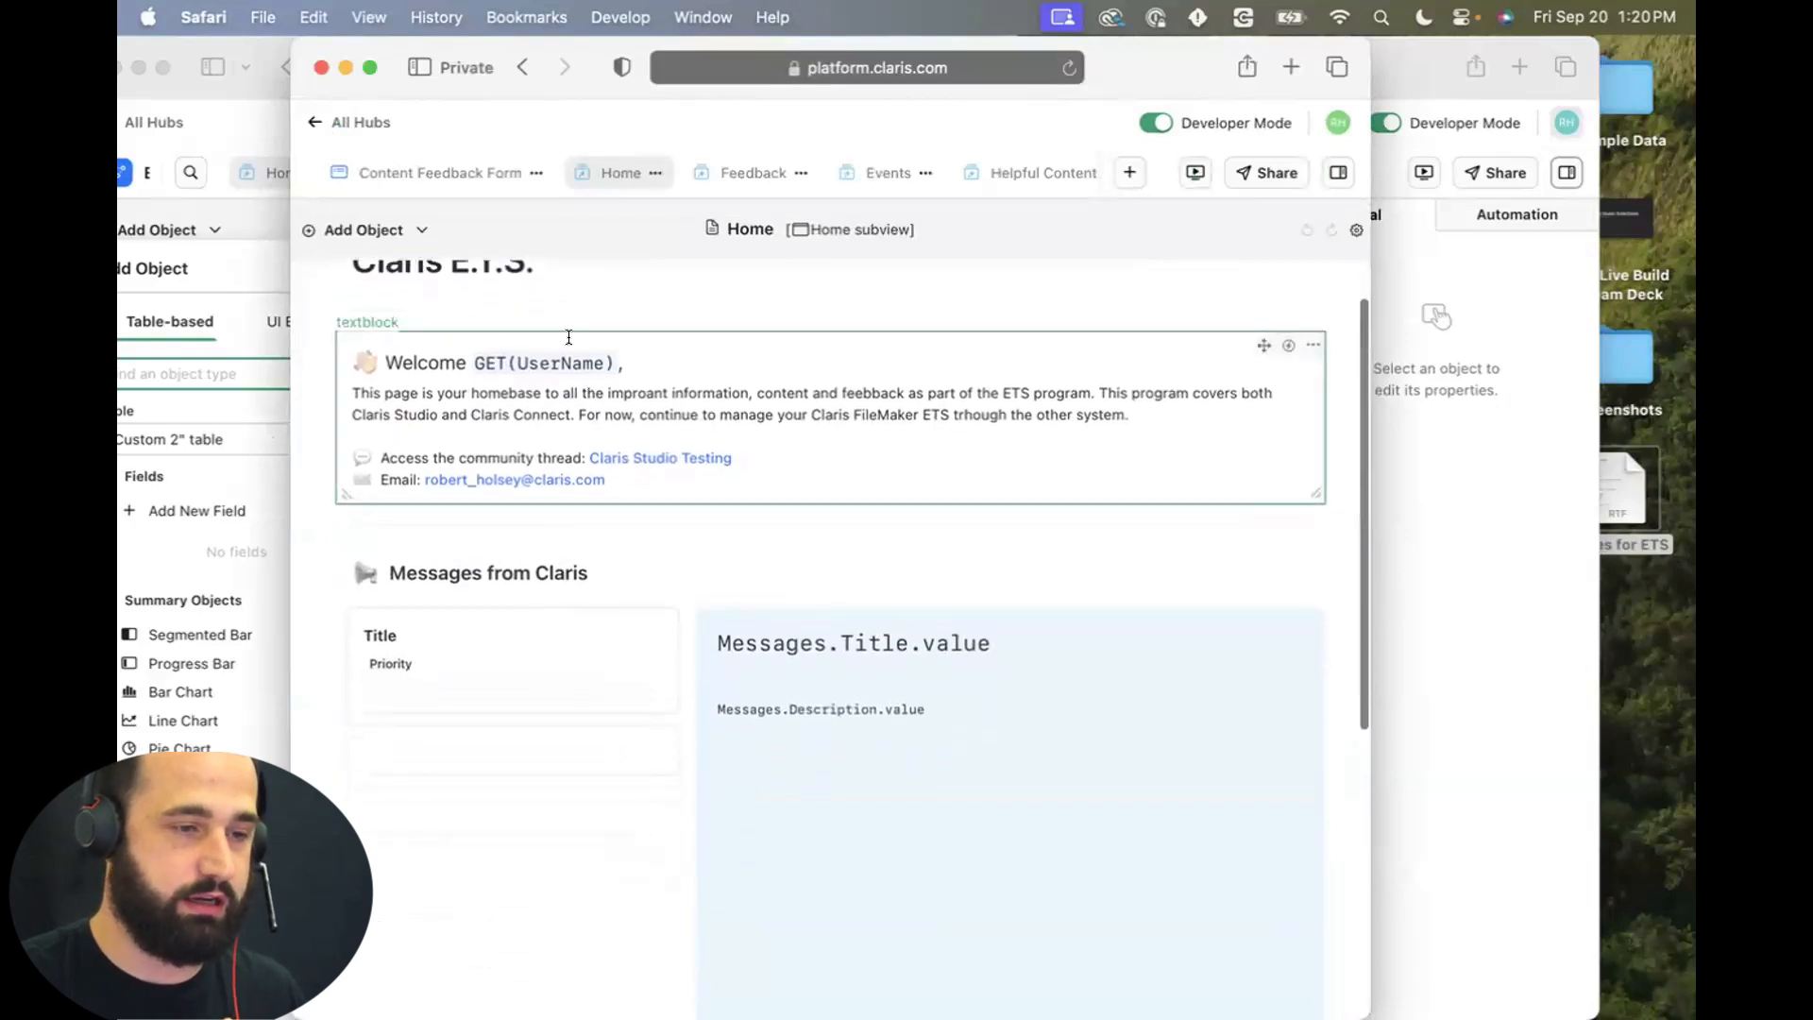
{"action": "scroll", "coordinate": [614, 510], "scroll_direction": "down", "scroll_amount": 2}
{"action": "scroll", "coordinate": [627, 558], "scroll_direction": "down", "scroll_amount": 1}
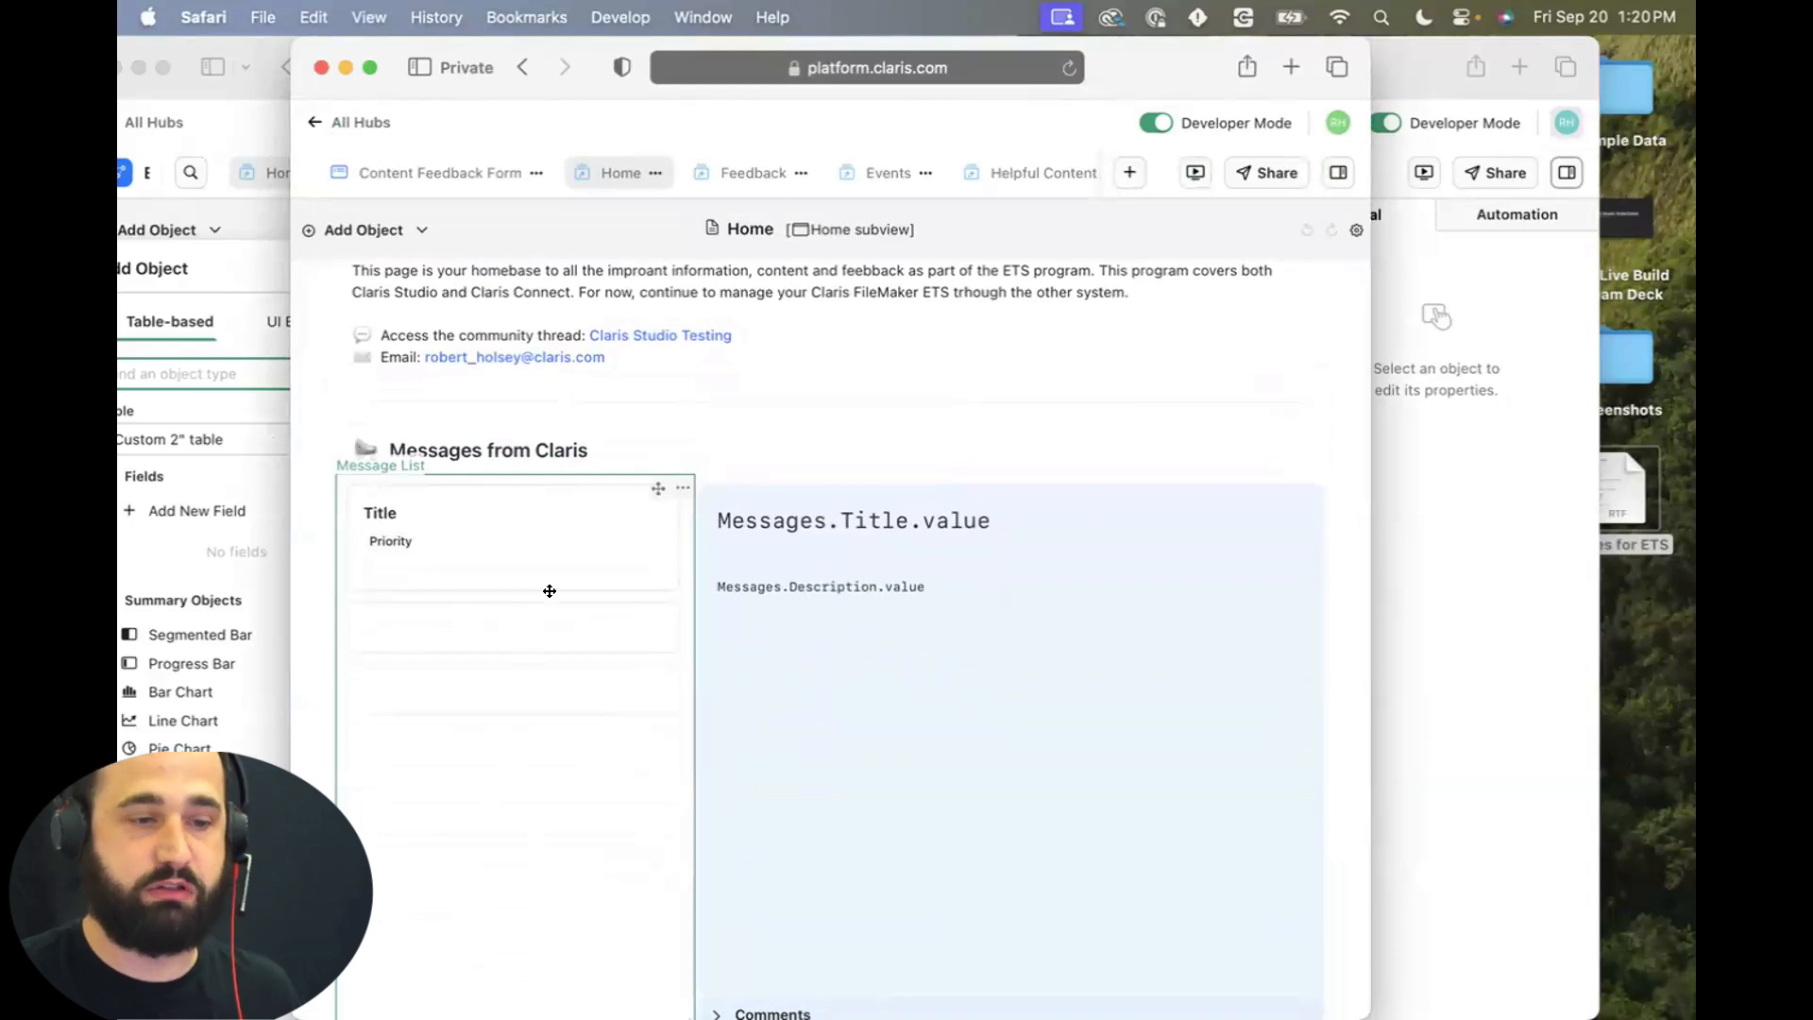
{"action": "scroll", "coordinate": [563, 553], "scroll_direction": "down", "scroll_amount": 3}
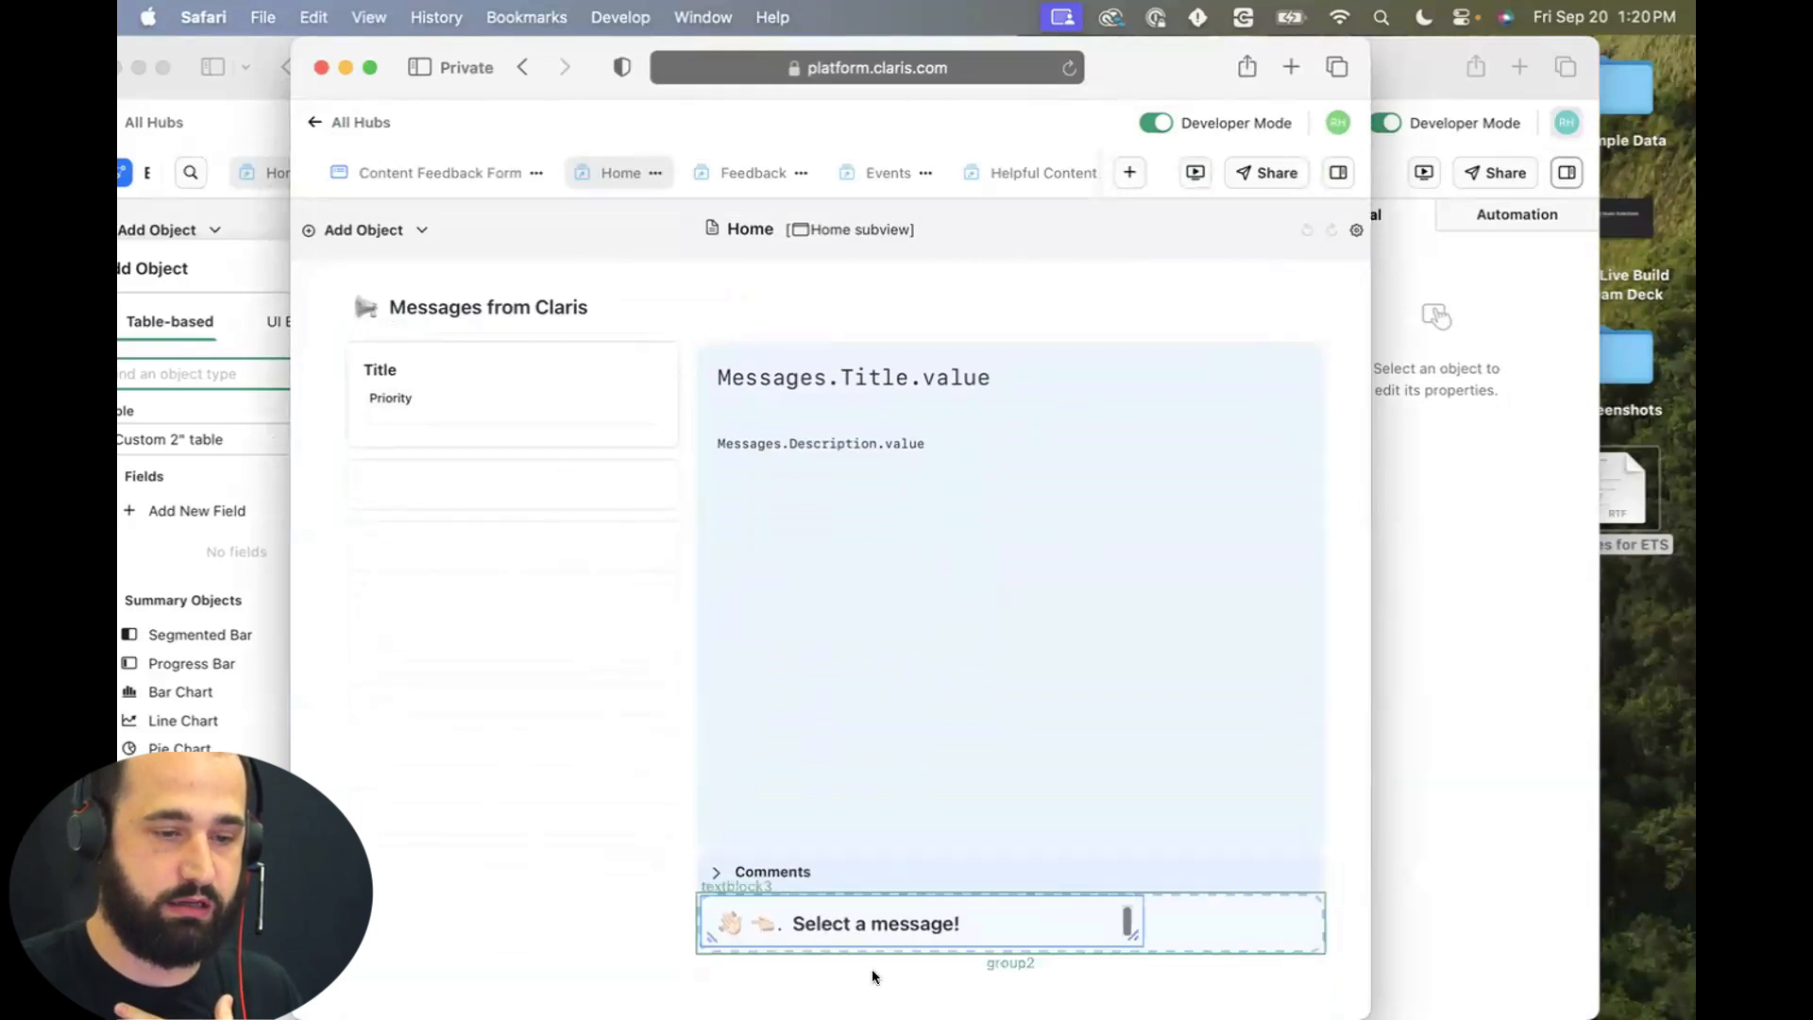
Preview the Home view and open the "Don't forget your use cases!" message to read its details.
{"action": "left_click", "coordinate": [1196, 172]}
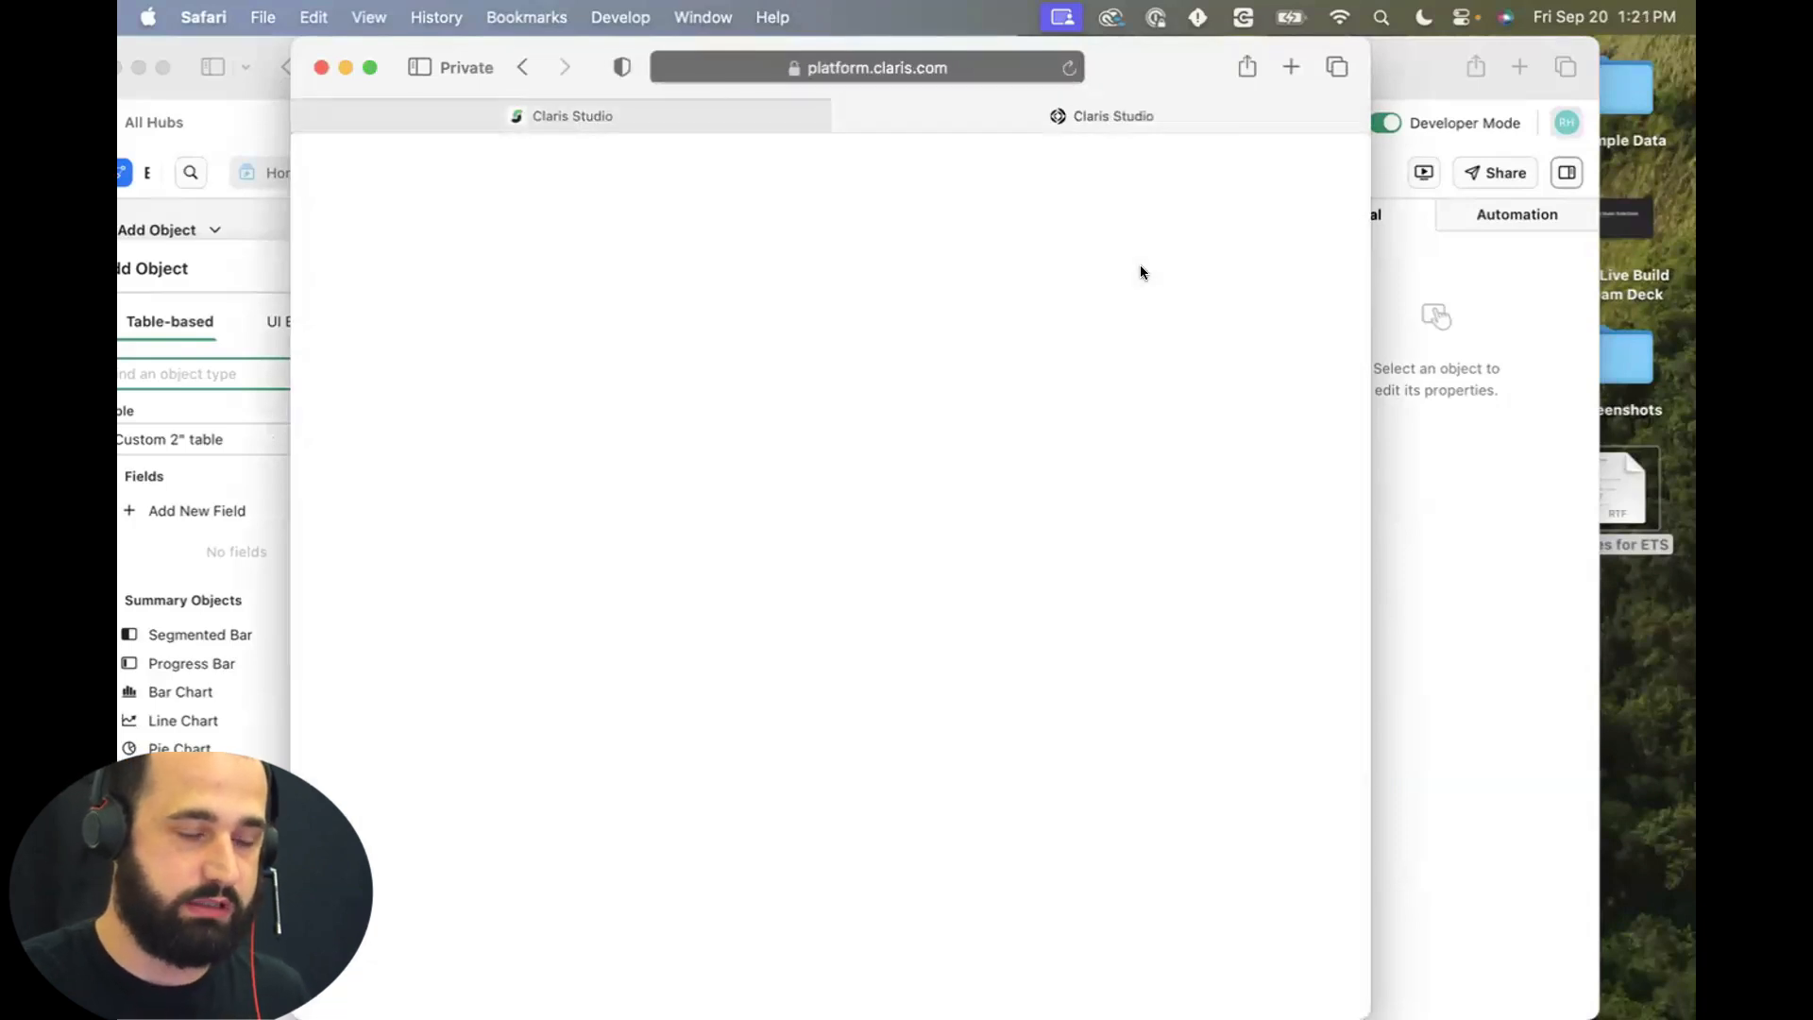
{"action": "left_click", "coordinate": [507, 602]}
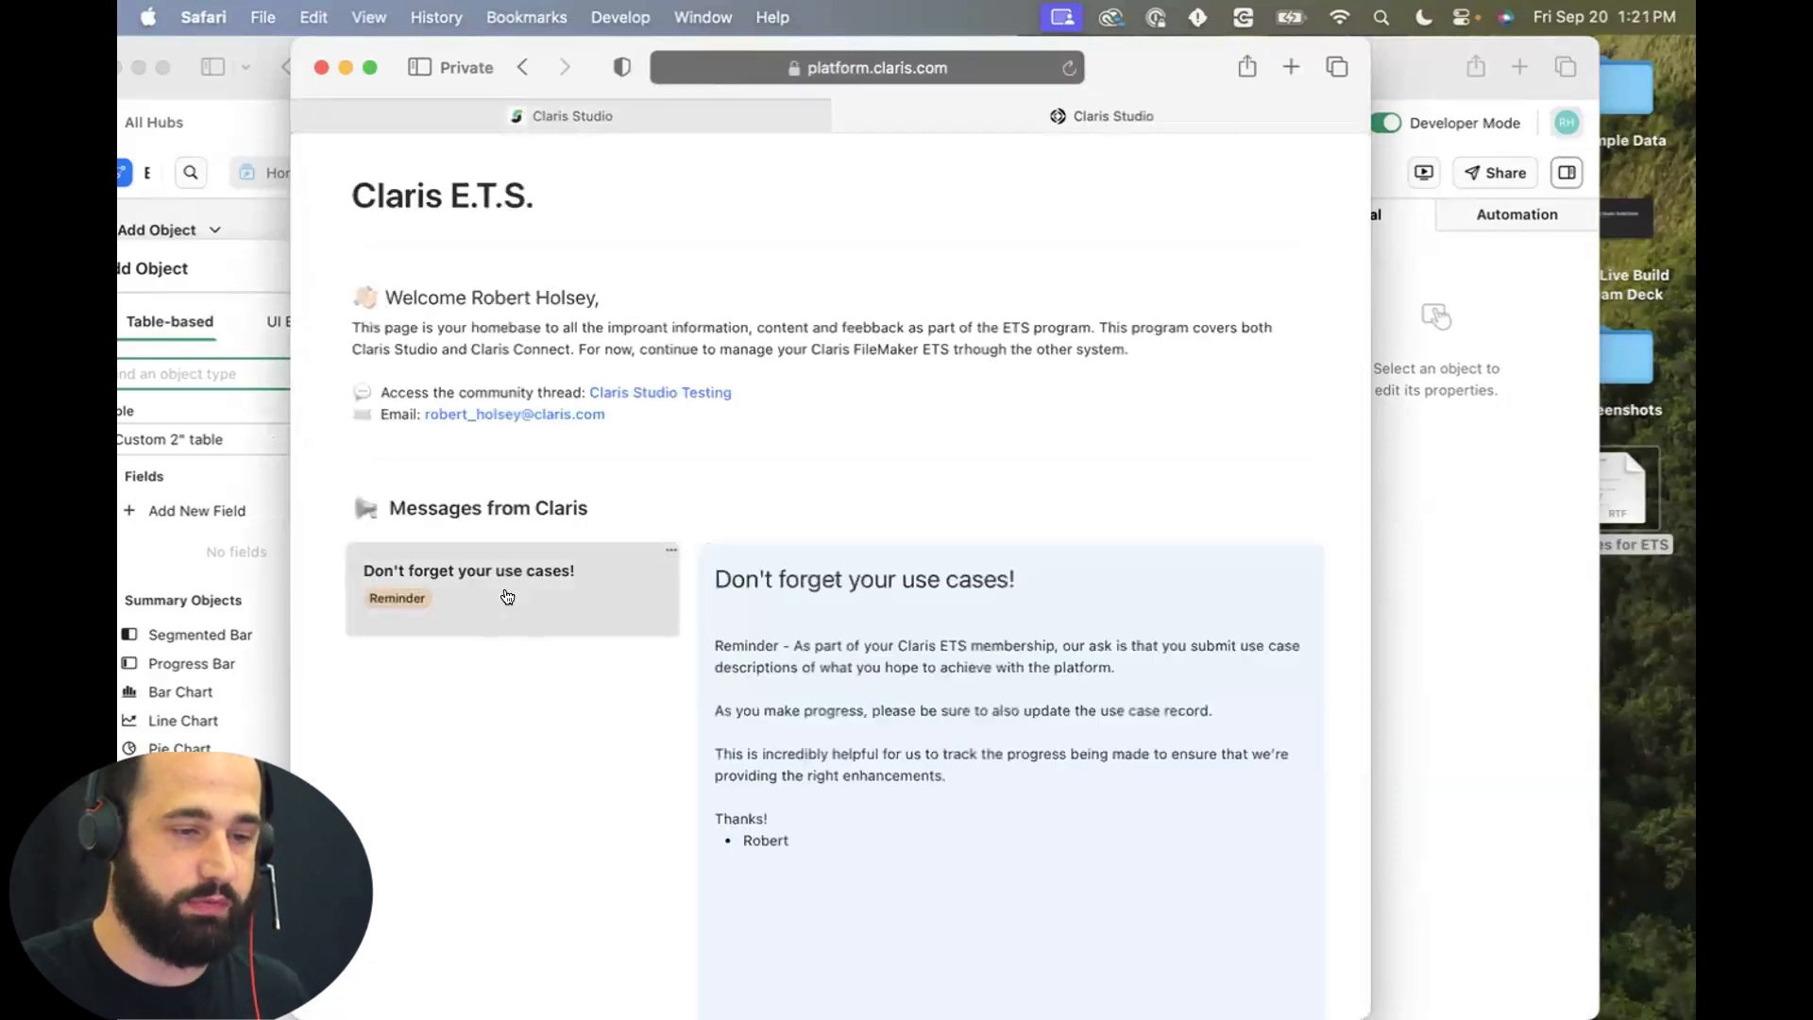
{"action": "scroll", "coordinate": [783, 684], "scroll_direction": "down", "scroll_amount": 3}
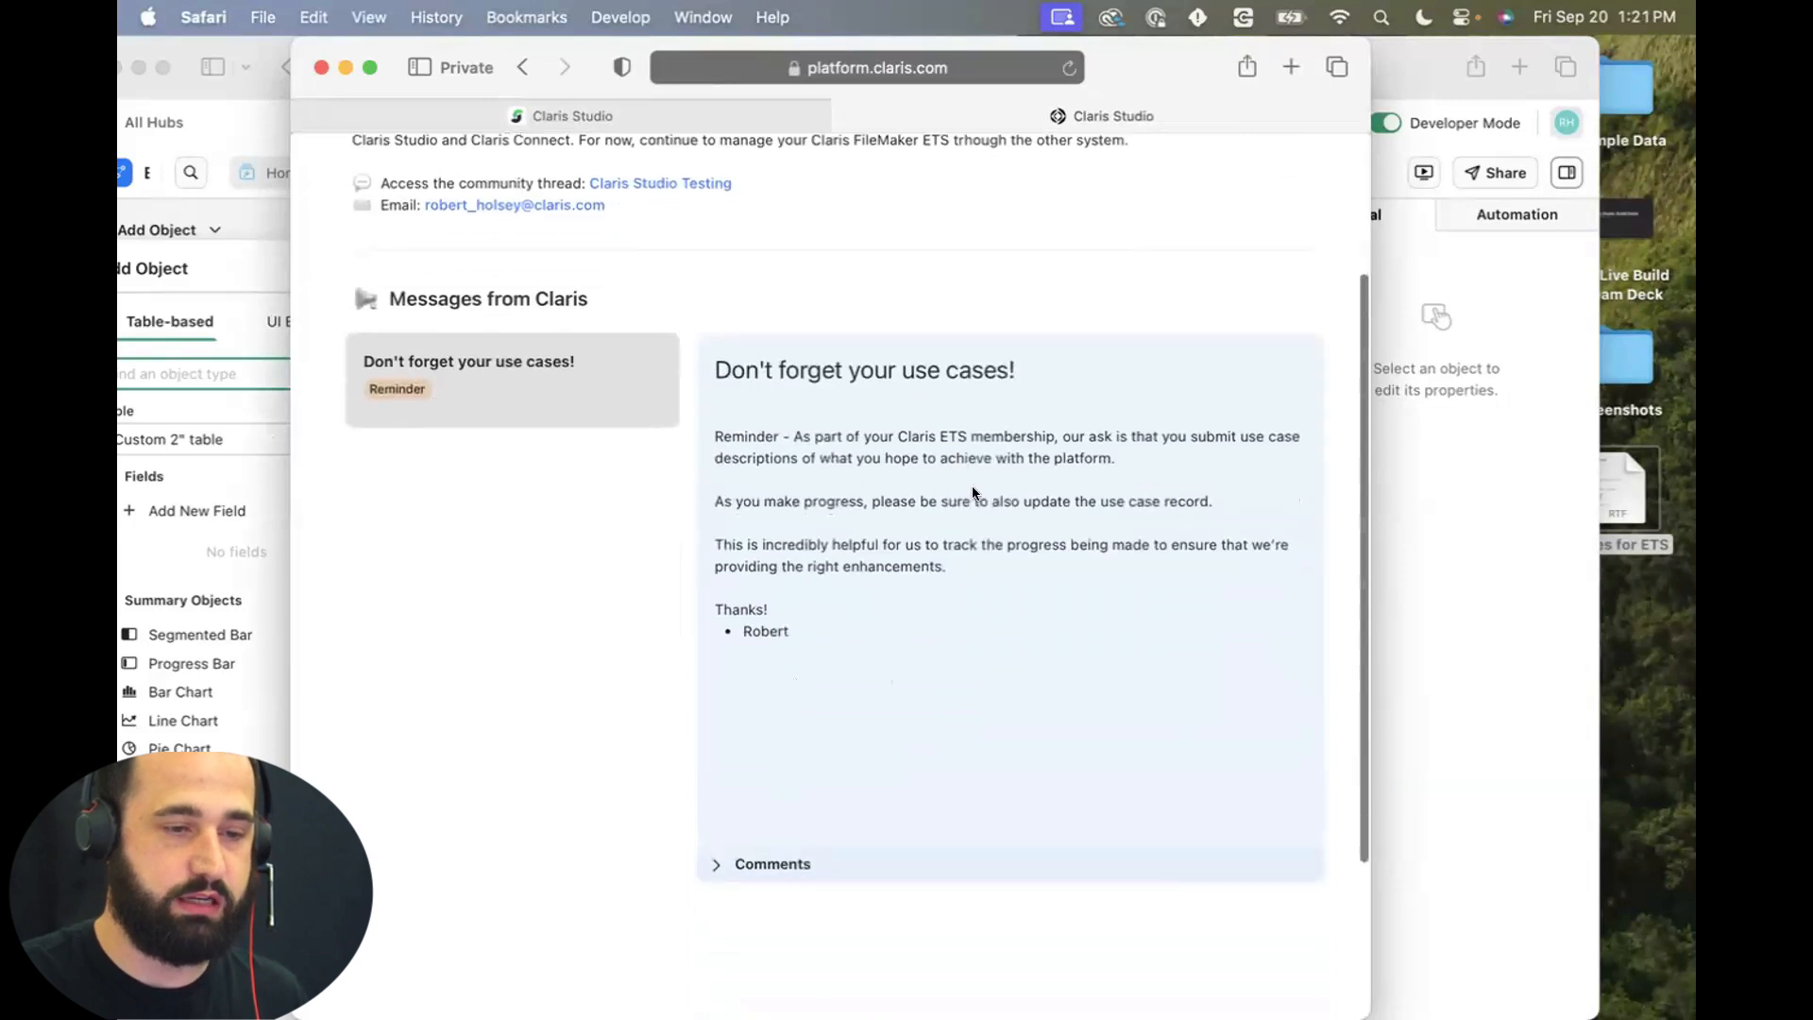
Reload the preview, select the "Don't forget your use cases!" message again and expand its Comments section.
{"action": "key", "text": "super+r"}
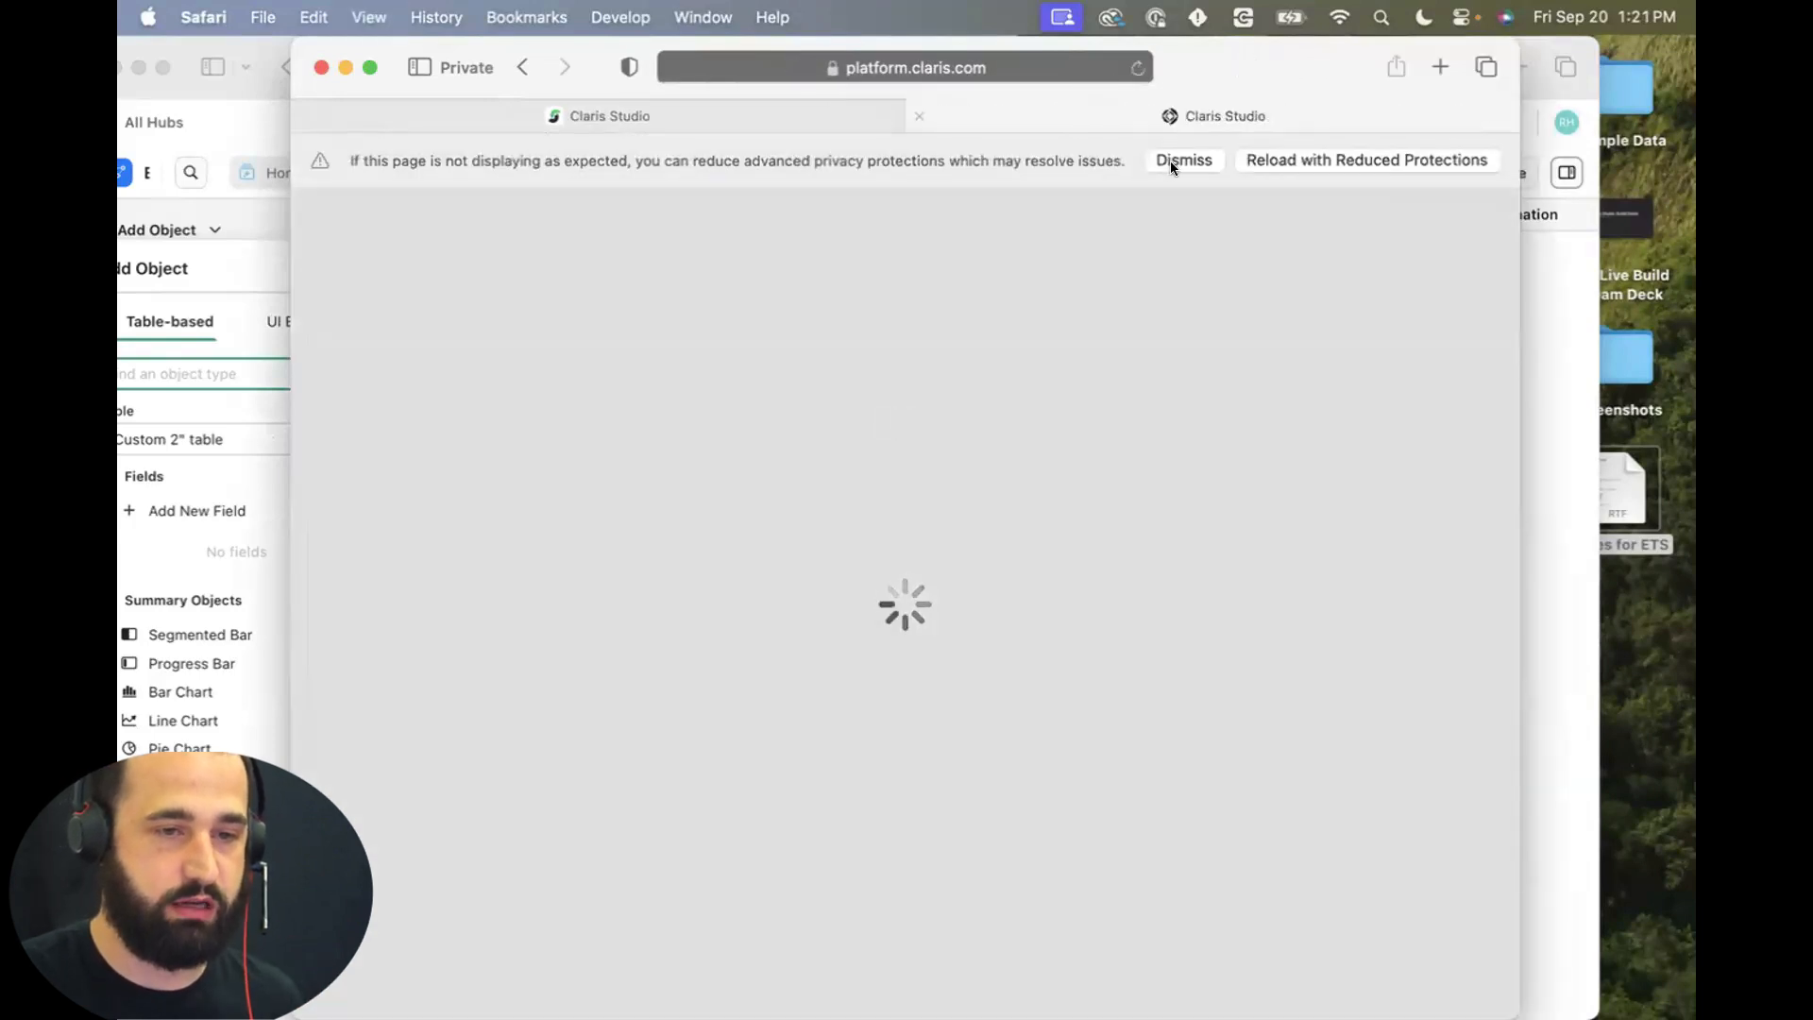
{"action": "left_click", "coordinate": [1170, 161]}
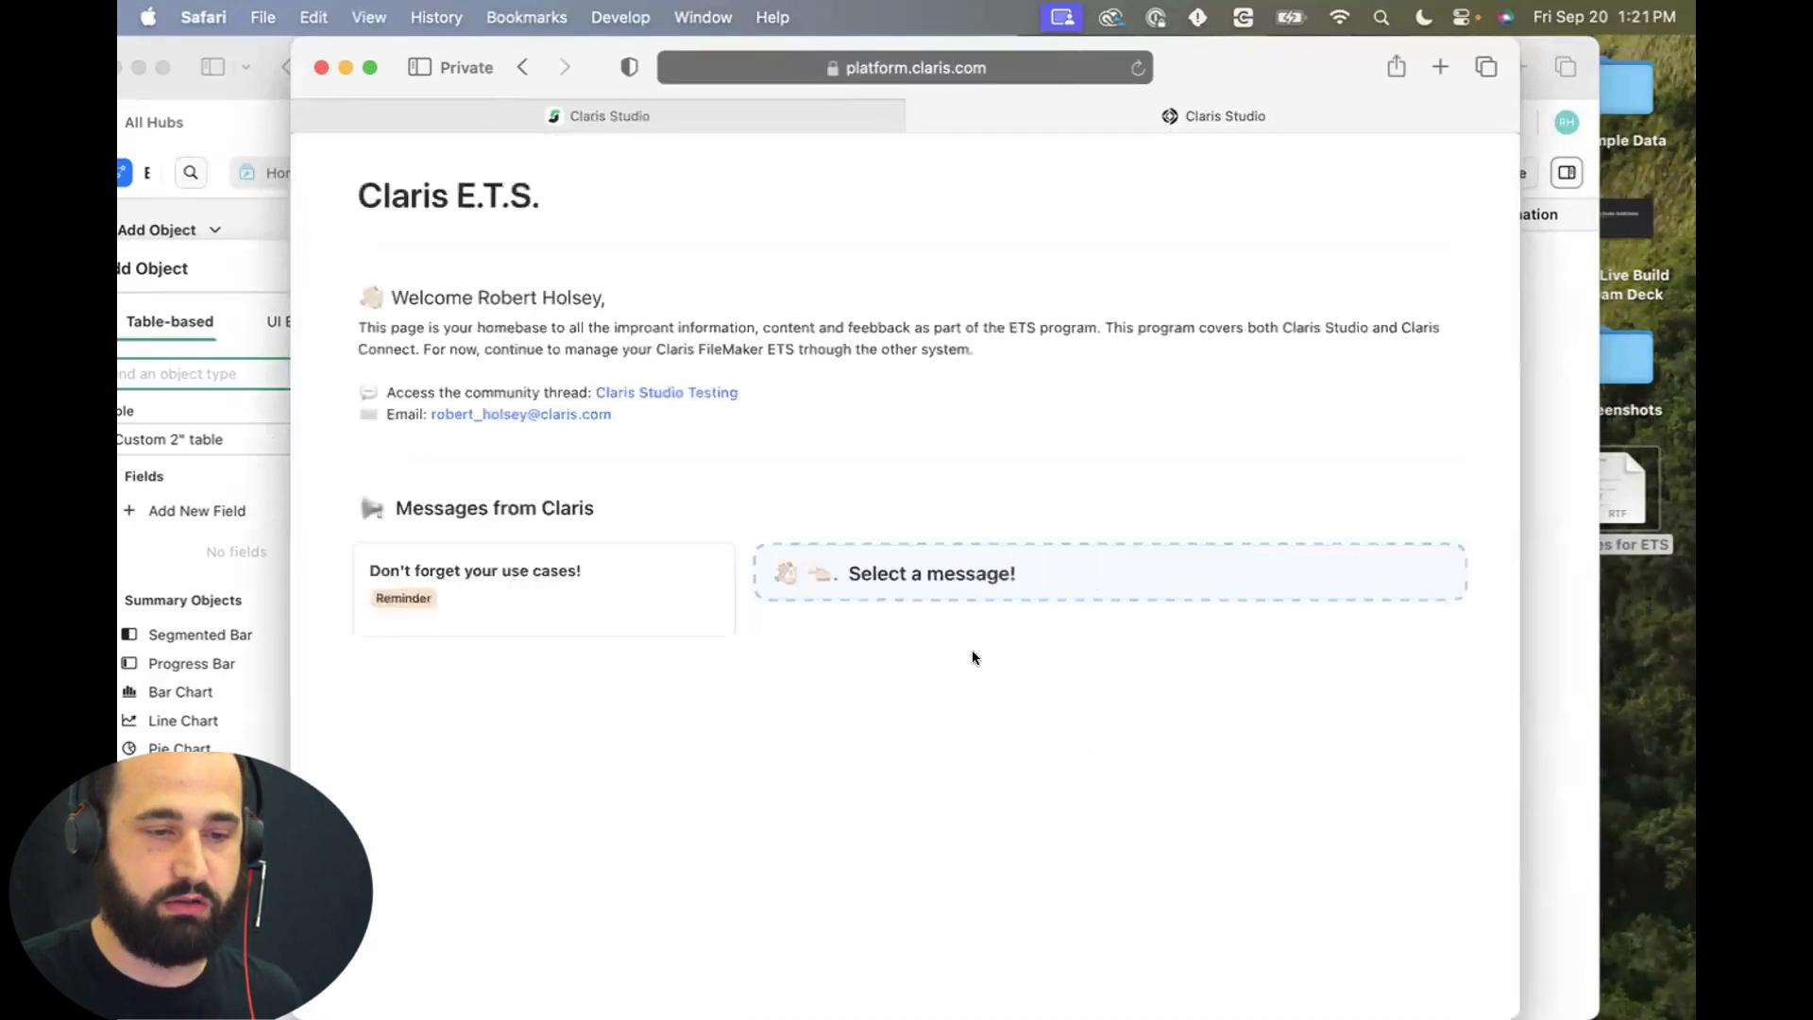
{"action": "left_click", "coordinate": [423, 575]}
{"action": "scroll", "coordinate": [785, 638], "scroll_direction": "down", "scroll_amount": 3}
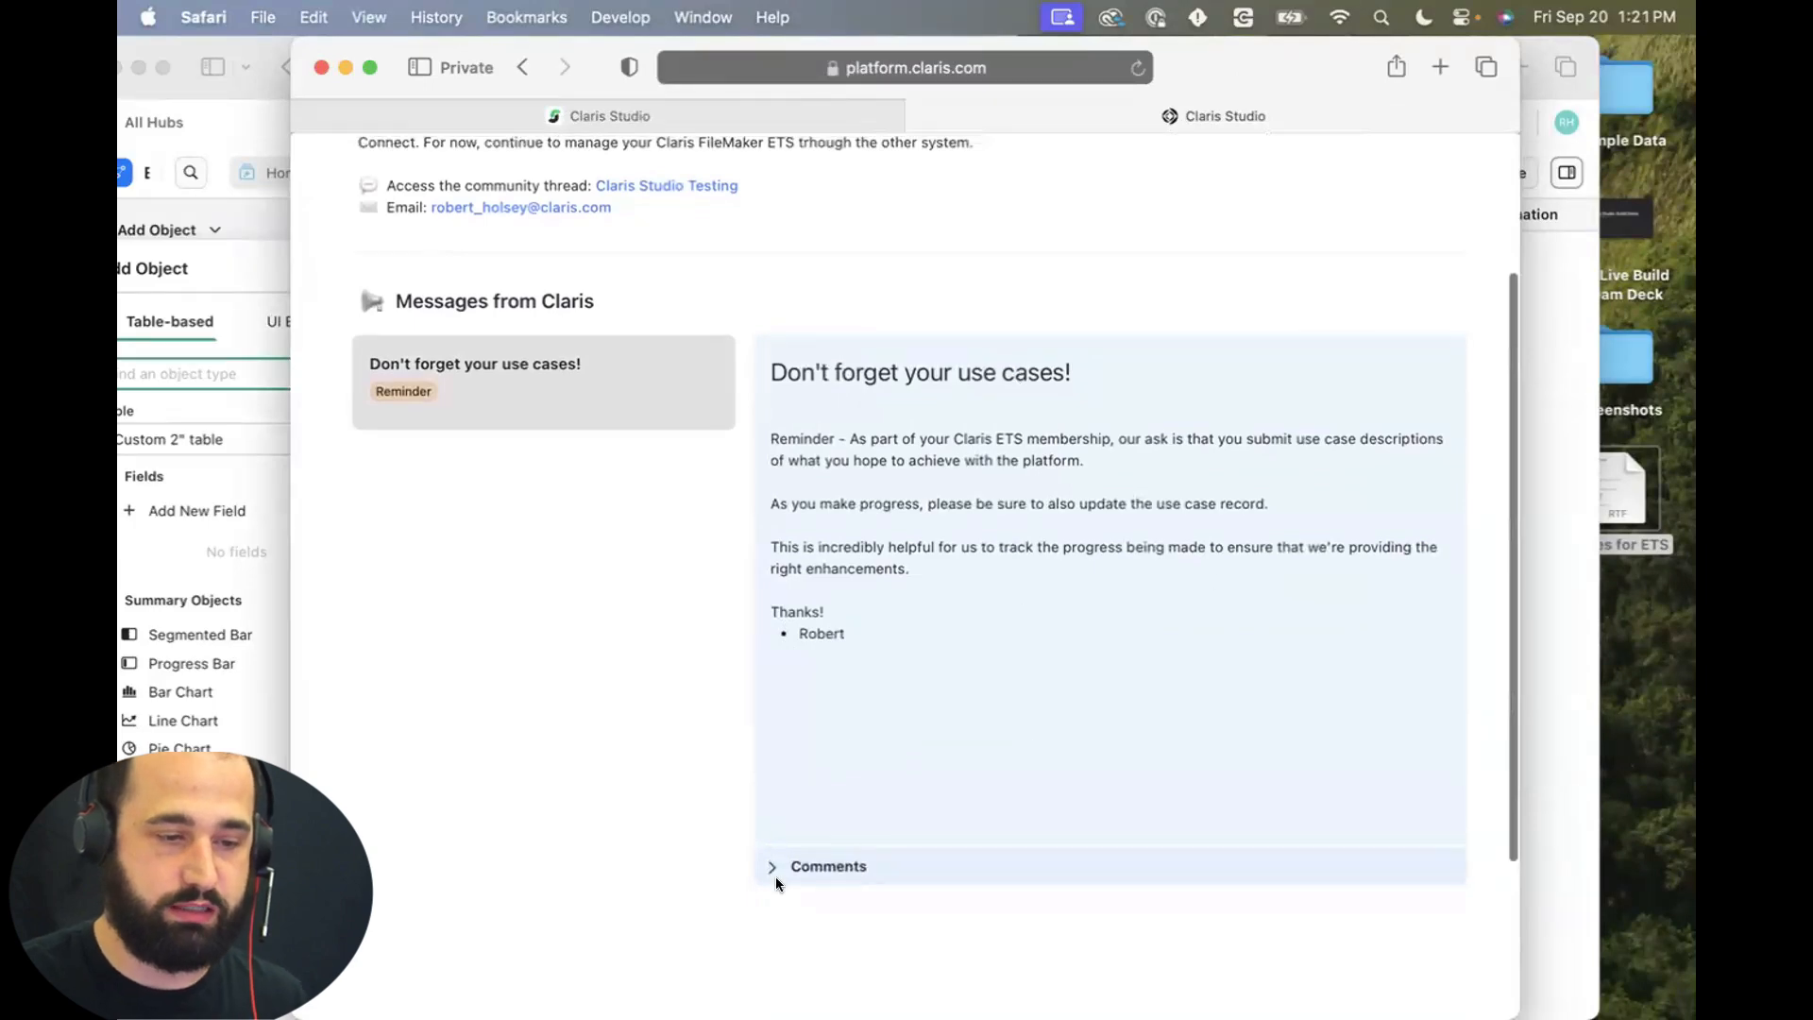
{"action": "left_click", "coordinate": [773, 867]}
{"action": "scroll", "coordinate": [840, 899], "scroll_direction": "down", "scroll_amount": 5}
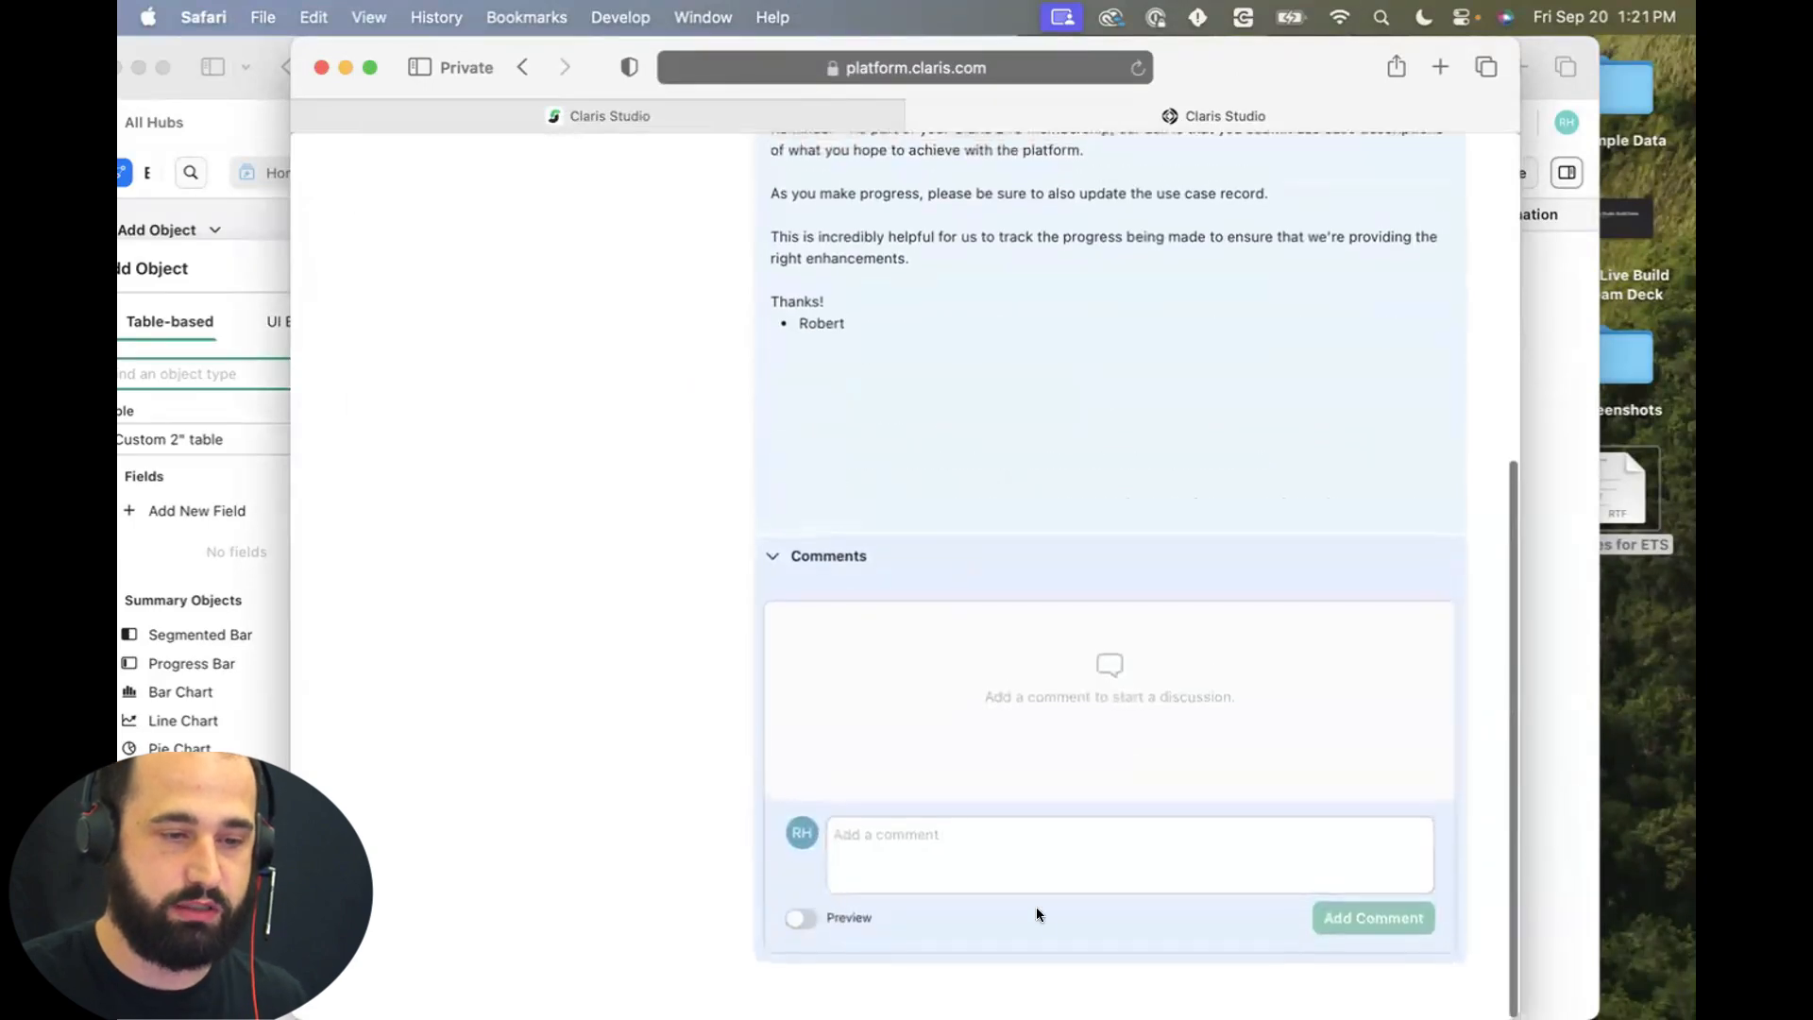
Review the previewed message and welcome text, return to the Home editor and switch back to the empty account's window.
{"action": "scroll", "coordinate": [1033, 726], "scroll_direction": "up", "scroll_amount": 5}
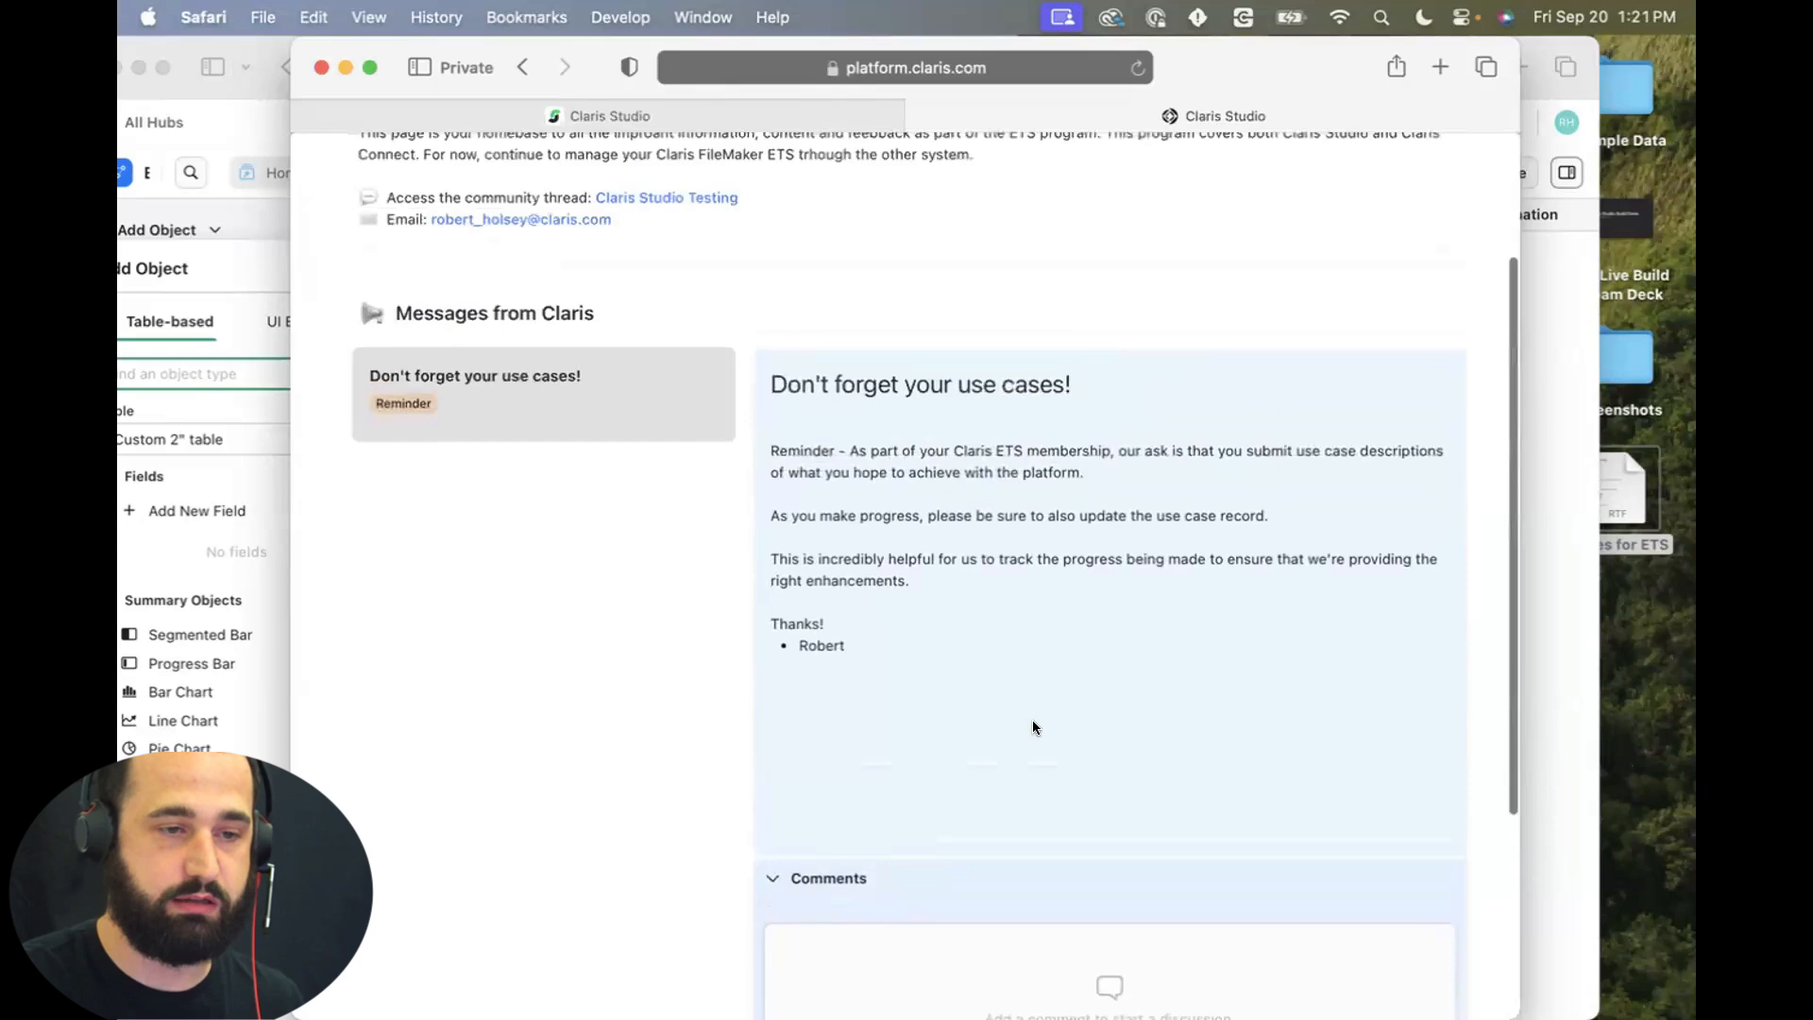
{"action": "scroll", "coordinate": [1033, 726], "scroll_direction": "up", "scroll_amount": 2}
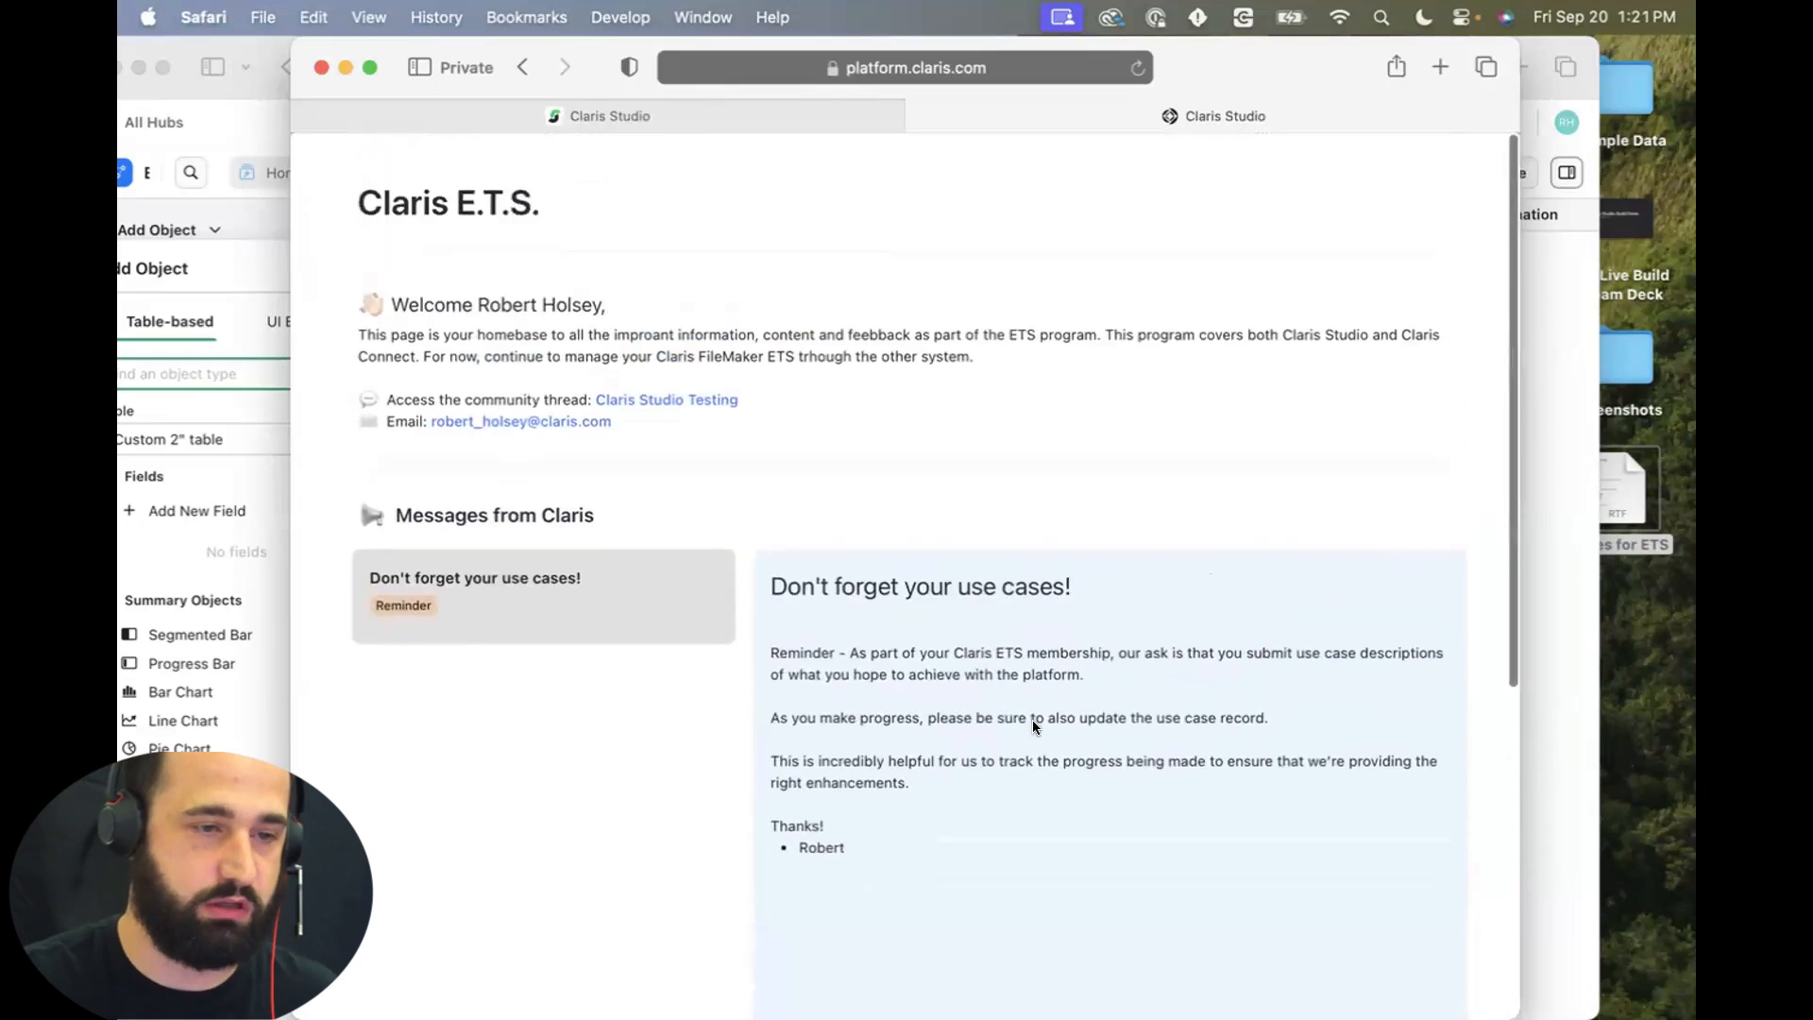
{"action": "left_click", "coordinate": [549, 123]}
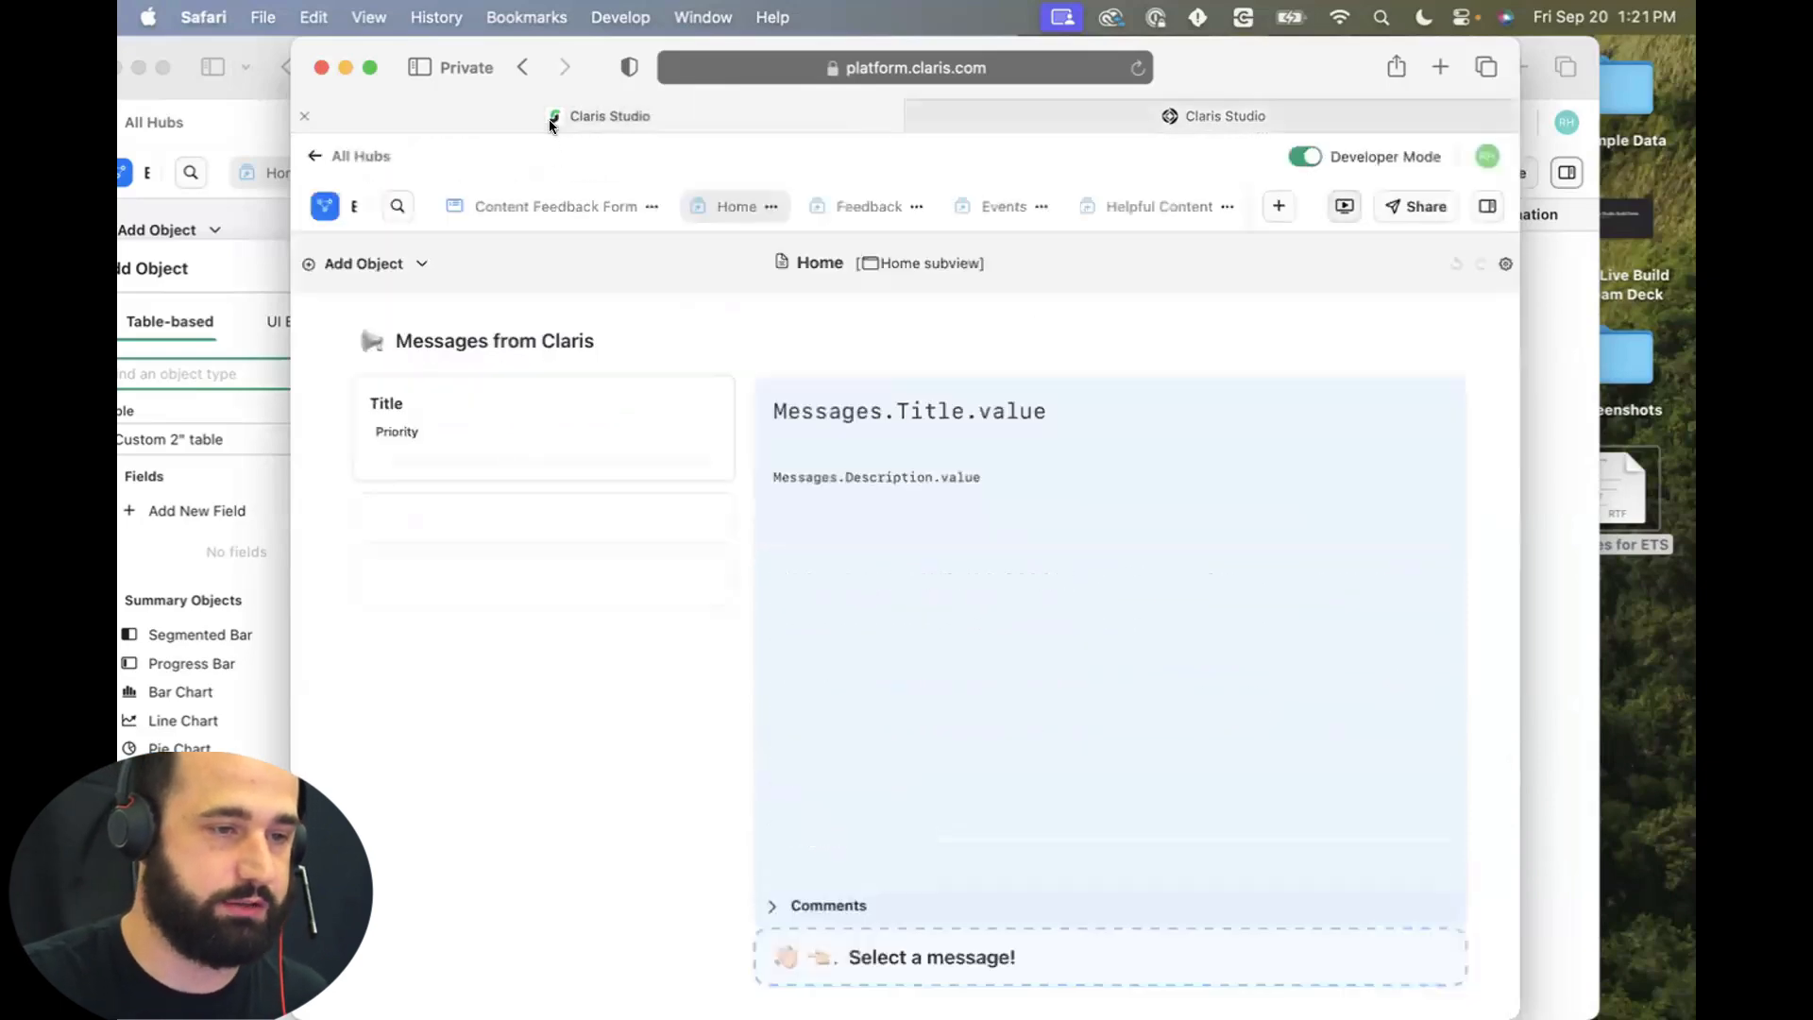
{"action": "left_click", "coordinate": [343, 67]}
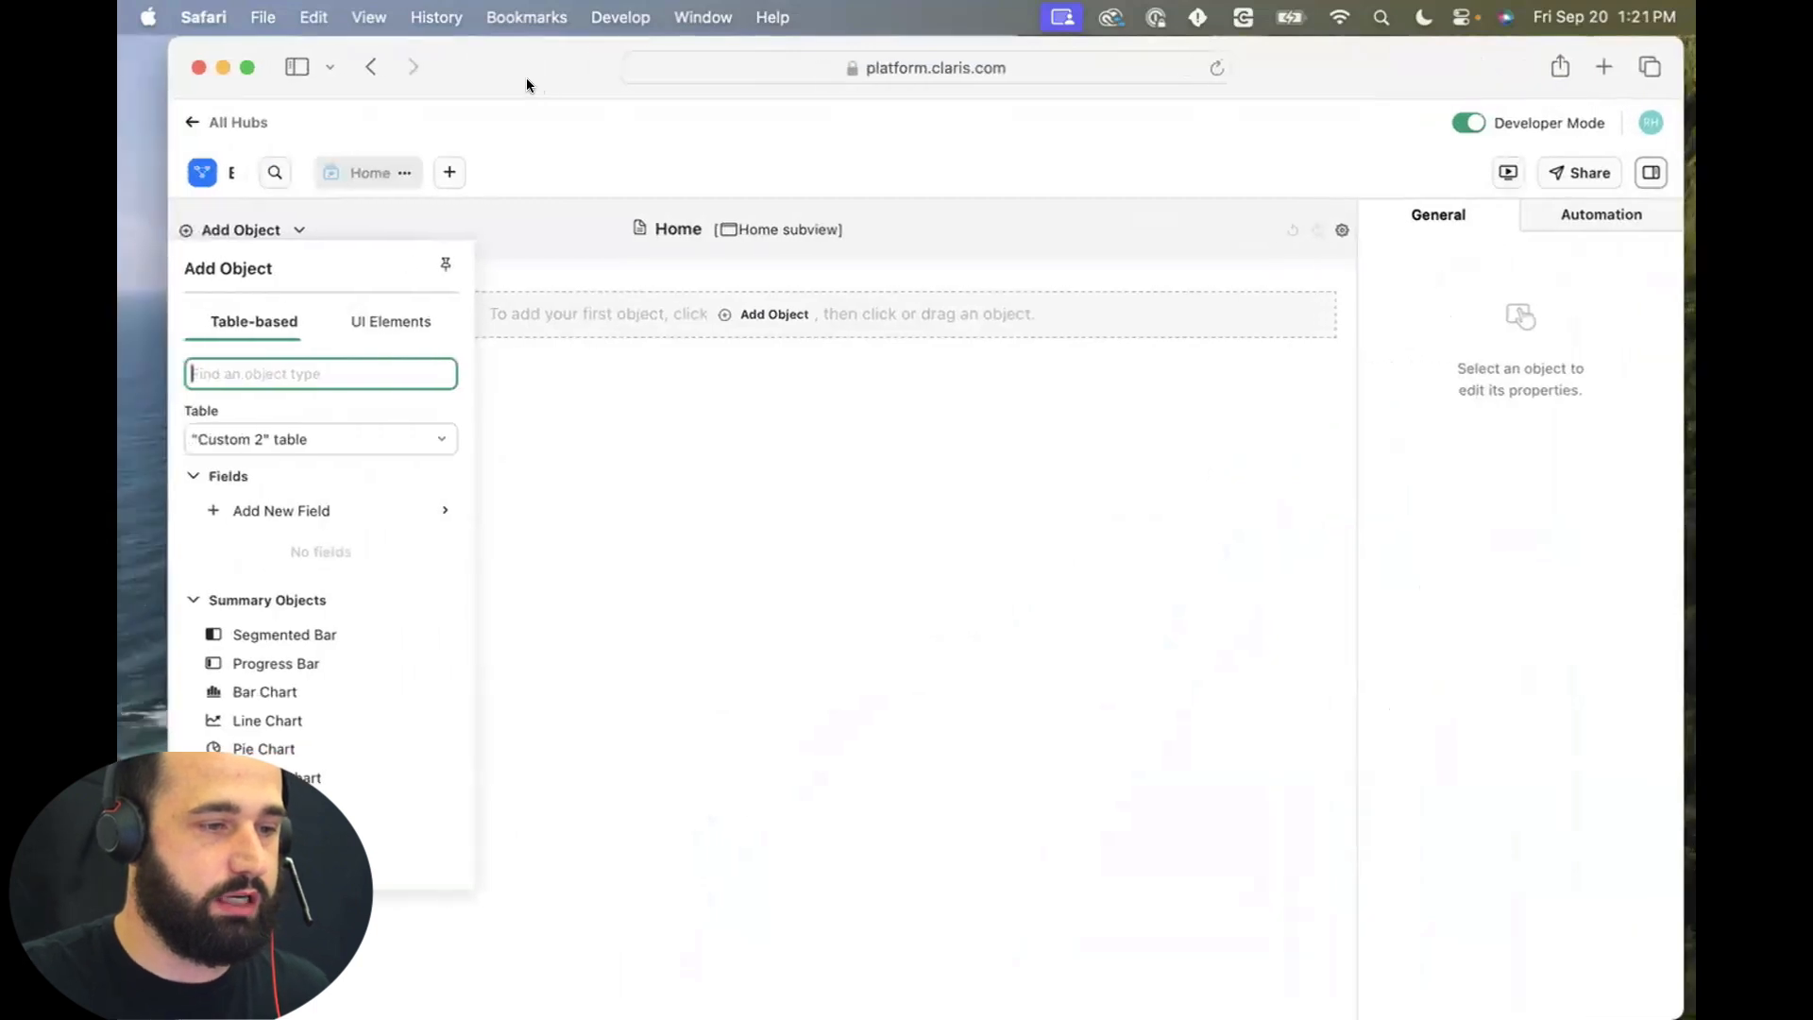
Add a new Short Text field from the "Custom 2" table to the Home view.
{"action": "left_click", "coordinate": [395, 509]}
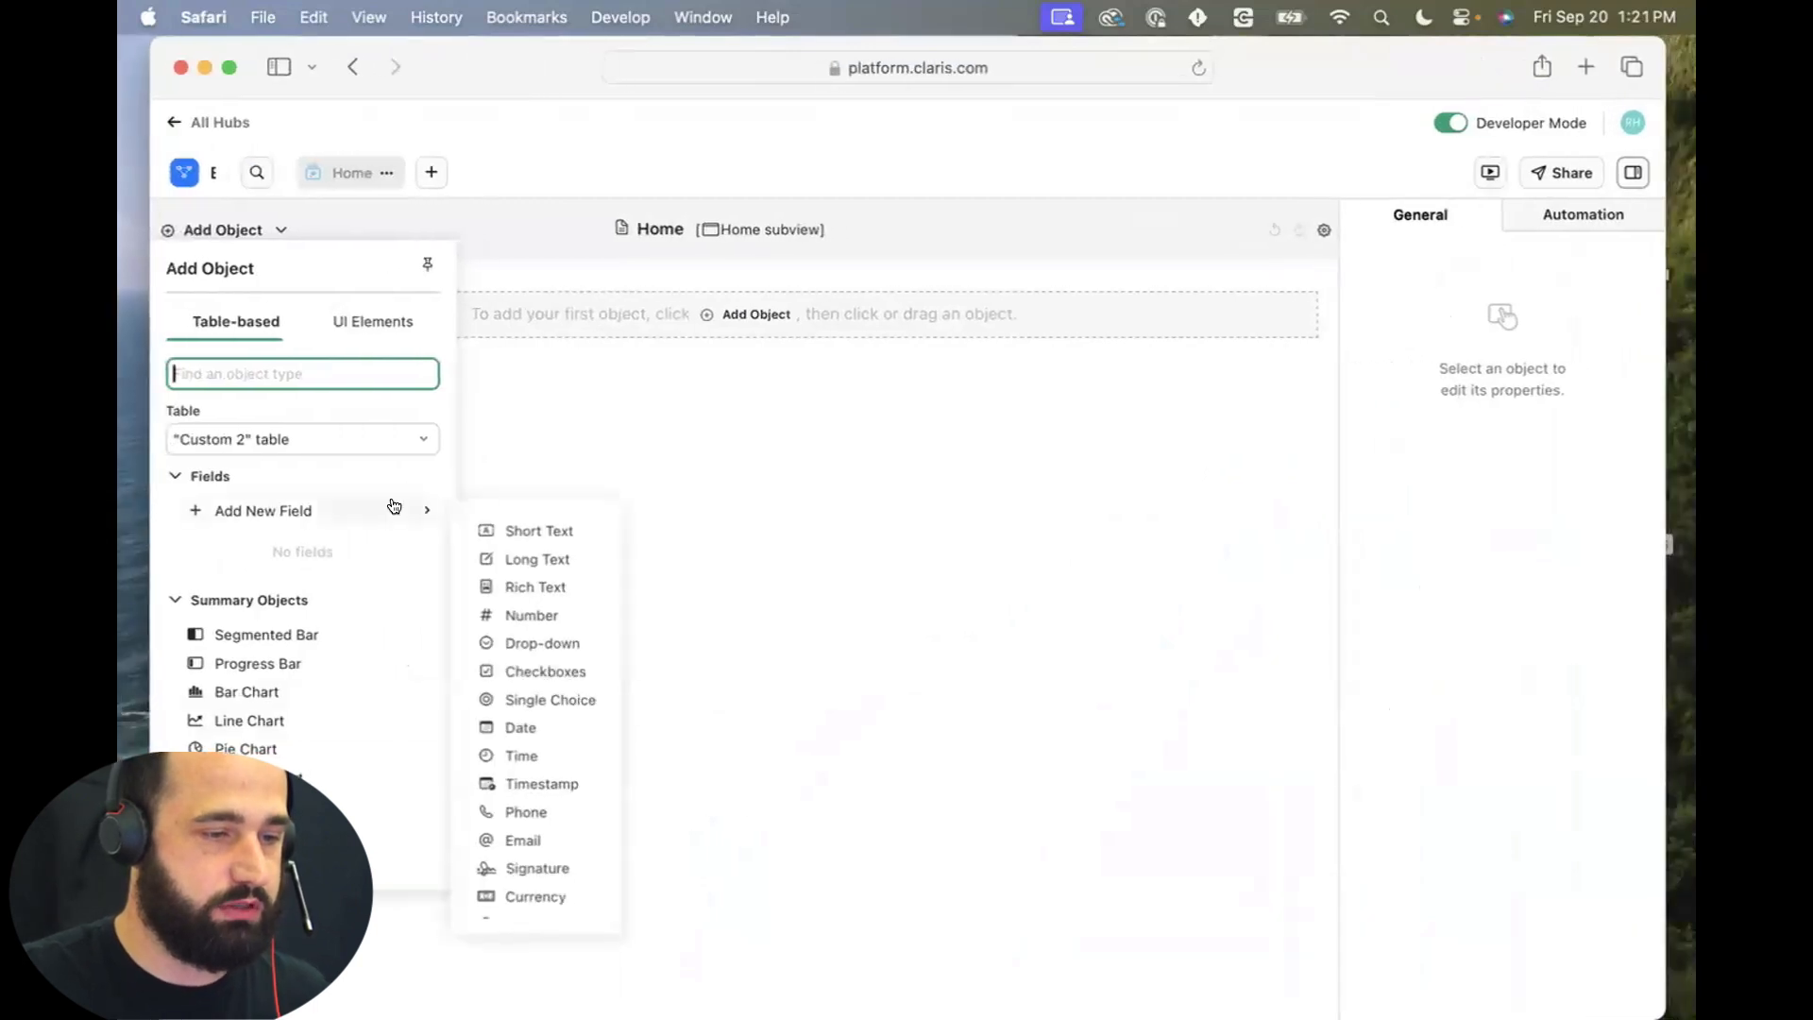
{"action": "left_click", "coordinate": [524, 530]}
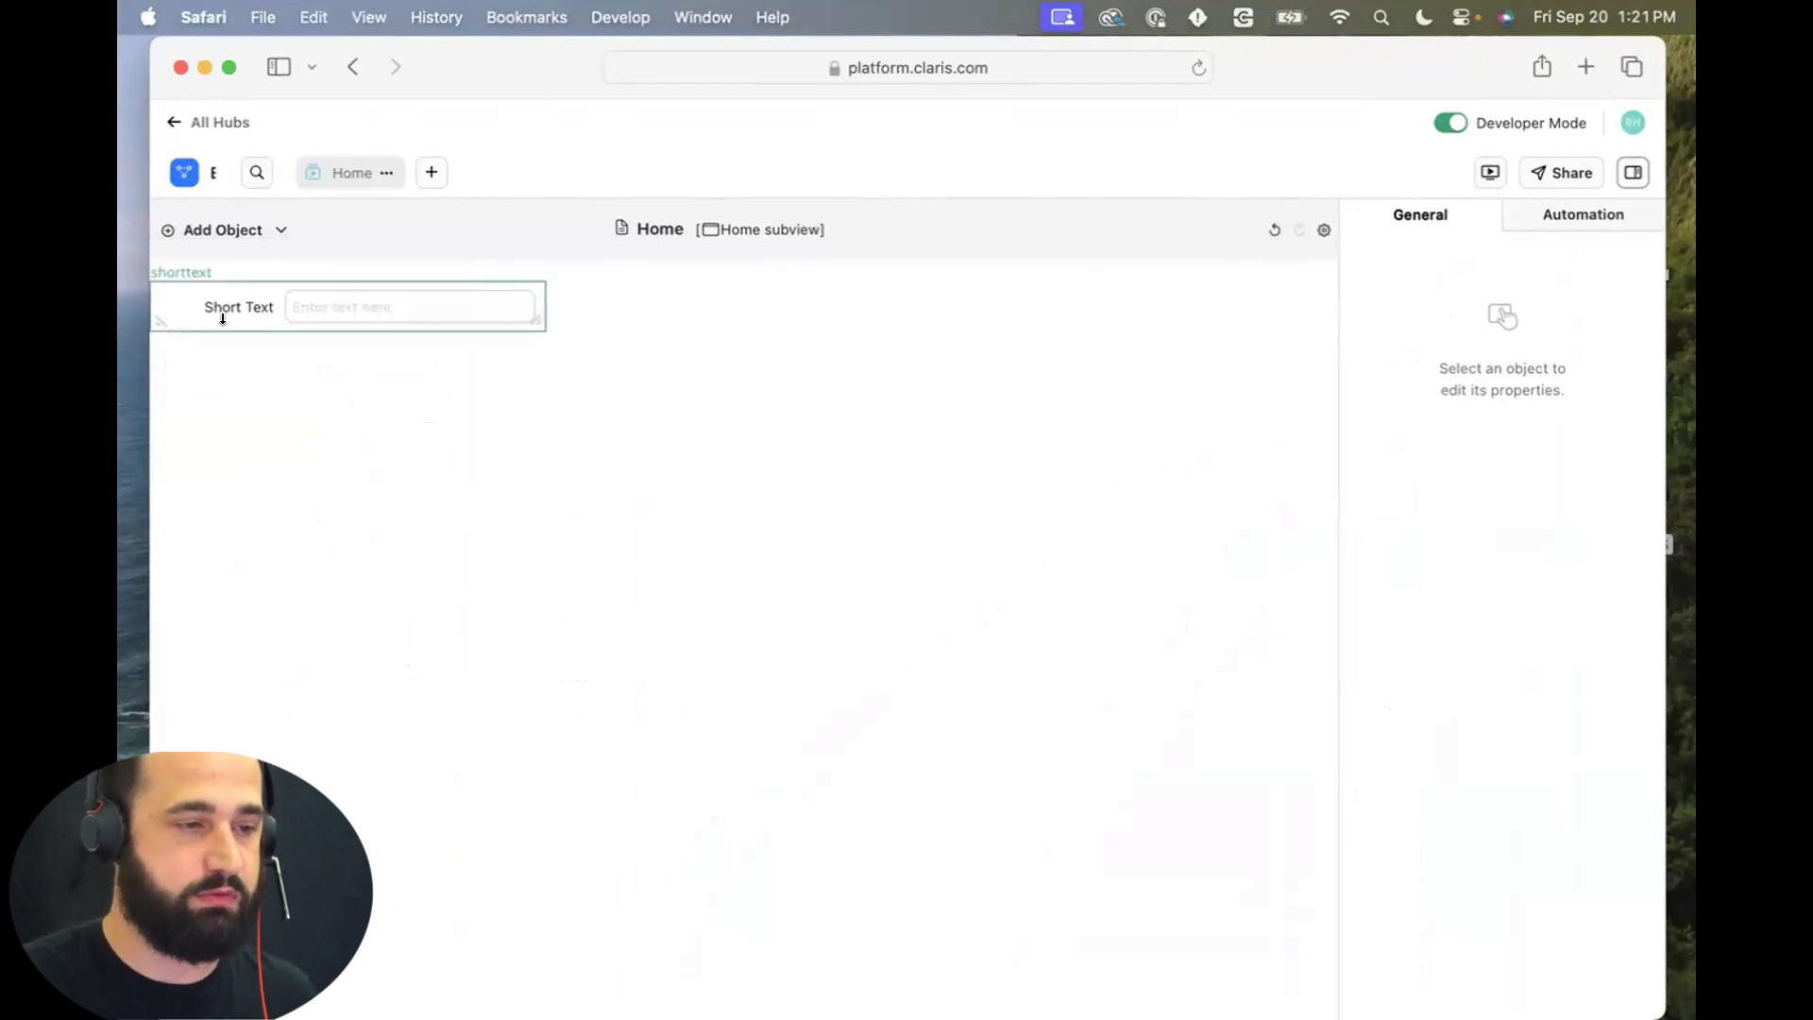
{"action": "left_click", "coordinate": [616, 412]}
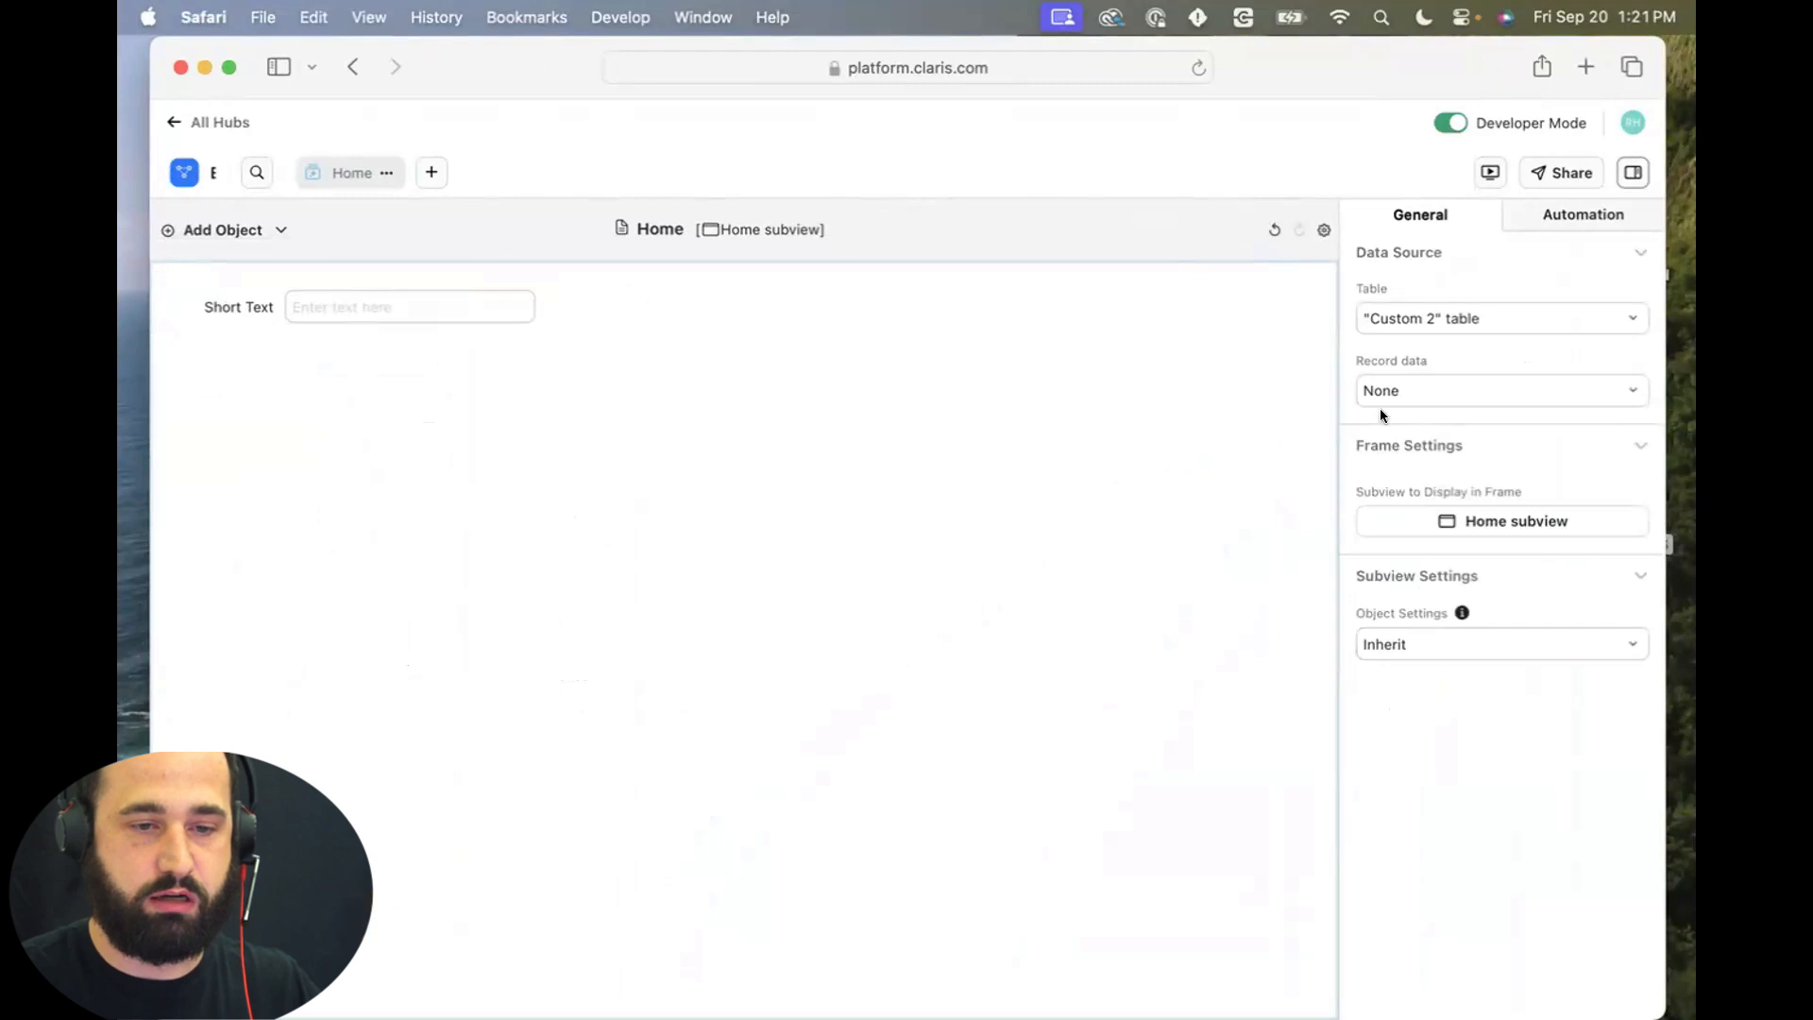
Review the add-object options and the frame and view settings, and set the Home view's object orientation to Vertical.
{"action": "left_click", "coordinate": [1324, 230]}
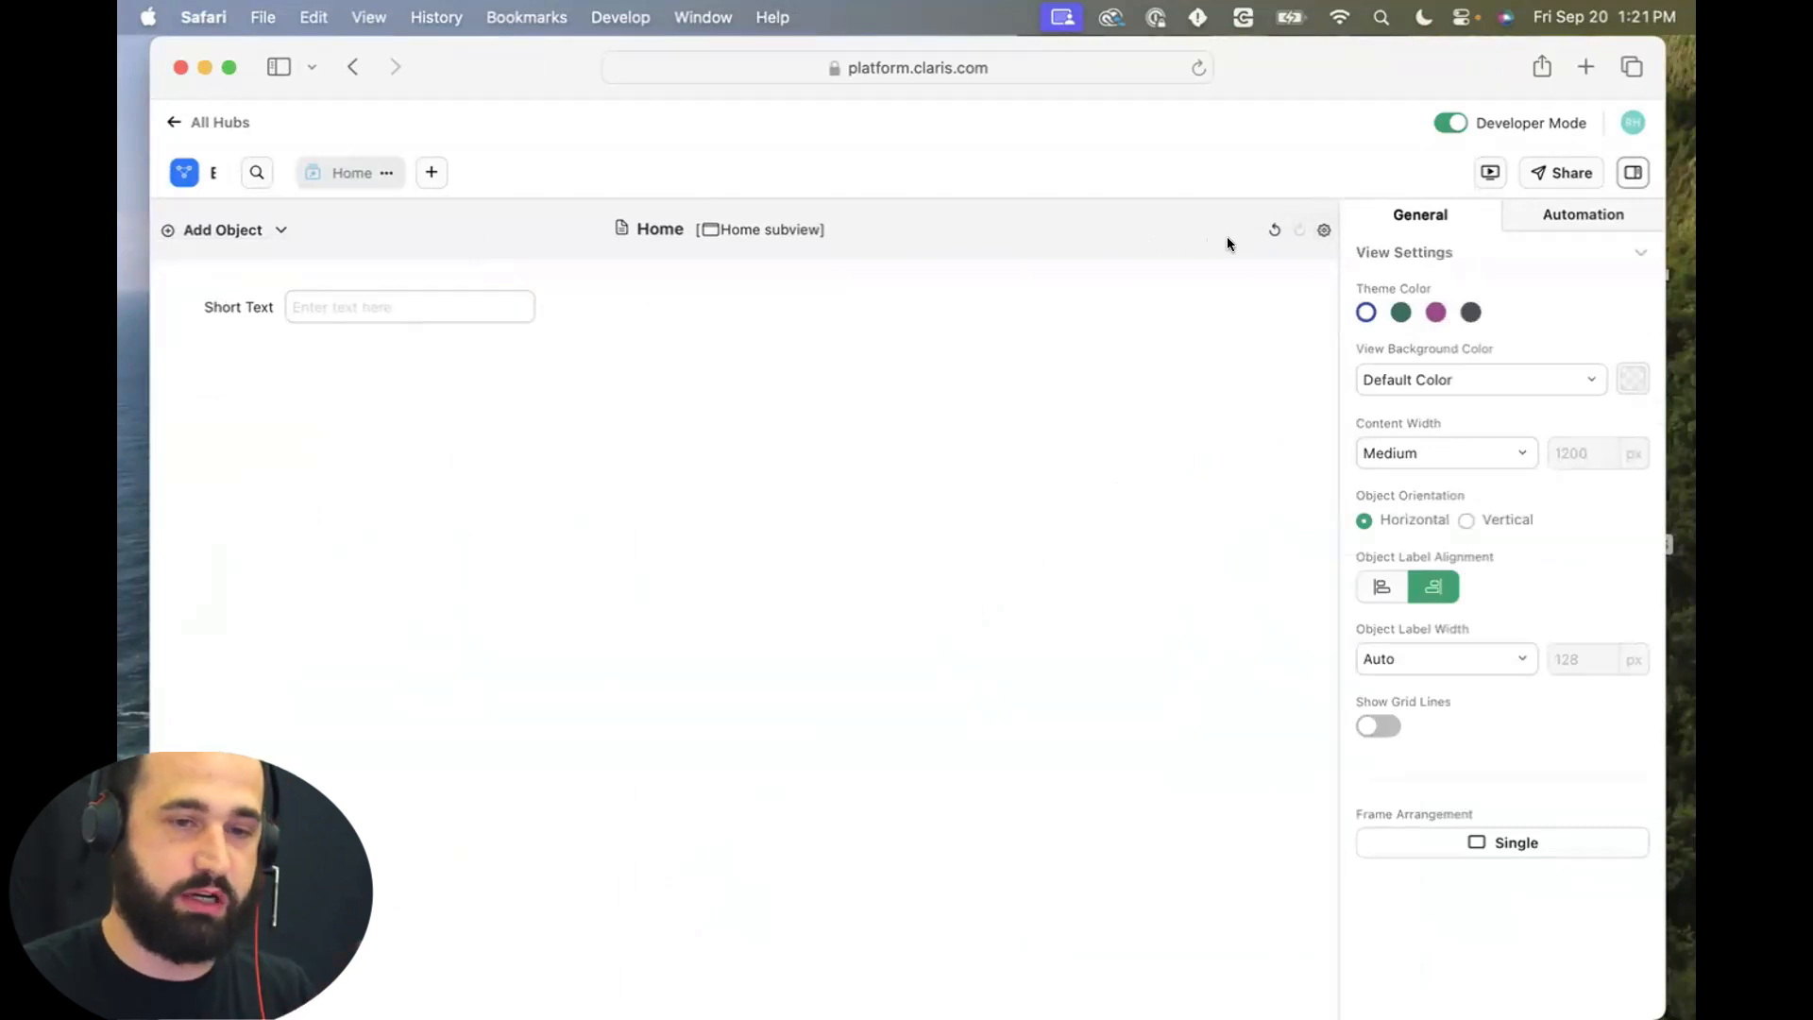
{"action": "left_click", "coordinate": [228, 227]}
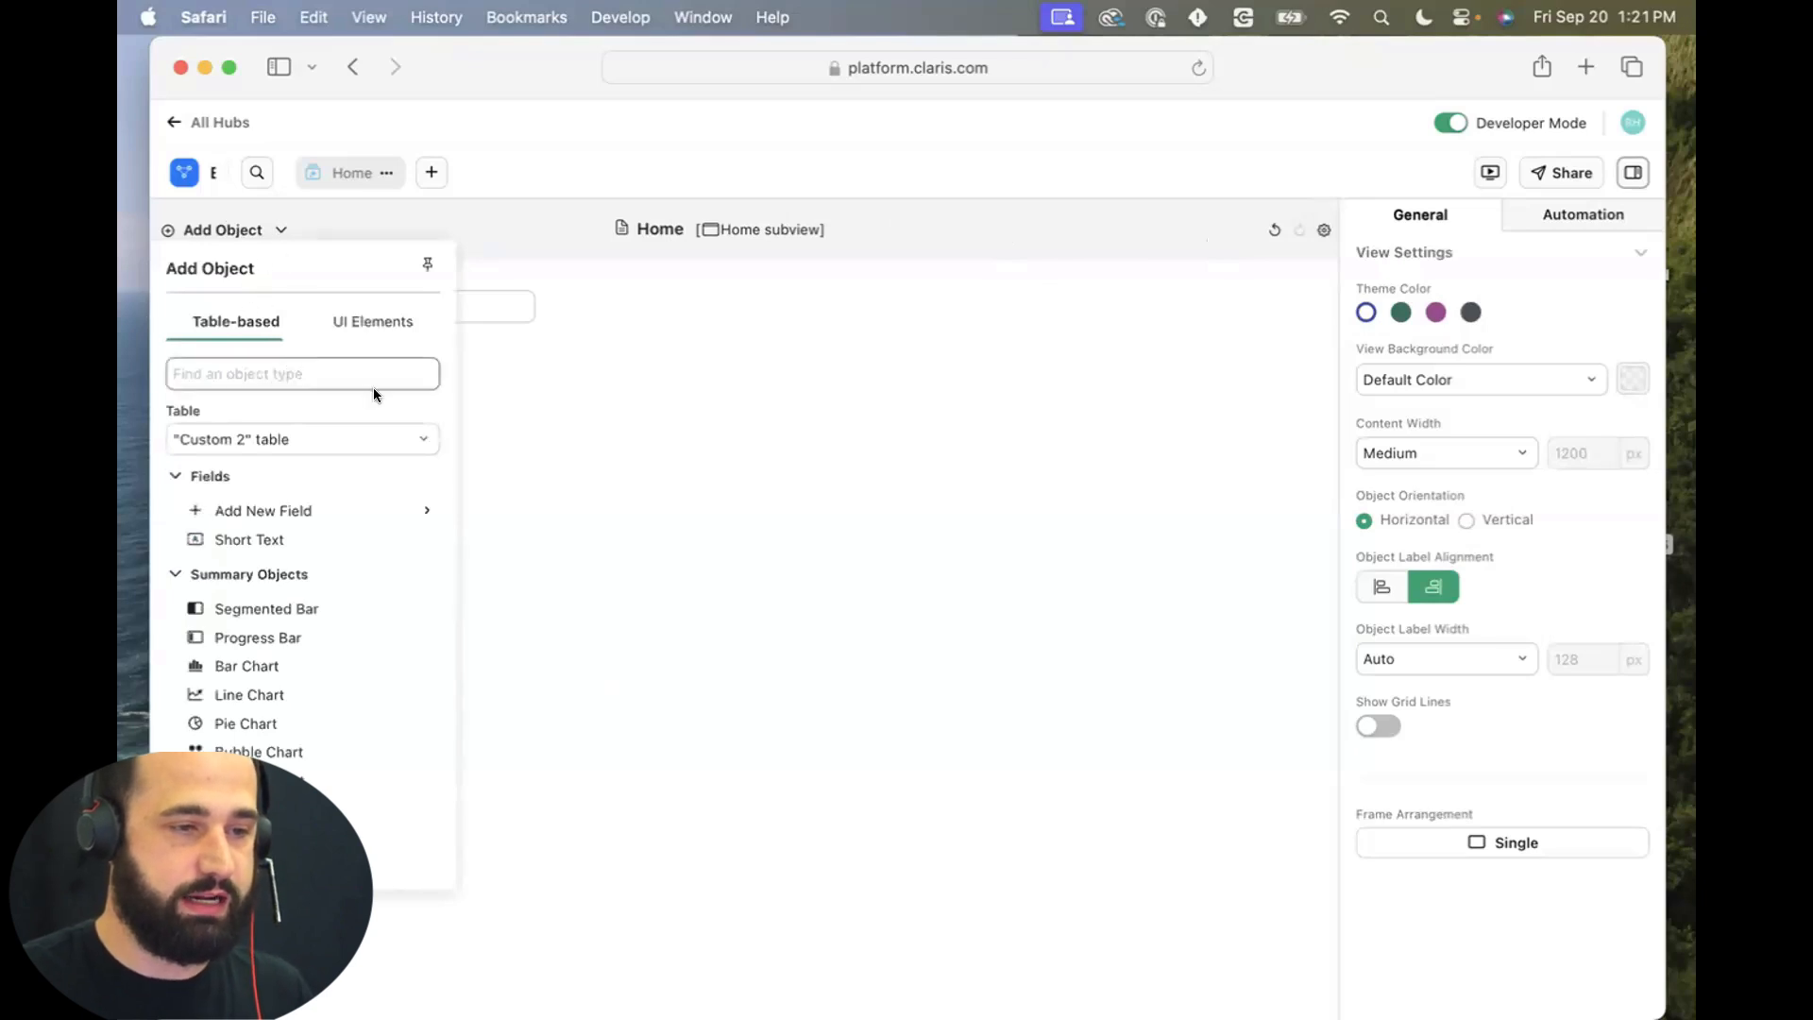
{"action": "left_click", "coordinate": [652, 432]}
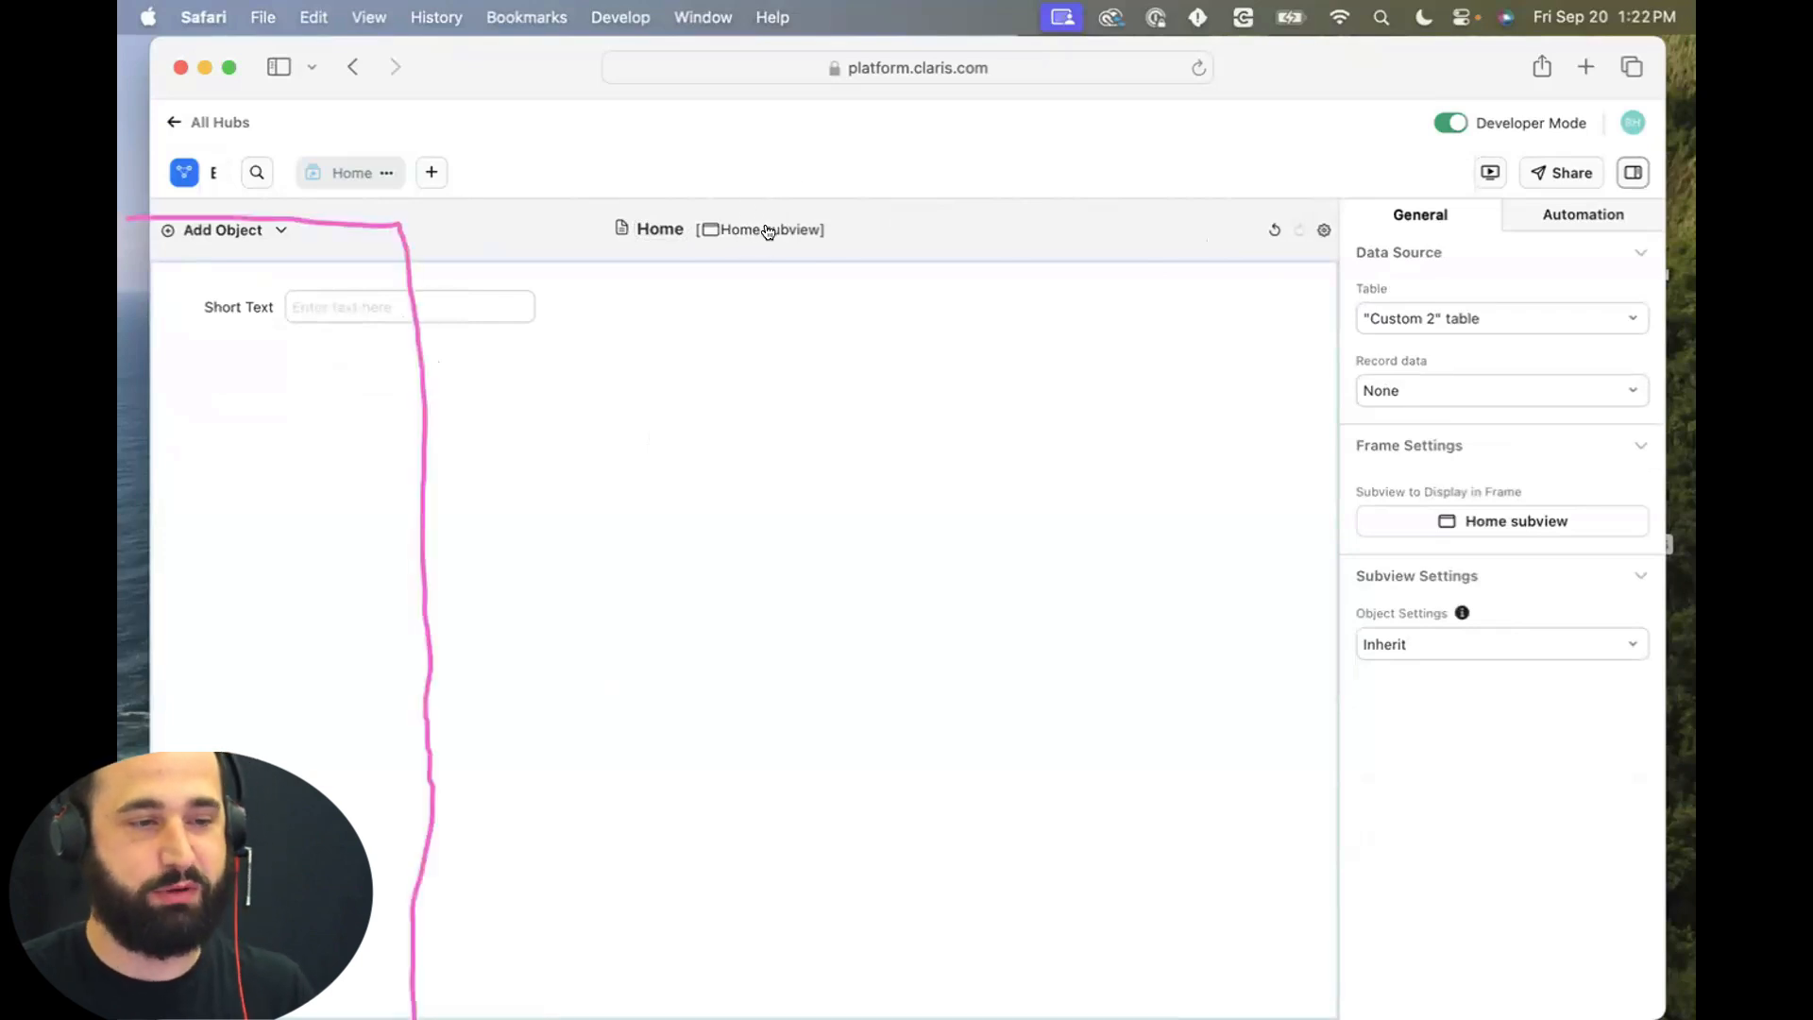
{"action": "left_click", "coordinate": [1324, 231]}
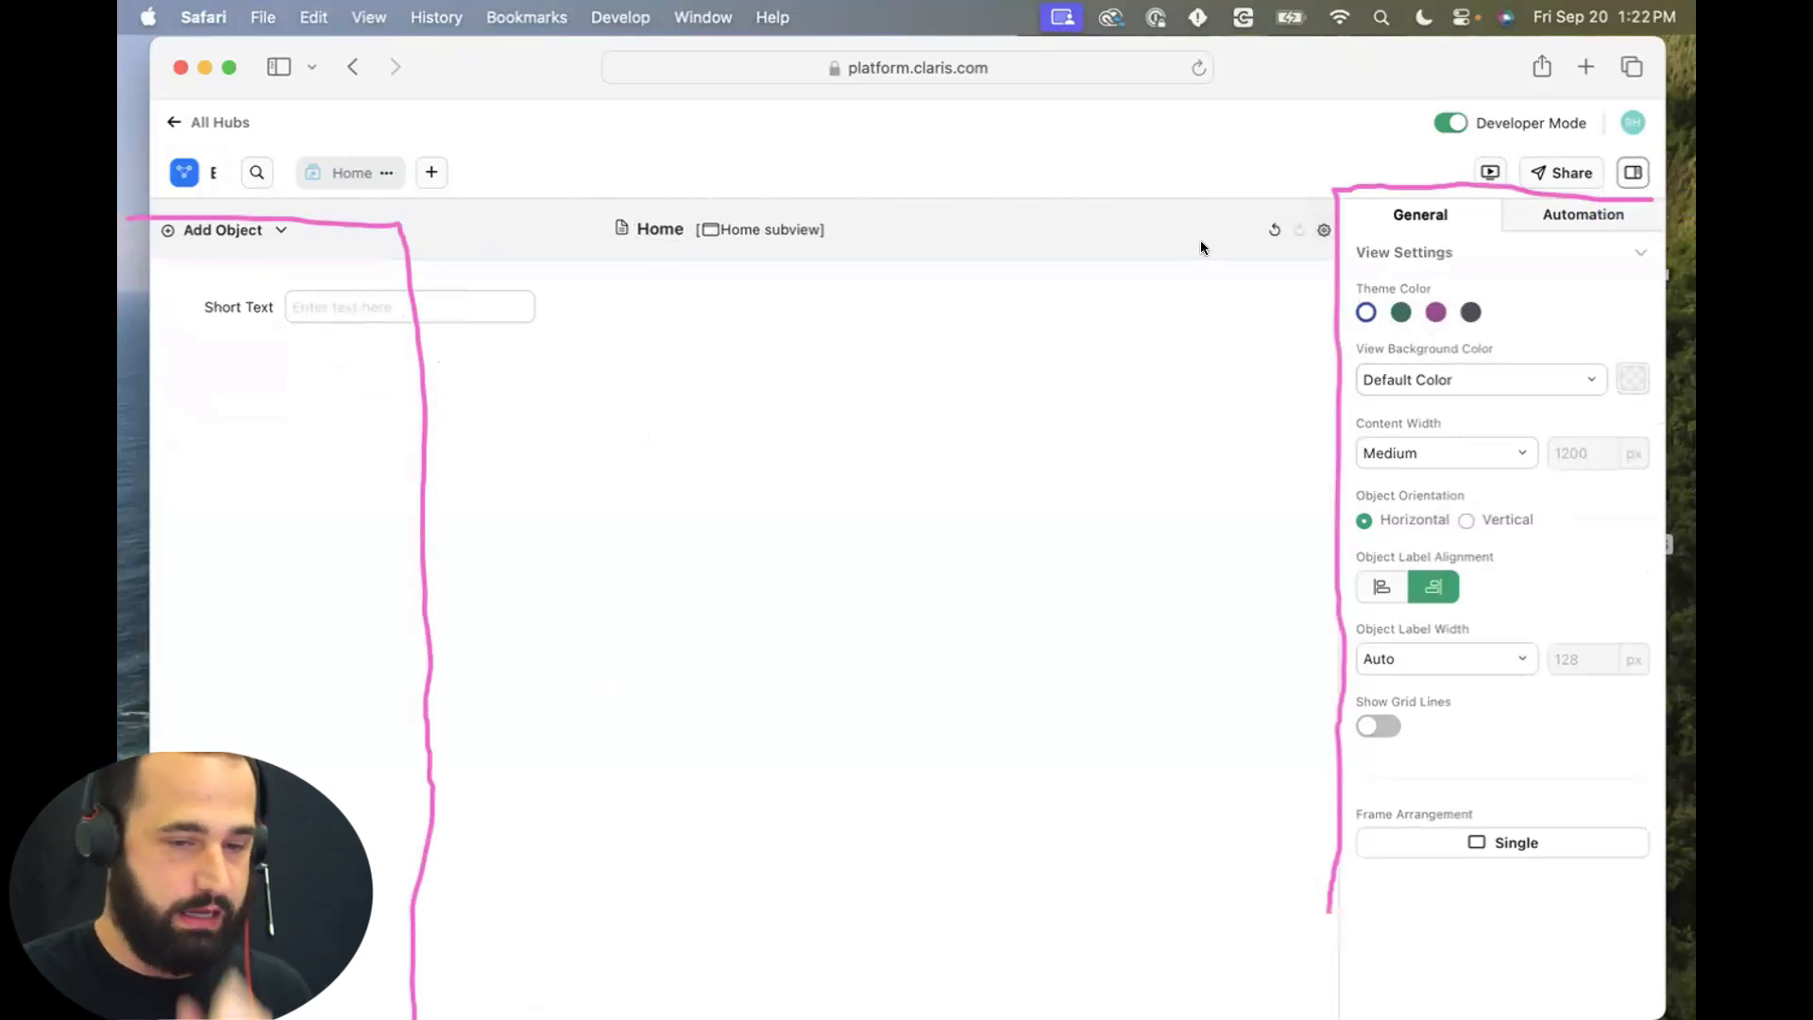
{"action": "left_click", "coordinate": [1466, 521]}
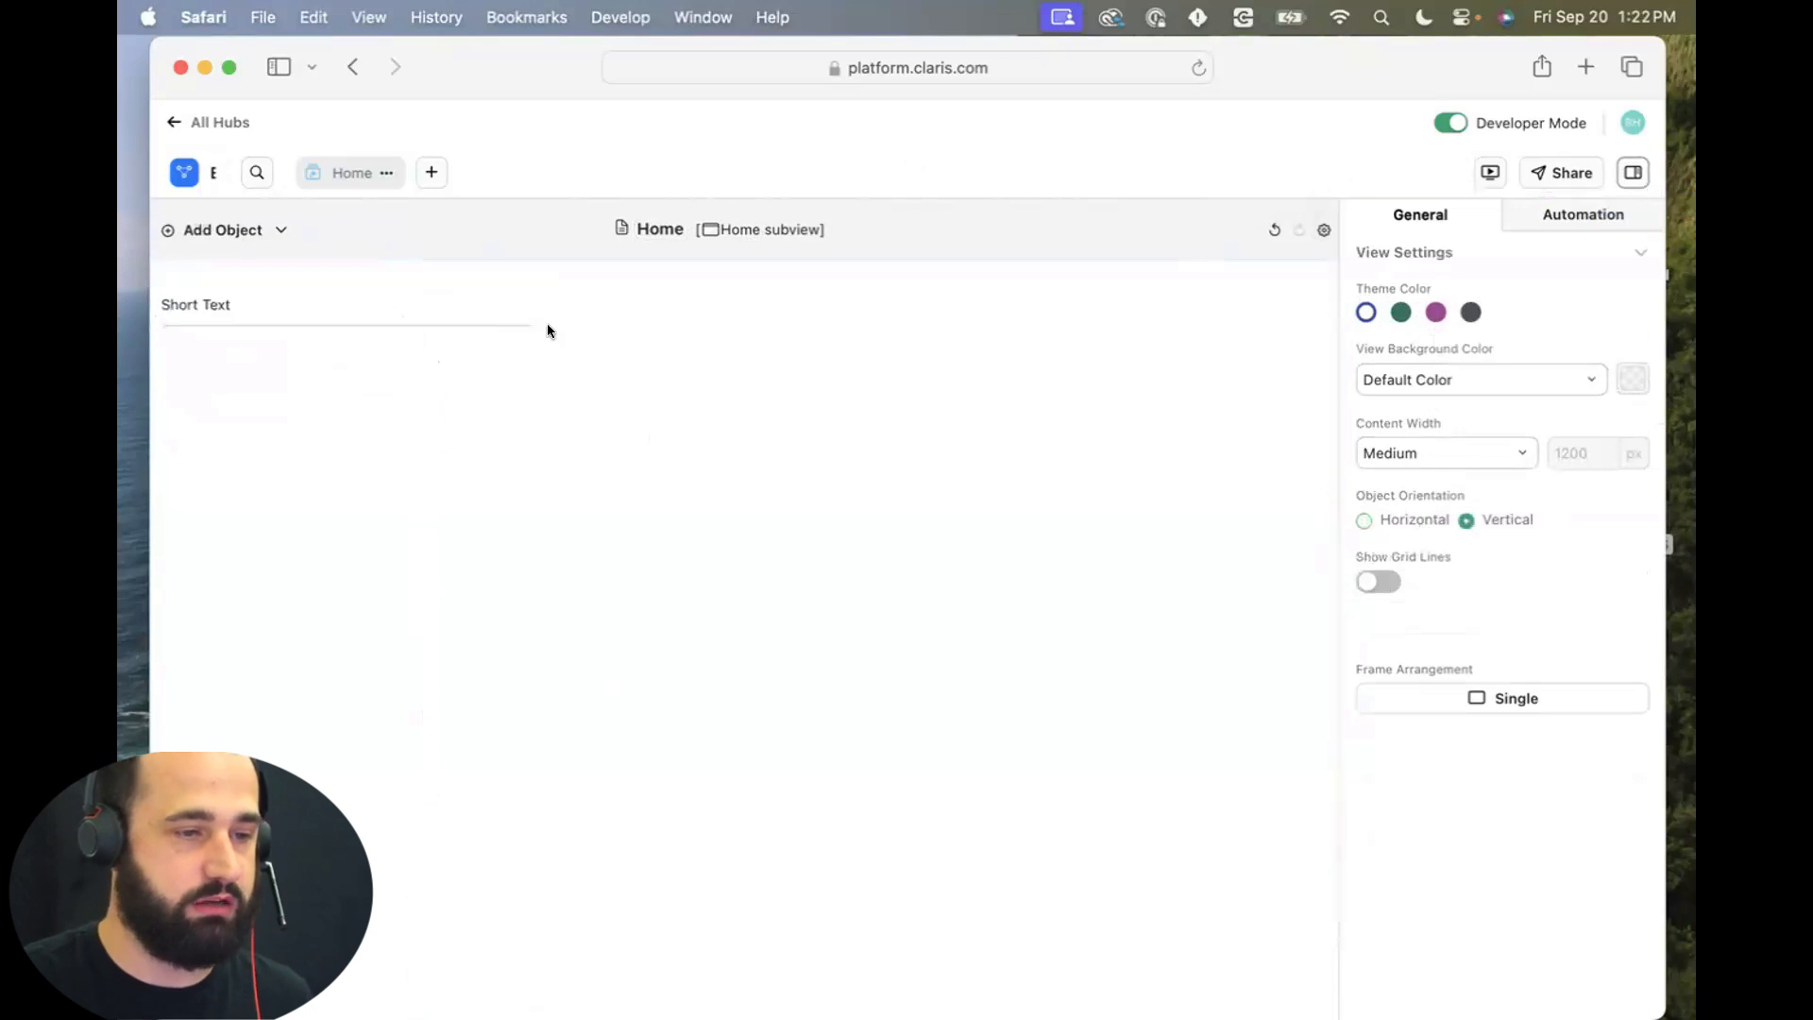
Make the Short Text object taller so its input box fits and move it near the middle of the canvas.
{"action": "mouse_move", "coordinate": [543, 326]}
{"action": "left_mouse_down"}
{"action": "mouse_move", "coordinate": [544, 397]}
{"action": "mouse_move", "coordinate": [560, 374]}
{"action": "mouse_move", "coordinate": [544, 370]}
{"action": "left_mouse_up"}
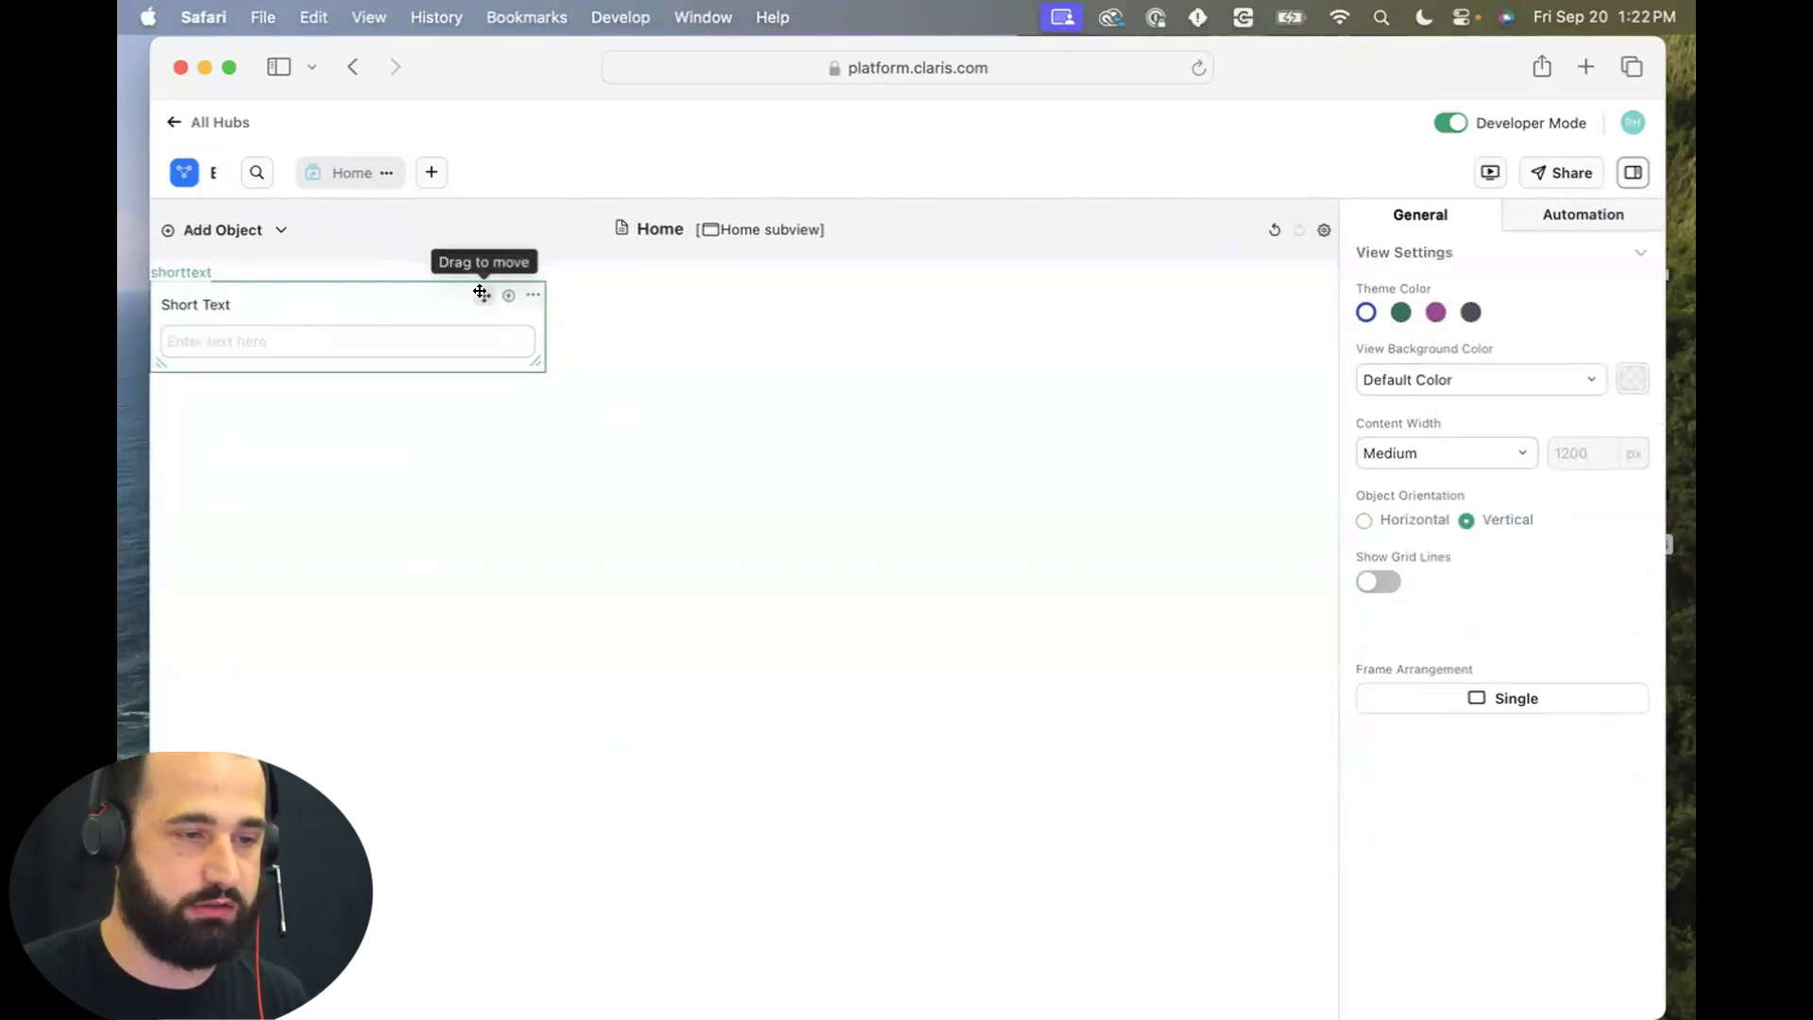
{"action": "left_click_drag", "start_coordinate": [481, 294], "coordinate": [903, 377]}
{"action": "left_click", "coordinate": [674, 367]}
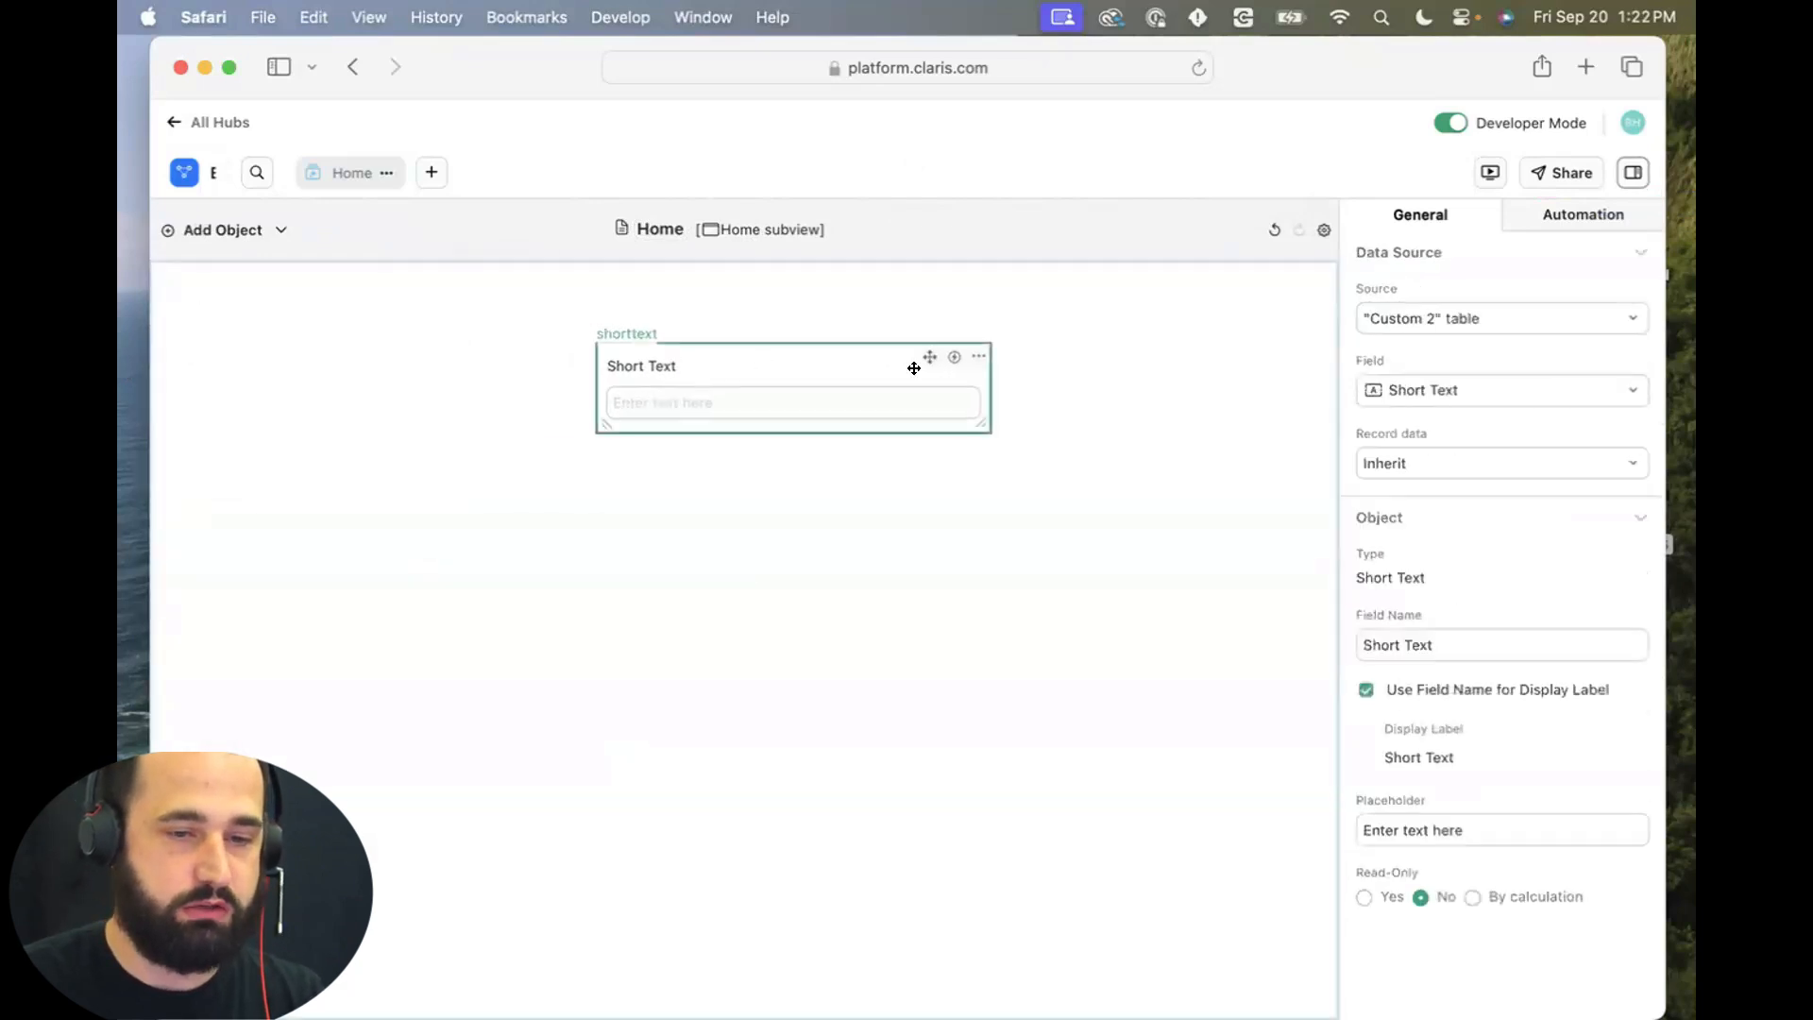
Rename the Short Text field as Title.
{"action": "left_click", "coordinate": [1398, 645]}
{"action": "key", "text": "super+a"}
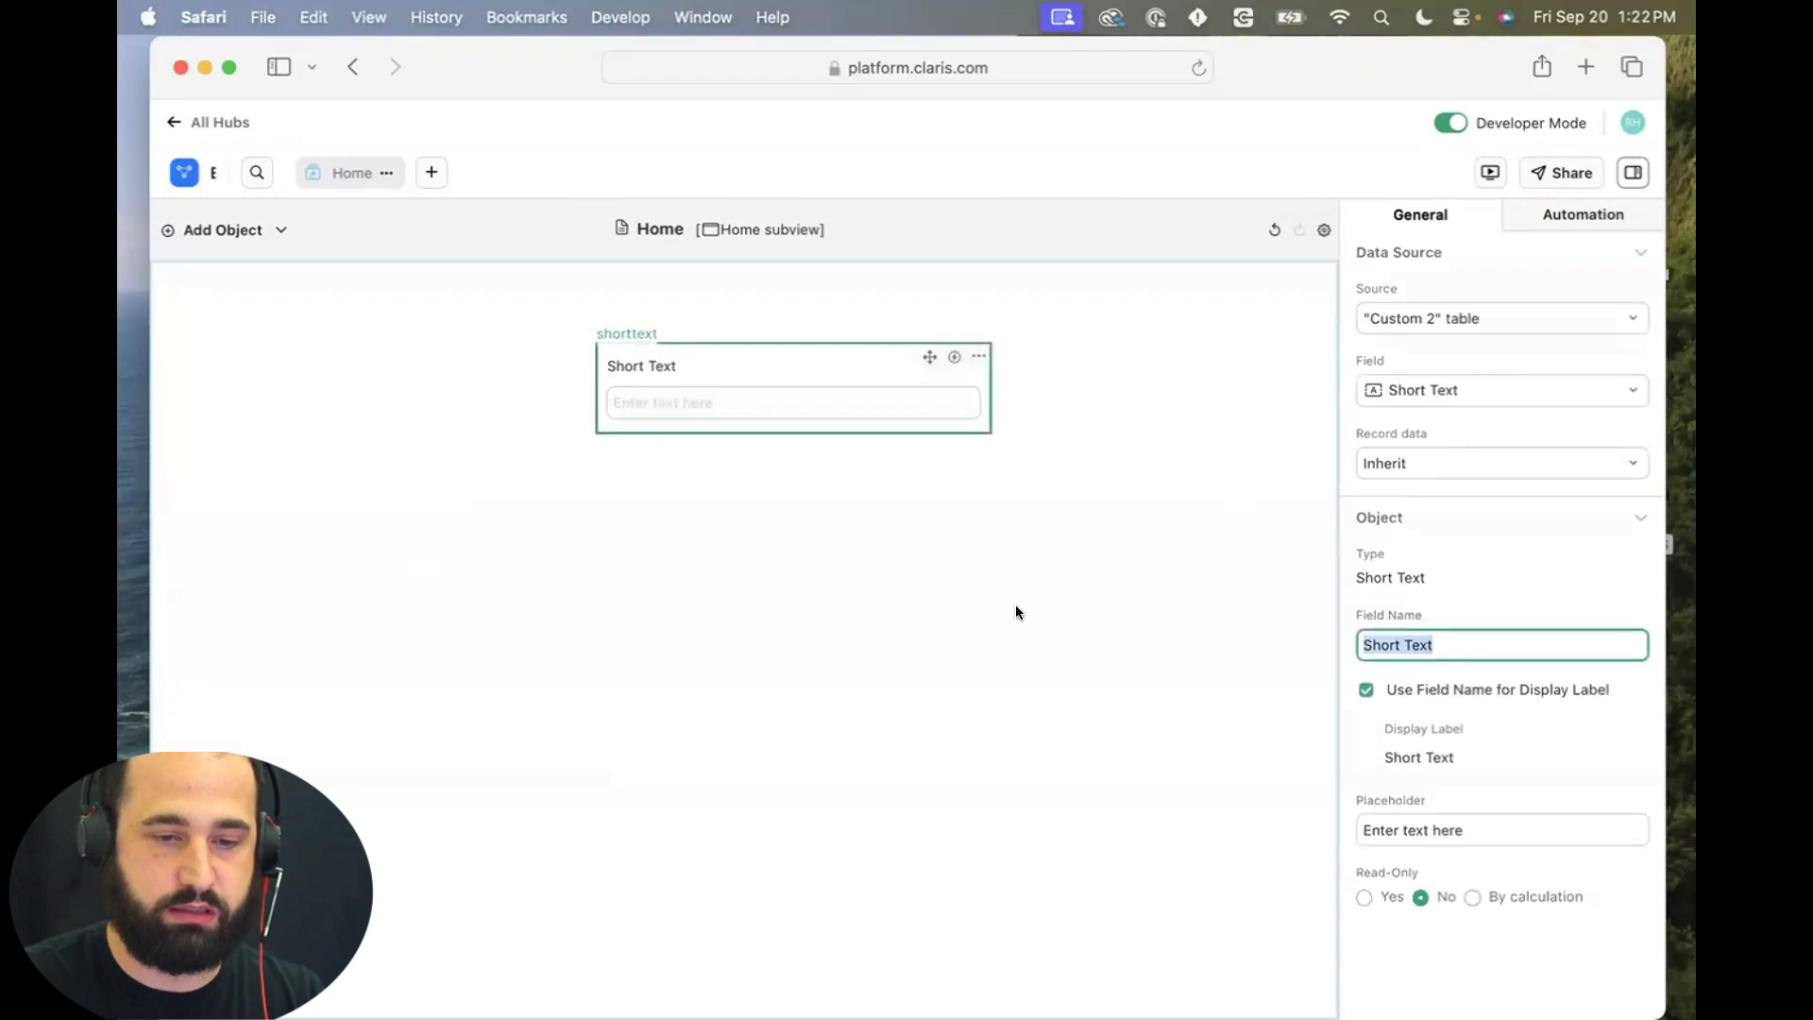
{"action": "type", "text": "Title"}
{"action": "left_click", "coordinate": [932, 657]}
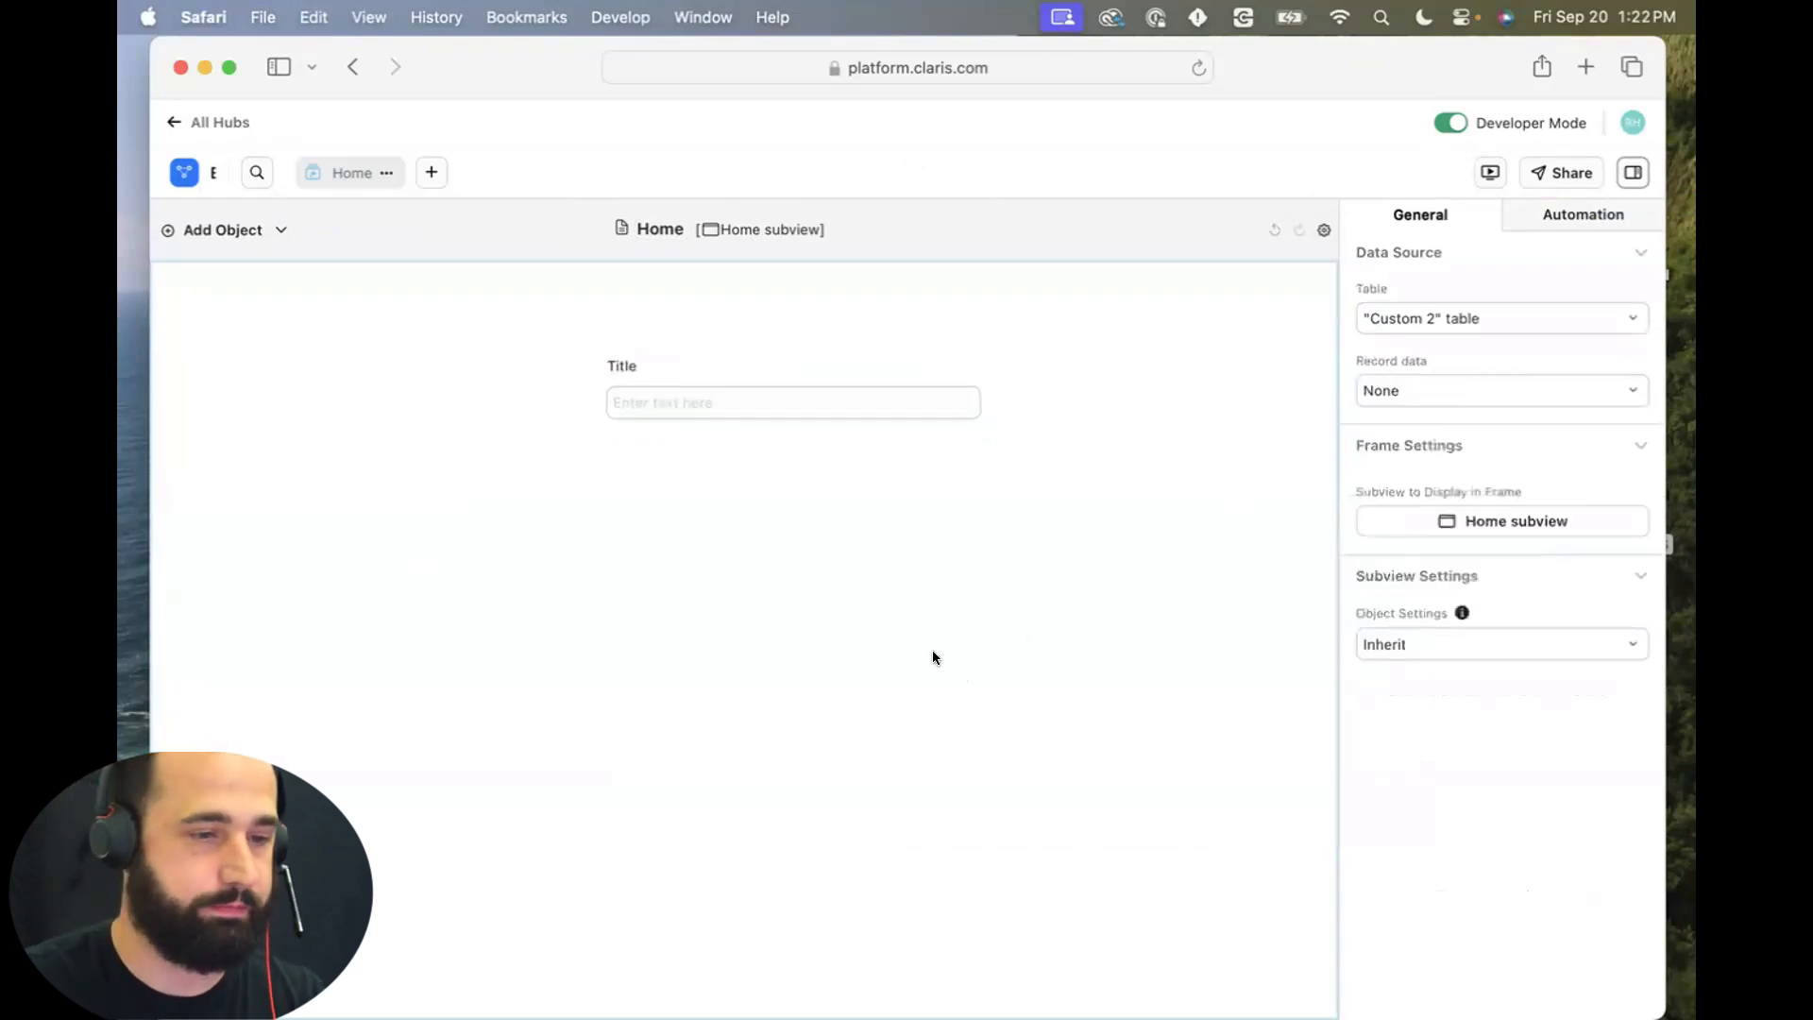
Add a new Rich Text field directly below the Title field.
{"action": "left_click", "coordinate": [248, 233]}
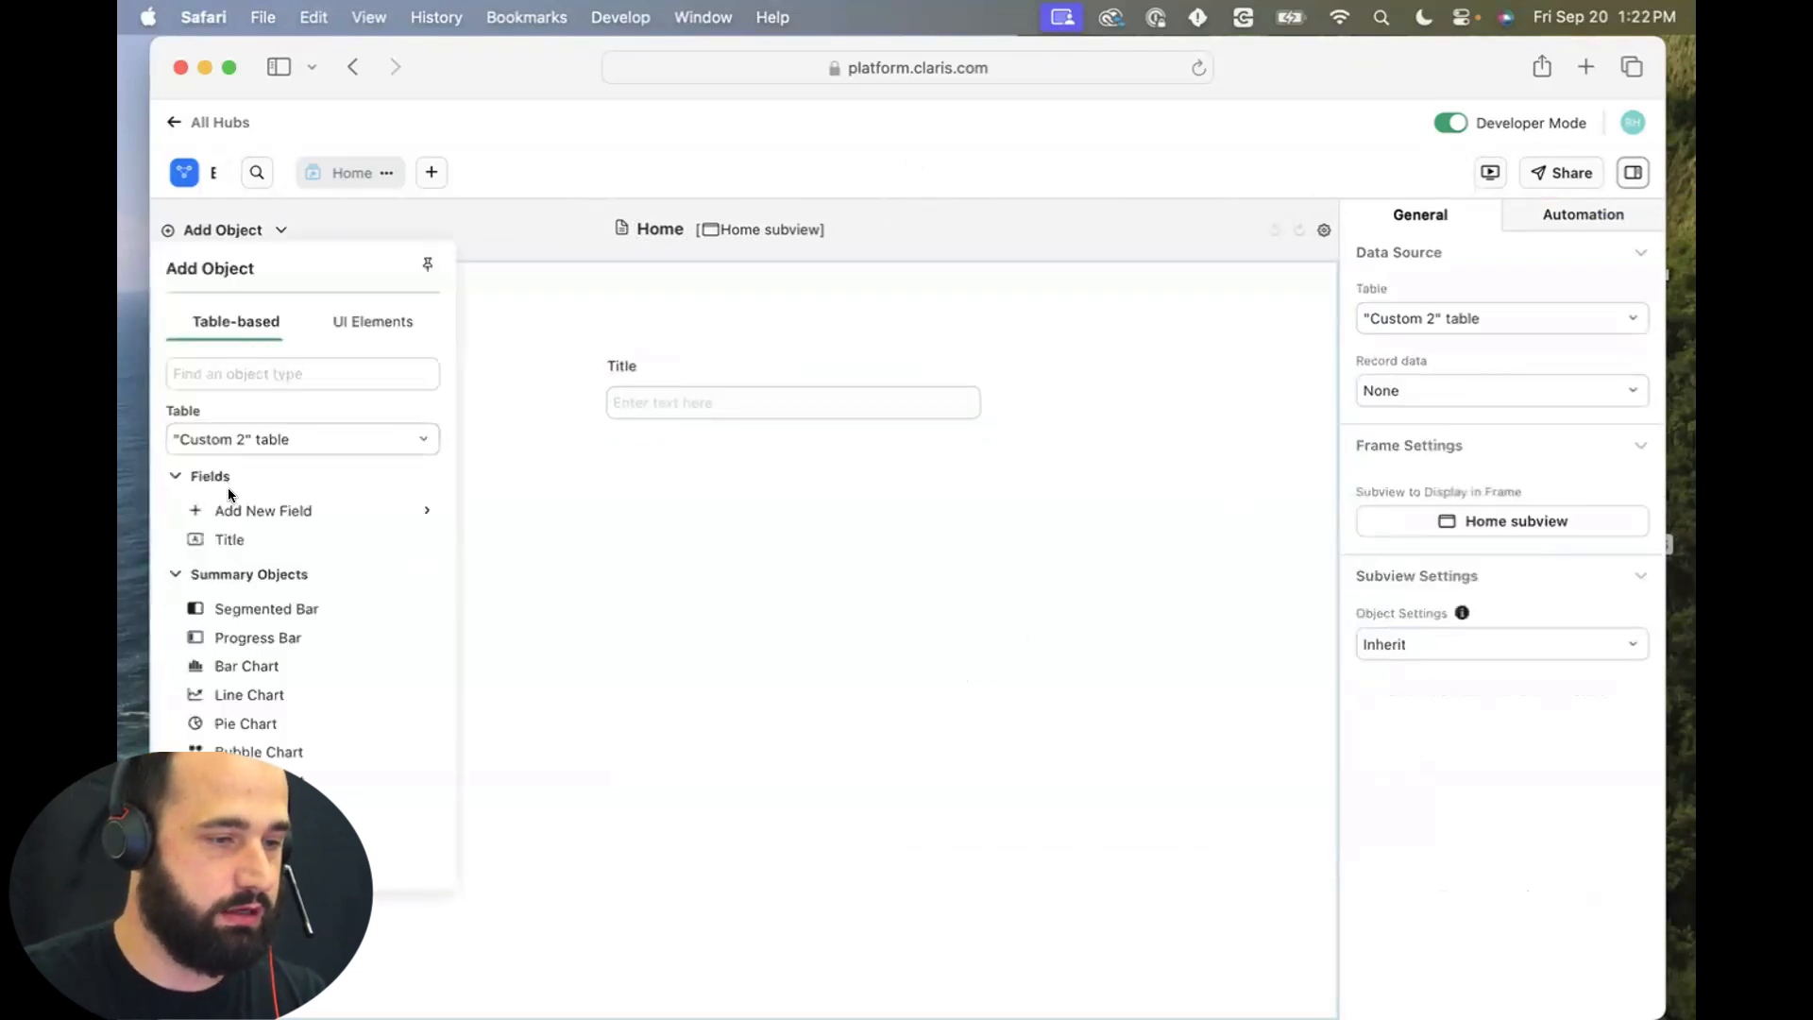
{"action": "left_click", "coordinate": [271, 507]}
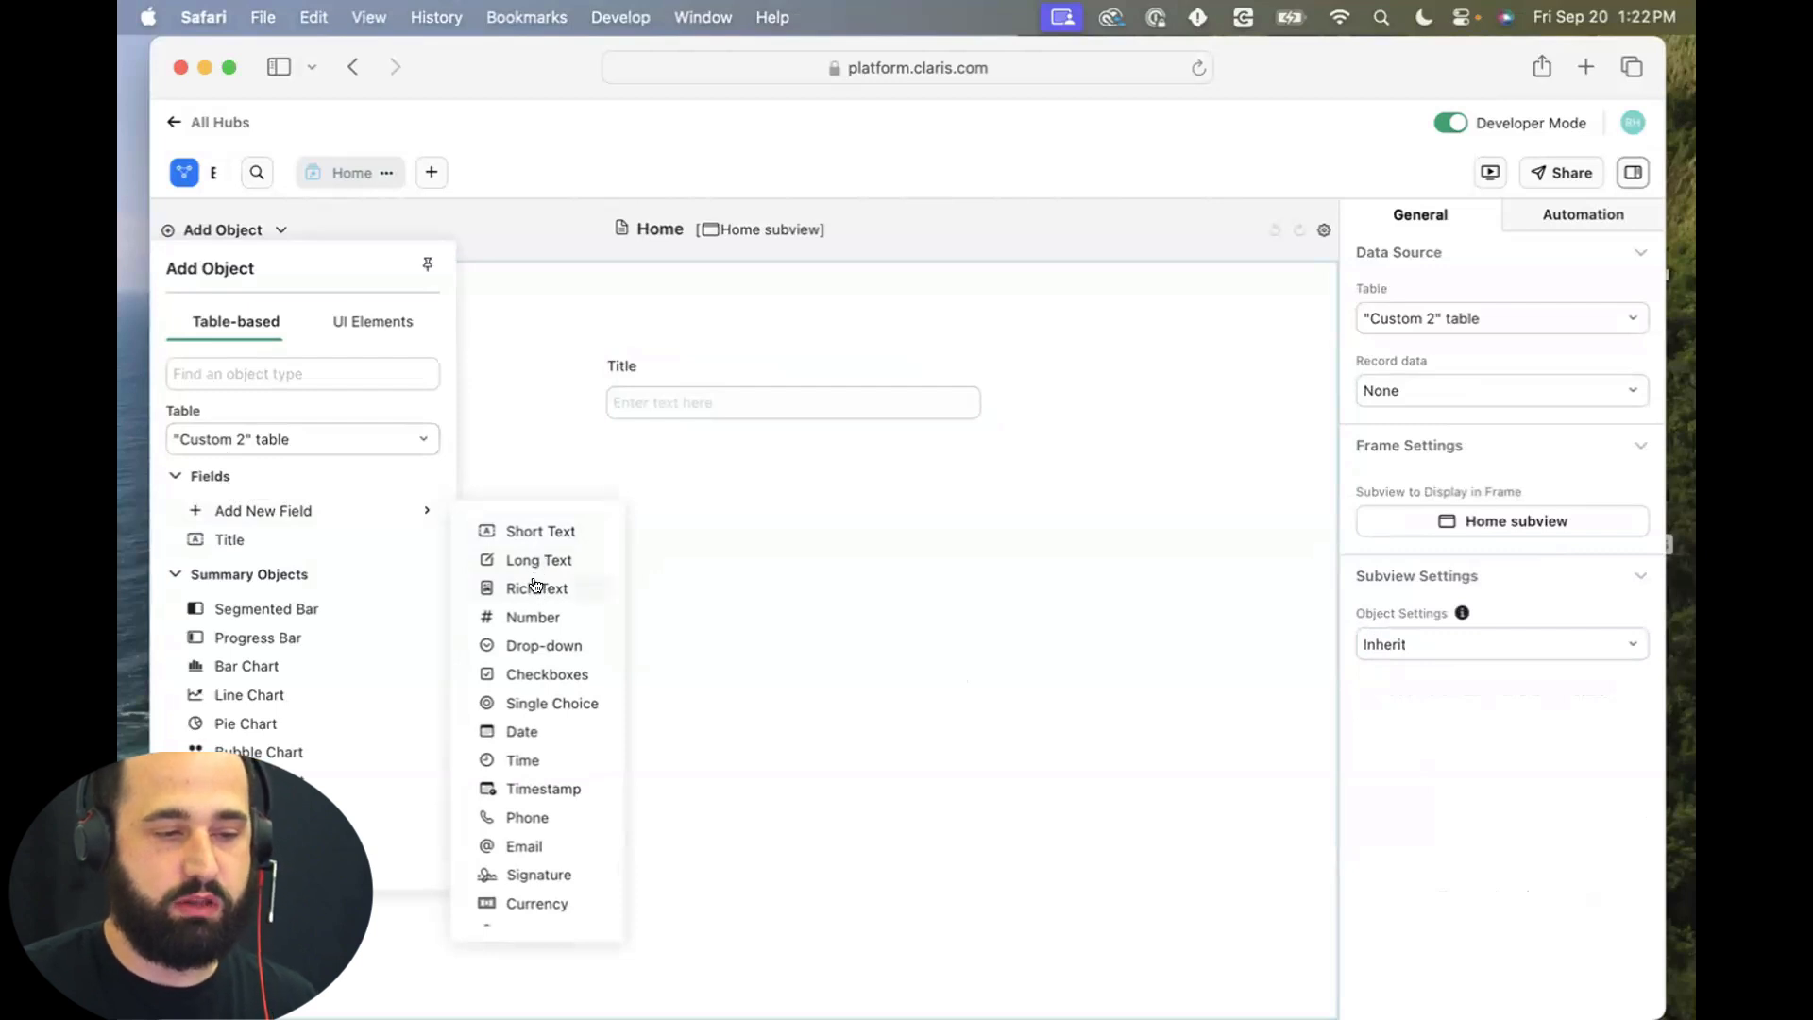
{"action": "left_click_drag", "start_coordinate": [535, 586], "coordinate": [626, 455]}
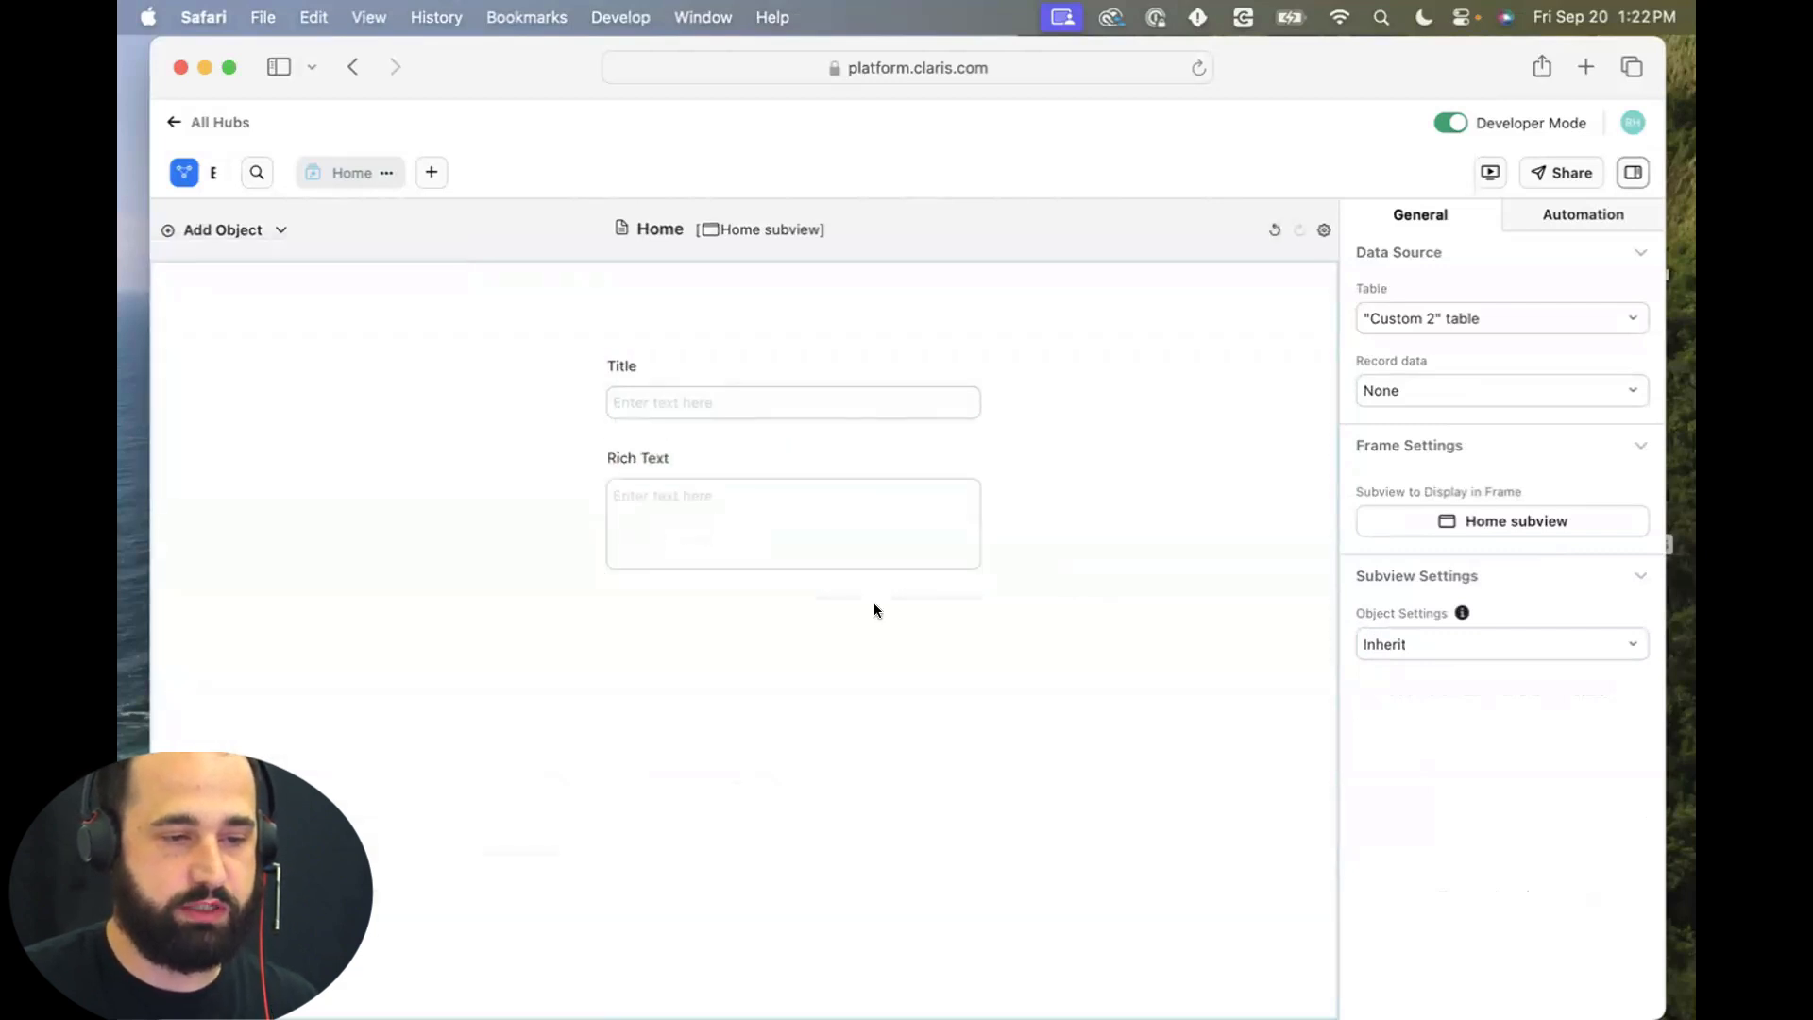
Preview the Home view, check the Rich Text field's formatting options and return to the editor.
{"action": "left_click", "coordinate": [1490, 172]}
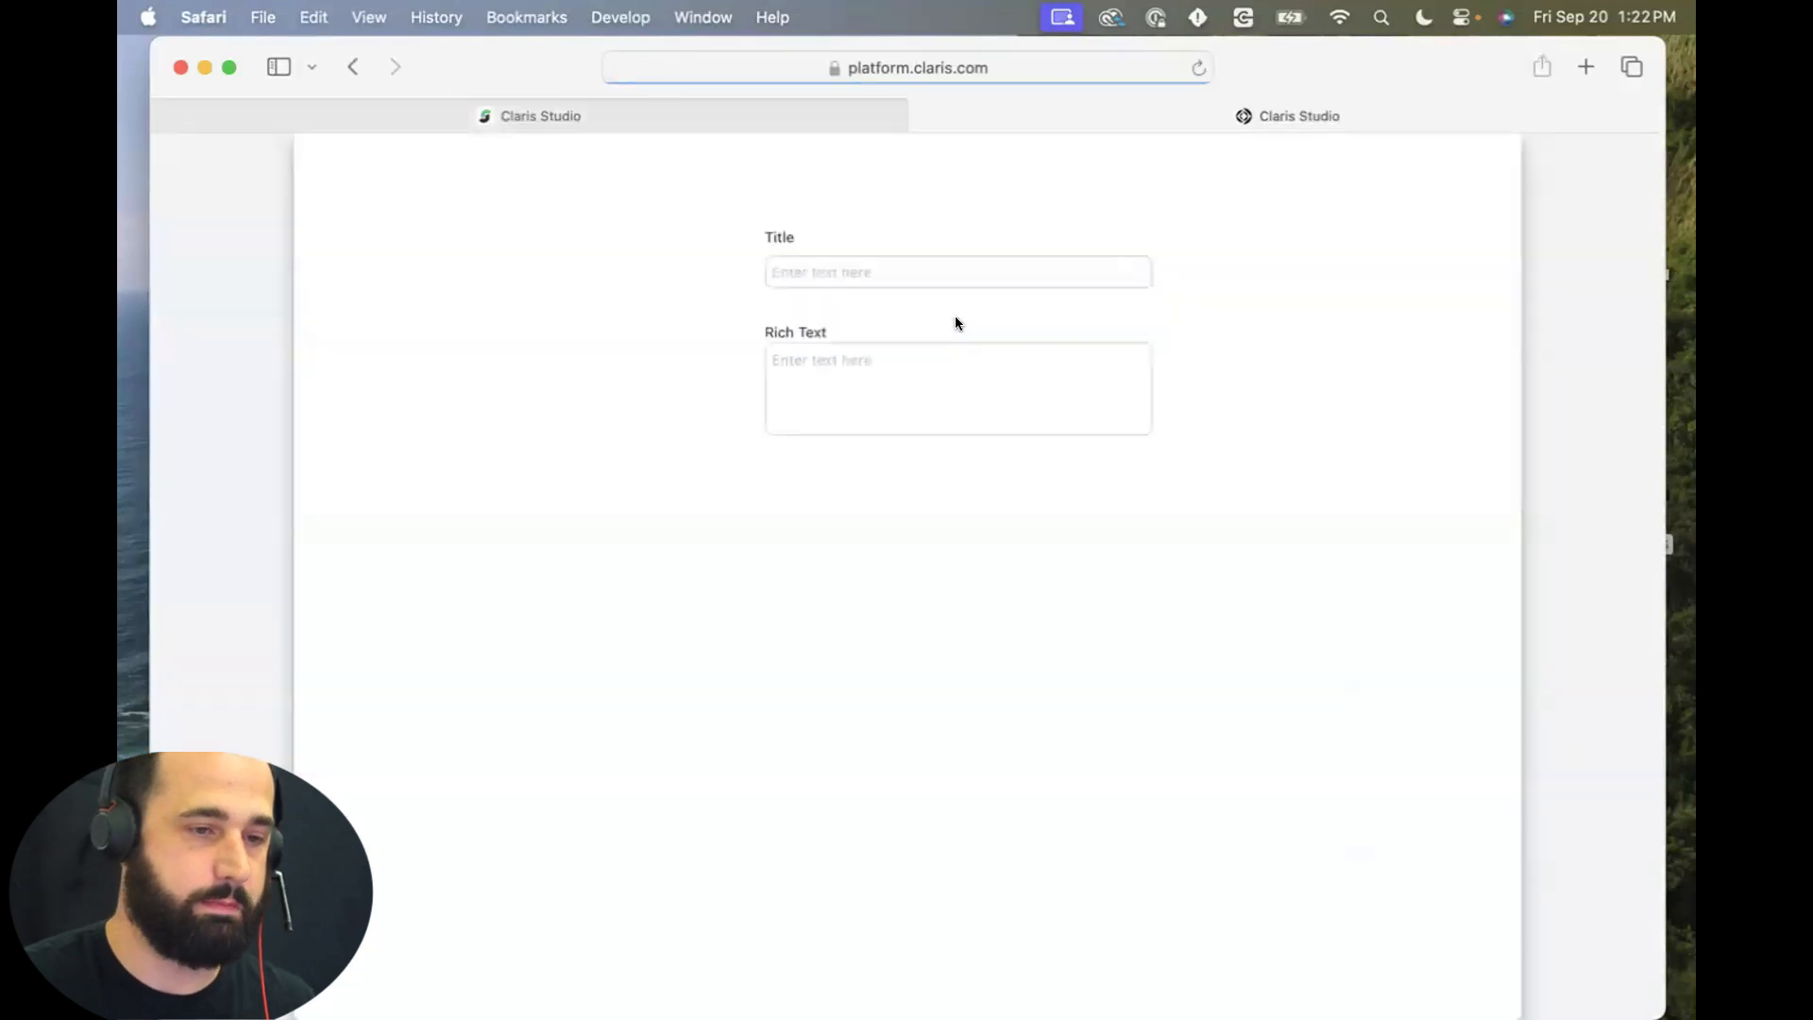
{"action": "left_click", "coordinate": [850, 395]}
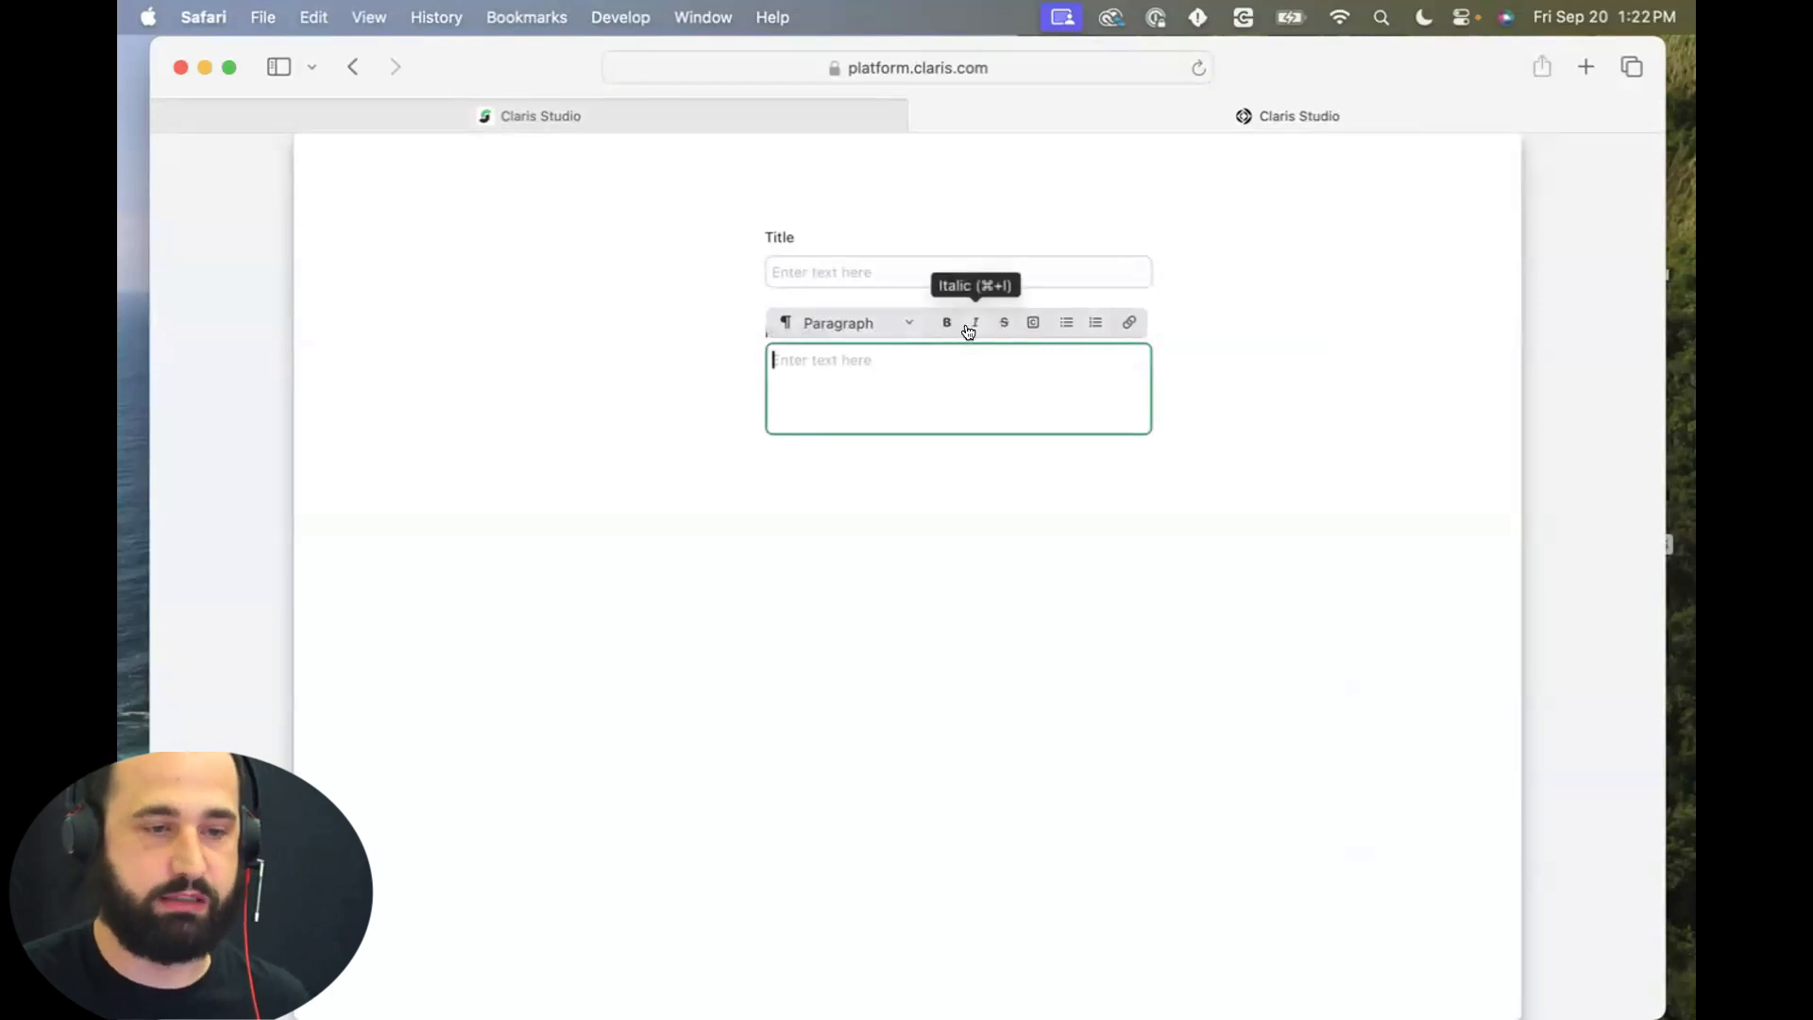
{"action": "left_click", "coordinate": [954, 538]}
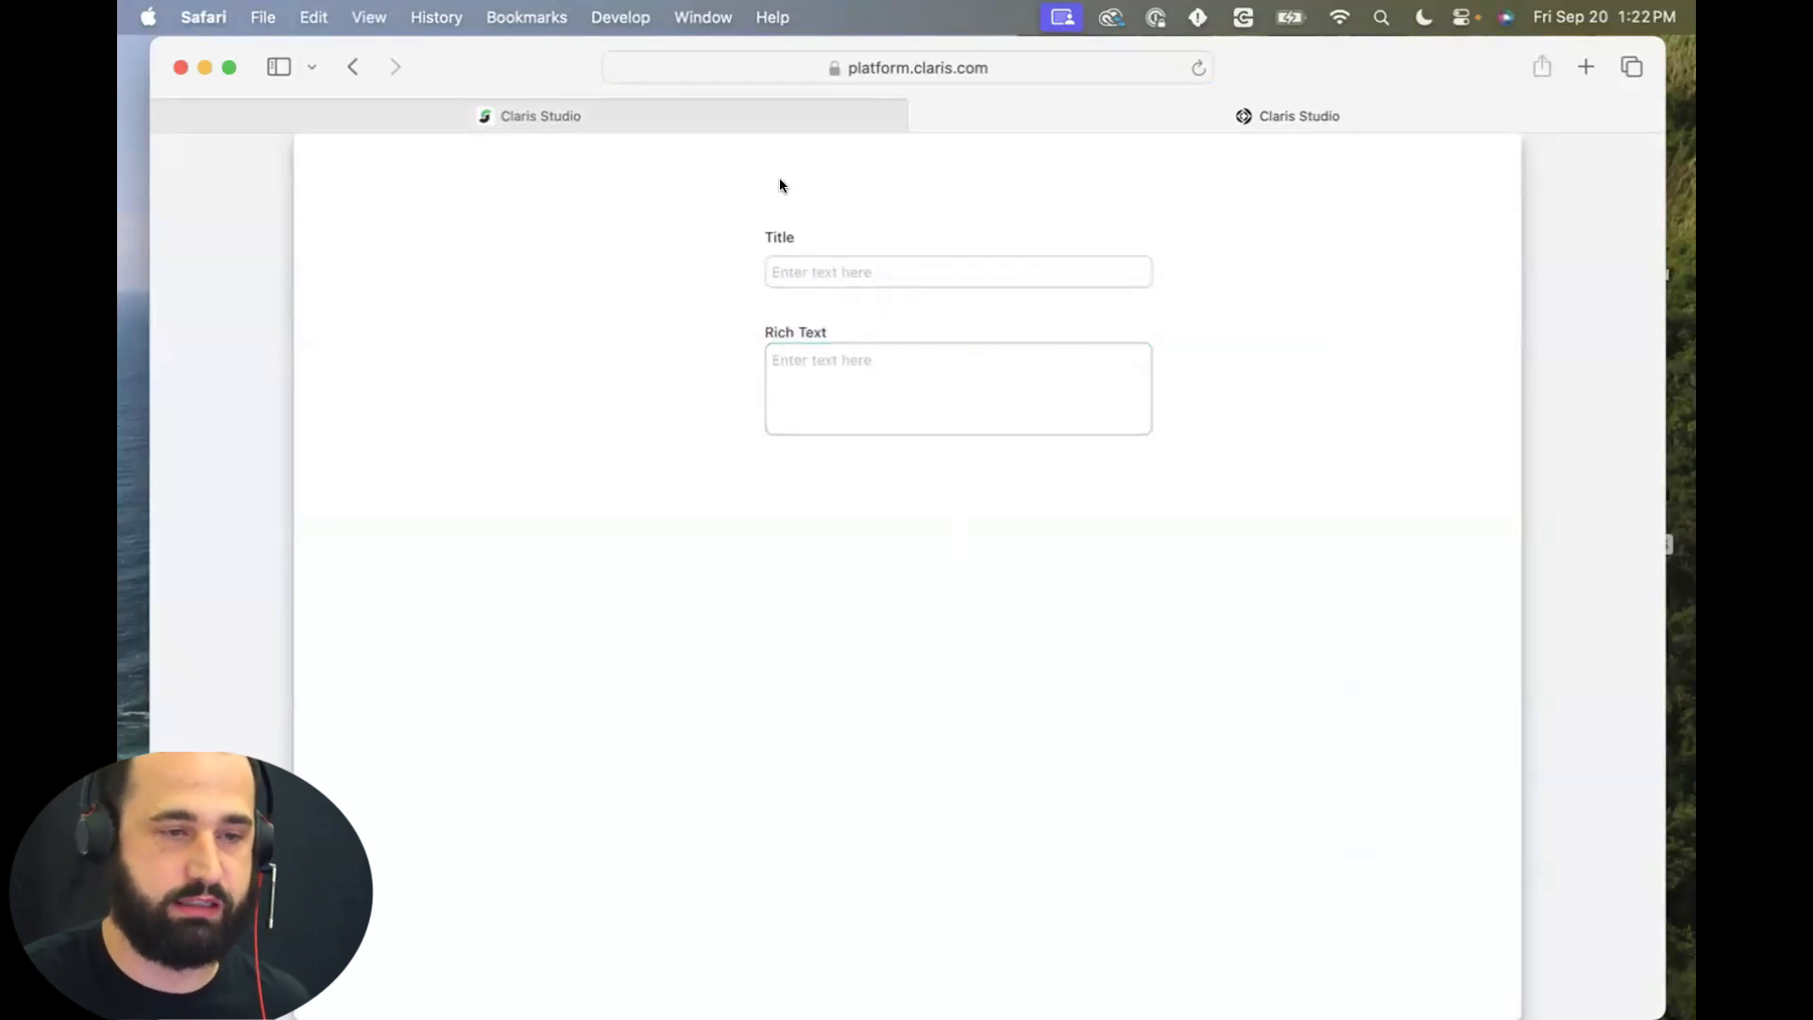
{"action": "left_click", "coordinate": [708, 112]}
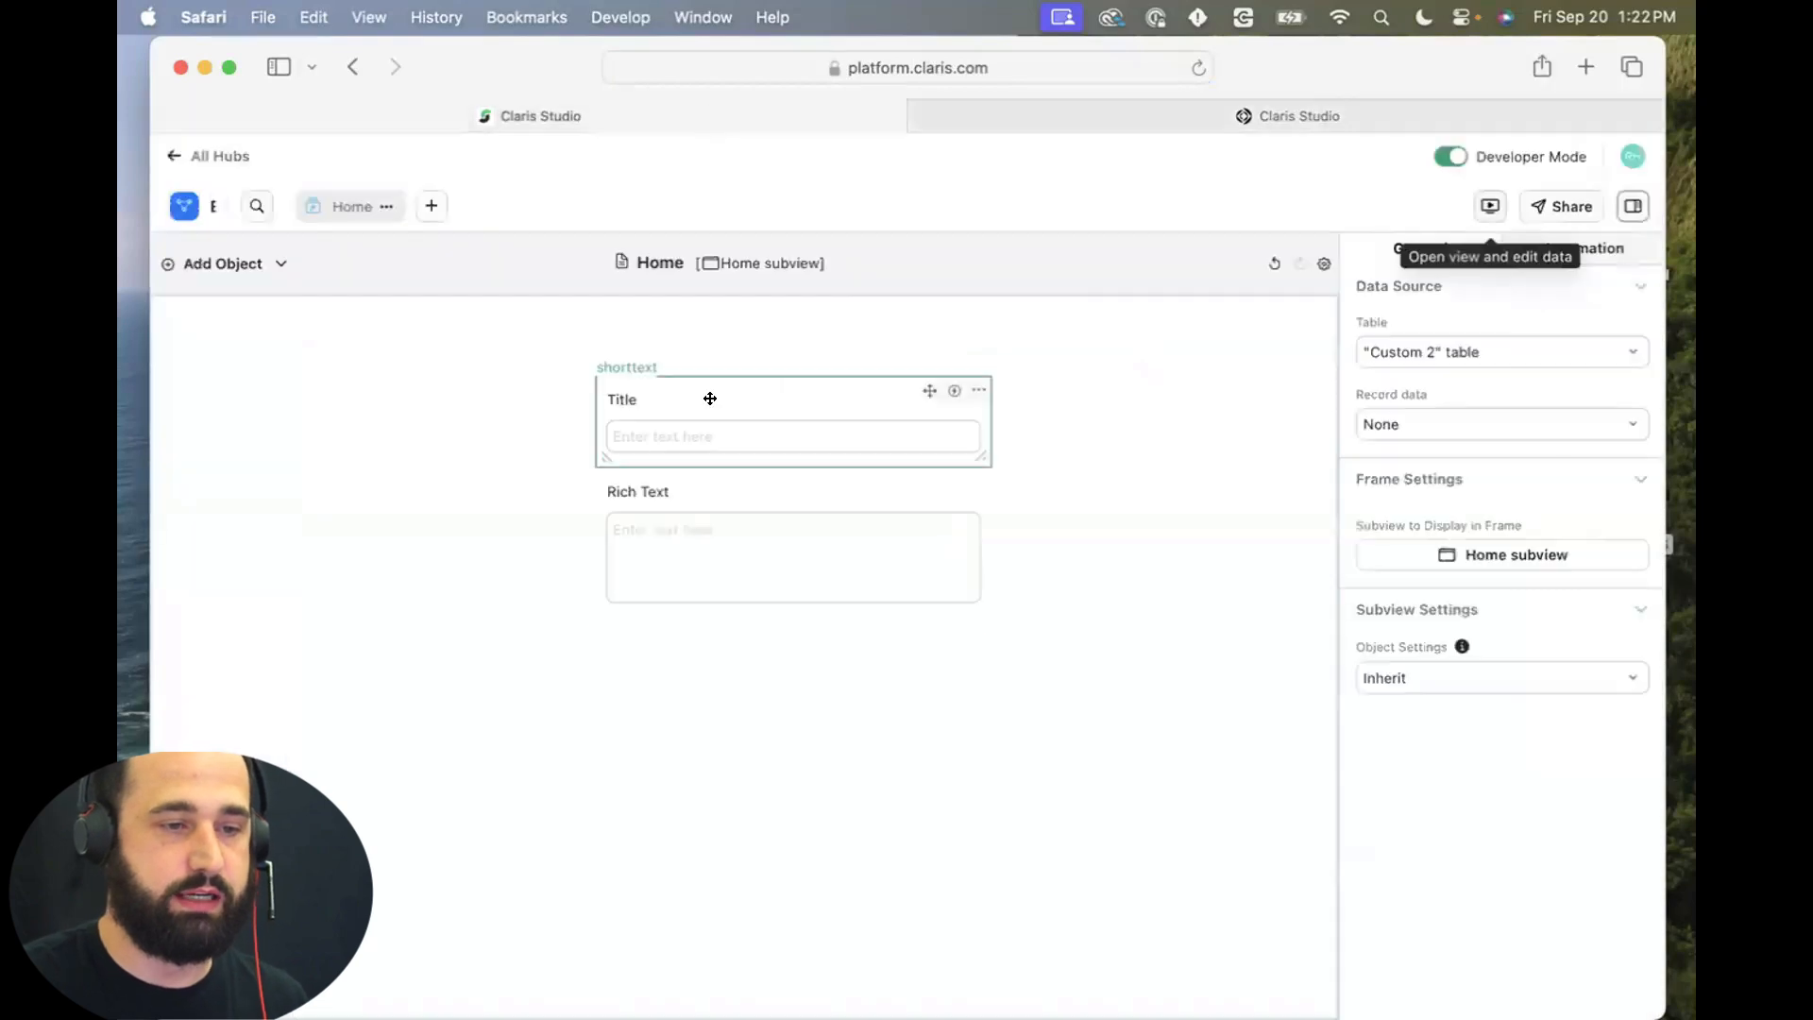
Rename the Rich Text field as Details.
{"action": "left_click", "coordinate": [756, 497]}
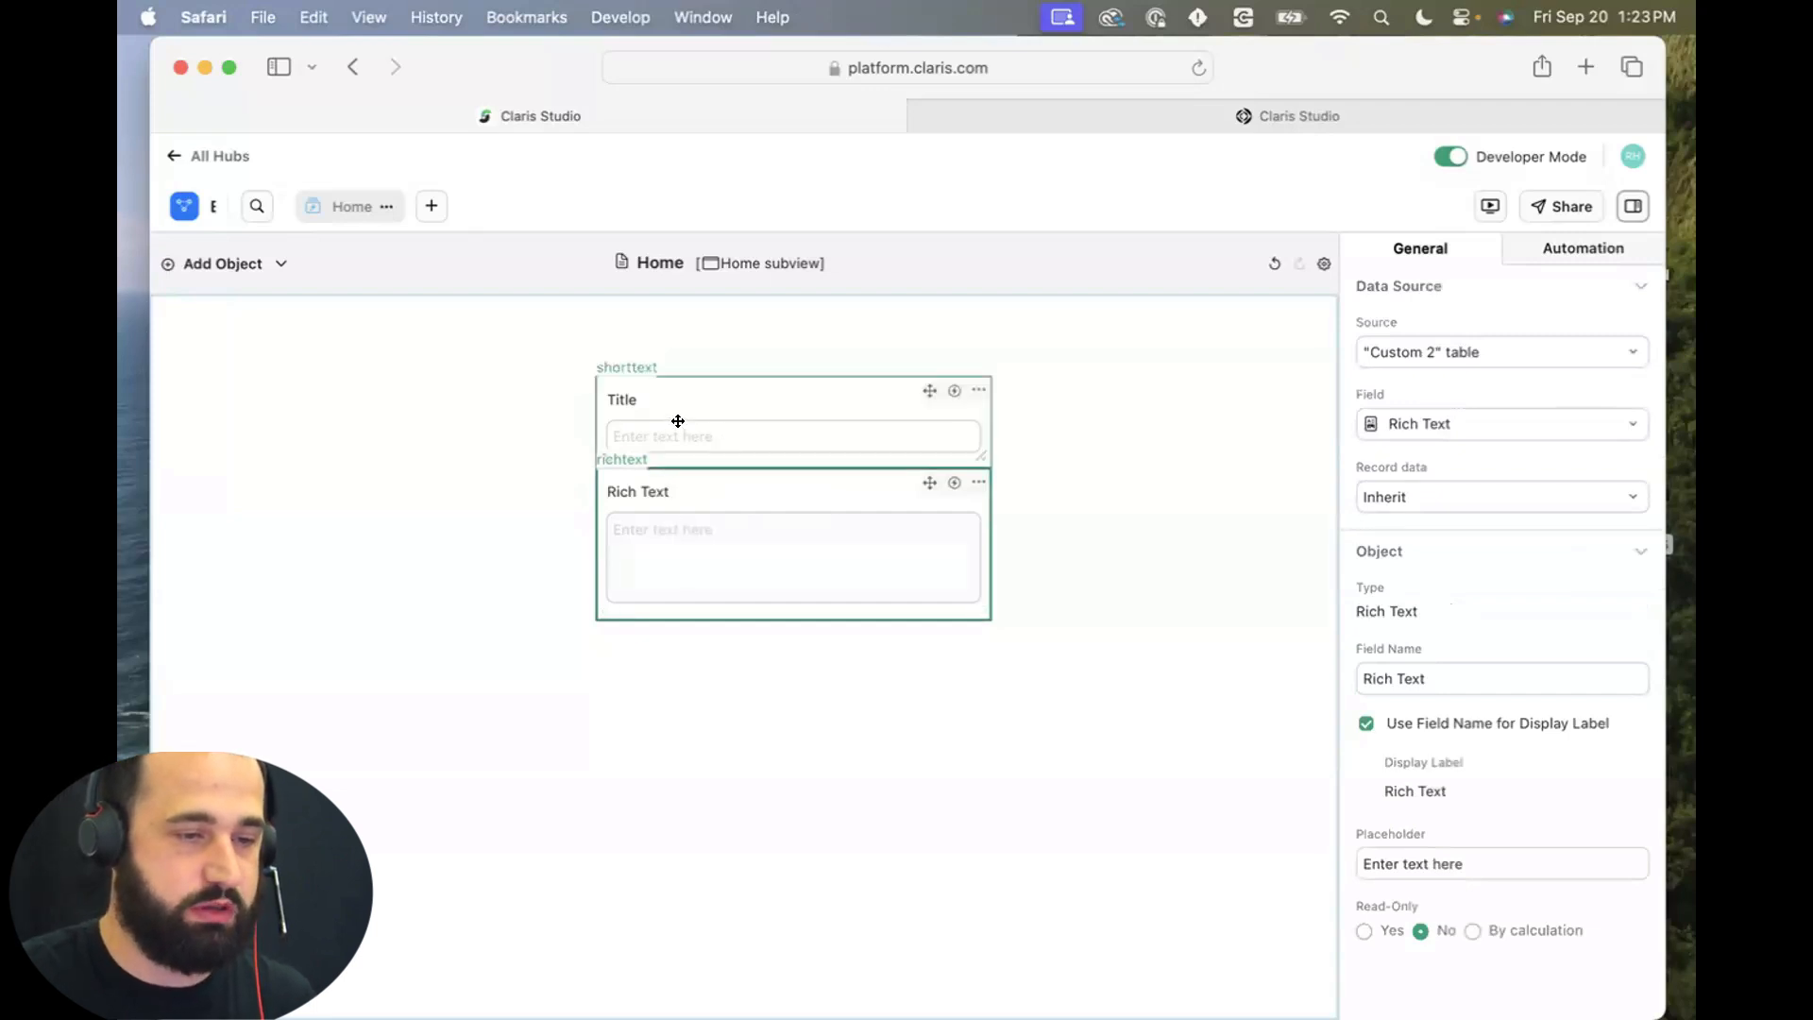
{"action": "left_click", "coordinate": [1454, 680]}
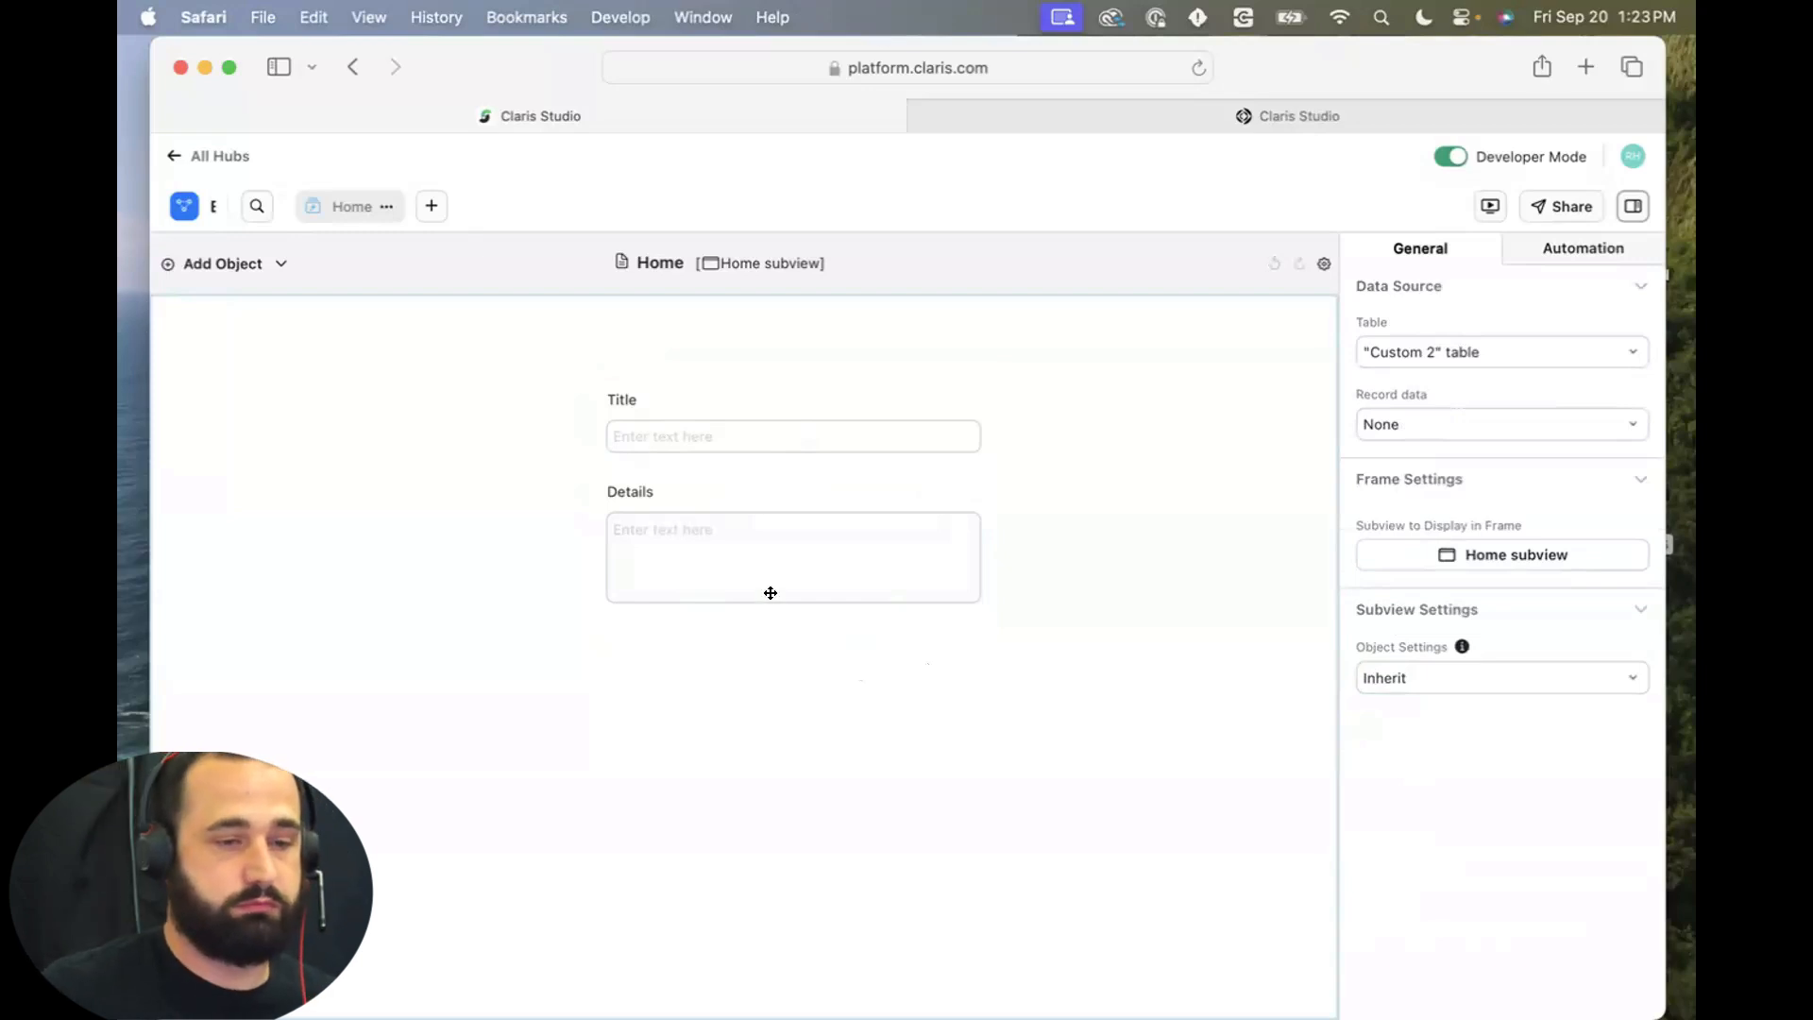
{"action": "left_click", "coordinate": [749, 556]}
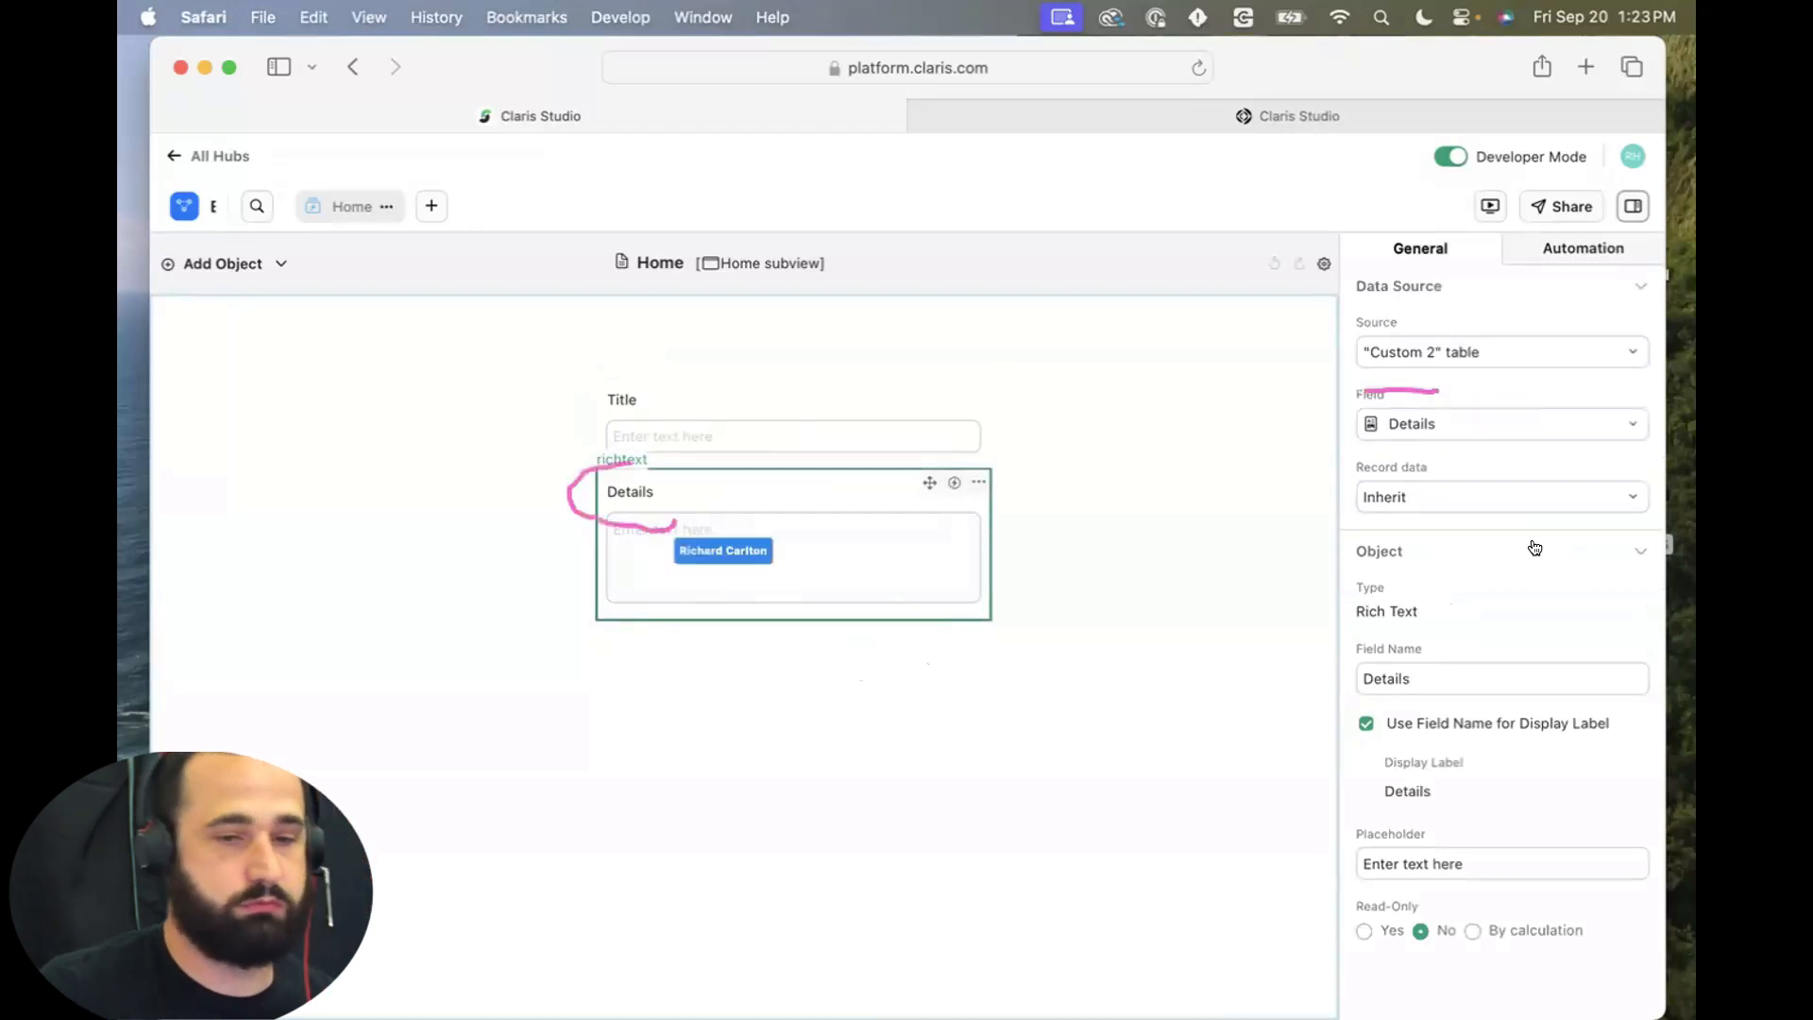
{"action": "left_click", "coordinate": [1125, 542]}
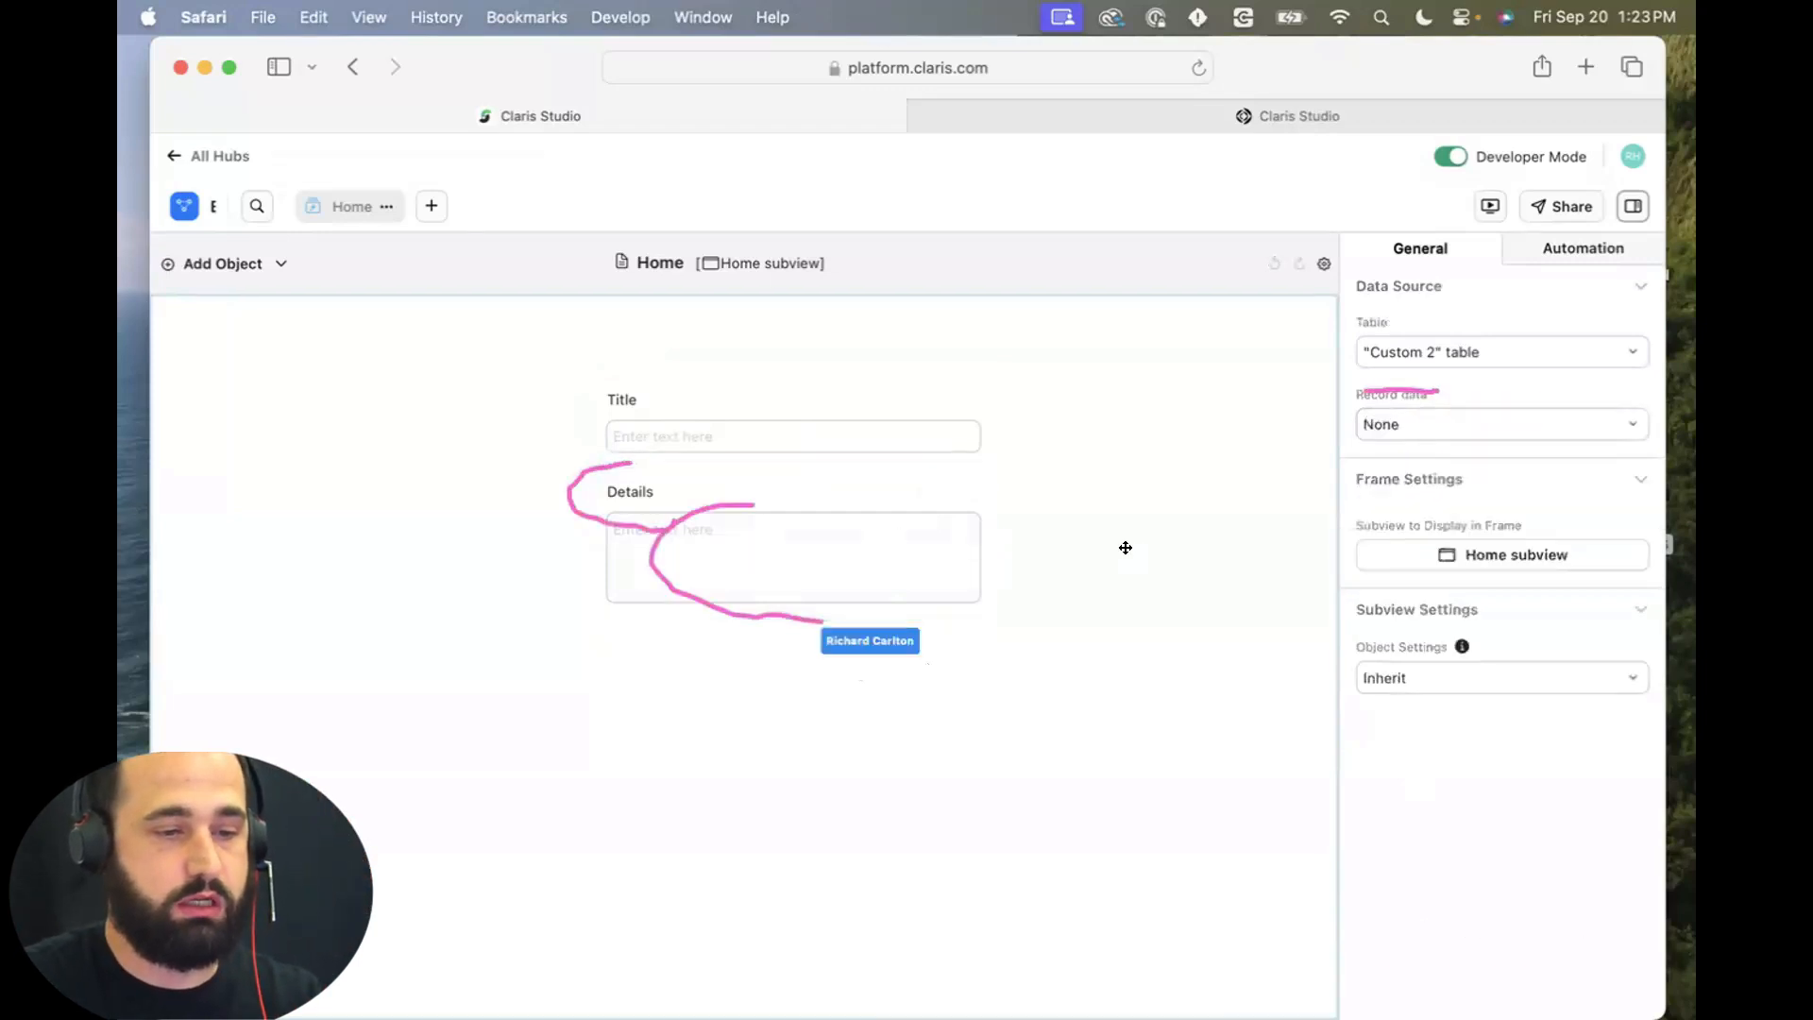
Reload the Home view preview to check the Details label and return to the editor.
{"action": "left_click", "coordinate": [662, 489]}
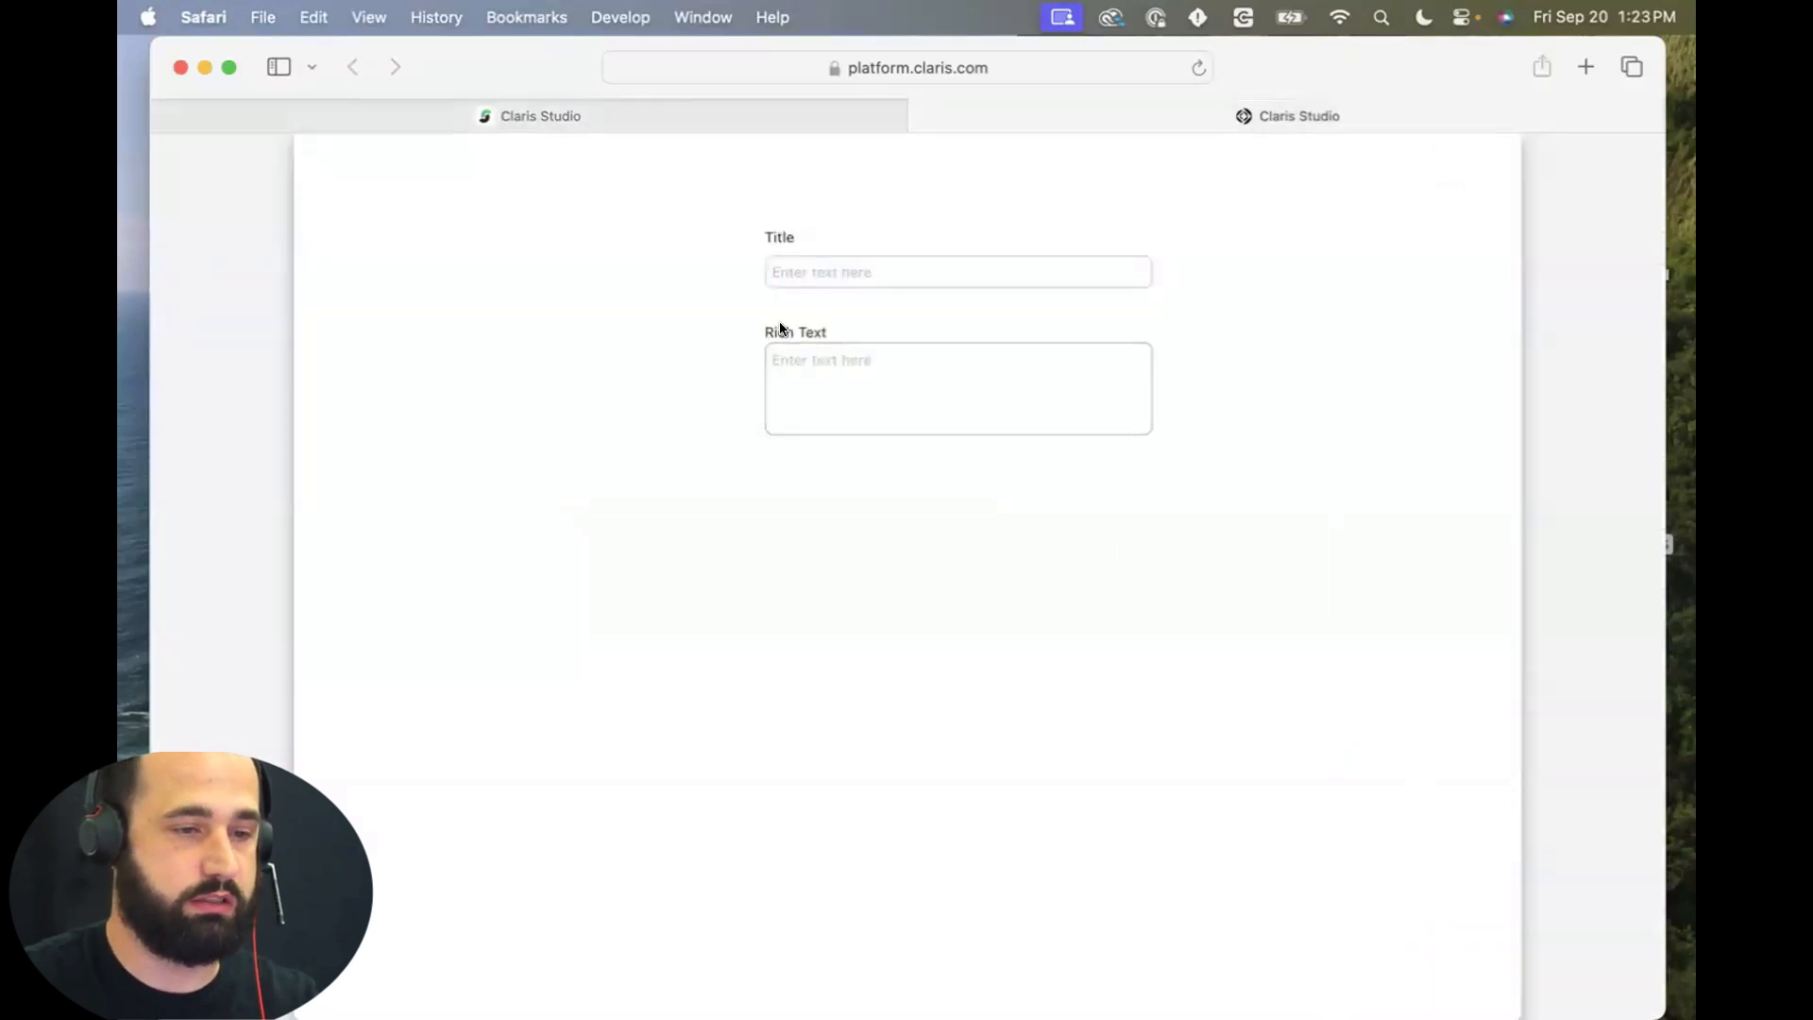
{"action": "key", "text": "super+r"}
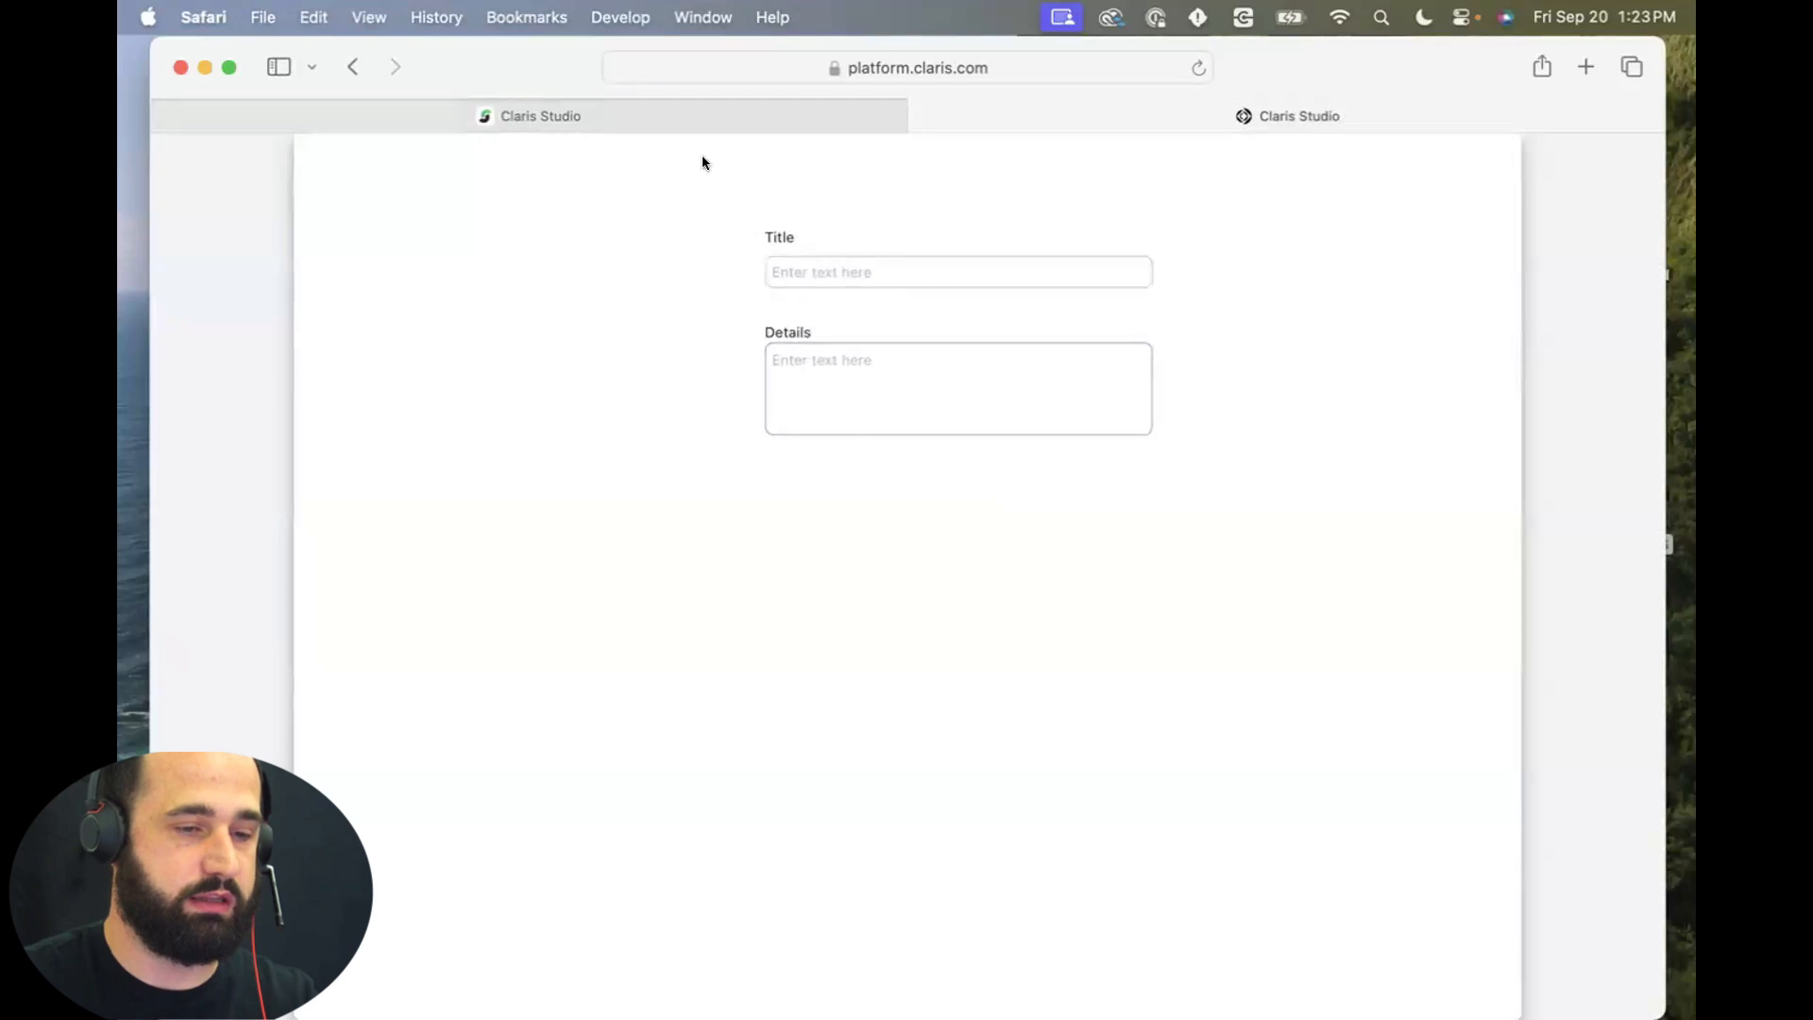
{"action": "key", "text": "ctrl+Tab"}
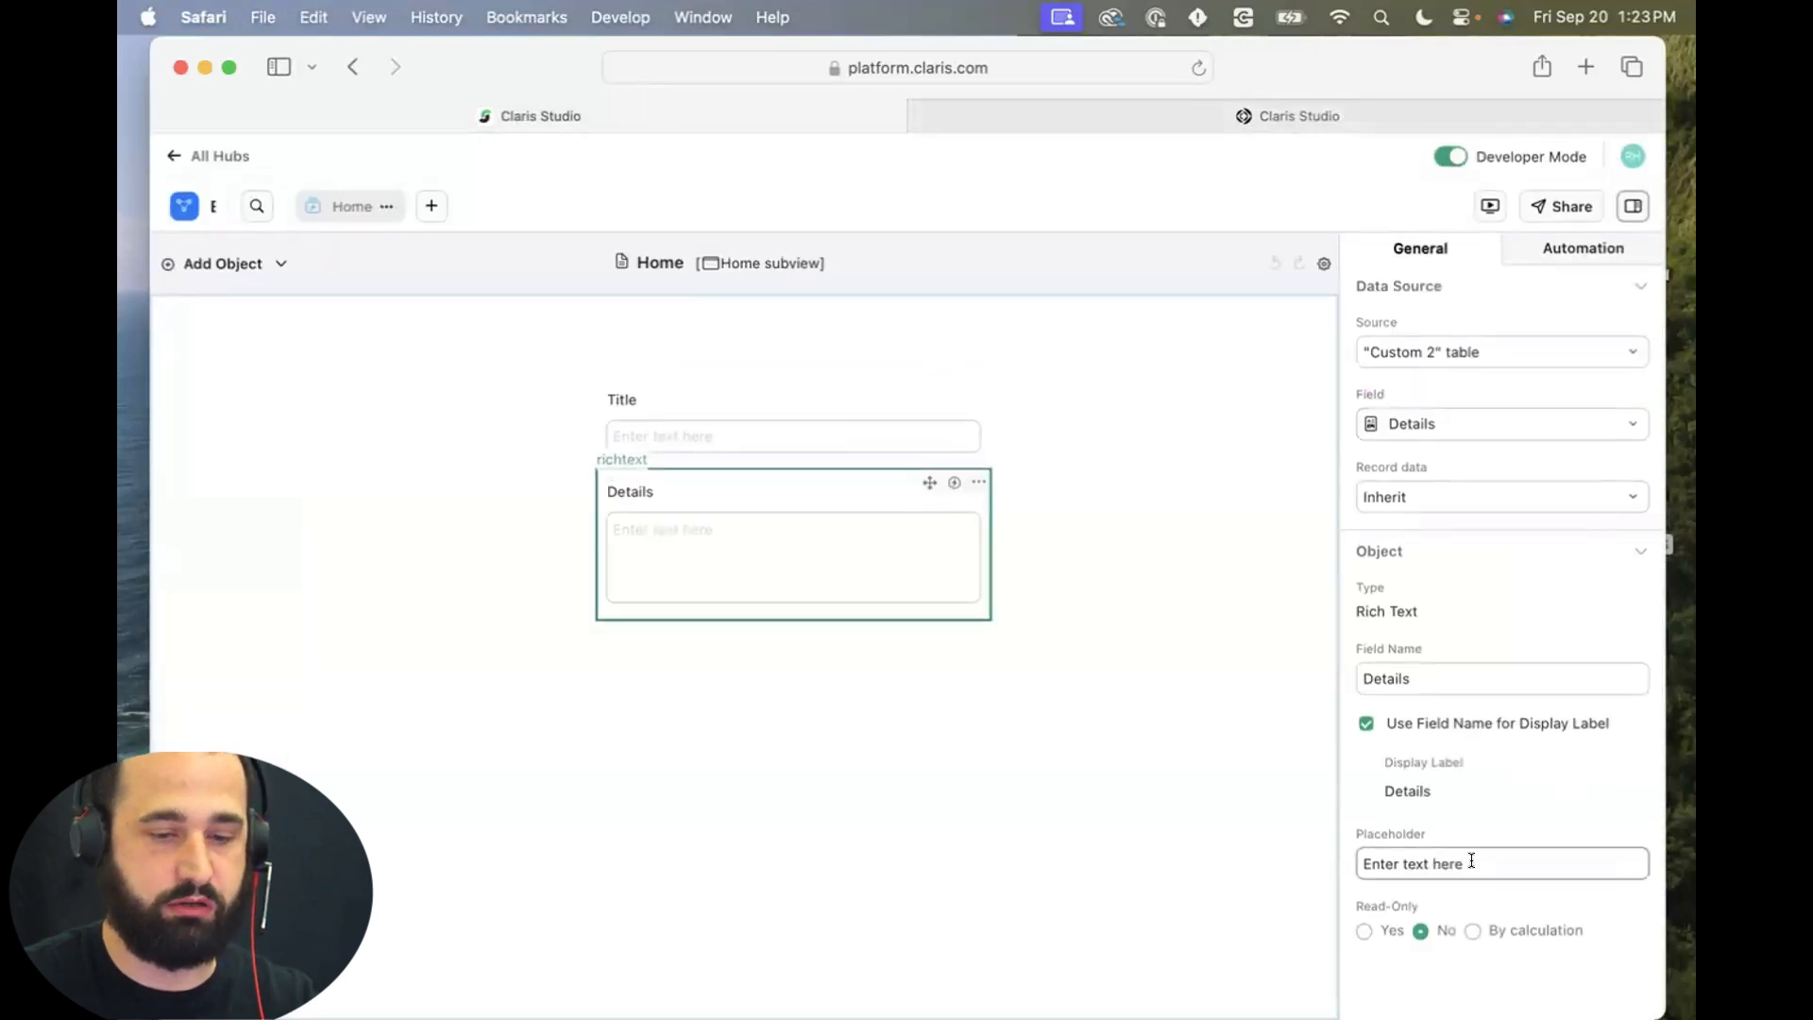
Set the Details field's placeholder to "Tell me your message".
{"action": "left_click_drag", "start_coordinate": [1470, 862], "coordinate": [1018, 829]}
{"action": "type", "text": "Tell me your messag"}
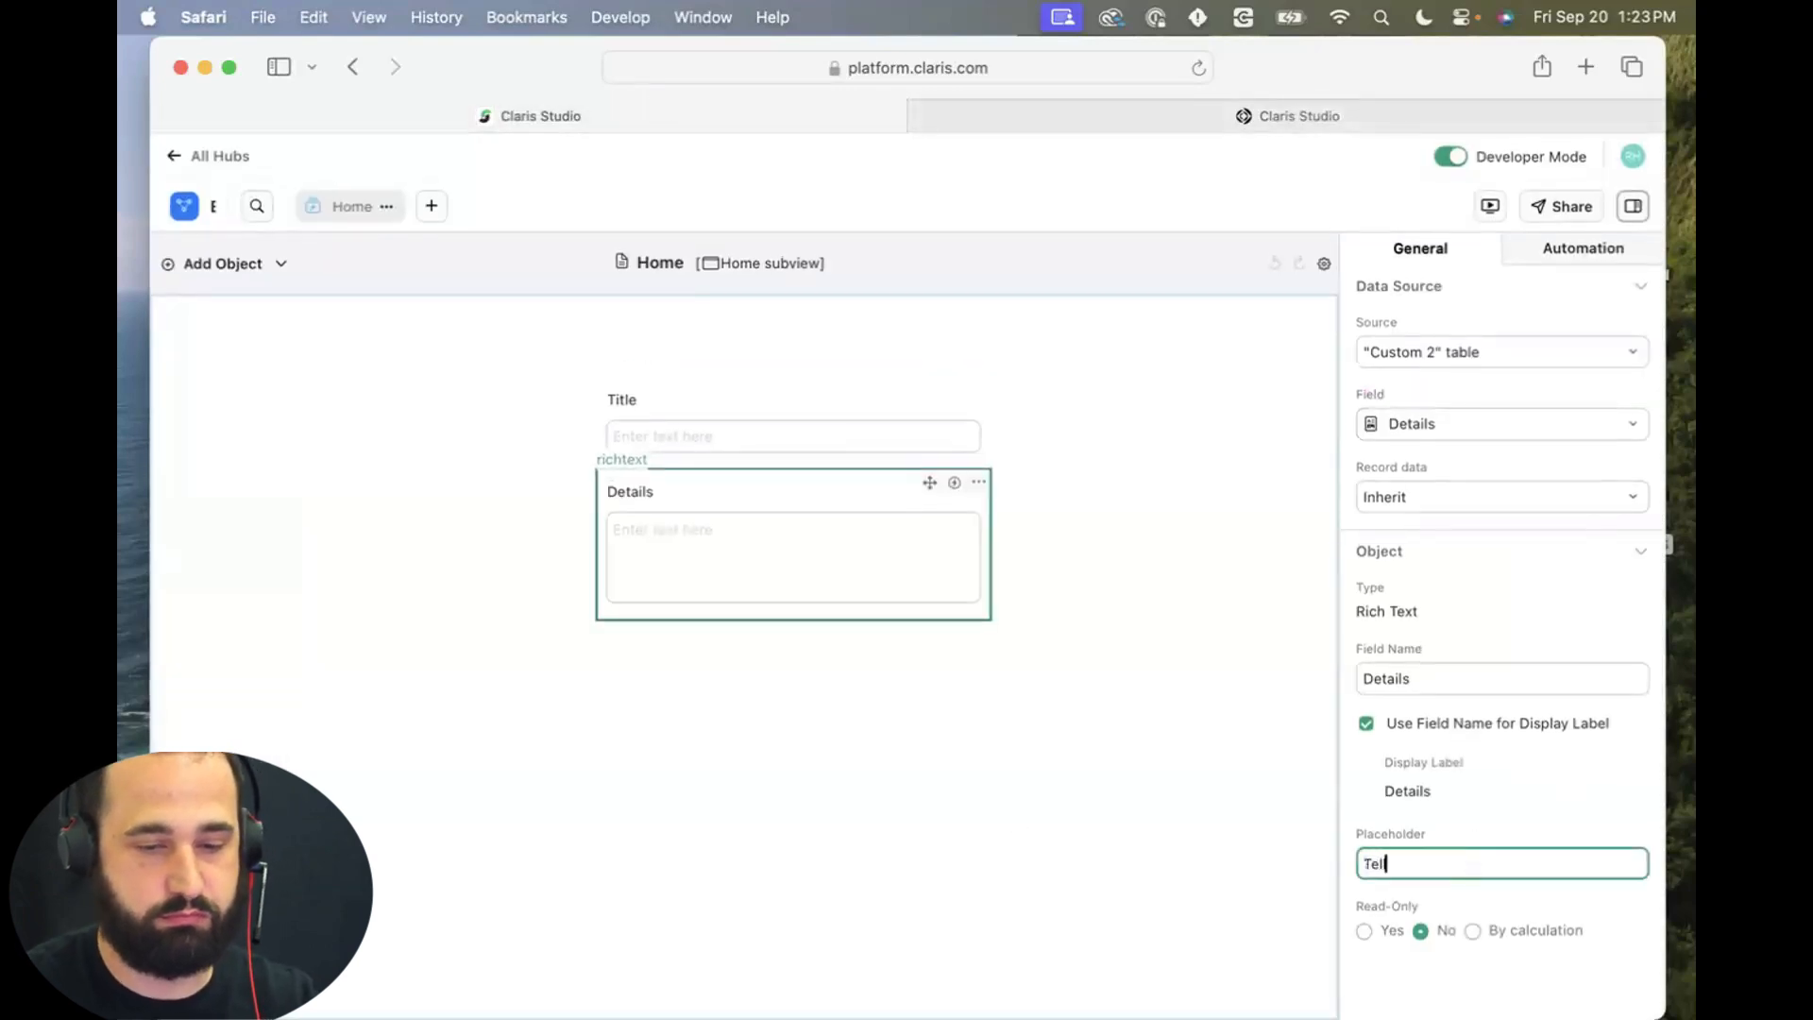
{"action": "type", "text": "e"}
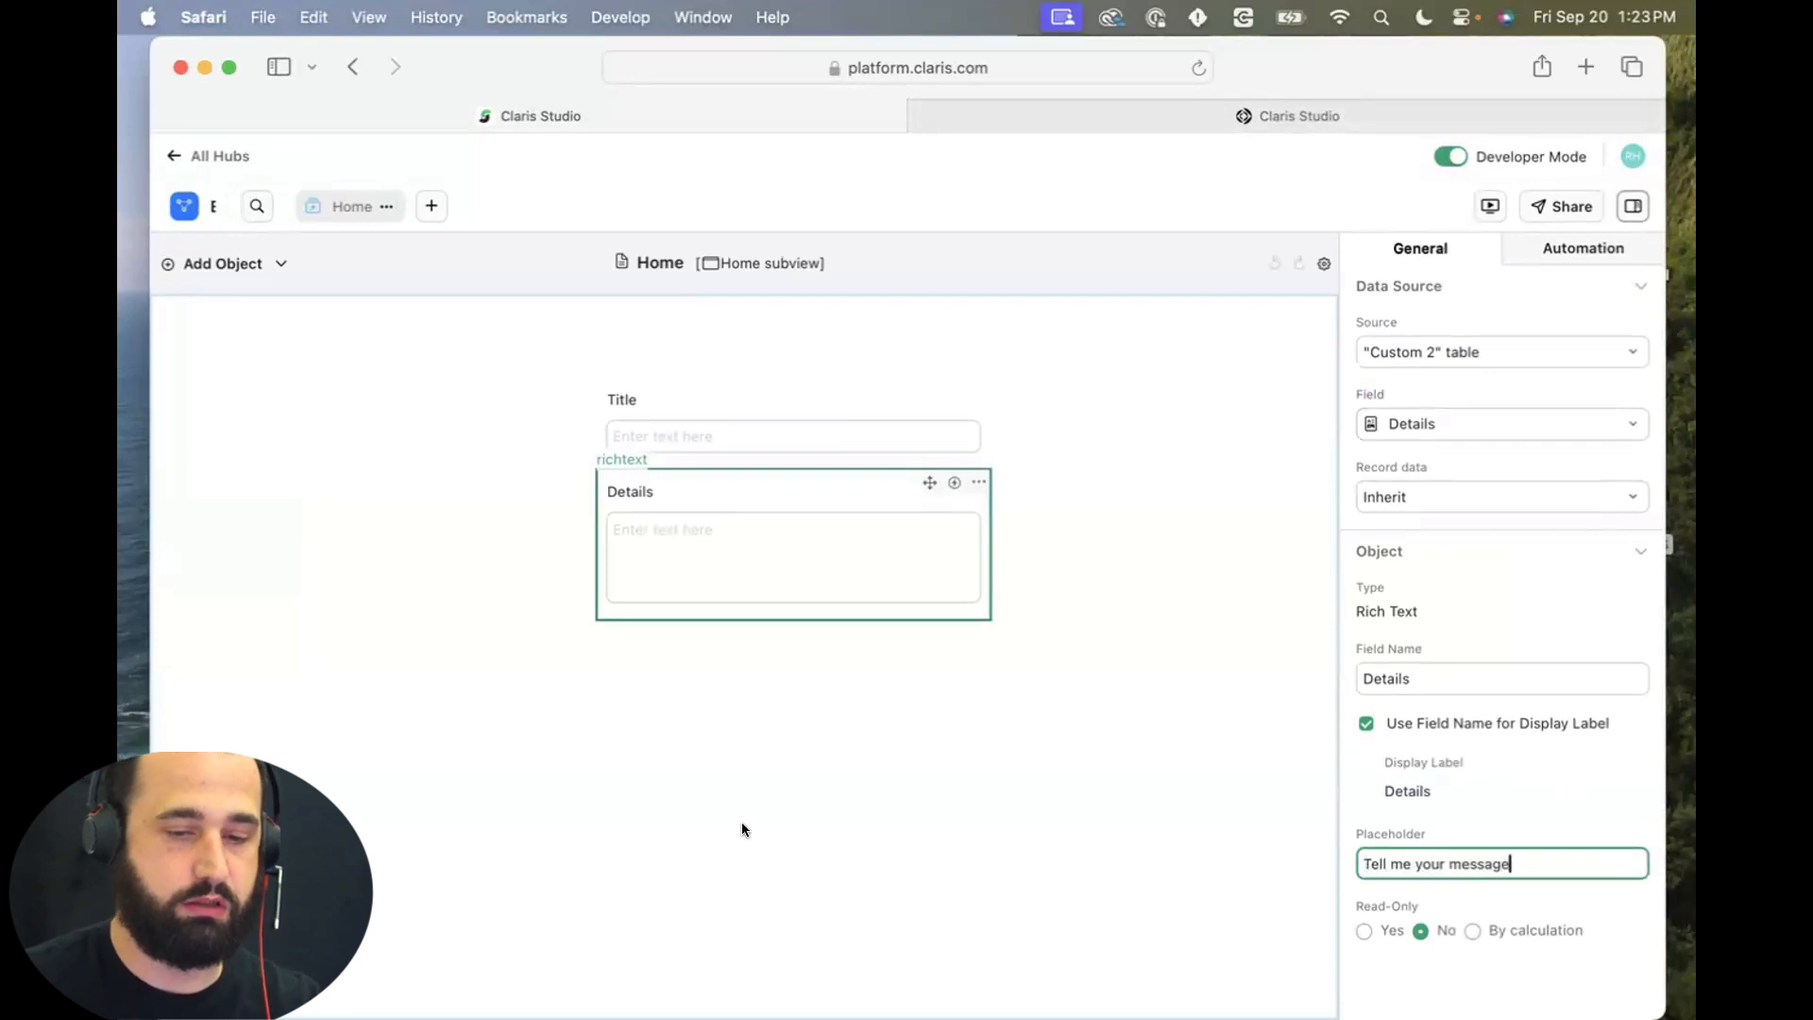
{"action": "left_click", "coordinate": [851, 580]}
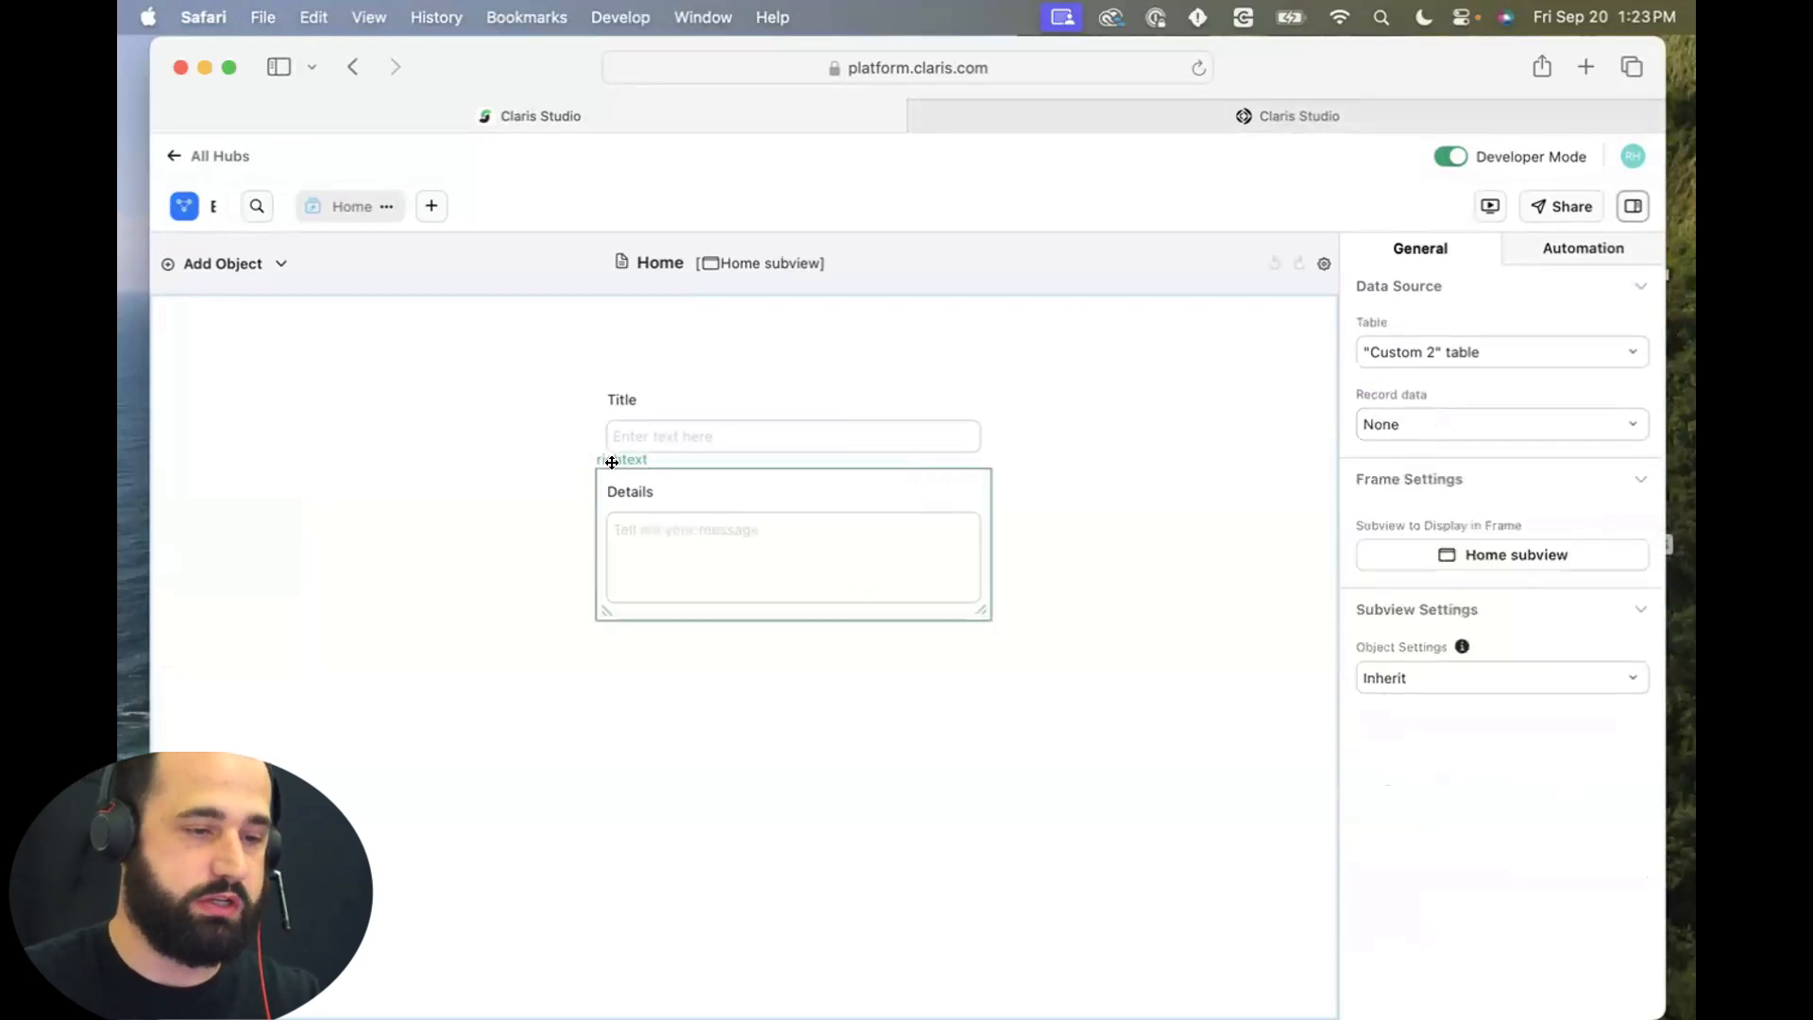
Set the view object name of the rich text field to Details in its automation properties.
{"action": "left_click", "coordinate": [1579, 257]}
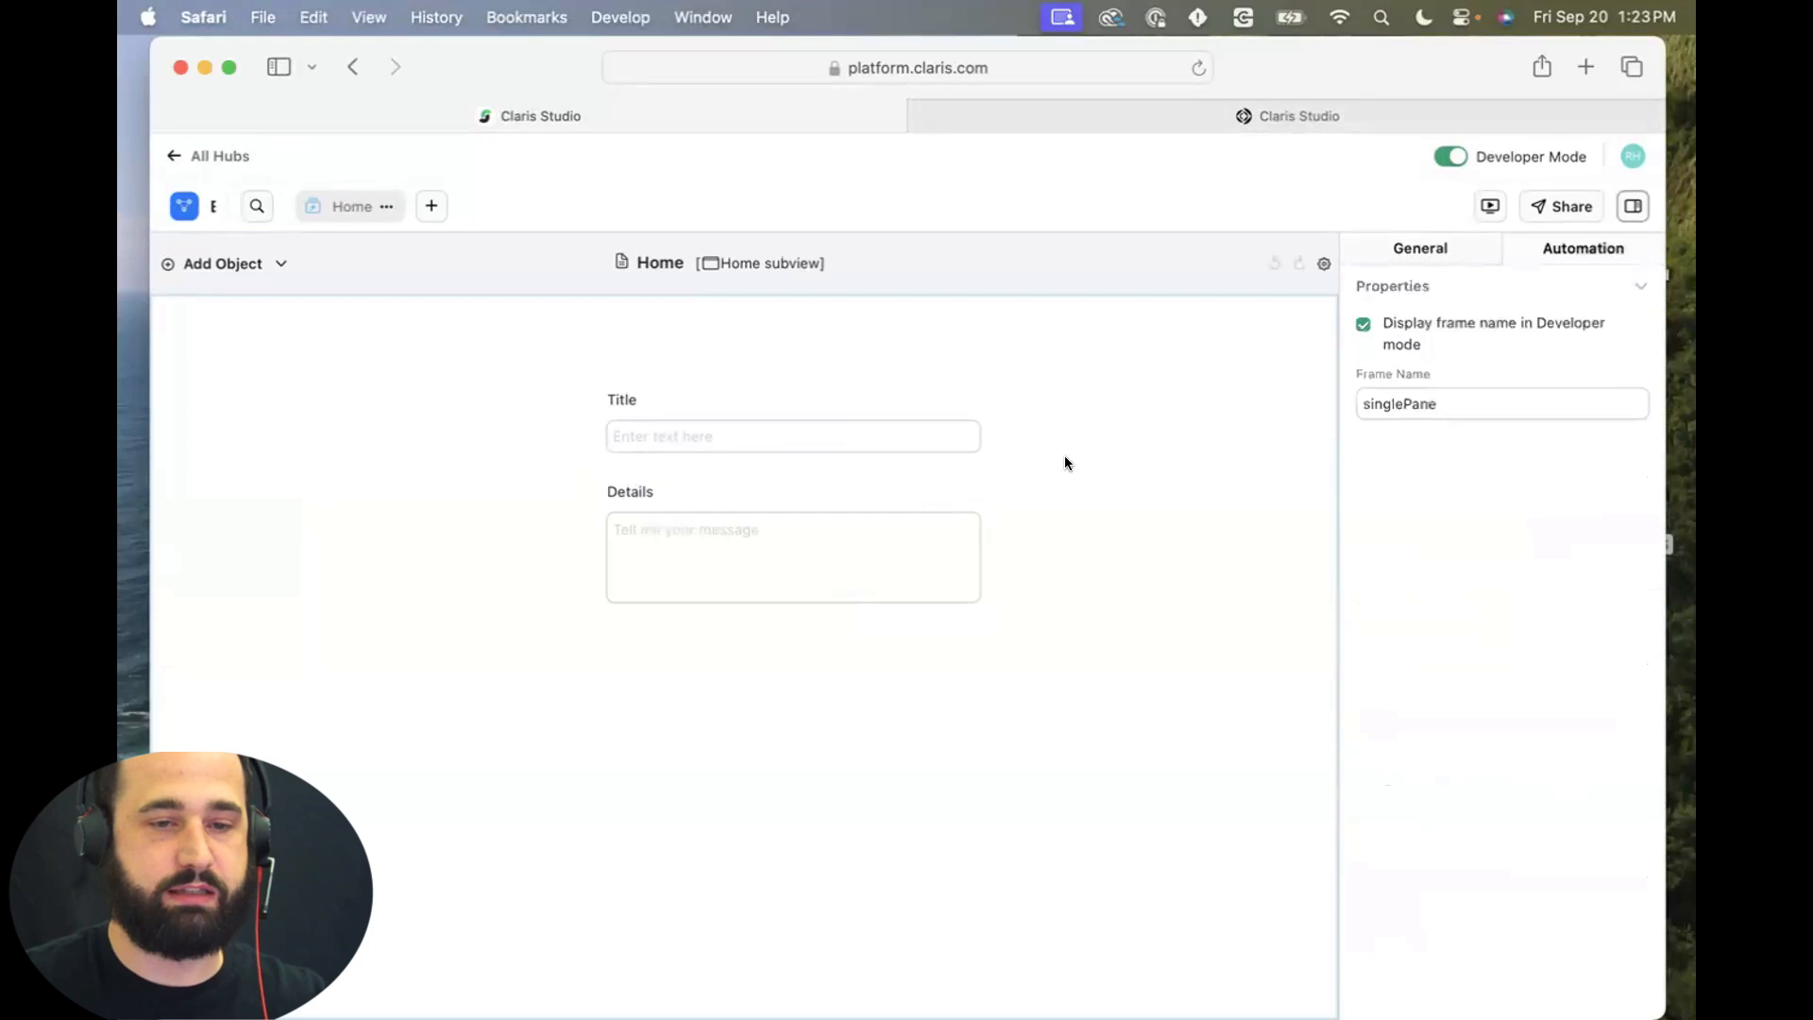
{"action": "left_click", "coordinate": [797, 559]}
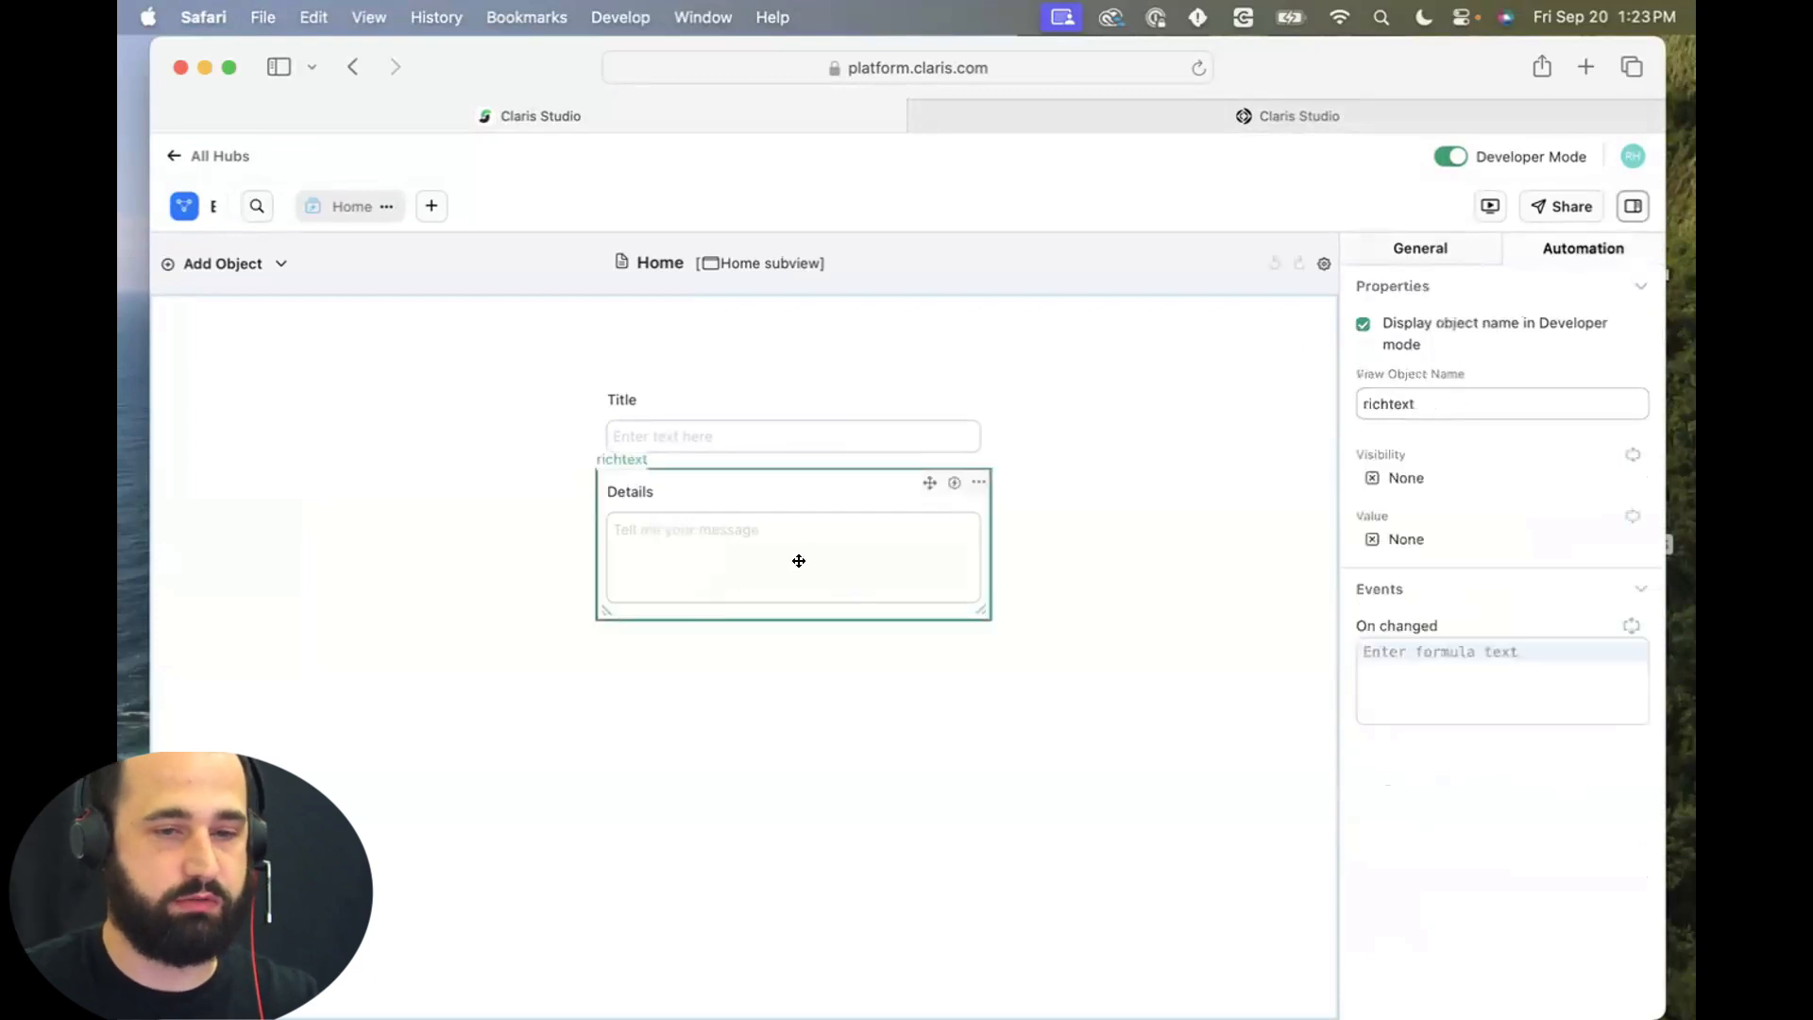
{"action": "left_click_drag", "start_coordinate": [1437, 399], "coordinate": [1340, 401]}
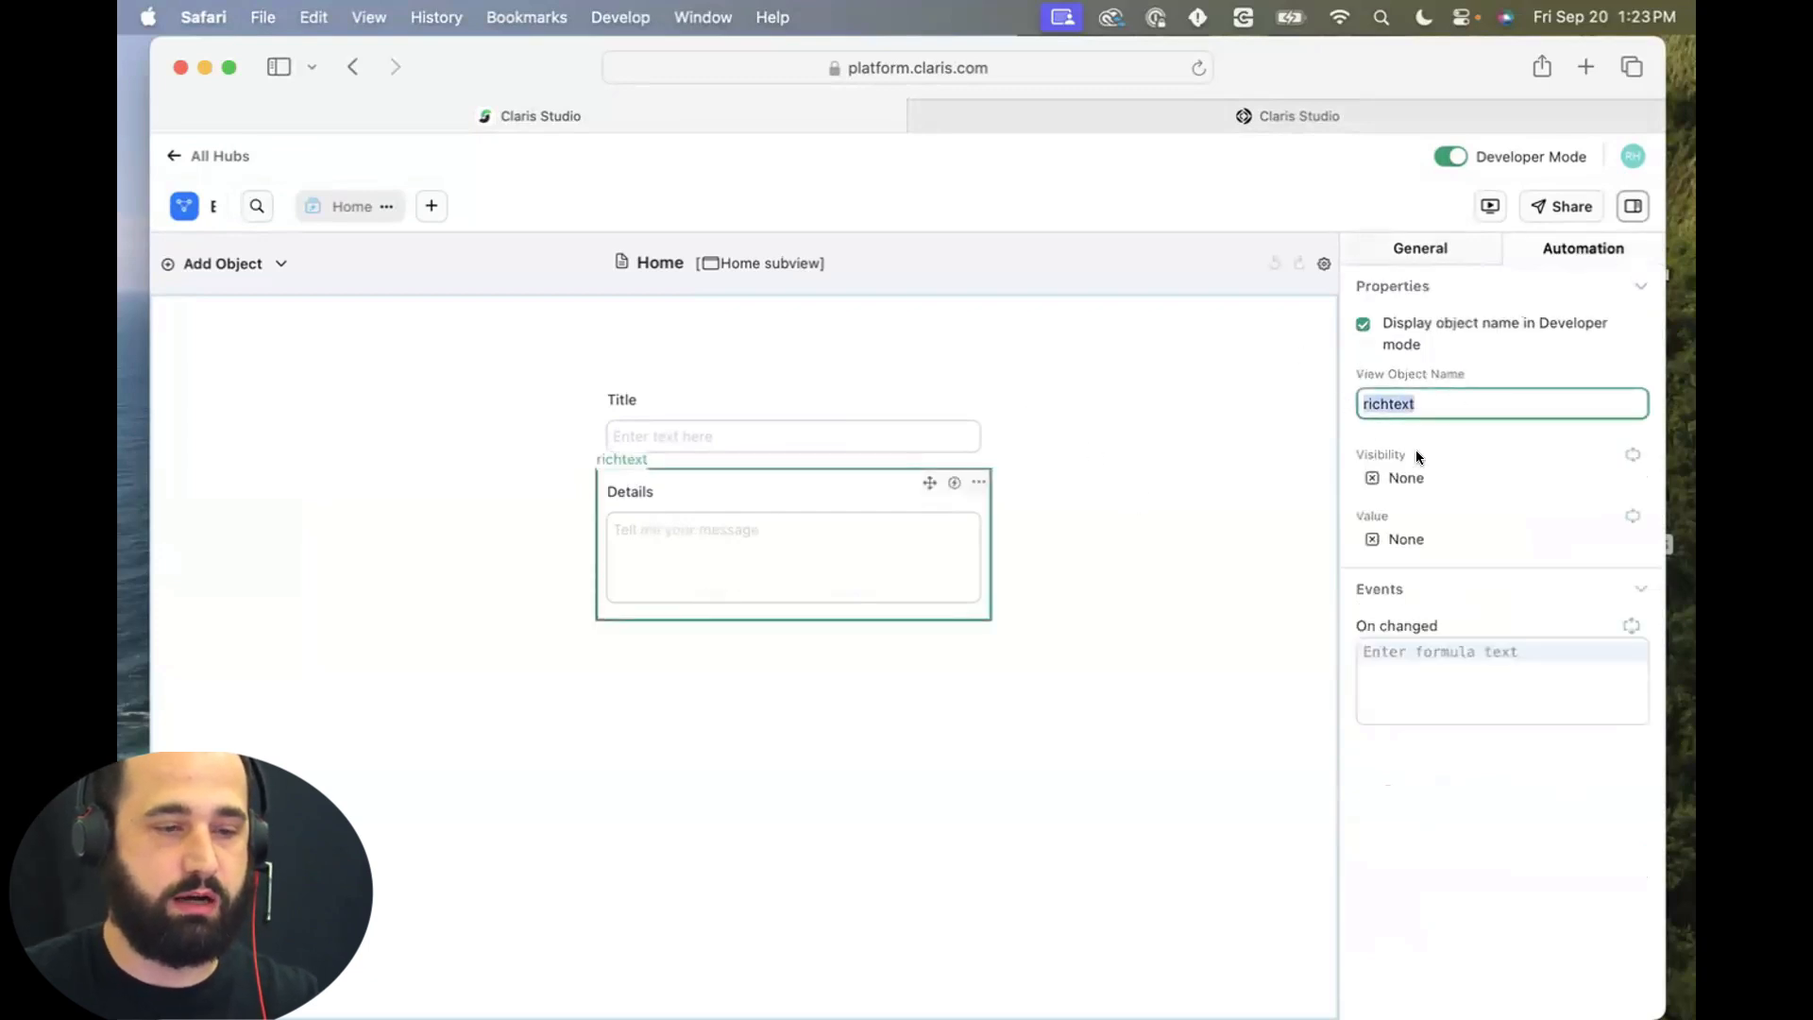
{"action": "type", "text": "Details"}
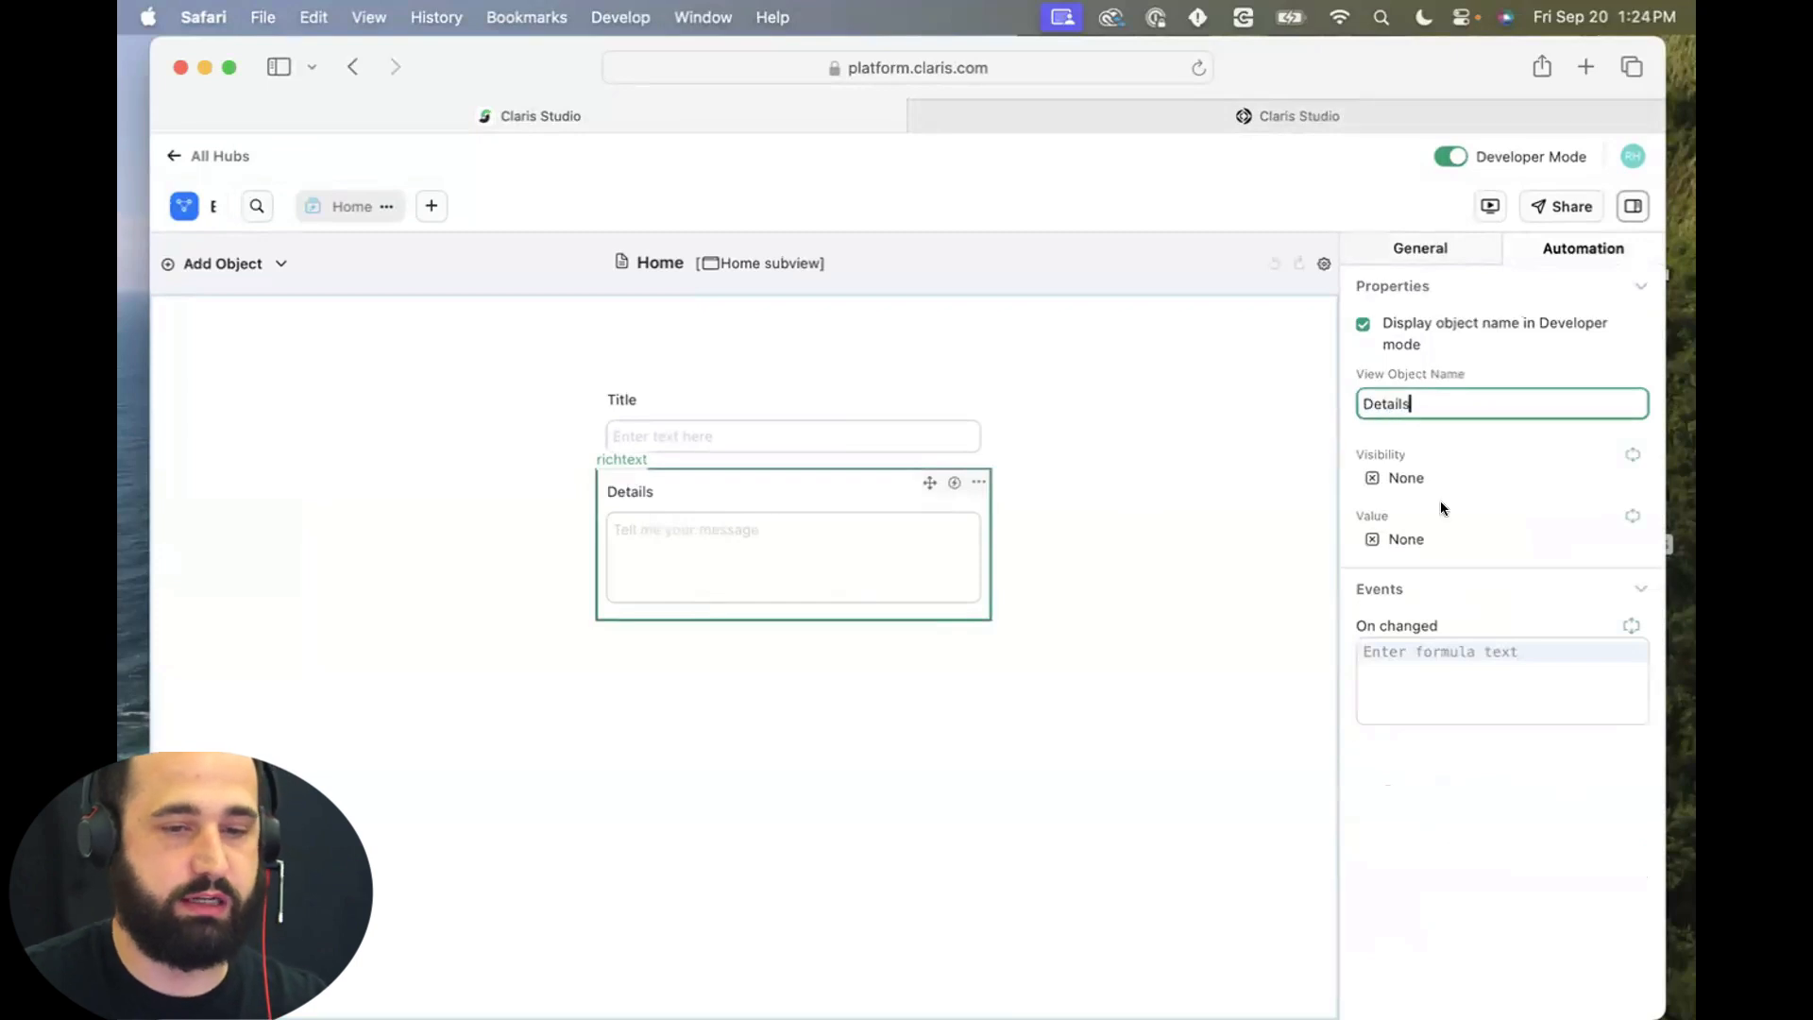
{"action": "left_click", "coordinate": [1188, 661]}
{"action": "left_click", "coordinate": [798, 588]}
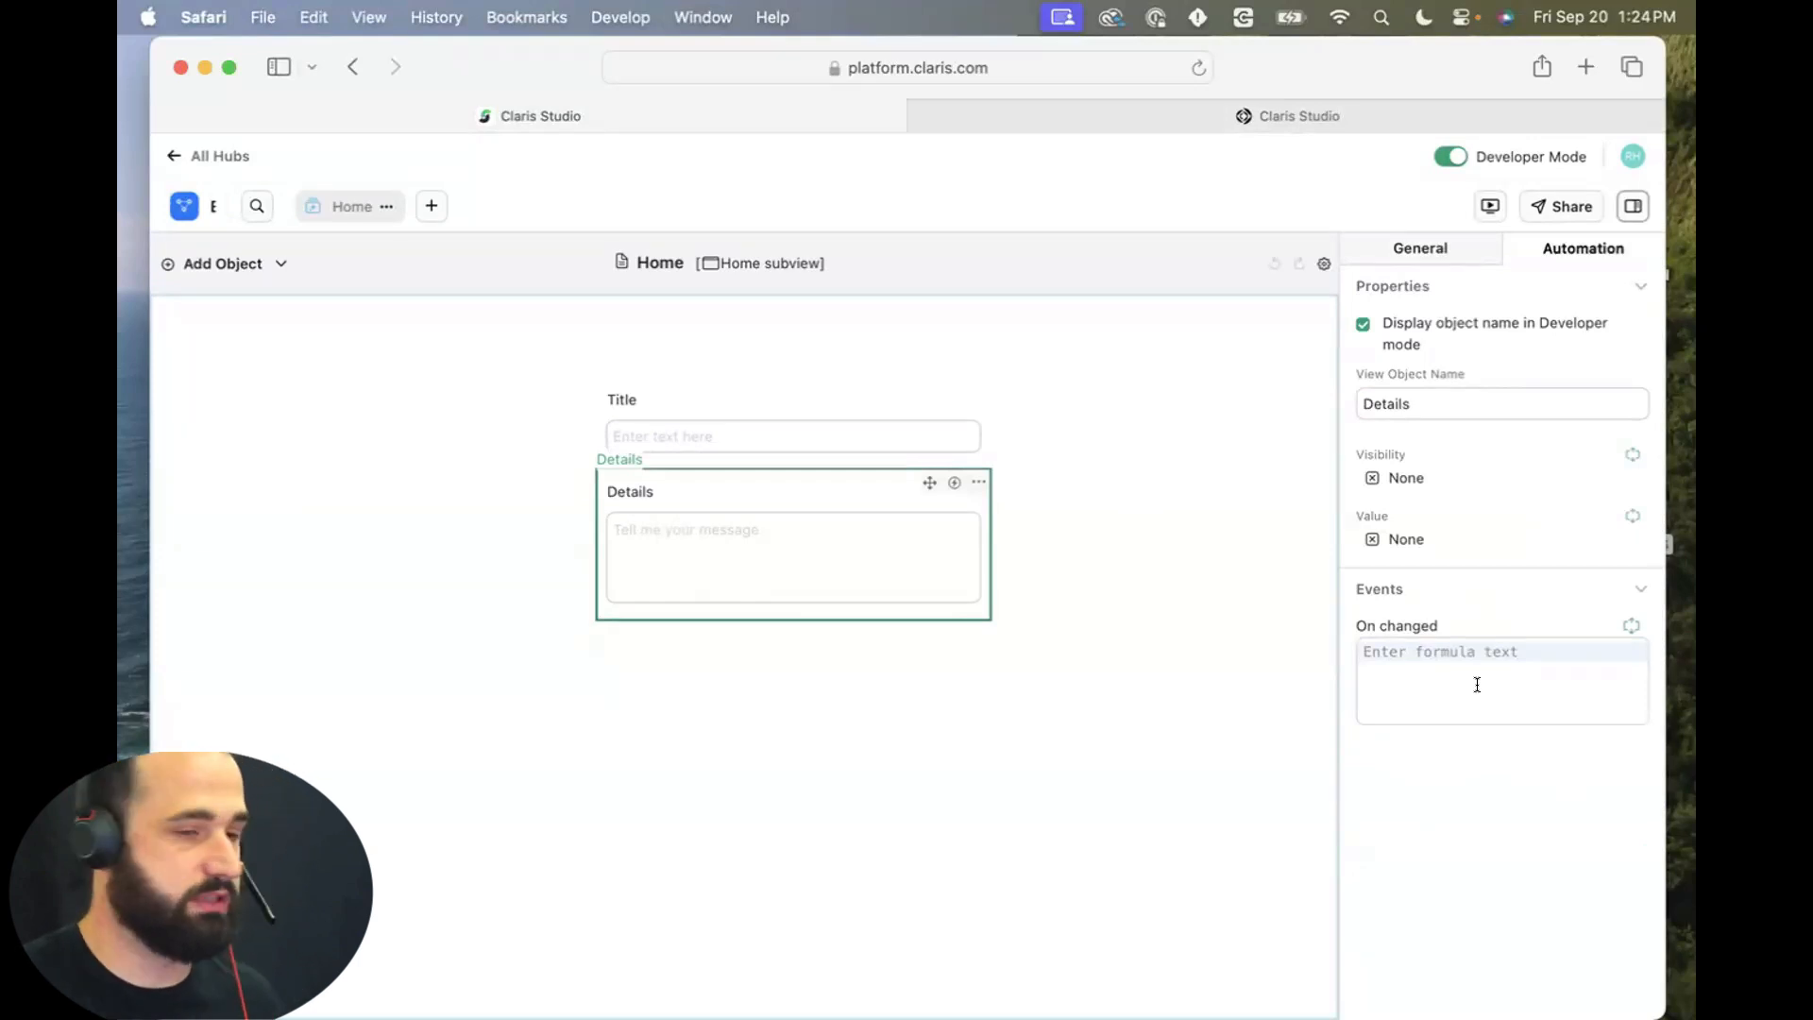
Set the view object name of the short text field above Details to Title.
{"action": "left_click", "coordinate": [792, 420]}
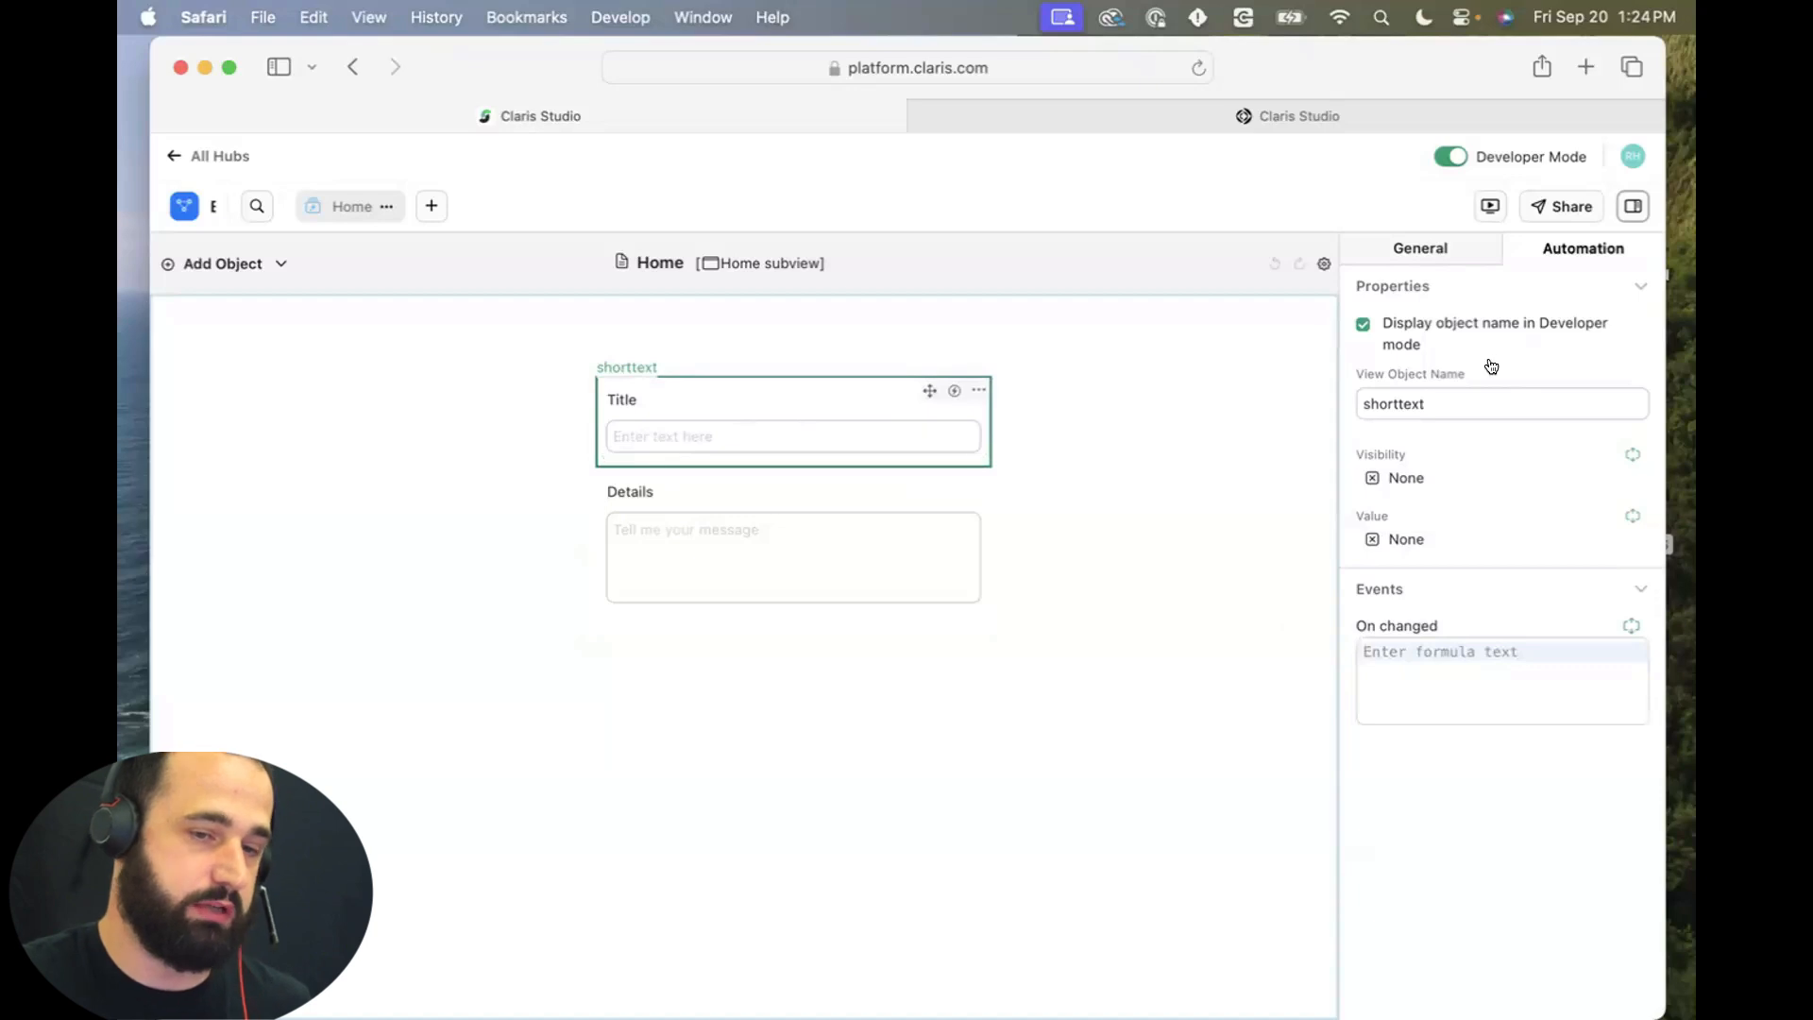
{"action": "left_click", "coordinate": [1502, 404]}
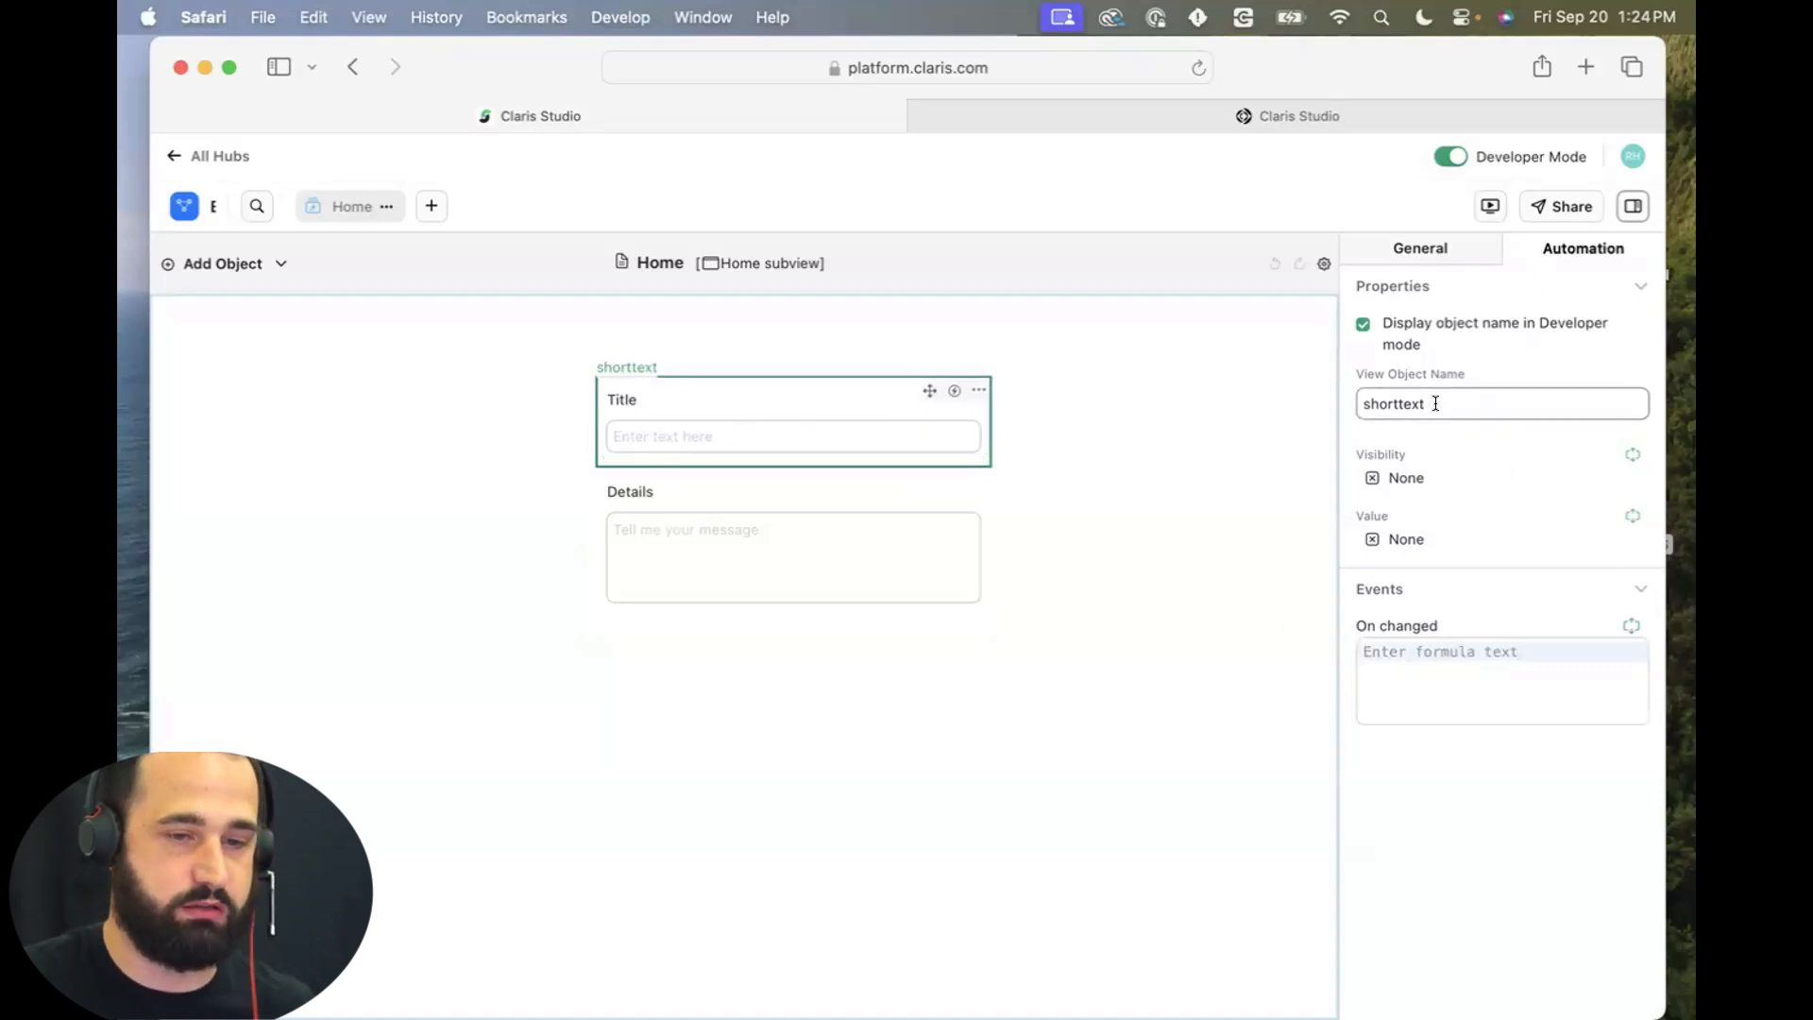
{"action": "key", "text": "super+a"}
{"action": "type", "text": "Title"}
{"action": "left_click", "coordinate": [1207, 580]}
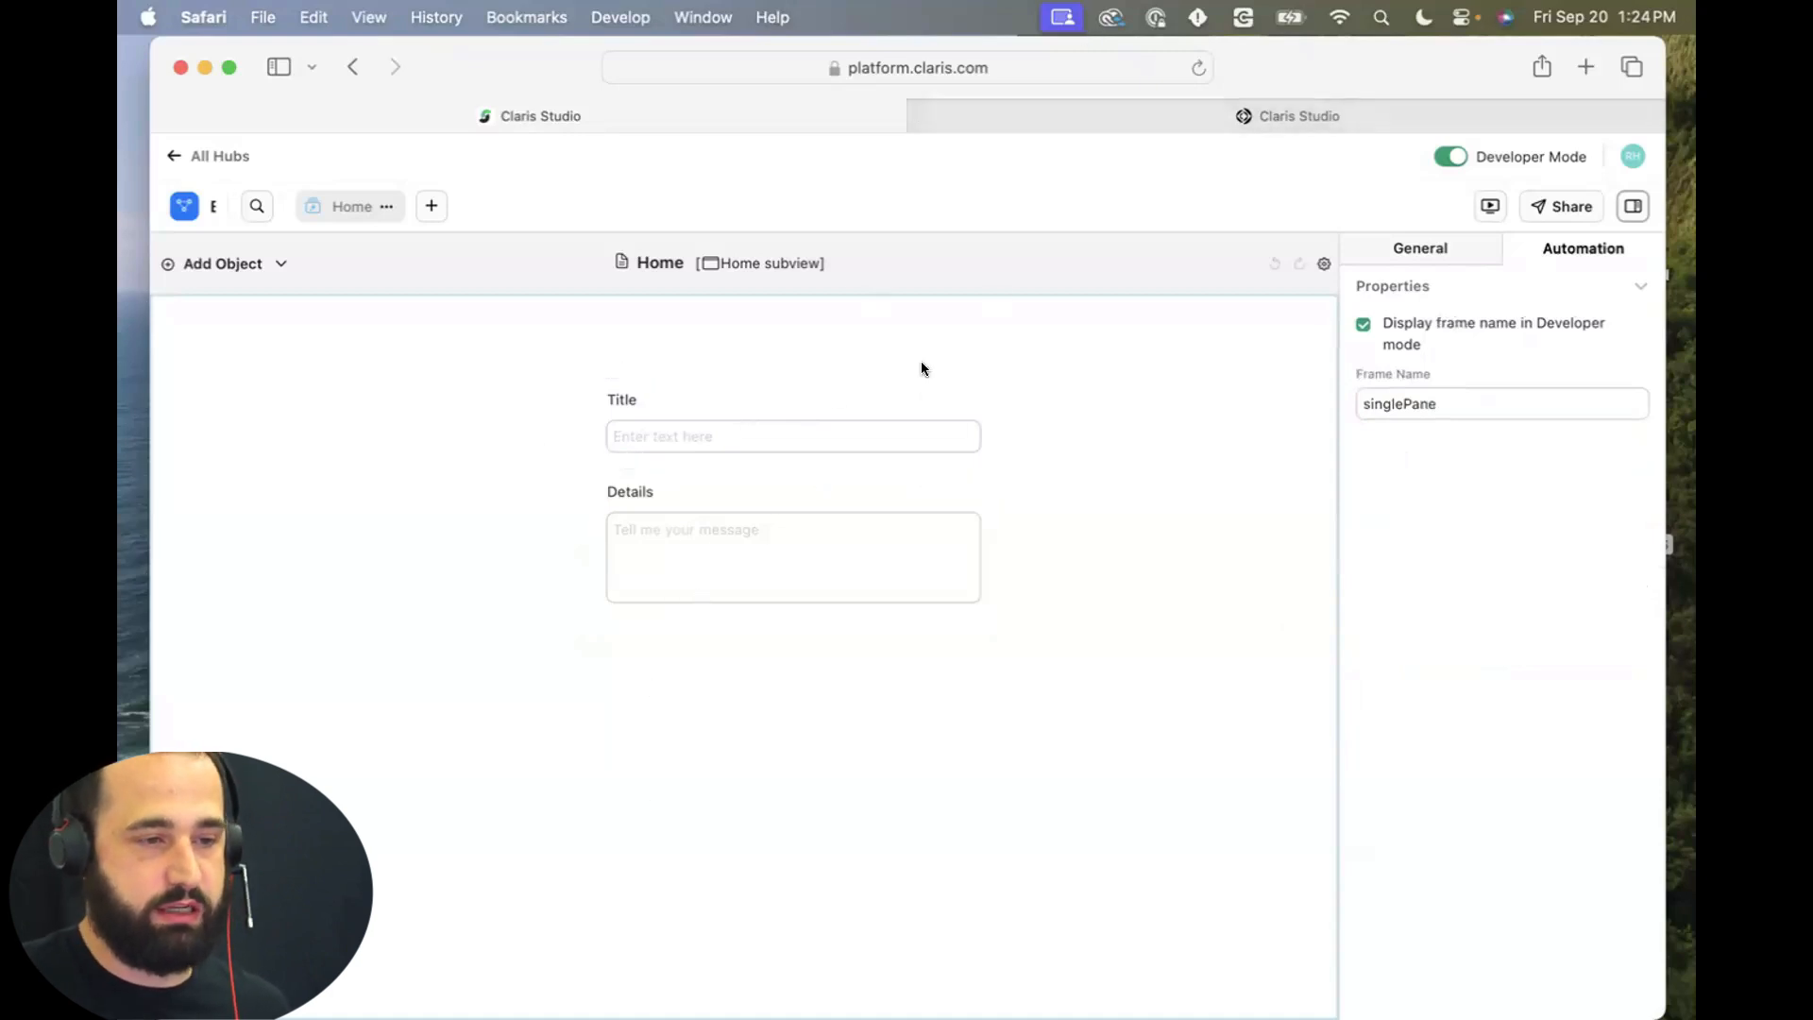
Test the Title field in the Home view preview with the entry "sdgasdgasdg" and return to the editor.
{"action": "left_click", "coordinate": [1064, 108]}
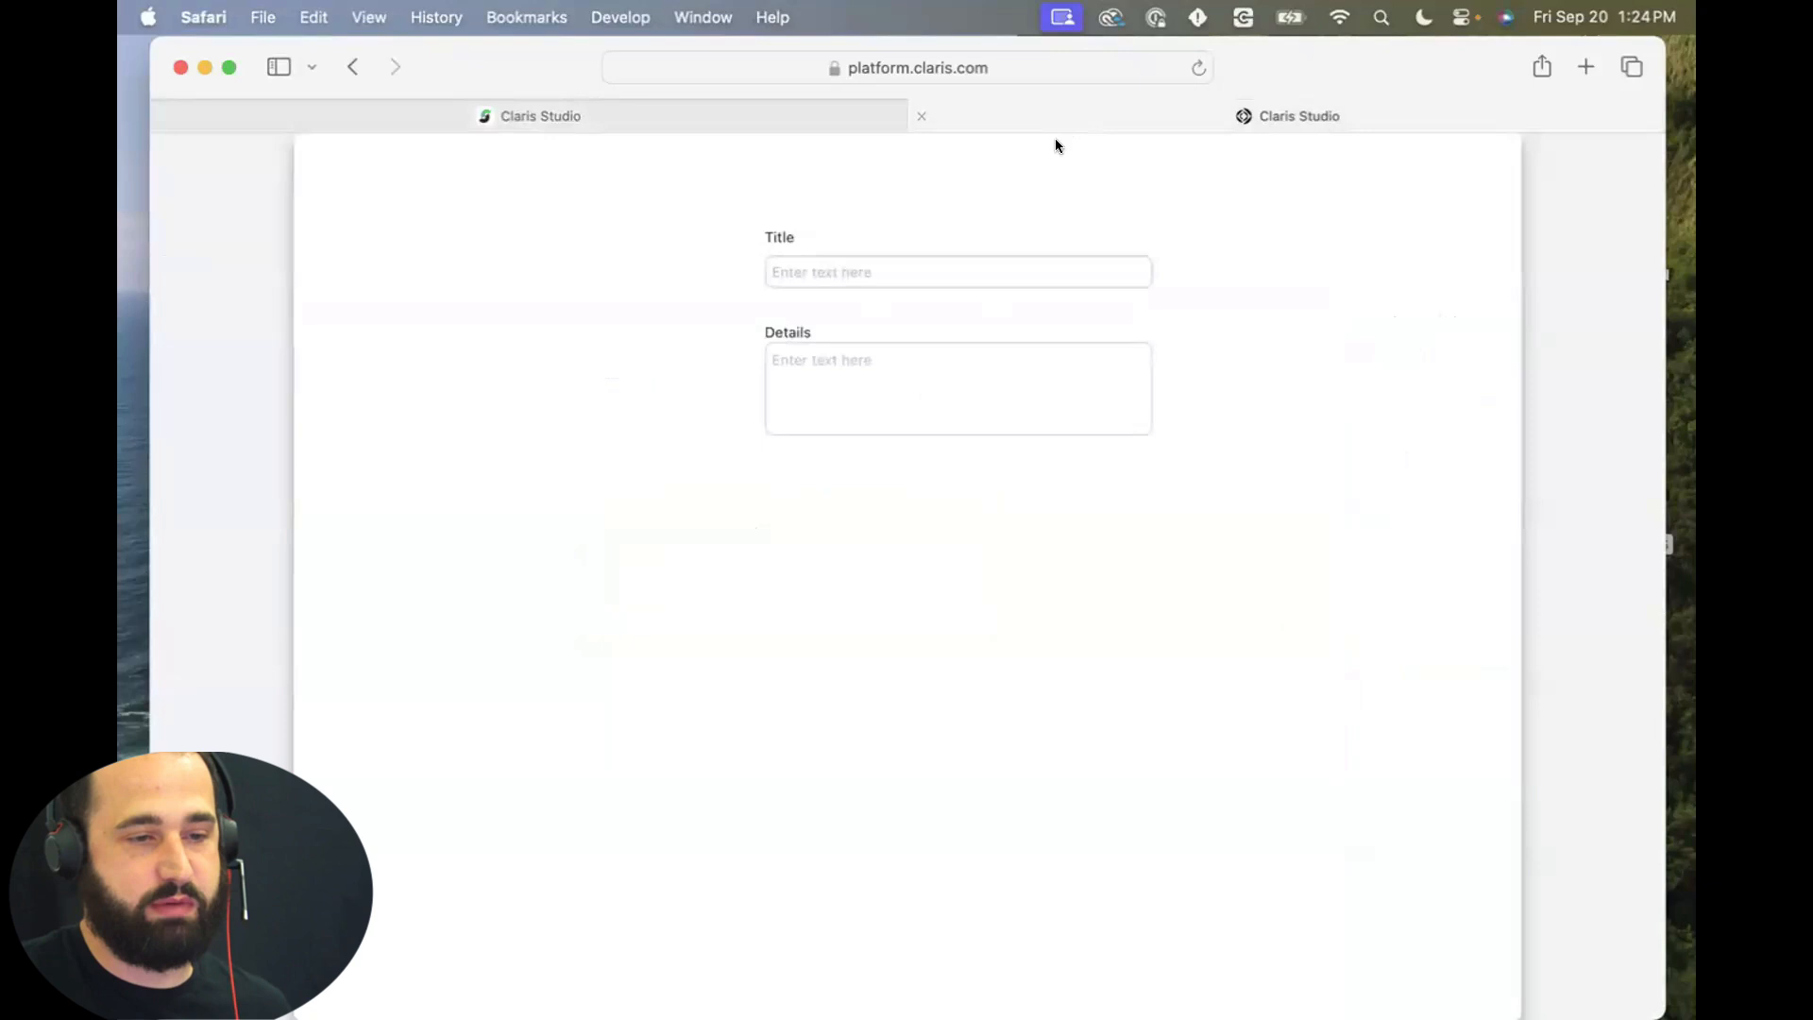
{"action": "left_click", "coordinate": [884, 269]}
{"action": "type", "text": "sdgasdgasdg"}
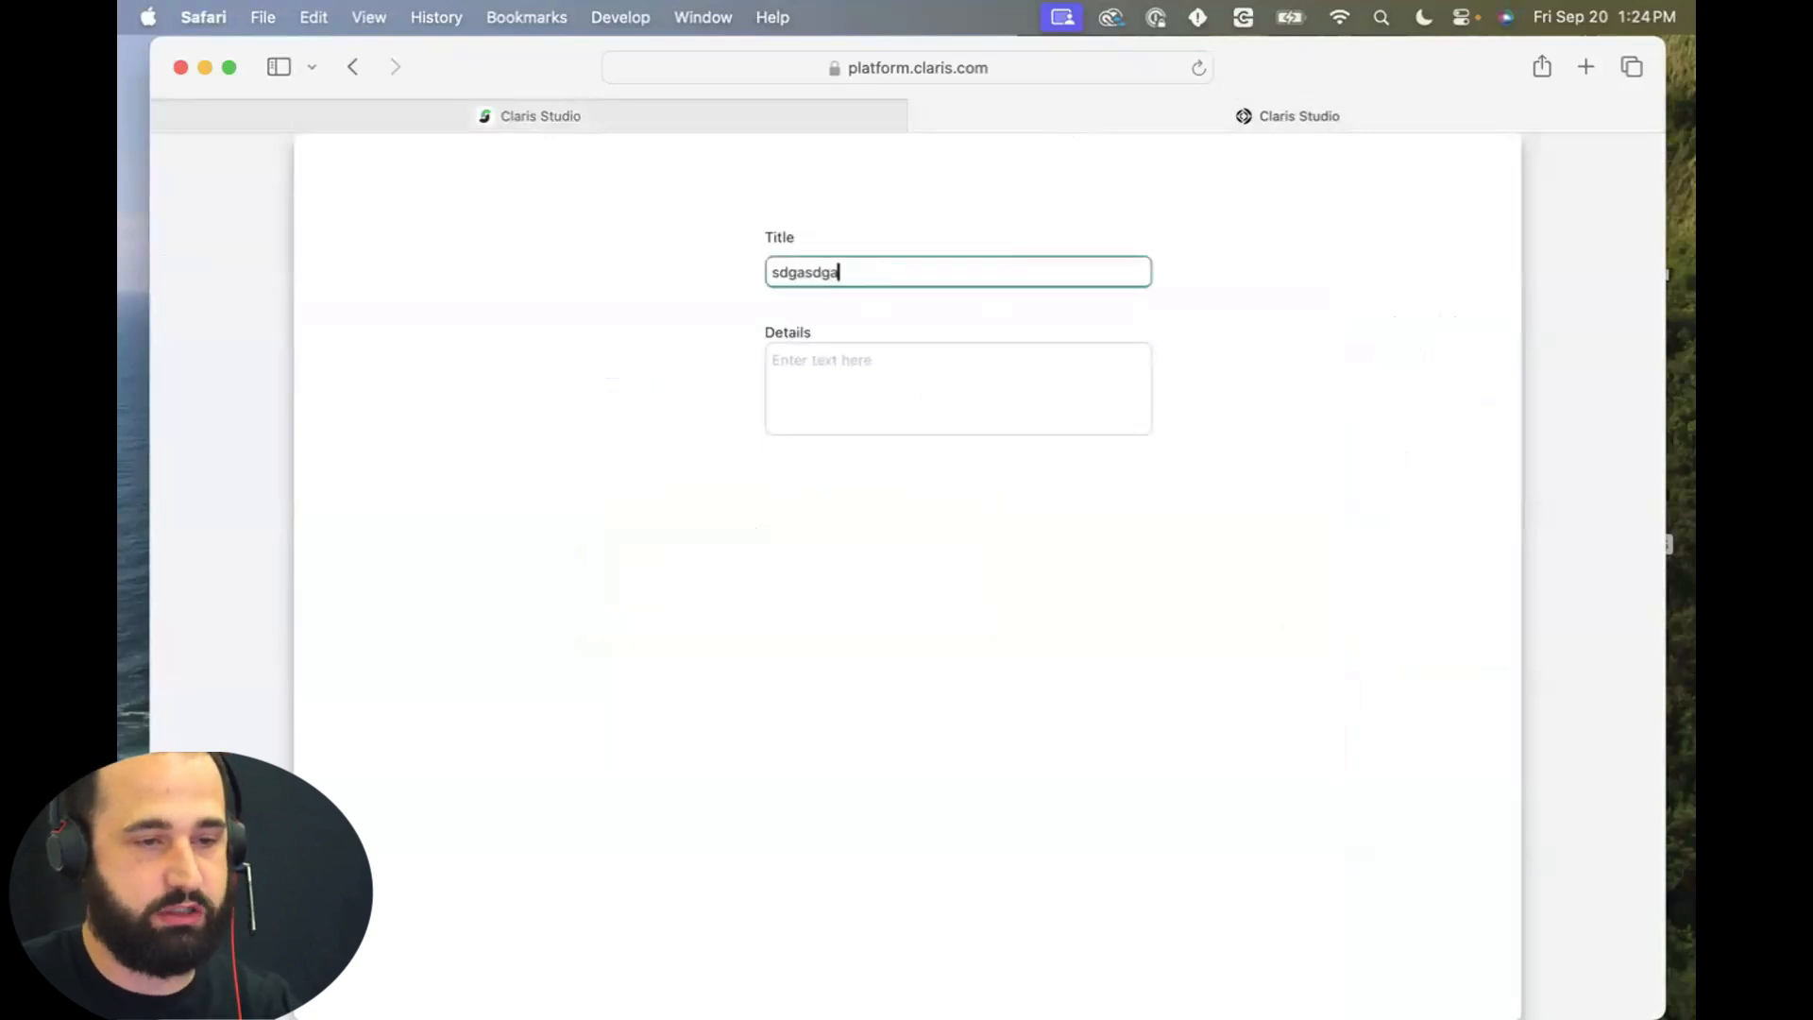
{"action": "left_click", "coordinate": [1200, 536]}
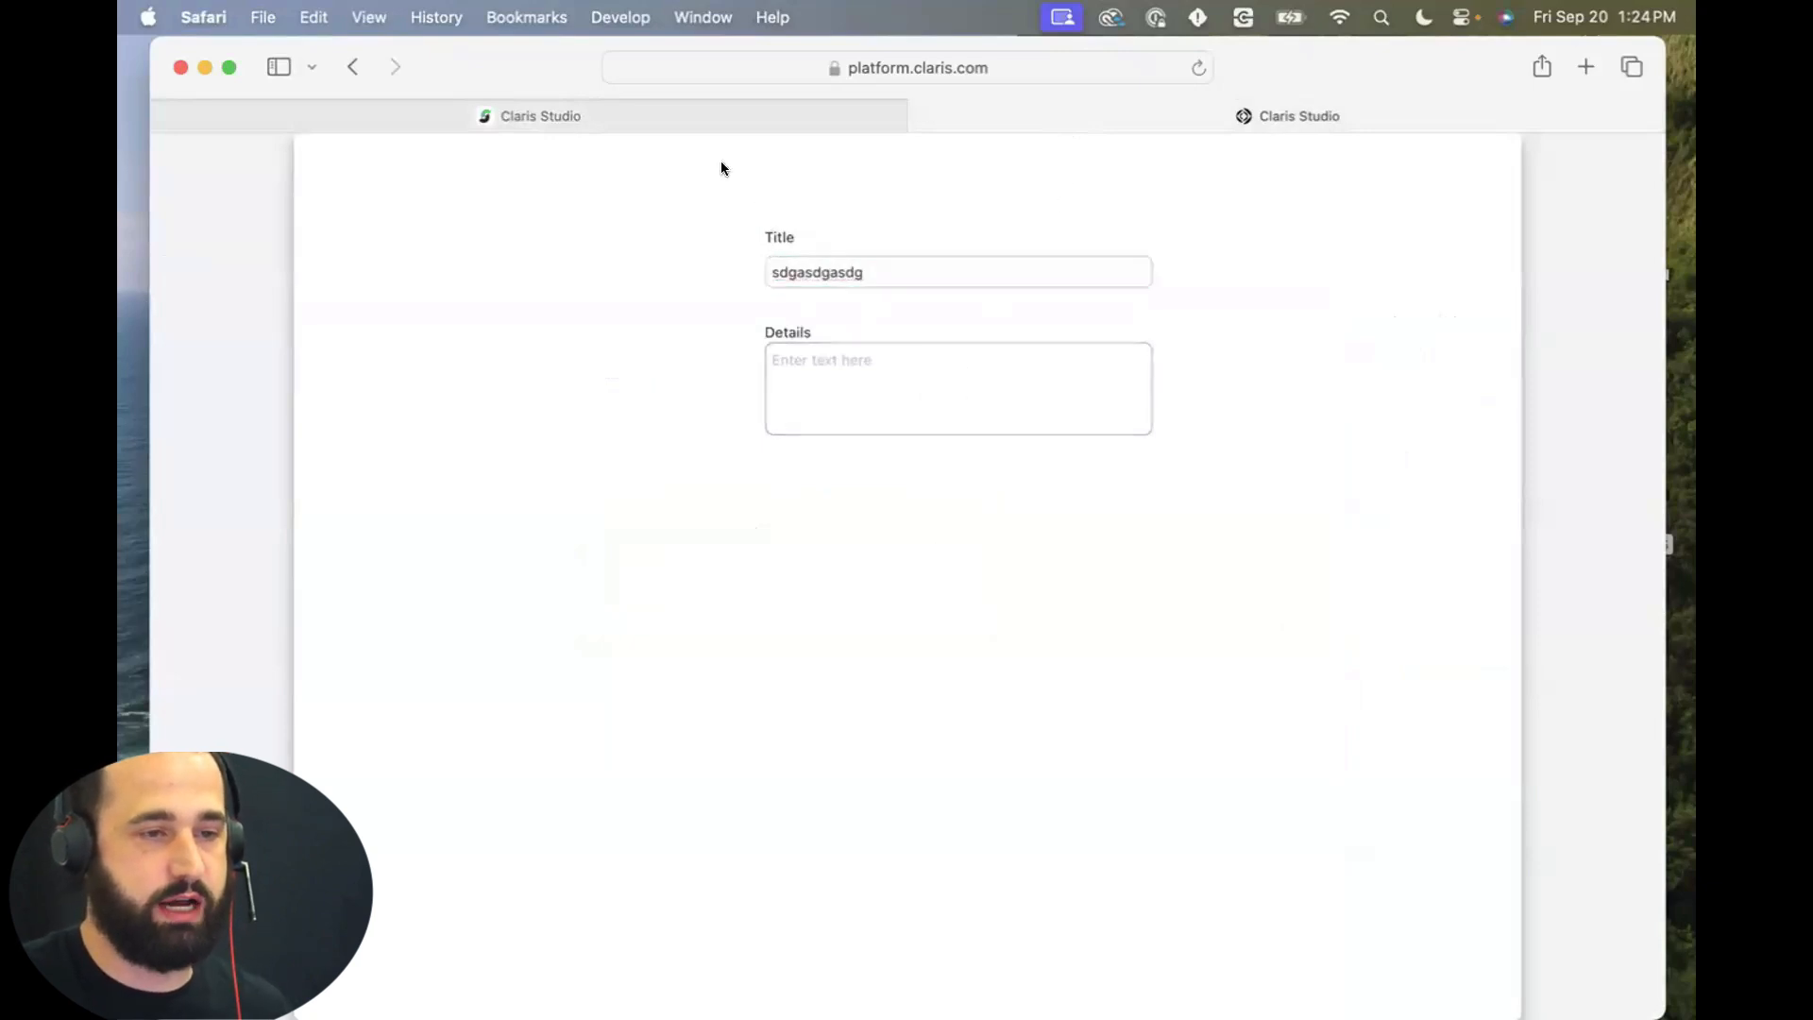
{"action": "left_click", "coordinate": [672, 113]}
Add a List data control based on the "Custom 2" table beside the Title and Details fields.
{"action": "left_click", "coordinate": [249, 264]}
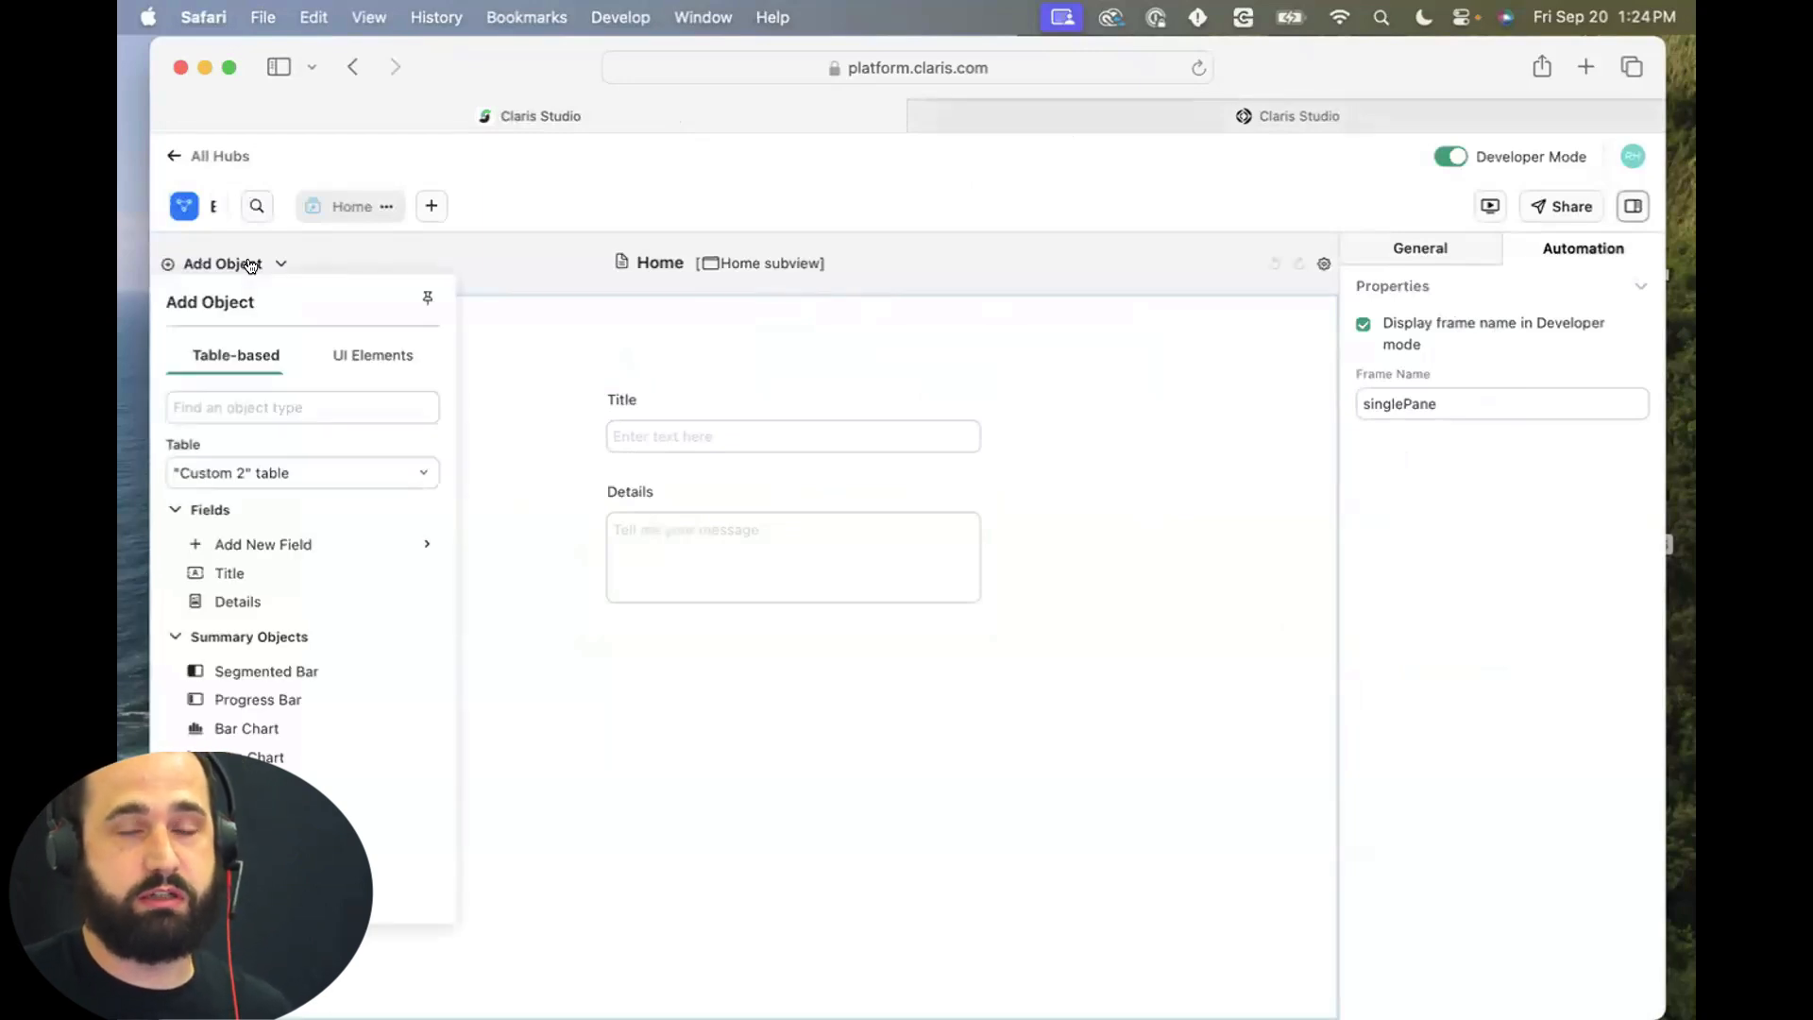
{"action": "scroll", "coordinate": [320, 563], "scroll_direction": "down", "scroll_amount": 5}
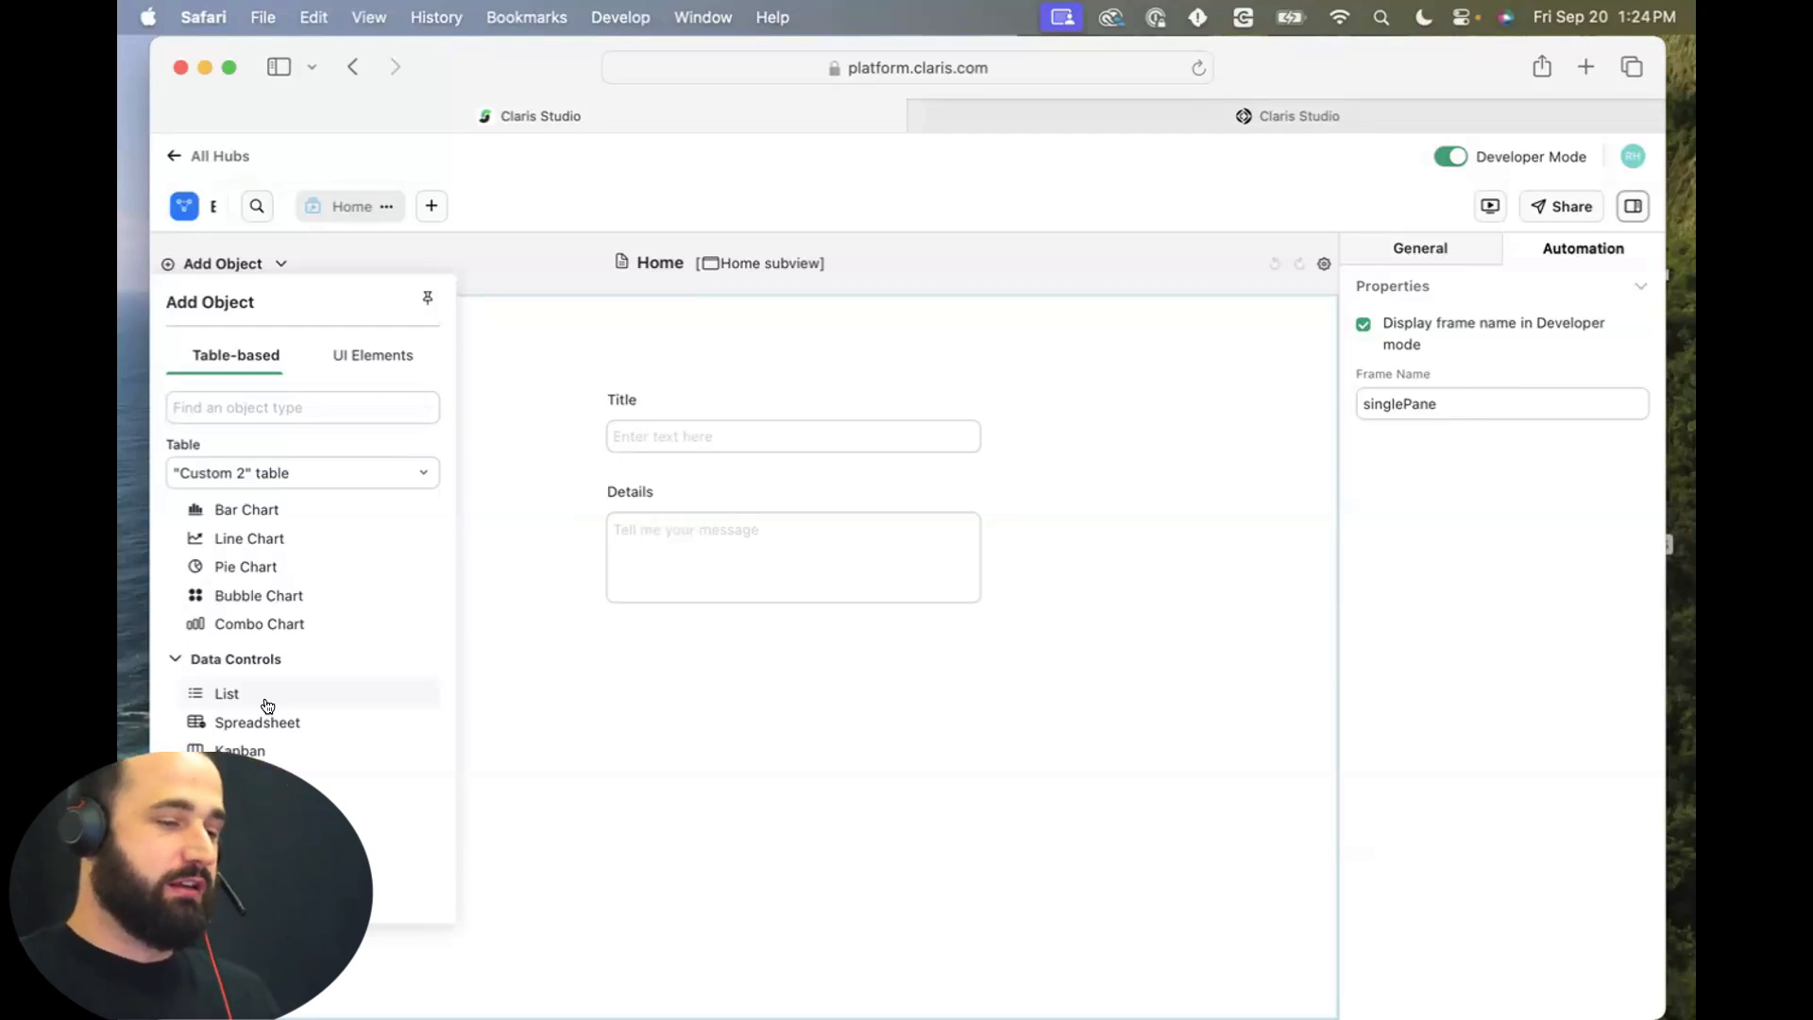
{"action": "left_click_drag", "start_coordinate": [267, 706], "coordinate": [208, 587]}
{"action": "left_click_drag", "start_coordinate": [185, 404], "coordinate": [186, 407]}
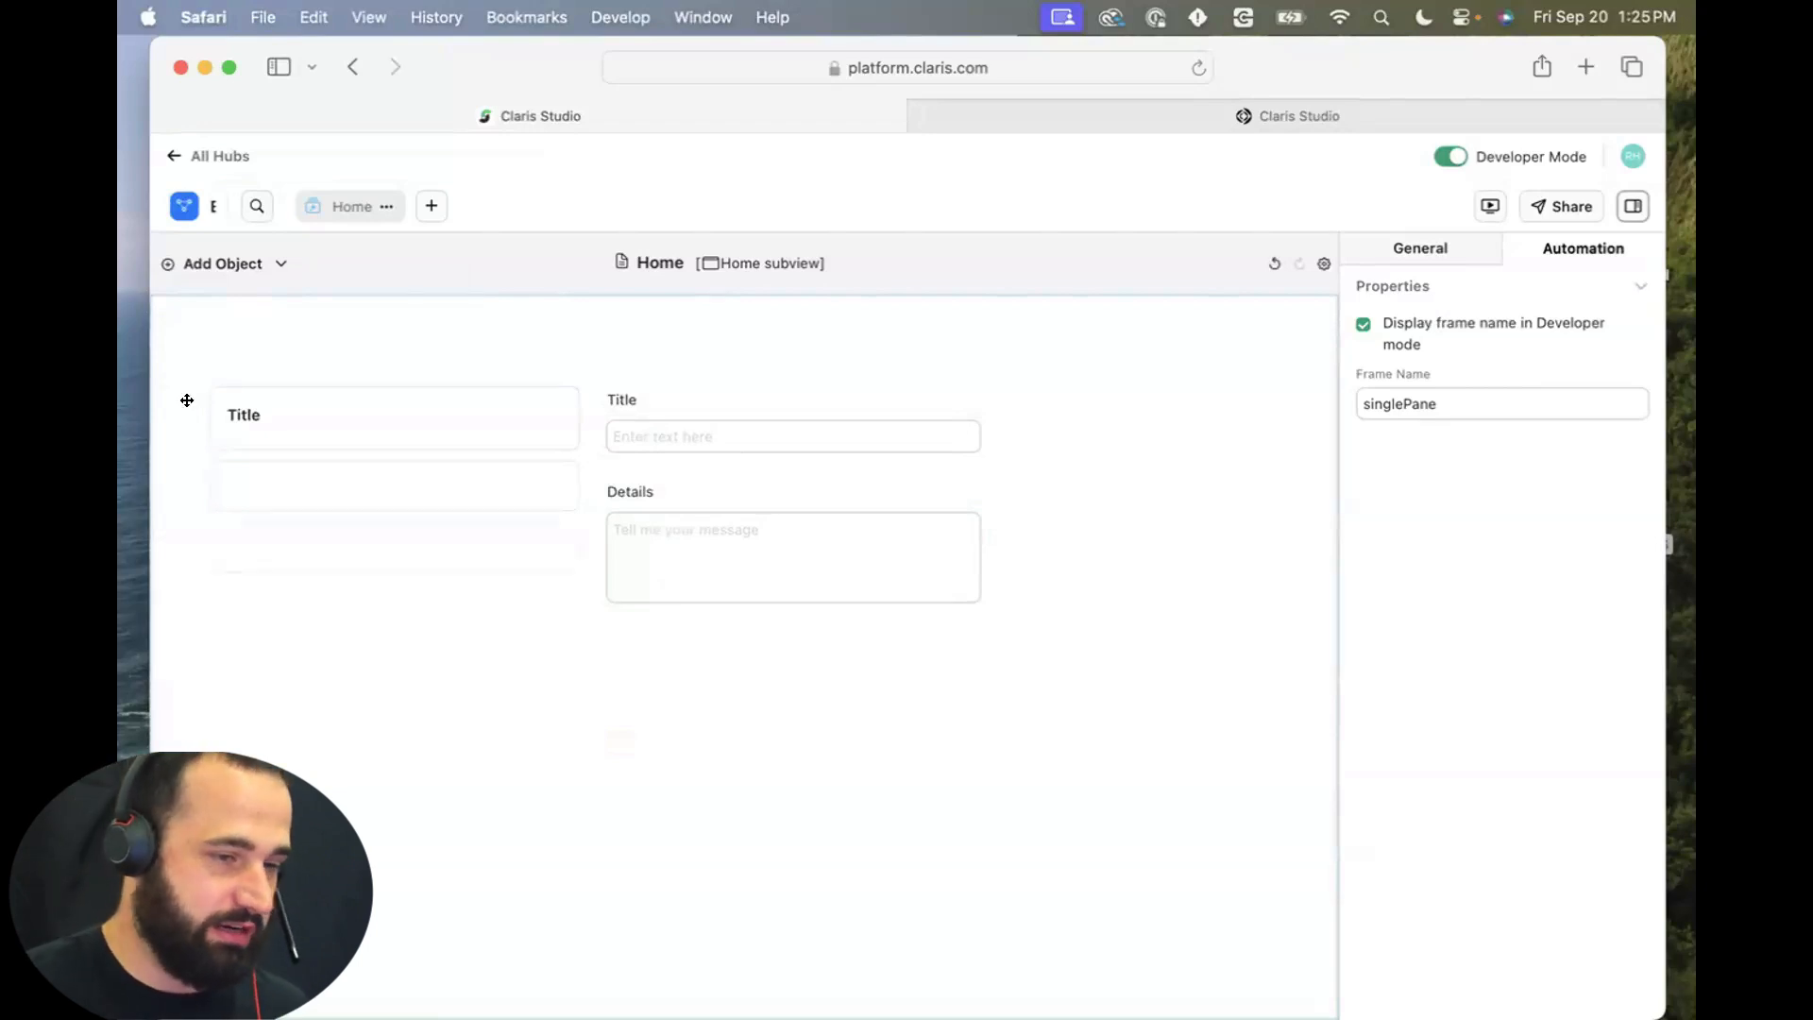
Allow editing records in the new list and check its record configuration options.
{"action": "left_click", "coordinate": [340, 500]}
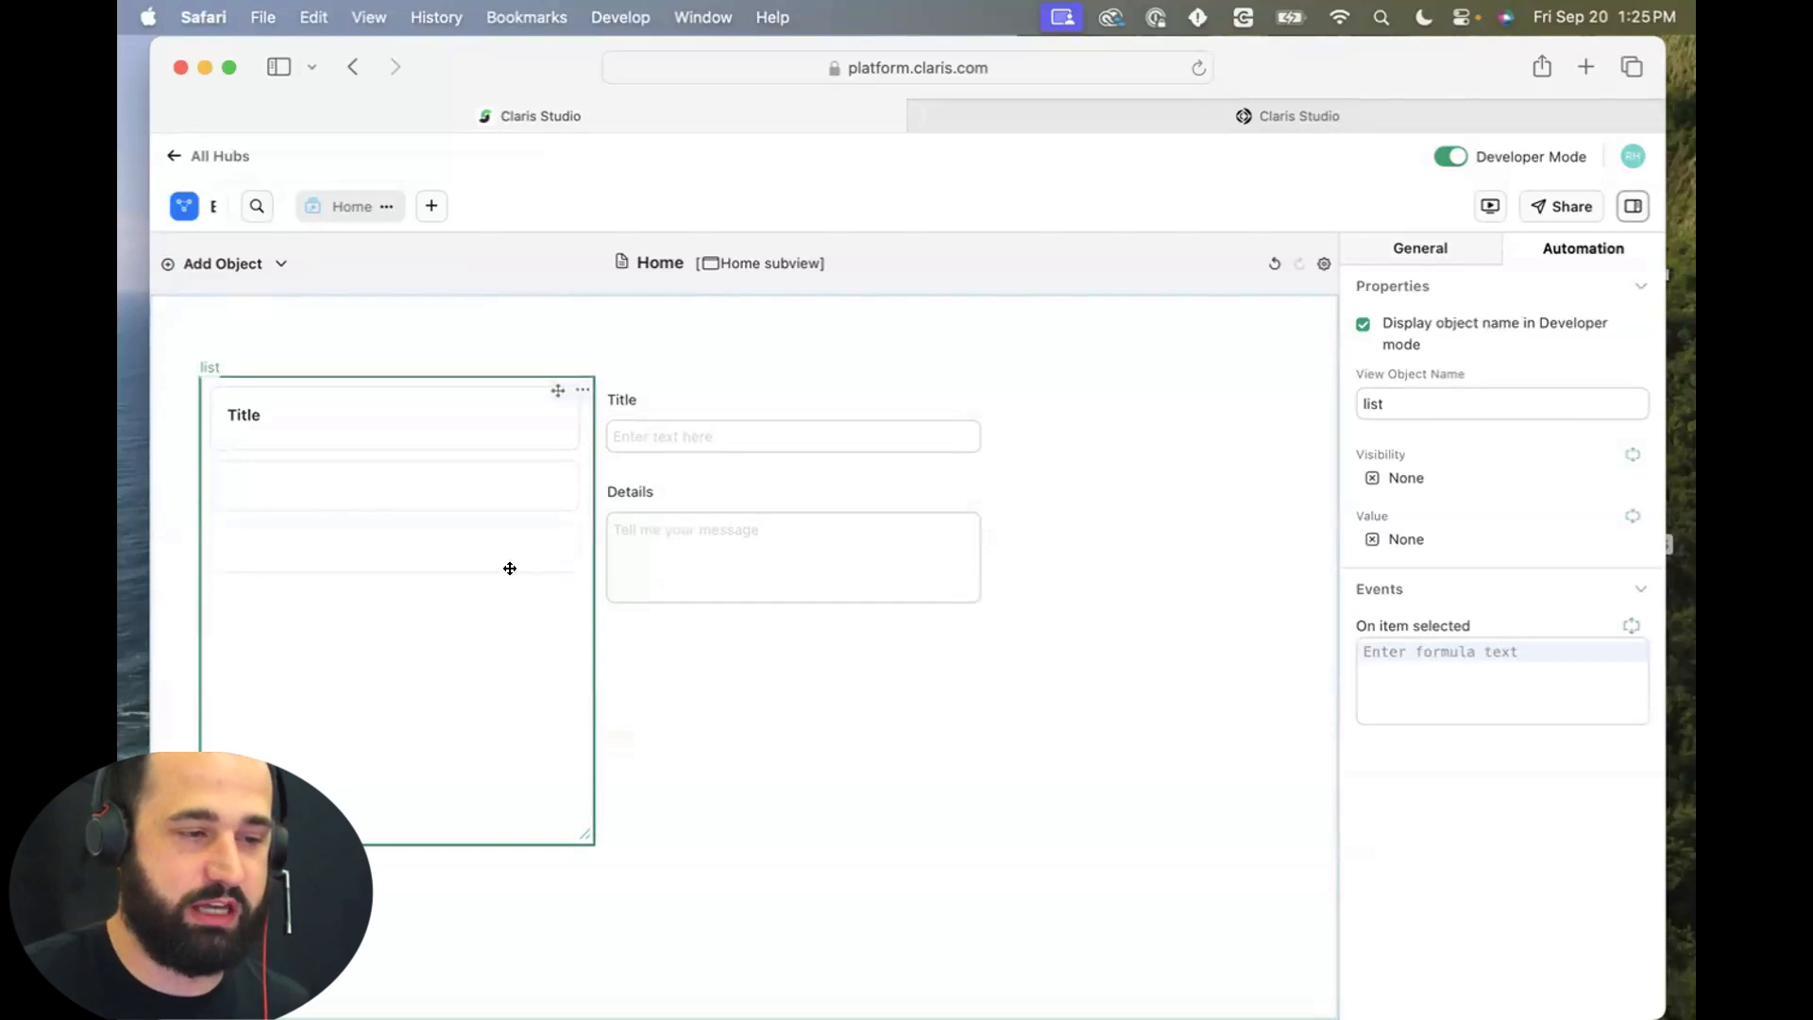
{"action": "left_click", "coordinate": [781, 570]}
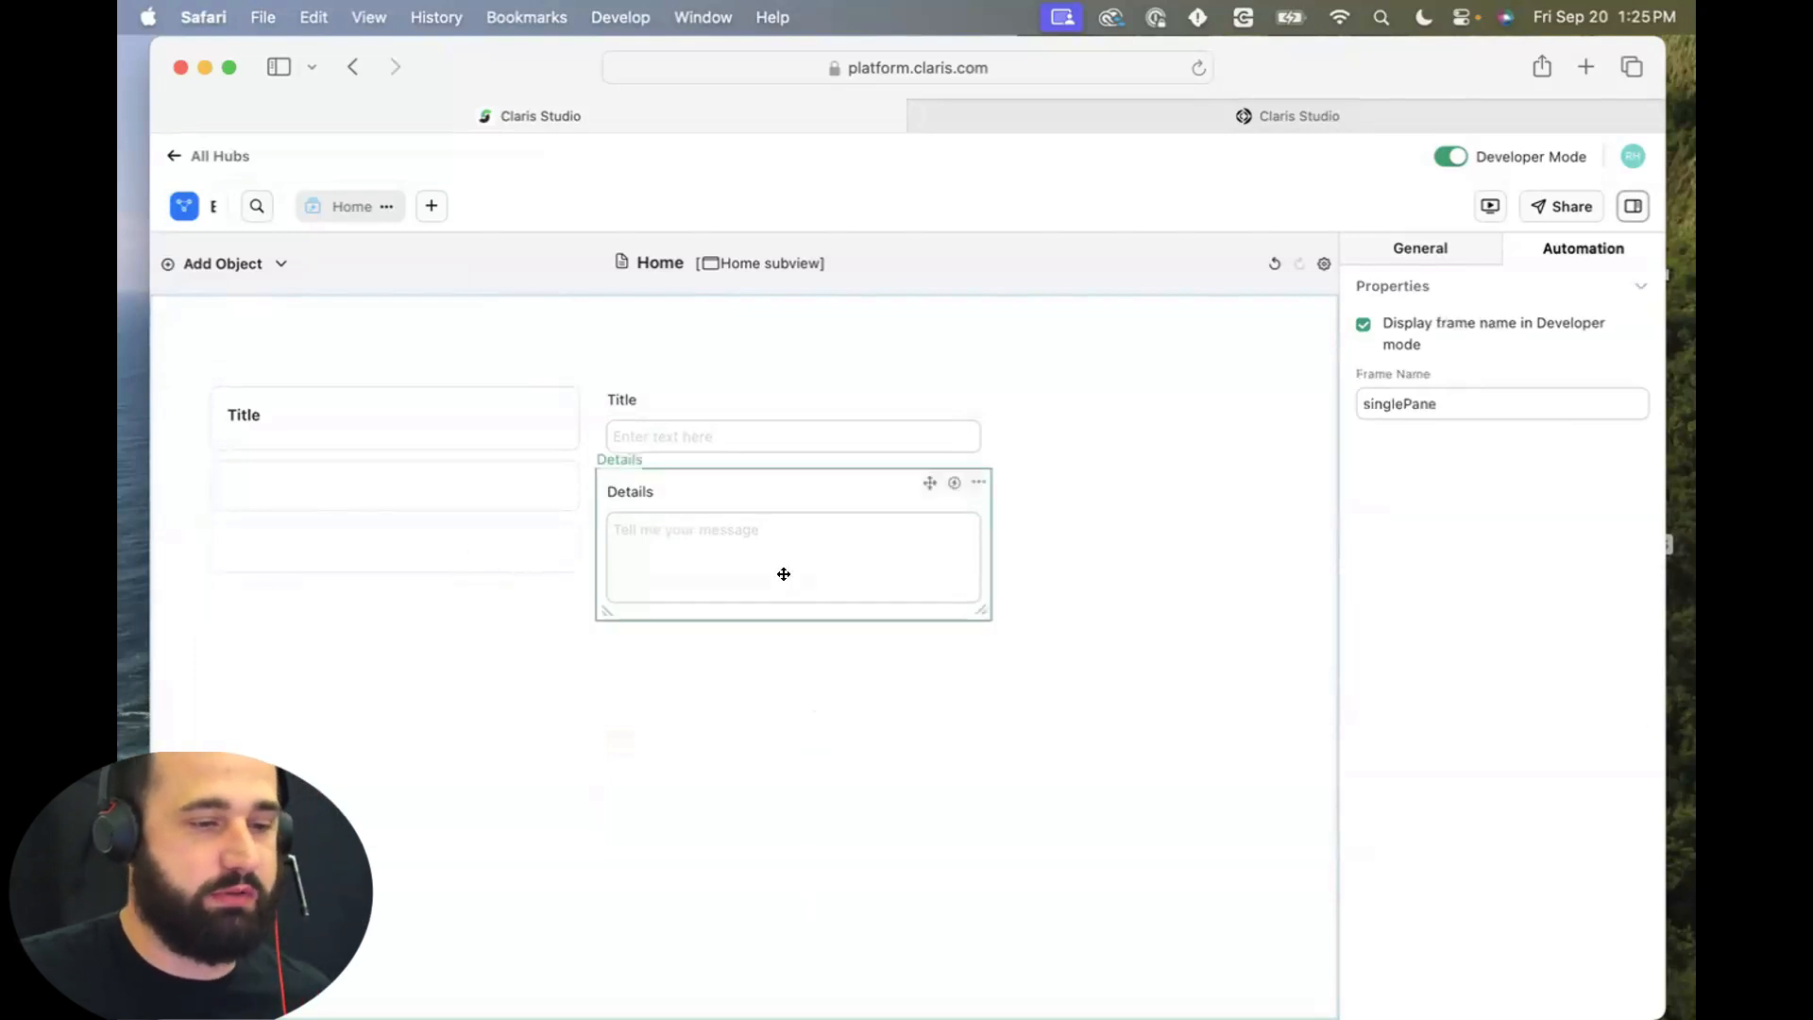
{"action": "left_click", "coordinate": [349, 518]}
{"action": "left_click", "coordinate": [417, 409]}
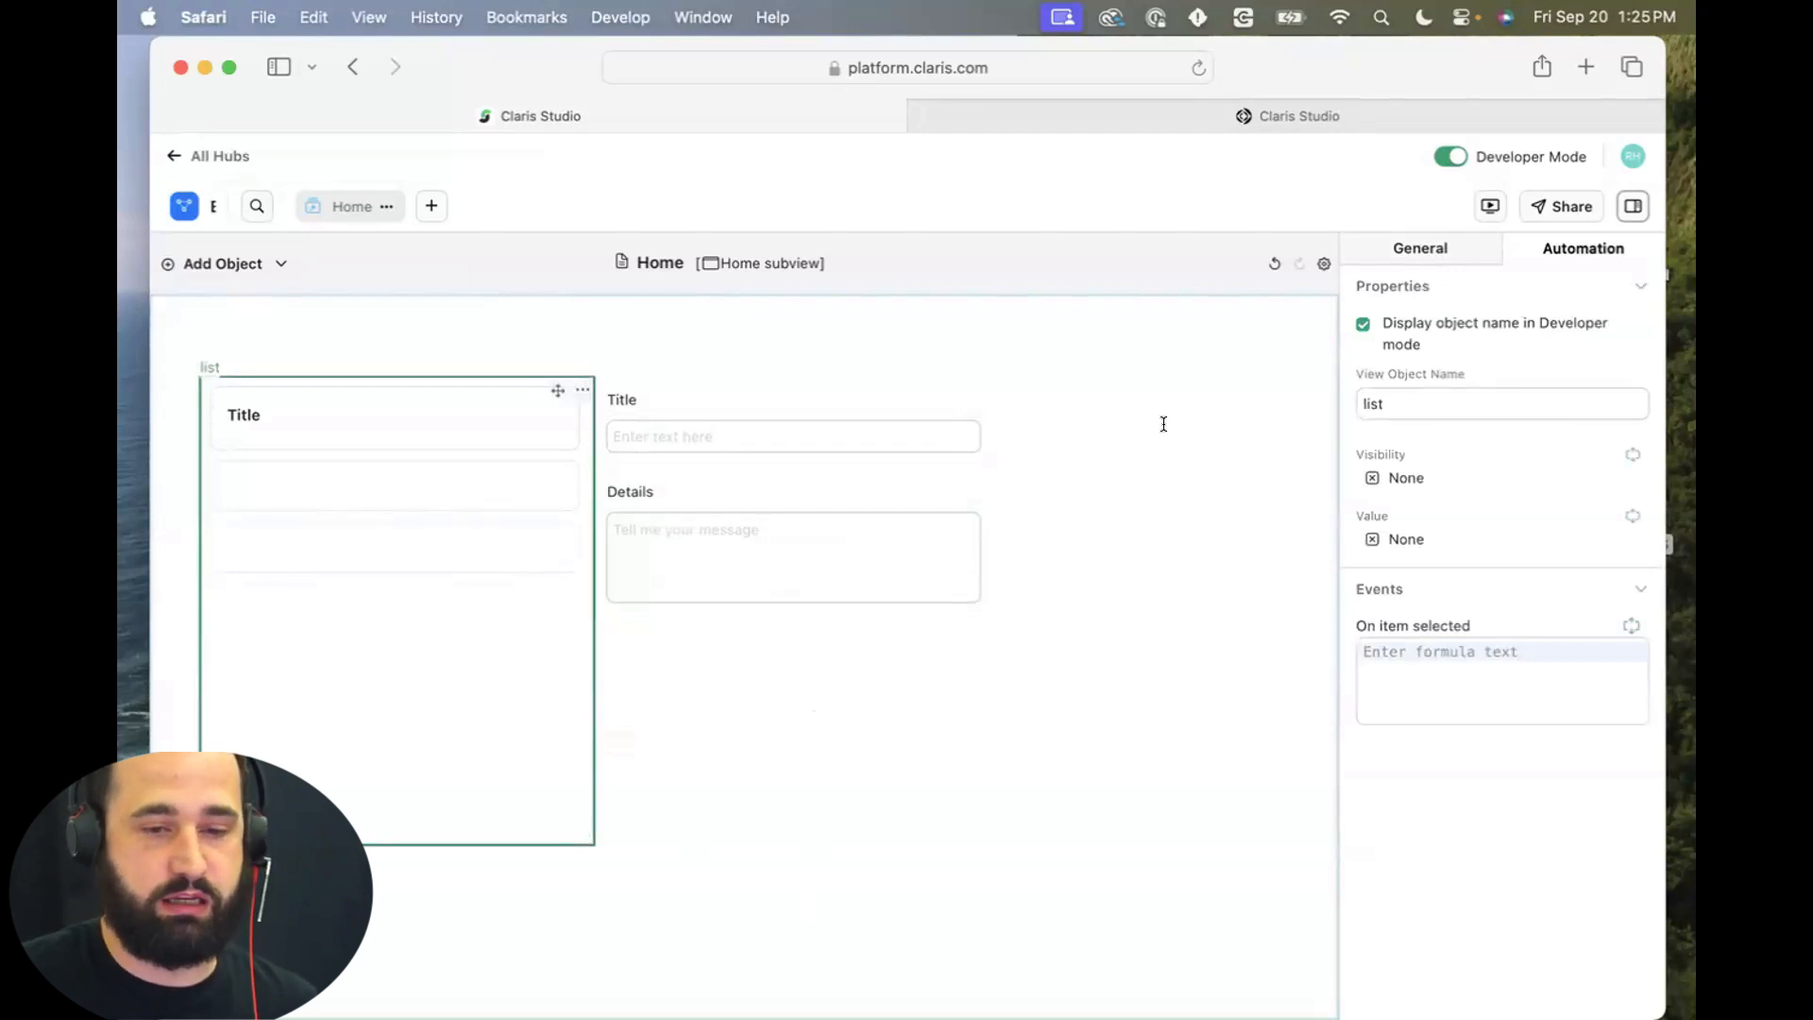
{"action": "left_click", "coordinate": [1421, 248]}
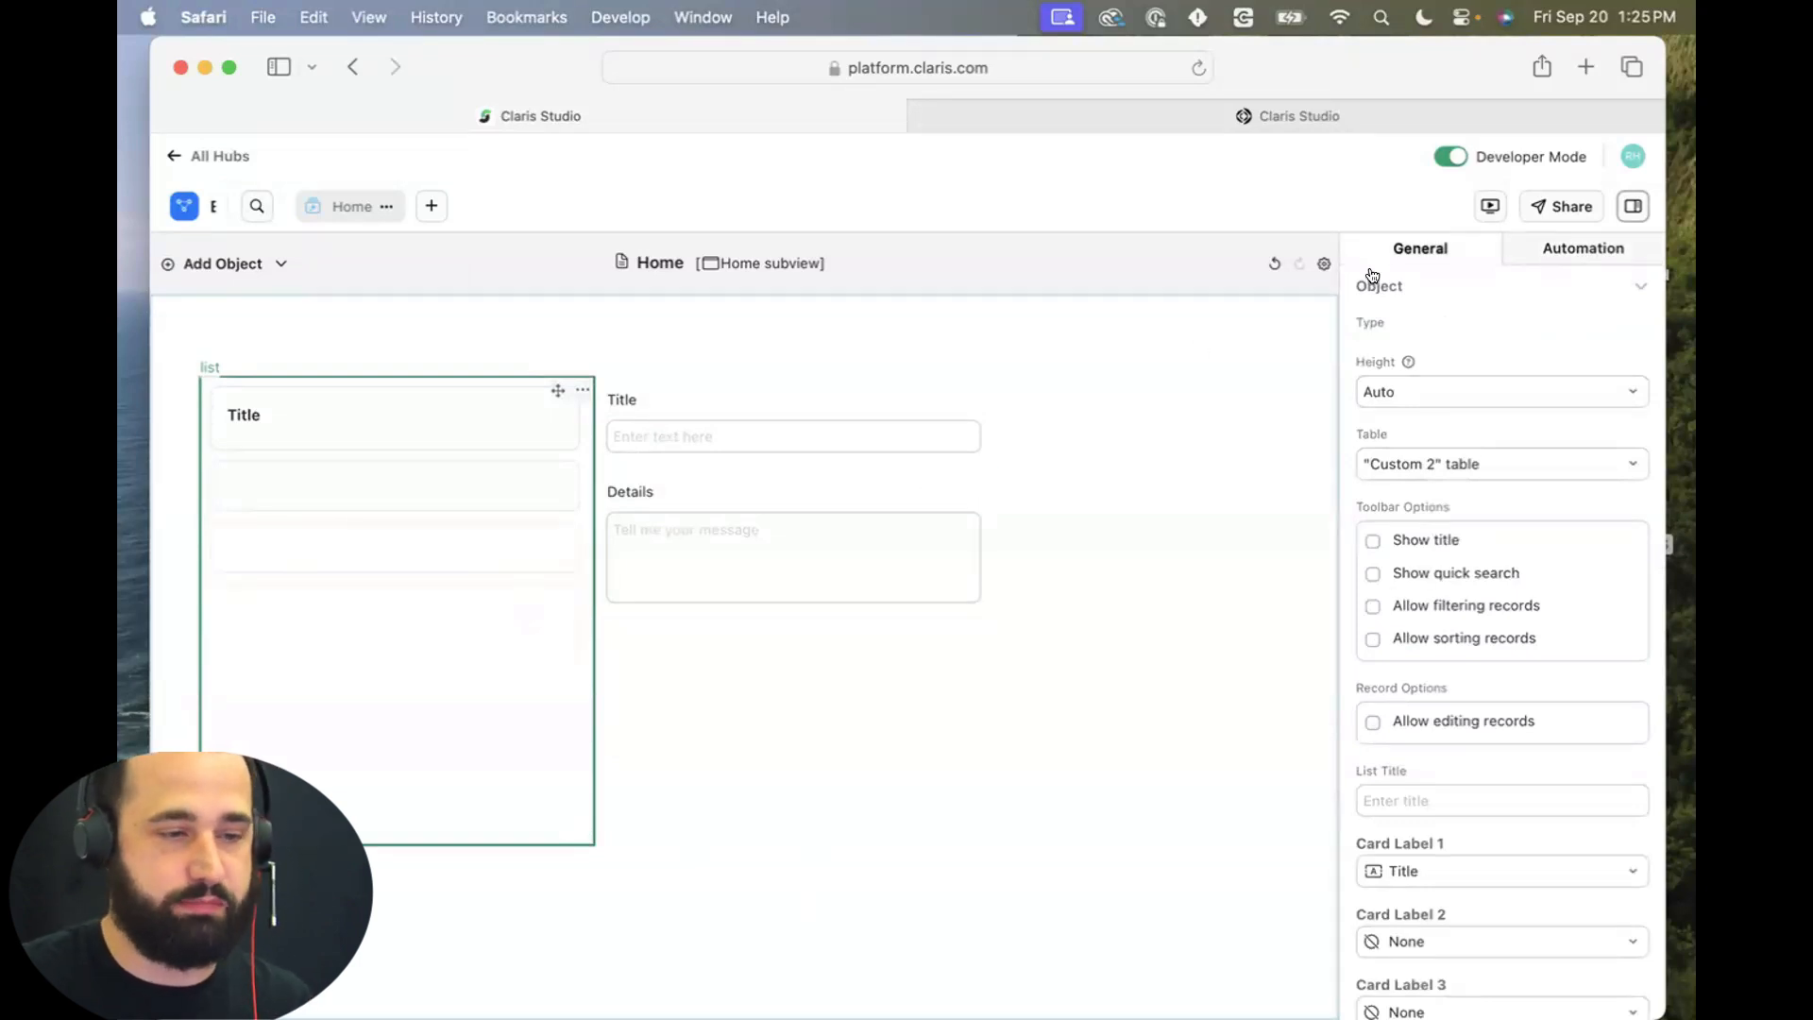
{"action": "scroll", "coordinate": [1442, 733], "scroll_direction": "down", "scroll_amount": 2}
{"action": "left_click", "coordinate": [1357, 658]}
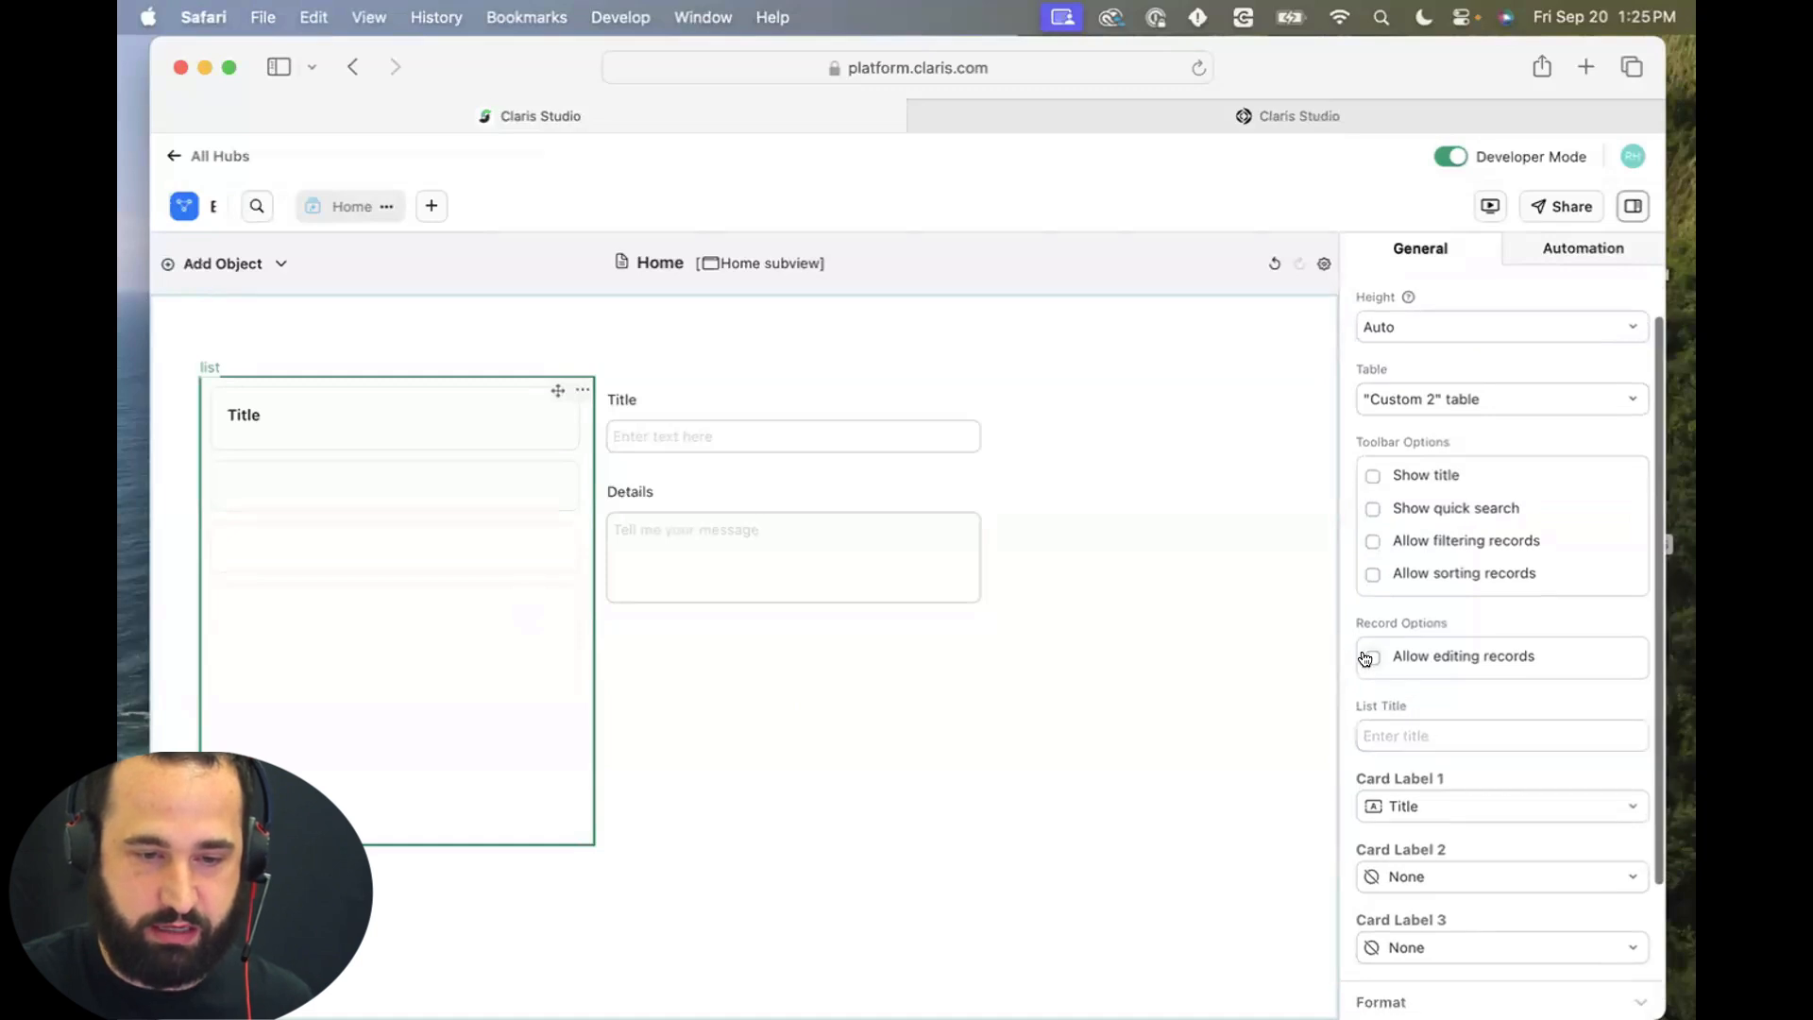
{"action": "left_click", "coordinate": [1623, 658]}
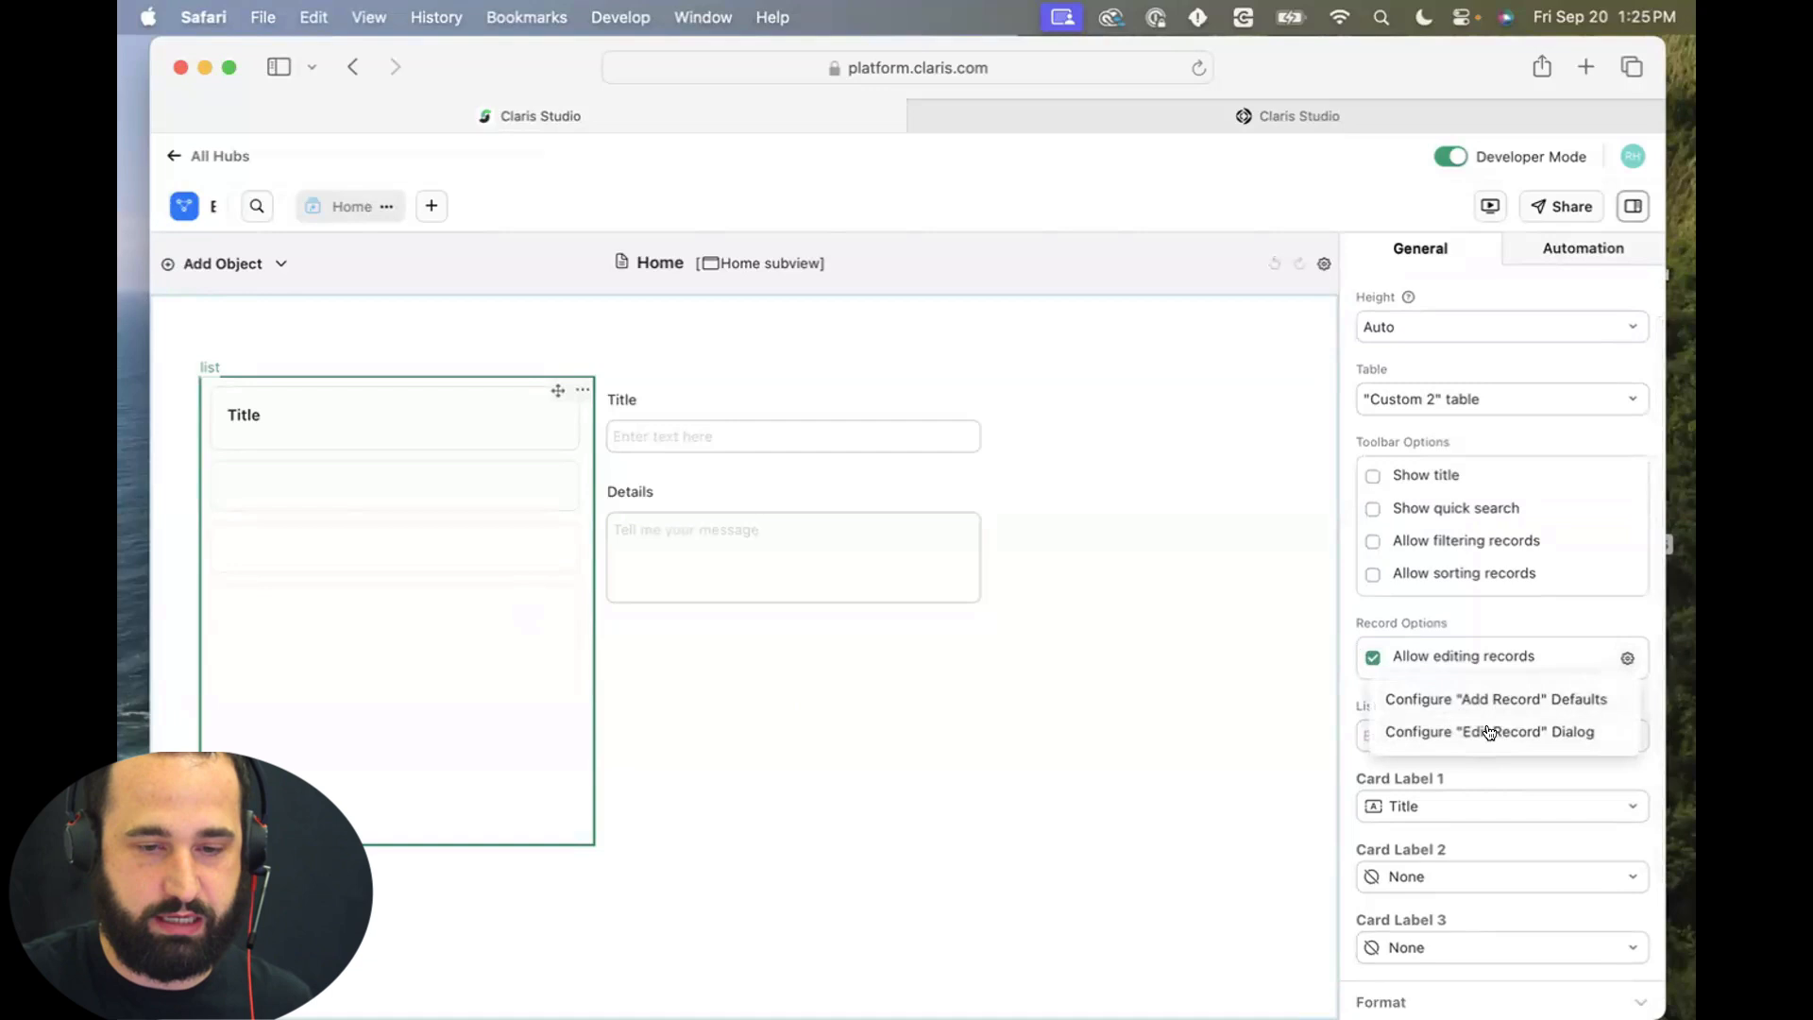
{"action": "left_click", "coordinate": [1340, 455]}
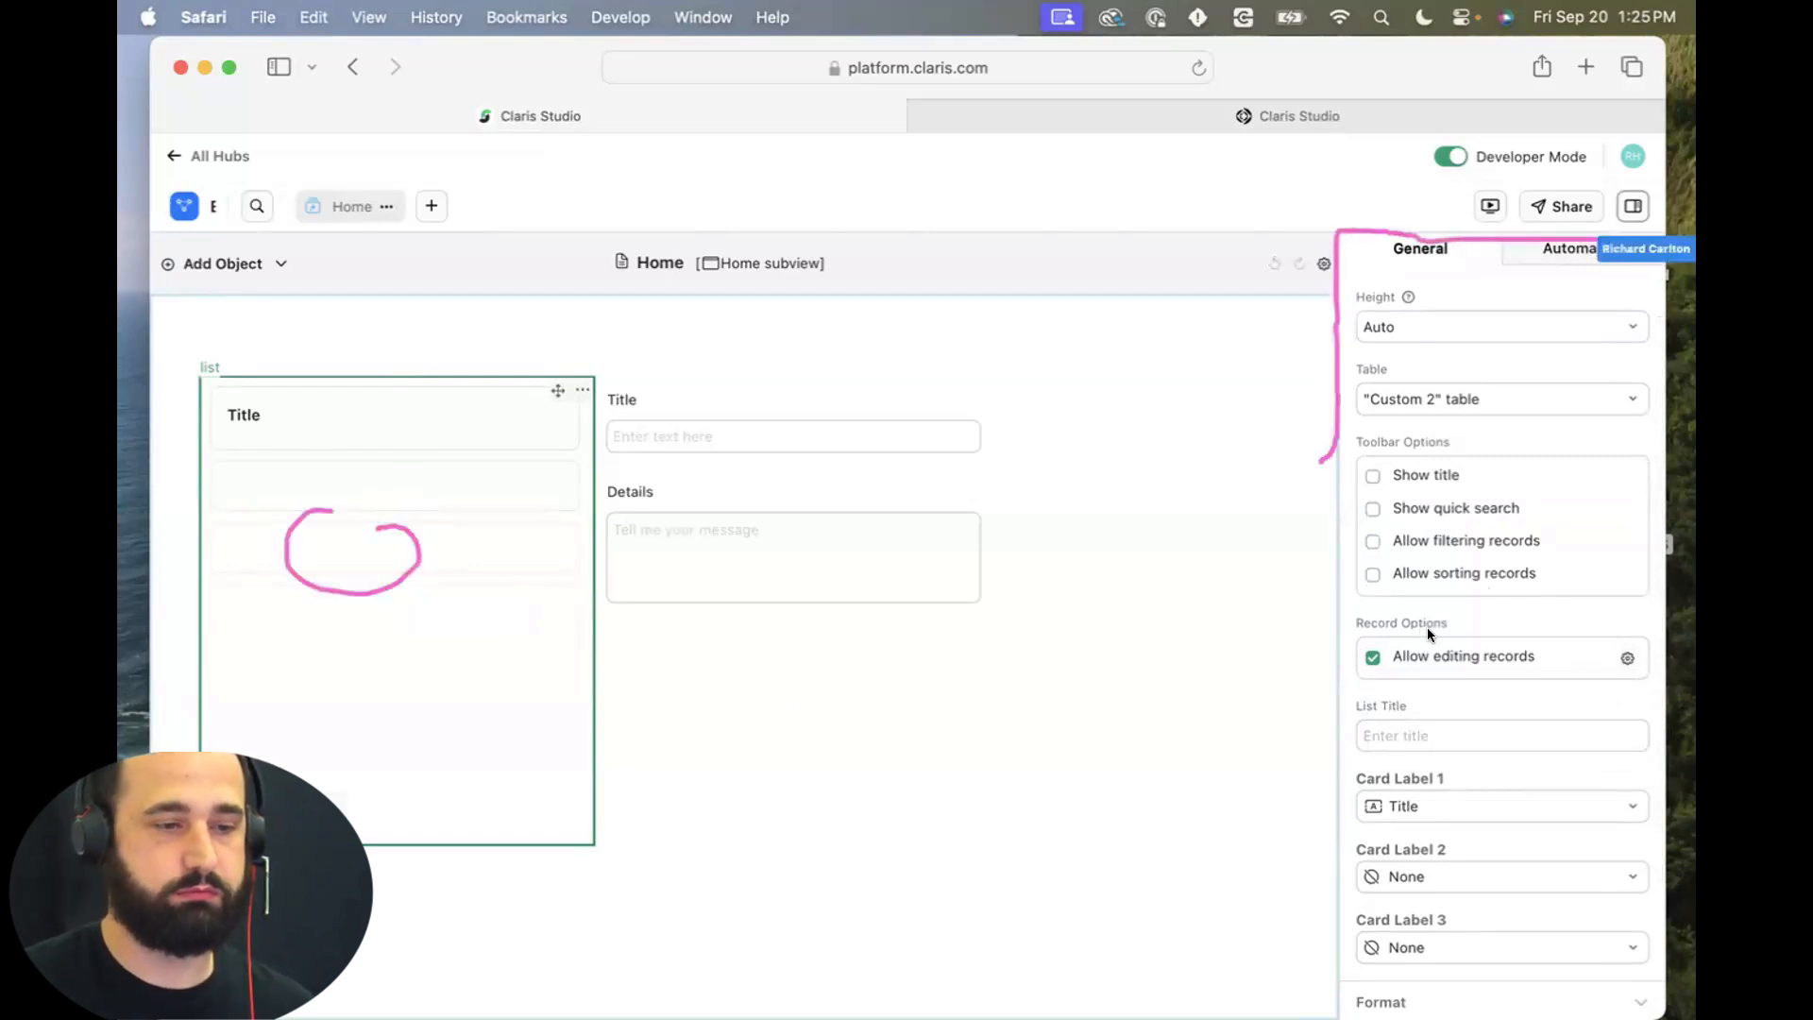
{"action": "left_click", "coordinate": [1373, 658]}
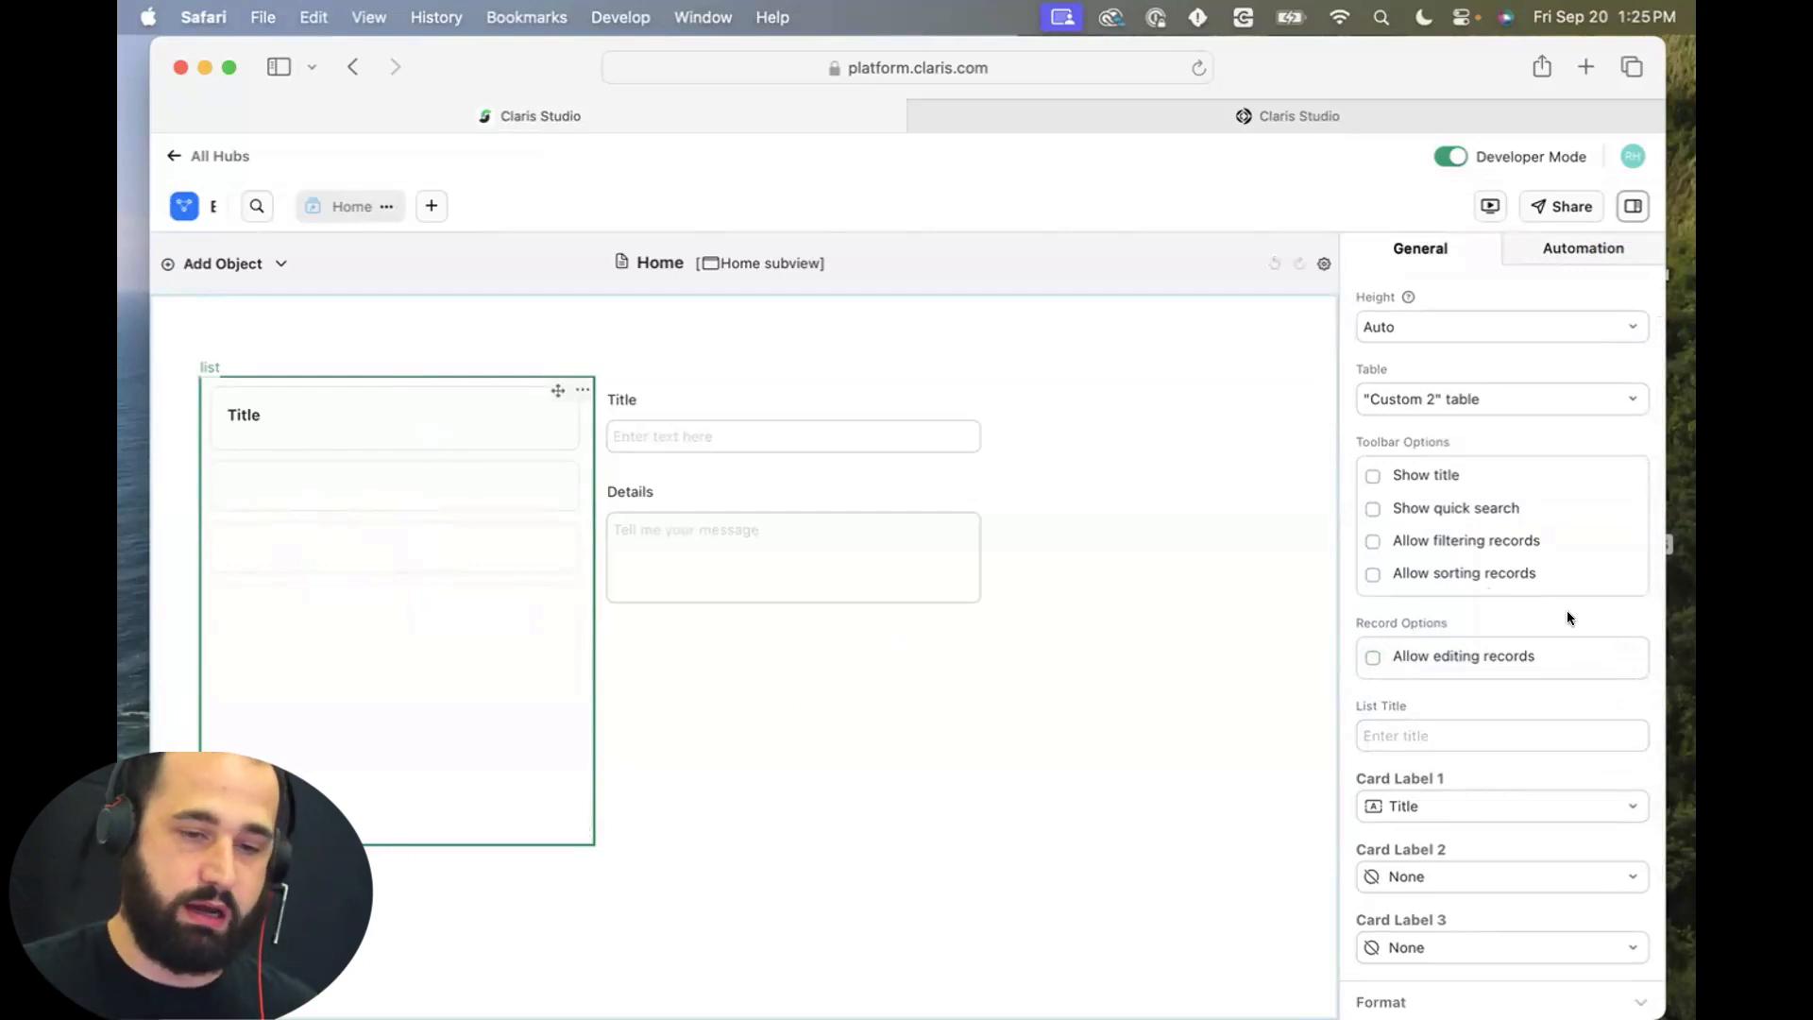
{"action": "left_click", "coordinate": [1372, 658]}
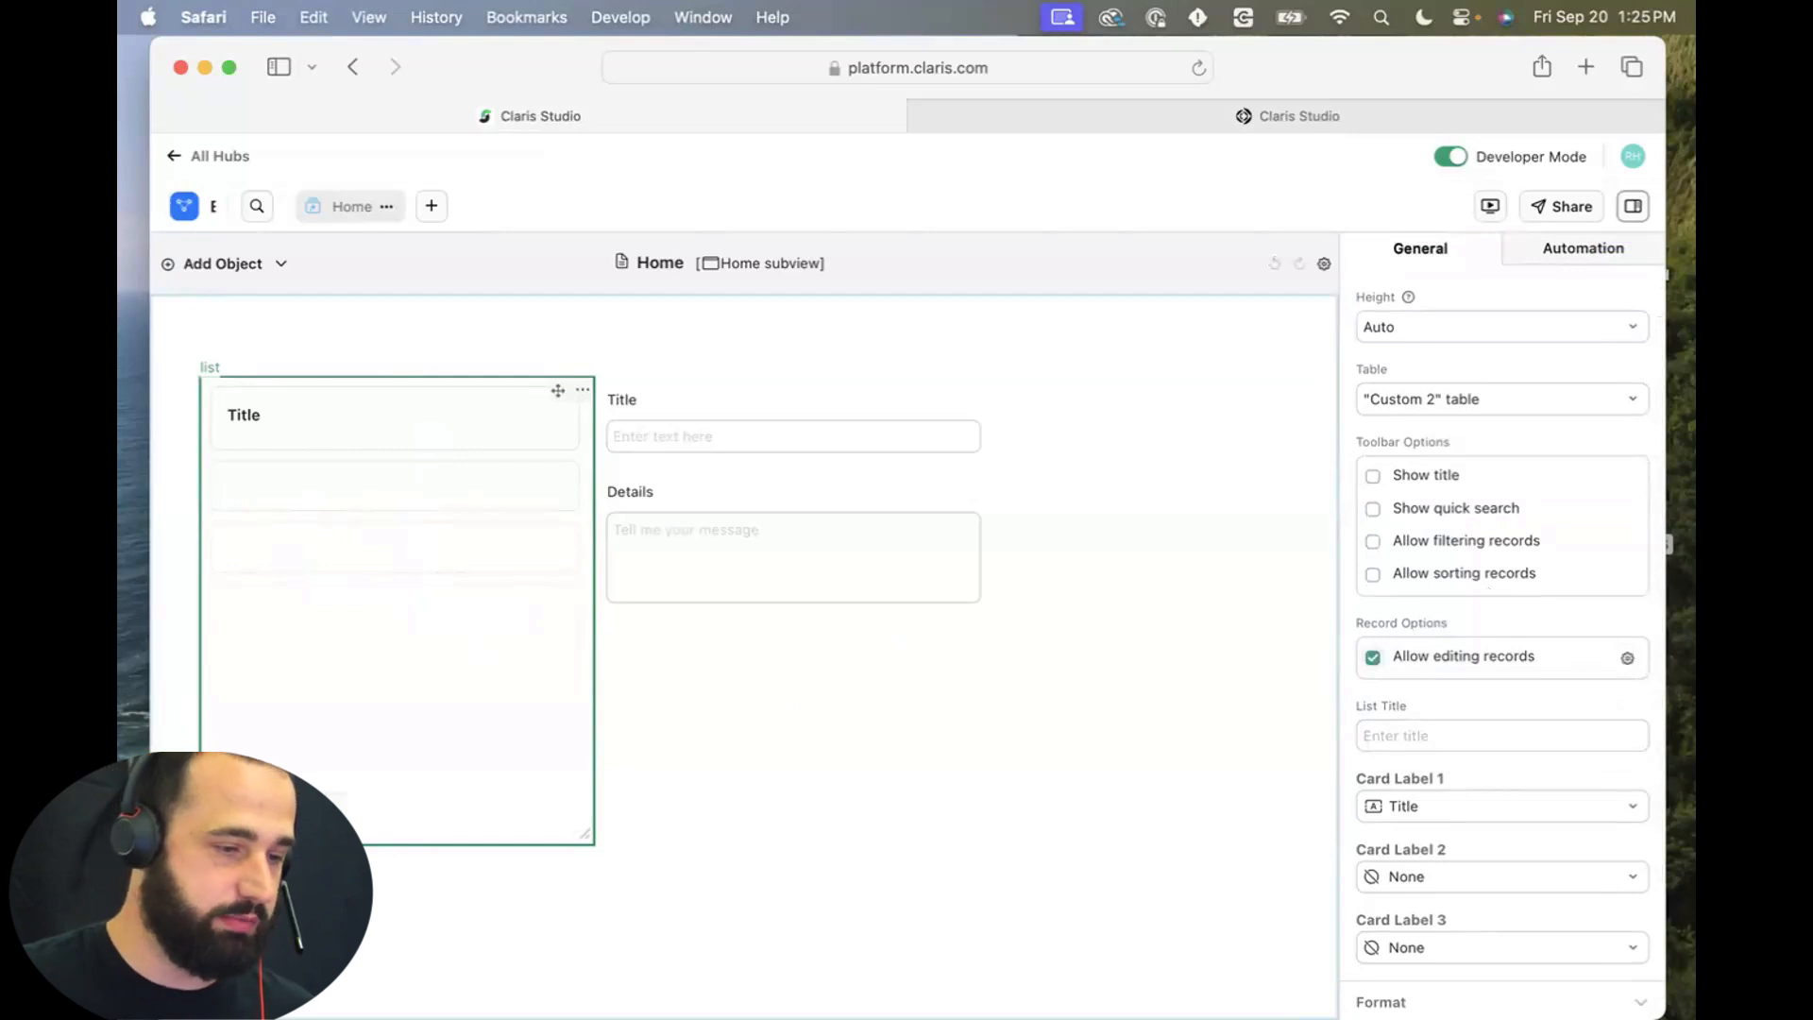
Set the Home frame's record data to From Calculation and start its record ID formula.
{"action": "left_click", "coordinate": [777, 765]}
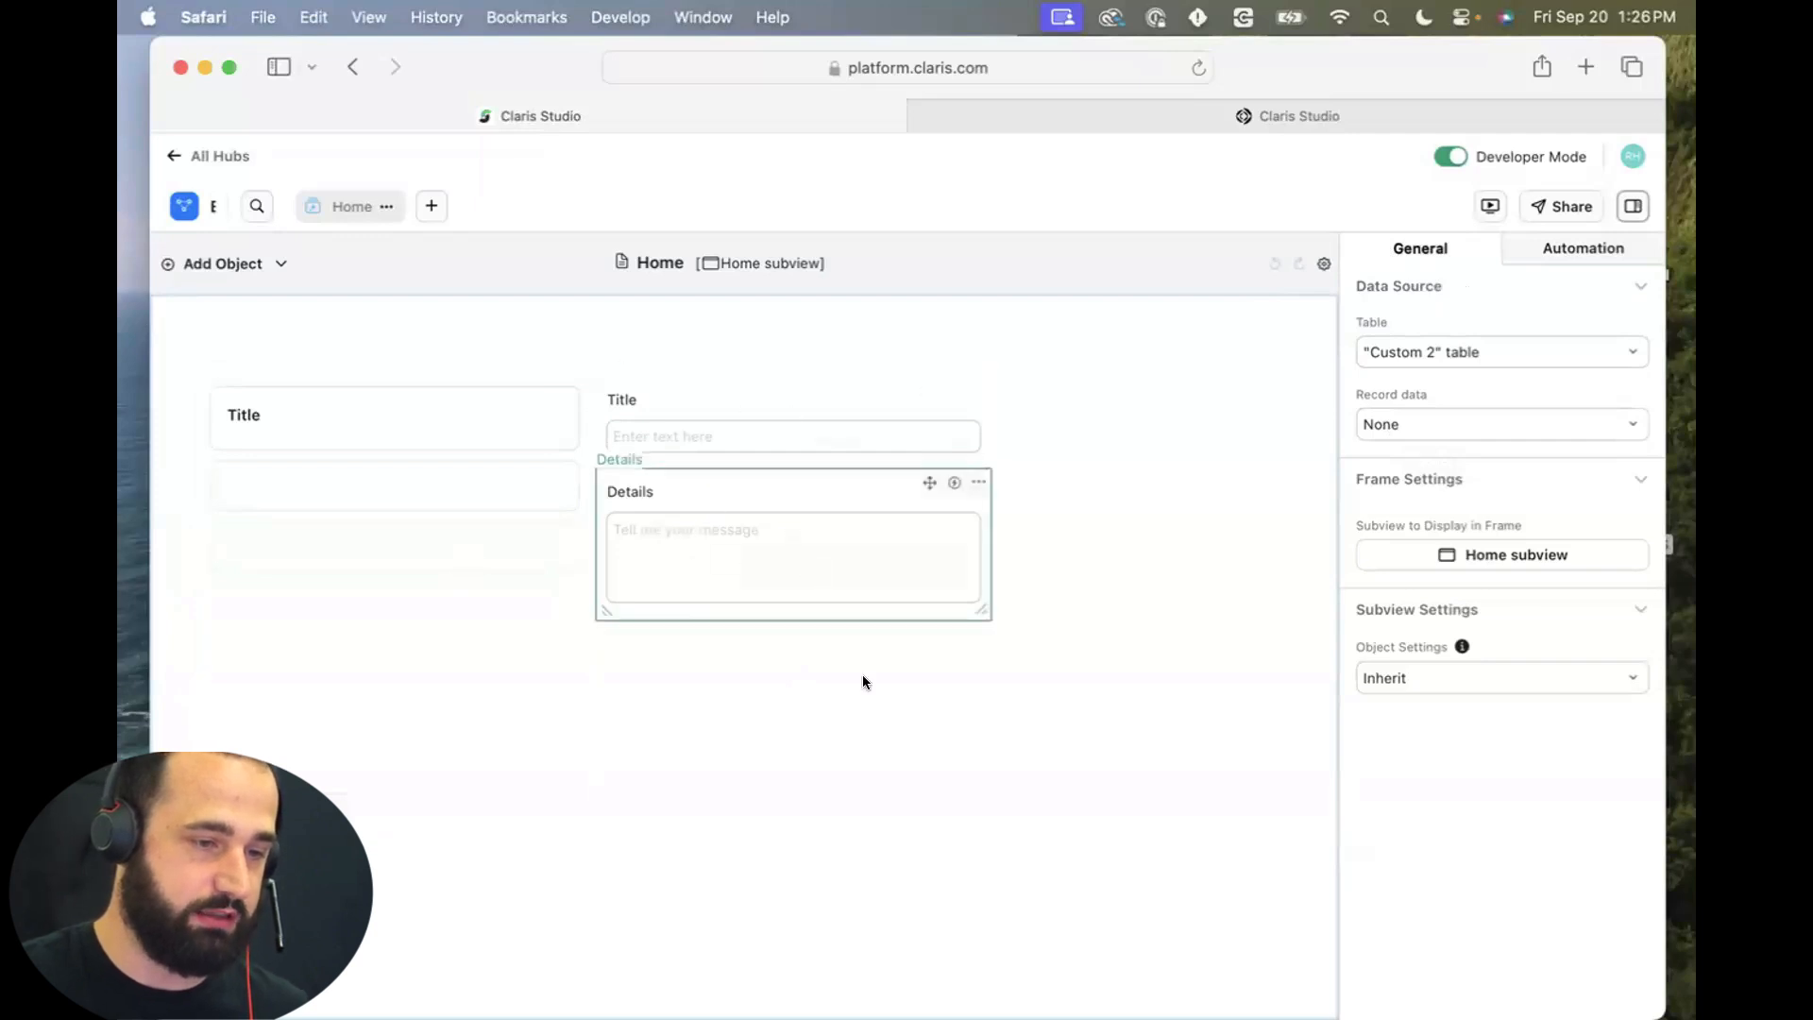
{"action": "left_click", "coordinate": [1494, 418]}
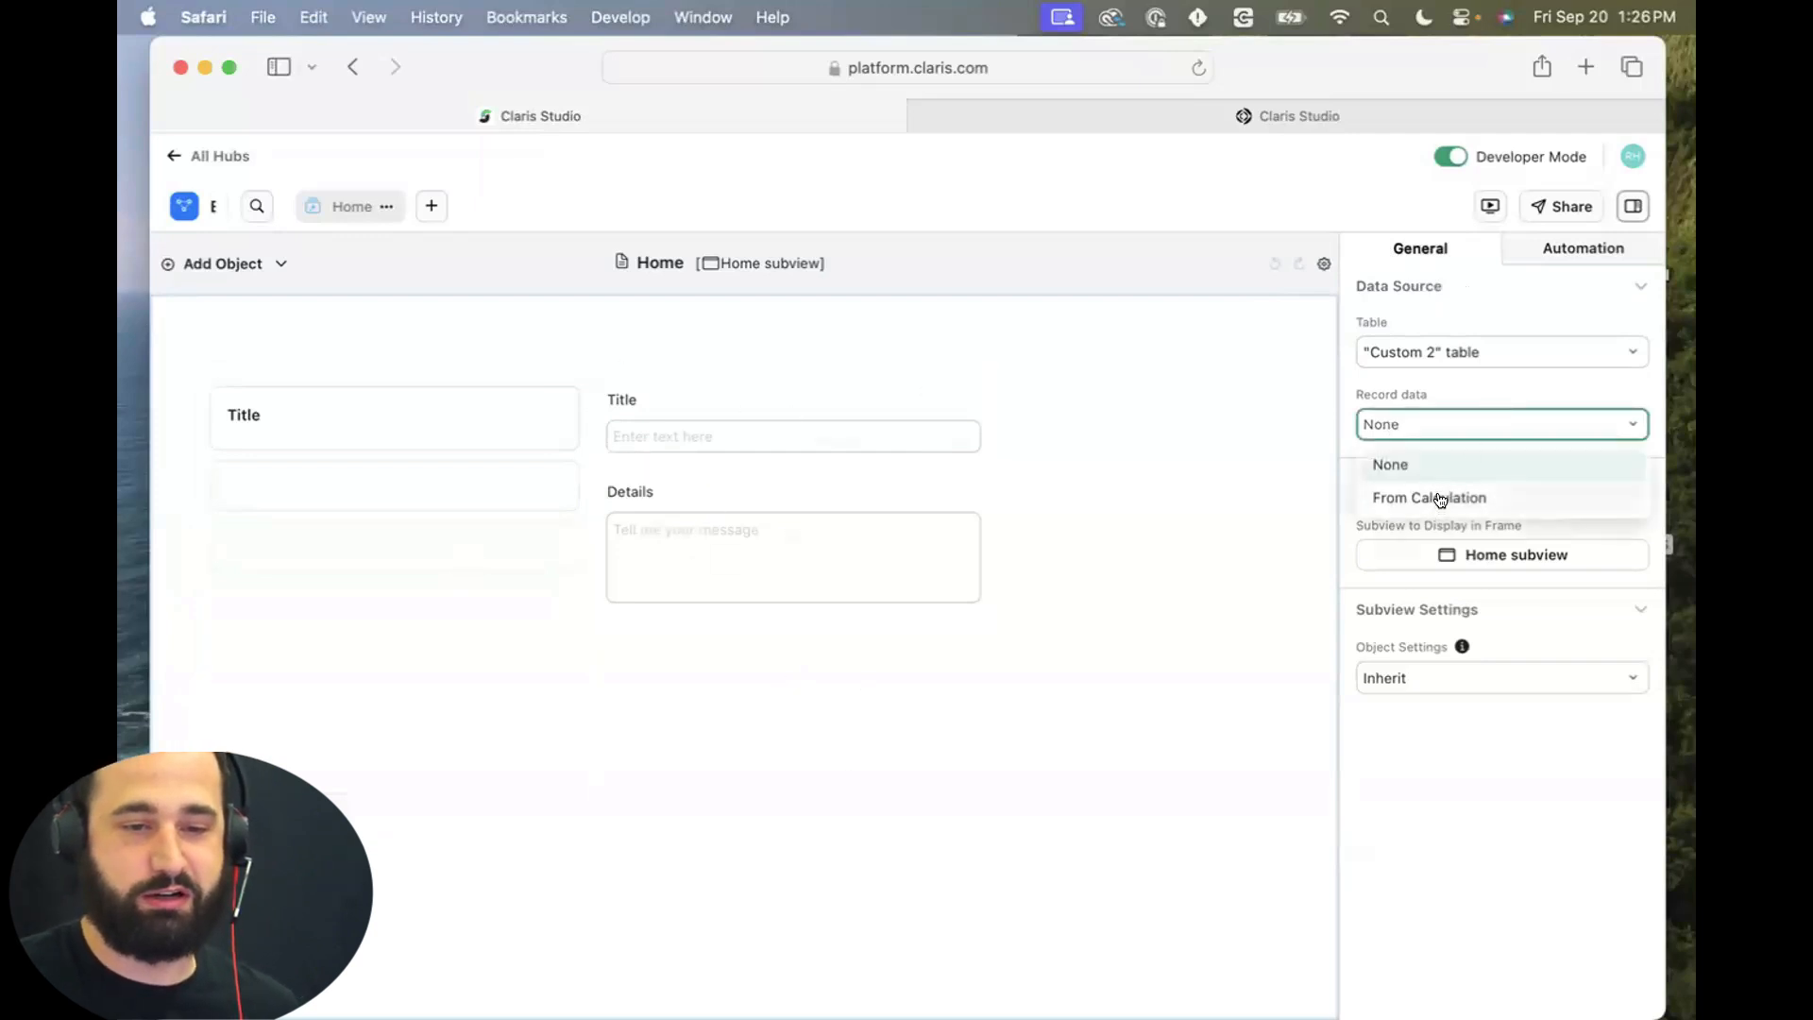
{"action": "left_click", "coordinate": [1442, 505]}
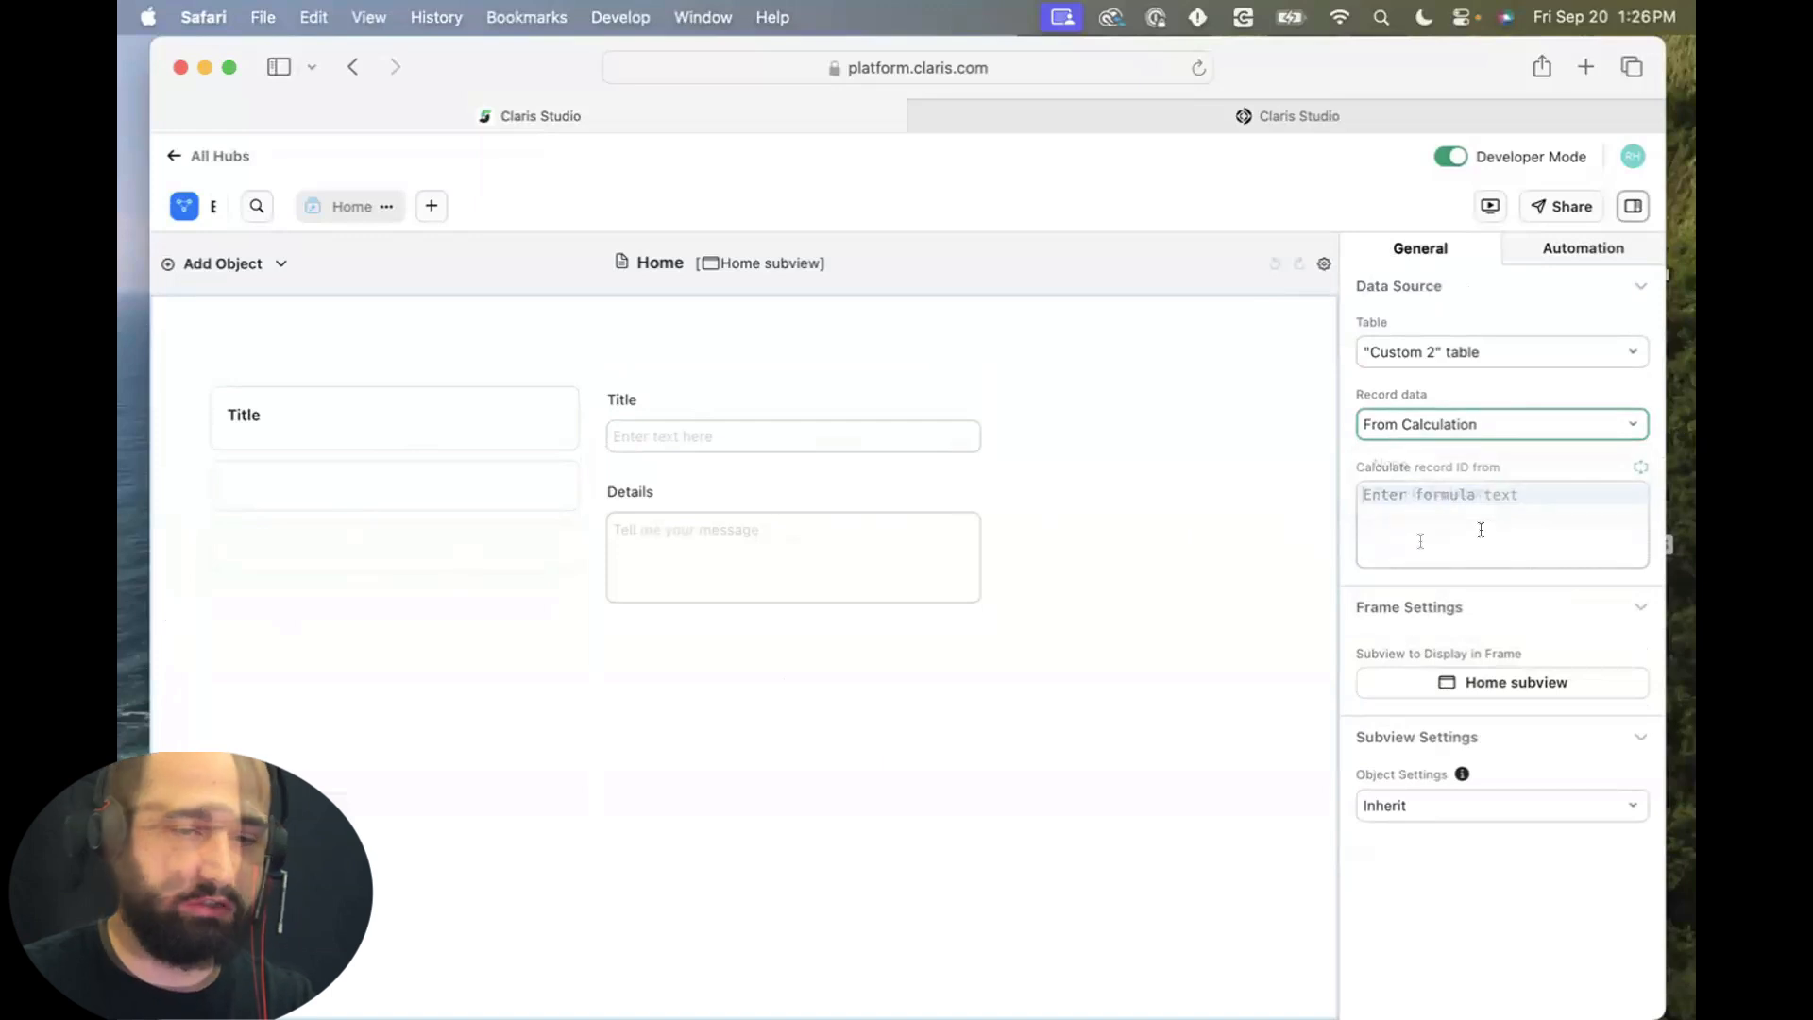
{"action": "left_click", "coordinate": [1481, 530]}
{"action": "type", "text": "this"}
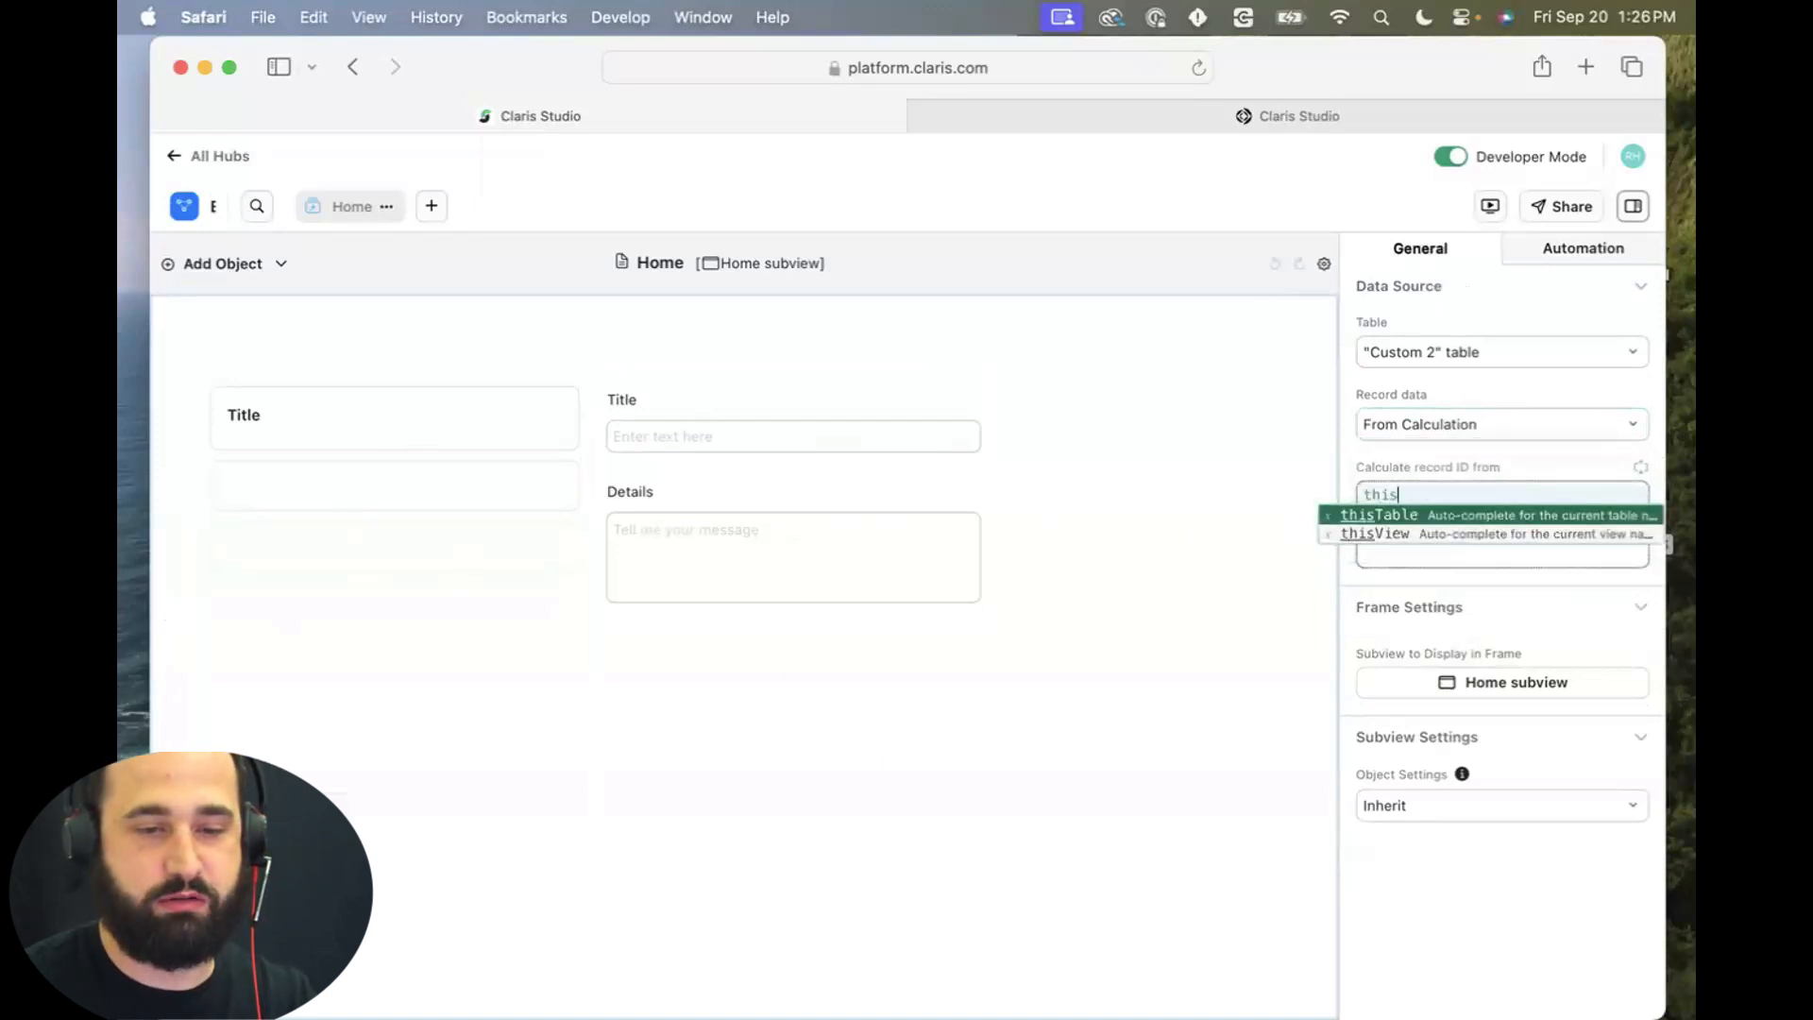
{"action": "scroll", "coordinate": [1511, 554], "scroll_direction": "up", "scroll_amount": 5}
{"action": "scroll", "coordinate": [1512, 555], "scroll_direction": "right", "scroll_amount": 2}
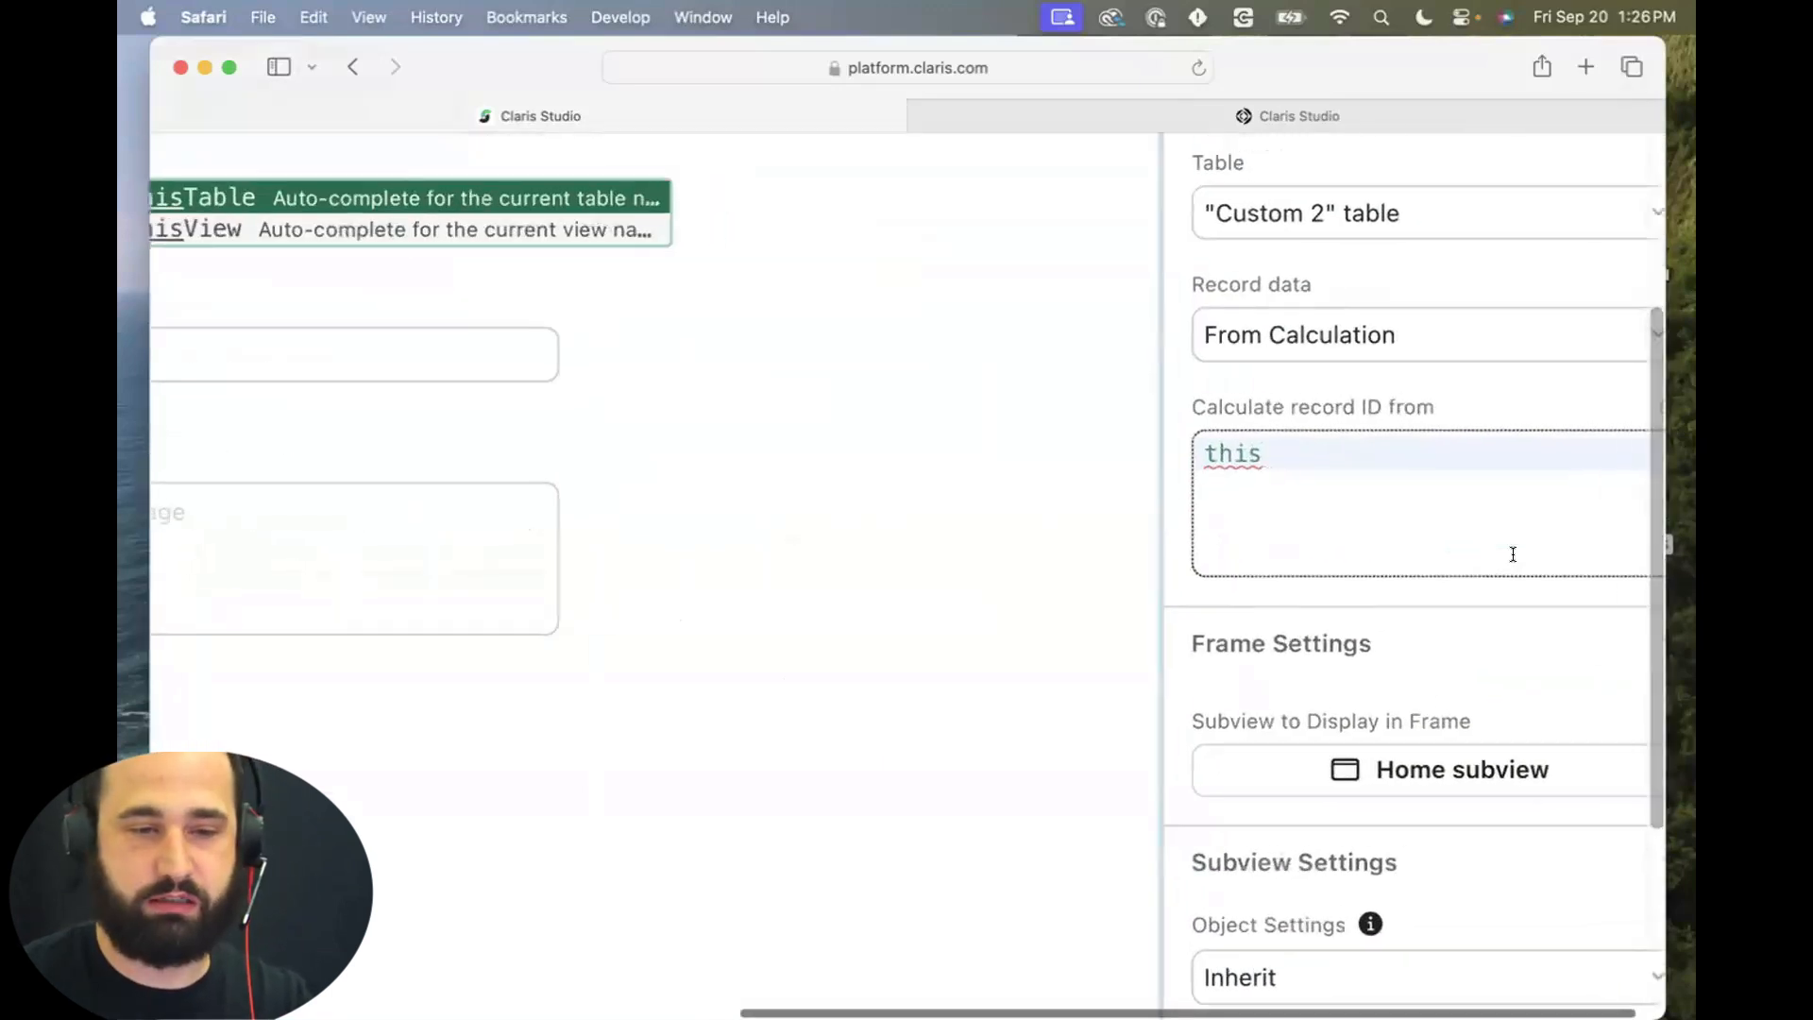
{"action": "double_click", "coordinate": [1206, 462]}
{"action": "type", "text": "this"}
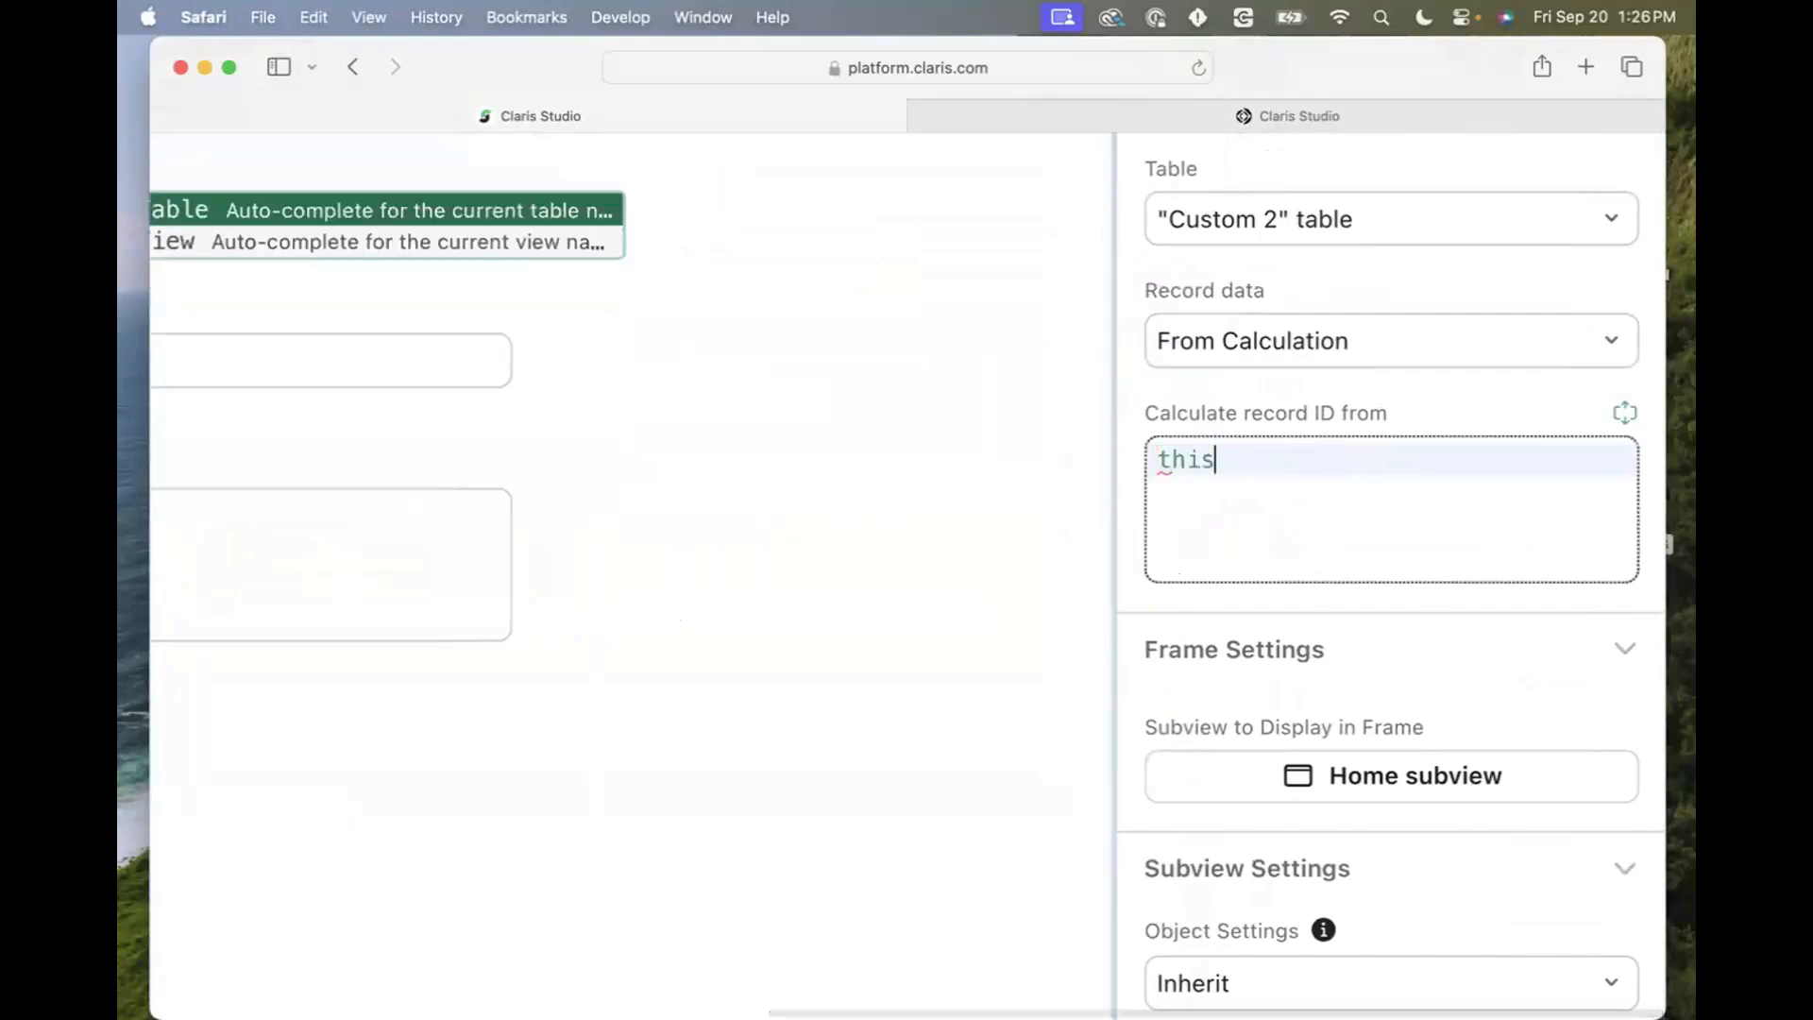
{"action": "double_click", "coordinate": [1216, 462]}
{"action": "scroll", "coordinate": [1215, 467], "scroll_direction": "down", "scroll_amount": 5}
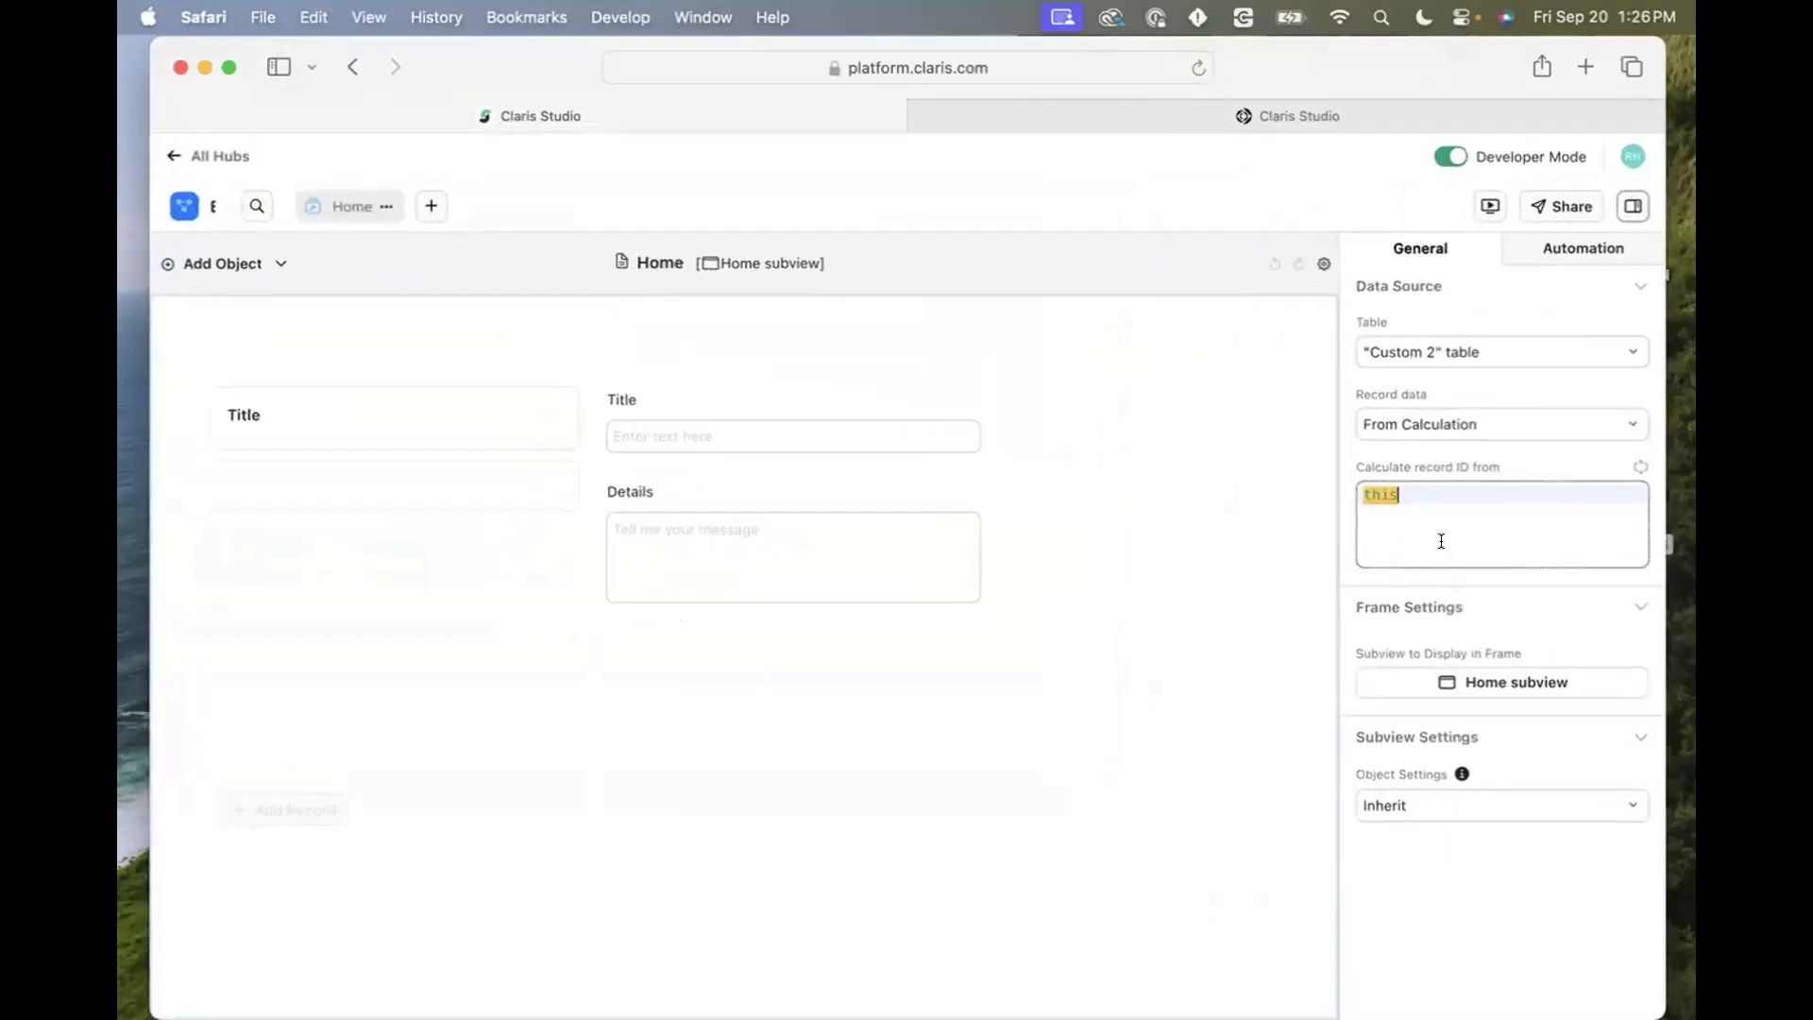
Complete the Home frame's record ID calculation as 'Home subview'.list.selectedRow.recordID.
{"action": "type", "text": "this"}
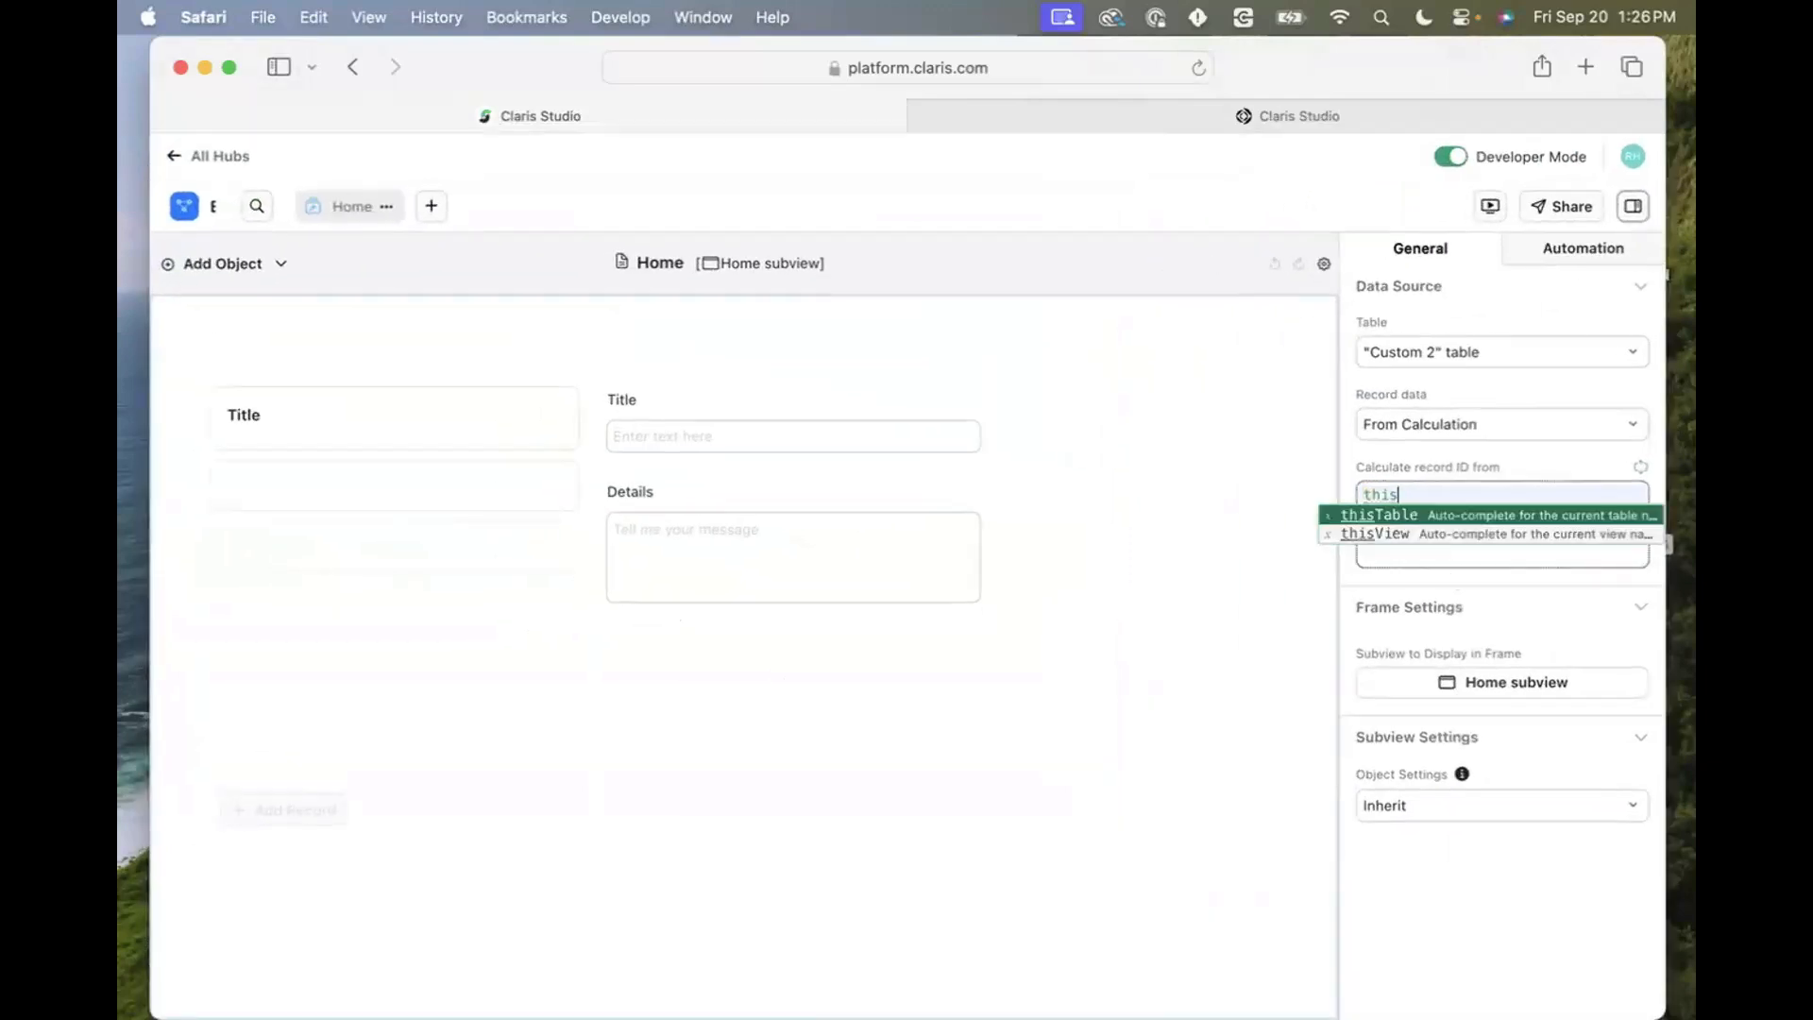
{"action": "key", "text": "Down"}
{"action": "key", "text": "Return"}
{"action": "type", "text": "."}
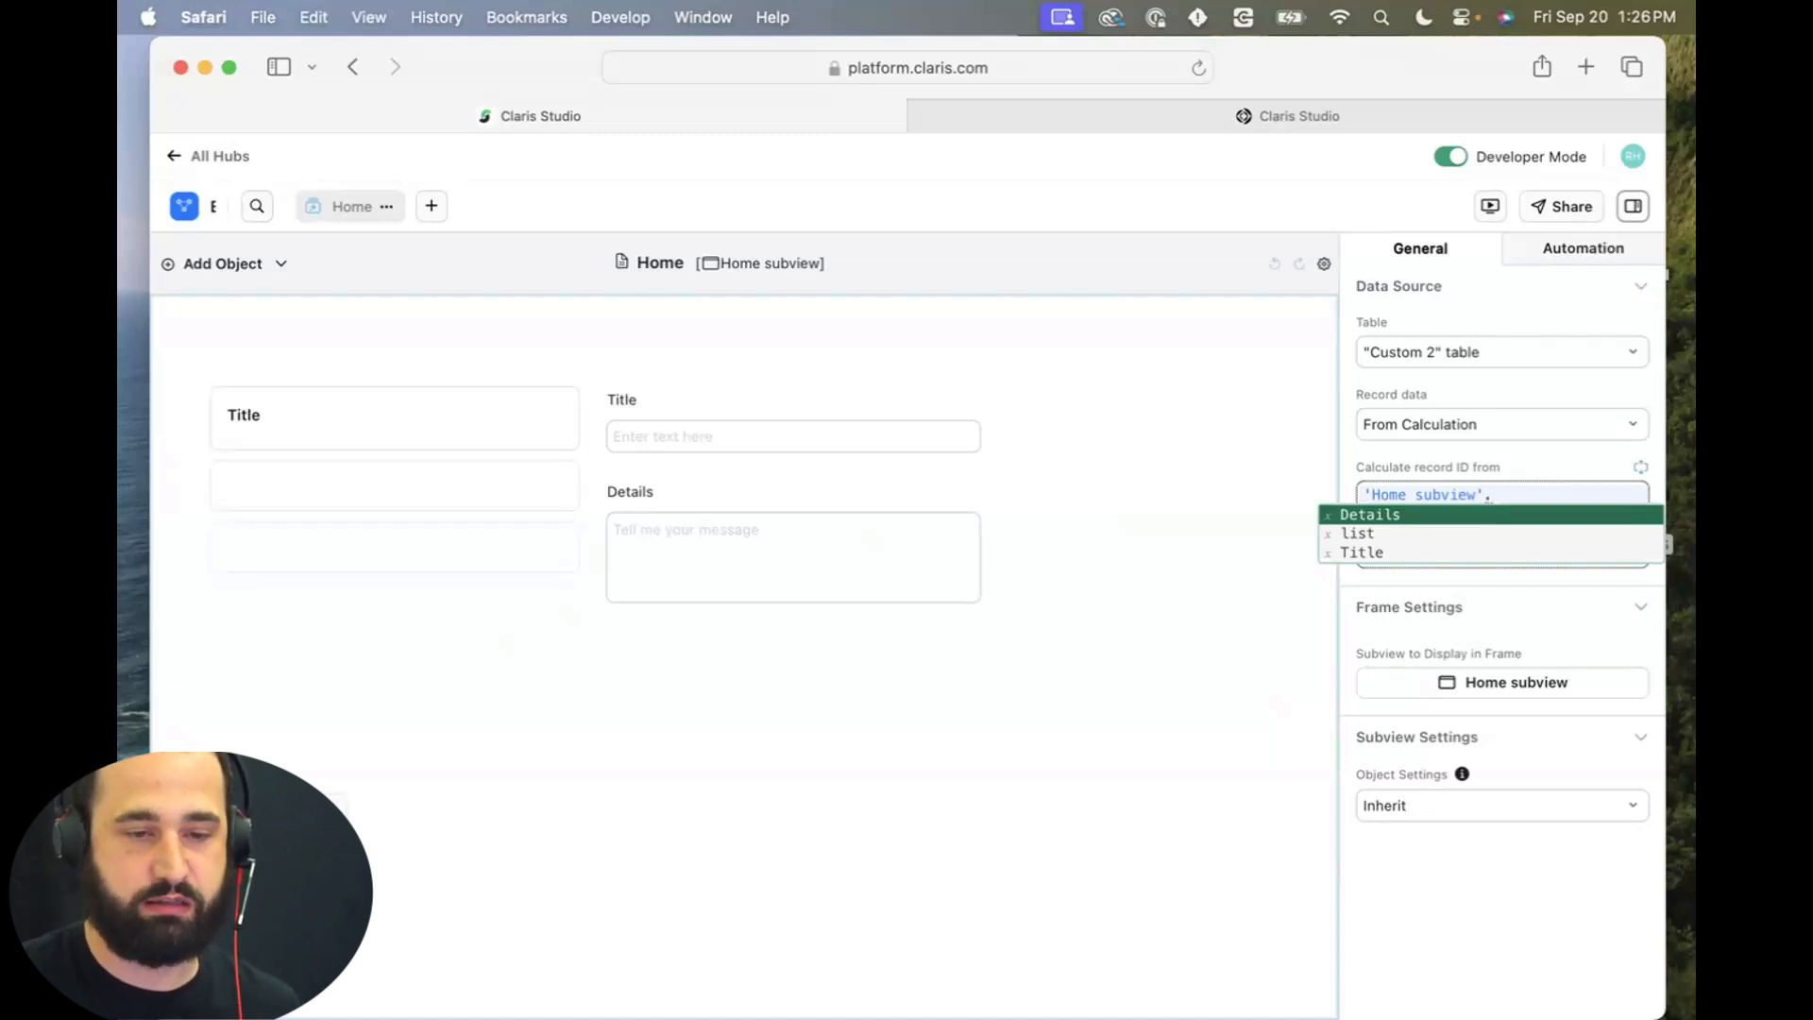
{"action": "key", "text": "Down"}
{"action": "key", "text": "Return"}
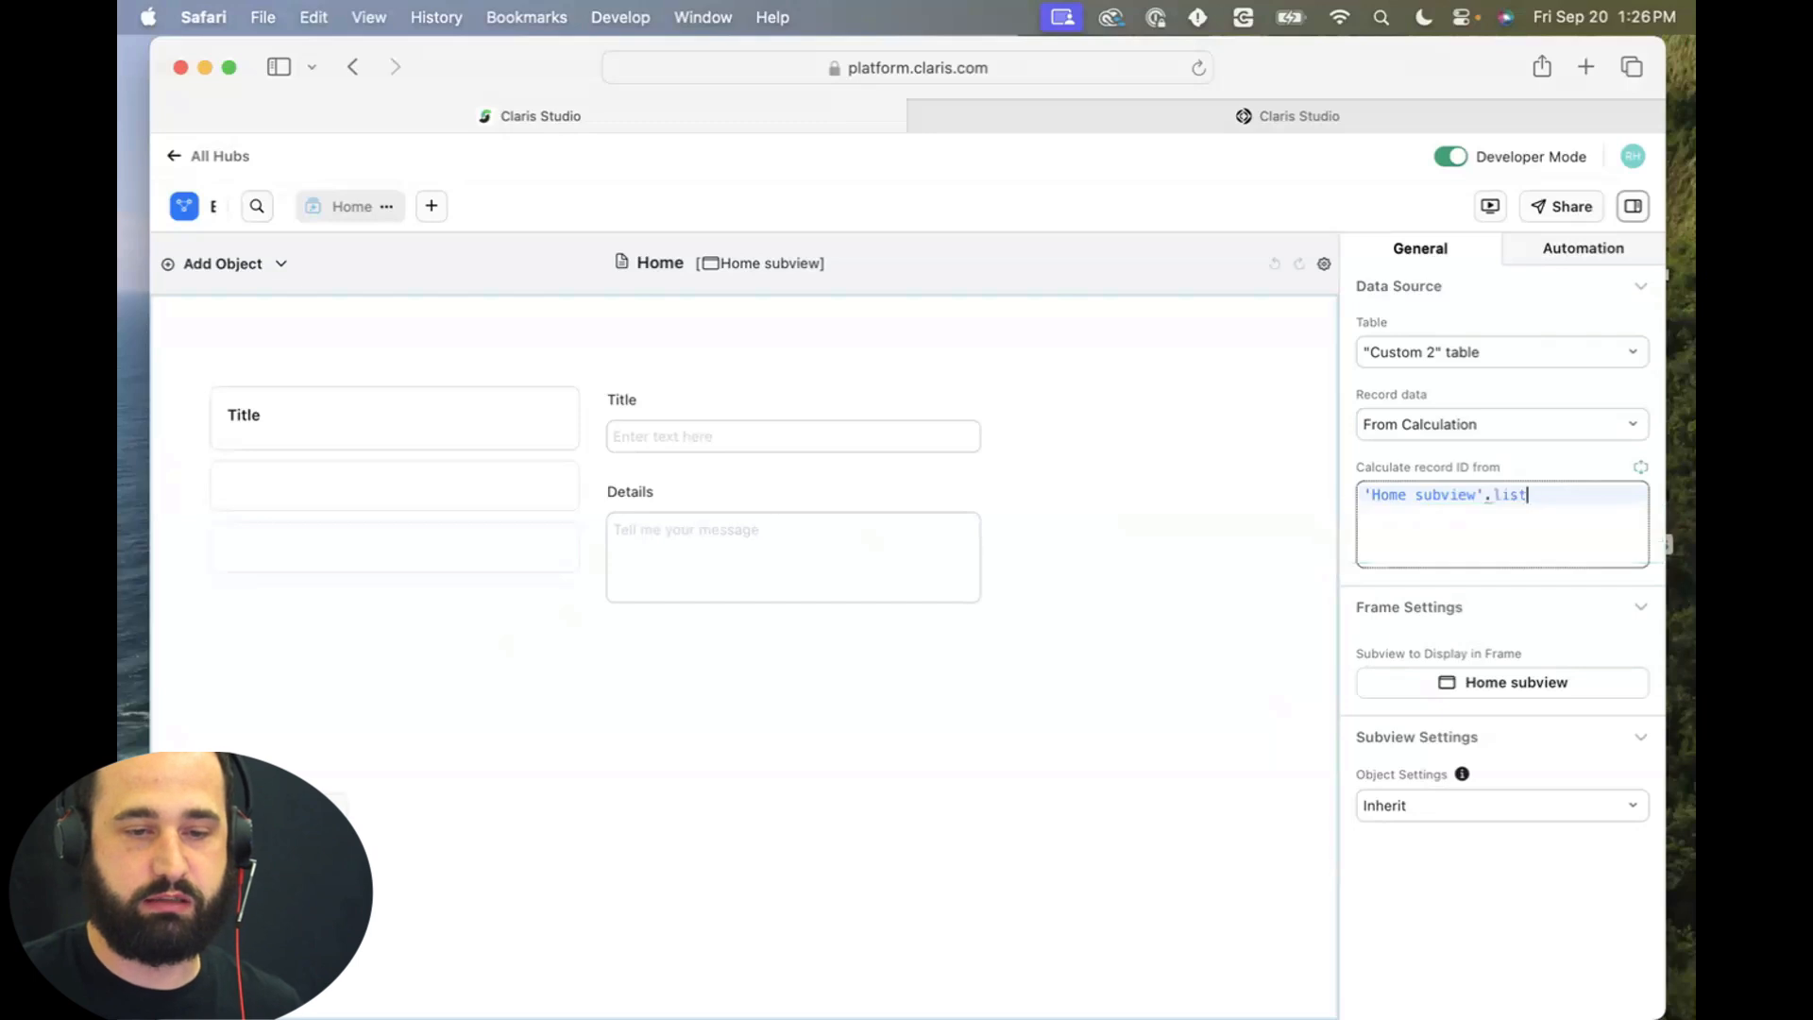
{"action": "type", "text": "."}
{"action": "type", "text": "sel"}
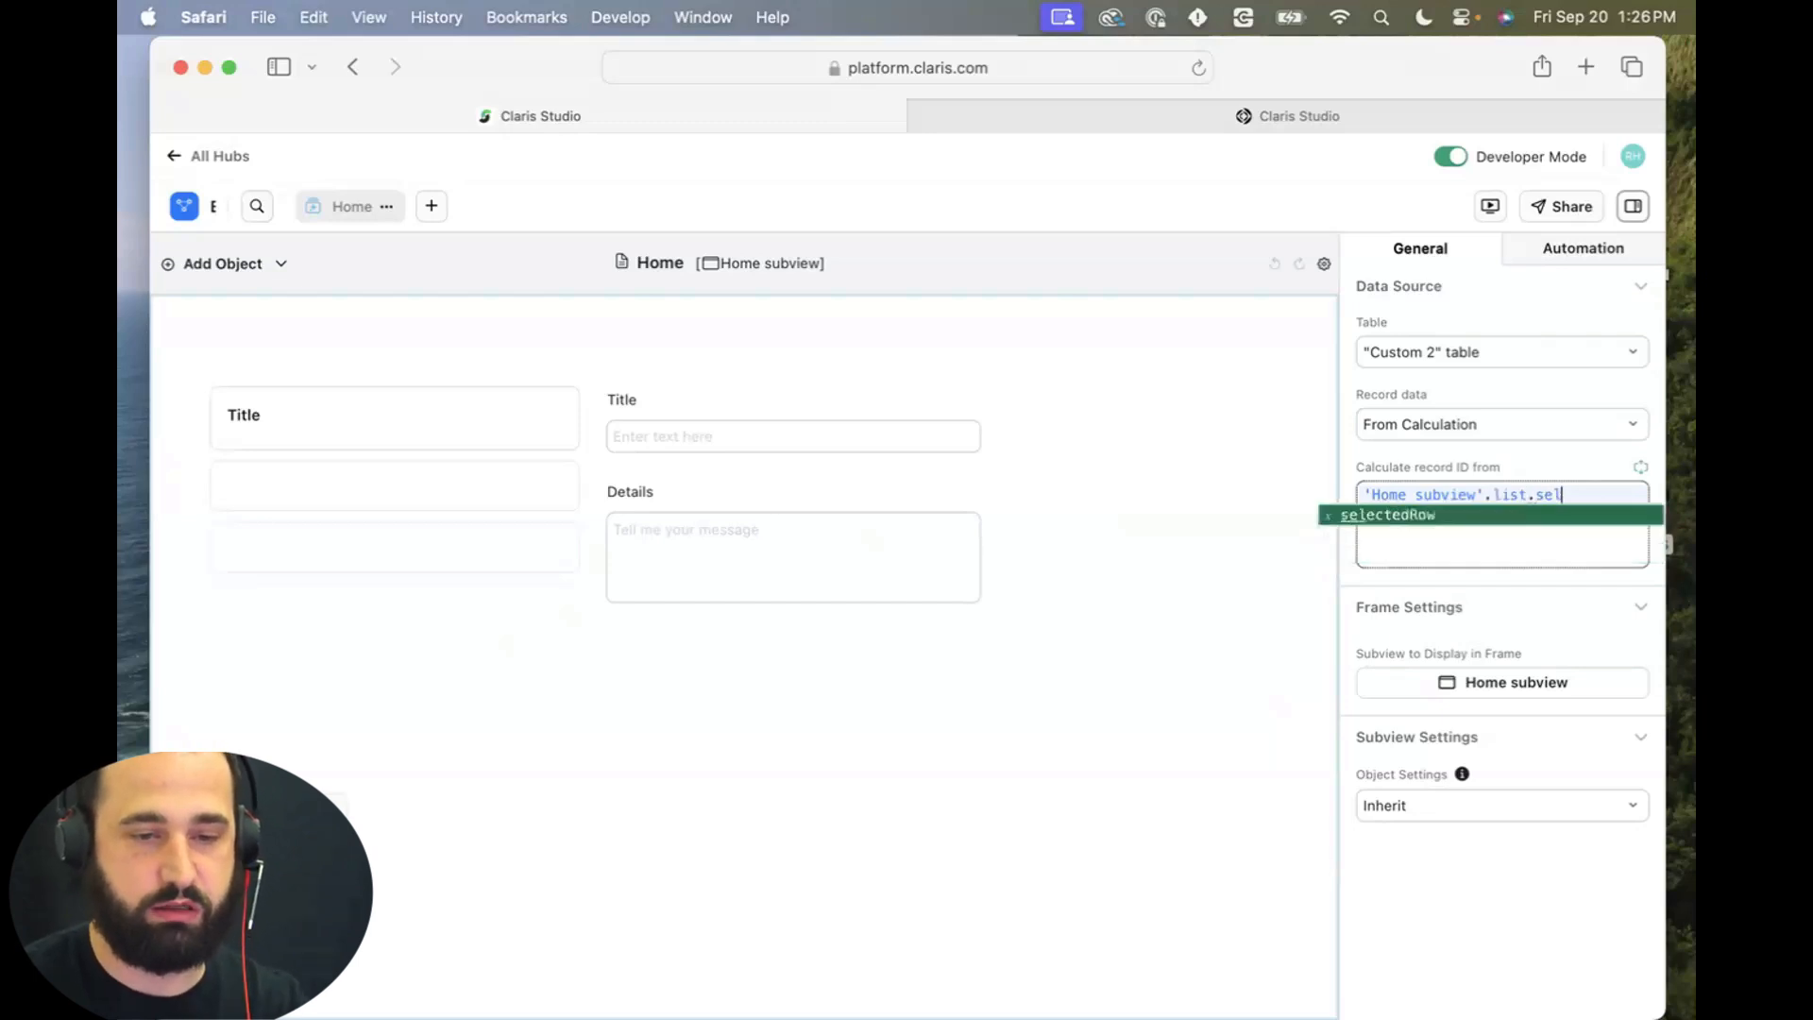
{"action": "key", "text": "Return"}
{"action": "type", "text": "."}
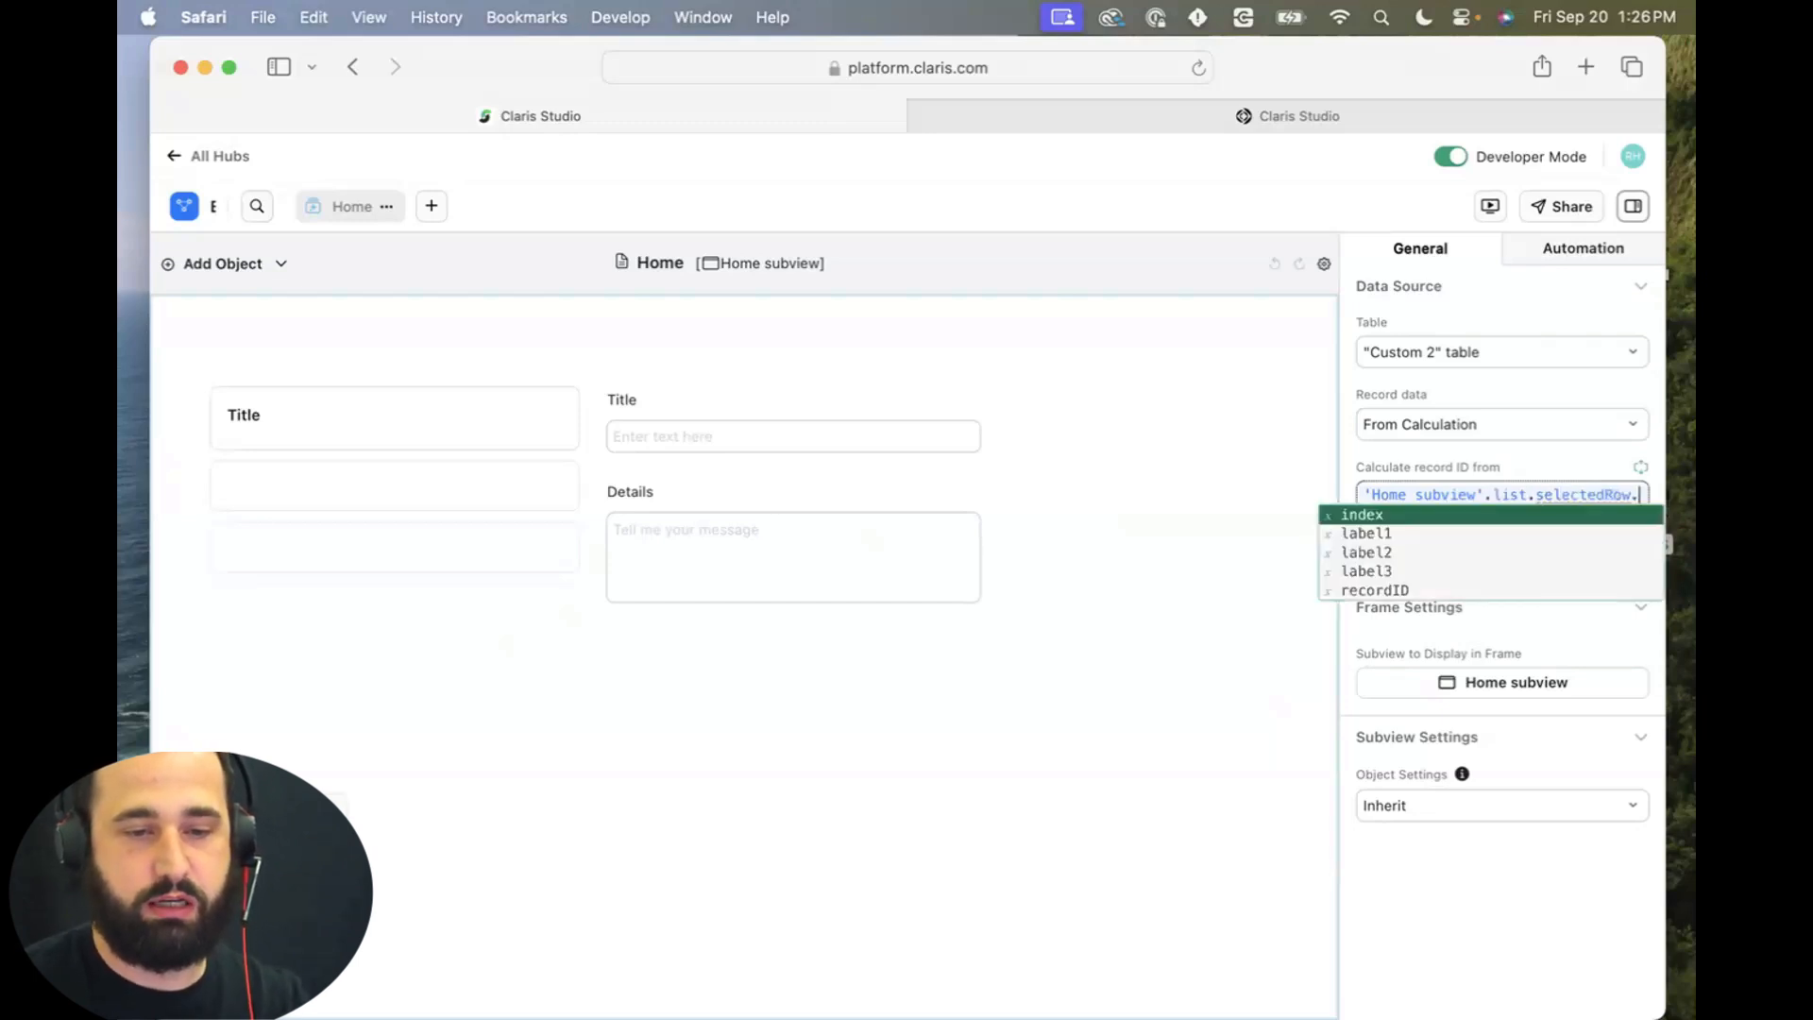
{"action": "type", "text": "re"}
{"action": "key", "text": "Return"}
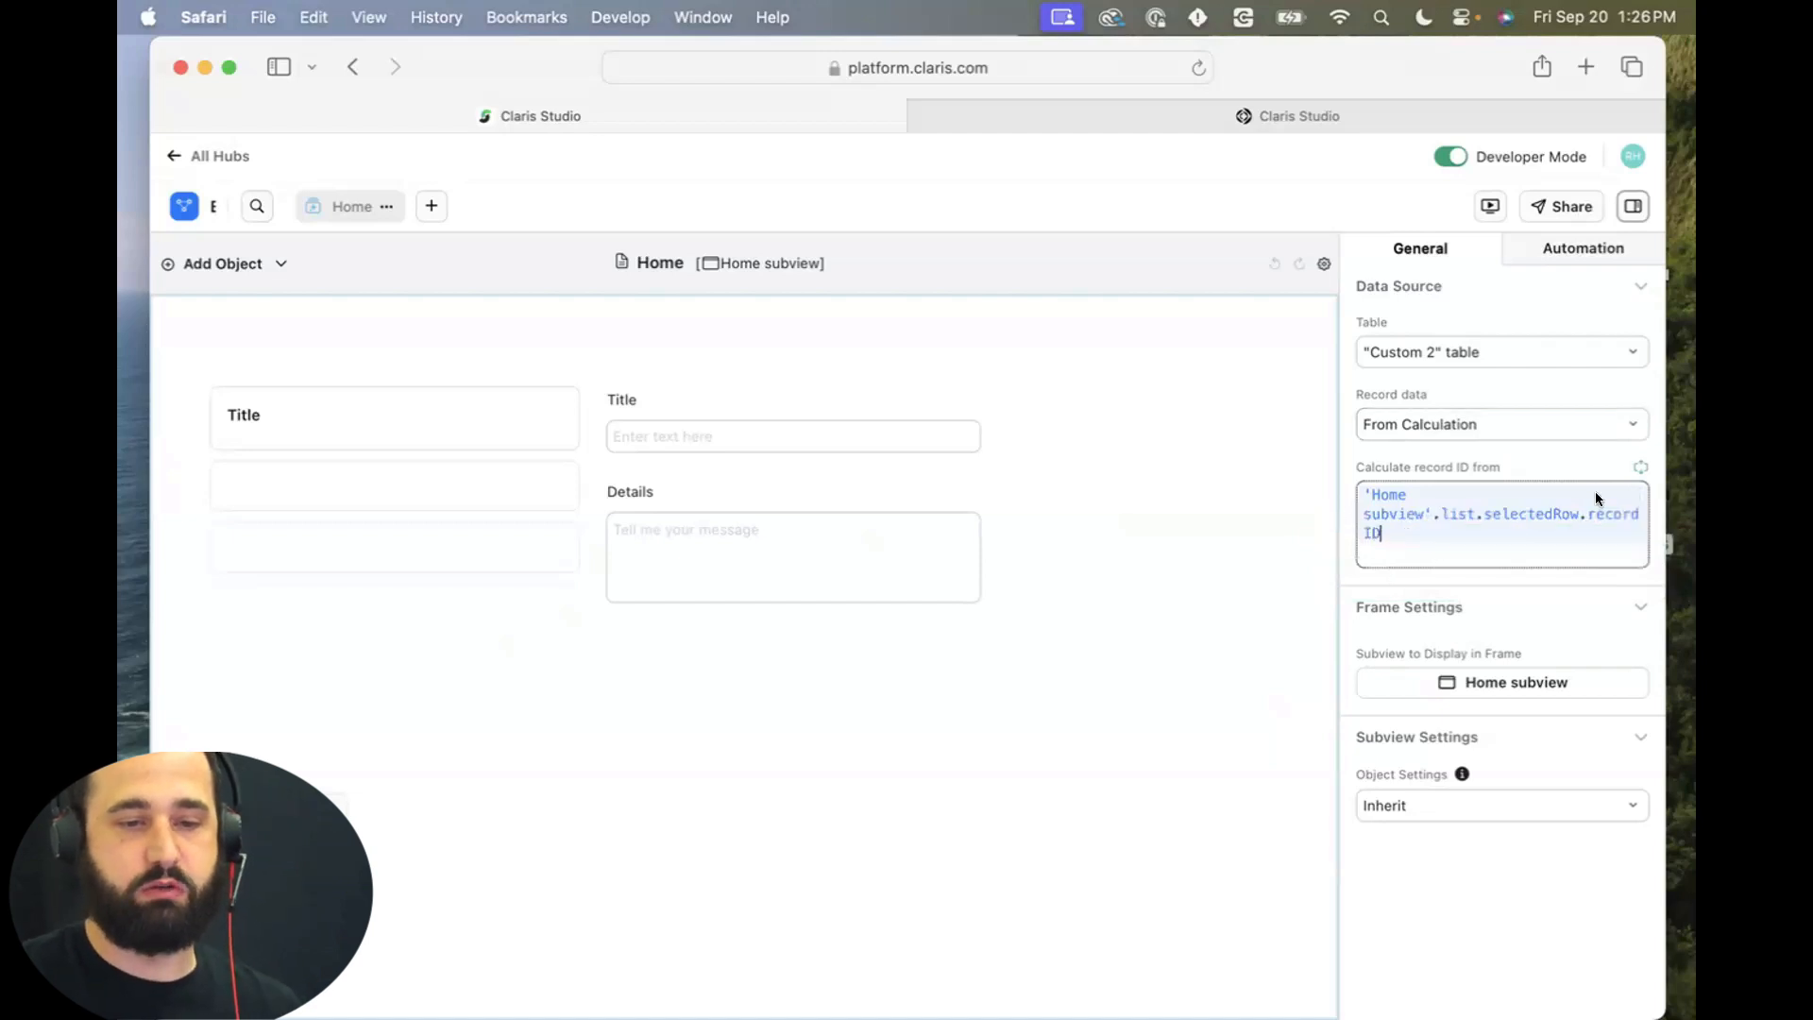
{"action": "left_click", "coordinate": [1239, 465]}
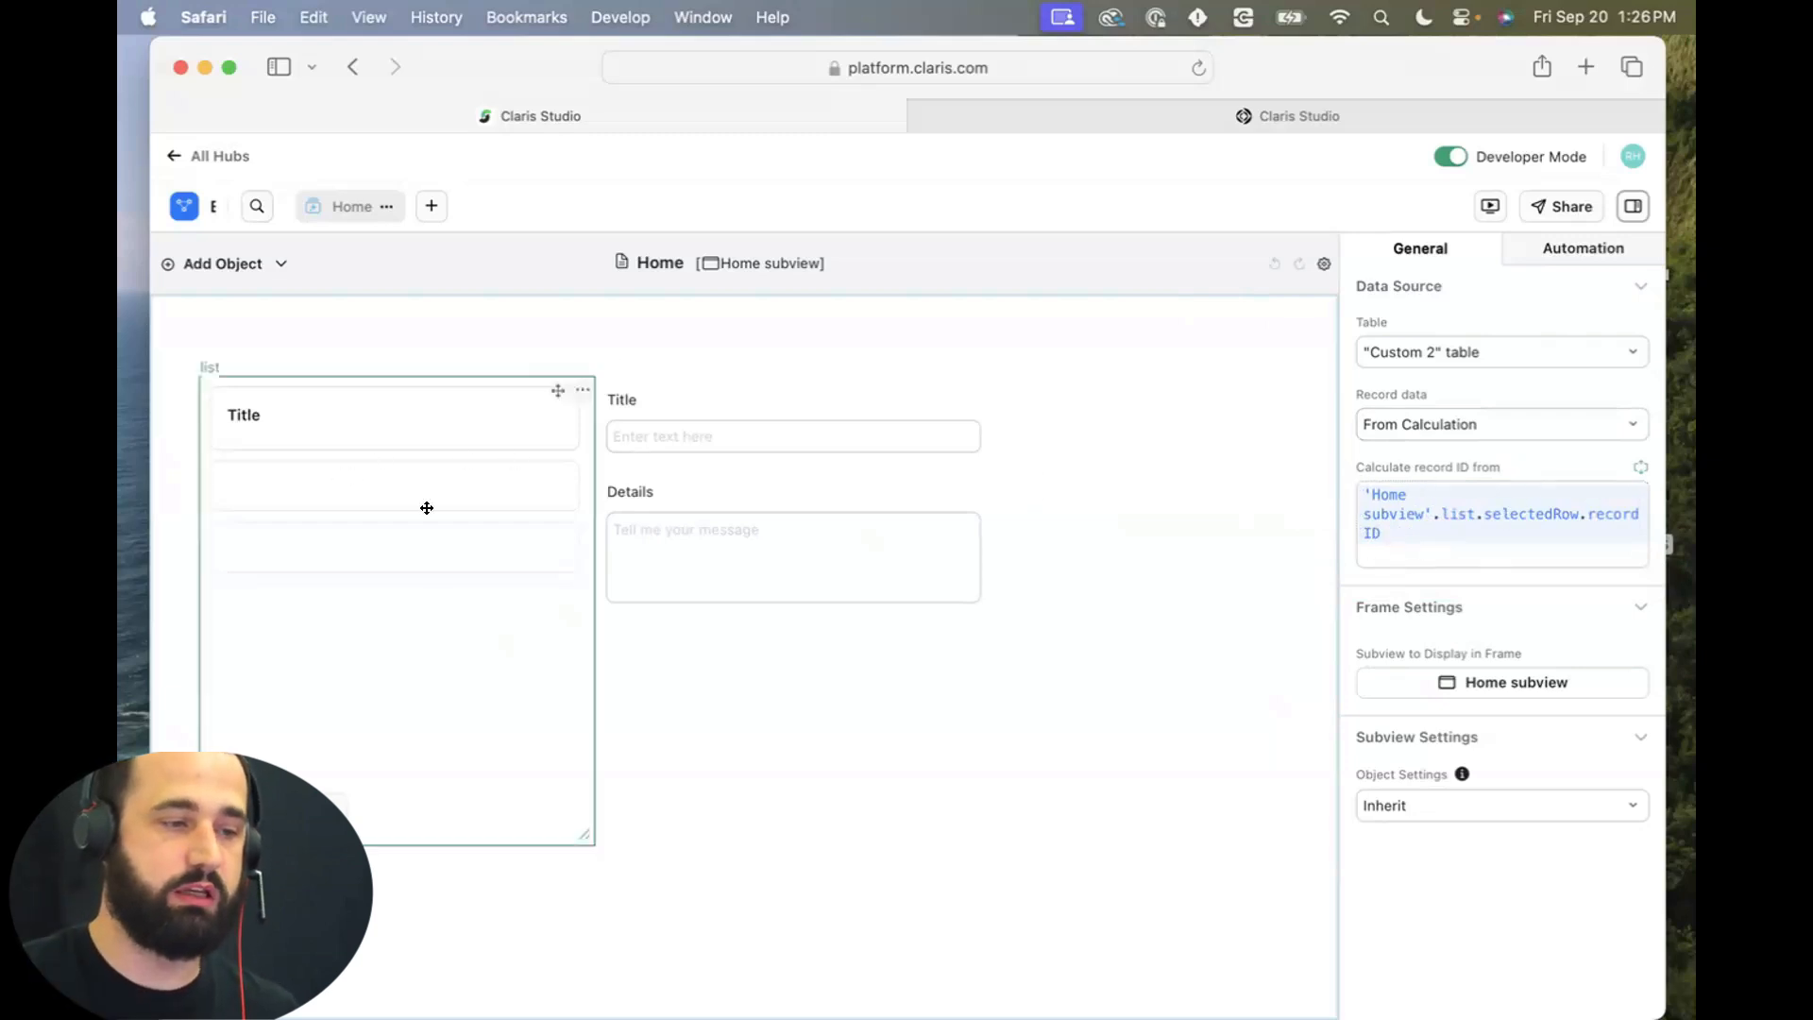
Examine the list's settings, the view settings and the Details field's record data options.
{"action": "left_click", "coordinate": [387, 520]}
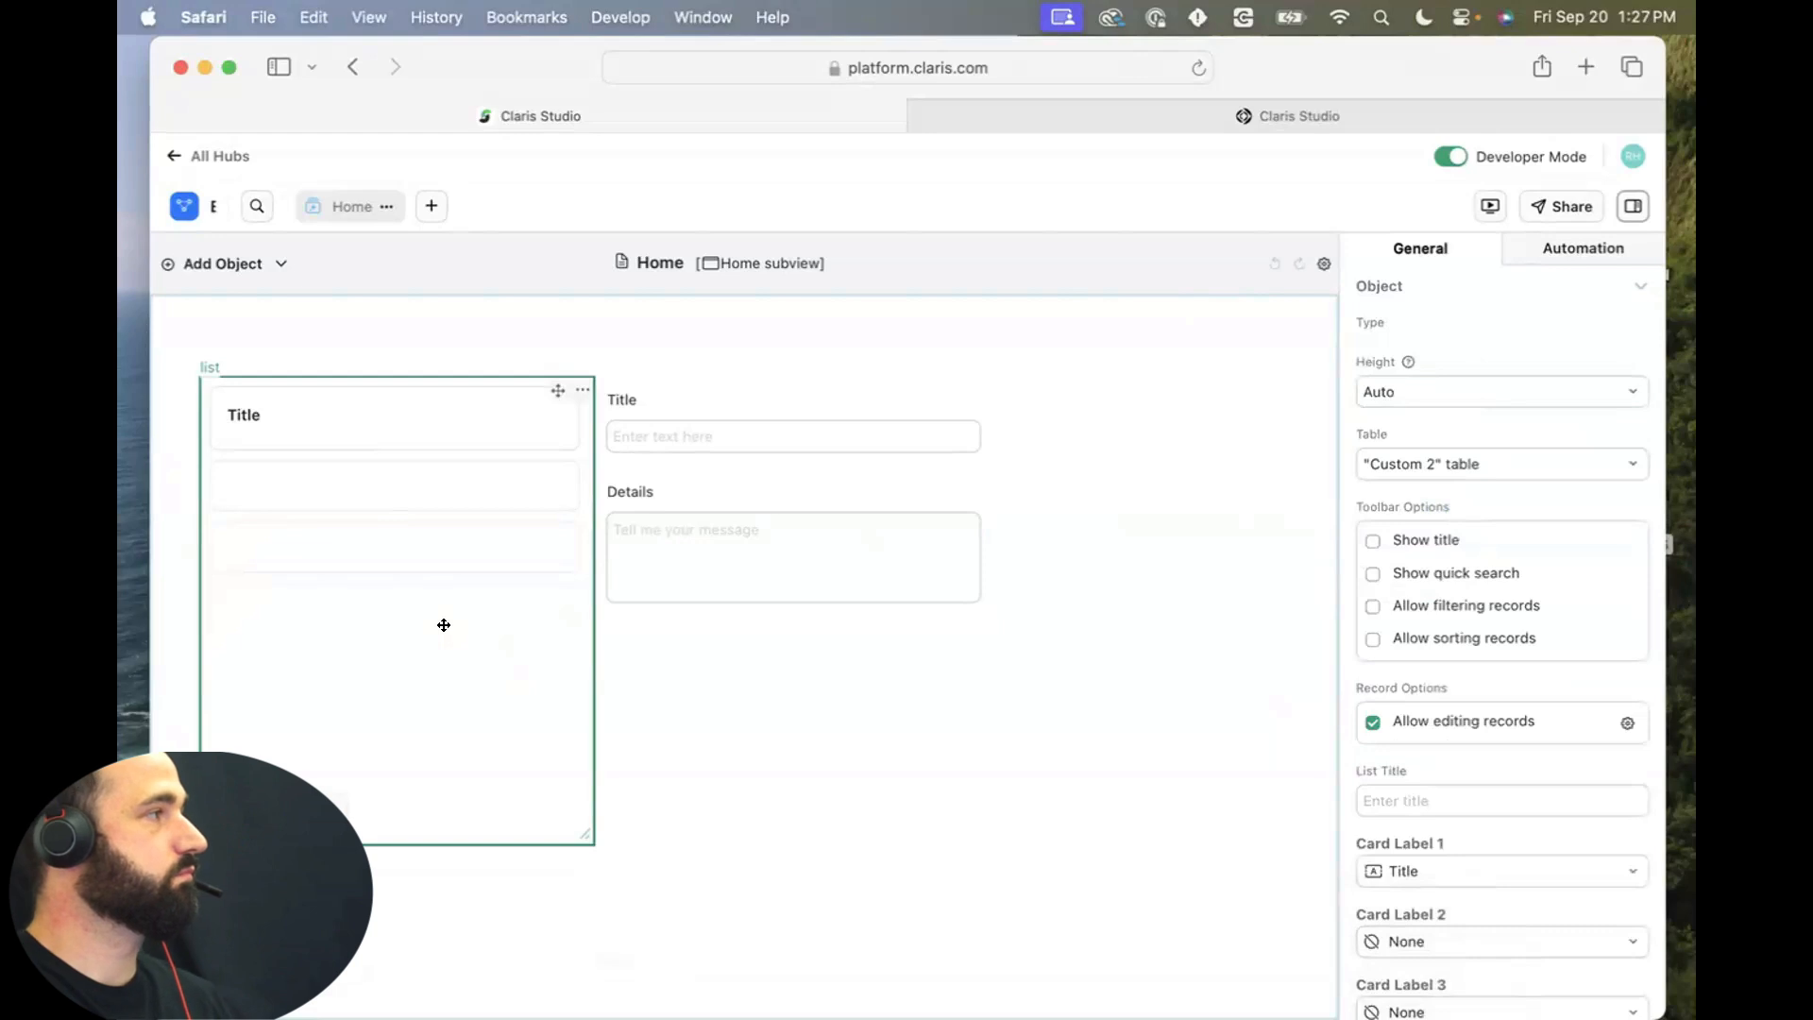
{"action": "left_click", "coordinate": [966, 729]}
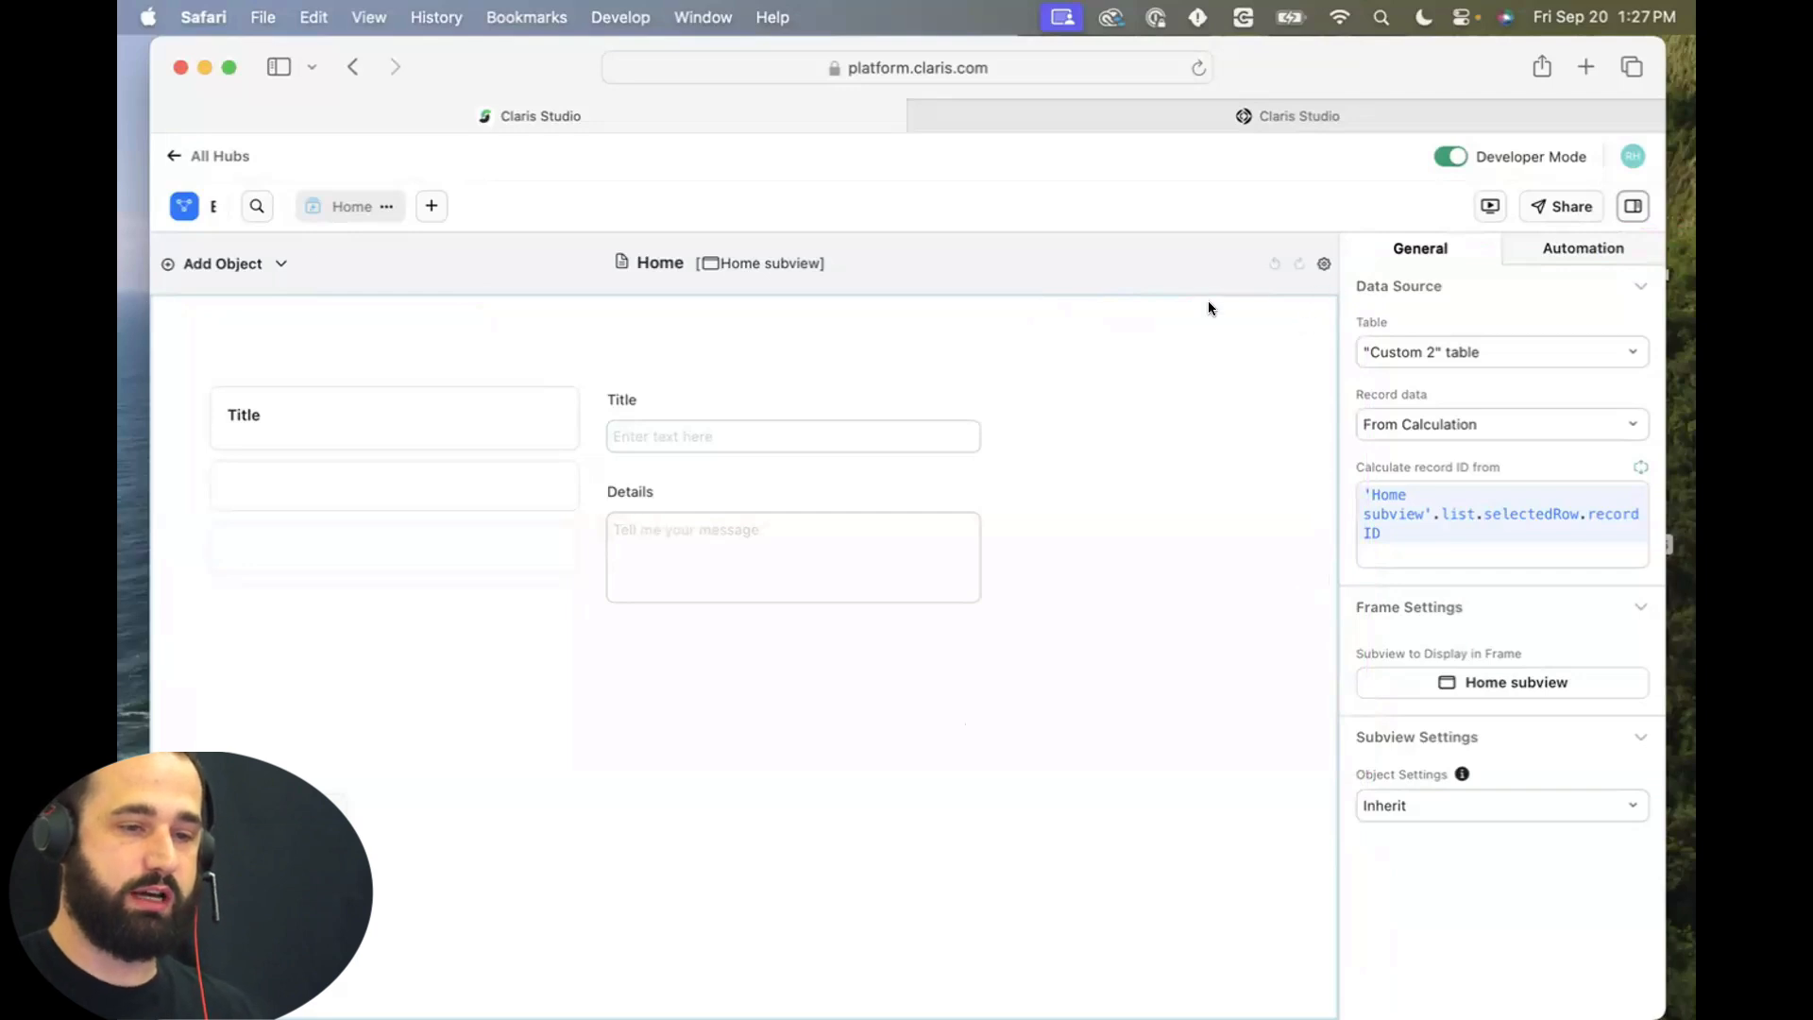
{"action": "left_click", "coordinate": [1321, 265]}
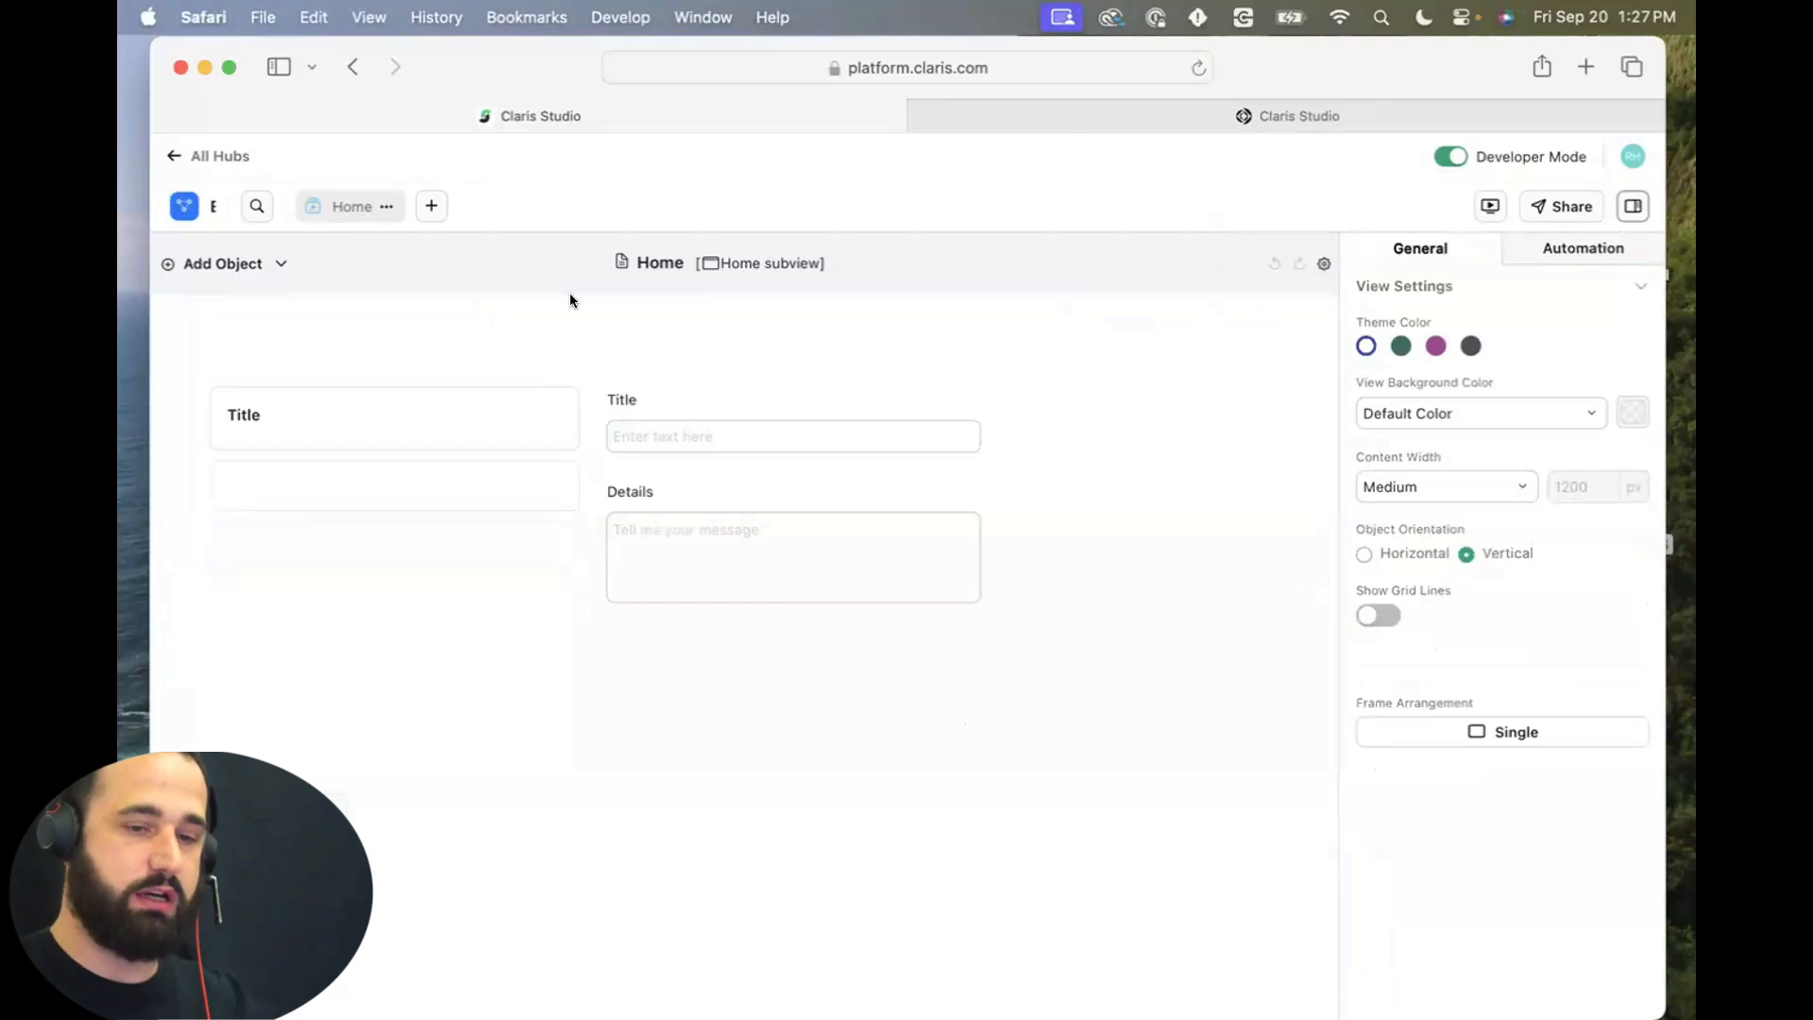
{"action": "left_click", "coordinate": [1119, 472]}
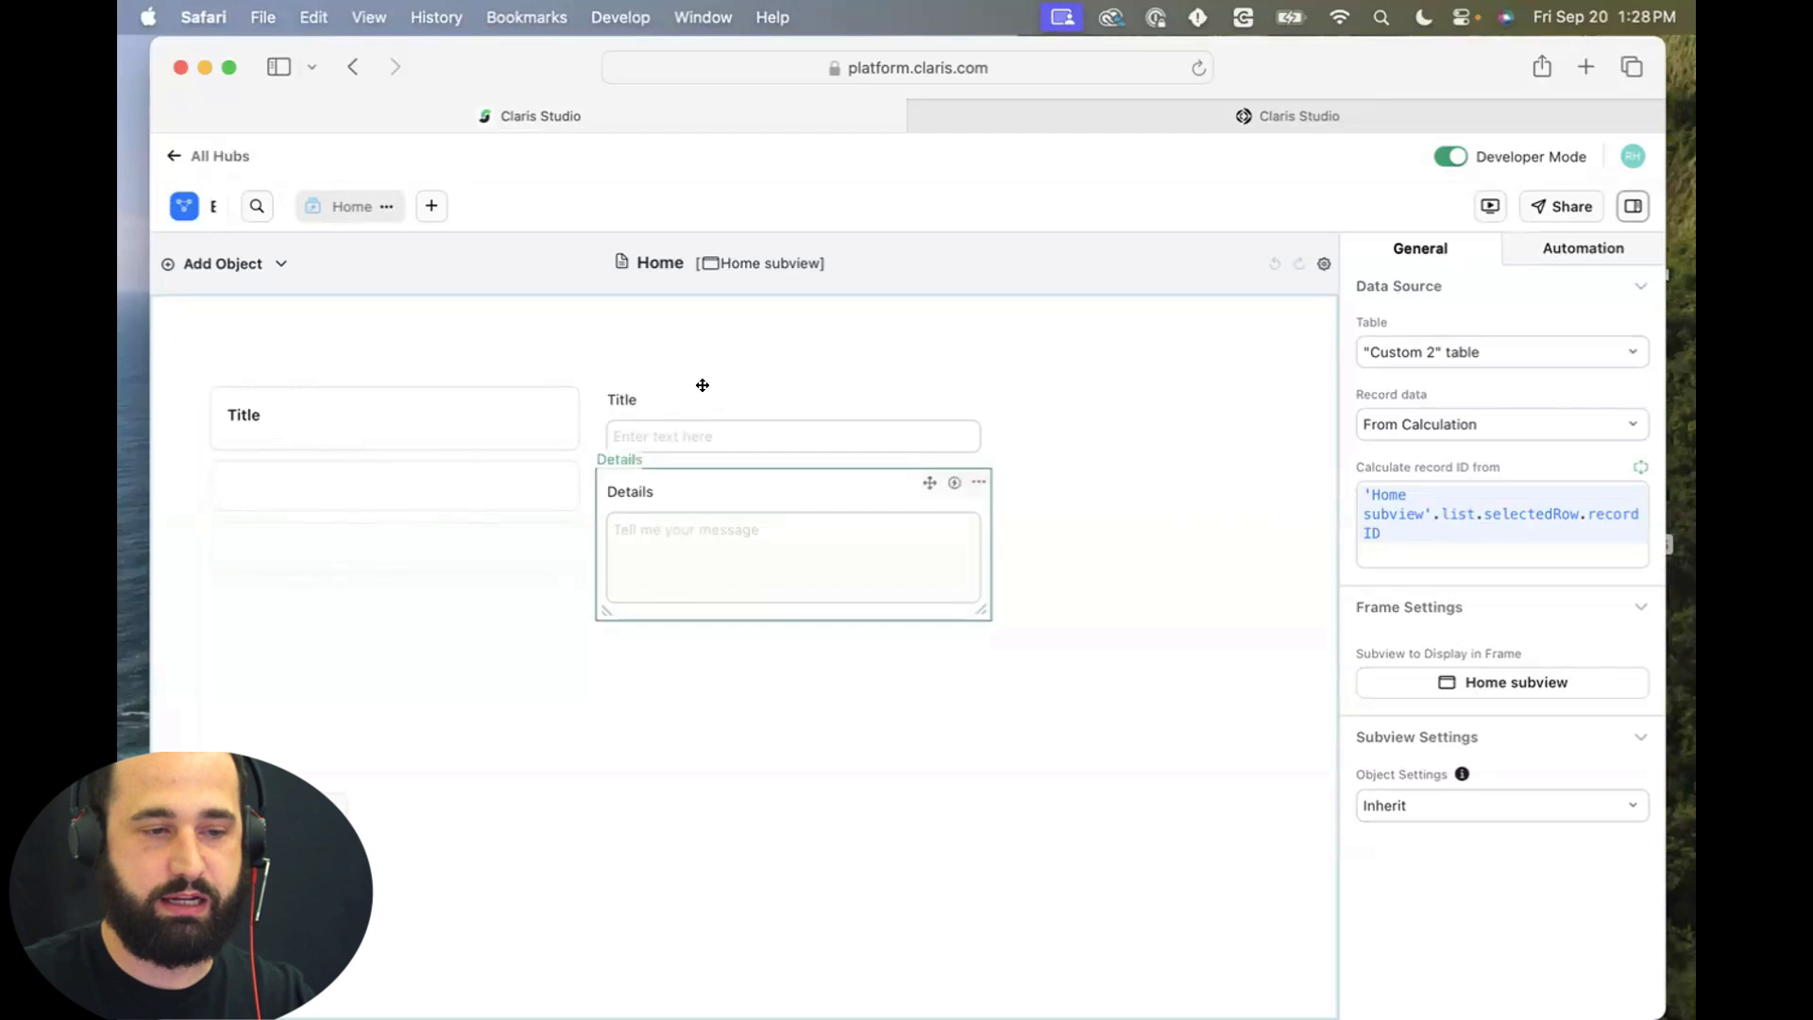
{"action": "left_click", "coordinate": [701, 534]}
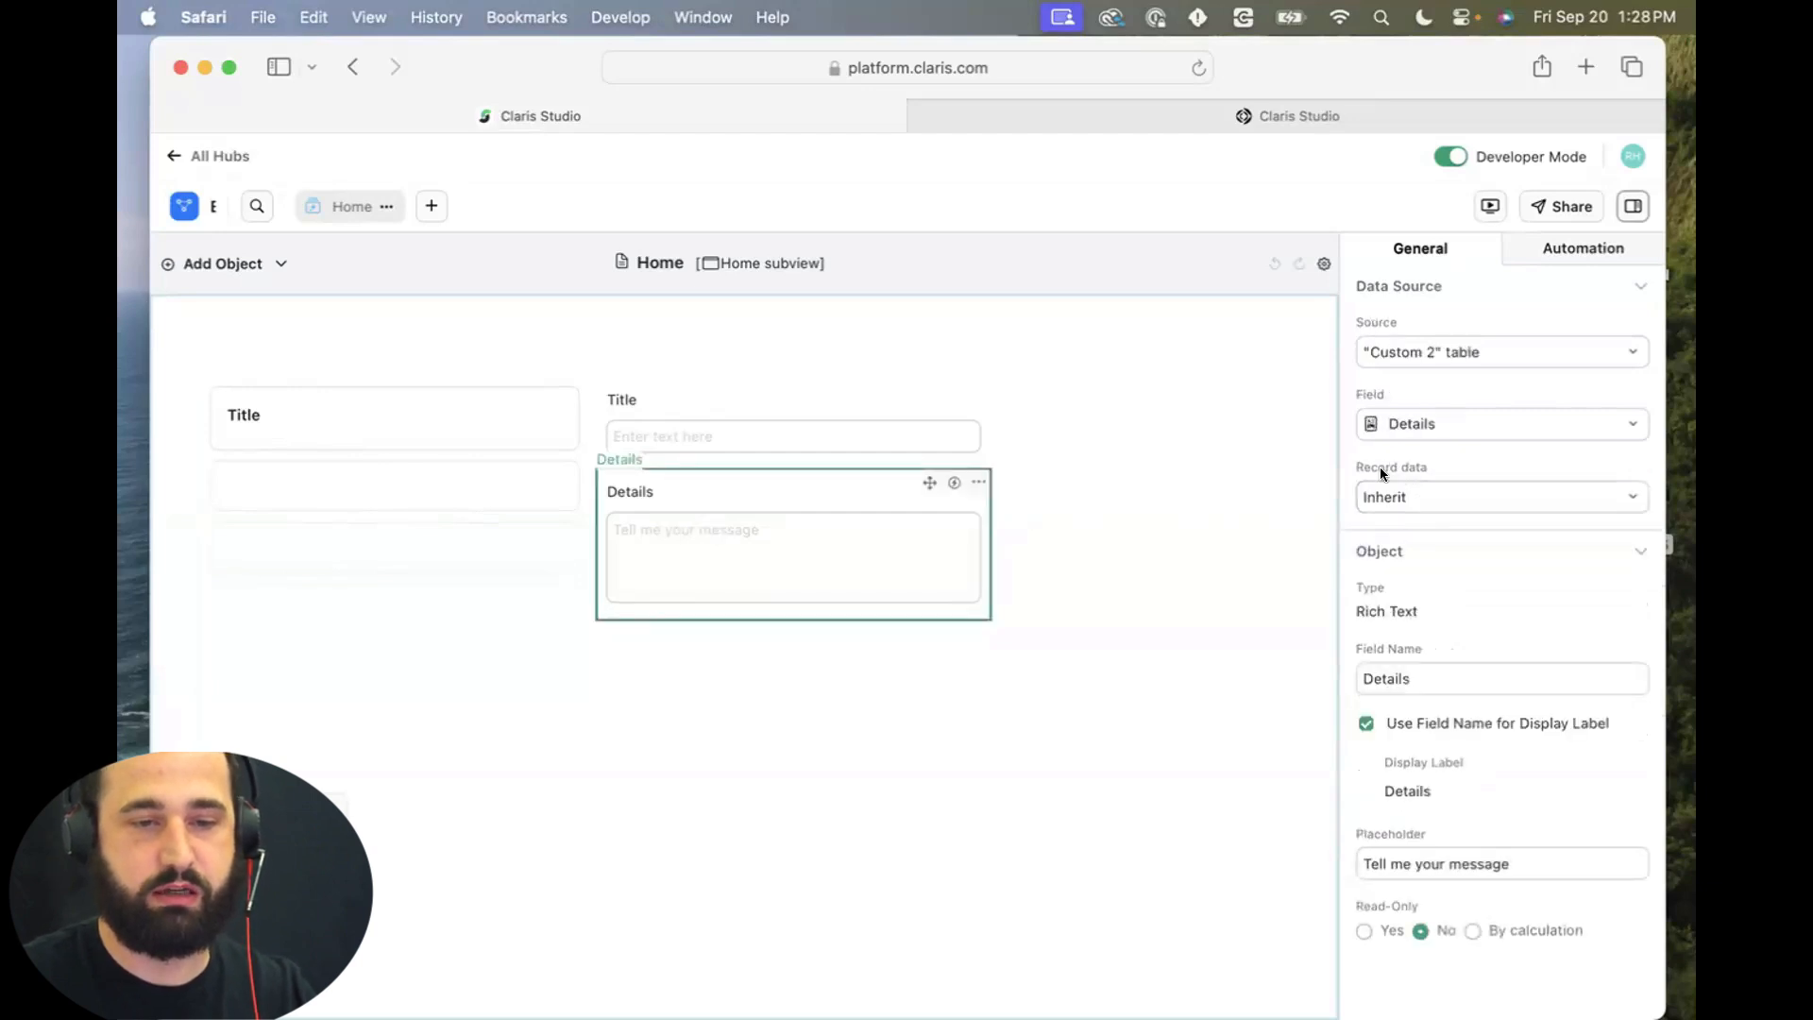
{"action": "left_click", "coordinate": [1401, 496]}
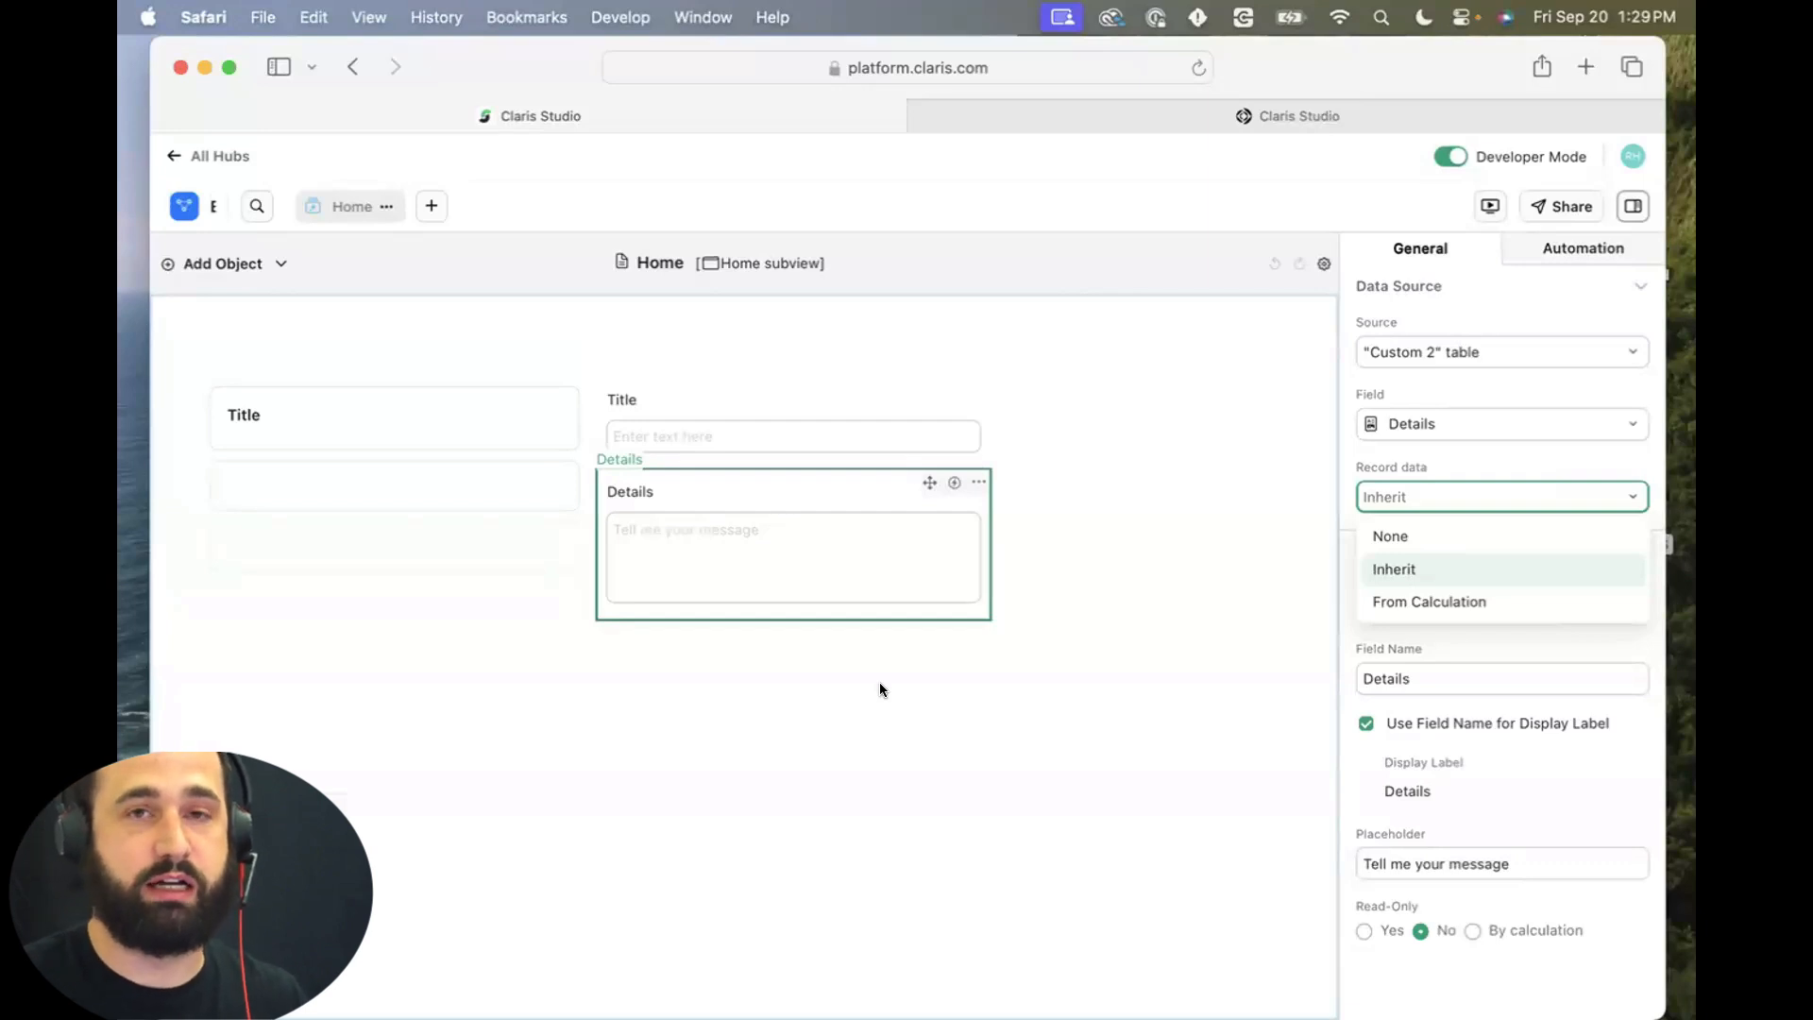
{"action": "left_click", "coordinate": [990, 660]}
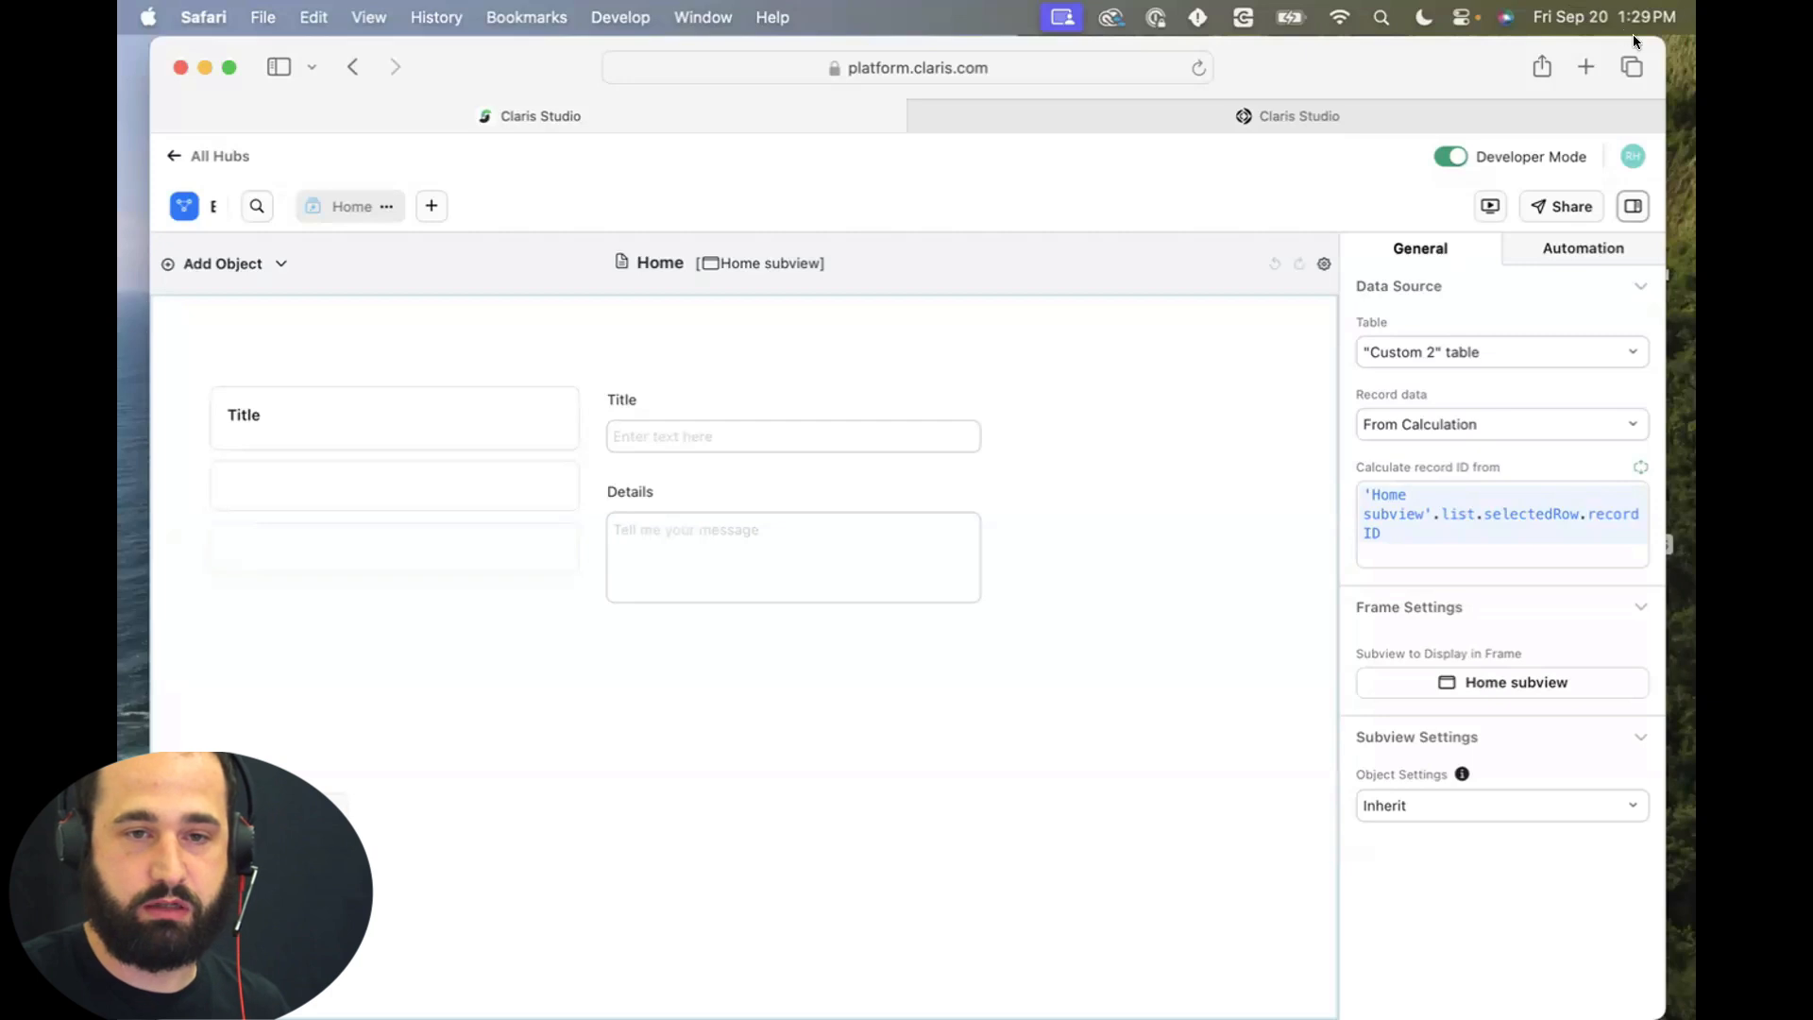
Narrow the browser window, consult the "Tables for ETS" notes in TextEdit, and return to Claris Studio.
{"action": "left_click_drag", "start_coordinate": [1665, 37], "coordinate": [1500, 38]}
{"action": "double_click", "coordinate": [1611, 492]}
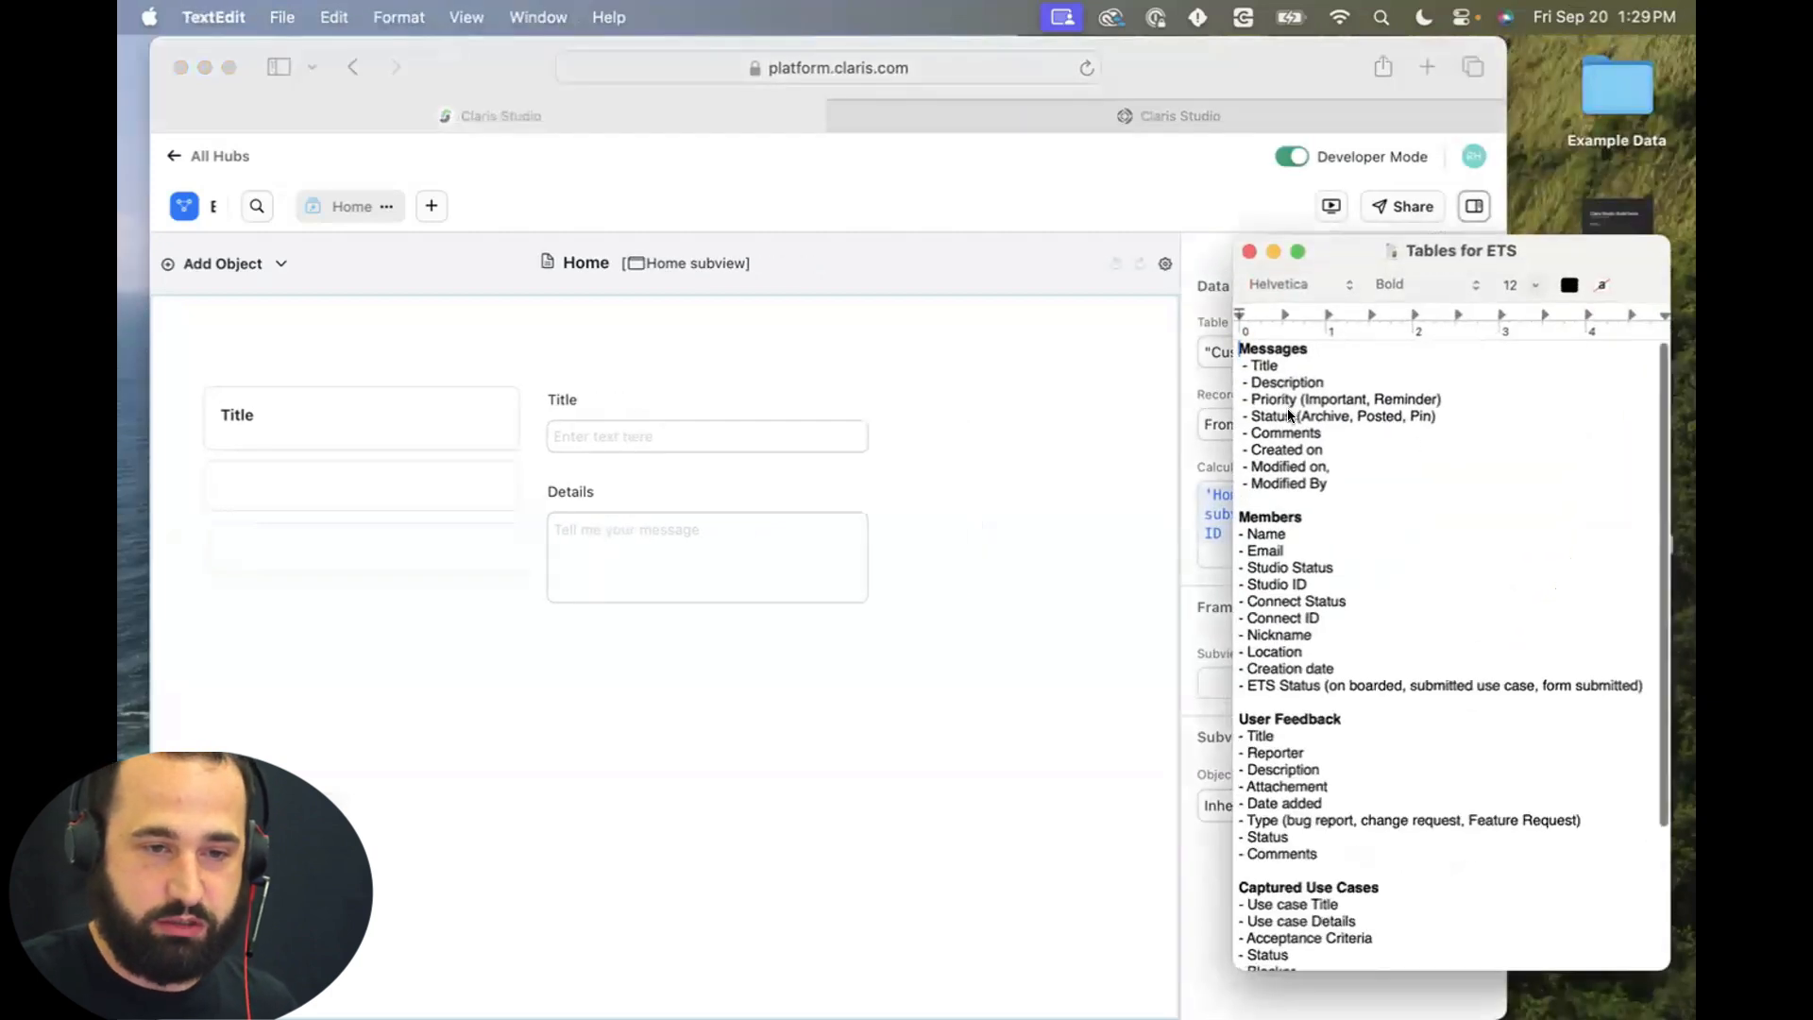
{"action": "left_click", "coordinate": [744, 361]}
{"action": "left_click", "coordinate": [251, 269]}
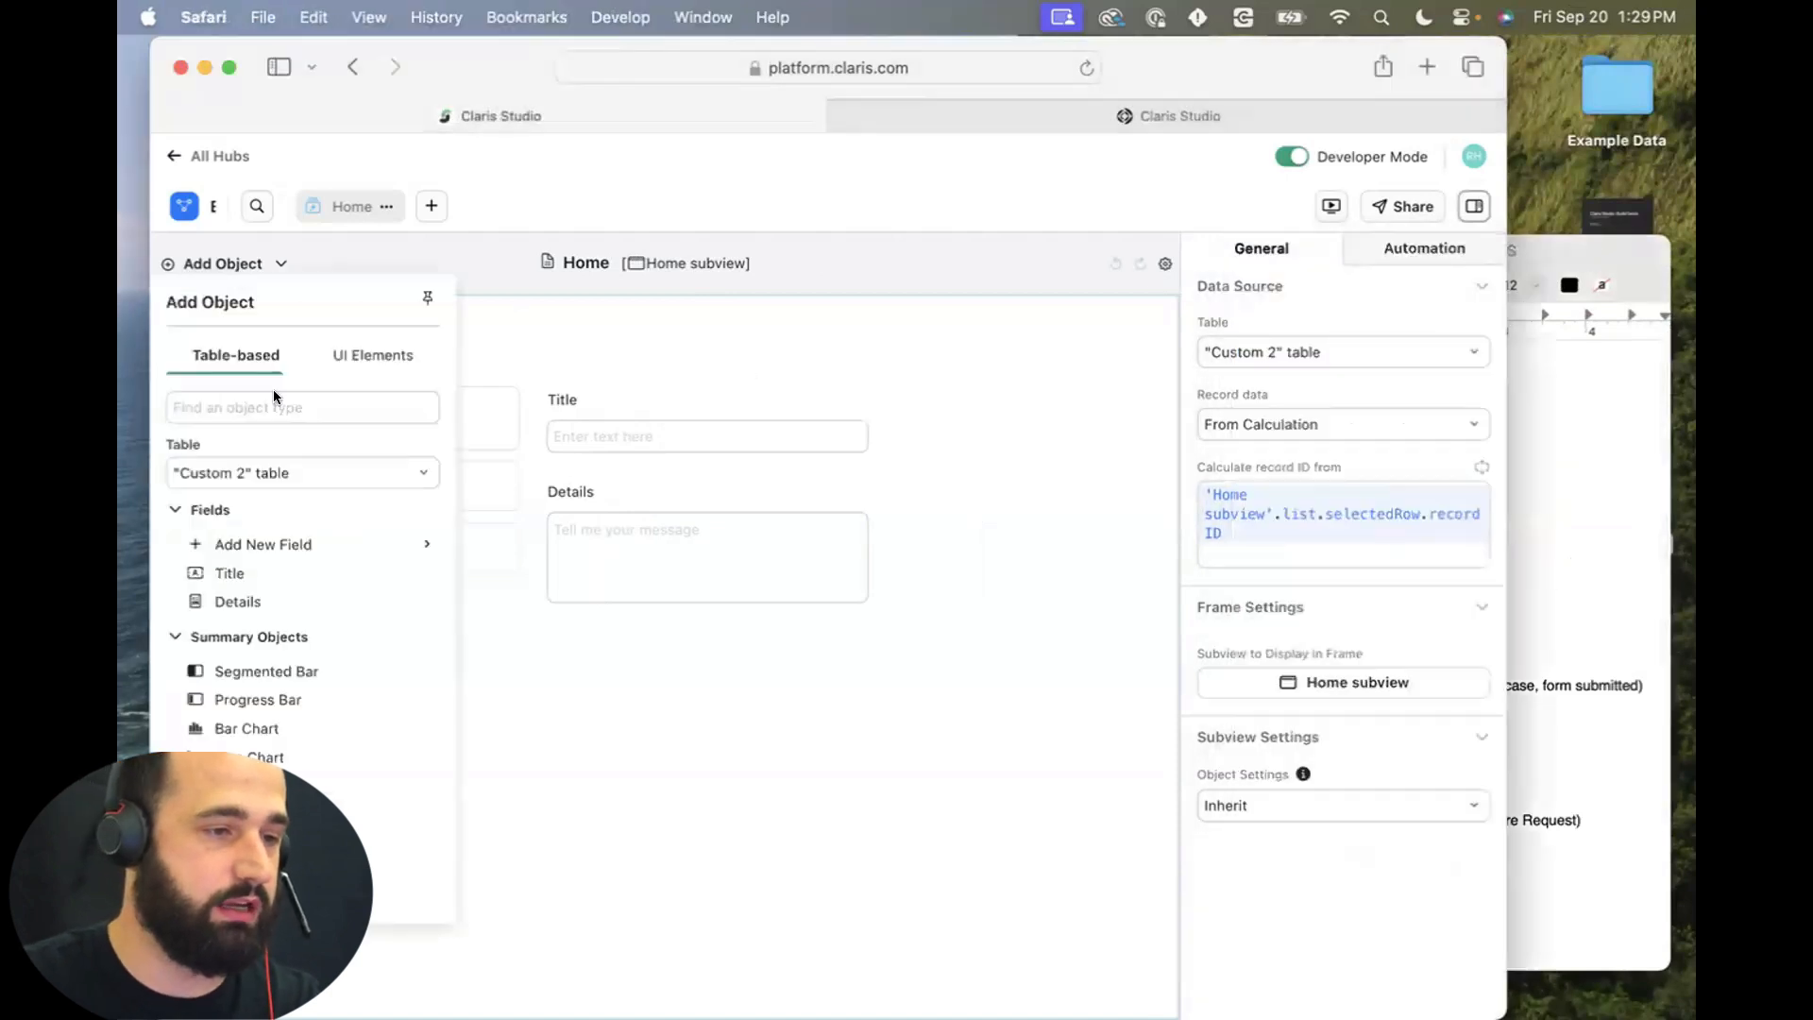
{"action": "scroll", "coordinate": [270, 761], "scroll_direction": "down", "scroll_amount": 5}
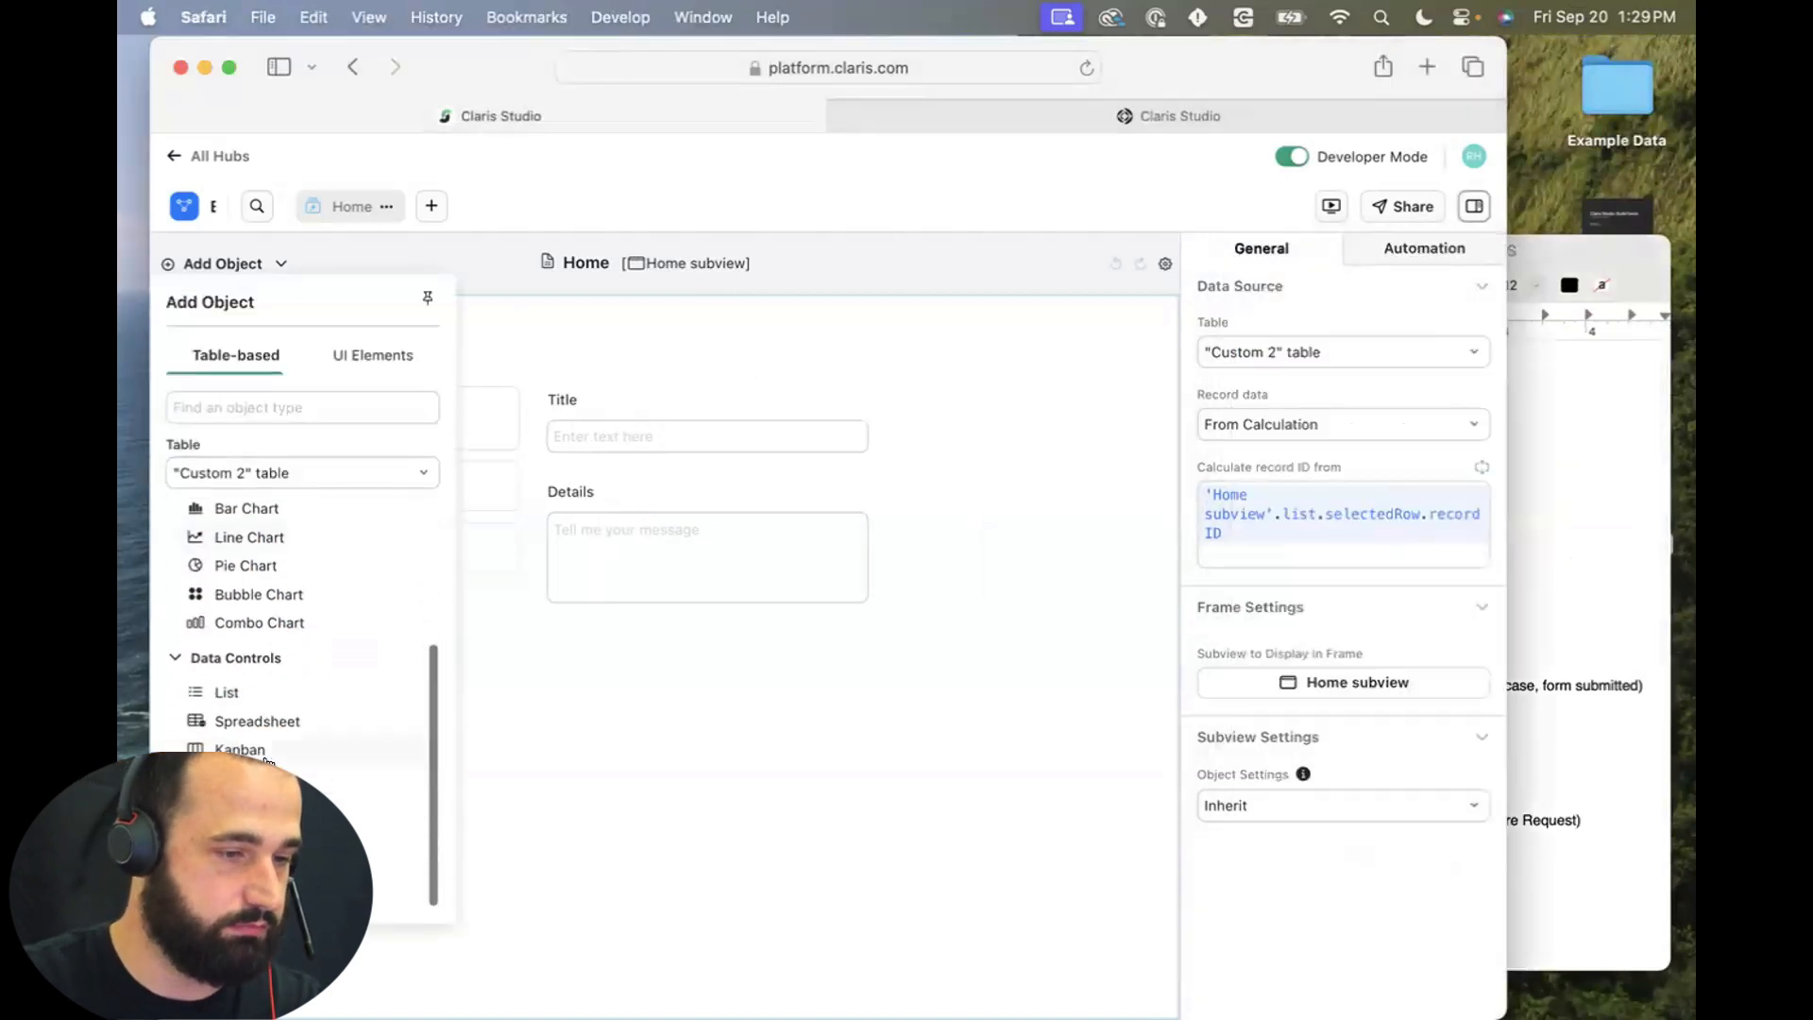
{"action": "left_click", "coordinate": [688, 719]}
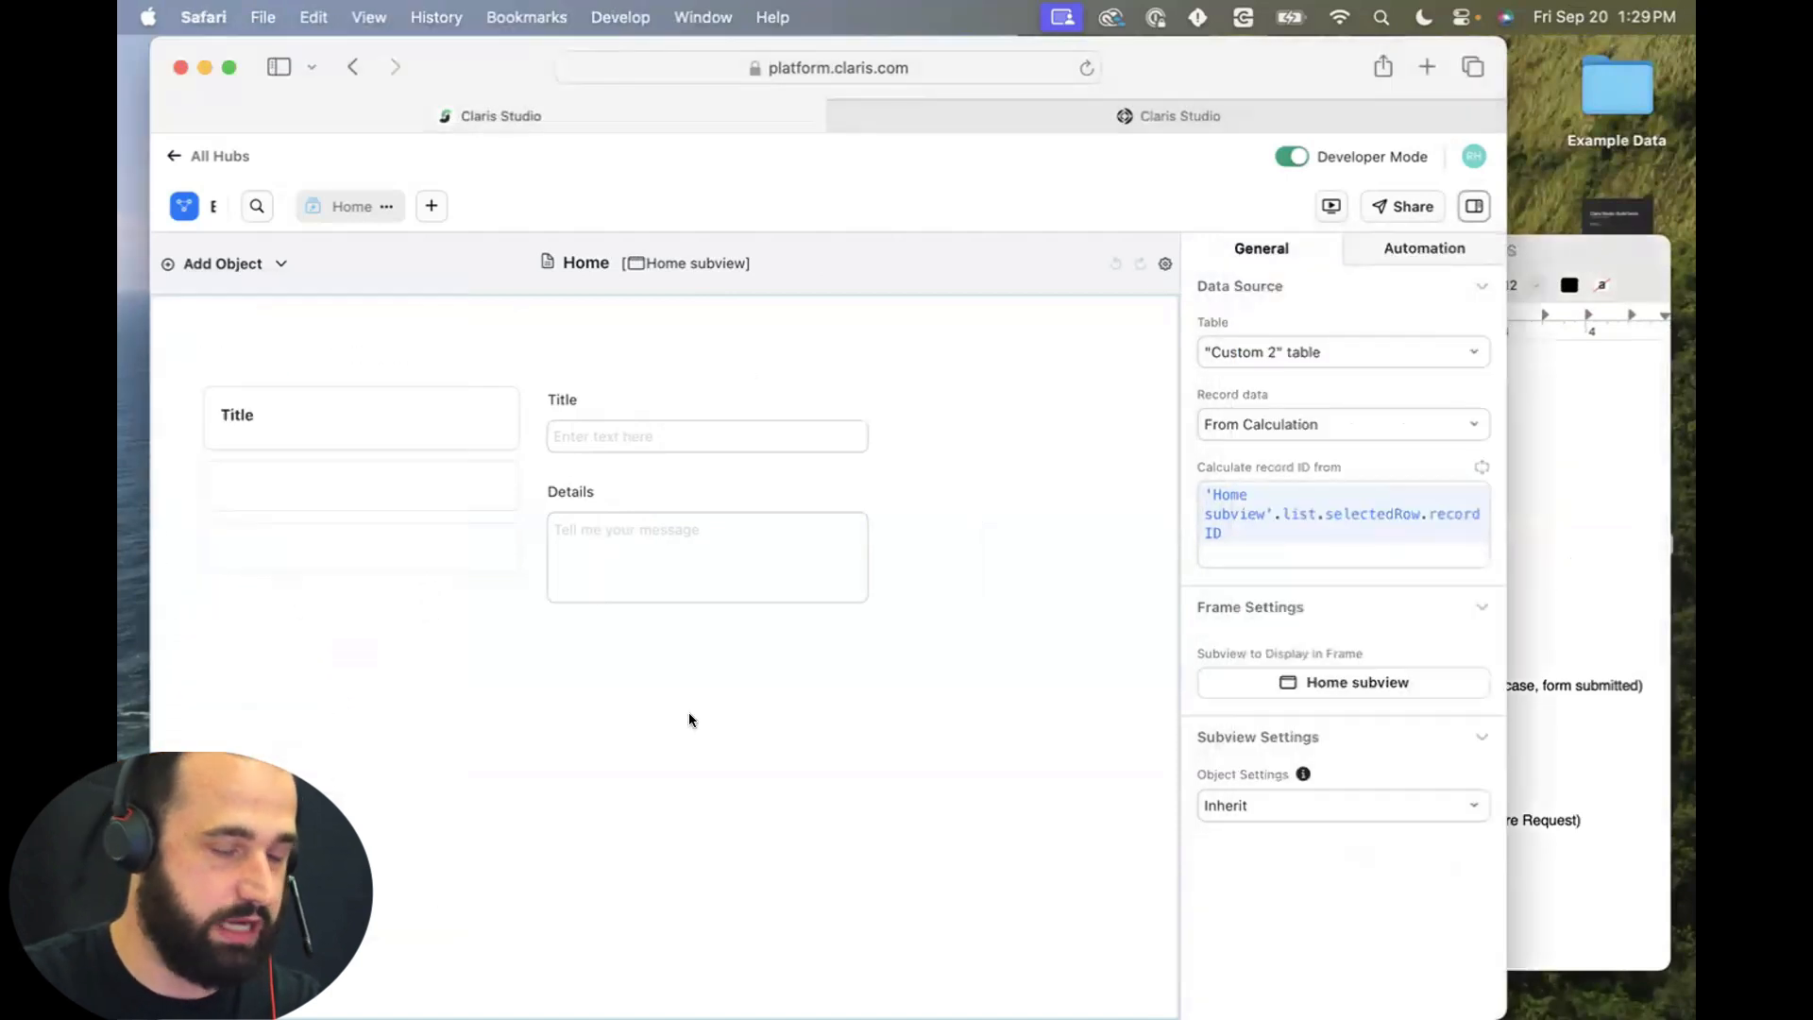
Preview the Home view and add a record with the title "What is a layout?".
{"action": "left_click", "coordinate": [1330, 202]}
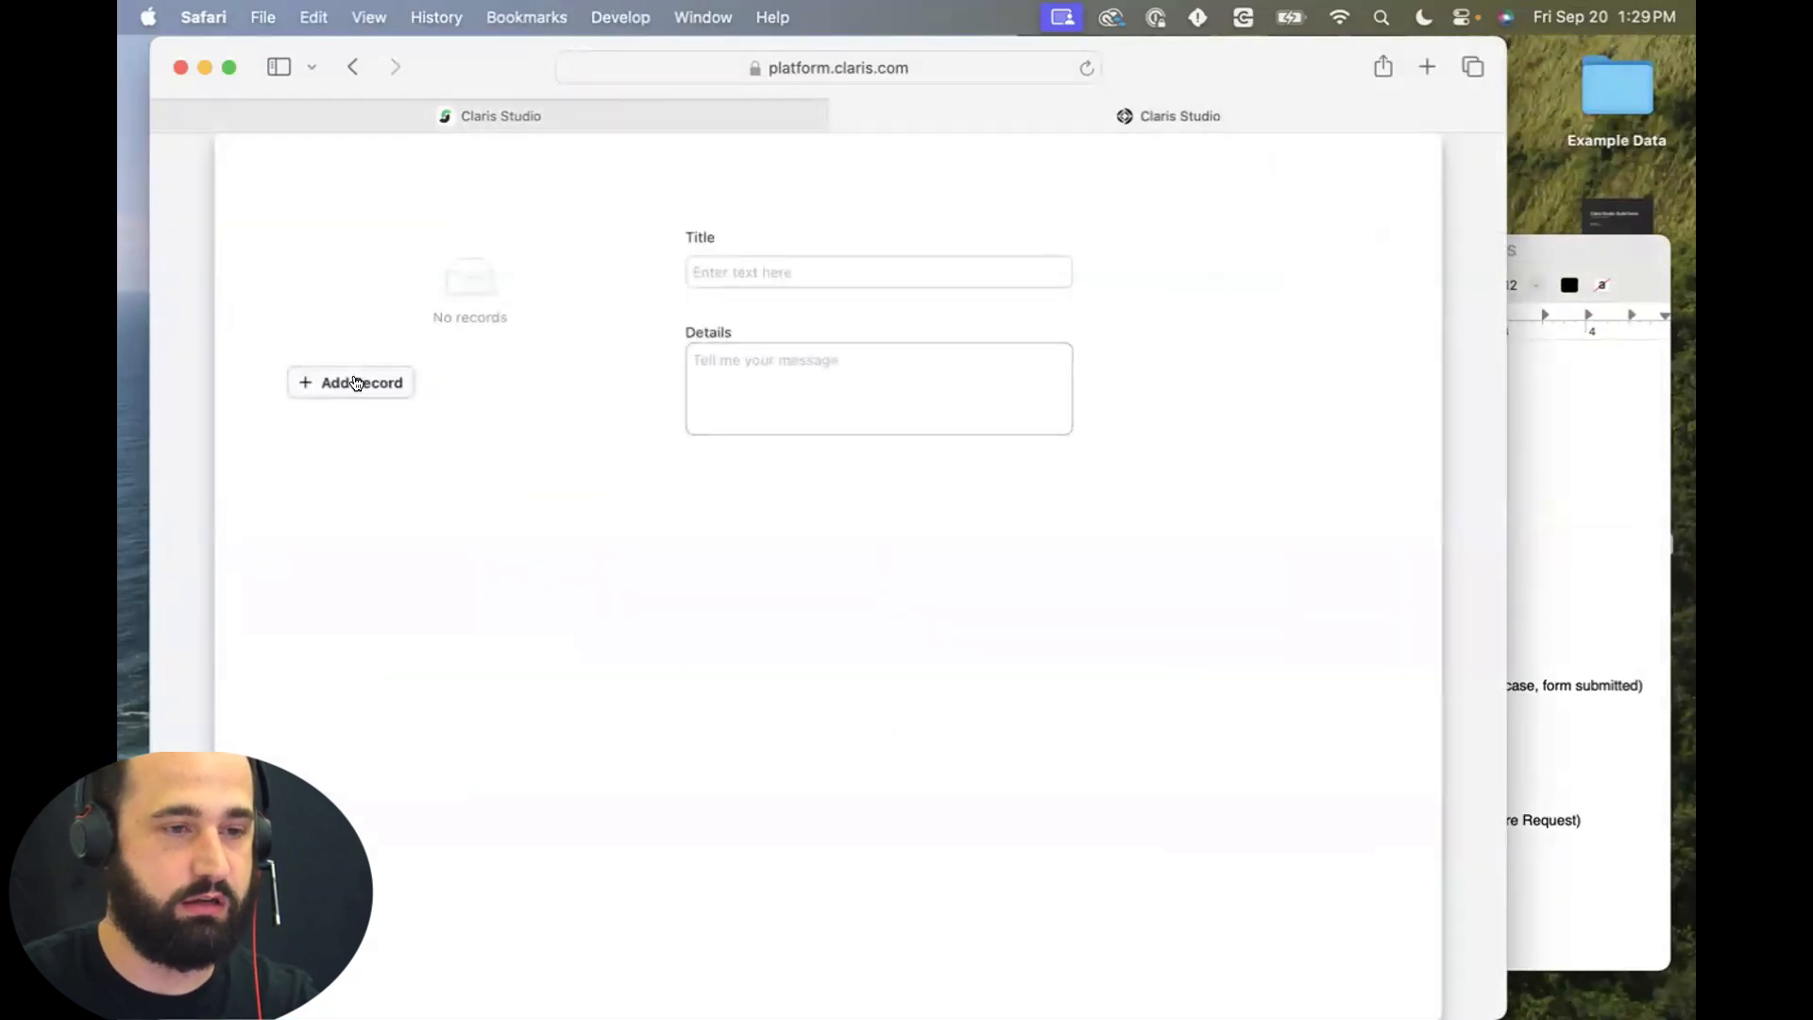
{"action": "left_click", "coordinate": [356, 383]}
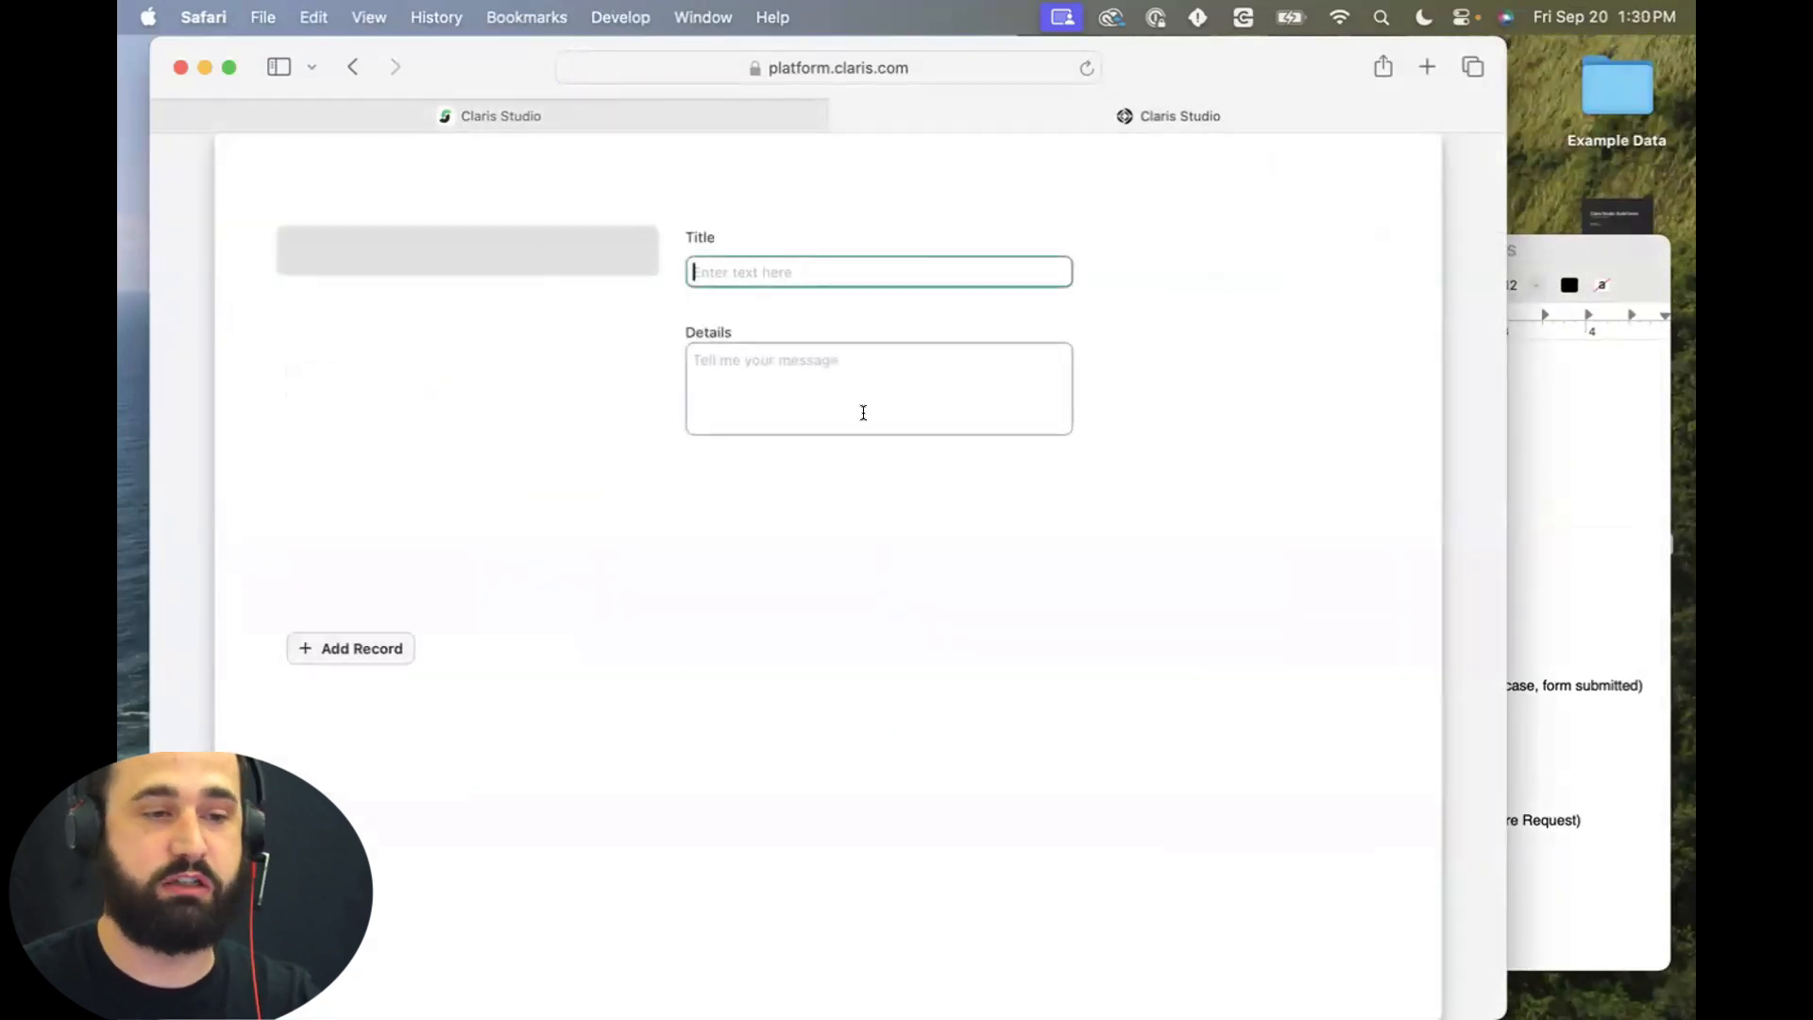
{"action": "type", "text": "What is a layout?"}
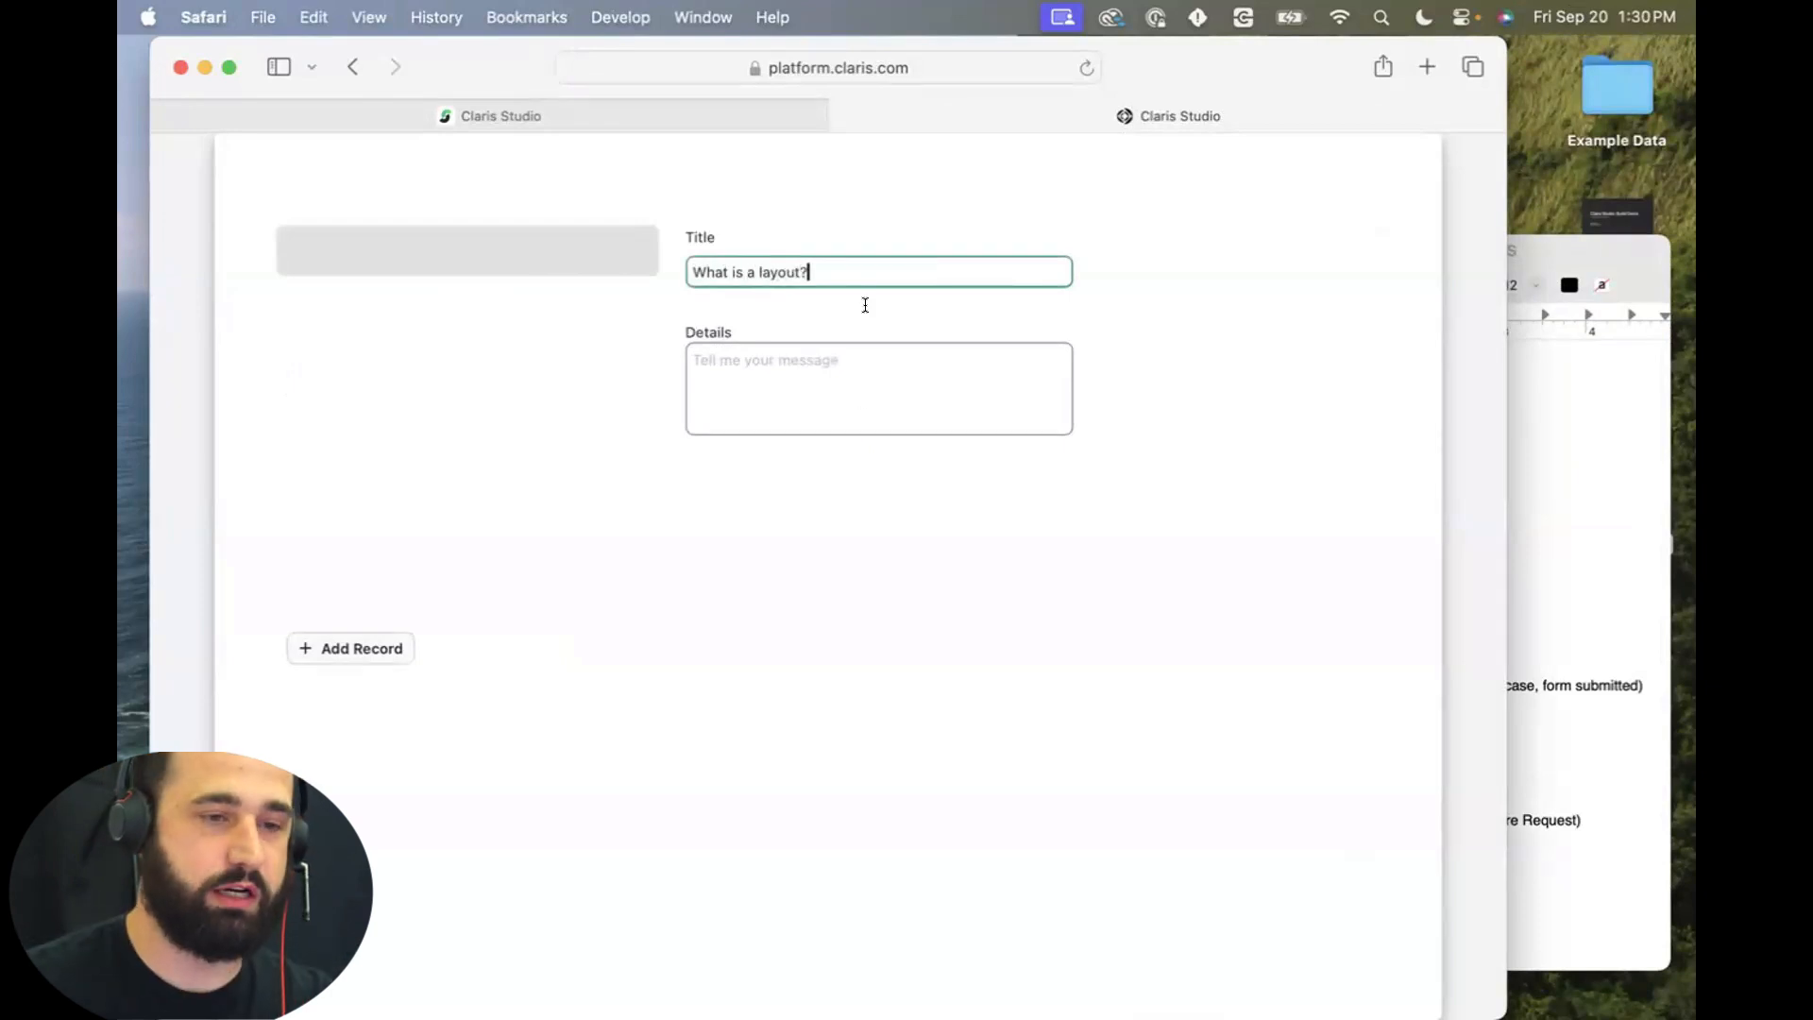
{"action": "left_click", "coordinate": [796, 370]}
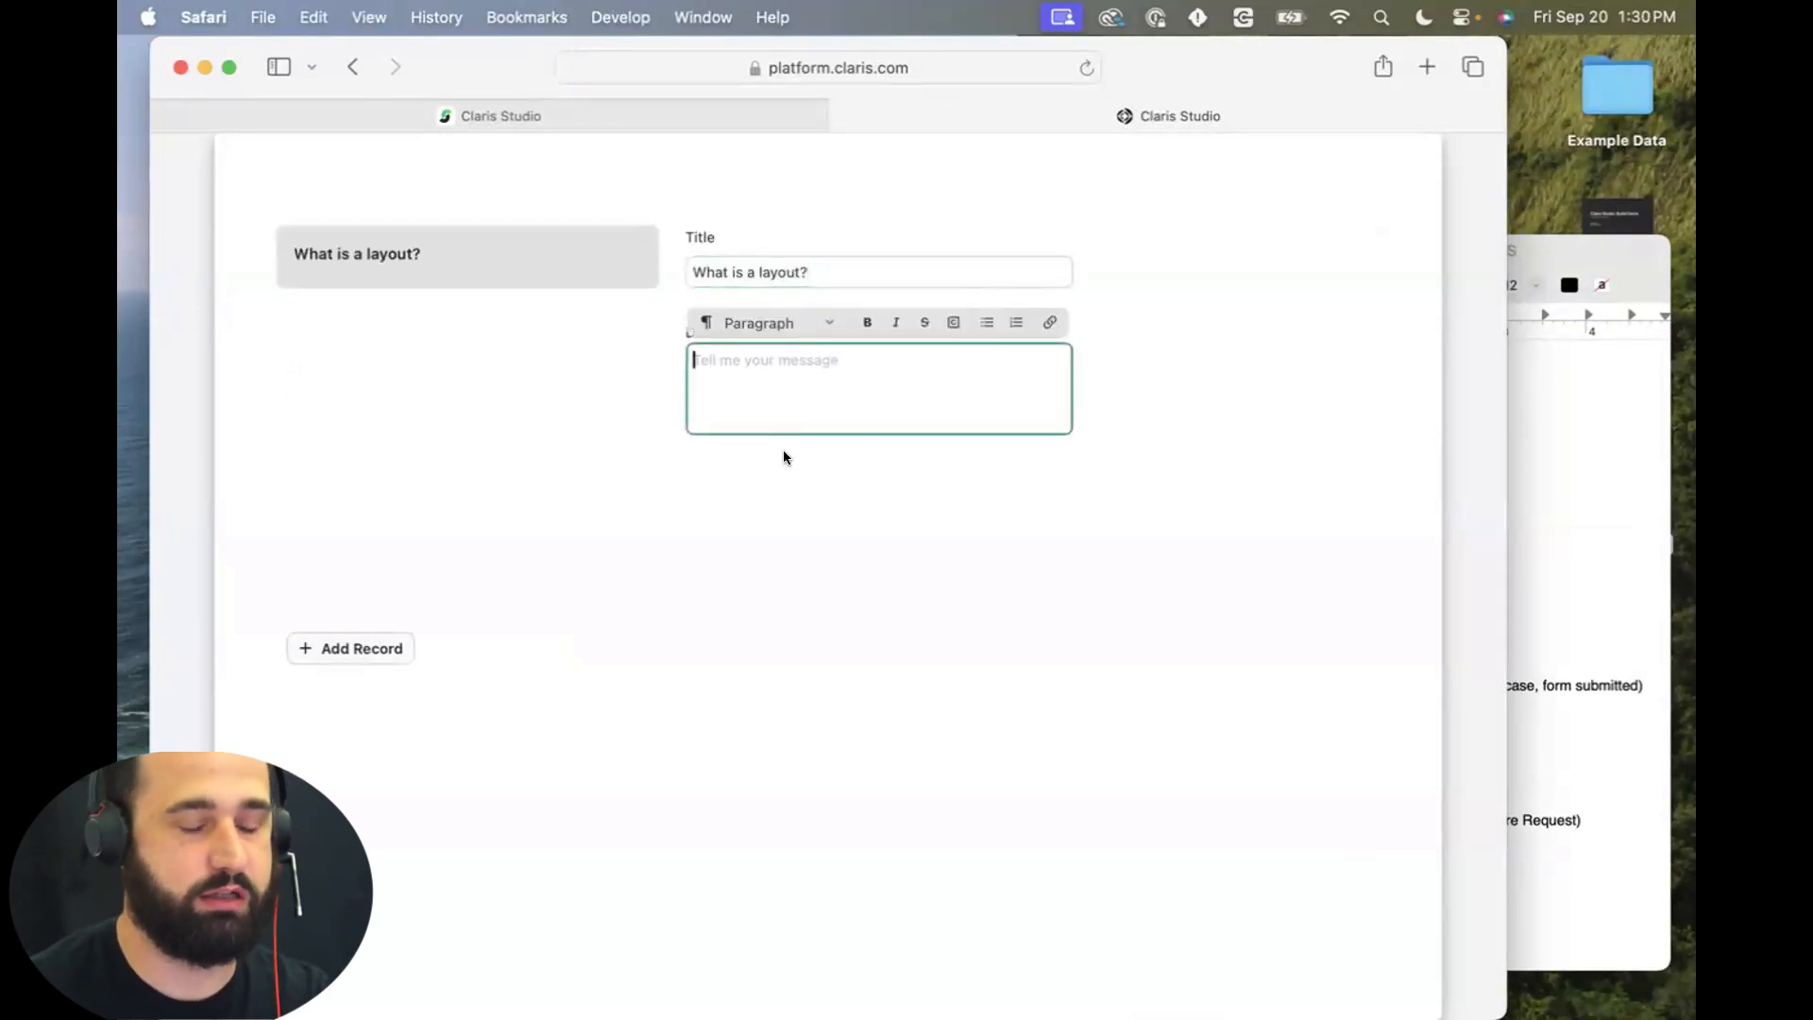
Change the record's title to "What is a view?" and enter "It's like a layout" as its details.
{"action": "left_click", "coordinate": [767, 270]}
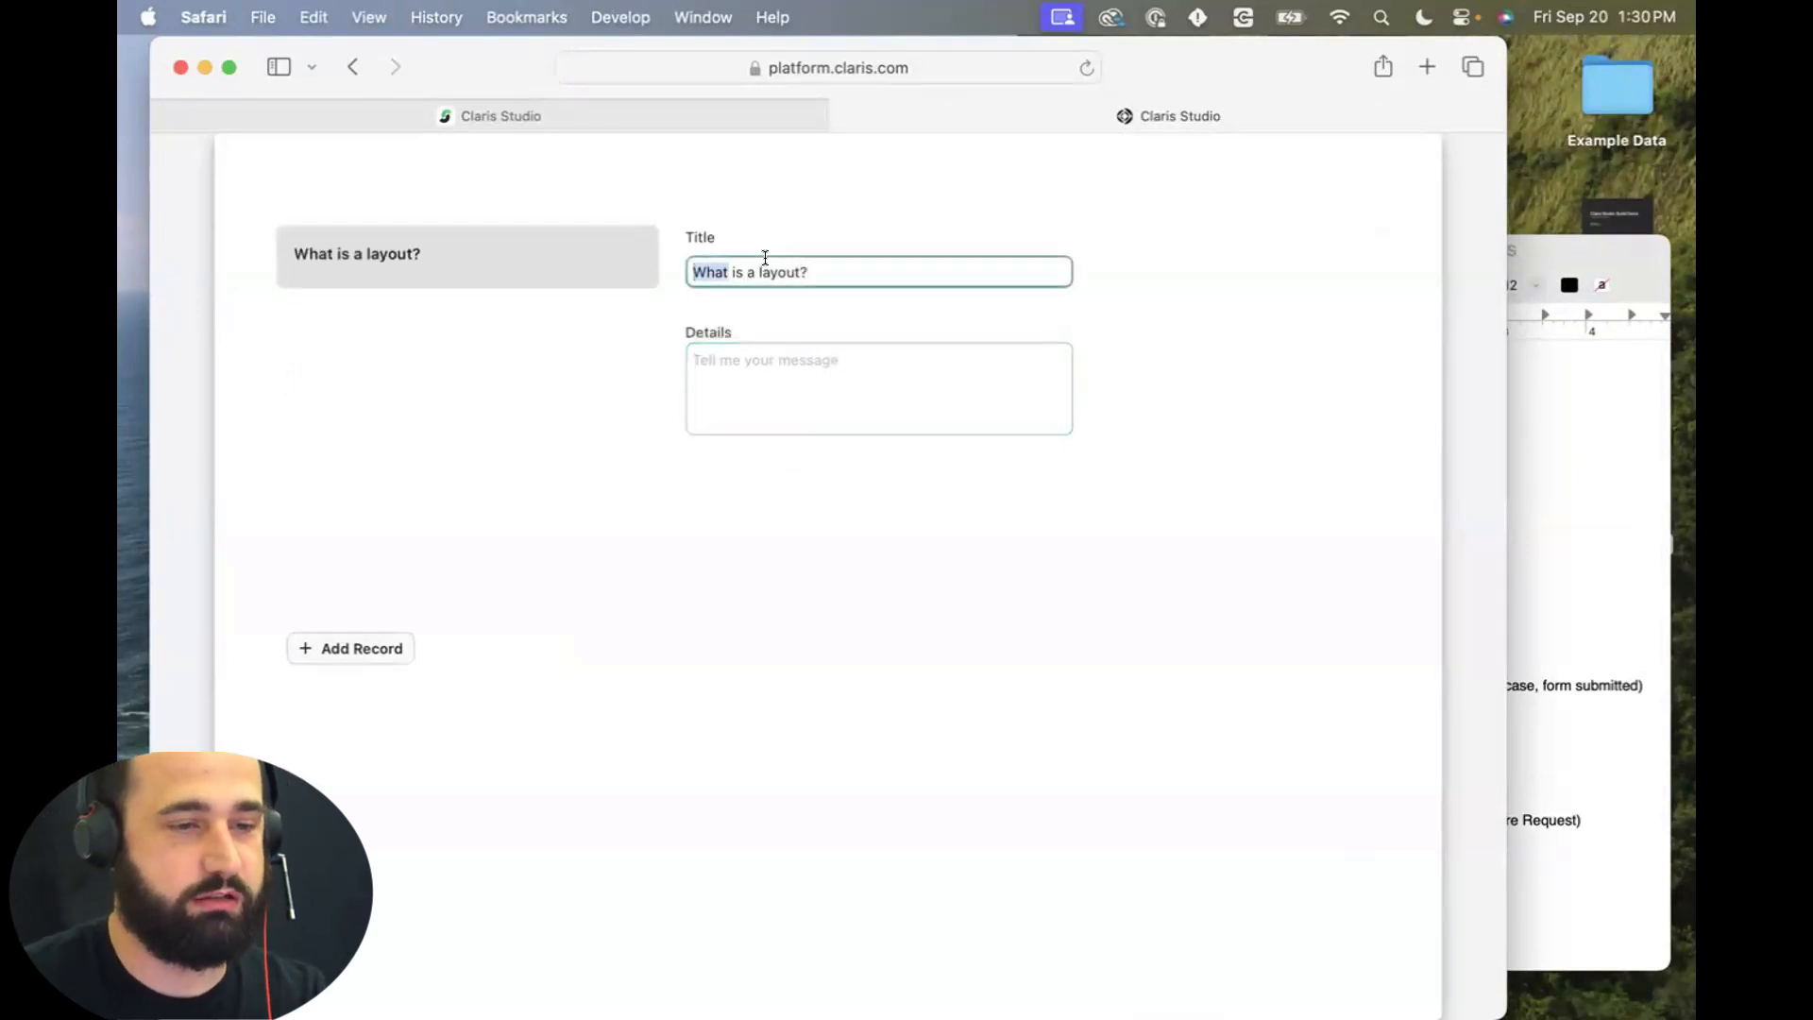
{"action": "double_click", "coordinate": [770, 271]}
{"action": "type", "text": "view"}
{"action": "left_click", "coordinate": [762, 361]}
{"action": "type", "text": "It's lik"}
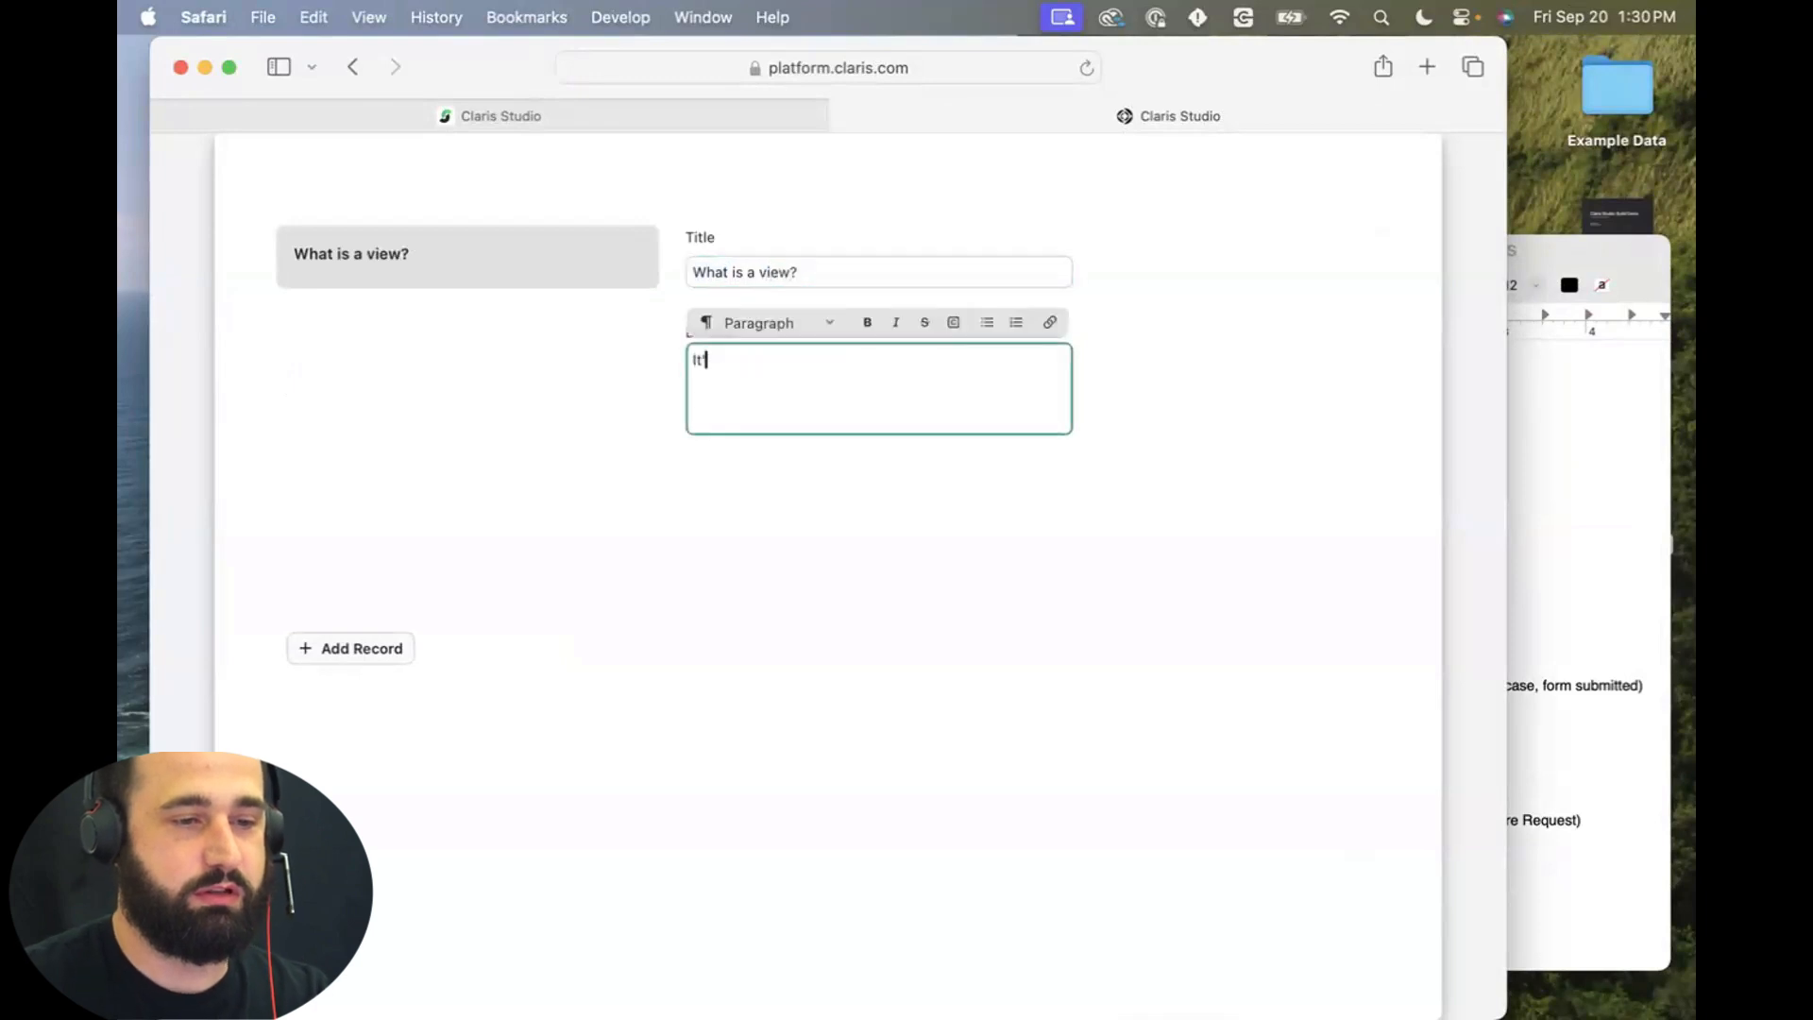
{"action": "type", "text": "e a layout"}
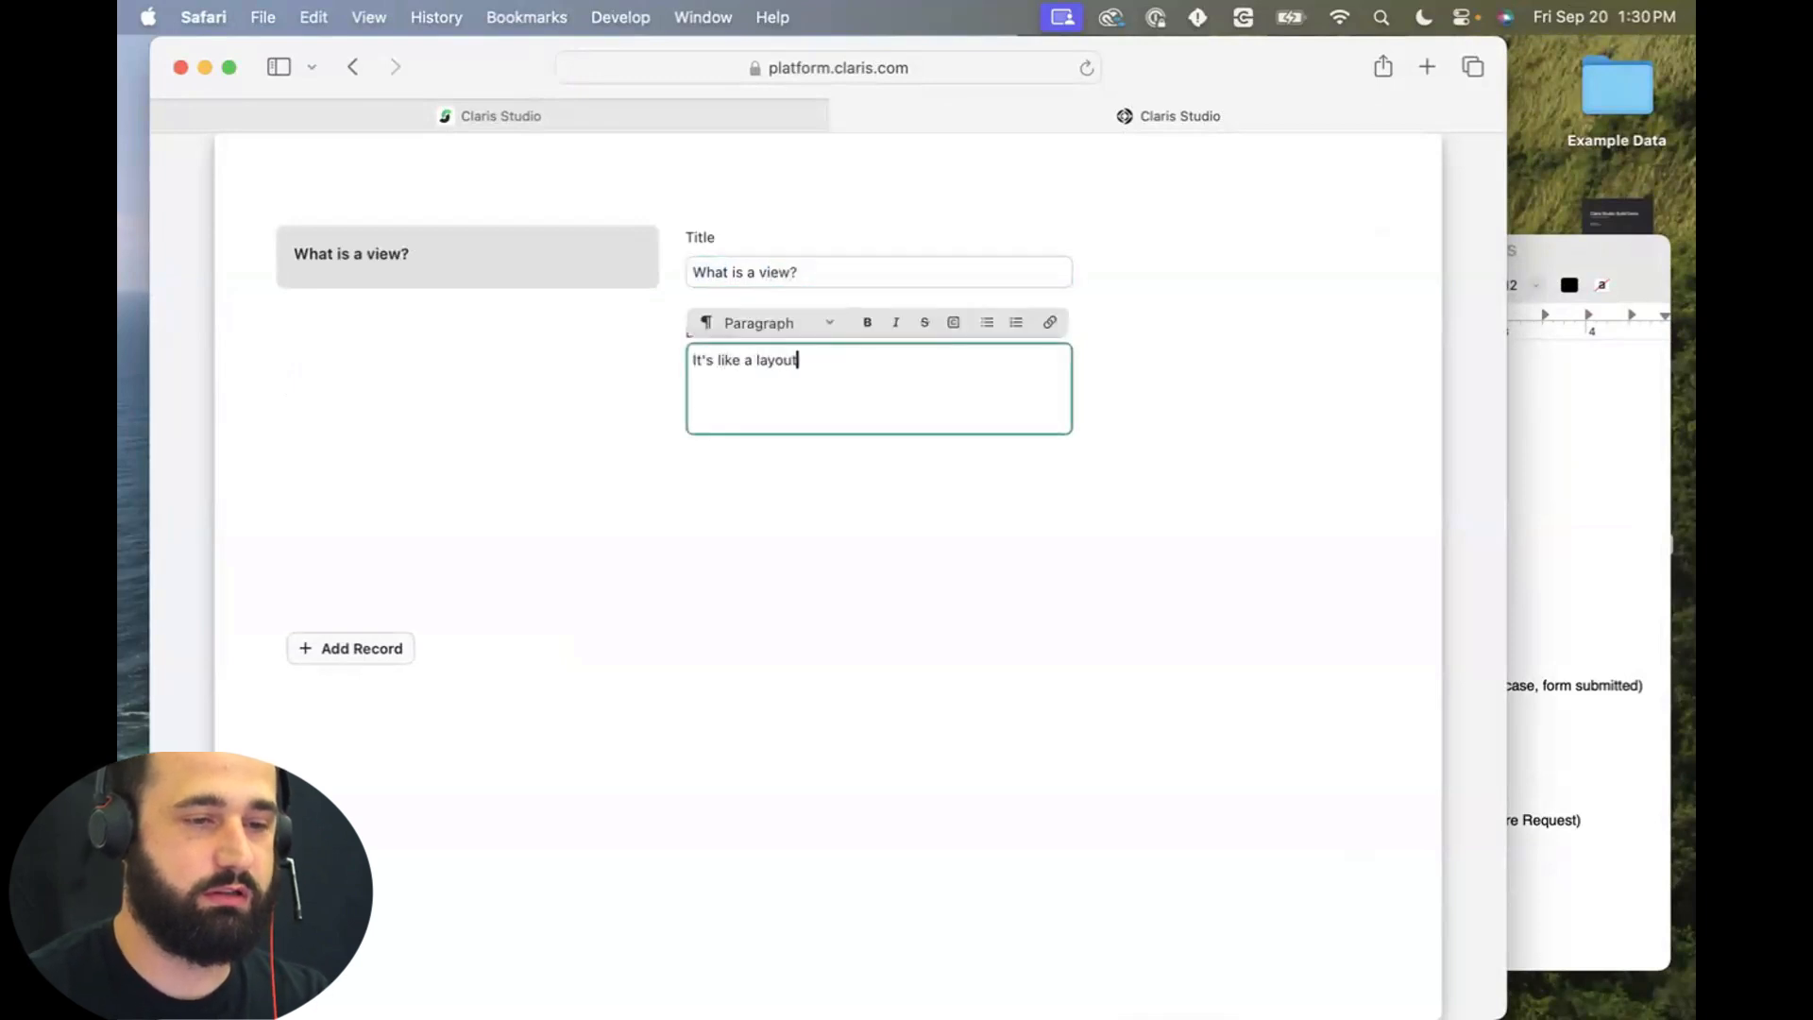
{"action": "left_click", "coordinate": [741, 634]}
Add a second blank record in the preview, test switching between the two list records, and return to the editor.
{"action": "left_click", "coordinate": [383, 648]}
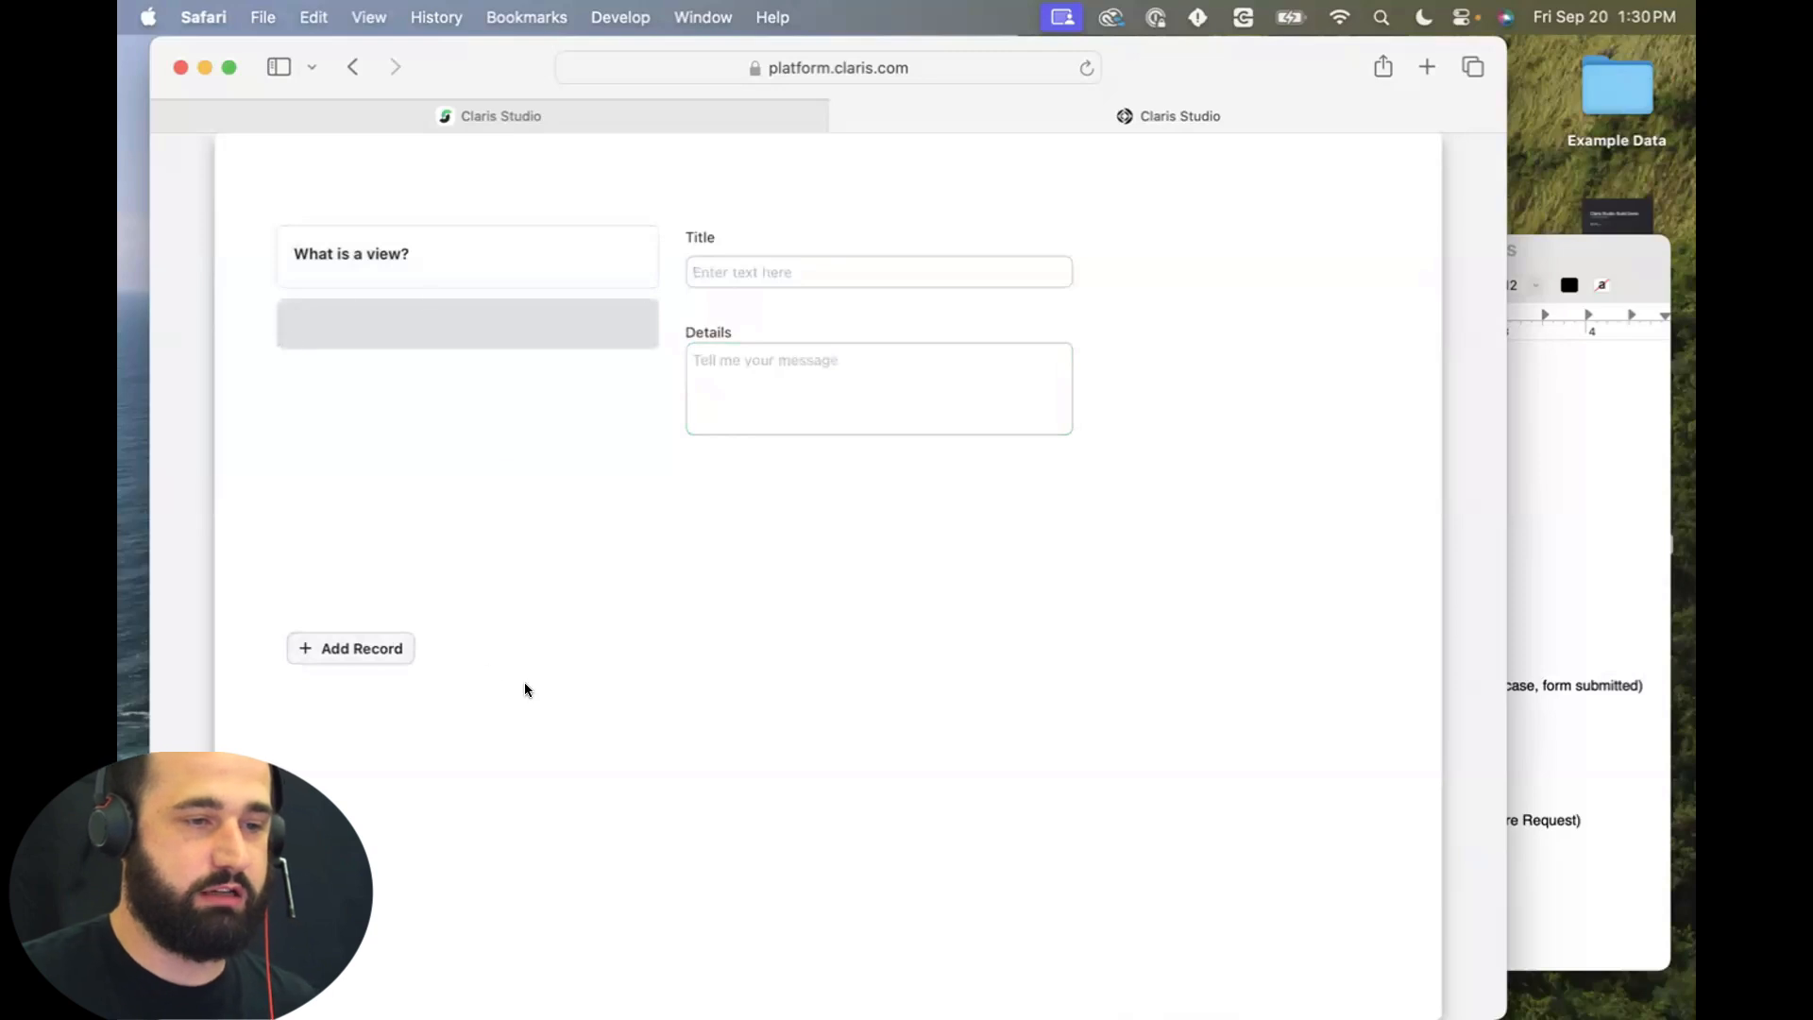
{"action": "left_click", "coordinate": [499, 263]}
{"action": "left_click", "coordinate": [486, 330]}
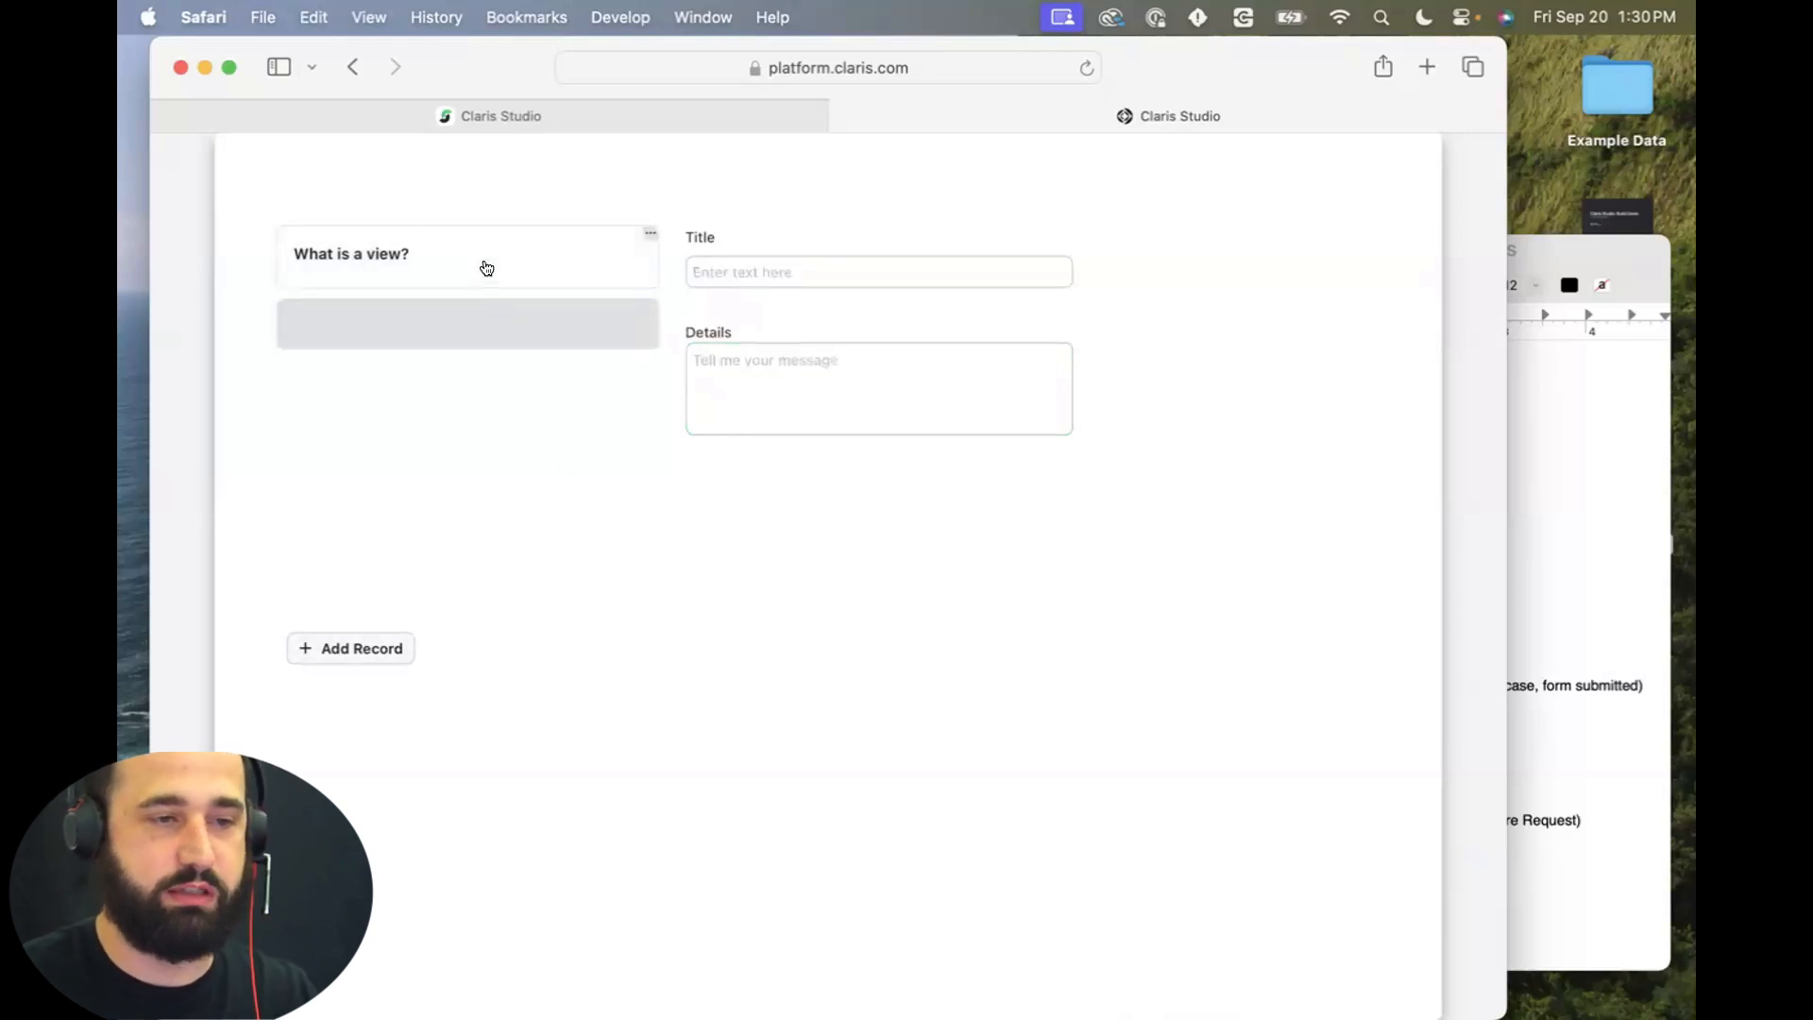
{"action": "left_click", "coordinate": [484, 265]}
{"action": "left_click", "coordinate": [470, 118]}
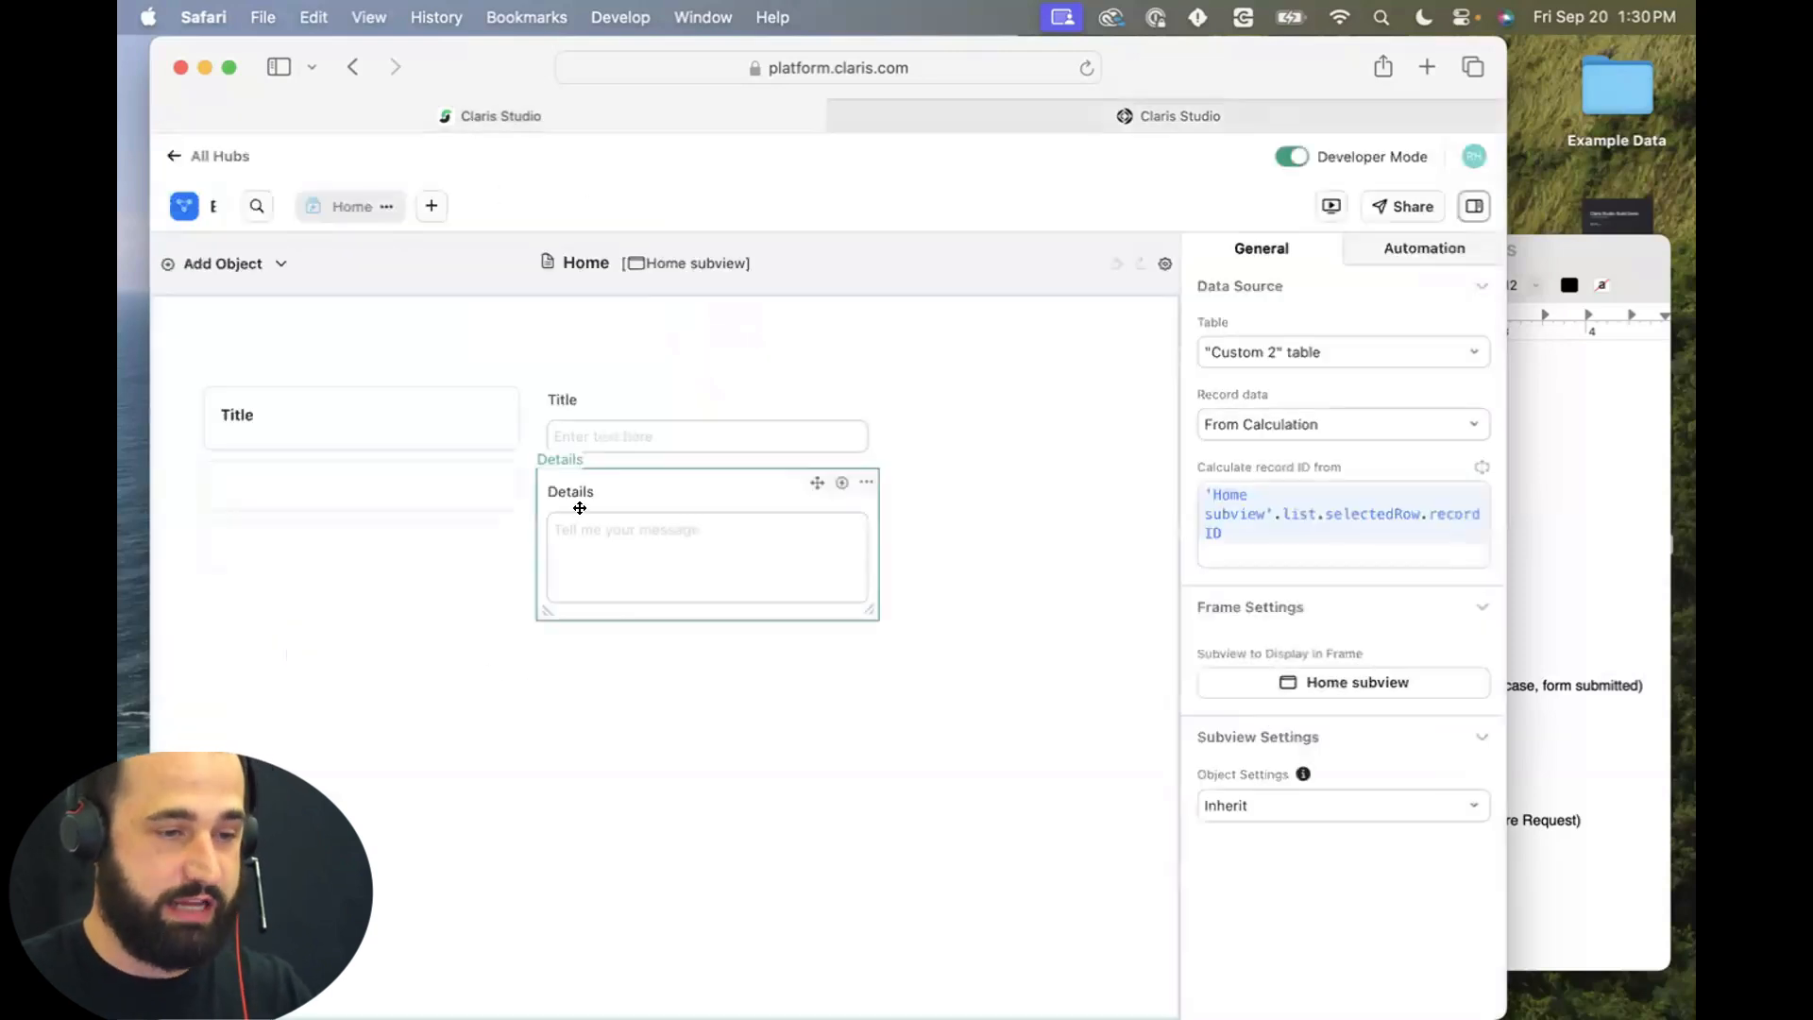
Add a new Drop-down field from the "Custom 2" table and place it directly below the Details field.
{"action": "left_click", "coordinate": [247, 267]}
{"action": "scroll", "coordinate": [271, 632], "scroll_direction": "down", "scroll_amount": 3}
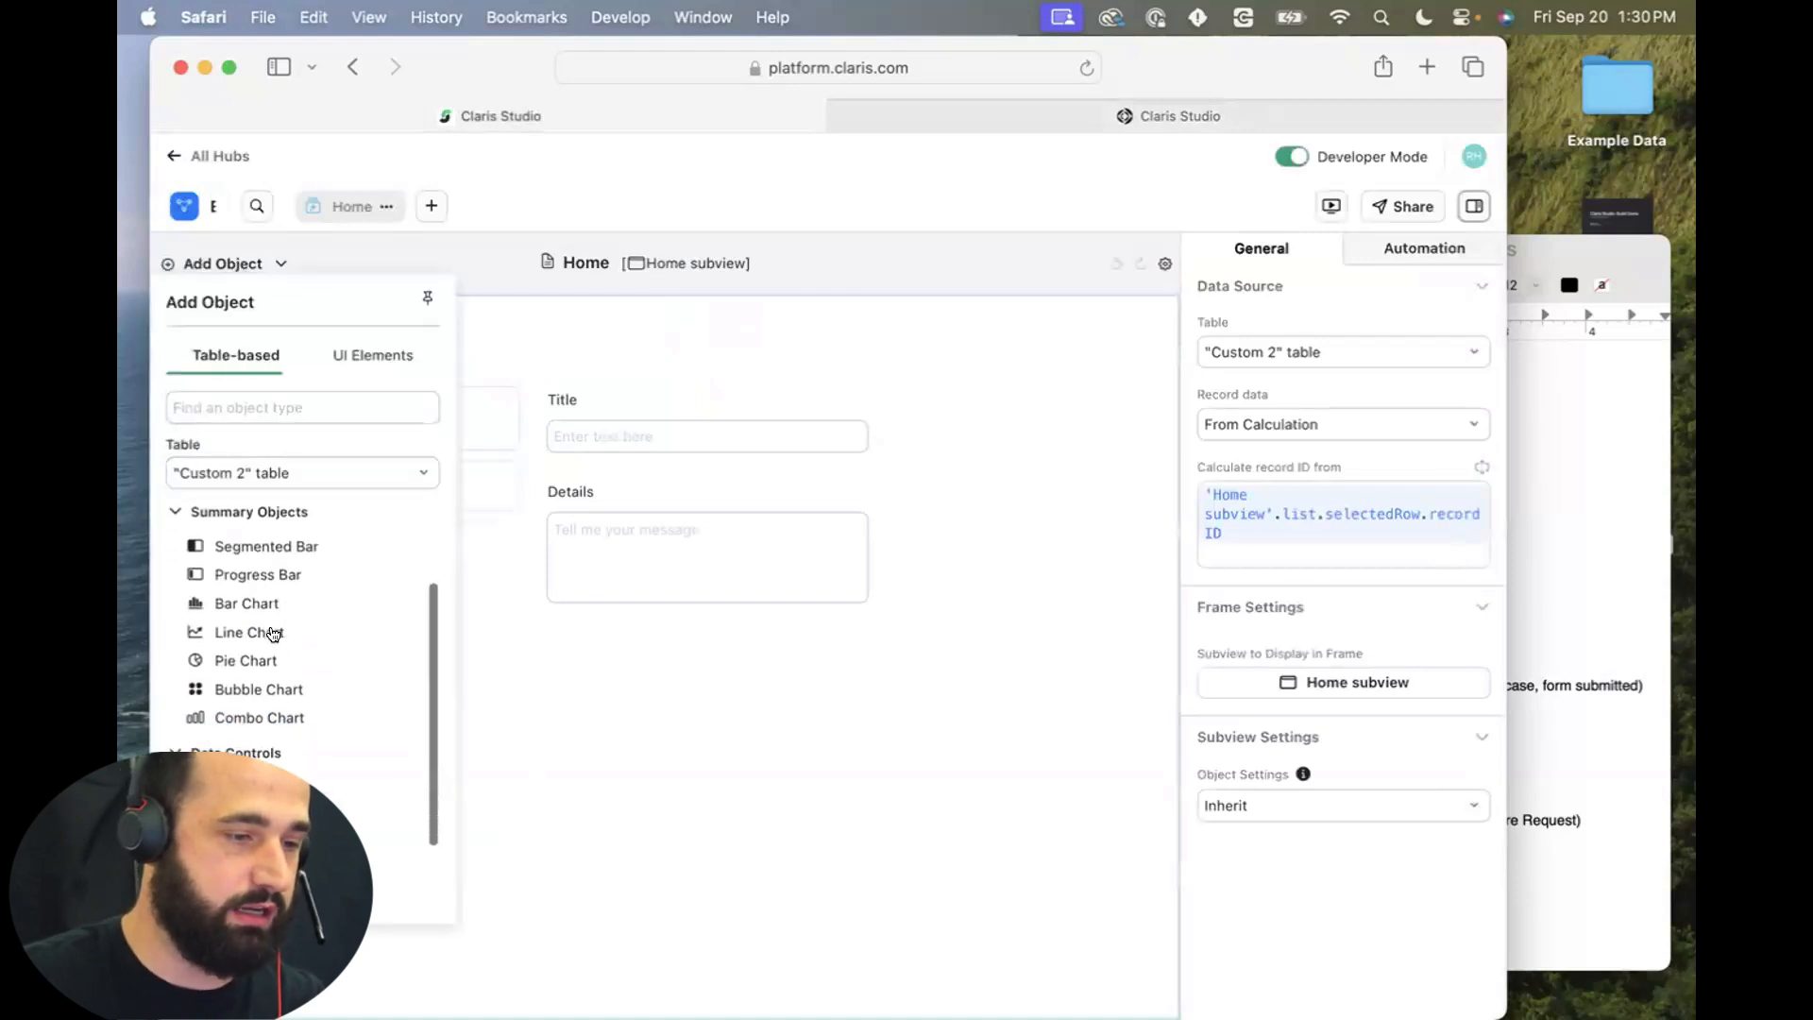
{"action": "scroll", "coordinate": [273, 633], "scroll_direction": "up", "scroll_amount": 1}
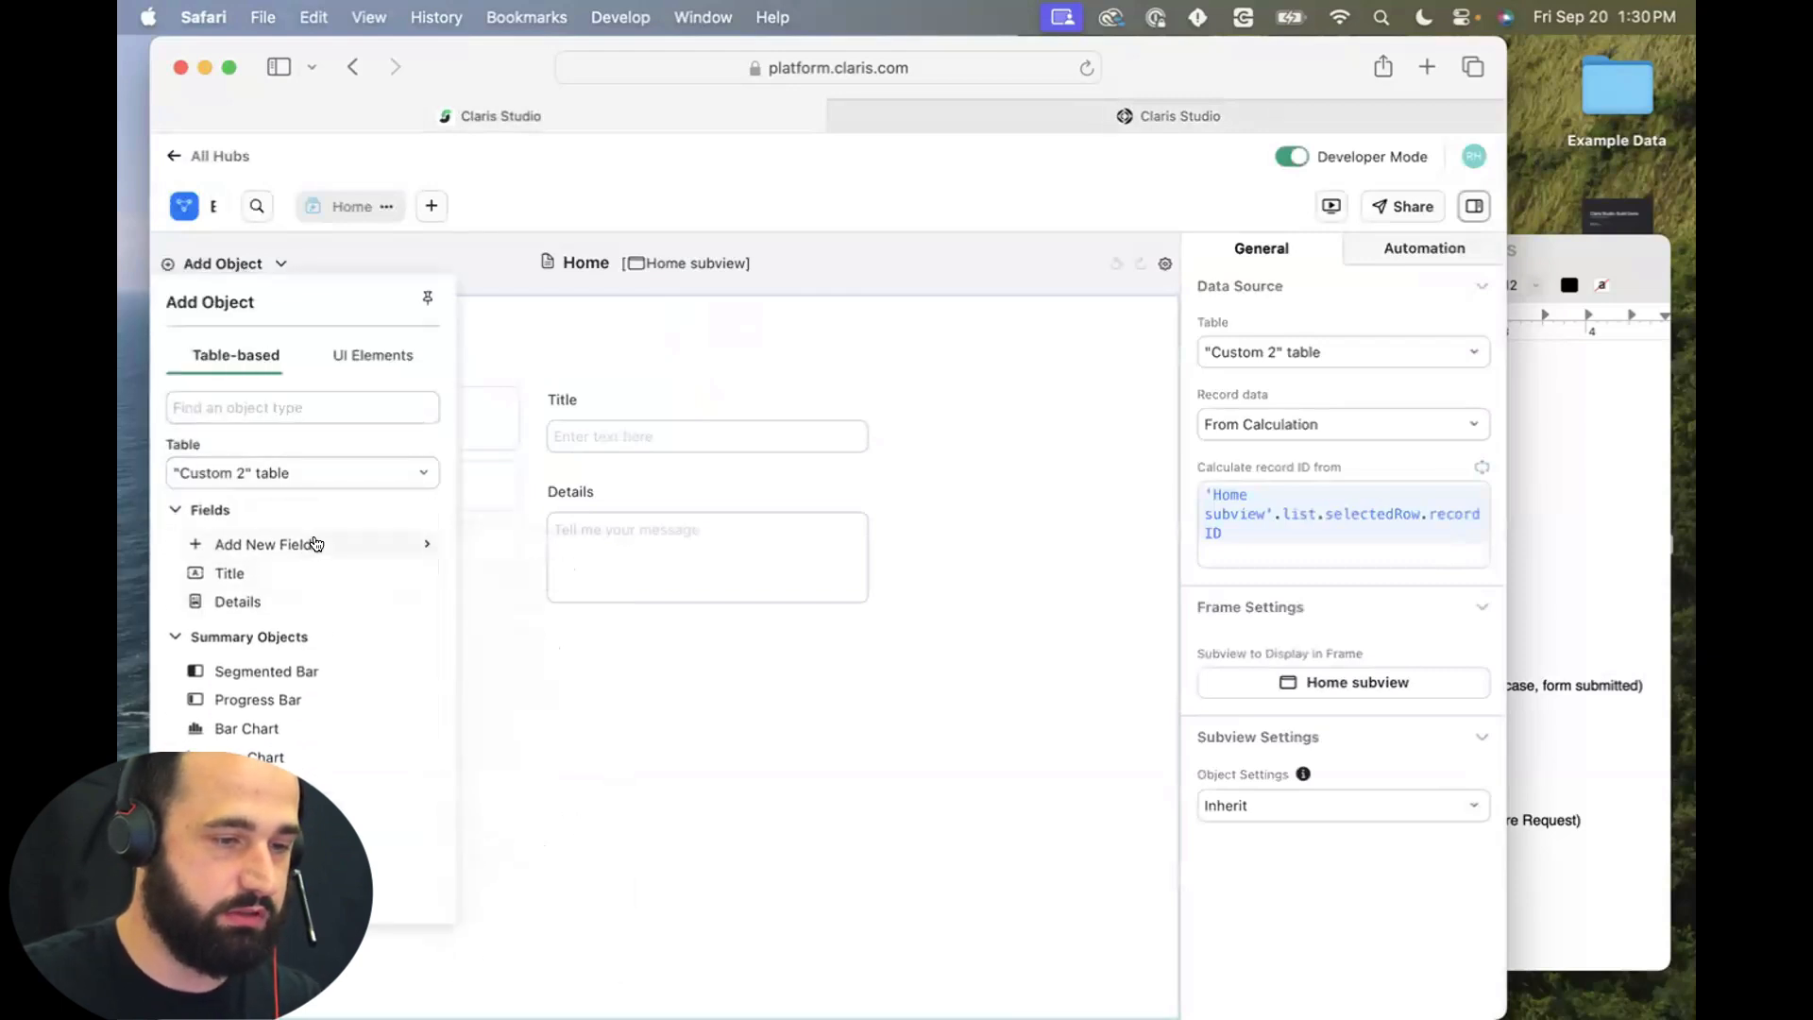
{"action": "mouse_move", "coordinate": [337, 542]}
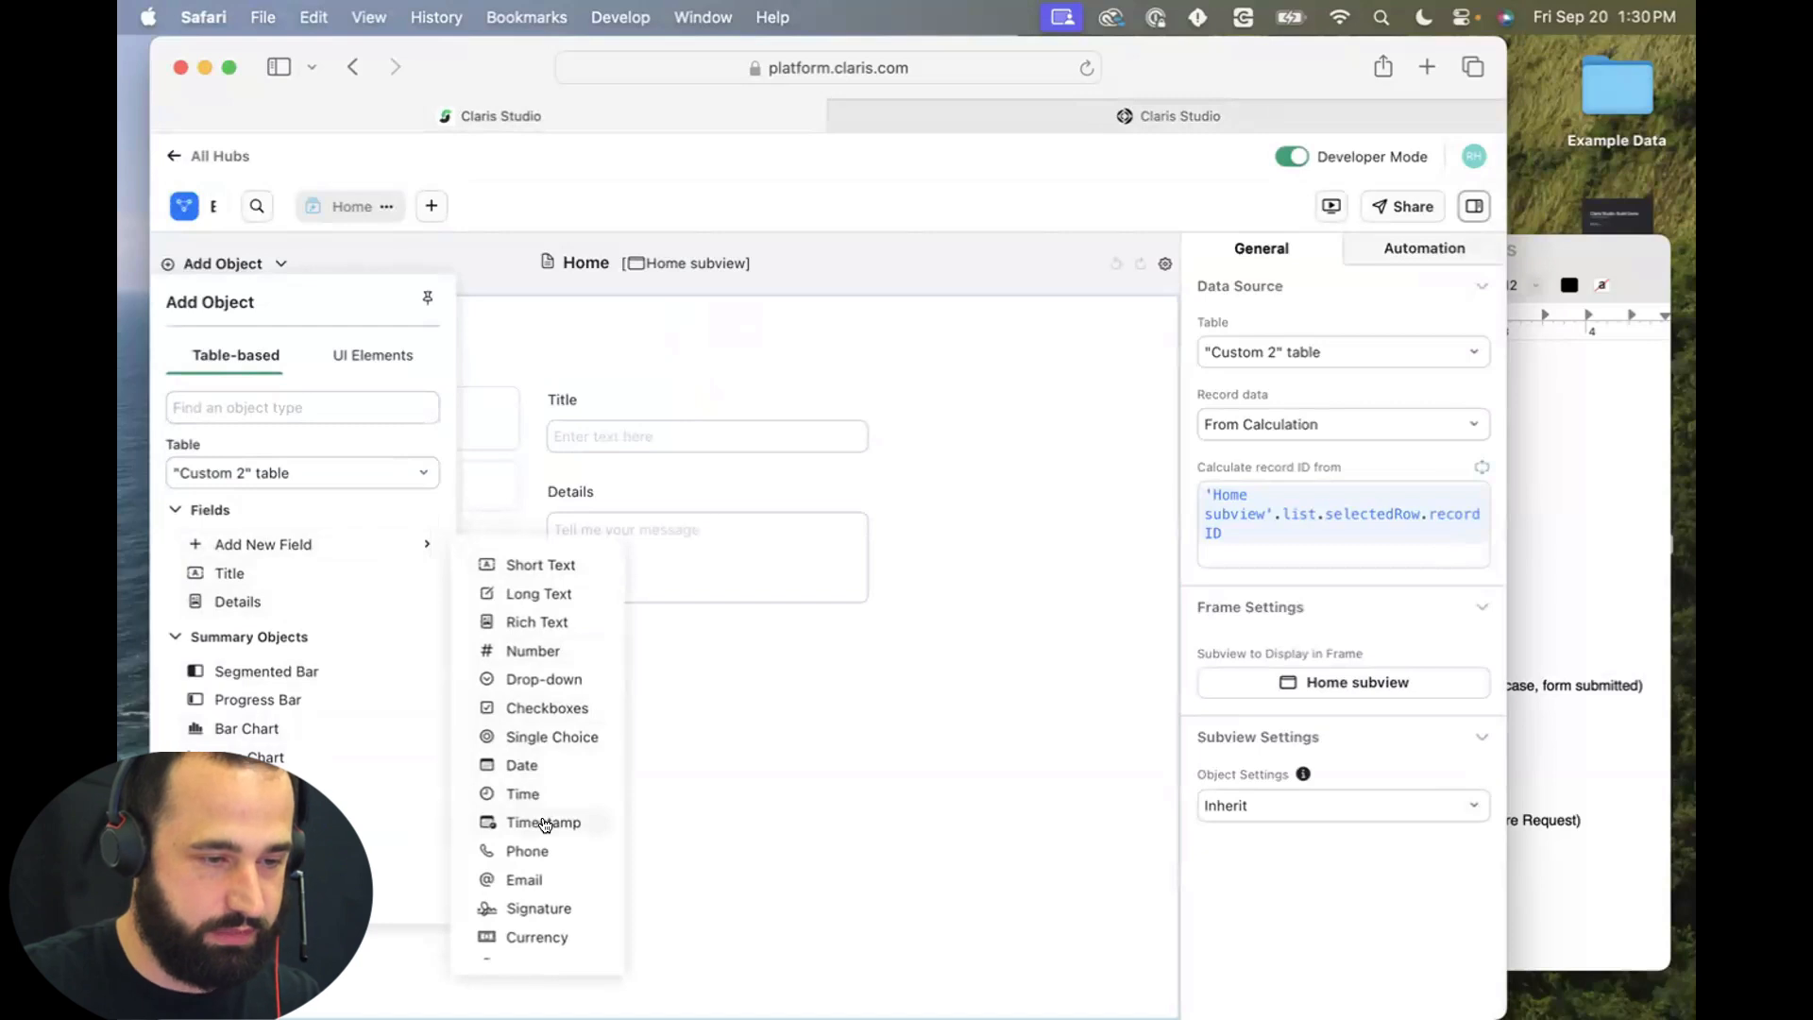
{"action": "left_click", "coordinate": [540, 676]}
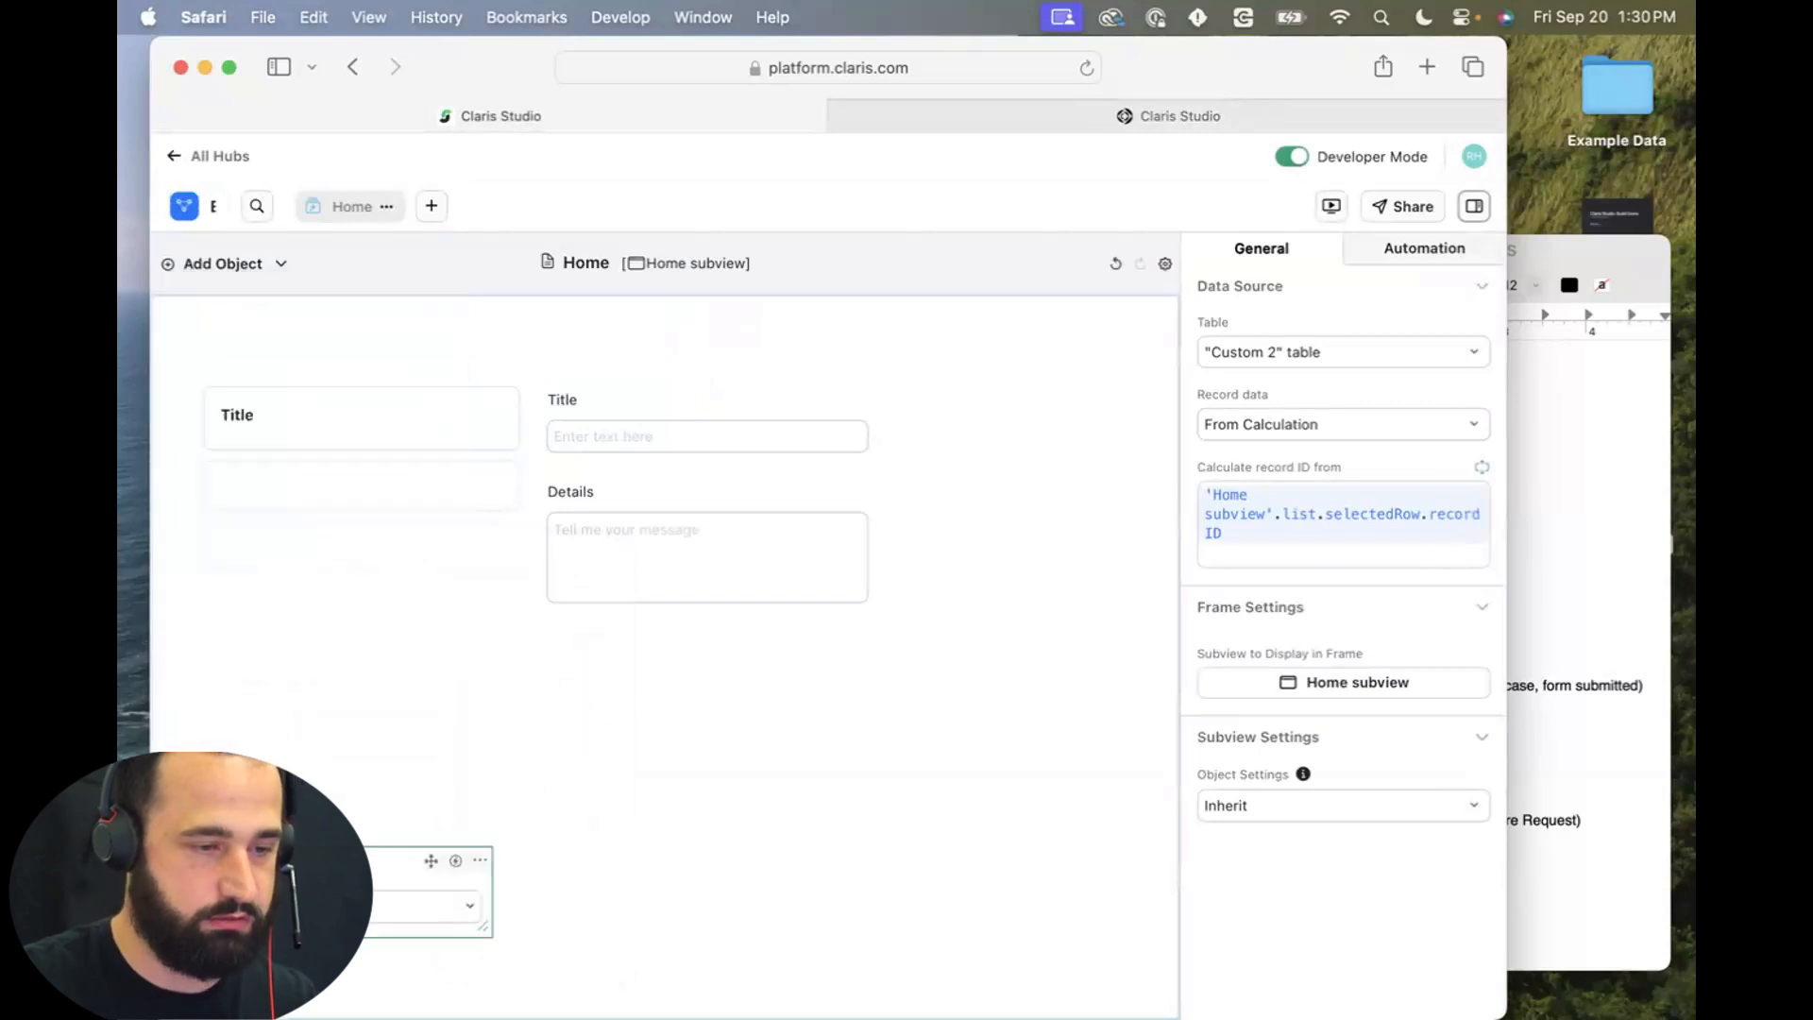
{"action": "left_click_drag", "start_coordinate": [431, 860], "coordinate": [814, 651]}
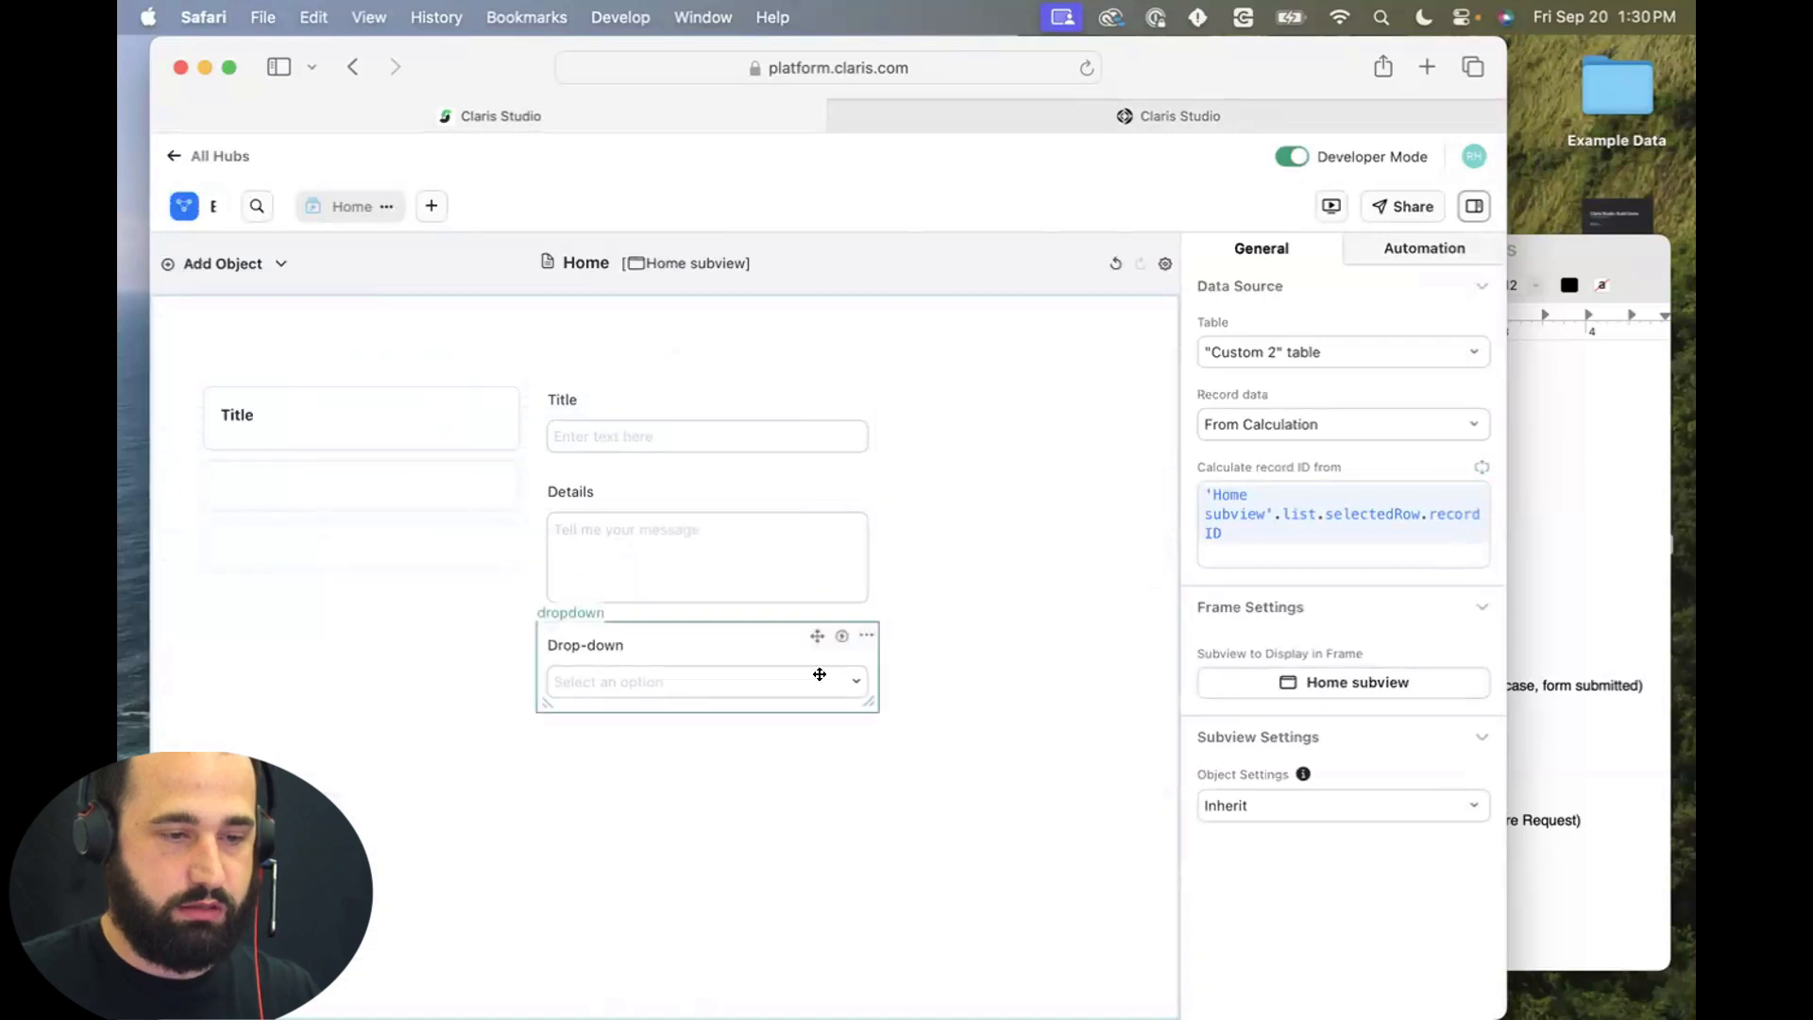
Rename the new drop-down field as Priority.
{"action": "left_click", "coordinate": [1286, 672]}
{"action": "key", "text": "super+a"}
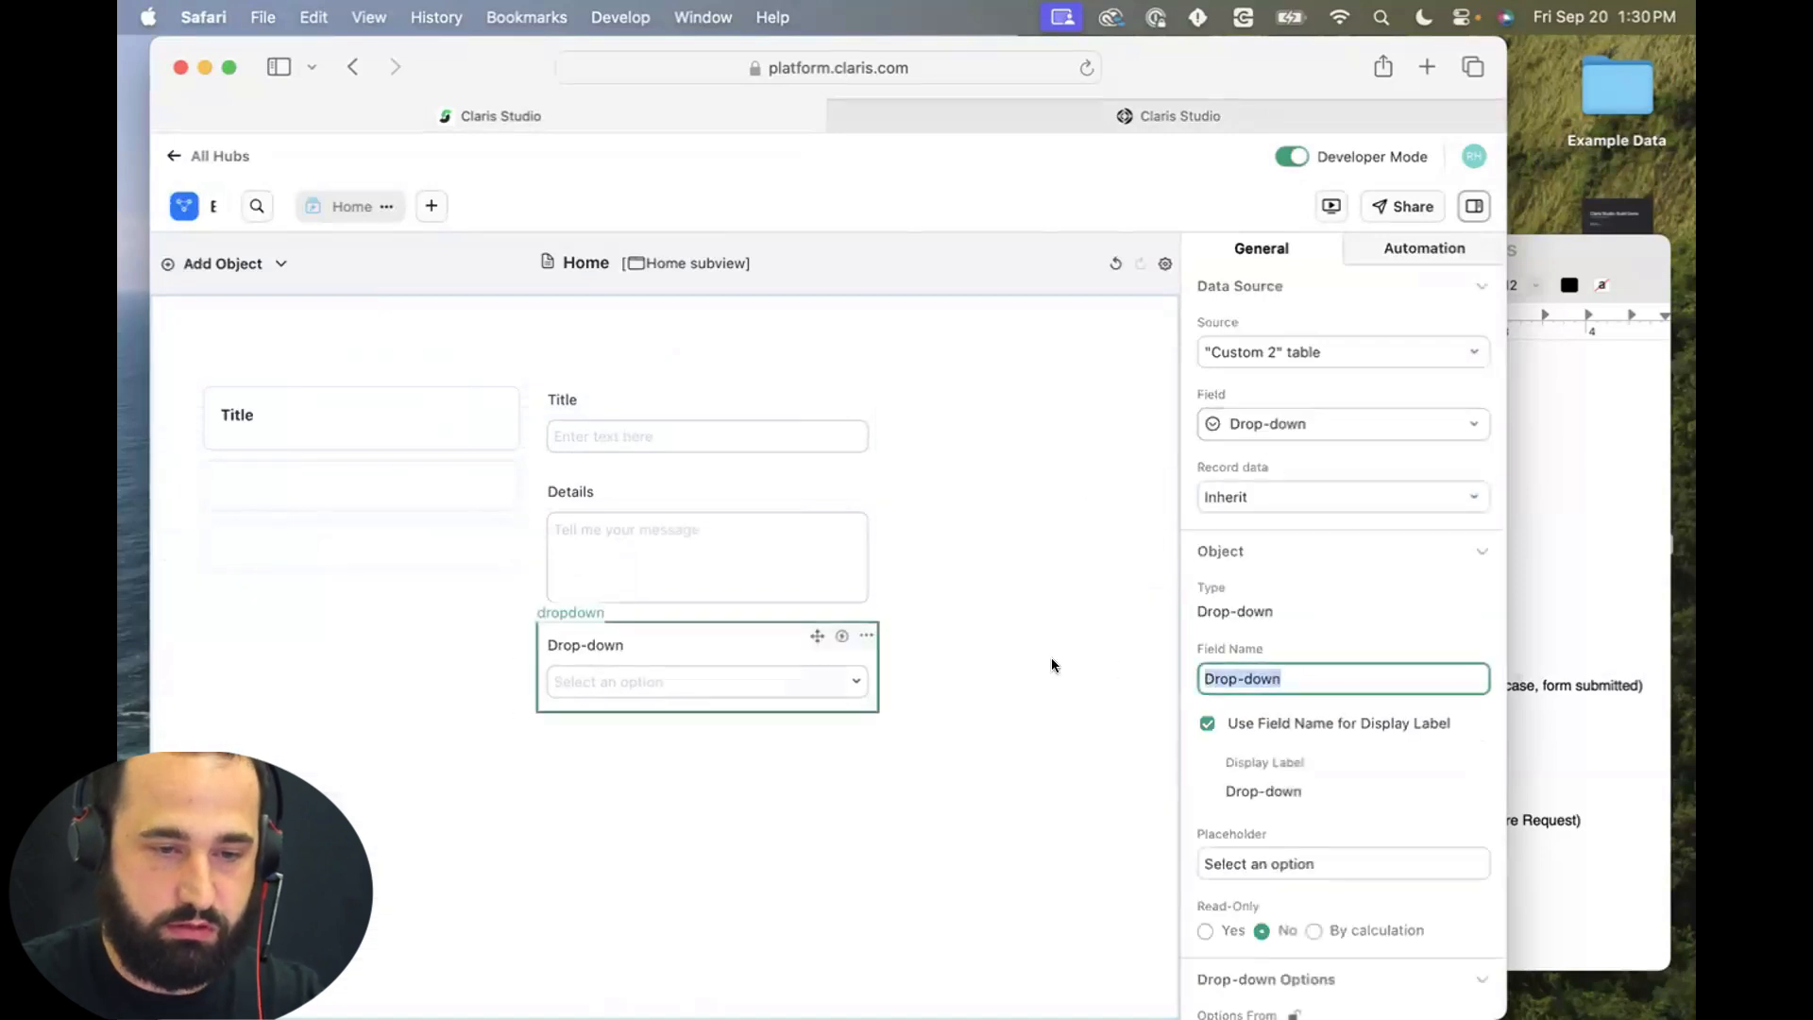
{"action": "type", "text": "Priority"}
{"action": "scroll", "coordinate": [1330, 831], "scroll_direction": "down", "scroll_amount": 4}
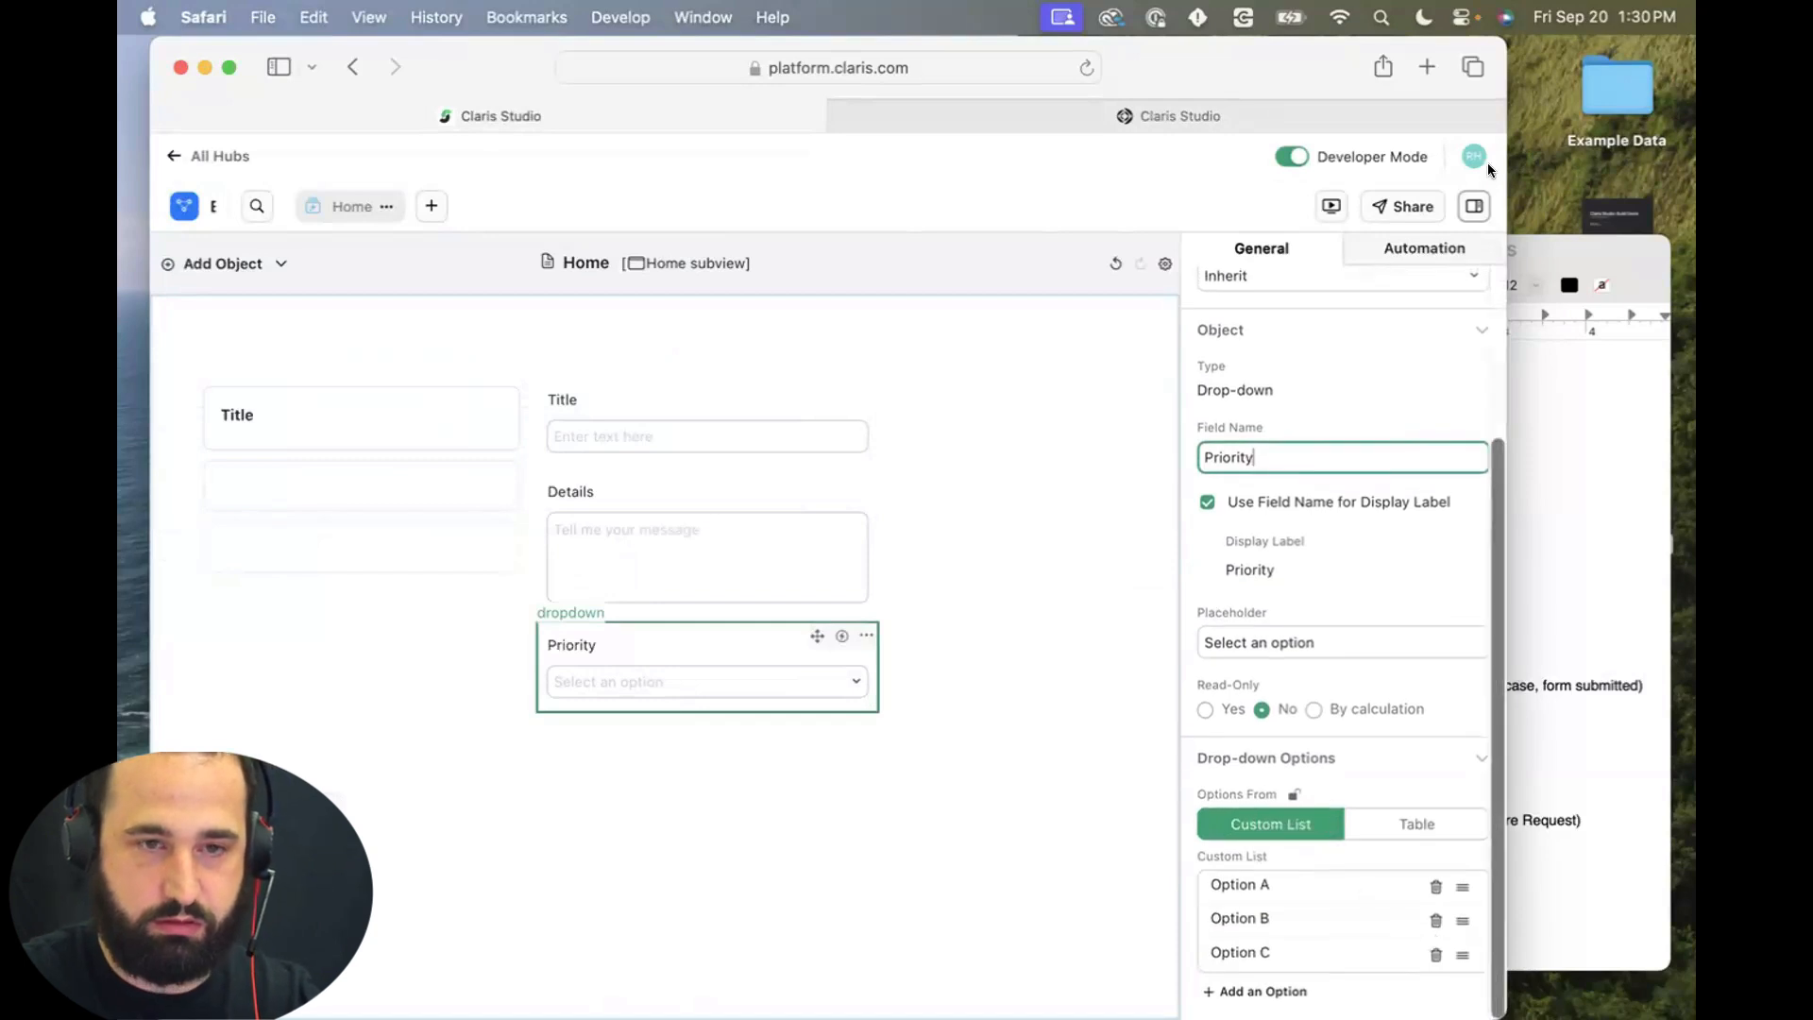
Narrow the browser window to reveal the Tables for ETS notes and remove one default option from the drop-down's custom list.
{"action": "left_click_drag", "start_coordinate": [1508, 163], "coordinate": [1177, 165]}
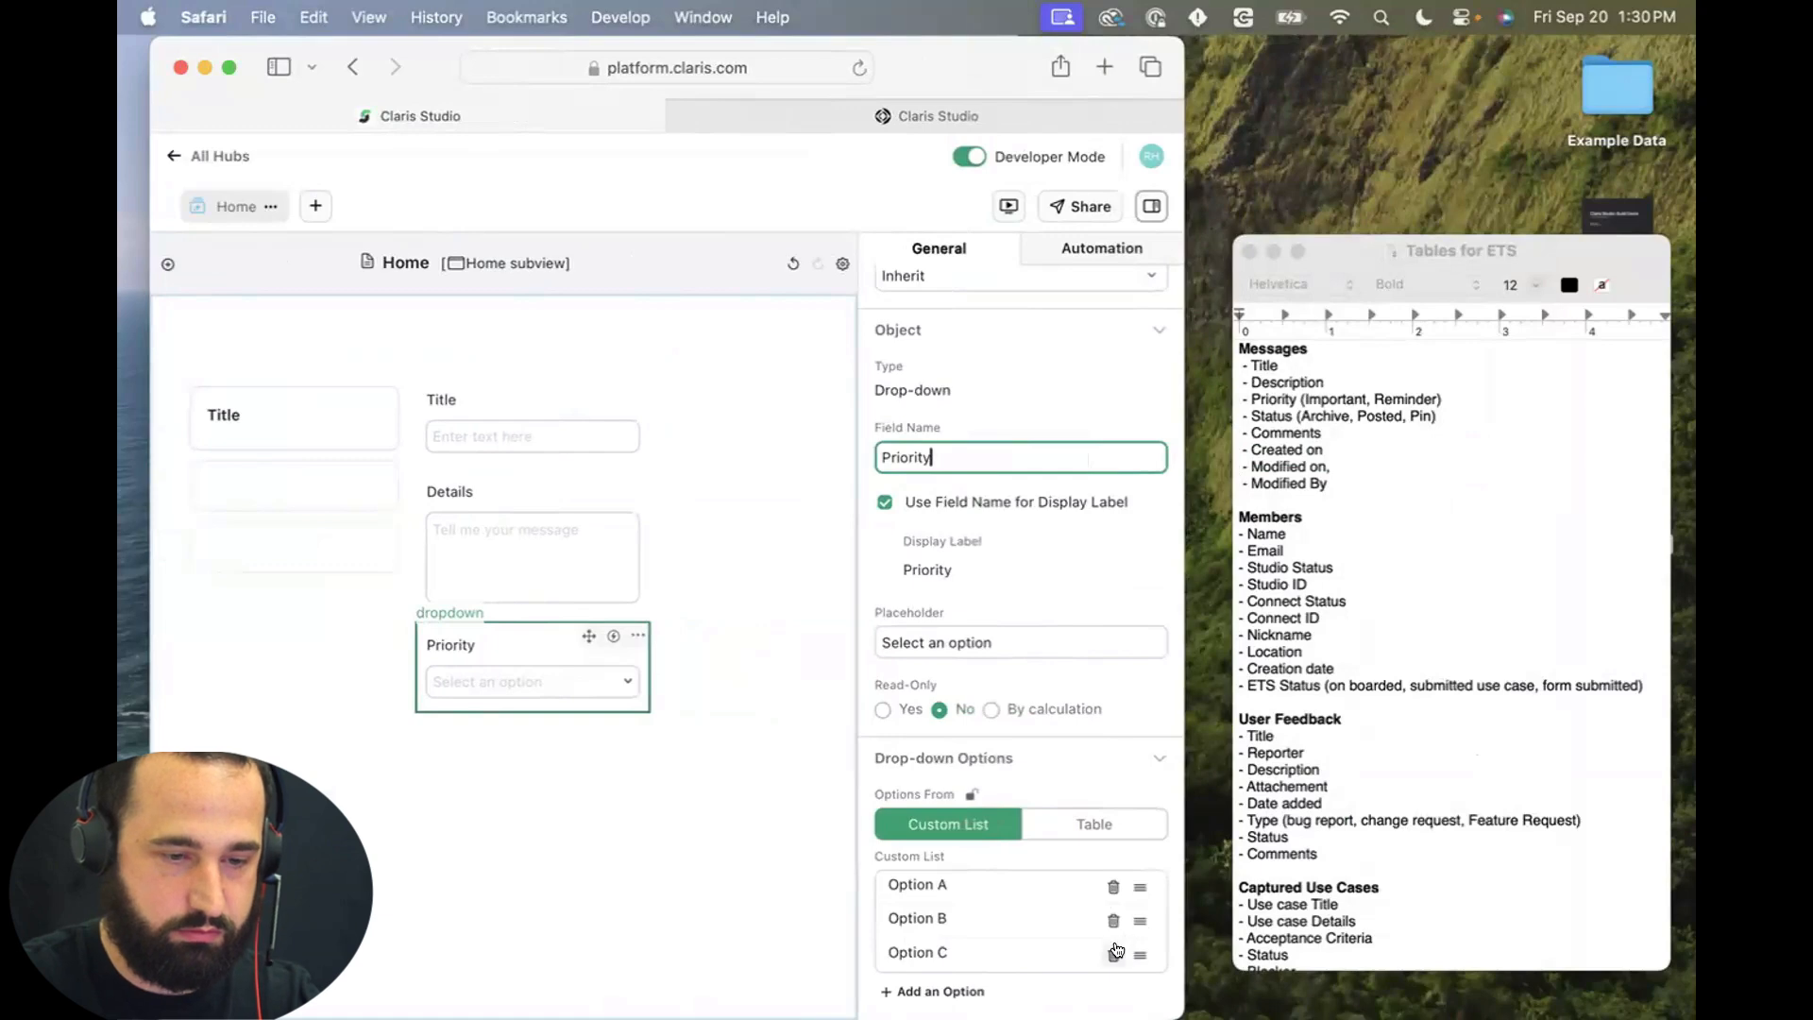
{"action": "left_click", "coordinate": [1122, 924]}
{"action": "double_click", "coordinate": [960, 914]}
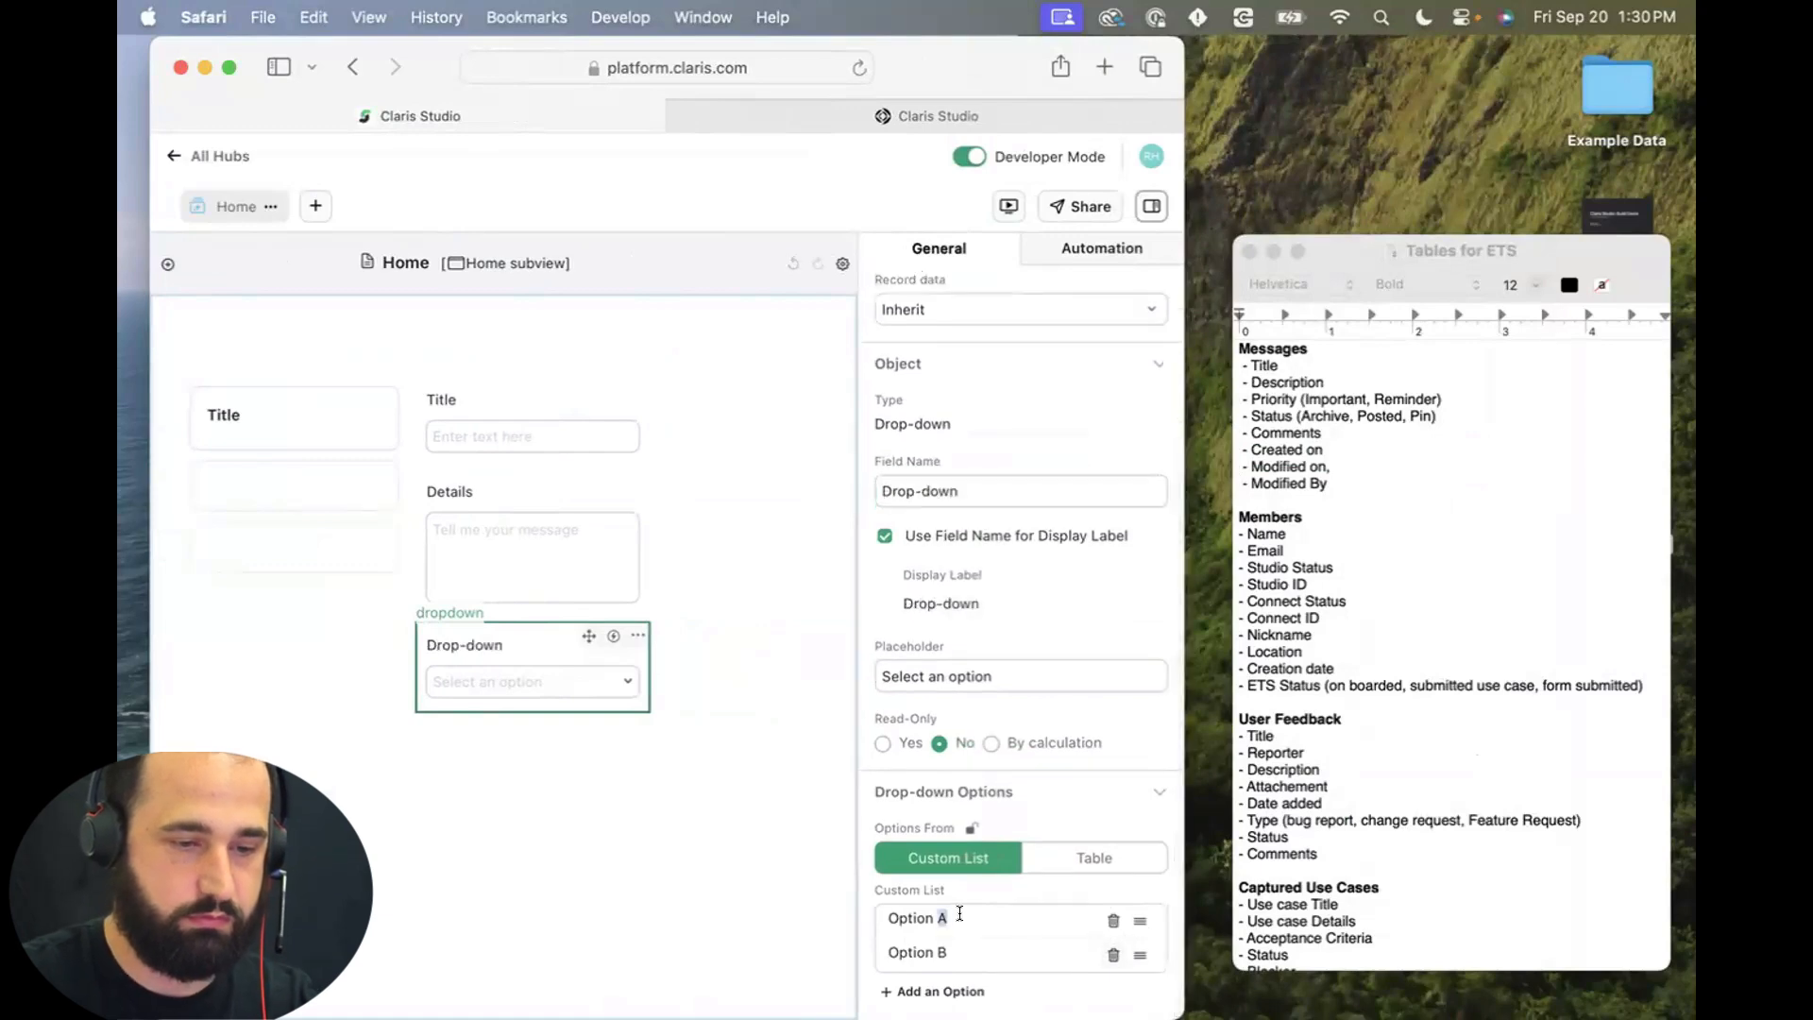
{"action": "triple_click", "coordinate": [960, 914]}
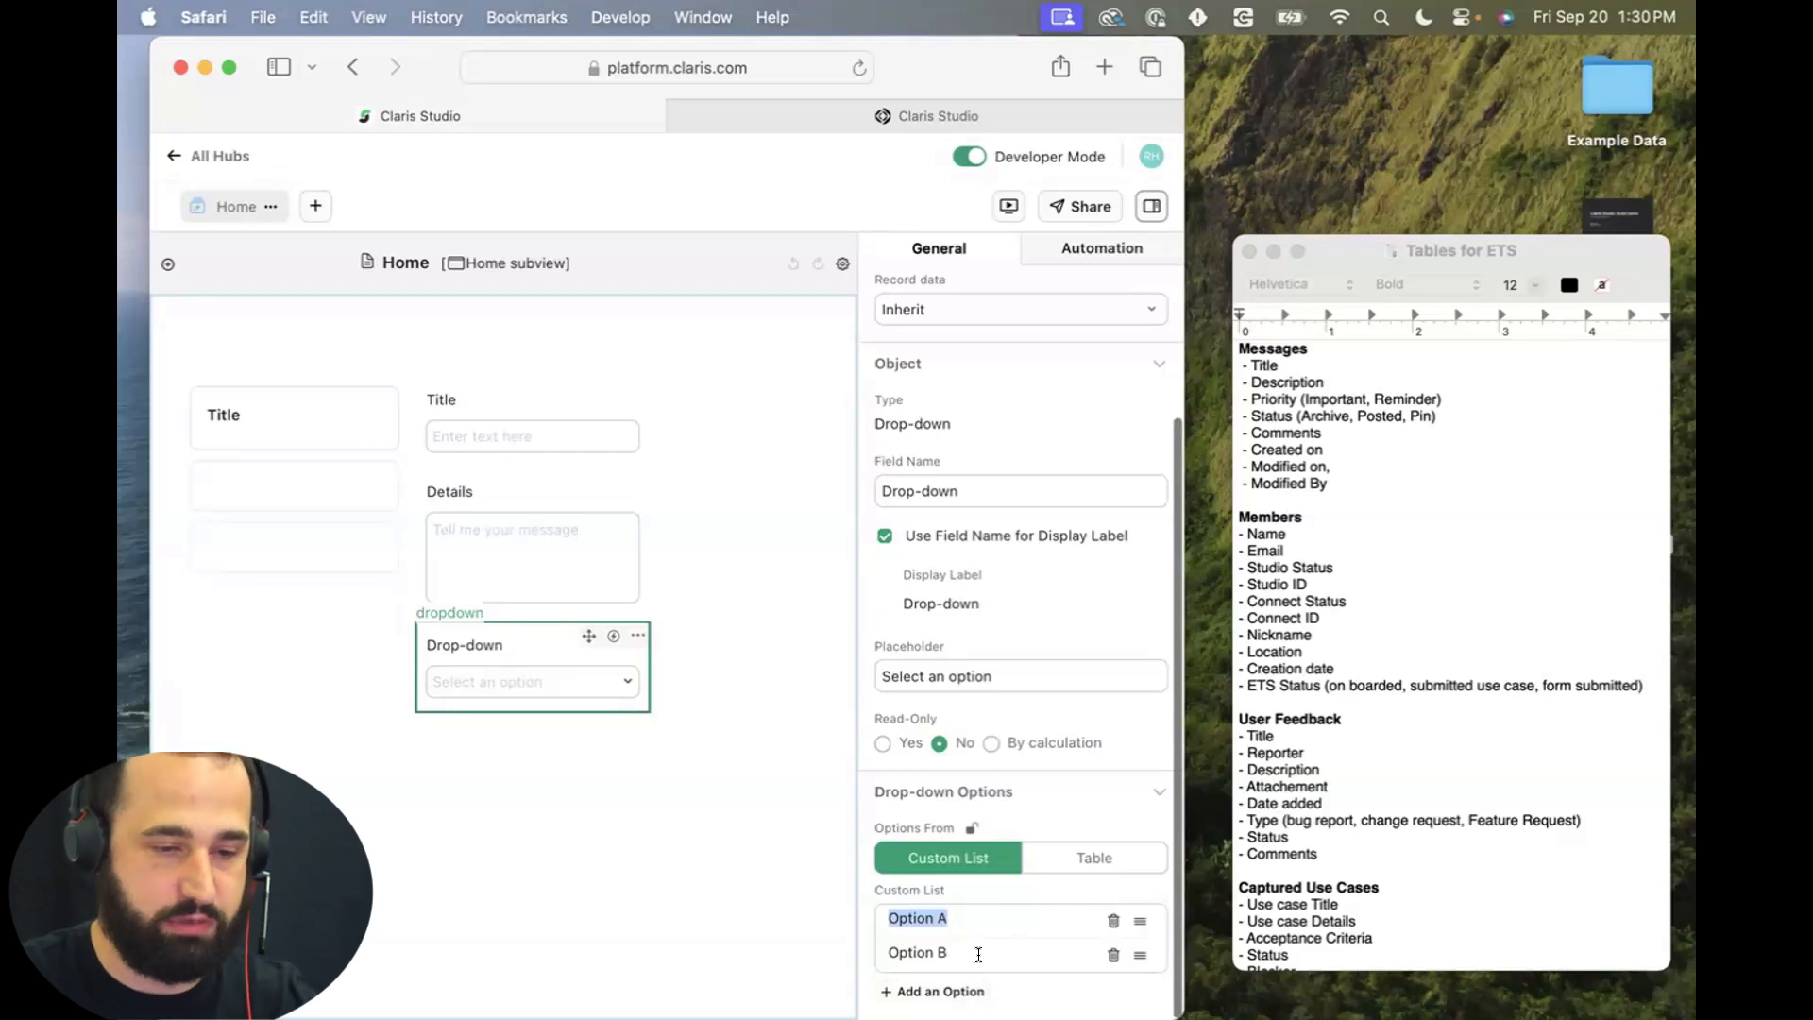
Switch the drop-down's option source to Table, check which tables are offered, and return it to Custom List.
{"action": "left_click", "coordinate": [1066, 870]}
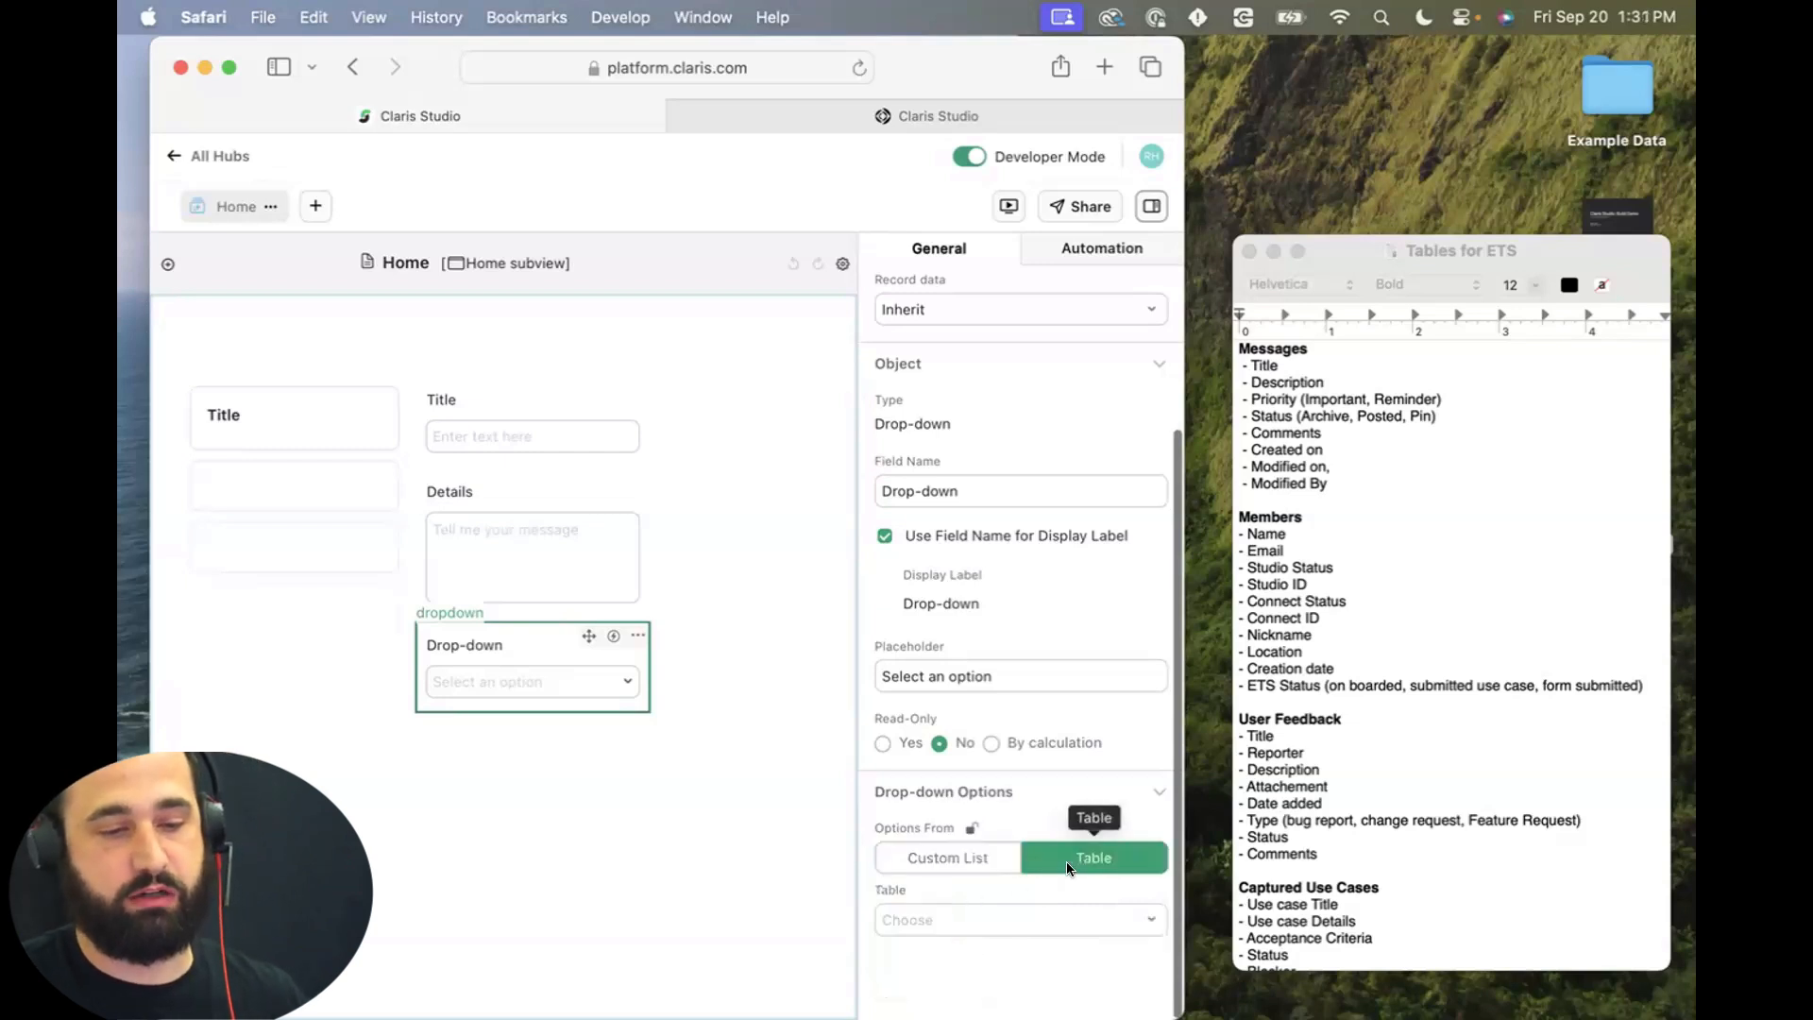
{"action": "left_click", "coordinate": [1037, 921]}
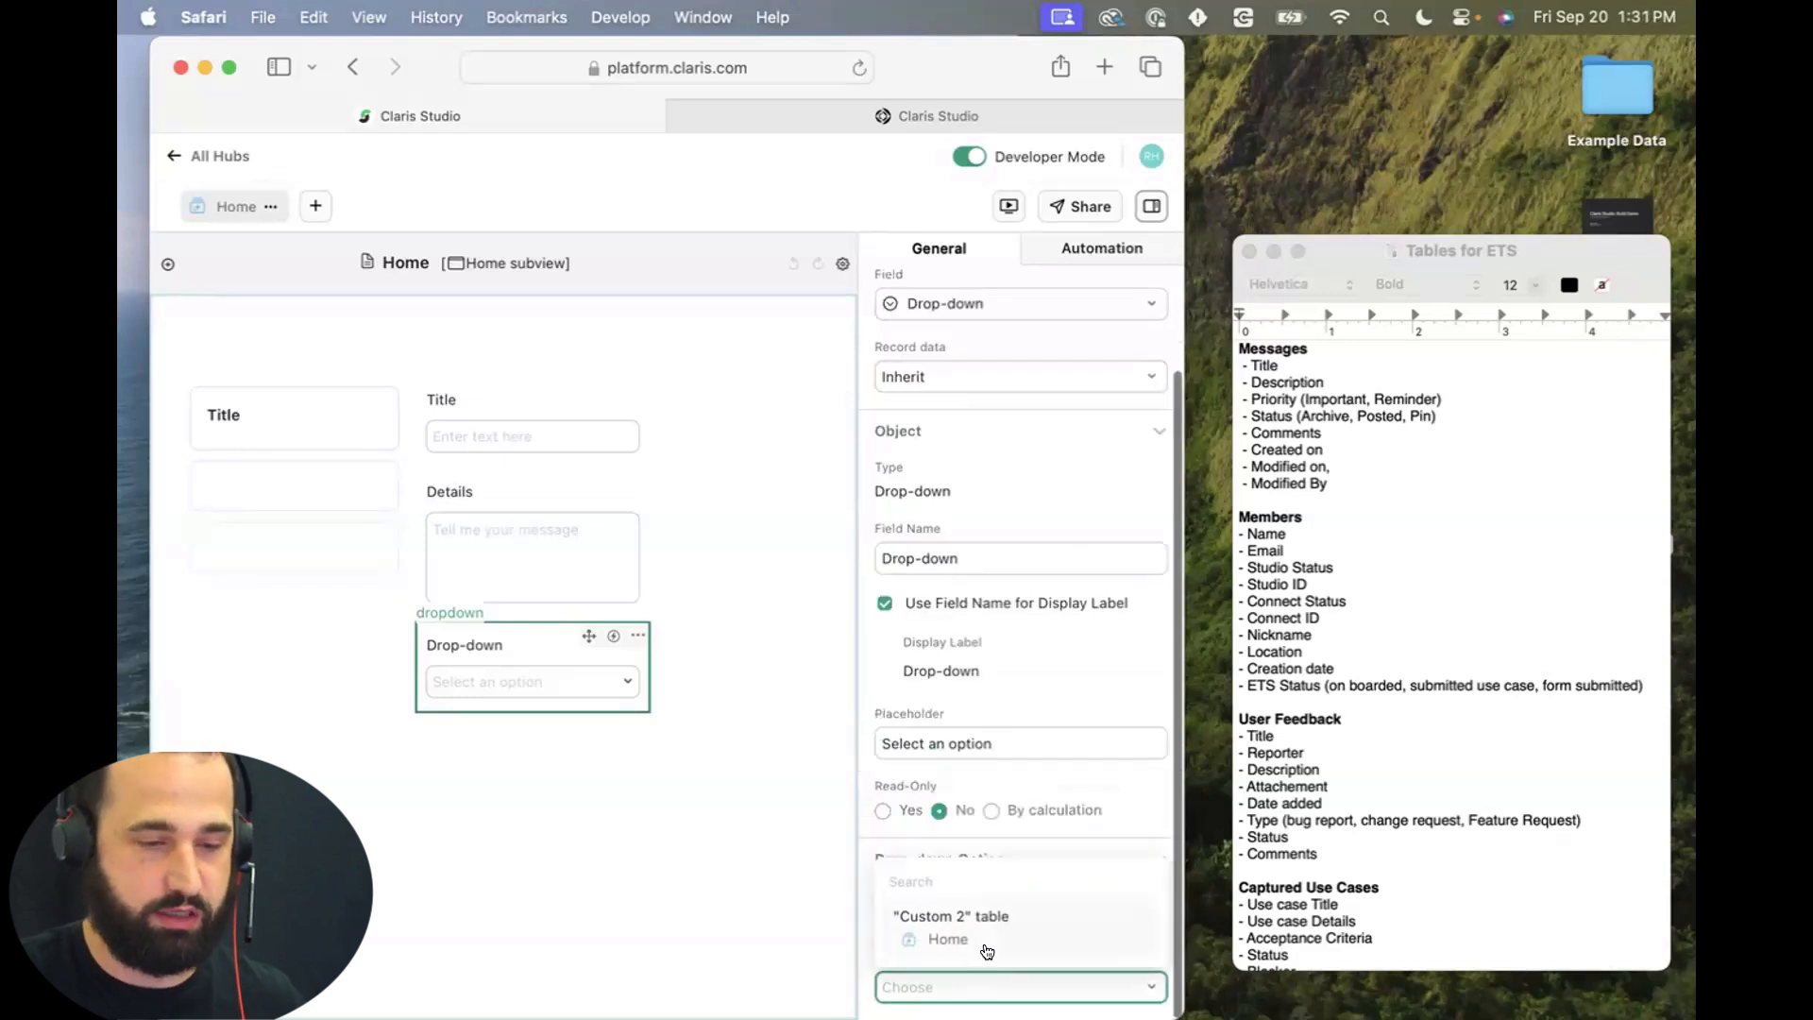
{"action": "left_click", "coordinate": [1124, 831]}
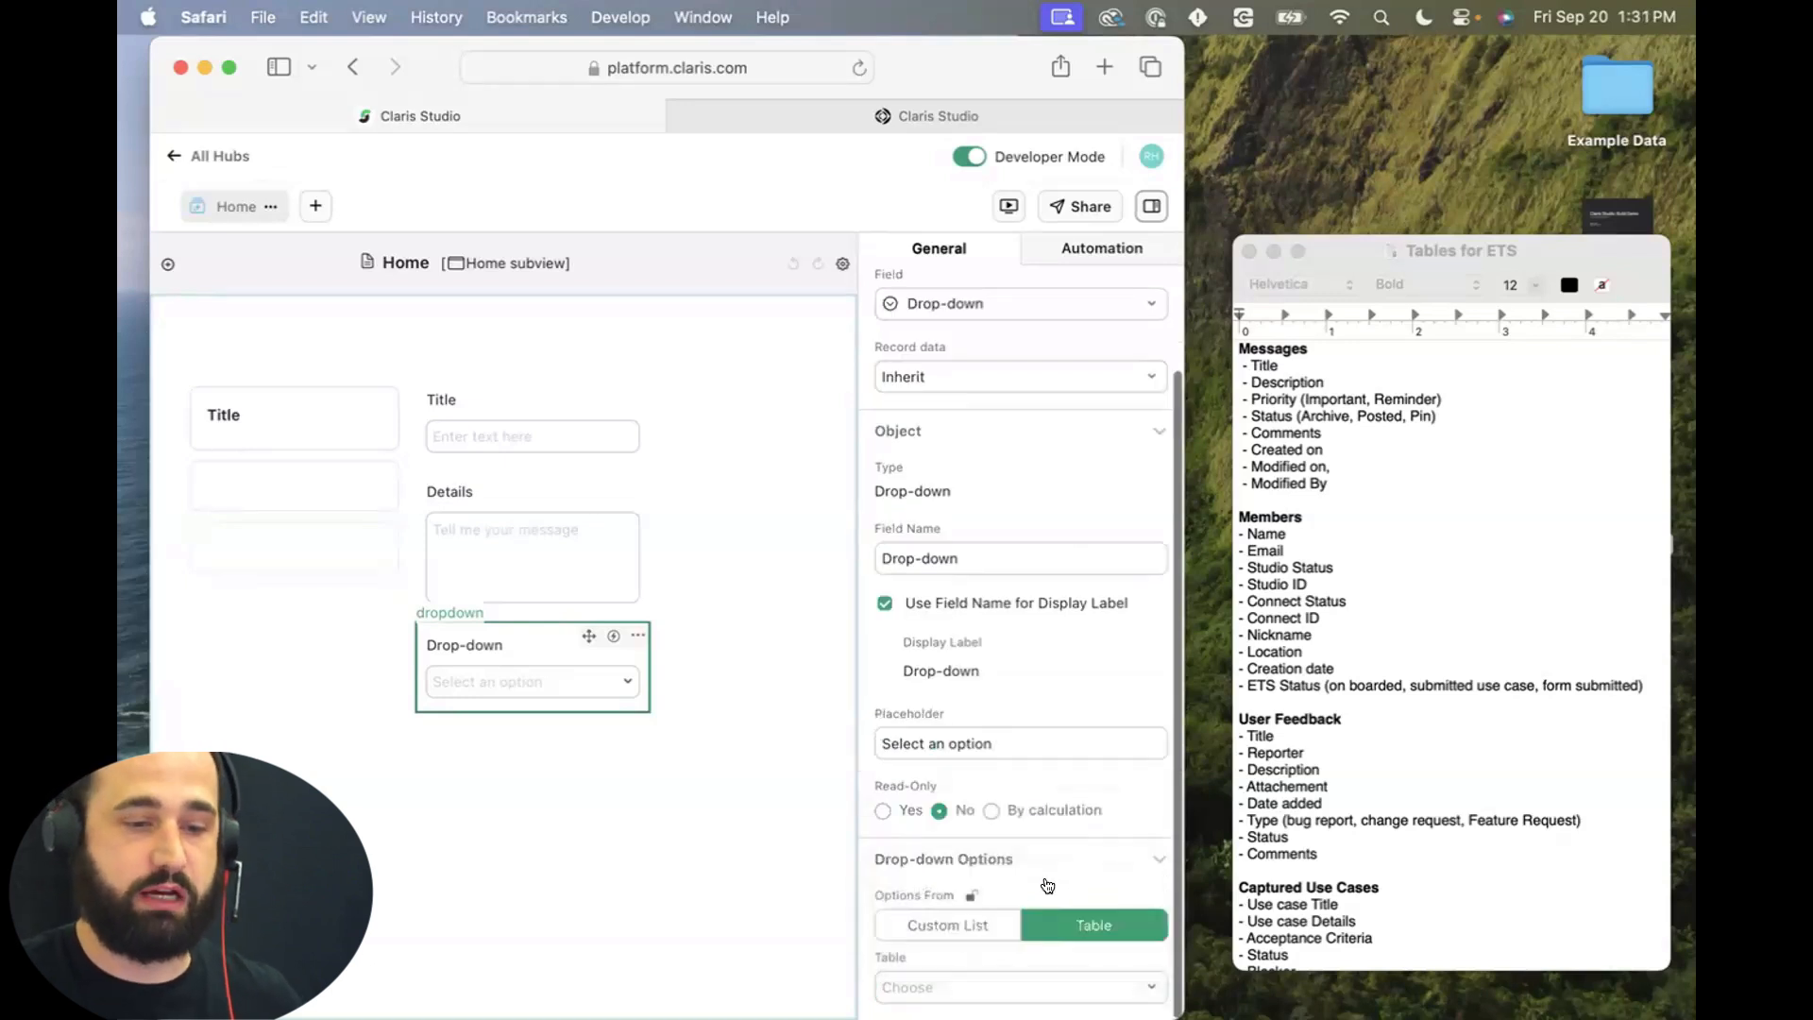
{"action": "left_click", "coordinate": [977, 924]}
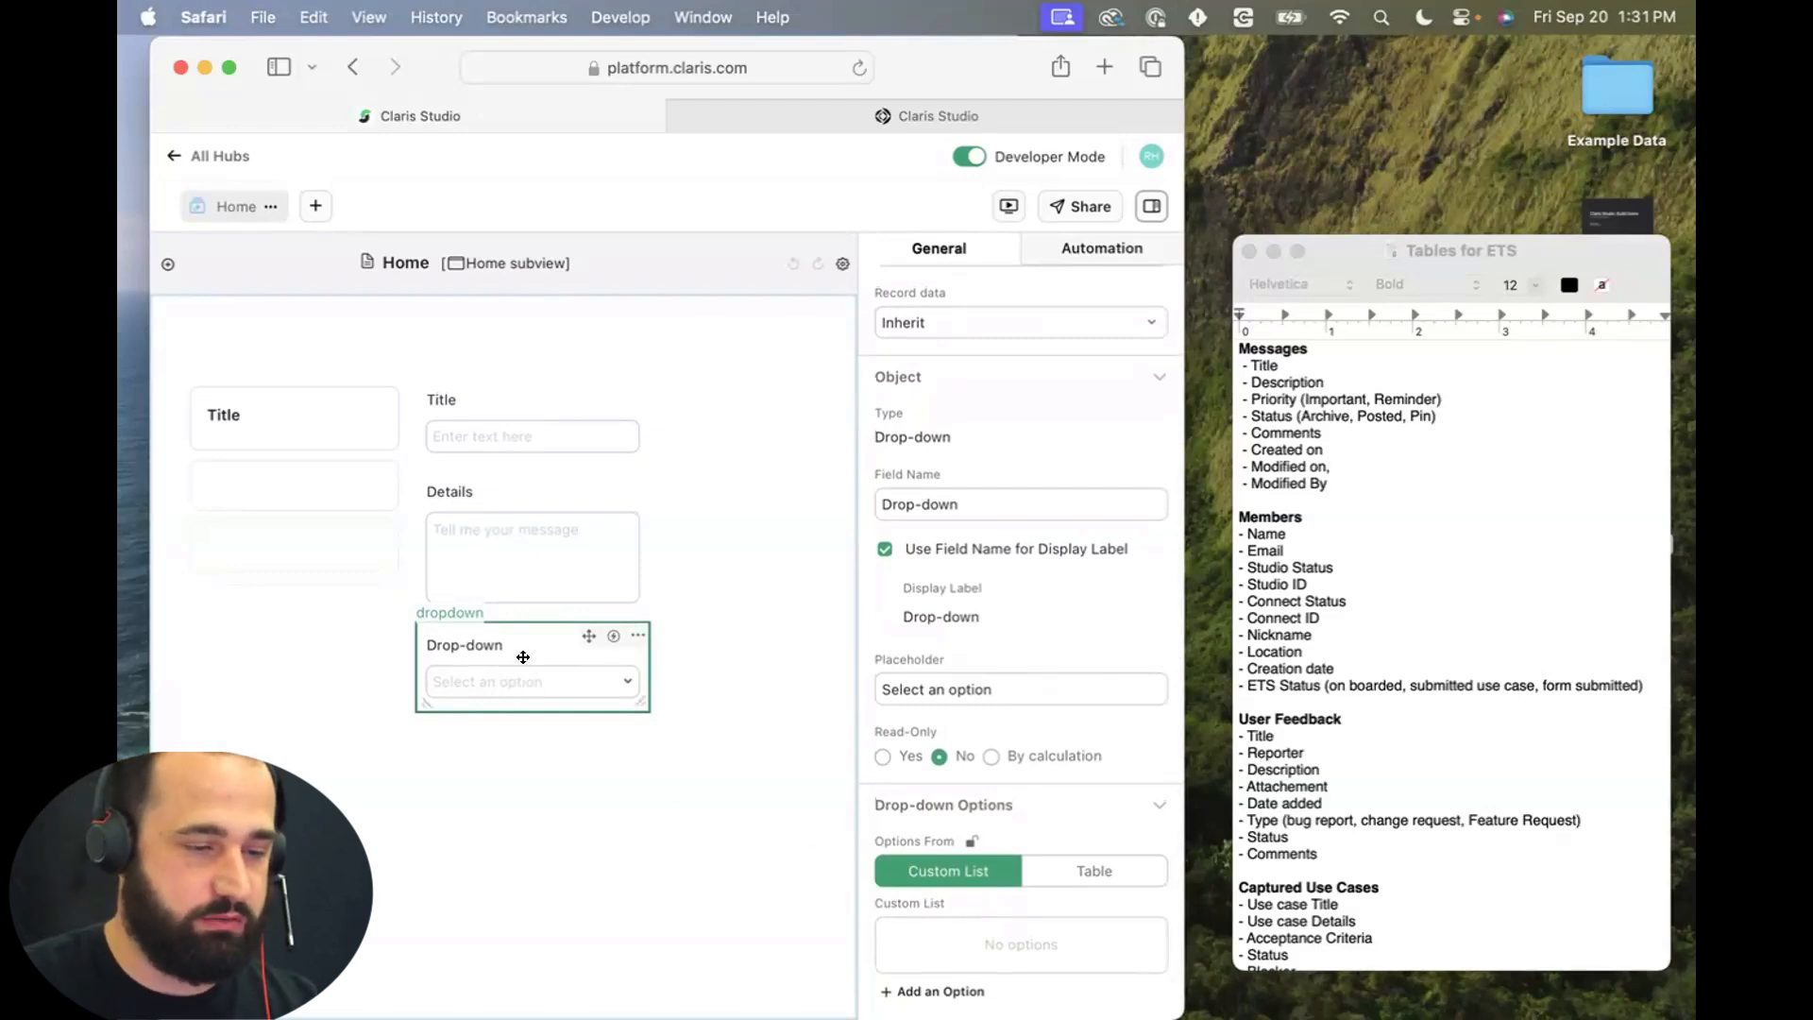
Add Important and Reminder as the custom list options of the drop-down field.
{"action": "left_click", "coordinate": [909, 990]}
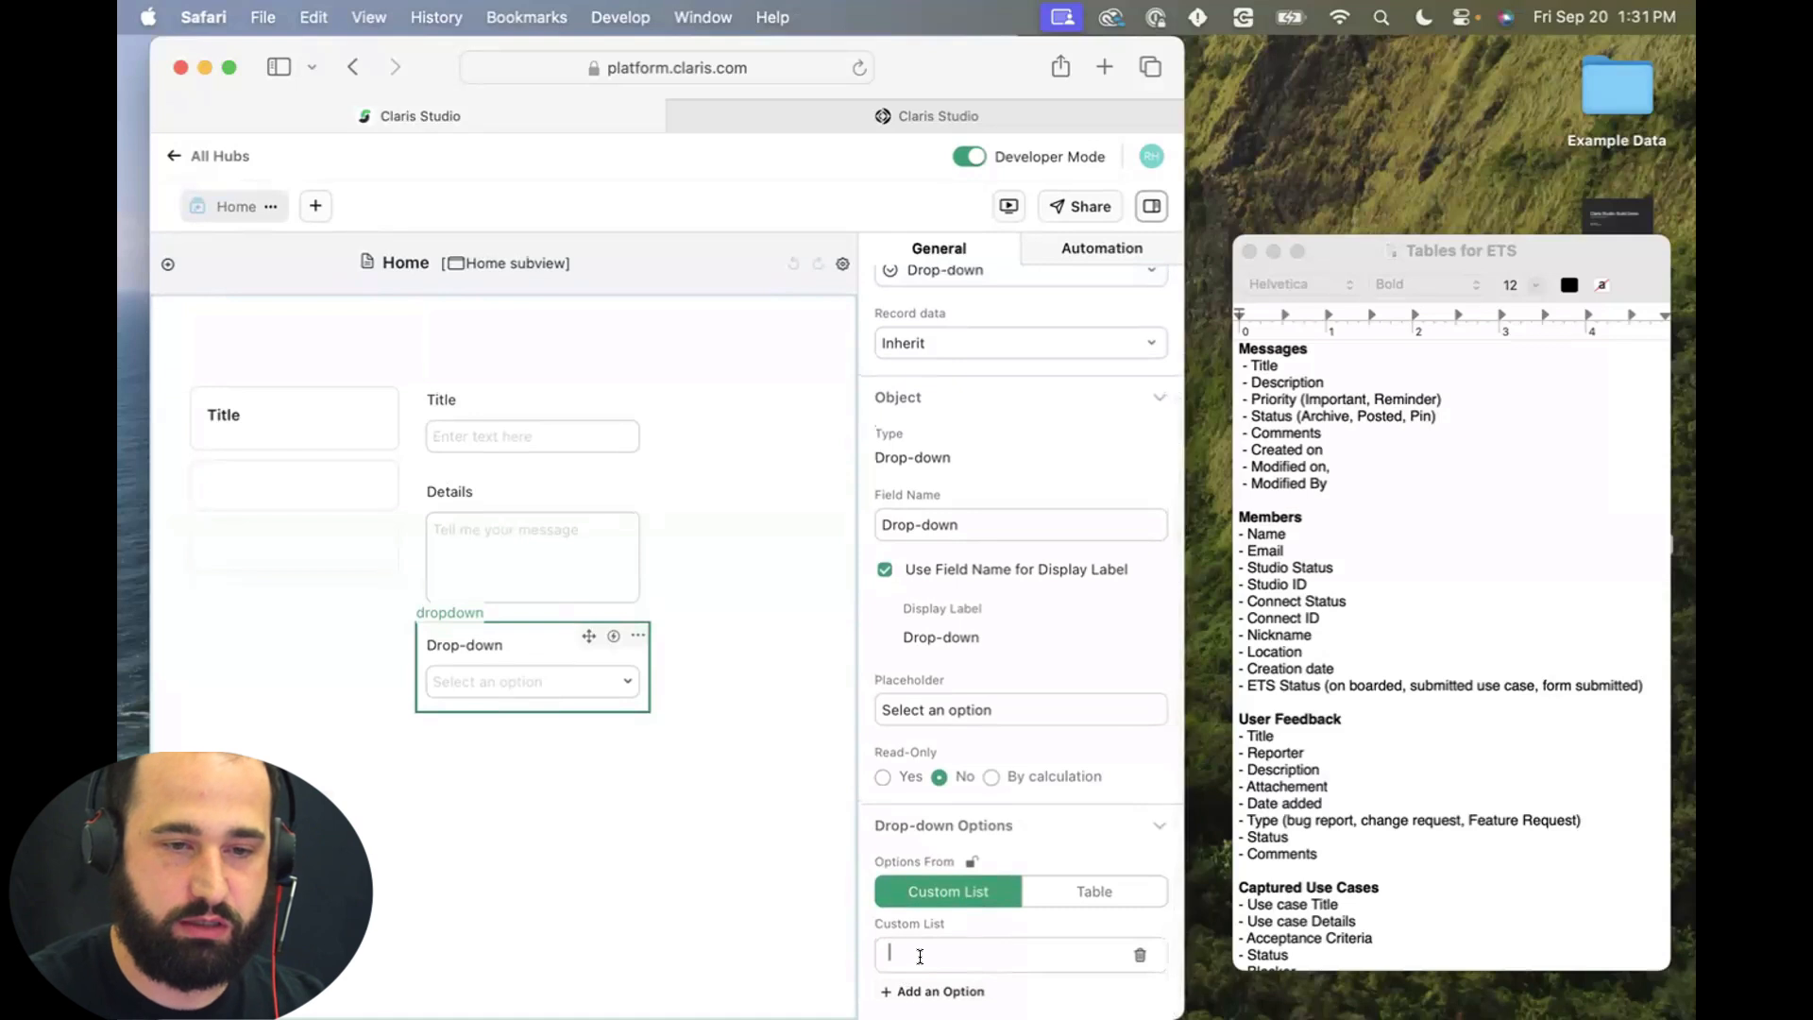
{"action": "type", "text": "Important"}
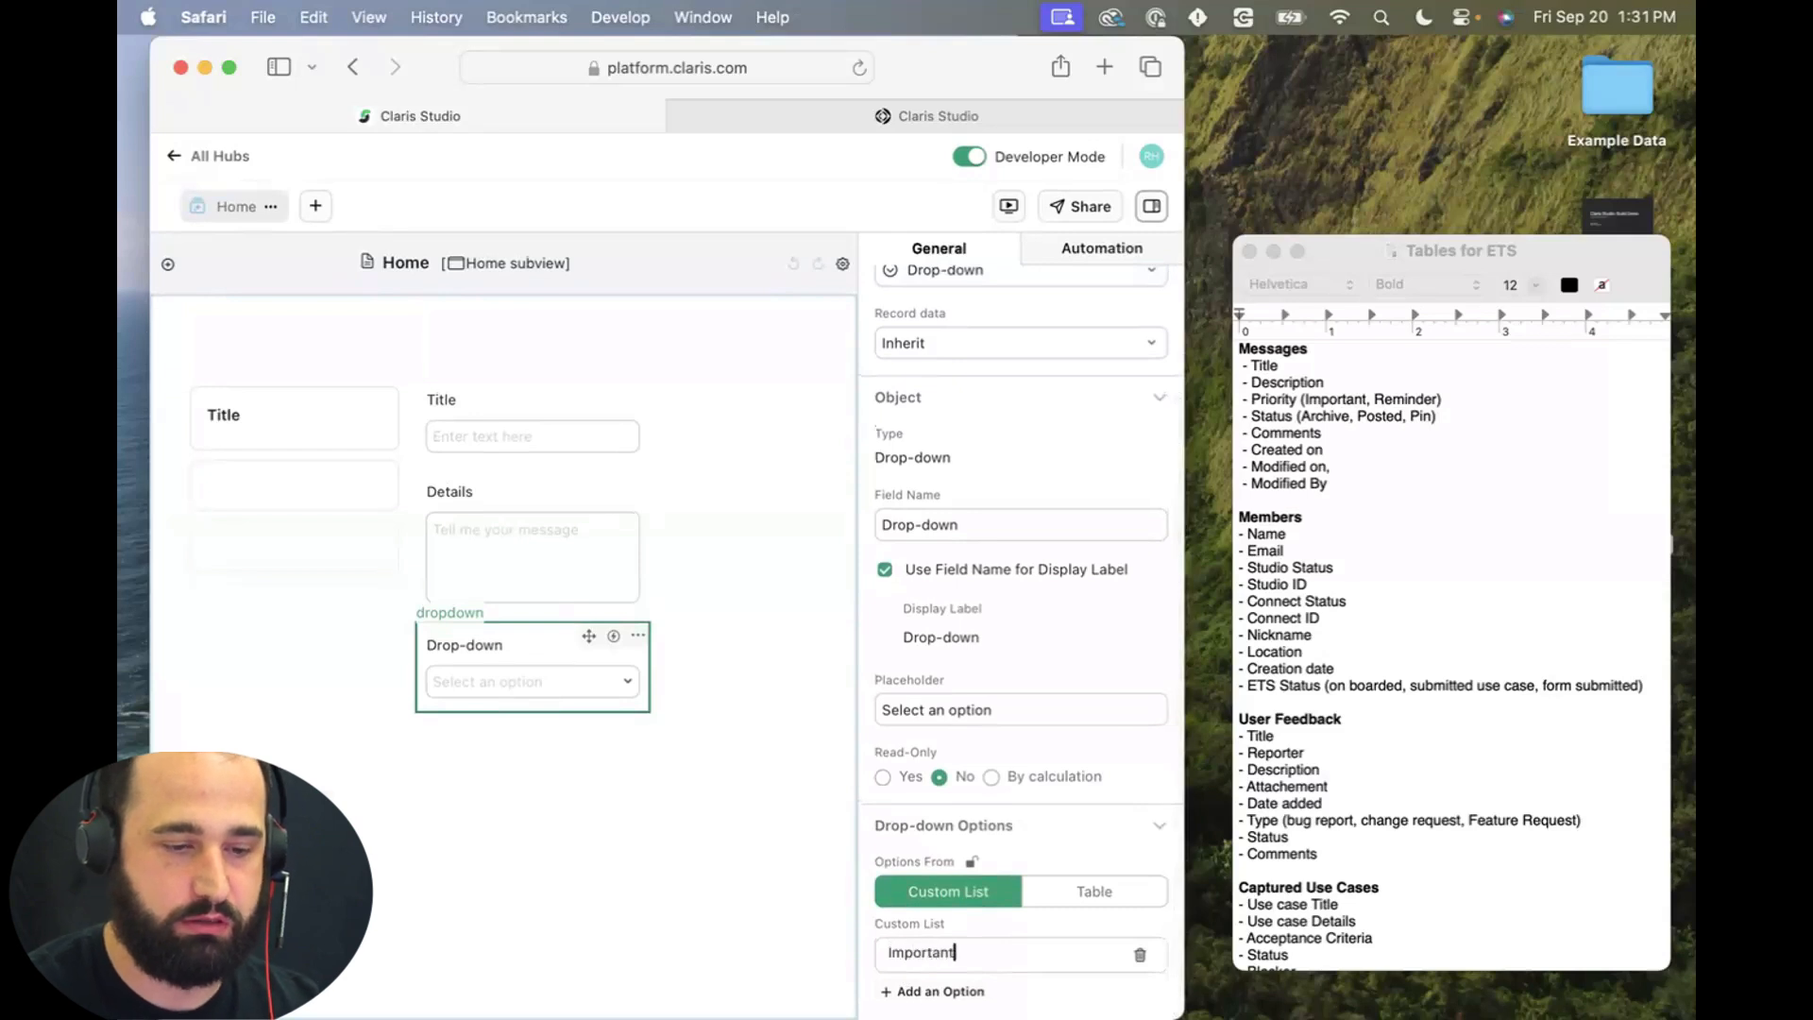
{"action": "left_click", "coordinate": [892, 988]}
{"action": "type", "text": "Reminder"}
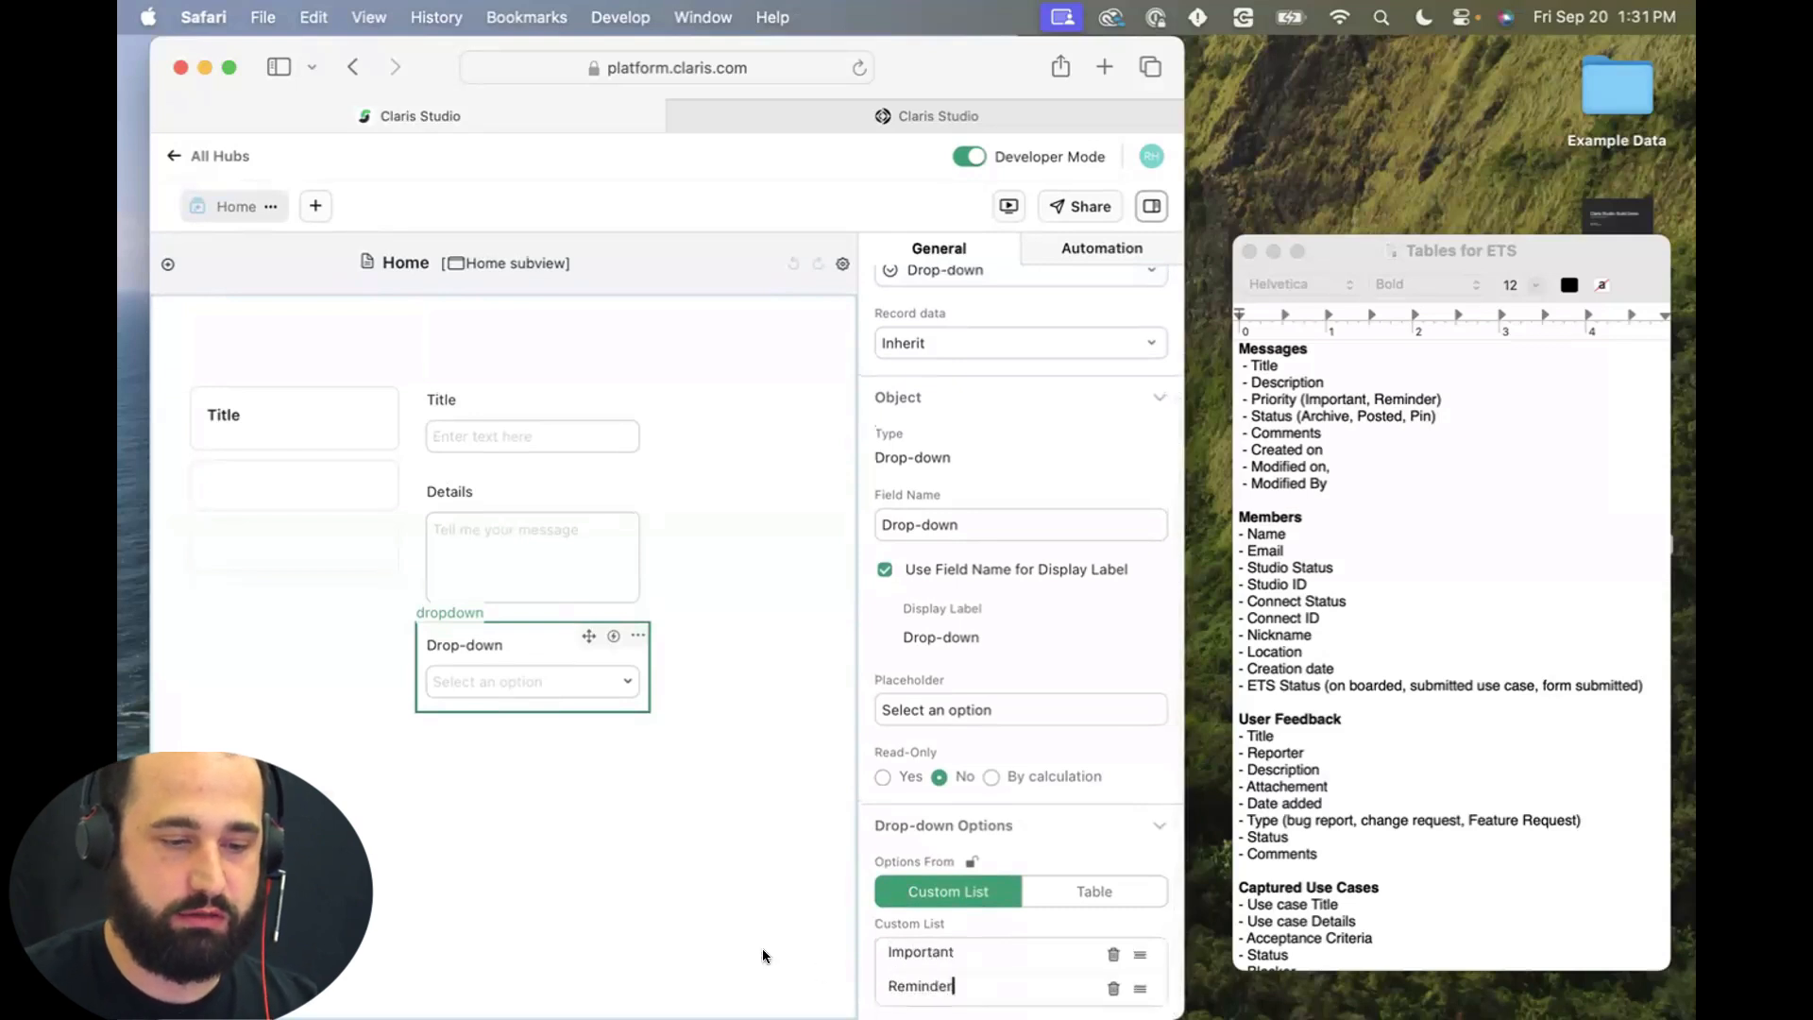
{"action": "left_click", "coordinate": [762, 948]}
{"action": "left_click", "coordinate": [559, 673]}
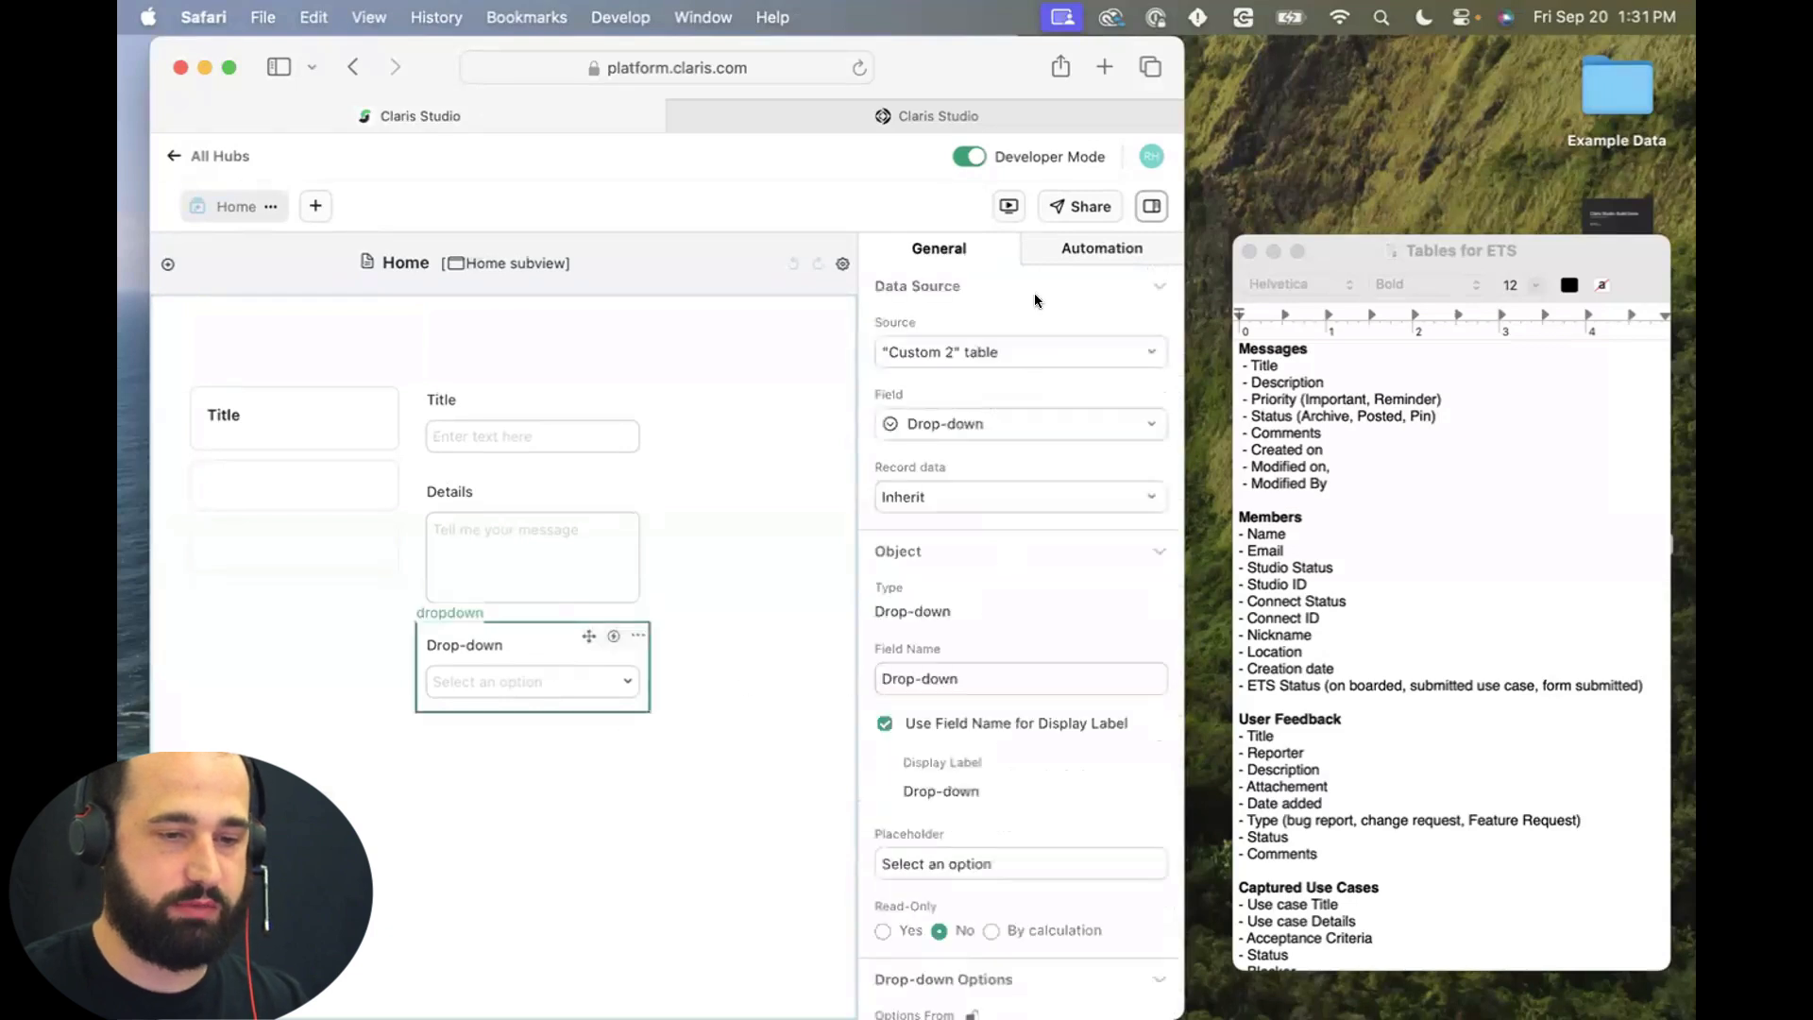
Reload the preview and set the drop-down of the "What is a view?" record to Important.
{"action": "left_click", "coordinate": [895, 116]}
{"action": "key", "text": "super+r"}
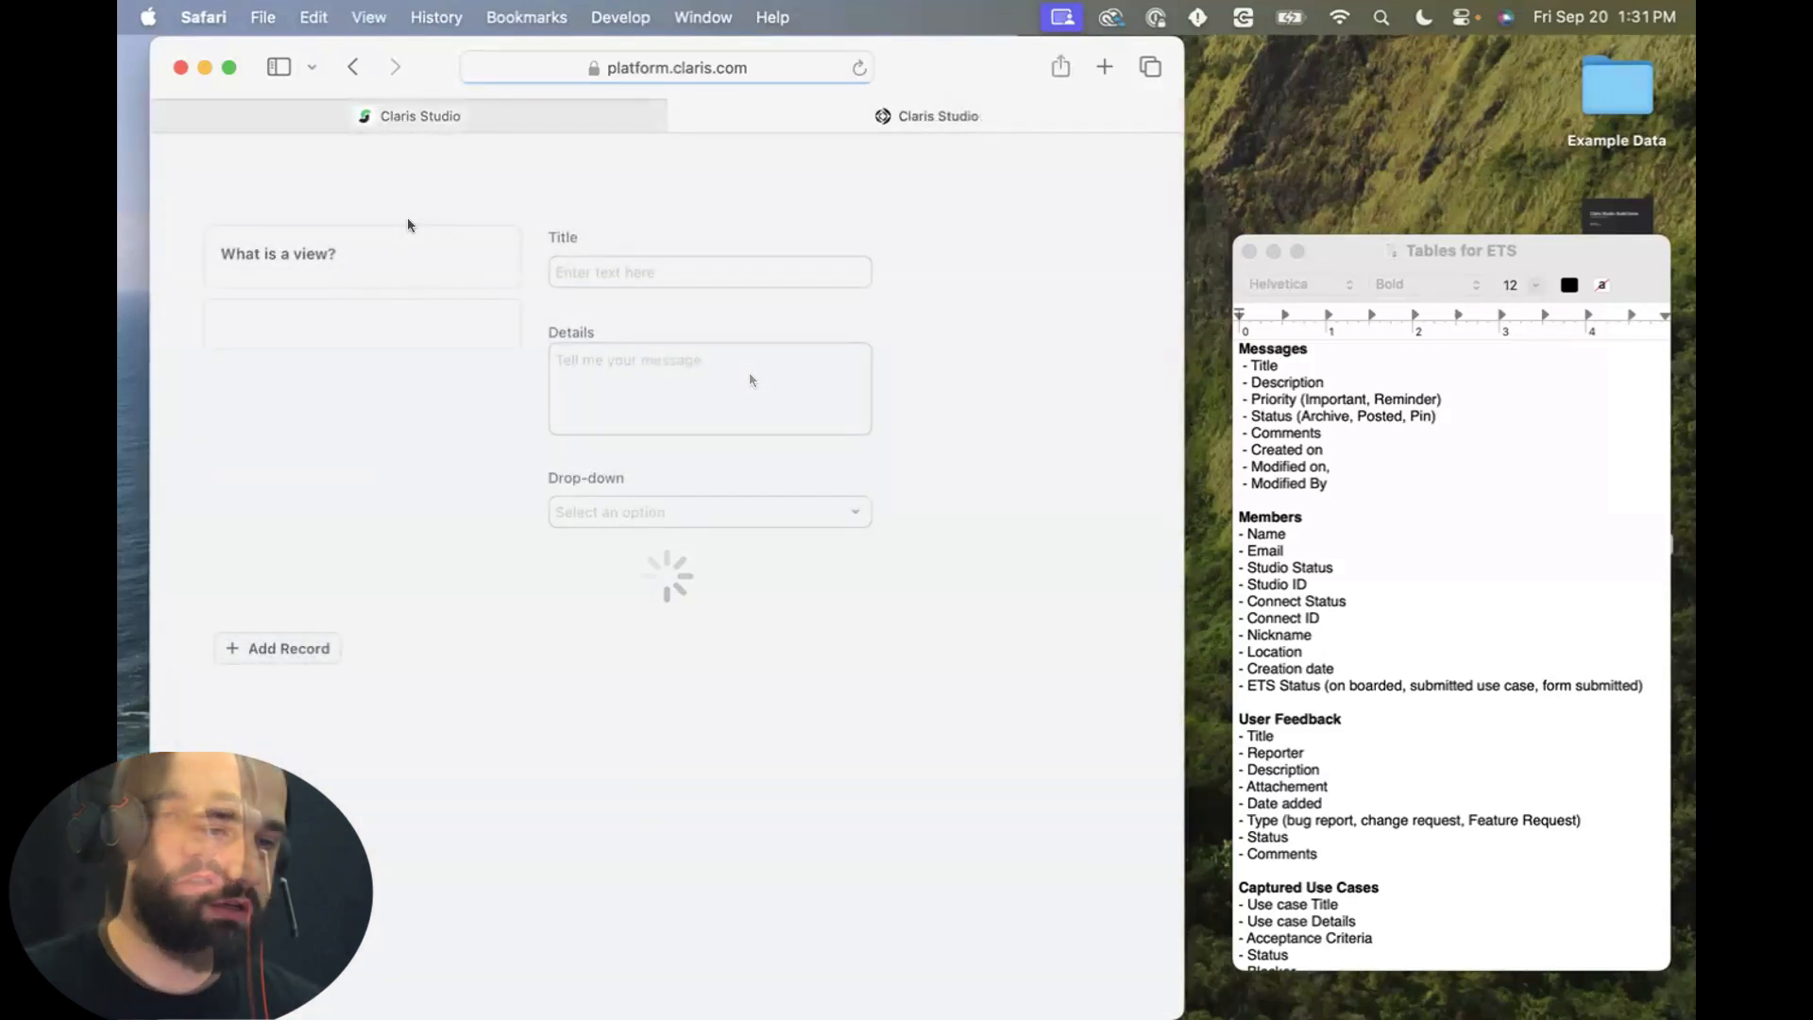
{"action": "left_click", "coordinate": [381, 262]}
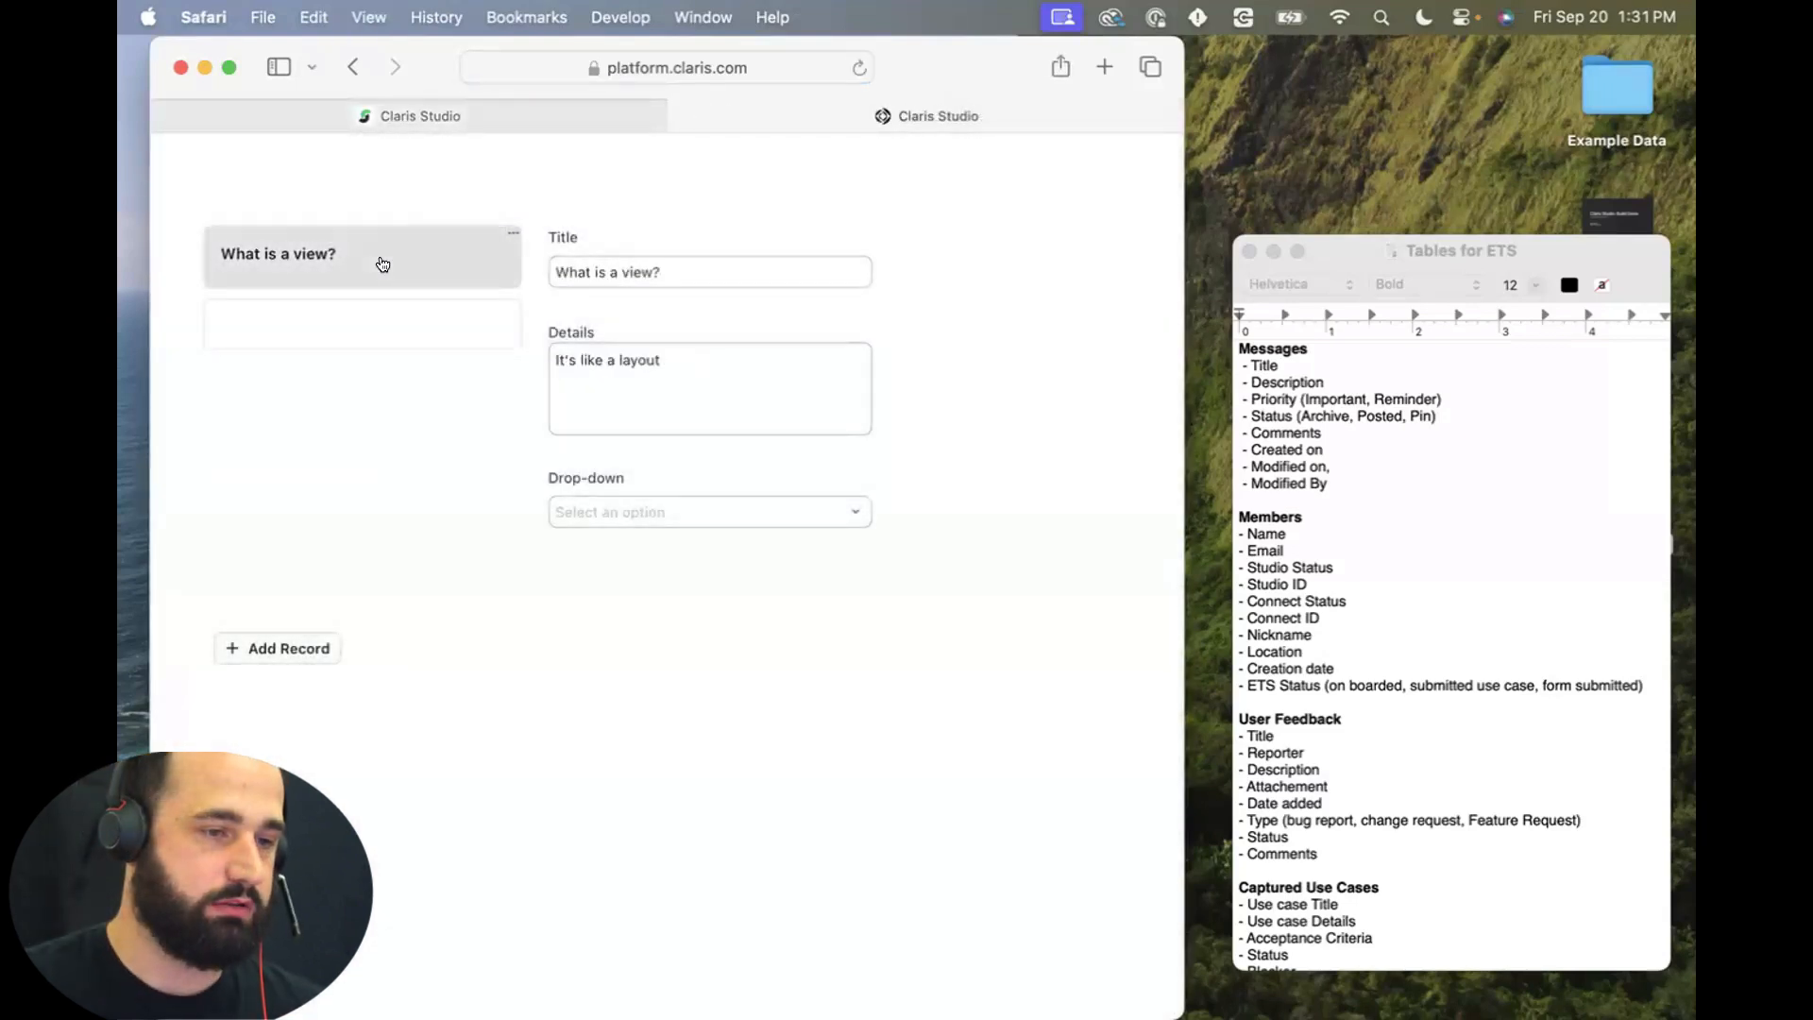
{"action": "left_click", "coordinate": [775, 517]}
{"action": "left_click", "coordinate": [632, 562]}
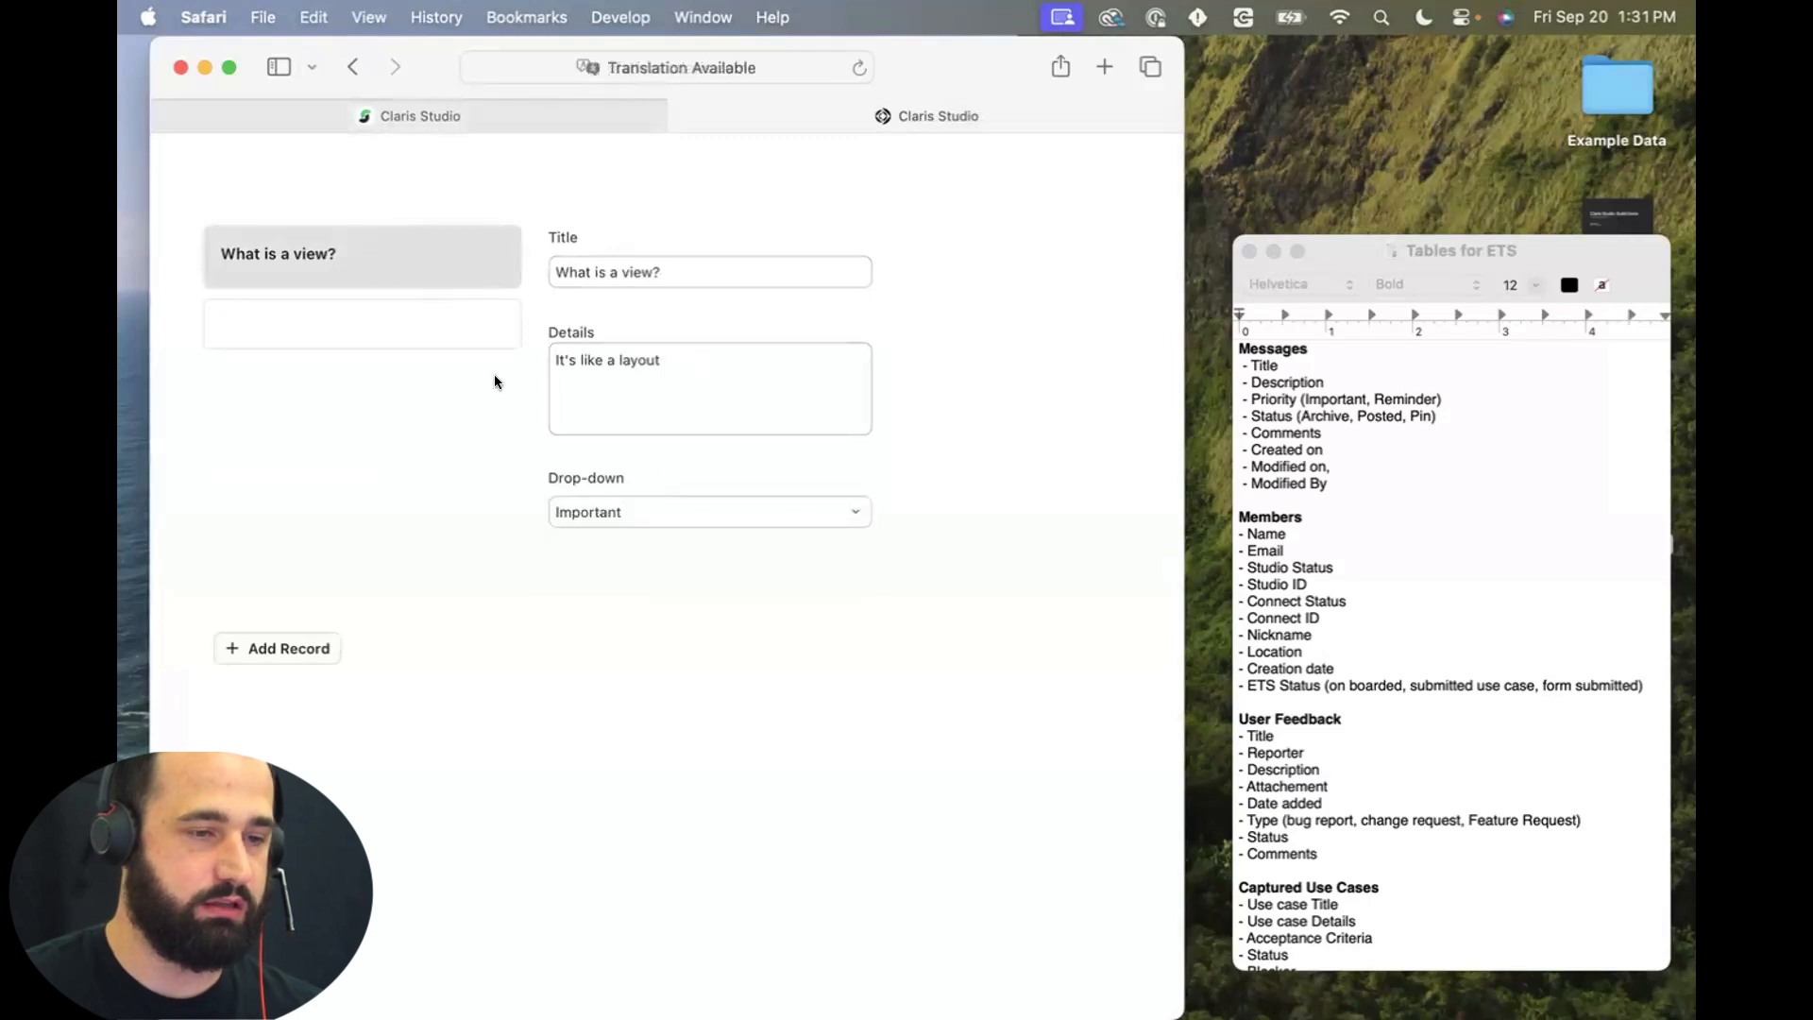
Switch between the blank record and "What is a view?" to check the drop-down value, and return to the editor.
{"action": "left_click", "coordinate": [343, 321]}
{"action": "left_click", "coordinate": [397, 268]}
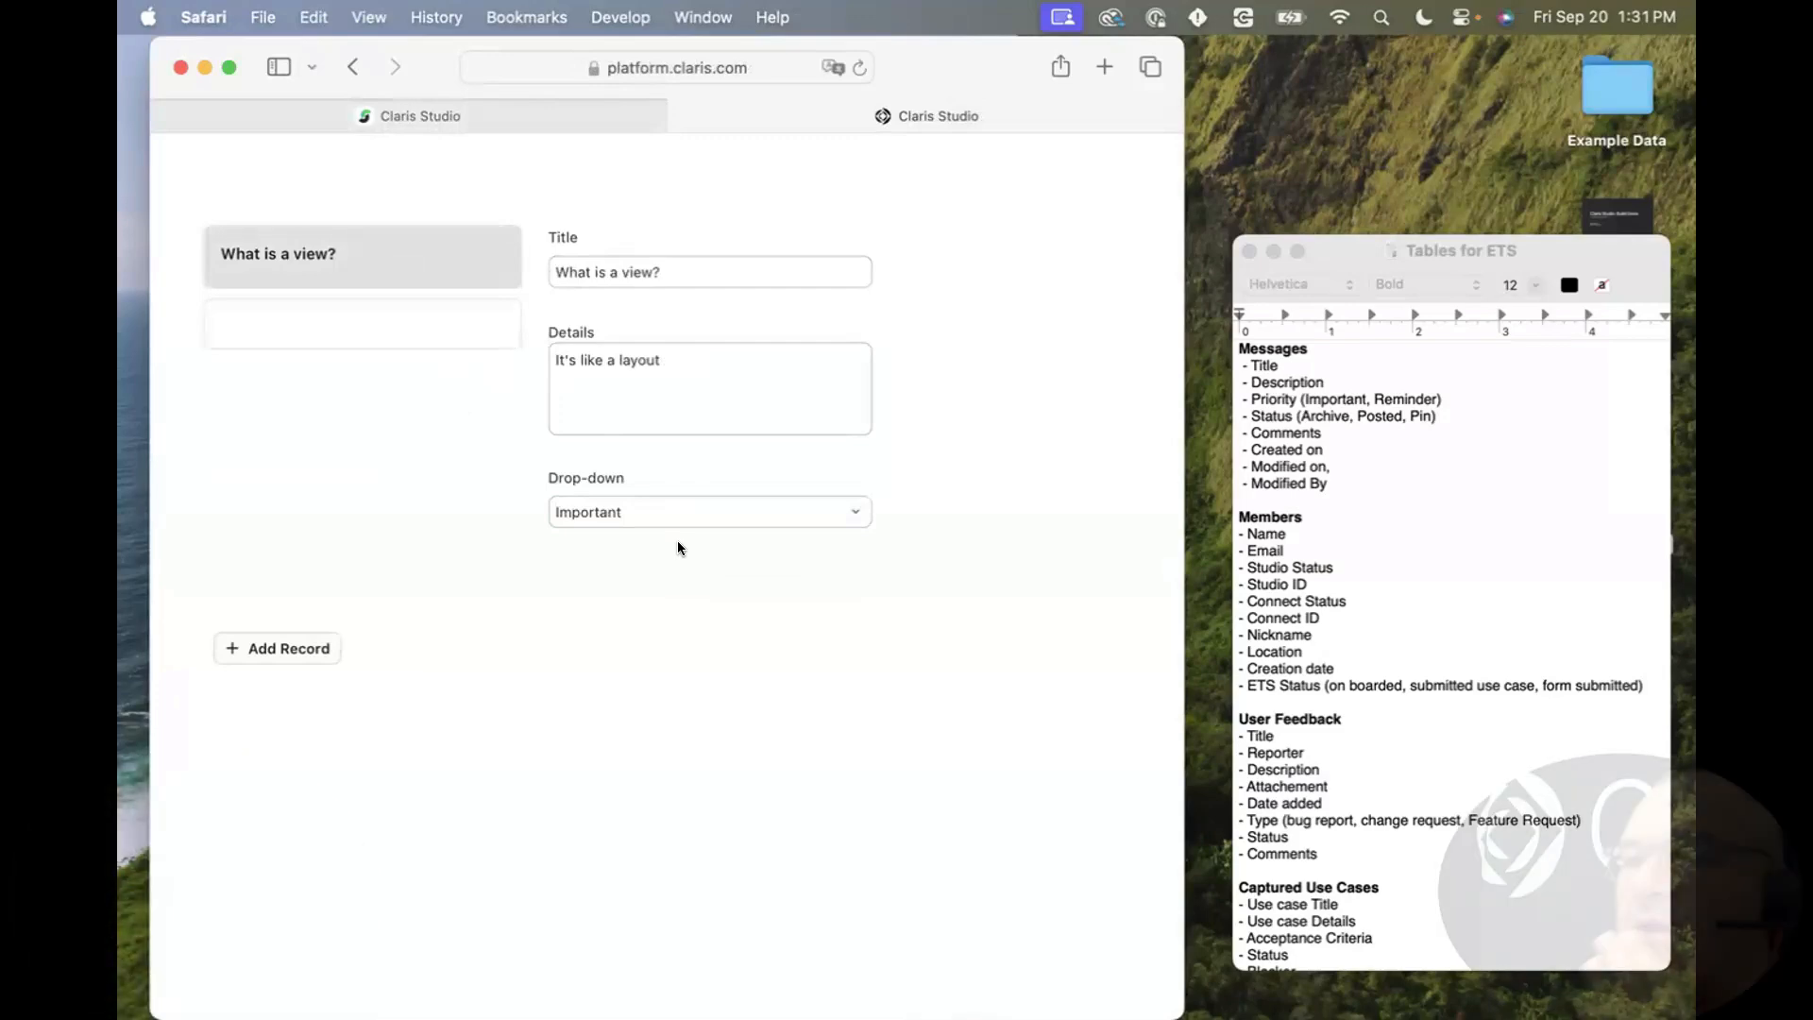
{"action": "left_click", "coordinate": [478, 107]}
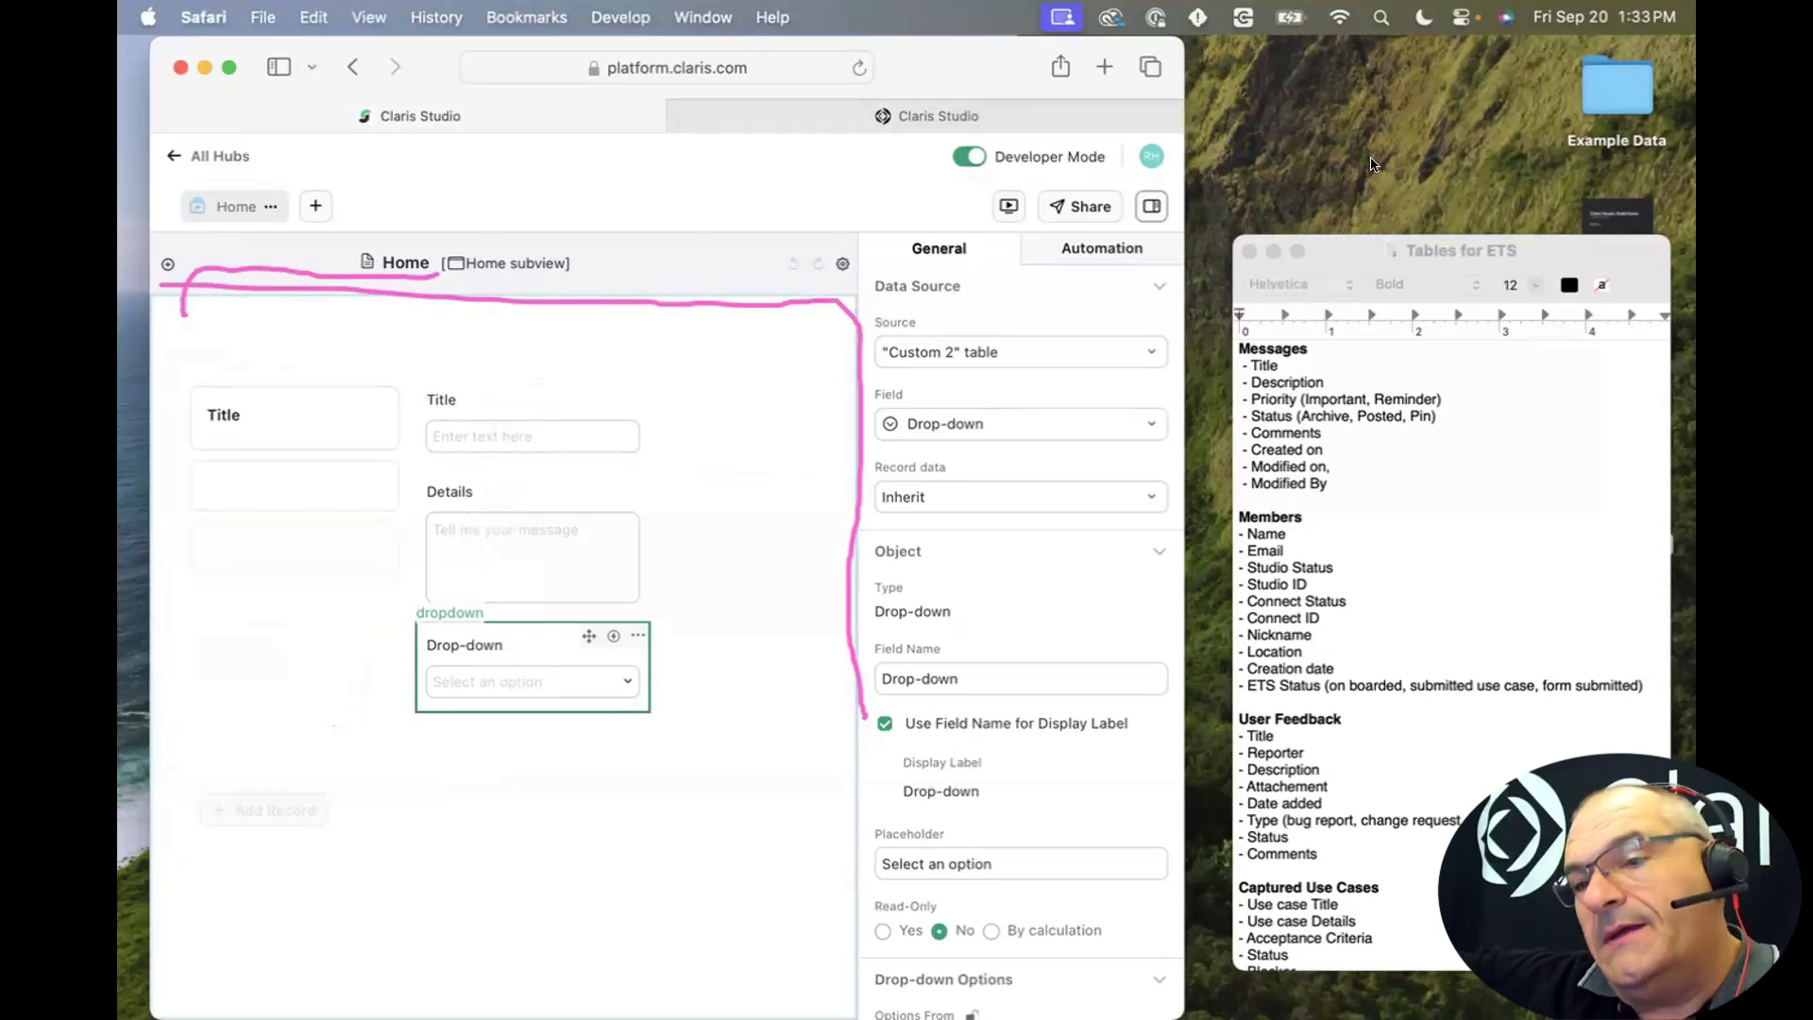
Widen the browser window and place a static Text Block directly below the drop-down field.
{"action": "left_click_drag", "start_coordinate": [1185, 189], "coordinate": [1574, 187]}
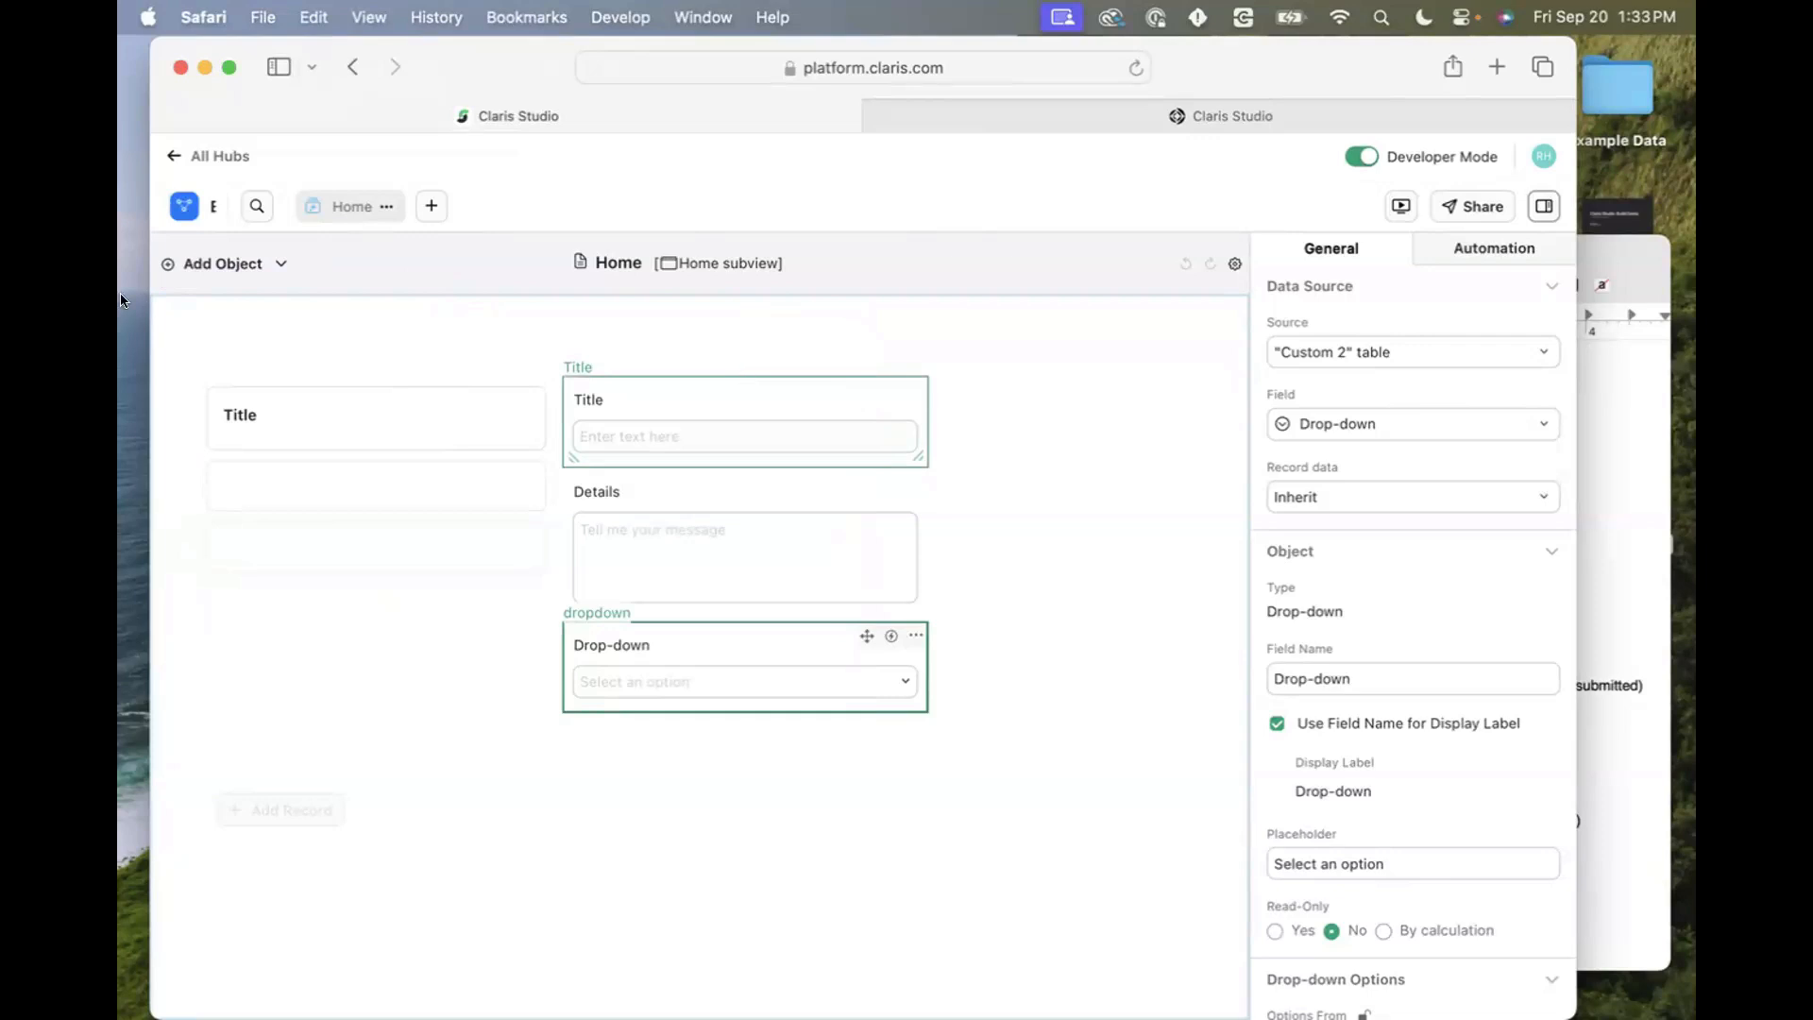
{"action": "left_click", "coordinate": [224, 255]}
{"action": "left_click", "coordinate": [225, 266]}
{"action": "left_click", "coordinate": [225, 267]}
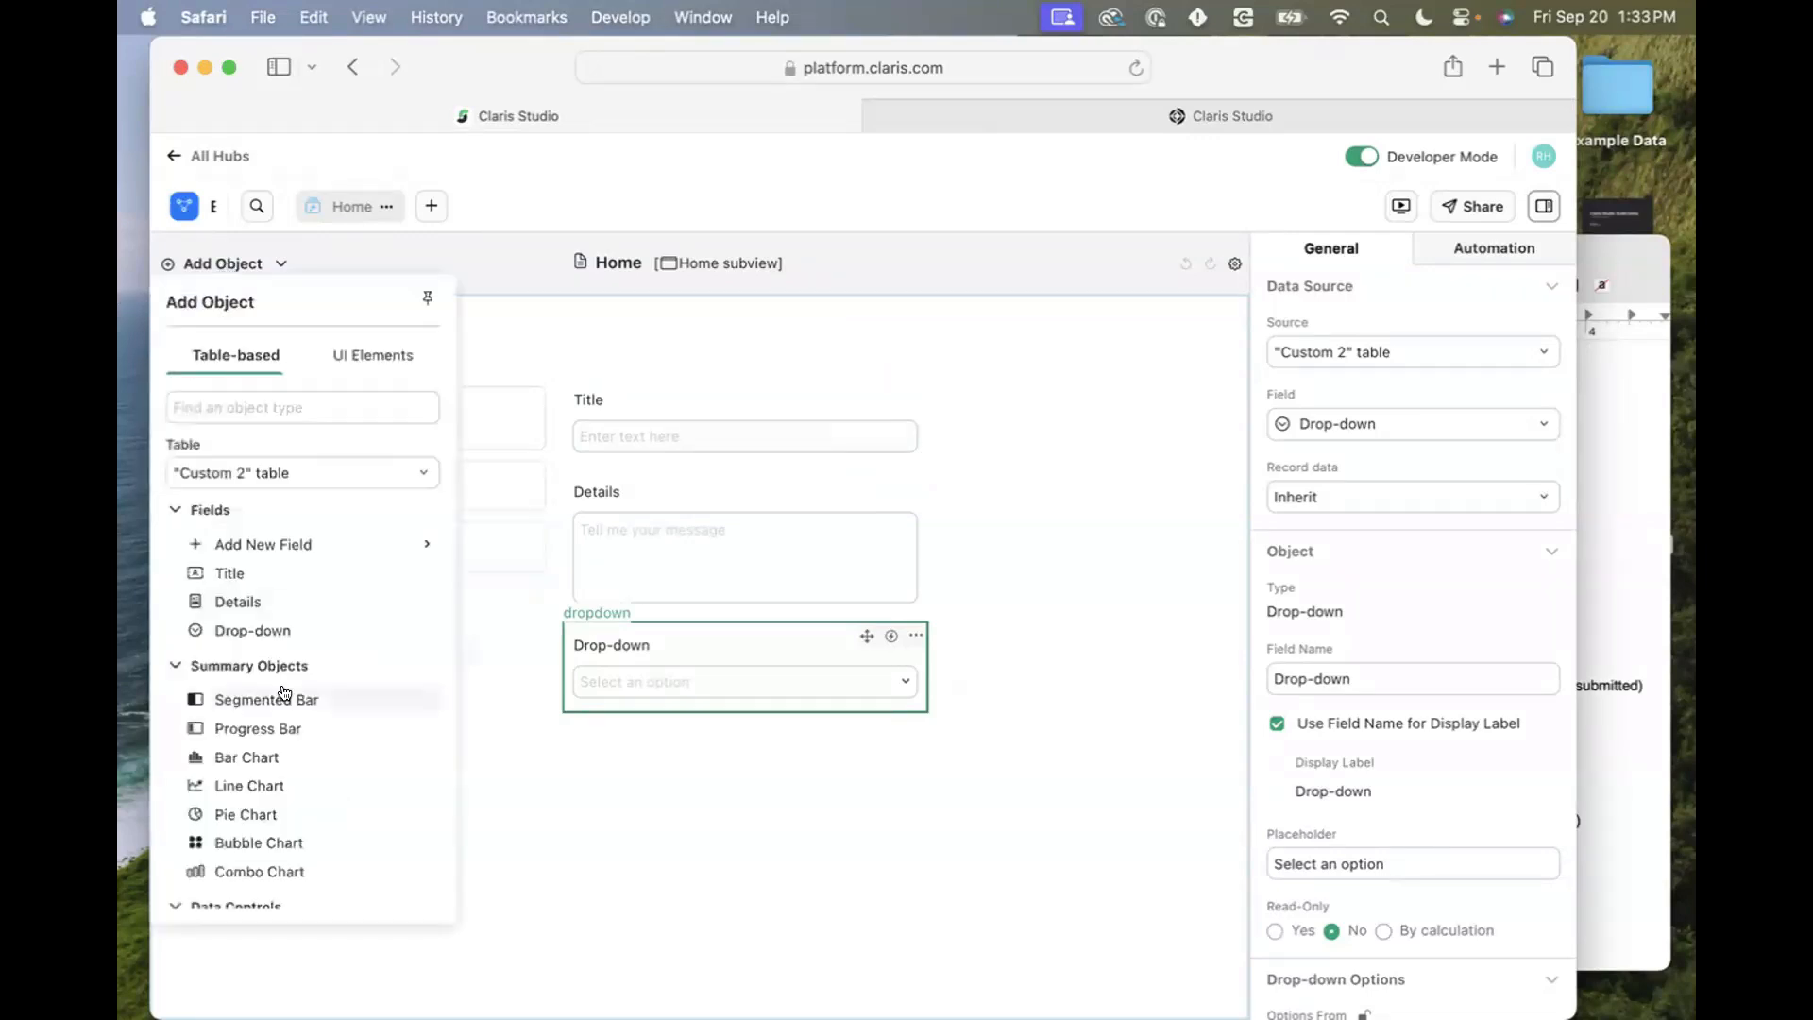
{"action": "scroll", "coordinate": [228, 696], "scroll_direction": "down", "scroll_amount": 5}
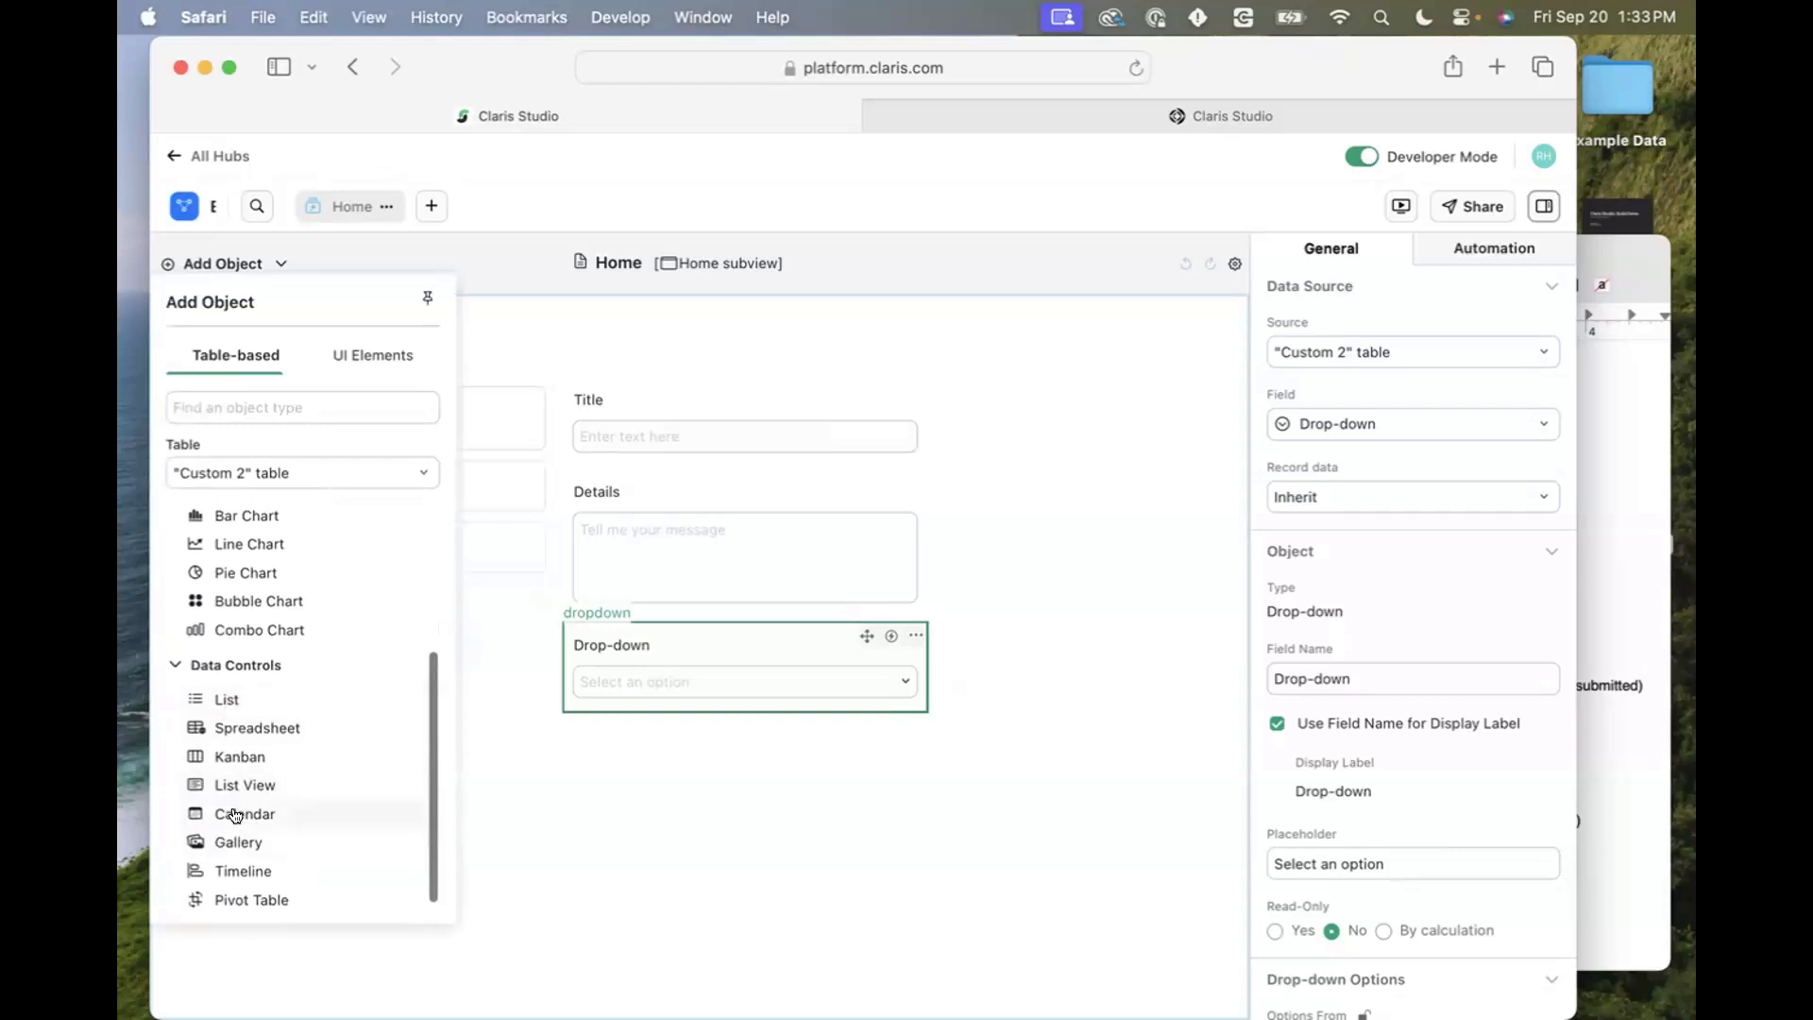
{"action": "scroll", "coordinate": [235, 814], "scroll_direction": "up", "scroll_amount": 5}
{"action": "left_click", "coordinate": [380, 348]}
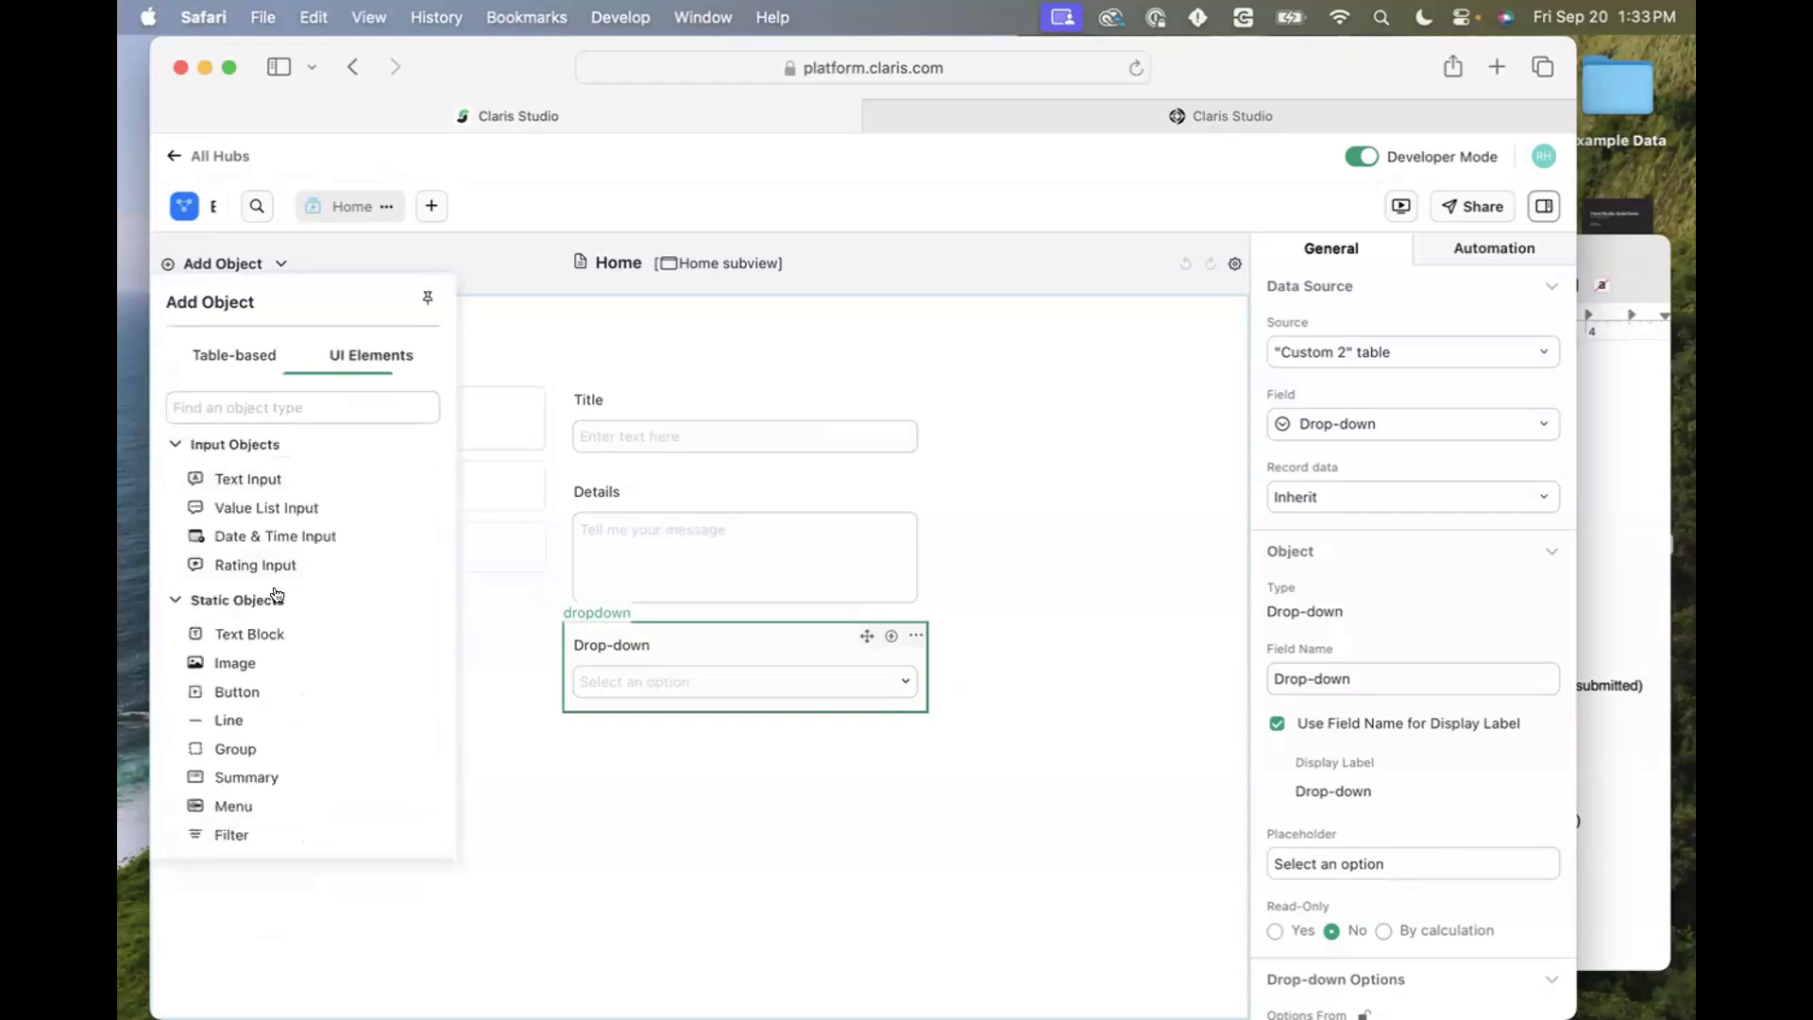
{"action": "scroll", "coordinate": [260, 631], "scroll_direction": "down", "scroll_amount": 1}
{"action": "left_click_drag", "start_coordinate": [230, 595], "coordinate": [586, 724]}
Open the formula editor for the sample text in the new text block.
{"action": "double_click", "coordinate": [605, 742]}
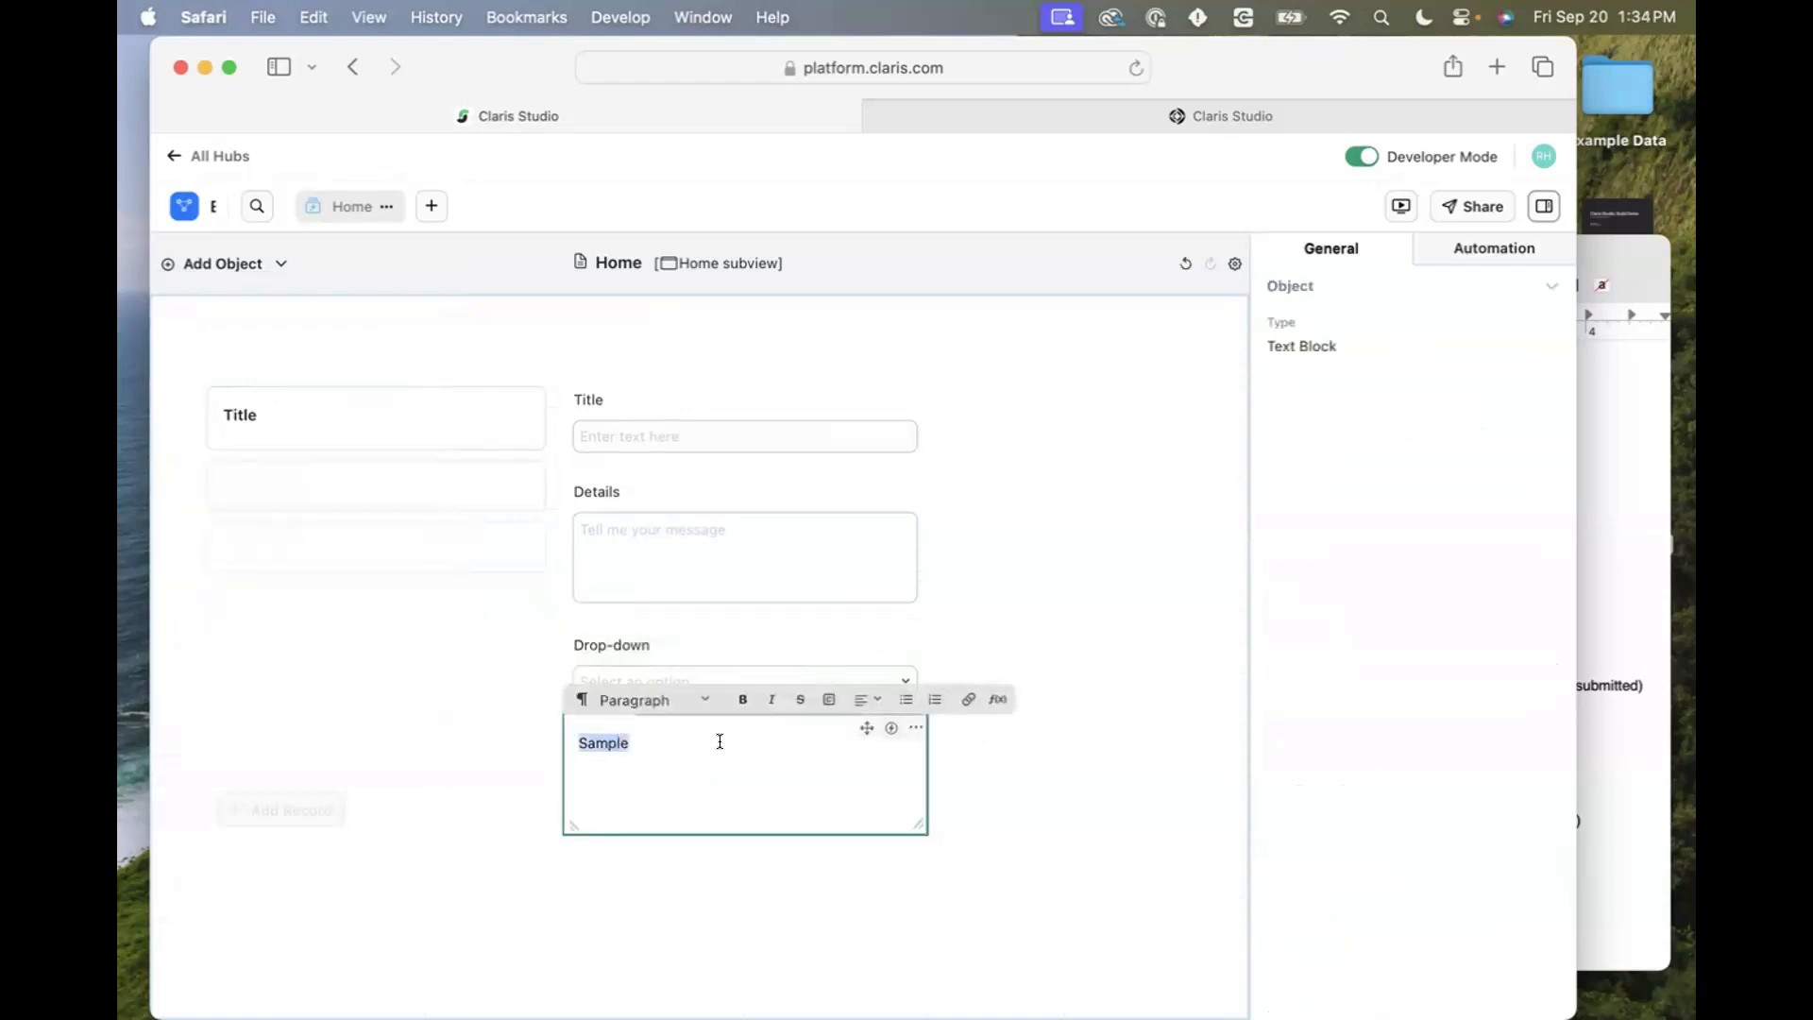
{"action": "left_click", "coordinate": [992, 705]}
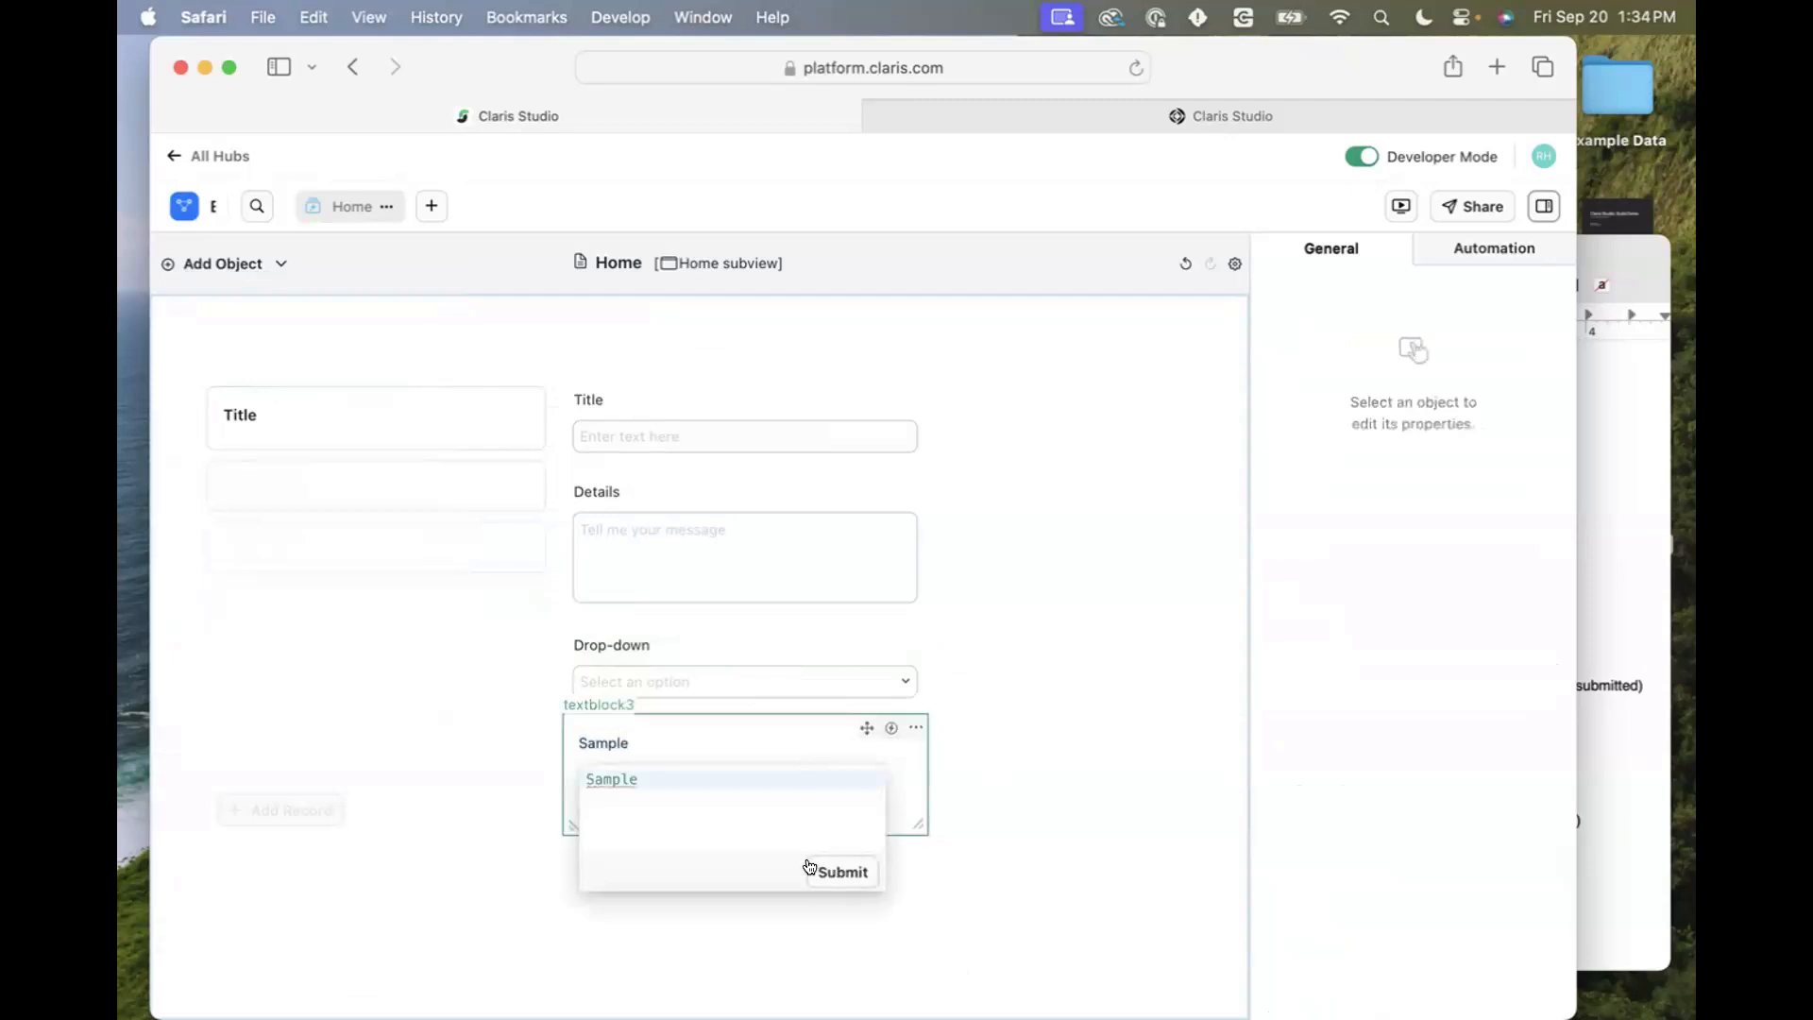
{"action": "left_click", "coordinate": [662, 778]}
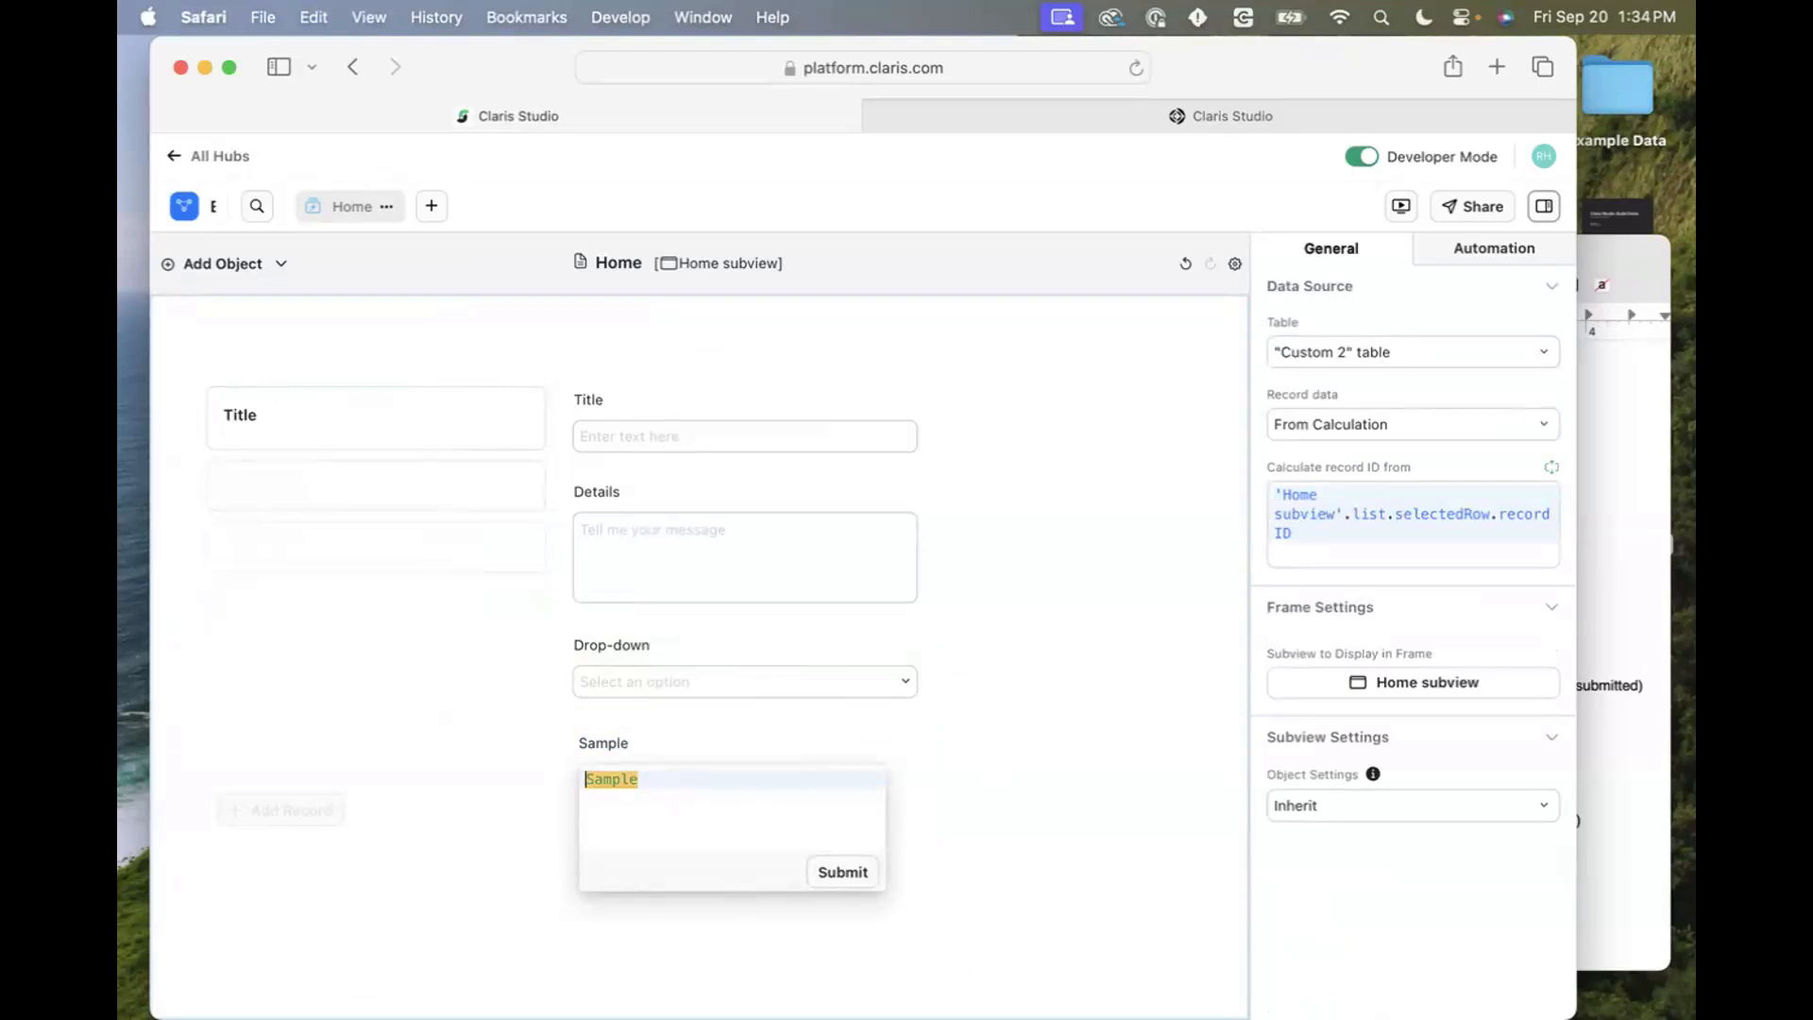
{"action": "type", "text": "this"}
{"action": "key", "text": "Return"}
{"action": "type", "text": "."}
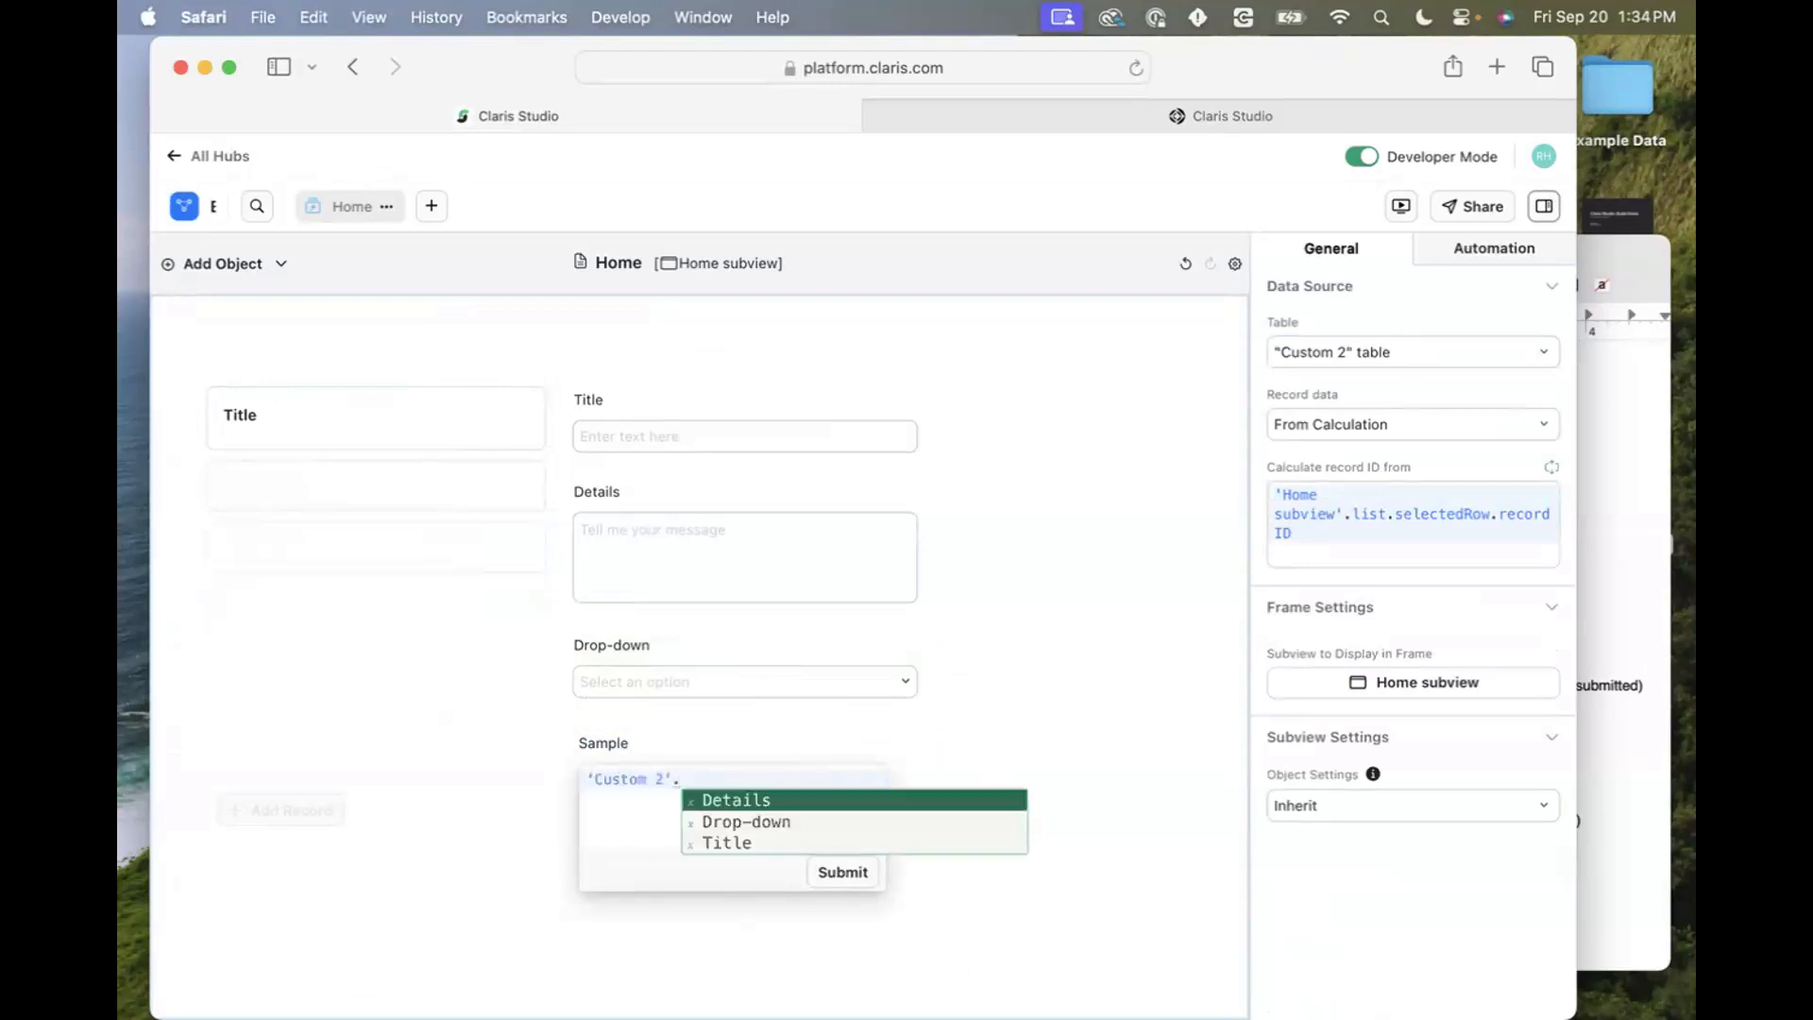
{"action": "key", "text": "super+a"}
{"action": "type", "text": "this"}
{"action": "key", "text": "Down"}
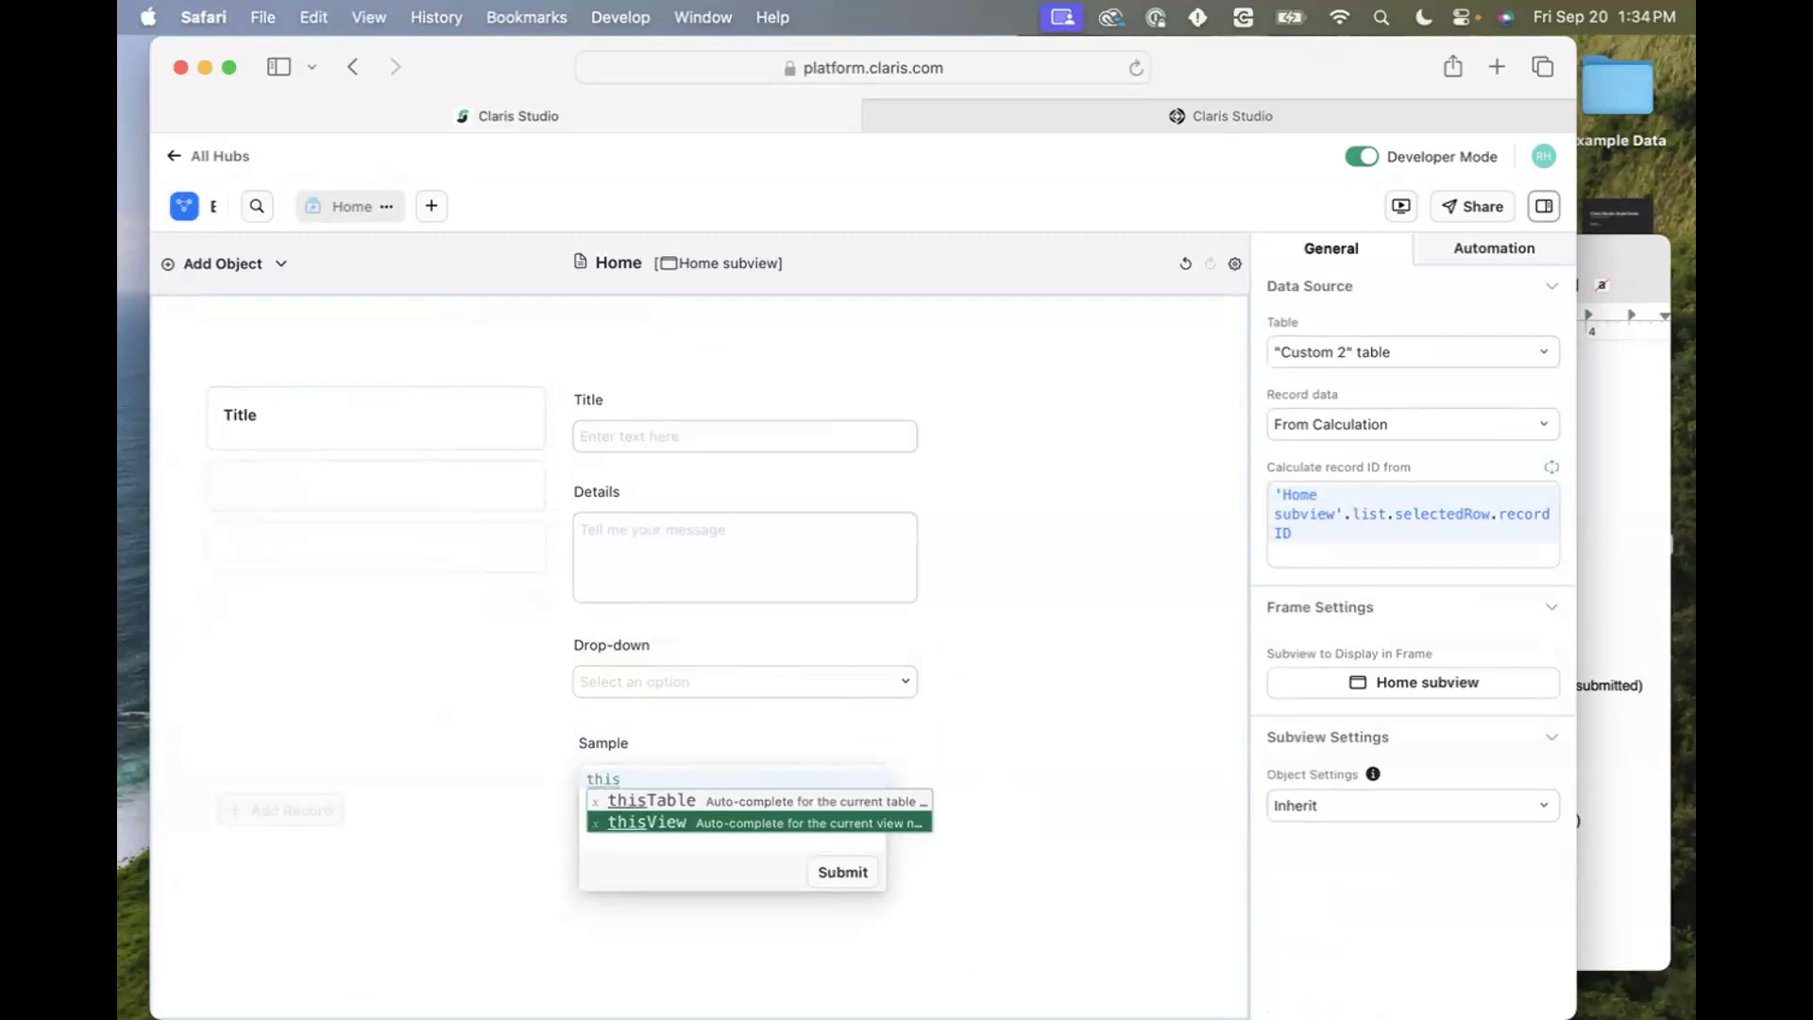
{"action": "key", "text": "Return"}
{"action": "key", "text": "super+a"}
{"action": "type", "text": "this"}
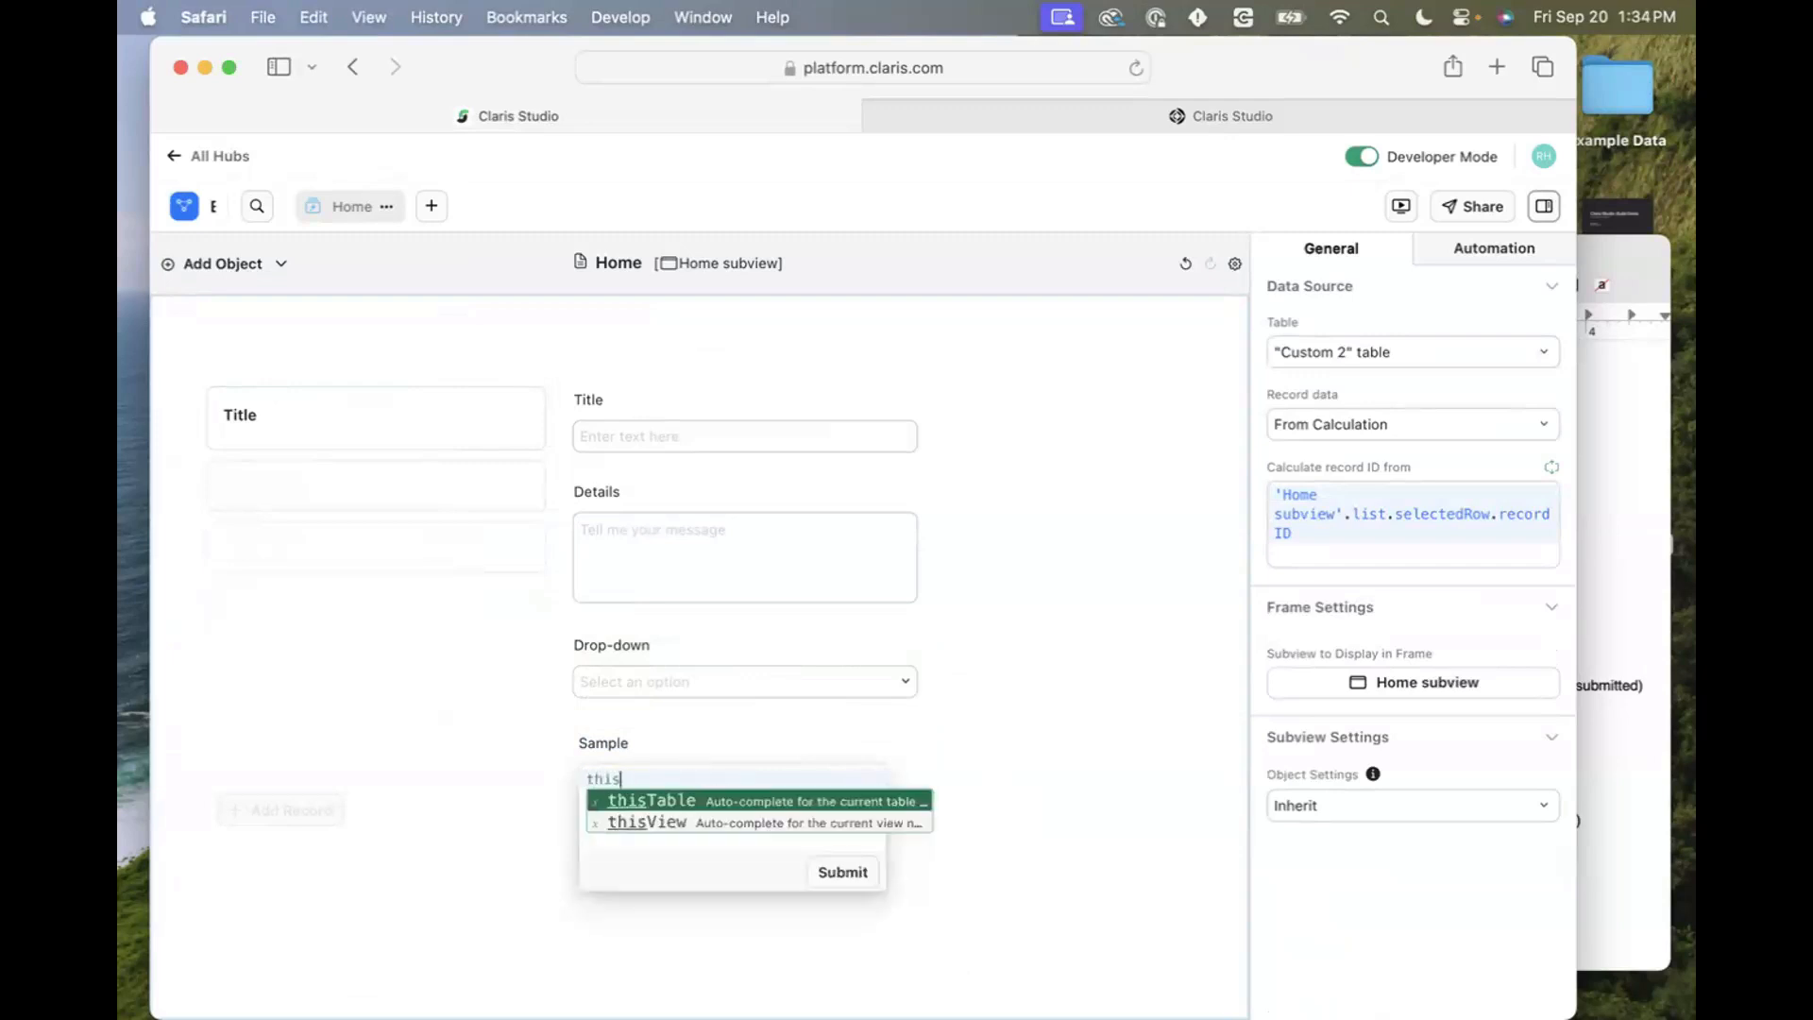
{"action": "key", "text": "Return"}
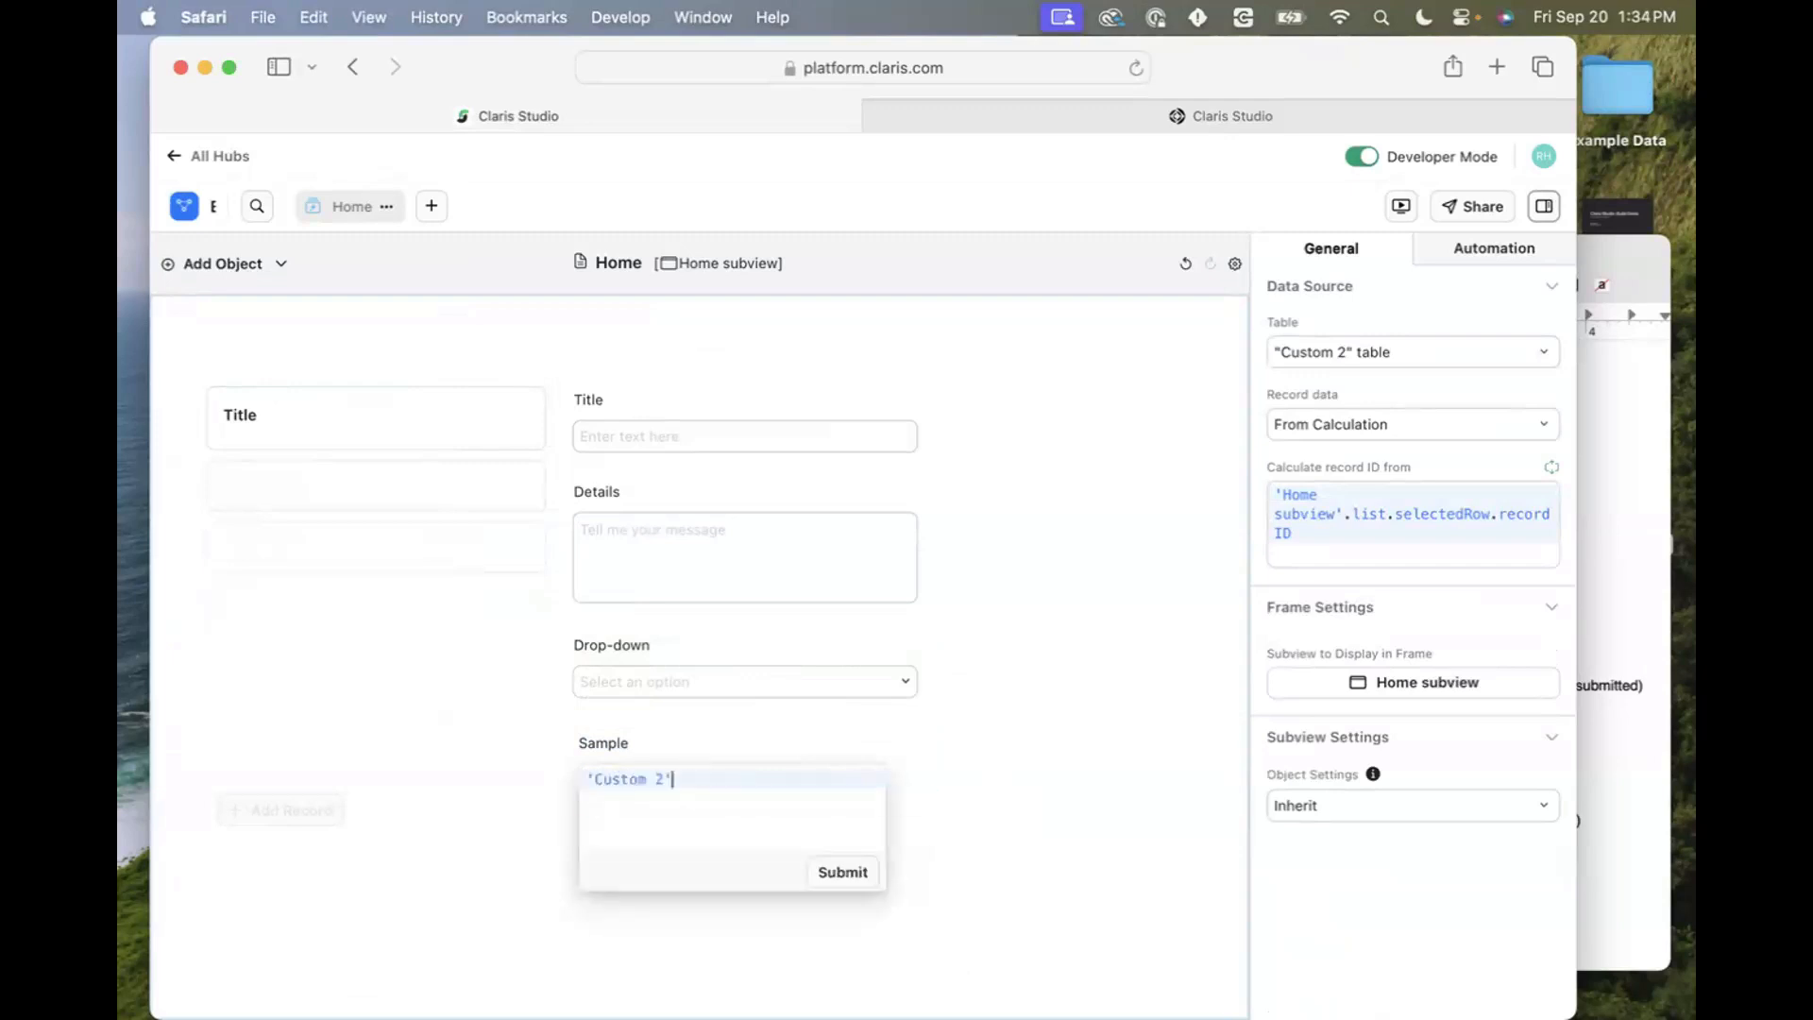
{"action": "type", "text": "."}
{"action": "key", "text": "super+a"}
{"action": "key", "text": "BackSpace"}
Start the text block's formula with the current view's list selection, 'Home subview'.list.selectedRow, using the thisView auto-complete.
{"action": "type", "text": "thiss"}
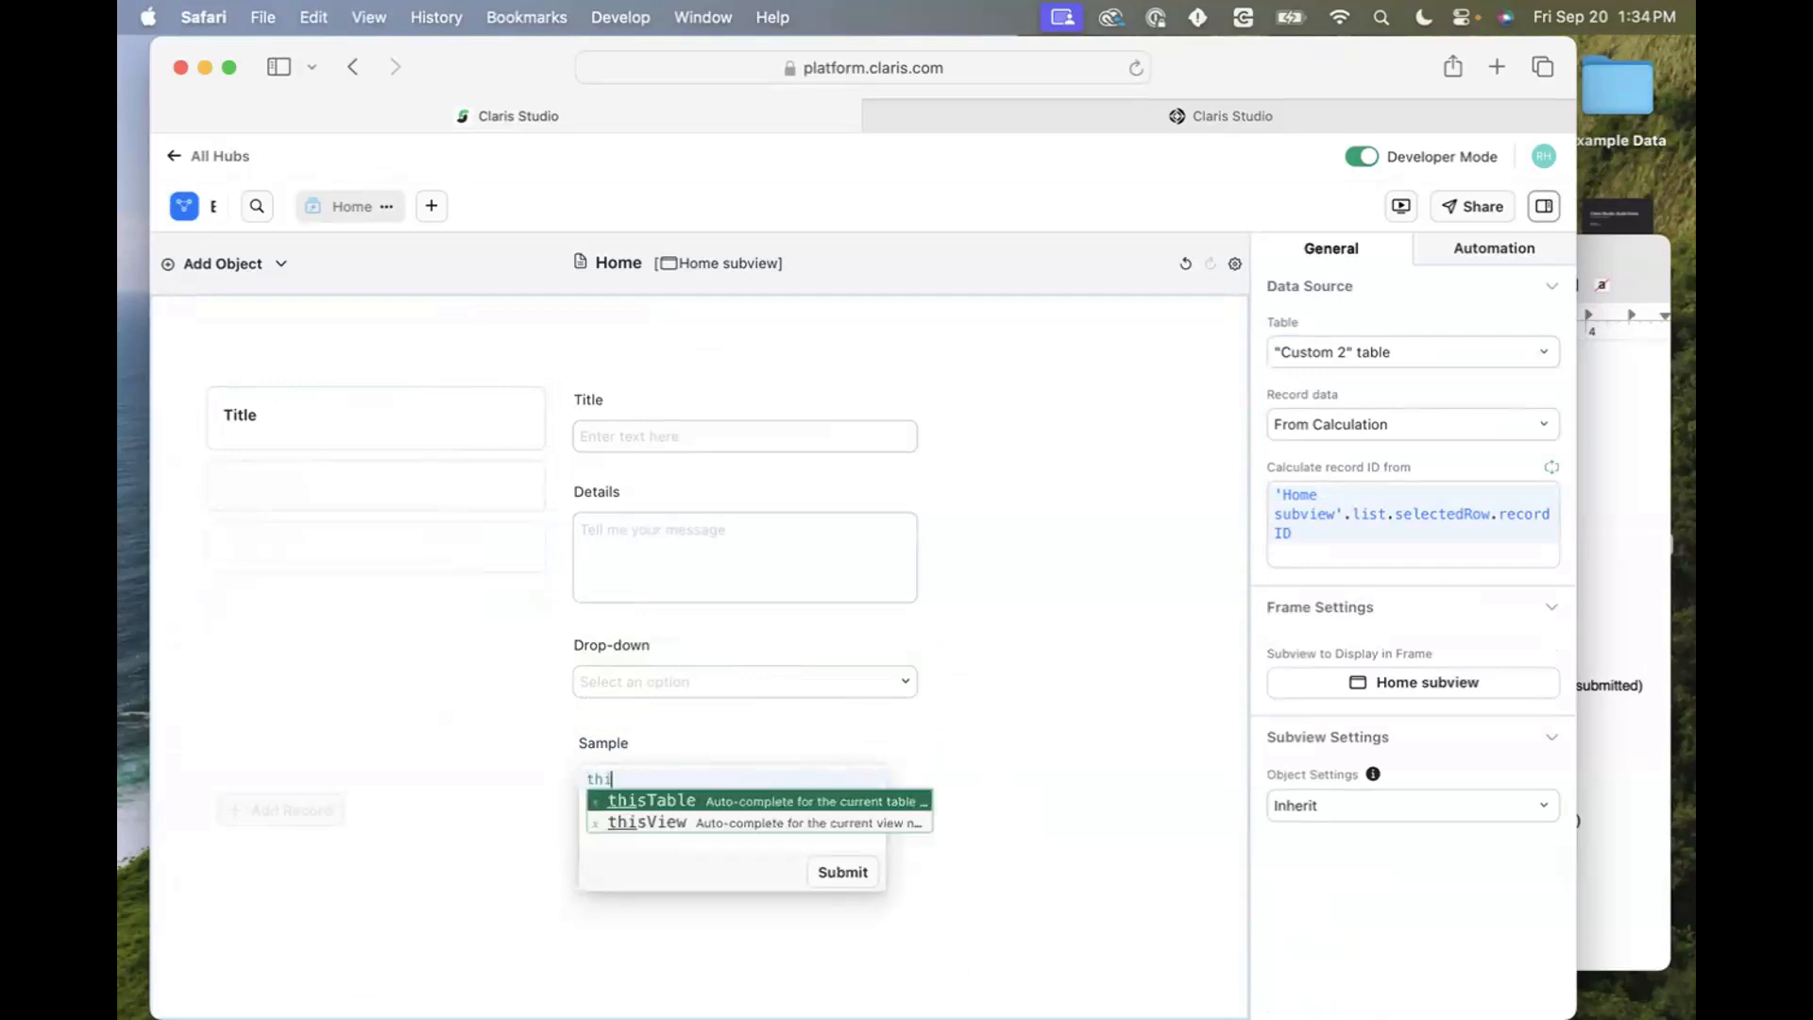
{"action": "key", "text": "BackSpace"}
{"action": "key", "text": "Return"}
{"action": "type", "text": "."}
{"action": "key", "text": "Down"}
{"action": "key", "text": "Down"}
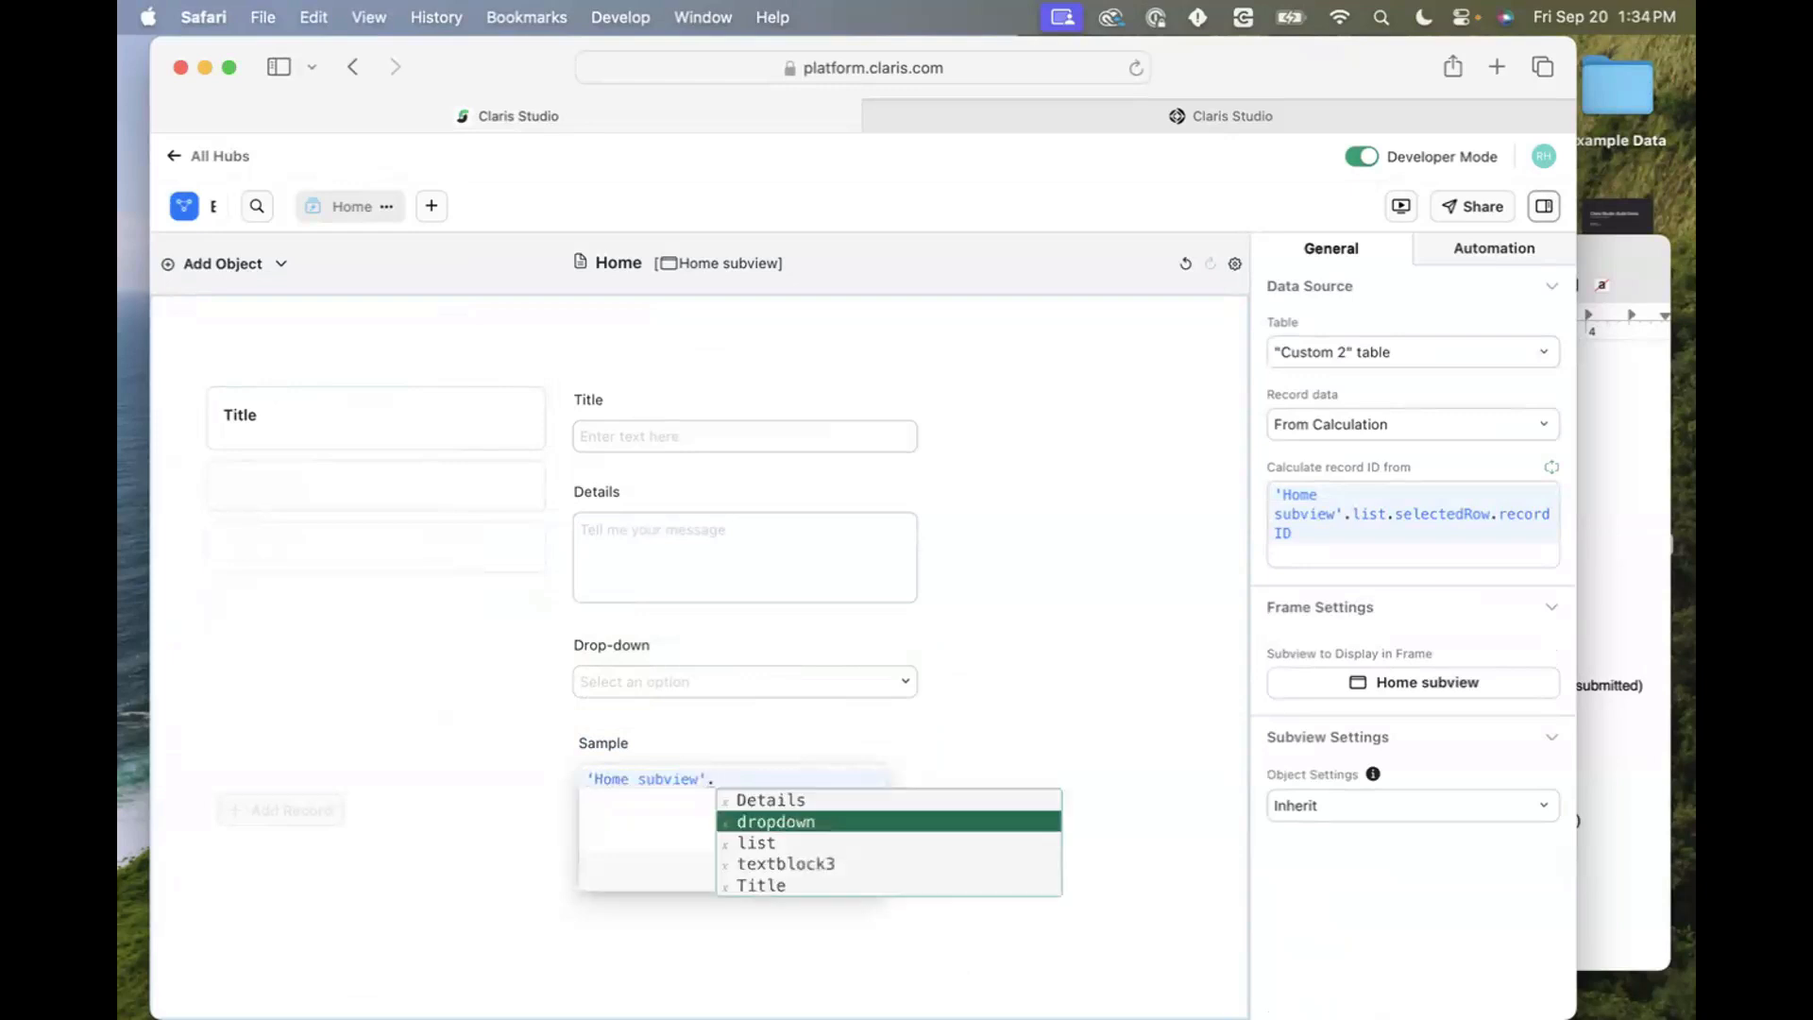
{"action": "key", "text": "Return"}
{"action": "type", "text": "."}
{"action": "key", "text": "Down"}
{"action": "key", "text": "Return"}
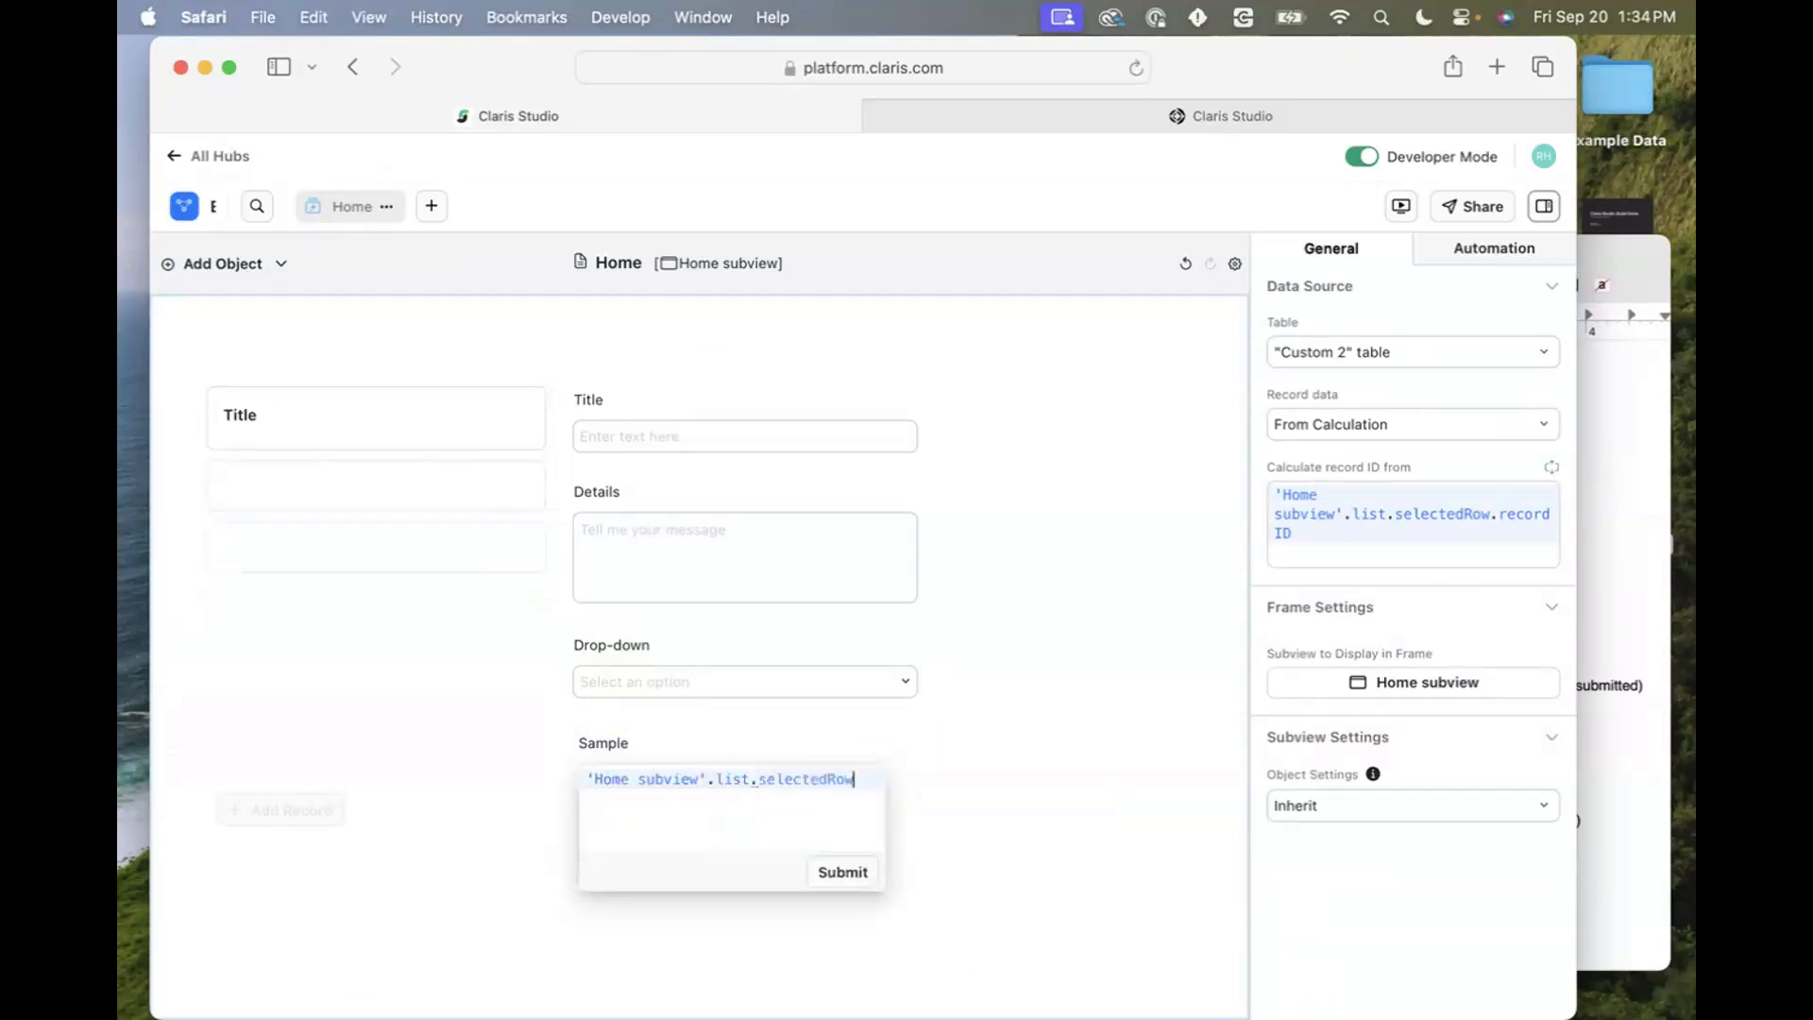
Complete the formula as 'Home subview'.list.selectedRow.recordID and submit it to the text block.
{"action": "type", "text": "."}
{"action": "key", "text": "Down"}
{"action": "key", "text": "Down"}
{"action": "key", "text": "Down"}
{"action": "key", "text": "Down"}
{"action": "key", "text": "Return"}
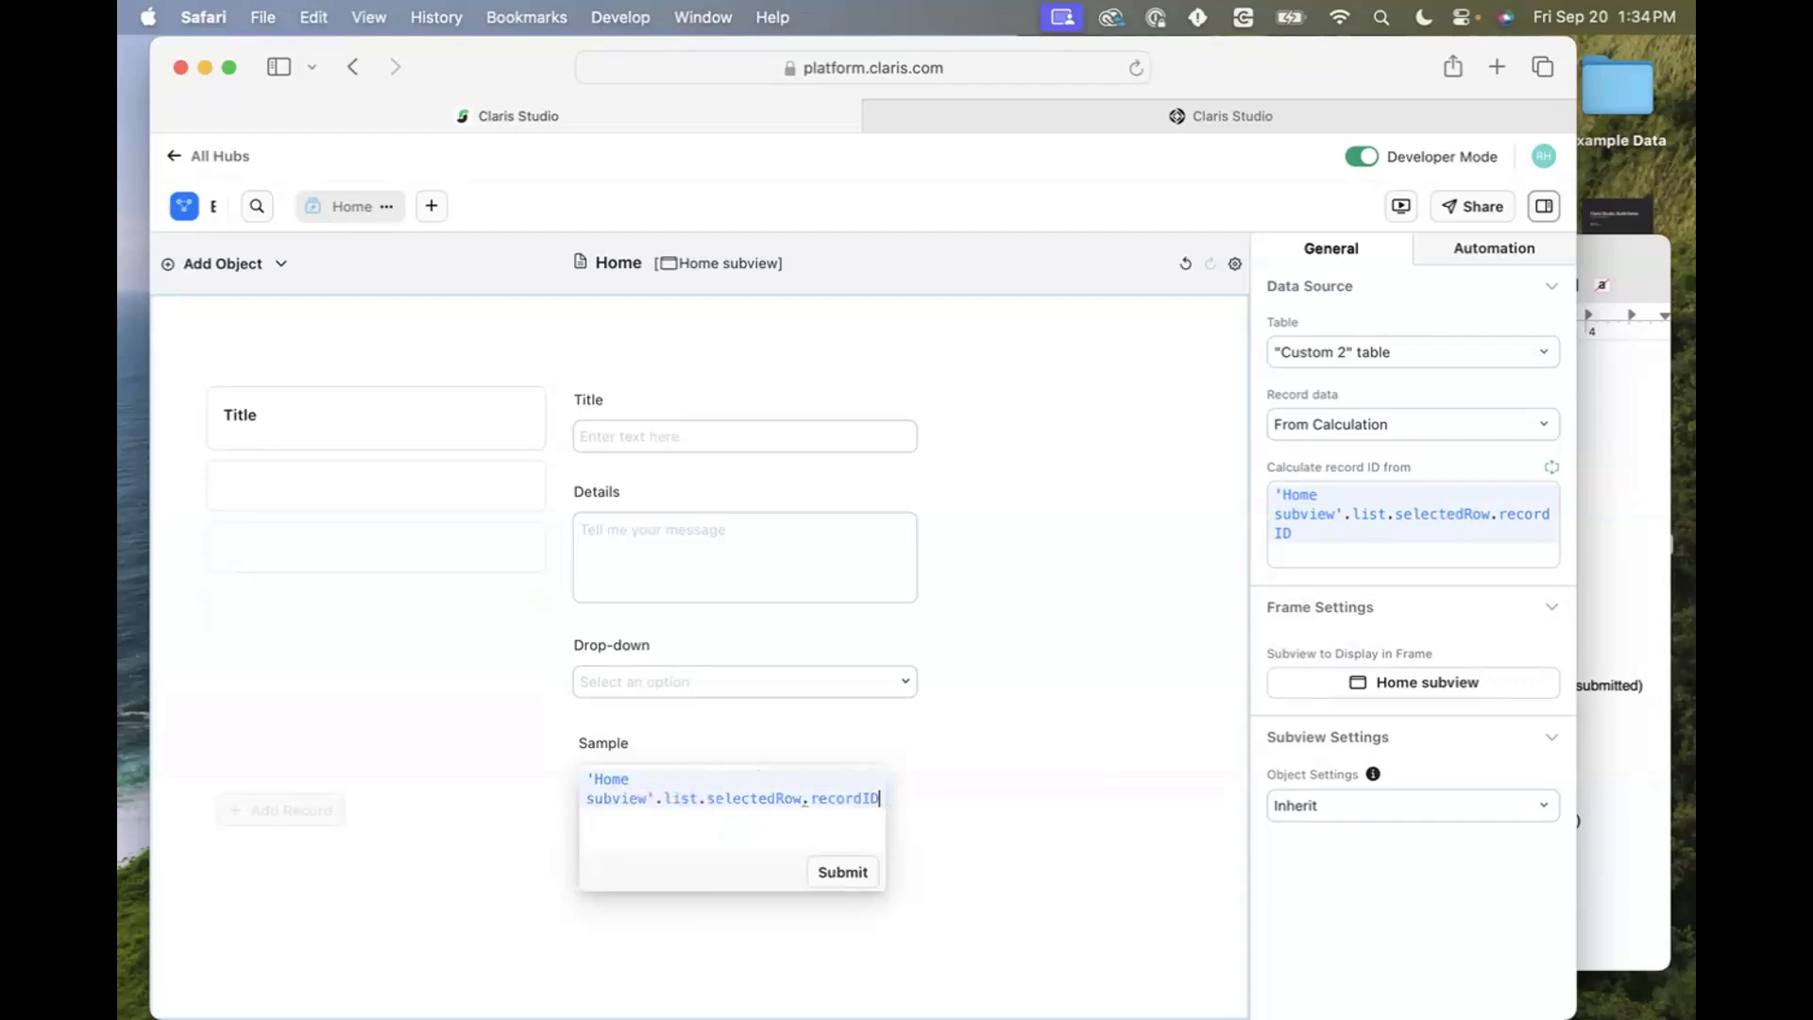
{"action": "left_click", "coordinate": [842, 872]}
{"action": "left_click", "coordinate": [1035, 761]}
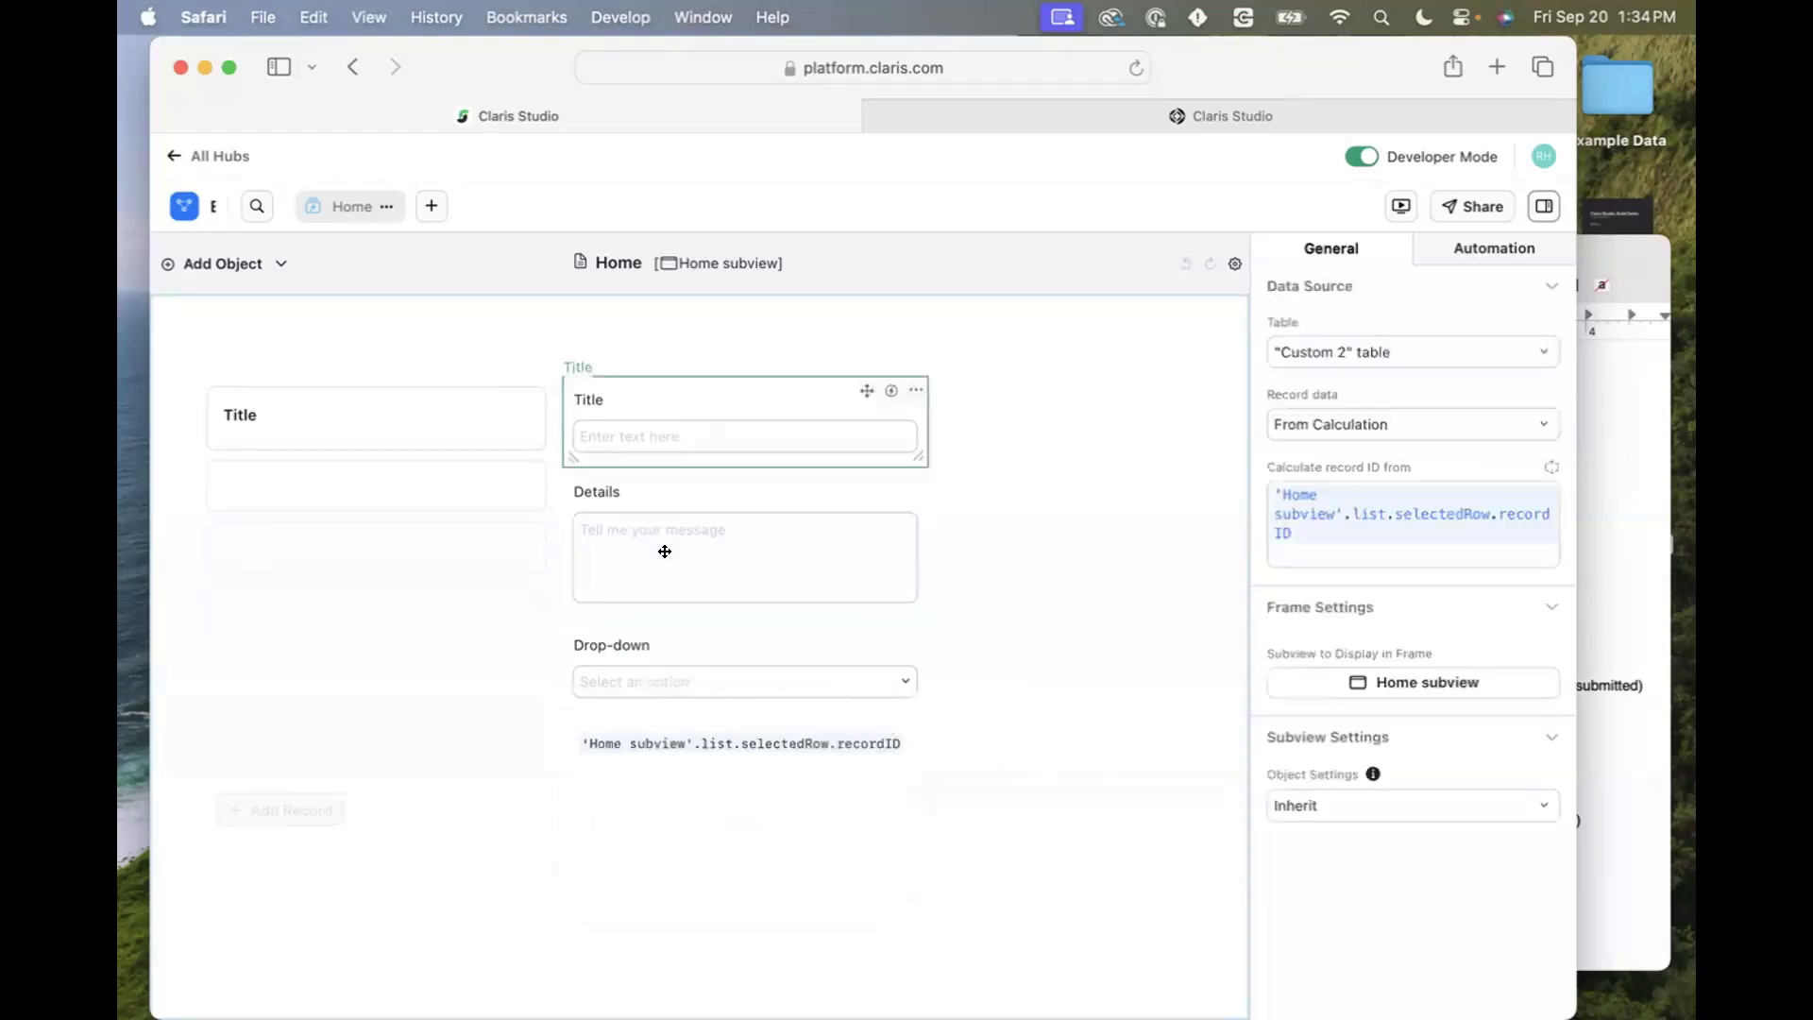
Reload the preview and select the "What is a view?" record to check the record ID shown by the text block.
{"action": "left_click", "coordinate": [1255, 103]}
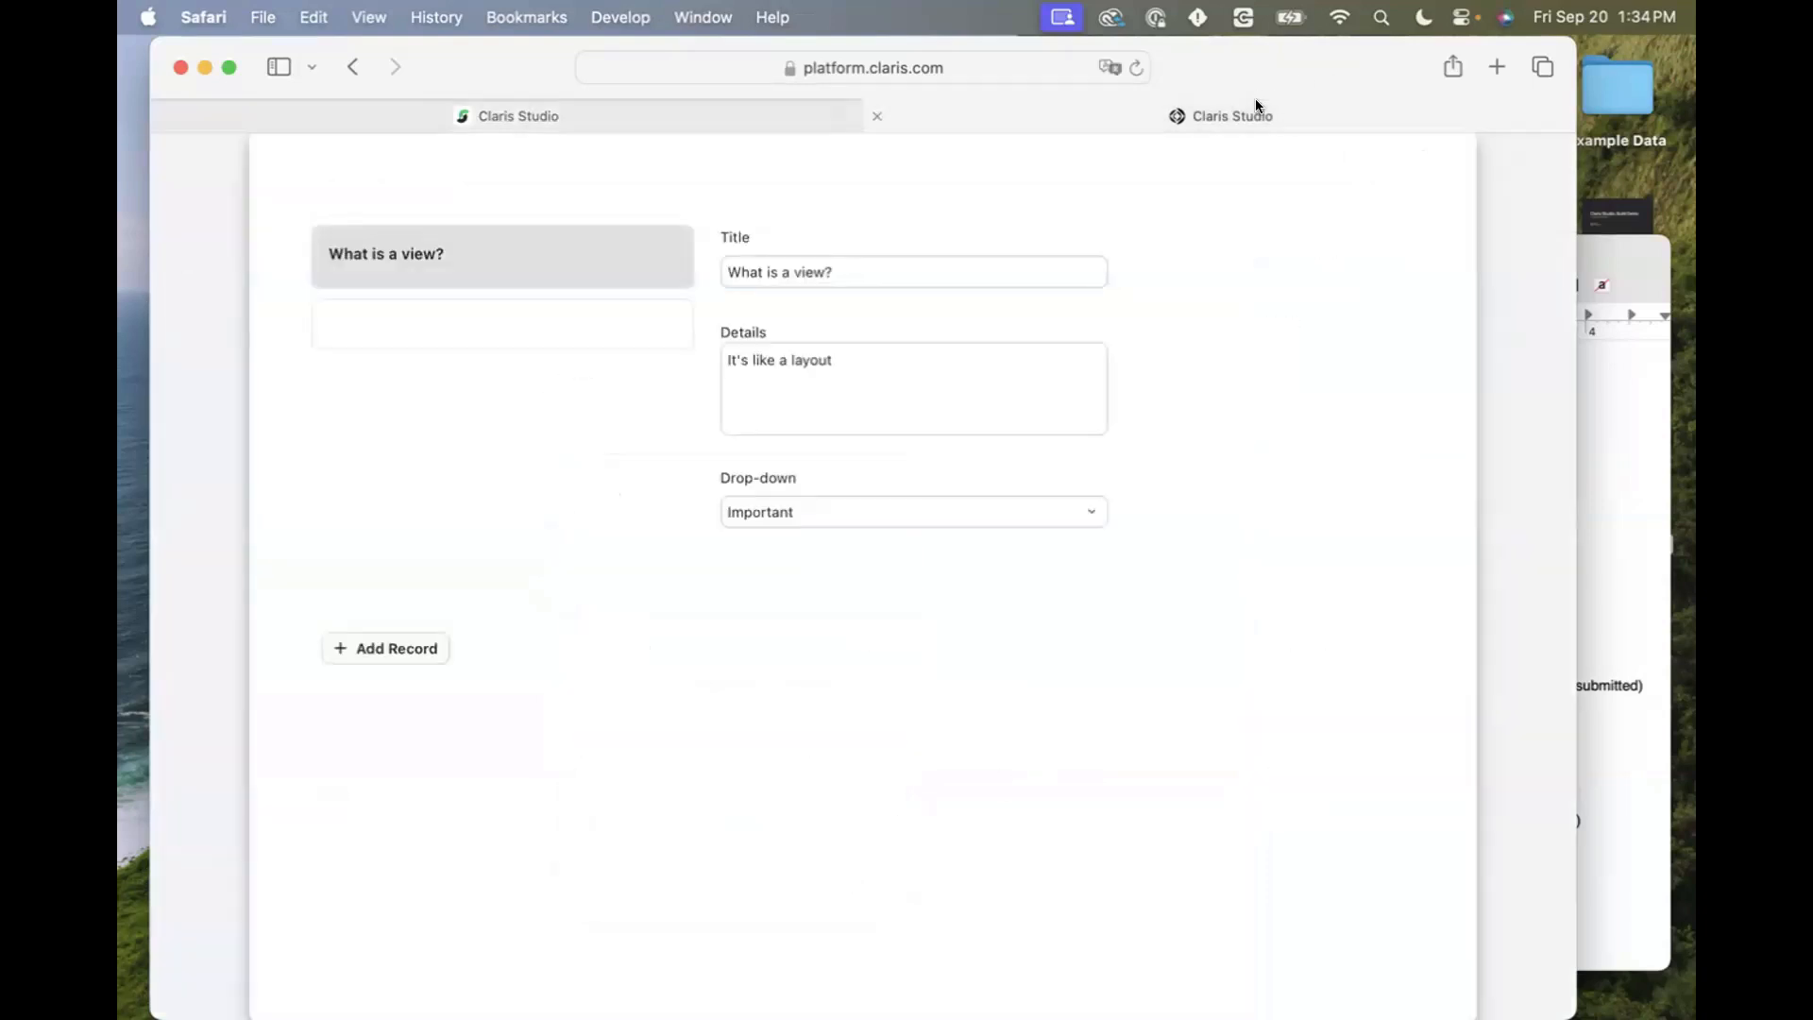
{"action": "key", "text": "super+r"}
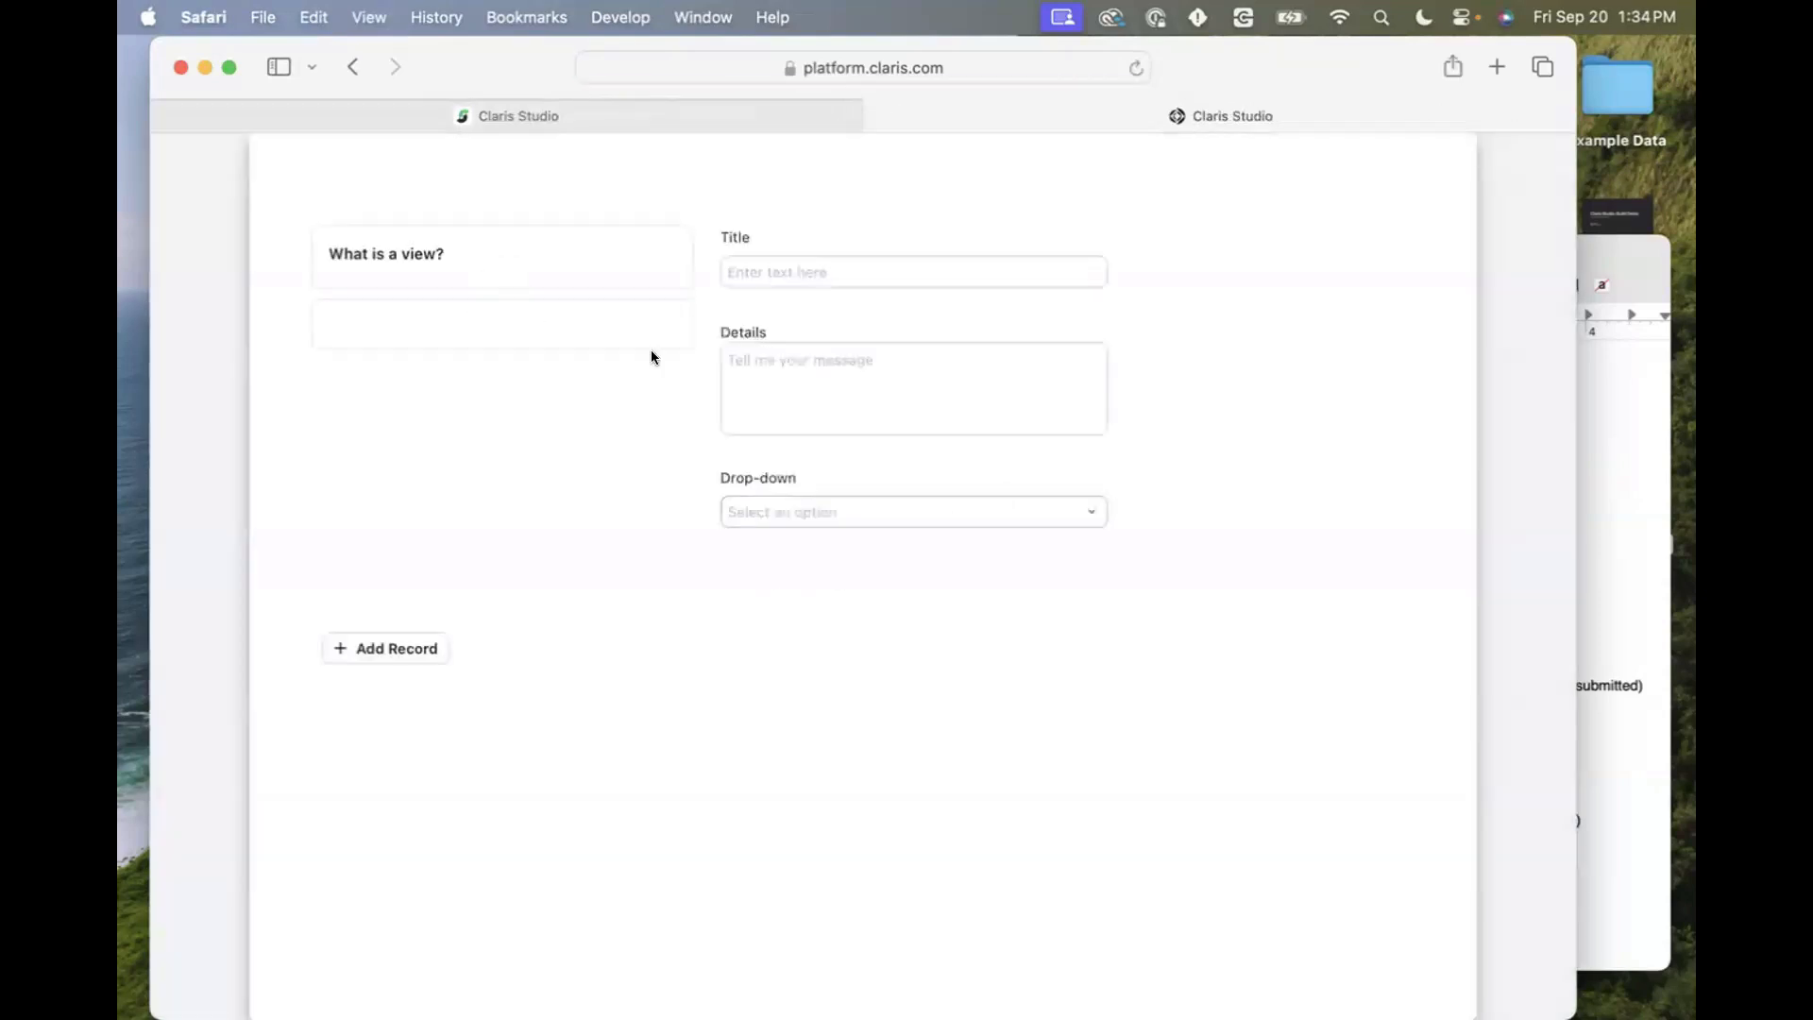
{"action": "left_click", "coordinate": [484, 253]}
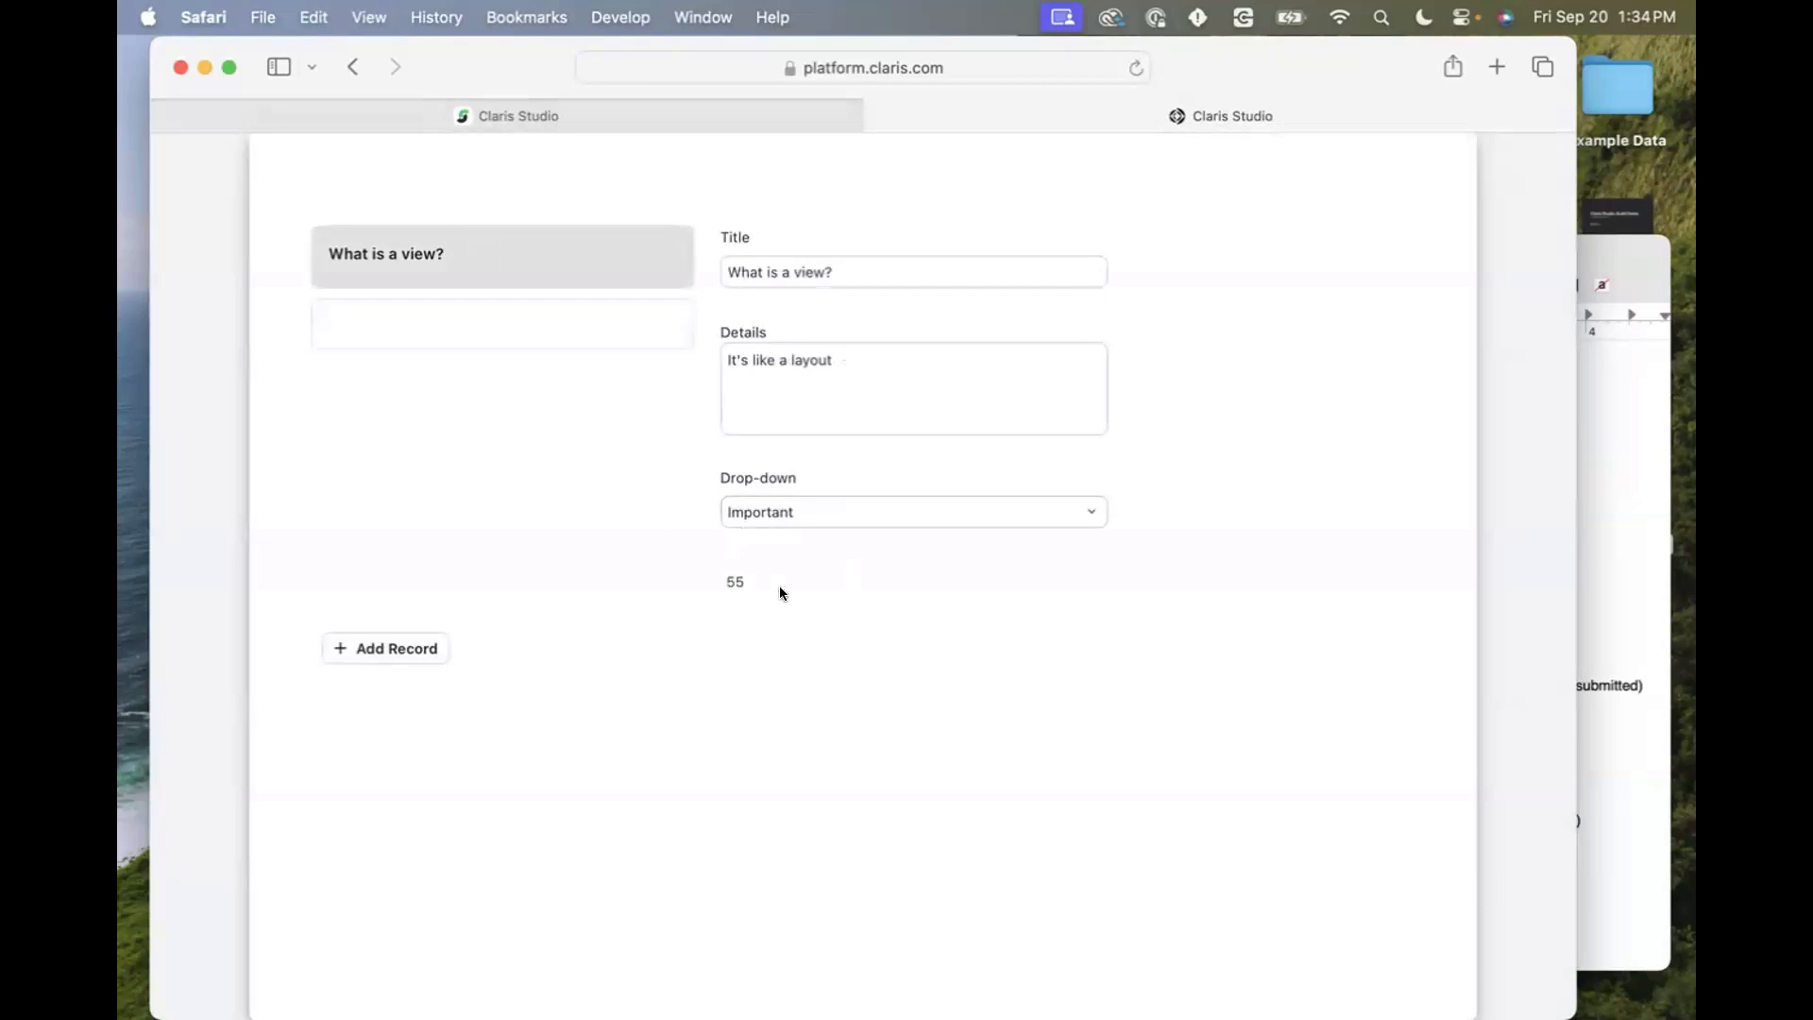
Switch between the two list records in the preview to compare their record IDs, and return to the Home view editor.
{"action": "left_click", "coordinate": [530, 328]}
{"action": "left_click", "coordinate": [517, 276]}
{"action": "left_click", "coordinate": [487, 114]}
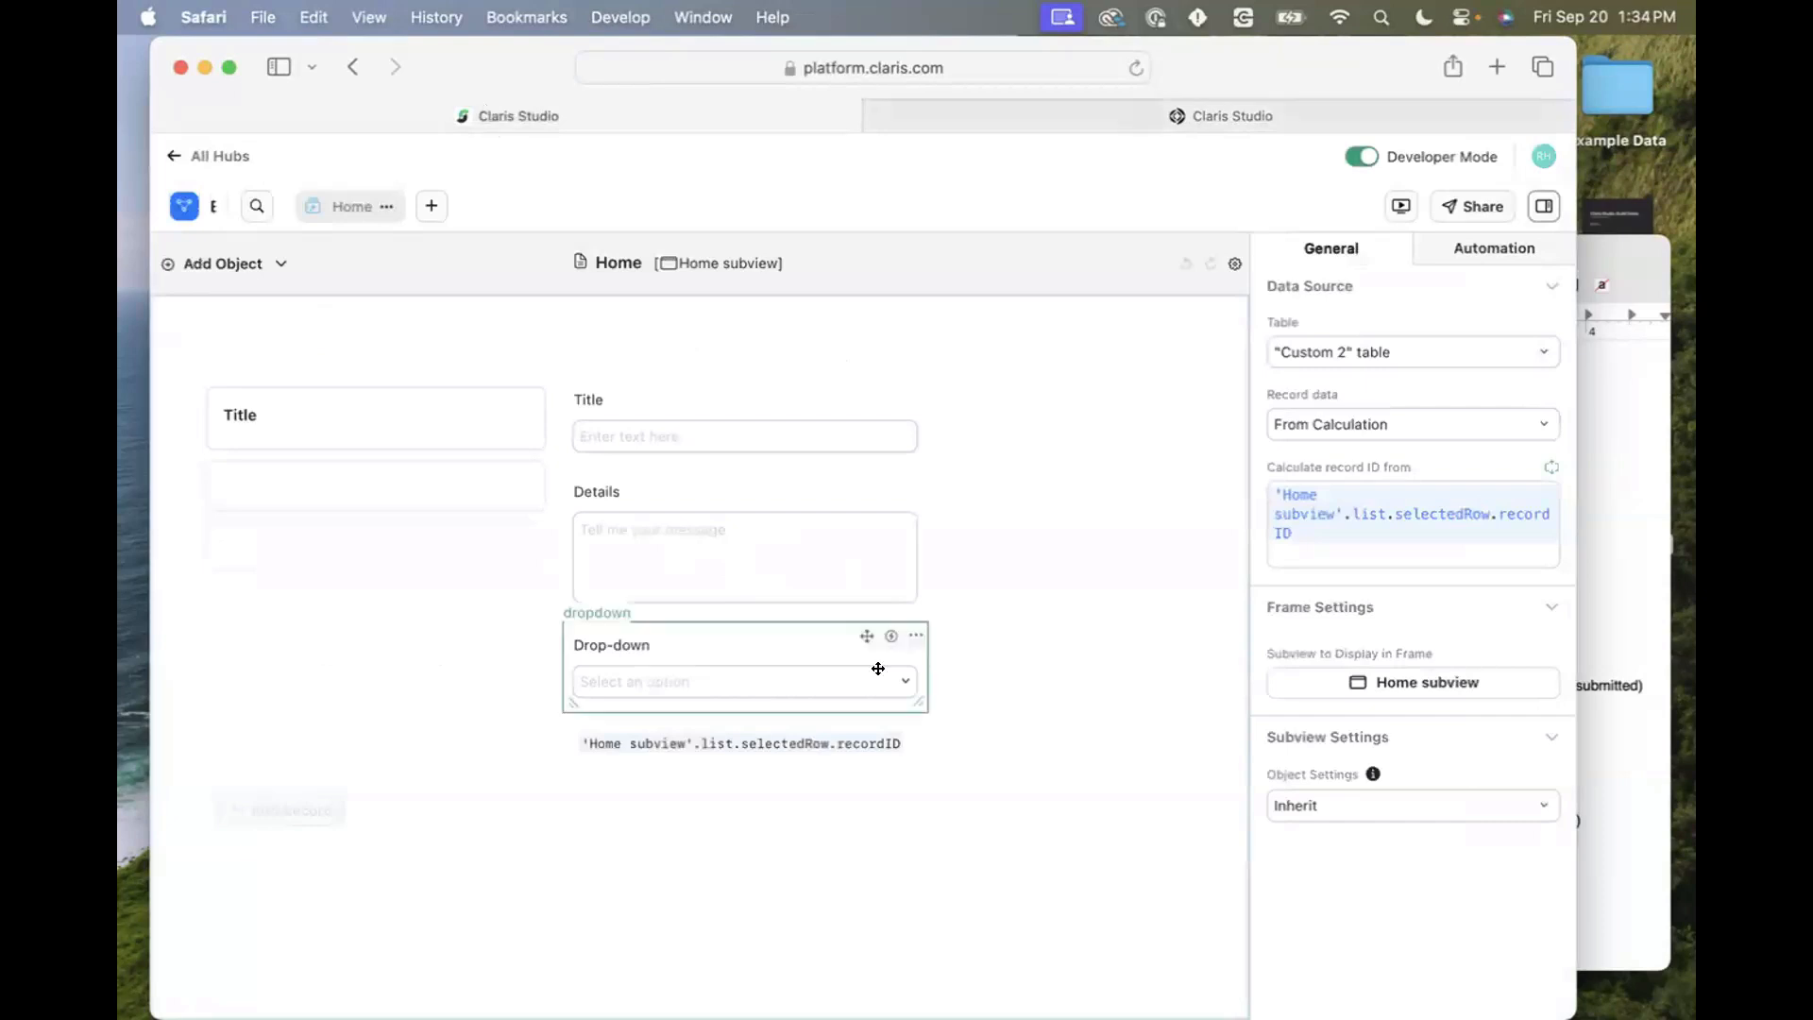
Try the GET function in the text block's calculation and look through its predefined user variables.
{"action": "left_click", "coordinate": [839, 758]}
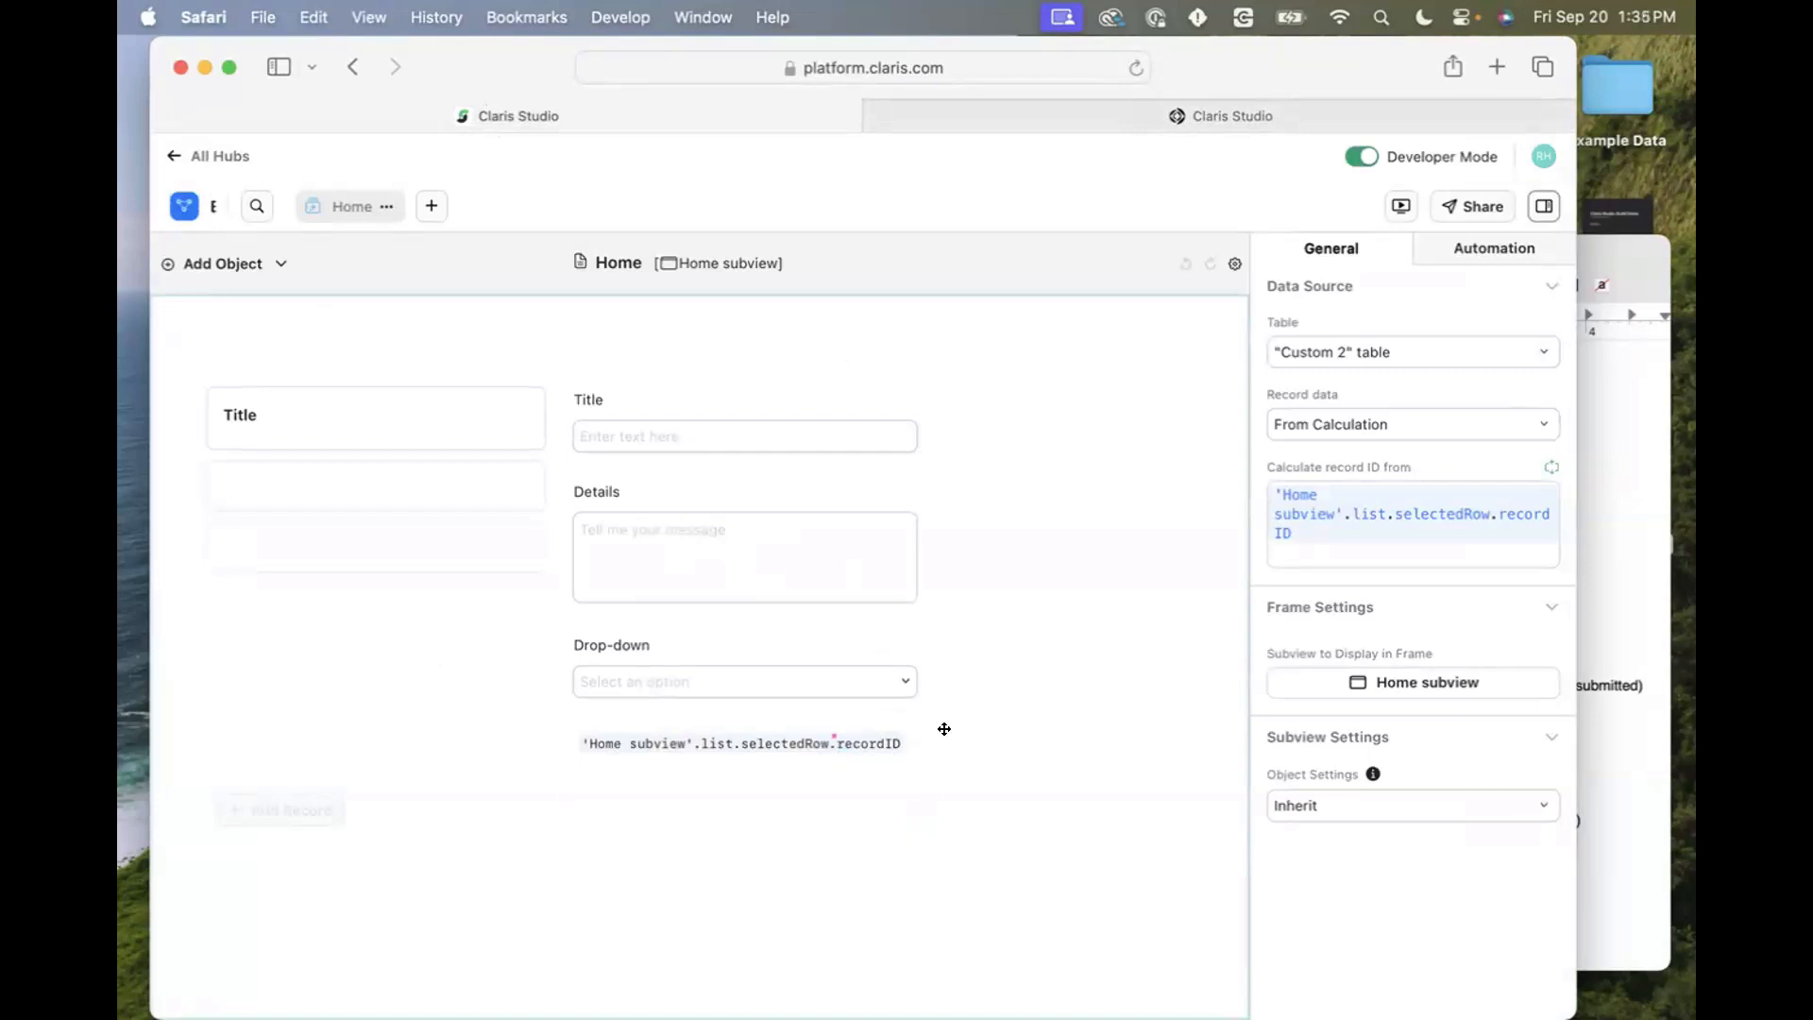
{"action": "double_click", "coordinate": [872, 745]}
{"action": "left_click", "coordinate": [988, 701]}
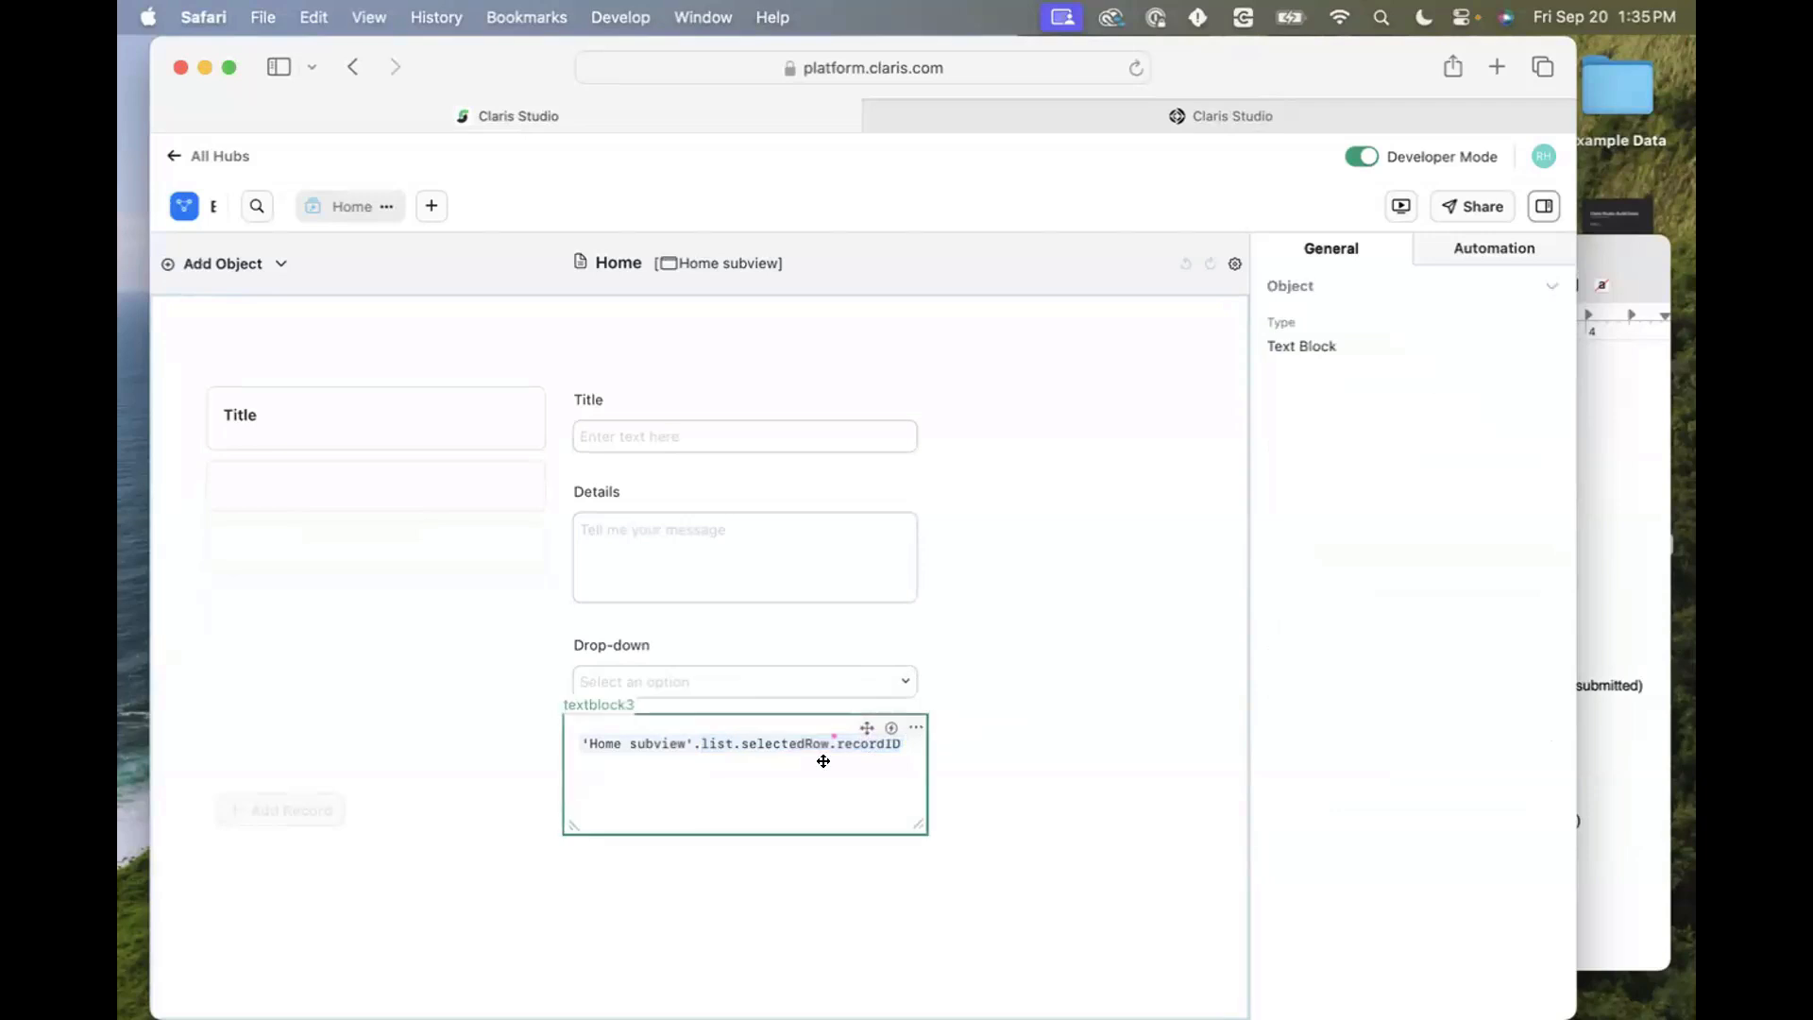
{"action": "left_click", "coordinate": [882, 743]}
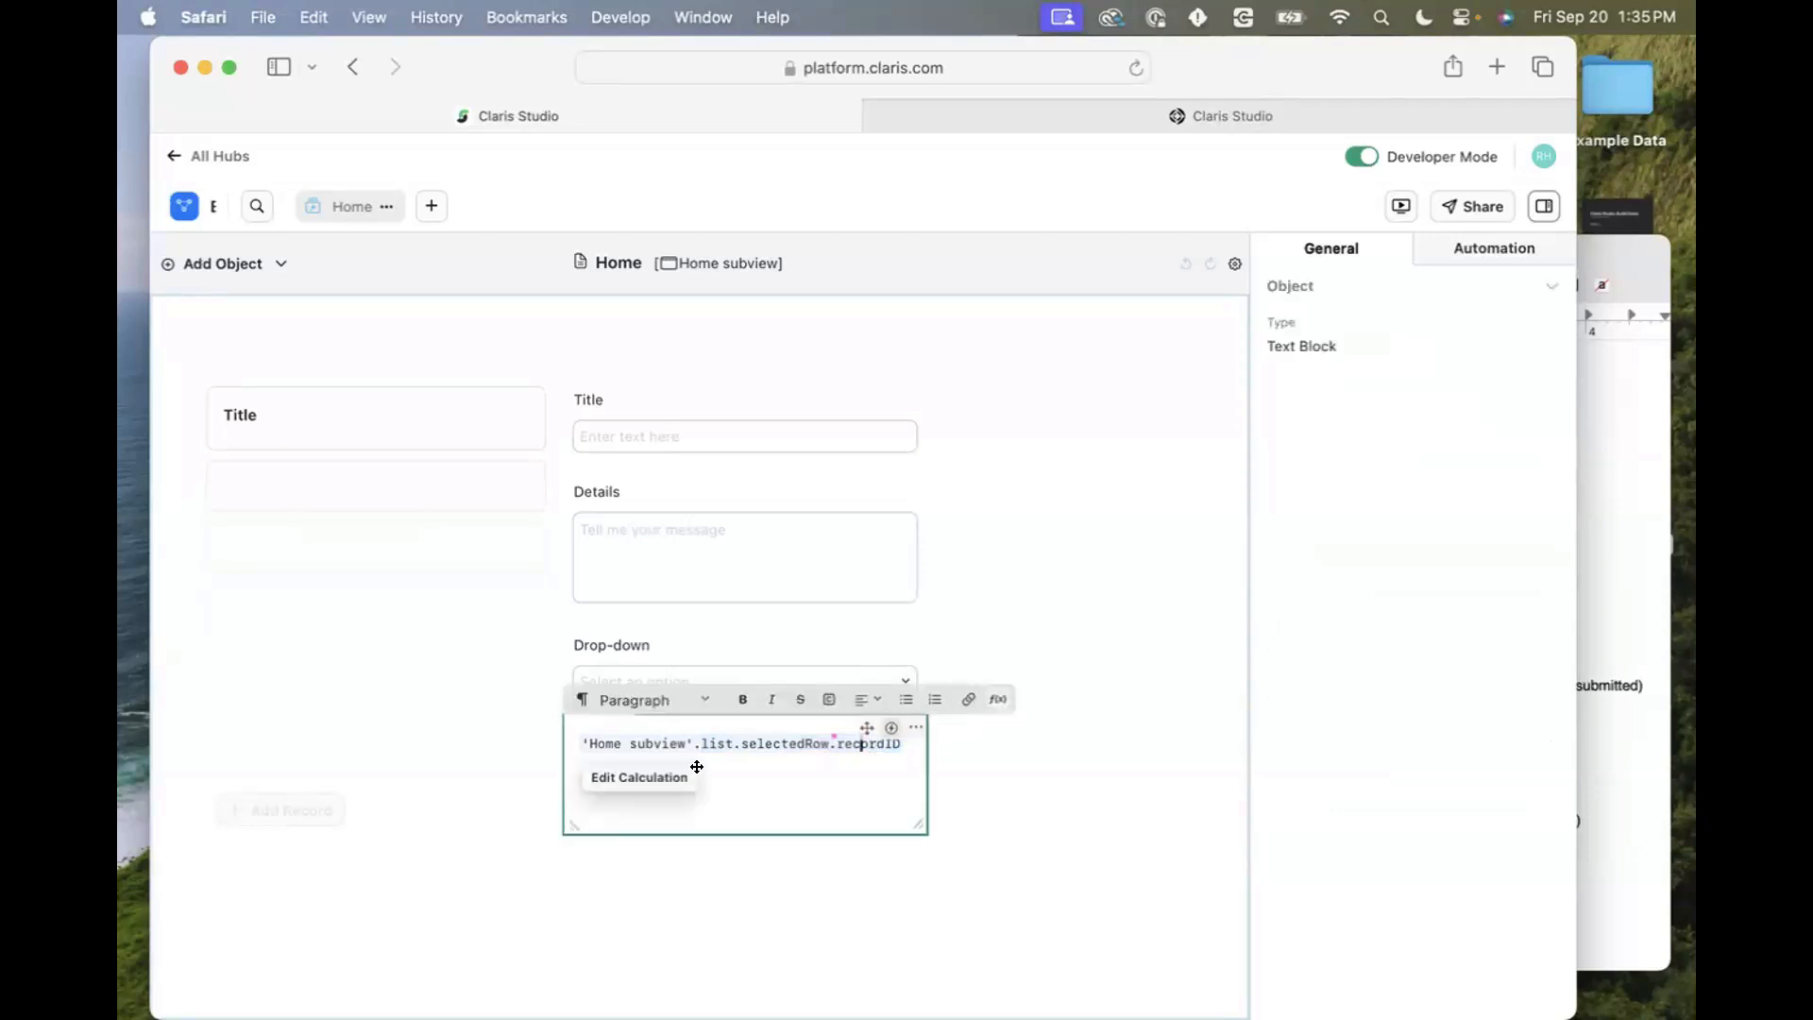
{"action": "left_click", "coordinate": [601, 782]}
{"action": "type", "text": "get"}
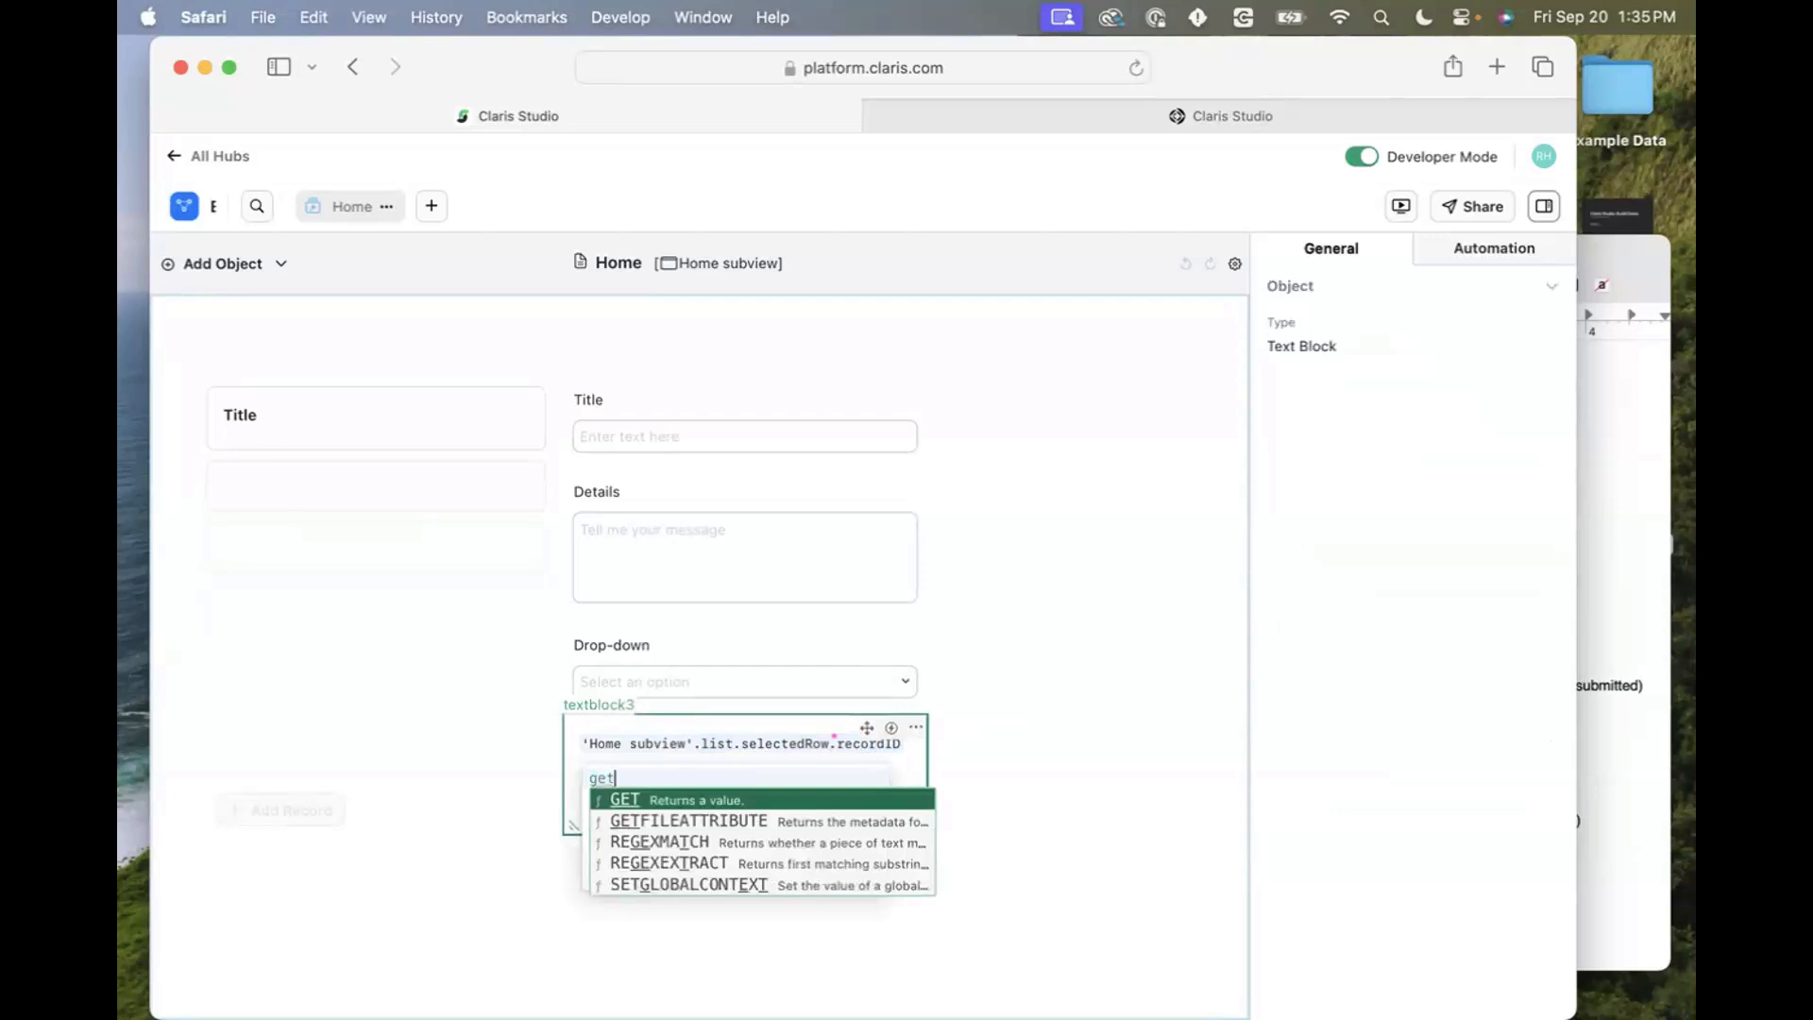
{"action": "key", "text": "Return"}
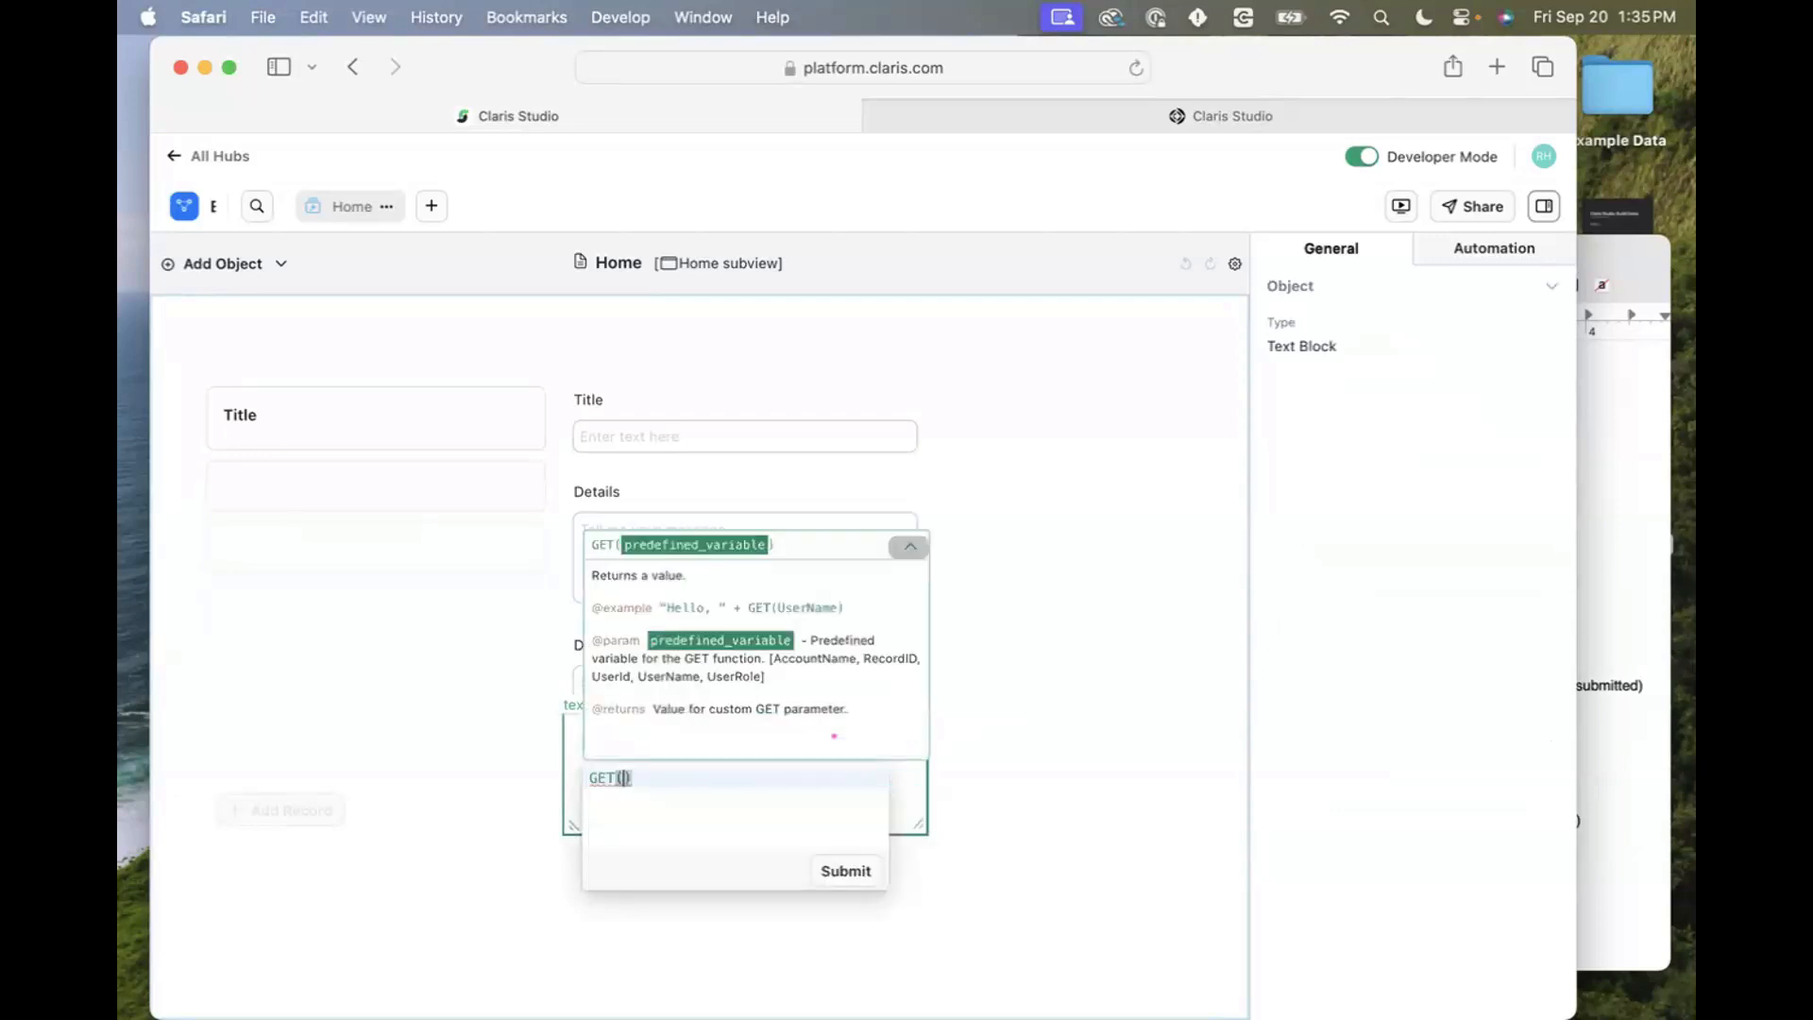
{"action": "type", "text": "u"}
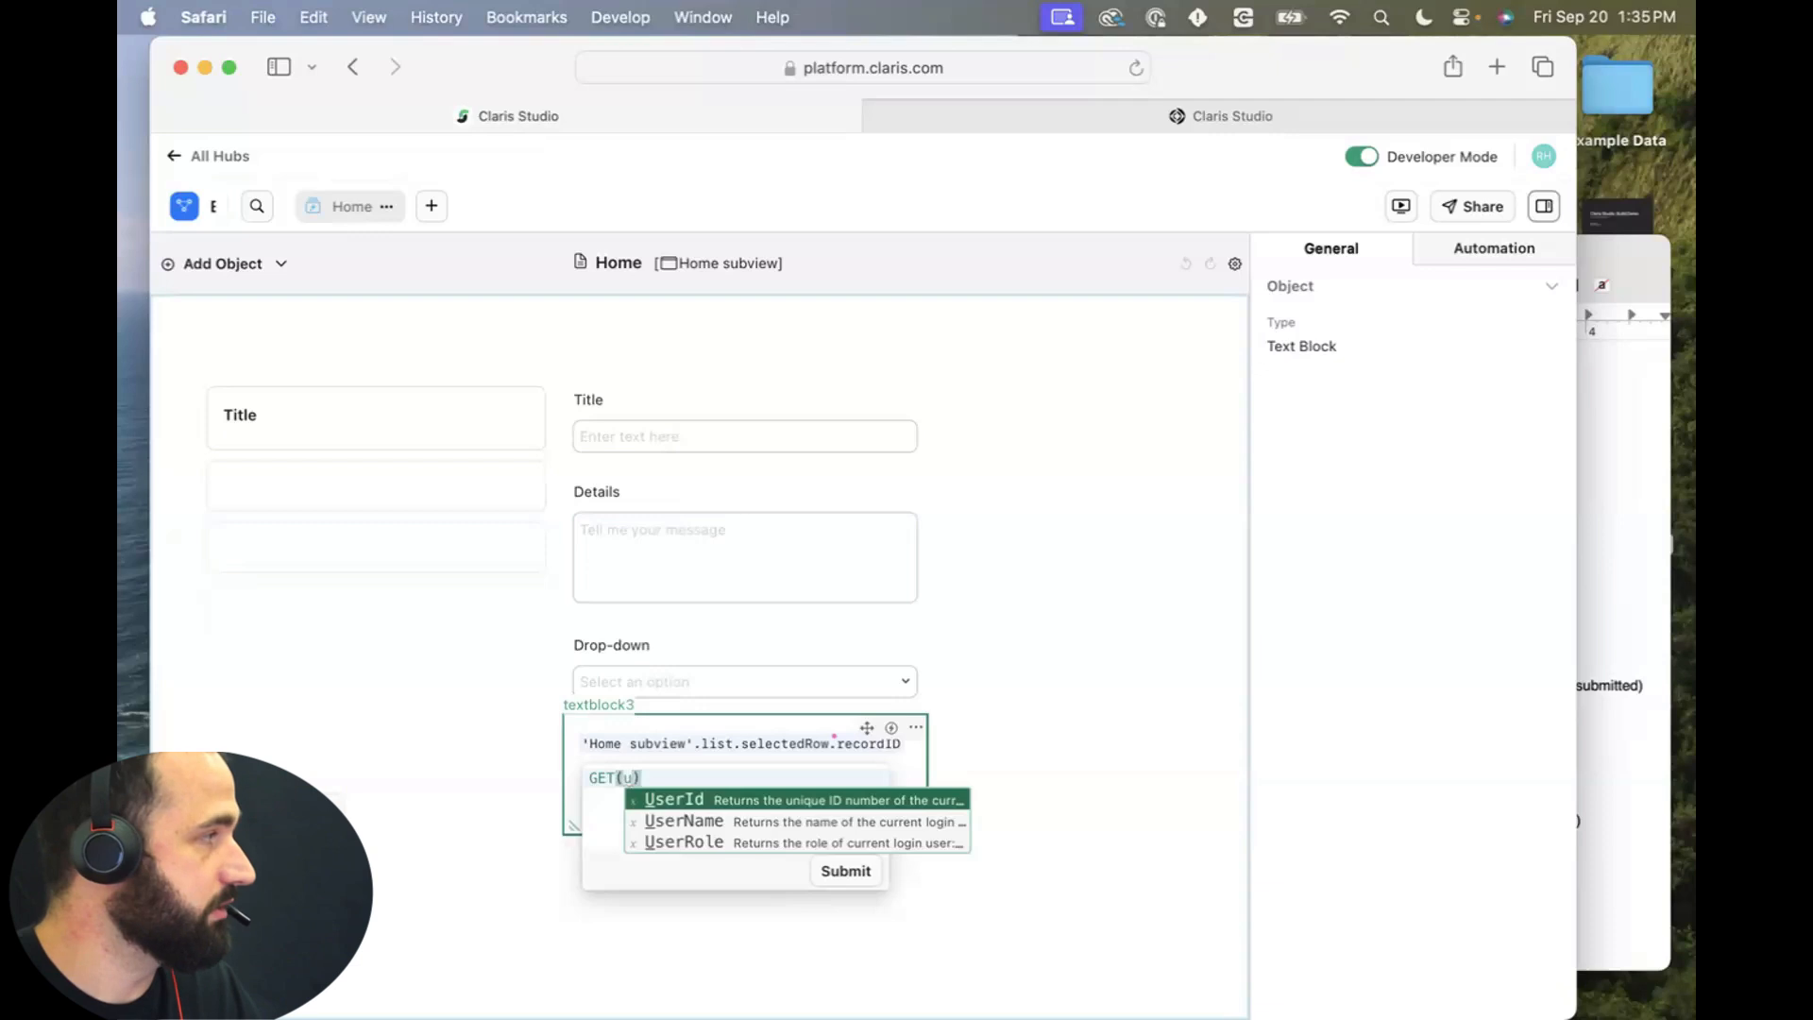
{"action": "left_click", "coordinate": [696, 918]}
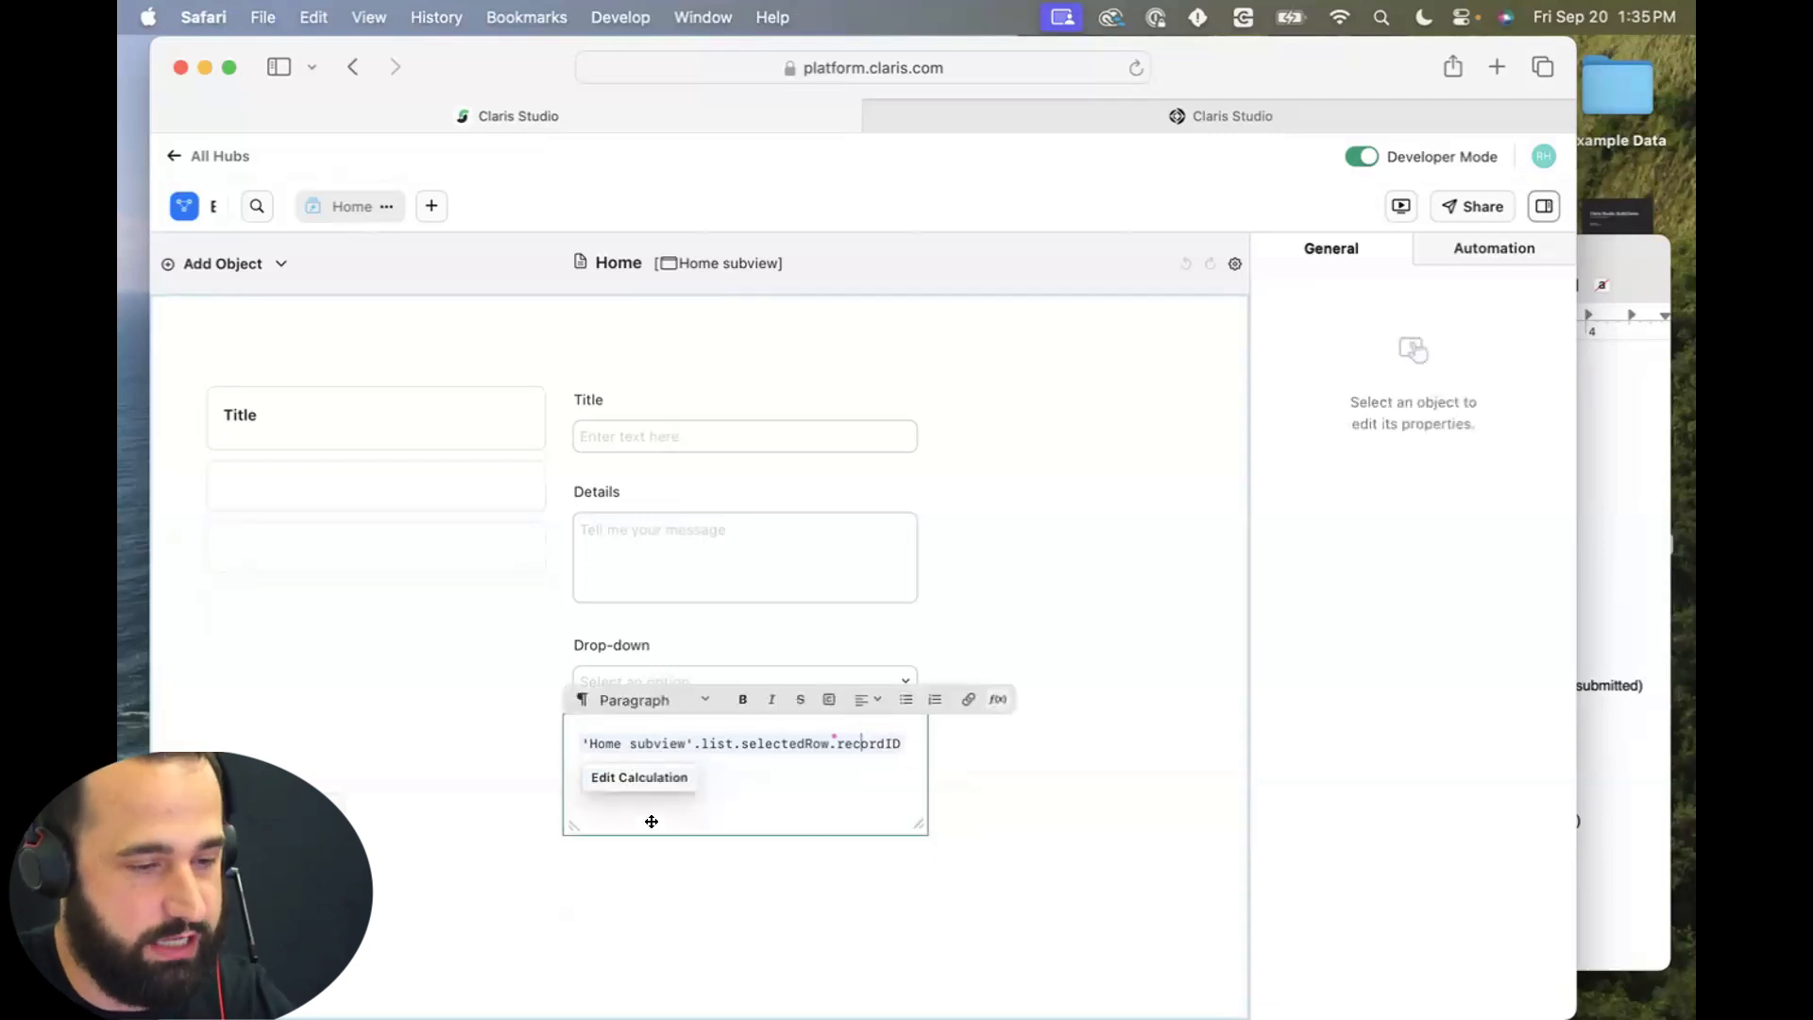
{"action": "left_click", "coordinate": [1052, 789]}
{"action": "left_click", "coordinate": [828, 788]}
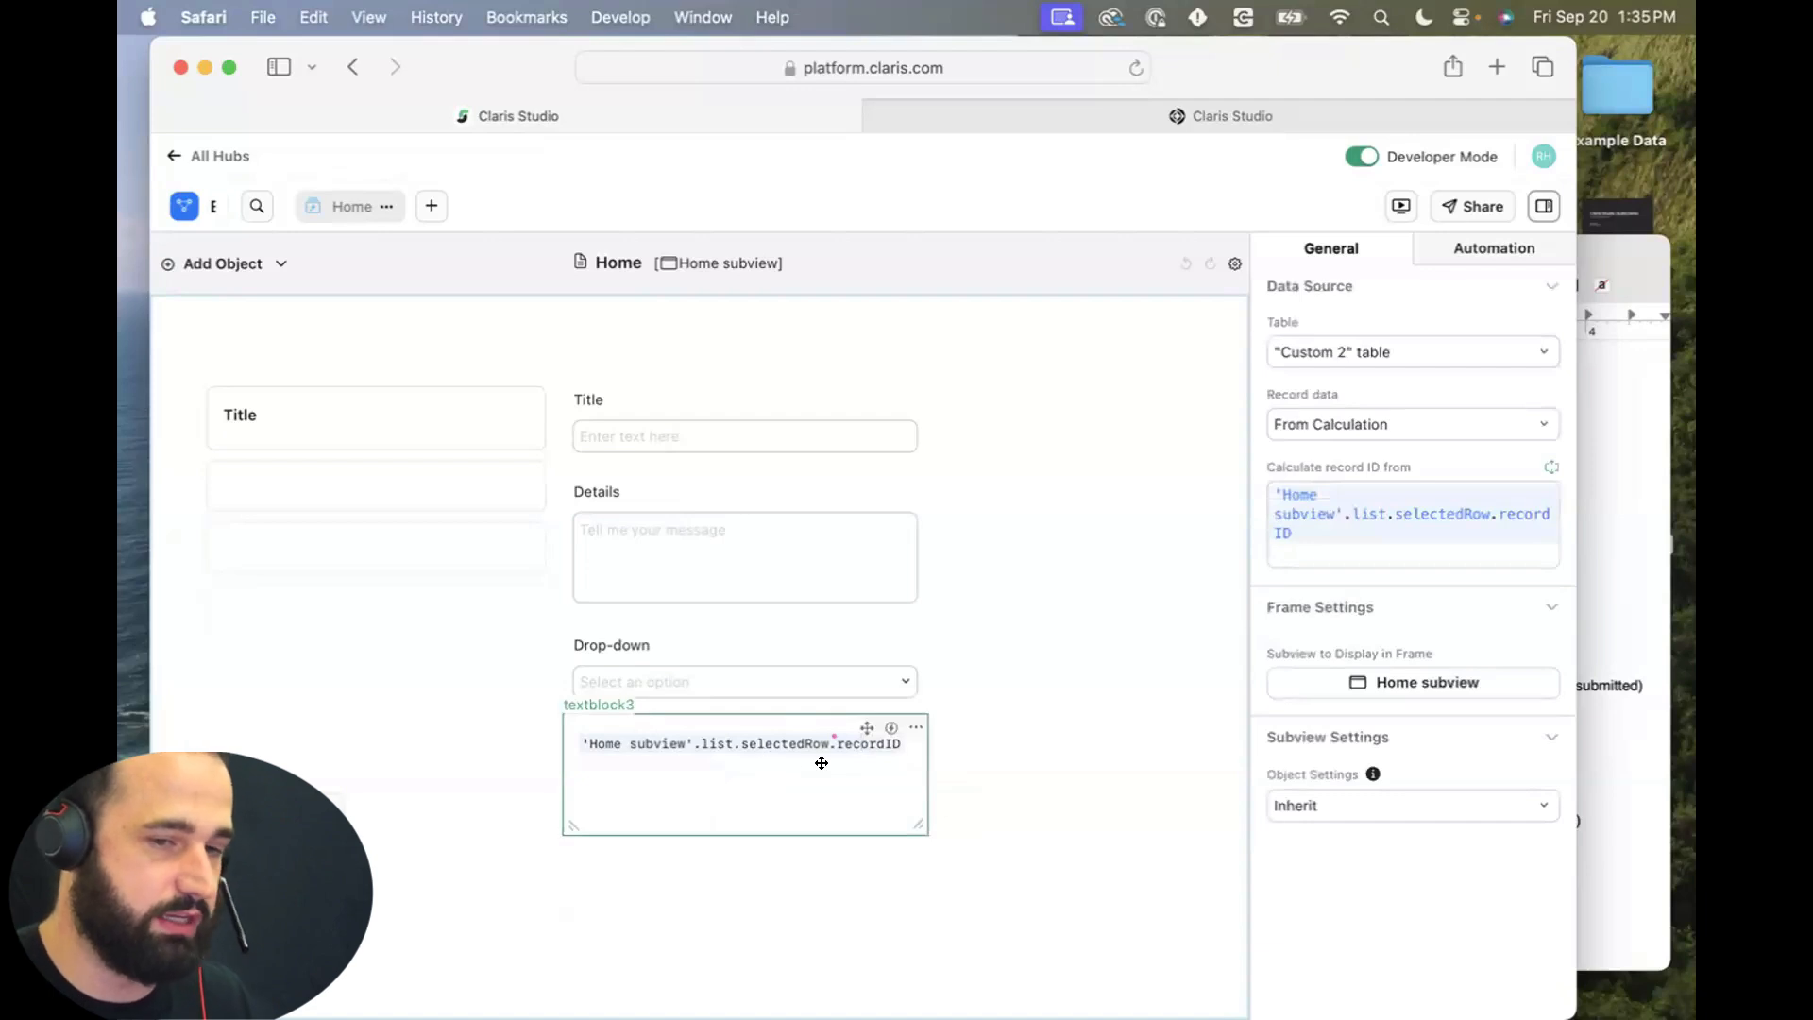
{"action": "left_click", "coordinate": [1074, 773]}
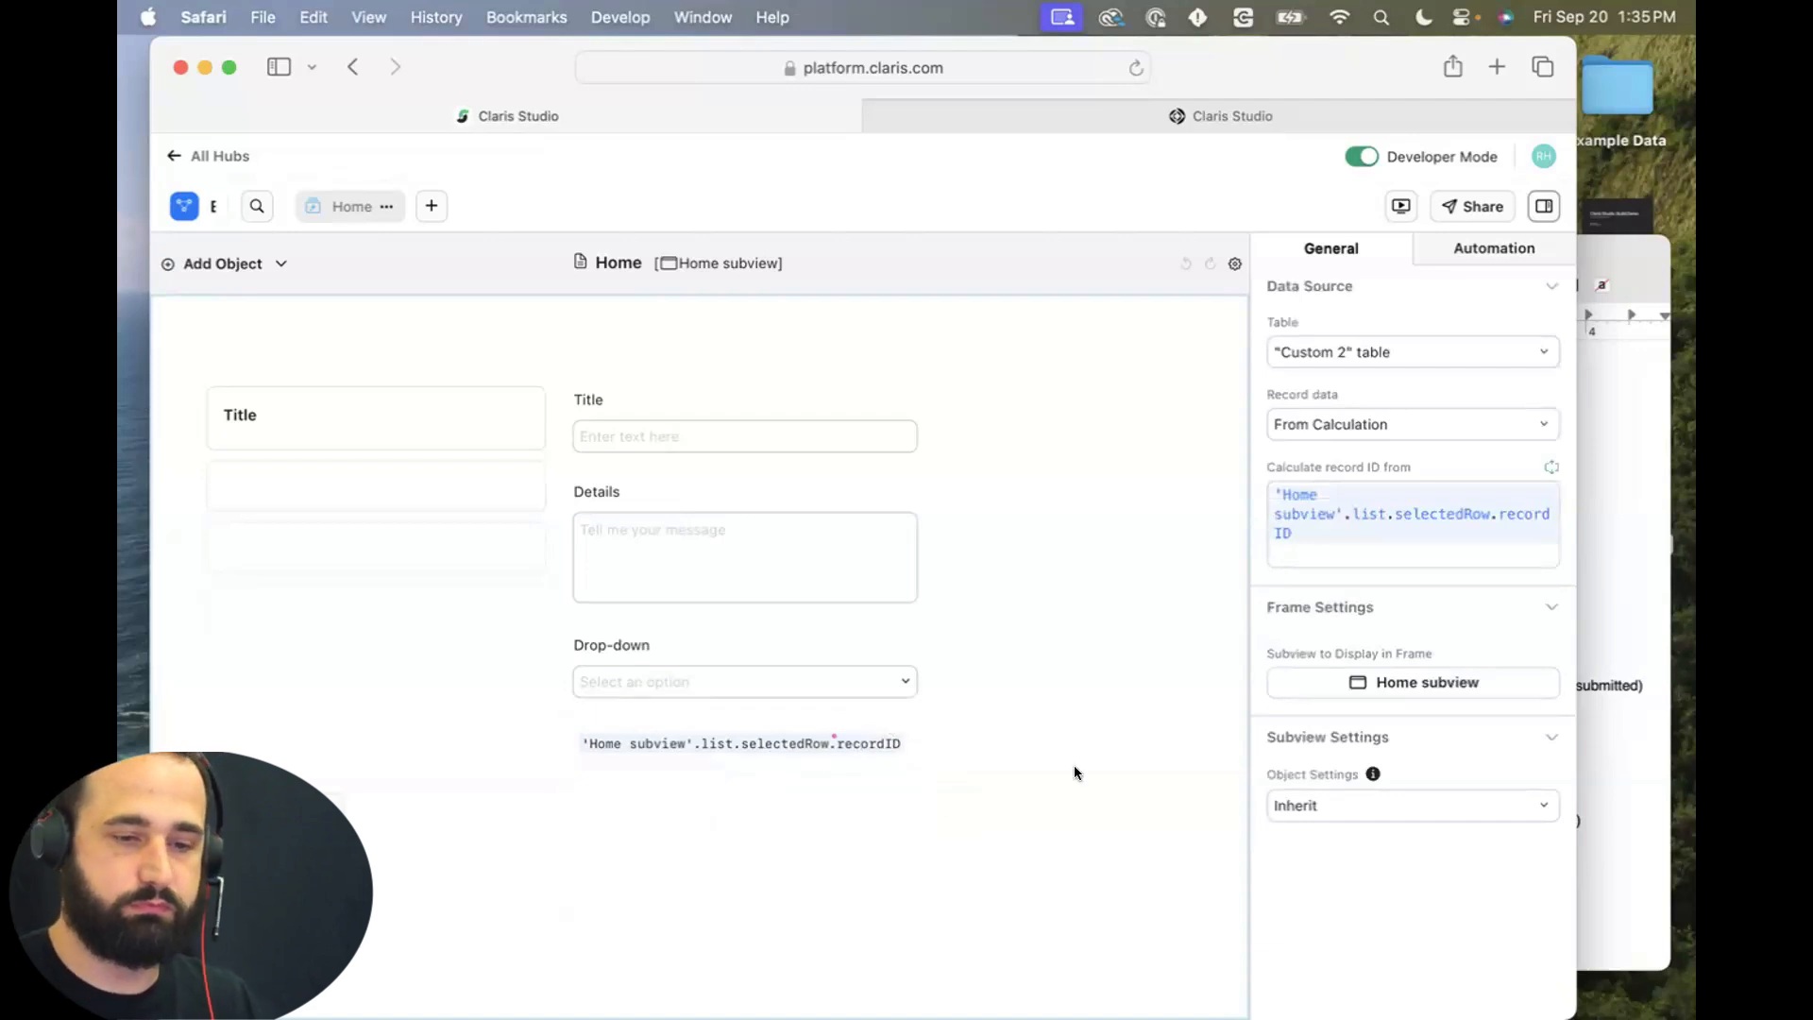
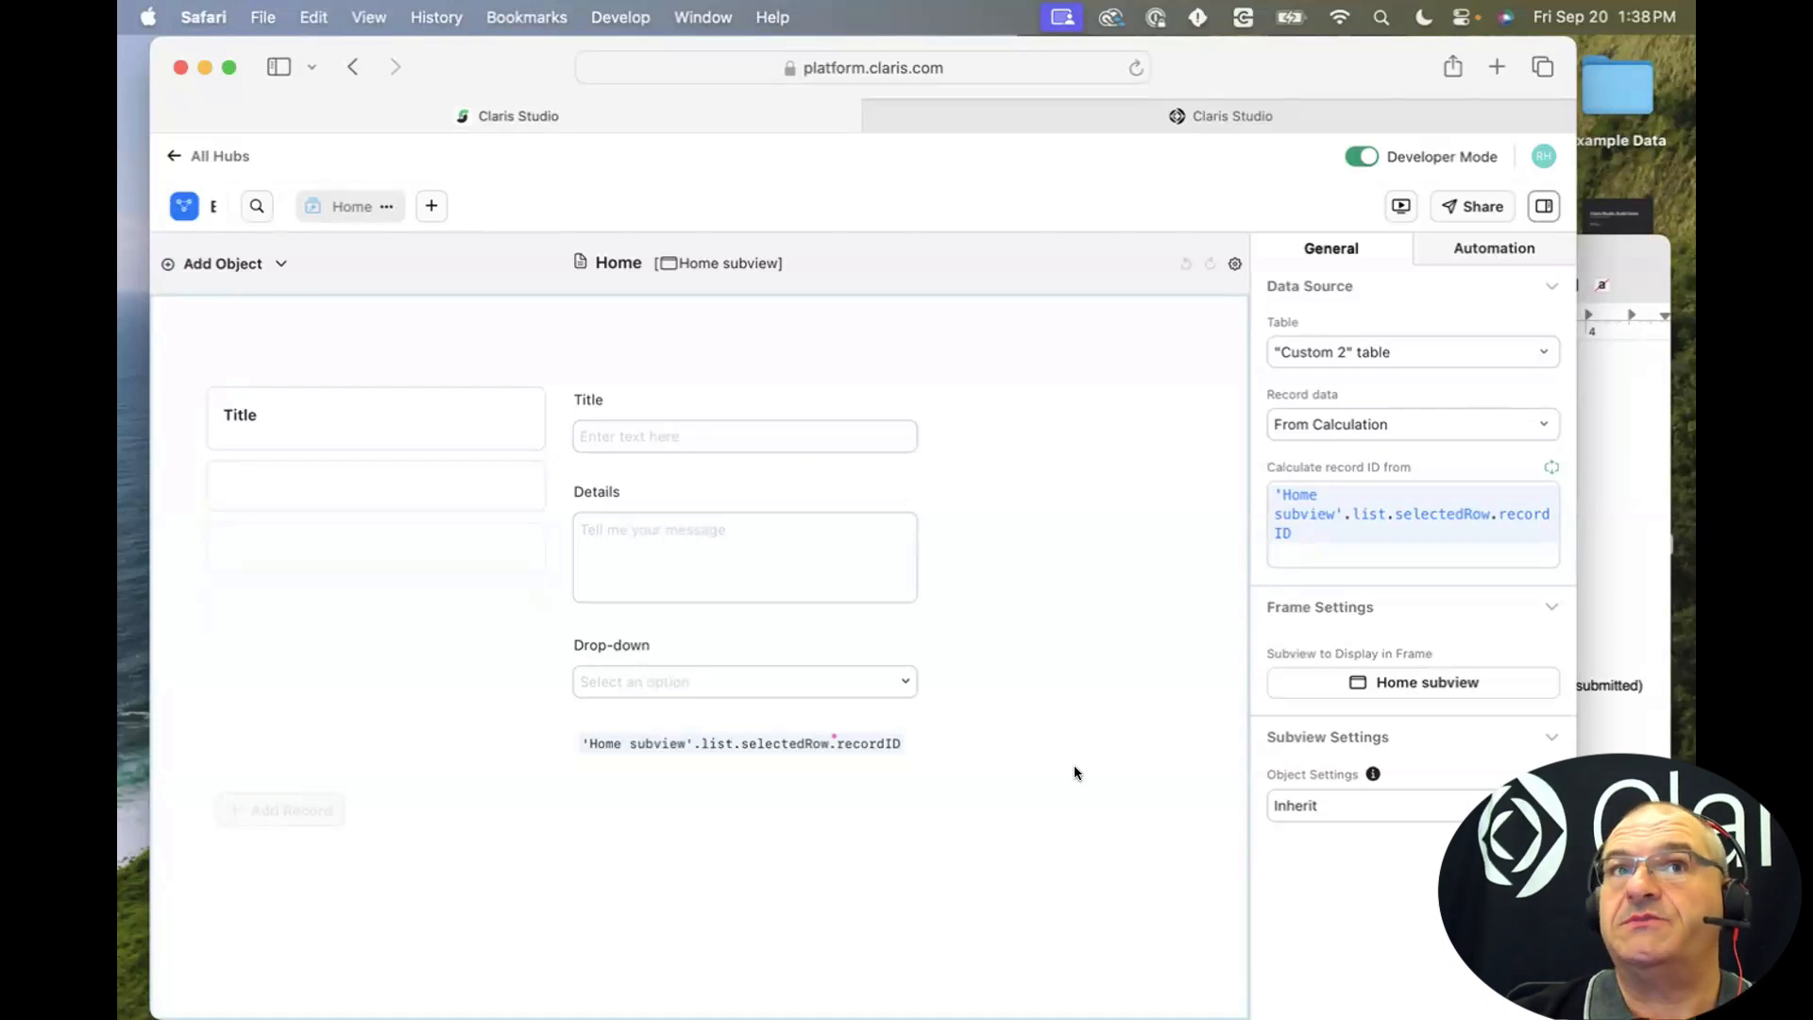
Delete the text block with the record ID calculation from the Home view.
{"action": "left_click", "coordinate": [815, 746]}
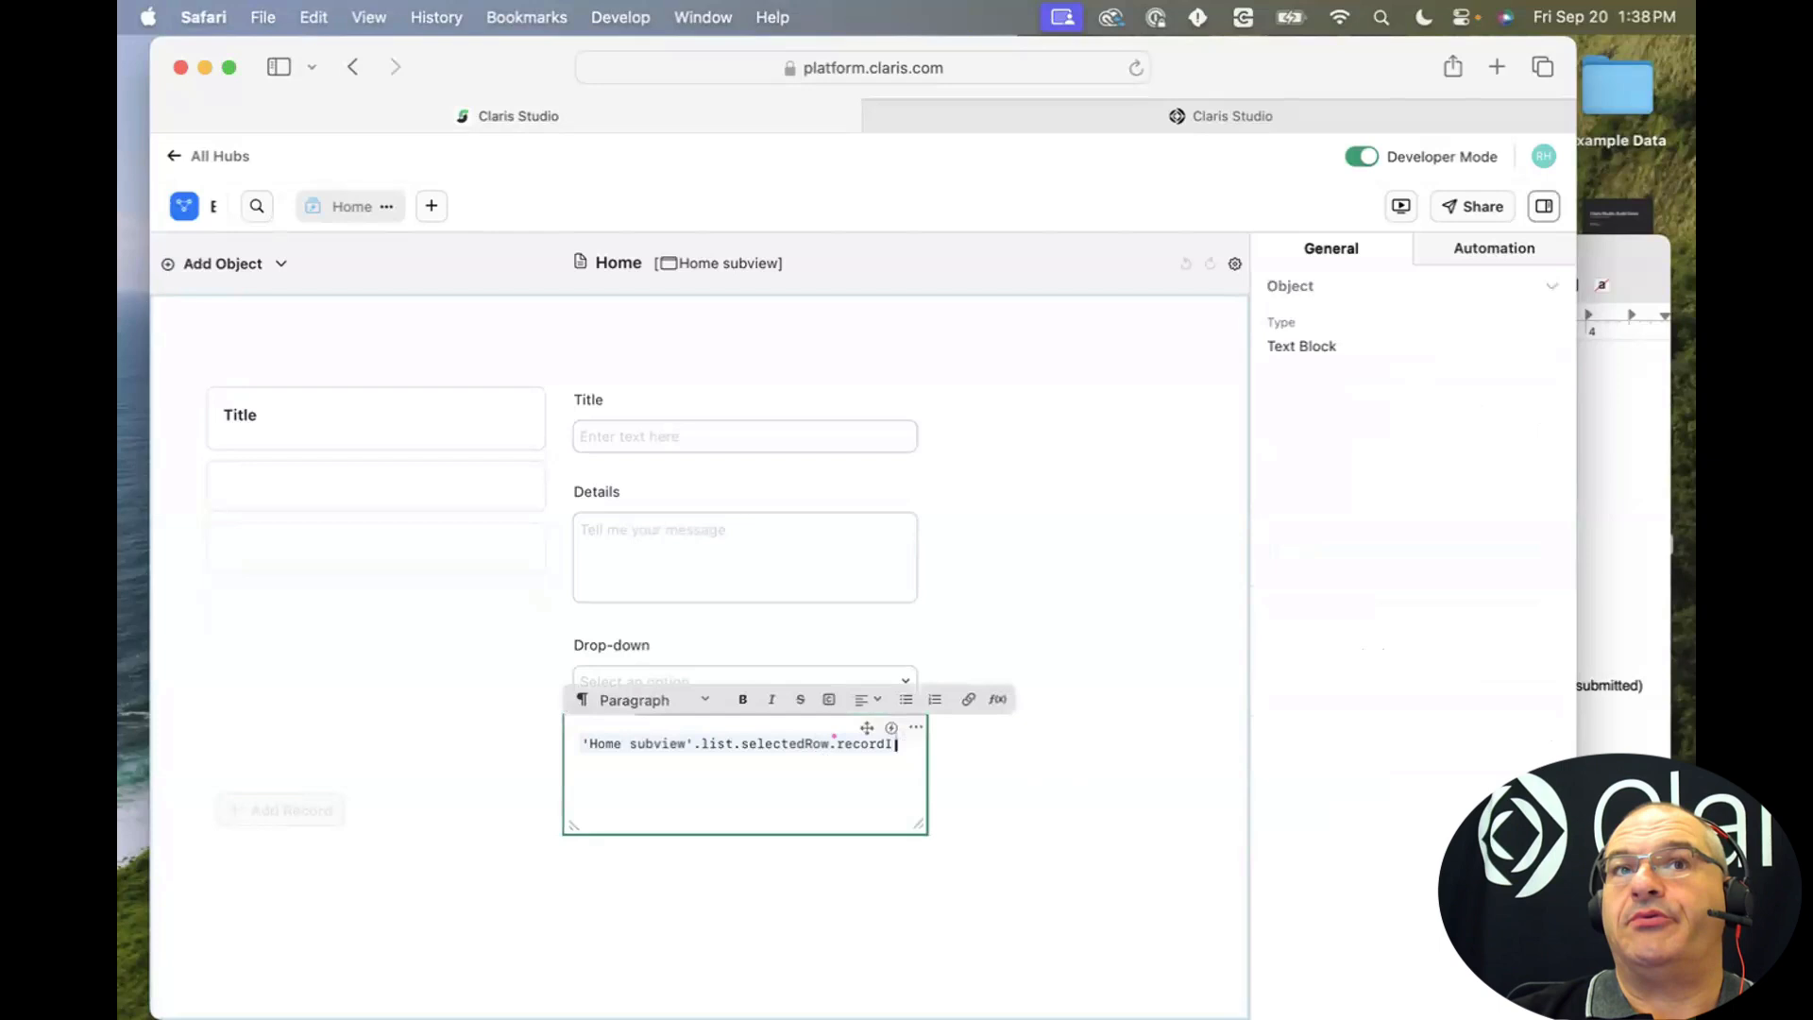
{"action": "left_click", "coordinate": [972, 829]}
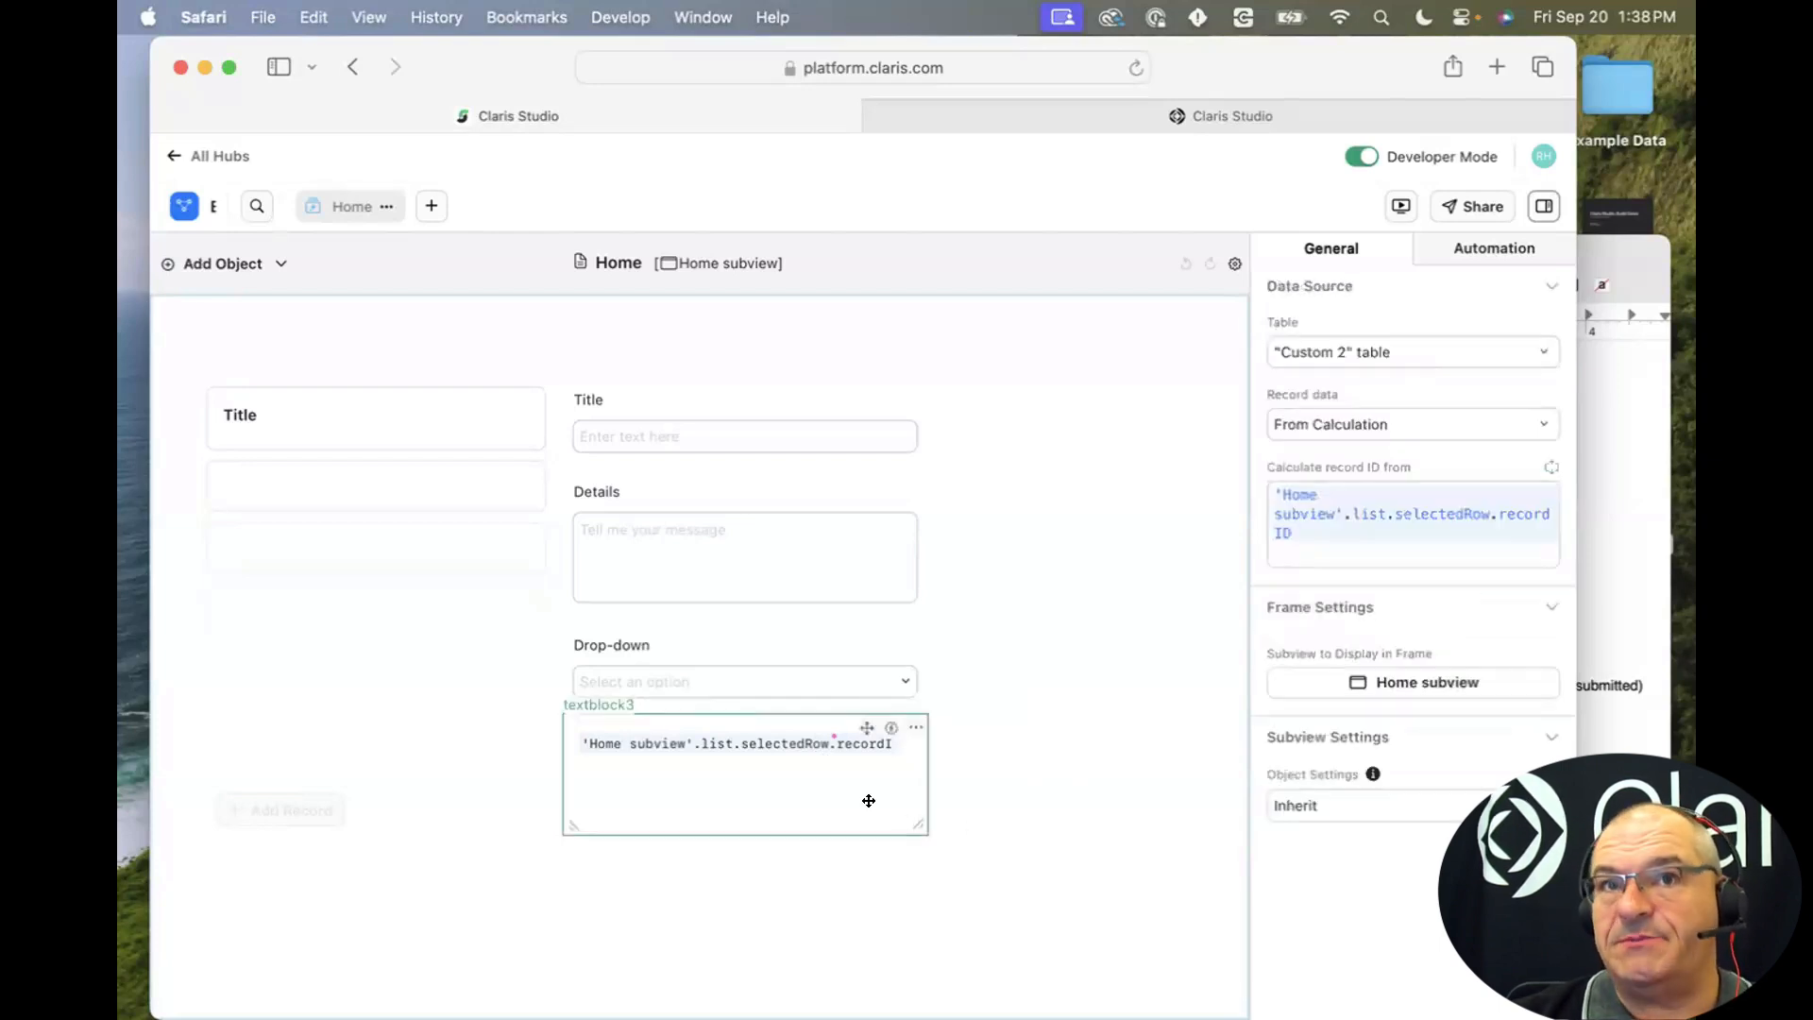
{"action": "left_click", "coordinate": [841, 781]}
{"action": "key", "text": "Delete"}
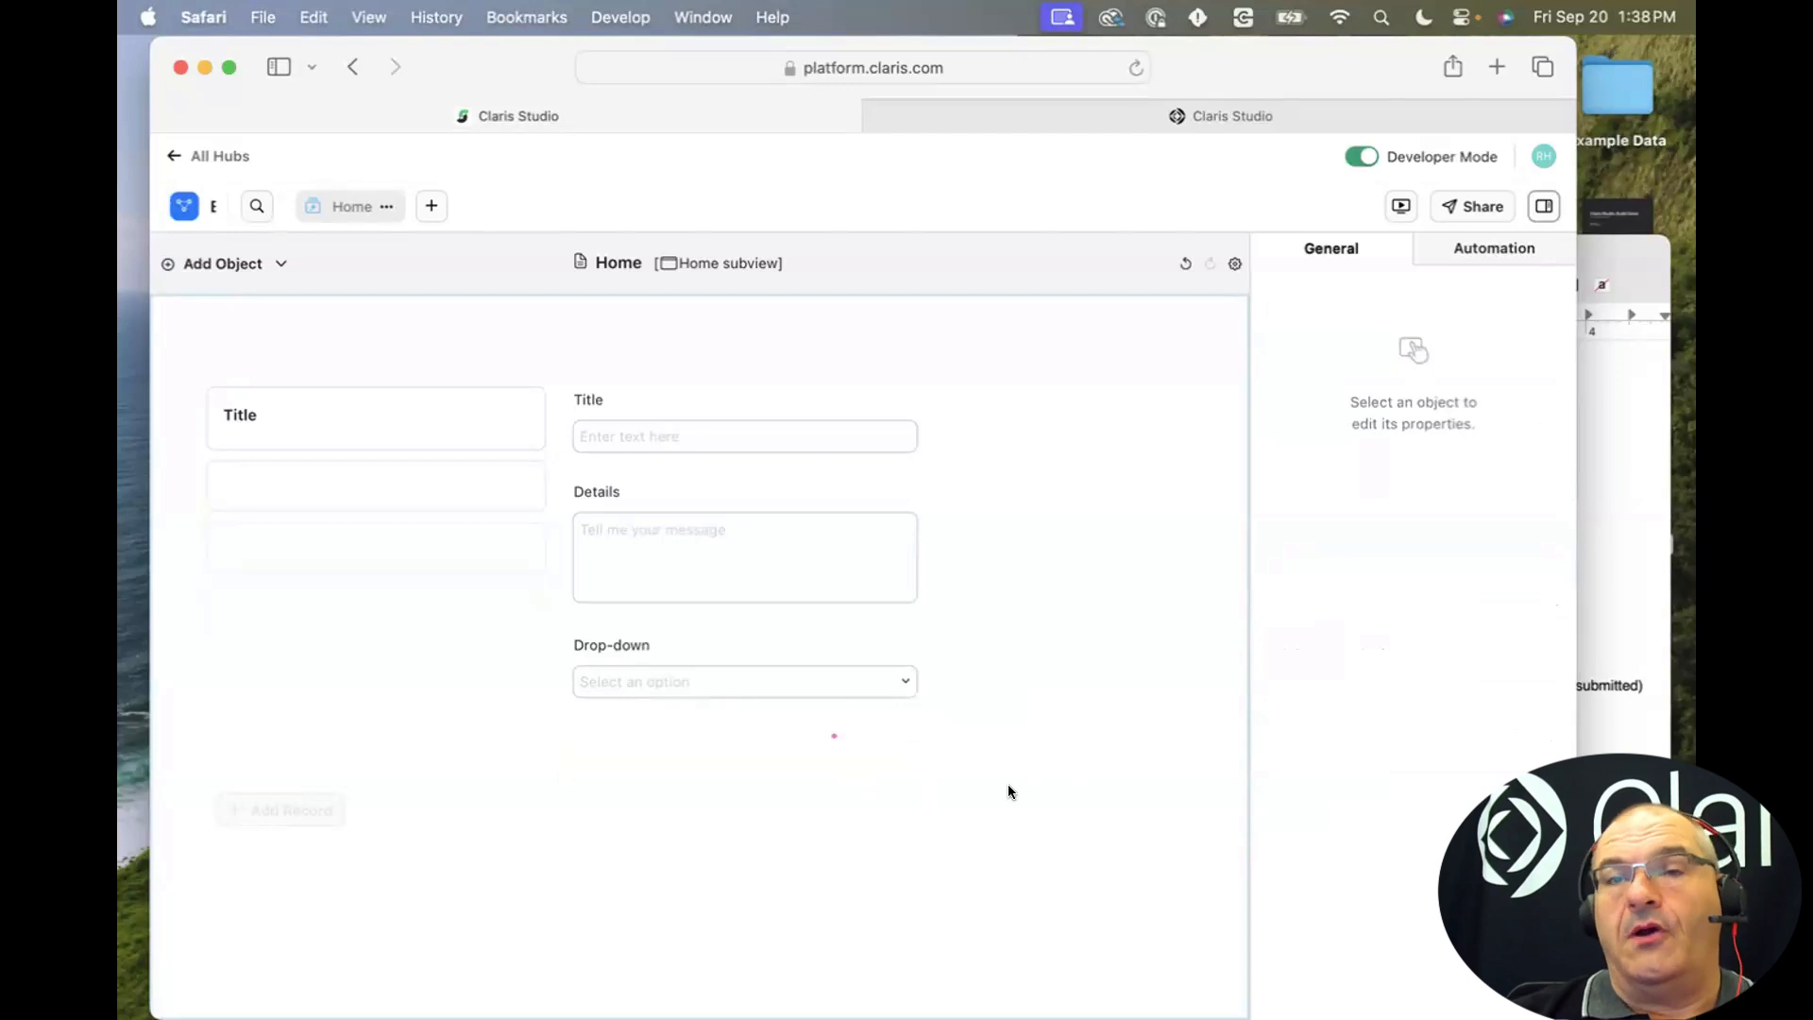
Narrow the browser window to uncover the "Tables for ETS" notes and highlight the Messages table's field list there.
{"action": "left_click_drag", "start_coordinate": [1570, 535], "coordinate": [1229, 538]}
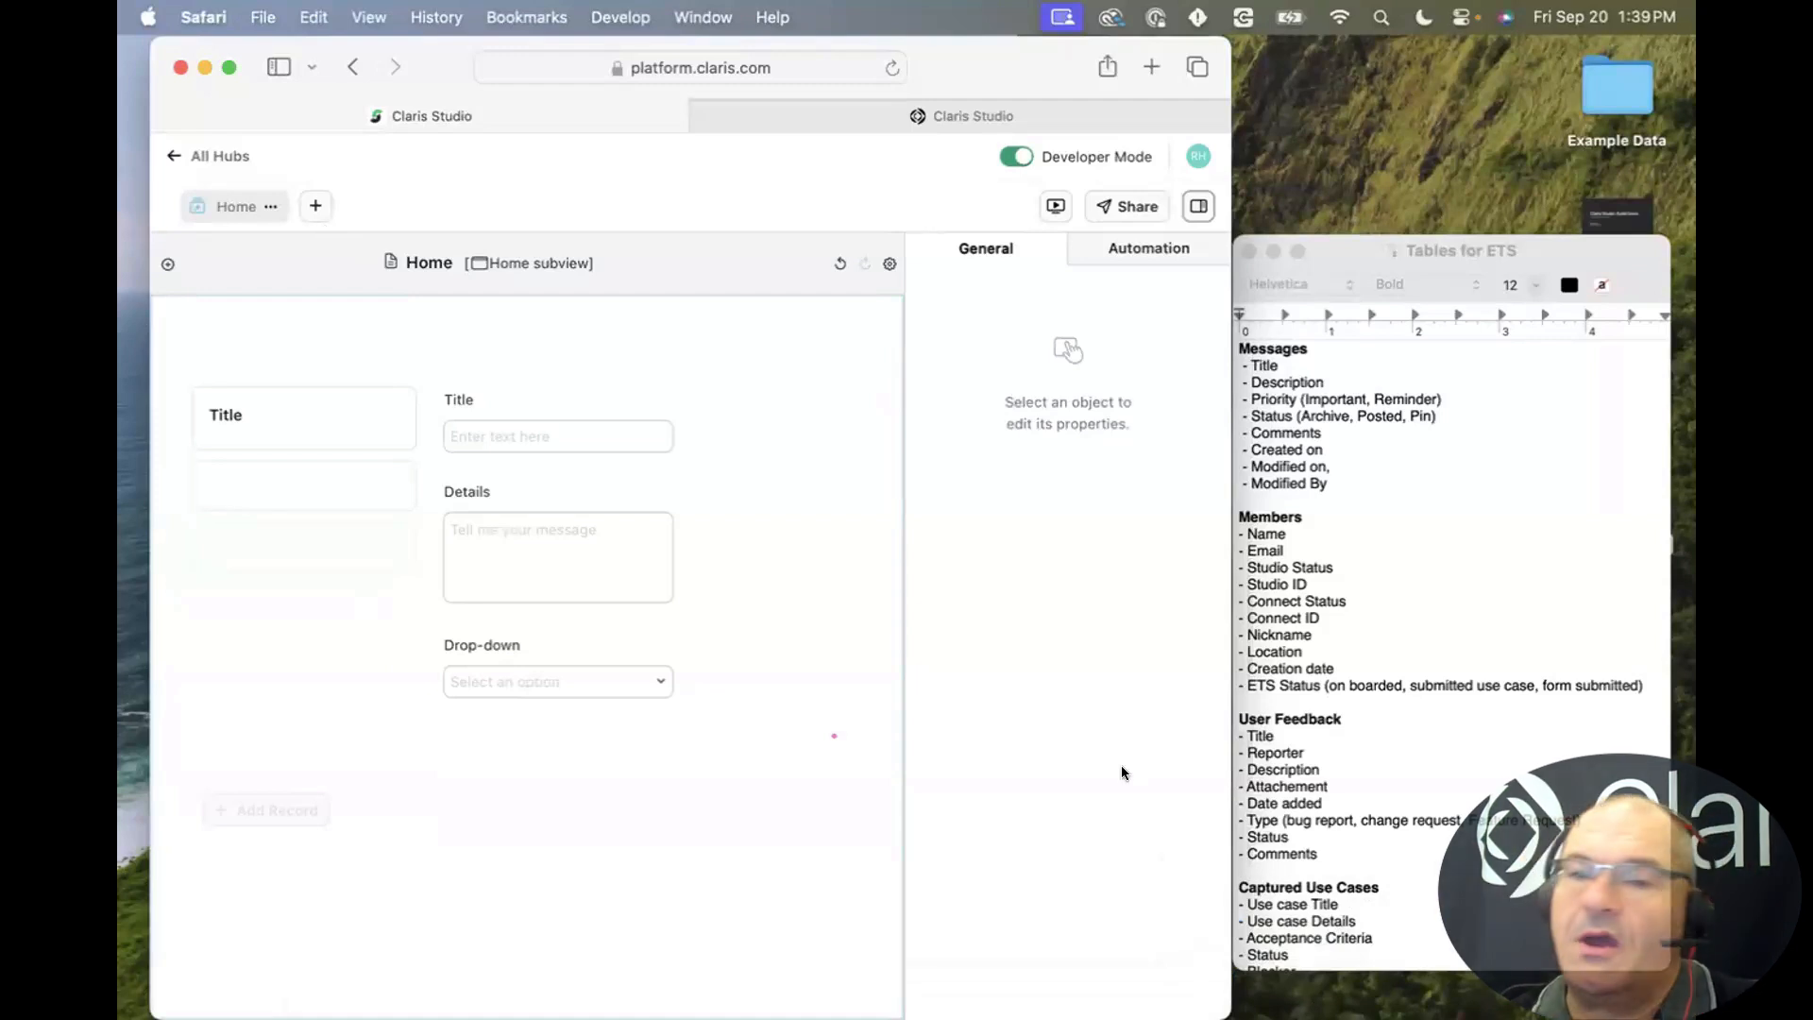
{"action": "left_click", "coordinate": [711, 346]}
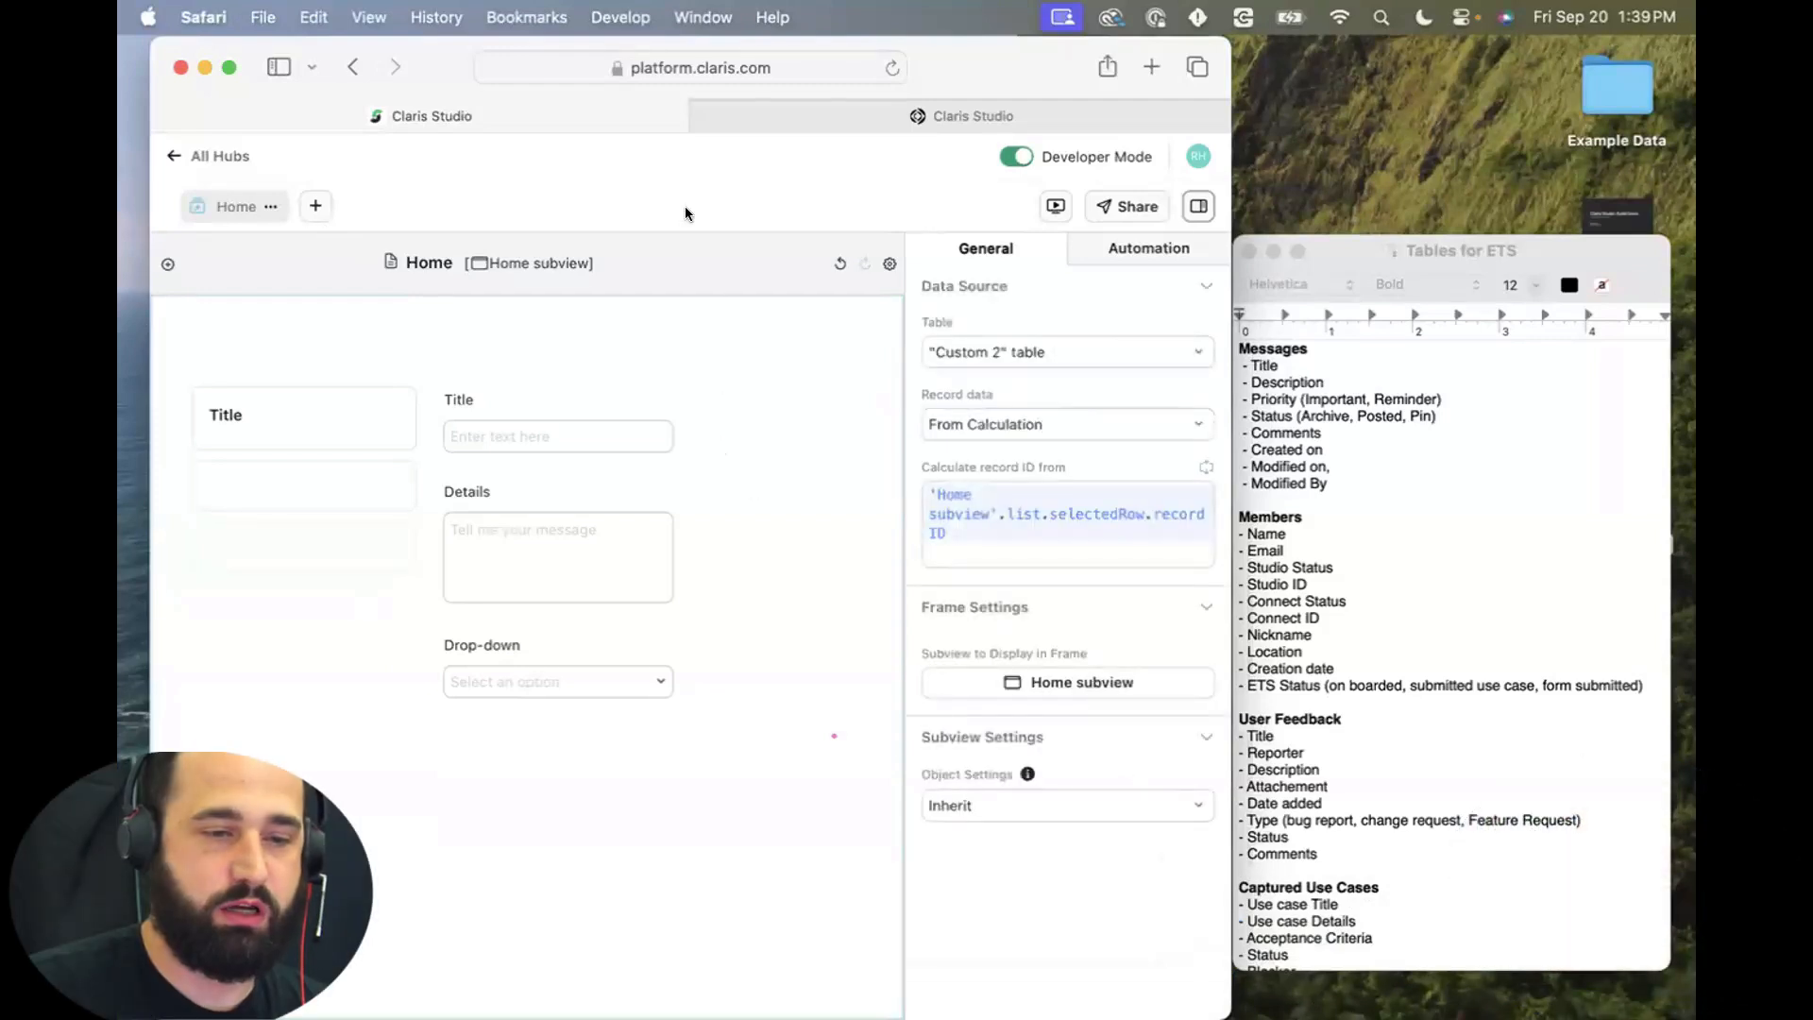
{"action": "left_click", "coordinate": [1332, 486]}
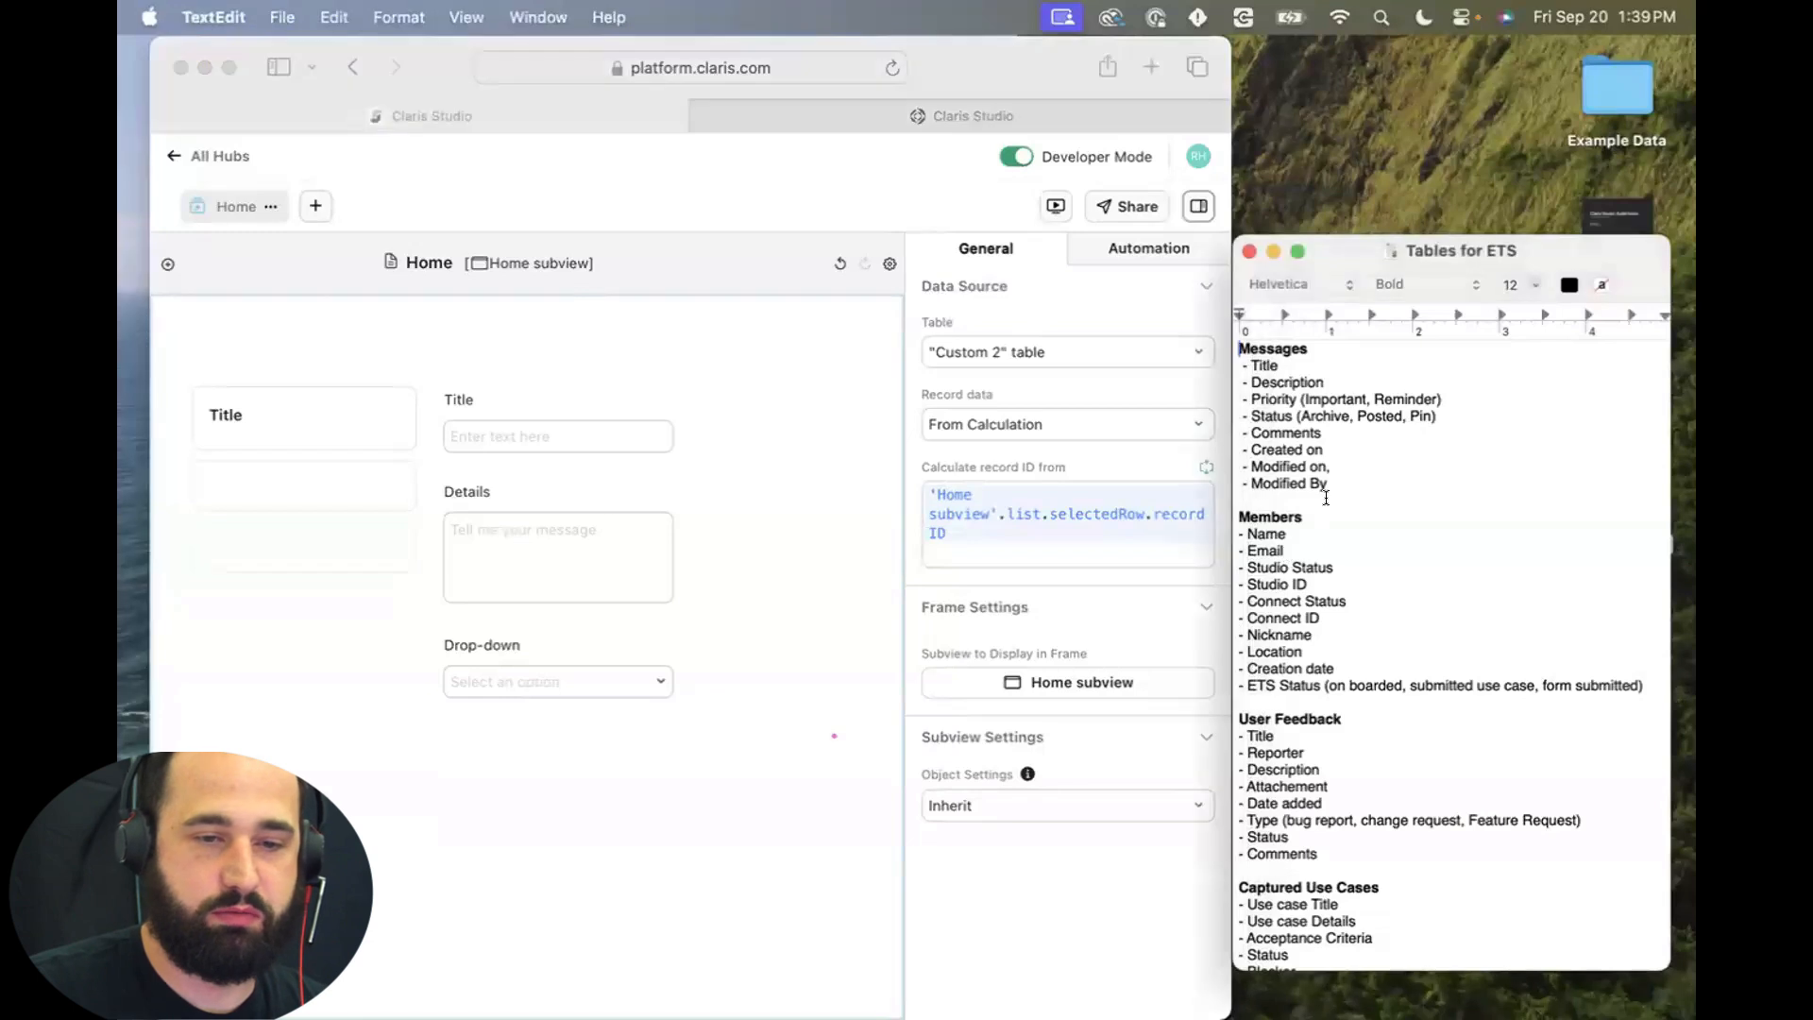
{"action": "left_click_drag", "start_coordinate": [1331, 485], "coordinate": [1209, 312]}
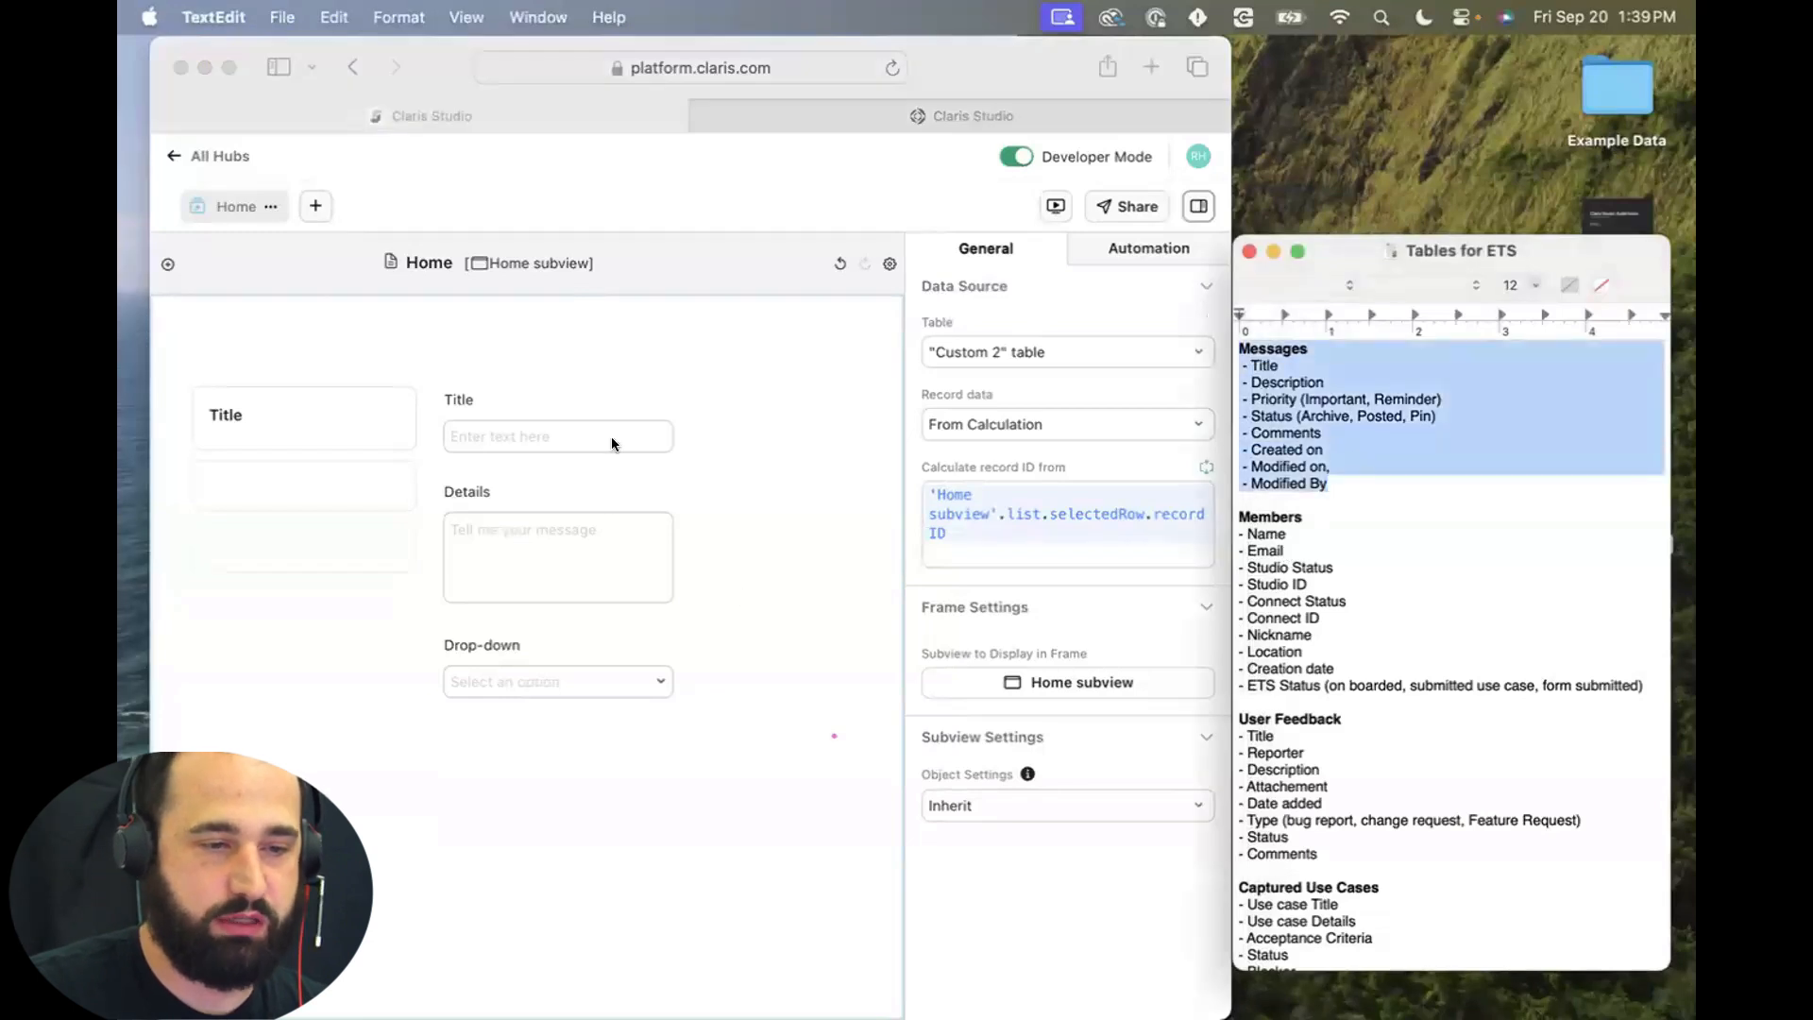
{"action": "left_click", "coordinate": [740, 474]}
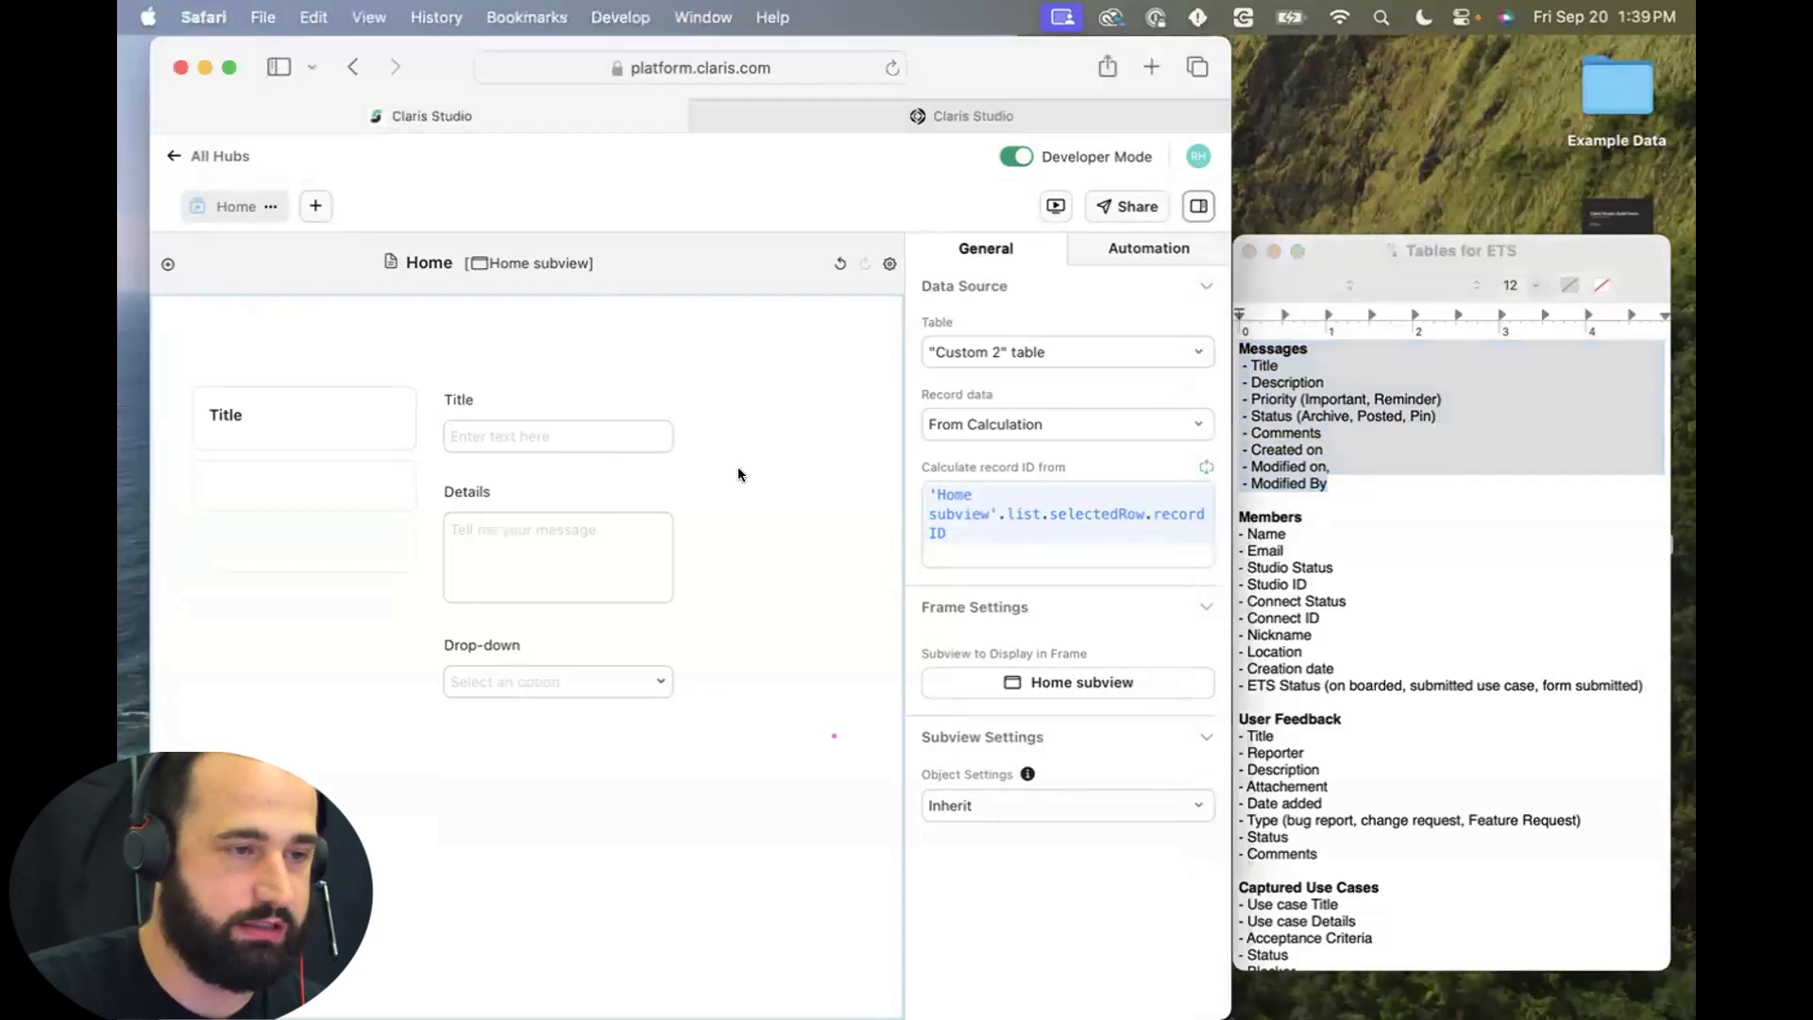
Create a new Spreadsheet view named "Home Backoffice" in the ETS hub, using the same data as Home.
{"action": "left_click", "coordinate": [316, 205]}
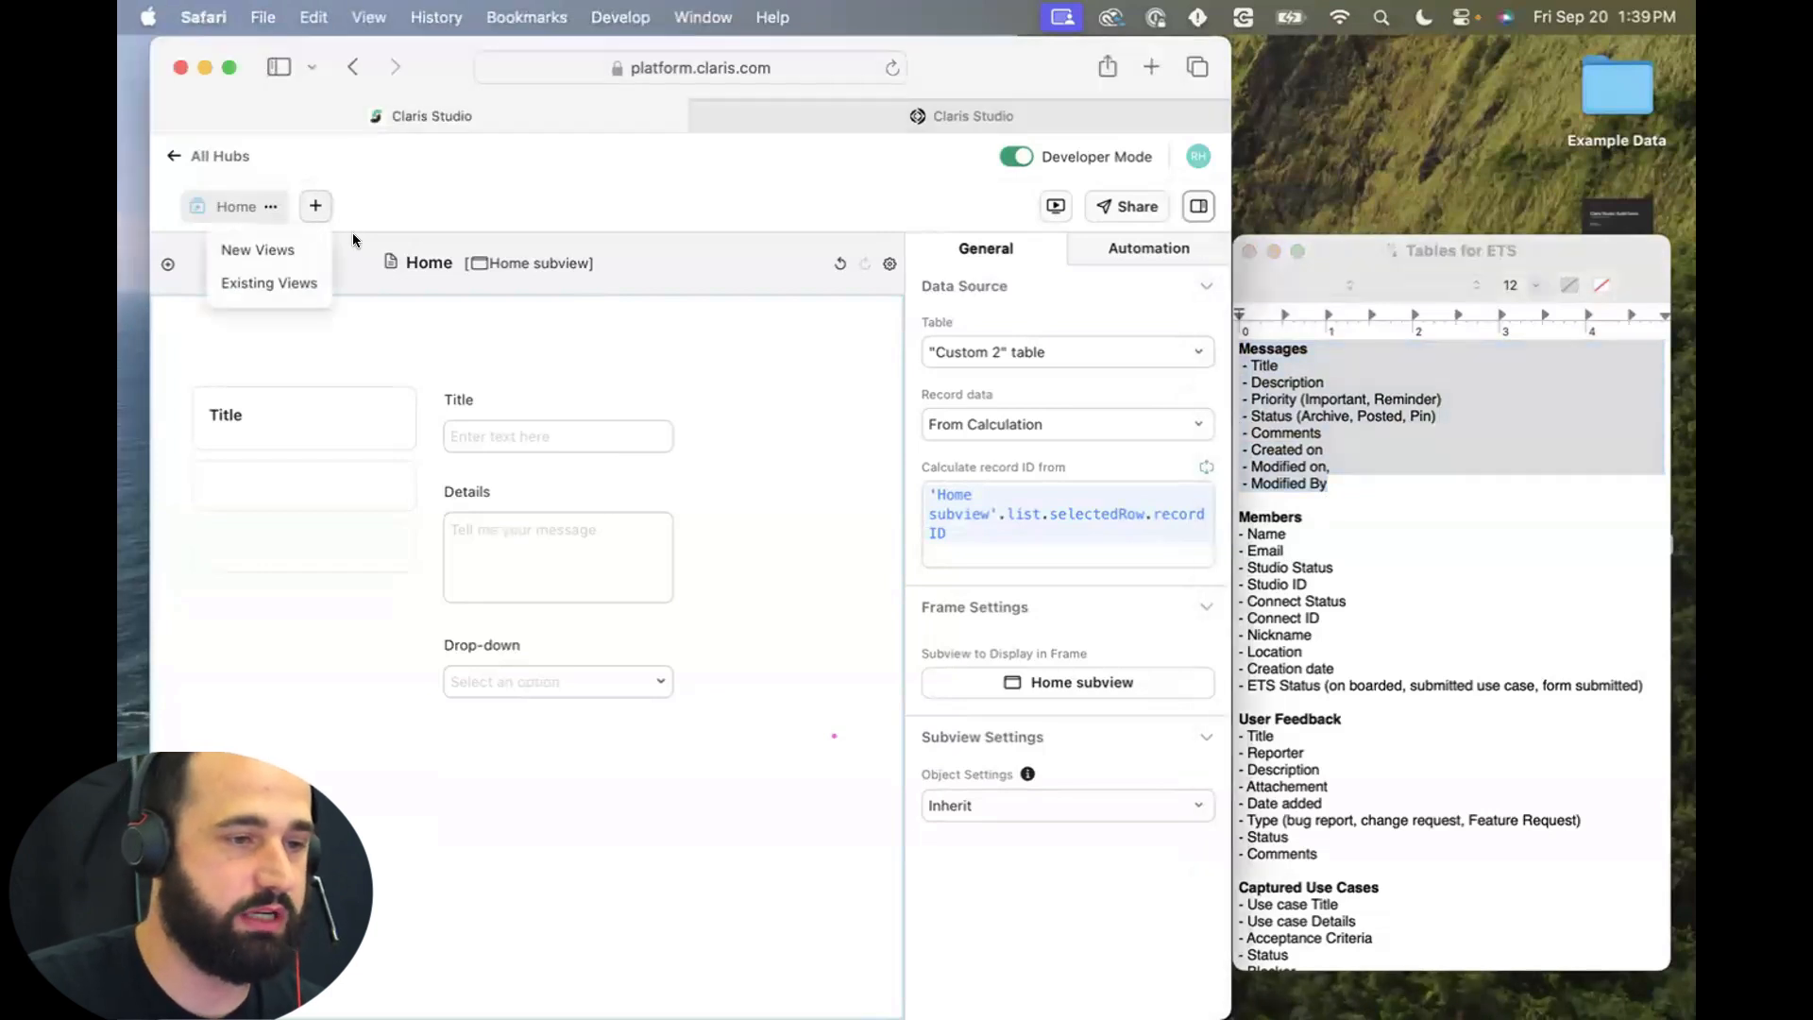
{"action": "left_click", "coordinate": [272, 250]}
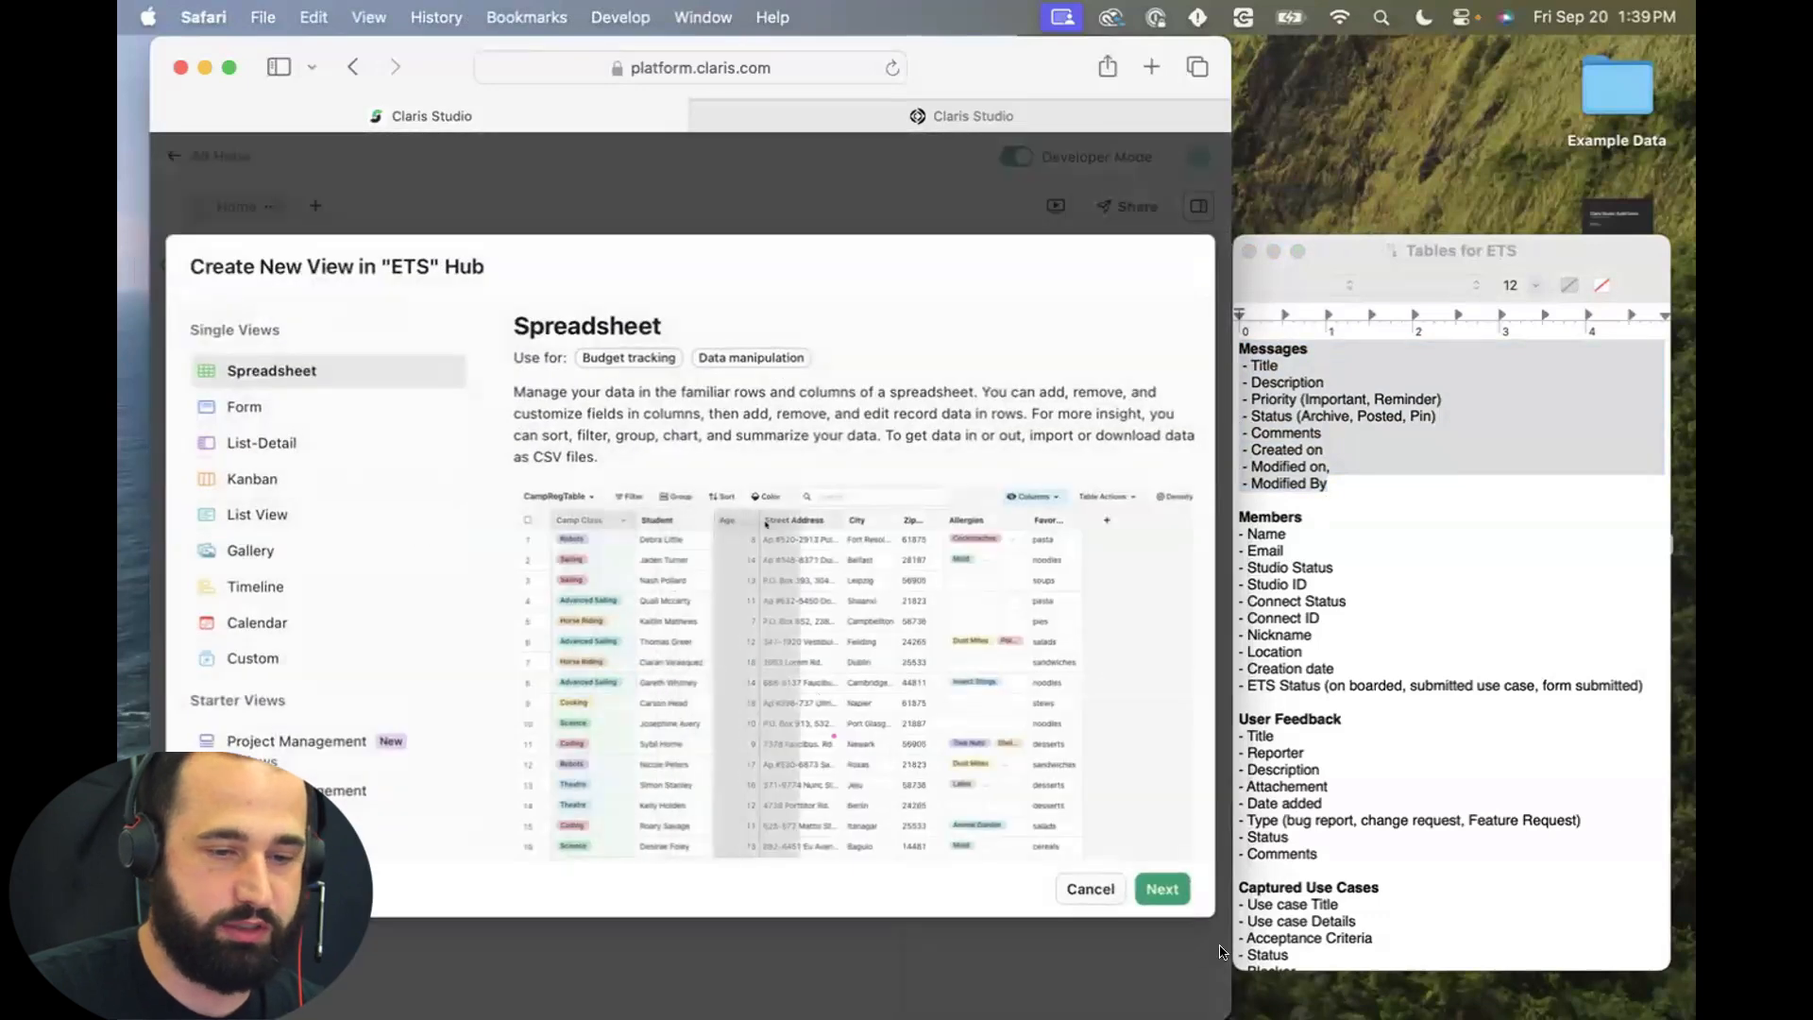
{"action": "left_click", "coordinate": [1163, 889]}
{"action": "left_click_drag", "start_coordinate": [367, 431], "coordinate": [123, 377]}
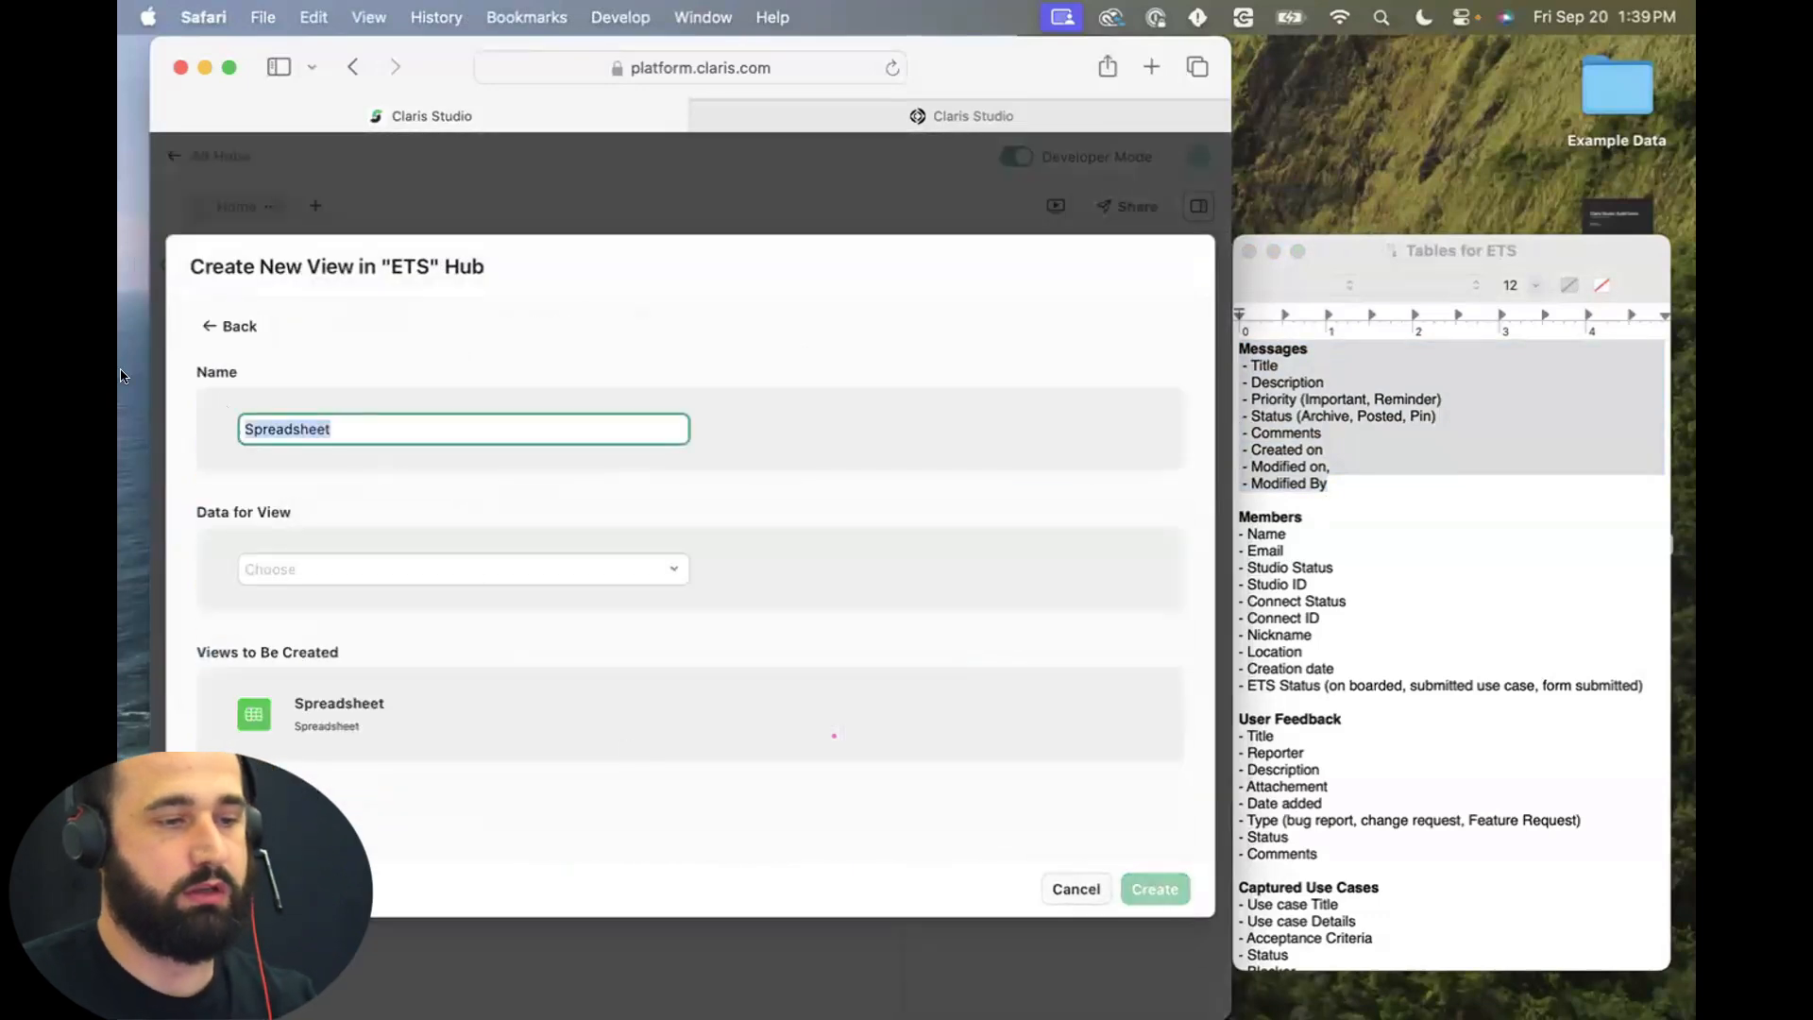
{"action": "type", "text": "Home Backoffic3"}
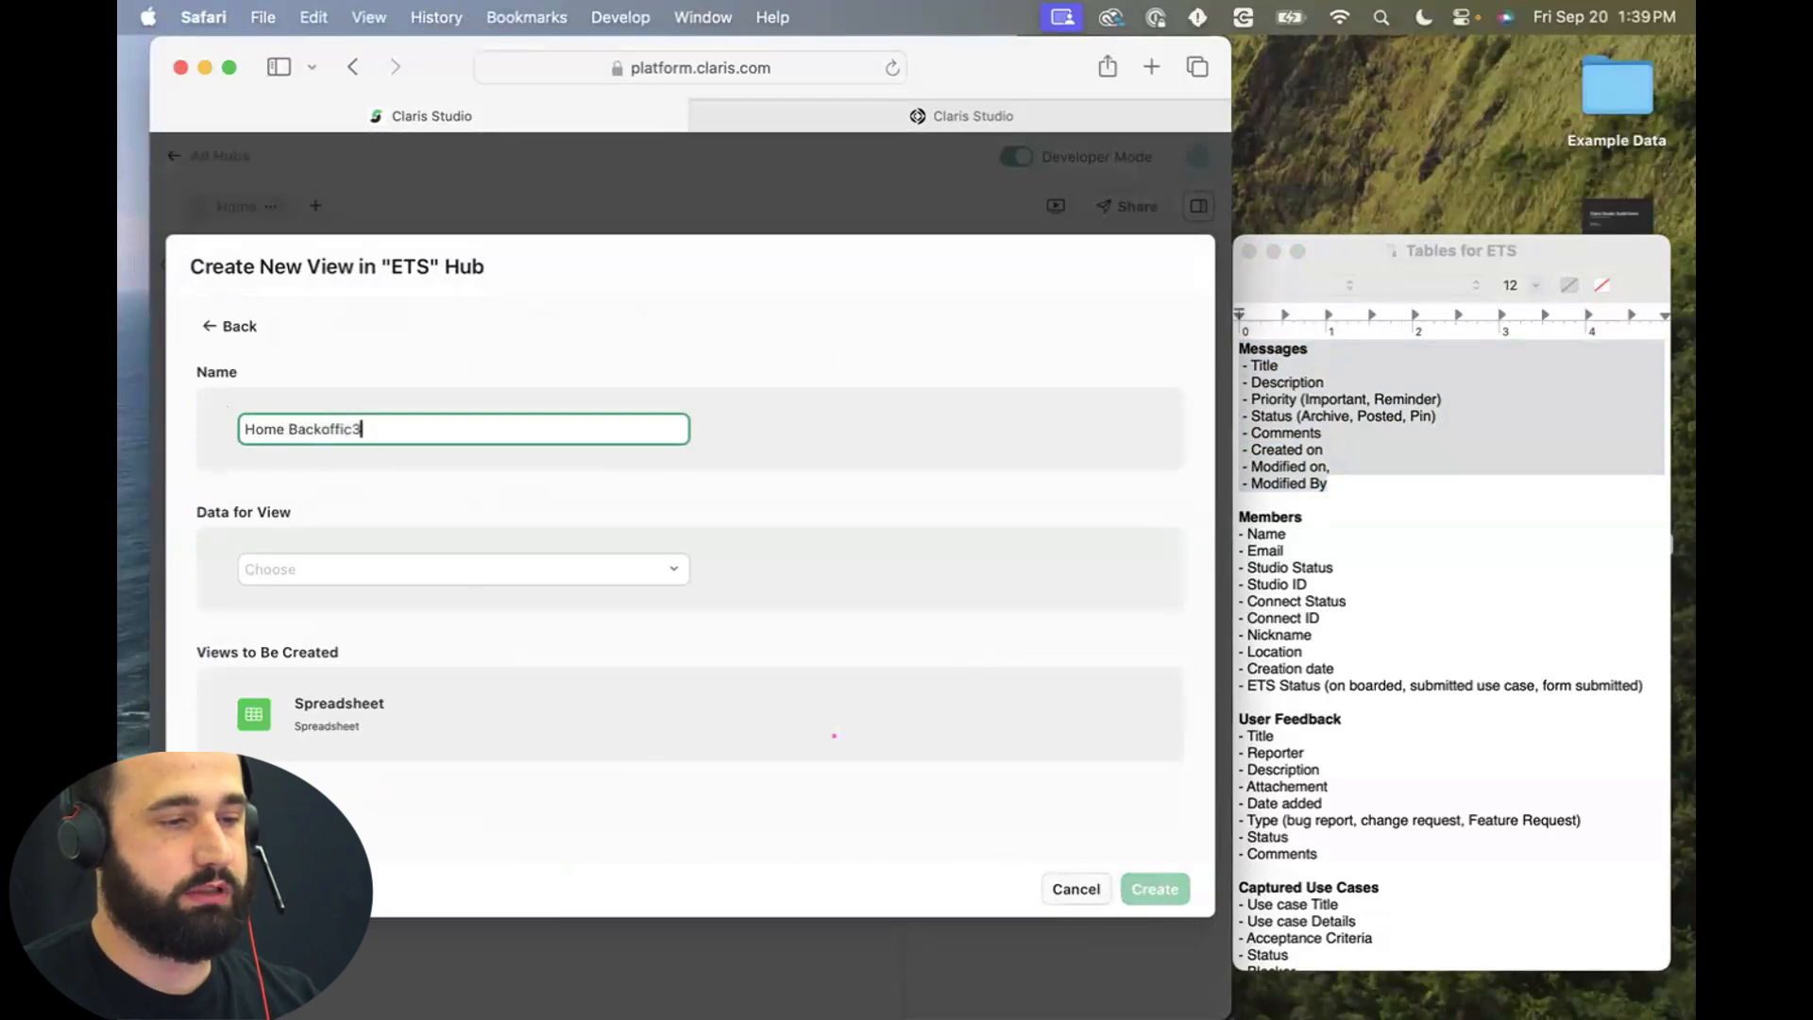
{"action": "key", "text": "BackSpace"}
{"action": "type", "text": "e"}
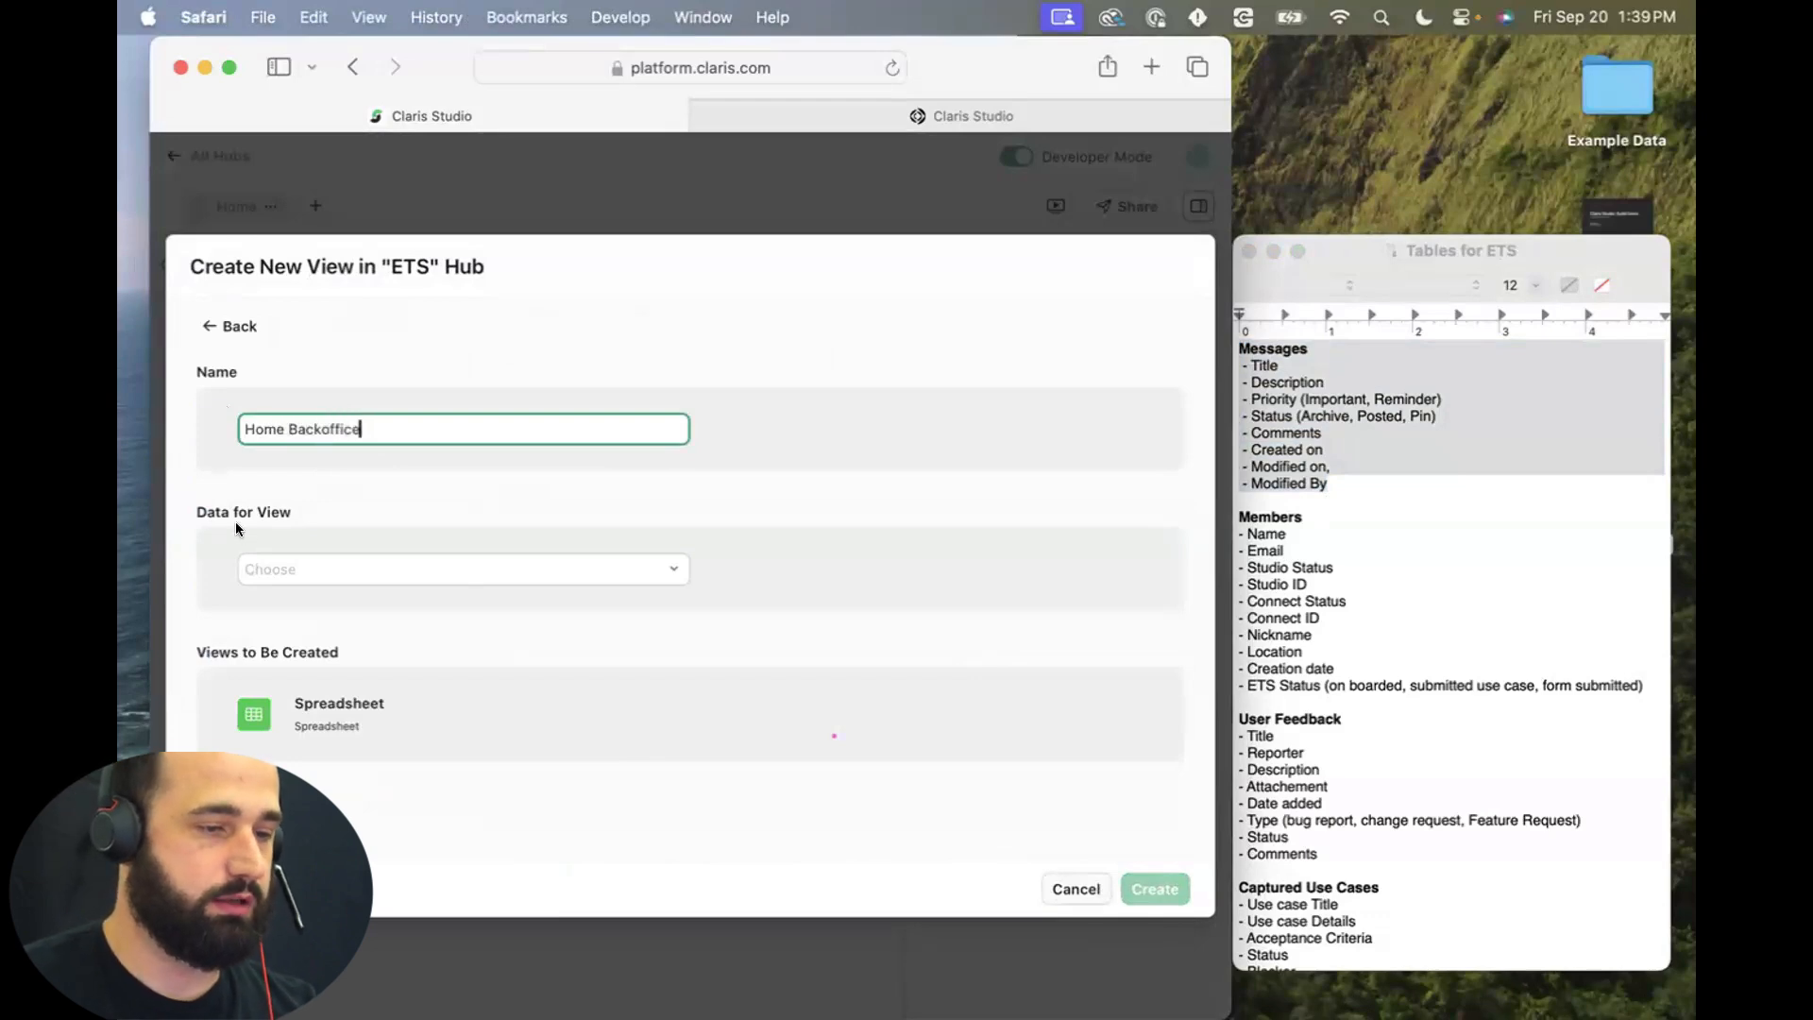
{"action": "left_click", "coordinate": [294, 569]}
{"action": "left_click", "coordinate": [285, 734]}
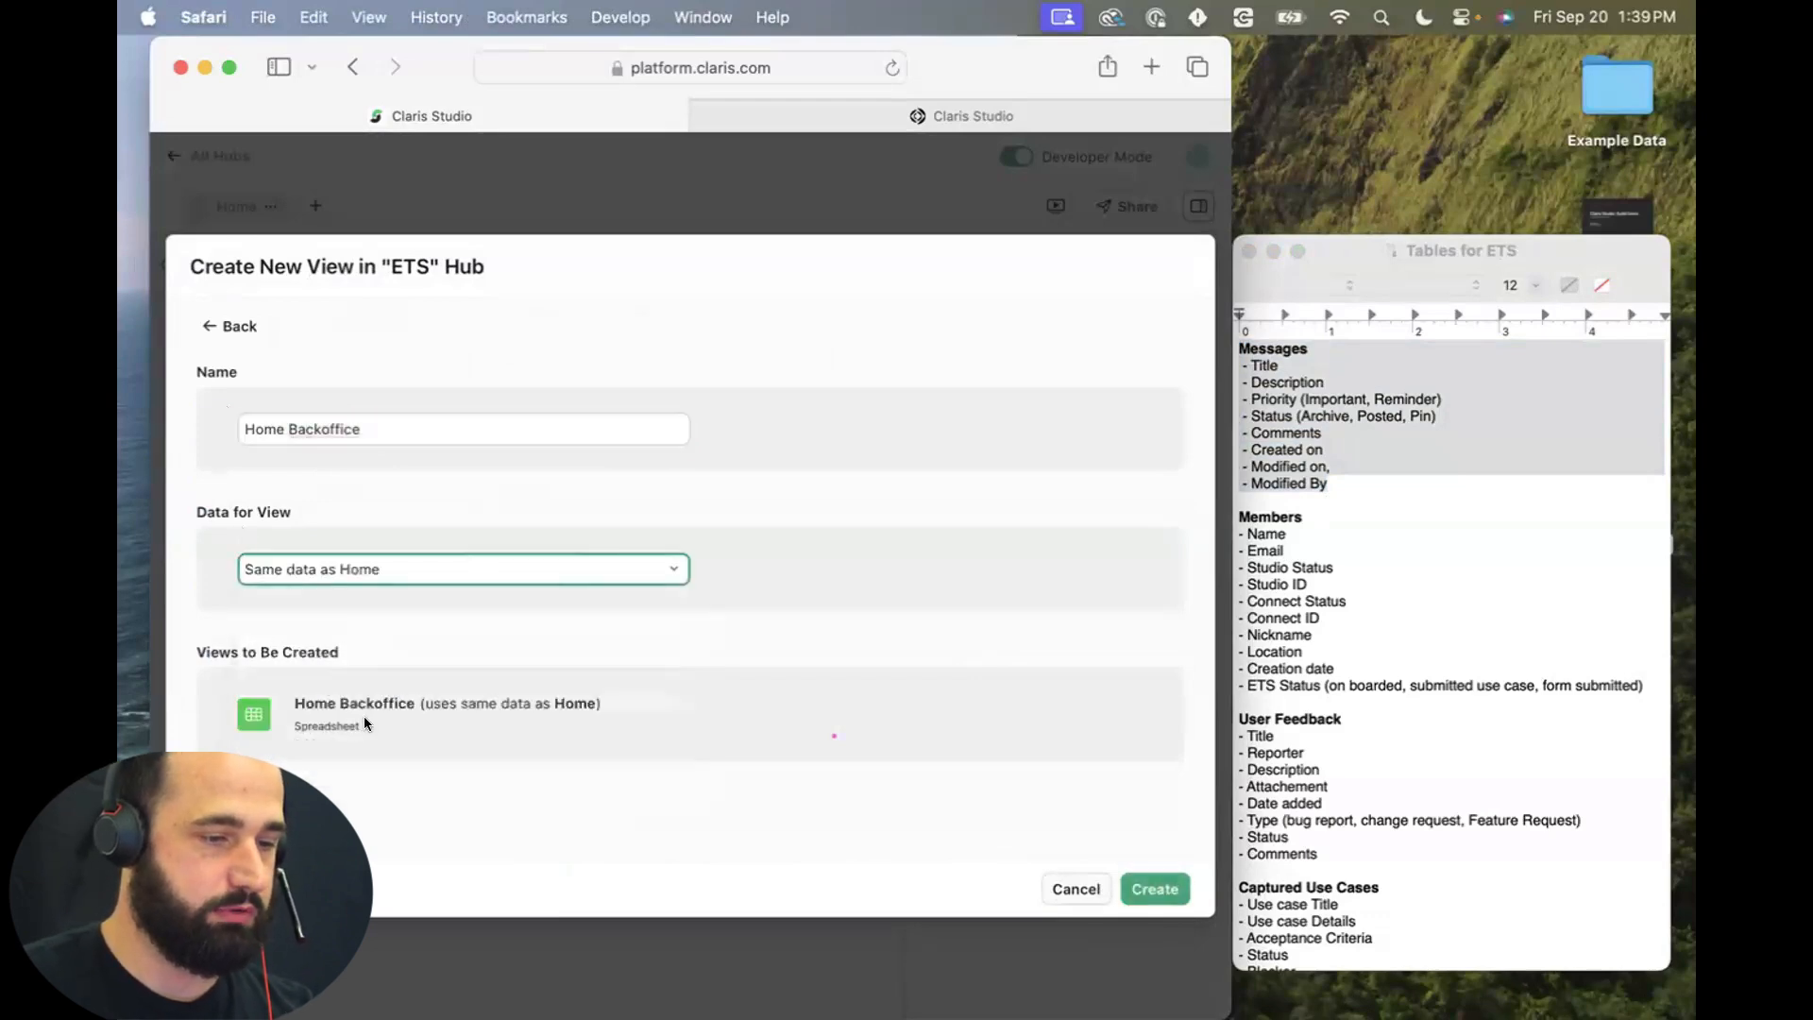
{"action": "left_click", "coordinate": [1154, 888]}
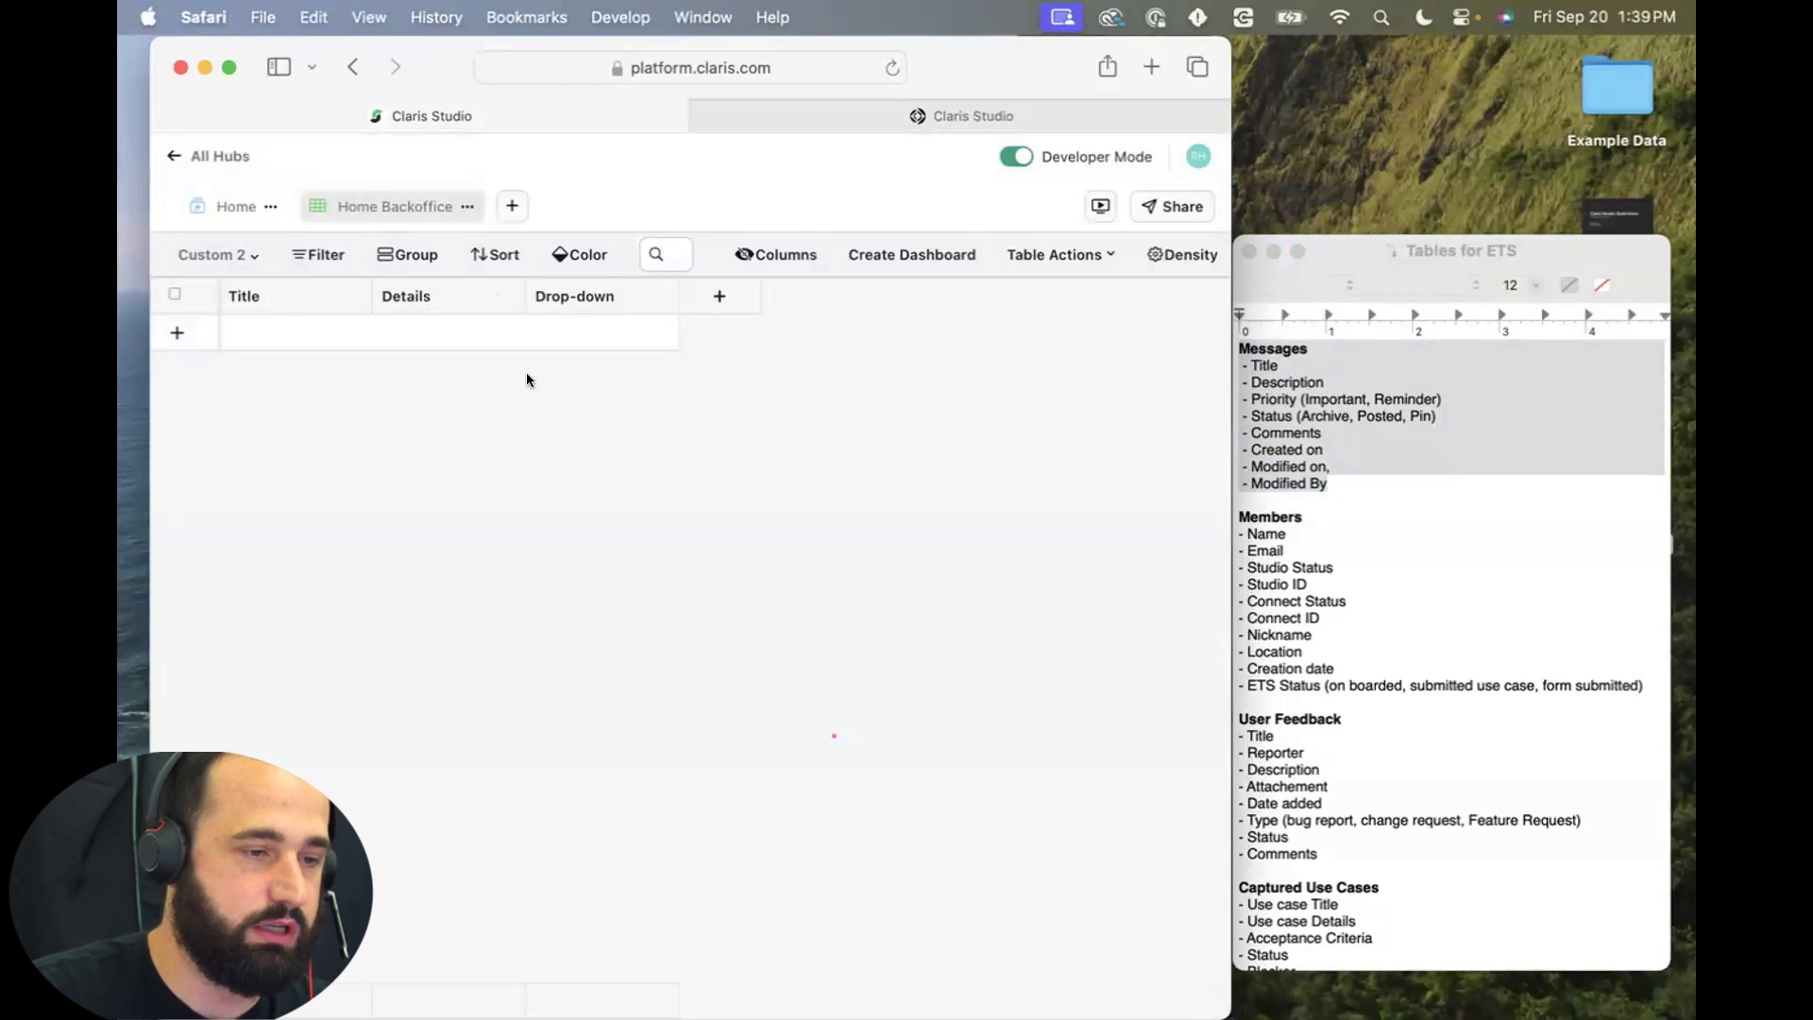
Rename the spreadsheet's table as "Messages".
{"action": "left_click", "coordinate": [252, 269]}
{"action": "left_click", "coordinate": [247, 304]}
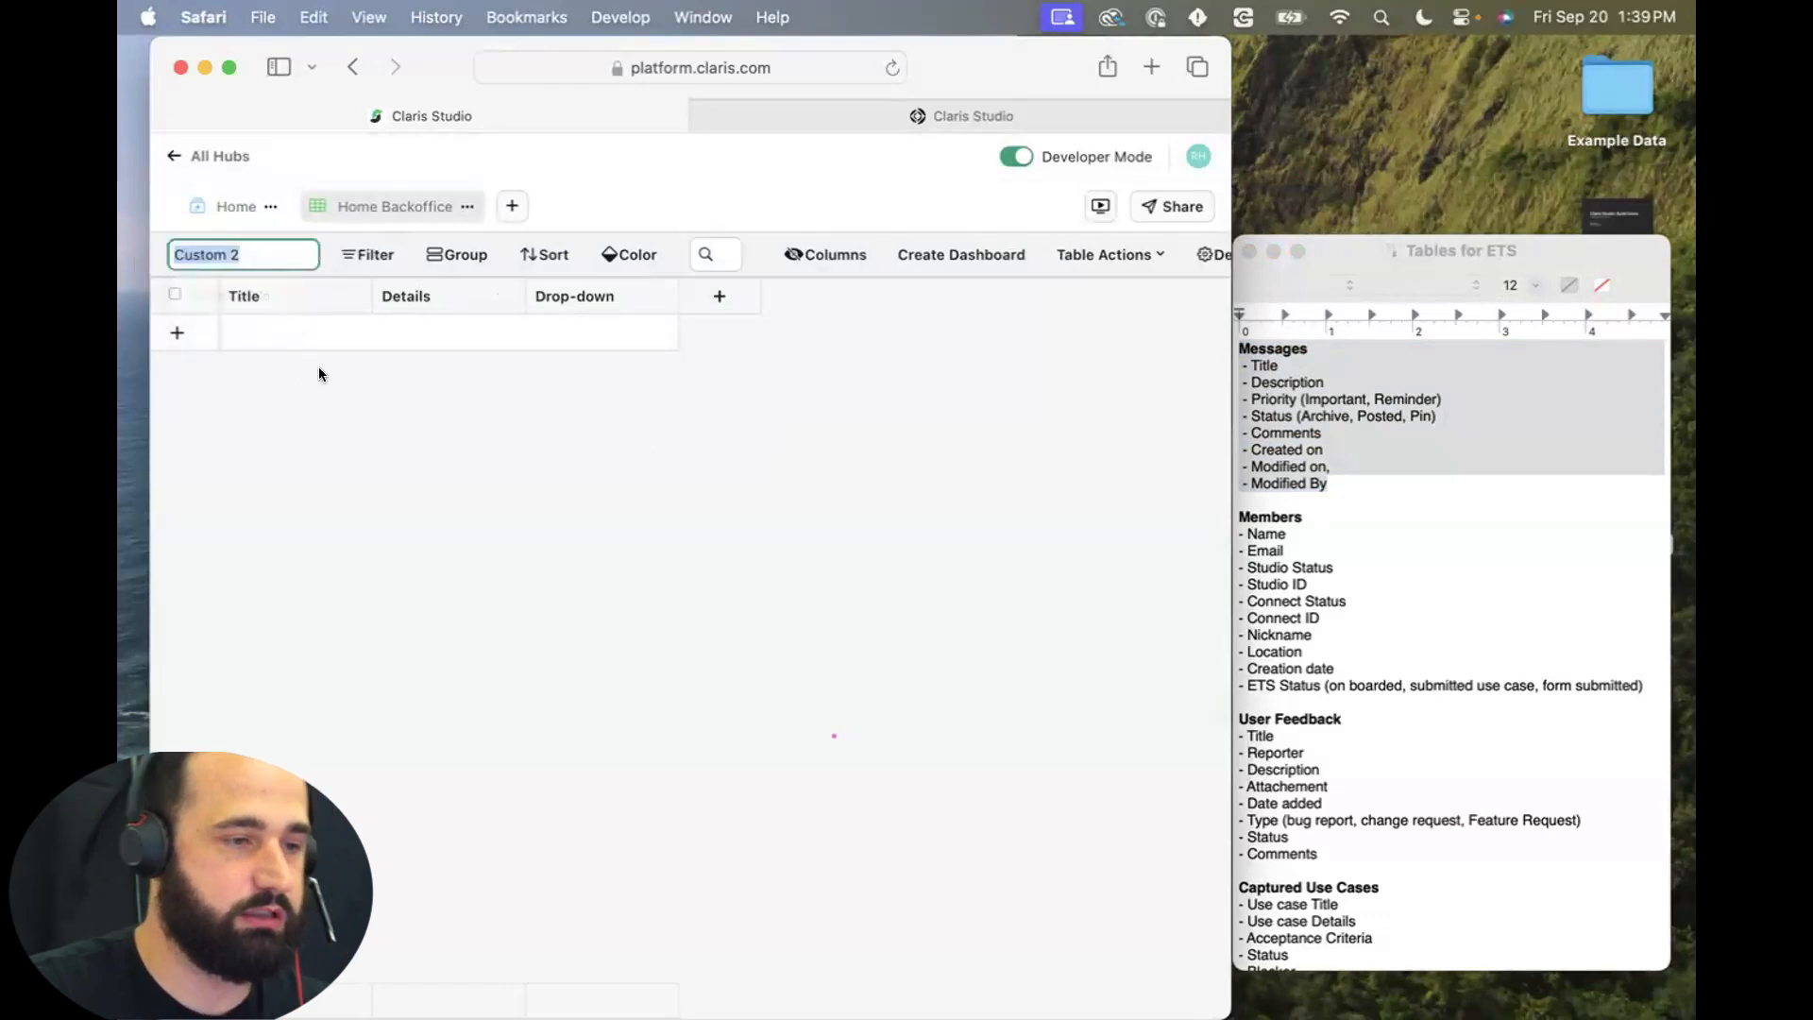
{"action": "type", "text": "Messages"}
{"action": "key", "text": "Return"}
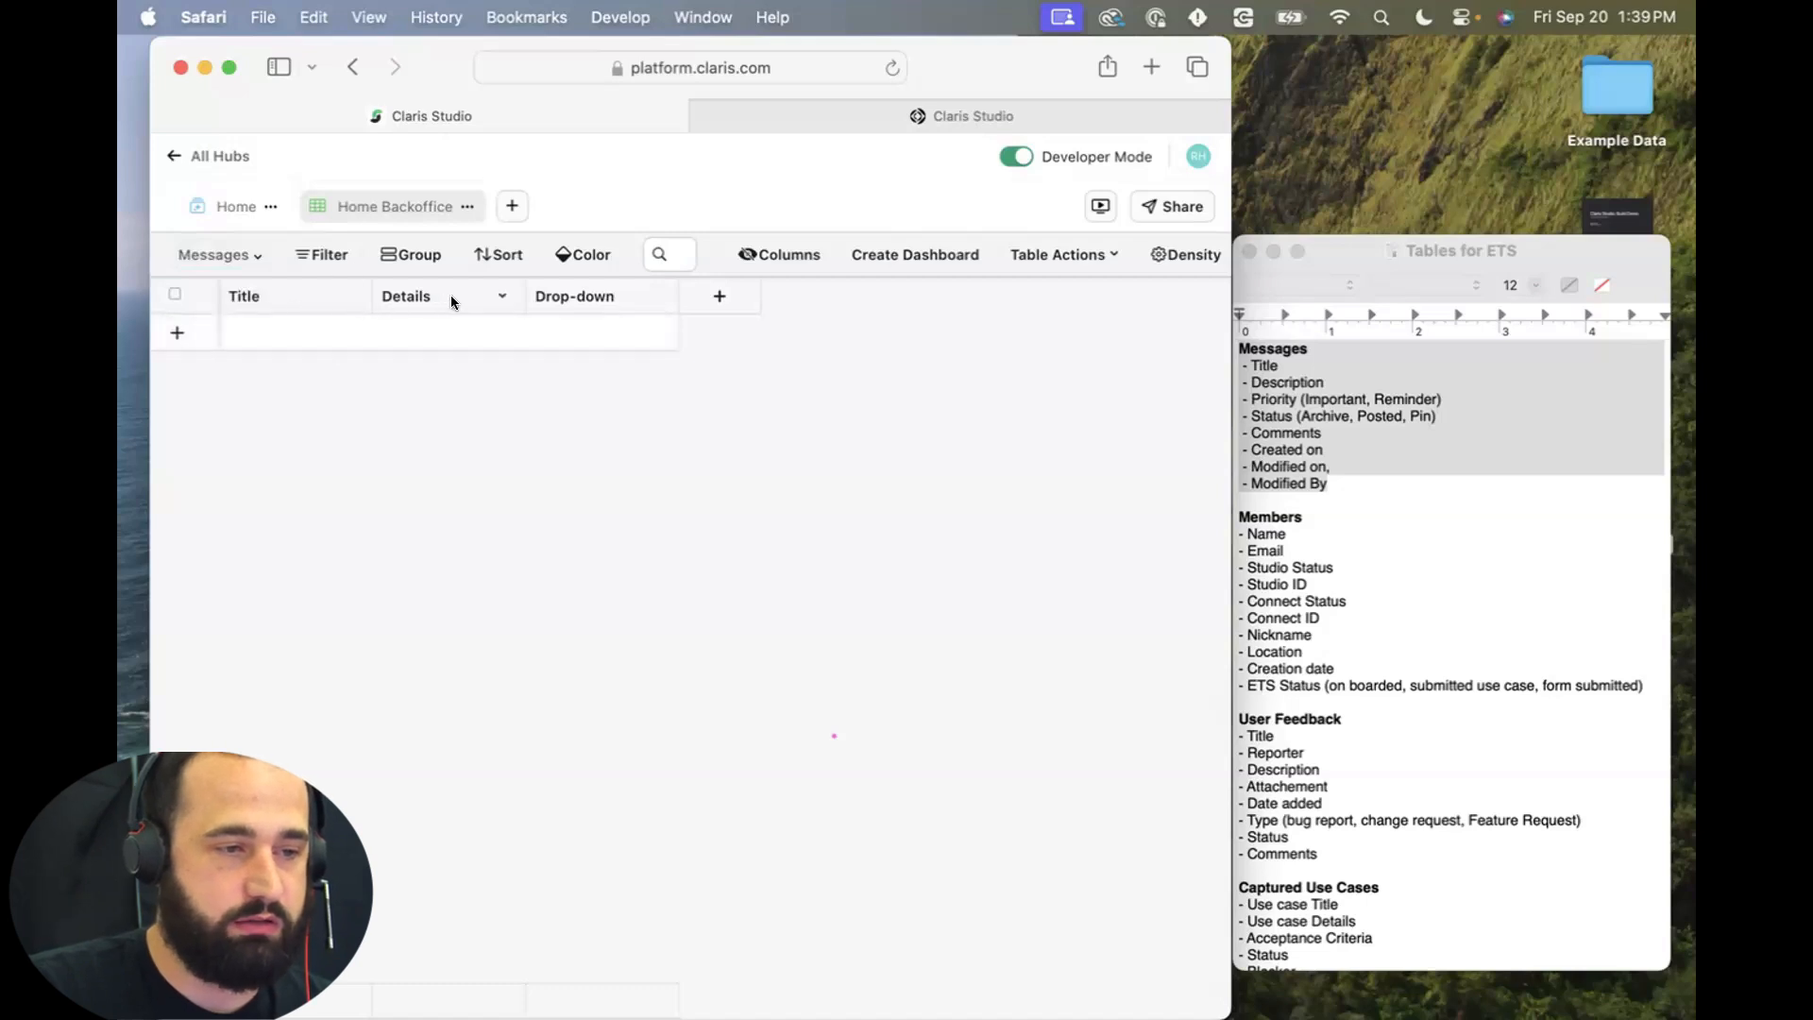
Edit the Drop-down field of the Messages table and set its column name to "Status".
{"action": "left_click", "coordinate": [655, 296]}
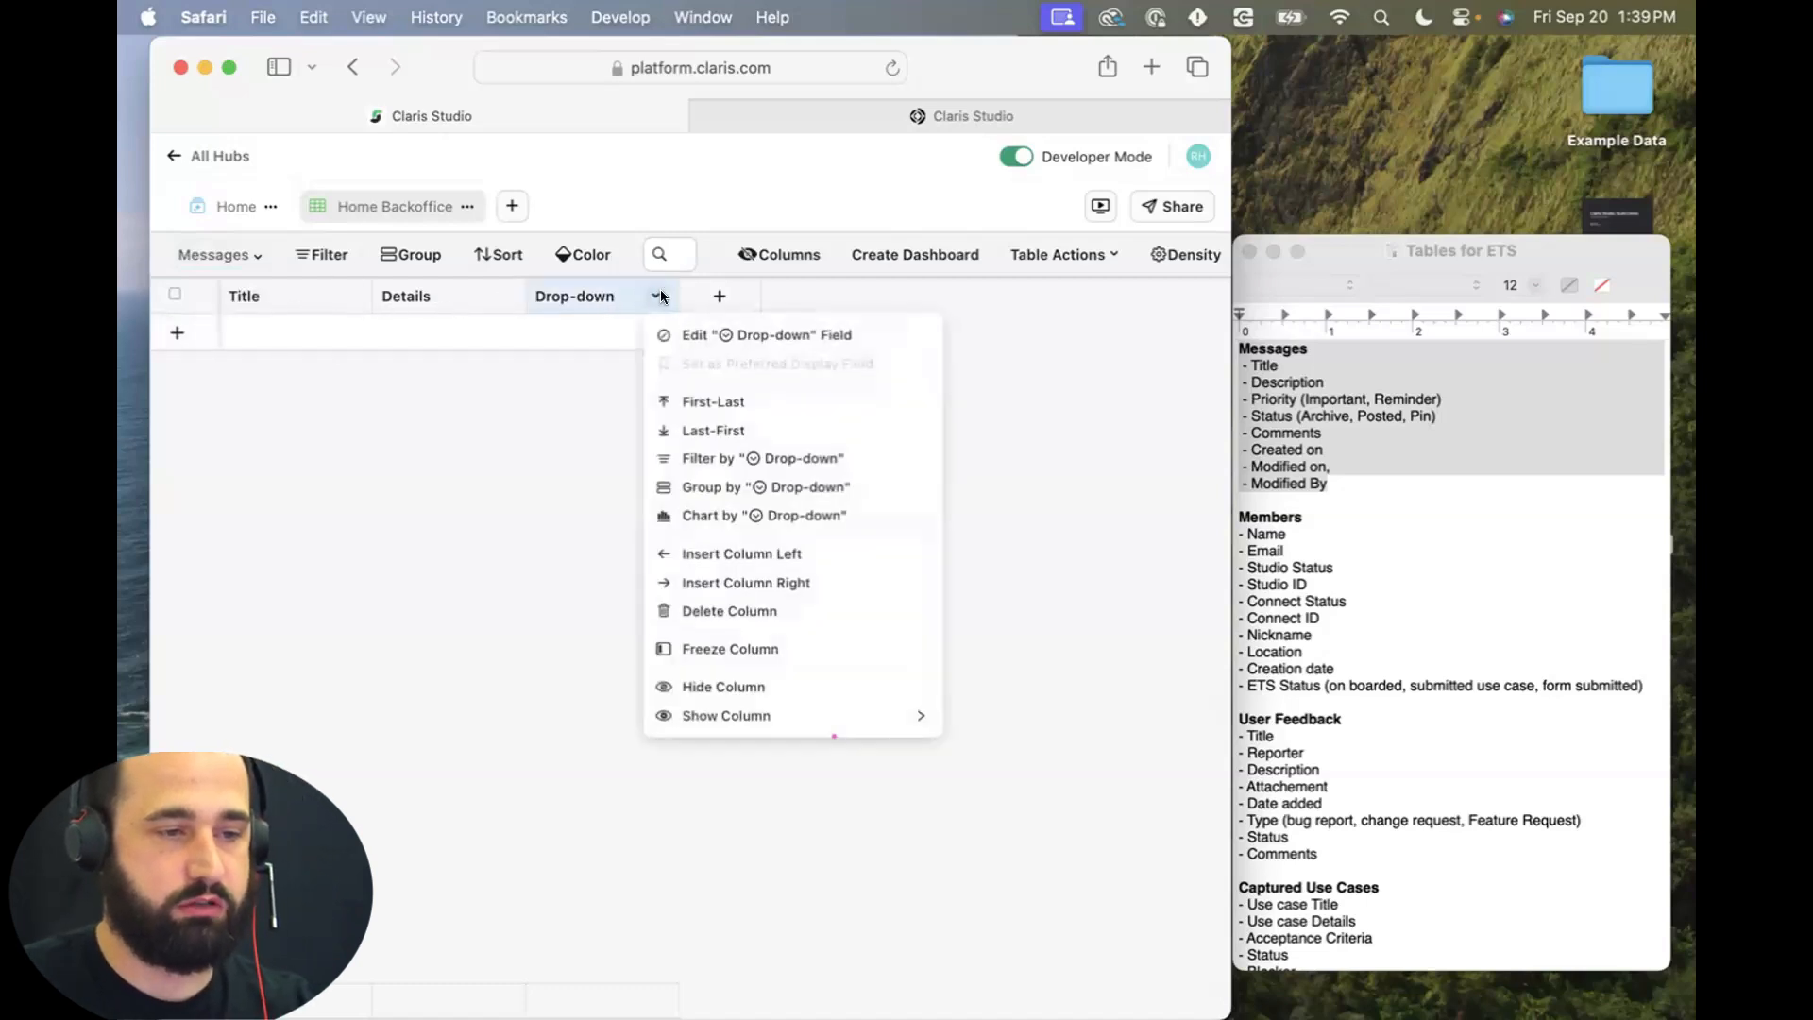
{"action": "left_click", "coordinate": [689, 338]}
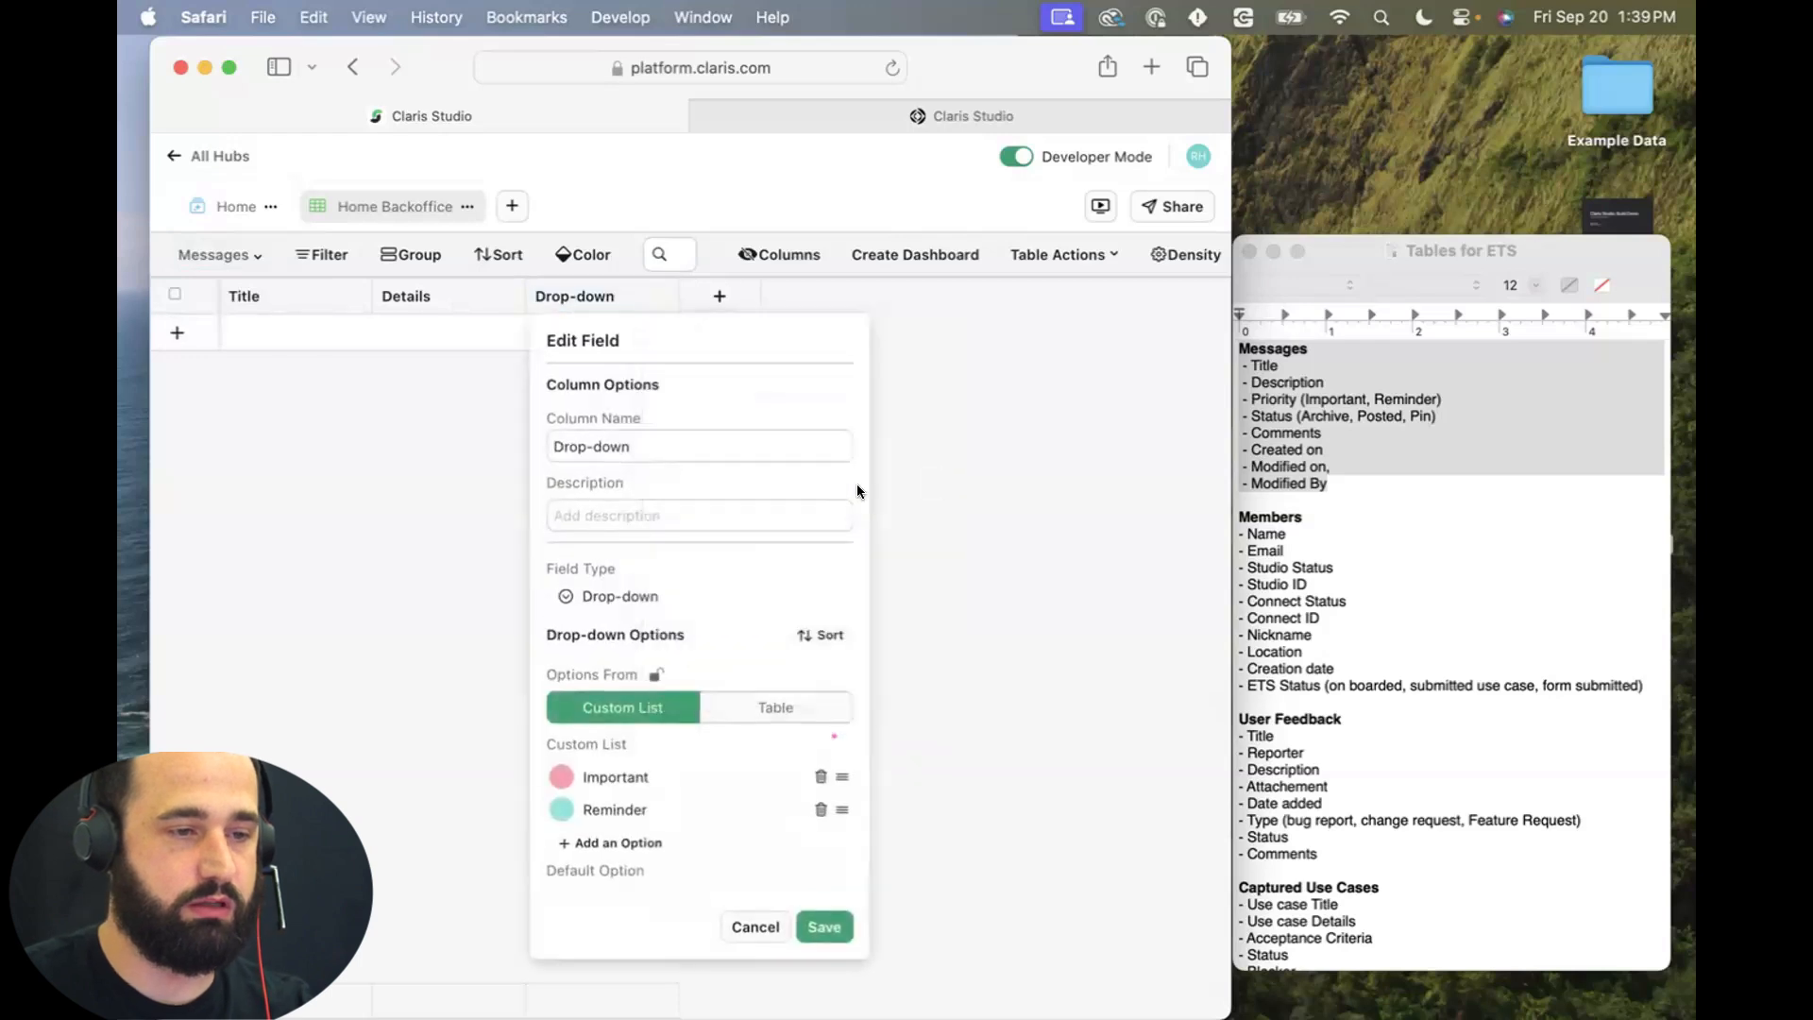
{"action": "type", "text": "St"}
{"action": "key", "text": "BackSpace"}
{"action": "key", "text": "BackSpace"}
{"action": "key", "text": "BackSpace"}
{"action": "key", "text": "BackSpace"}
{"action": "key", "text": "BackSpace"}
{"action": "key", "text": "BackSpace"}
{"action": "key", "text": "BackSpace"}
{"action": "key", "text": "BackSpace"}
{"action": "key", "text": "BackSpace"}
{"action": "key", "text": "BackSpace"}
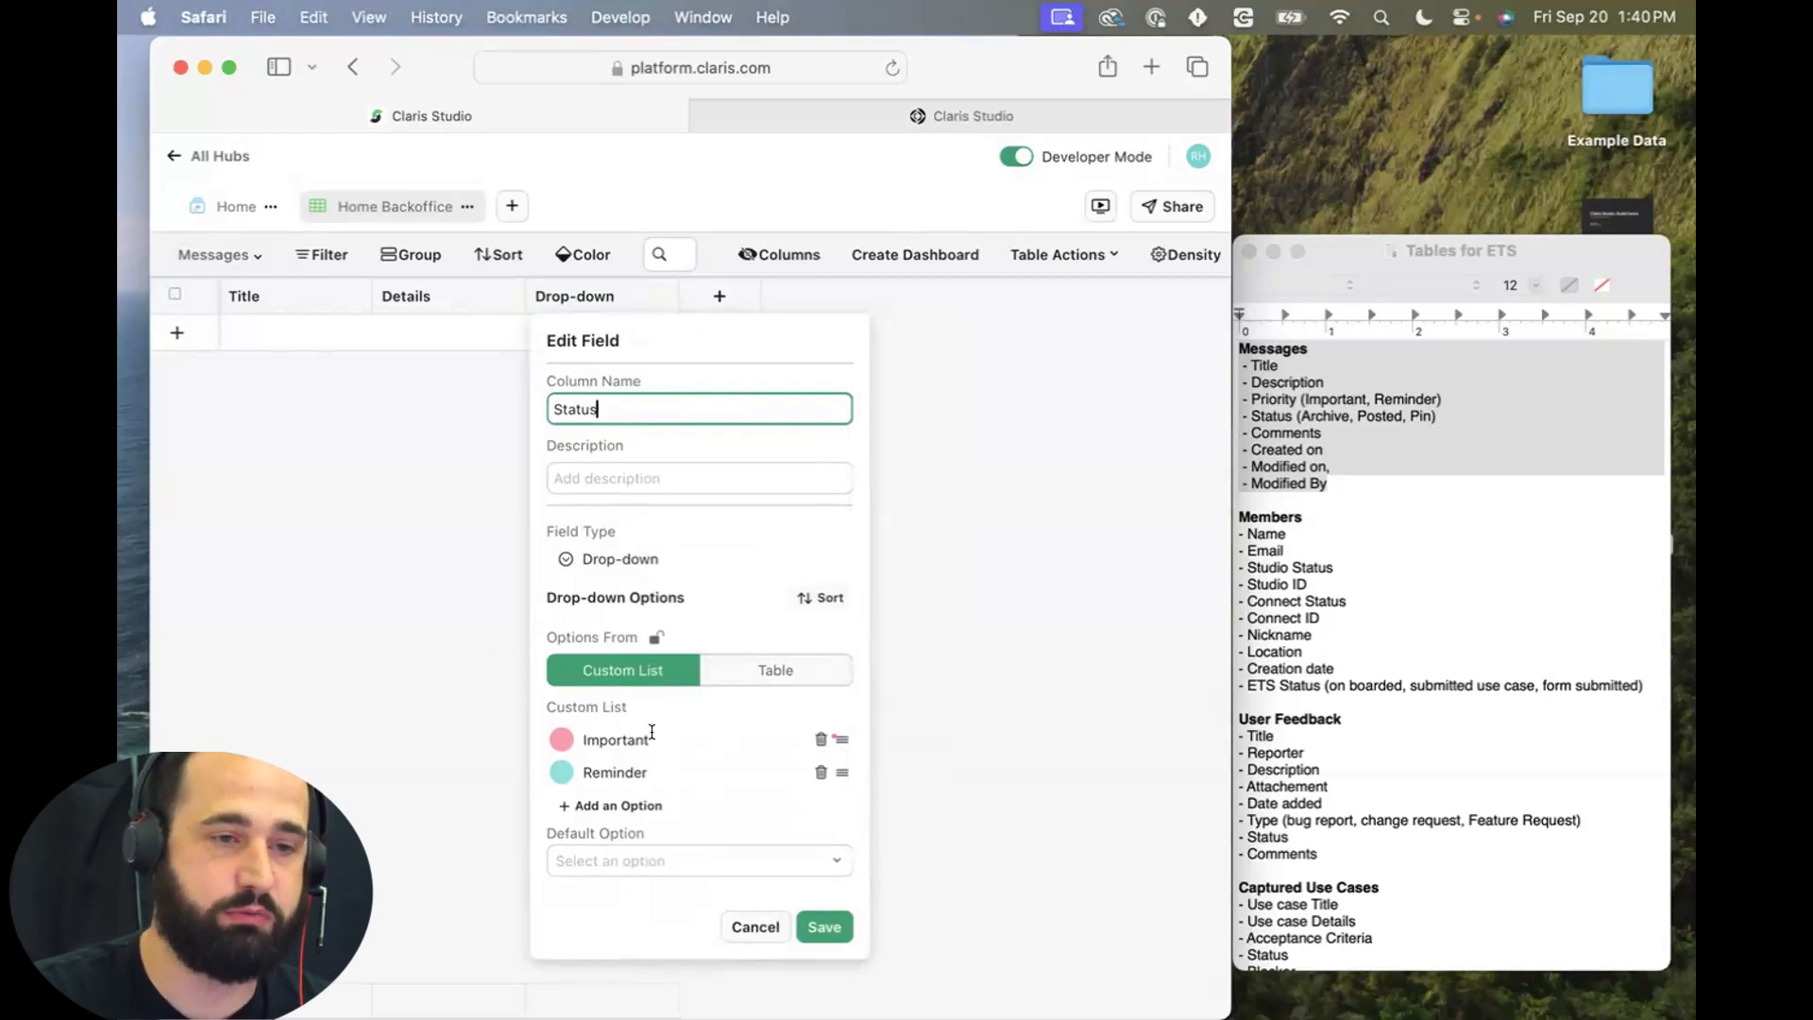
Check the drop-down's options in the hub preview and return to the field settings.
{"action": "left_click", "coordinate": [920, 119]}
{"action": "left_click", "coordinate": [774, 527]}
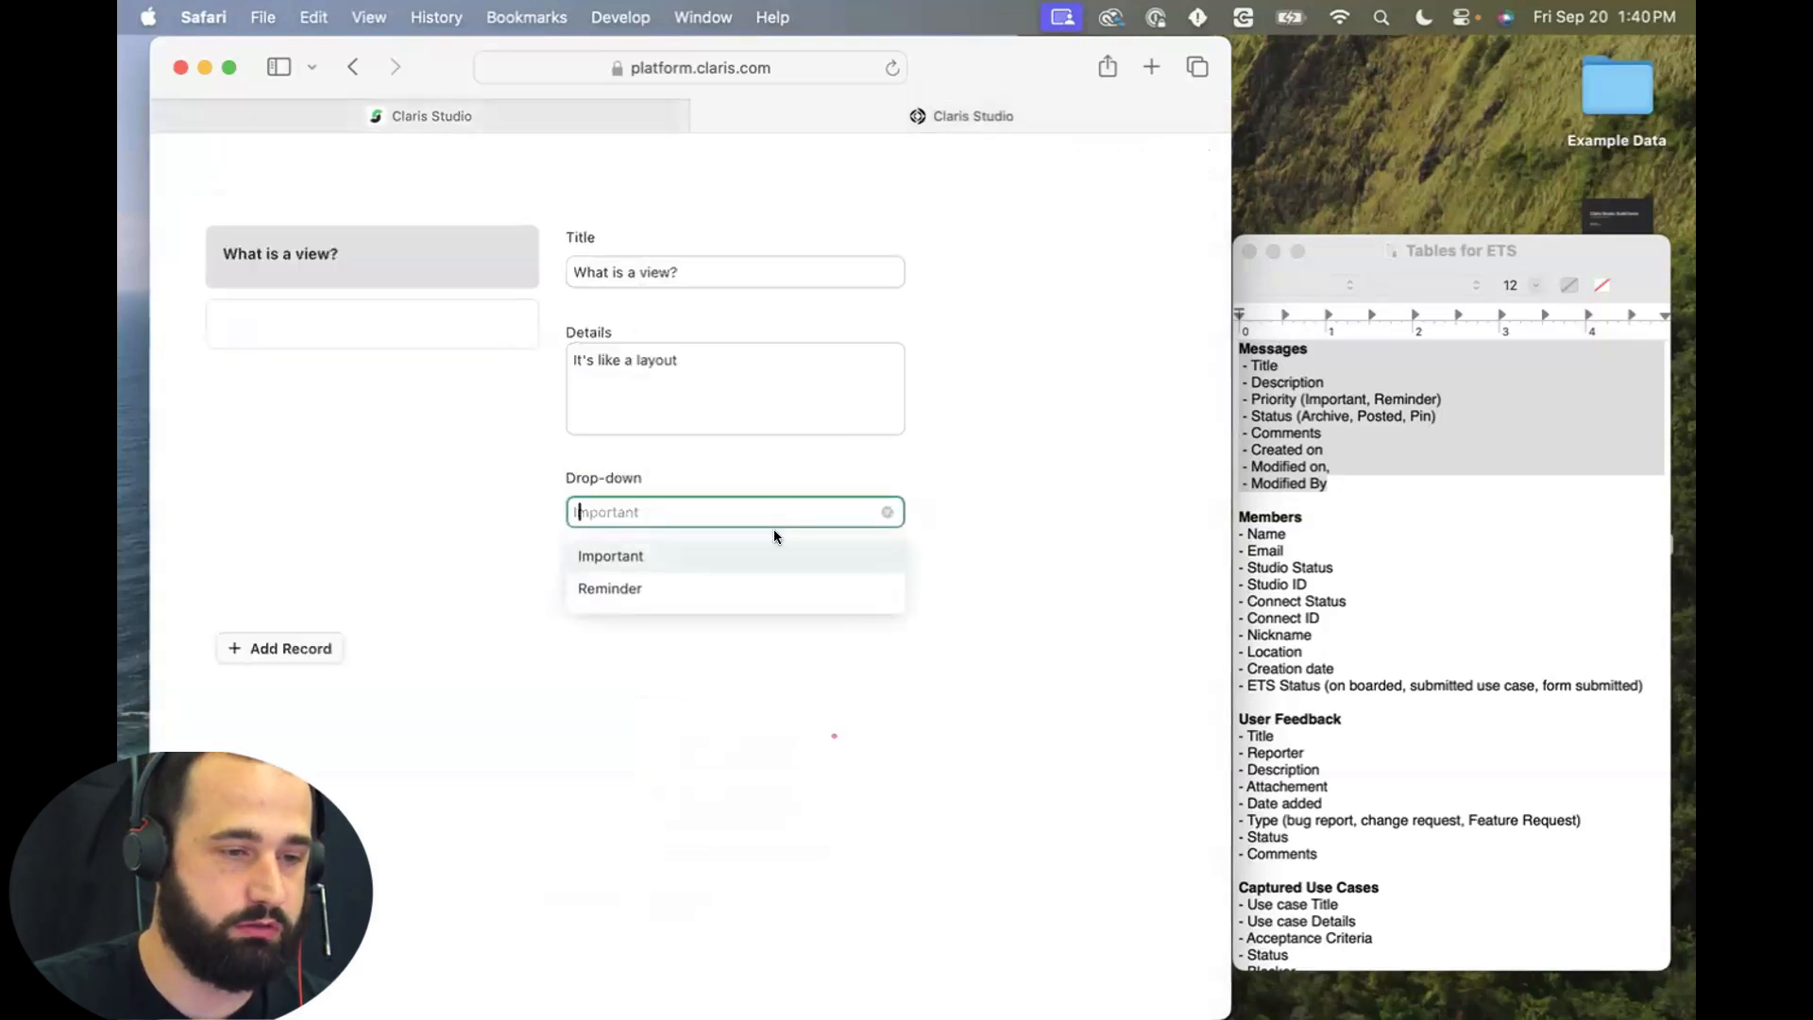
{"action": "left_click", "coordinate": [395, 589]}
{"action": "left_click", "coordinate": [440, 121]}
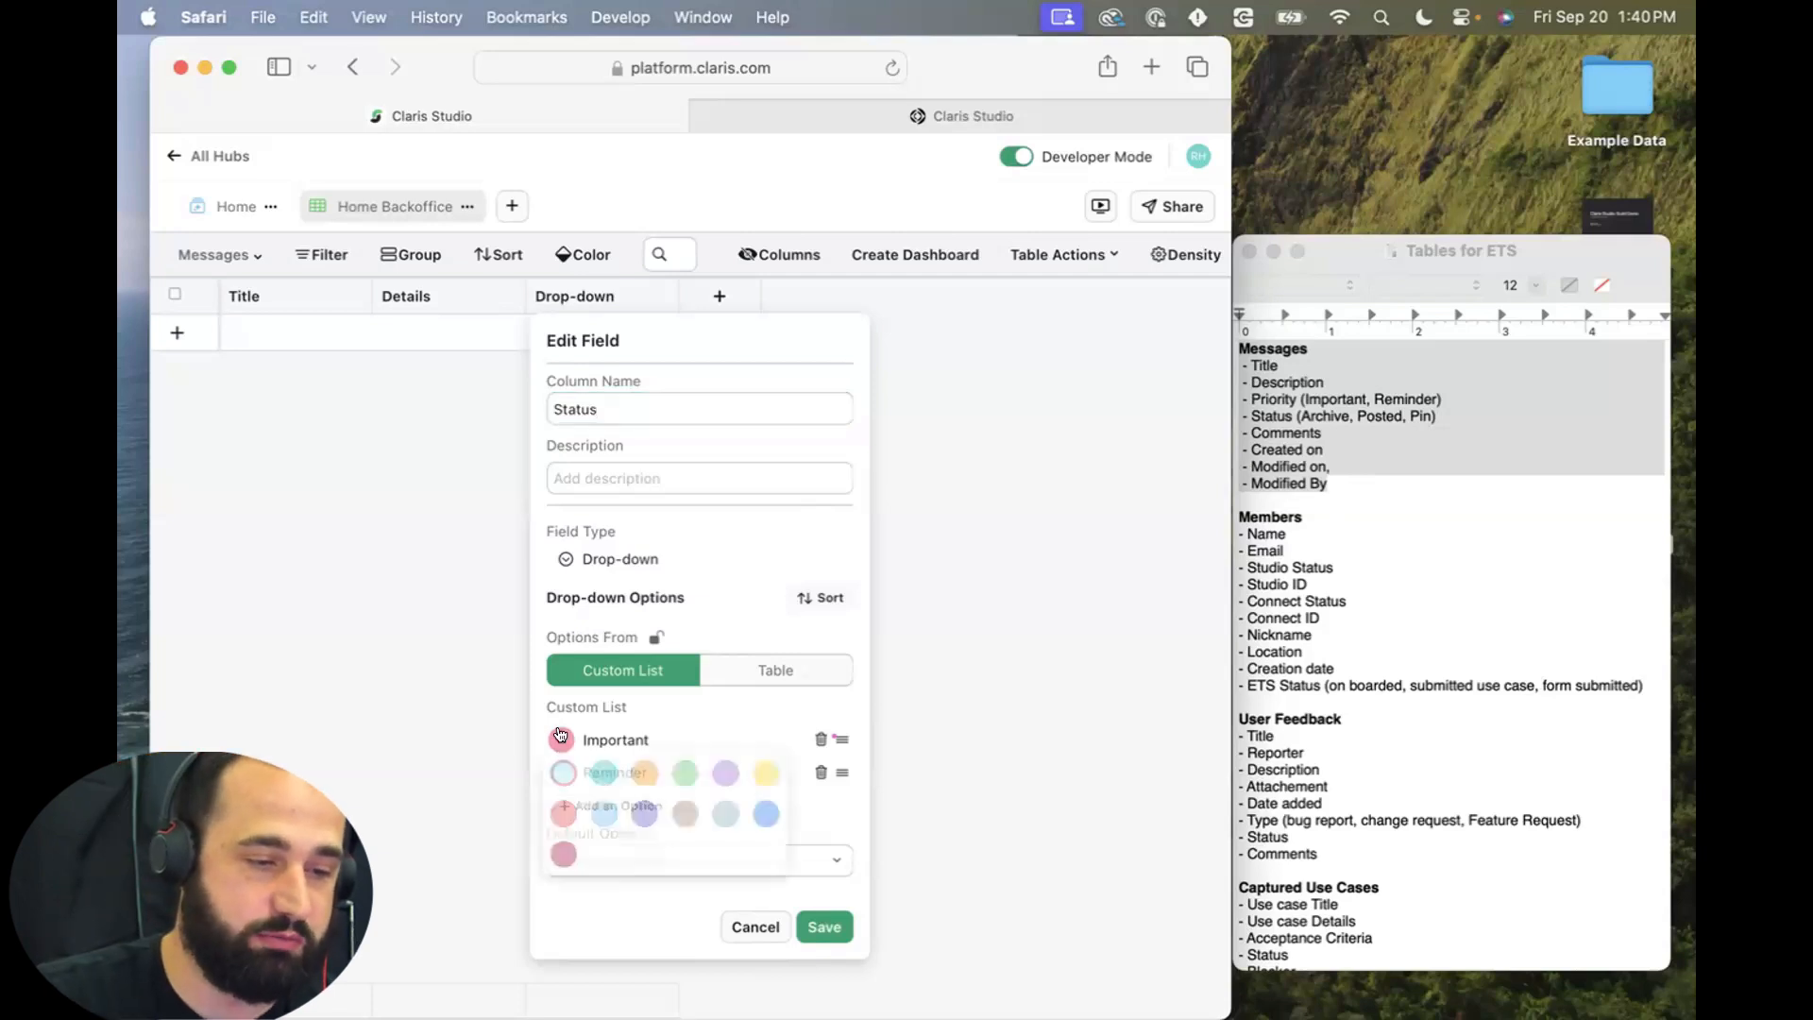
Change the Reminder option's color to grey-beige in the Status field and save the field.
{"action": "left_click", "coordinate": [561, 772]}
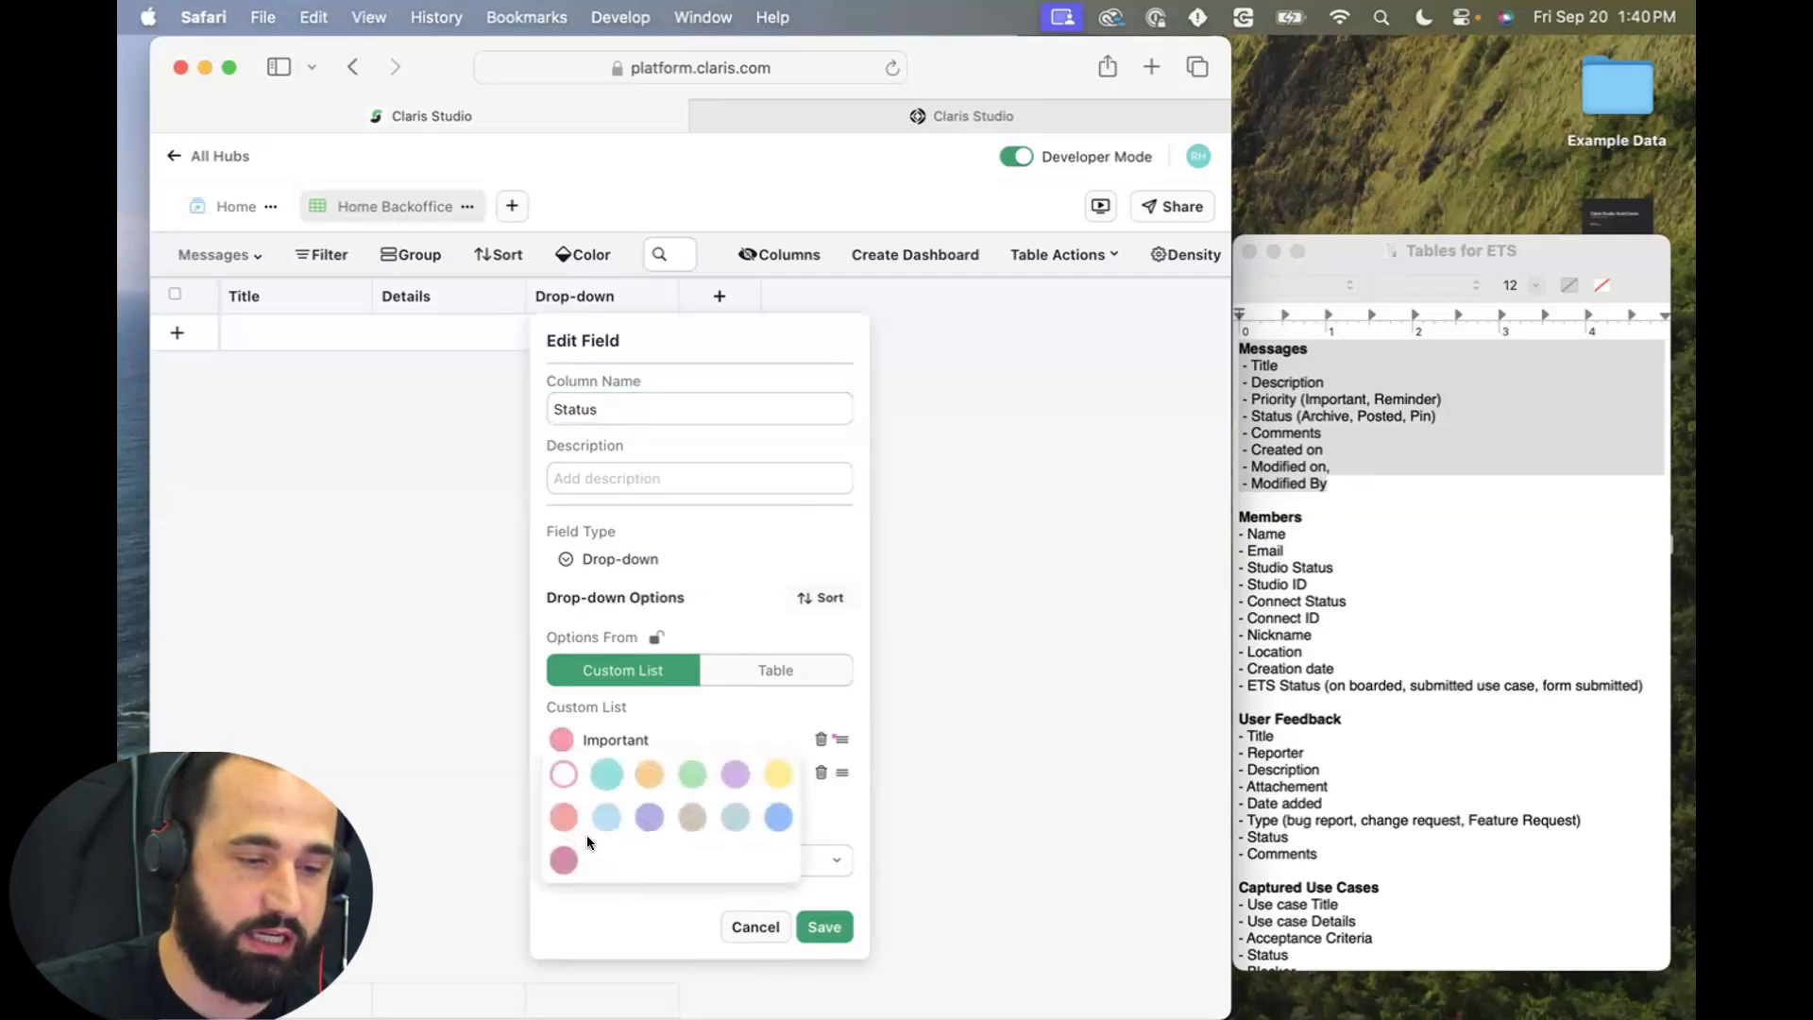
{"action": "left_click", "coordinate": [651, 718]}
{"action": "left_click", "coordinate": [562, 771]}
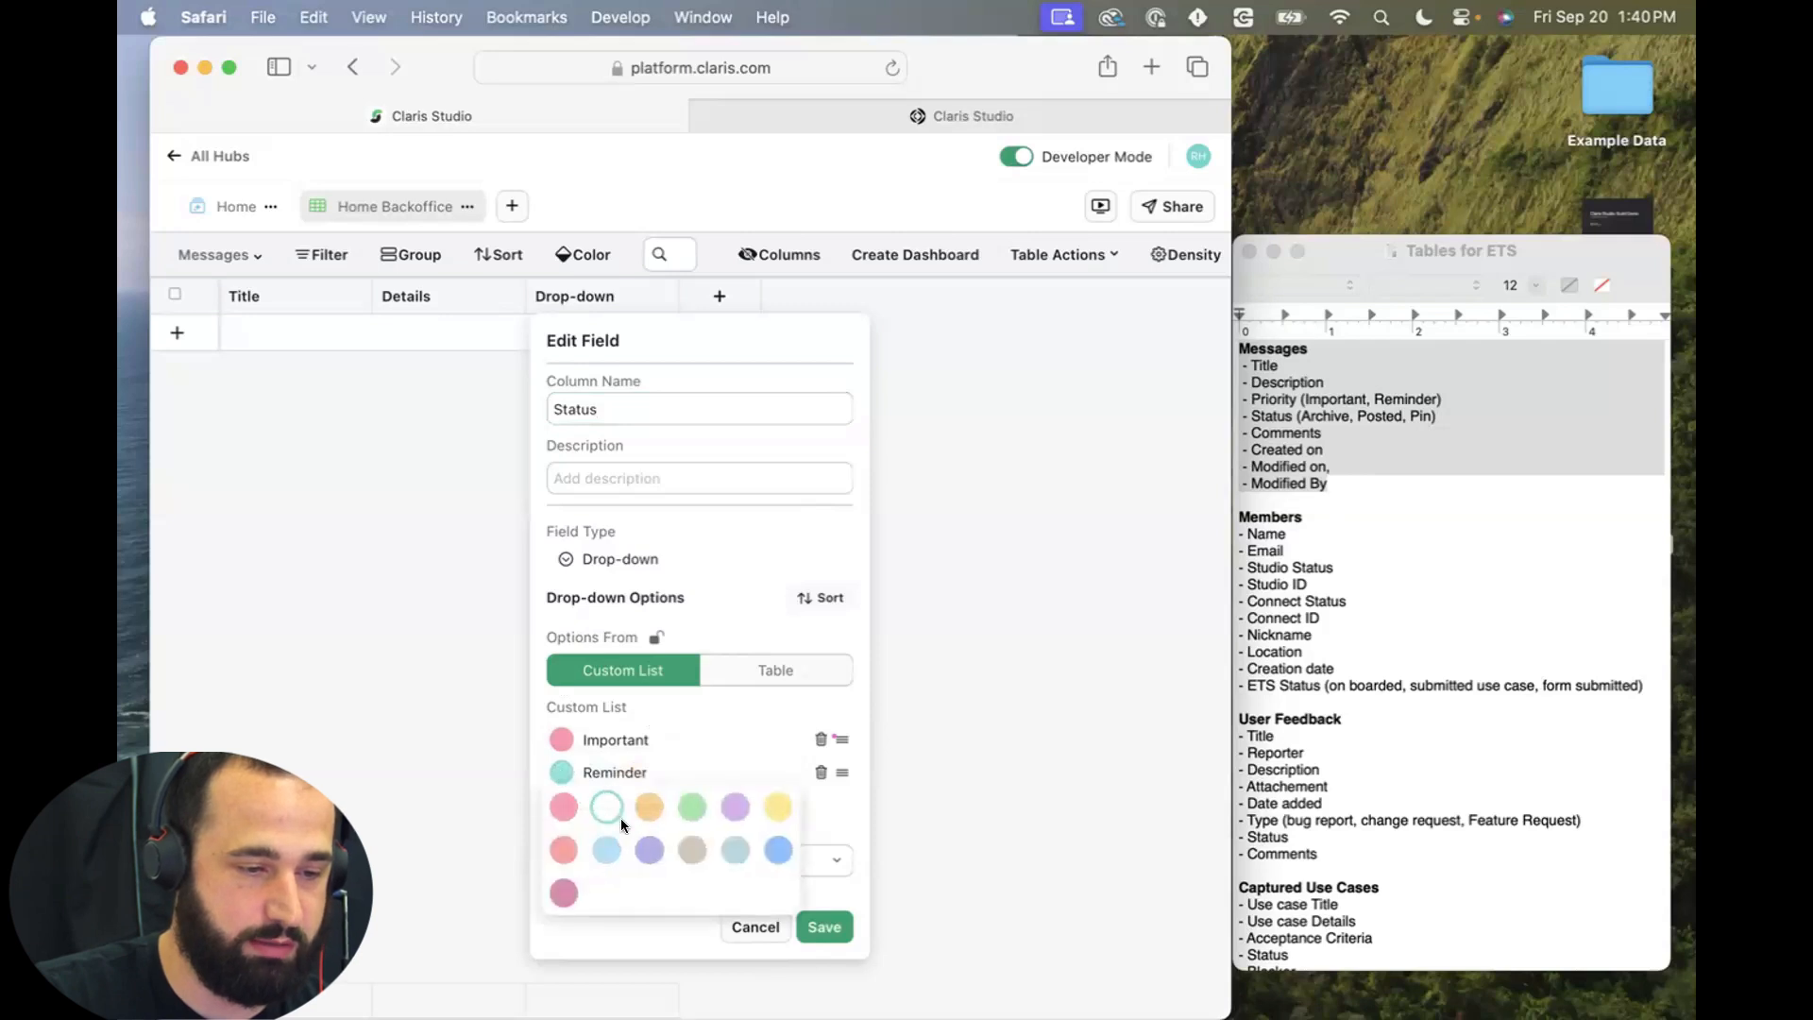
{"action": "left_click", "coordinate": [693, 850]}
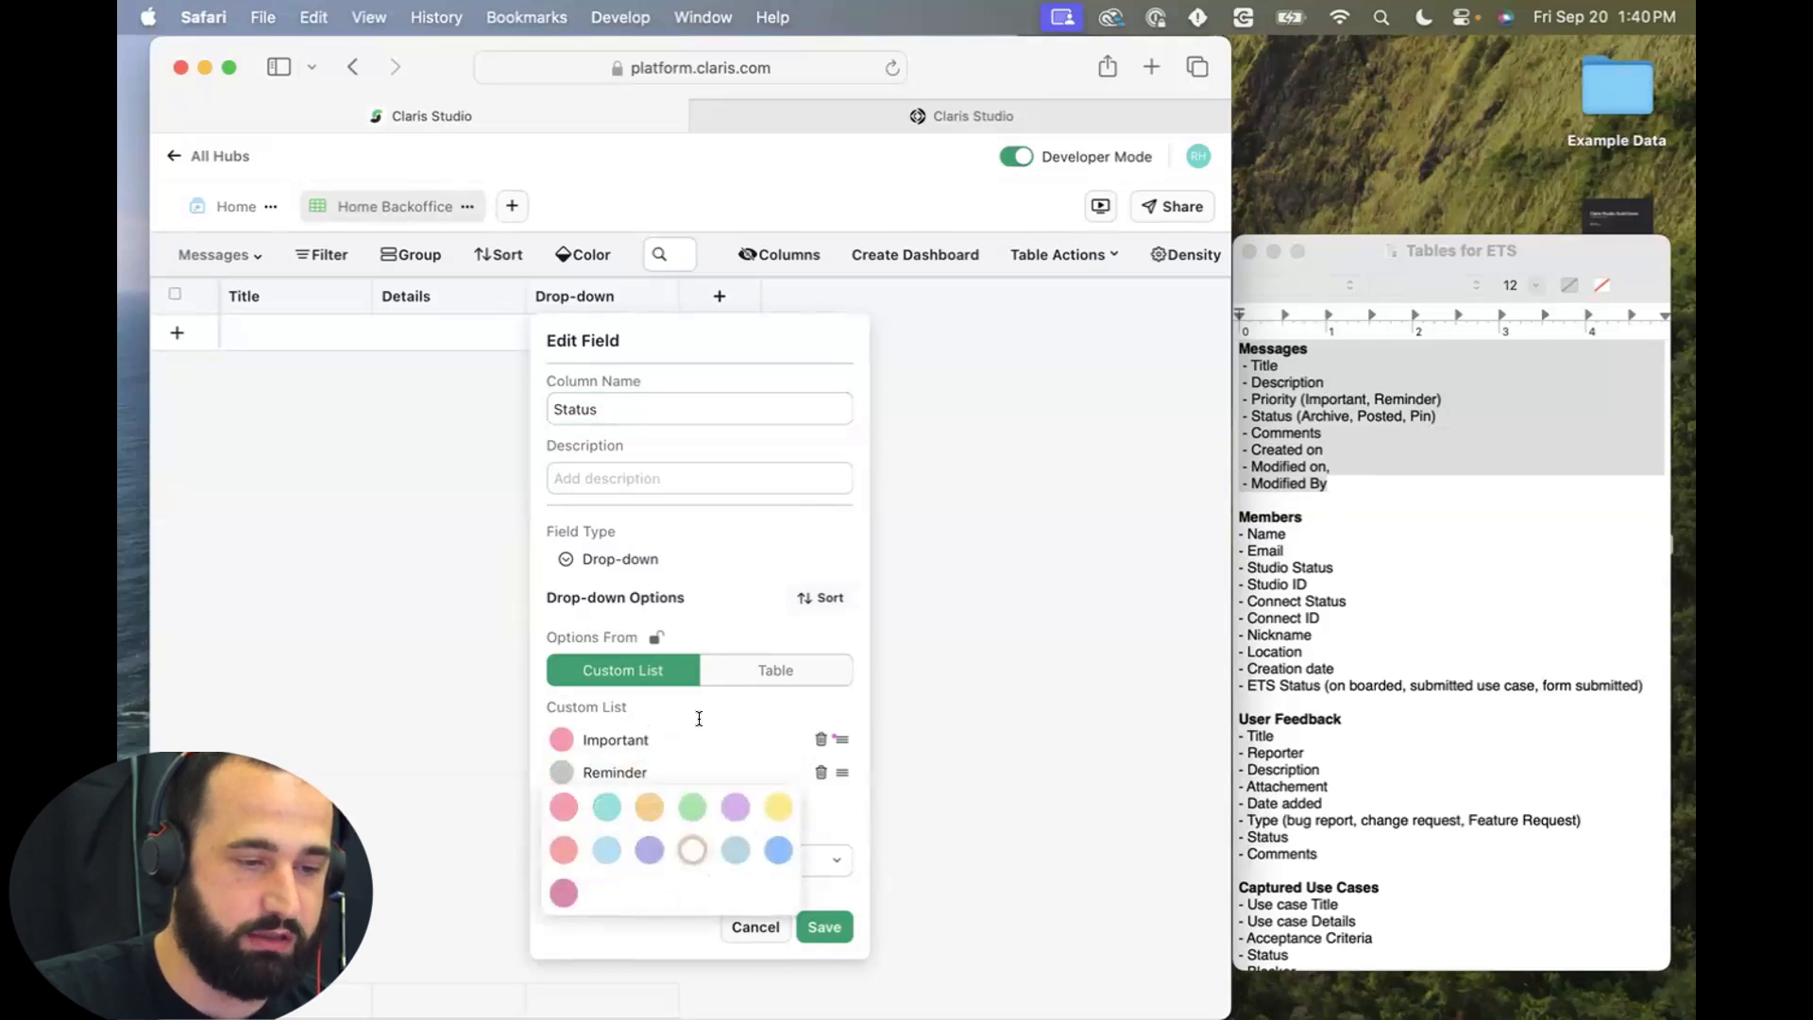
{"action": "left_click", "coordinate": [695, 705]}
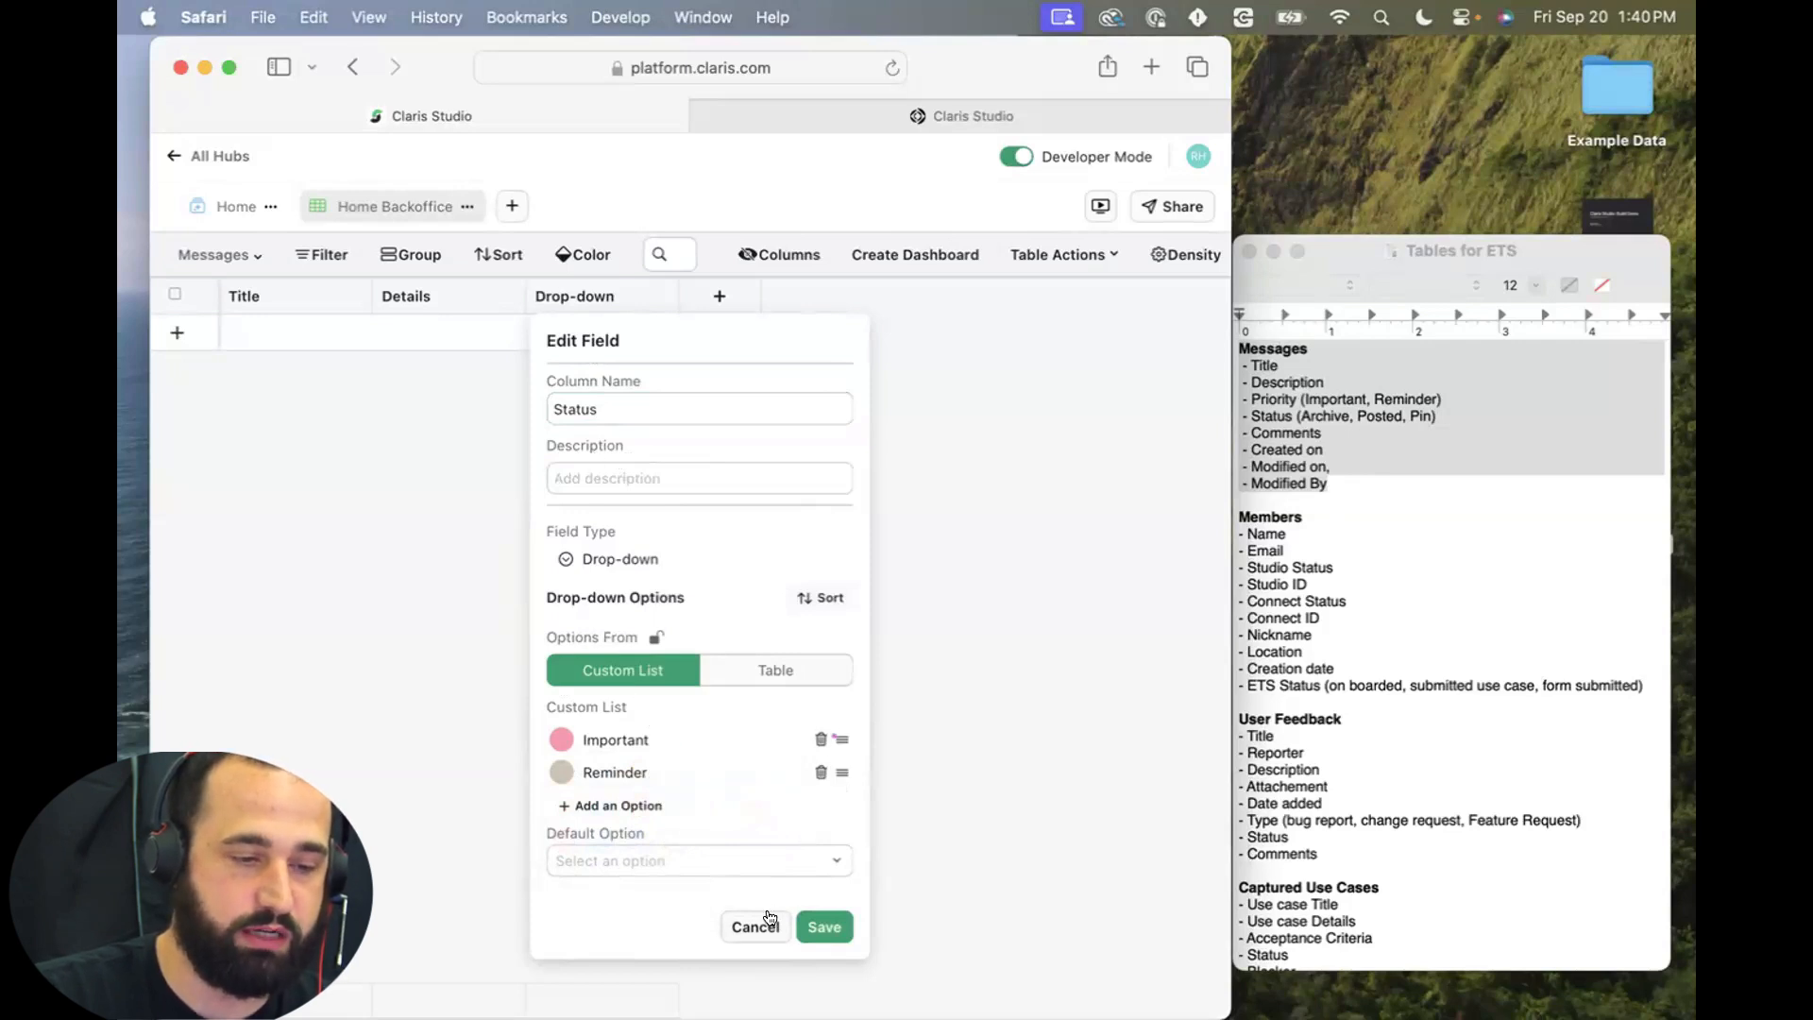
{"action": "left_click", "coordinate": [824, 925]}
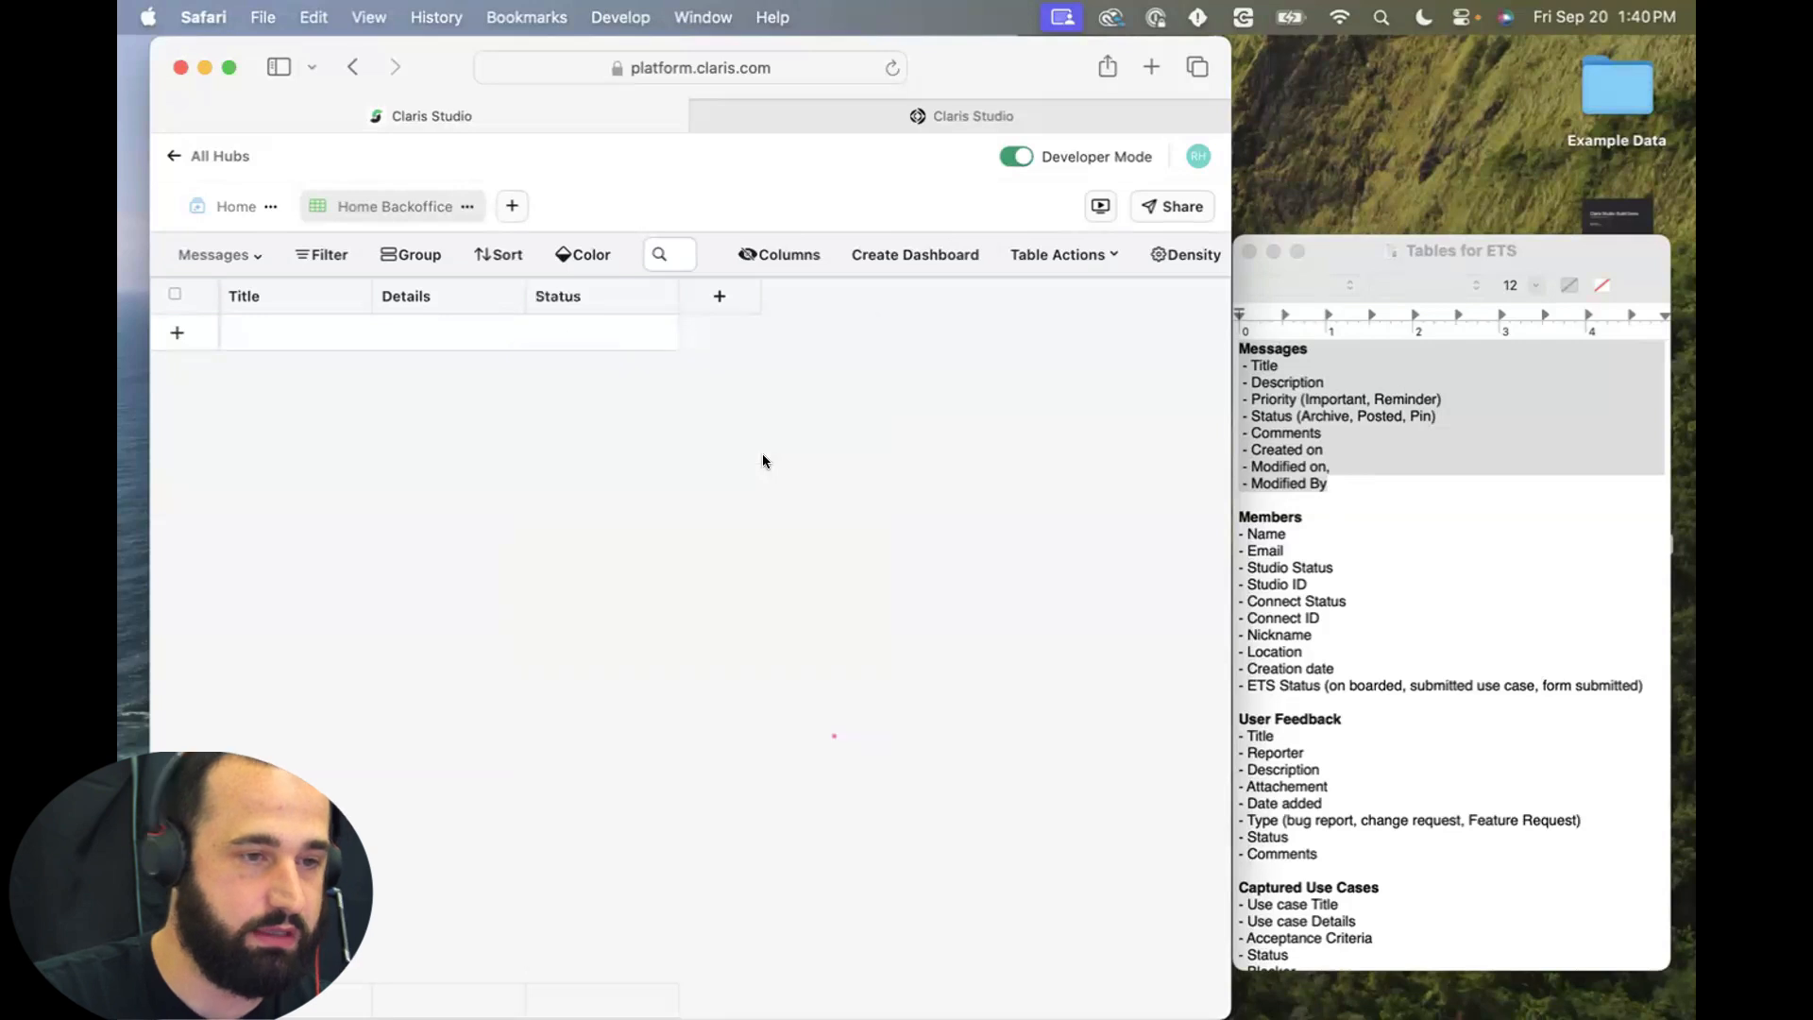
Add a Comment column named "Comments" to the Messages table.
{"action": "left_click", "coordinate": [721, 298]}
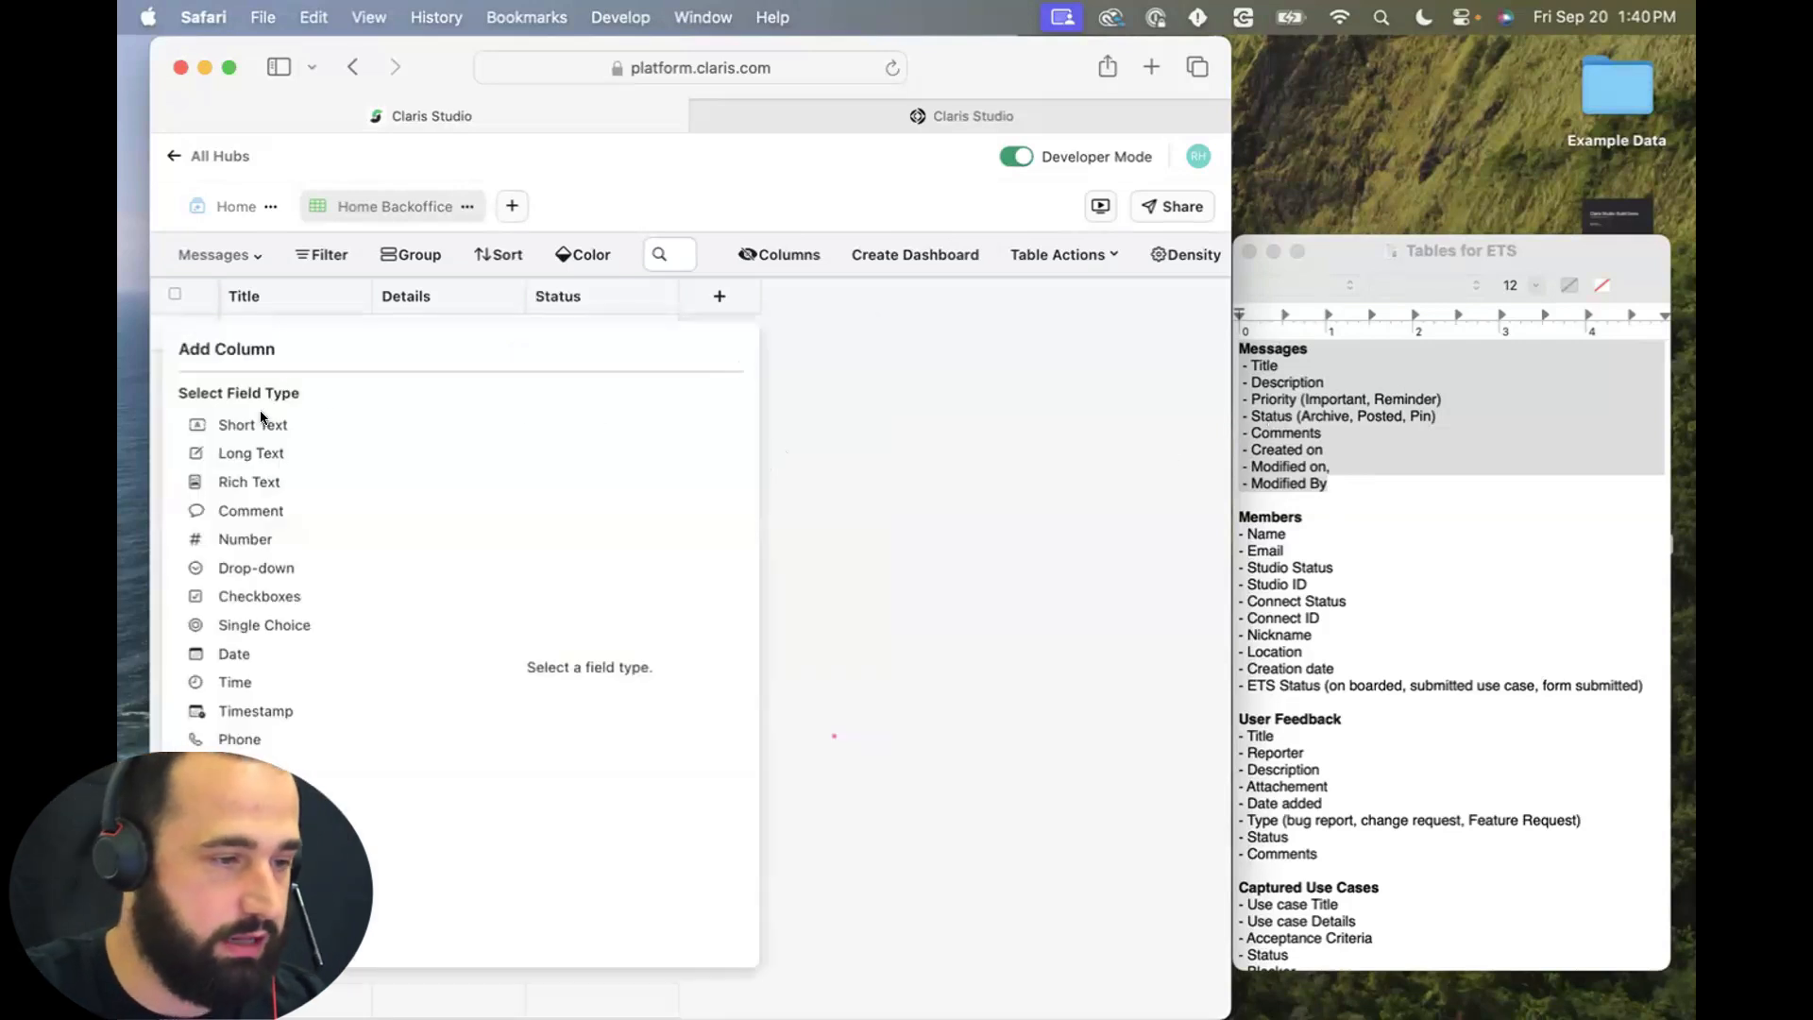
{"action": "scroll", "coordinate": [259, 699], "scroll_direction": "down", "scroll_amount": 1}
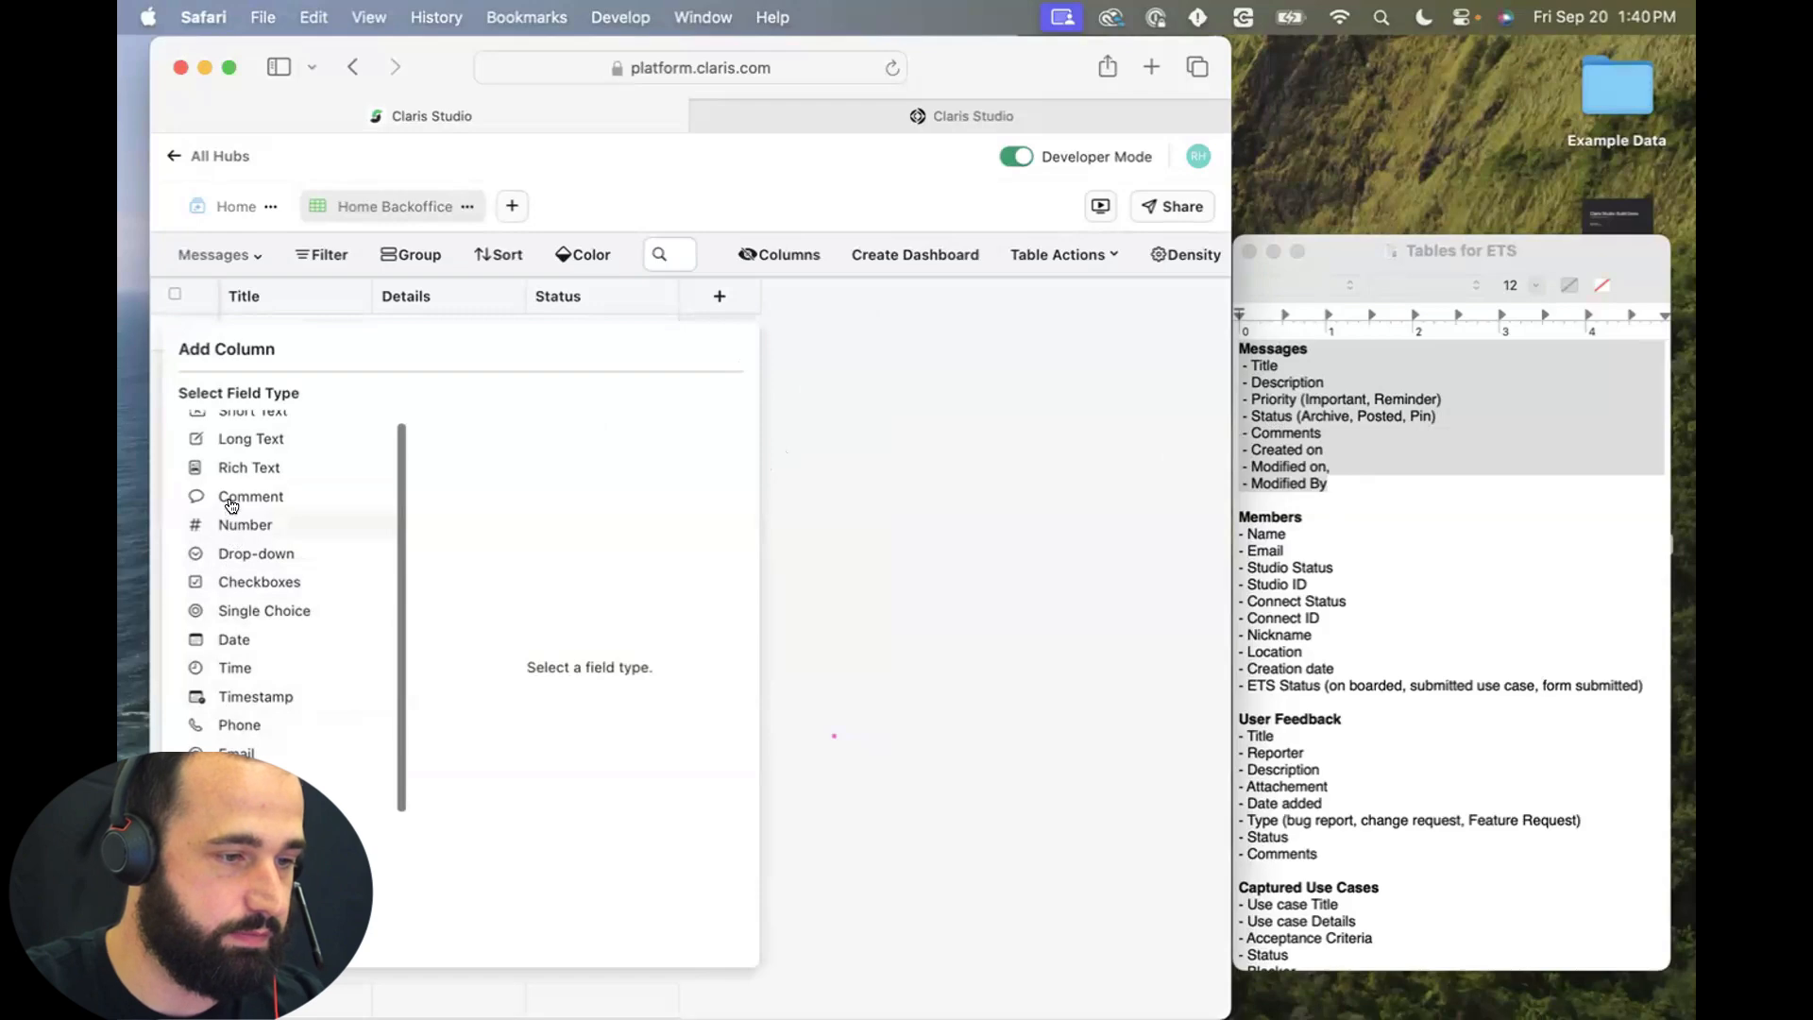
{"action": "left_click", "coordinate": [264, 497]}
{"action": "type", "text": "Comments"}
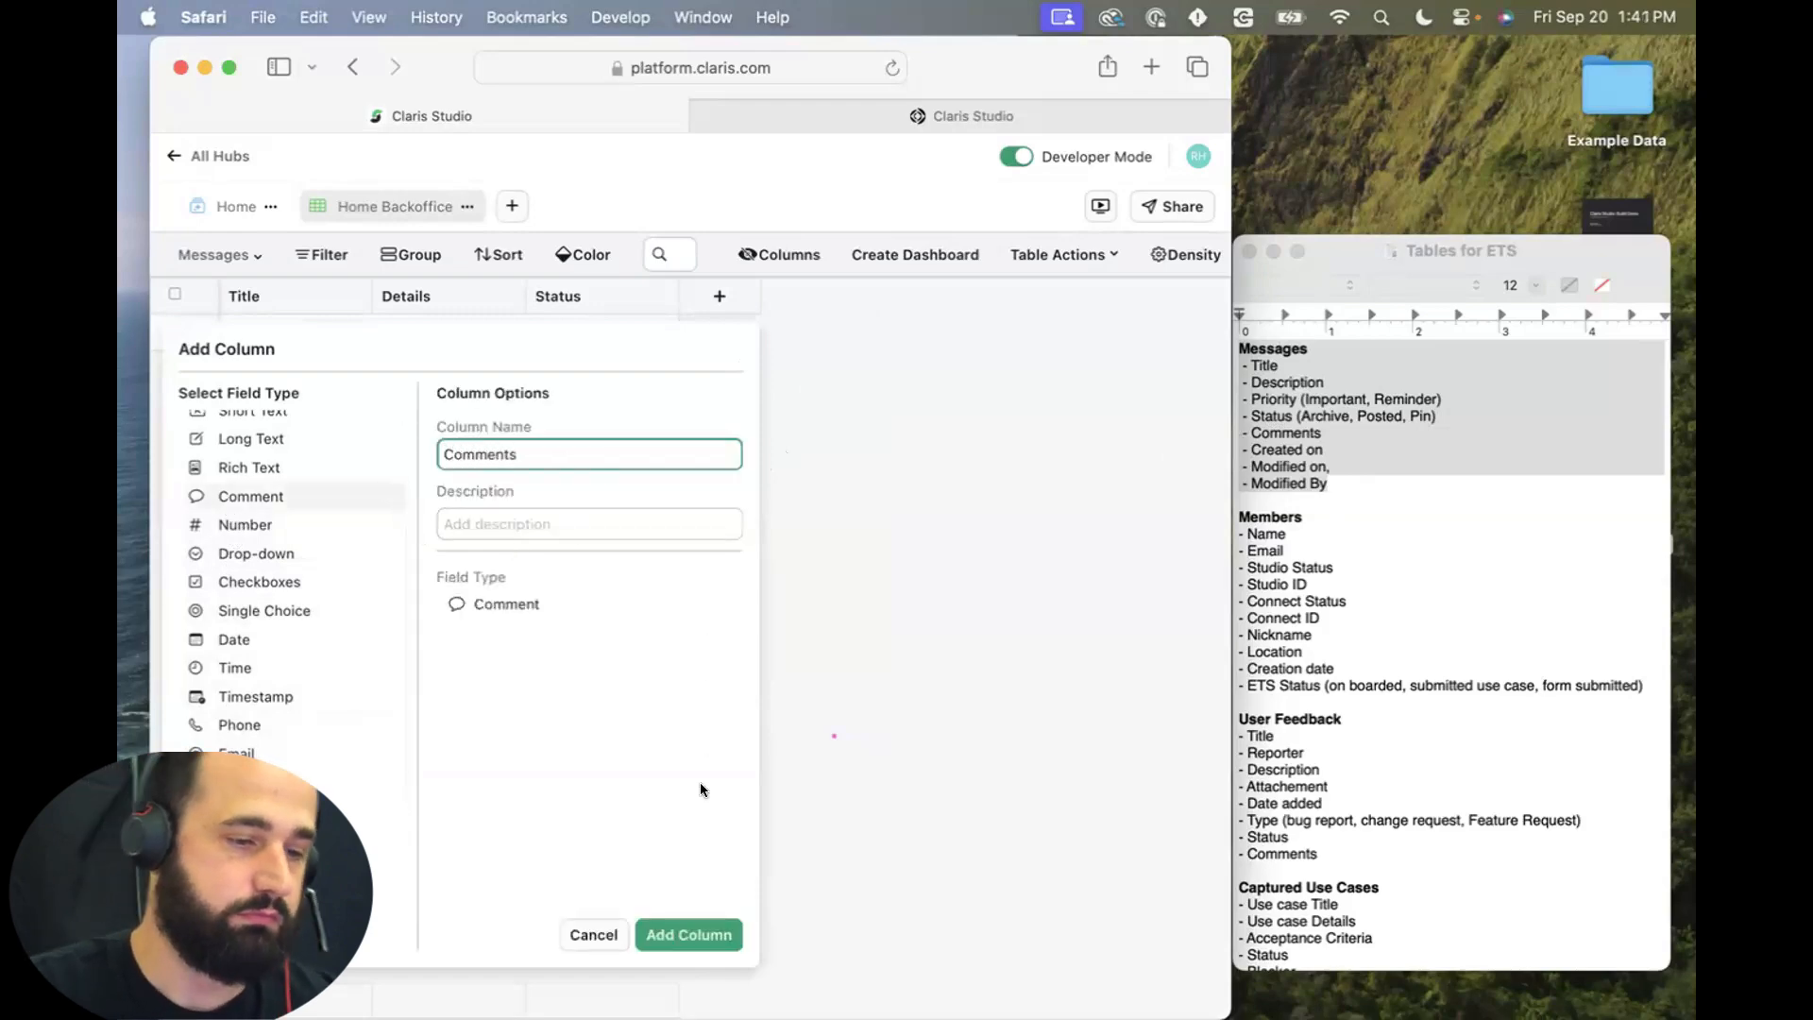
{"action": "left_click", "coordinate": [689, 934]}
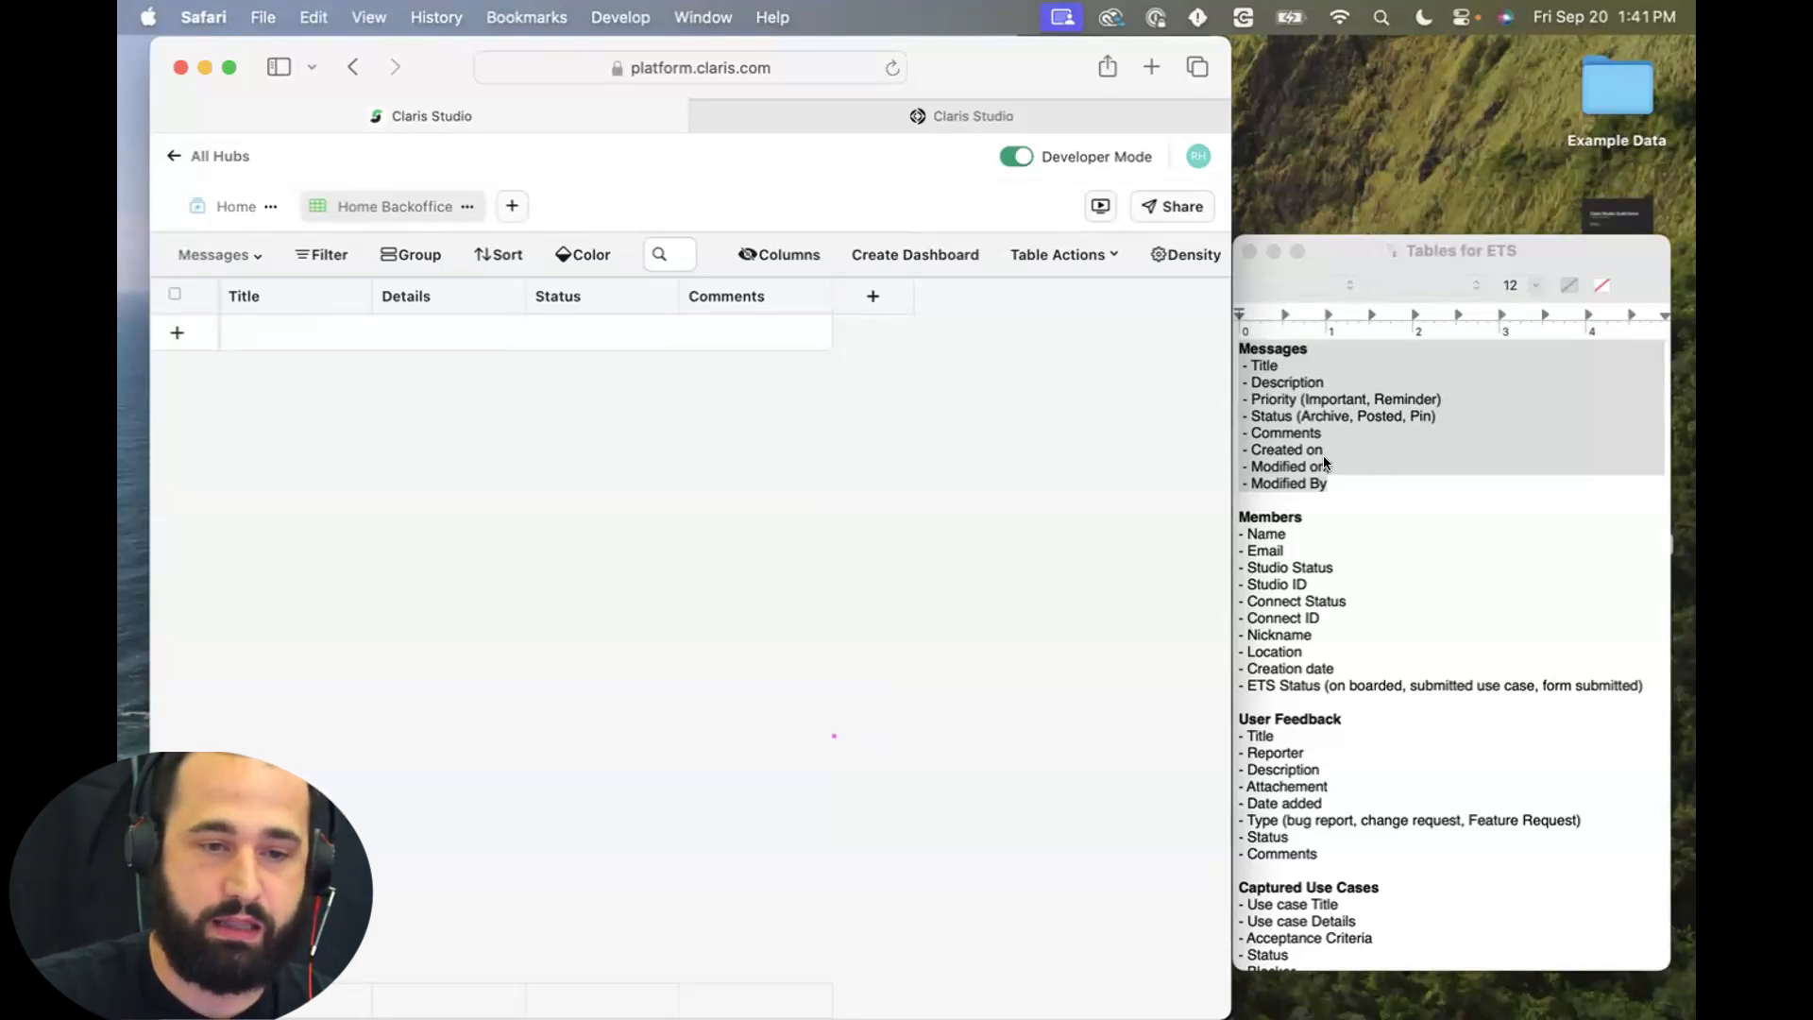
Add a Created On column named "Created on" to the Messages table, keeping the default date and time formats.
{"action": "left_click", "coordinate": [872, 296]}
{"action": "scroll", "coordinate": [425, 661], "scroll_direction": "down", "scroll_amount": 5}
{"action": "left_click", "coordinate": [410, 907]}
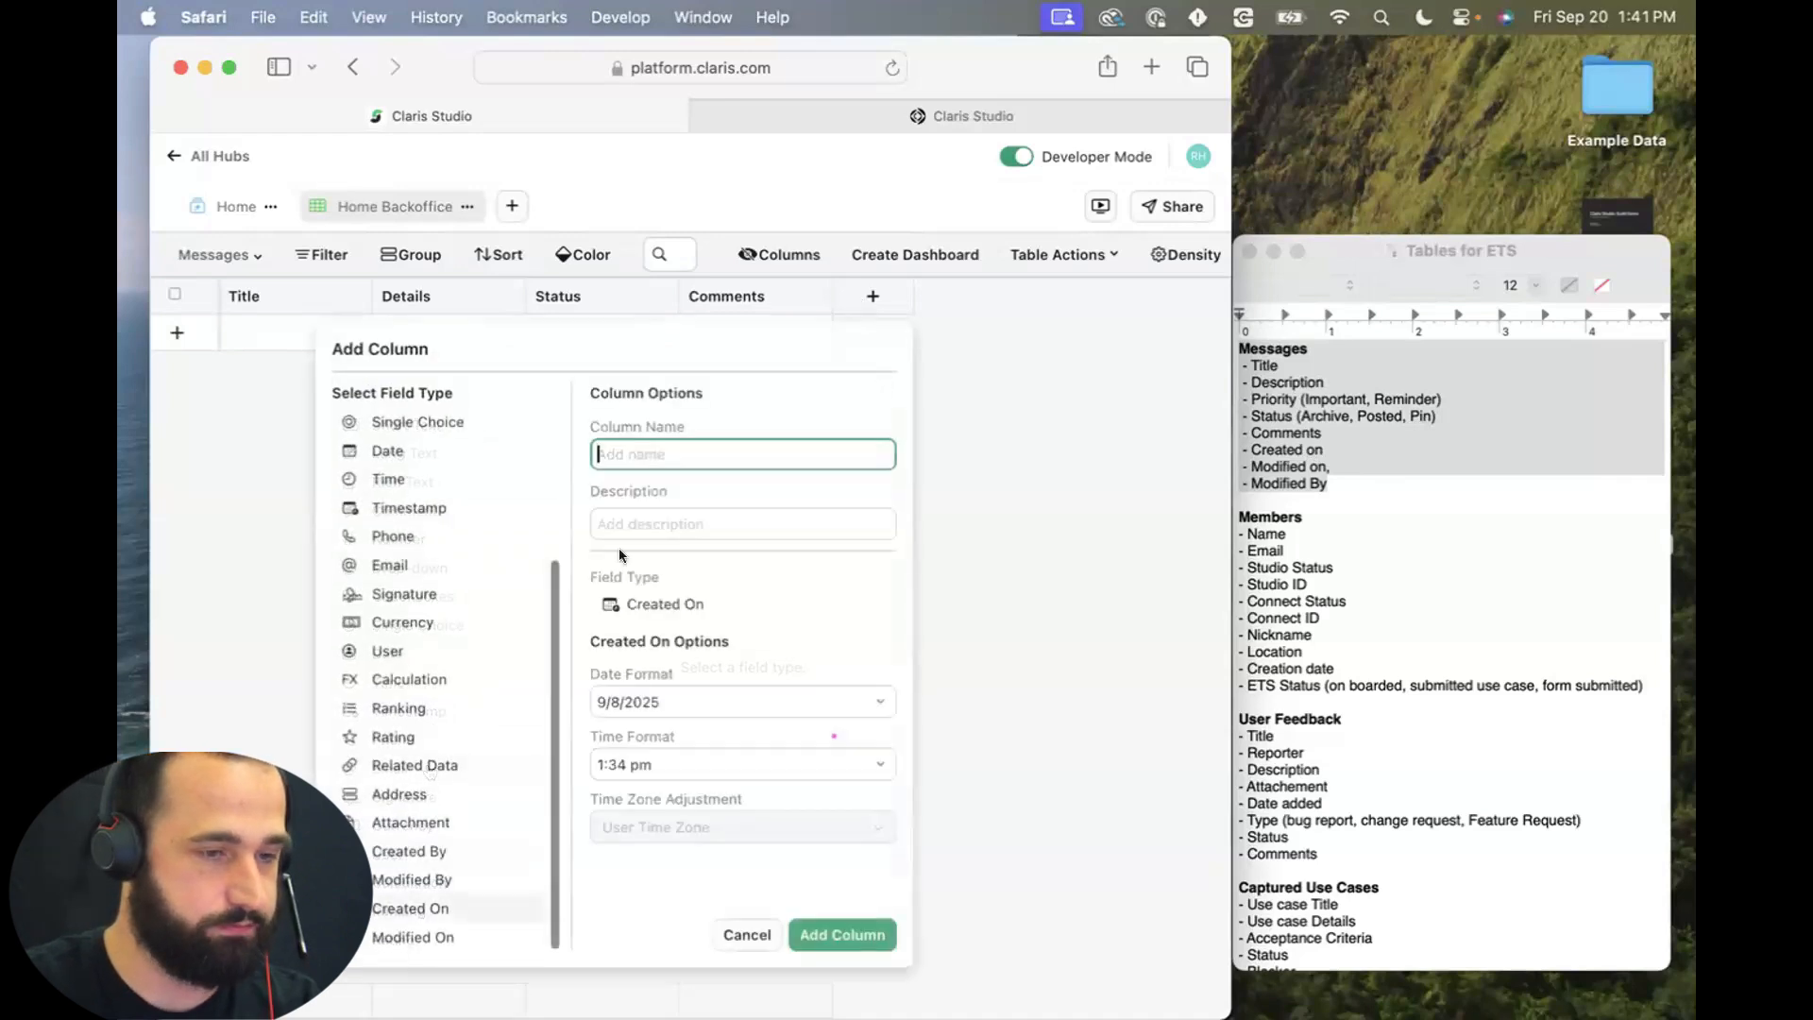
{"action": "type", "text": "Created on"}
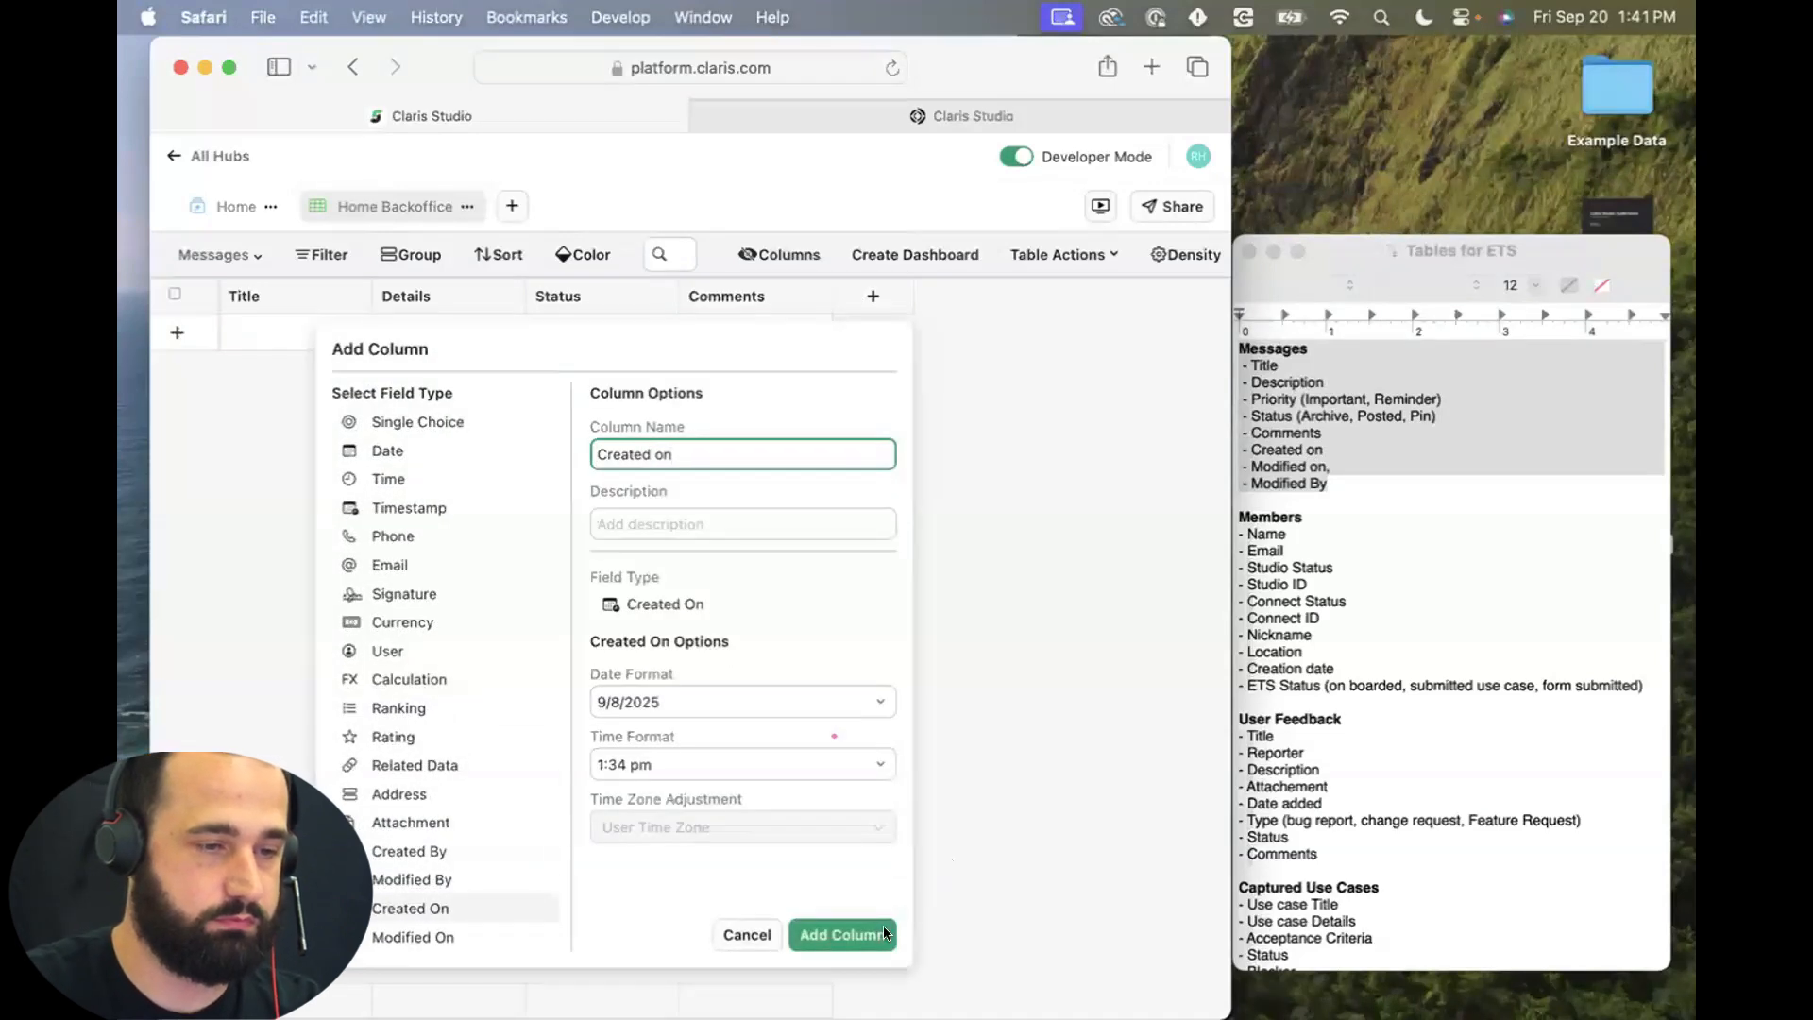
{"action": "left_click", "coordinate": [841, 935]}
Add a Modified On column named "Modified on" to the Messages table, keeping the default date and time formats.
{"action": "left_click", "coordinate": [1027, 295]}
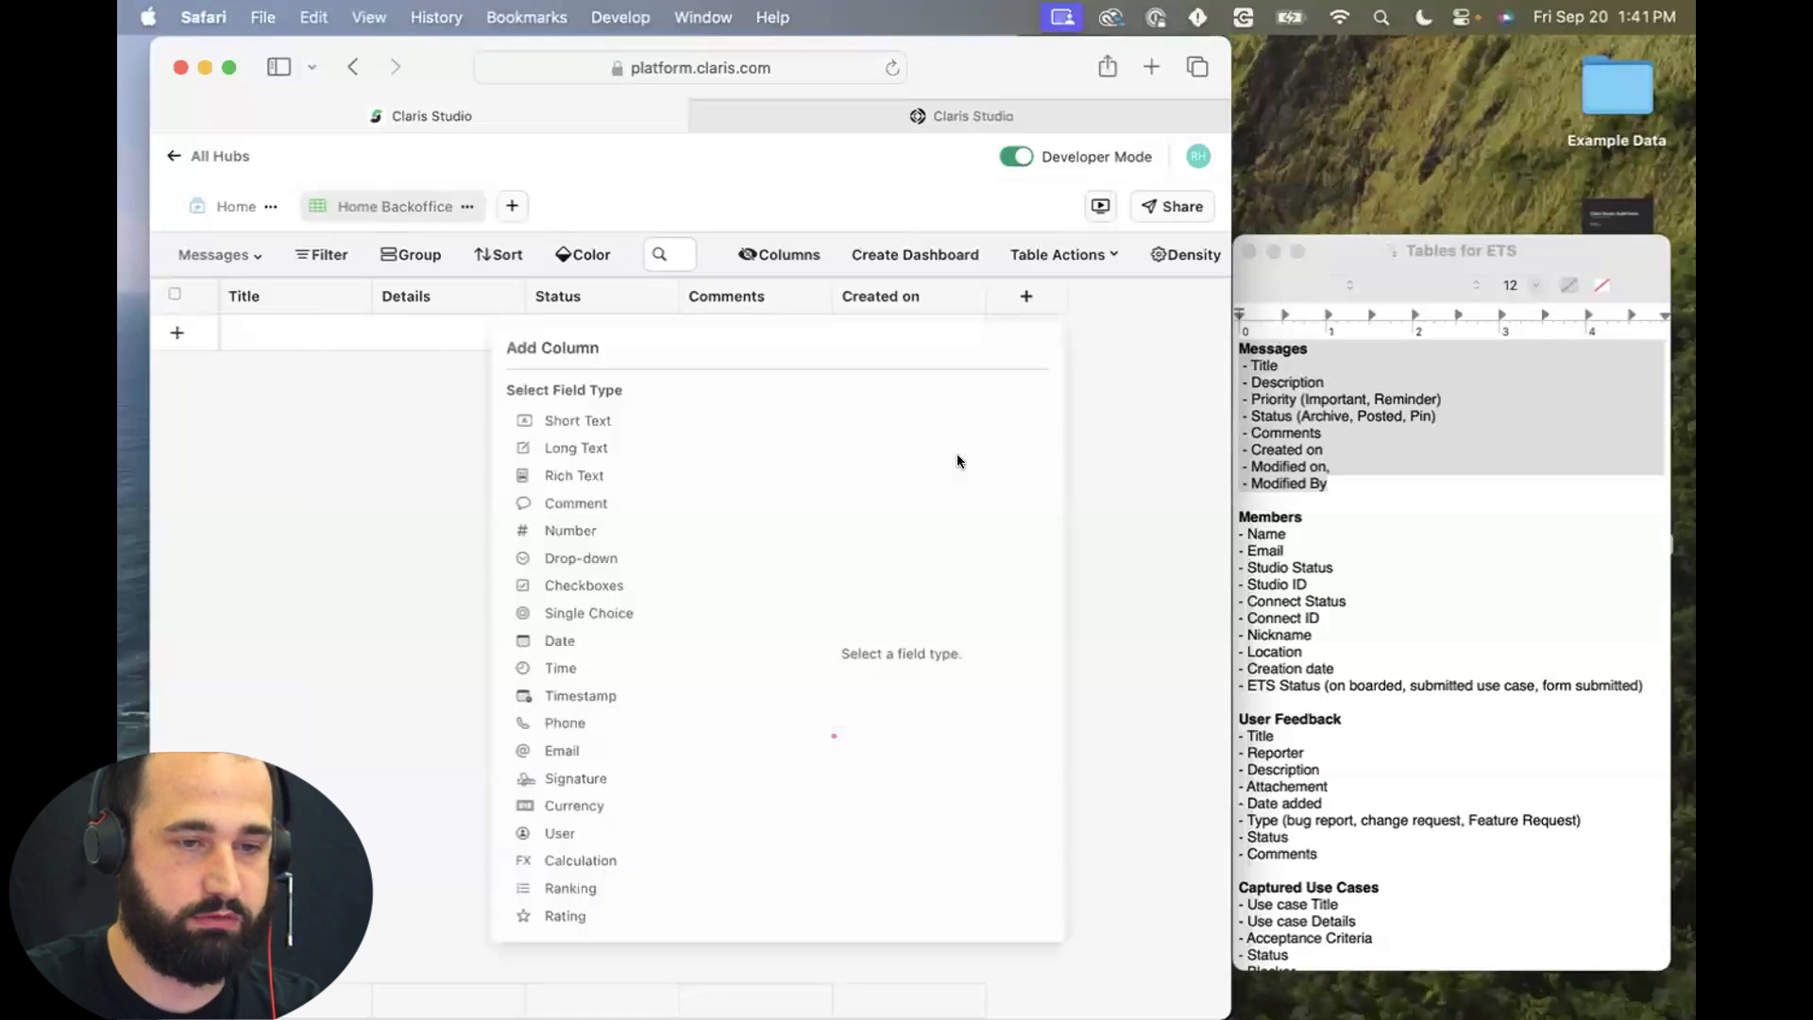
{"action": "scroll", "coordinate": [542, 937], "scroll_direction": "down", "scroll_amount": 5}
{"action": "left_click", "coordinate": [541, 938]}
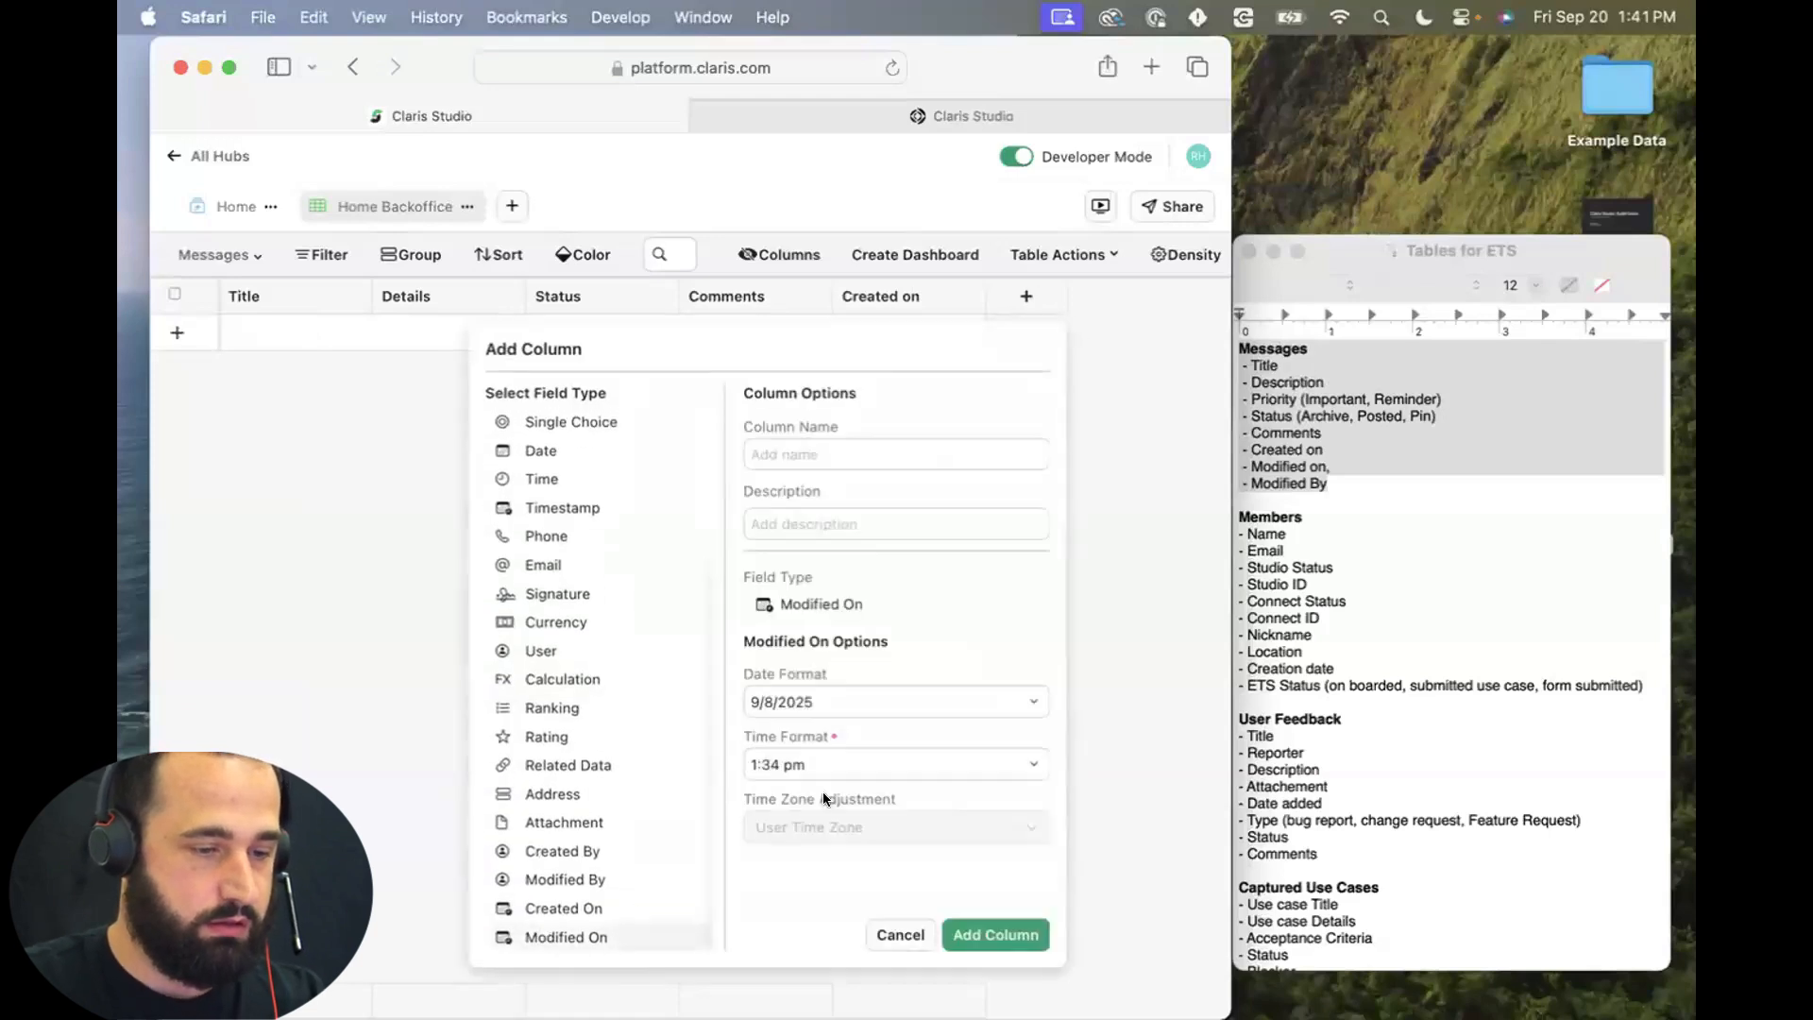
{"action": "type", "text": "Modified On"}
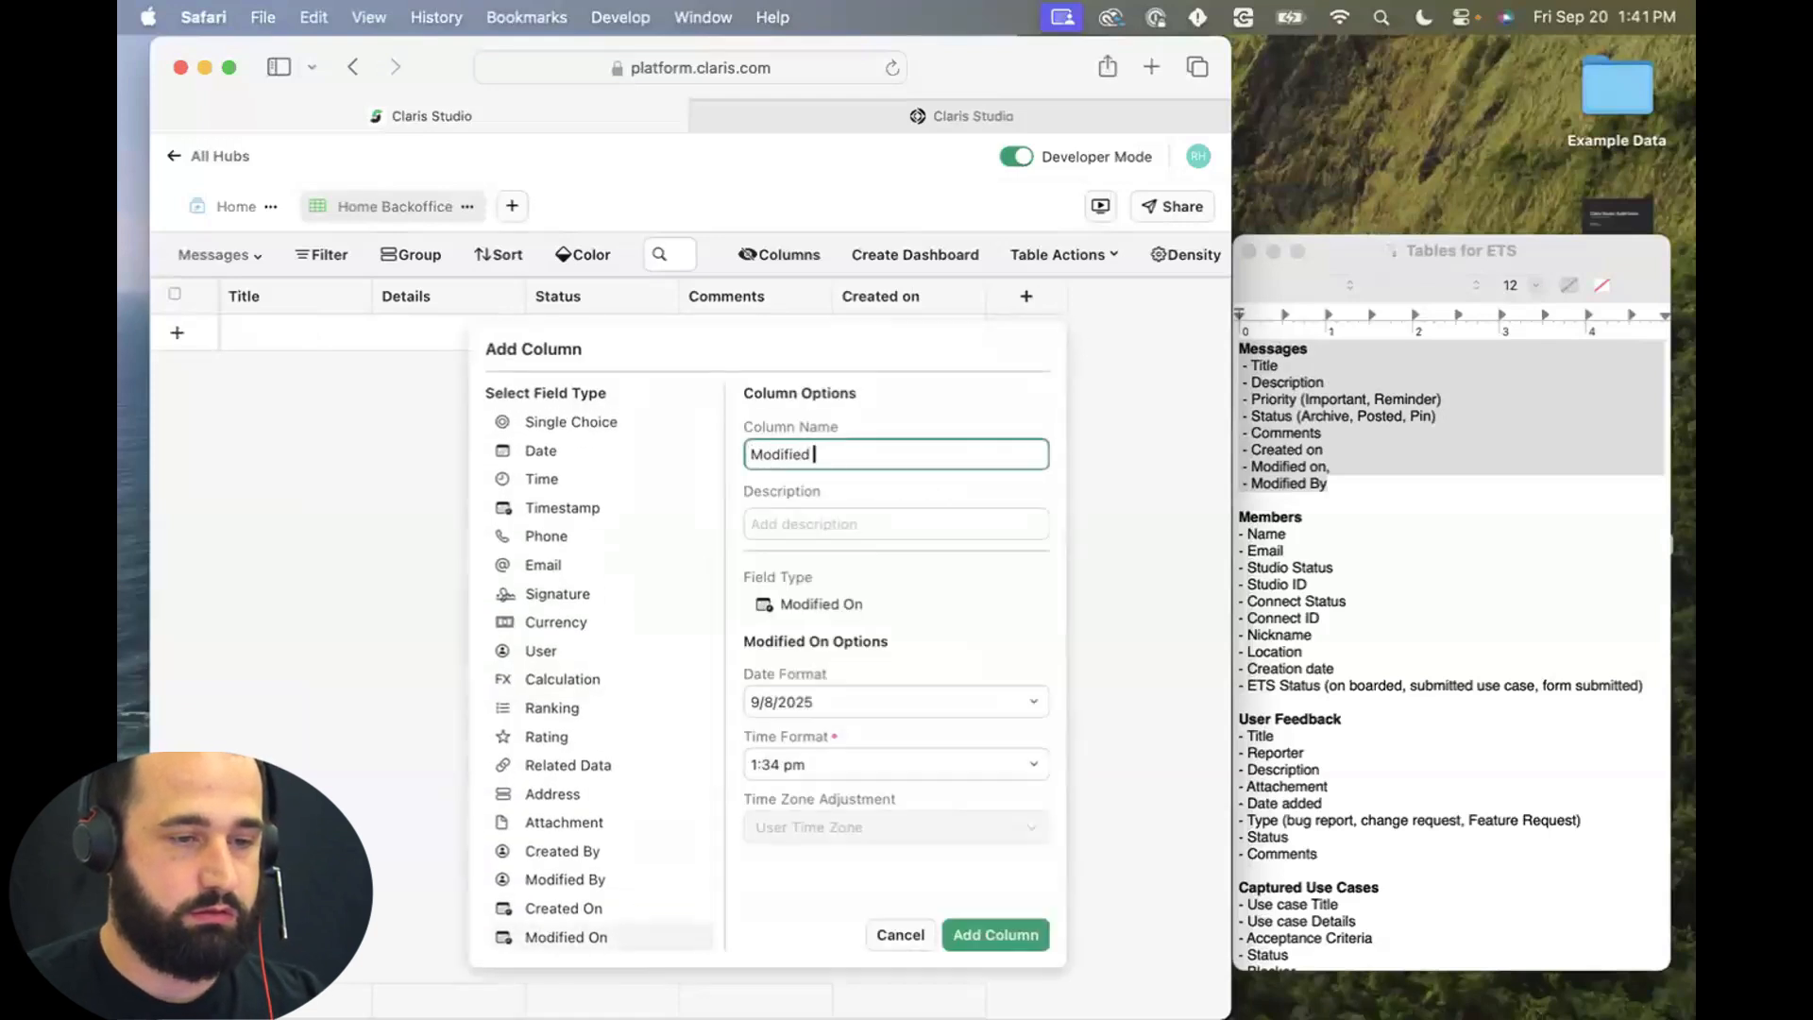
{"action": "key", "text": "BackSpace"}
{"action": "key", "text": "BackSpace"}
{"action": "type", "text": "on"}
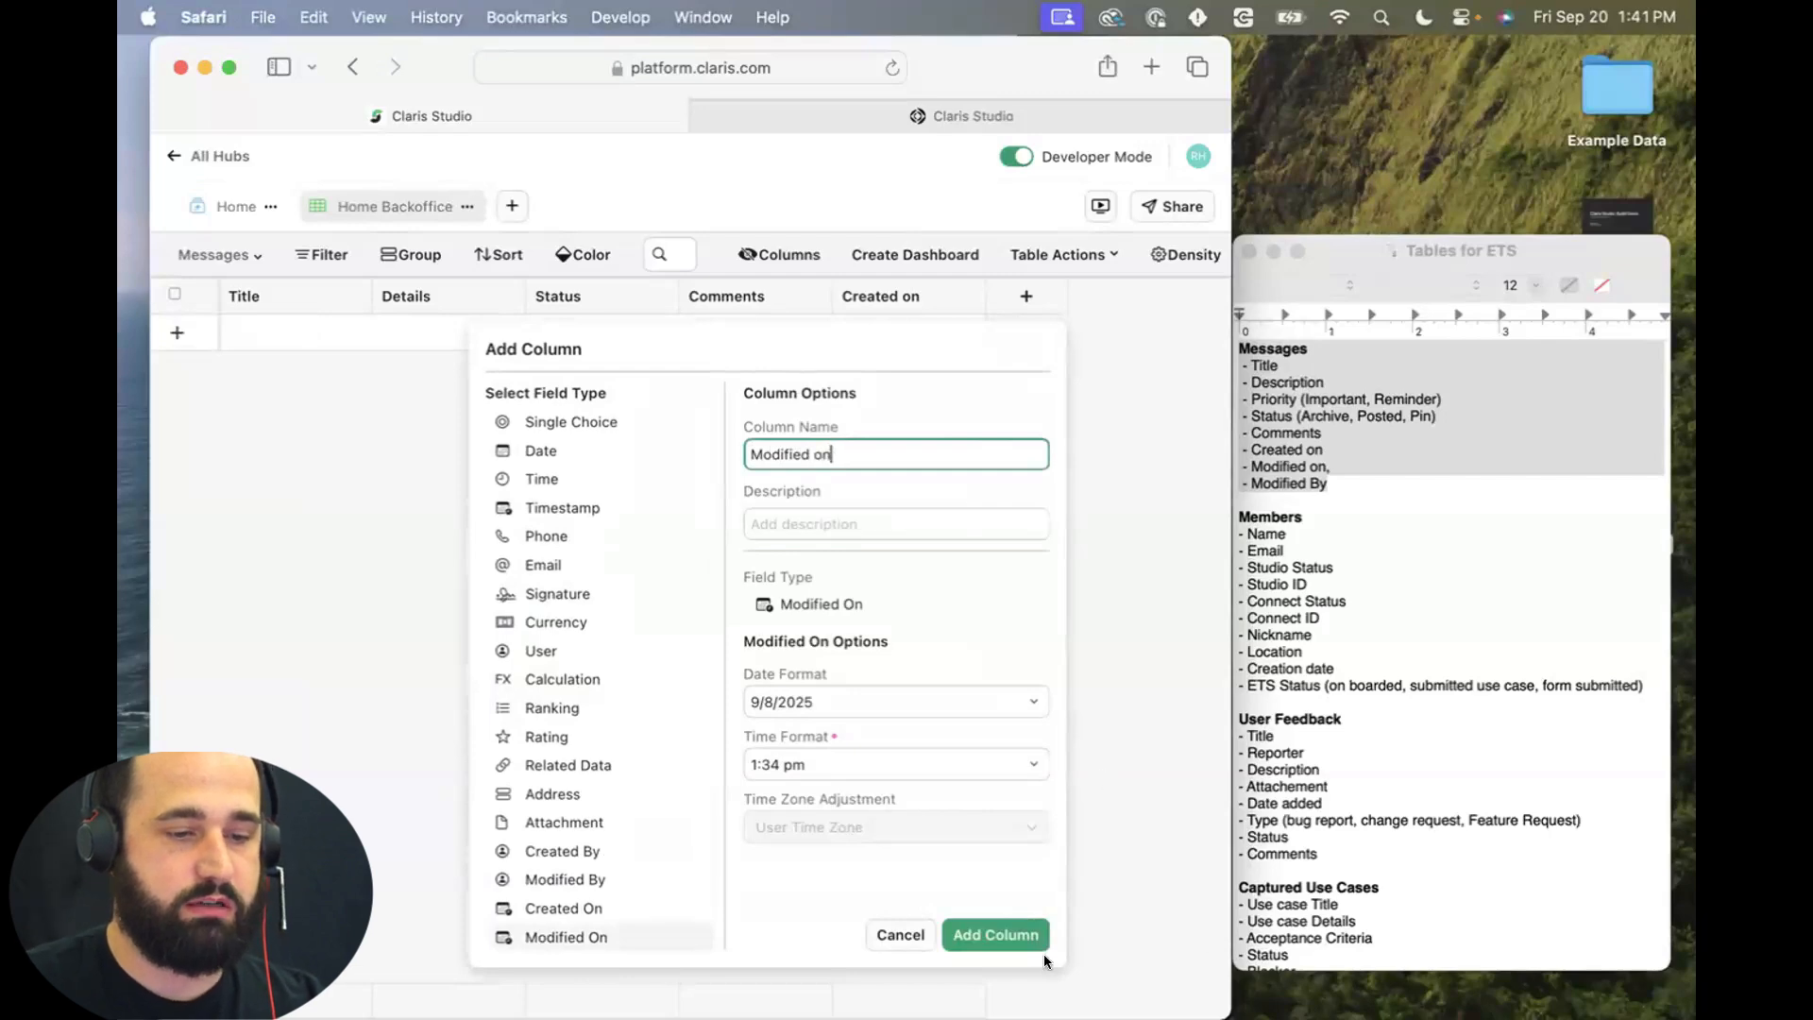
{"action": "left_click", "coordinate": [984, 934]}
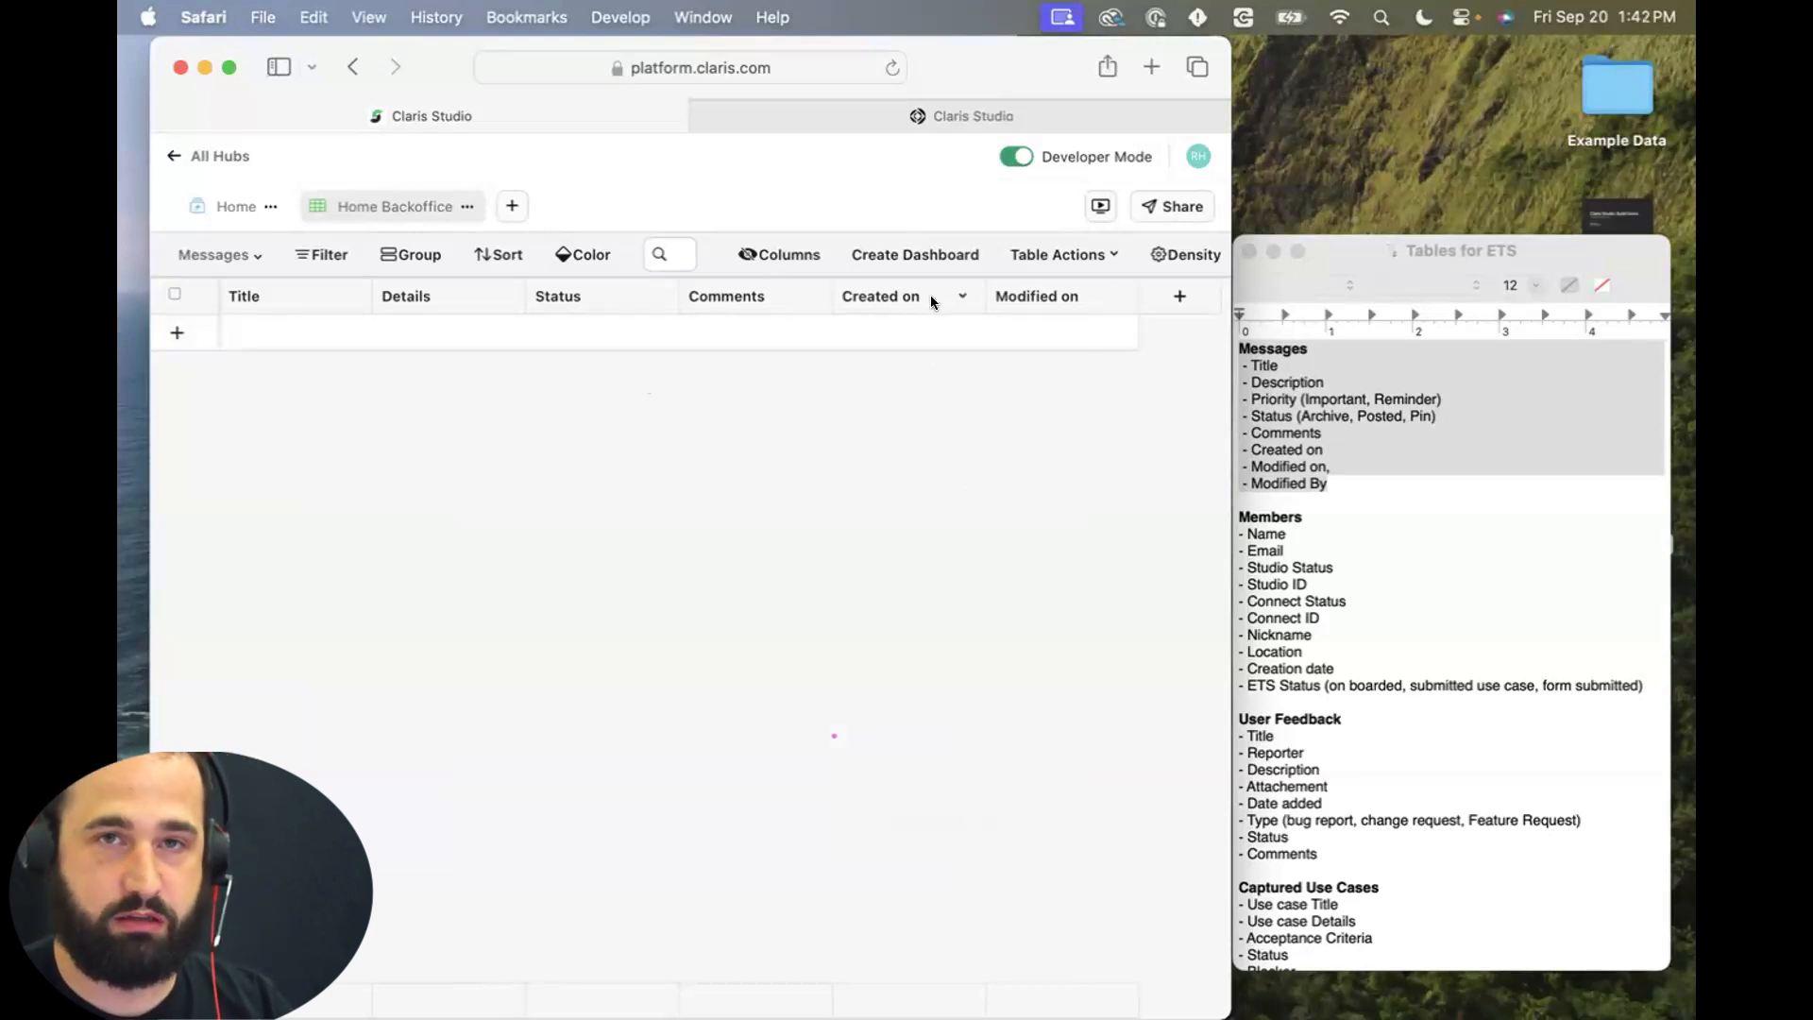
Reload the Home Backoffice page and check the Status options of the "What is a view?" record without changing them.
{"action": "key", "text": "super+r"}
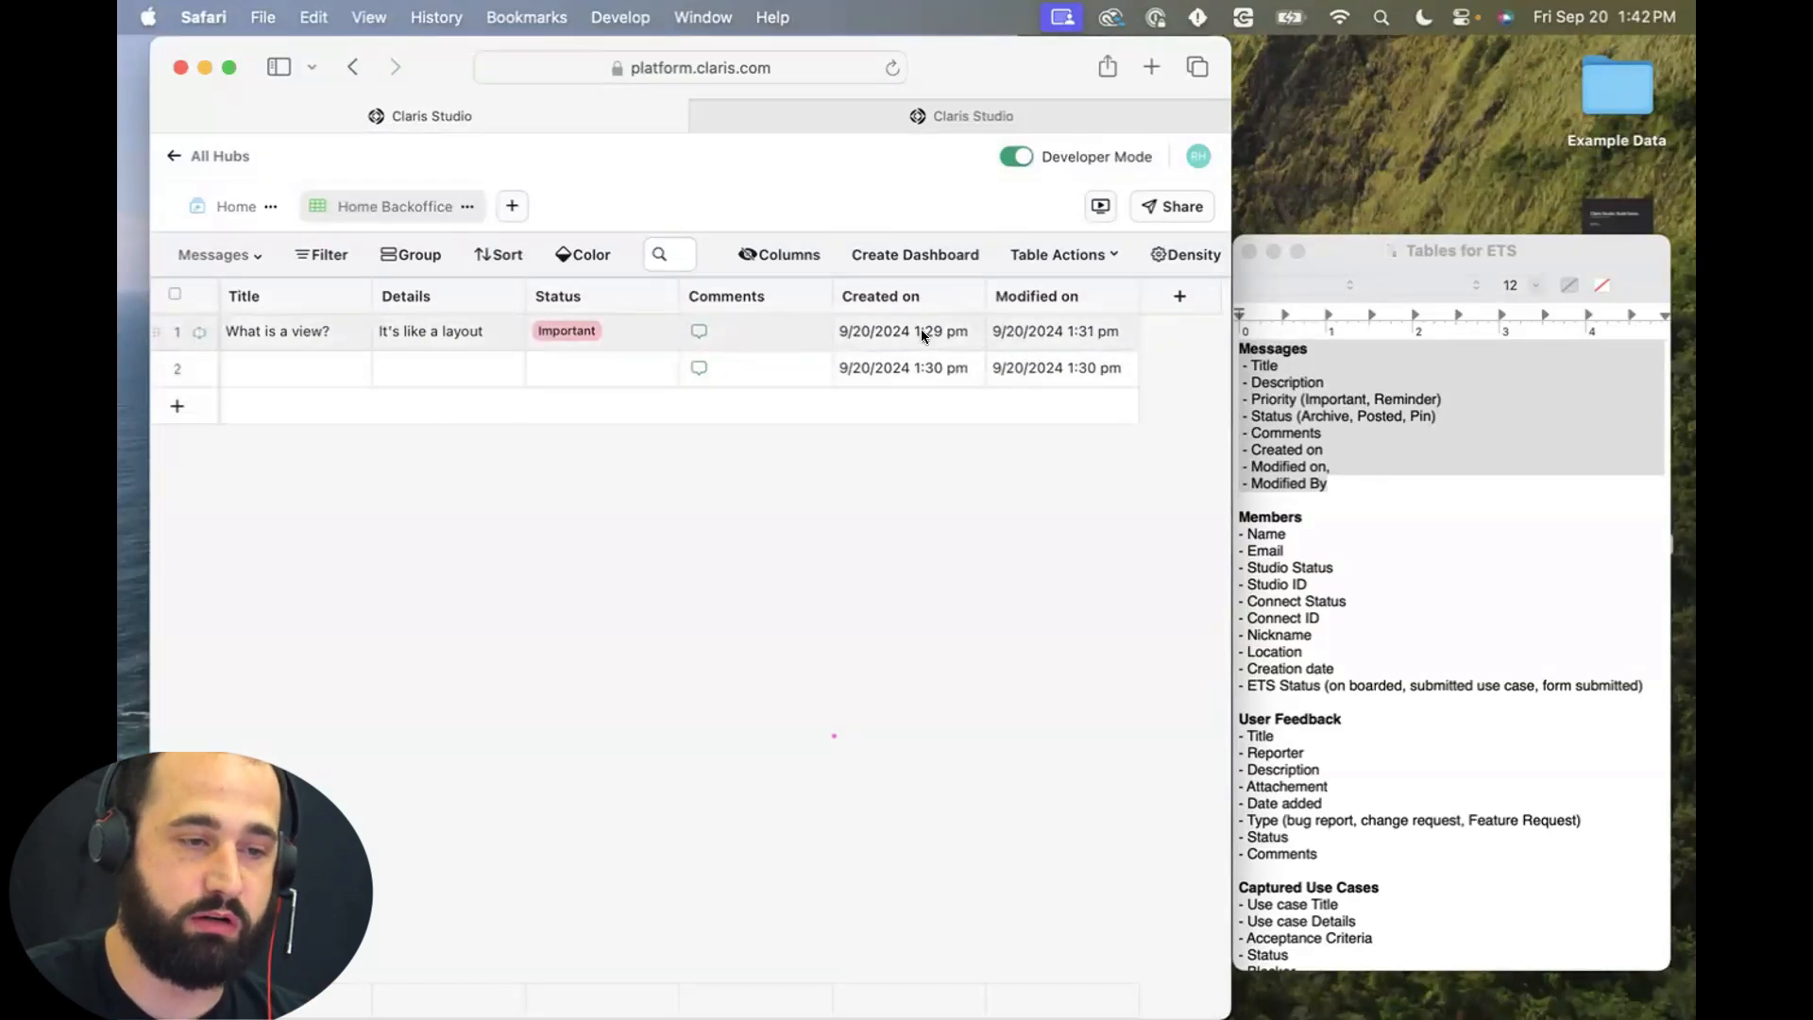
{"action": "left_click", "coordinate": [548, 326]}
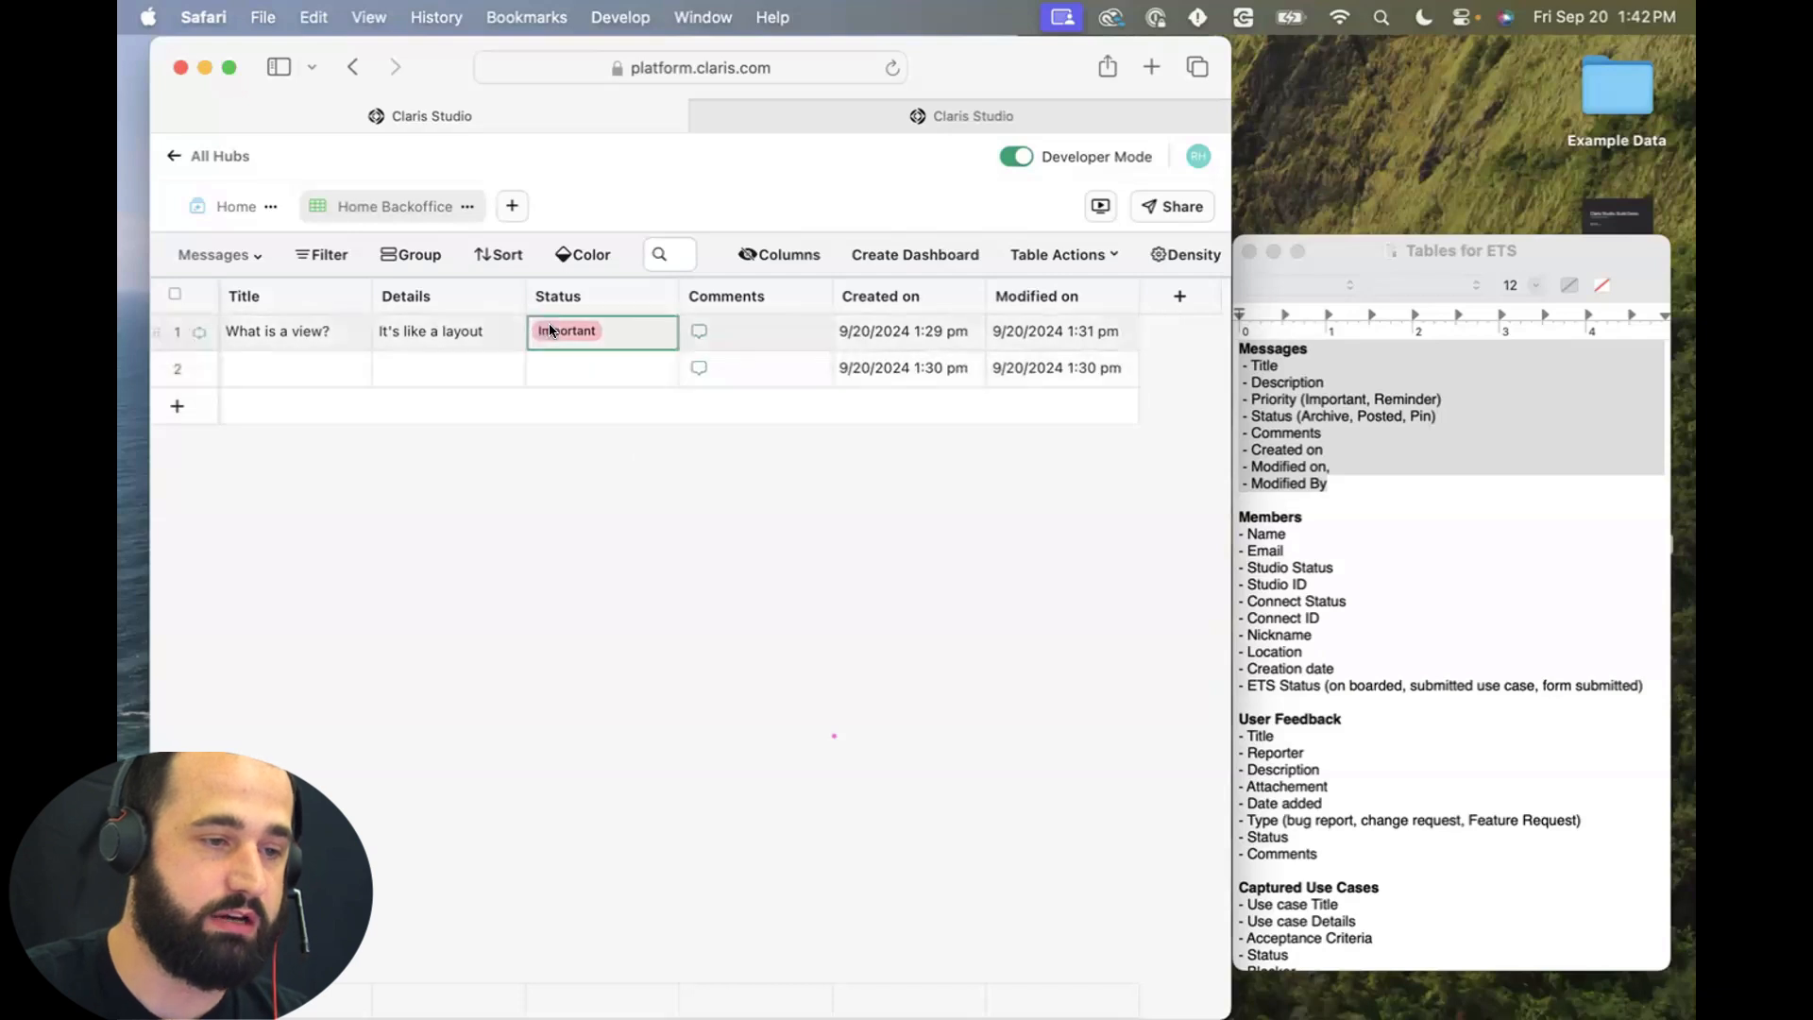
{"action": "left_click", "coordinate": [574, 332]}
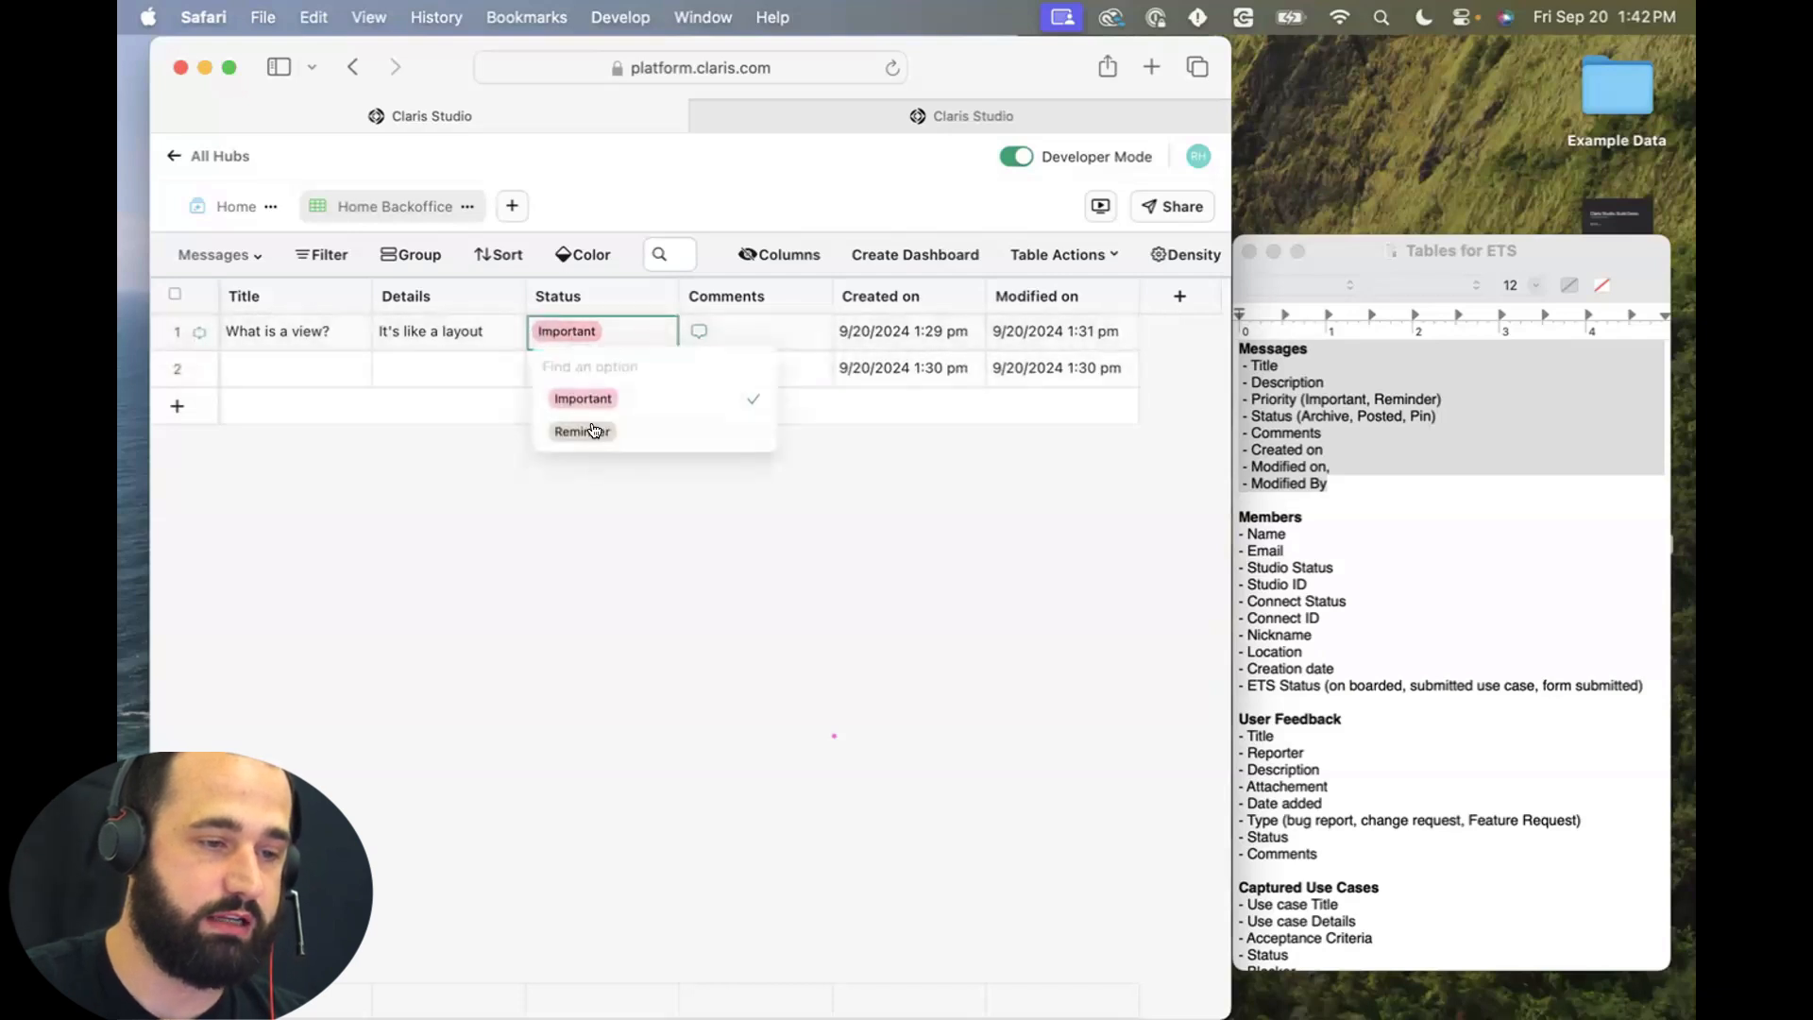
{"action": "left_click", "coordinate": [558, 548]}
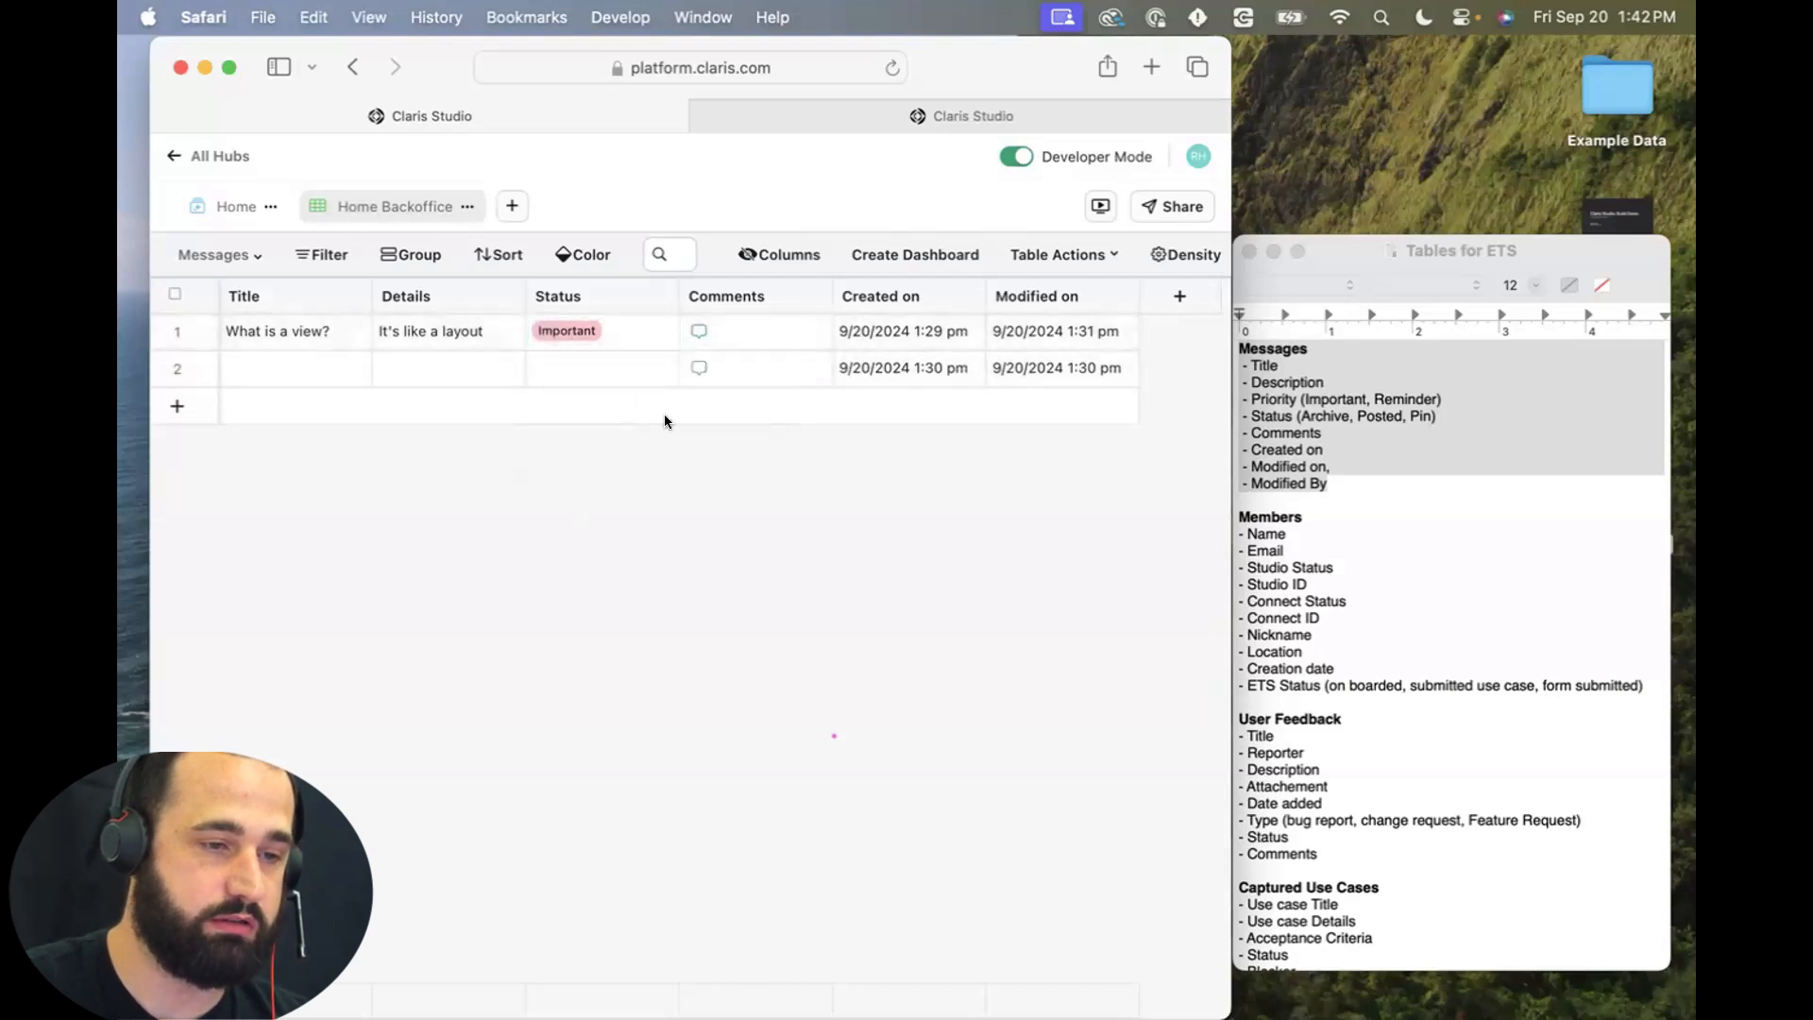
Add the comment "This is cool" to the "What is a view?" record and like it.
{"action": "left_click", "coordinate": [697, 332]}
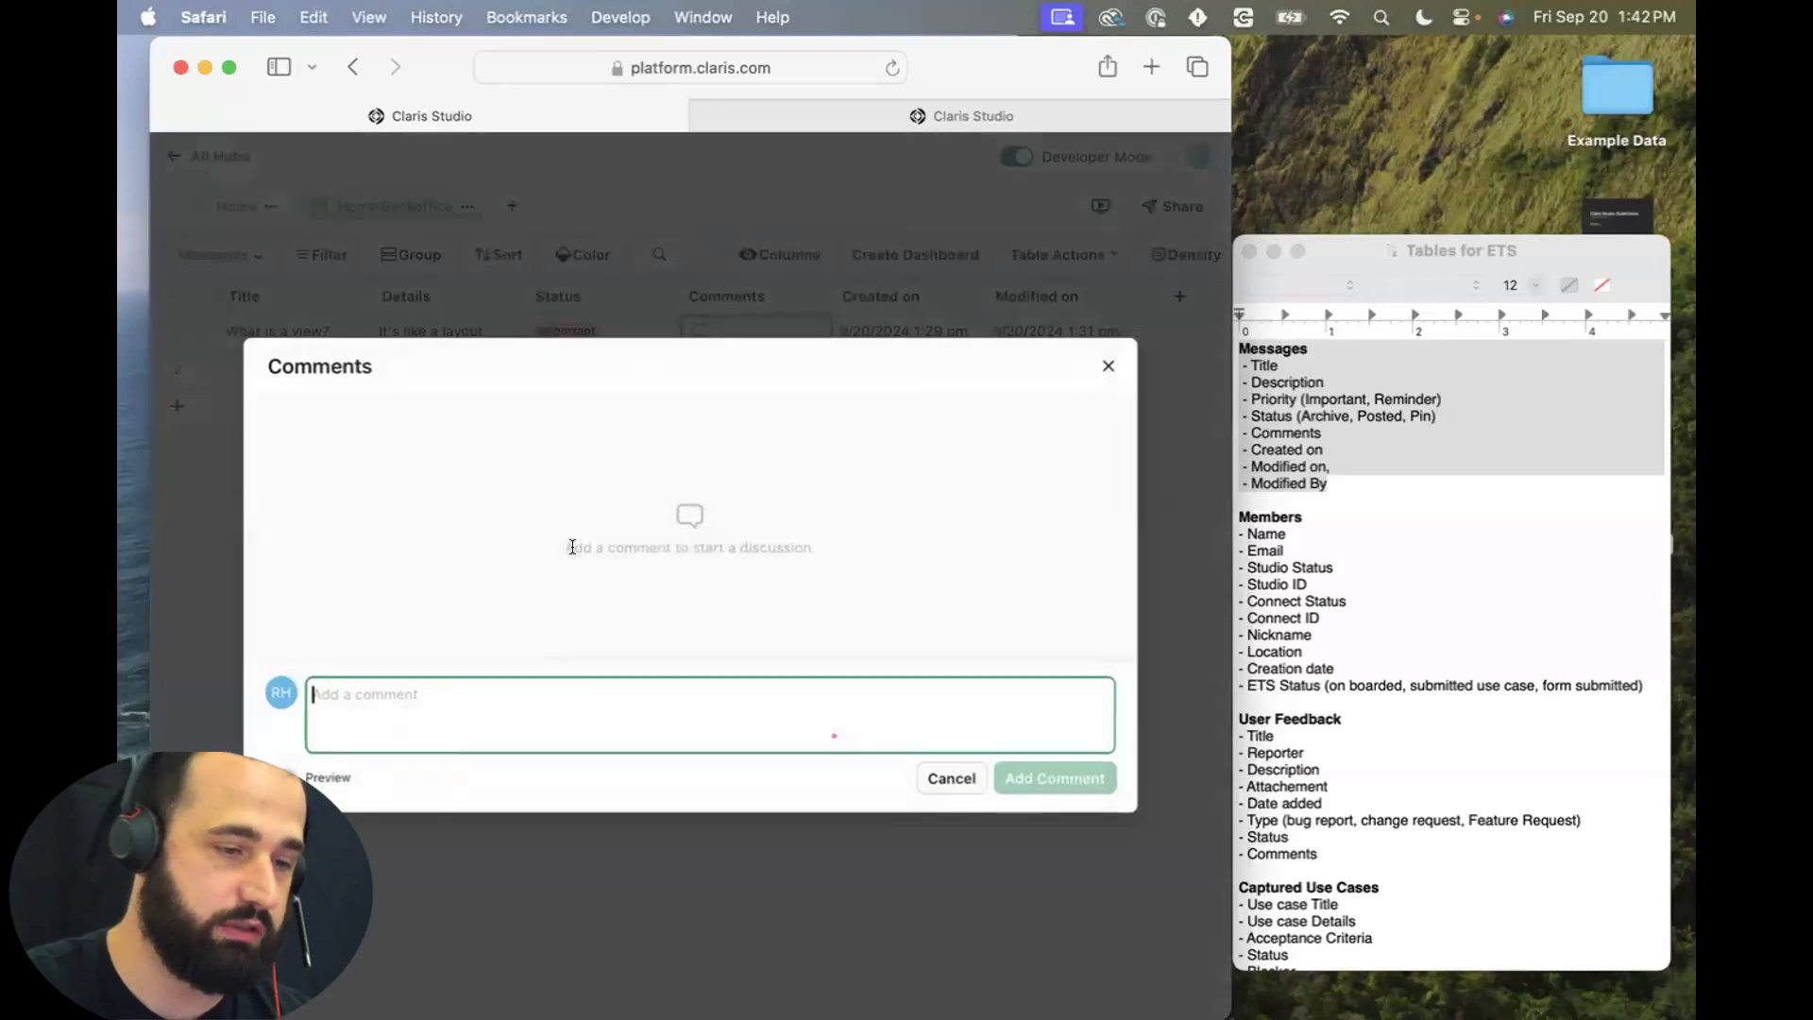
{"action": "type", "text": "This is cool"}
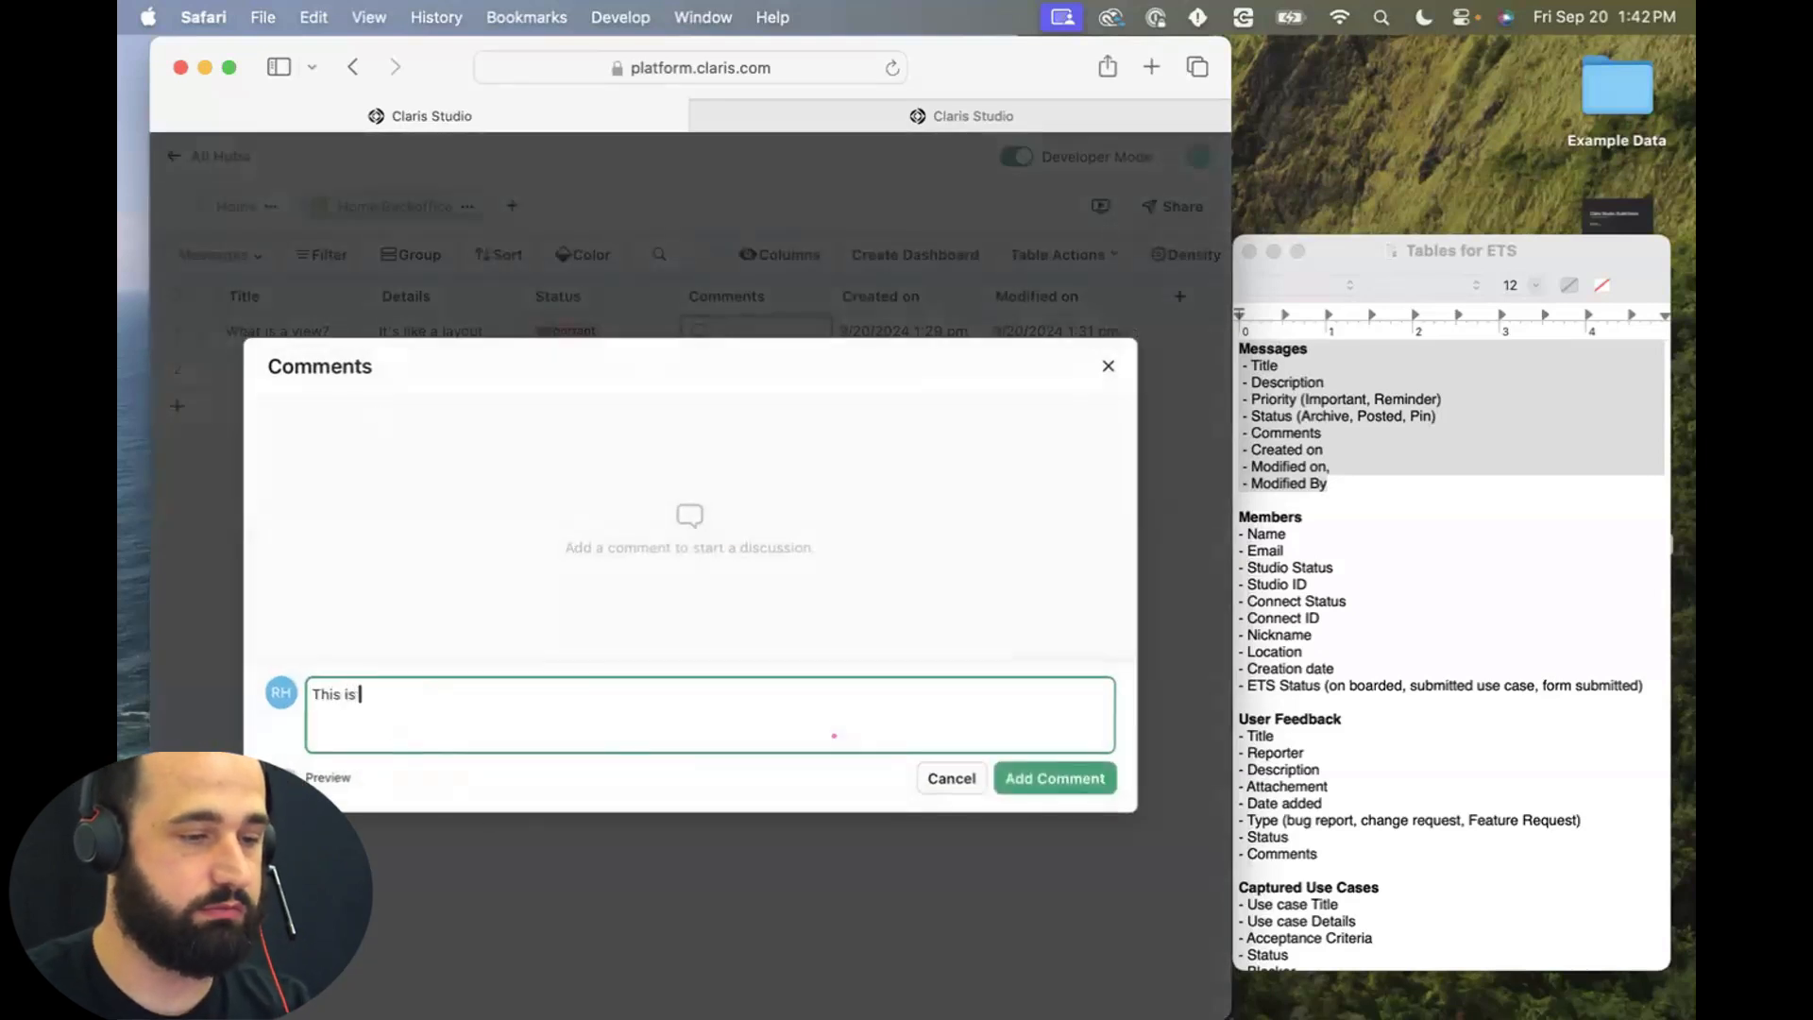
{"action": "left_click", "coordinate": [1111, 777]}
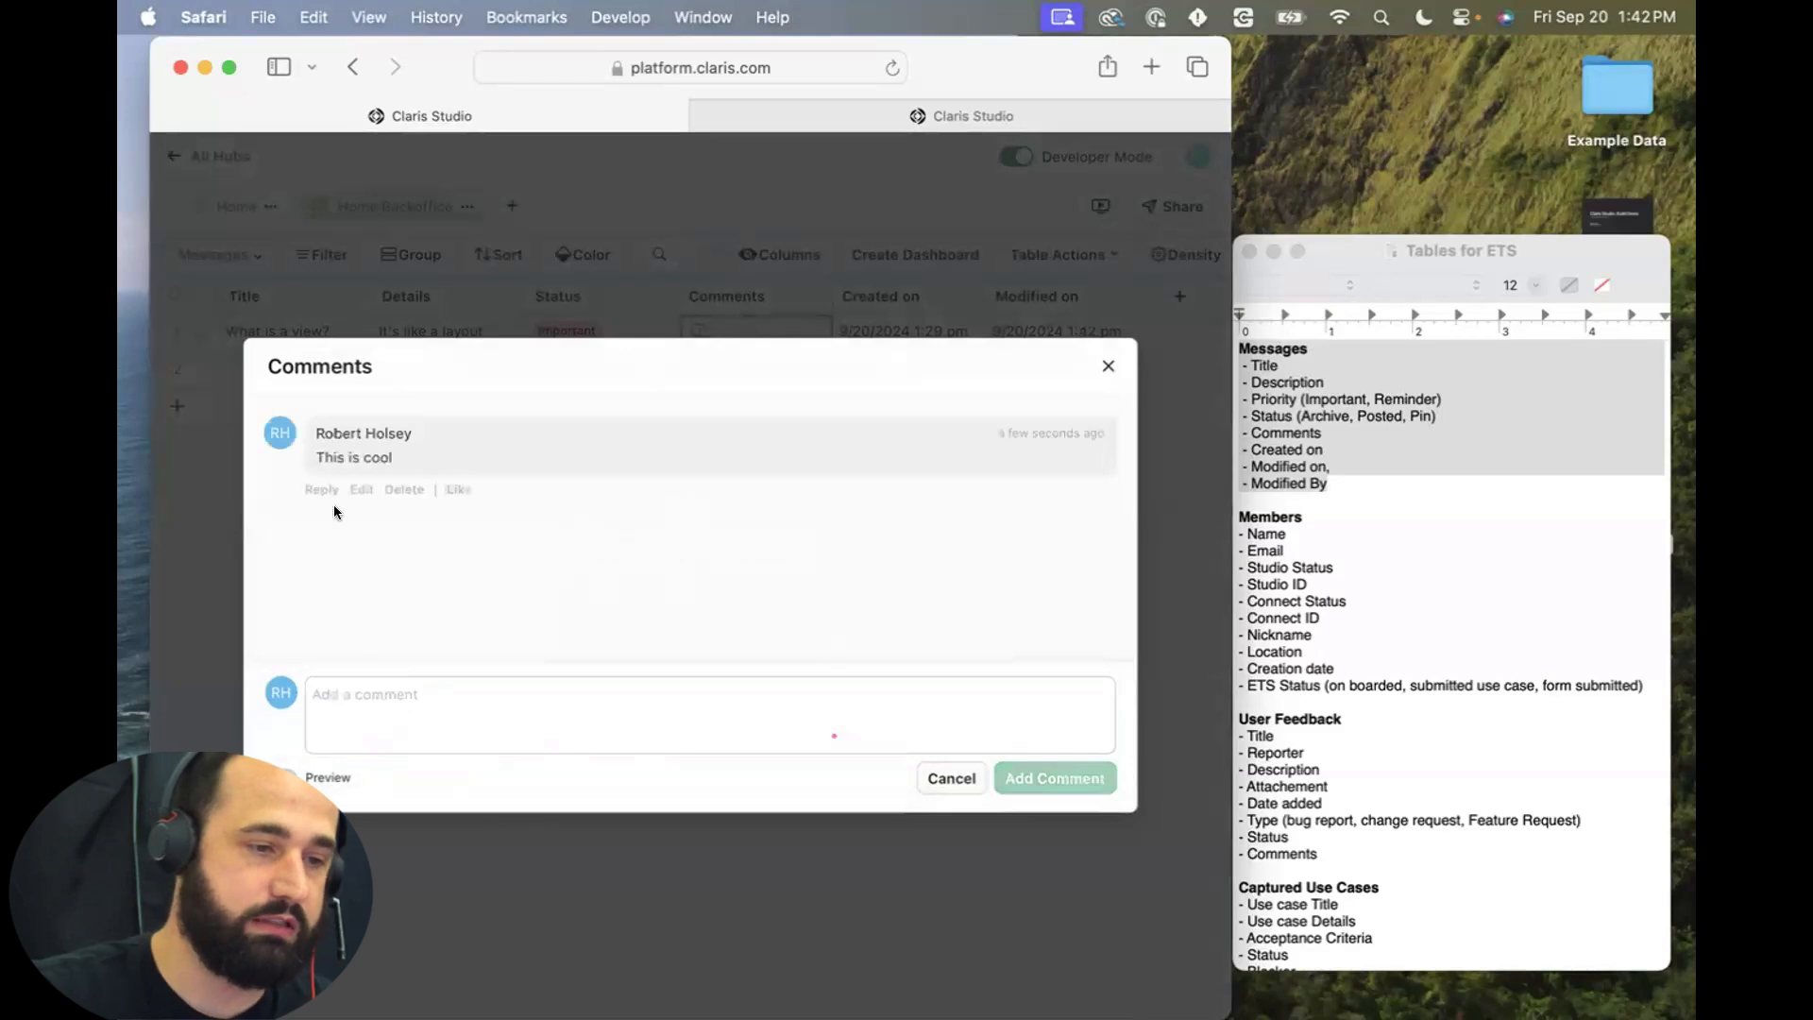
{"action": "left_click", "coordinate": [464, 490]}
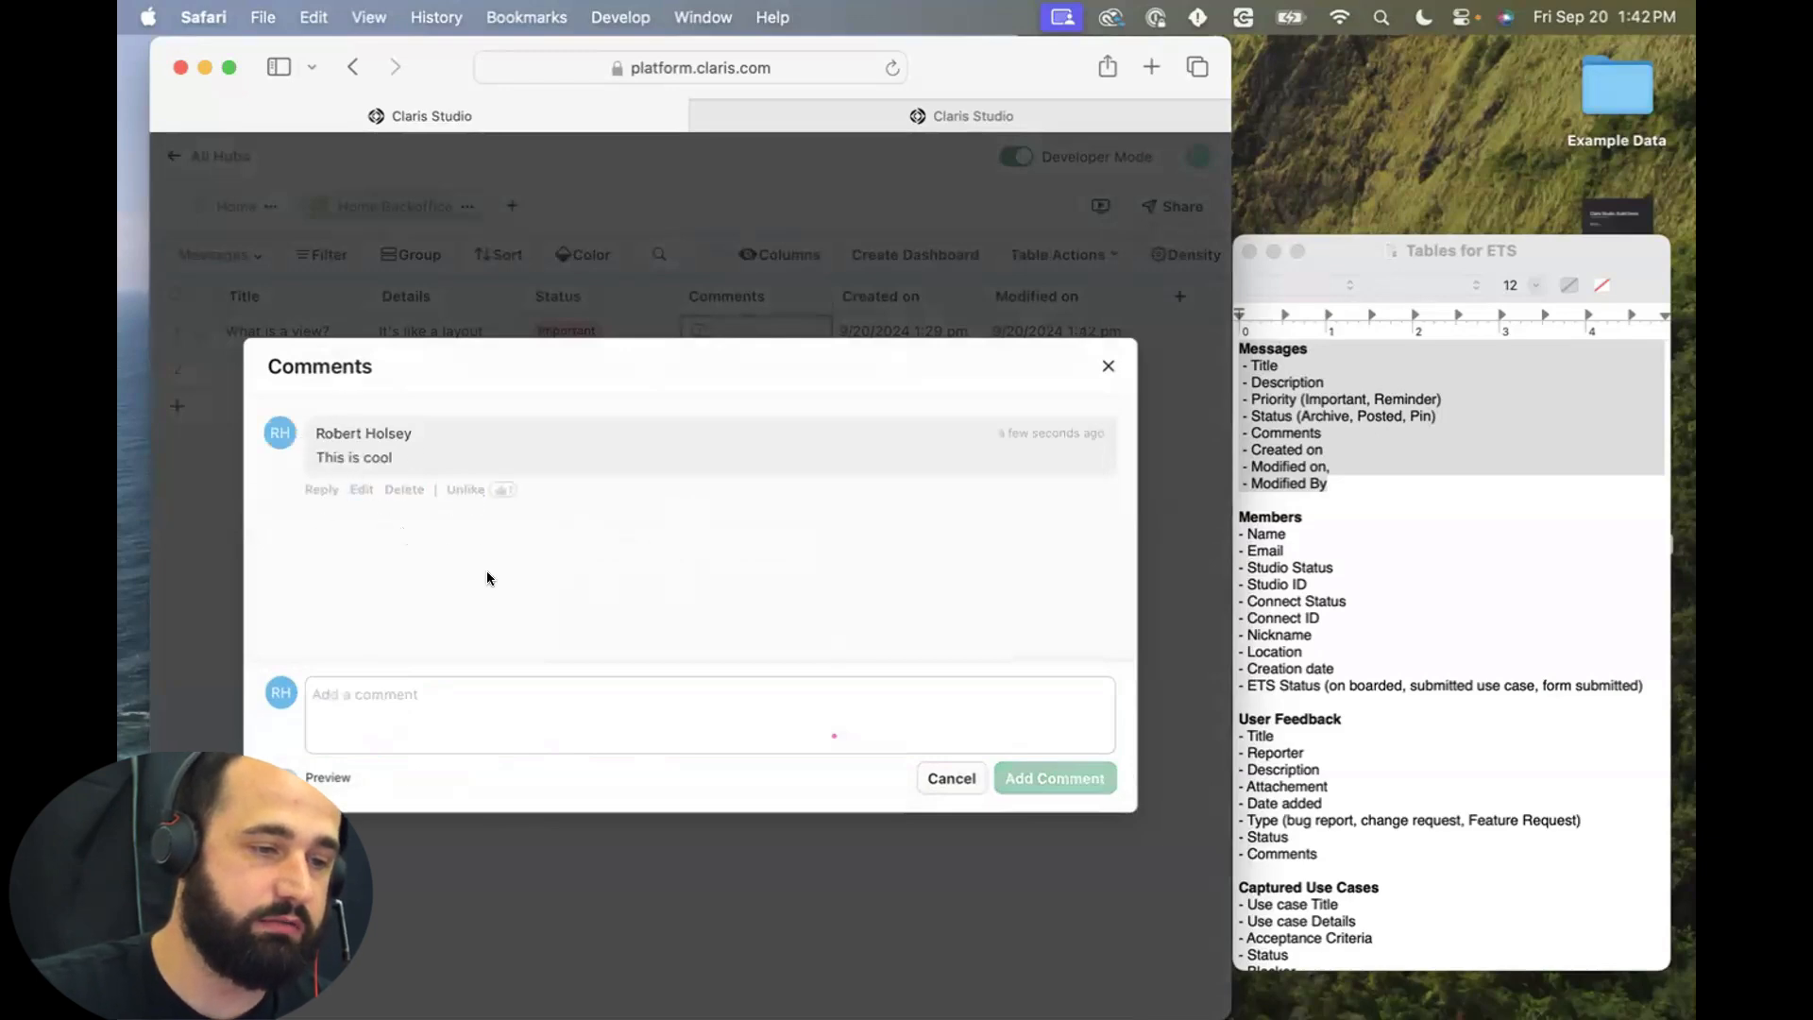
Reply "Super cool" to the "This is cool" comment and close the comments dialog.
{"action": "left_click", "coordinate": [322, 489]}
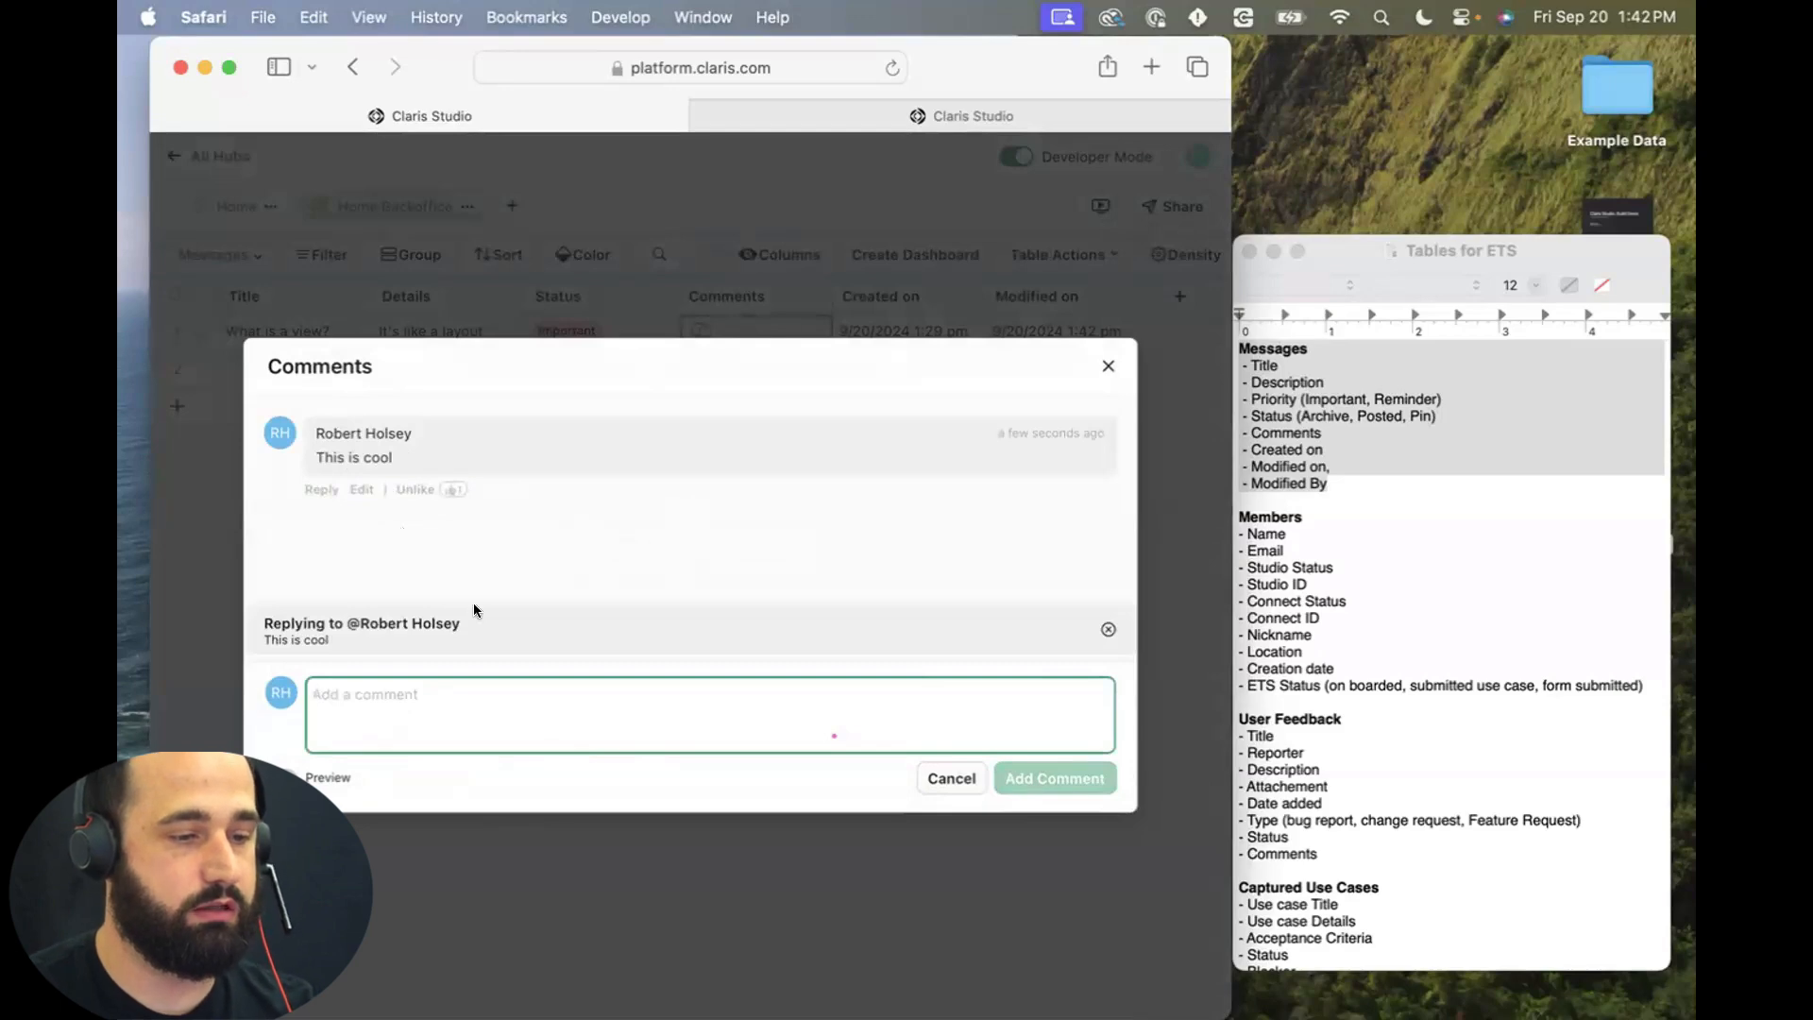
{"action": "type", "text": "Super cool"}
{"action": "left_click", "coordinate": [1068, 776]}
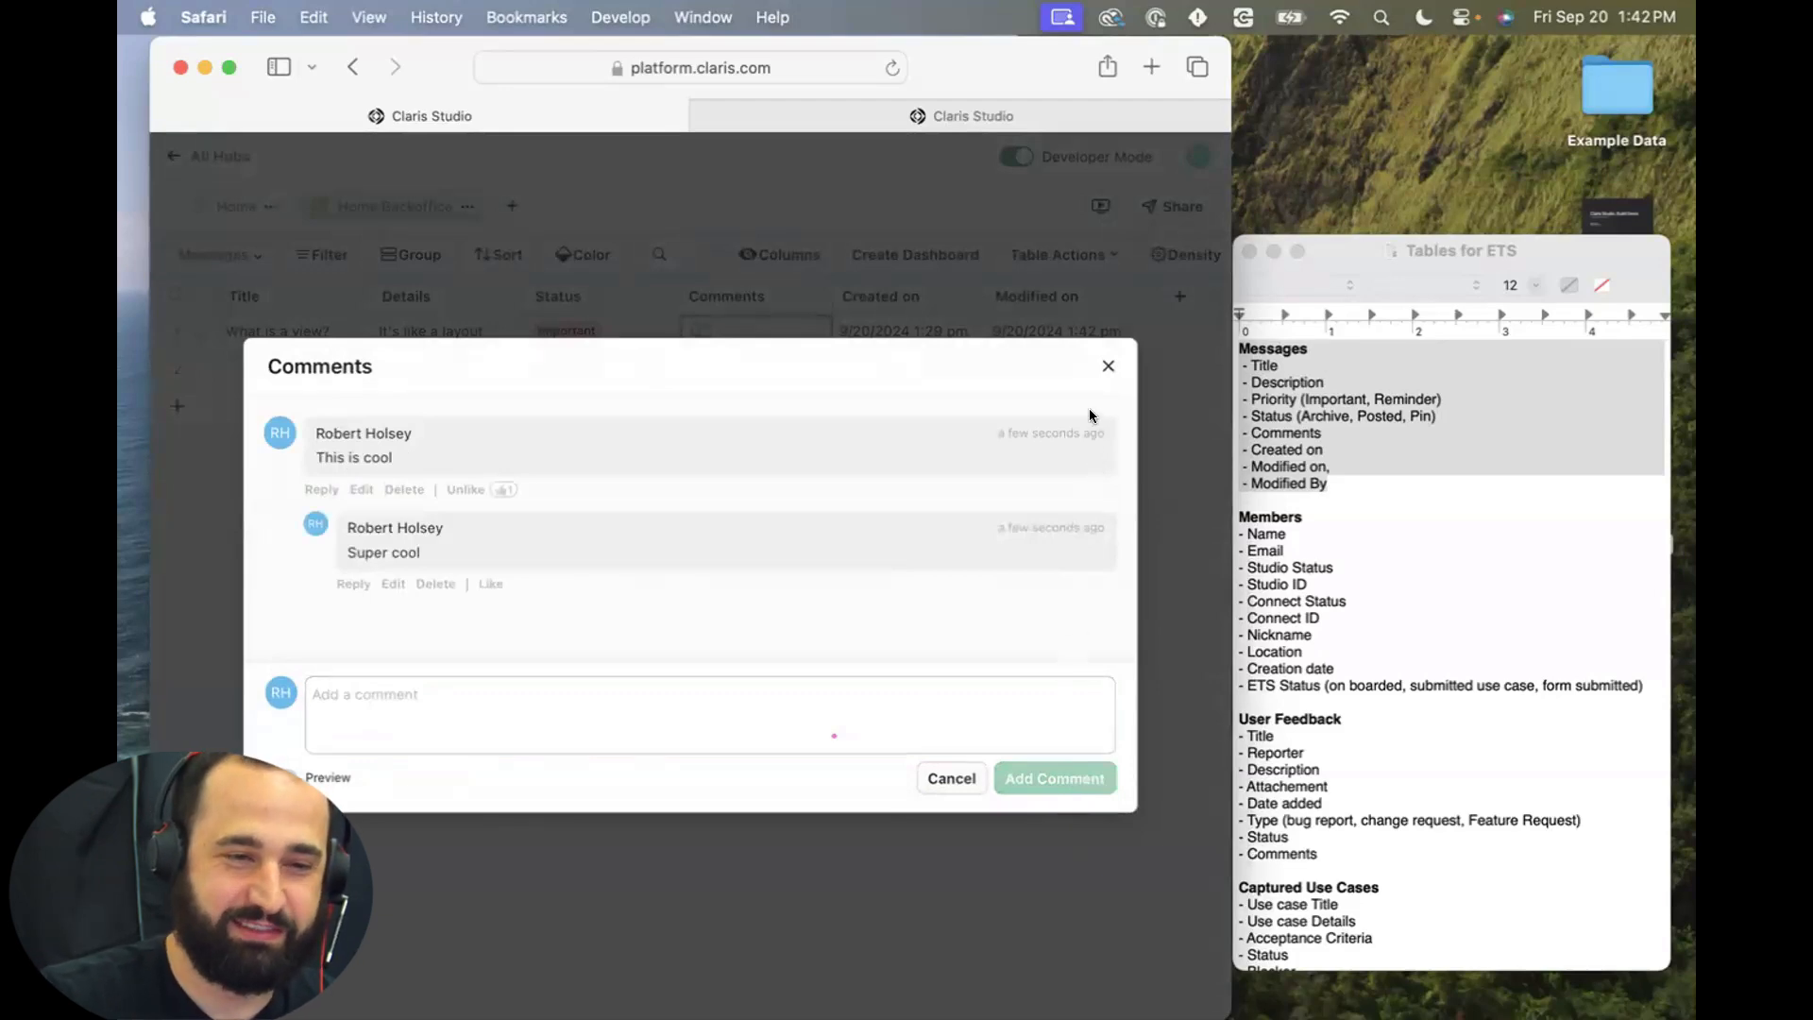
{"action": "left_click", "coordinate": [1107, 362]}
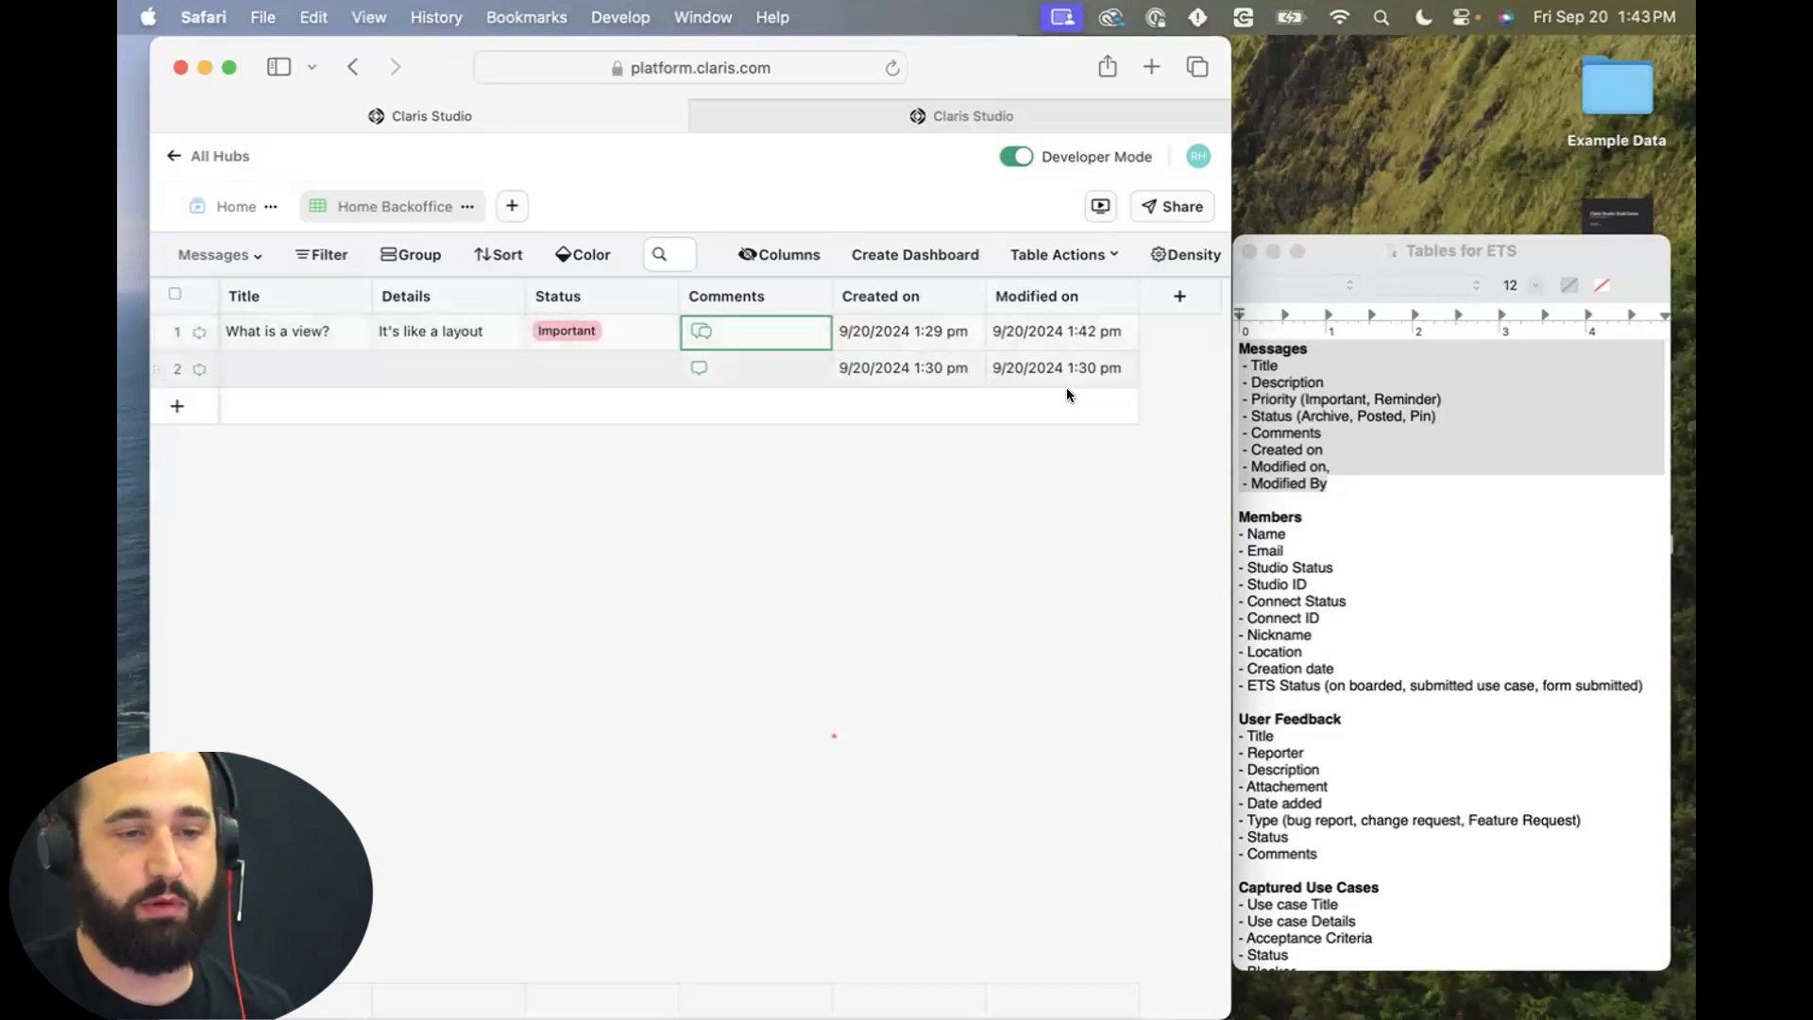
Add a Created By column named "Created By" to the Messages table and check it at the table's end.
{"action": "left_click", "coordinate": [1180, 296]}
{"action": "scroll", "coordinate": [696, 752], "scroll_direction": "down", "scroll_amount": 5}
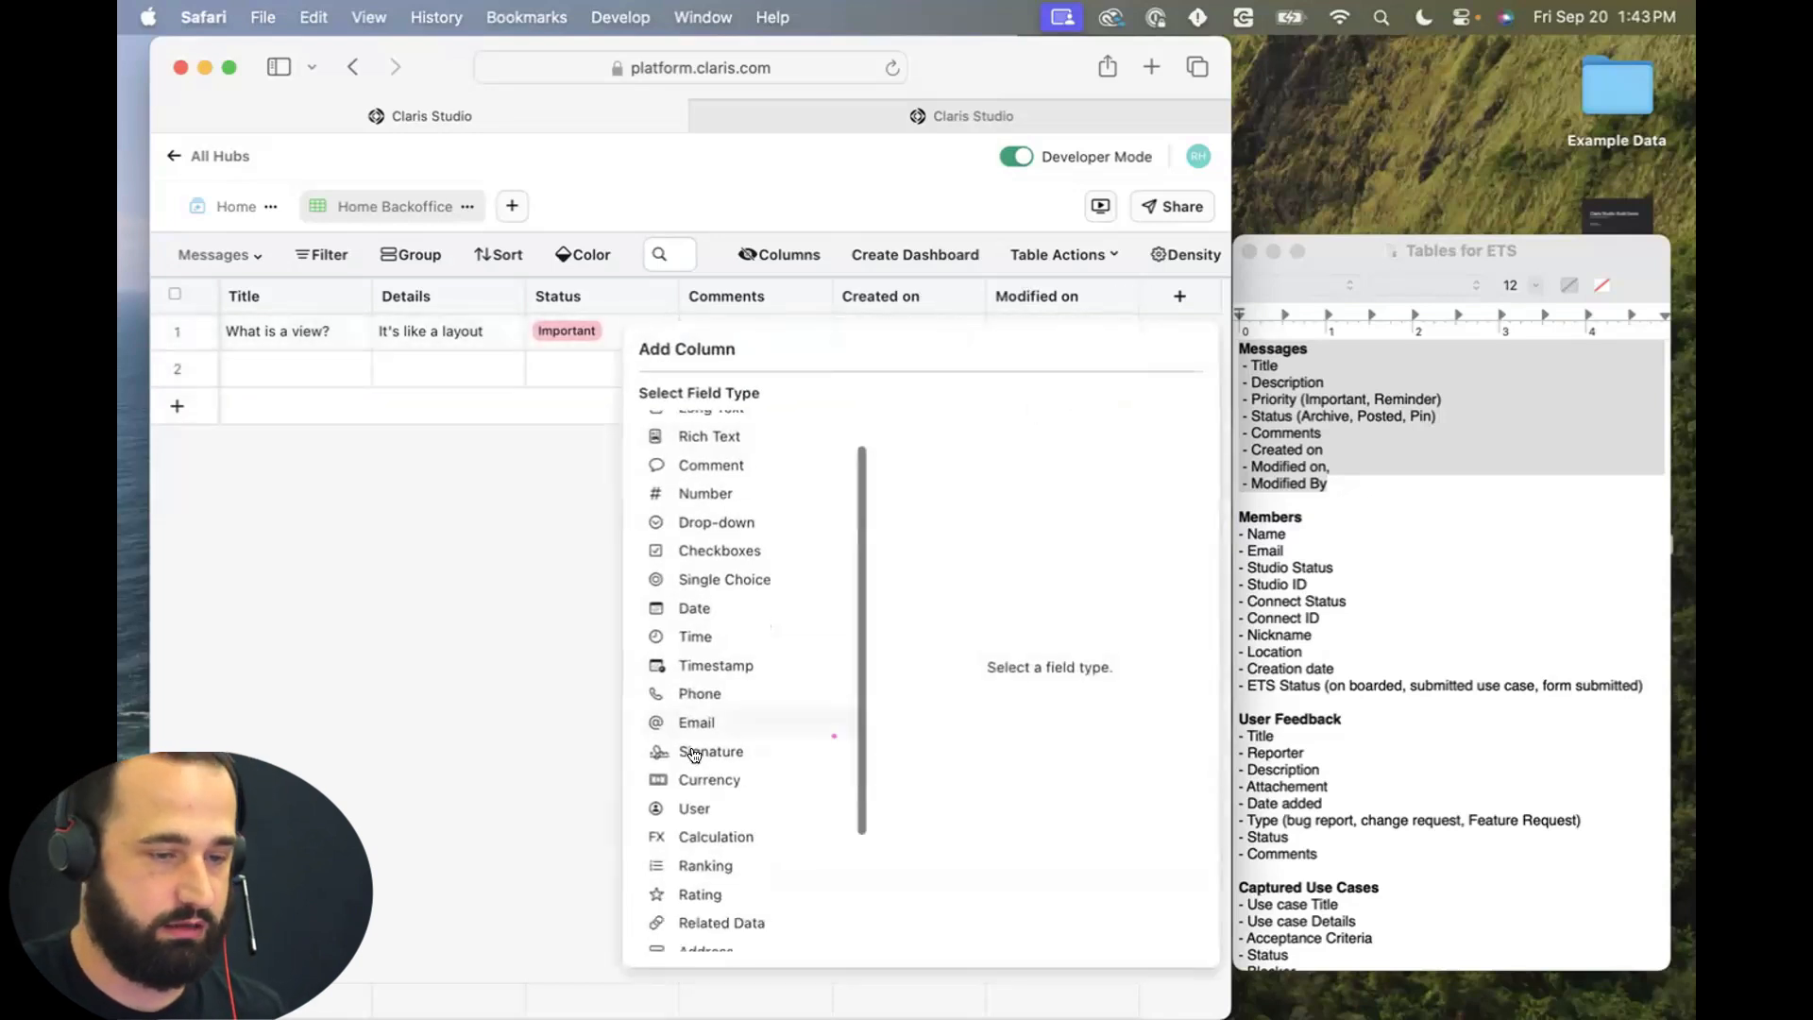
{"action": "left_click", "coordinate": [708, 851]}
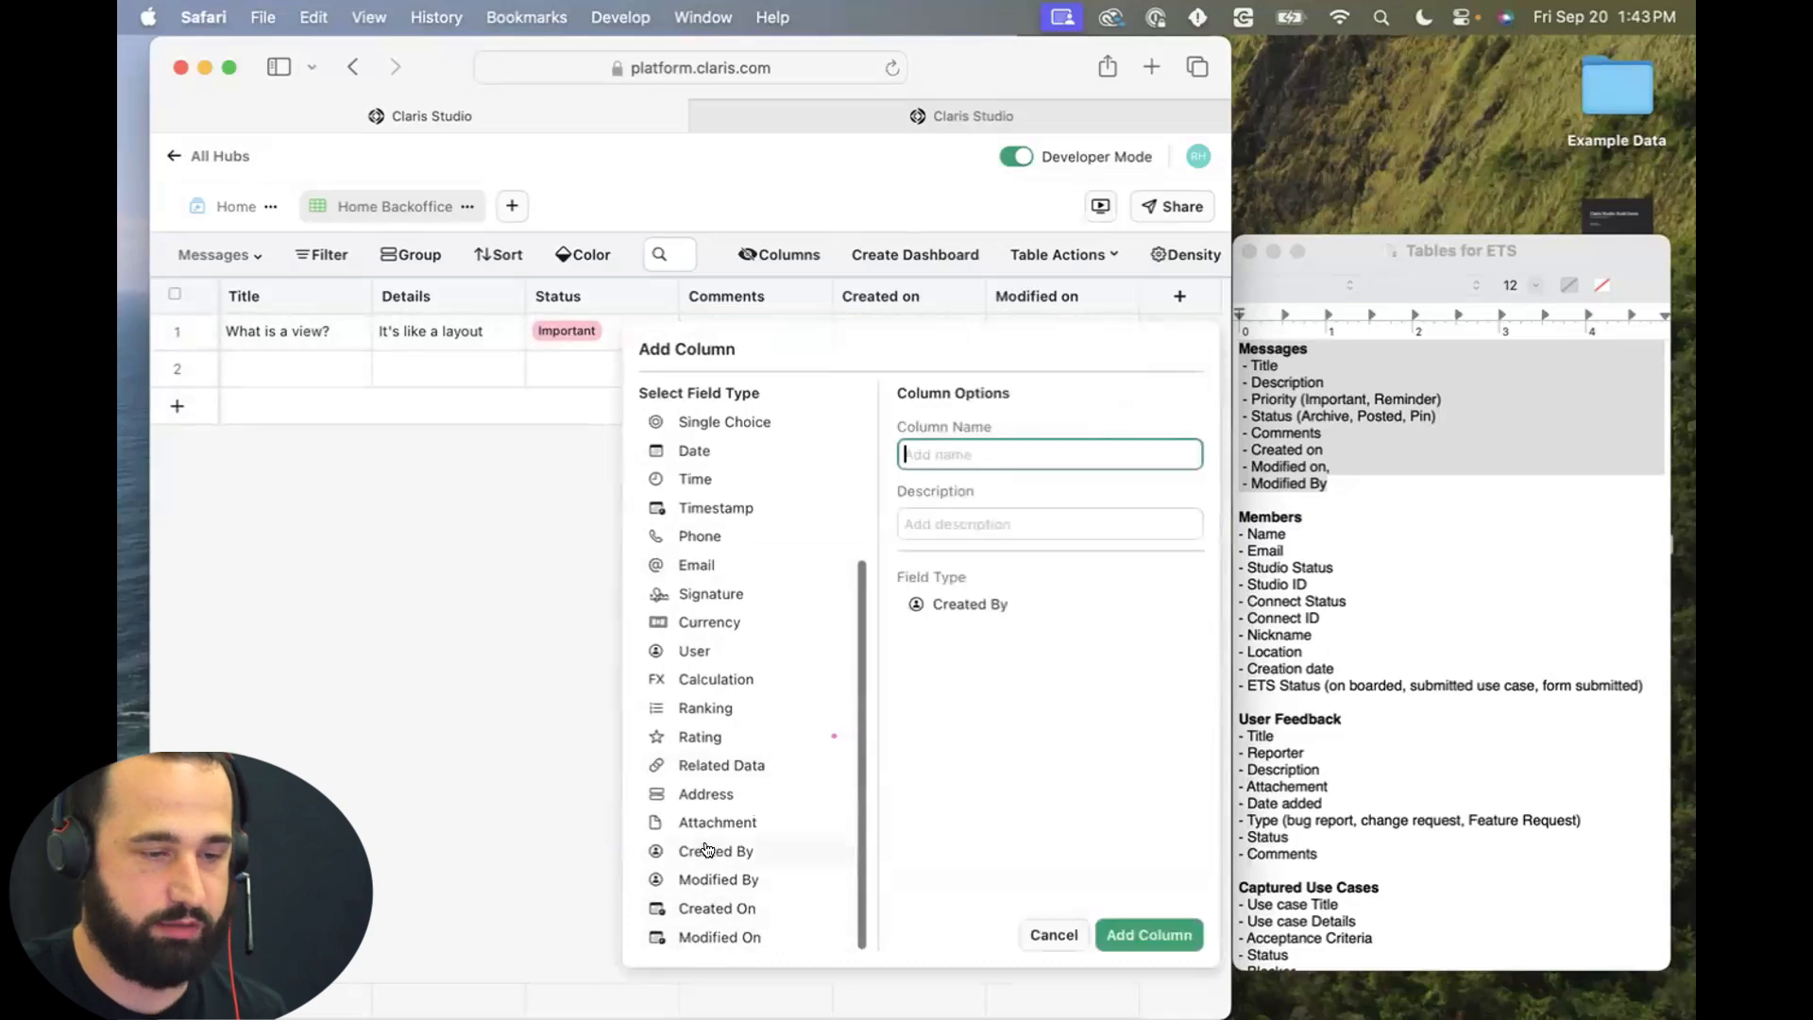
{"action": "type", "text": "Created By"}
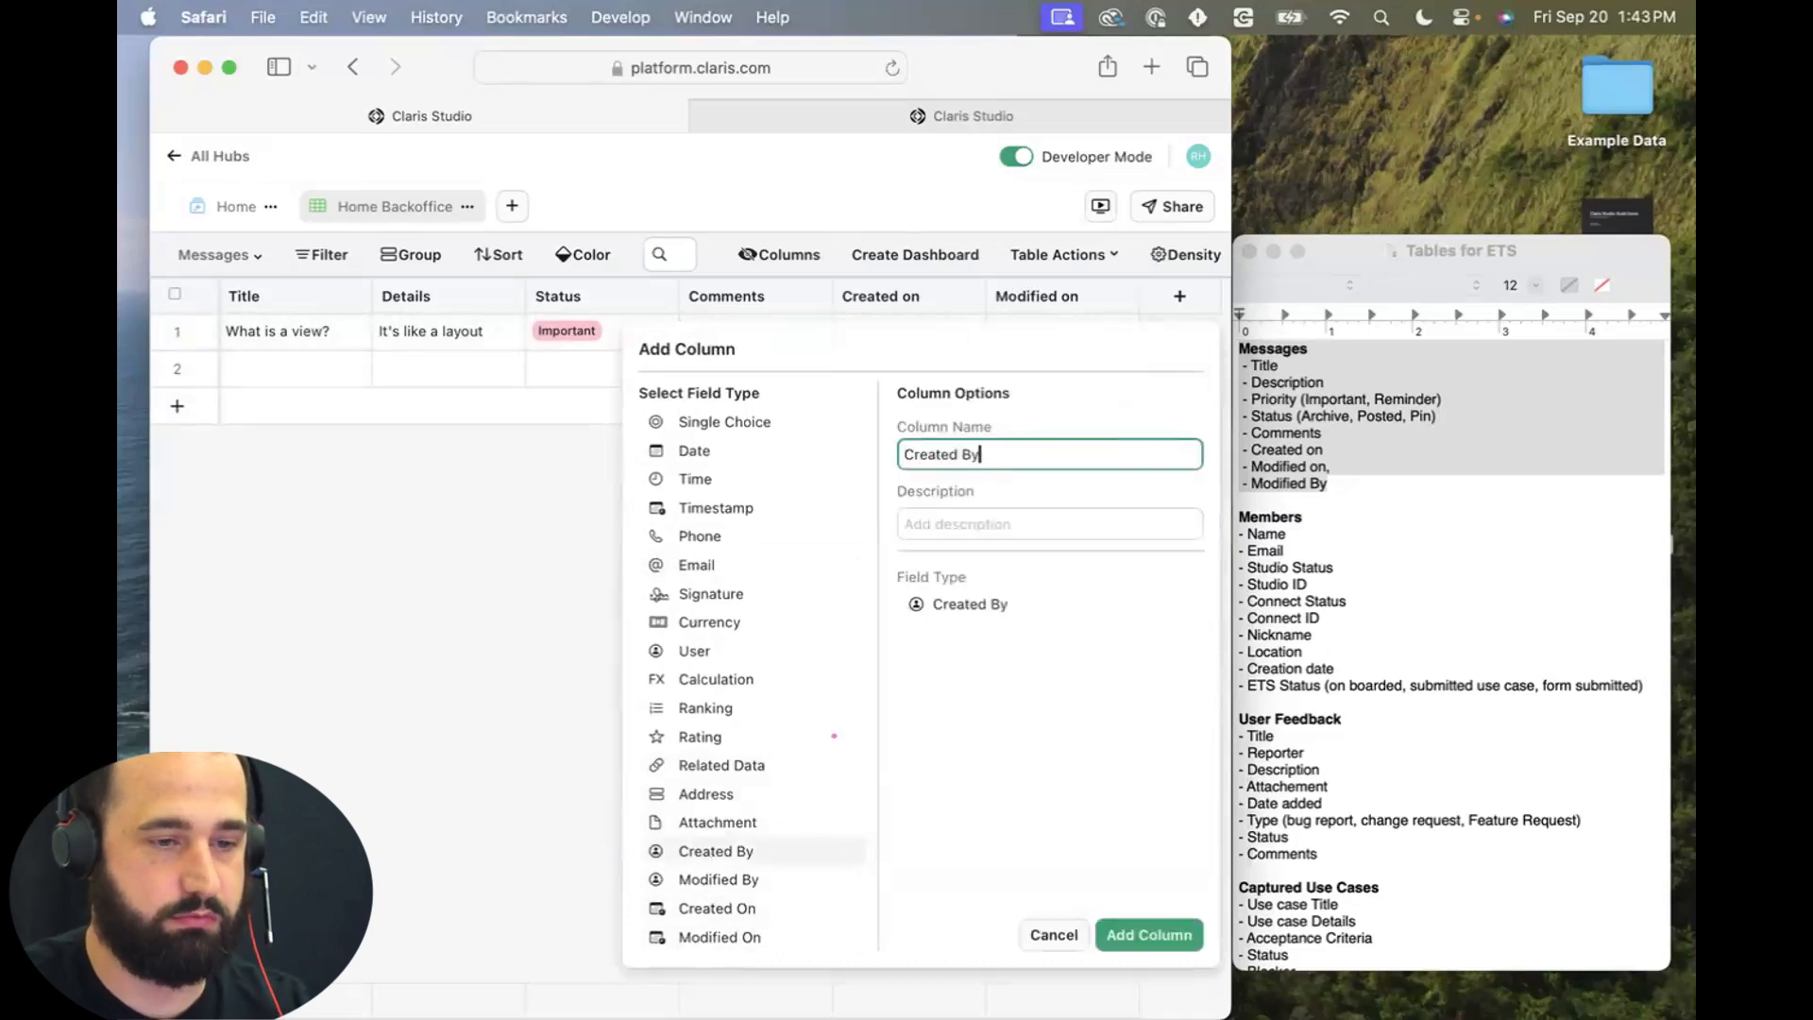
{"action": "left_click", "coordinate": [1143, 933]}
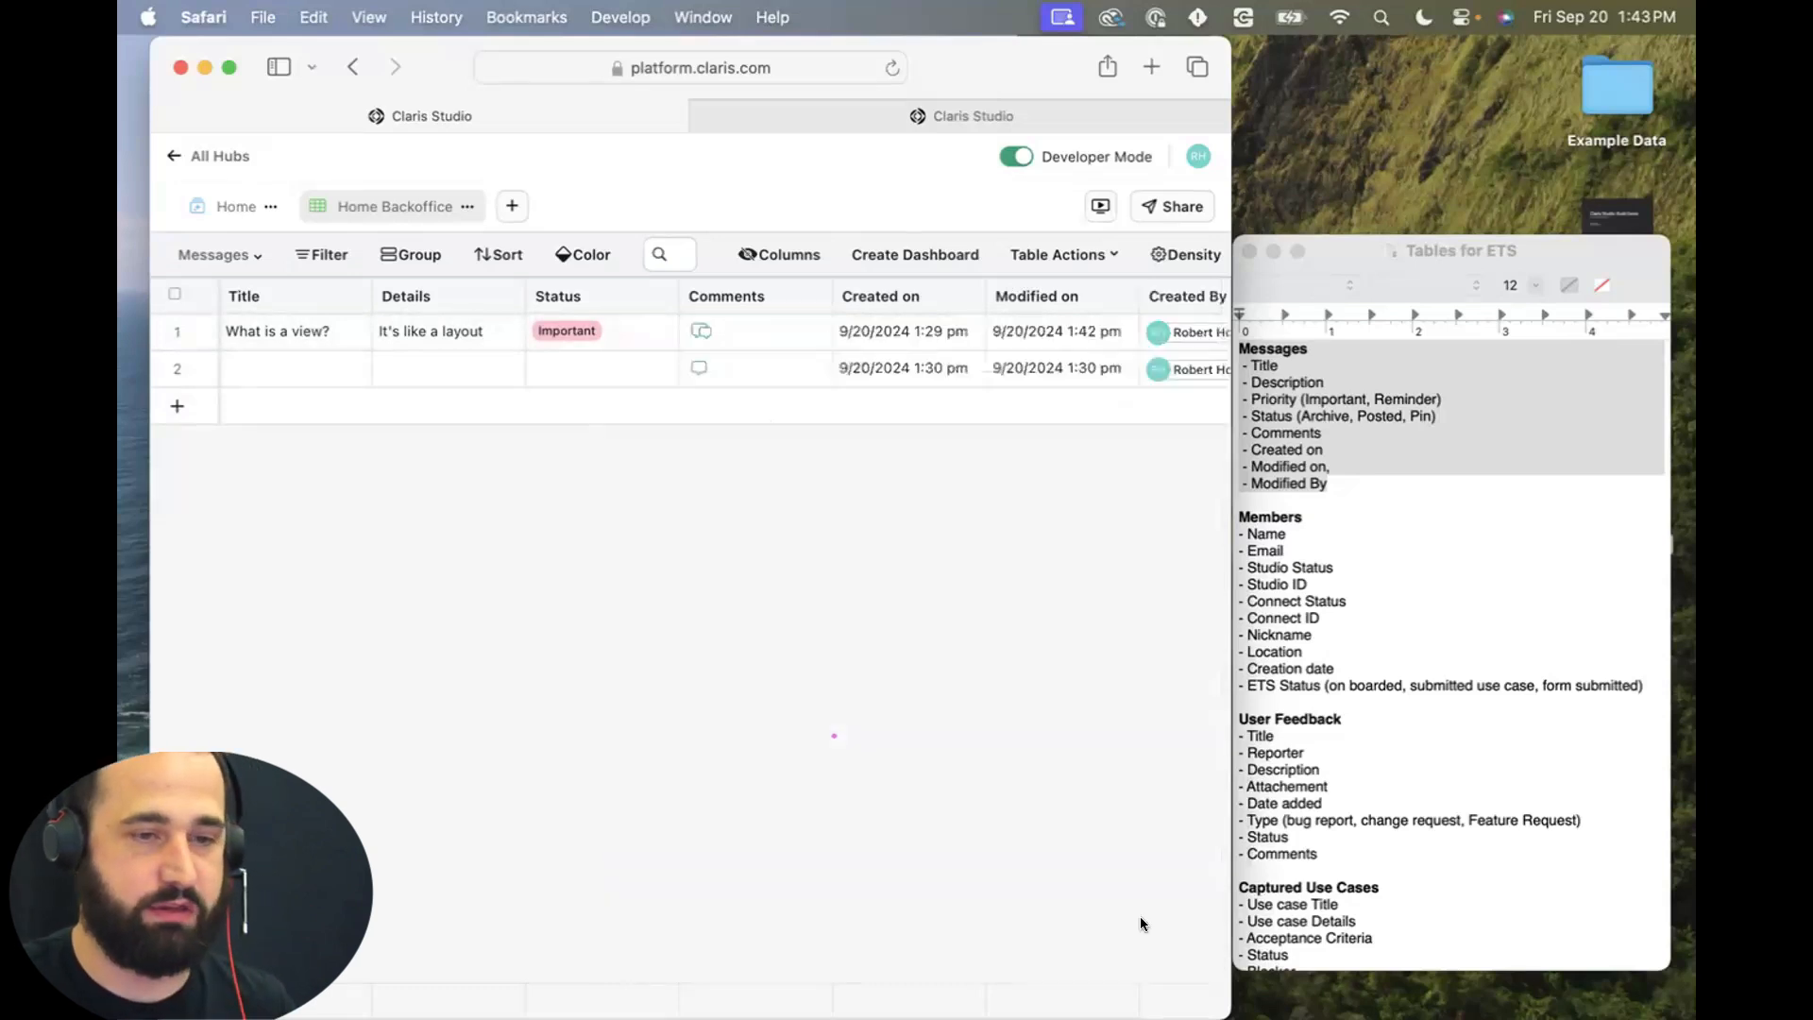
{"action": "scroll", "coordinate": [963, 387], "scroll_direction": "right", "scroll_amount": 3}
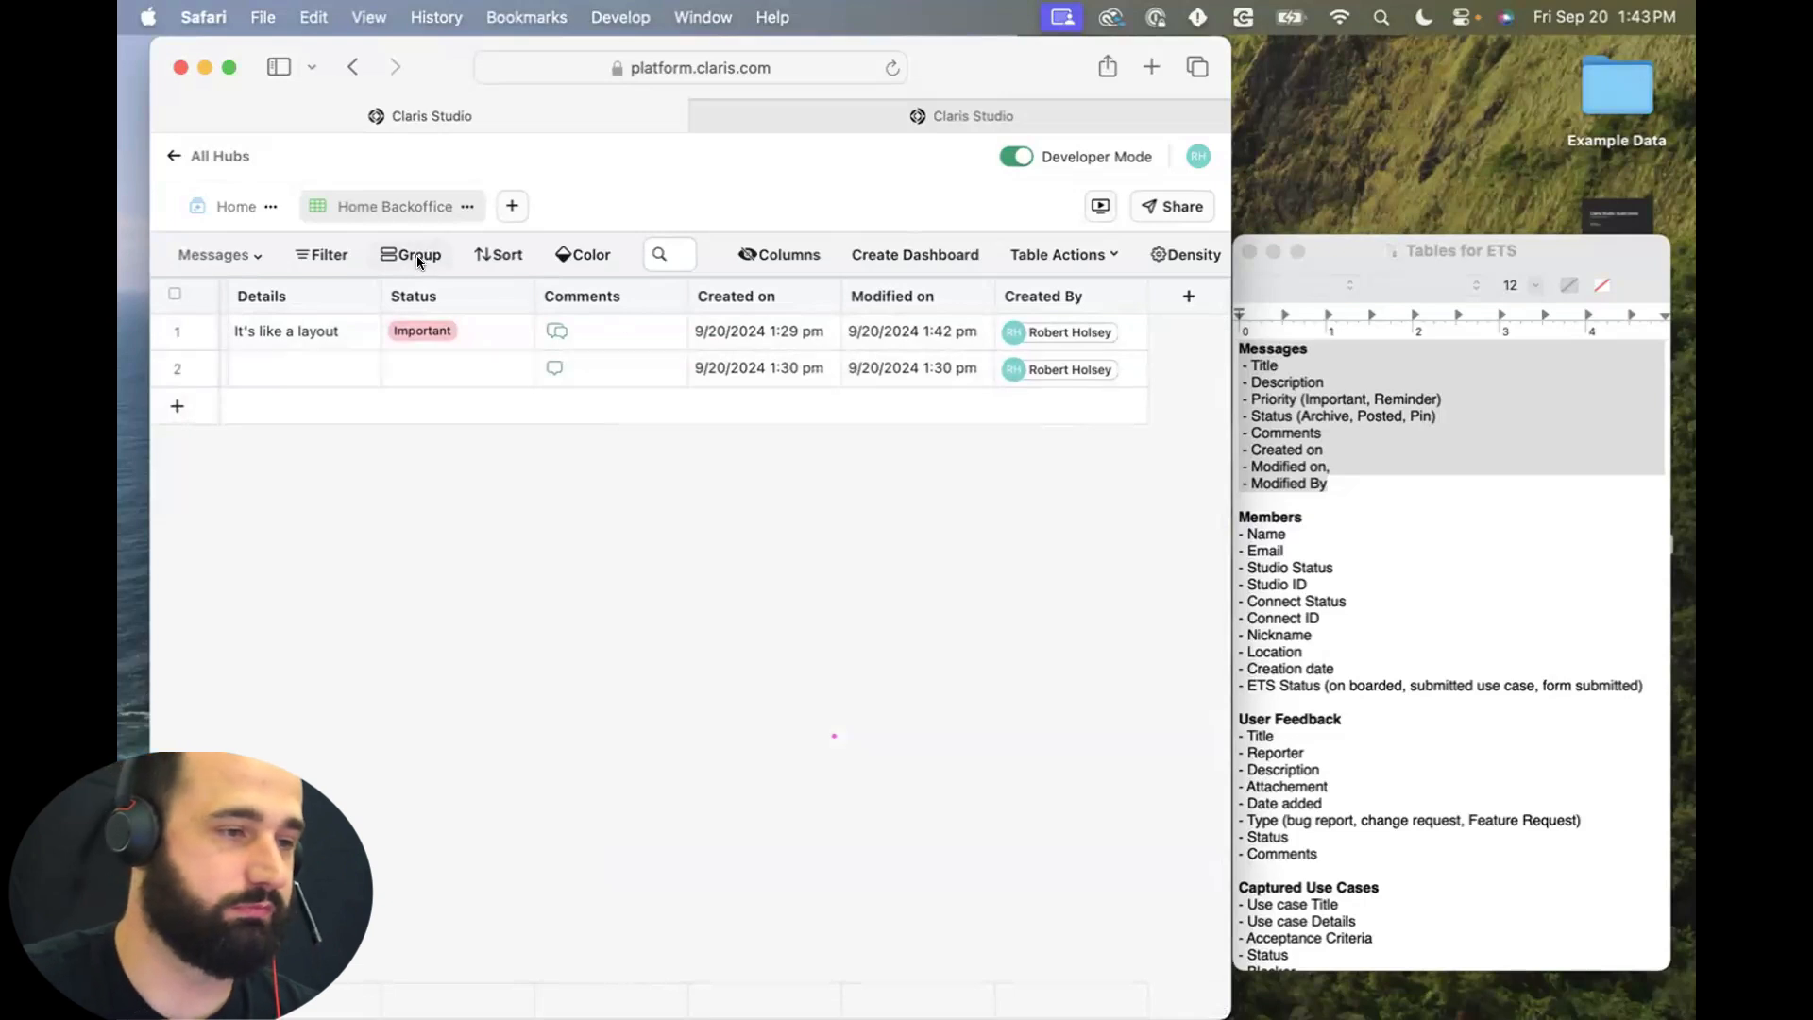
{"action": "scroll", "coordinate": [395, 331], "scroll_direction": "left", "scroll_amount": 3}
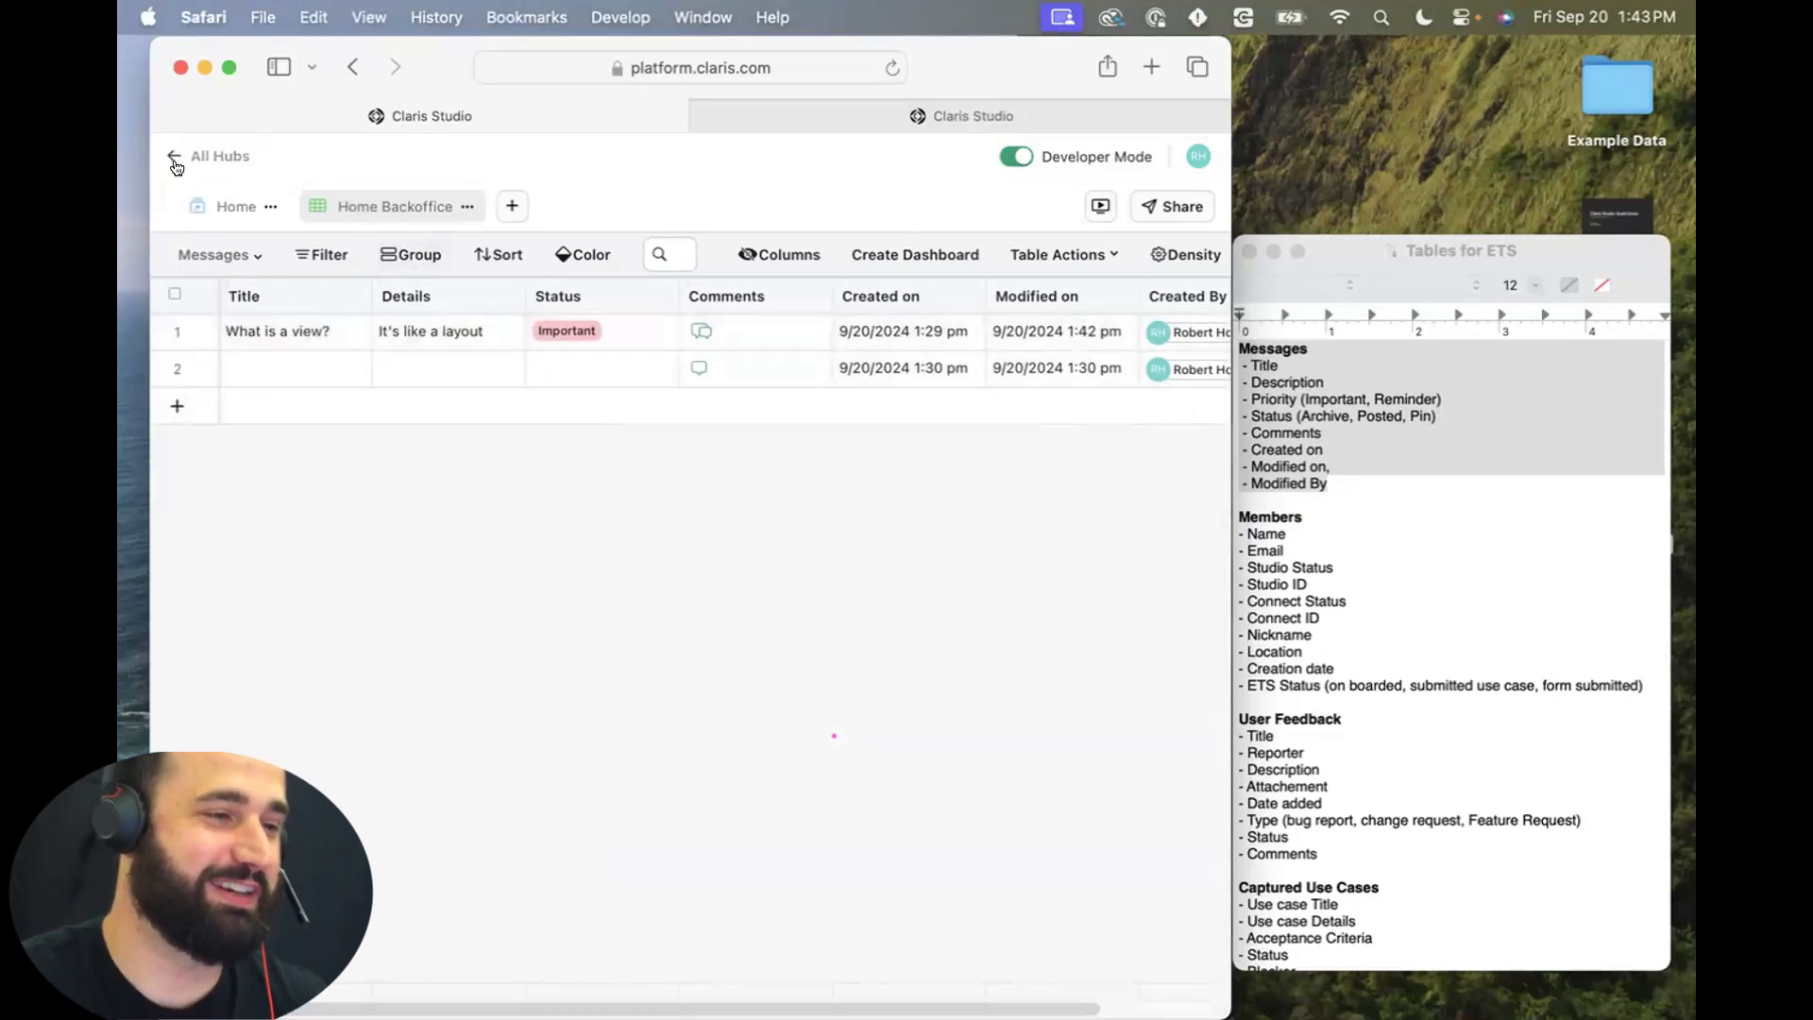
Open the Home view of the hub and widen the browser window over the notes document.
{"action": "left_click", "coordinate": [234, 204]}
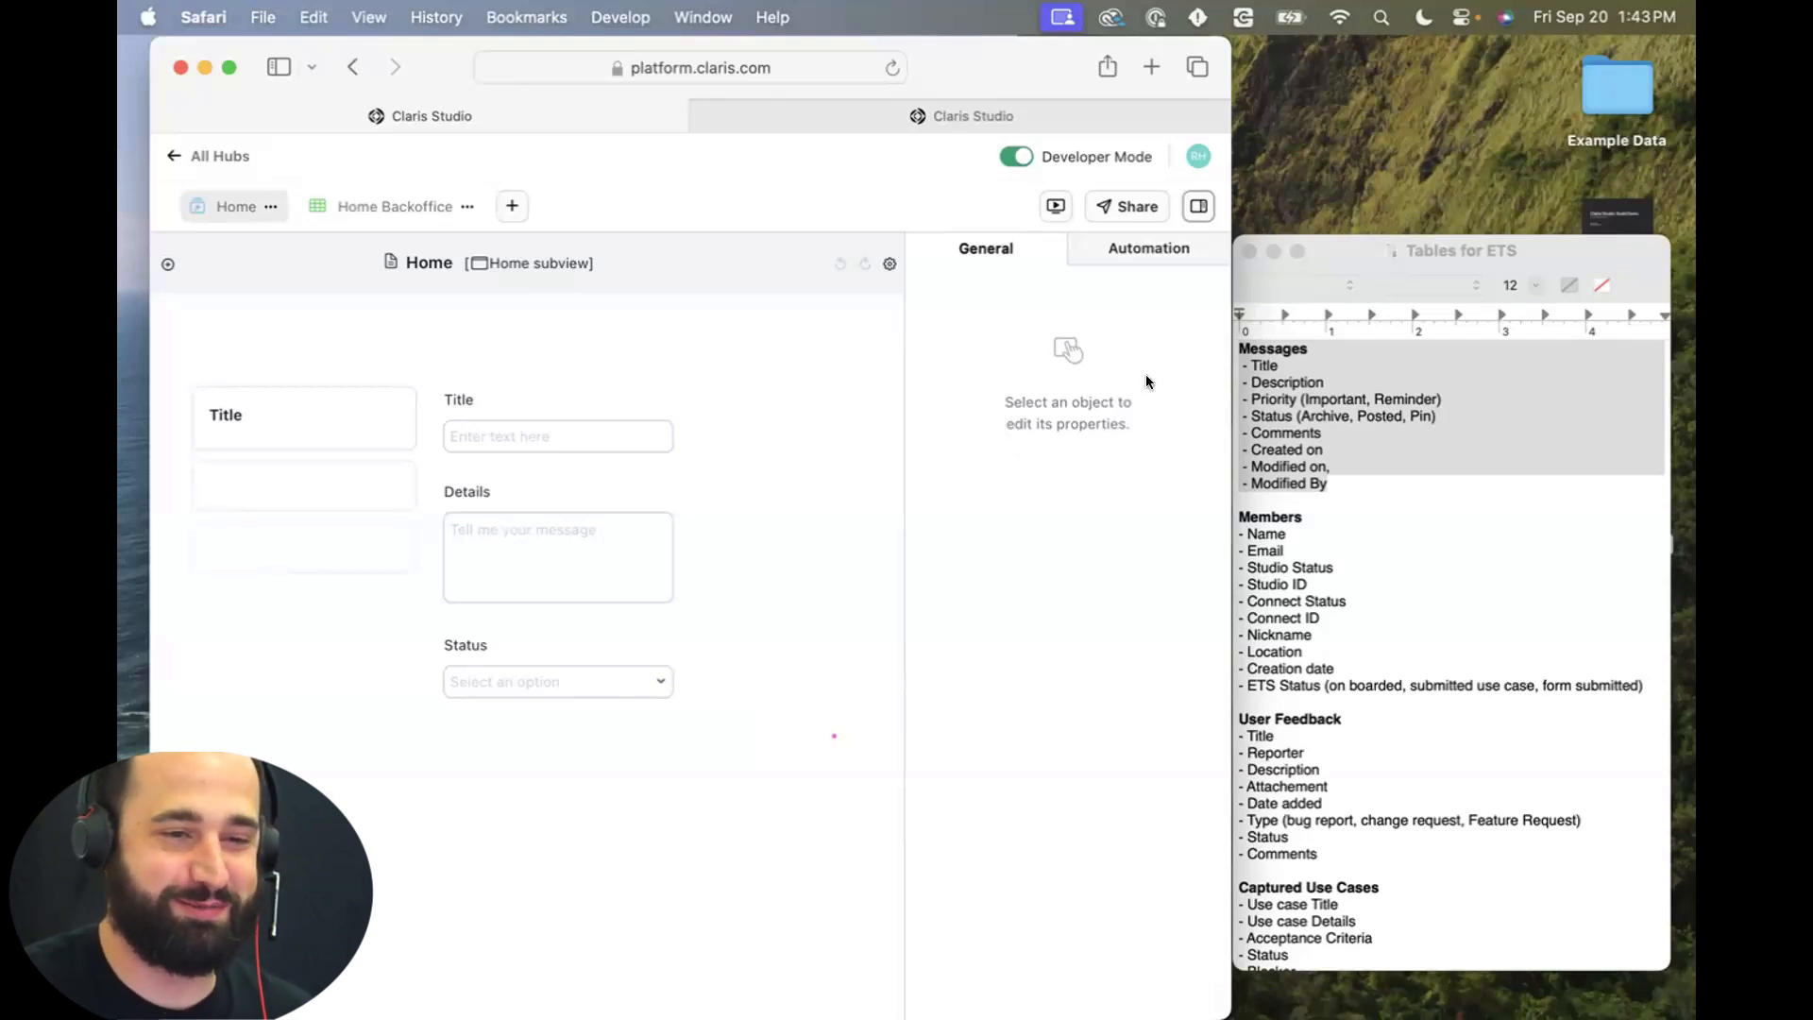
{"action": "left_click_drag", "start_coordinate": [1229, 353], "coordinate": [1452, 361]}
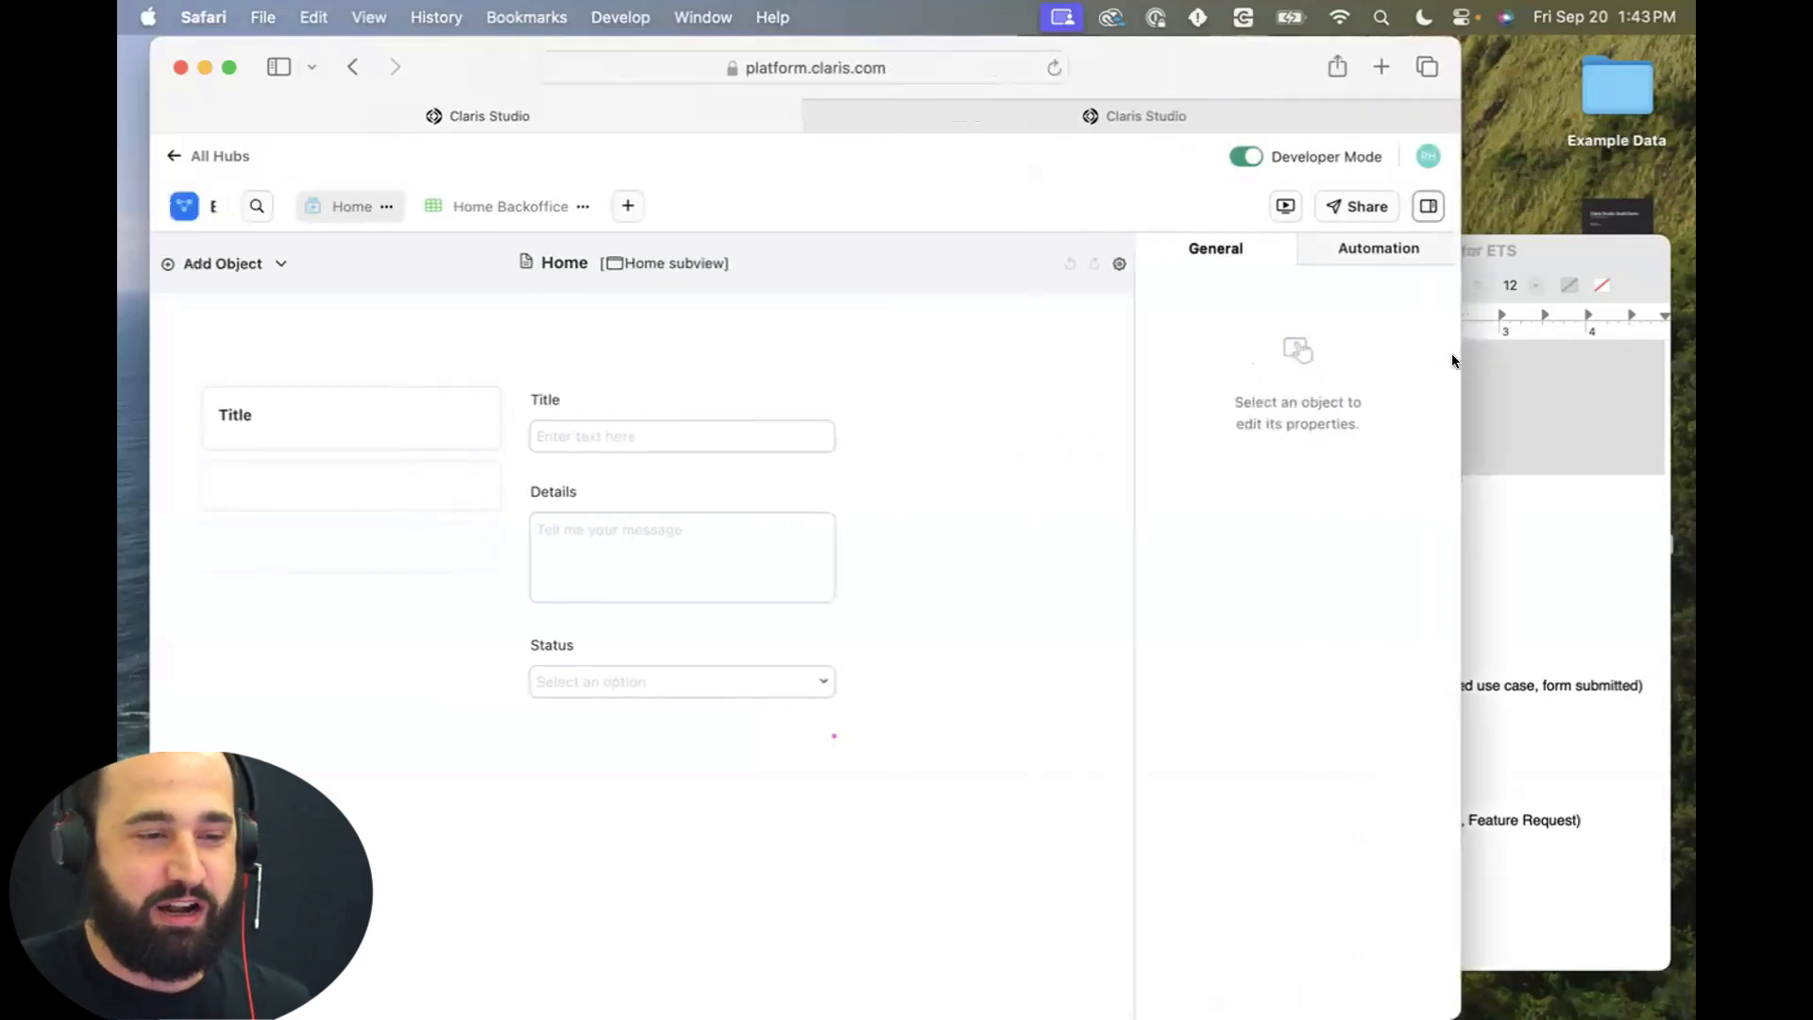
Delete the Status, Details and Title fields from the Home view after a glance at the Home Backoffice spreadsheet.
{"action": "left_click", "coordinate": [522, 207]}
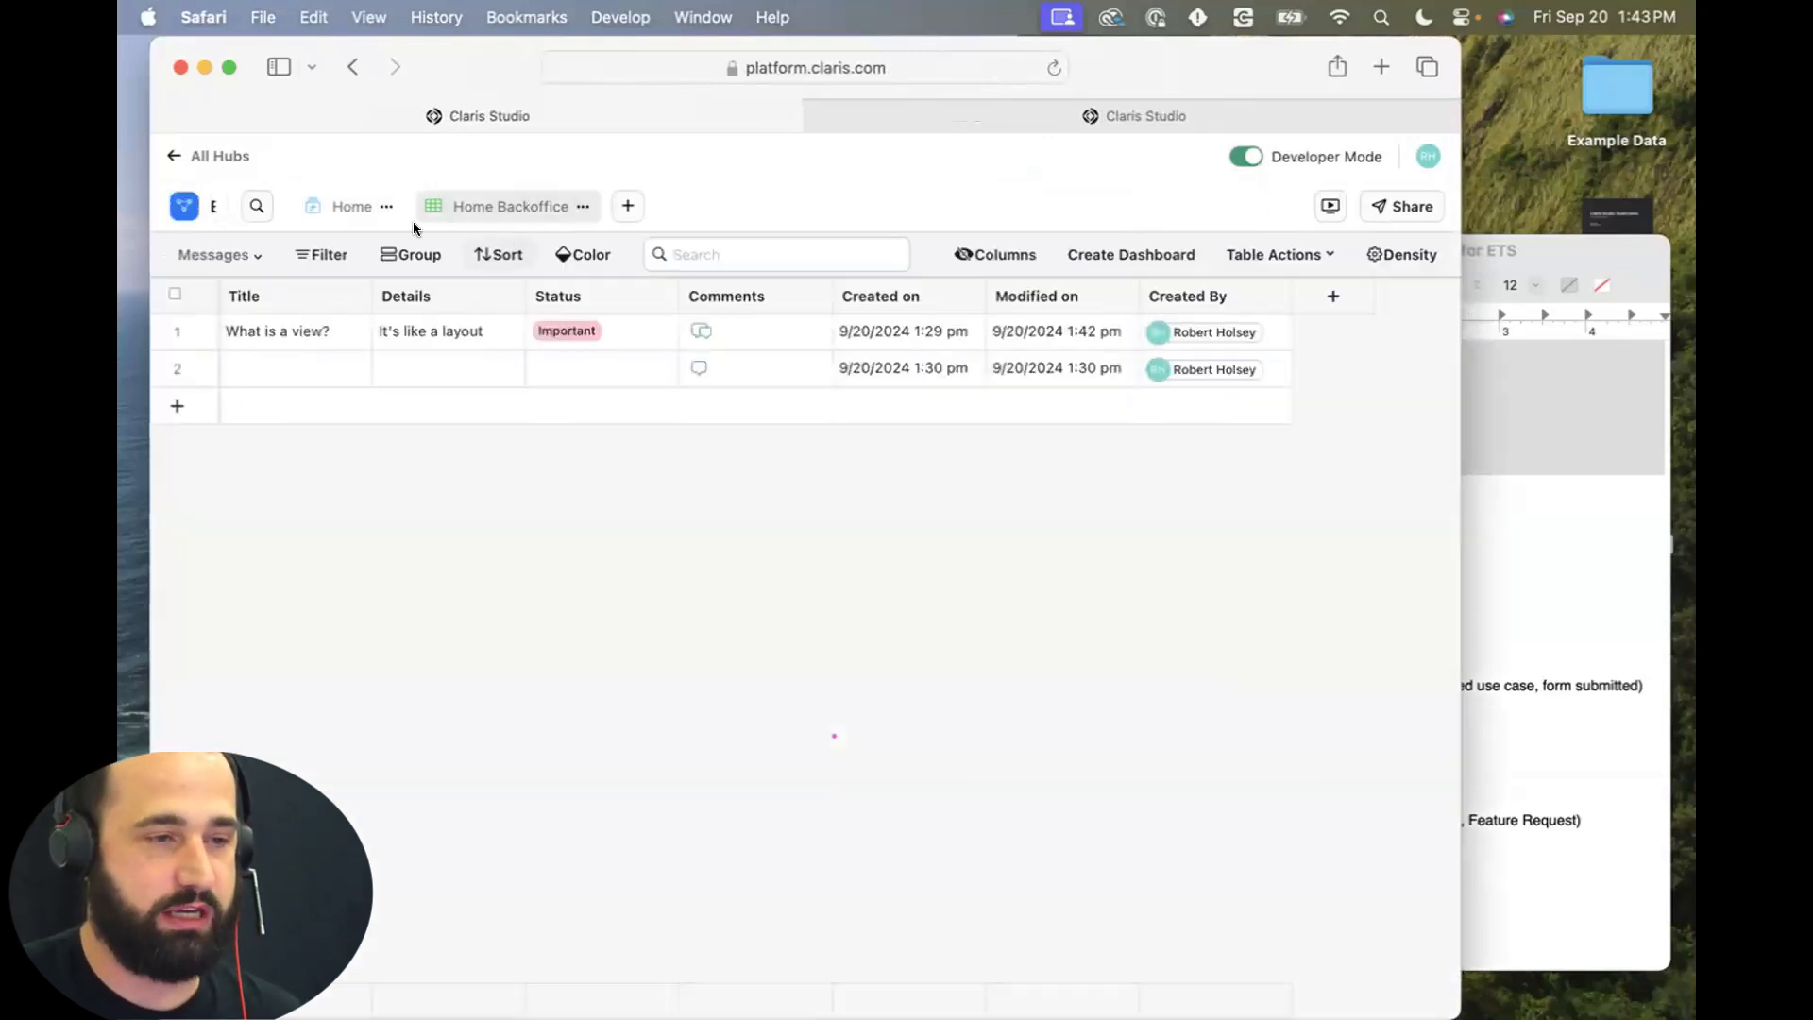
{"action": "left_click", "coordinate": [357, 204]}
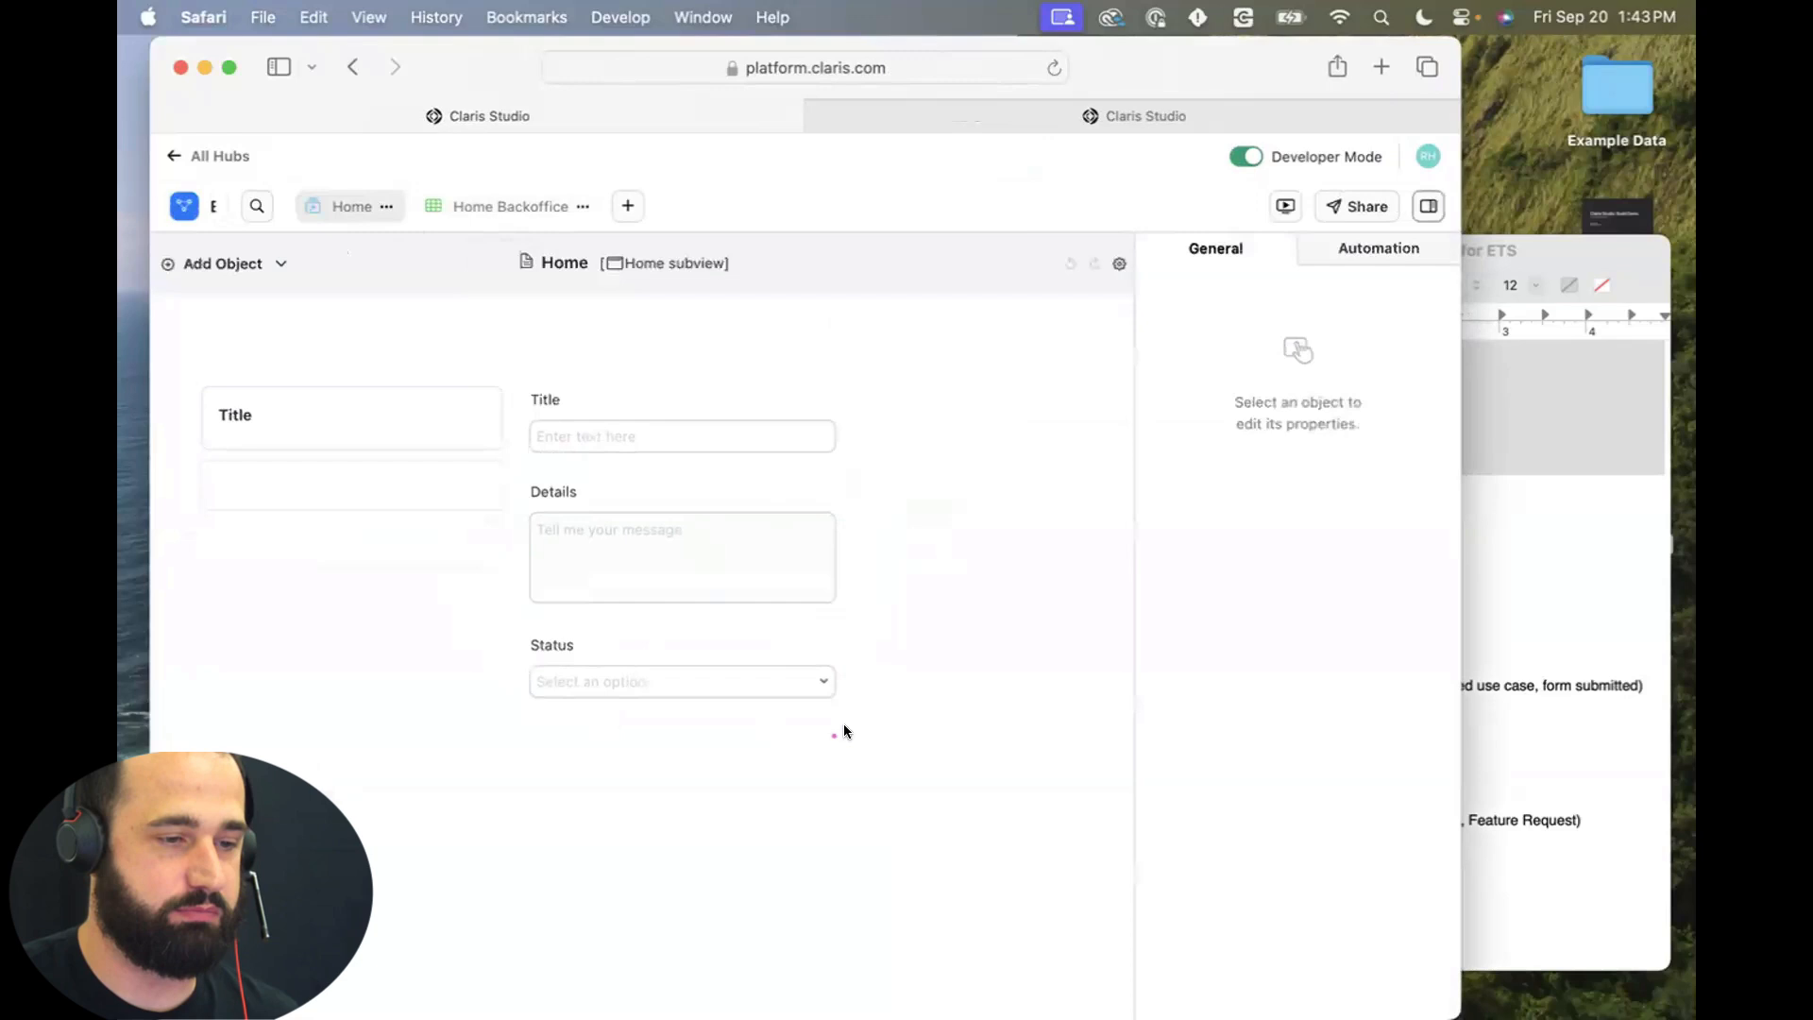
{"action": "left_click", "coordinate": [712, 652]}
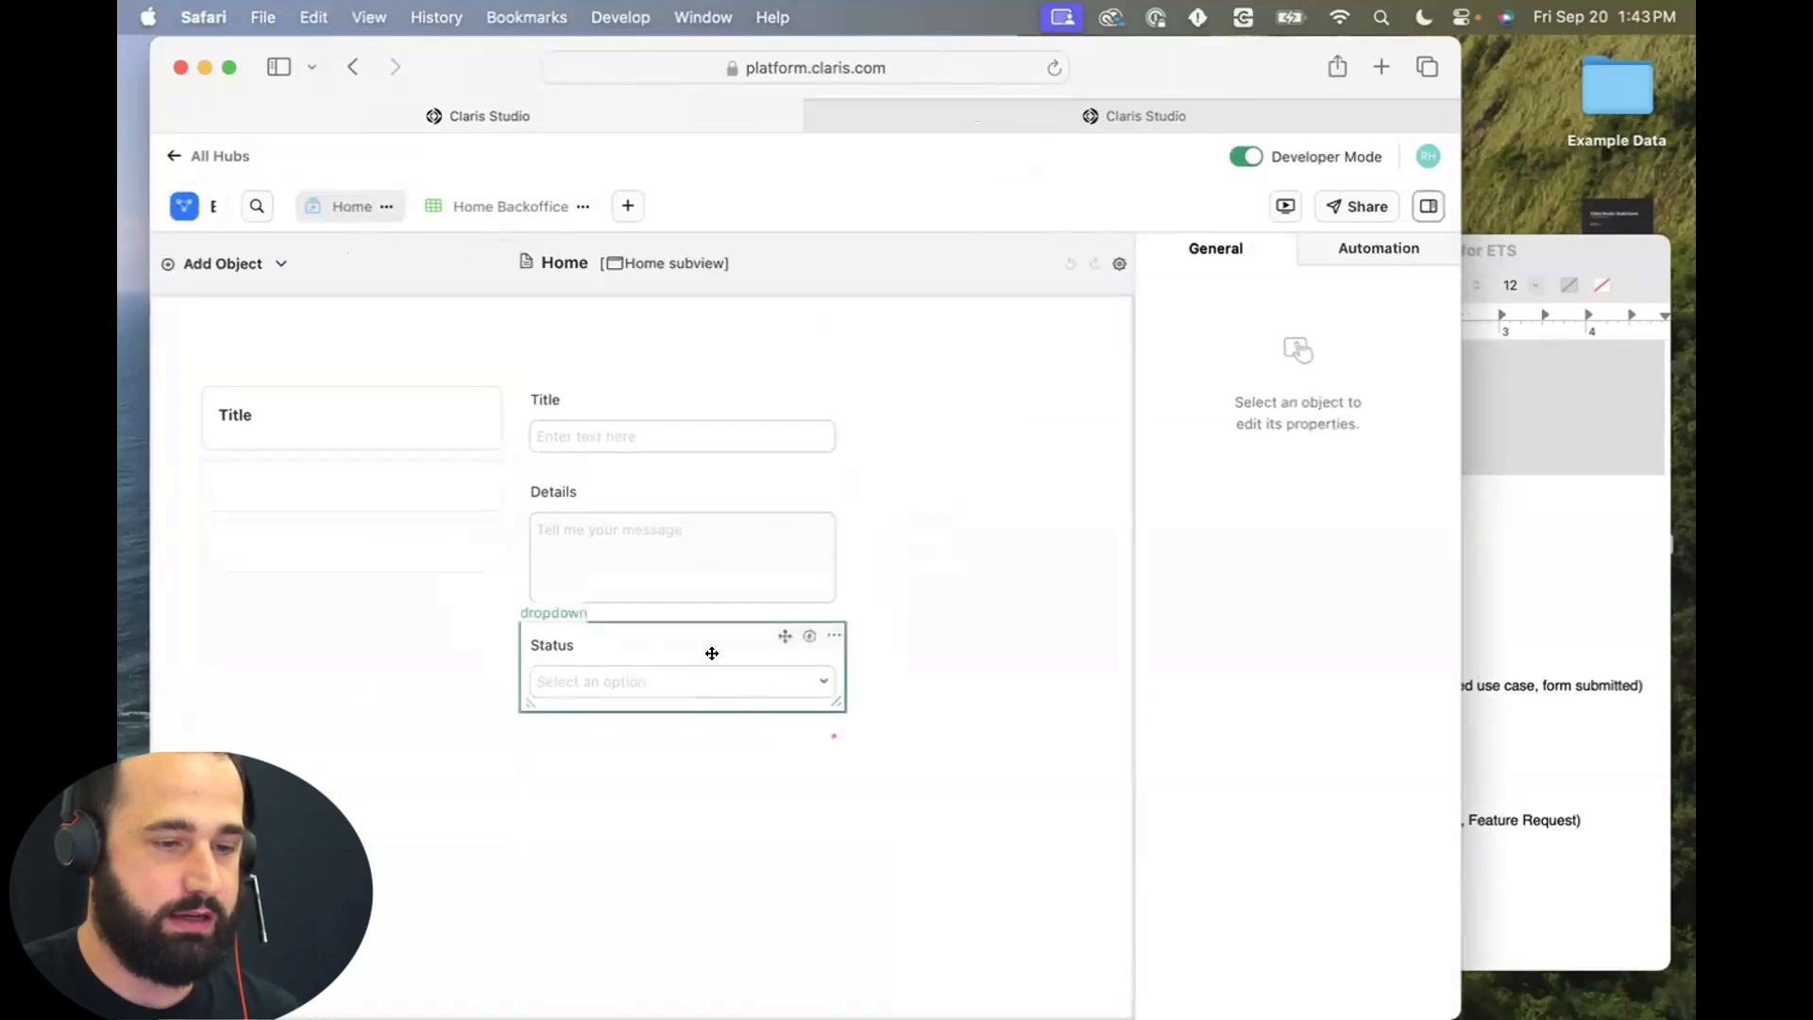
{"action": "key", "text": "Delete"}
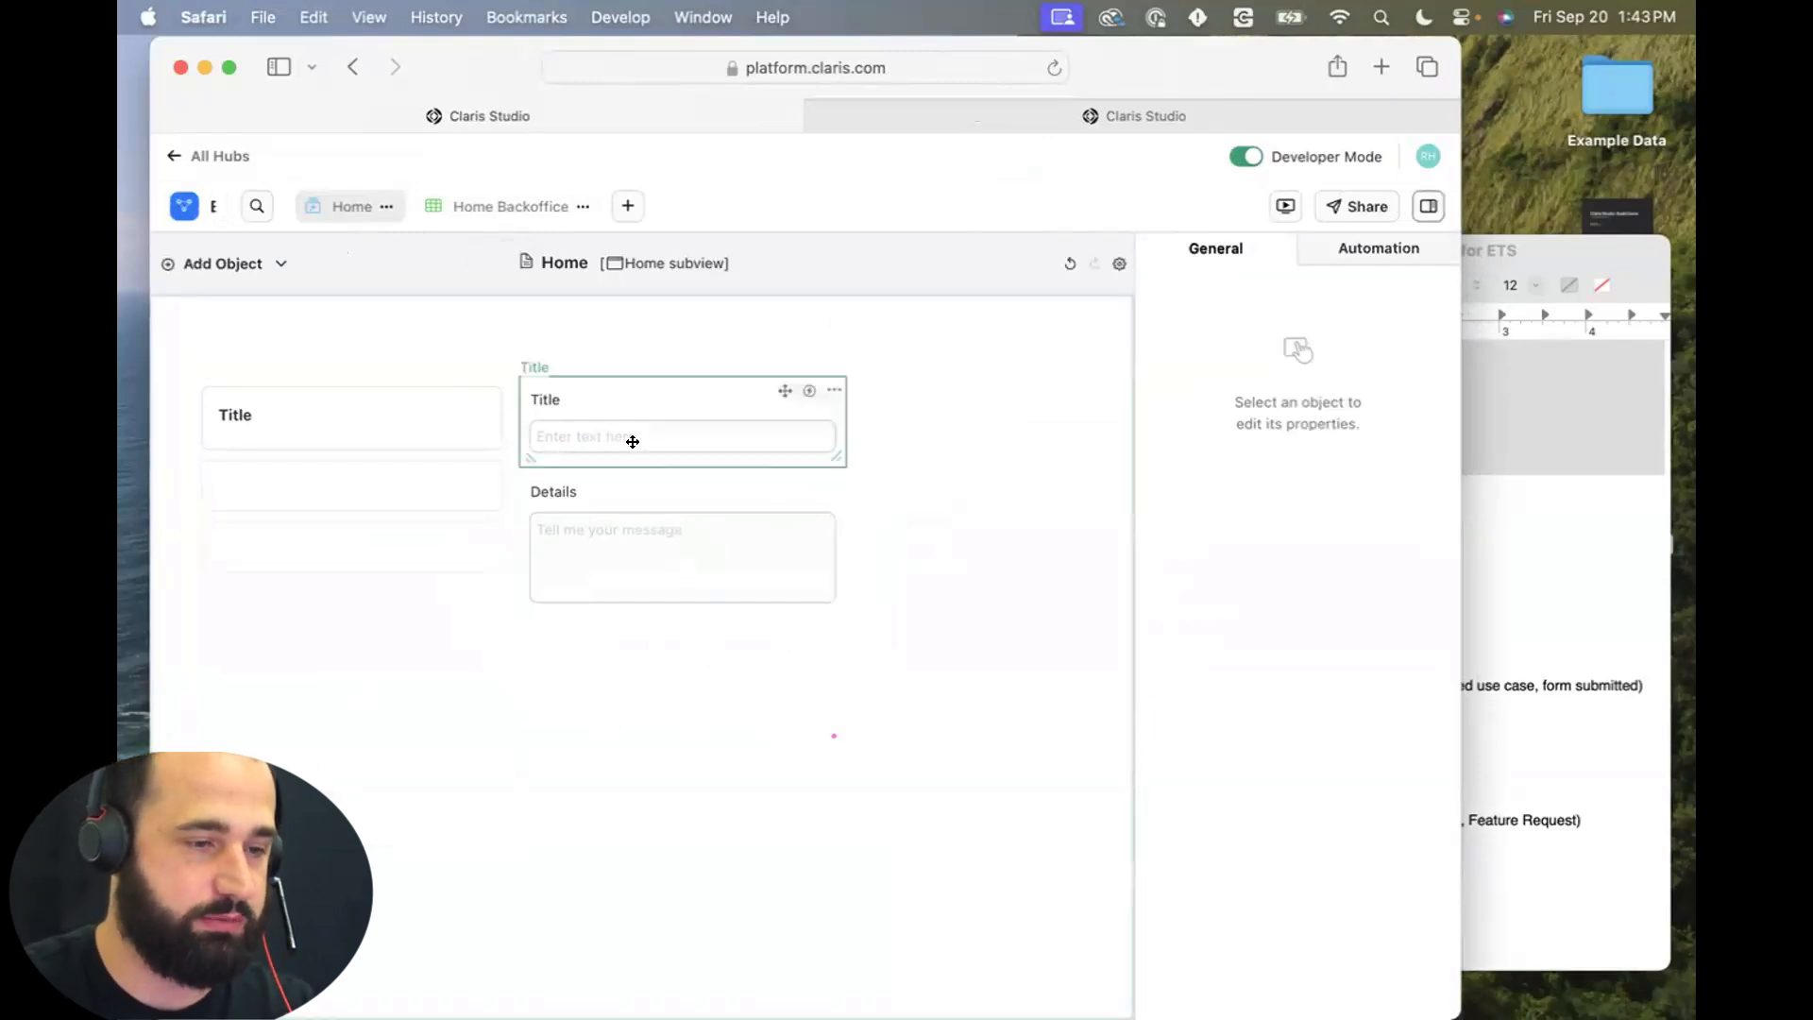
{"action": "left_click", "coordinate": [652, 531]}
{"action": "key", "text": "Delete"}
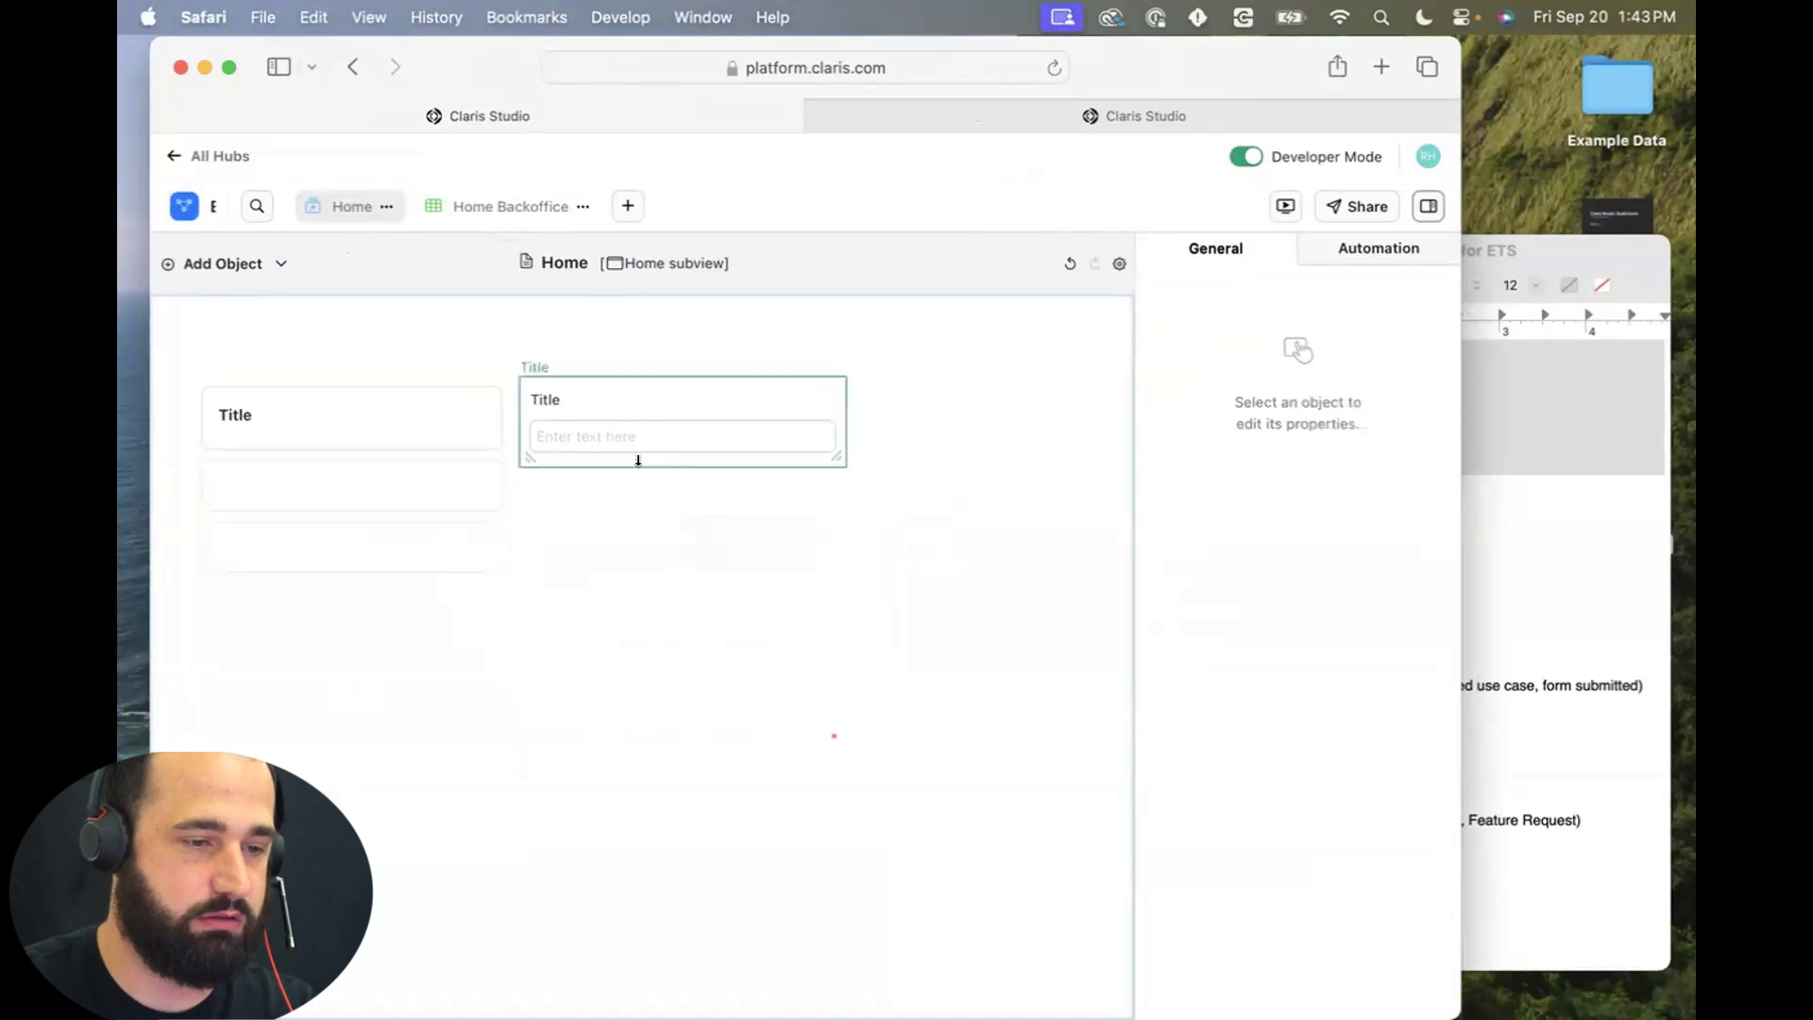
{"action": "left_click", "coordinate": [636, 438]}
{"action": "key", "text": "Delete"}
Move the Messages list further down the Home view to free up space above it.
{"action": "left_click", "coordinate": [397, 437]}
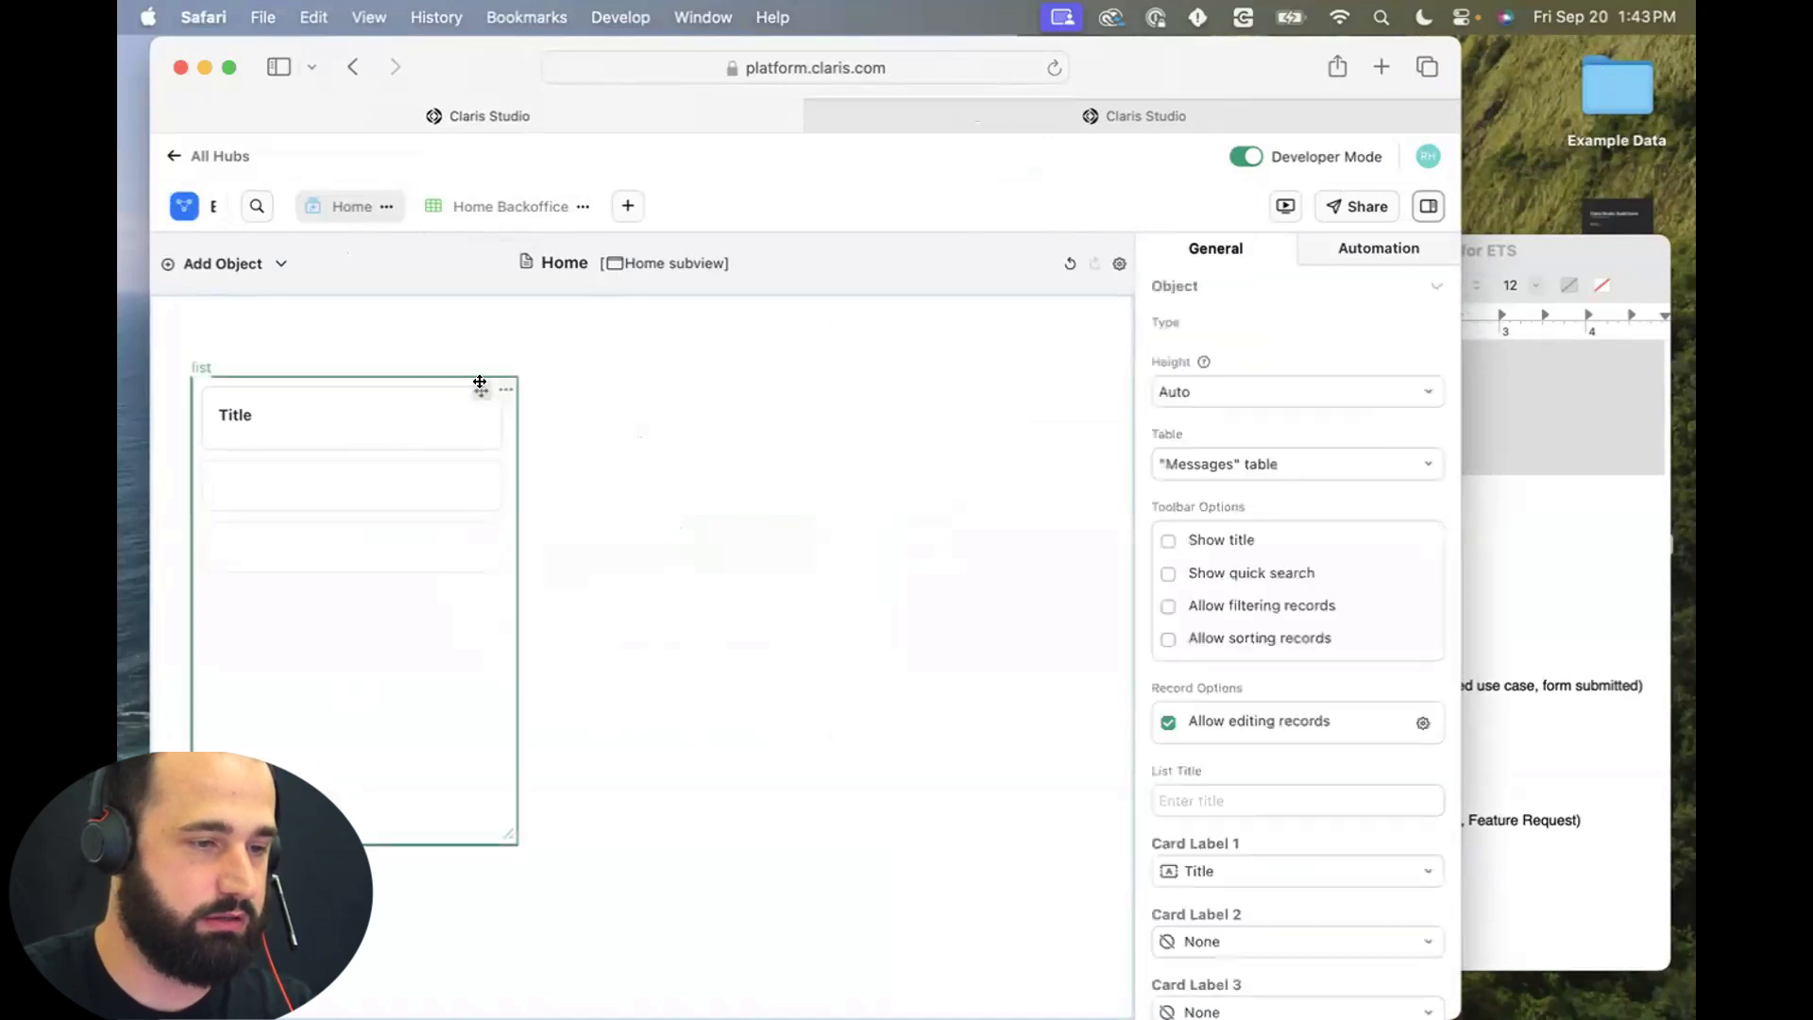
{"action": "left_click_drag", "start_coordinate": [478, 384], "coordinate": [473, 756]}
{"action": "left_click", "coordinate": [397, 767]}
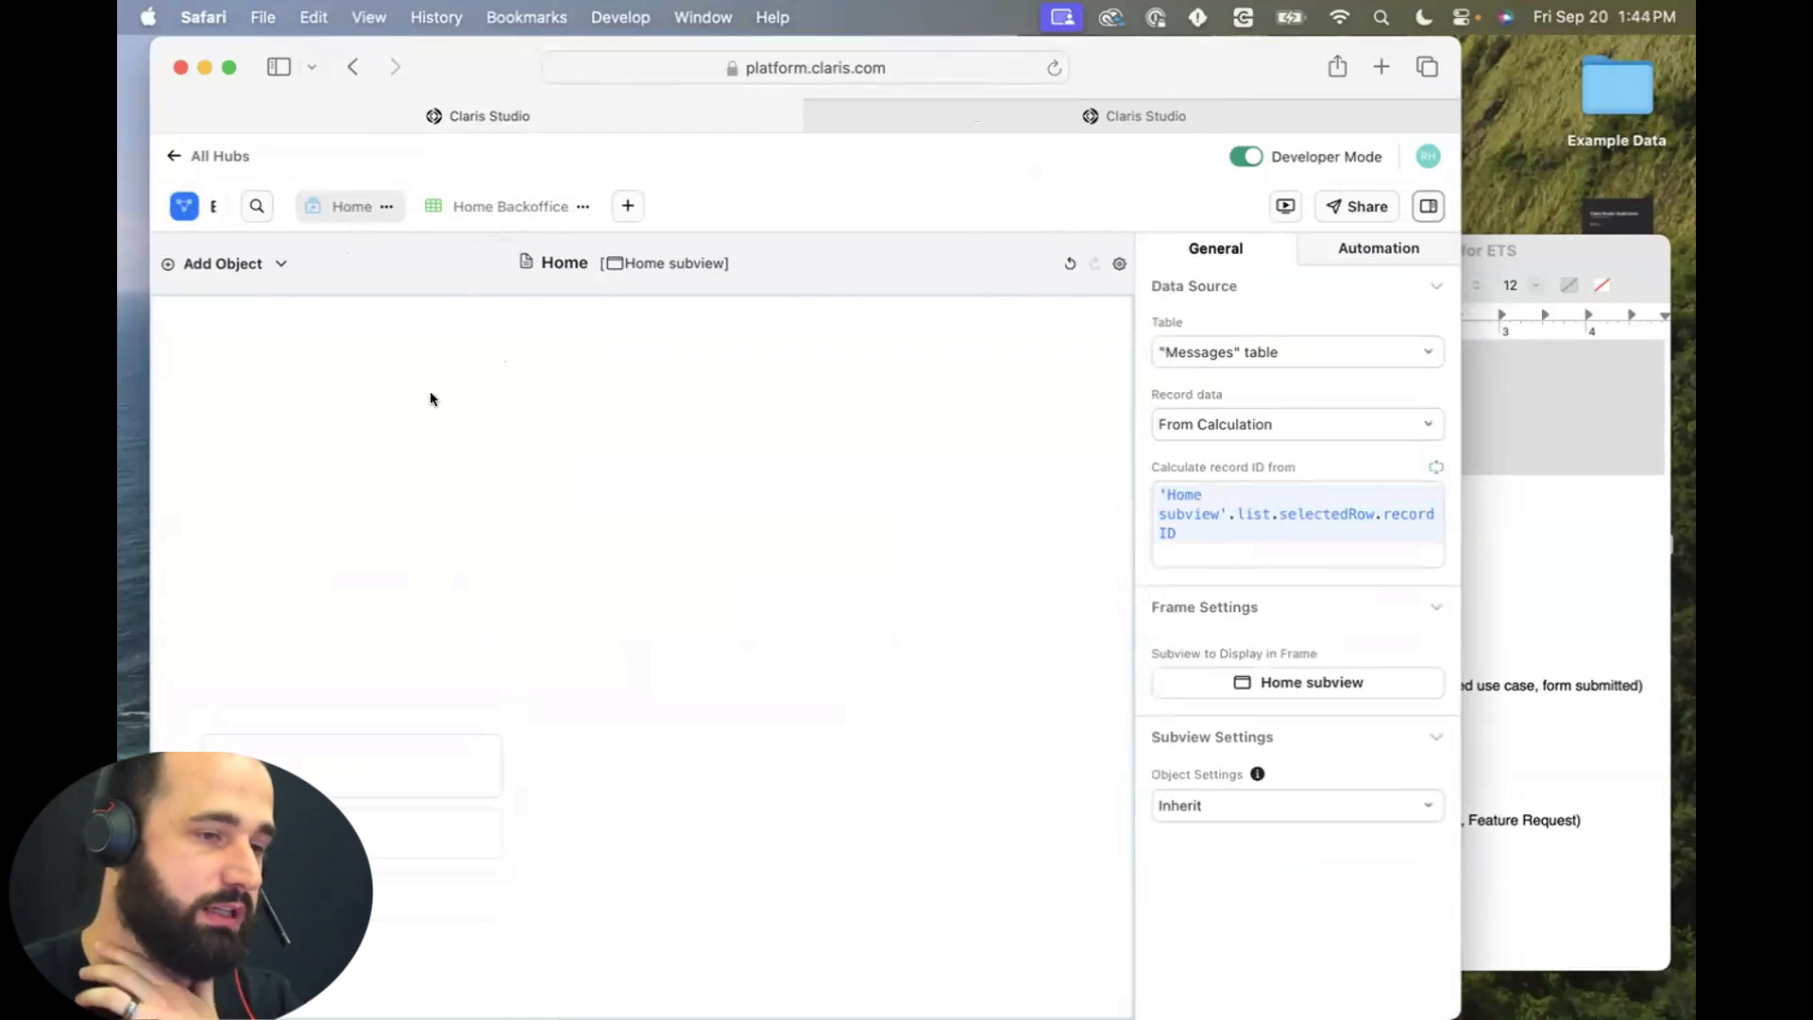
Check the available Messages fields and the Home layout of the finished Claris E.T.S. hub in the other browser window.
{"action": "left_click", "coordinate": [267, 265]}
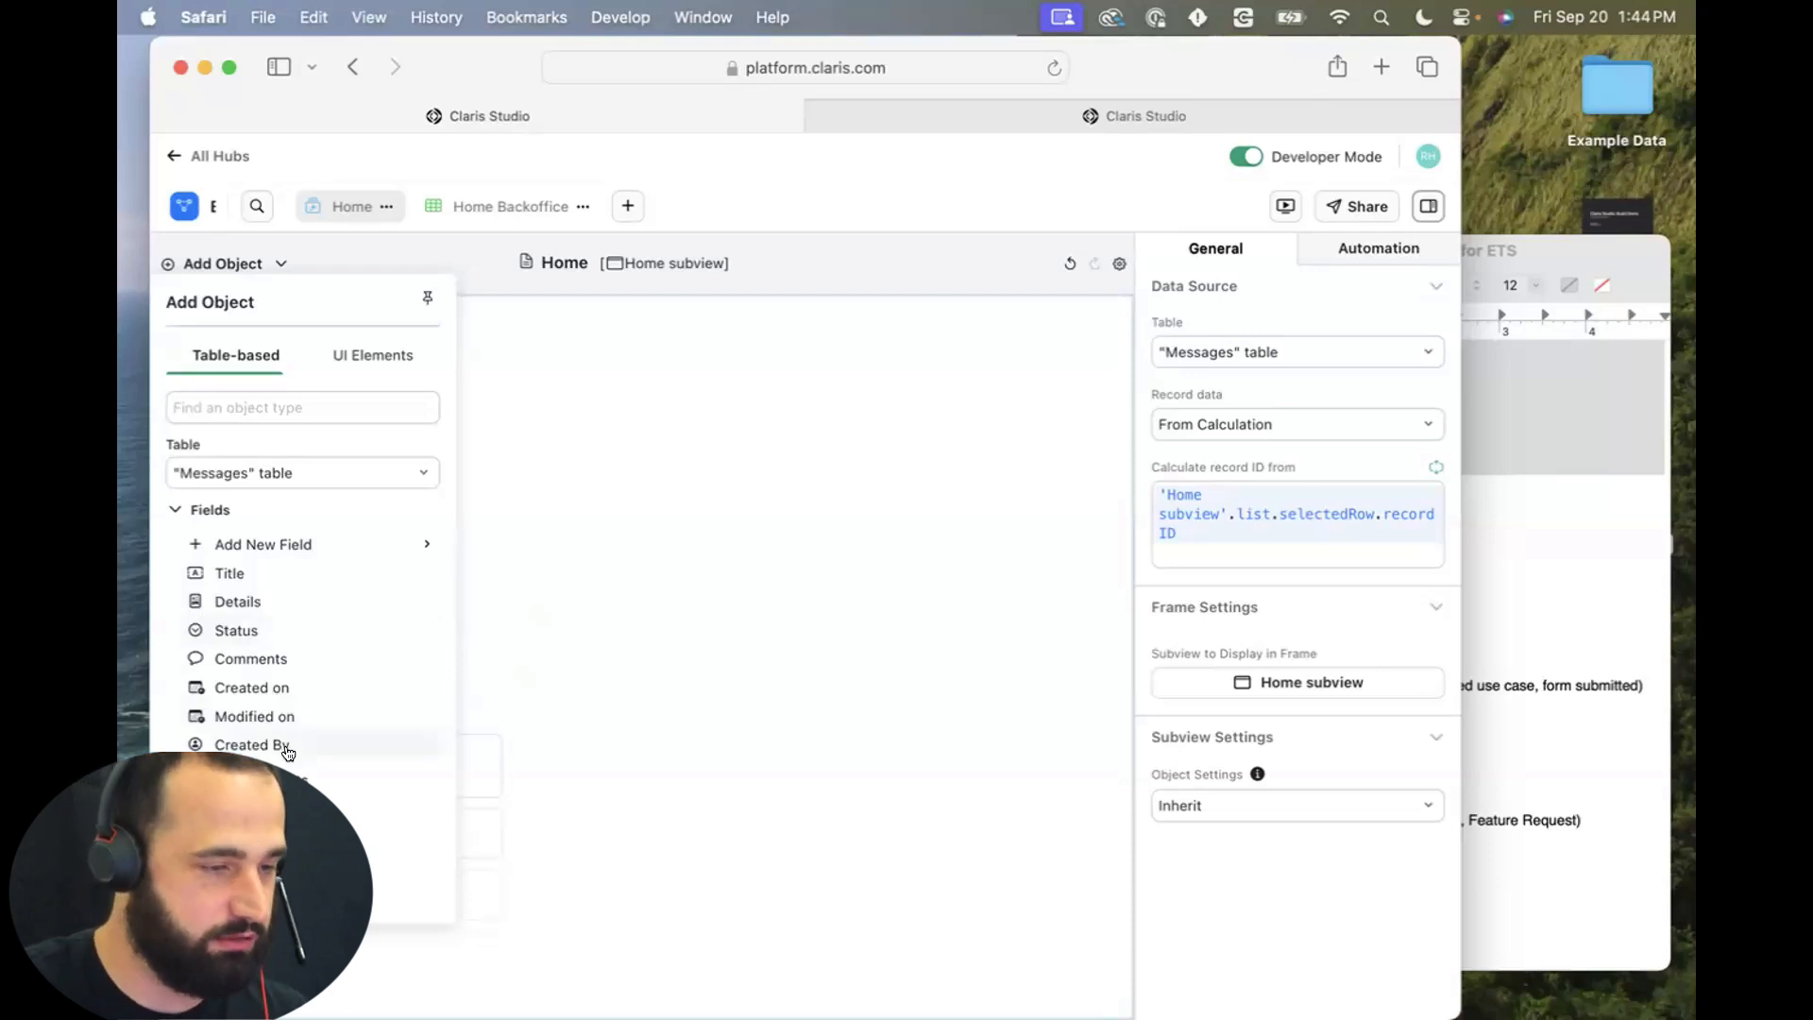
{"action": "scroll", "coordinate": [288, 753], "scroll_direction": "down", "scroll_amount": 5}
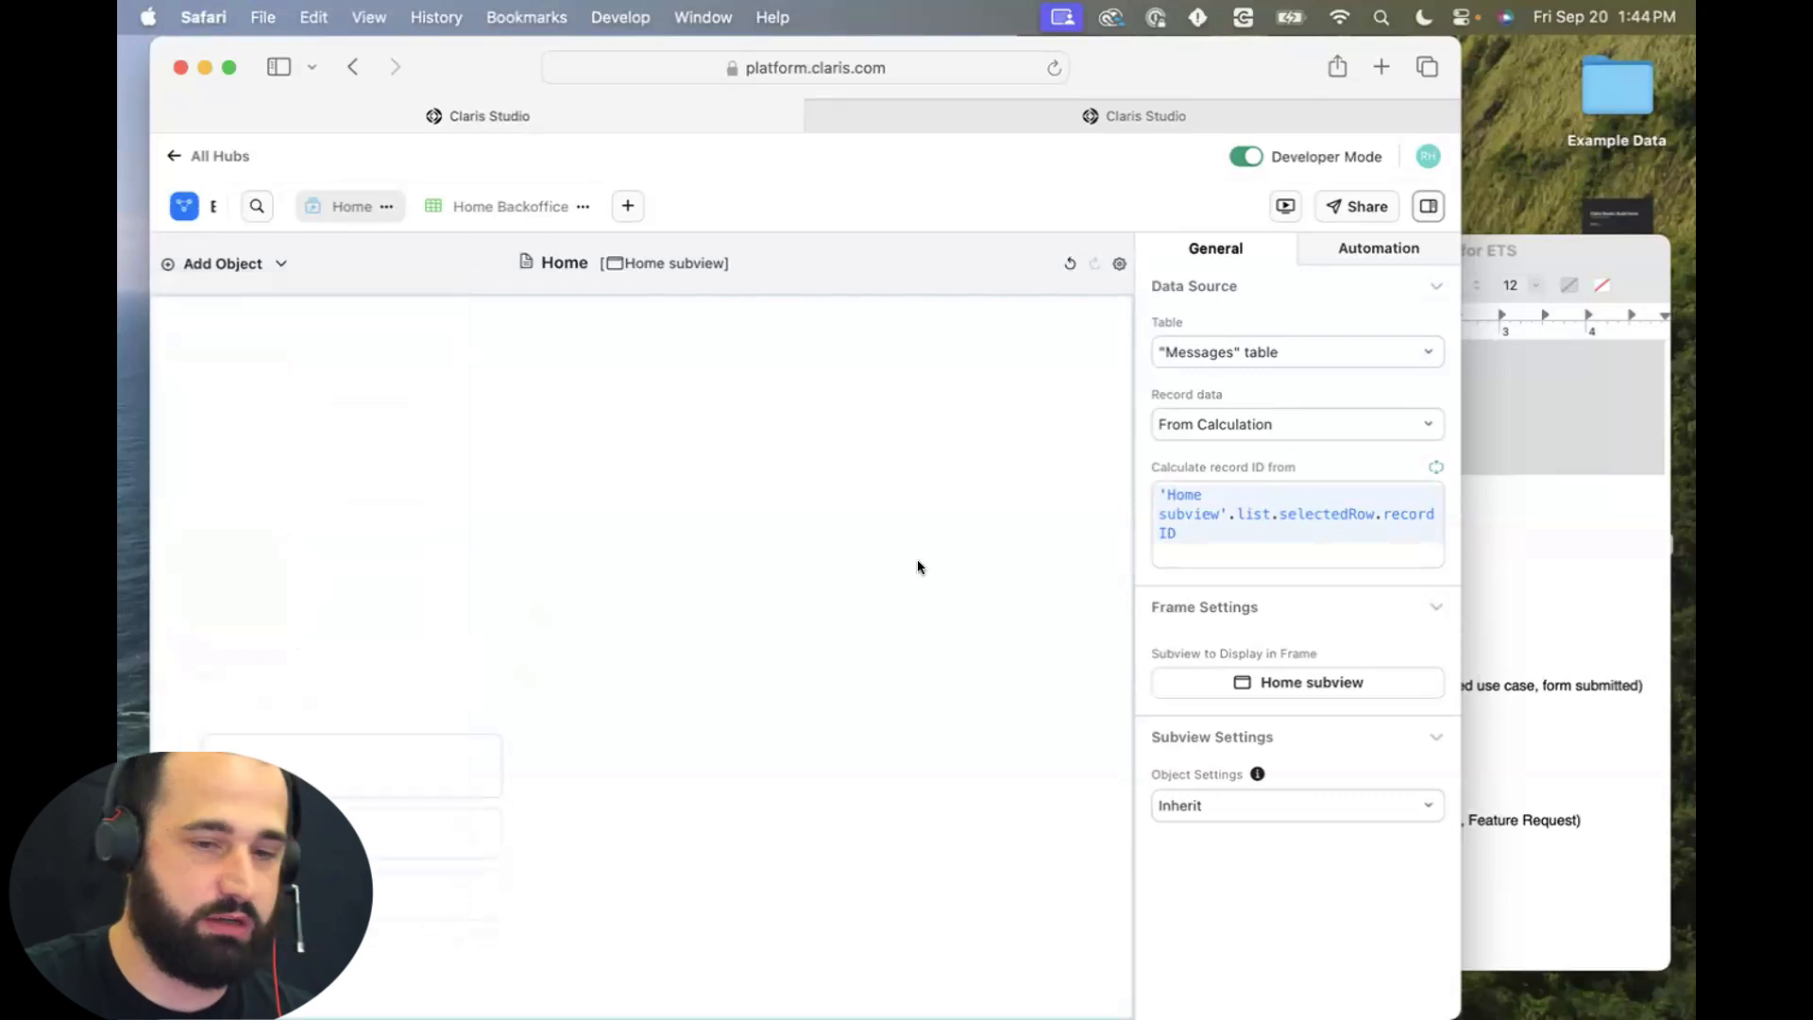
{"action": "mouse_move", "coordinate": [578, 991]}
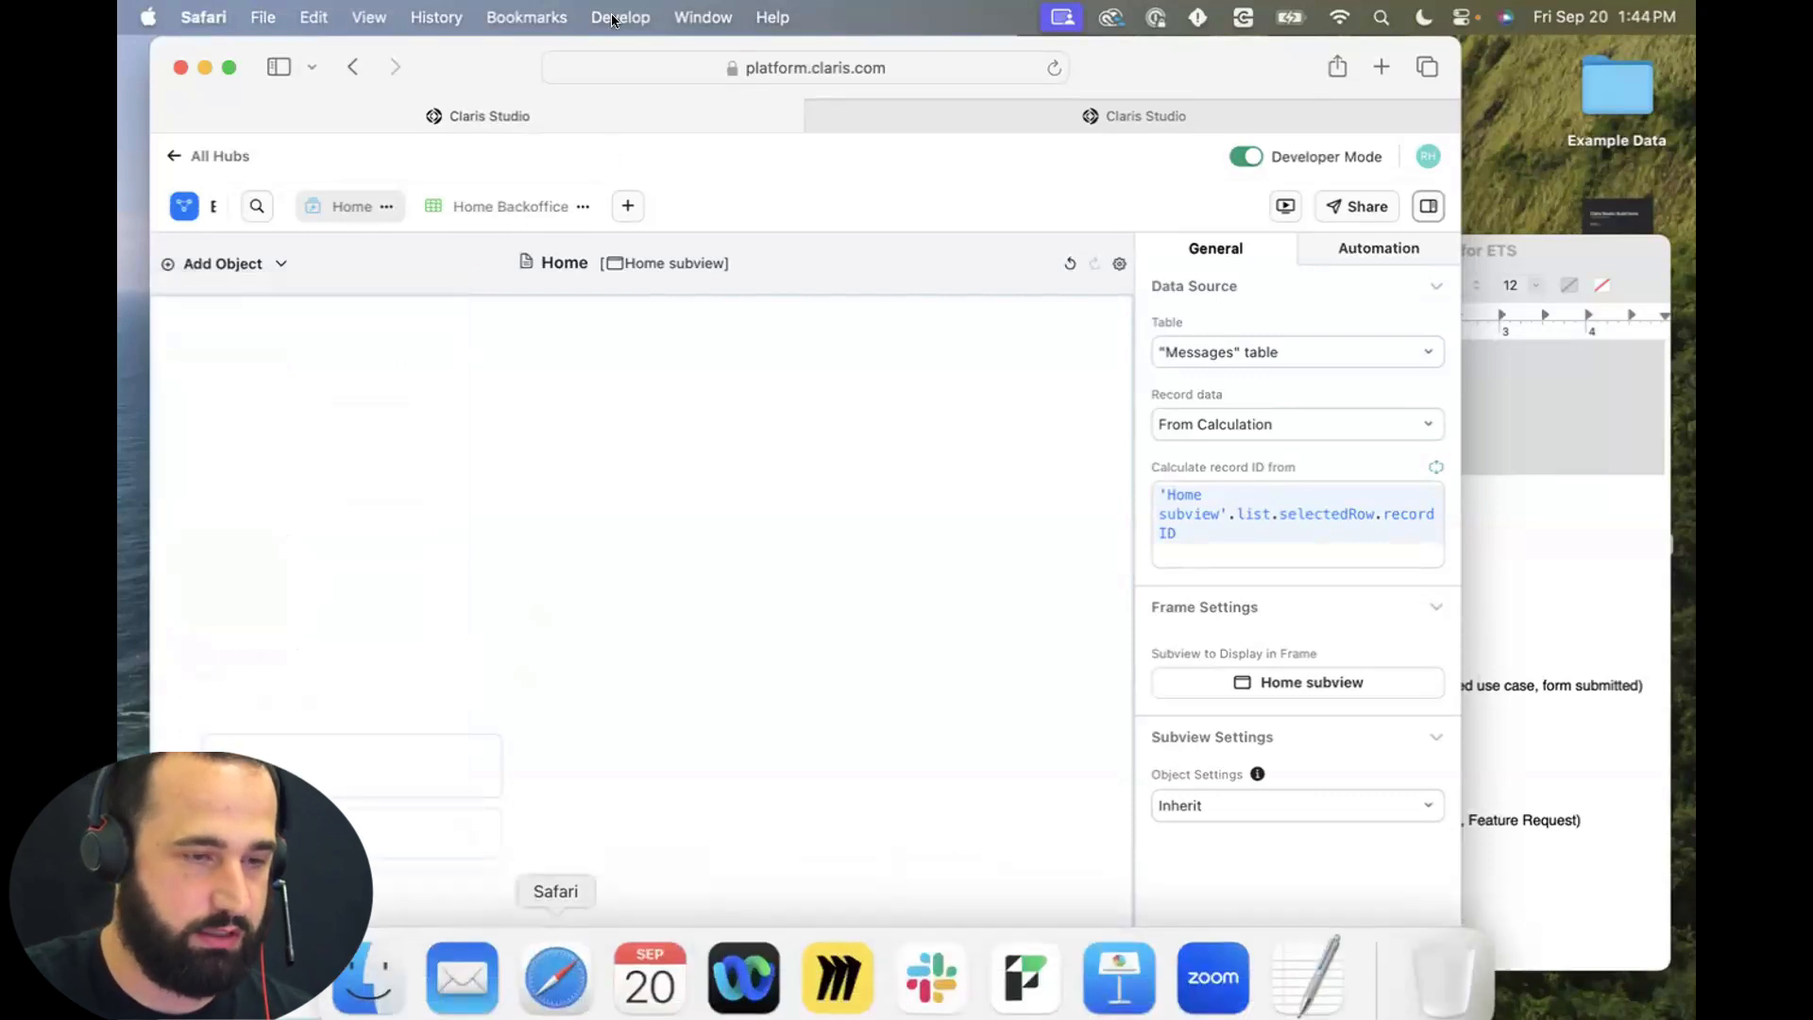
{"action": "left_click", "coordinate": [703, 17]}
{"action": "left_click", "coordinate": [720, 665]}
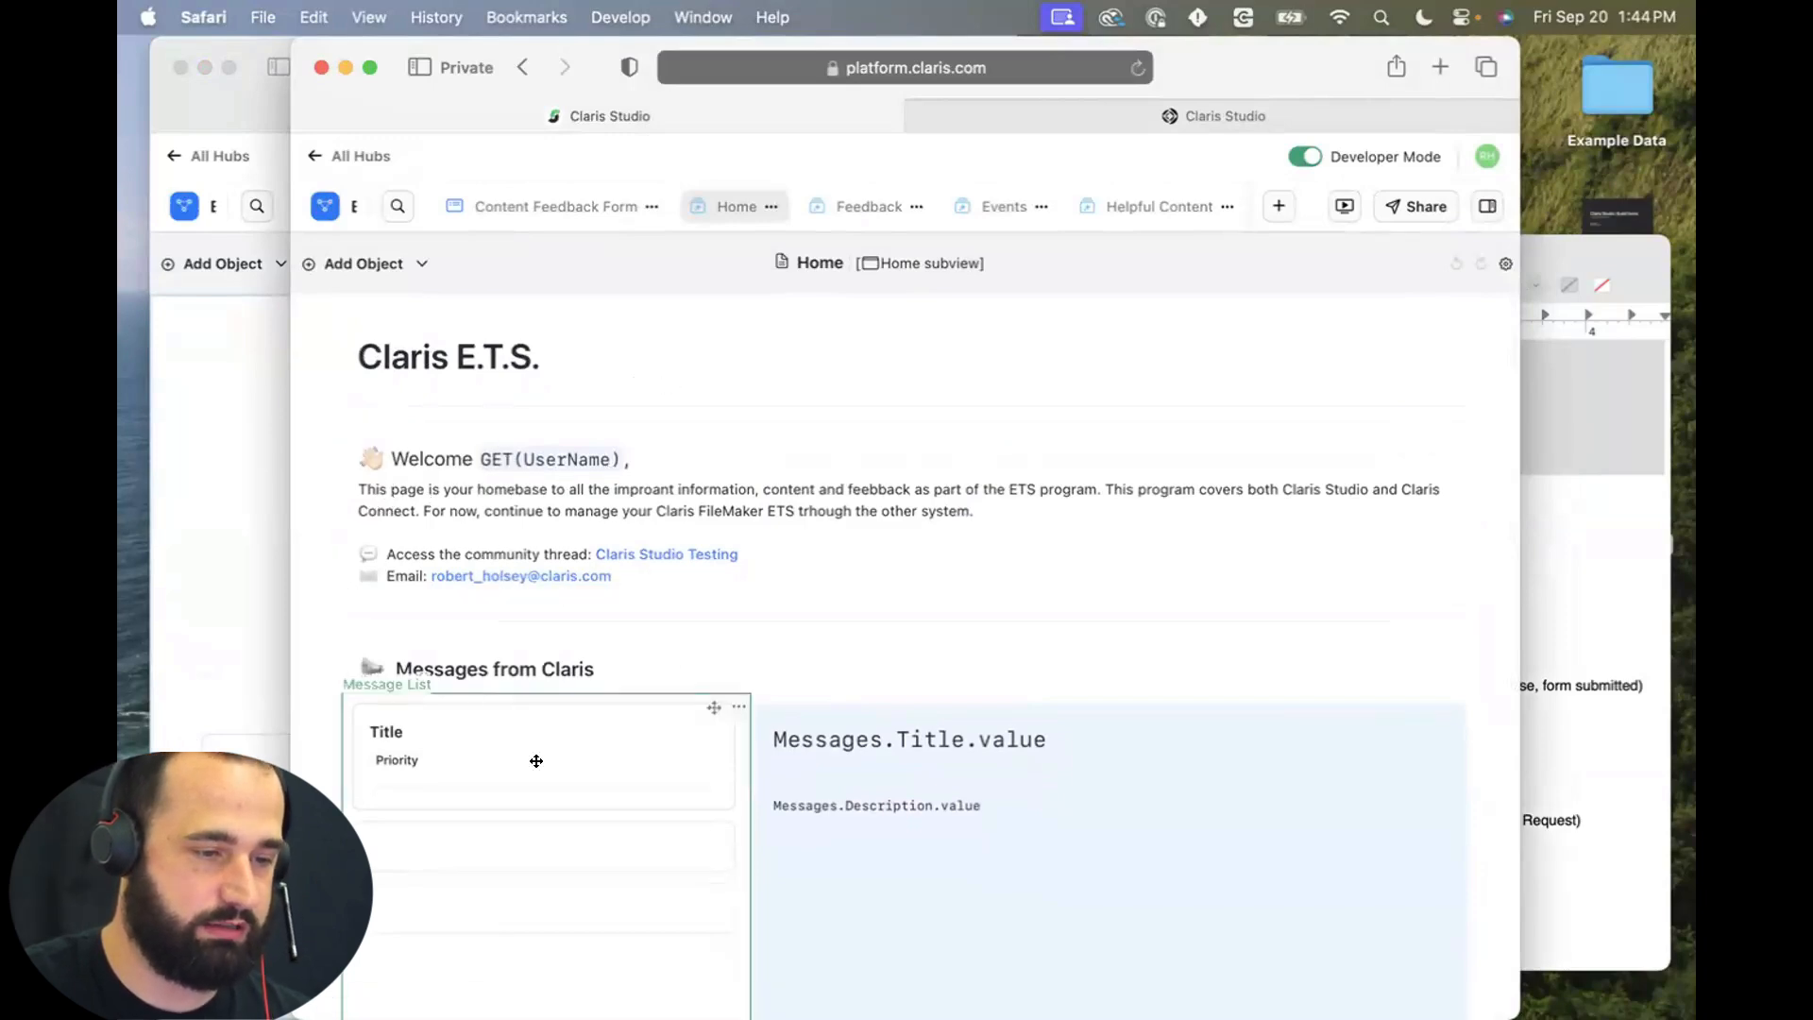
{"action": "scroll", "coordinate": [536, 759], "scroll_direction": "down", "scroll_amount": 3}
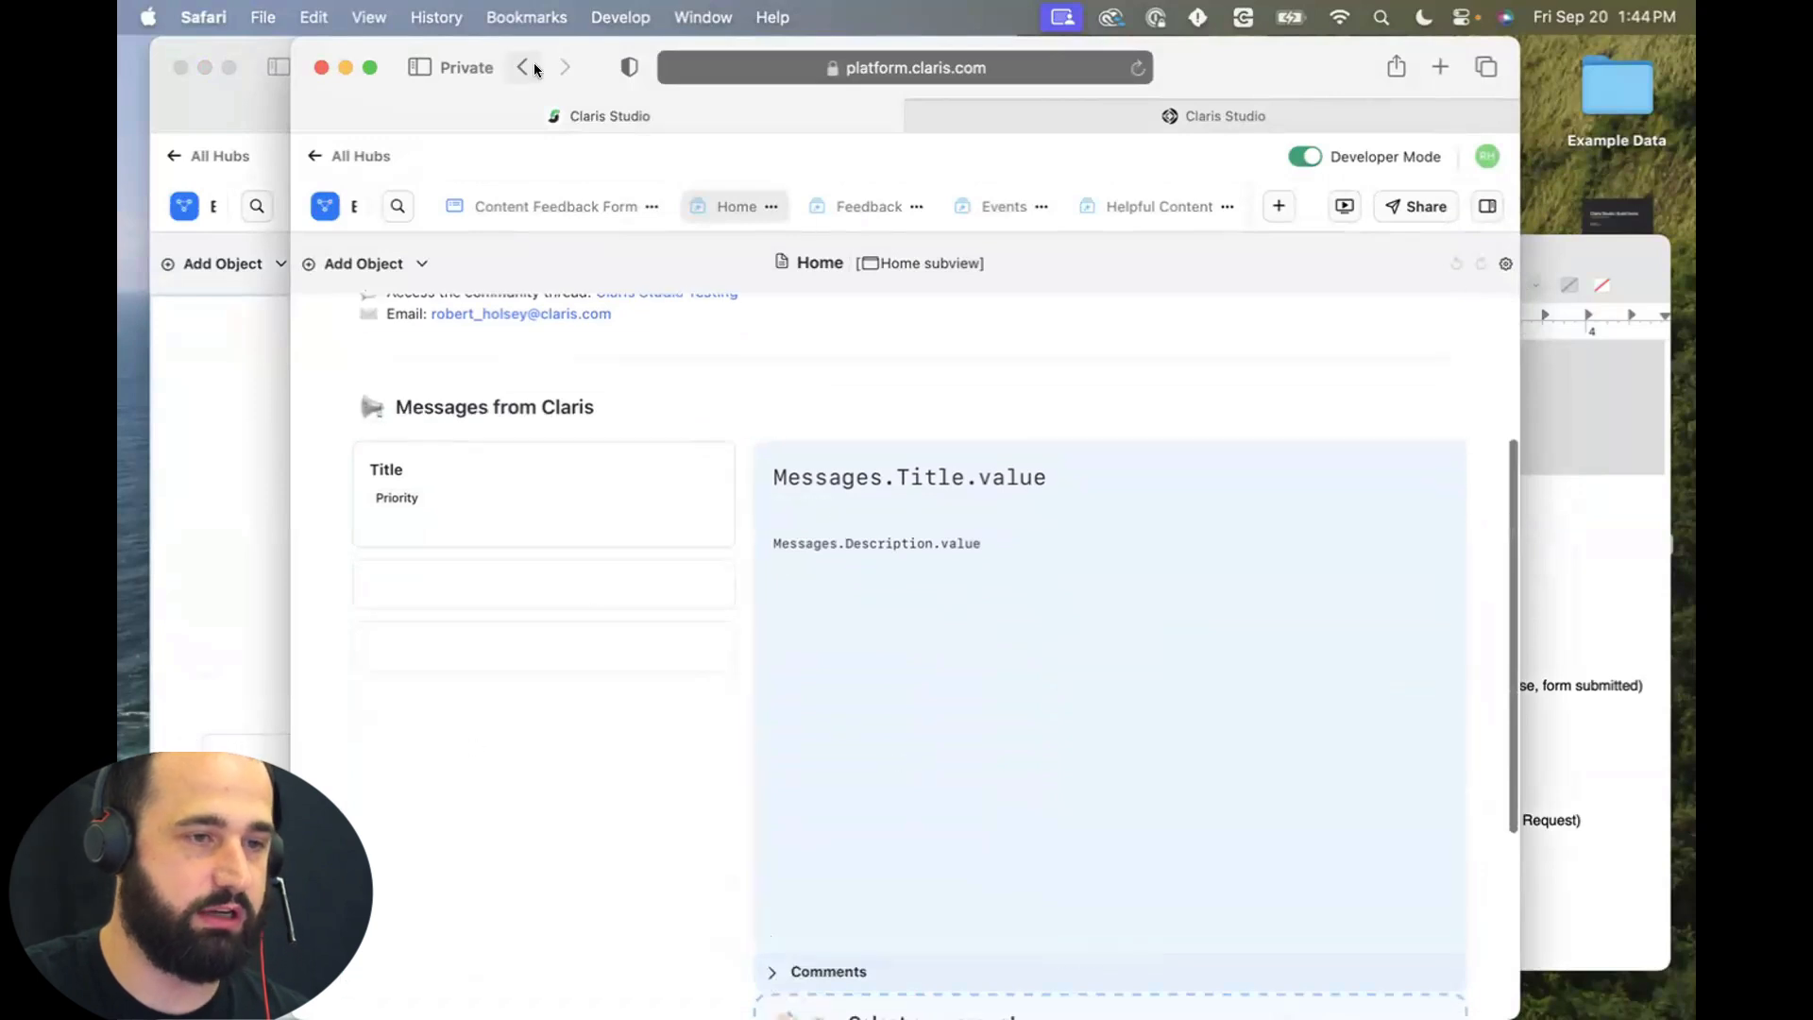
{"action": "left_click", "coordinate": [235, 397]}
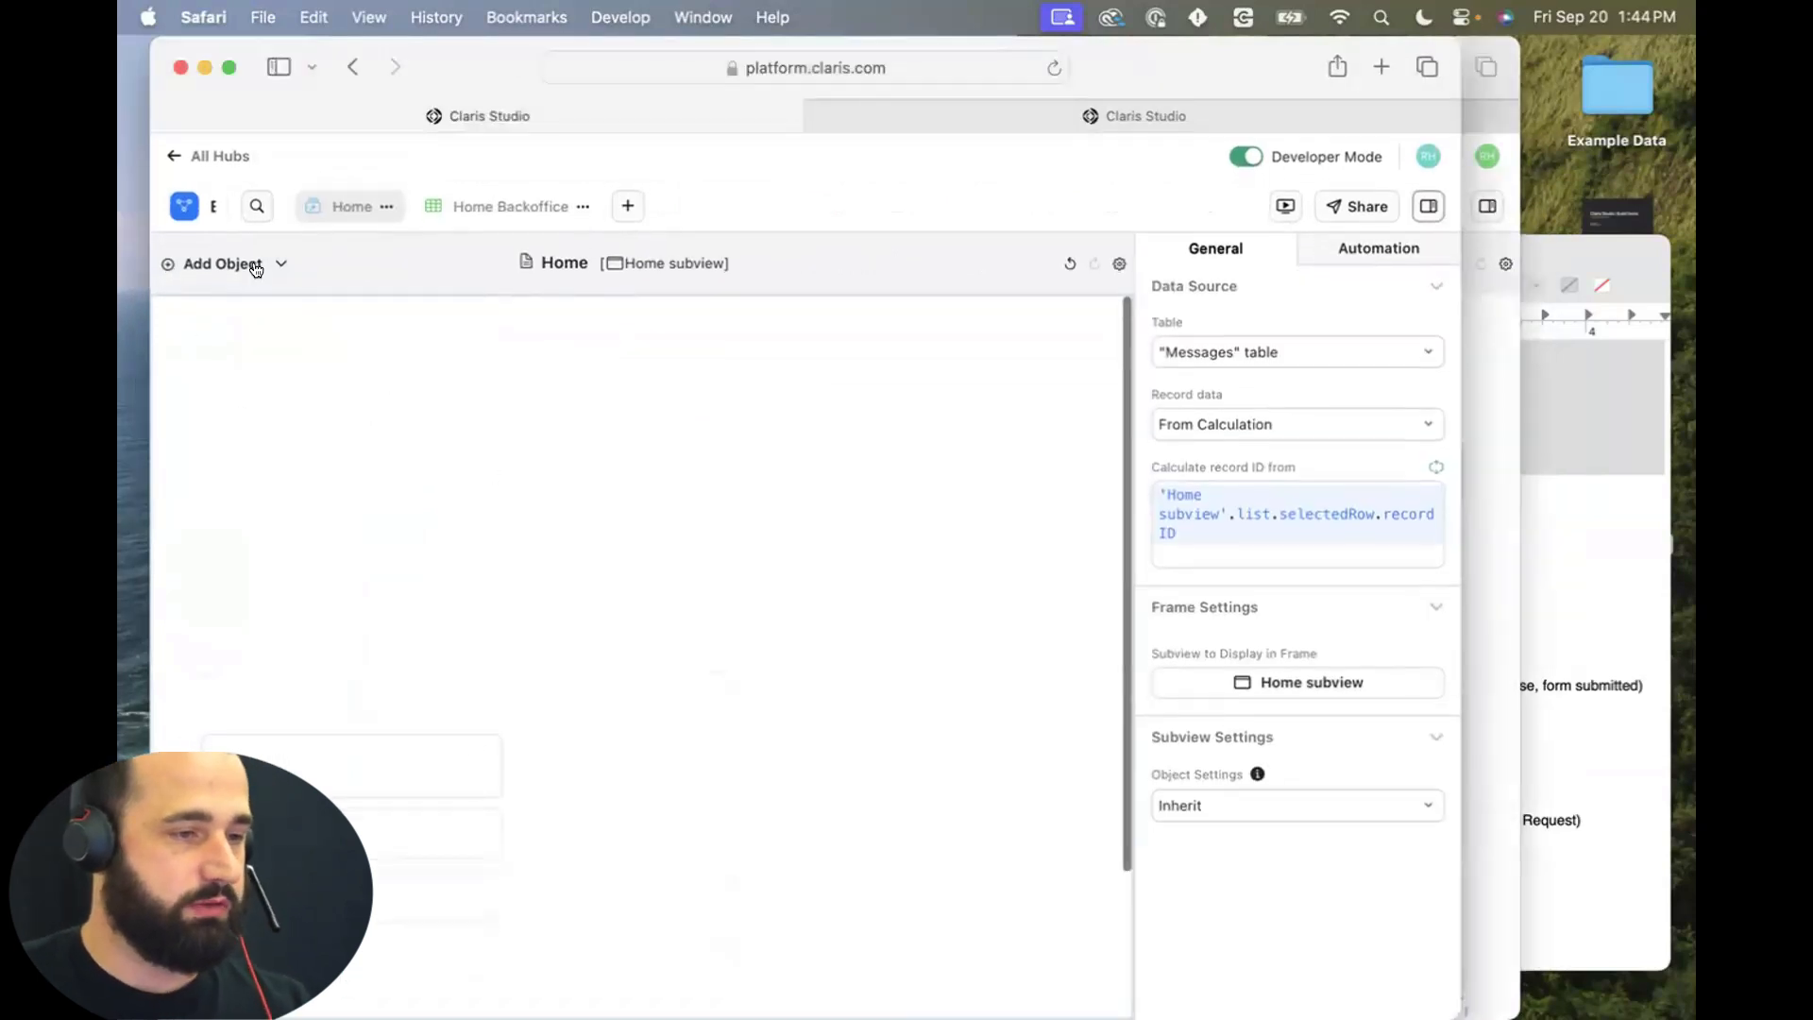
Add a text block at the start of the Home view with the text "Claris ETS".
{"action": "left_click", "coordinate": [257, 266]}
{"action": "left_click", "coordinate": [365, 366]}
{"action": "scroll", "coordinate": [320, 680], "scroll_direction": "down", "scroll_amount": 2}
{"action": "scroll", "coordinate": [283, 643], "scroll_direction": "up", "scroll_amount": 1}
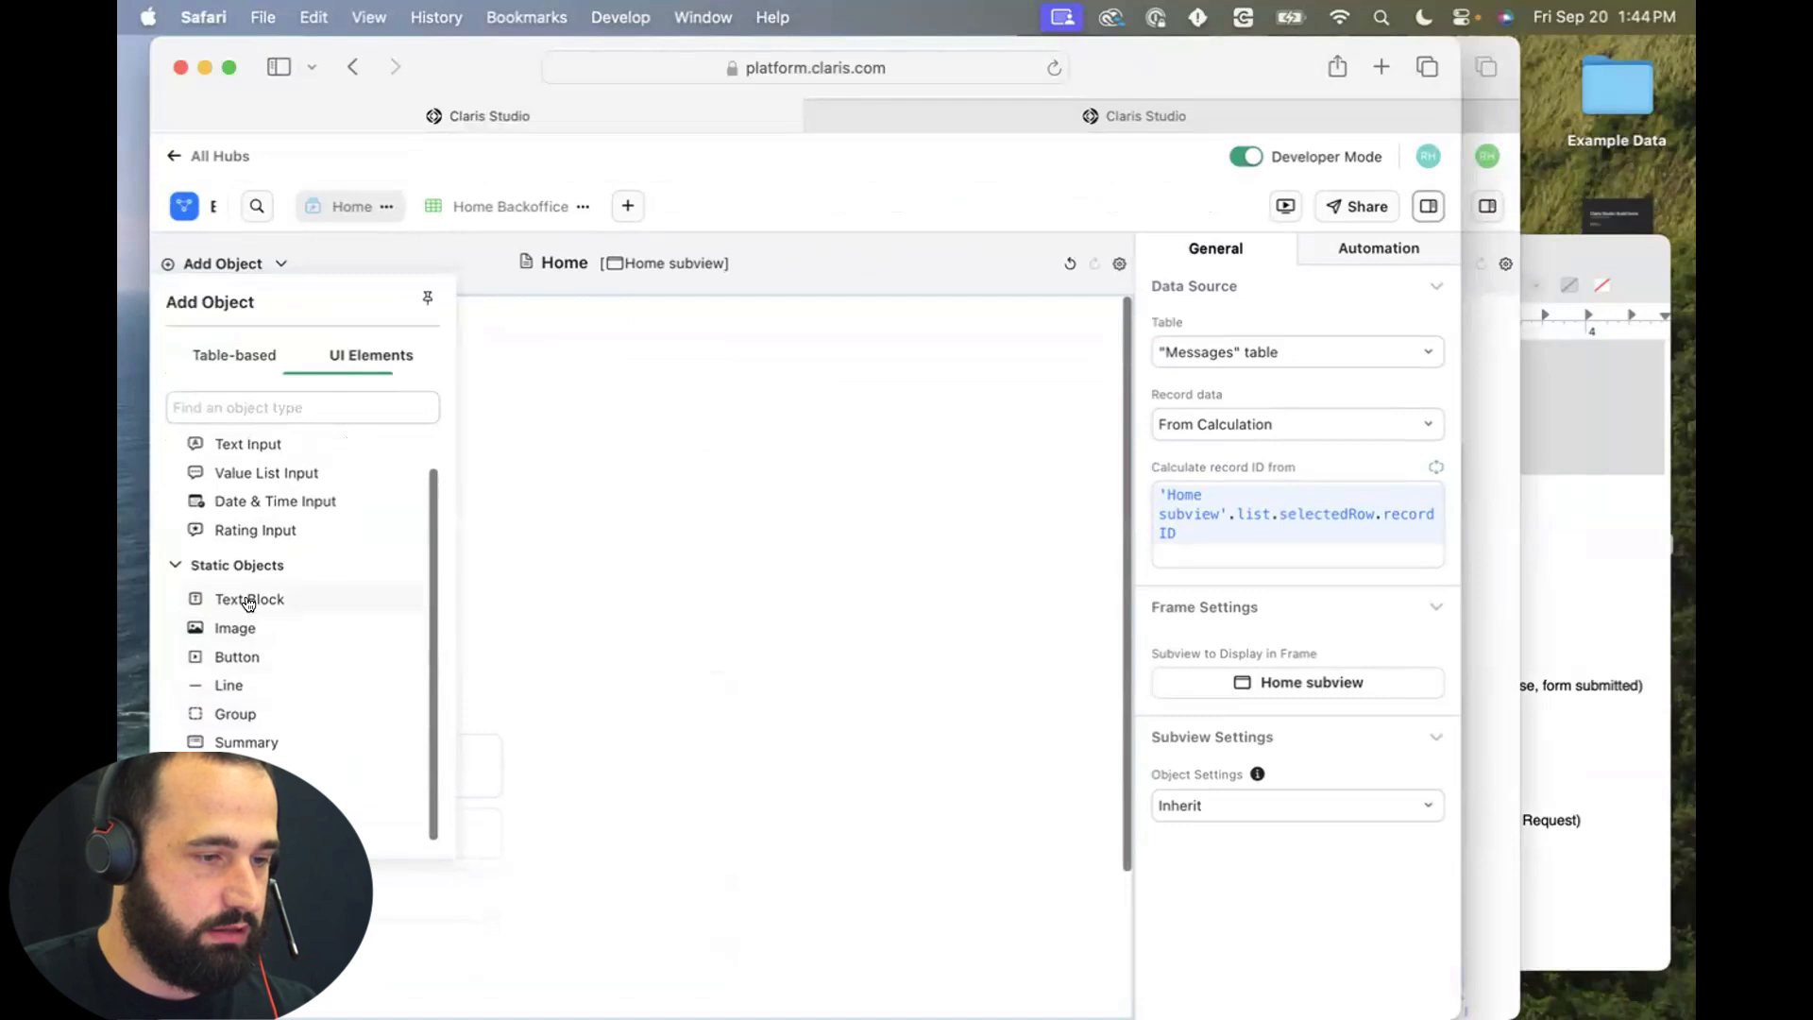
{"action": "left_click_drag", "start_coordinate": [251, 599], "coordinate": [202, 333]}
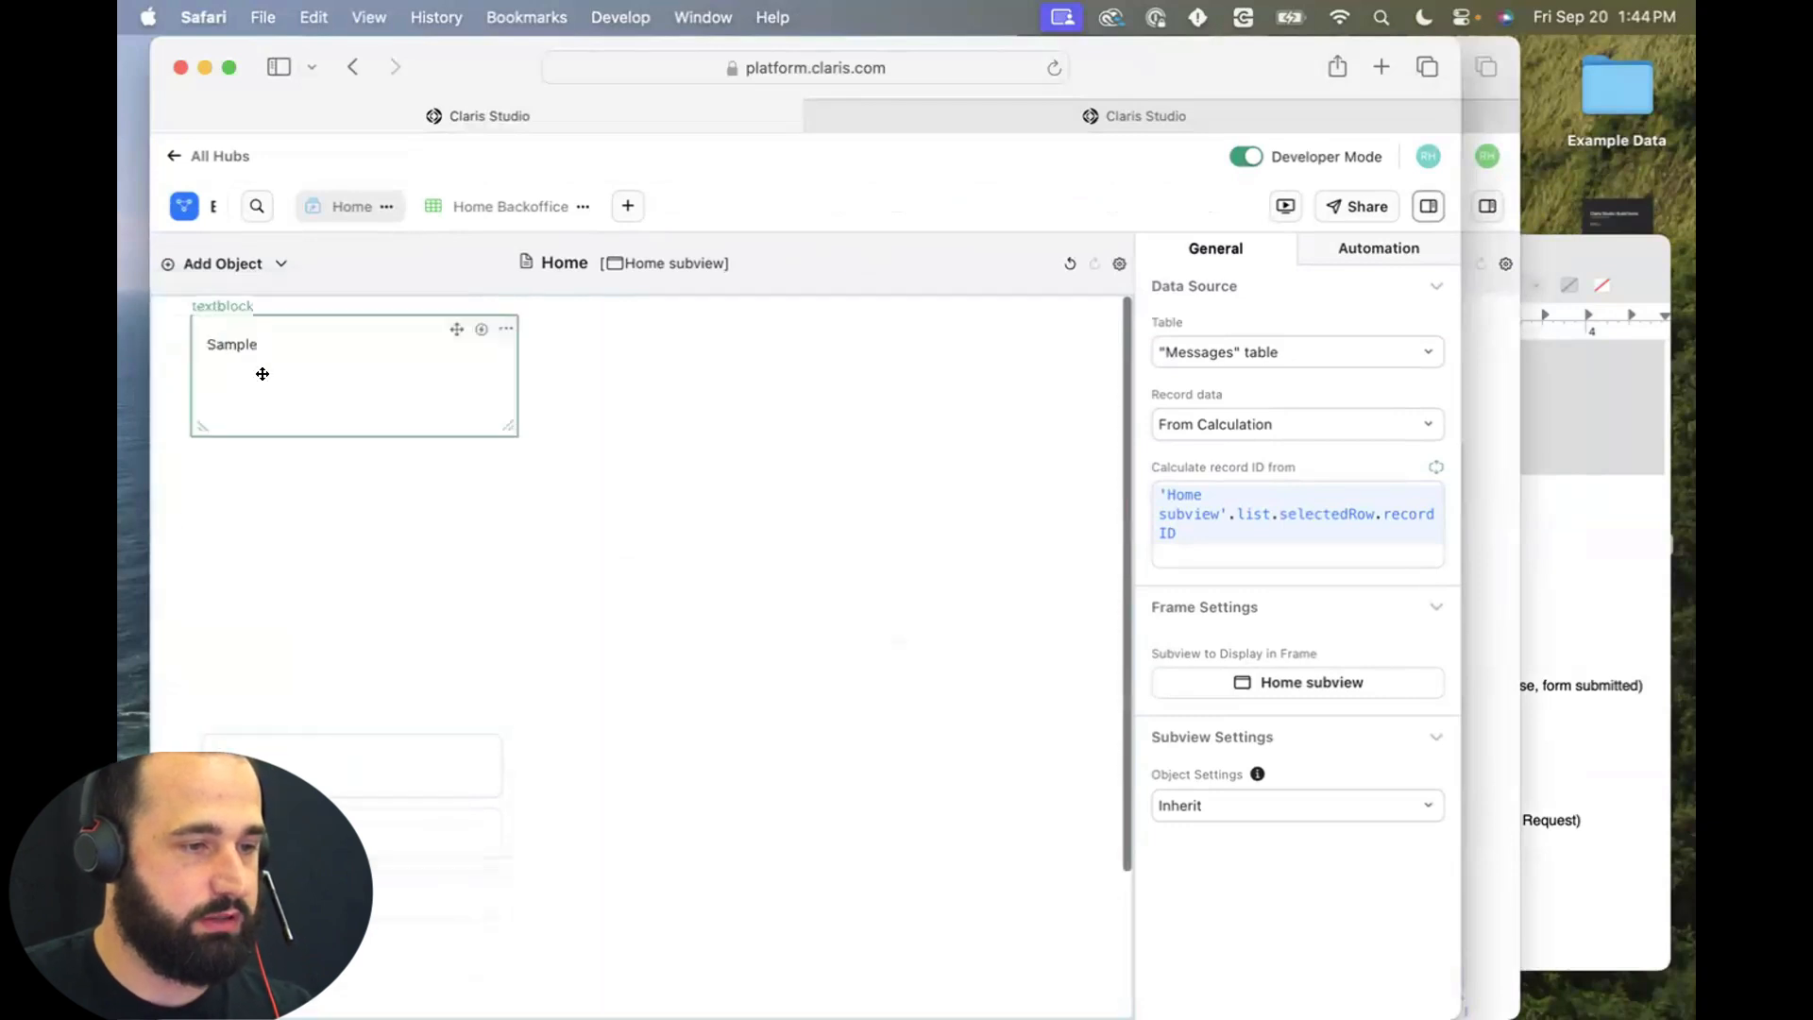
{"action": "double_click", "coordinate": [229, 342]}
{"action": "type", "text": "Calris"}
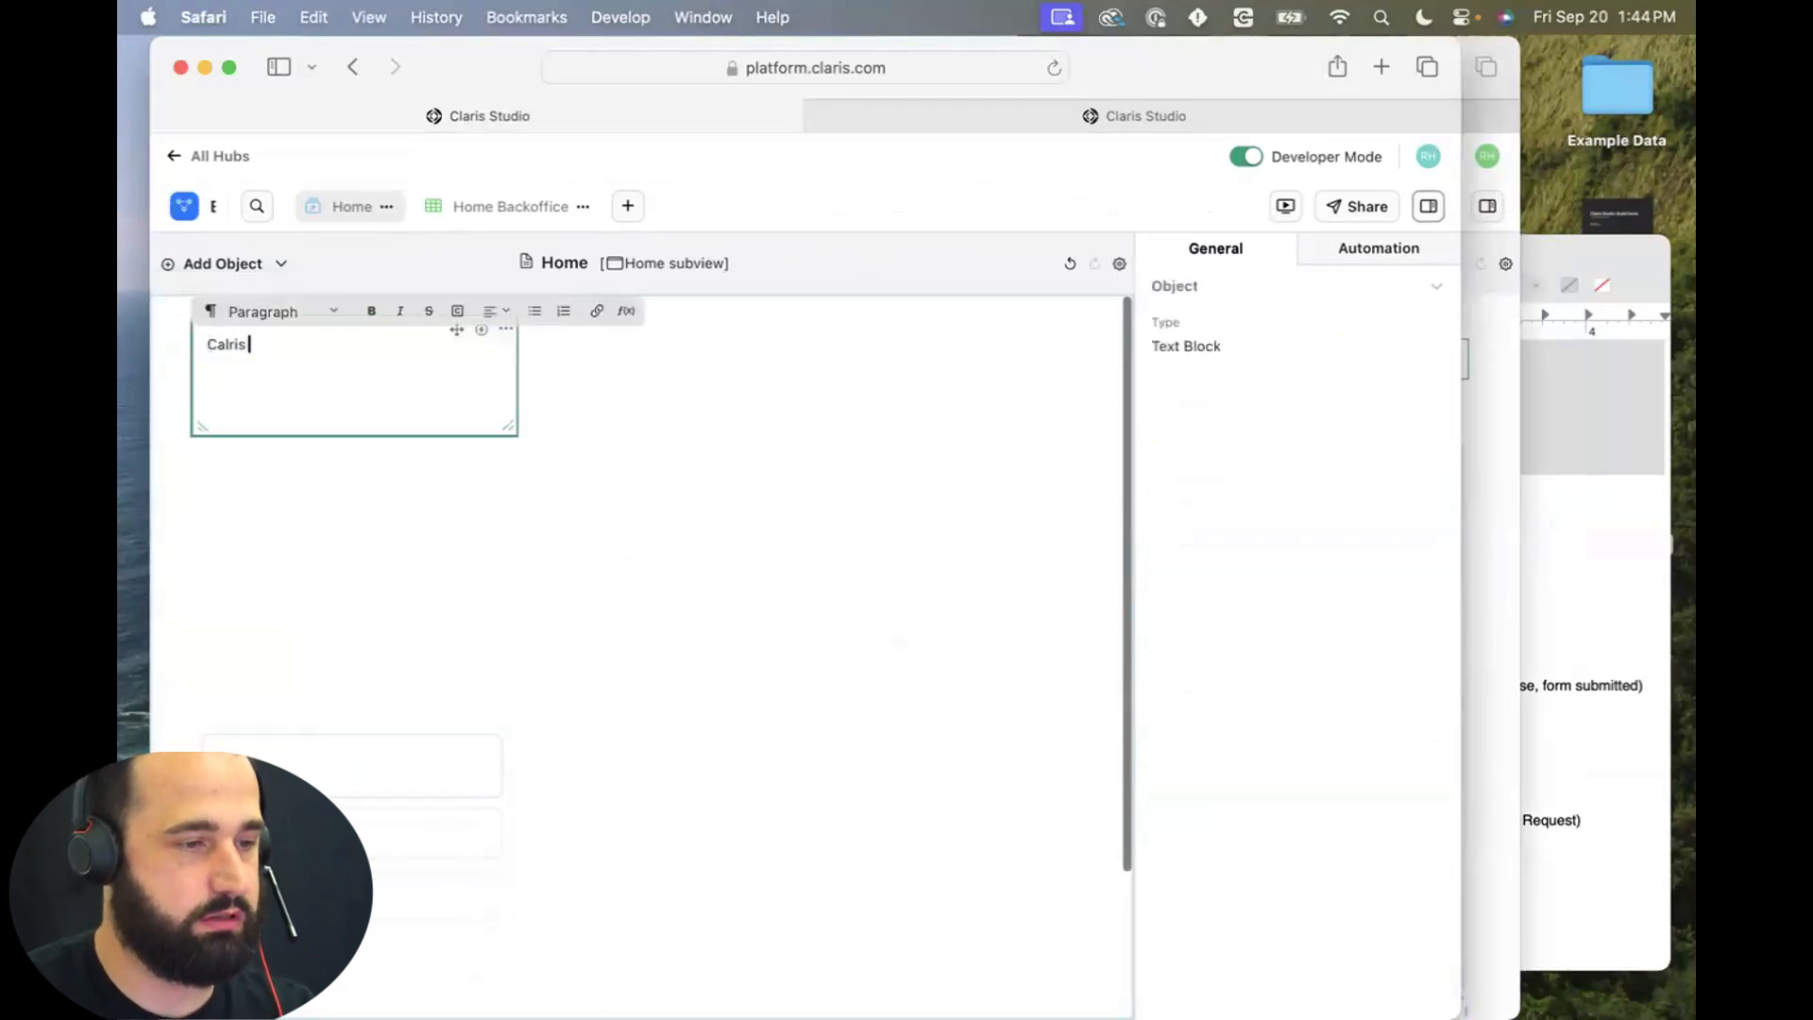
{"action": "key", "text": "super+a"}
{"action": "type", "text": "Claris ETS"}
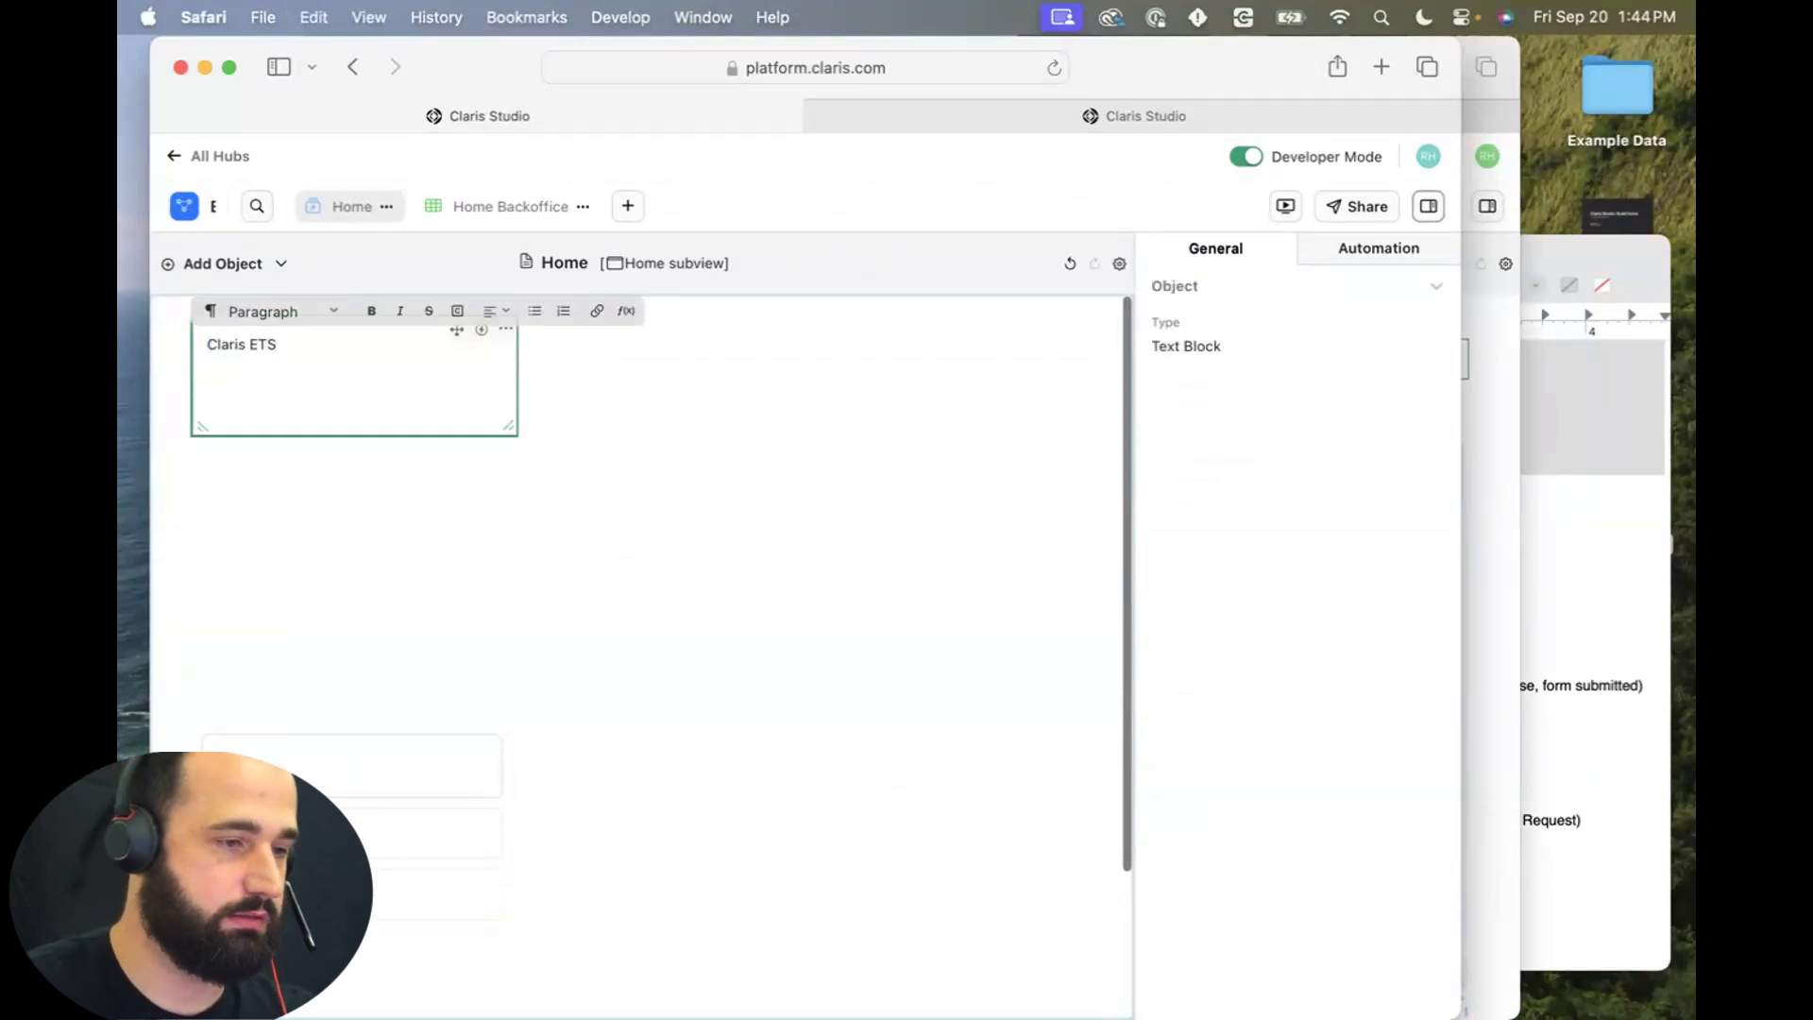
Format the "Claris ETS" text as bold Heading 1 and shrink its text block to fit the title.
{"action": "key", "text": "super+a"}
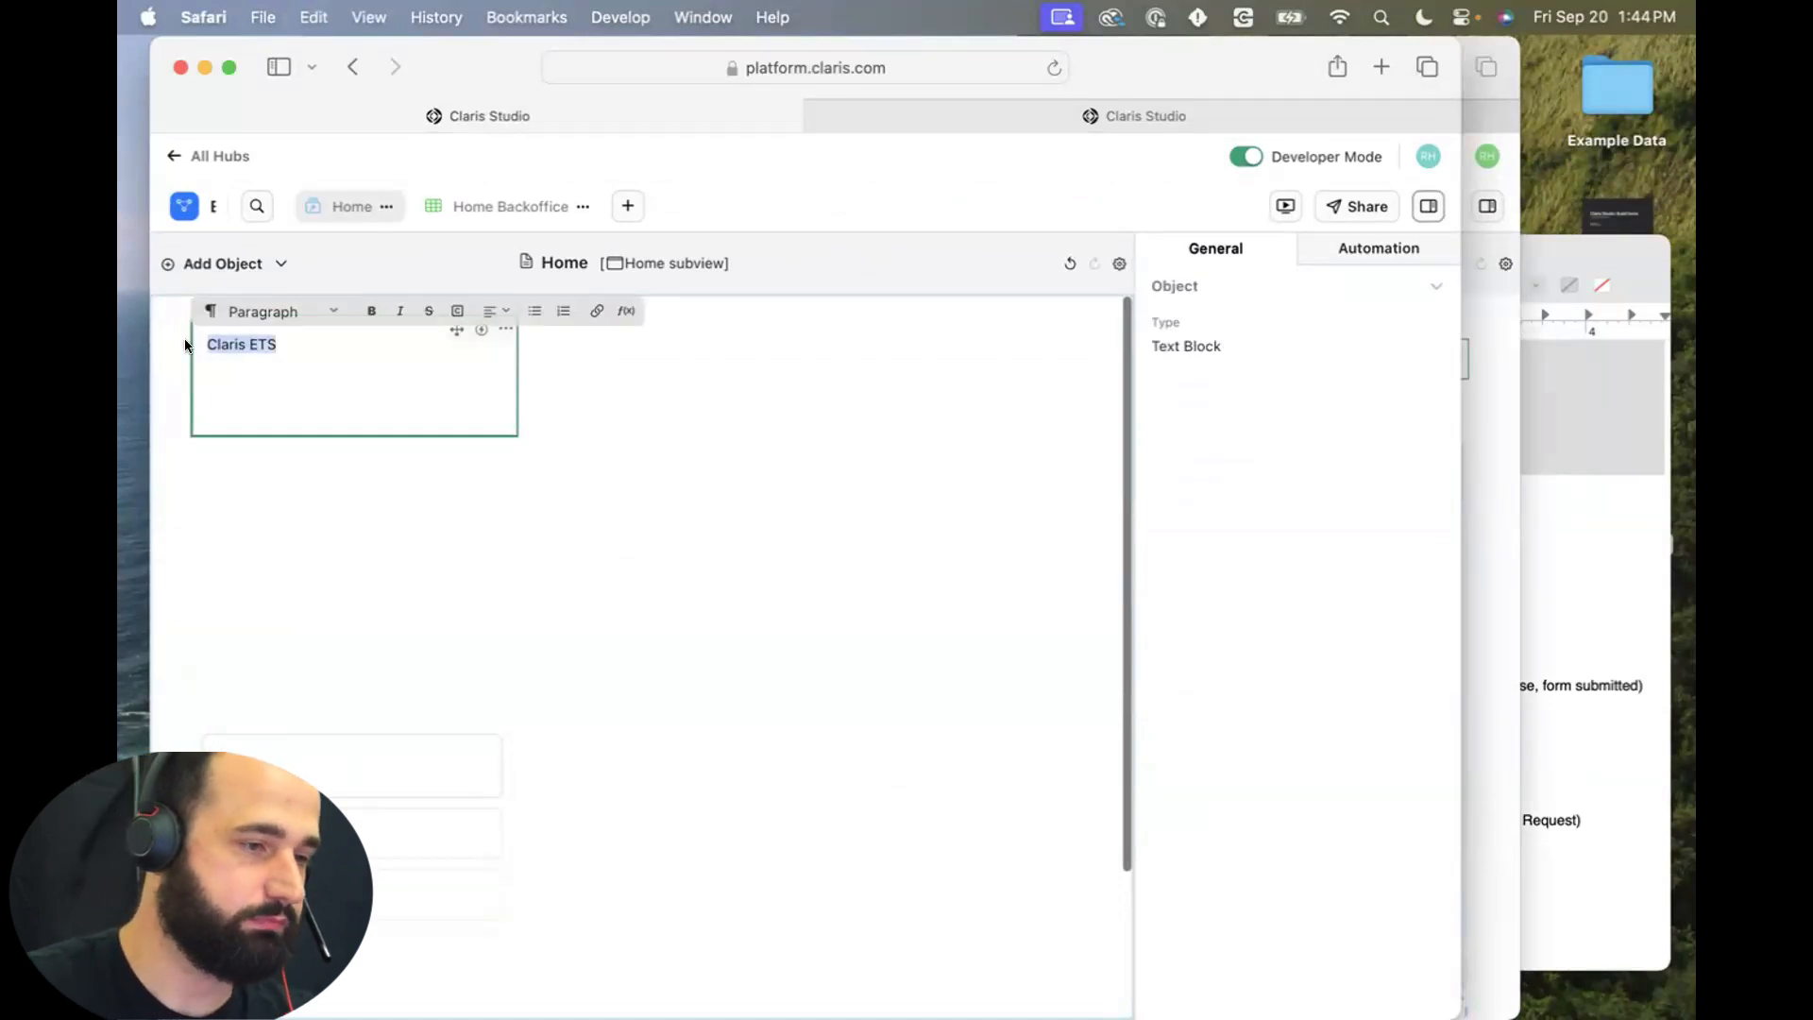
{"action": "left_click", "coordinate": [257, 310]}
{"action": "left_click", "coordinate": [242, 380]}
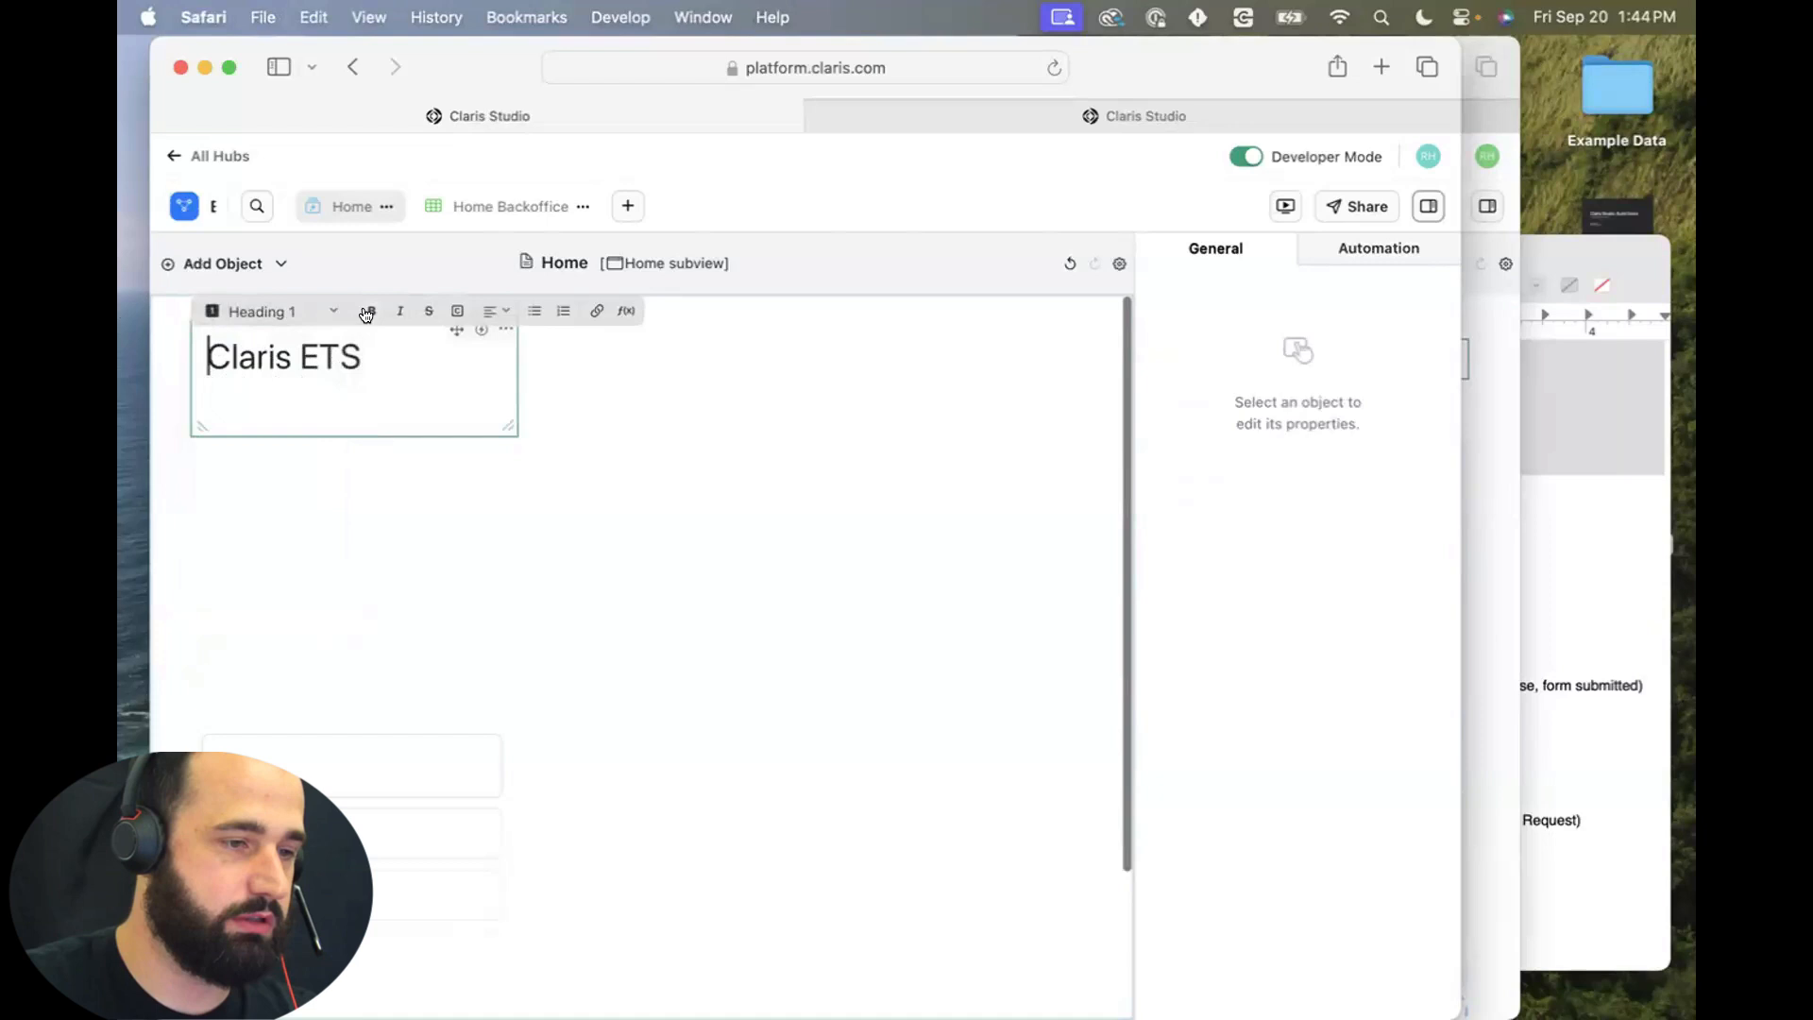
{"action": "key", "text": "super+a"}
{"action": "left_click", "coordinate": [391, 411]}
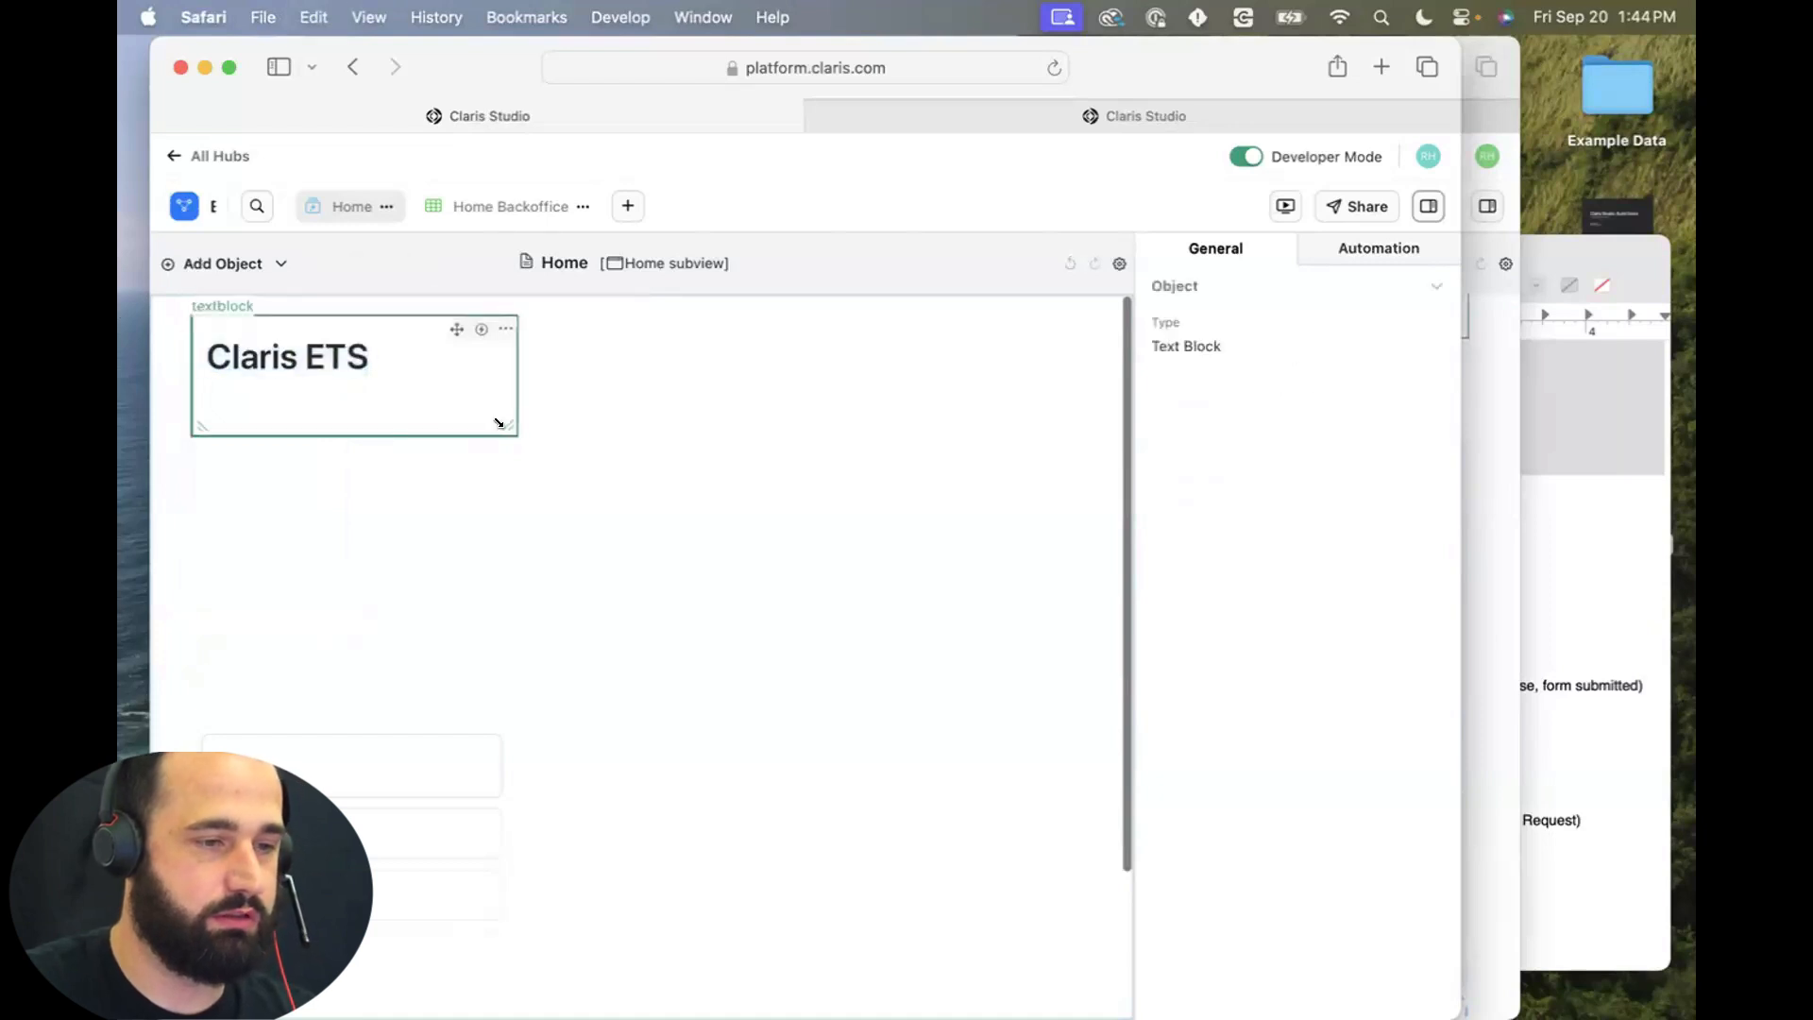
{"action": "left_click_drag", "start_coordinate": [499, 421], "coordinate": [400, 370]}
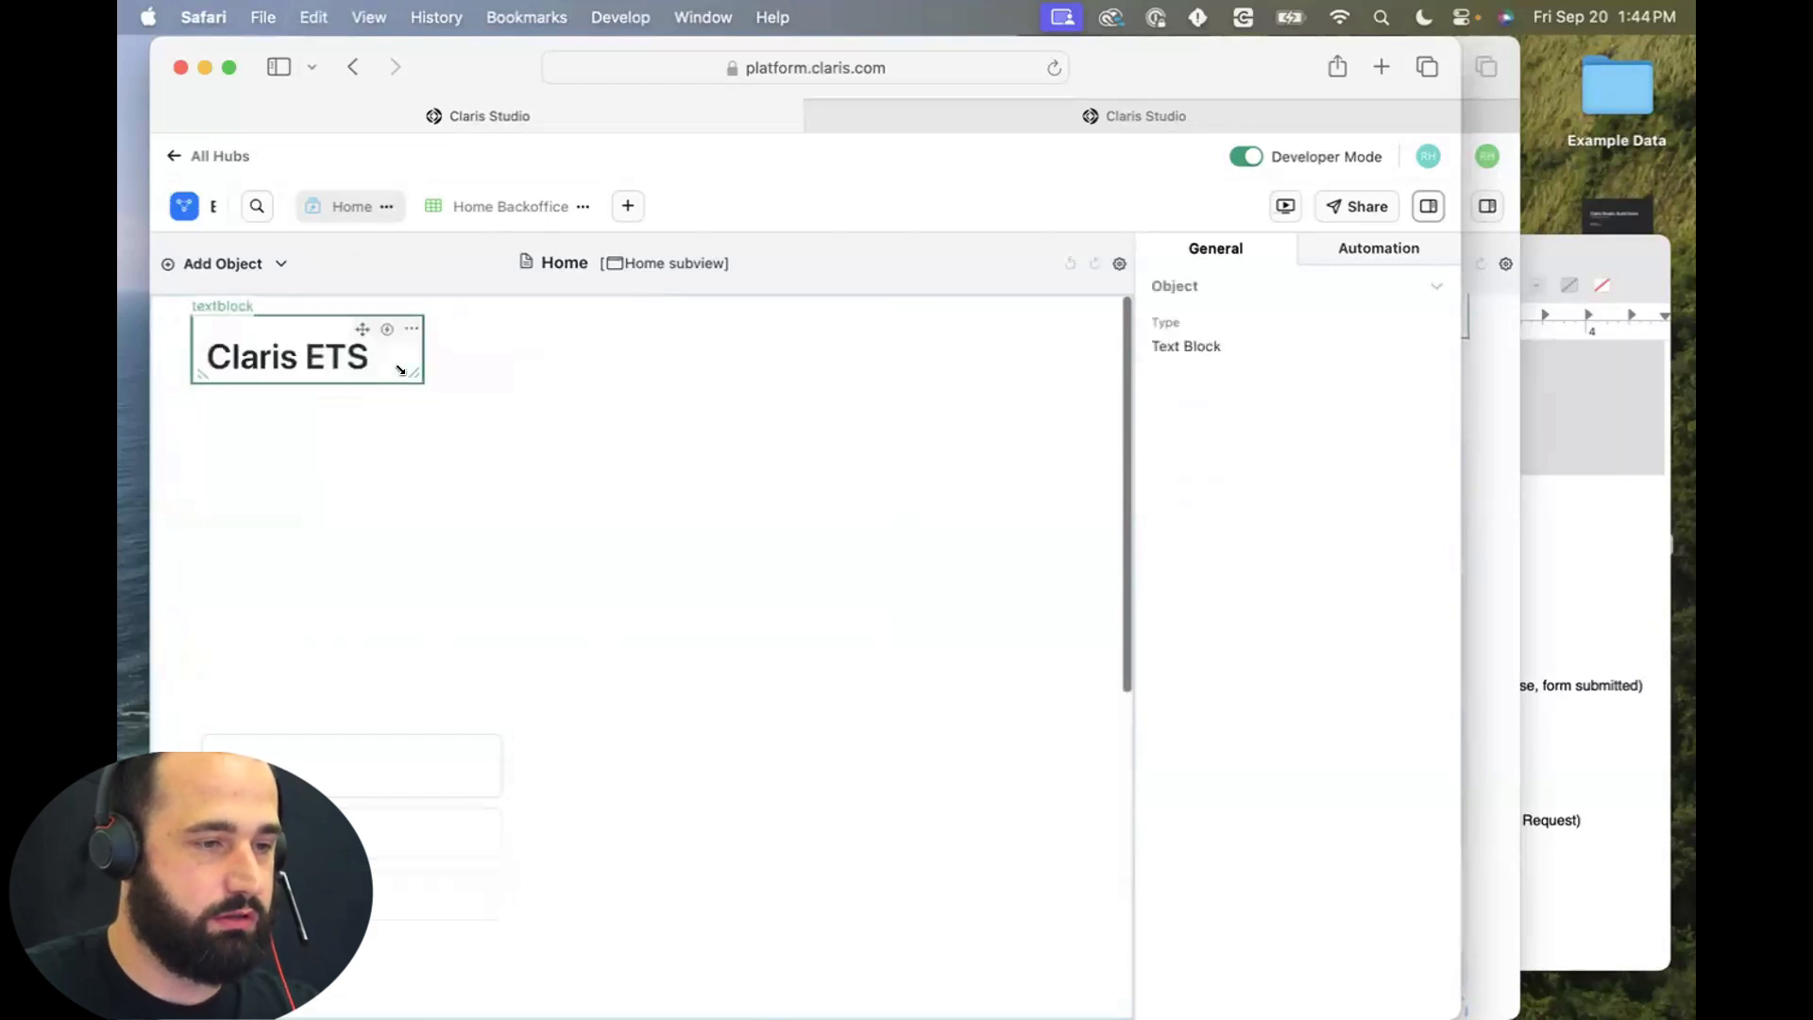
Add a line object directly below the "Claris ETS" title and stretch it across the page width.
{"action": "left_click", "coordinate": [250, 267]}
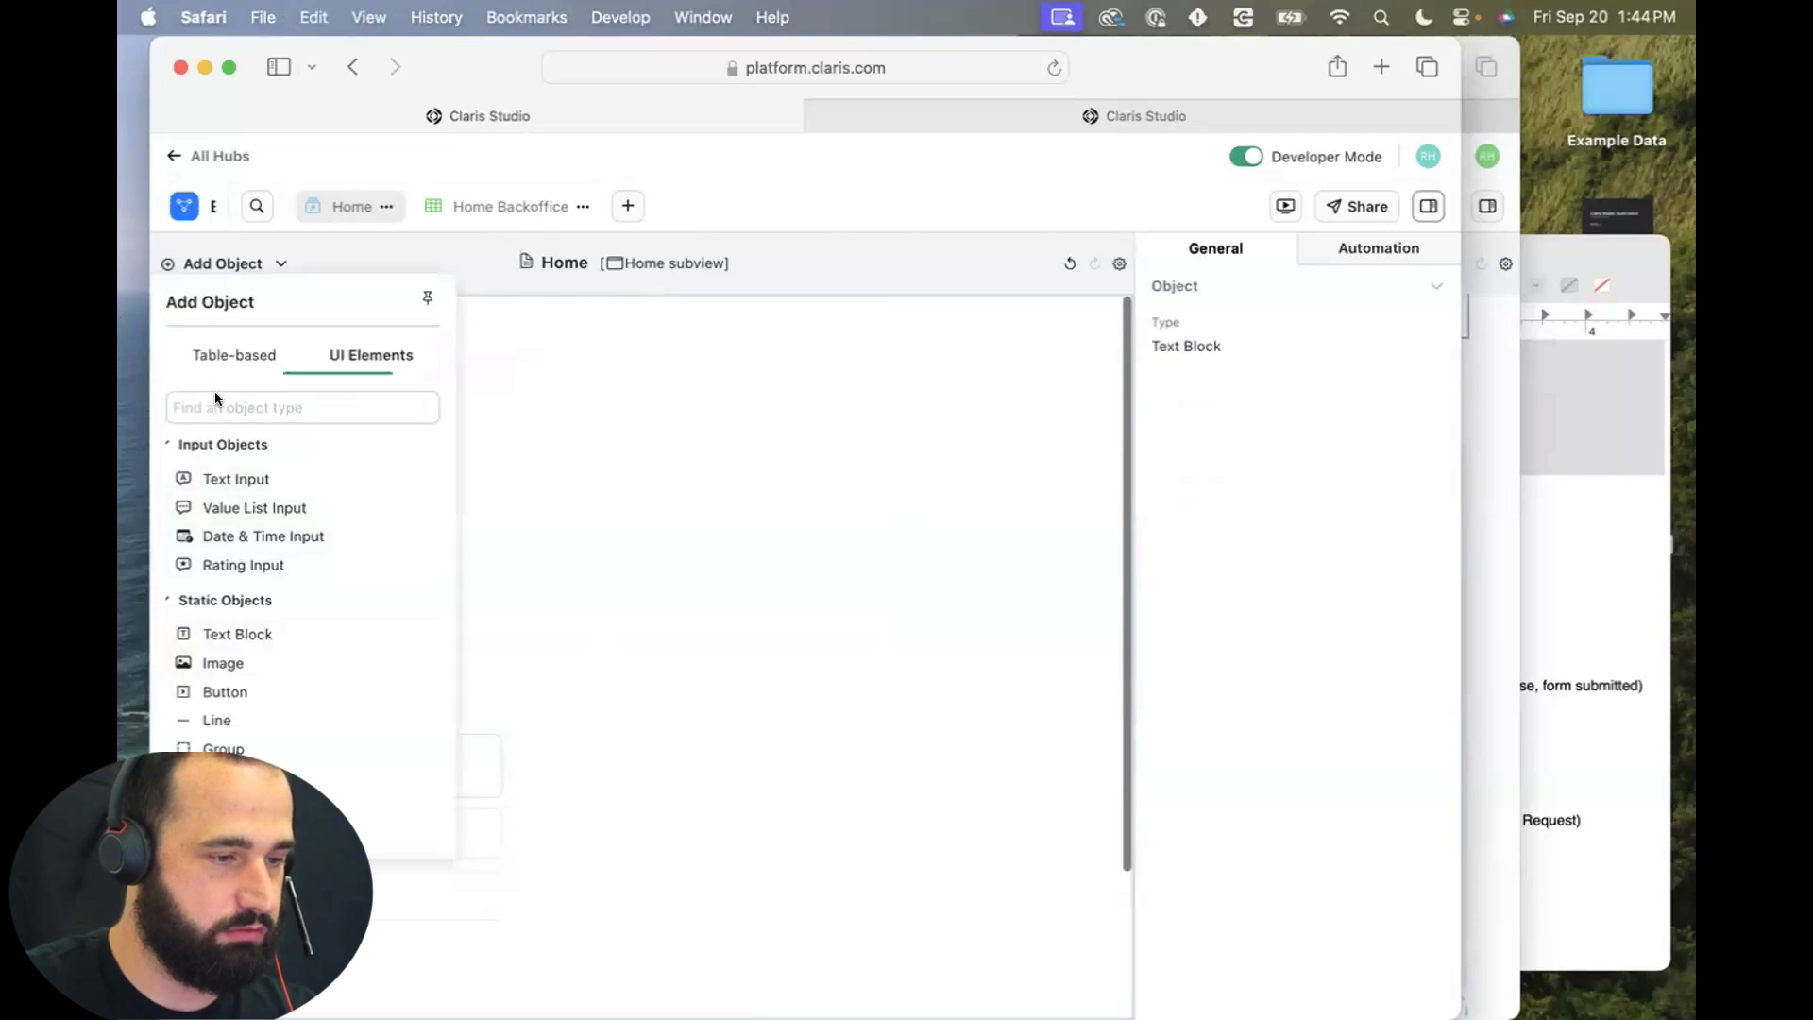
{"action": "left_click_drag", "start_coordinate": [189, 721], "coordinate": [204, 400]}
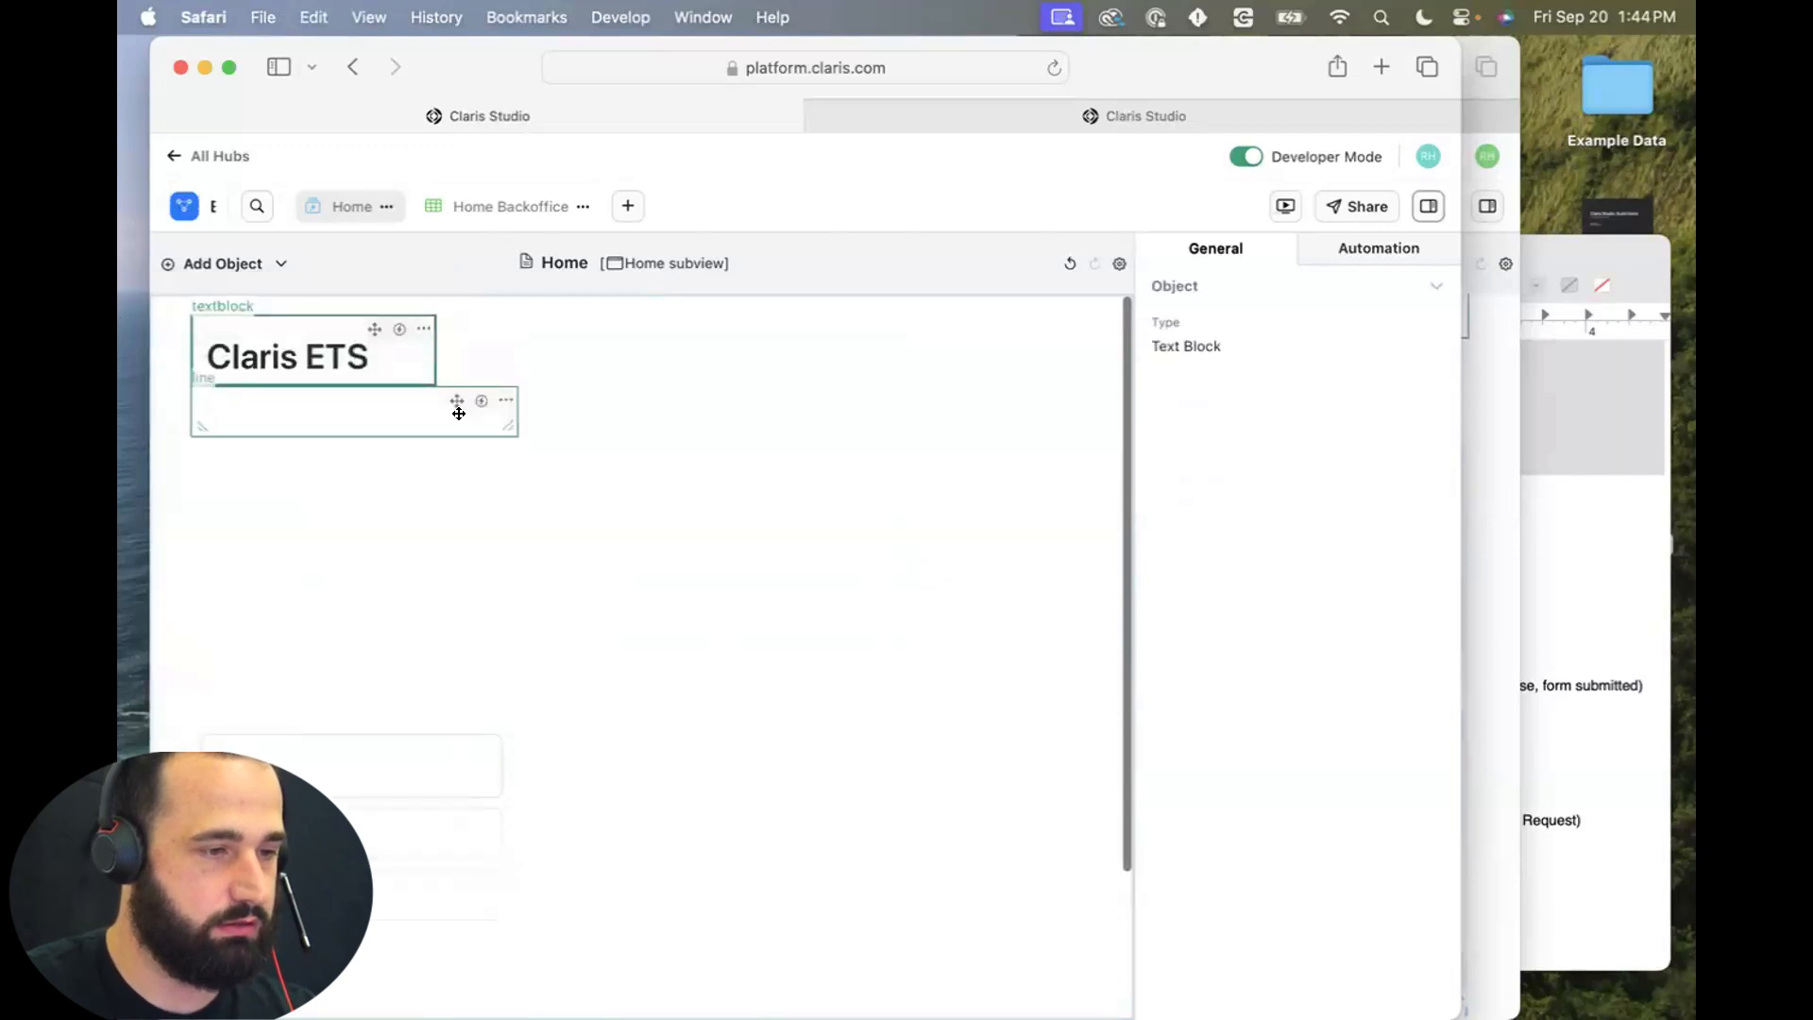
{"action": "left_click_drag", "start_coordinate": [510, 424], "coordinate": [1069, 378]}
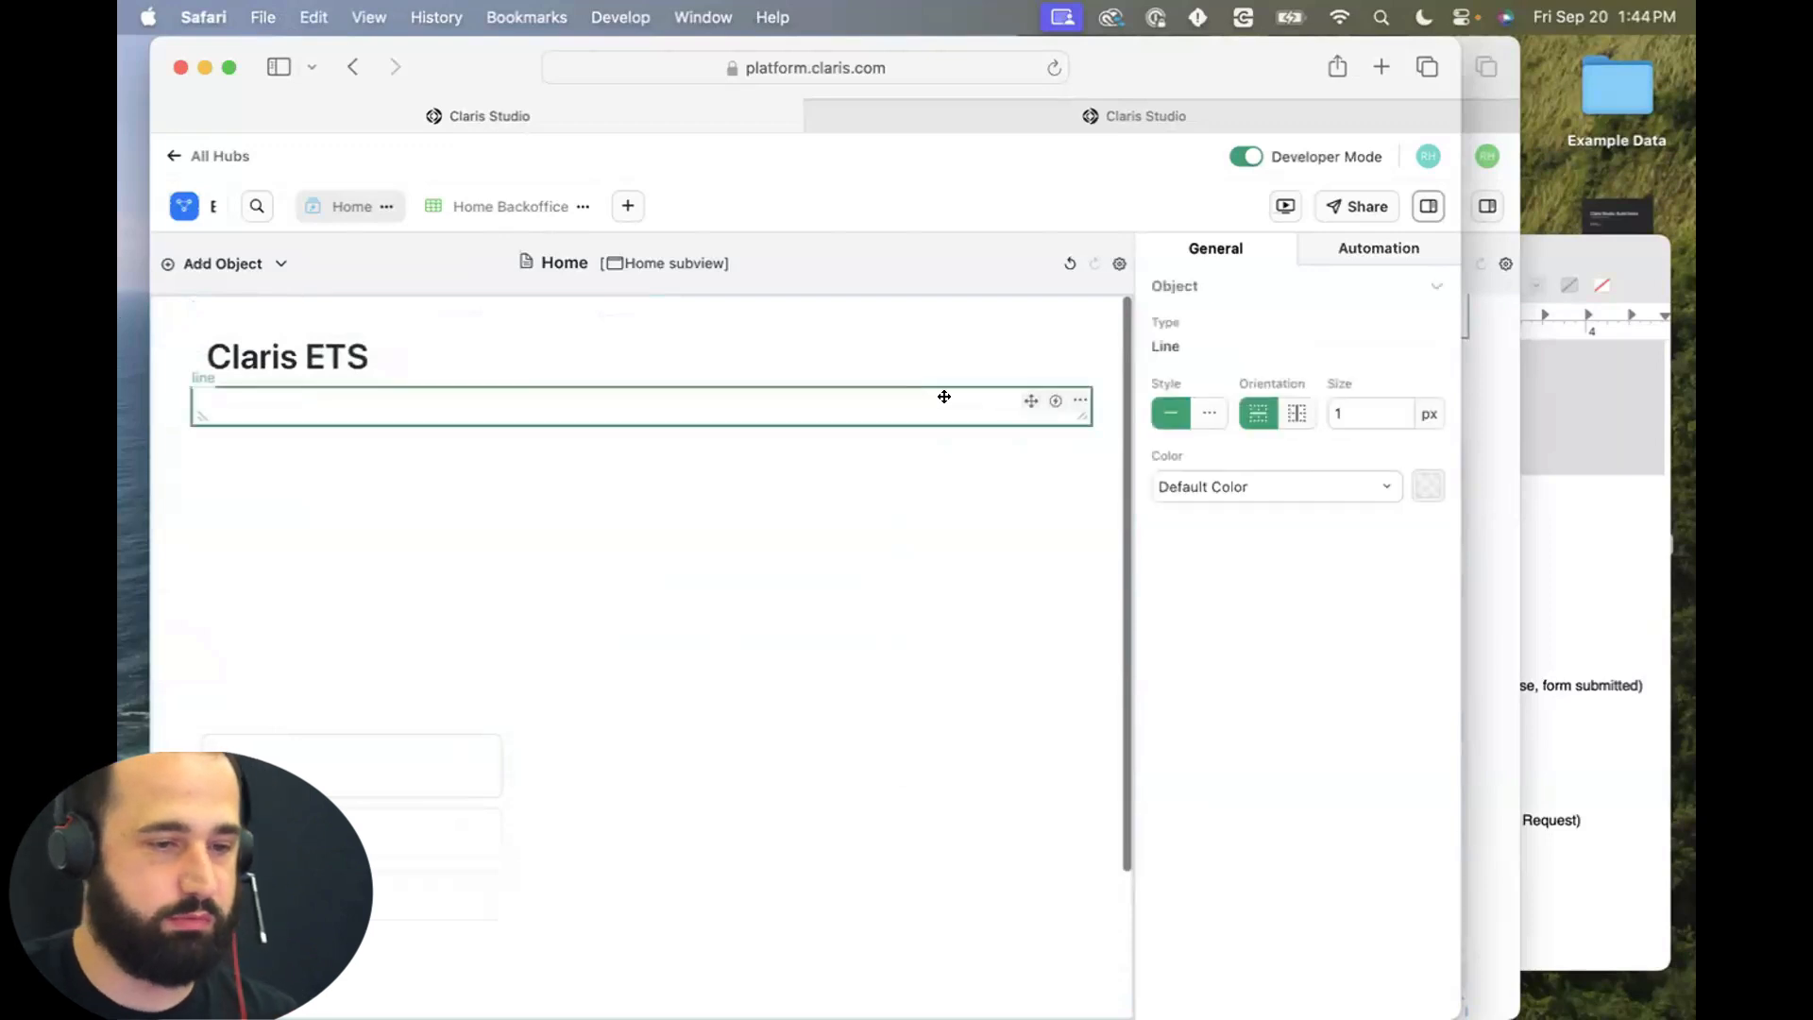
Style the line below the title as dashed, 4 px thick, with the custom green color 00C73D.
{"action": "left_click", "coordinate": [940, 394]}
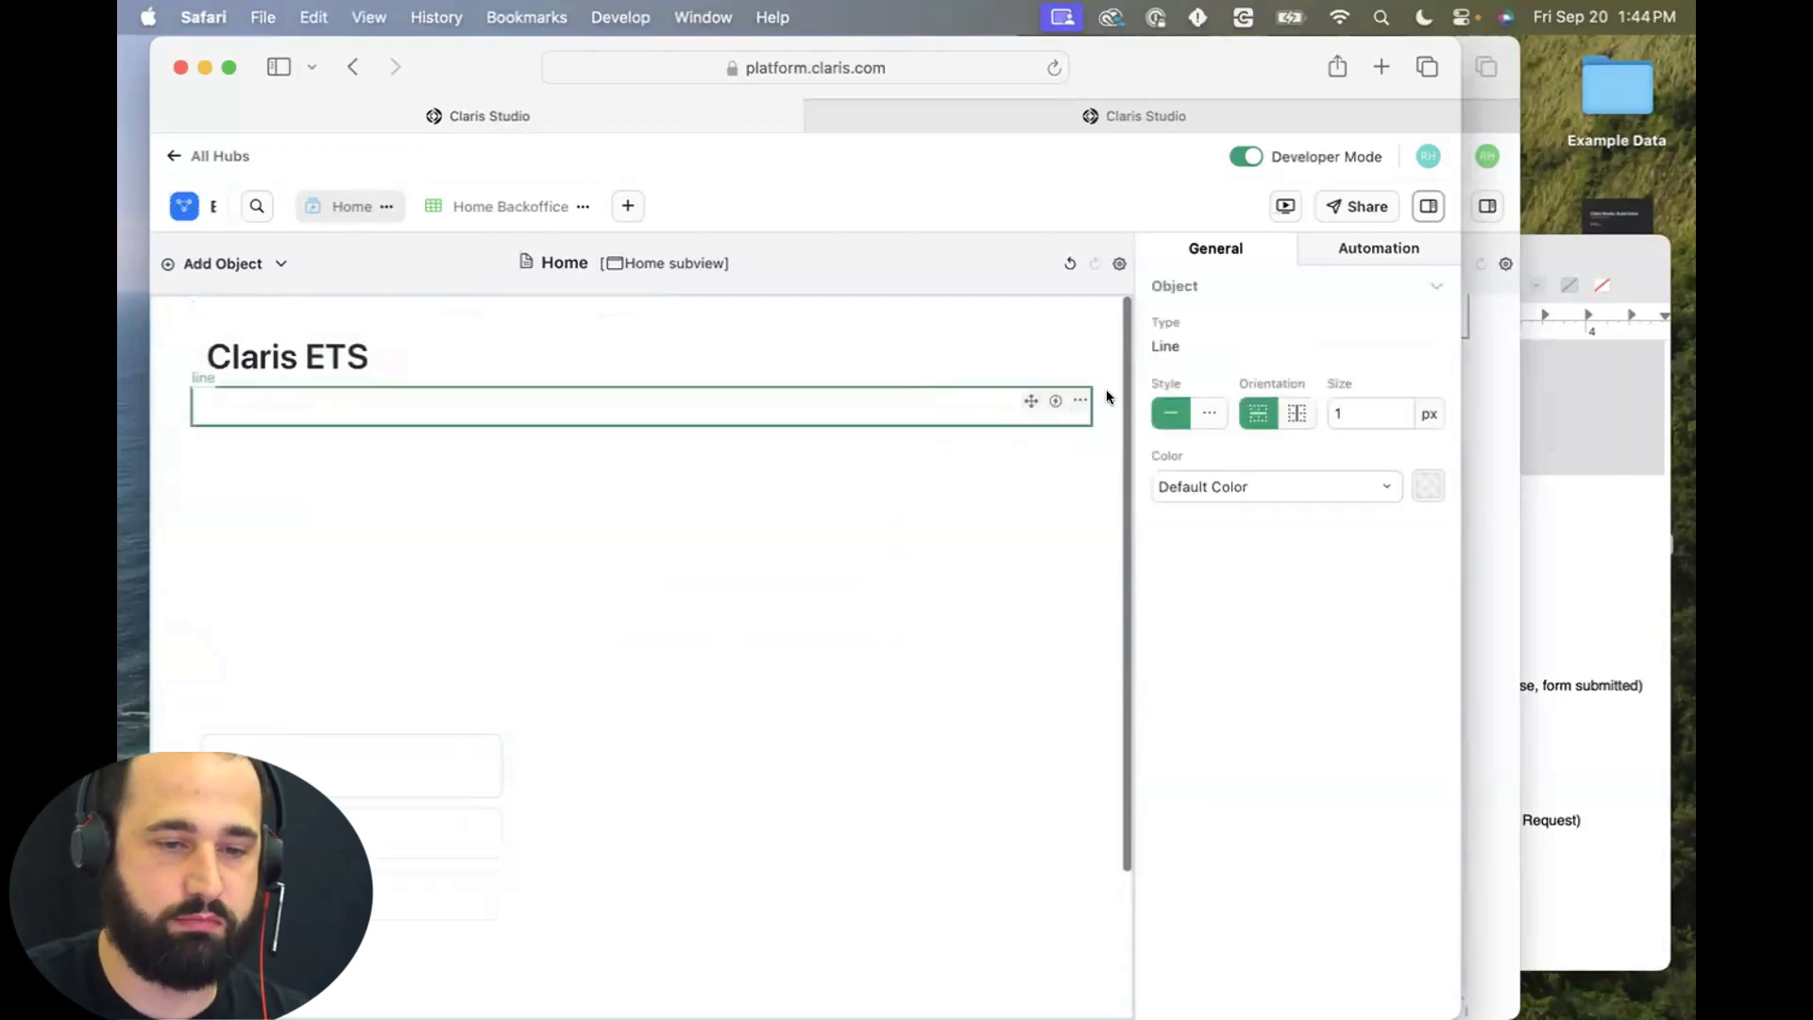
{"action": "left_click", "coordinate": [1209, 413]}
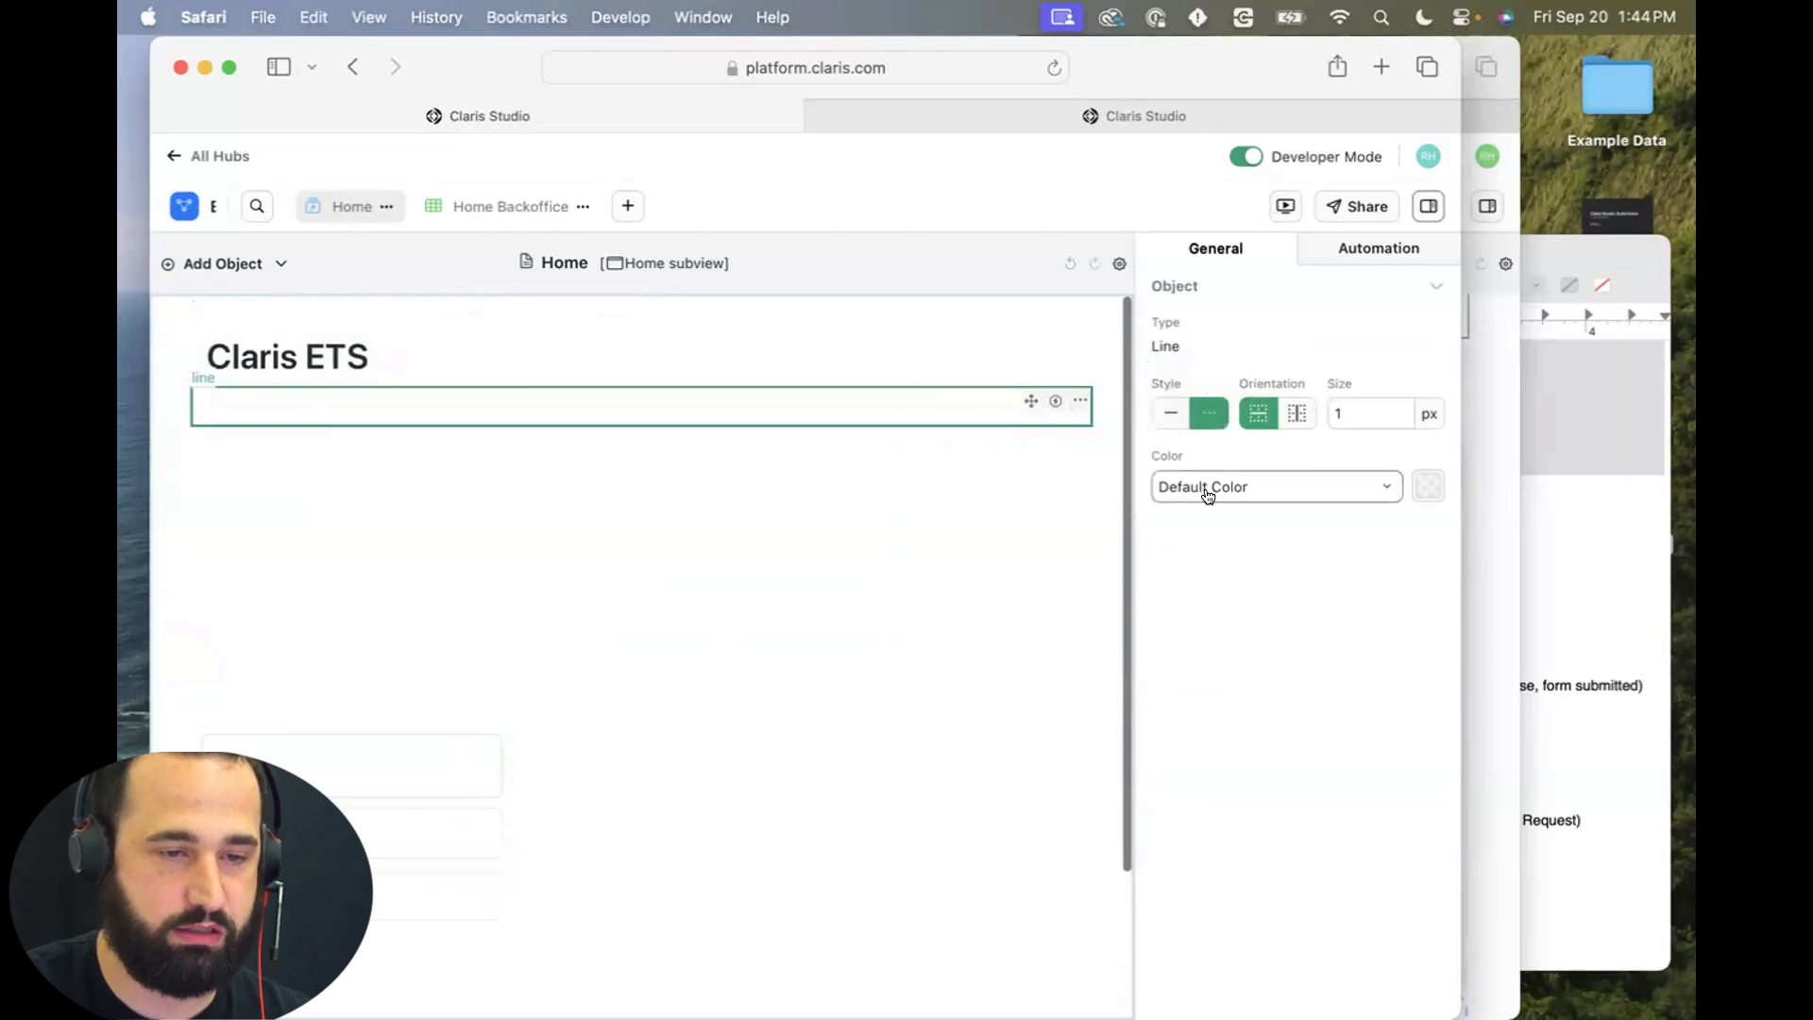
{"action": "left_click", "coordinate": [1365, 412]}
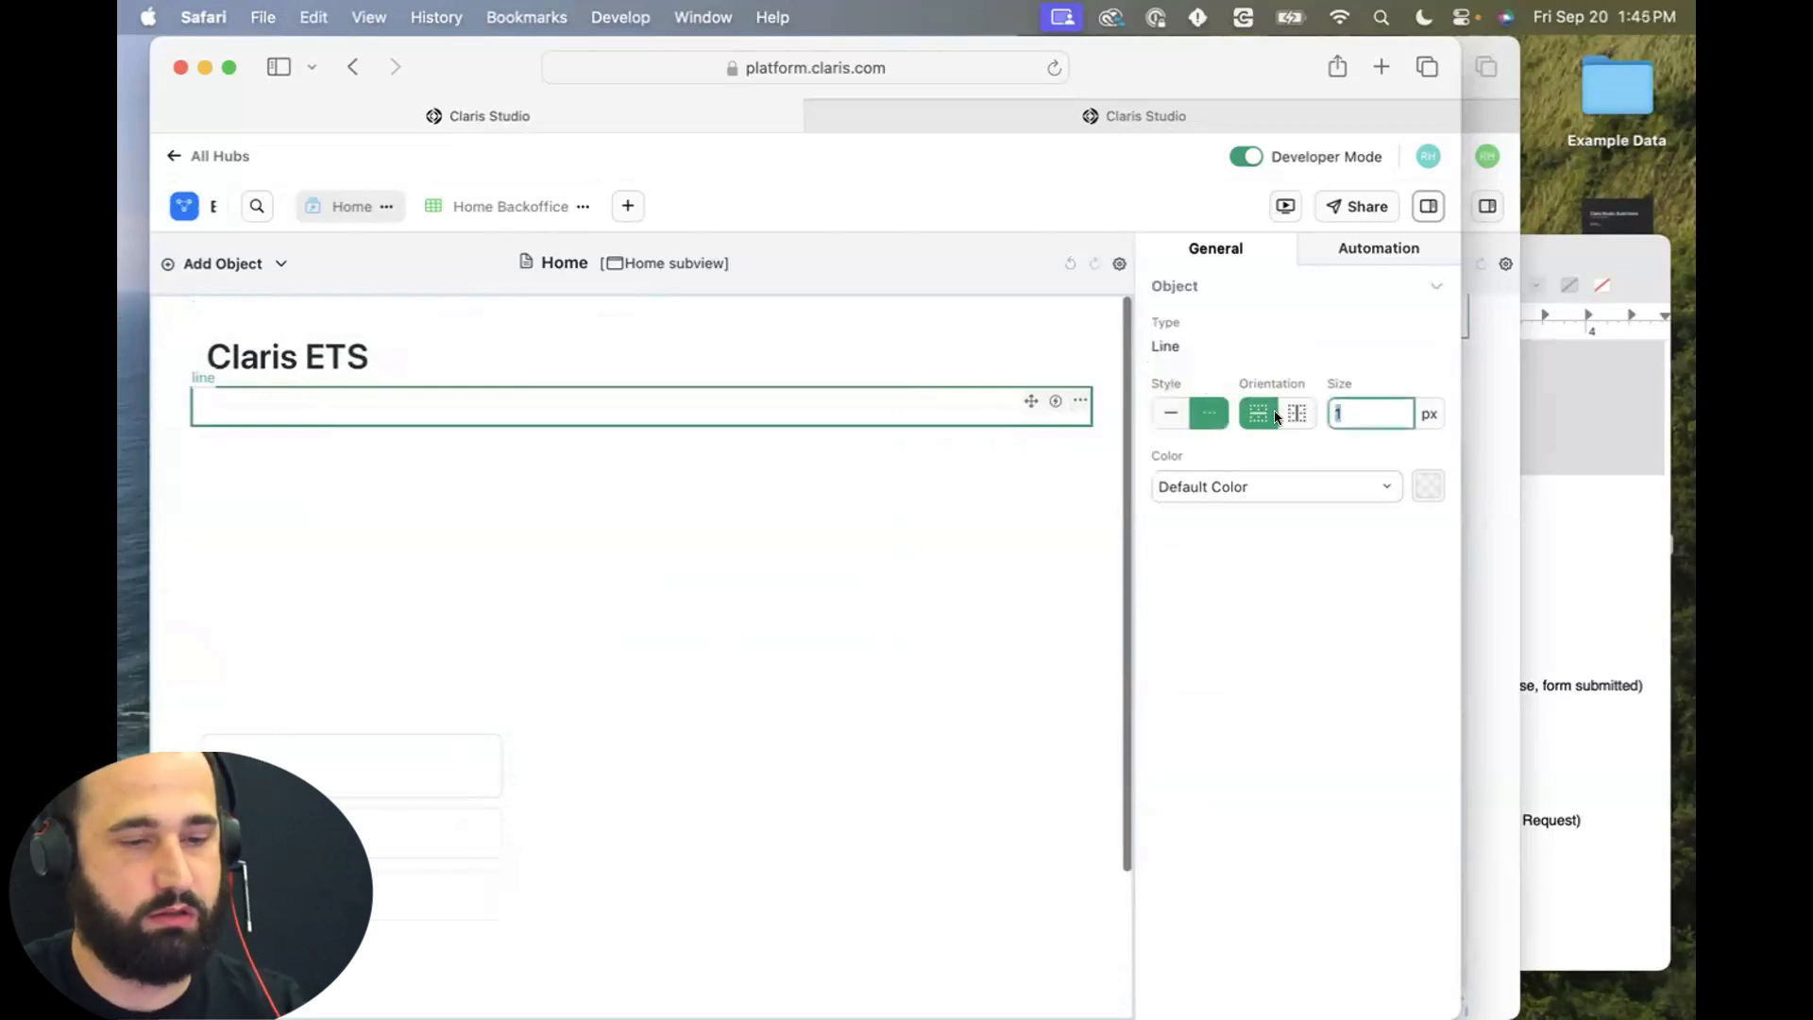
{"action": "type", "text": "4"}
{"action": "left_click", "coordinate": [1214, 488]}
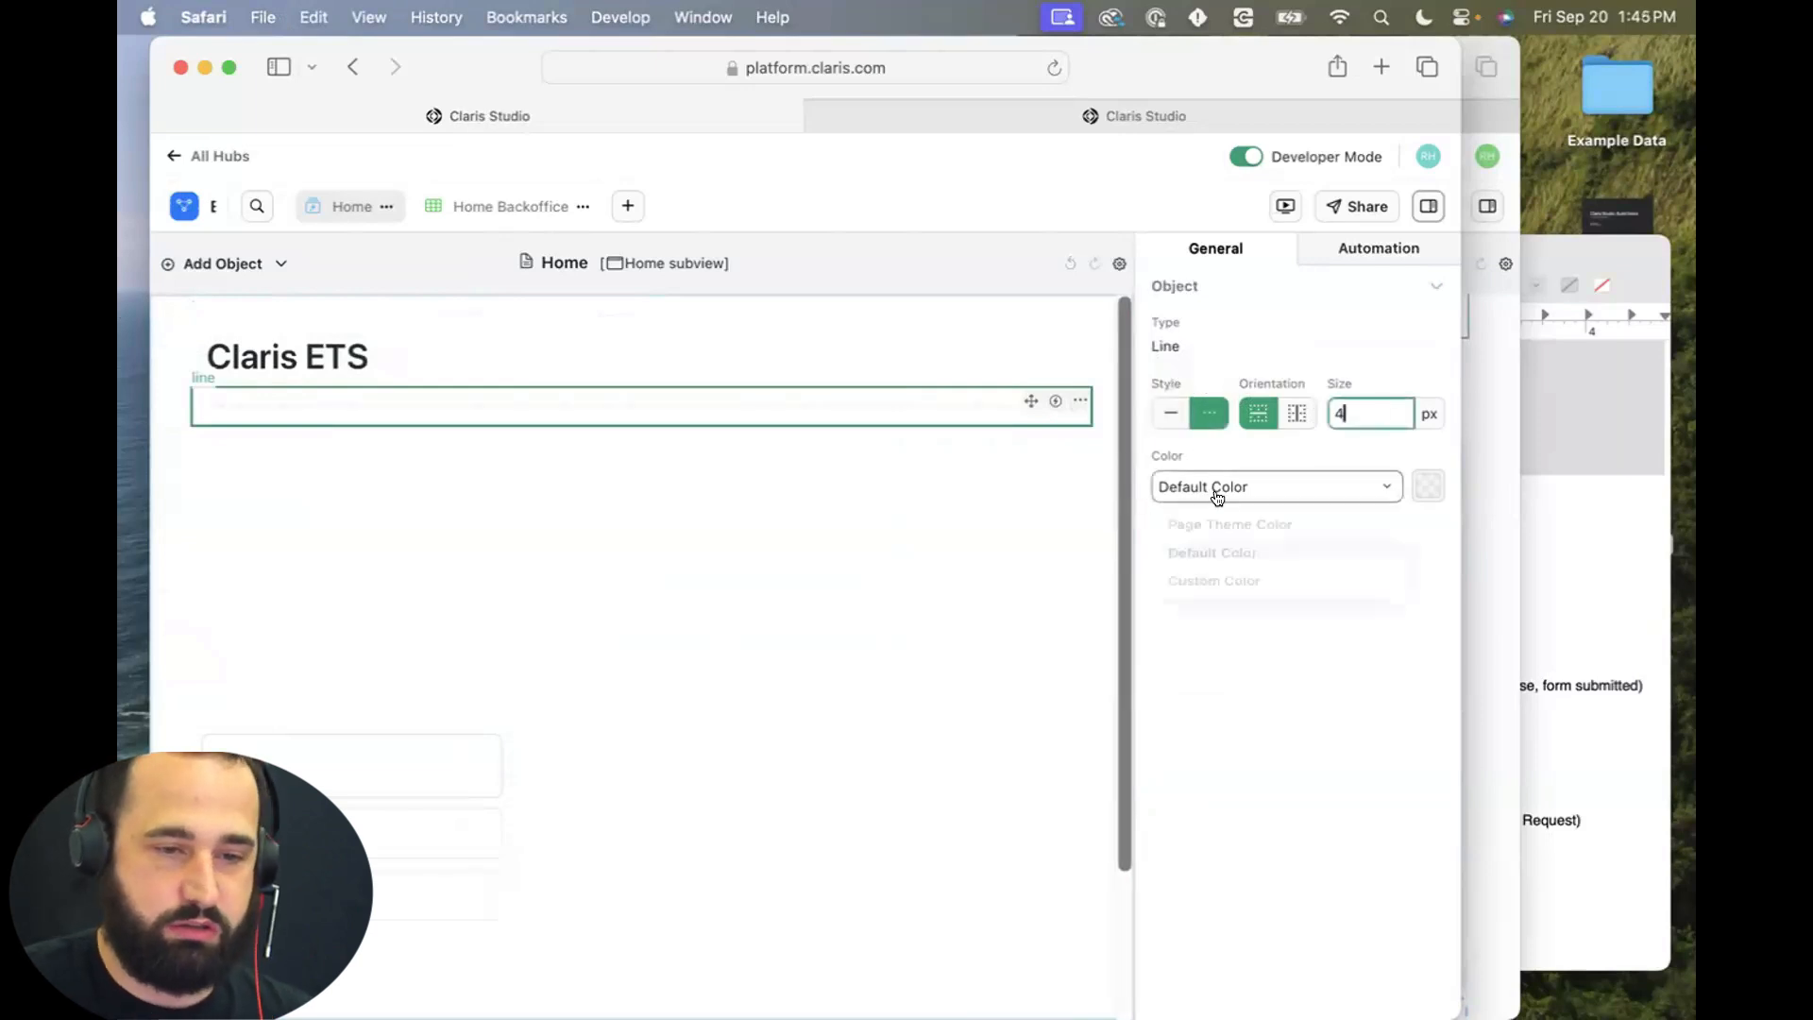
{"action": "left_click", "coordinate": [1219, 593]}
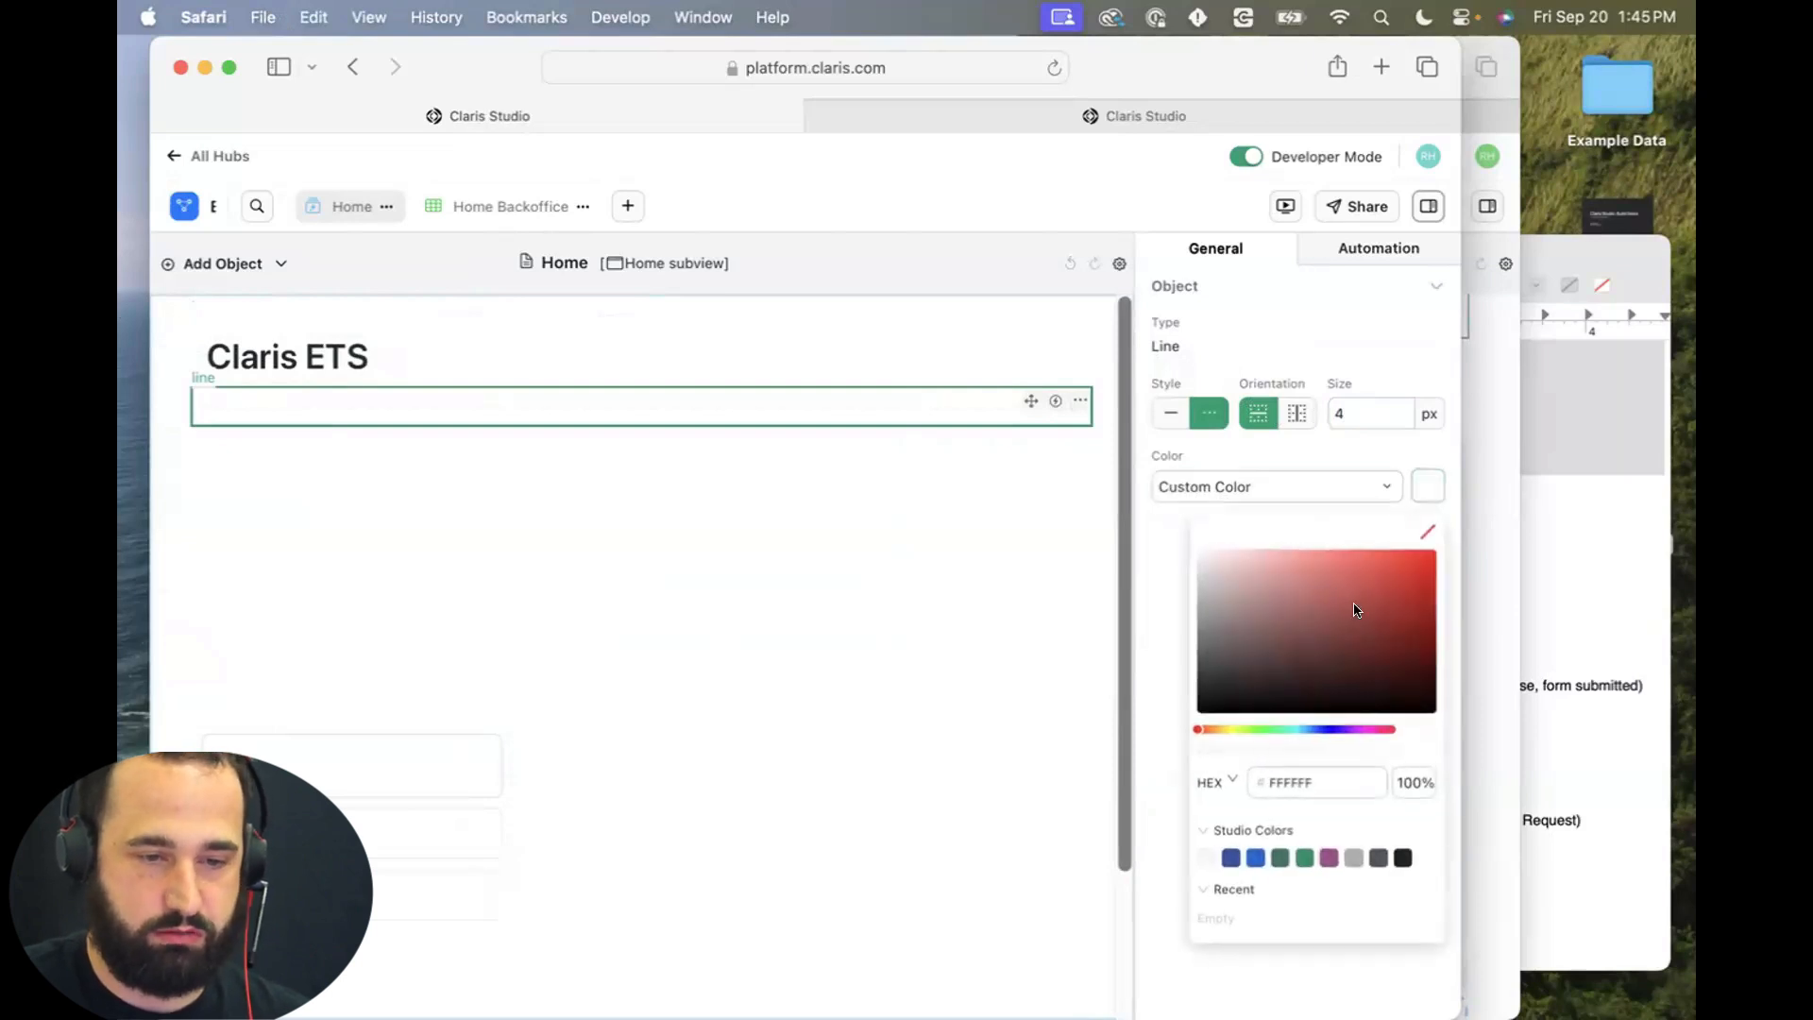
{"action": "left_click", "coordinate": [1273, 729]}
{"action": "left_click", "coordinate": [1432, 554]}
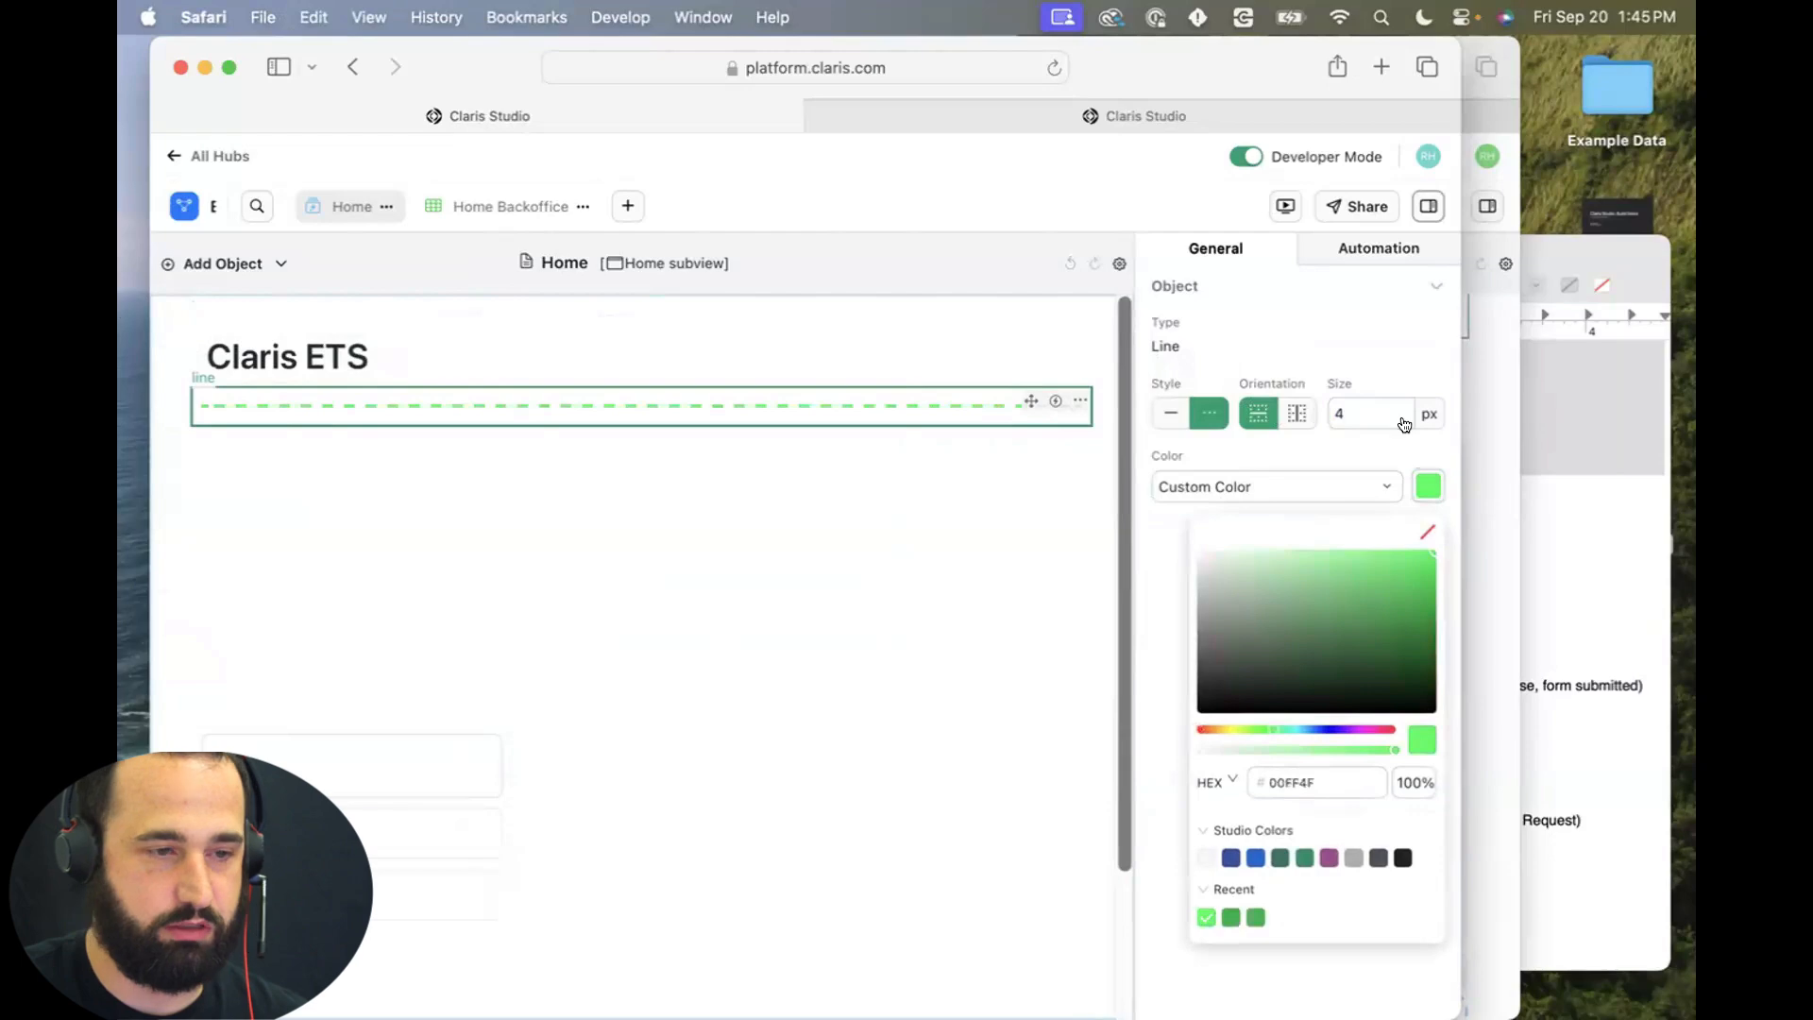
{"action": "left_click", "coordinate": [1432, 580]}
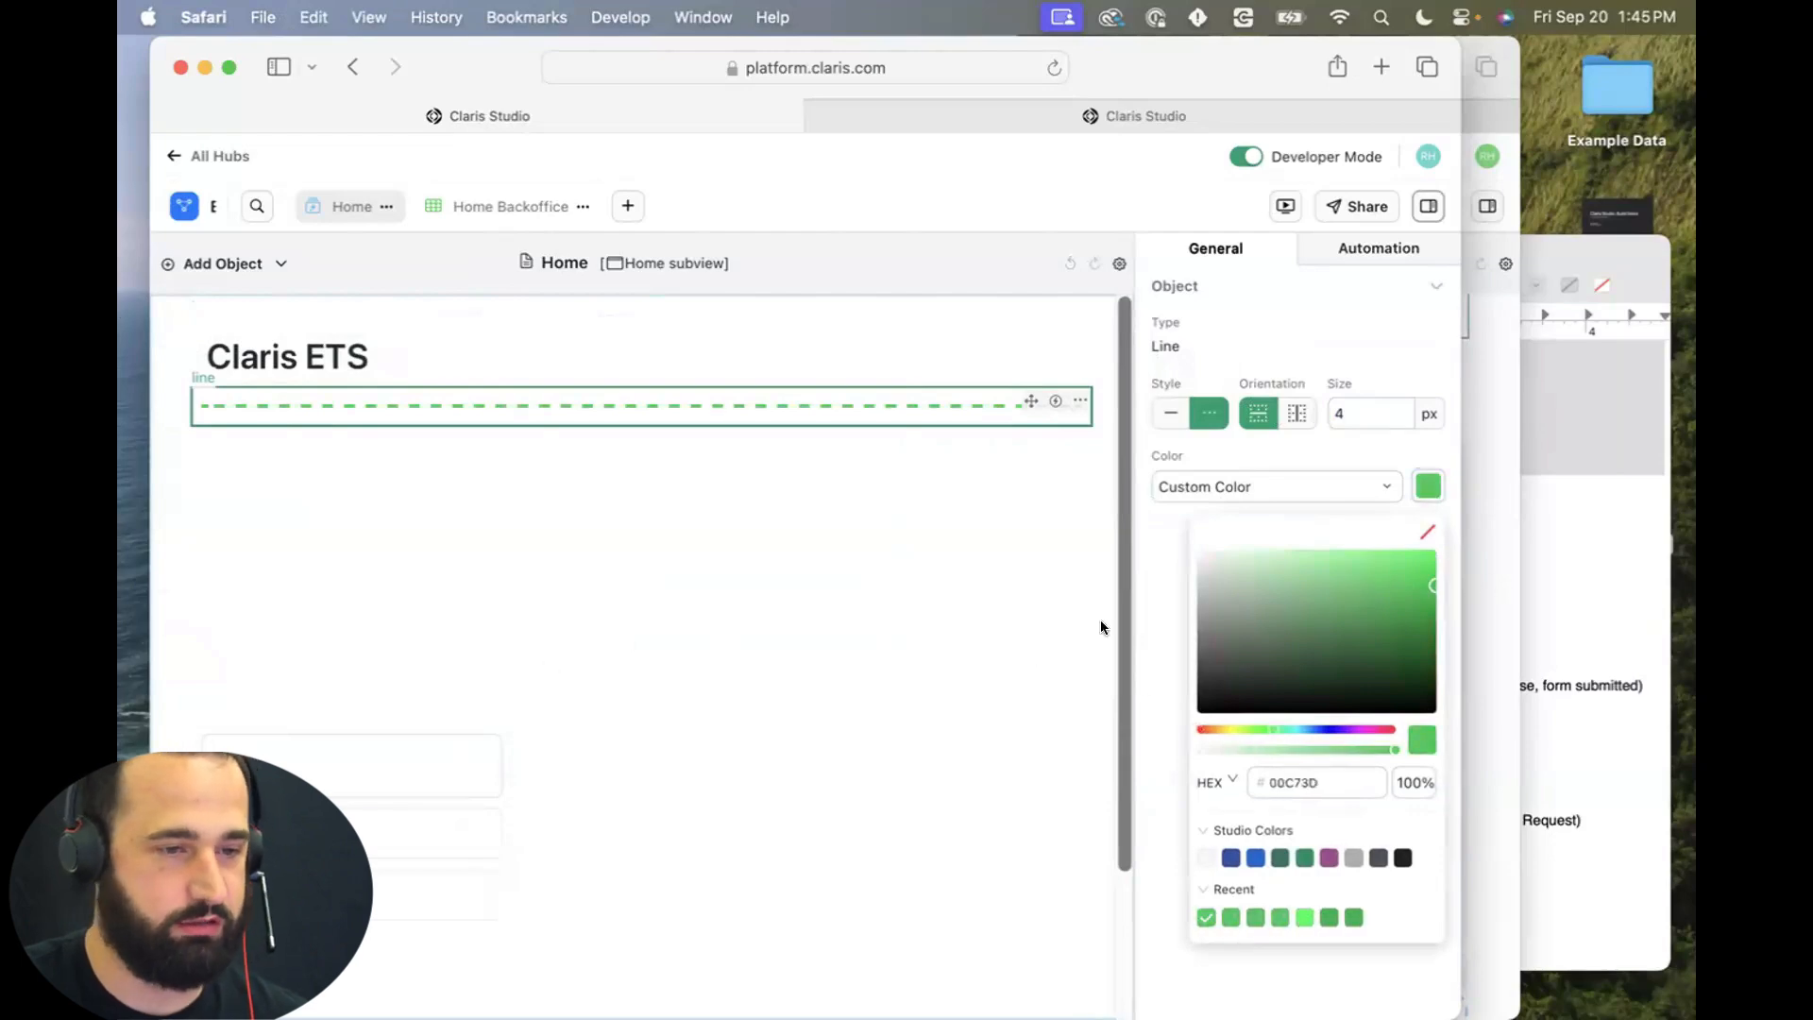
{"action": "left_click", "coordinate": [546, 661]}
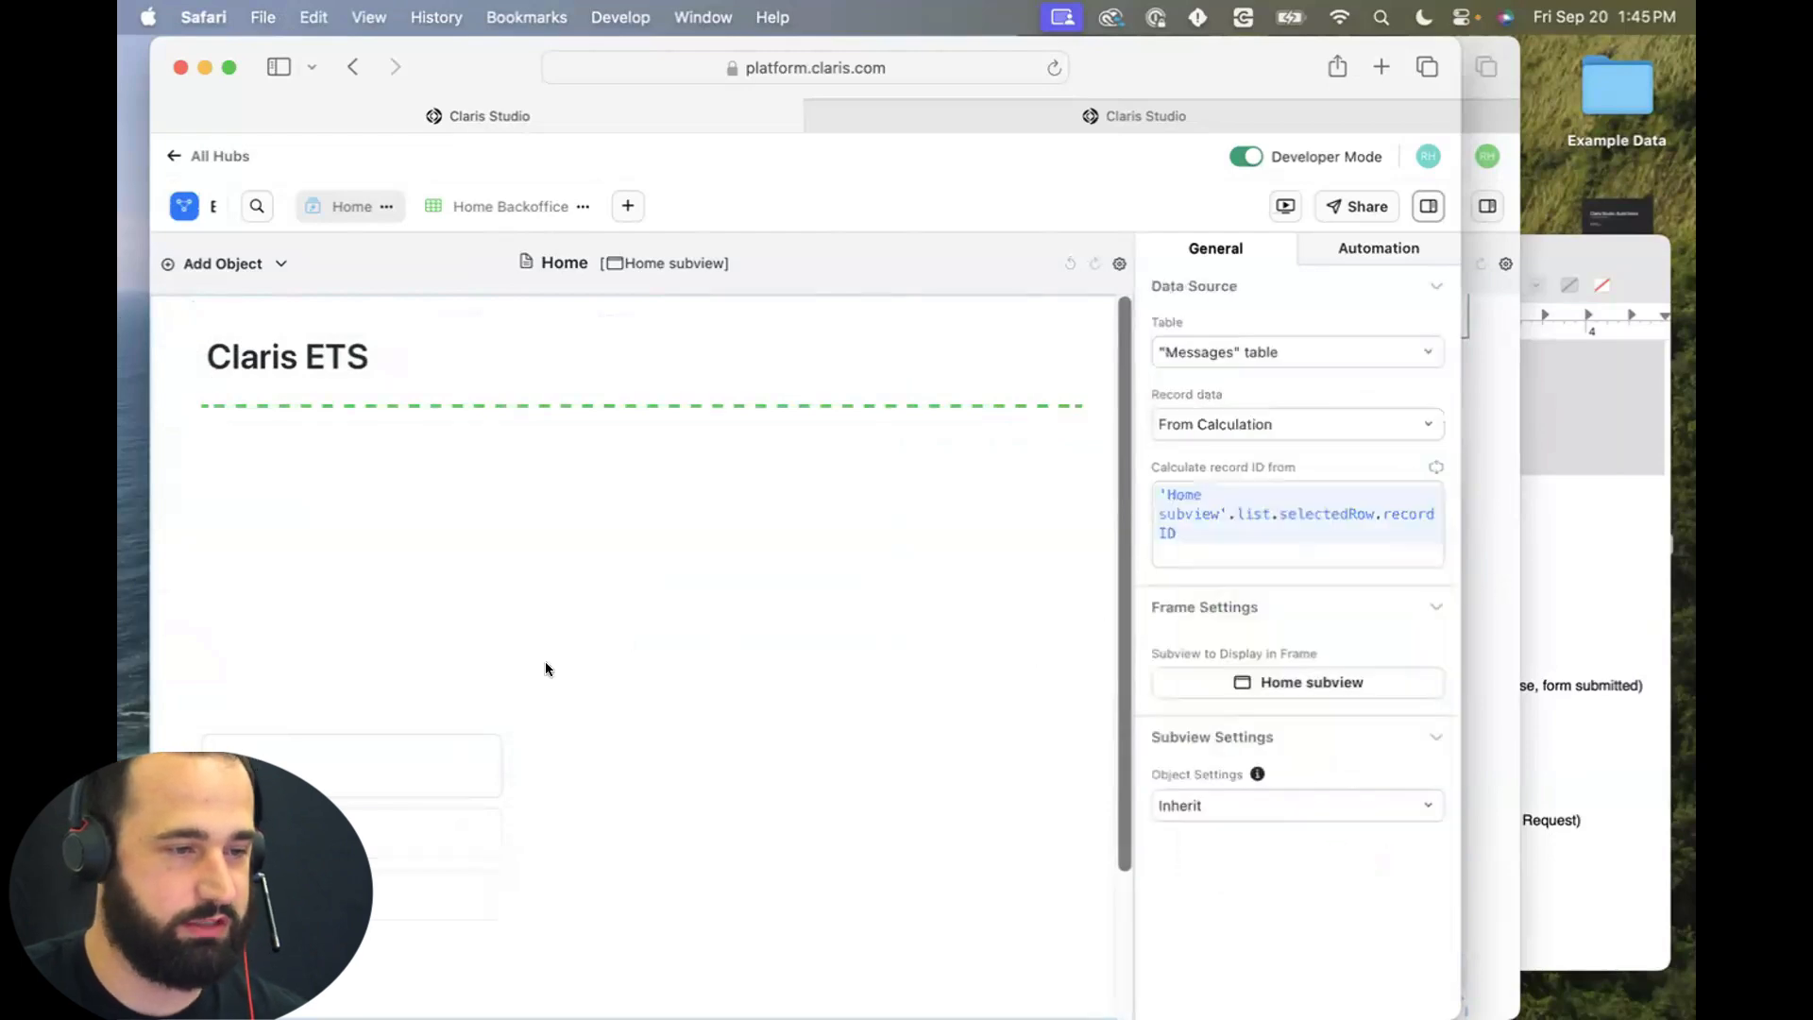
Change the green line below the title to a solid style with a size of 1 px.
{"action": "left_click", "coordinate": [835, 420]}
{"action": "left_click", "coordinate": [1172, 413]}
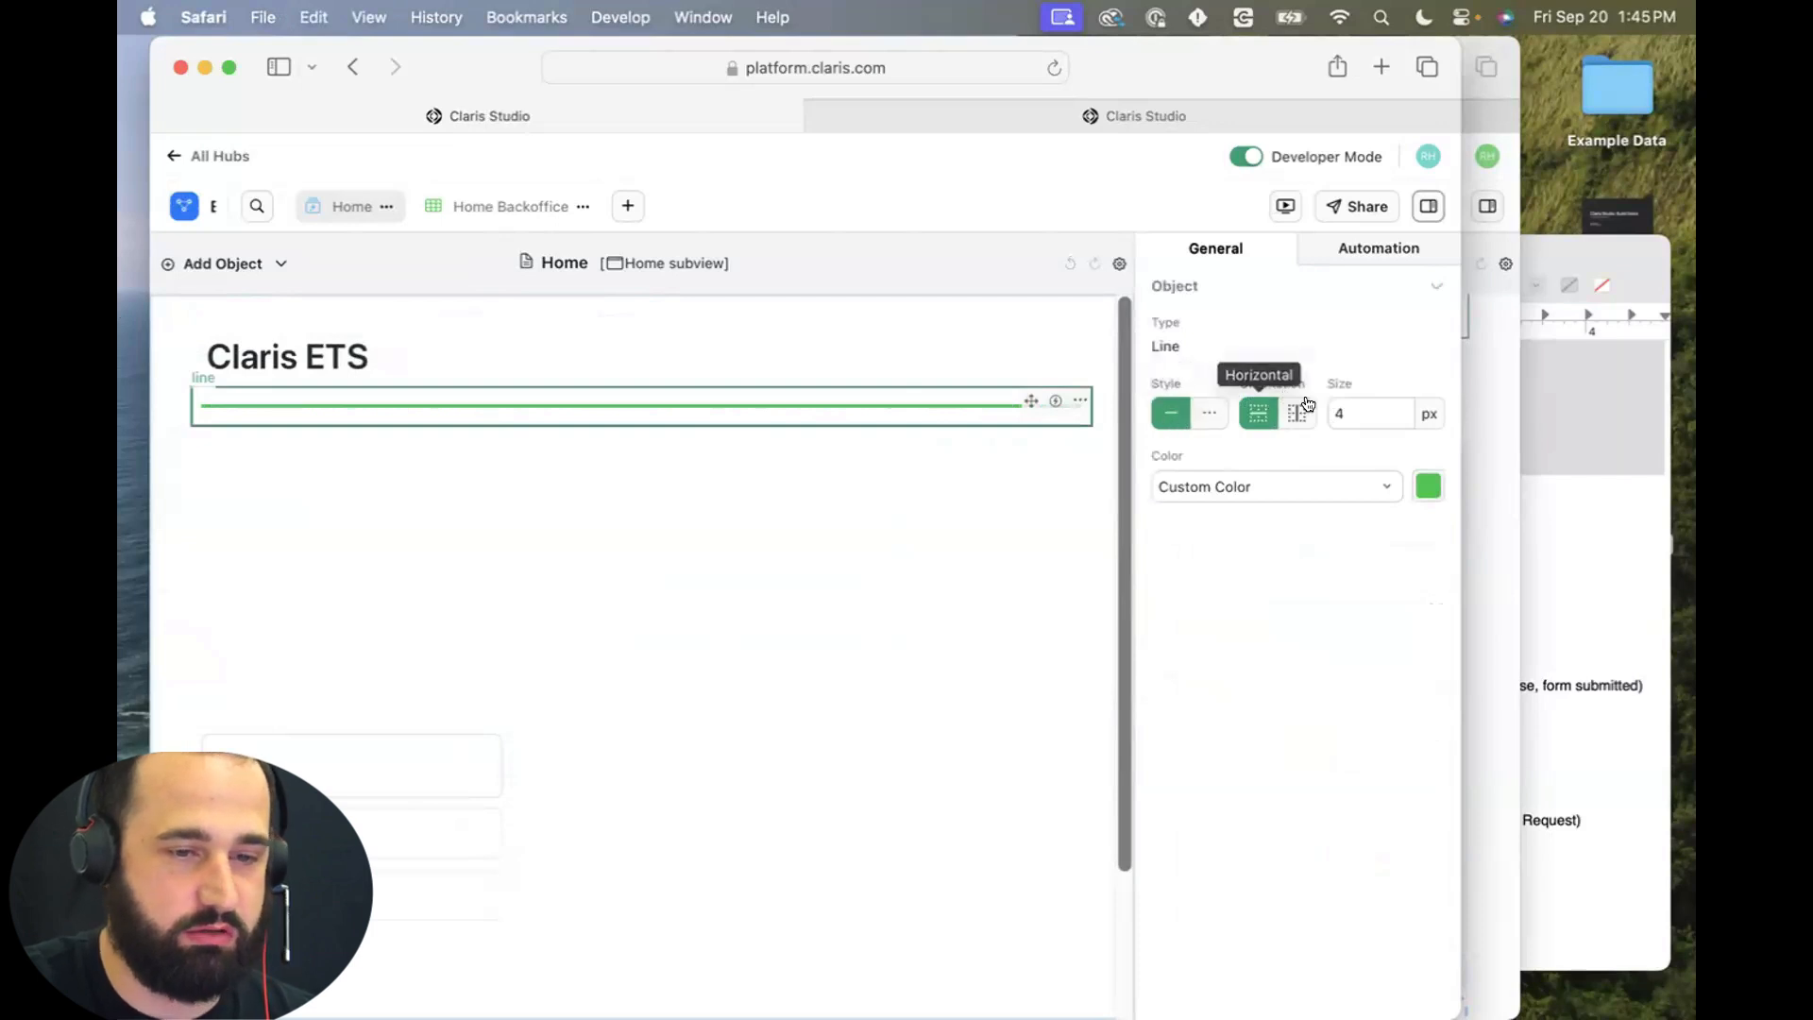
{"action": "left_click_drag", "start_coordinate": [1356, 413], "coordinate": [1215, 406]}
{"action": "type", "text": "1"}
{"action": "left_click", "coordinate": [619, 501]}
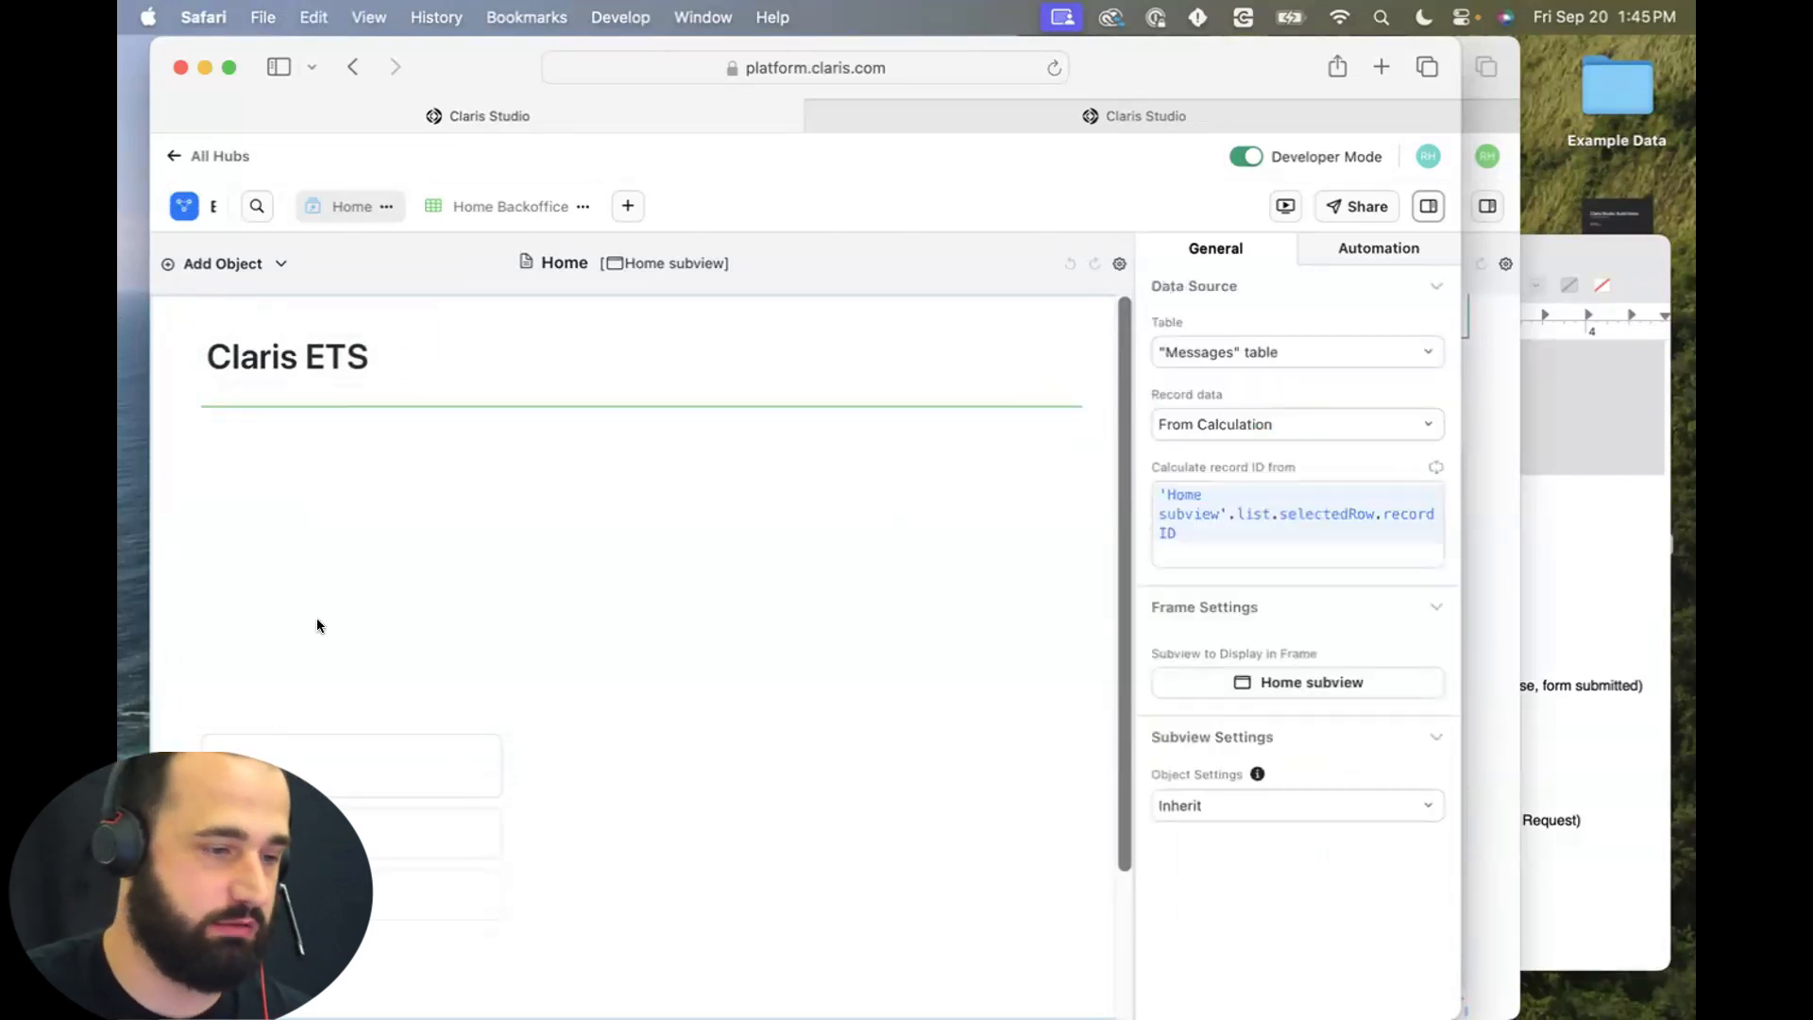
Add a text block below the green line and stretch it across the page width.
{"action": "left_click", "coordinate": [238, 264]}
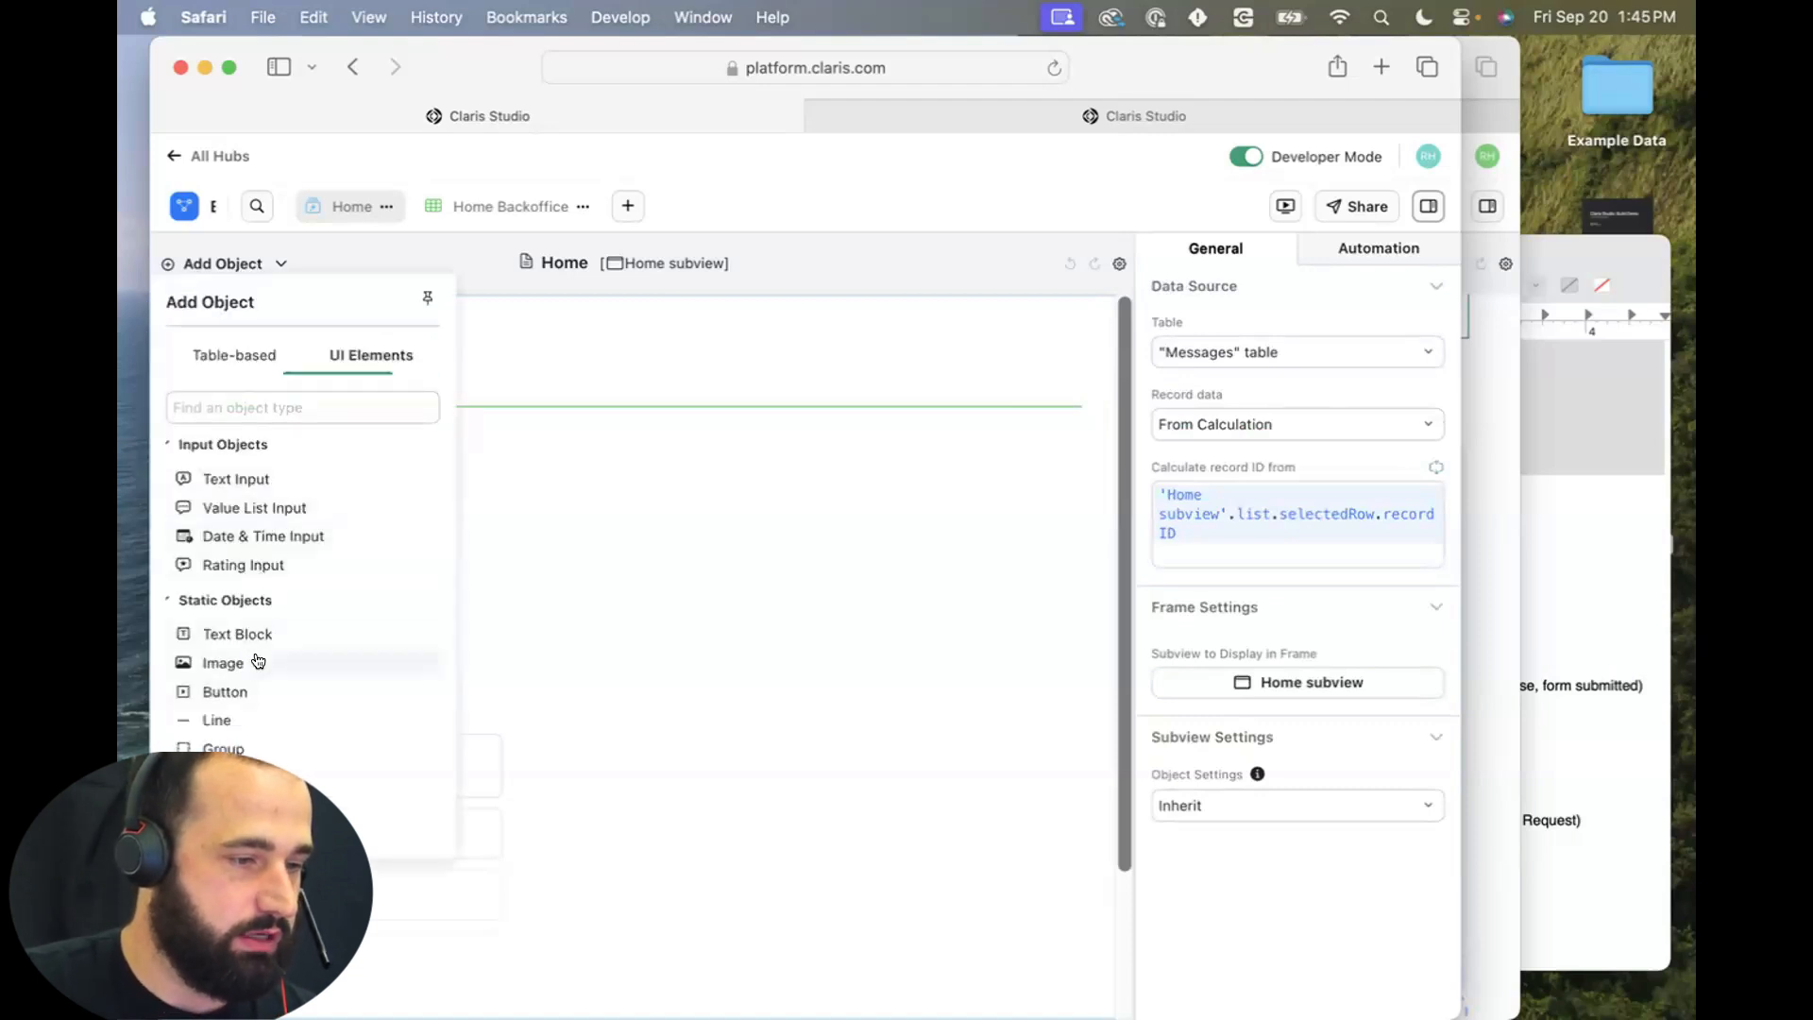
{"action": "left_click_drag", "start_coordinate": [380, 636], "coordinate": [221, 443]}
{"action": "left_click_drag", "start_coordinate": [505, 542], "coordinate": [1087, 587]}
Replace the new text block's sample text with a waving-hand emoji followed by "Welcome".
{"action": "left_click", "coordinate": [219, 446]}
{"action": "double_click", "coordinate": [218, 445]}
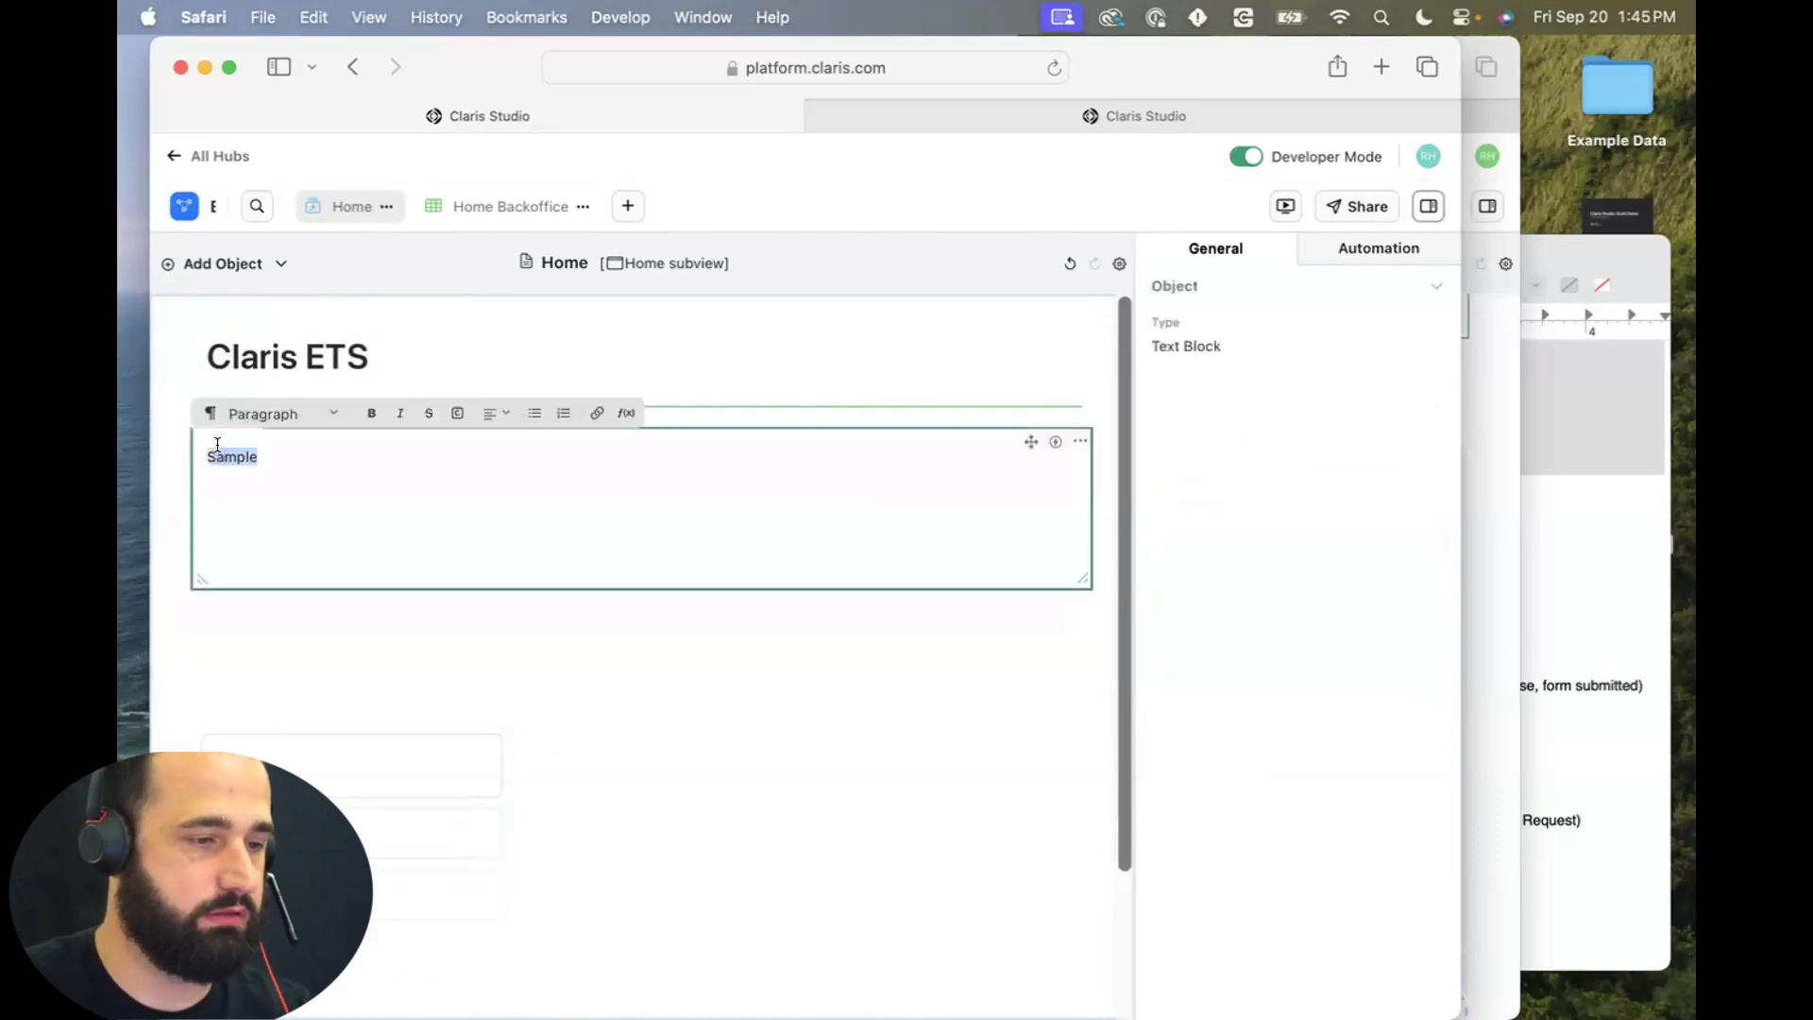
{"action": "key", "text": "ctrl+super+space"}
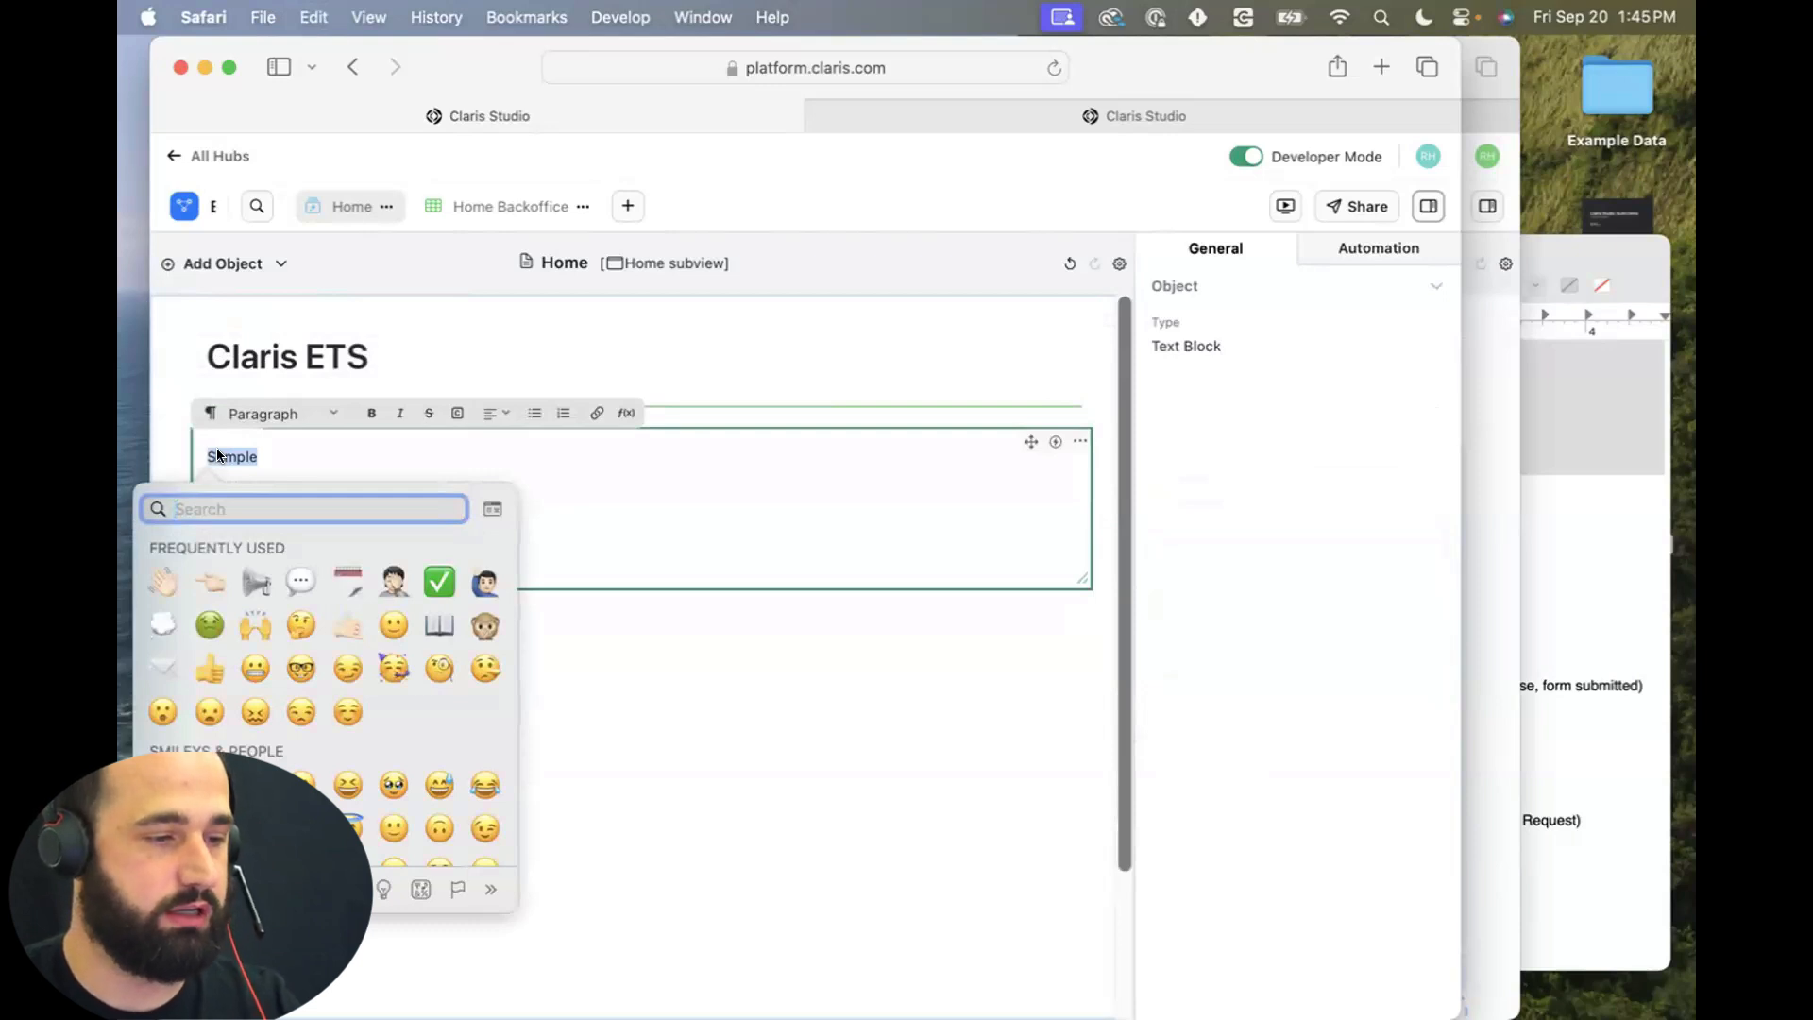
{"action": "left_click", "coordinate": [160, 572]}
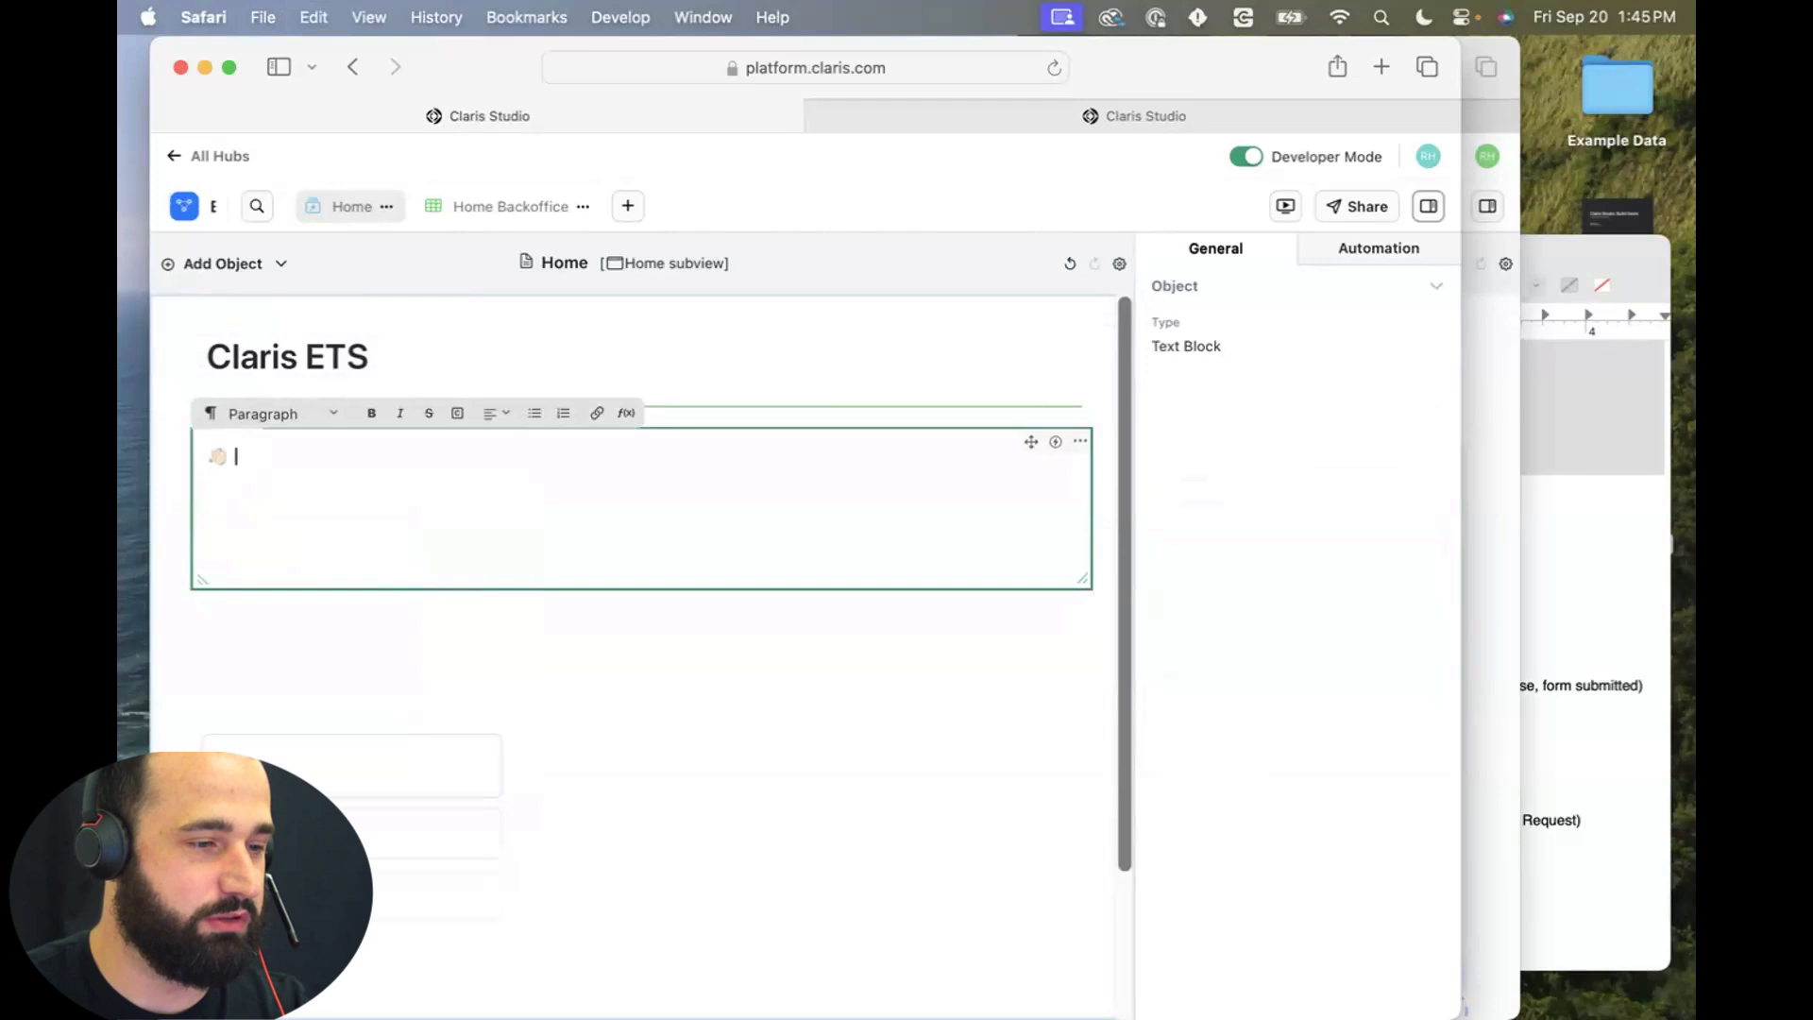
{"action": "type", "text": "Welcome"}
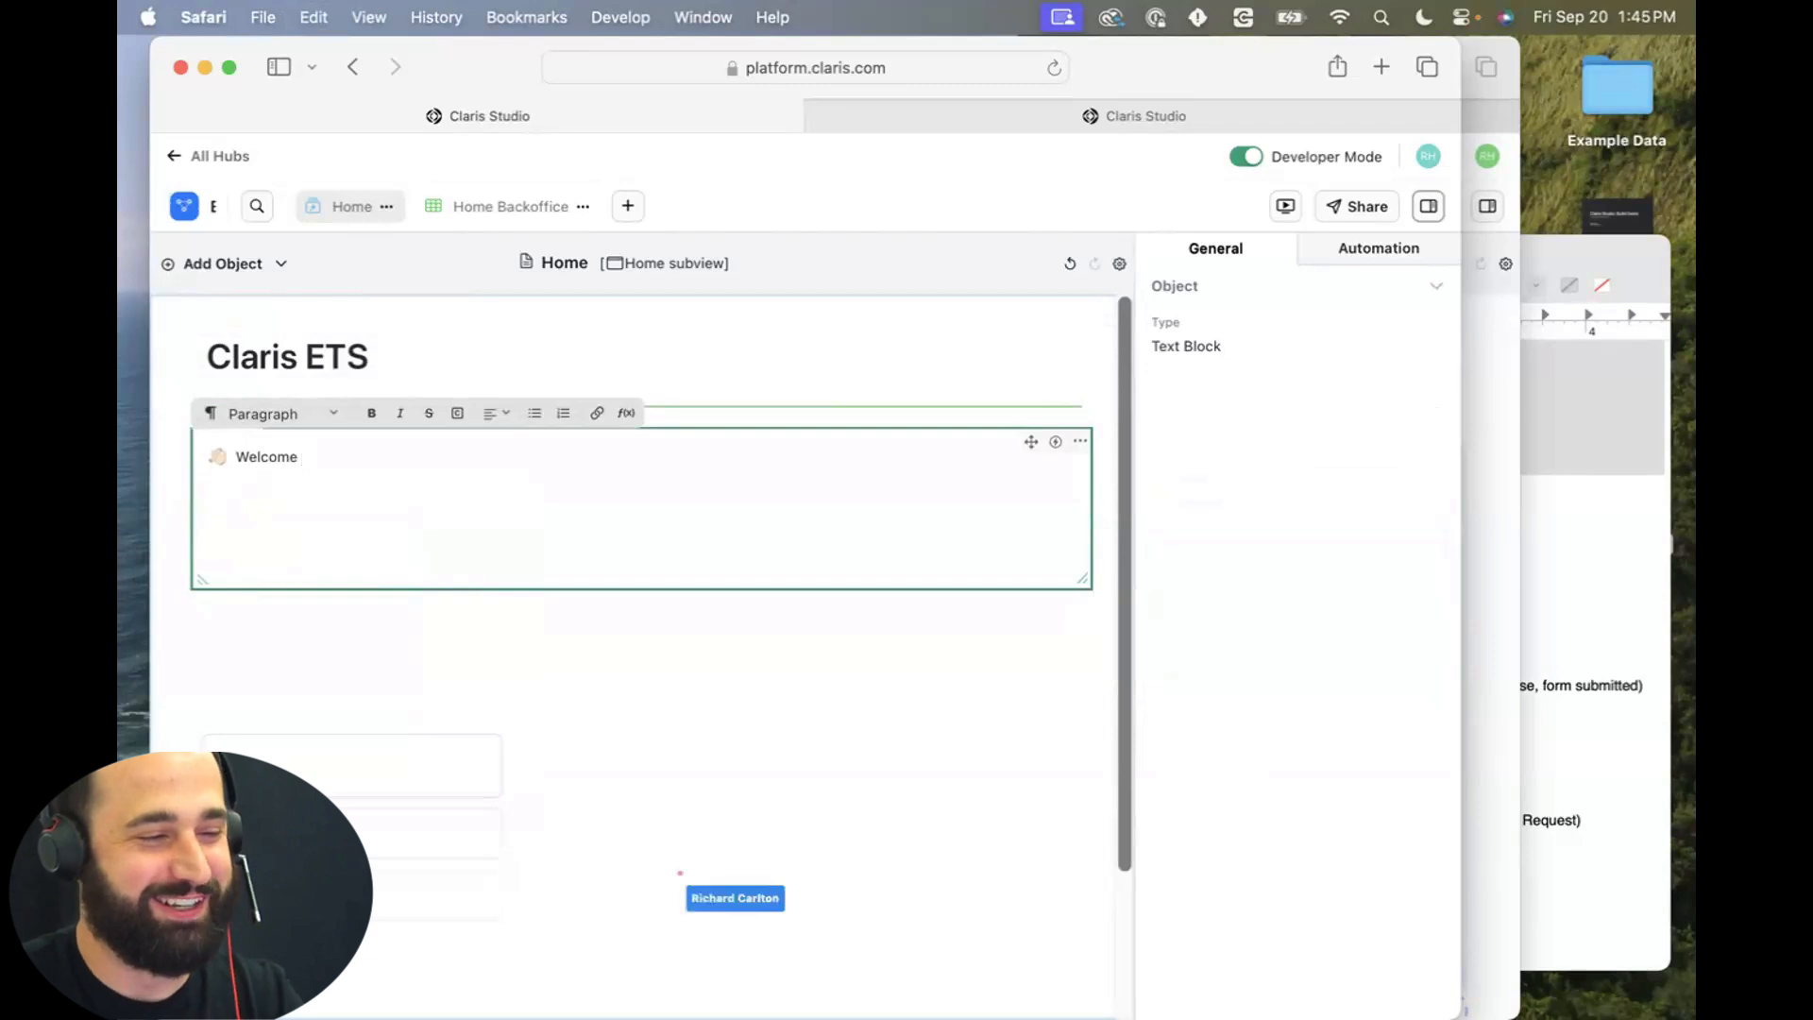
Insert the formula GET(UserName) after "Welcome", followed by a comma and a new paragraph.
{"action": "left_click", "coordinate": [1481, 523]}
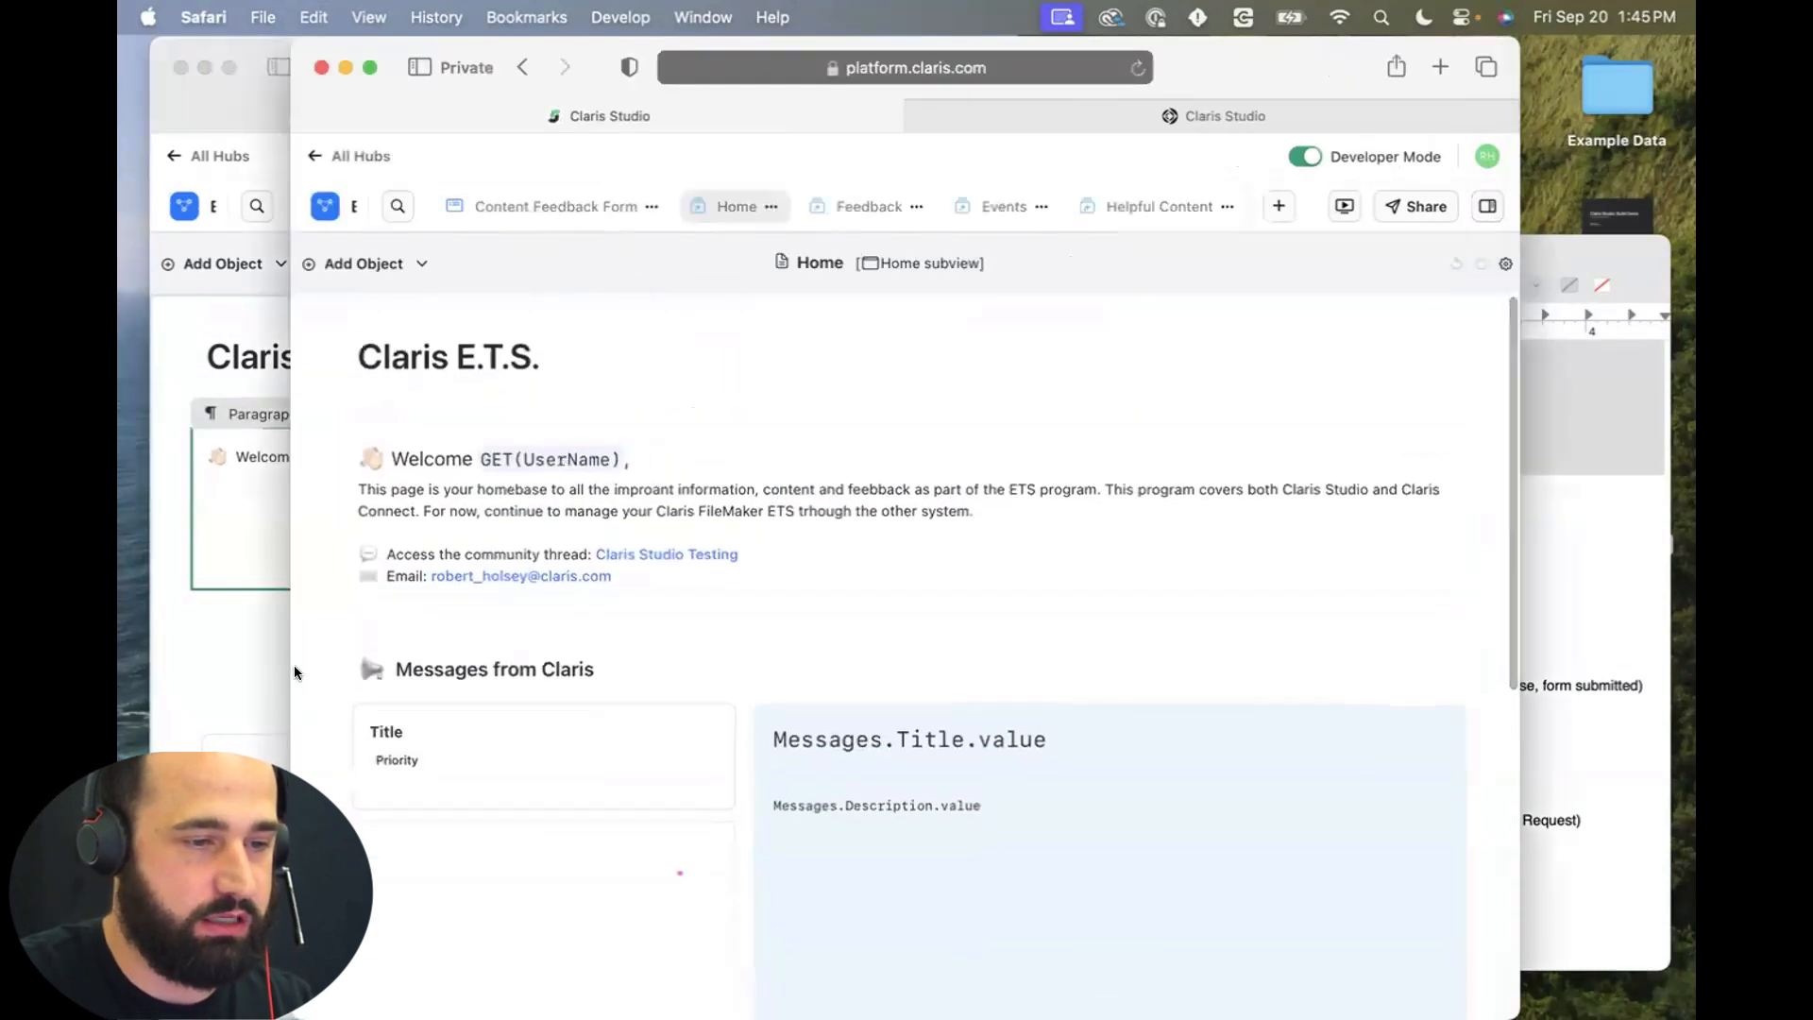
{"action": "left_click", "coordinate": [228, 535]}
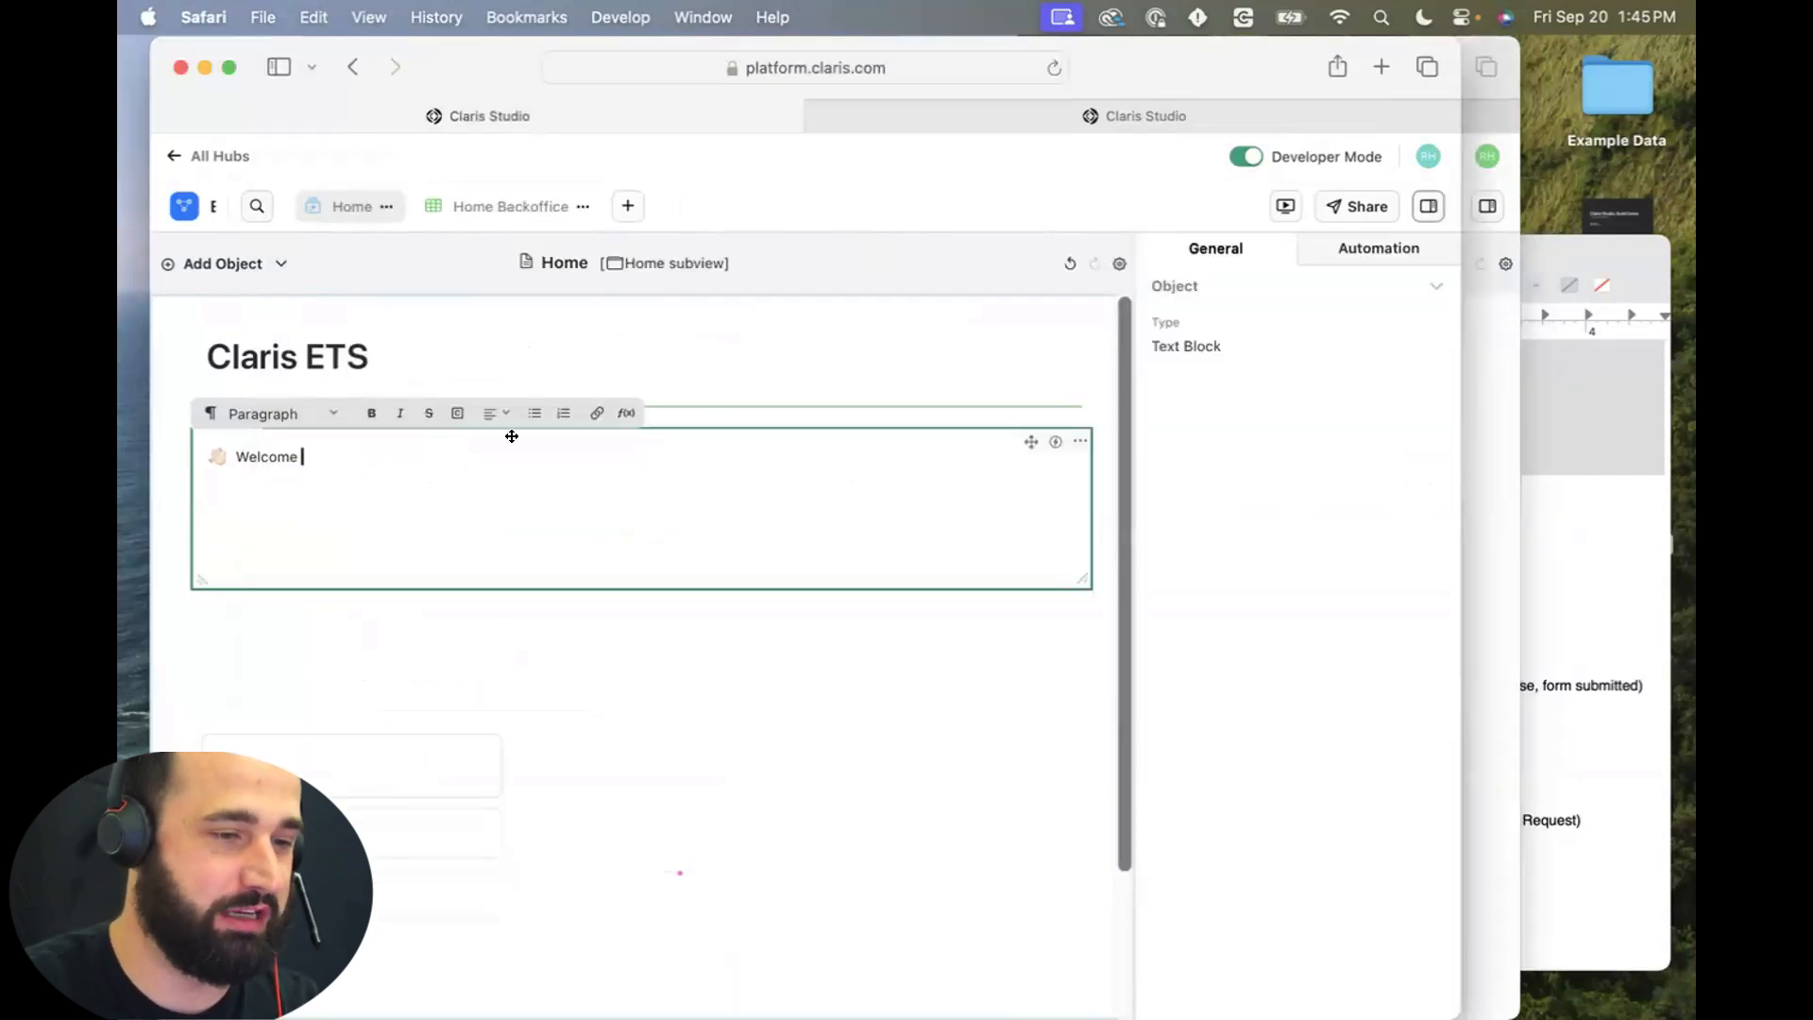
{"action": "left_click", "coordinate": [626, 413]}
{"action": "left_click", "coordinate": [495, 513]}
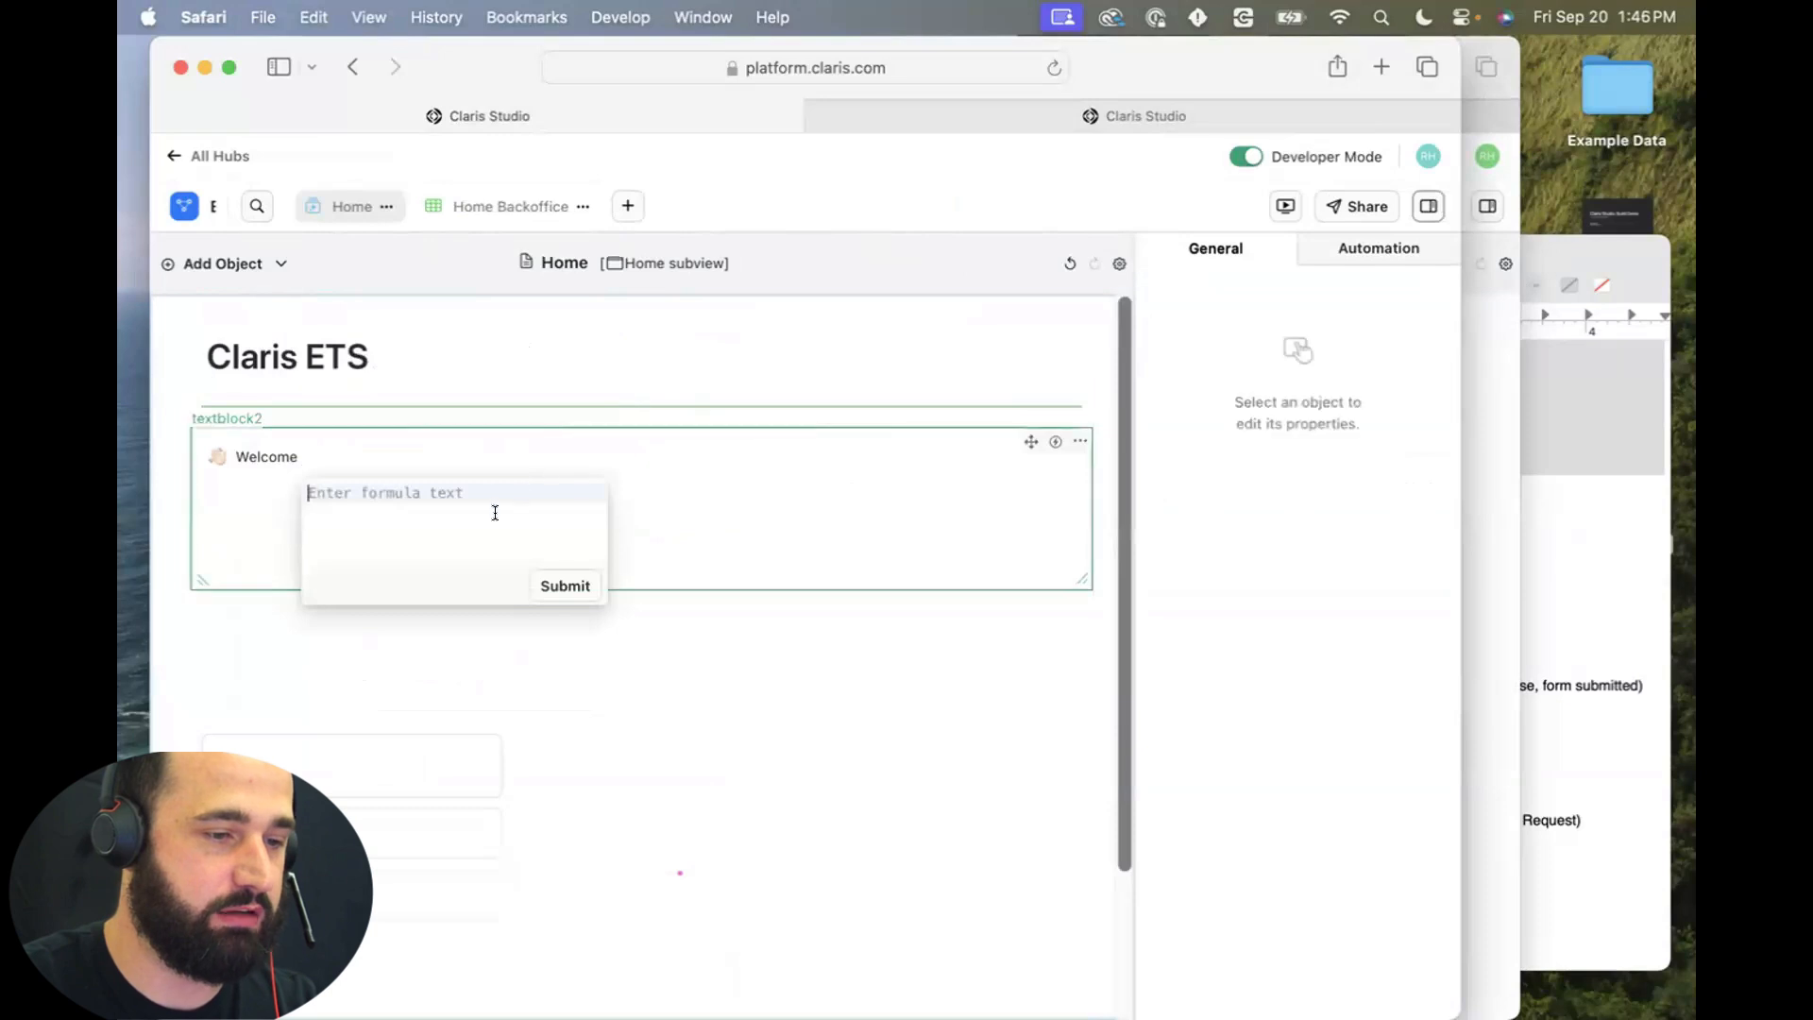
{"action": "type", "text": "GET(user"}
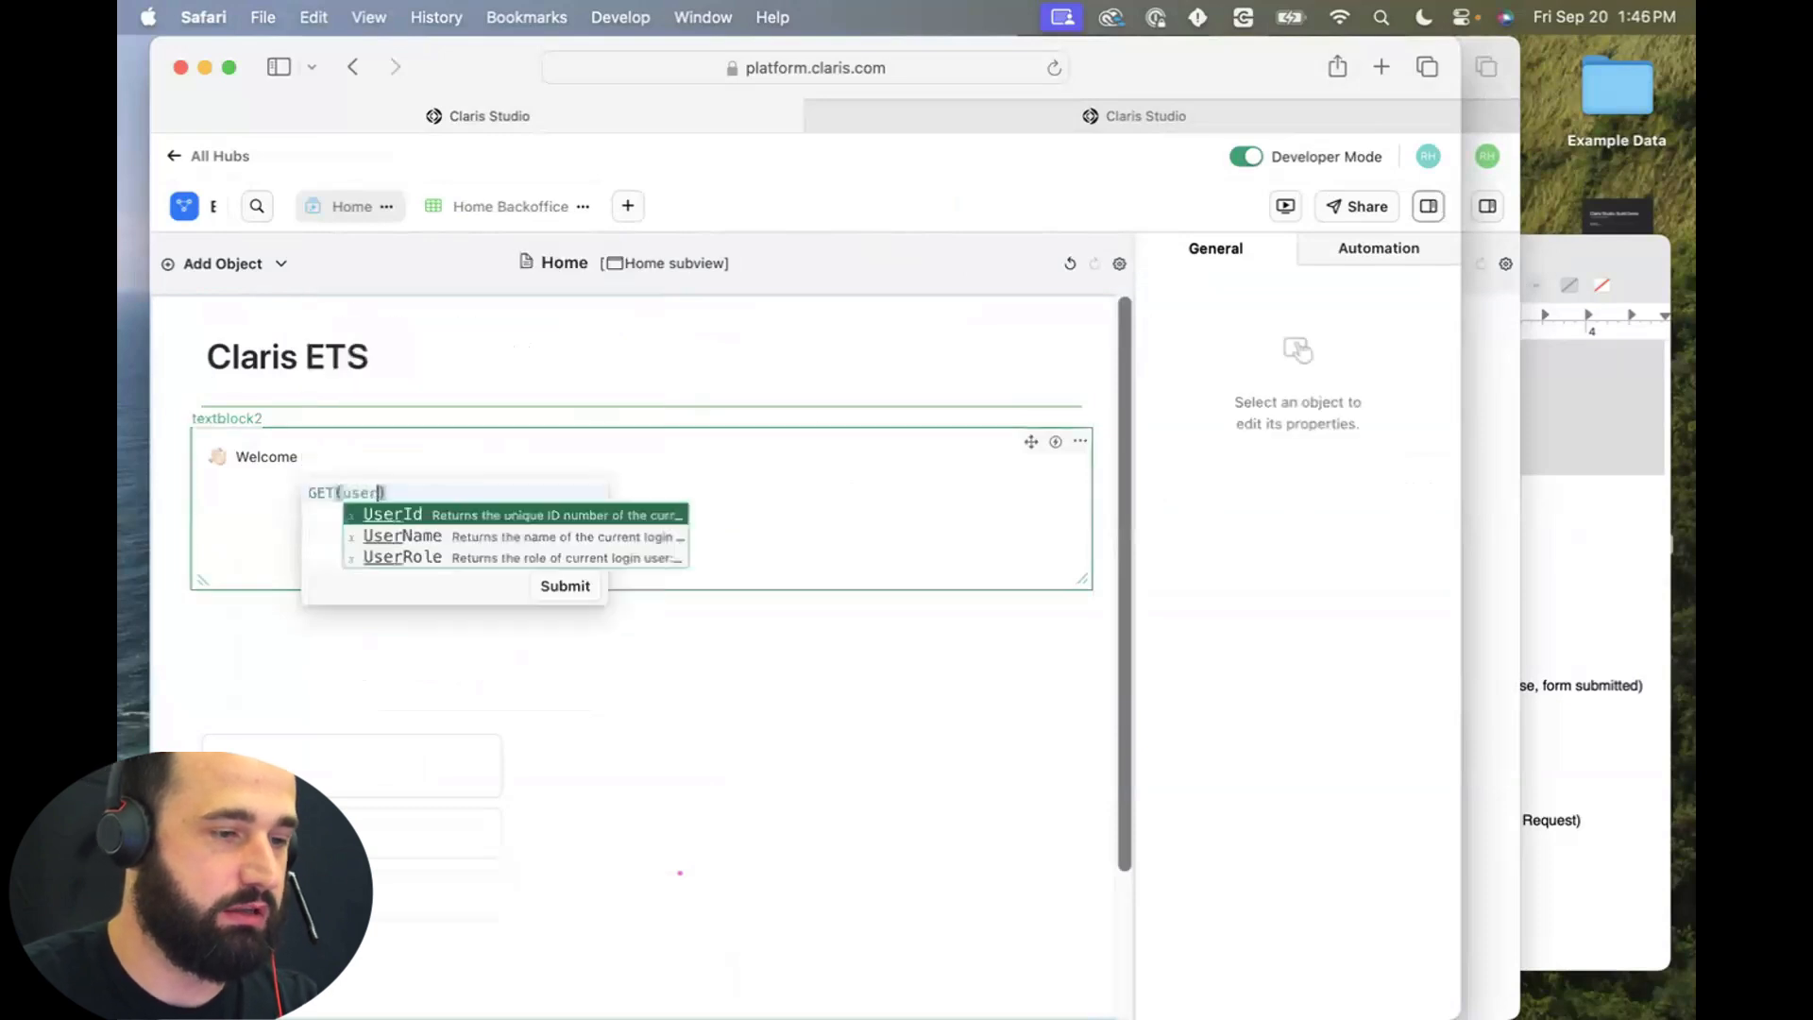
{"action": "key", "text": "Down"}
{"action": "key", "text": "Return"}
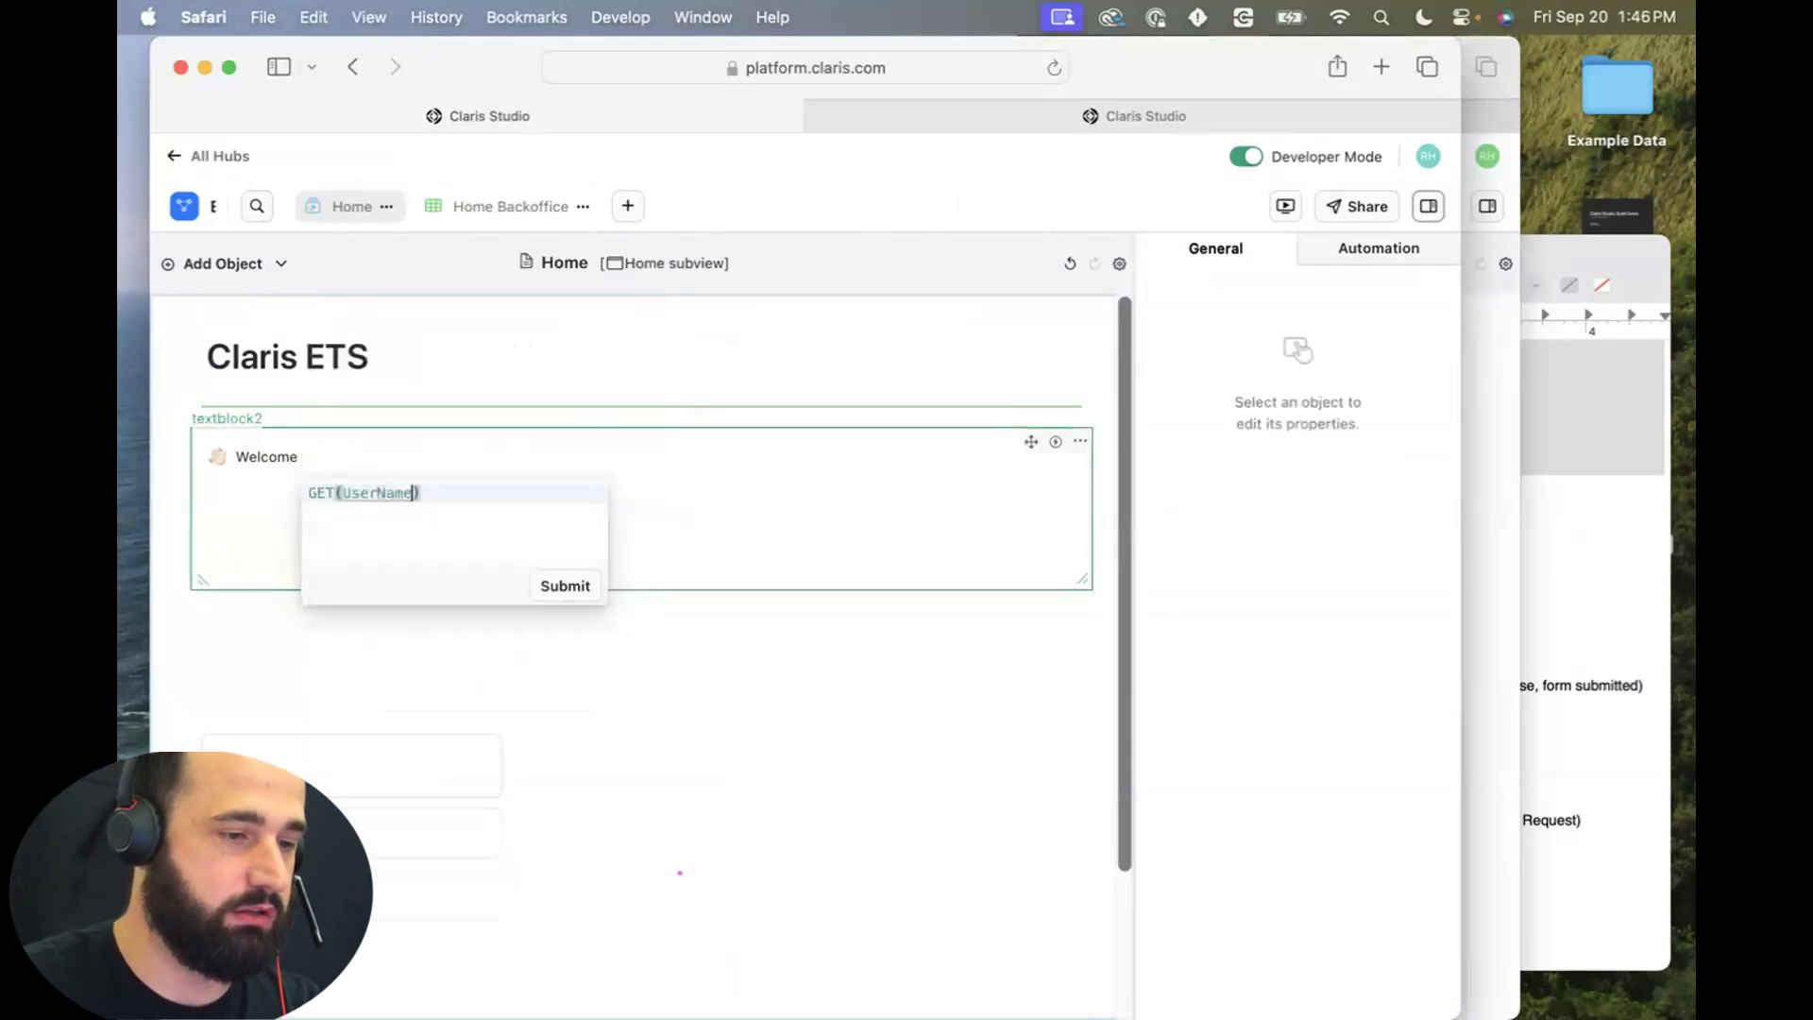
{"action": "left_click", "coordinate": [568, 585]}
{"action": "type", "text": ","}
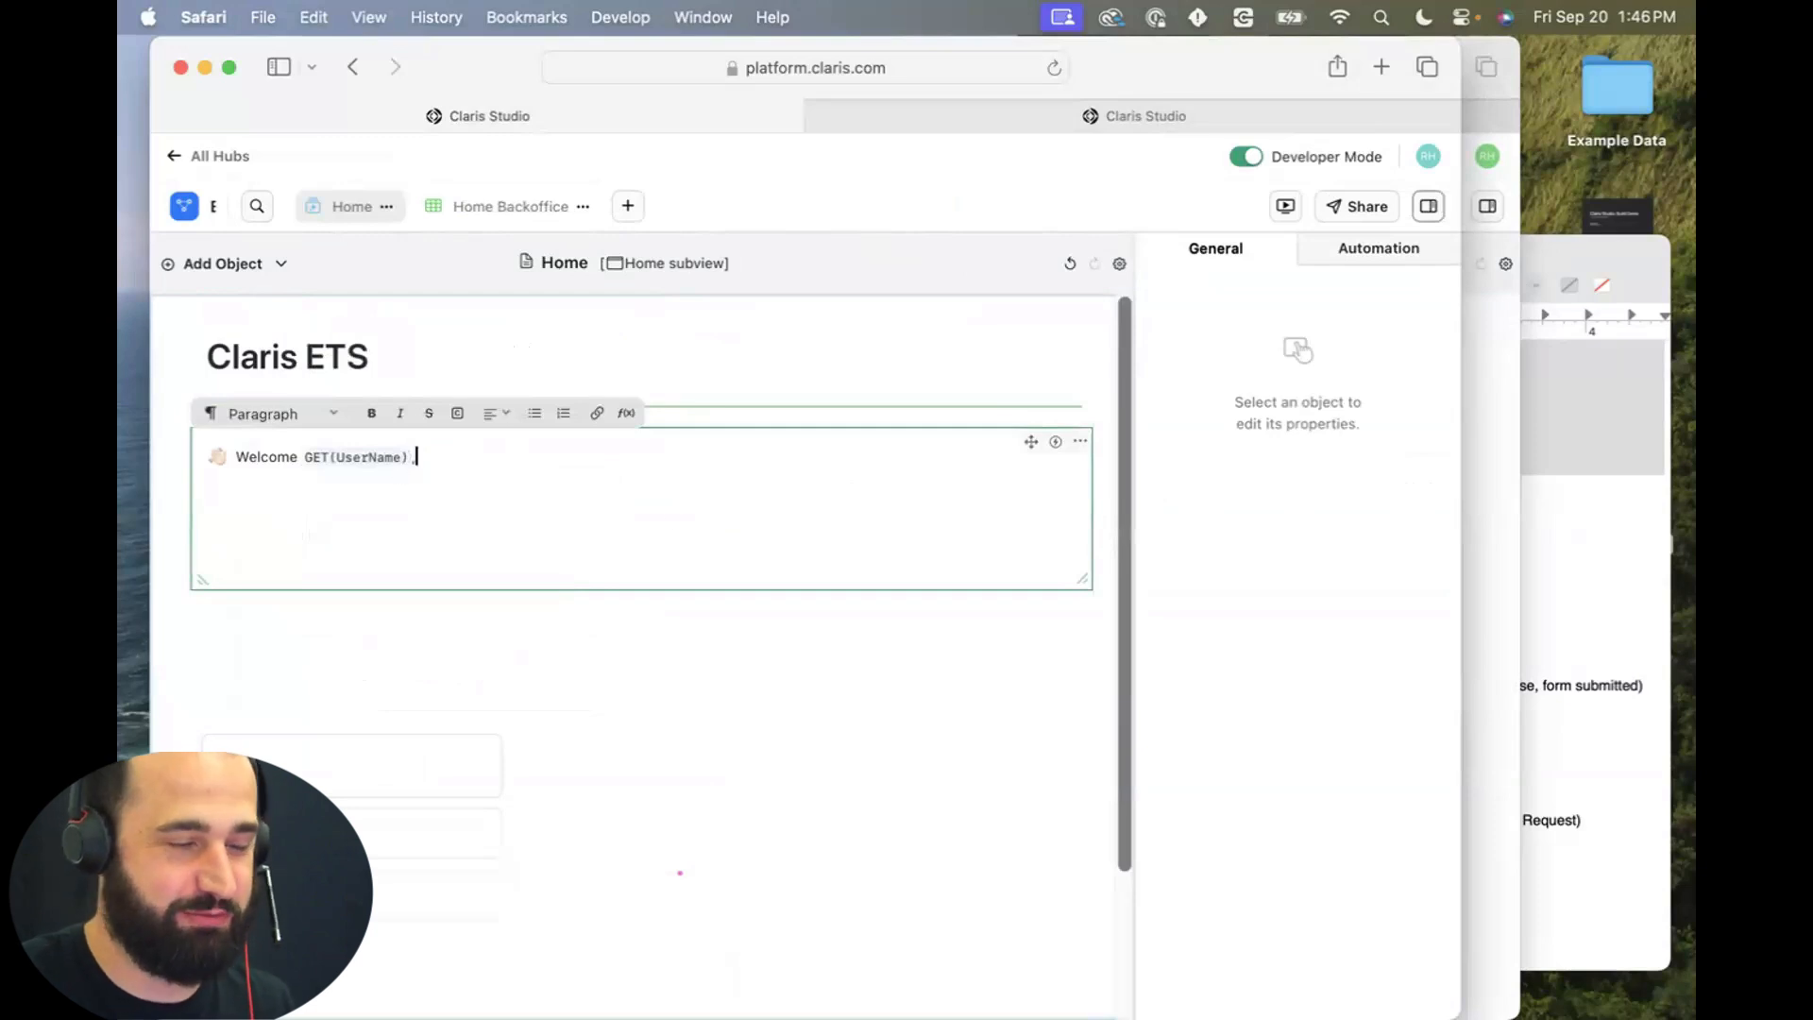
{"action": "key", "text": "Return"}
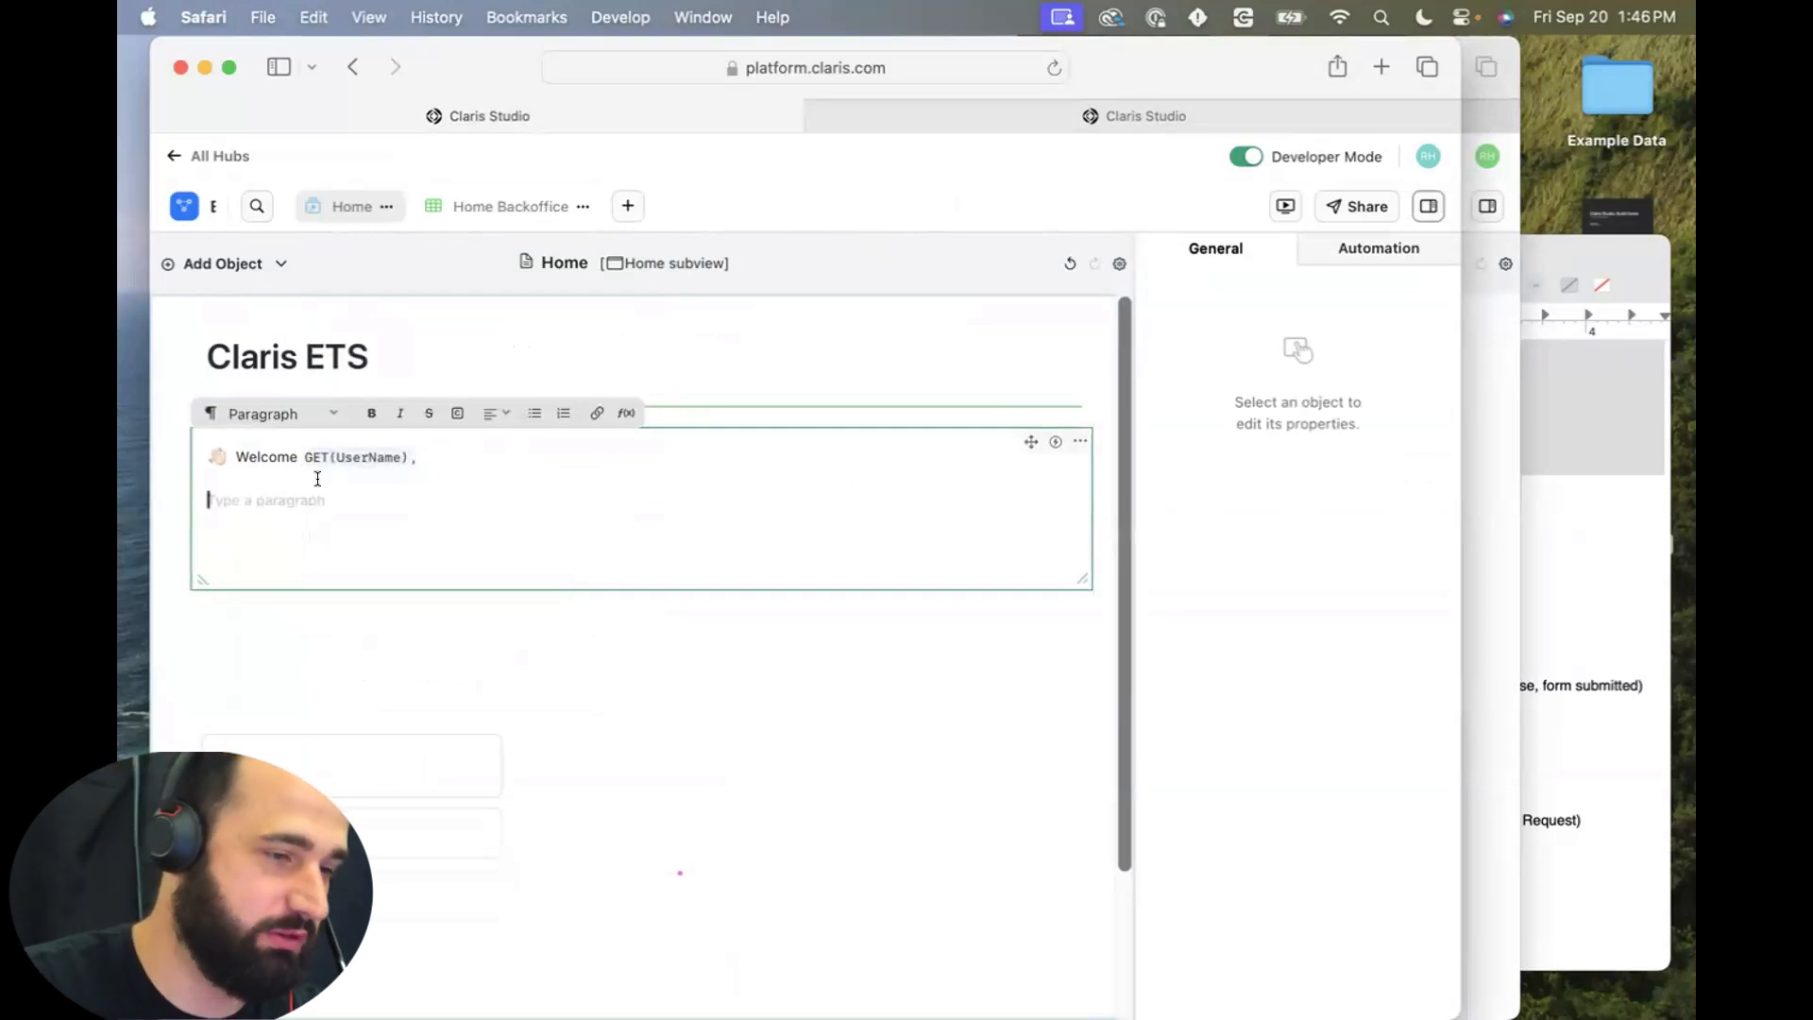
Look up the signed-in account's user name that the welcome formula draws on, and return to the text block.
{"action": "left_click_drag", "start_coordinate": [421, 457], "coordinate": [170, 460]}
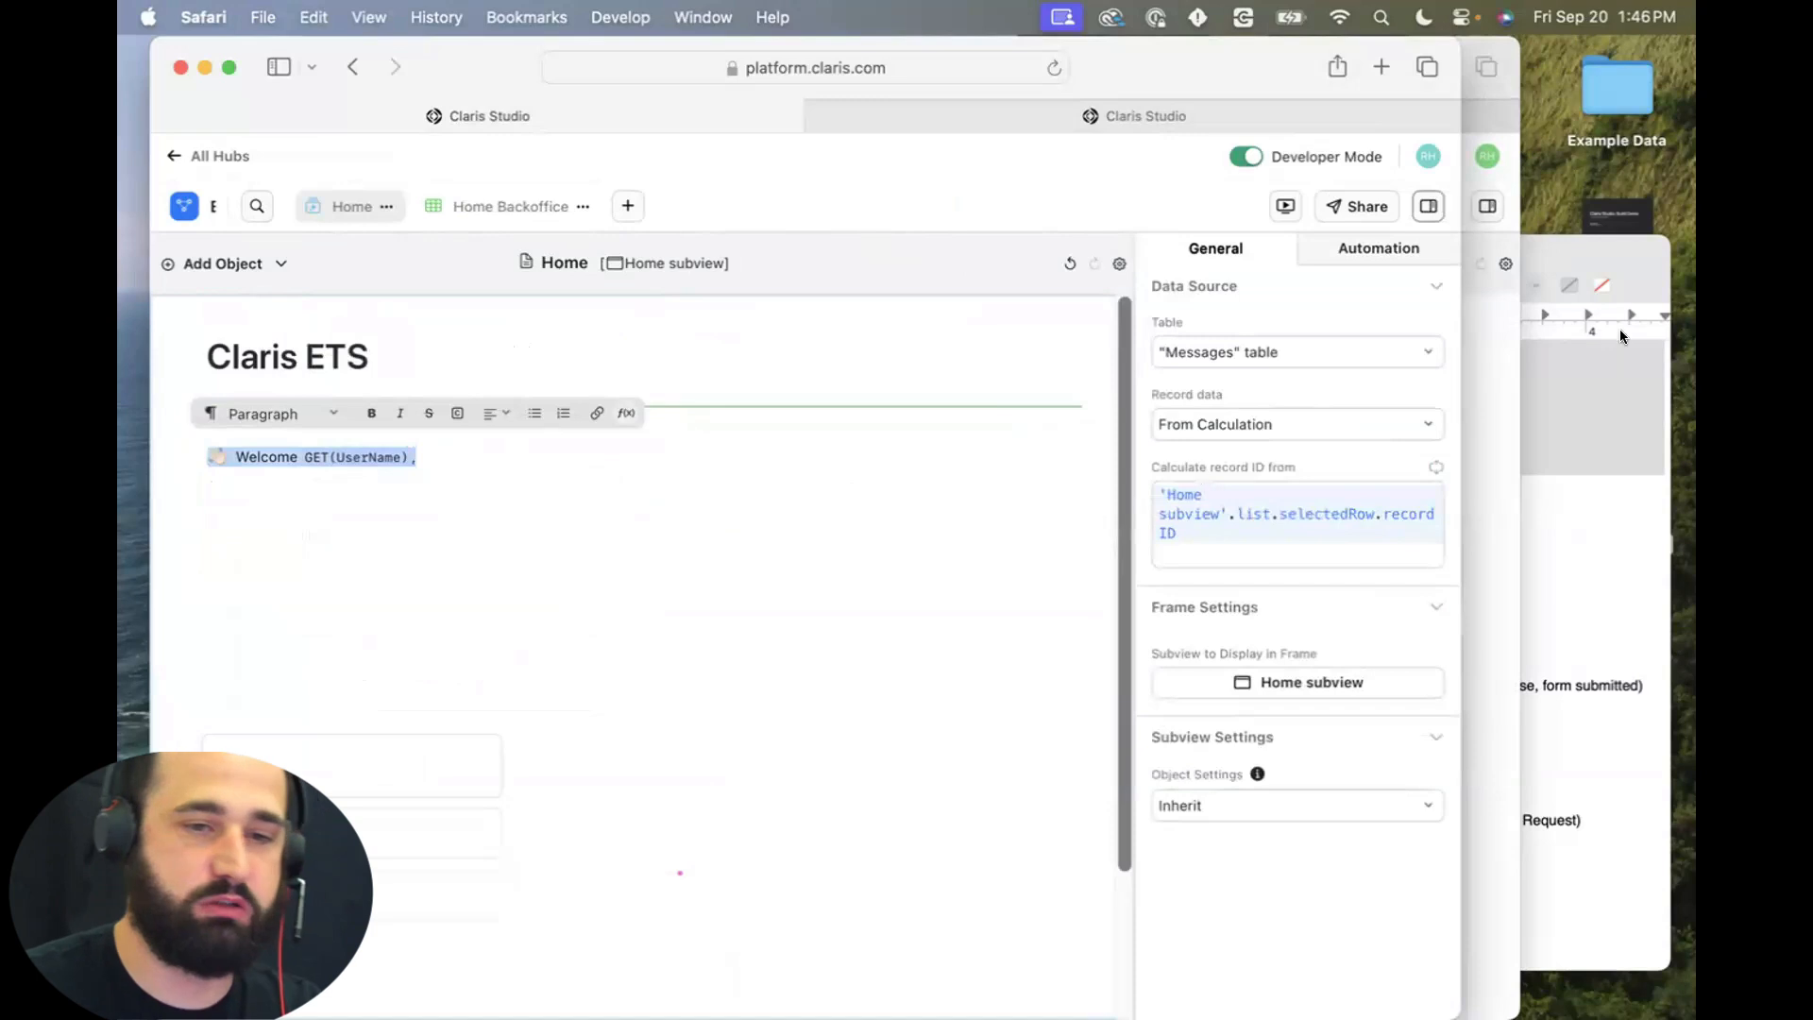
{"action": "left_click", "coordinate": [1424, 156]}
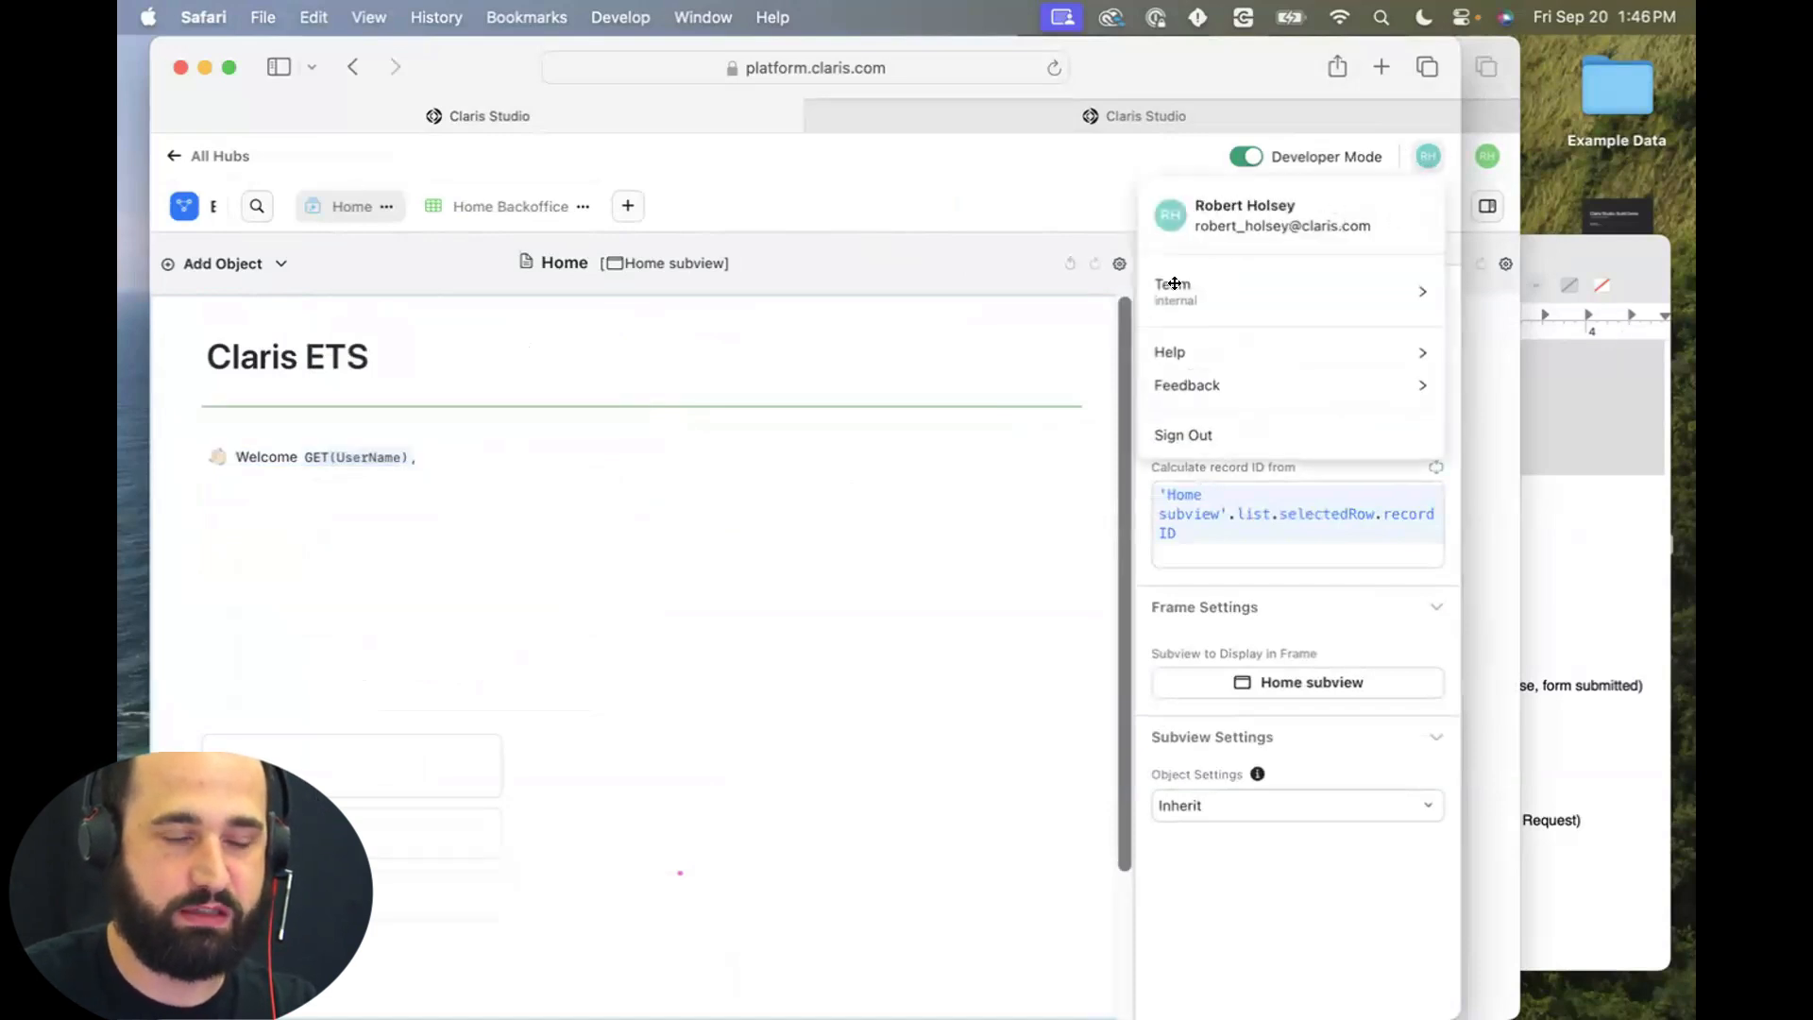
{"action": "left_click", "coordinate": [417, 518]}
{"action": "left_click", "coordinate": [413, 486]}
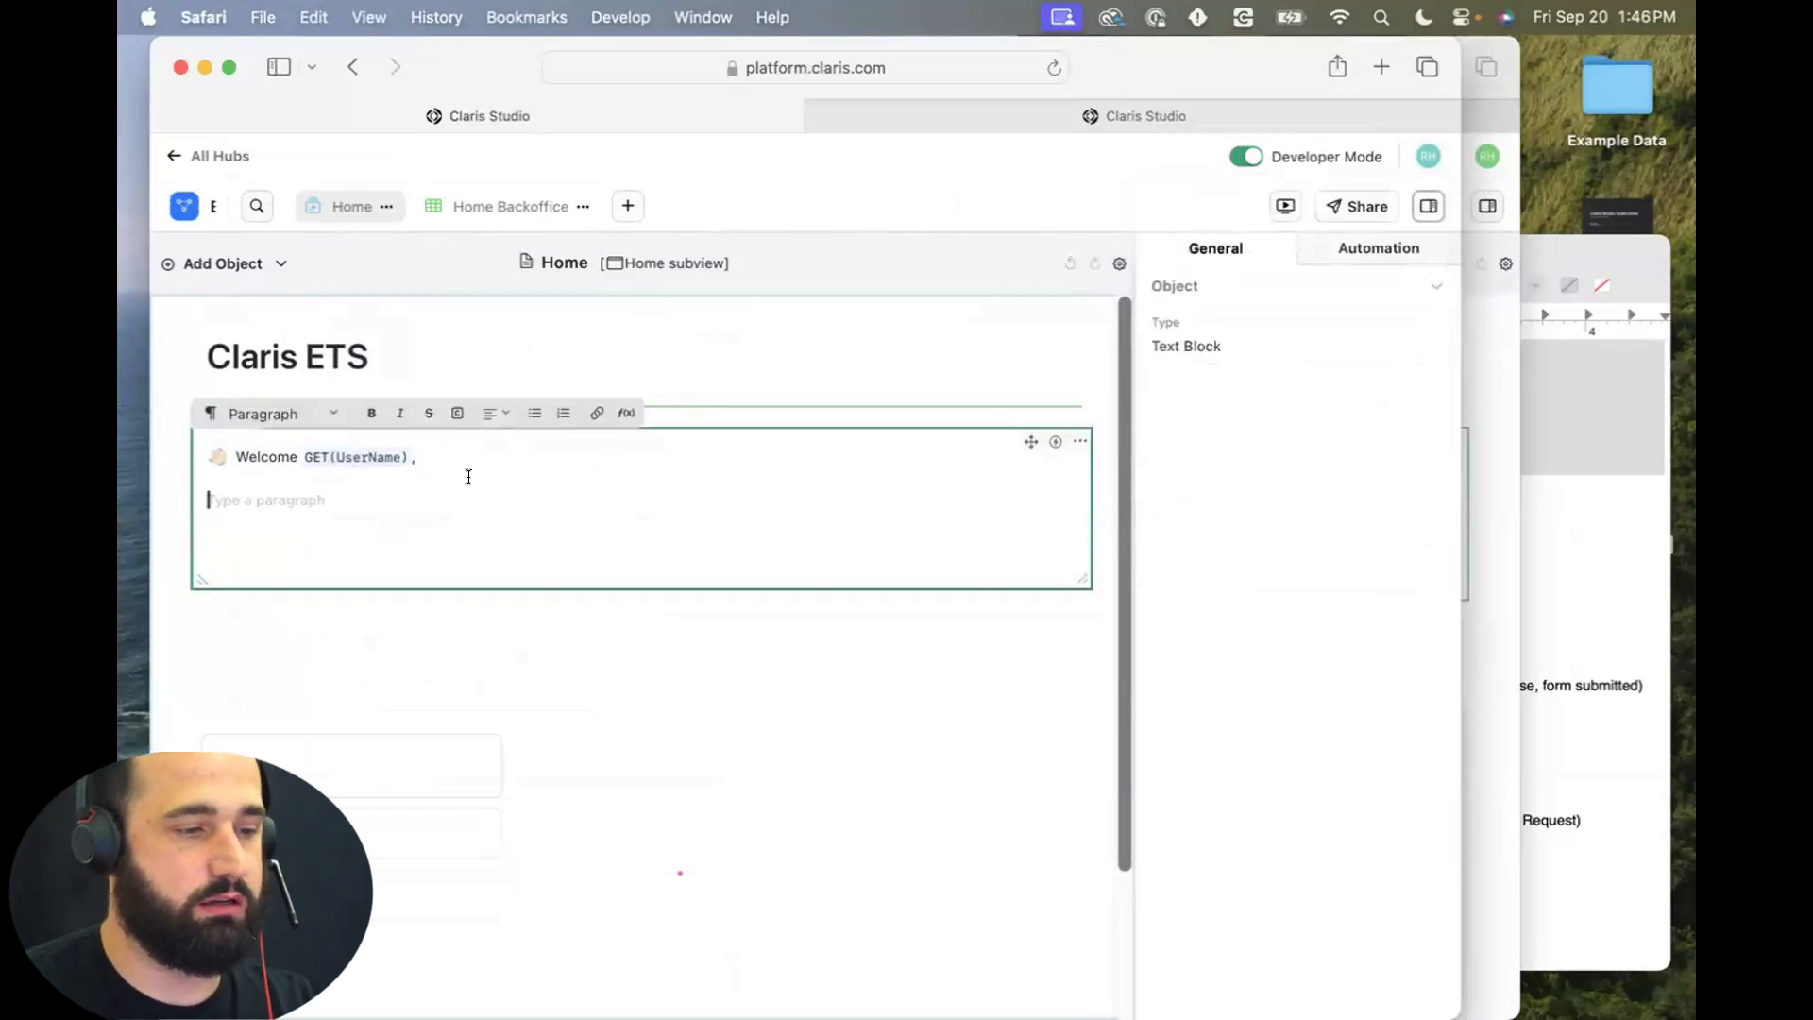
{"action": "type", "text": "Below"}
{"action": "key", "text": "BackSpace"}
{"action": "key", "text": "BackSpace"}
{"action": "key", "text": "BackSpace"}
{"action": "key", "text": "BackSpace"}
{"action": "key", "text": "BackSpace"}
{"action": "key", "text": "BackSpace"}
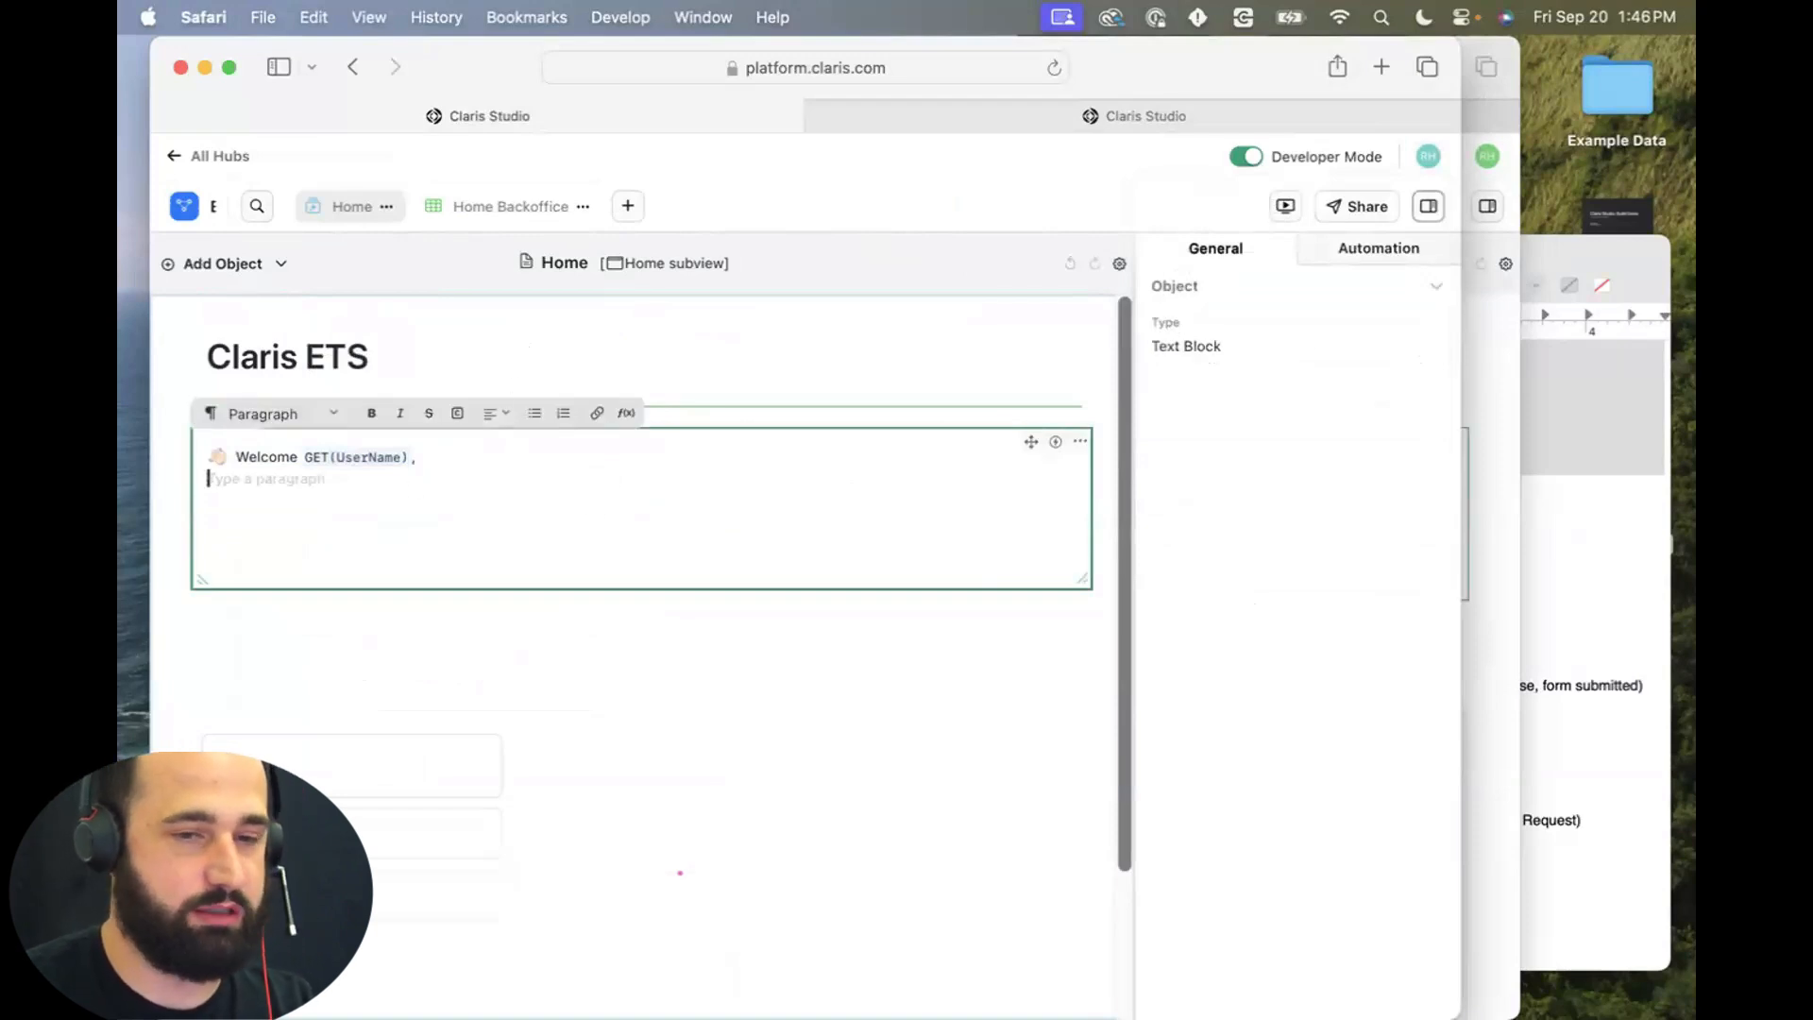
Write "This is the super awesome" as a new paragraph under the welcome line.
{"action": "key", "text": "Return"}
{"action": "type", "text": "This is the "}
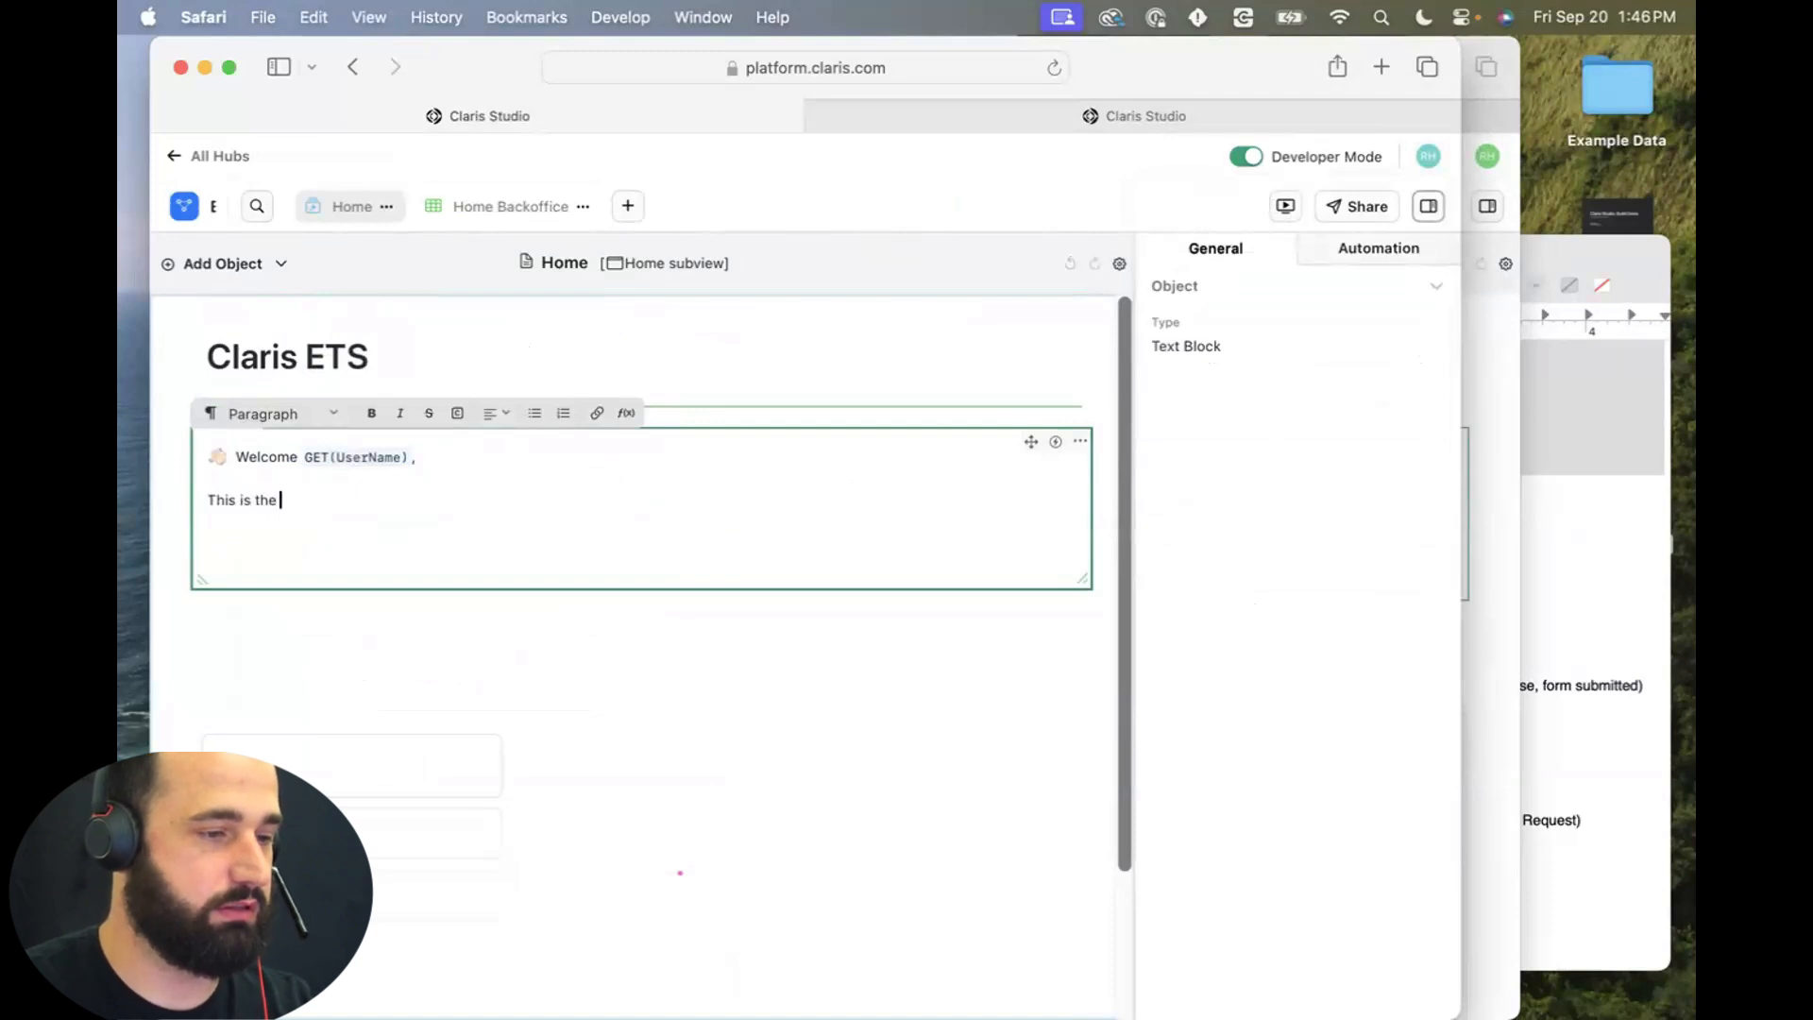
{"action": "type", "text": "super awesome"}
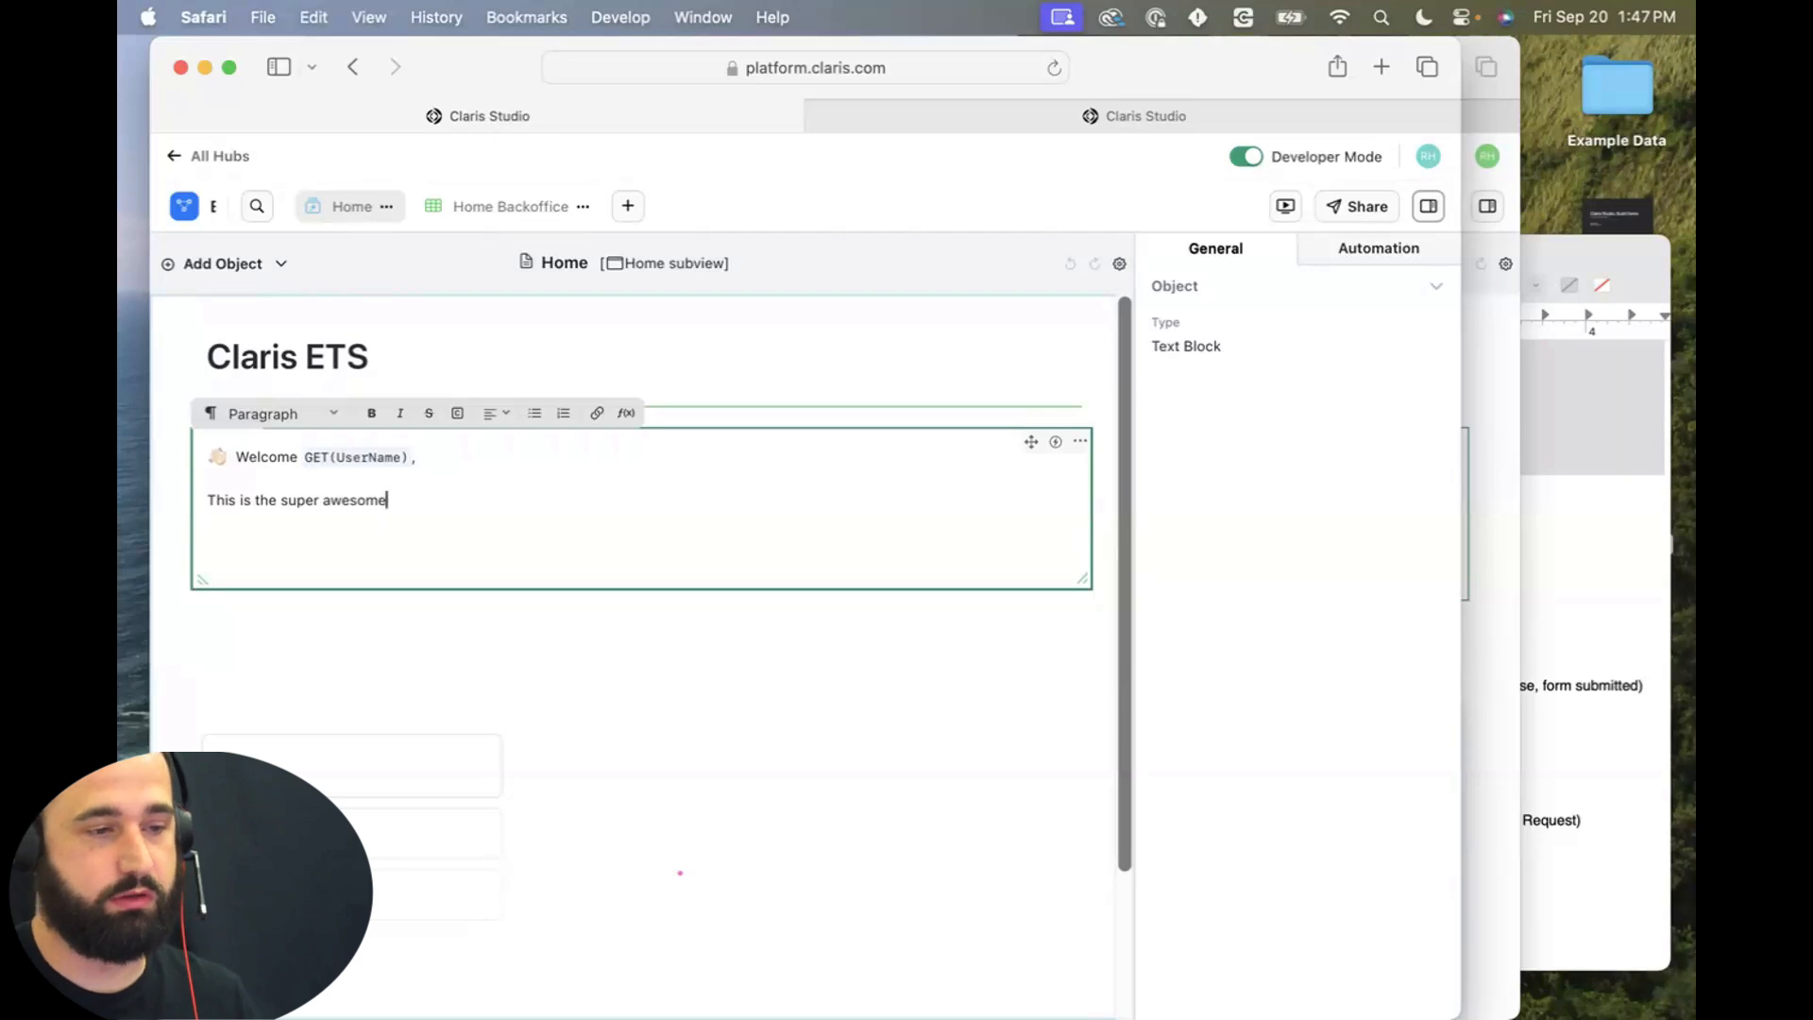
{"action": "key", "text": "Return"}
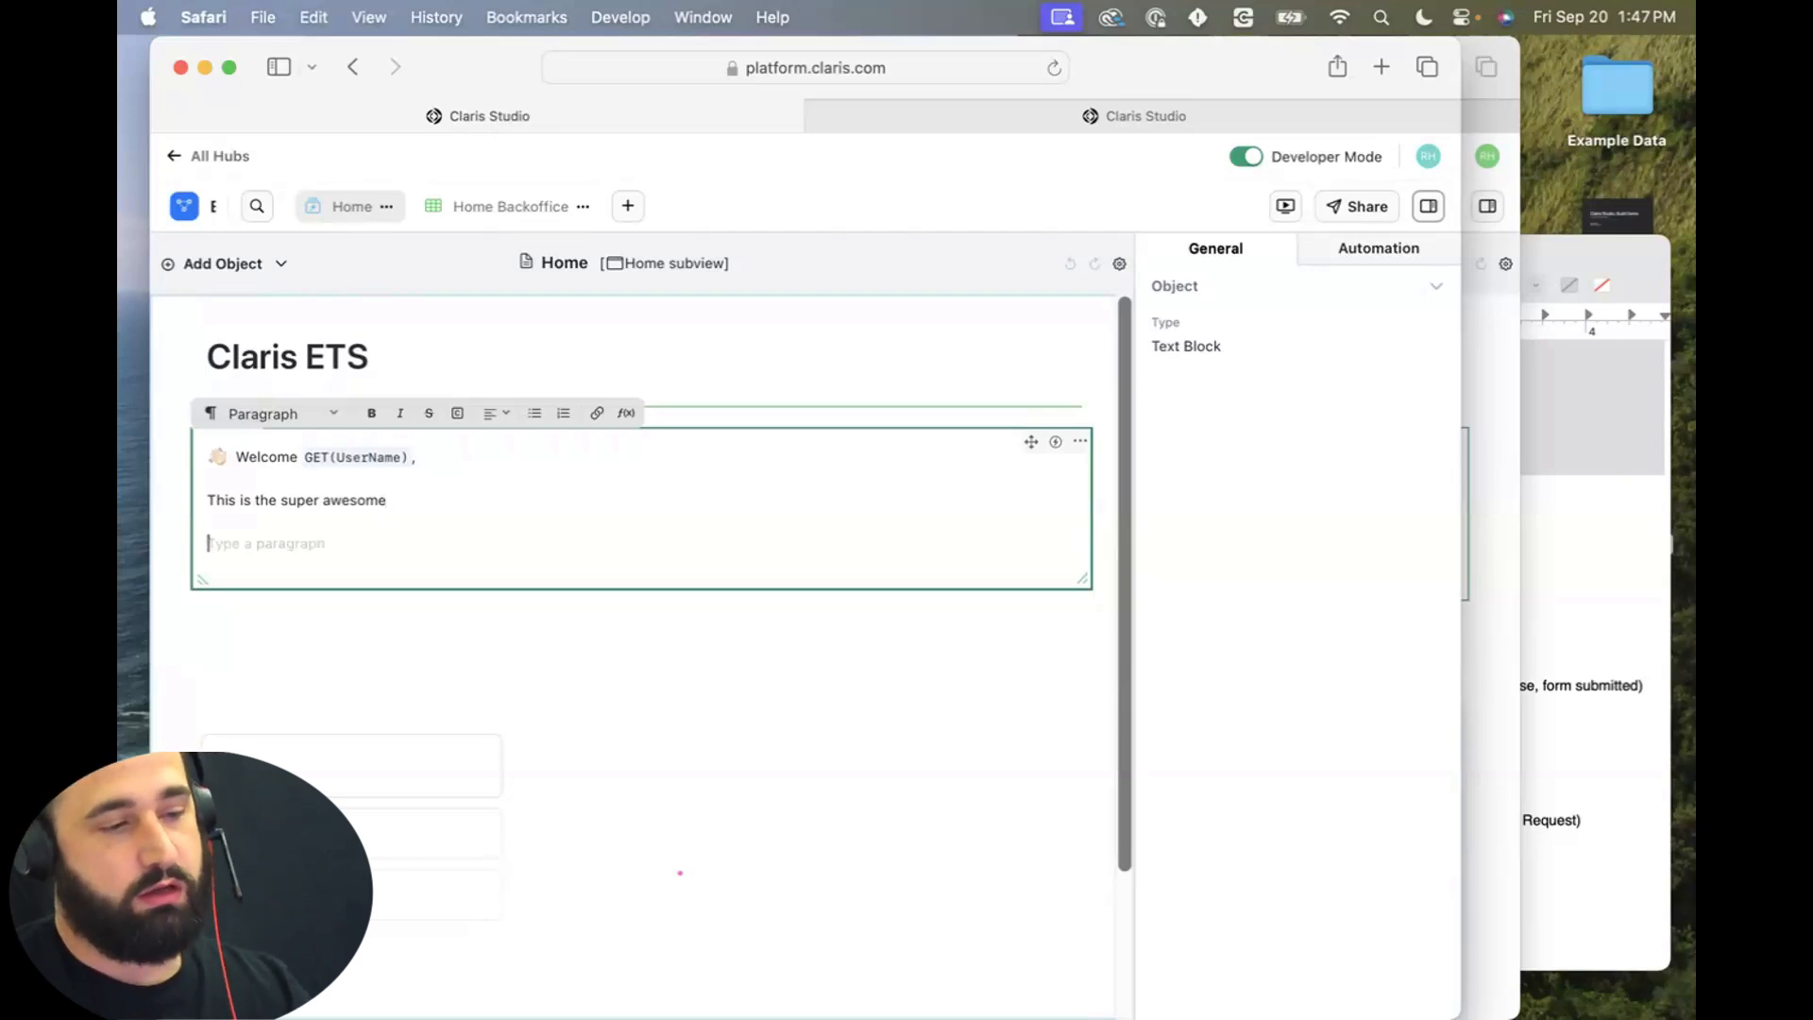
Replace all text in the new text block with the full welcome text from the finished Claris E.T.S. Home view.
{"action": "left_click", "coordinate": [1466, 439]}
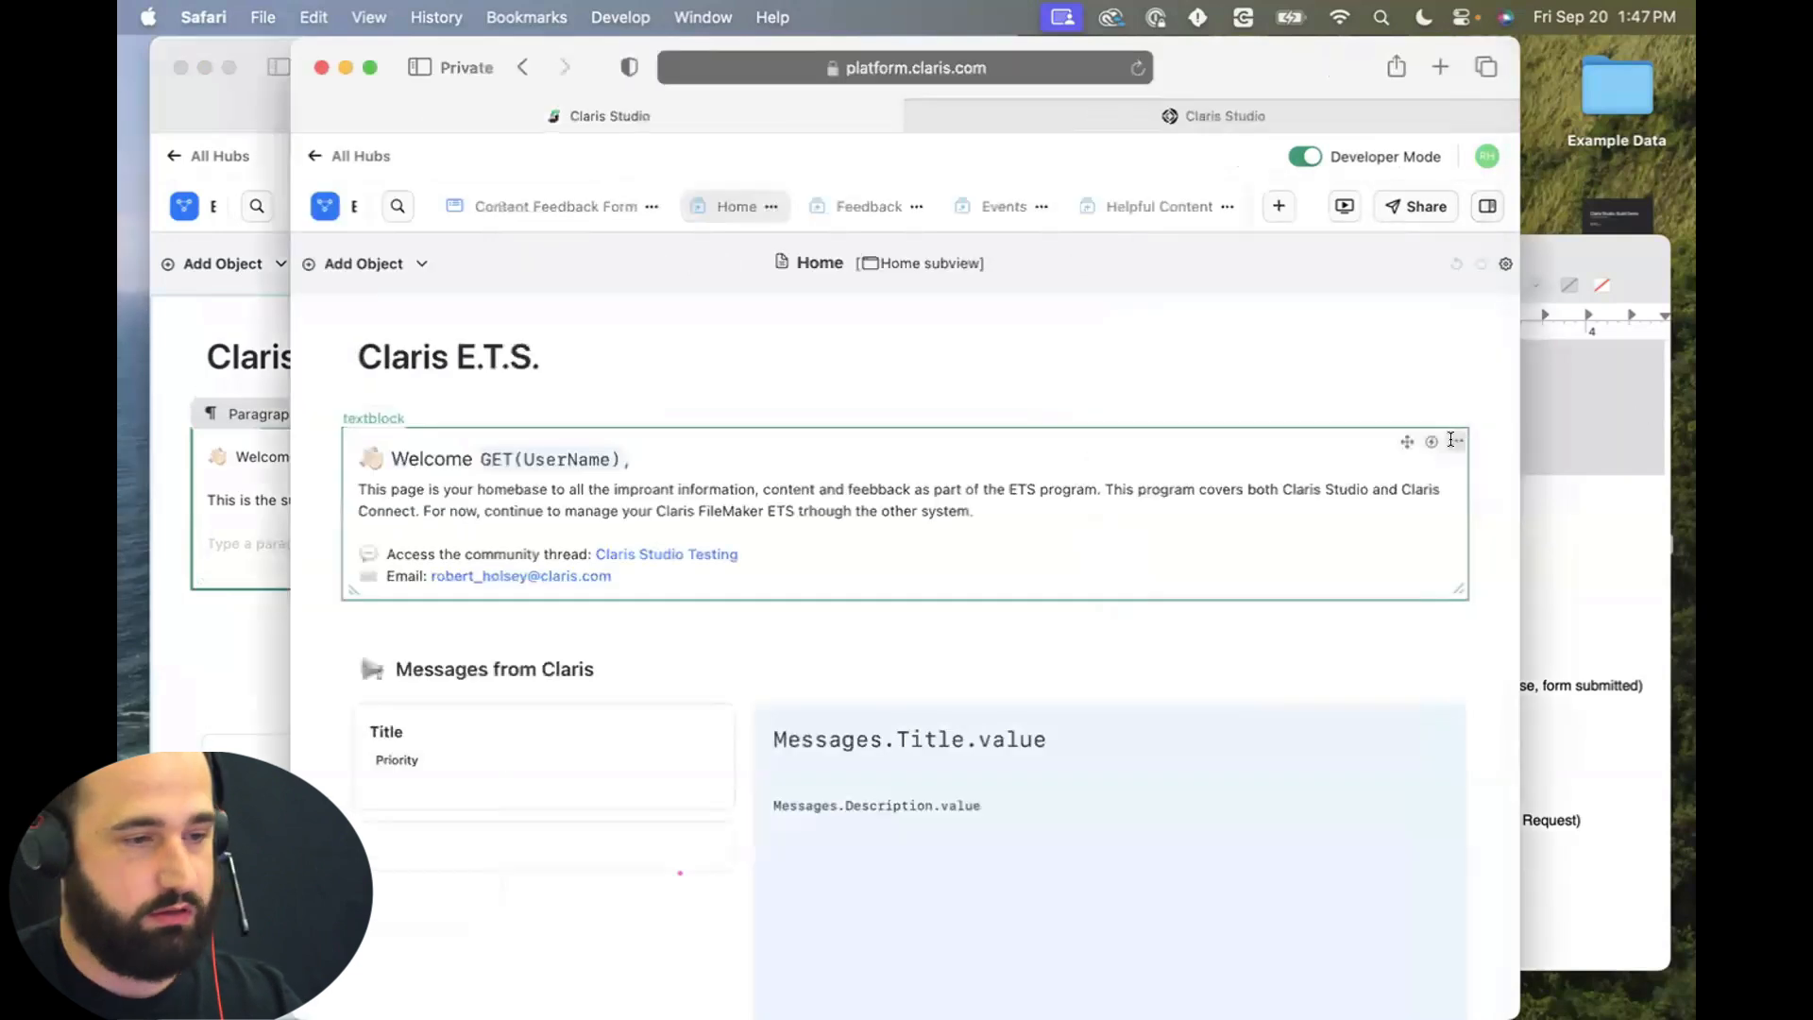
{"action": "left_click_drag", "start_coordinate": [738, 555], "coordinate": [370, 553]}
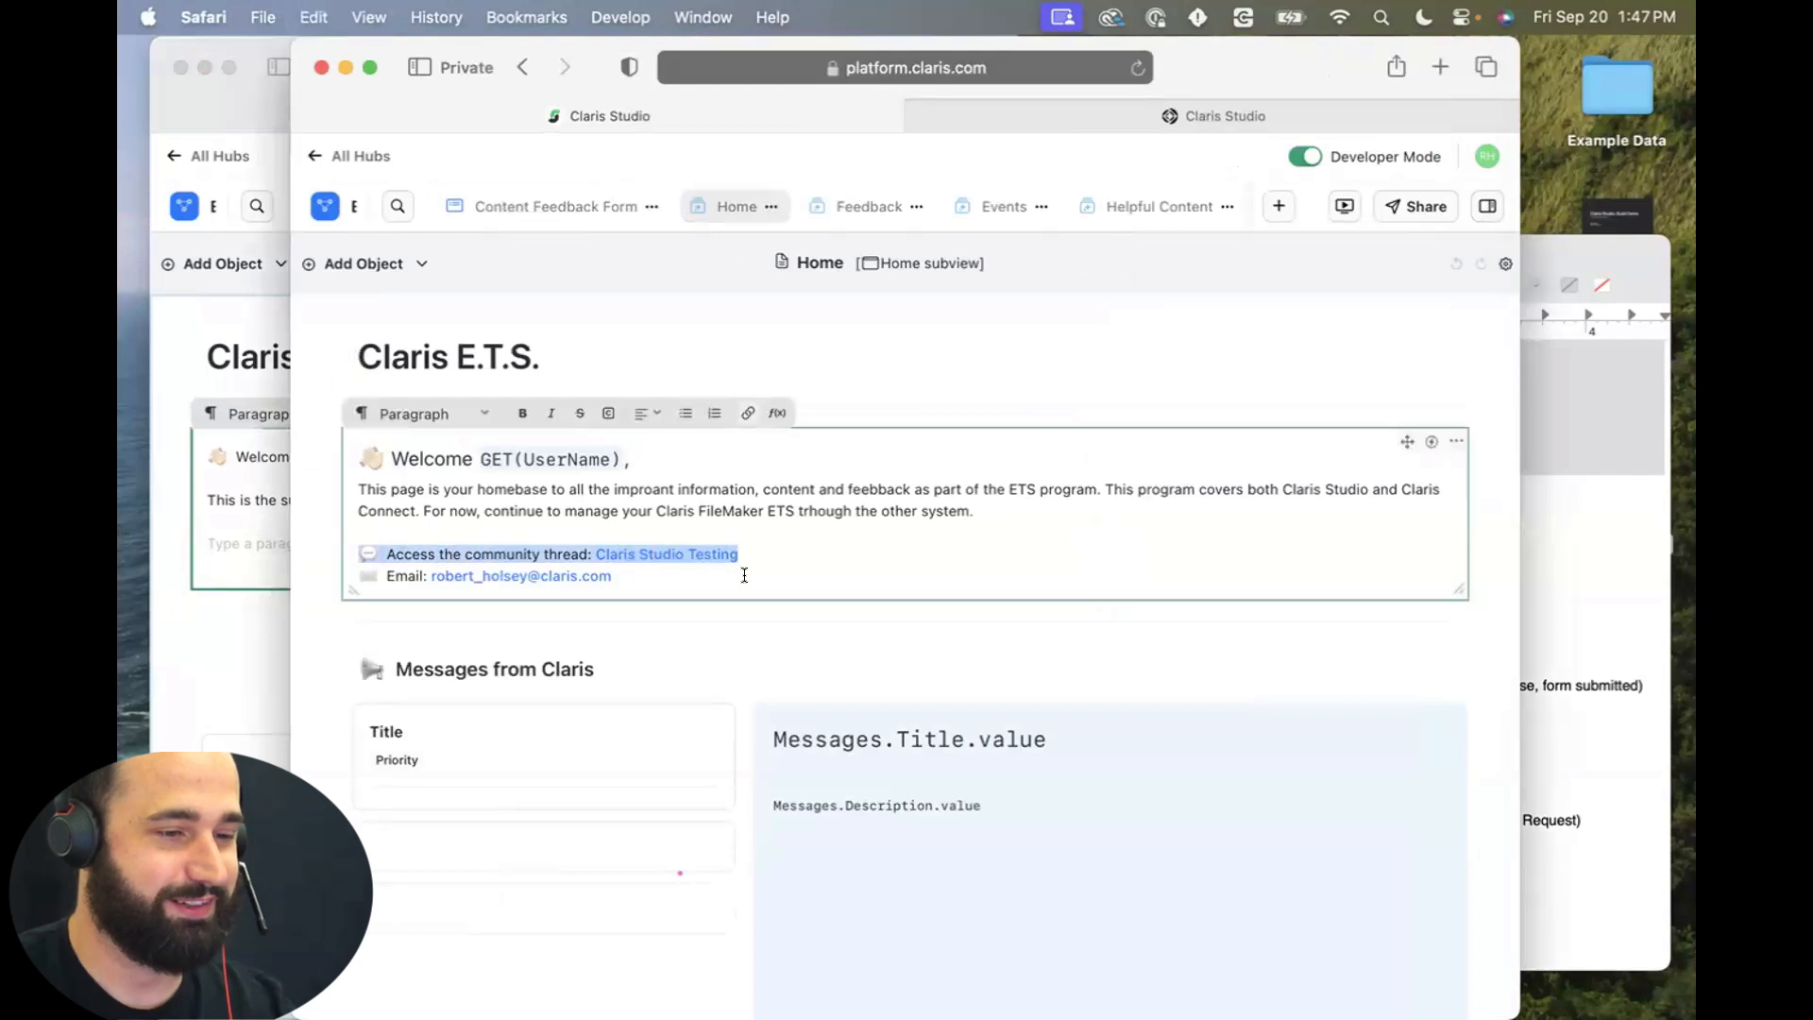
{"action": "left_click_drag", "start_coordinate": [745, 576], "coordinate": [315, 455]}
{"action": "left_click", "coordinate": [249, 494]}
{"action": "key", "text": "super+a"}
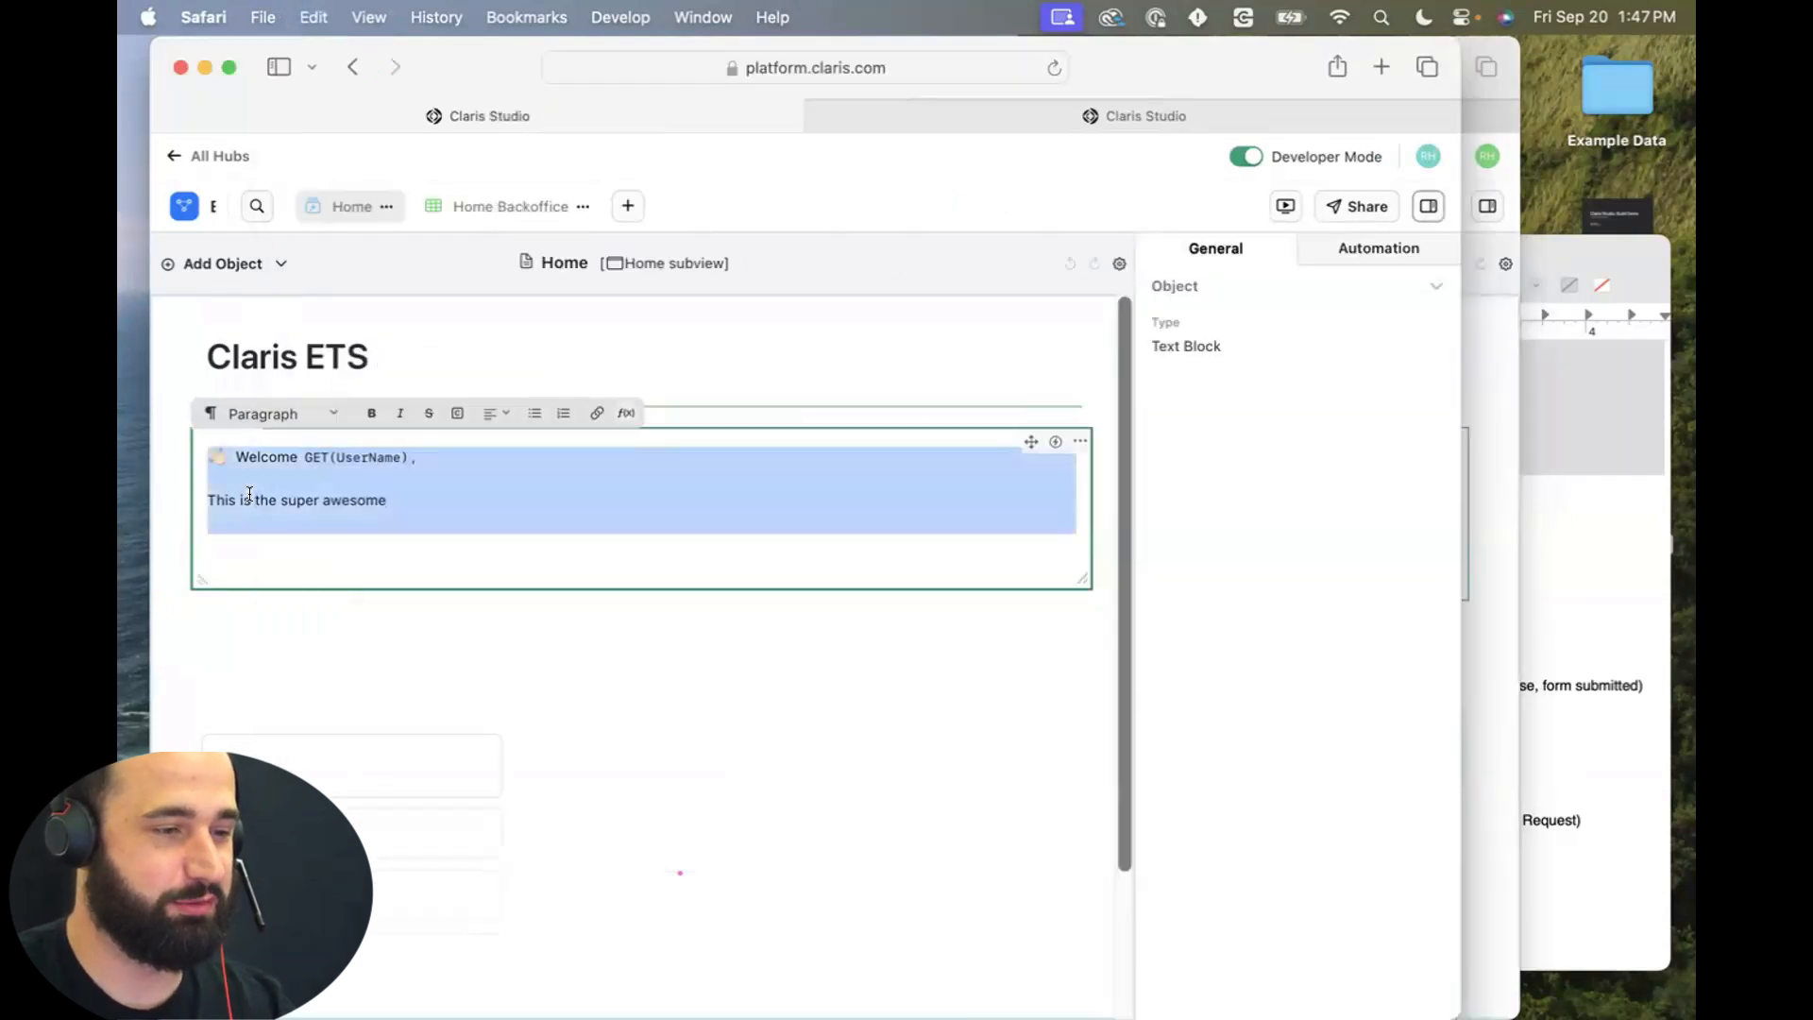
{"action": "key", "text": "super+v"}
{"action": "scroll", "coordinate": [378, 498], "scroll_direction": "up", "scroll_amount": 3}
{"action": "left_click_drag", "start_coordinate": [480, 495], "coordinate": [165, 490]}
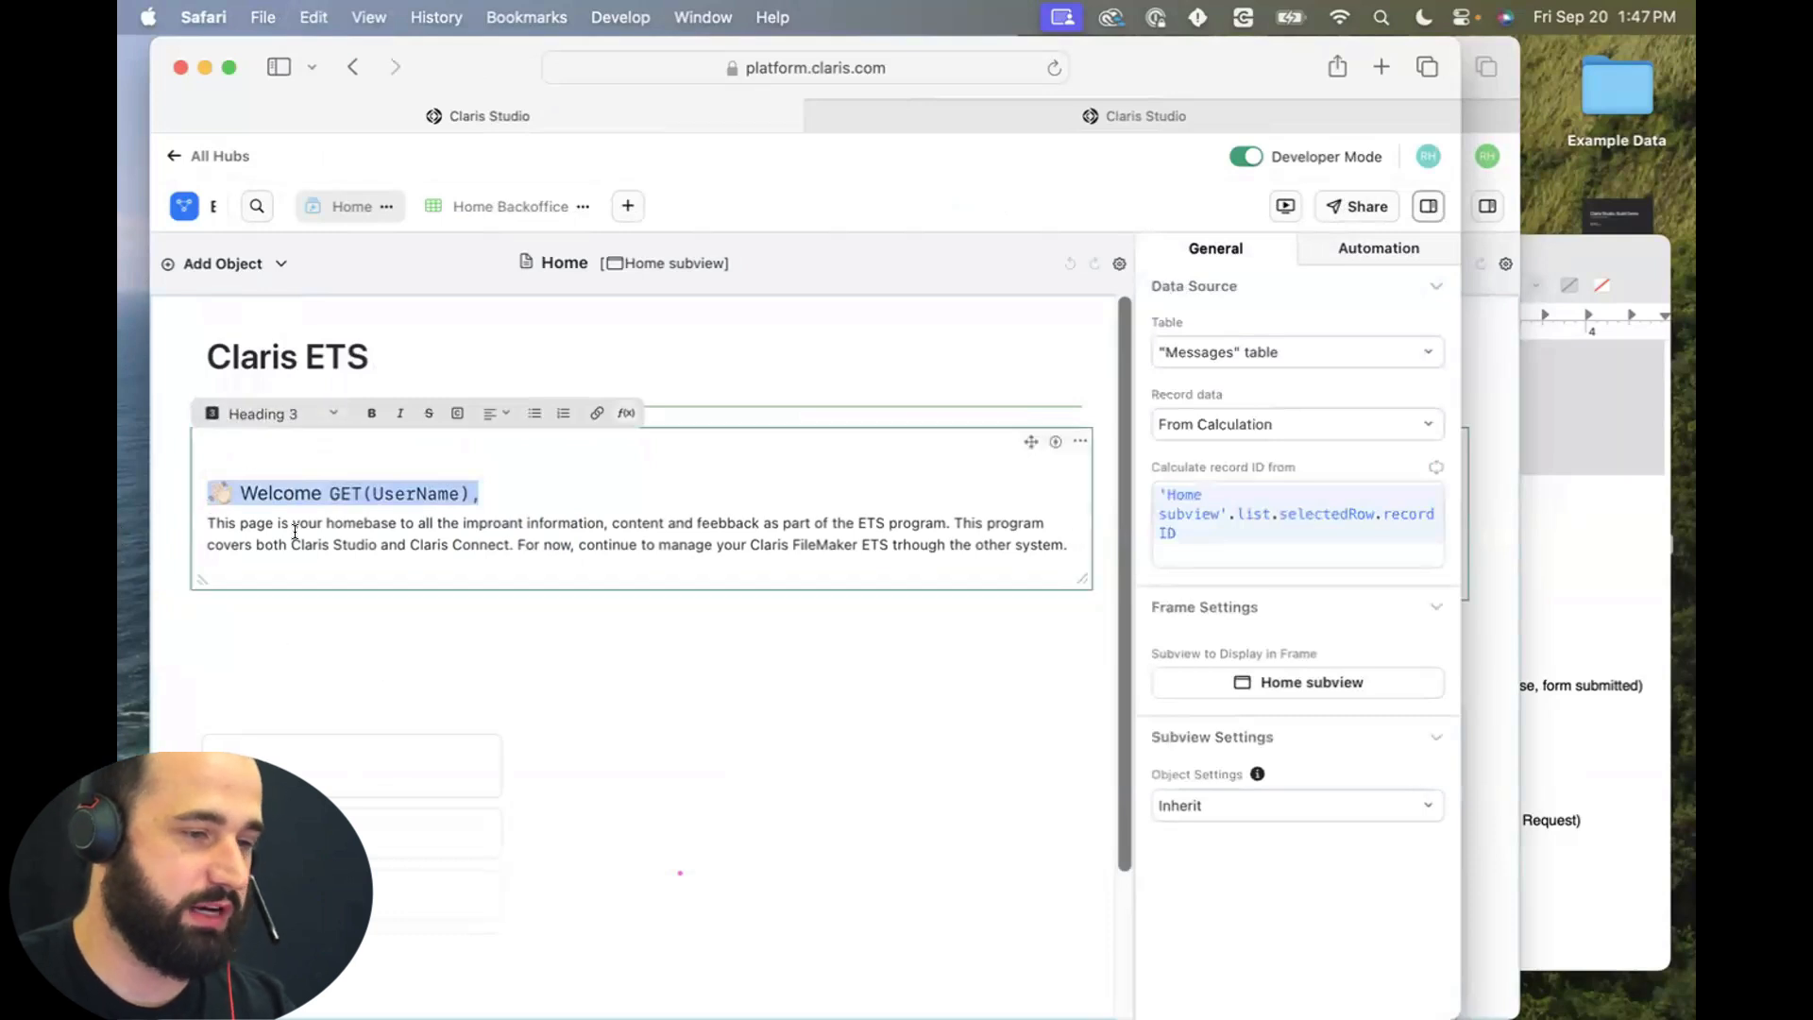
{"action": "scroll", "coordinate": [378, 515], "scroll_direction": "down", "scroll_amount": 2}
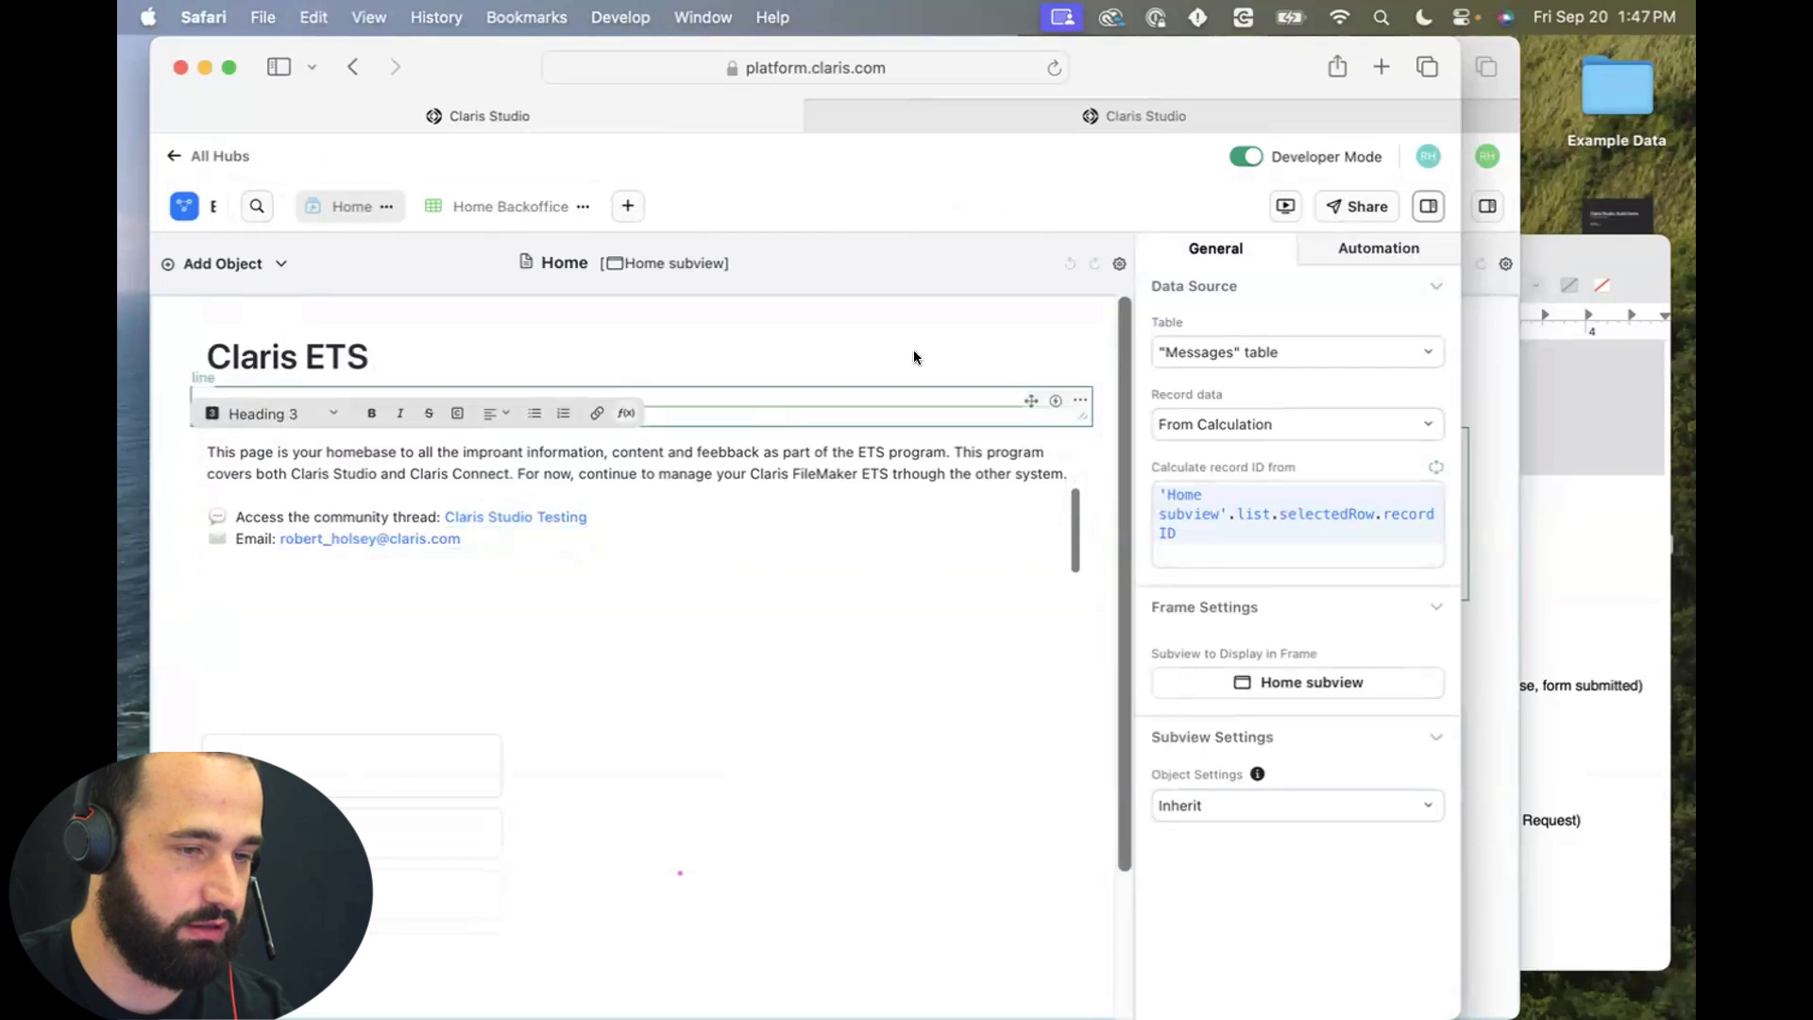
Reload the live Home page, and make the welcome text block in the editor taller to fit its text.
{"action": "left_click", "coordinate": [1200, 114]}
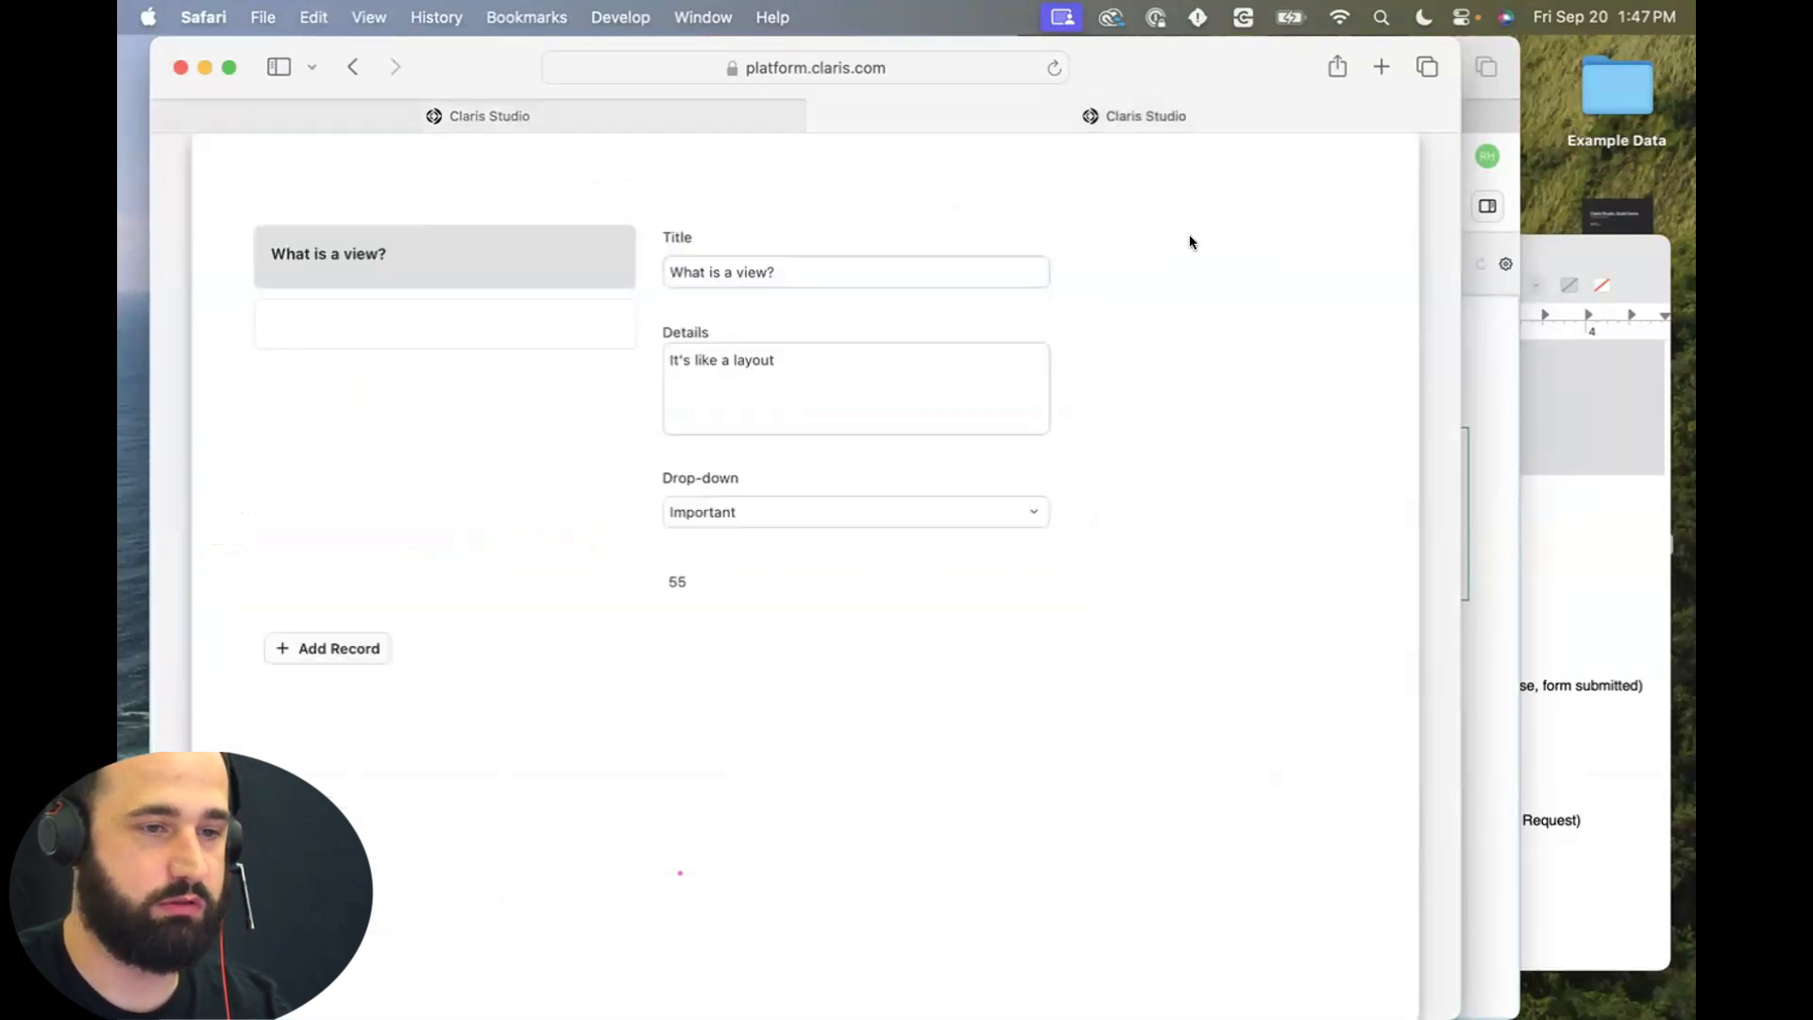
{"action": "key", "text": "super+r"}
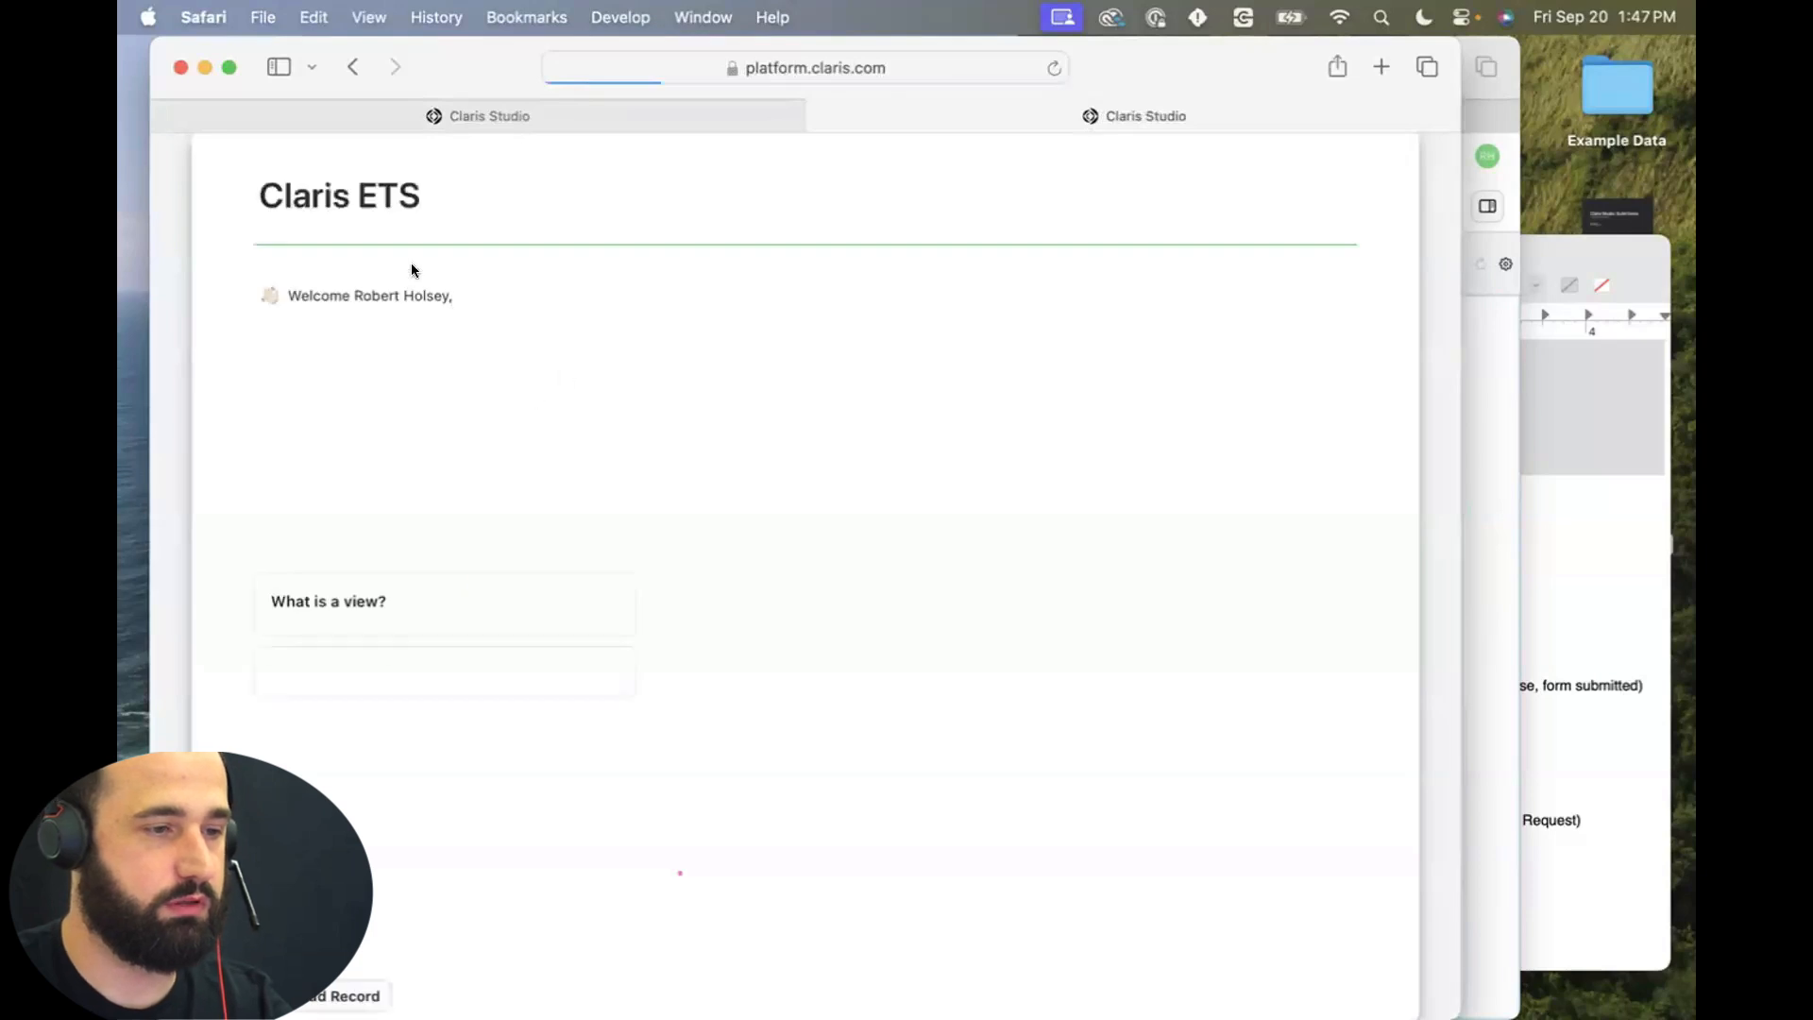
{"action": "left_click", "coordinate": [432, 118]}
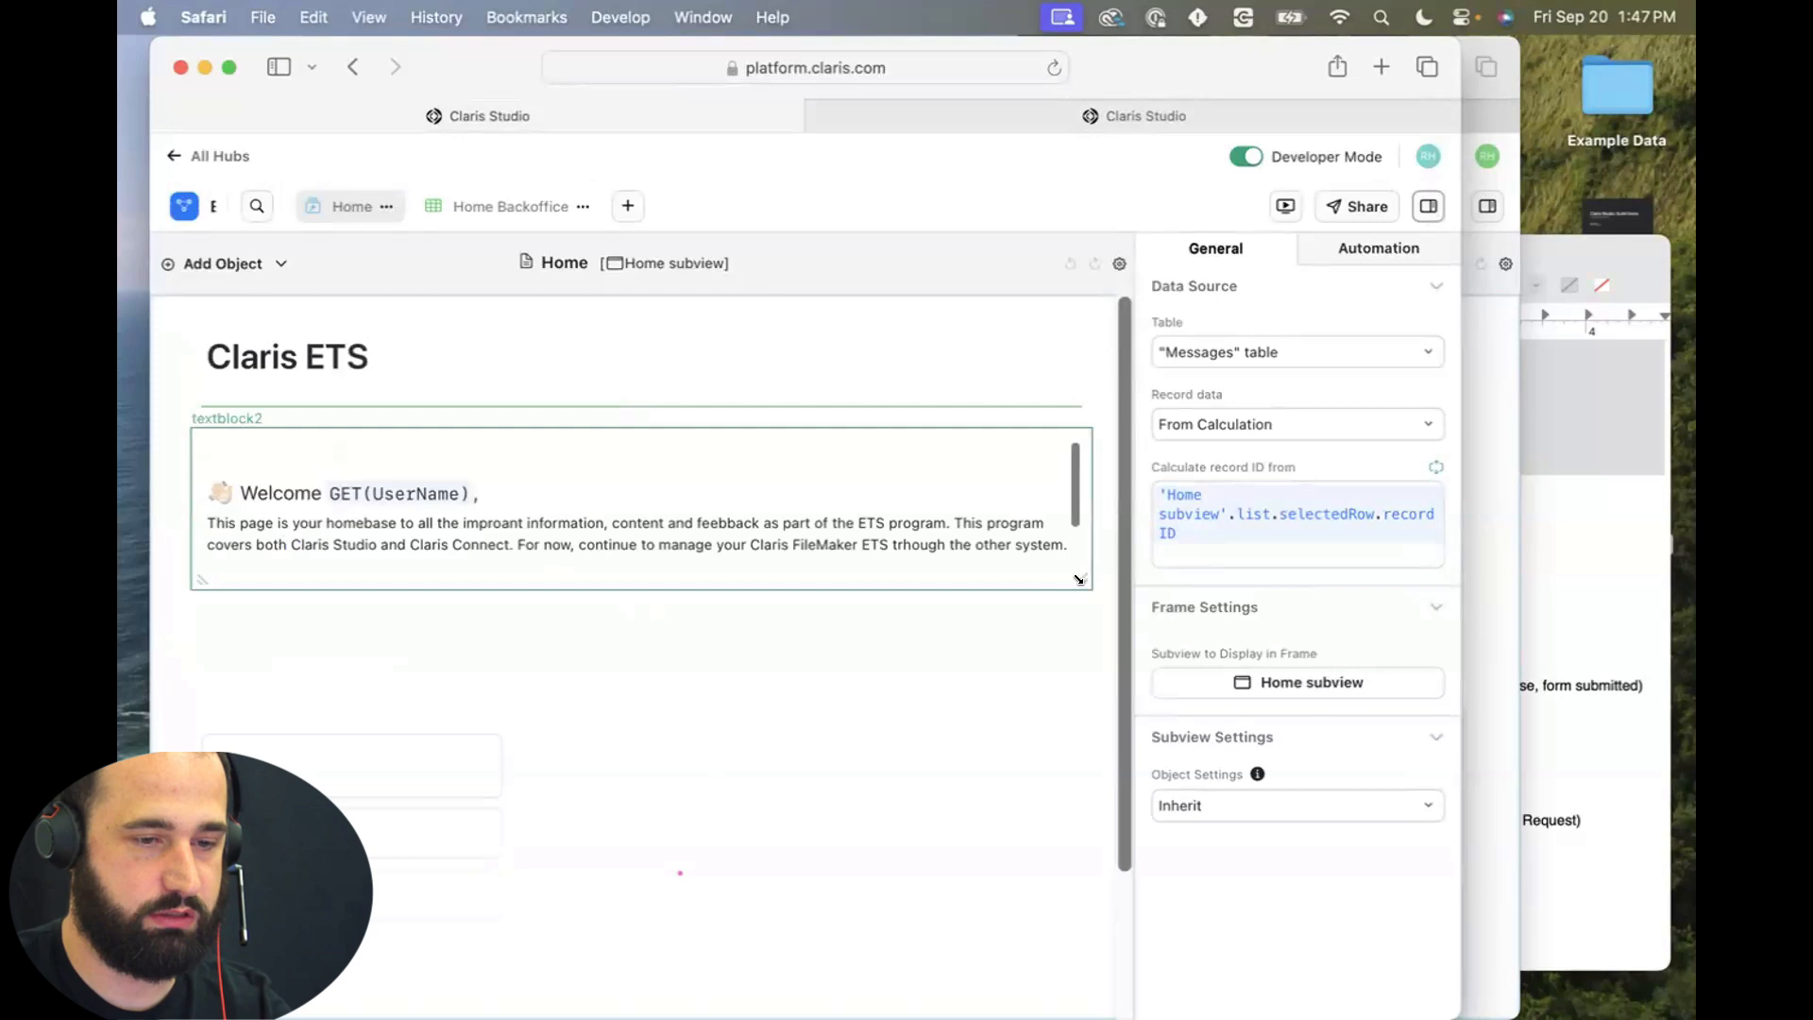
{"action": "left_click_drag", "start_coordinate": [1082, 580], "coordinate": [1081, 639]}
Reload the live Home page again and follow its "Claris Studio Testing" community link.
{"action": "left_click", "coordinate": [1142, 132]}
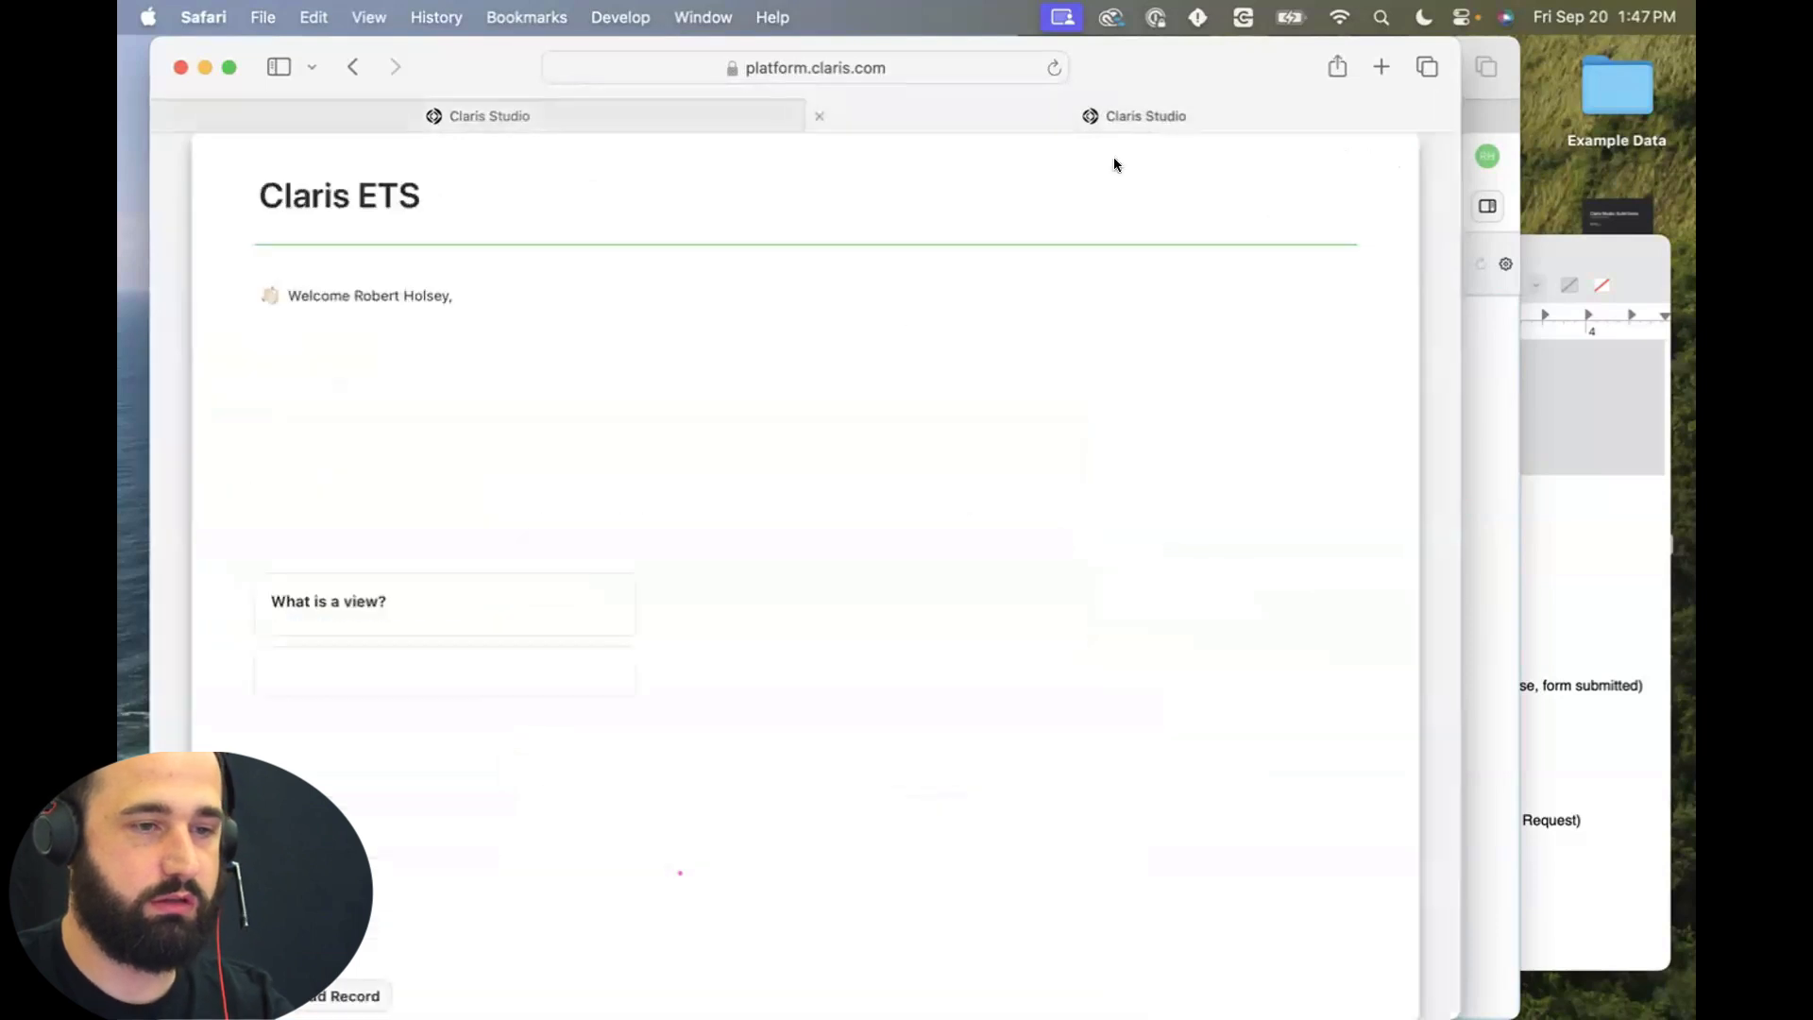
{"action": "key", "text": "super+r"}
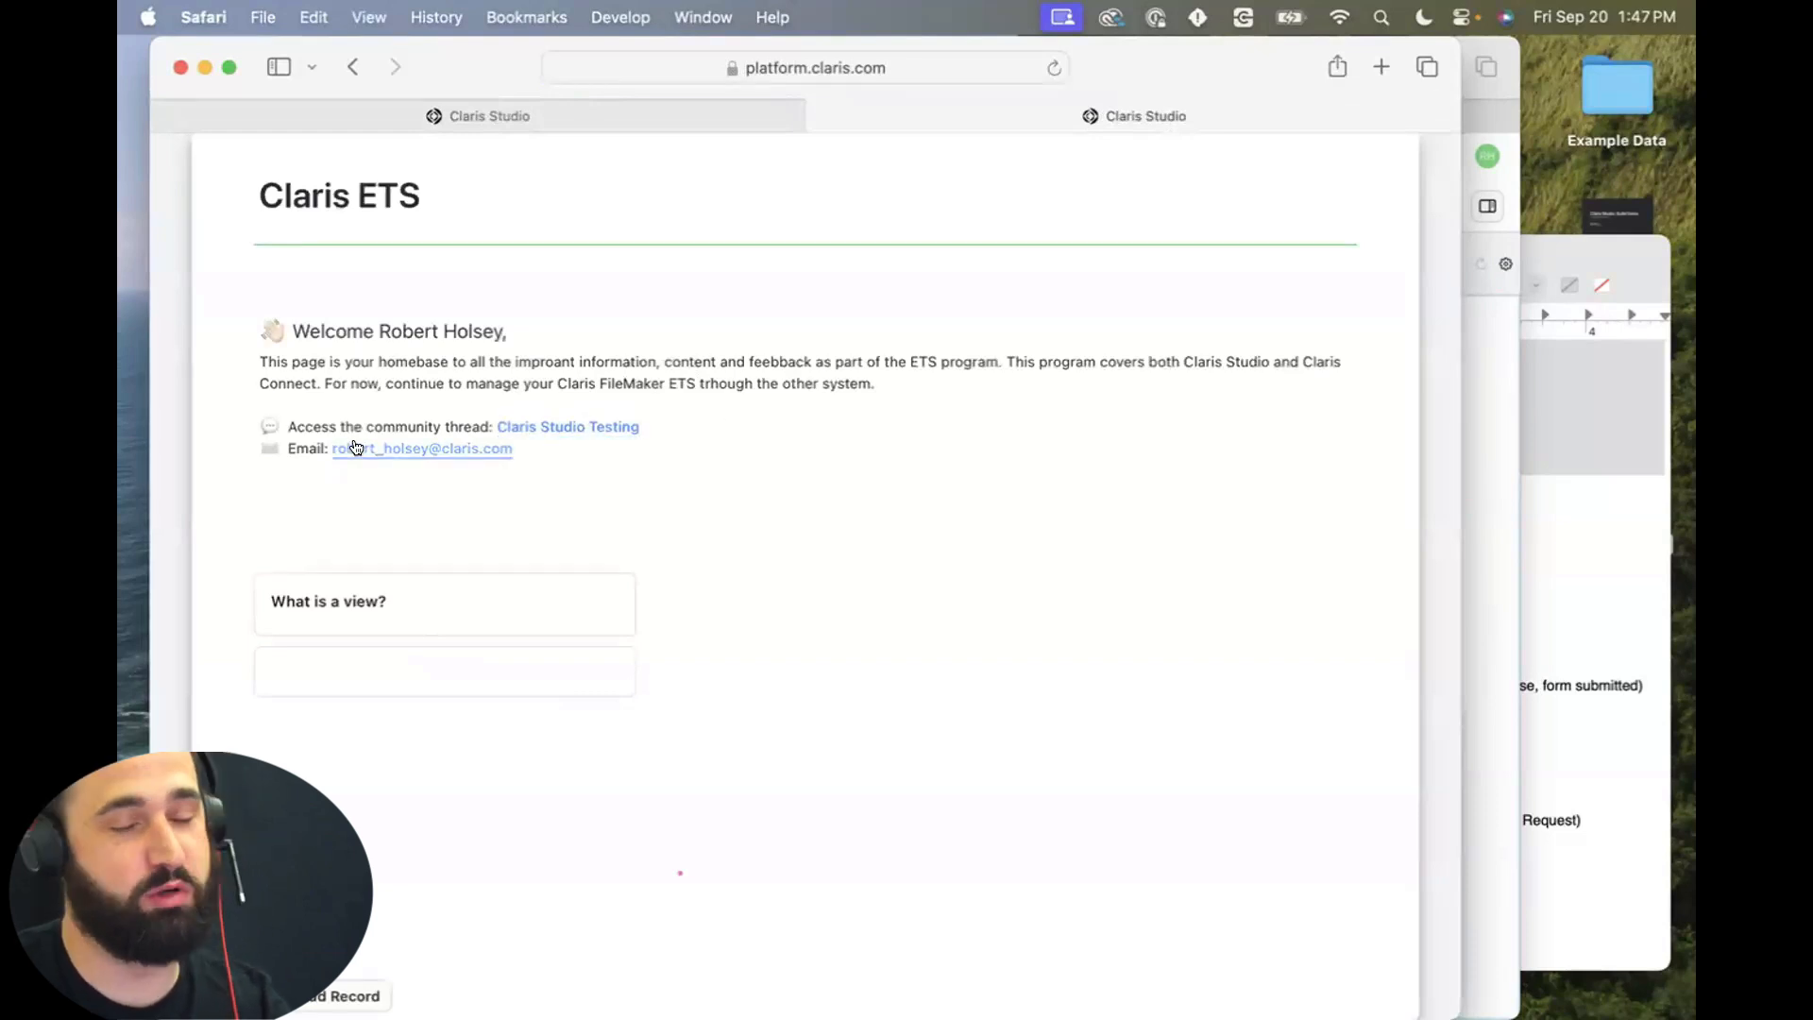
{"action": "left_click", "coordinate": [598, 427]}
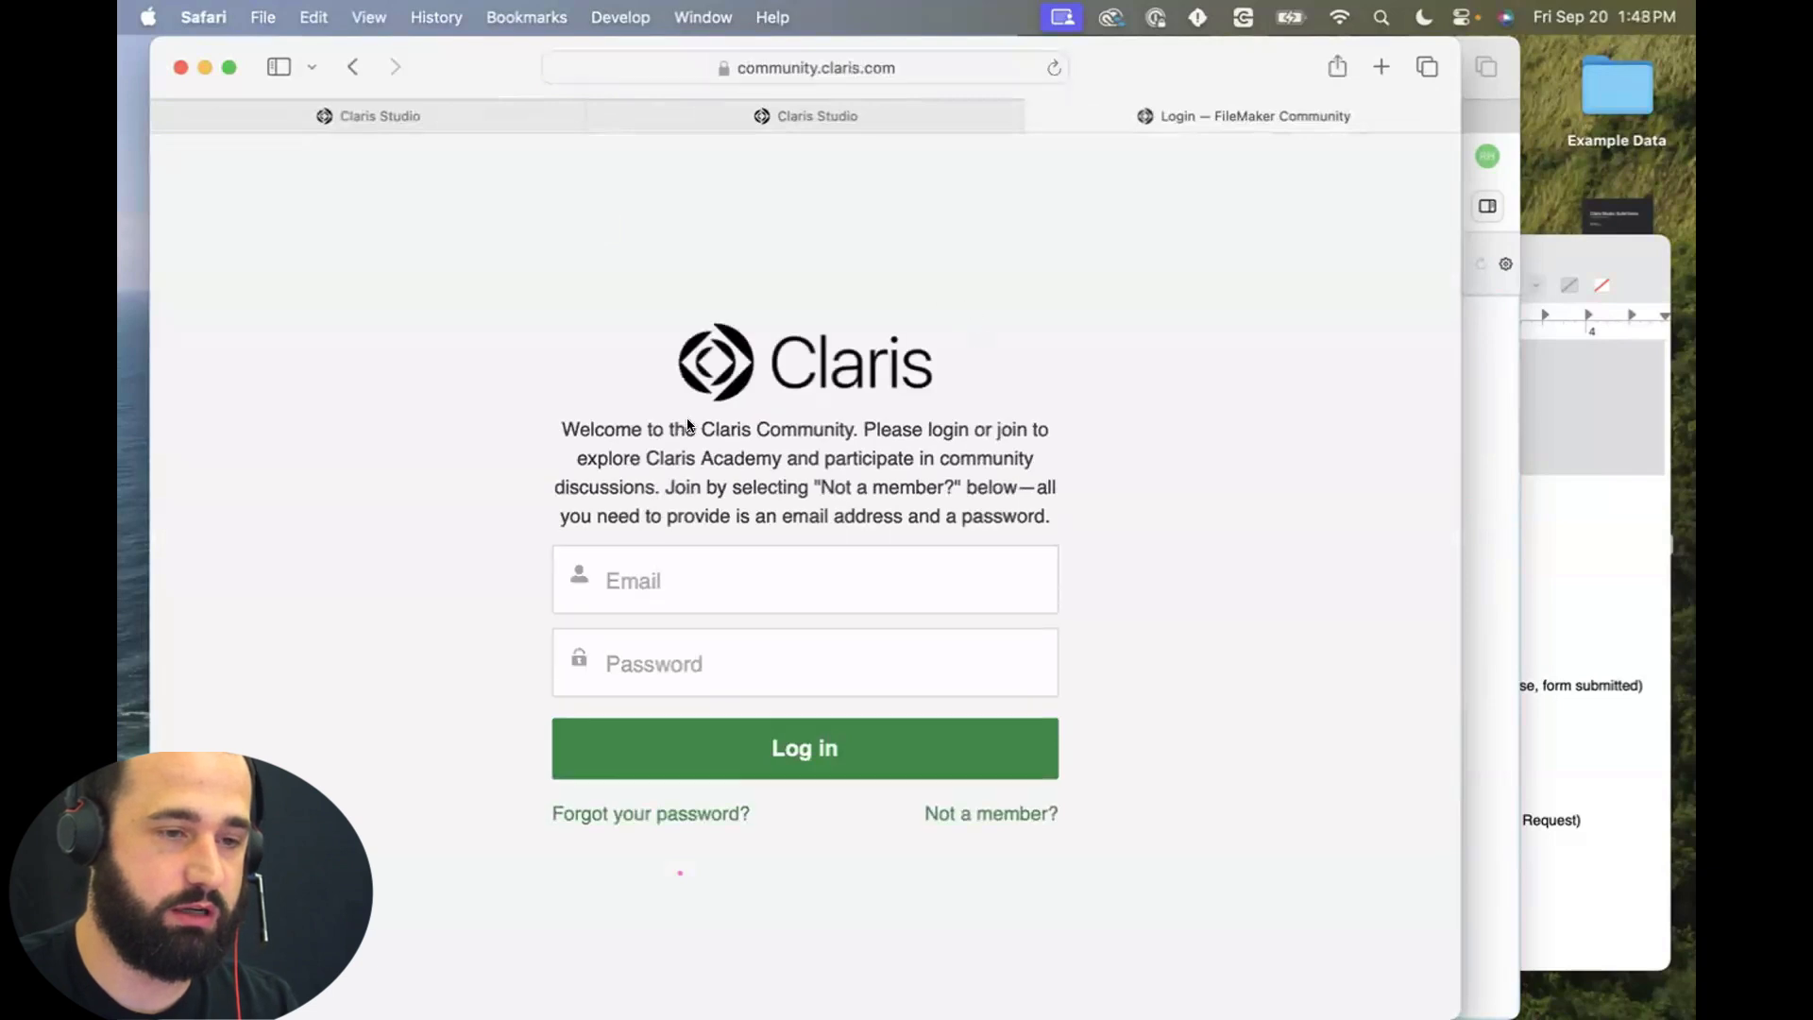
Add a second line object to the Home view between the welcome text block and the Title list.
{"action": "left_click", "coordinate": [356, 109]}
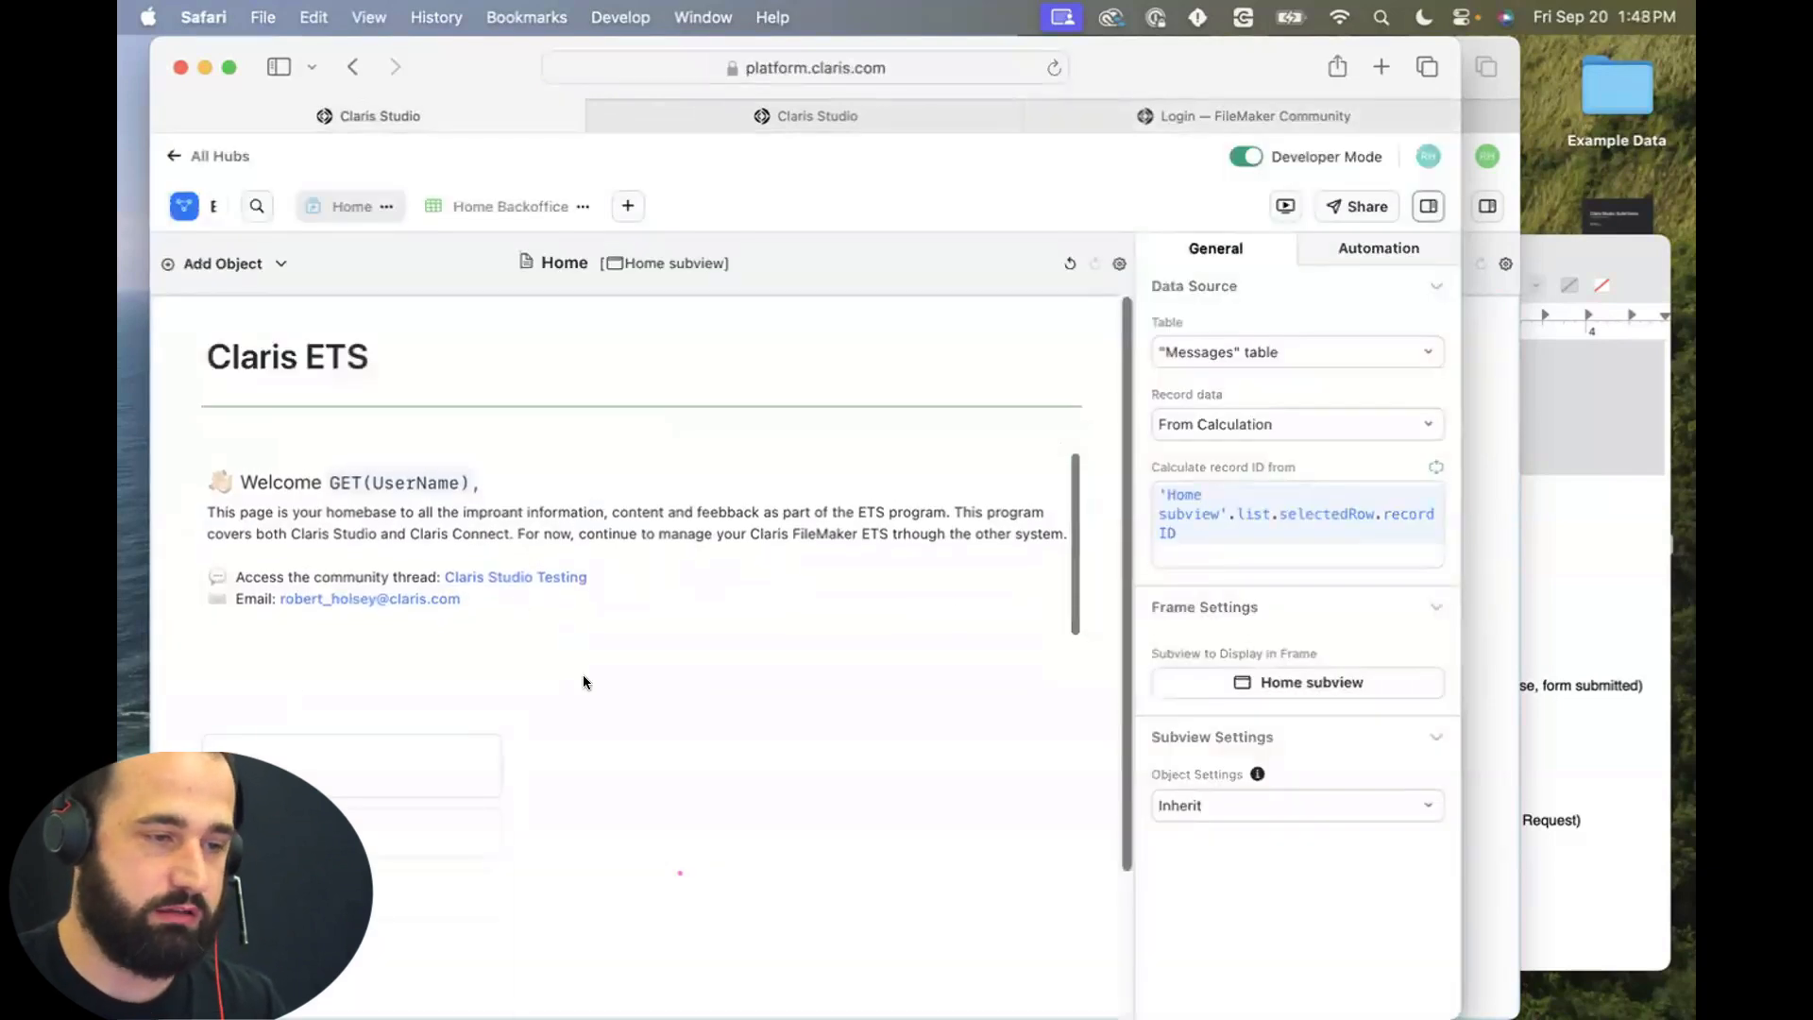
{"action": "scroll", "coordinate": [583, 681], "scroll_direction": "down", "scroll_amount": 3}
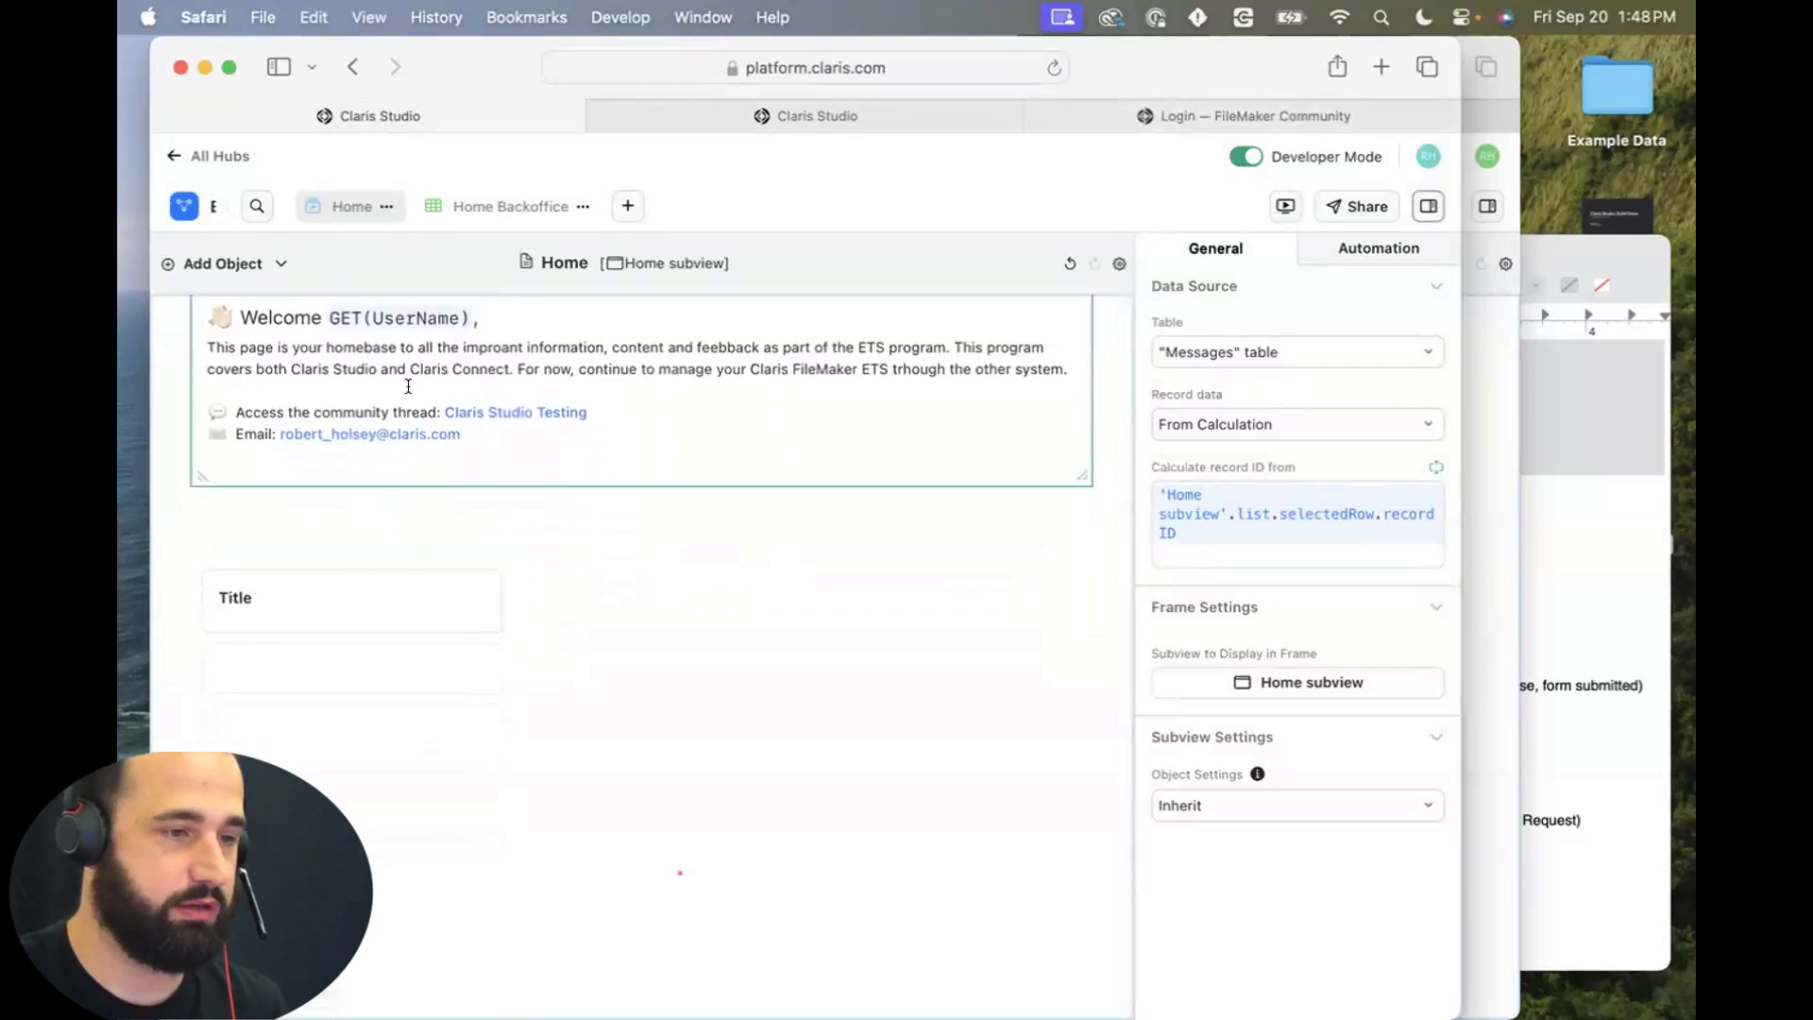
{"action": "scroll", "coordinate": [818, 534], "scroll_direction": "up", "scroll_amount": 3}
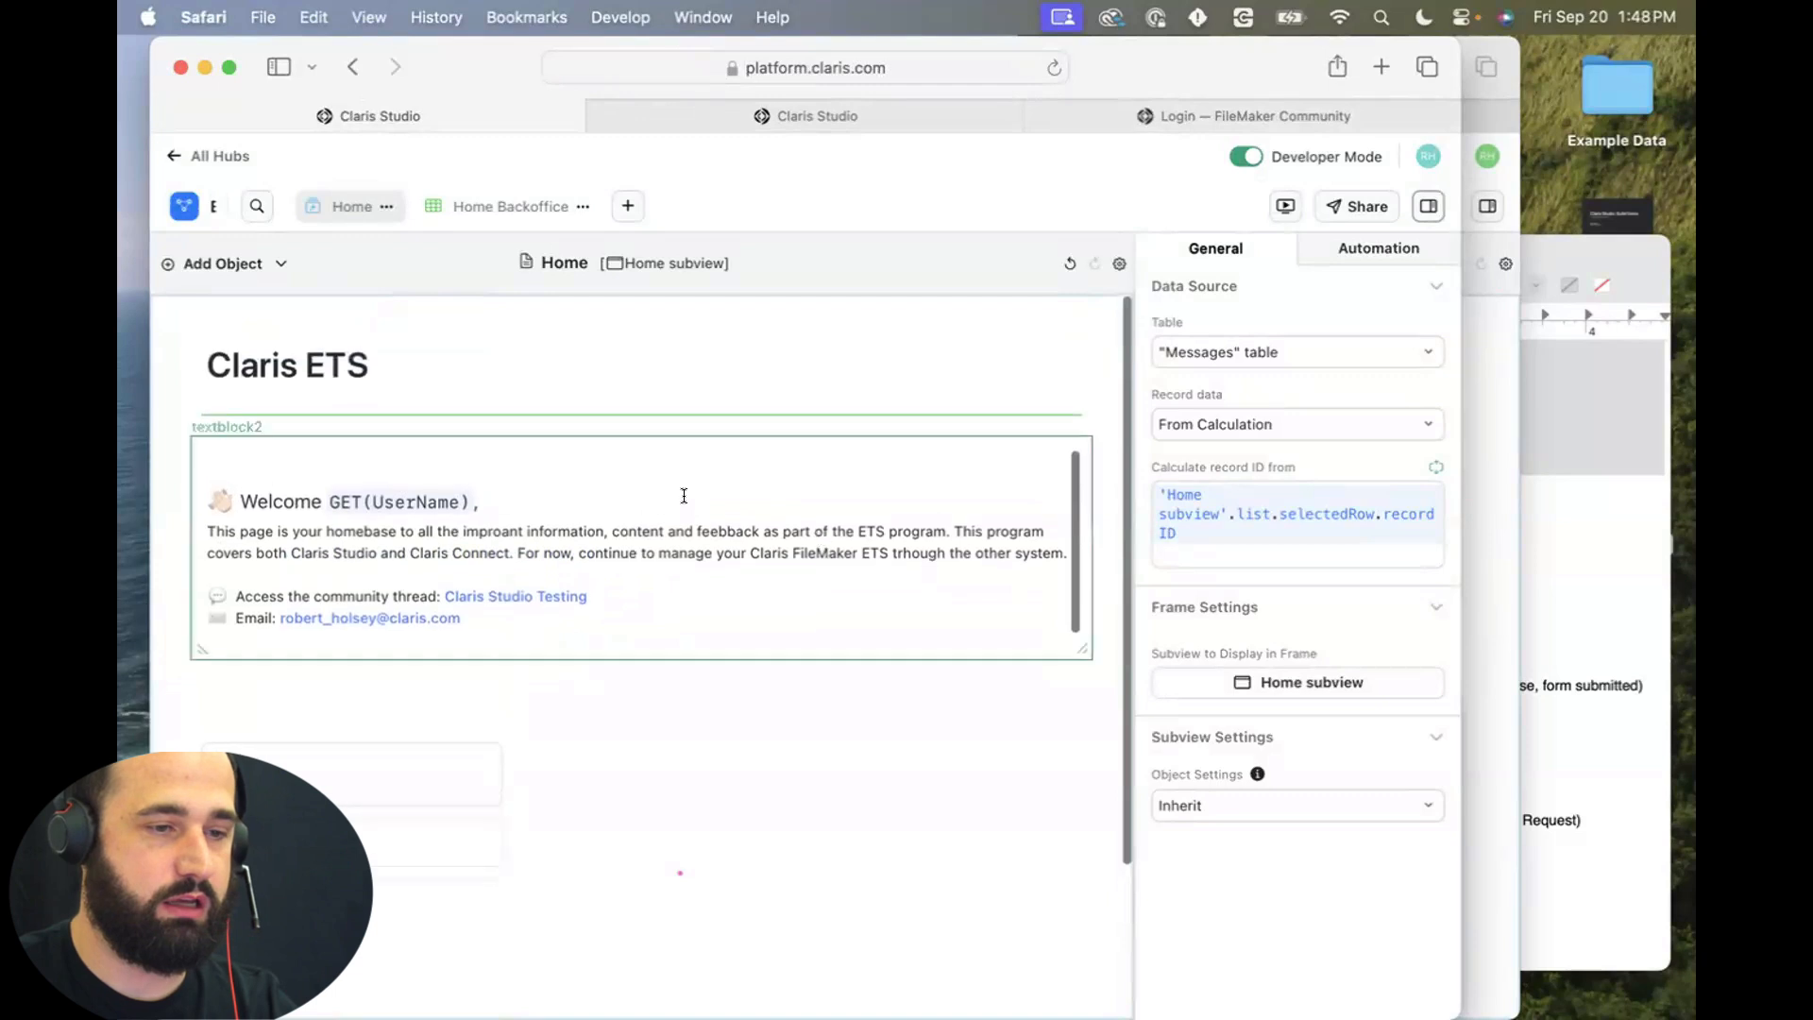
{"action": "left_click", "coordinate": [255, 267]}
{"action": "scroll", "coordinate": [253, 652], "scroll_direction": "down", "scroll_amount": 2}
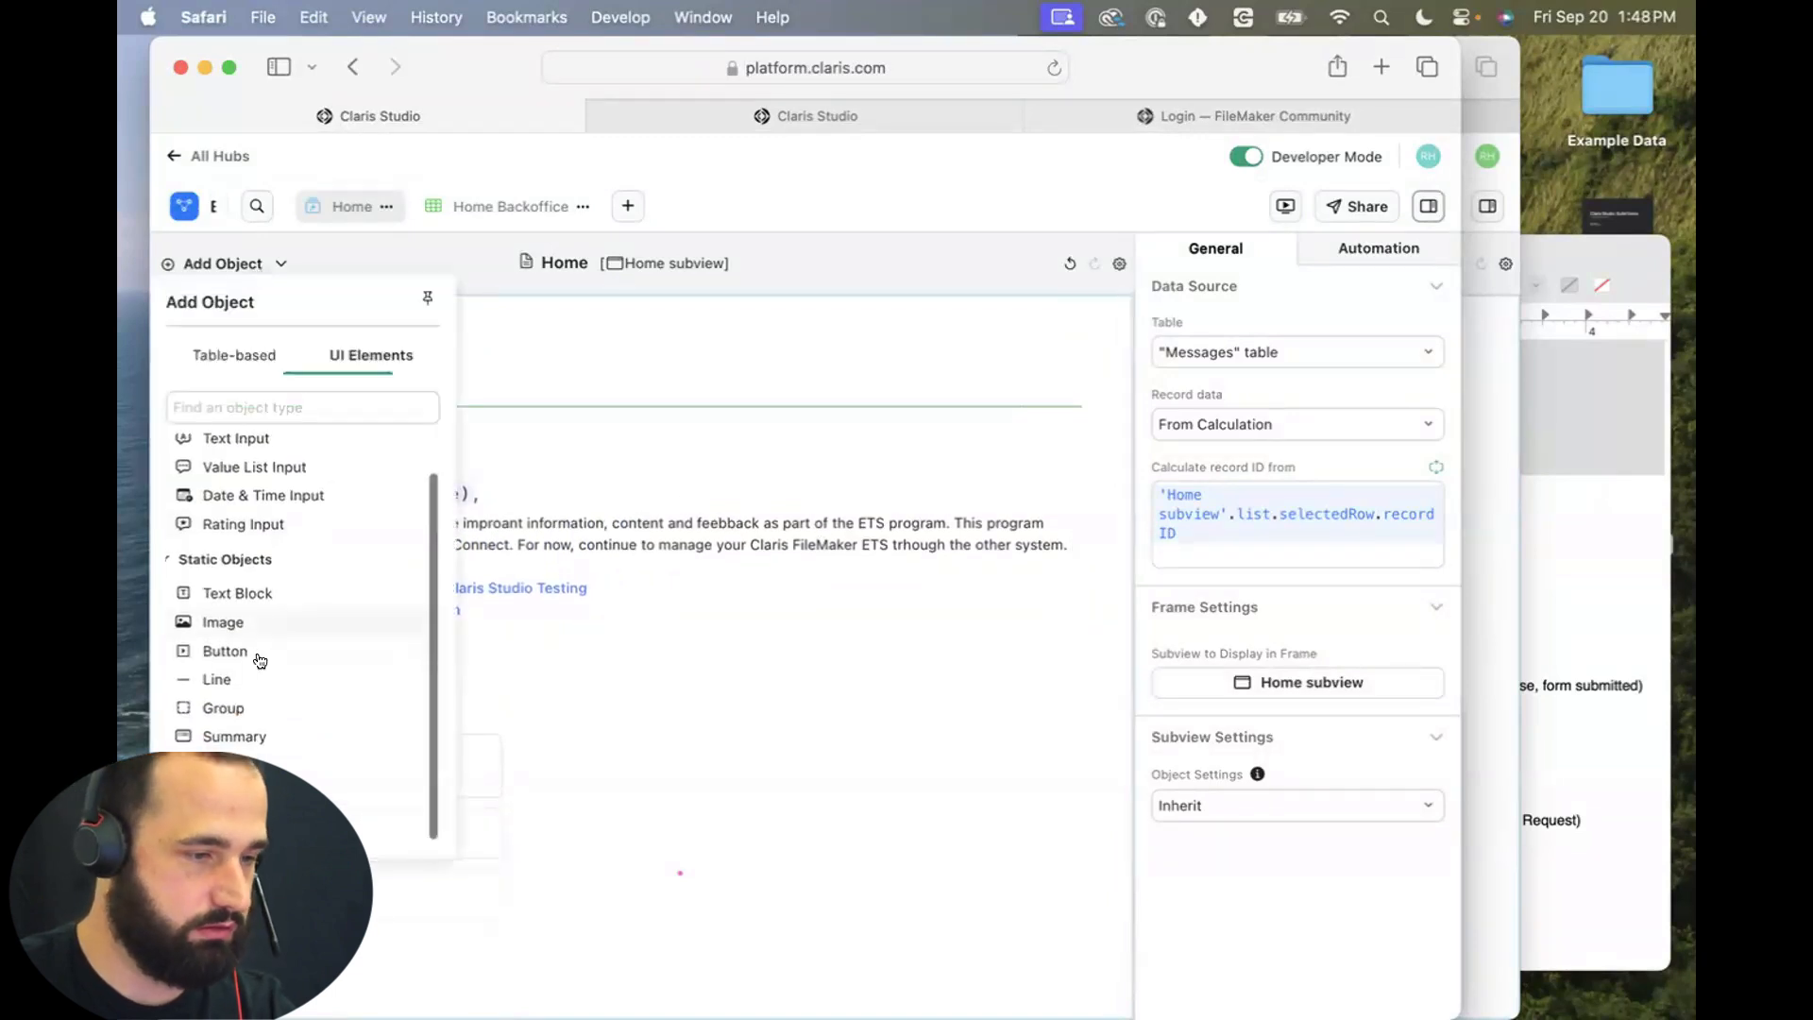
{"action": "mouse_move", "coordinate": [202, 680]}
{"action": "left_mouse_down"}
{"action": "mouse_move", "coordinate": [300, 672]}
{"action": "mouse_move", "coordinate": [224, 665]}
{"action": "left_mouse_up"}
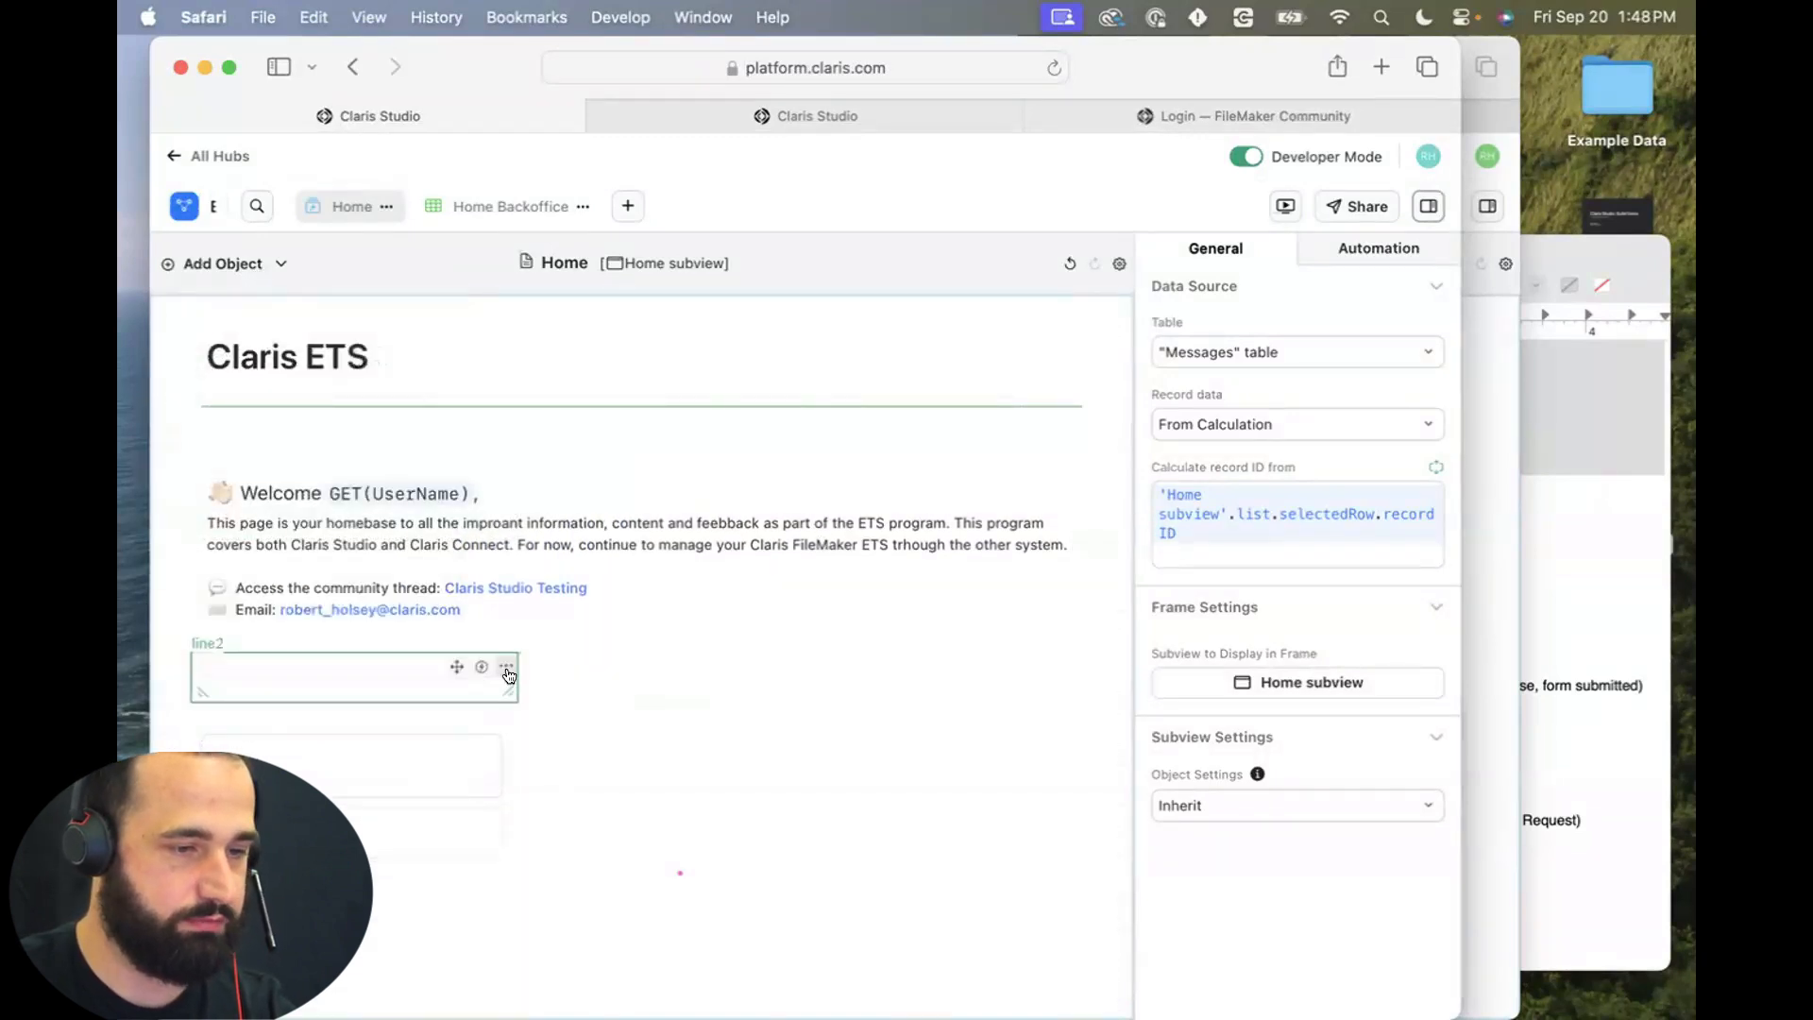
Widen the second line to the full width of the welcome text block and give it a custom color using the first recent green.
{"action": "left_click_drag", "start_coordinate": [514, 694], "coordinate": [1079, 692]}
{"action": "scroll", "coordinate": [1036, 749], "scroll_direction": "down", "scroll_amount": 2}
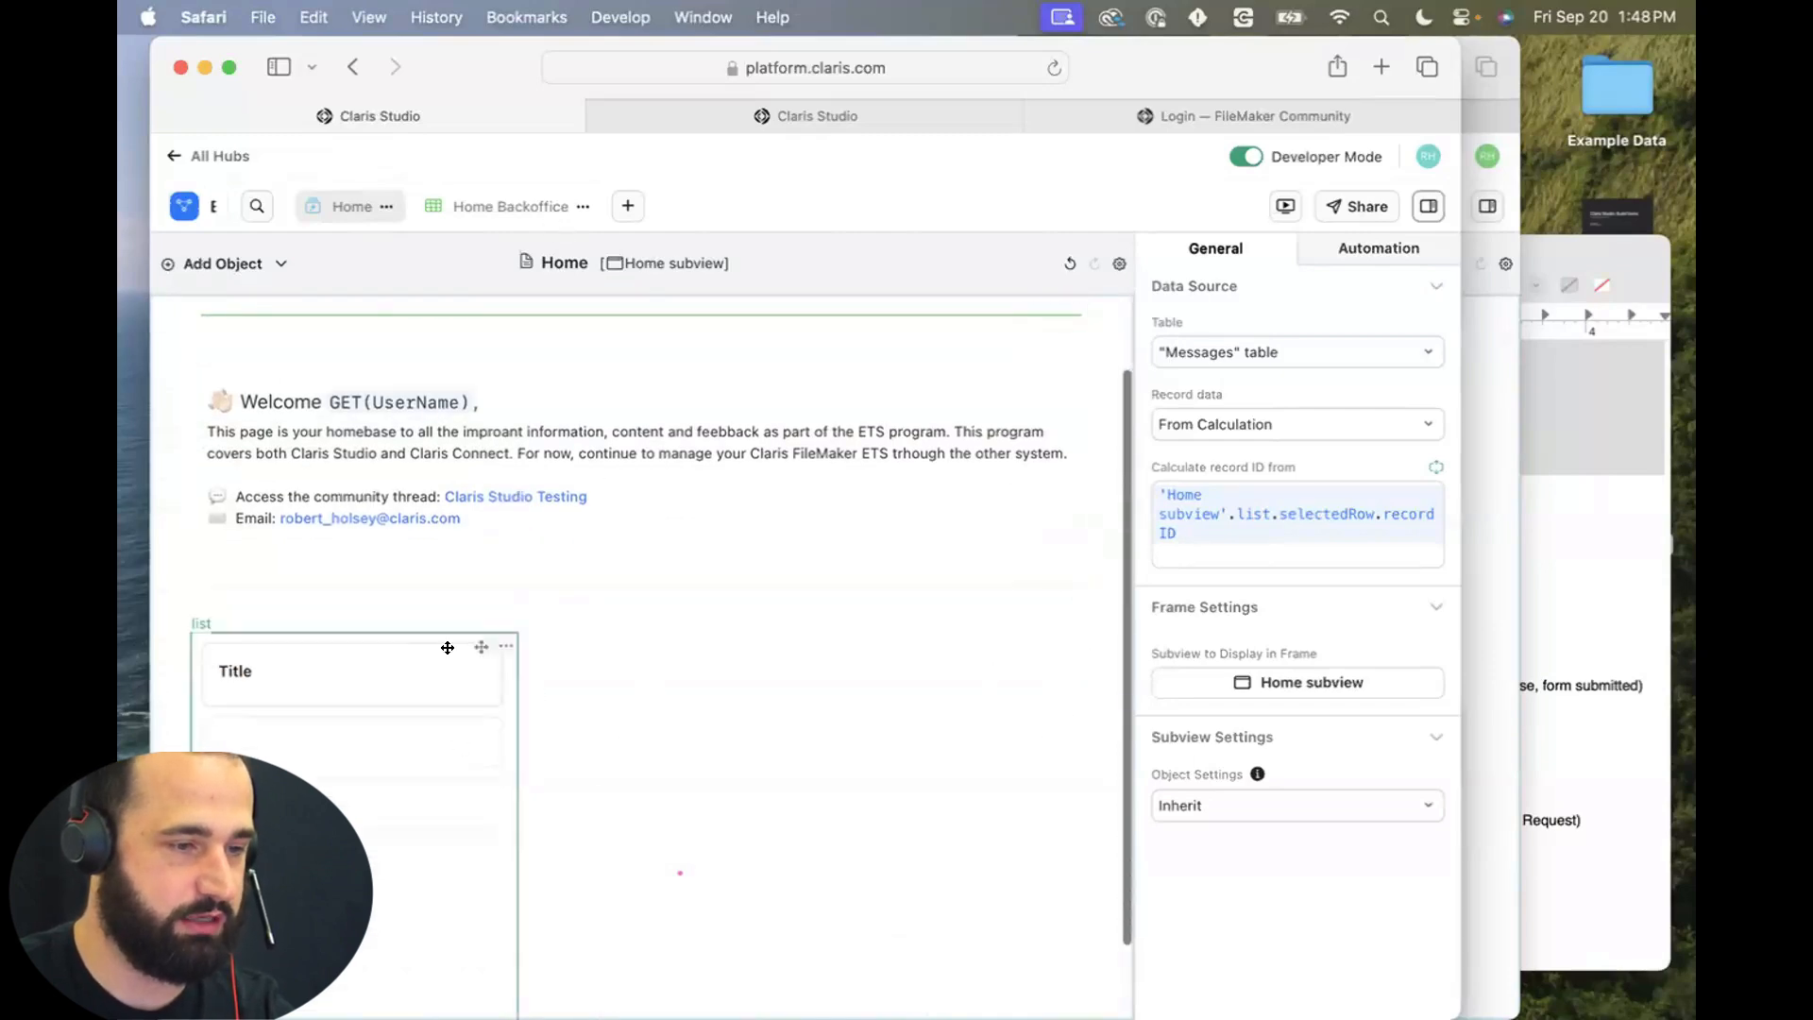
{"action": "left_click", "coordinate": [510, 578]}
{"action": "left_click", "coordinate": [1376, 490]}
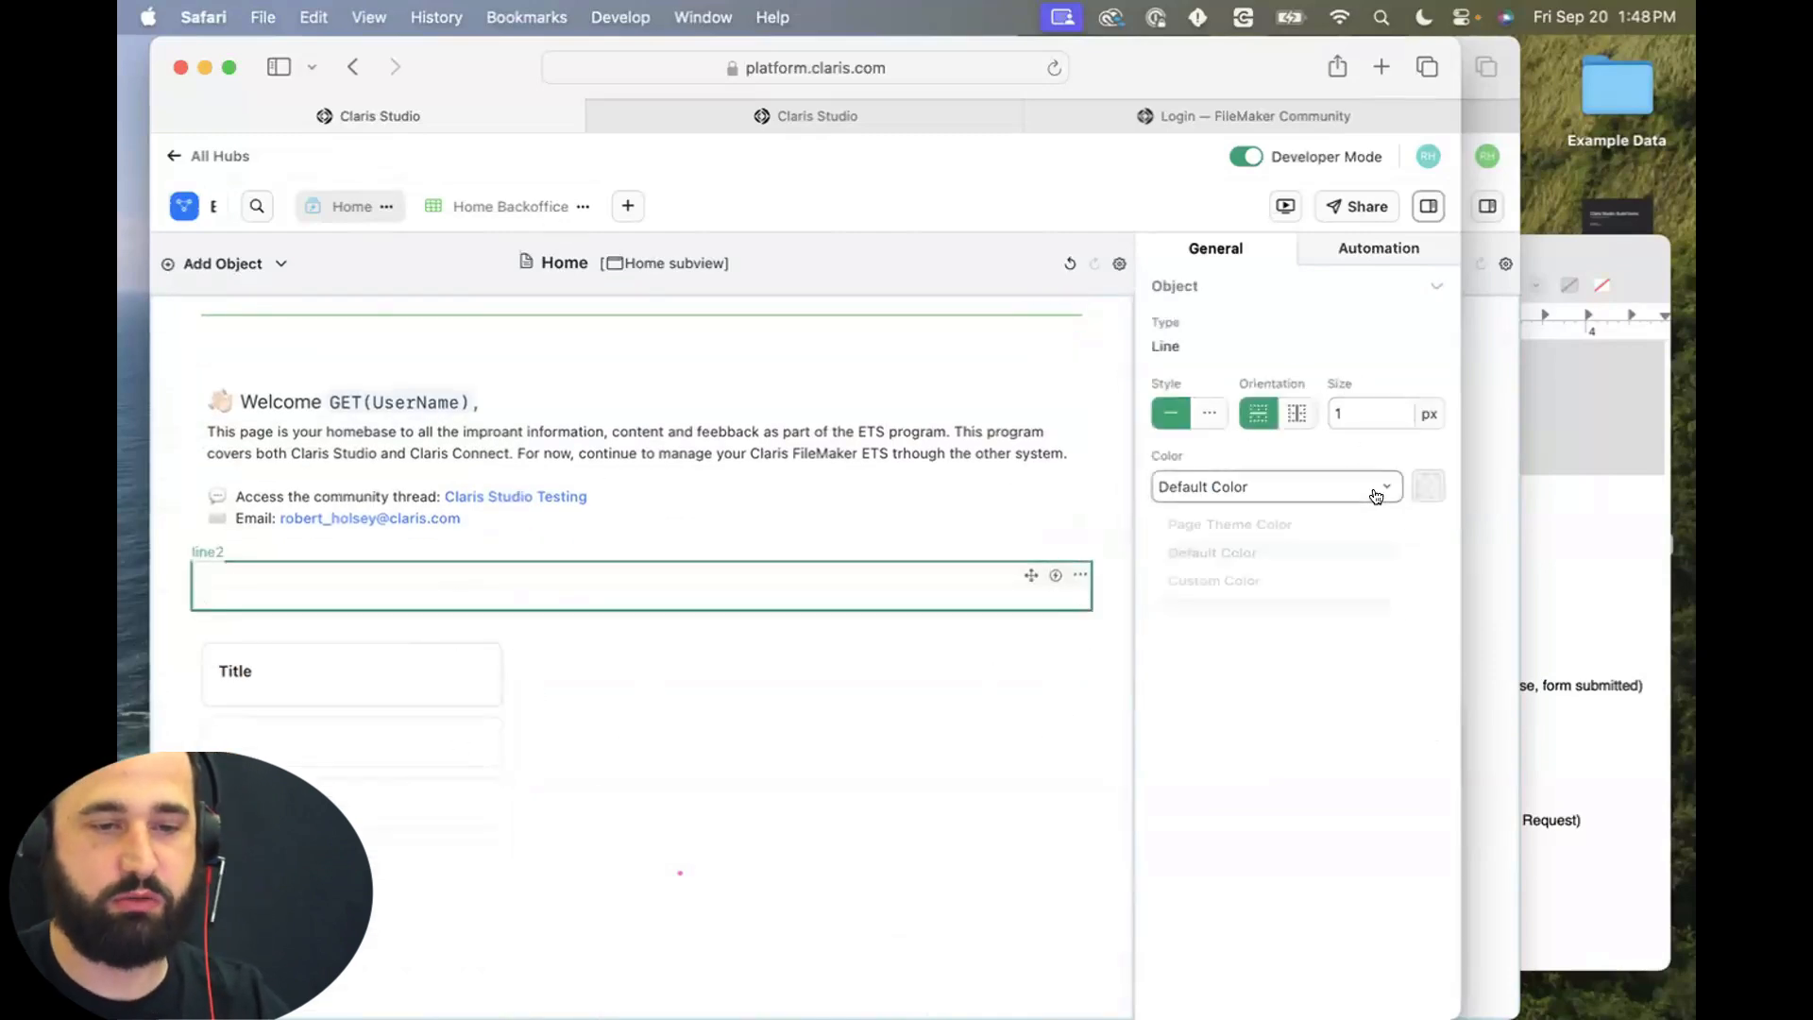
{"action": "left_click", "coordinate": [1323, 587]}
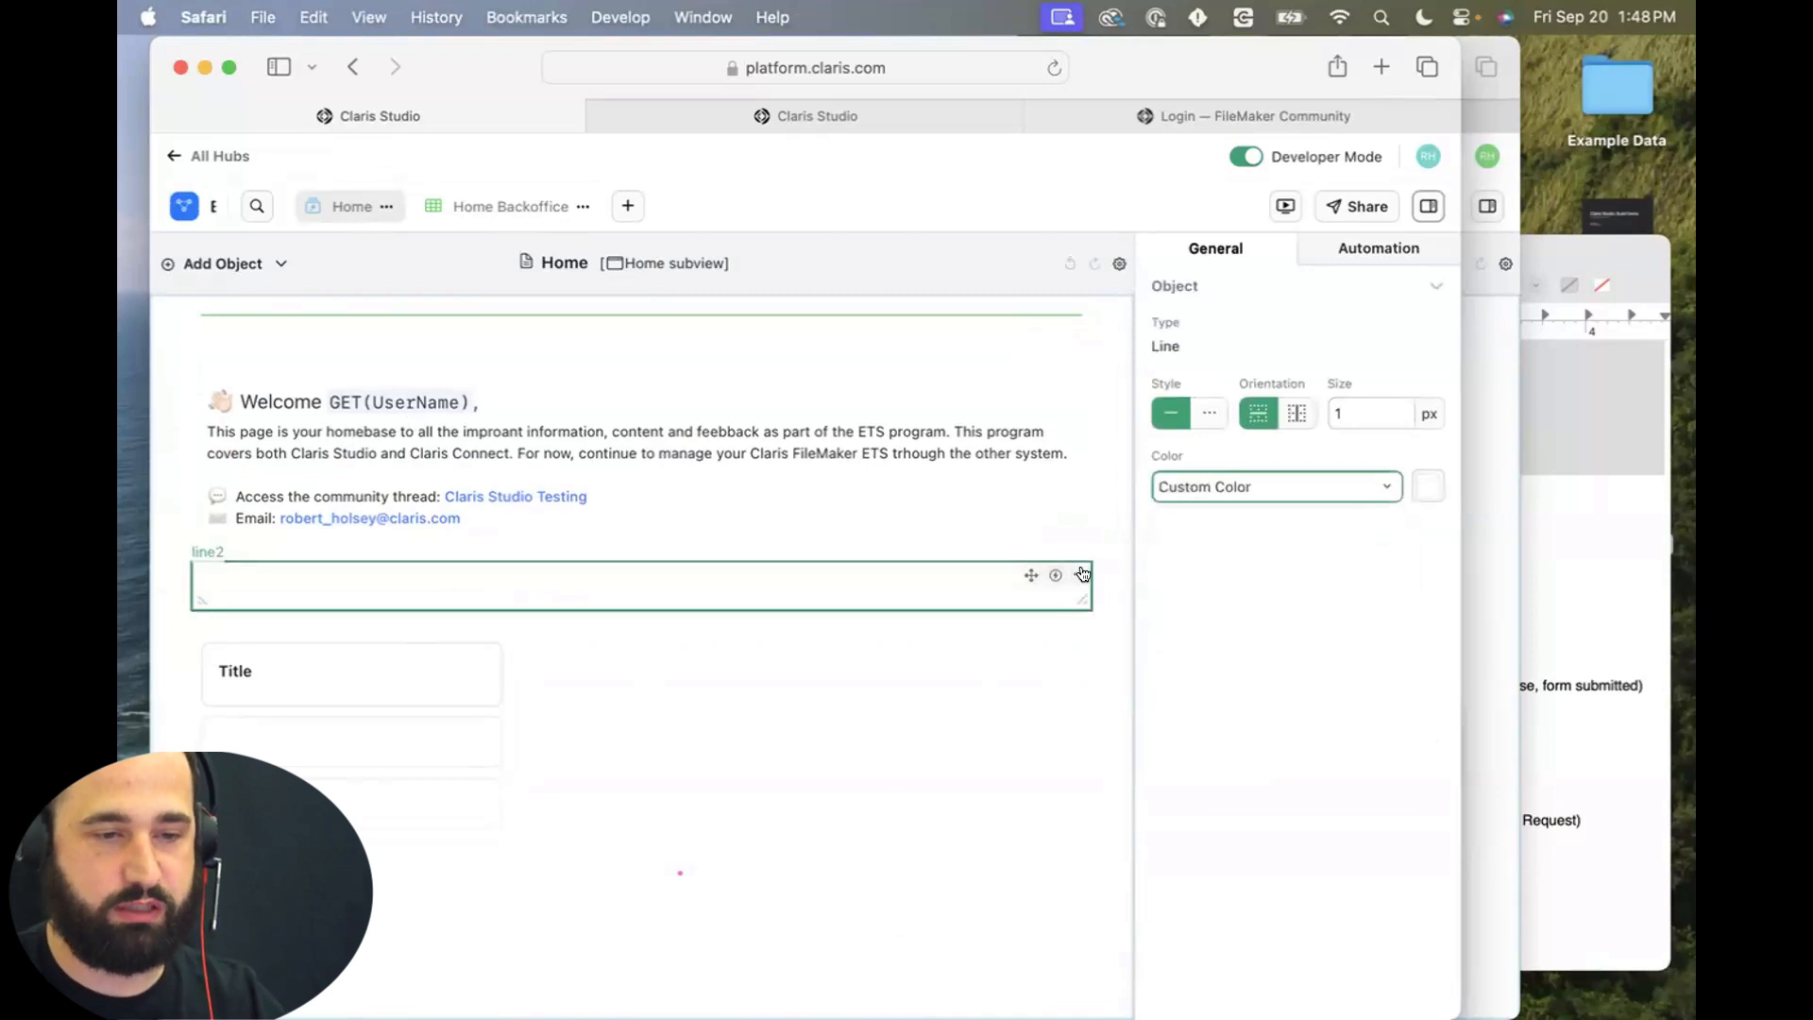
{"action": "left_click", "coordinate": [1419, 486]}
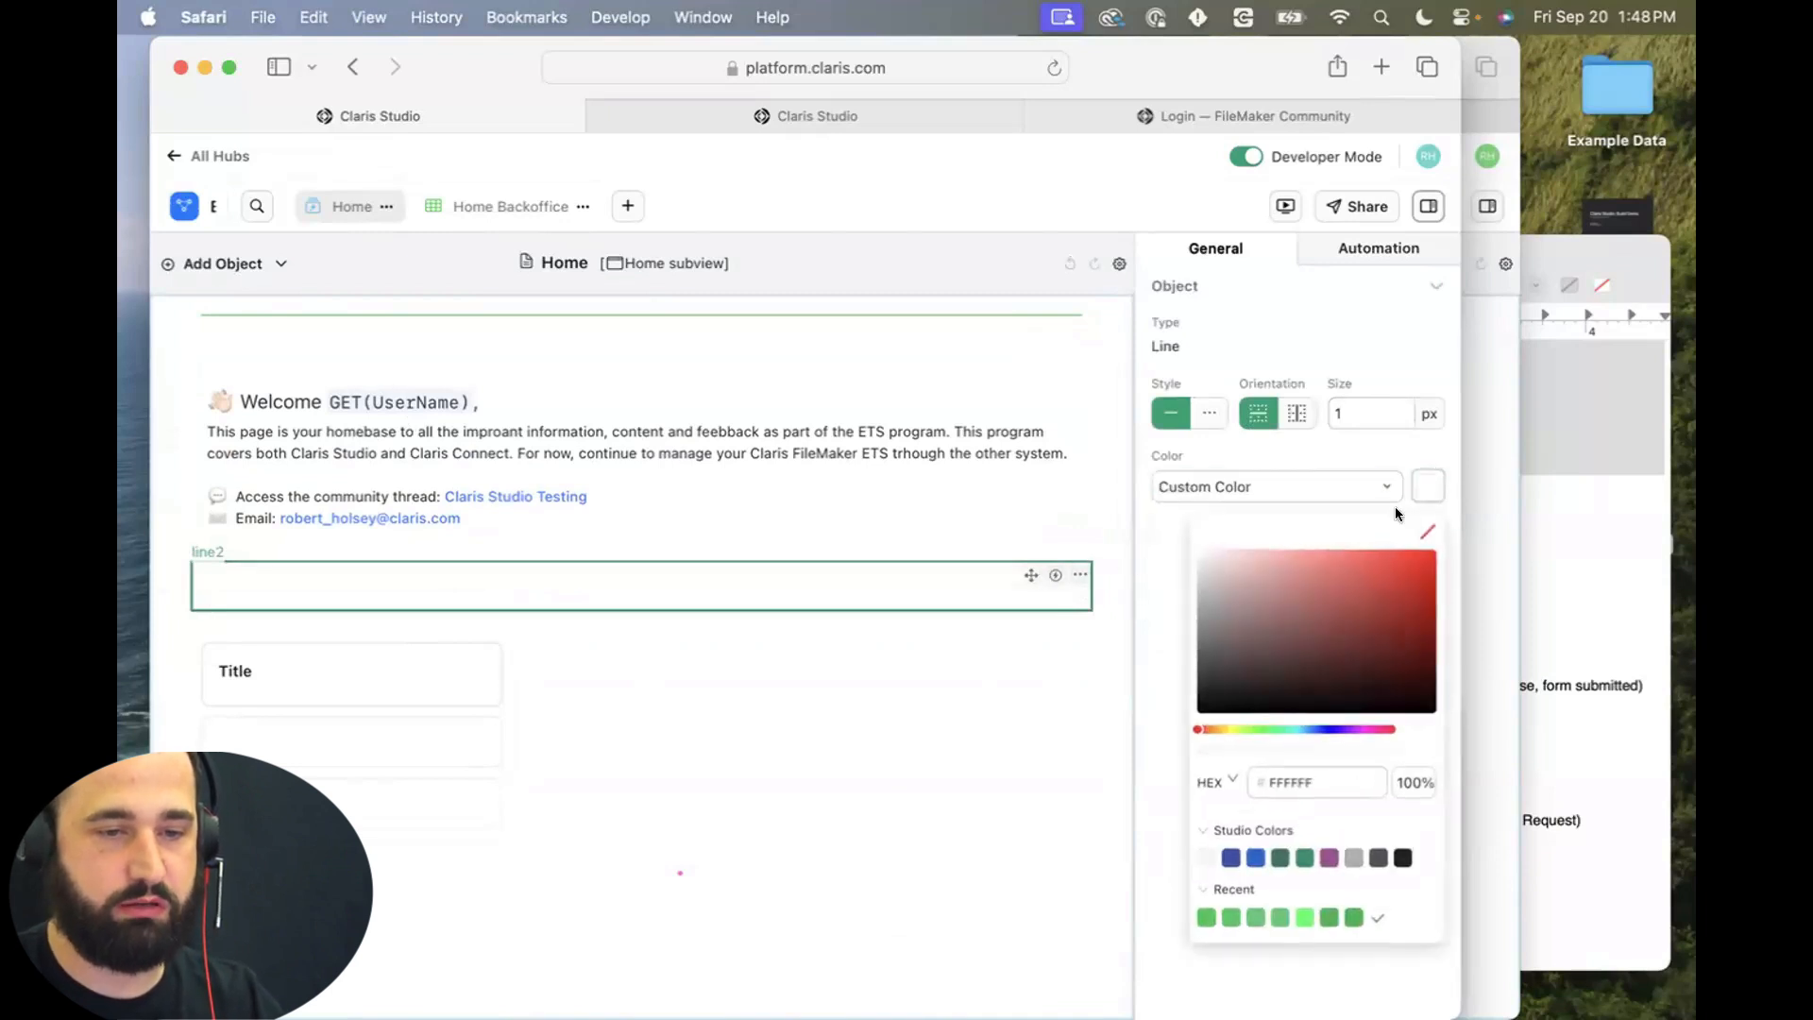
{"action": "left_click", "coordinate": [1204, 918]}
{"action": "left_click", "coordinate": [996, 798]}
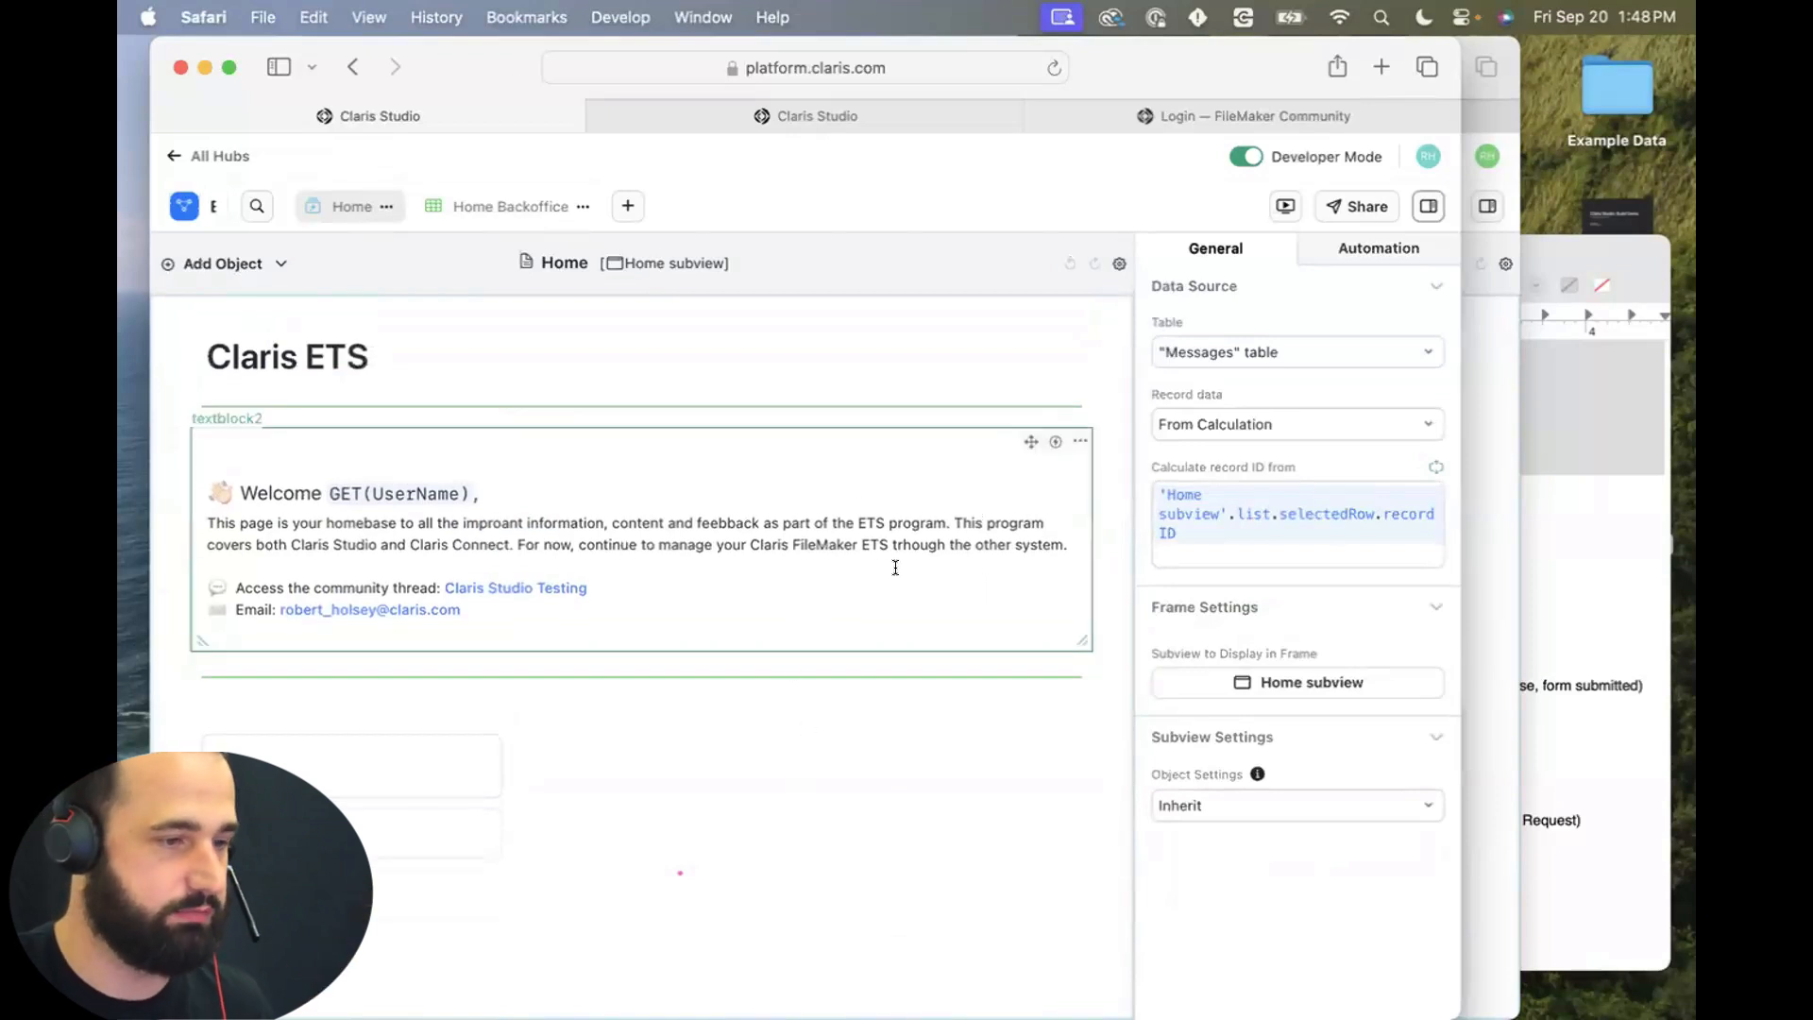
{"action": "left_click", "coordinate": [748, 403]}
{"action": "left_click", "coordinate": [1079, 401]}
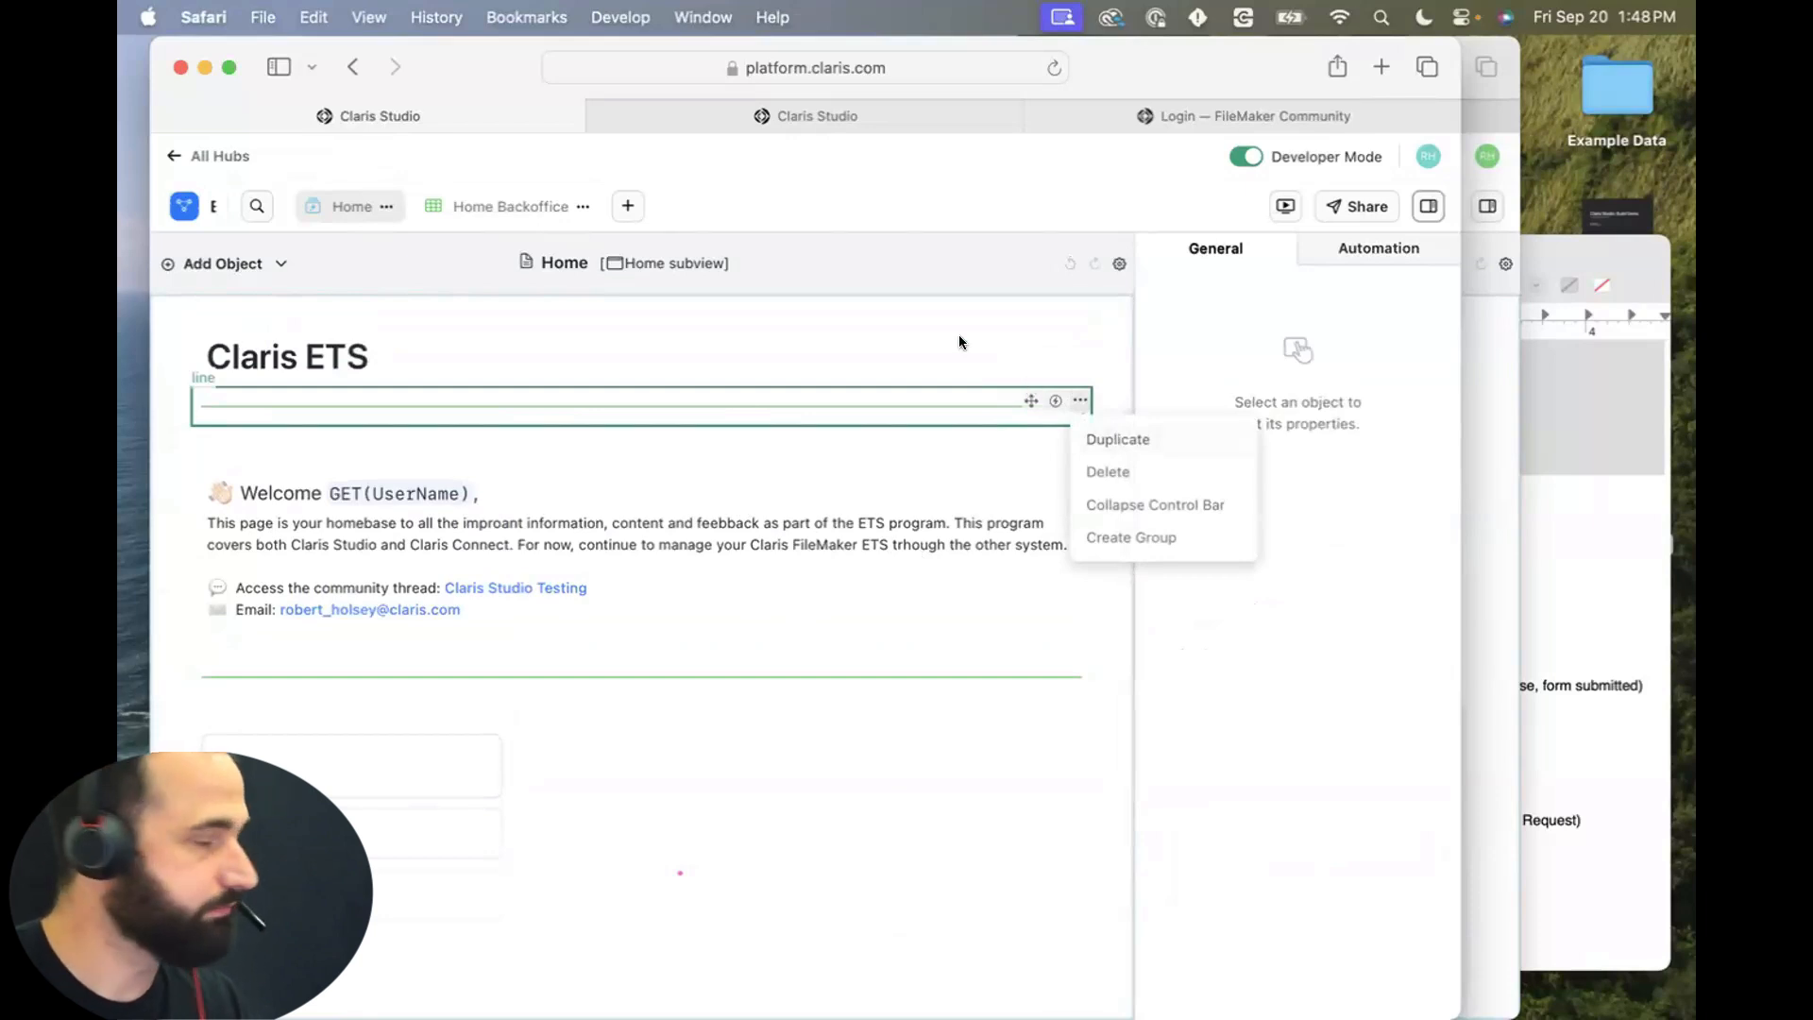
{"action": "left_click", "coordinate": [884, 398]}
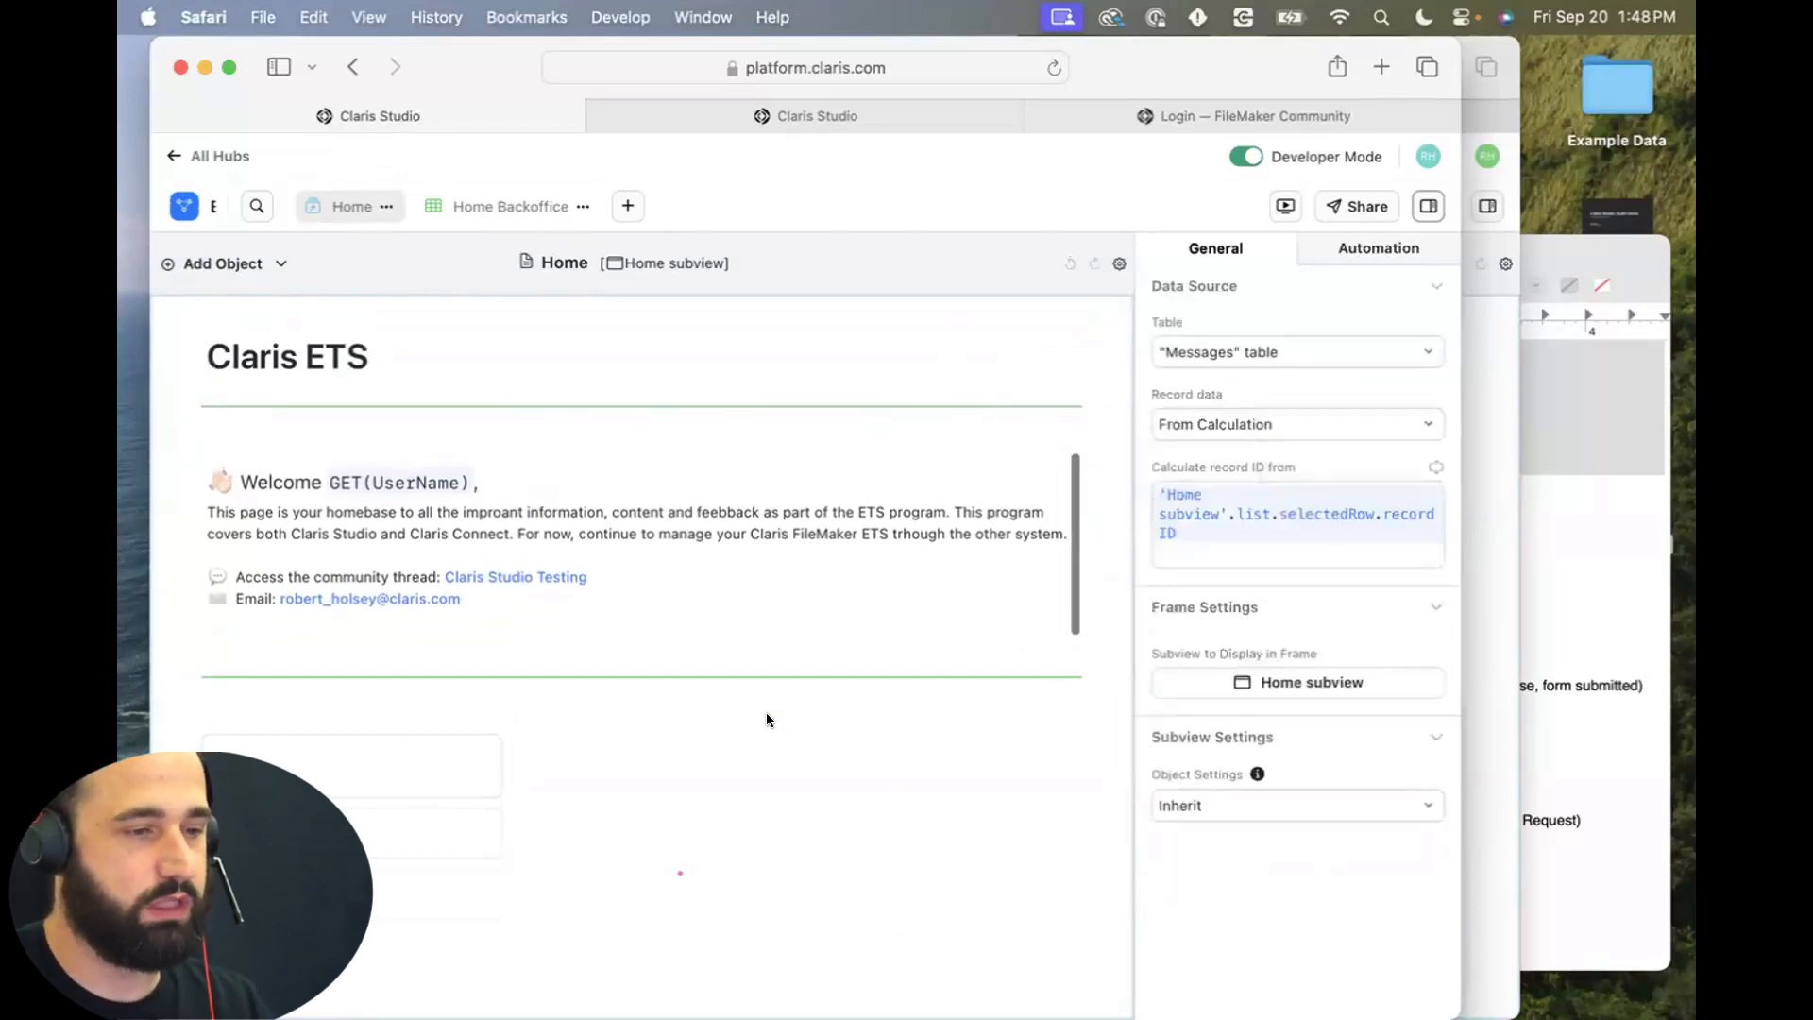
Move the messages list down and add a text block between the lower divider line and the list.
{"action": "left_click", "coordinate": [714, 693]}
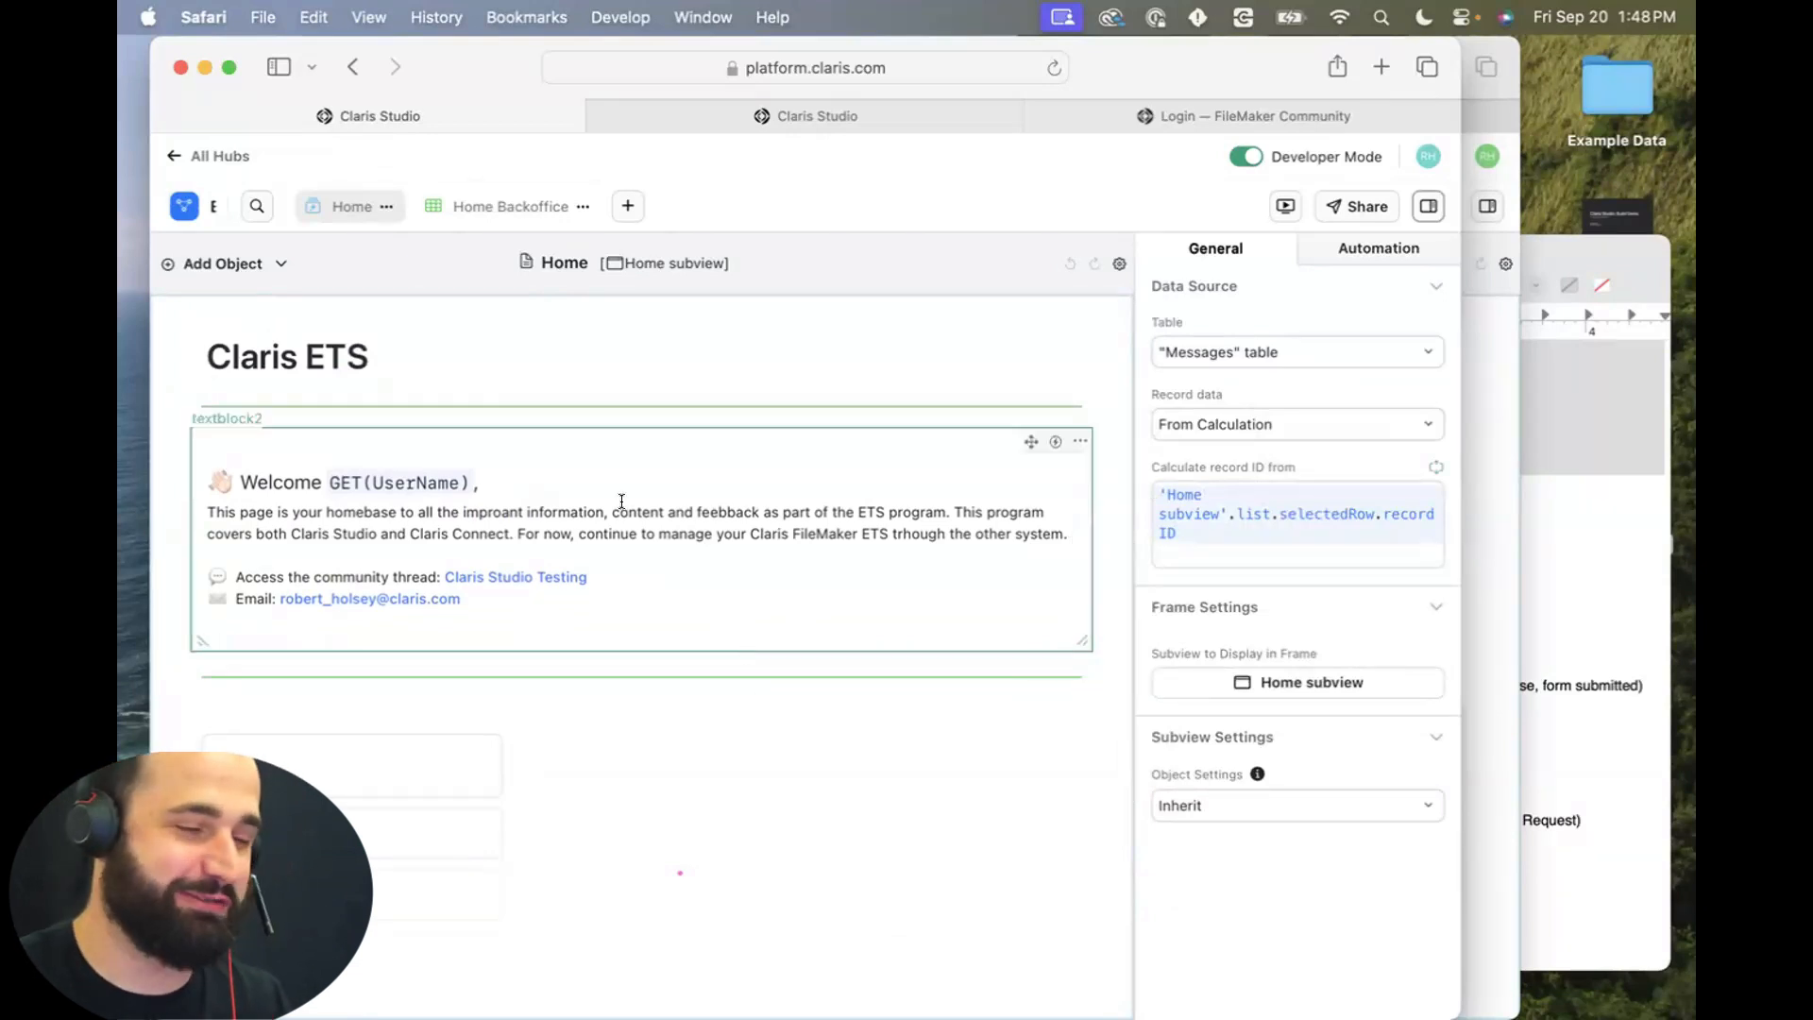
{"action": "scroll", "coordinate": [916, 680], "scroll_direction": "down", "scroll_amount": 3}
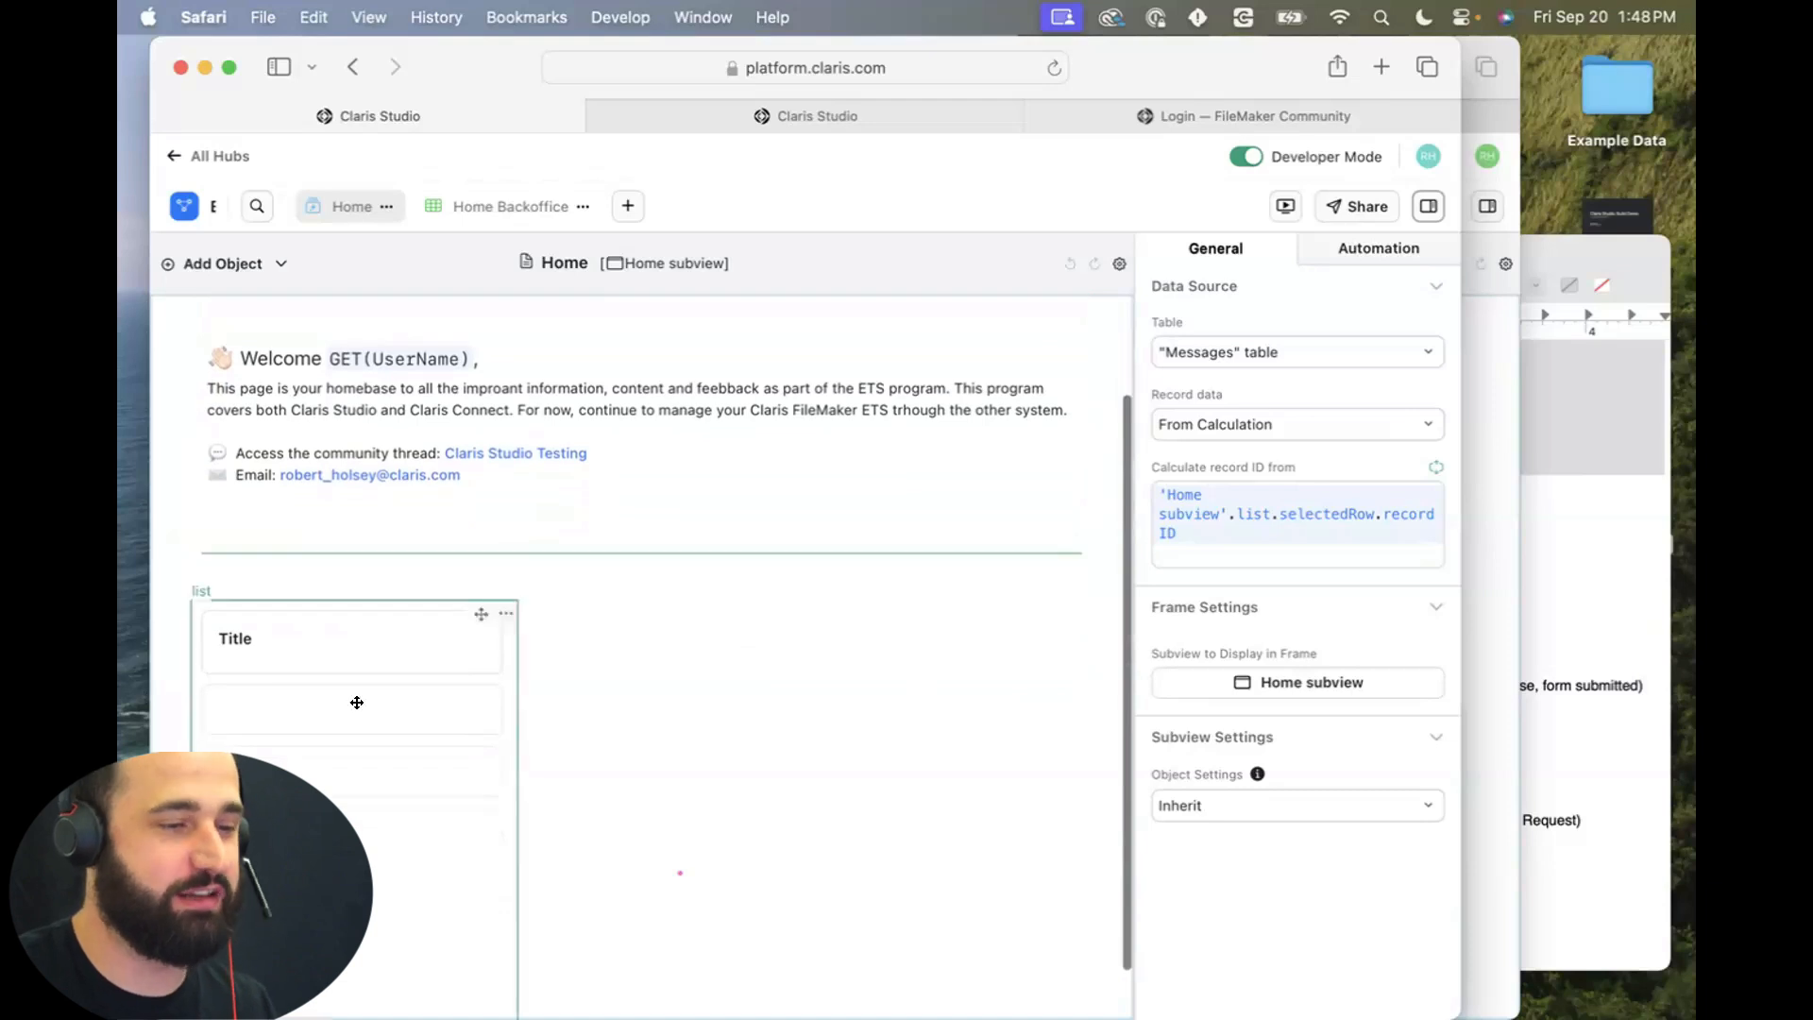
{"action": "left_click_drag", "start_coordinate": [482, 613], "coordinate": [474, 663]}
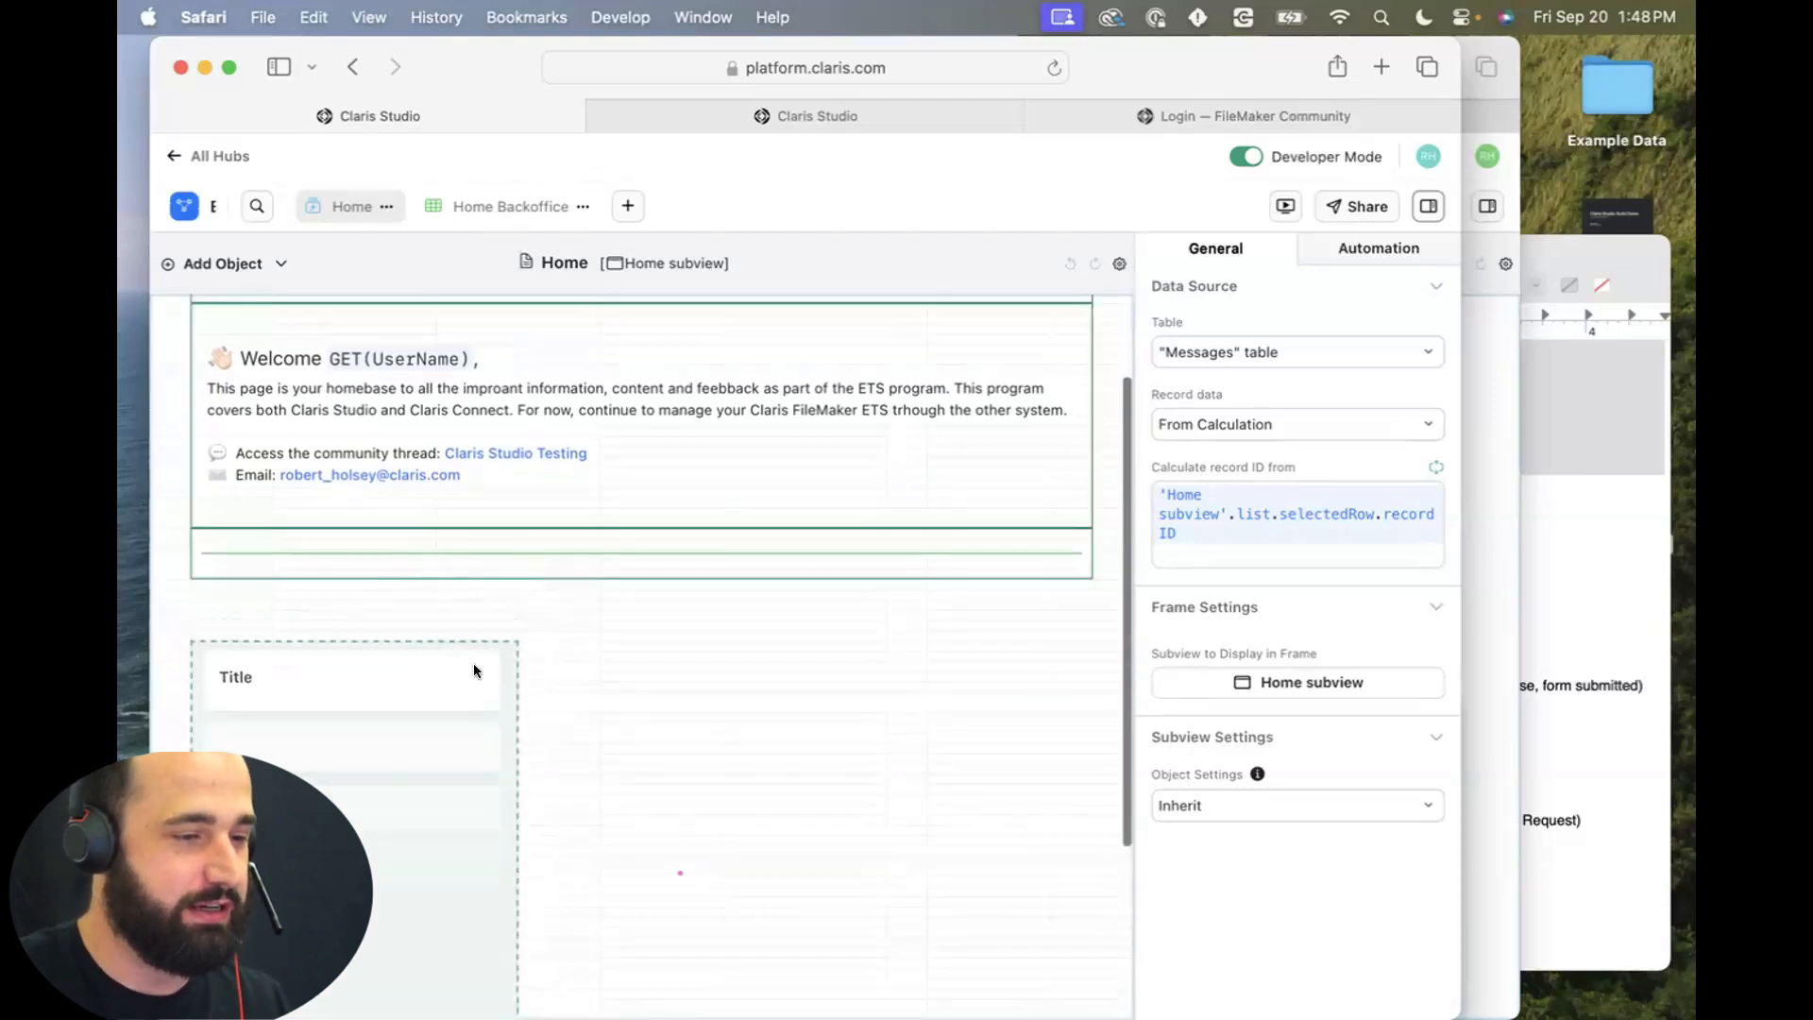
{"action": "left_click", "coordinate": [223, 264]}
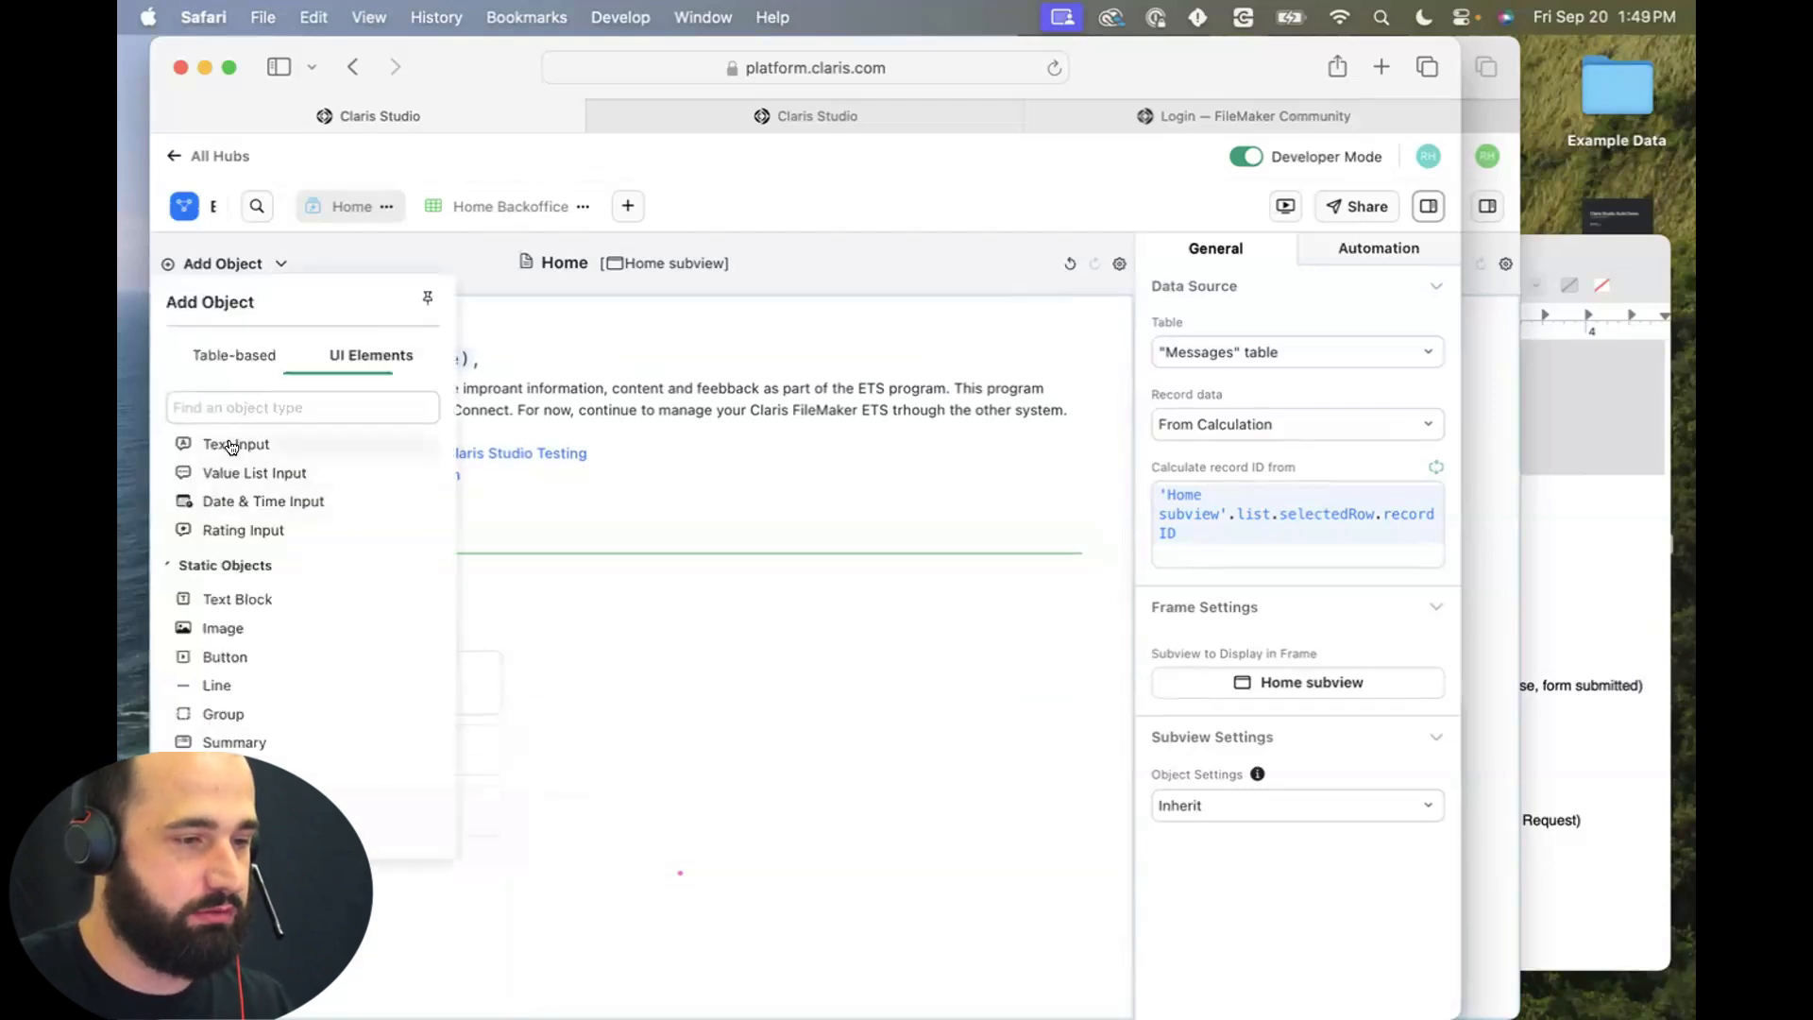
{"action": "left_click_drag", "start_coordinate": [227, 605], "coordinate": [171, 603]}
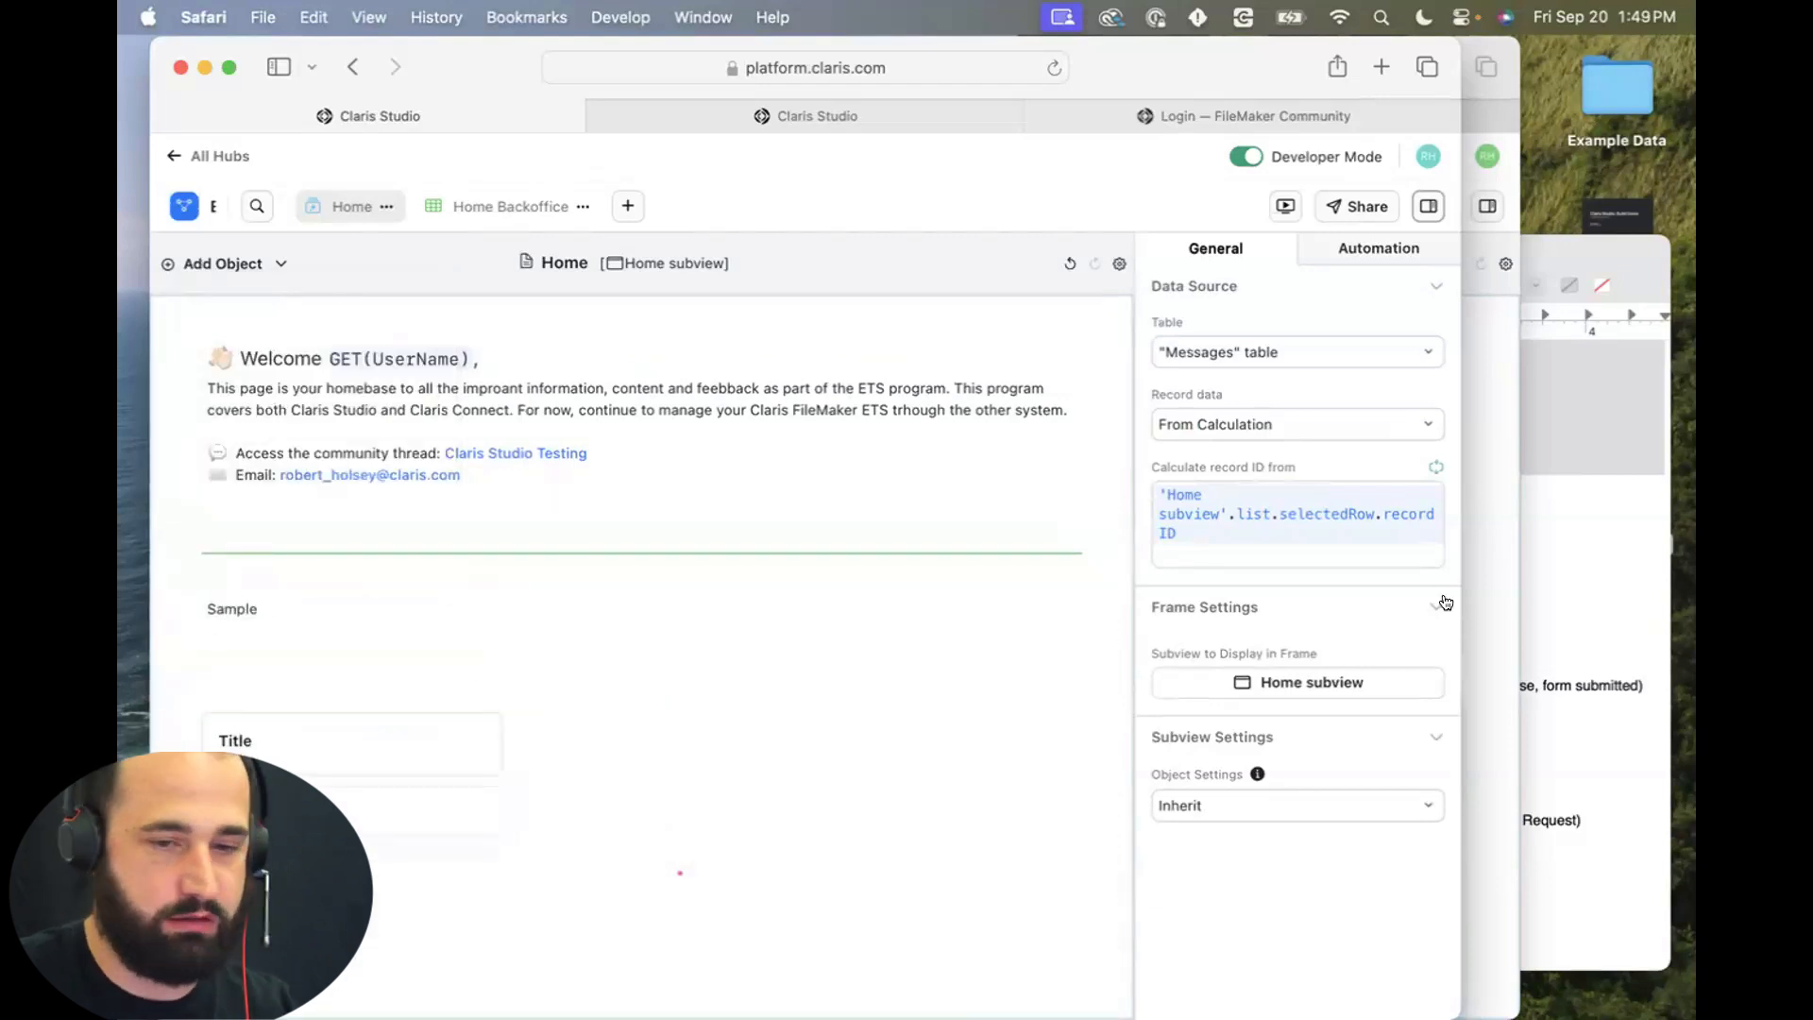
Copy the "Messages from Claris" heading from the reference Home view and paste it over the new text block's sample text.
{"action": "left_click", "coordinate": [1489, 601]}
{"action": "left_click", "coordinate": [472, 669]}
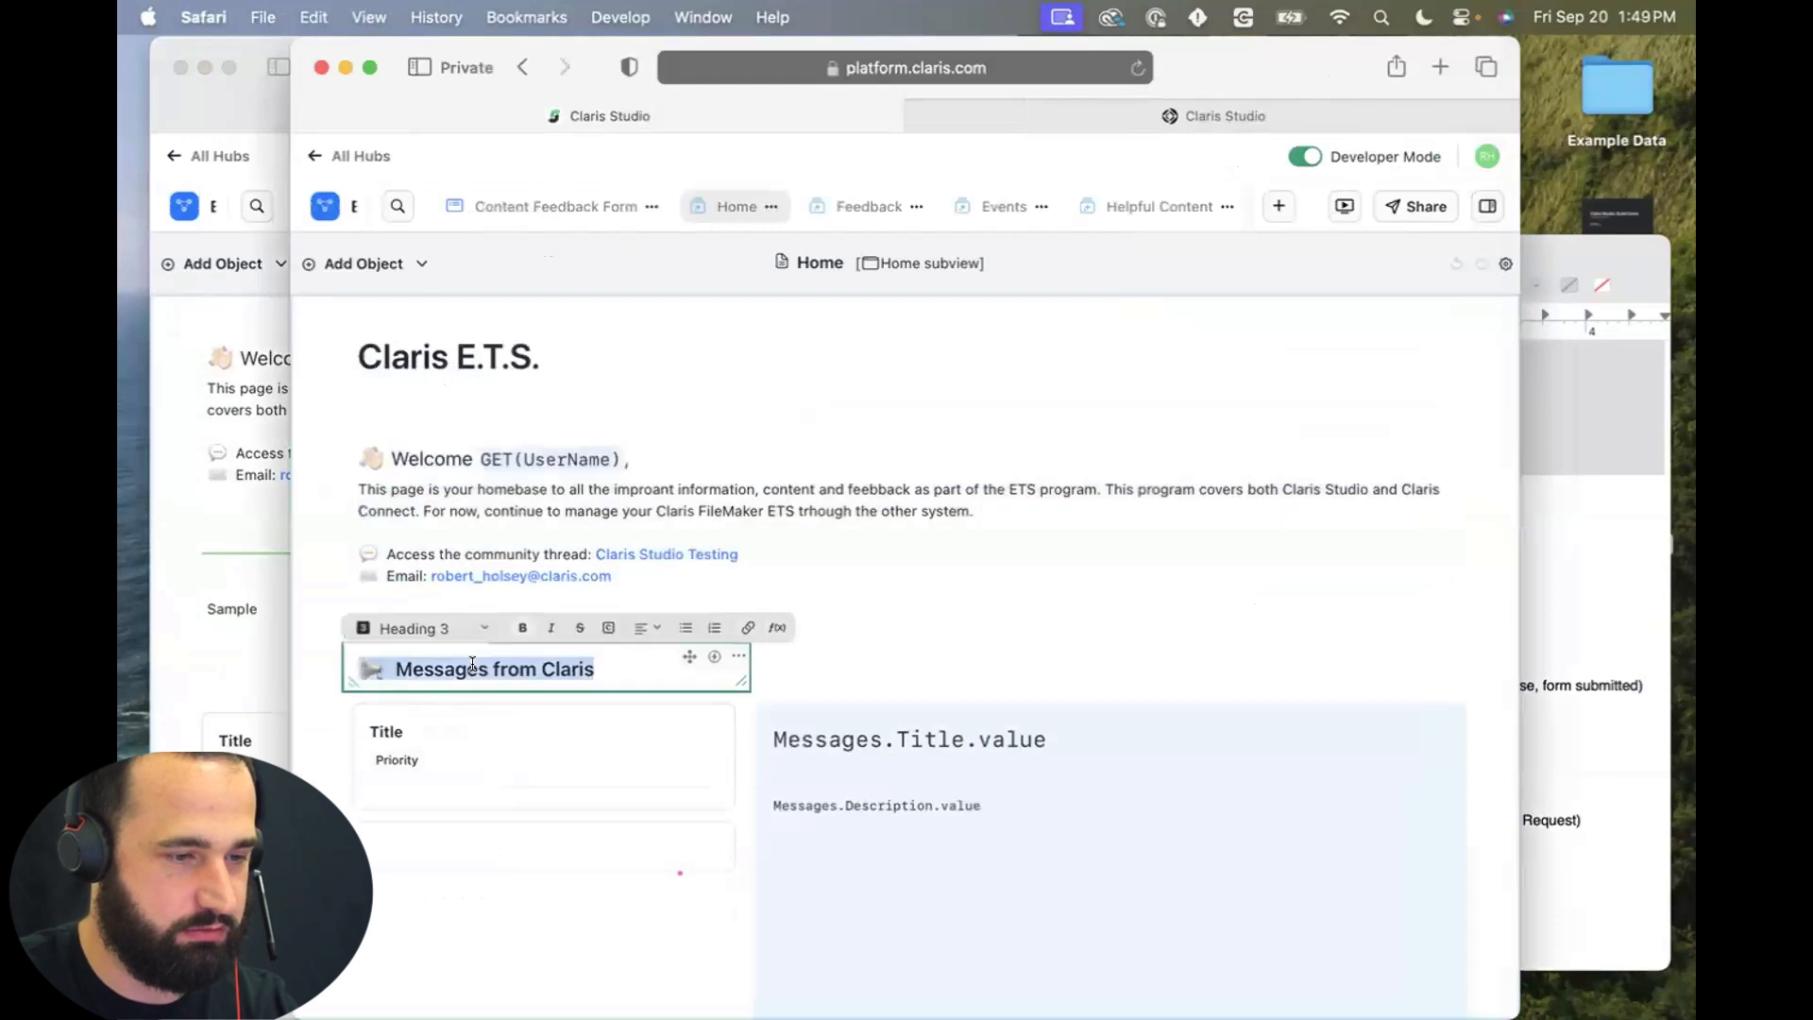
{"action": "left_click", "coordinate": [228, 609]}
{"action": "double_click", "coordinate": [229, 609]}
{"action": "type", "text": "Messages from Claris"}
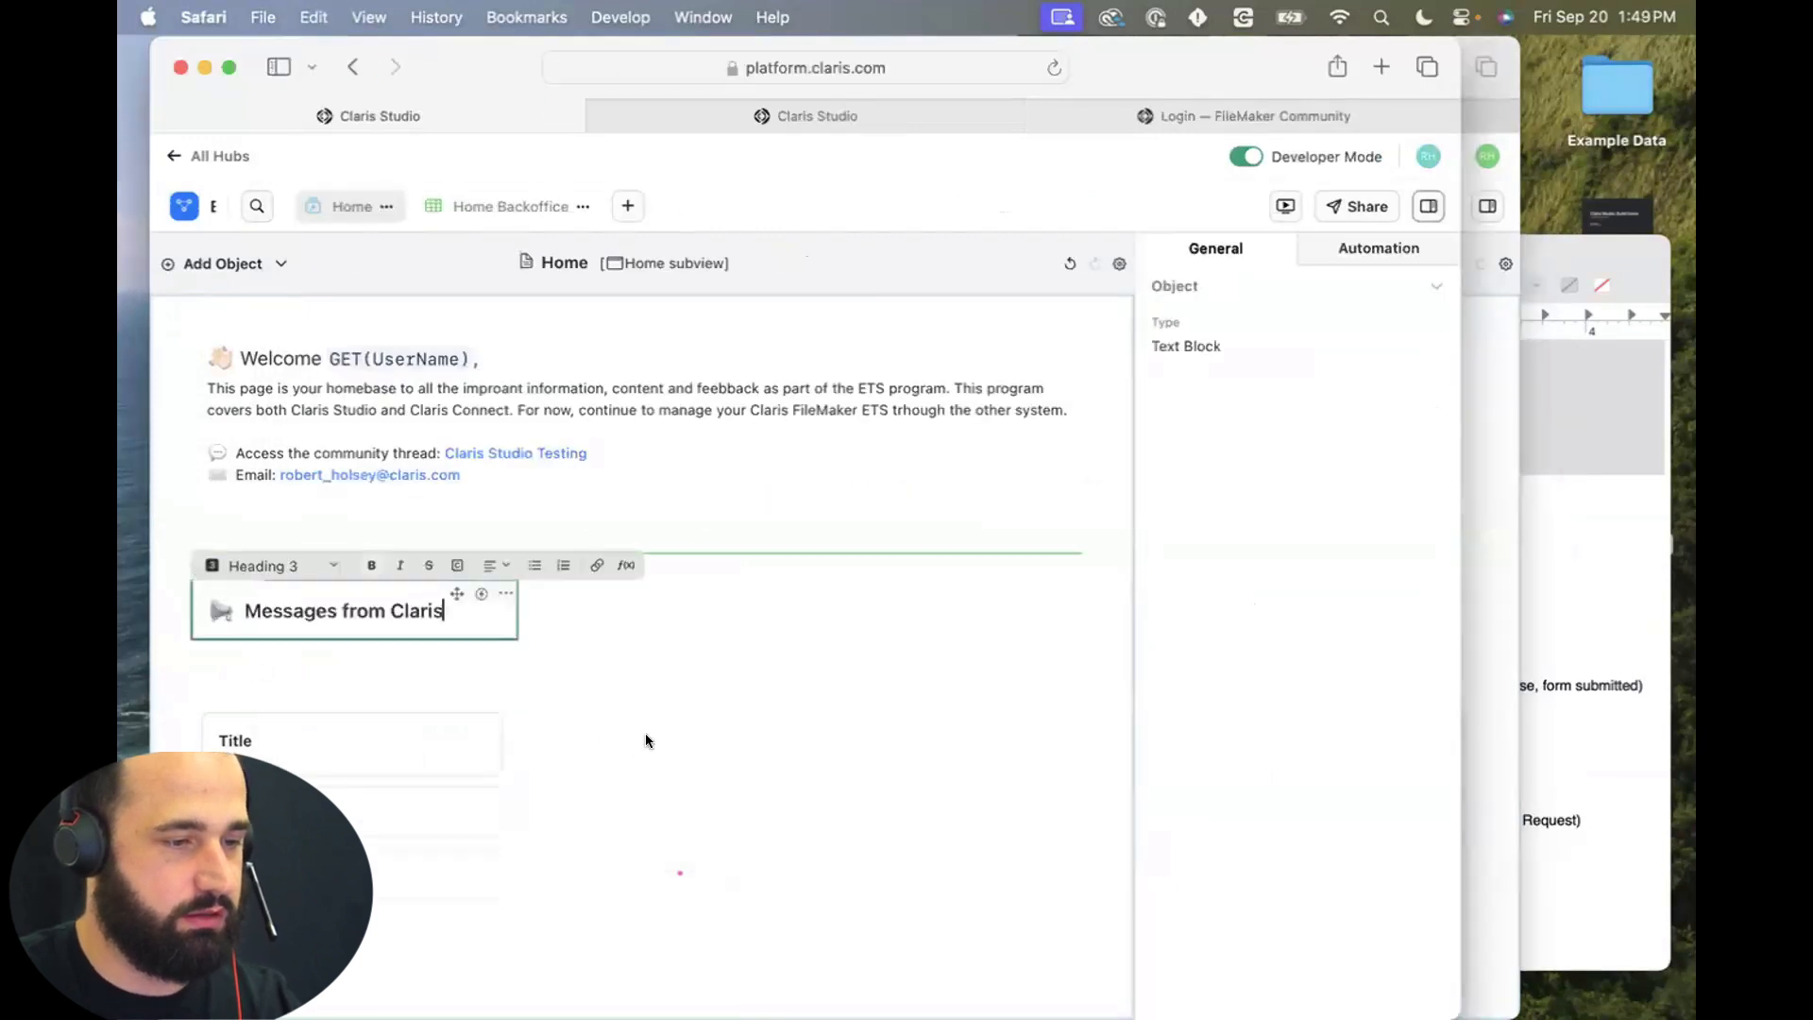
Move the messages list up directly beneath the "Messages from Claris" heading.
{"action": "left_click", "coordinate": [644, 733]}
{"action": "left_click", "coordinate": [478, 715]}
{"action": "mouse_move", "coordinate": [483, 705]}
{"action": "left_mouse_down"}
{"action": "mouse_move", "coordinate": [485, 657]}
{"action": "mouse_move", "coordinate": [482, 692]}
{"action": "mouse_move", "coordinate": [480, 672]}
{"action": "left_mouse_up"}
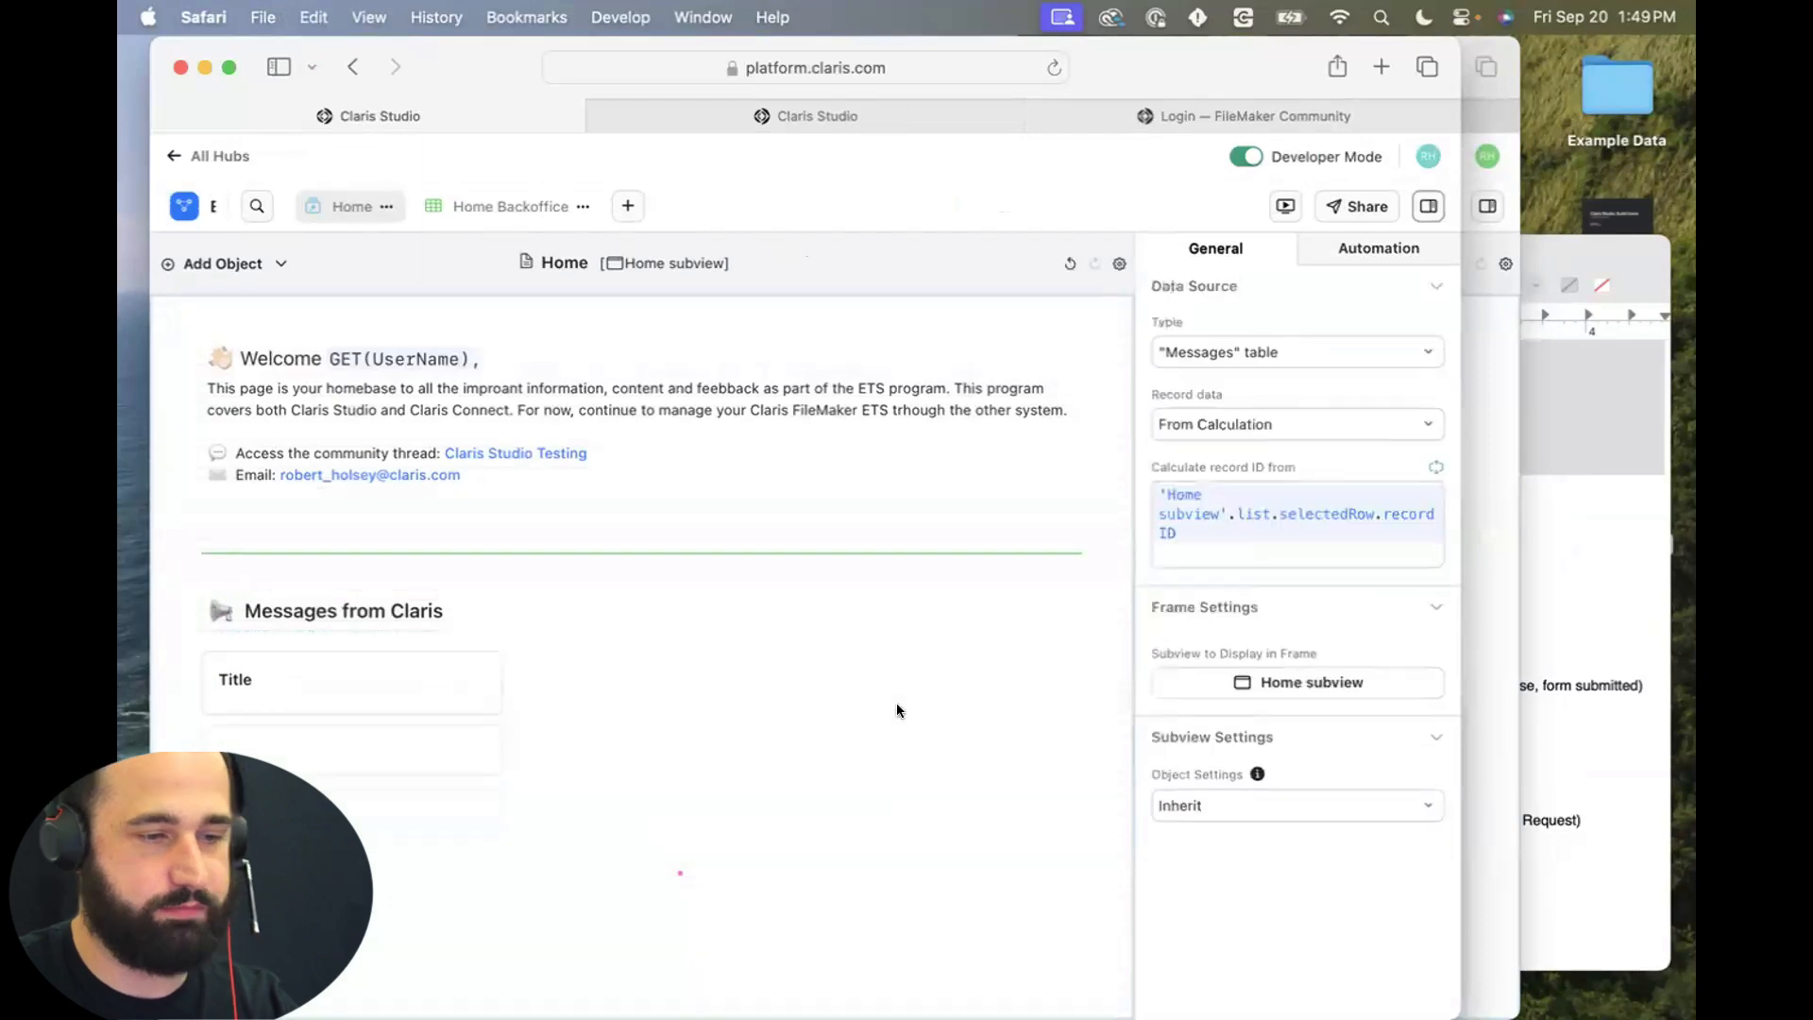
Examine how the message detail area beside the list is laid out in the reference Home view.
{"action": "scroll", "coordinate": [916, 699], "scroll_direction": "down", "scroll_amount": 1}
{"action": "left_click", "coordinate": [1505, 561]}
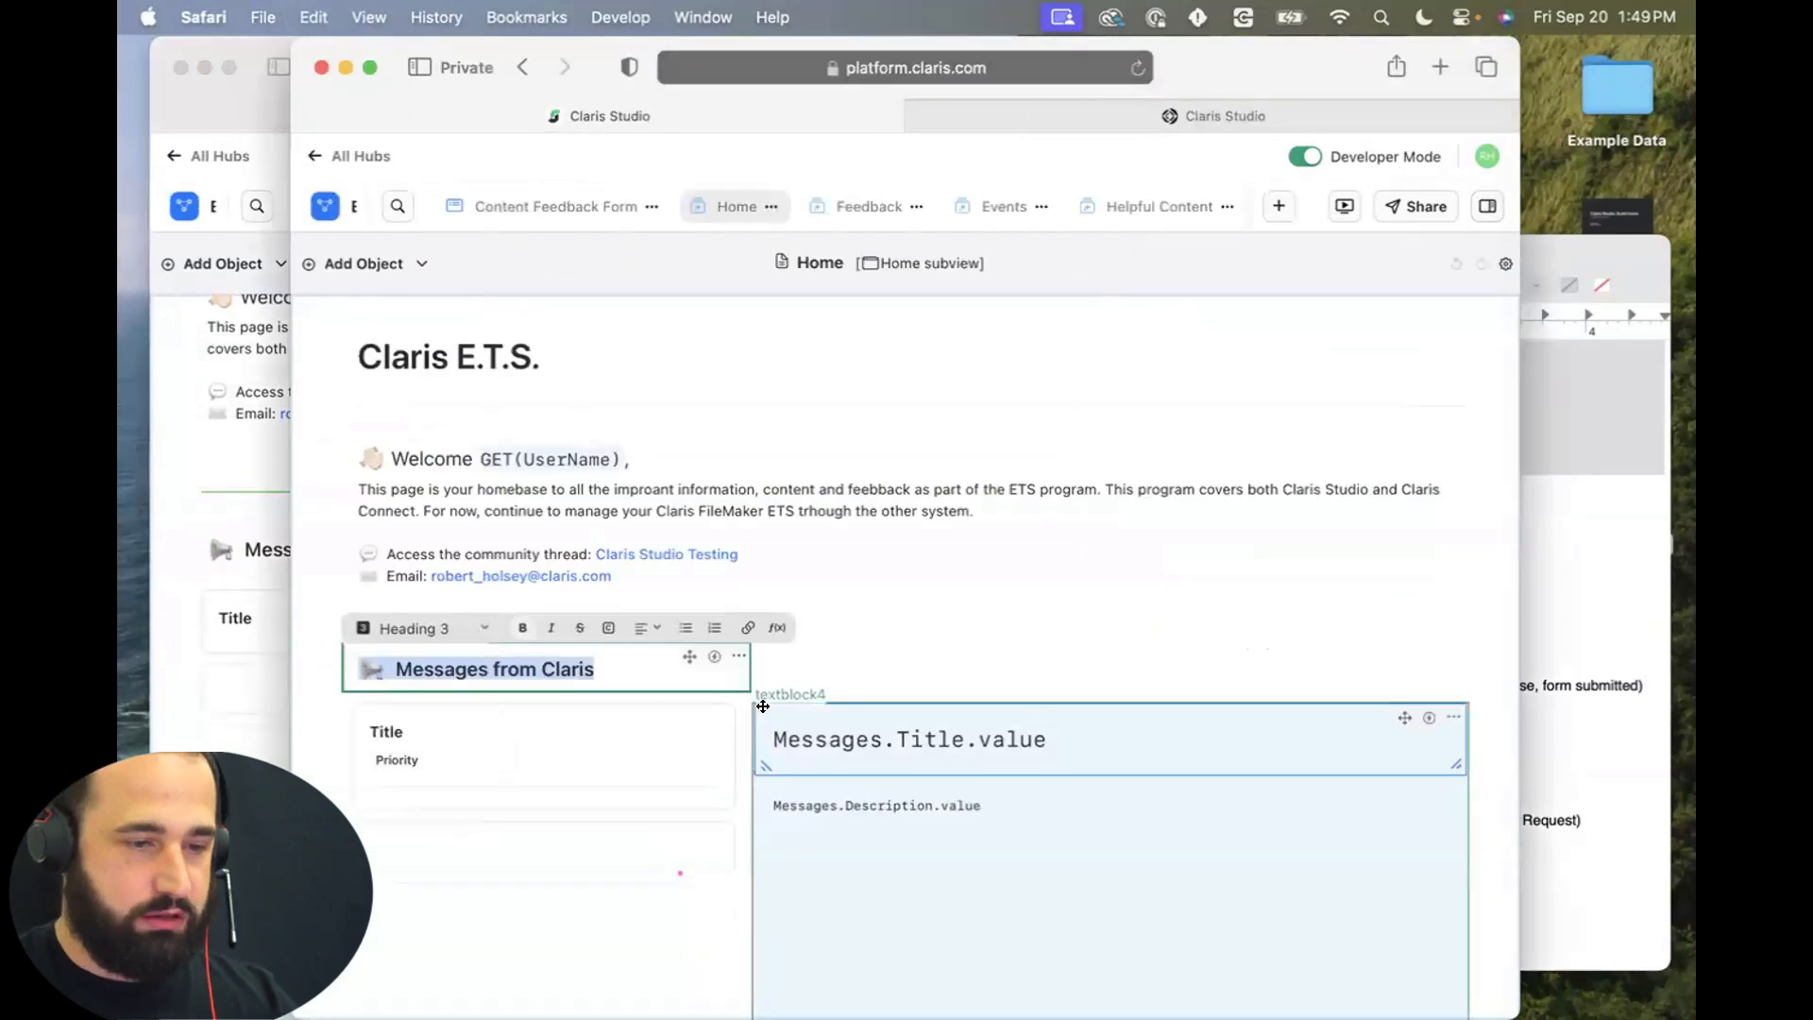
{"action": "scroll", "coordinate": [1028, 357], "scroll_direction": "down", "scroll_amount": 6}
{"action": "scroll", "coordinate": [1114, 656], "scroll_direction": "up", "scroll_amount": 3}
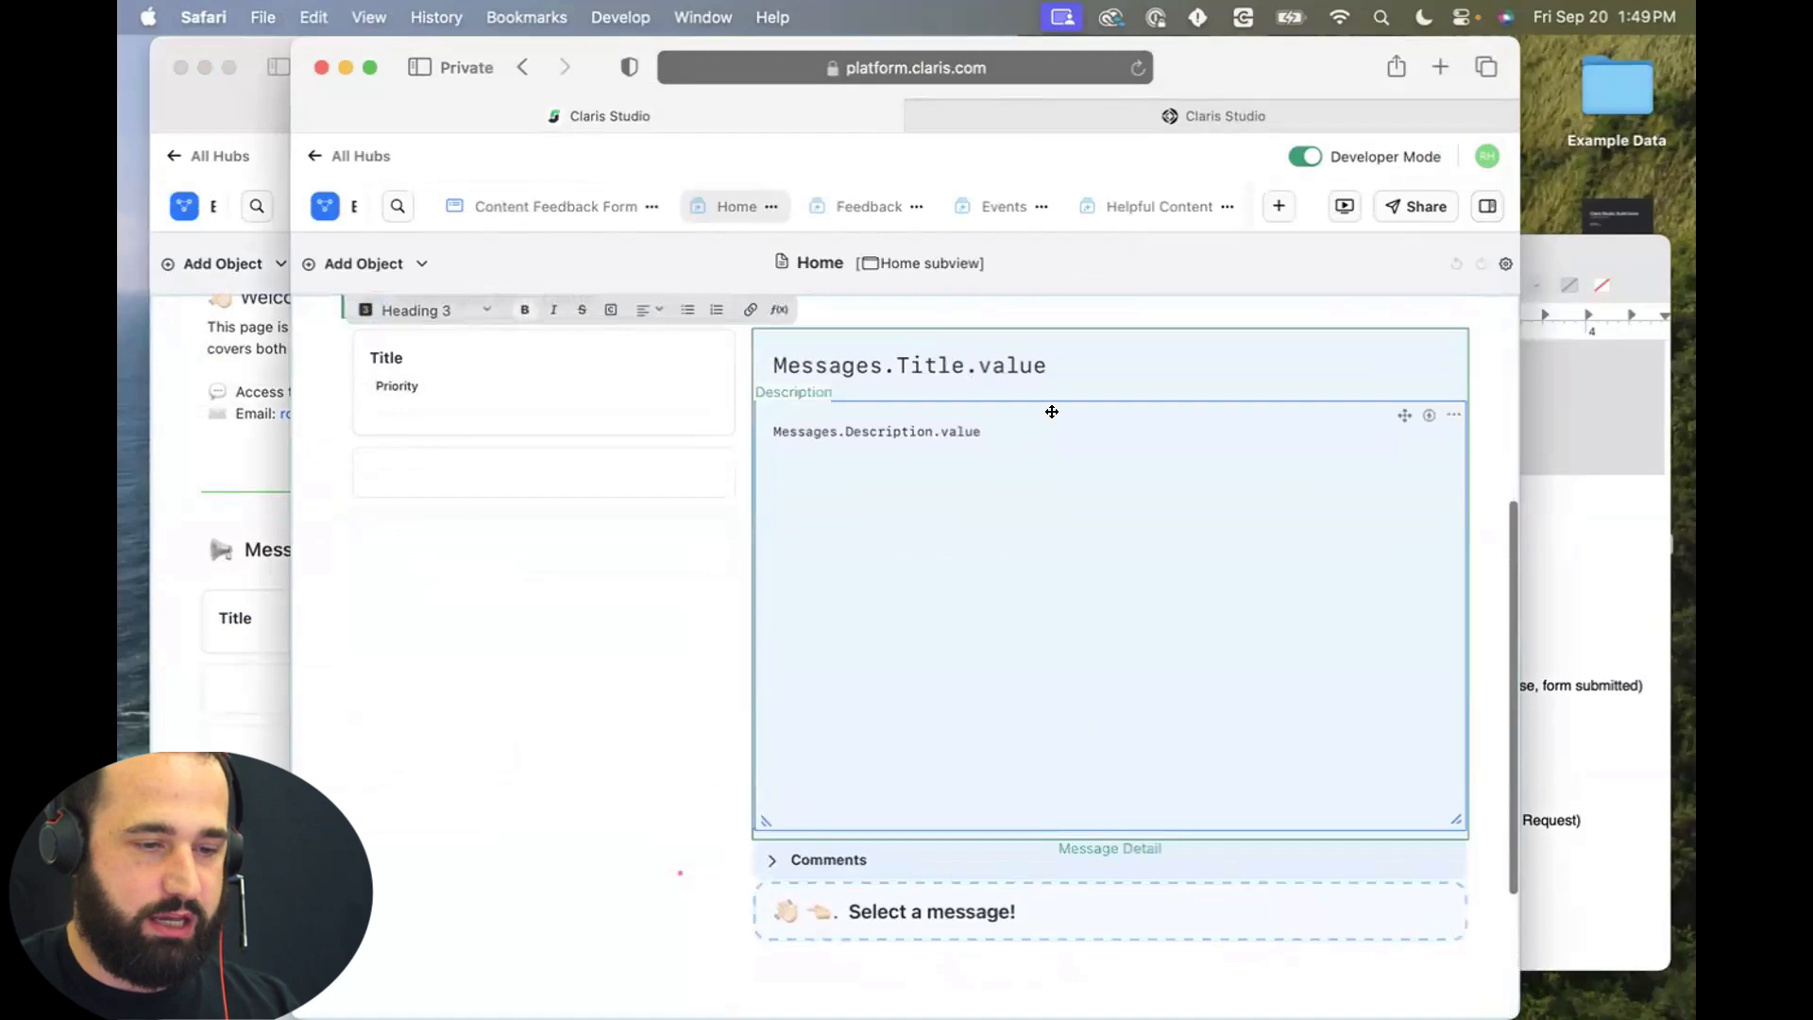
{"action": "left_click", "coordinate": [236, 789]}
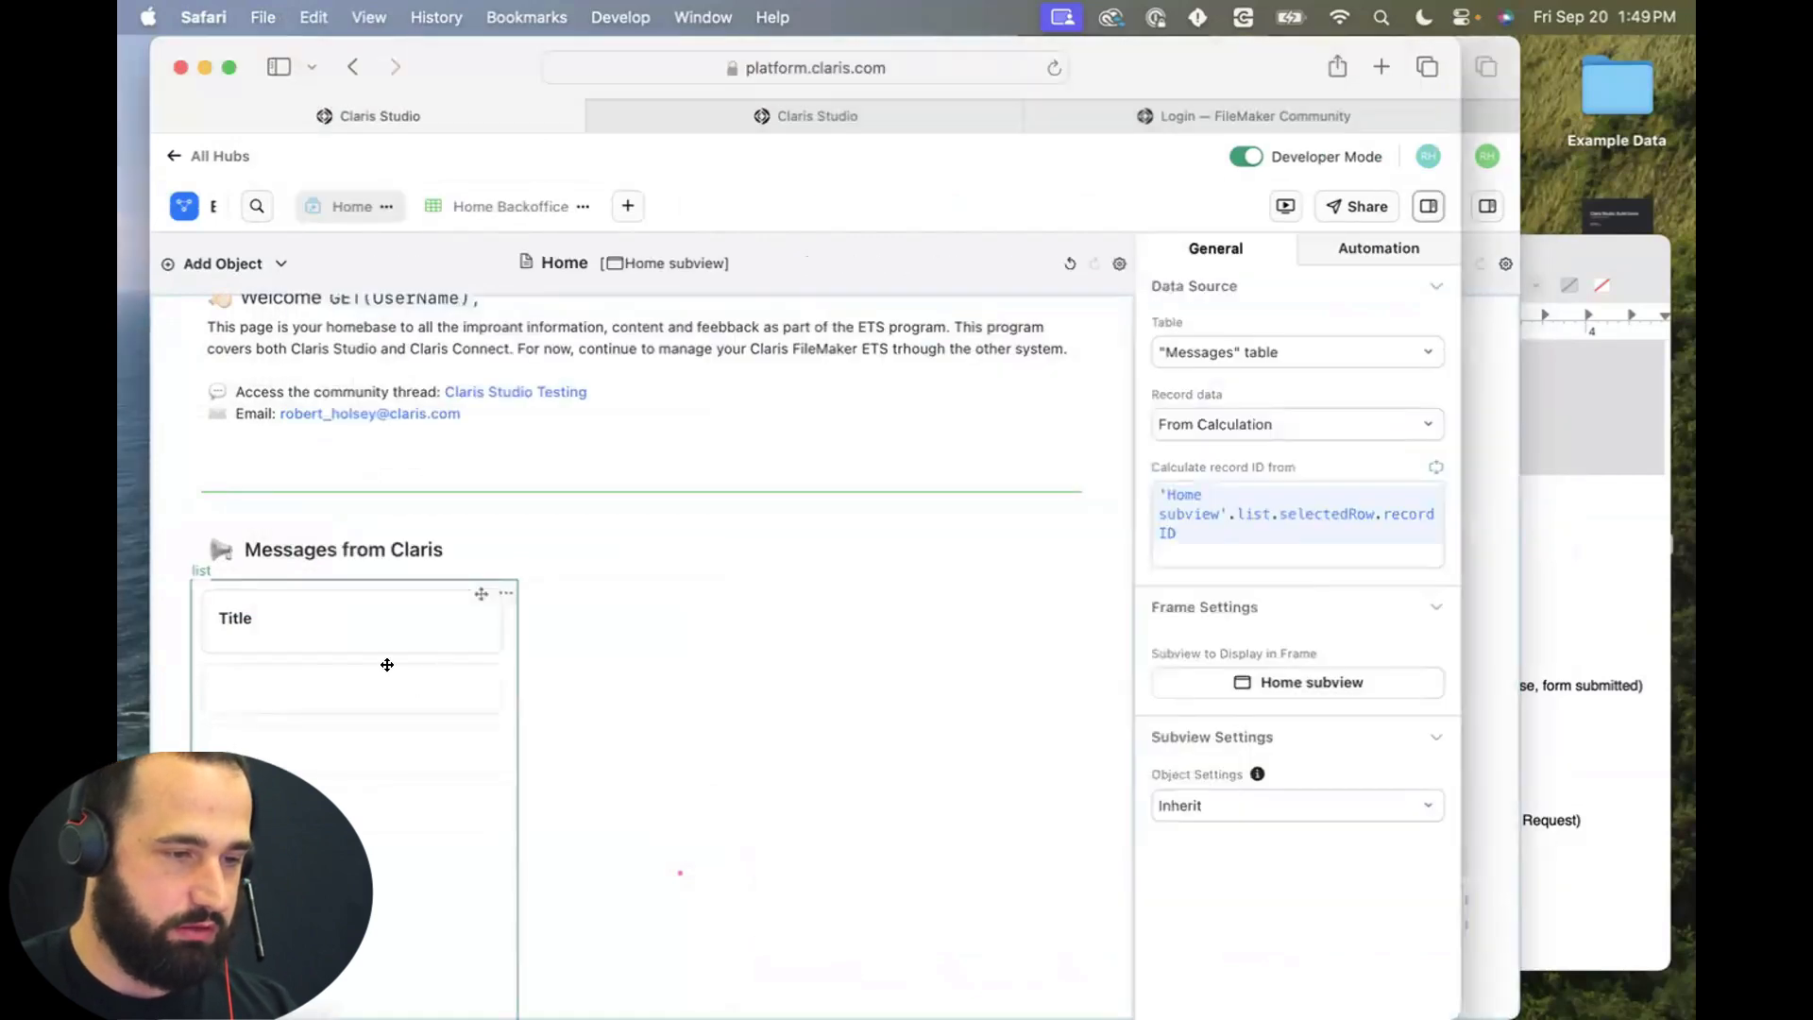
{"action": "scroll", "coordinate": [513, 737], "scroll_direction": "down", "scroll_amount": 1}
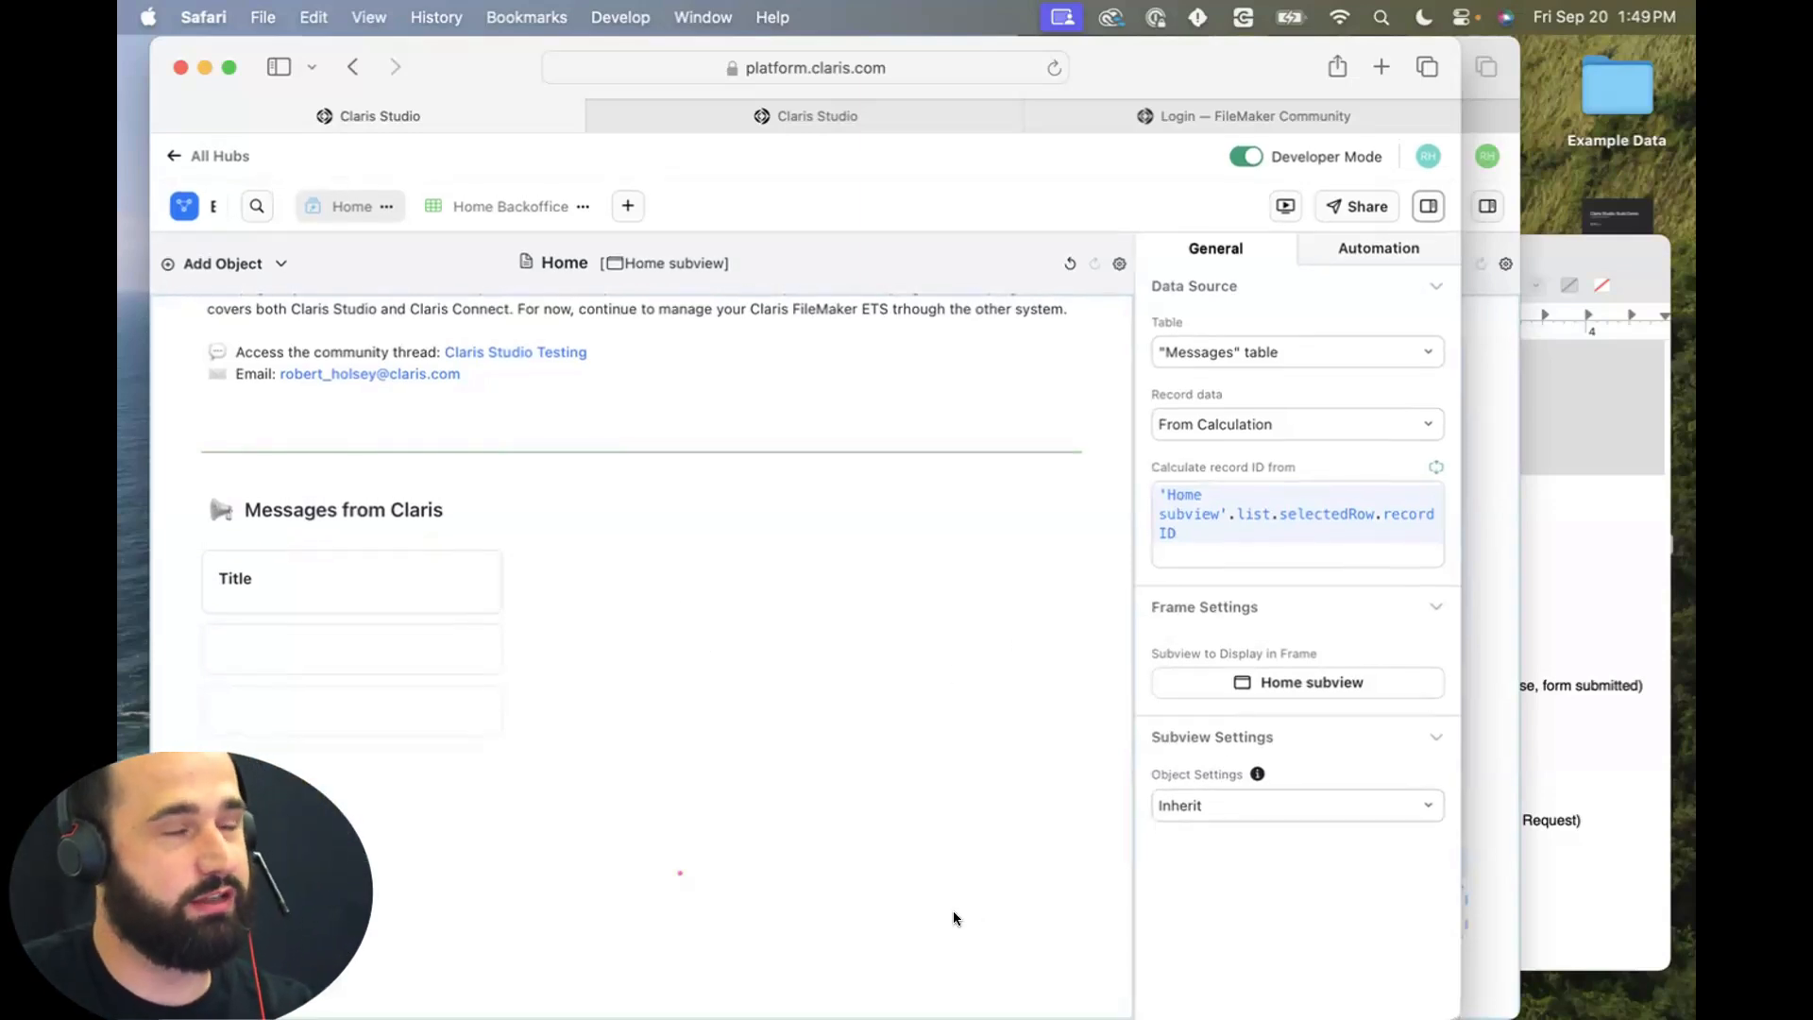
{"action": "scroll", "coordinate": [725, 949], "scroll_direction": "down", "scroll_amount": 1}
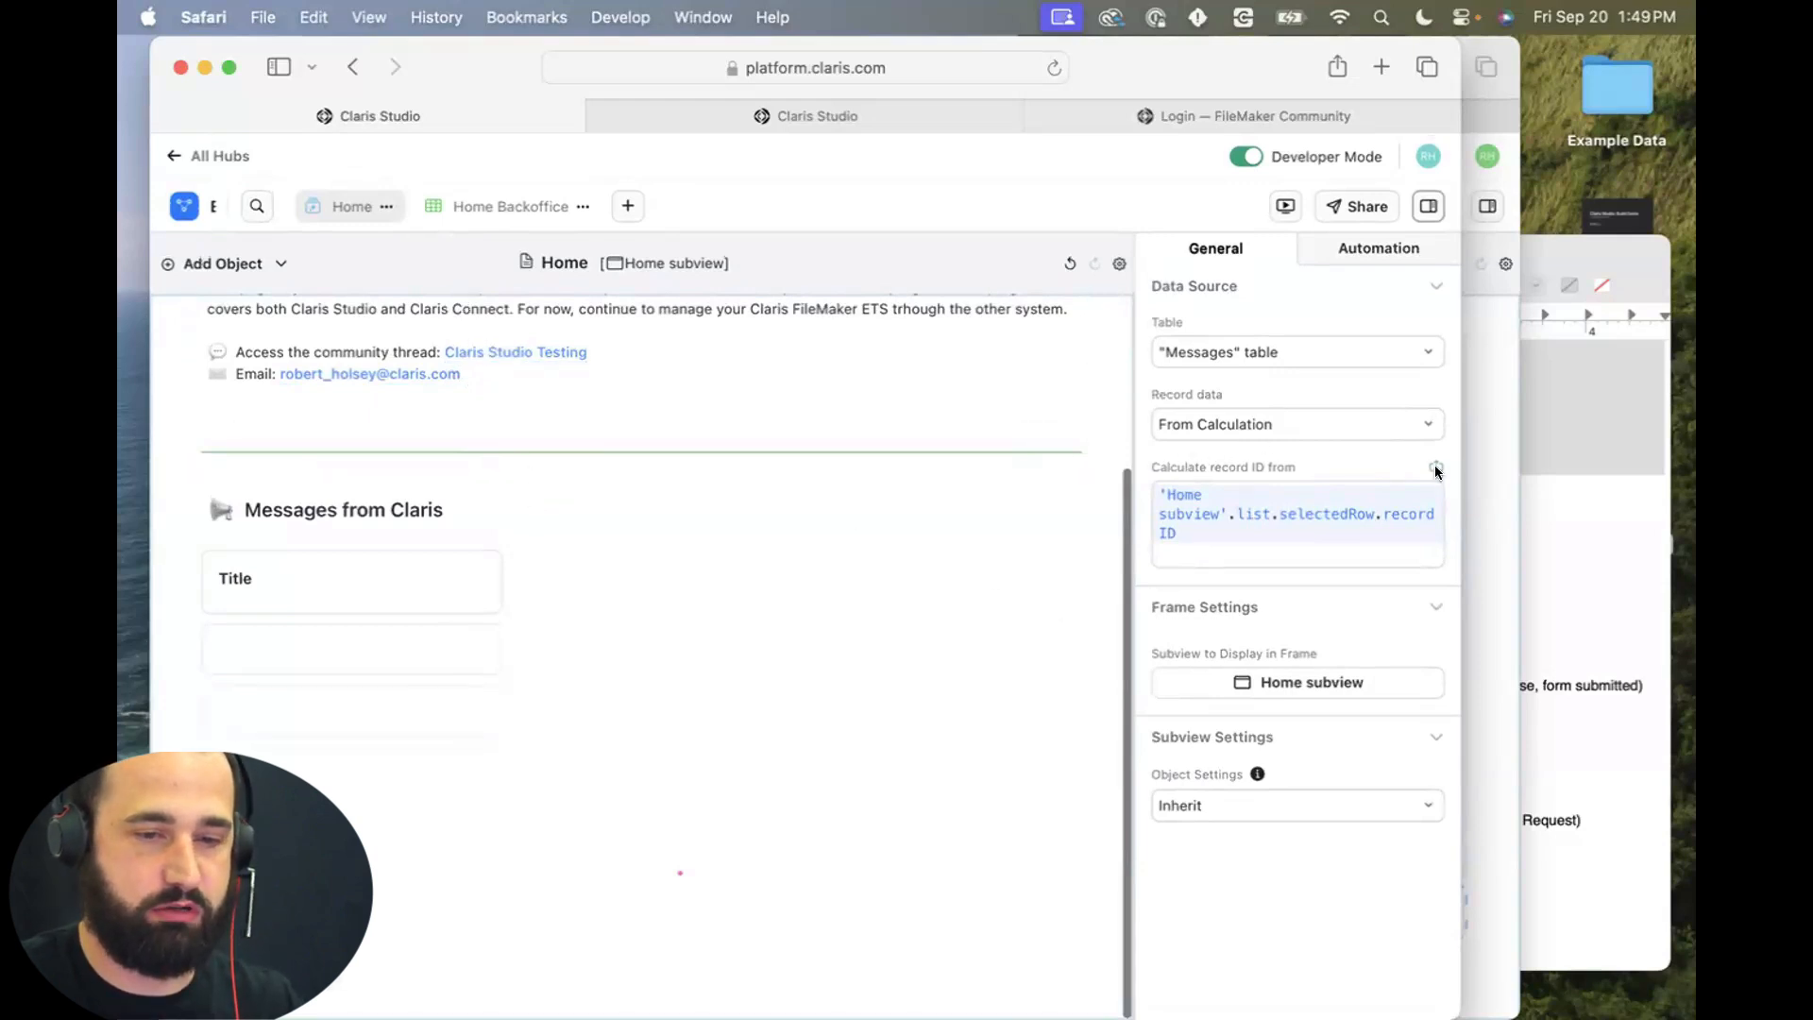
{"action": "left_click", "coordinate": [1528, 469]}
{"action": "left_click", "coordinate": [1165, 607]}
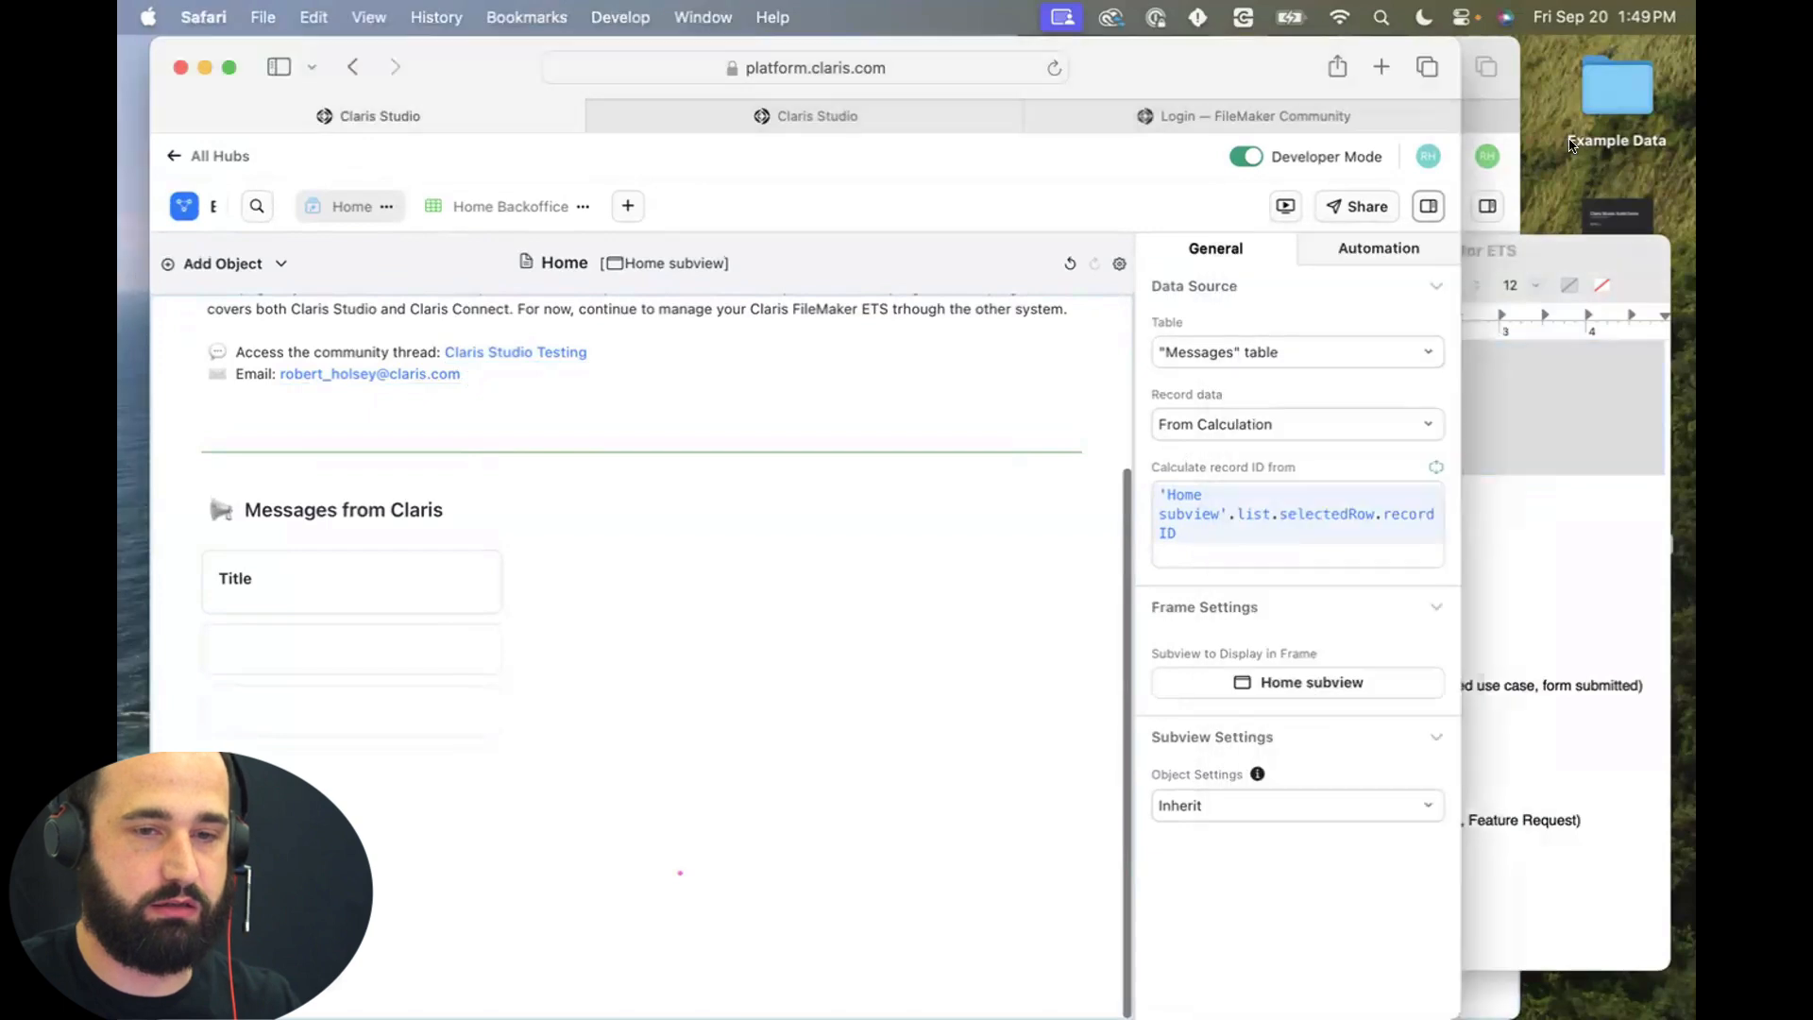
{"action": "left_click", "coordinate": [1500, 178]}
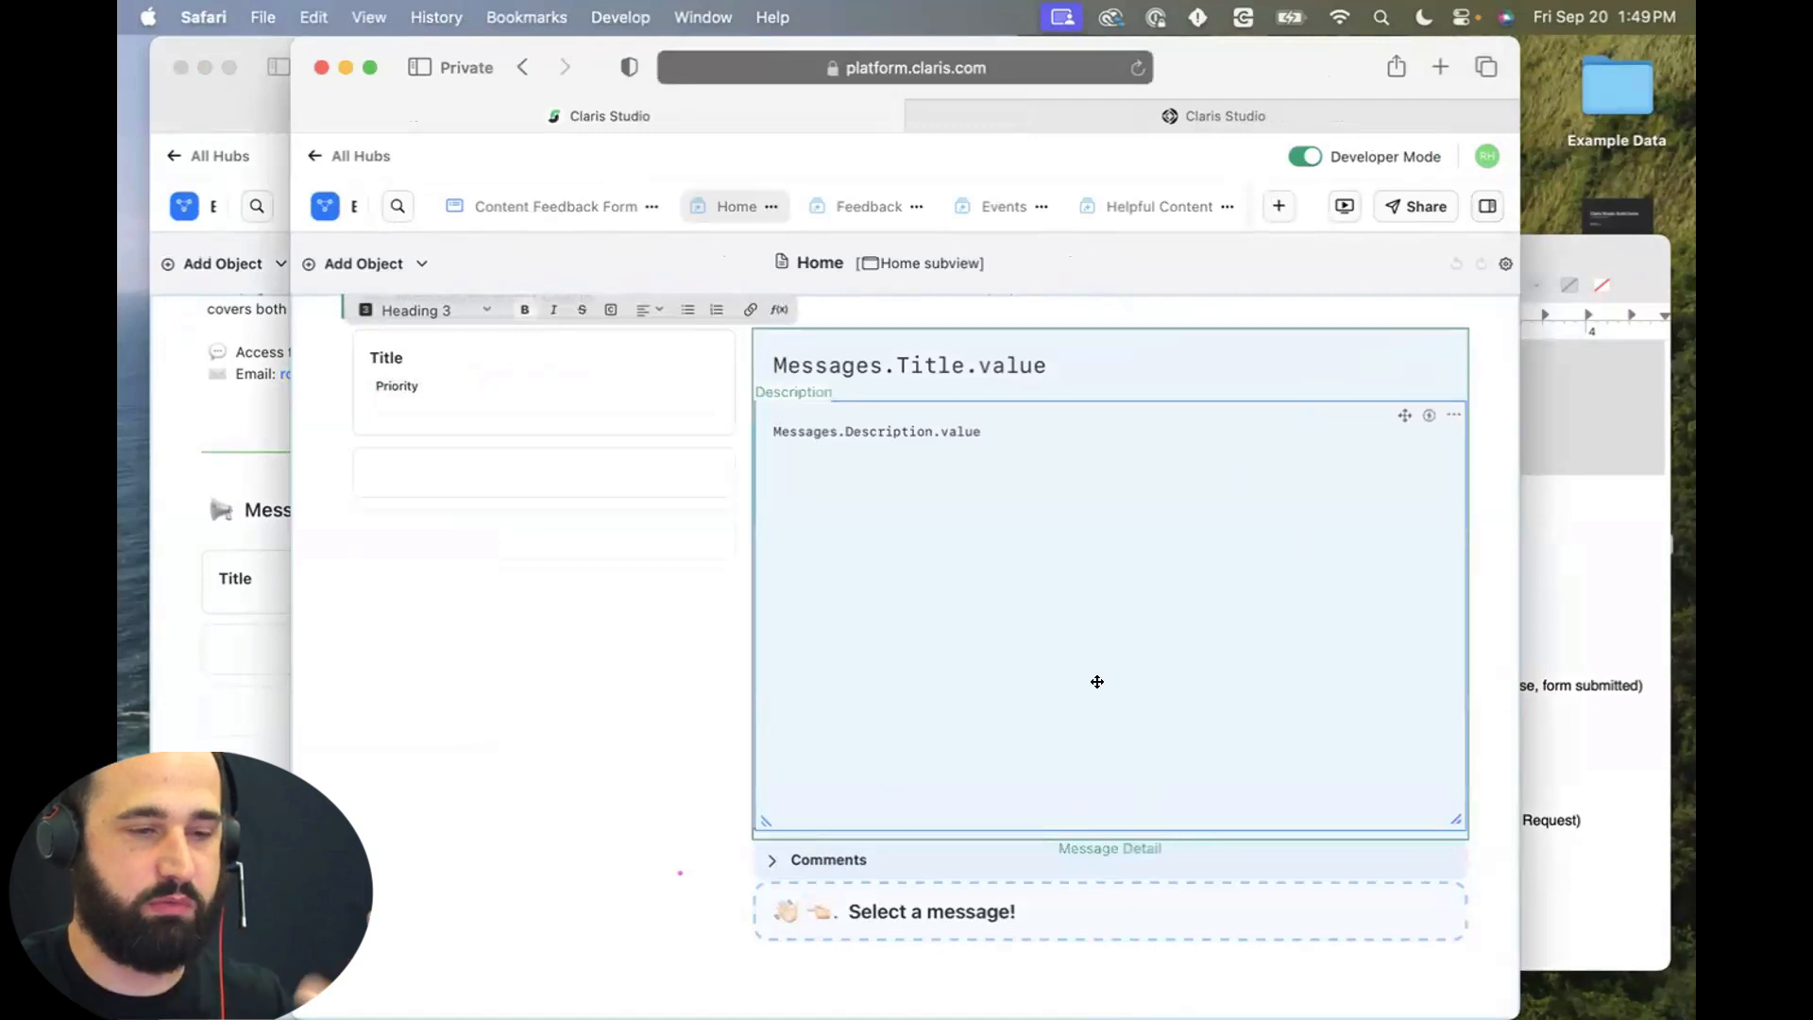
{"action": "left_click", "coordinate": [212, 688]}
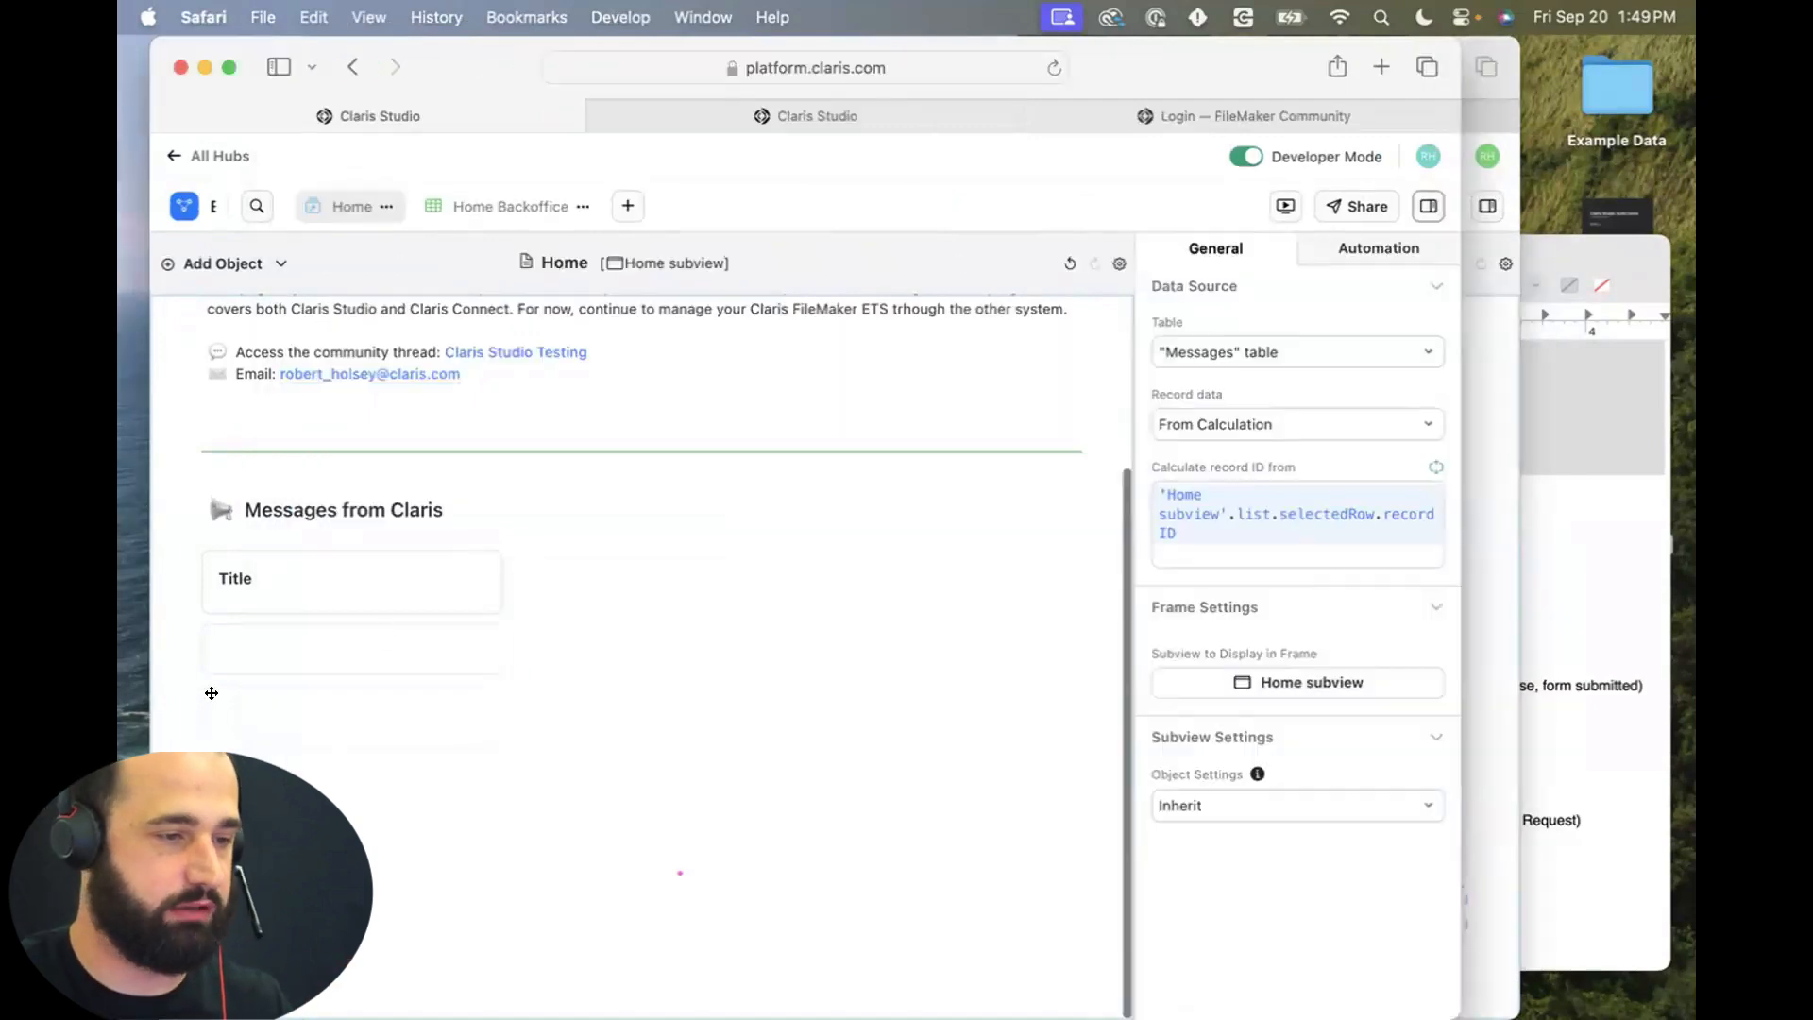
Add a Group beside the messages list and enlarge it to fill the empty area up to the divider line's width.
{"action": "left_click", "coordinate": [223, 263]}
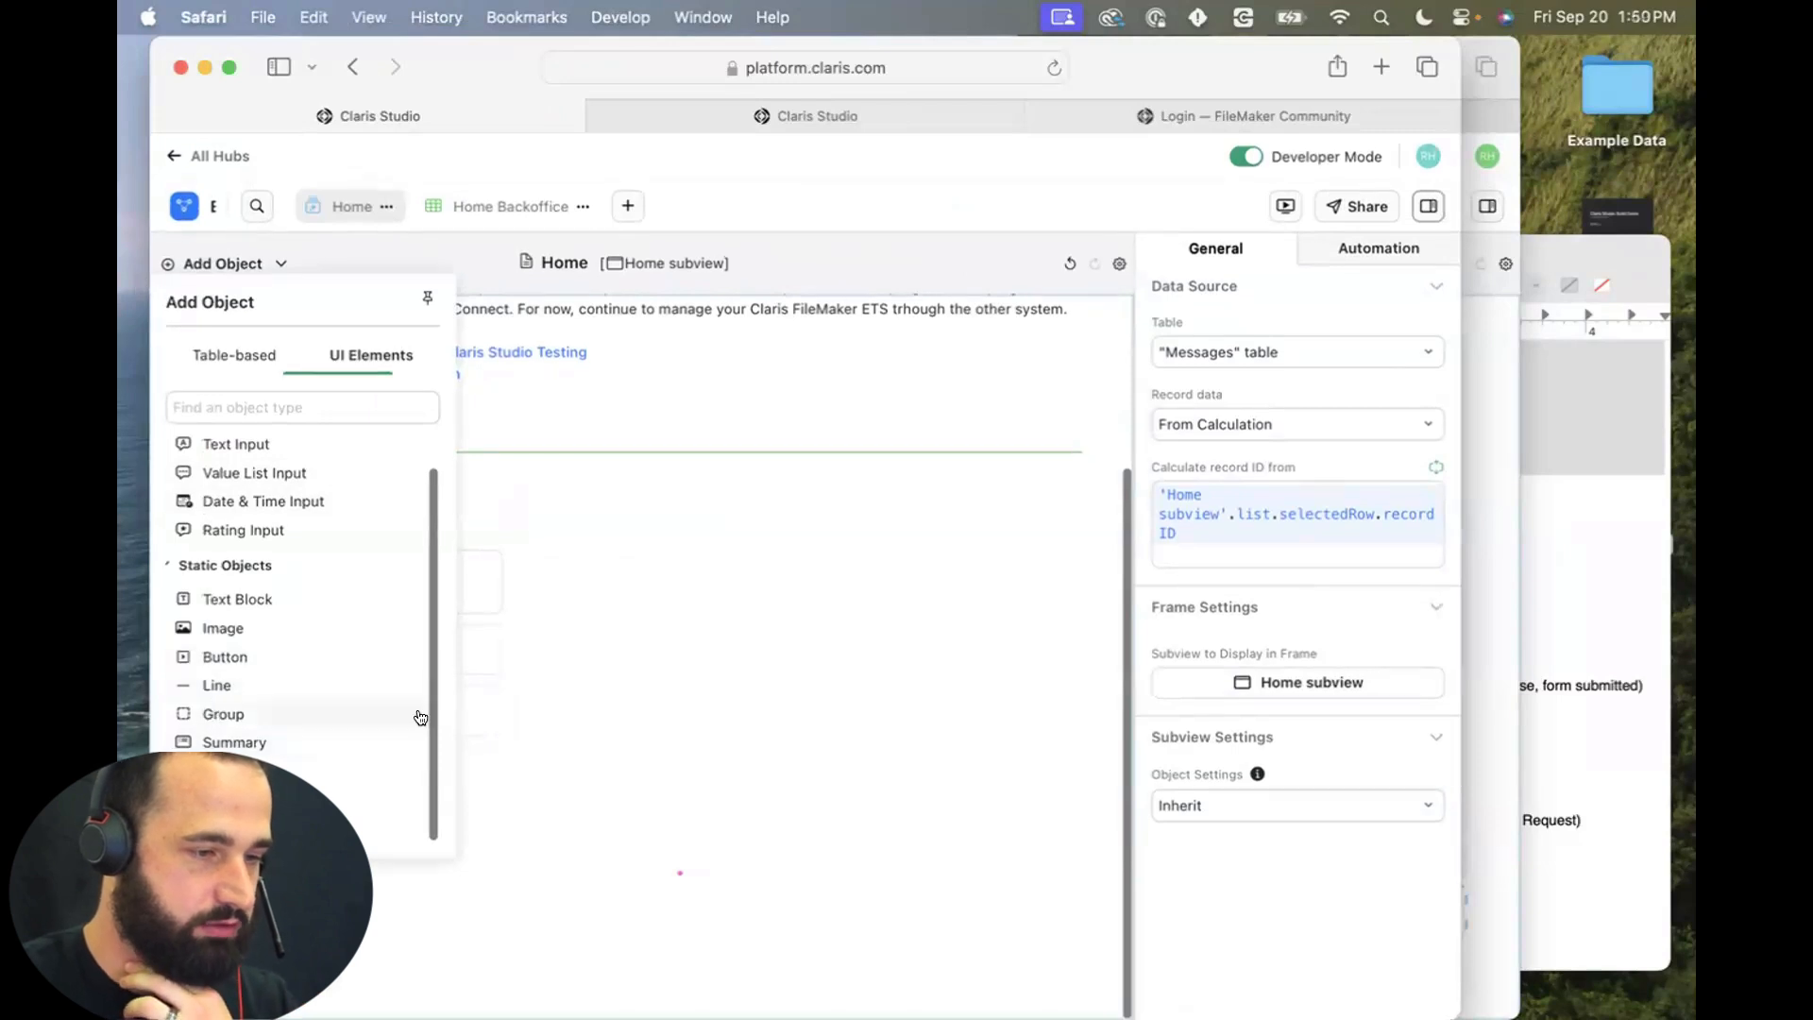
{"action": "left_click_drag", "start_coordinate": [417, 714], "coordinate": [538, 561]}
{"action": "left_click_drag", "start_coordinate": [836, 741], "coordinate": [1075, 928]}
{"action": "left_click", "coordinate": [861, 753]}
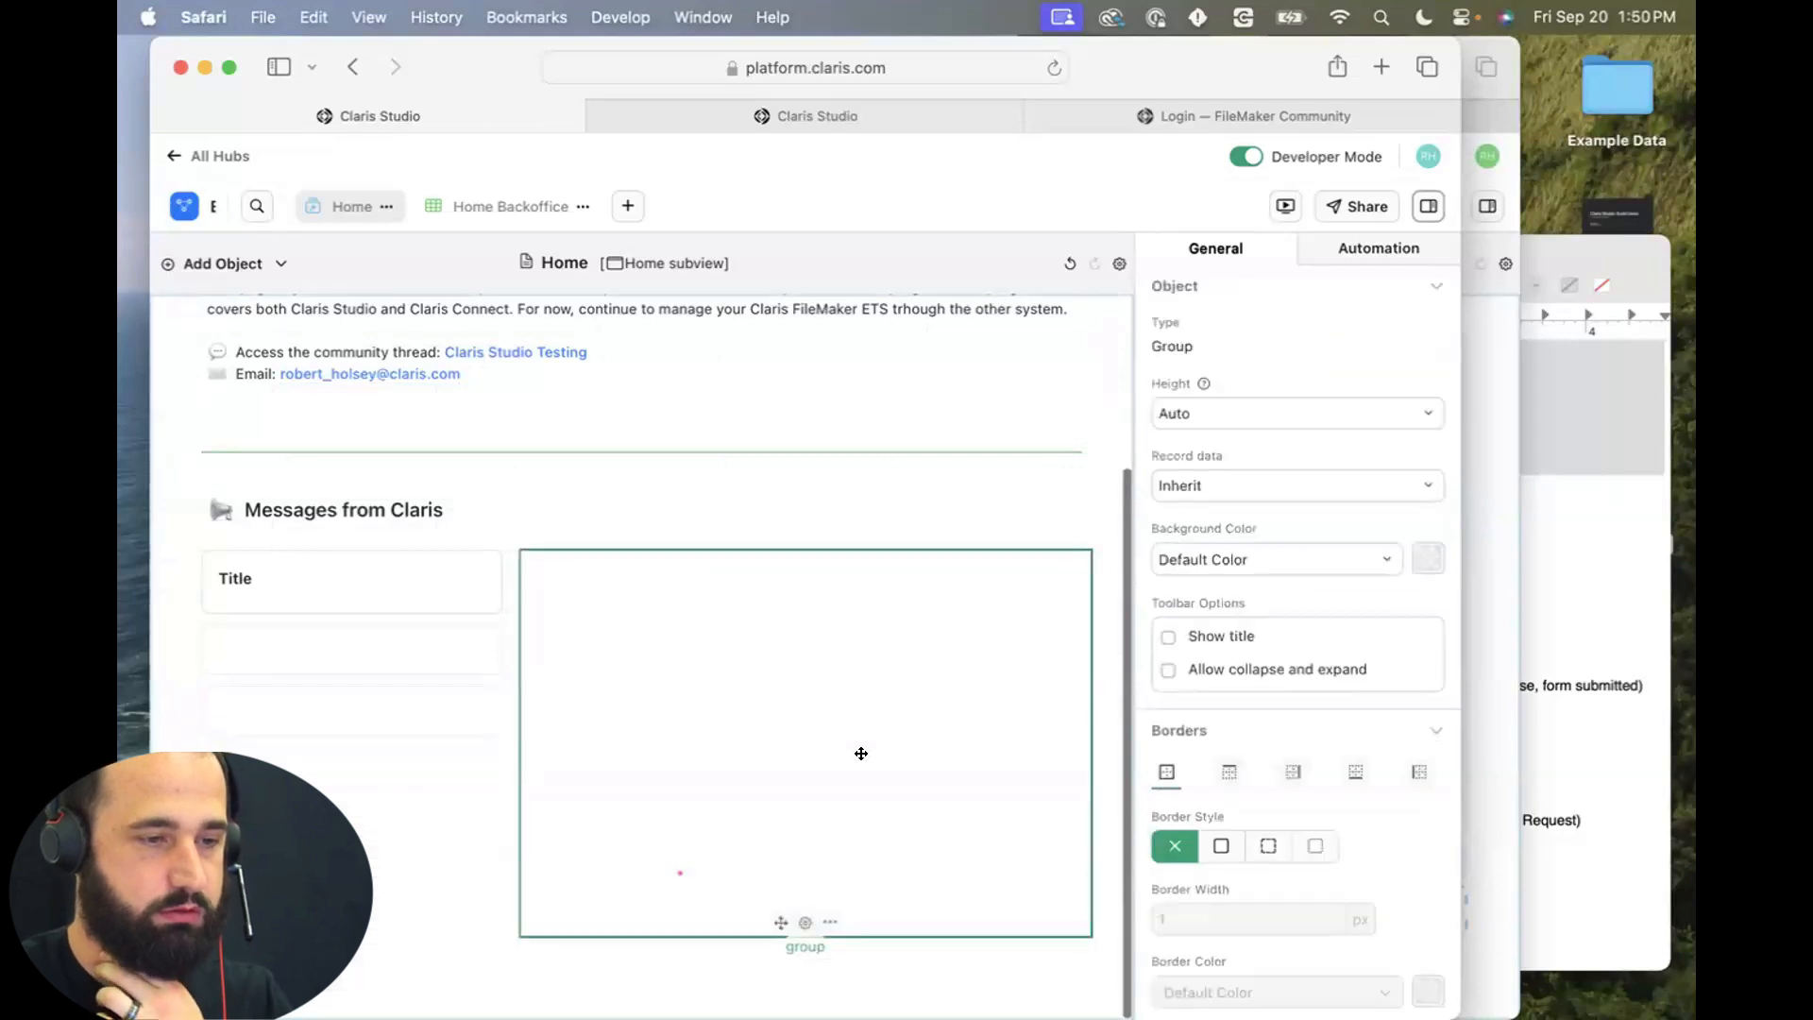
Examine the actions offered for the lower divider line and the Record data options of the group.
{"action": "scroll", "coordinate": [575, 700], "scroll_direction": "up", "scroll_amount": 3}
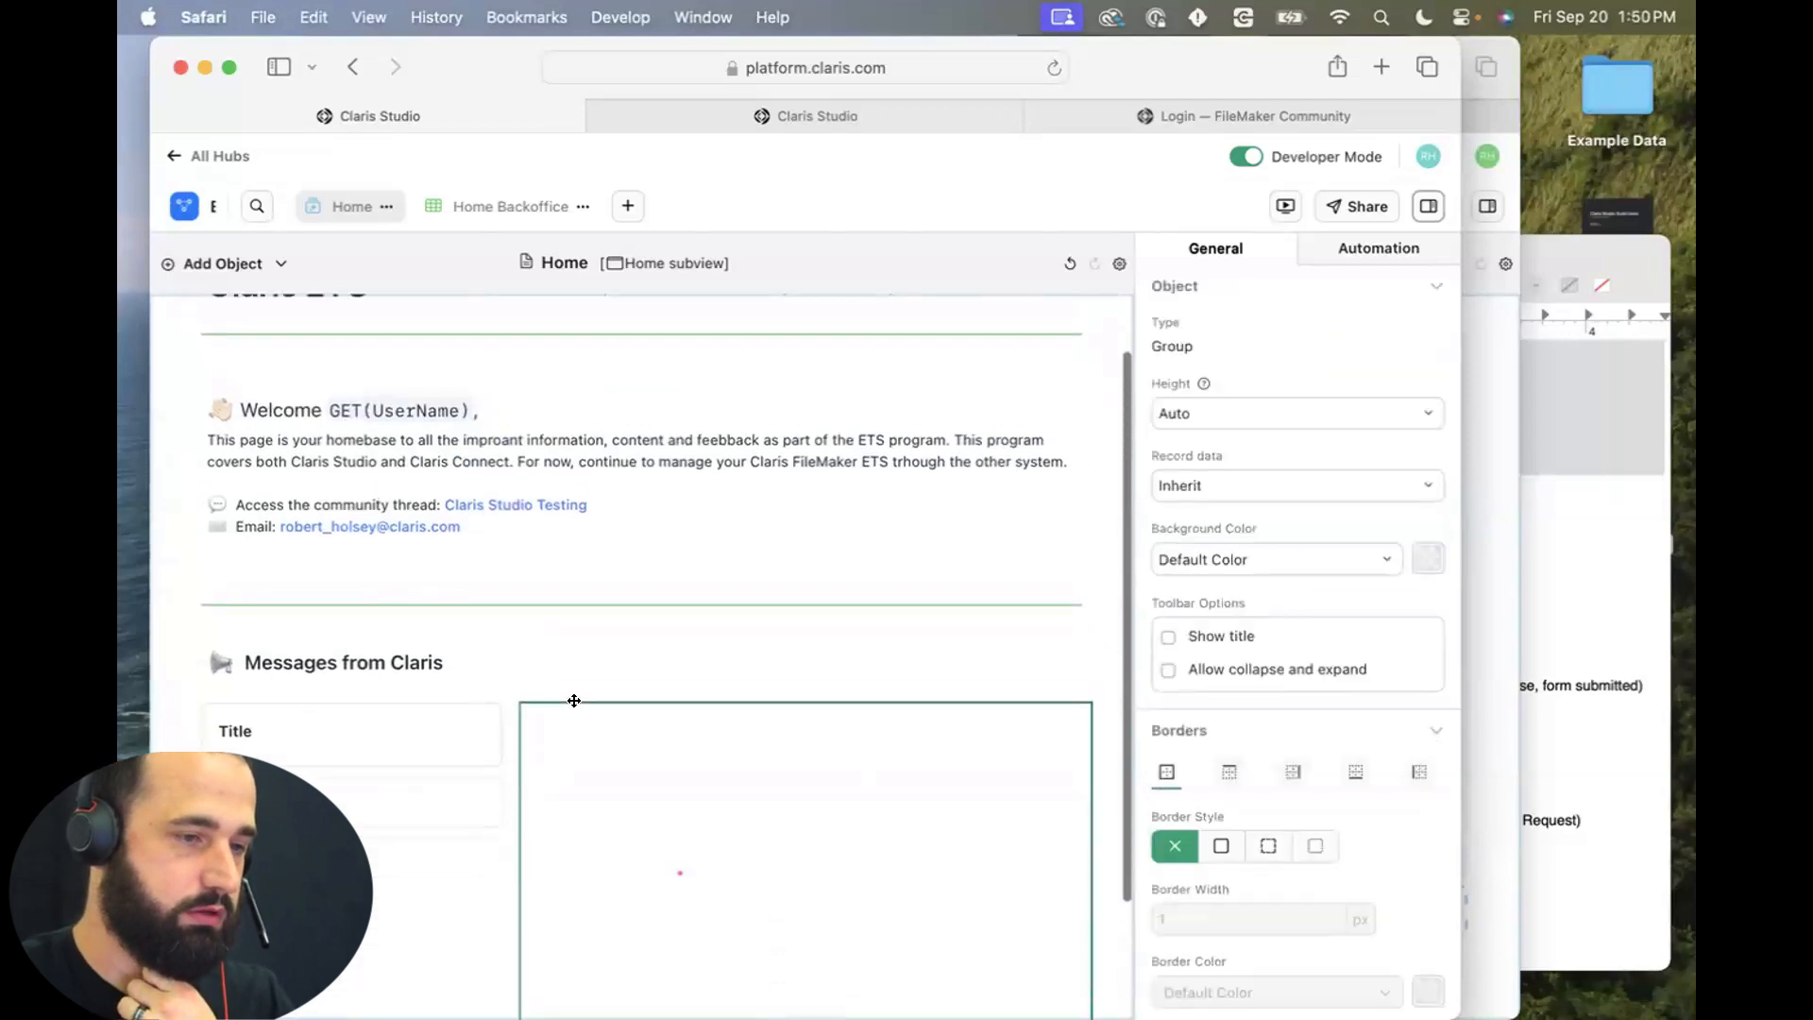
{"action": "left_click", "coordinate": [636, 592]}
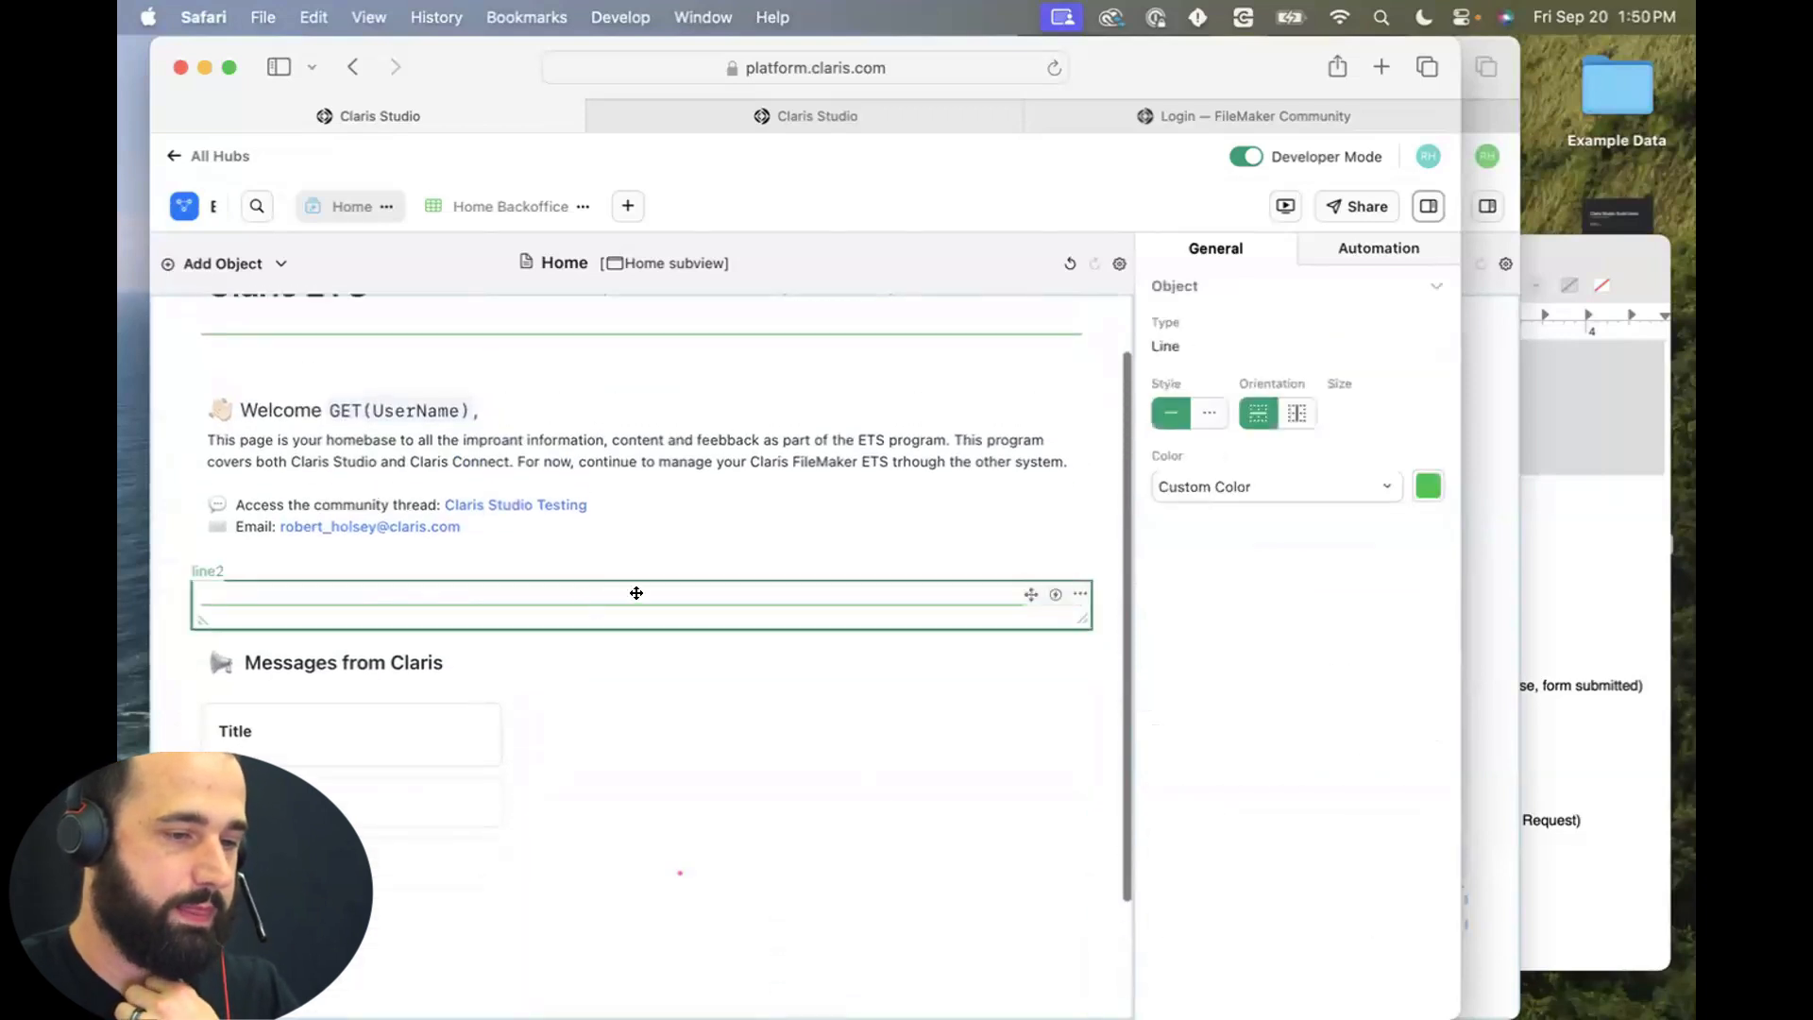
{"action": "left_click", "coordinate": [1079, 593]}
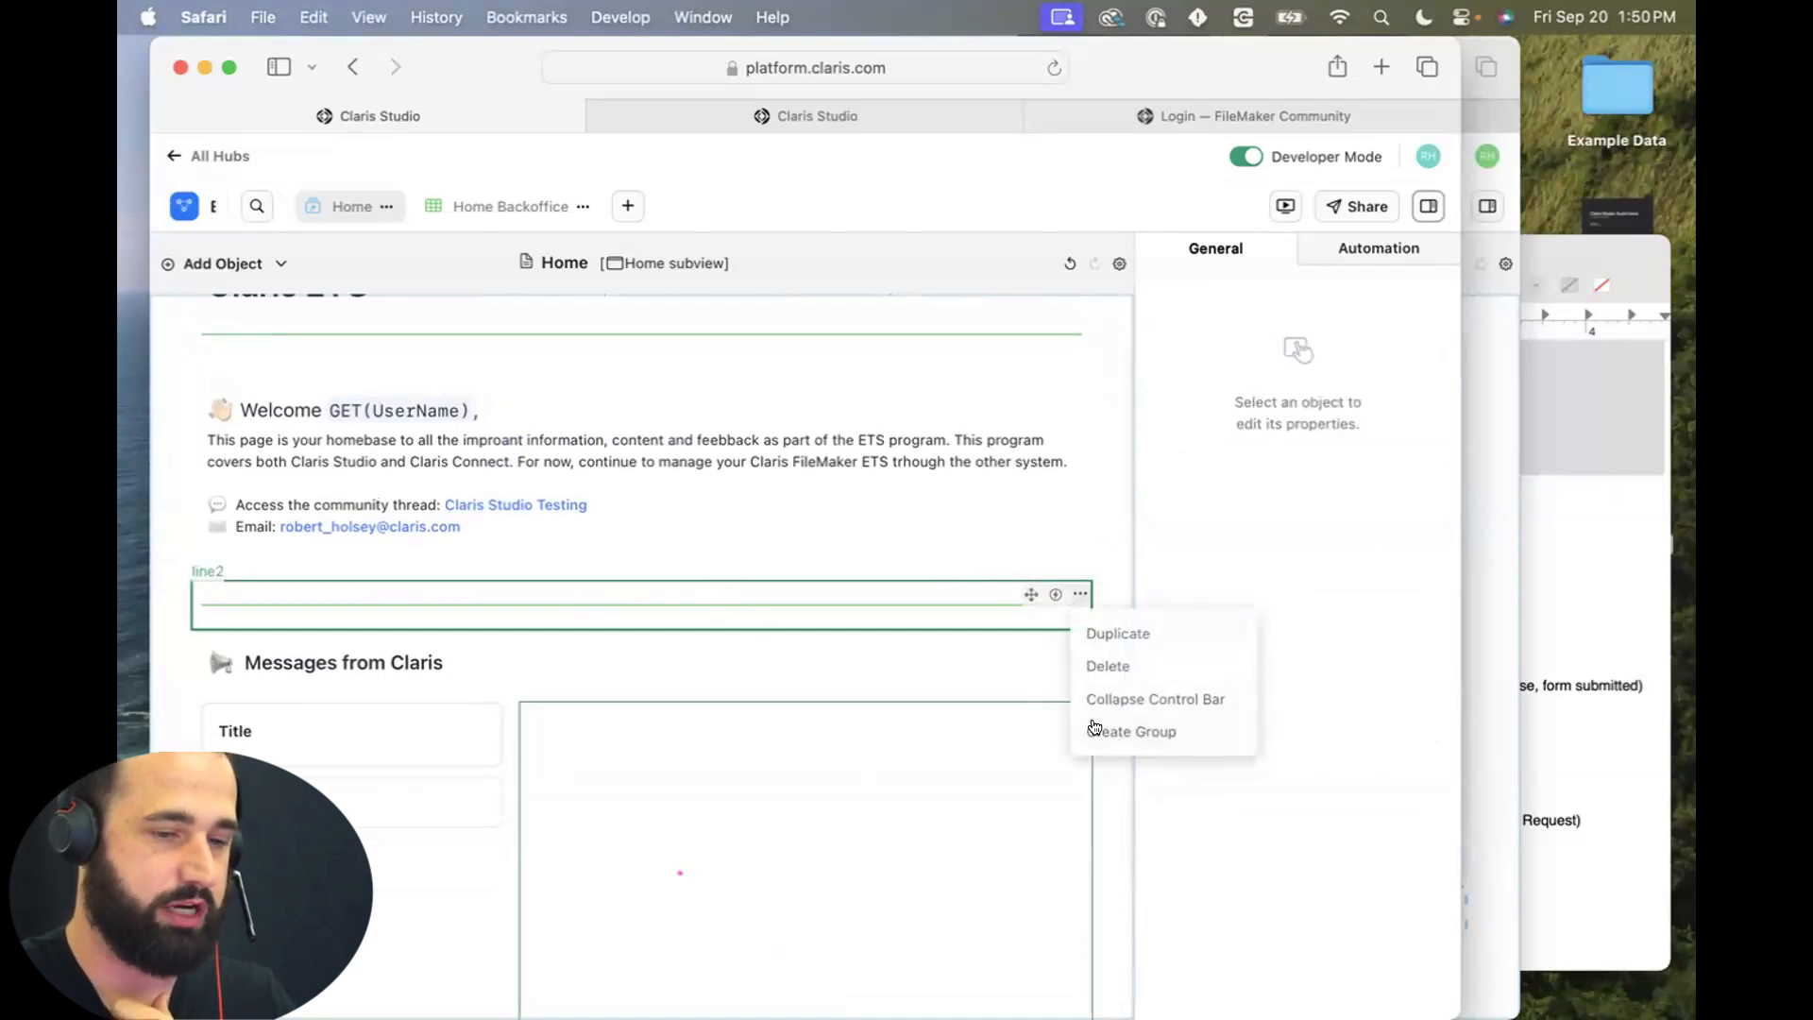
{"action": "left_click", "coordinate": [933, 791]}
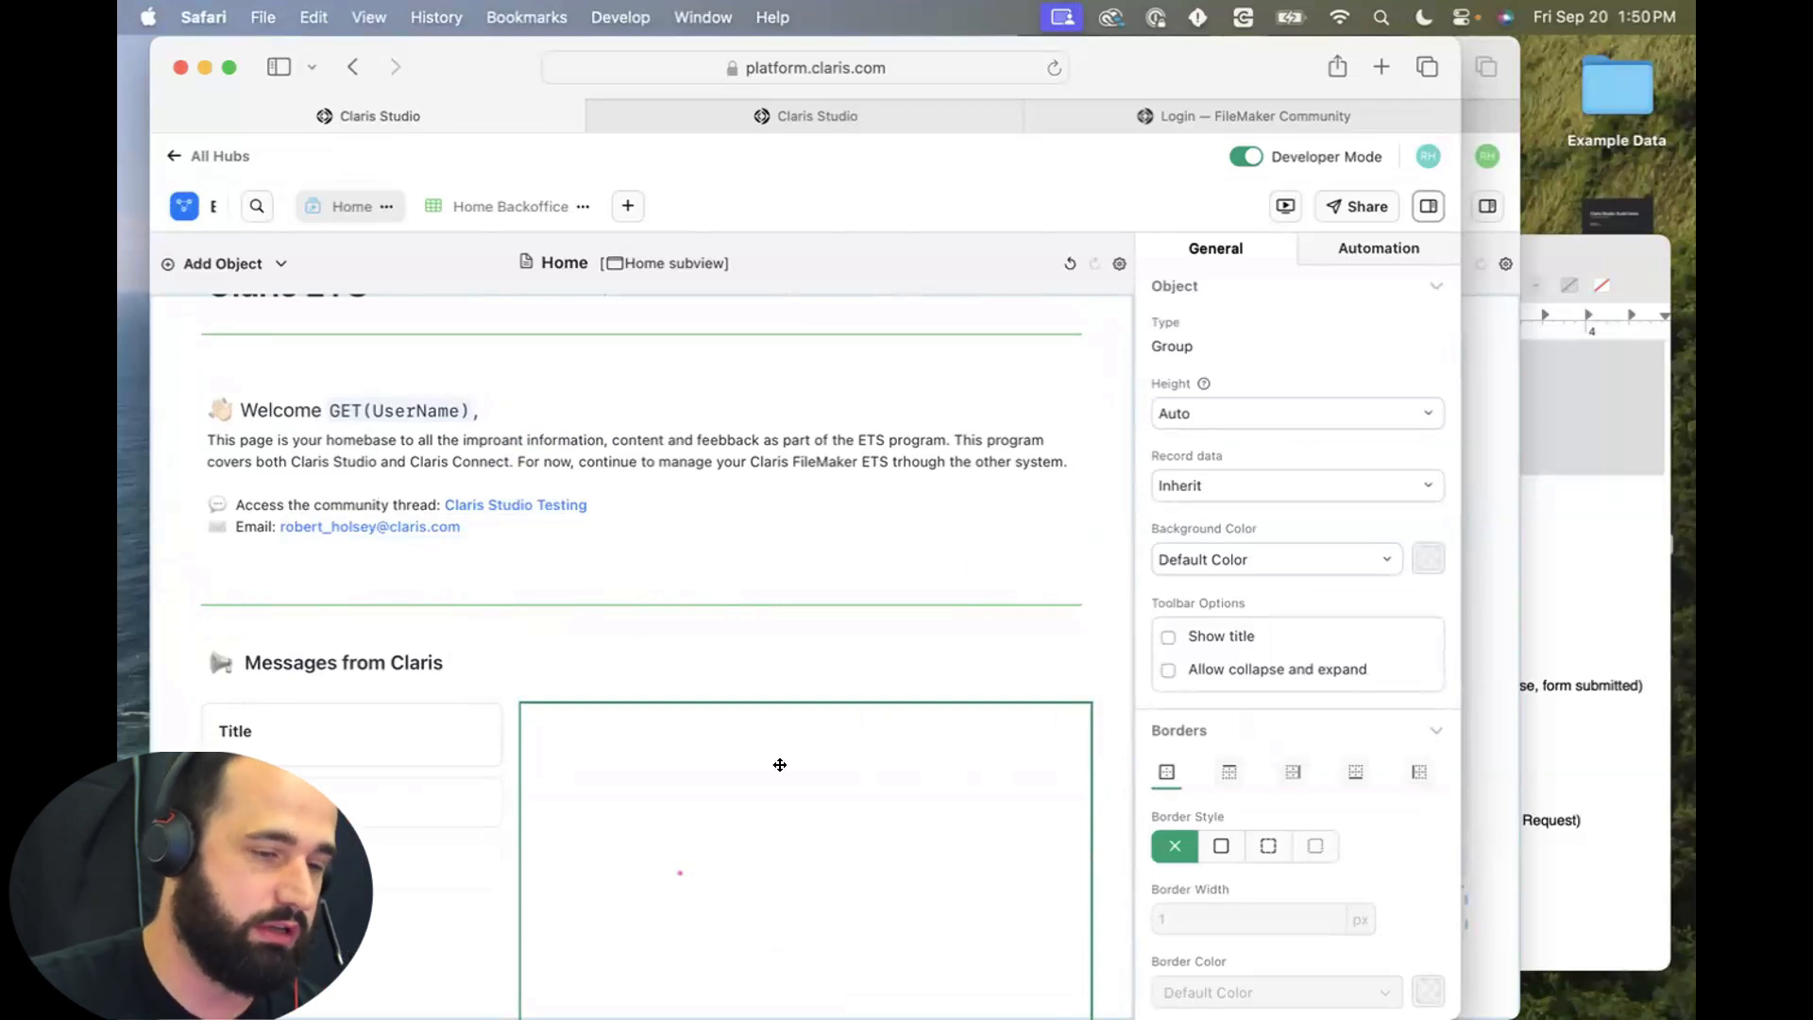
{"action": "scroll", "coordinate": [779, 755], "scroll_direction": "down", "scroll_amount": 3}
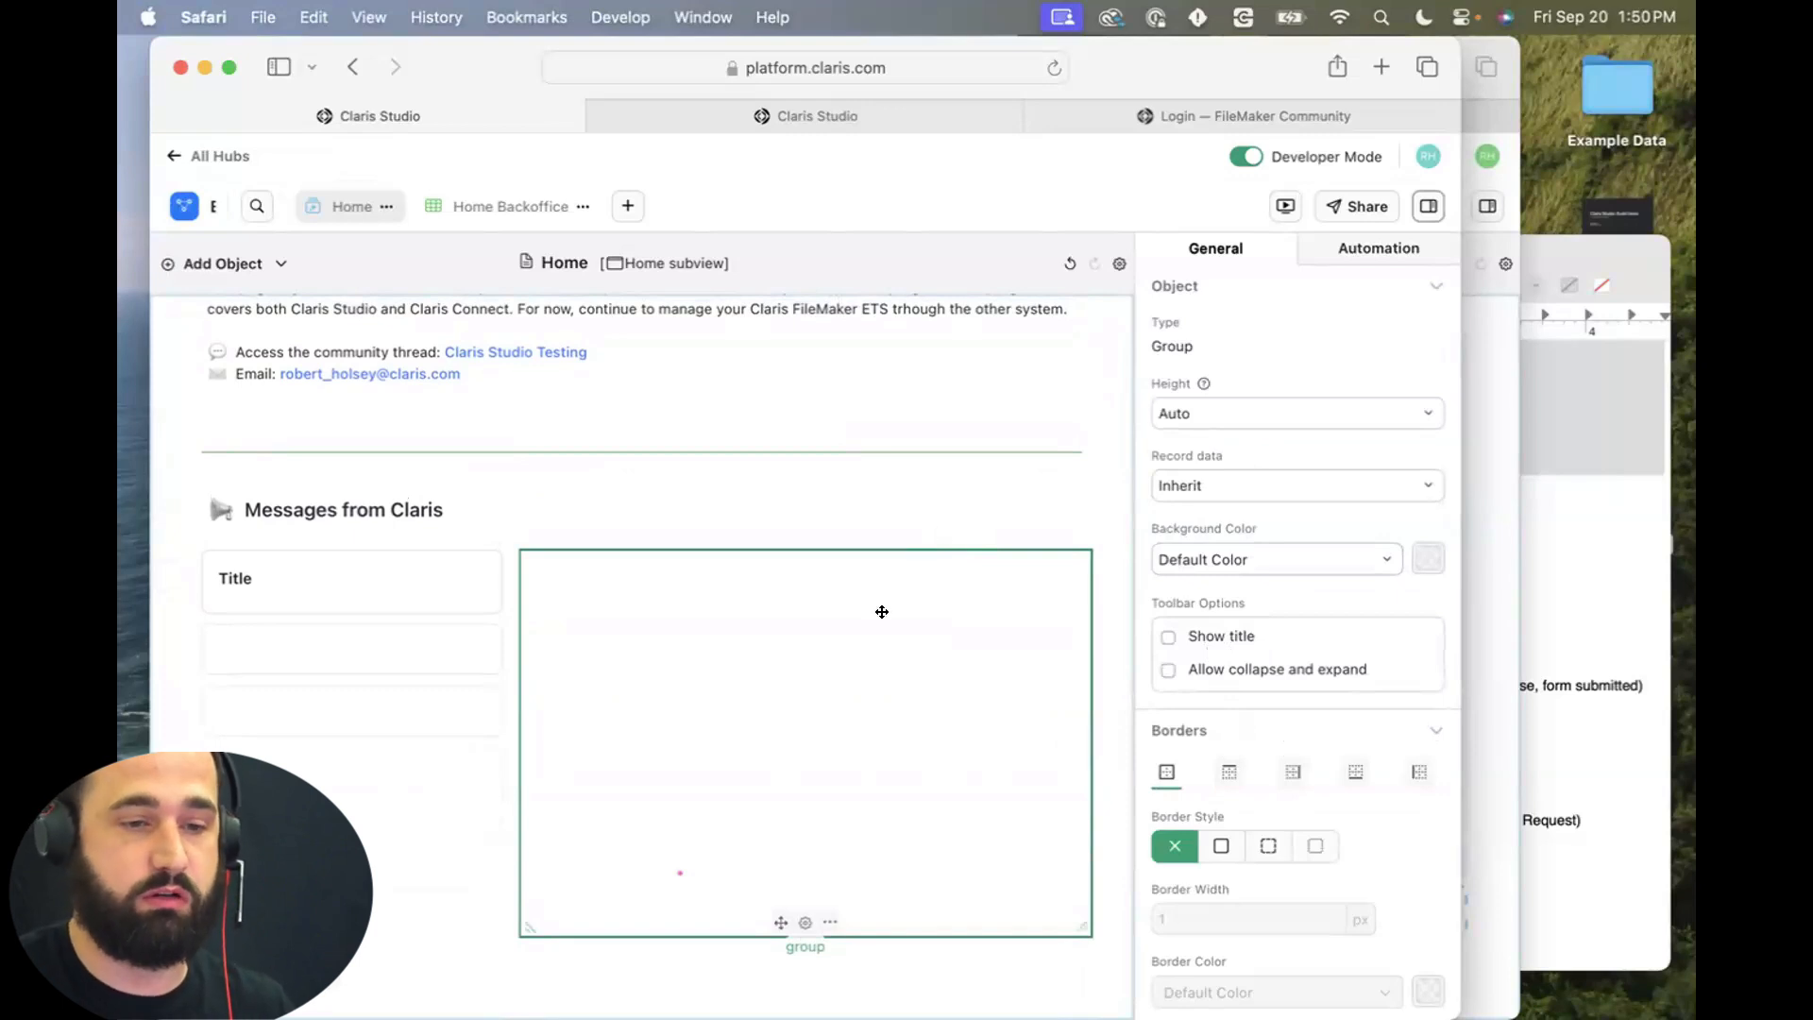
{"action": "left_click", "coordinate": [1214, 492]}
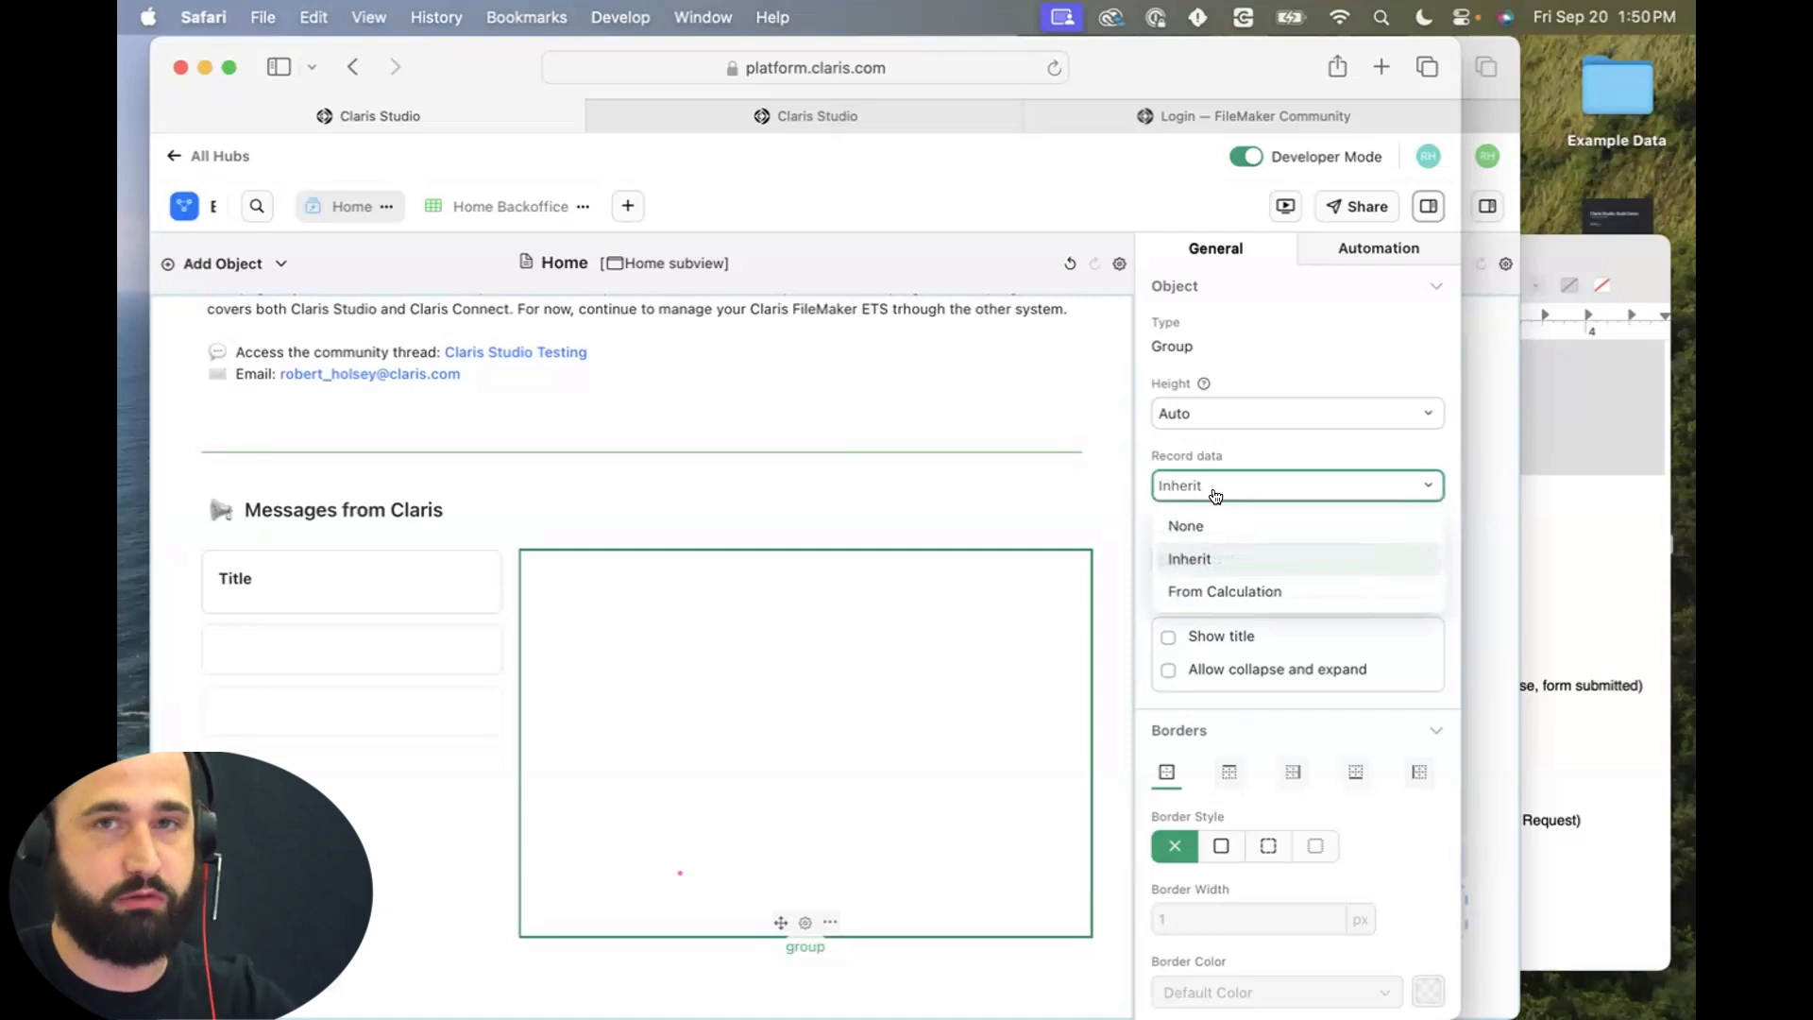
{"action": "left_click", "coordinate": [863, 740]}
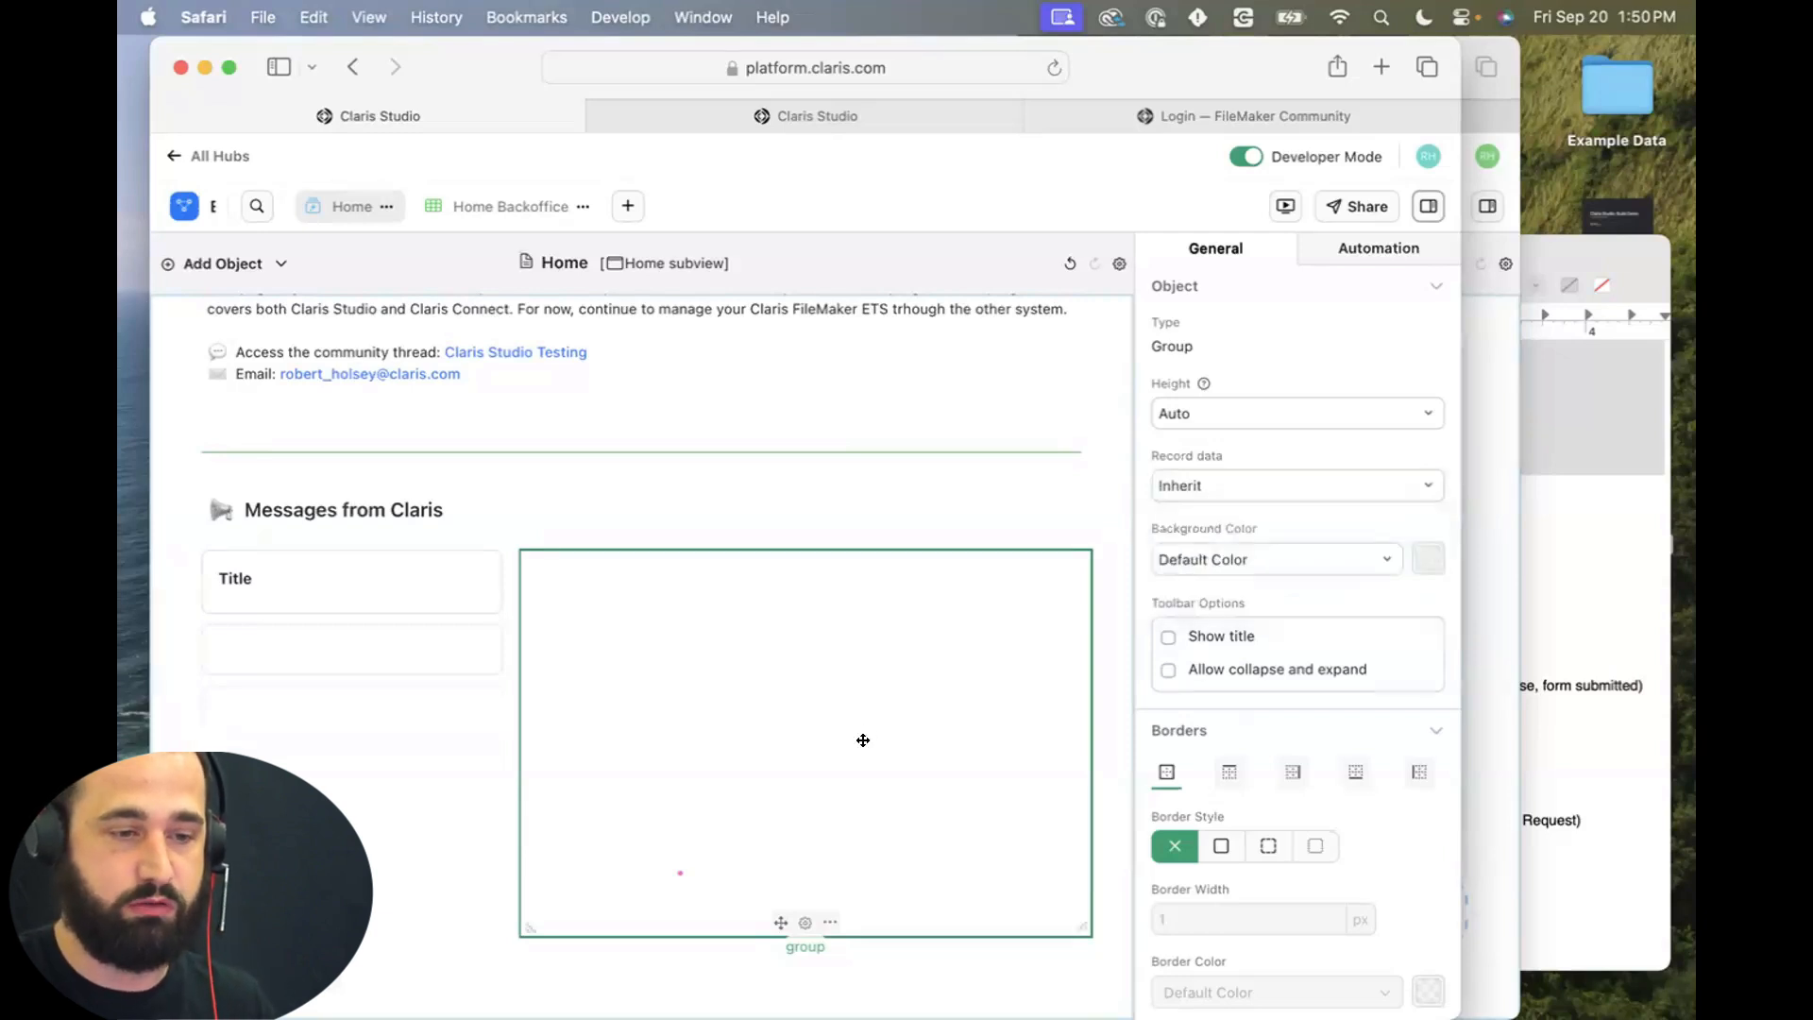
{"action": "left_click", "coordinate": [1188, 496]}
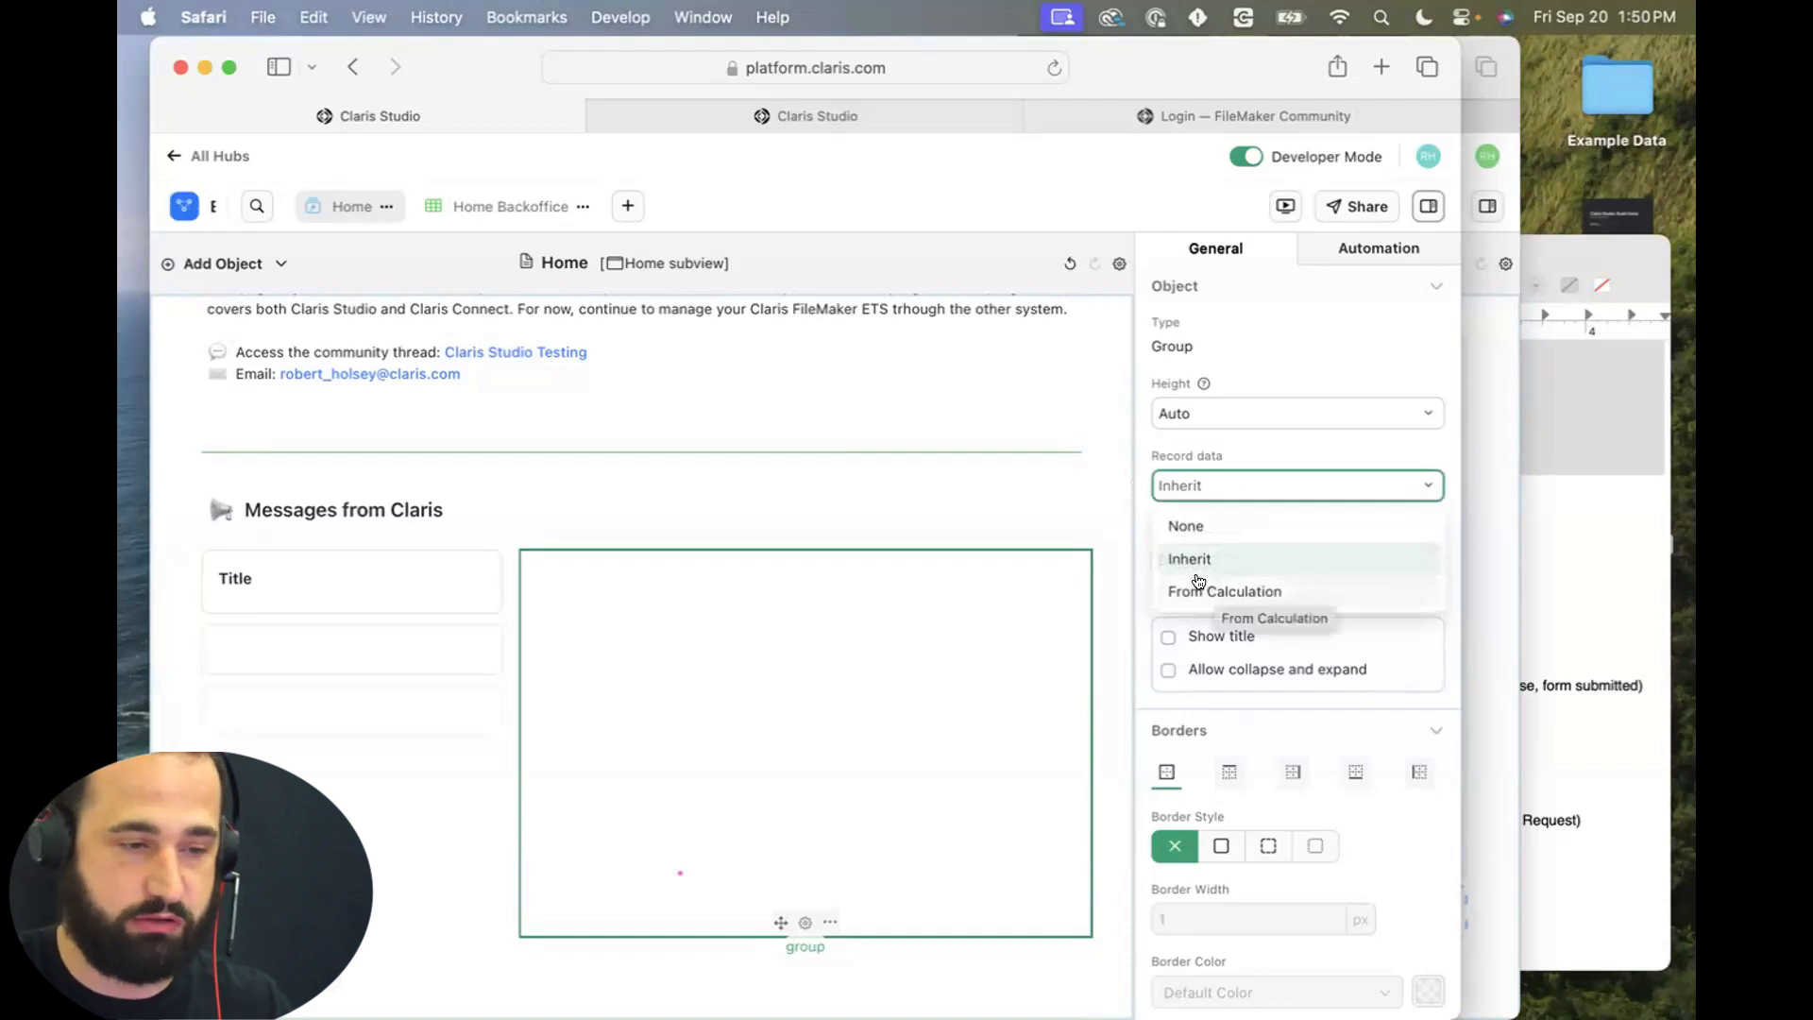
{"action": "left_click", "coordinate": [820, 669]}
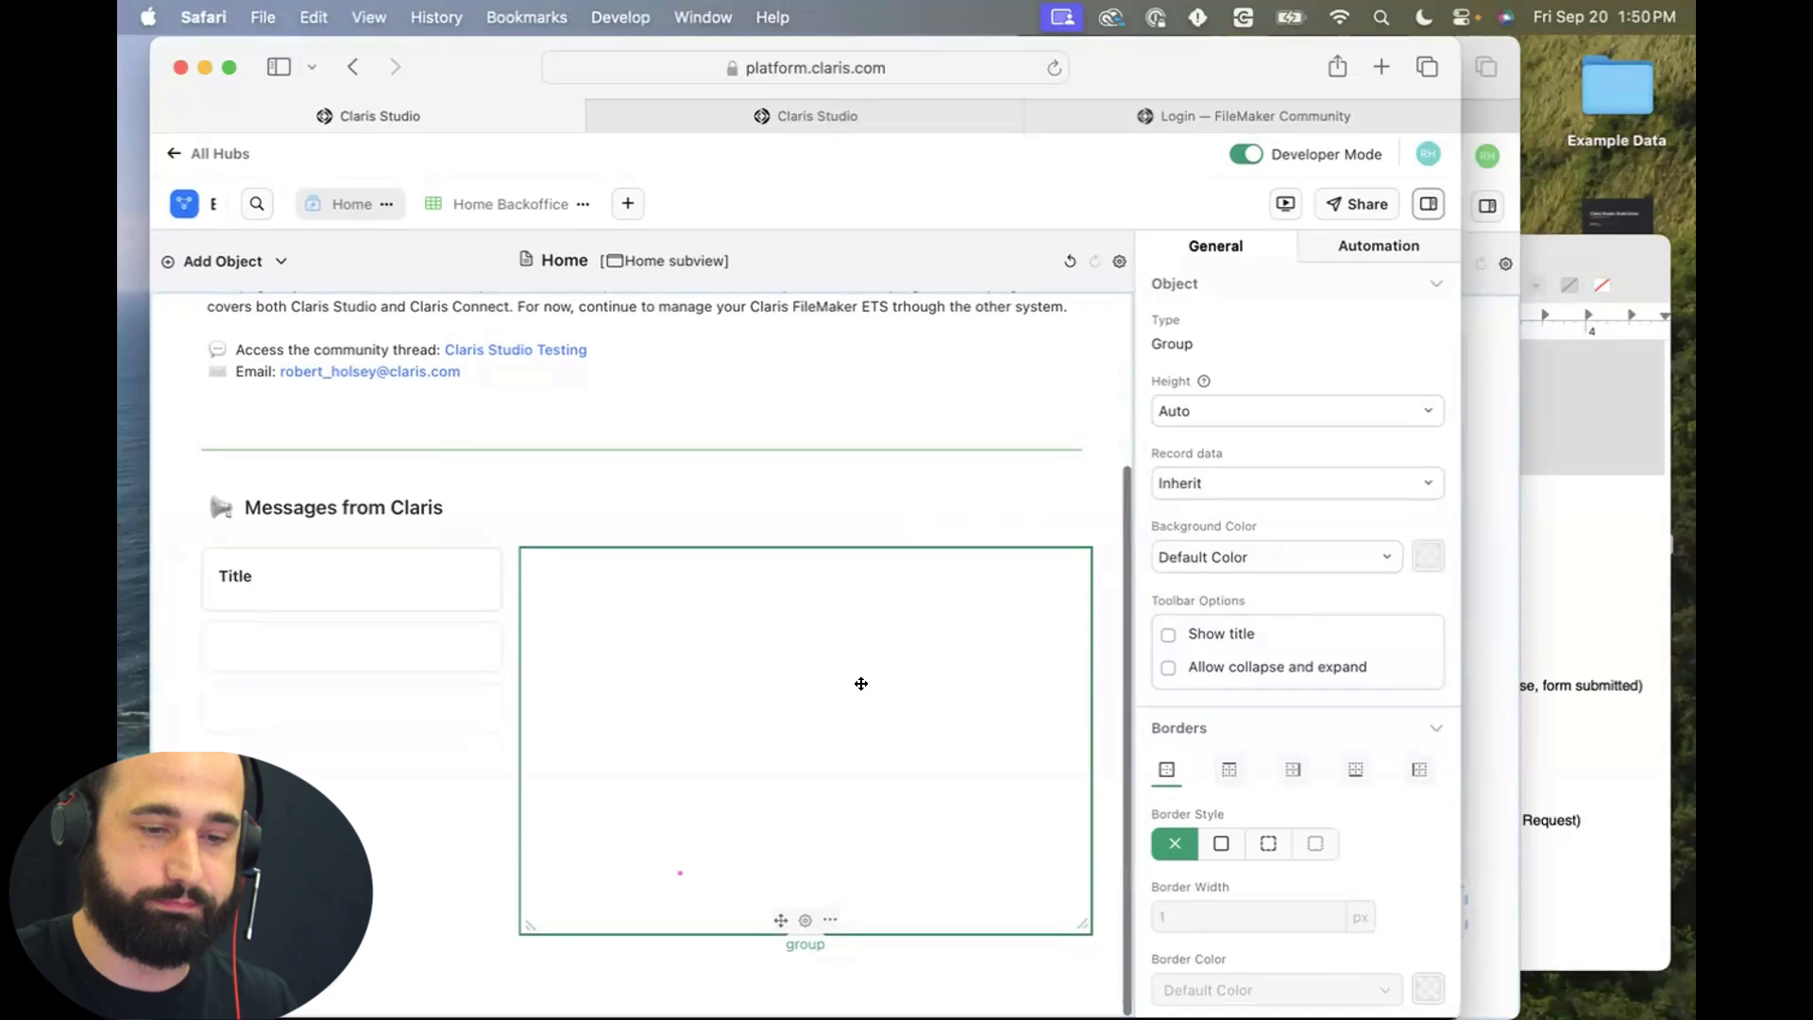
Try a solid border in the custom color 2B50A4 on the group, and reset it to the default color and no border.
{"action": "left_click", "coordinate": [1223, 847]}
{"action": "scroll", "coordinate": [1170, 857], "scroll_direction": "down", "scroll_amount": 5}
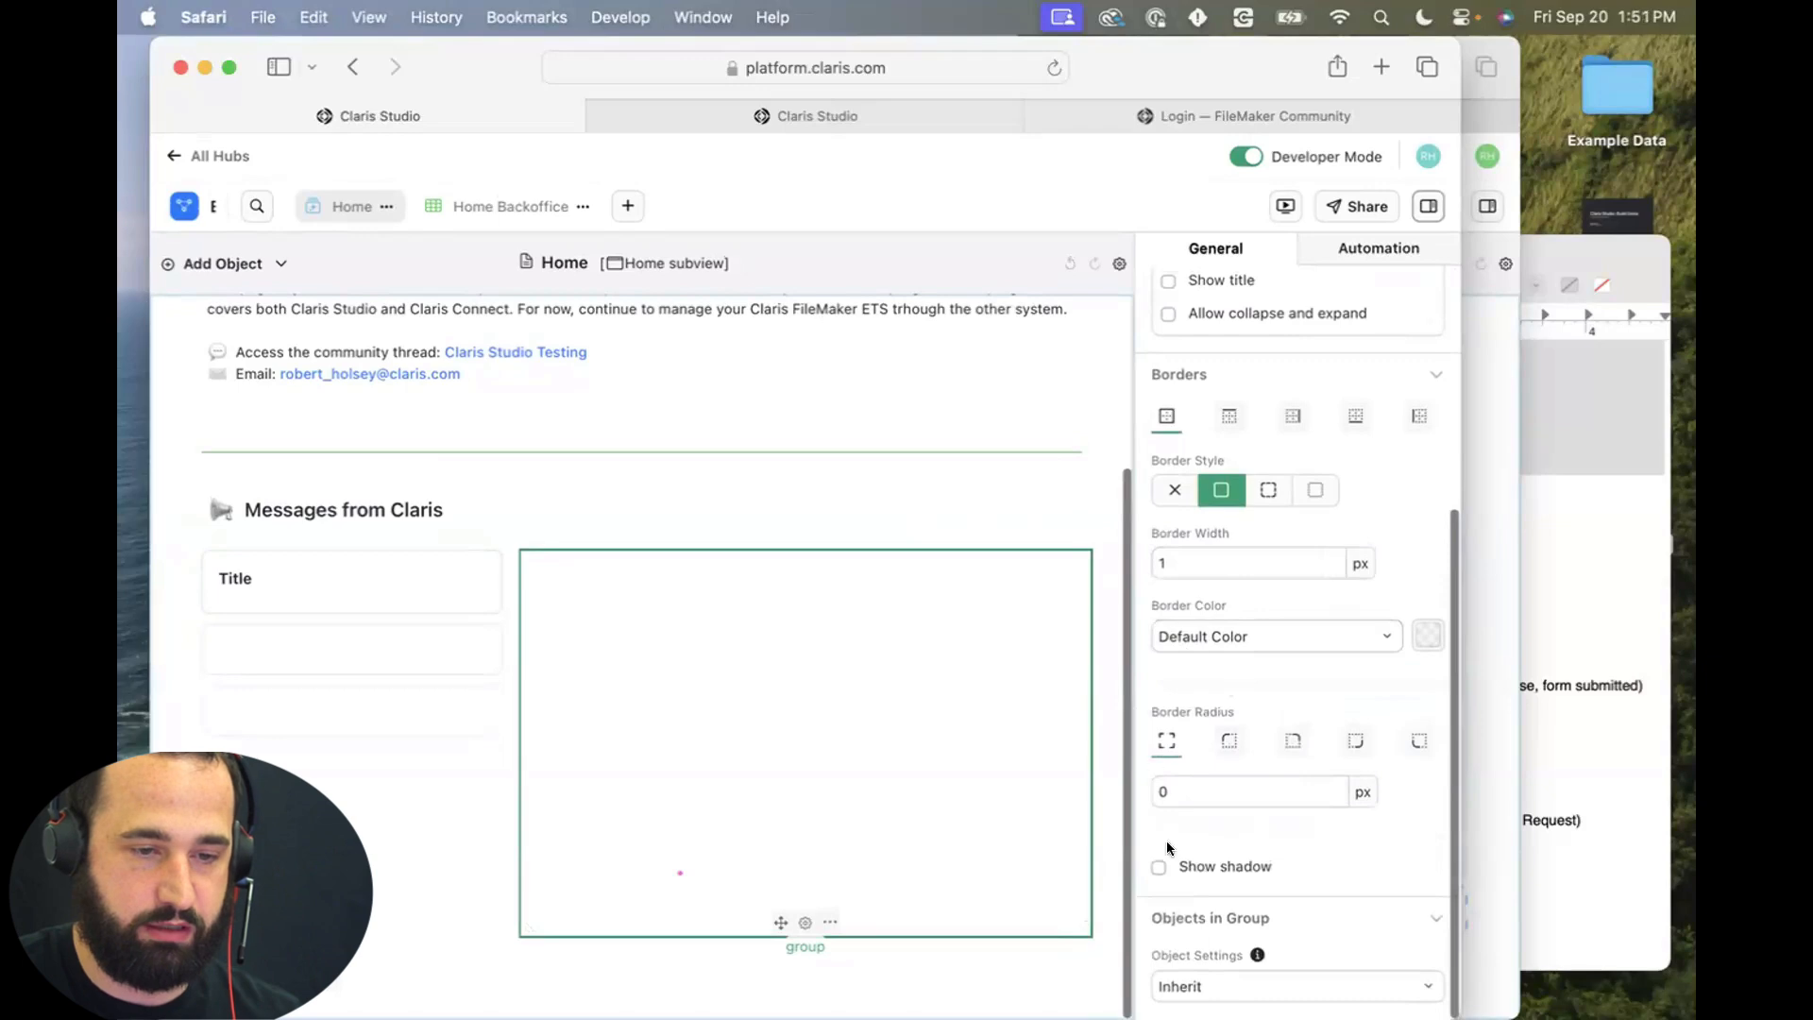
{"action": "left_click", "coordinate": [1335, 635]}
{"action": "left_click", "coordinate": [1247, 745]}
{"action": "left_click", "coordinate": [1429, 636]}
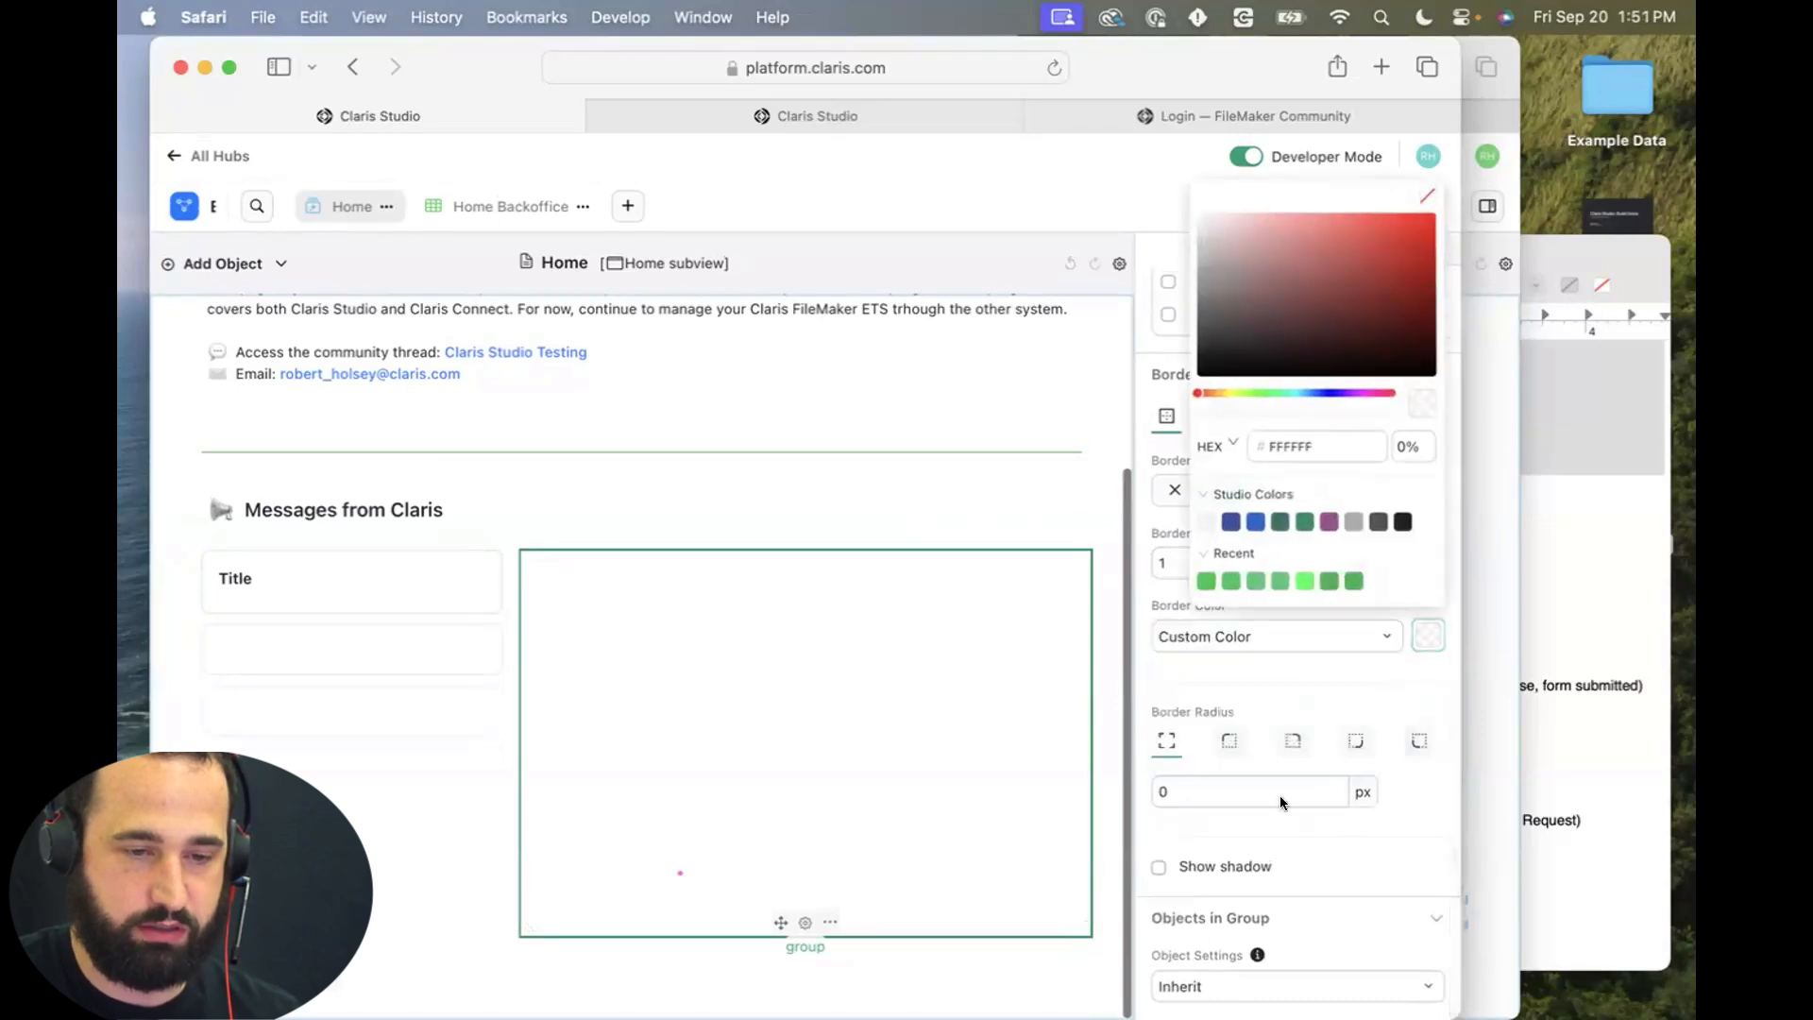
{"action": "left_click", "coordinate": [1231, 522]}
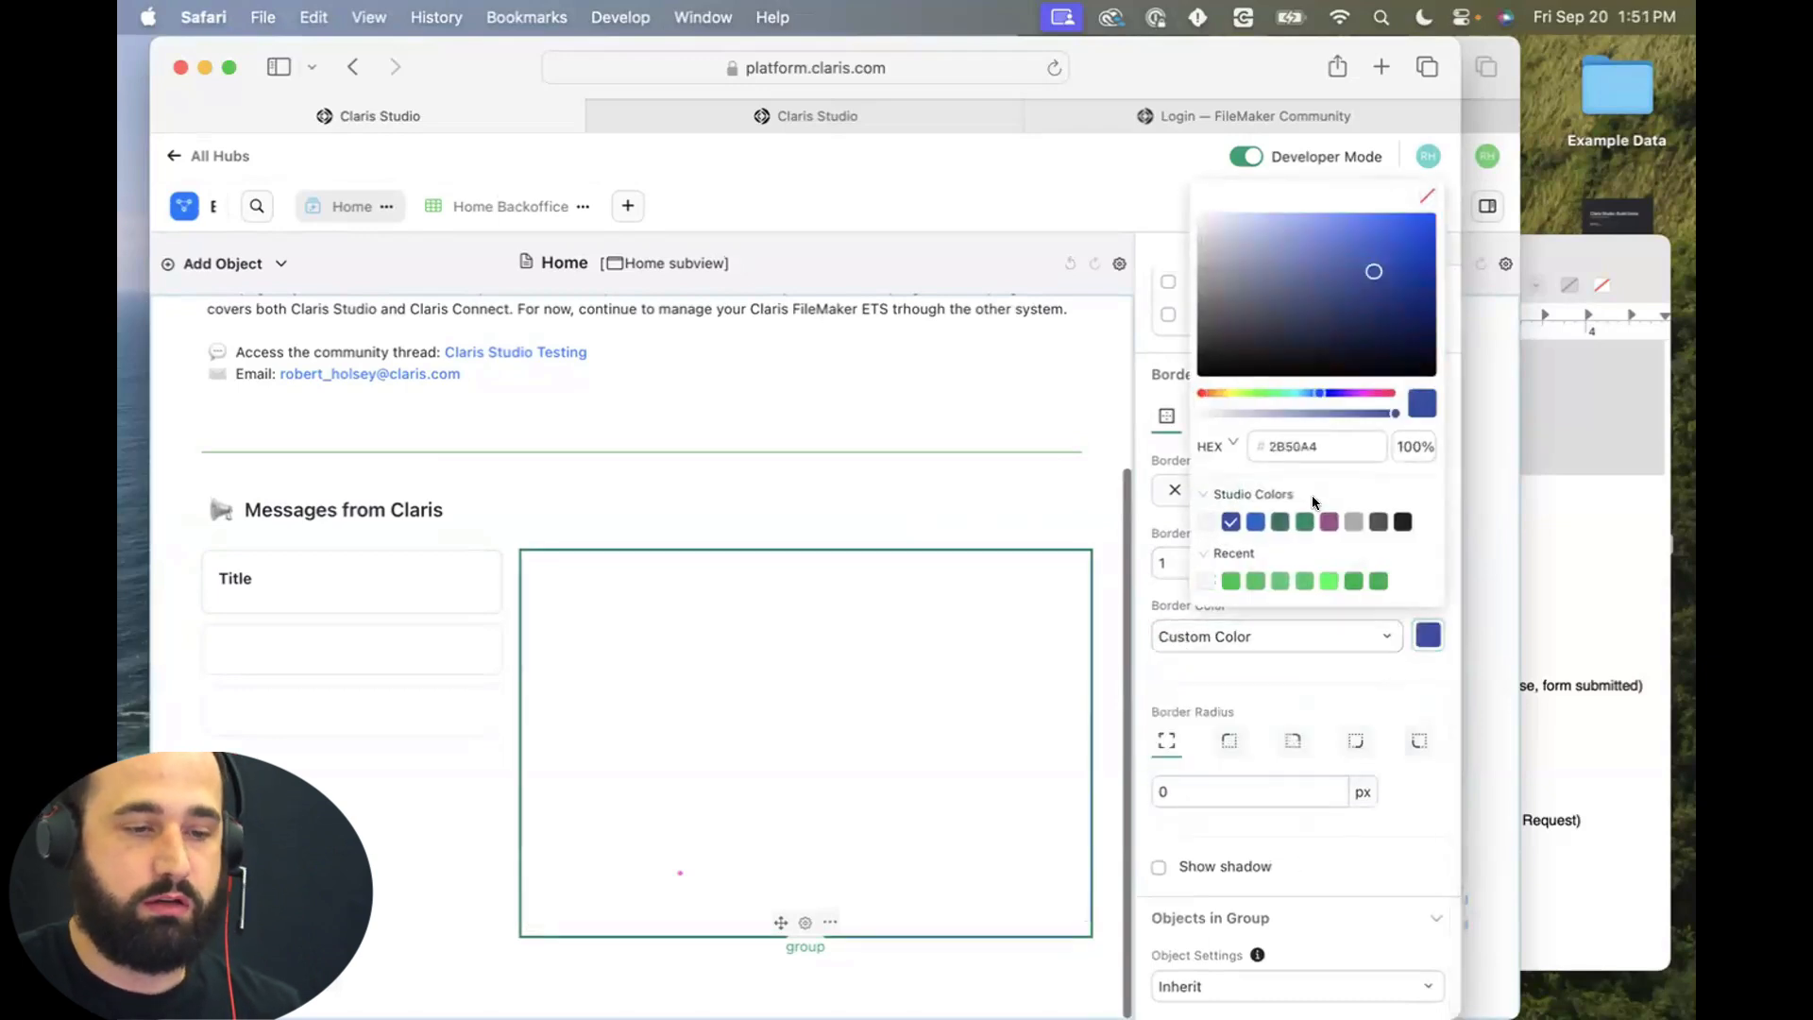
{"action": "left_click", "coordinate": [751, 899]}
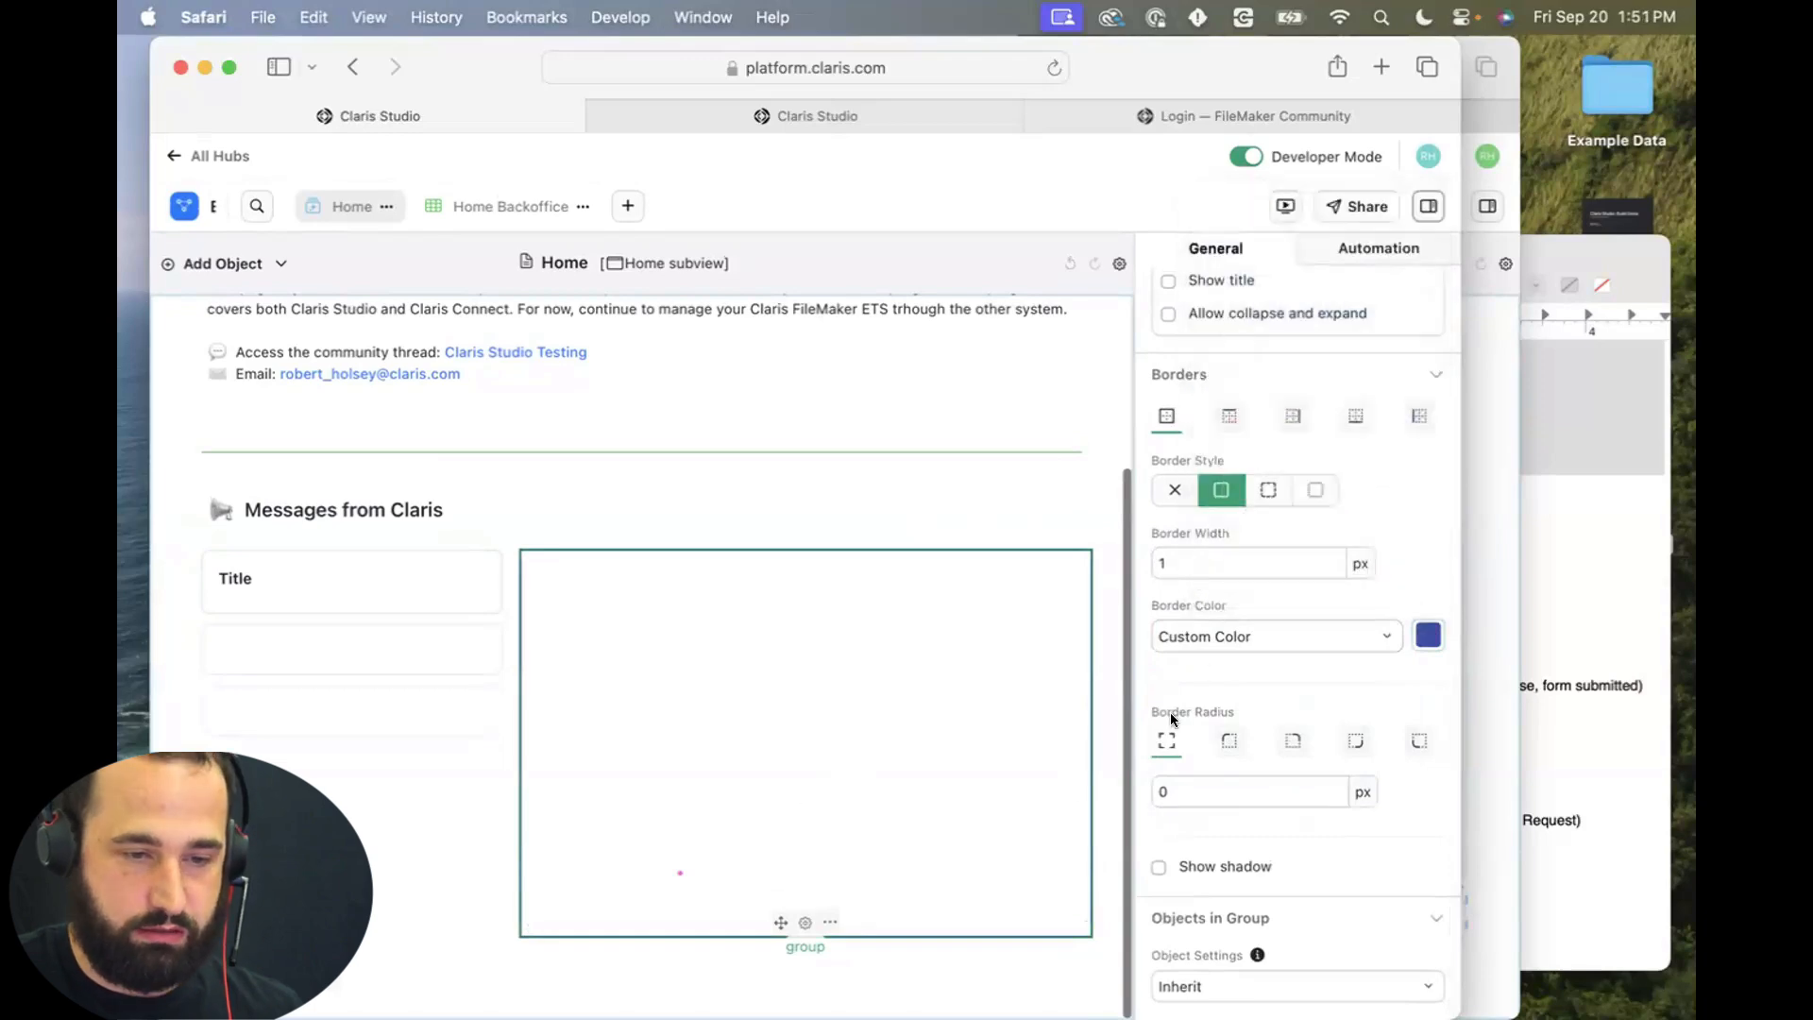
{"action": "left_click", "coordinate": [1228, 636]}
{"action": "left_click", "coordinate": [1234, 708]}
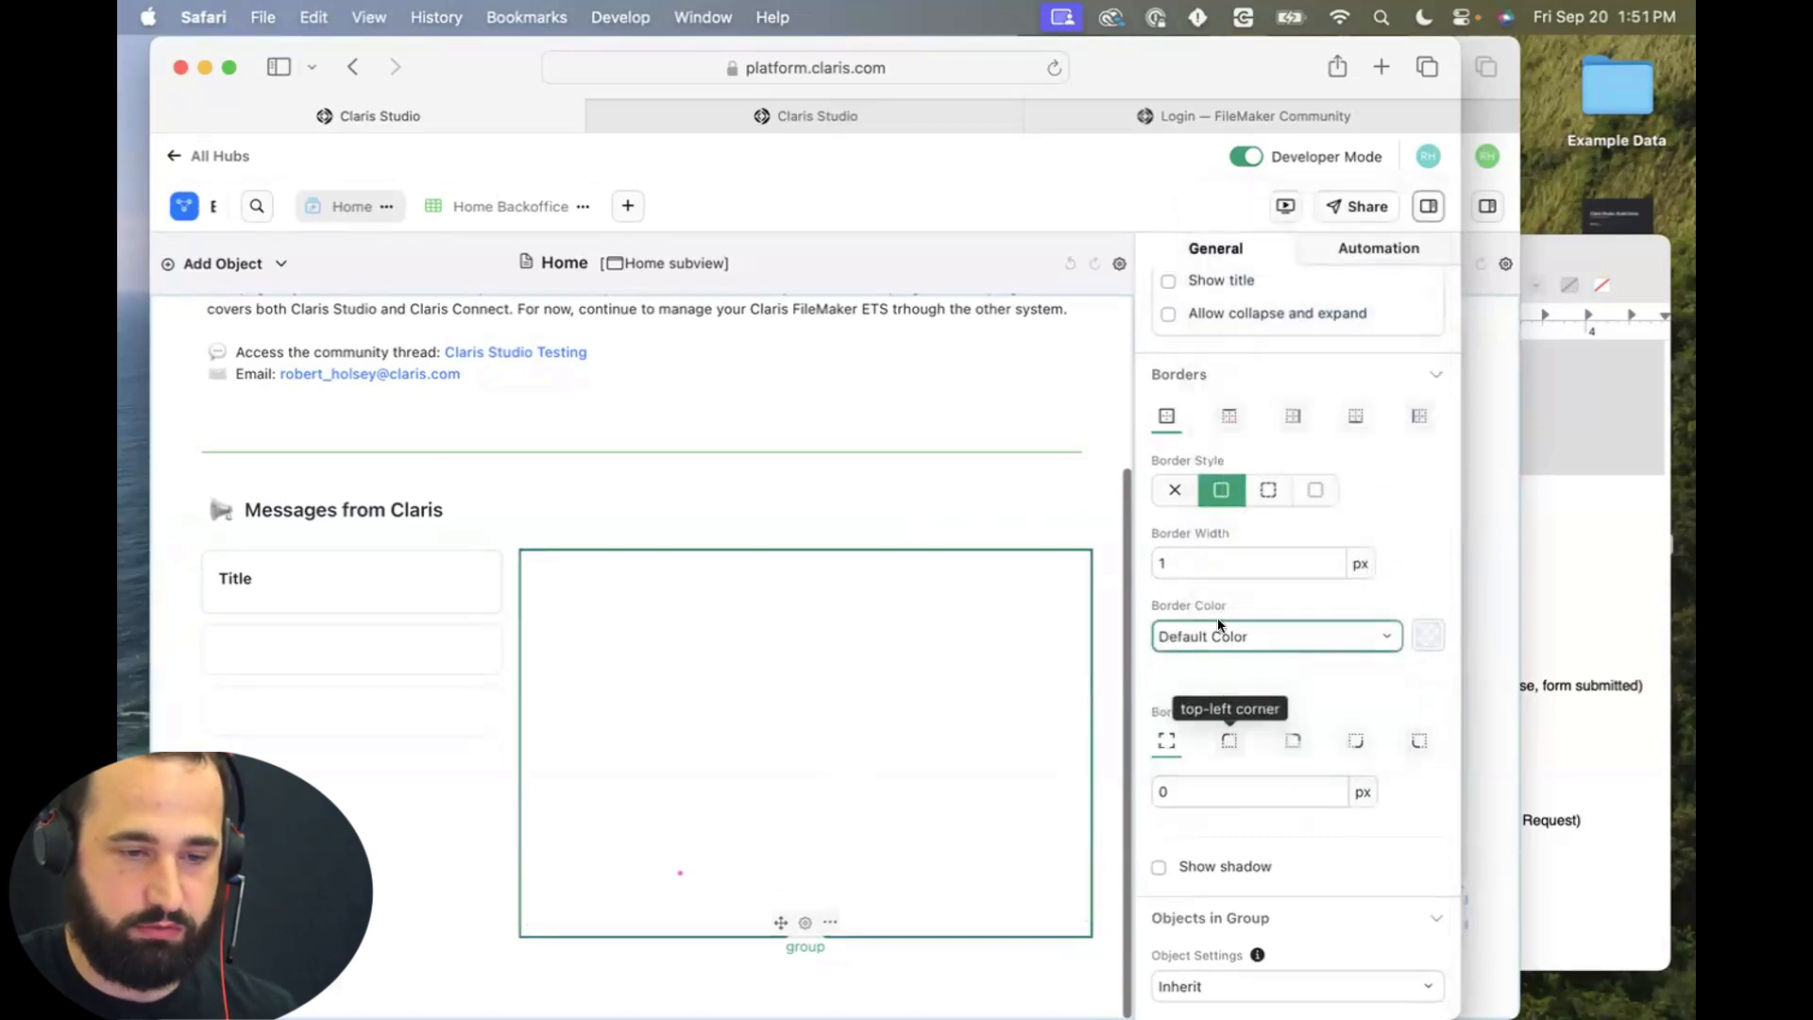
{"action": "left_click", "coordinate": [1175, 489]}
Set the group's border radius to 10 px on all corners.
{"action": "left_click", "coordinate": [1171, 792]}
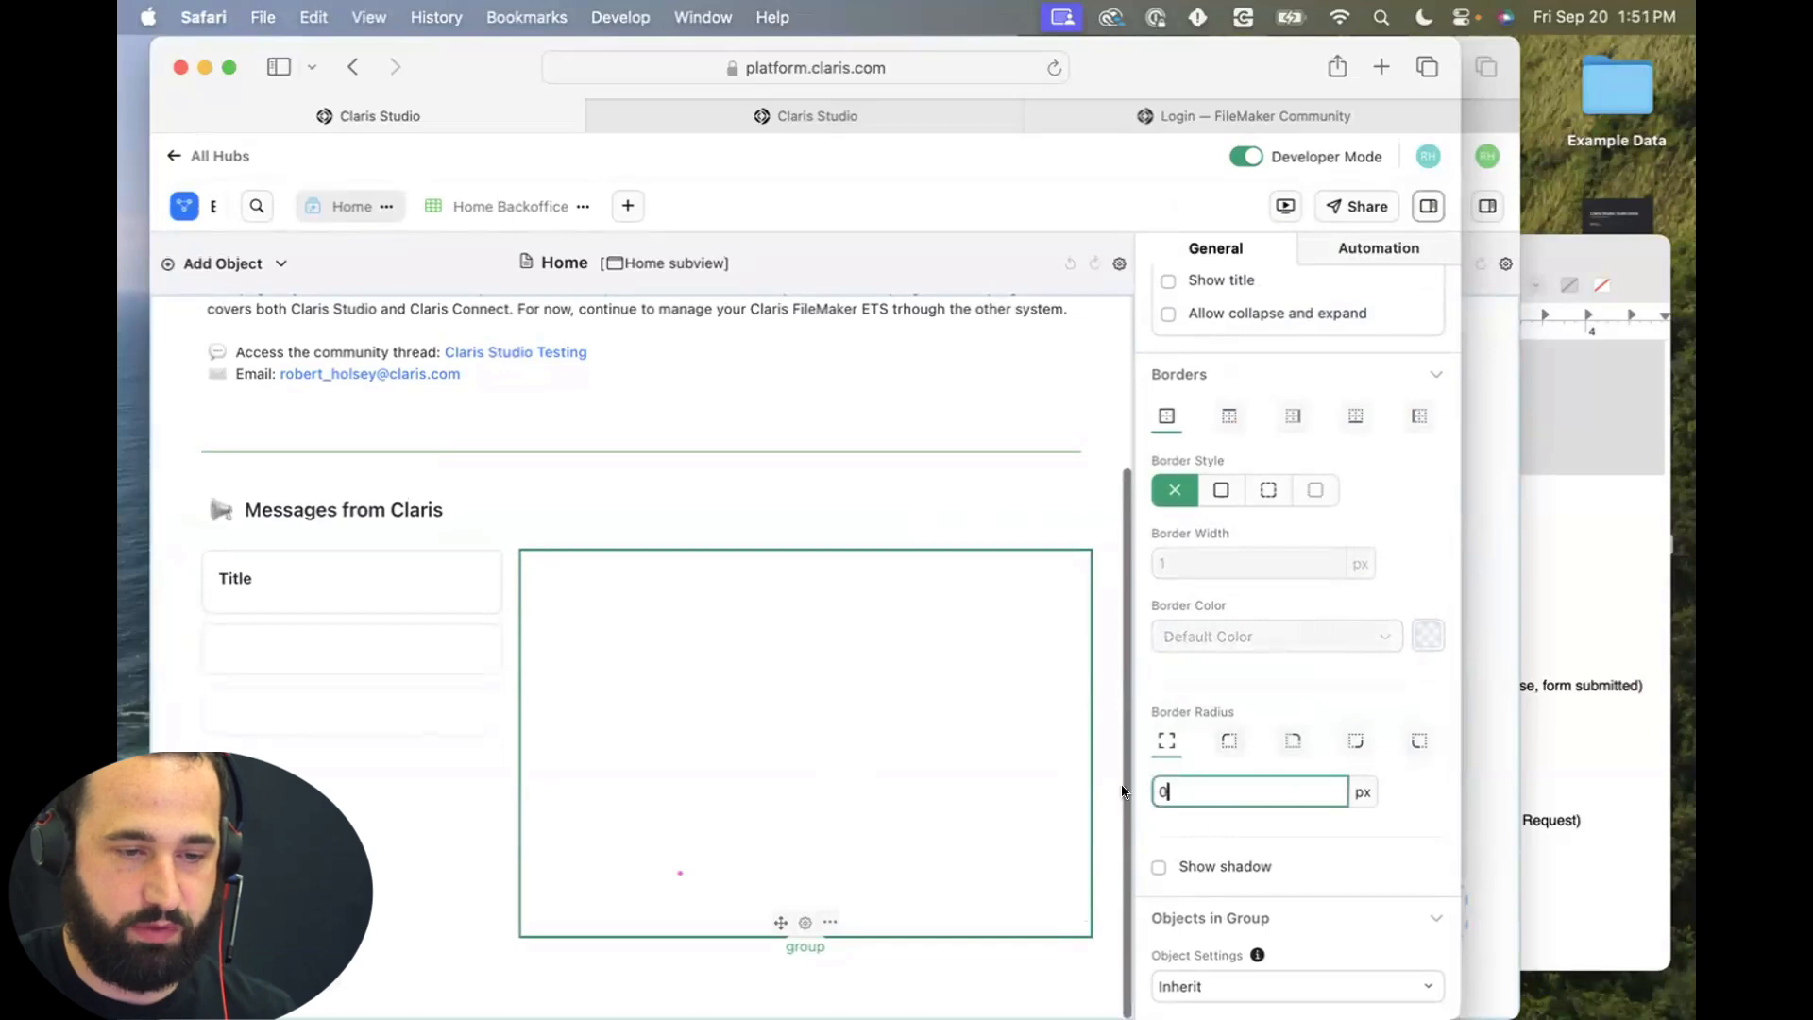
{"action": "key", "text": "super+a"}
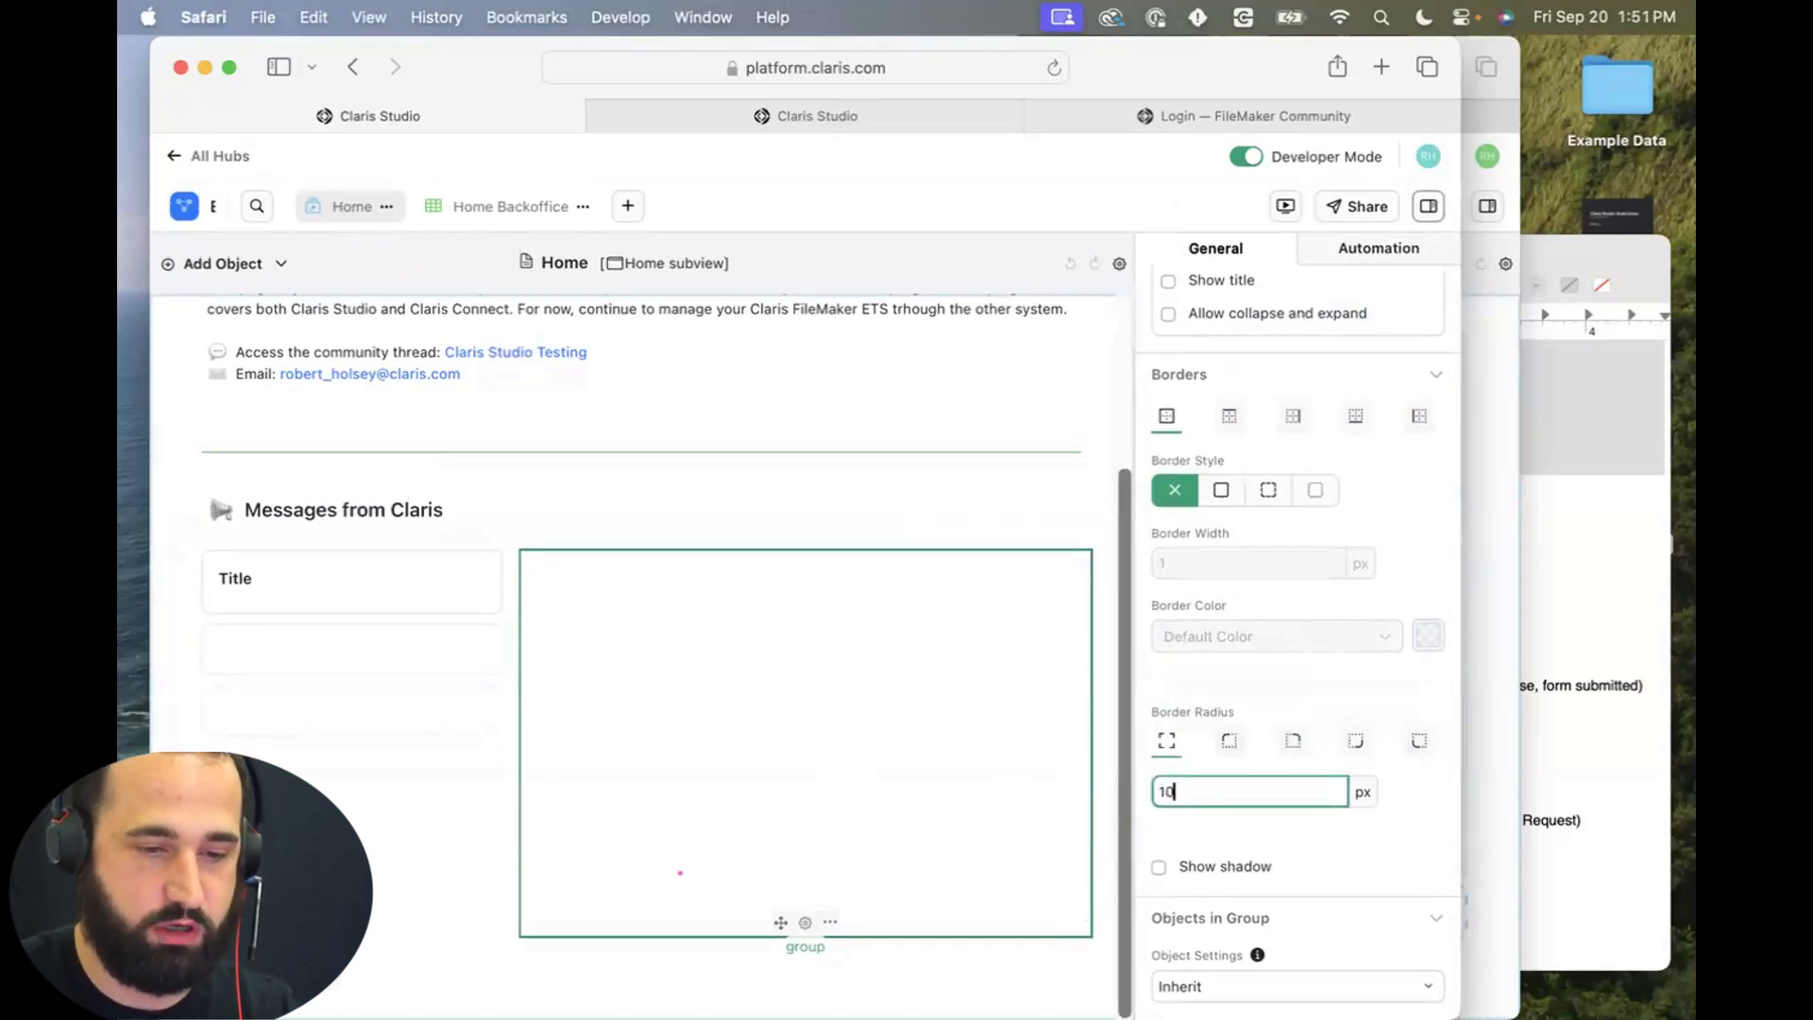
{"action": "scroll", "coordinate": [1209, 783], "scroll_direction": "up", "scroll_amount": 5}
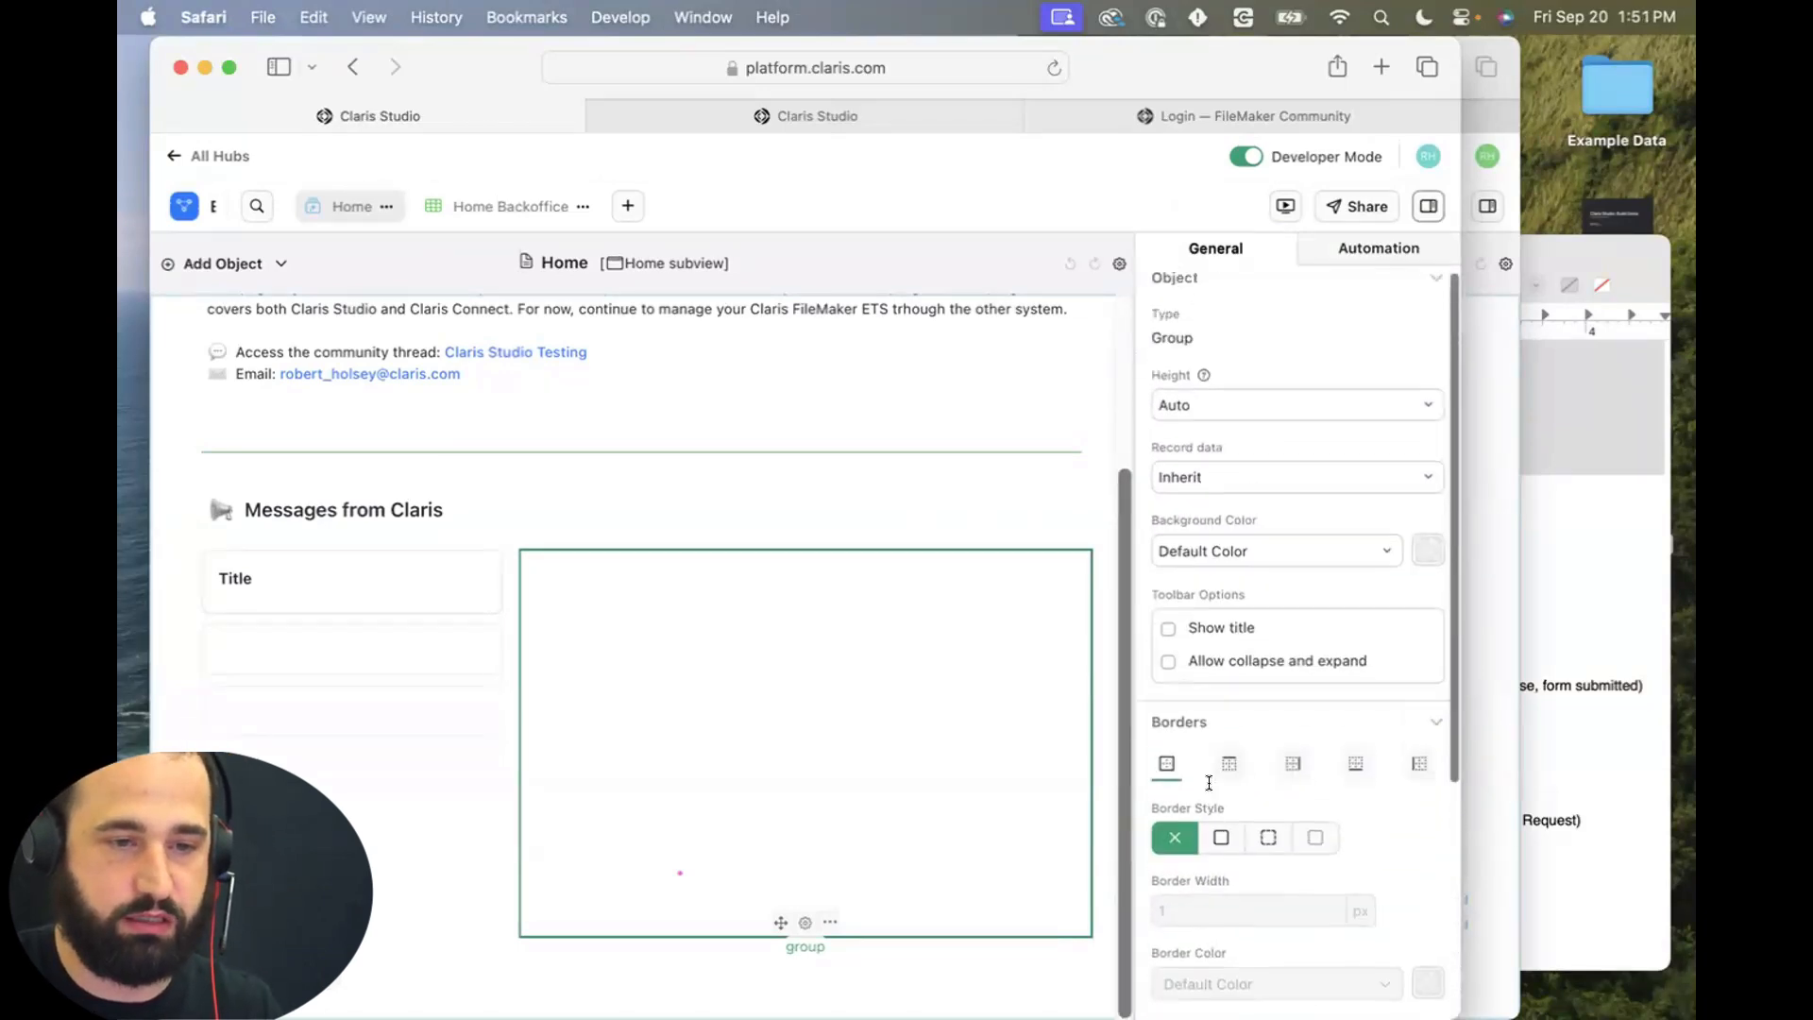
Set the message detail group's background to the custom color 2B50A4 at 13% opacity.
{"action": "left_click", "coordinate": [1372, 562]}
{"action": "left_click", "coordinate": [1255, 666]}
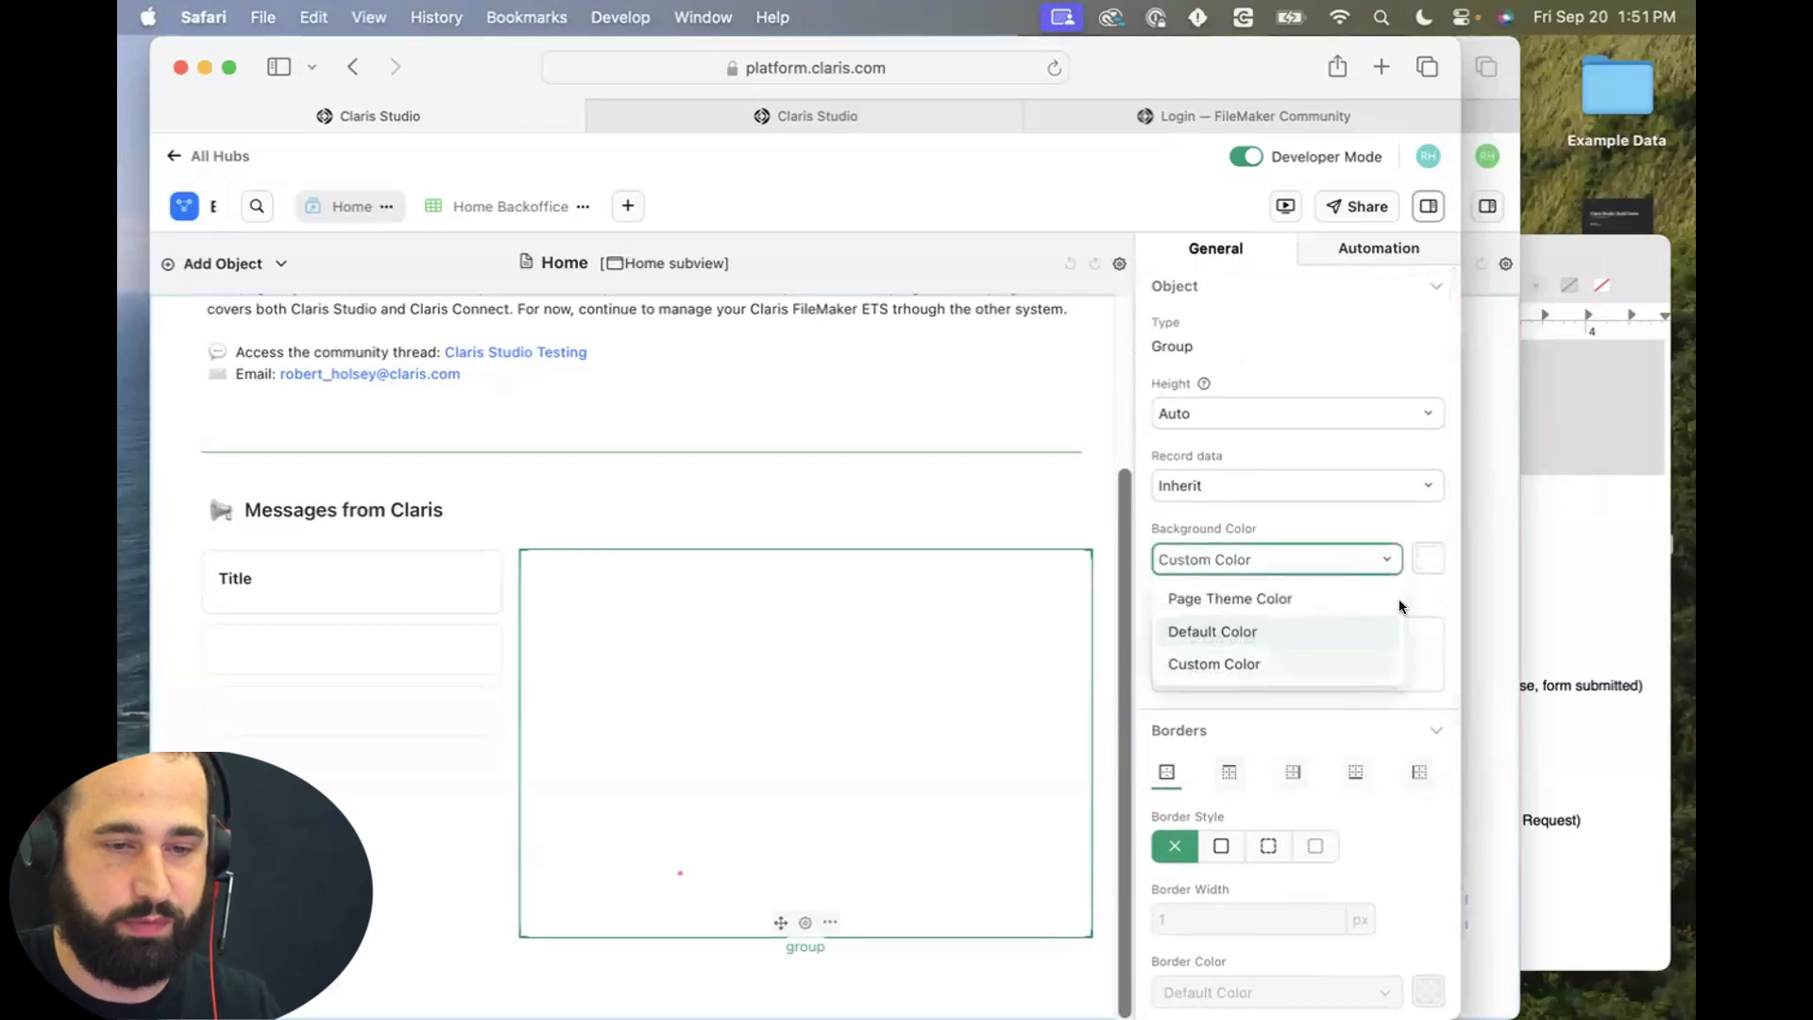
{"action": "left_click", "coordinate": [1430, 561]}
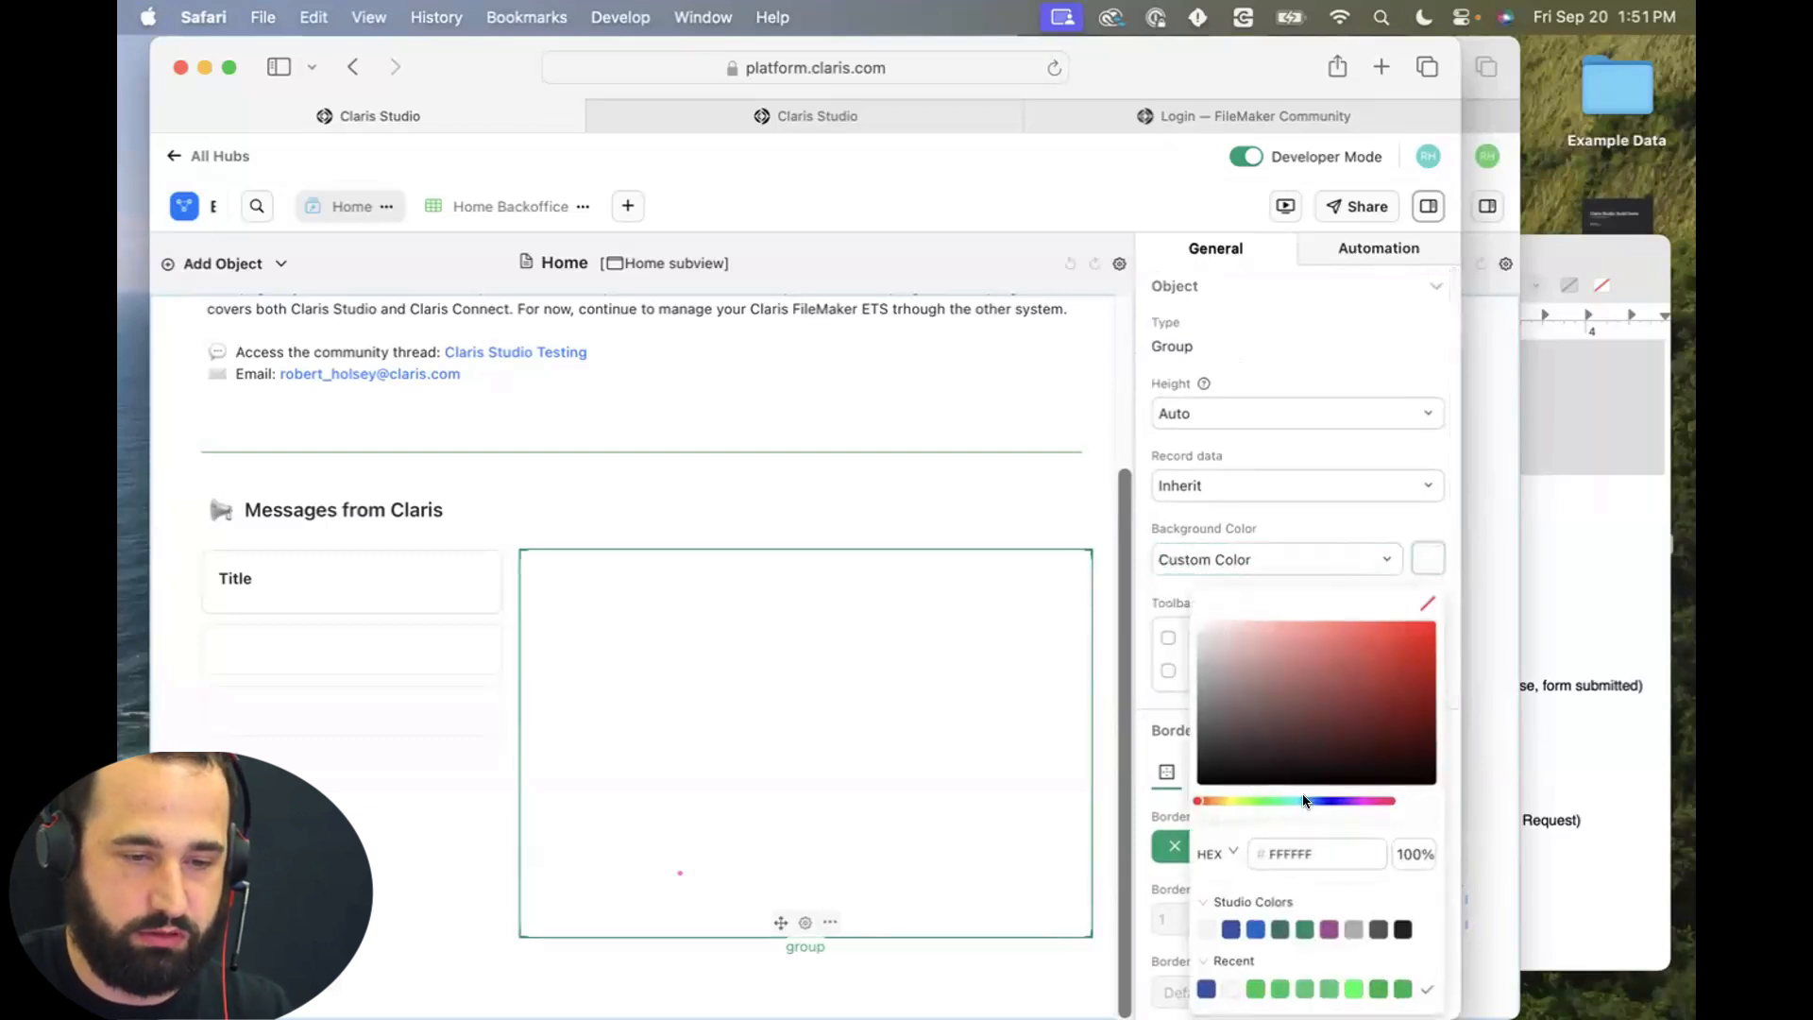
{"action": "left_click", "coordinate": [1231, 928]}
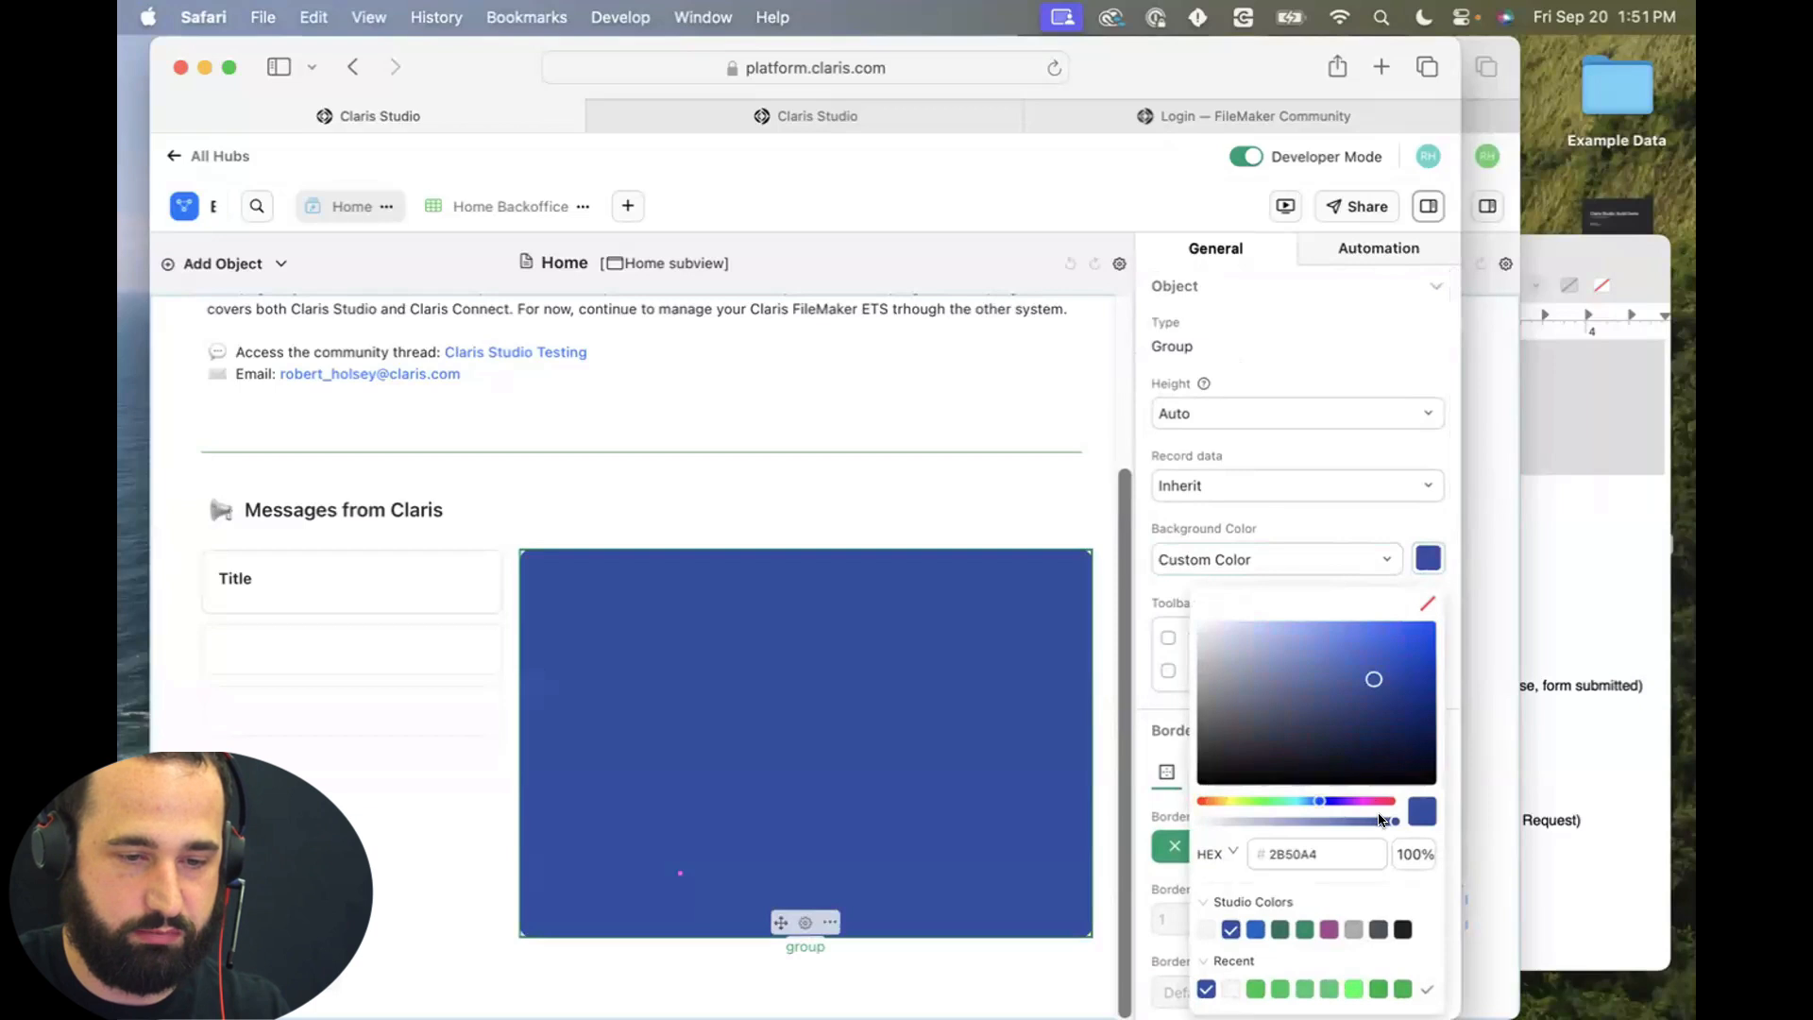
{"action": "left_click_drag", "start_coordinate": [1381, 820], "coordinate": [1218, 821]}
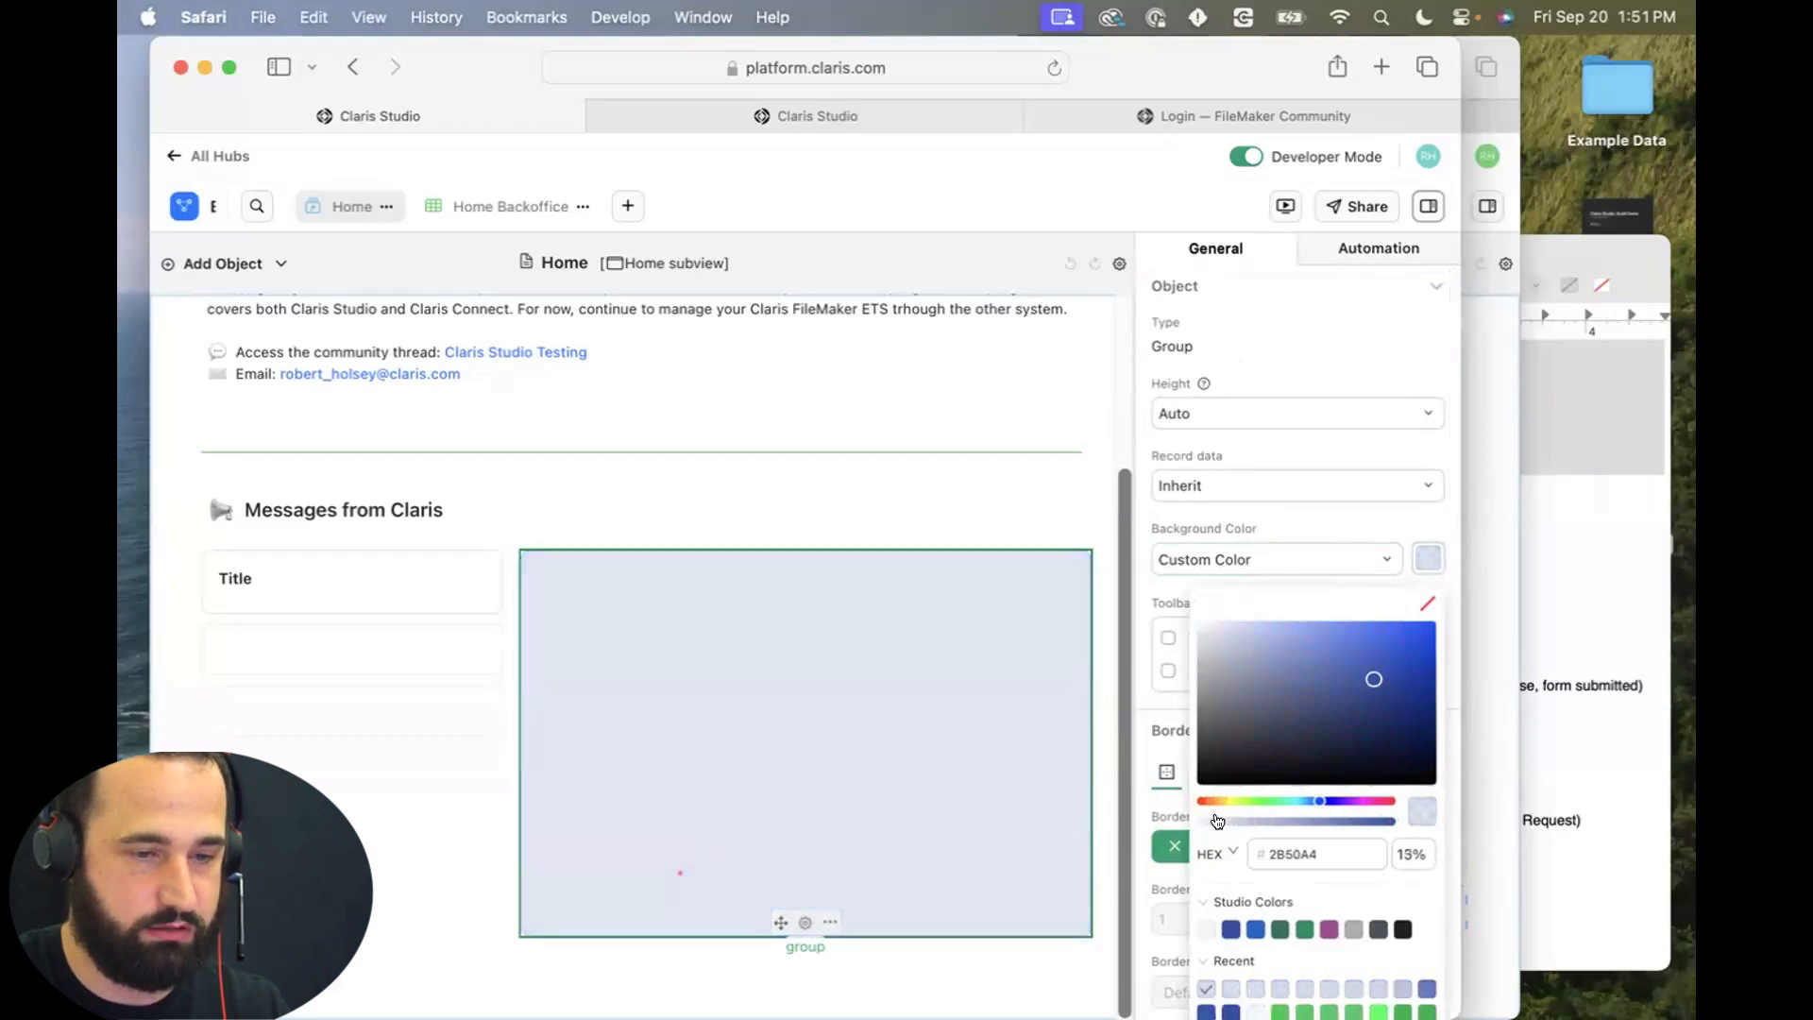
{"action": "left_click", "coordinate": [953, 516]}
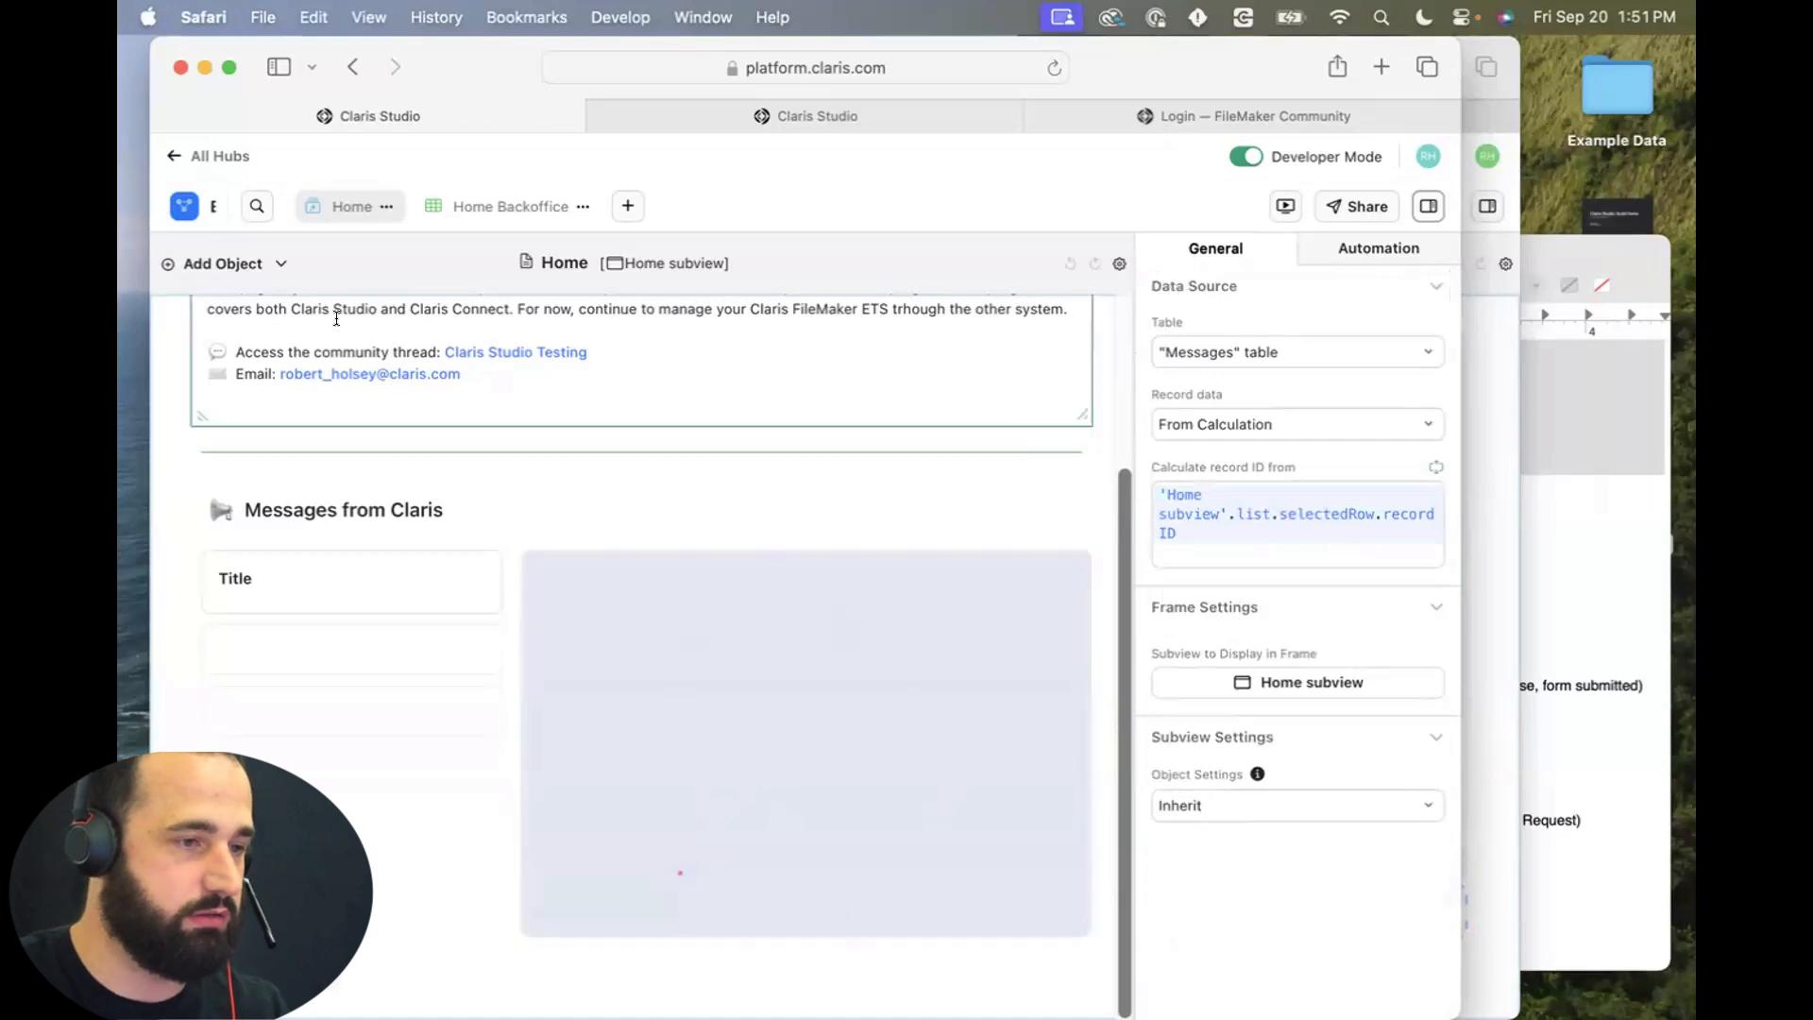
Try placing the Messages table's Title field inside the detail group and make it read-only.
{"action": "left_click", "coordinate": [268, 264]}
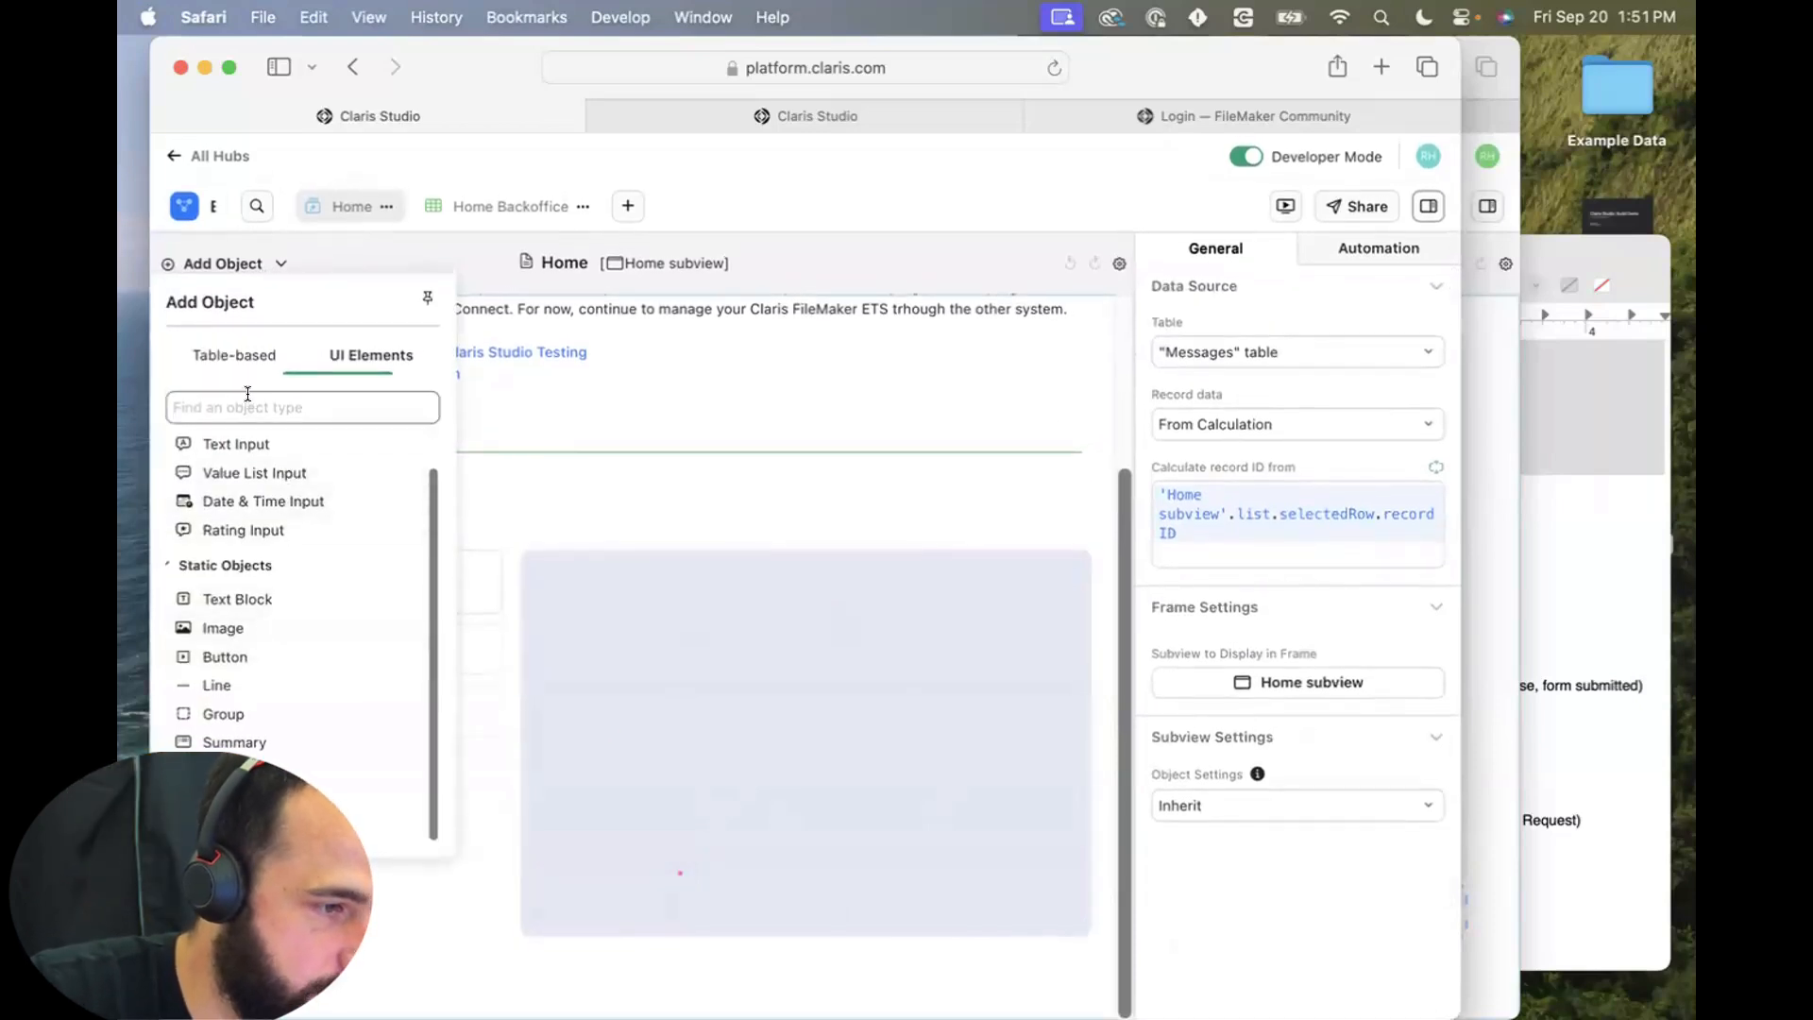
{"action": "left_click", "coordinate": [237, 356]}
{"action": "left_click_drag", "start_coordinate": [295, 548], "coordinate": [627, 648]}
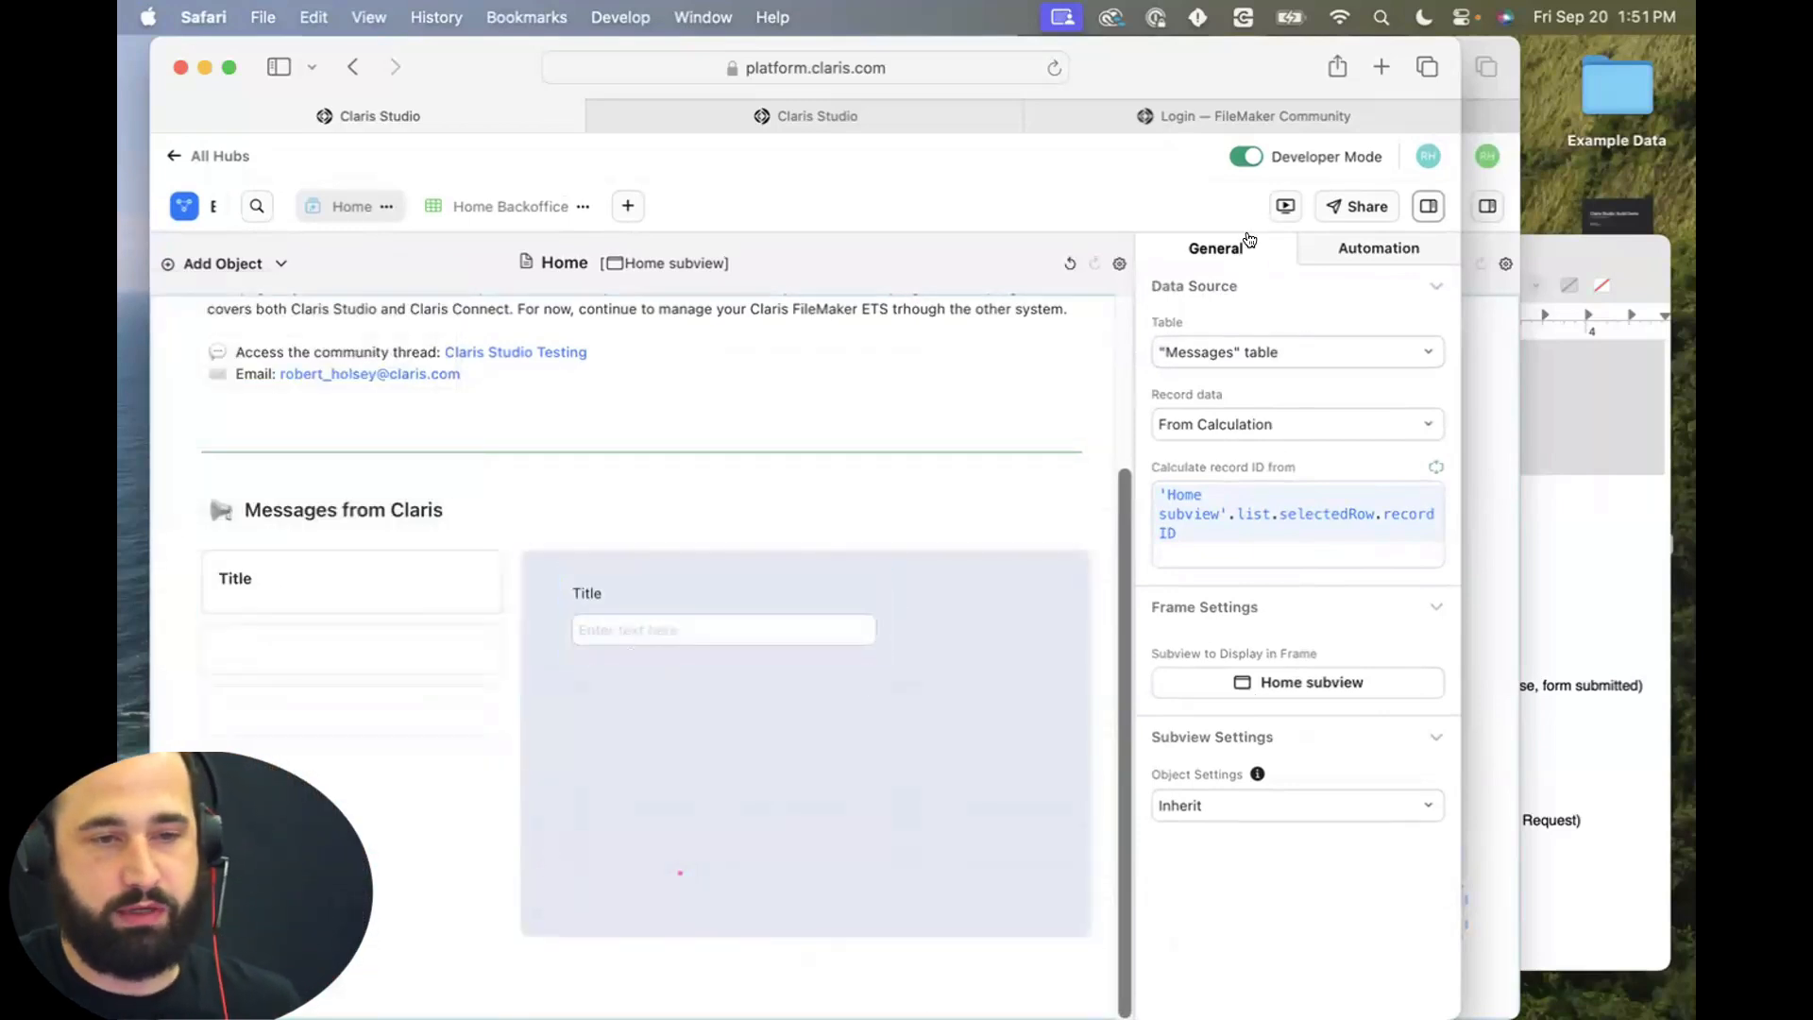
{"action": "left_click", "coordinate": [1055, 617]}
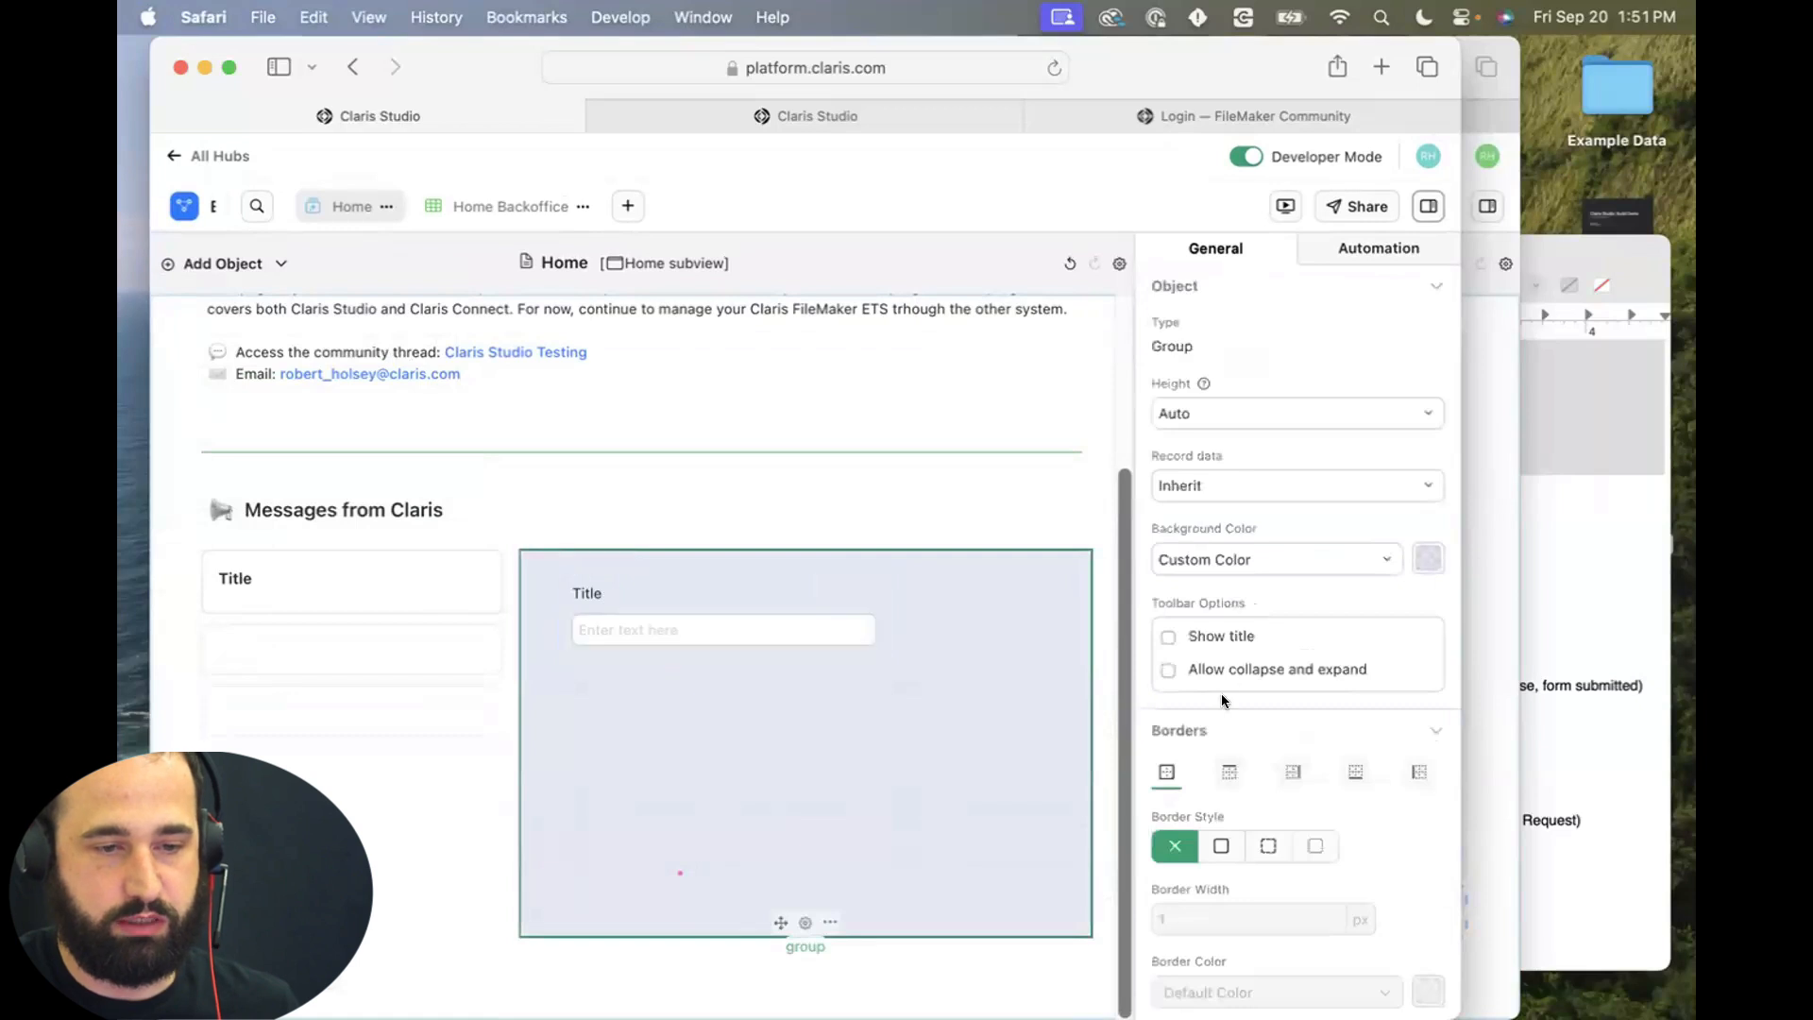
{"action": "scroll", "coordinate": [1211, 776], "scroll_direction": "down", "scroll_amount": 4}
{"action": "left_click", "coordinate": [718, 595]}
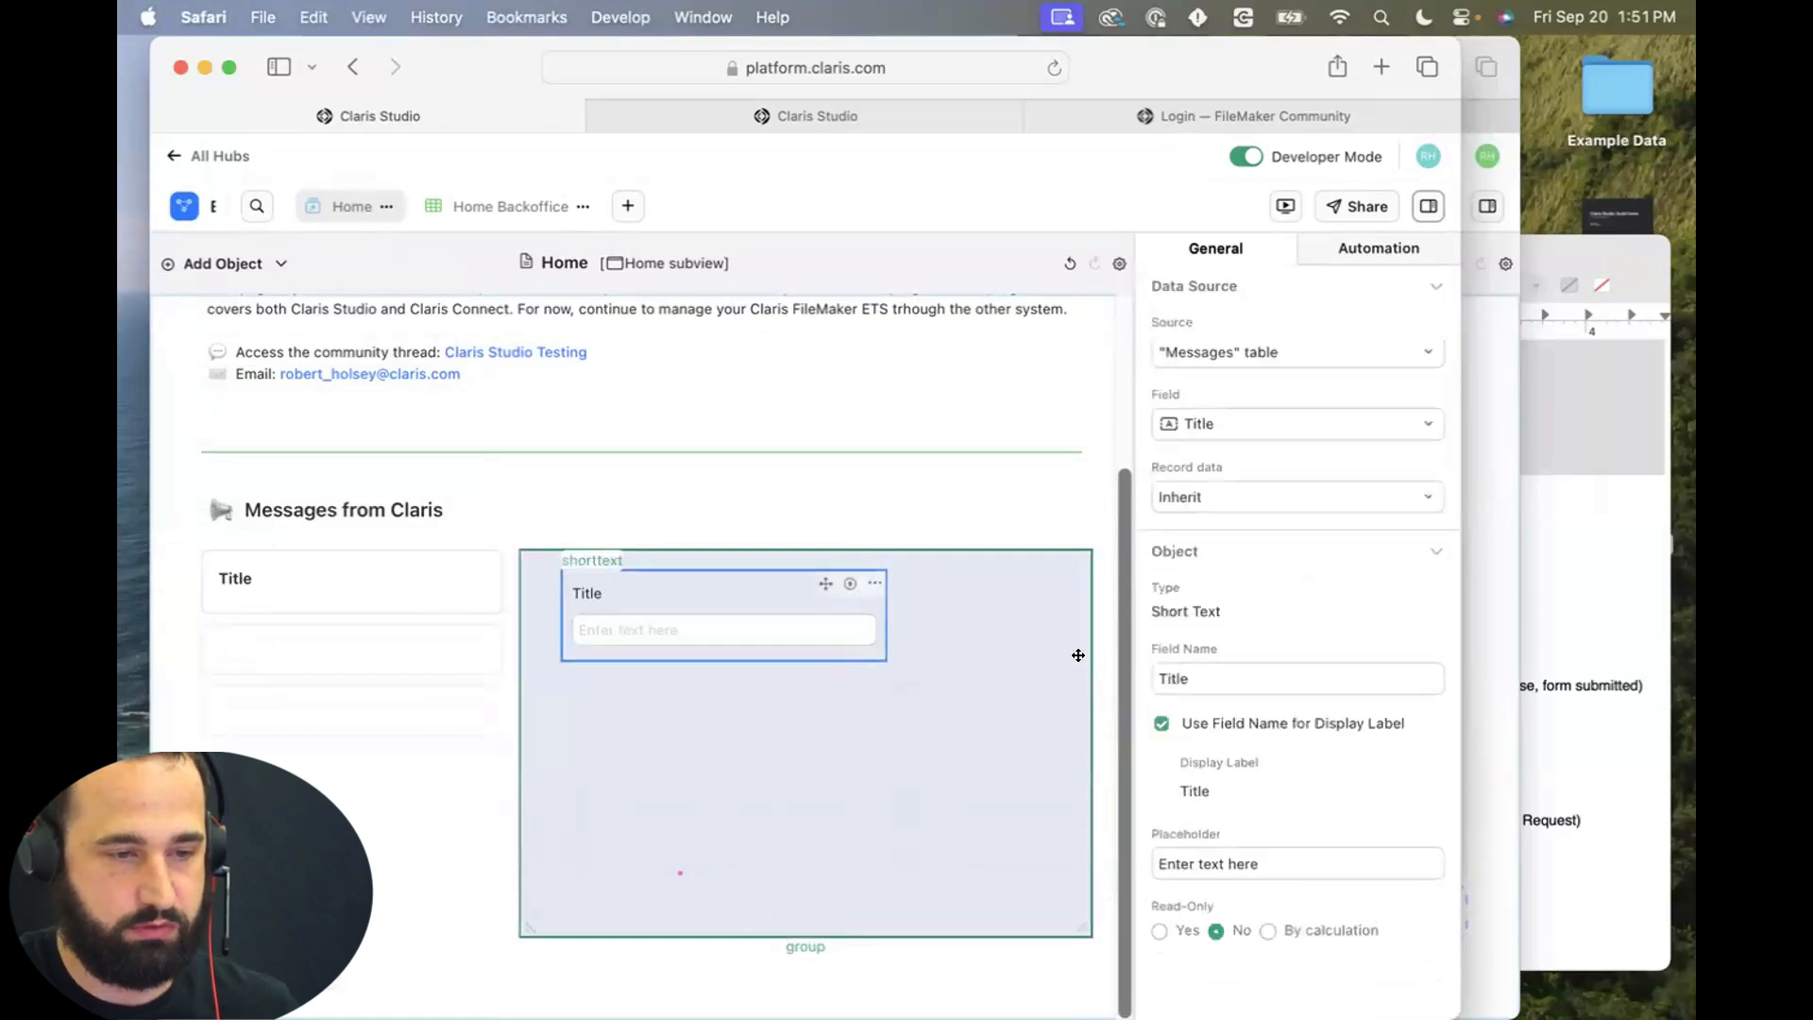
{"action": "left_click", "coordinate": [1159, 929]}
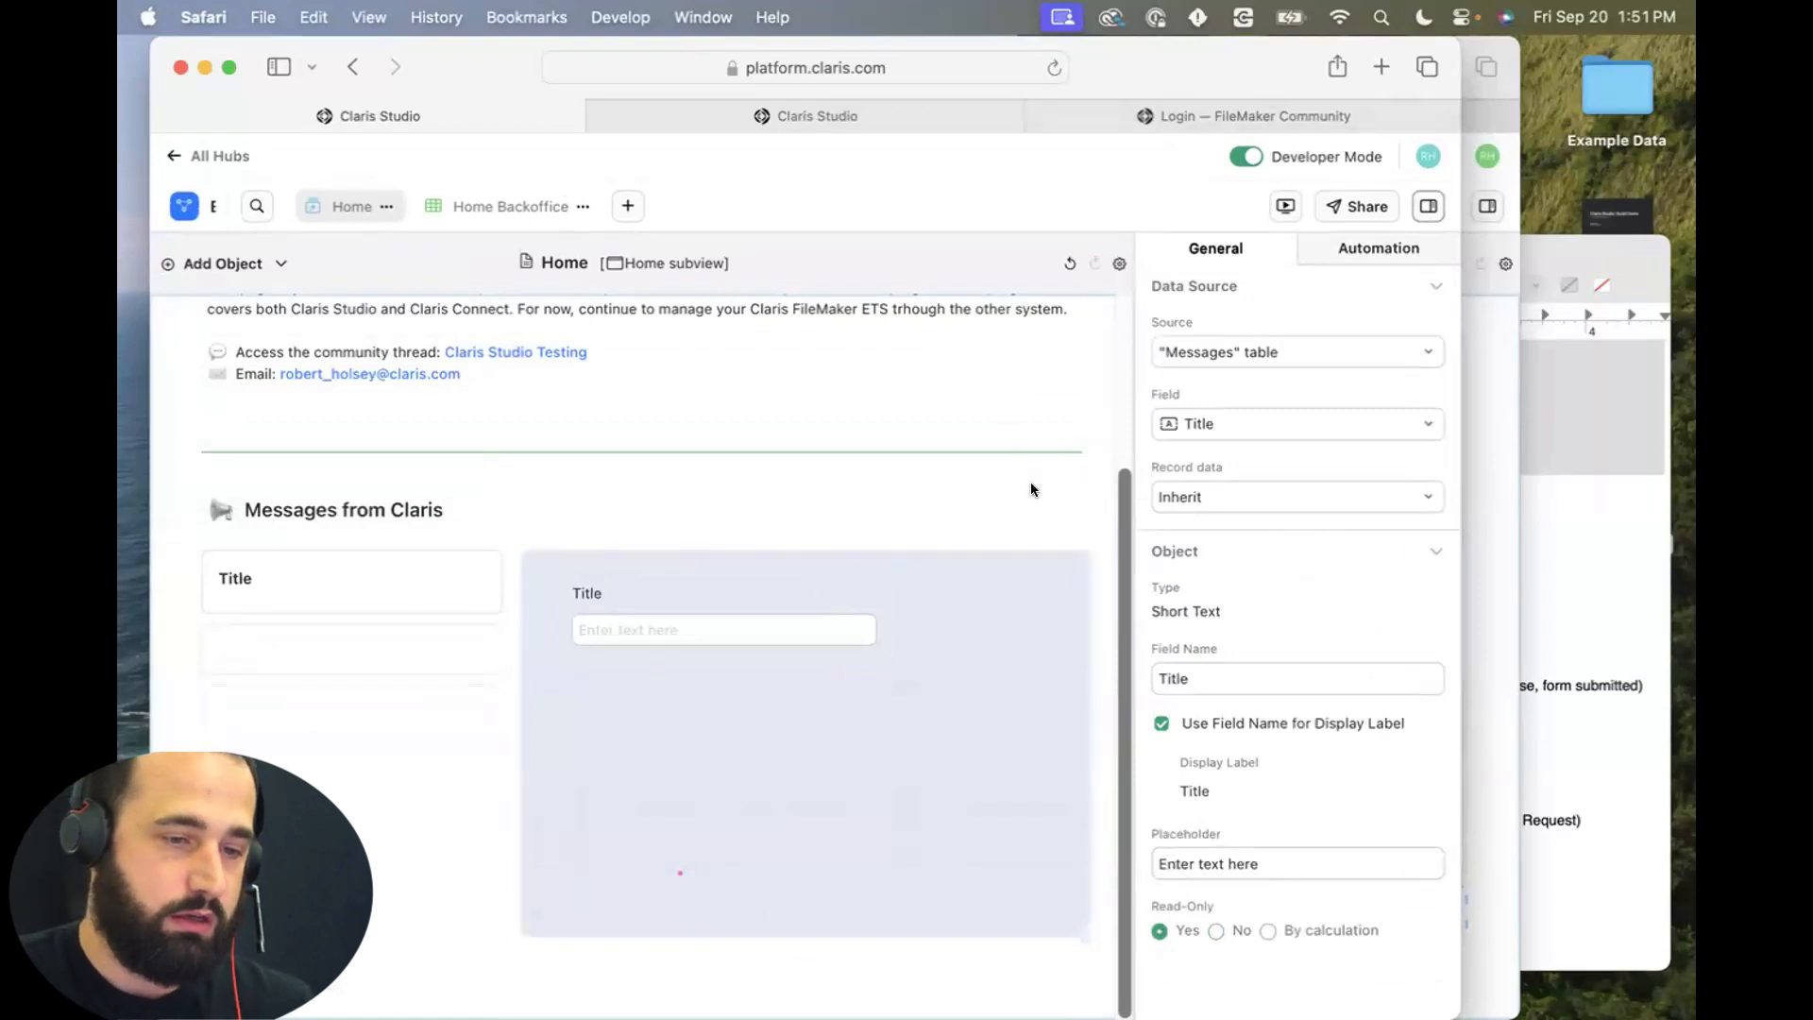
Preview the page and select the message "What is a view?" to check the Title field in the detail group.
{"action": "left_click", "coordinate": [1171, 115]}
{"action": "left_click", "coordinate": [916, 104]}
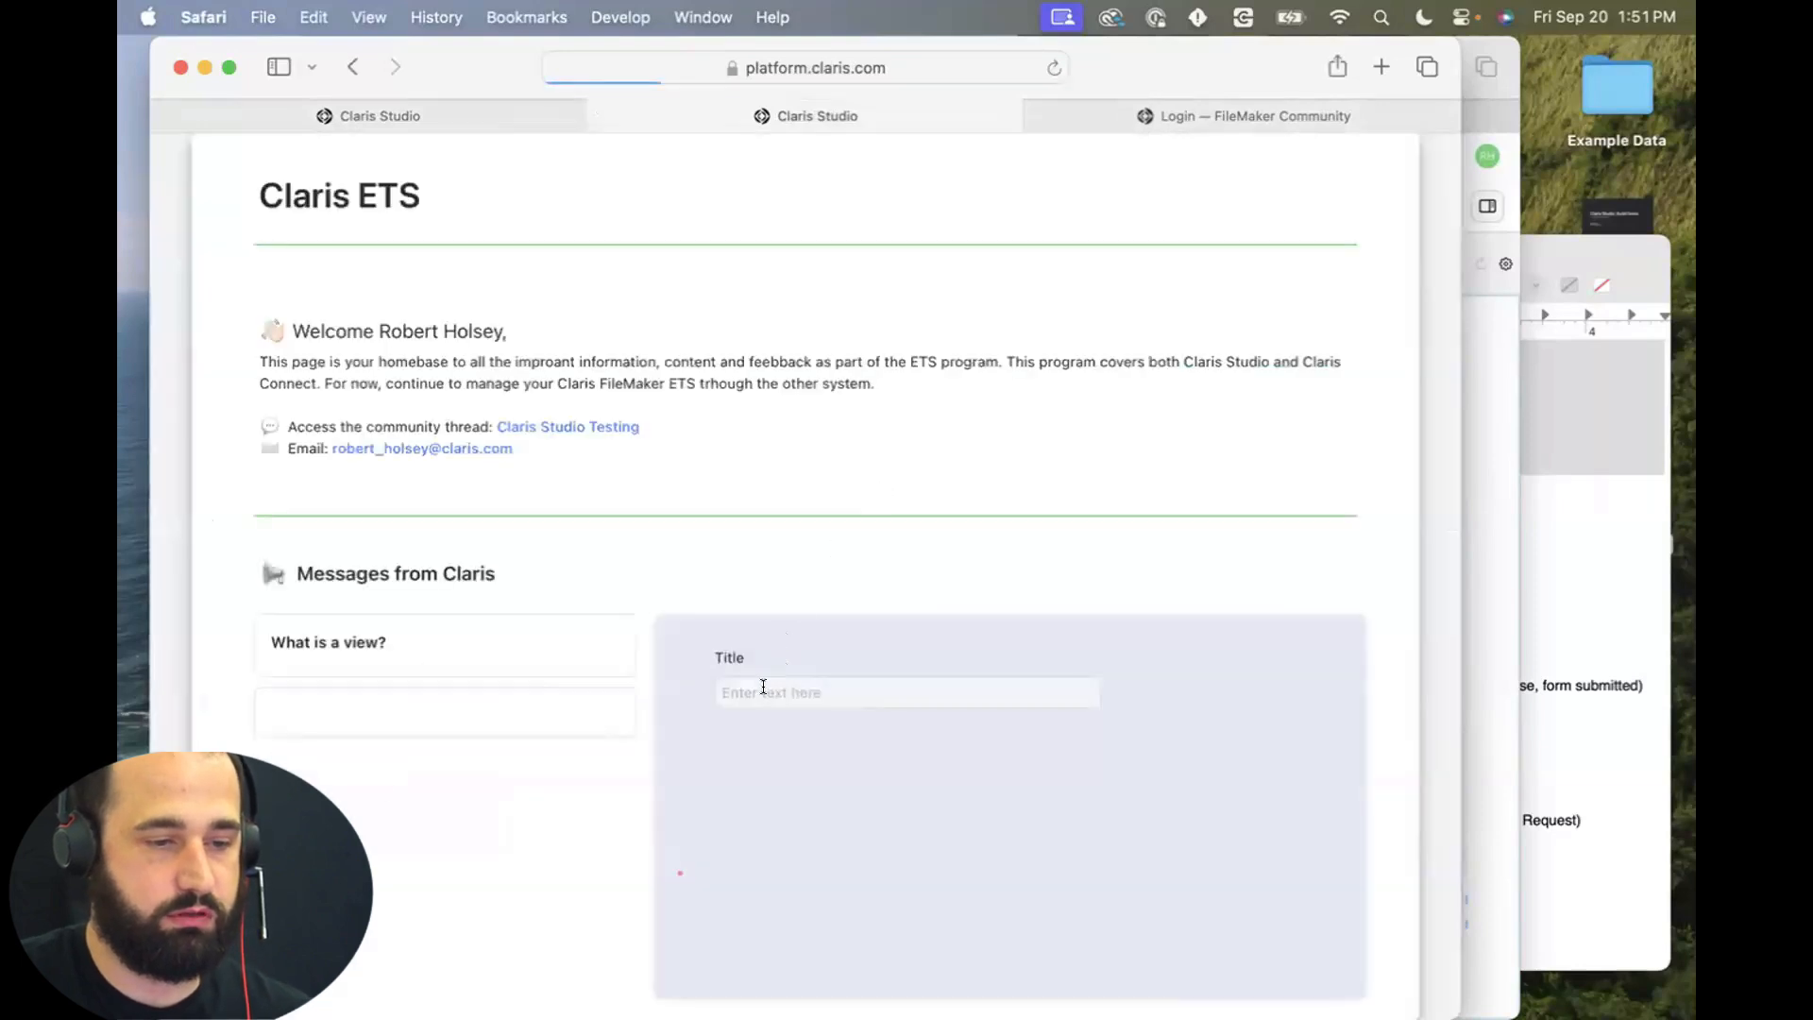
{"action": "left_click", "coordinate": [385, 648]}
{"action": "left_click_drag", "start_coordinate": [779, 693], "coordinate": [717, 646]}
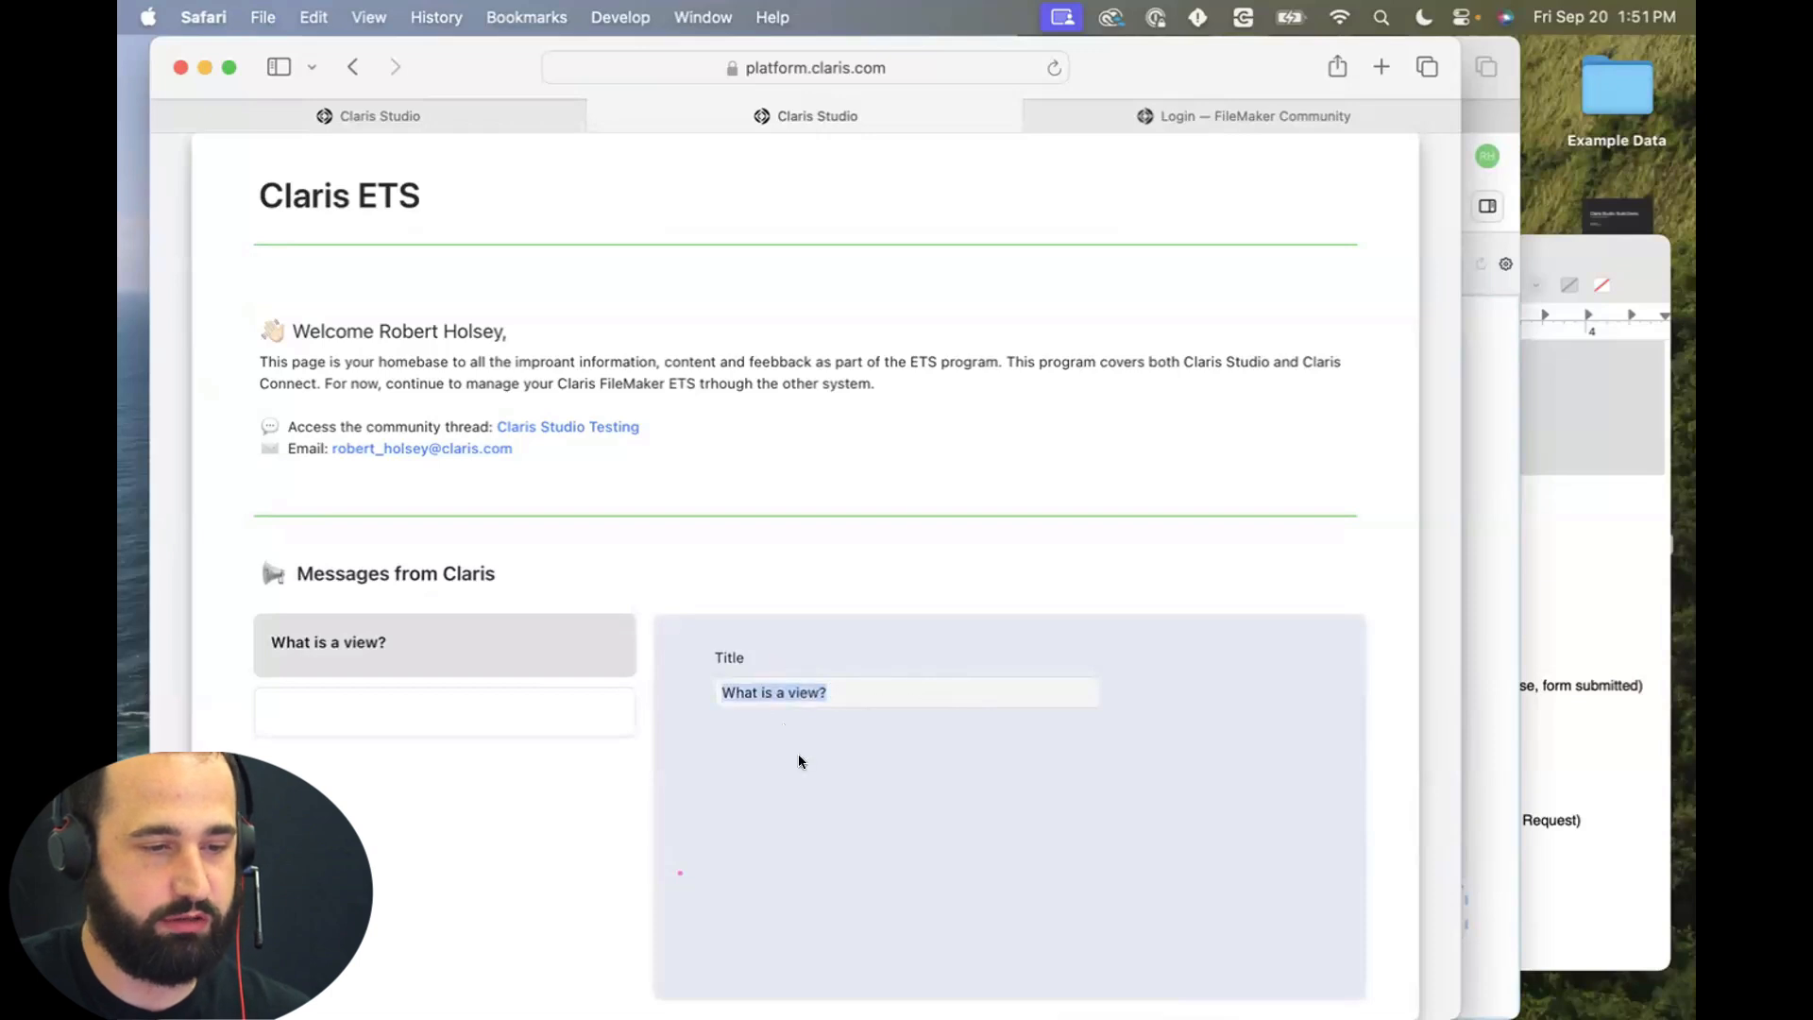
Return to the view editor and delete the Title field from the detail group.
{"action": "left_click", "coordinate": [384, 125]}
{"action": "left_click", "coordinate": [573, 651]}
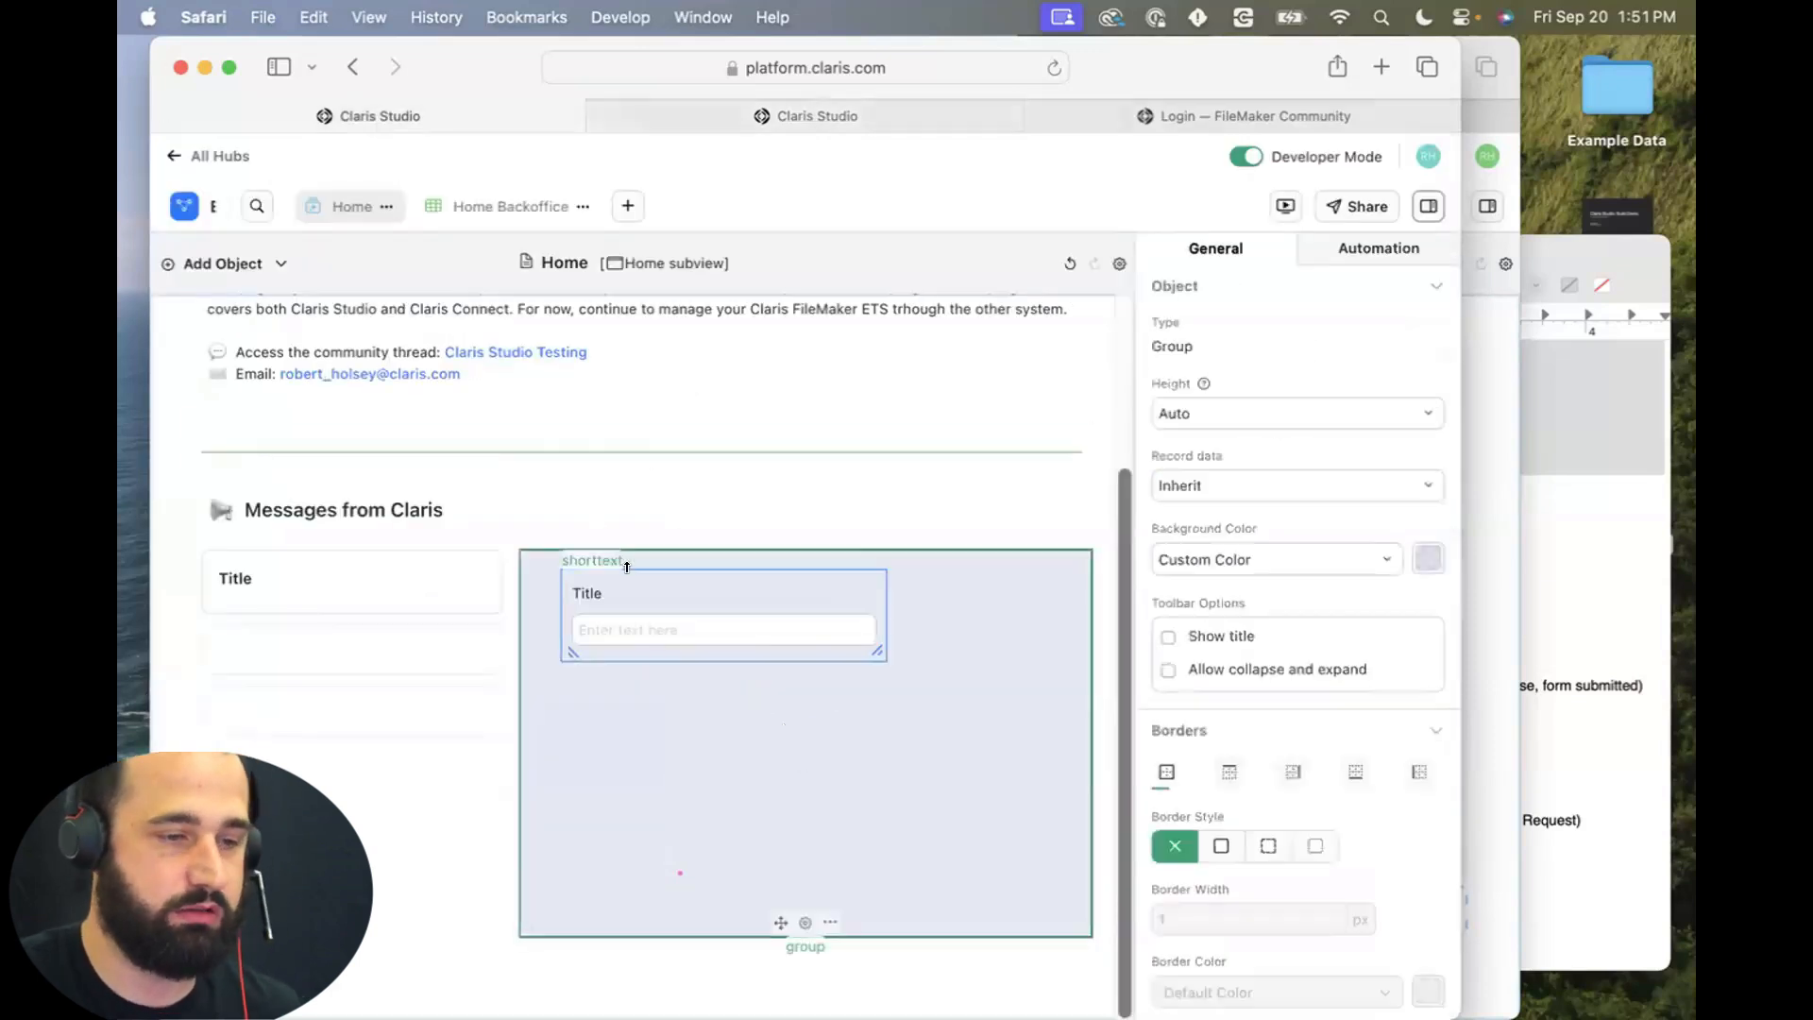
{"action": "key", "text": "Escape"}
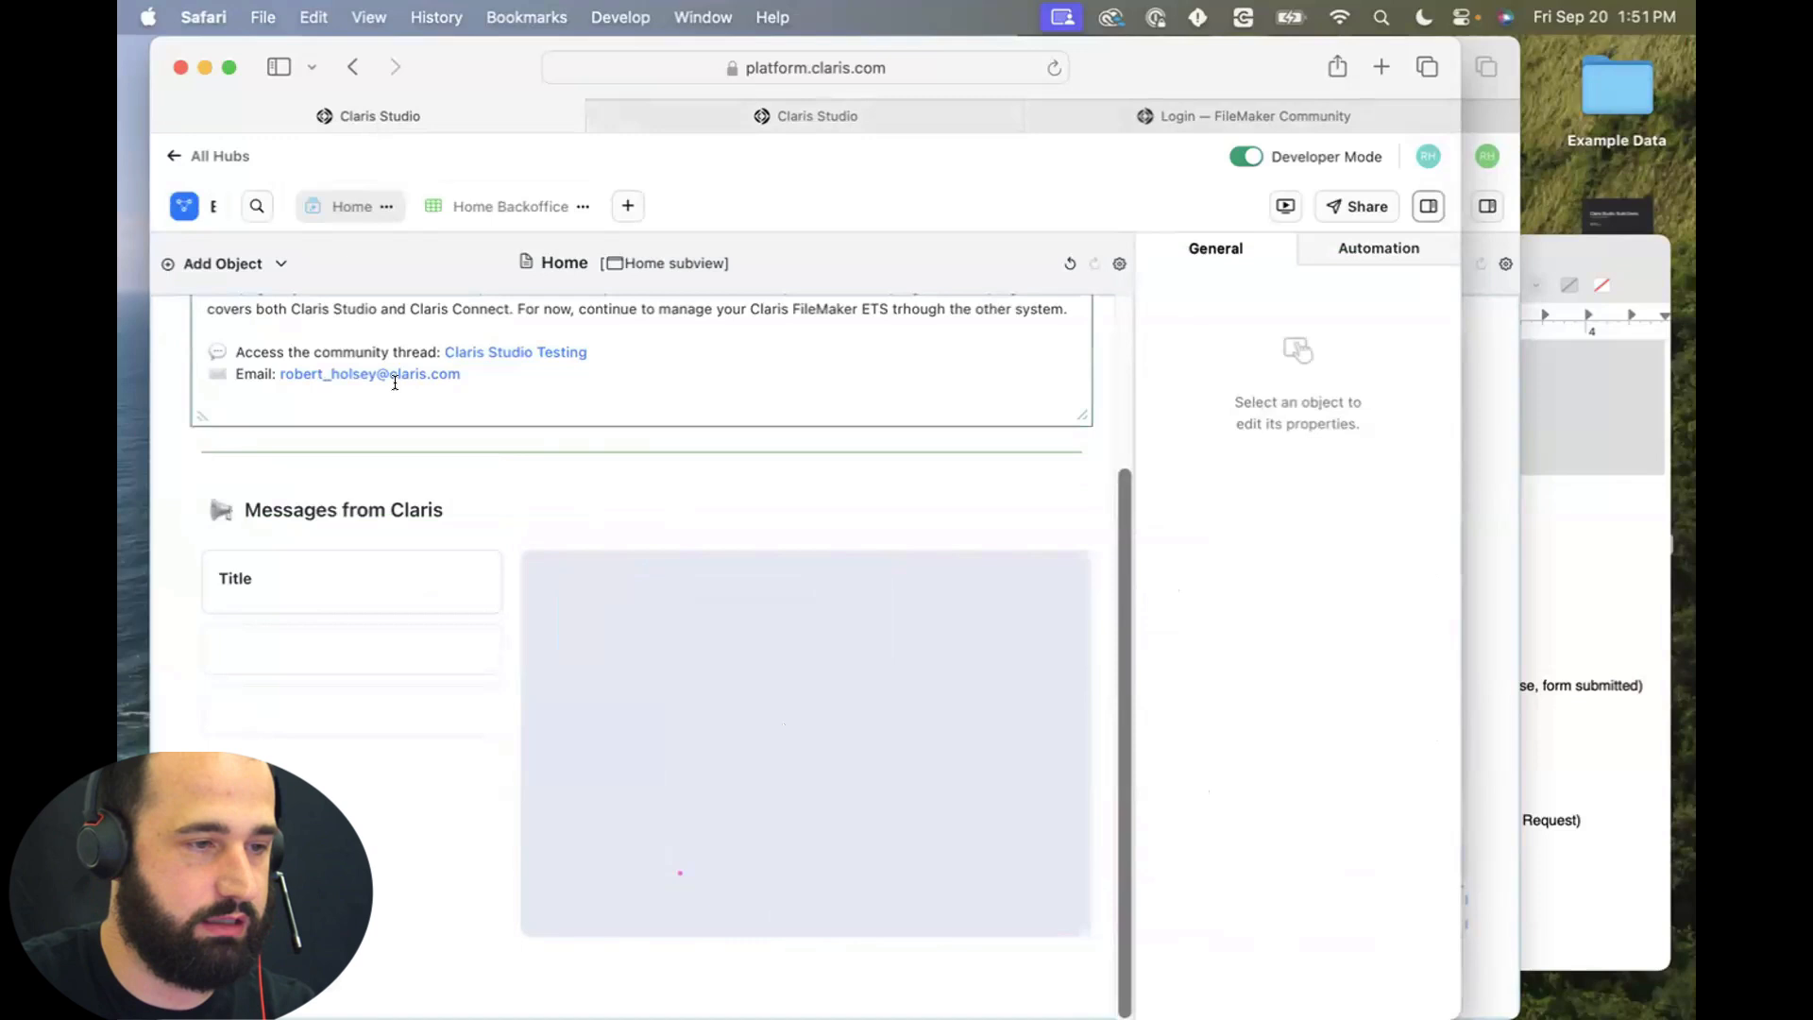
Add a Text Block at the top of the detail group, widening it and reducing it to one line high.
{"action": "left_click", "coordinate": [251, 264]}
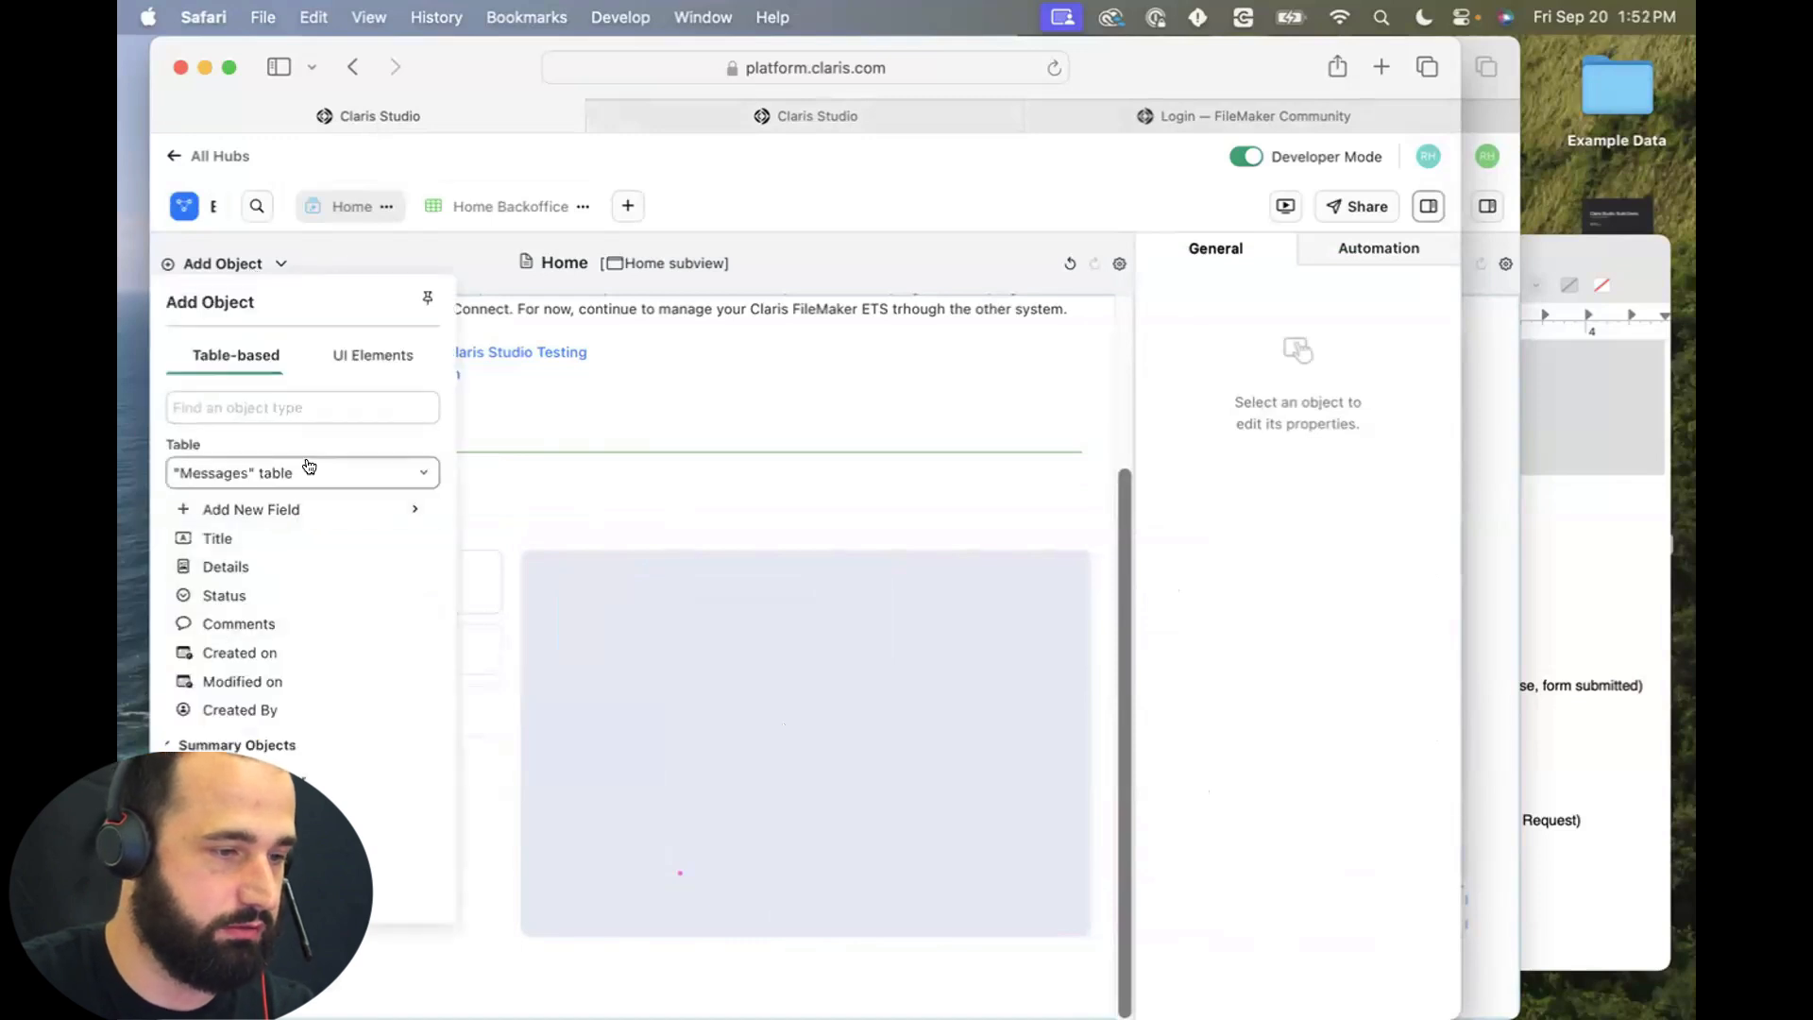
{"action": "left_click", "coordinate": [351, 362]}
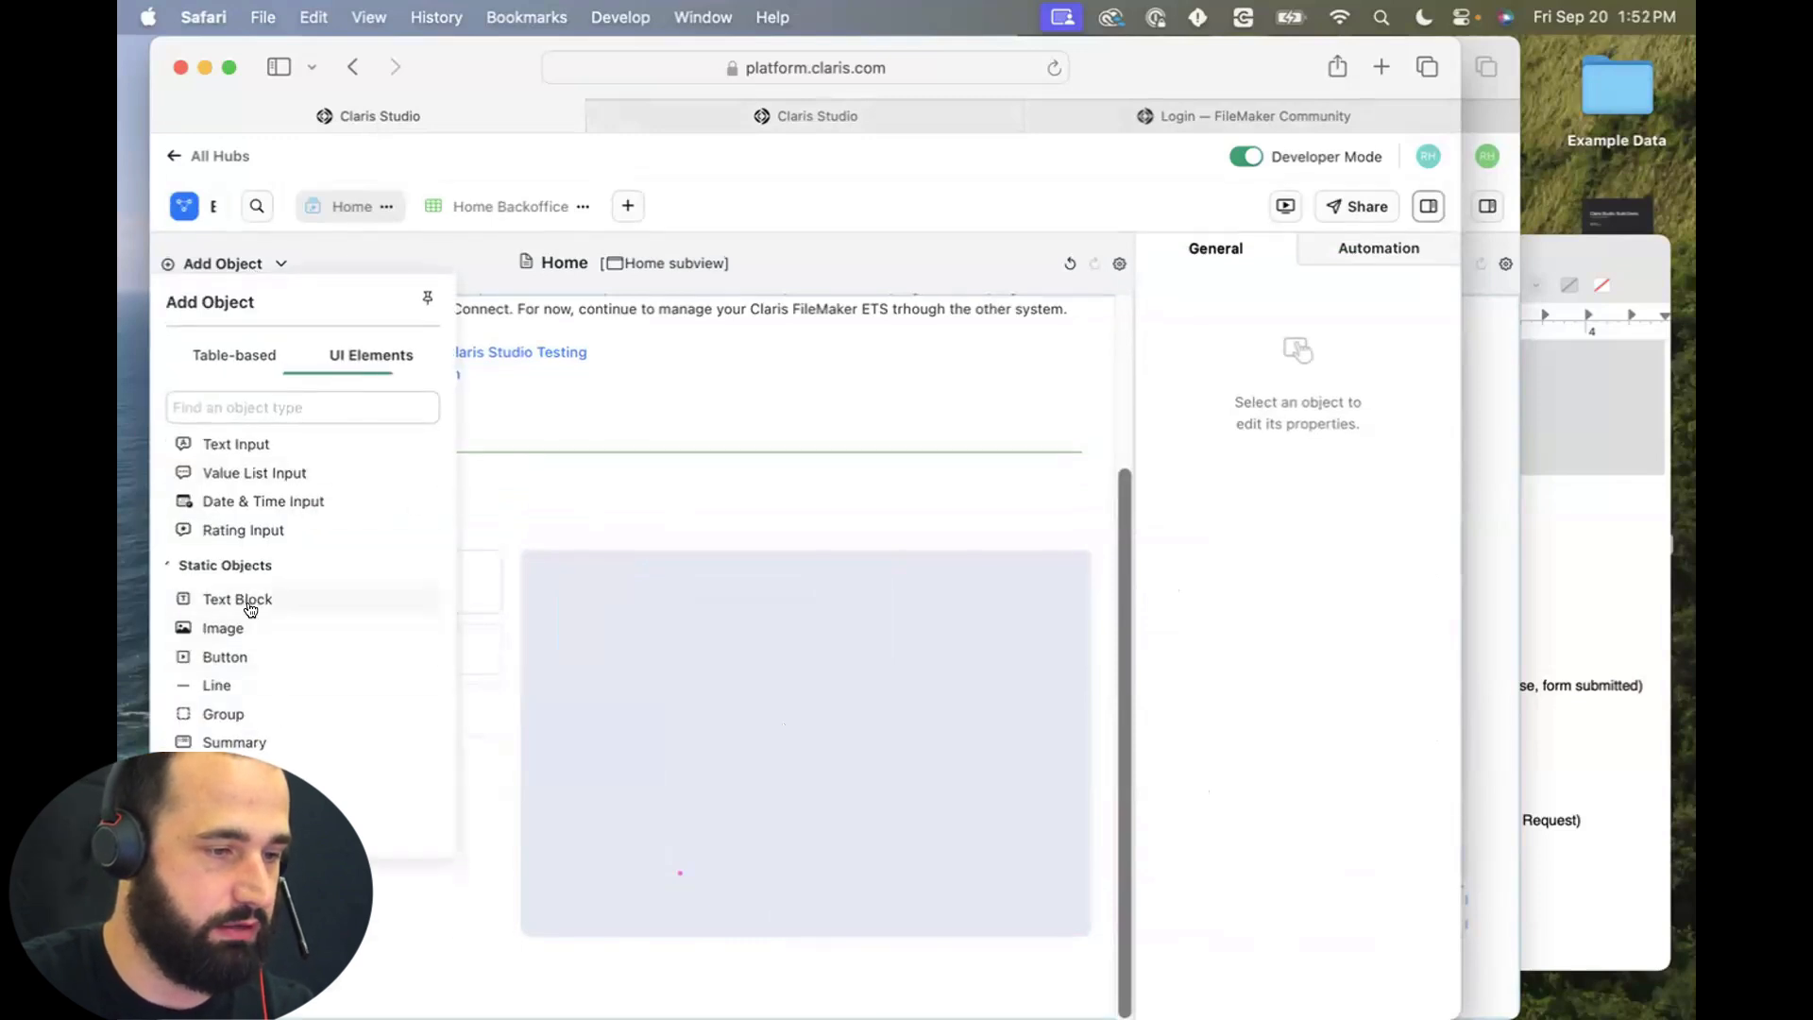
{"action": "left_click_drag", "start_coordinate": [246, 599], "coordinate": [583, 593]}
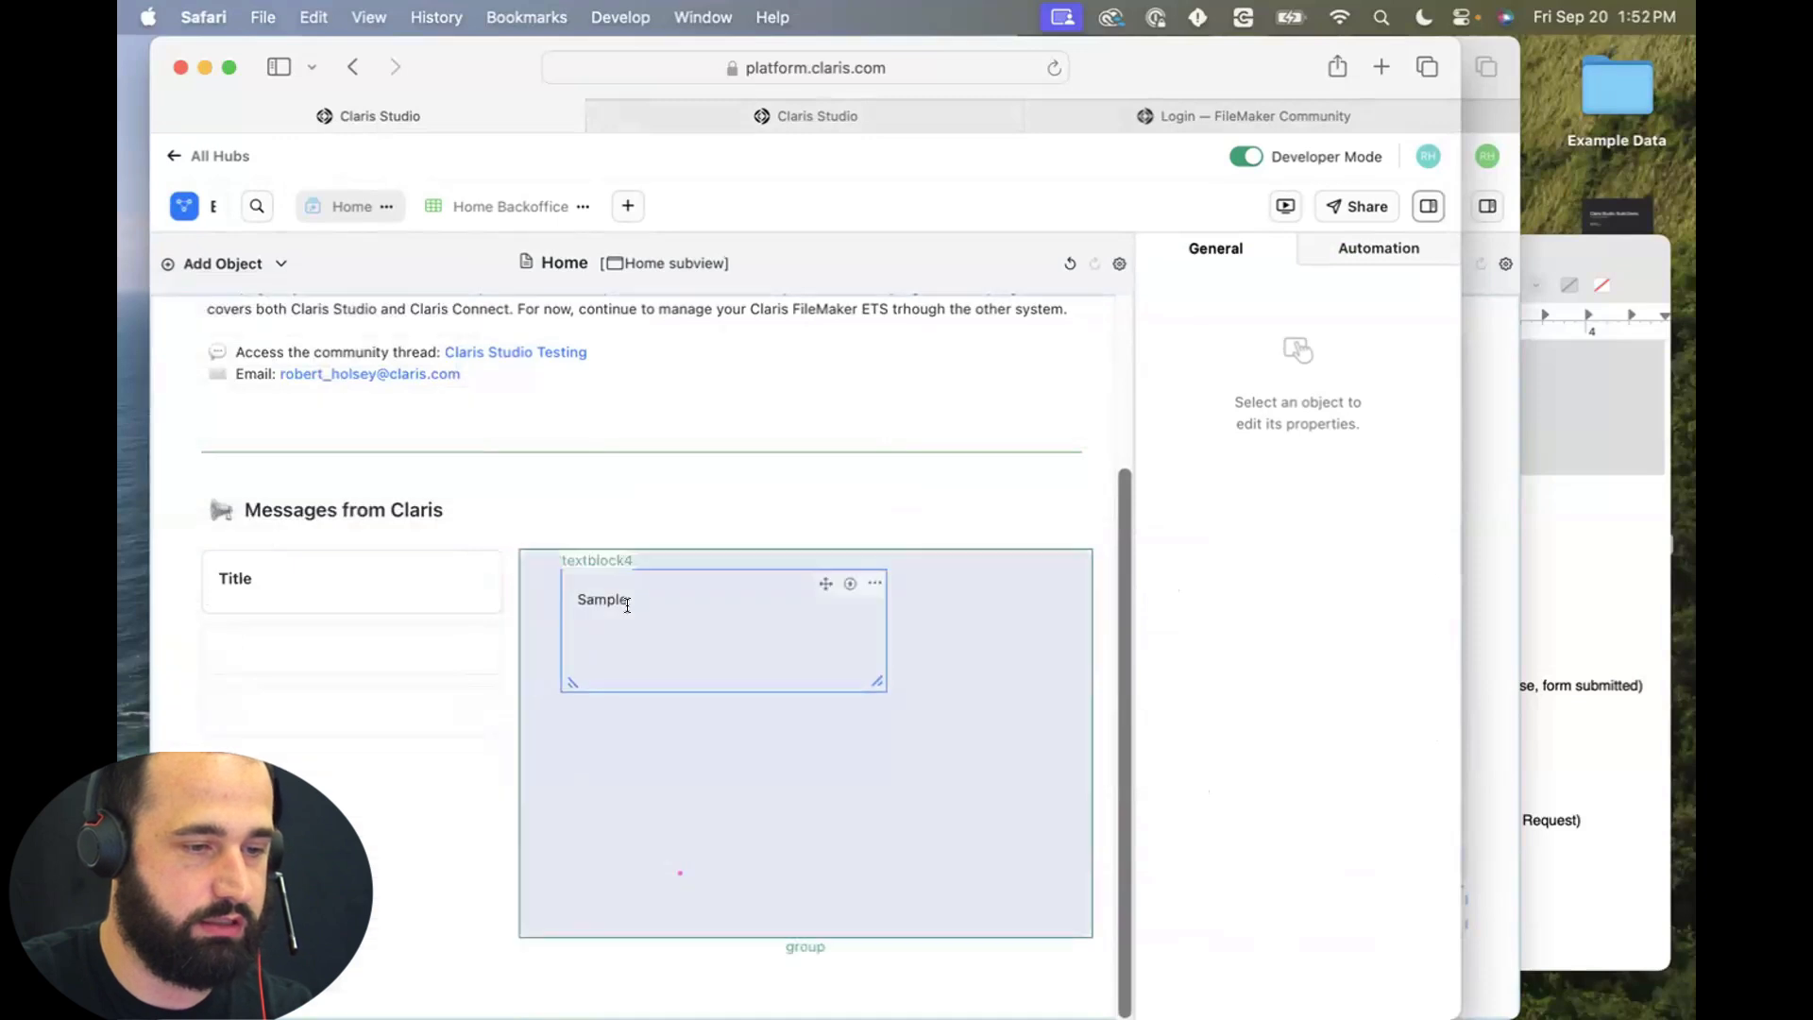
{"action": "left_click_drag", "start_coordinate": [862, 668], "coordinate": [1050, 591]}
Replace the text block's sample text with the calculation Messages.Title.value.
{"action": "double_click", "coordinate": [614, 591]}
{"action": "left_click", "coordinate": [998, 556]}
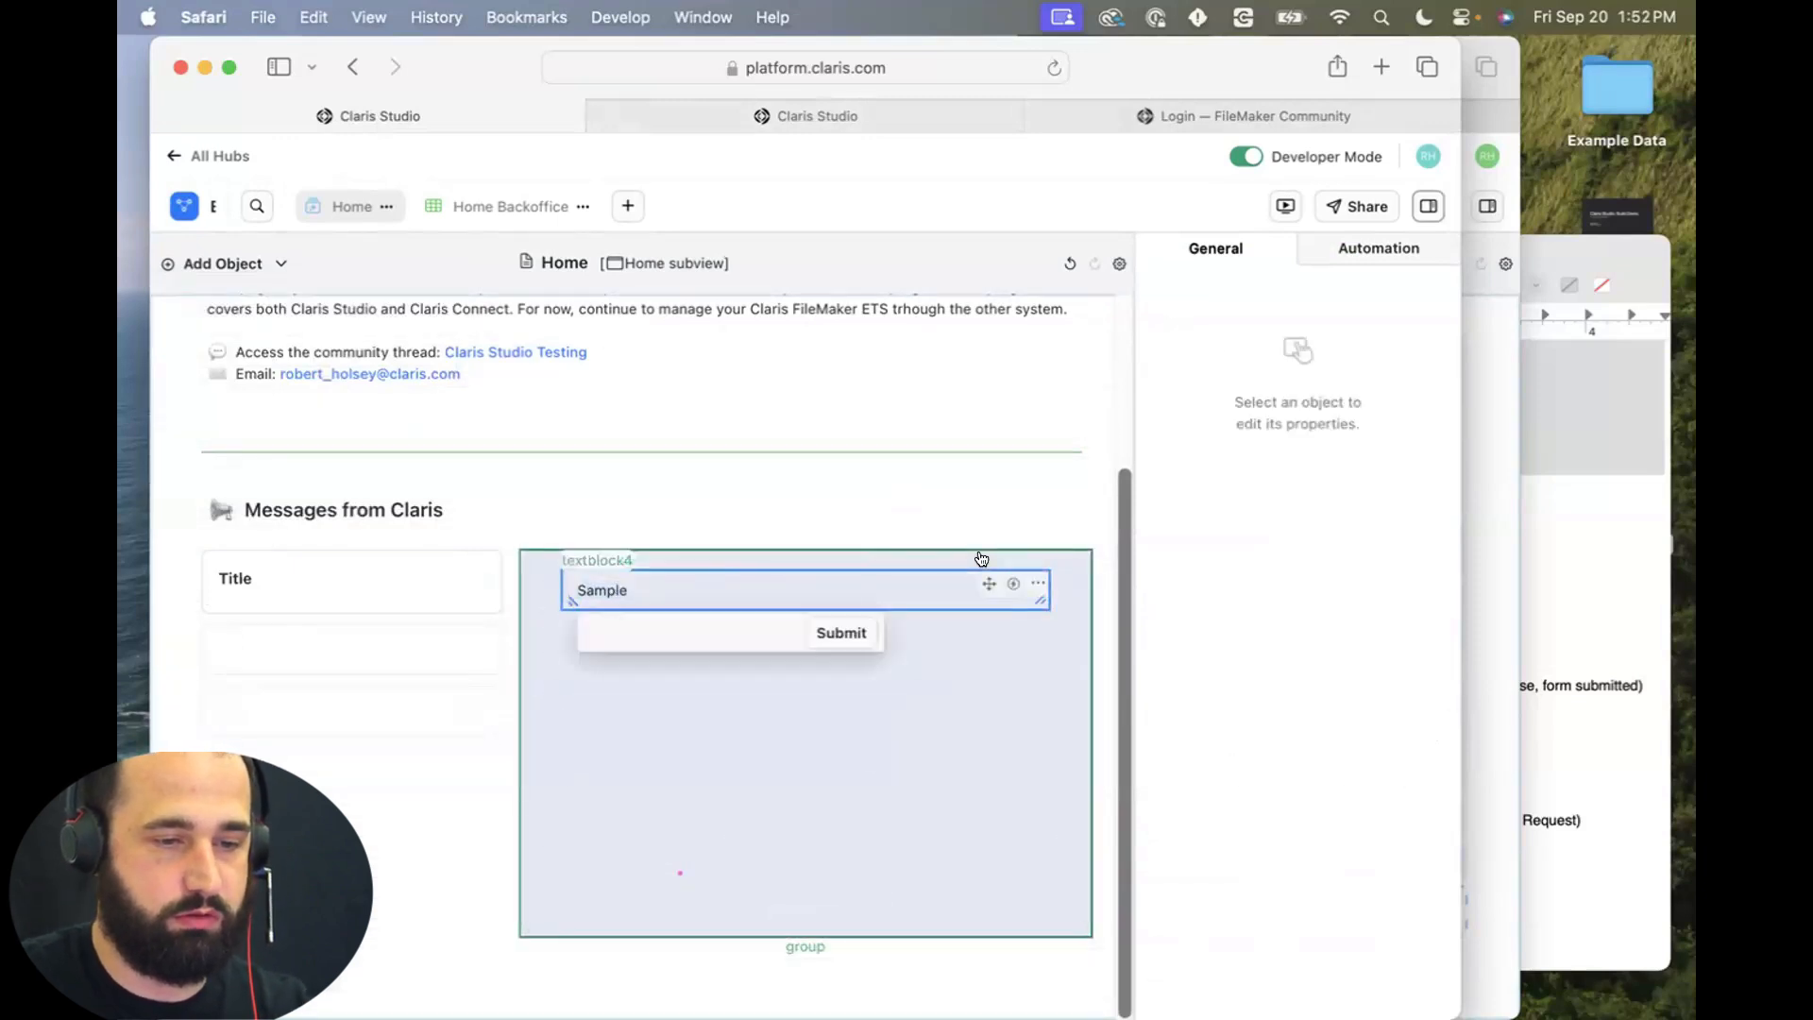
{"action": "type", "text": "this"}
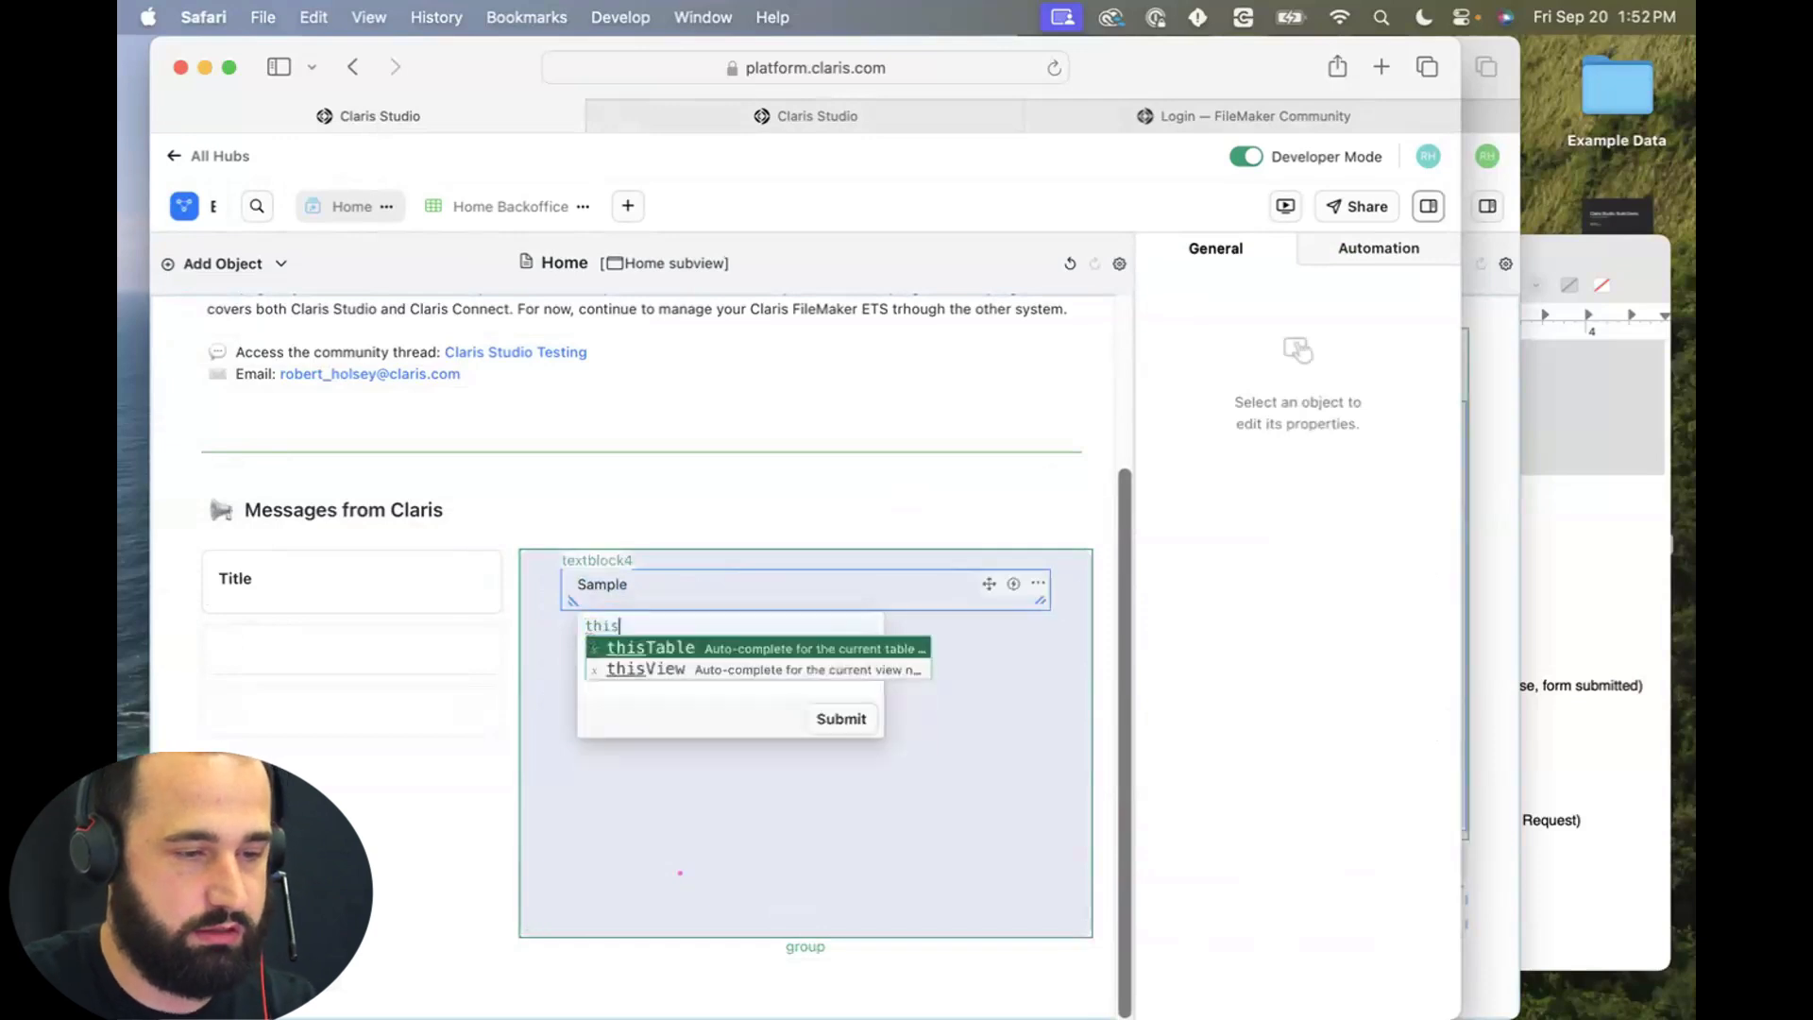
{"action": "key", "text": "Return"}
{"action": "type", "text": "."}
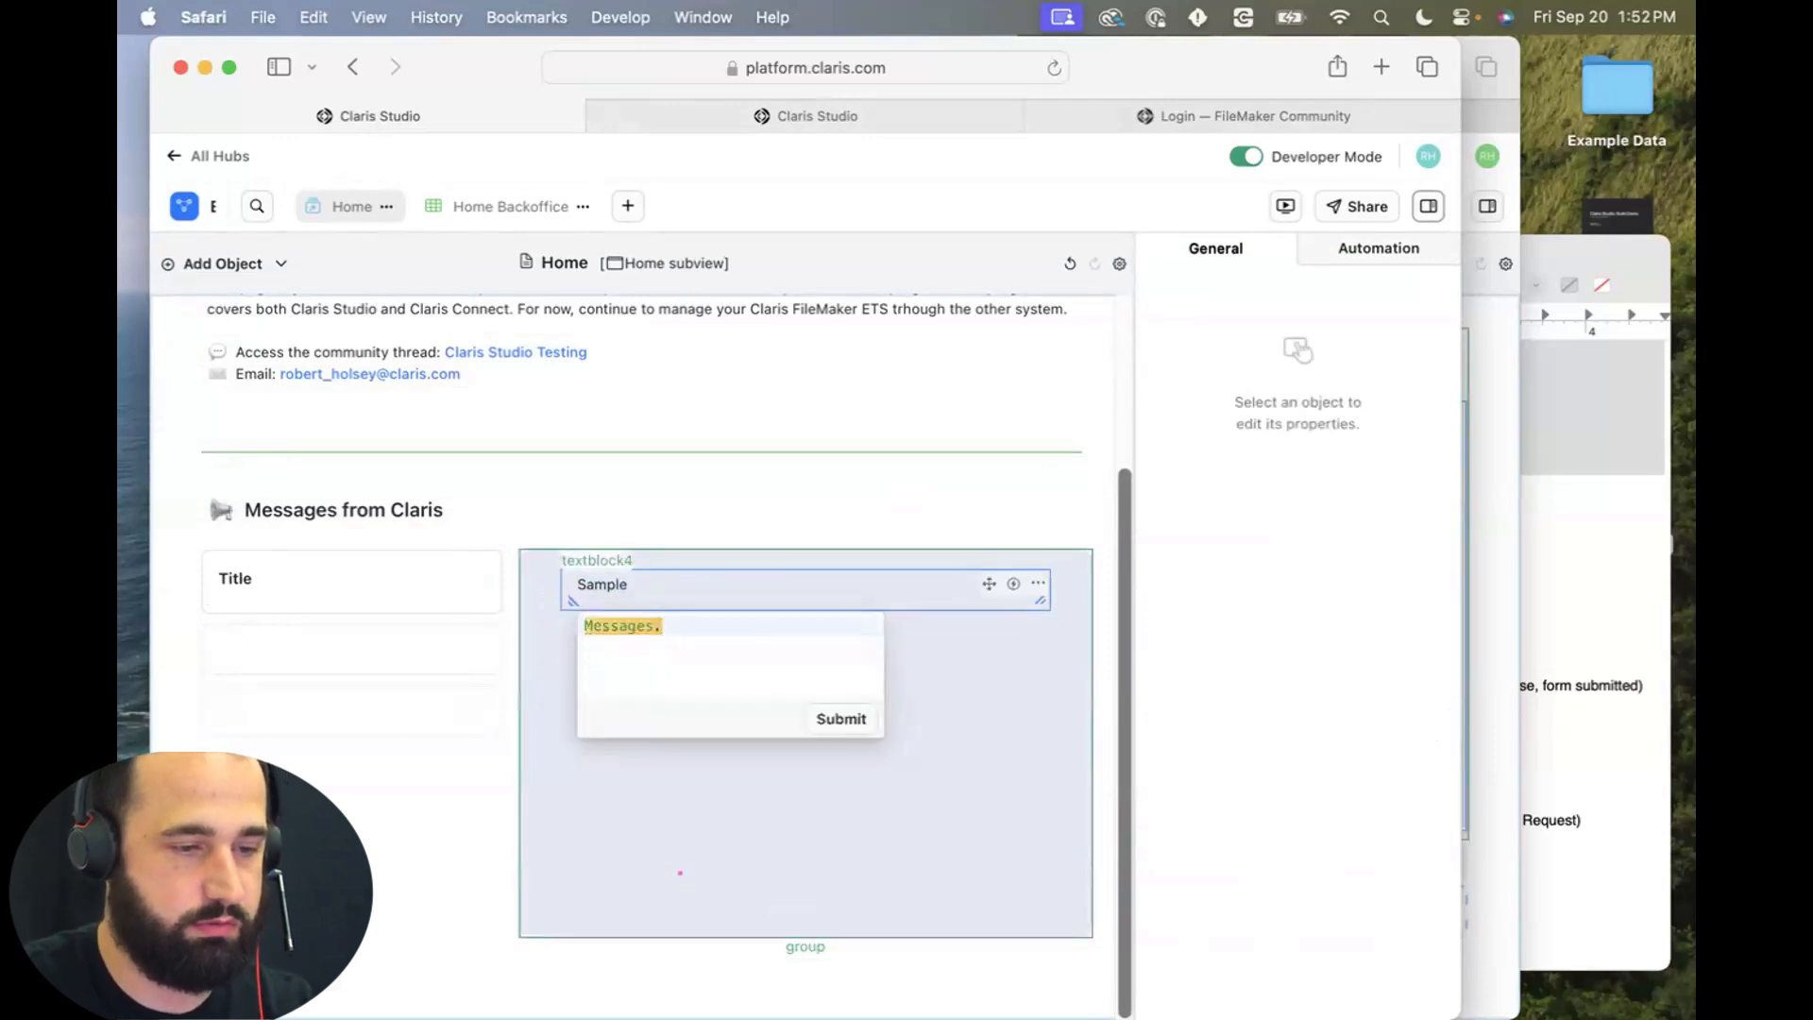
{"action": "key", "text": "Down"}
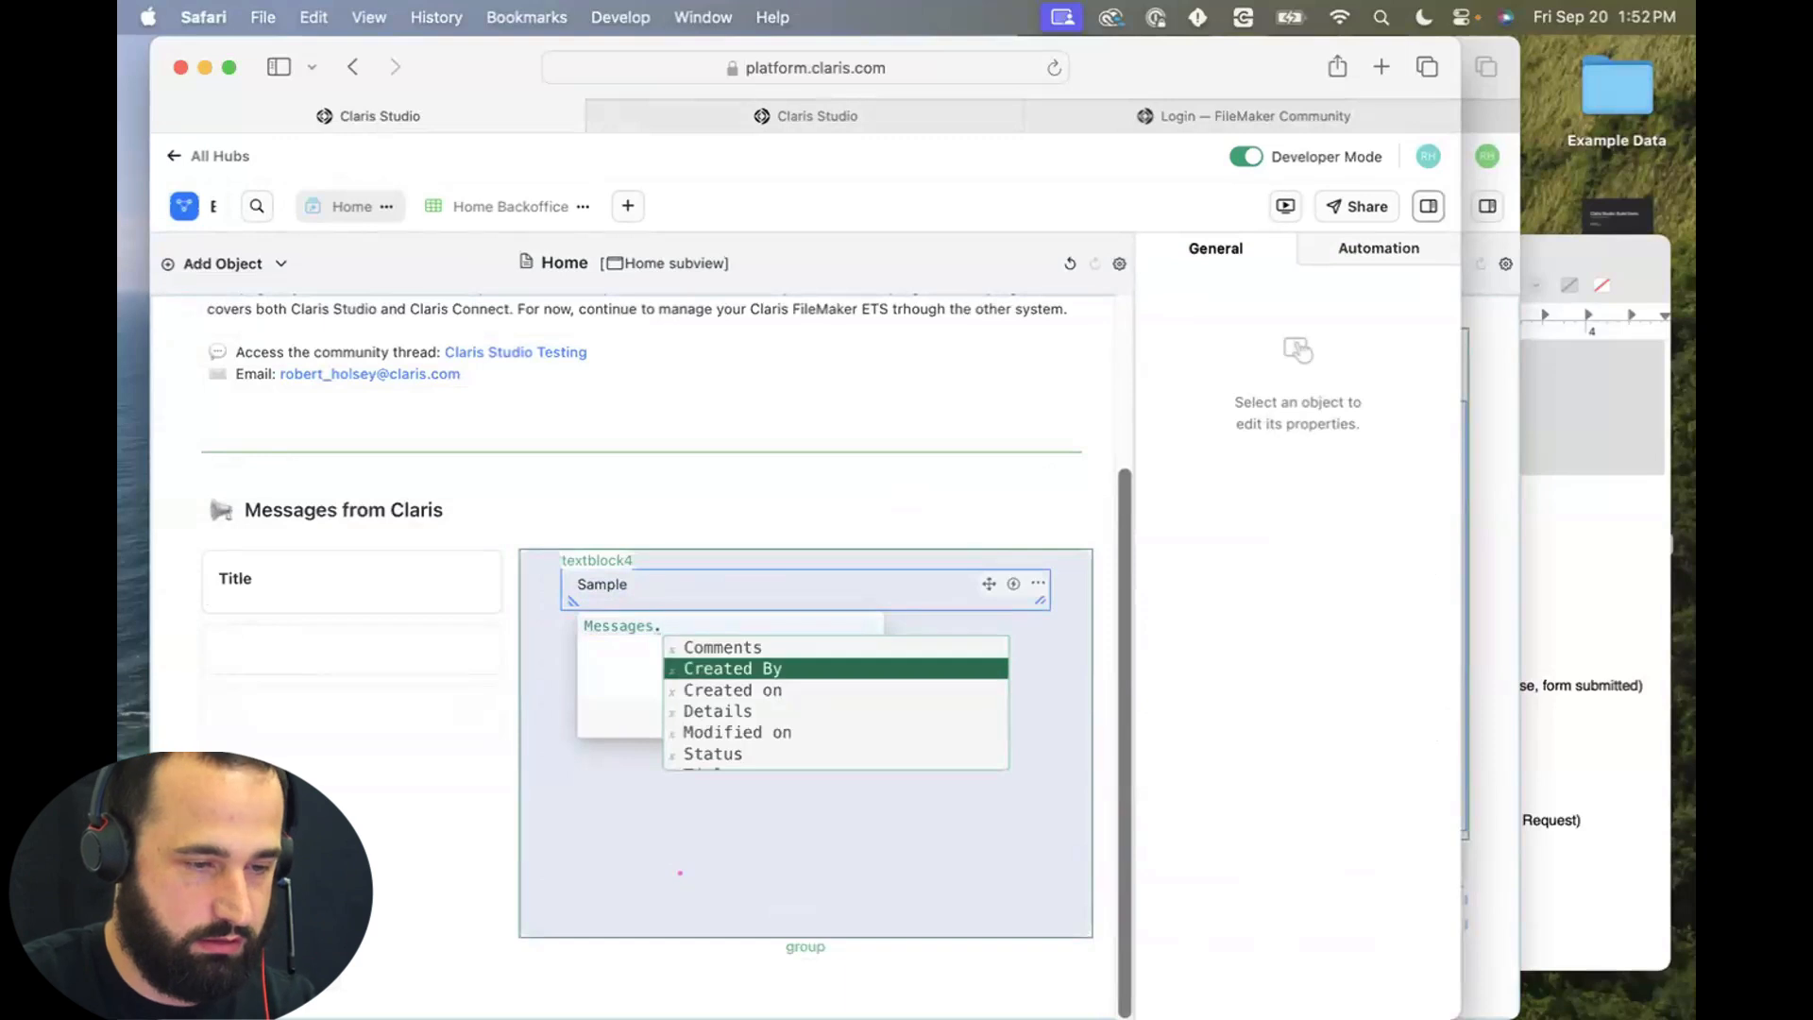
{"action": "key", "text": "Down"}
{"action": "key", "text": "Down"}
{"action": "key", "text": "Down"}
{"action": "type", "text": "t"}
{"action": "key", "text": "Return"}
{"action": "type", "text": "."}
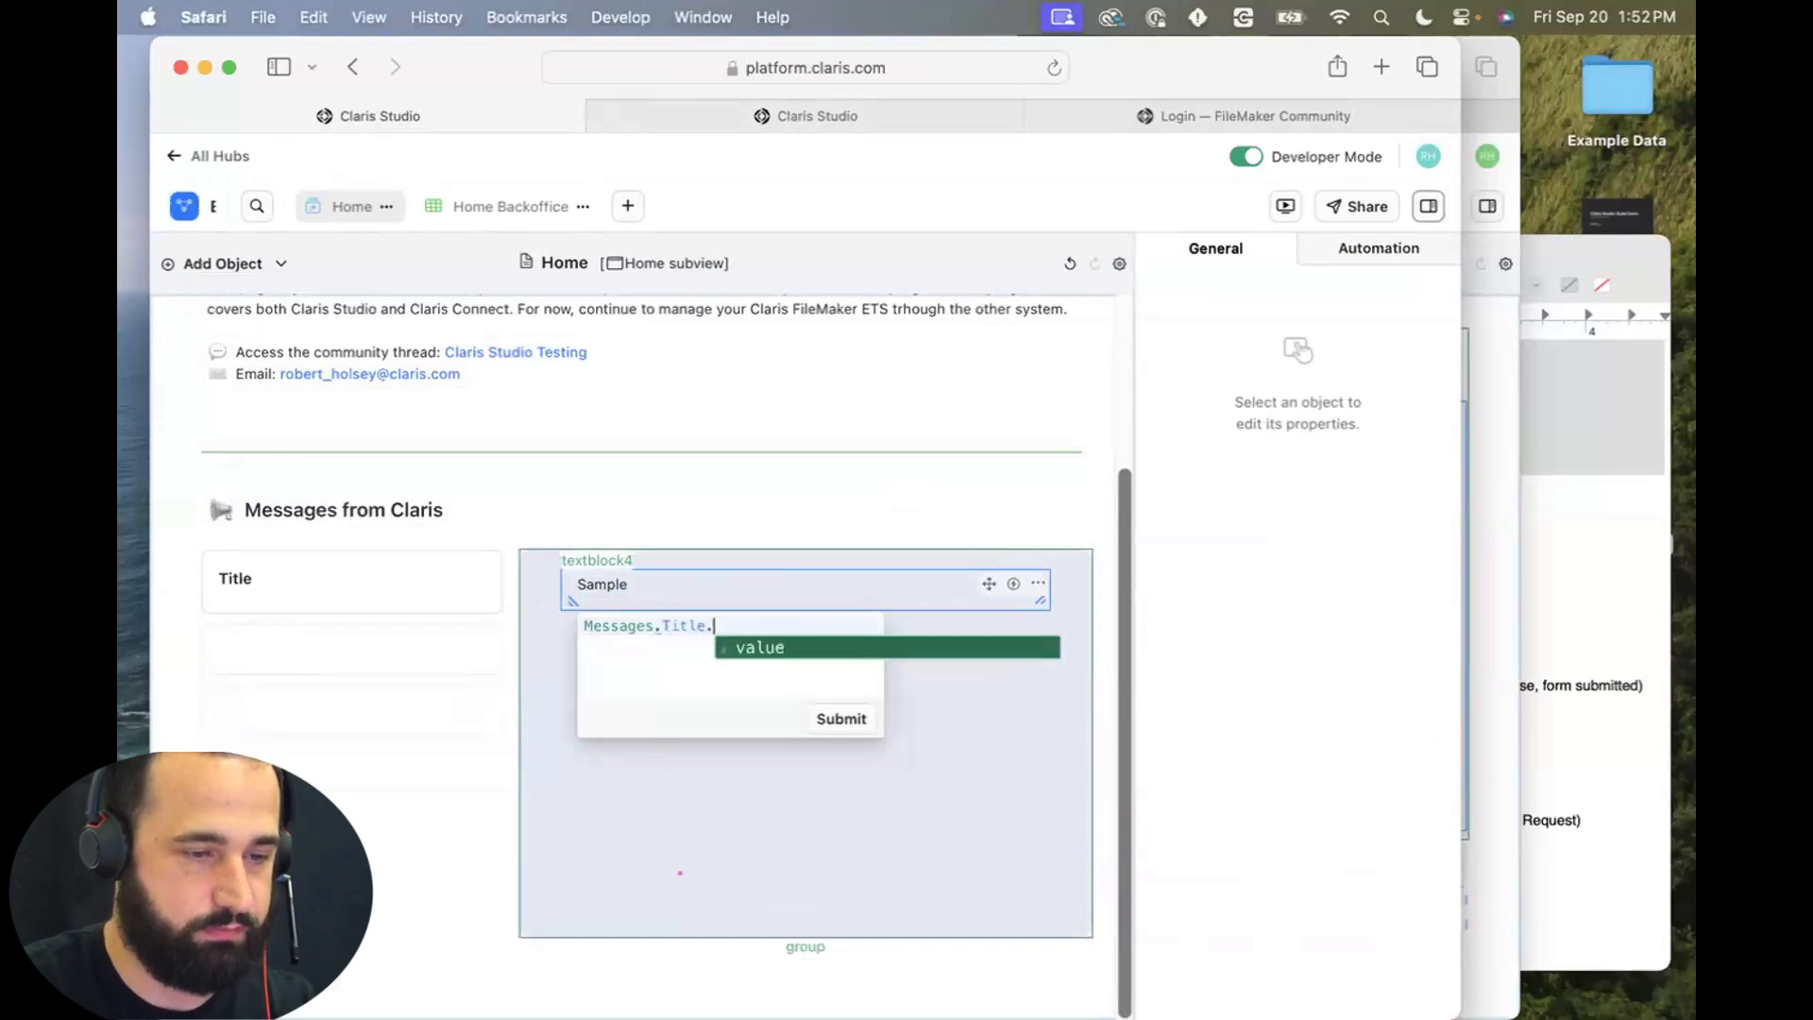
{"action": "key", "text": "Return"}
{"action": "type", "text": ".="}
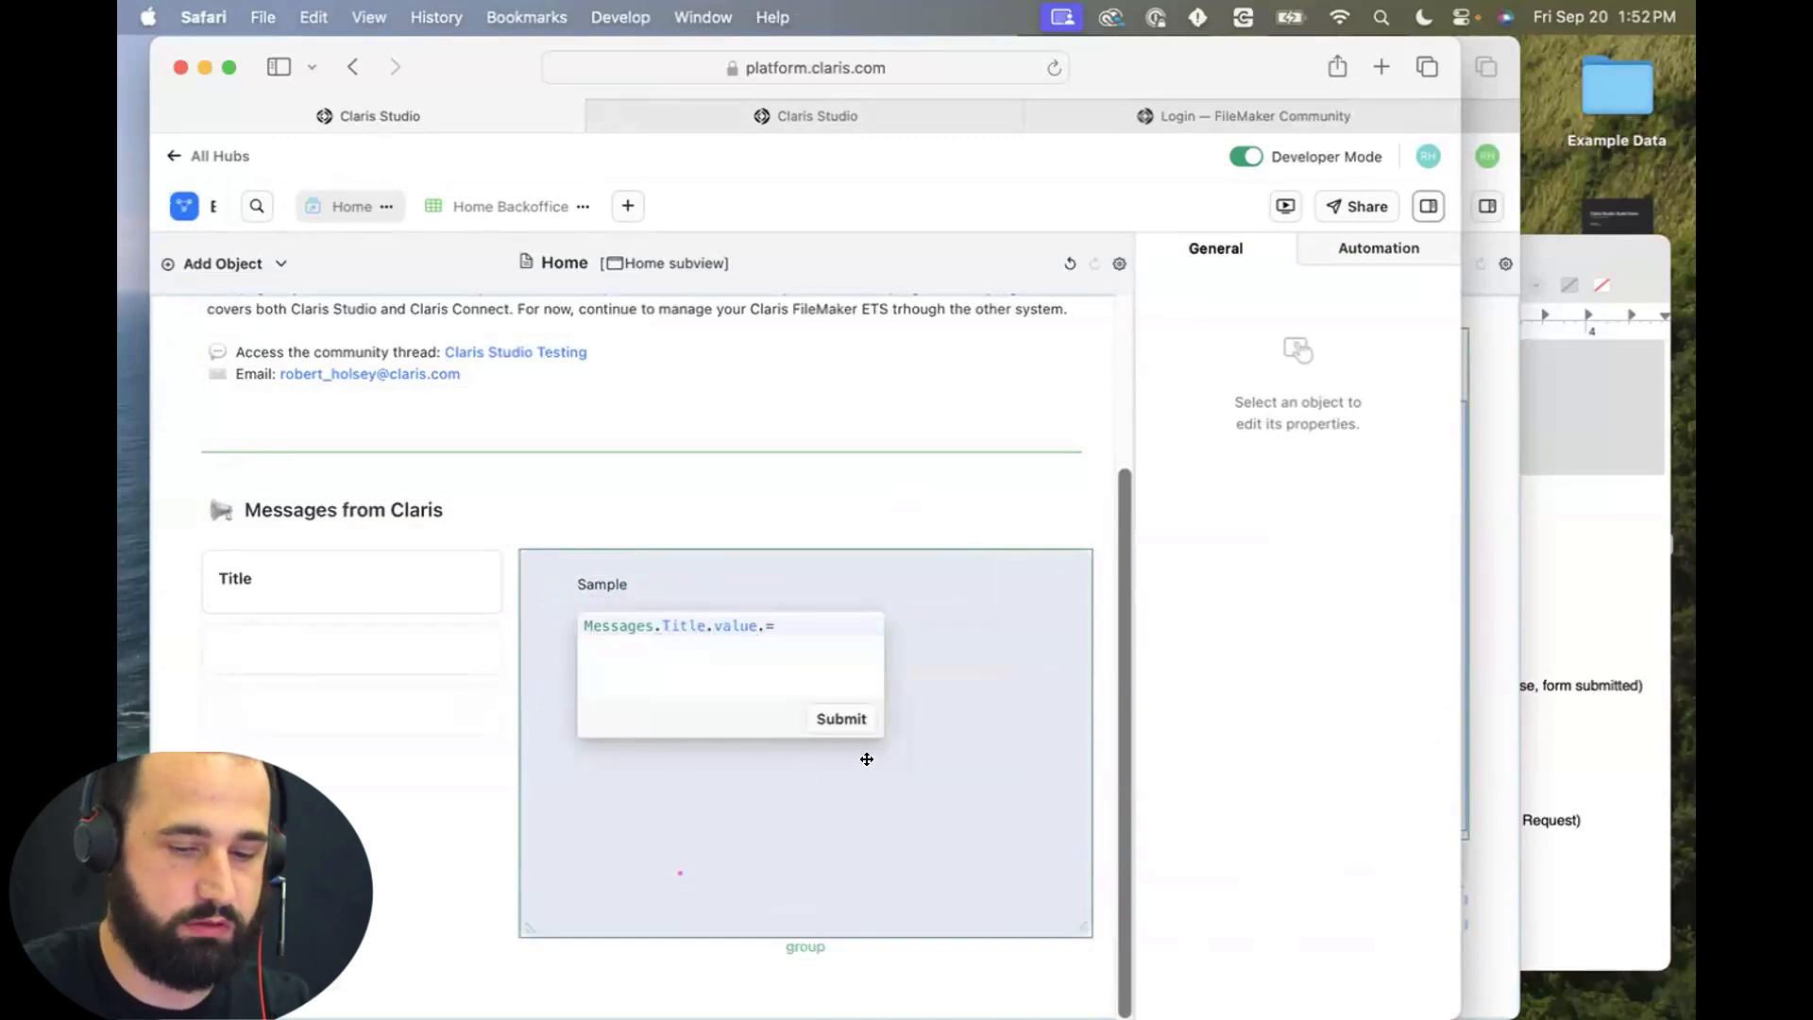
{"action": "left_click", "coordinate": [841, 719]}
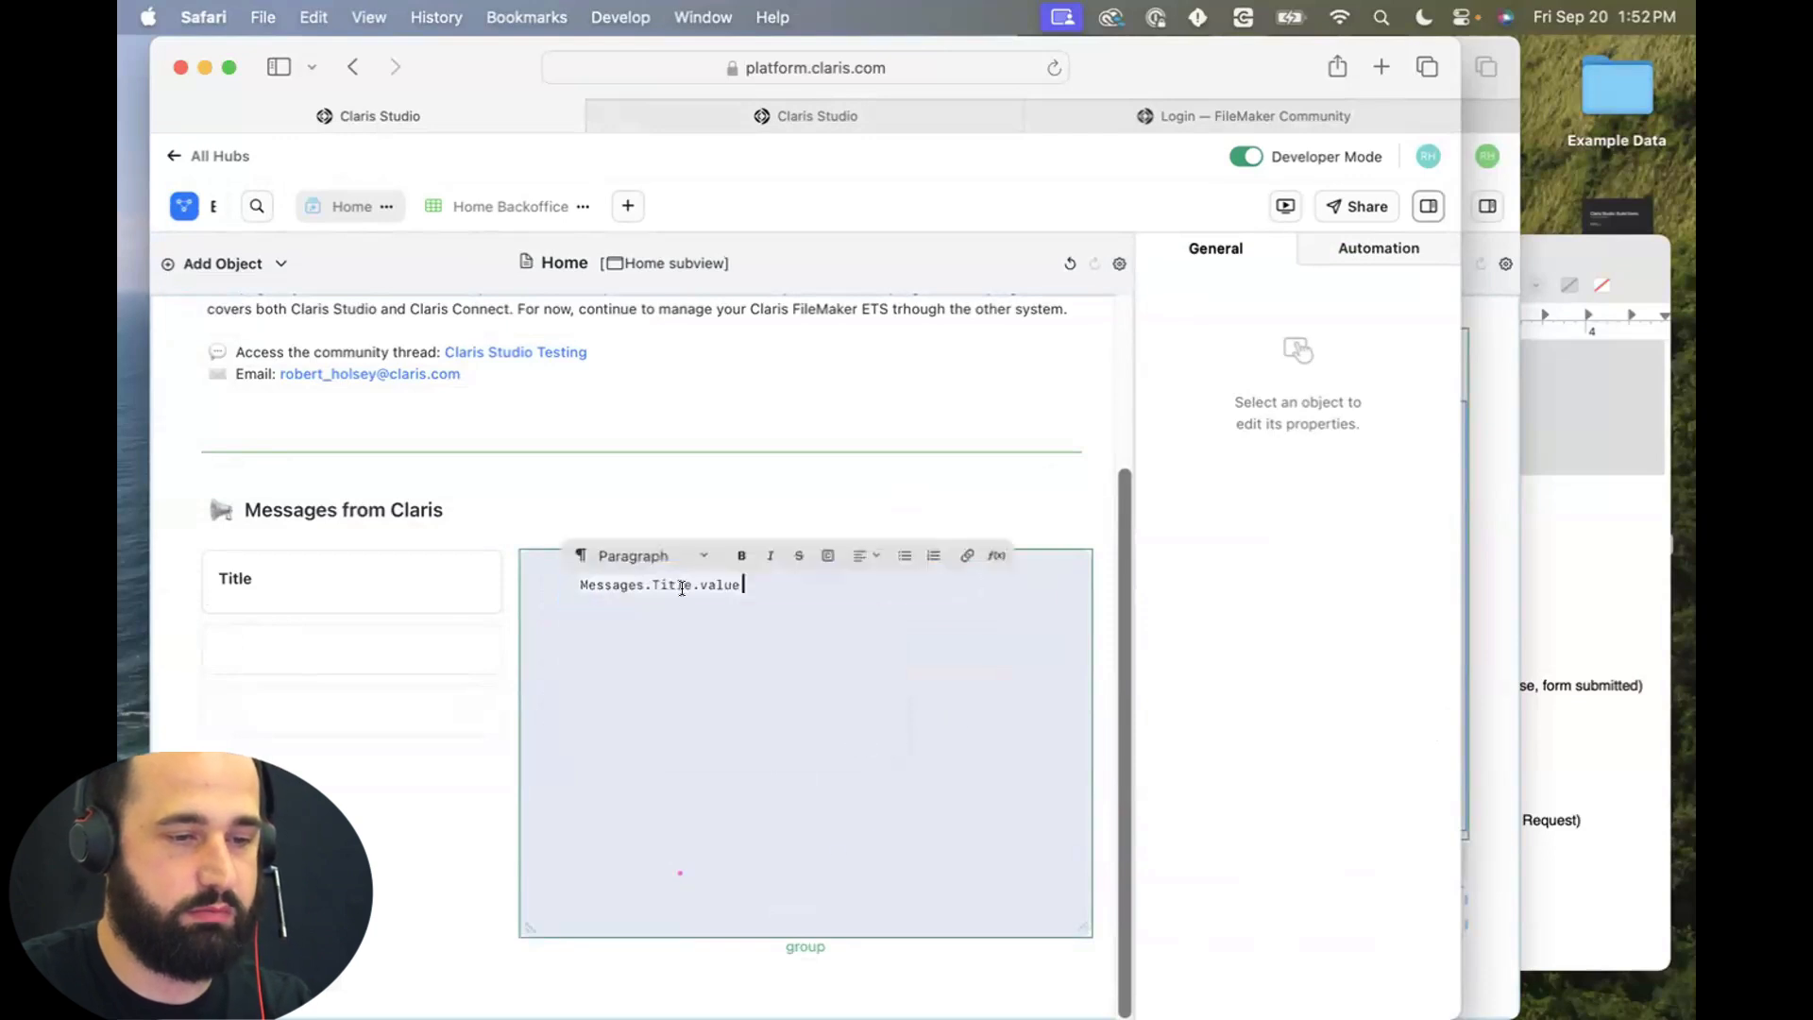
Format the title calculation as Heading 1 and enlarge its text block to the group's full width.
{"action": "left_click_drag", "start_coordinate": [755, 586], "coordinate": [580, 586]}
{"action": "left_click", "coordinate": [633, 556]}
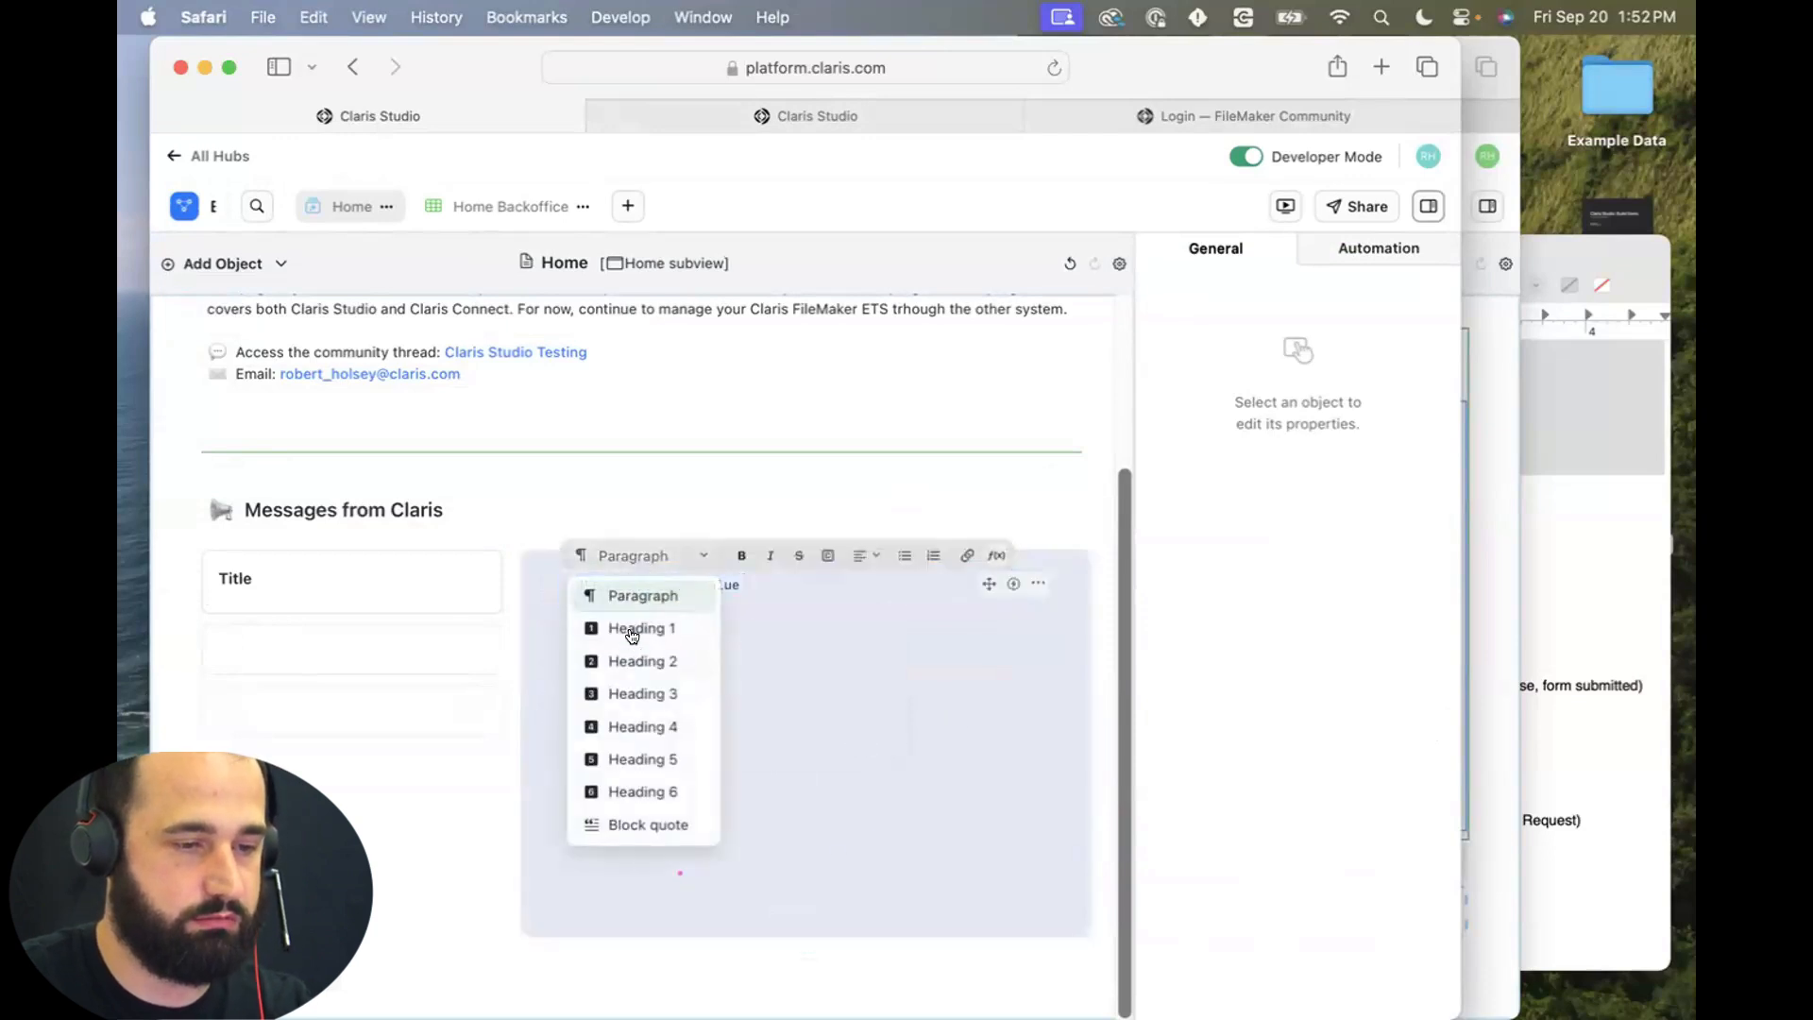
{"action": "left_click", "coordinate": [632, 629]}
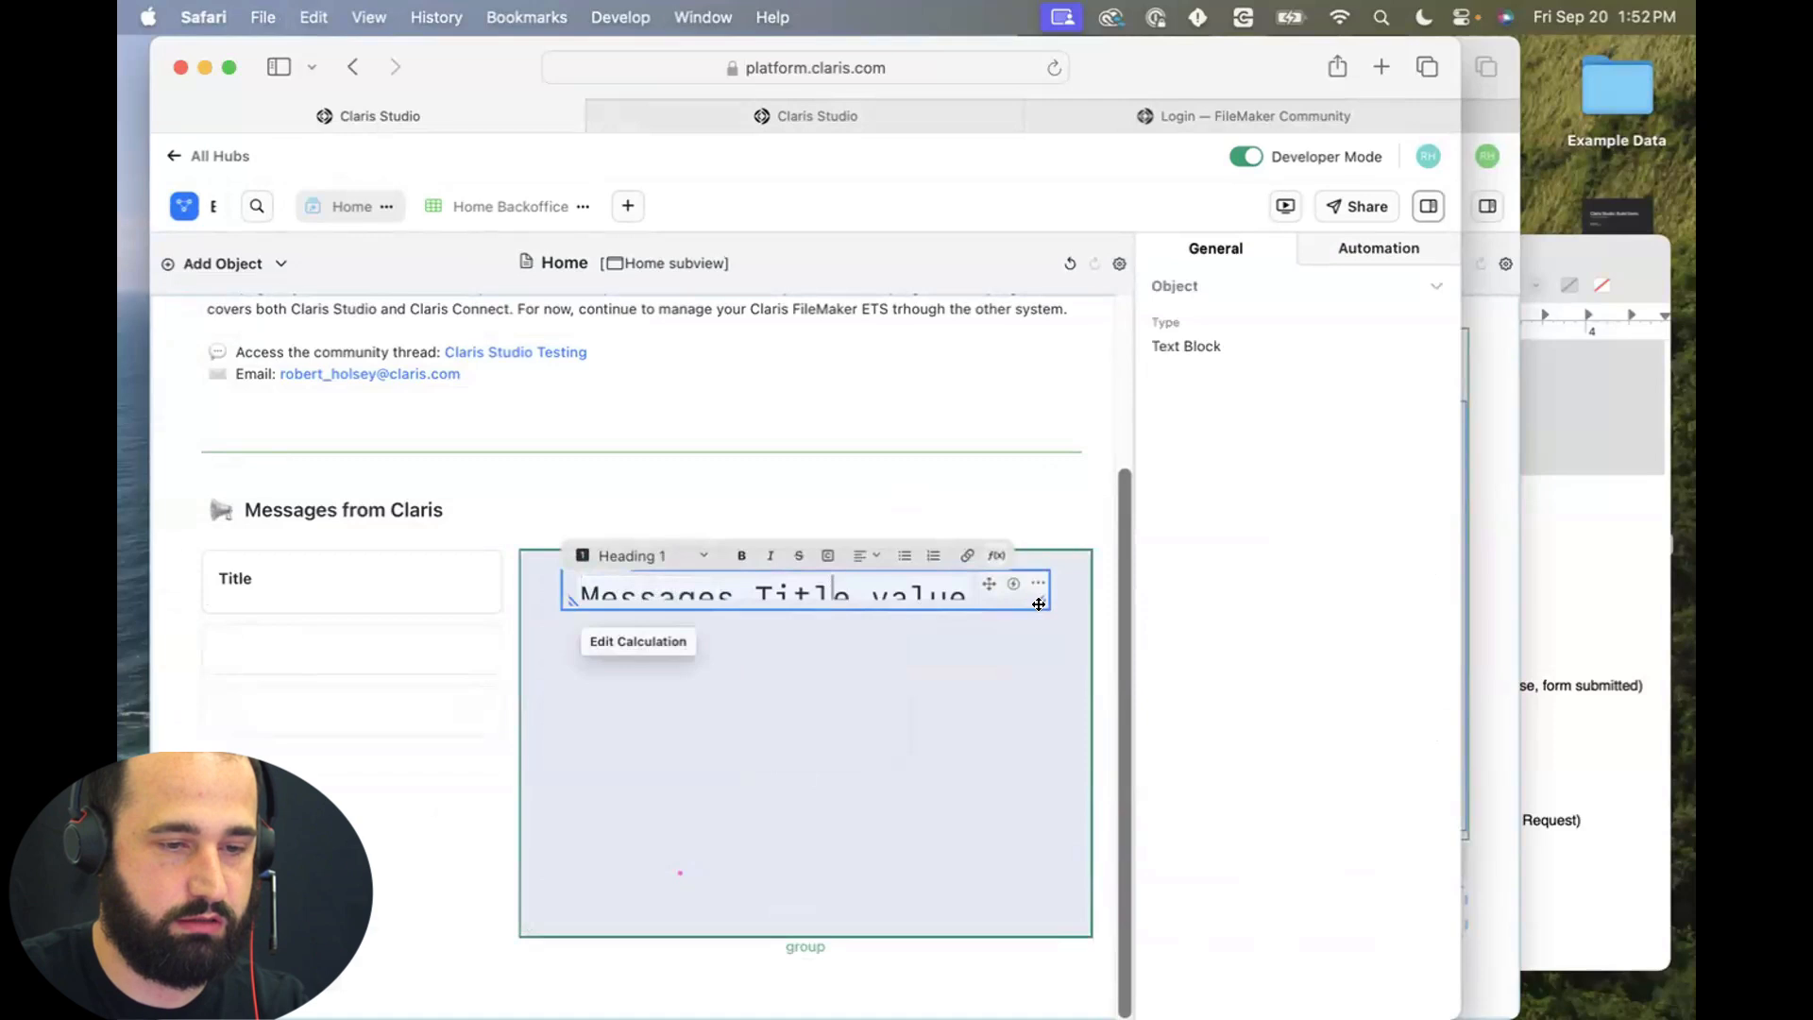
{"action": "left_click_drag", "start_coordinate": [1043, 603], "coordinate": [1079, 648]}
{"action": "left_click_drag", "start_coordinate": [569, 638], "coordinate": [525, 638]}
{"action": "left_click", "coordinate": [1017, 472]}
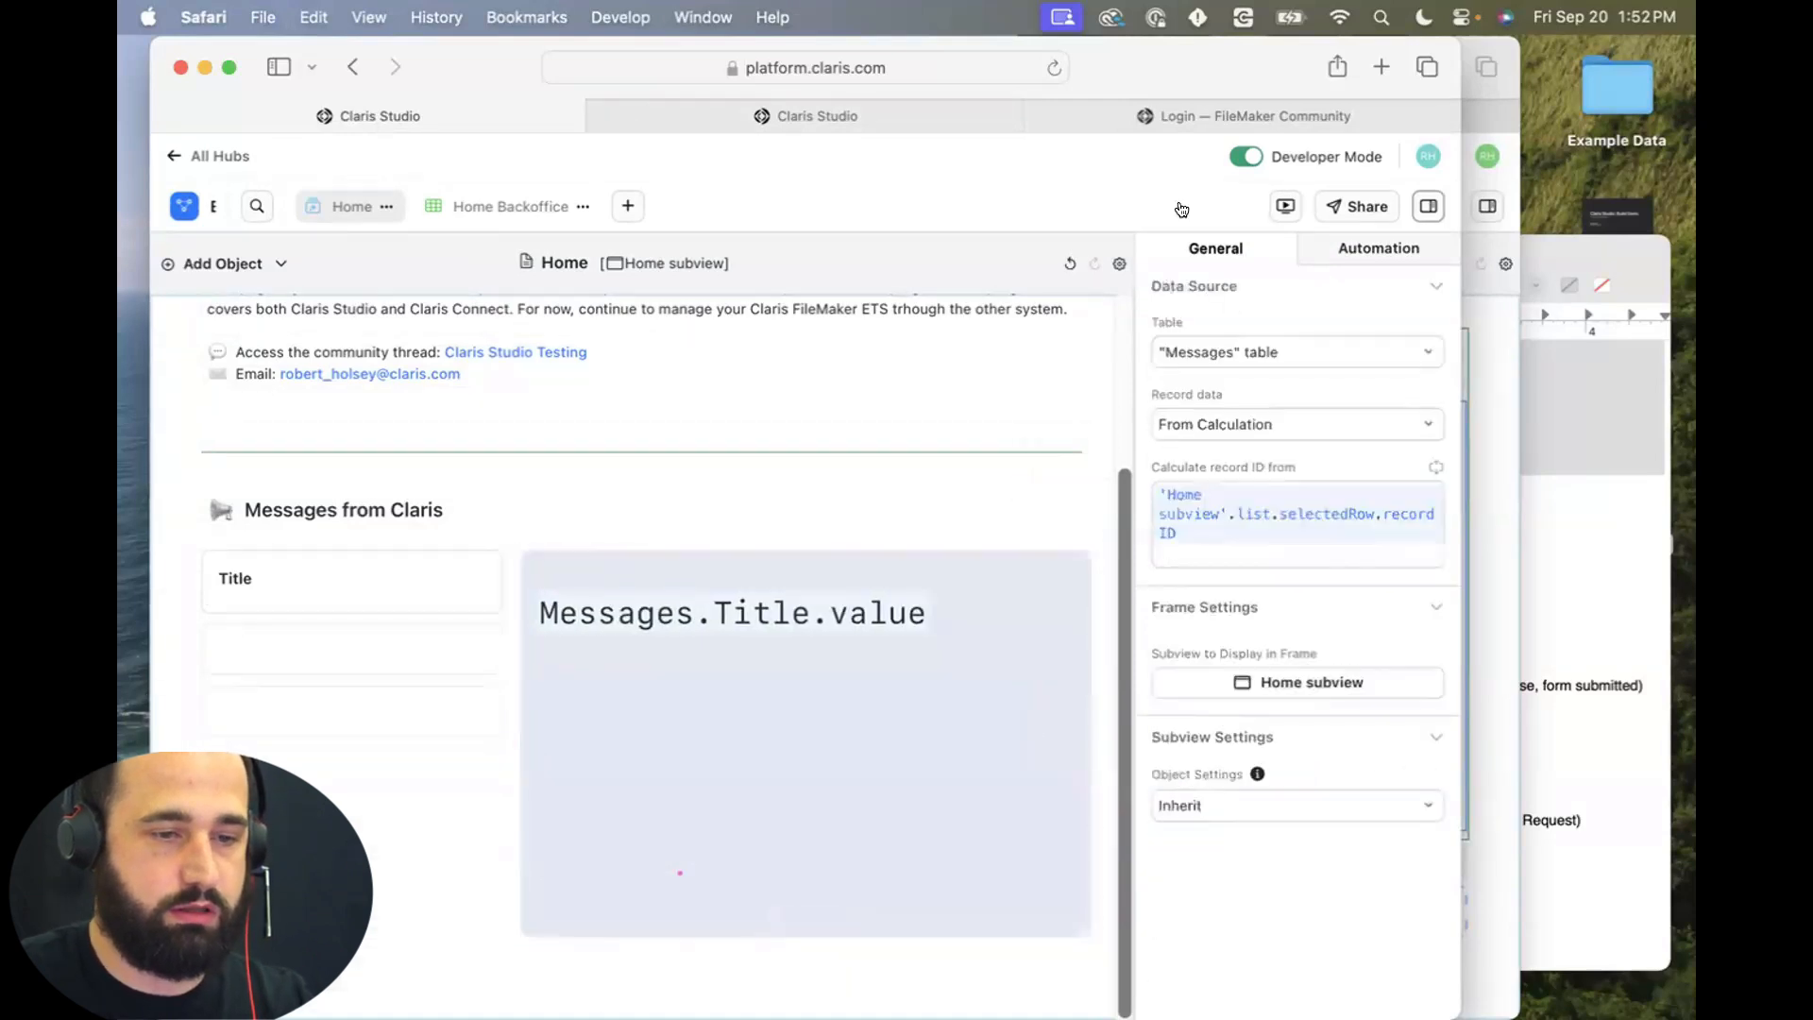
Reload the page preview and select the message "What is a view?" to check the calculated title heading.
{"action": "left_click", "coordinate": [888, 109]}
{"action": "key", "text": "super+r"}
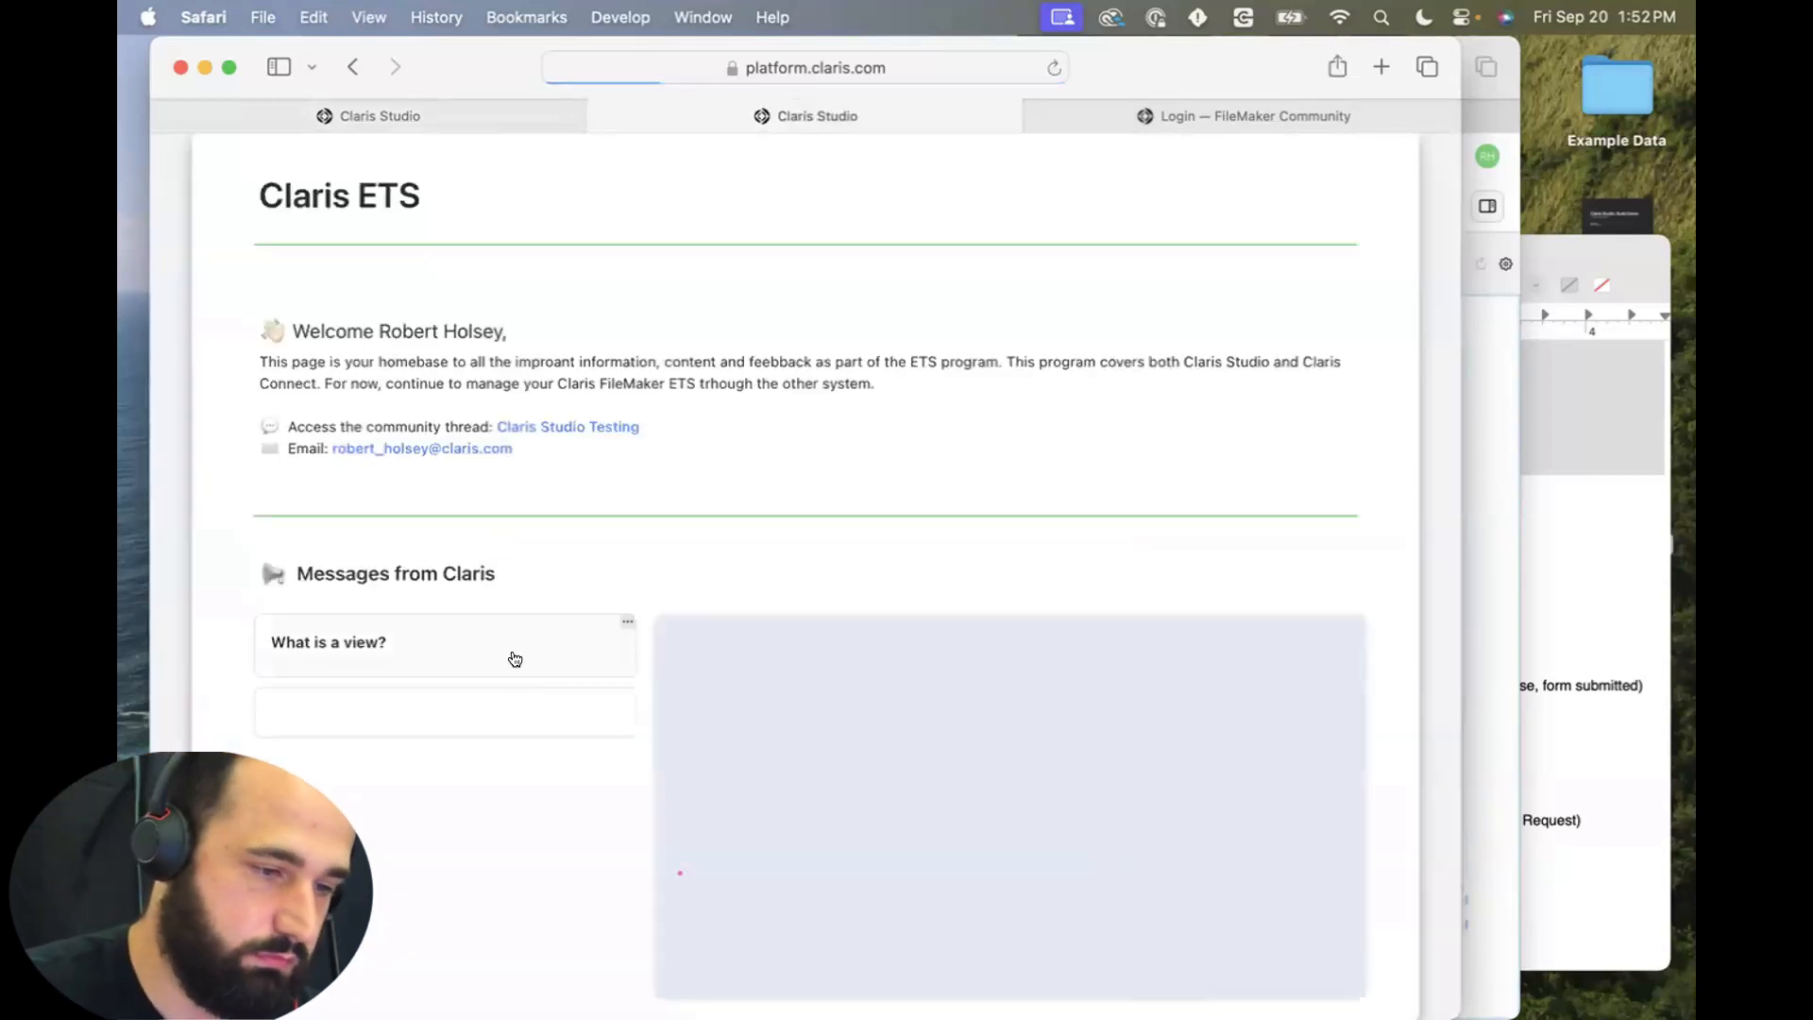
{"action": "left_click", "coordinate": [514, 655]}
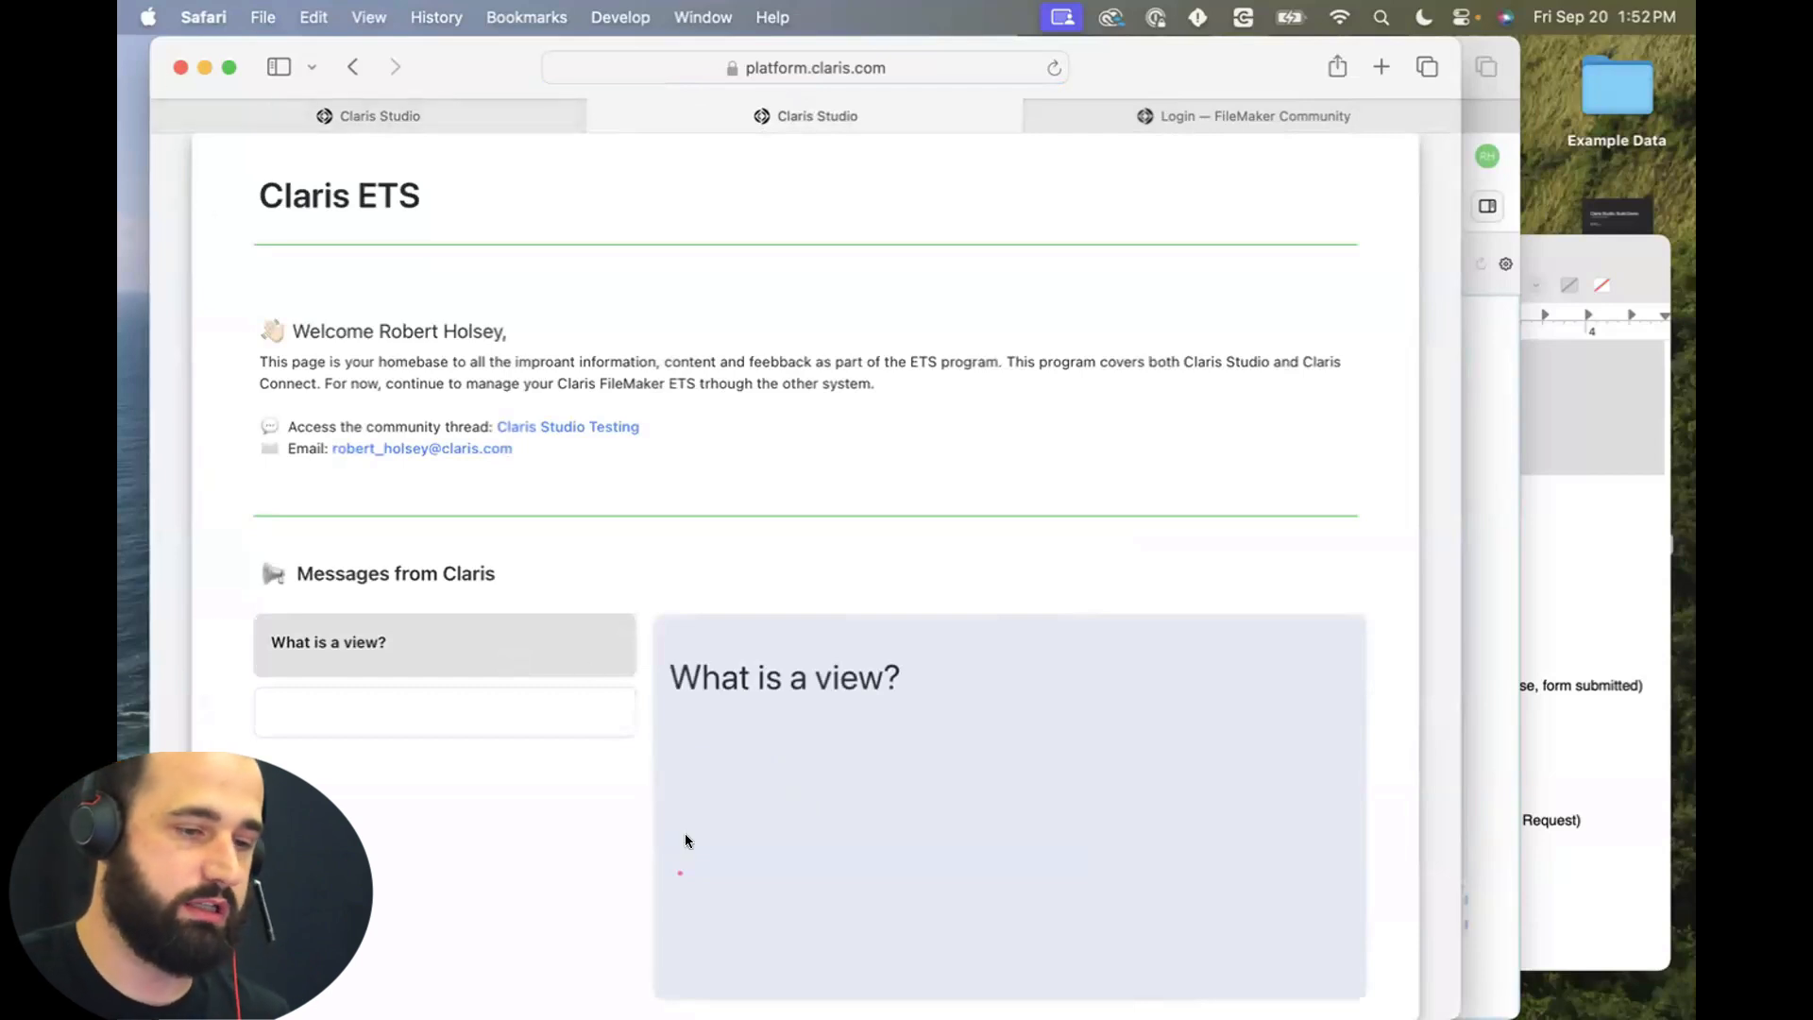
Return to the view editor and add a second Group directly below the message detail group.
{"action": "left_click", "coordinate": [361, 115]}
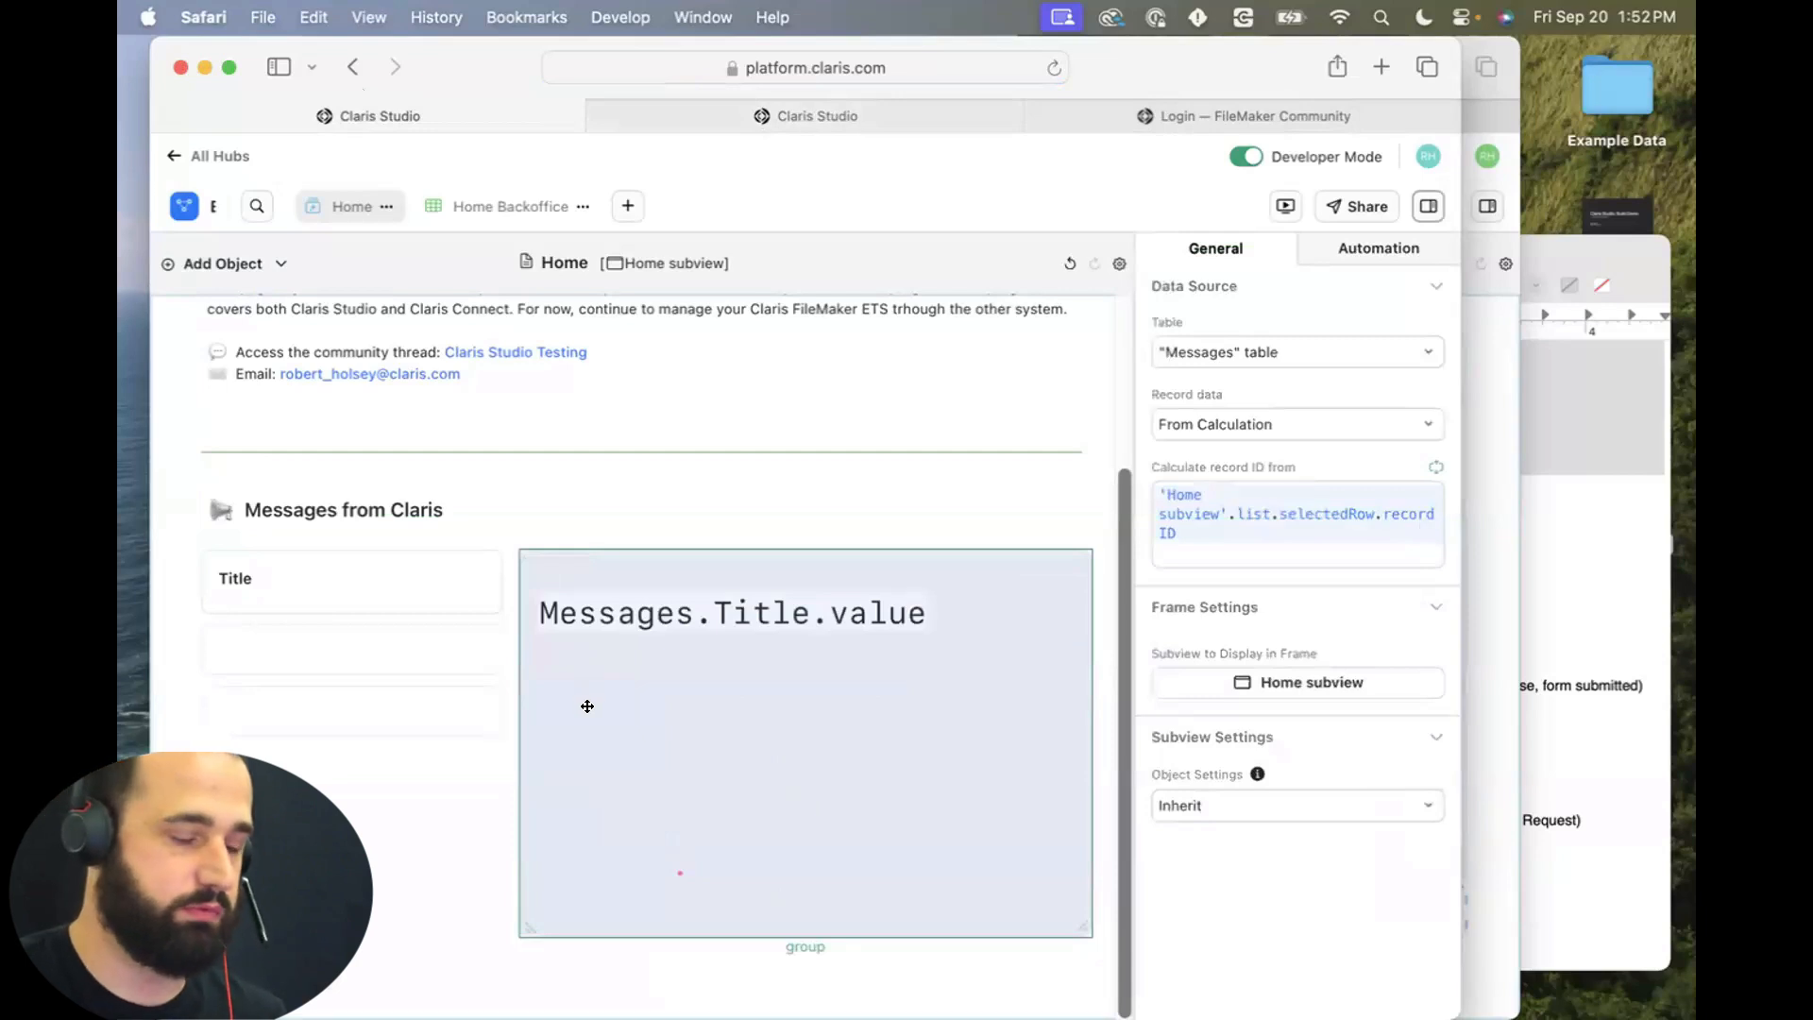
{"action": "left_click", "coordinate": [653, 614]}
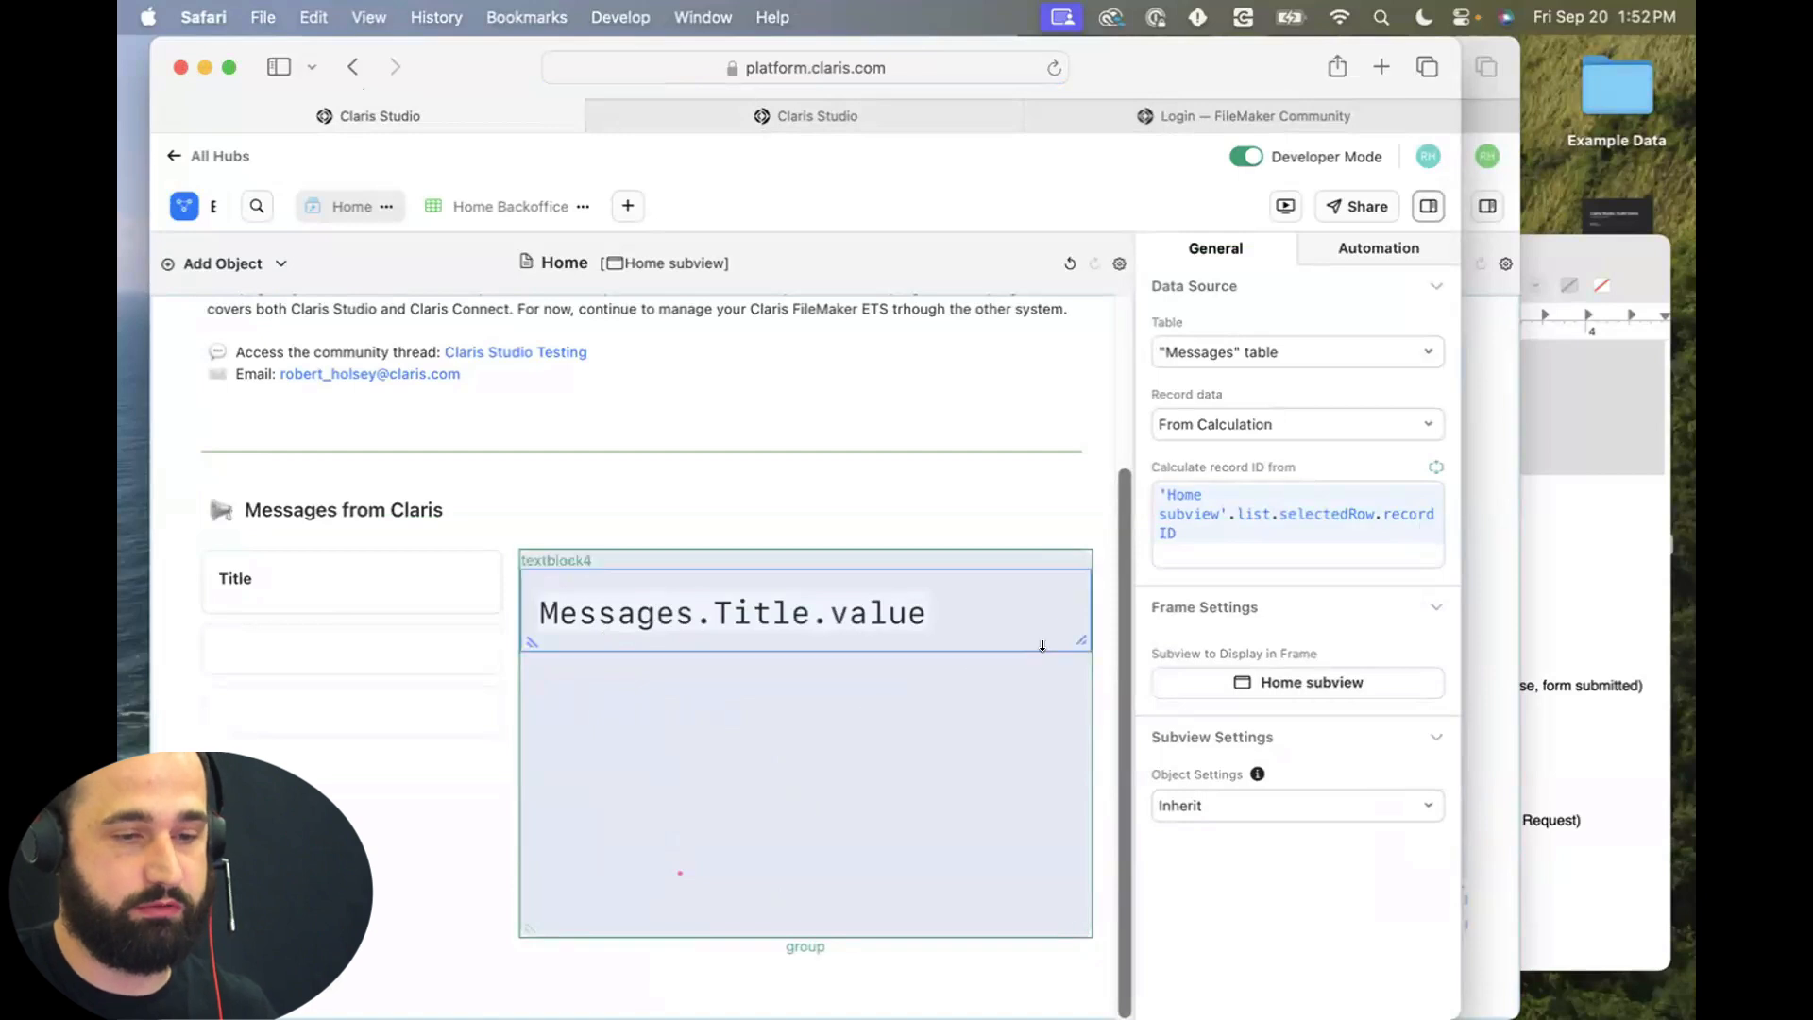
{"action": "left_click", "coordinate": [992, 733]}
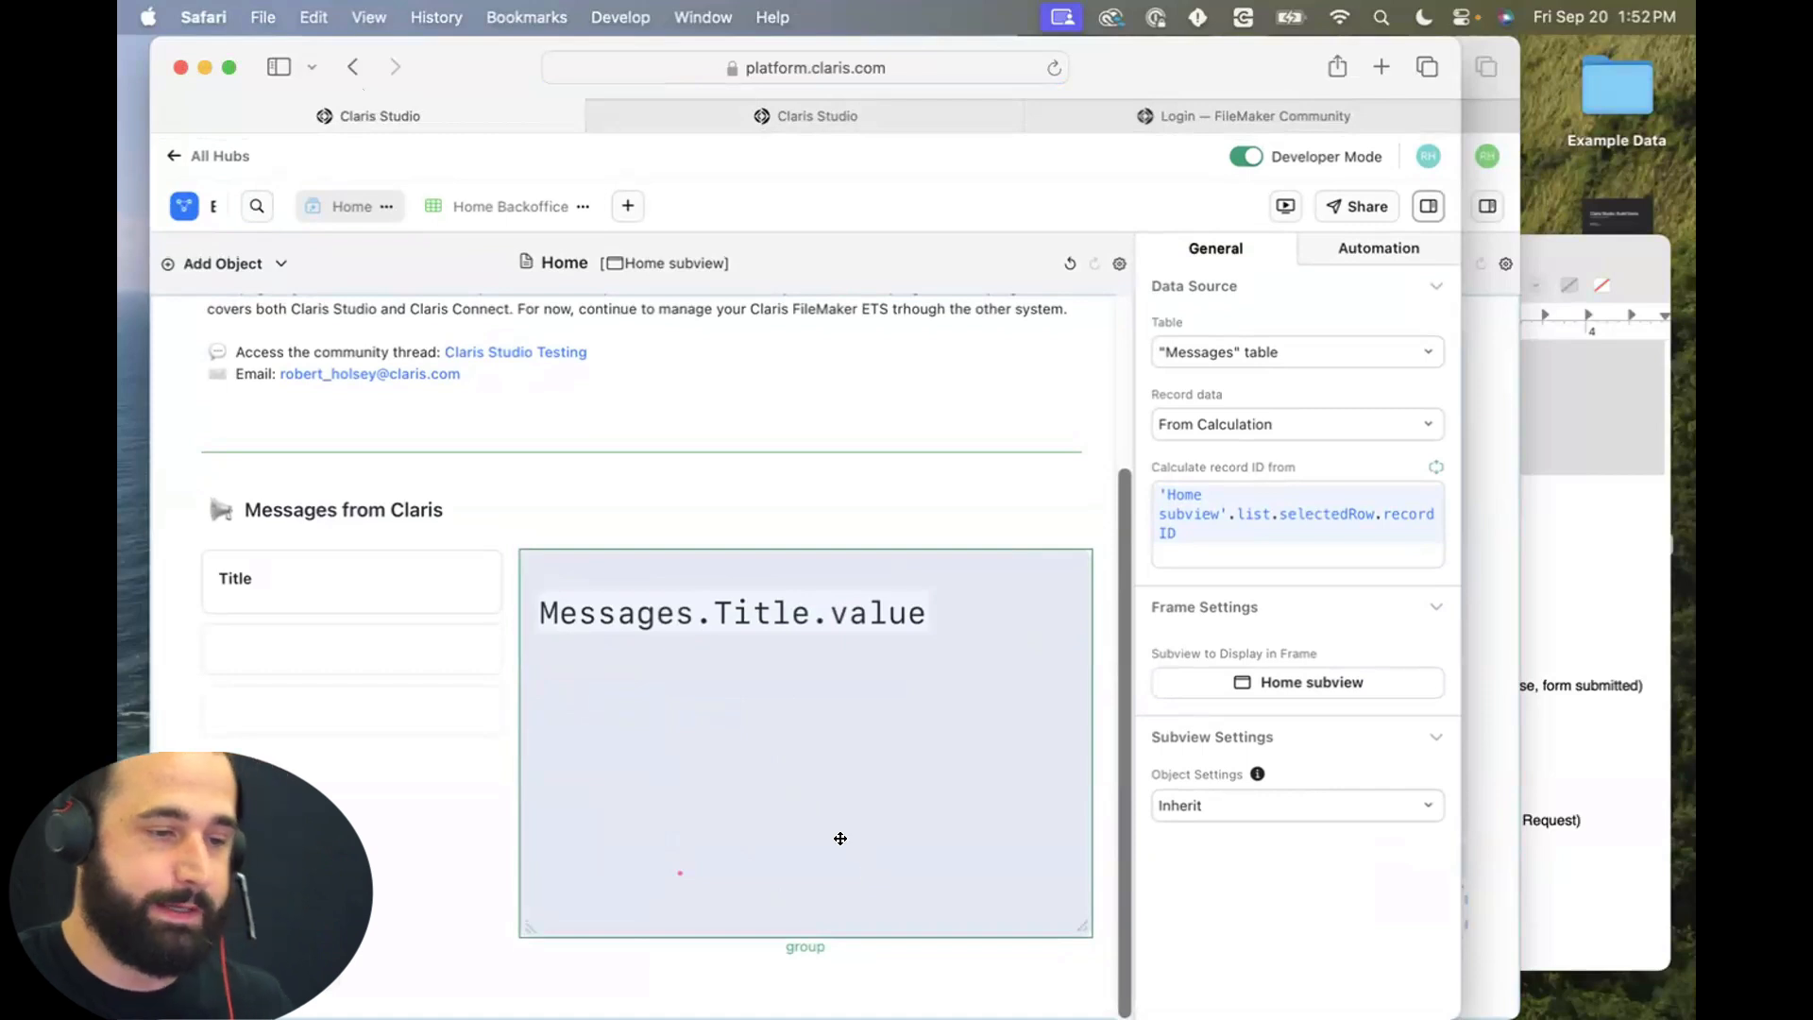
{"action": "left_click", "coordinate": [338, 326]}
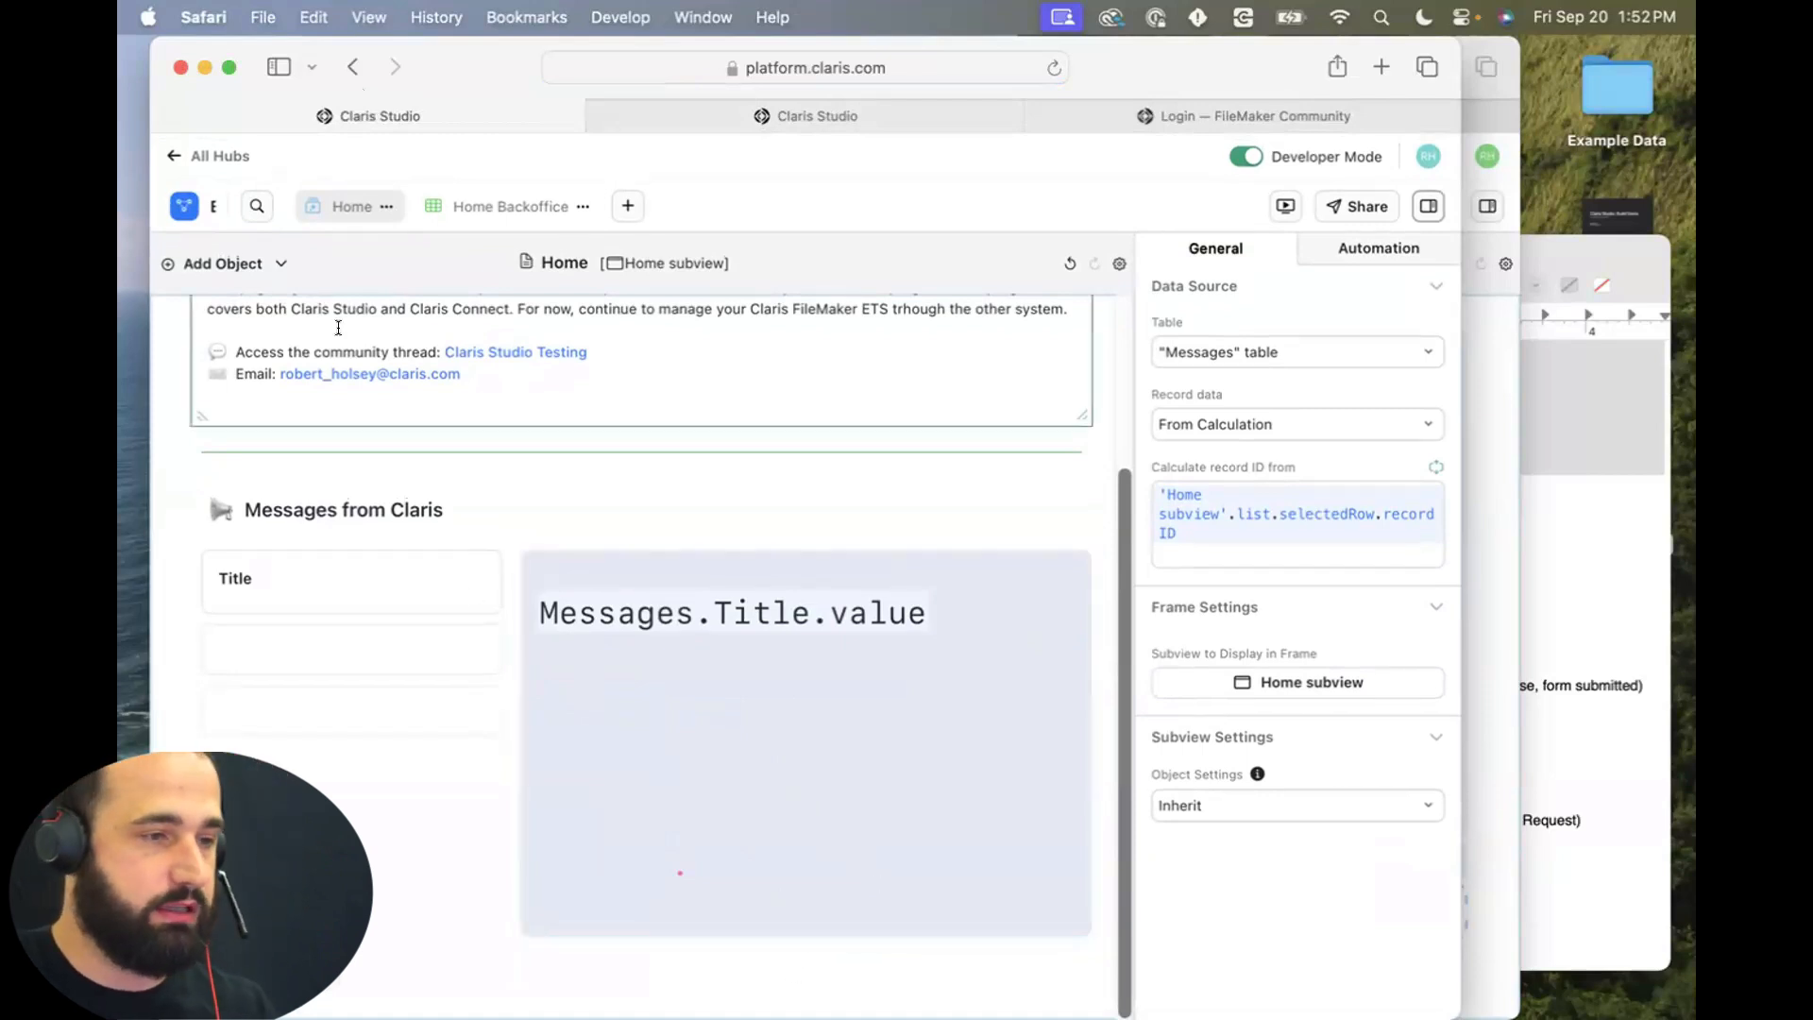
{"action": "left_click", "coordinate": [253, 268]}
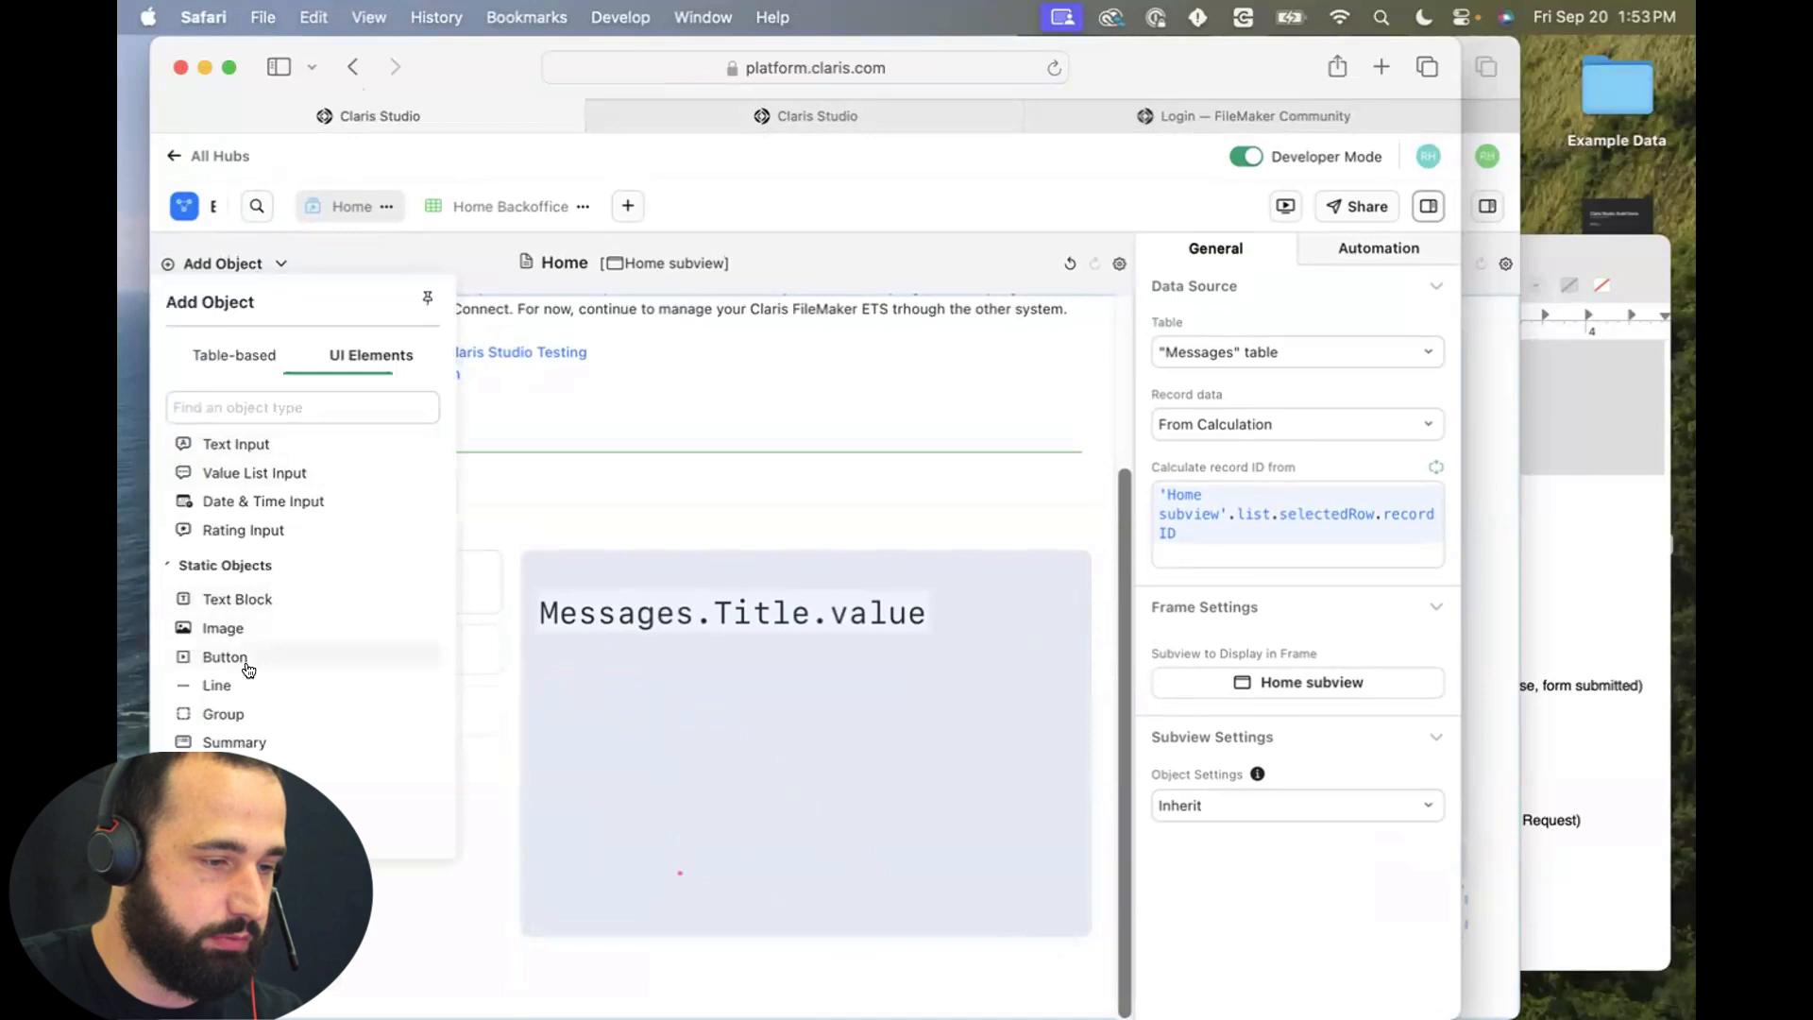
{"action": "left_click_drag", "start_coordinate": [248, 670], "coordinate": [531, 970]}
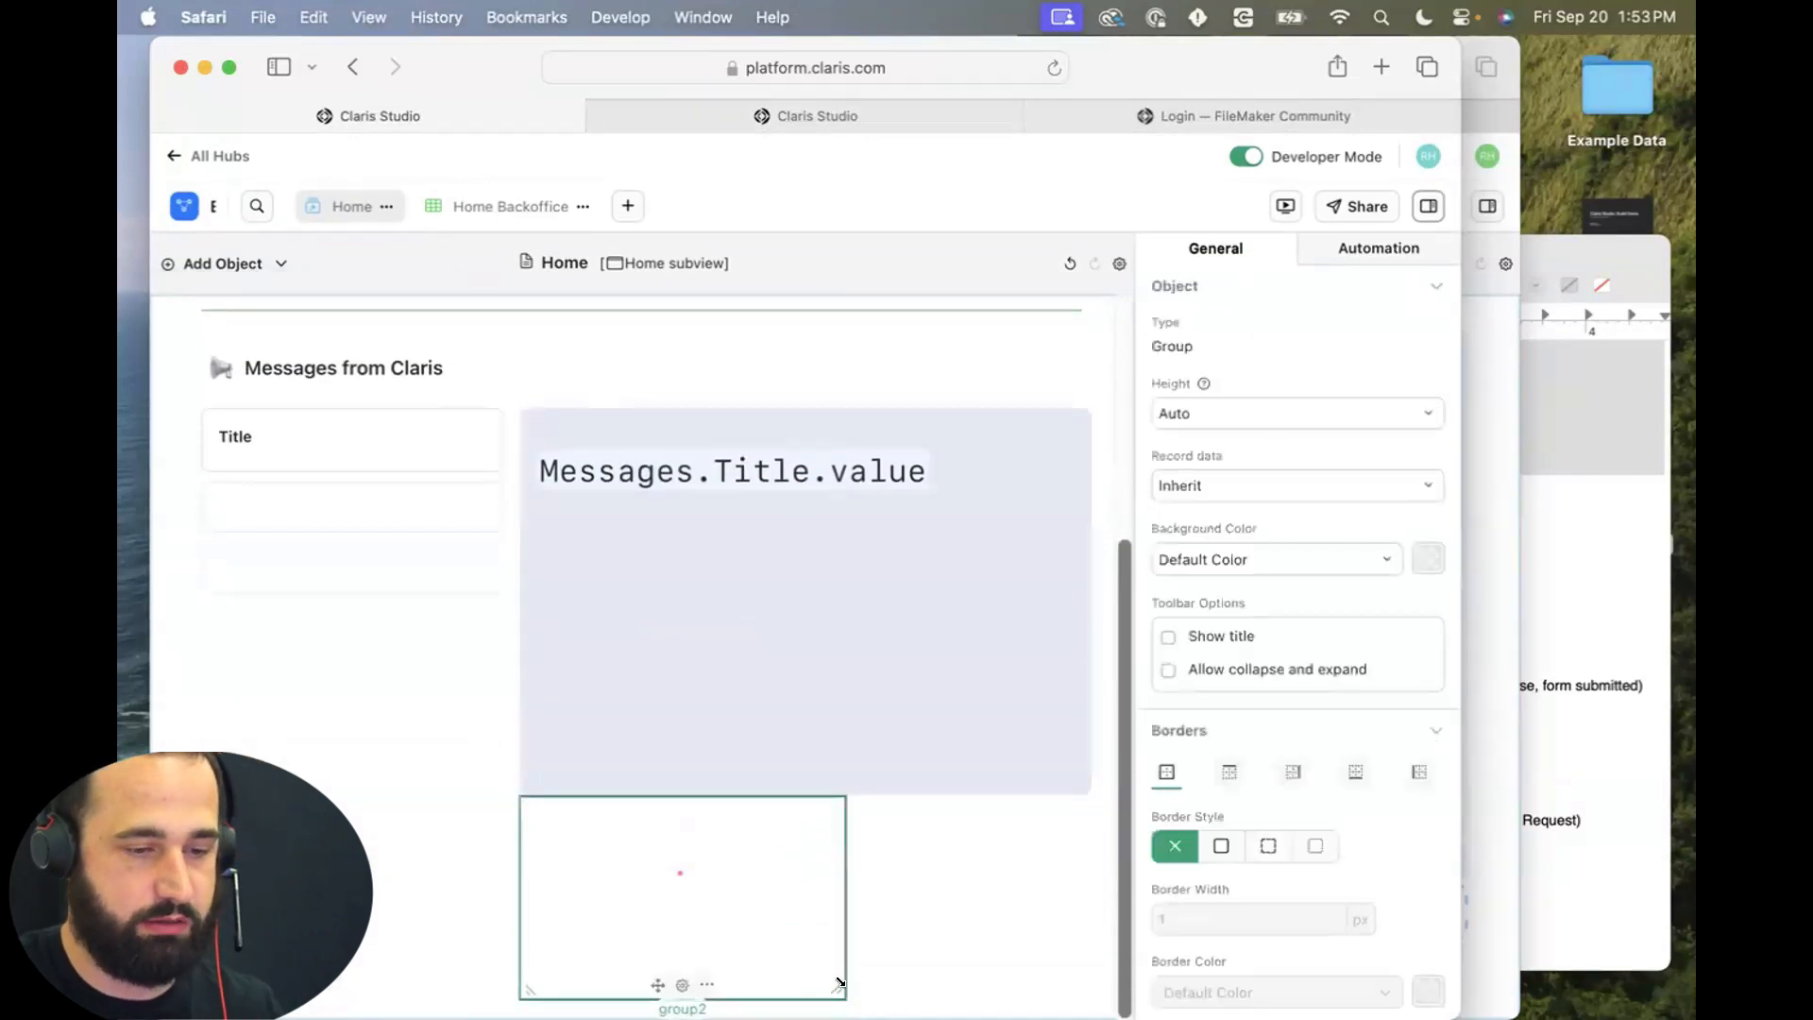
Fit the new group to the detail group's width and give it a collapsible, visible title "Comments".
{"action": "left_click_drag", "start_coordinate": [839, 983], "coordinate": [1075, 867]}
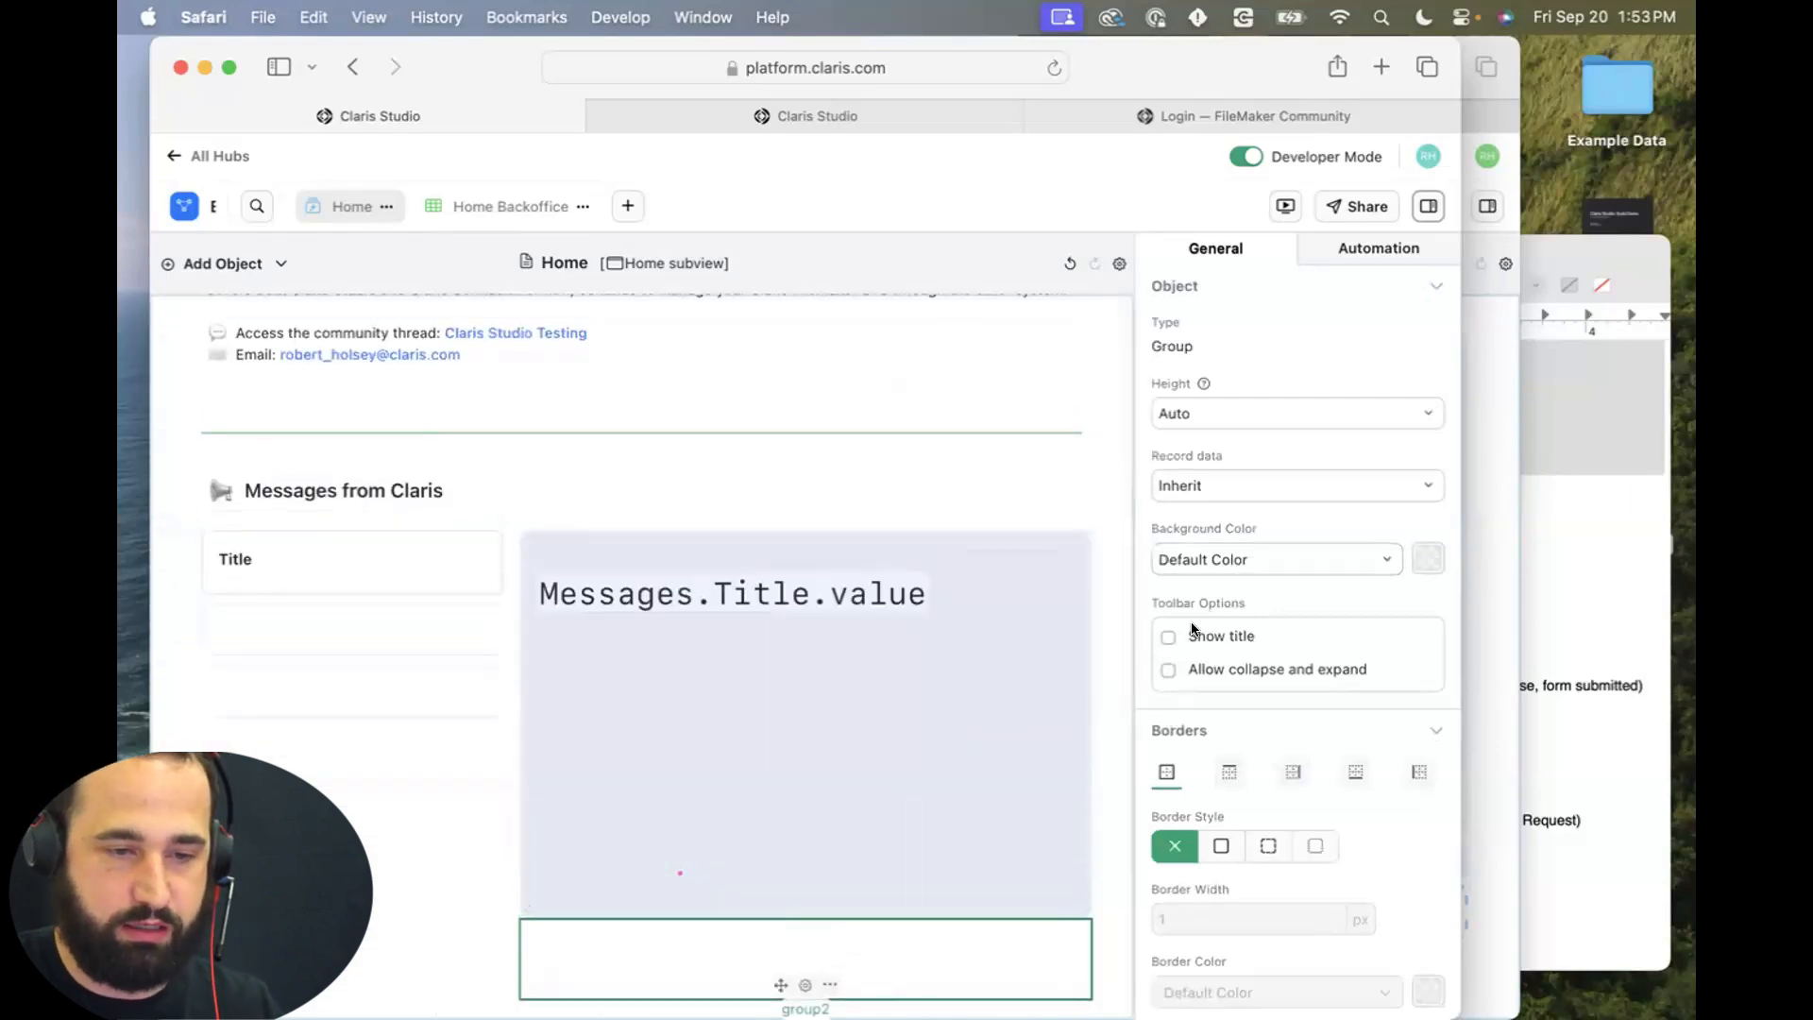
{"action": "left_click", "coordinate": [1169, 639]}
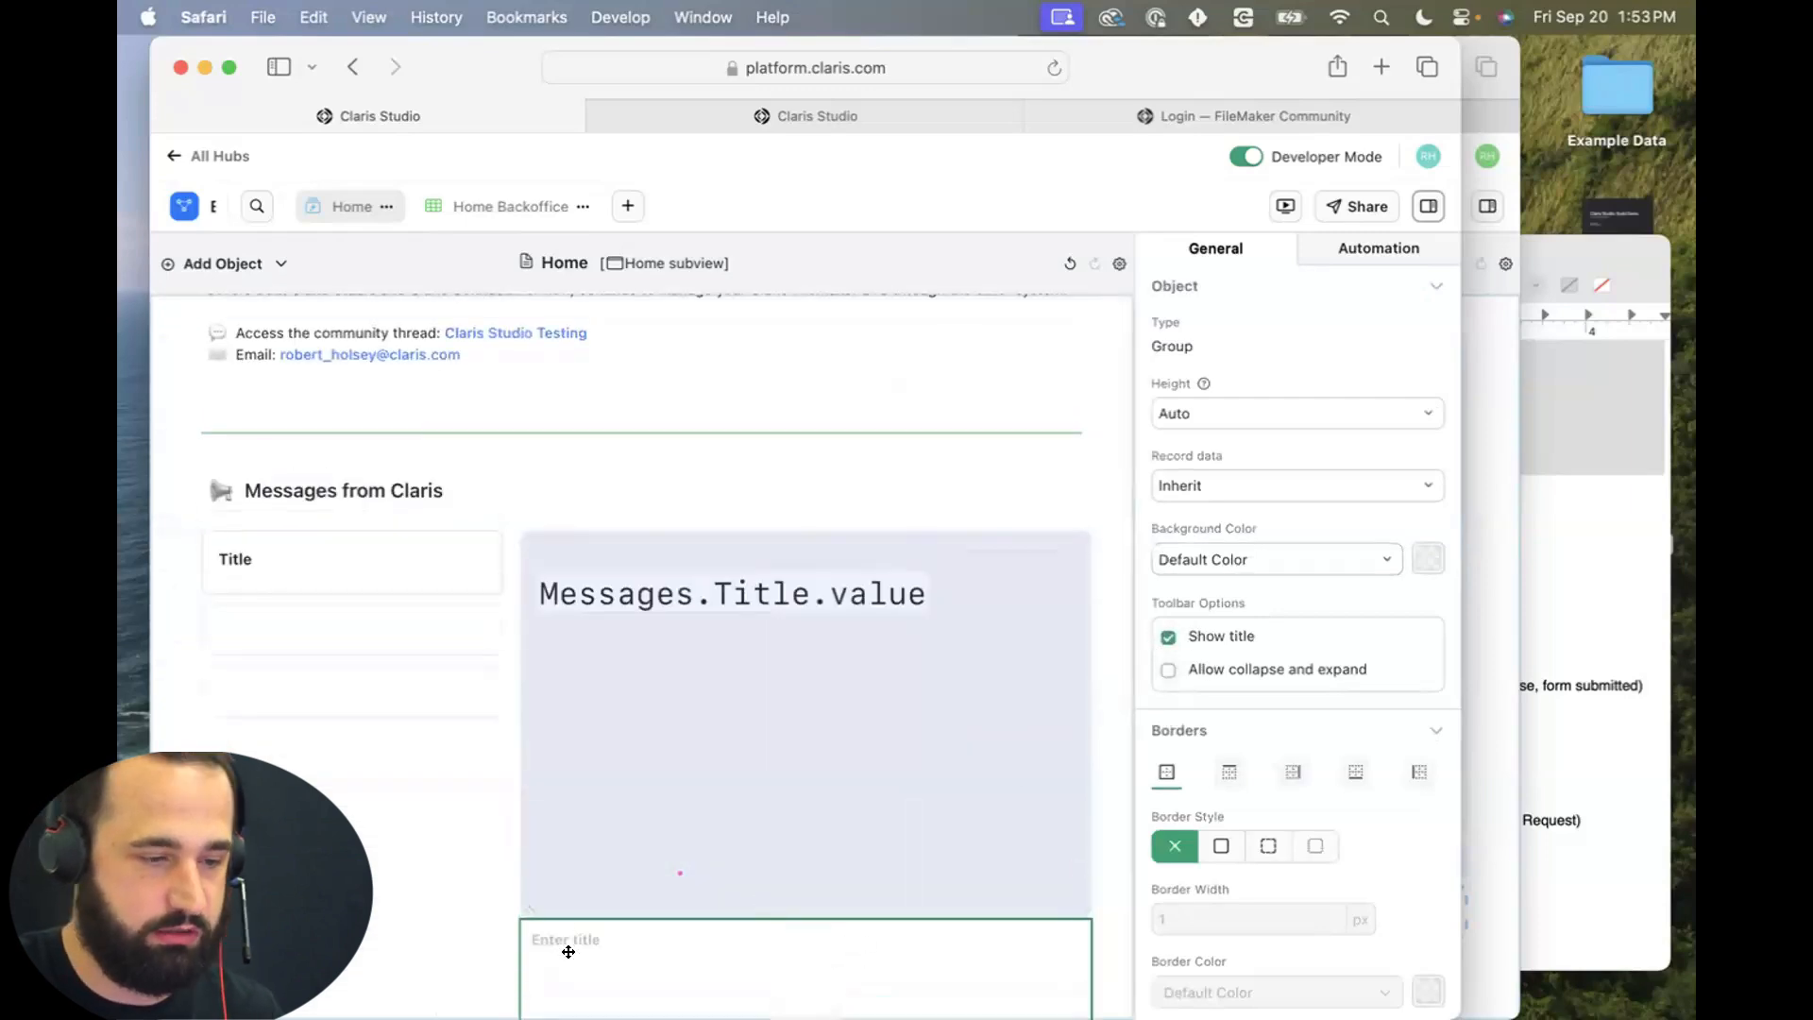
{"action": "type", "text": "Comments"}
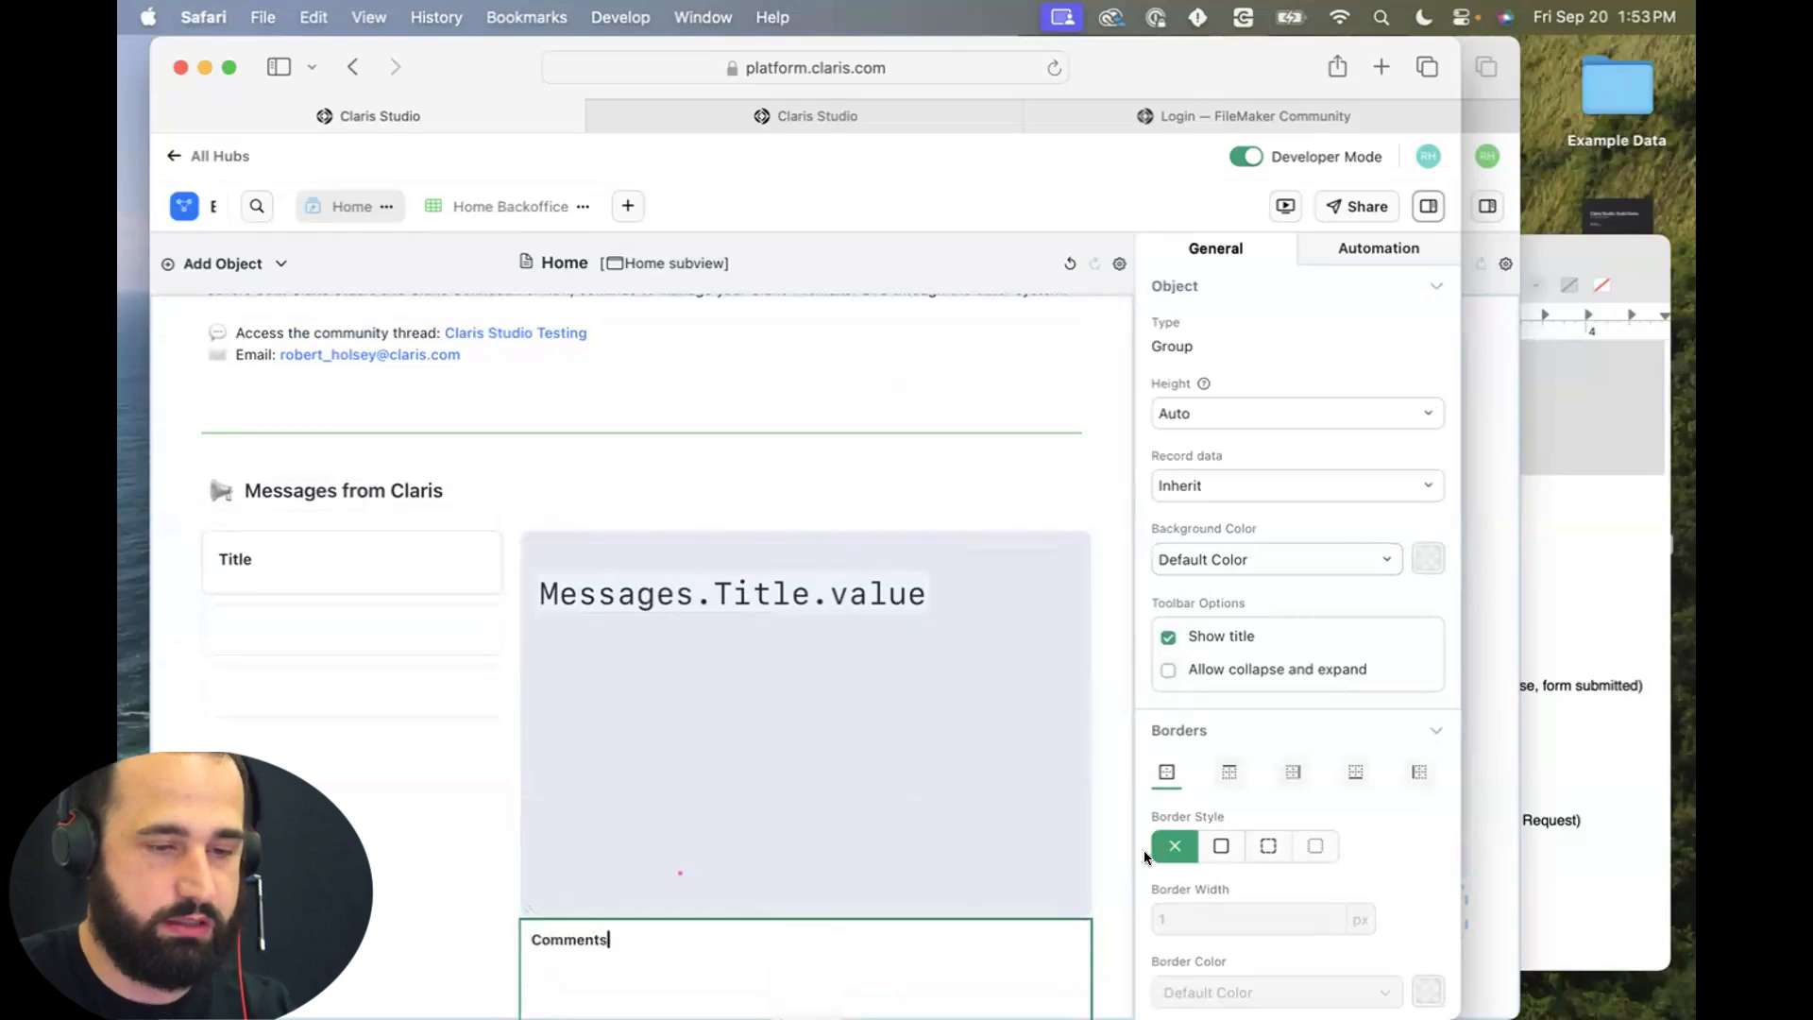
{"action": "left_click", "coordinate": [1168, 669]}
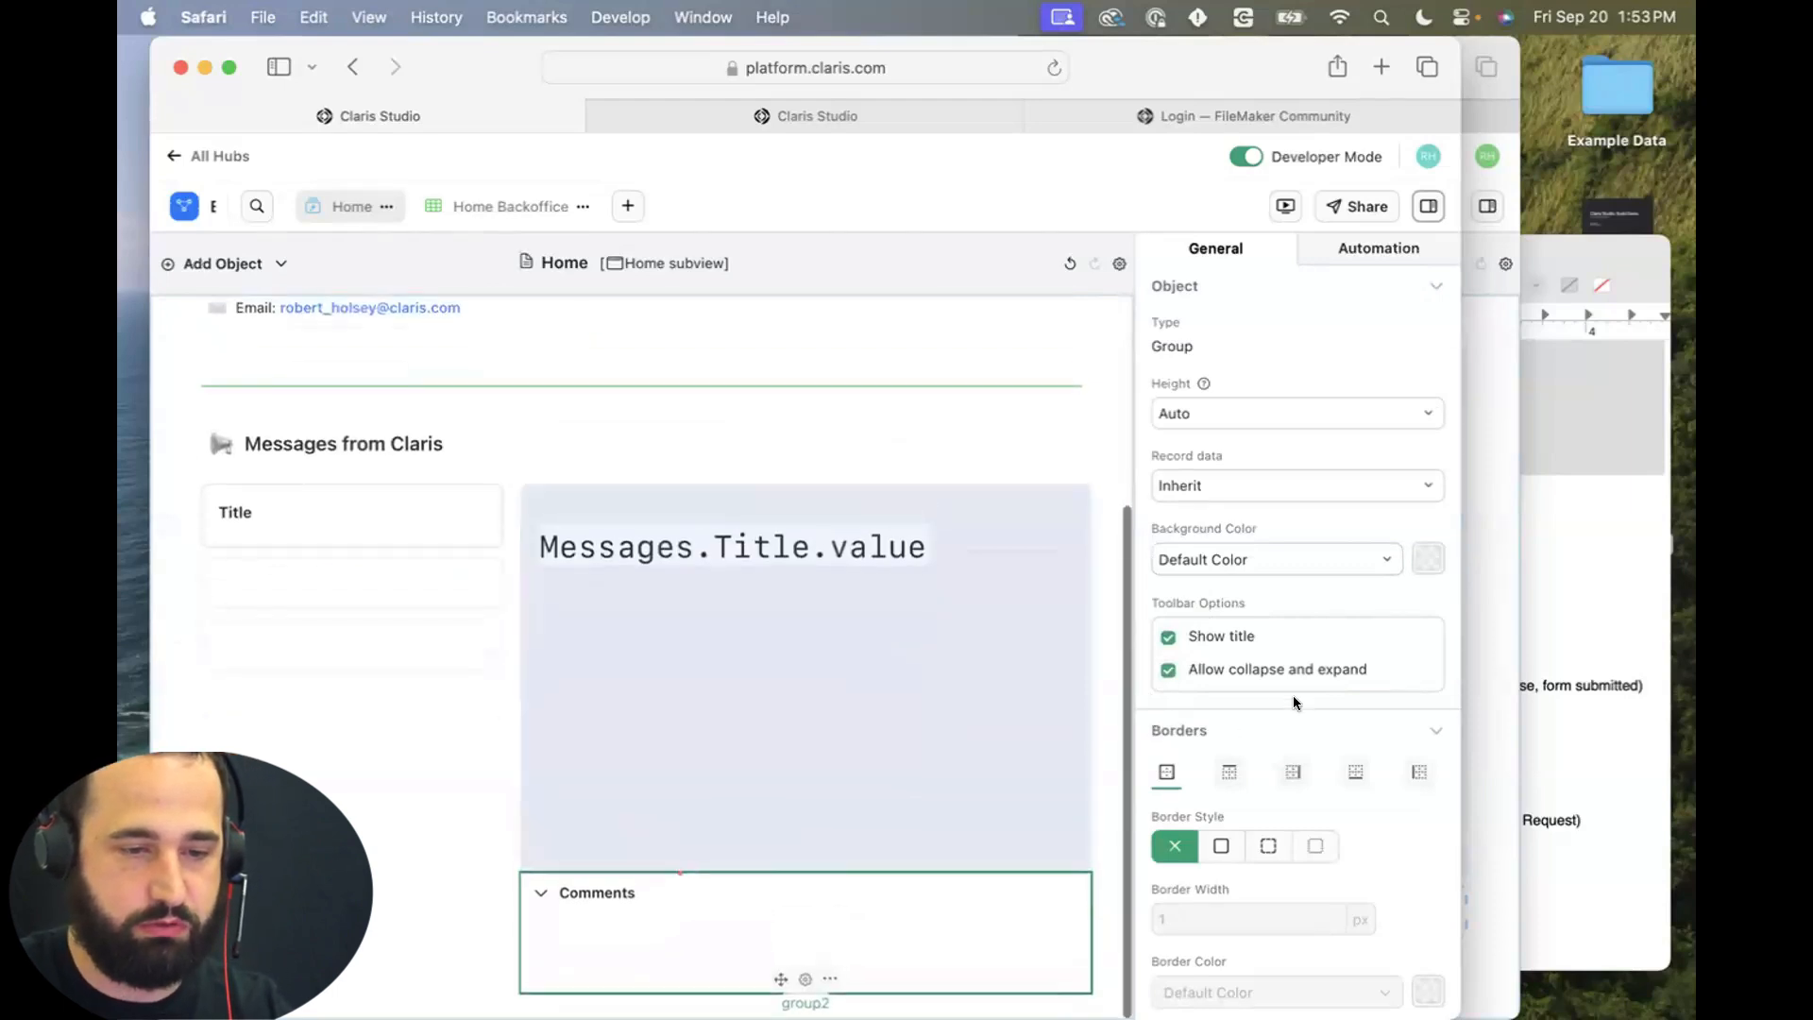
Make the Comments group taller and place the Messages table's Comments field inside it, spanning the group's full width.
{"action": "left_click_drag", "start_coordinate": [1080, 982], "coordinate": [1074, 996]}
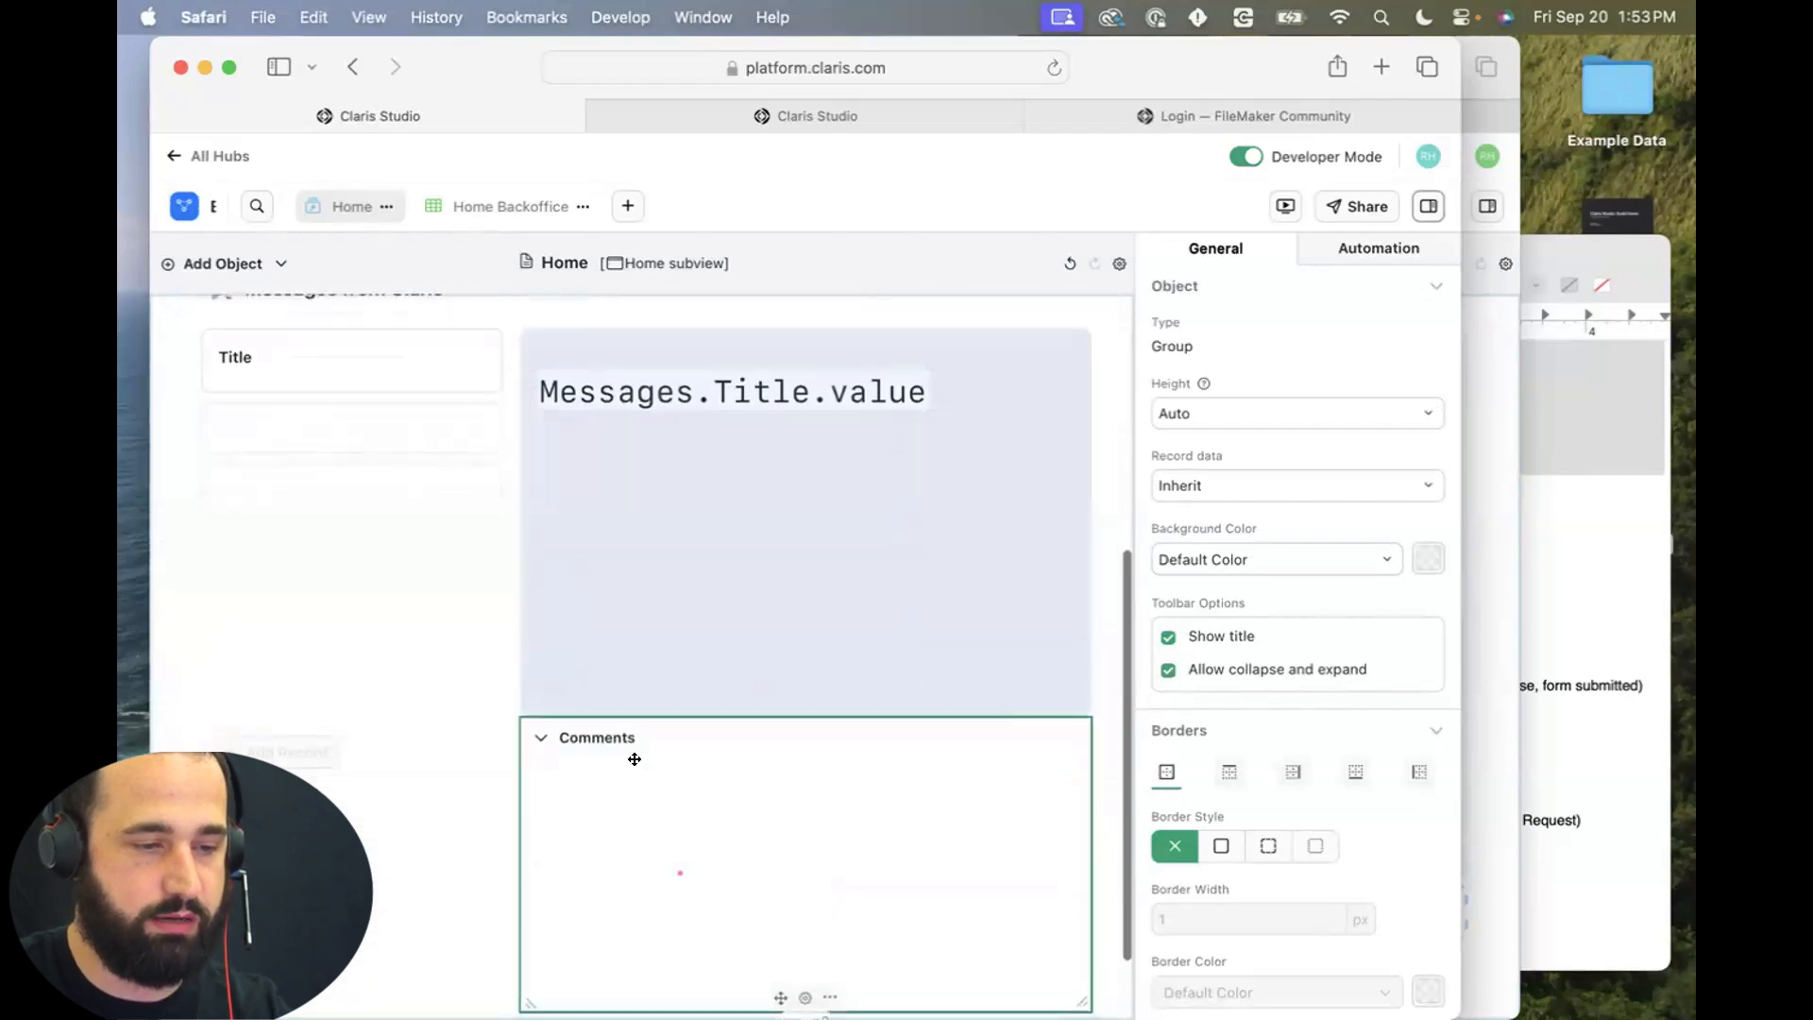
{"action": "left_click", "coordinate": [238, 280]}
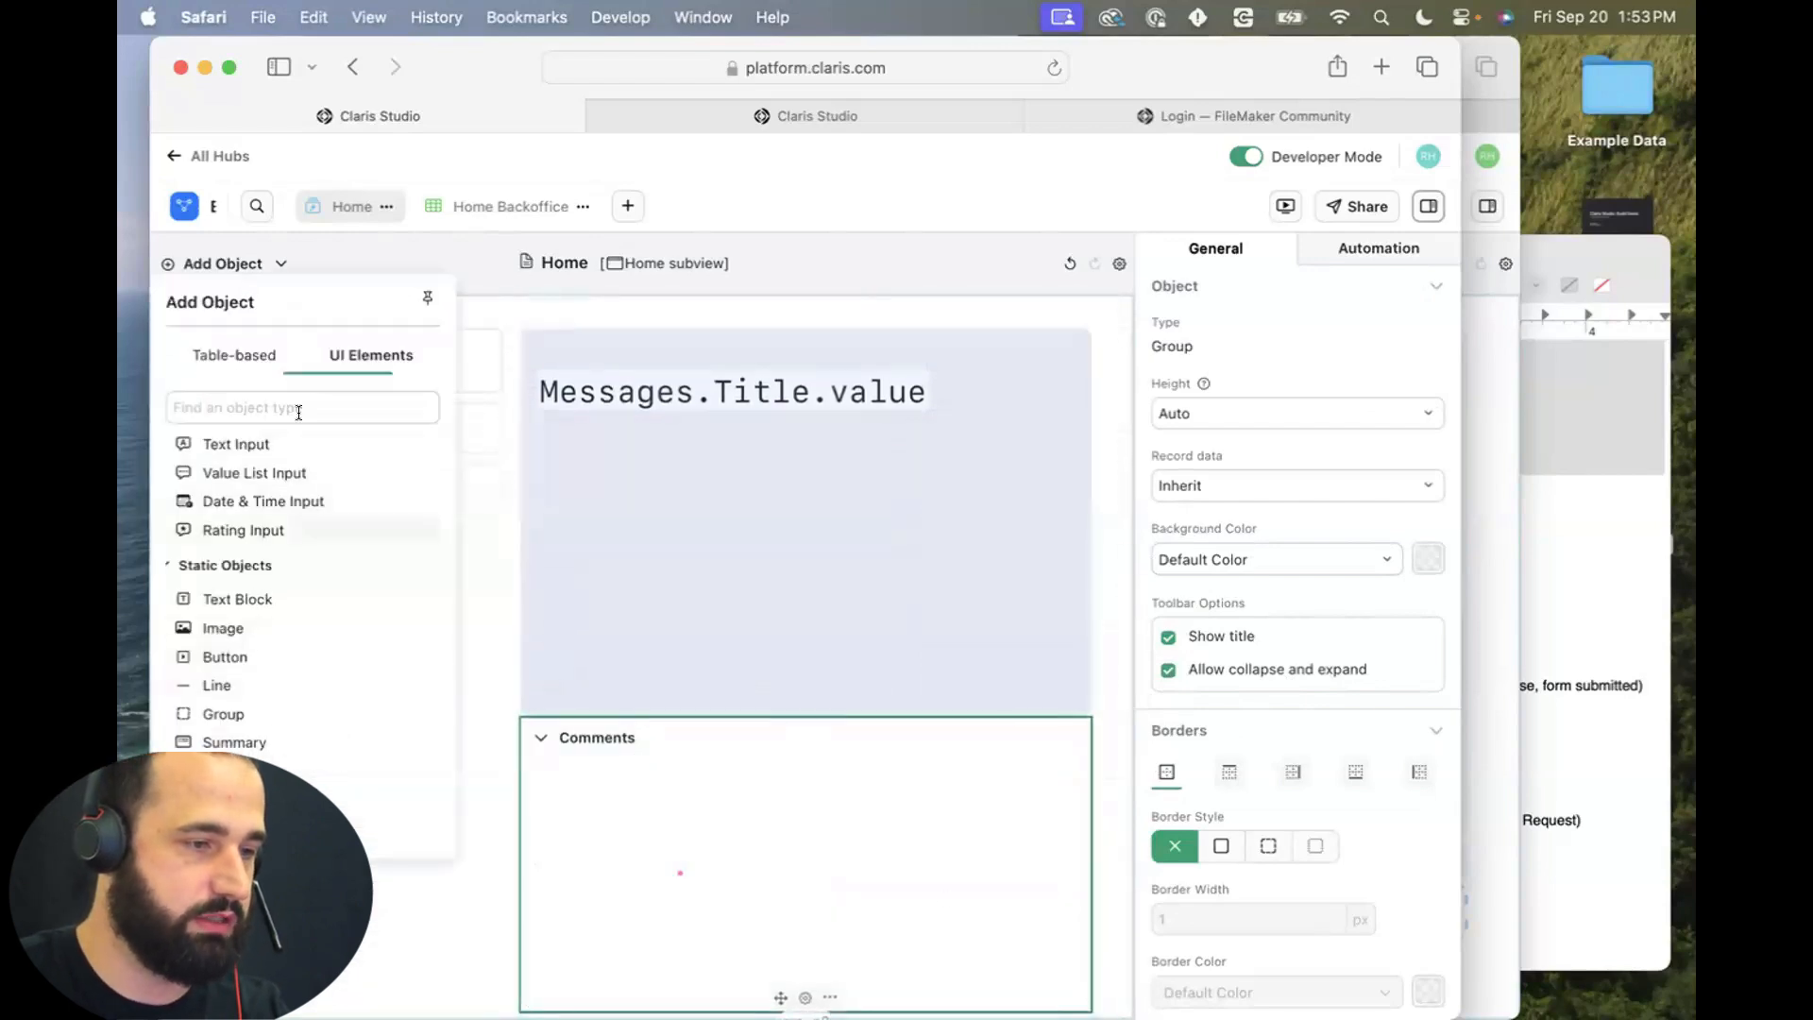
{"action": "left_click", "coordinate": [218, 368]}
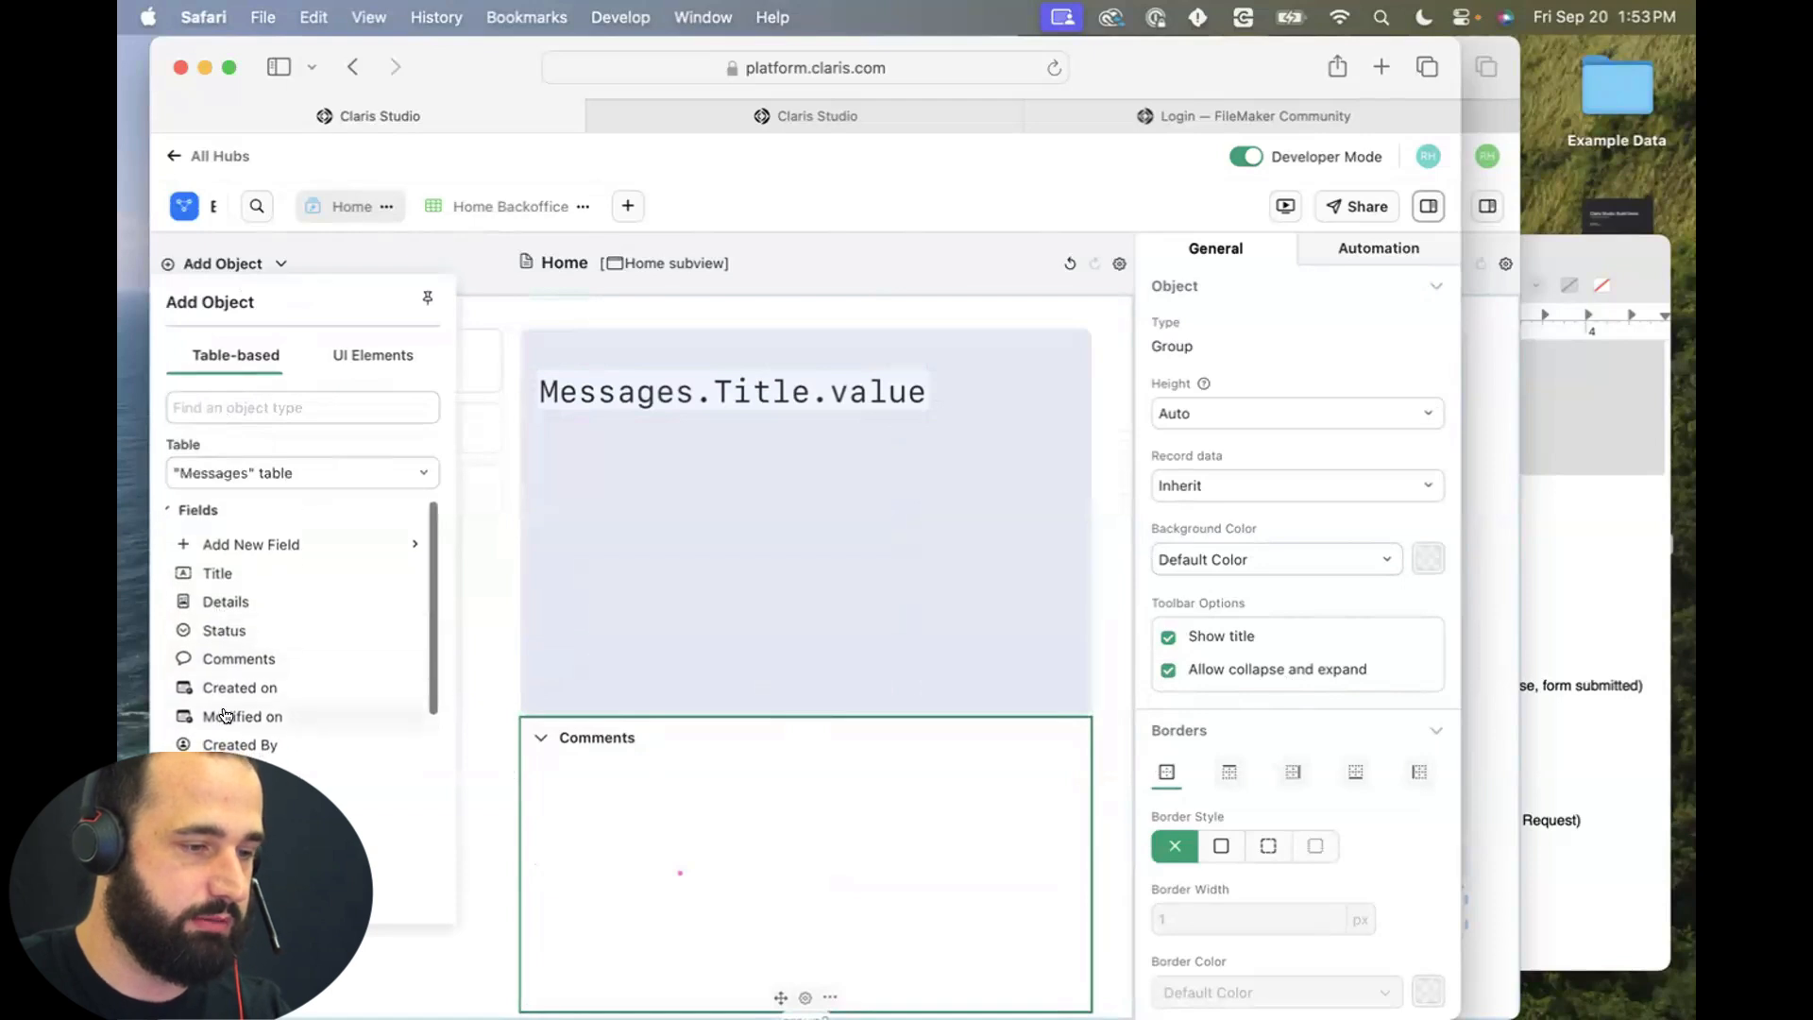
{"action": "left_click_drag", "start_coordinate": [293, 664], "coordinate": [532, 773]}
{"action": "left_click_drag", "start_coordinate": [835, 976], "coordinate": [1086, 975]}
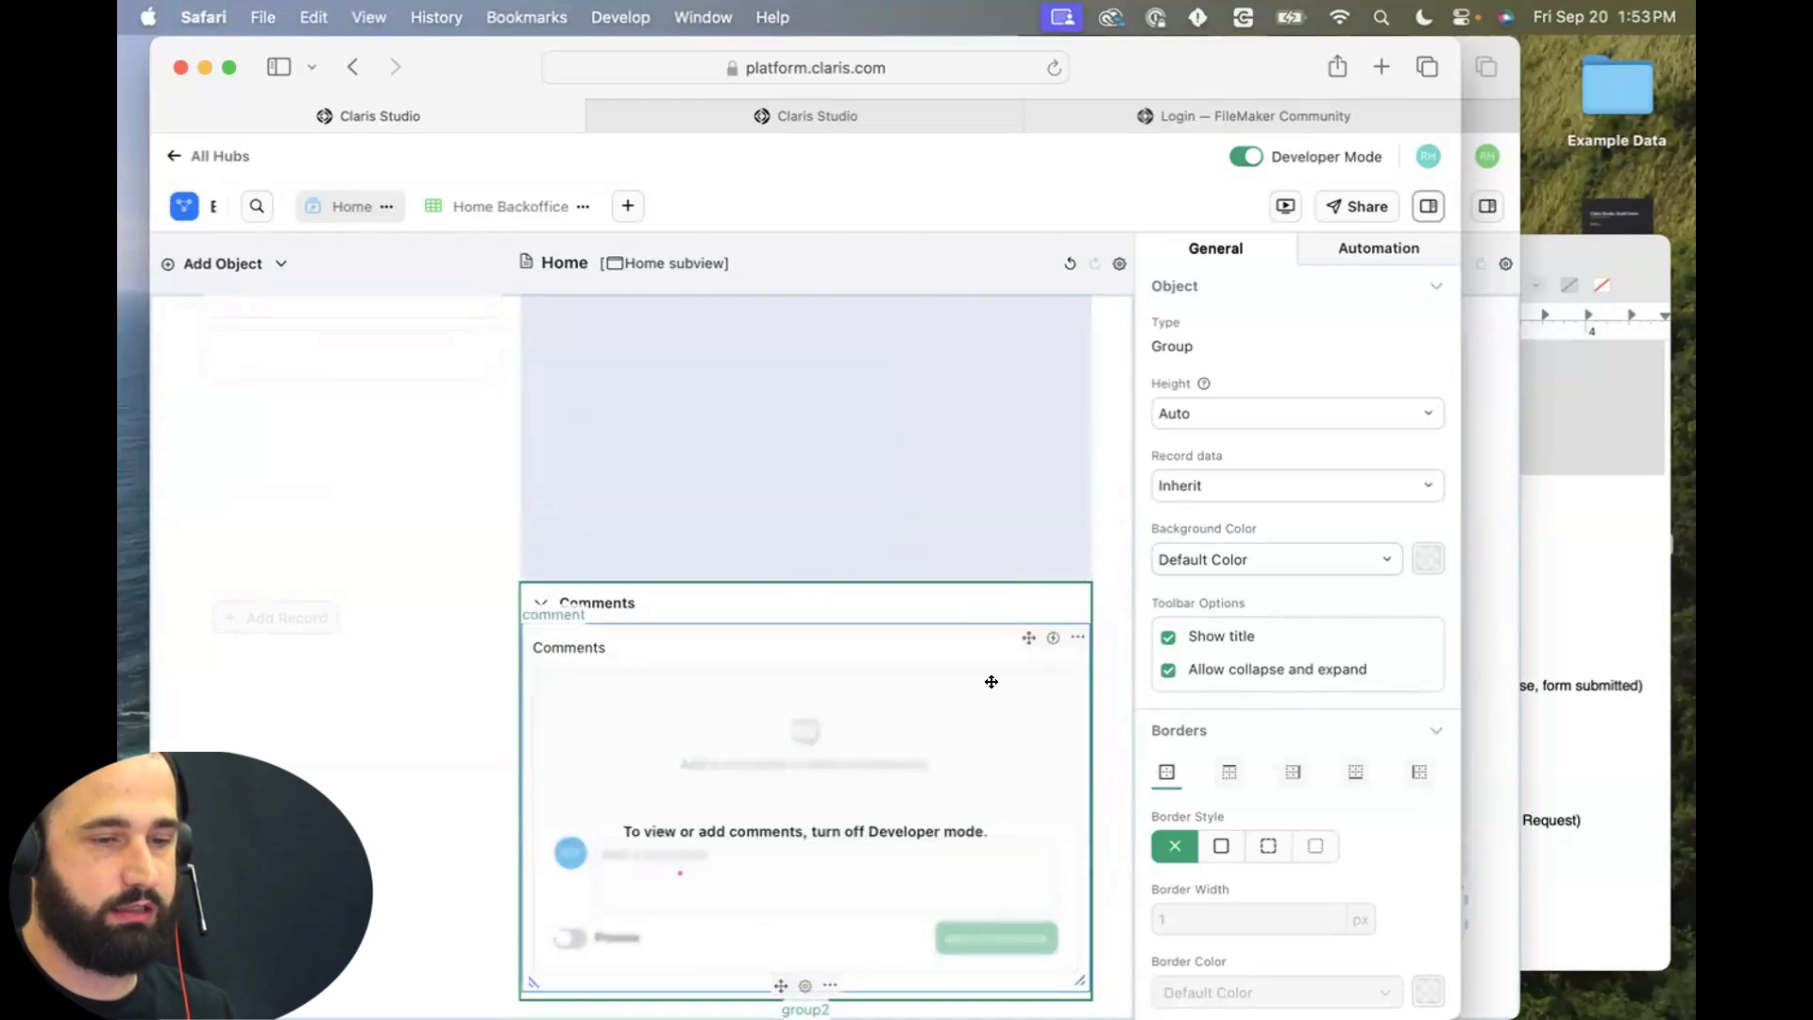
Give the Comments group a custom background using the dark green studio colour 26715D at 17% opacity.
{"action": "scroll", "coordinate": [1273, 814], "scroll_direction": "down", "scroll_amount": 1}
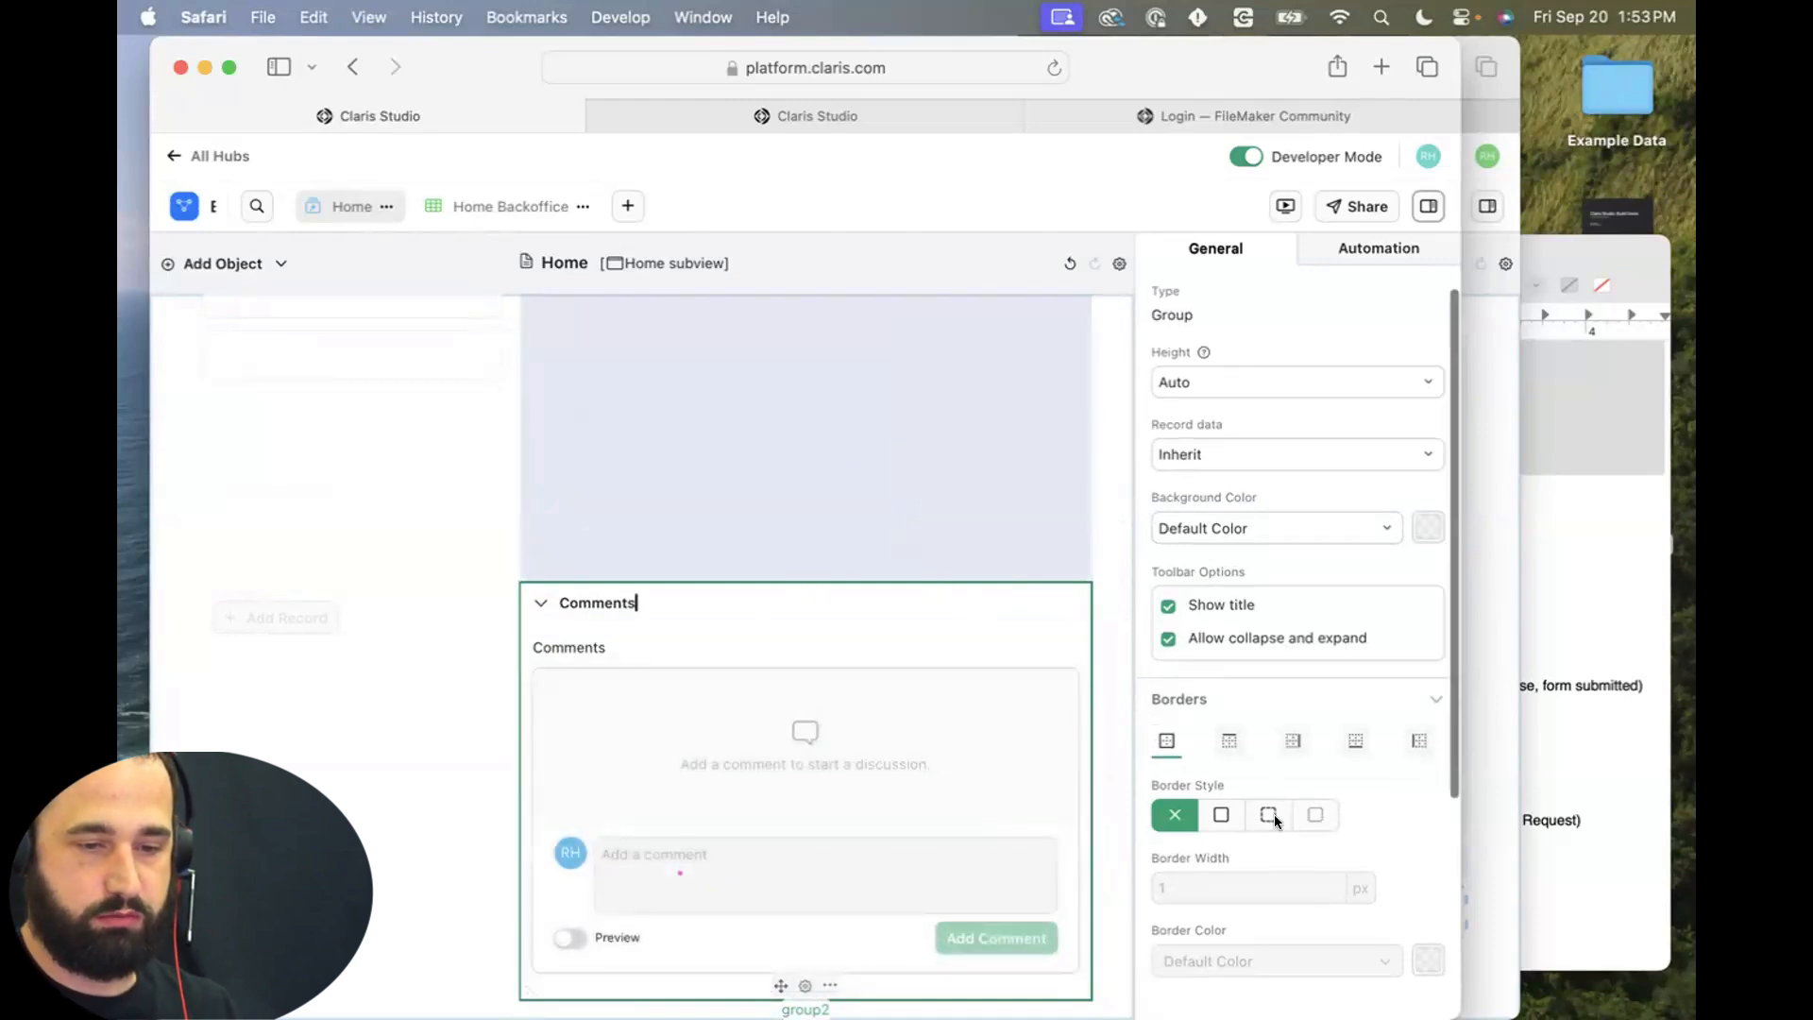
{"action": "scroll", "coordinate": [1274, 814], "scroll_direction": "down", "scroll_amount": 5}
{"action": "scroll", "coordinate": [1415, 578], "scroll_direction": "up", "scroll_amount": 6}
{"action": "left_click", "coordinate": [1402, 561]}
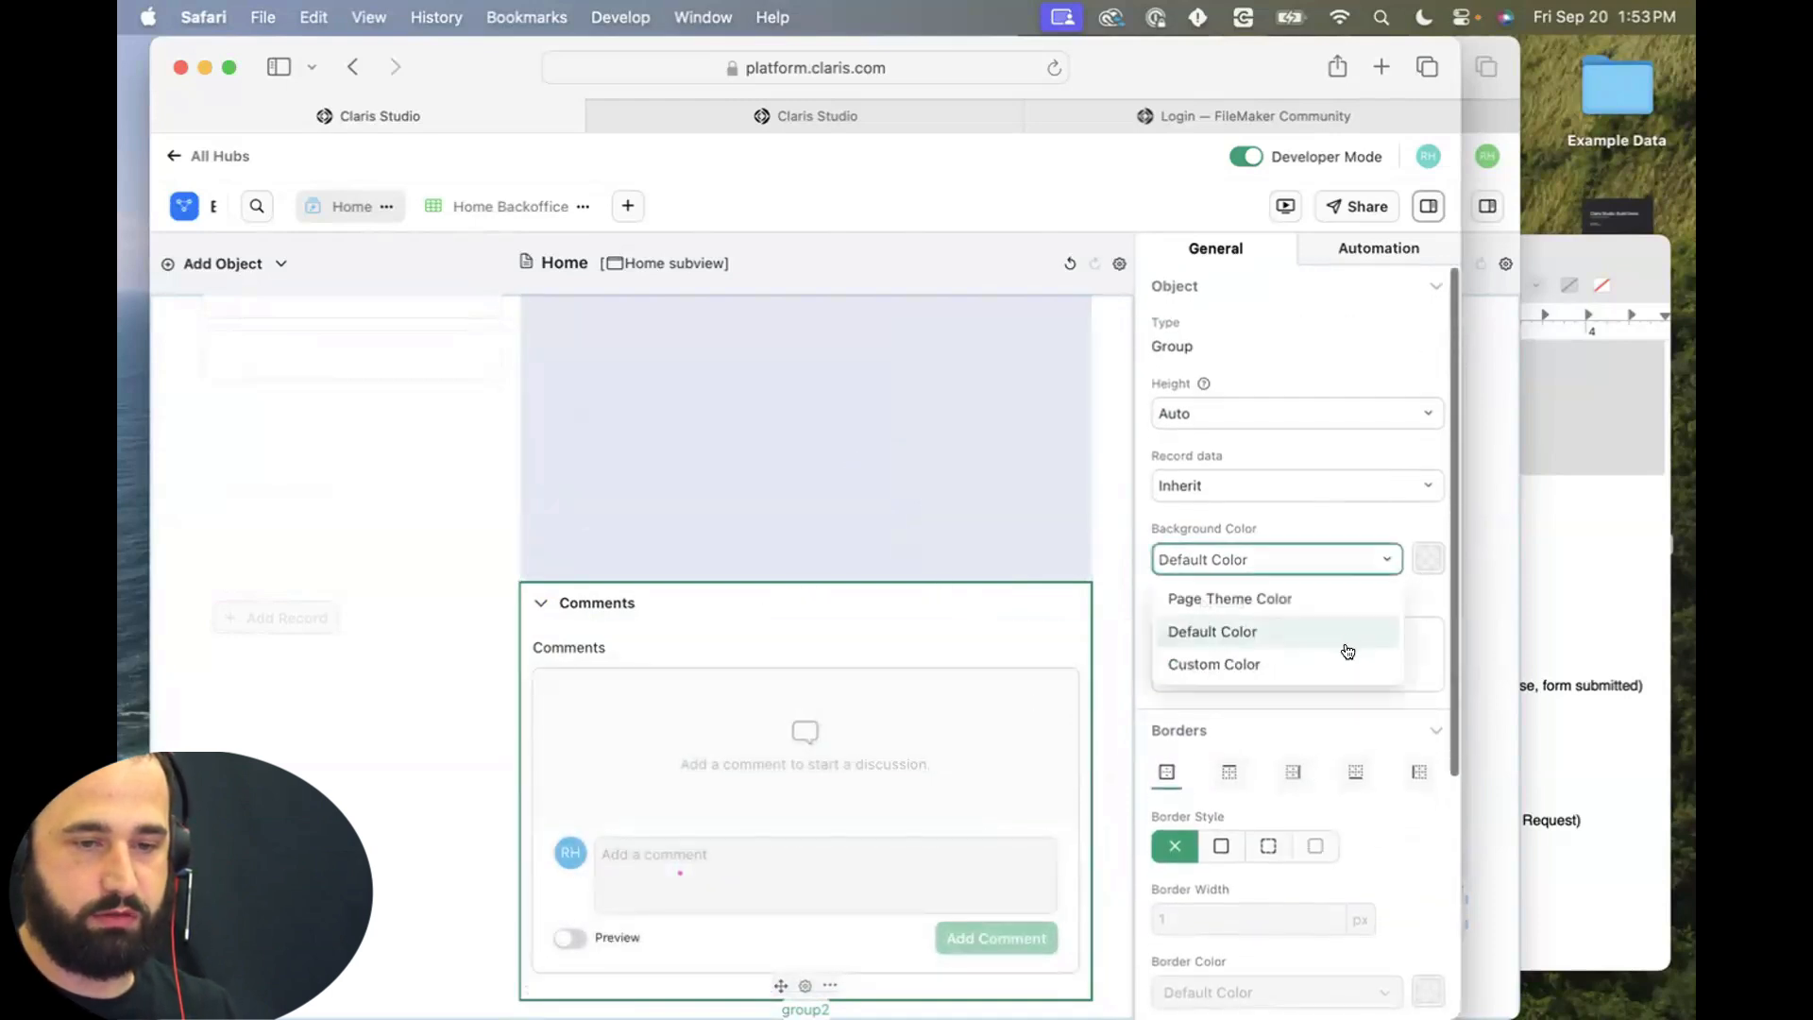
{"action": "left_click", "coordinate": [1360, 664]}
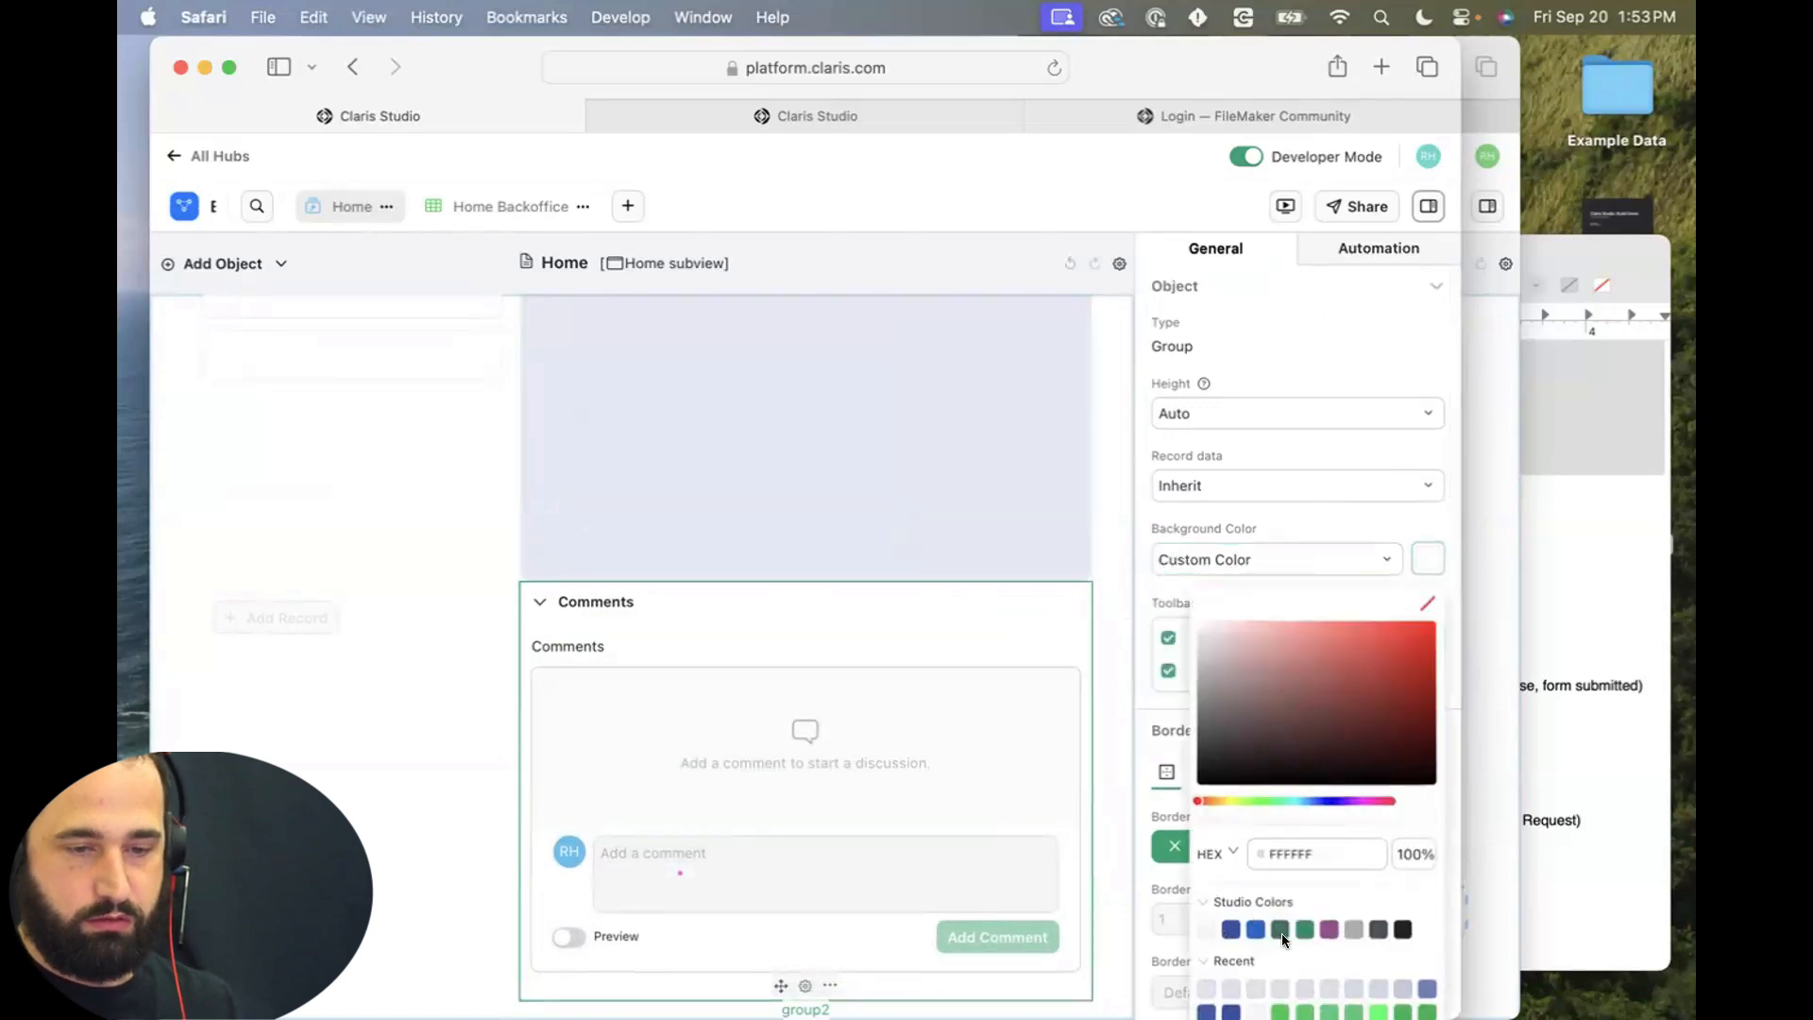
{"action": "left_click", "coordinate": [1281, 930]}
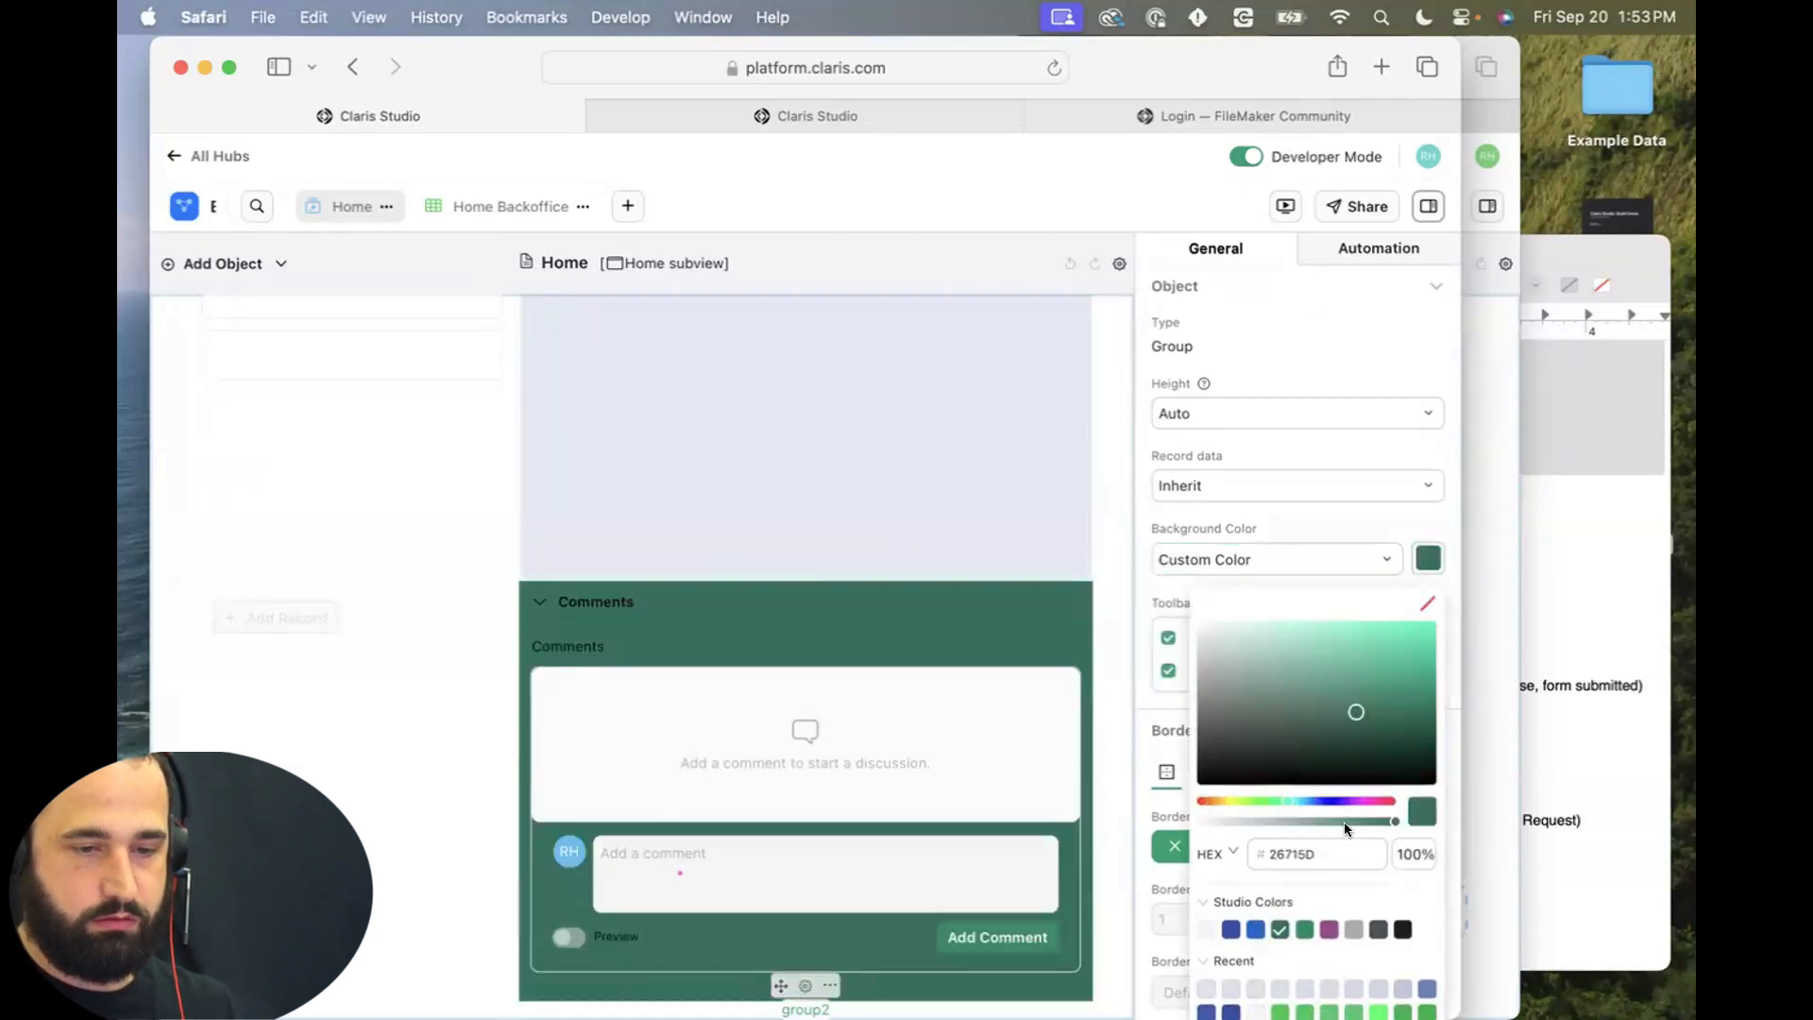
{"action": "left_click_drag", "start_coordinate": [1345, 821], "coordinate": [1221, 818]}
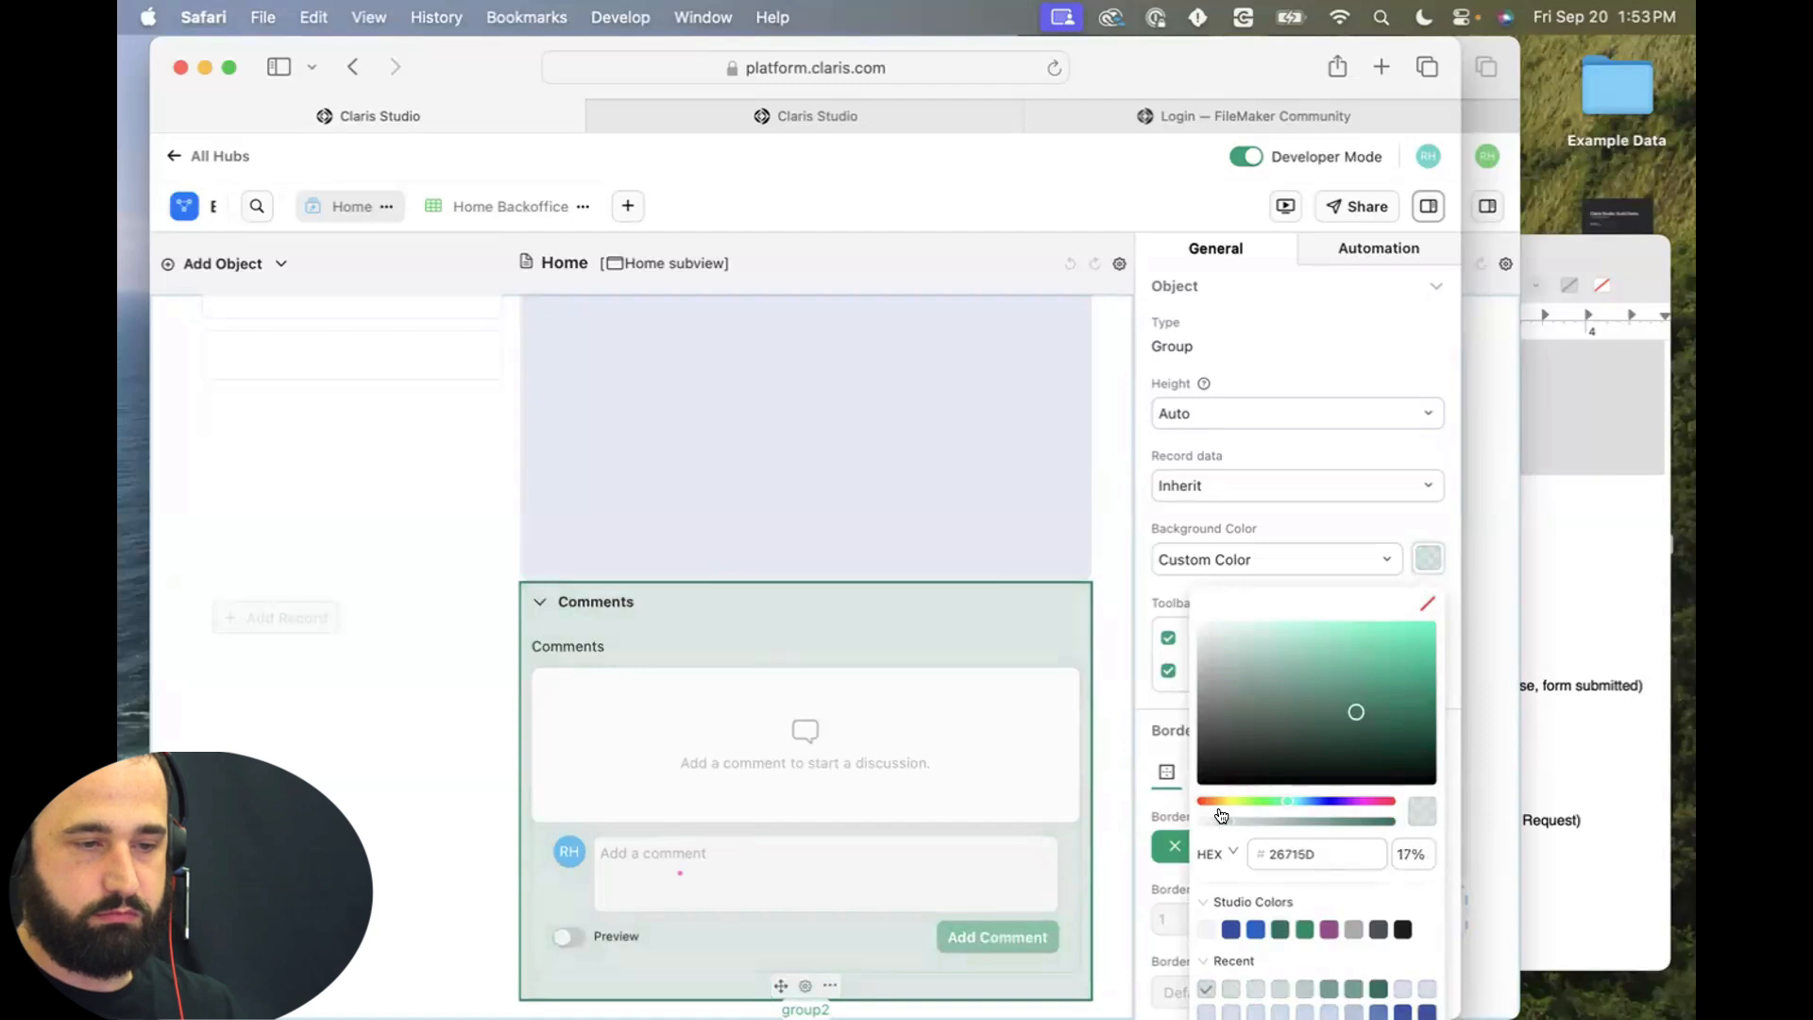
{"action": "left_click", "coordinate": [548, 876]}
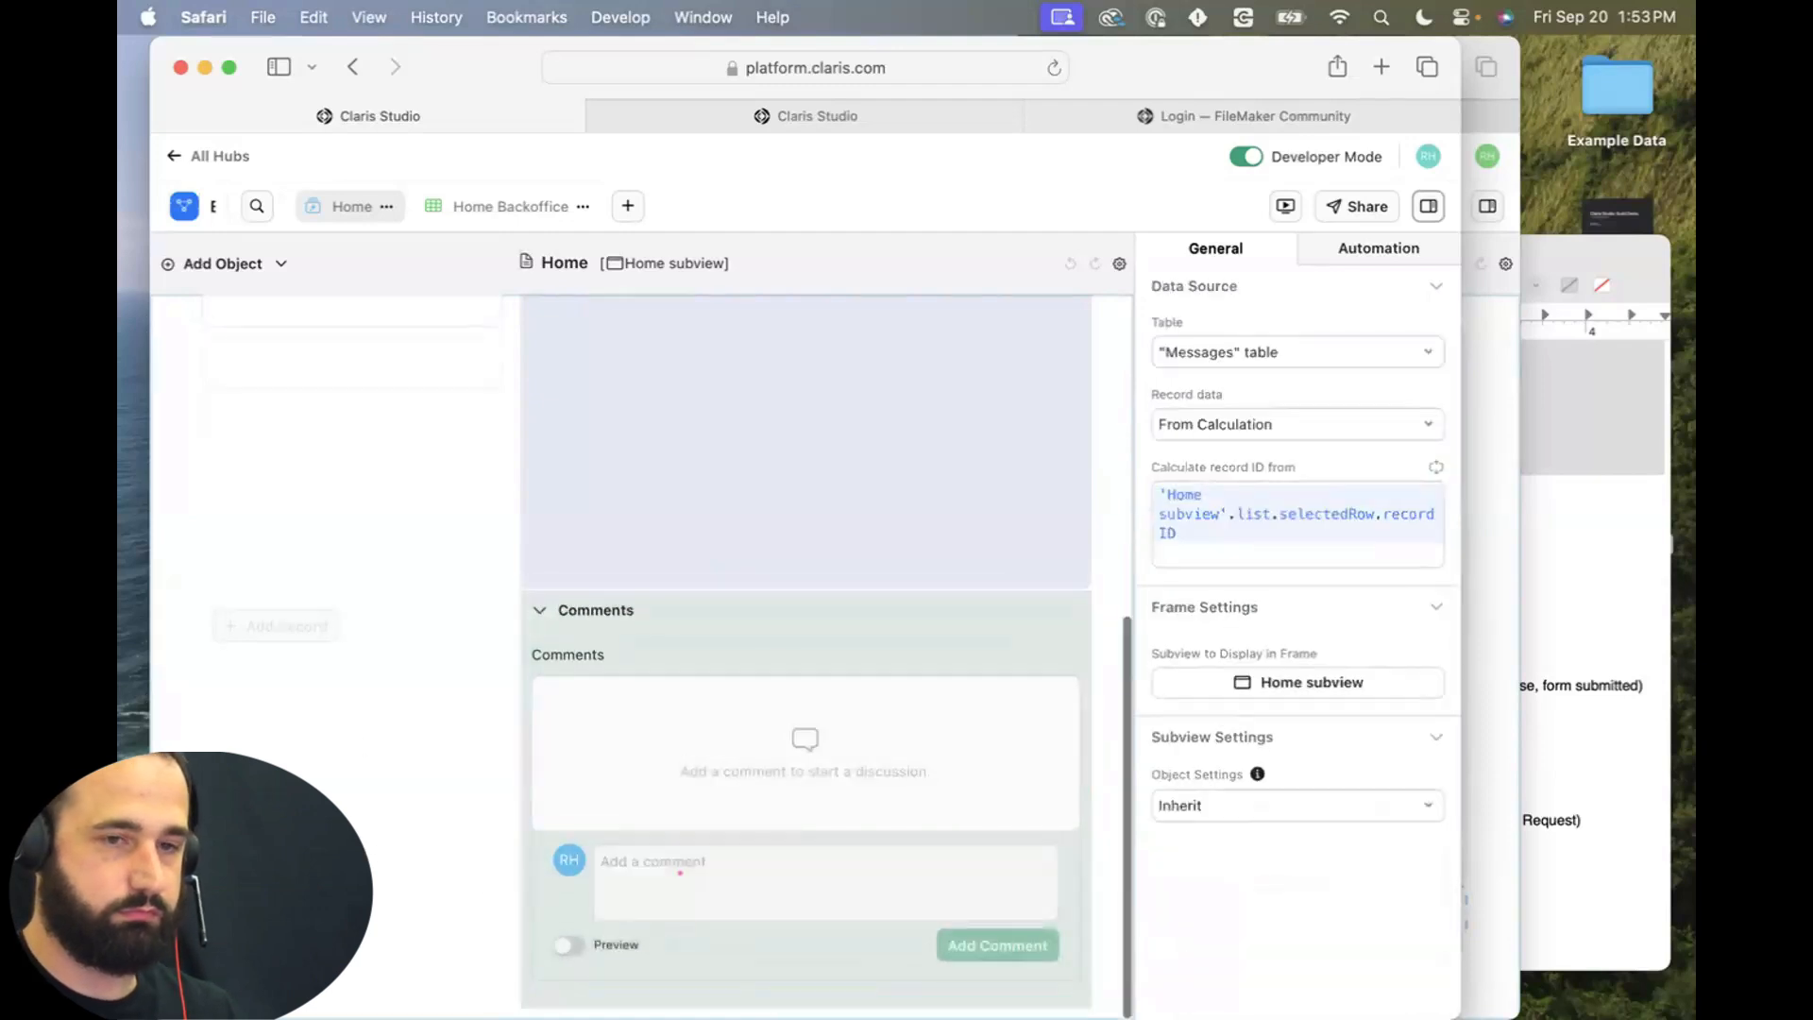
Set the Comments group's border radius to 10 px on all corners.
{"action": "left_click", "coordinate": [635, 610]}
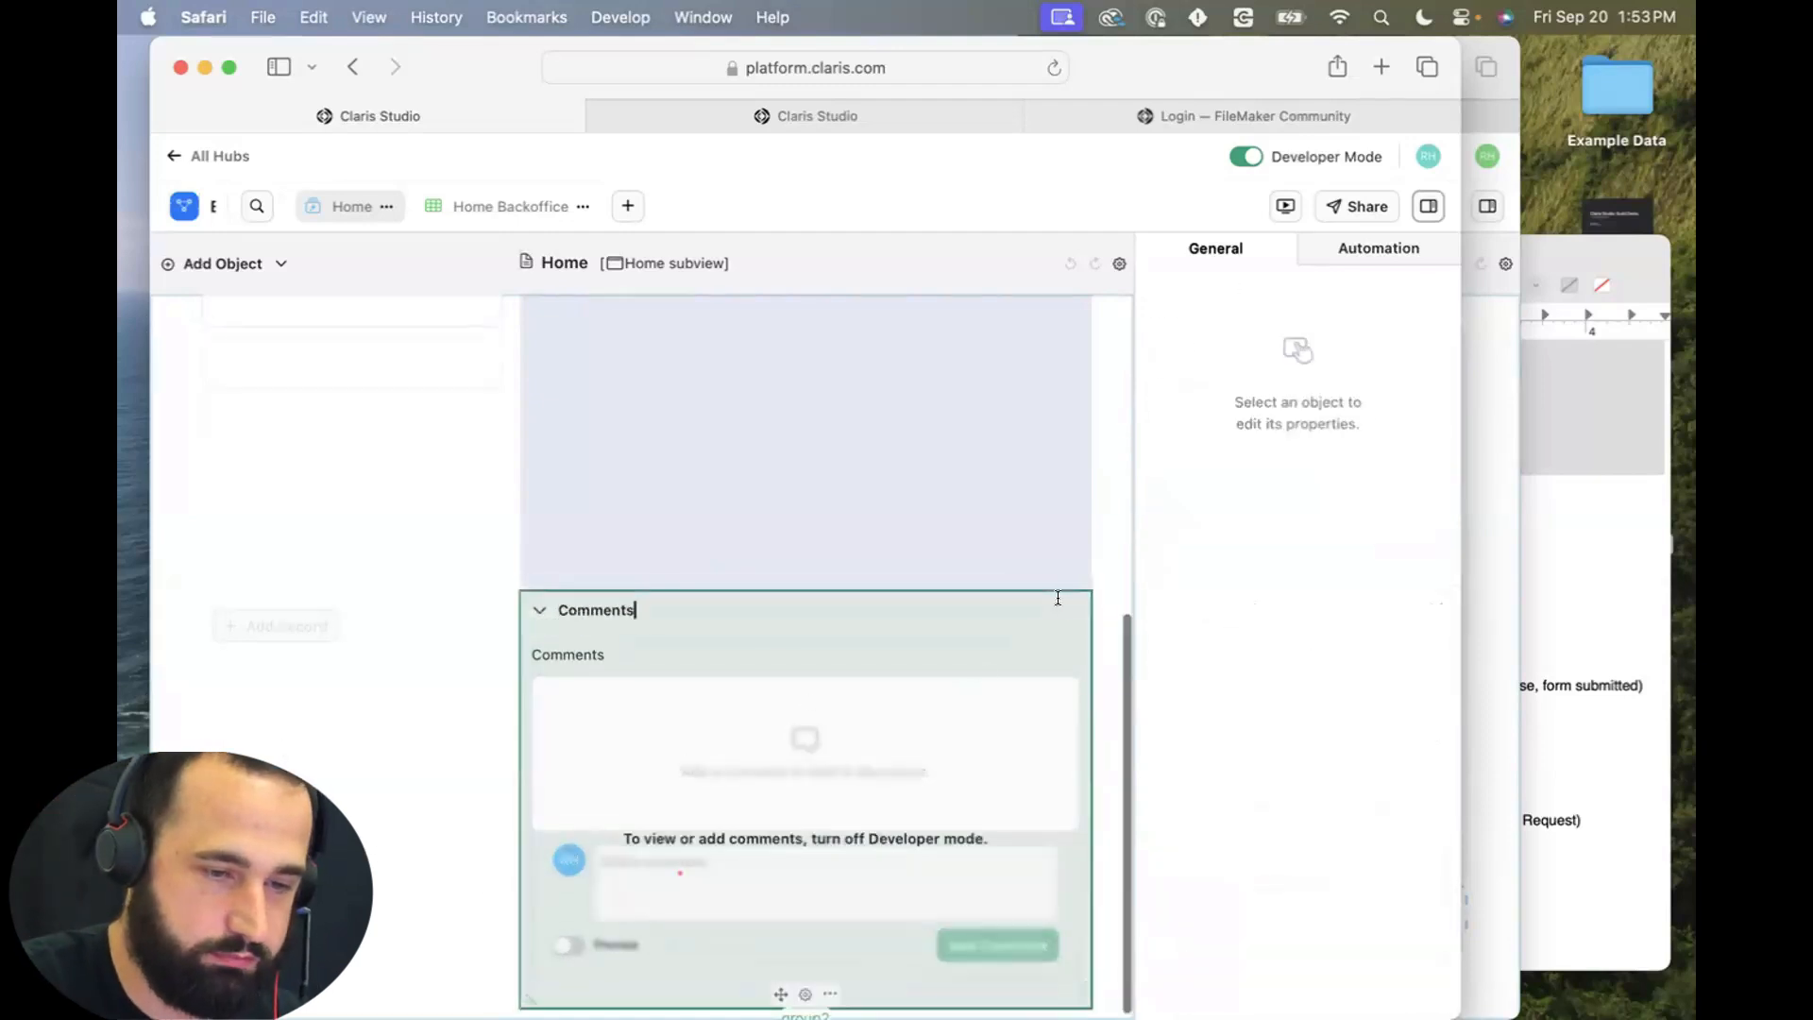
{"action": "scroll", "coordinate": [1228, 783], "scroll_direction": "down", "scroll_amount": 5}
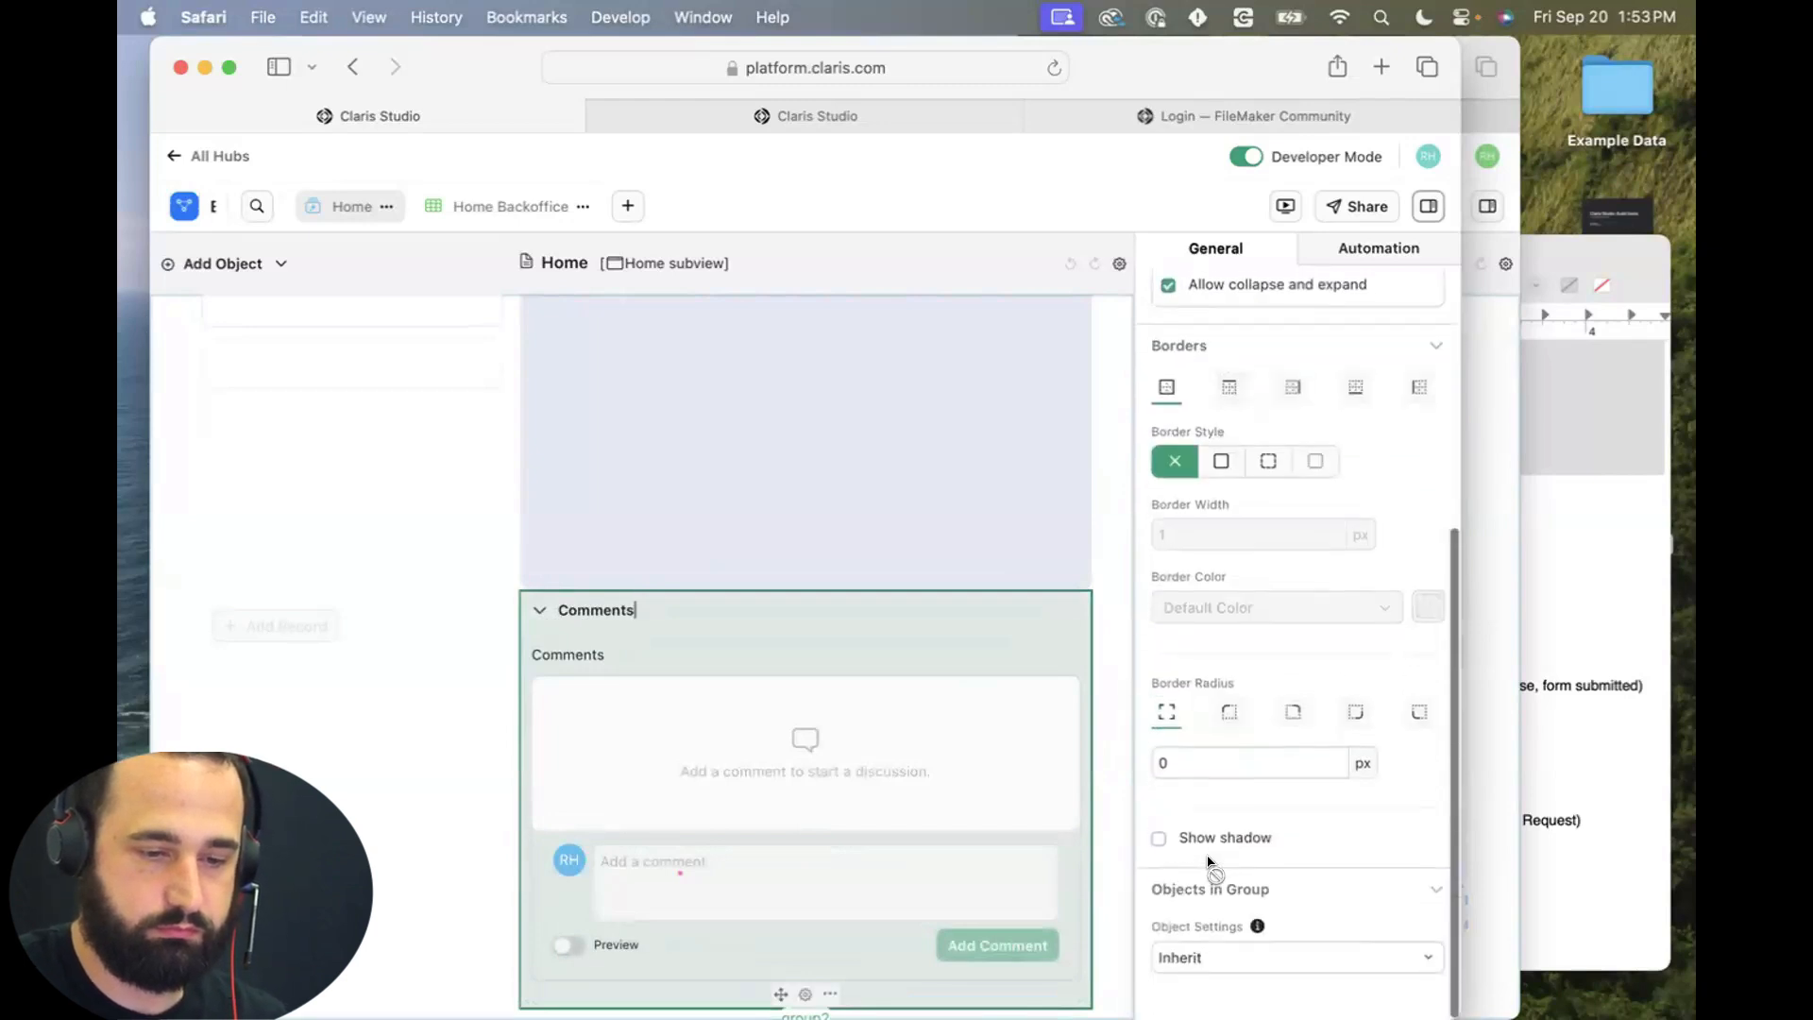
{"action": "left_click", "coordinate": [1228, 791]}
{"action": "type", "text": "10"}
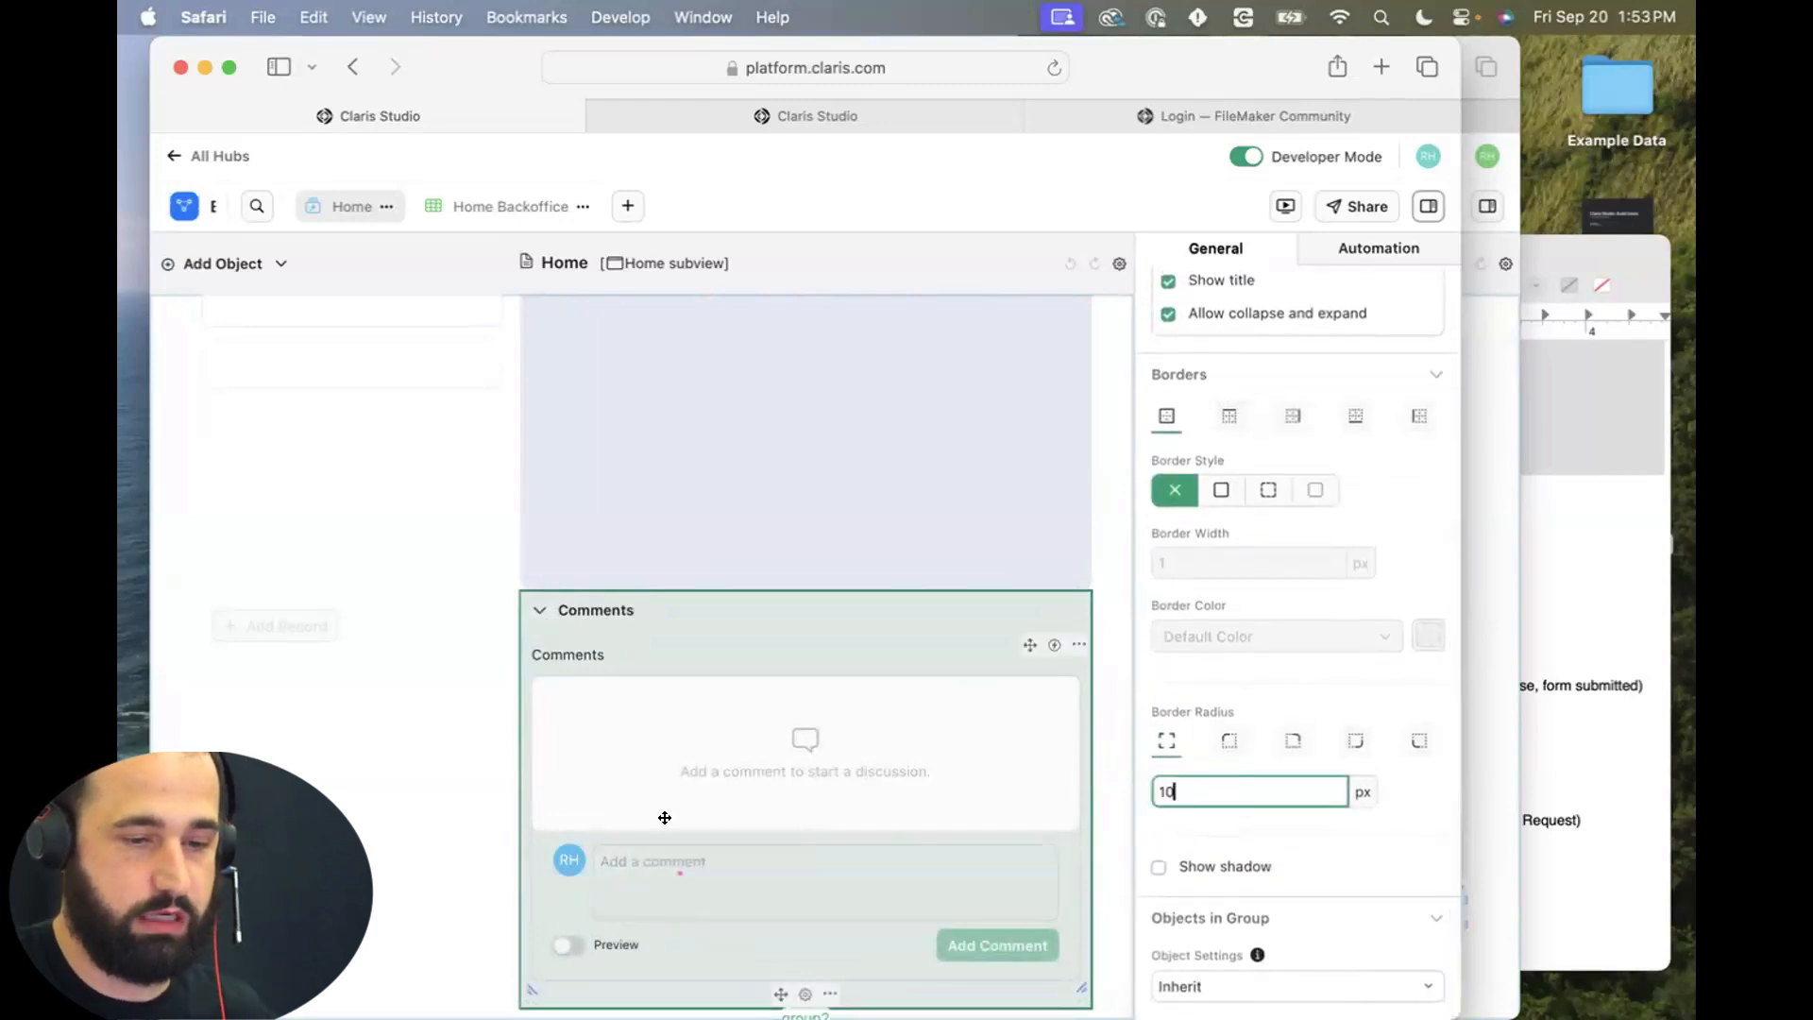
{"action": "left_click", "coordinate": [359, 820]}
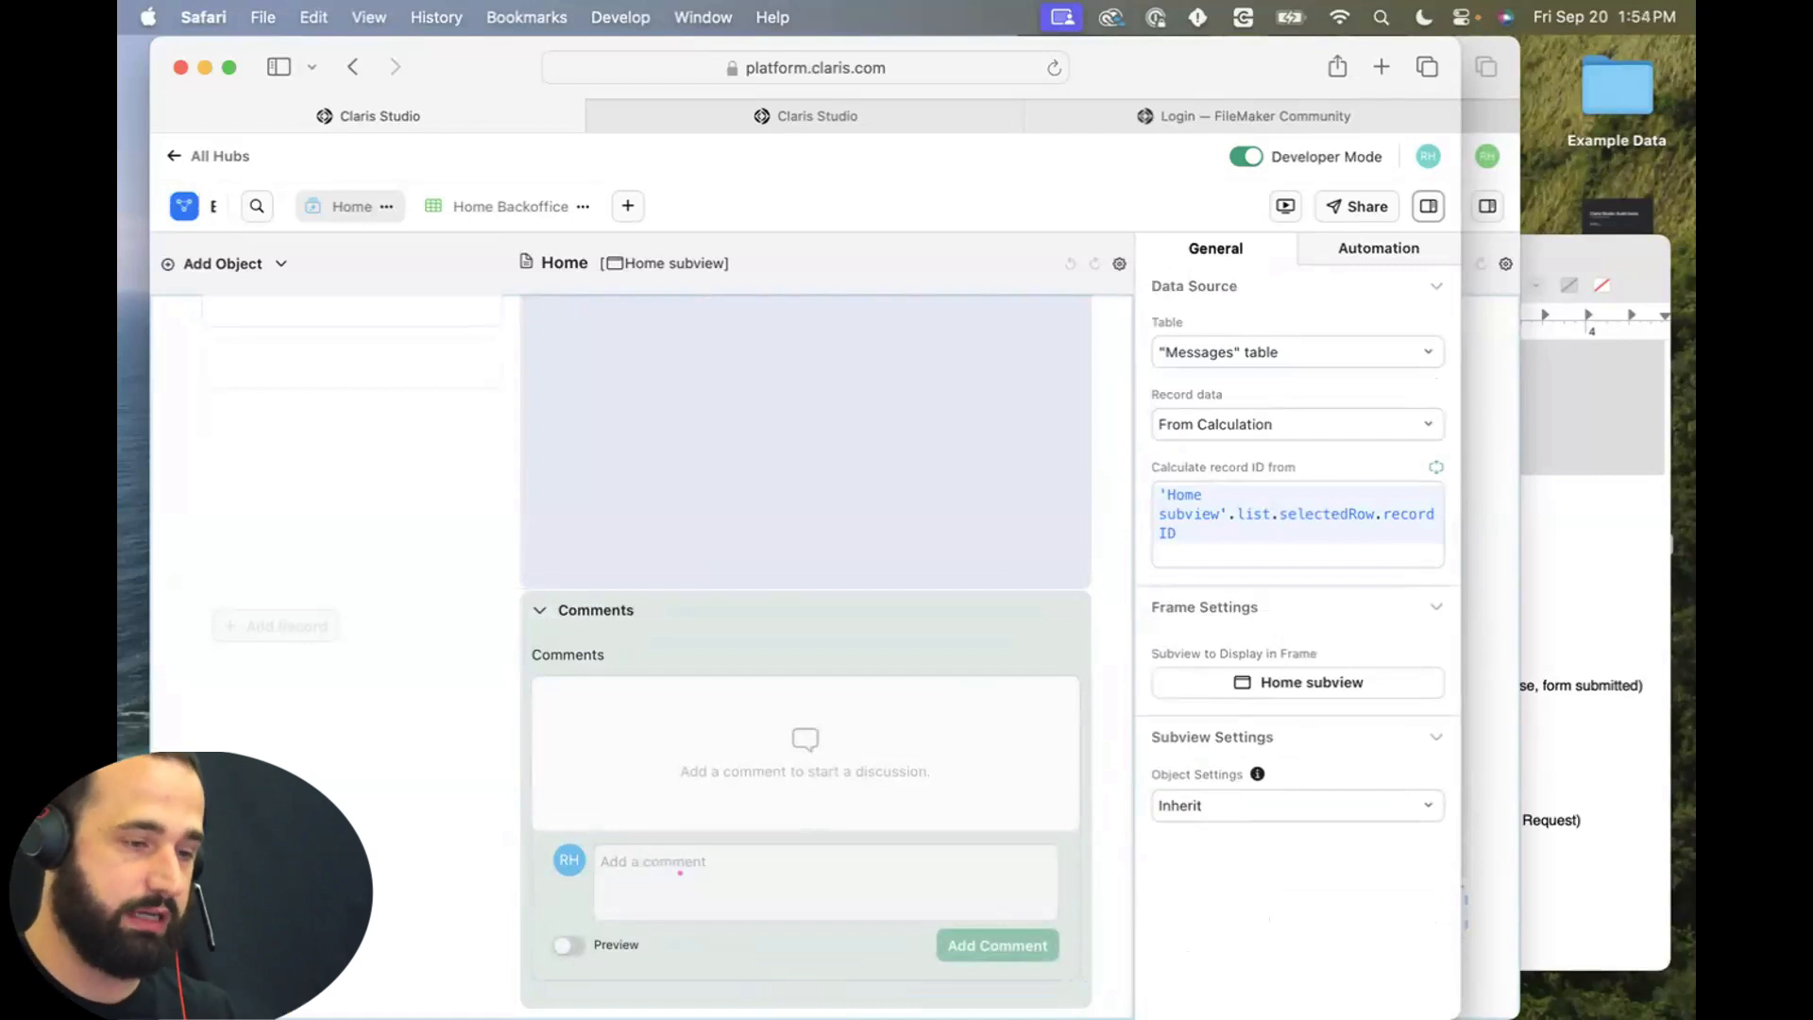
Collapse the Comments group, then reload the page preview and check the group's expansion with the message "What is a view?" selected.
{"action": "left_click", "coordinate": [538, 611]}
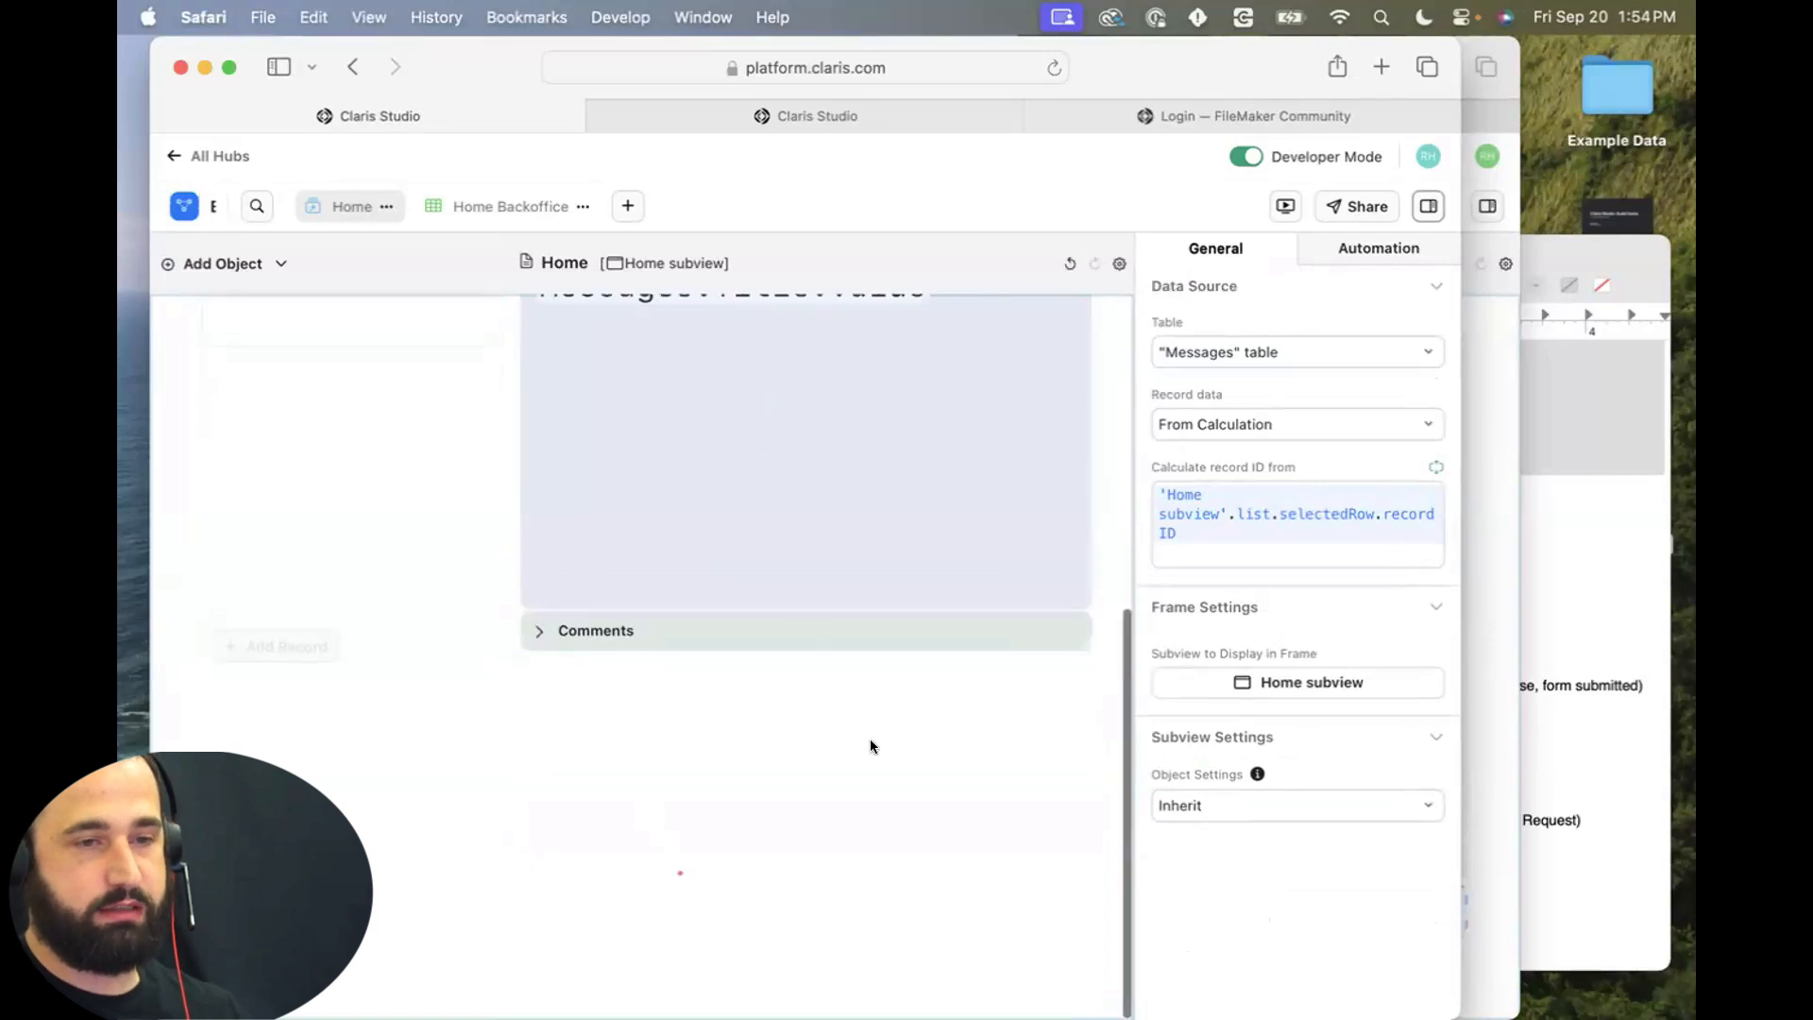
{"action": "left_click", "coordinate": [1046, 112]}
{"action": "key", "text": "super+r"}
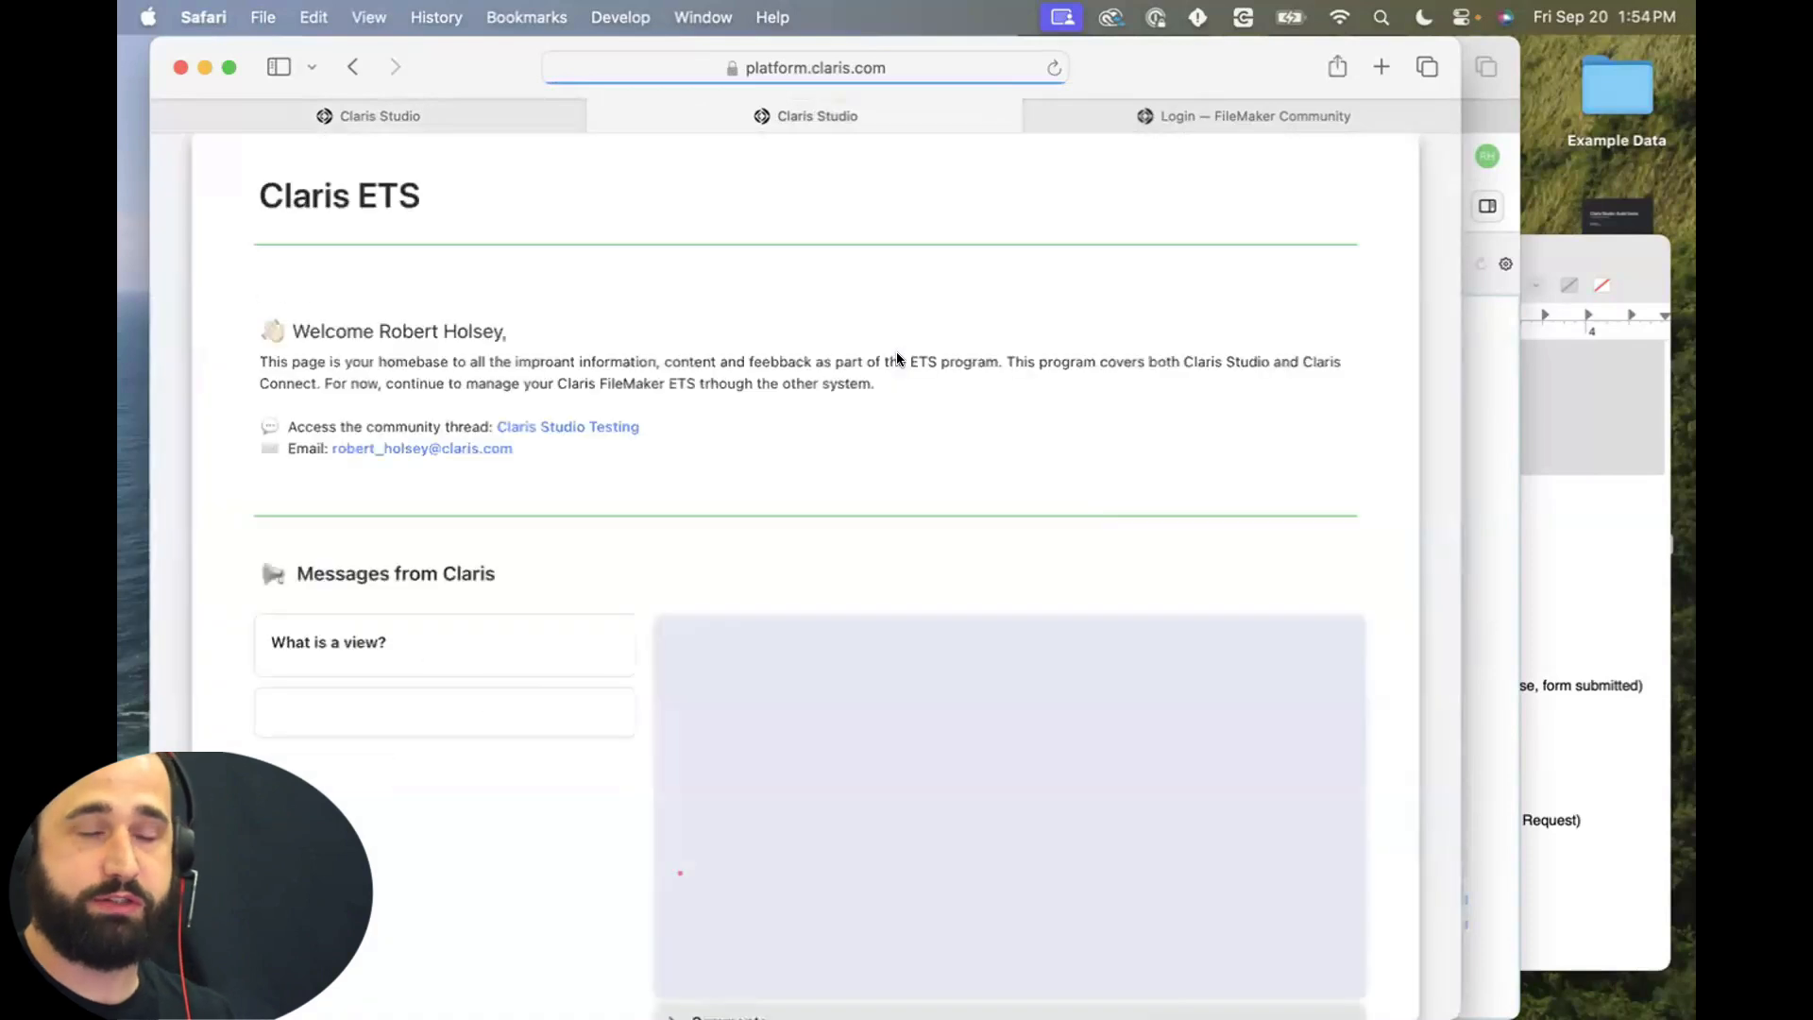
{"action": "left_click", "coordinate": [478, 650]}
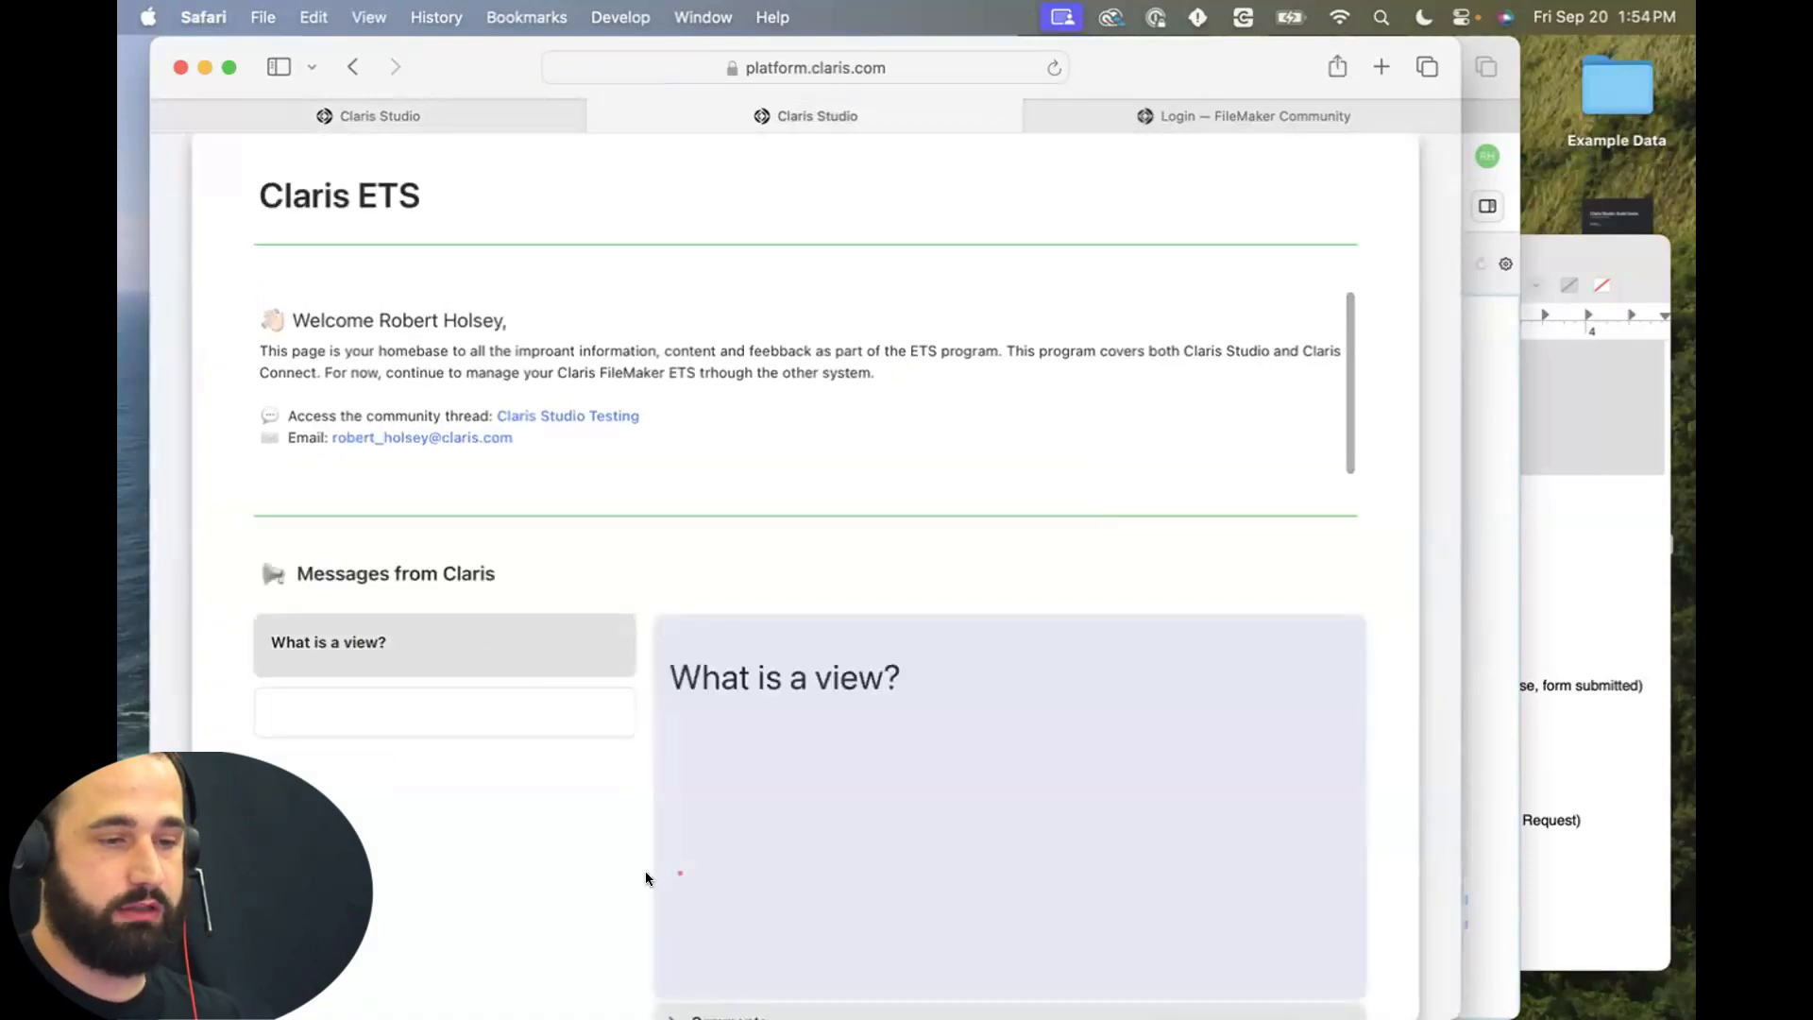
{"action": "scroll", "coordinate": [750, 821], "scroll_direction": "down", "scroll_amount": 5}
{"action": "left_click", "coordinate": [665, 632]}
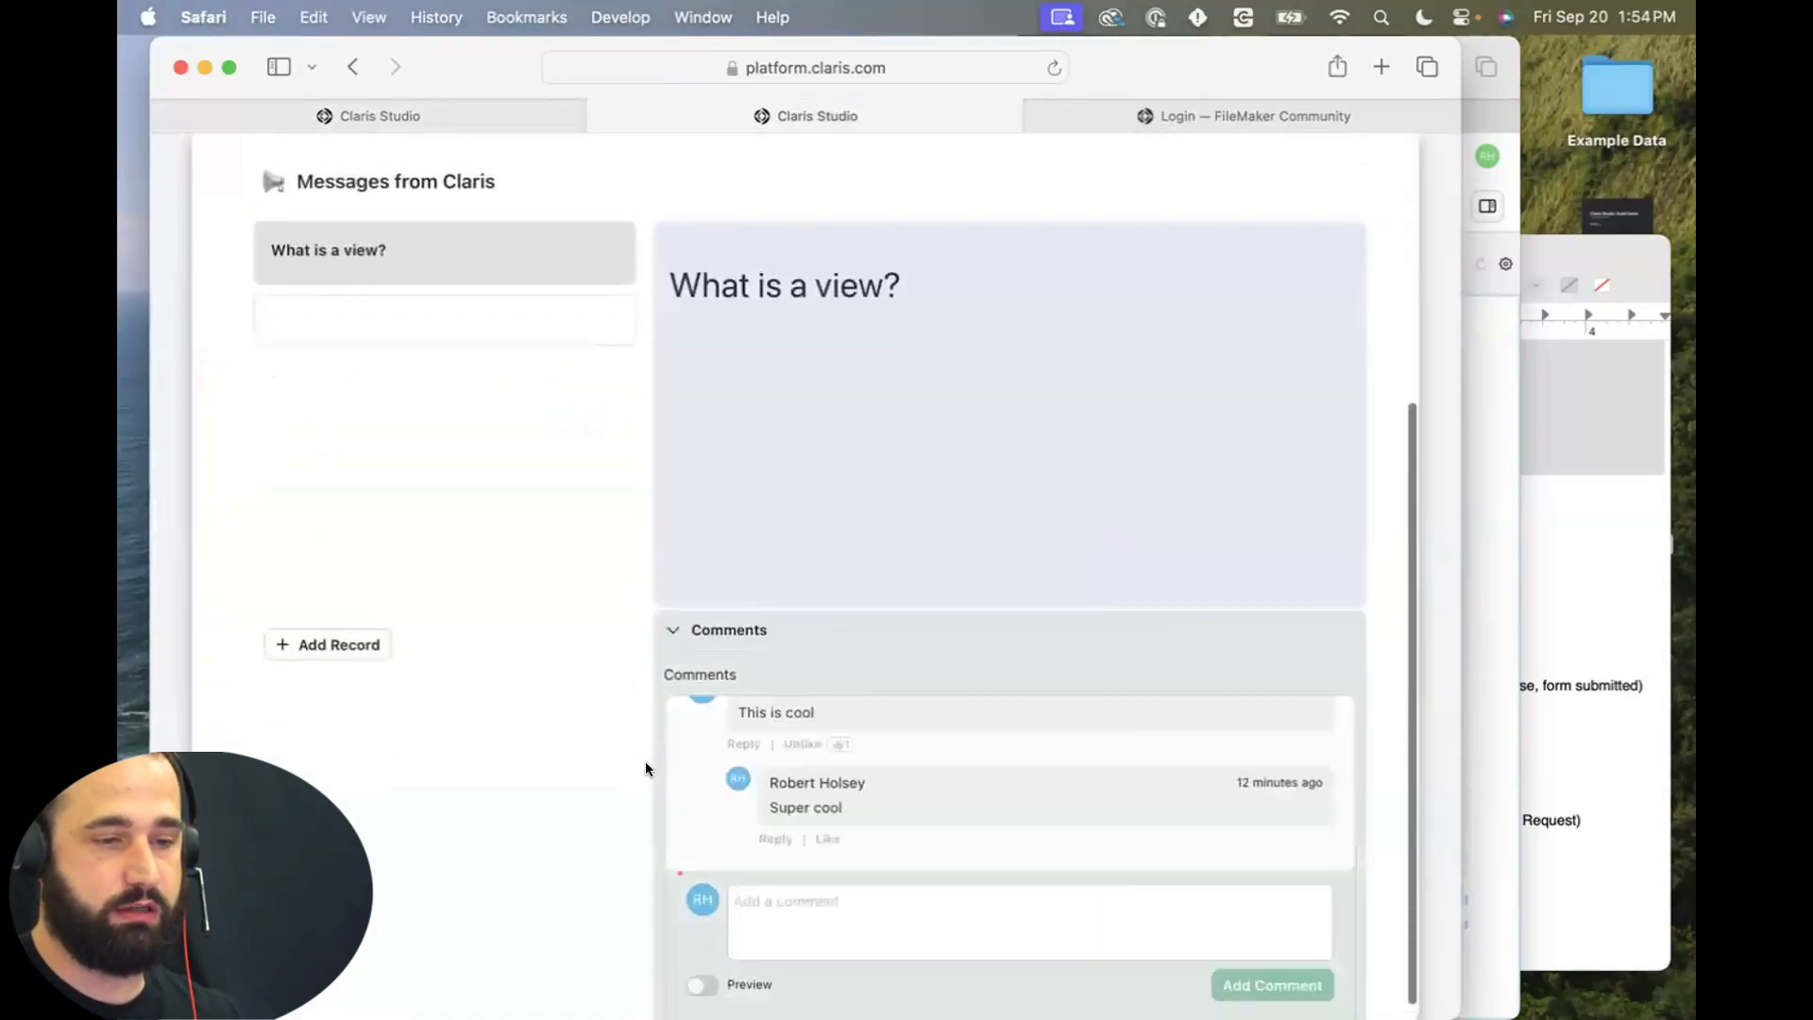
{"action": "left_click", "coordinate": [669, 630]}
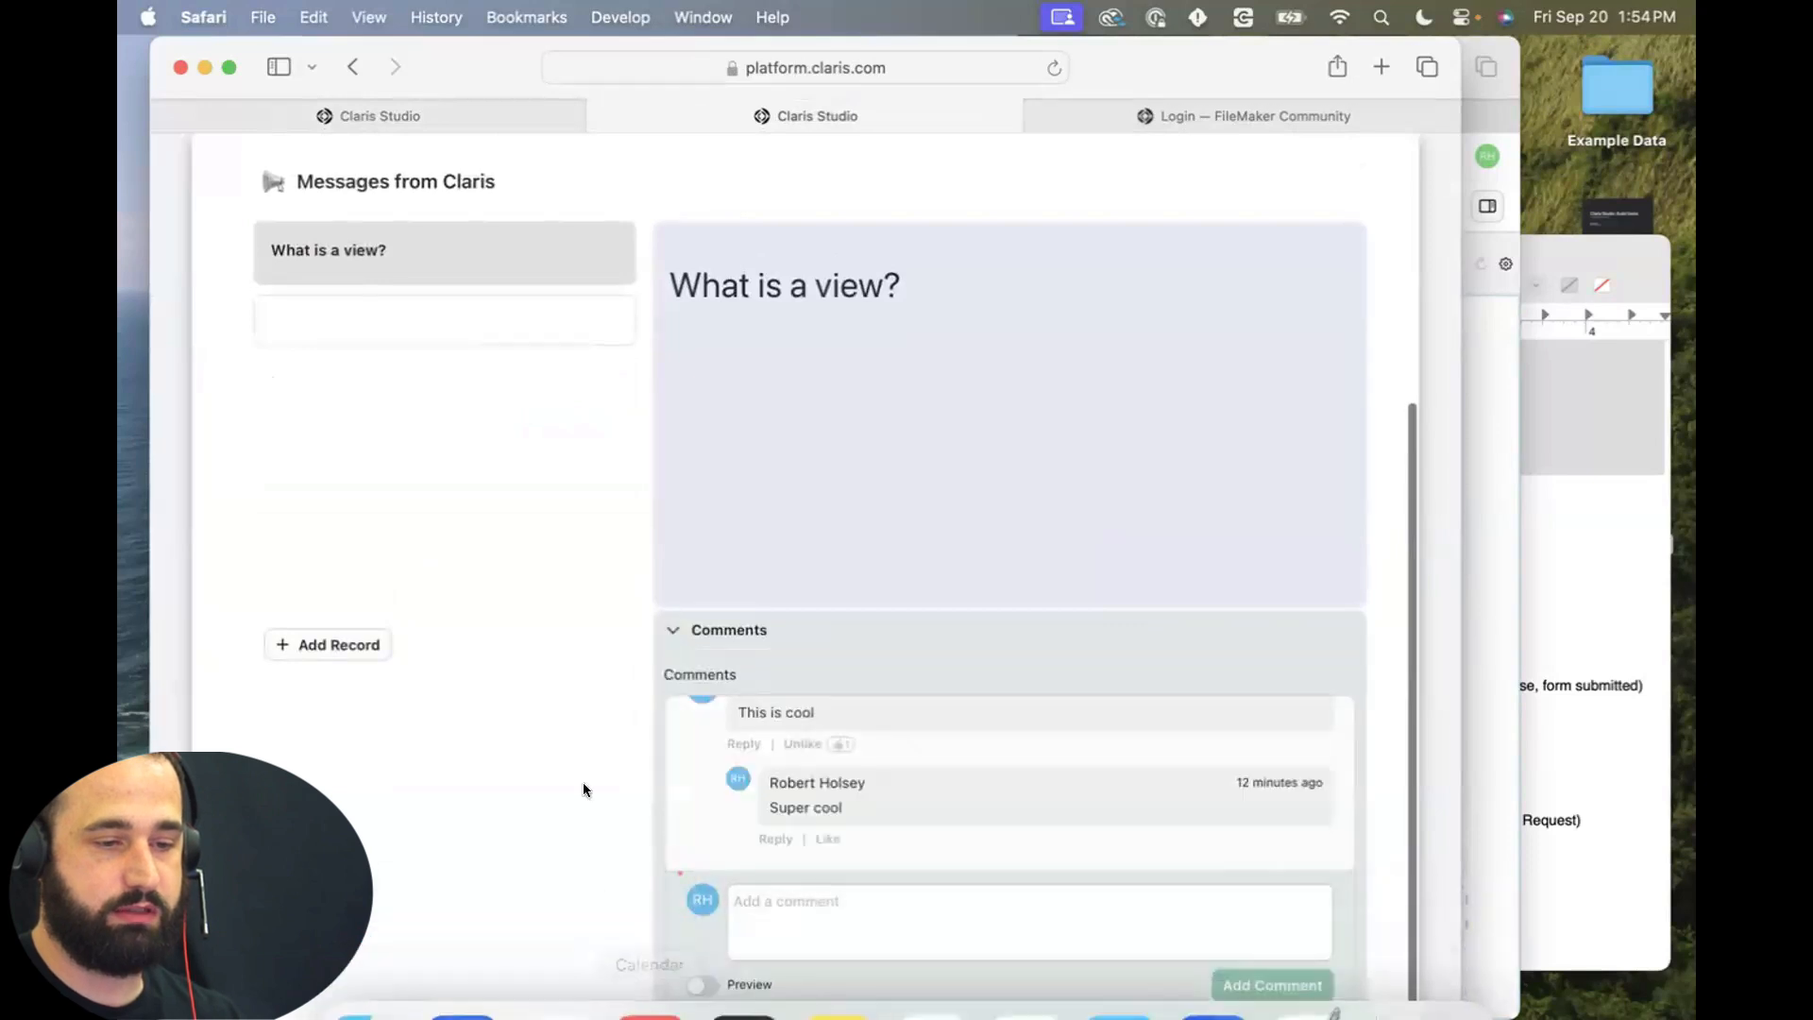
{"action": "scroll", "coordinate": [582, 782], "scroll_direction": "down", "scroll_amount": 1}
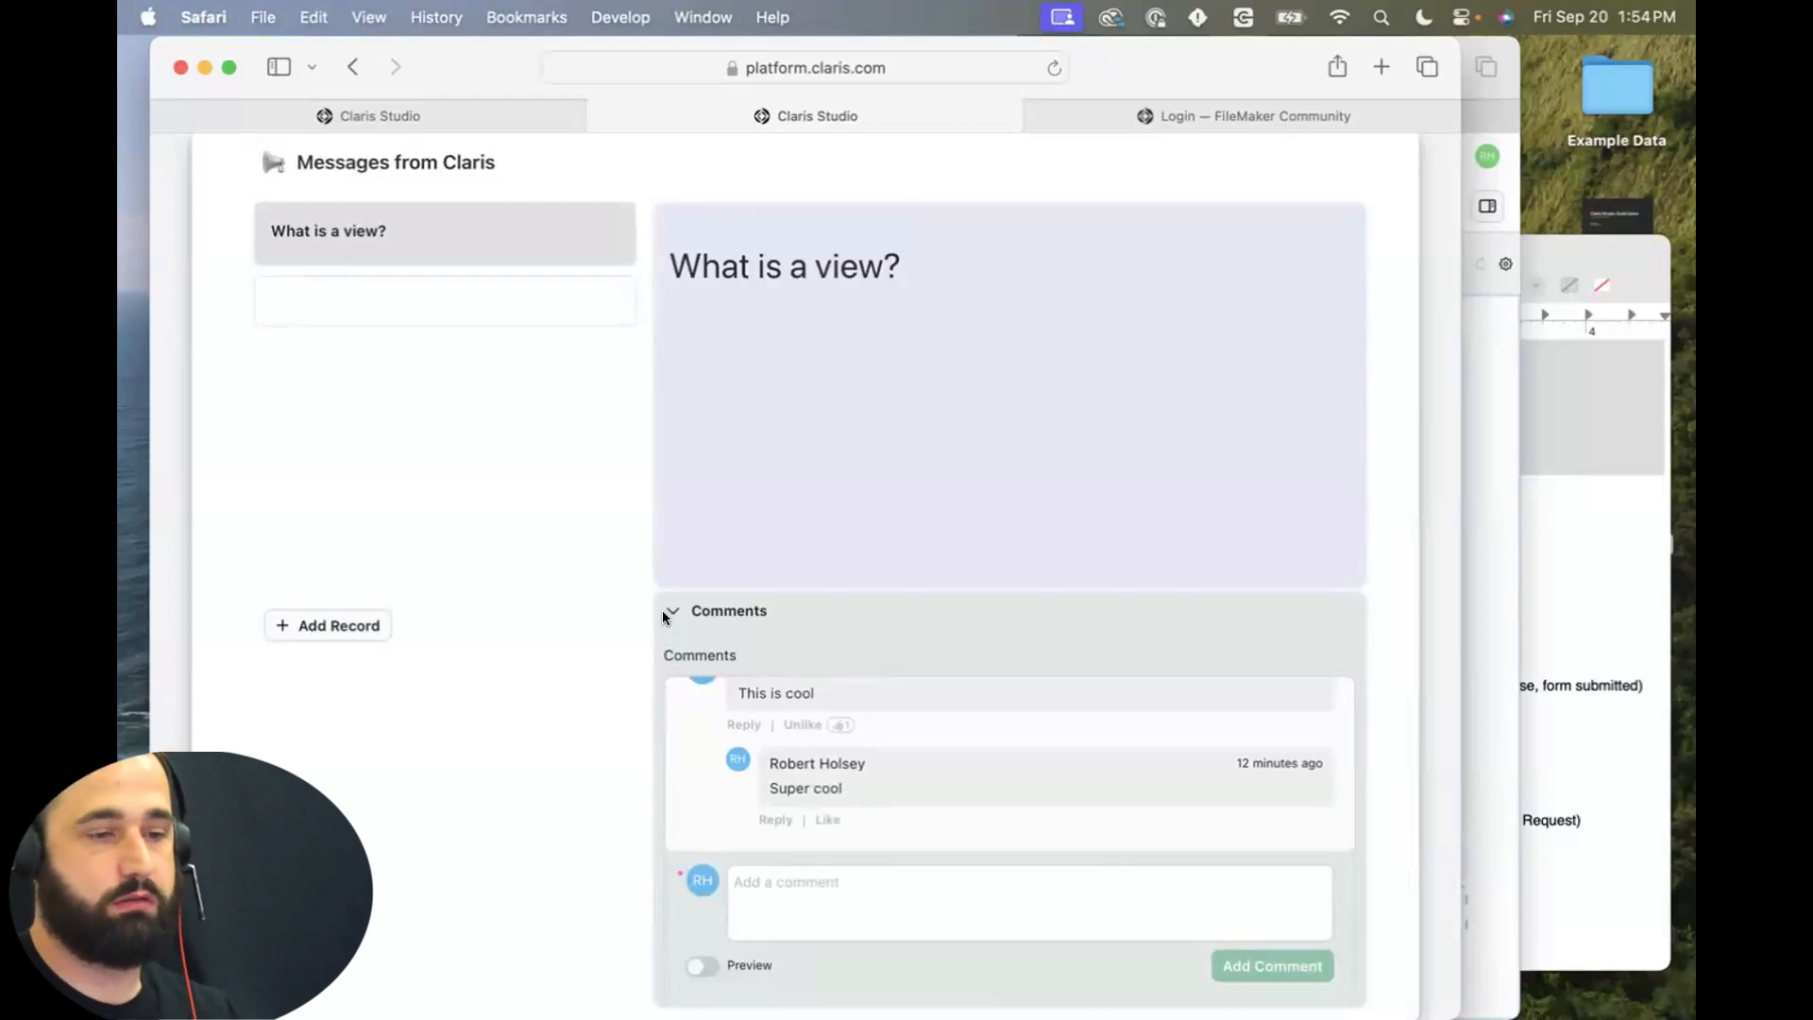
Return to the view editor and add a third Group directly below the Comments group, as a thin strip matching its width.
{"action": "left_click", "coordinate": [404, 117]}
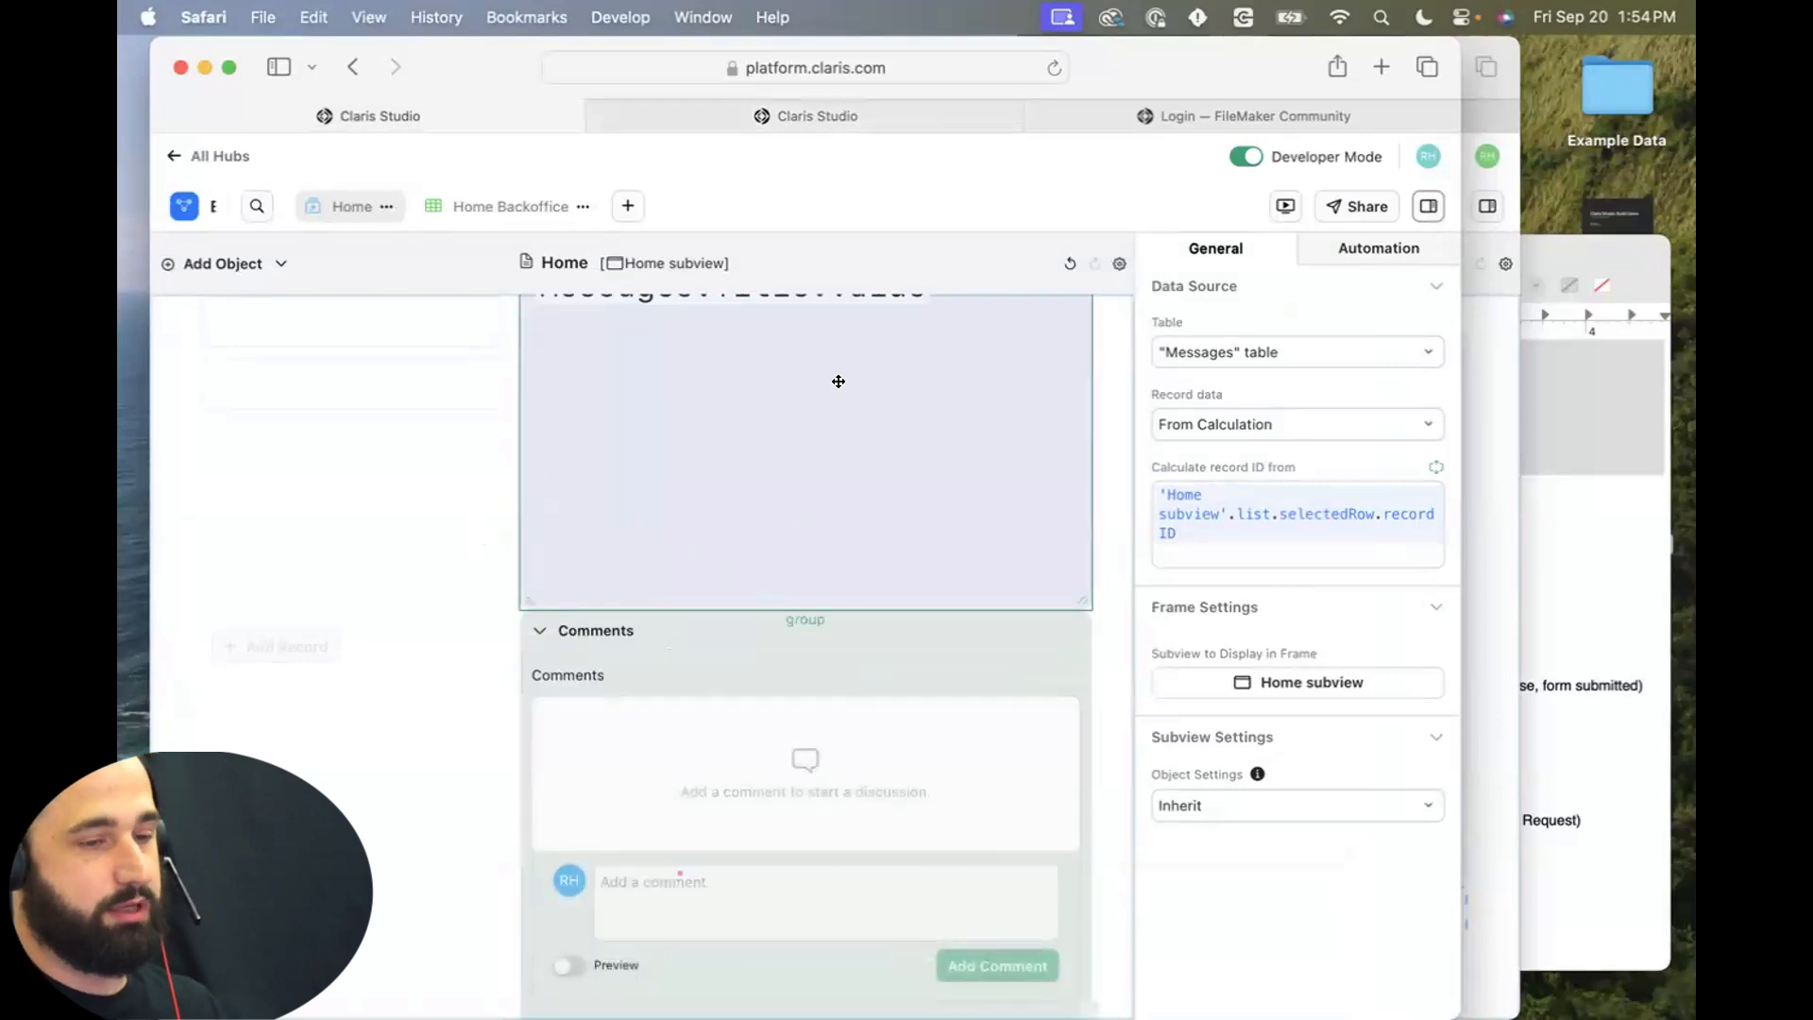
{"action": "scroll", "coordinate": [656, 648], "scroll_direction": "down", "scroll_amount": 1}
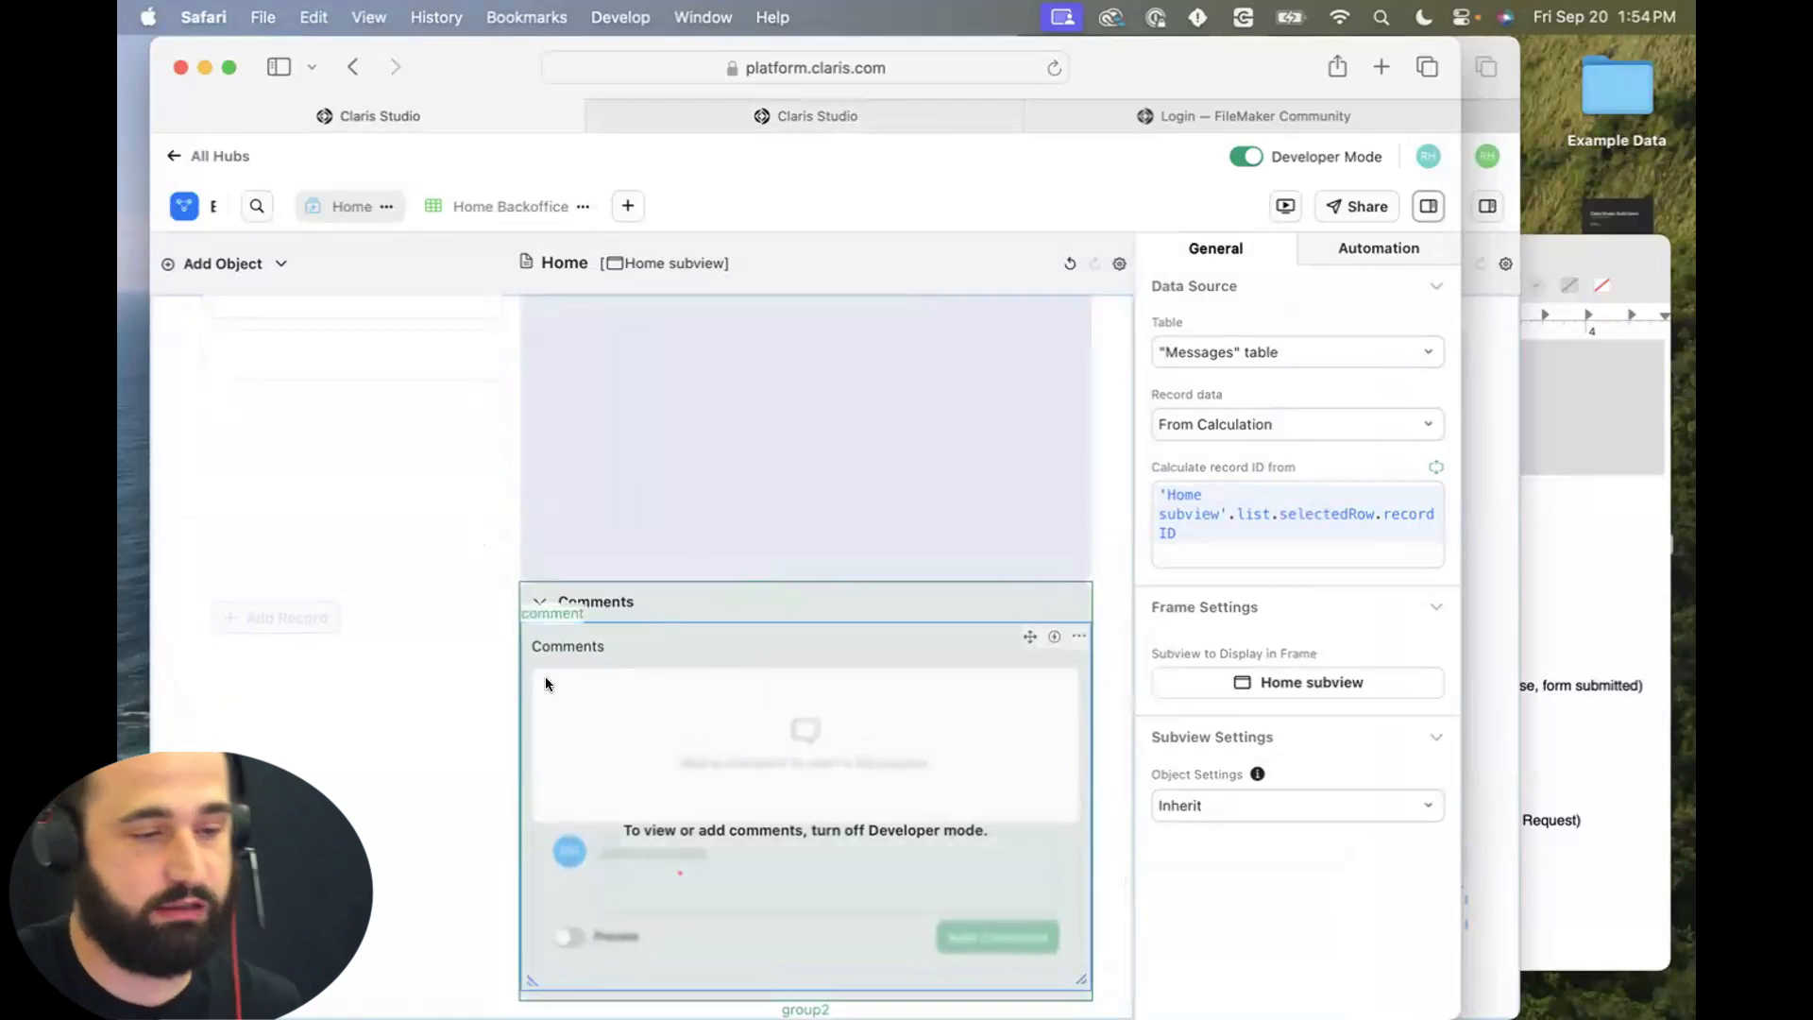
{"action": "scroll", "coordinate": [470, 728], "scroll_direction": "up", "scroll_amount": 1}
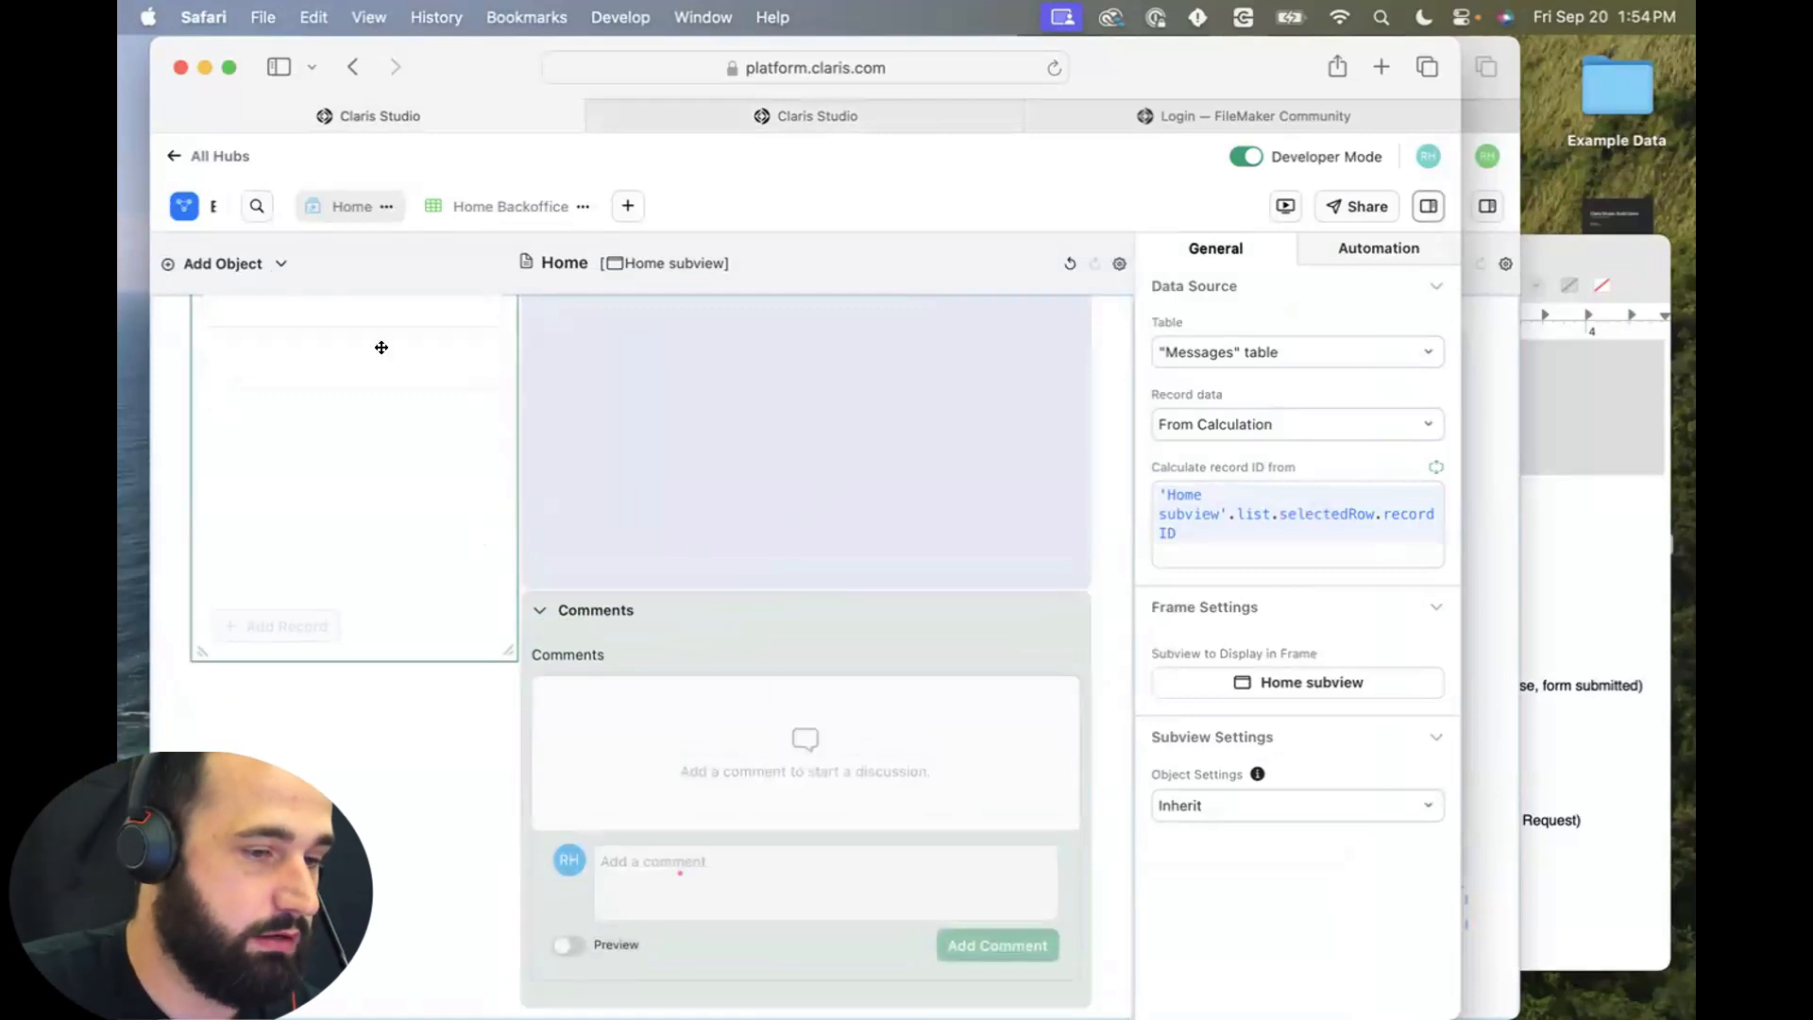
{"action": "left_click", "coordinate": [277, 266]}
{"action": "scroll", "coordinate": [333, 799], "scroll_direction": "down", "scroll_amount": 5}
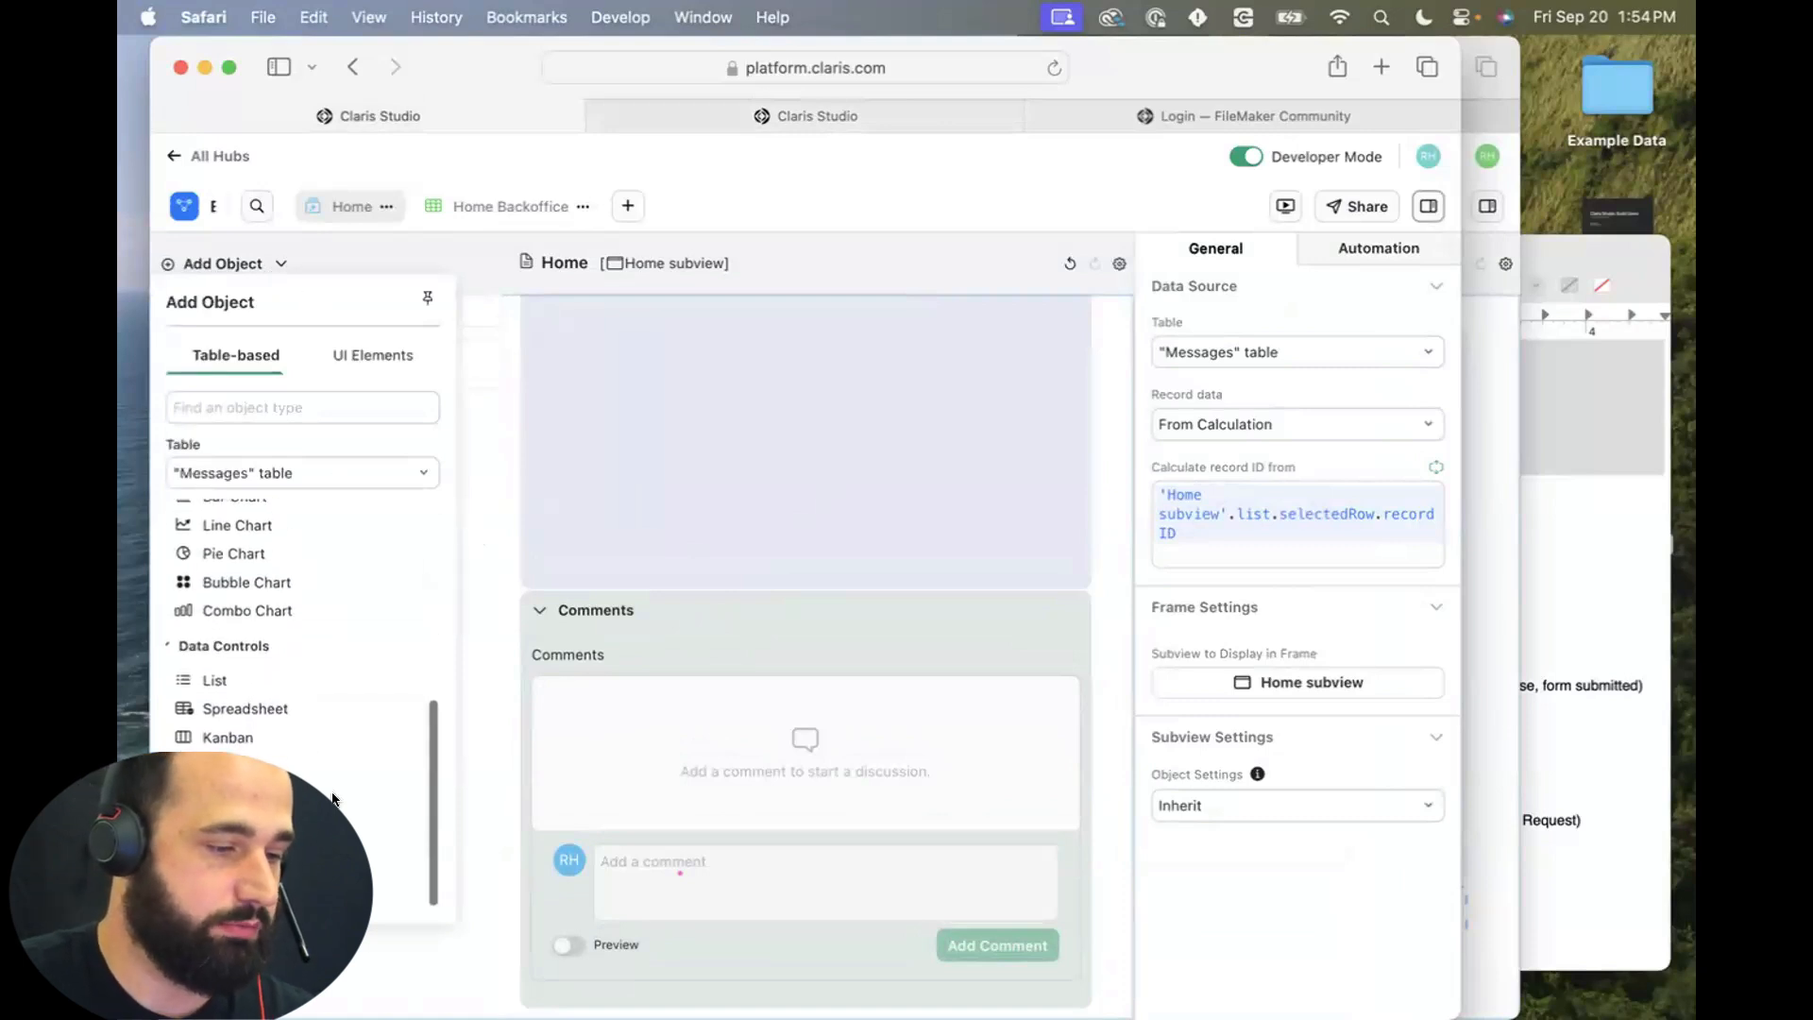
{"action": "scroll", "coordinate": [255, 661], "scroll_direction": "up", "scroll_amount": 5}
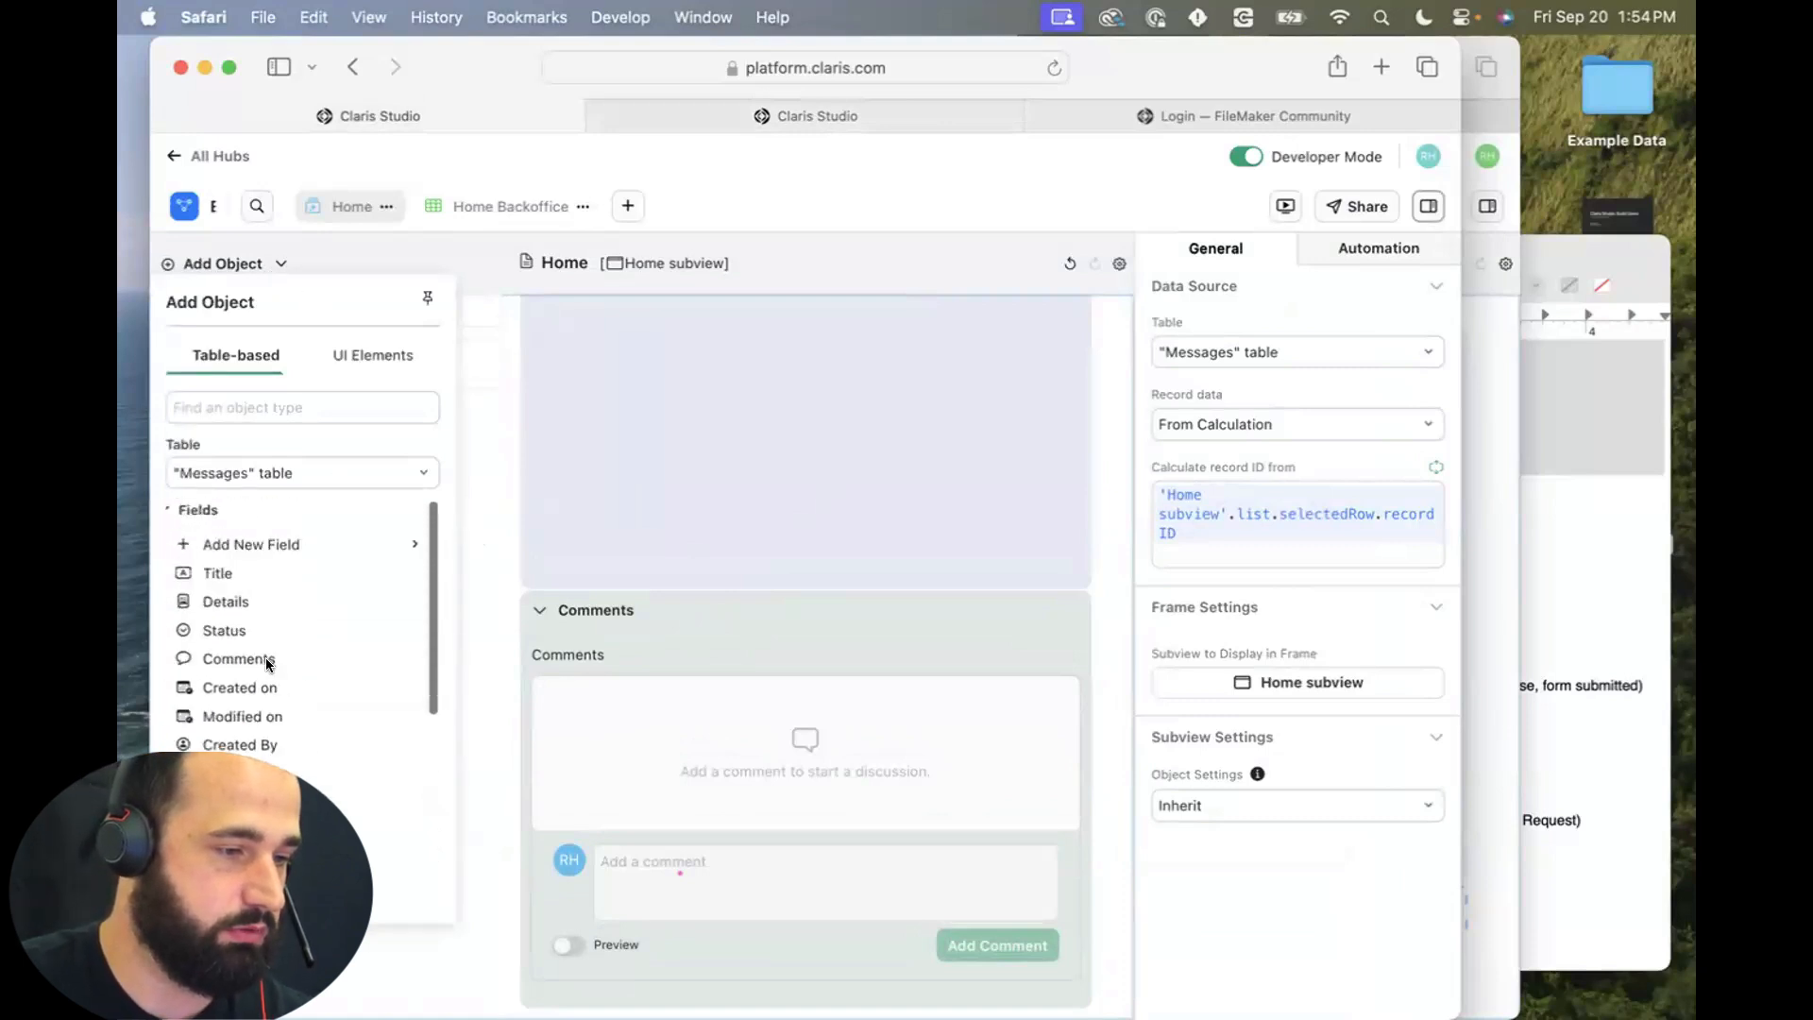
{"action": "left_click", "coordinate": [340, 364]}
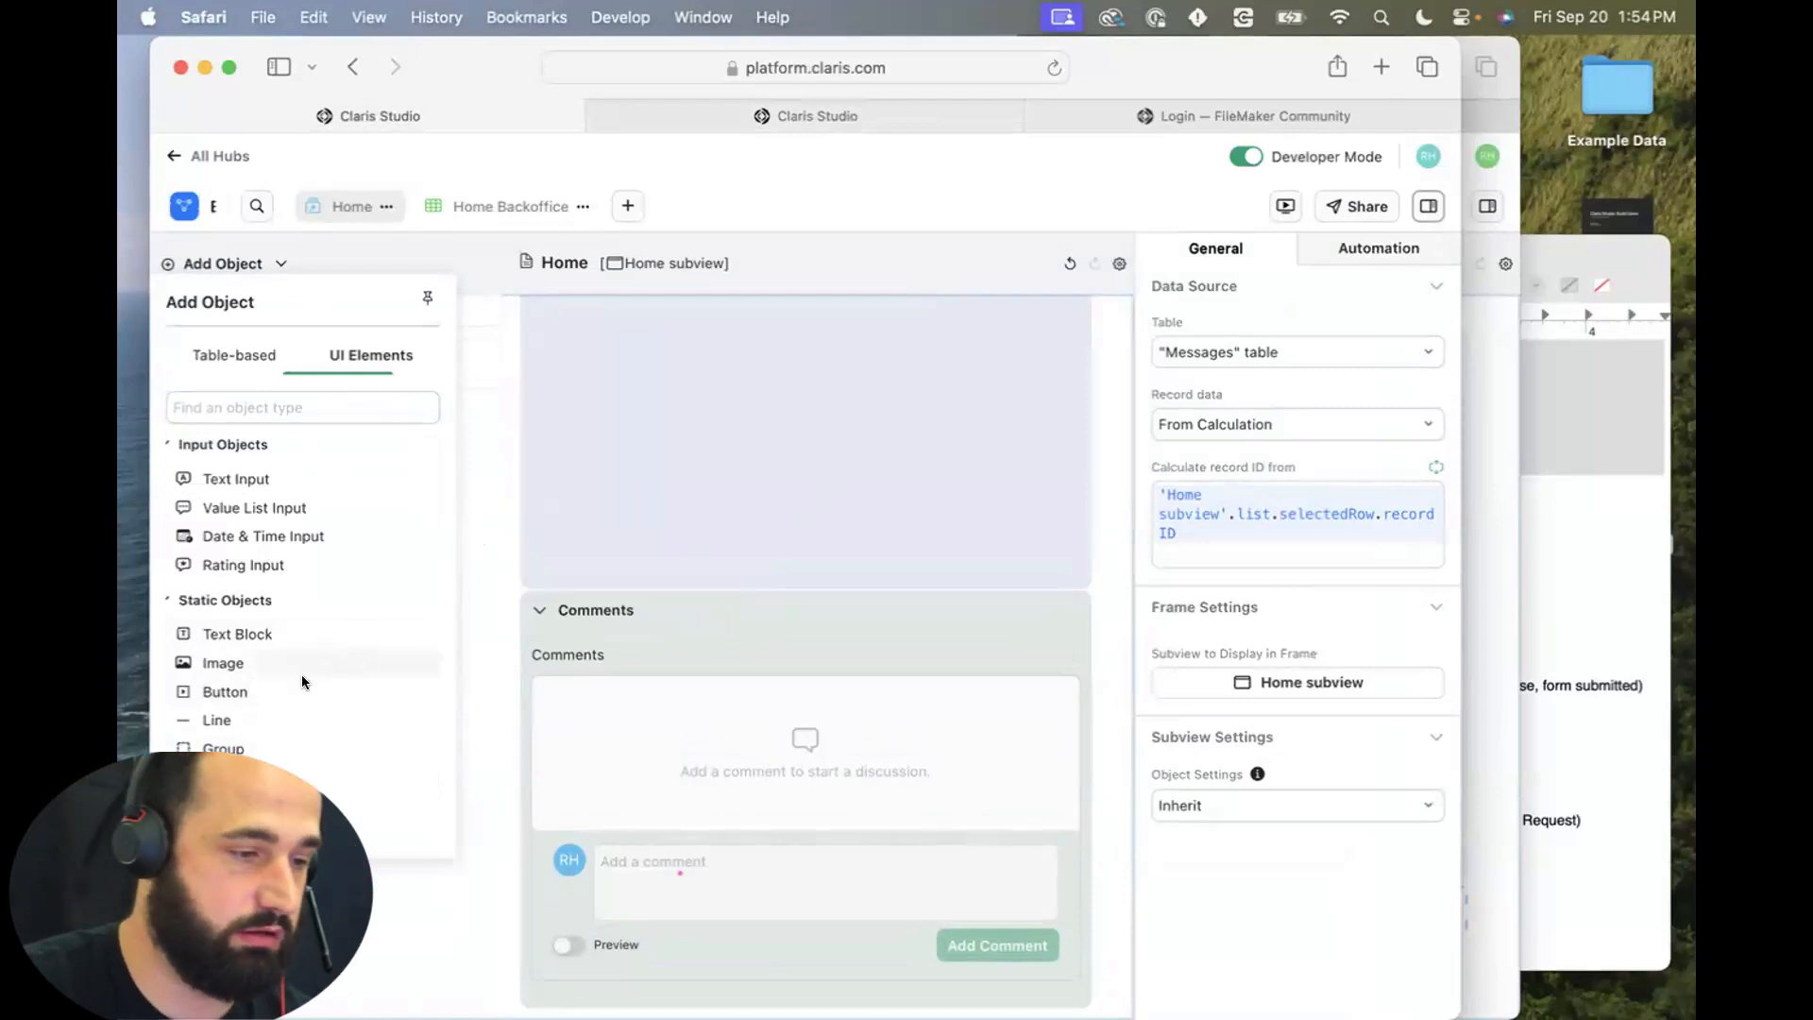
{"action": "scroll", "coordinate": [283, 709], "scroll_direction": "down", "scroll_amount": 2}
{"action": "left_click_drag", "start_coordinate": [284, 712], "coordinate": [526, 692]}
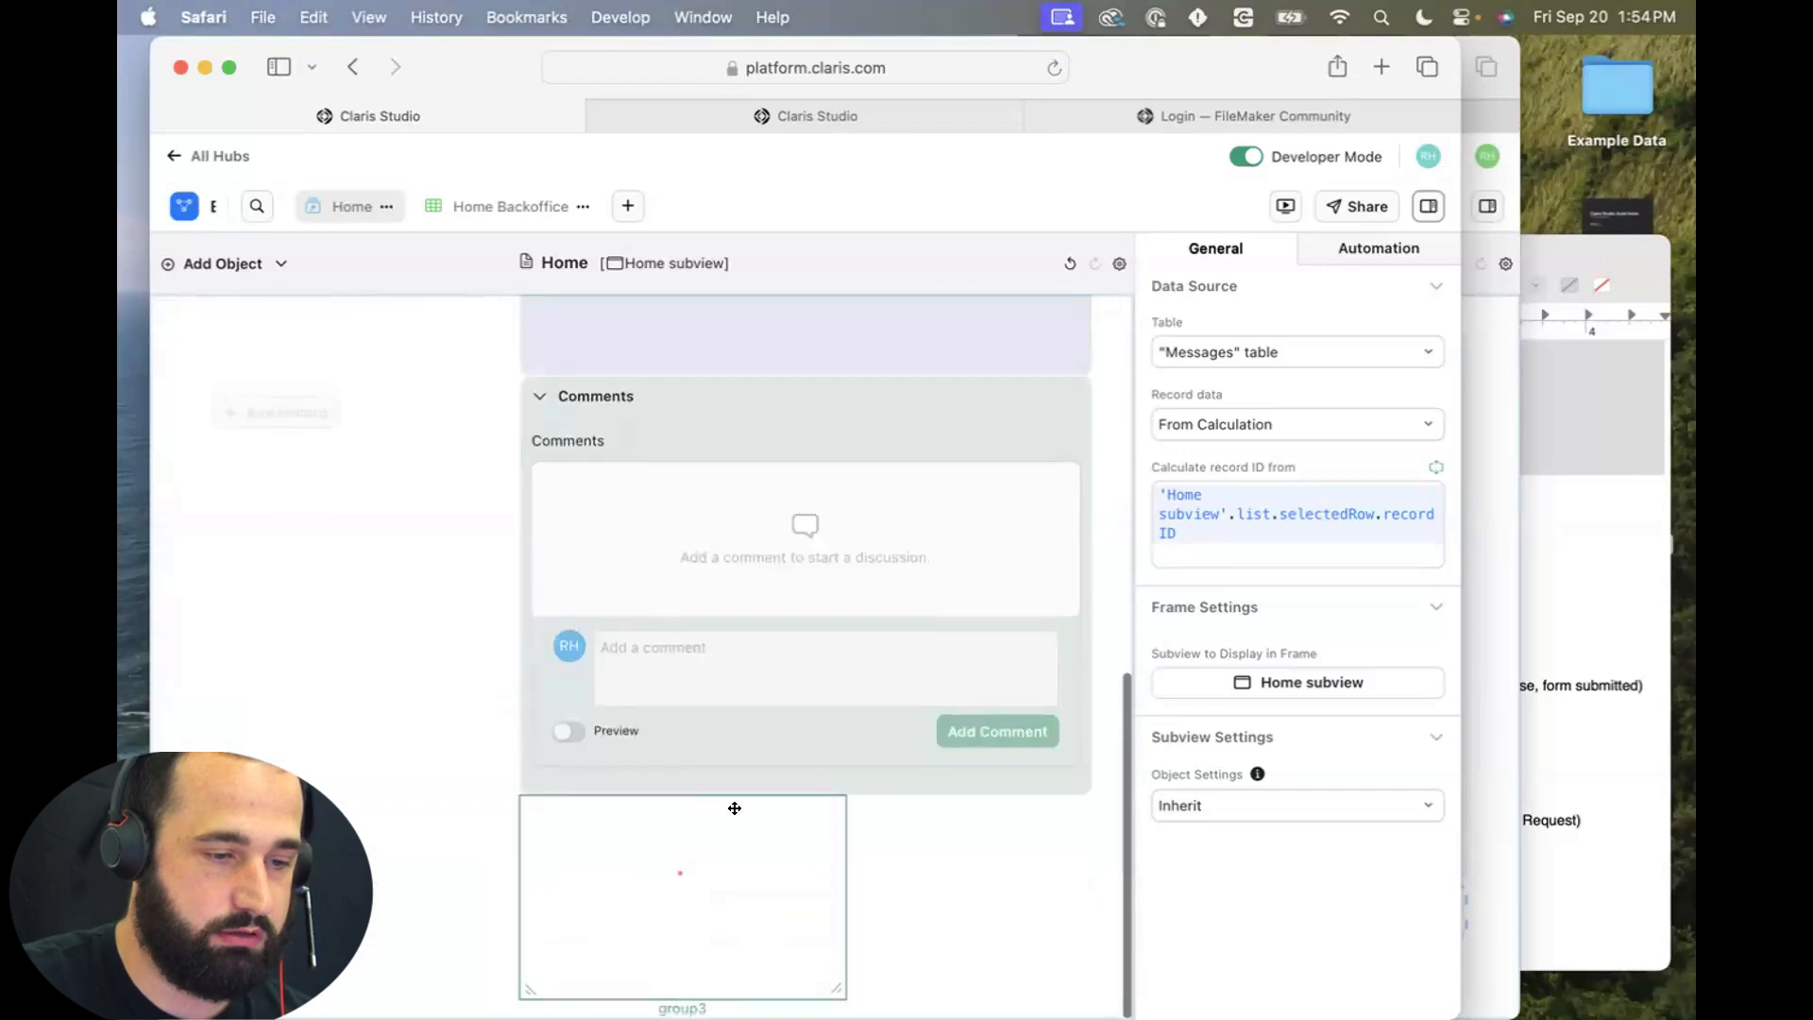
{"action": "left_click_drag", "start_coordinate": [834, 987], "coordinate": [1082, 862]}
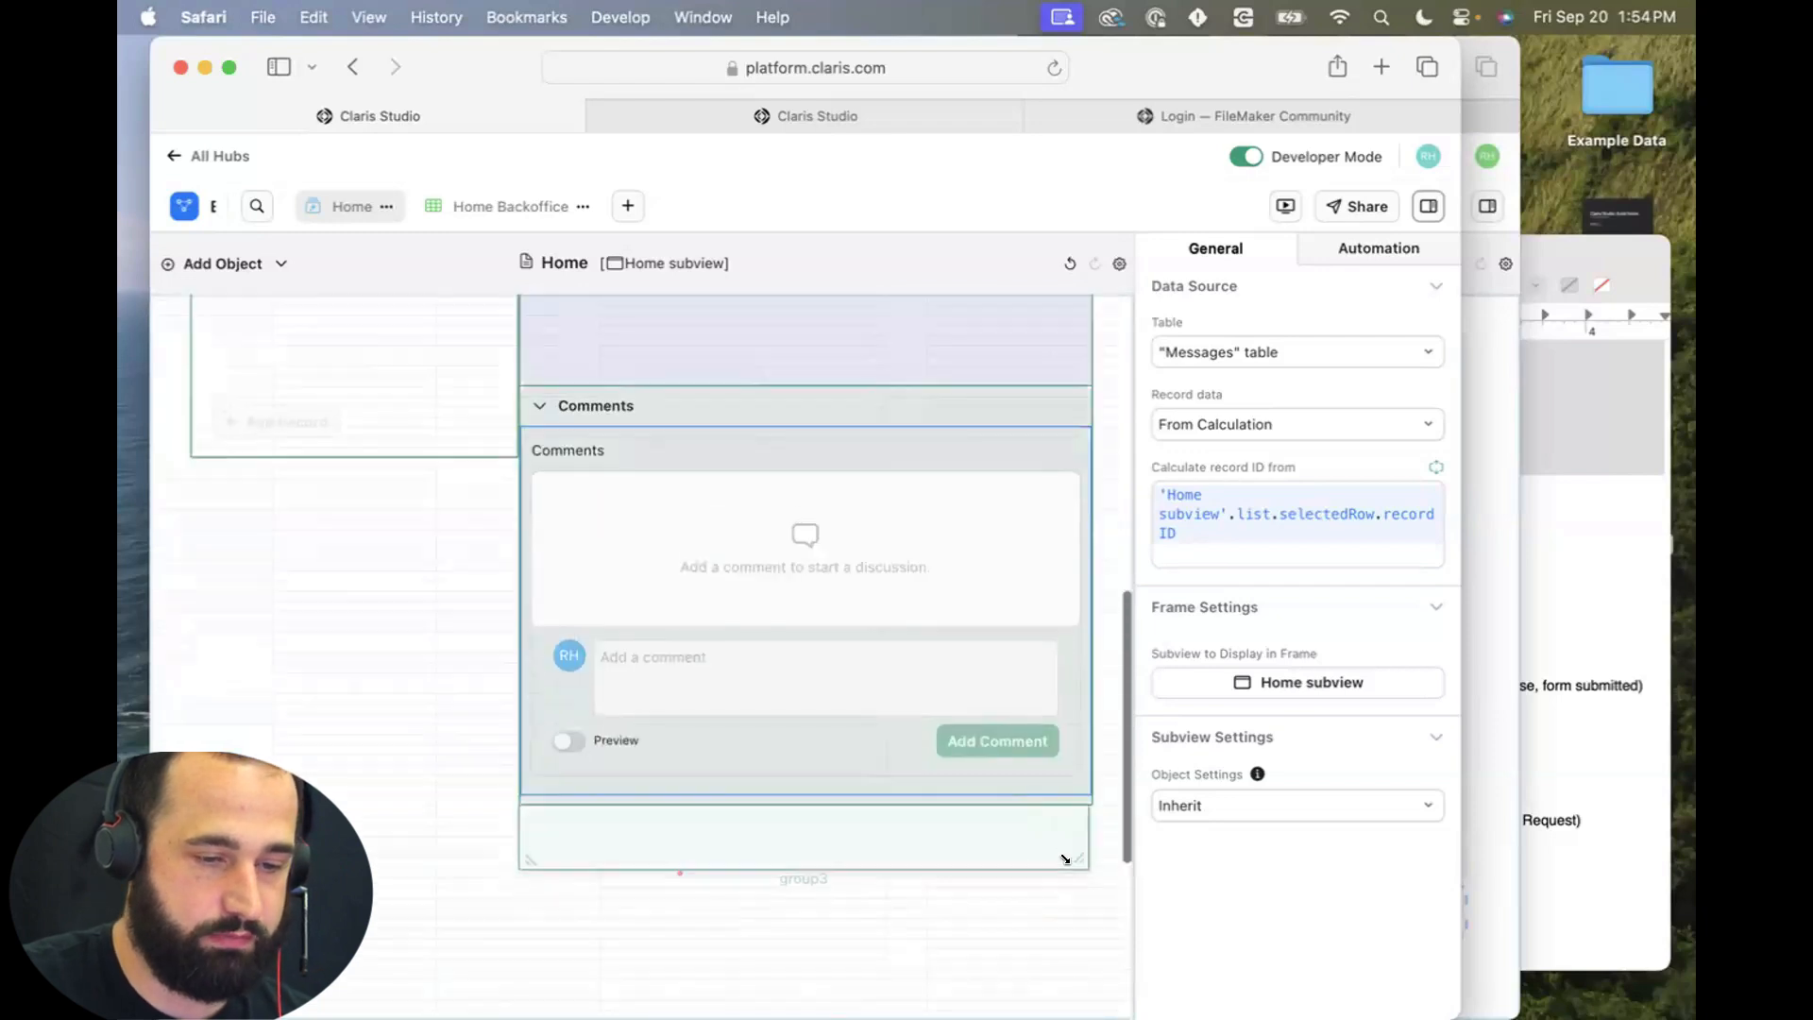
Give the new group below Comments a custom background colour of red FF0000 at 44% opacity.
{"action": "left_click", "coordinate": [830, 845]}
{"action": "left_click", "coordinate": [1386, 565]}
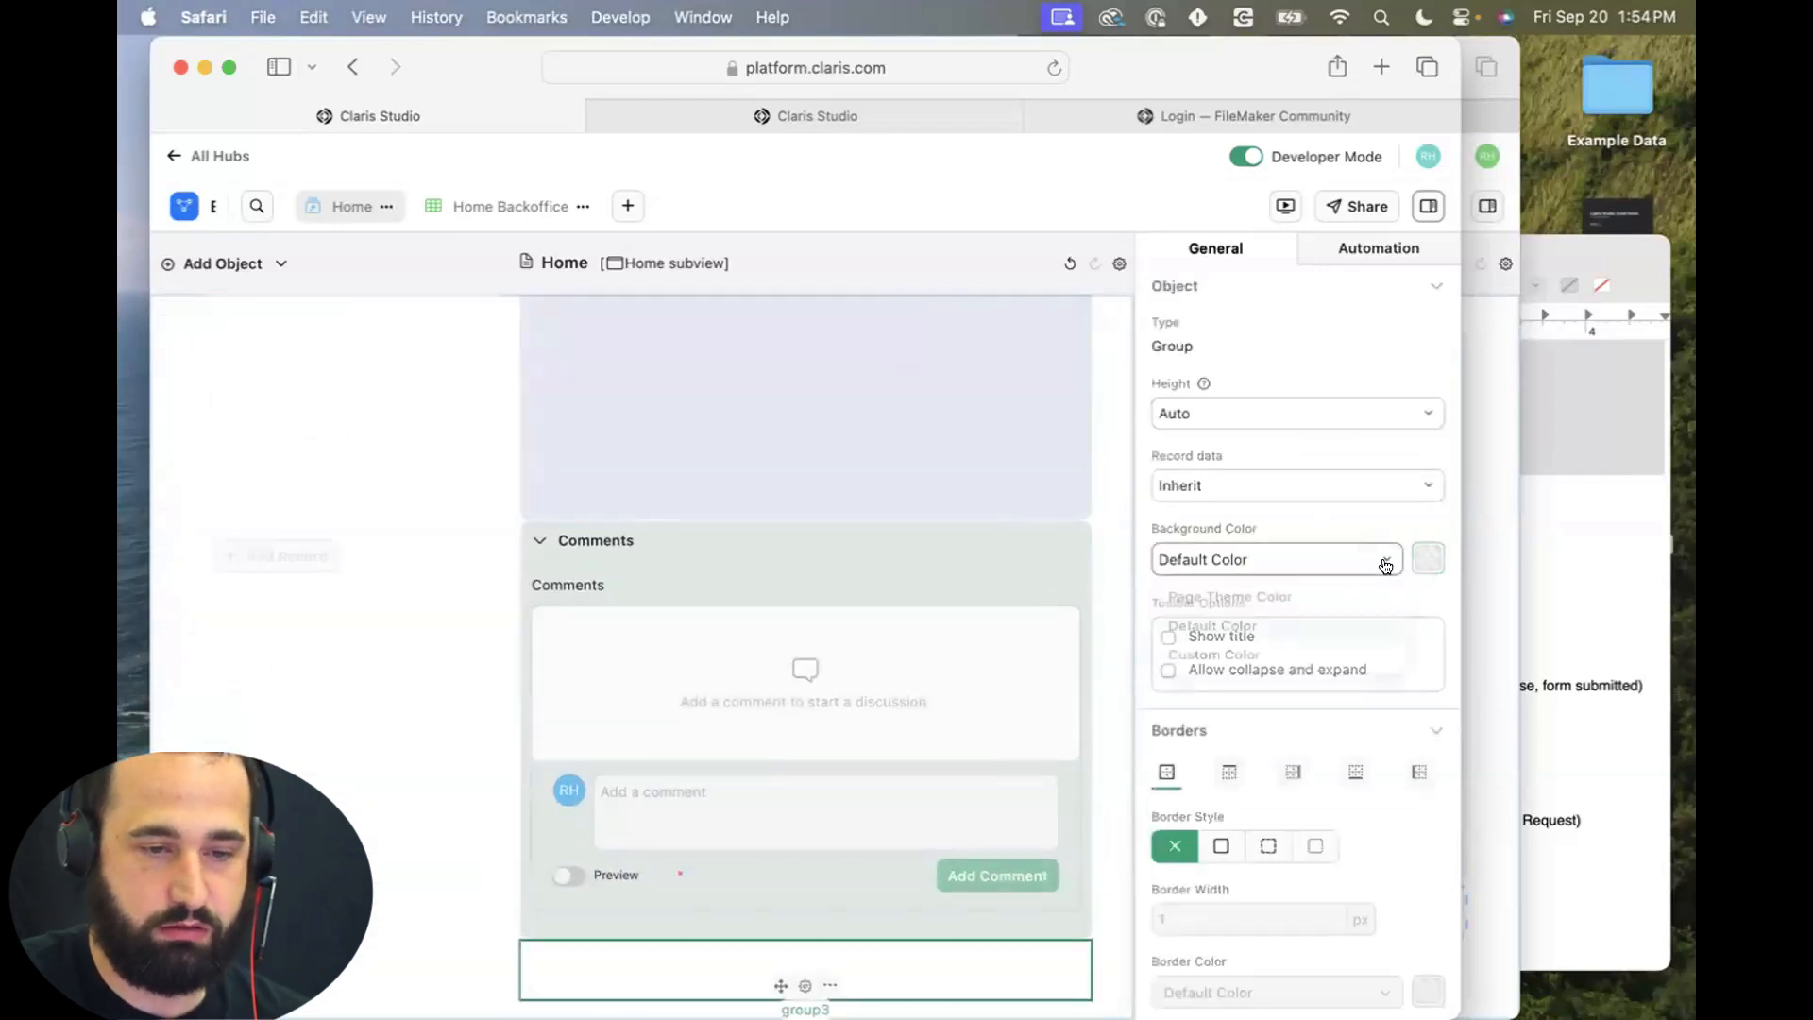
{"action": "left_click", "coordinate": [1307, 664]}
{"action": "left_click", "coordinate": [1428, 559]}
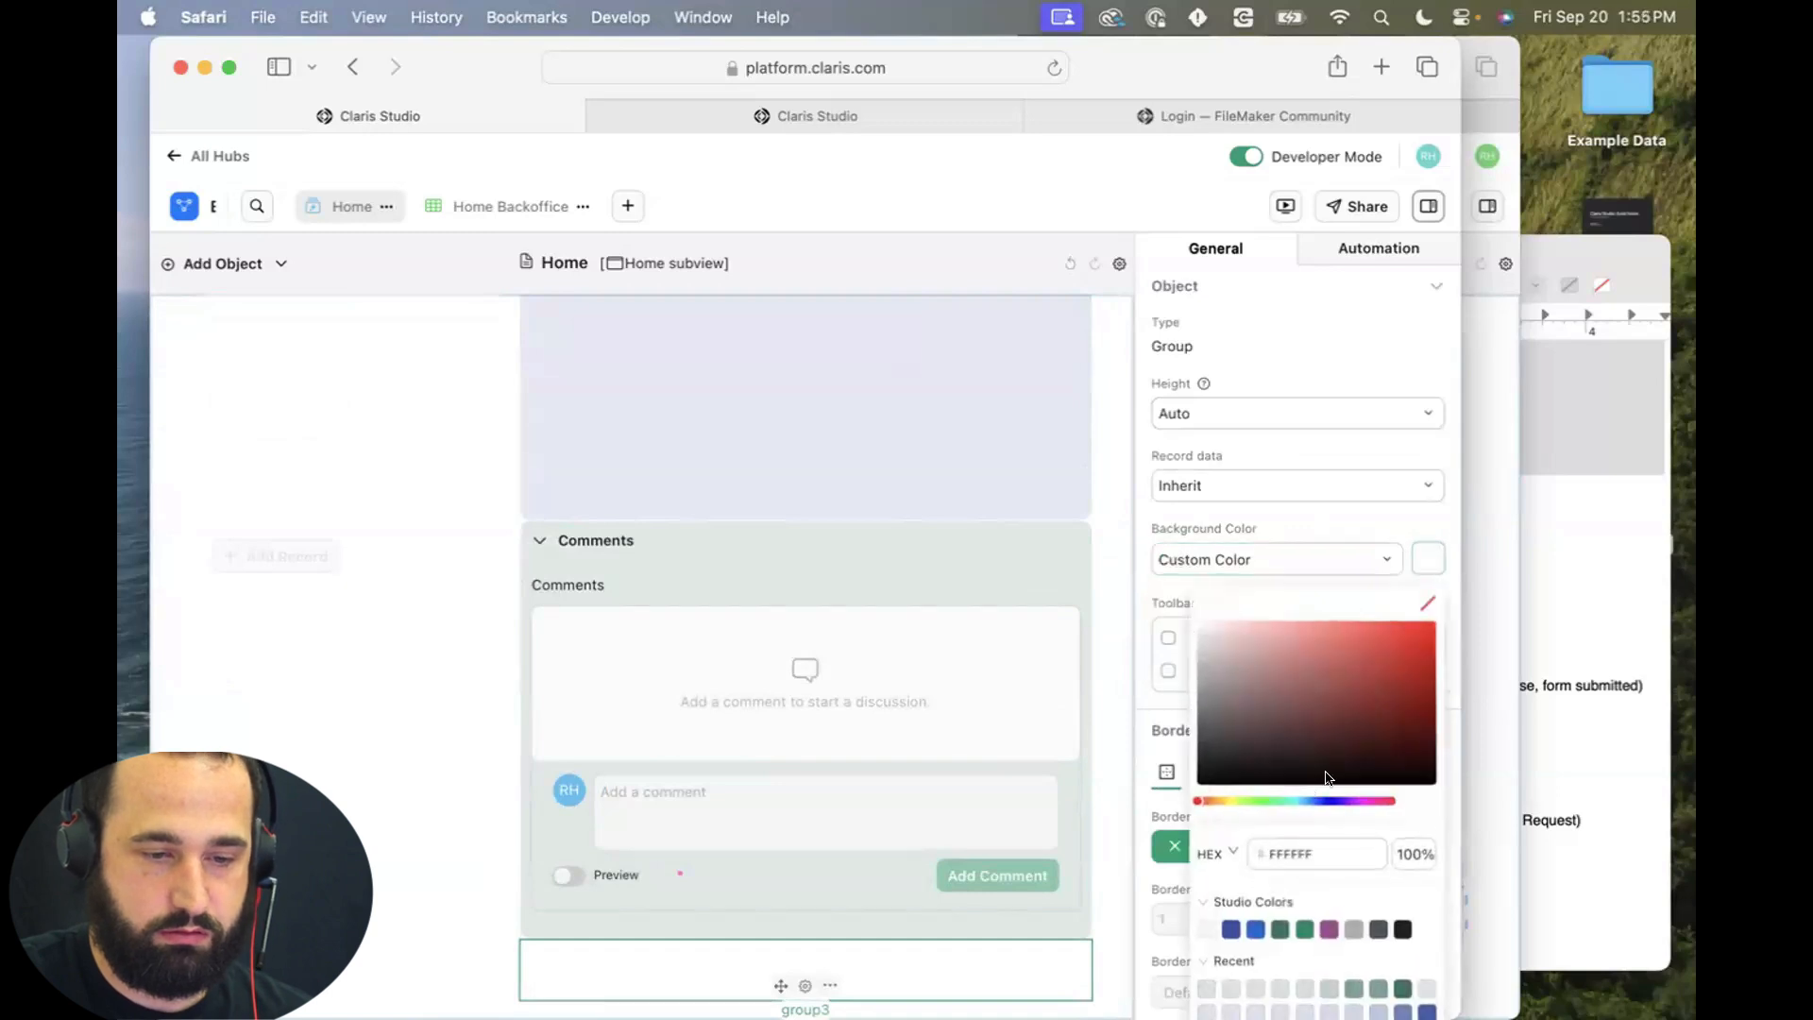
{"action": "left_click_drag", "start_coordinate": [1327, 778], "coordinate": [1493, 544]}
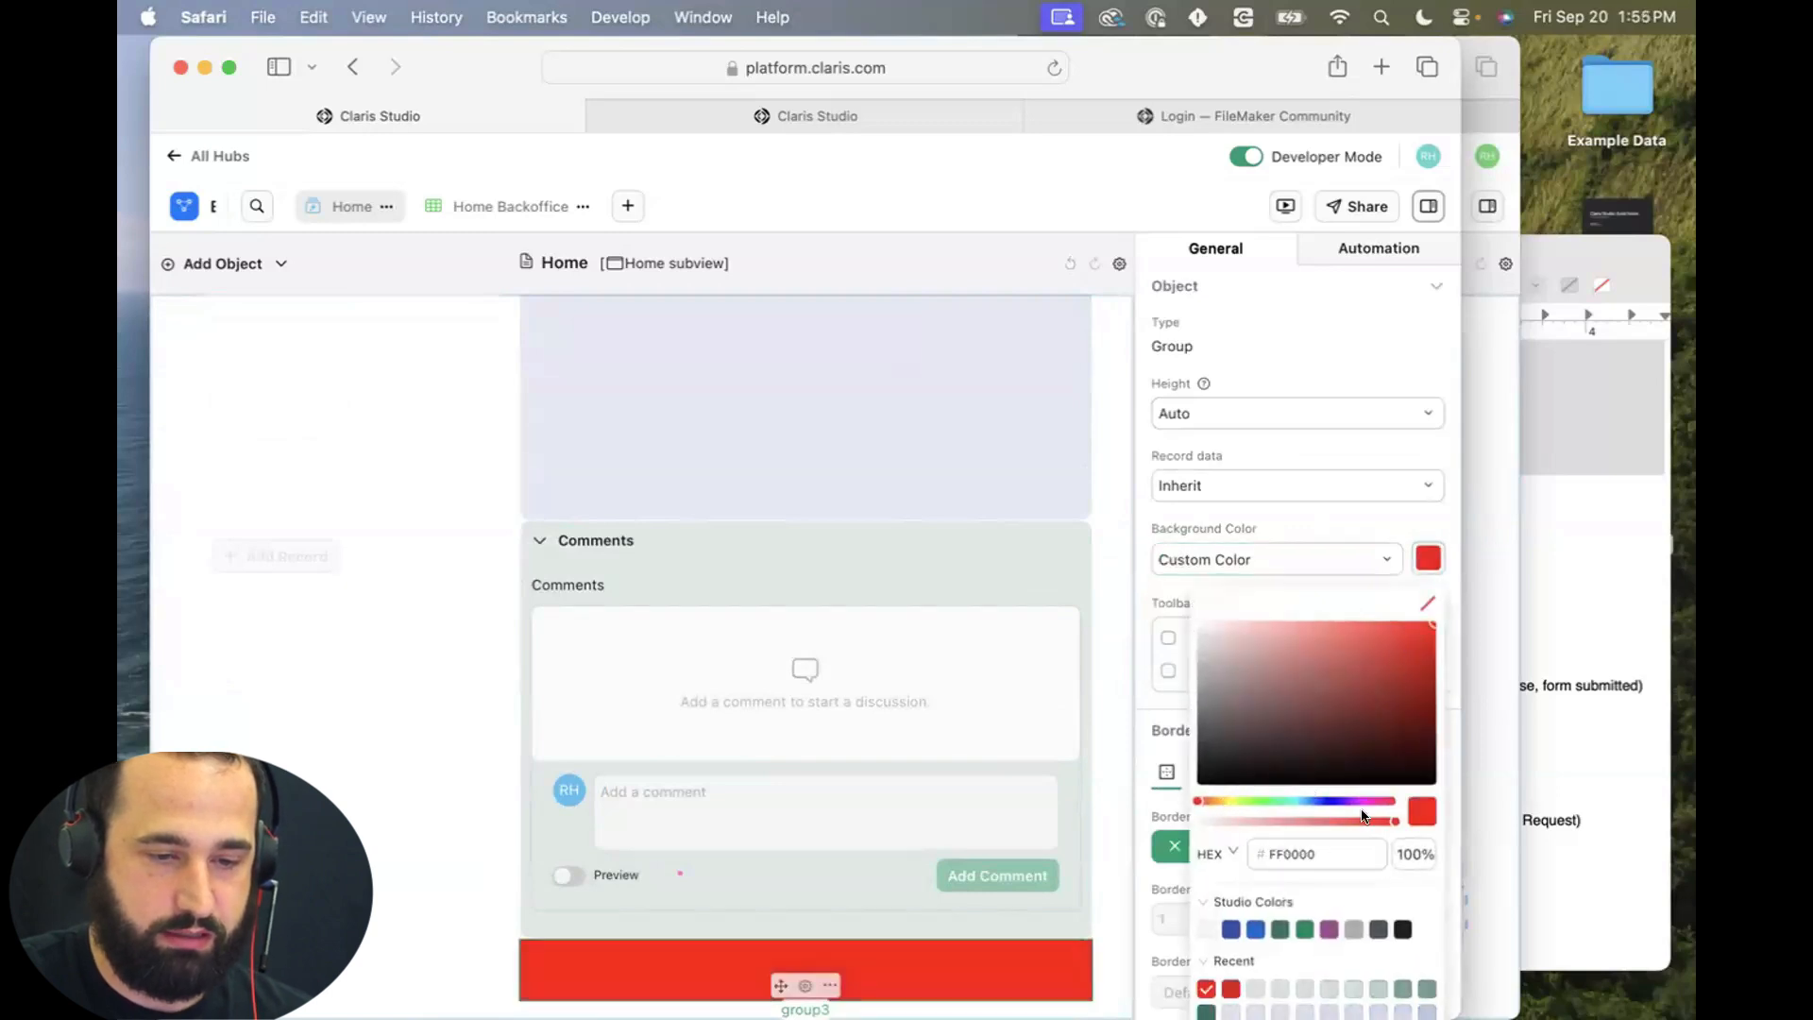
{"action": "left_click_drag", "start_coordinate": [1363, 820], "coordinate": [1284, 820]}
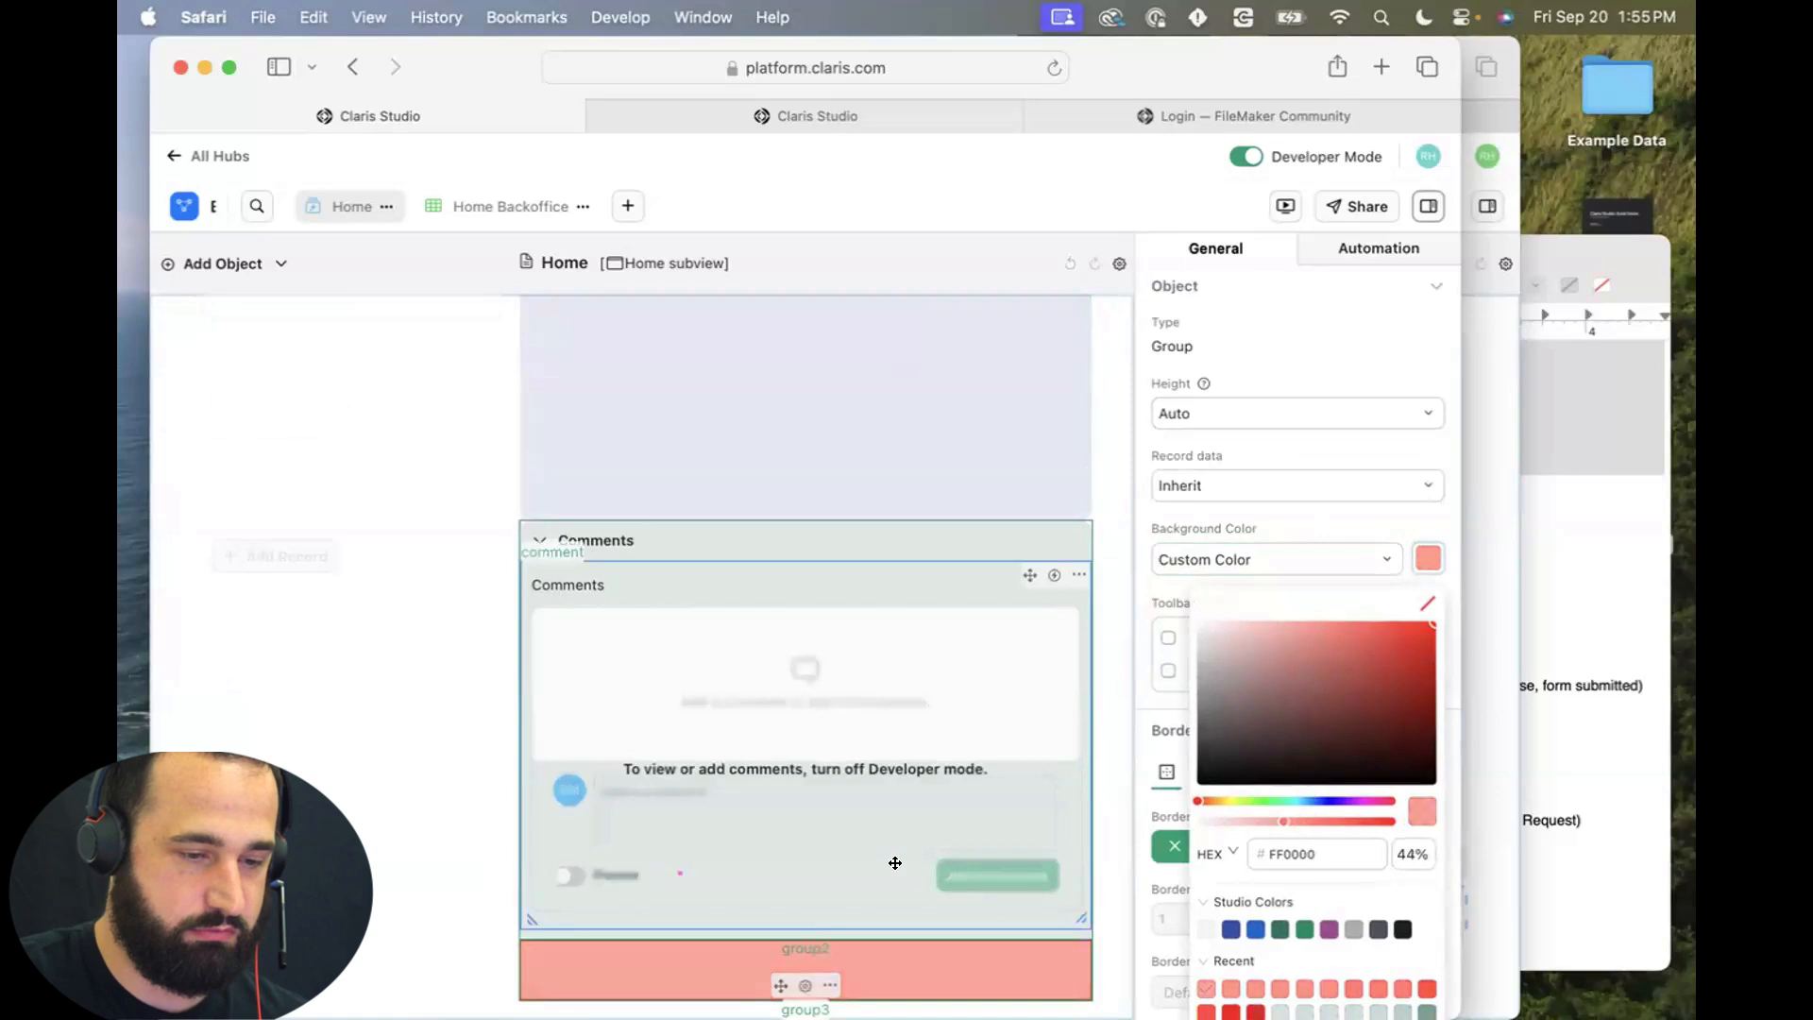
{"action": "scroll", "coordinate": [895, 863], "scroll_direction": "down", "scroll_amount": 1}
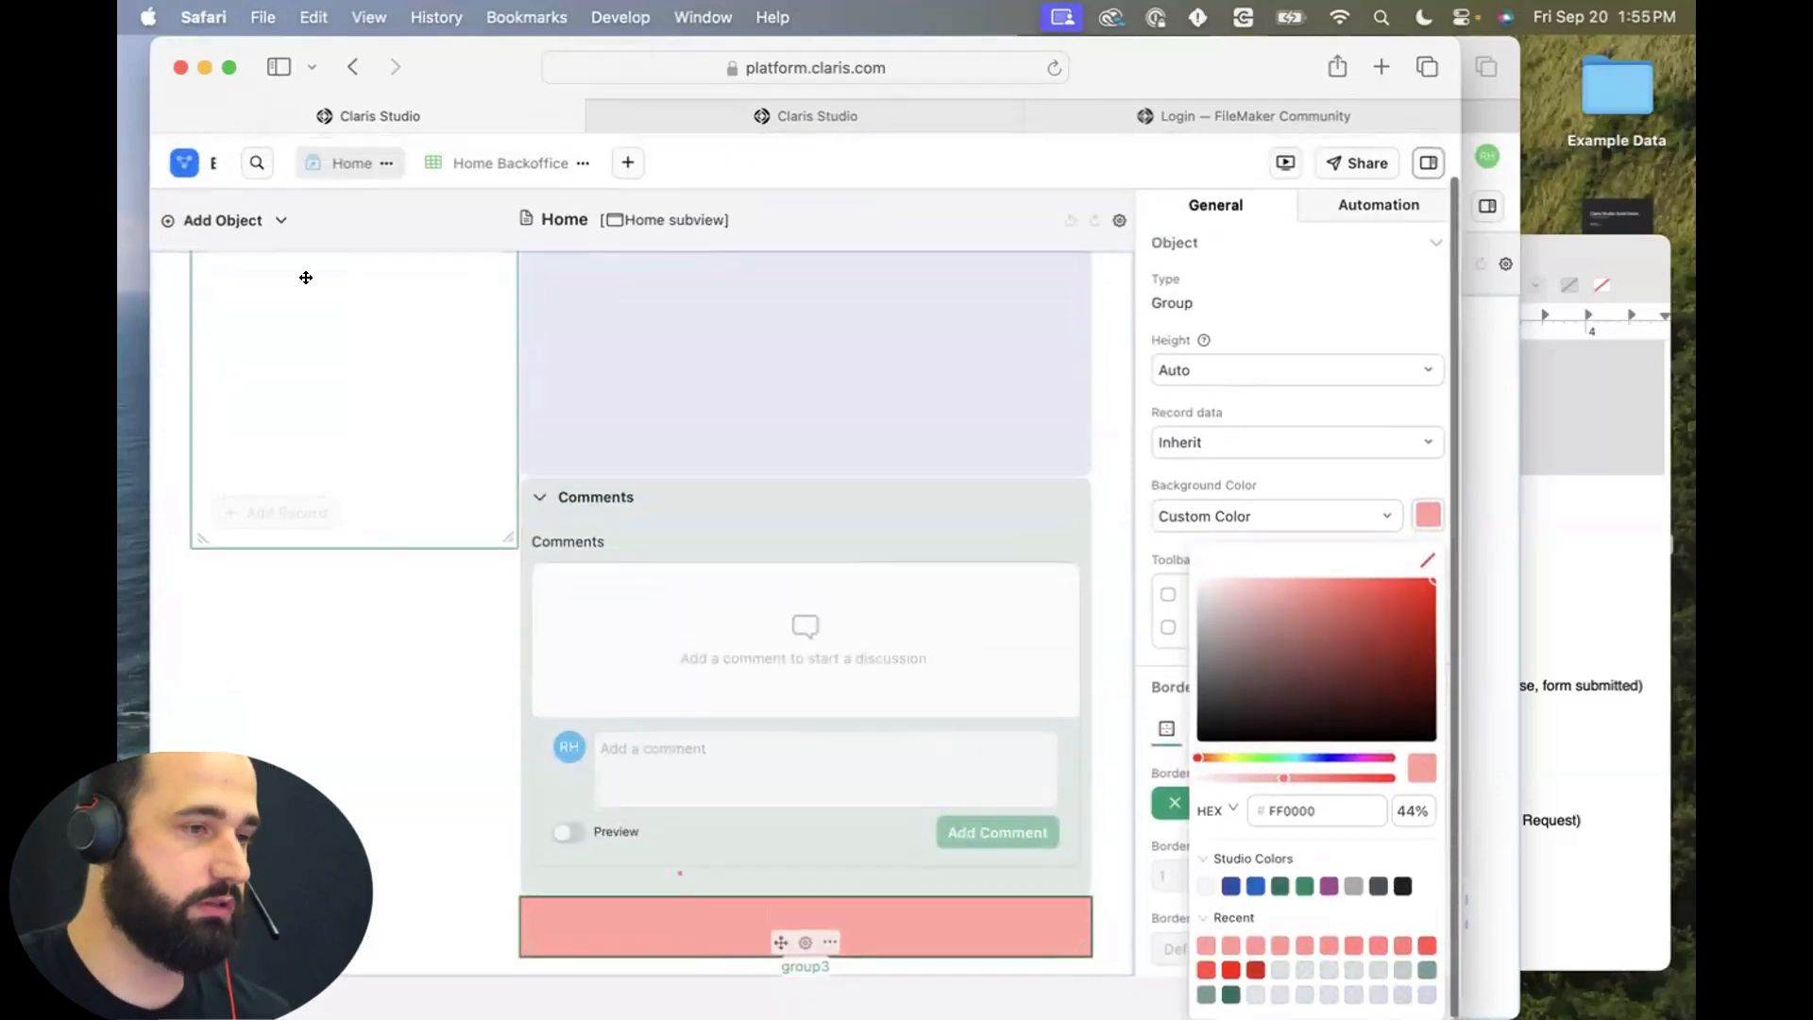
Add a Text Block inside the red group and replace its sample text with a pointing-hand emoji followed by "click here first".
{"action": "left_click", "coordinate": [225, 221]}
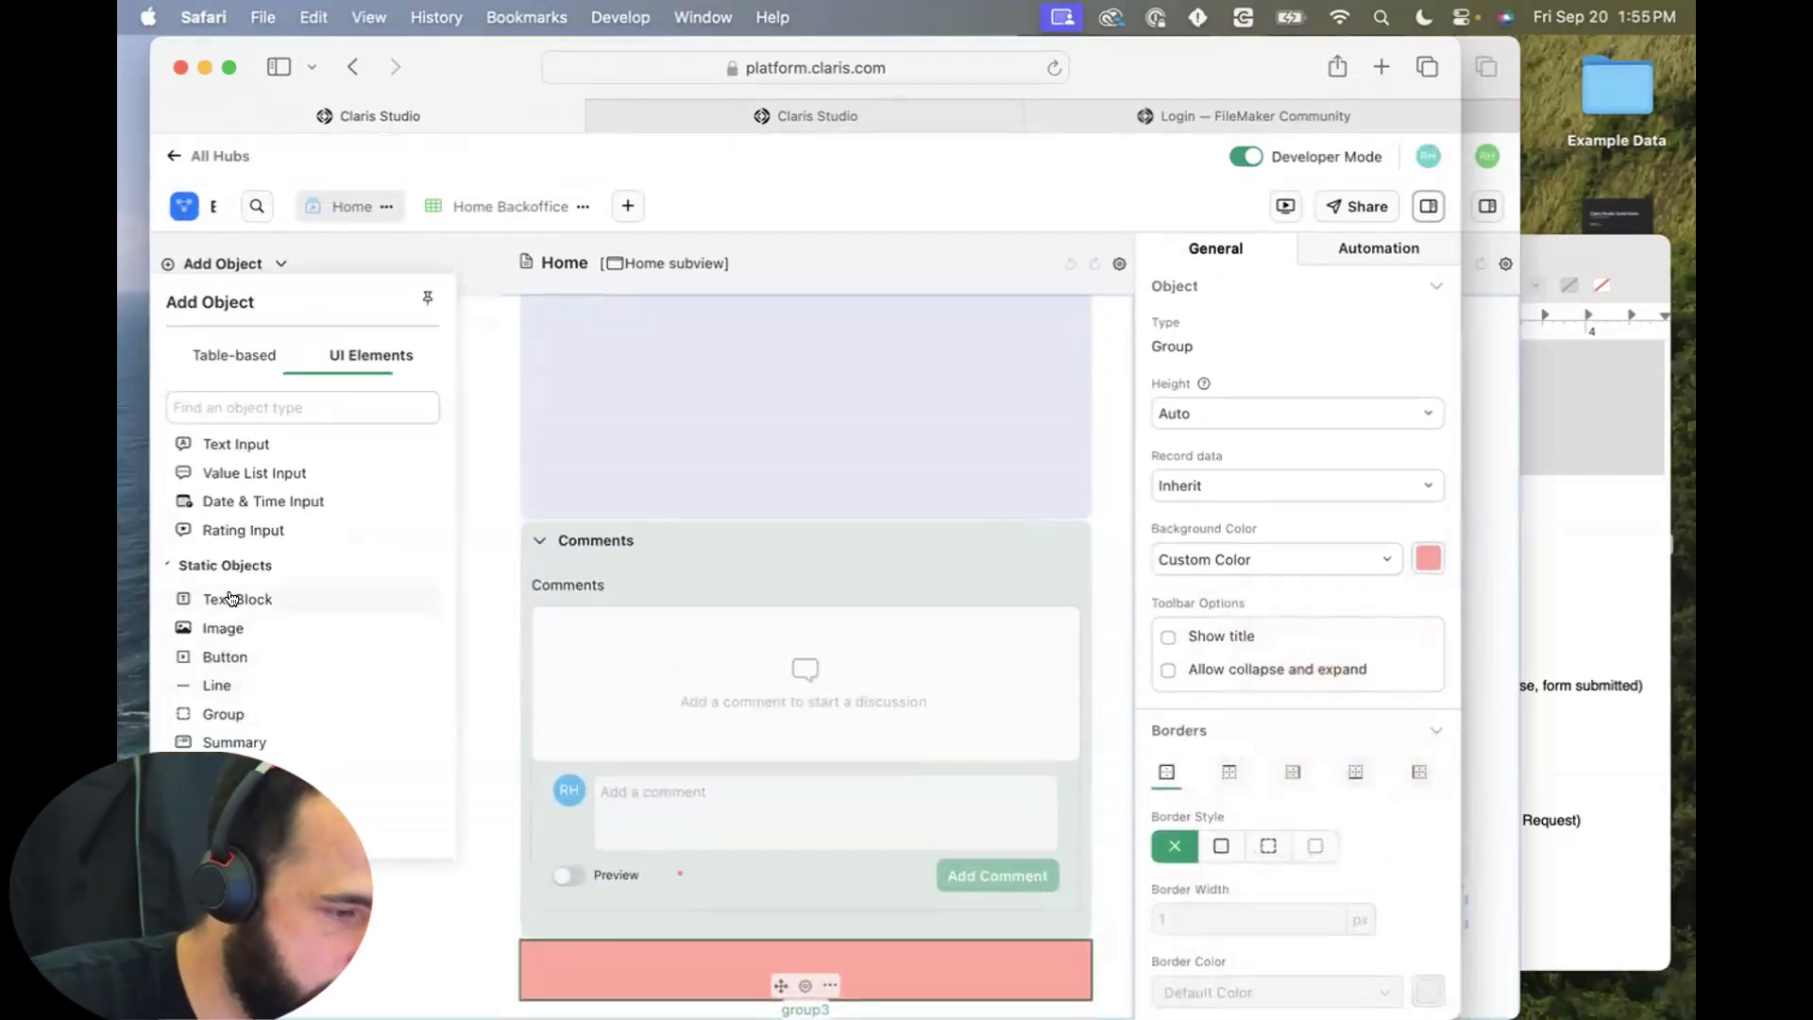
{"action": "left_click_drag", "start_coordinate": [230, 598], "coordinate": [548, 958]}
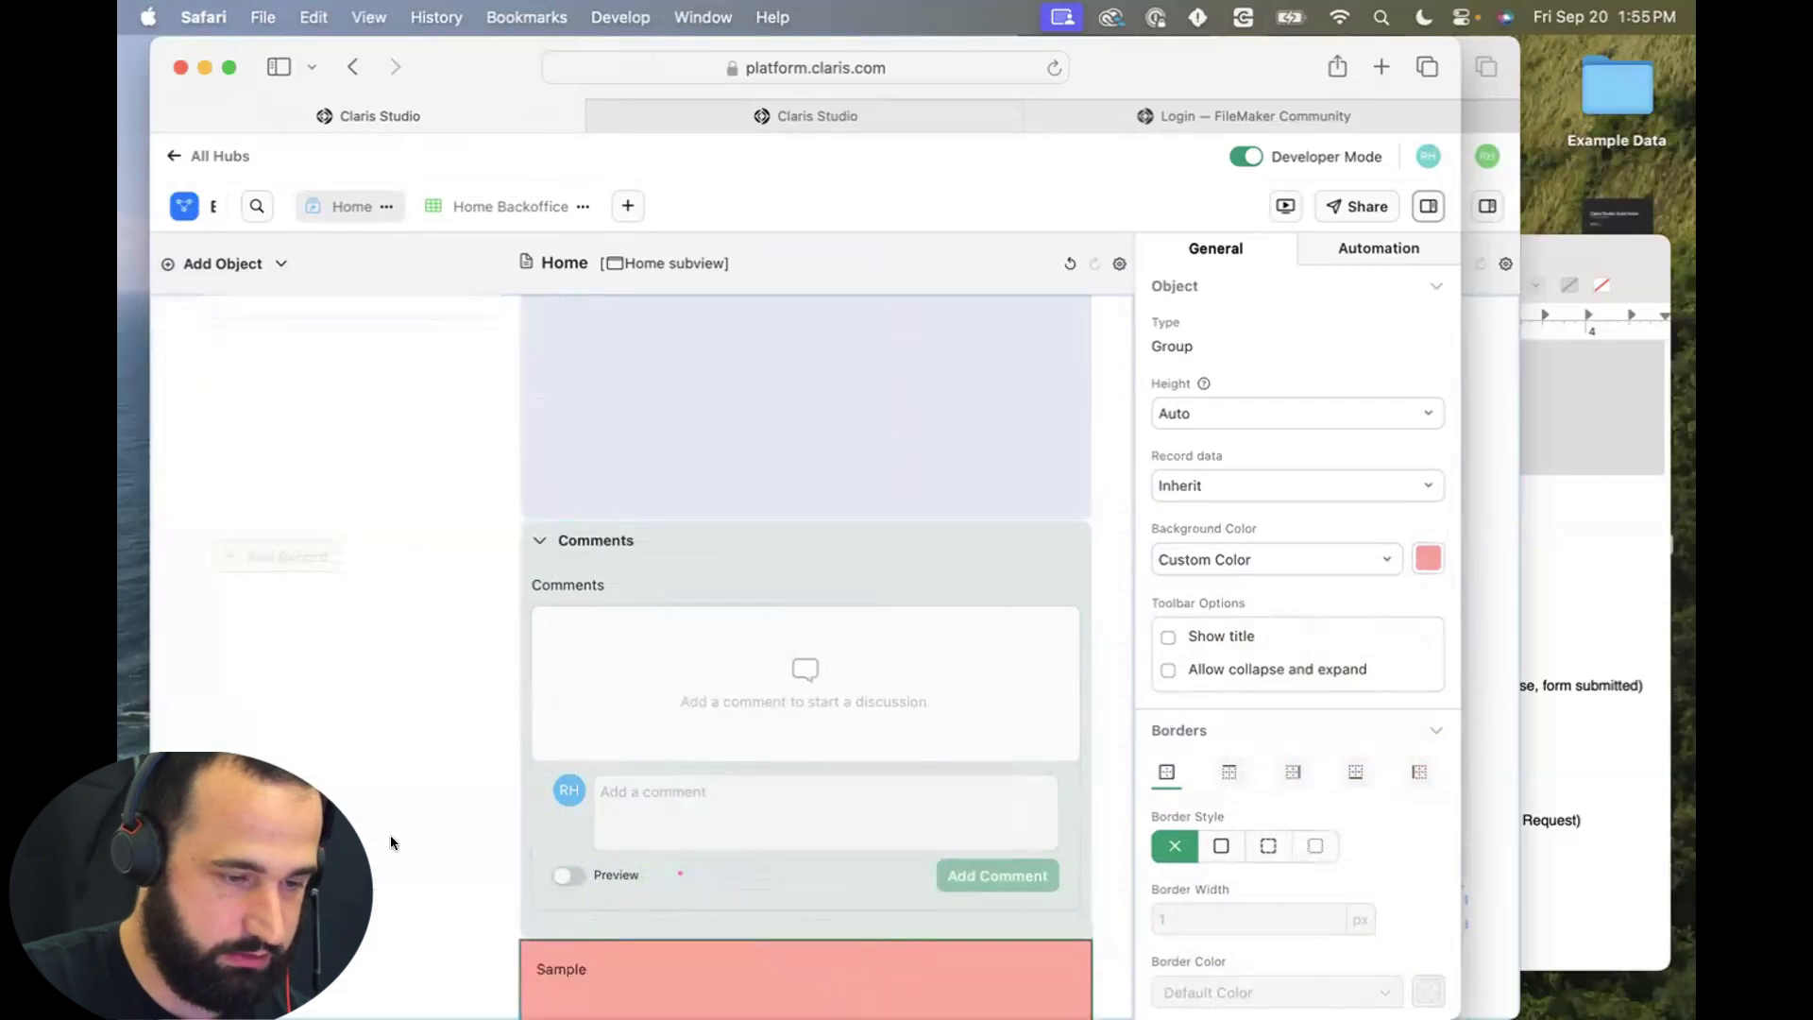
{"action": "scroll", "coordinate": [693, 825], "scroll_direction": "down", "scroll_amount": 2}
{"action": "left_click", "coordinate": [705, 923]}
{"action": "double_click", "coordinate": [580, 893]}
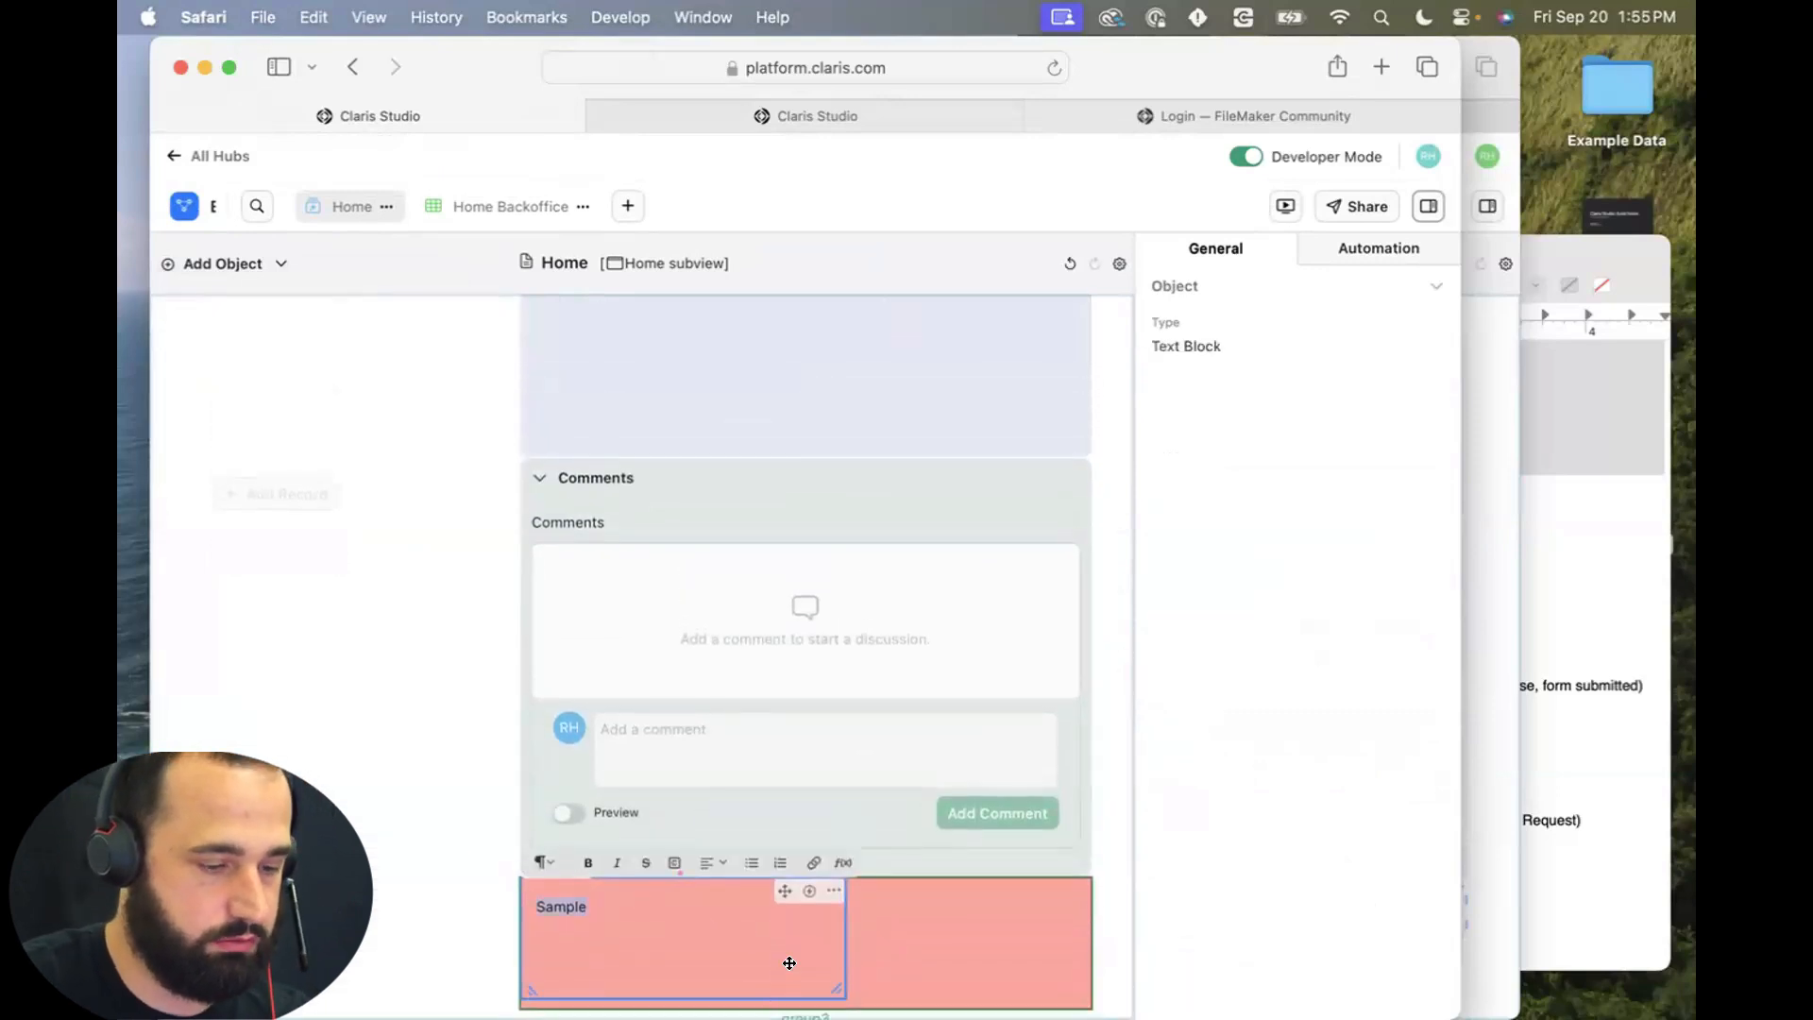
{"action": "key", "text": "ctrl+super+space"}
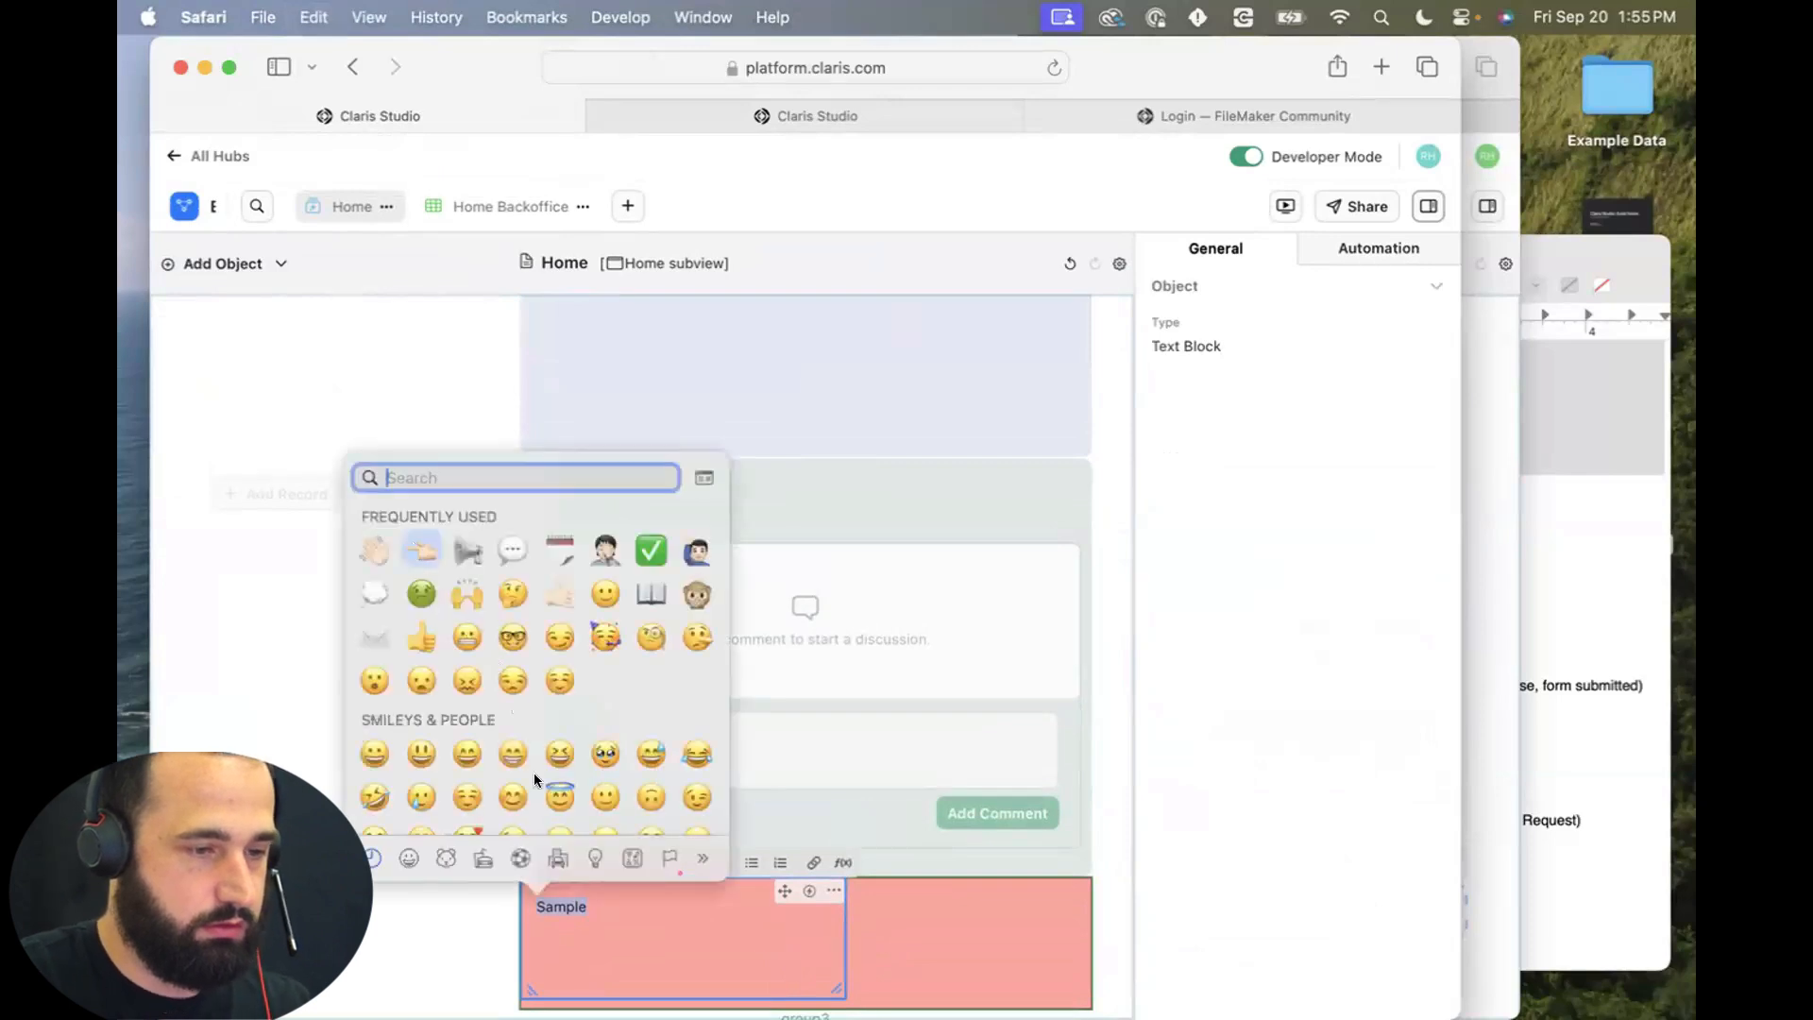
{"action": "key", "text": "Return"}
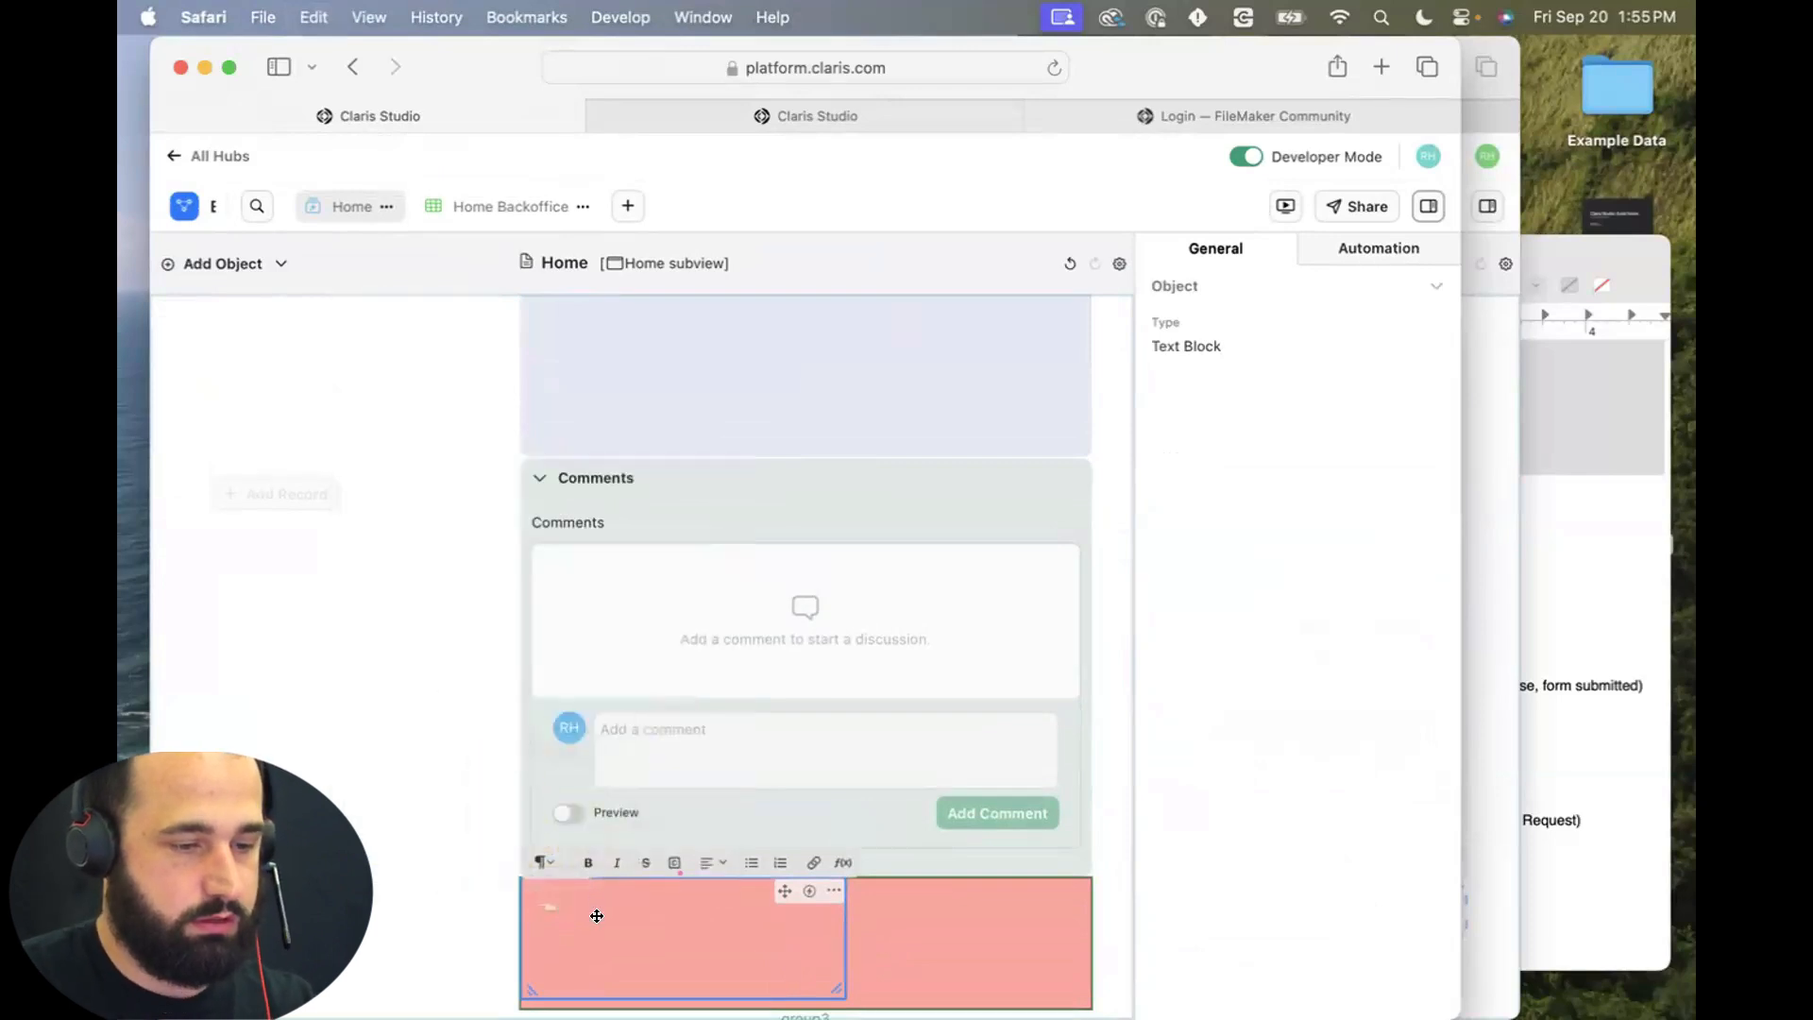
{"action": "type", "text": "click here f"}
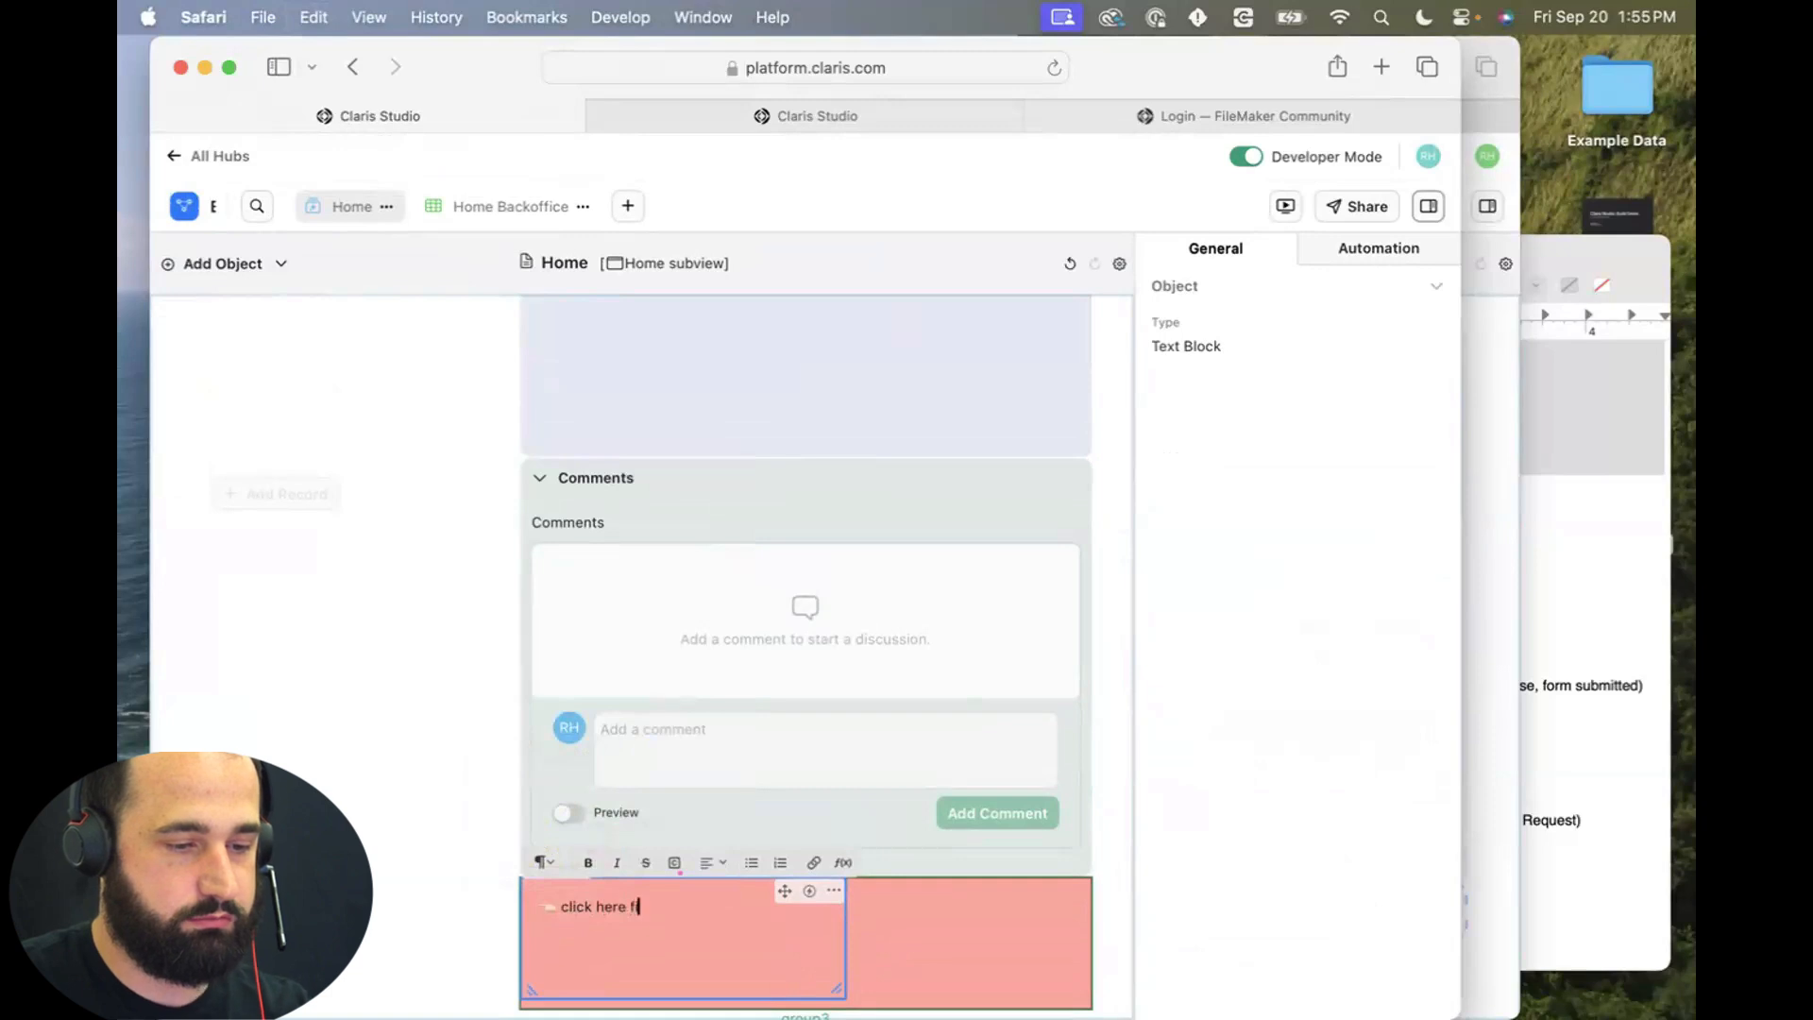
{"action": "type", "text": "irst"}
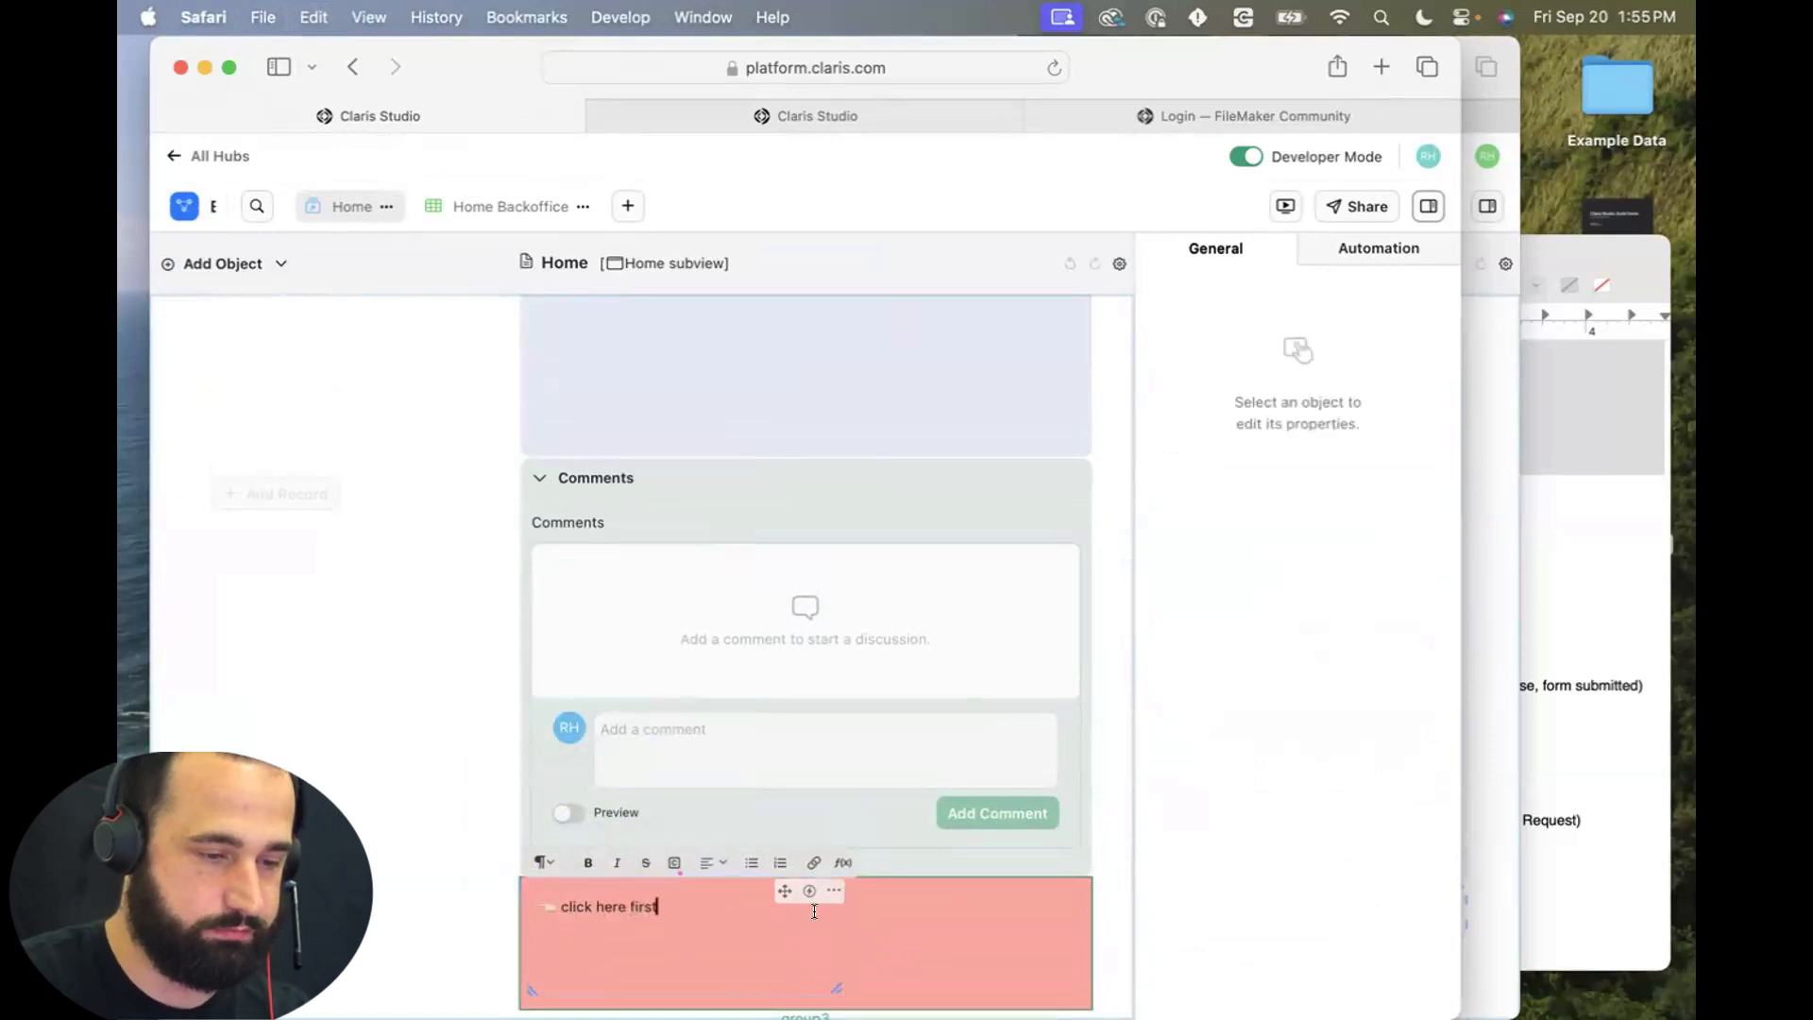
{"action": "left_click", "coordinate": [814, 912]}
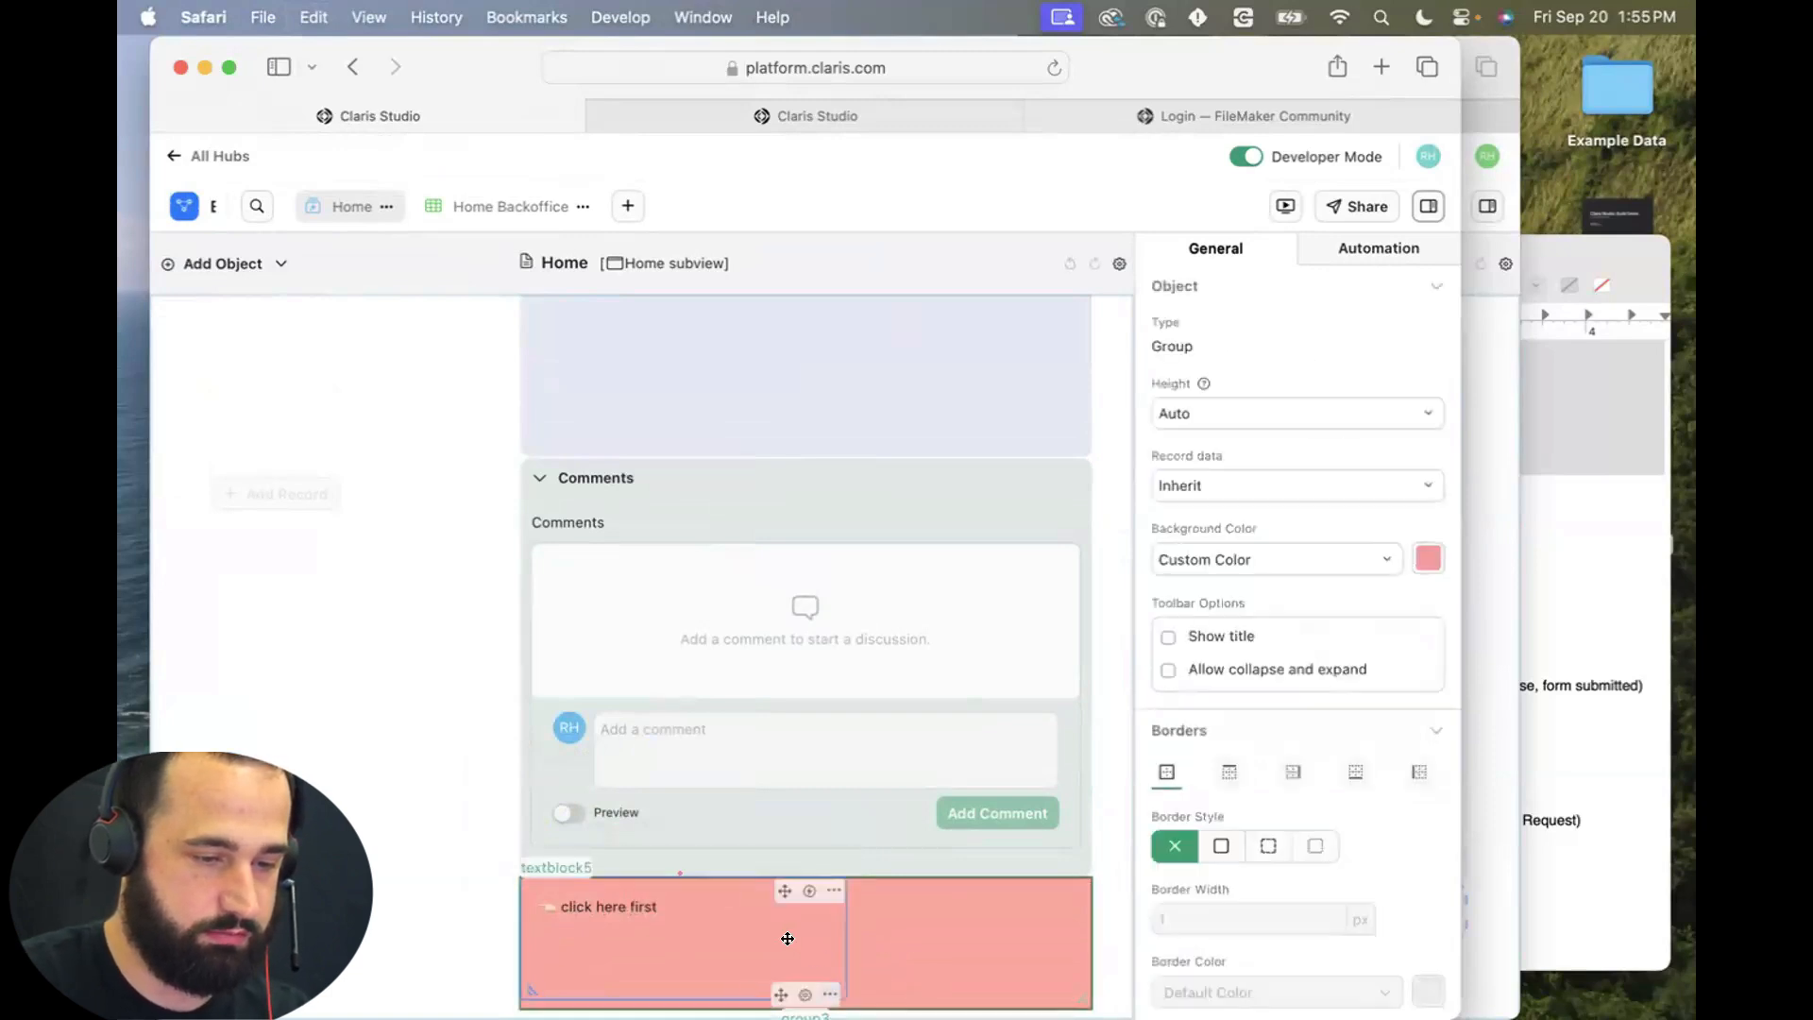
Shrink the "click here first" text block to one line and reduce the red group's height to a thin strip around it.
{"action": "left_click", "coordinate": [787, 939]}
{"action": "left_click", "coordinate": [826, 973]}
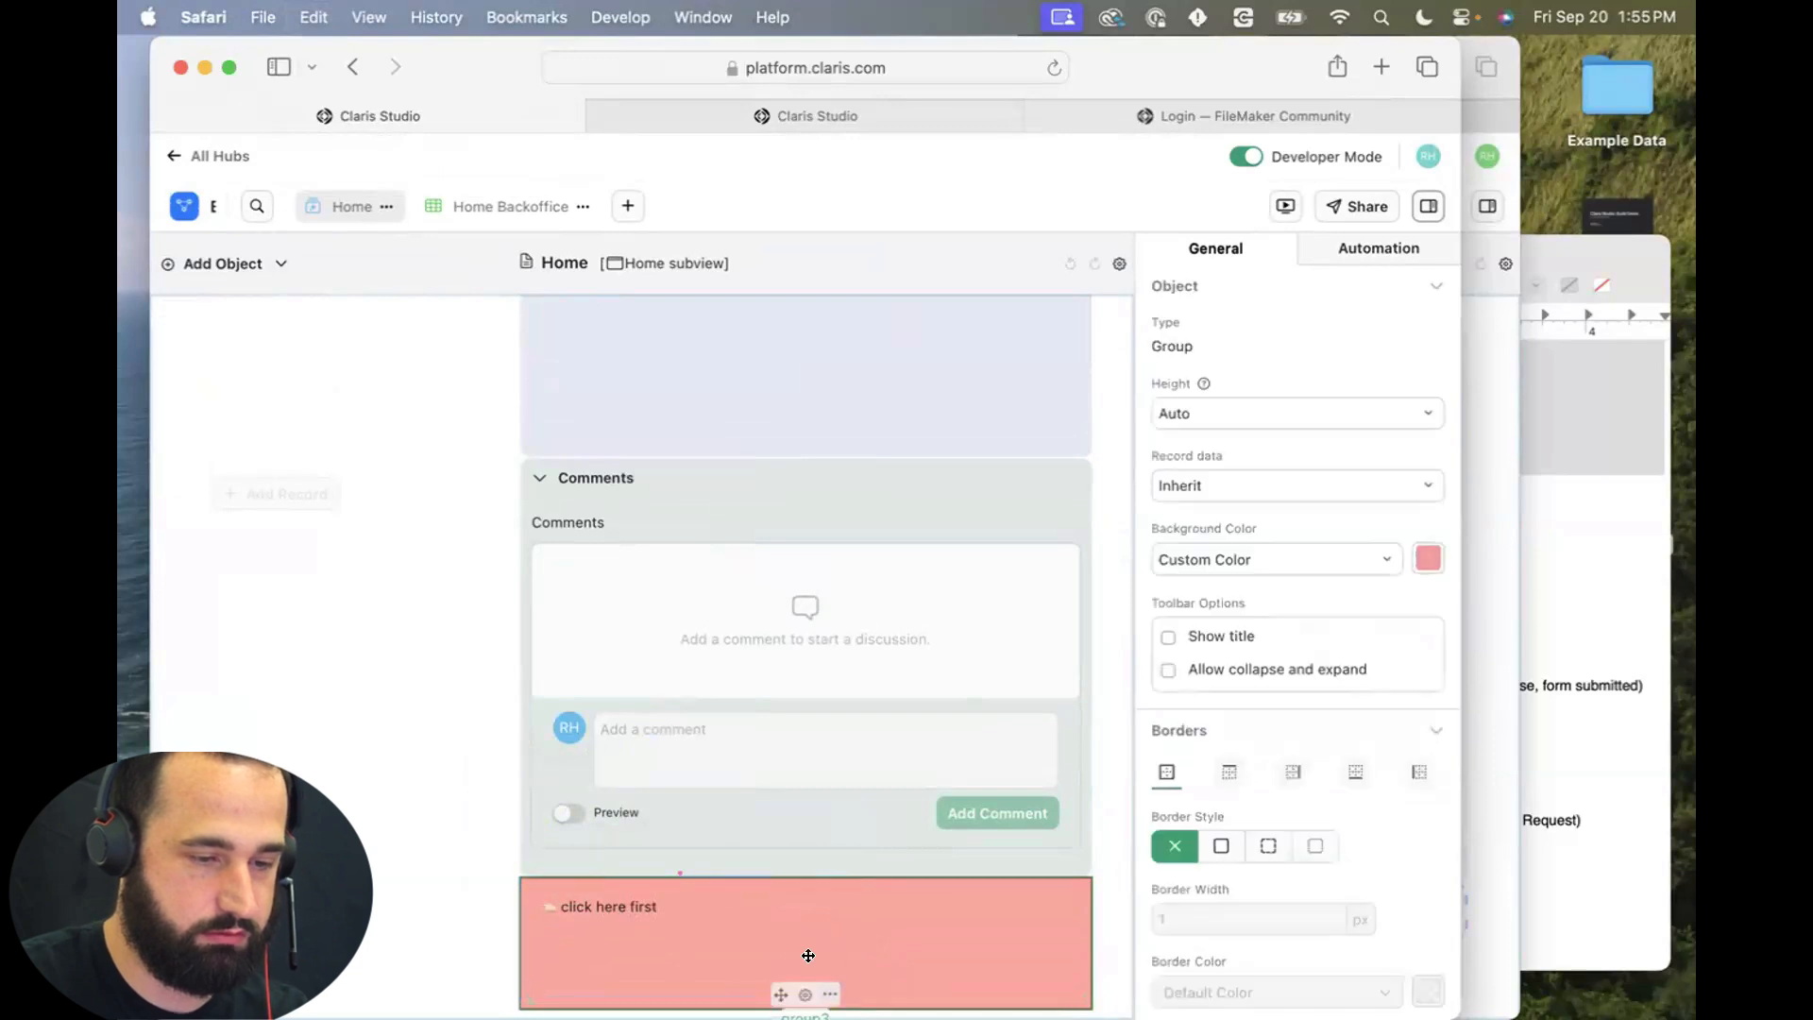
{"action": "left_click", "coordinate": [808, 956]}
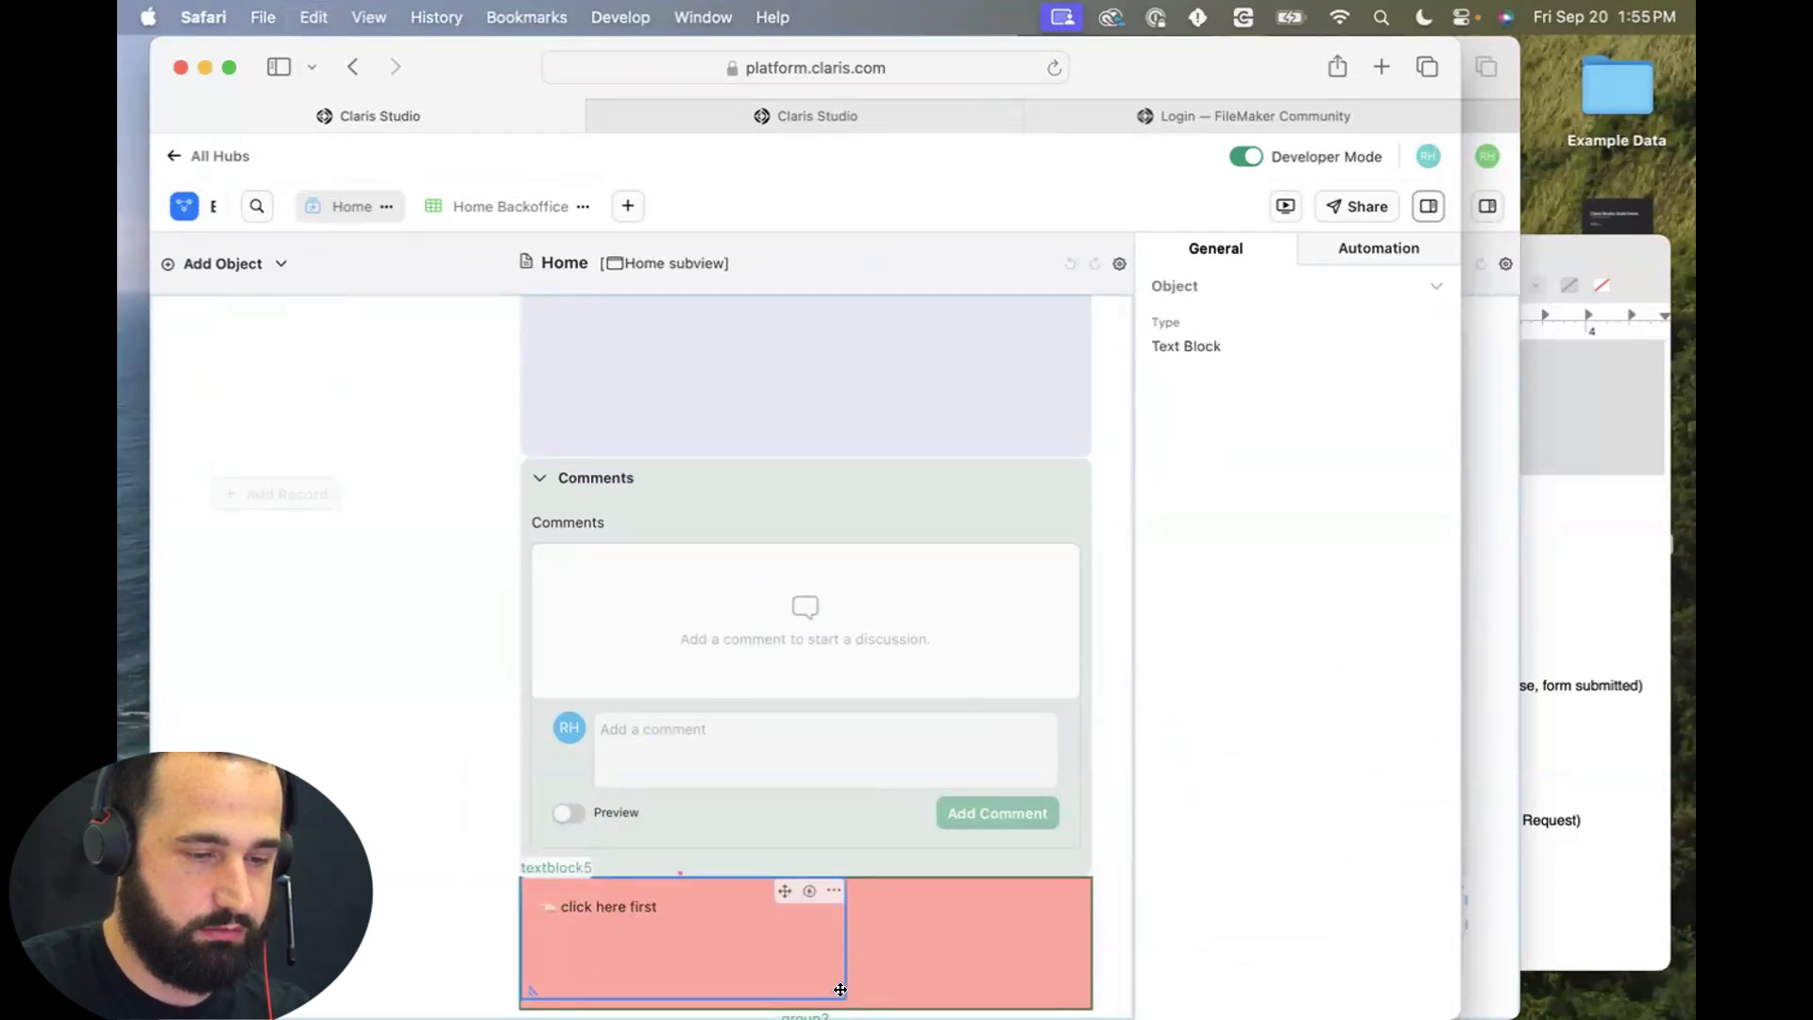
{"action": "left_click_drag", "start_coordinate": [839, 990], "coordinate": [866, 915]}
{"action": "left_click", "coordinate": [892, 922]}
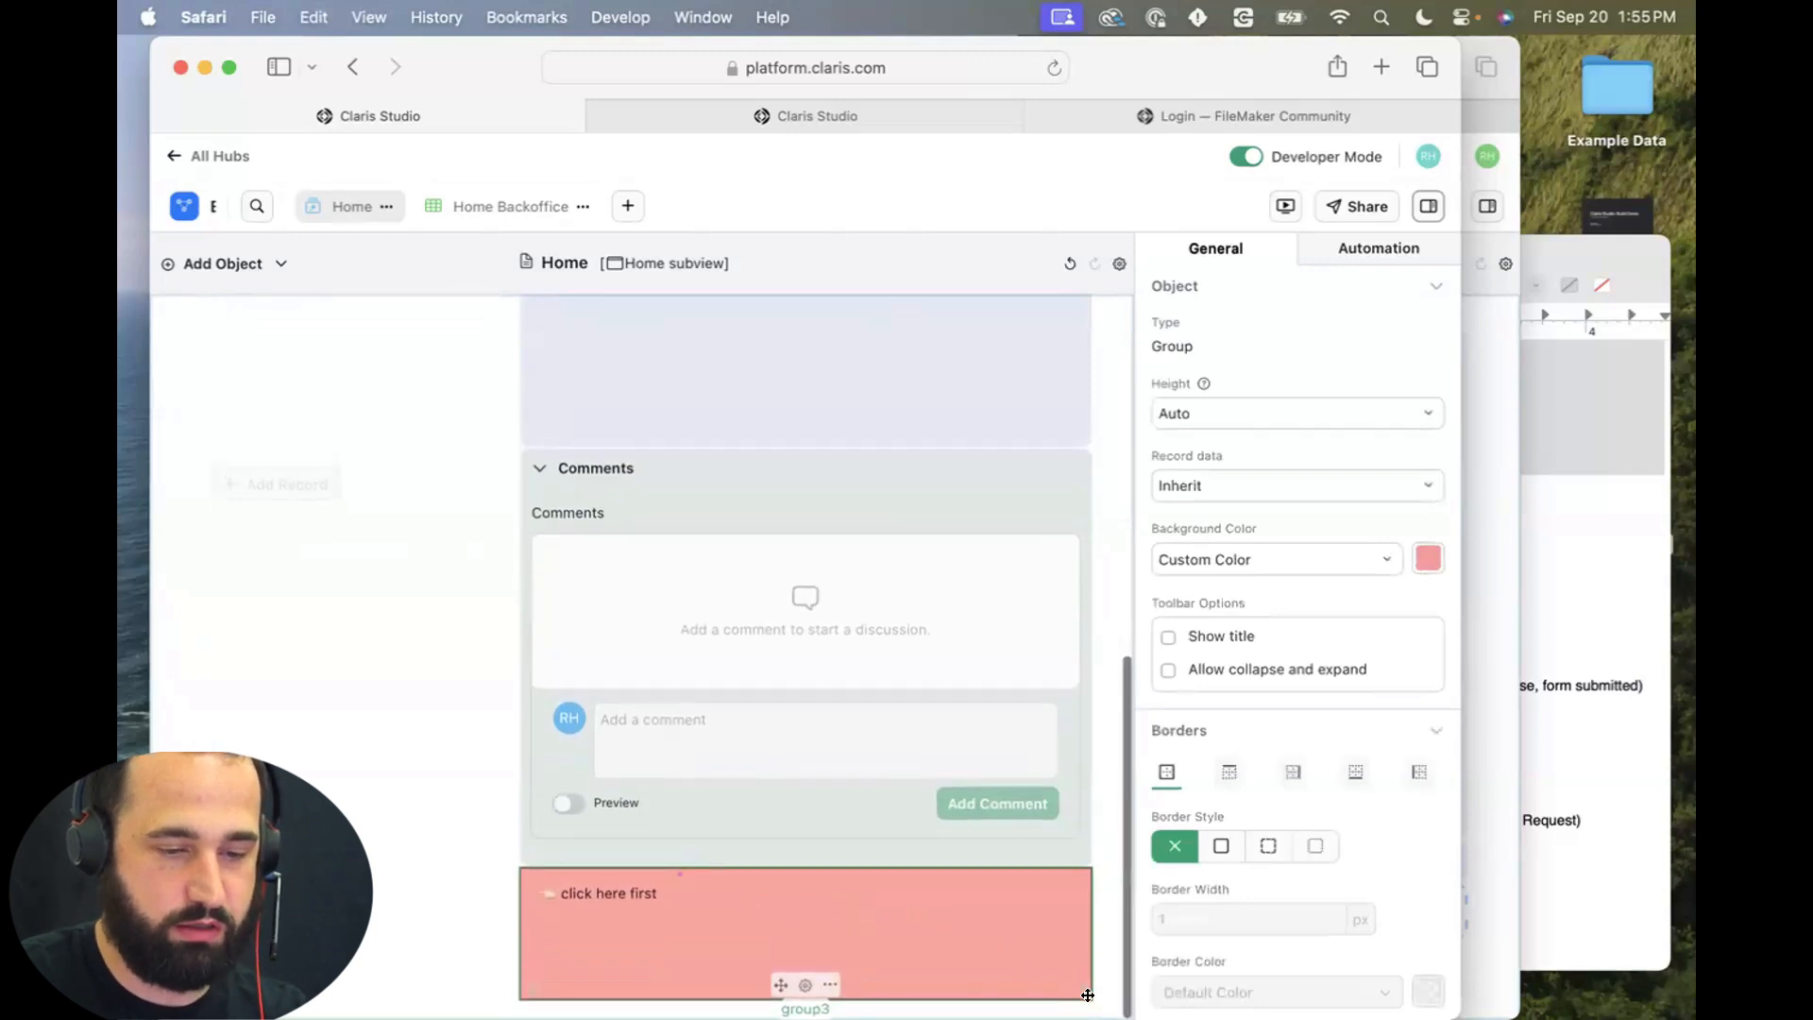
{"action": "left_click_drag", "start_coordinate": [1070, 990], "coordinate": [1075, 921]}
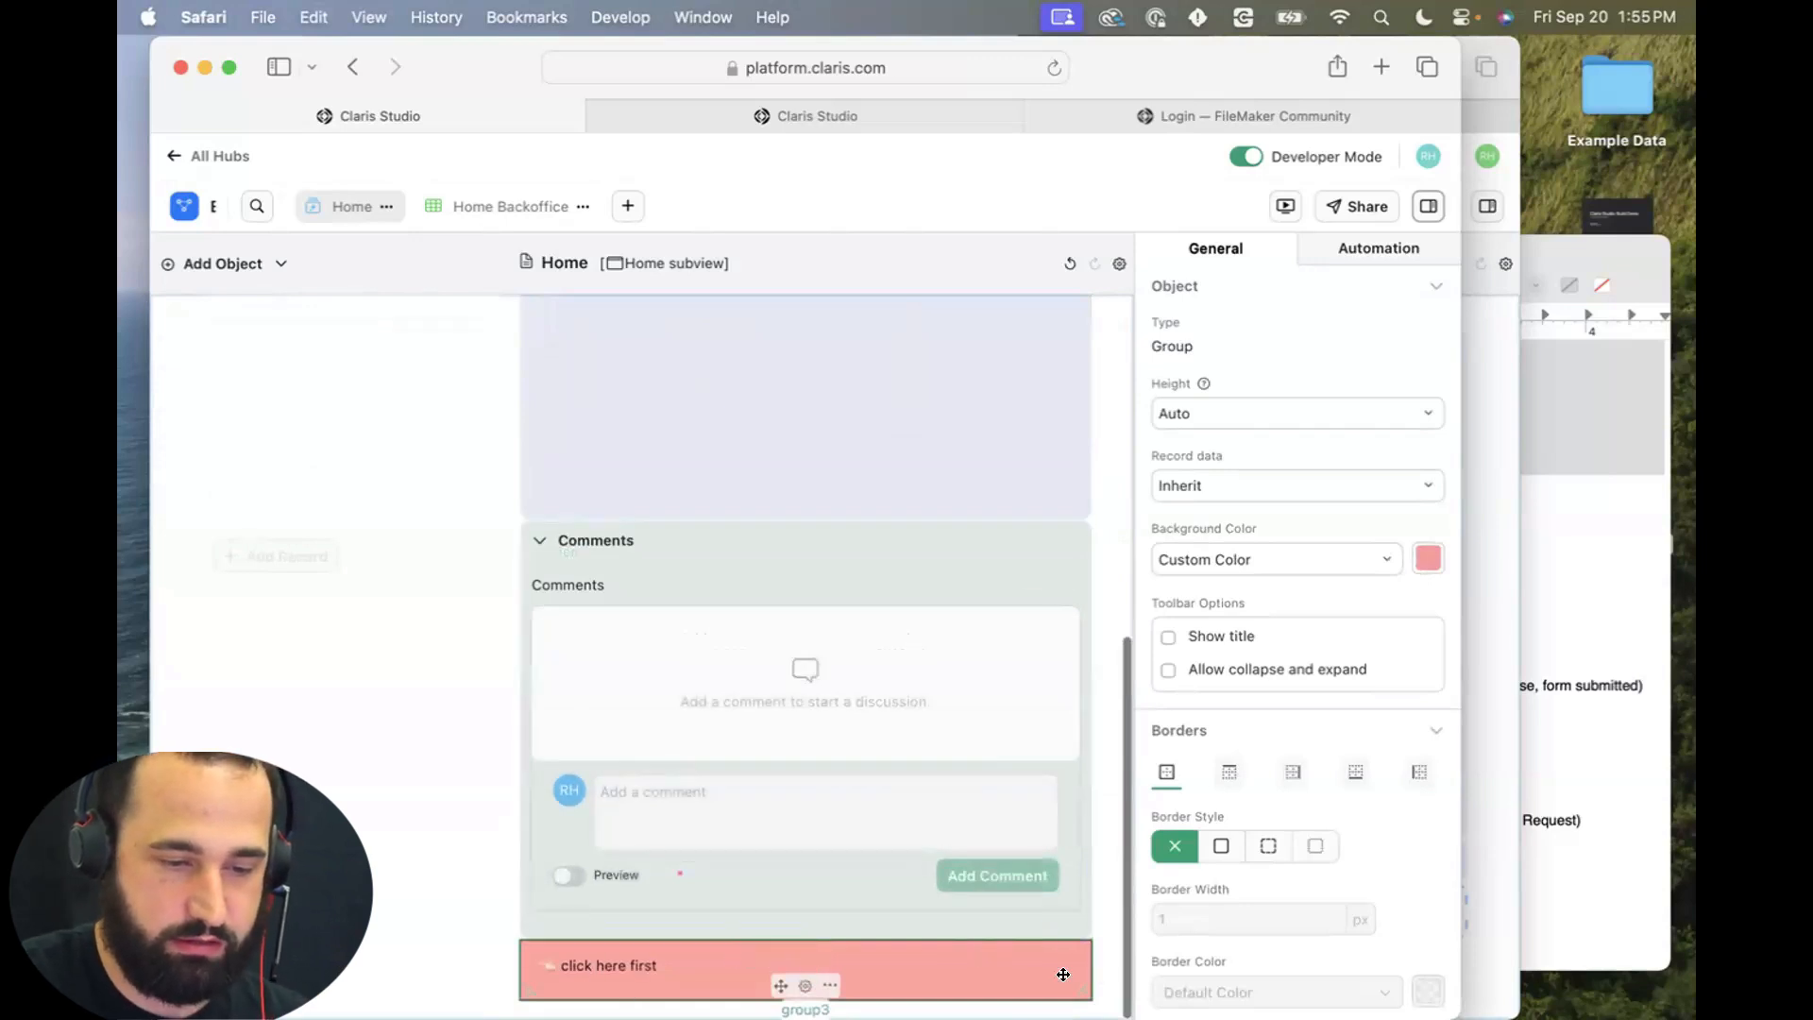
Set the red group's border radius to 10 px on all corners.
{"action": "scroll", "coordinate": [1219, 867], "scroll_direction": "down", "scroll_amount": 3}
{"action": "left_click", "coordinate": [1190, 872]}
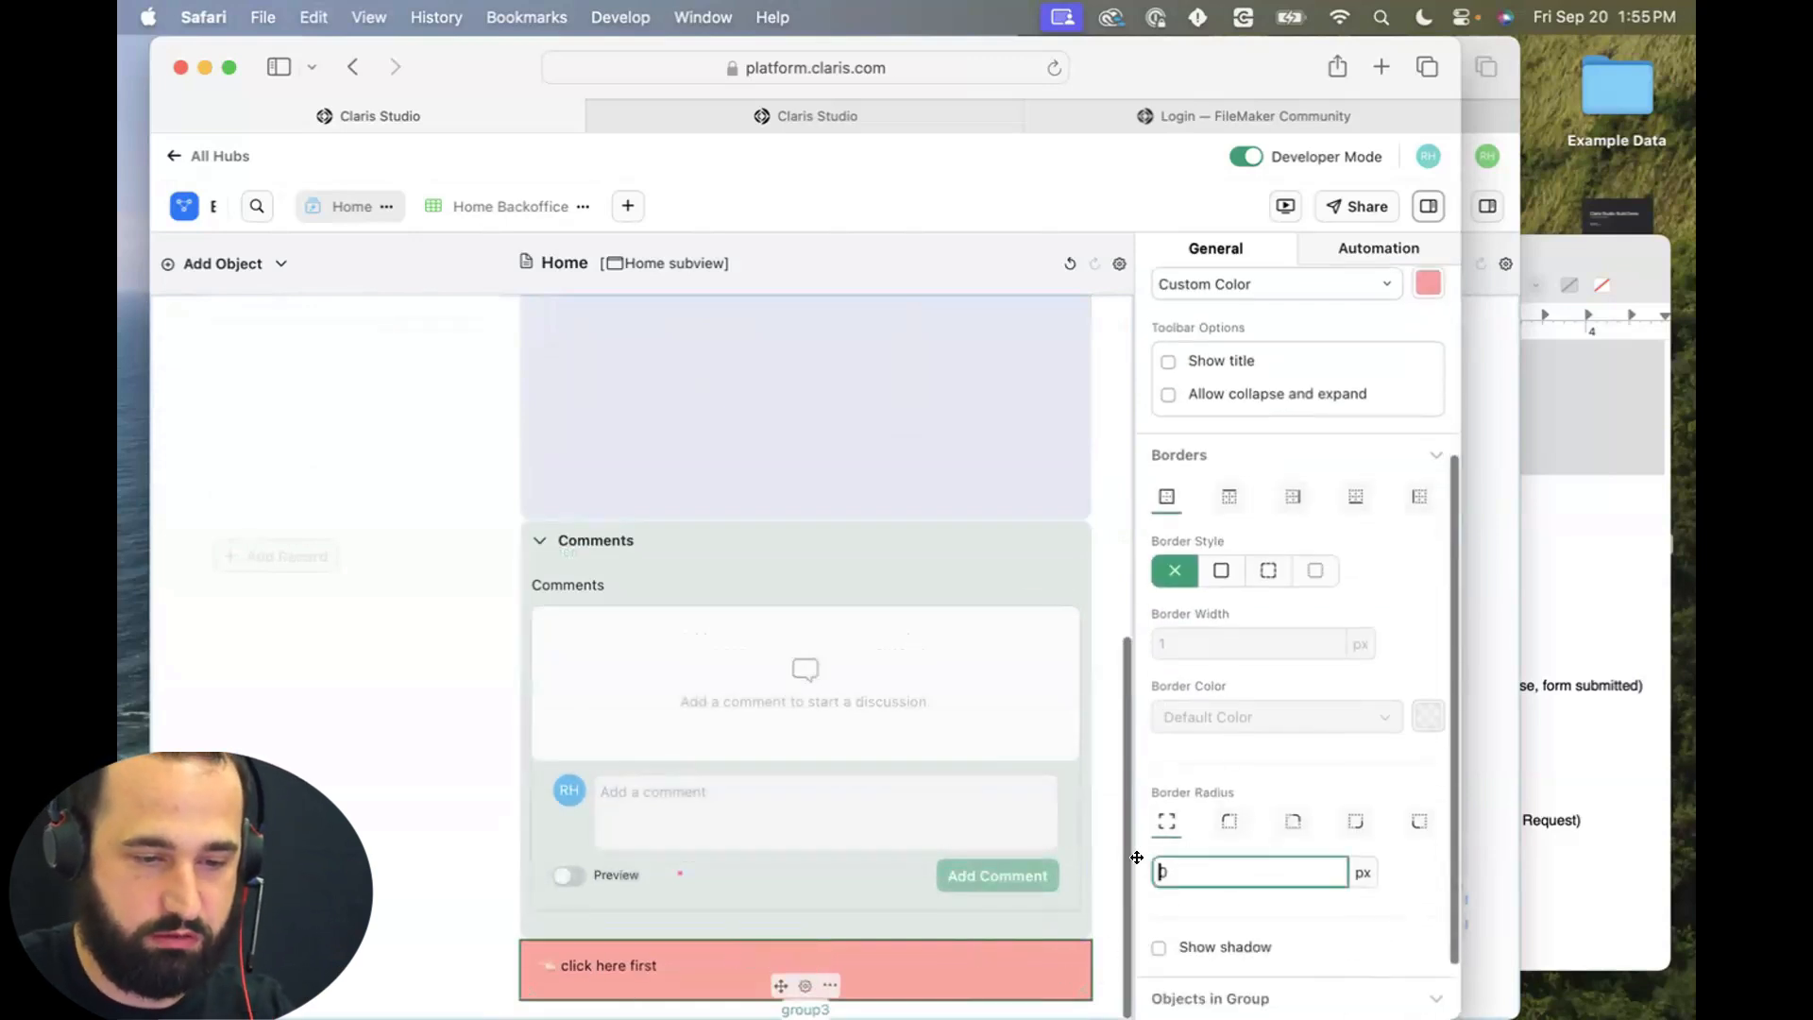
{"action": "type", "text": "10"}
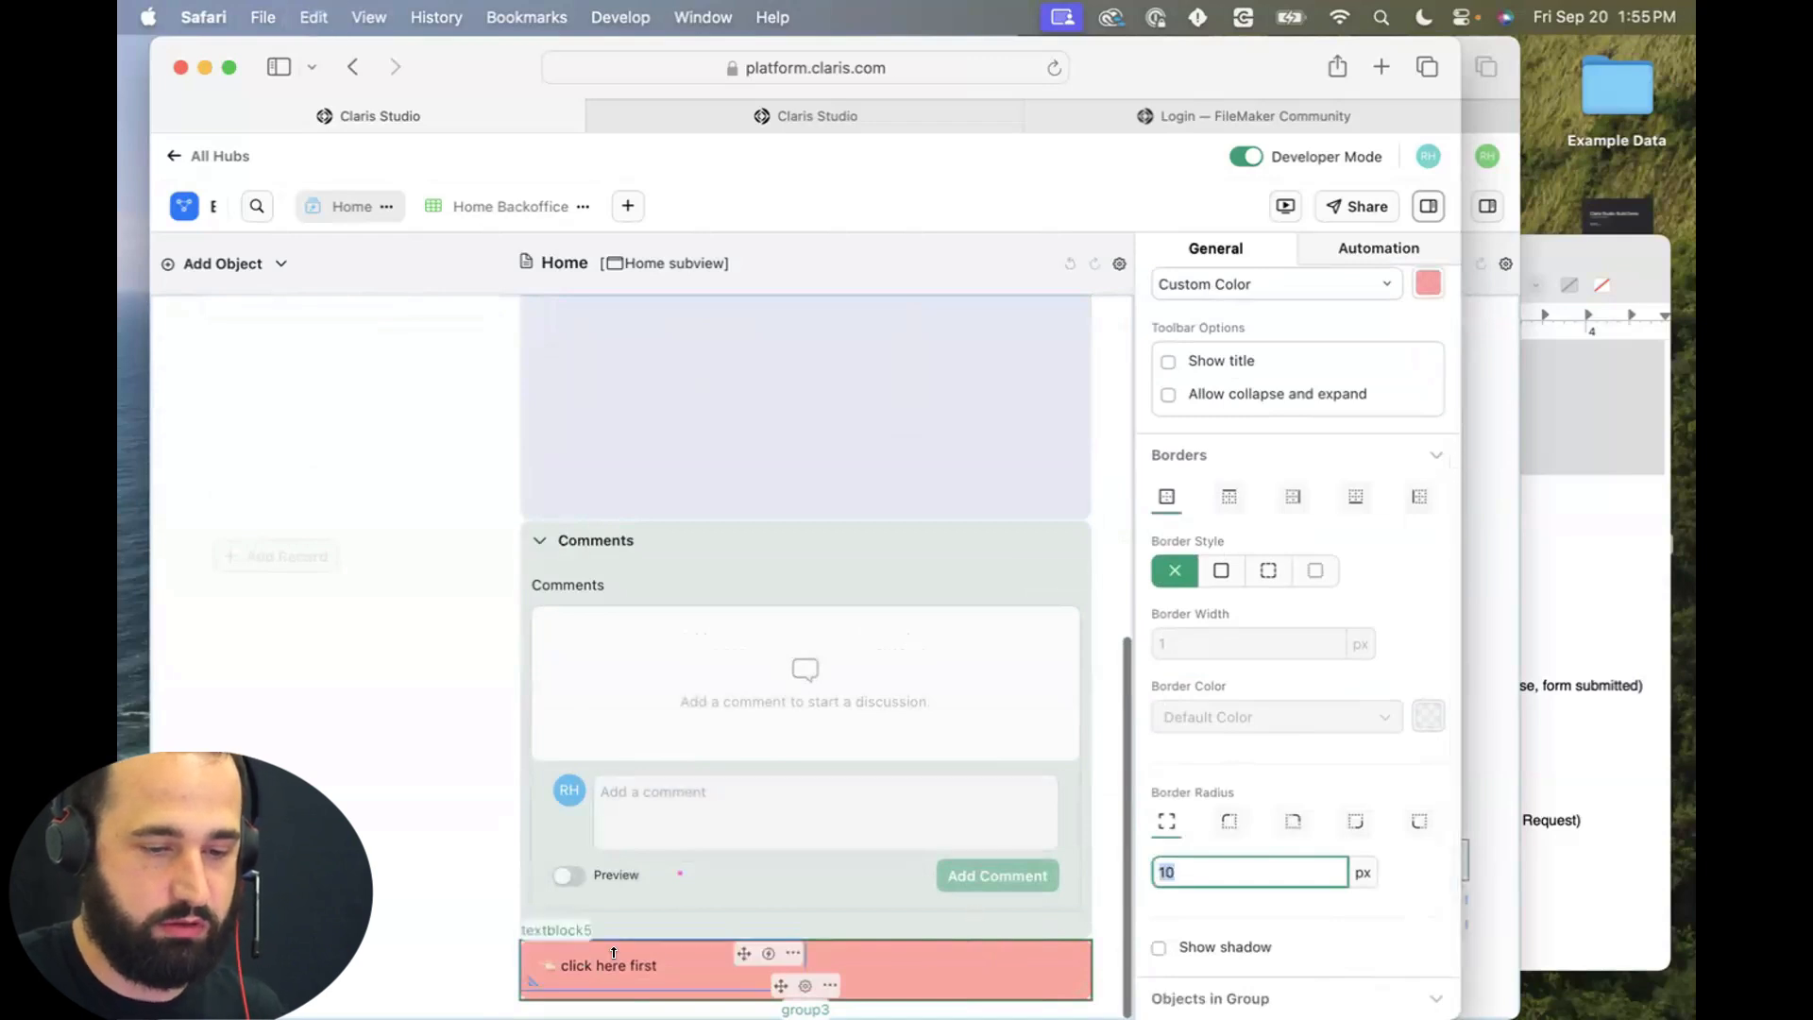
{"action": "left_click", "coordinate": [410, 935]}
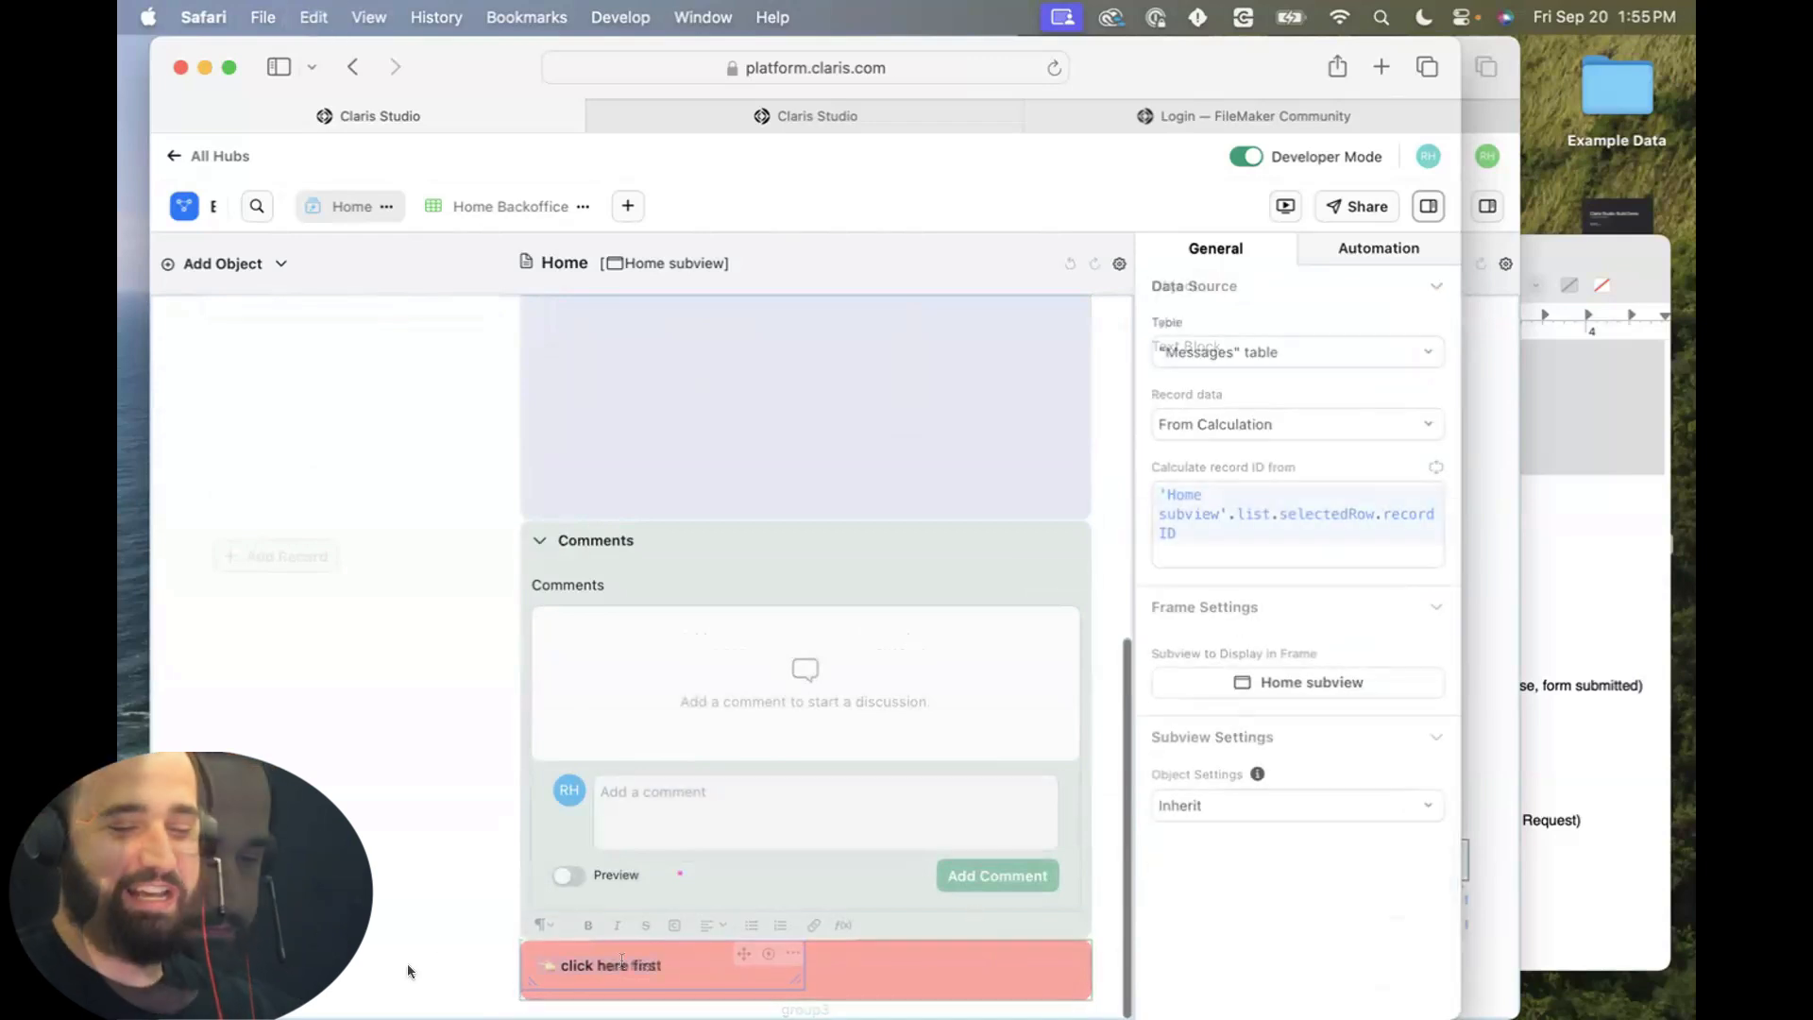
Look over the page layout in the editor, then check the red "click here first" group in the page preview.
{"action": "scroll", "coordinate": [482, 894], "scroll_direction": "up", "scroll_amount": 10}
{"action": "scroll", "coordinate": [652, 668], "scroll_direction": "down", "scroll_amount": 10}
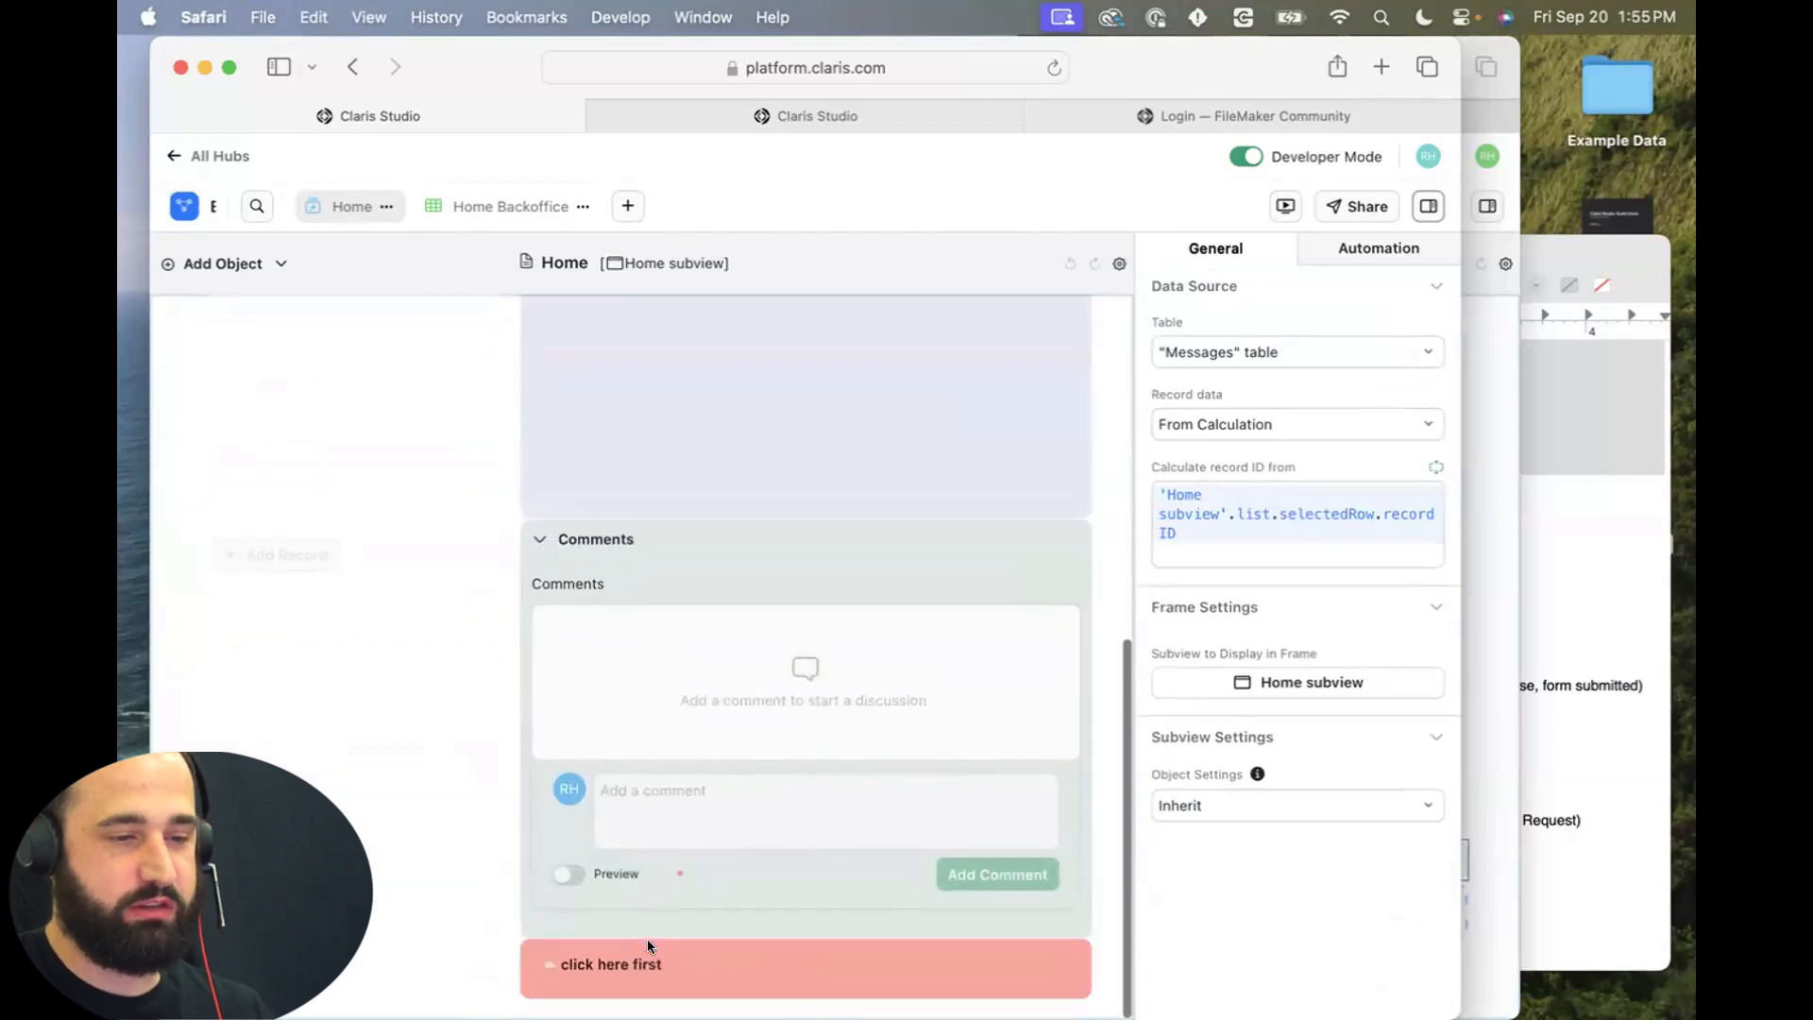
{"action": "left_click", "coordinate": [878, 104]}
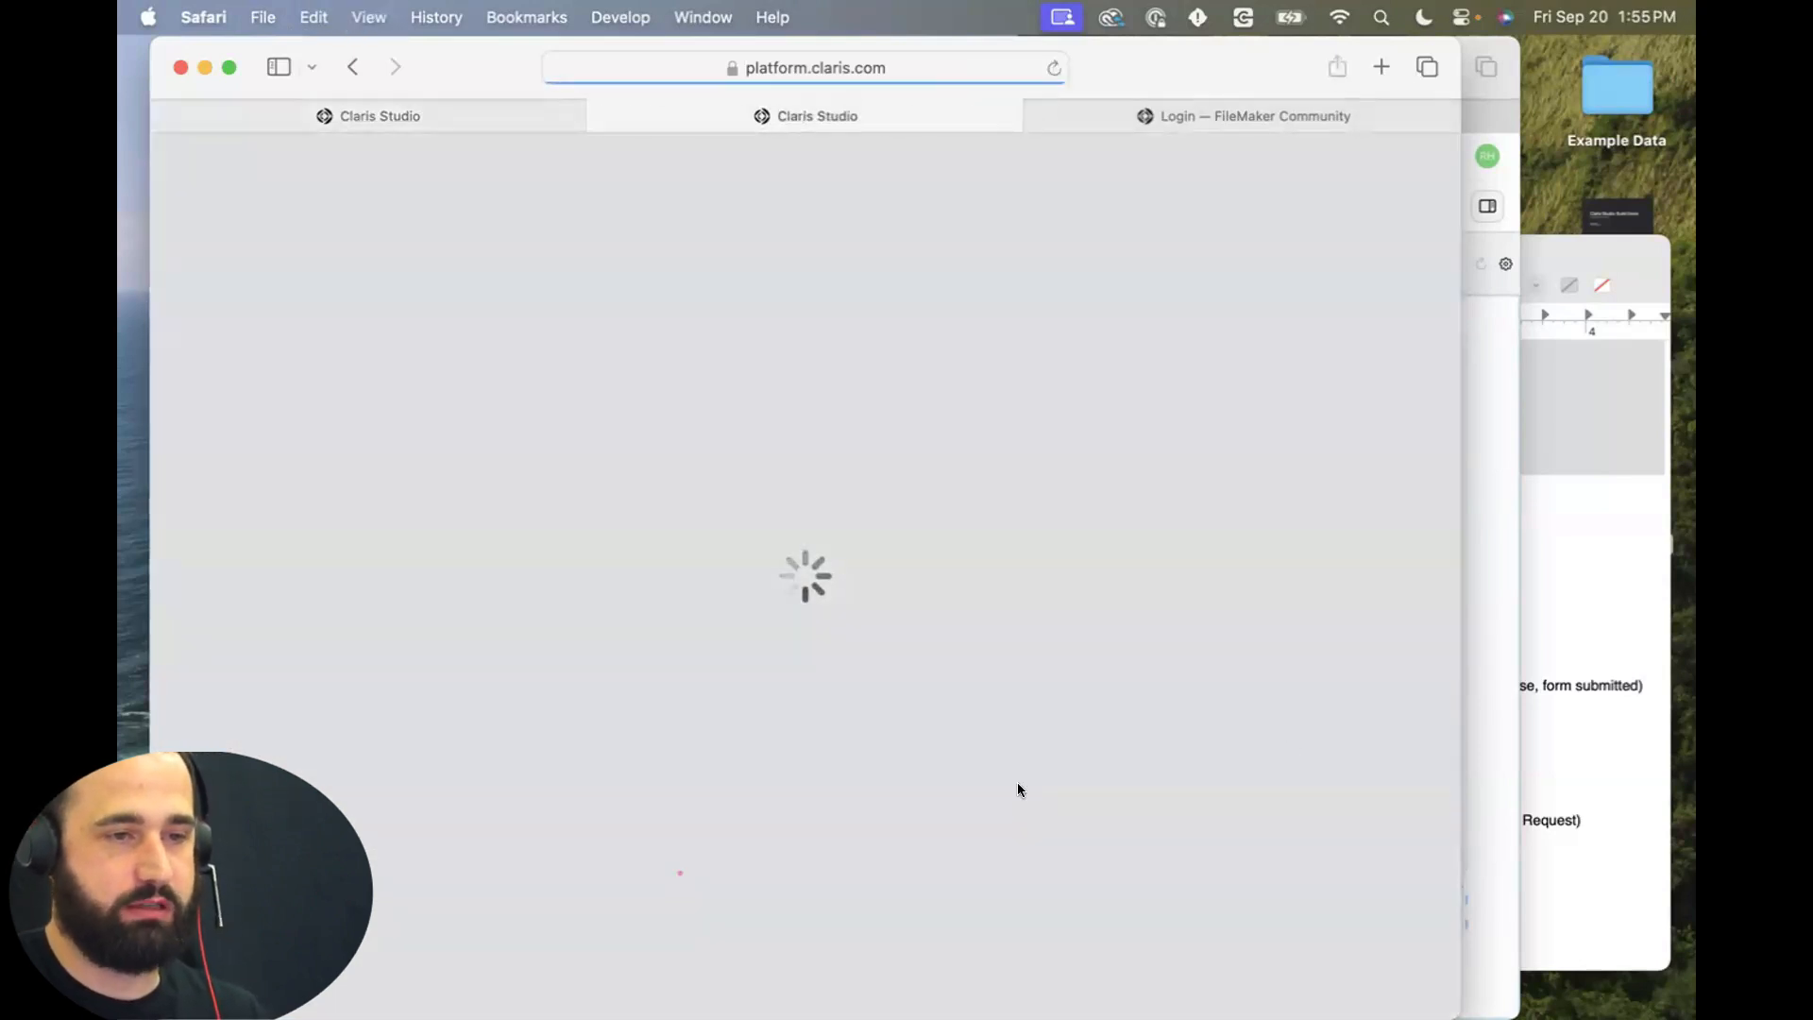
{"action": "scroll", "coordinate": [1017, 790], "scroll_direction": "down", "scroll_amount": 10}
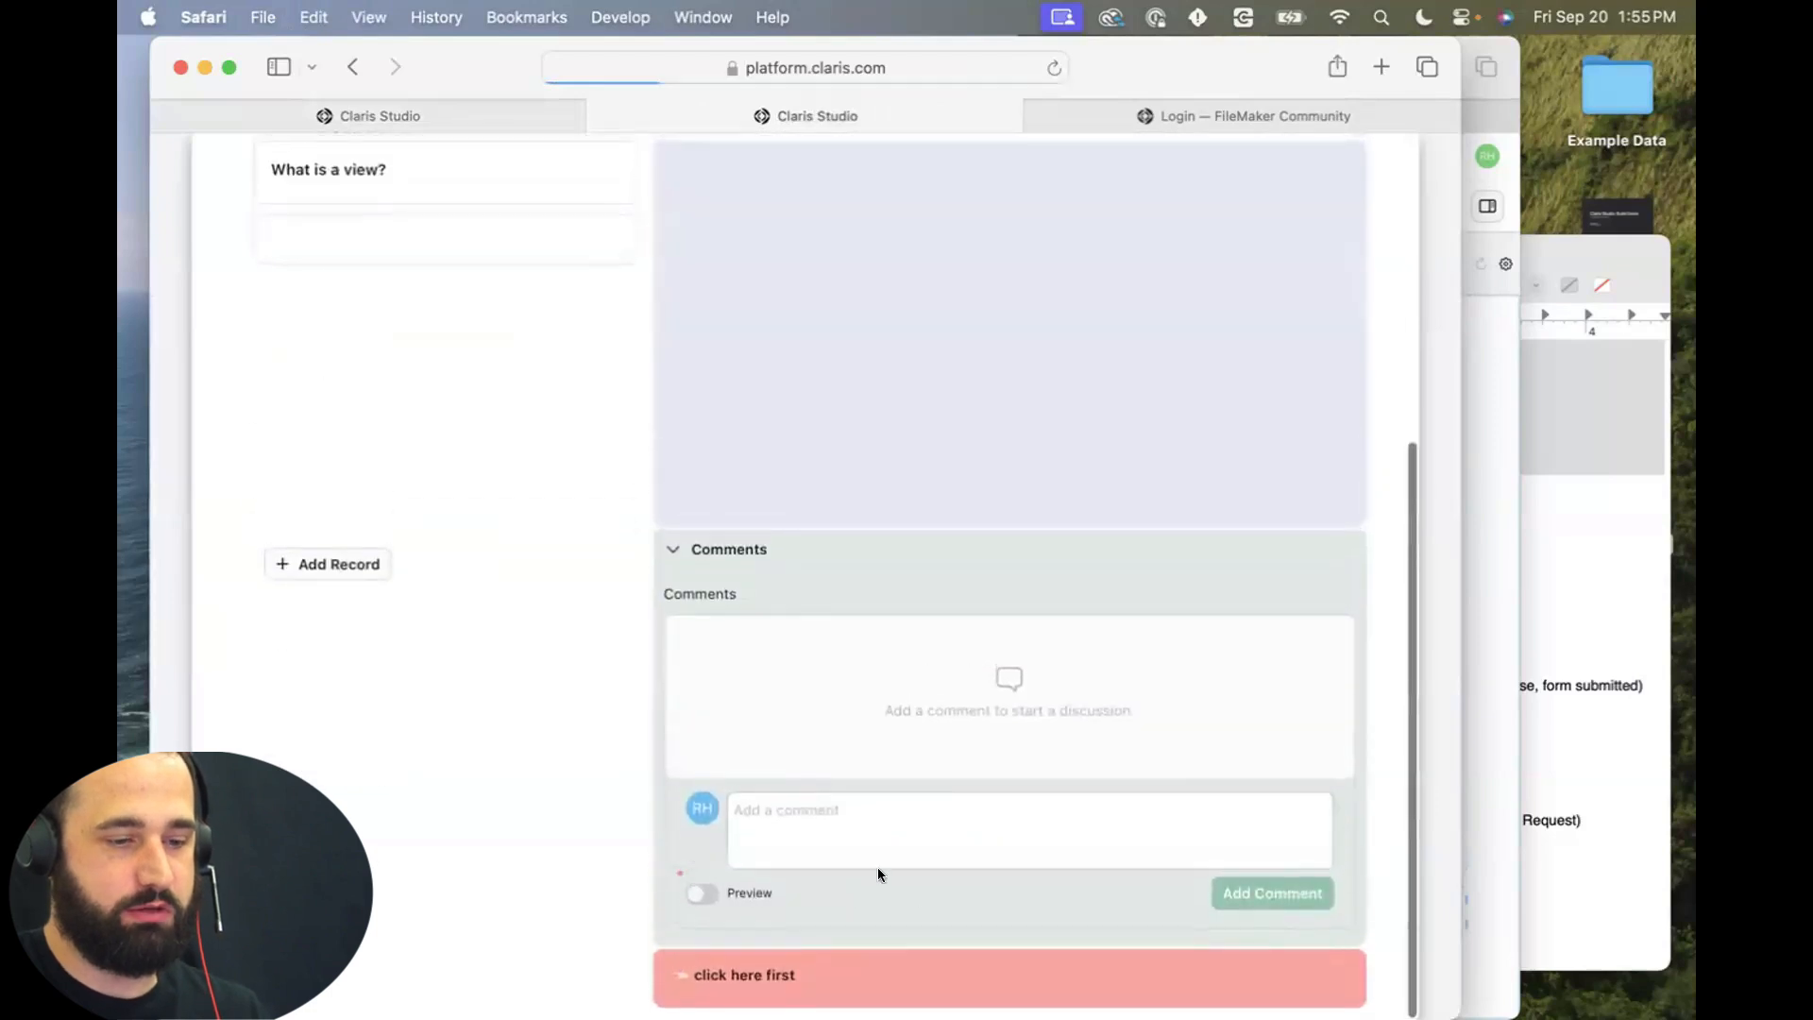
Return to the view editor and open the message detail group's visibility condition for editing.
{"action": "left_click", "coordinate": [529, 115]}
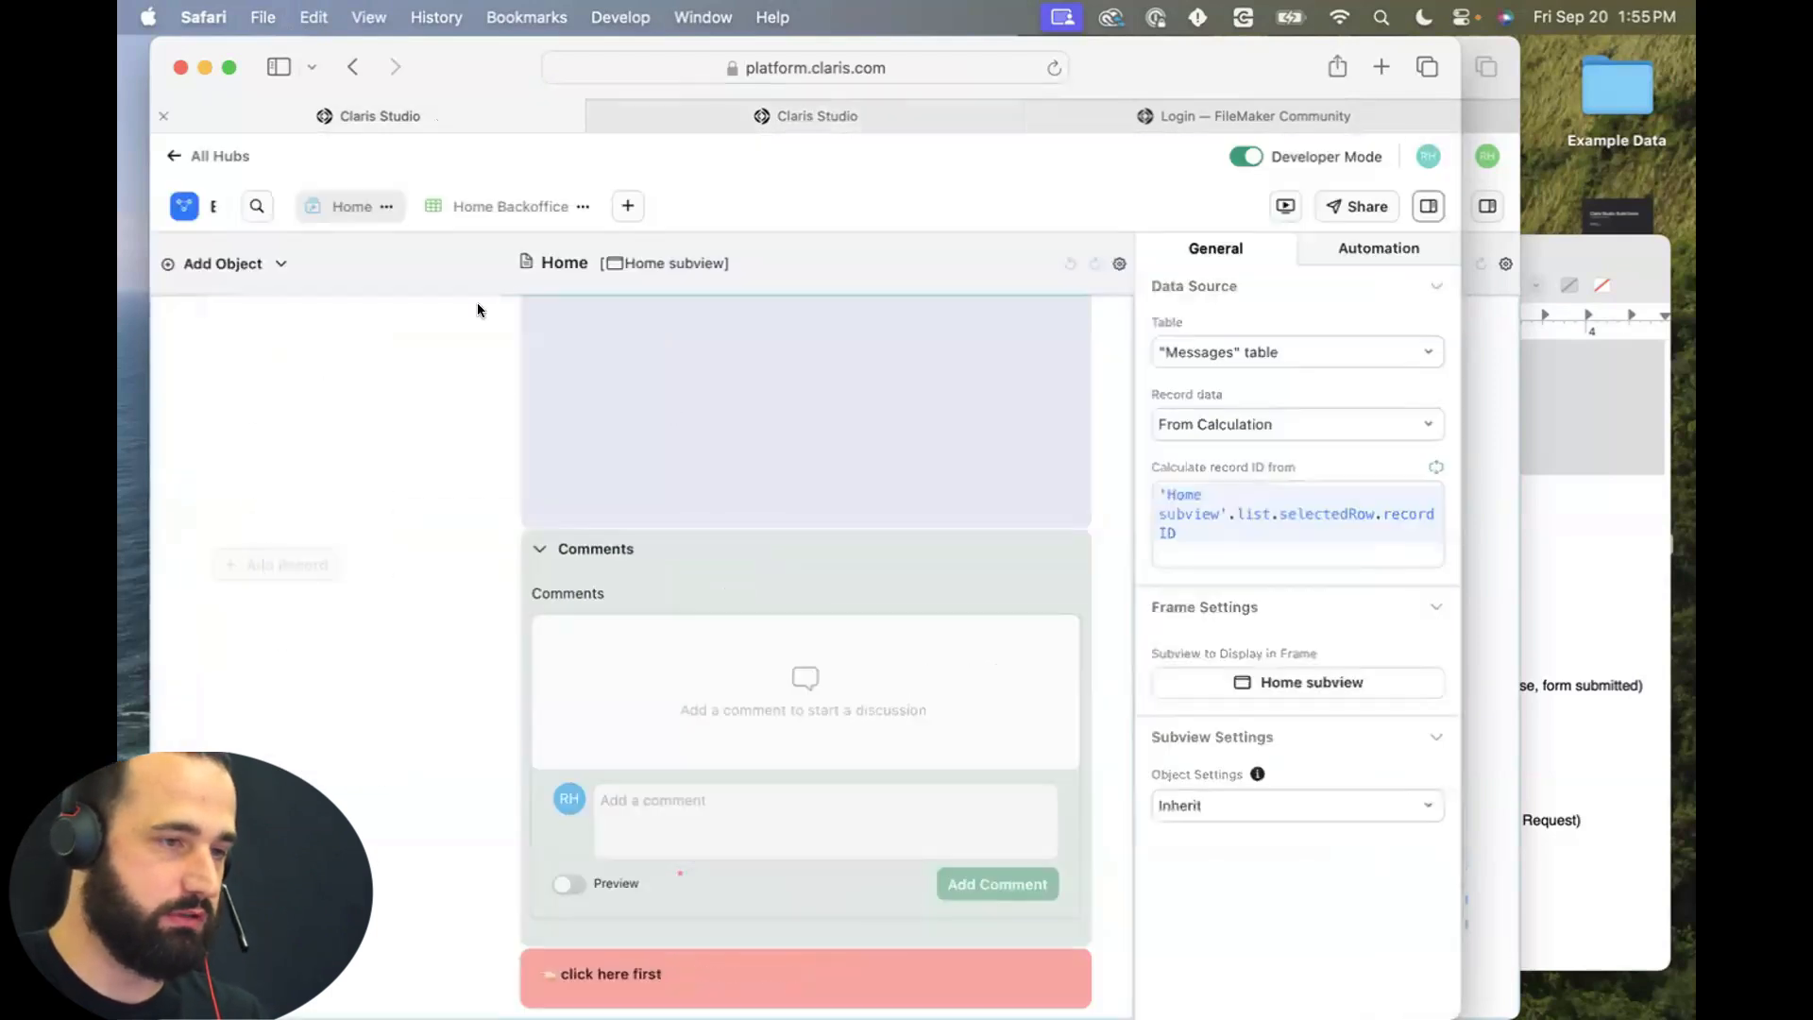
{"action": "scroll", "coordinate": [772, 465], "scroll_direction": "up", "scroll_amount": 10}
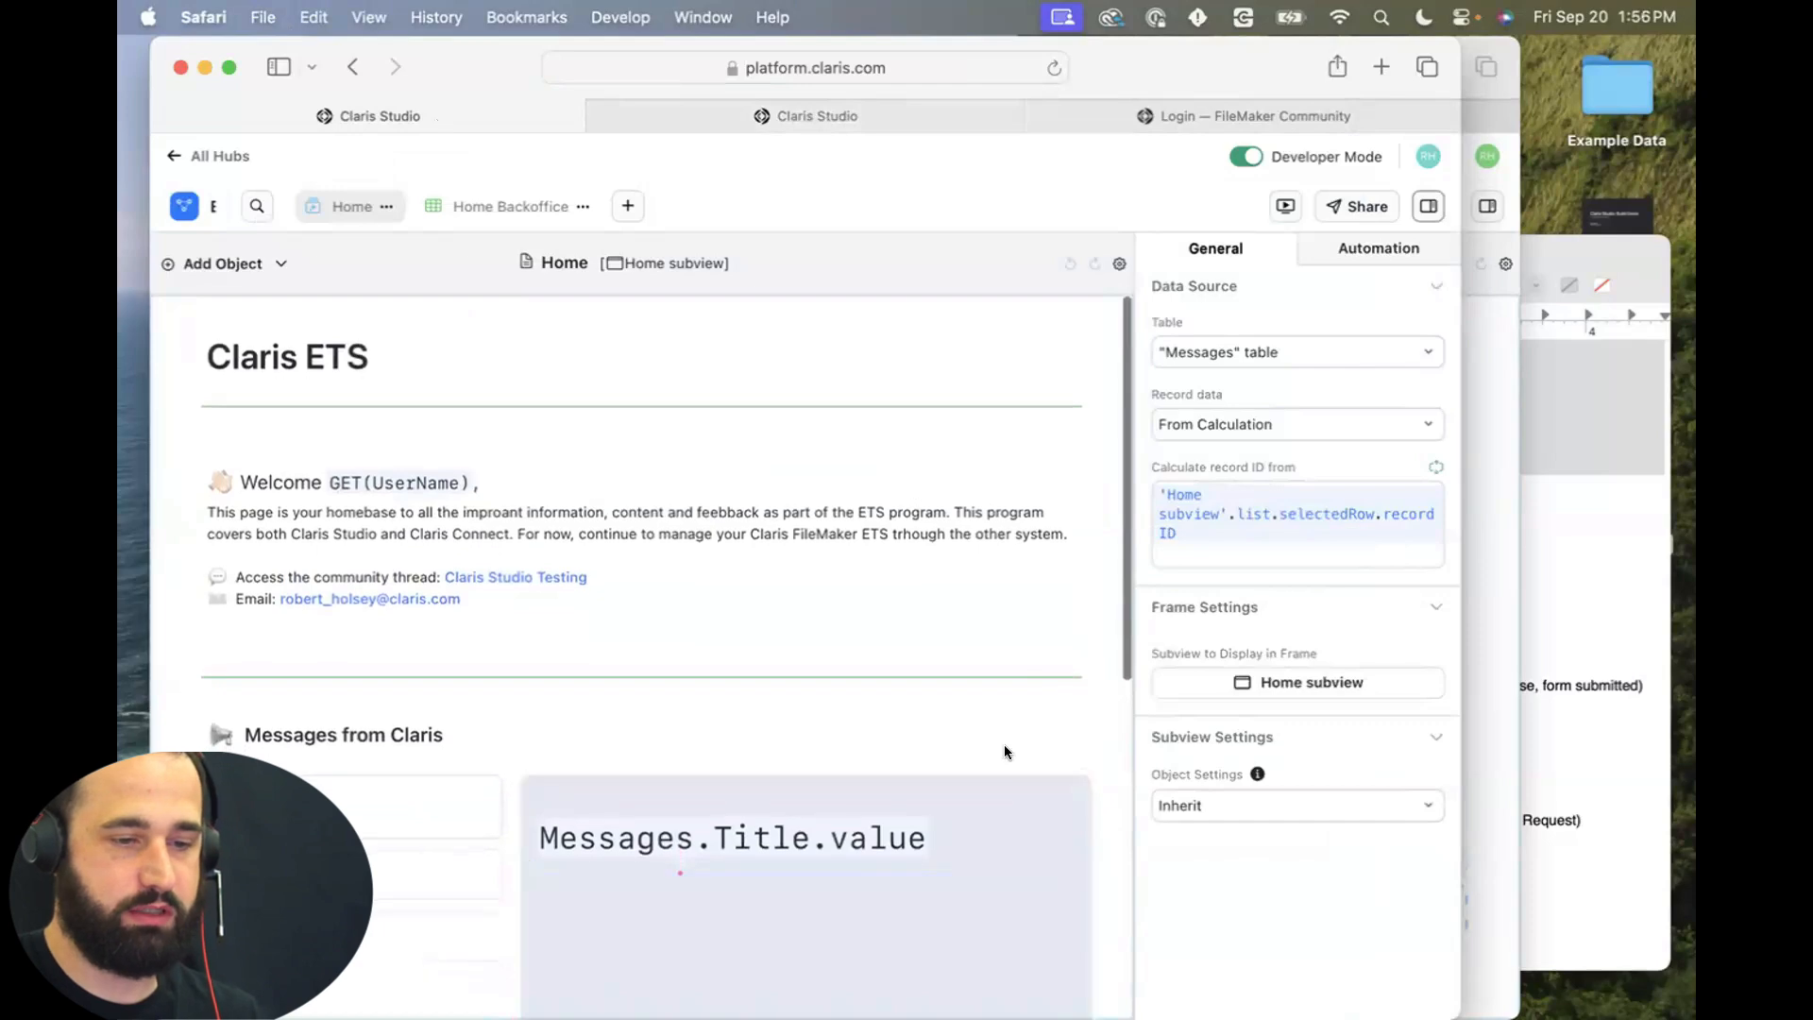
{"action": "scroll", "coordinate": [1005, 746], "scroll_direction": "down", "scroll_amount": 10}
{"action": "left_click", "coordinate": [999, 485]}
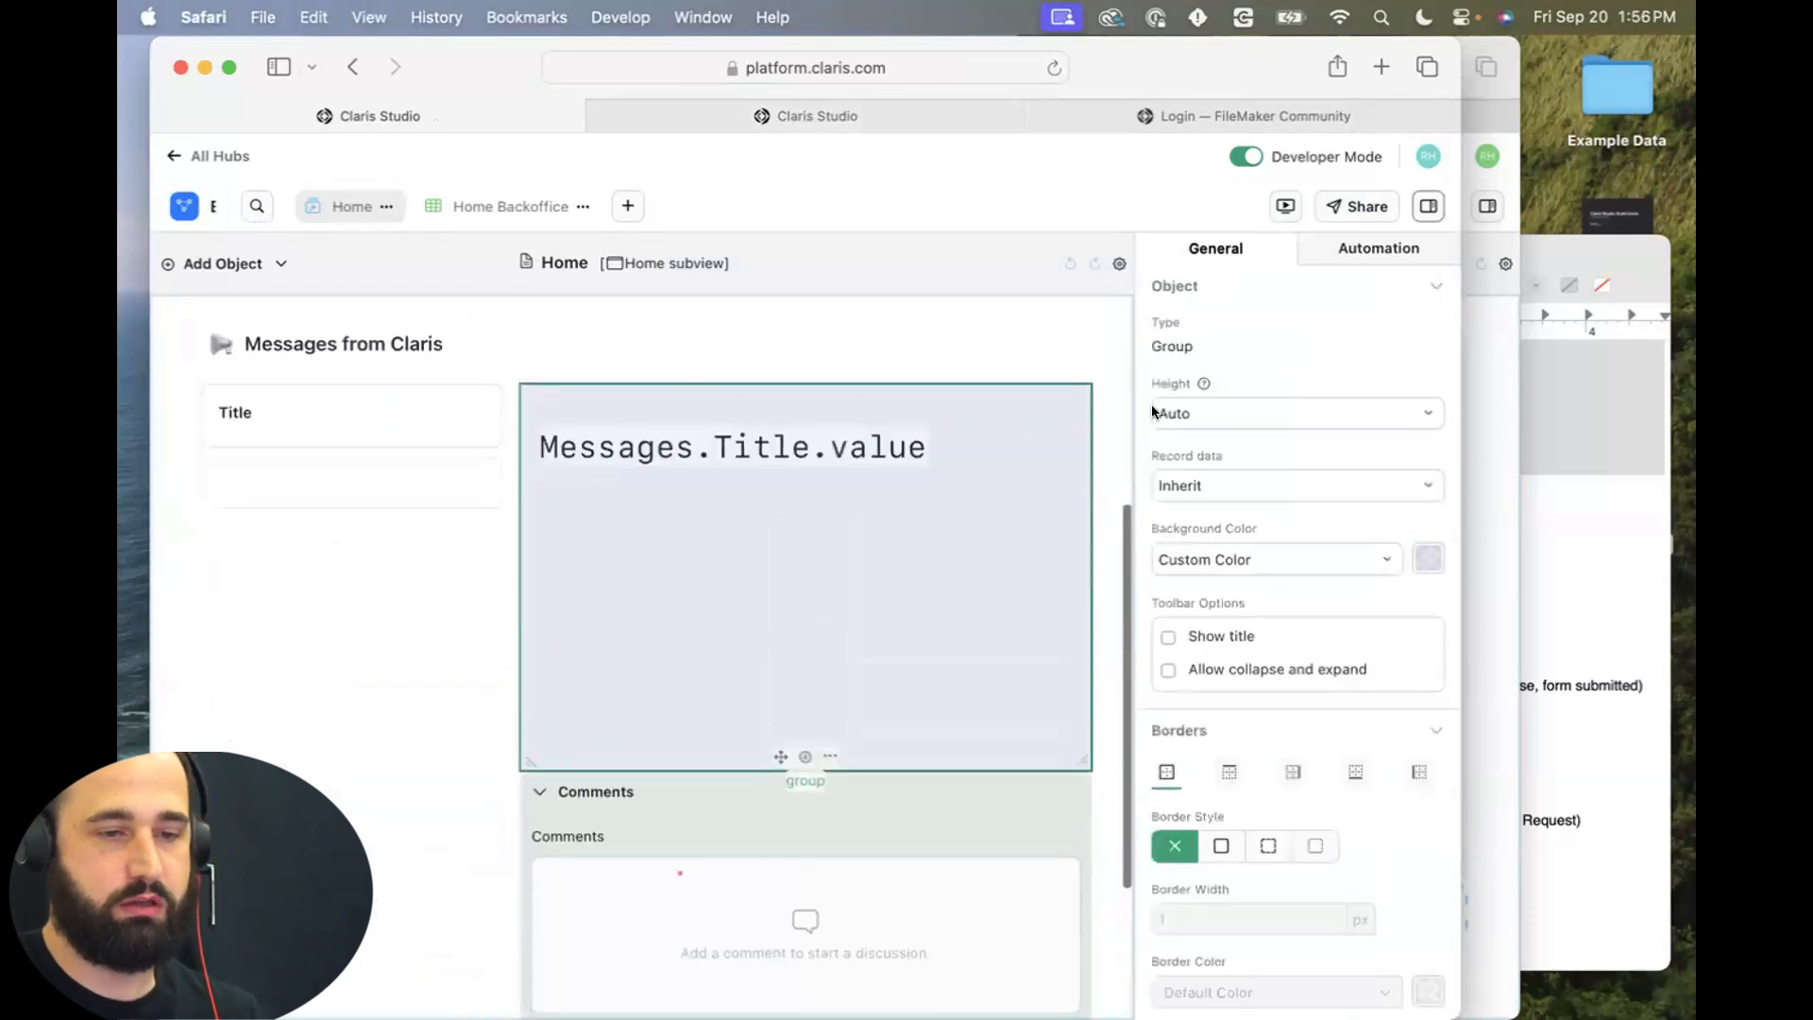
{"action": "left_click", "coordinate": [1407, 249]}
{"action": "left_click", "coordinate": [1274, 404]}
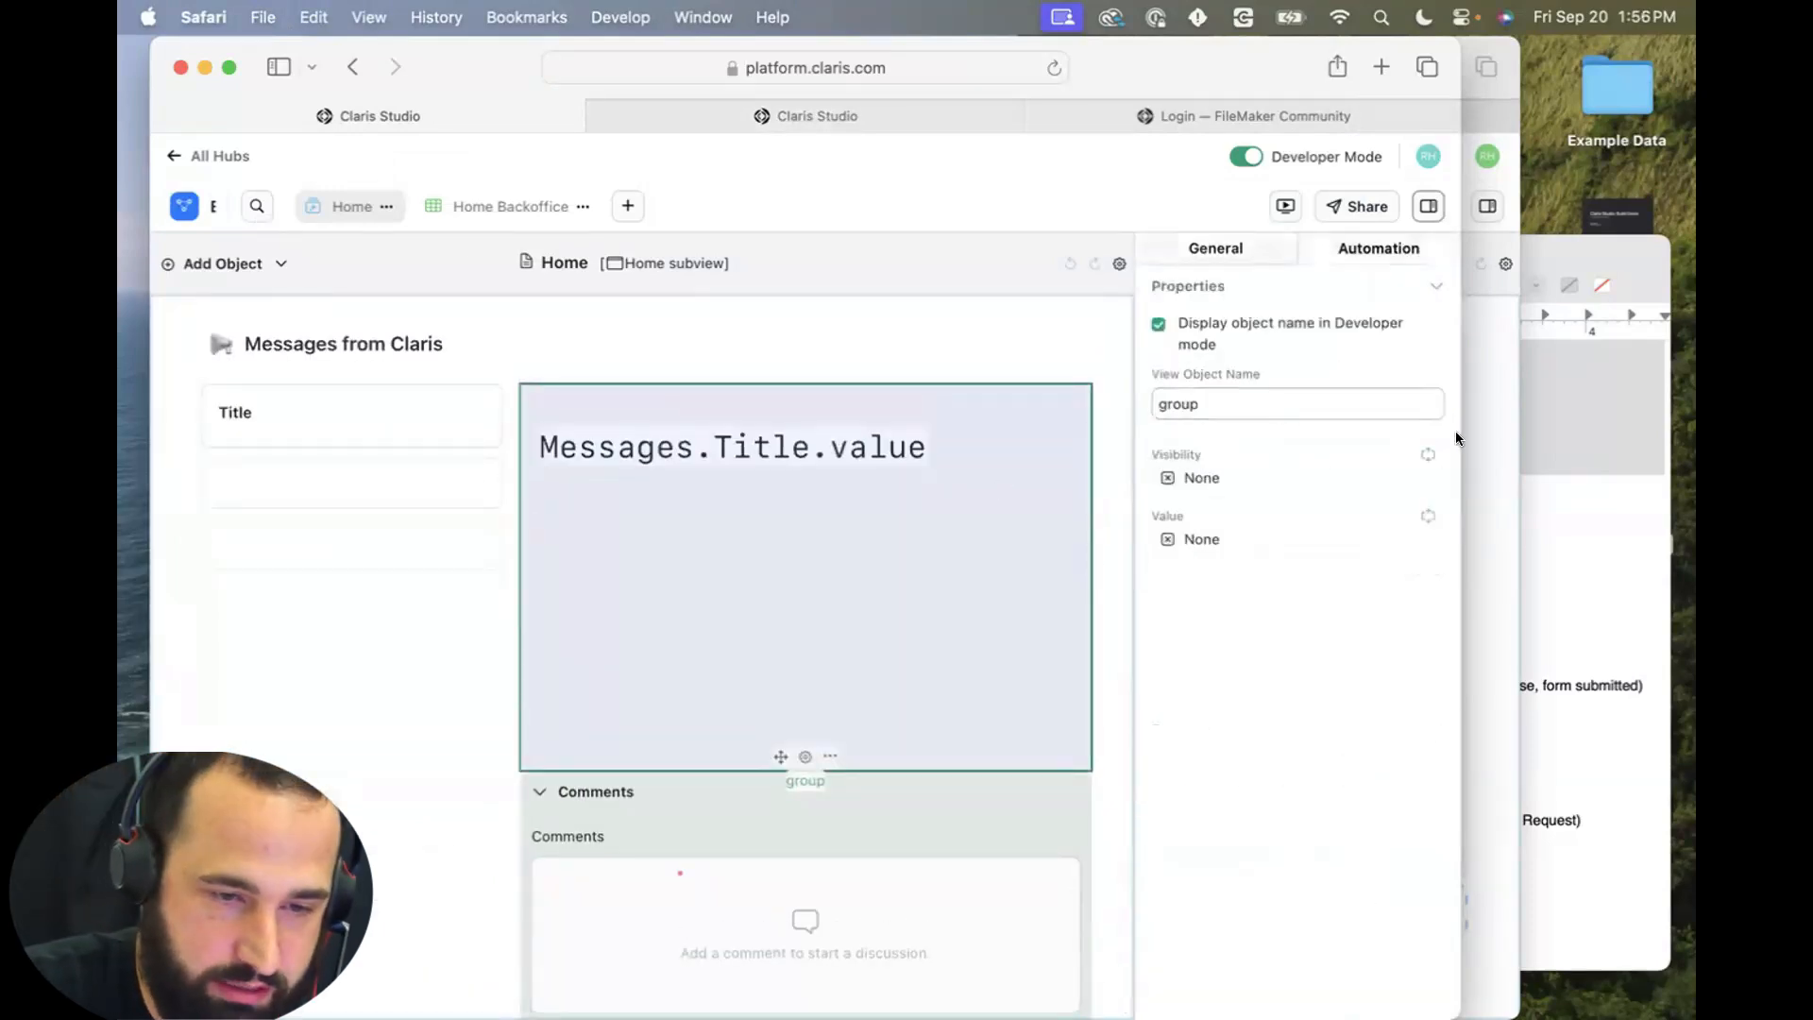
{"action": "left_click", "coordinate": [1428, 455]}
{"action": "left_click", "coordinate": [527, 497]}
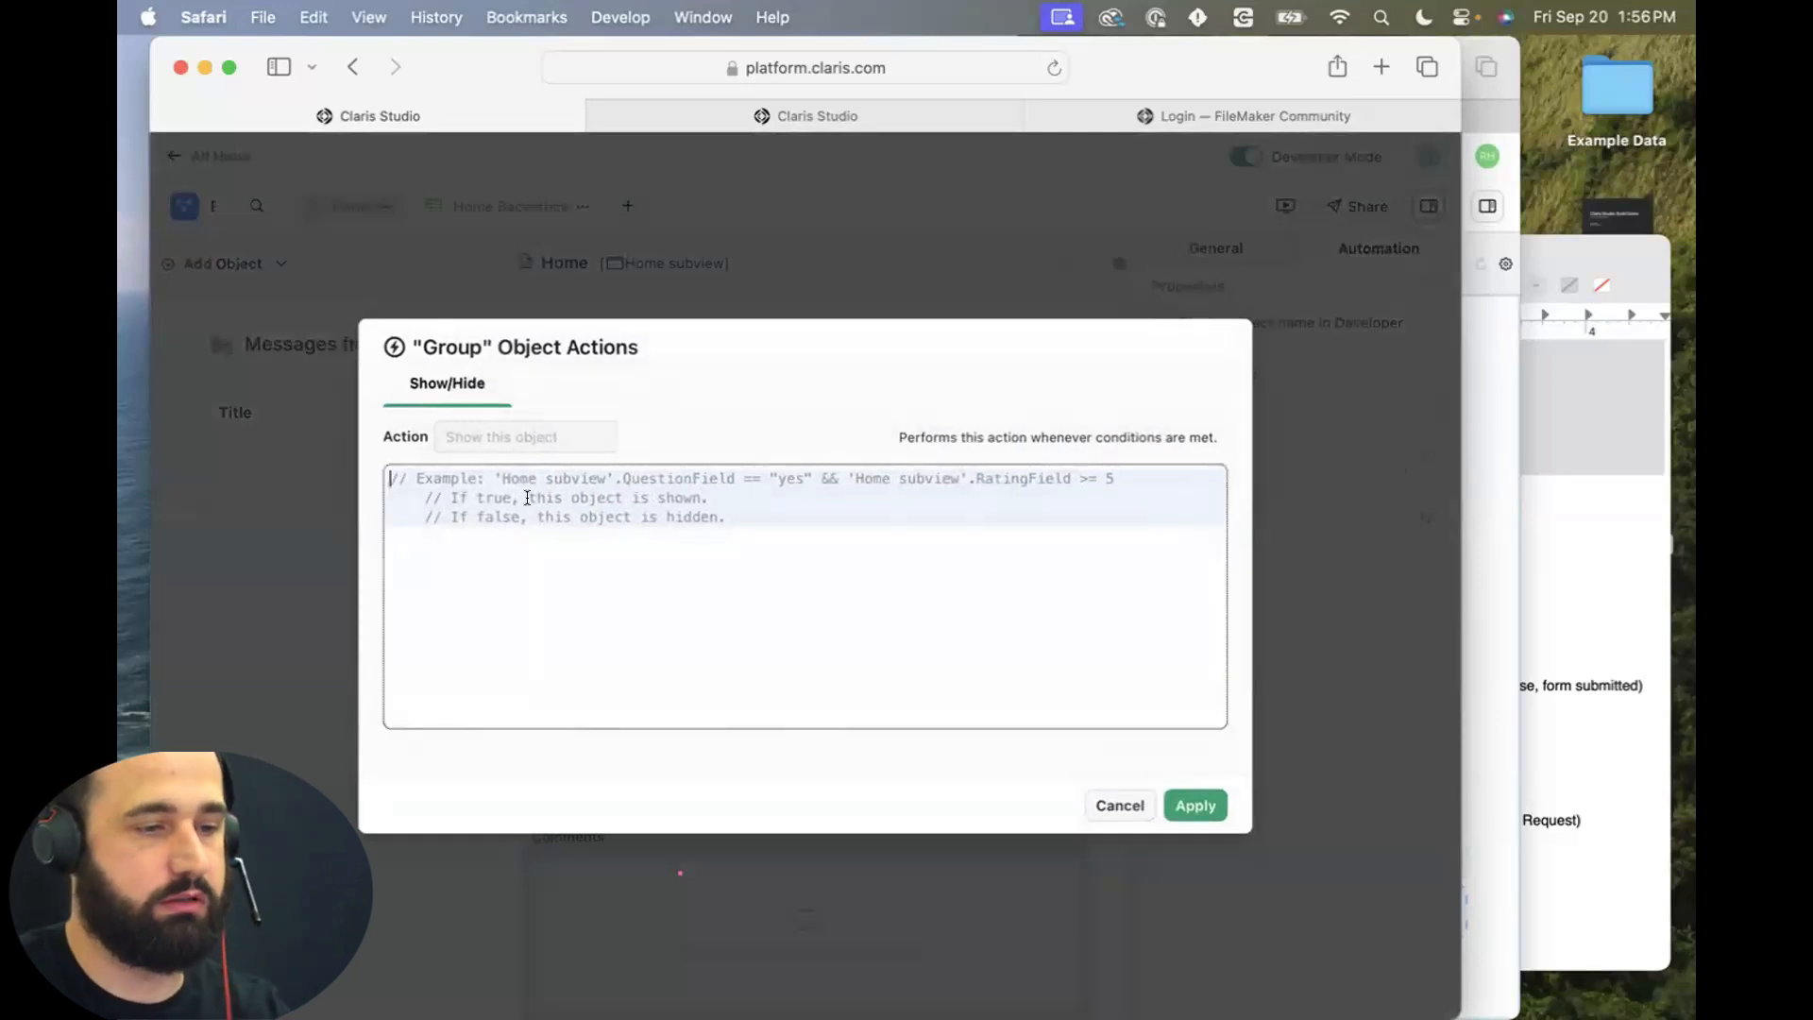
Enter the message detail group's visibility condition as ISBLANK('Home subview'.list.selectedRow.recordID).
{"action": "type", "text": "isbl"}
{"action": "key", "text": "Return"}
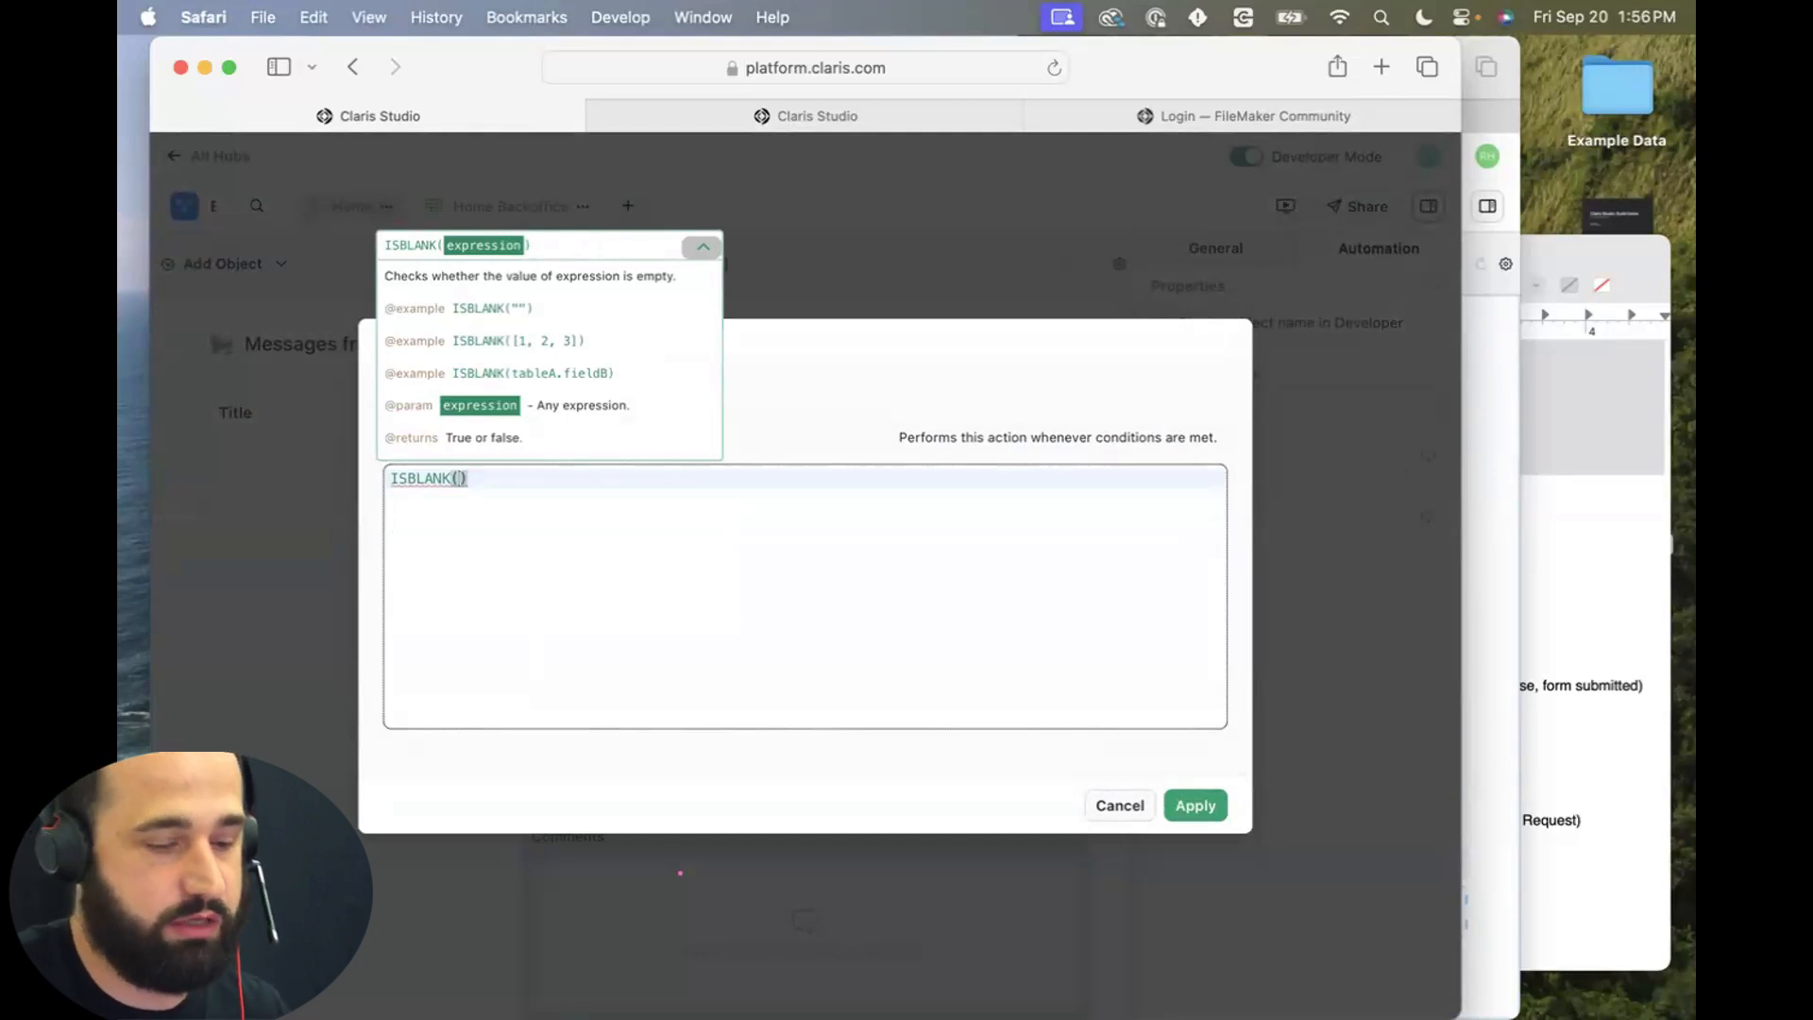
{"action": "type", "text": "this"}
{"action": "key", "text": "Down"}
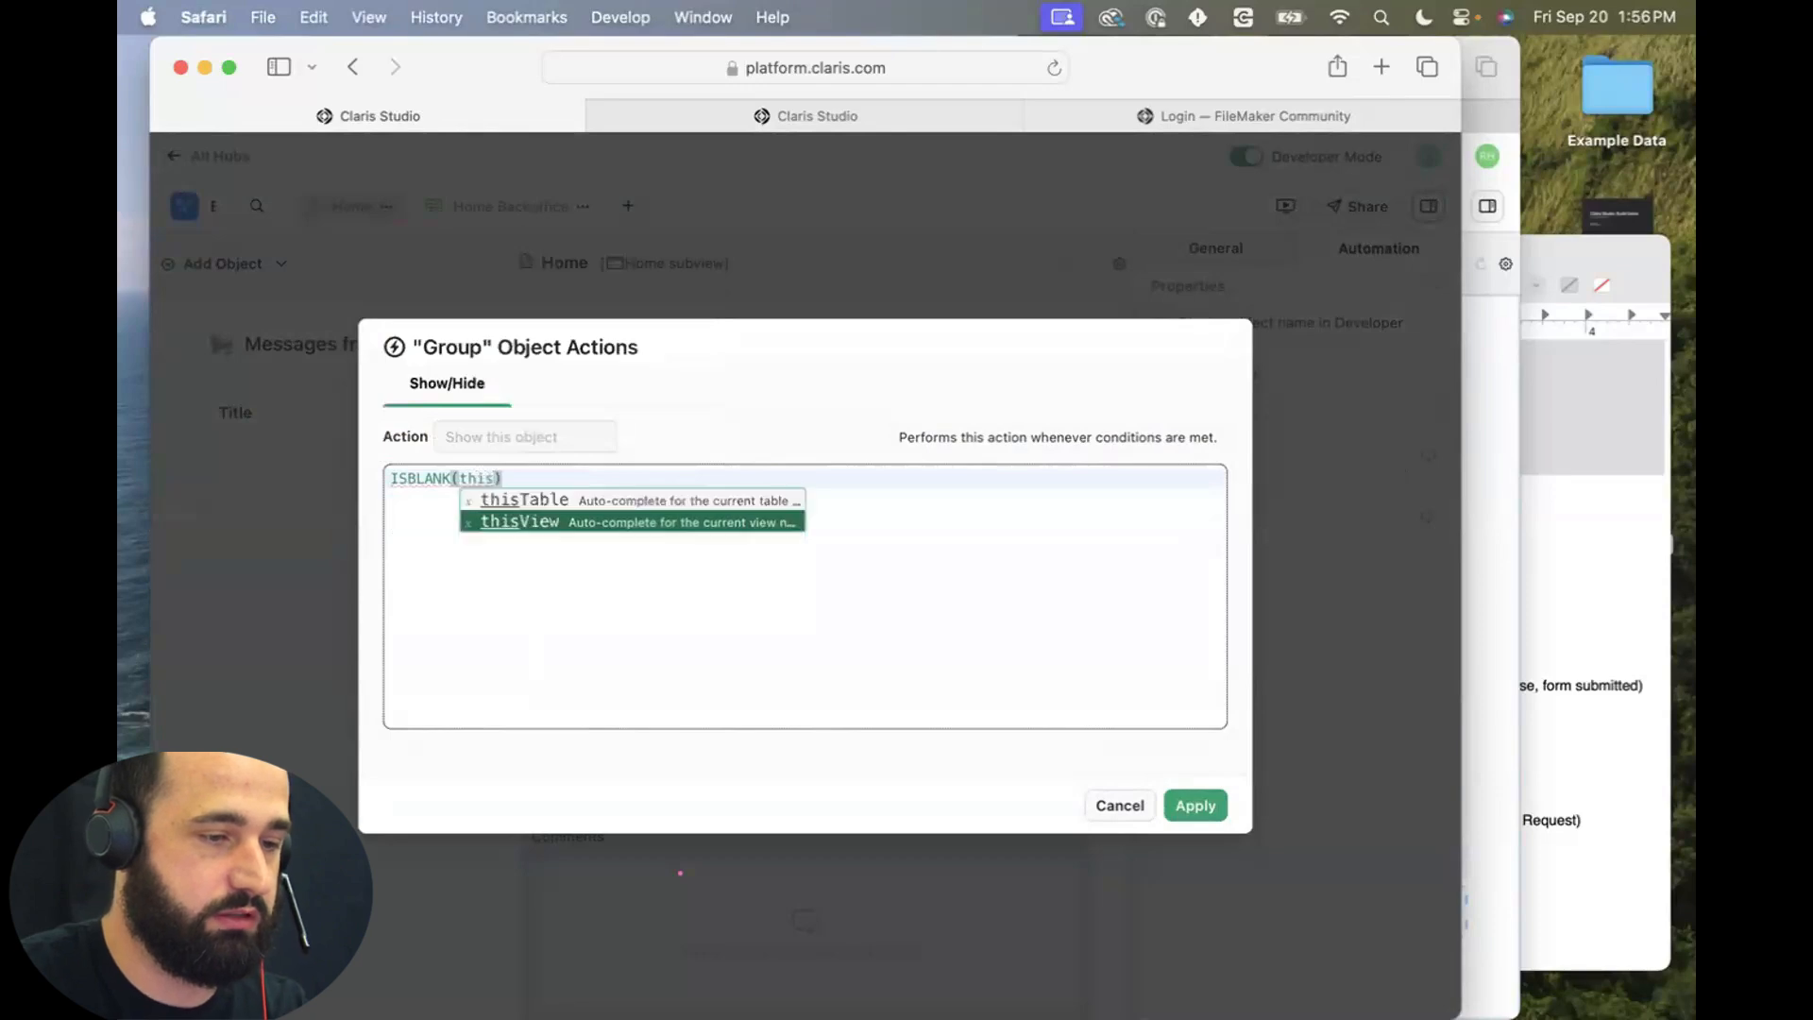
{"action": "key", "text": "Return"}
{"action": "type", "text": "."}
{"action": "key", "text": "Down"}
{"action": "key", "text": "Down"}
{"action": "key", "text": "Down"}
{"action": "key", "text": "Down"}
{"action": "key", "text": "Down"}
{"action": "key", "text": "Down"}
{"action": "key", "text": "Down"}
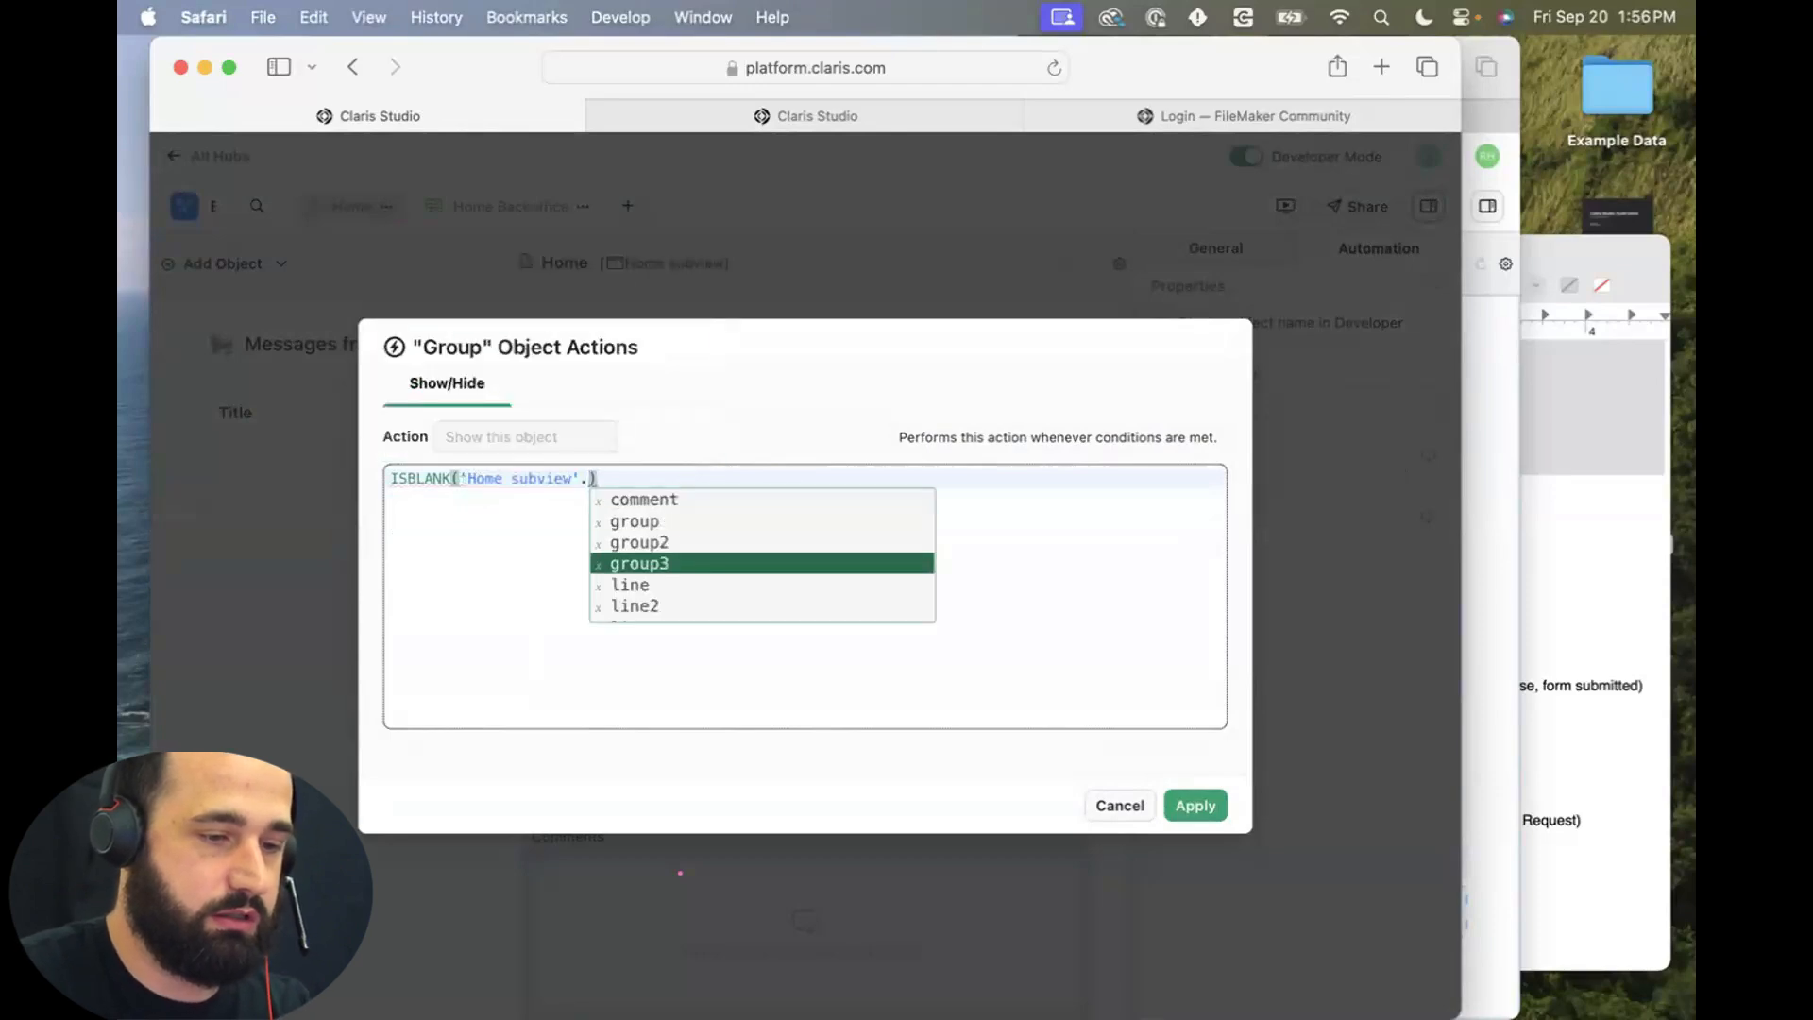
{"action": "key", "text": "Up"}
{"action": "key", "text": "Return"}
{"action": "type", "text": "."}
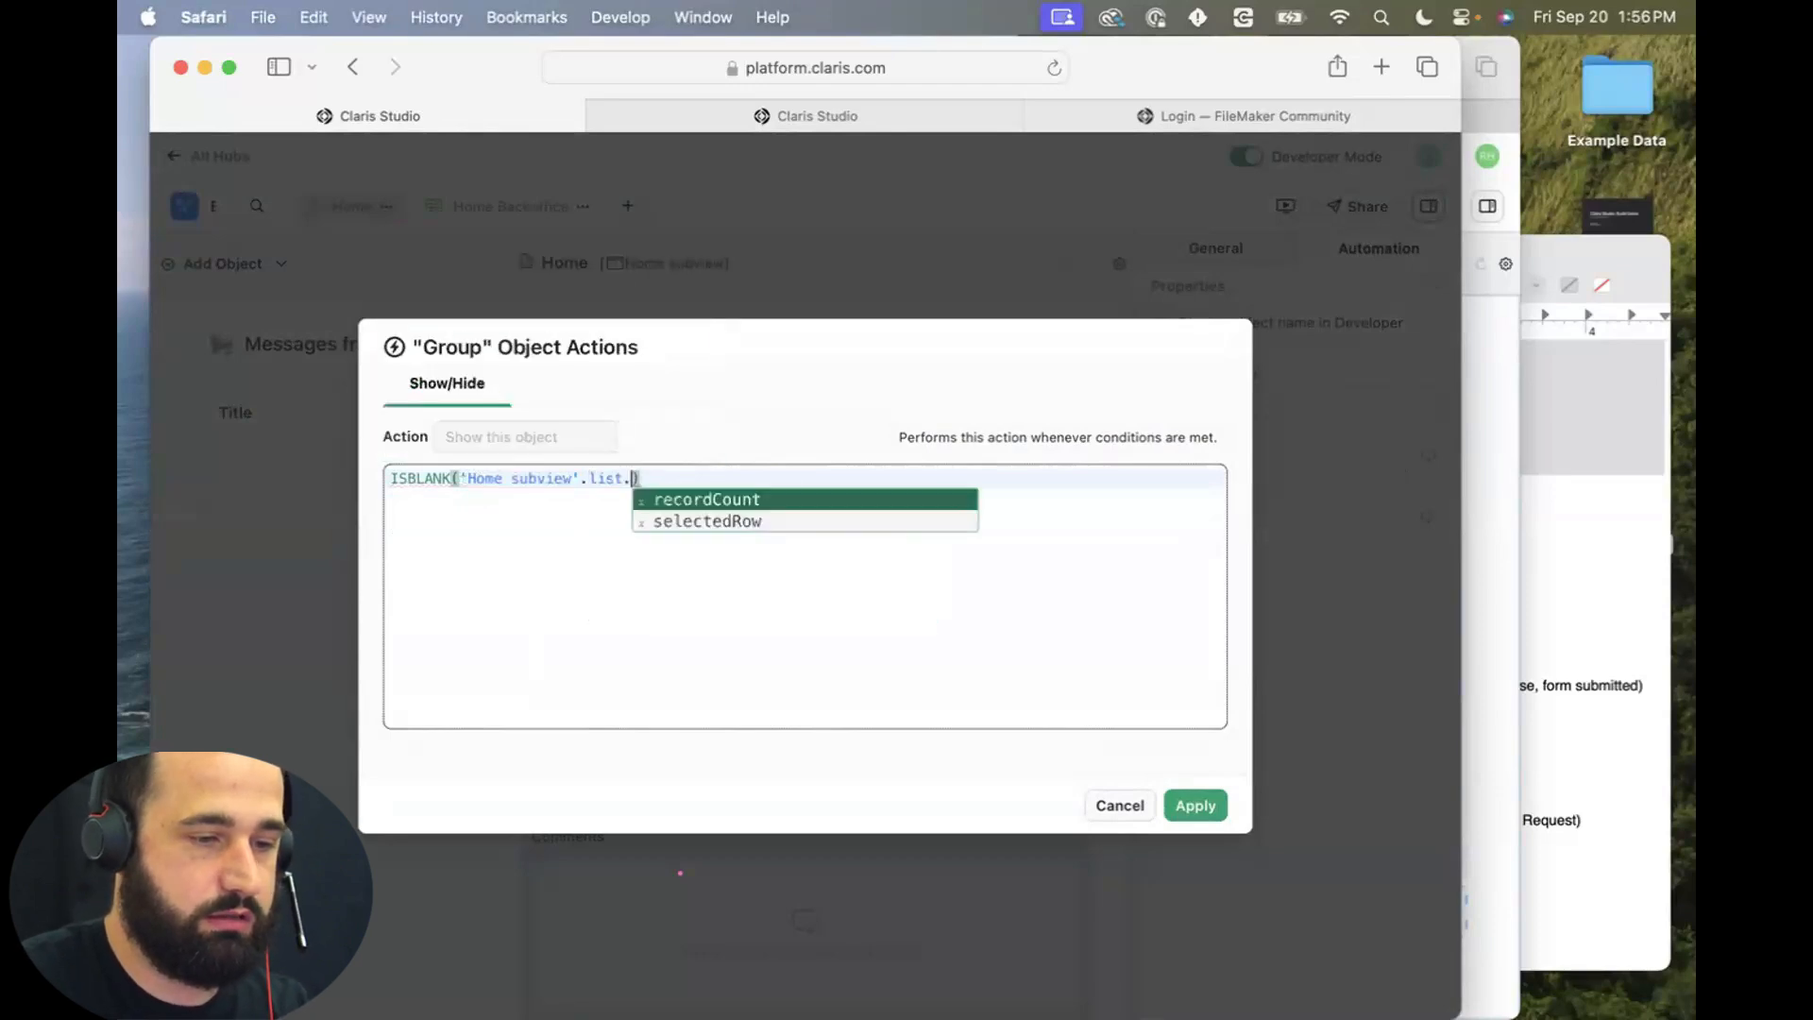
{"action": "key", "text": "Down"}
{"action": "key", "text": "Return"}
{"action": "type", "text": "."}
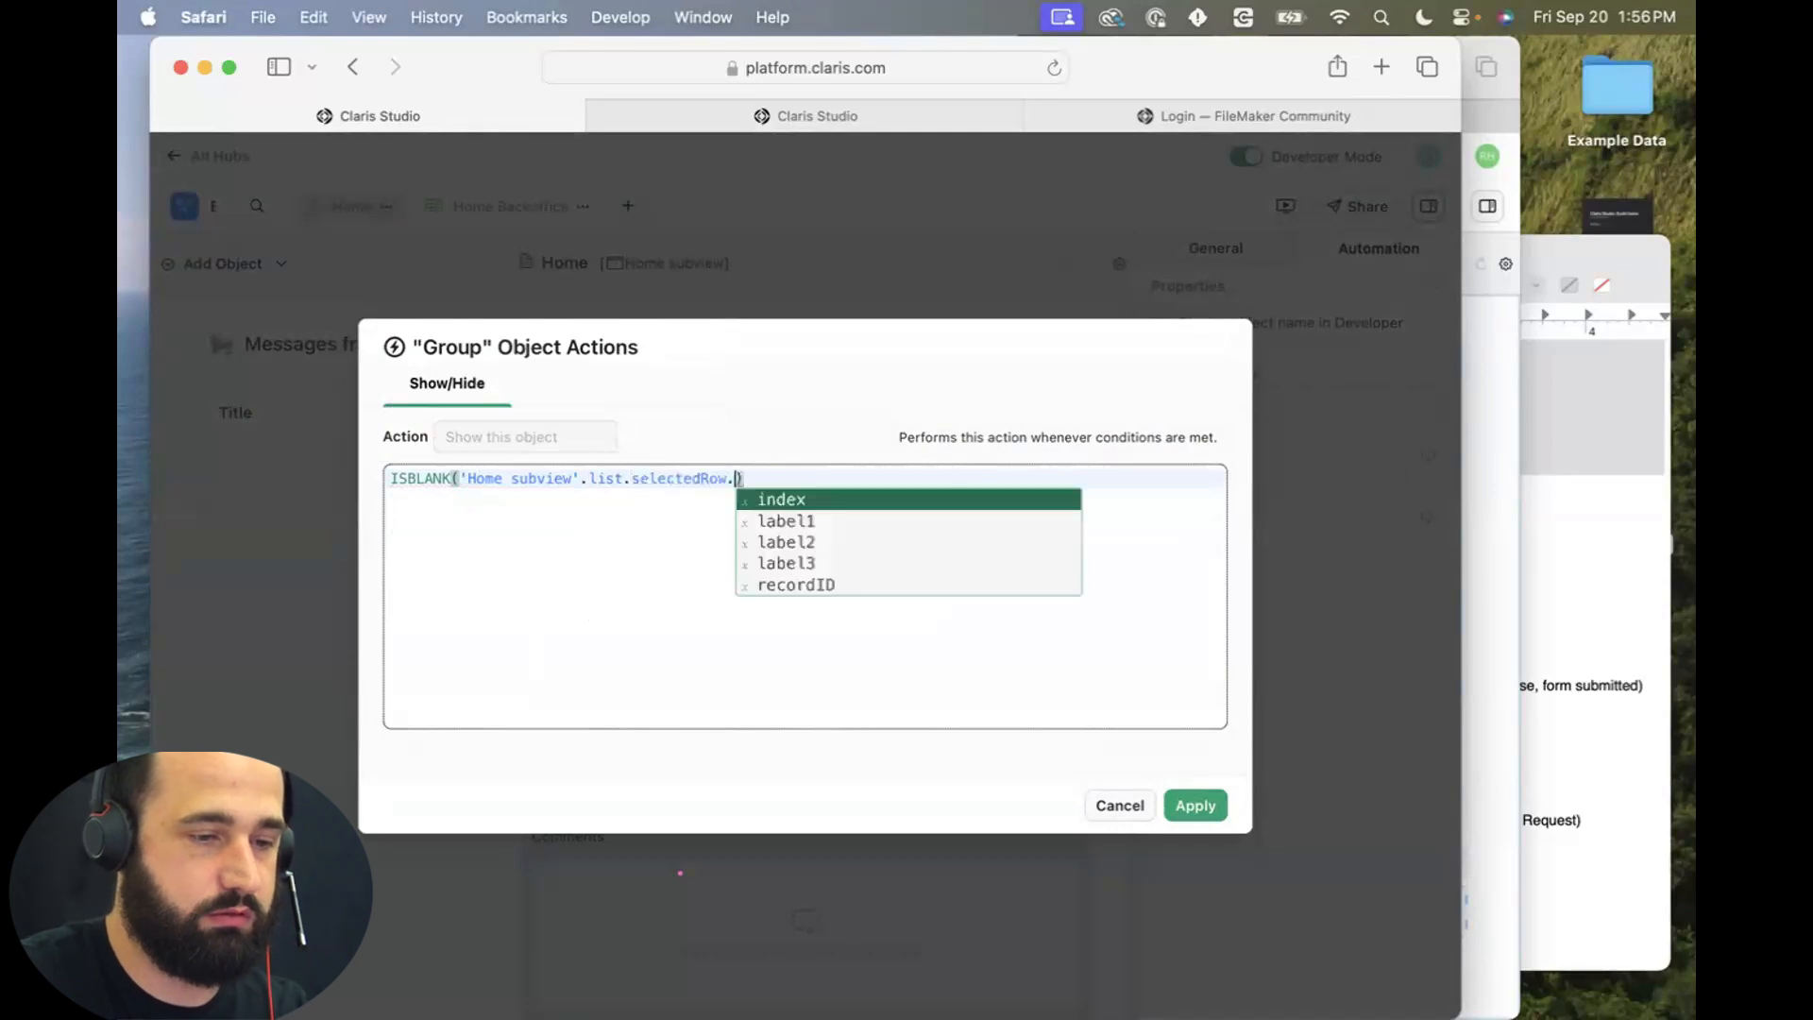
{"action": "key", "text": "Down"}
{"action": "key", "text": "Down"}
{"action": "key", "text": "Down"}
{"action": "key", "text": "Down"}
{"action": "key", "text": "Return"}
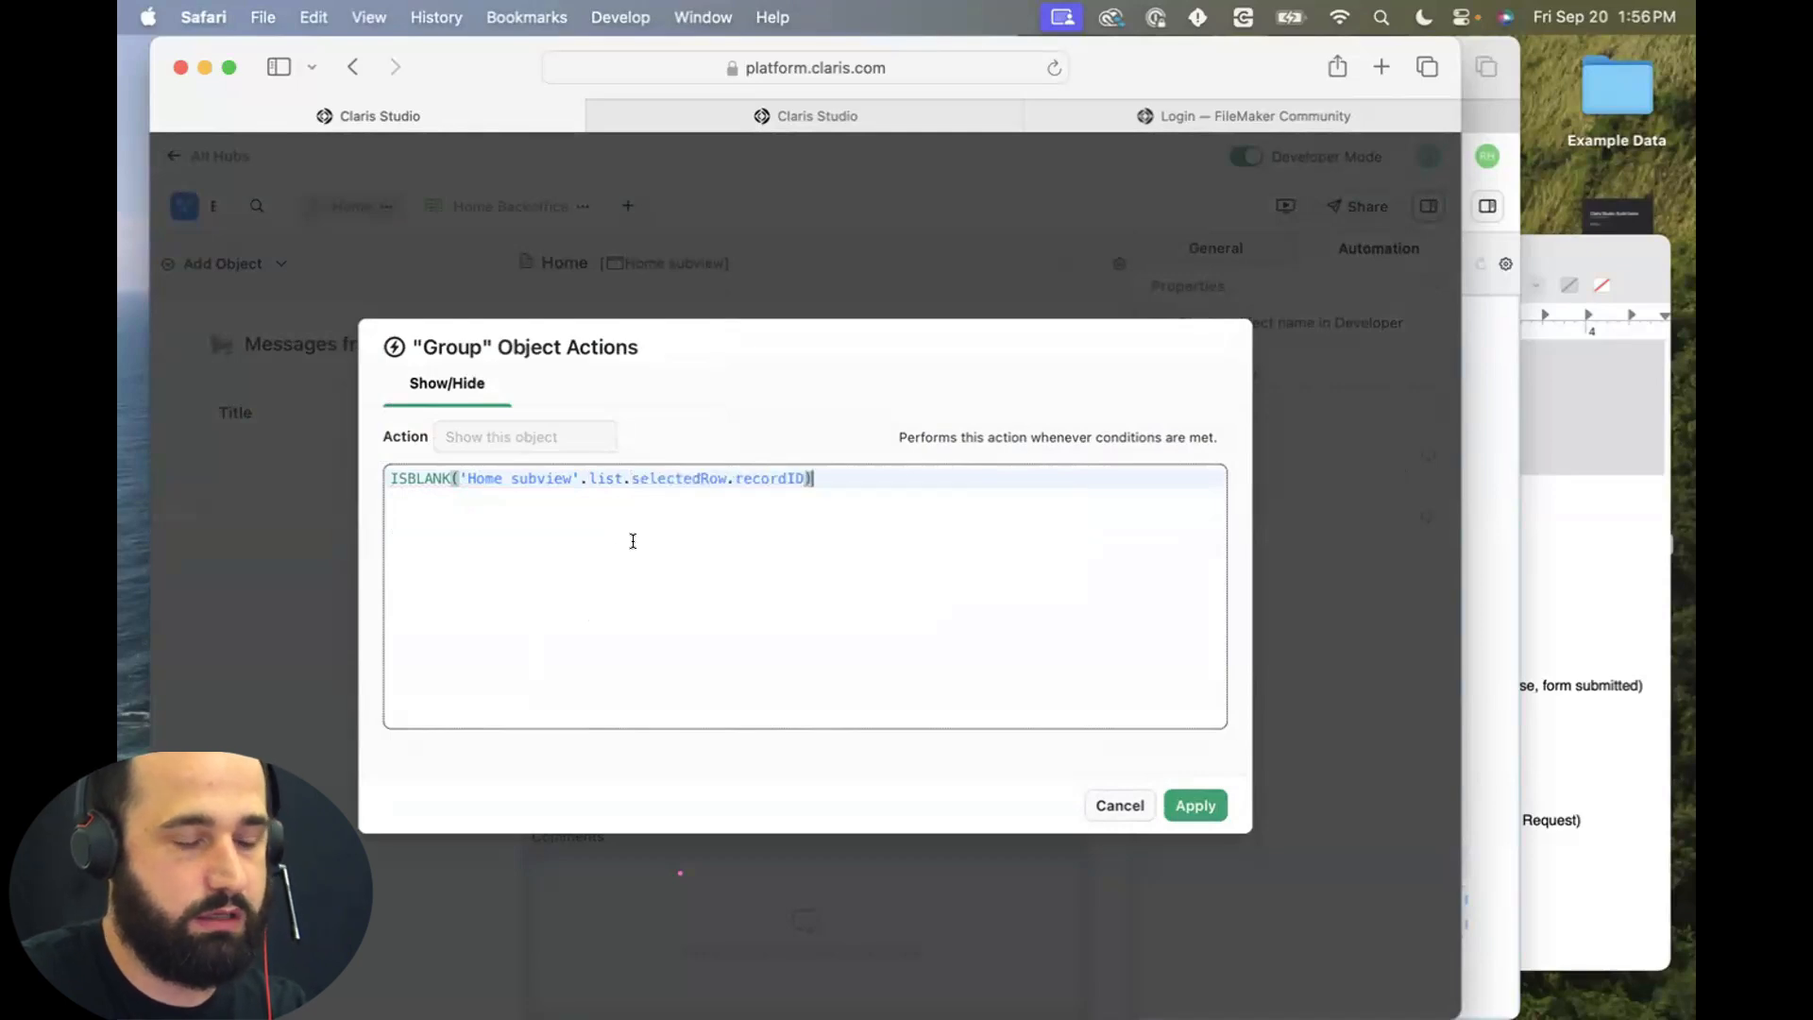
Negate the condition to !ISBLANK('Home subview'.list.selectedRow.recordID), copy the whole expression and apply it to the message detail group.
{"action": "left_click", "coordinate": [389, 480]}
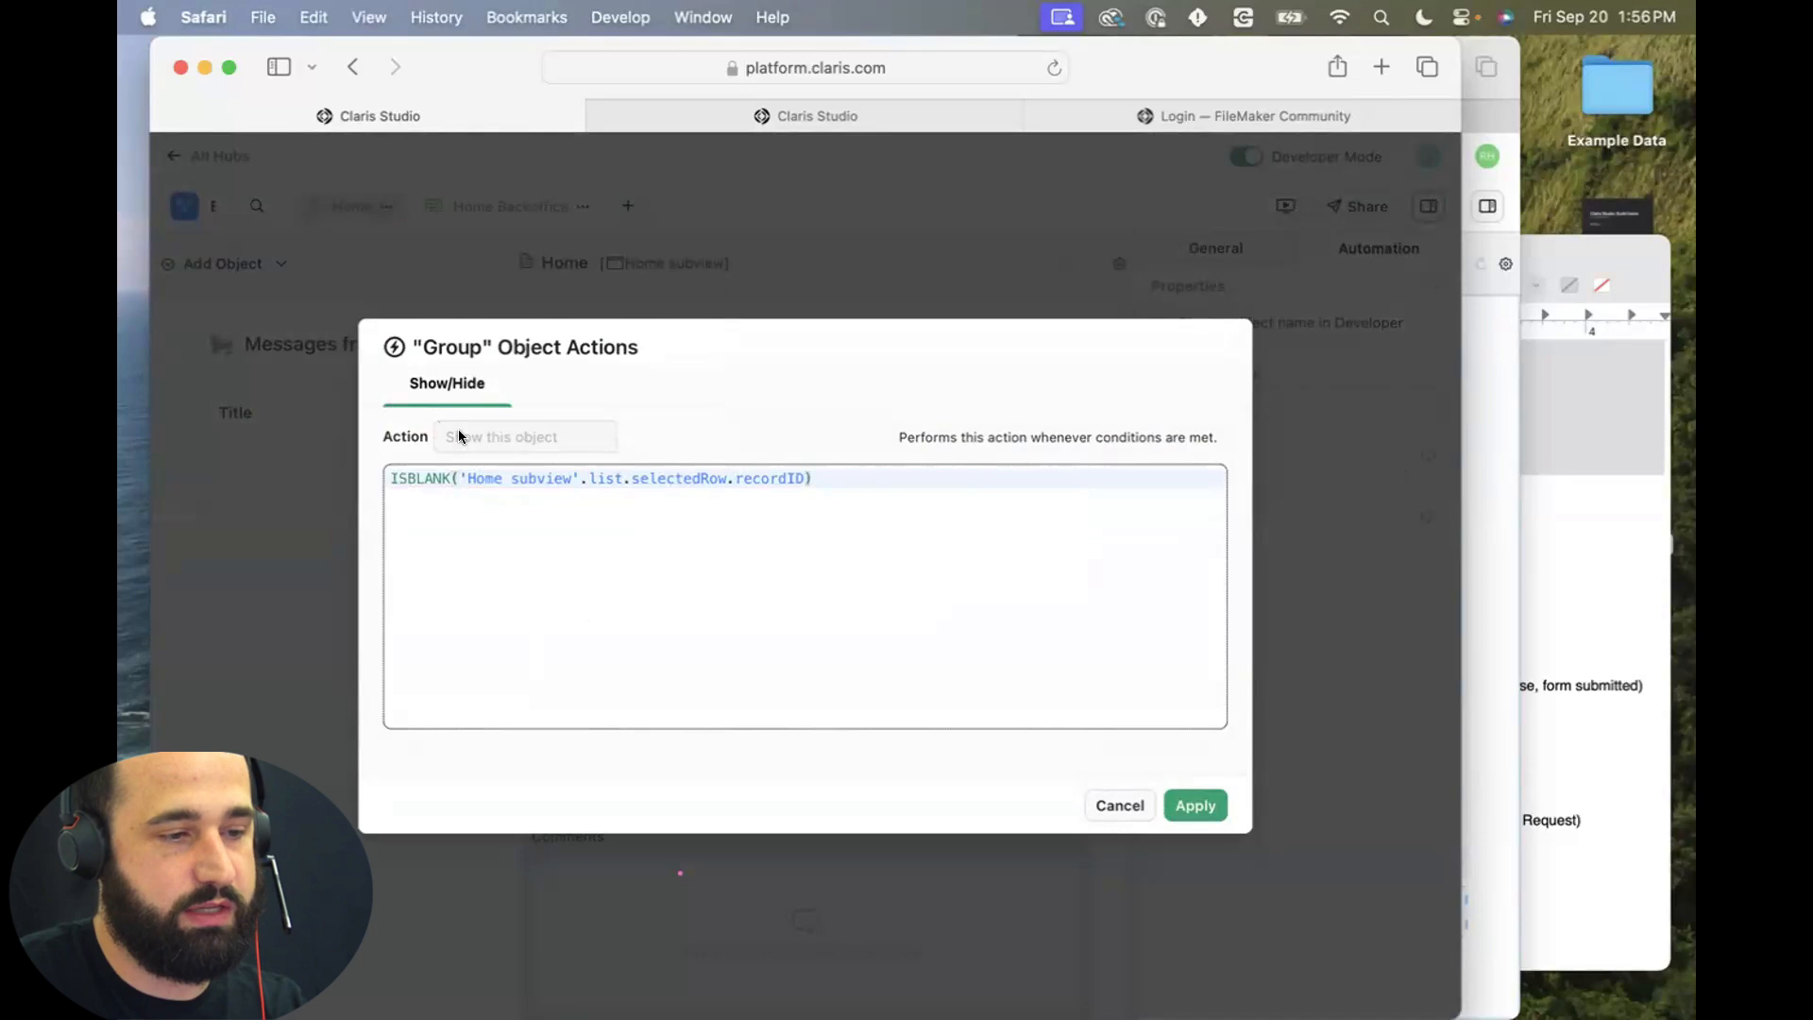
{"action": "type", "text": "!"}
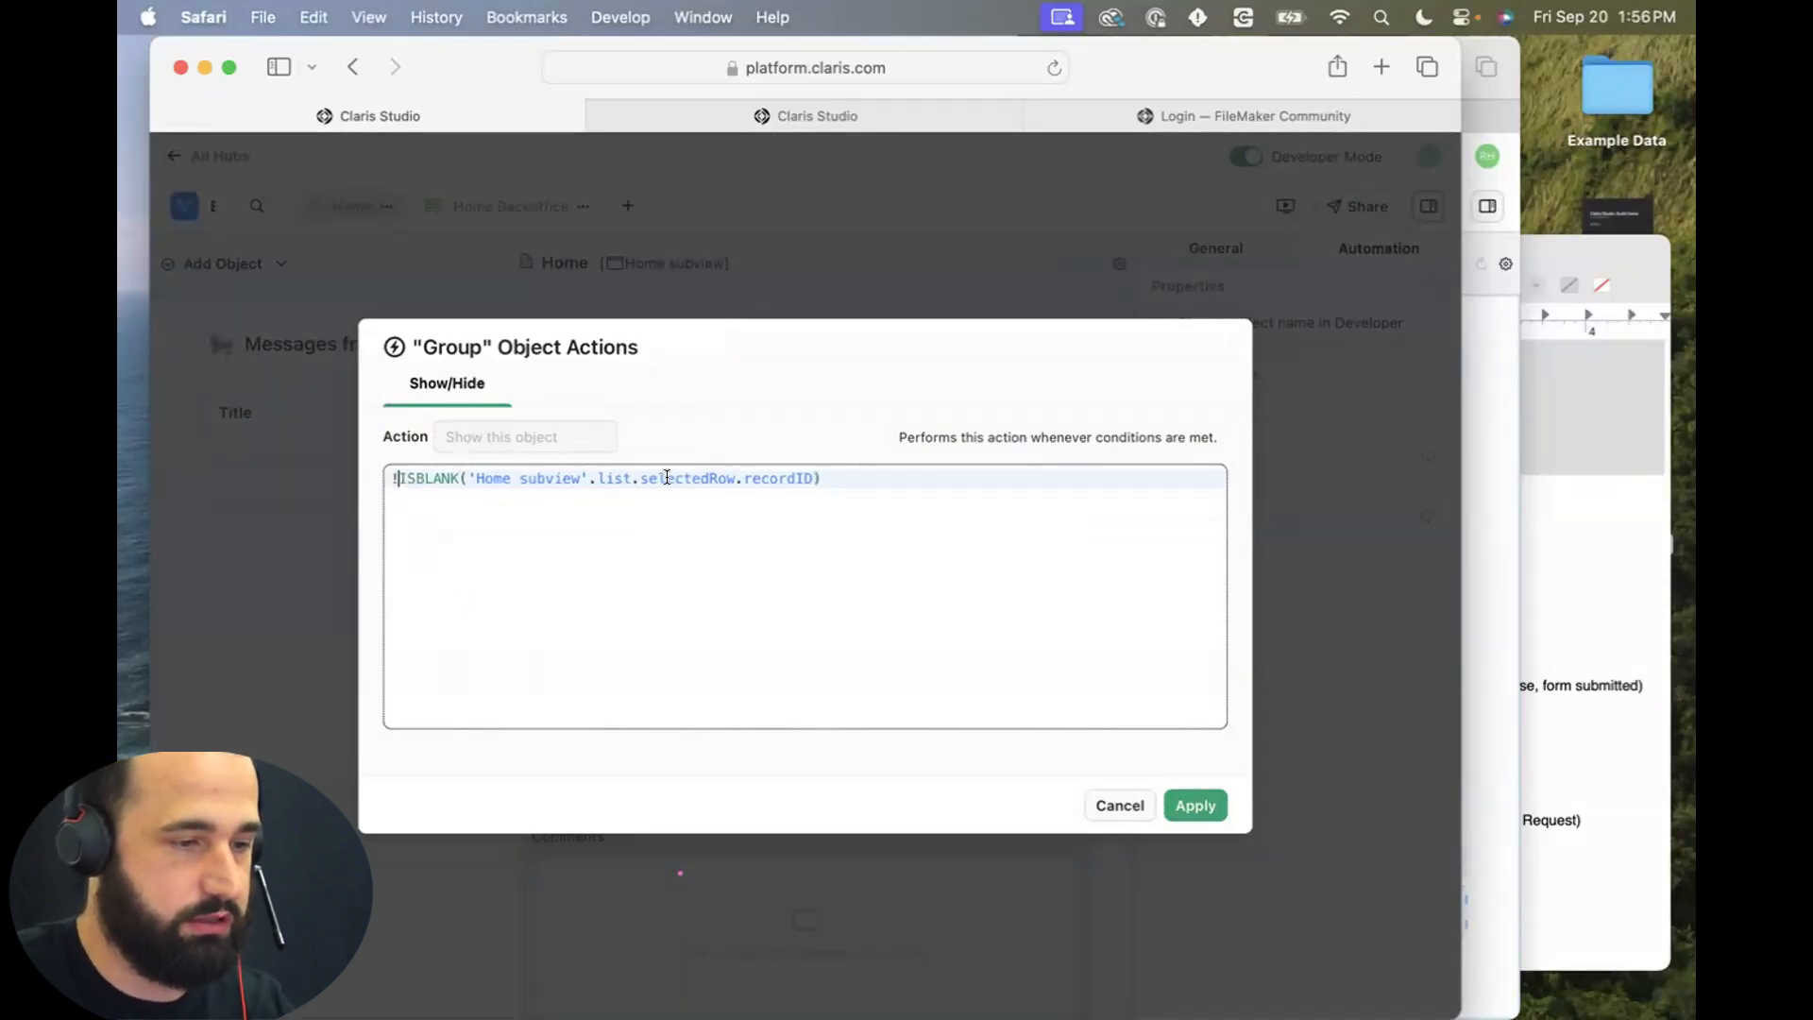
{"action": "key", "text": "super+a"}
{"action": "key", "text": "super+c"}
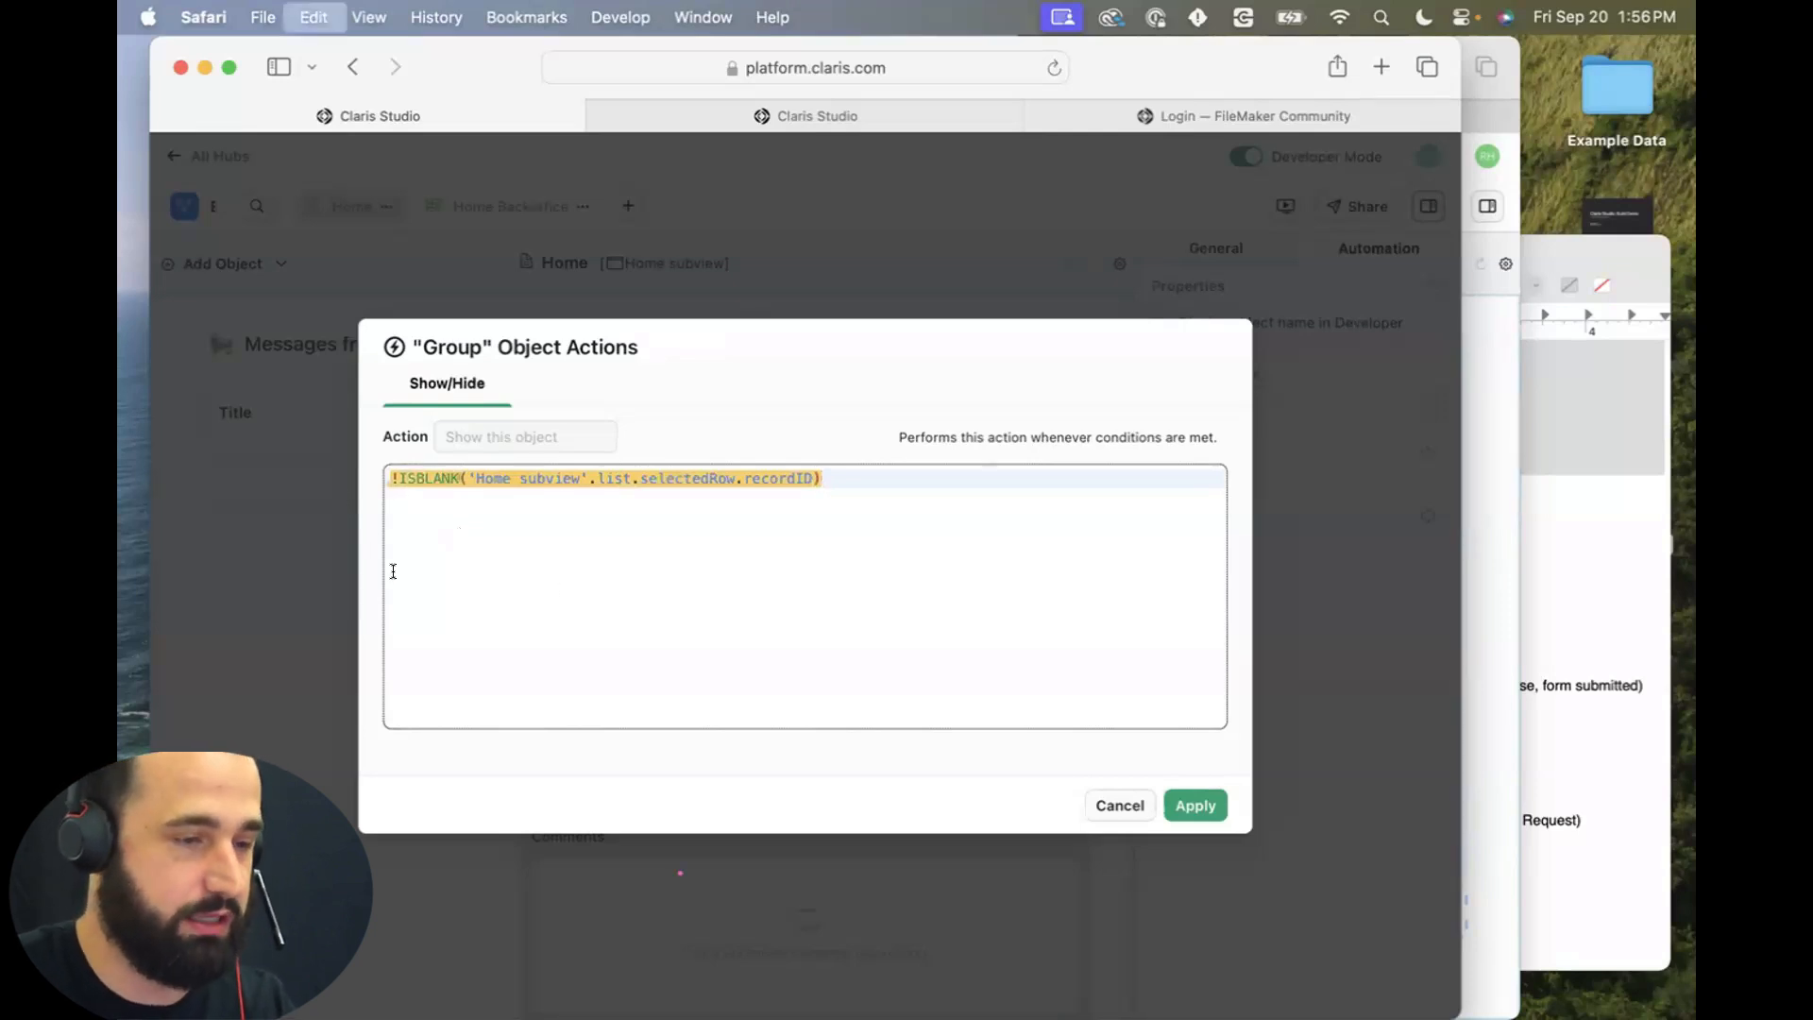
{"action": "left_click", "coordinate": [1192, 803]}
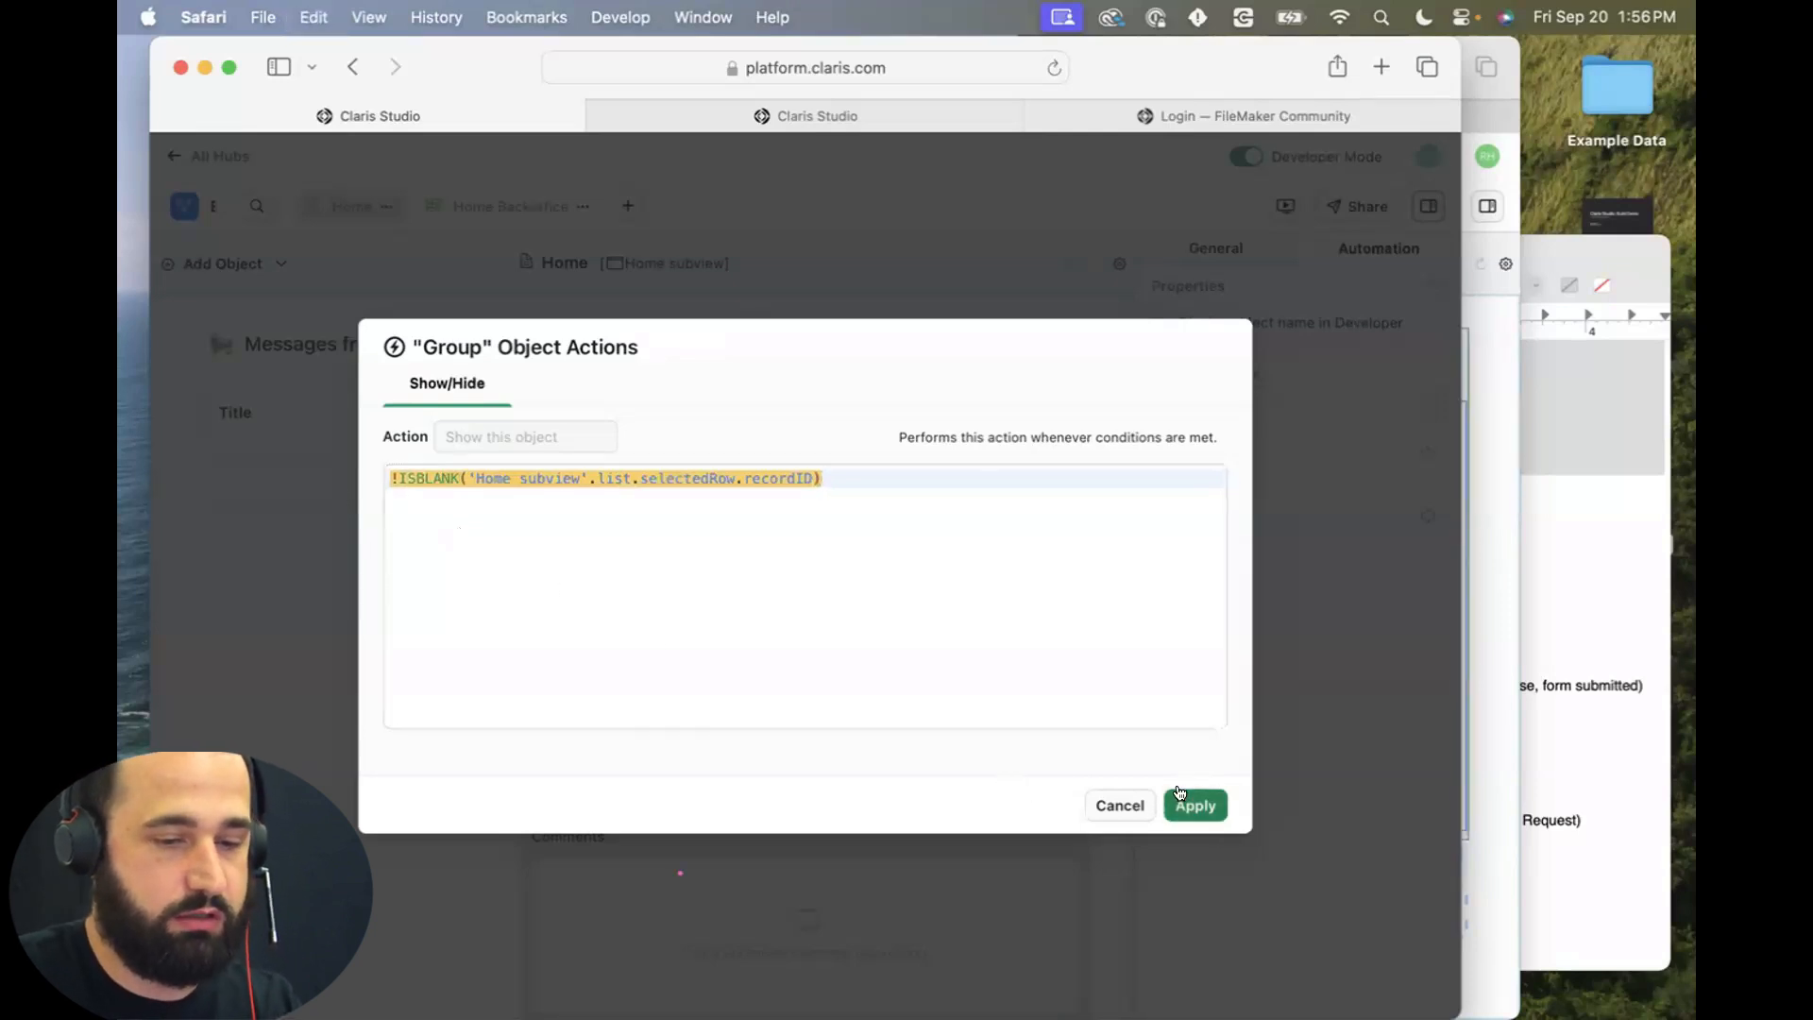
Set the Comments group's visibility to the copied condition !ISBLANK('Home subview'.list.selectedRow.recordID) and apply it.
{"action": "left_click", "coordinate": [702, 839]}
{"action": "left_click", "coordinate": [704, 804]}
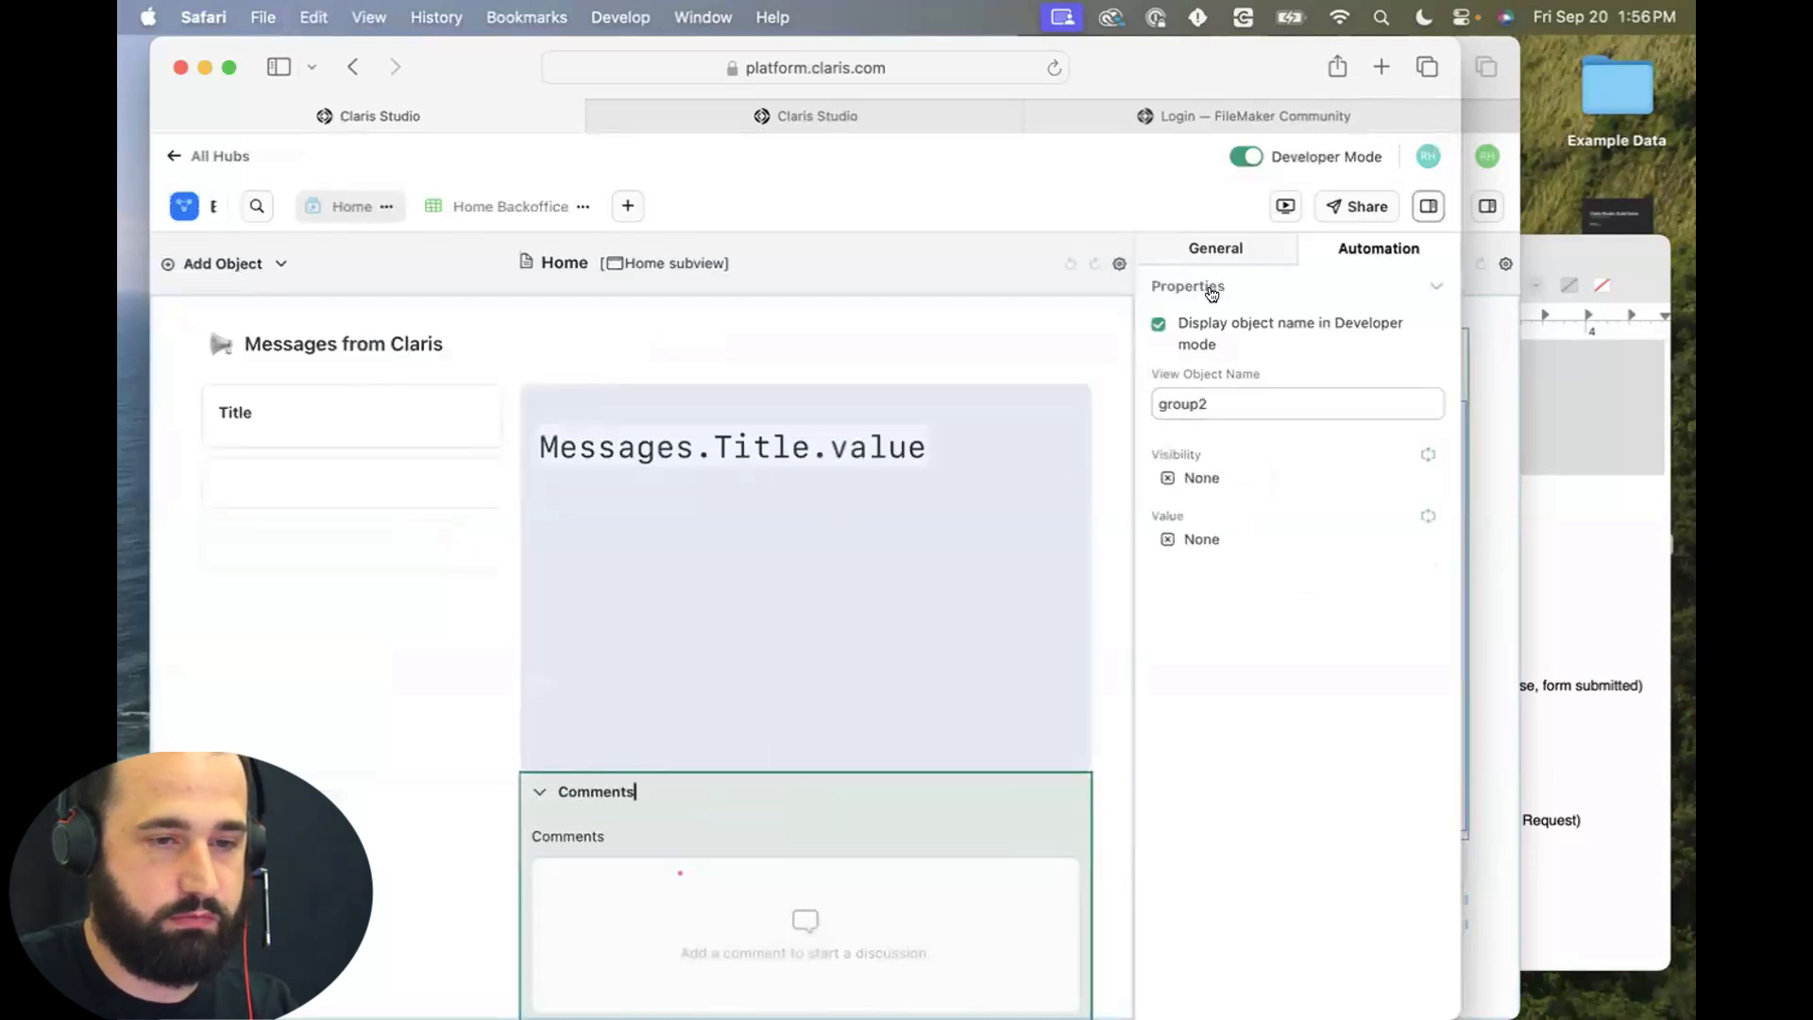
{"action": "left_click", "coordinate": [1426, 454]}
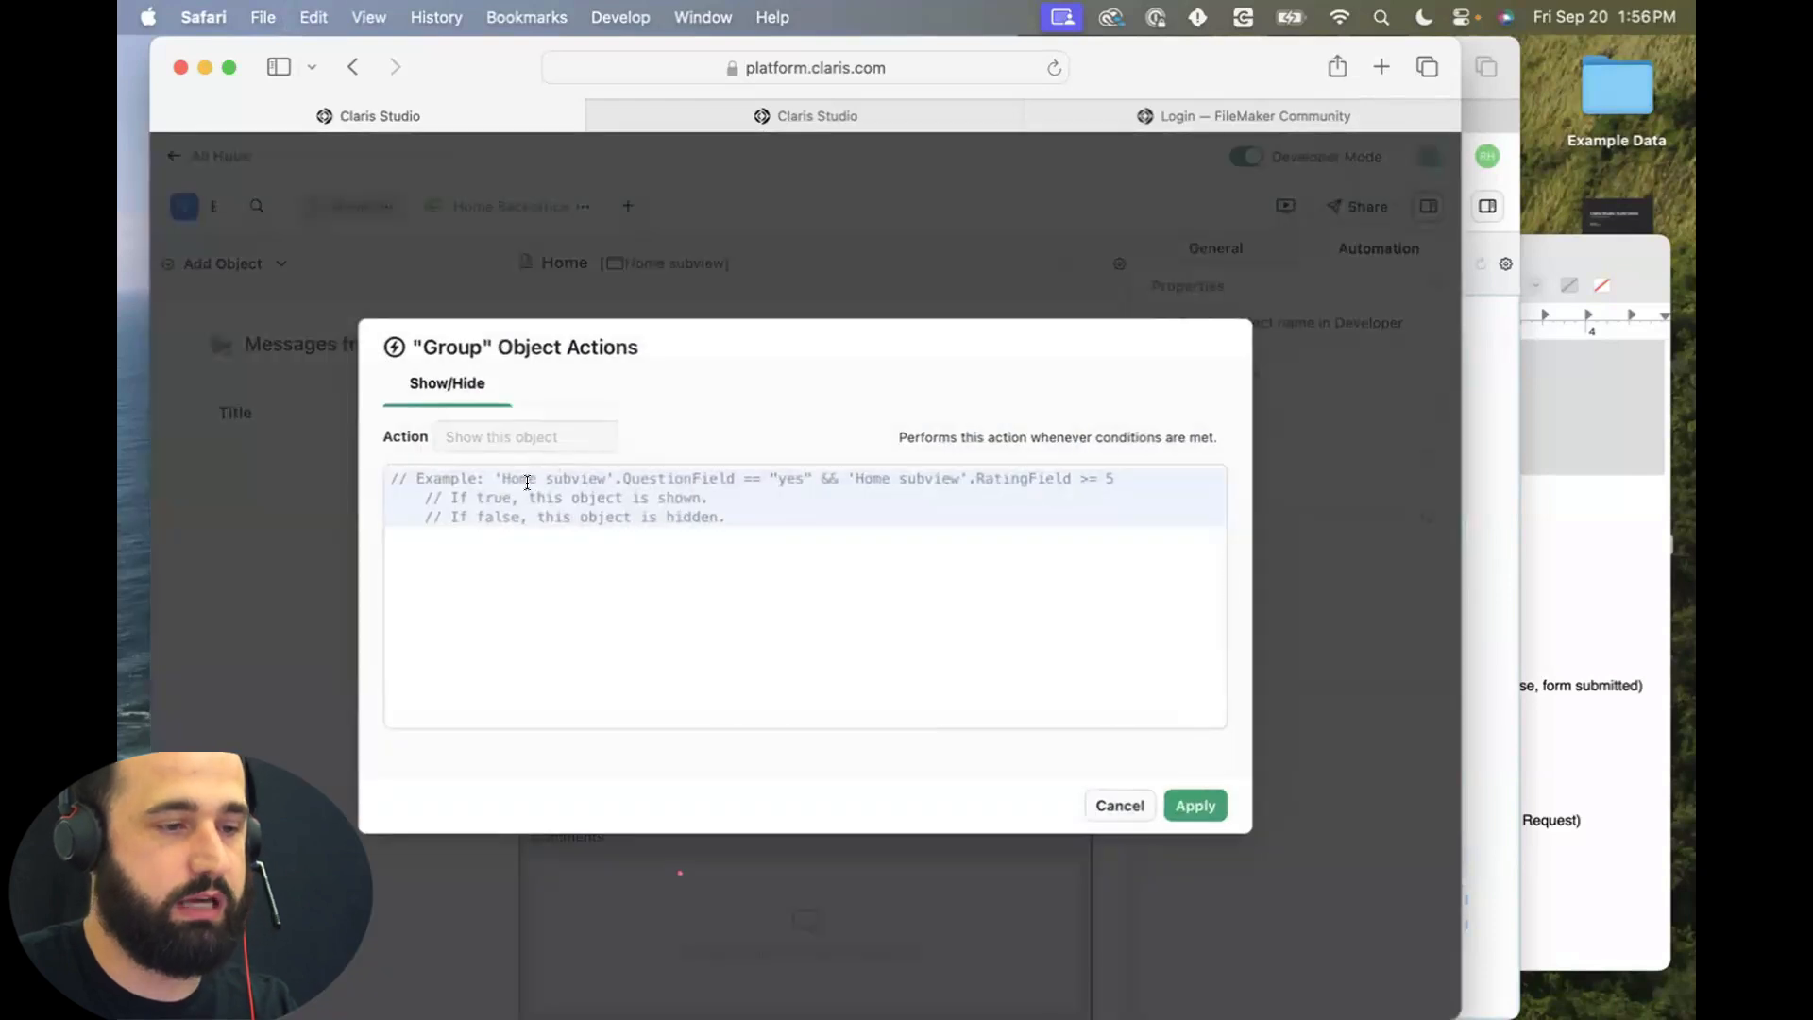
{"action": "key", "text": "super+v"}
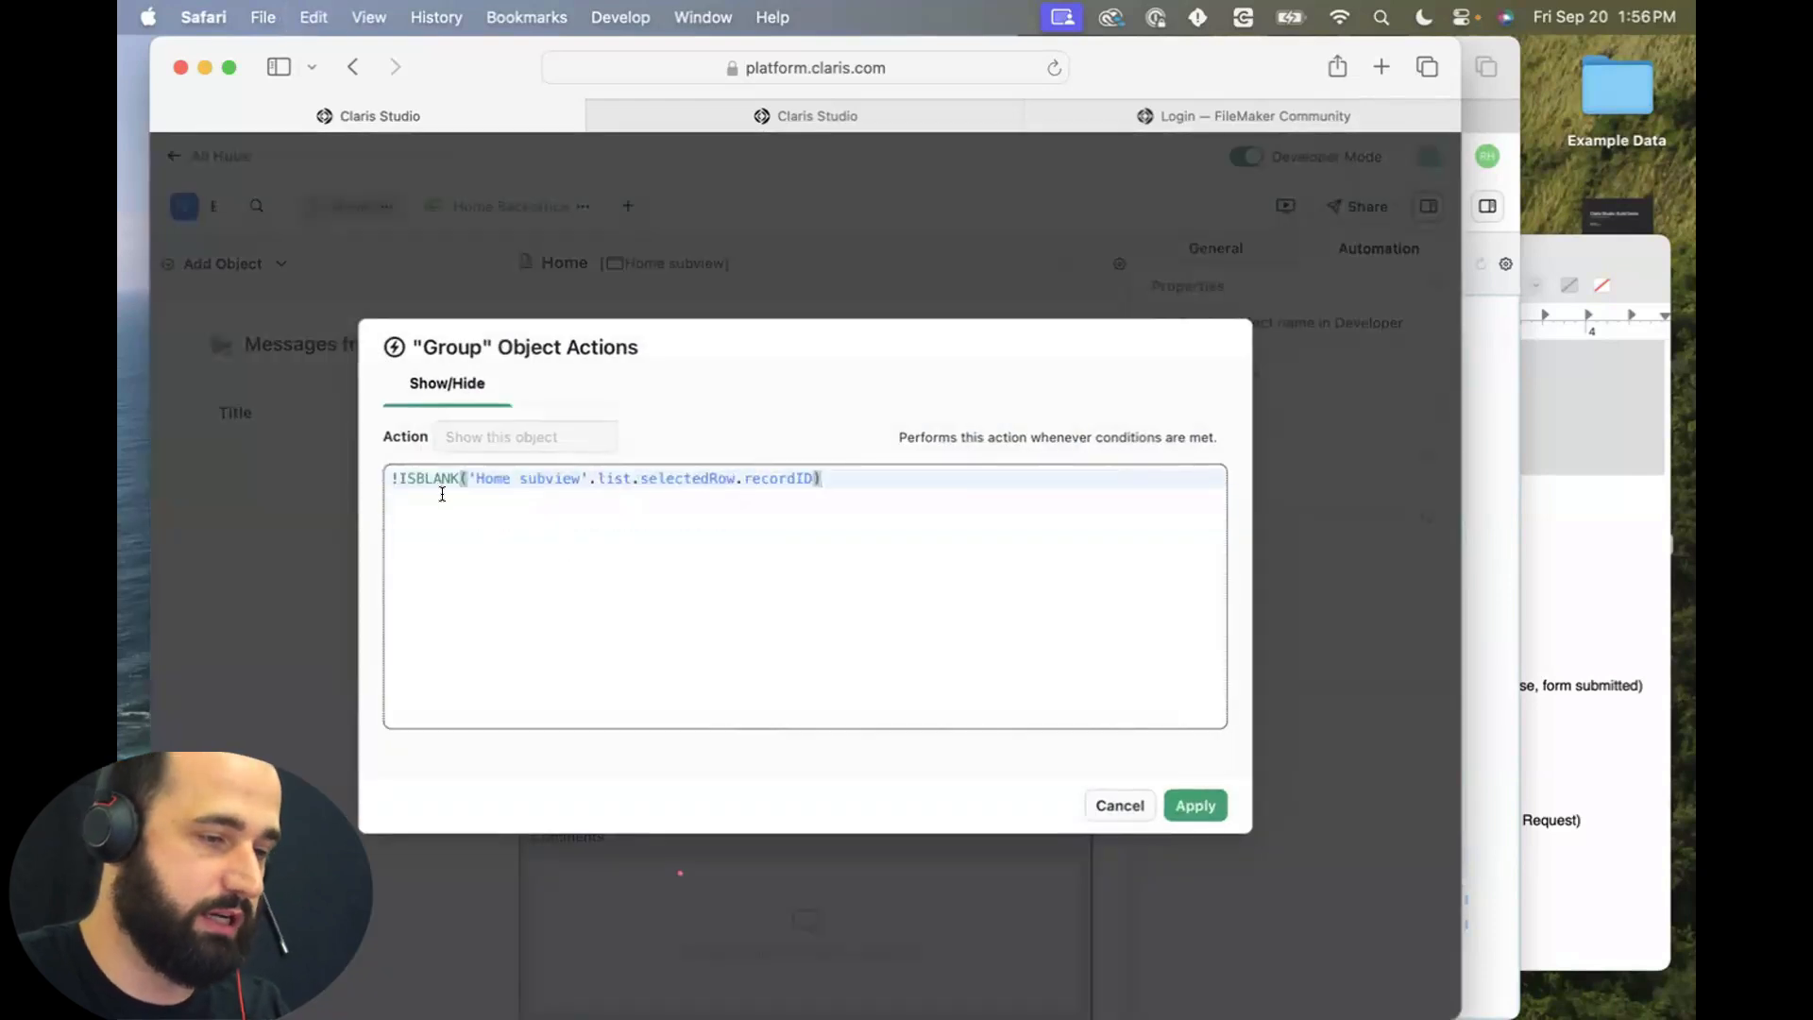
{"action": "left_click", "coordinate": [1194, 805]}
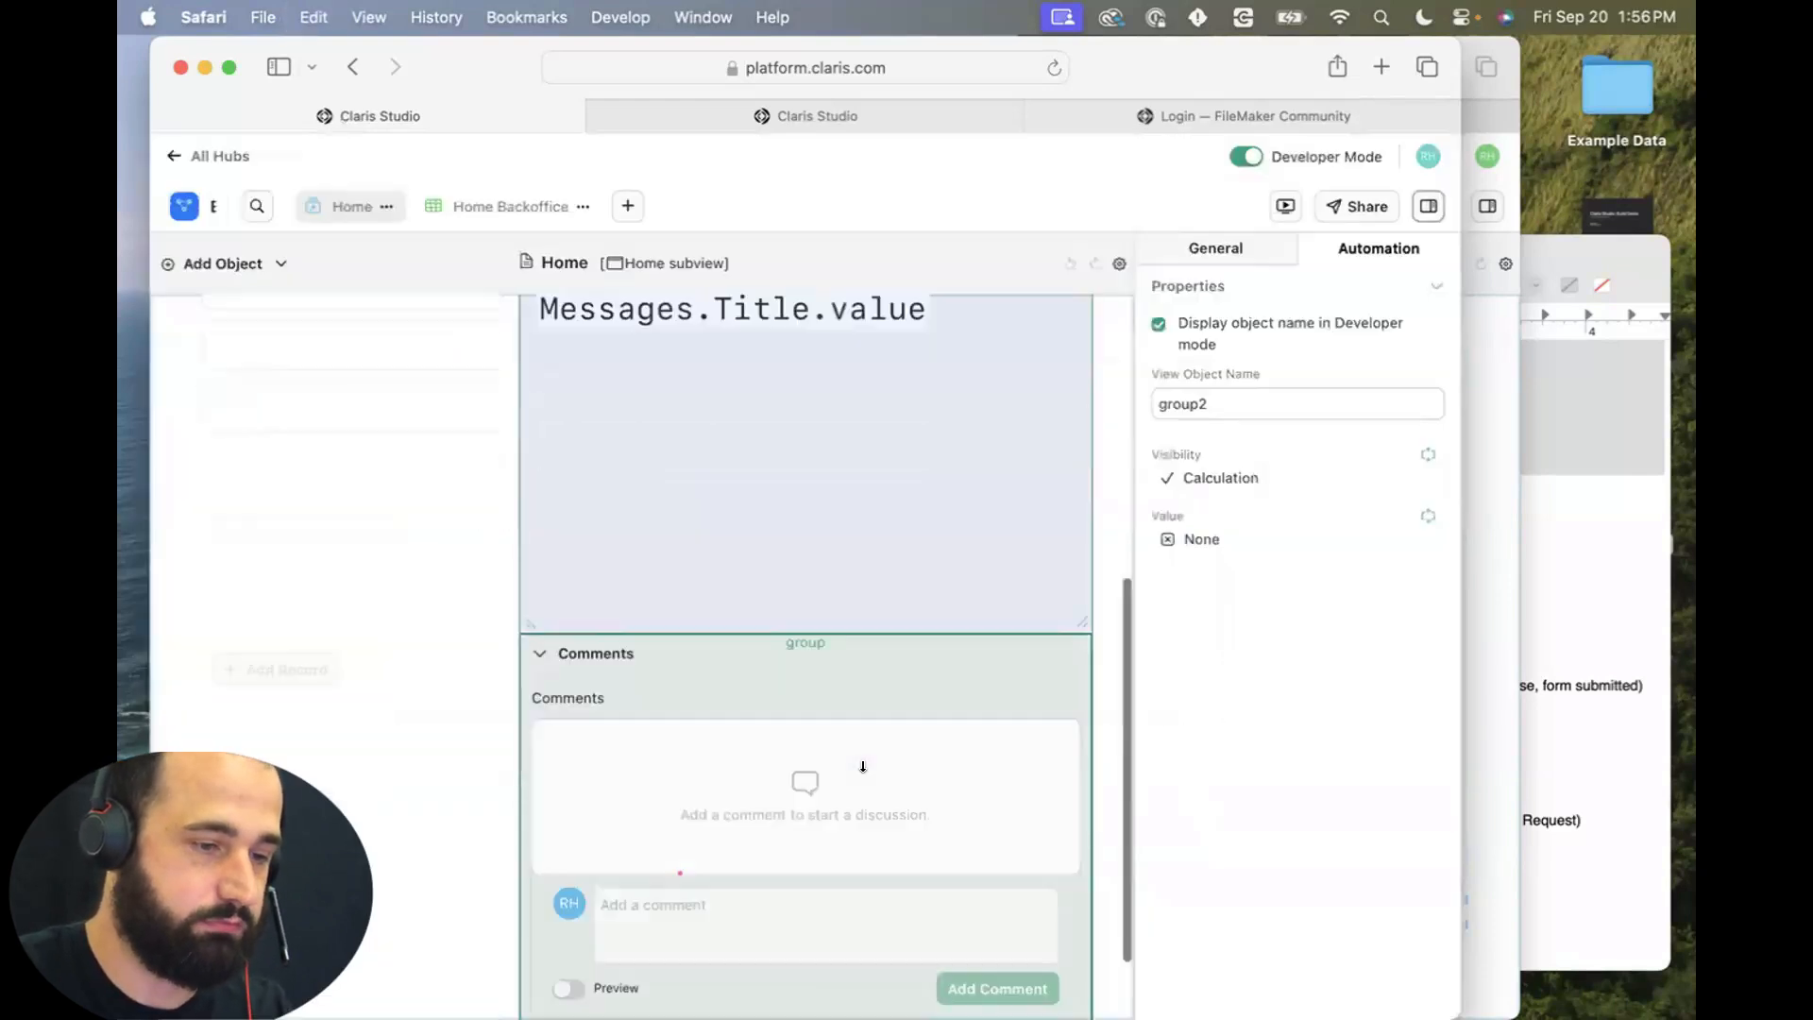
Set the red "click here first" group's visibility to ISBLANK('Home subview'.list.selectedRow.recordID), using the copied condition without its negation.
{"action": "scroll", "coordinate": [859, 761], "scroll_direction": "down", "scroll_amount": 2}
{"action": "left_click", "coordinate": [1028, 978]}
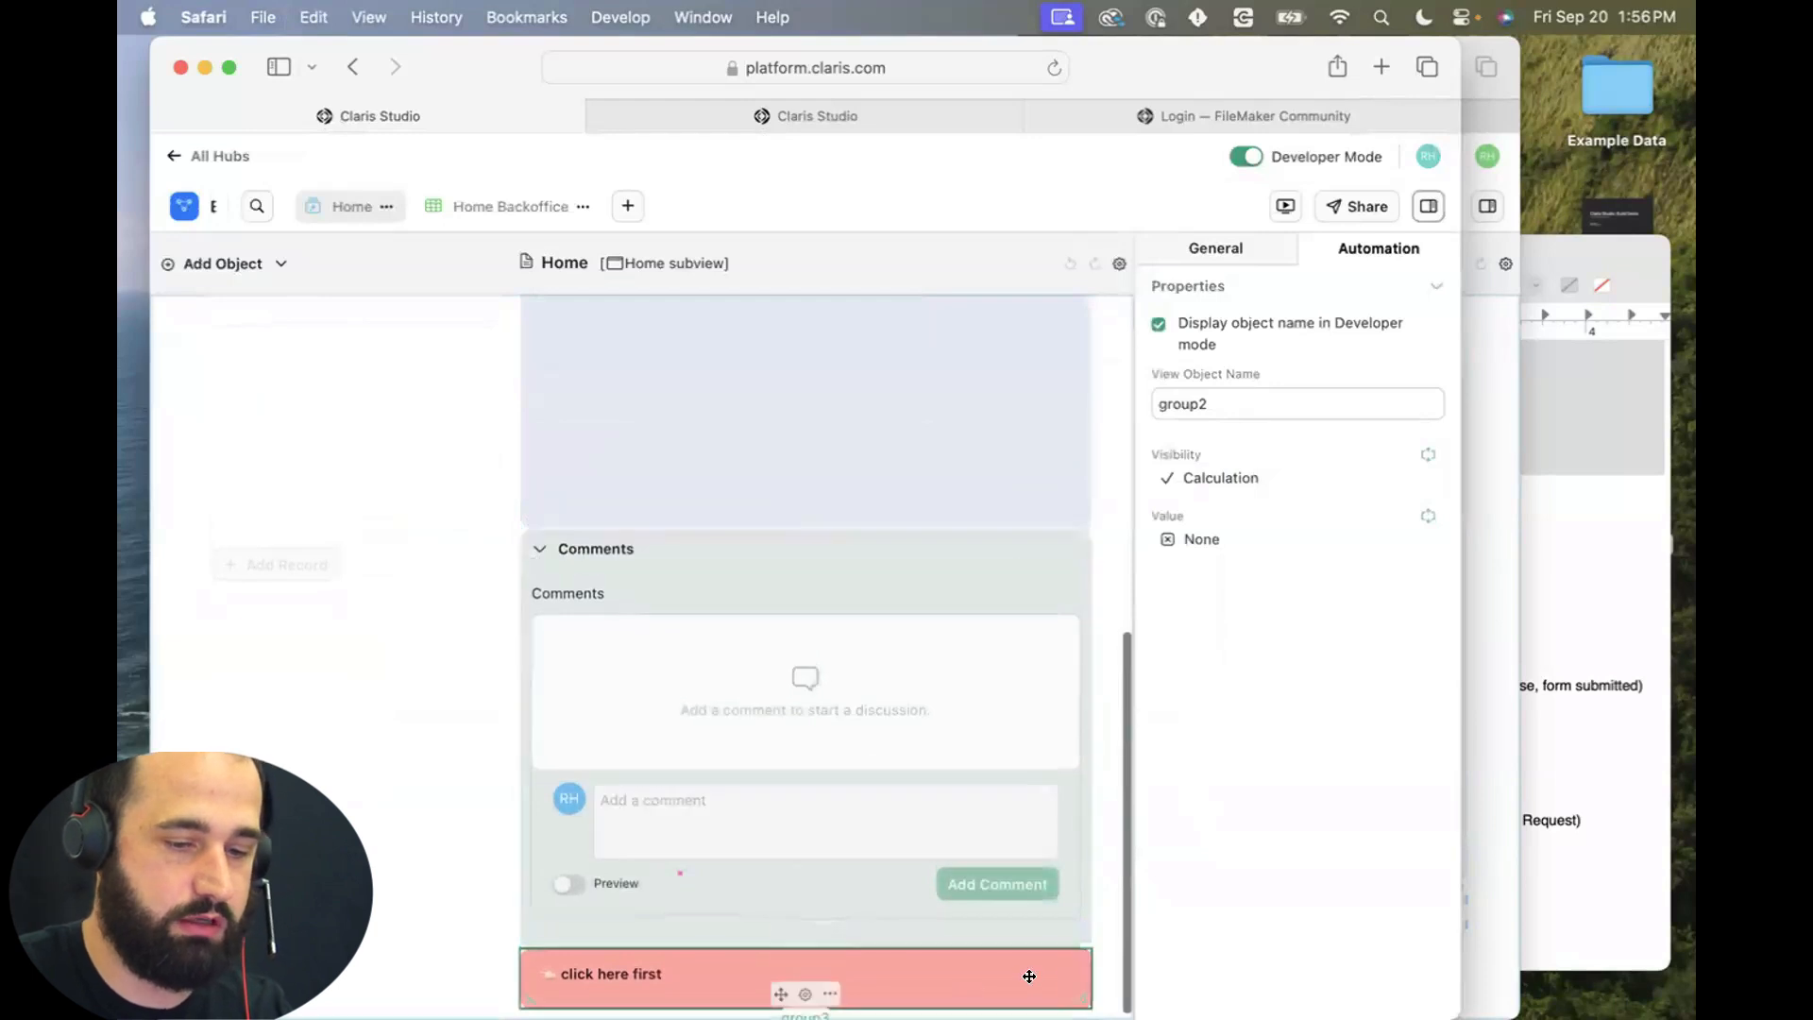
{"action": "left_click", "coordinate": [1429, 454]}
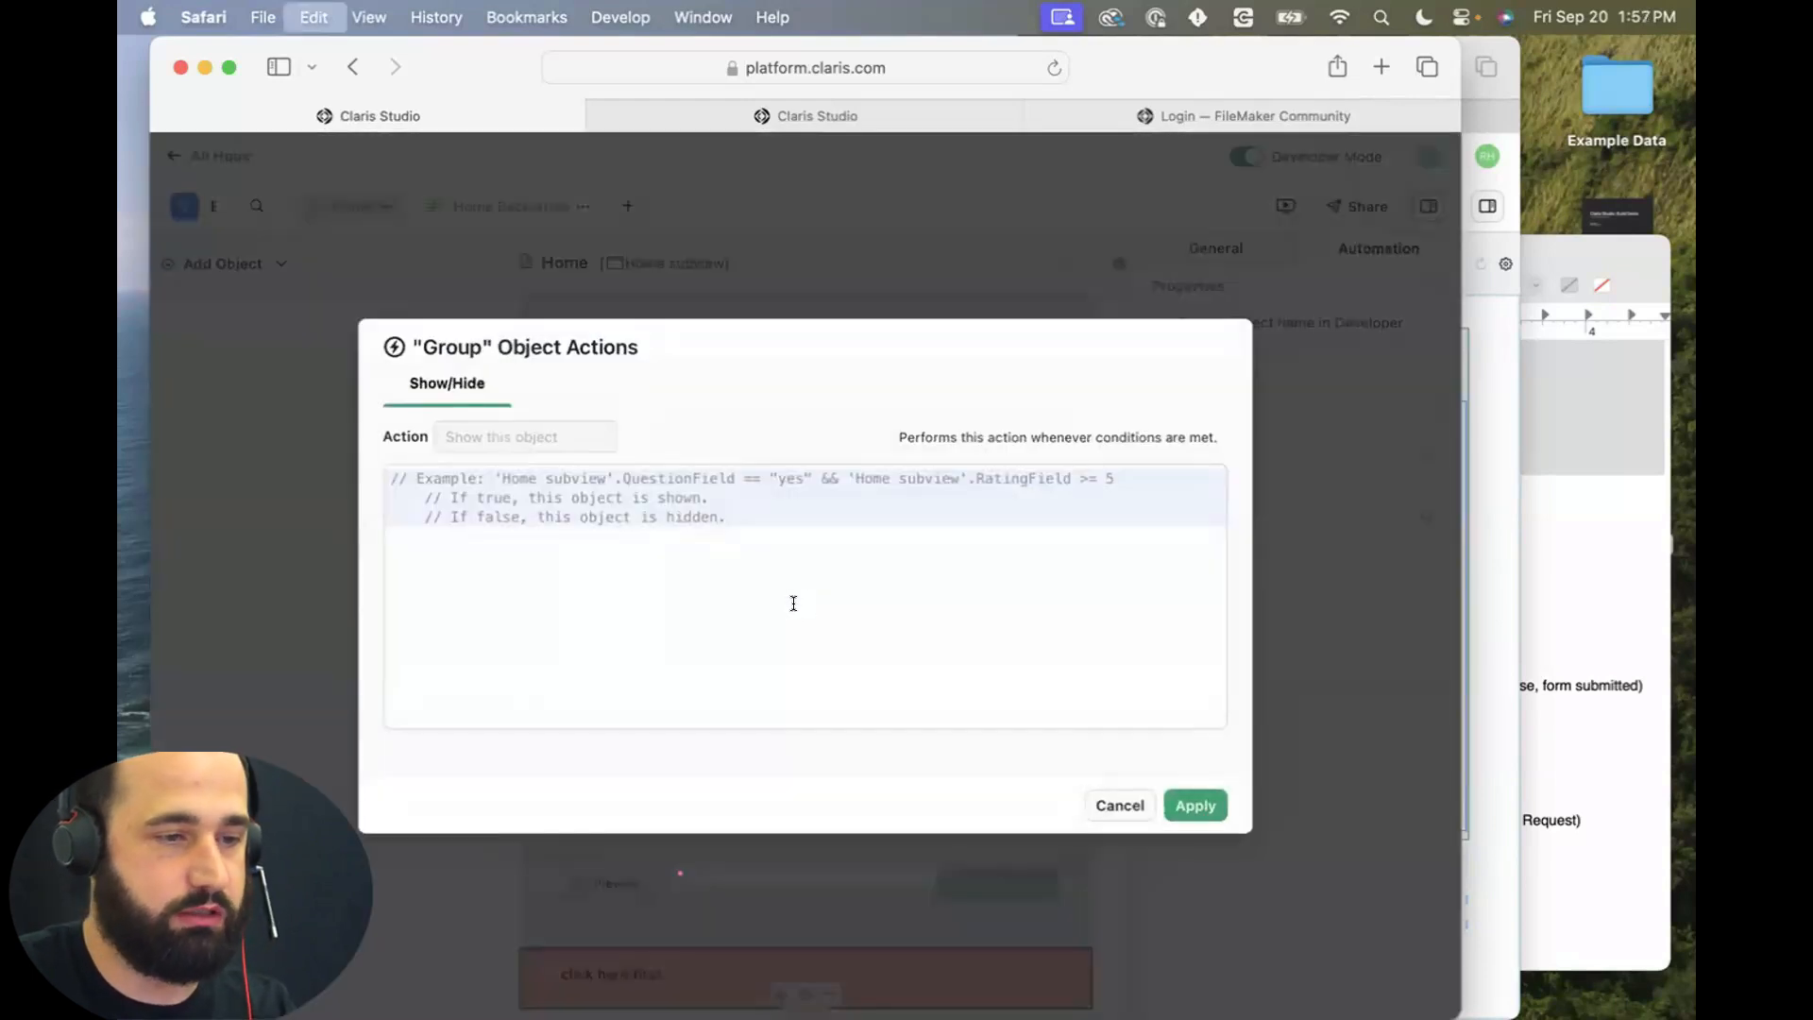
{"action": "left_click", "coordinate": [526, 518]}
{"action": "key", "text": "super+v"}
{"action": "left_click", "coordinate": [399, 479]}
{"action": "key", "text": "BackSpace"}
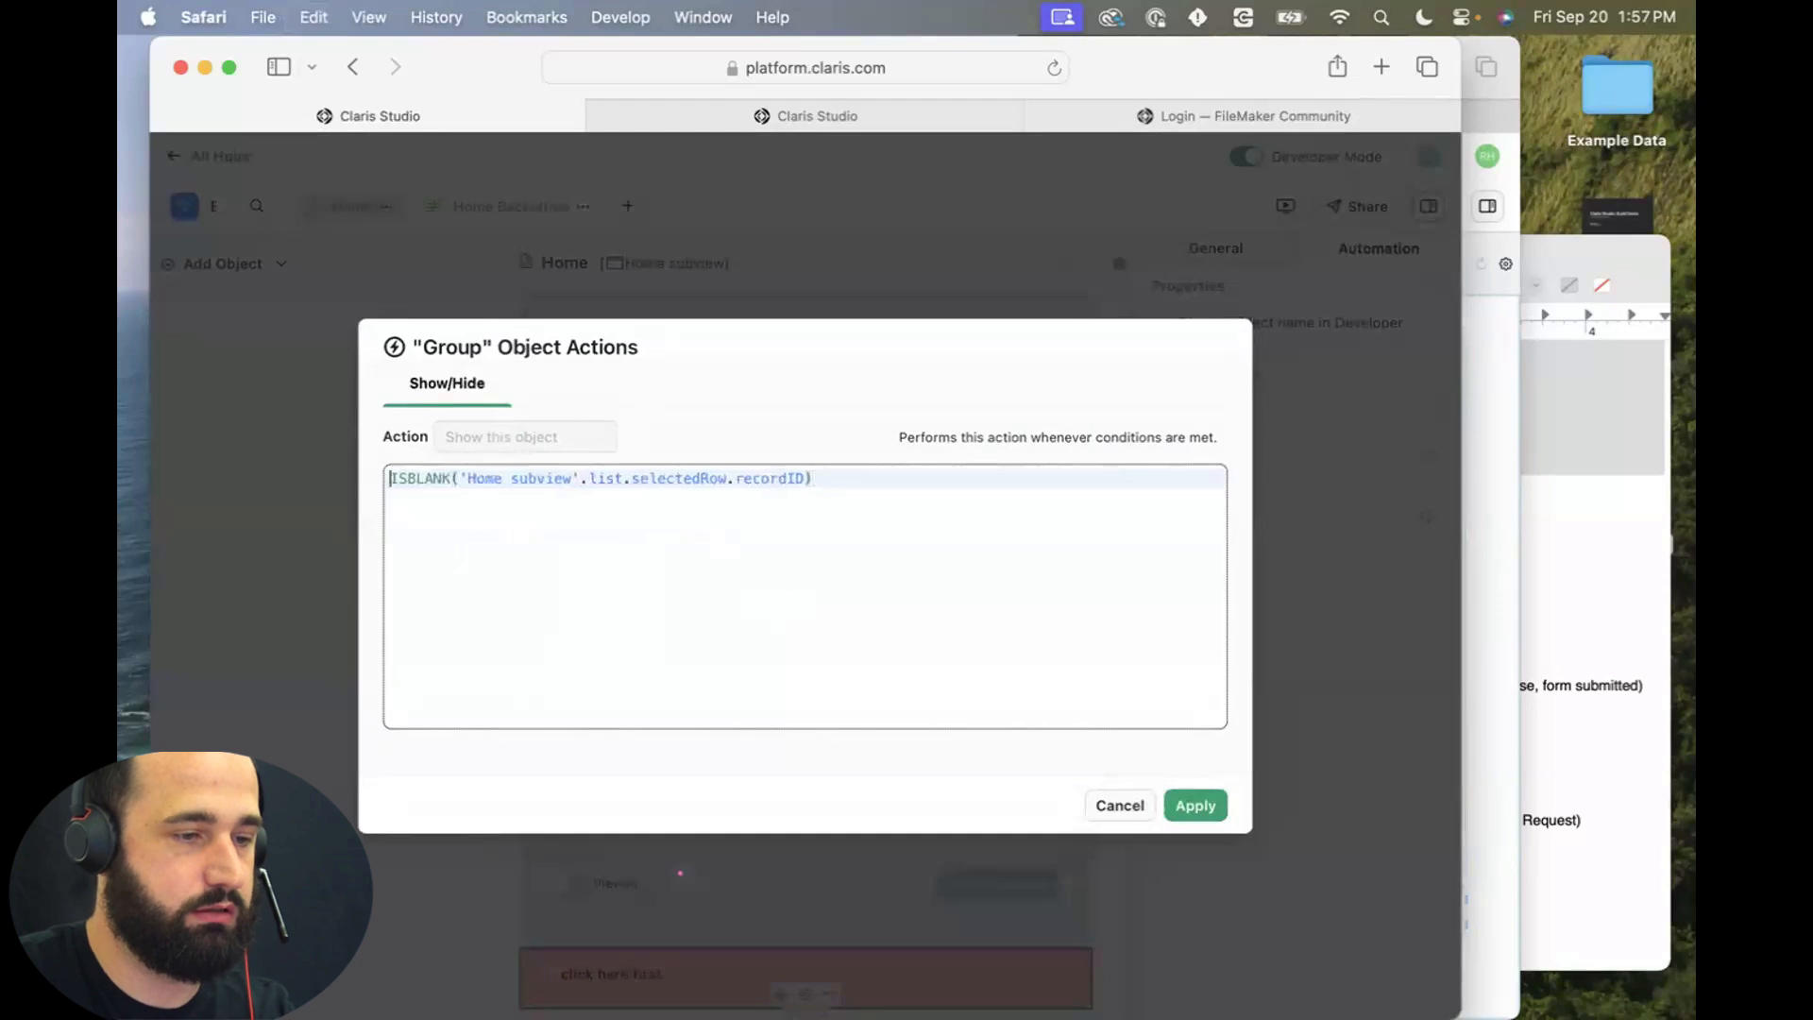
{"action": "left_click", "coordinate": [1222, 798]}
{"action": "left_click", "coordinate": [1121, 497]}
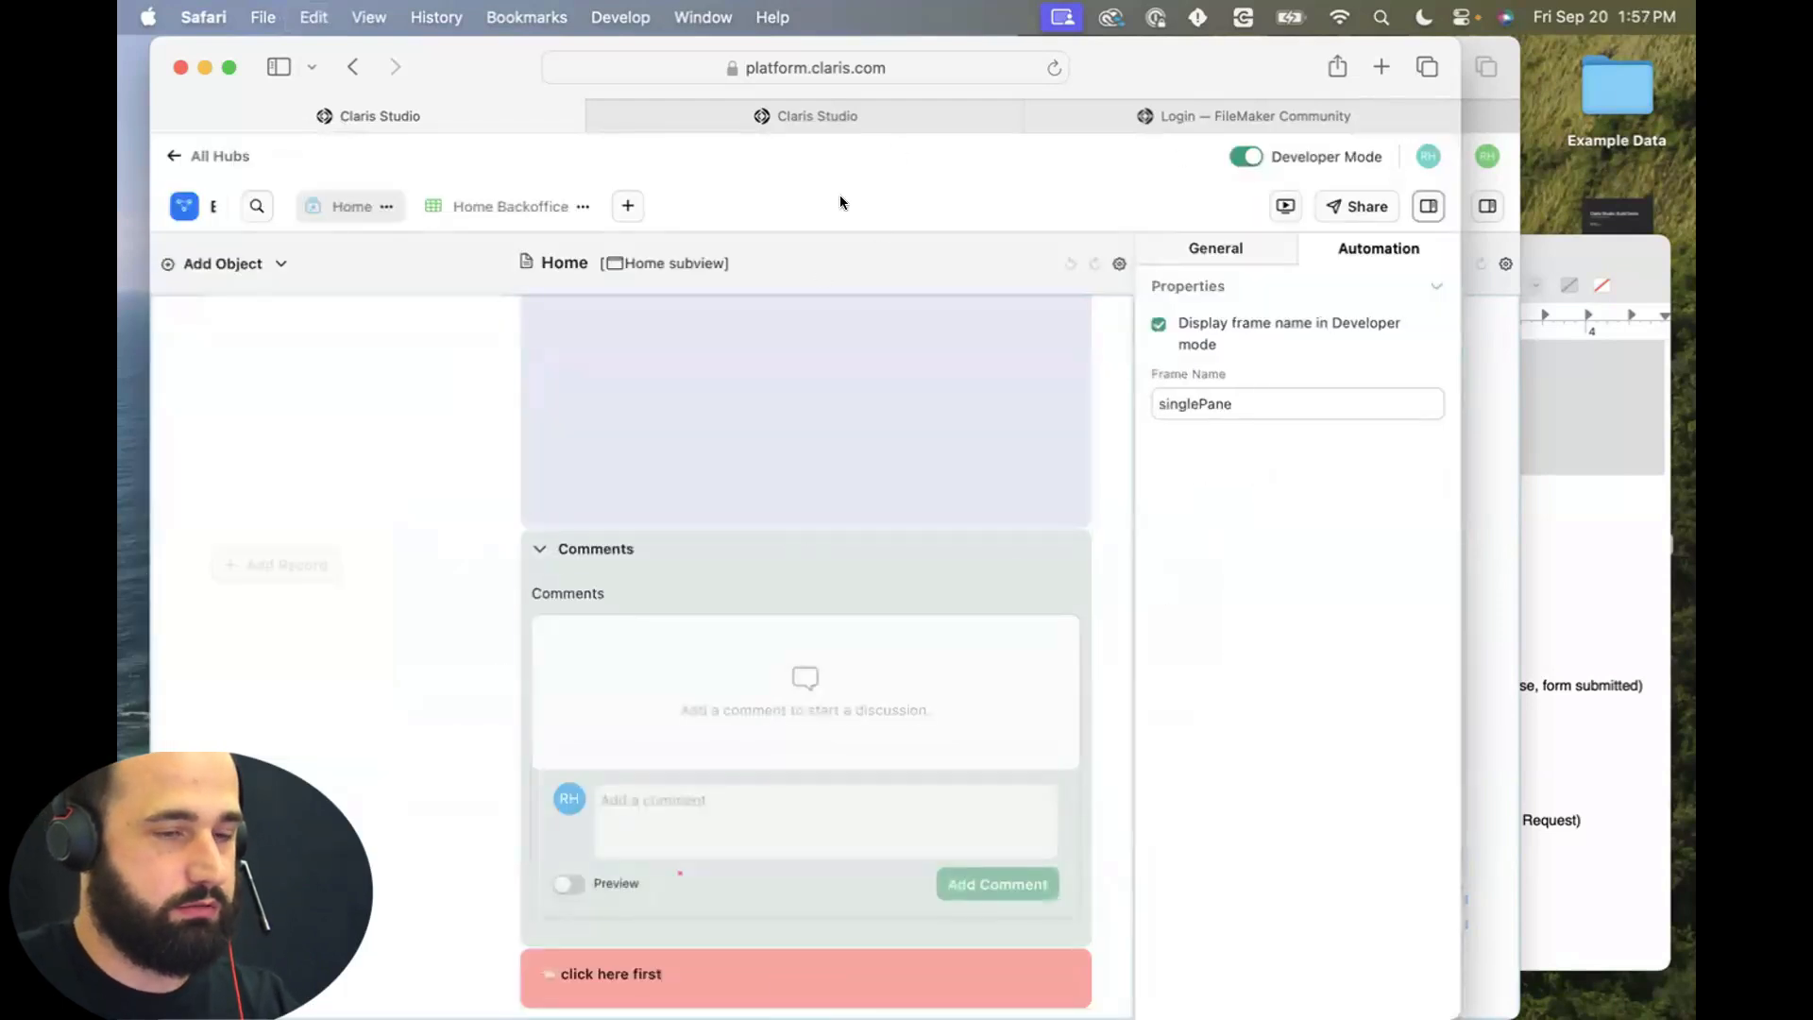
Select the "What is a view?" message in the page preview to check the groups' visibility, then return to the view editor.
{"action": "left_click", "coordinate": [840, 113]}
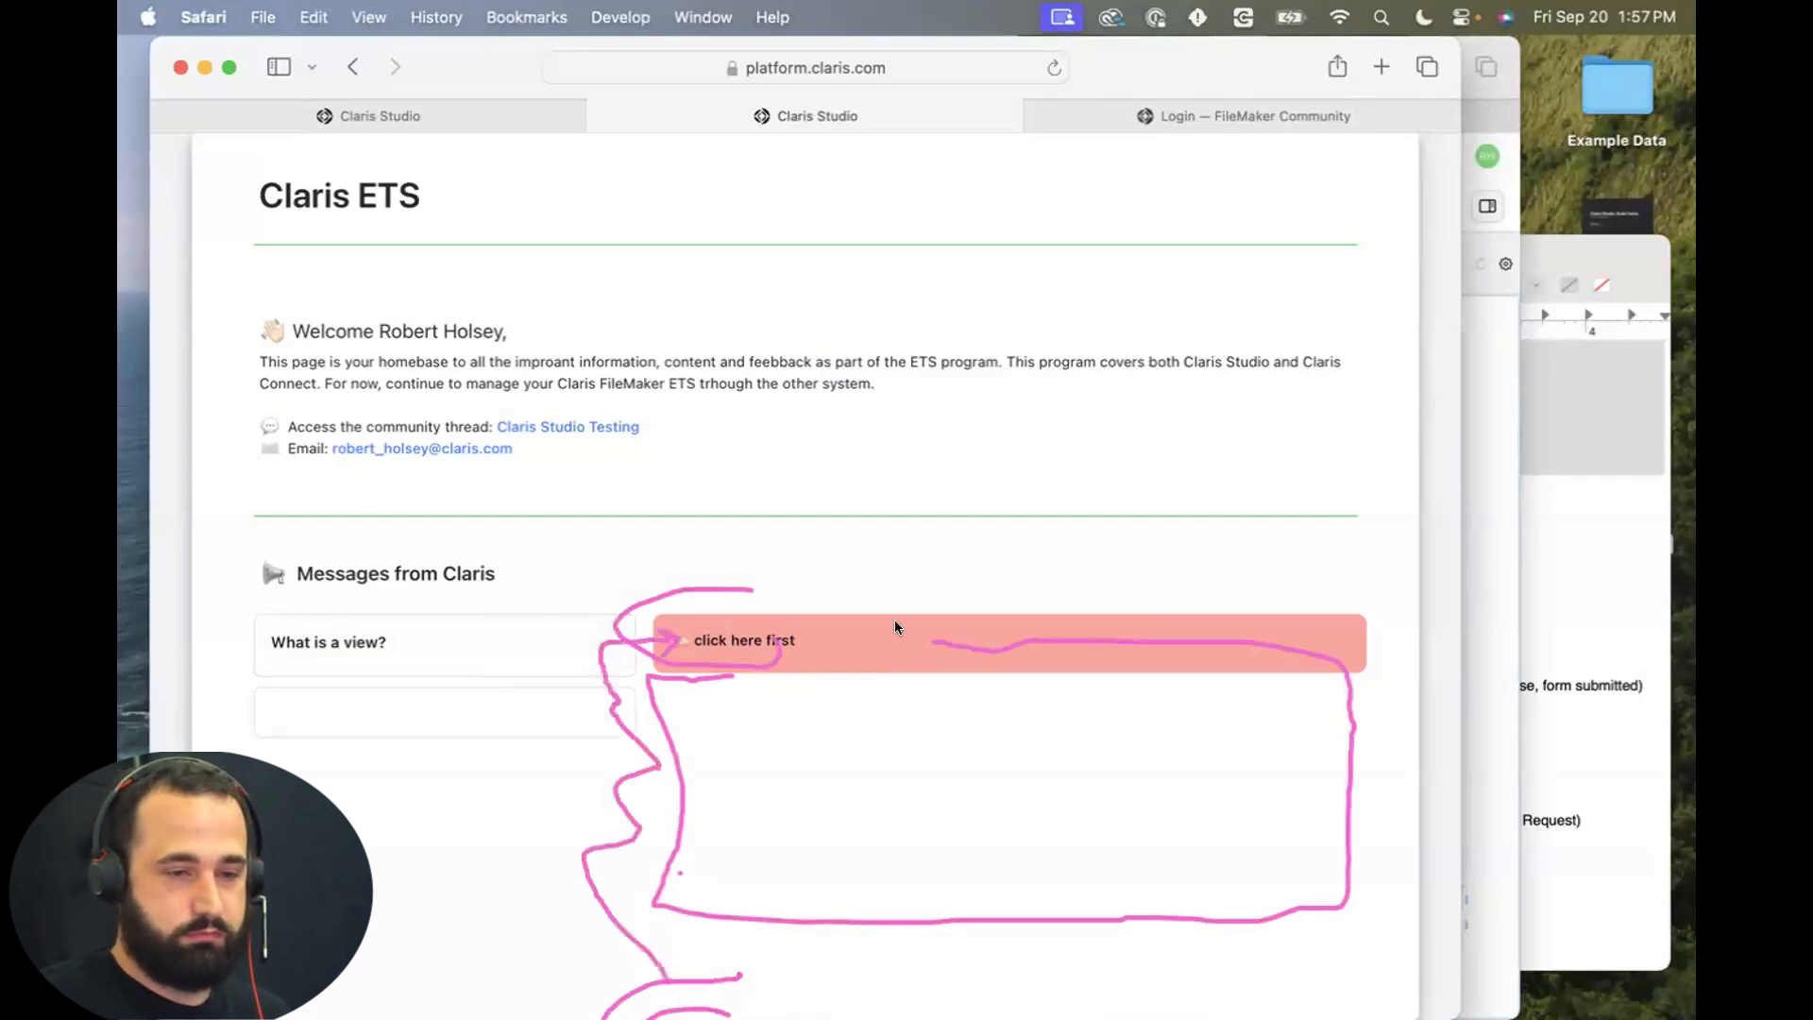
{"action": "scroll", "coordinate": [875, 792], "scroll_direction": "down", "scroll_amount": 2}
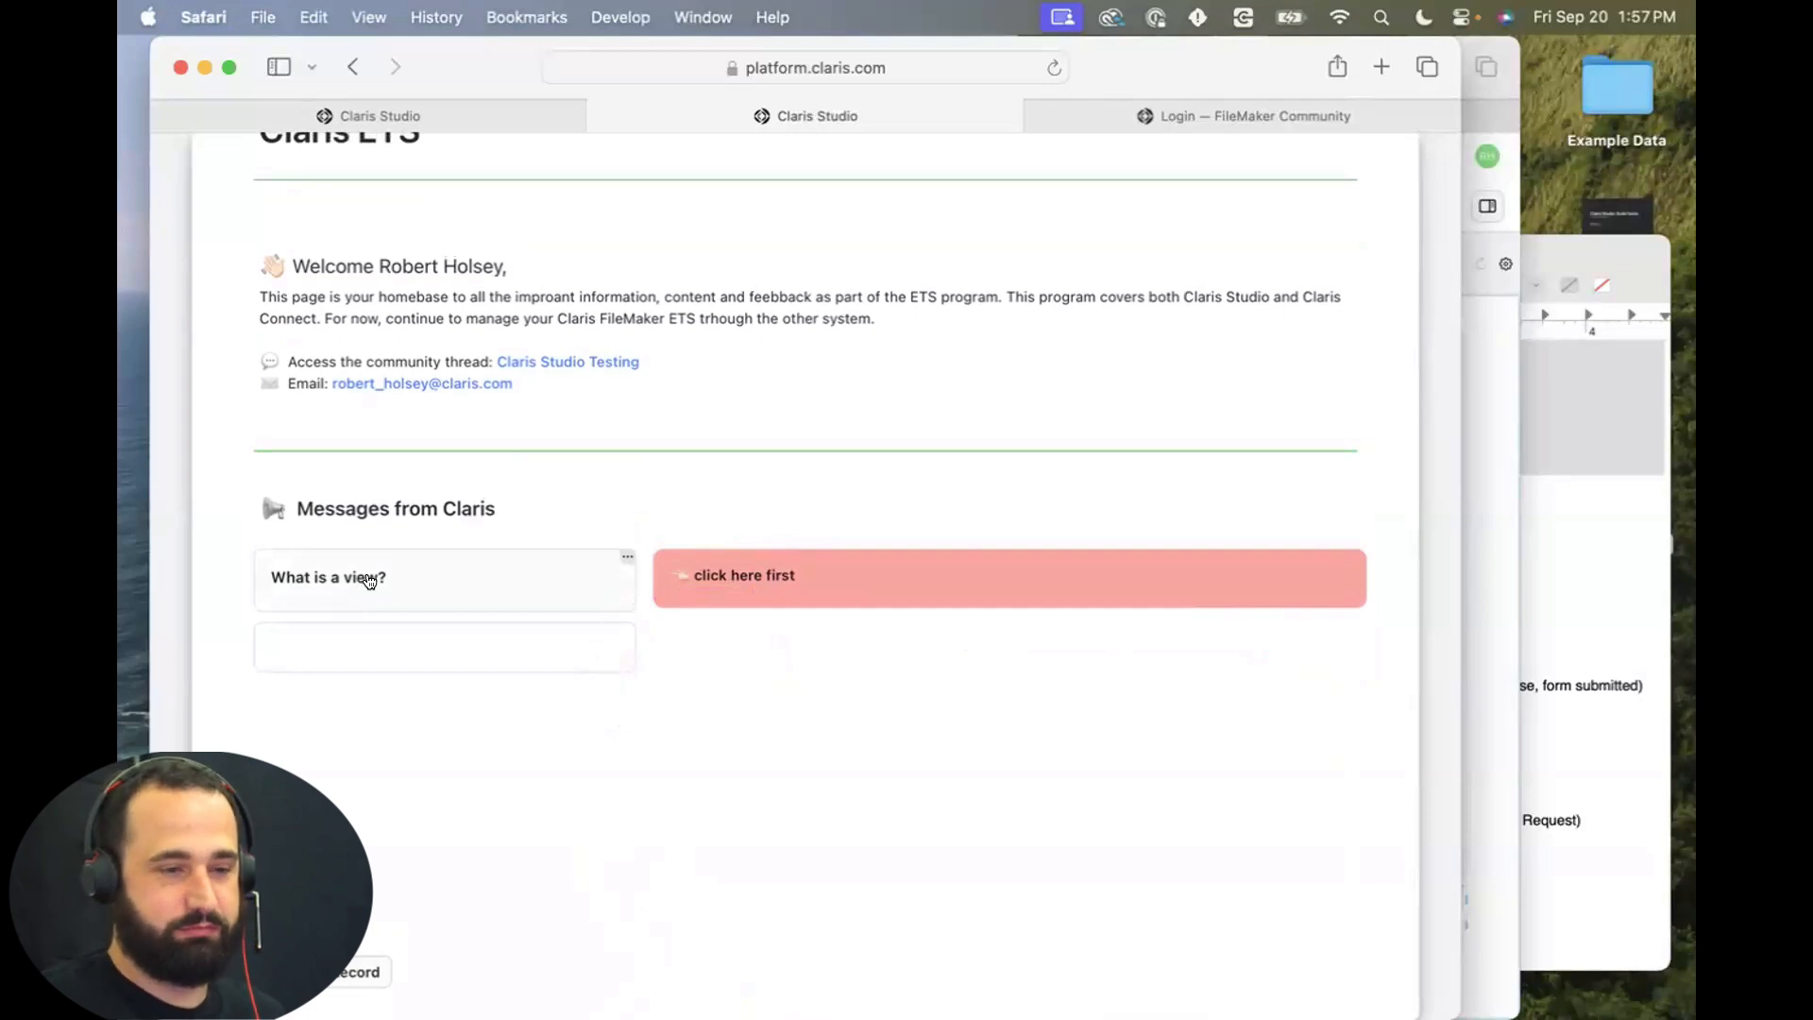
{"action": "left_click", "coordinate": [370, 578]}
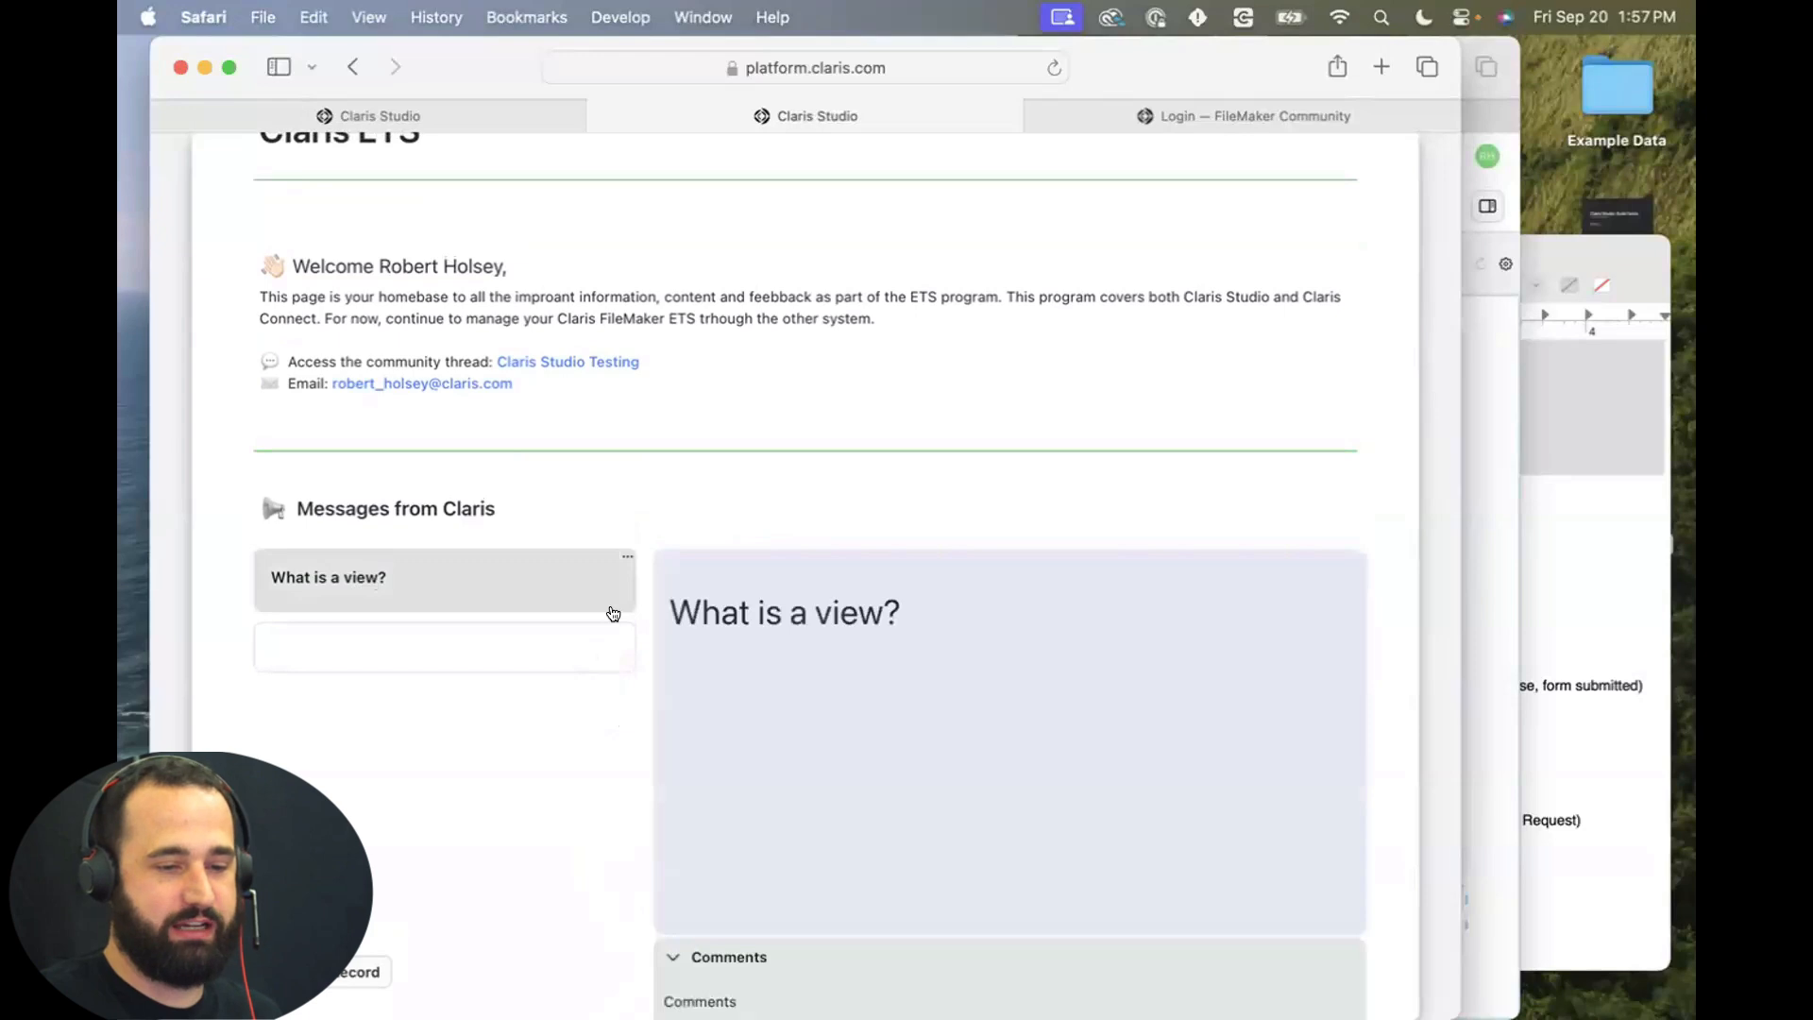
{"action": "scroll", "coordinate": [608, 615], "scroll_direction": "down", "scroll_amount": 5}
{"action": "scroll", "coordinate": [1011, 587], "scroll_direction": "up", "scroll_amount": 2}
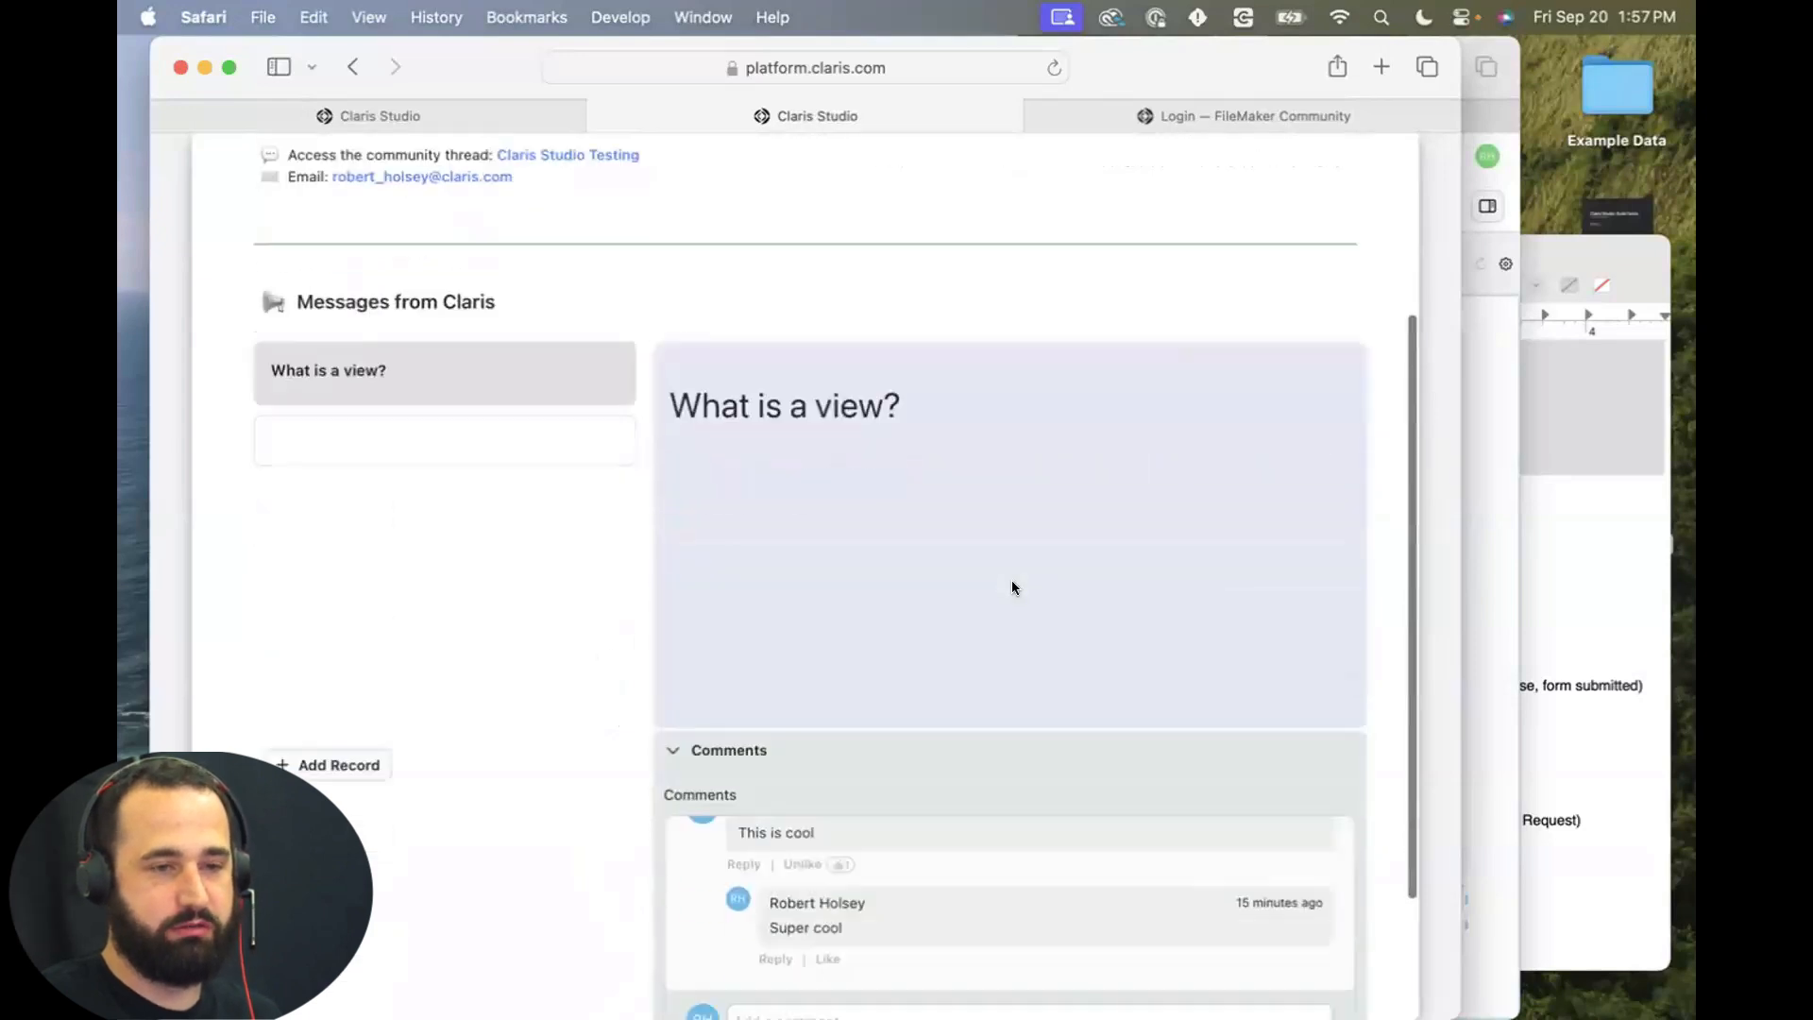
{"action": "scroll", "coordinate": [1012, 584], "scroll_direction": "down", "scroll_amount": 2}
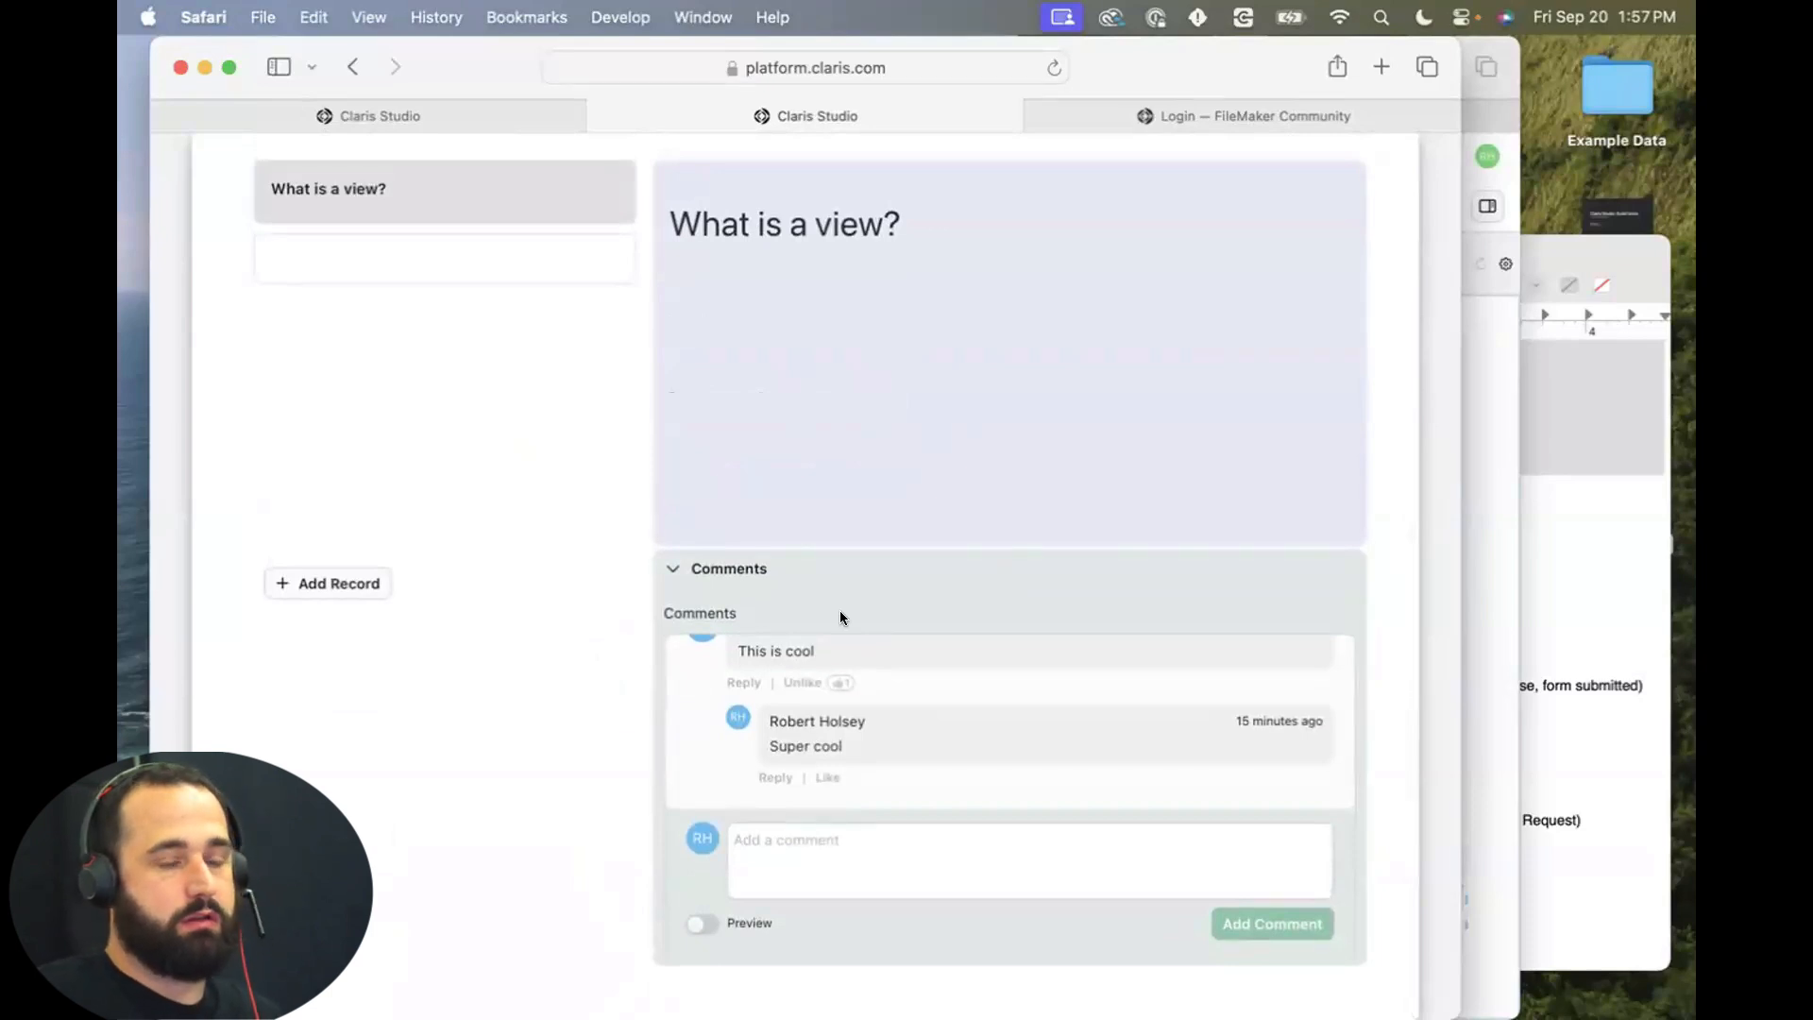
{"action": "scroll", "coordinate": [721, 557], "scroll_direction": "up", "scroll_amount": 5}
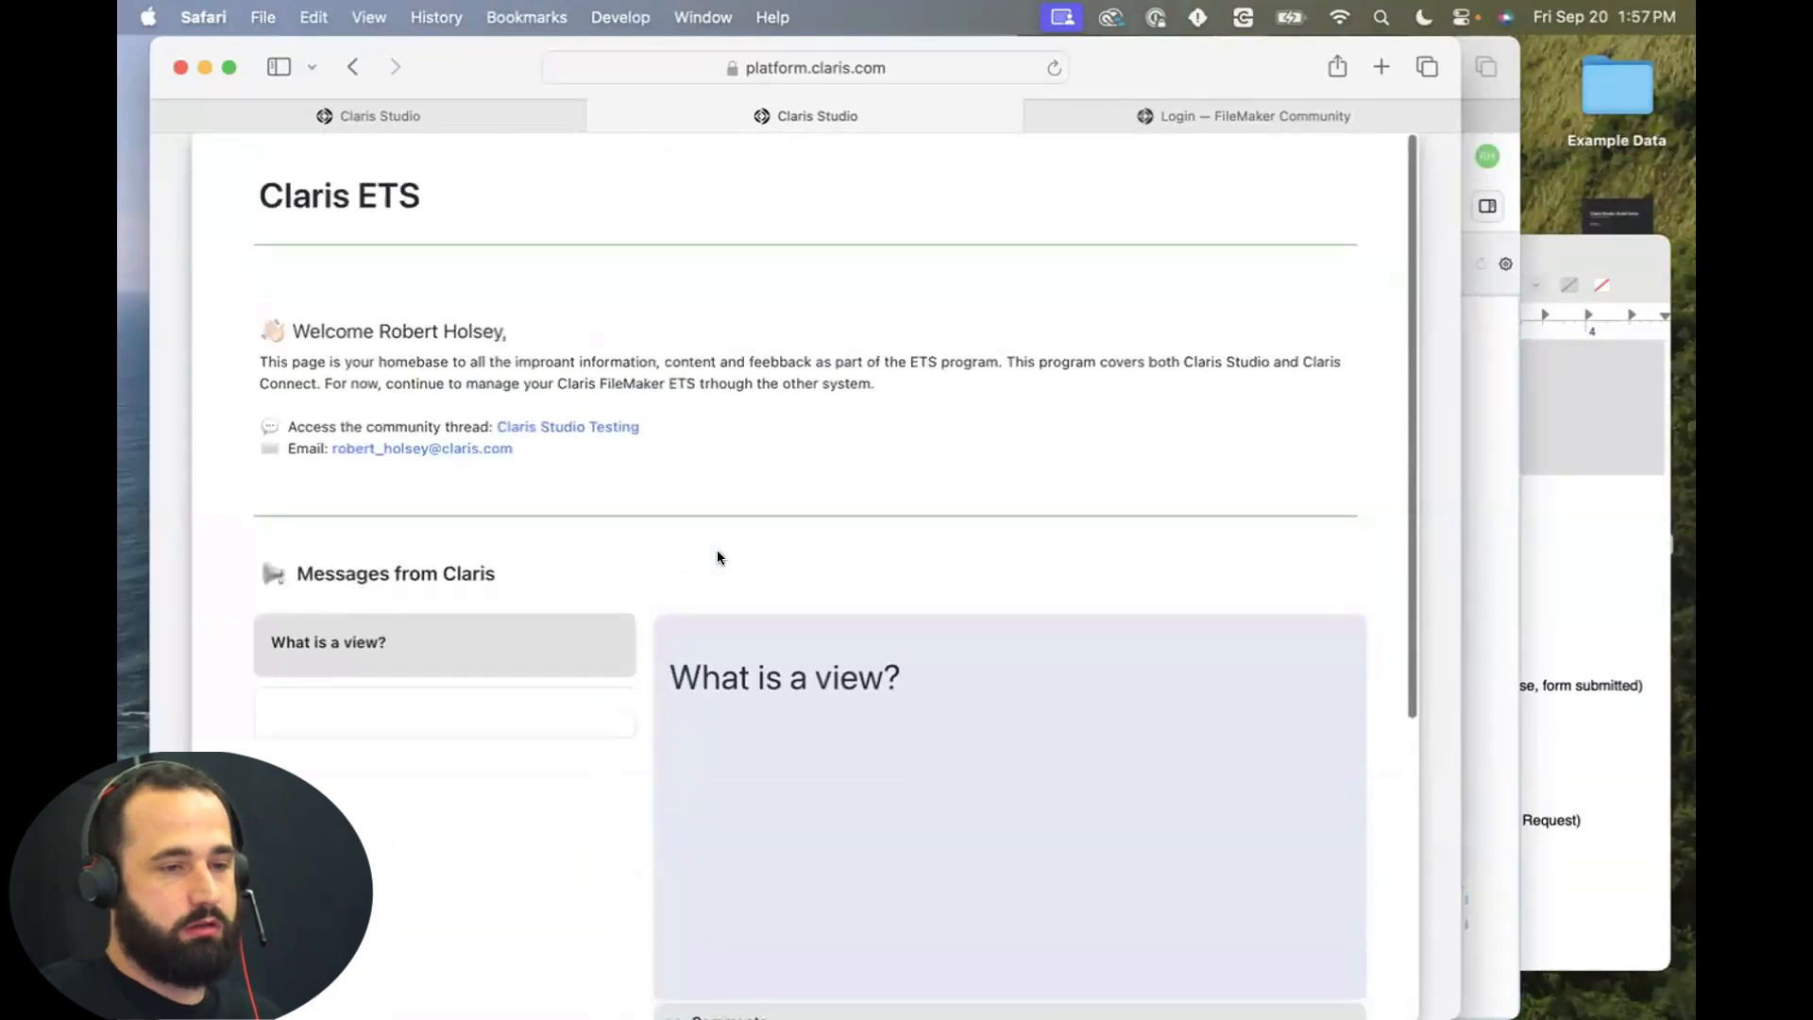
{"action": "left_click", "coordinate": [324, 114]}
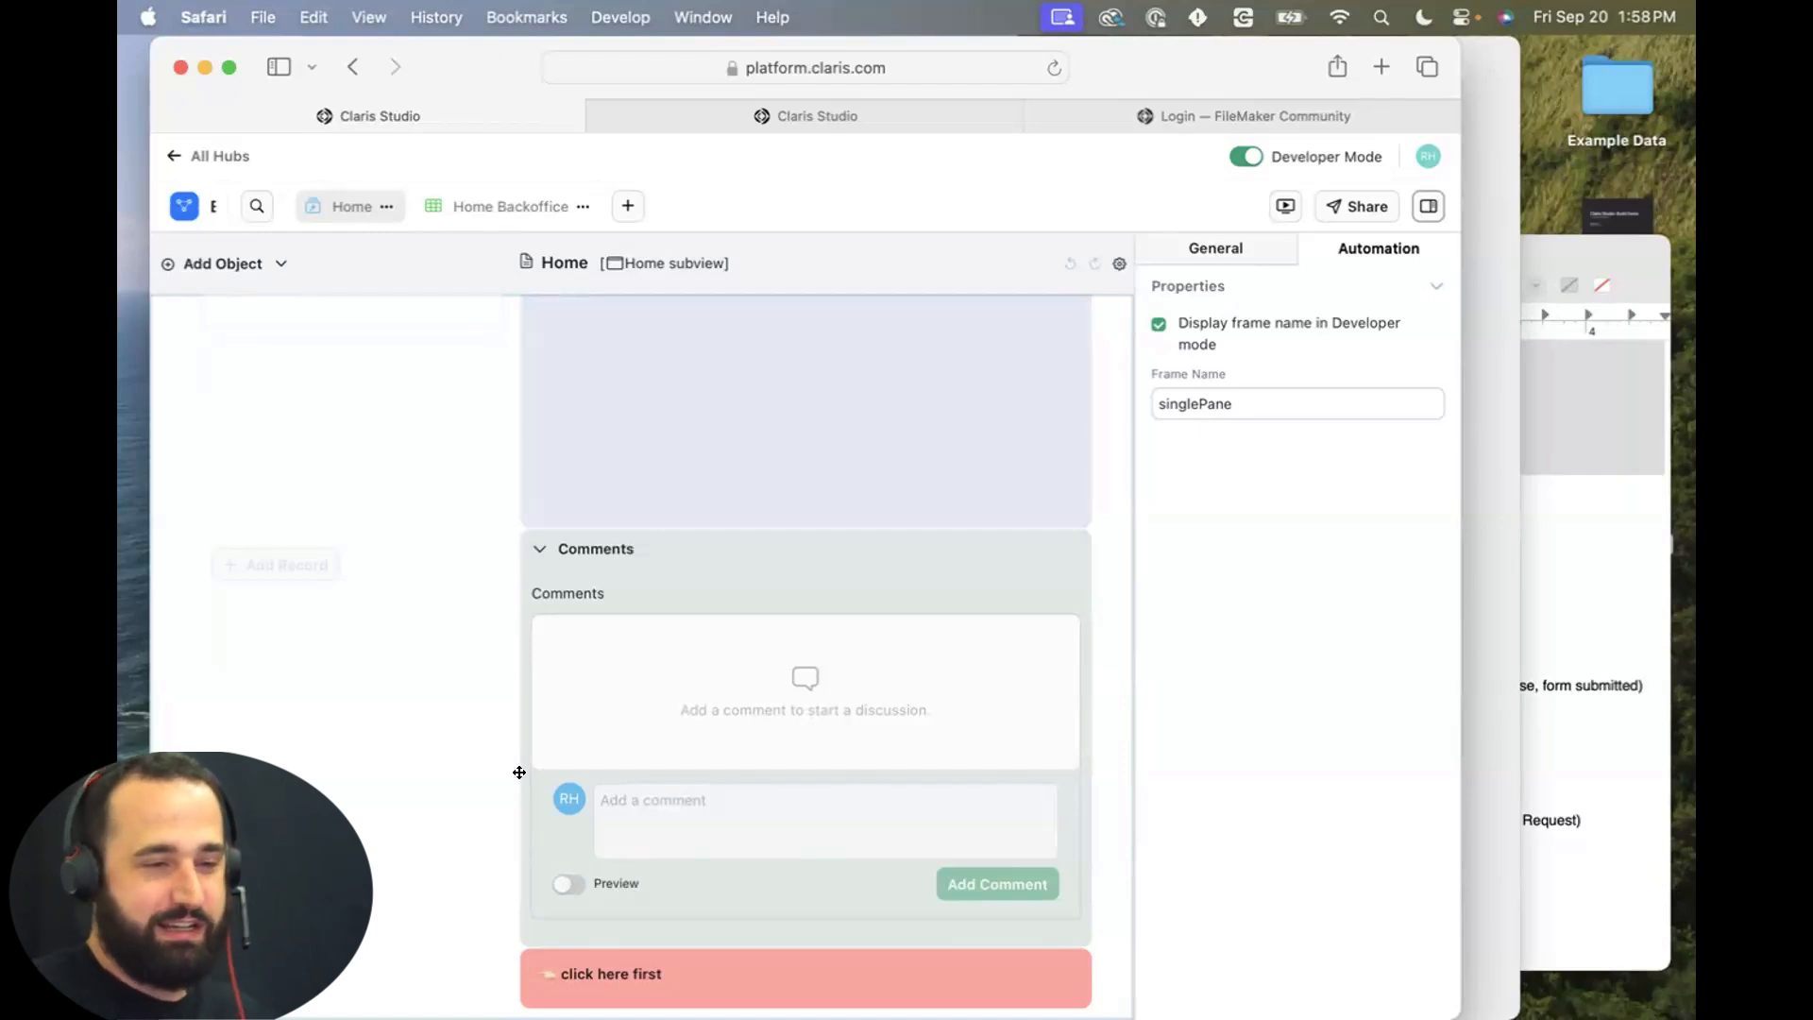
{"action": "scroll", "coordinate": [517, 772], "scroll_direction": "up", "scroll_amount": 8}
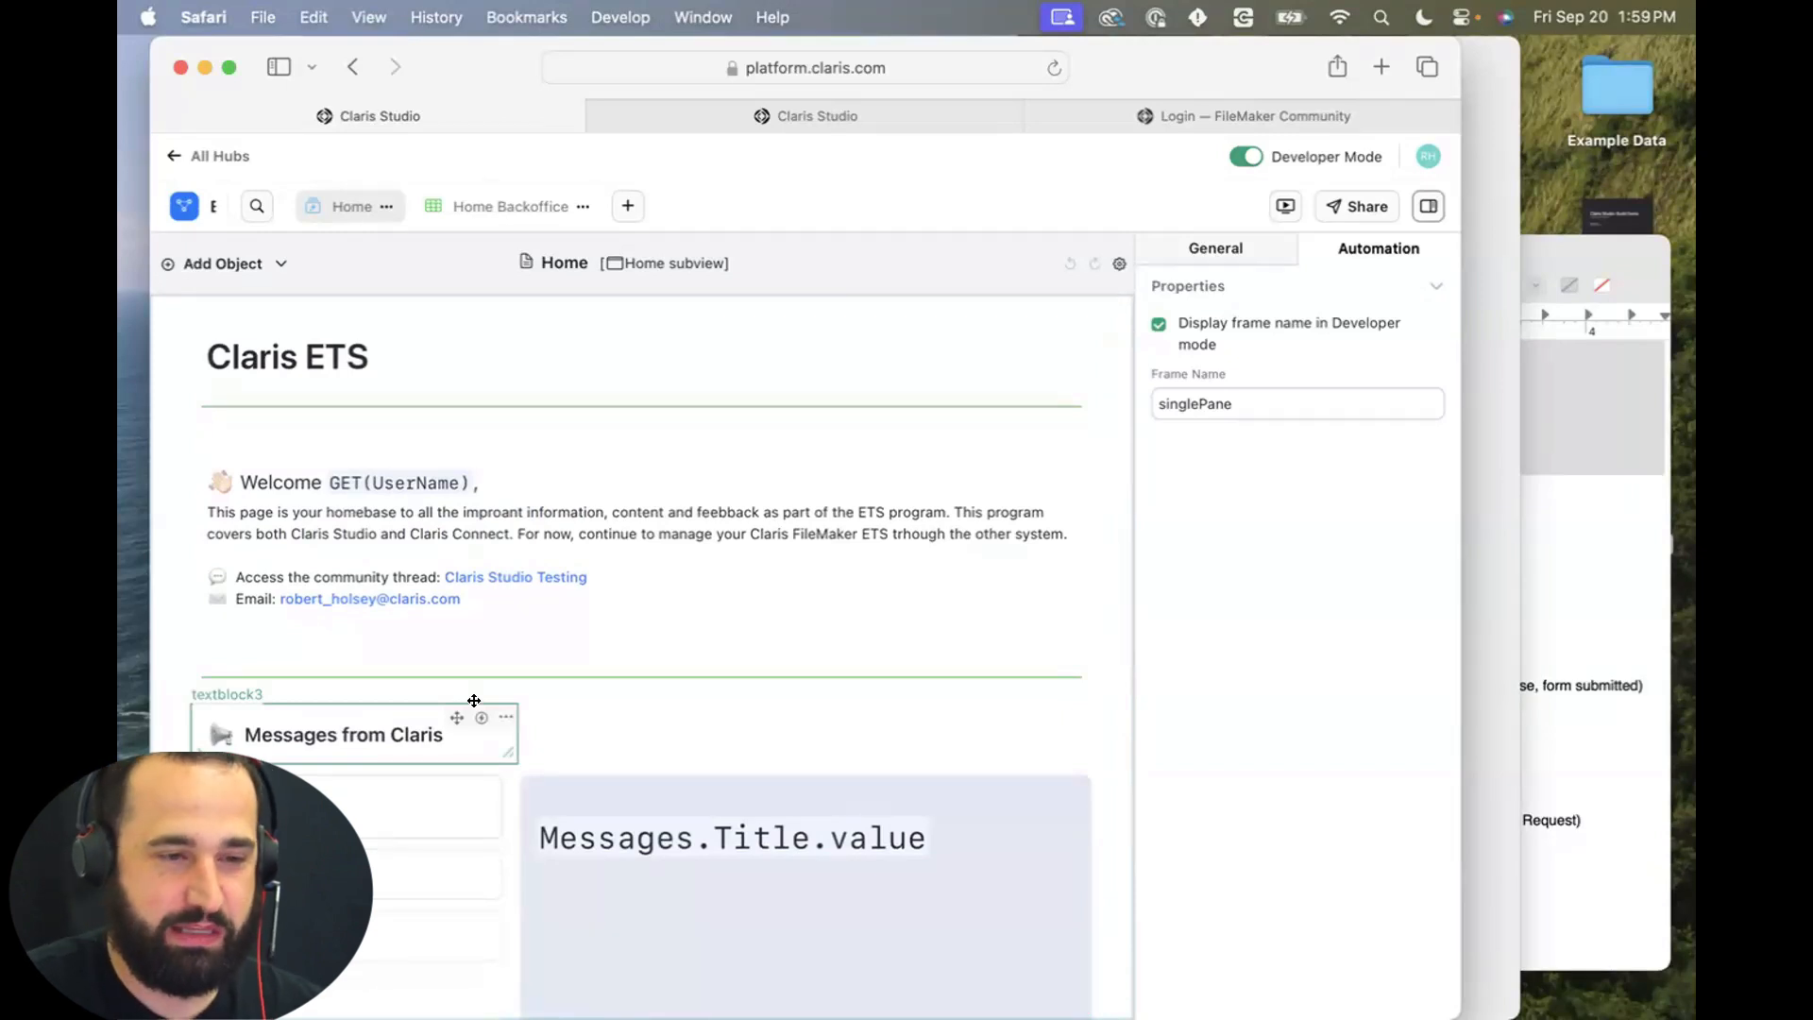
Switch to the Keynote presentation and show the E.T.S. Access Request slide, followed by the Survey Form slide.
{"action": "mouse_move", "coordinate": [557, 1015]}
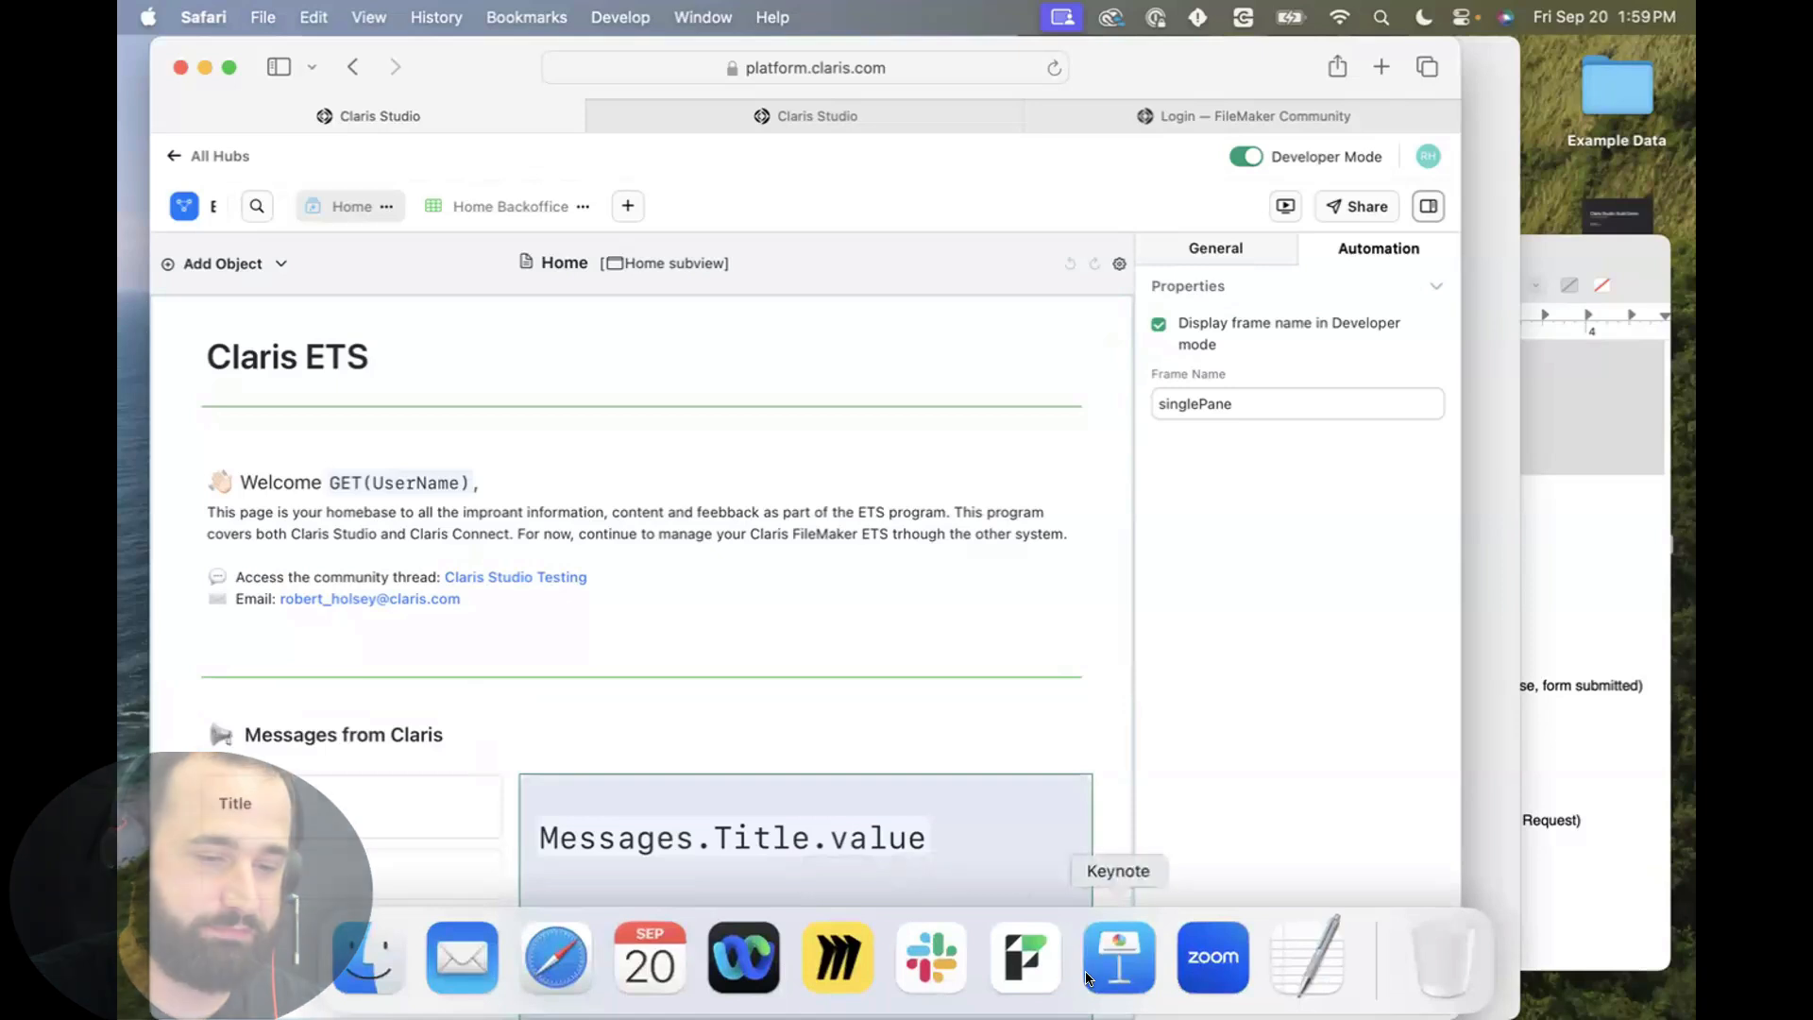
{"action": "left_click", "coordinate": [1132, 956]}
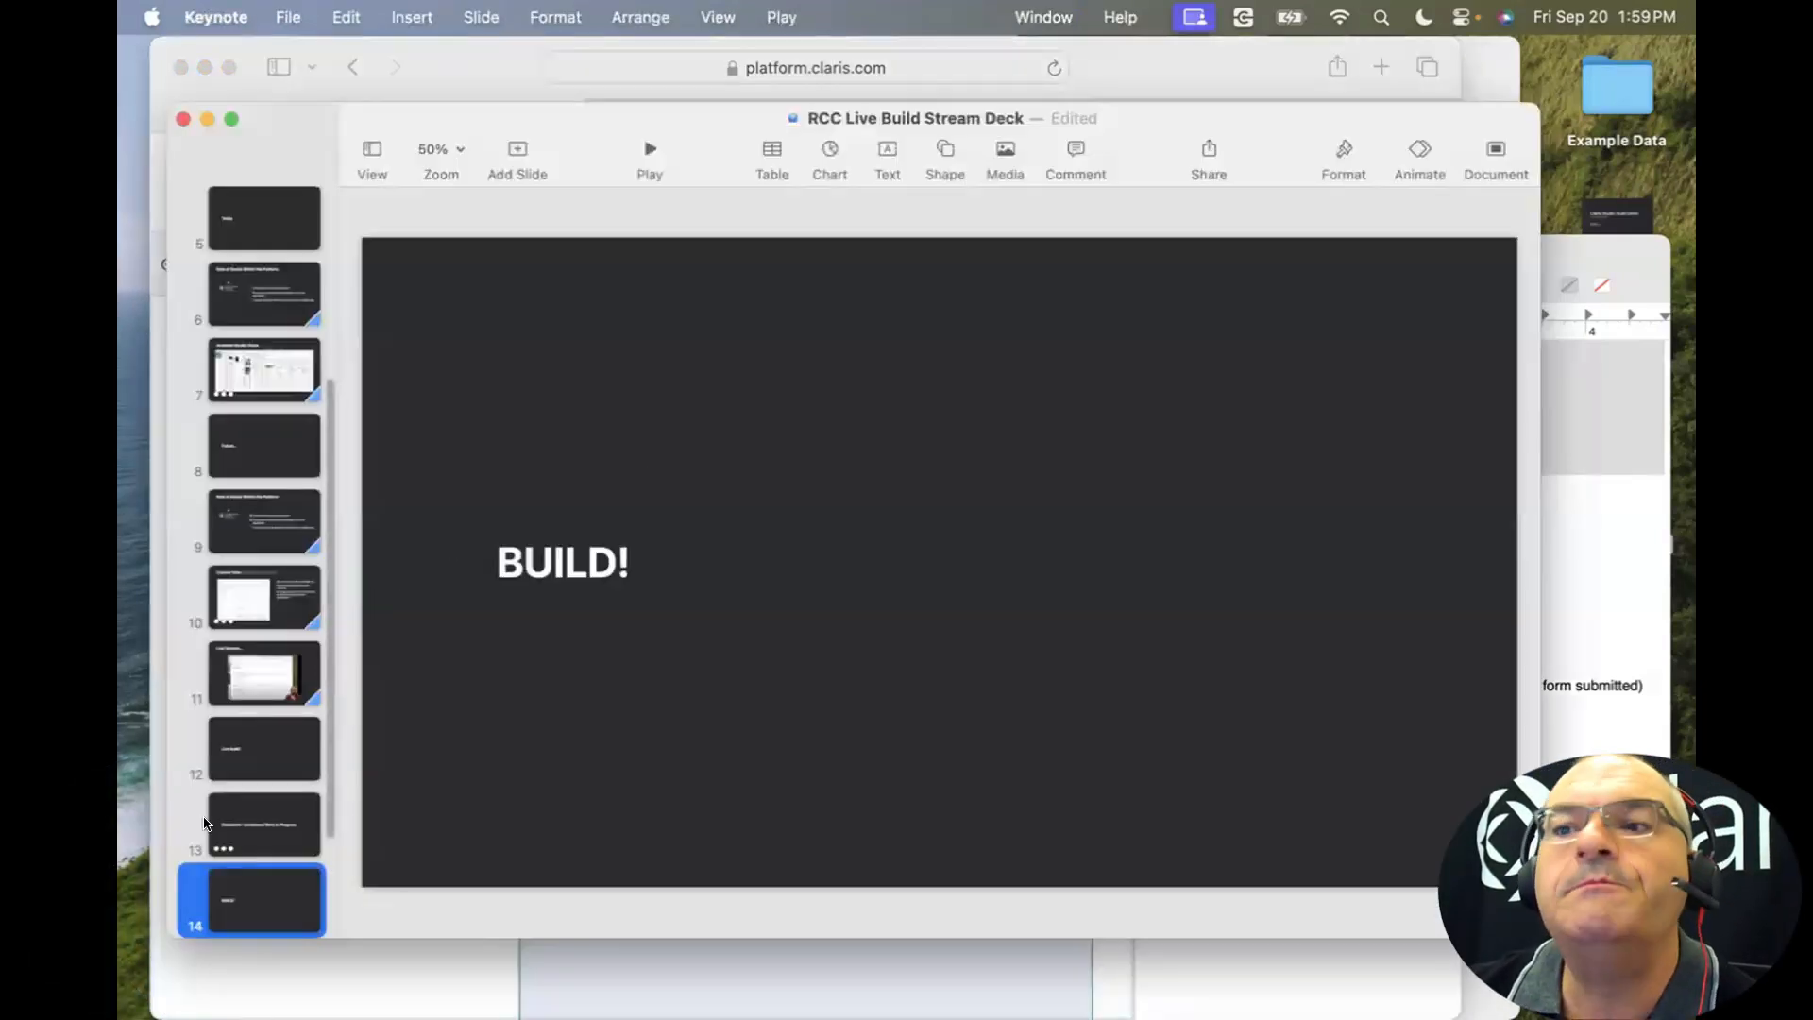
{"action": "scroll", "coordinate": [236, 820], "scroll_direction": "down", "scroll_amount": 3}
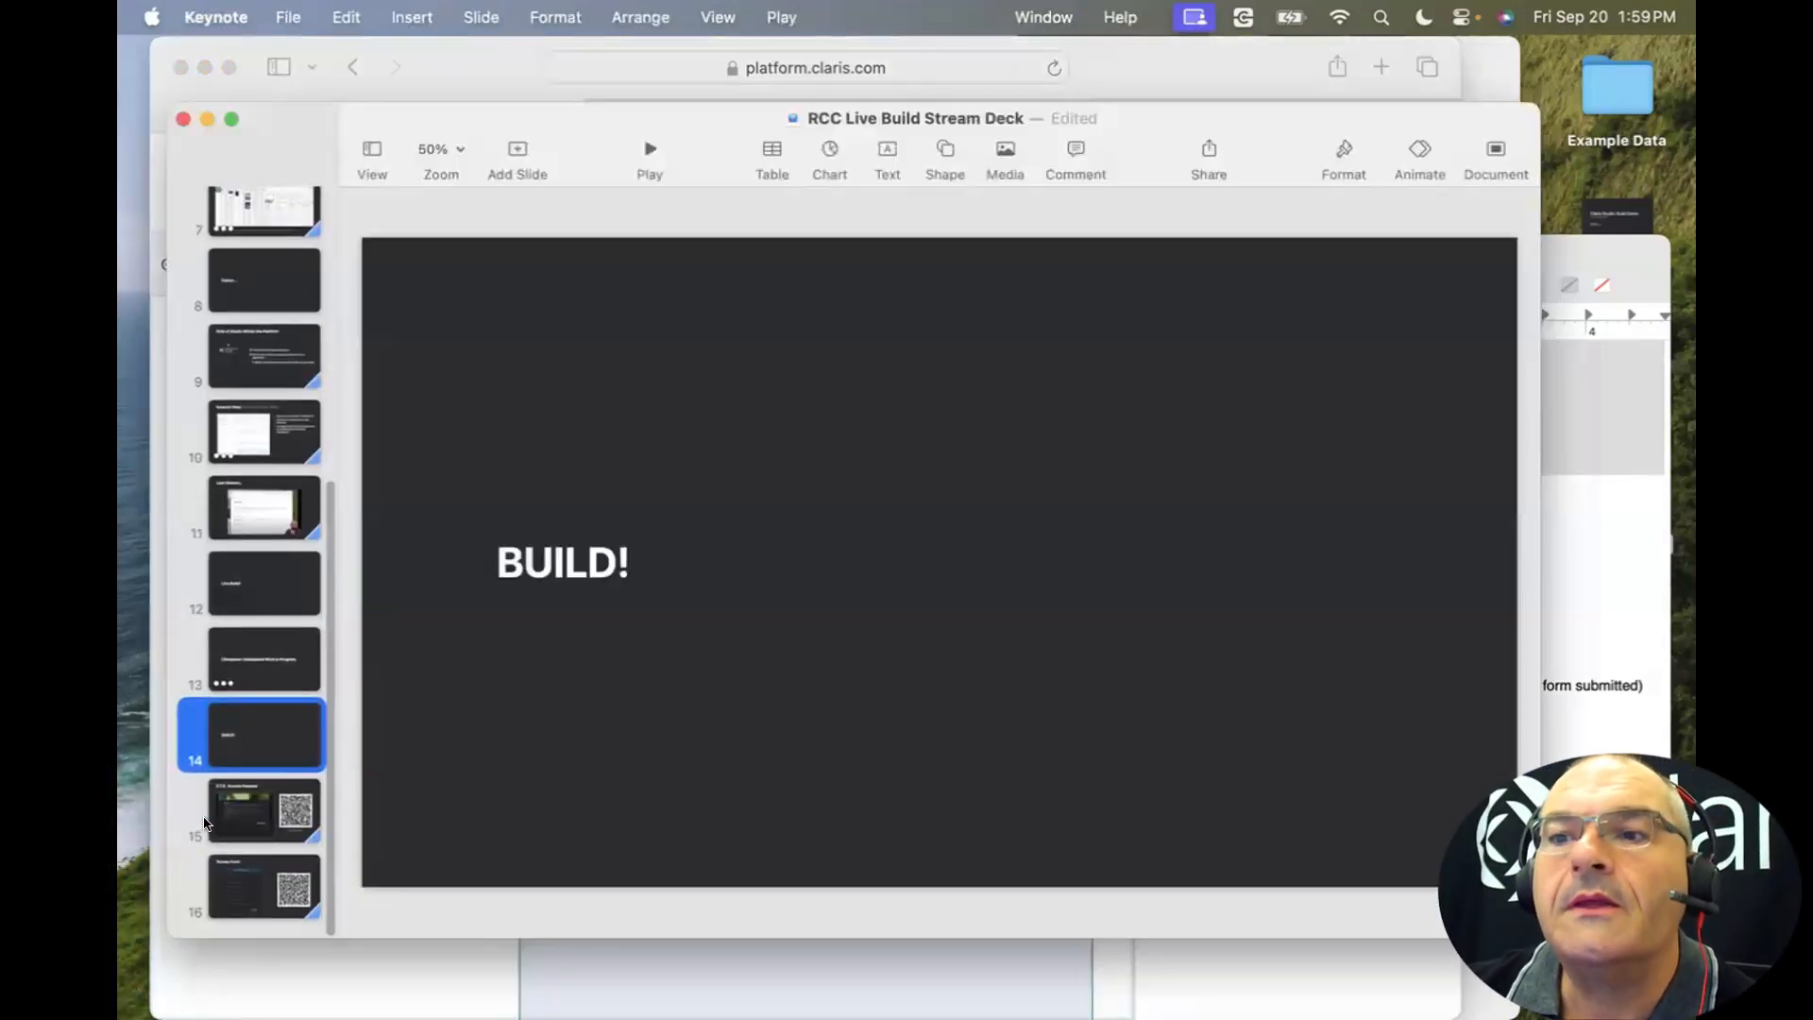
{"action": "left_click", "coordinate": [251, 816]}
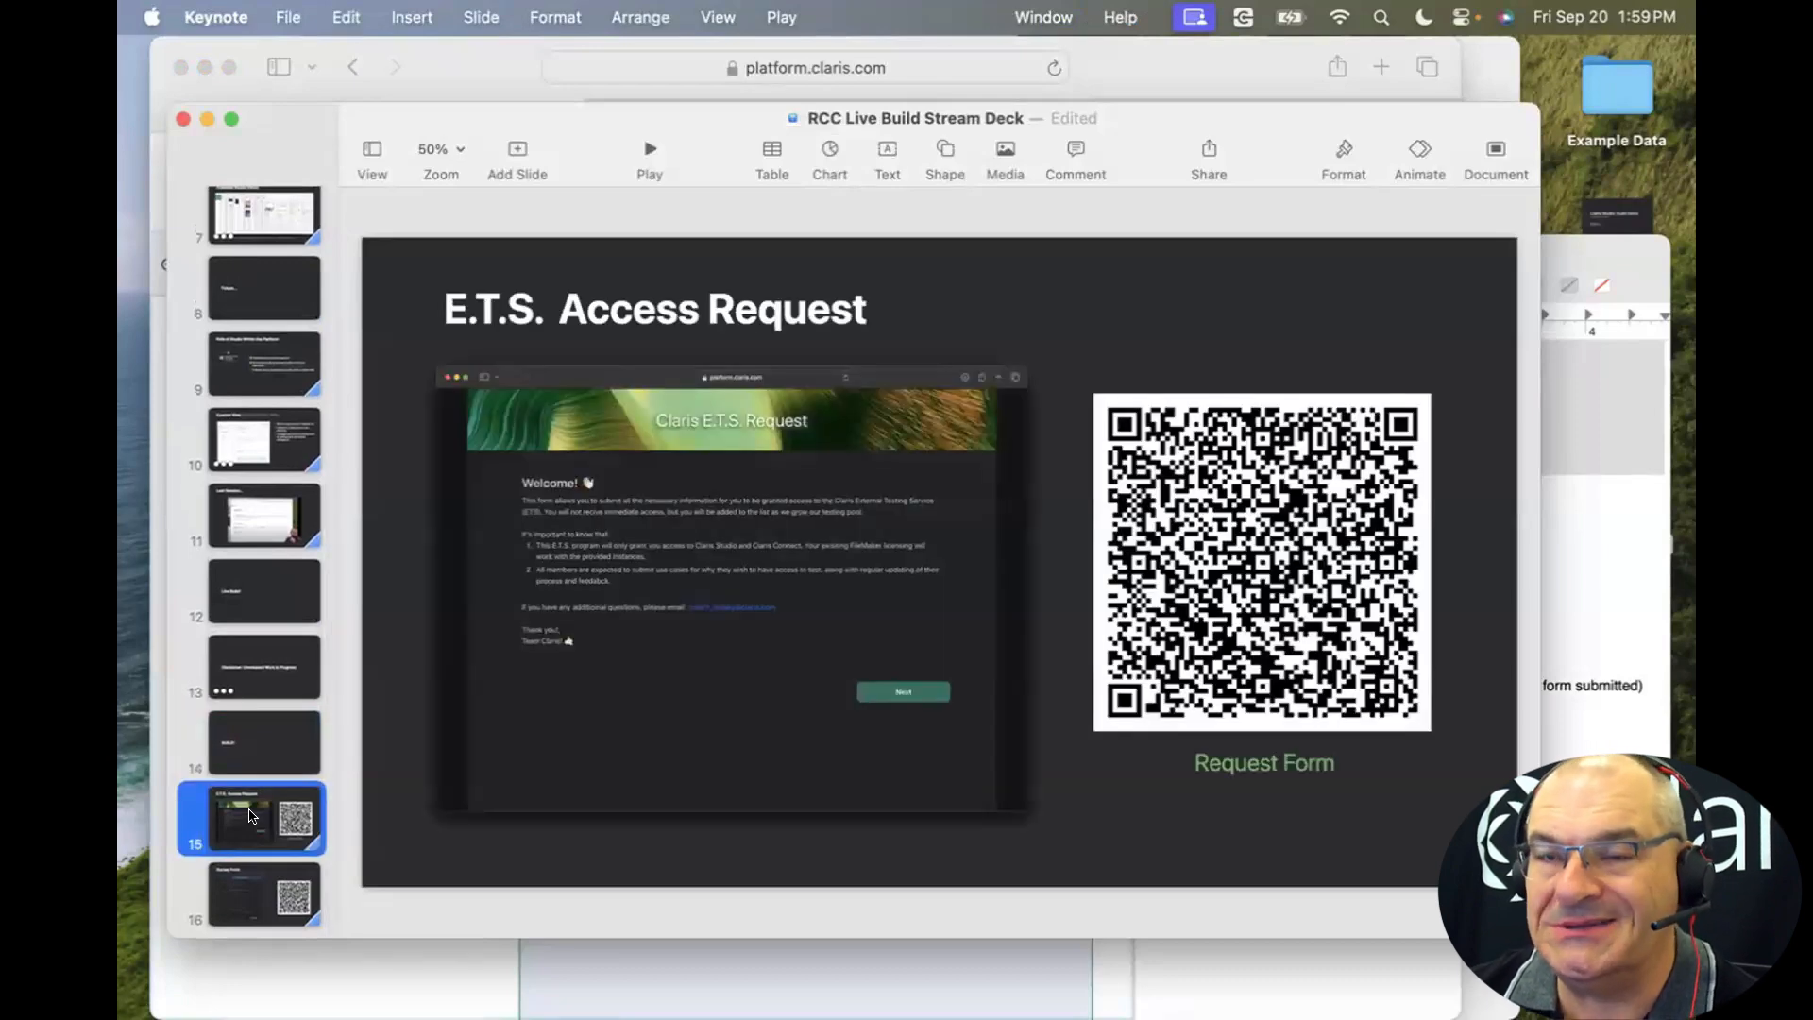
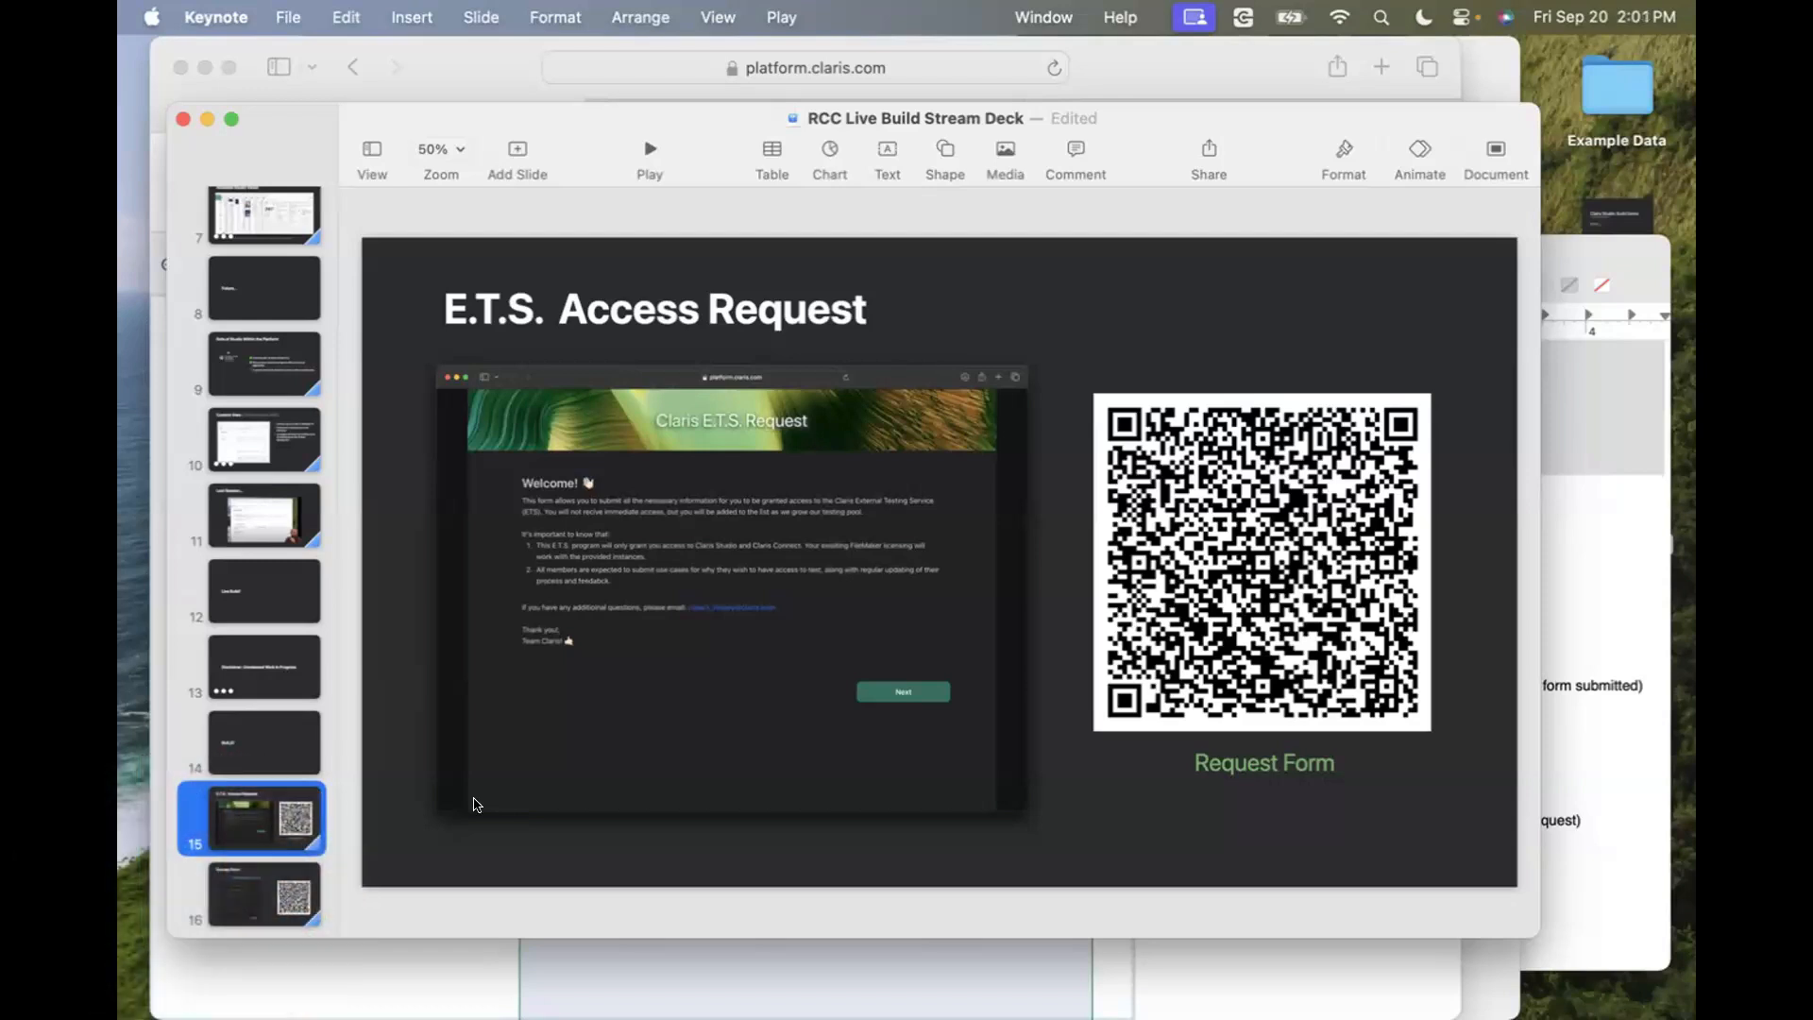
{"action": "key", "text": "Down"}
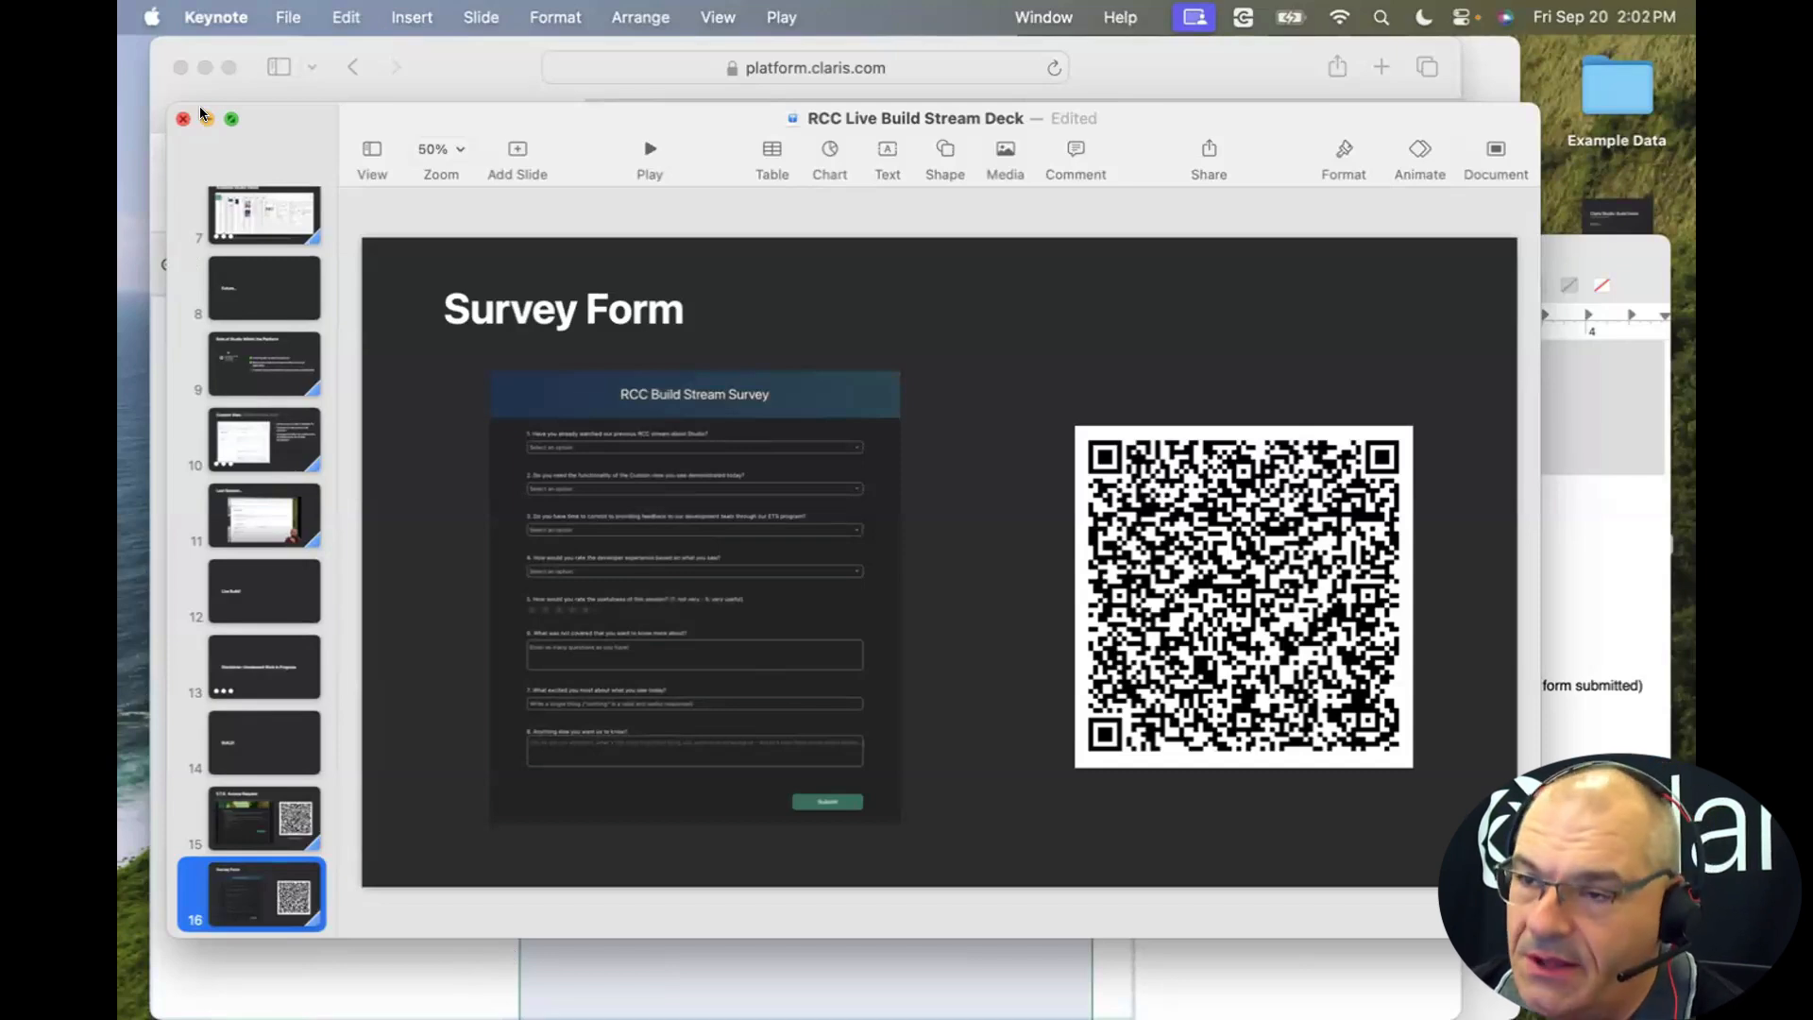
Switch back to Claris Studio in Safari, widen the browser window and look over the Home view down to the Comments group.
{"action": "left_click", "coordinate": [440, 72]}
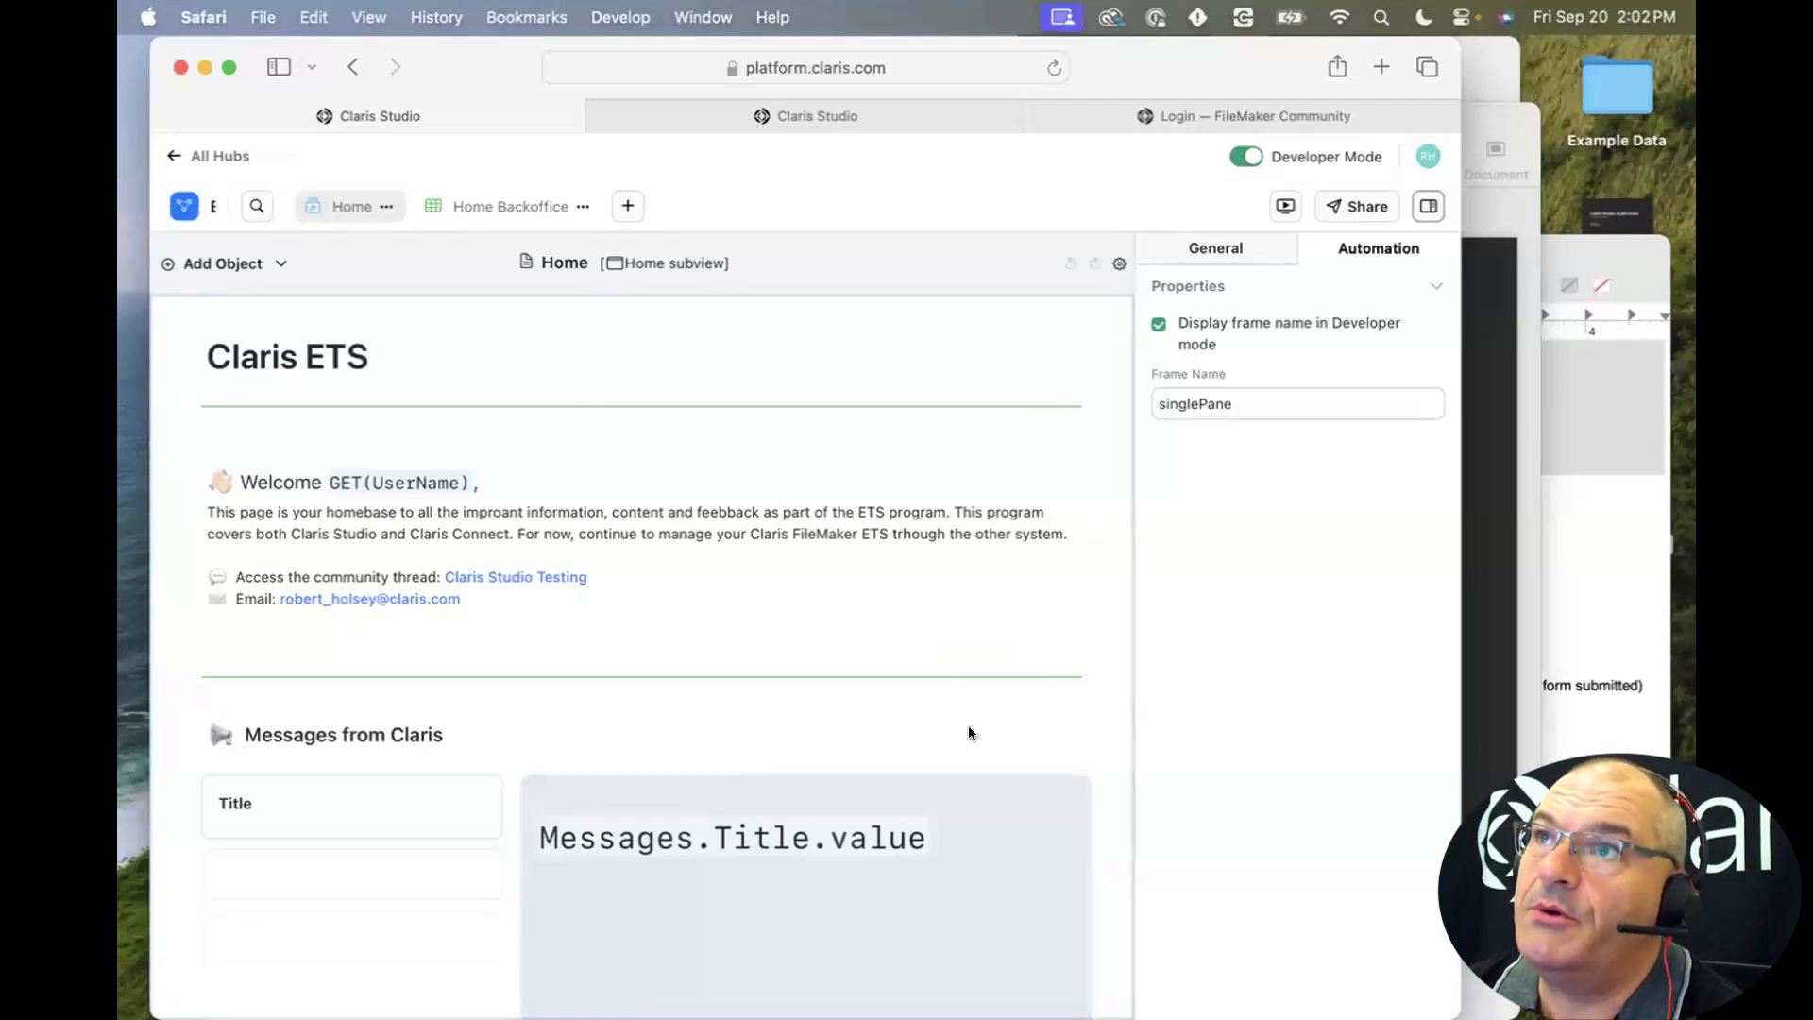
{"action": "left_click_drag", "start_coordinate": [1461, 561], "coordinate": [1639, 559]}
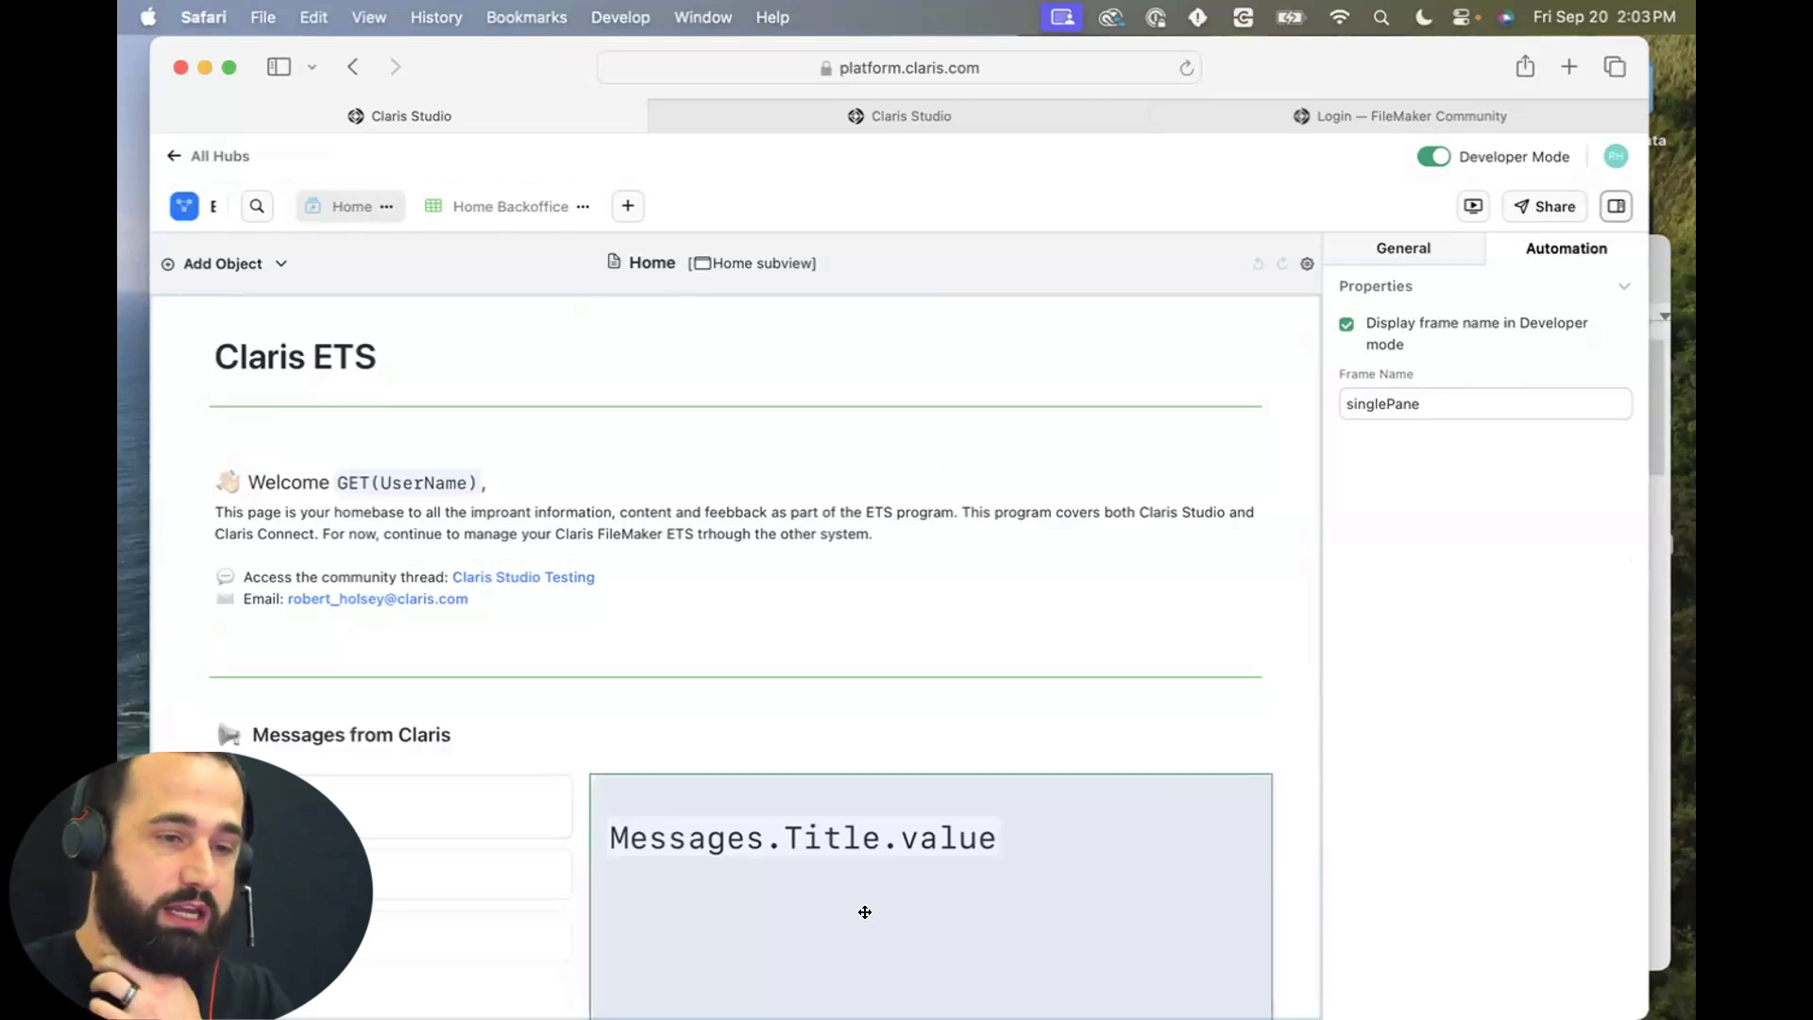
{"action": "scroll", "coordinate": [740, 785], "scroll_direction": "down", "scroll_amount": 10}
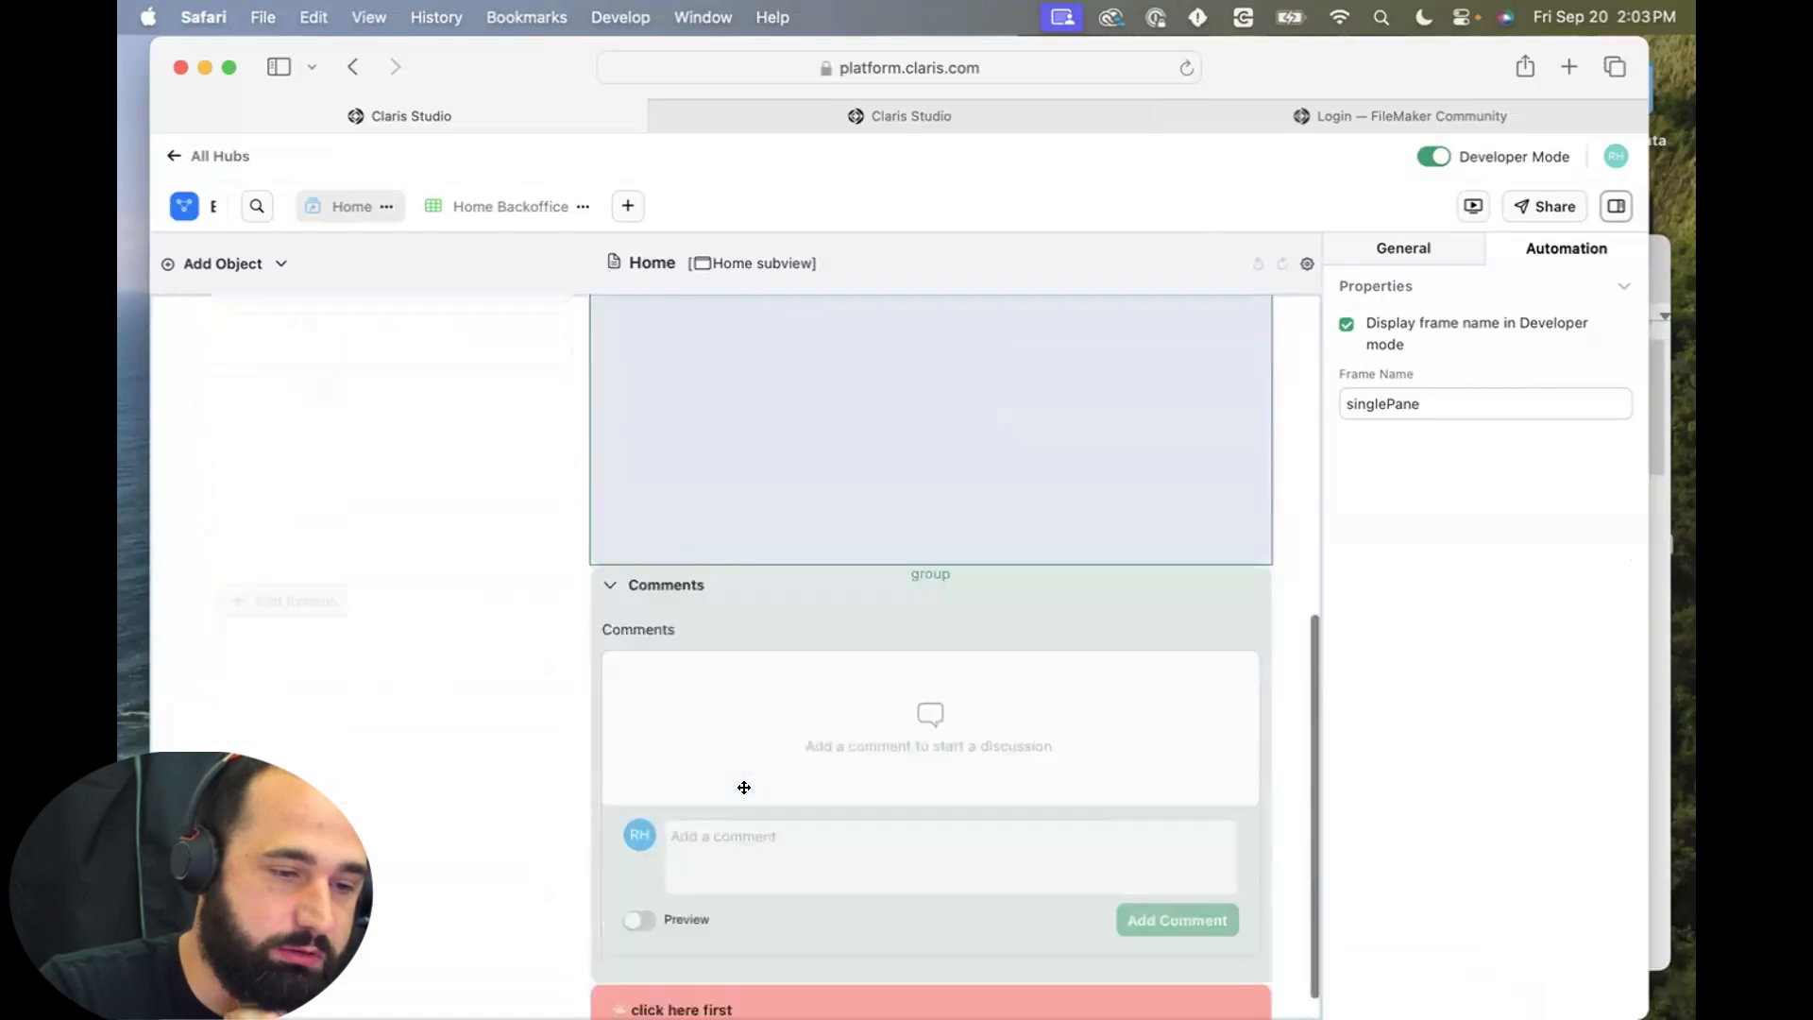
Switch to the private browsing window of Claris Studio and look over the example Feedback view down its full length.
{"action": "scroll", "coordinate": [744, 787], "scroll_direction": "up", "scroll_amount": 10}
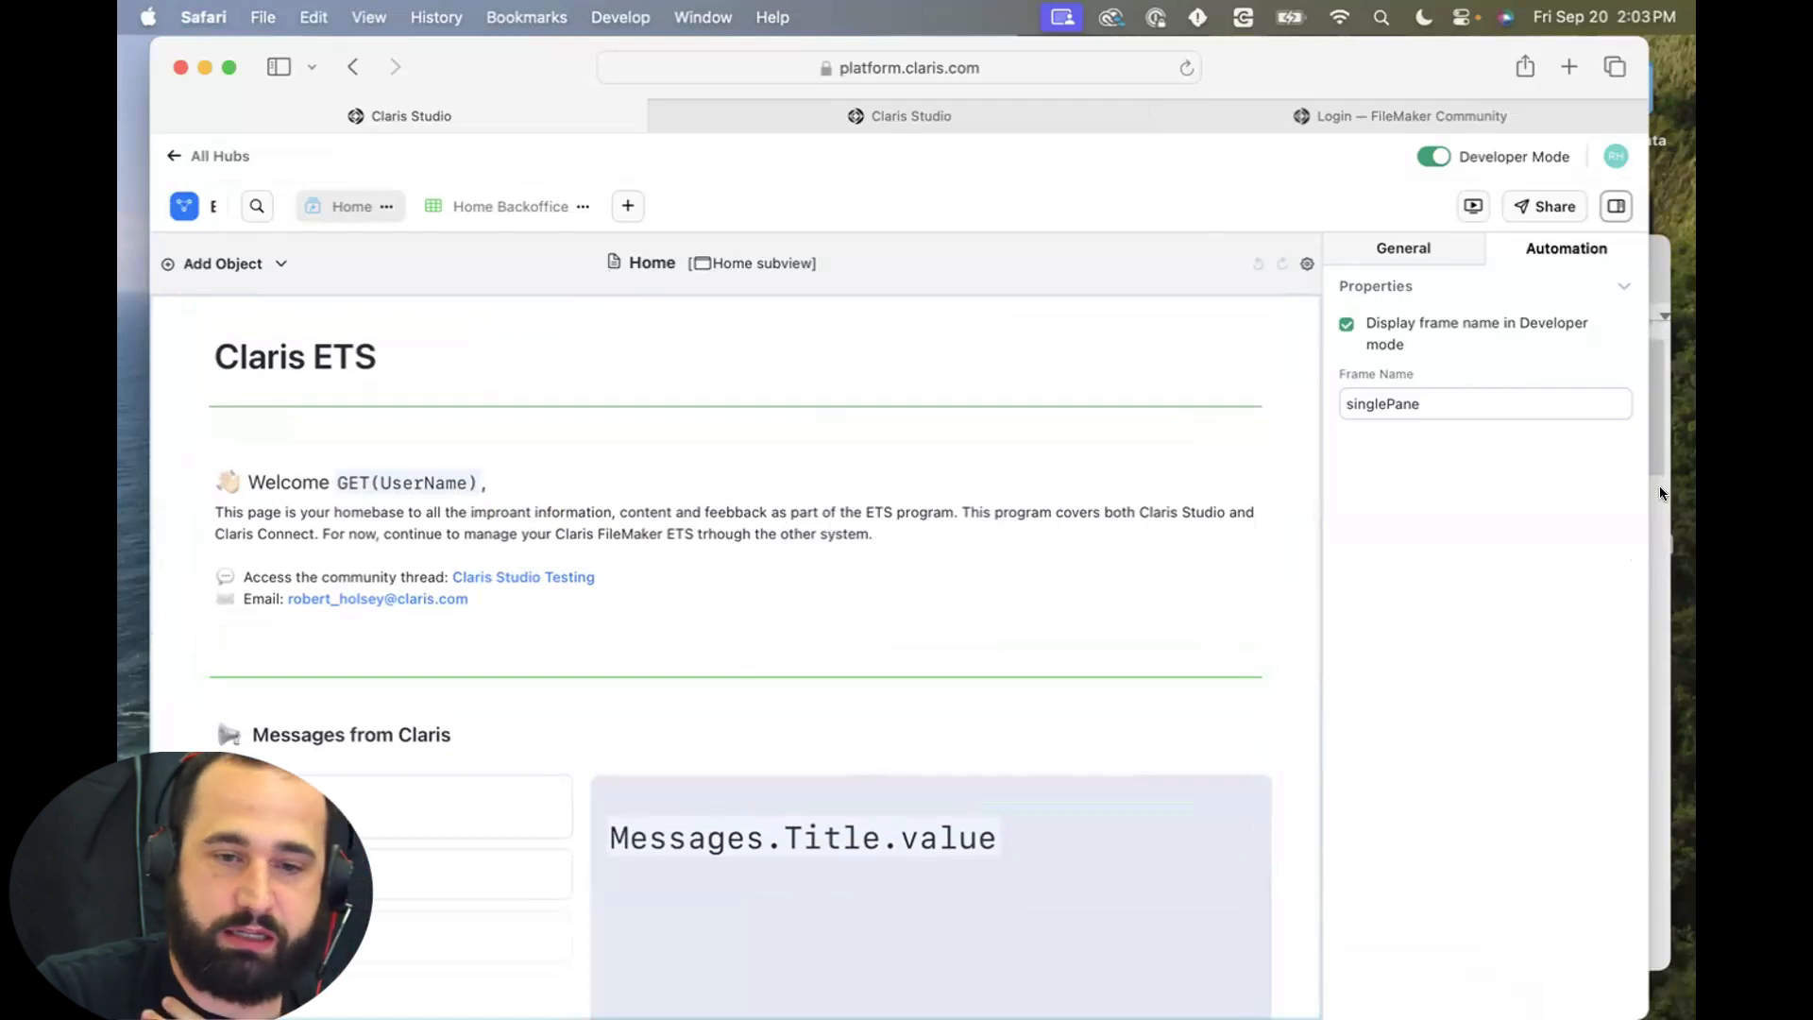
{"action": "left_click", "coordinate": [703, 17]}
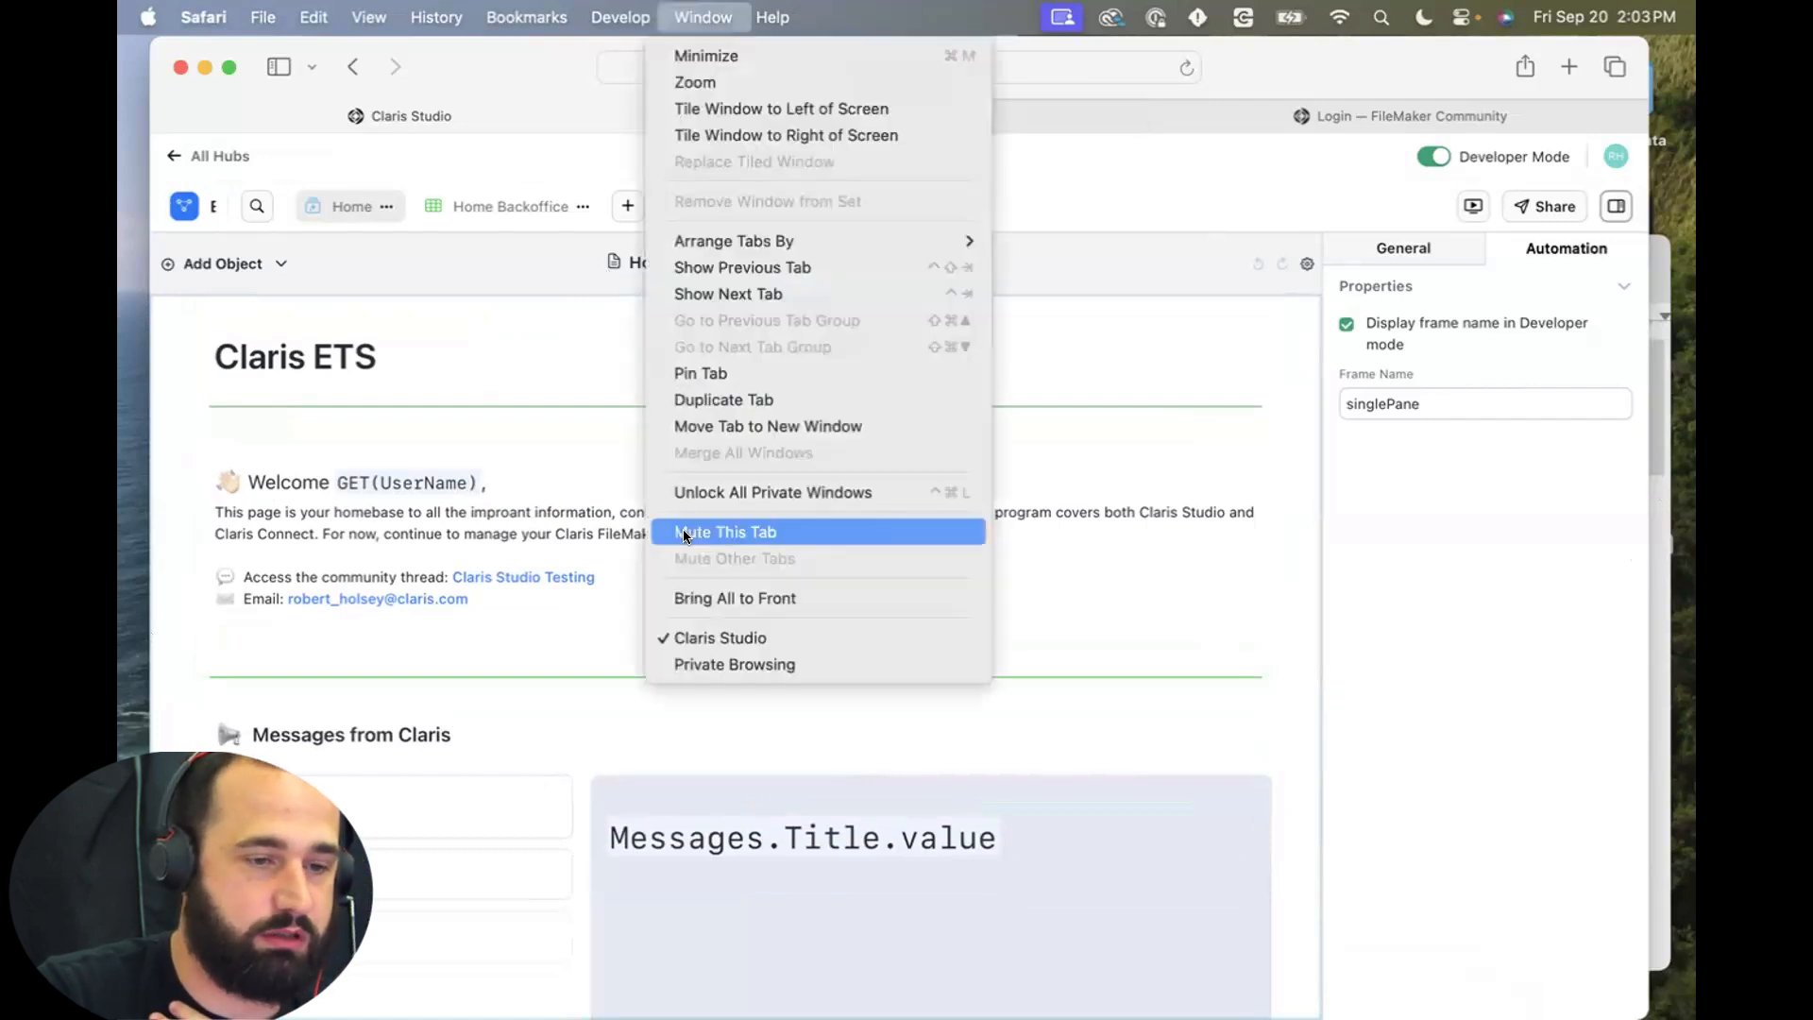
{"action": "left_click", "coordinate": [711, 665]}
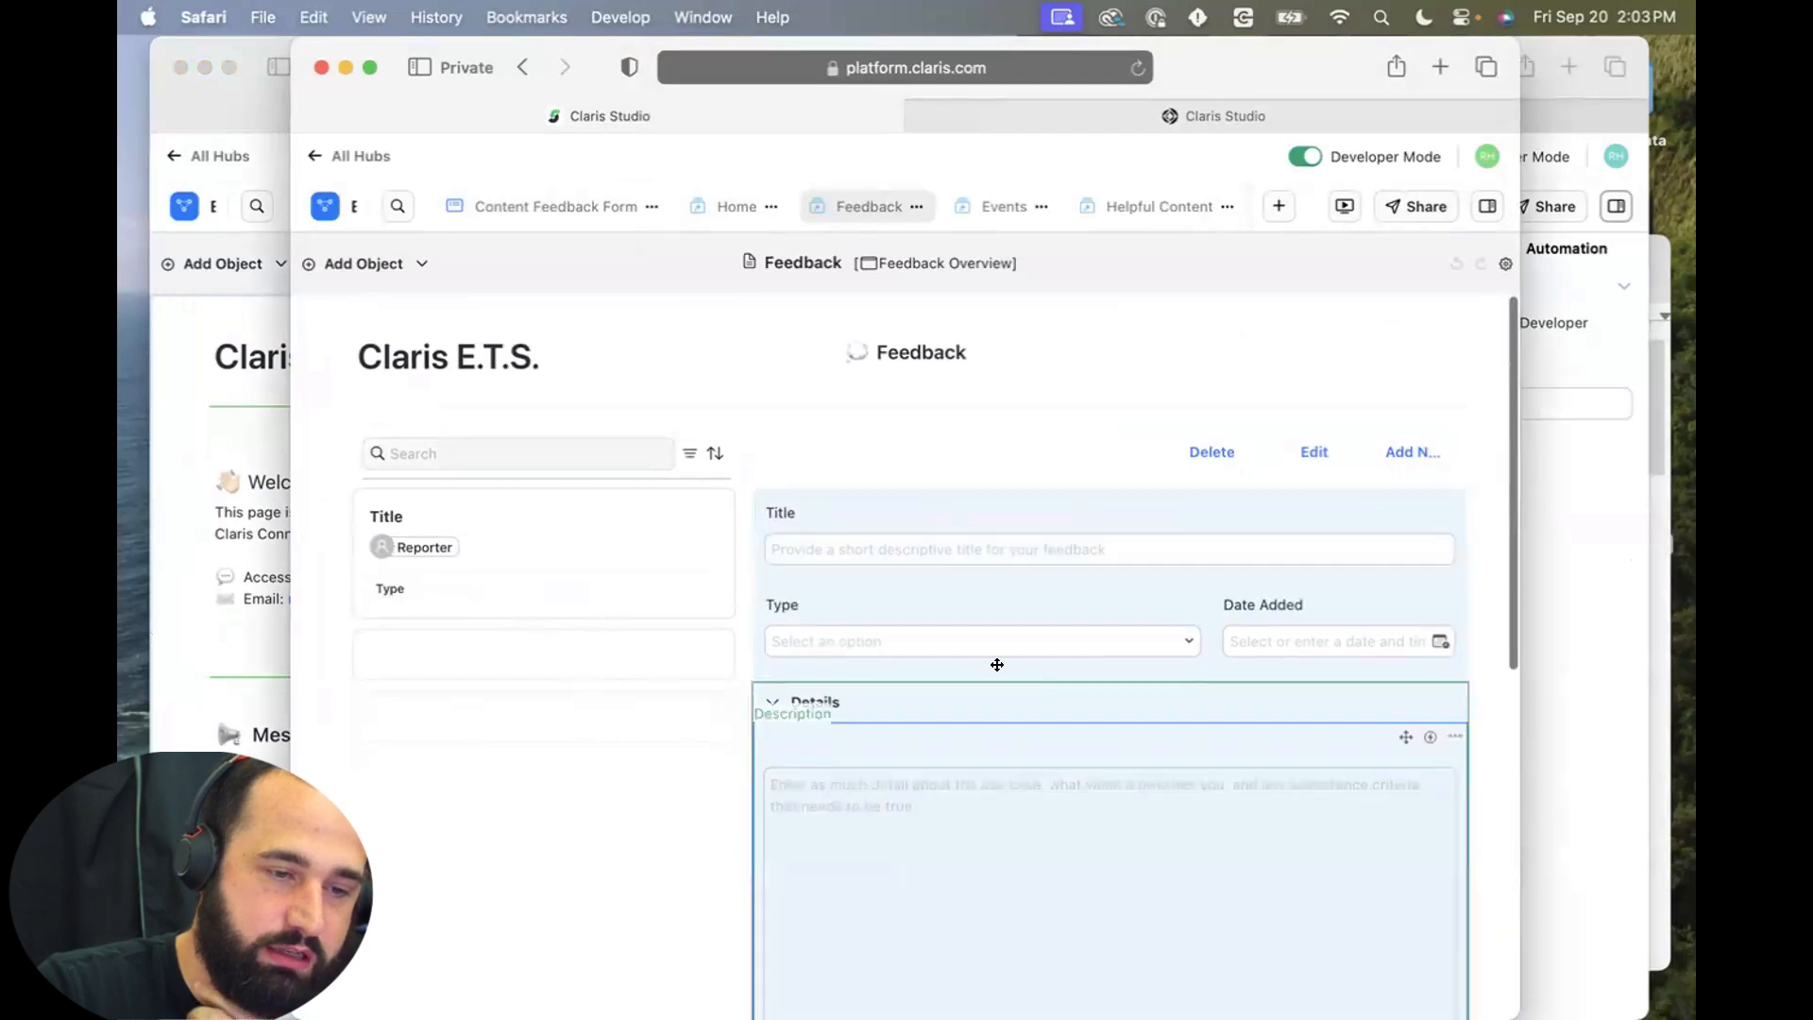
{"action": "scroll", "coordinate": [972, 784], "scroll_direction": "down", "scroll_amount": 10}
{"action": "scroll", "coordinate": [972, 785], "scroll_direction": "up", "scroll_amount": 10}
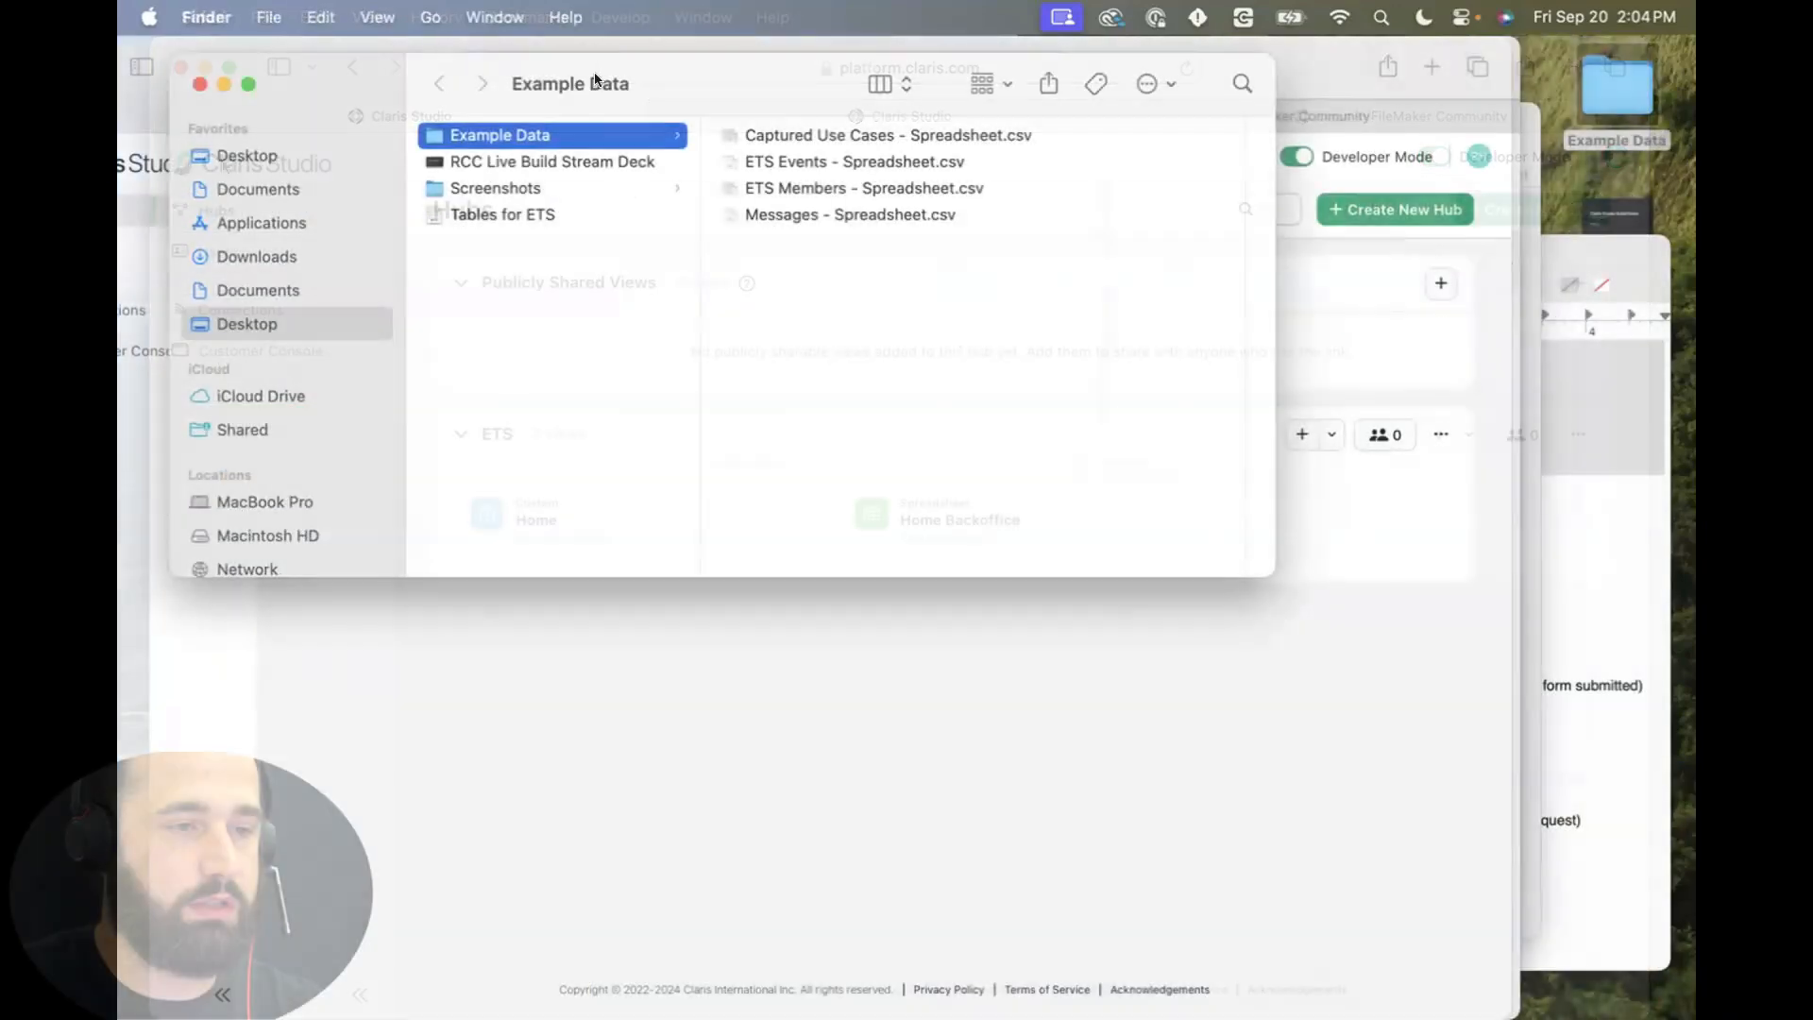
Preview "Captured Use Cases - Spreadsheet.csv" from the Example Data folder in Finder and return to the Claris Studio hubs page in Safari.
{"action": "left_click_drag", "start_coordinate": [702, 81], "coordinate": [1024, 217]}
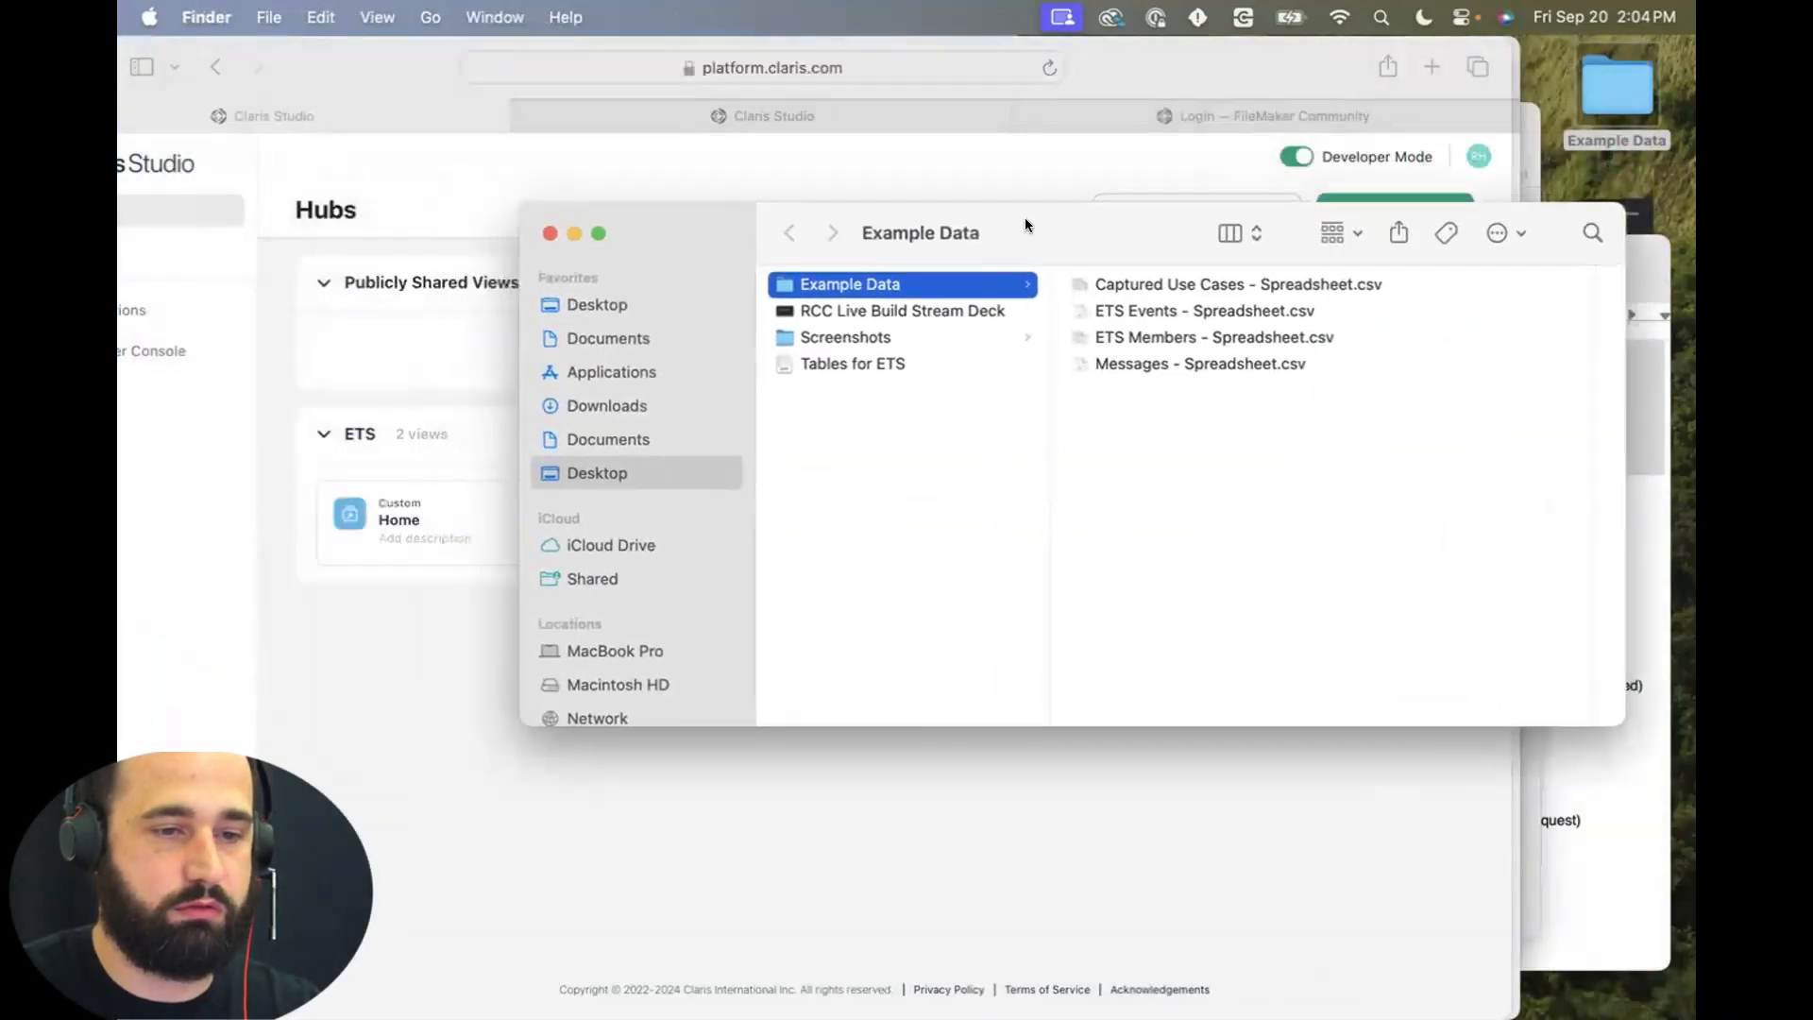
{"action": "left_click", "coordinate": [1110, 284]}
{"action": "key", "text": "space"}
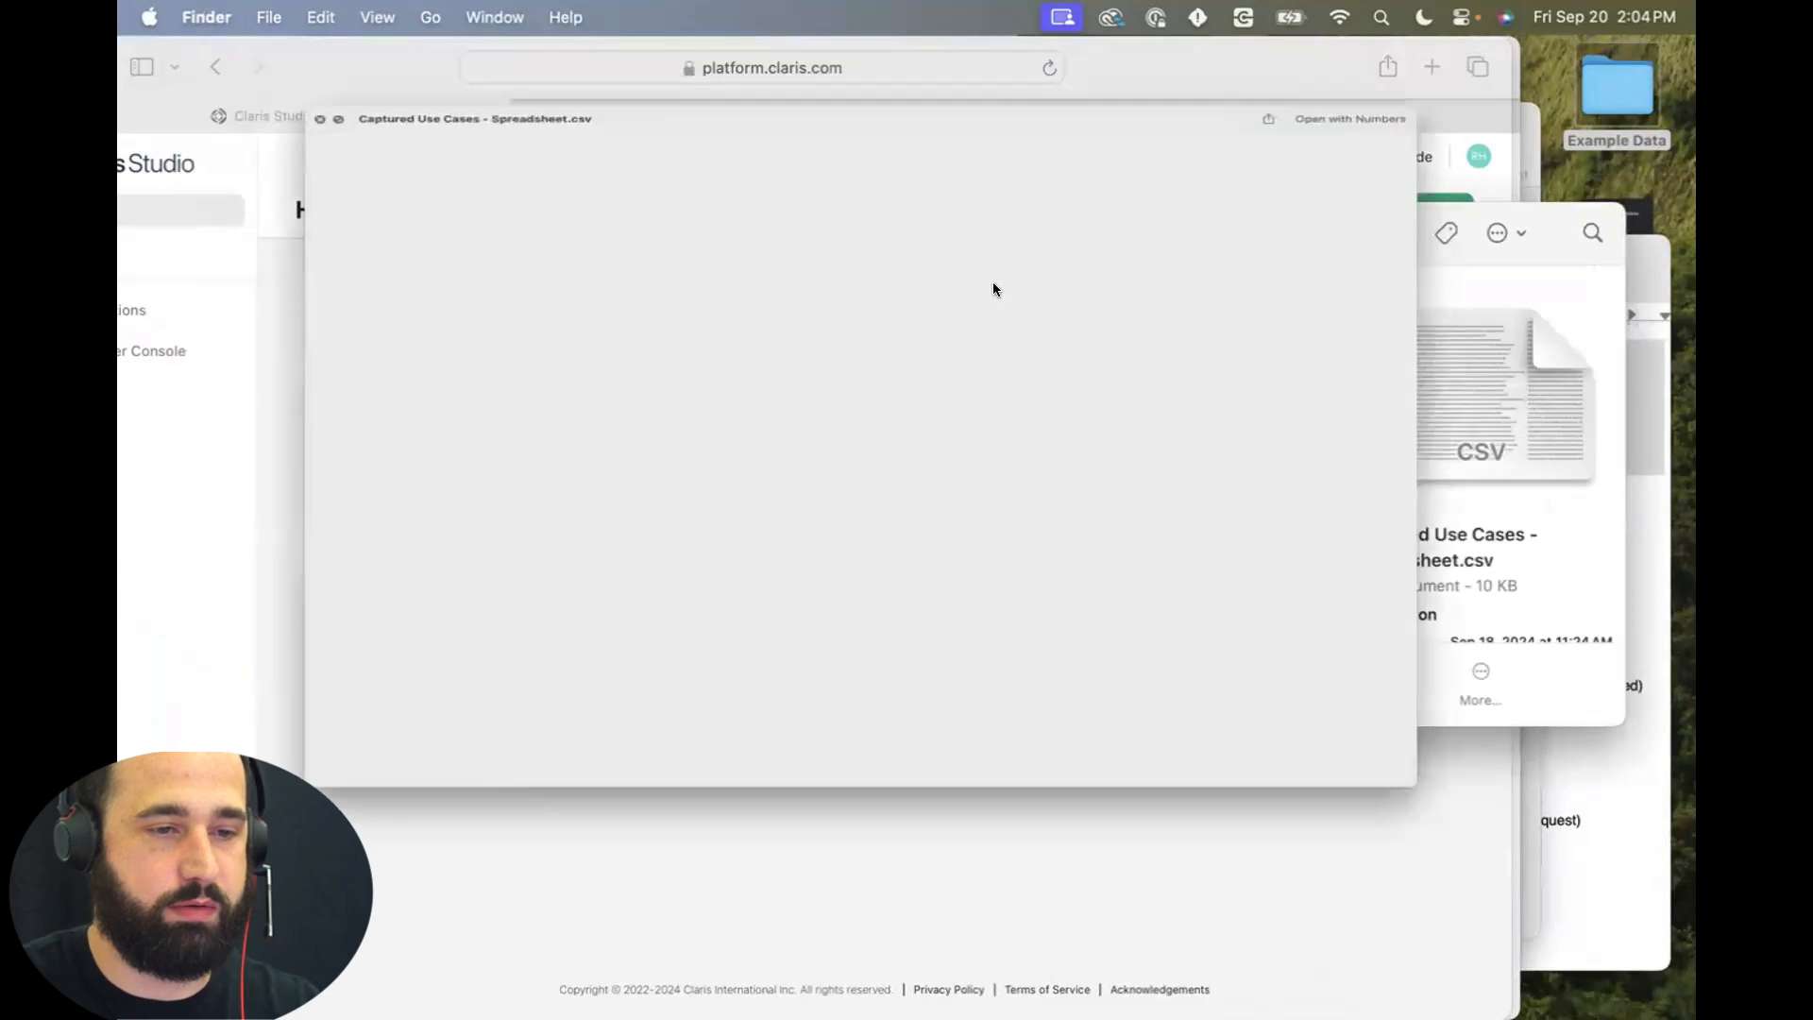
{"action": "key", "text": "space"}
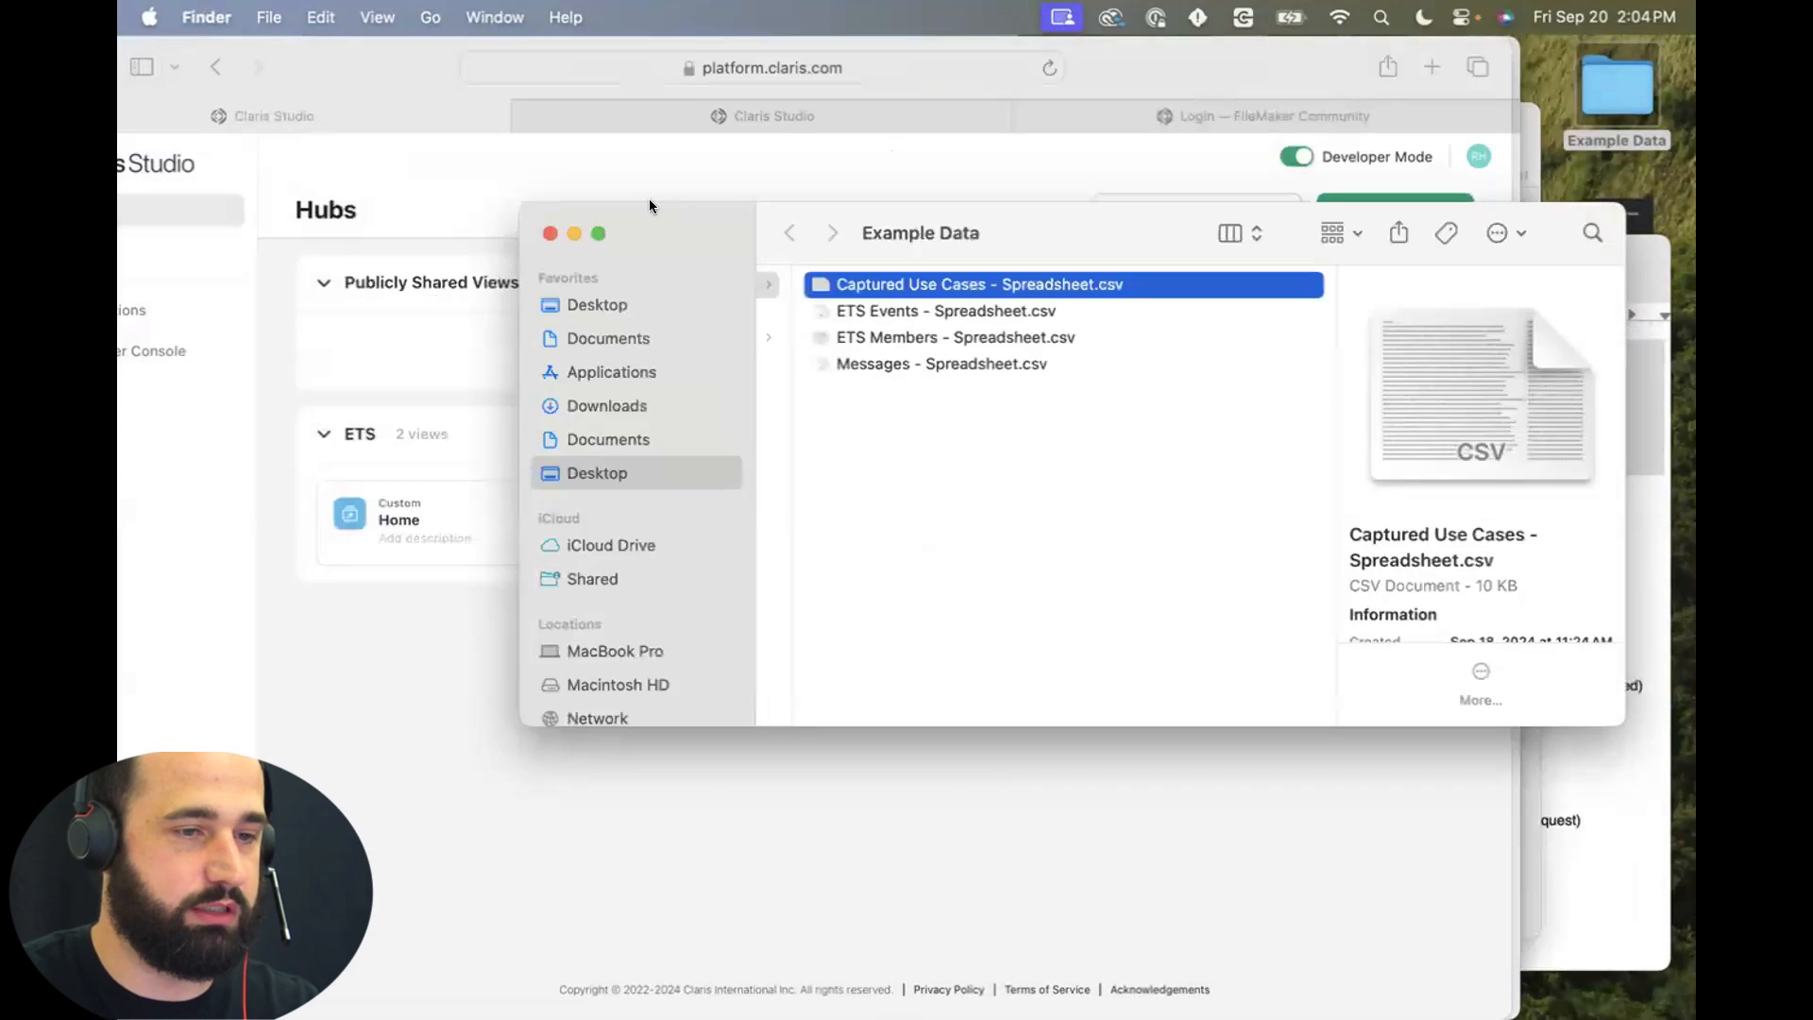
{"action": "left_click_drag", "start_coordinate": [648, 202], "coordinate": [890, 323]}
{"action": "left_click", "coordinate": [810, 275]}
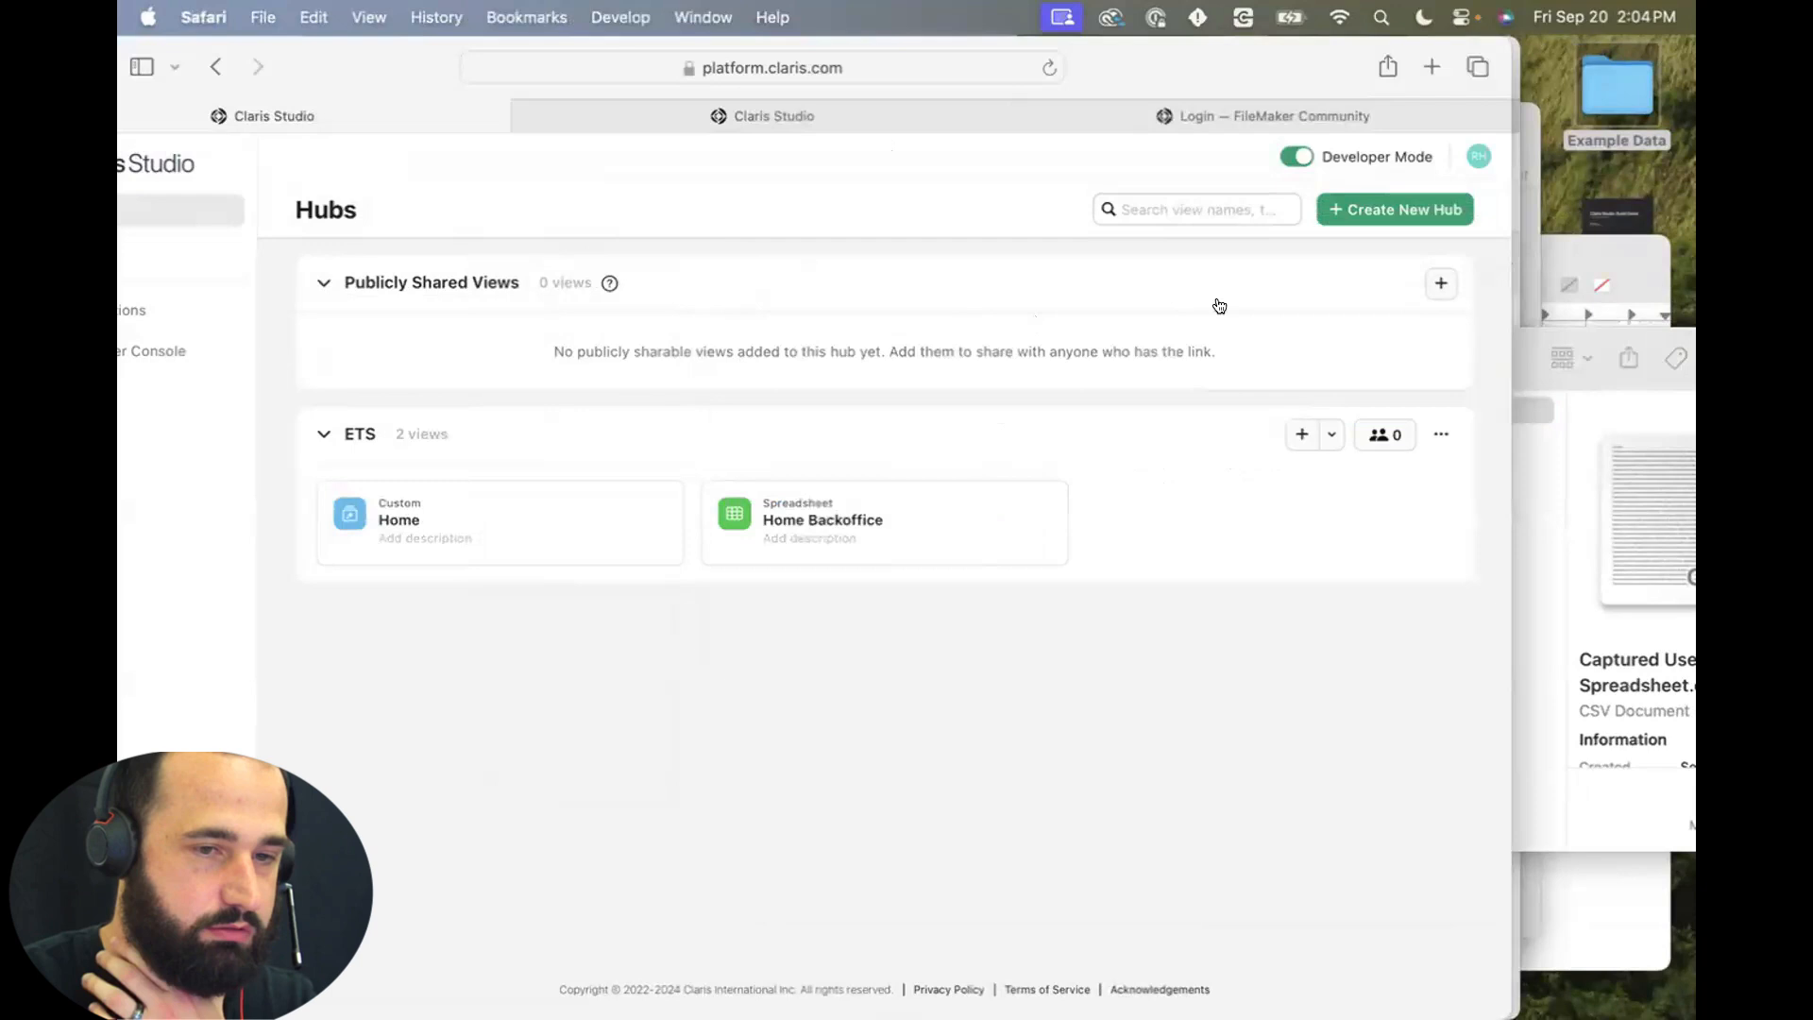
Start a new spreadsheet from CSV in the ETS hub, uploading "Captured Use Cases - Spreadsheet.csv" from the Example Data folder.
{"action": "left_click", "coordinate": [1331, 435]}
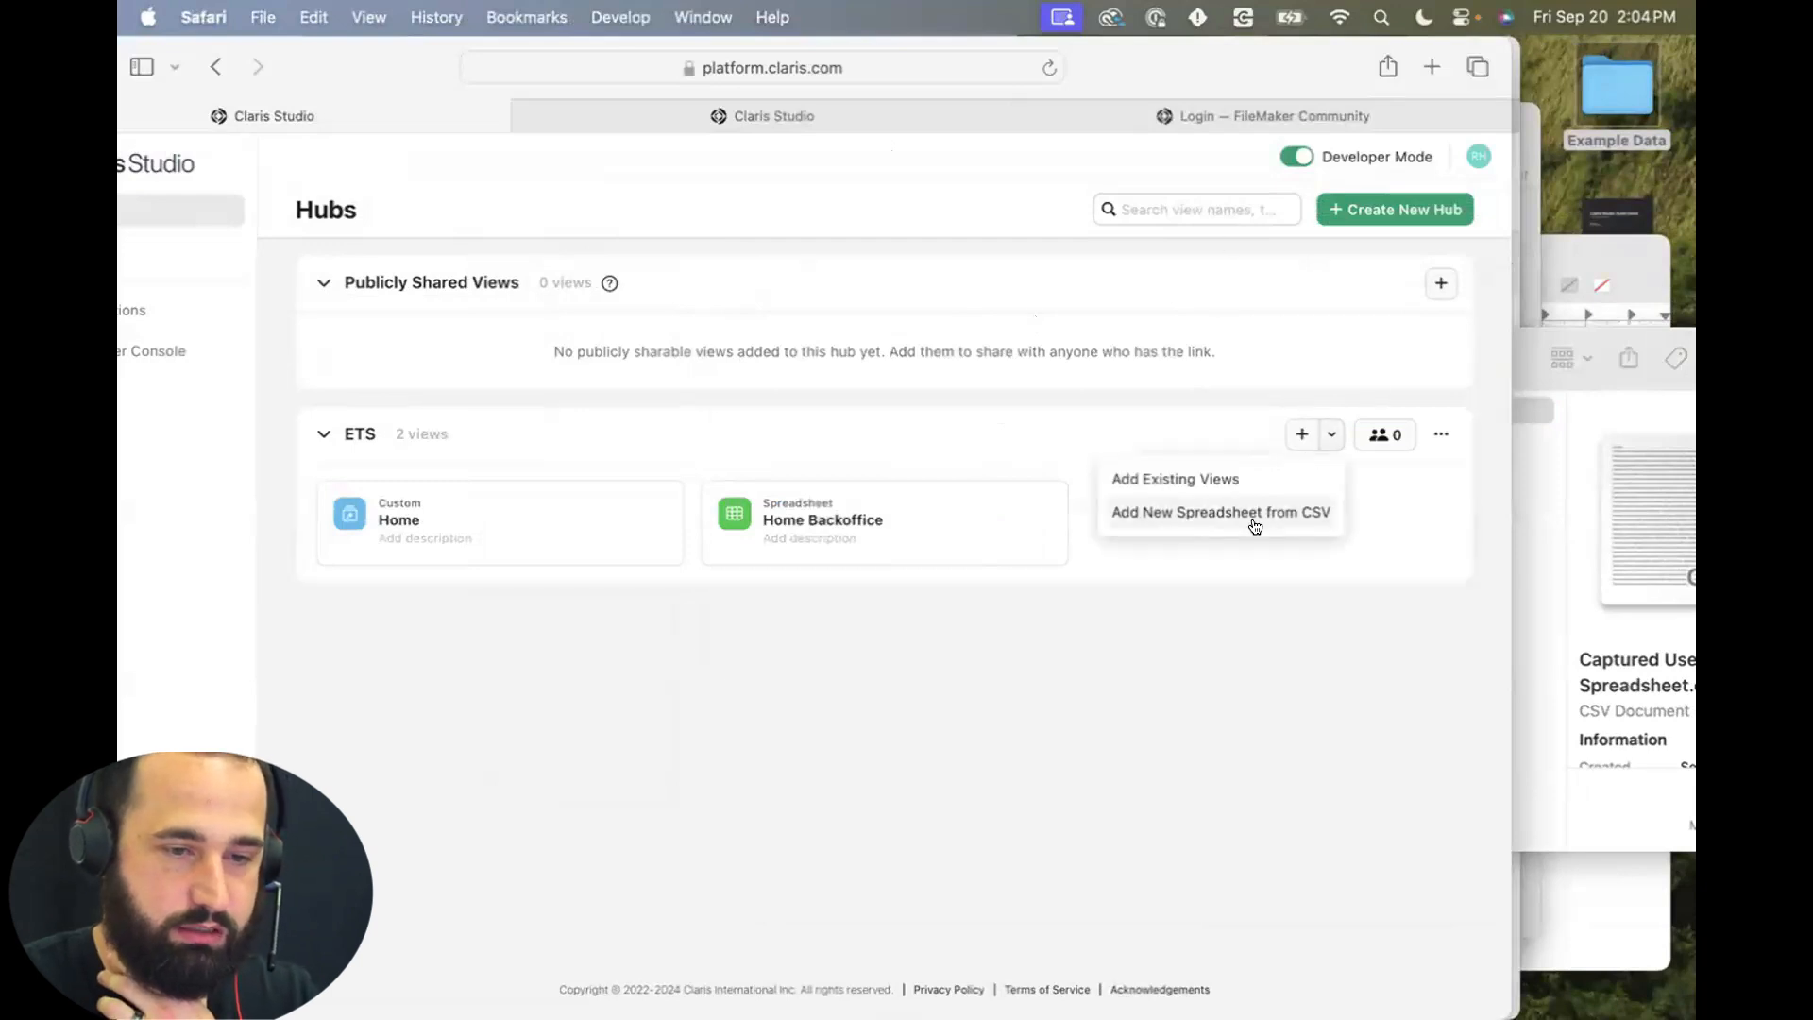
{"action": "left_click", "coordinate": [1253, 515]}
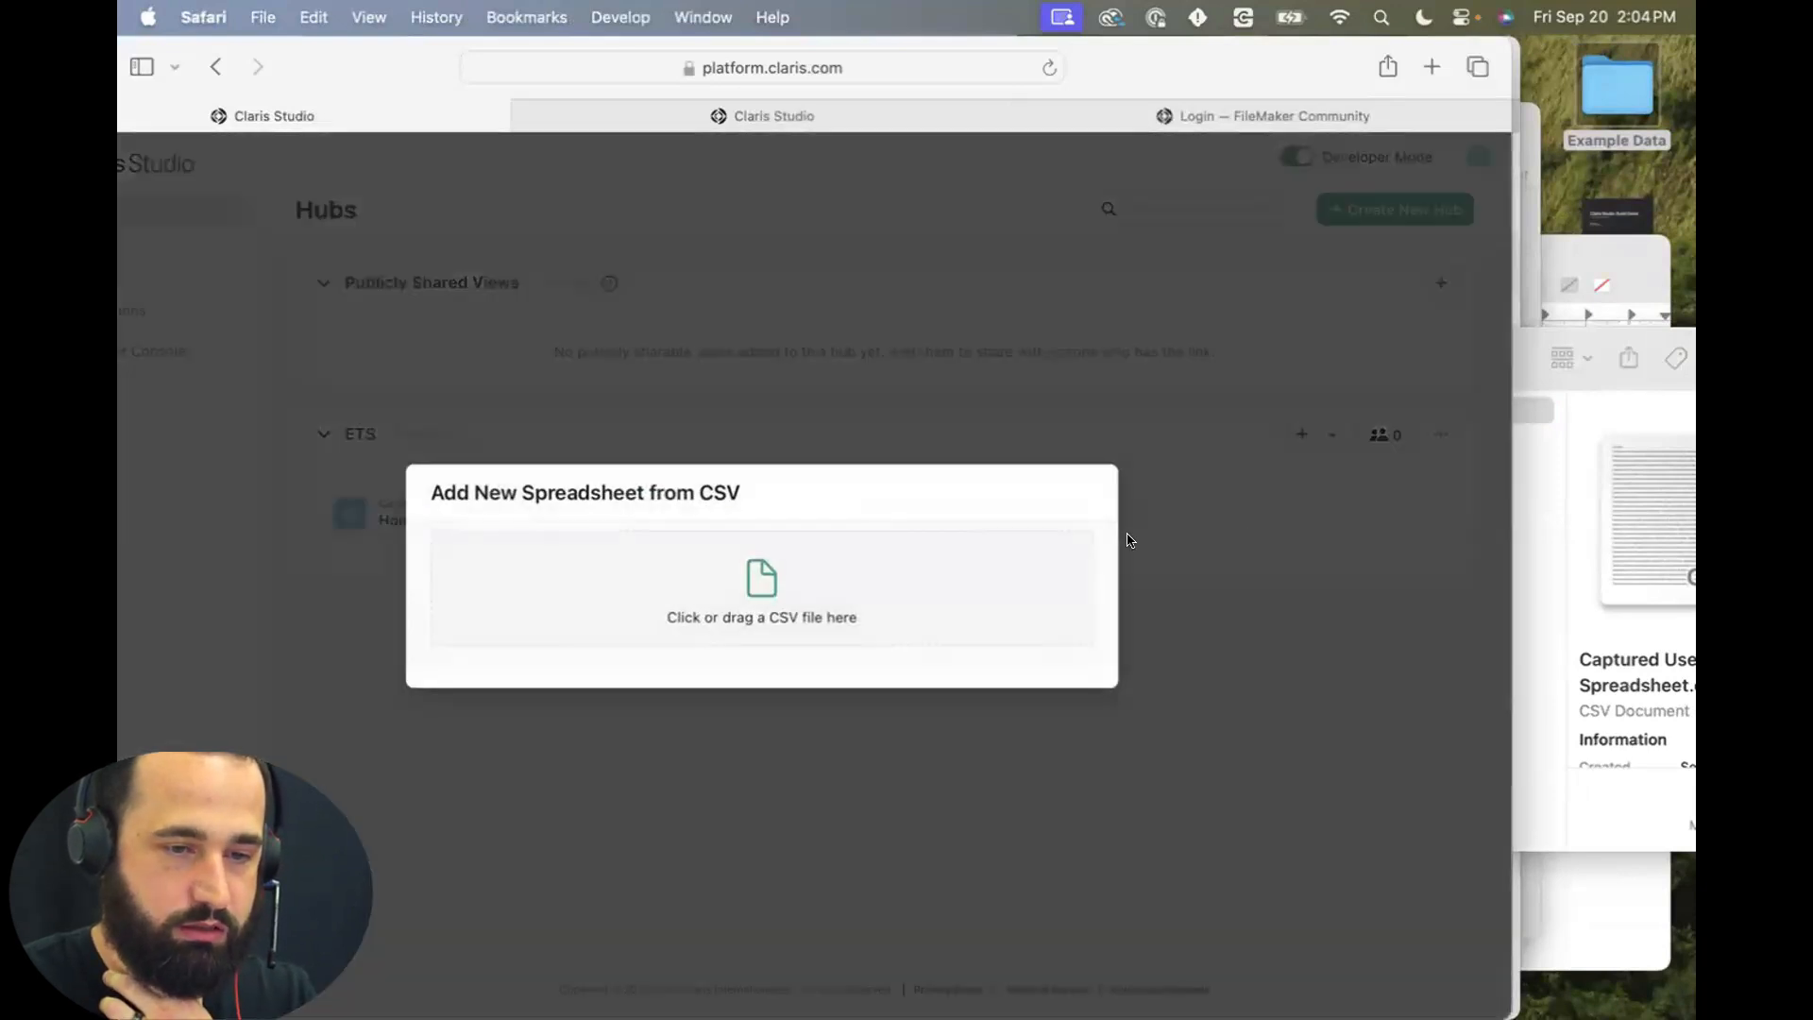
{"action": "left_click", "coordinate": [907, 595]}
{"action": "left_click", "coordinate": [414, 285]}
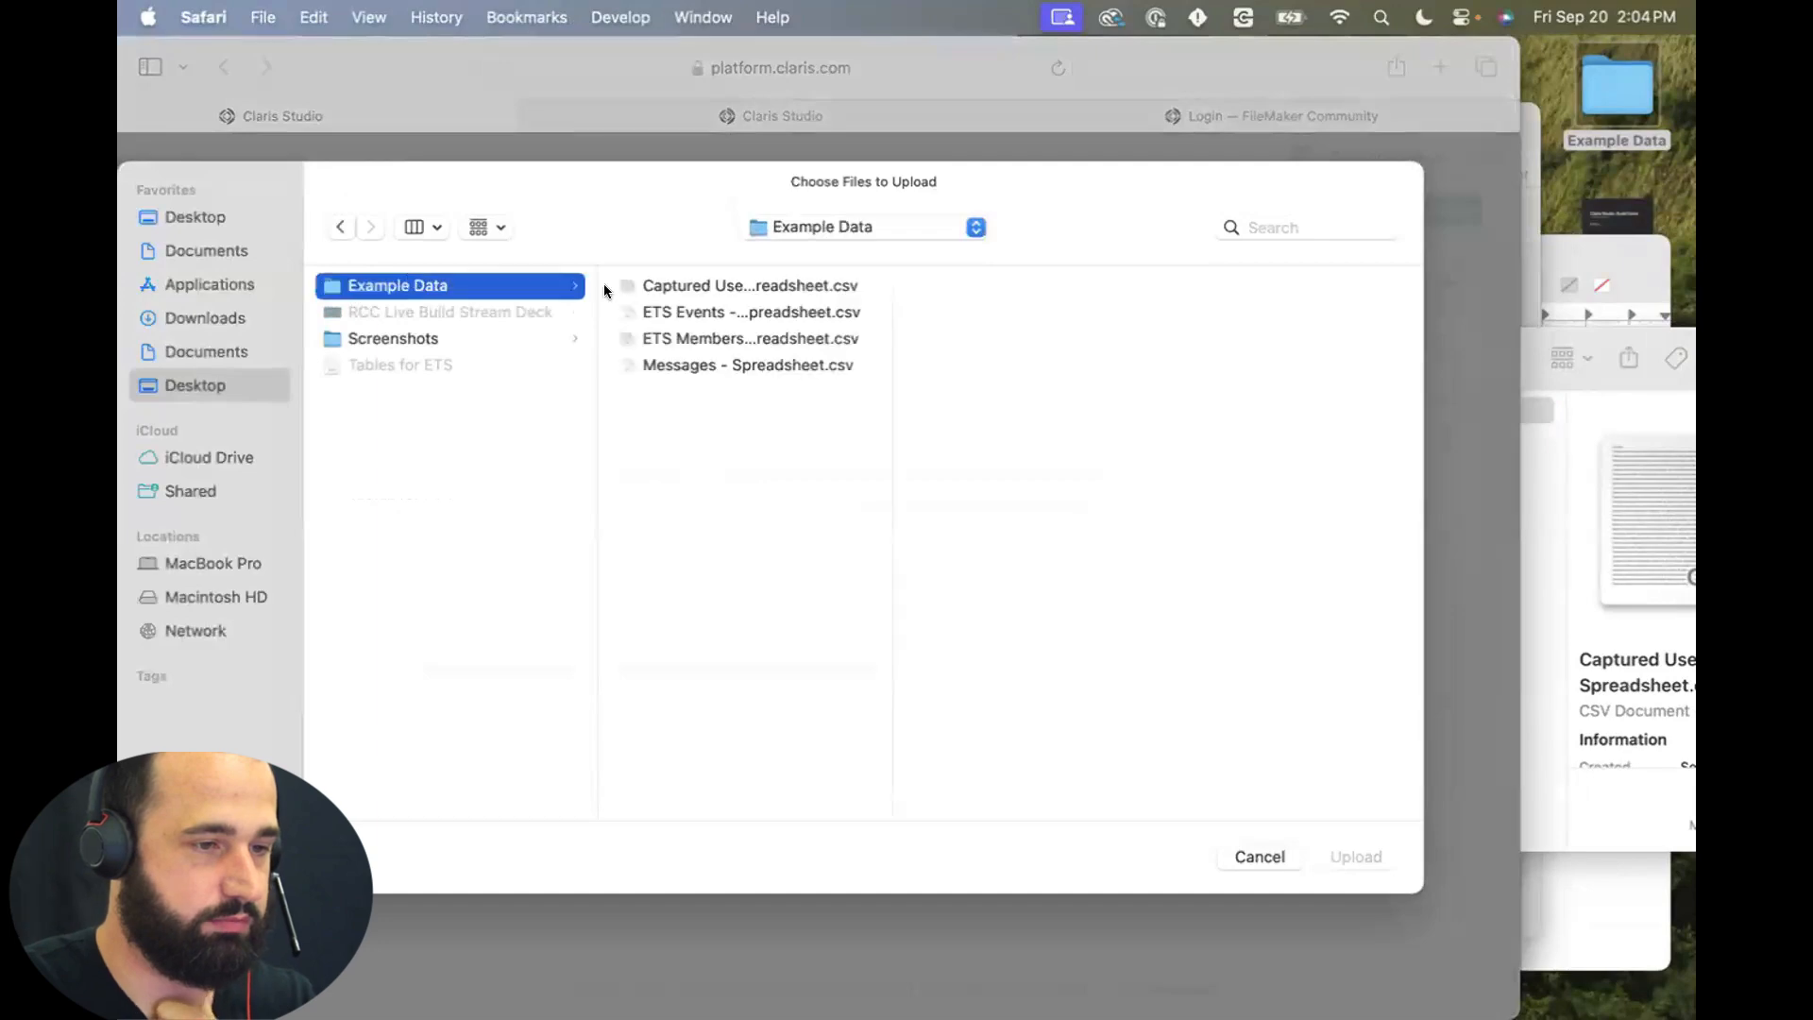
{"action": "left_click_drag", "start_coordinate": [892, 281], "coordinate": [1100, 281]}
{"action": "left_click", "coordinate": [822, 285]}
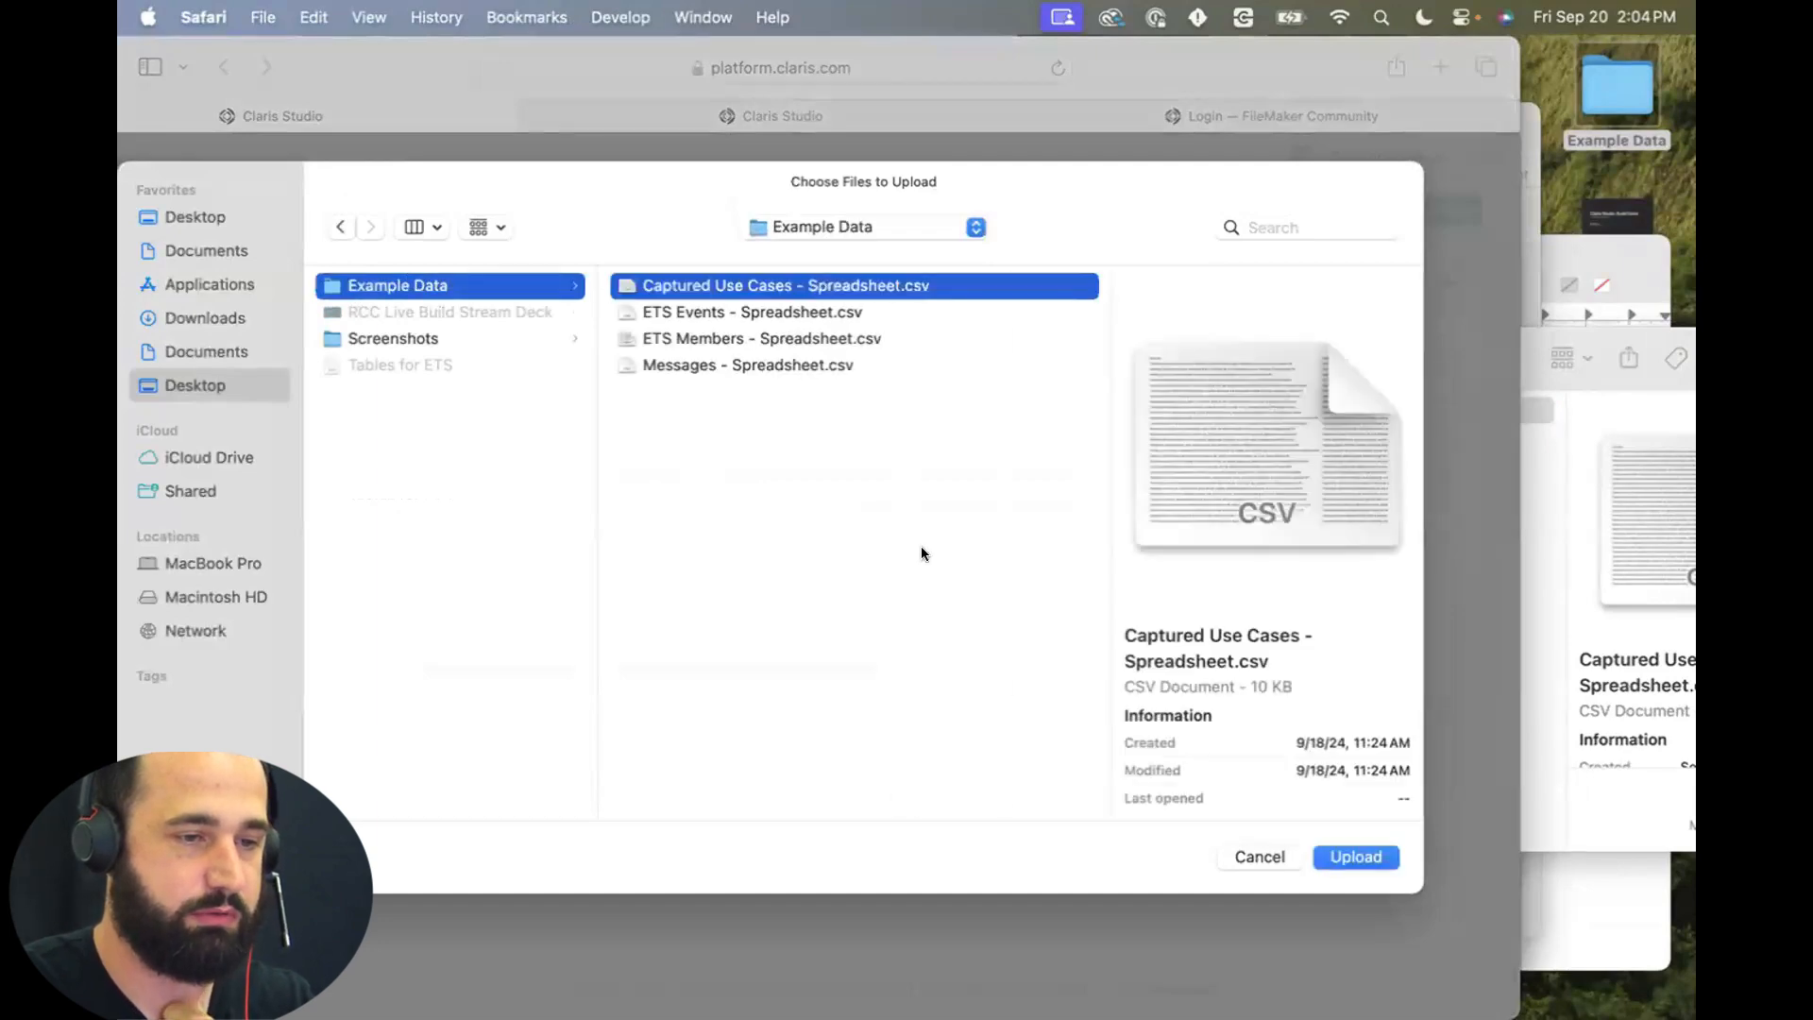
{"action": "left_click", "coordinate": [1357, 857]}
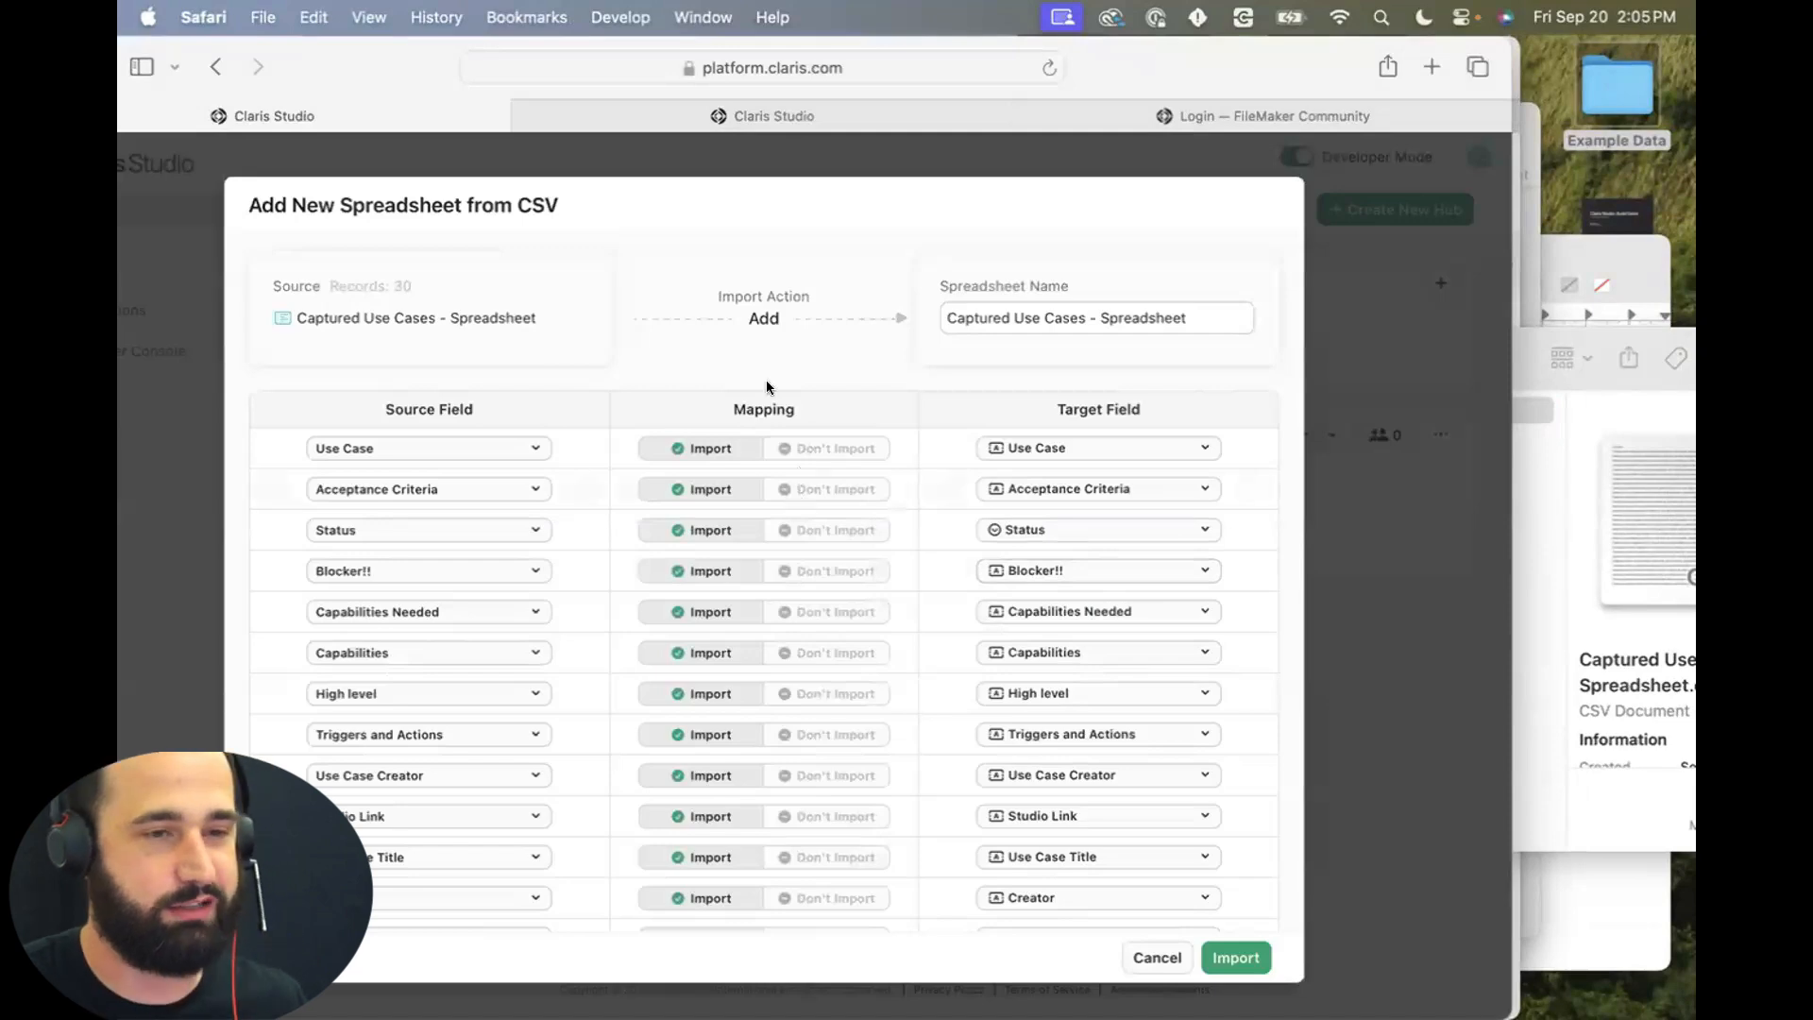
Review the field mapping of the CSV import and import all fields as a spreadsheet named "Use cases".
{"action": "left_click_drag", "start_coordinate": [396, 53], "coordinate": [516, 56]}
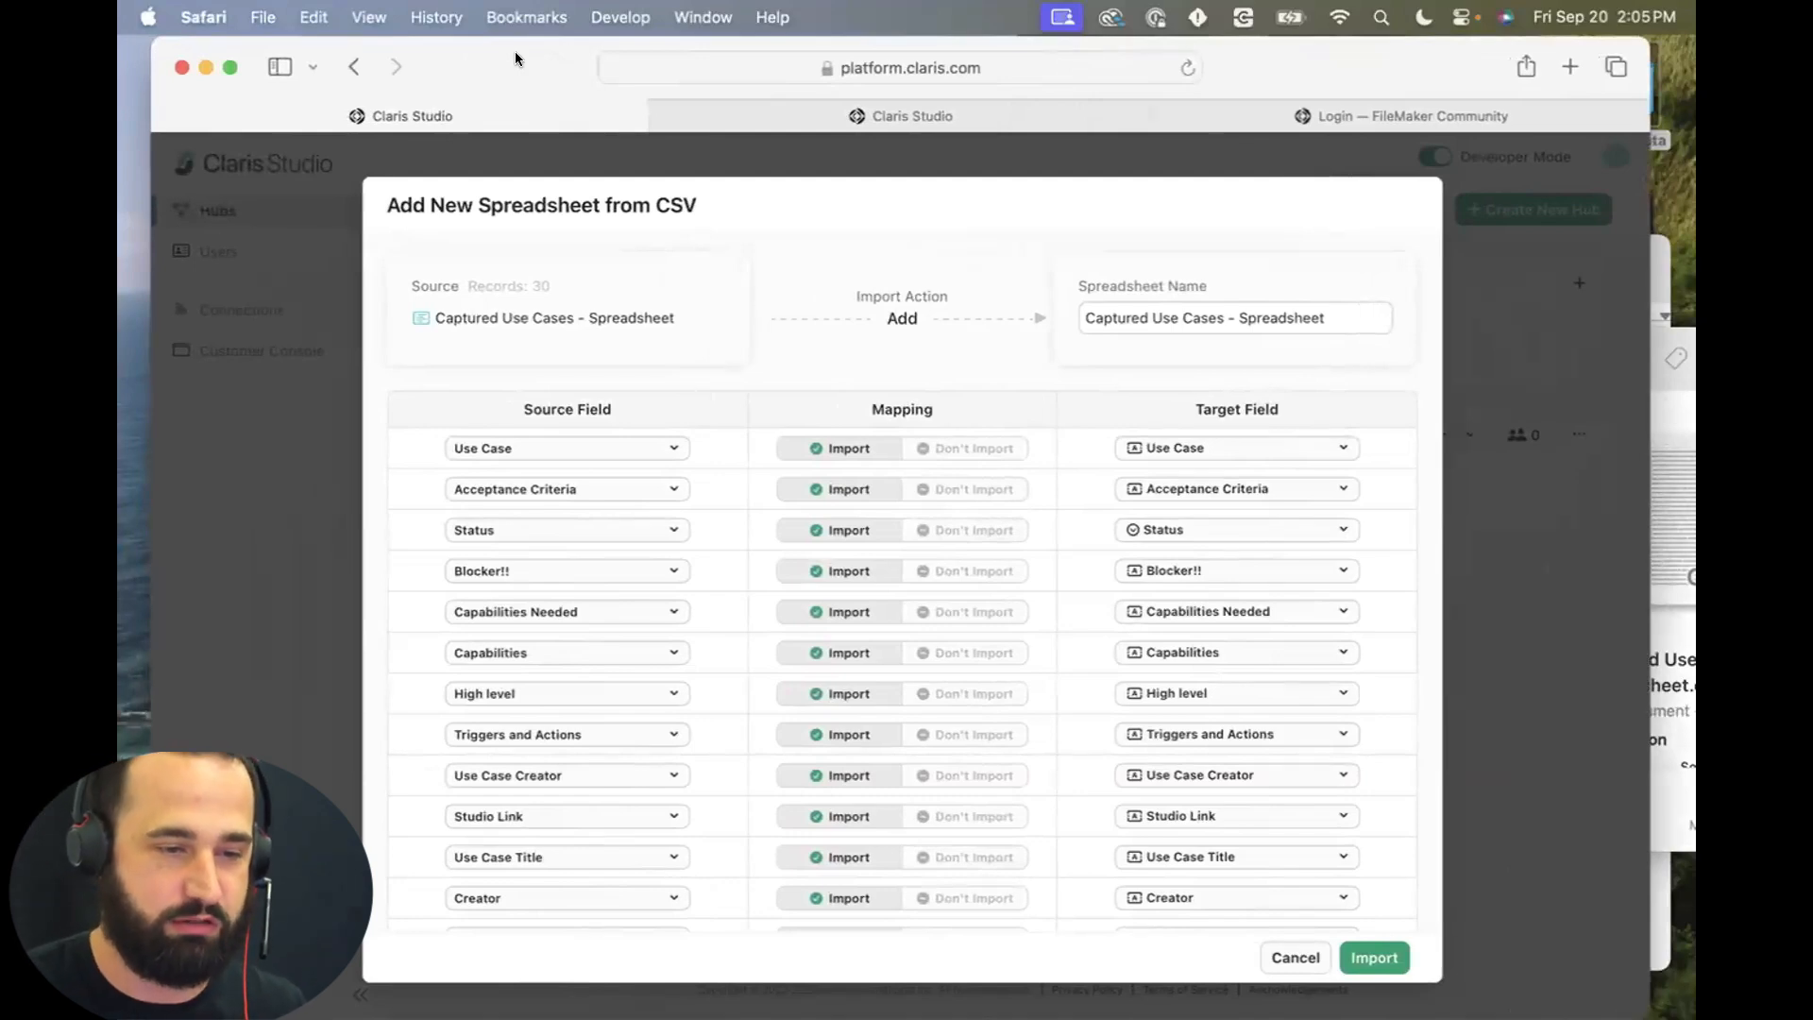
{"action": "scroll", "coordinate": [923, 689], "scroll_direction": "down", "scroll_amount": 3}
{"action": "scroll", "coordinate": [923, 691], "scroll_direction": "up", "scroll_amount": 4}
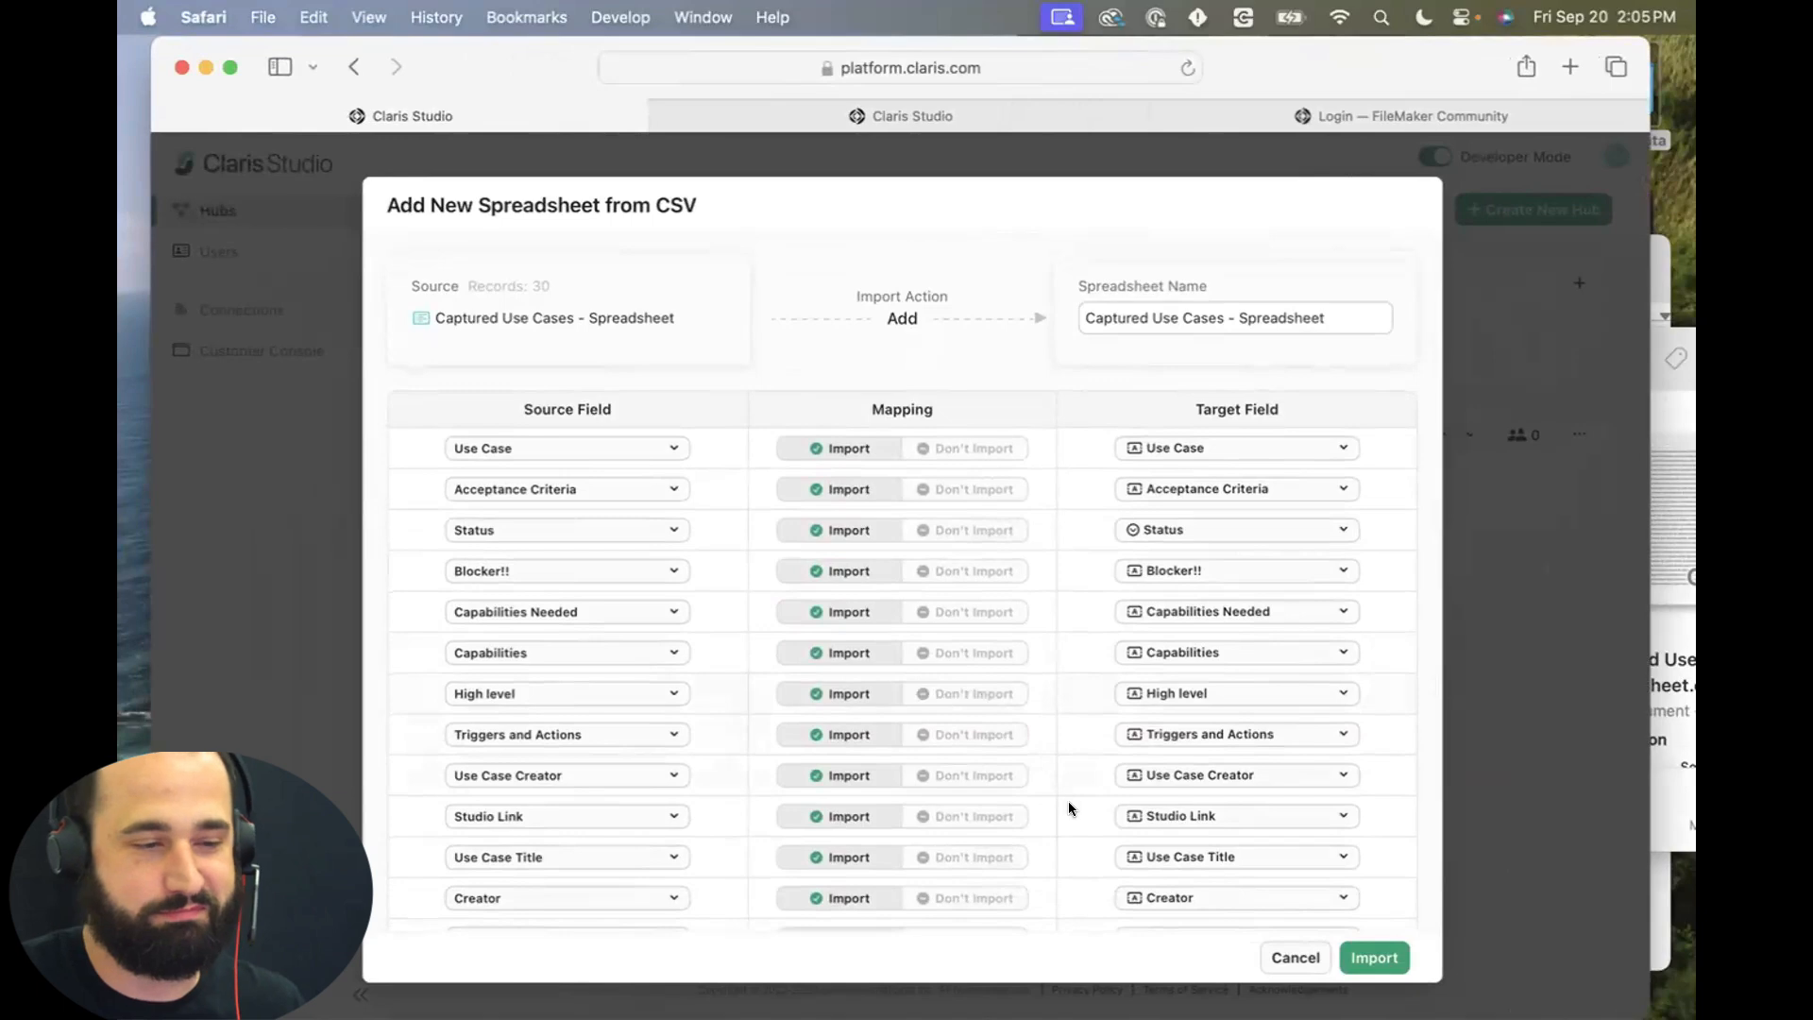
{"action": "scroll", "coordinate": [935, 732], "scroll_direction": "down", "scroll_amount": 3}
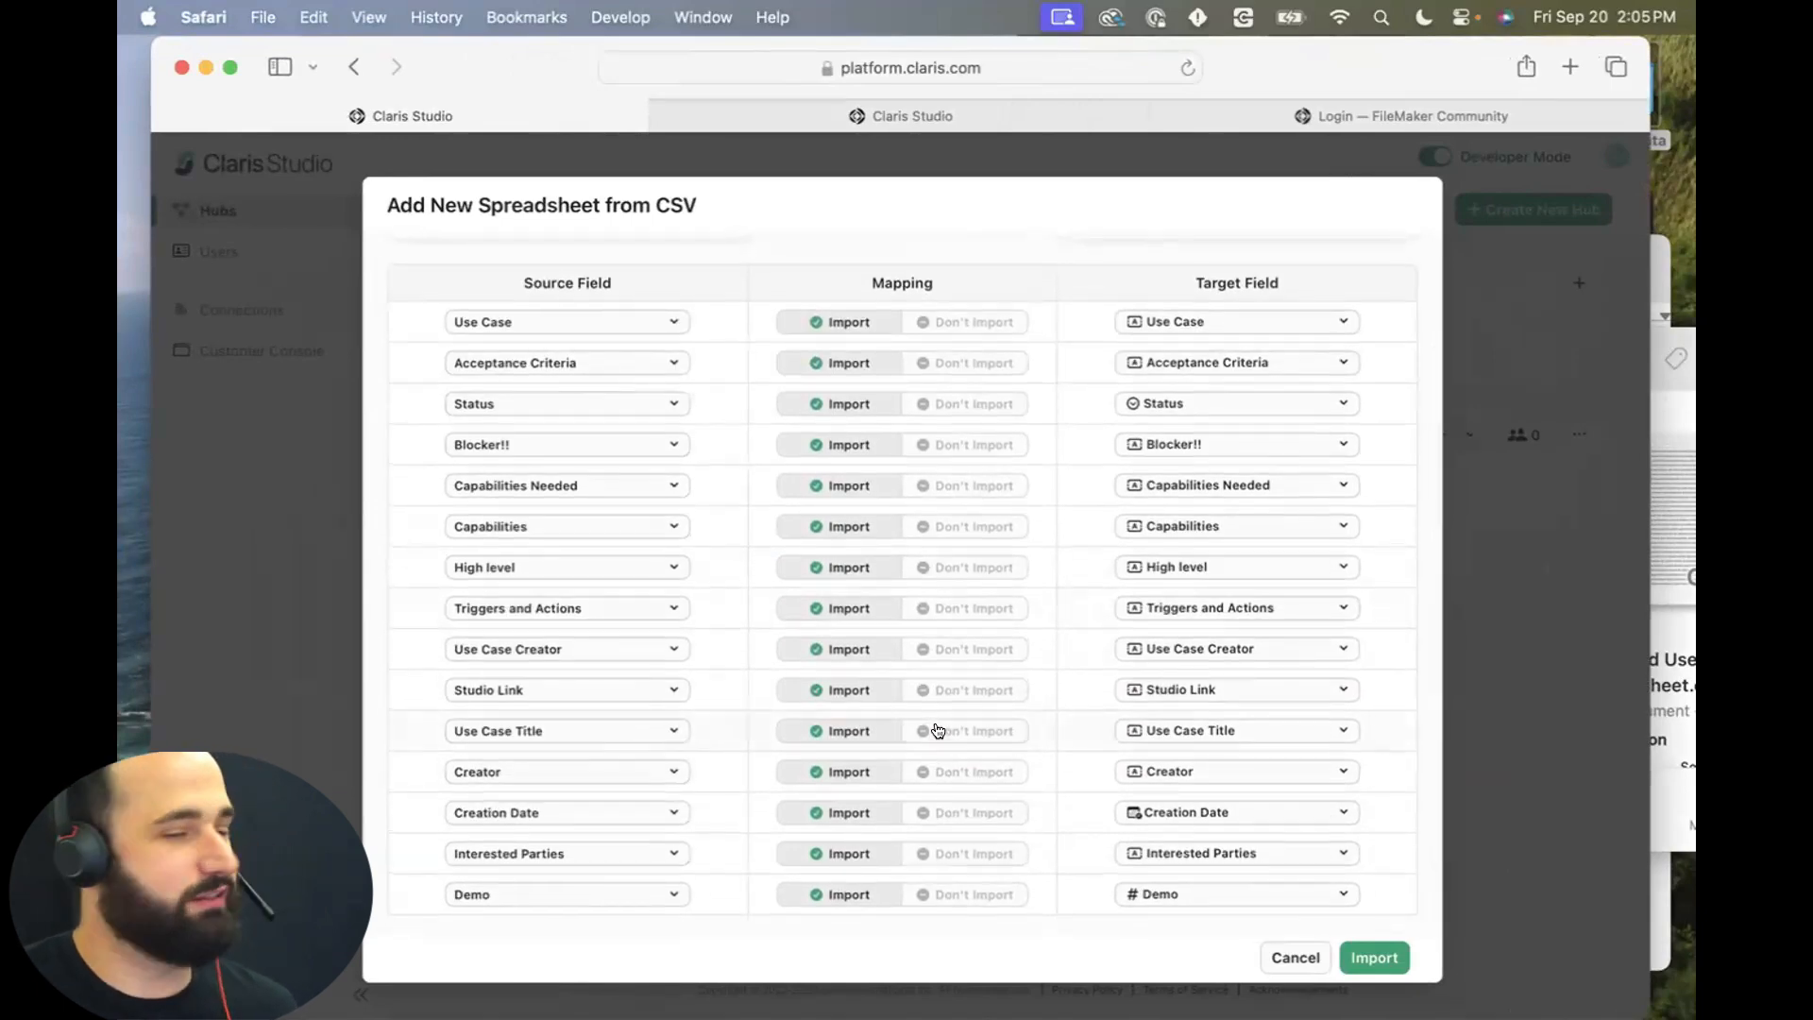
{"action": "scroll", "coordinate": [938, 731], "scroll_direction": "up", "scroll_amount": 3}
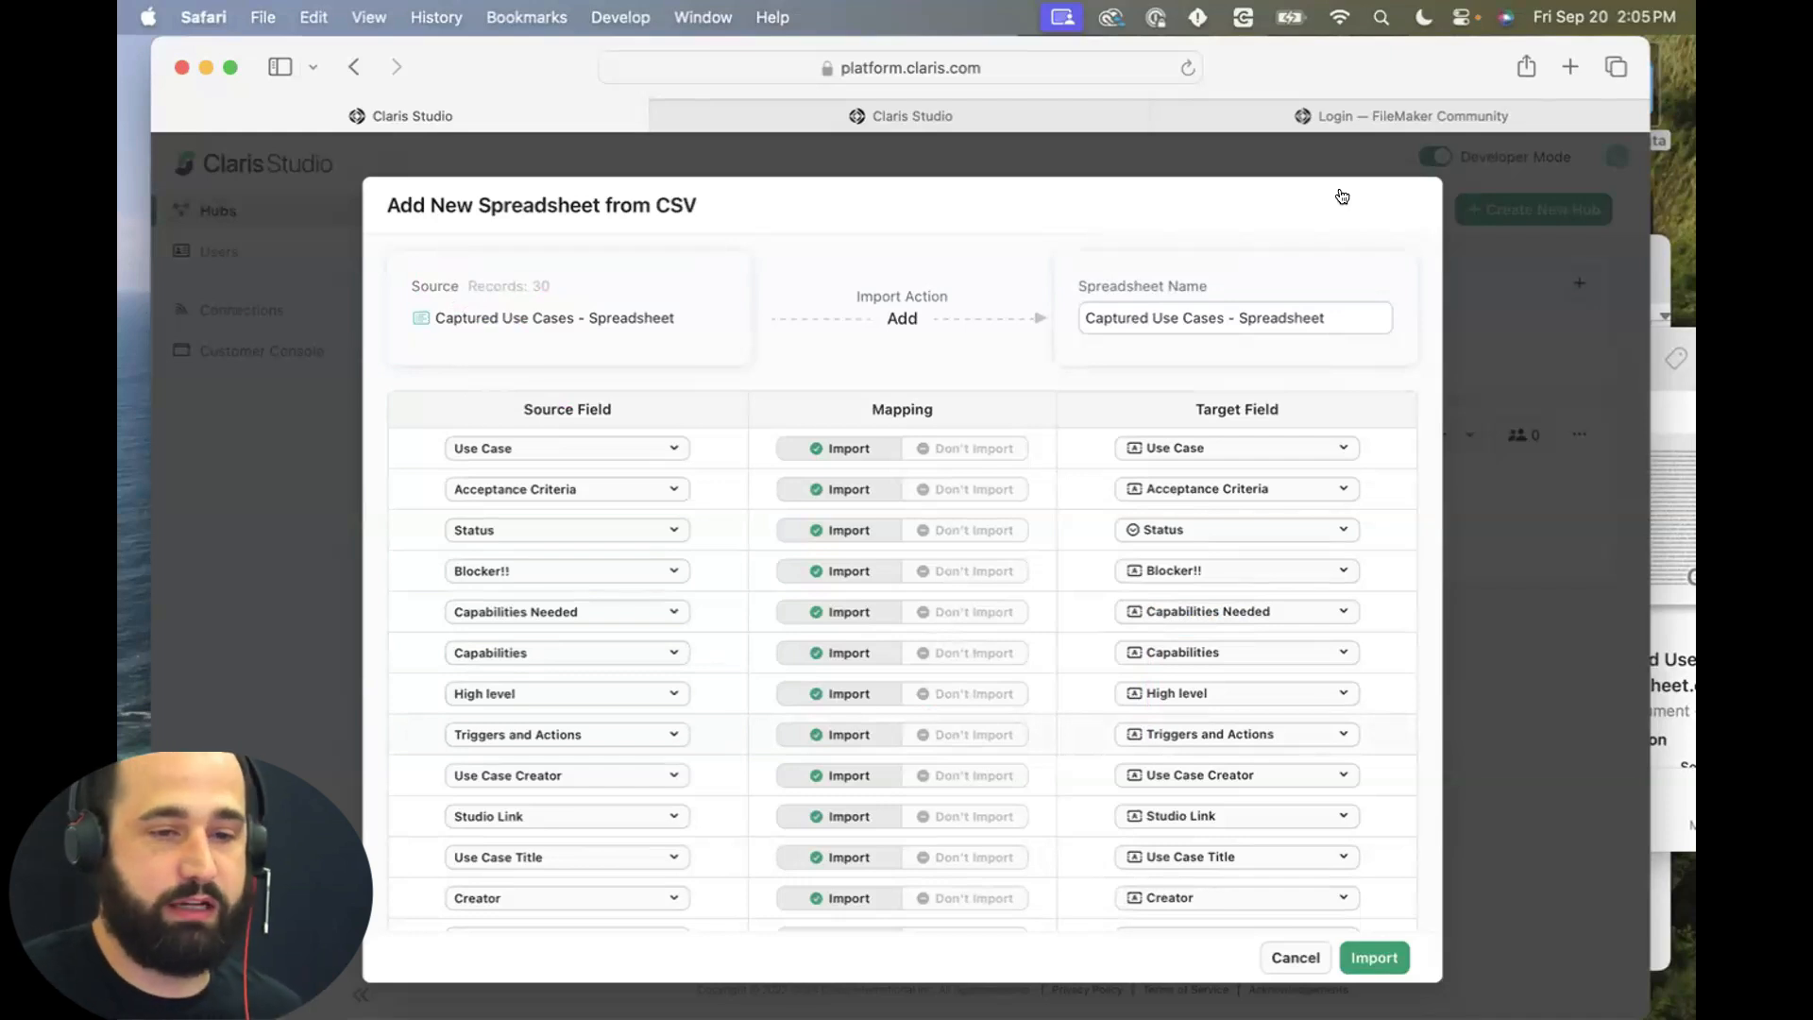
{"action": "left_click", "coordinate": [1124, 320]}
{"action": "left_click_drag", "start_coordinate": [1351, 318], "coordinate": [1032, 321]}
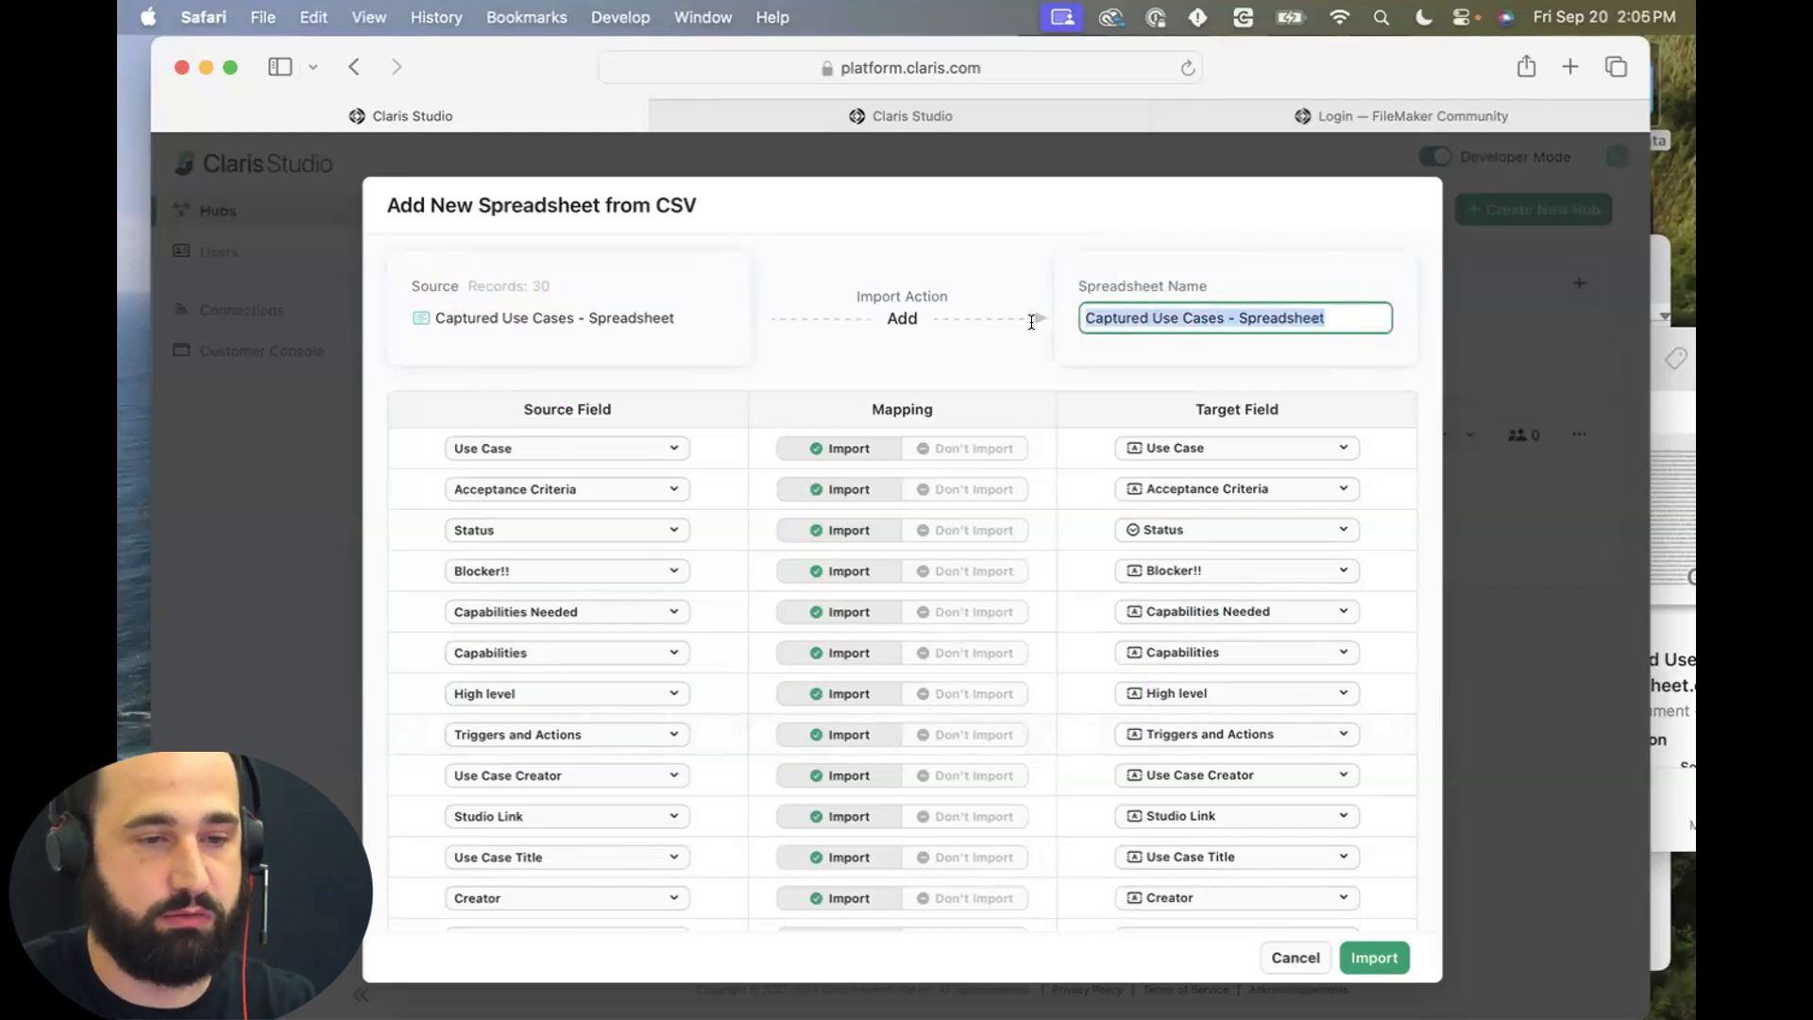
{"action": "type", "text": "Use cases"}
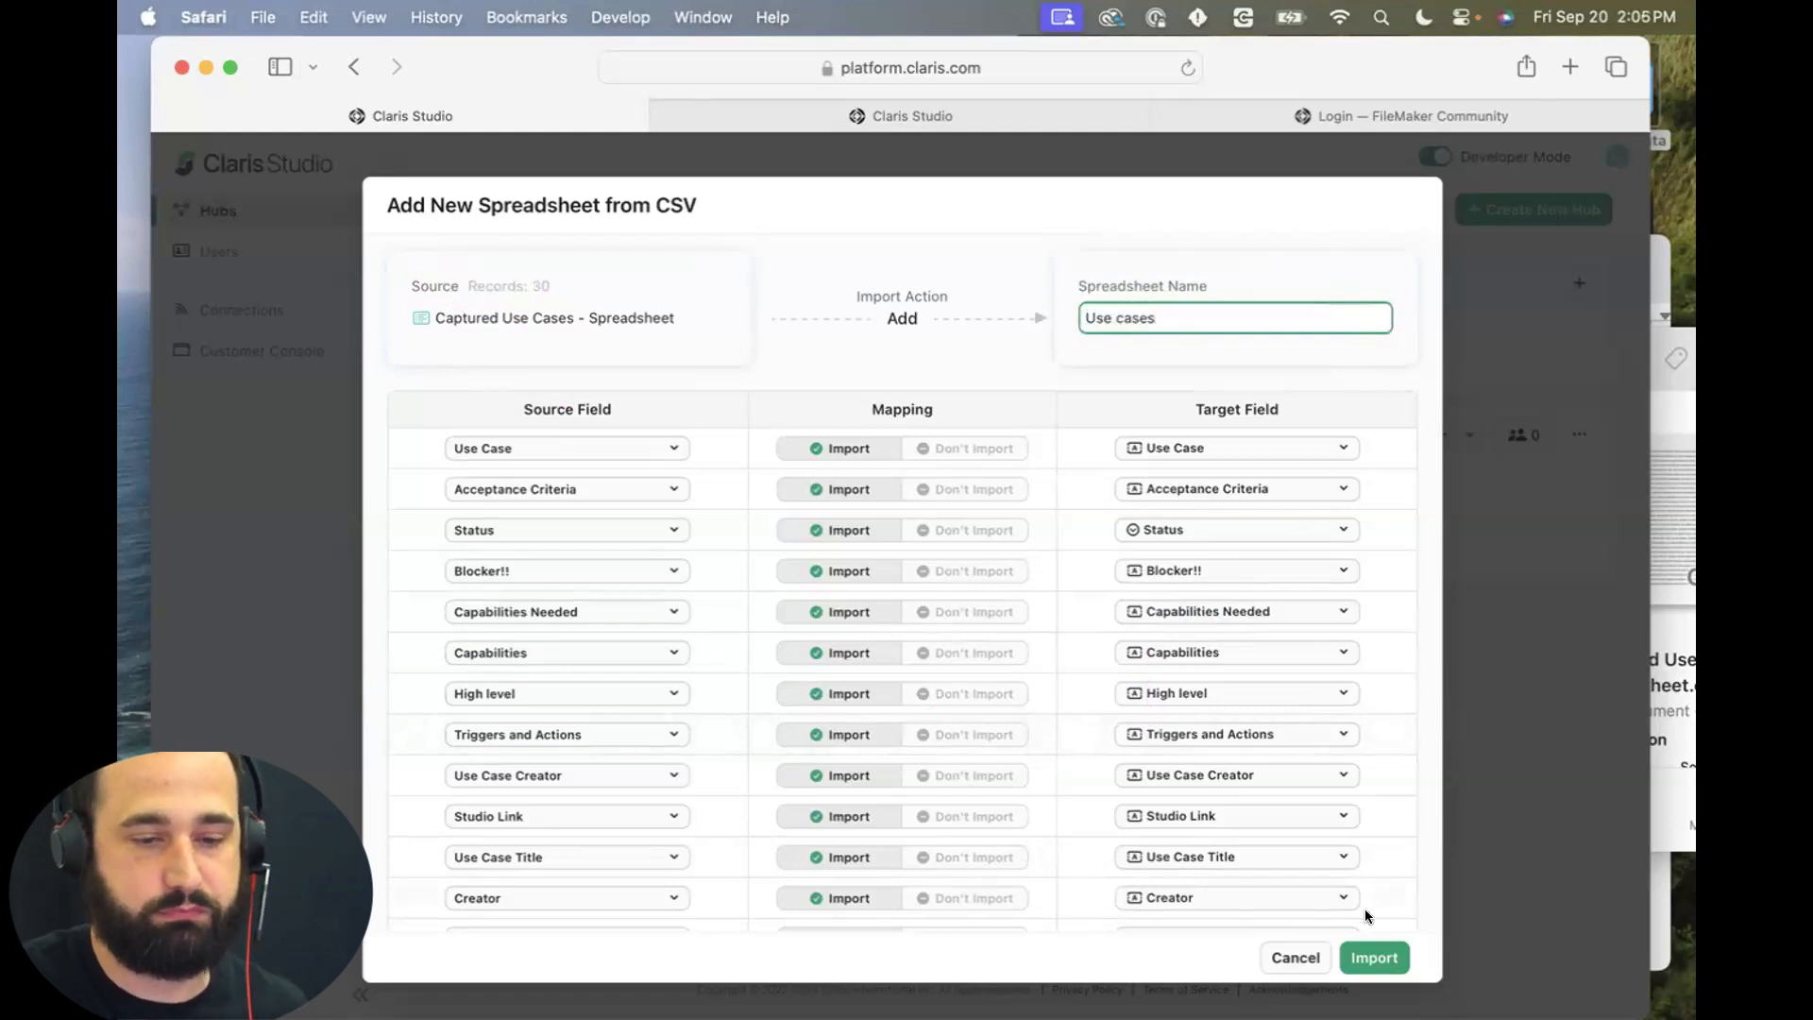
{"action": "left_click", "coordinate": [1361, 956]}
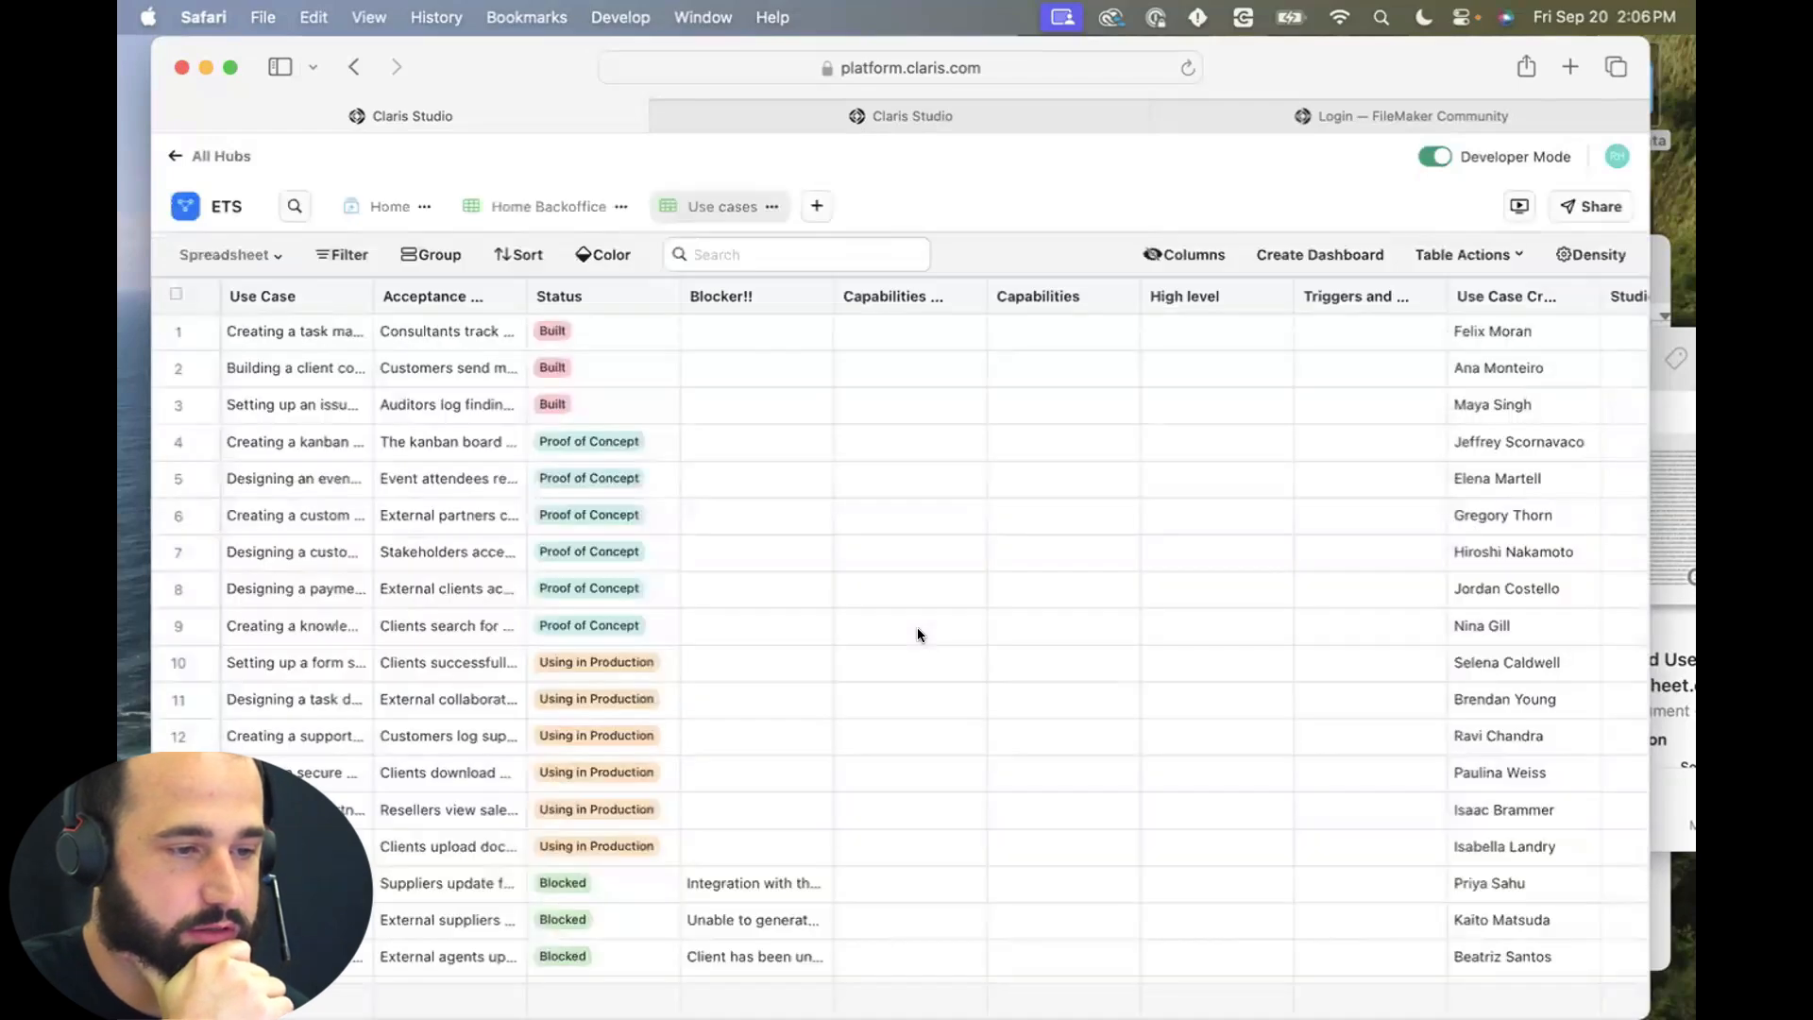
Look over the rows and columns of the imported spreadsheet and start a new Custom view in the ETS hub.
{"action": "scroll", "coordinate": [918, 635], "scroll_direction": "down", "scroll_amount": 5}
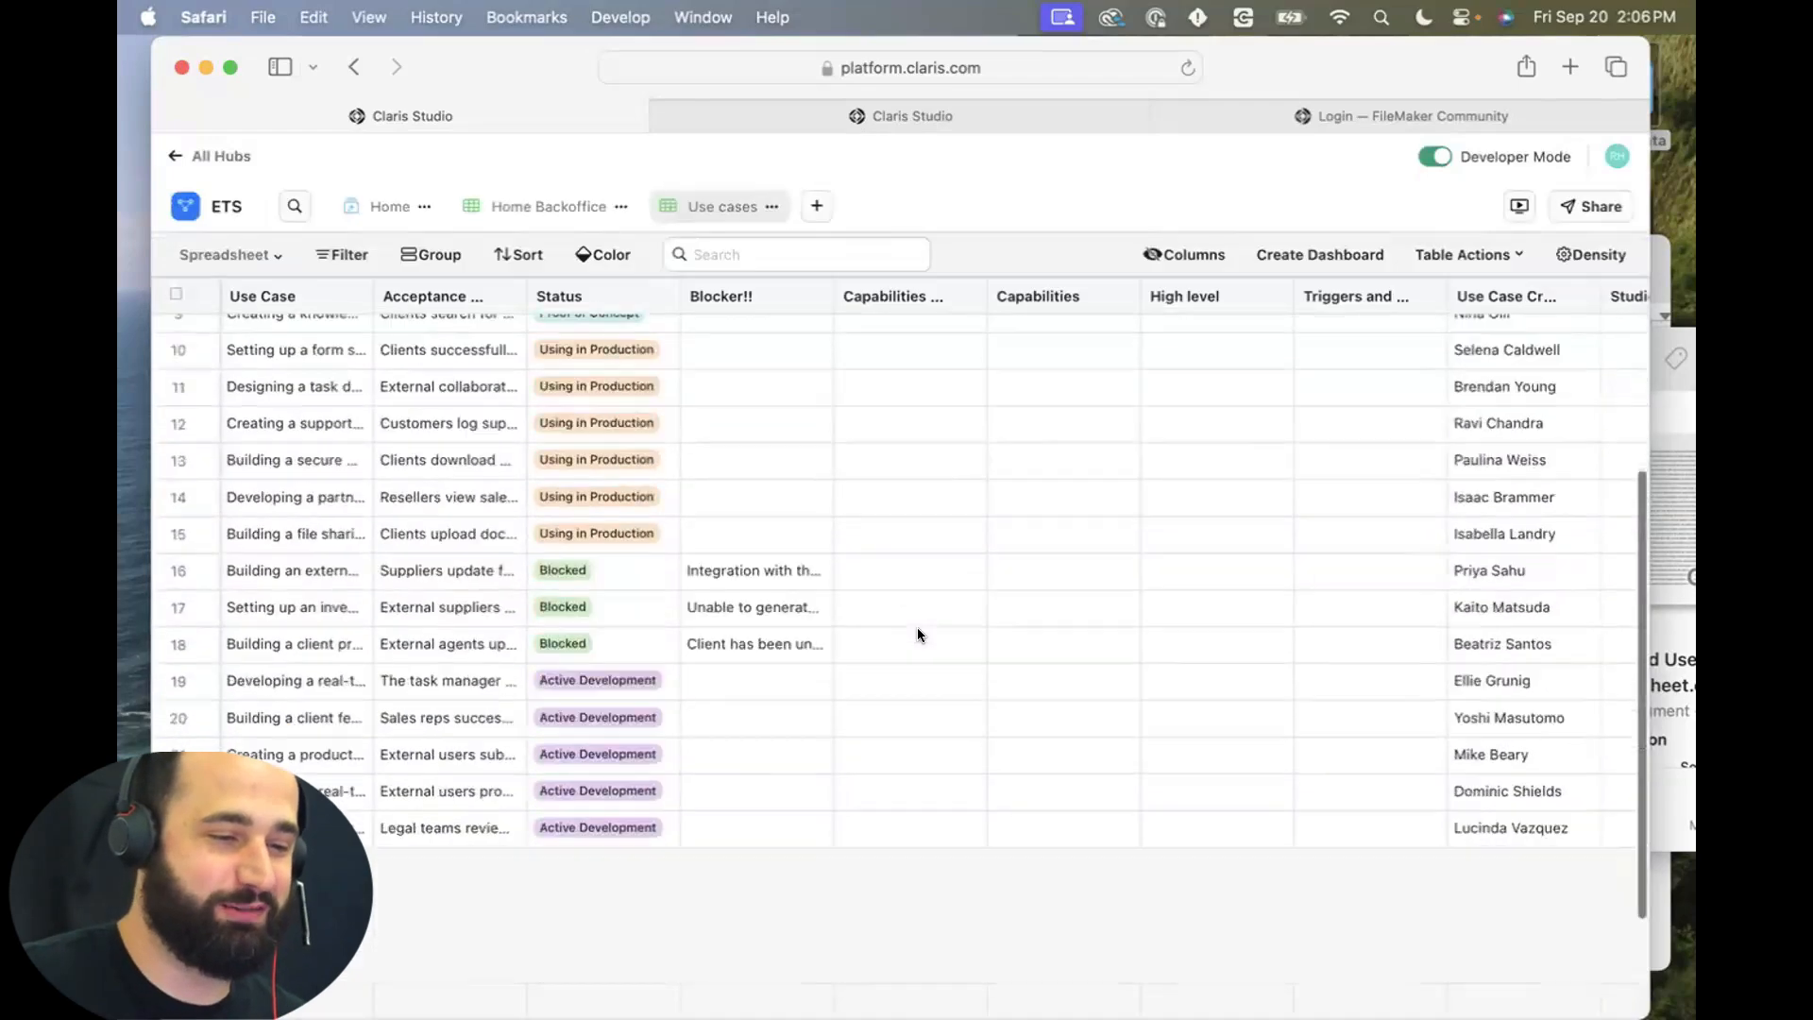
{"action": "scroll", "coordinate": [918, 635], "scroll_direction": "up", "scroll_amount": 5}
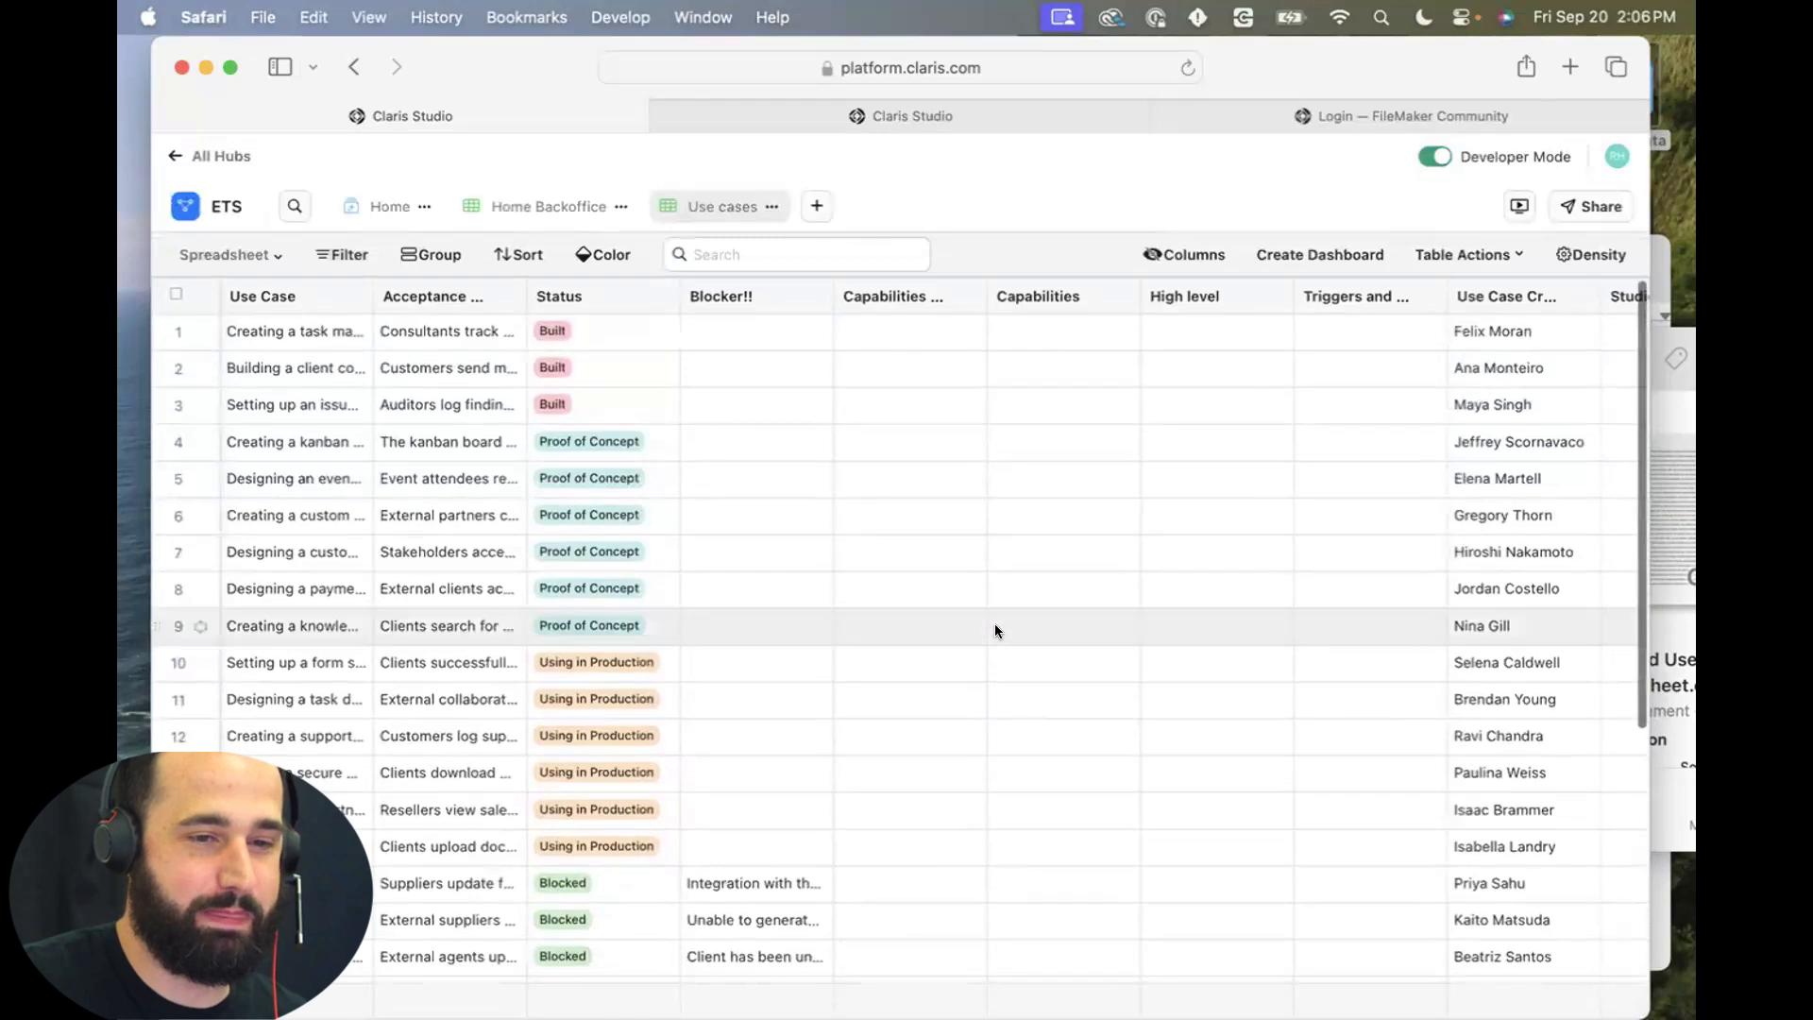
{"action": "scroll", "coordinate": [994, 627], "scroll_direction": "right", "scroll_amount": 10}
{"action": "scroll", "coordinate": [995, 623], "scroll_direction": "left", "scroll_amount": 10}
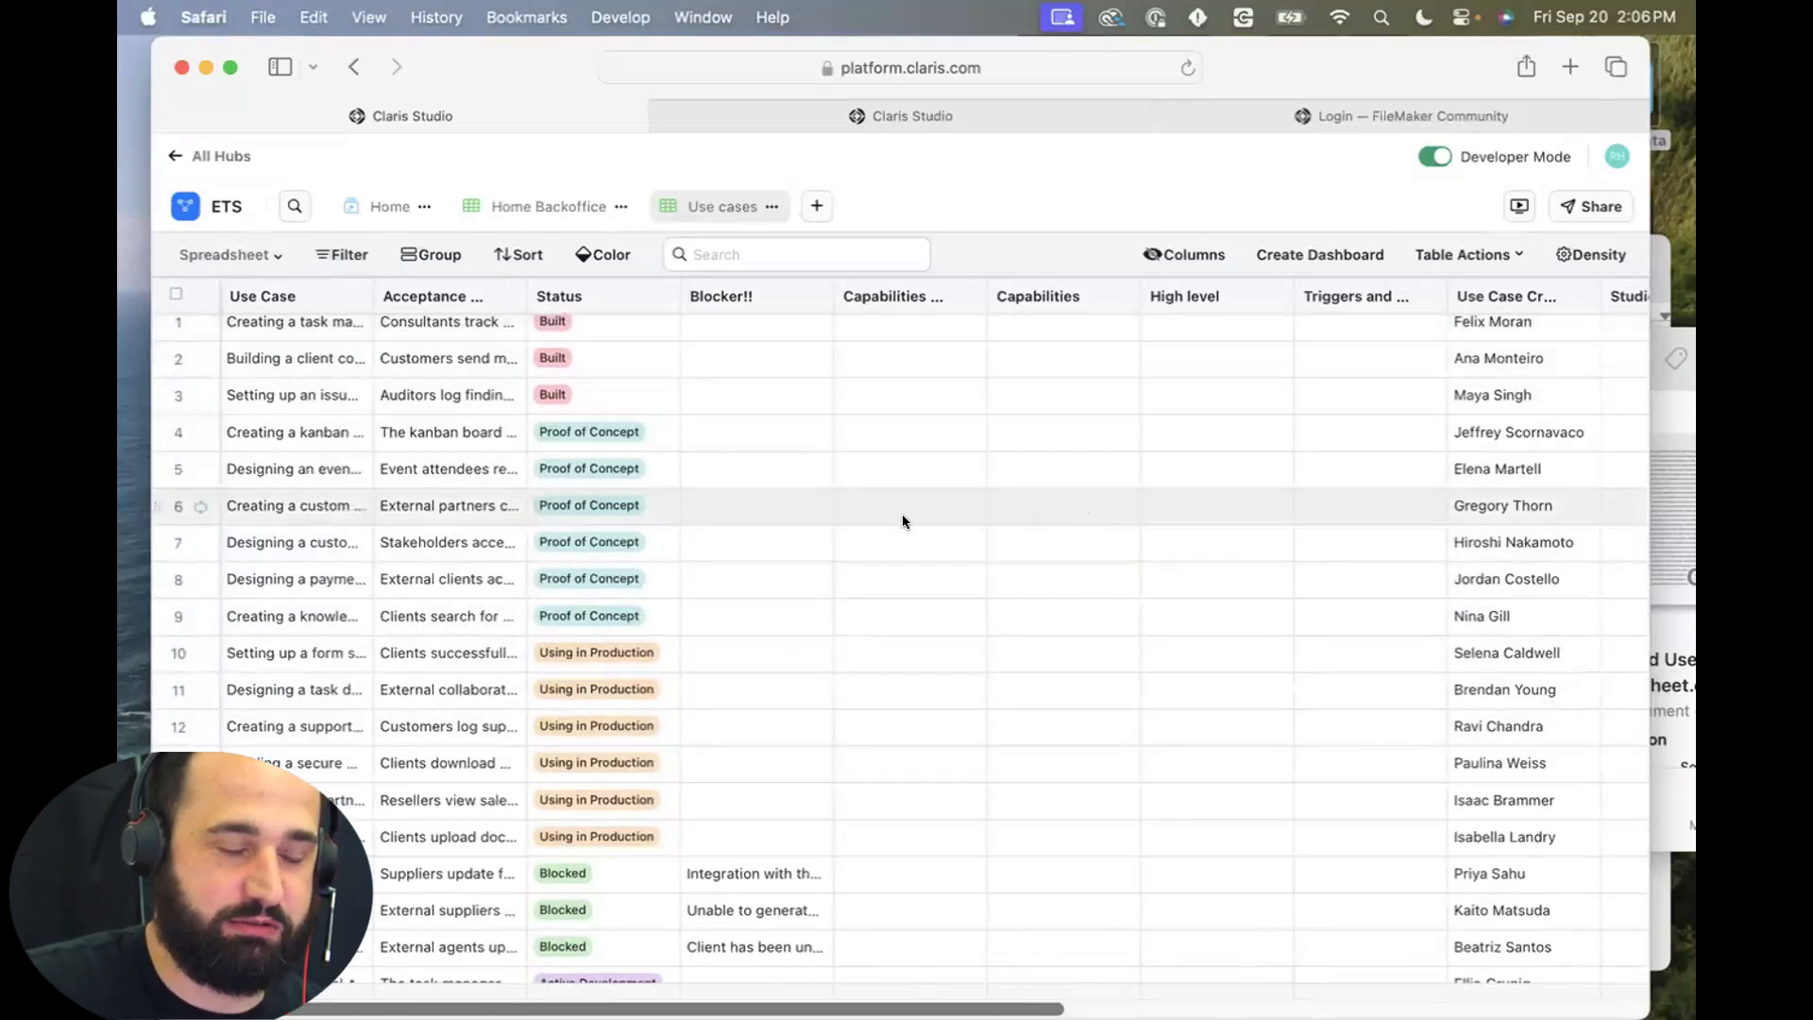
{"action": "scroll", "coordinate": [903, 513], "scroll_direction": "up", "scroll_amount": 1}
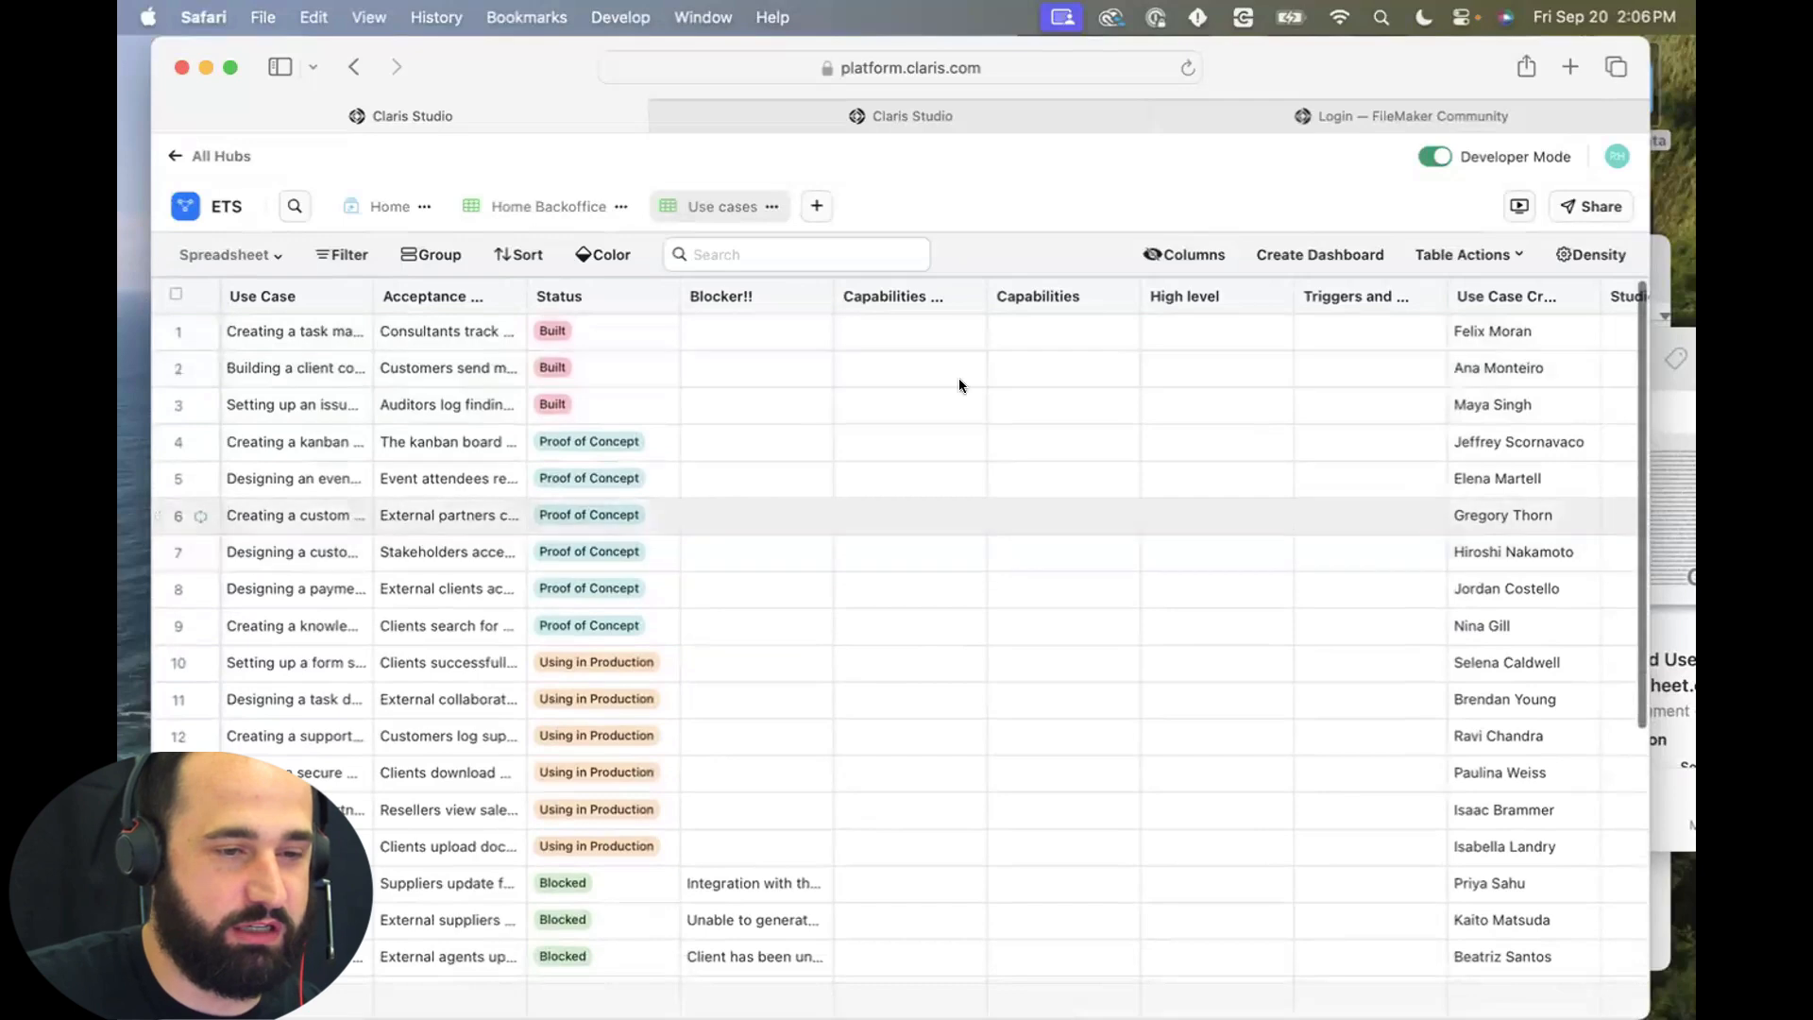
{"action": "left_click", "coordinate": [817, 206]}
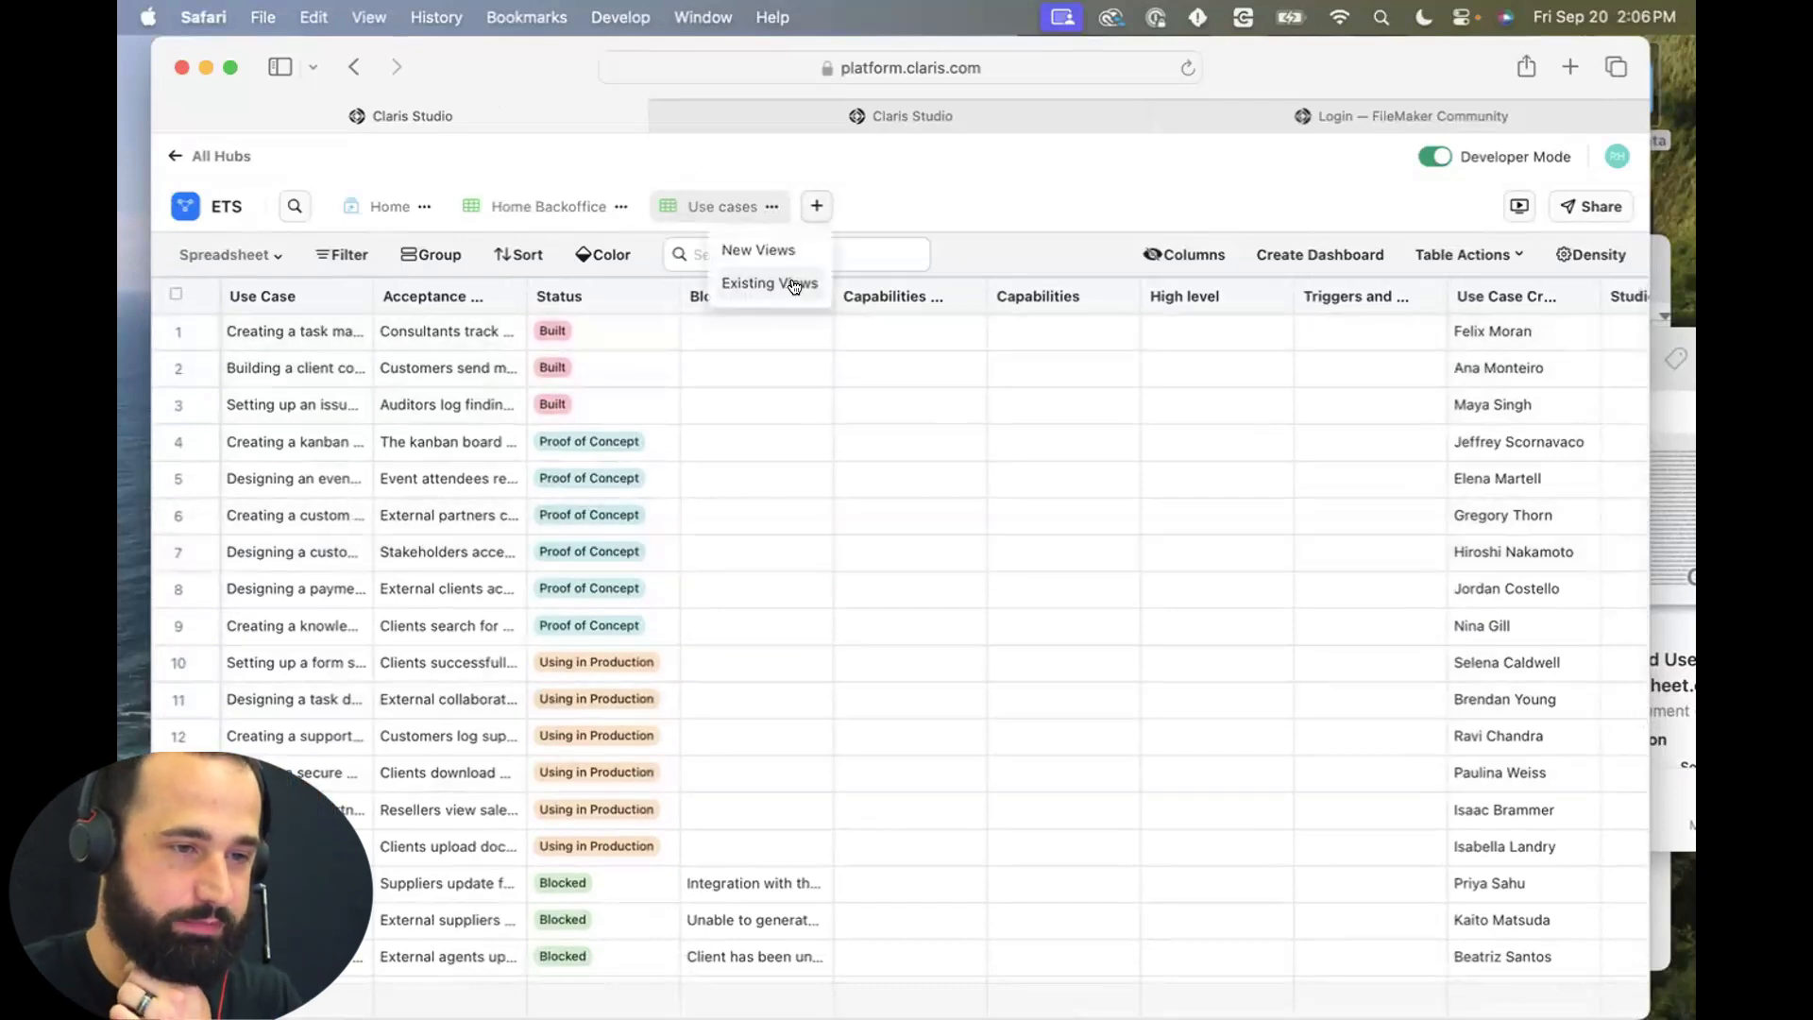
{"action": "left_click", "coordinate": [777, 252]}
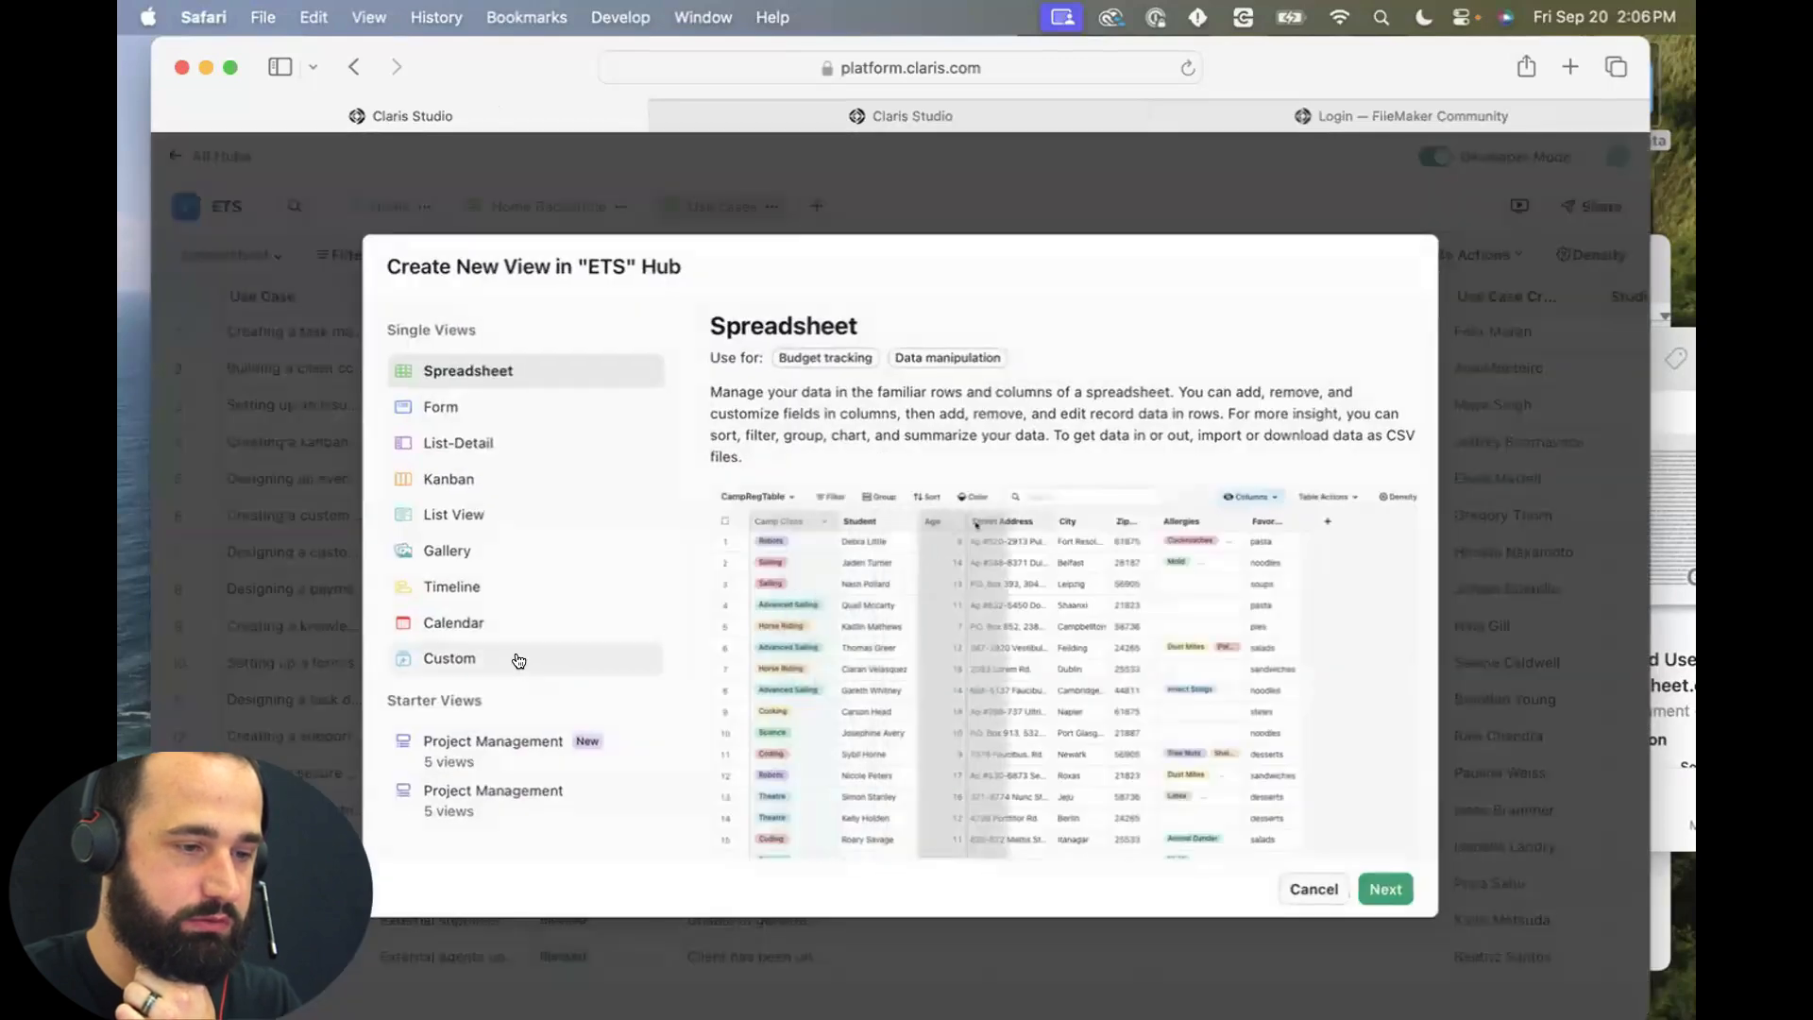
{"action": "left_click", "coordinate": [518, 660]}
{"action": "left_click", "coordinate": [1386, 889]}
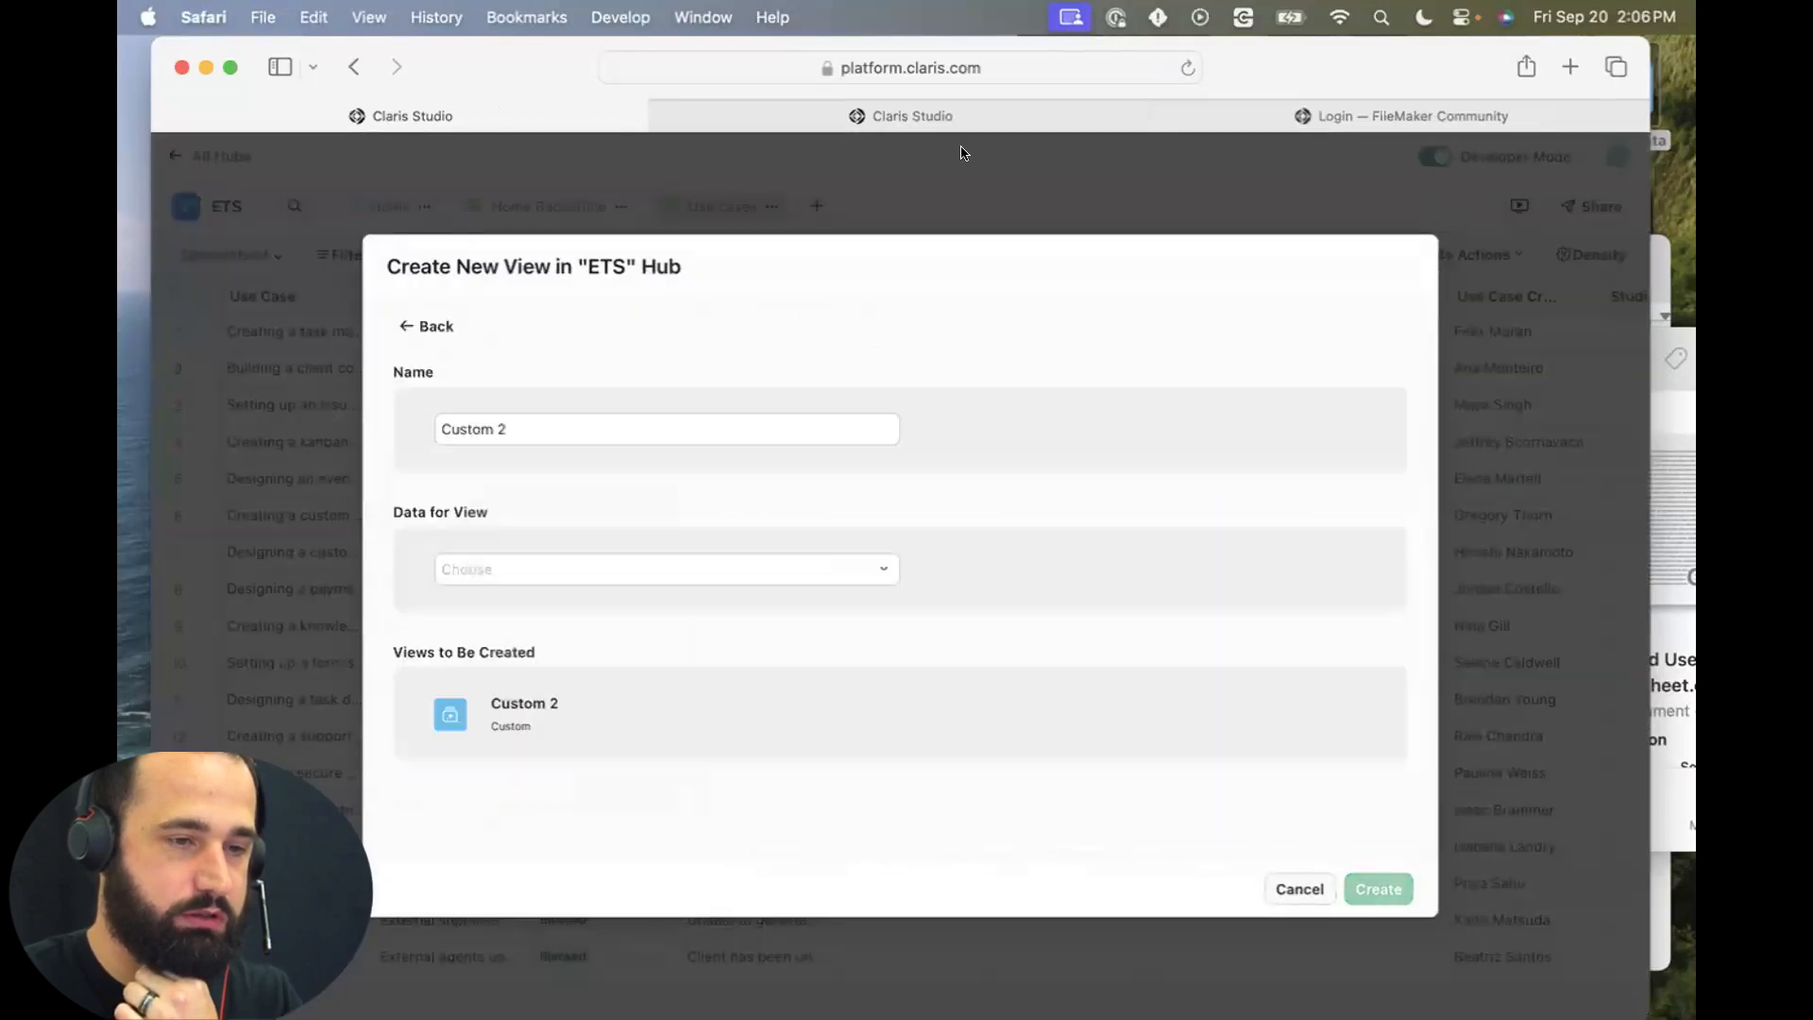
Name the new custom view "Use case" and create it with the same data as the Use cases spreadsheet.
{"action": "triple_click", "coordinate": [525, 424]}
{"action": "type", "text": "use case"}
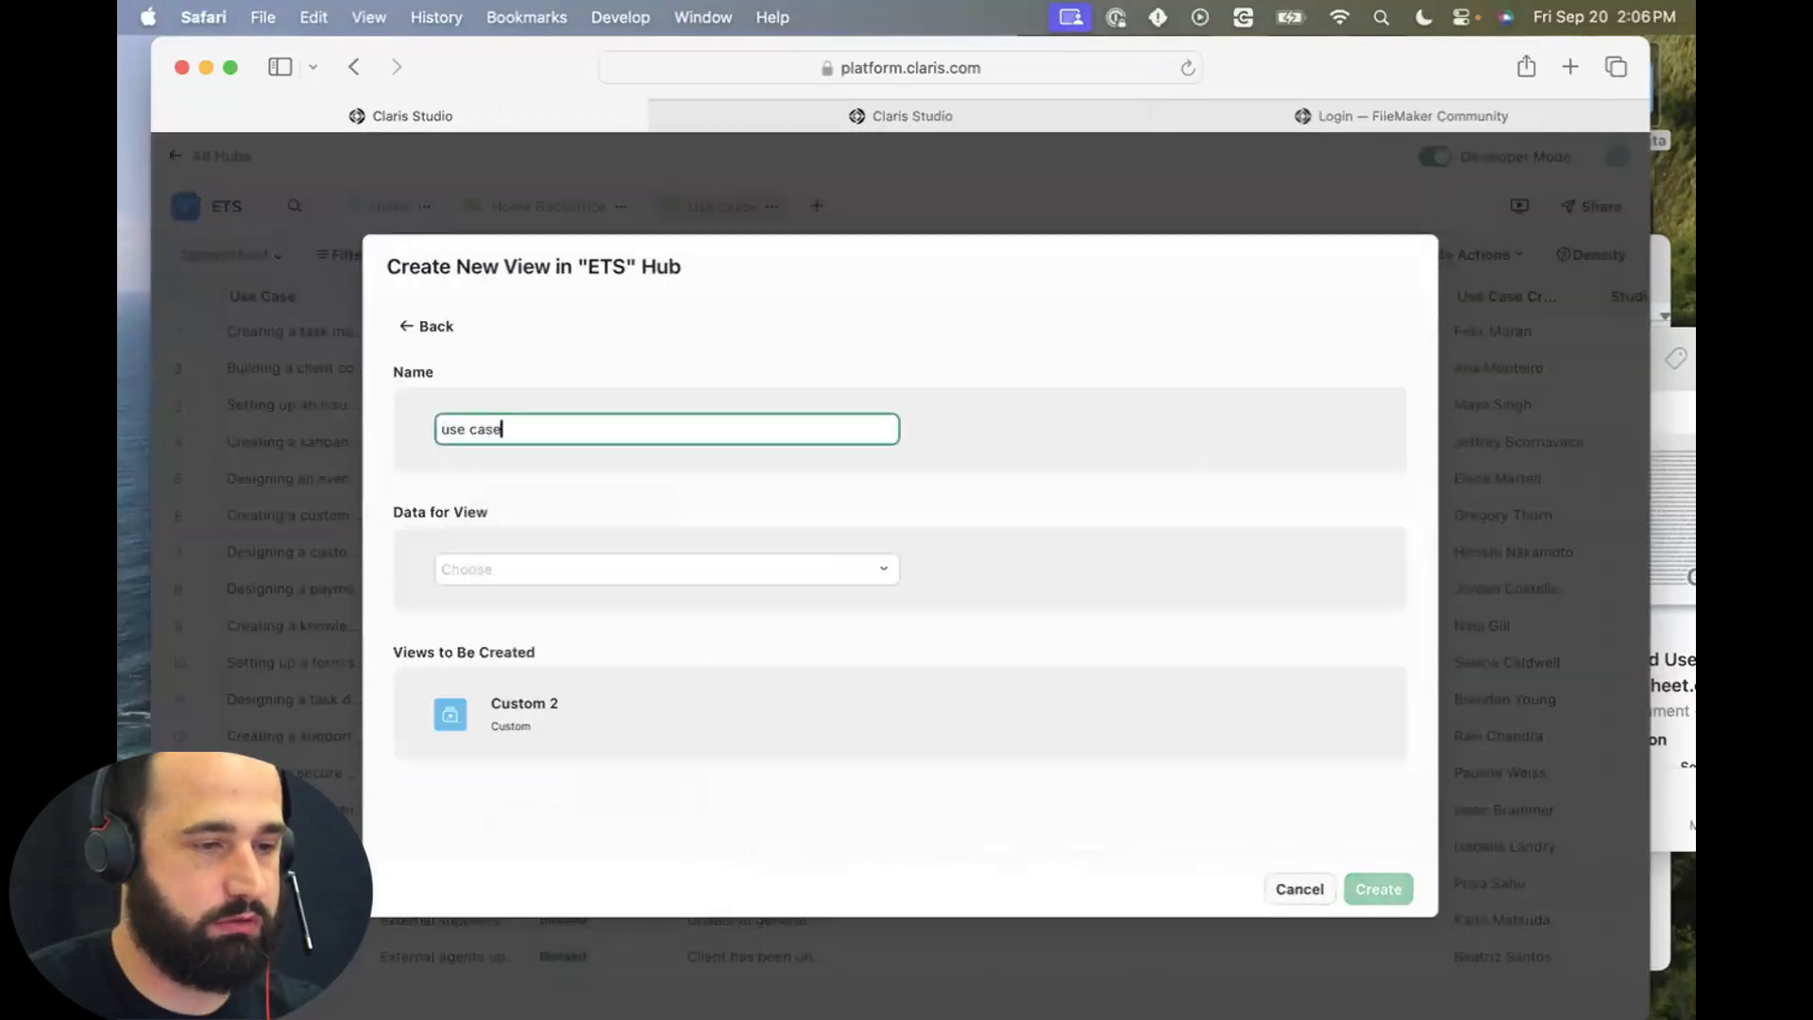
{"action": "type", "text": "s"}
{"action": "key", "text": "super+a"}
{"action": "type", "text": "Use cas"}
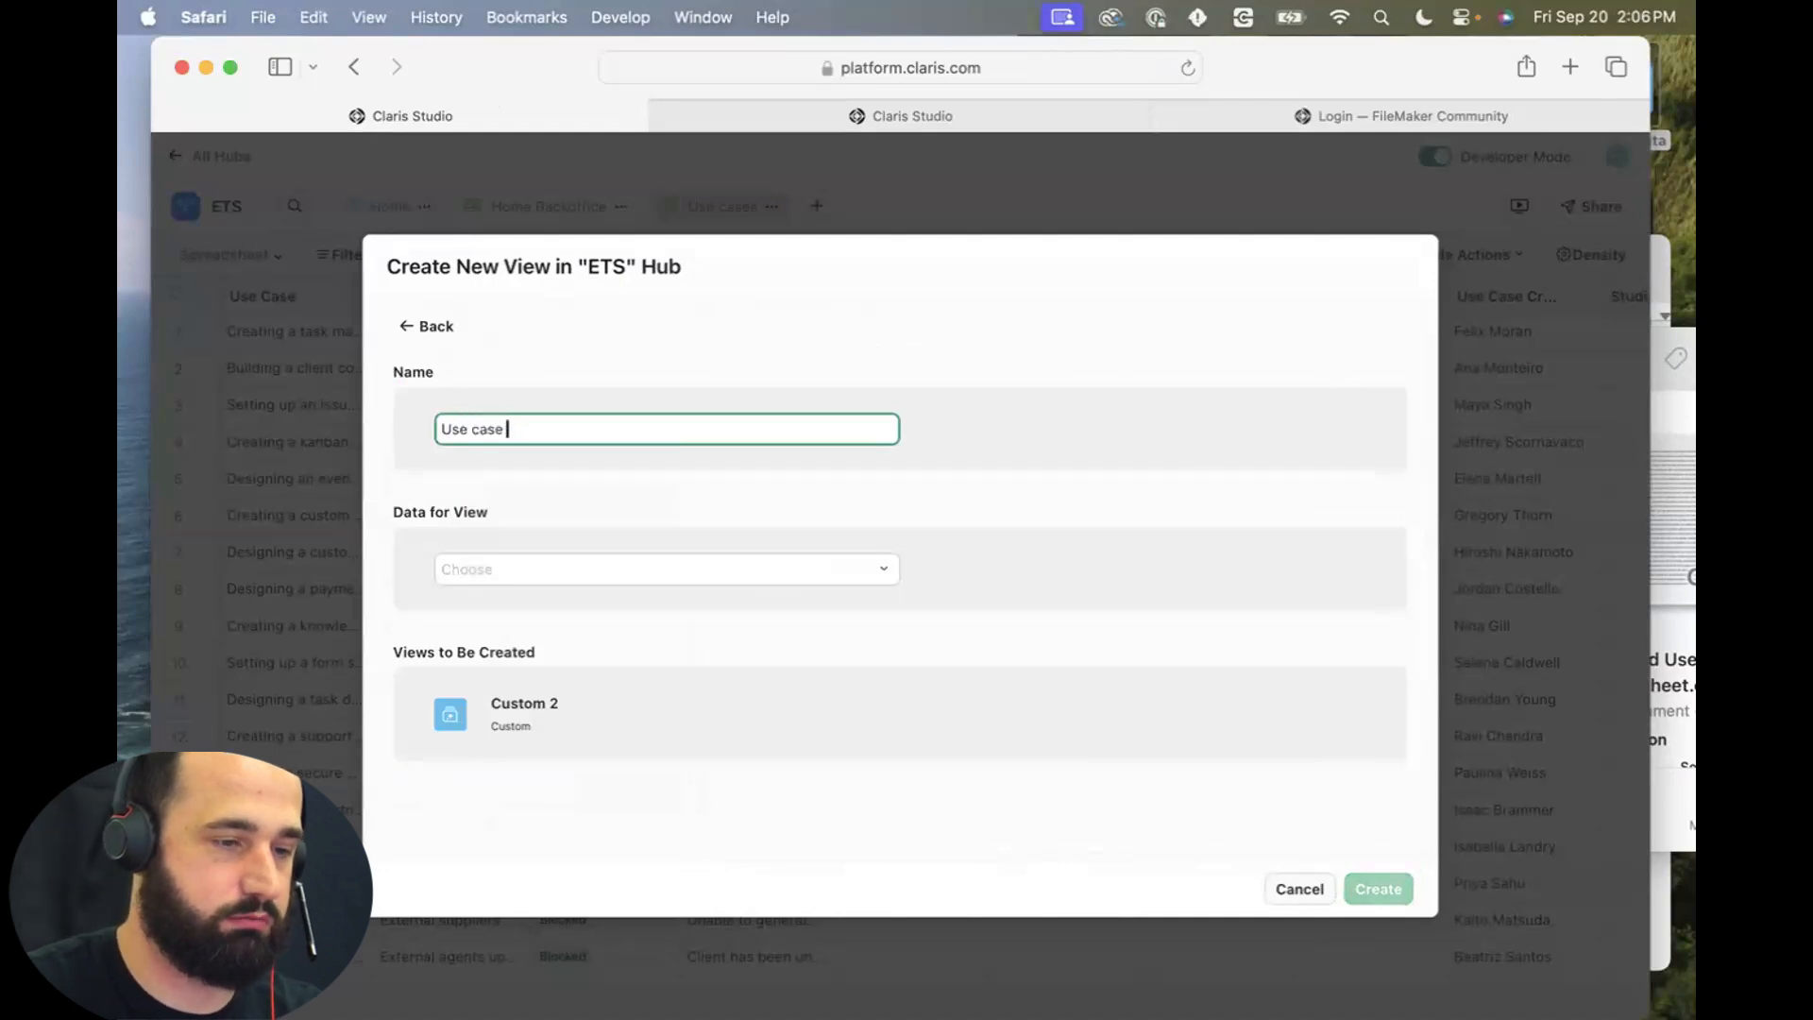
{"action": "left_click", "coordinate": [539, 574]}
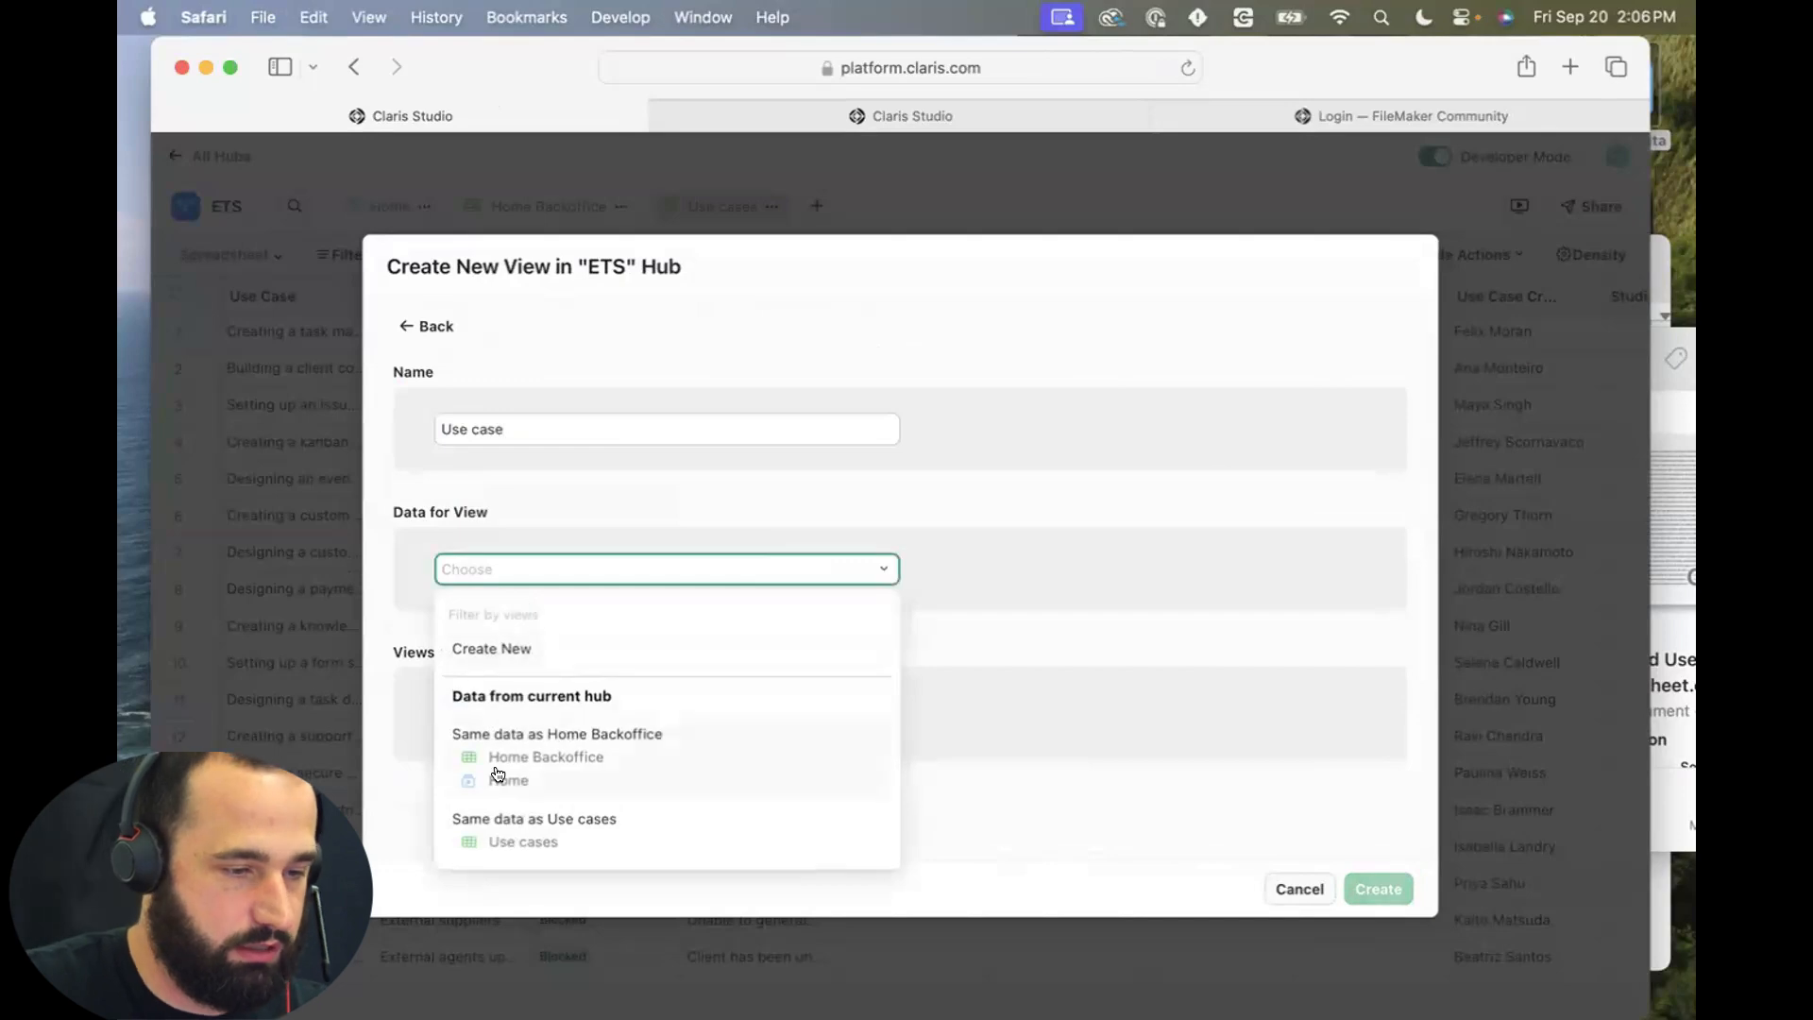
{"action": "left_click", "coordinate": [558, 847]}
{"action": "left_click", "coordinate": [1381, 890]}
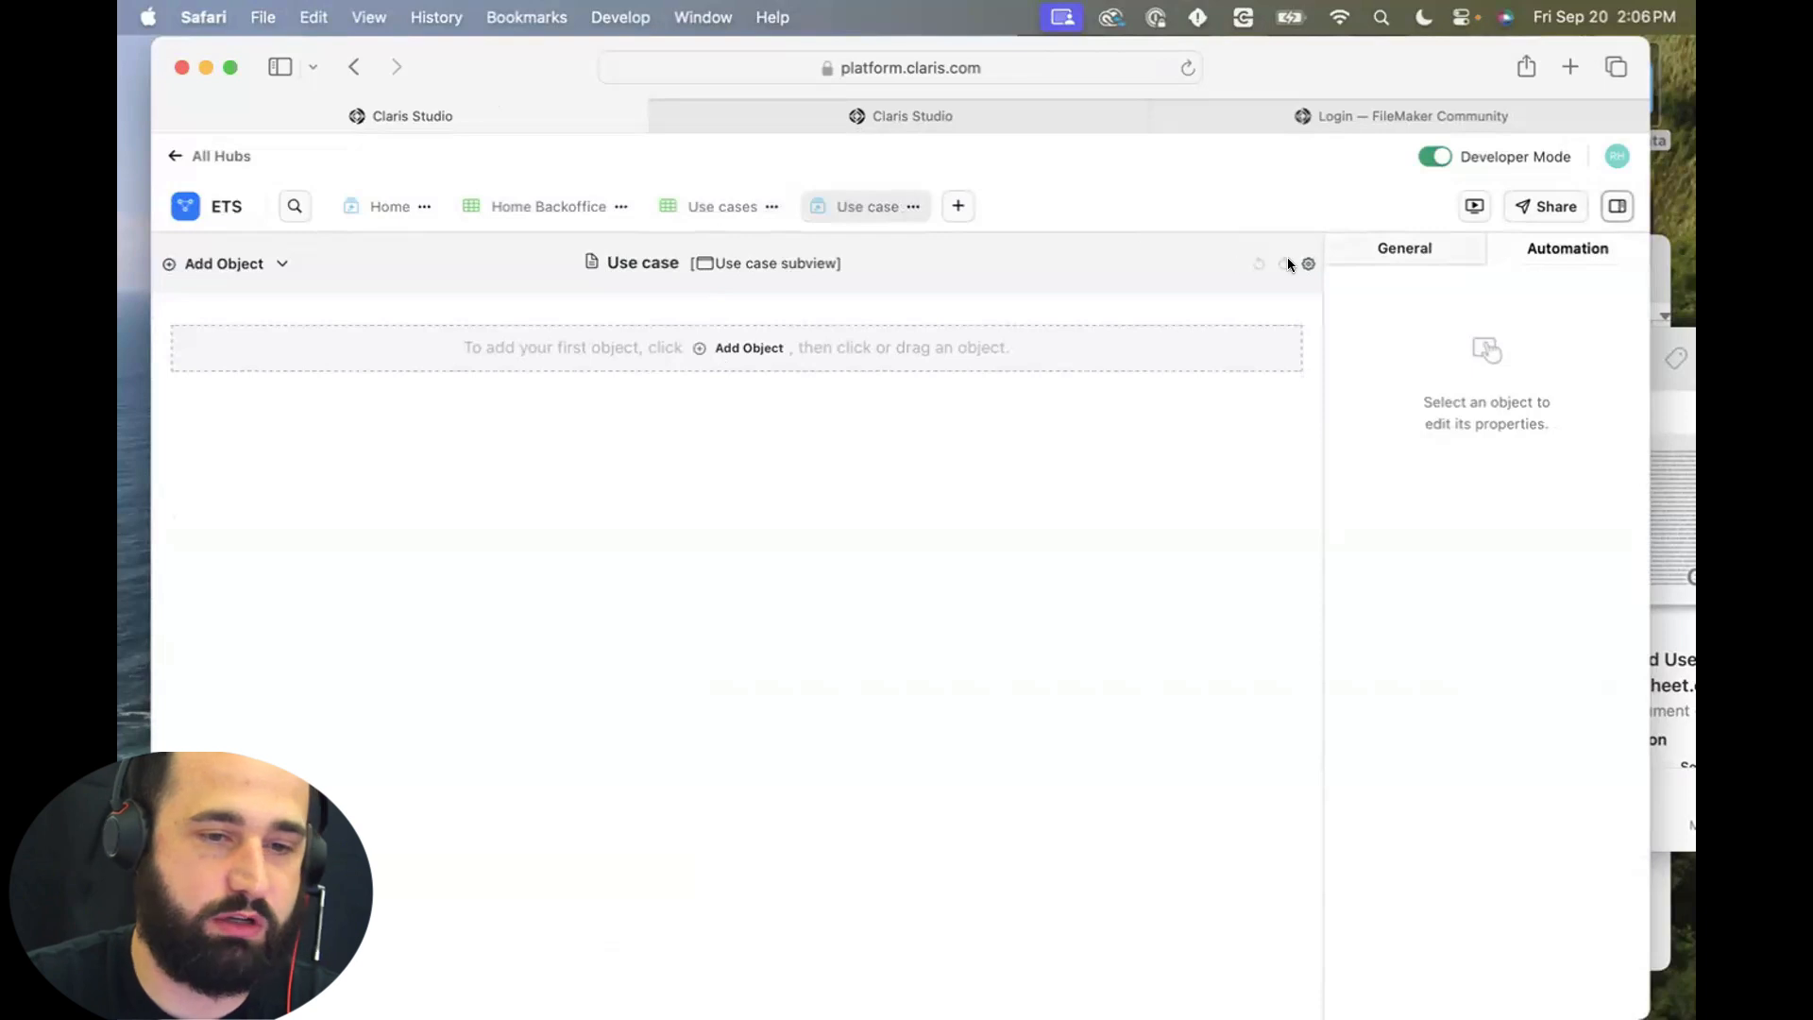
Set the frame arrangement of the Use case view to Header-Left-Right in the view settings.
{"action": "left_click", "coordinate": [1394, 262]}
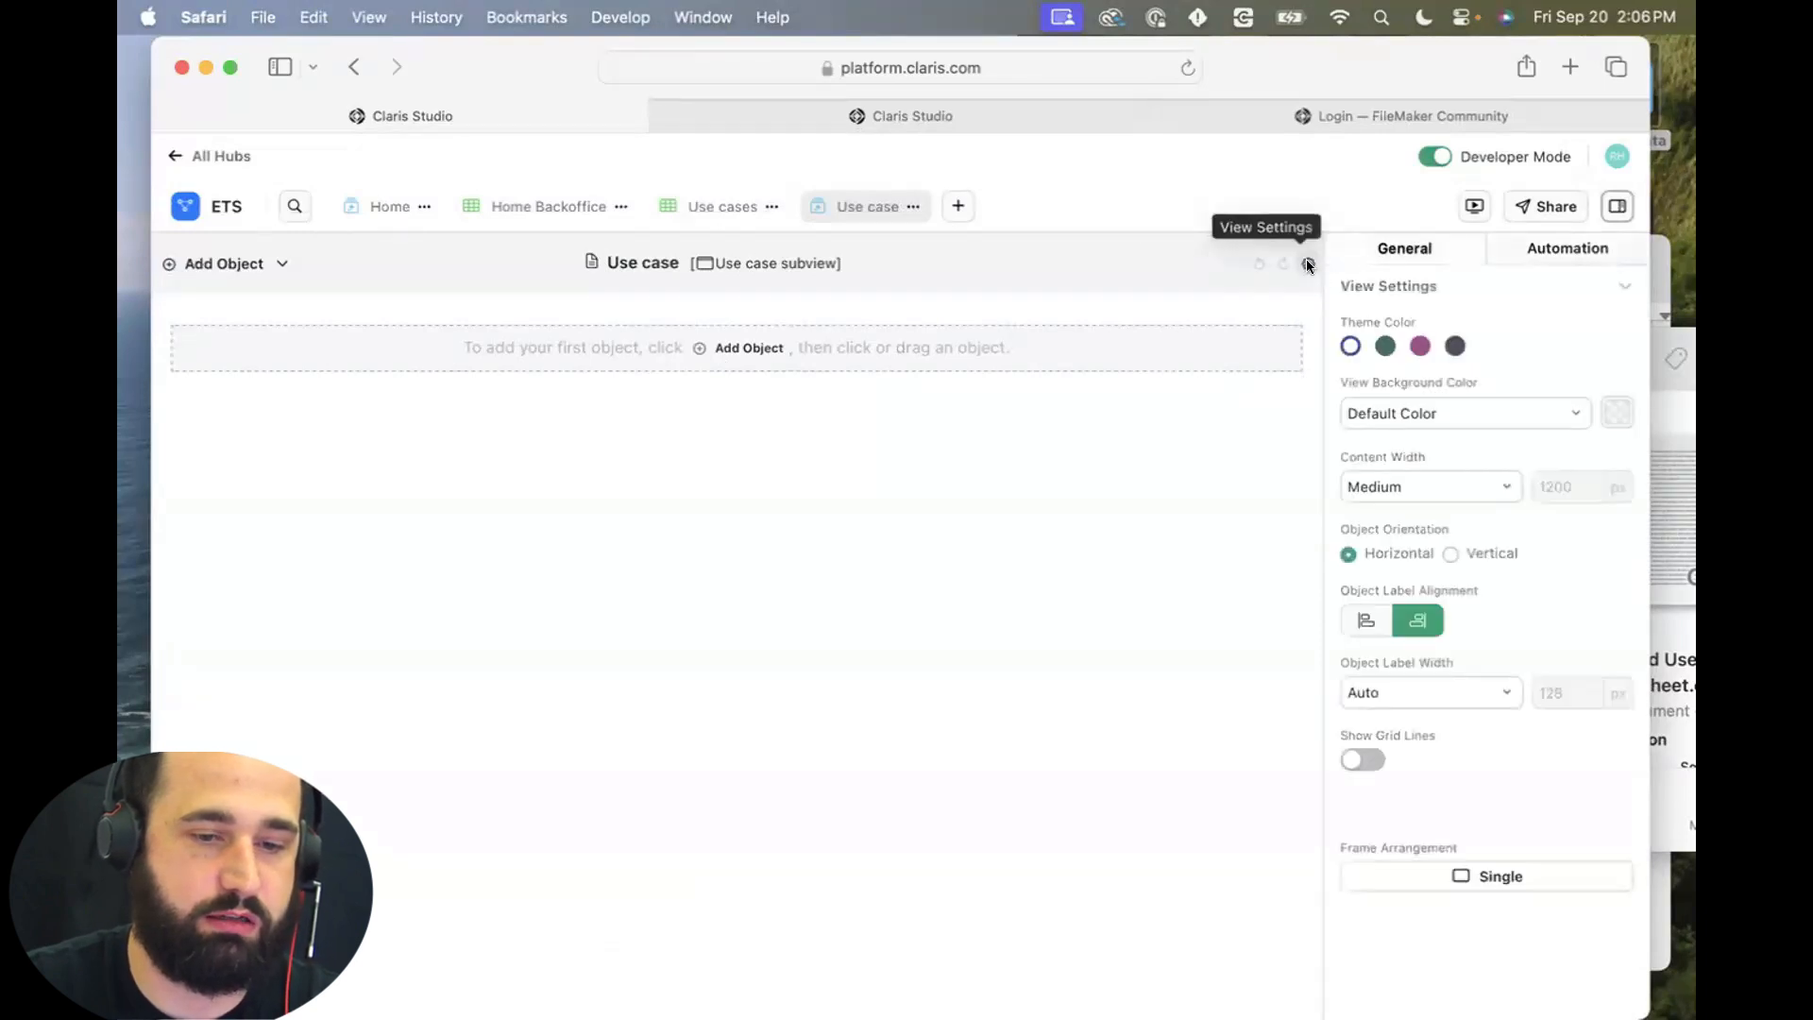
{"action": "left_click", "coordinate": [1497, 878]}
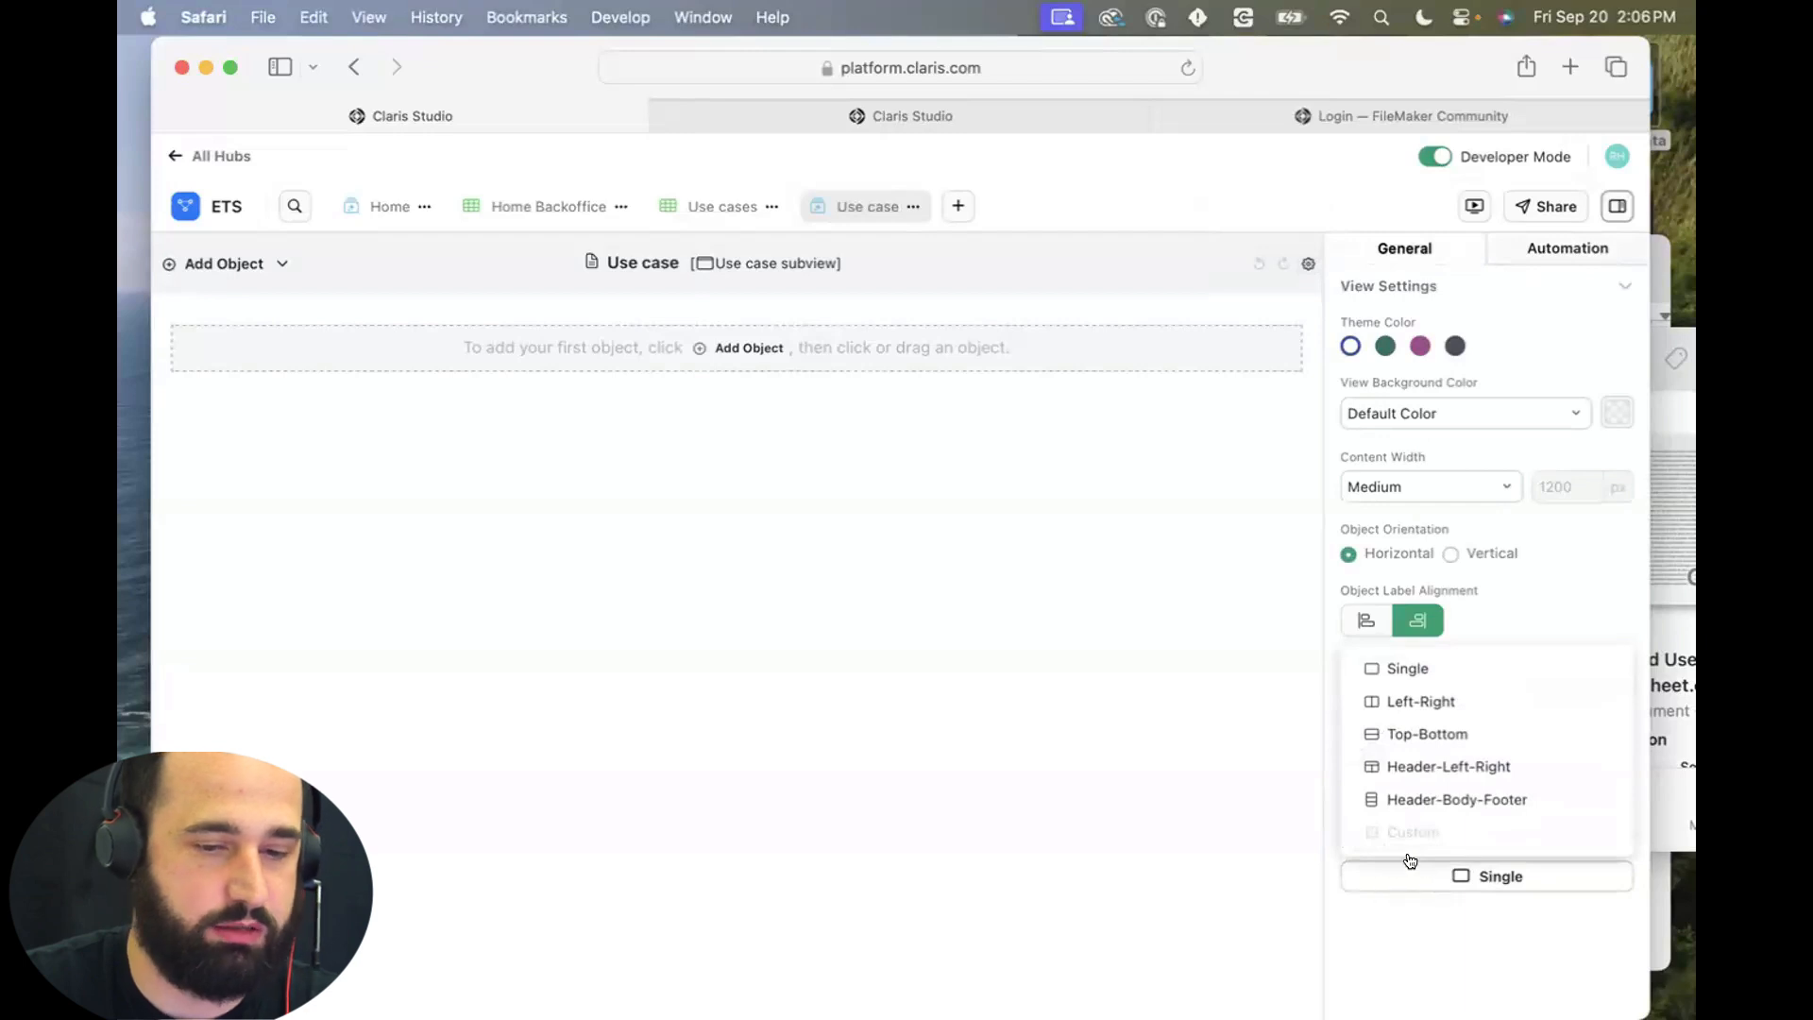
{"action": "left_click", "coordinate": [1429, 769]}
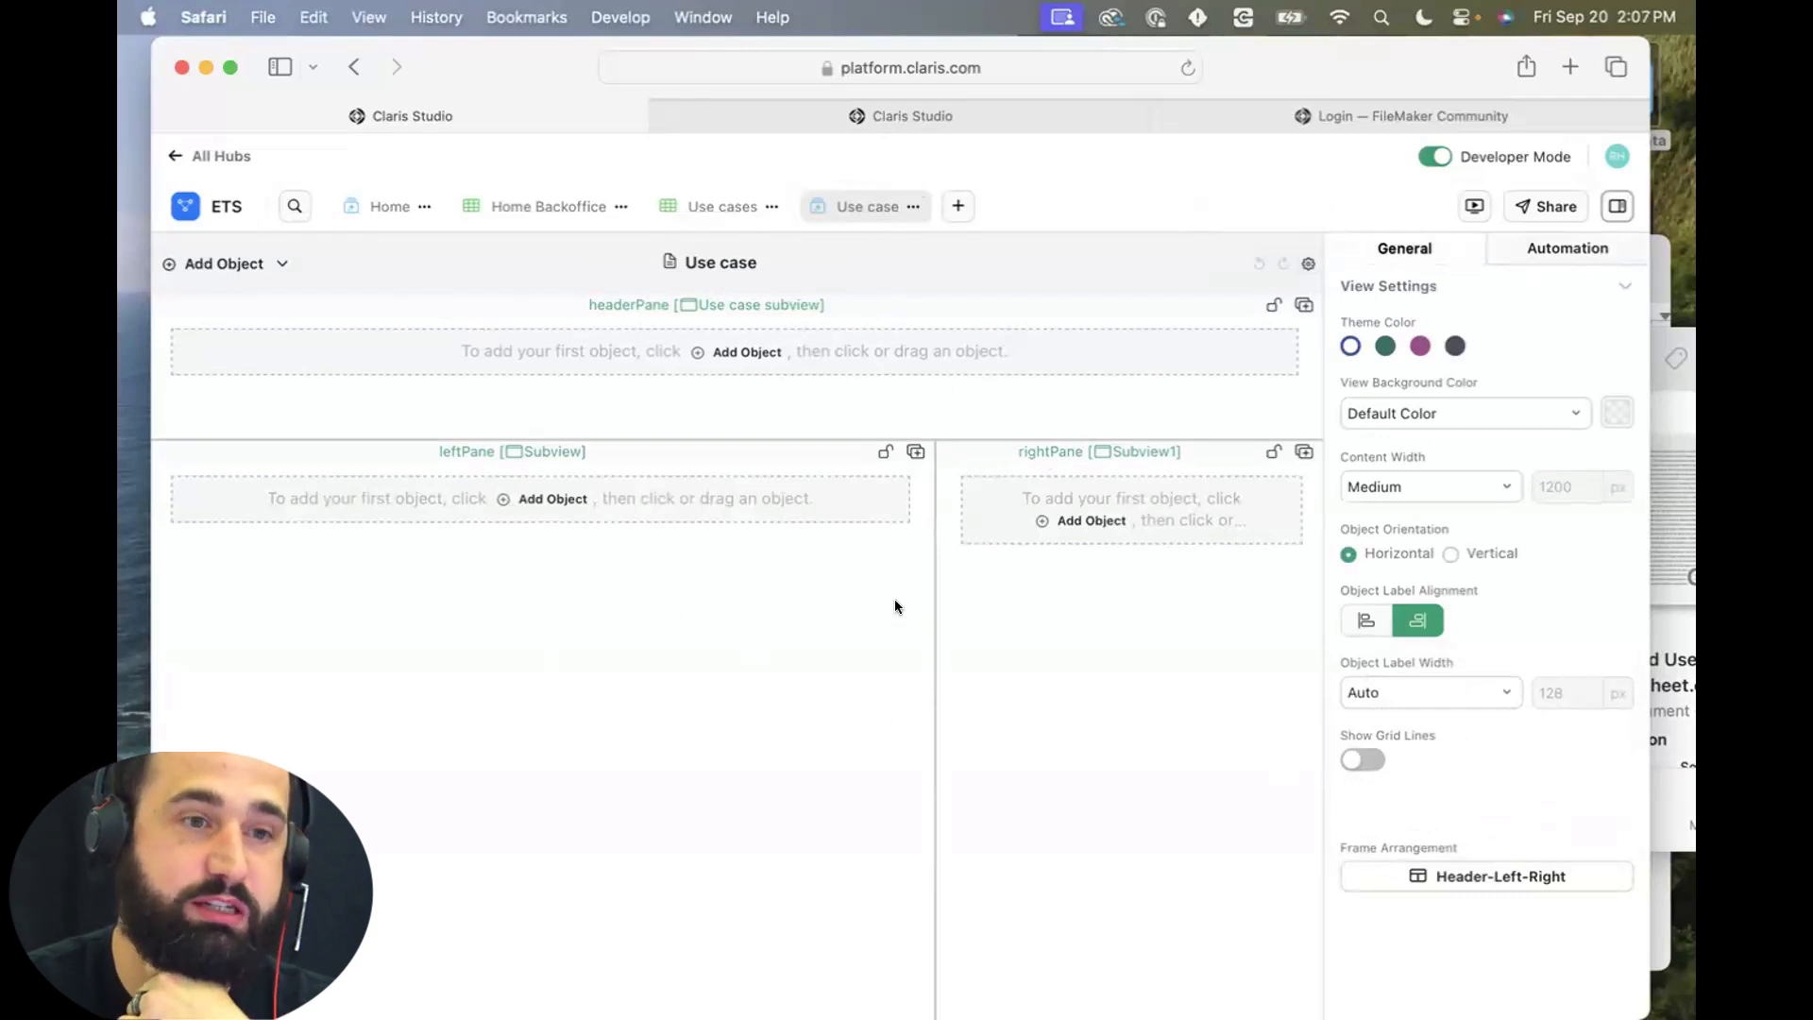
Add a text block reading "Claris ETS" to the header pane of the Use case view.
{"action": "left_click", "coordinate": [747, 352]}
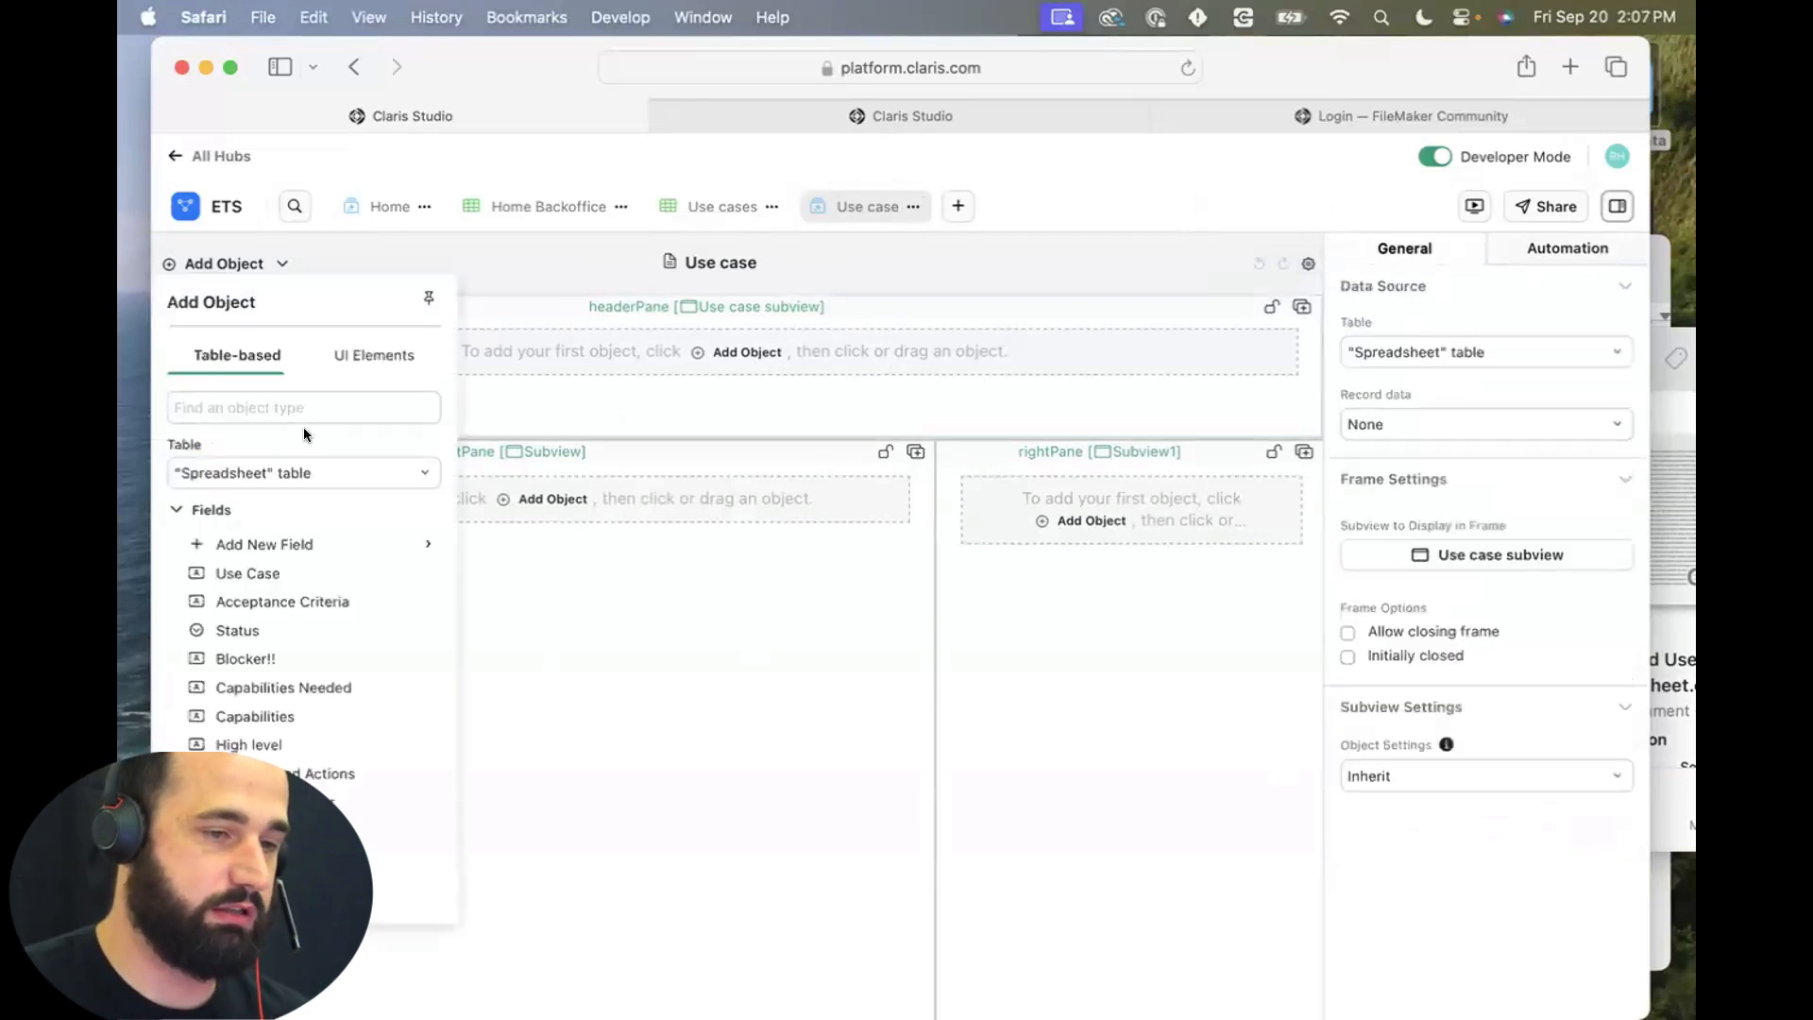
{"action": "left_click", "coordinate": [372, 356]}
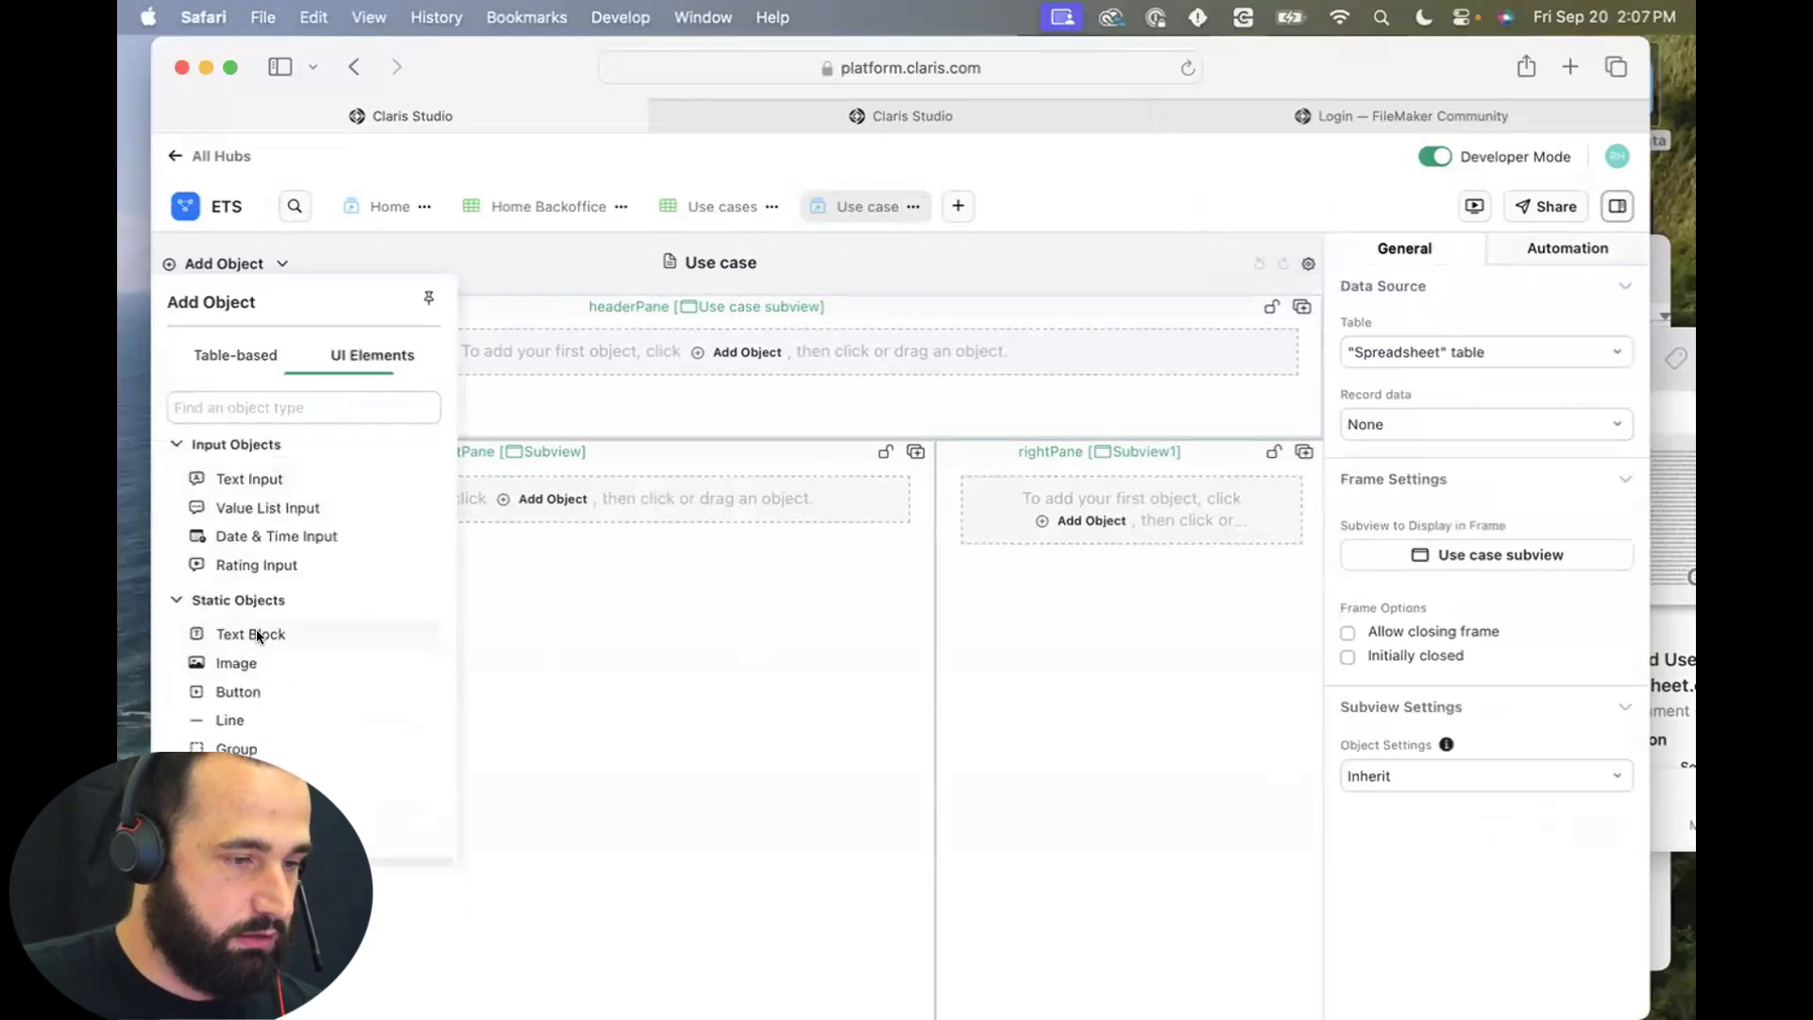
{"action": "left_click", "coordinate": [251, 633]}
{"action": "double_click", "coordinate": [172, 345]}
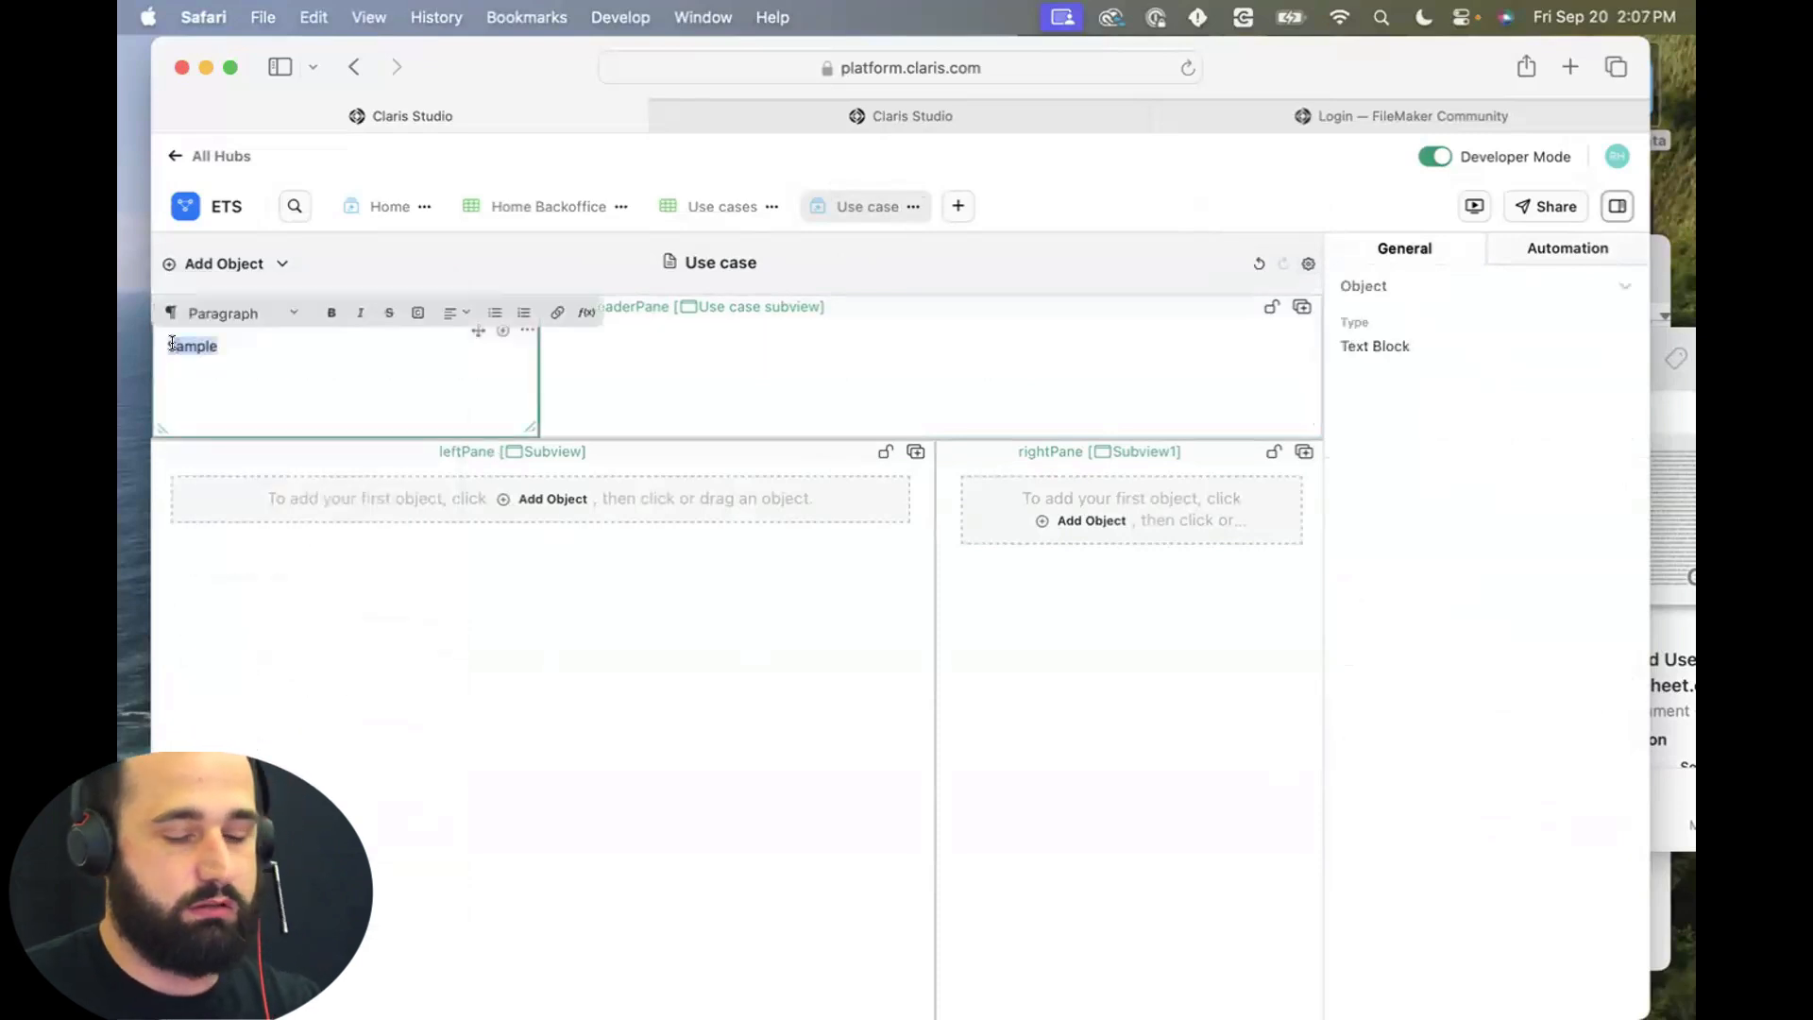
{"action": "type", "text": "Claris ETS"}
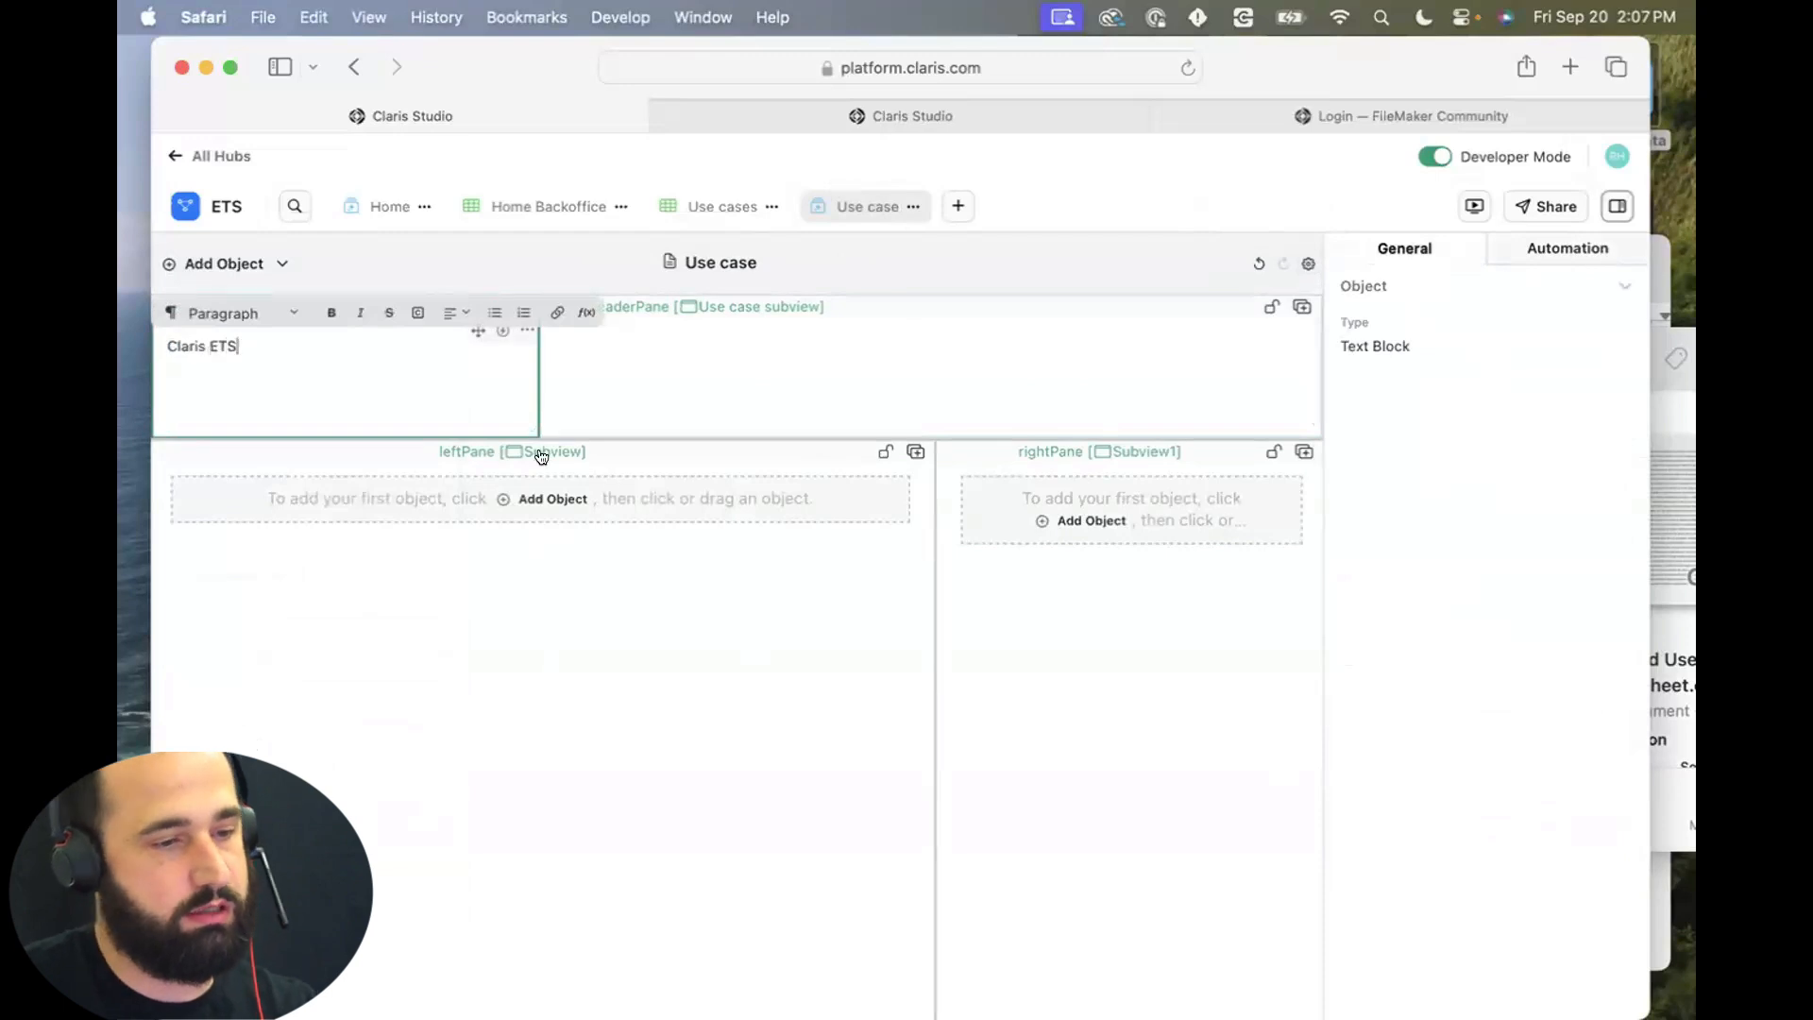
Format the "Claris ETS" header text as bold Heading 1 and reduce the height of its text block.
{"action": "key", "text": "super+a"}
{"action": "left_click", "coordinate": [276, 315]}
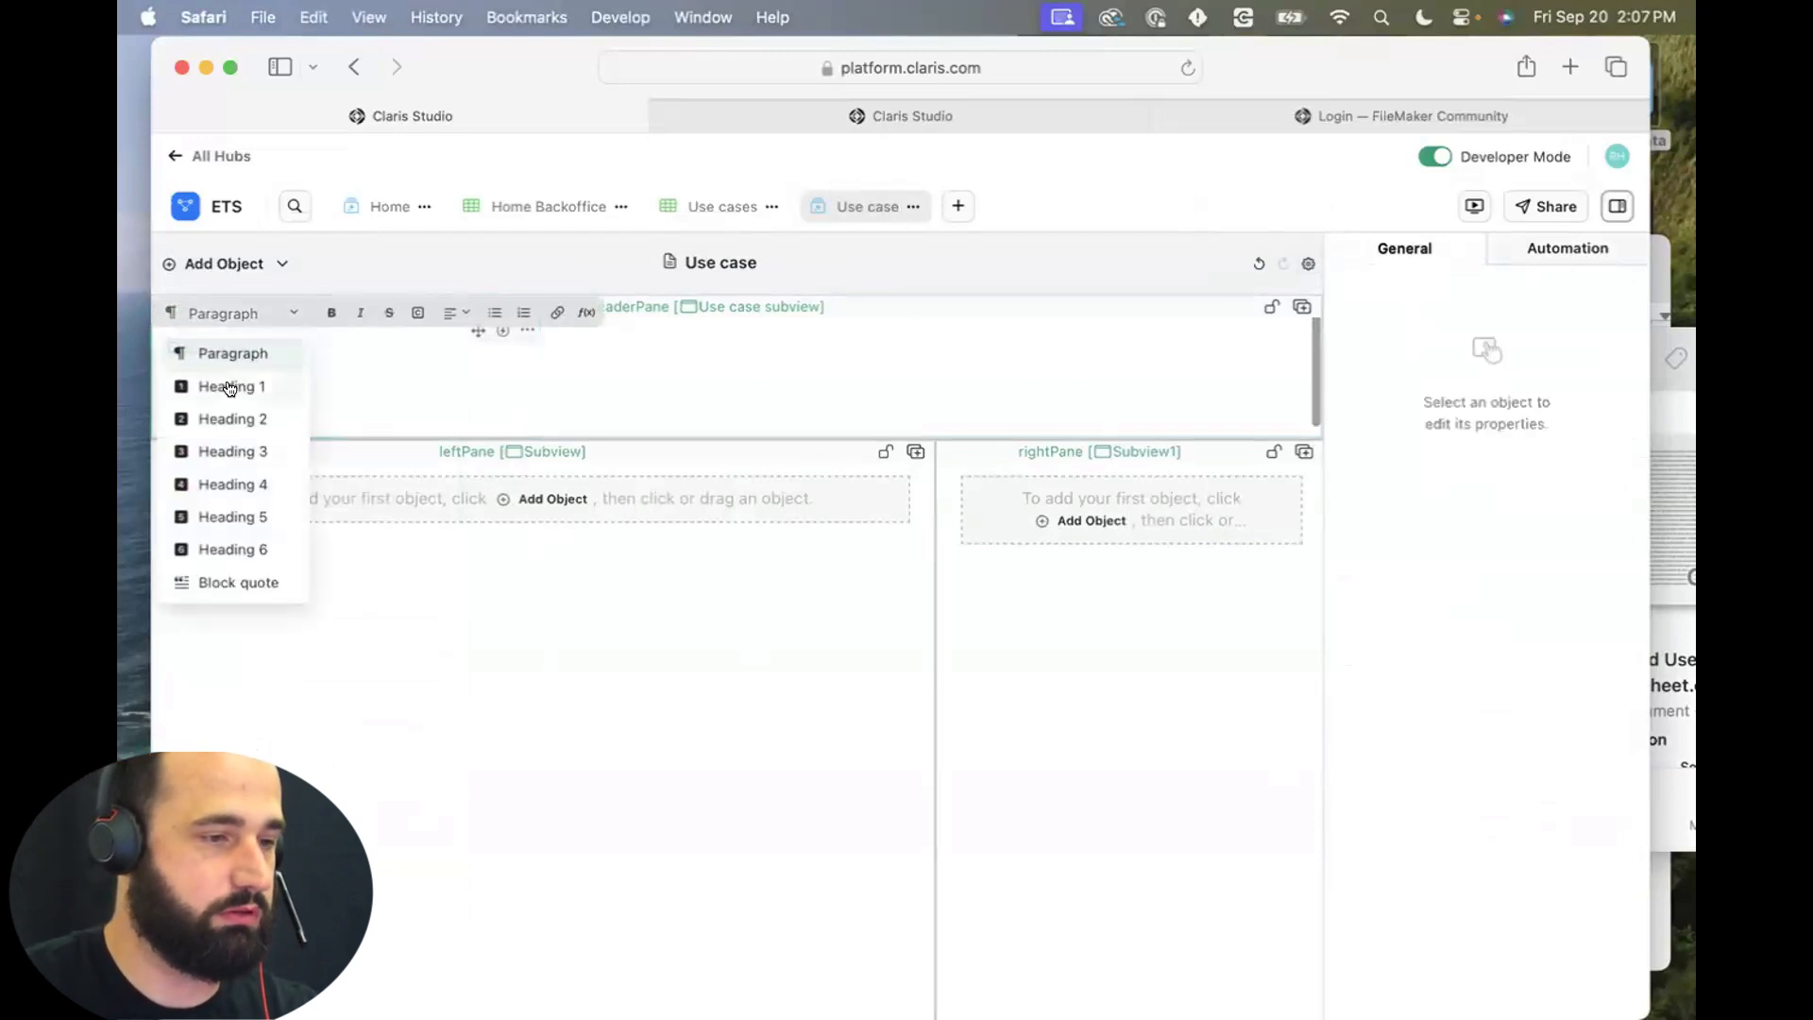
{"action": "left_click", "coordinate": [236, 382]}
{"action": "triple_click", "coordinate": [287, 359]}
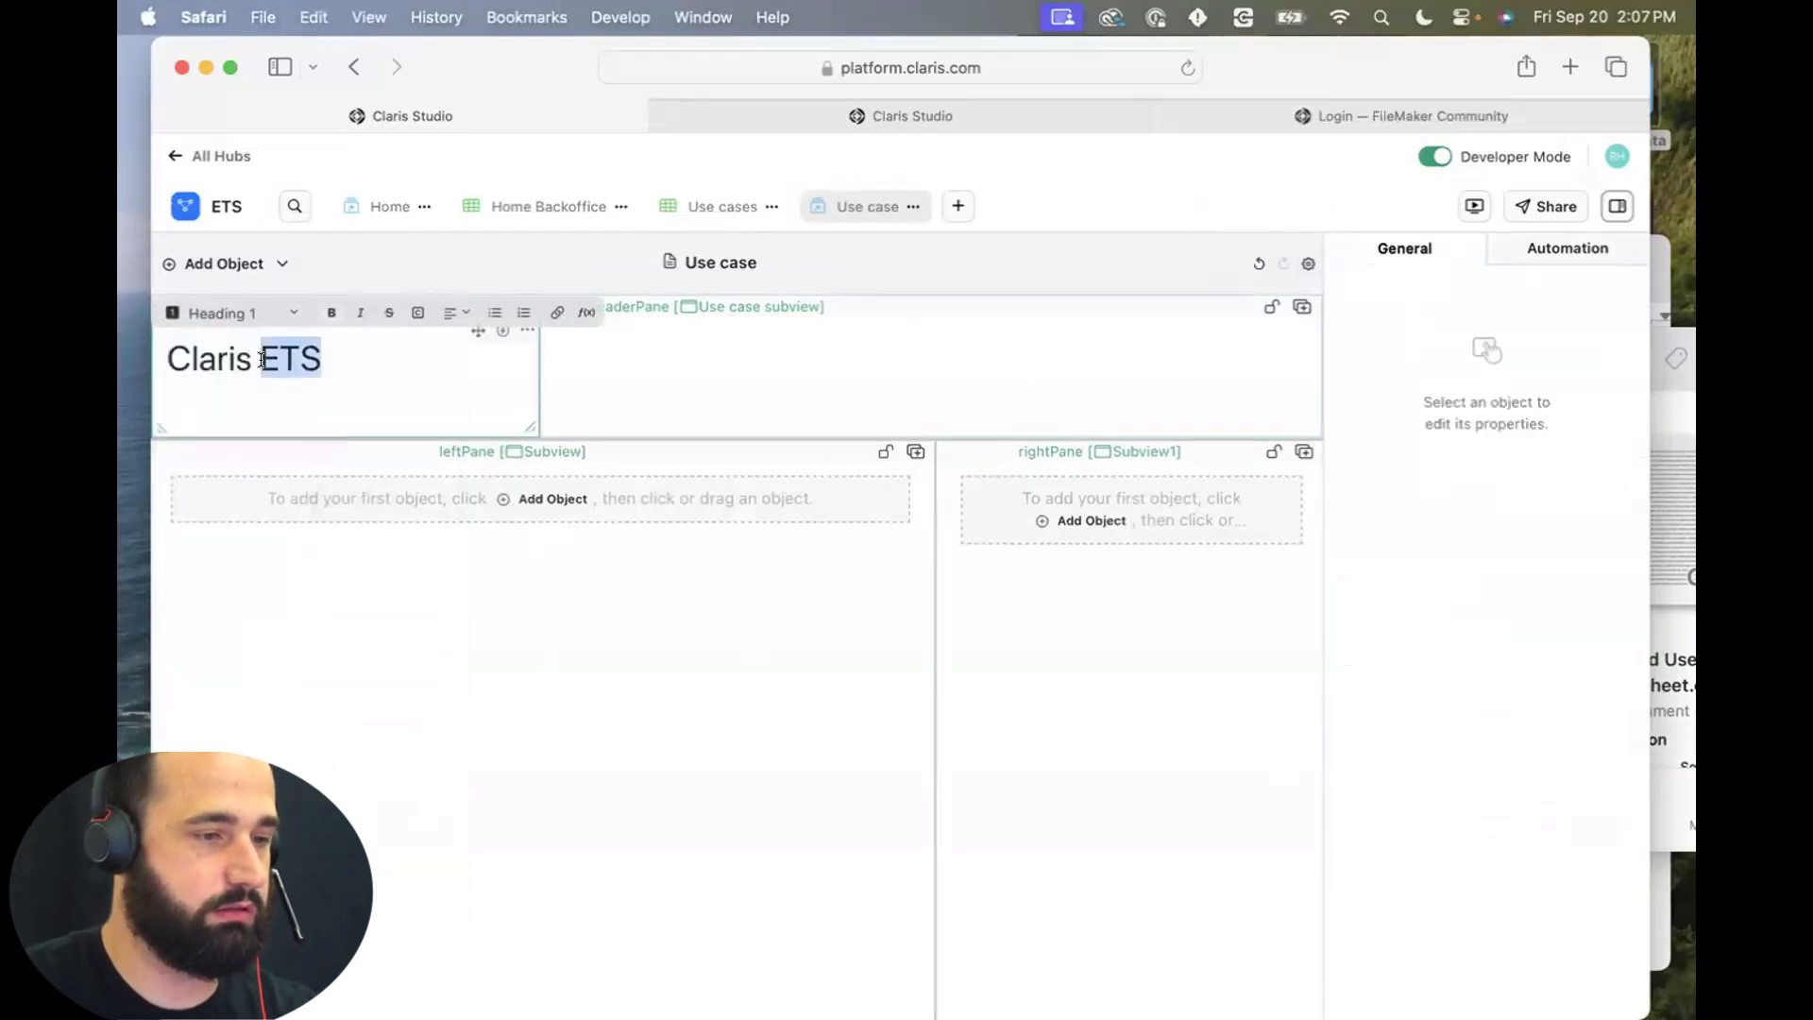
{"action": "left_click", "coordinate": [330, 313]}
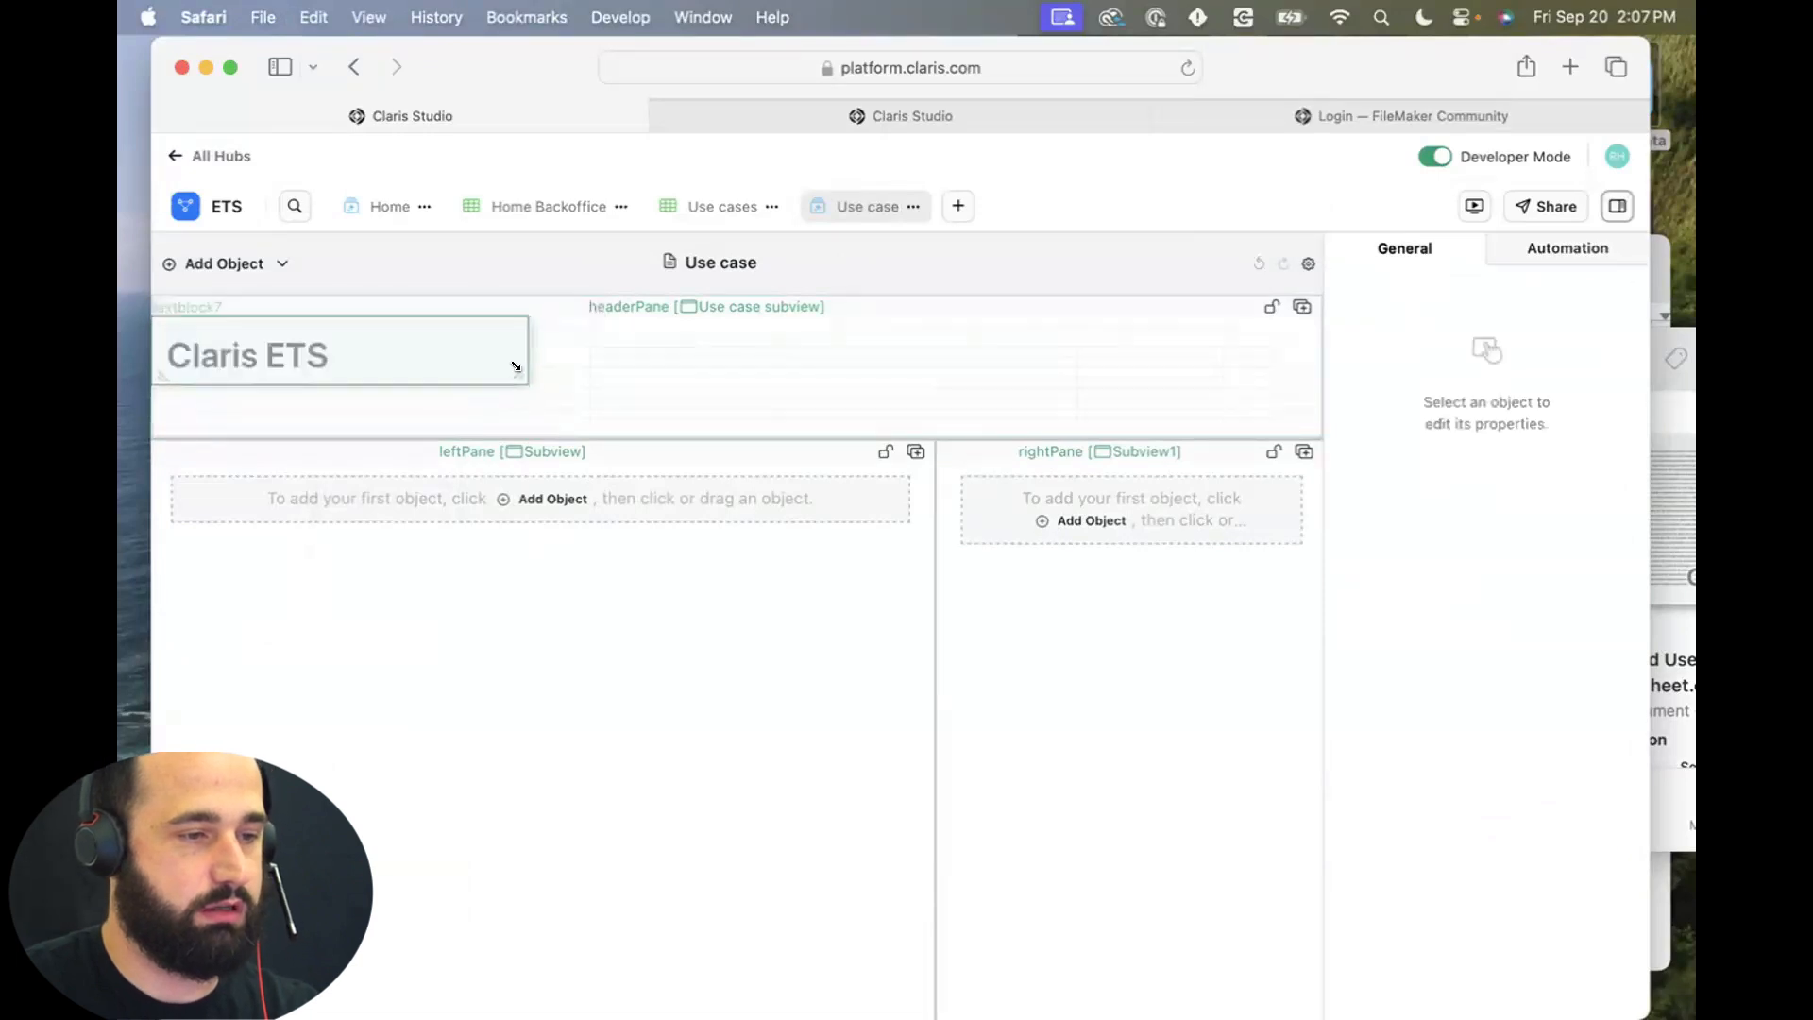
{"action": "left_click", "coordinate": [611, 378]}
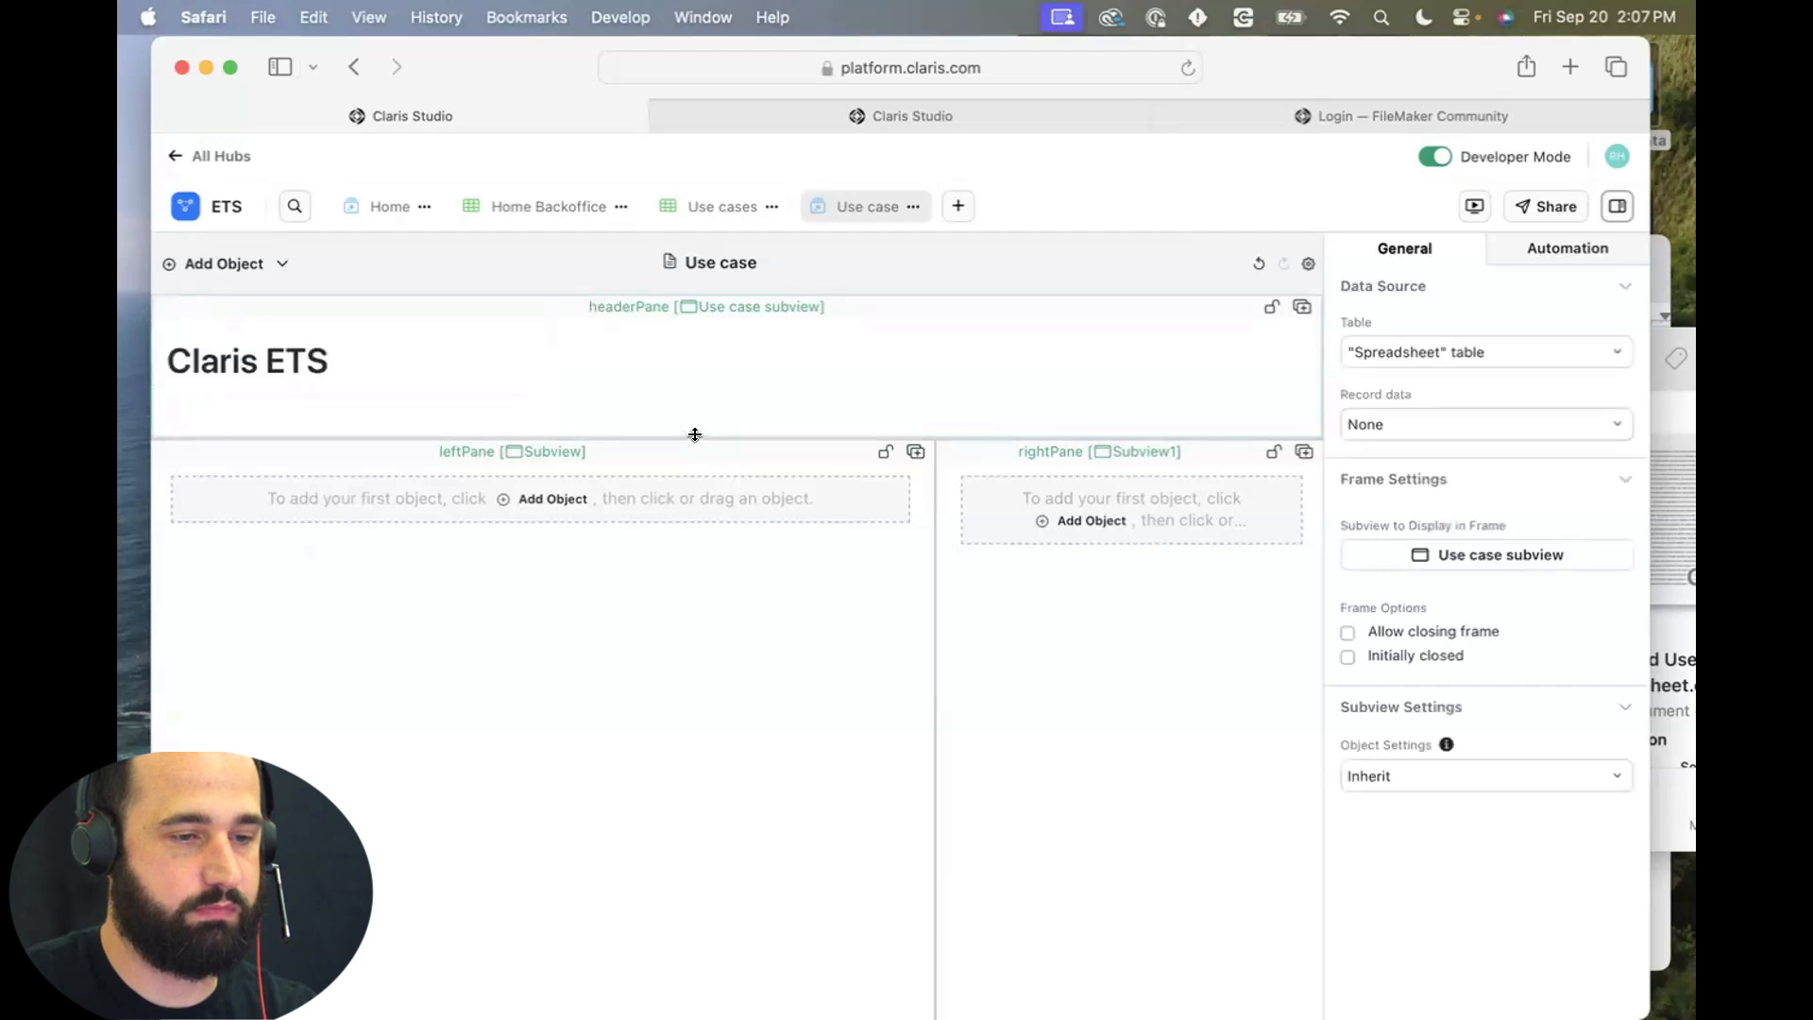
Shorten the header pane to 94 px and lock it, and narrow the left pane to a little over a quarter of the view's width.
{"action": "left_click_drag", "start_coordinate": [700, 432], "coordinate": [696, 389]}
{"action": "left_click", "coordinate": [1272, 306]}
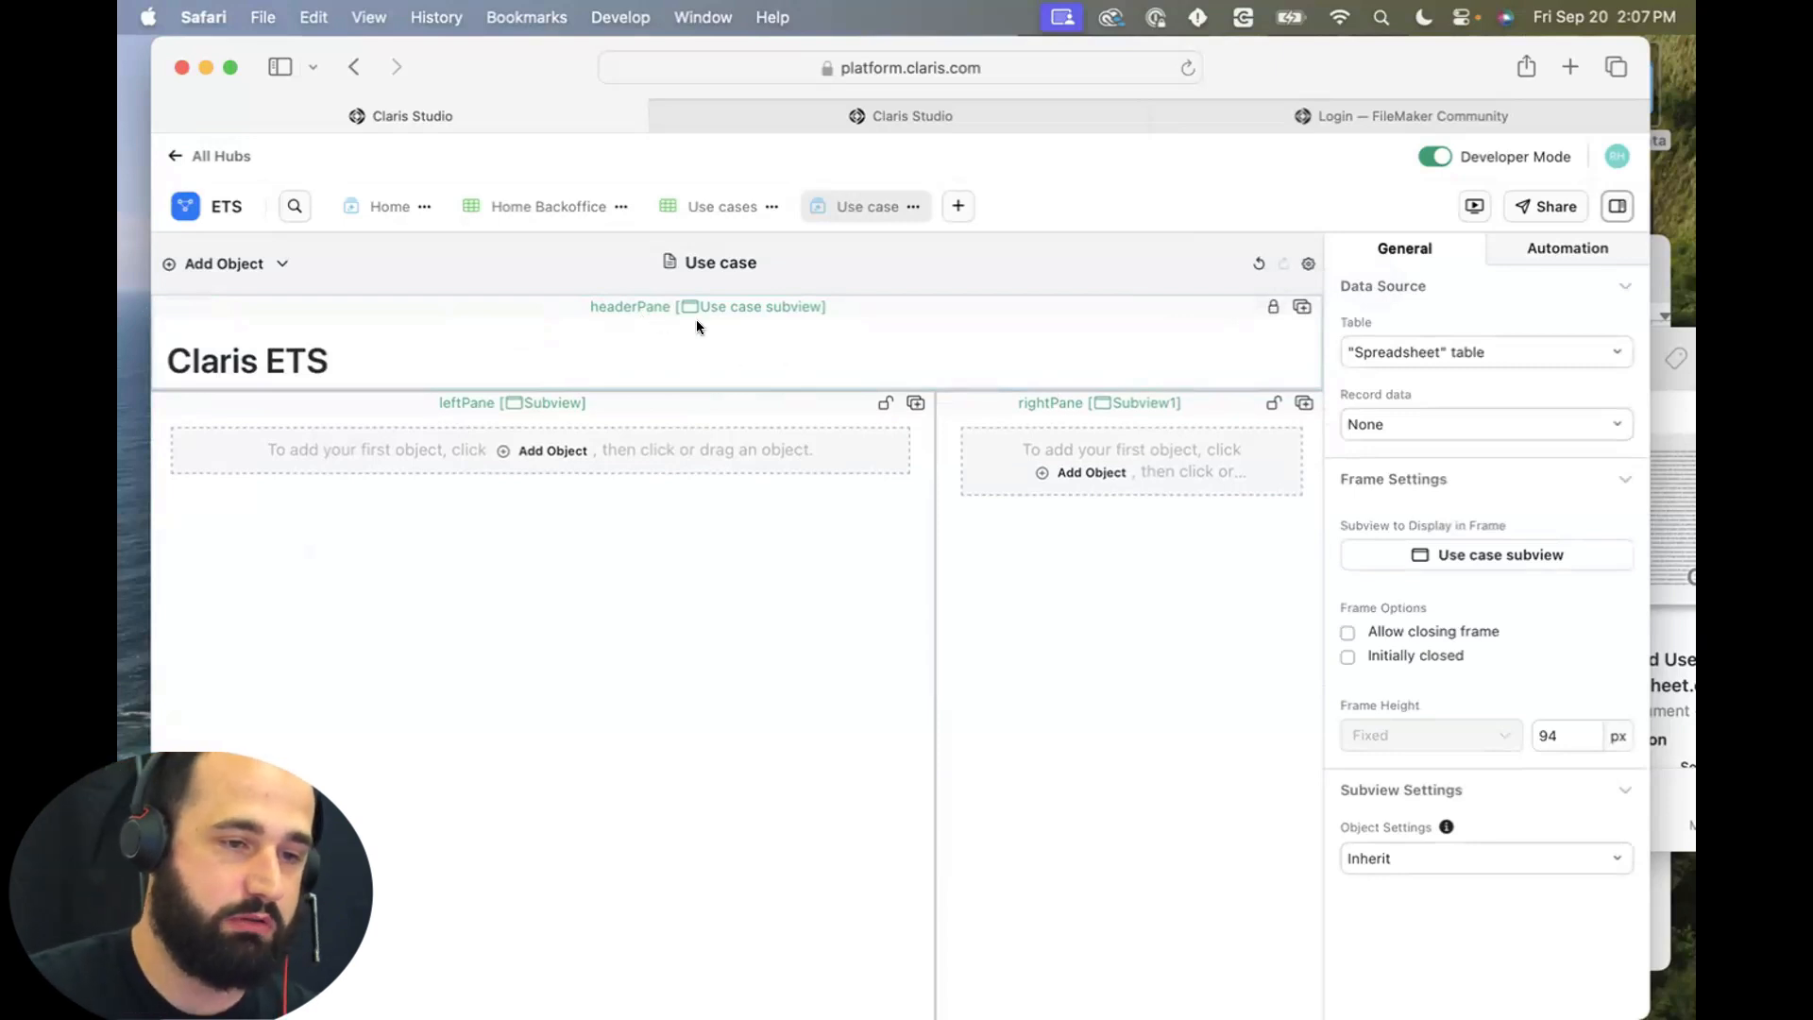
{"action": "left_click", "coordinate": [514, 590]}
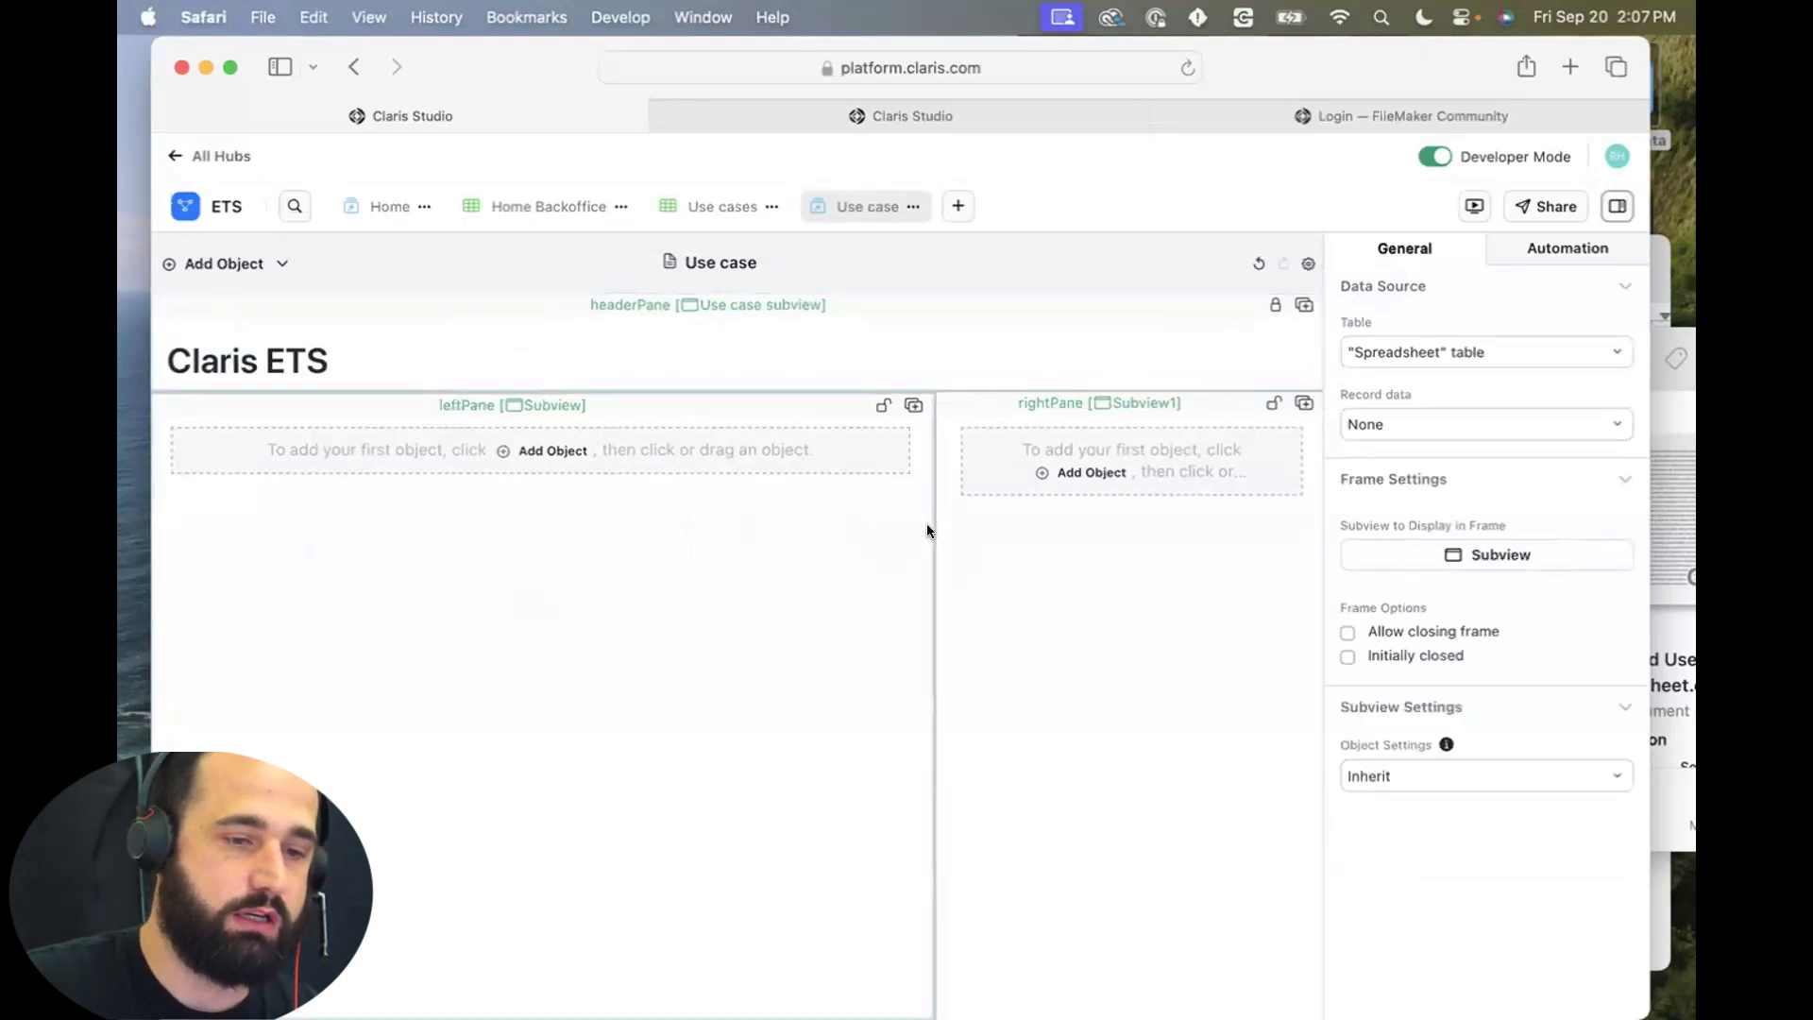
{"action": "left_click_drag", "start_coordinate": [909, 529], "coordinate": [475, 554]}
Add a table-based List object for the "Spreadsheet" table to the left pane.
{"action": "left_click", "coordinate": [315, 474]}
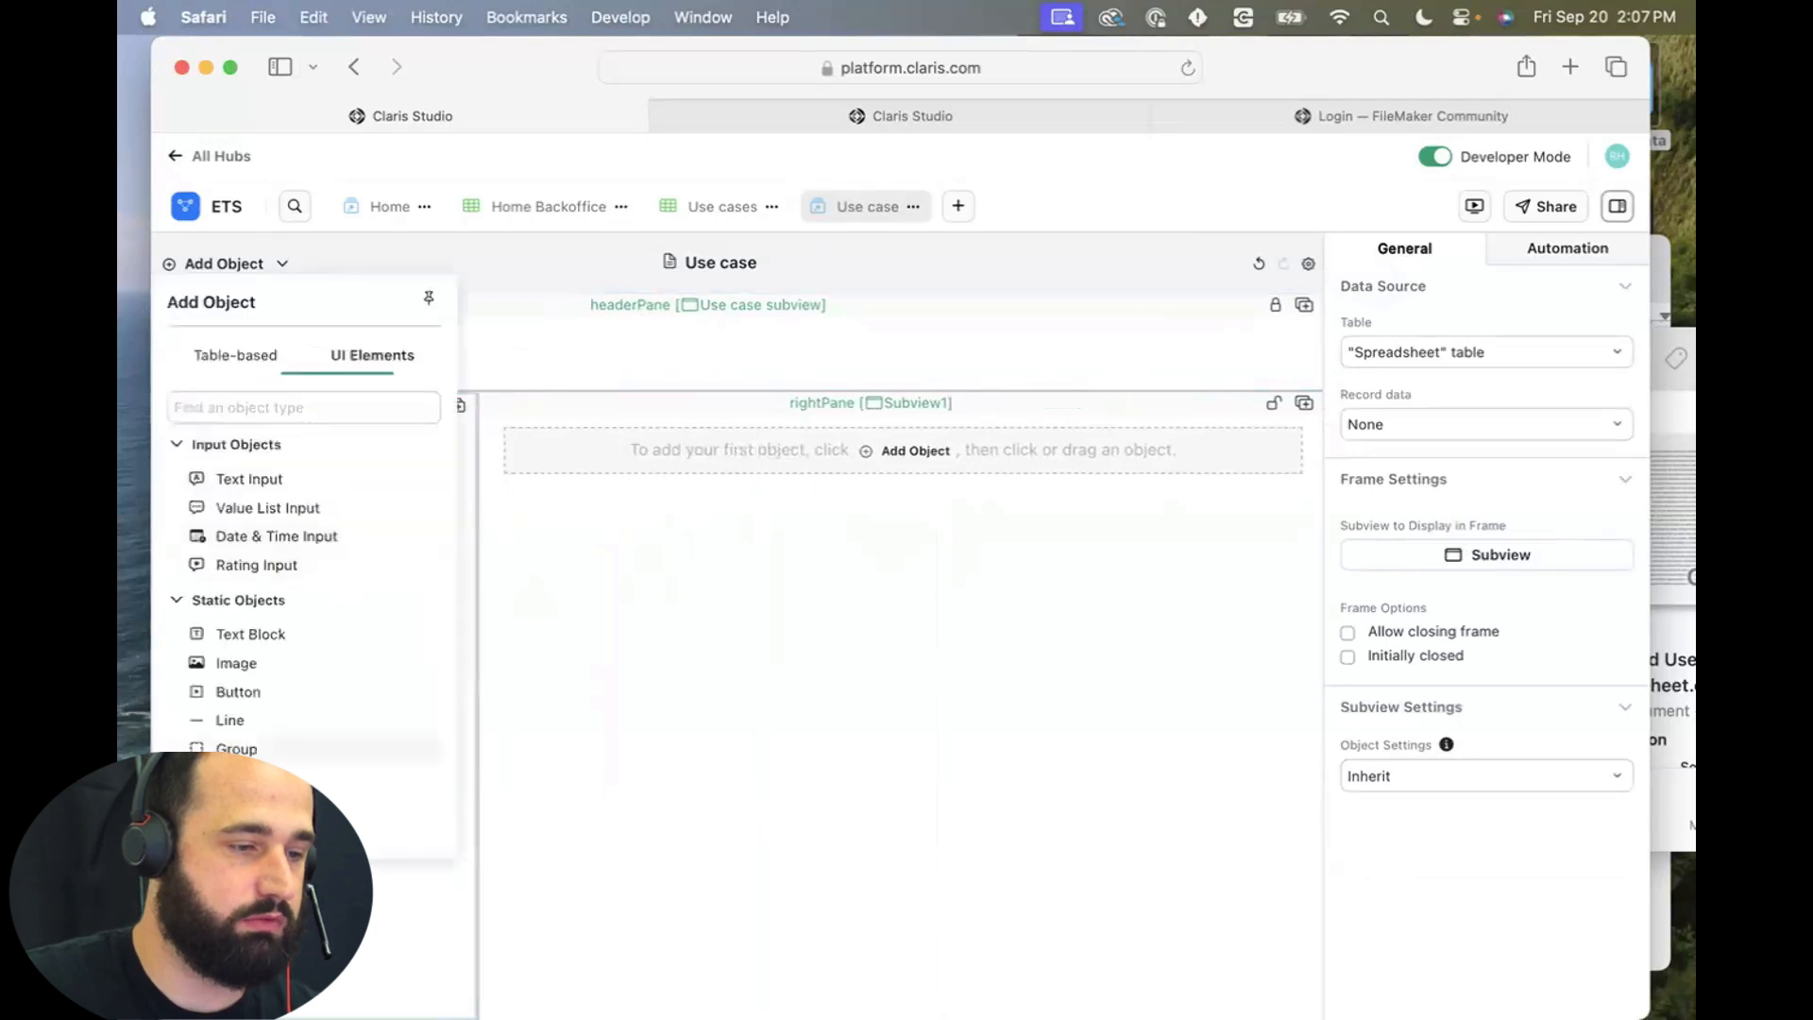
{"action": "scroll", "coordinate": [321, 737], "scroll_direction": "down", "scroll_amount": 1}
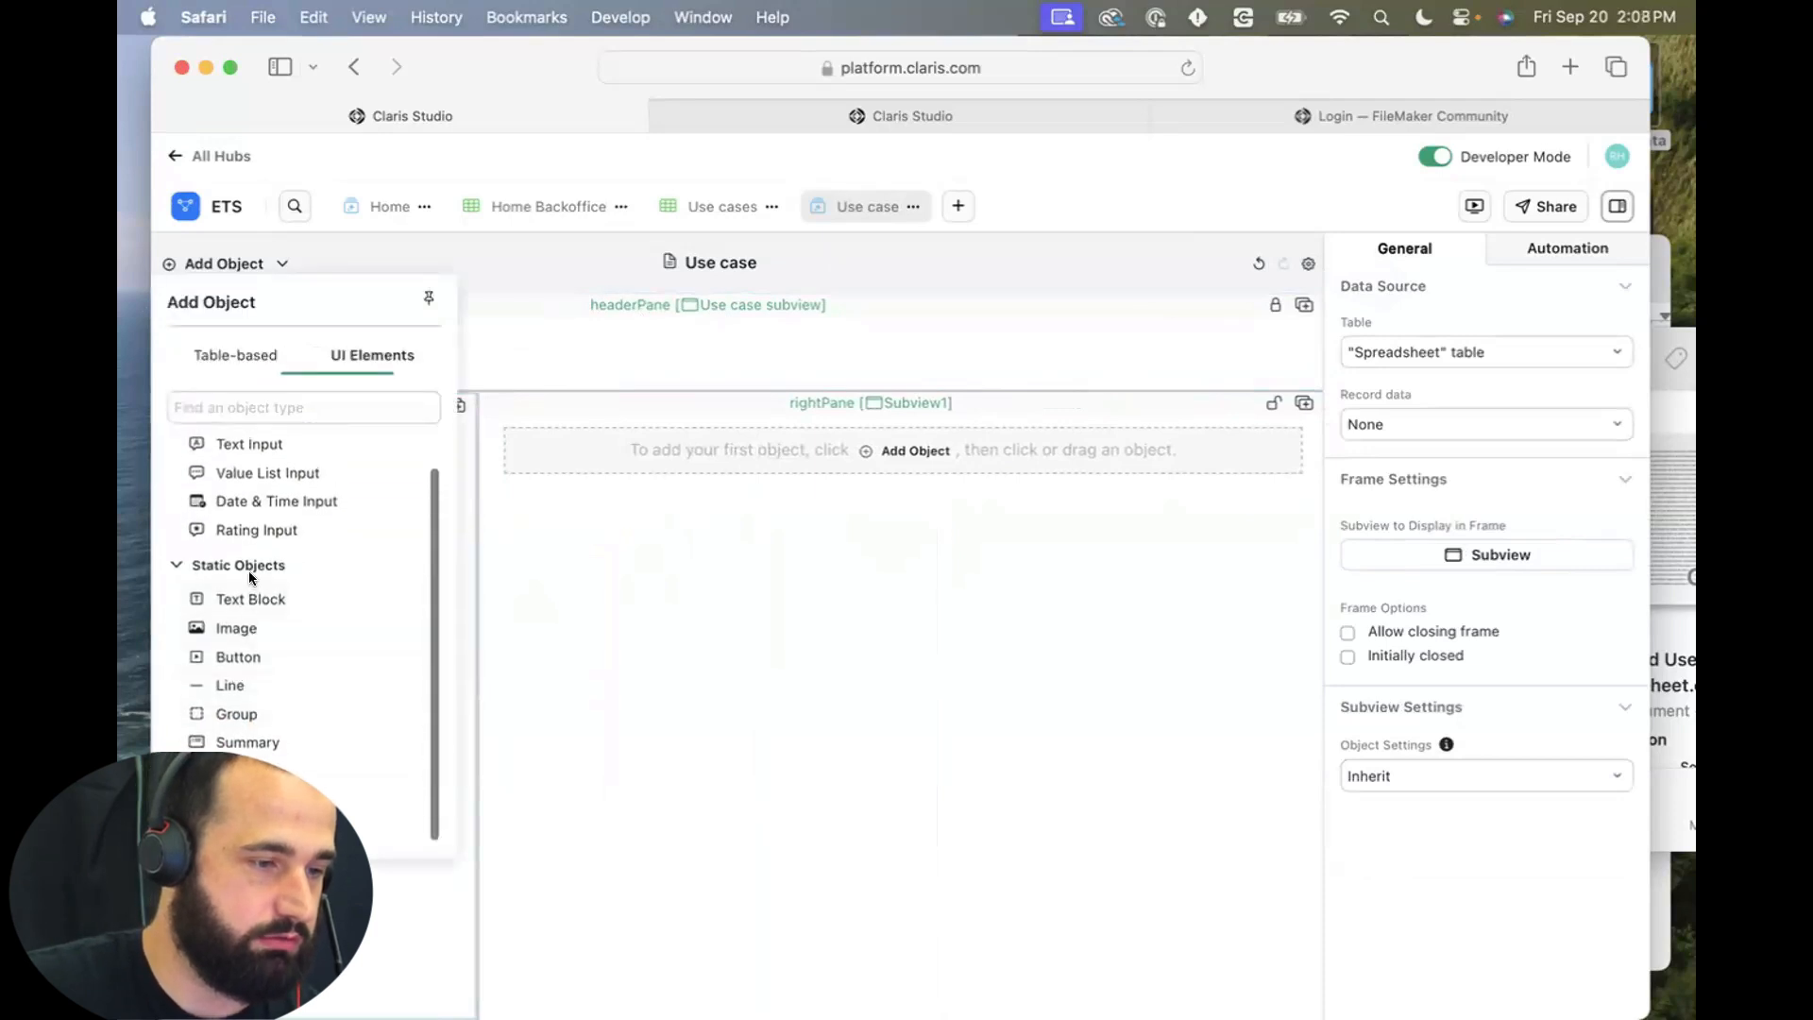
{"action": "left_click", "coordinate": [204, 359]}
{"action": "mouse_move", "coordinate": [213, 512]}
{"action": "scroll", "coordinate": [235, 658], "scroll_direction": "down", "scroll_amount": 10}
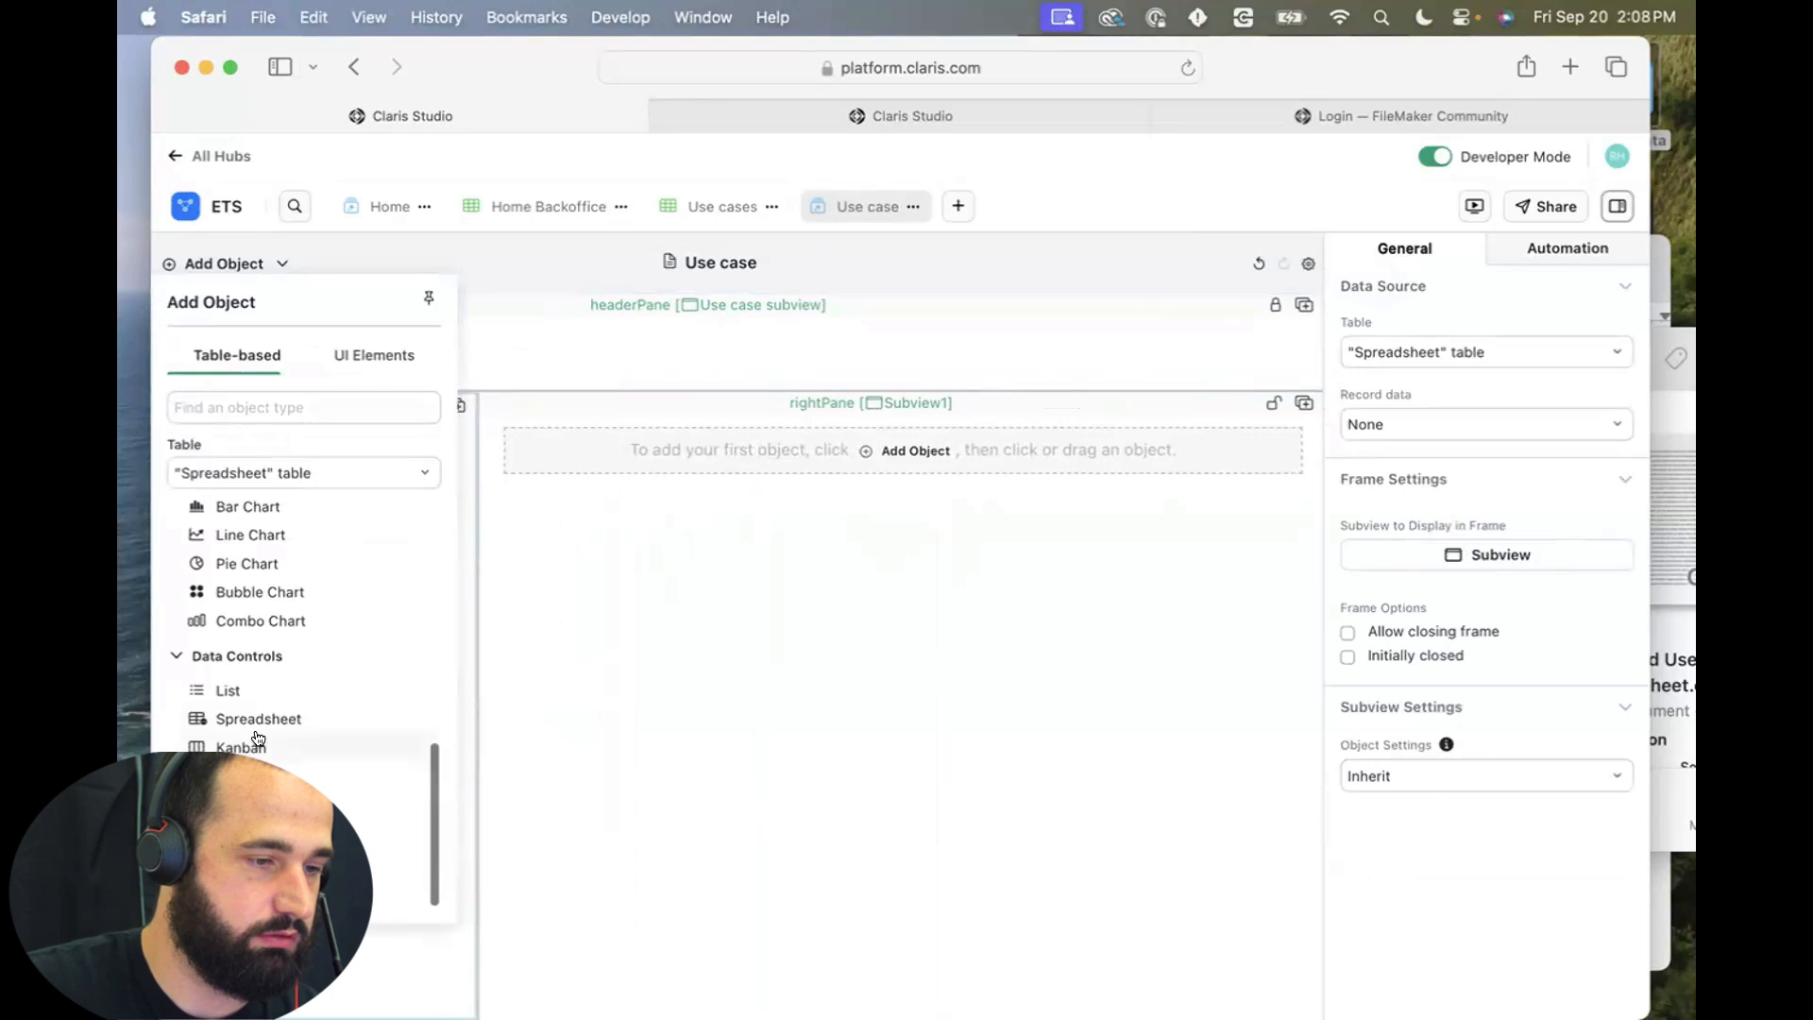
{"action": "left_click_drag", "start_coordinate": [242, 694], "coordinate": [280, 440]}
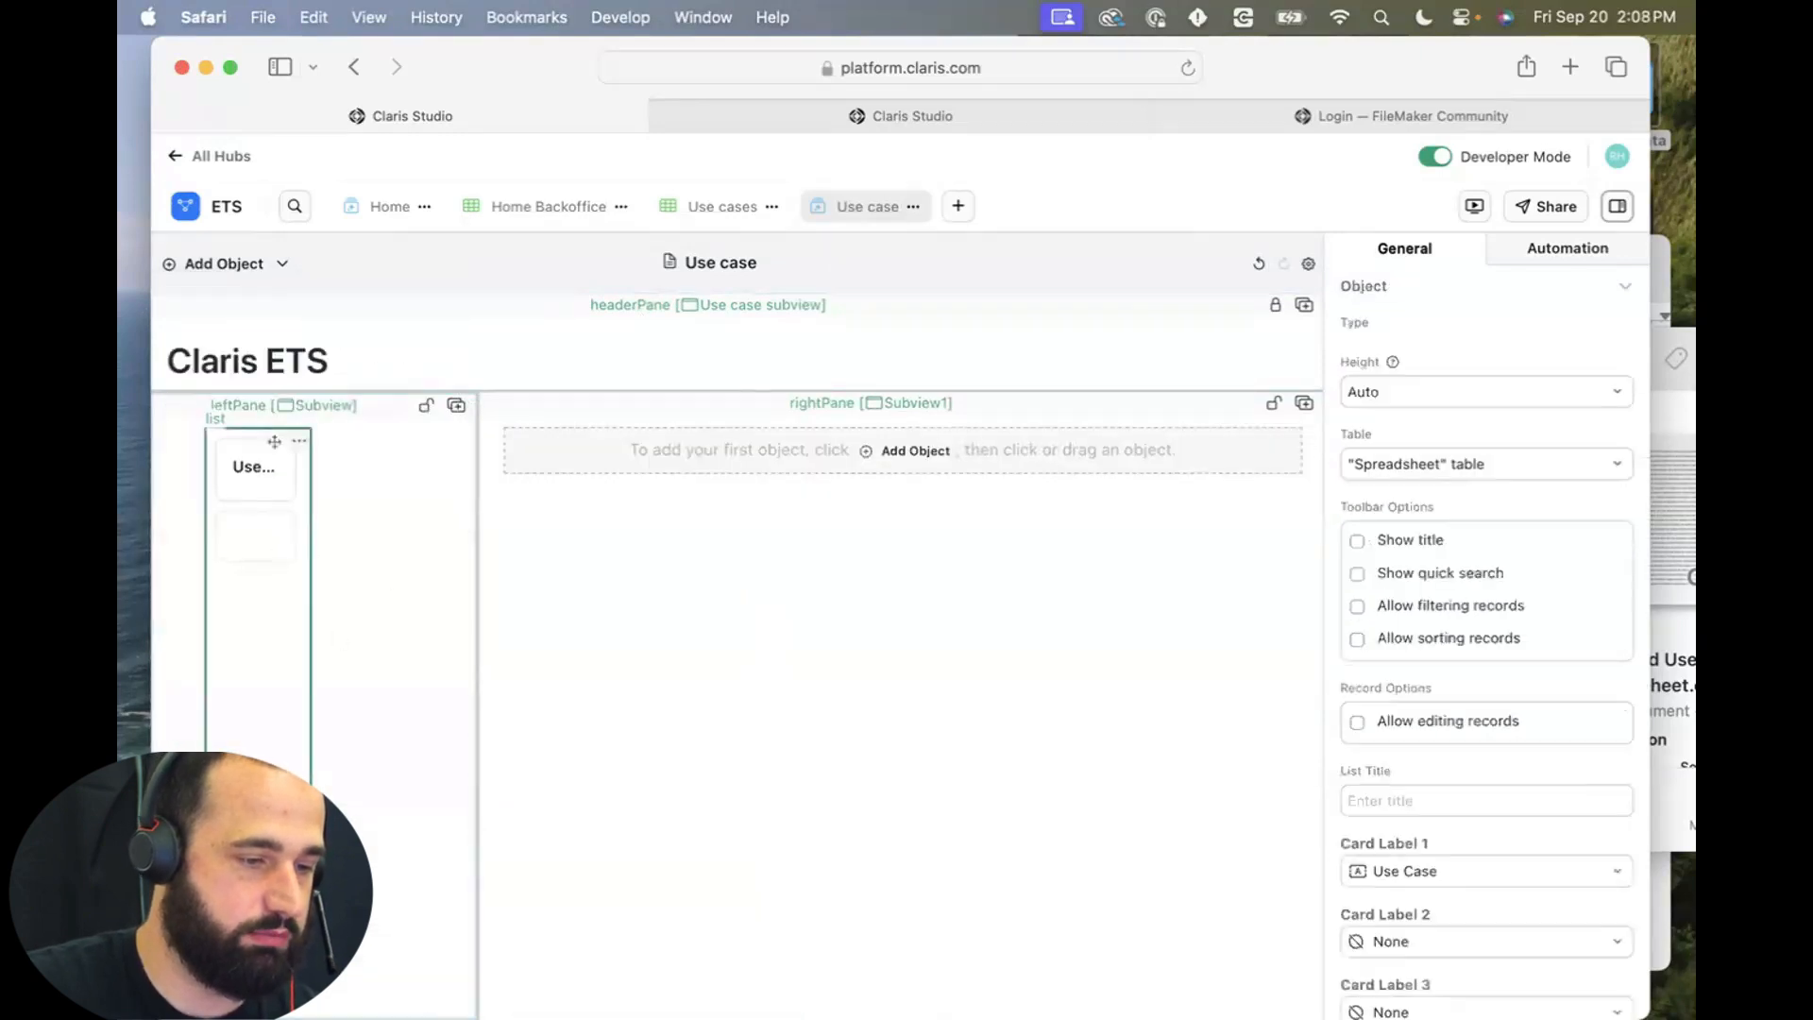
Stretch the list to fill the left pane's width and height, keeping the "Spreadsheet" table as its source.
{"action": "left_click_drag", "start_coordinate": [206, 651], "coordinate": [153, 652]}
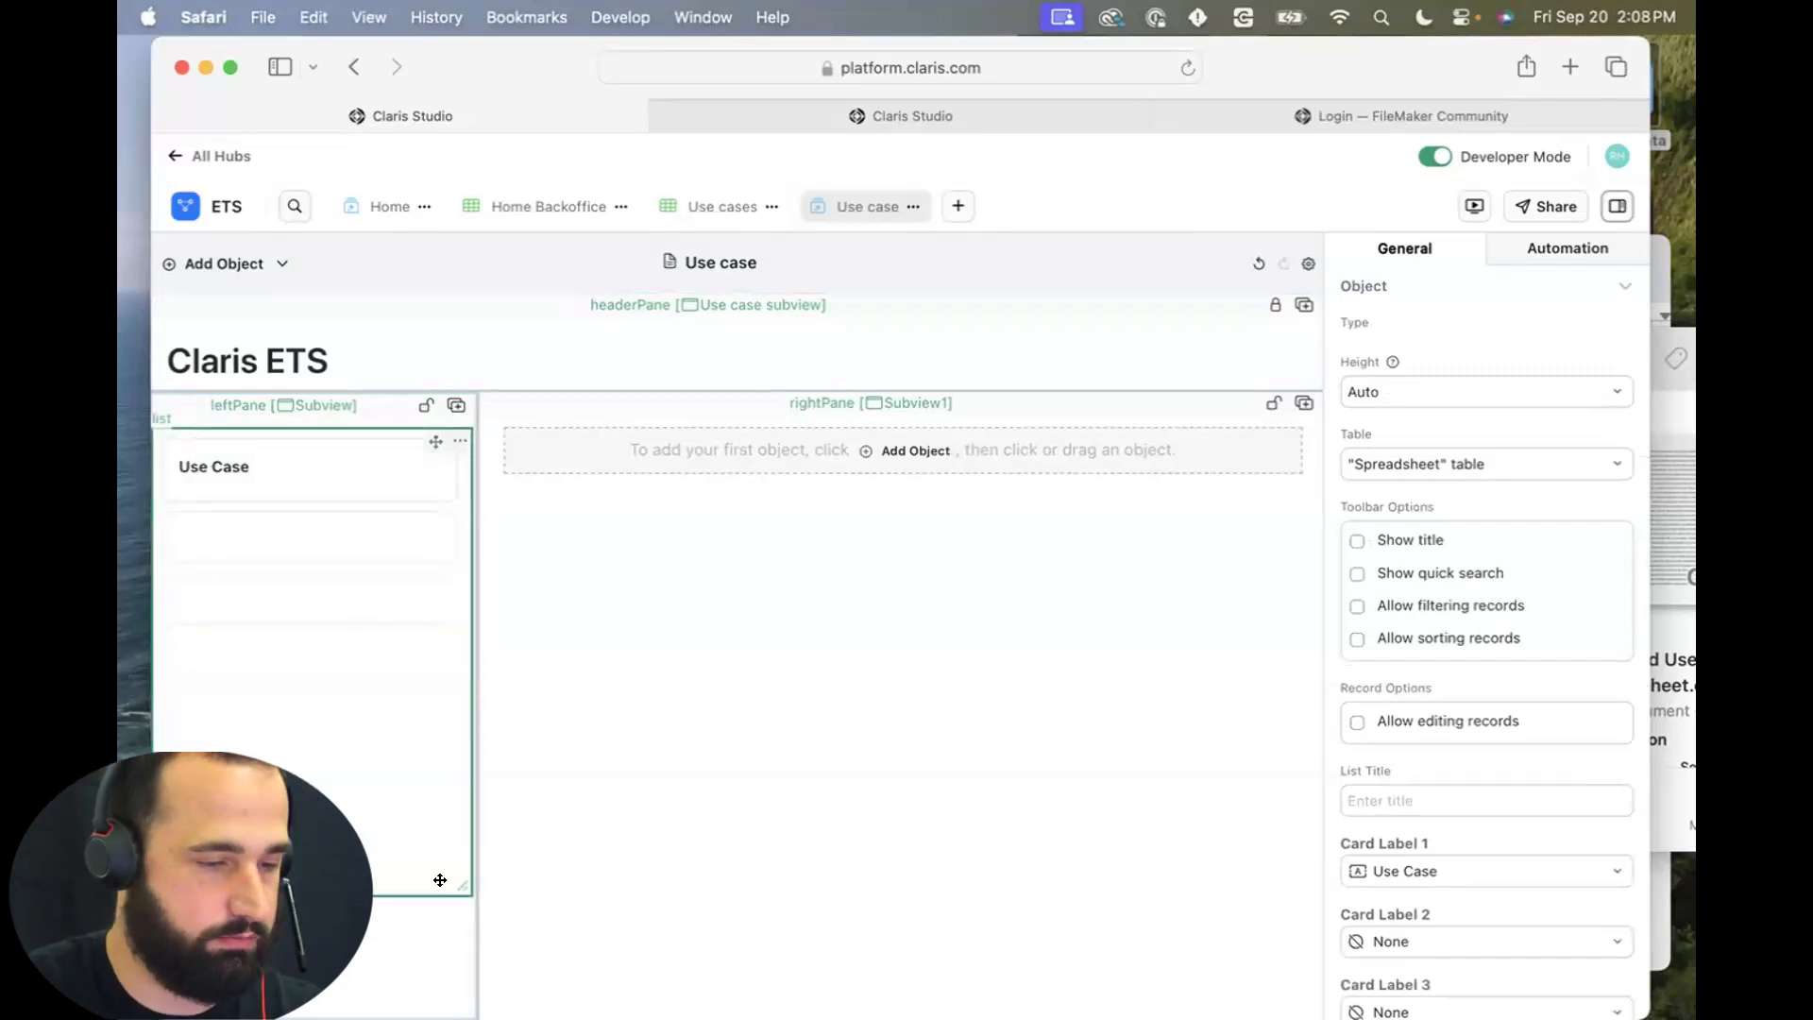
{"action": "left_click_drag", "start_coordinate": [457, 944], "coordinate": [460, 1004]}
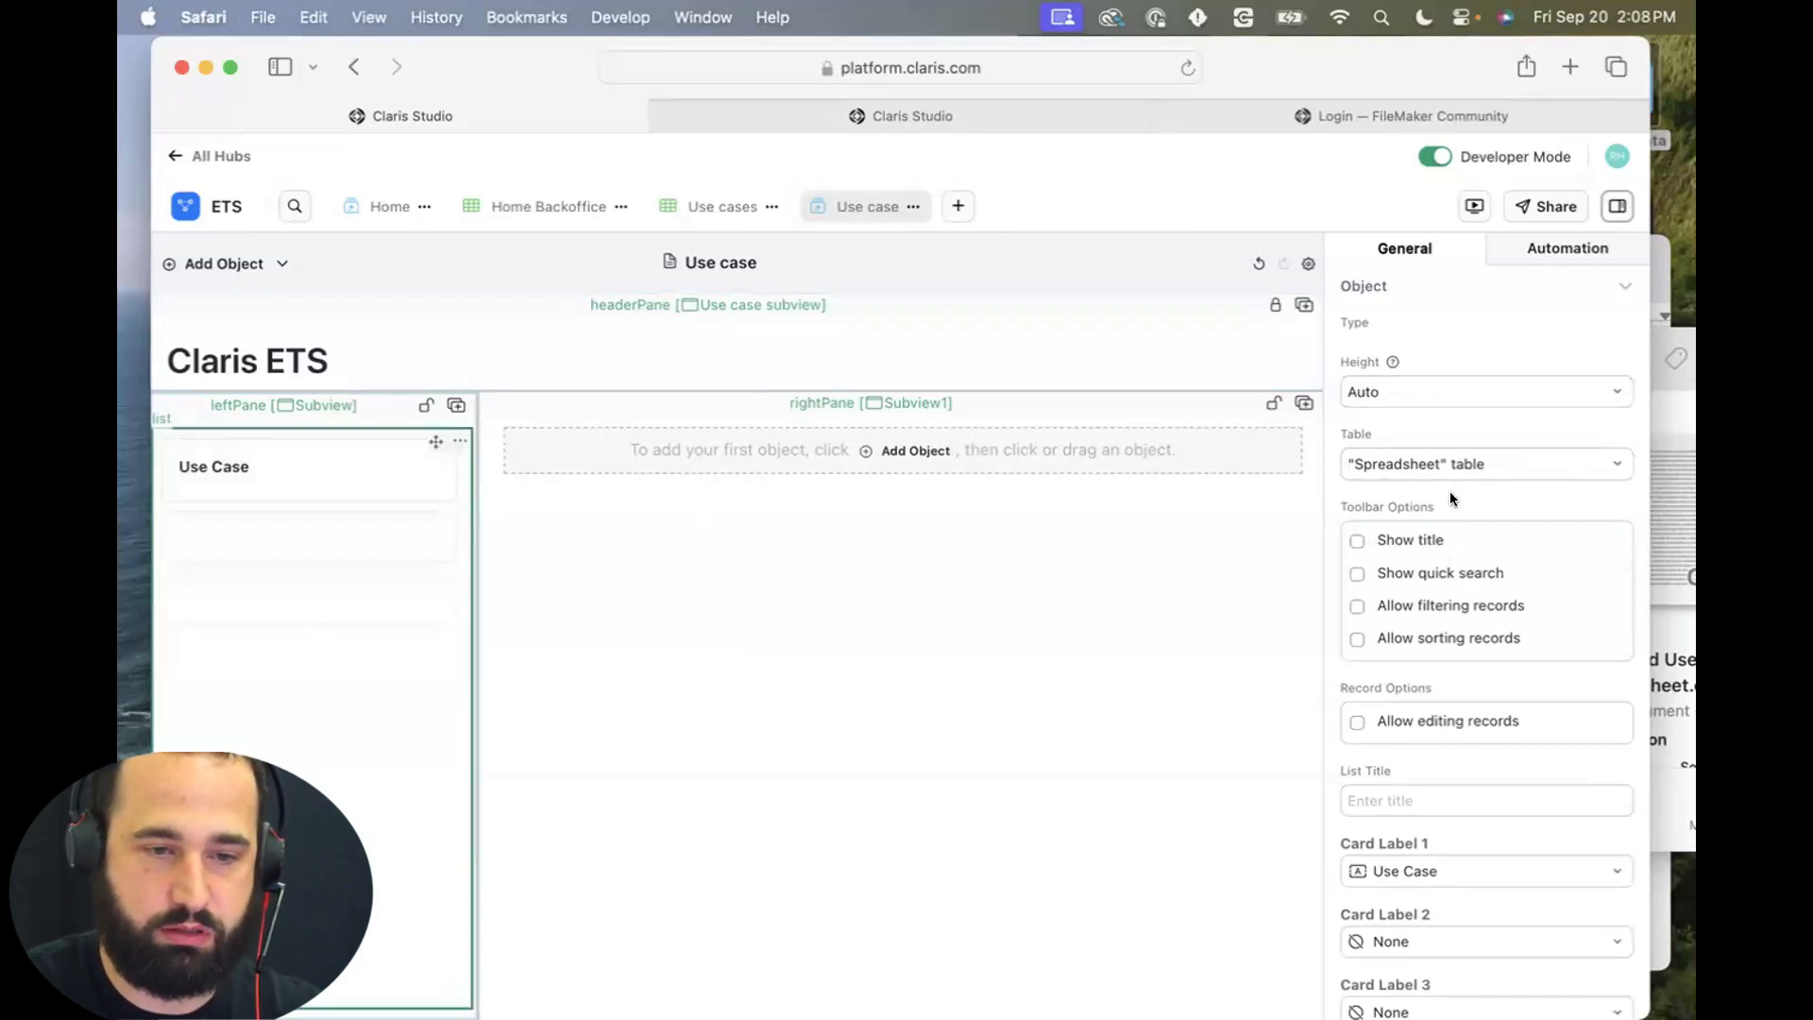
{"action": "left_click", "coordinate": [1449, 464]}
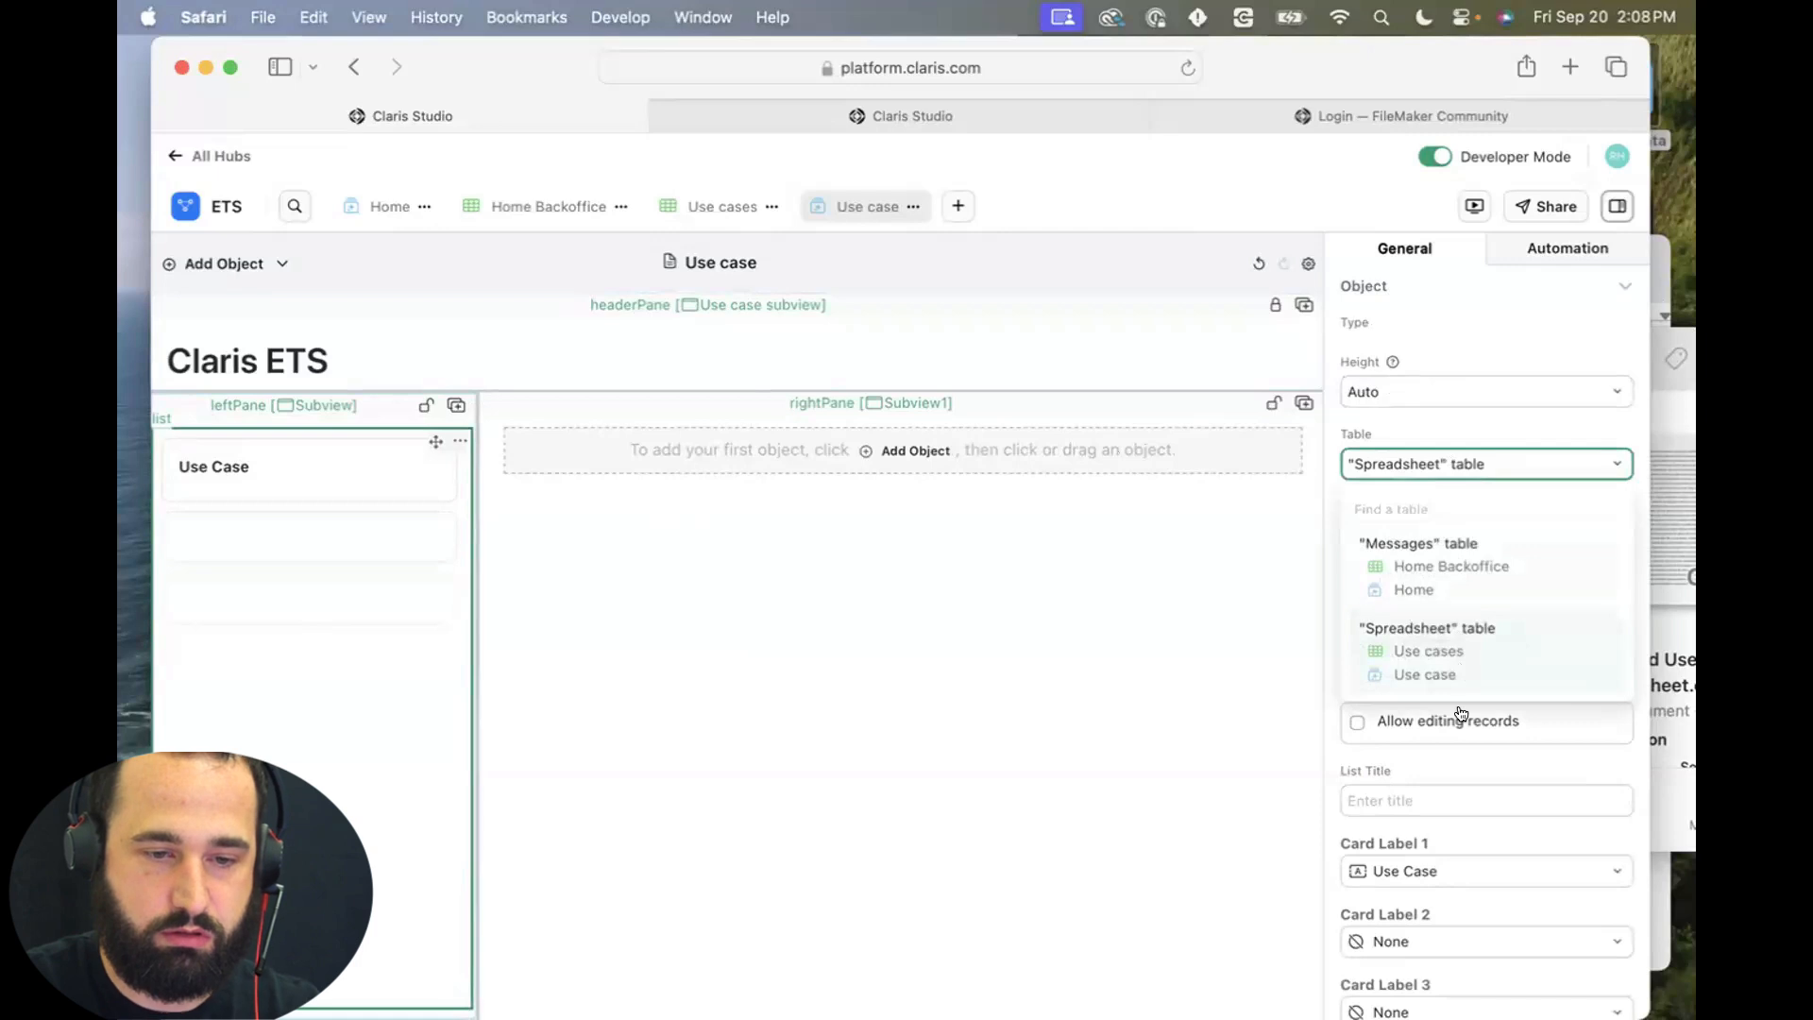
{"action": "left_click", "coordinate": [1360, 674]}
Set the right pane's record data to From Calculation.
{"action": "left_click", "coordinate": [795, 476]}
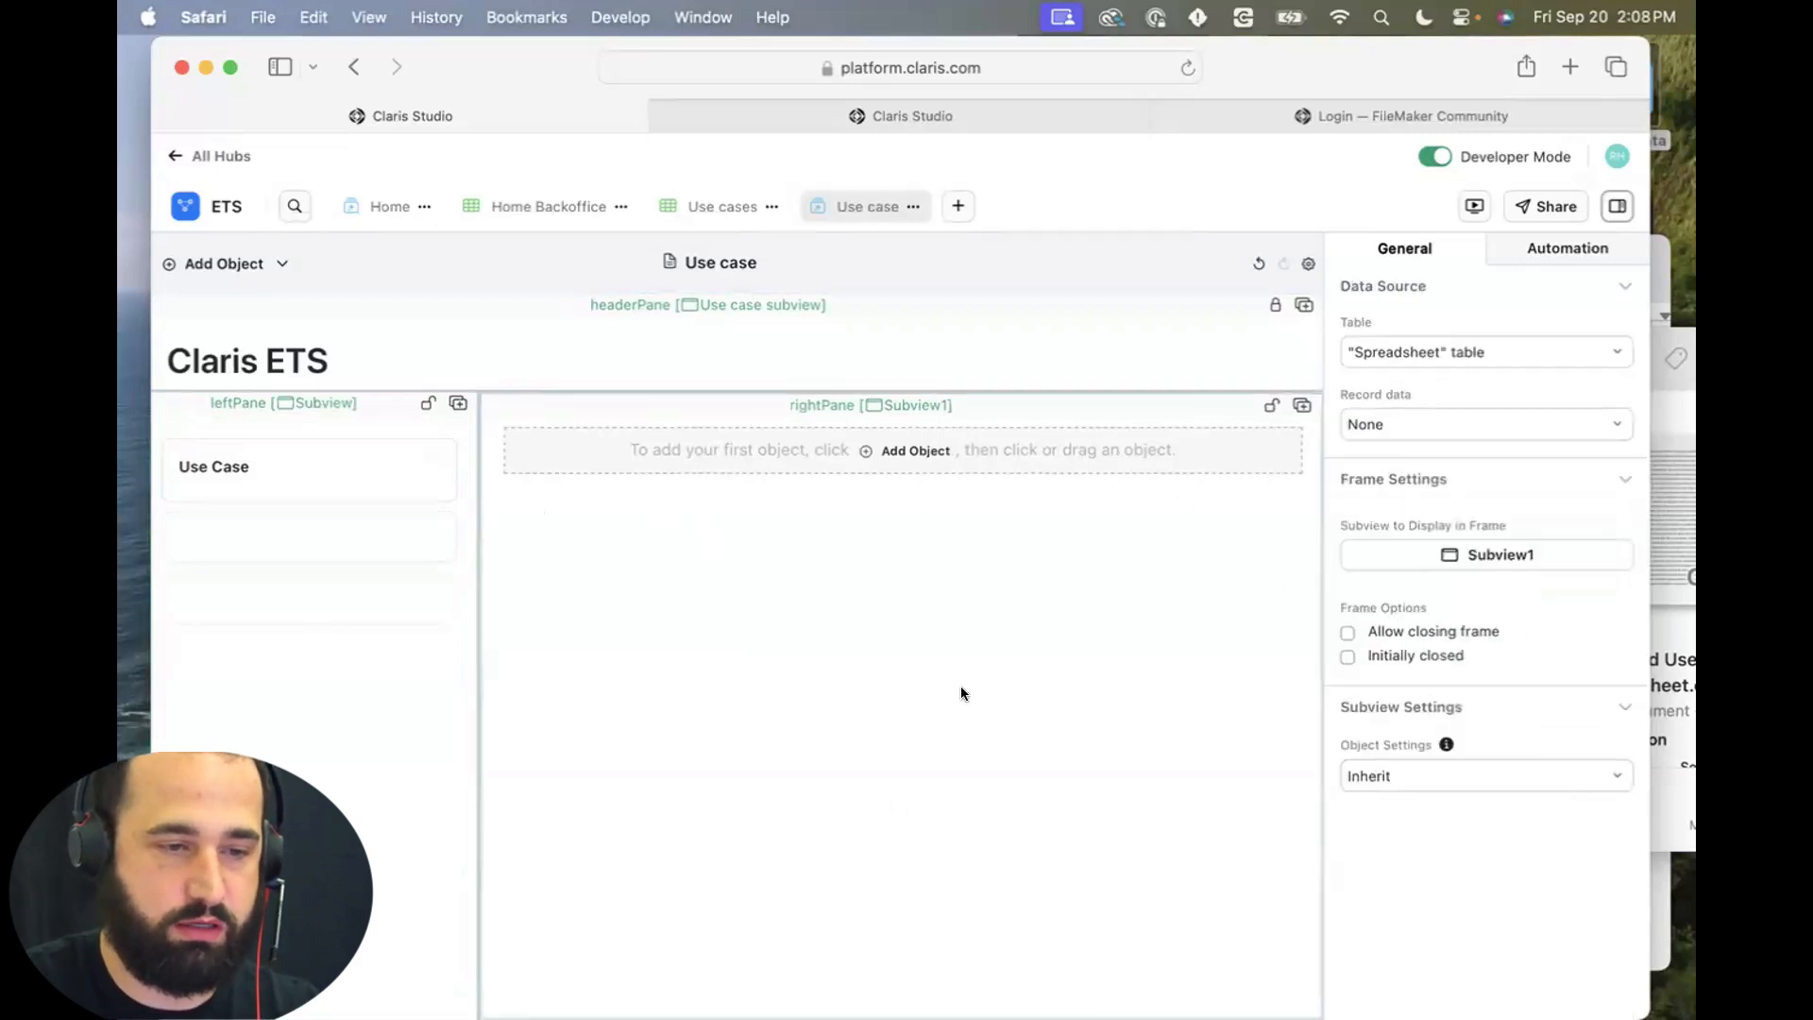
{"action": "left_click", "coordinate": [1459, 426]}
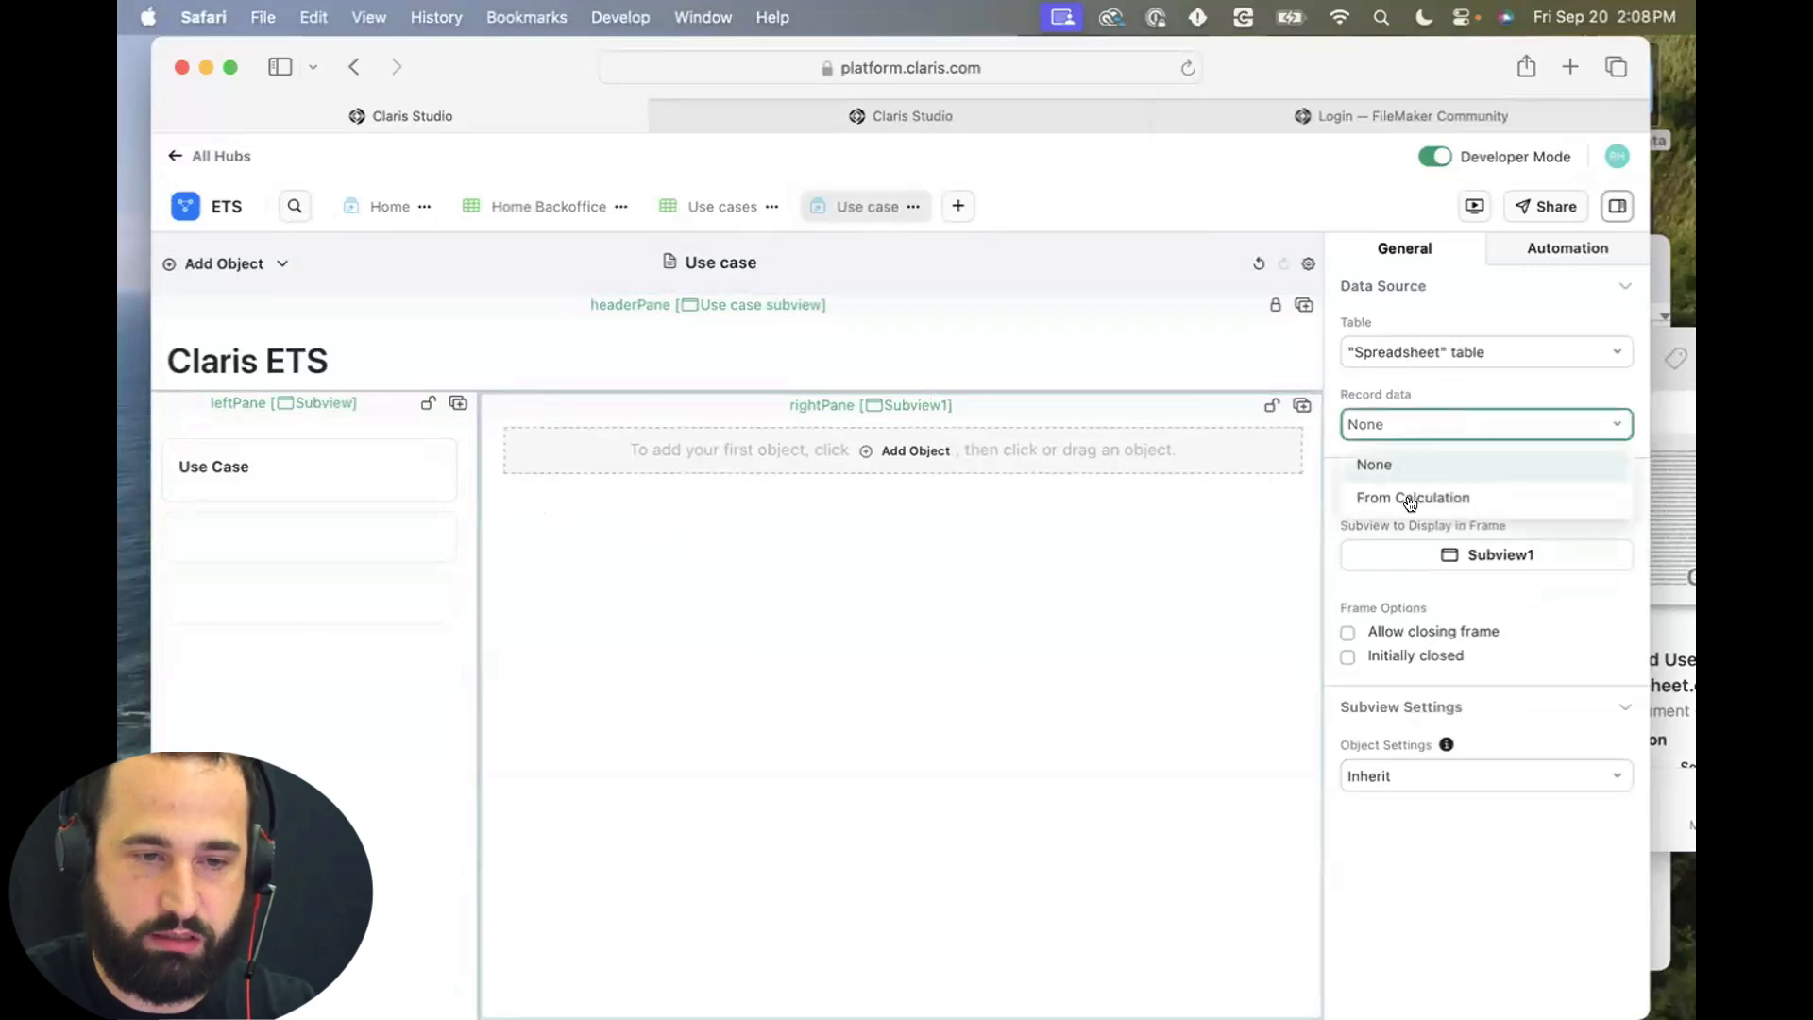
{"action": "left_click", "coordinate": [1408, 497]}
Enter Subview.list.selectedRow.recordID as the formula that calculates the right pane's record ID.
{"action": "left_click", "coordinate": [1398, 511]}
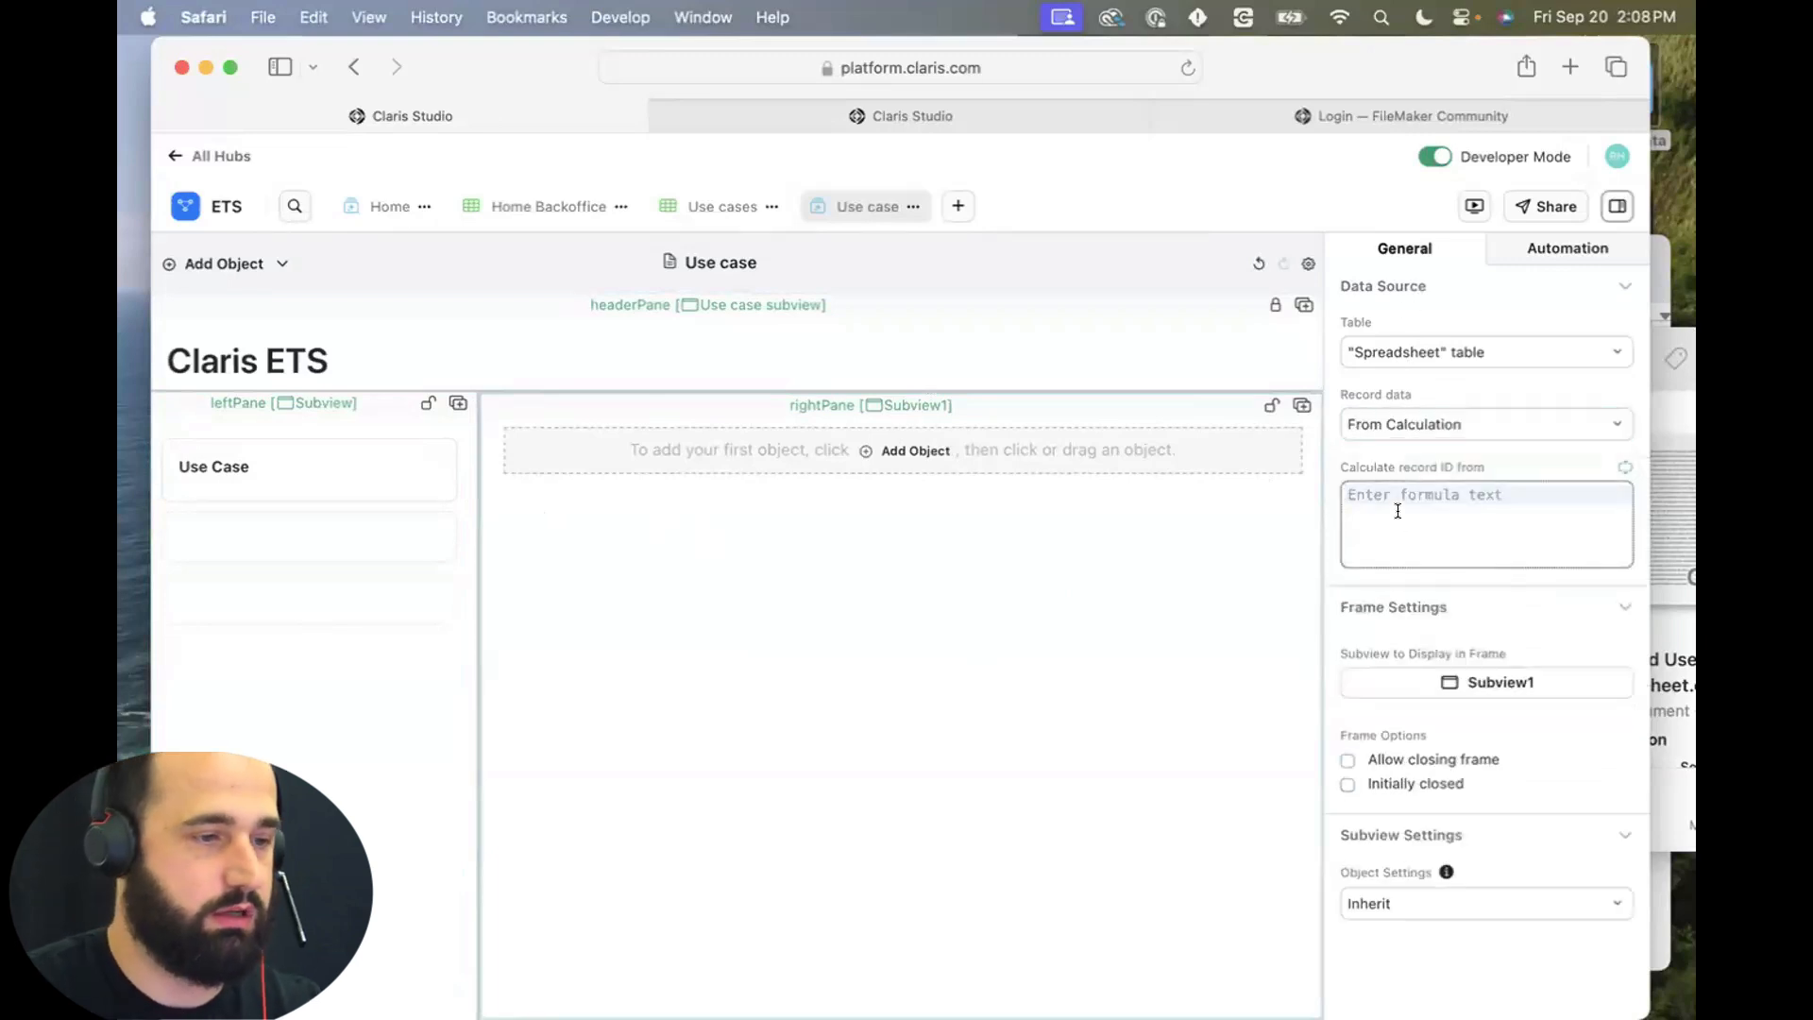
{"action": "type", "text": "sub"}
{"action": "key", "text": "Return"}
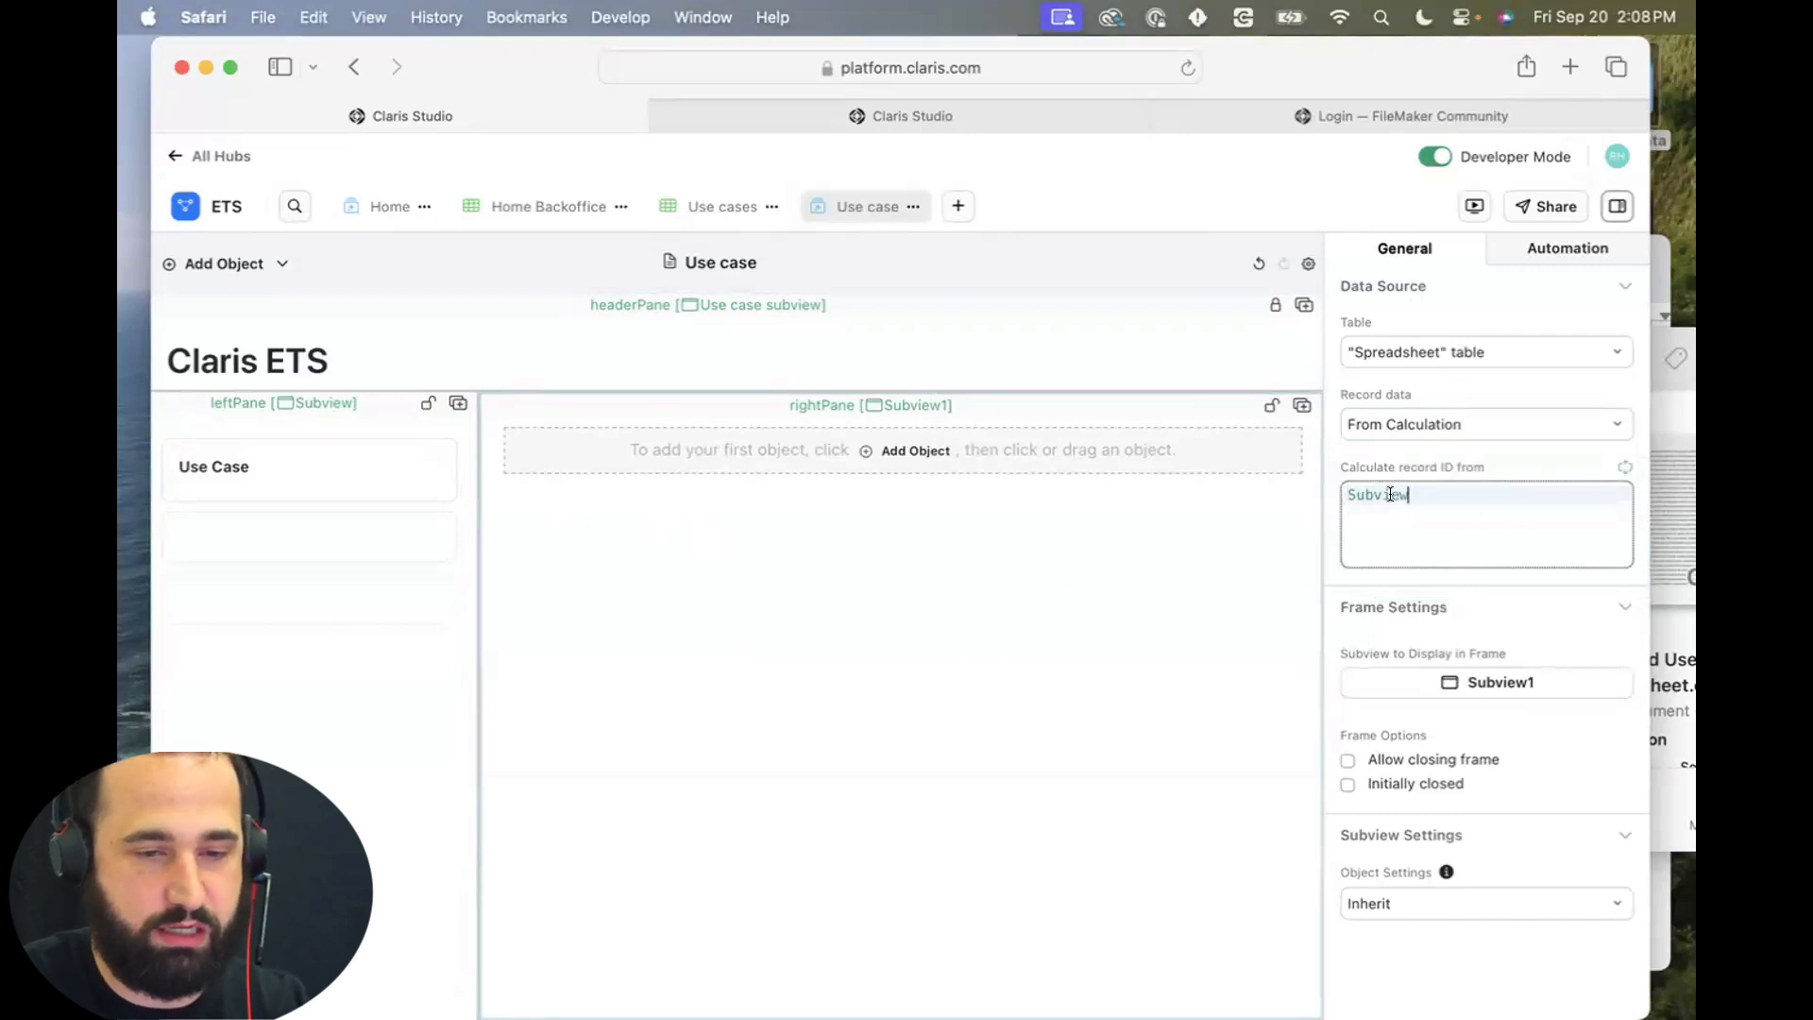
{"action": "left_click", "coordinate": [350, 492]}
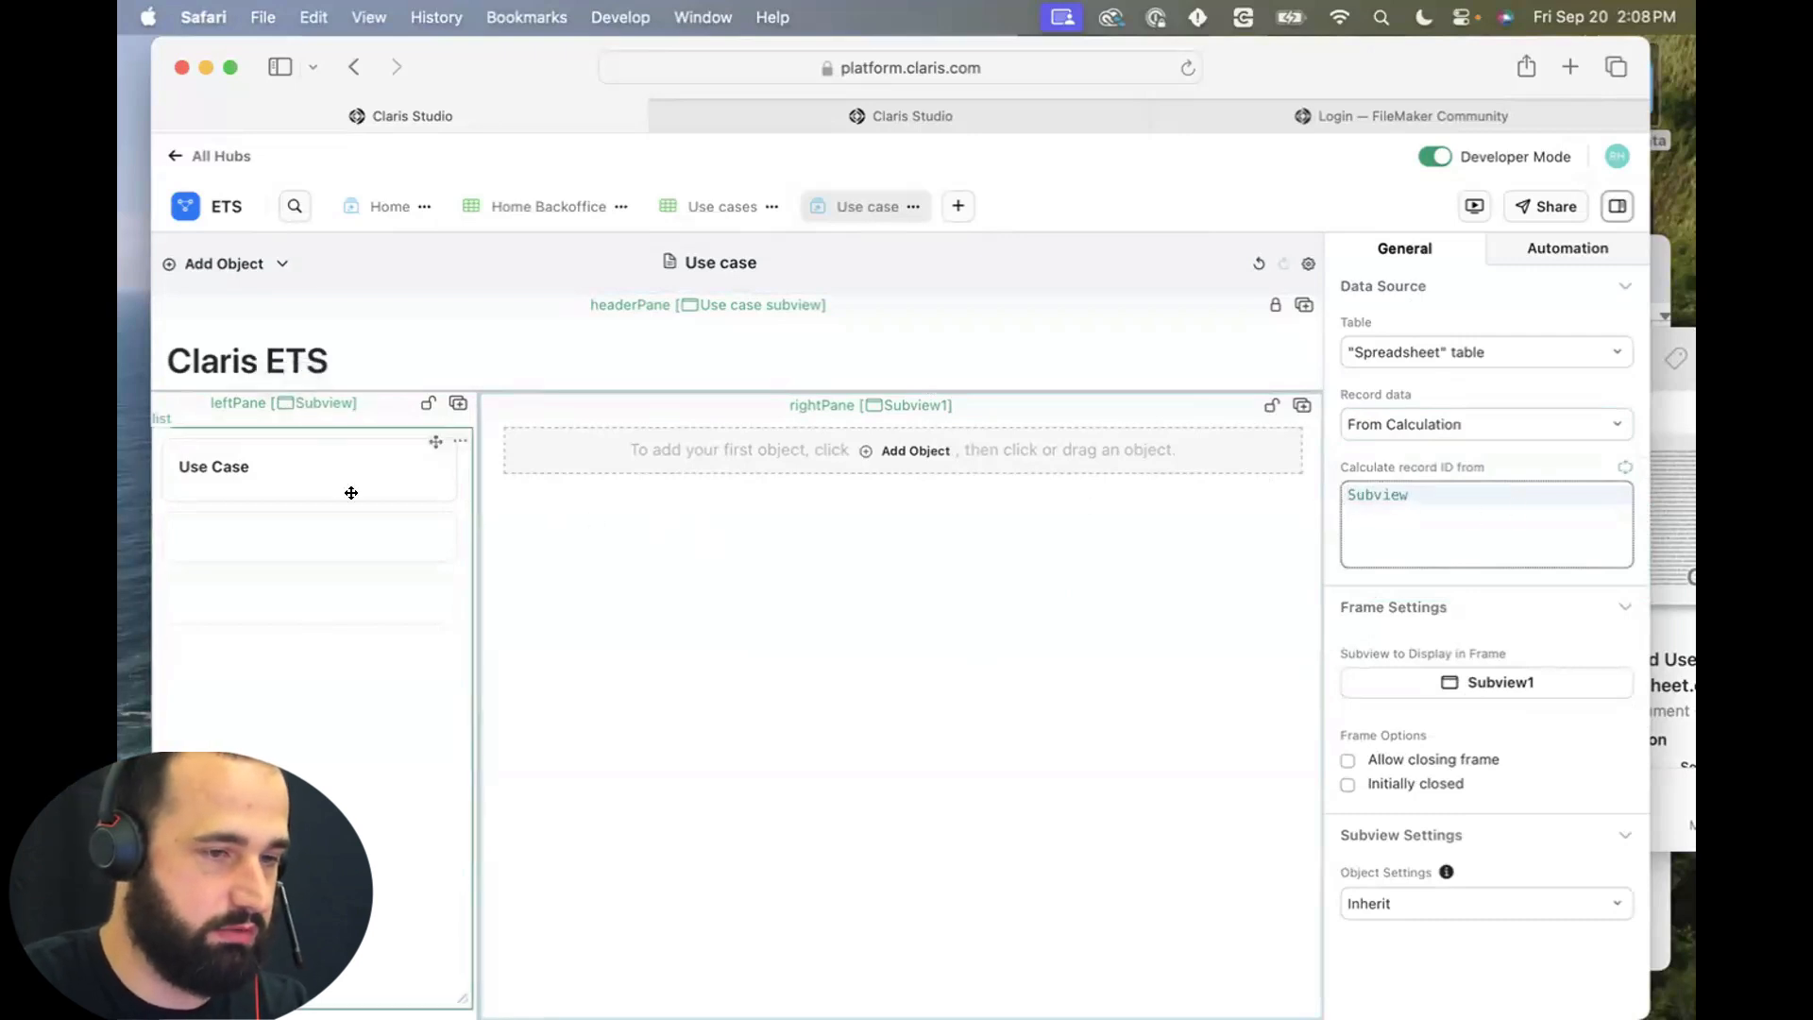
{"action": "type", "text": ".list"}
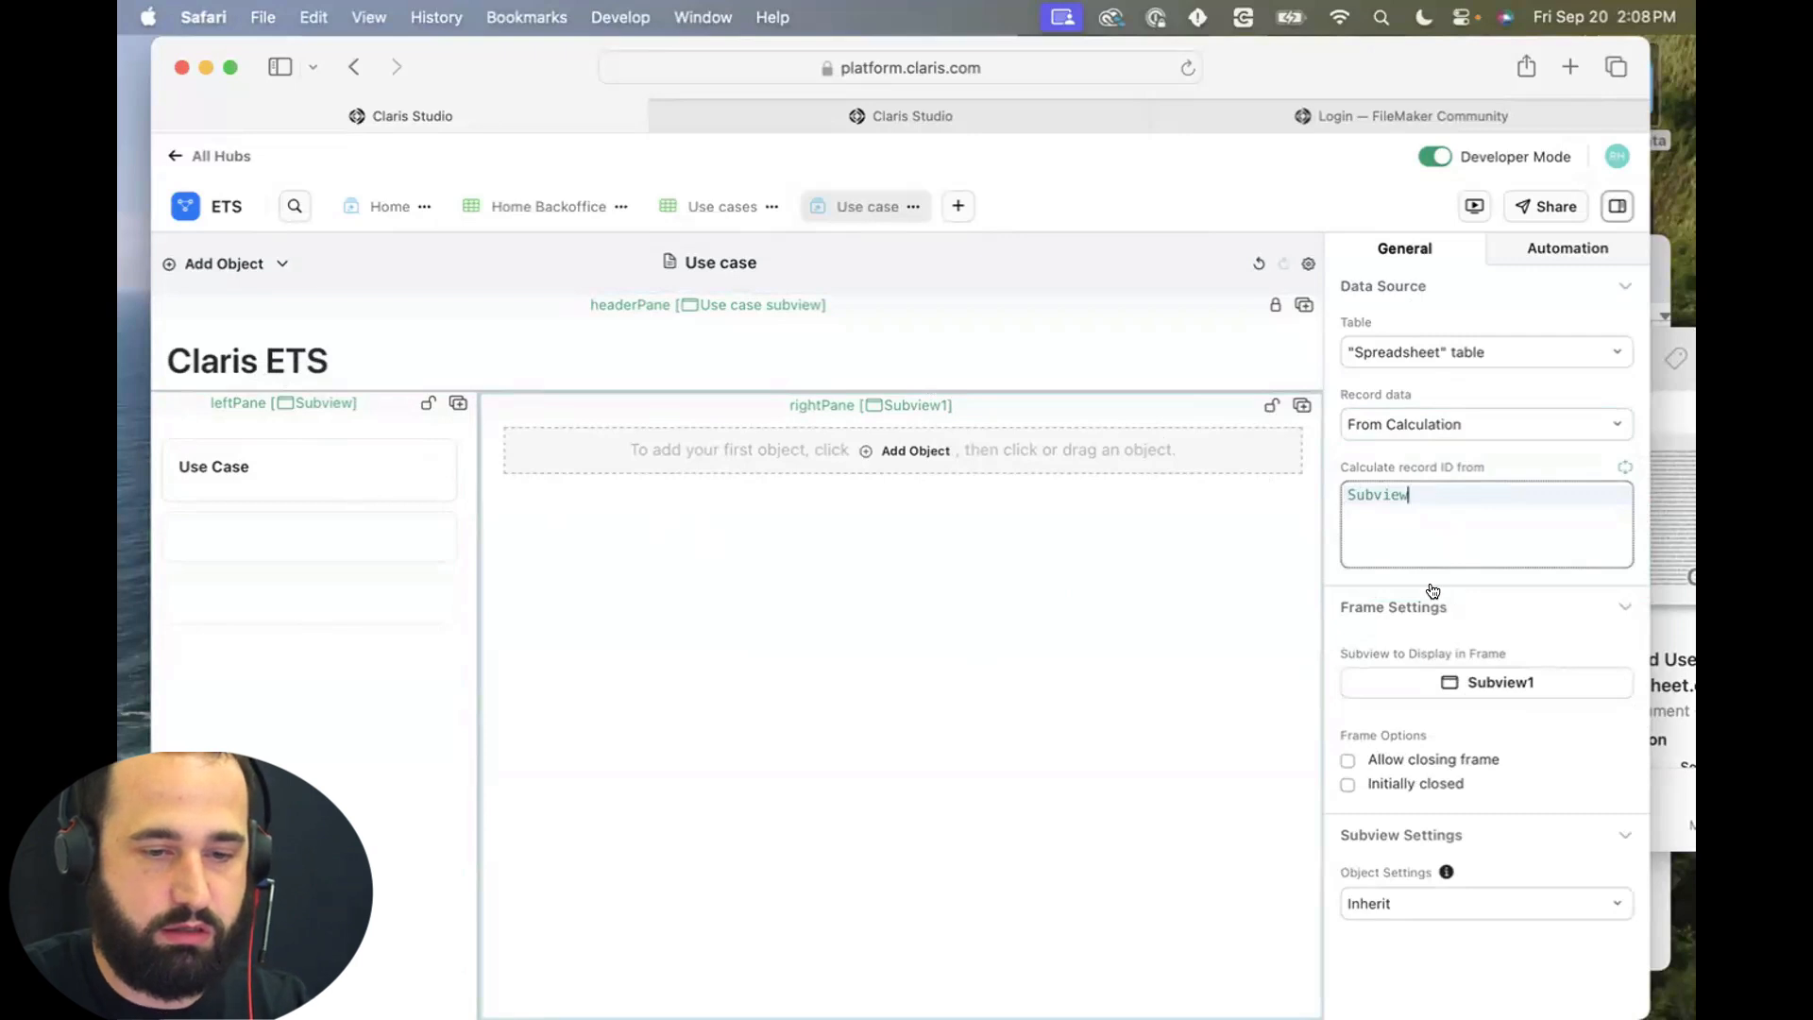
{"action": "type", "text": "."}
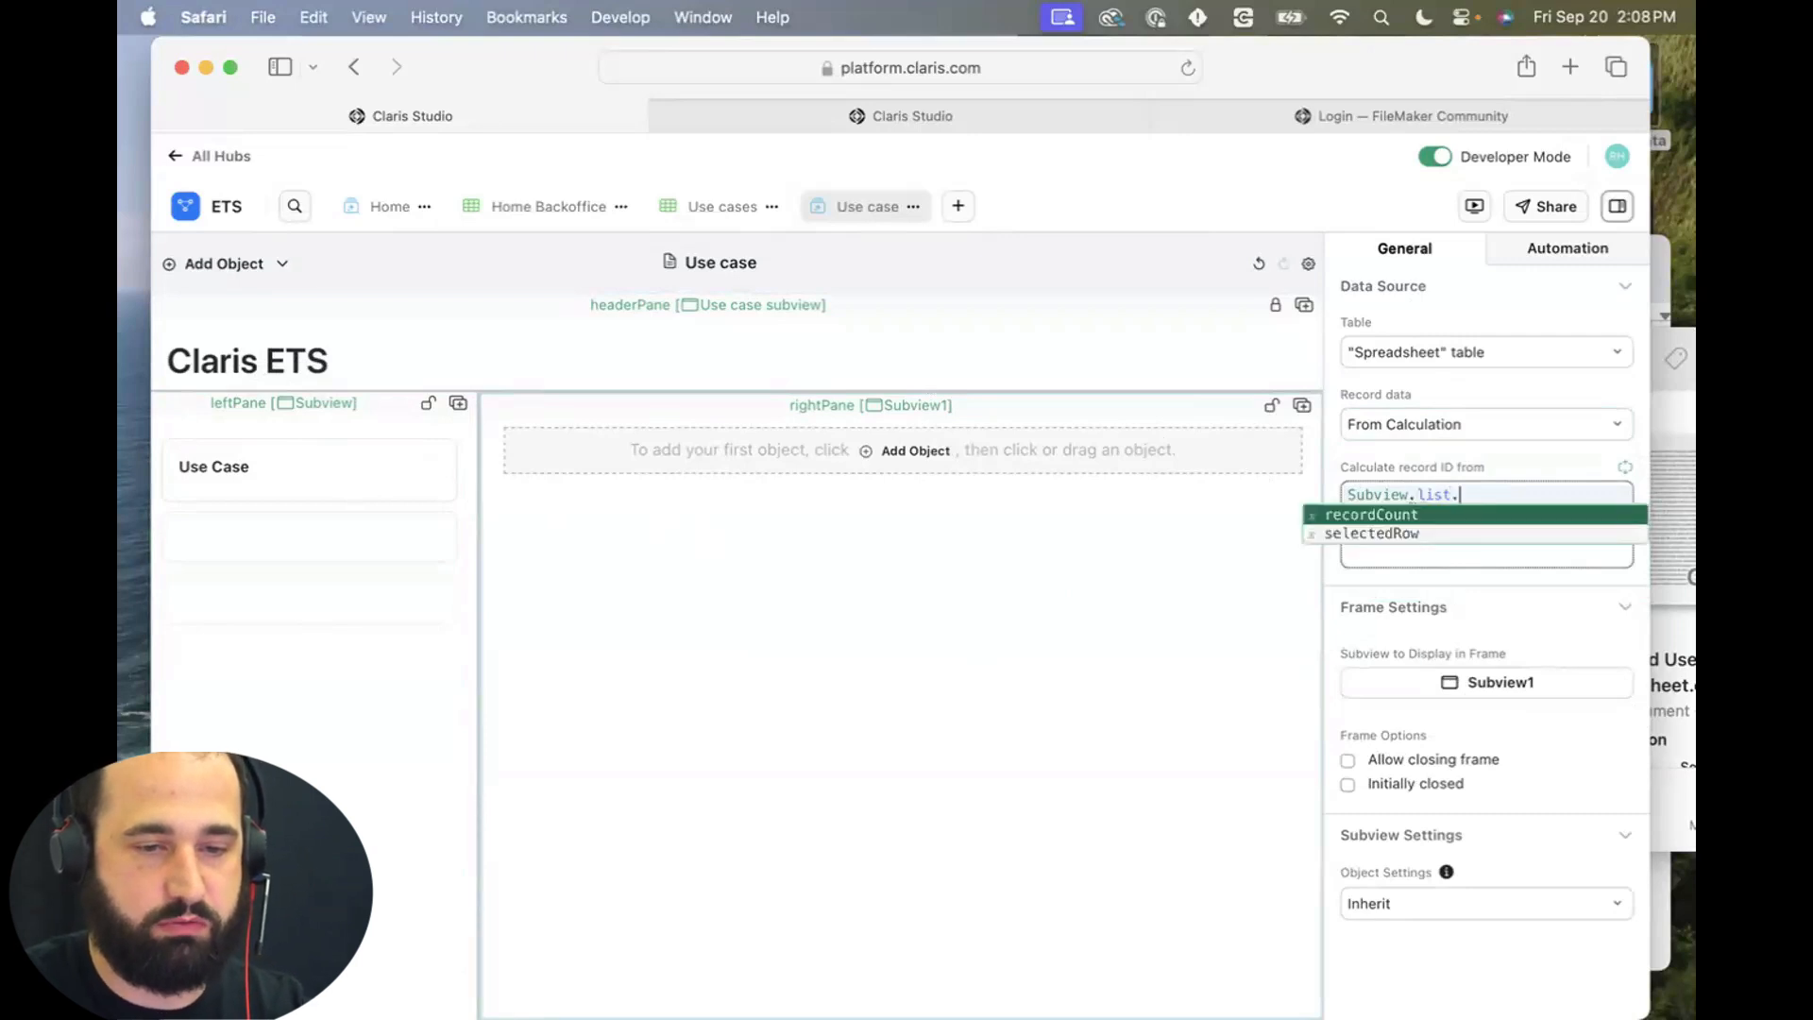
{"action": "key", "text": "Down"}
{"action": "key", "text": "Return"}
{"action": "type", "text": "."}
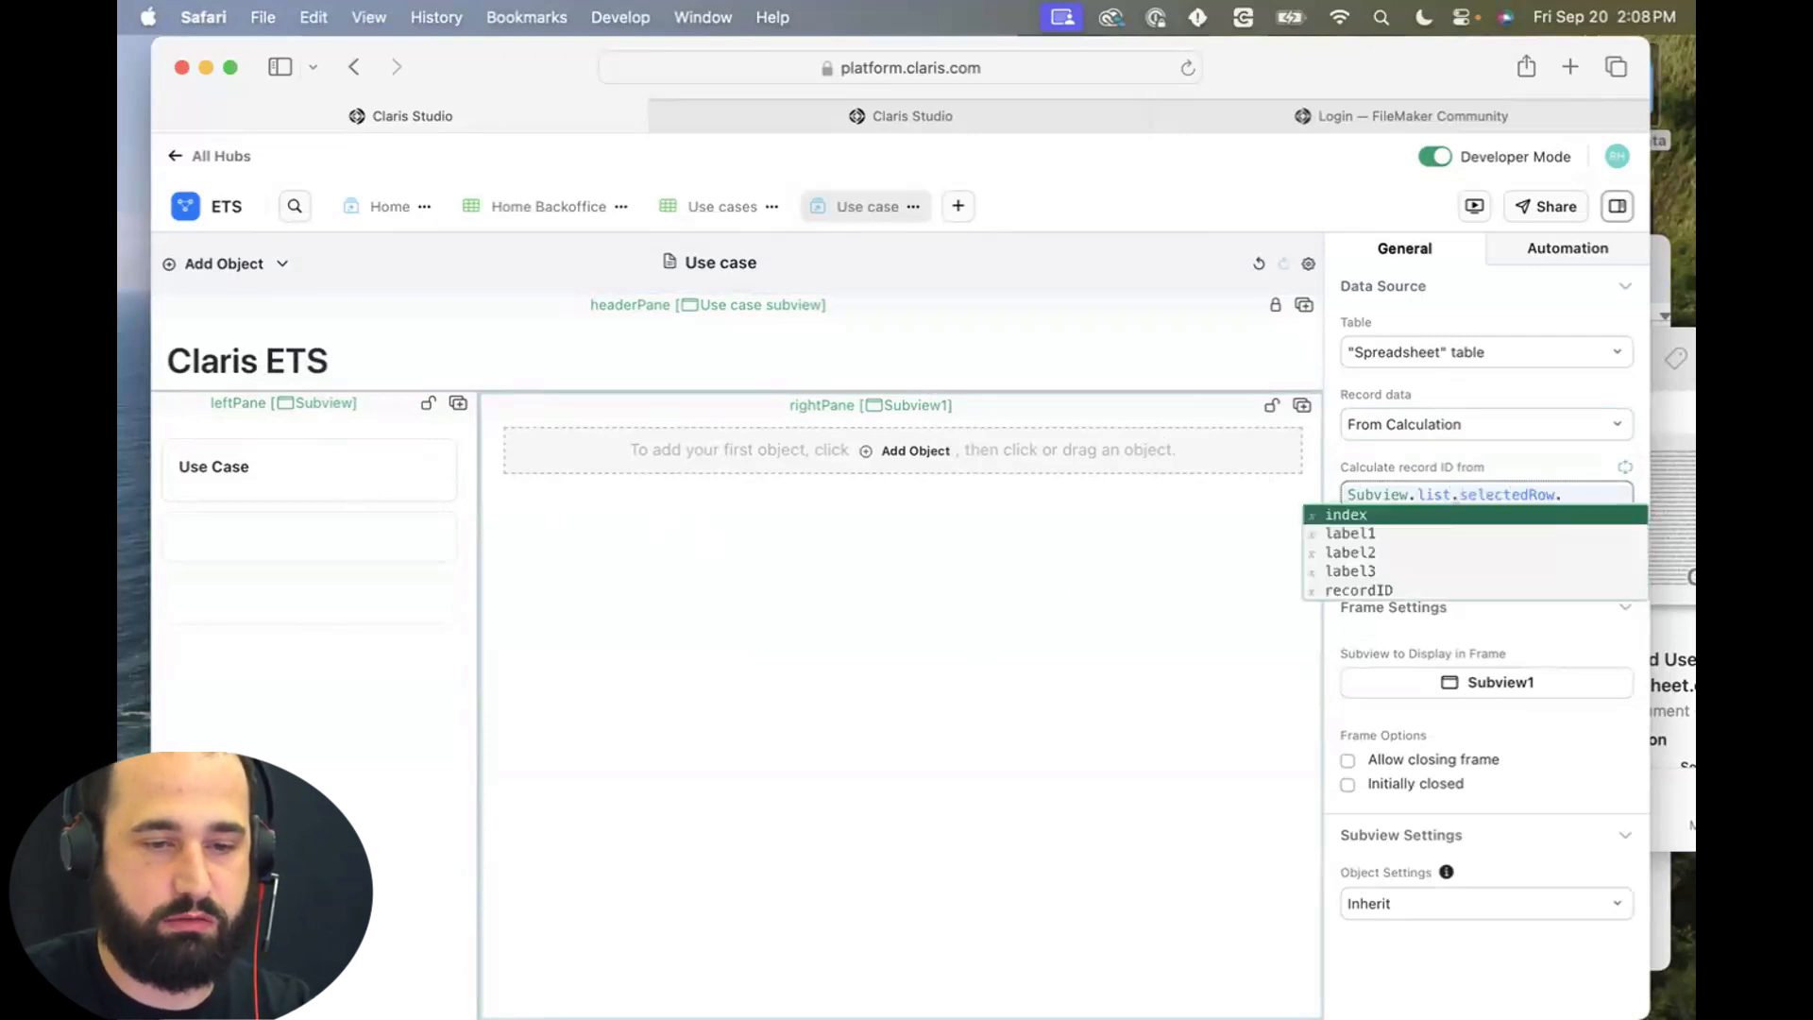
{"action": "key", "text": "Down"}
{"action": "key", "text": "Down"}
{"action": "key", "text": "Down"}
{"action": "key", "text": "Down"}
{"action": "key", "text": "Return"}
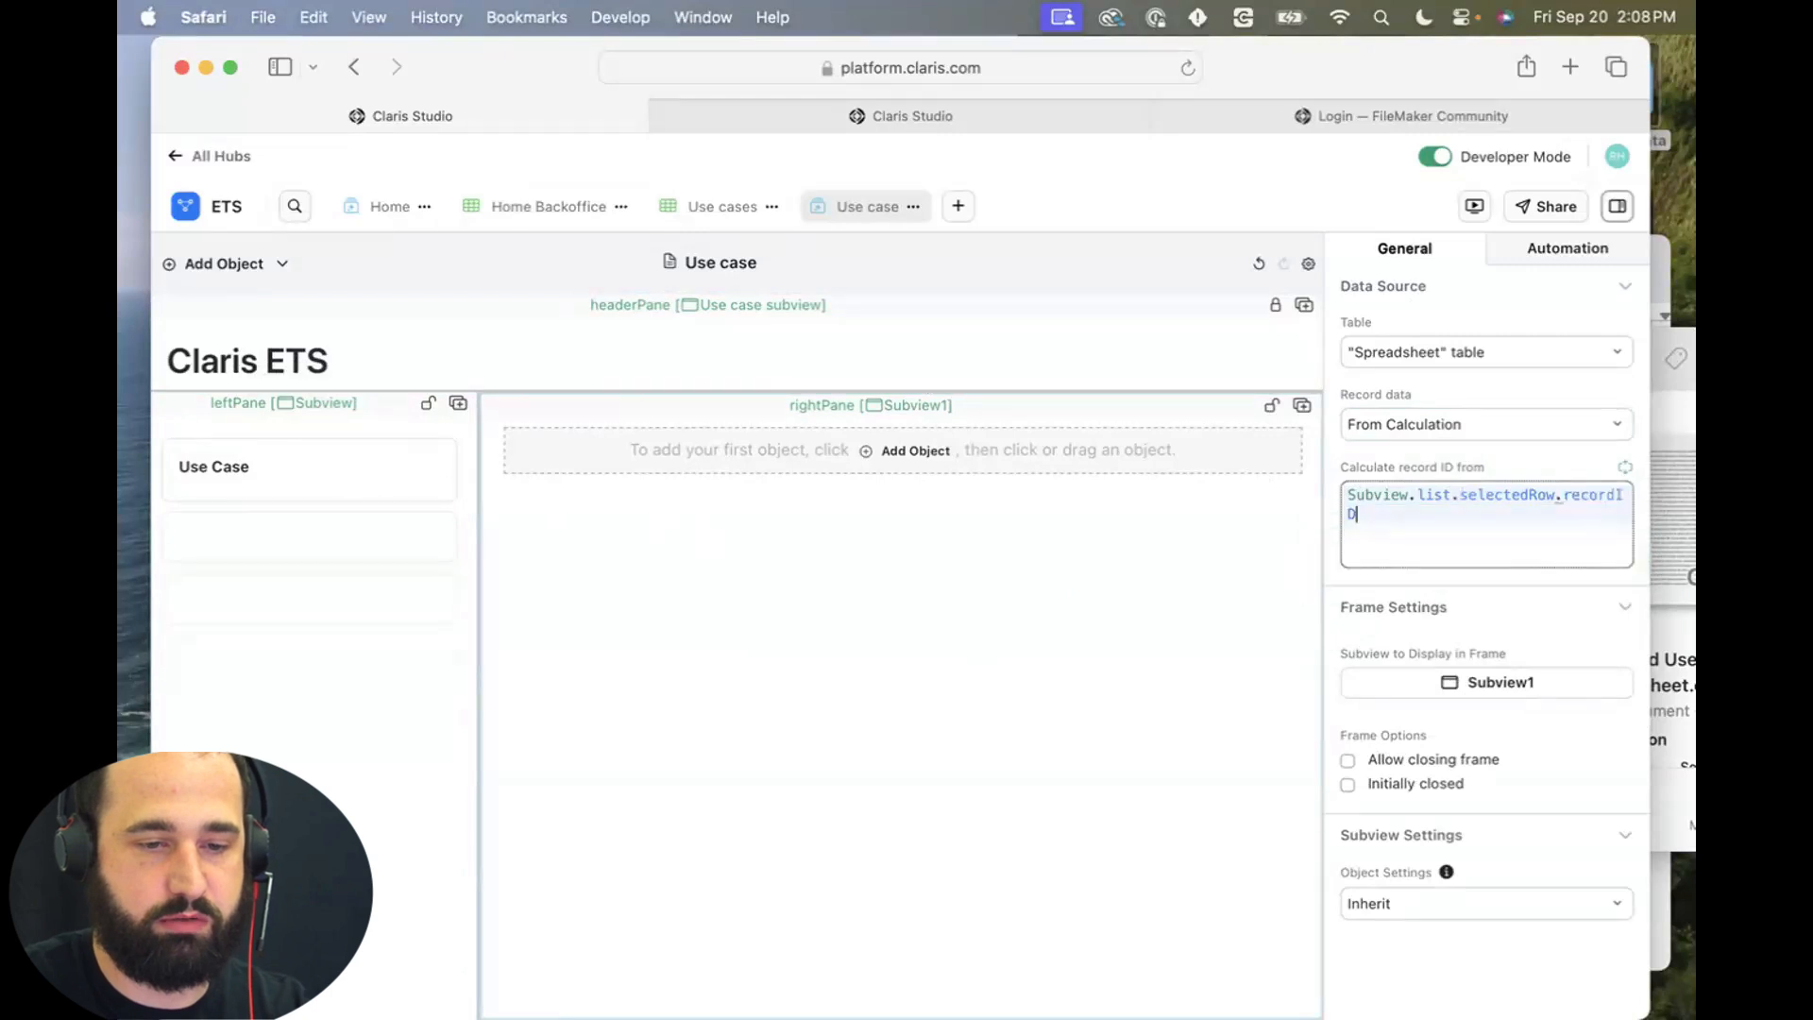
Add the Use Case and Acceptance Criteria fields from the "Spreadsheet" table to the right pane.
{"action": "left_click", "coordinate": [865, 455]}
{"action": "scroll", "coordinate": [284, 661], "scroll_direction": "down", "scroll_amount": 1}
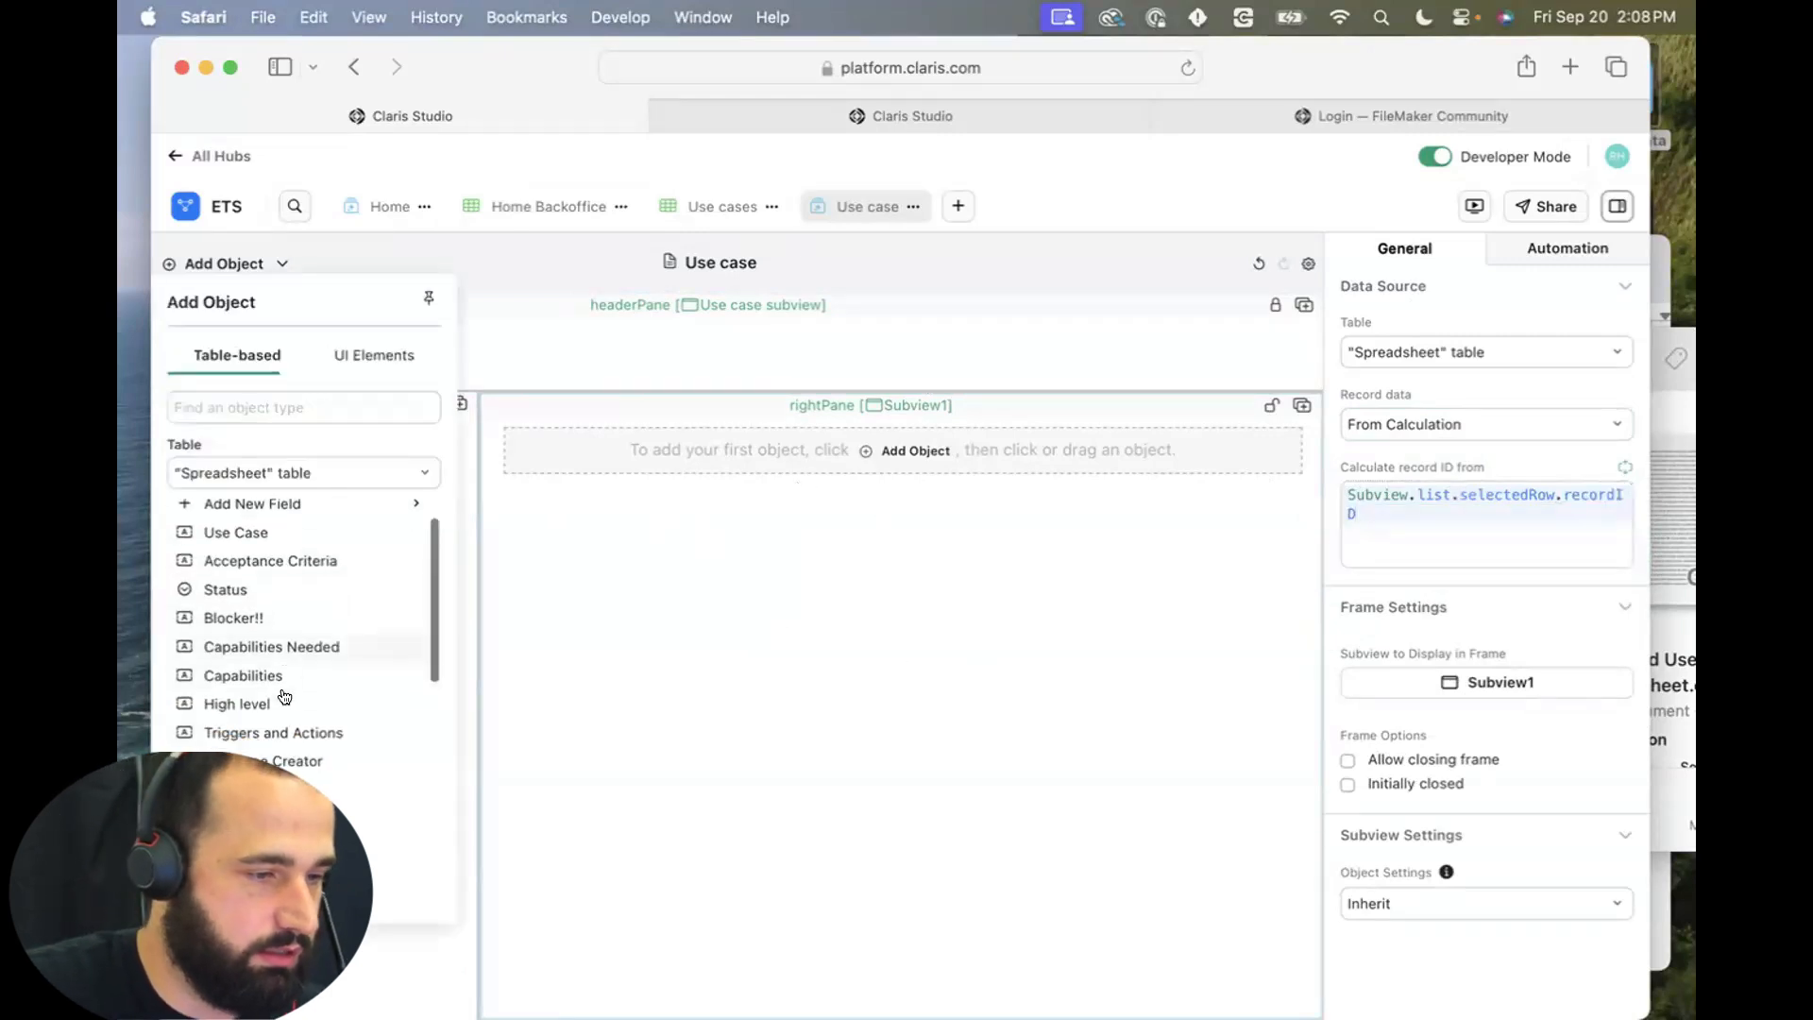
{"action": "left_click_drag", "start_coordinate": [237, 533], "coordinate": [747, 554]}
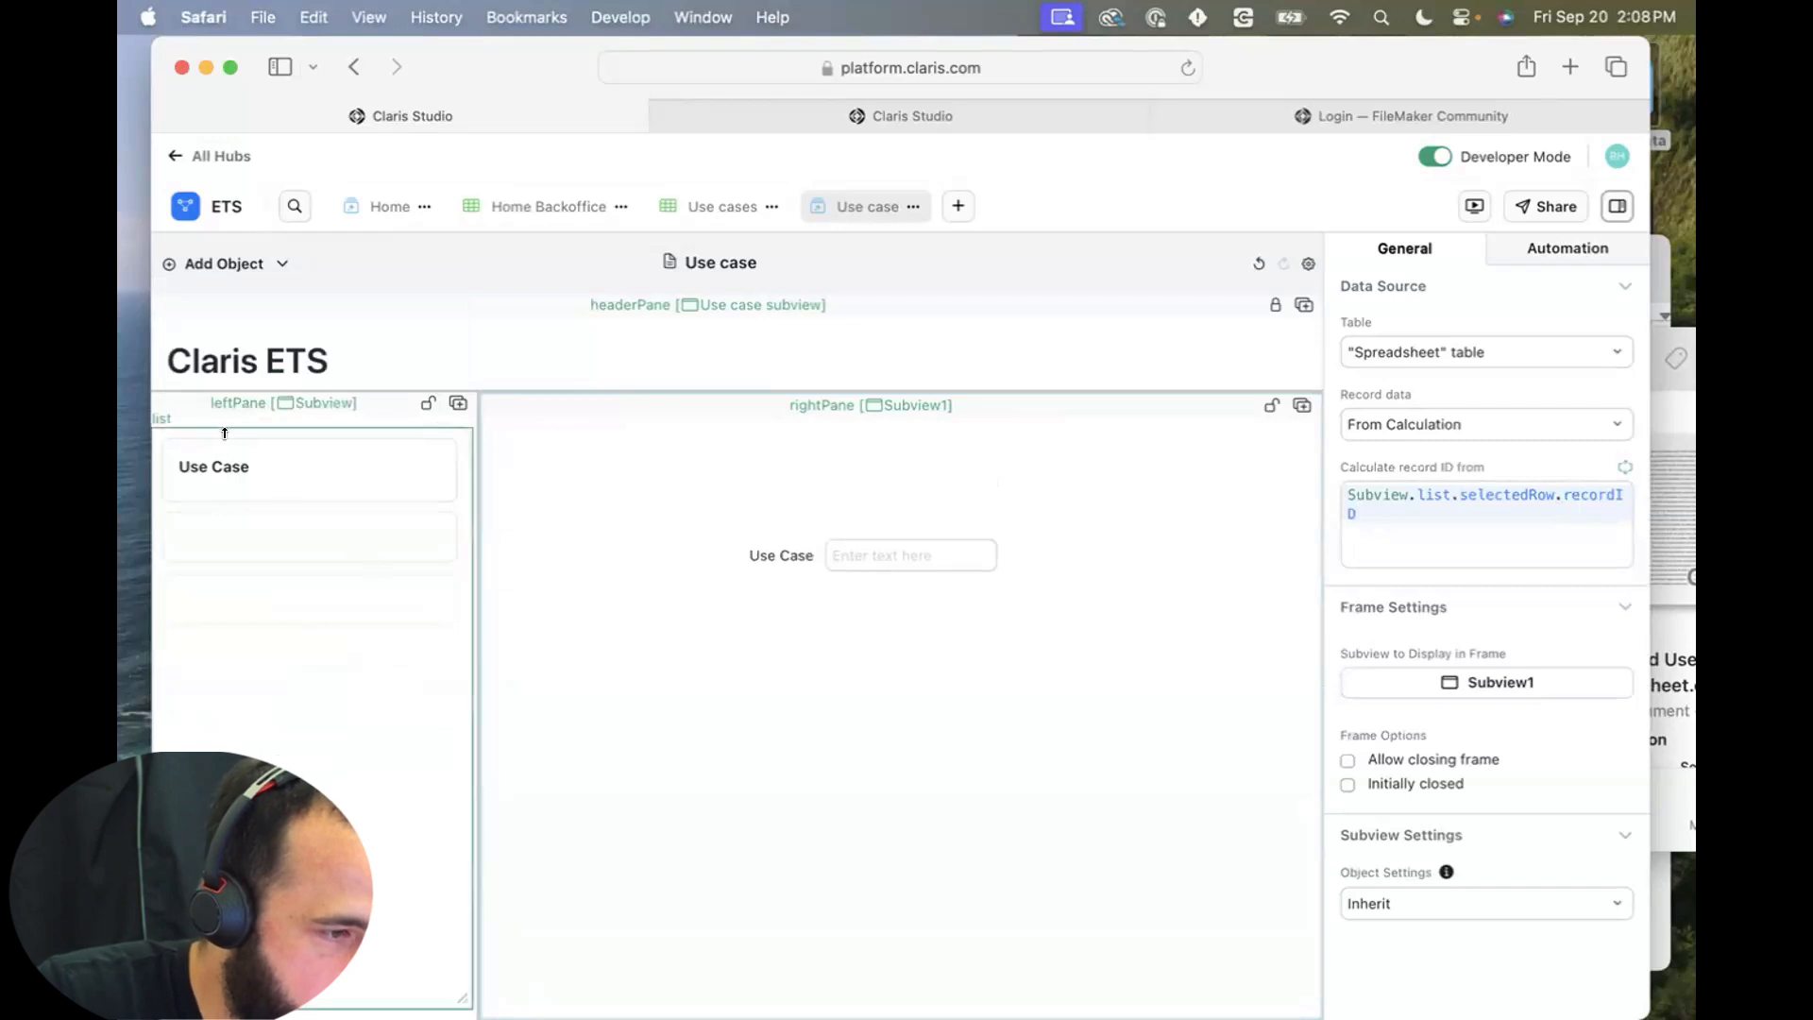
{"action": "left_click", "coordinate": [217, 267]}
{"action": "left_click_drag", "start_coordinate": [251, 561], "coordinate": [733, 595]}
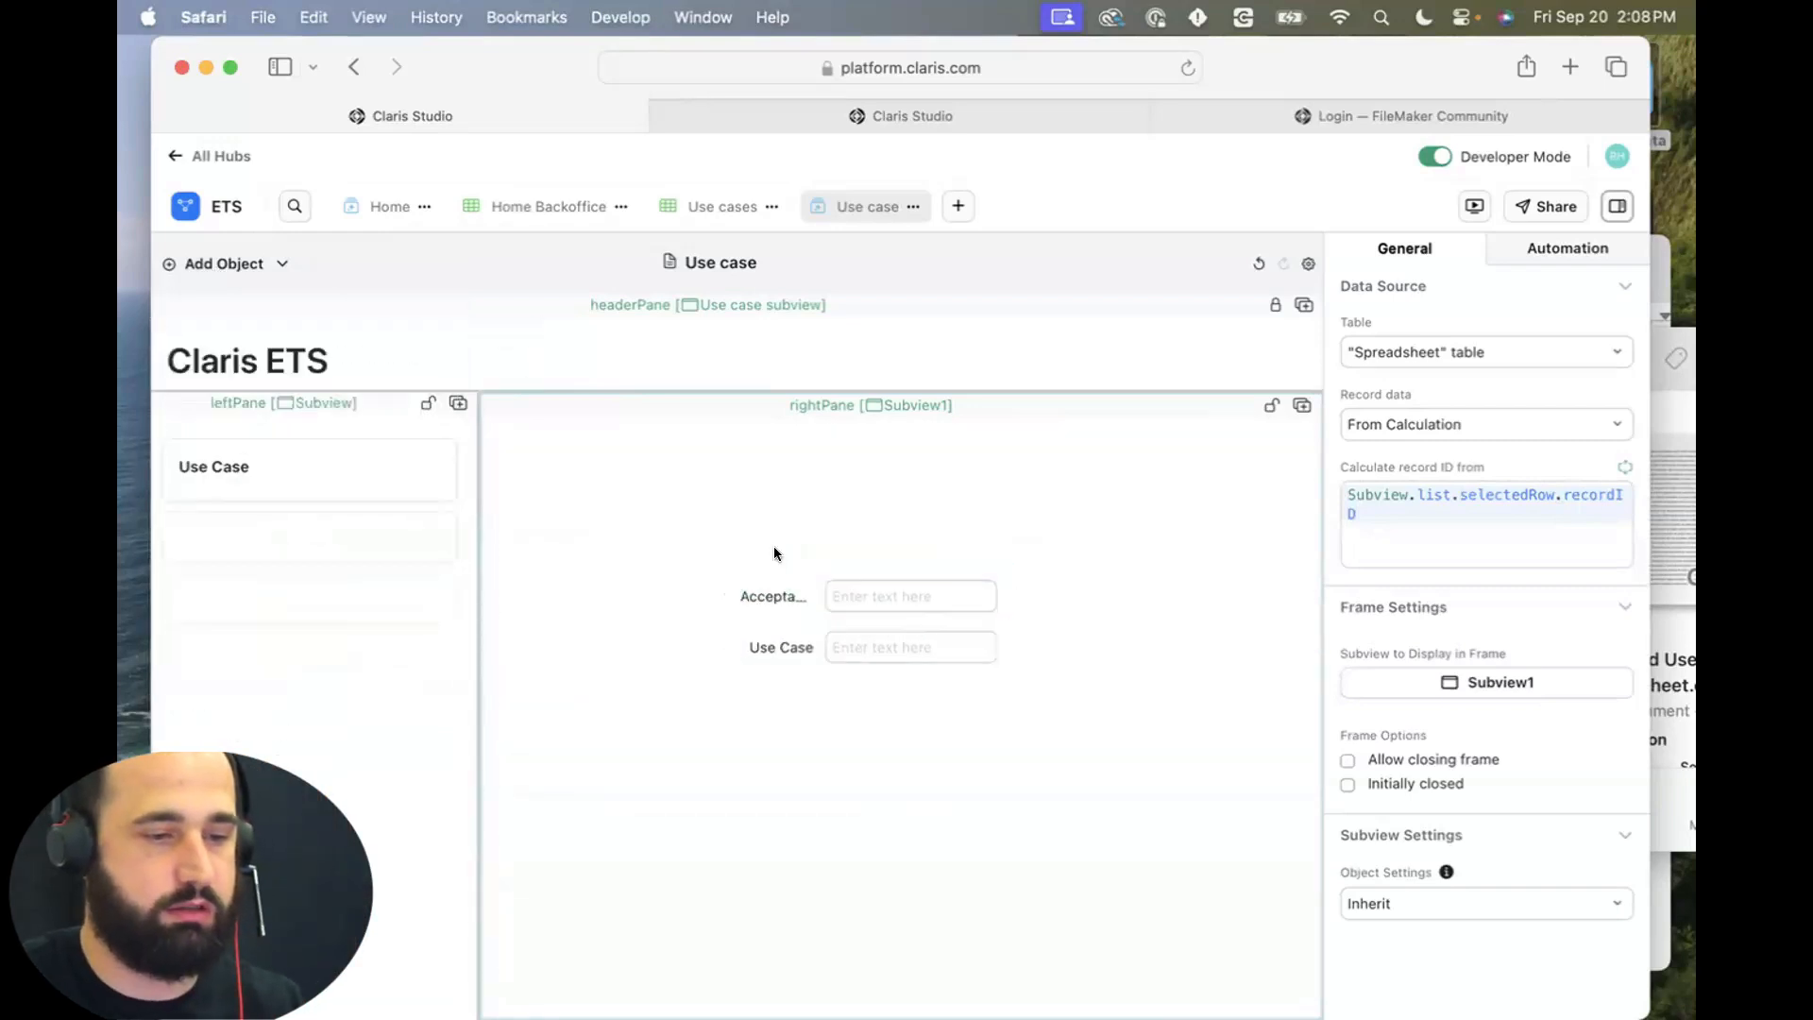
Place the Use Case field wide across the top of the right pane and enlarge the Acceptance Criteria field below it.
{"action": "left_click_drag", "start_coordinate": [945, 584], "coordinate": [1170, 478]}
{"action": "left_click", "coordinate": [878, 732]}
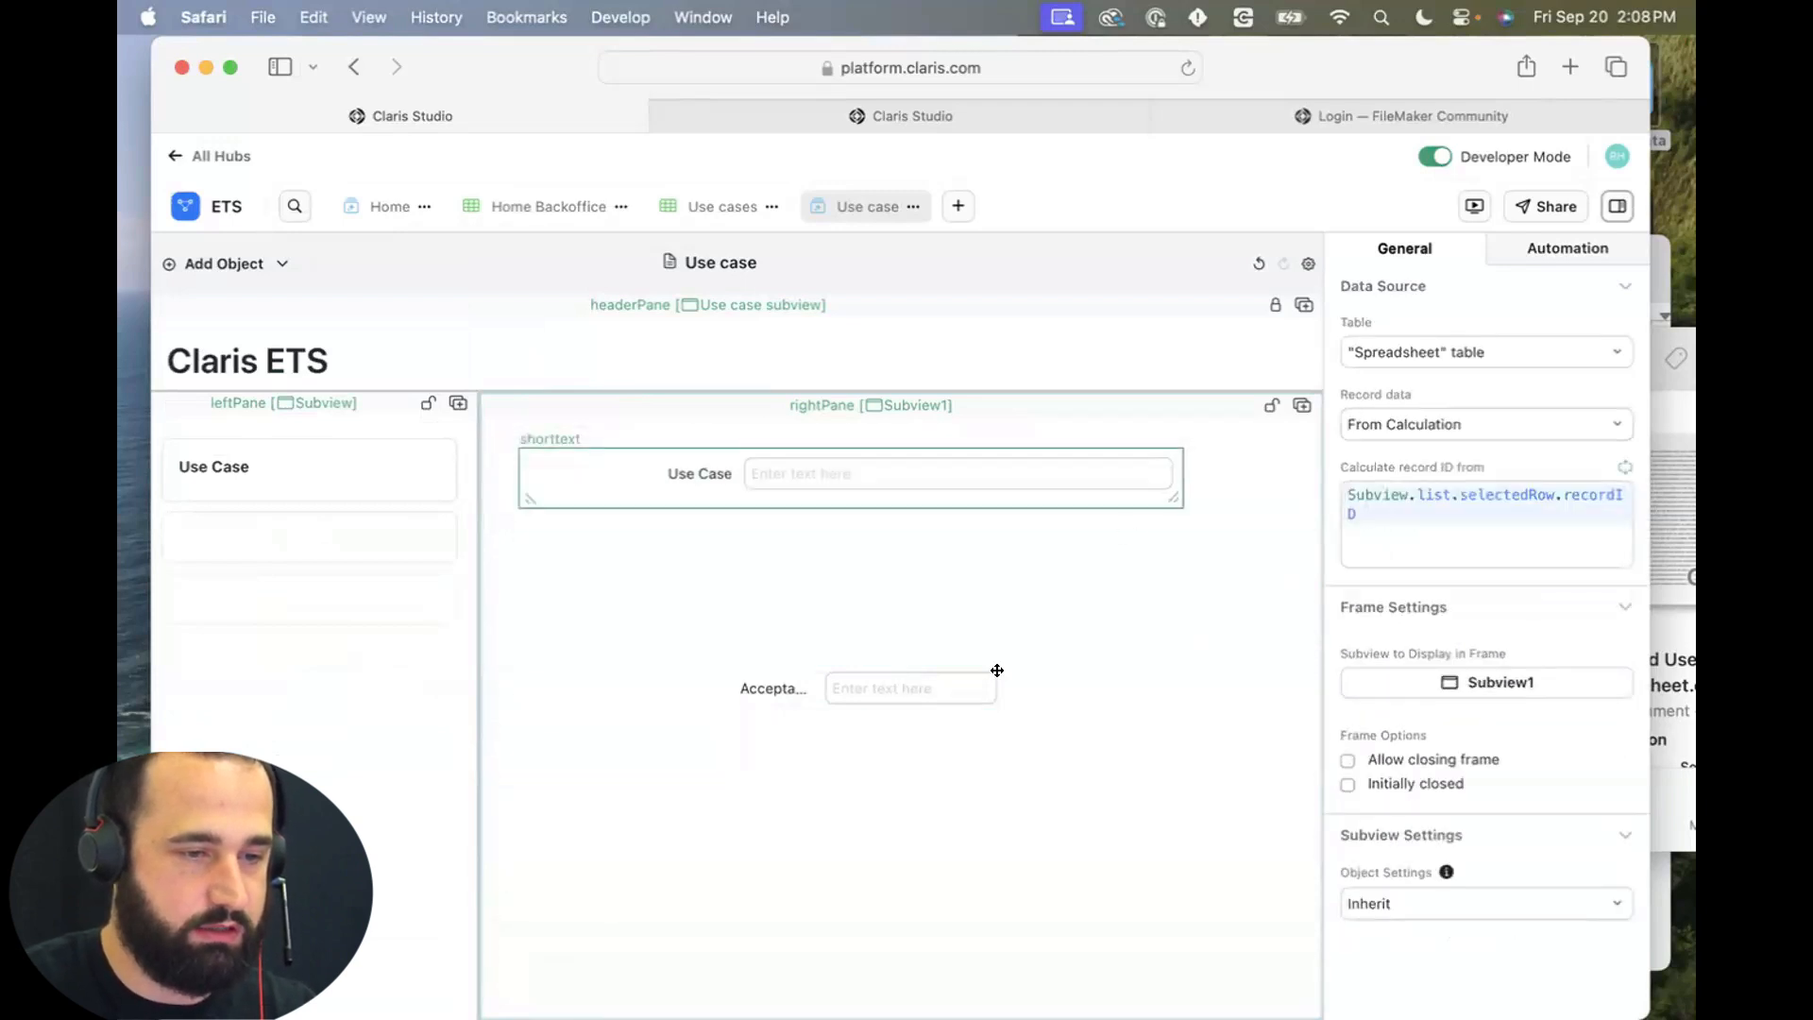
{"action": "left_click_drag", "start_coordinate": [986, 694], "coordinate": [1181, 843]}
{"action": "left_click", "coordinate": [751, 682]}
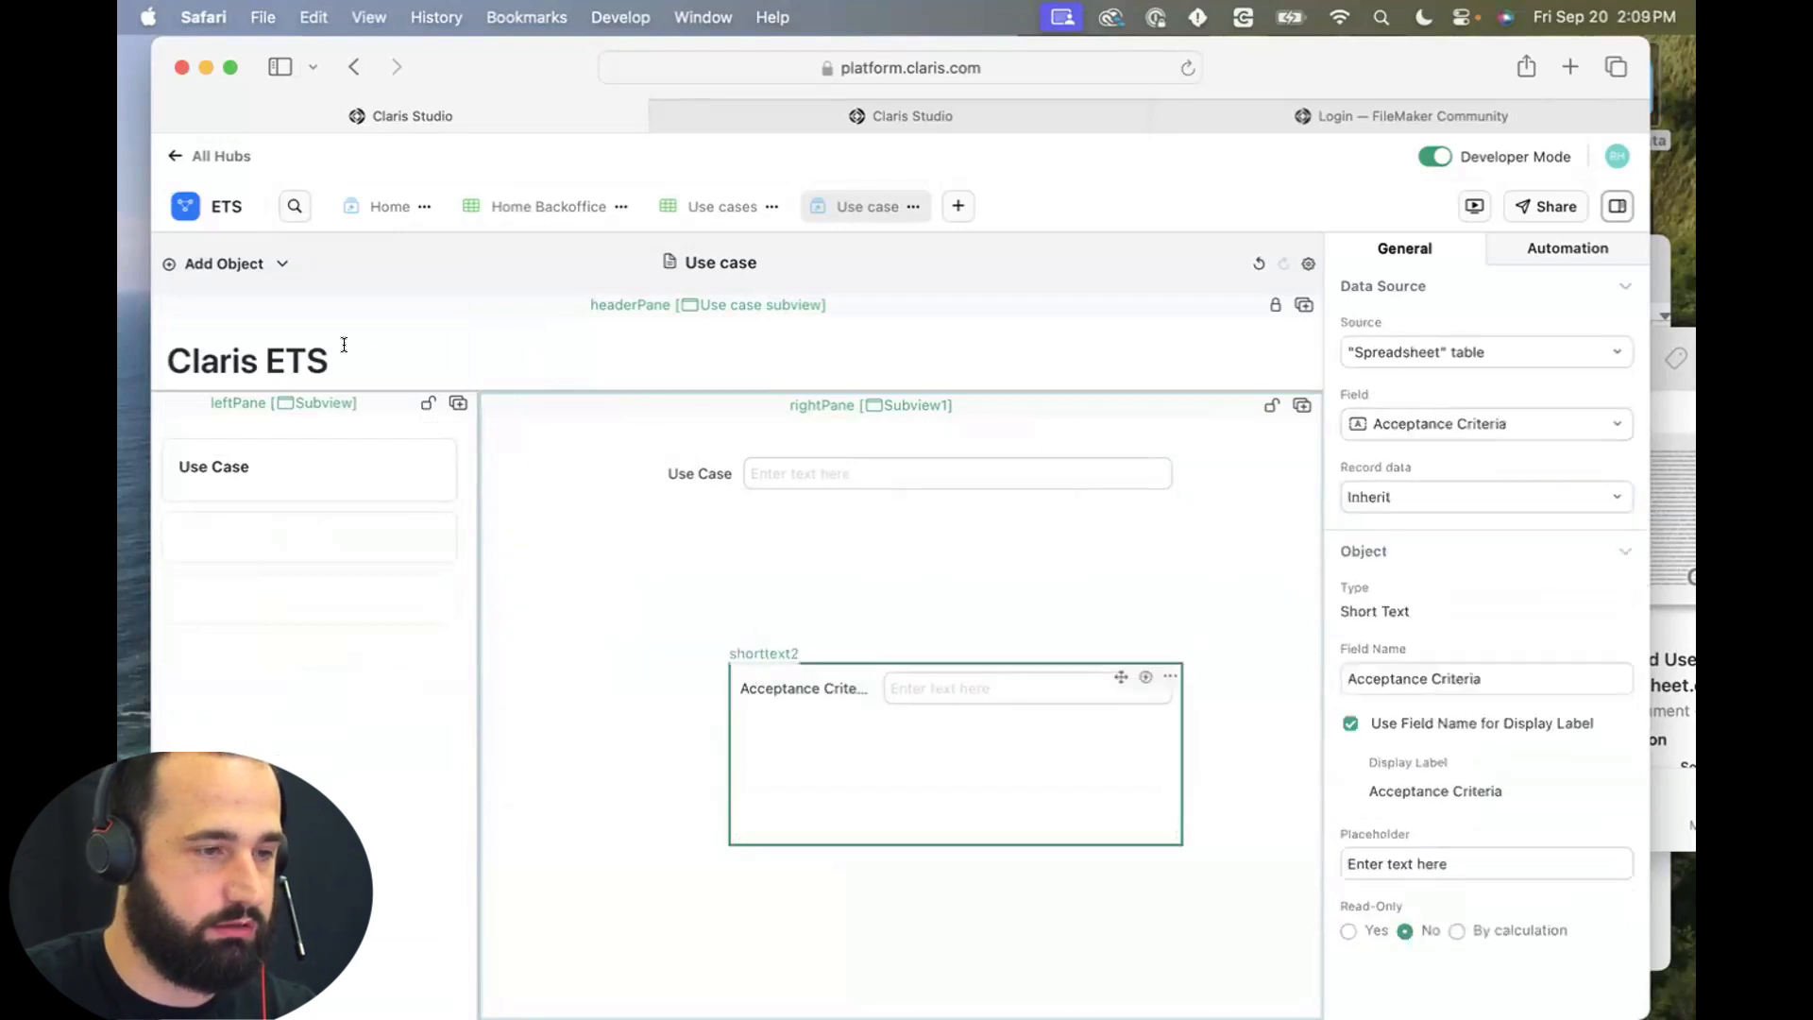
Add the Status field to the right pane between the Use Case and Acceptance Criteria fields.
{"action": "left_click", "coordinate": [253, 266]}
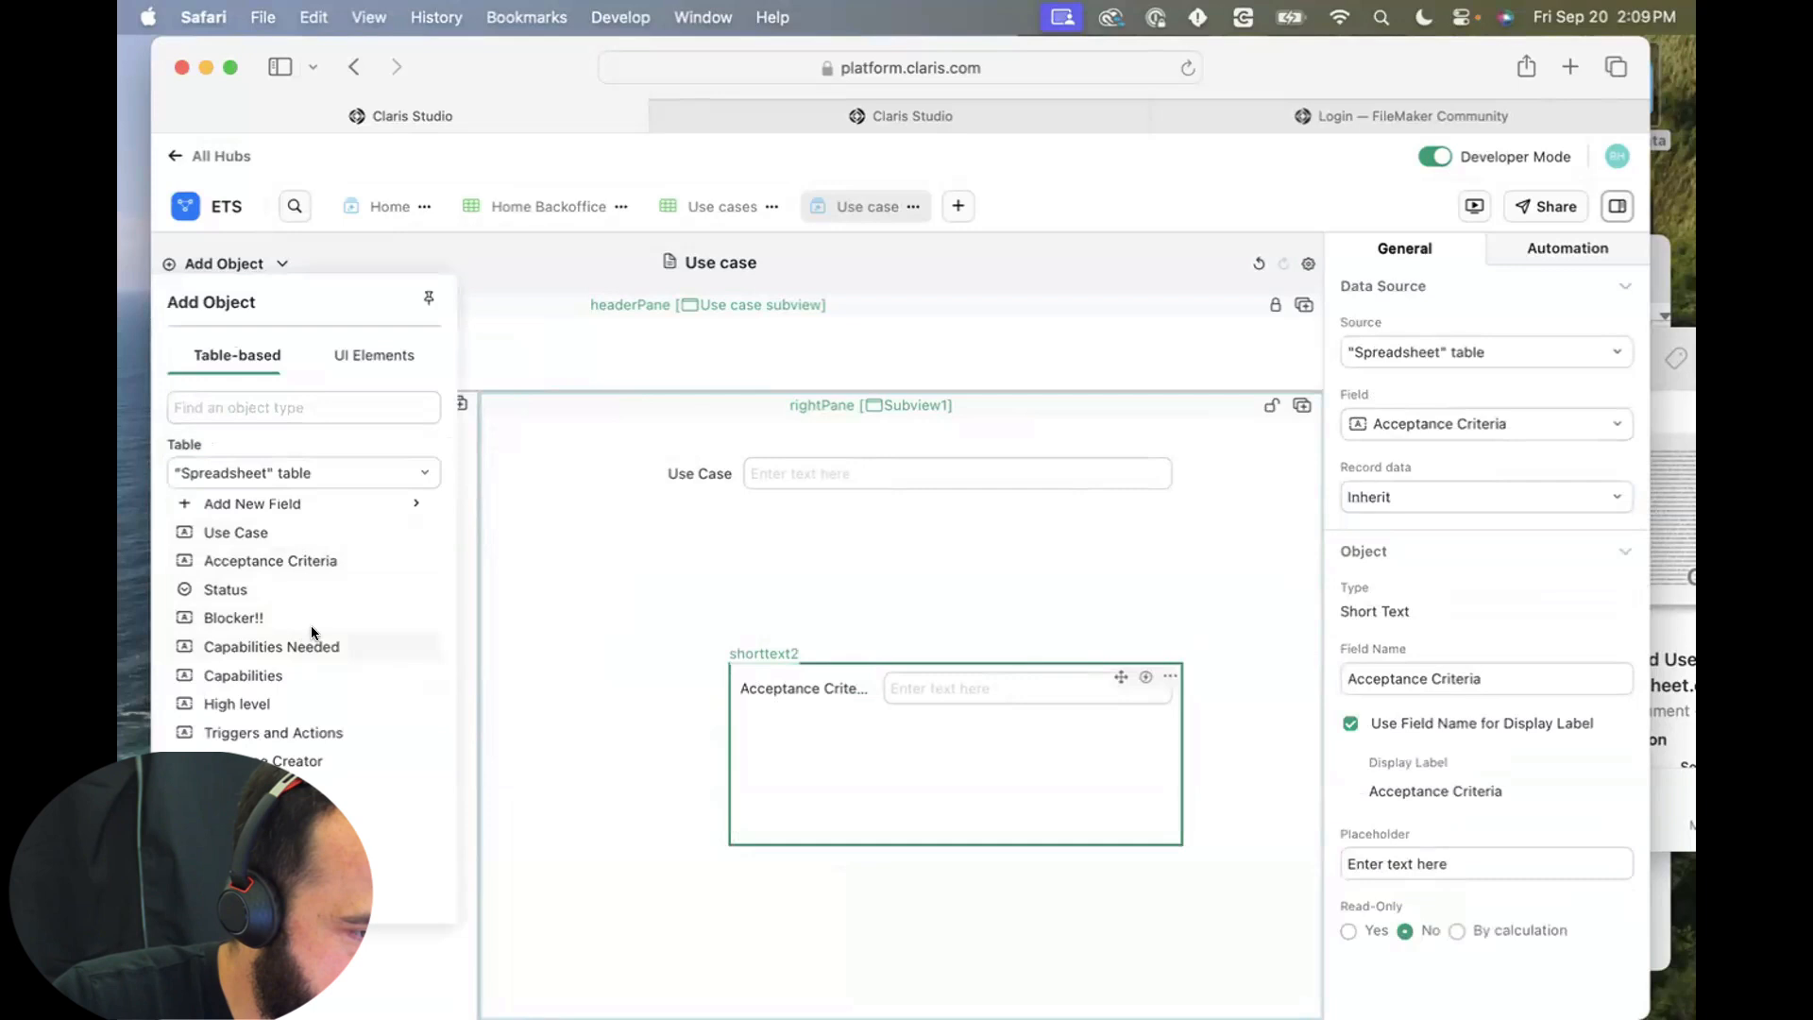
{"action": "left_click_drag", "start_coordinate": [303, 591], "coordinate": [935, 558]}
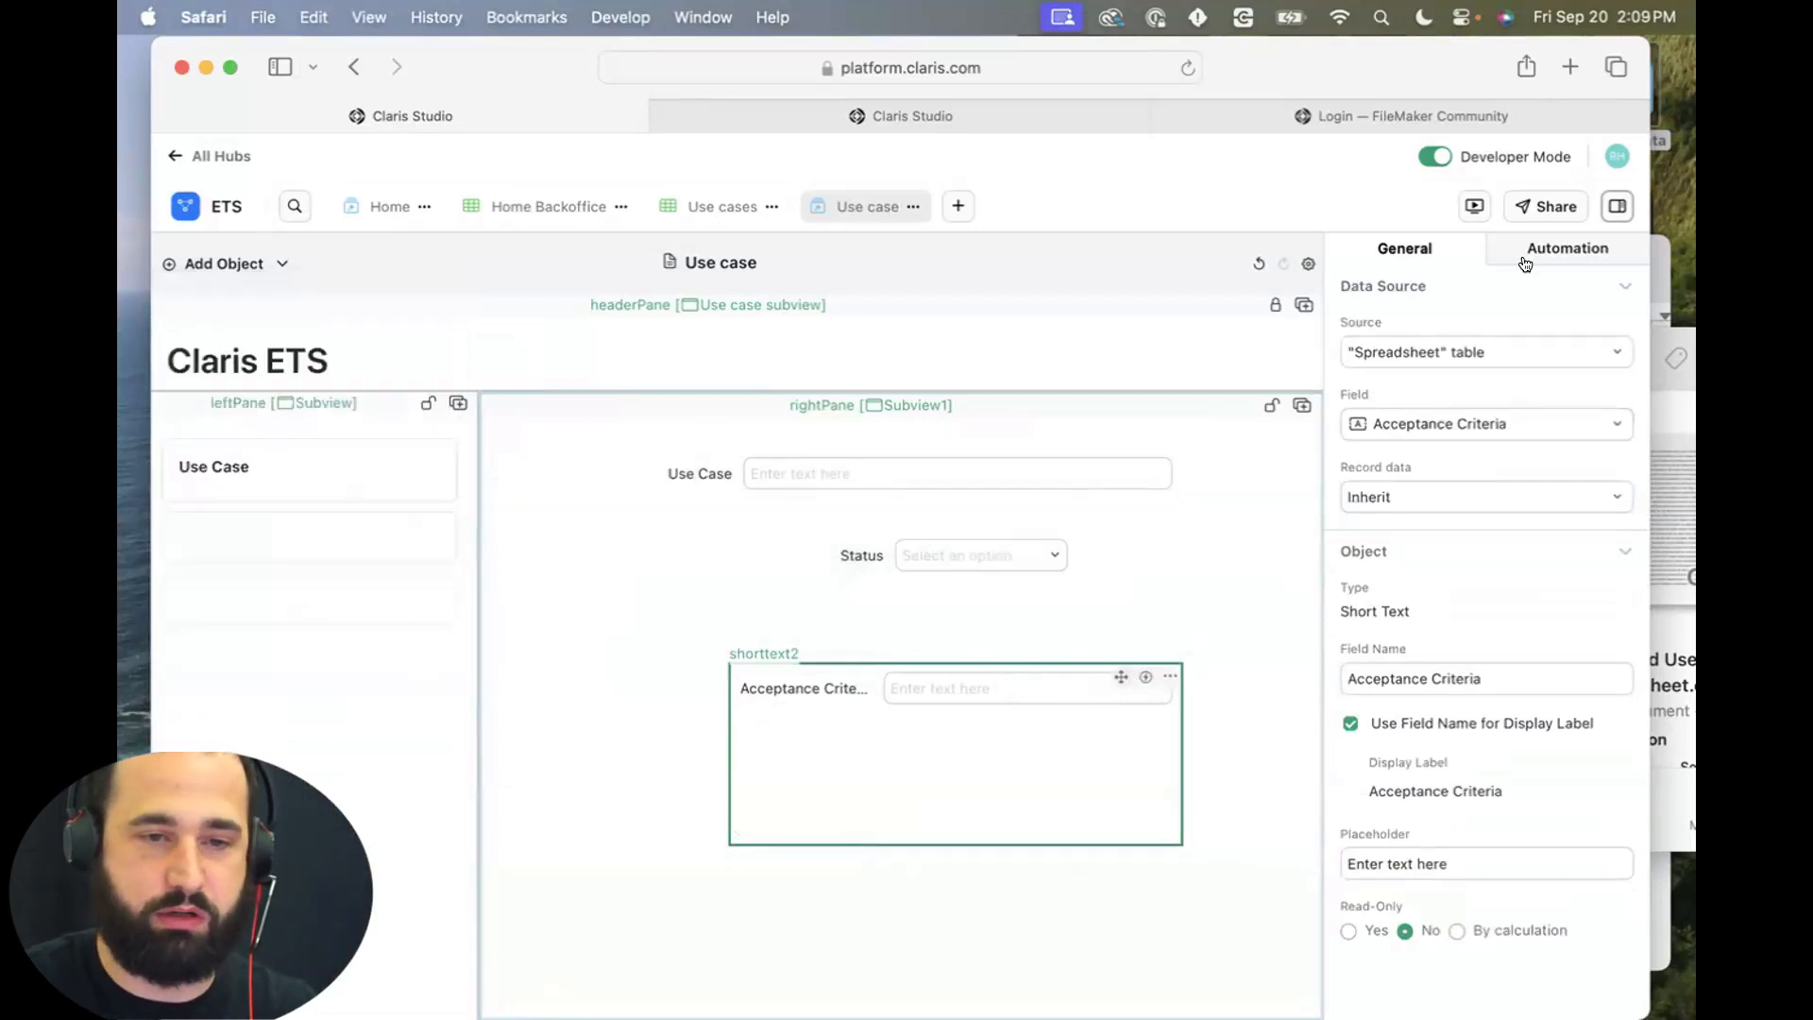
Preview the Use case view, widen its list pane, and select the client communication dashboard use case to check its details.
{"action": "left_click", "coordinate": [1469, 208]}
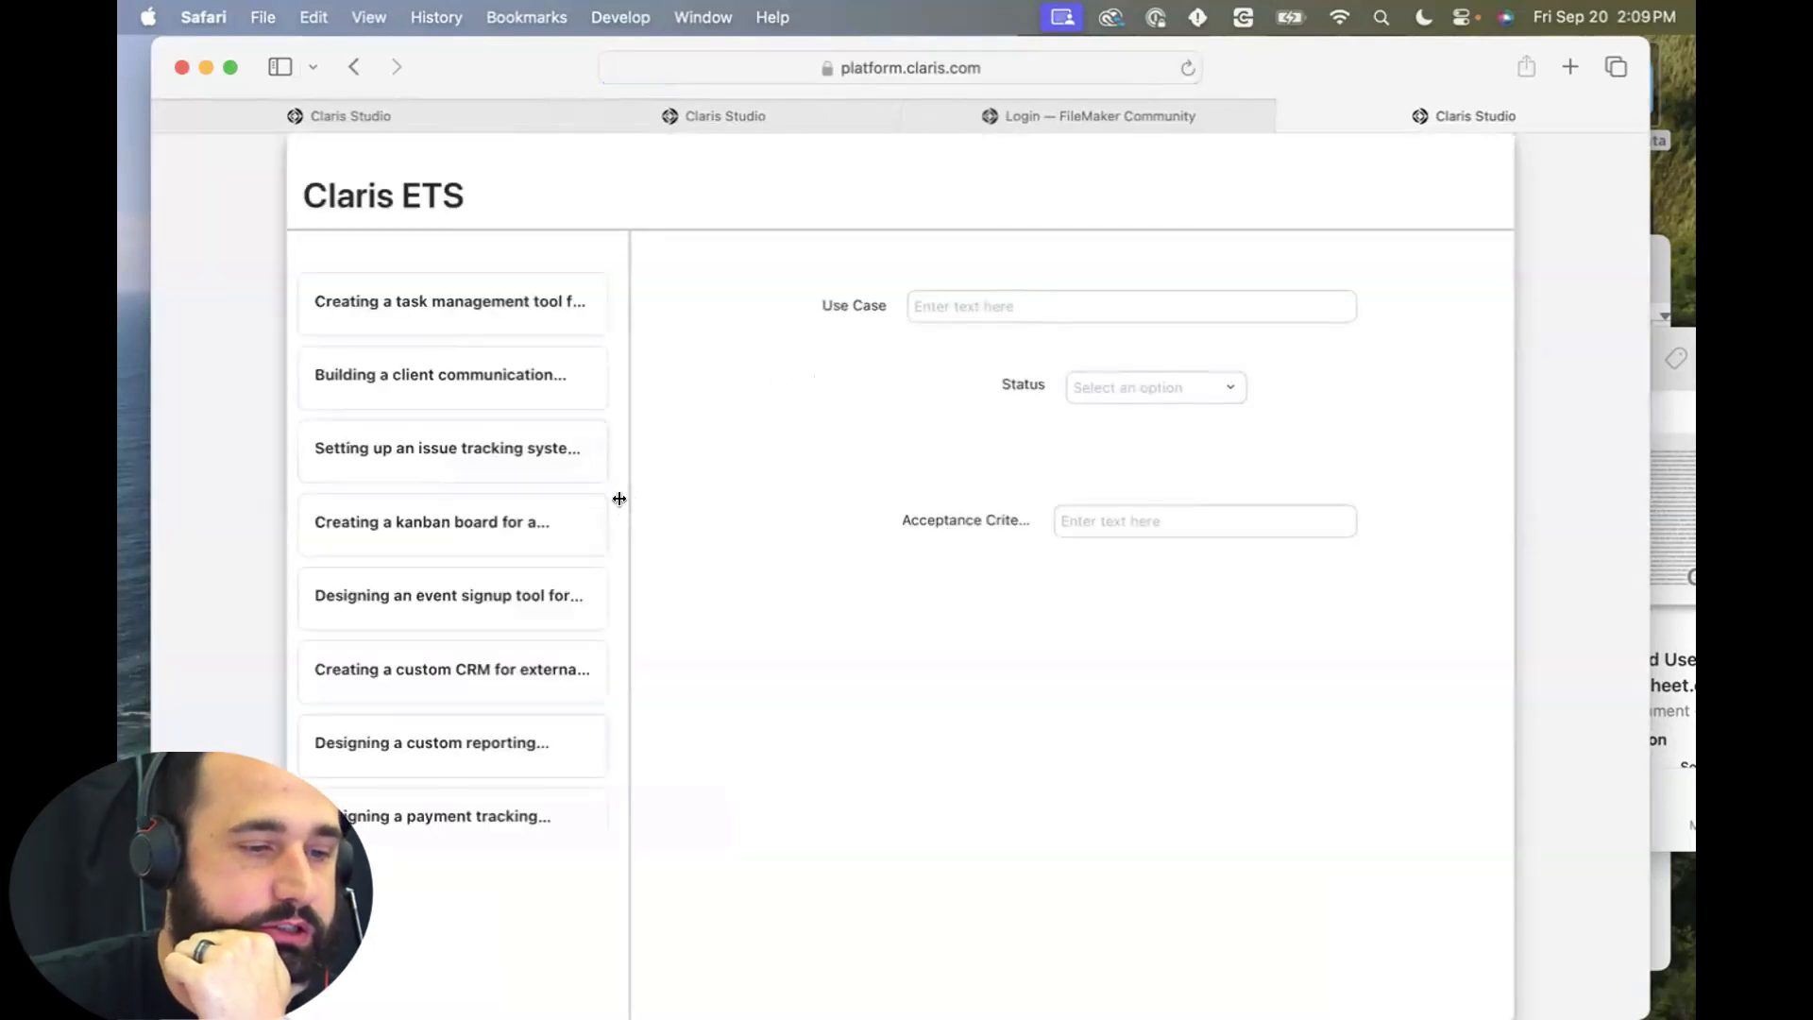
{"action": "left_click_drag", "start_coordinate": [630, 496], "coordinate": [689, 538]}
{"action": "left_click", "coordinate": [525, 529]}
{"action": "left_click", "coordinate": [522, 395]}
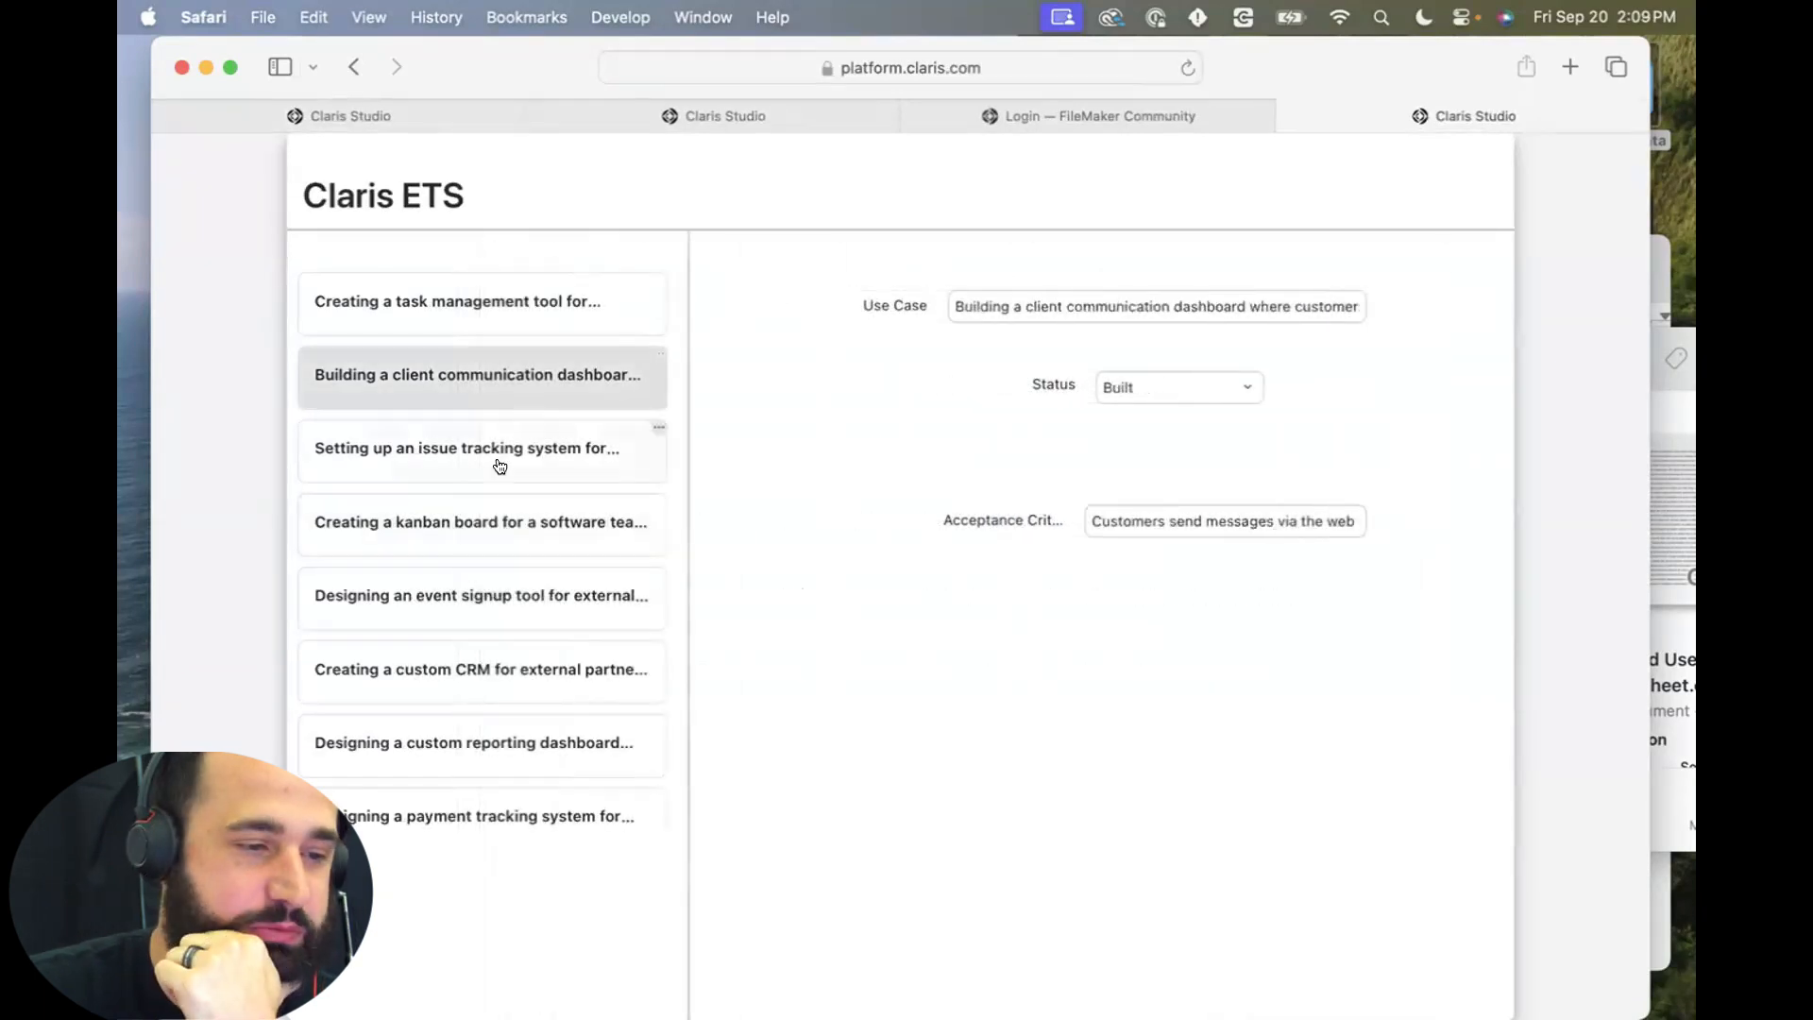
Check the details of the issue tracking and task management use cases in the preview and return to the view editor.
{"action": "left_click", "coordinate": [499, 463]}
{"action": "left_click", "coordinate": [514, 312]}
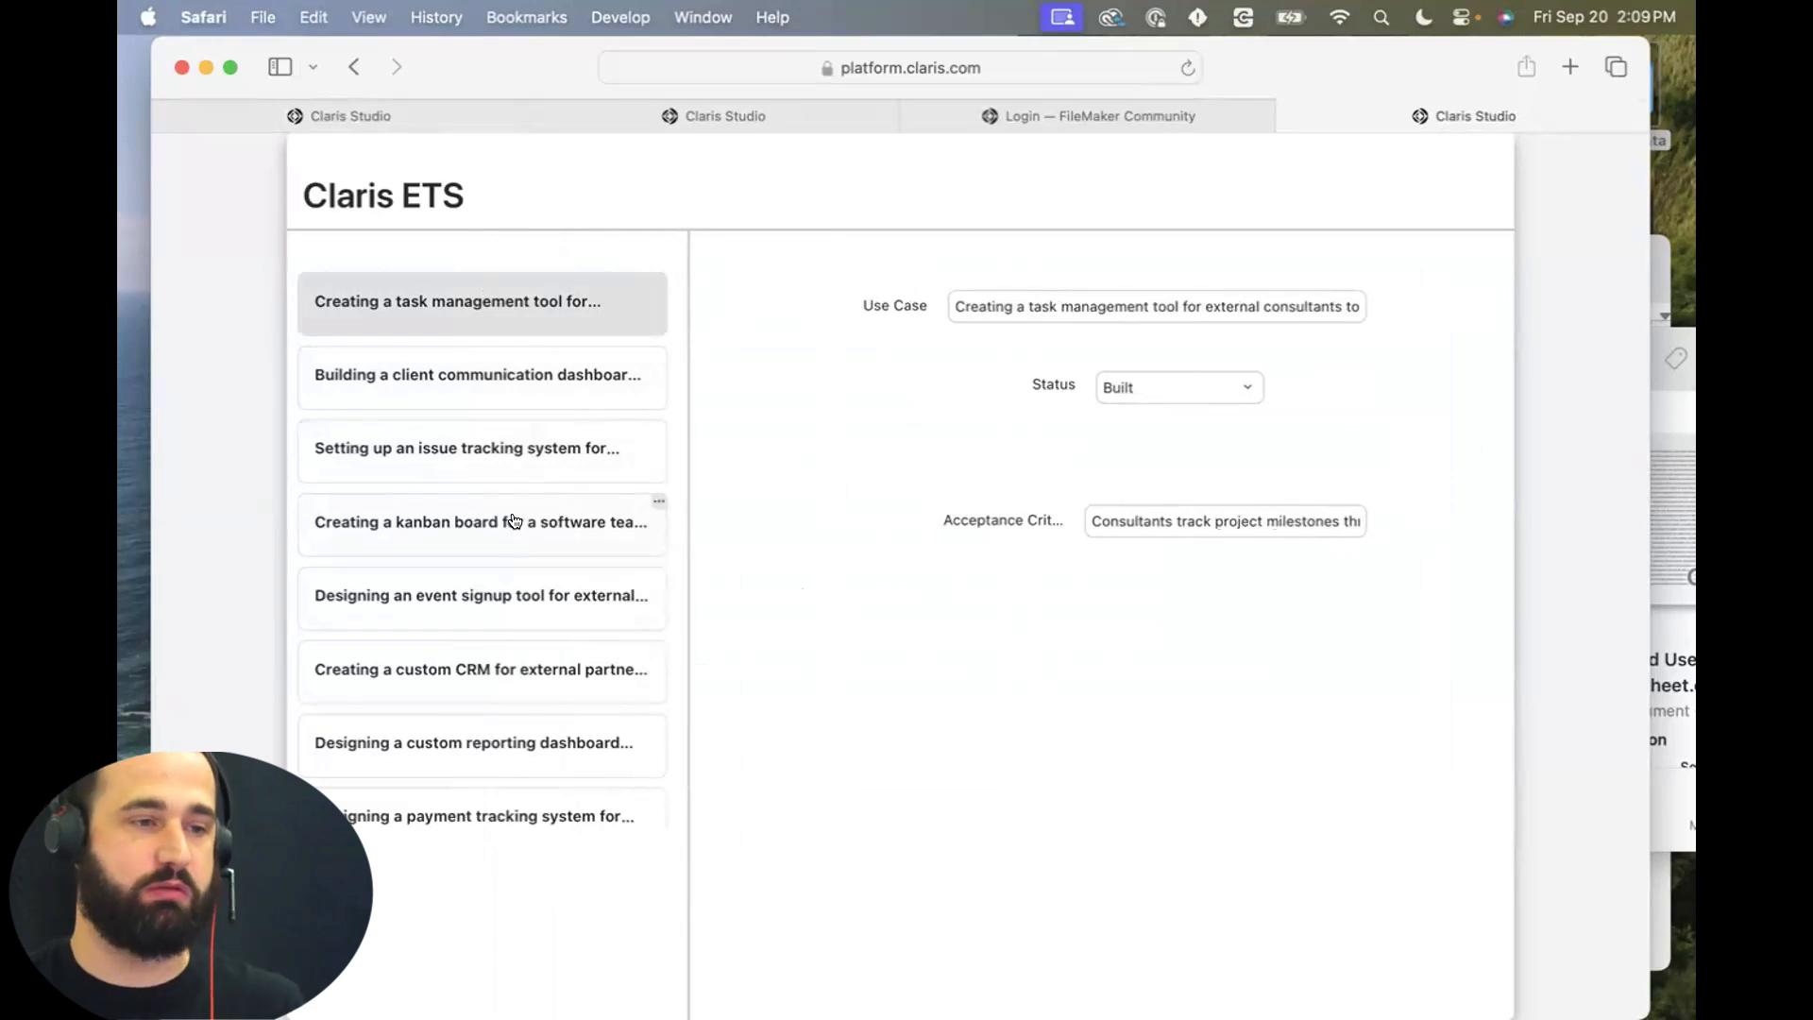
{"action": "left_click", "coordinate": [796, 114]}
{"action": "left_click", "coordinate": [421, 109]}
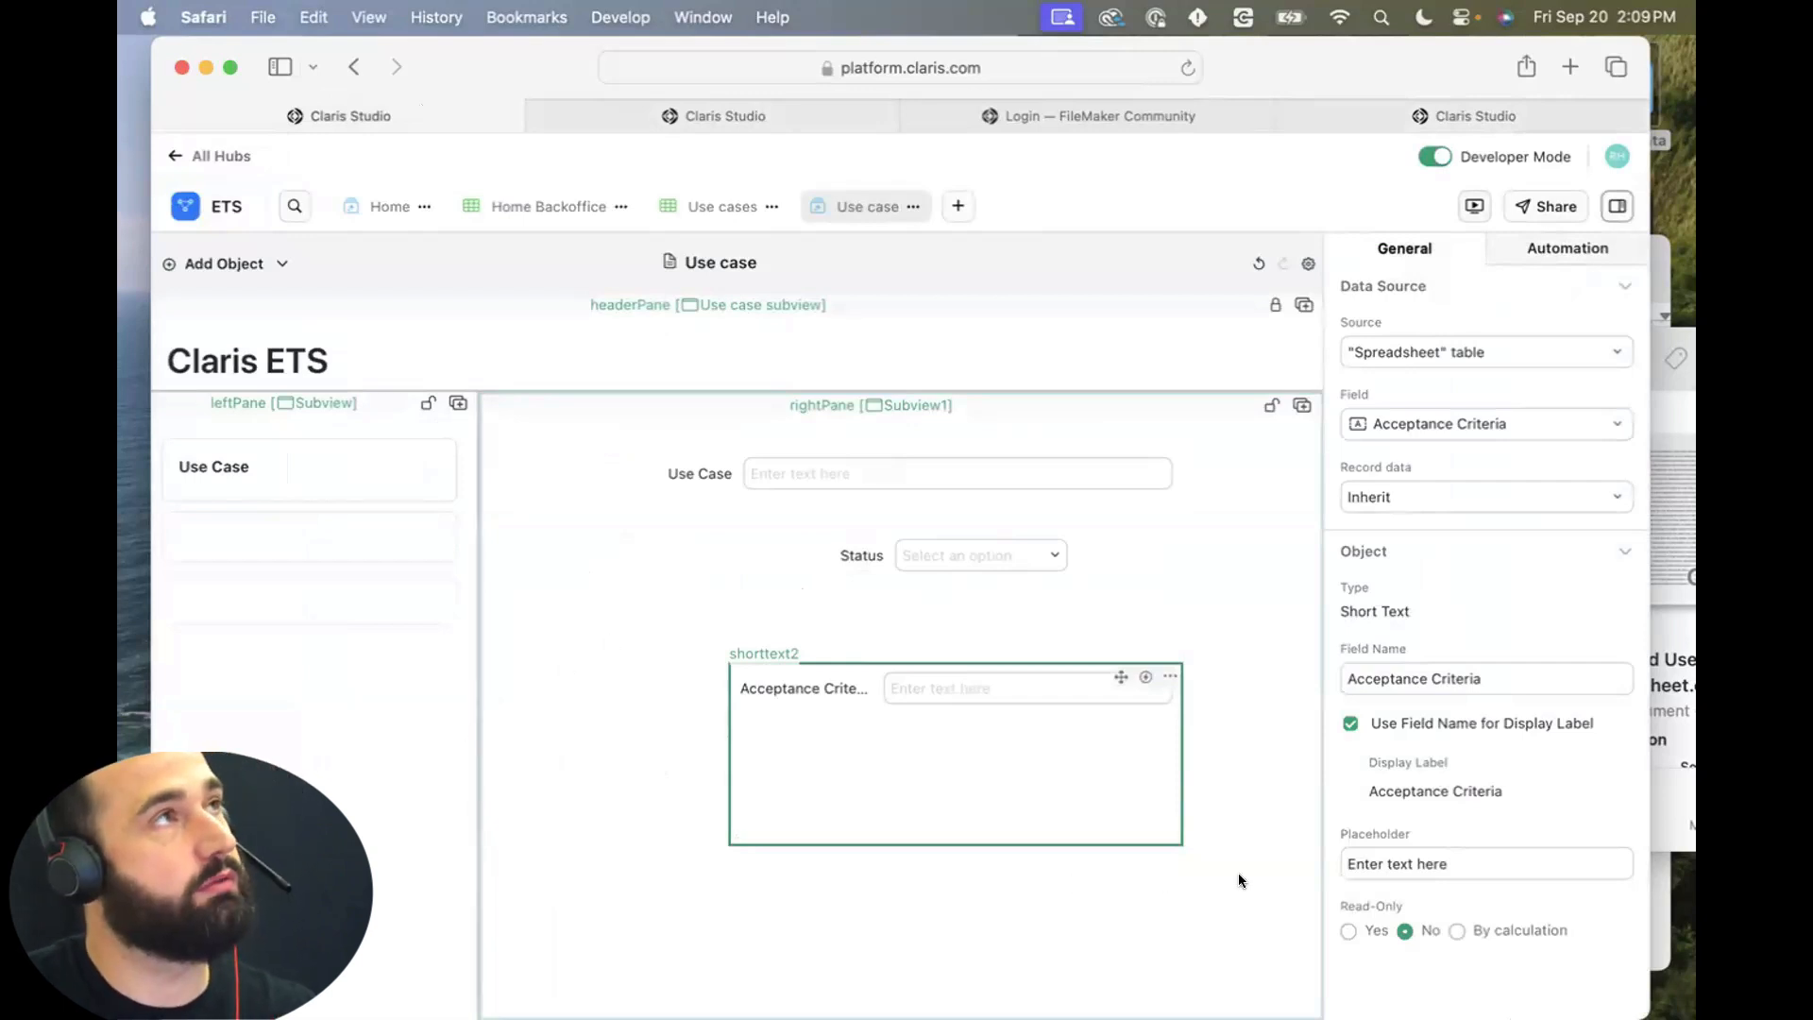
Delete the use case list from the left pane and widen that pane to about two-thirds of the layout.
{"action": "left_click", "coordinate": [340, 623]}
{"action": "key", "text": "Delete"}
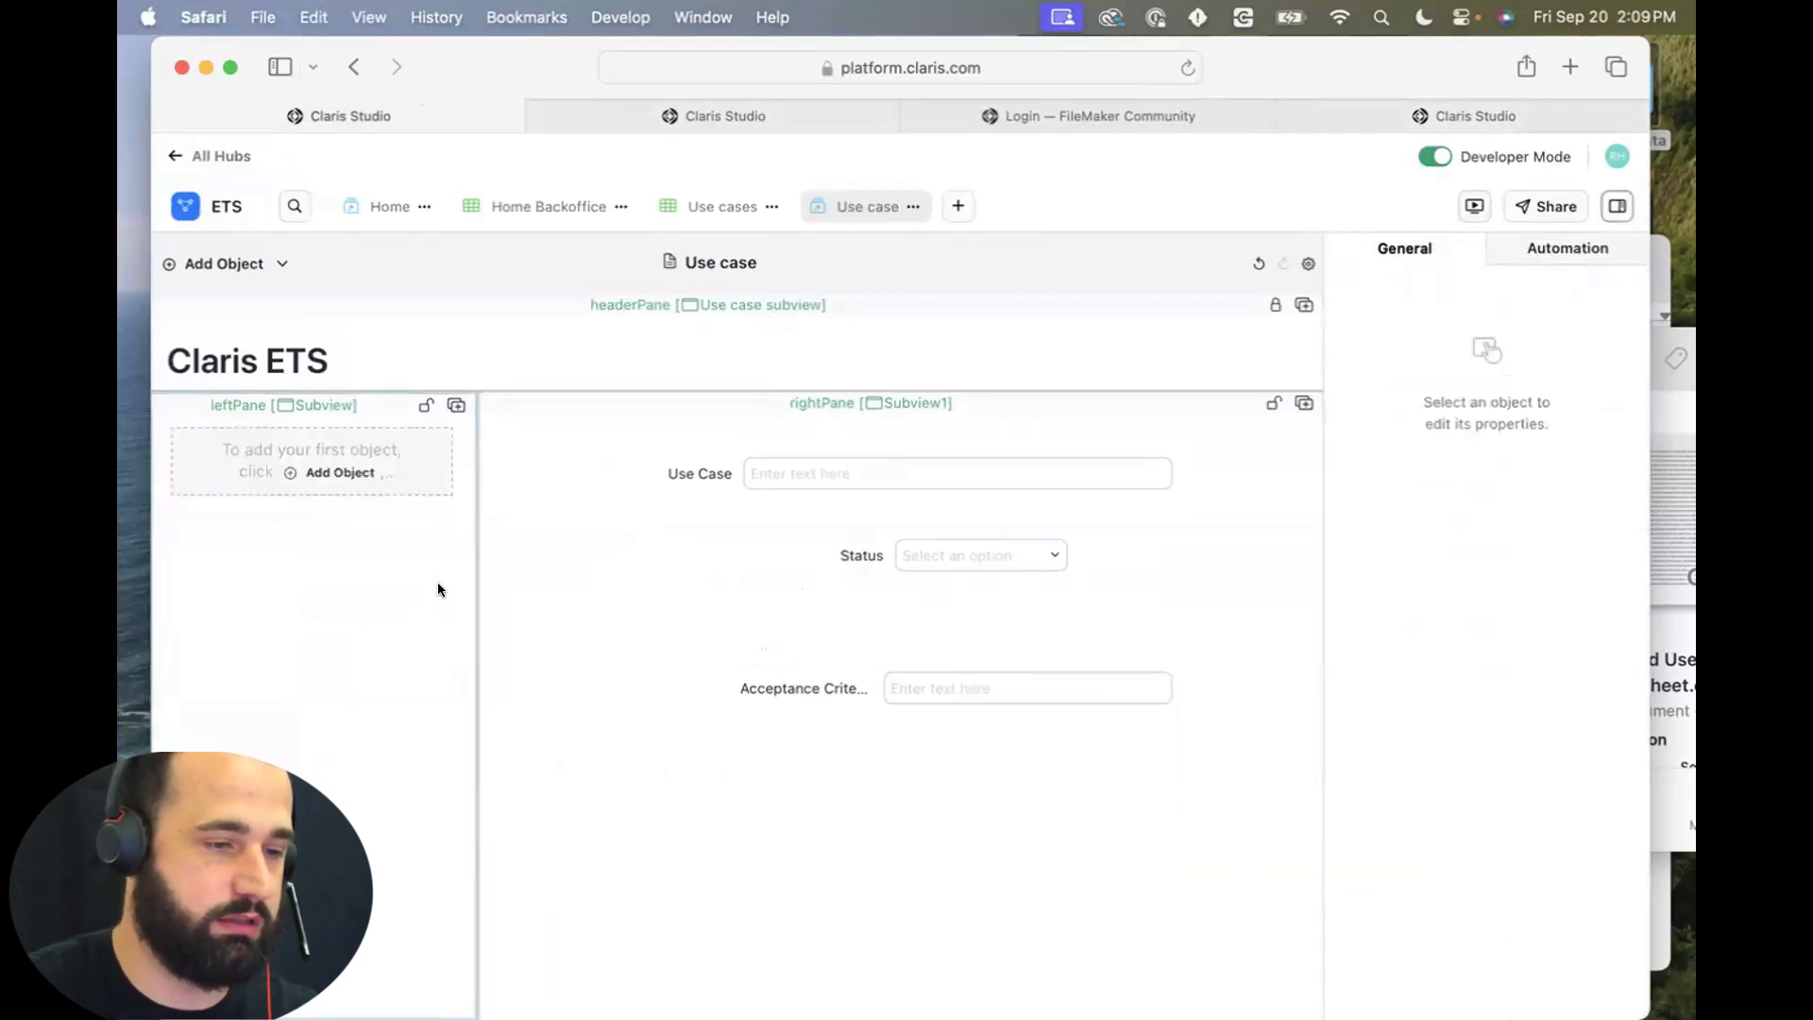
{"action": "left_click_drag", "start_coordinate": [475, 557], "coordinate": [990, 529]}
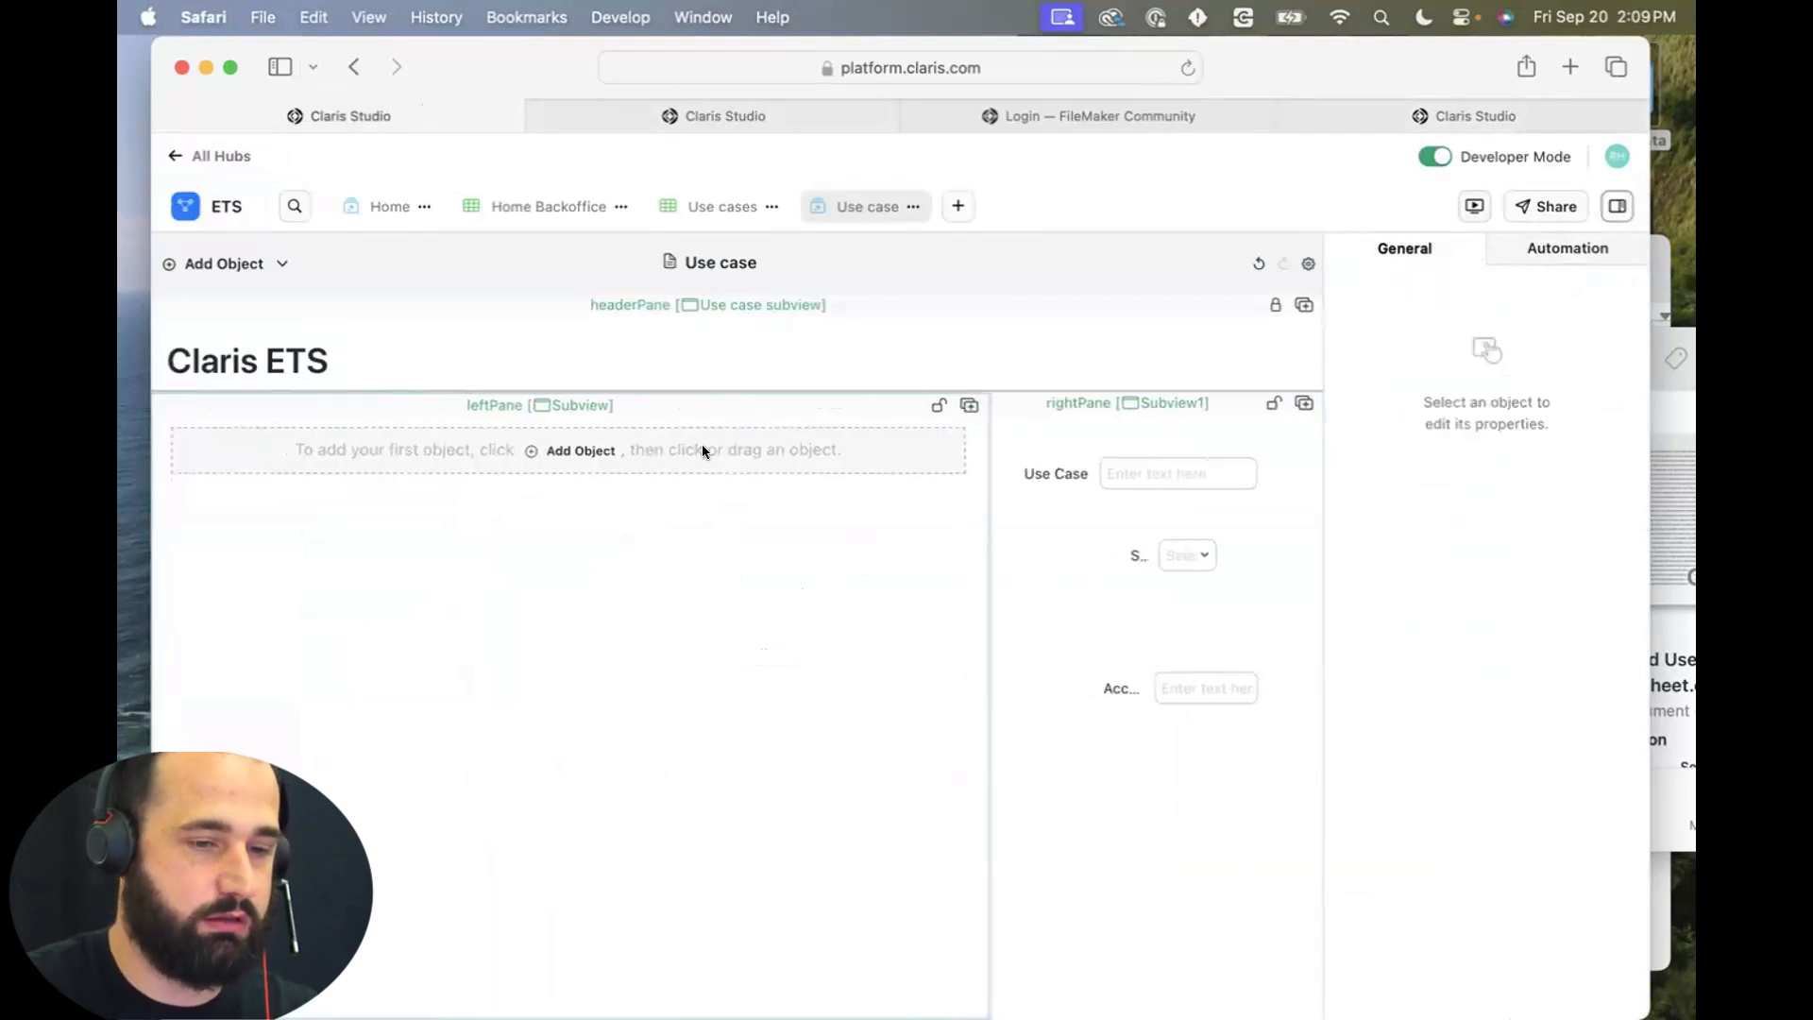
Add a Kanban object for the "Spreadsheet" table to the left pane and enlarge it to fill the pane.
{"action": "left_click", "coordinate": [227, 264]}
{"action": "scroll", "coordinate": [217, 566], "scroll_direction": "down", "scroll_amount": 10}
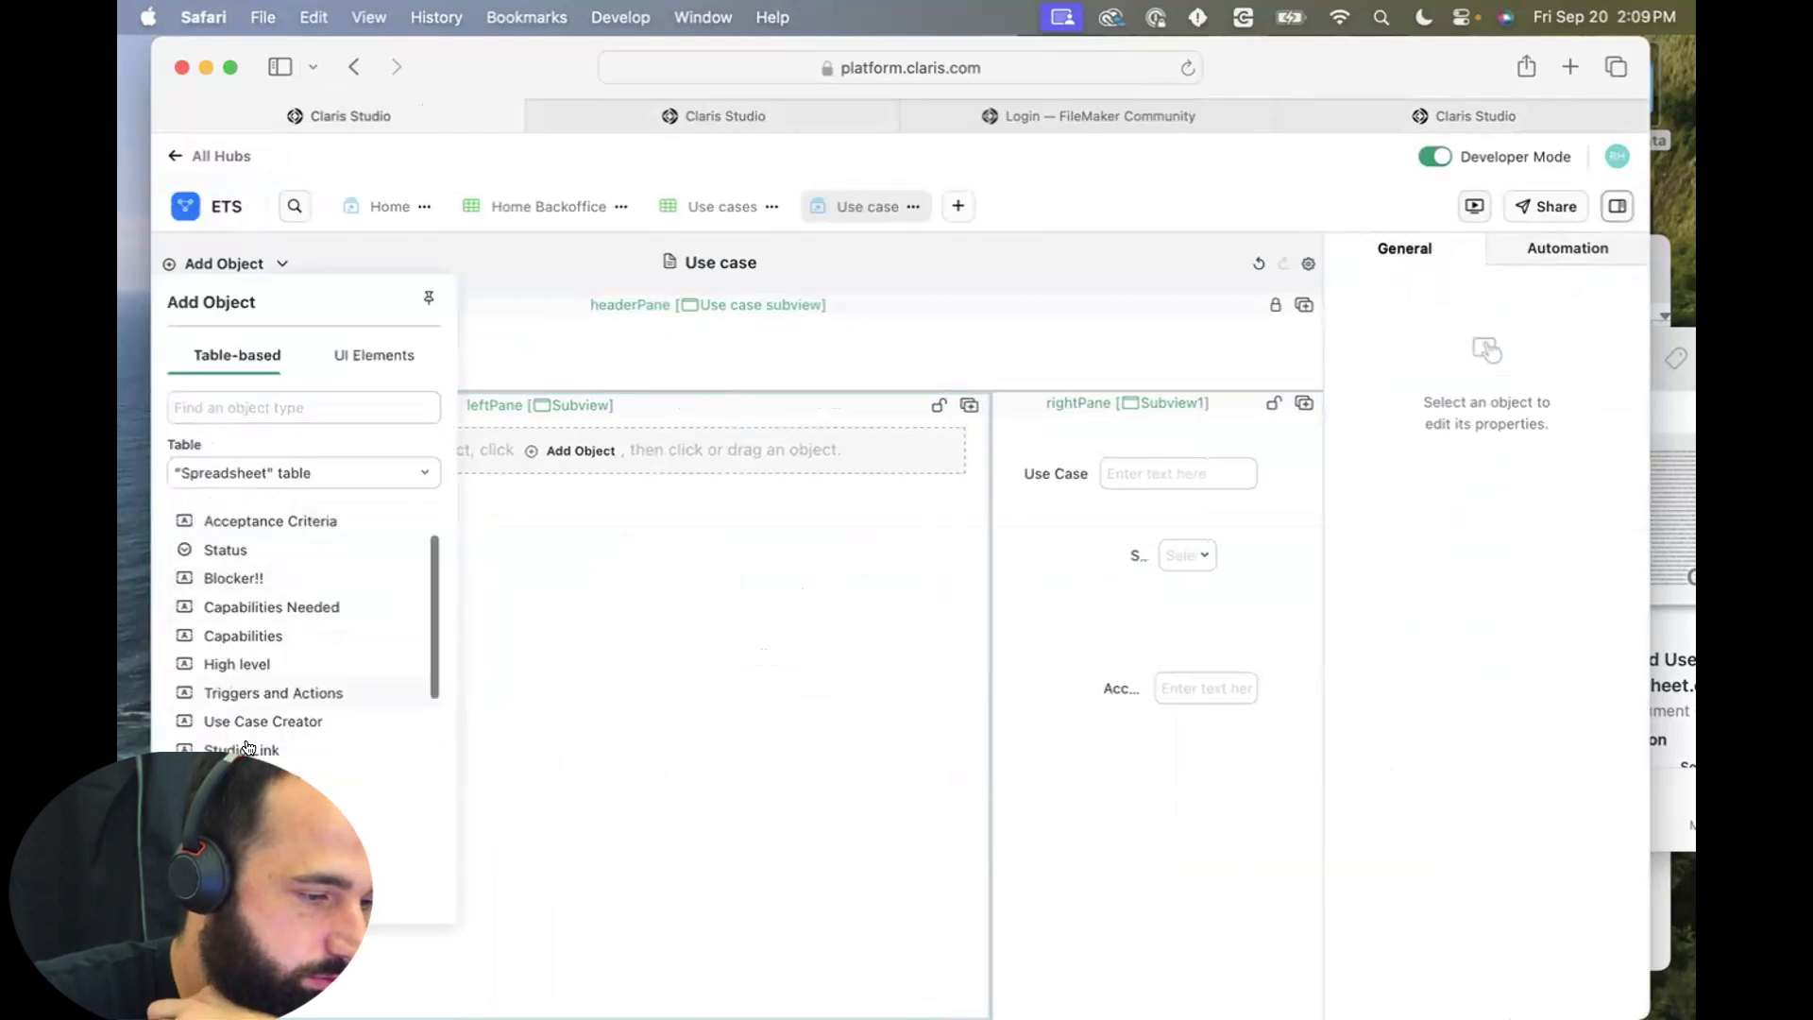
{"action": "left_click_drag", "start_coordinate": [311, 748], "coordinate": [190, 446]}
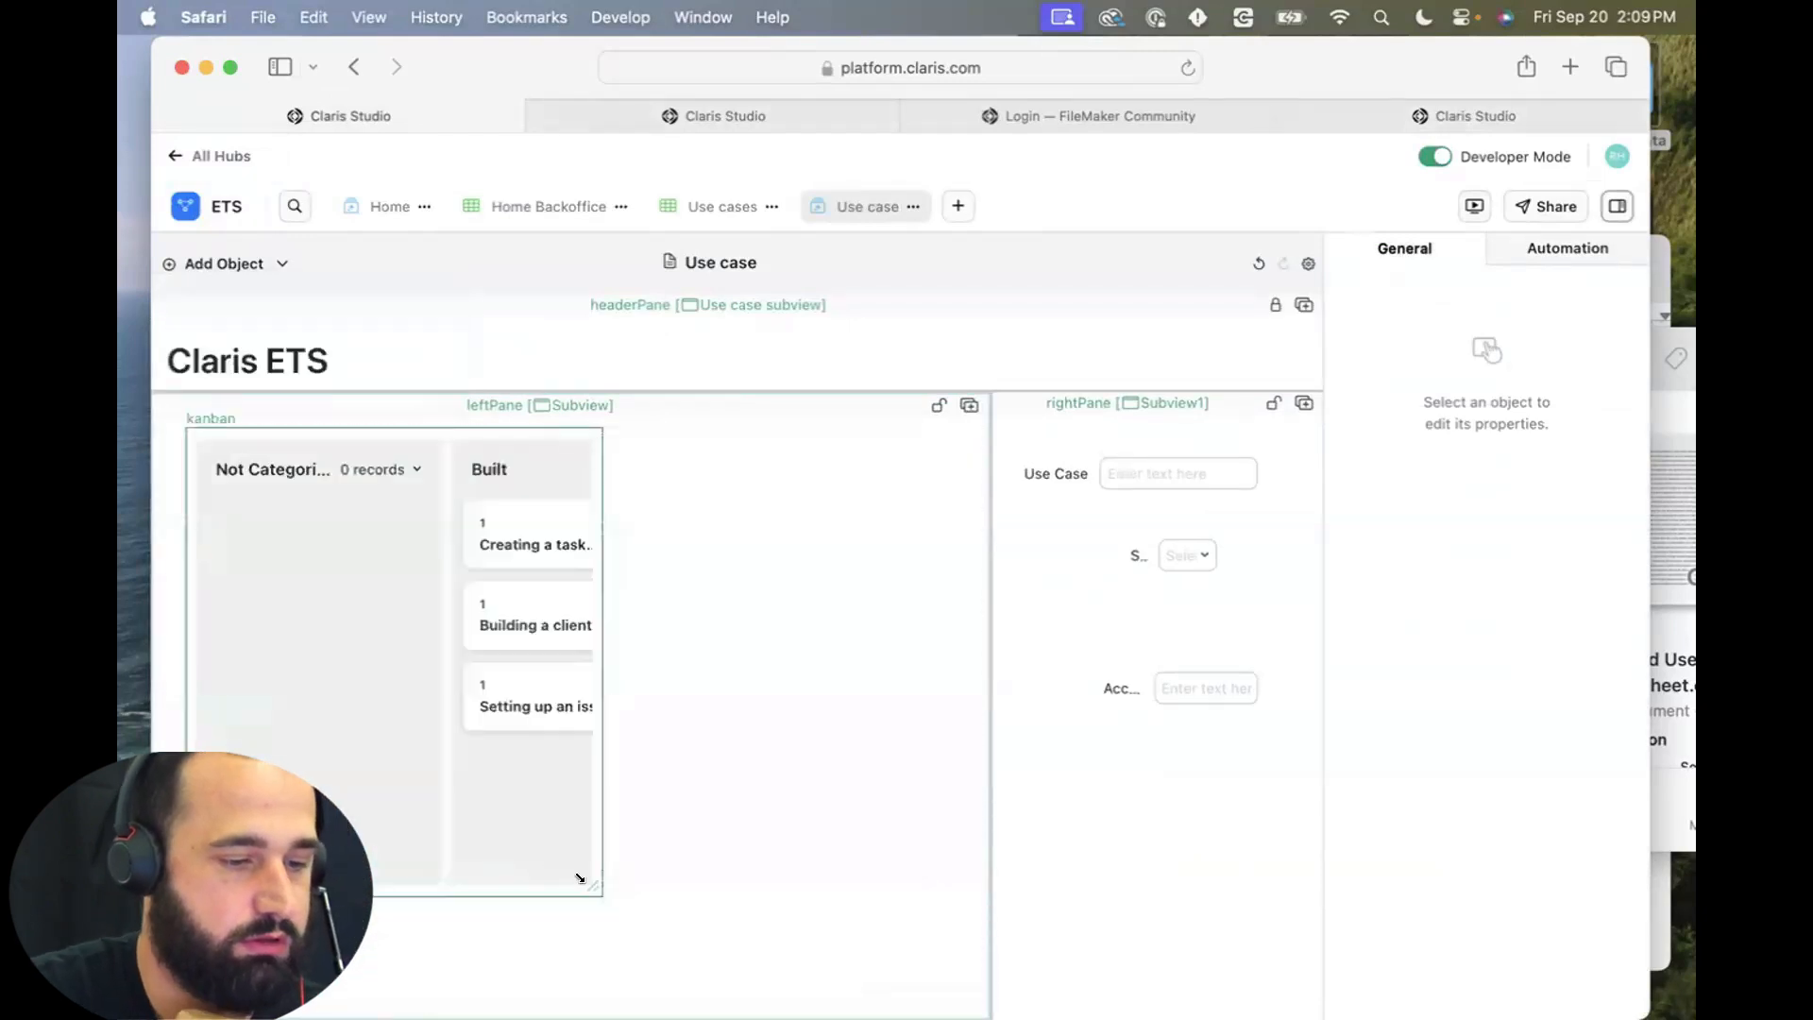
{"action": "left_click_drag", "start_coordinate": [592, 884], "coordinate": [846, 964]}
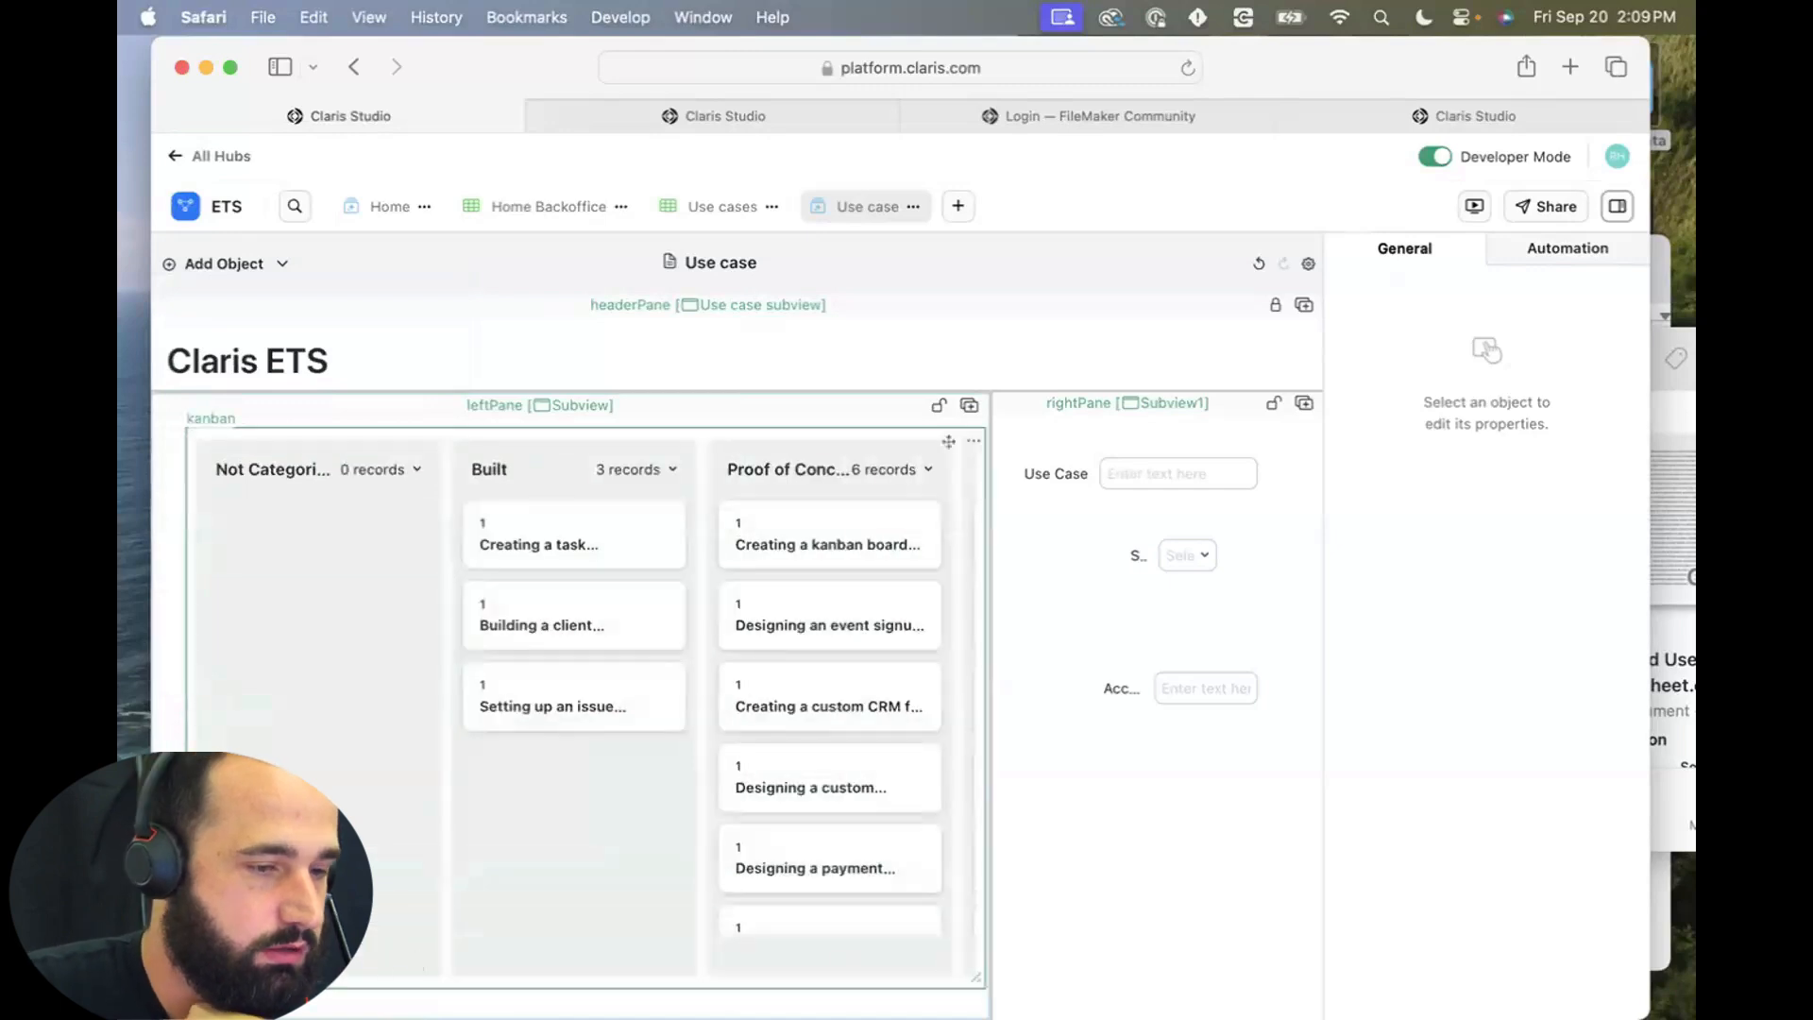
{"action": "left_click_drag", "start_coordinate": [274, 962], "coordinate": [239, 959]}
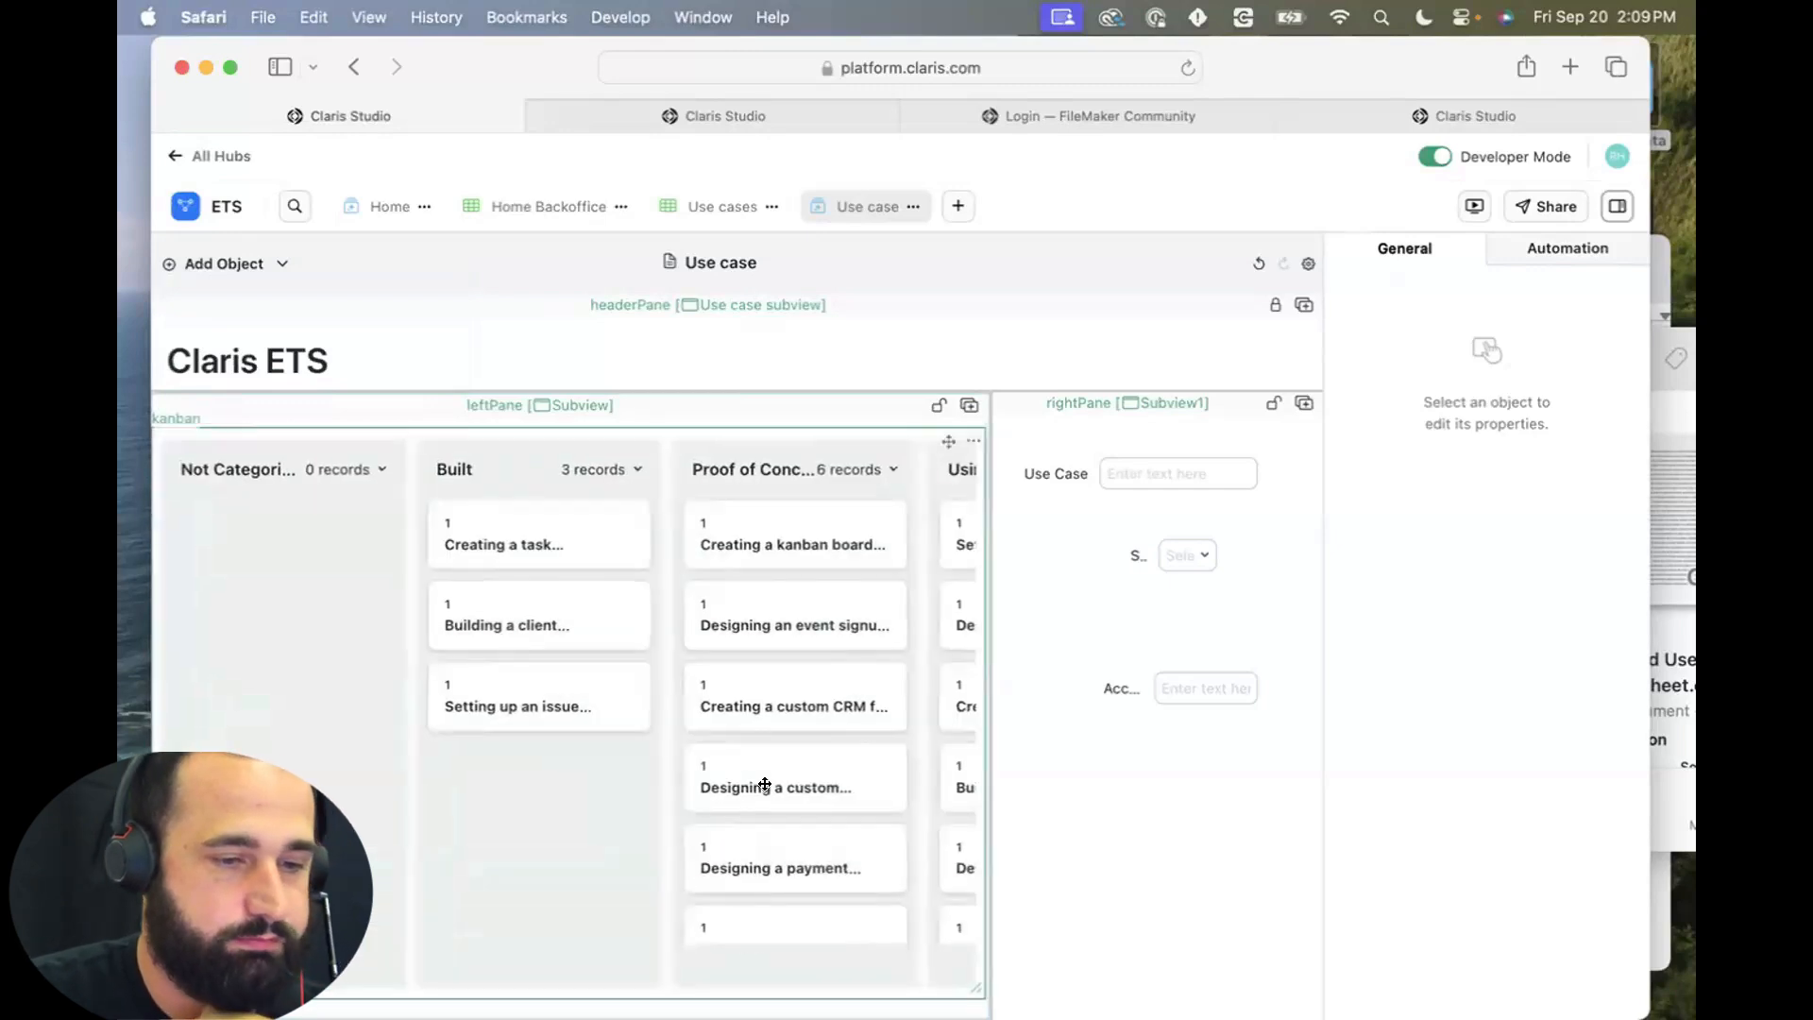
Examine the kanban's status columns from end to end and look through its object settings.
{"action": "scroll", "coordinate": [765, 682], "scroll_direction": "right", "scroll_amount": 10}
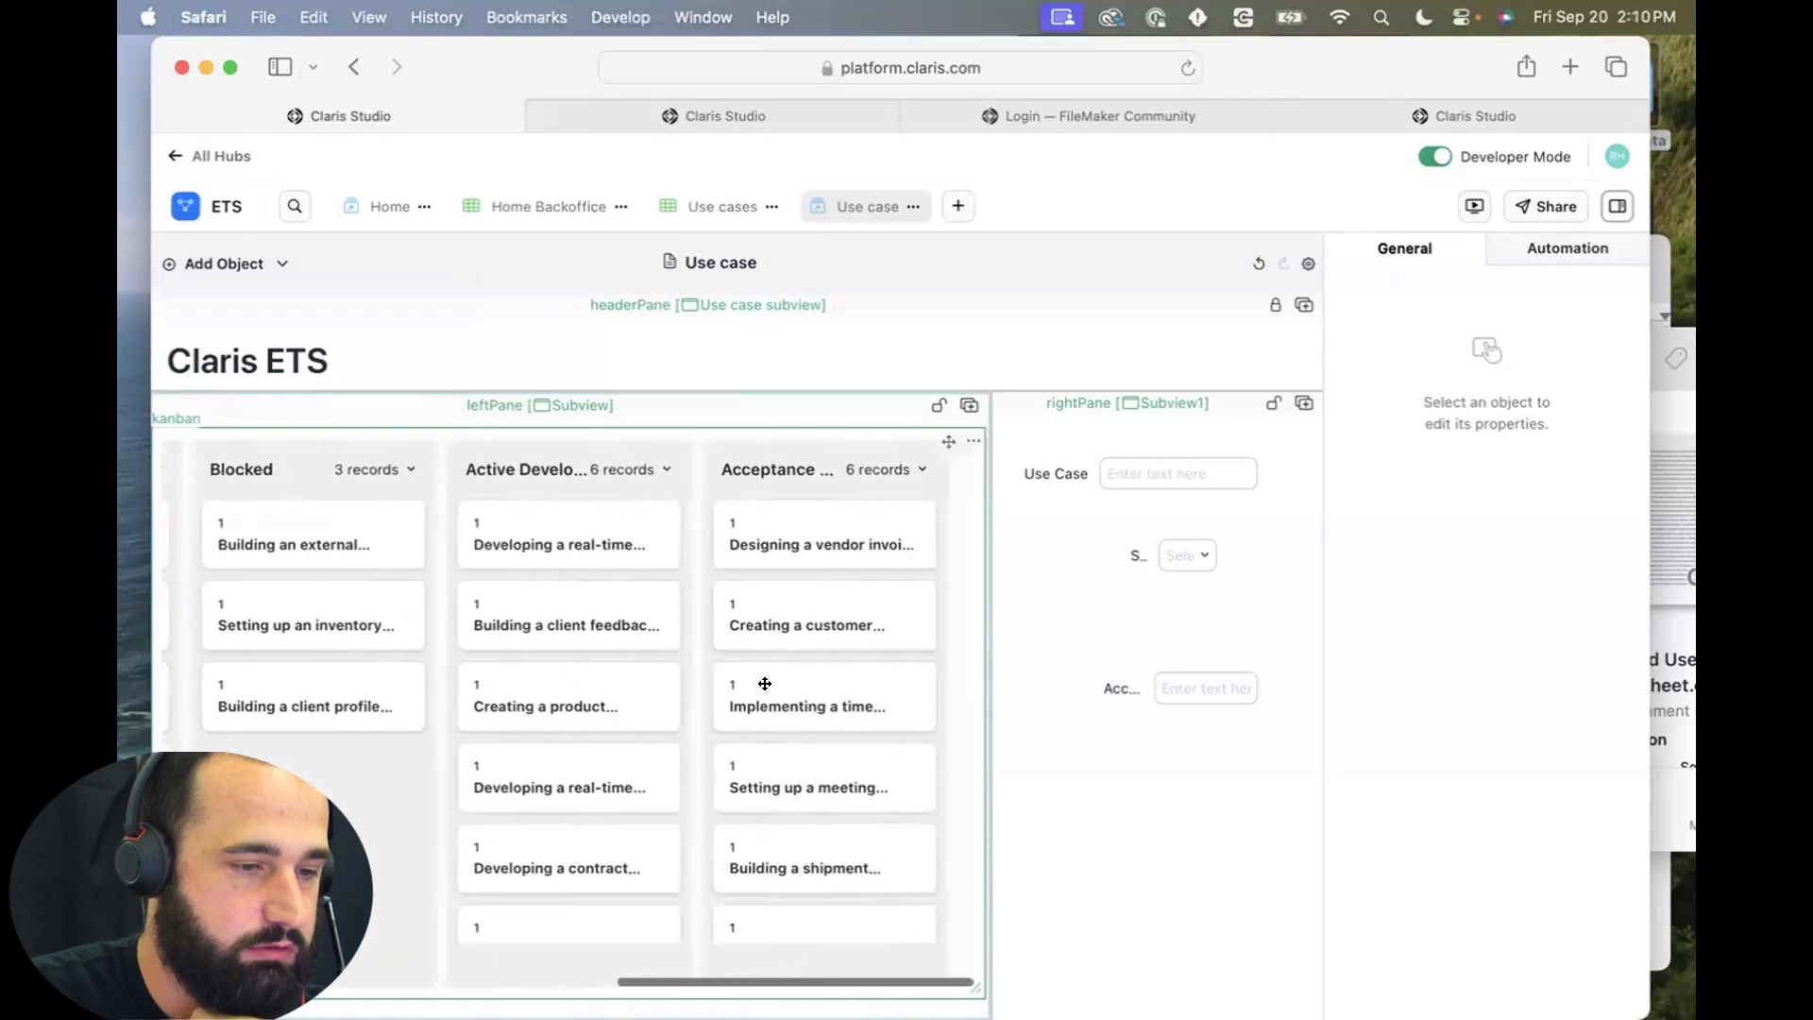
{"action": "scroll", "coordinate": [765, 683], "scroll_direction": "left", "scroll_amount": 10}
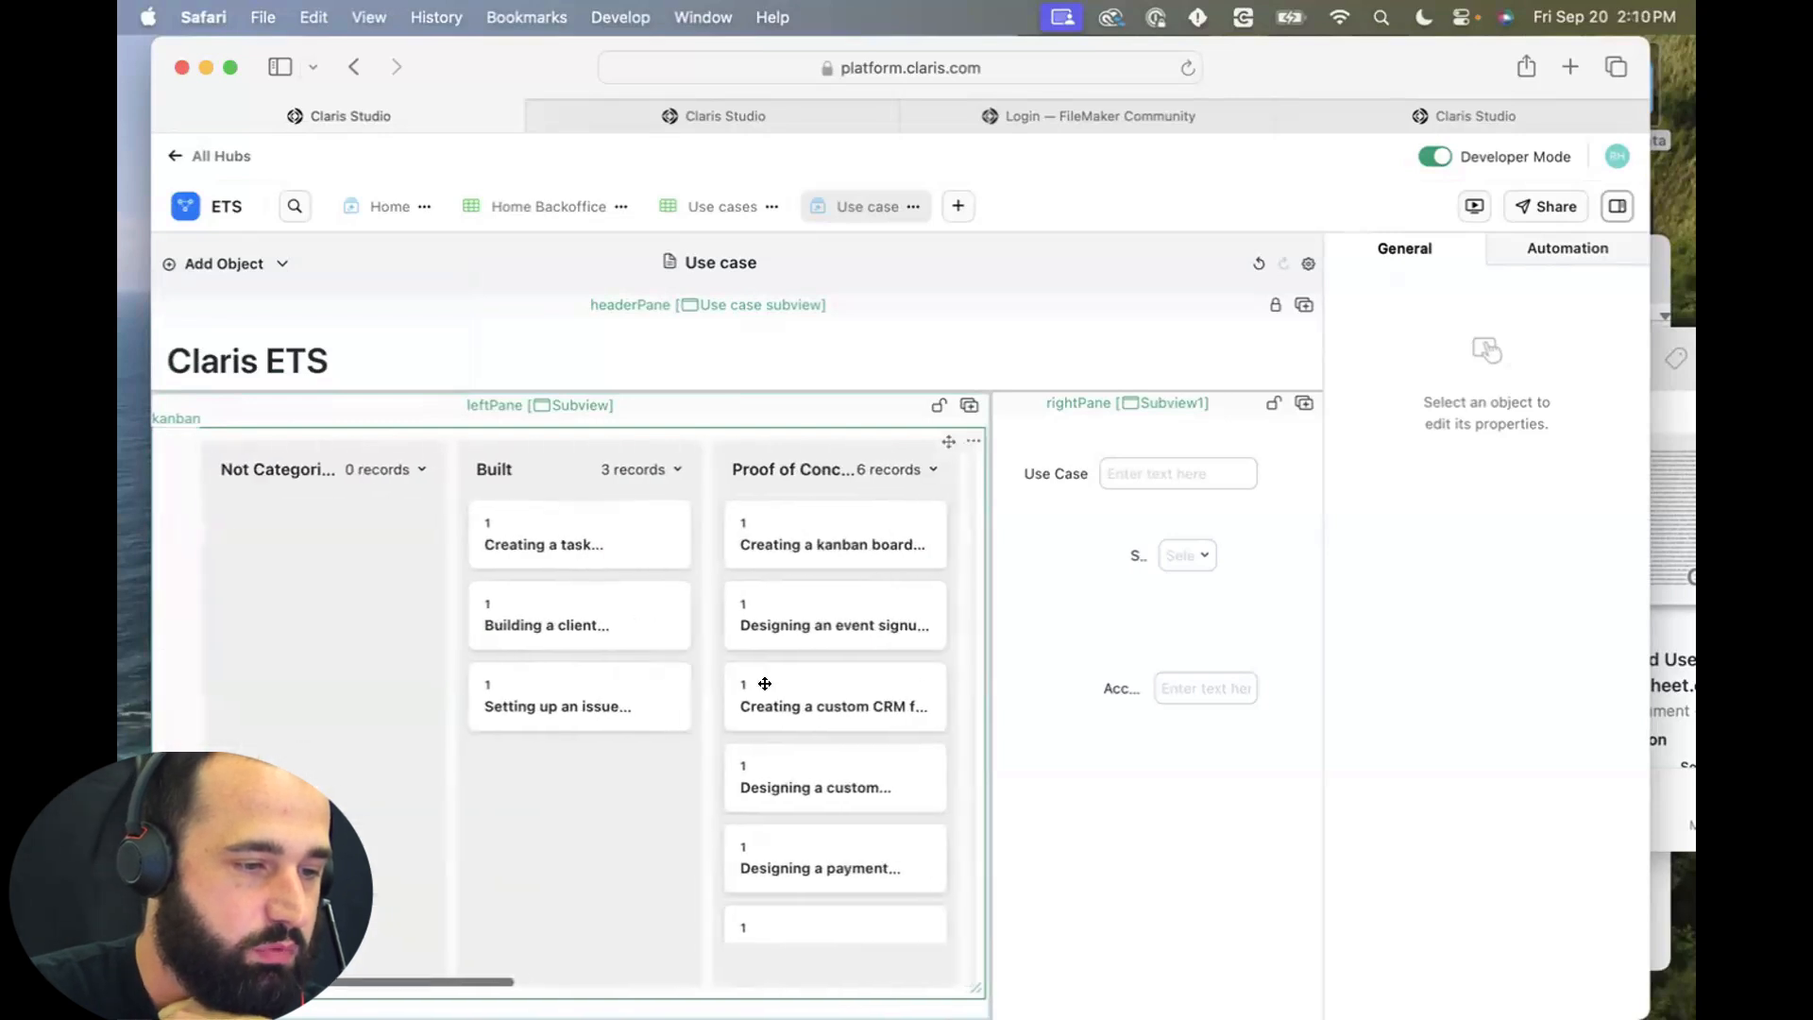
{"action": "scroll", "coordinate": [765, 683], "scroll_direction": "right", "scroll_amount": 5}
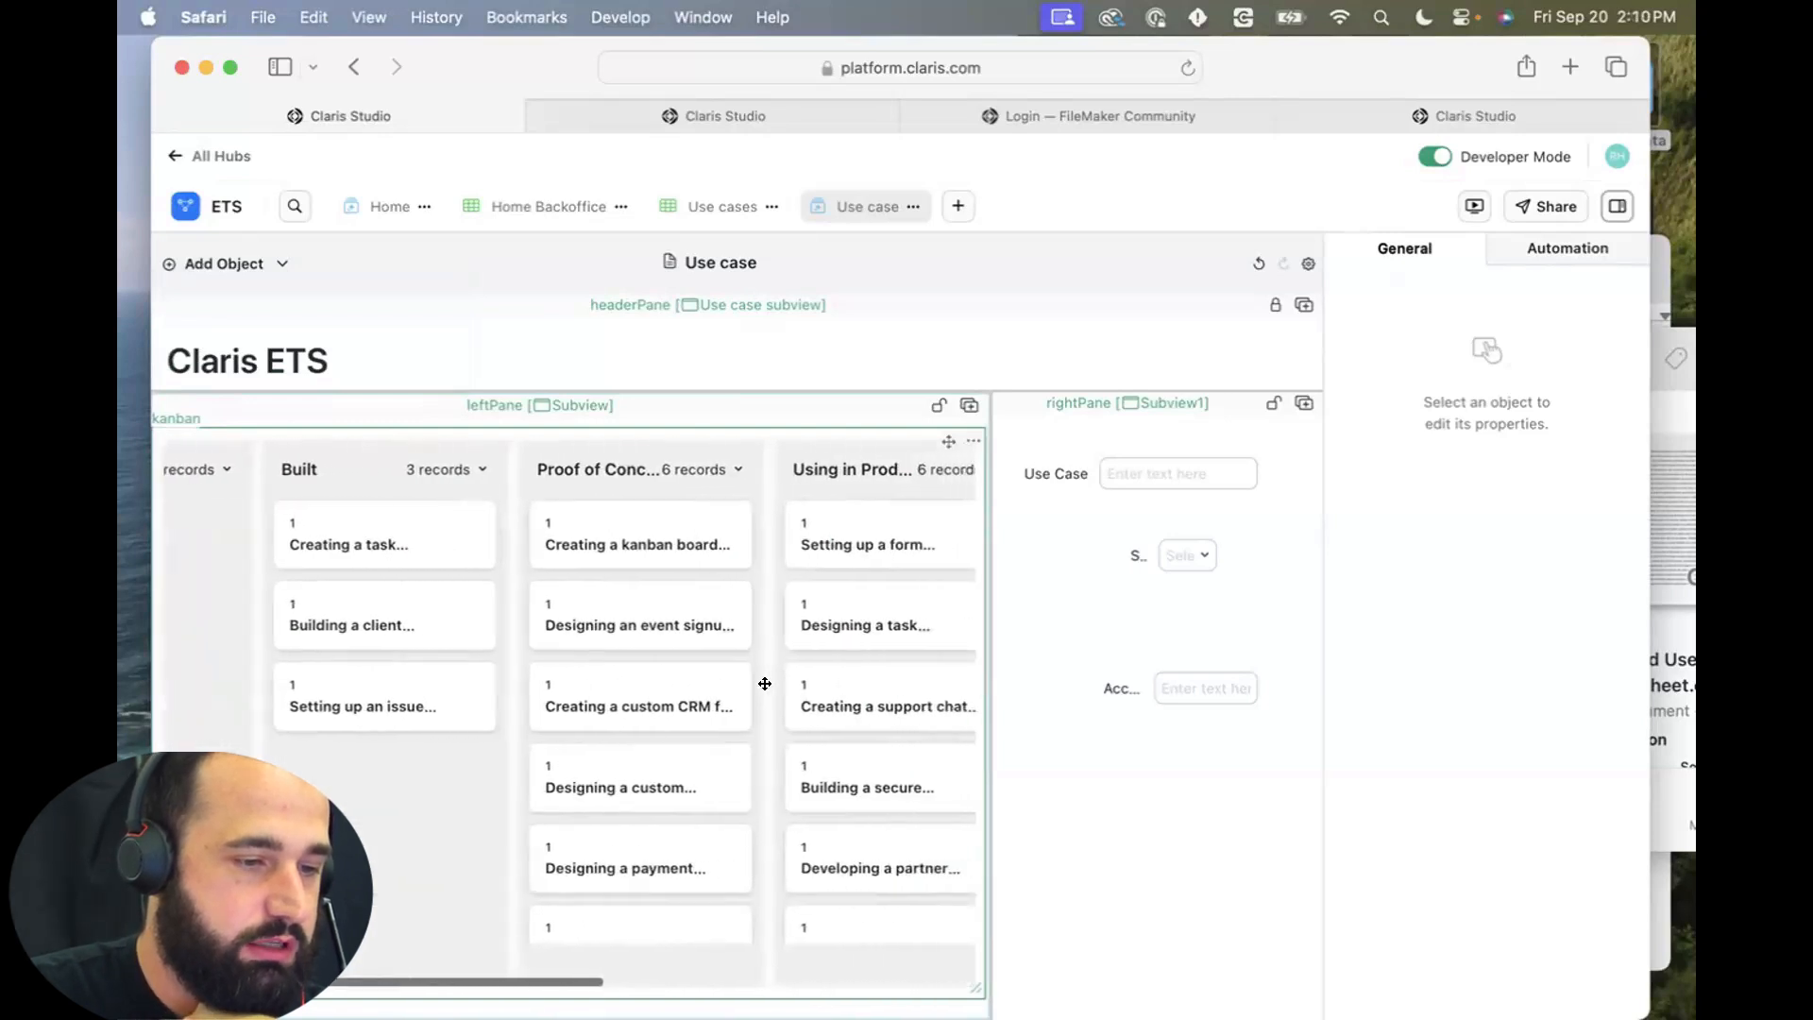
{"action": "scroll", "coordinate": [765, 683], "scroll_direction": "right", "scroll_amount": 1}
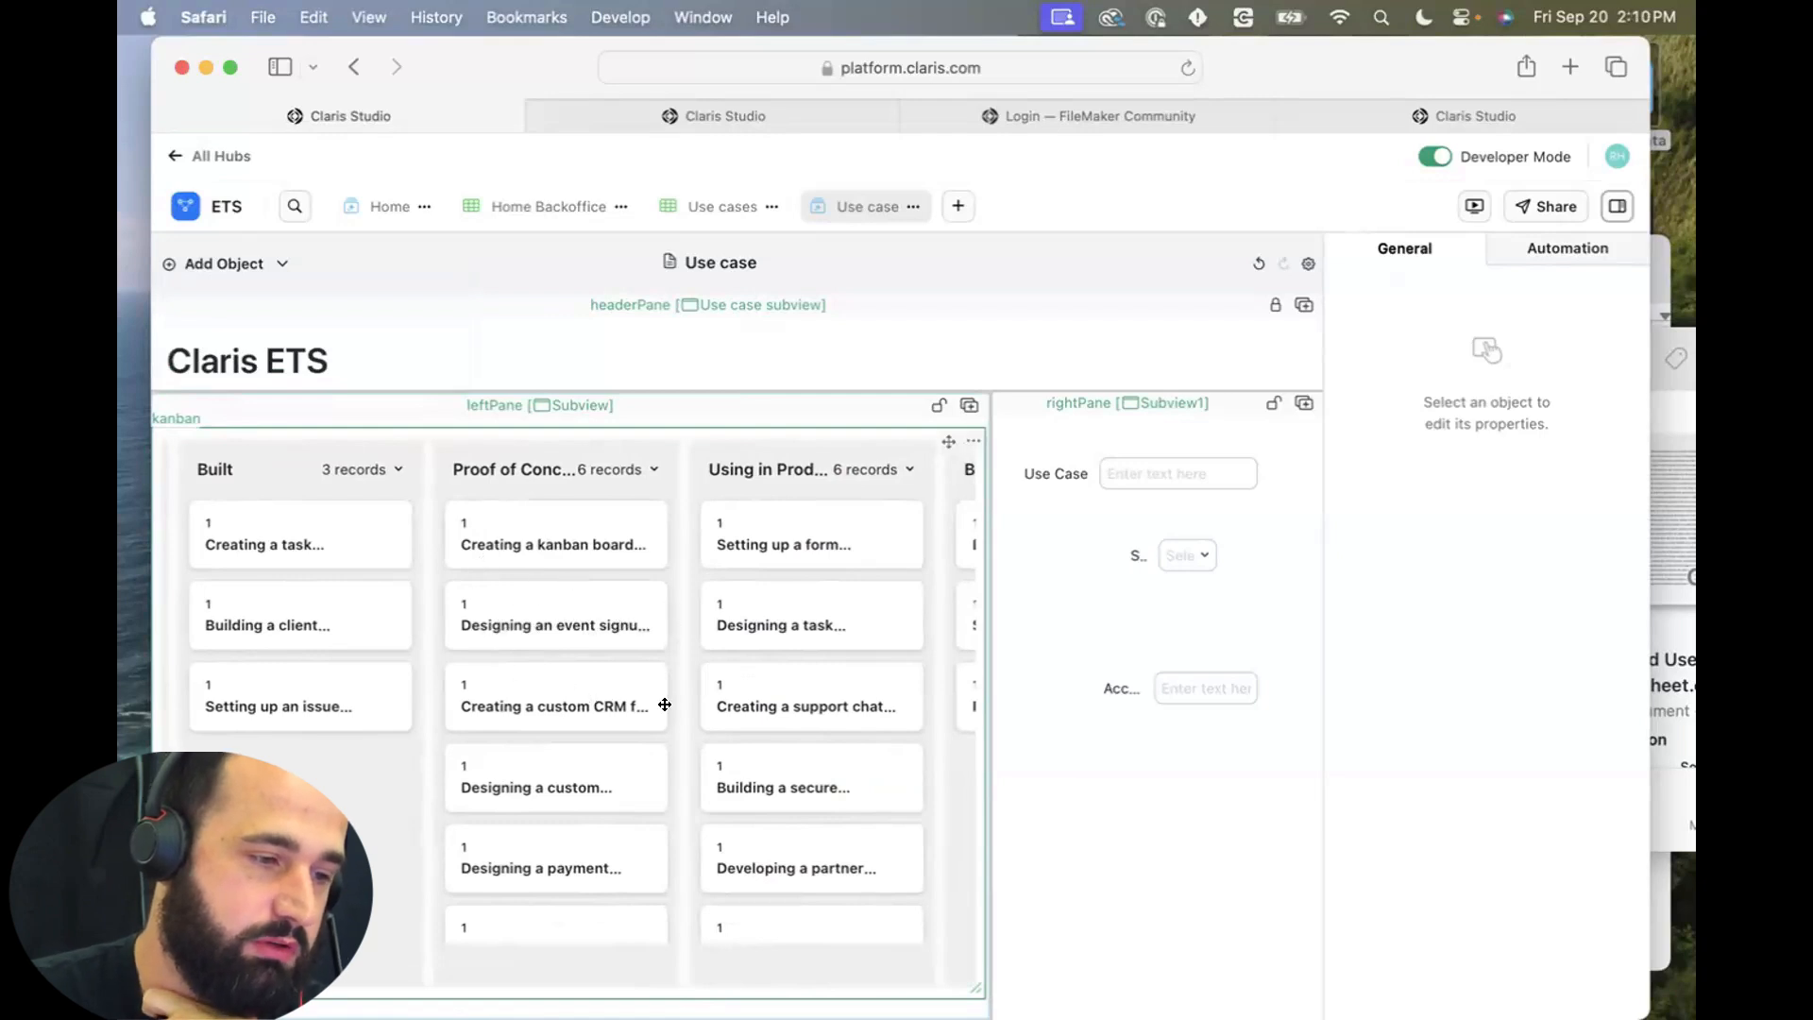
{"action": "left_click", "coordinate": [612, 689]}
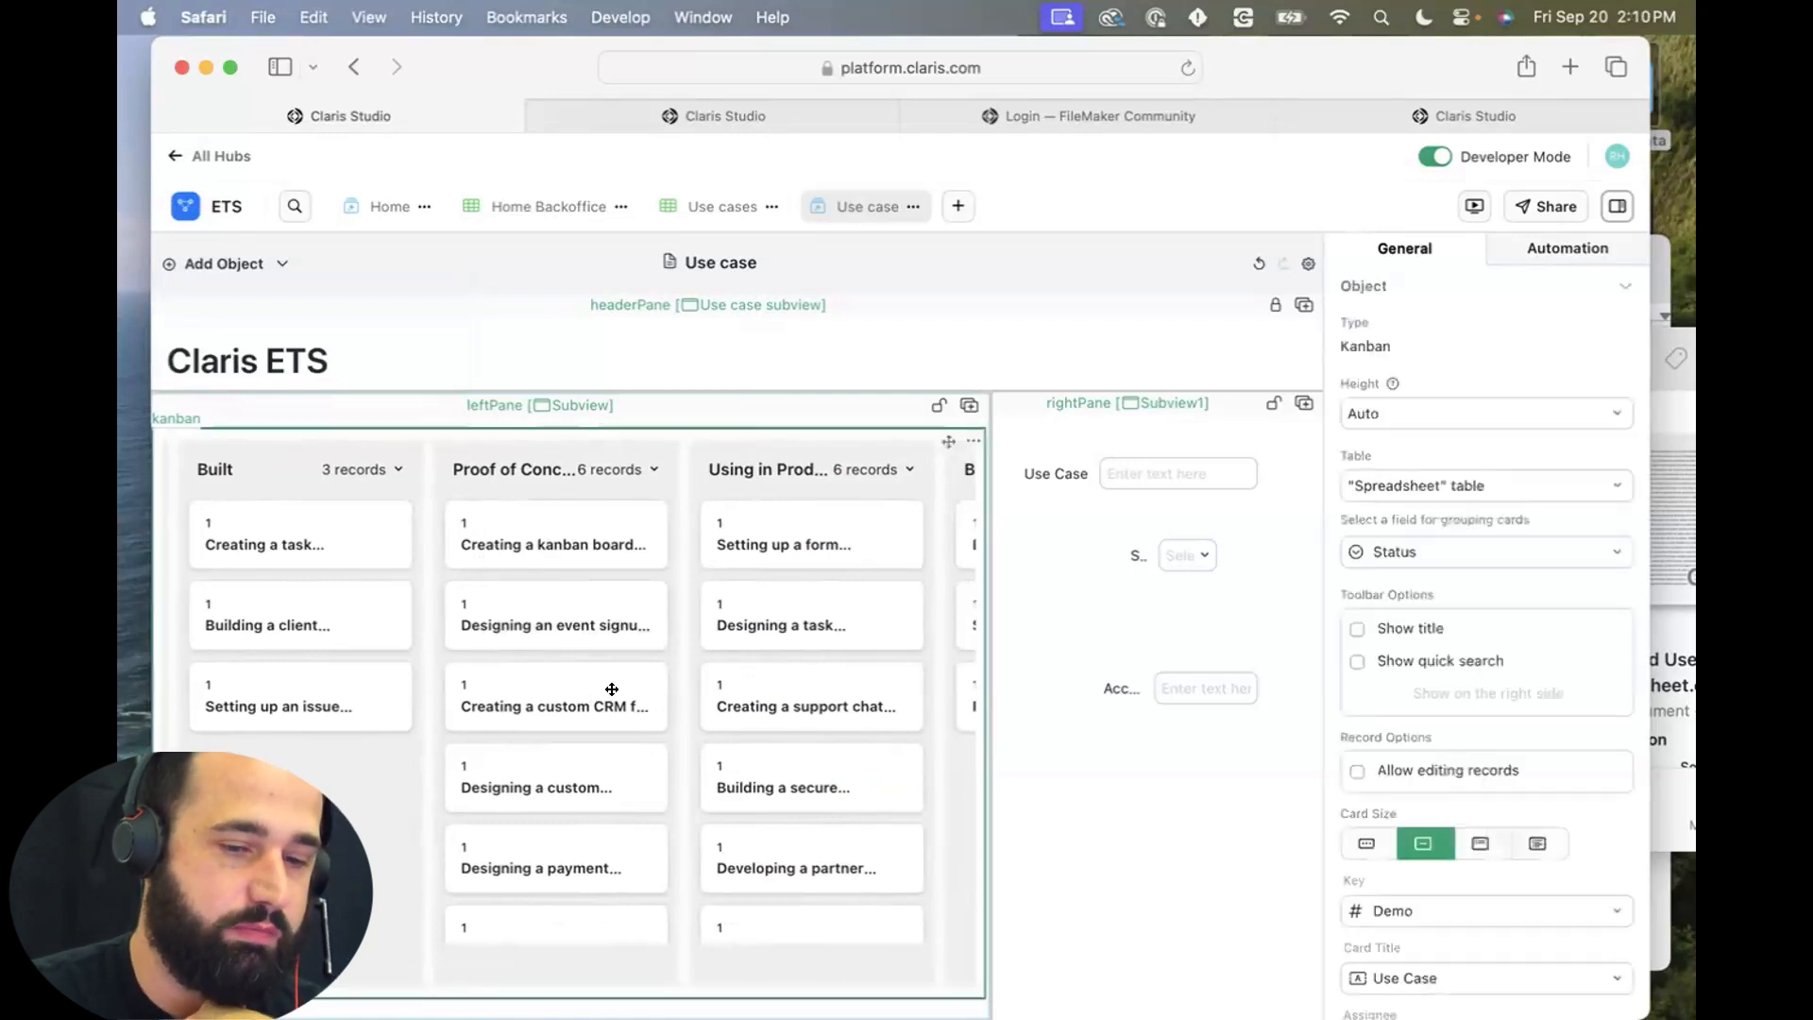
{"action": "scroll", "coordinate": [1522, 777], "scroll_direction": "down", "scroll_amount": 5}
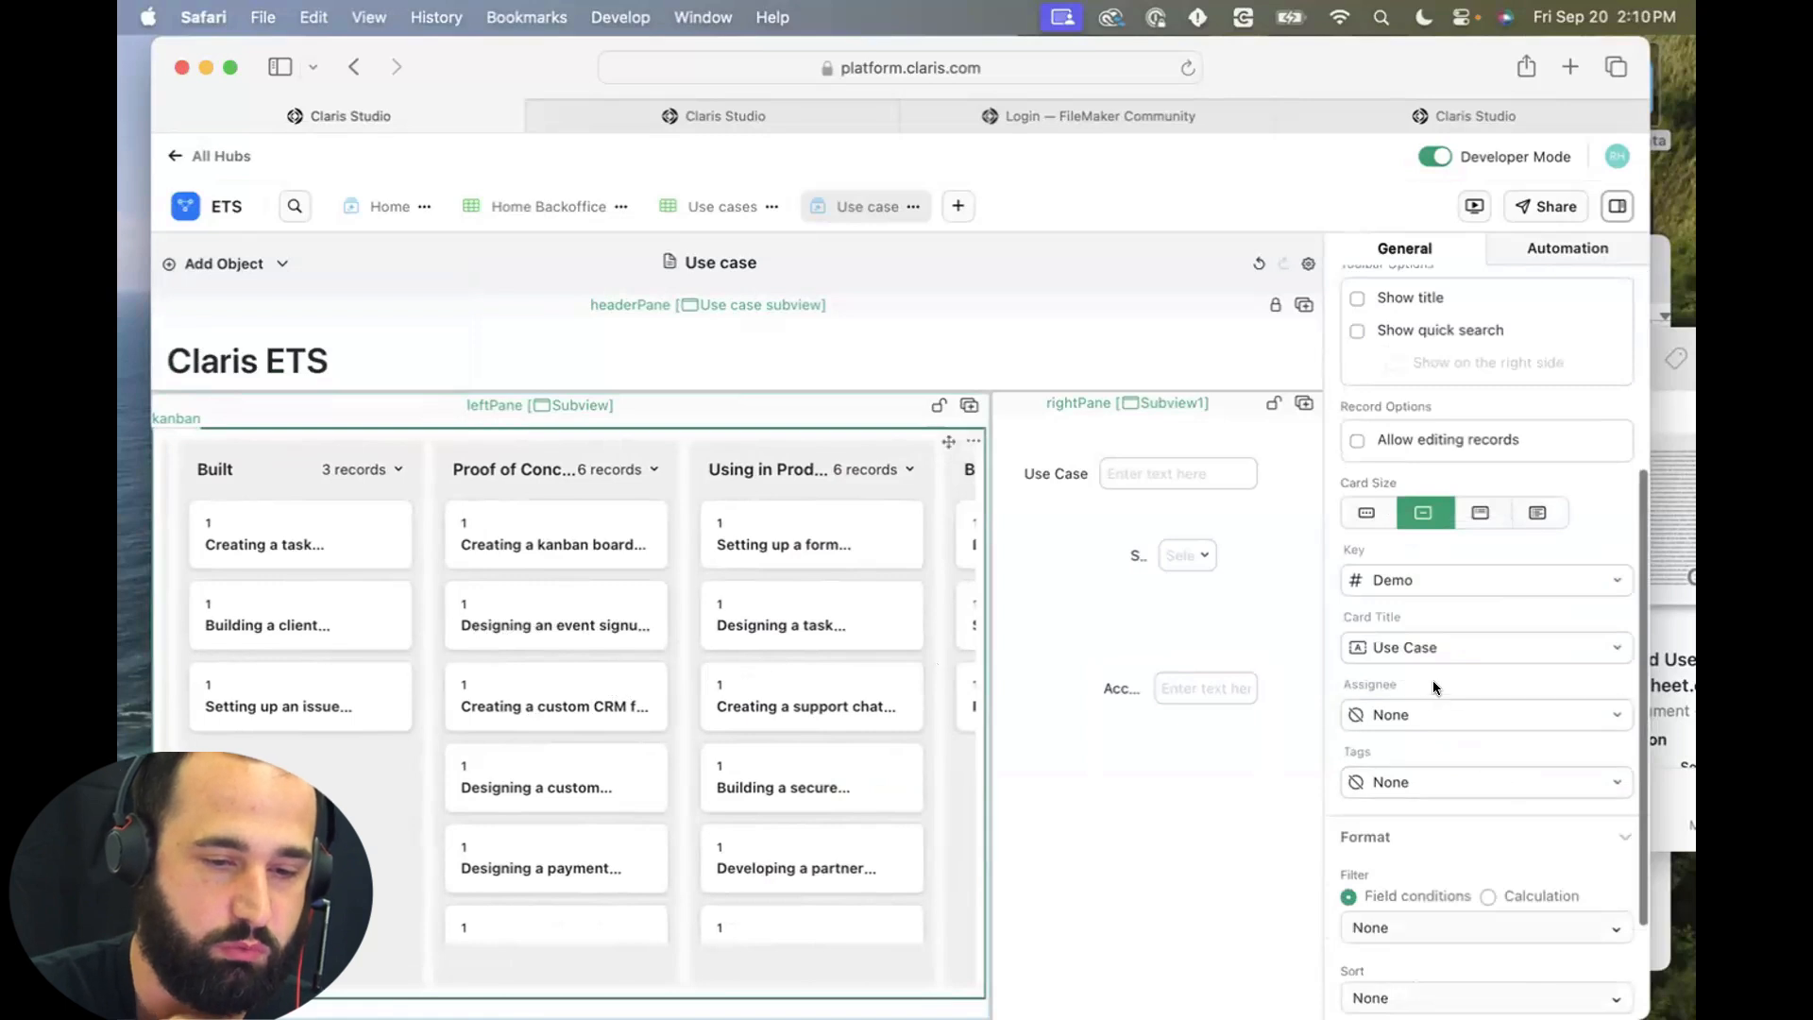
{"action": "scroll", "coordinate": [1431, 688], "scroll_direction": "down", "scroll_amount": 2}
{"action": "scroll", "coordinate": [1426, 642], "scroll_direction": "up", "scroll_amount": 6}
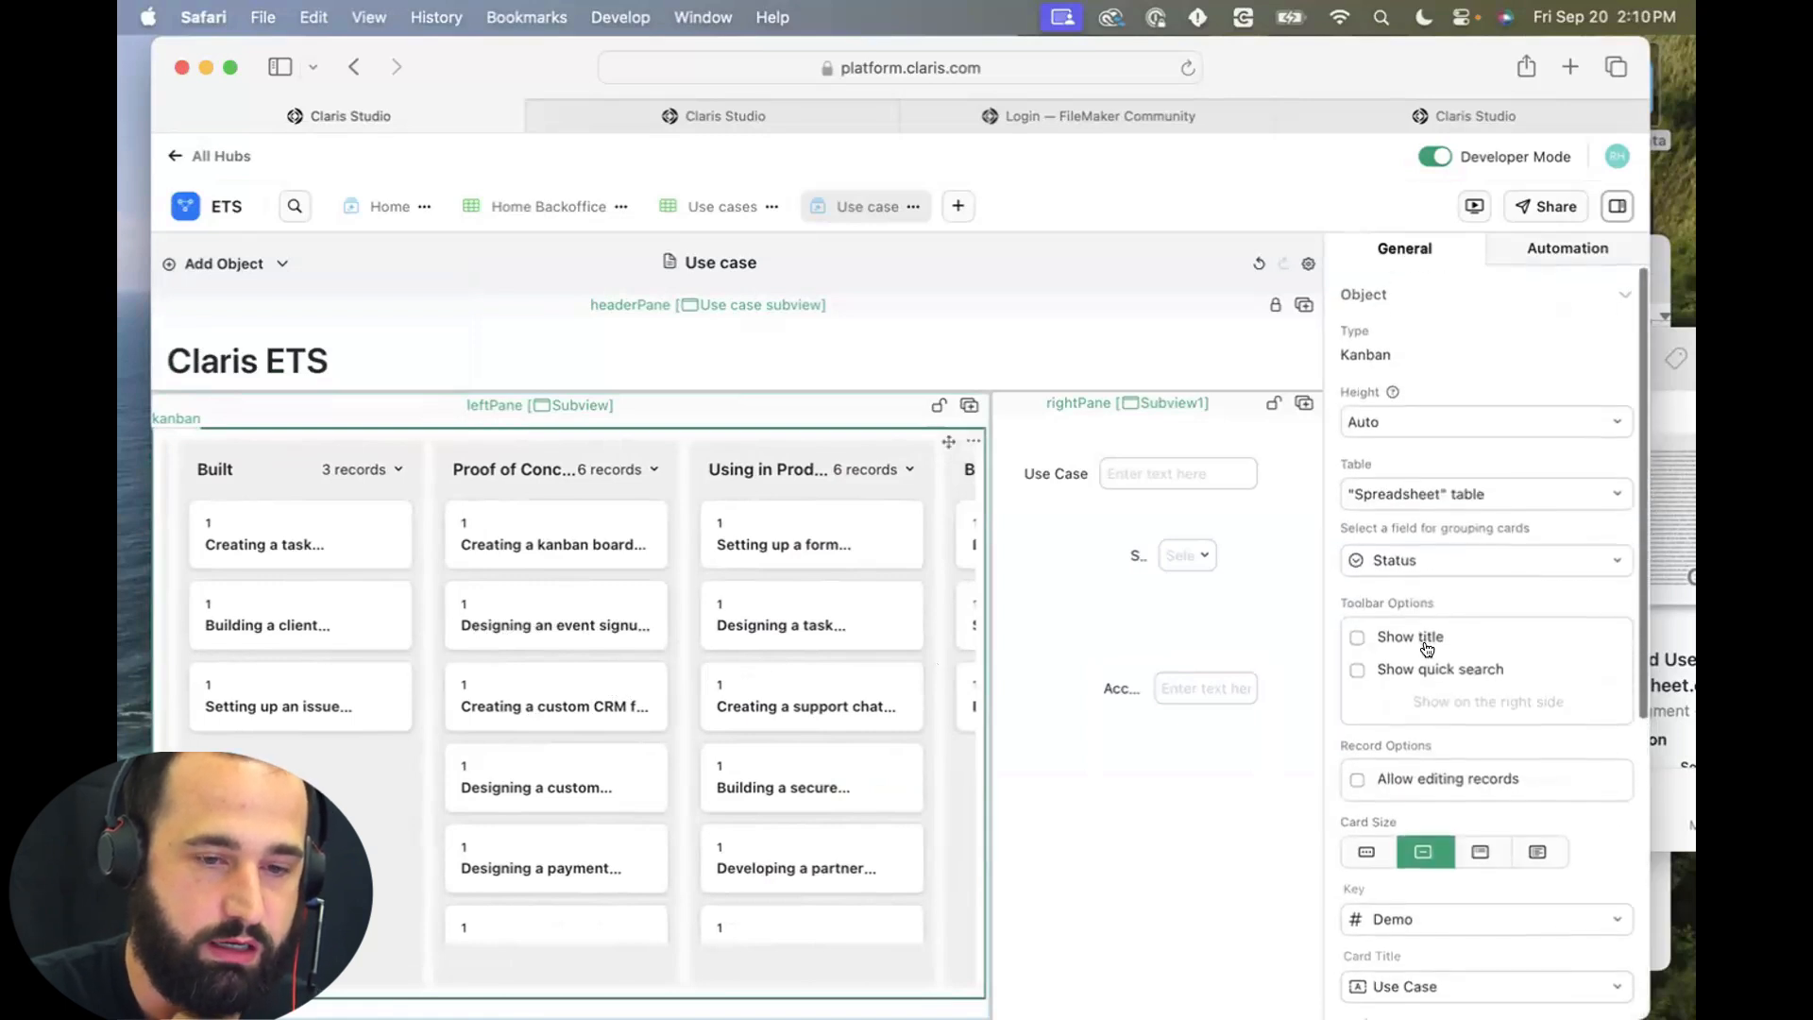
Choose Status as the field for grouping the kanban cards and look over the grouped columns.
{"action": "left_click", "coordinate": [1442, 554]}
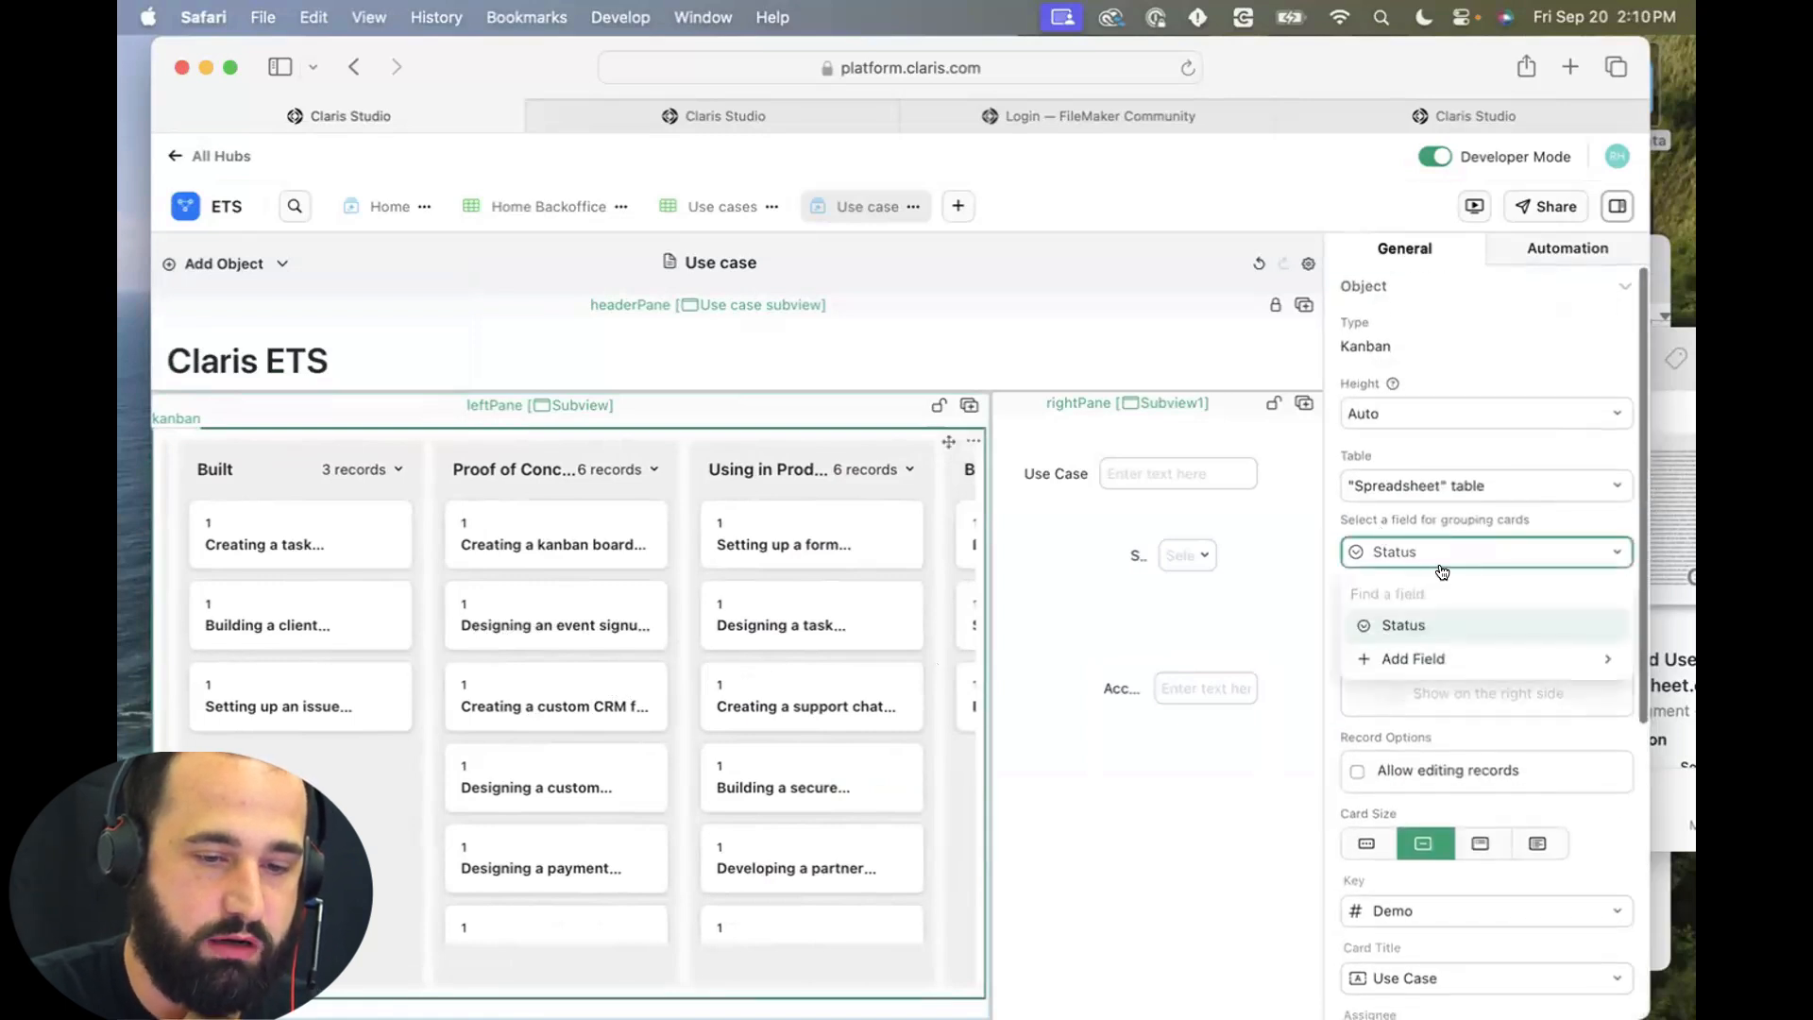
{"action": "left_click", "coordinate": [1392, 627]}
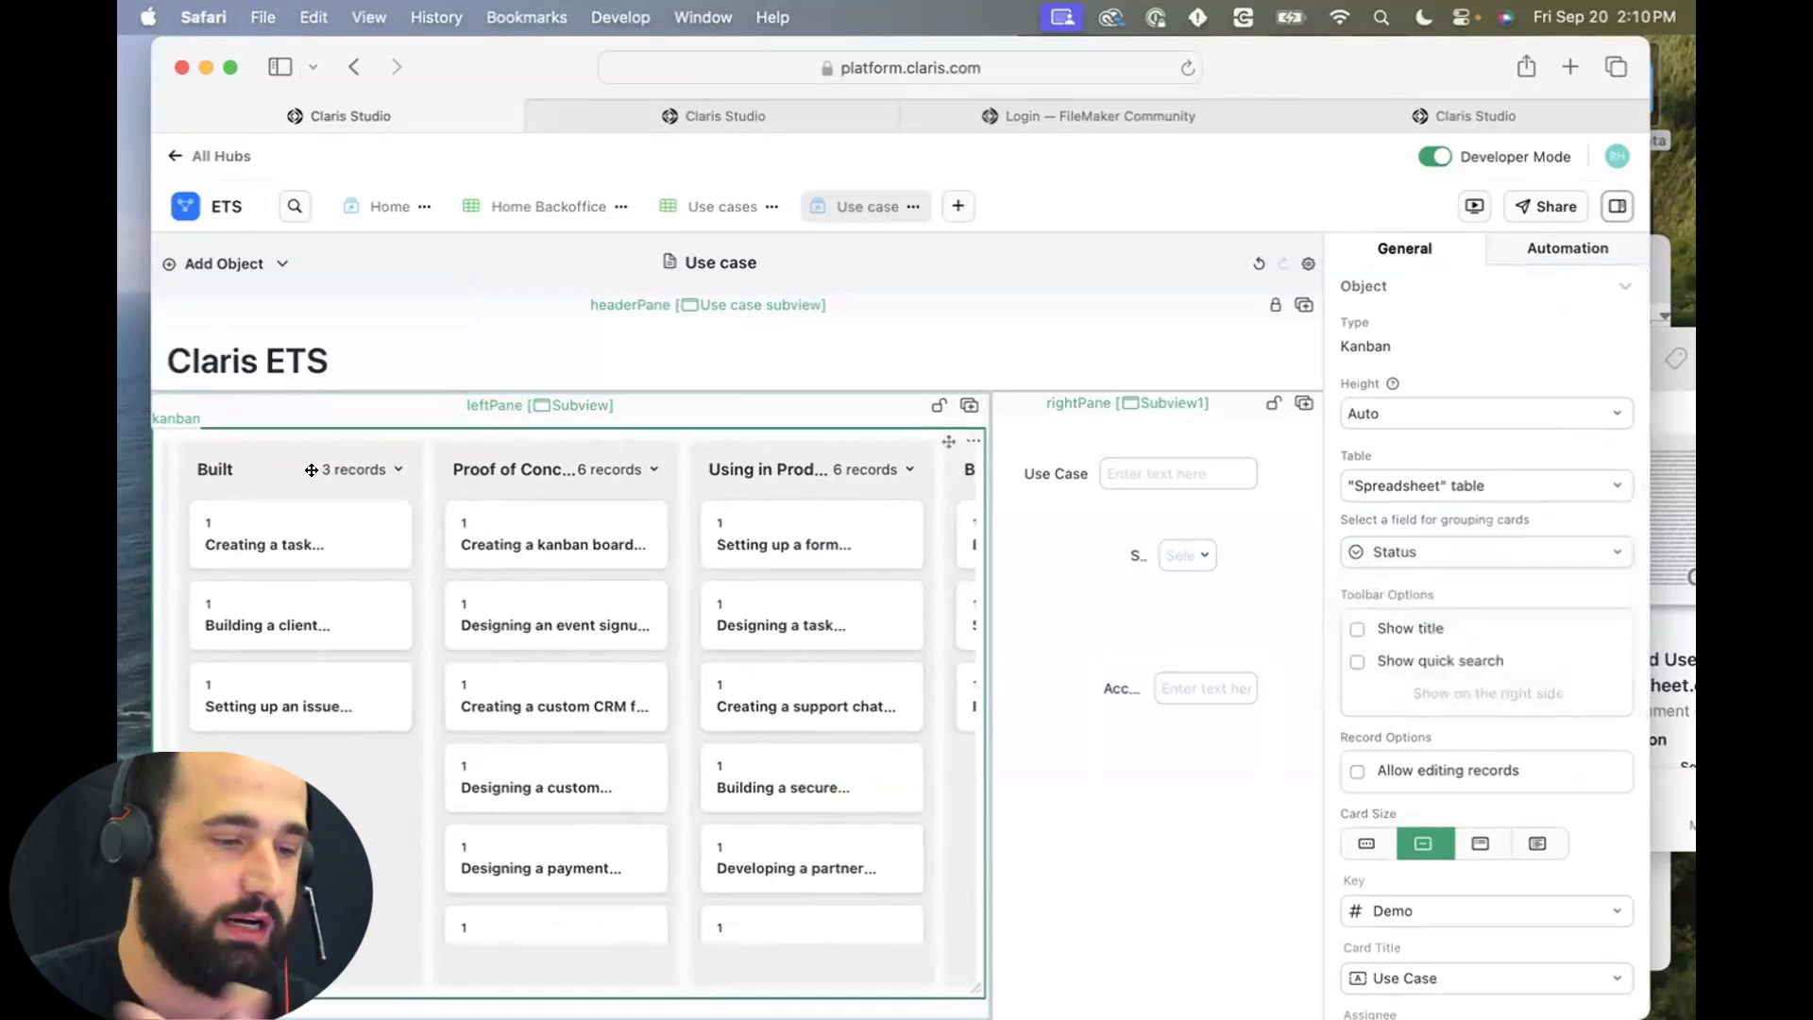
{"action": "scroll", "coordinate": [420, 465], "scroll_direction": "right", "scroll_amount": 5}
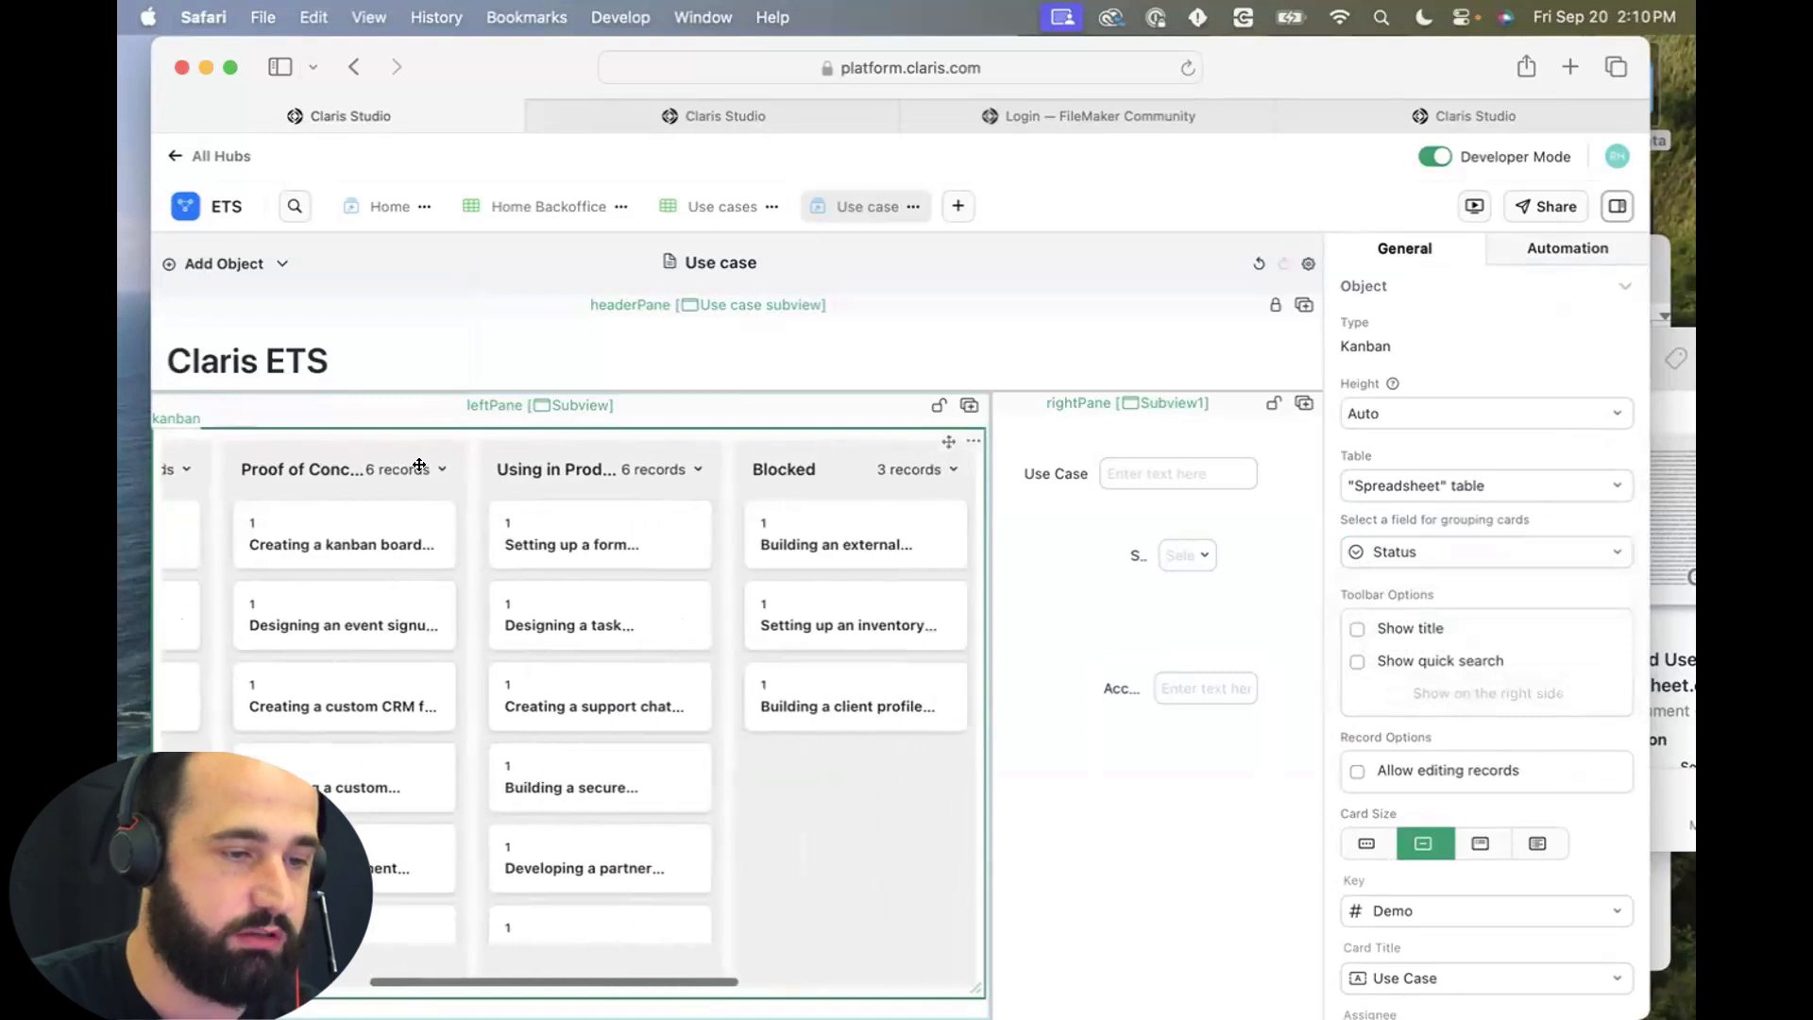
{"action": "scroll", "coordinate": [420, 465], "scroll_direction": "left", "scroll_amount": 4}
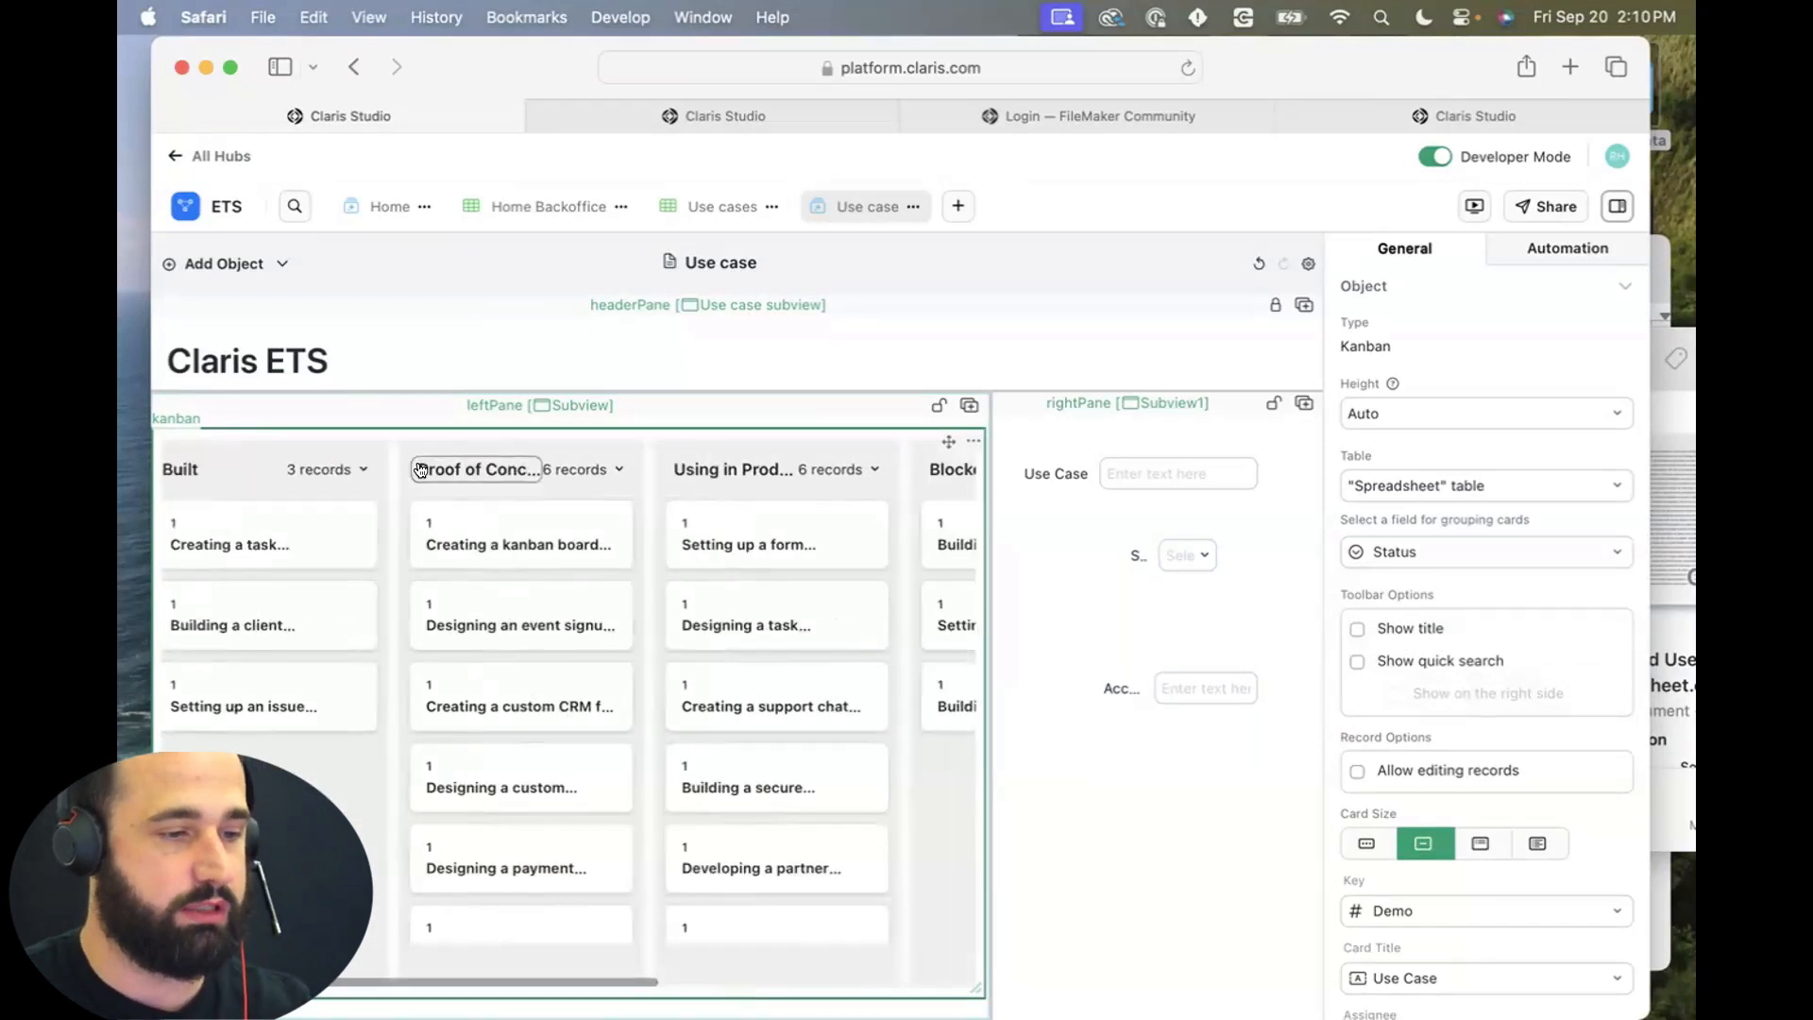
{"action": "scroll", "coordinate": [601, 490], "scroll_direction": "right", "scroll_amount": 2}
{"action": "scroll", "coordinate": [578, 616], "scroll_direction": "left", "scroll_amount": 5}
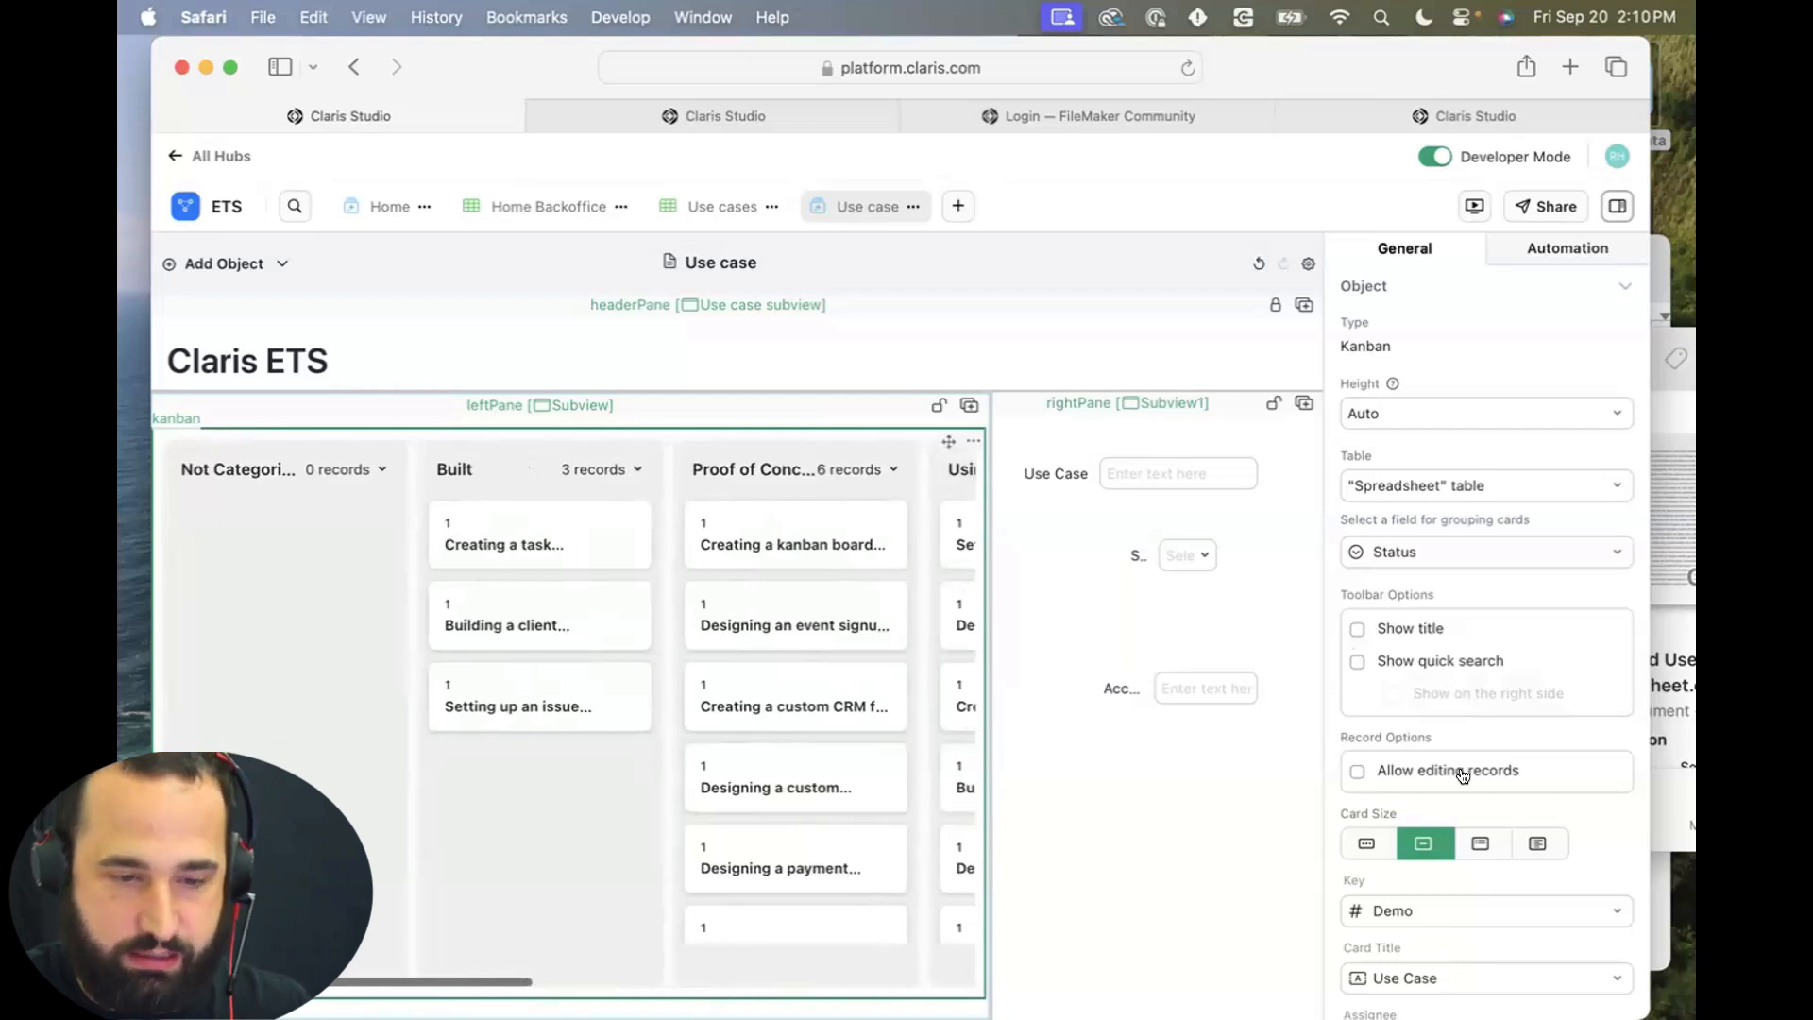
Set the kanban's card size to Large and hide its Not Categorized column.
{"action": "left_click", "coordinate": [1537, 843]}
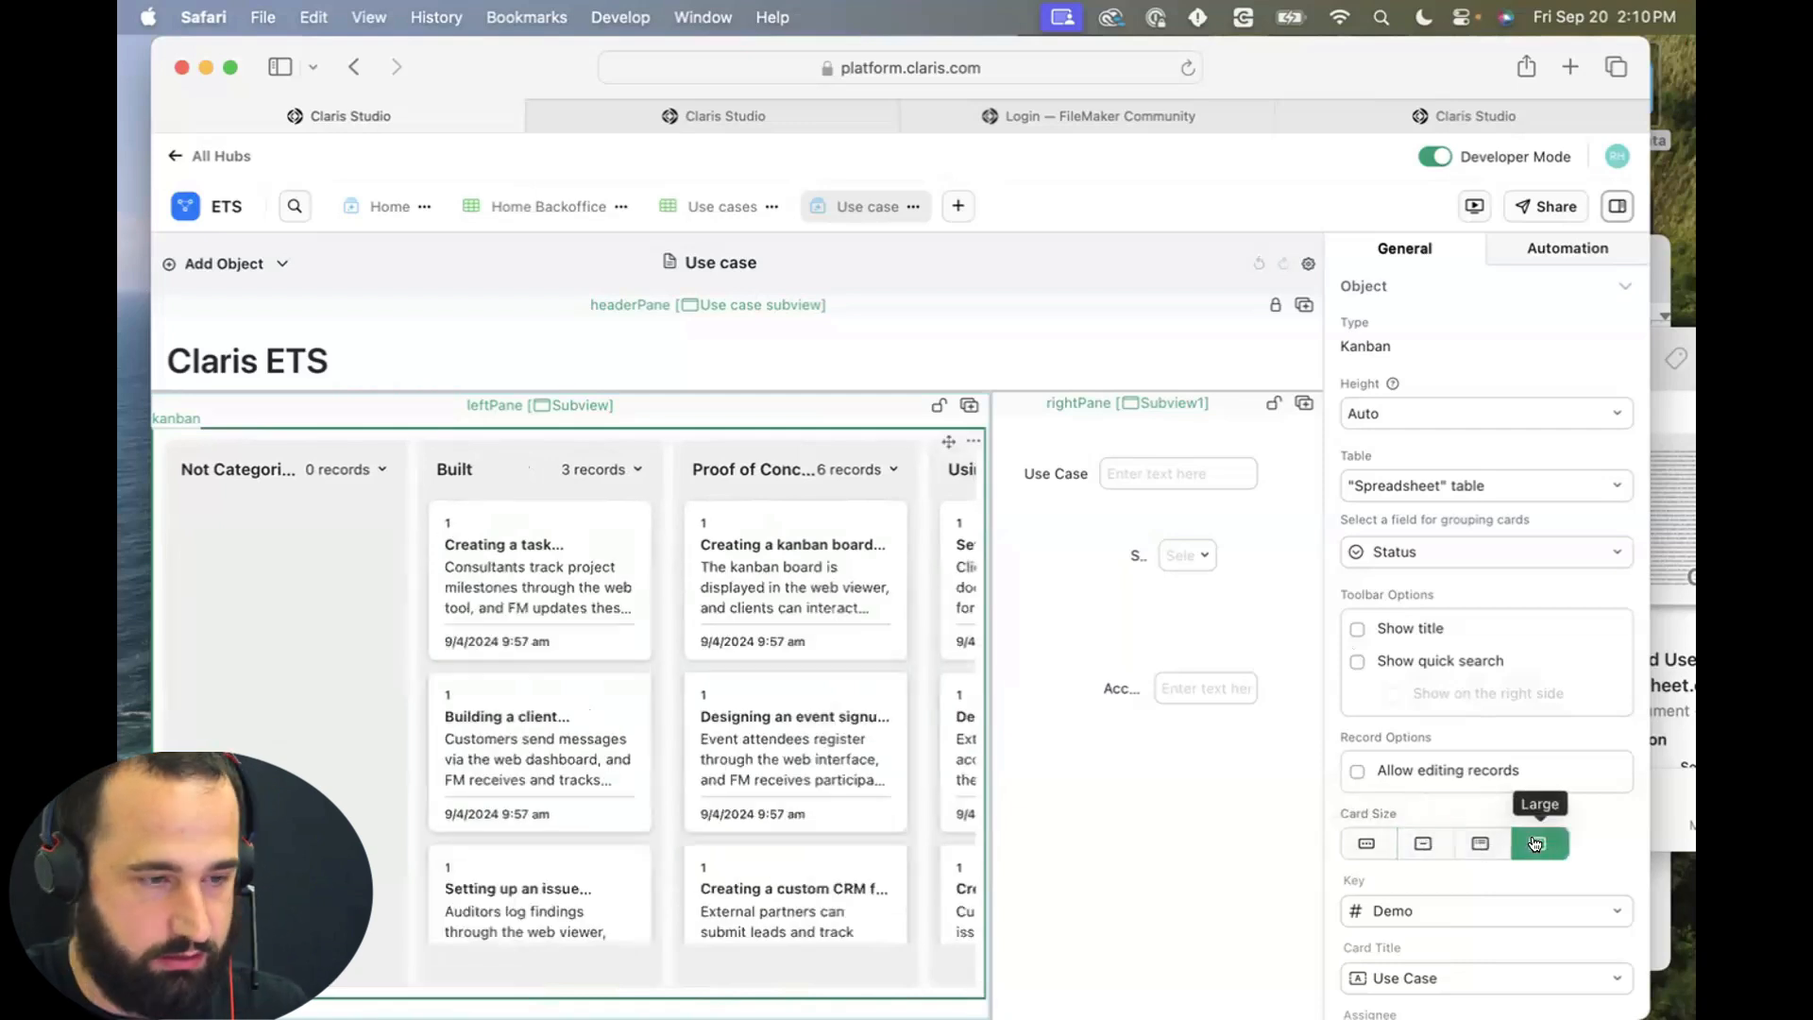
{"action": "scroll", "coordinate": [1456, 820], "scroll_direction": "down", "scroll_amount": 3}
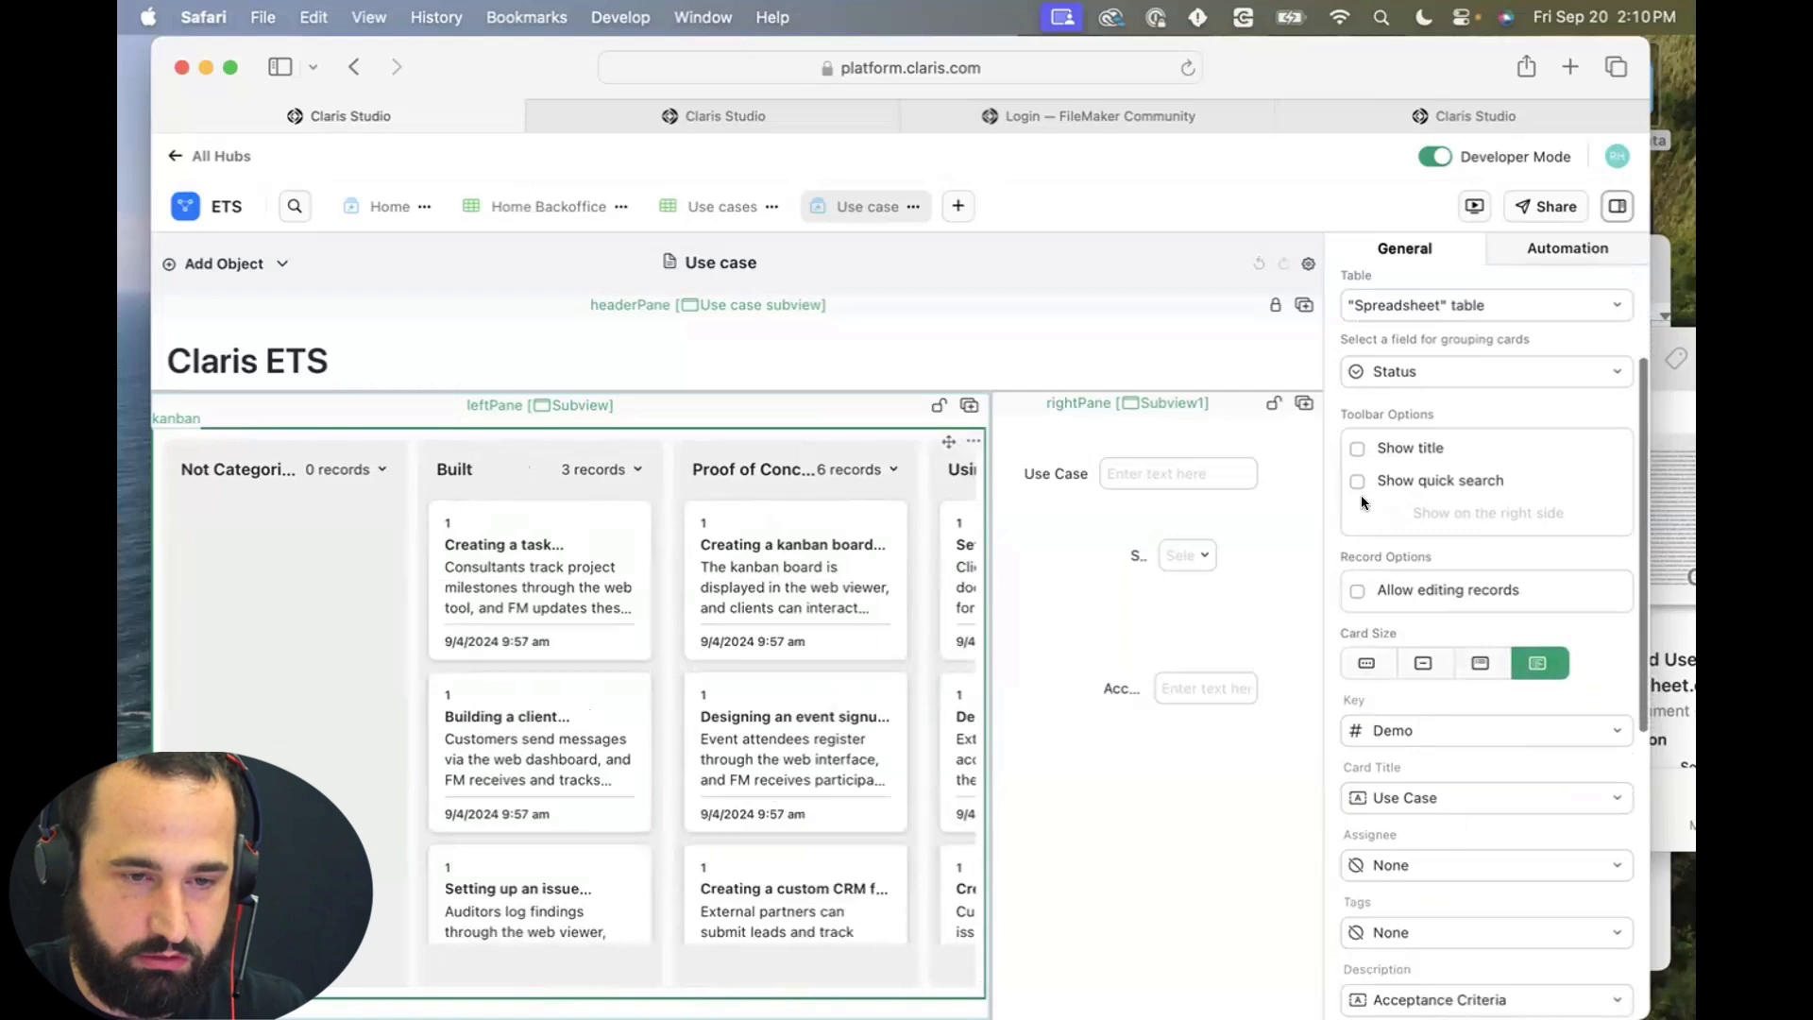
{"action": "scroll", "coordinate": [1373, 820], "scroll_direction": "down", "scroll_amount": 10}
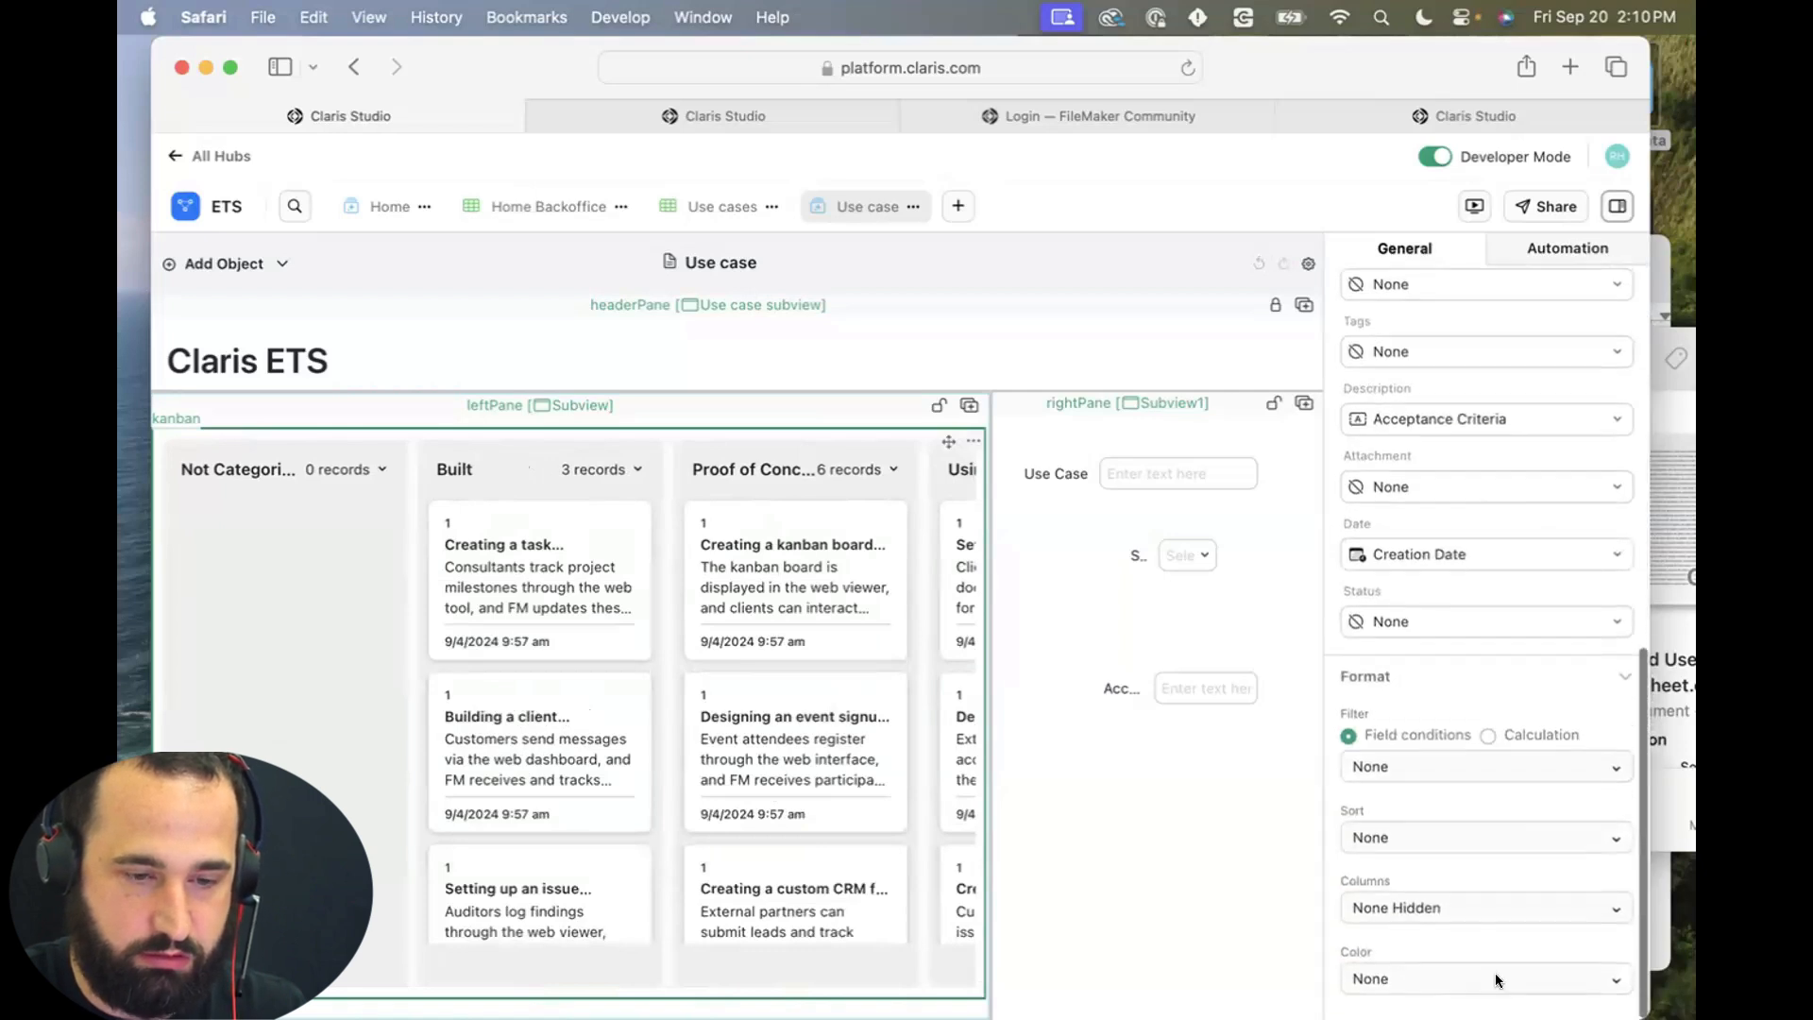
{"action": "left_click", "coordinate": [1420, 913]}
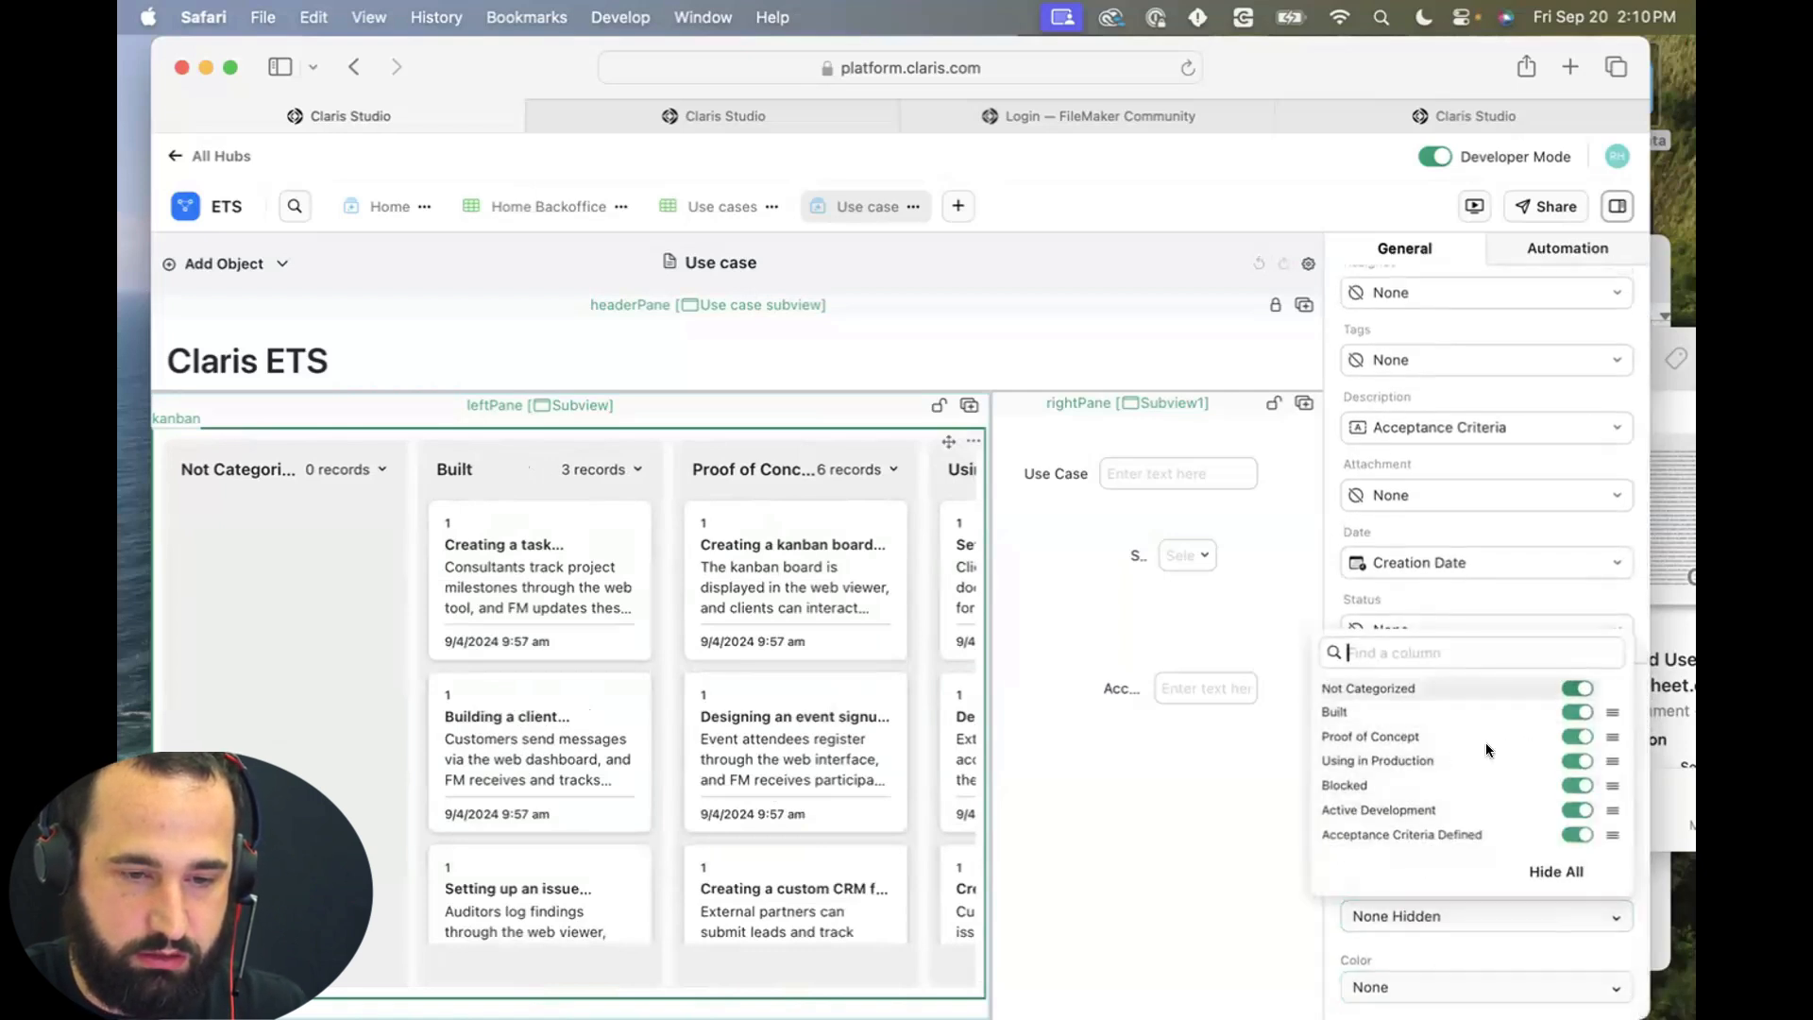
{"action": "left_click", "coordinate": [1577, 689]}
{"action": "left_click", "coordinate": [1400, 606]}
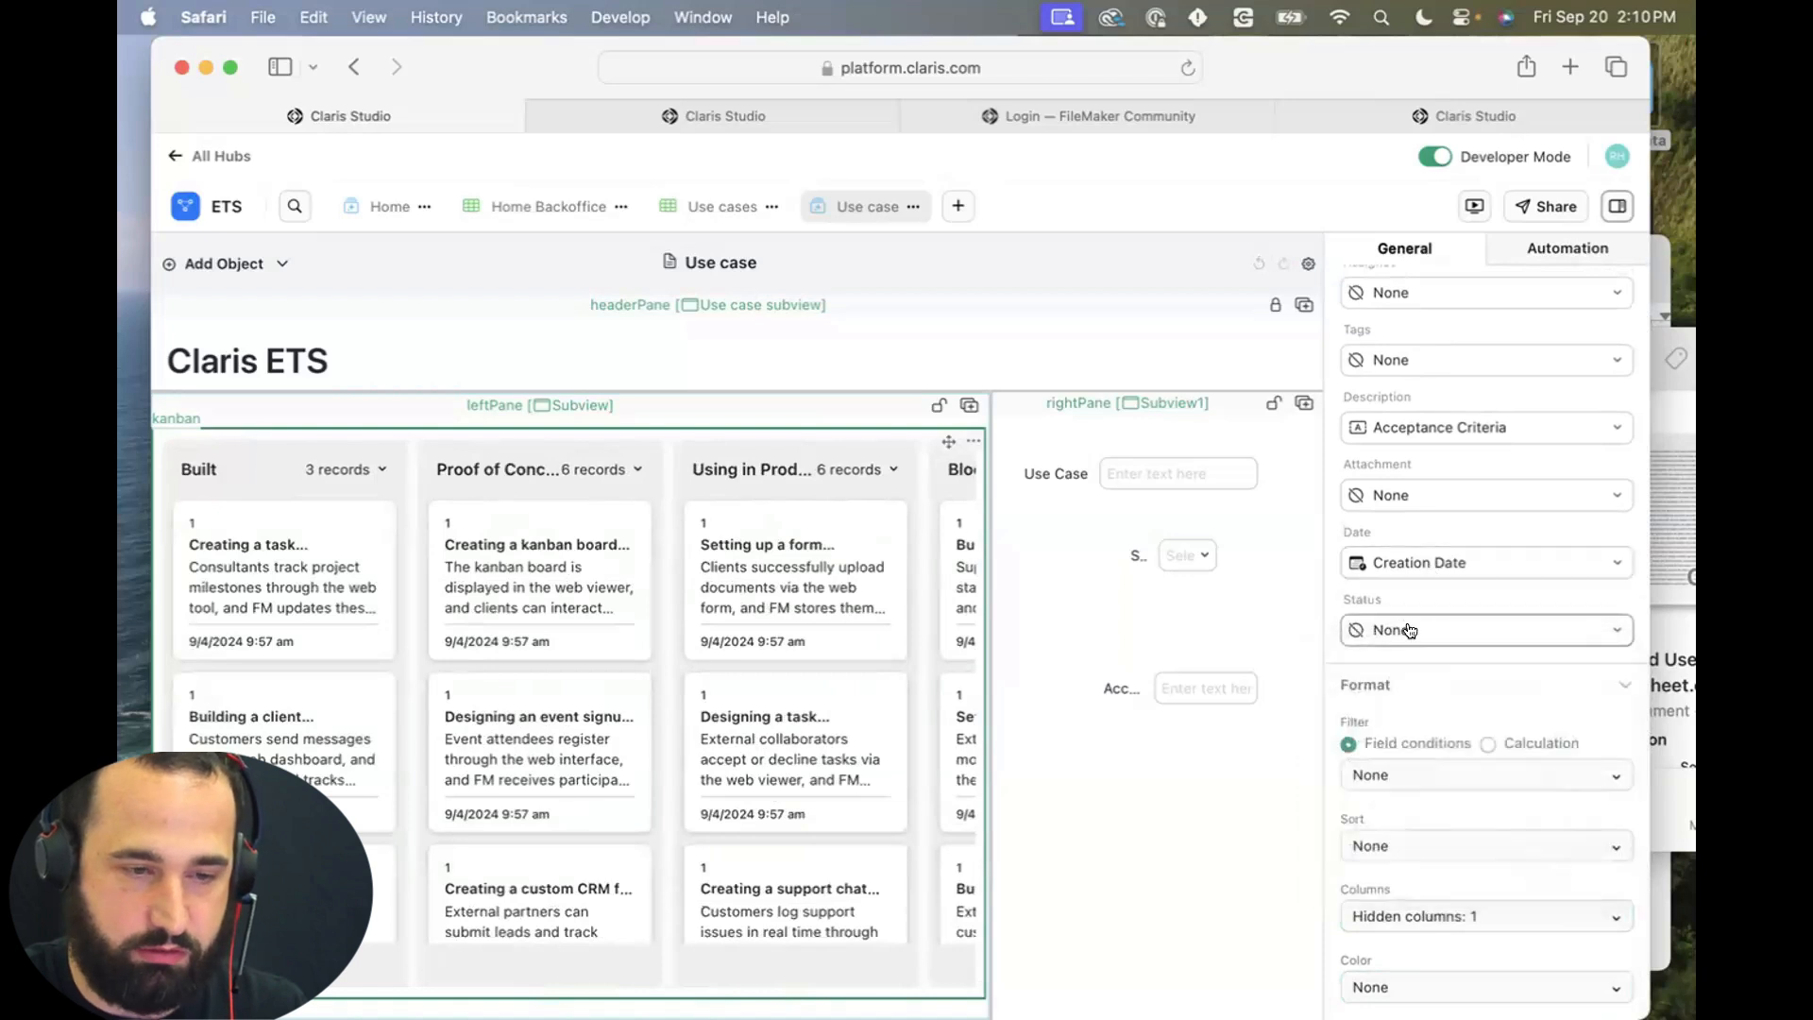
Widen the Status drop-down and the Use Case field to fit the narrower right pane.
{"action": "left_click", "coordinate": [1181, 556]}
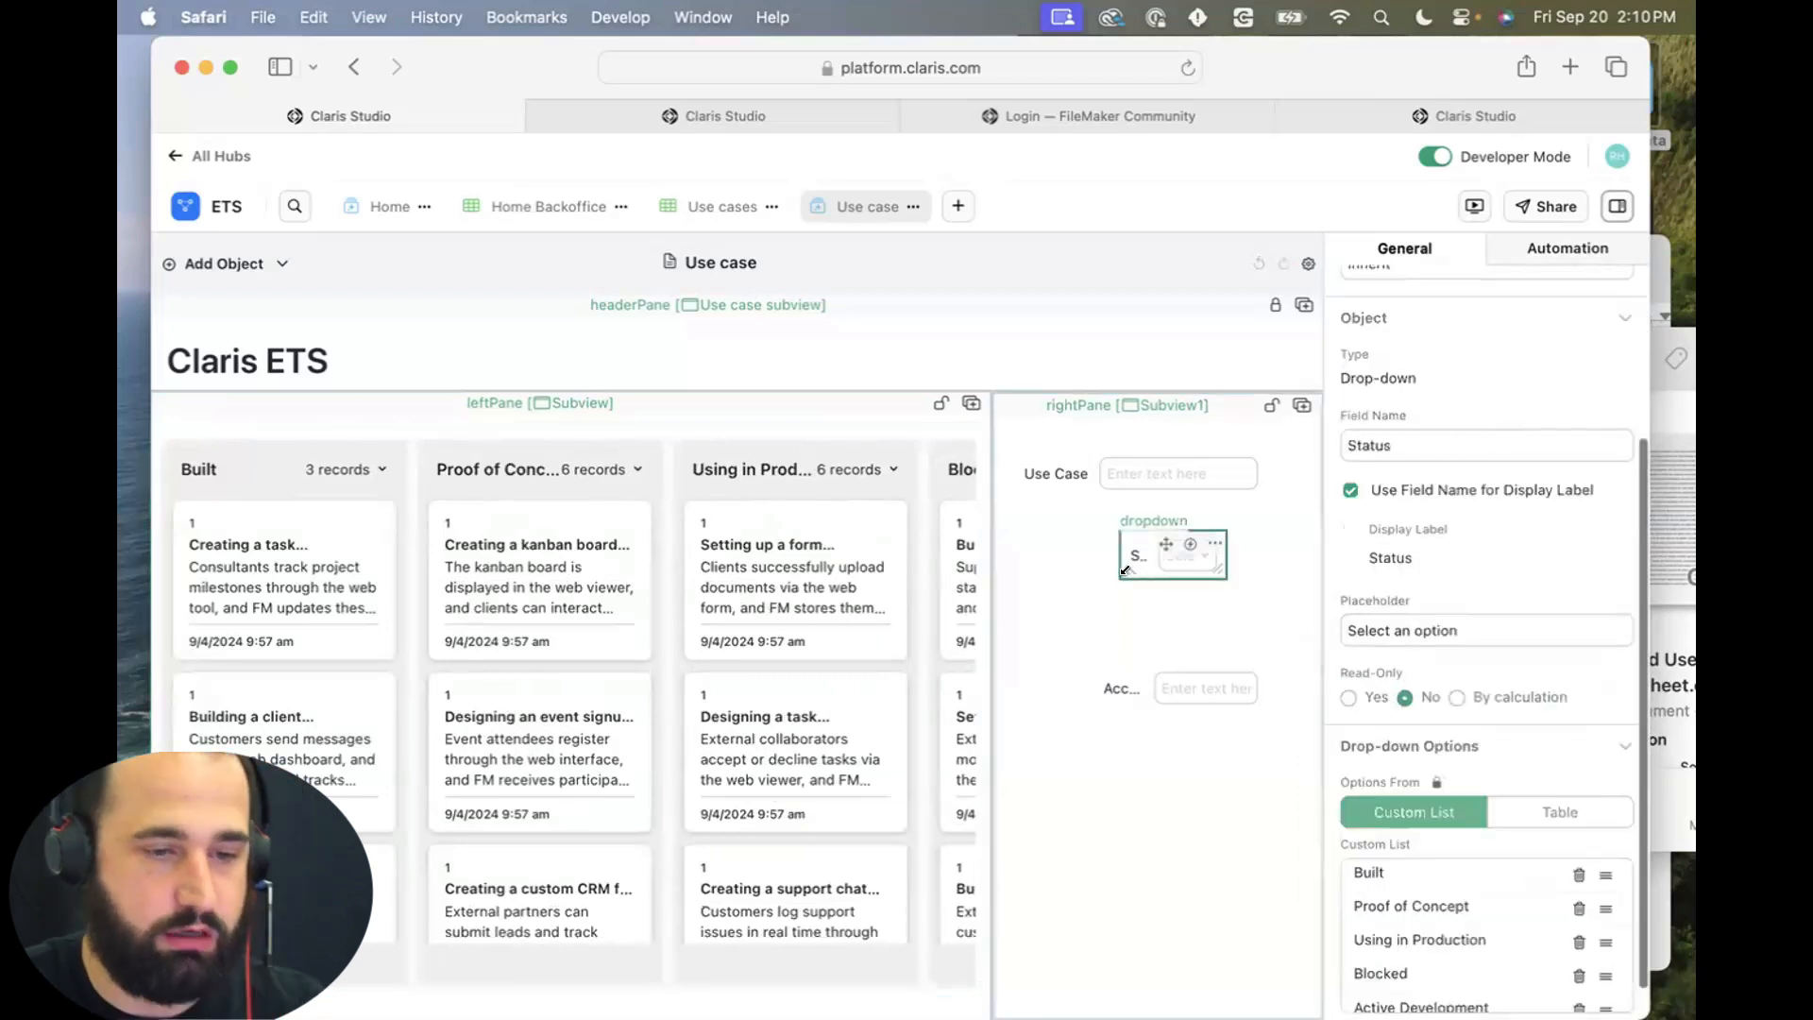
{"action": "left_click_drag", "start_coordinate": [1116, 558], "coordinate": [999, 557]}
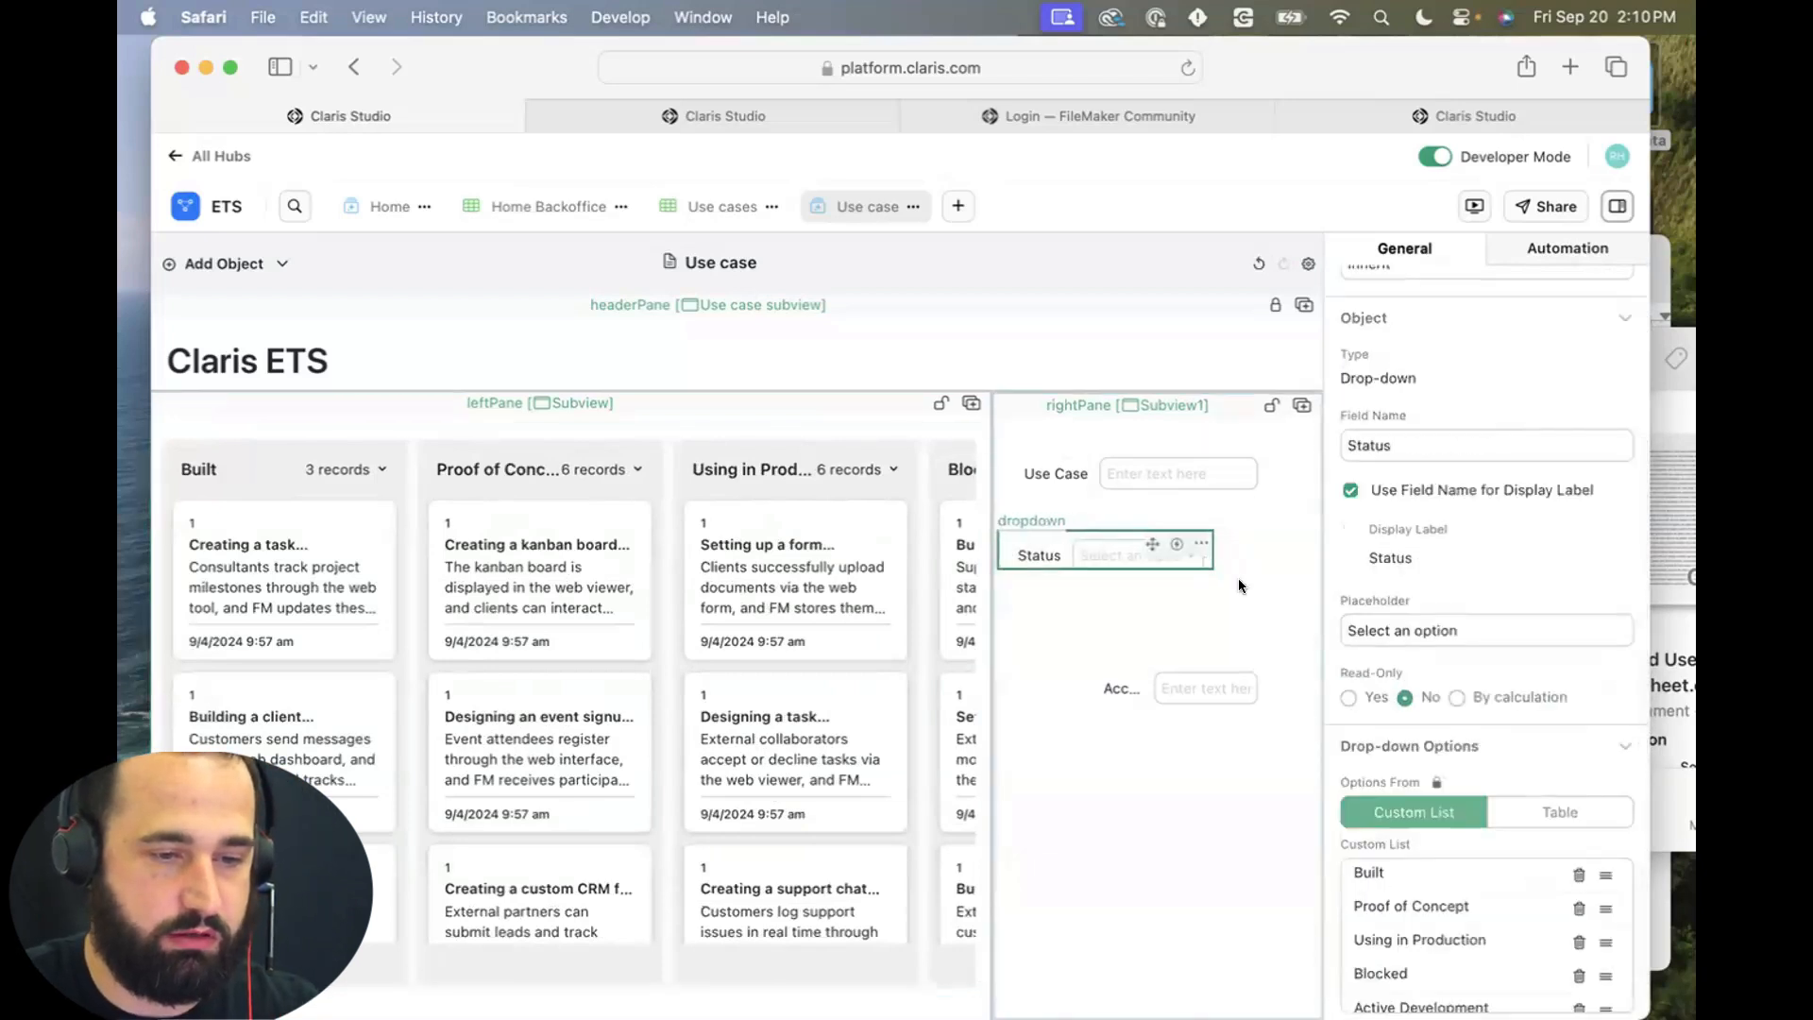
{"action": "left_click_drag", "start_coordinate": [1197, 558], "coordinate": [1305, 559]}
{"action": "left_click", "coordinate": [1218, 487]}
{"action": "left_click_drag", "start_coordinate": [1252, 496], "coordinate": [1295, 496]}
Delete the Acceptance Criteria field from the right pane.
{"action": "left_click", "coordinate": [1209, 690]}
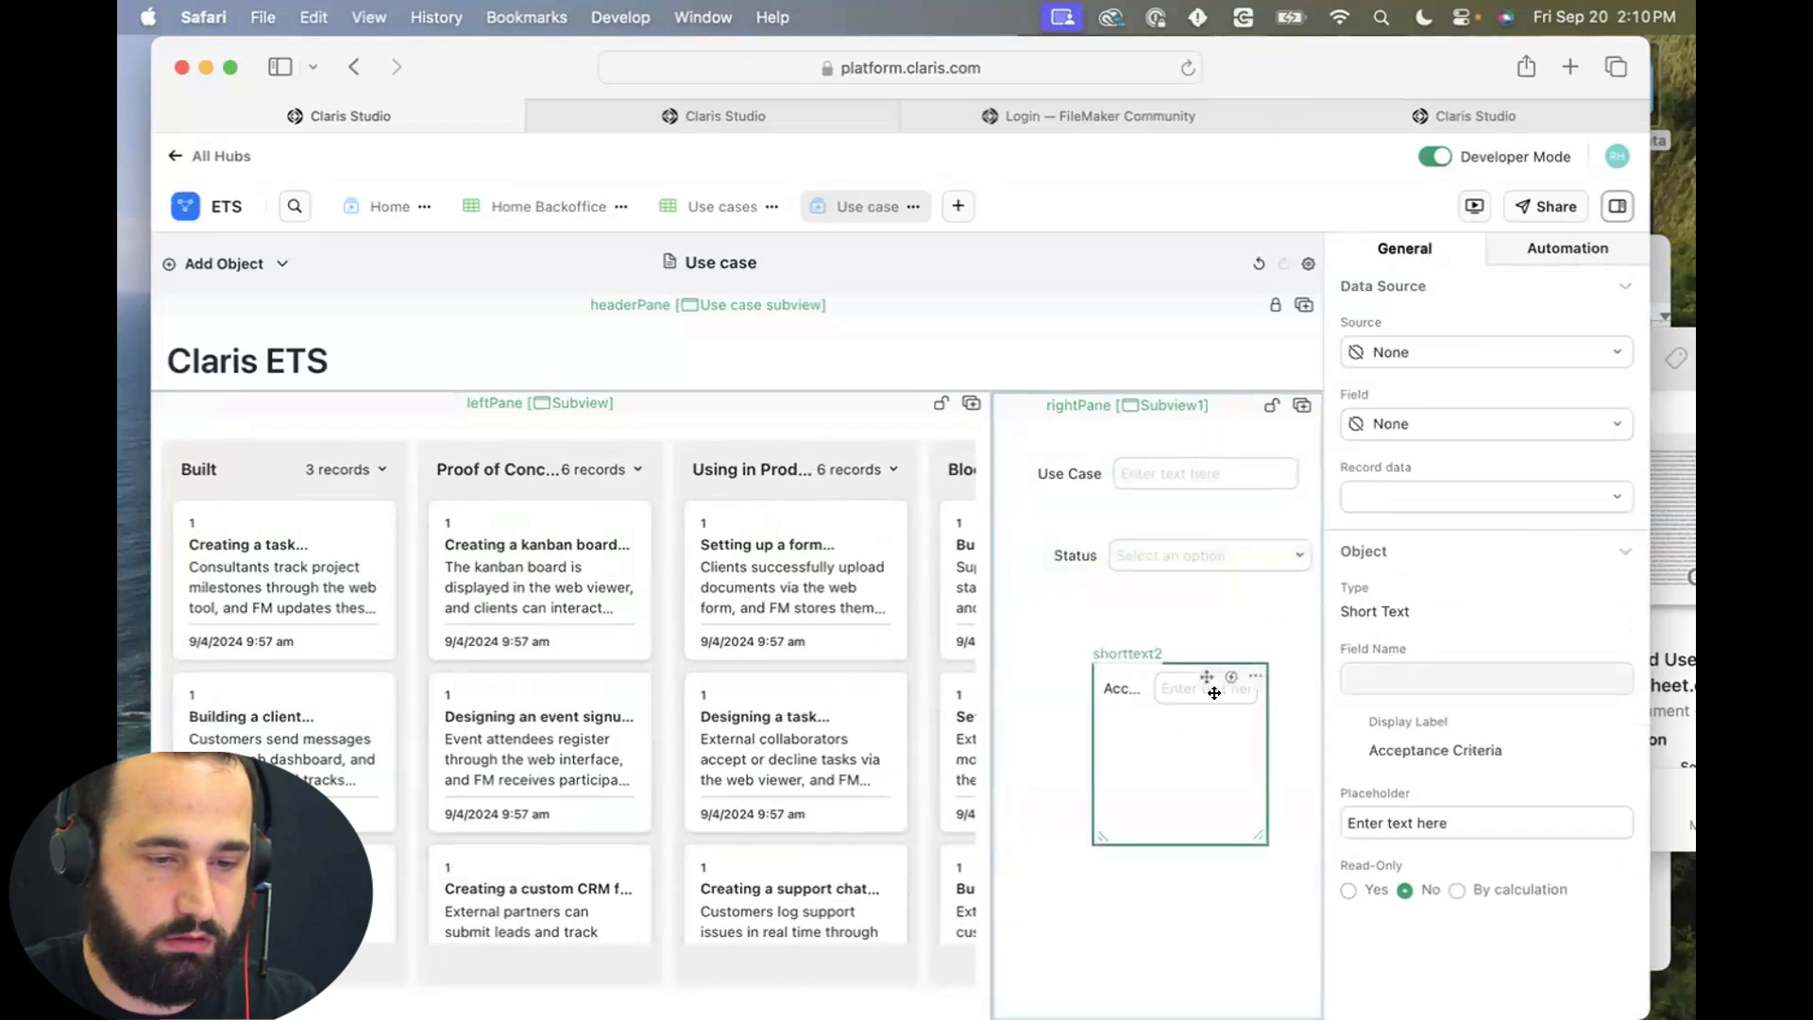
{"action": "left_click_drag", "start_coordinate": [1270, 716], "coordinate": [1302, 712]}
{"action": "key", "text": "BackSpace"}
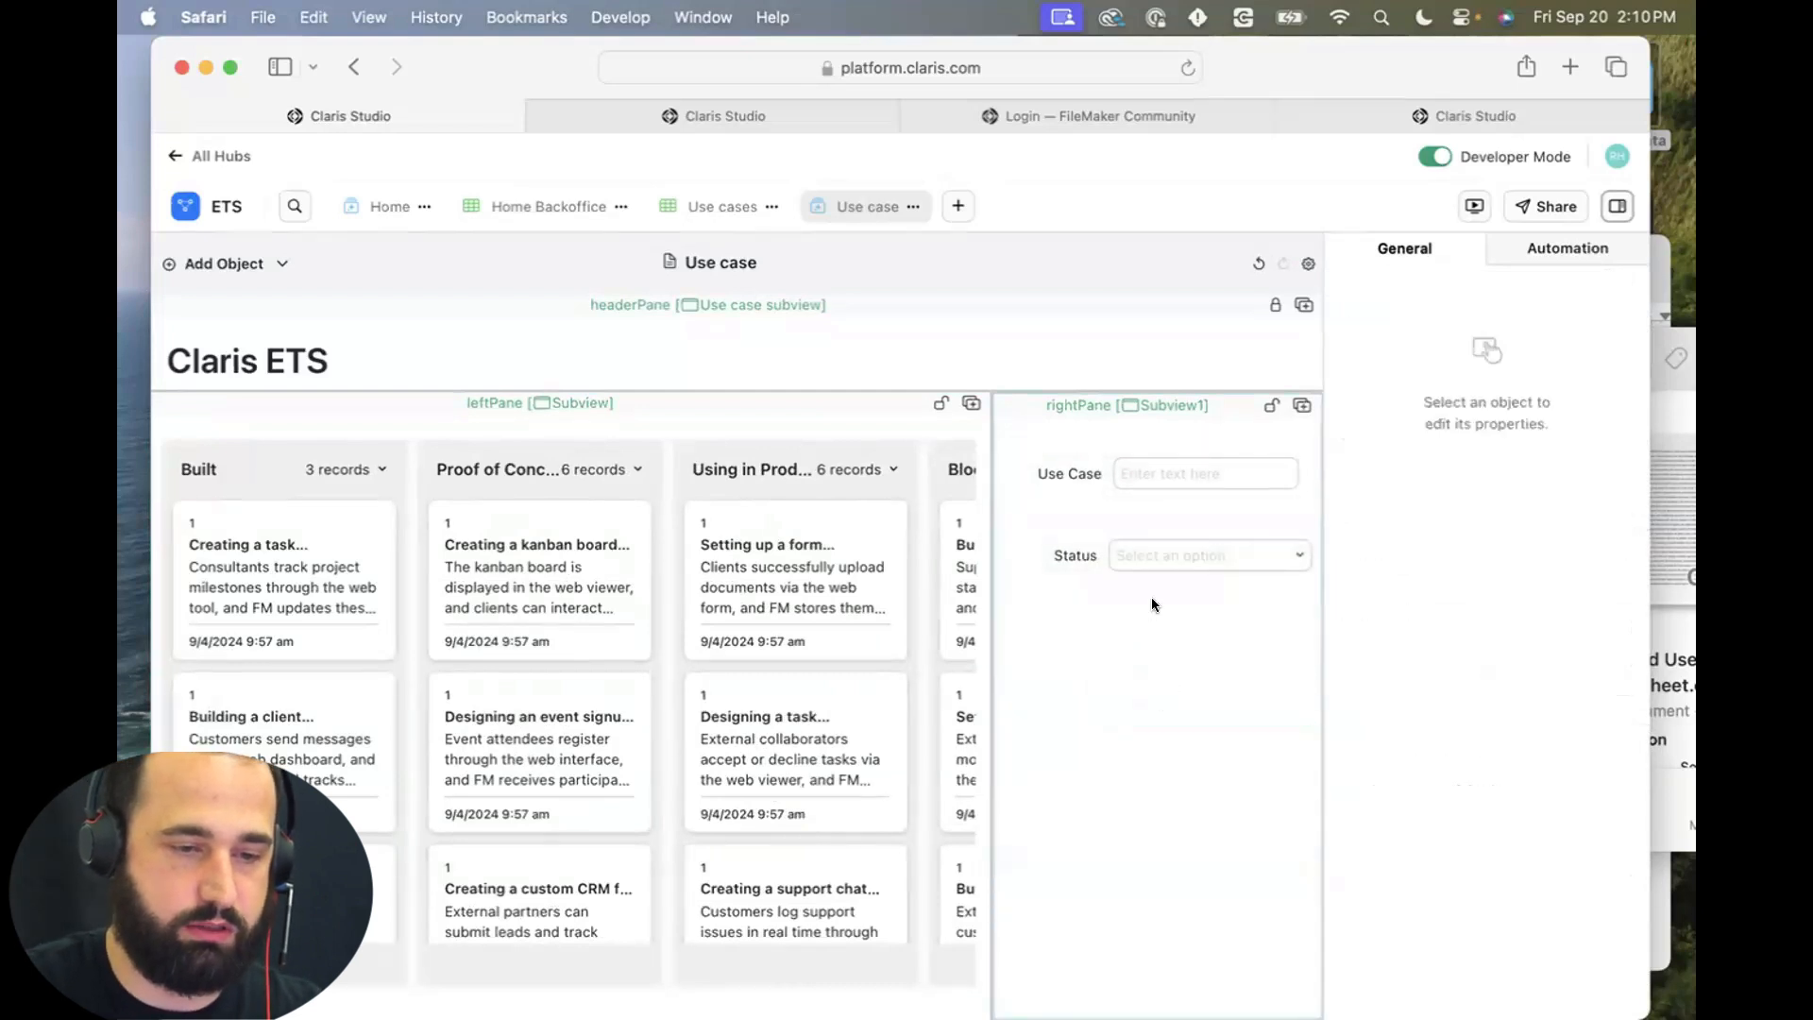
Set the right pane's record ID calculation to Subview.kanban.selectedItem.recordID.
{"action": "left_click", "coordinate": [1115, 690]}
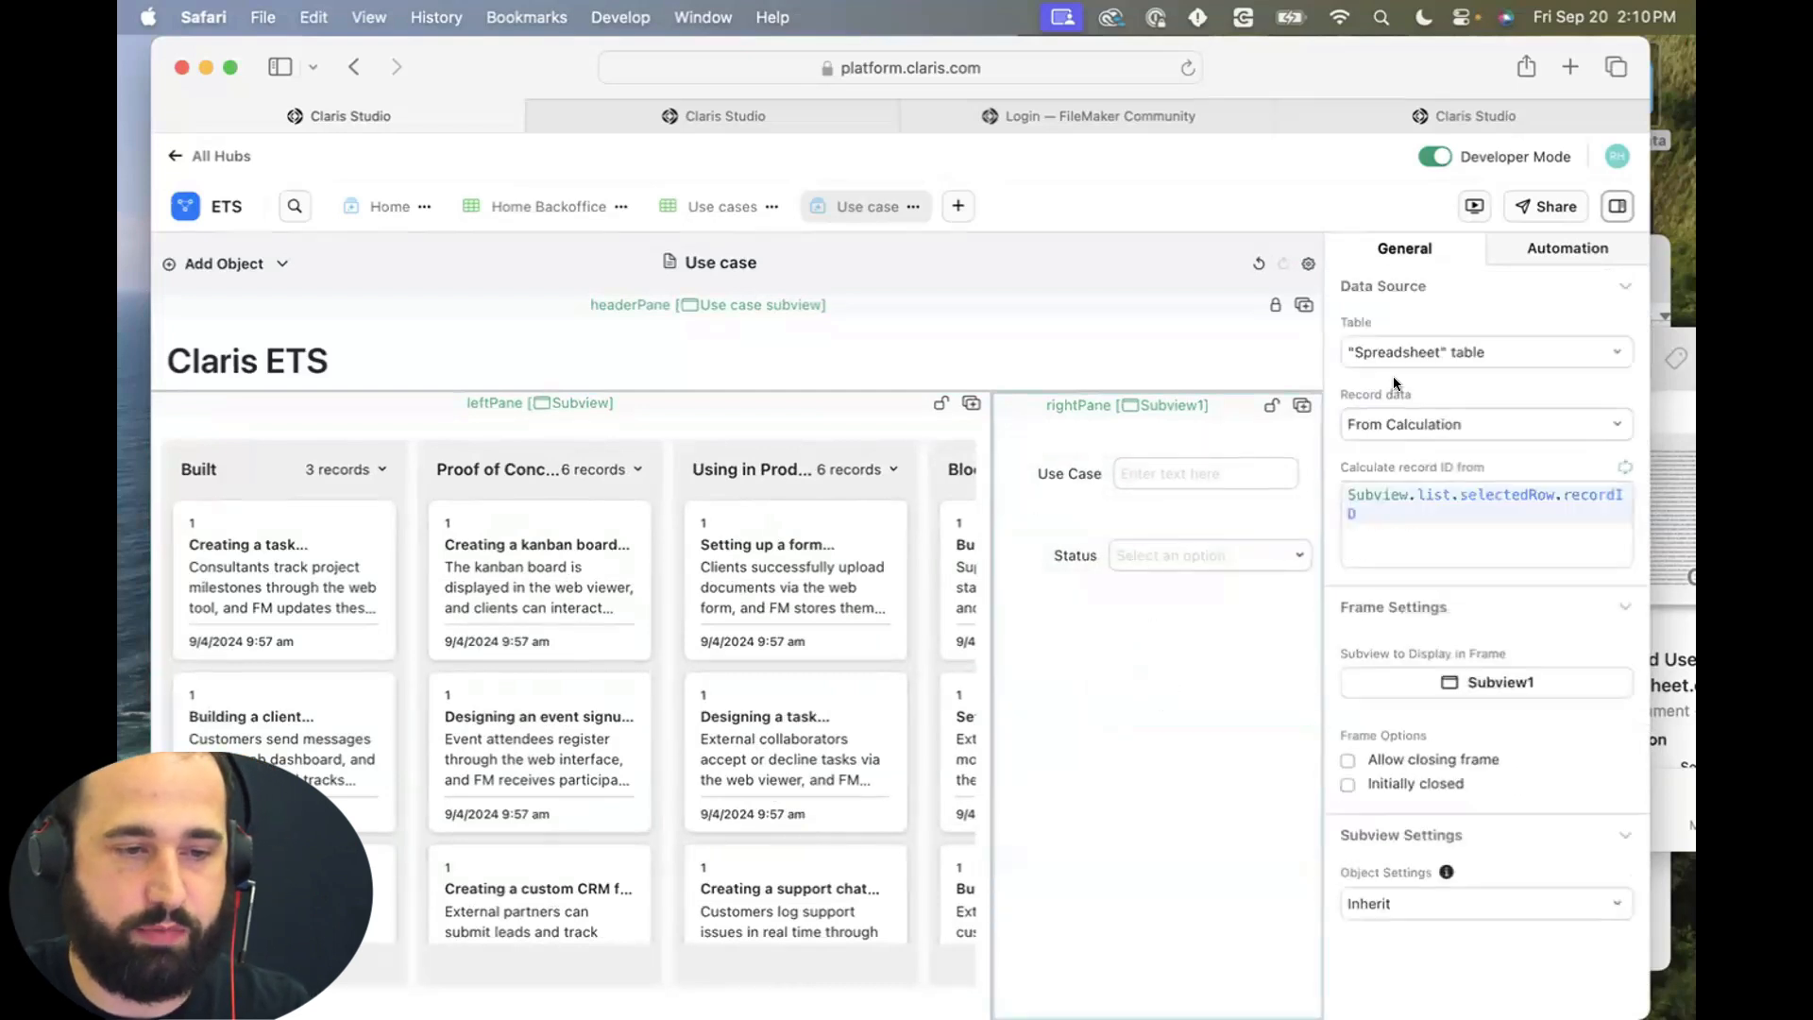
{"action": "double_click", "coordinate": [1422, 494]}
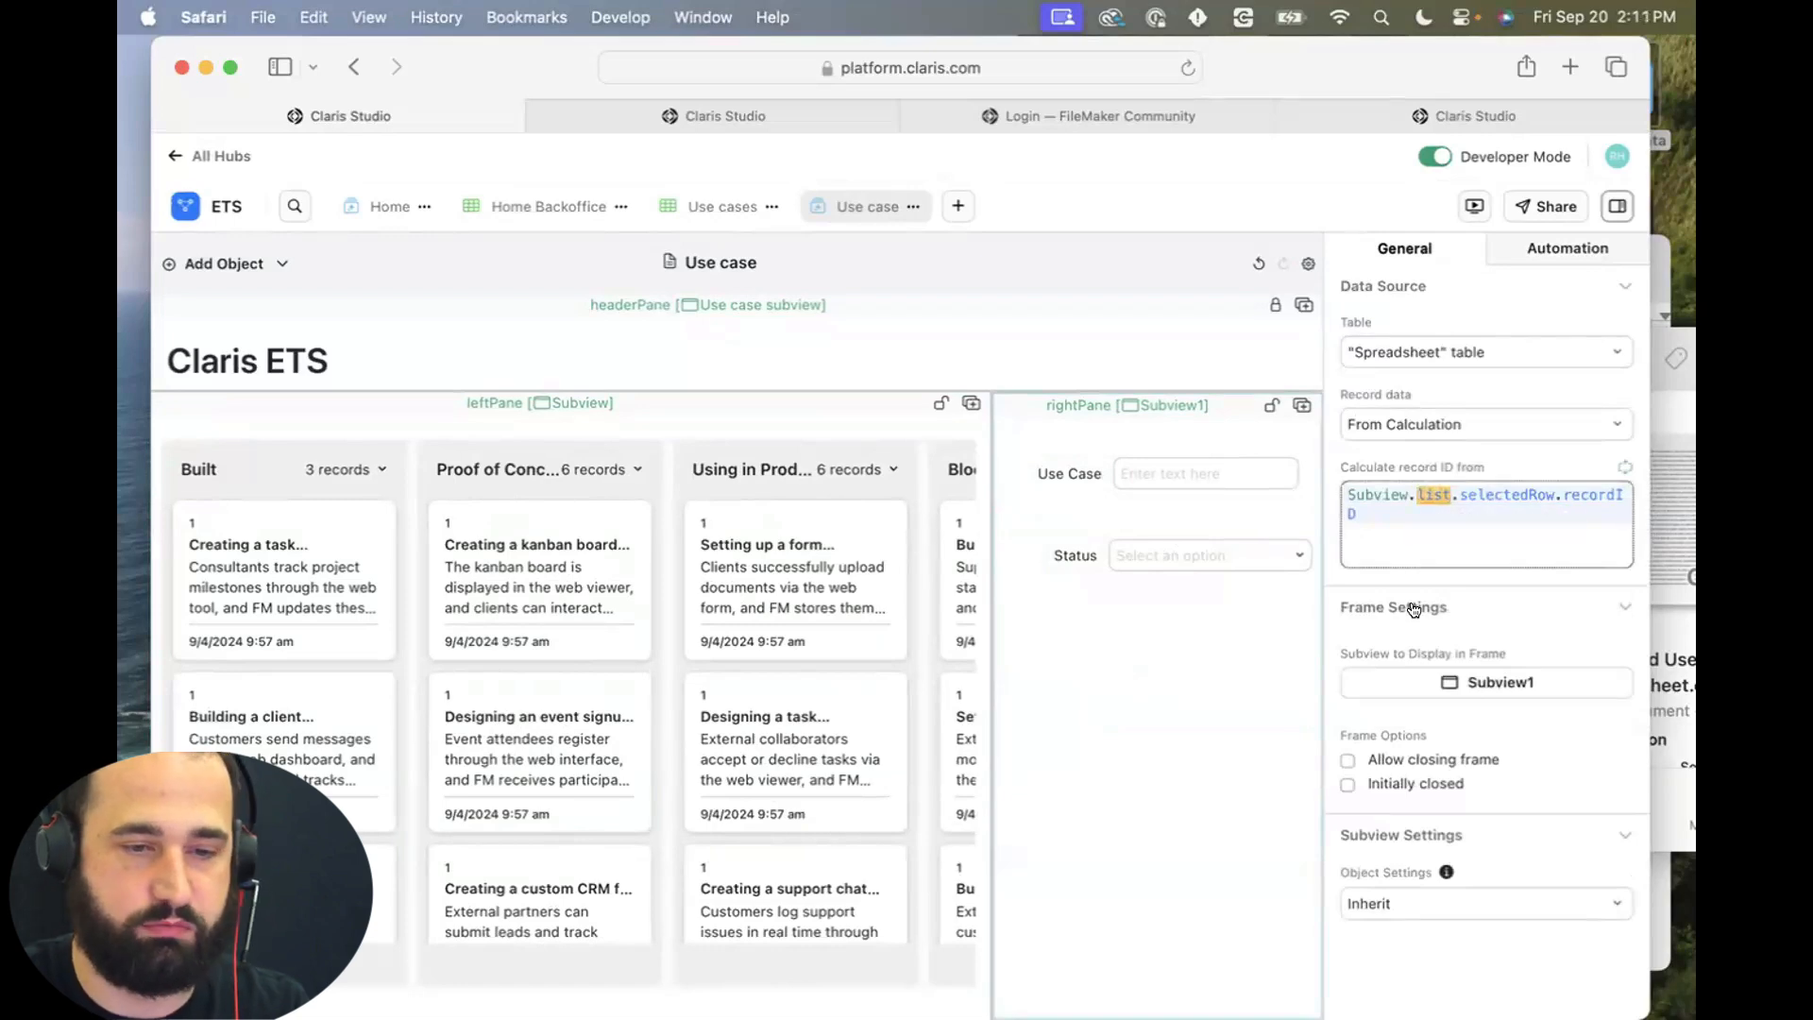
{"action": "key", "text": "super+a"}
{"action": "type", "text": "s"}
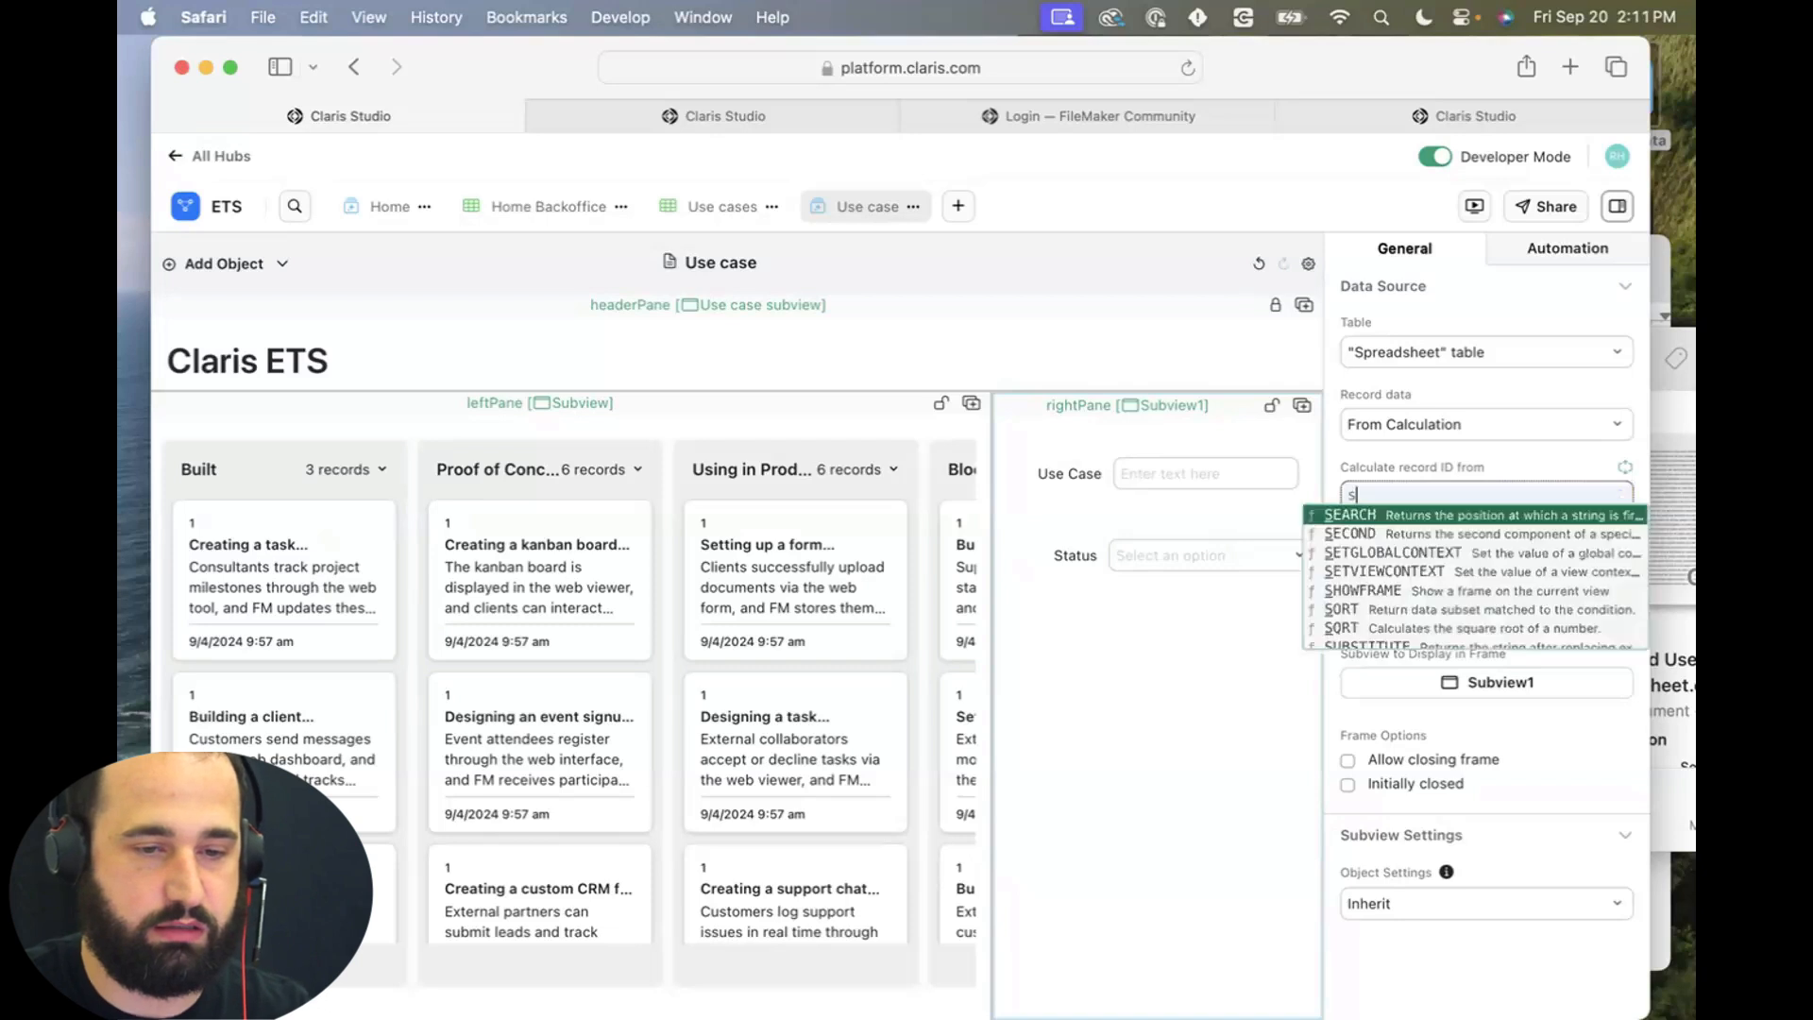
{"action": "type", "text": "ub"}
{"action": "key", "text": "Return"}
{"action": "type", "text": "."}
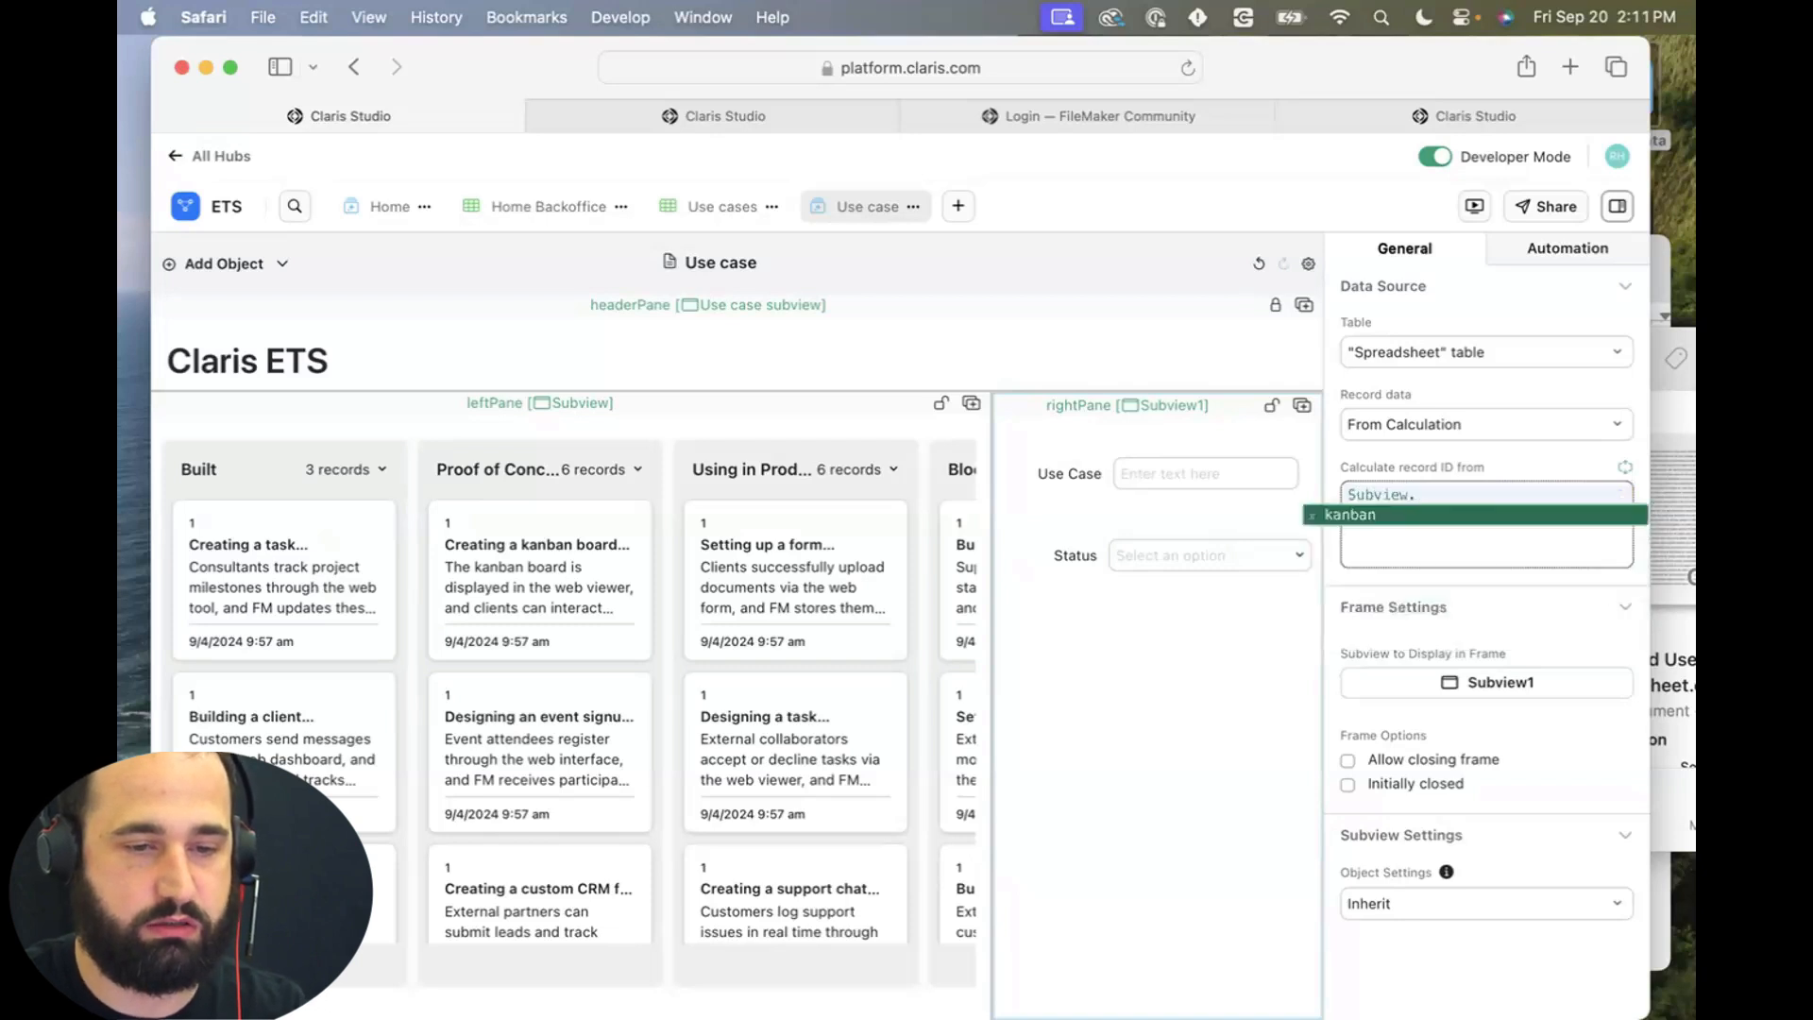
{"action": "key", "text": "Return"}
{"action": "type", "text": "."}
{"action": "key", "text": "Return"}
{"action": "type", "text": ".selectedItem."}
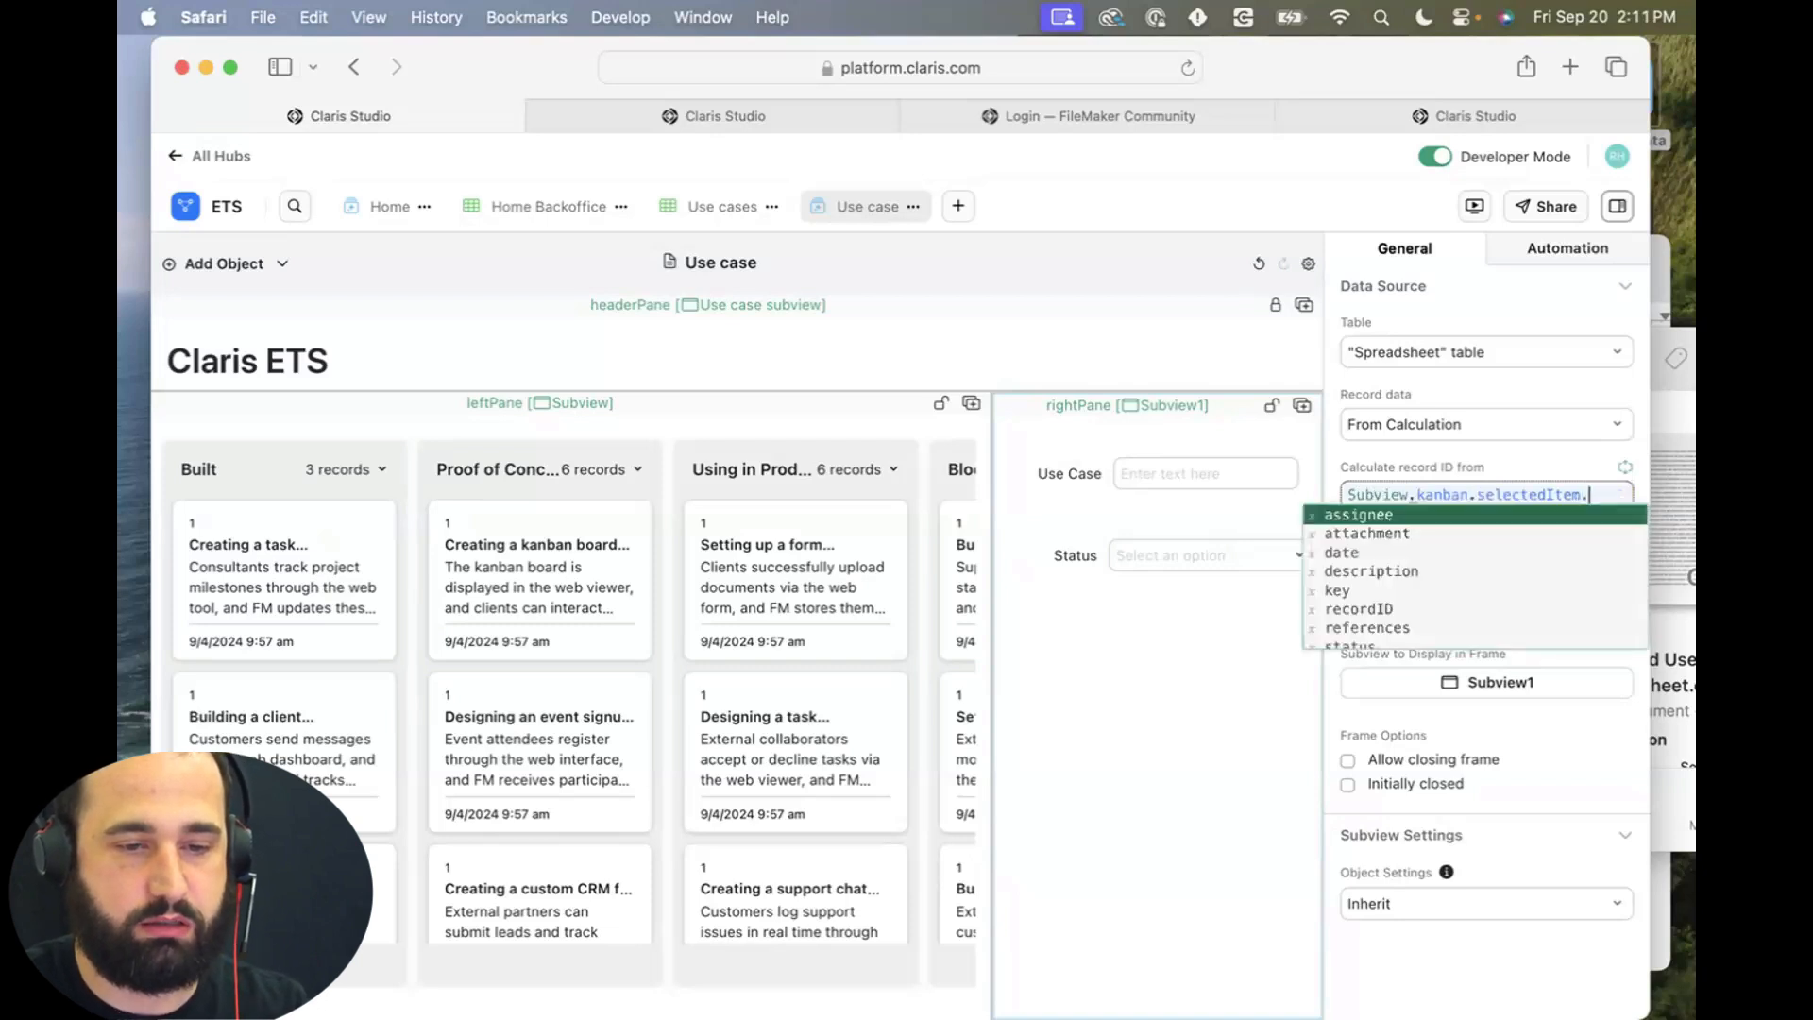
{"action": "key", "text": "Down"}
{"action": "key", "text": "Down"}
{"action": "key", "text": "Down"}
{"action": "key", "text": "Down"}
{"action": "key", "text": "Down"}
{"action": "key", "text": "Return"}
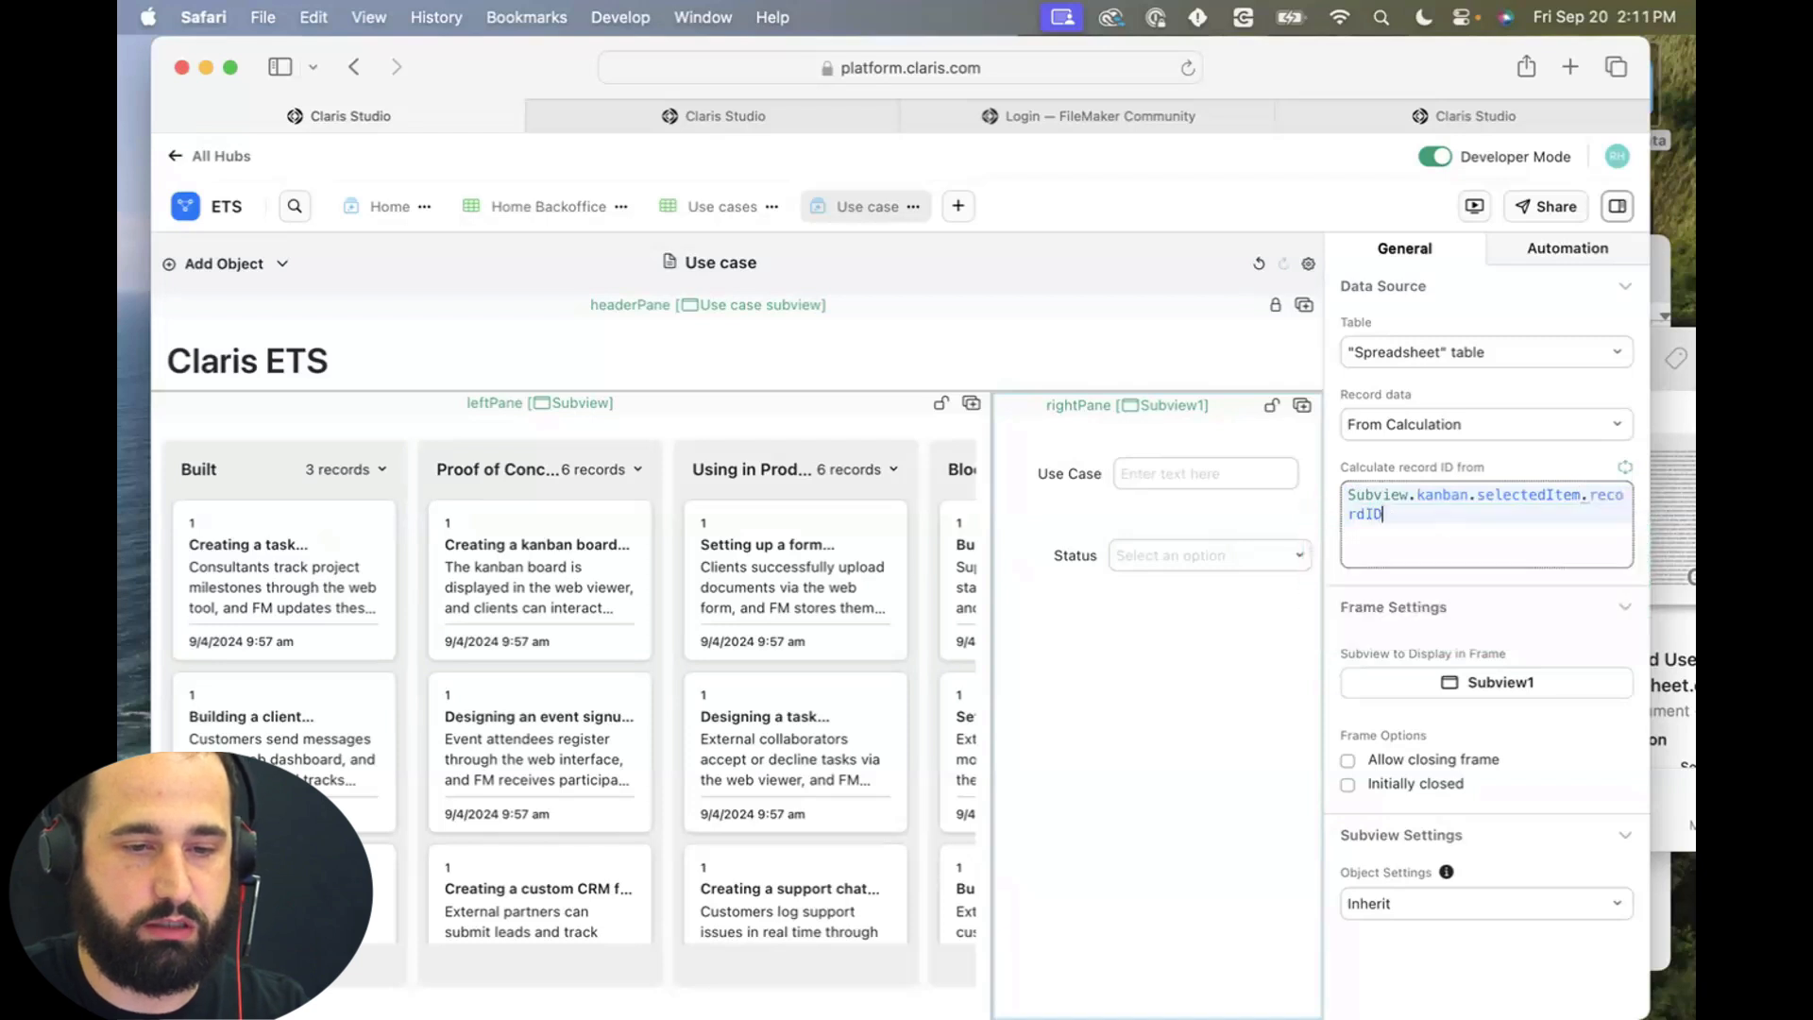
Reload the live Use case page and select several kanban cards to test the record detail pane.
{"action": "left_click", "coordinate": [1225, 648]}
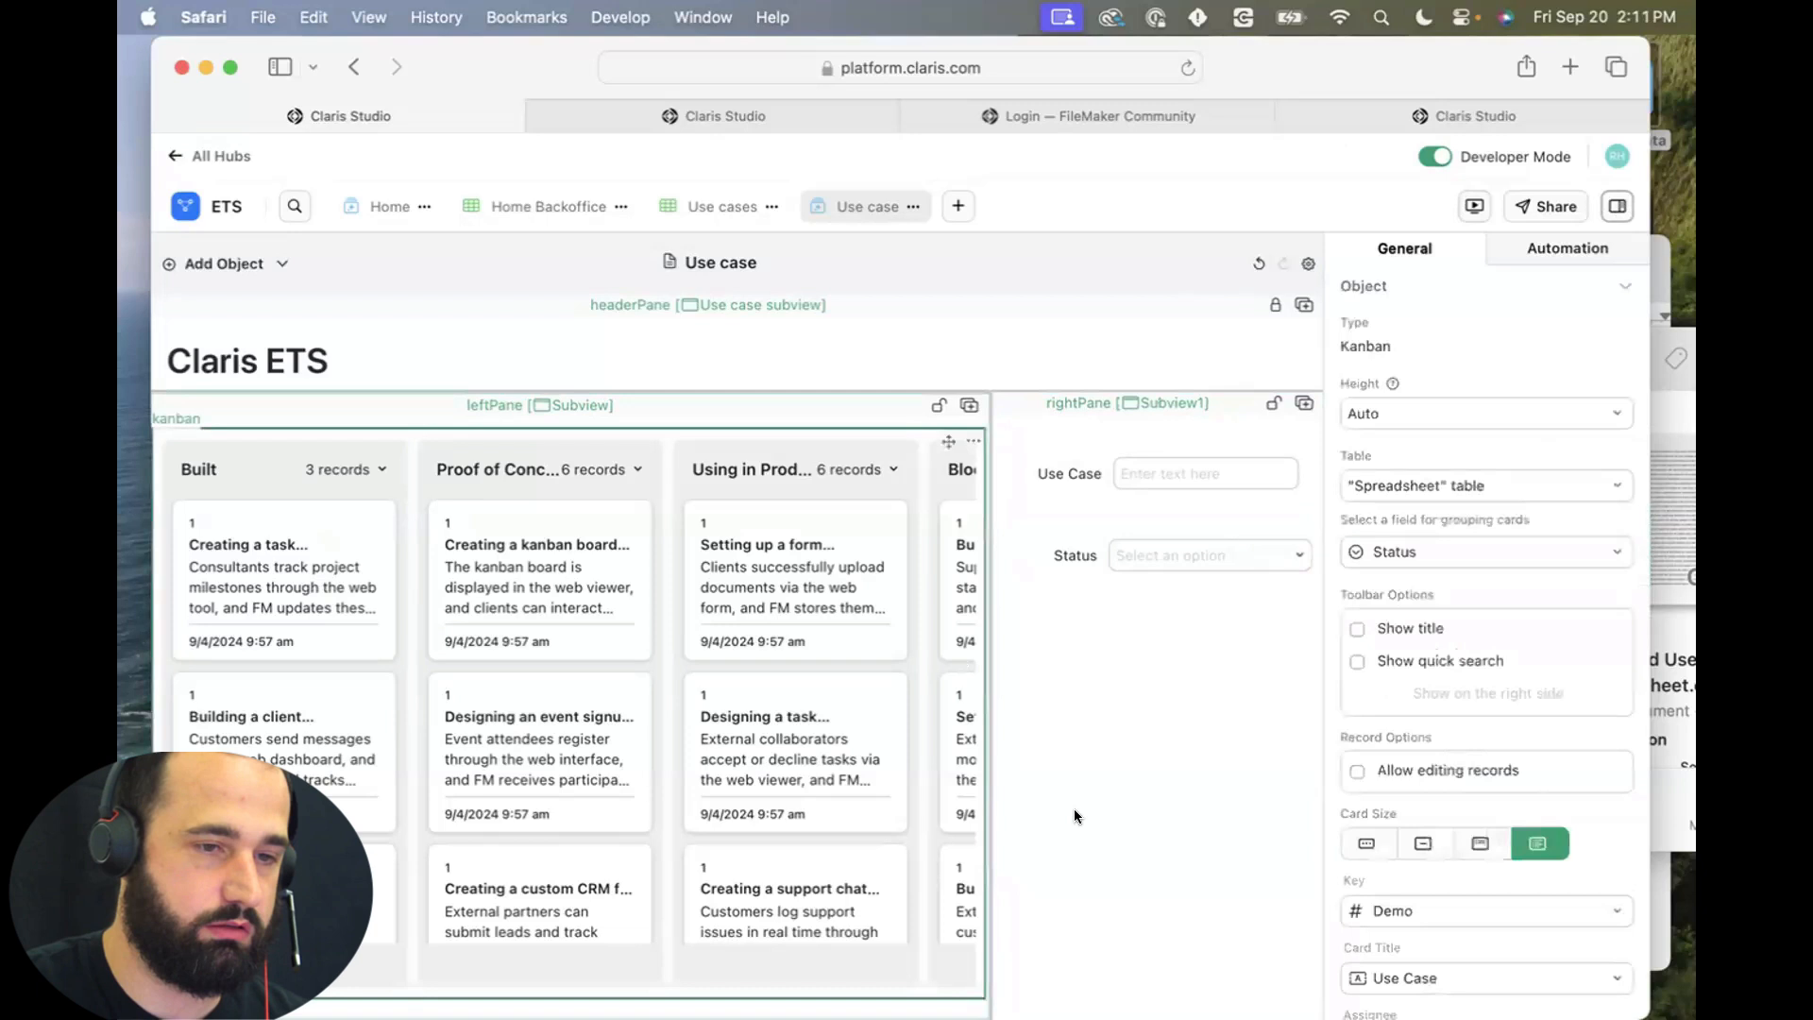
{"action": "left_click", "coordinate": [1431, 106]}
{"action": "key", "text": "super+r"}
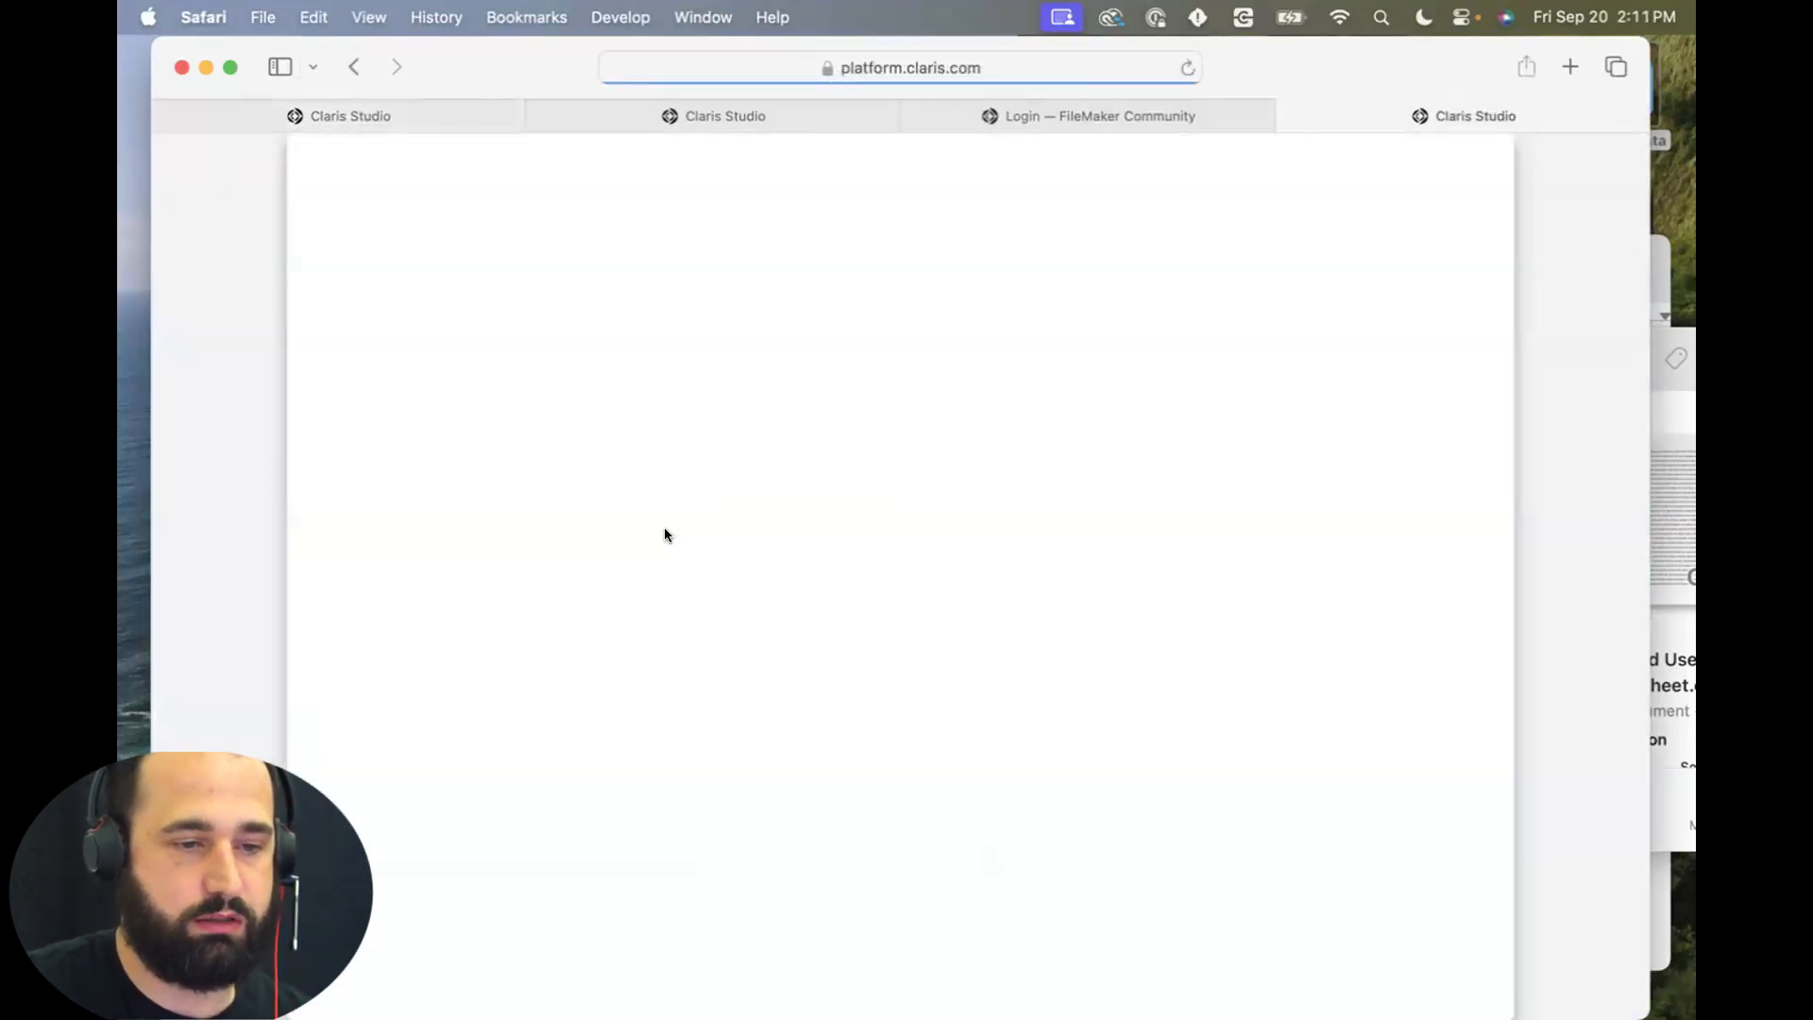
{"action": "left_click", "coordinate": [751, 417]}
{"action": "left_click", "coordinate": [911, 420]}
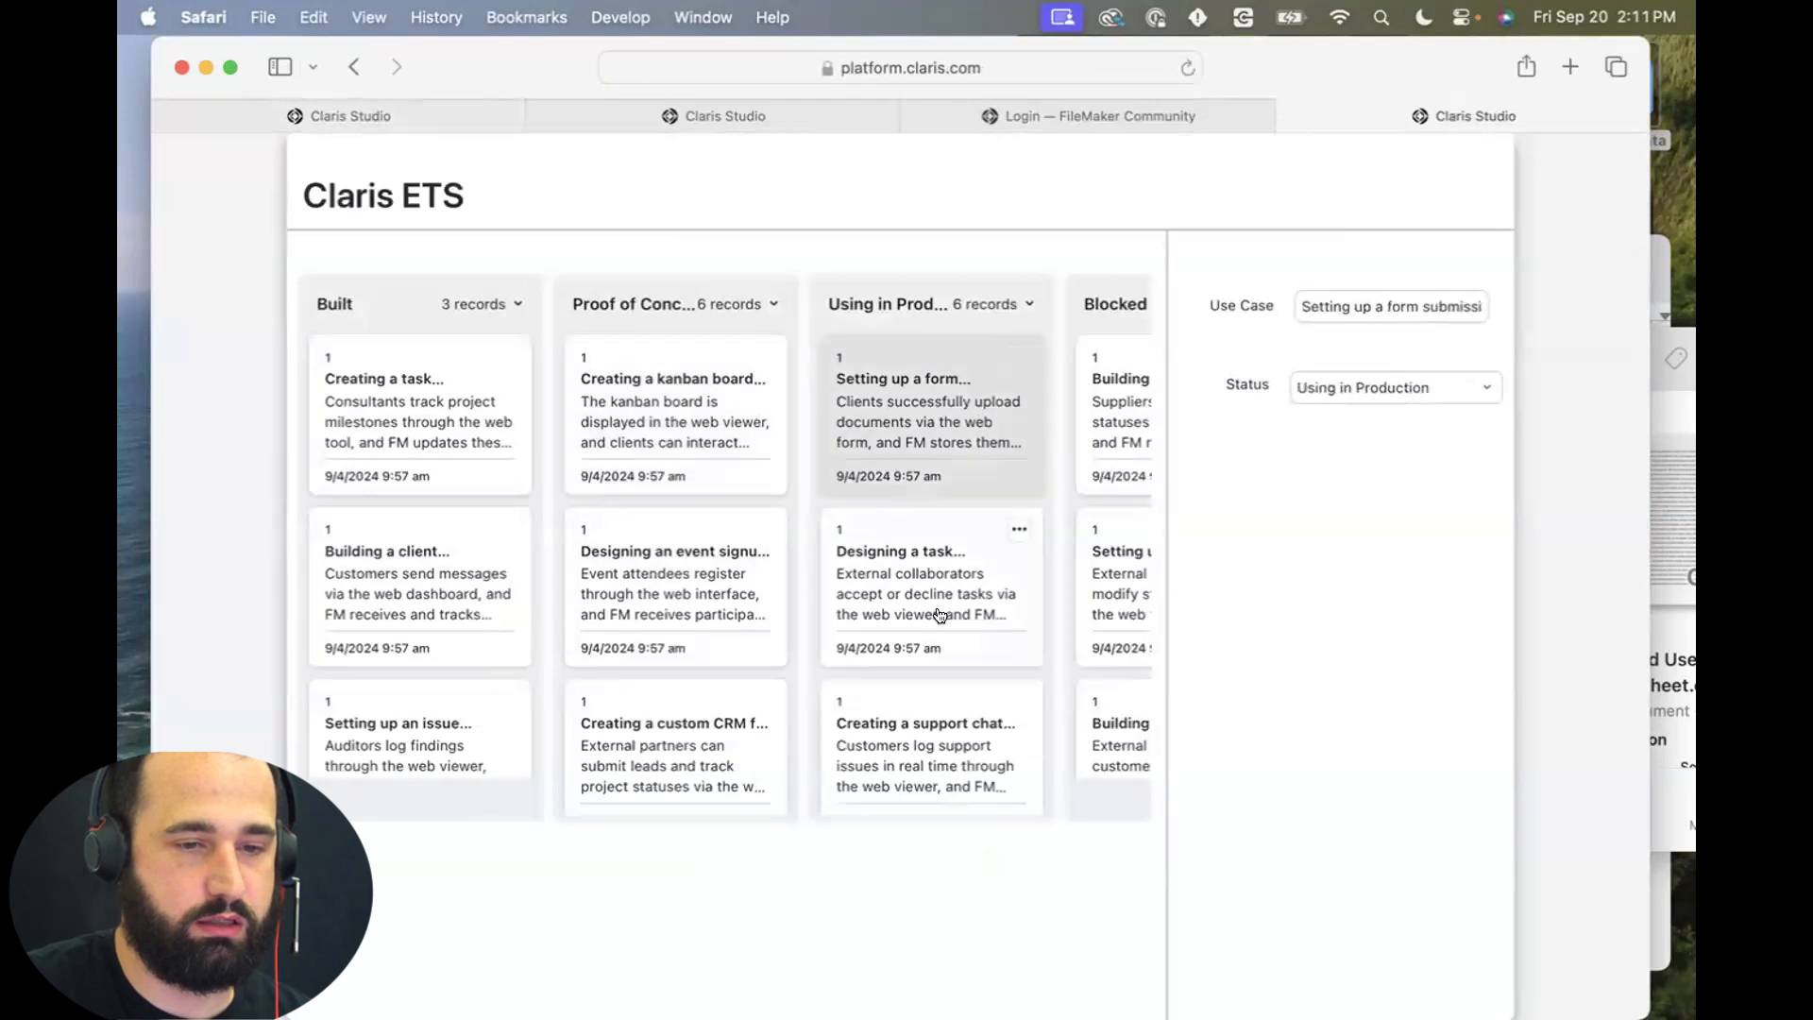
{"action": "left_click", "coordinate": [931, 595]}
In the editor, allow closing the right pane's frame and make it initially closed.
{"action": "left_click", "coordinate": [349, 116]}
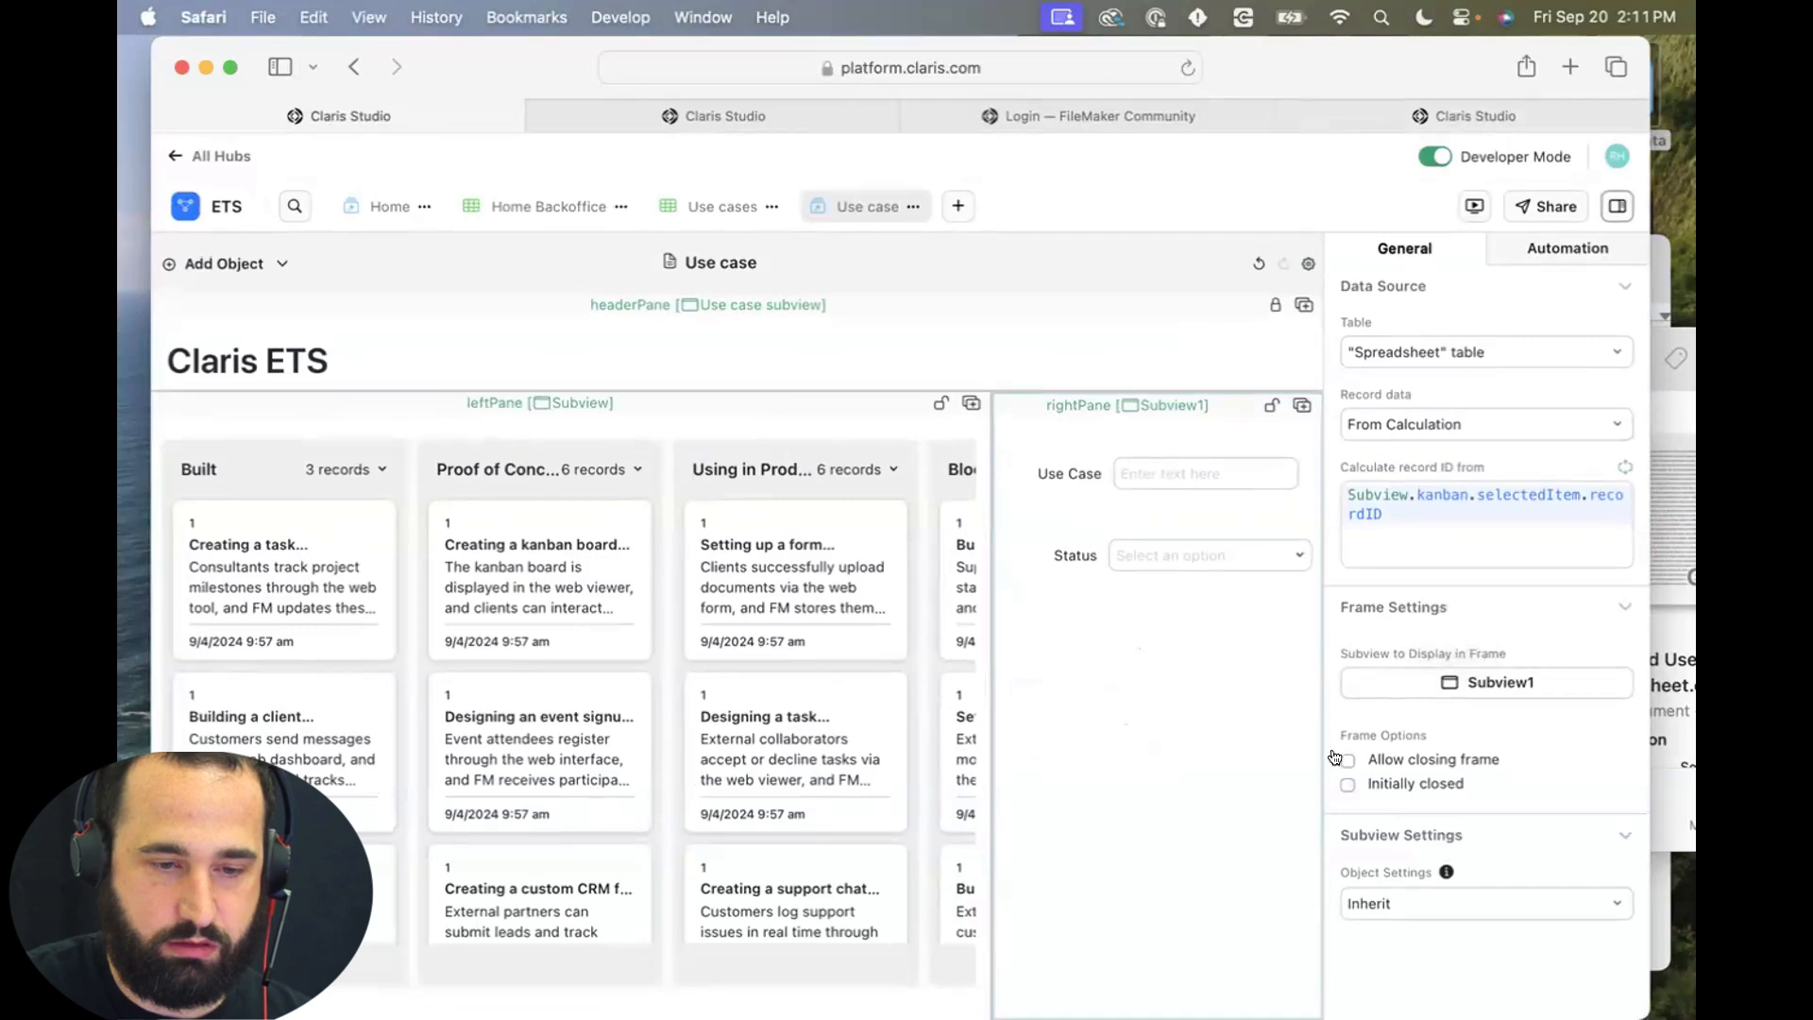
{"action": "left_click", "coordinate": [1347, 760]}
{"action": "left_click", "coordinate": [1348, 785]}
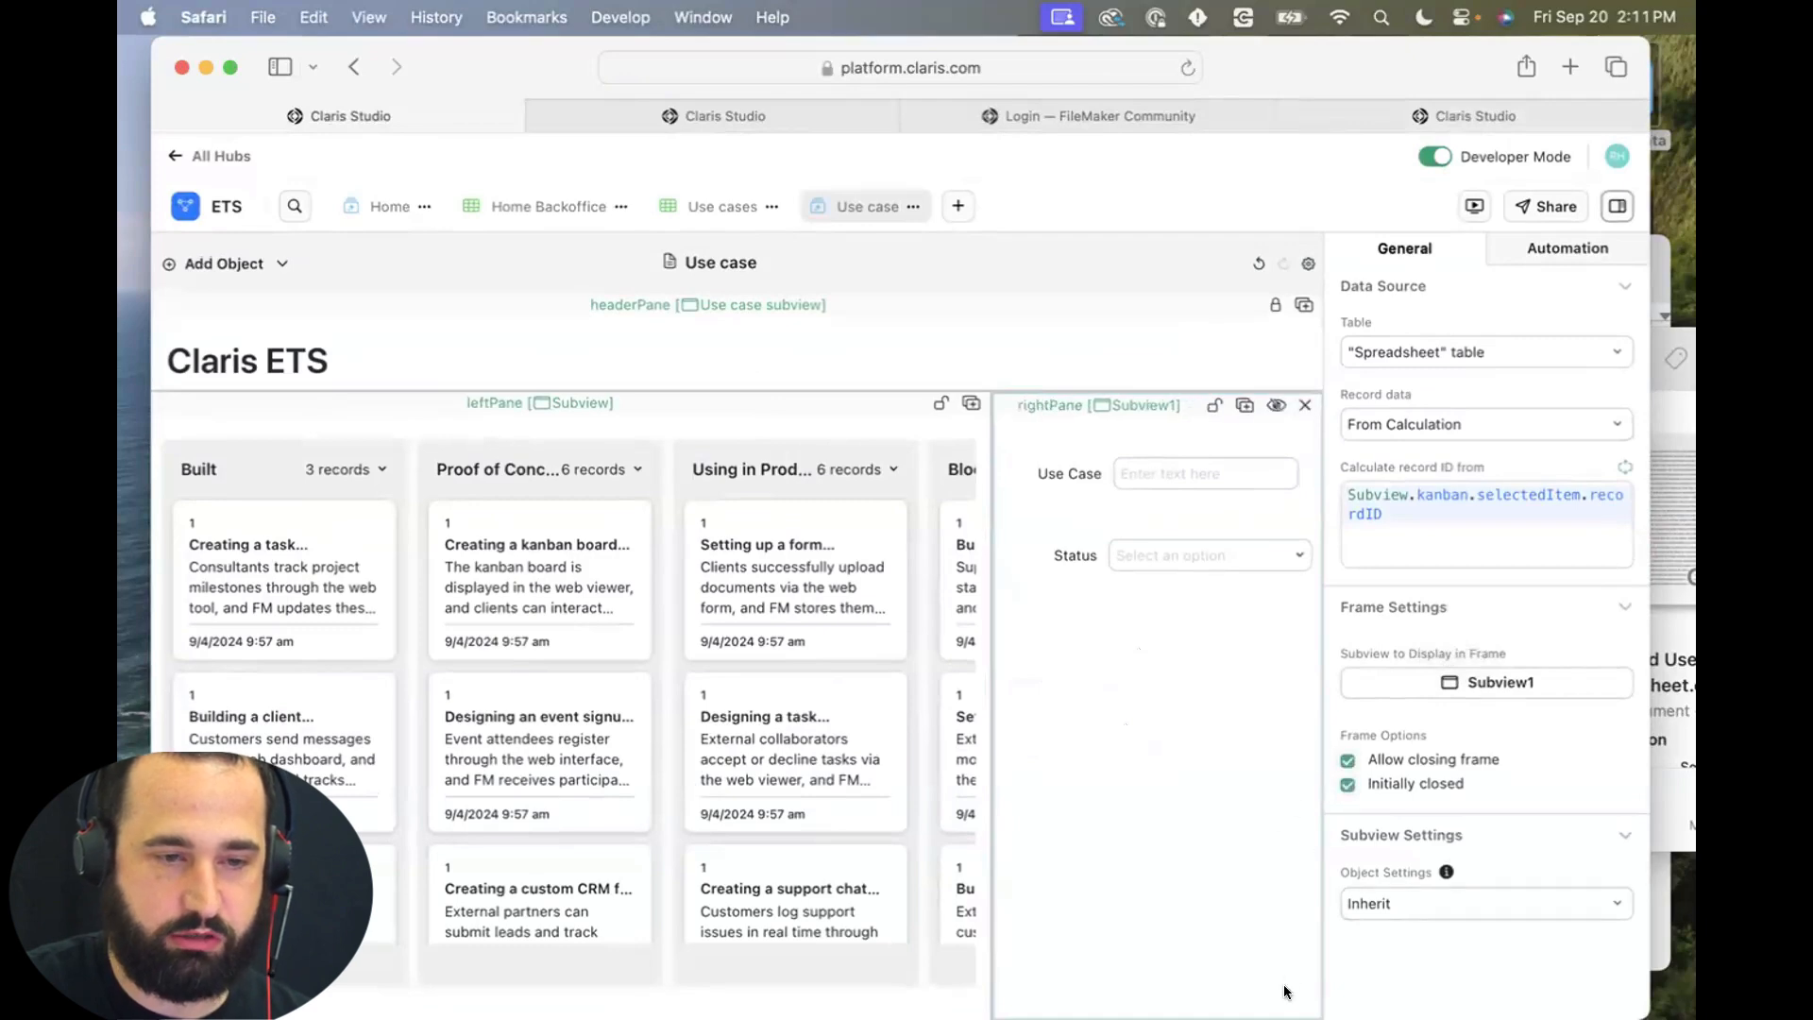
Enter SHOWFRAME(Subview1) as the kanban's On item selected event formula.
{"action": "left_click", "coordinate": [784, 625]}
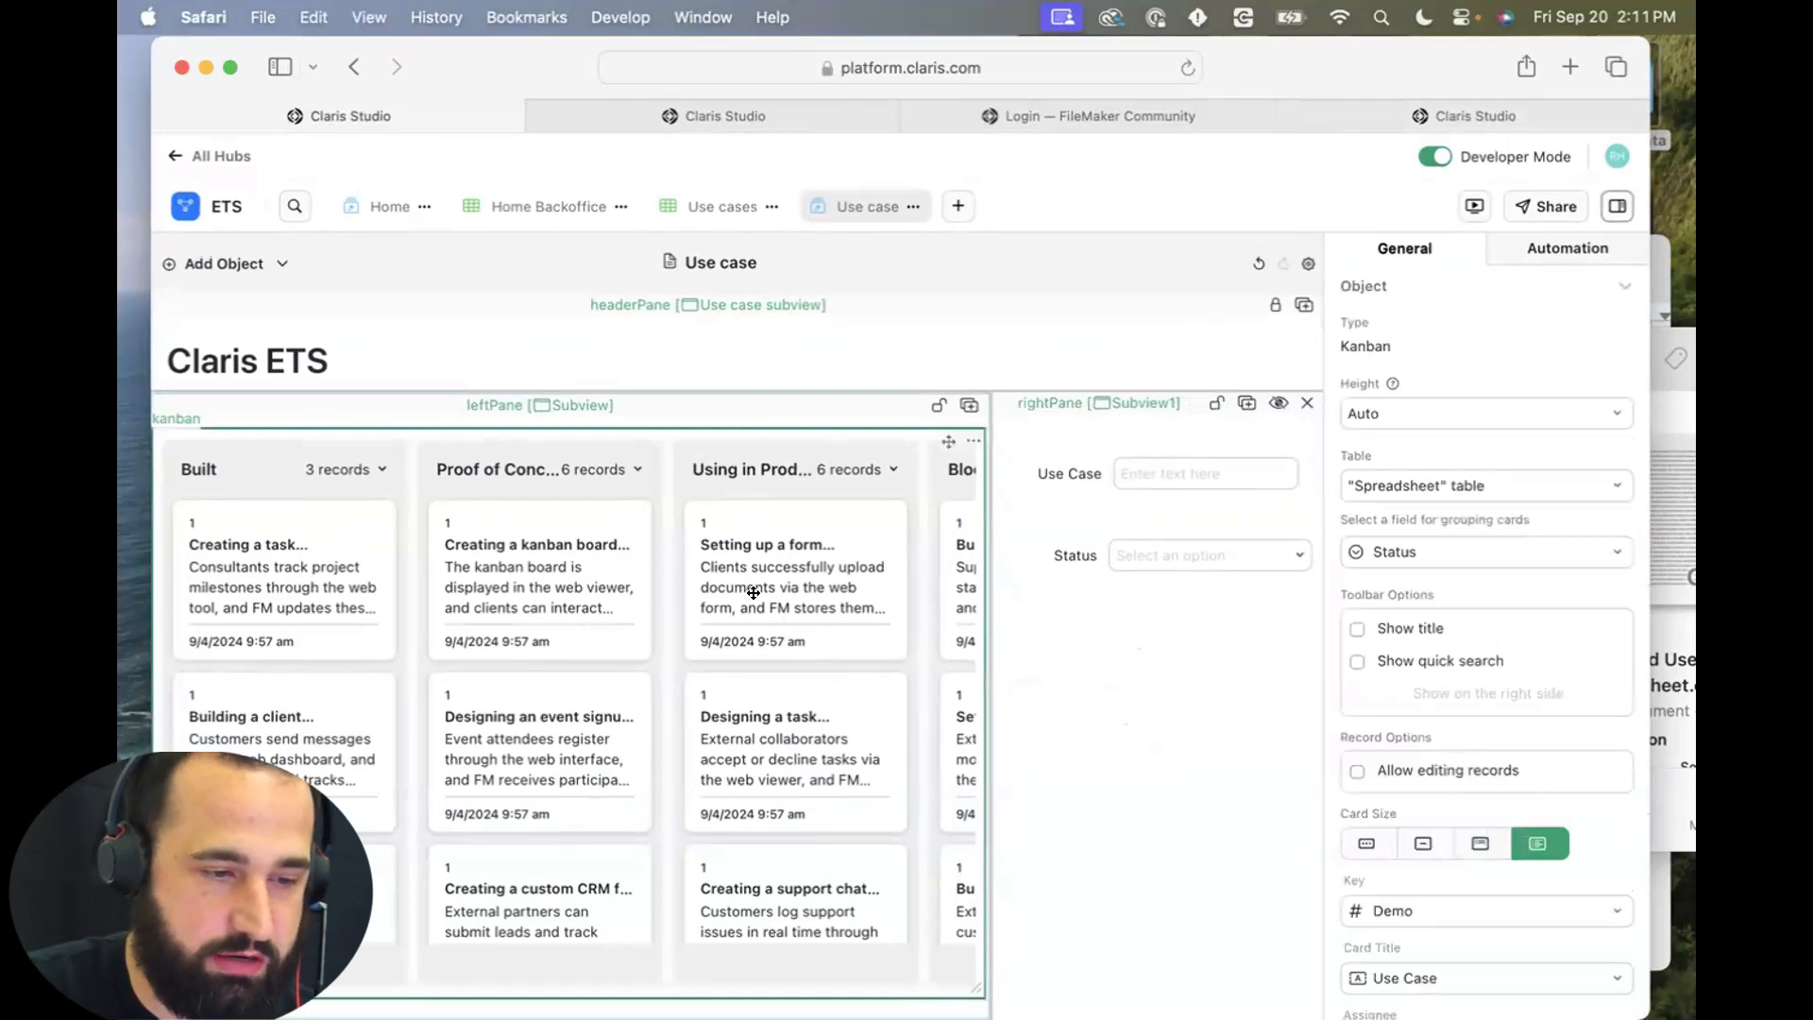
{"action": "left_click", "coordinate": [1555, 252]}
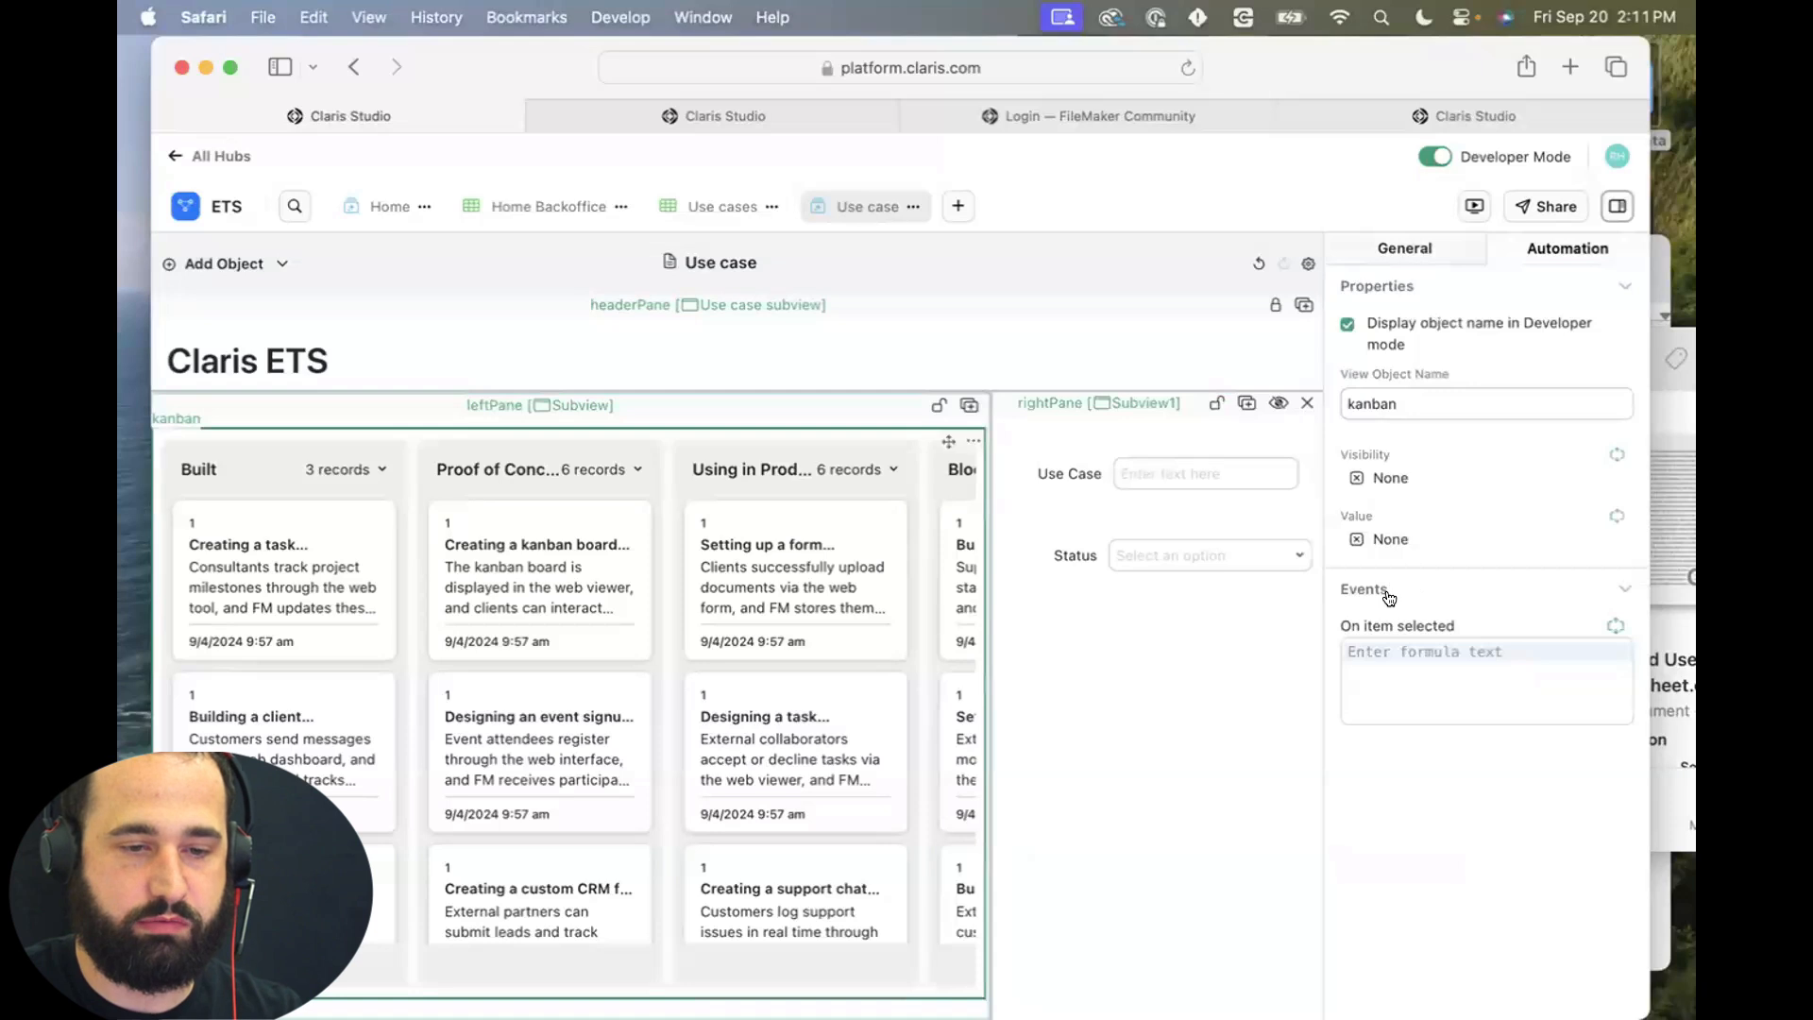
{"action": "left_click", "coordinate": [1417, 652]}
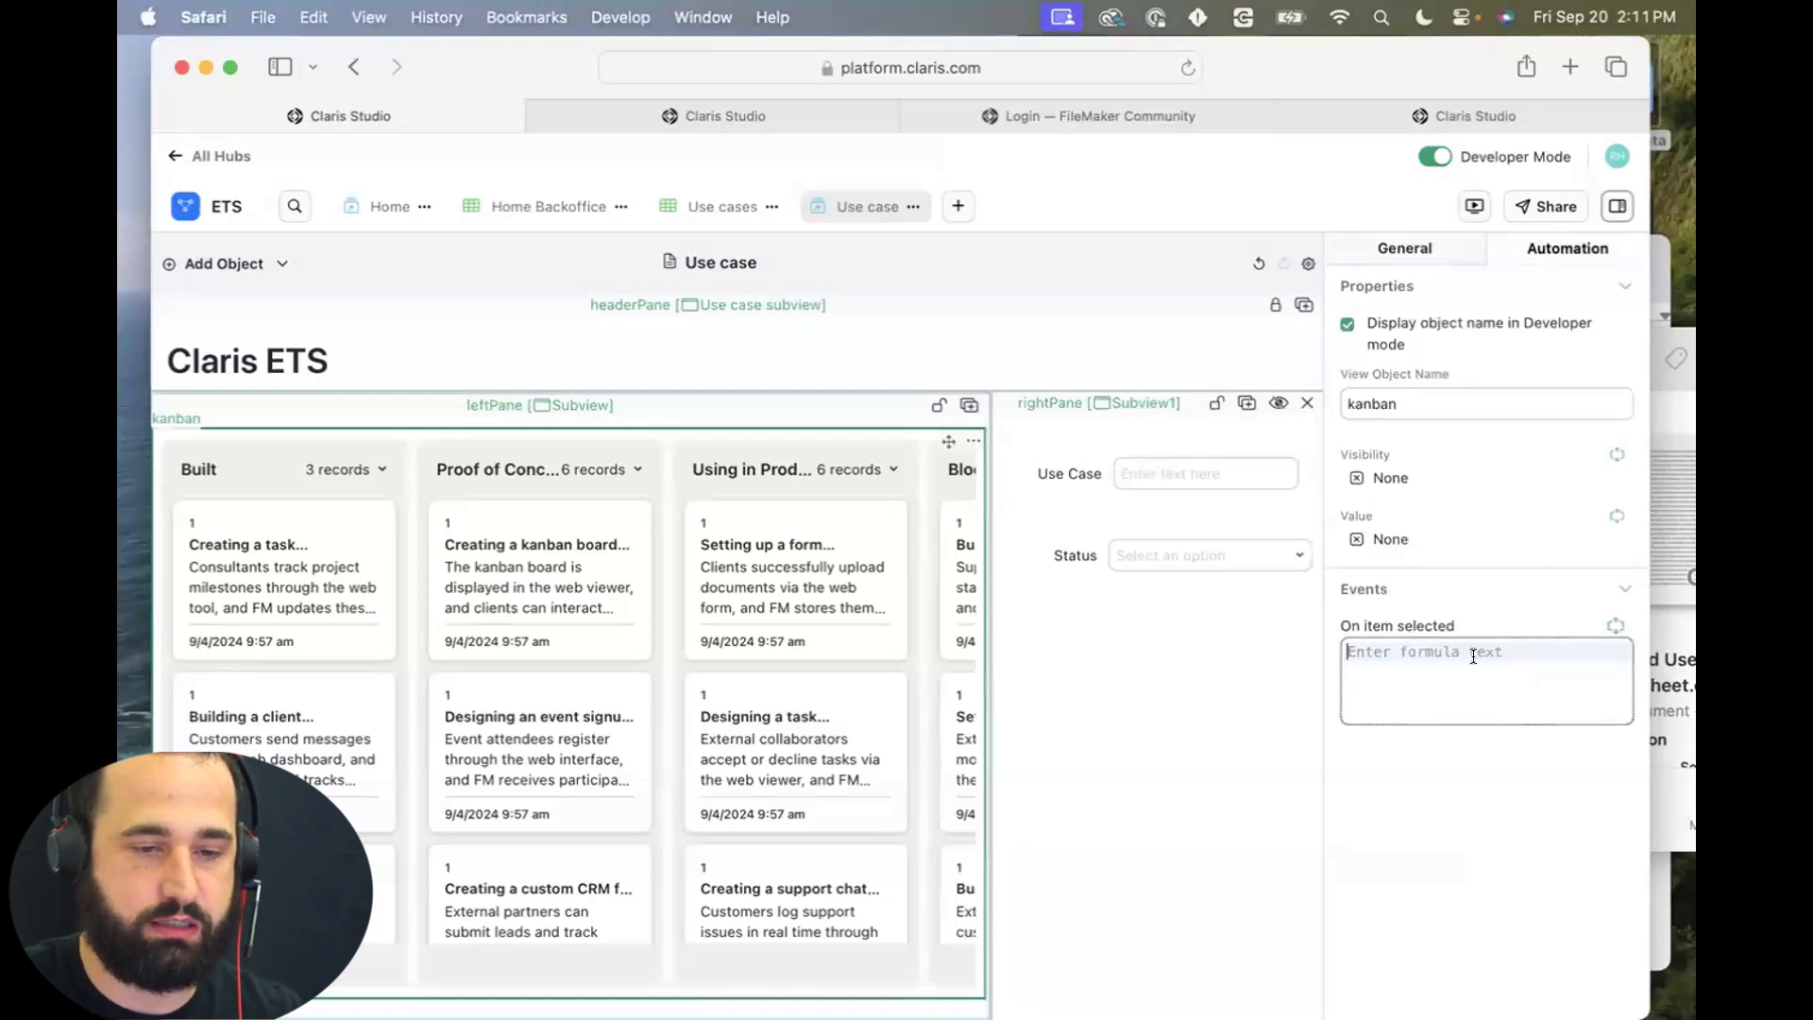
{"action": "type", "text": "on"}
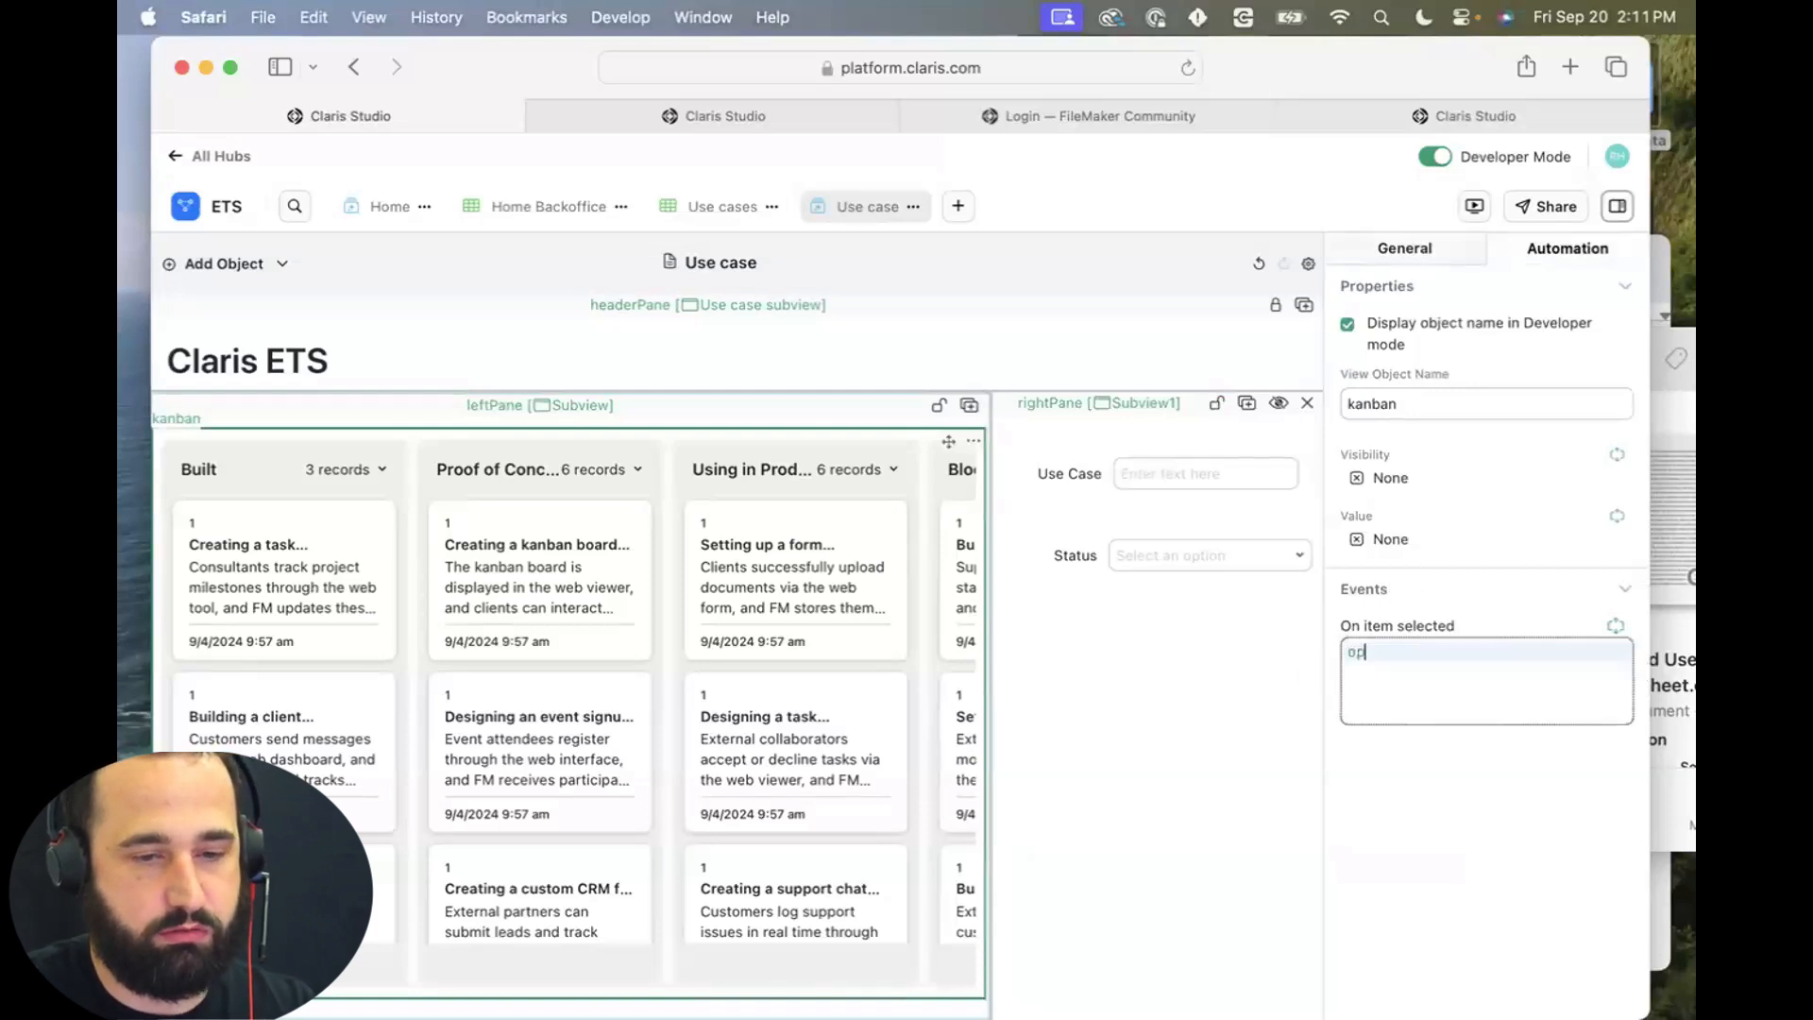
{"action": "key", "text": "BackSpace"}
{"action": "key", "text": "BackSpace"}
{"action": "type", "text": "SHOWFRAME(su"}
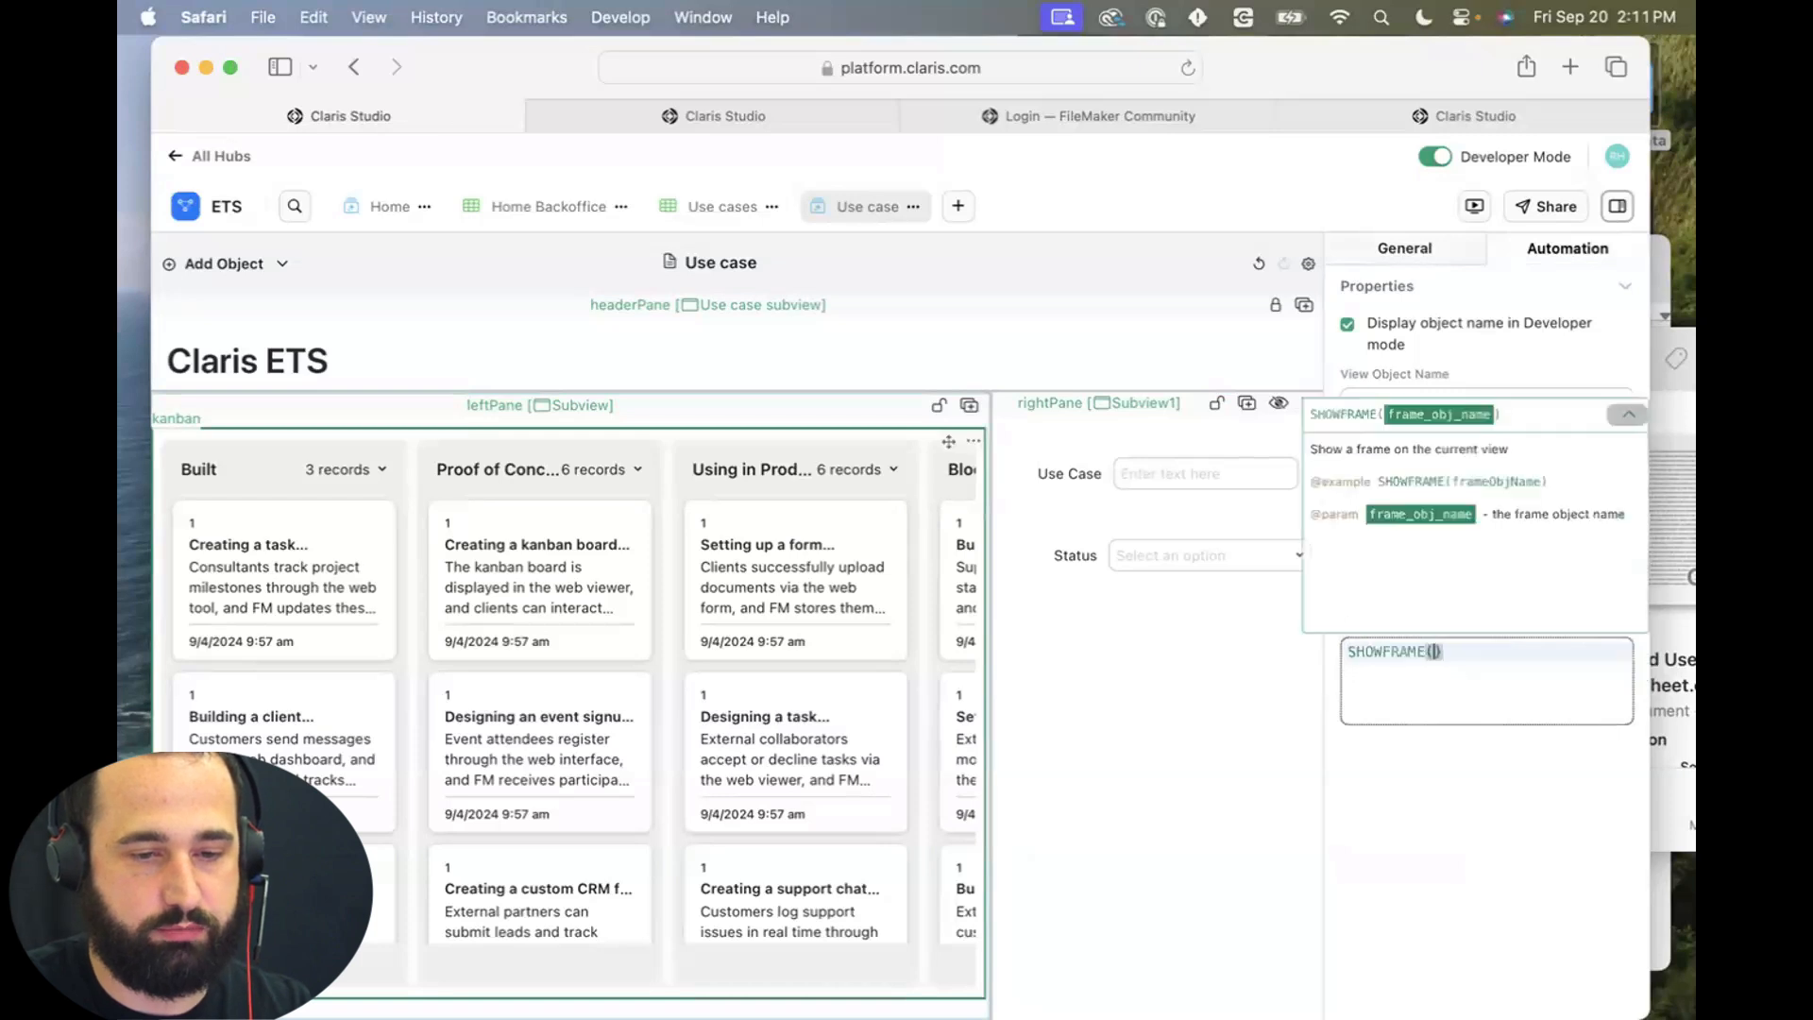
{"action": "key", "text": "BackSpace"}
{"action": "key", "text": "BackSpace"}
{"action": "type", "text": "Subvi"}
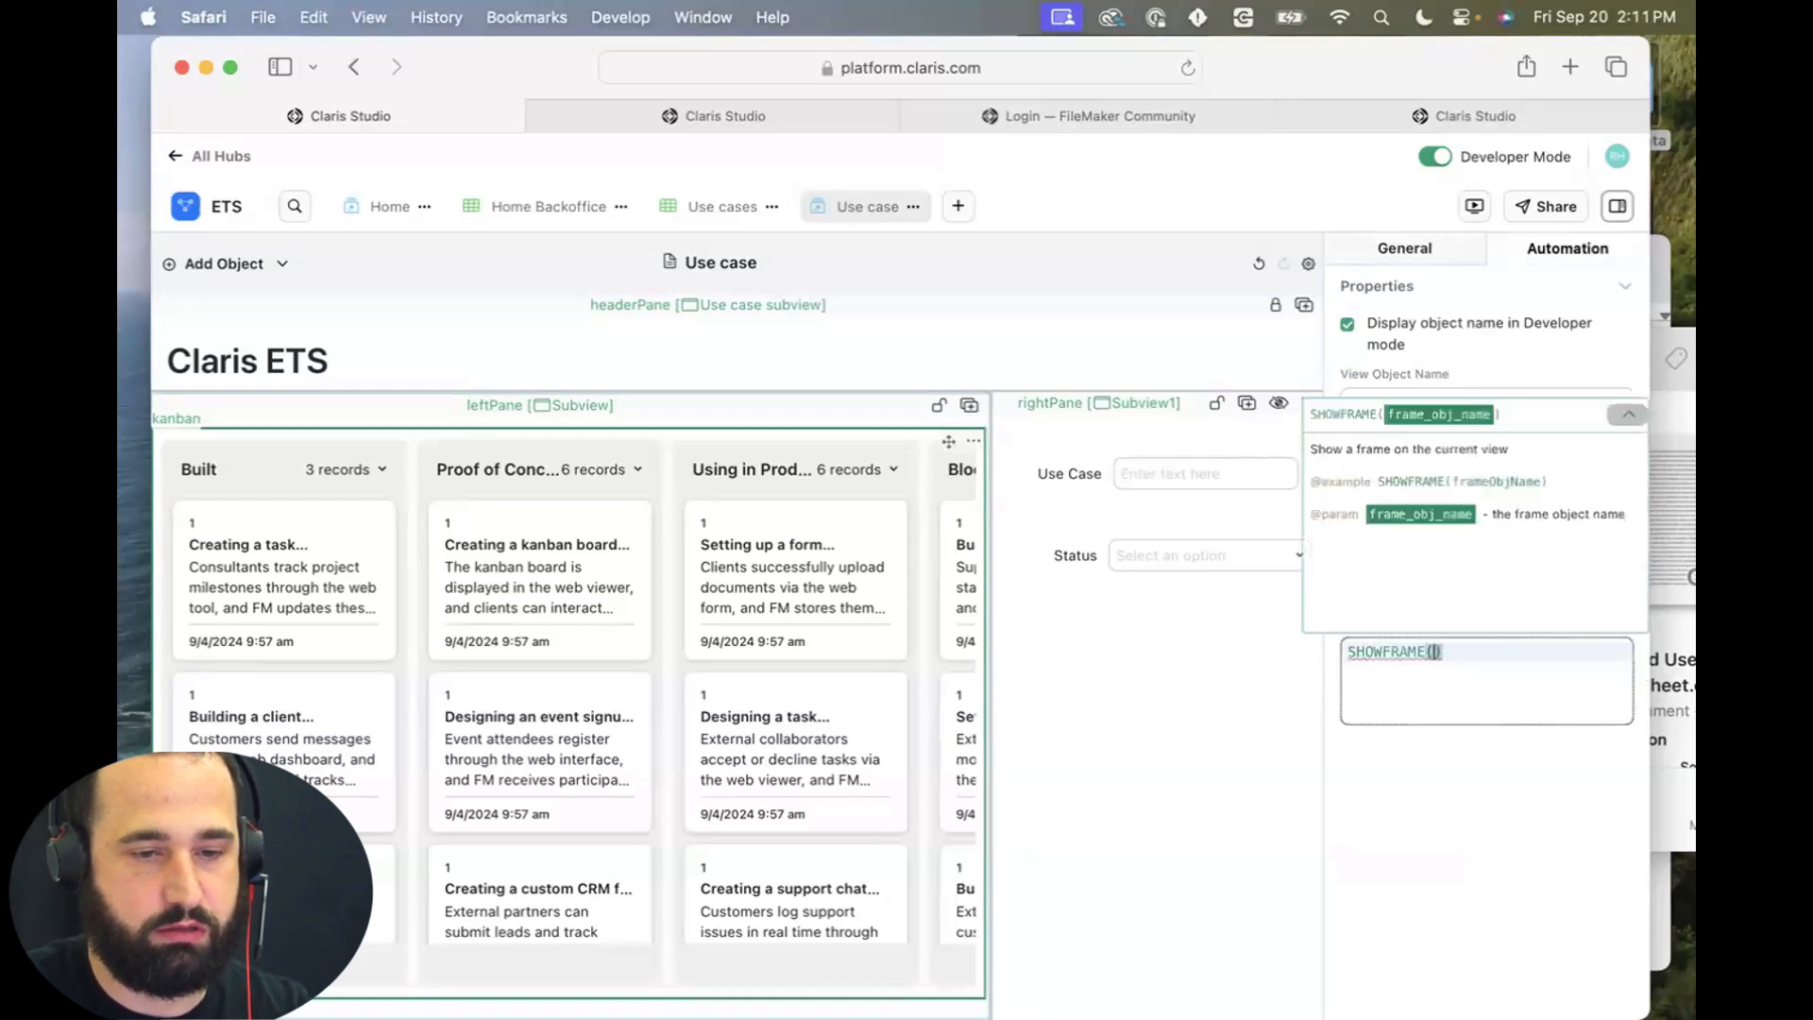
{"action": "type", "text": "ew1"}
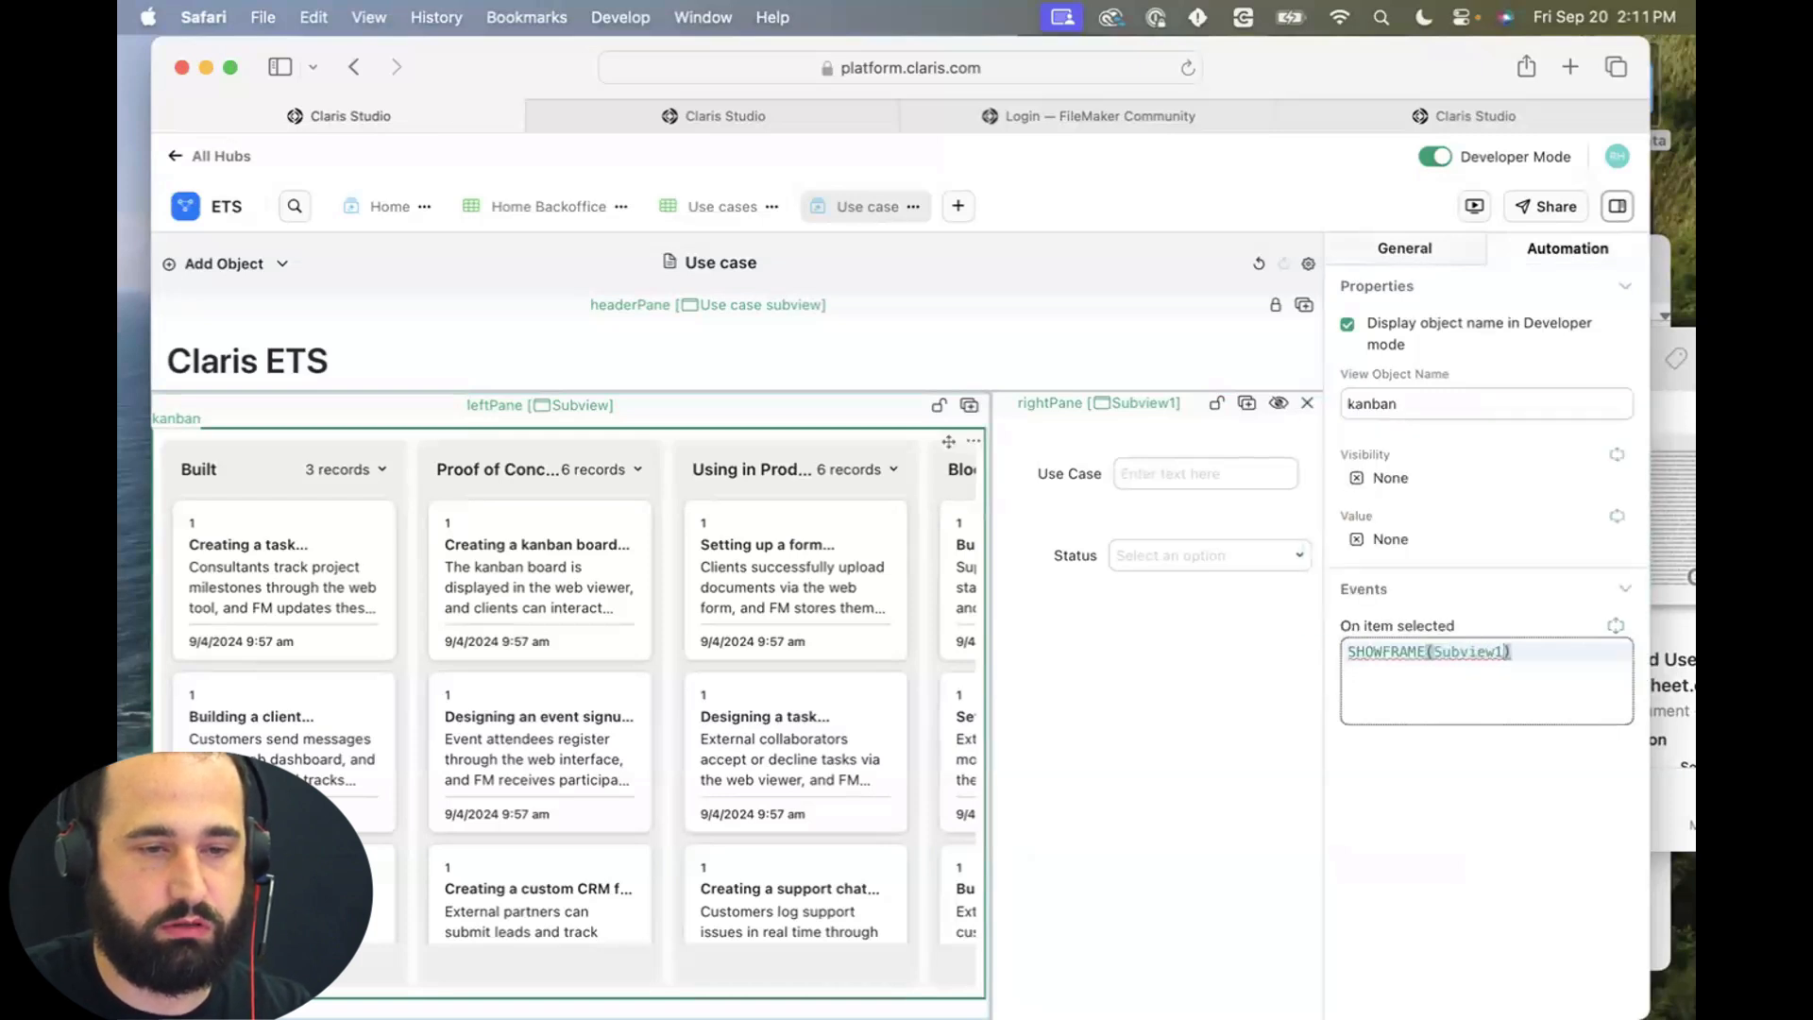
Replace the SHOWFRAME argument in the kanban's On item selected formula with rightPane.
{"action": "key", "text": "BackSpace"}
{"action": "key", "text": "BackSpace"}
{"action": "key", "text": "BackSpace"}
{"action": "key", "text": "BackSpace"}
{"action": "key", "text": "BackSpace"}
{"action": "key", "text": "BackSpace"}
{"action": "key", "text": "BackSpace"}
{"action": "key", "text": "BackSpace"}
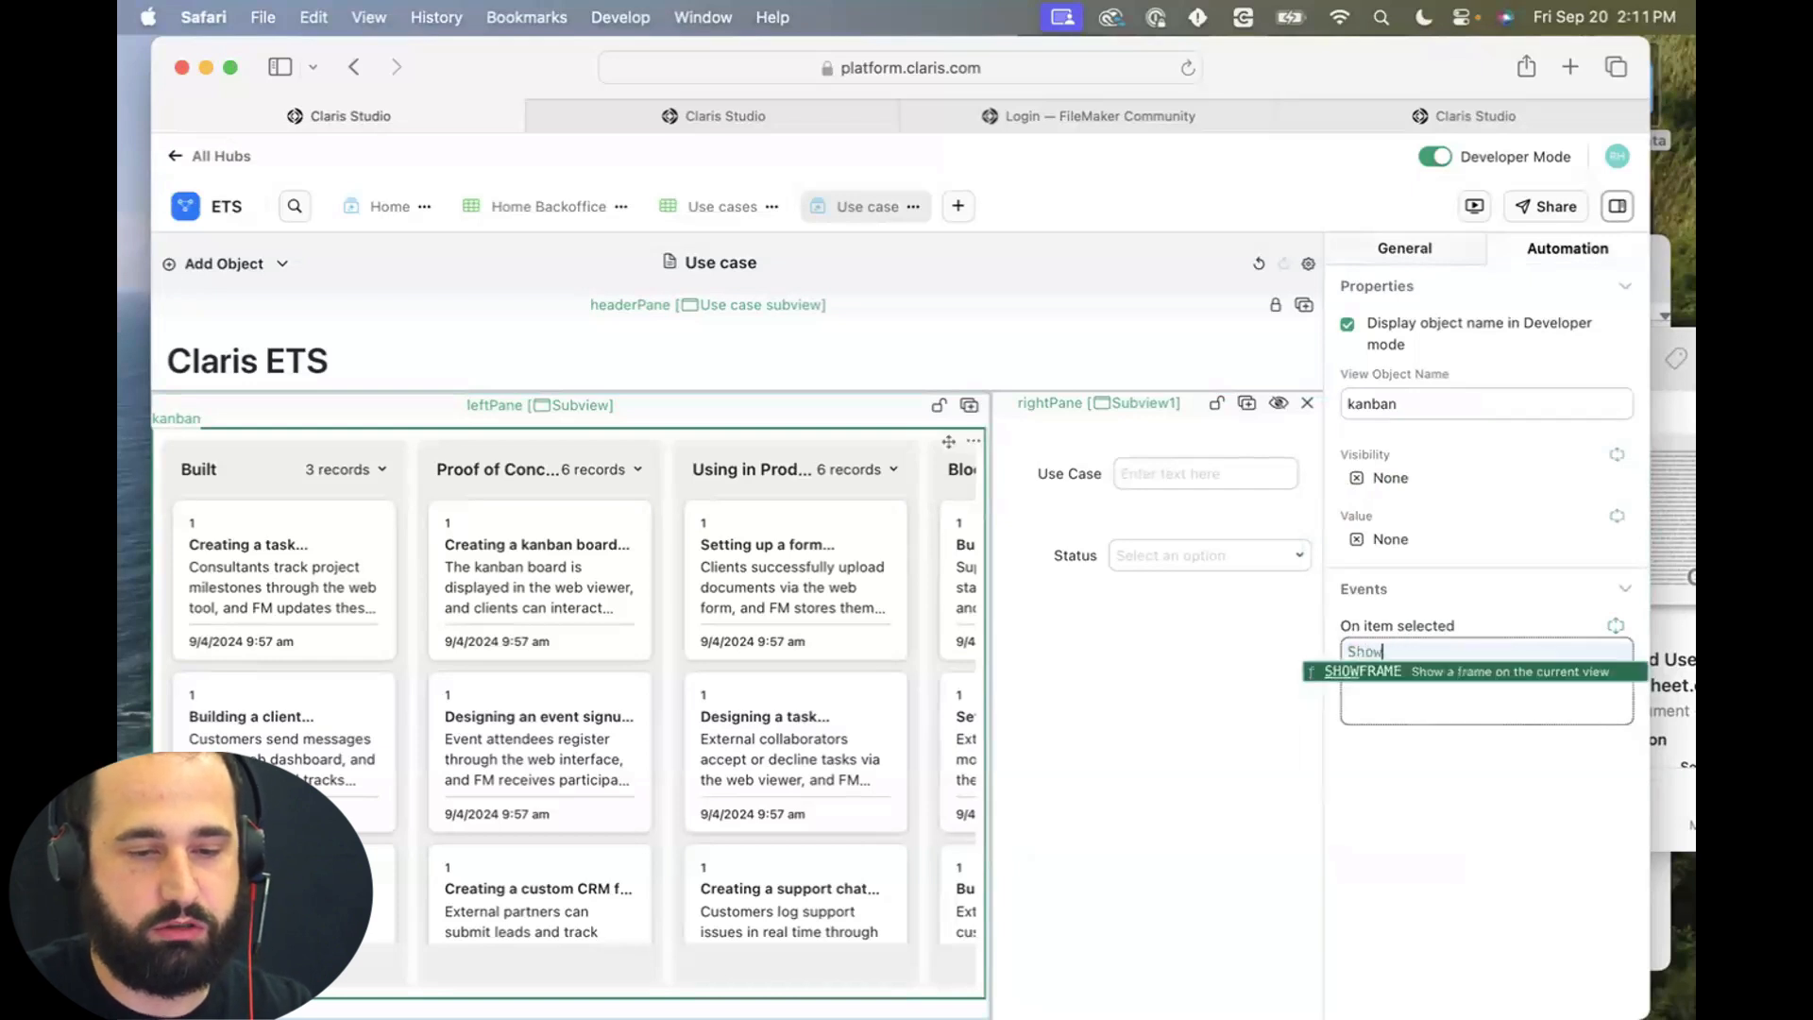
{"action": "type", "text": "righ"}
{"action": "key", "text": "Tab"}
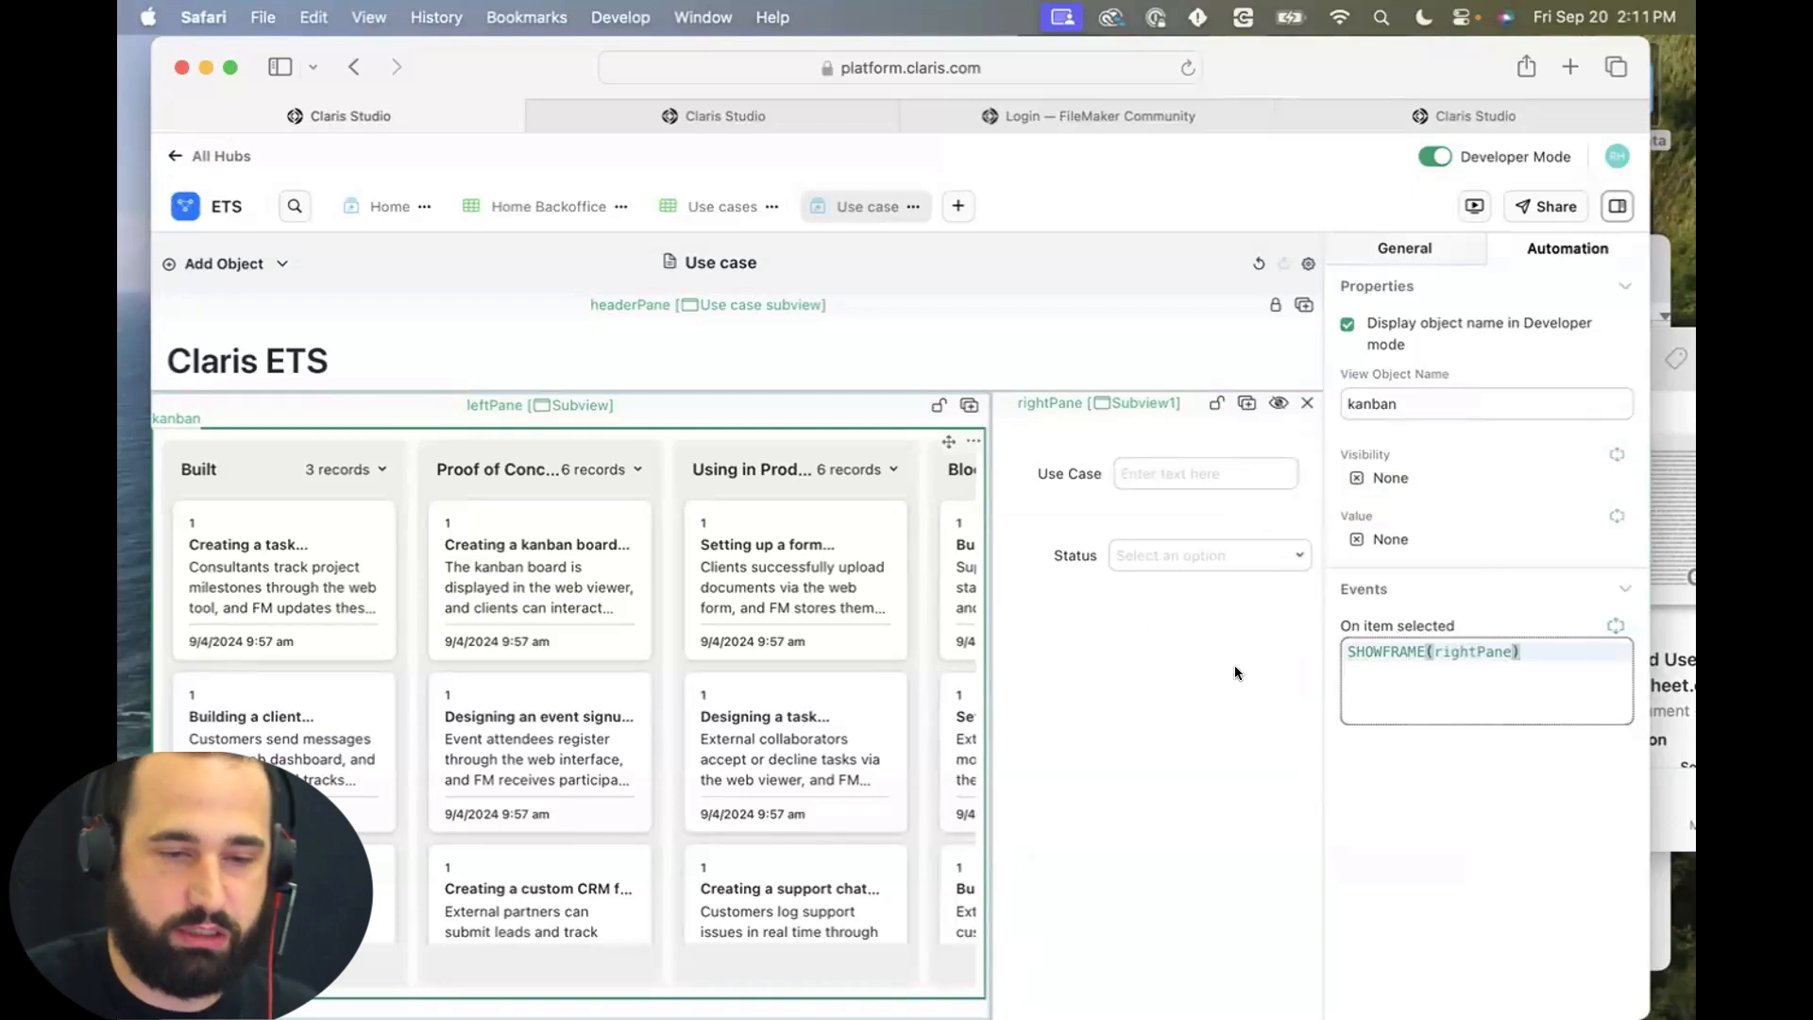
{"action": "left_click", "coordinate": [1380, 731]}
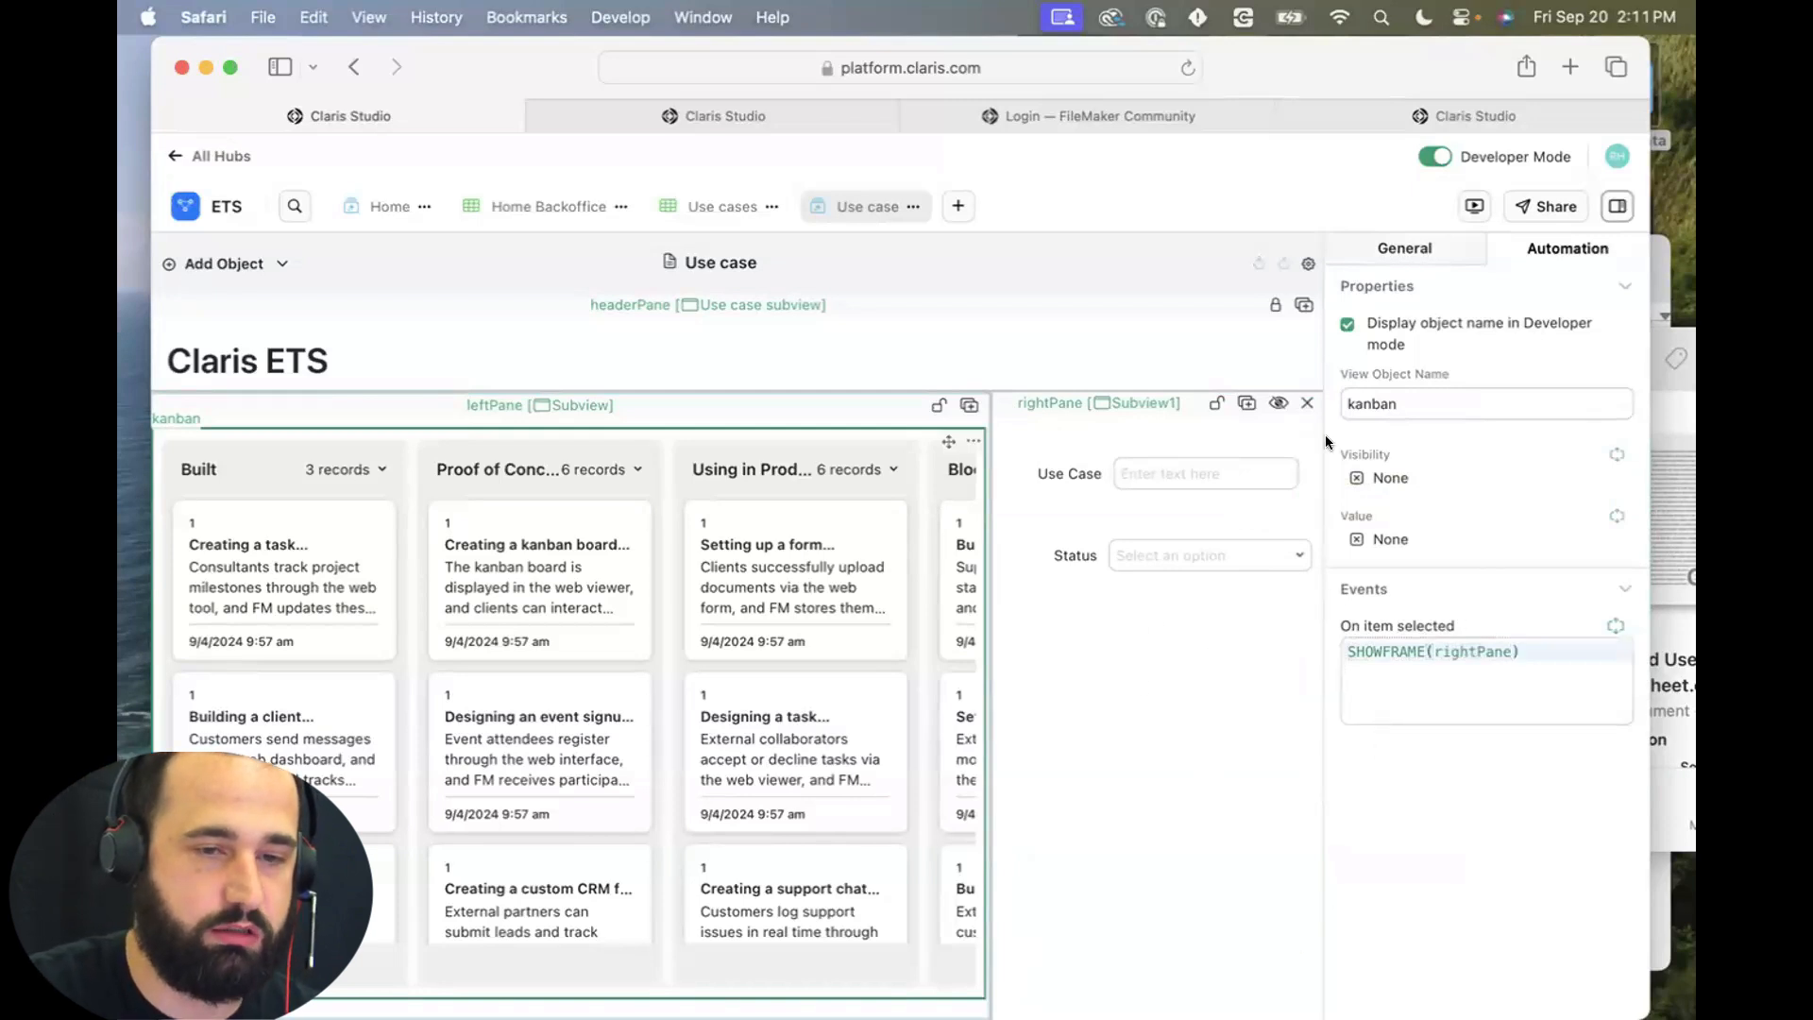
Reload the live Use case page to check how the right pane appears initially.
{"action": "left_click", "coordinate": [1182, 890]}
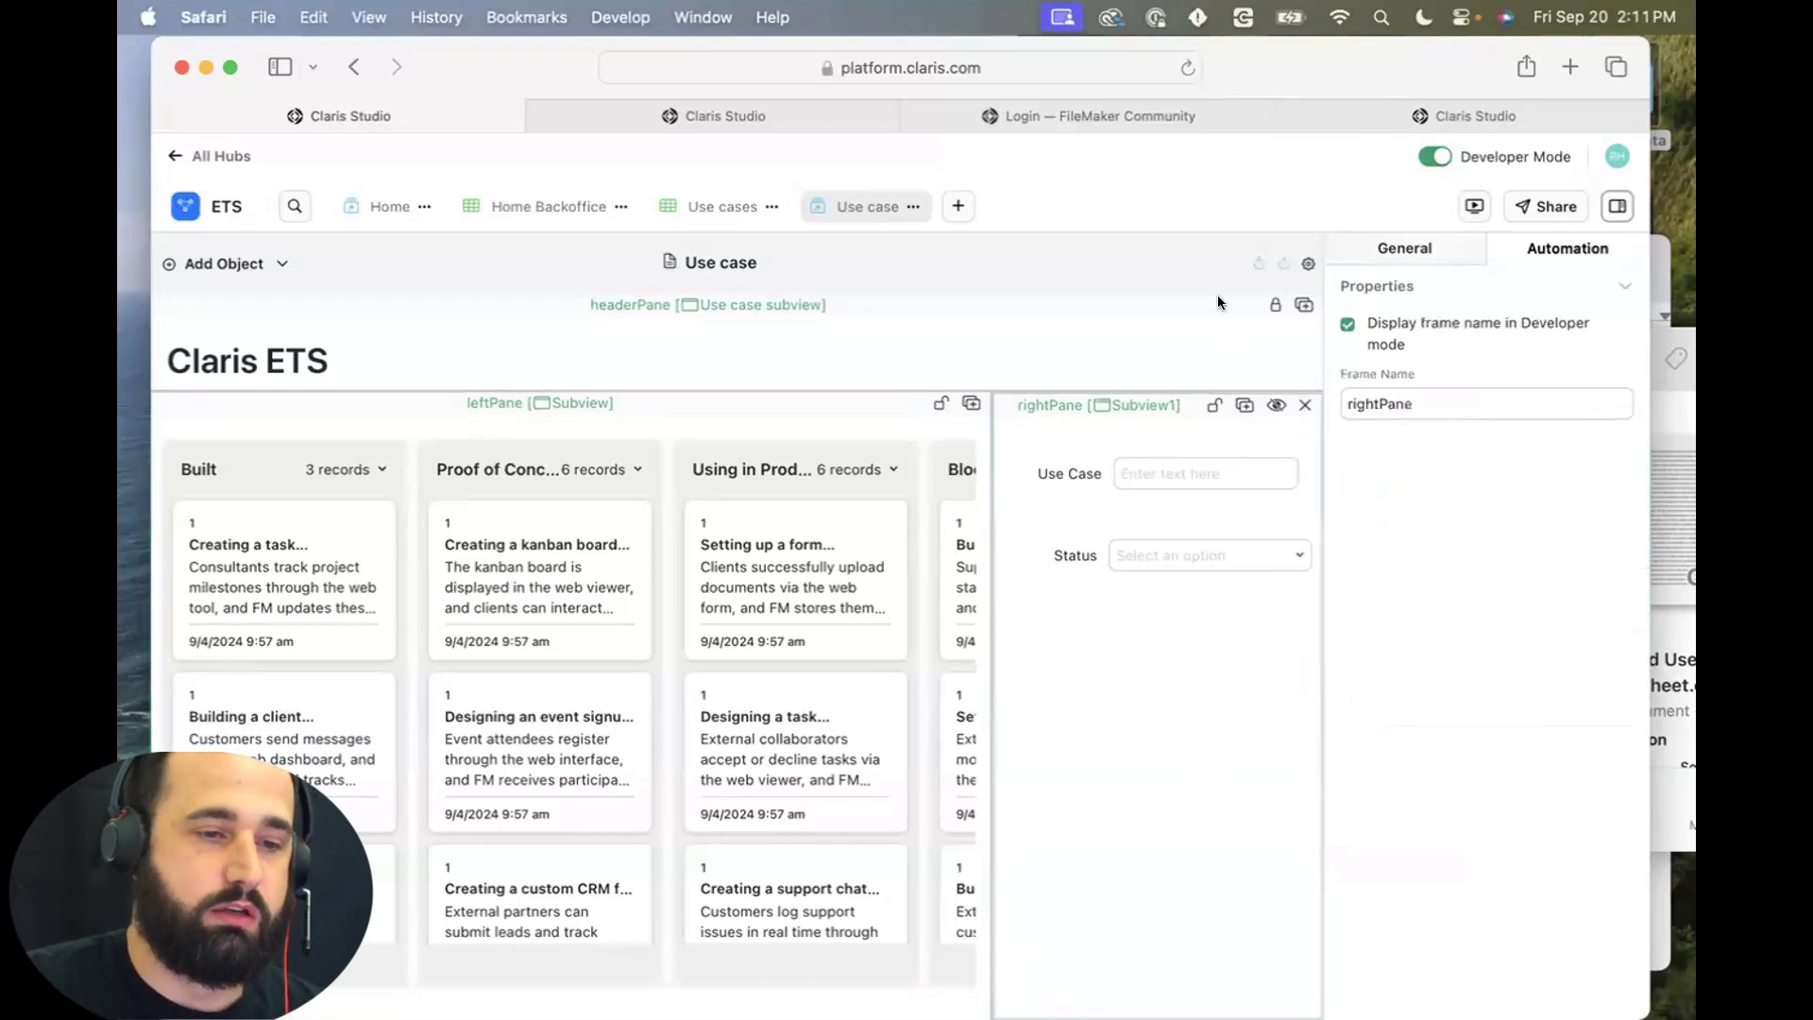
{"action": "left_click", "coordinate": [1374, 119]}
{"action": "key", "text": "super+r"}
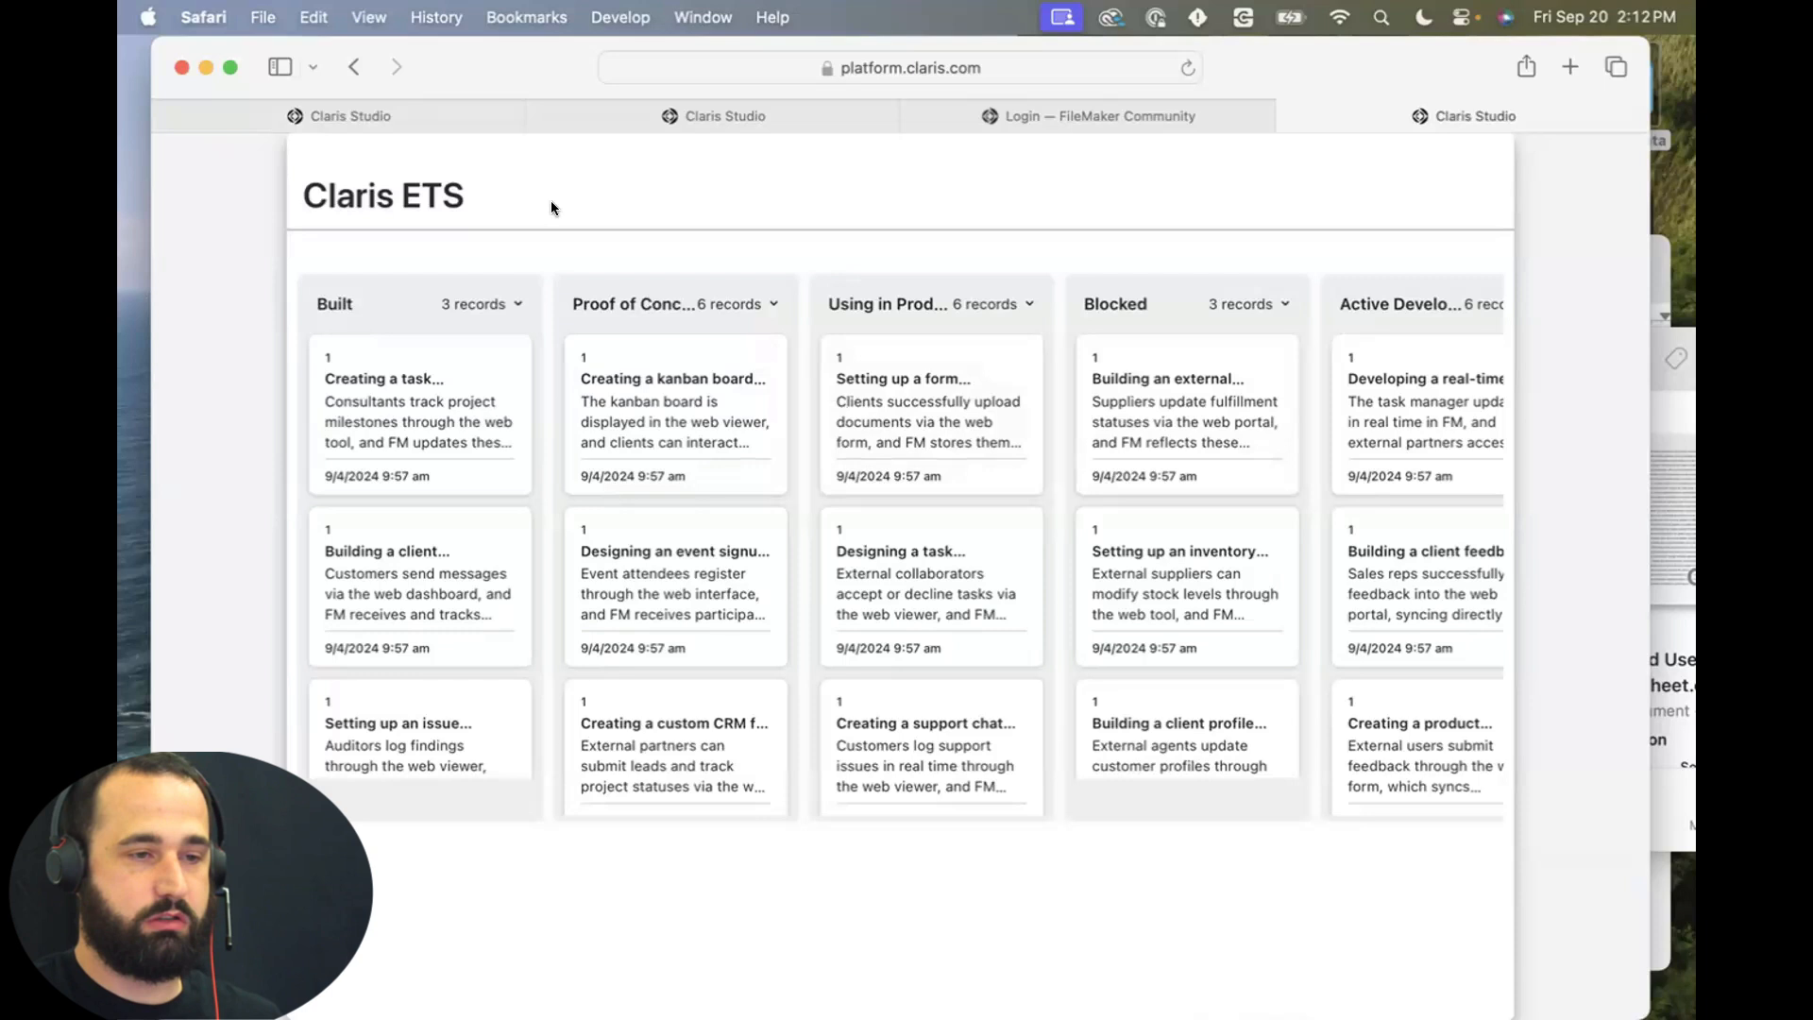
Back in the editor, set the kanban's height to Fill.
{"action": "left_click", "coordinate": [451, 117]}
{"action": "left_click", "coordinate": [558, 518]}
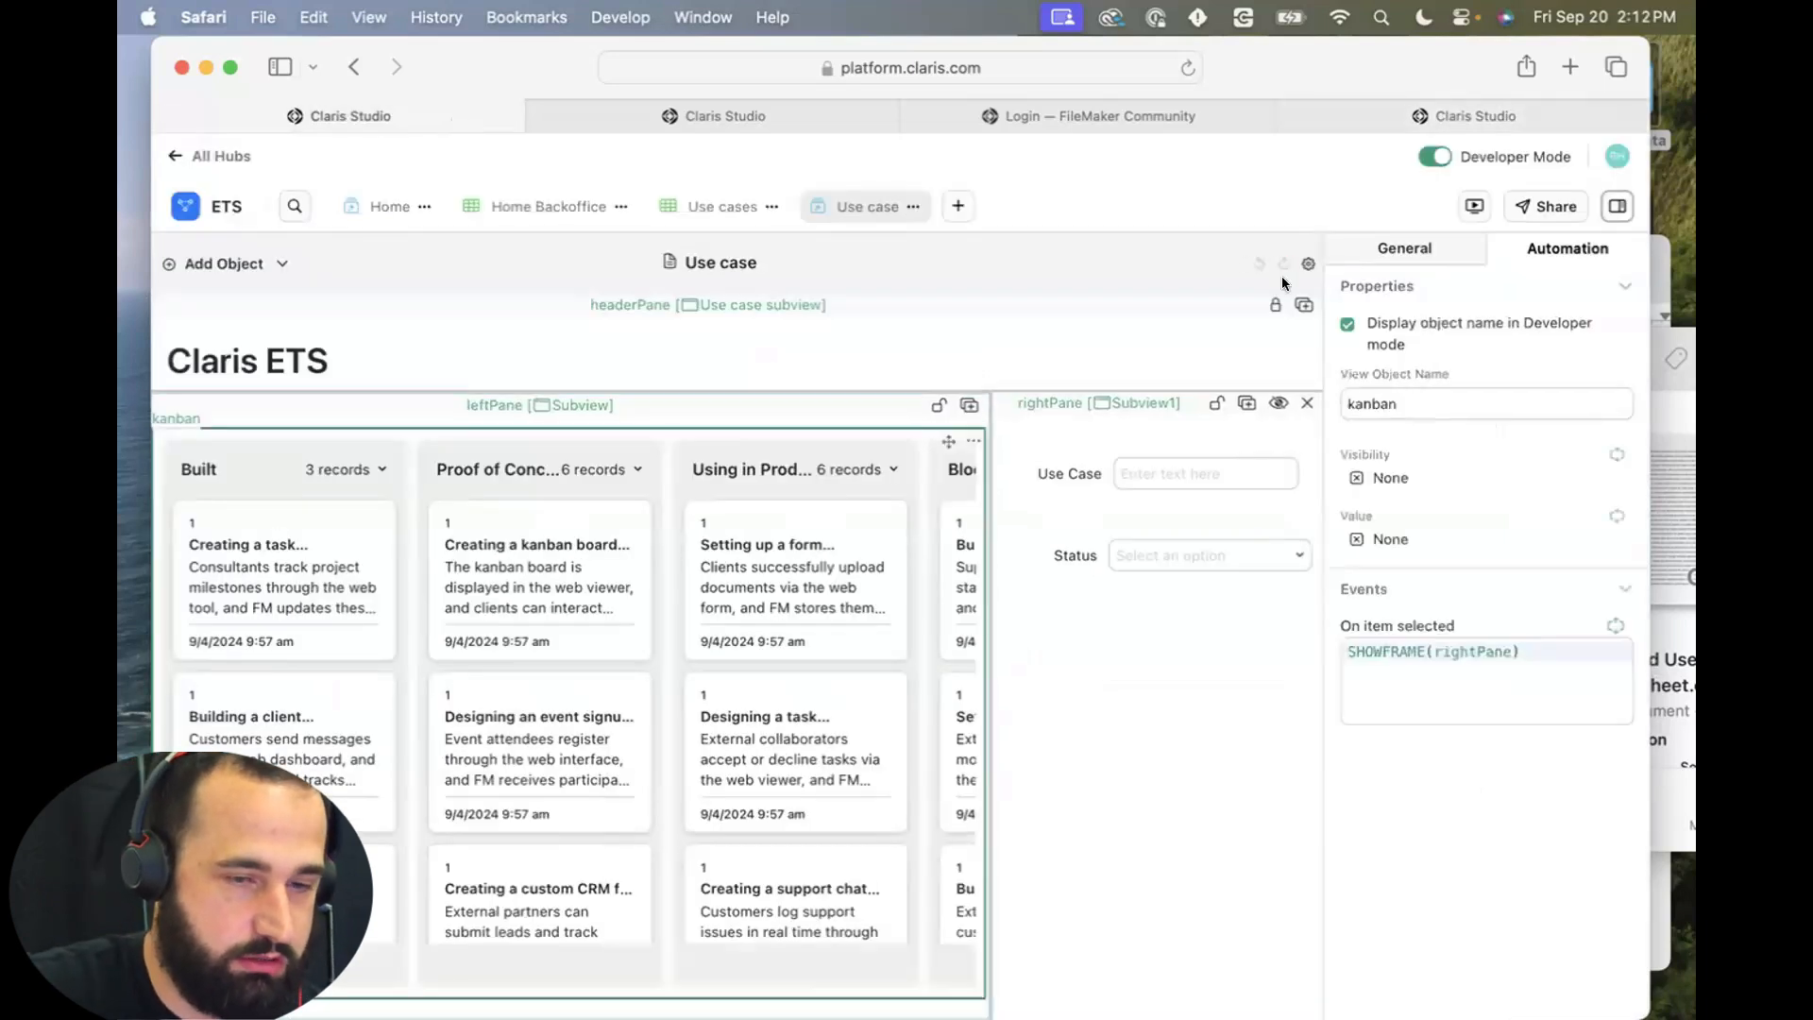
{"action": "left_click", "coordinate": [1365, 286]}
{"action": "left_click", "coordinate": [1398, 248]}
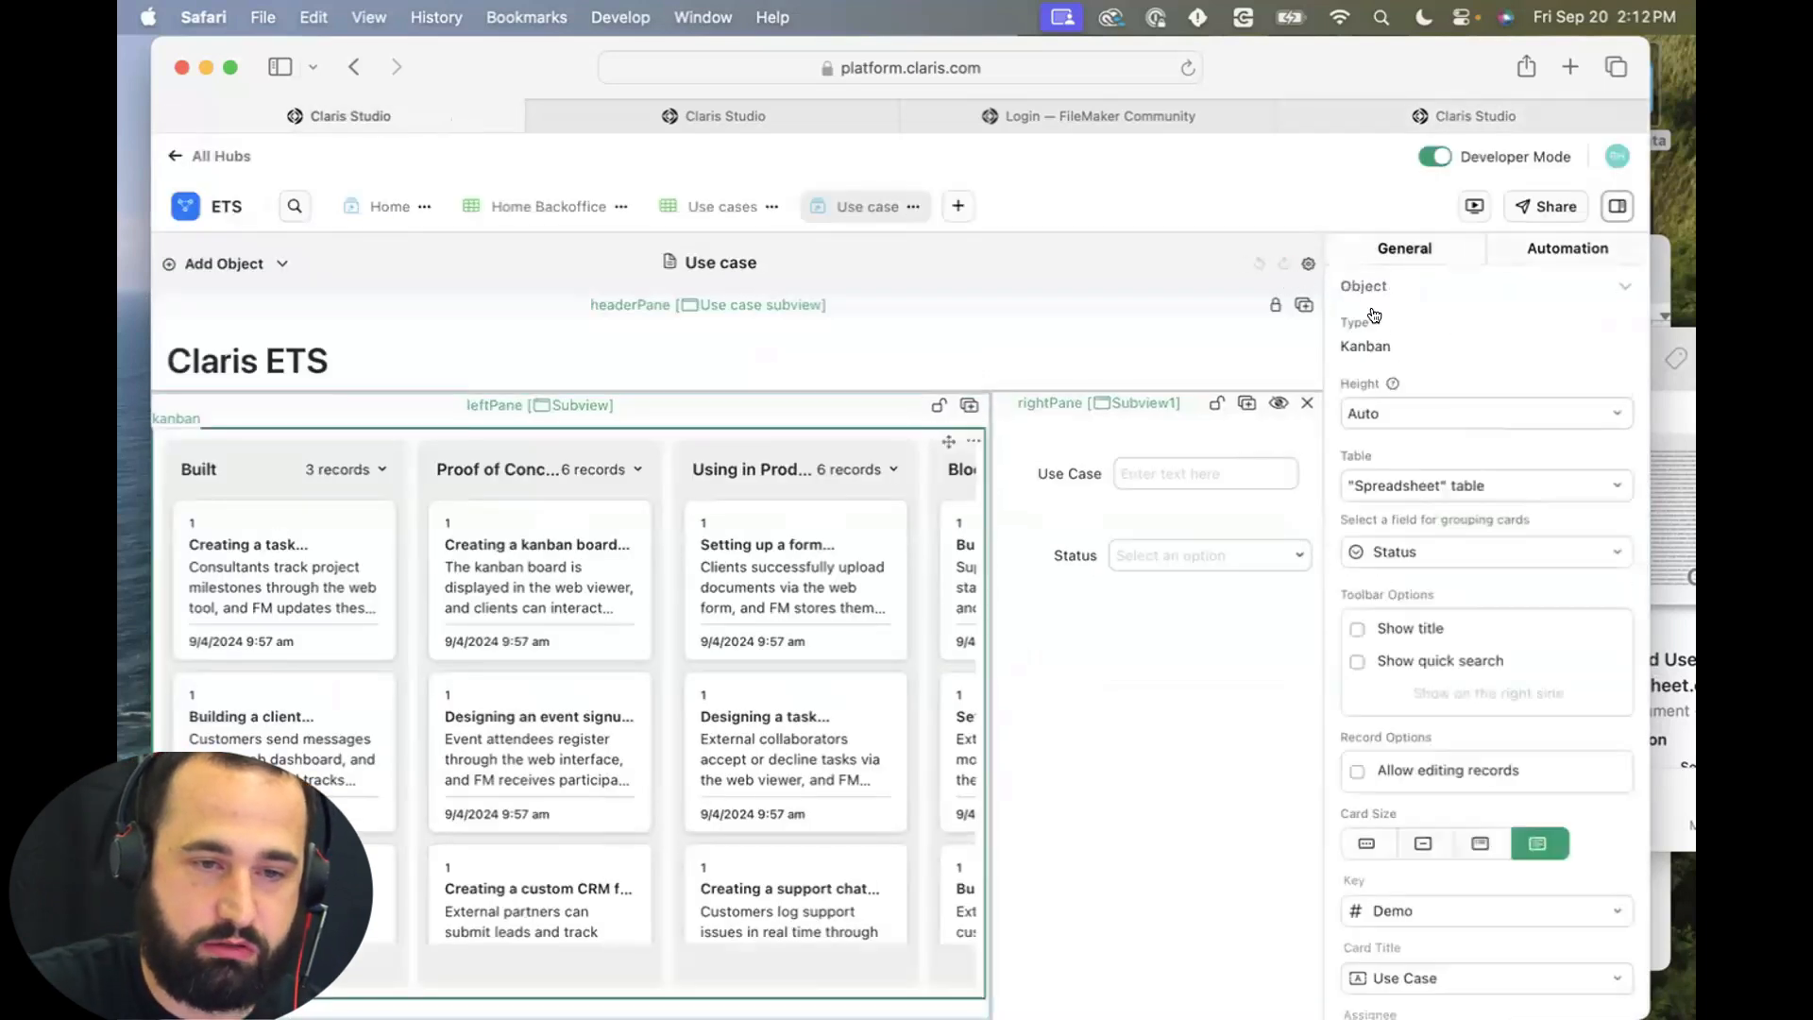
{"action": "left_click", "coordinate": [1382, 418]}
{"action": "left_click", "coordinate": [1374, 457]}
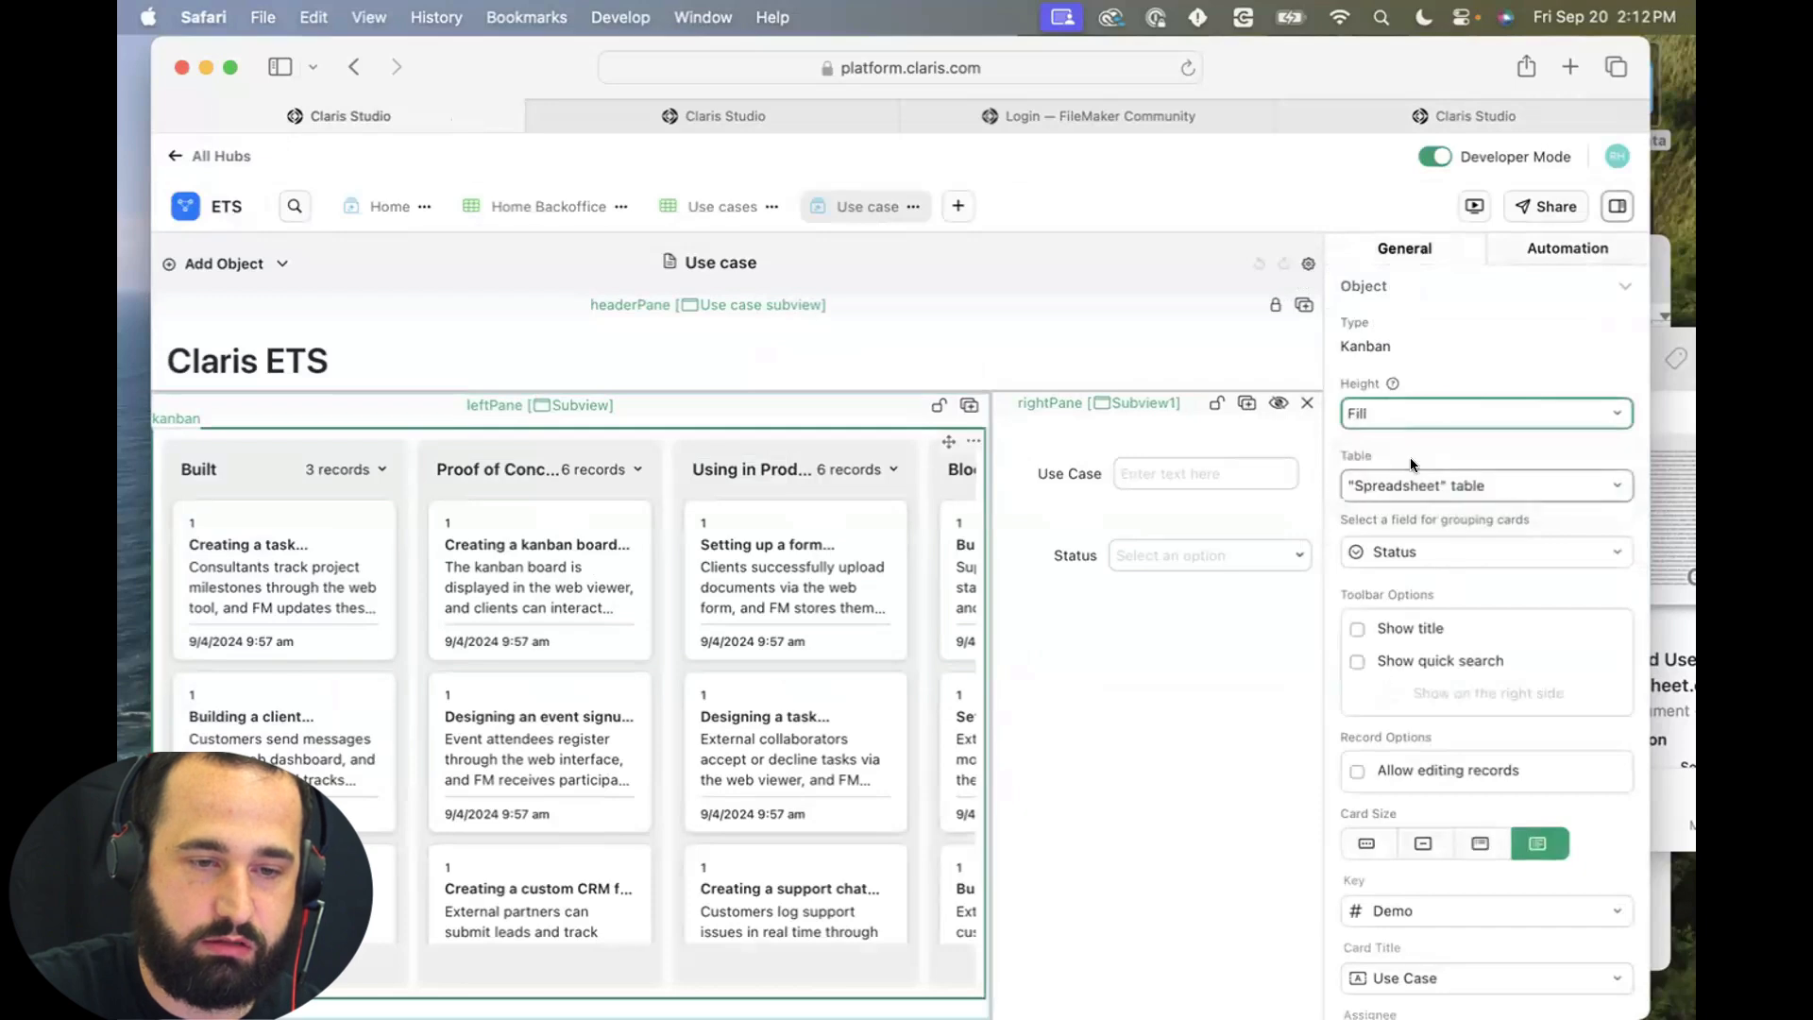
On the live page, open and close the detail pane with cards from Using in Production and Active Development.
{"action": "left_click", "coordinate": [1340, 111]}
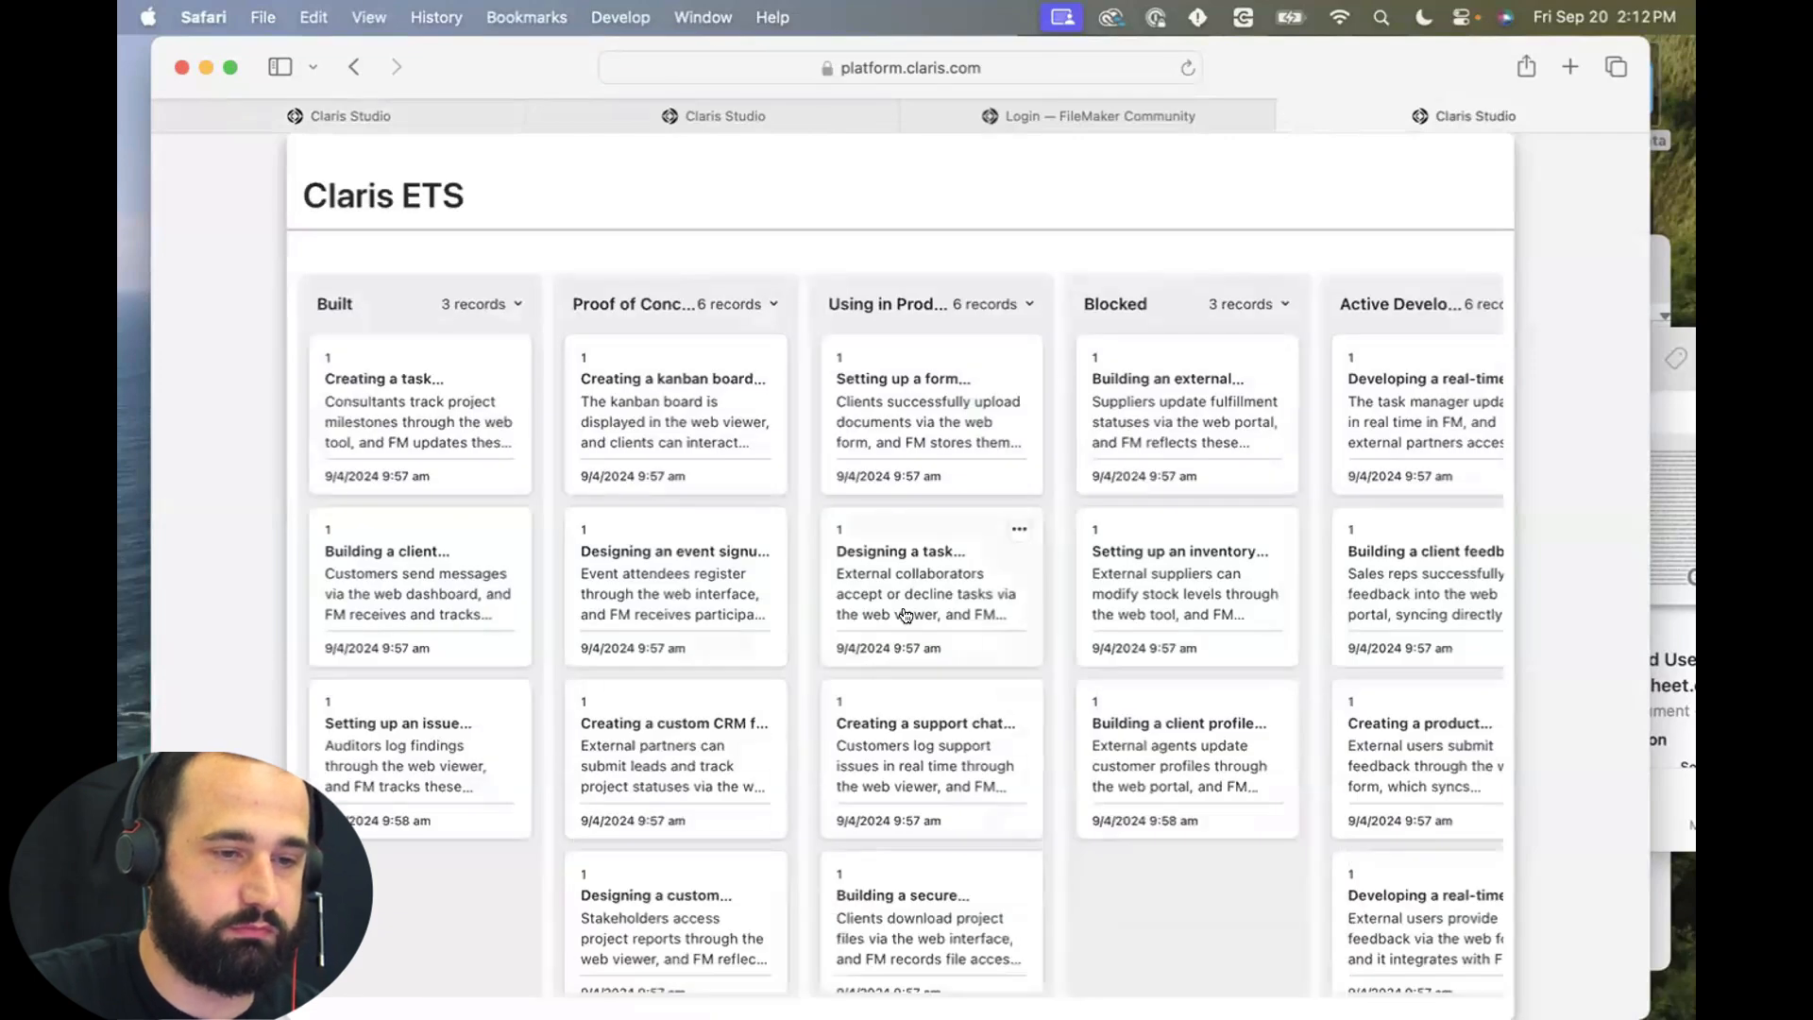
{"action": "left_click", "coordinate": [913, 575]}
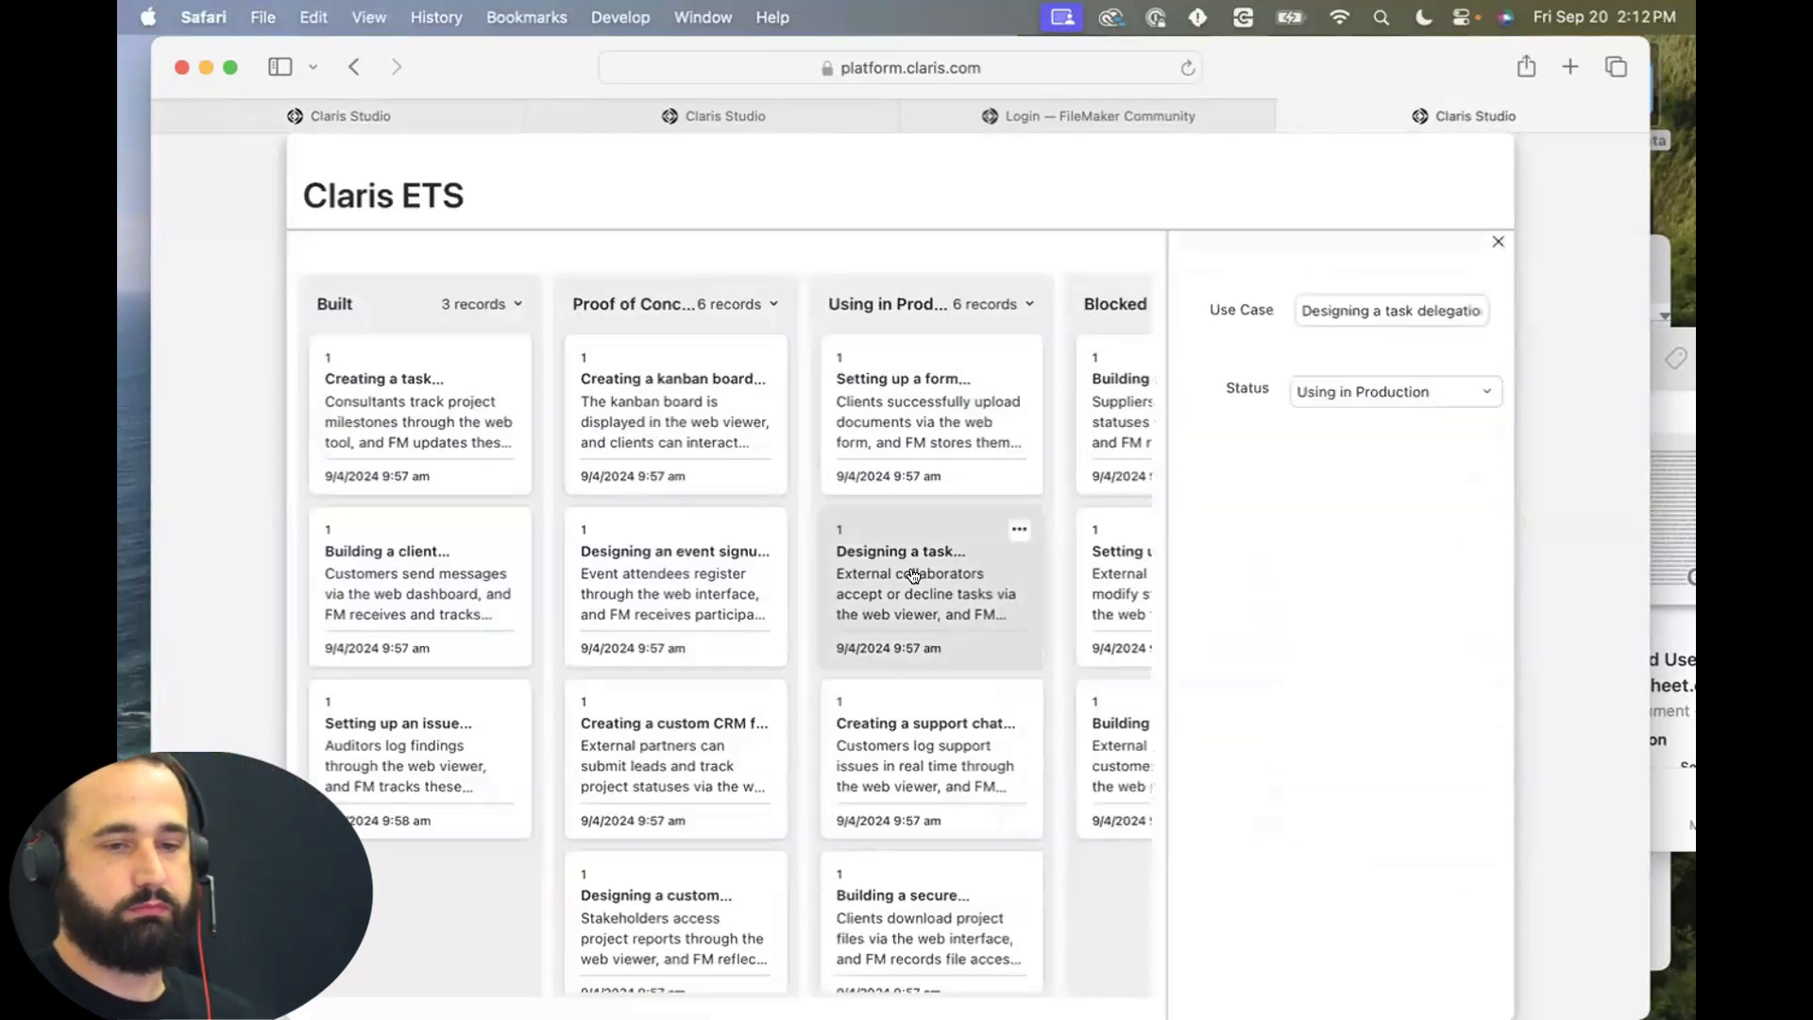
{"action": "left_click", "coordinate": [963, 405]}
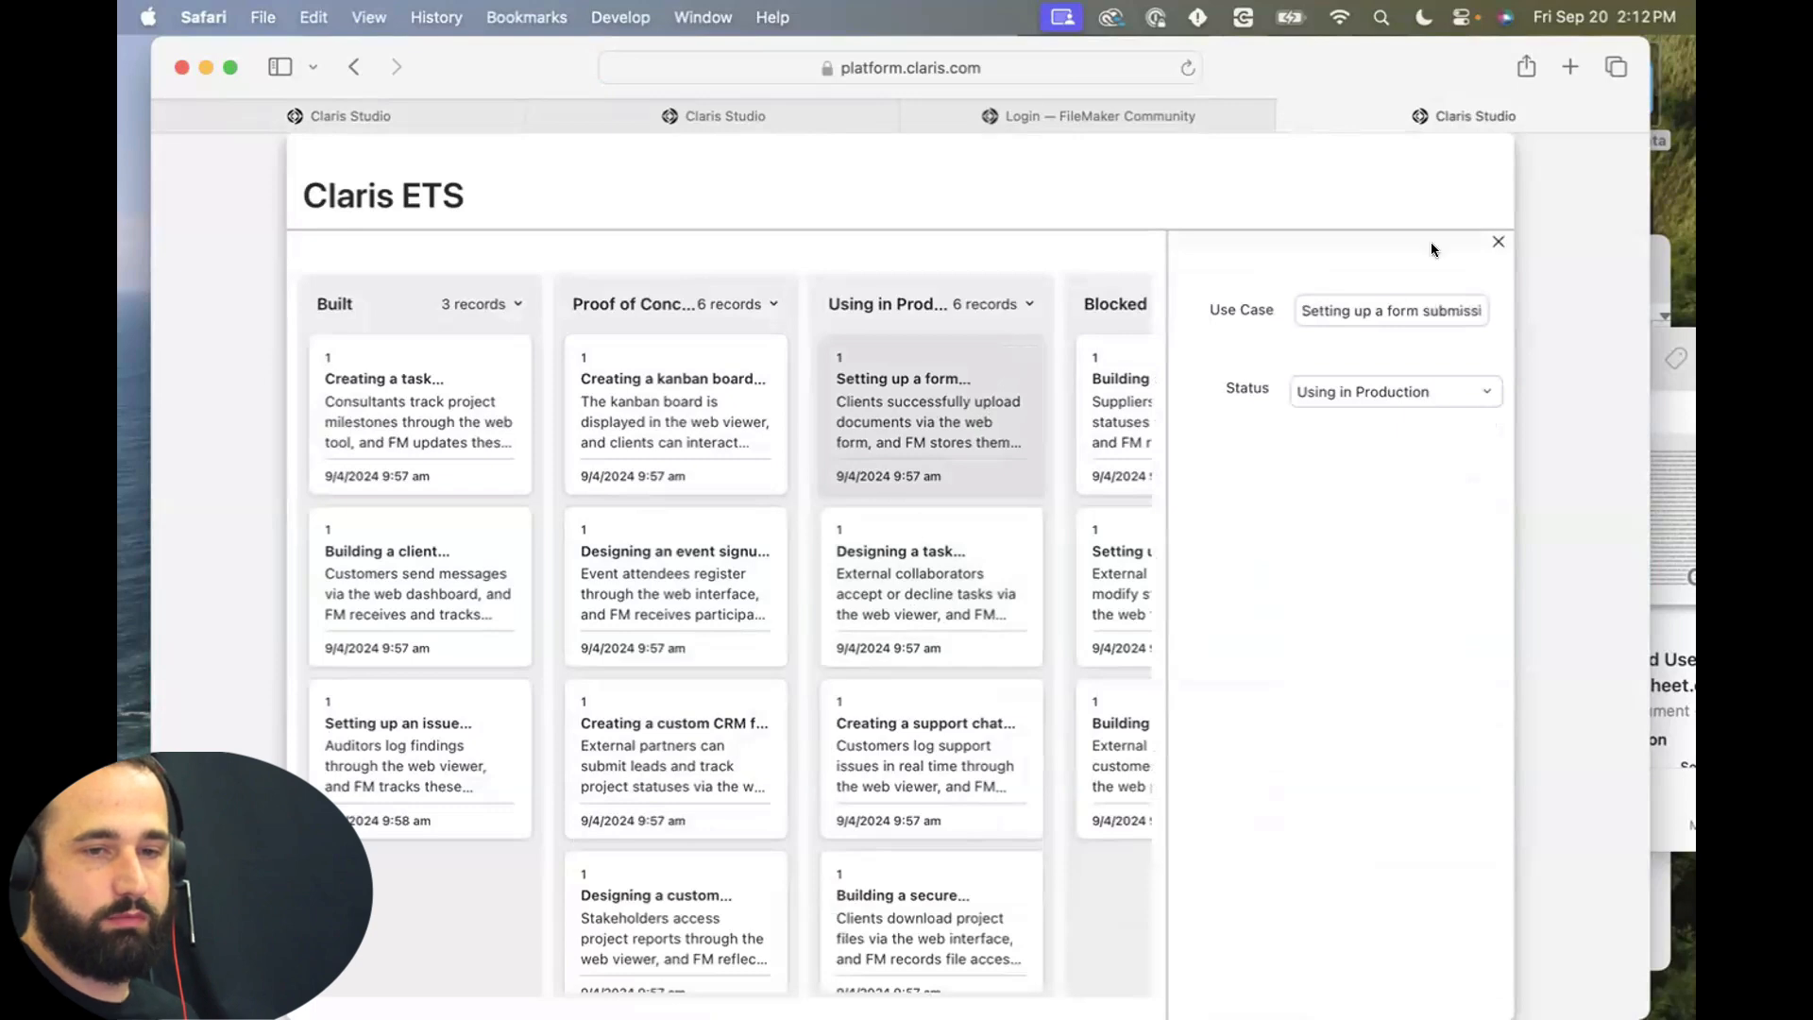
{"action": "left_click", "coordinate": [1497, 239]}
{"action": "scroll", "coordinate": [1134, 557], "scroll_direction": "right", "scroll_amount": 5}
{"action": "left_click", "coordinate": [1137, 554]}
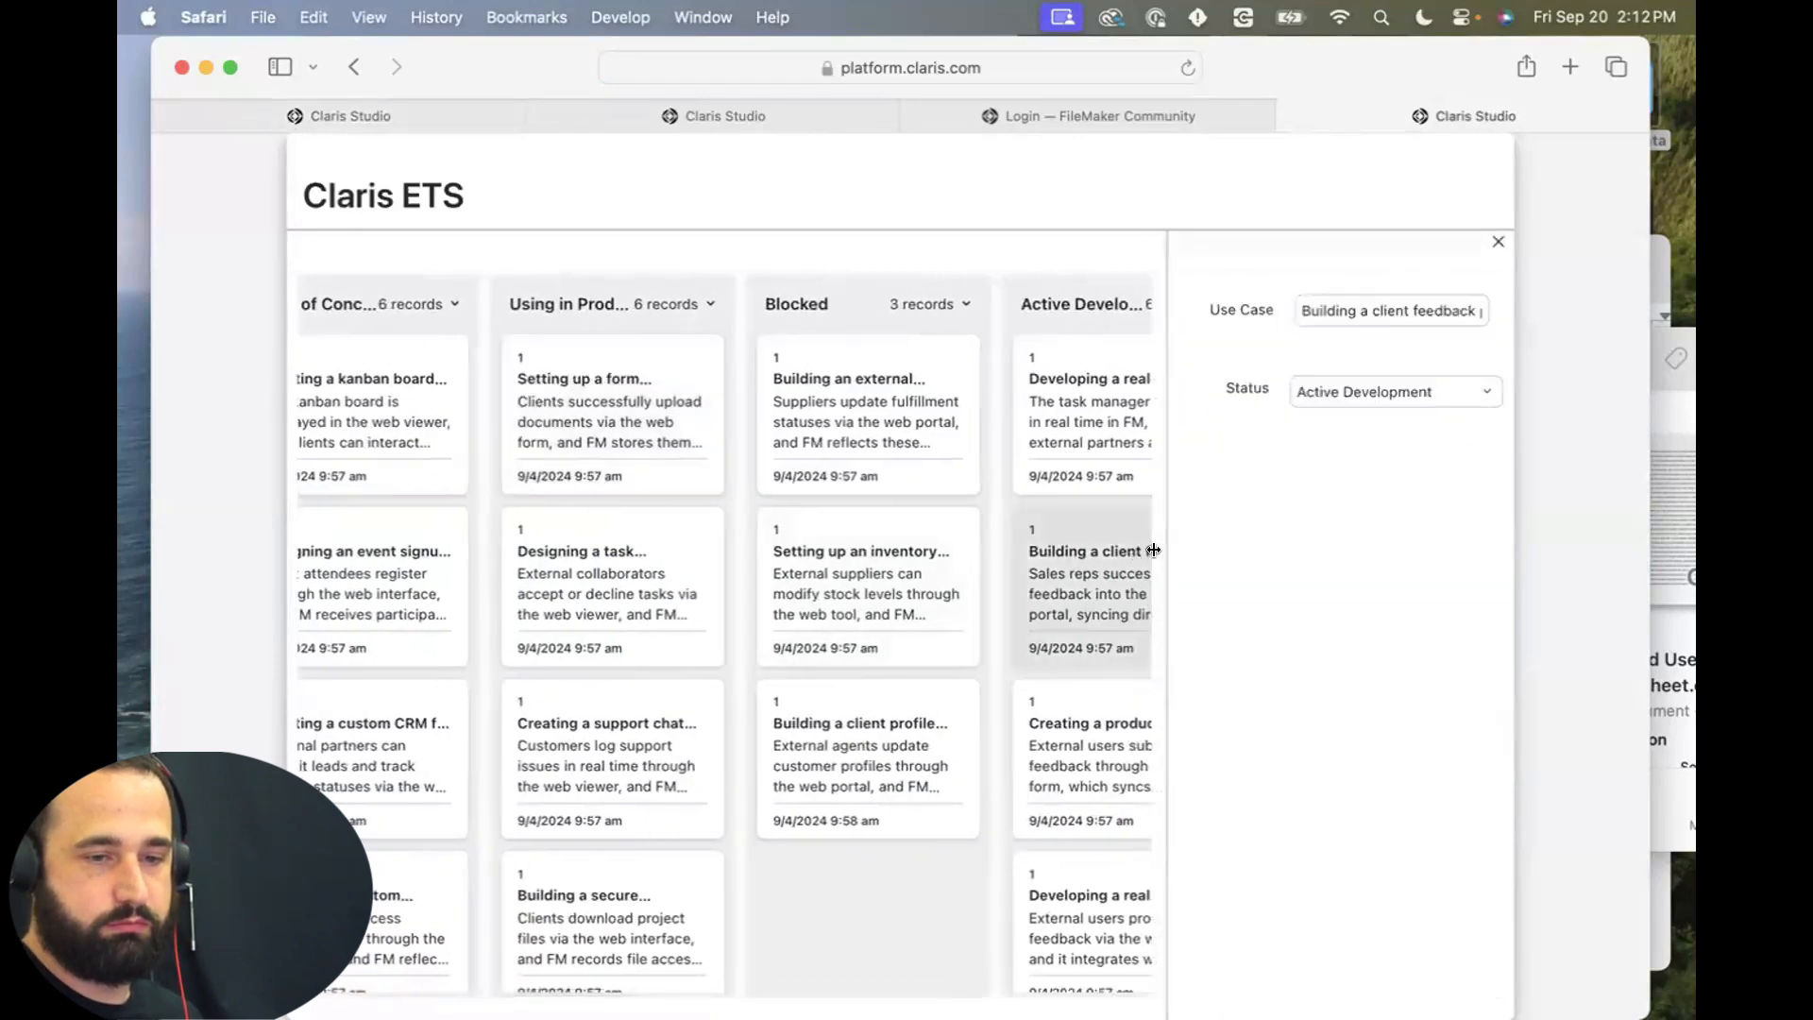
Test widening and narrowing the detail pane, and close and reopen it with a card in the Blocked column.
{"action": "left_click_drag", "start_coordinate": [1167, 551], "coordinate": [582, 571]}
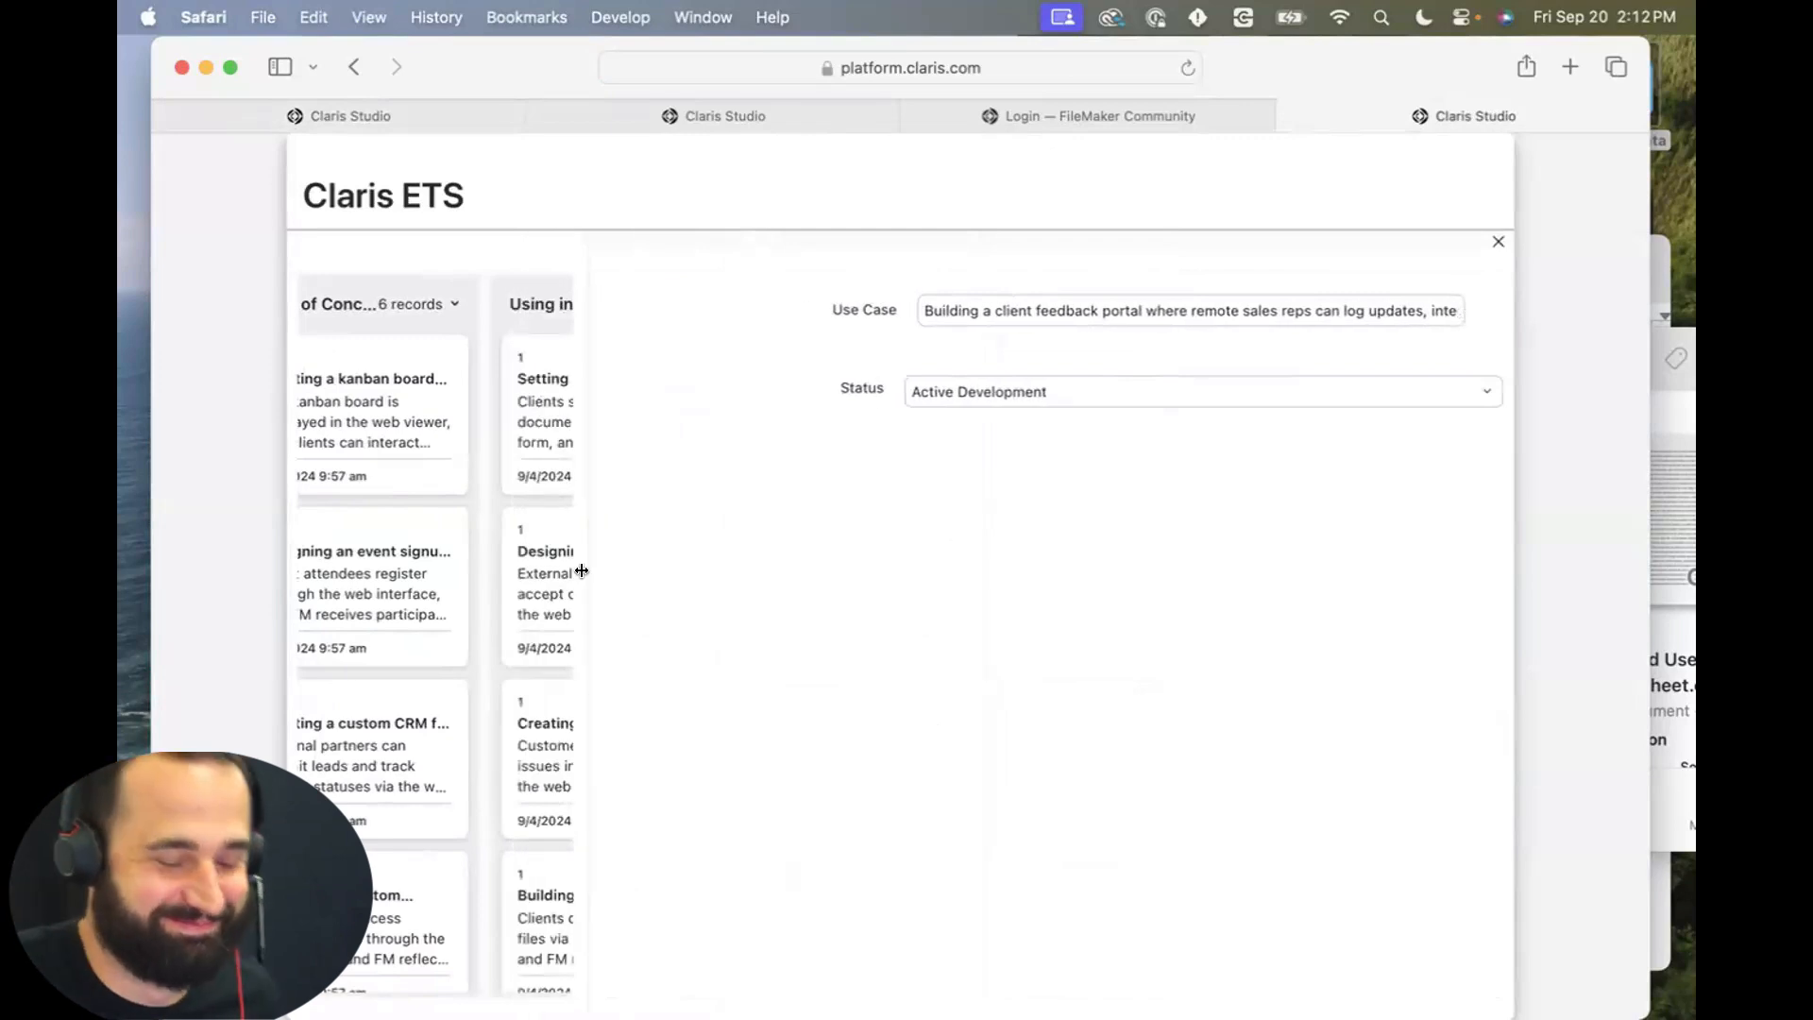
{"action": "left_click_drag", "start_coordinate": [582, 570], "coordinate": [1196, 607]}
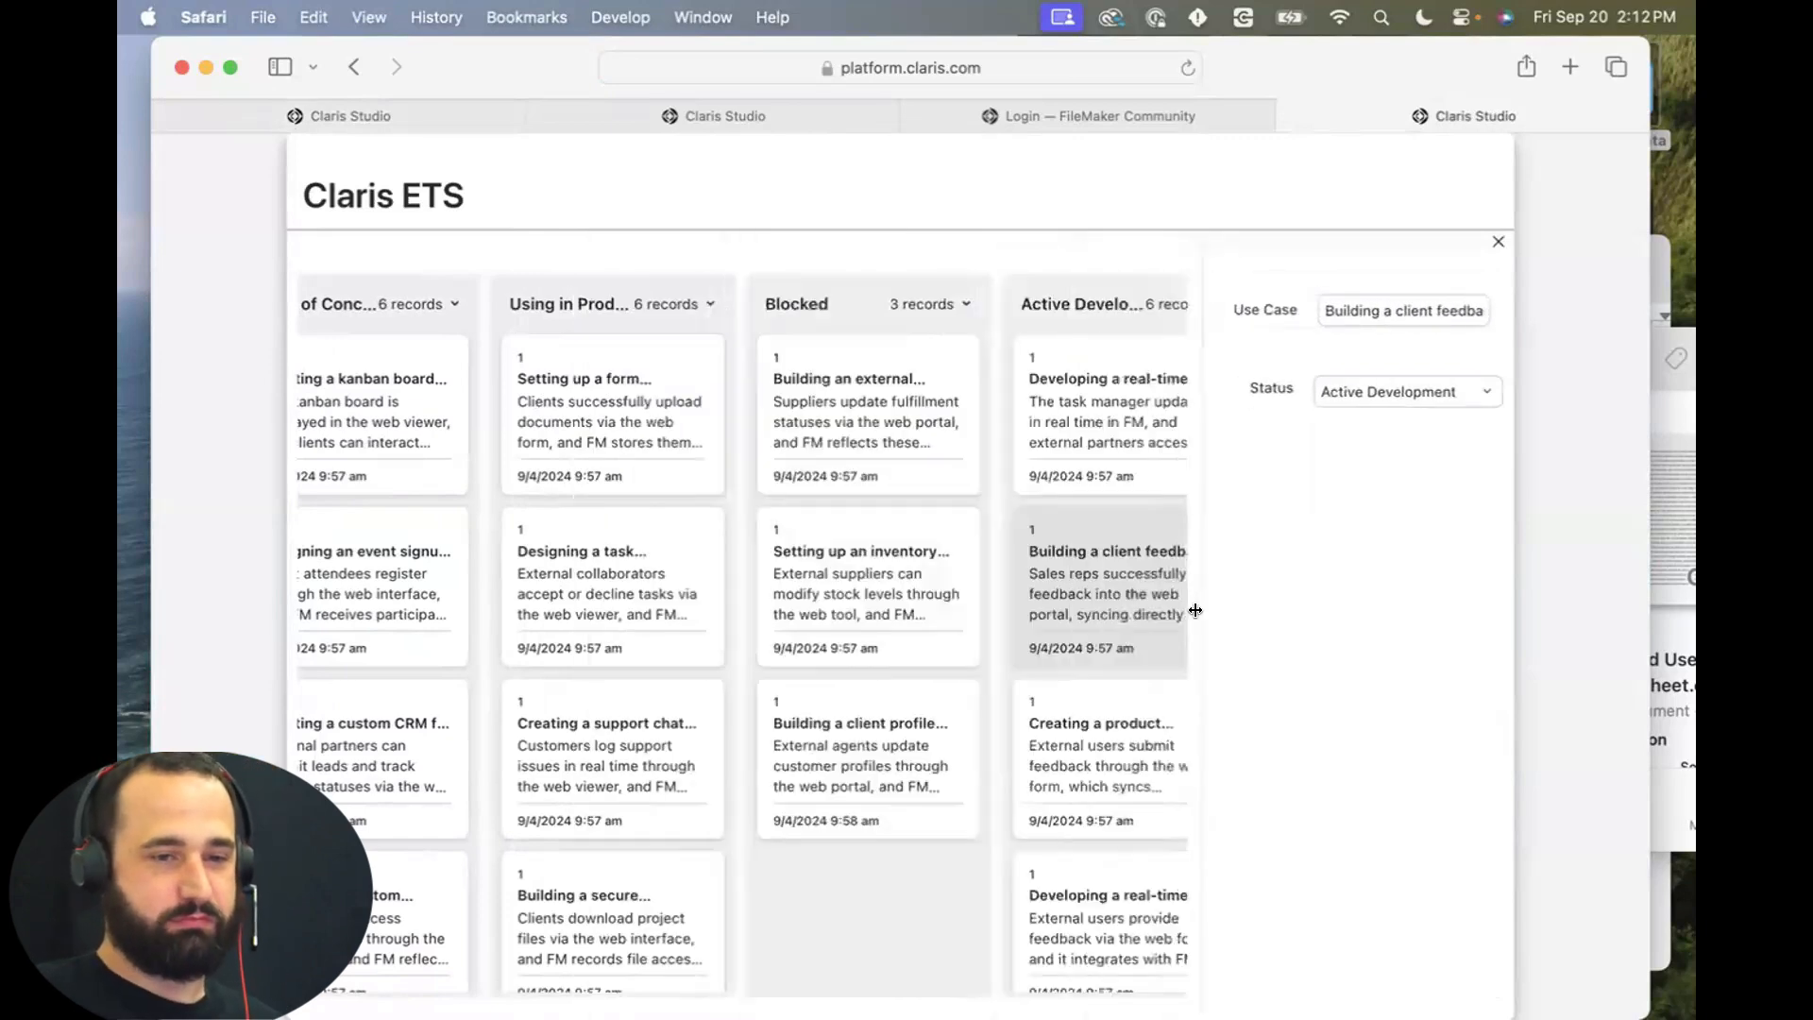
{"action": "left_click", "coordinate": [814, 569]}
{"action": "left_click", "coordinate": [1499, 242]}
{"action": "left_click", "coordinate": [940, 417]}
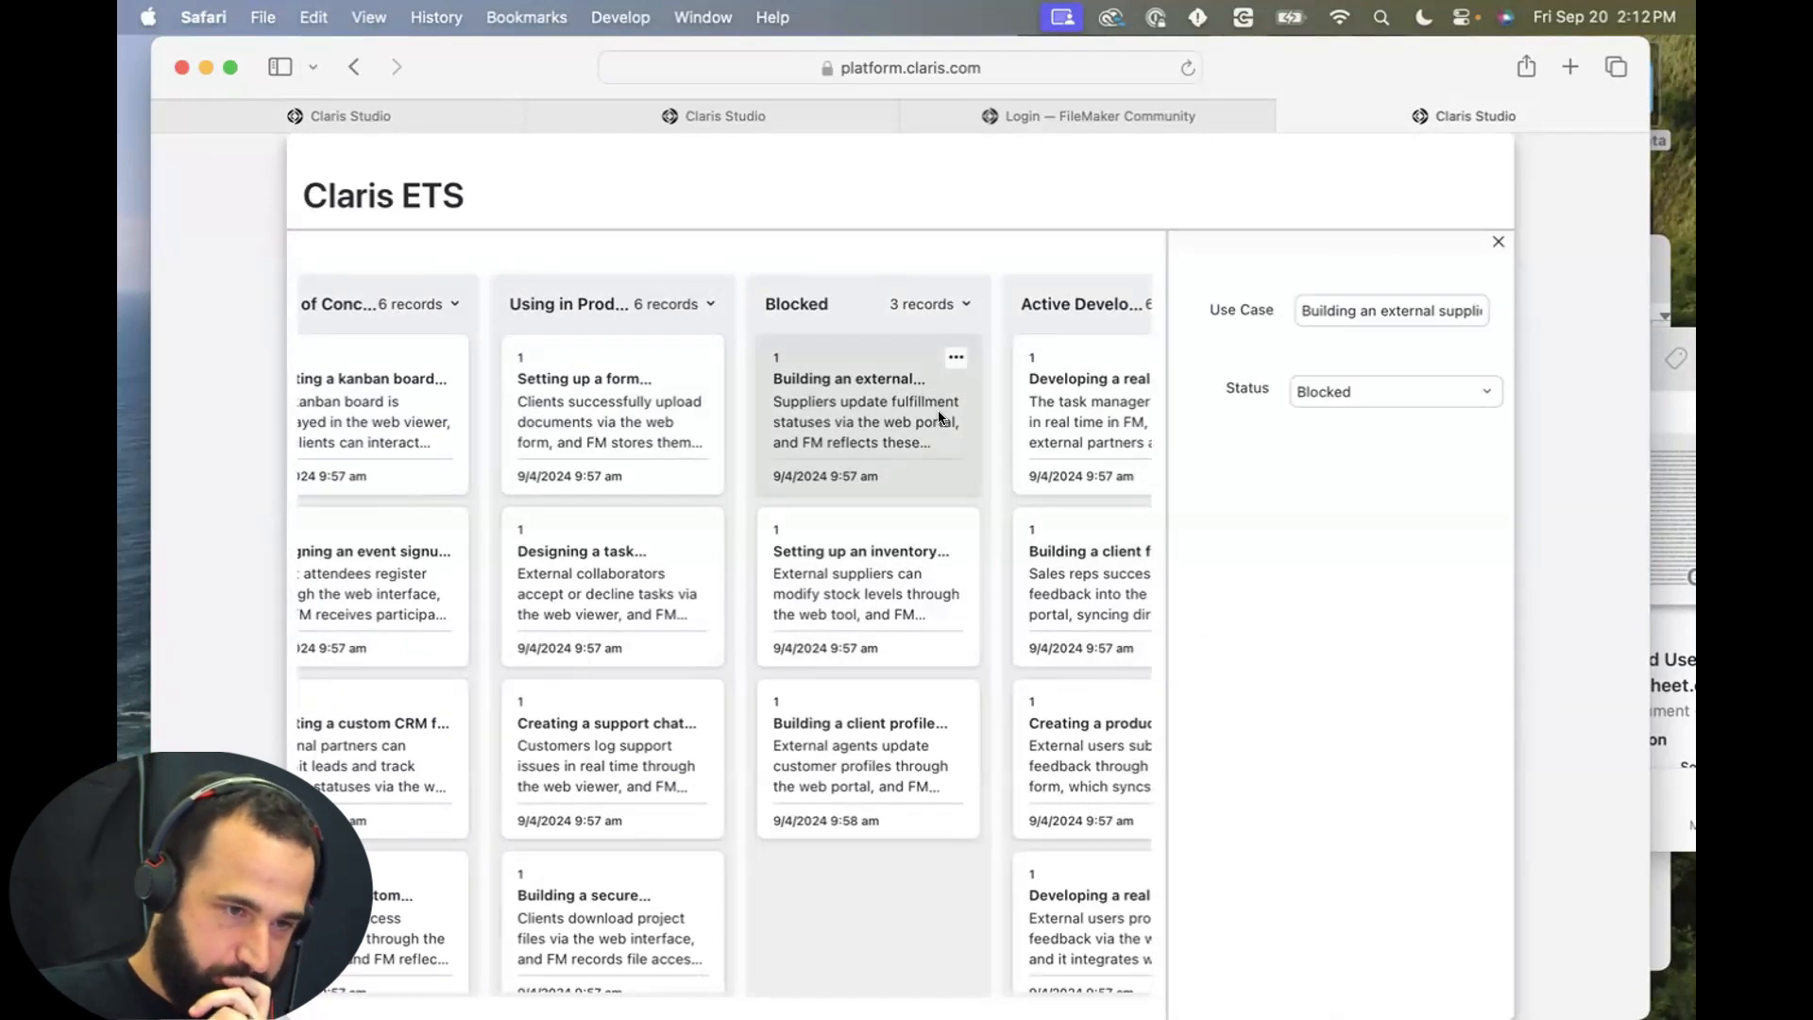
Select further cards in the Blocked and Using in Production columns to check the details shown for each.
{"action": "left_click", "coordinate": [870, 592]}
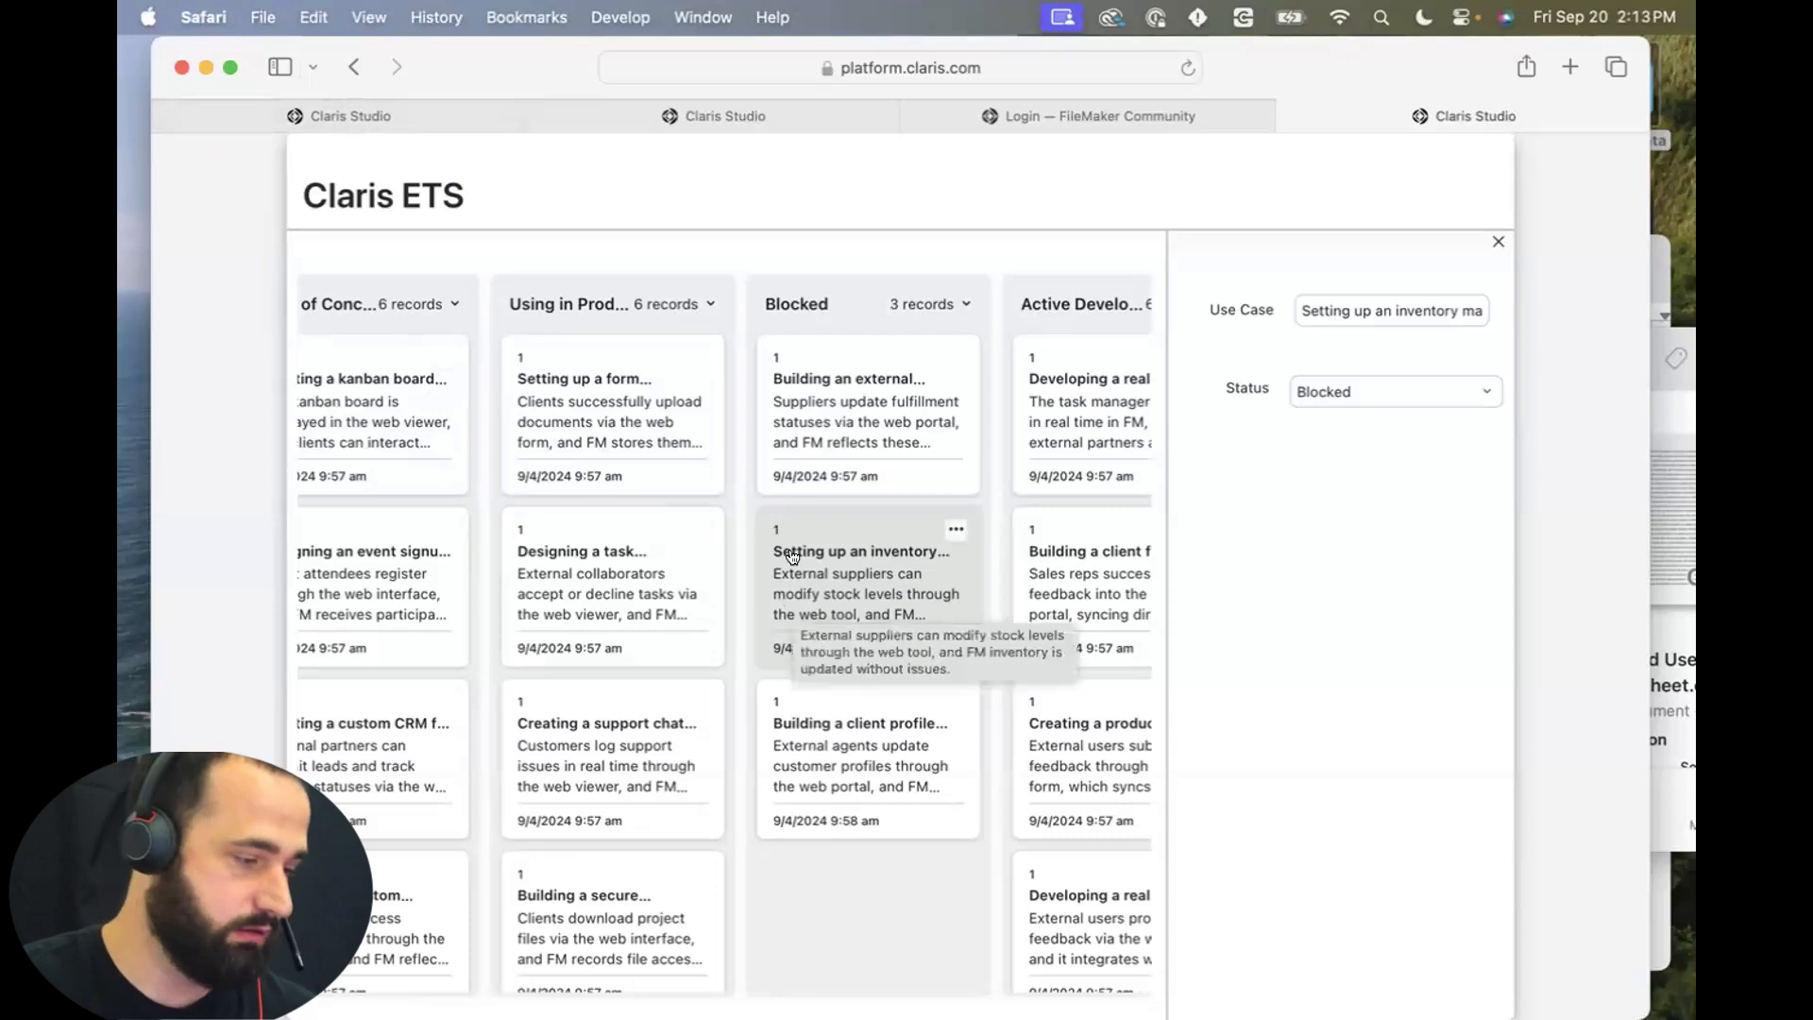
{"action": "left_click", "coordinate": [813, 483]}
{"action": "left_click", "coordinate": [648, 406]}
{"action": "left_click", "coordinate": [614, 577]}
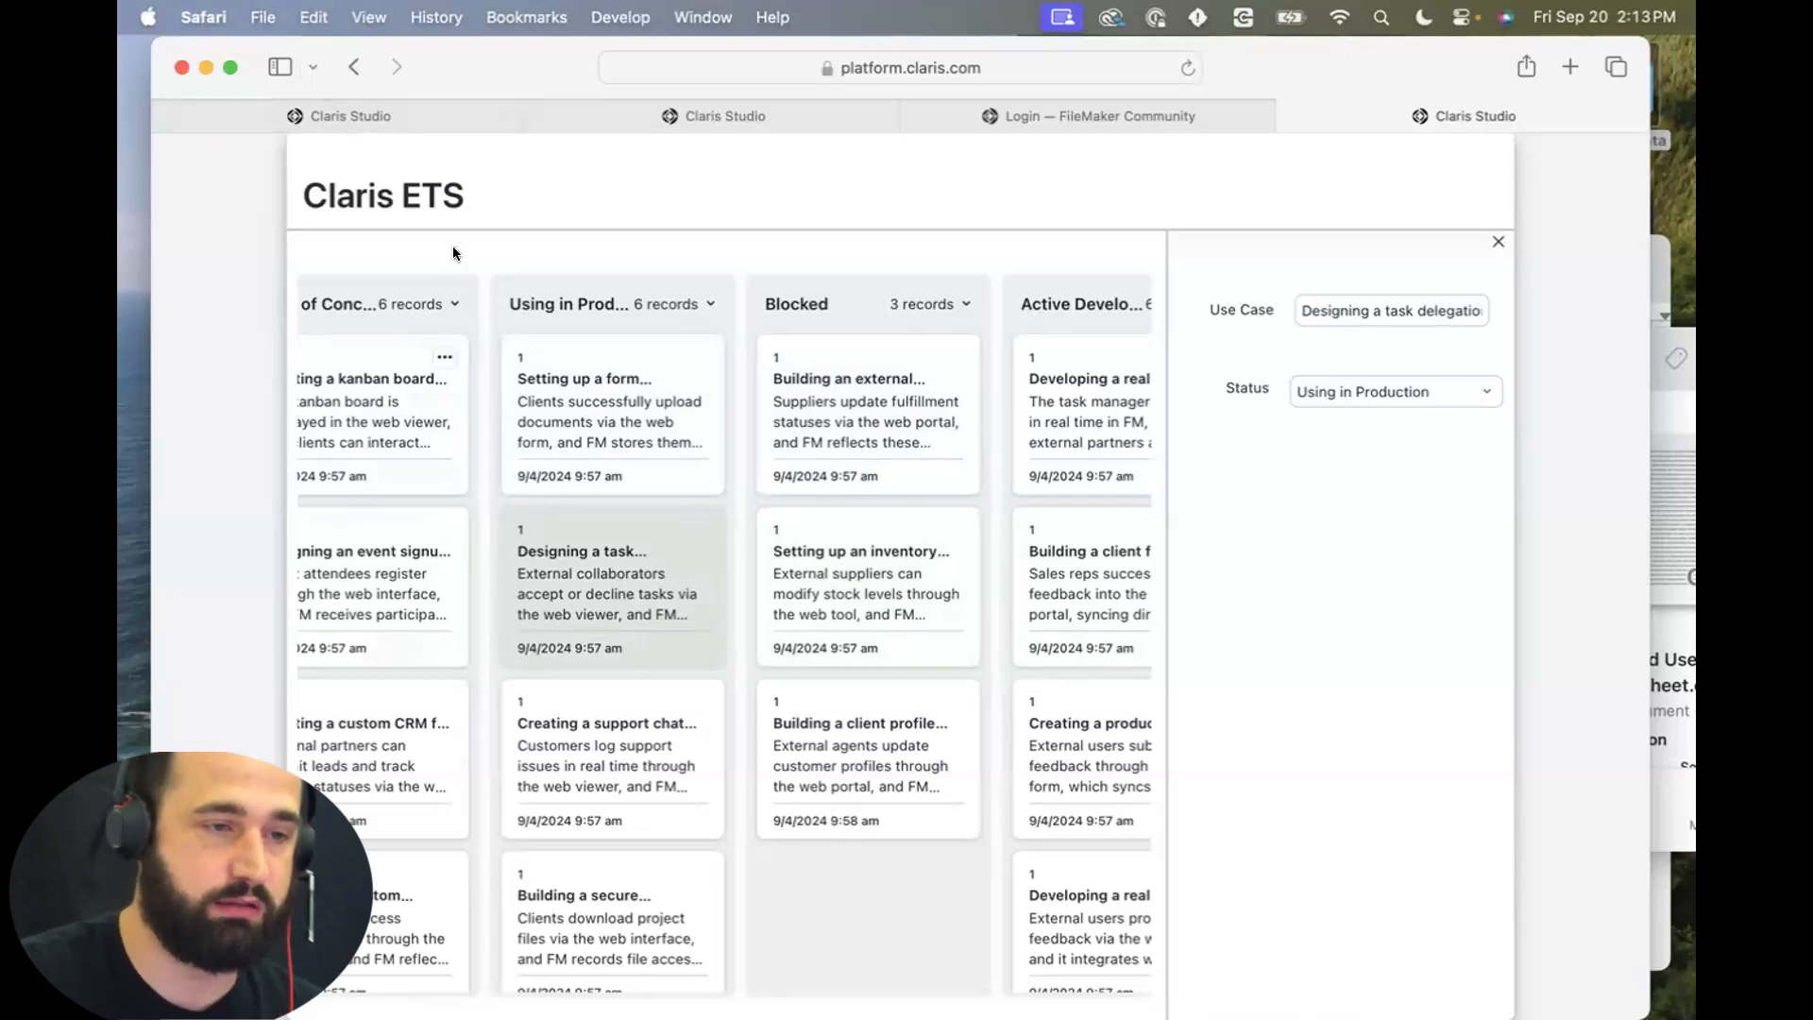
Switch to Keynote to view the Survey Form slide of the RCC Live Build Stream Deck.
{"action": "left_click", "coordinate": [417, 105]}
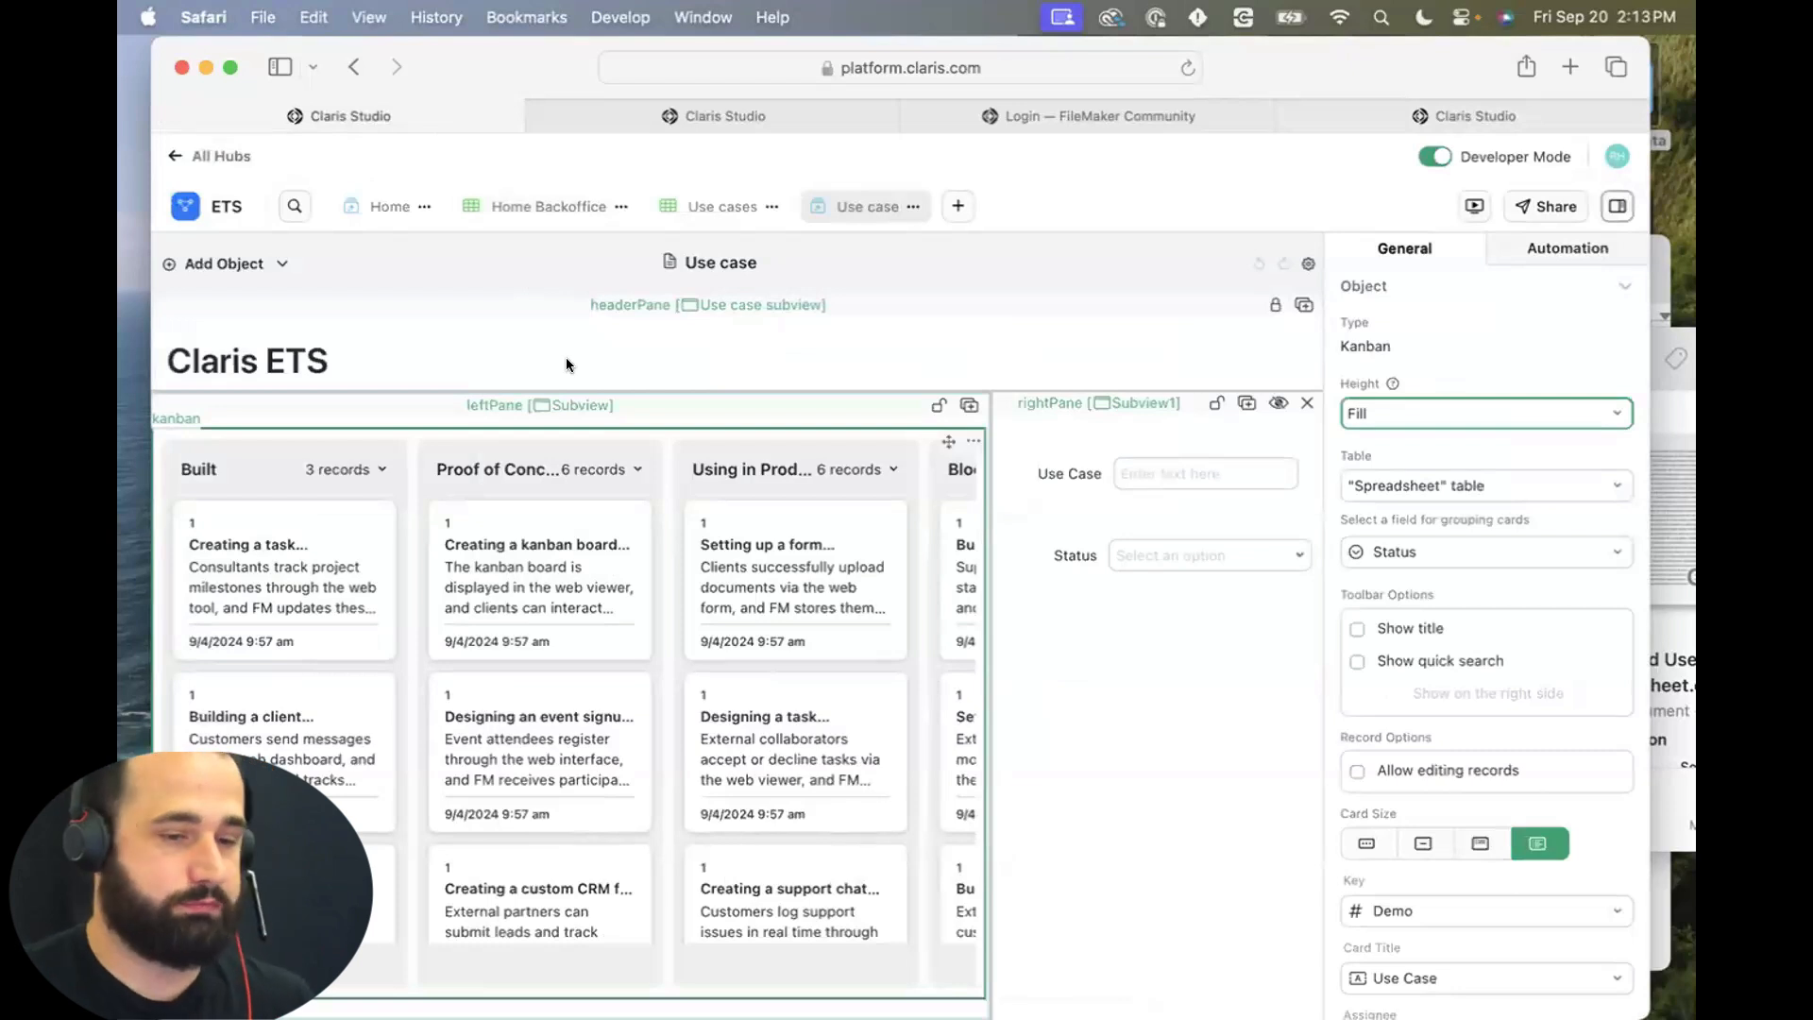
{"action": "mouse_move", "coordinate": [558, 1010]}
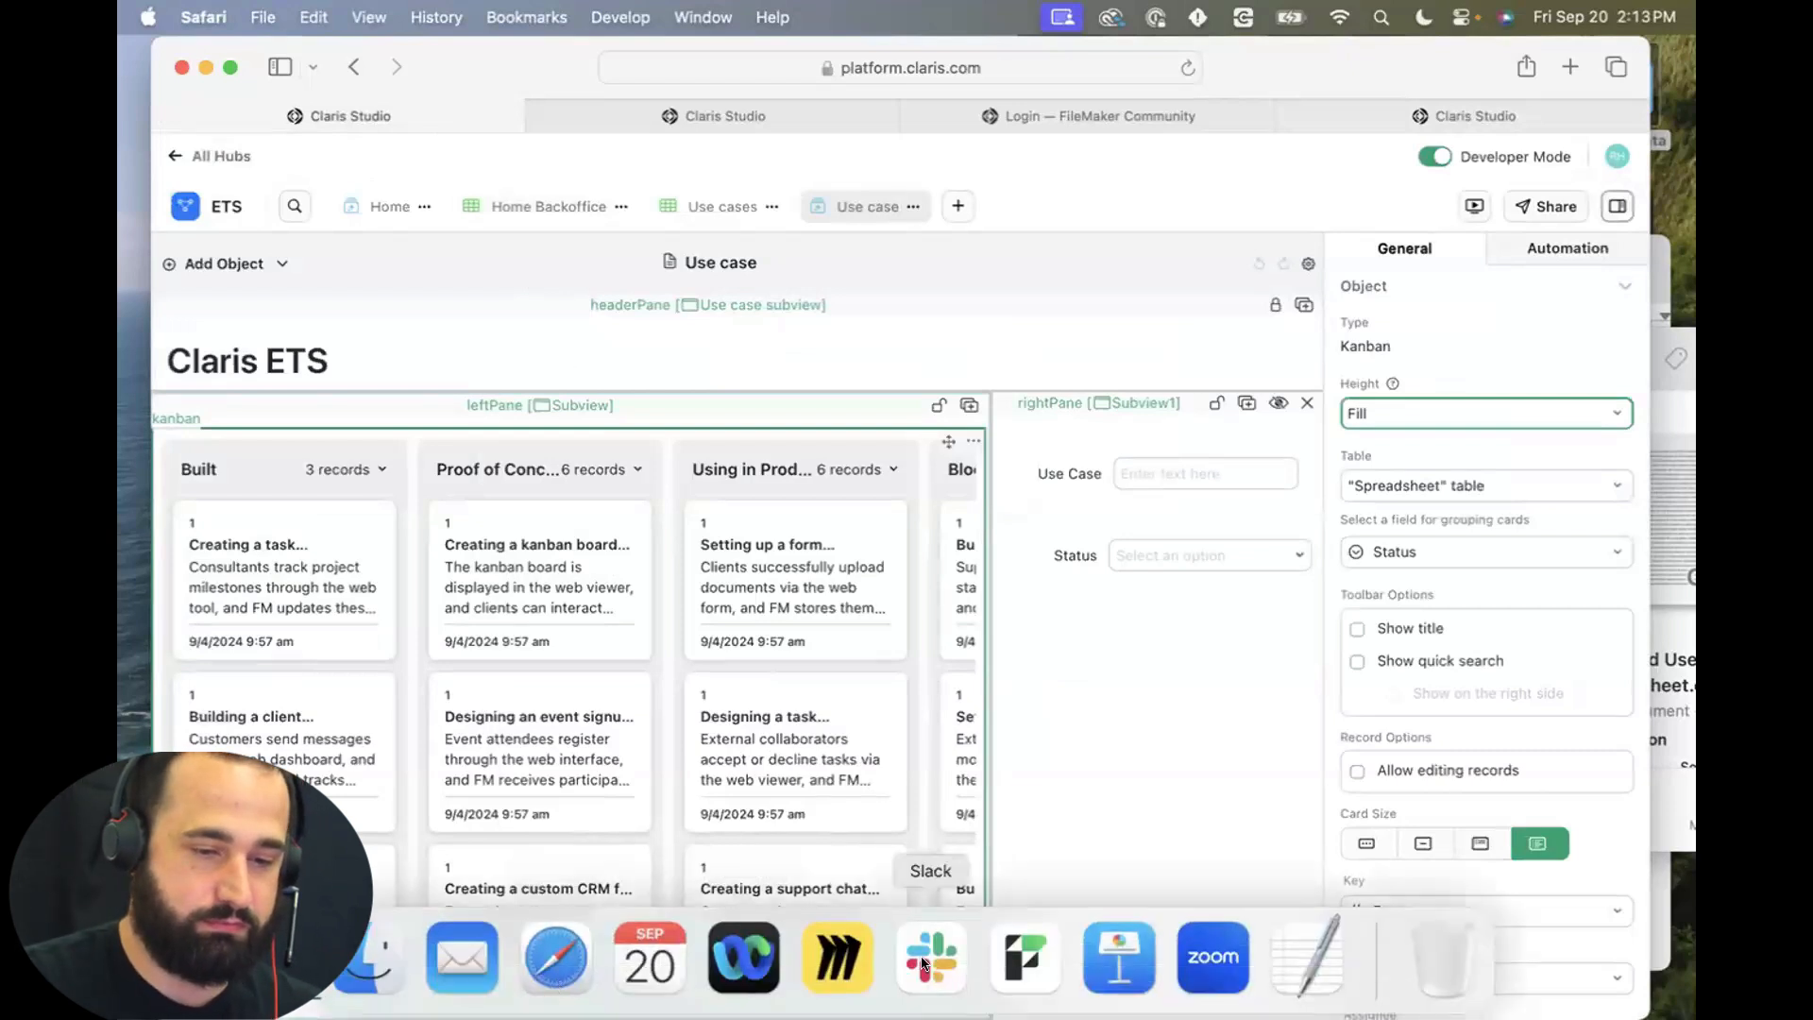
{"action": "left_click", "coordinate": [1137, 956]}
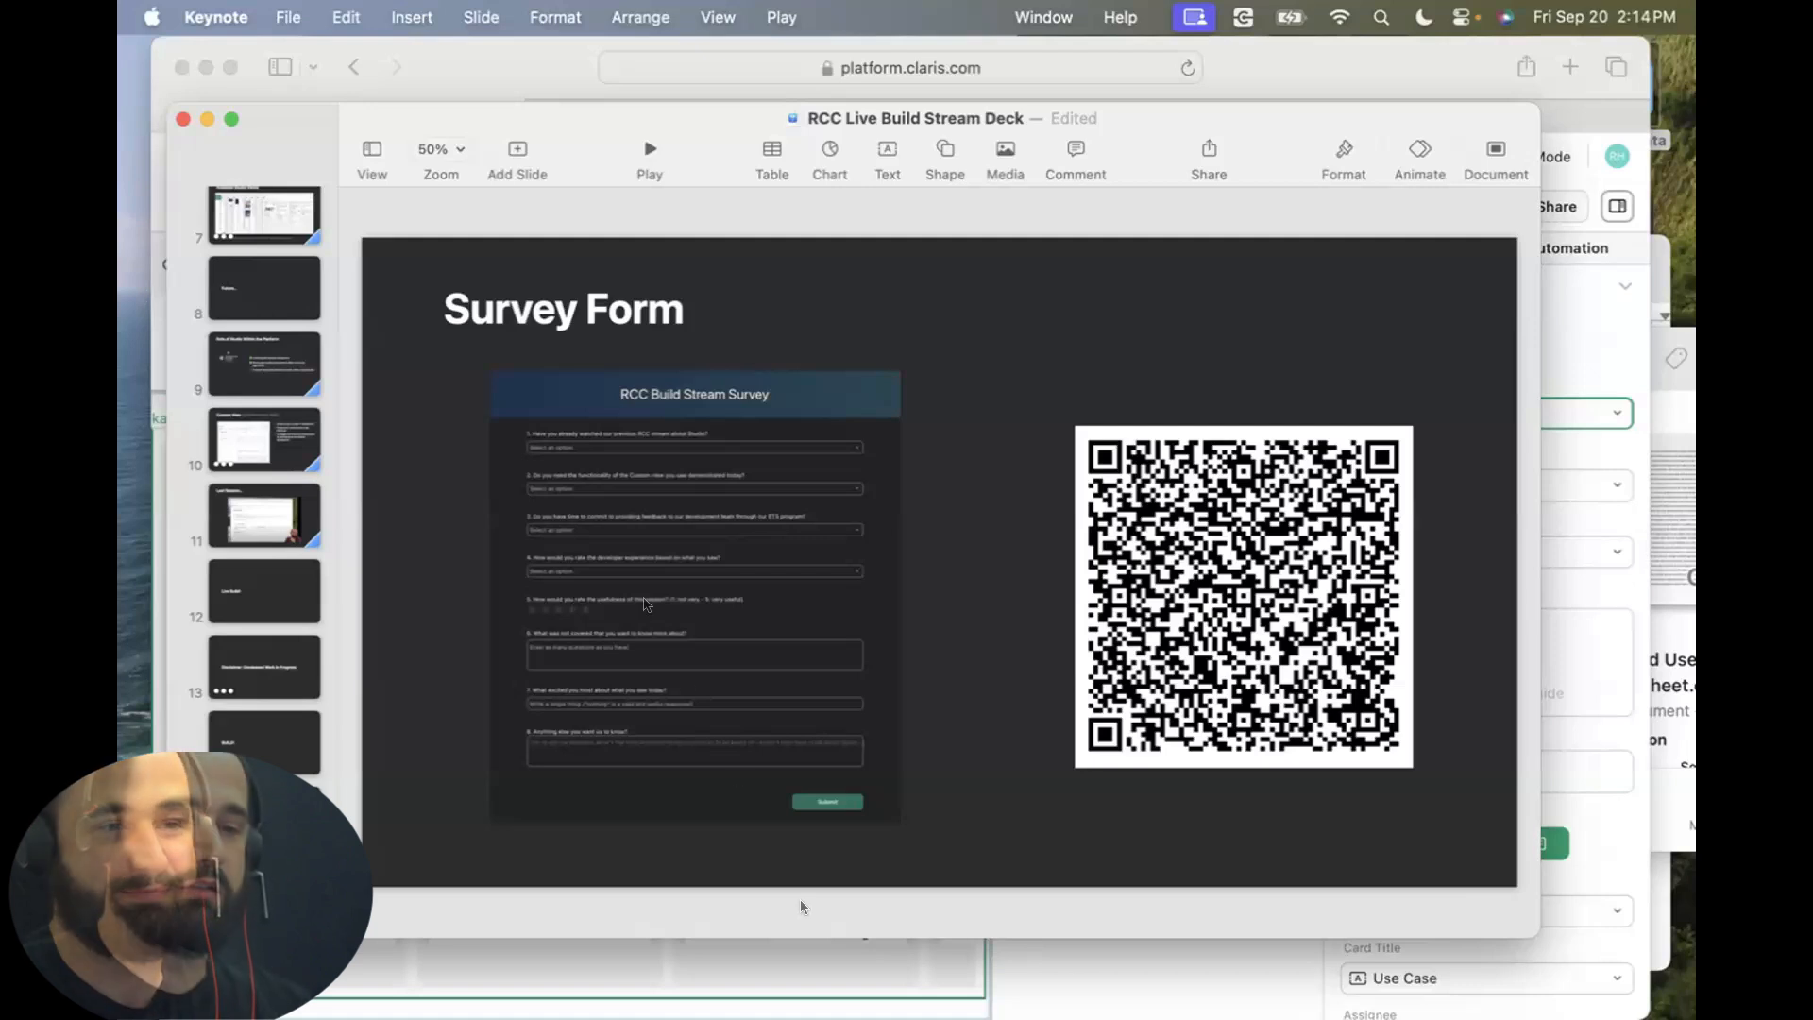
Return to Safari and bring up the Private Browsing window with the finished Claris E.T.S. hub's Feedback view.
{"action": "left_click", "coordinate": [483, 57]}
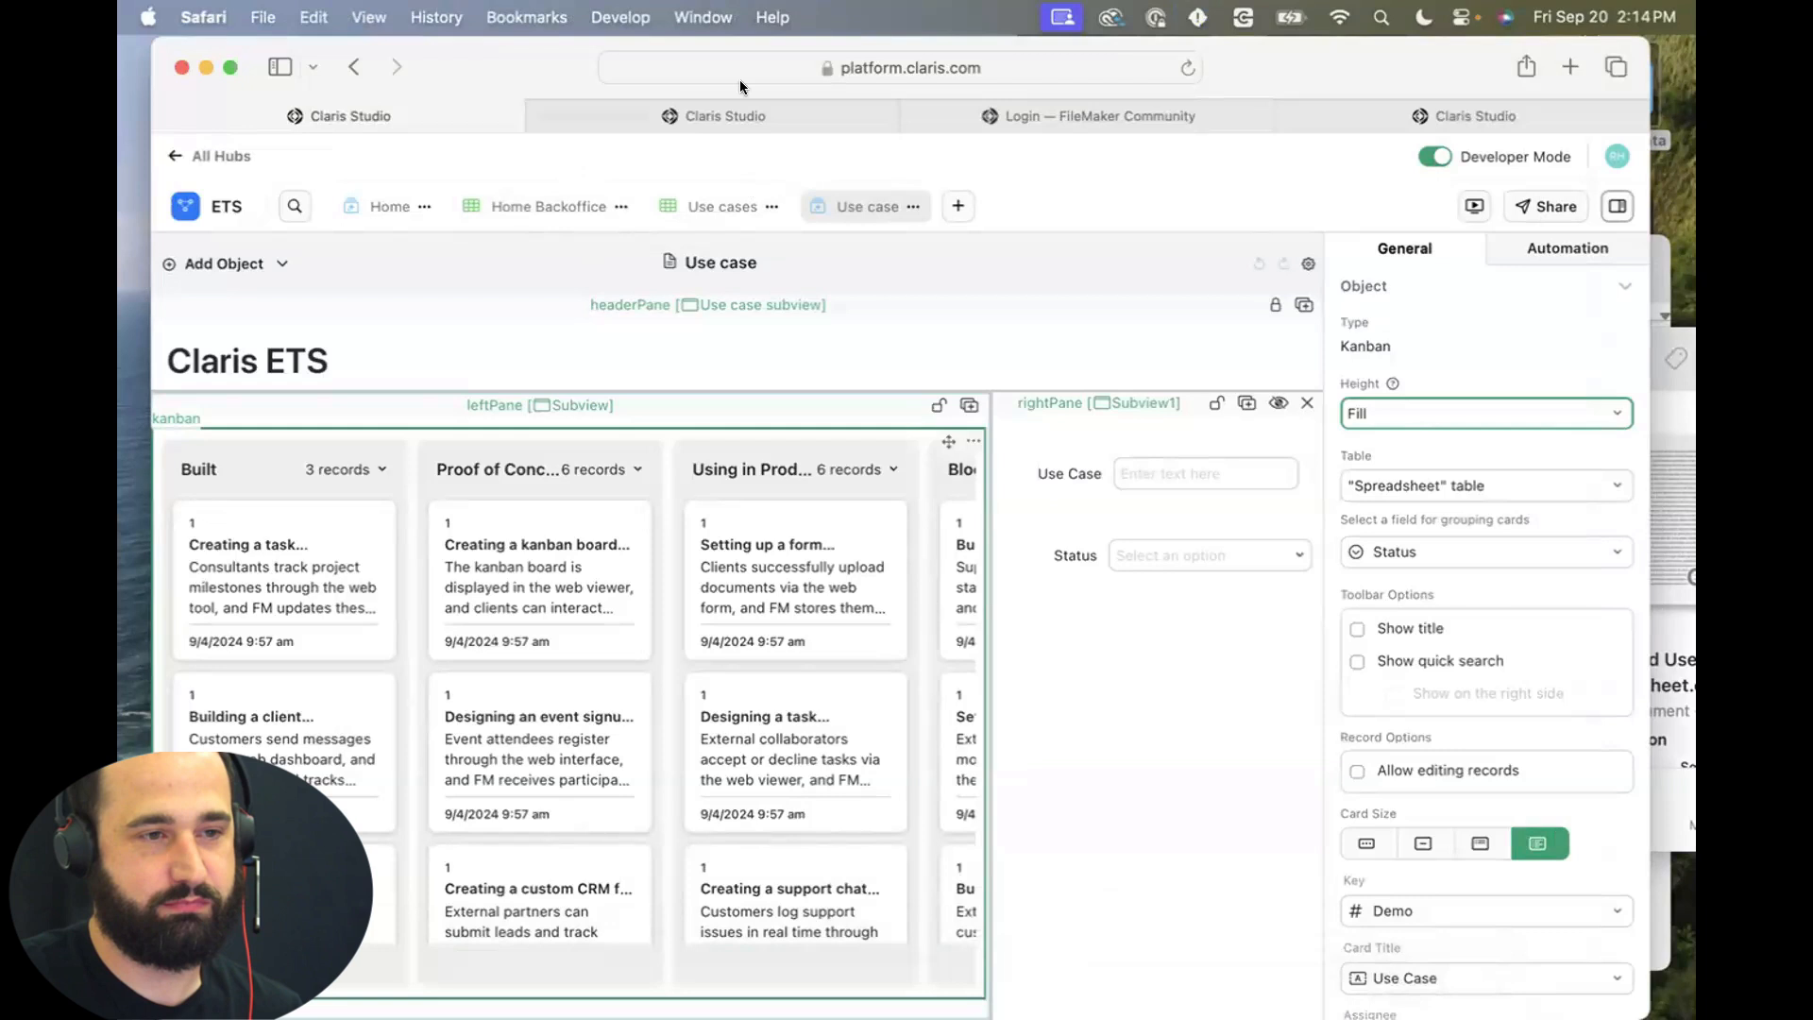
{"action": "left_click", "coordinate": [703, 17]}
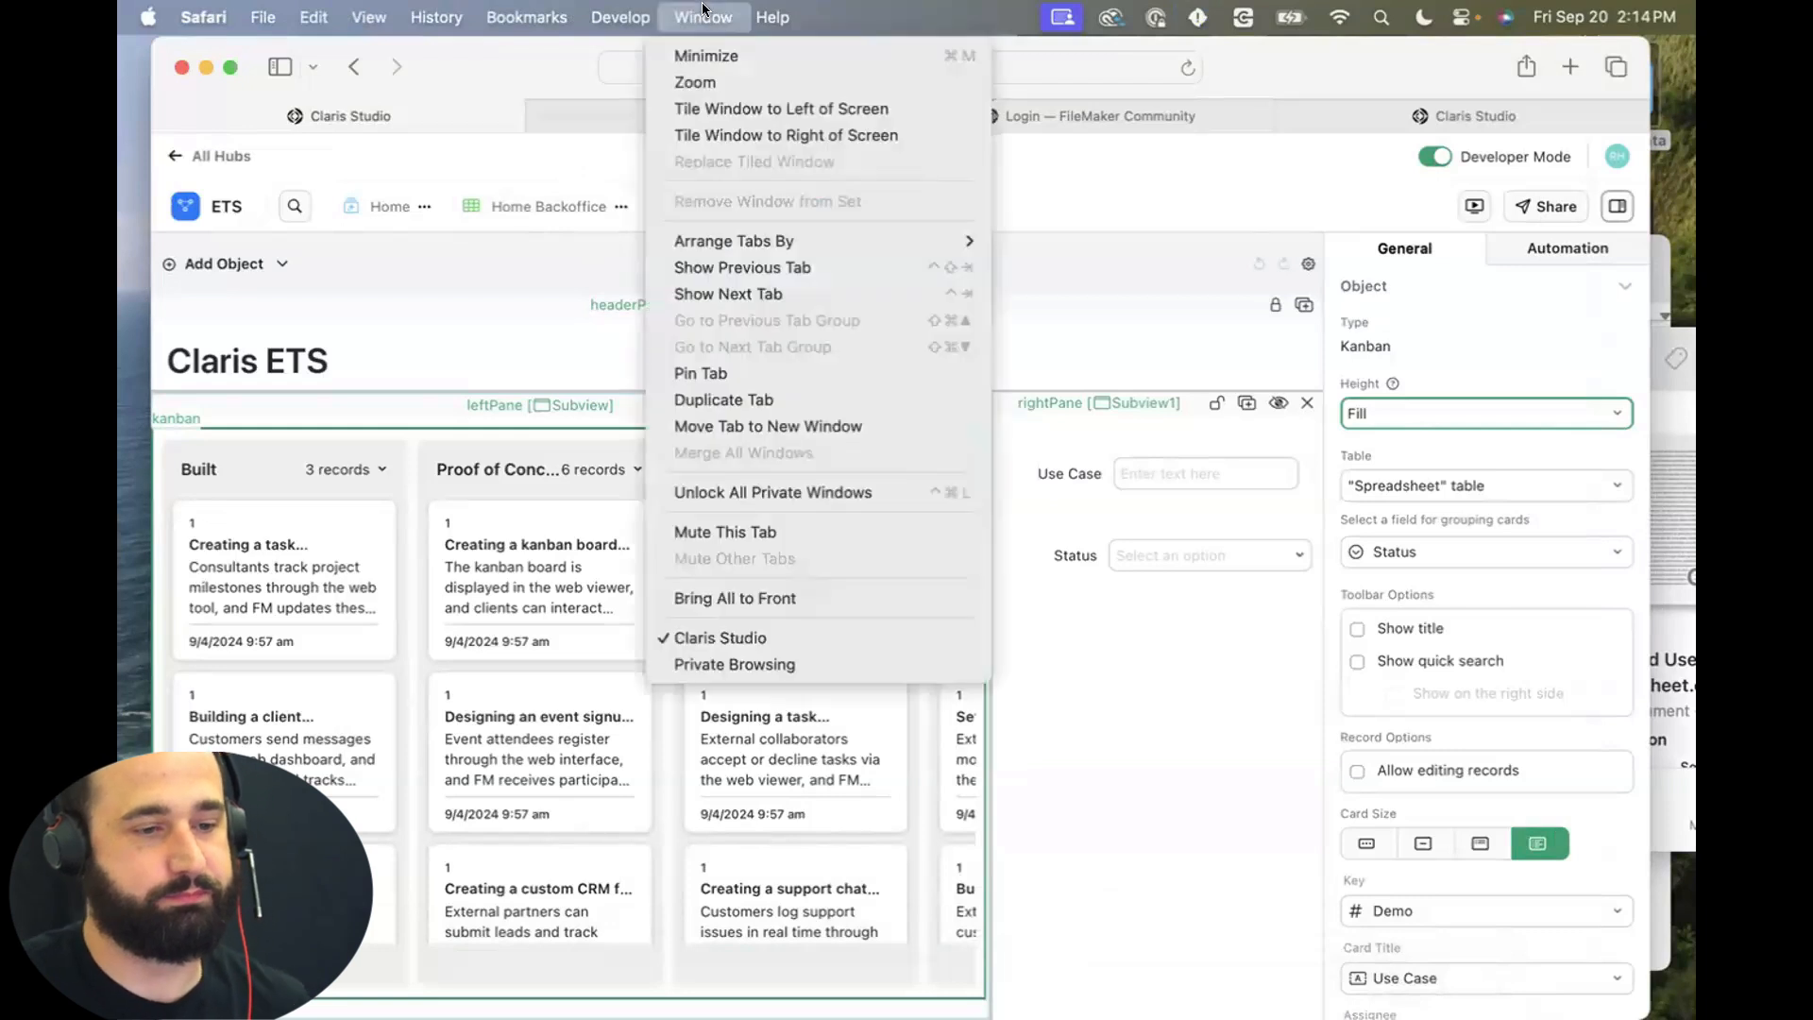
{"action": "left_click", "coordinate": [830, 664]}
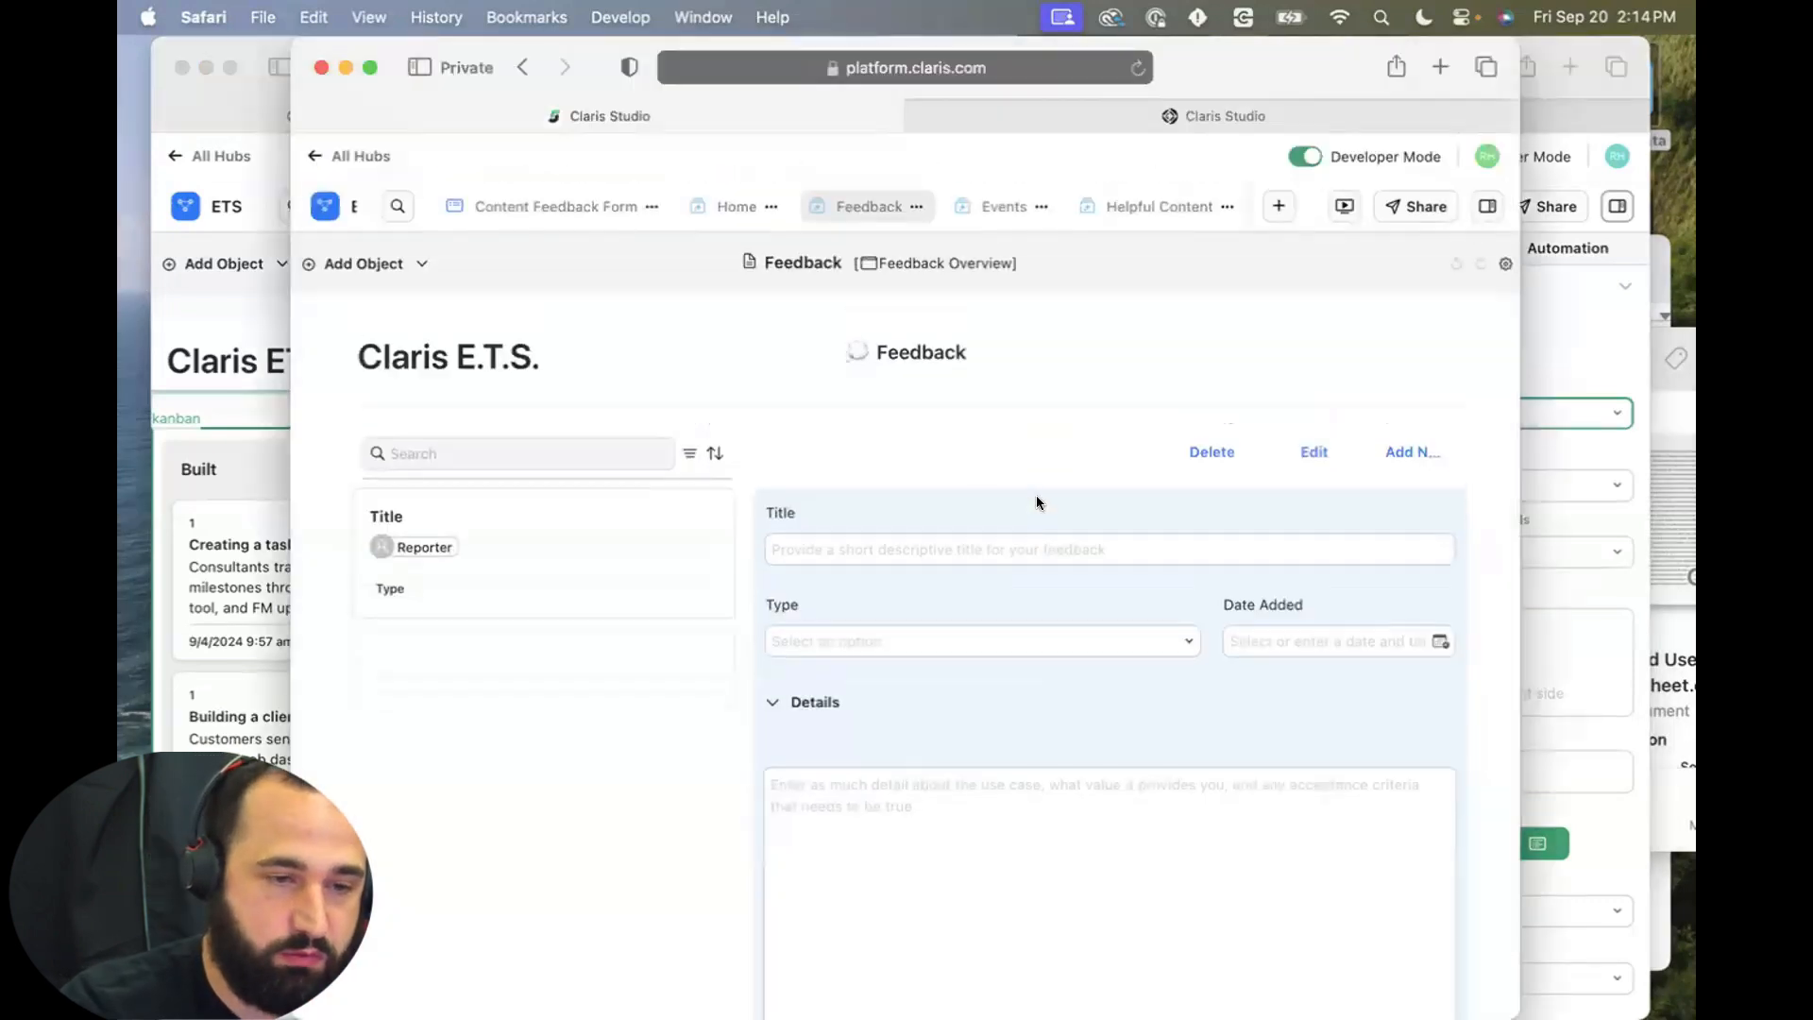
Return to the hubs list, look over the ETS hubs, and view the Action Needed Spreadsheet in ETS Admin.
{"action": "left_click", "coordinate": [332, 161]}
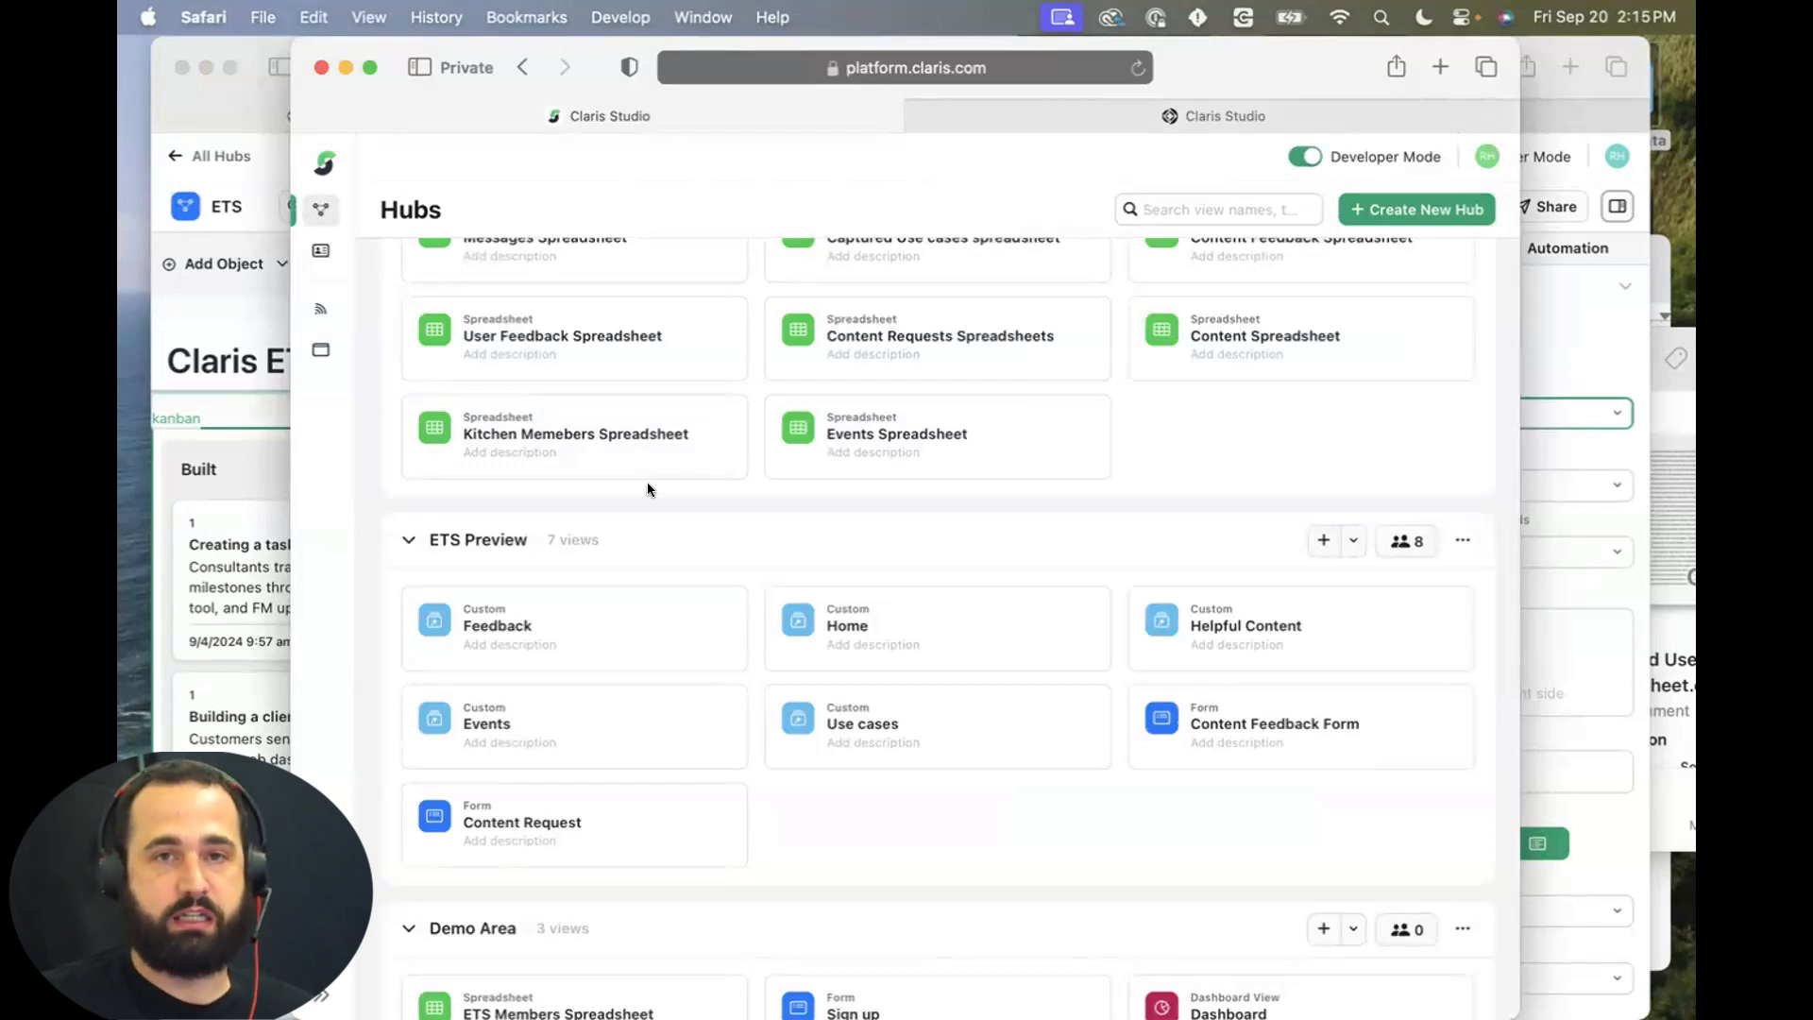
{"action": "scroll", "coordinate": [595, 642], "scroll_direction": "down", "scroll_amount": 5}
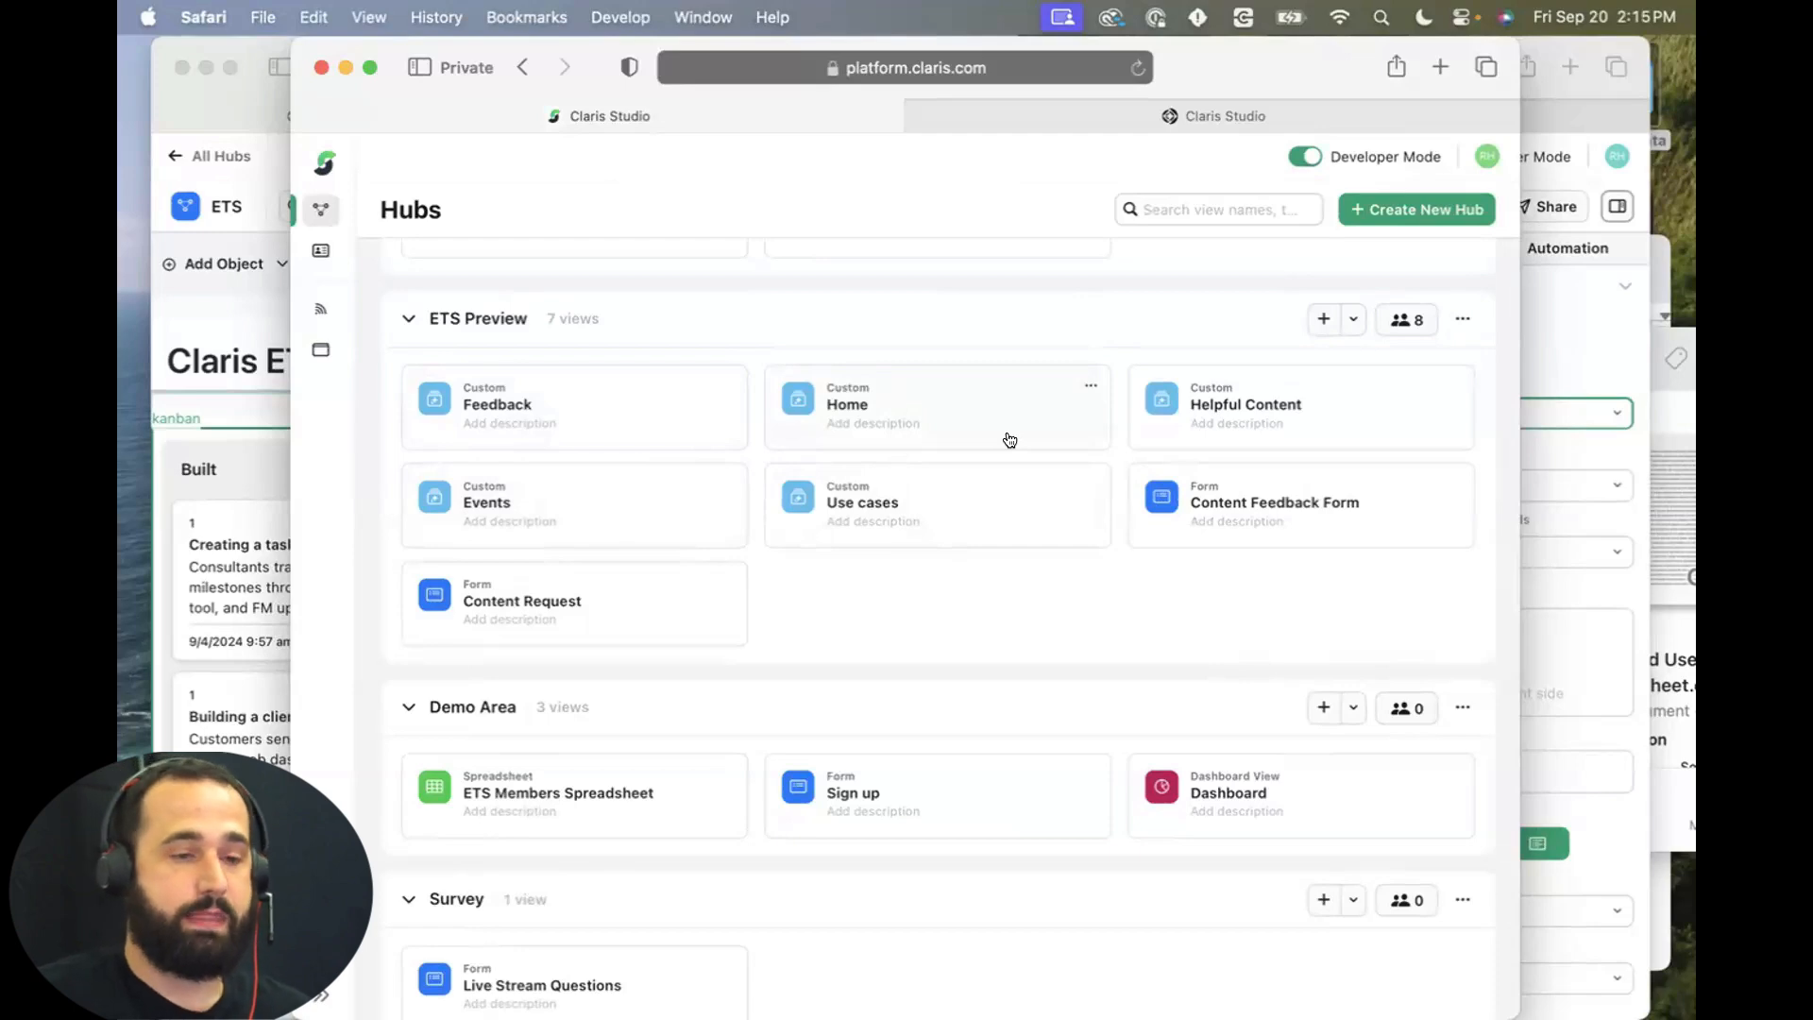
{"action": "scroll", "coordinate": [1009, 440], "scroll_direction": "up", "scroll_amount": 7}
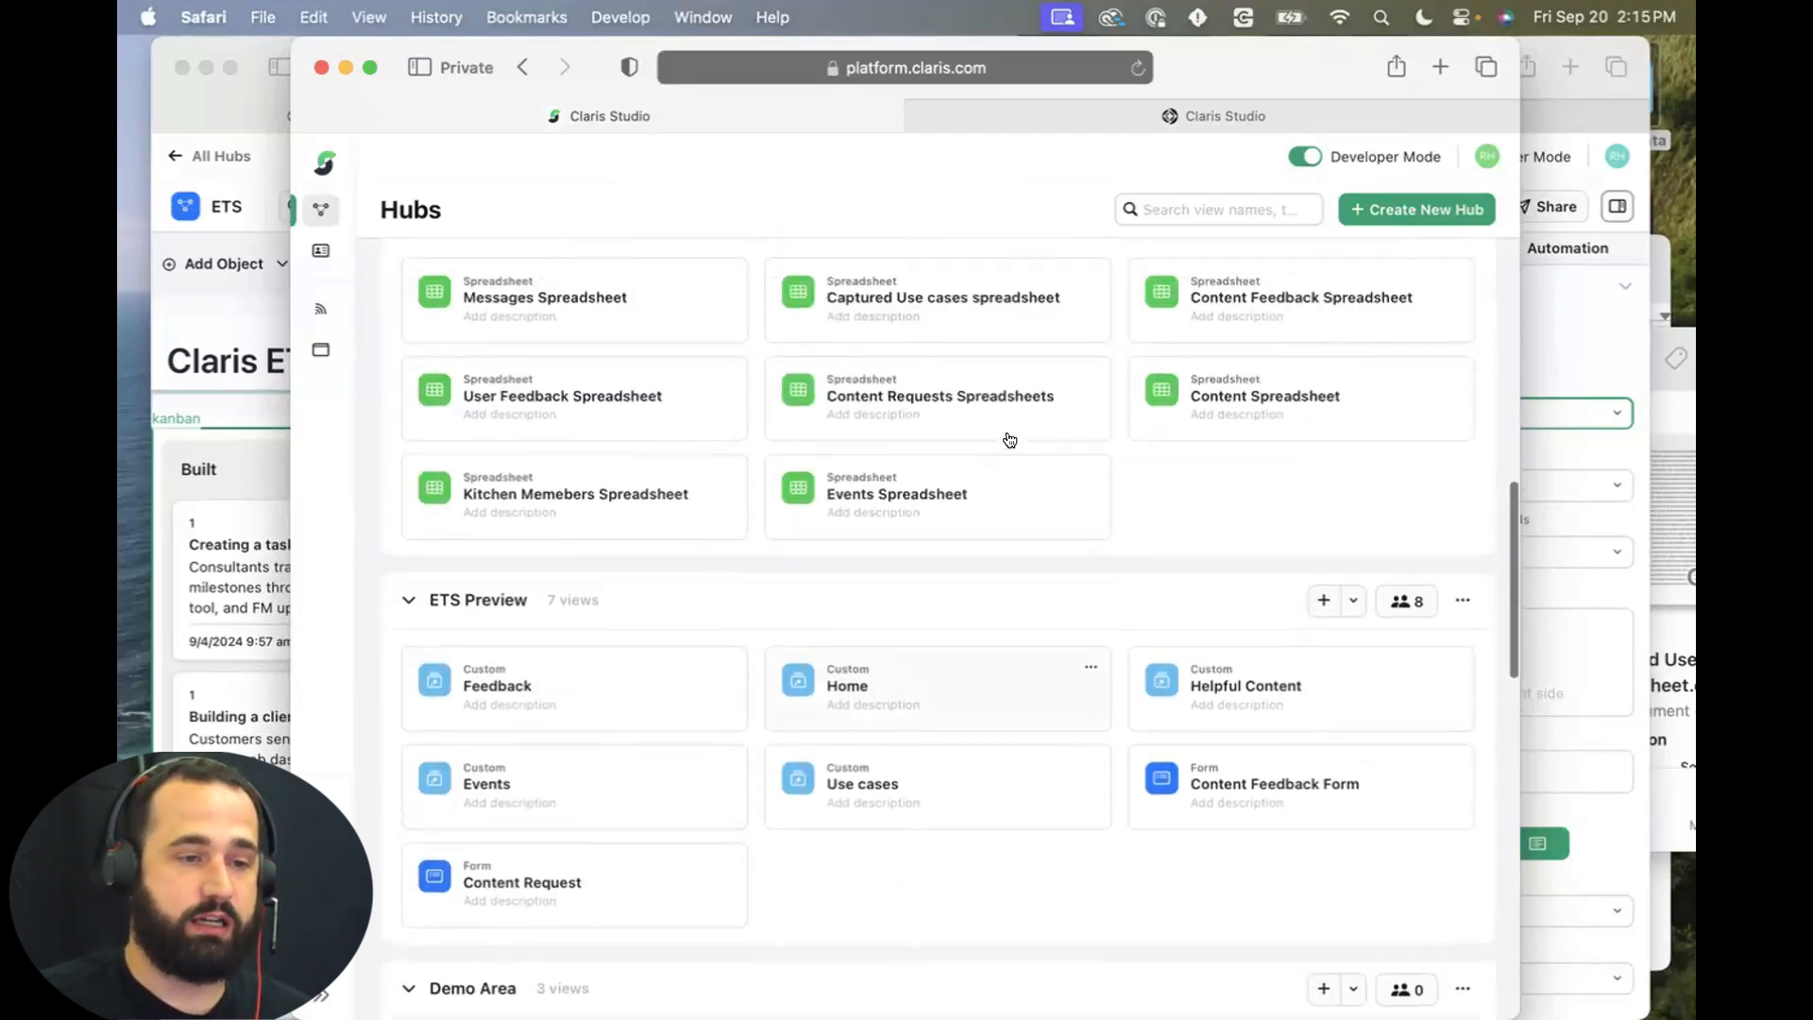
{"action": "scroll", "coordinate": [1009, 440], "scroll_direction": "up", "scroll_amount": 1}
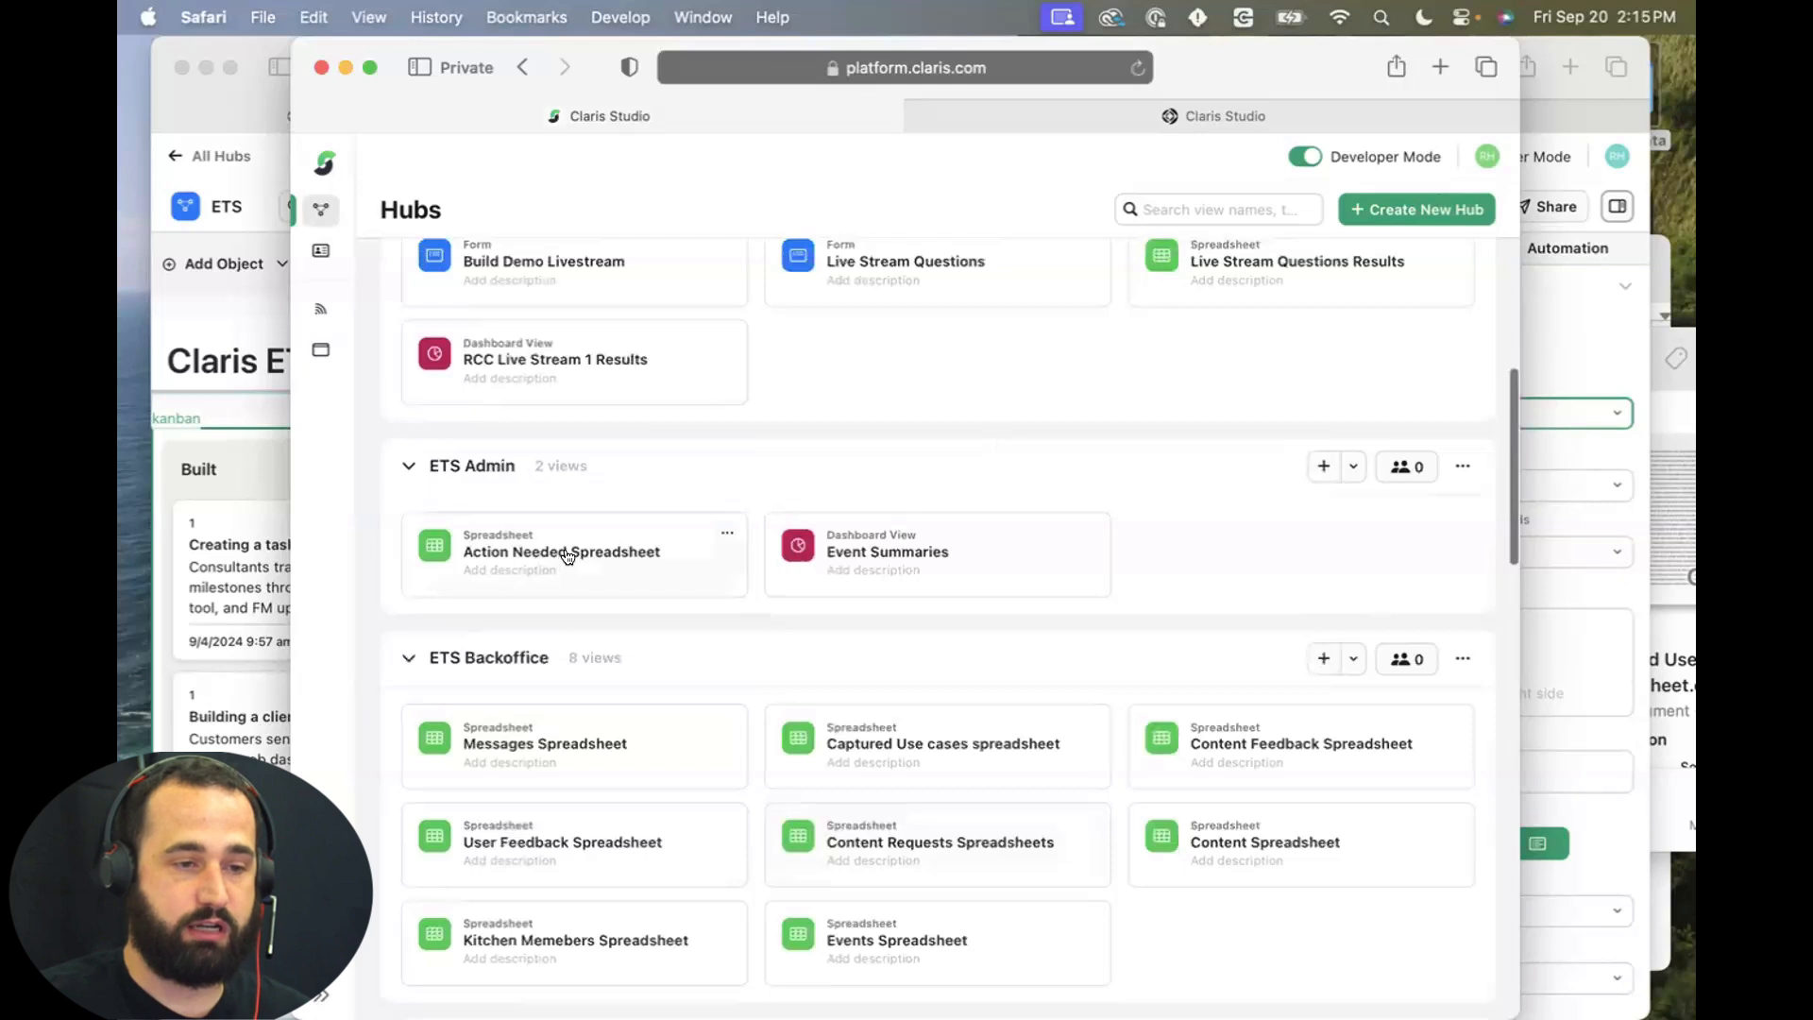
{"action": "left_click", "coordinate": [740, 554]}
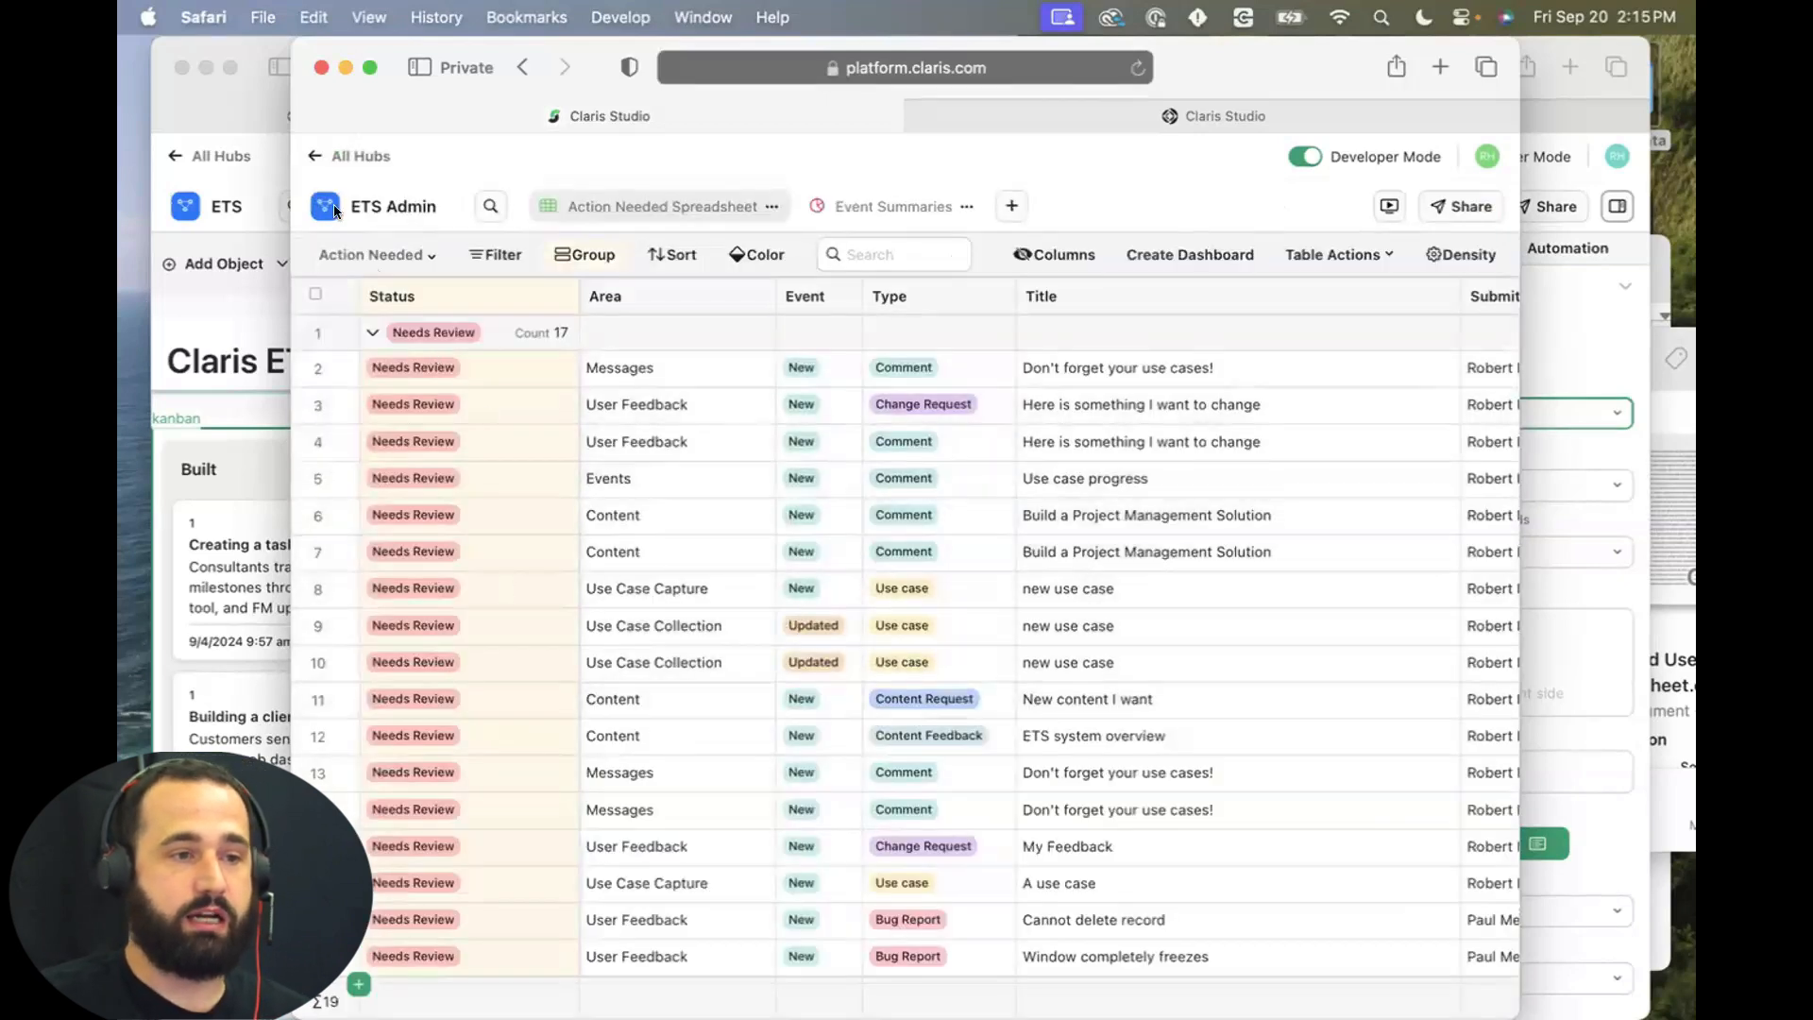
{"action": "left_click", "coordinate": [312, 157]}
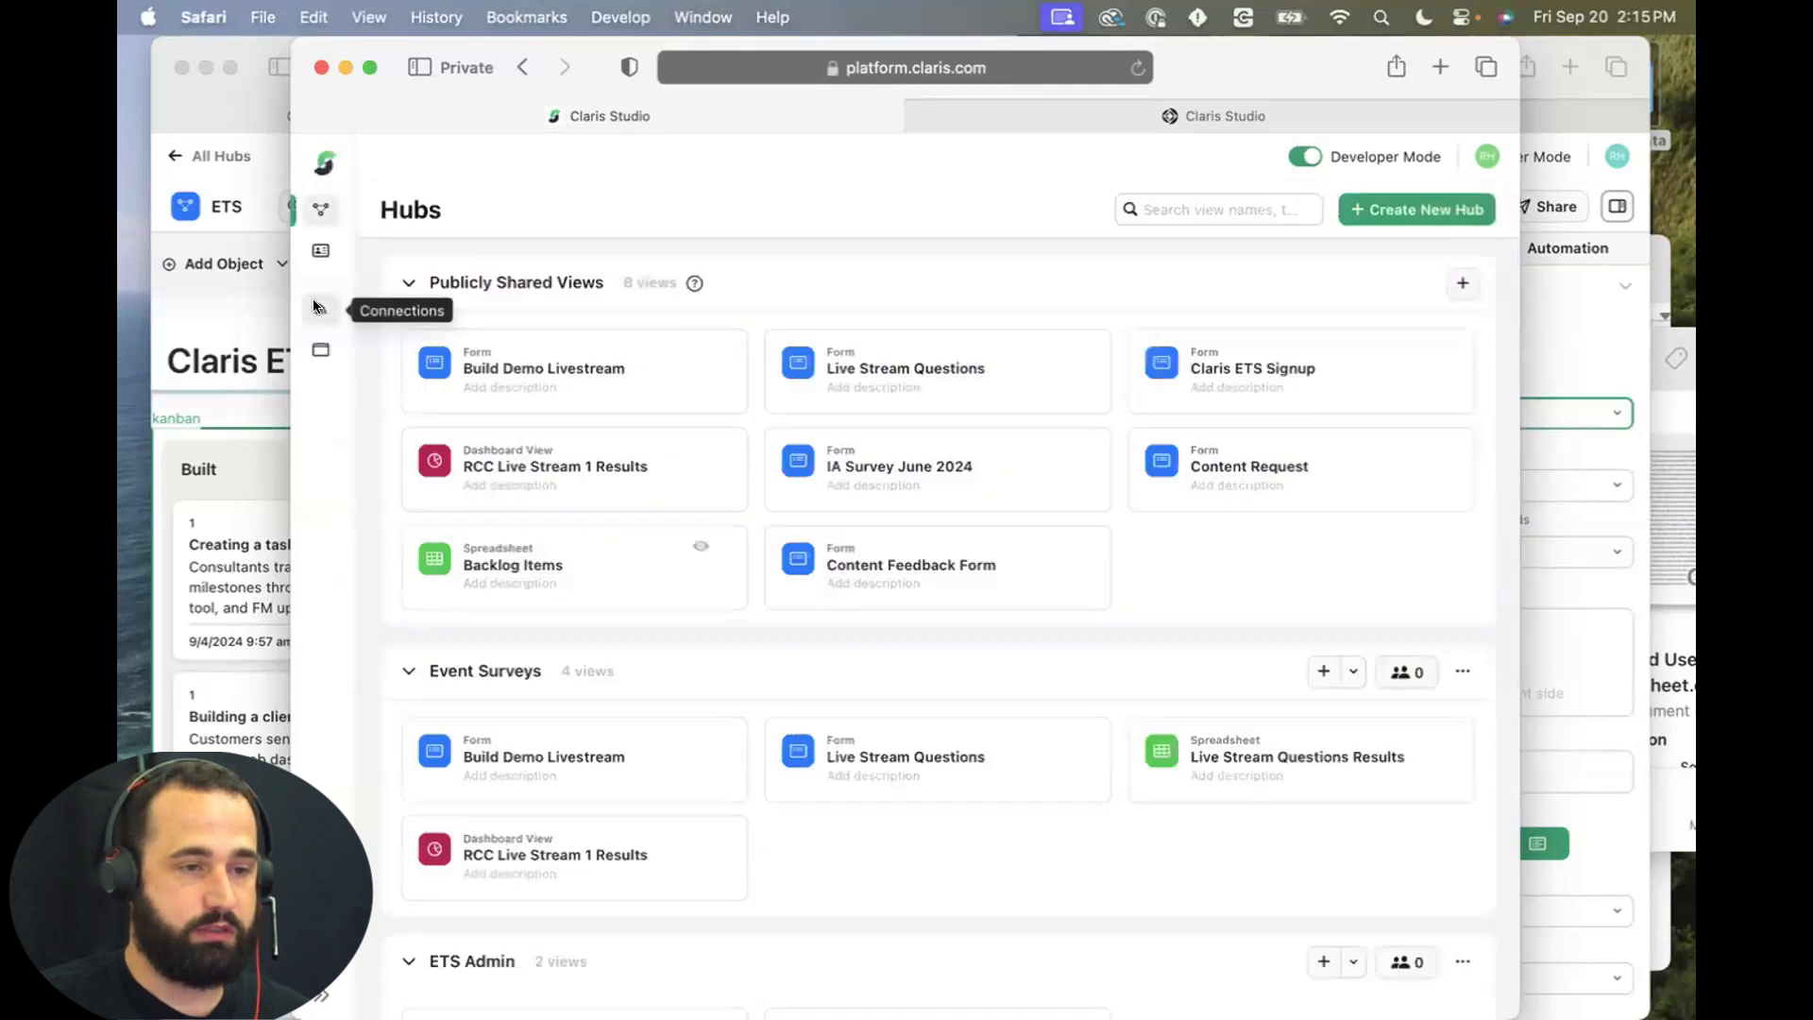
Open the Claris ETS project in Claris Connect through Connections and examine its list of flows.
{"action": "left_click", "coordinate": [315, 304]}
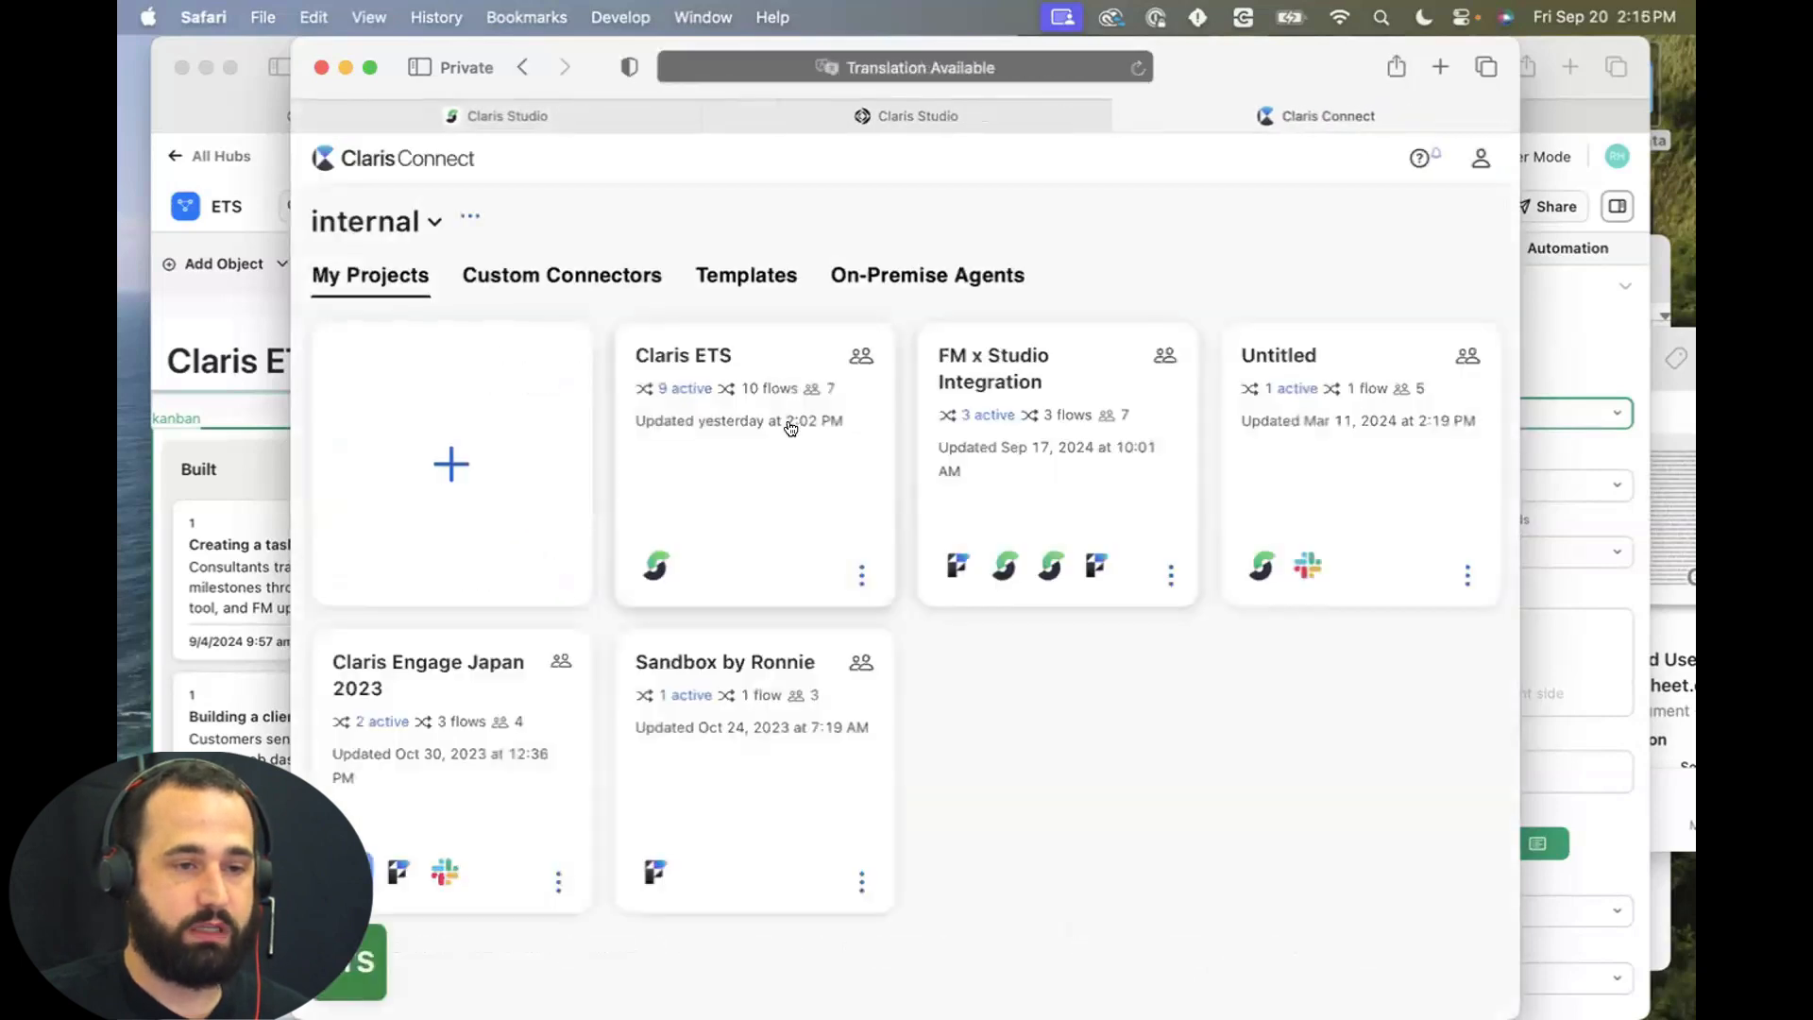
{"action": "left_click", "coordinate": [786, 422]}
{"action": "scroll", "coordinate": [755, 635], "scroll_direction": "down", "scroll_amount": 5}
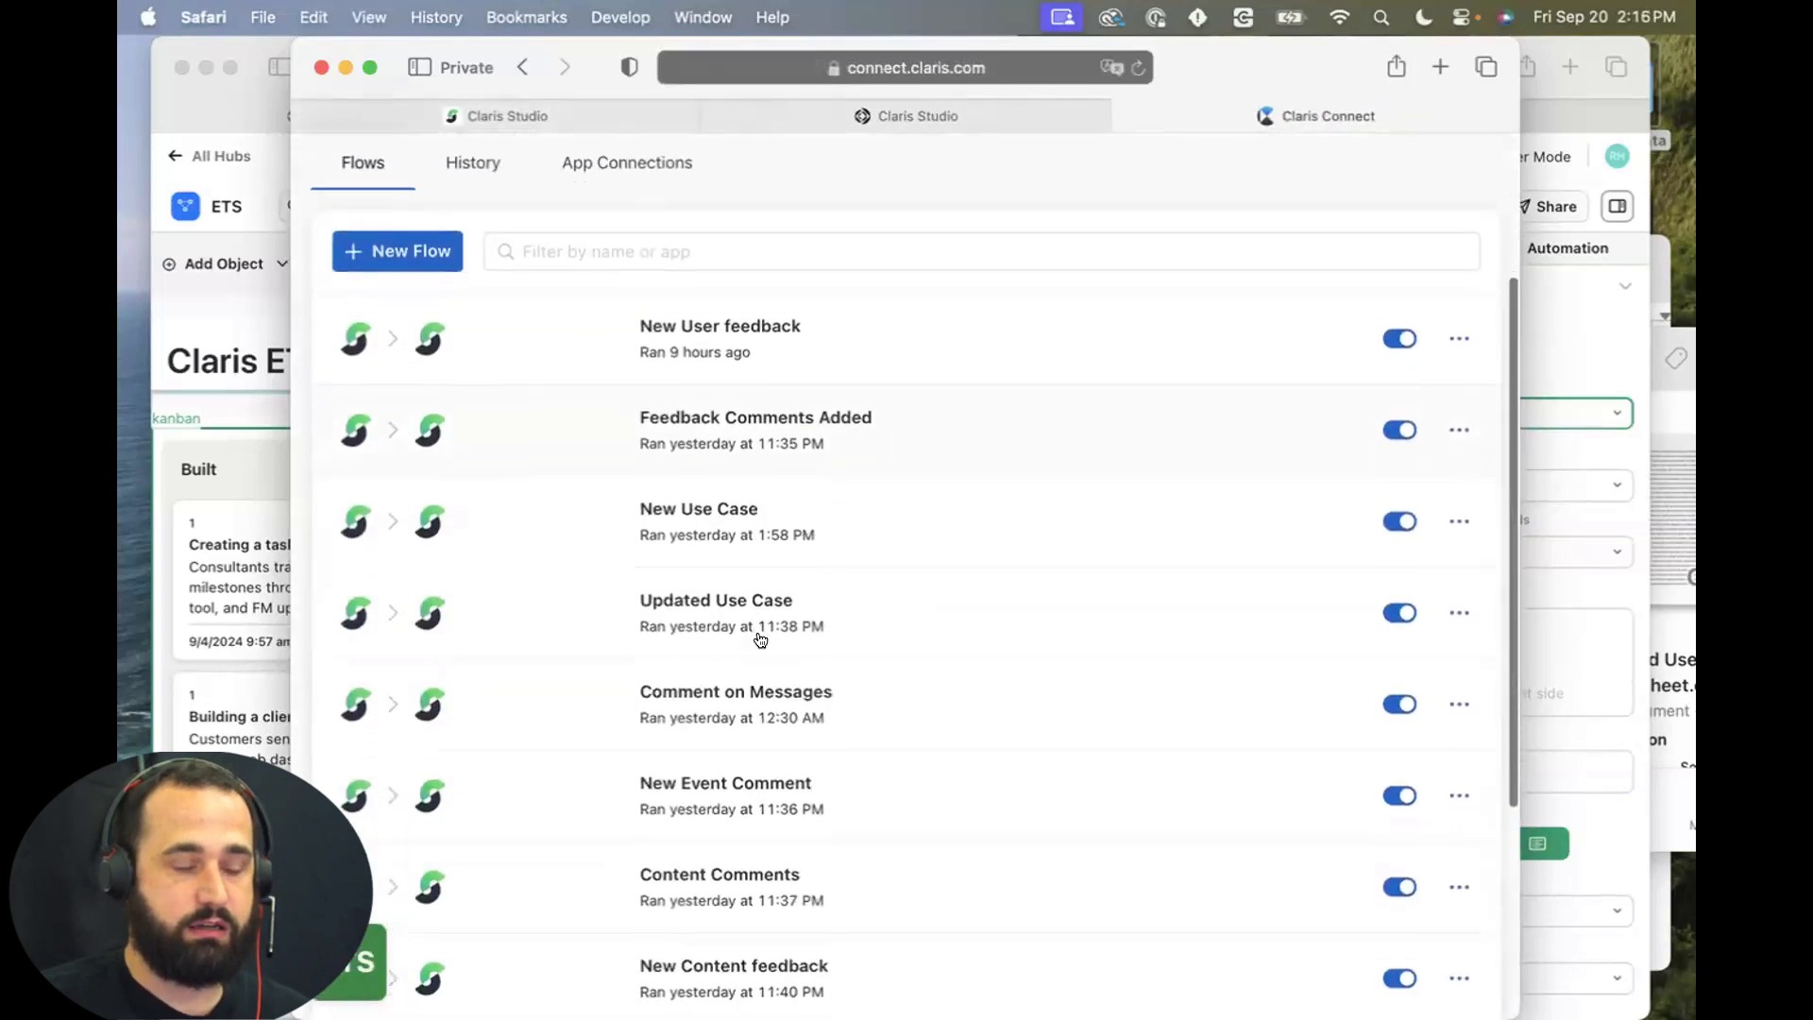
{"action": "scroll", "coordinate": [761, 640], "scroll_direction": "down", "scroll_amount": 4}
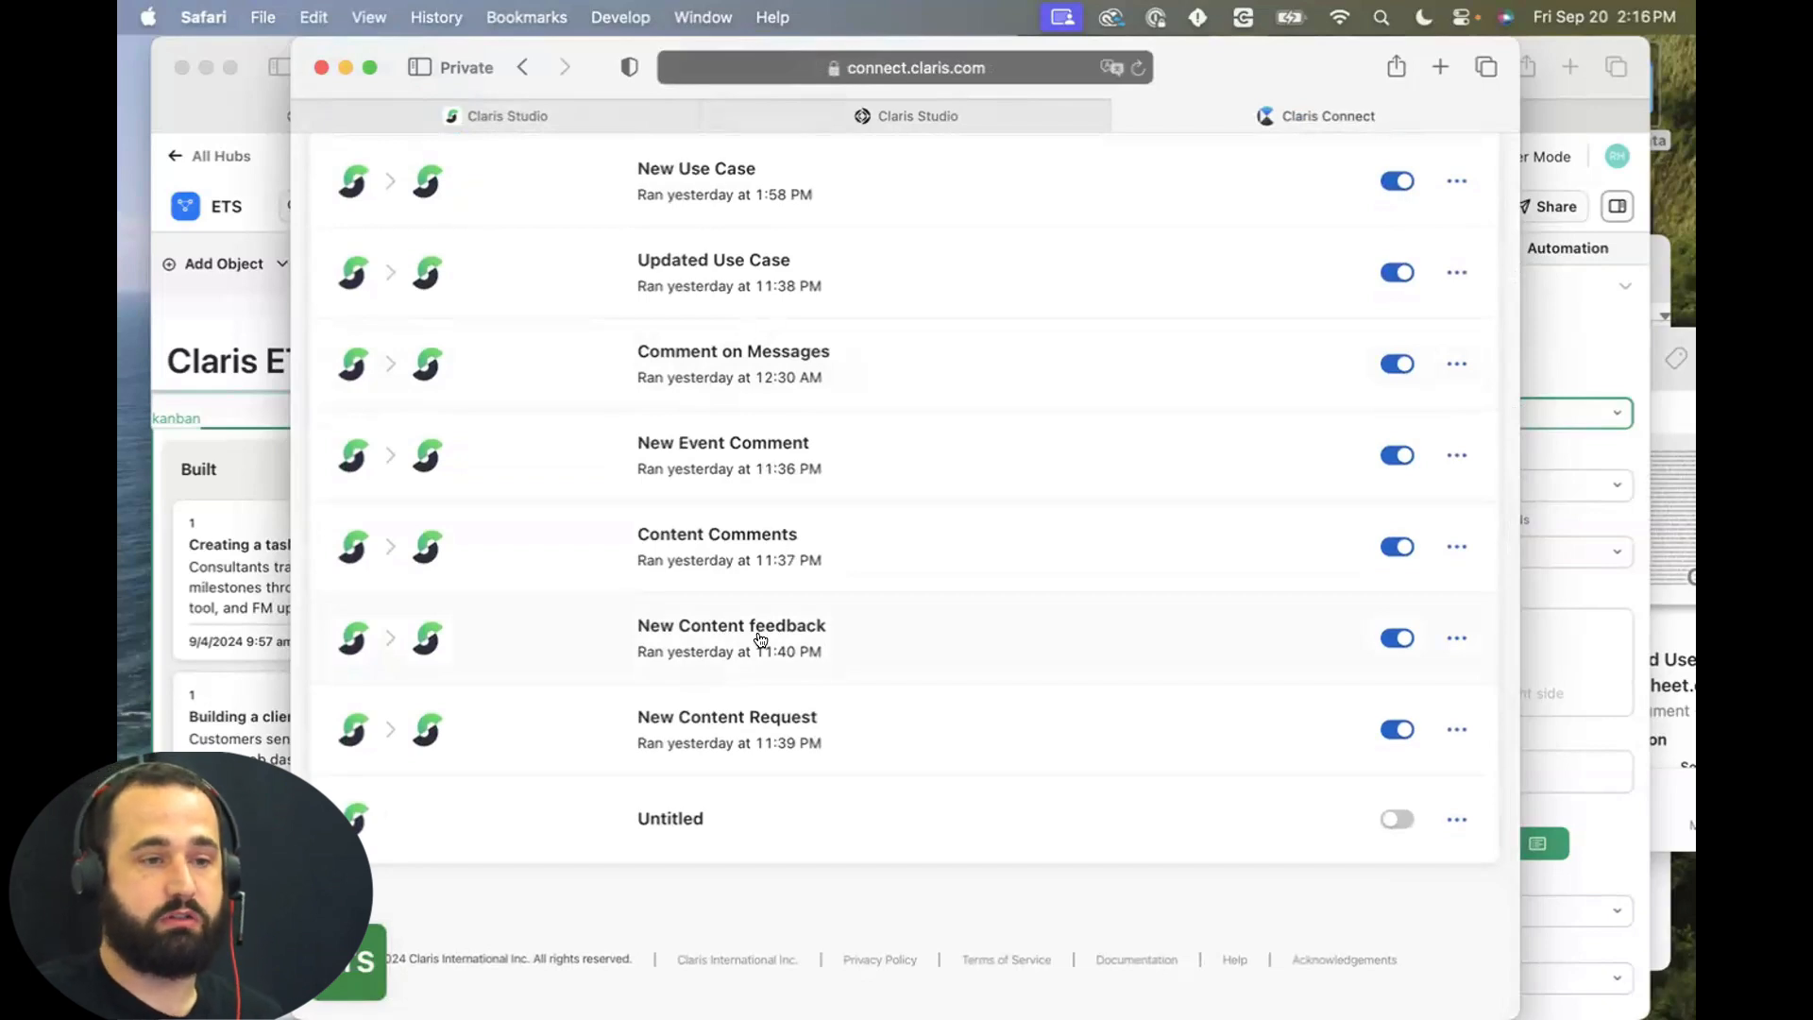
{"action": "scroll", "coordinate": [761, 639], "scroll_direction": "up", "scroll_amount": 10}
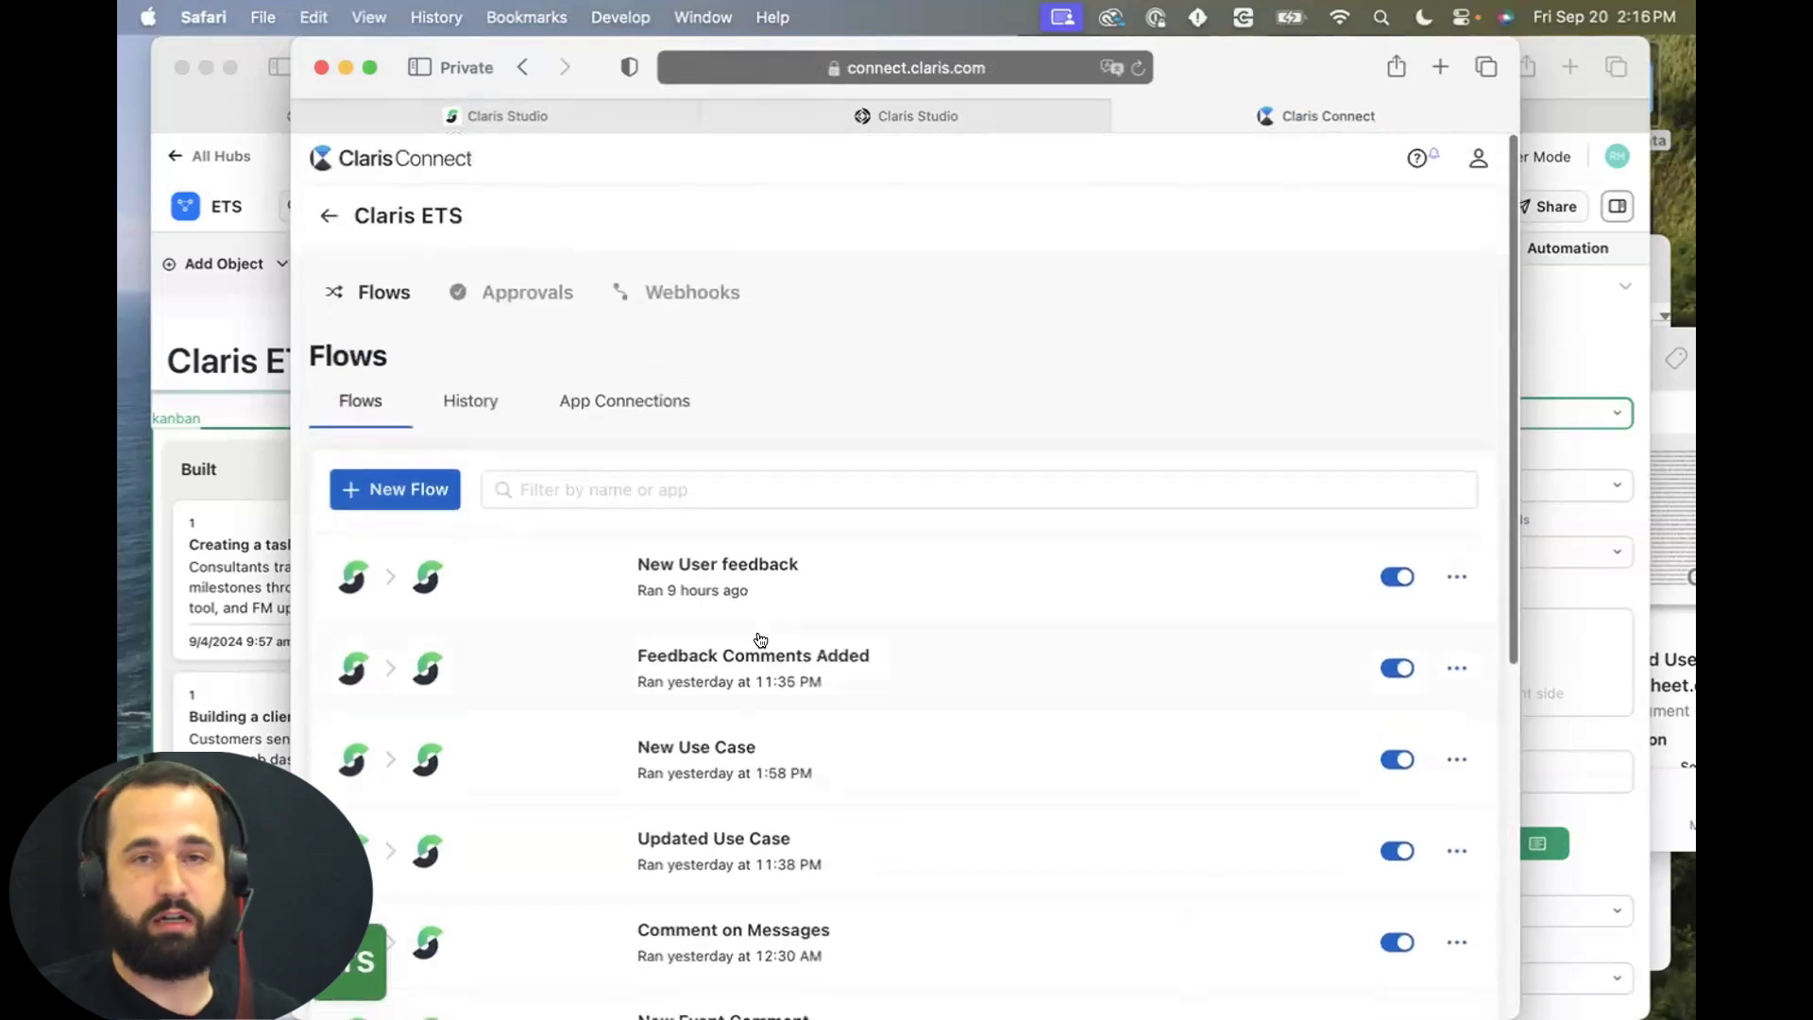
{"action": "scroll", "coordinate": [760, 639], "scroll_direction": "down", "scroll_amount": 5}
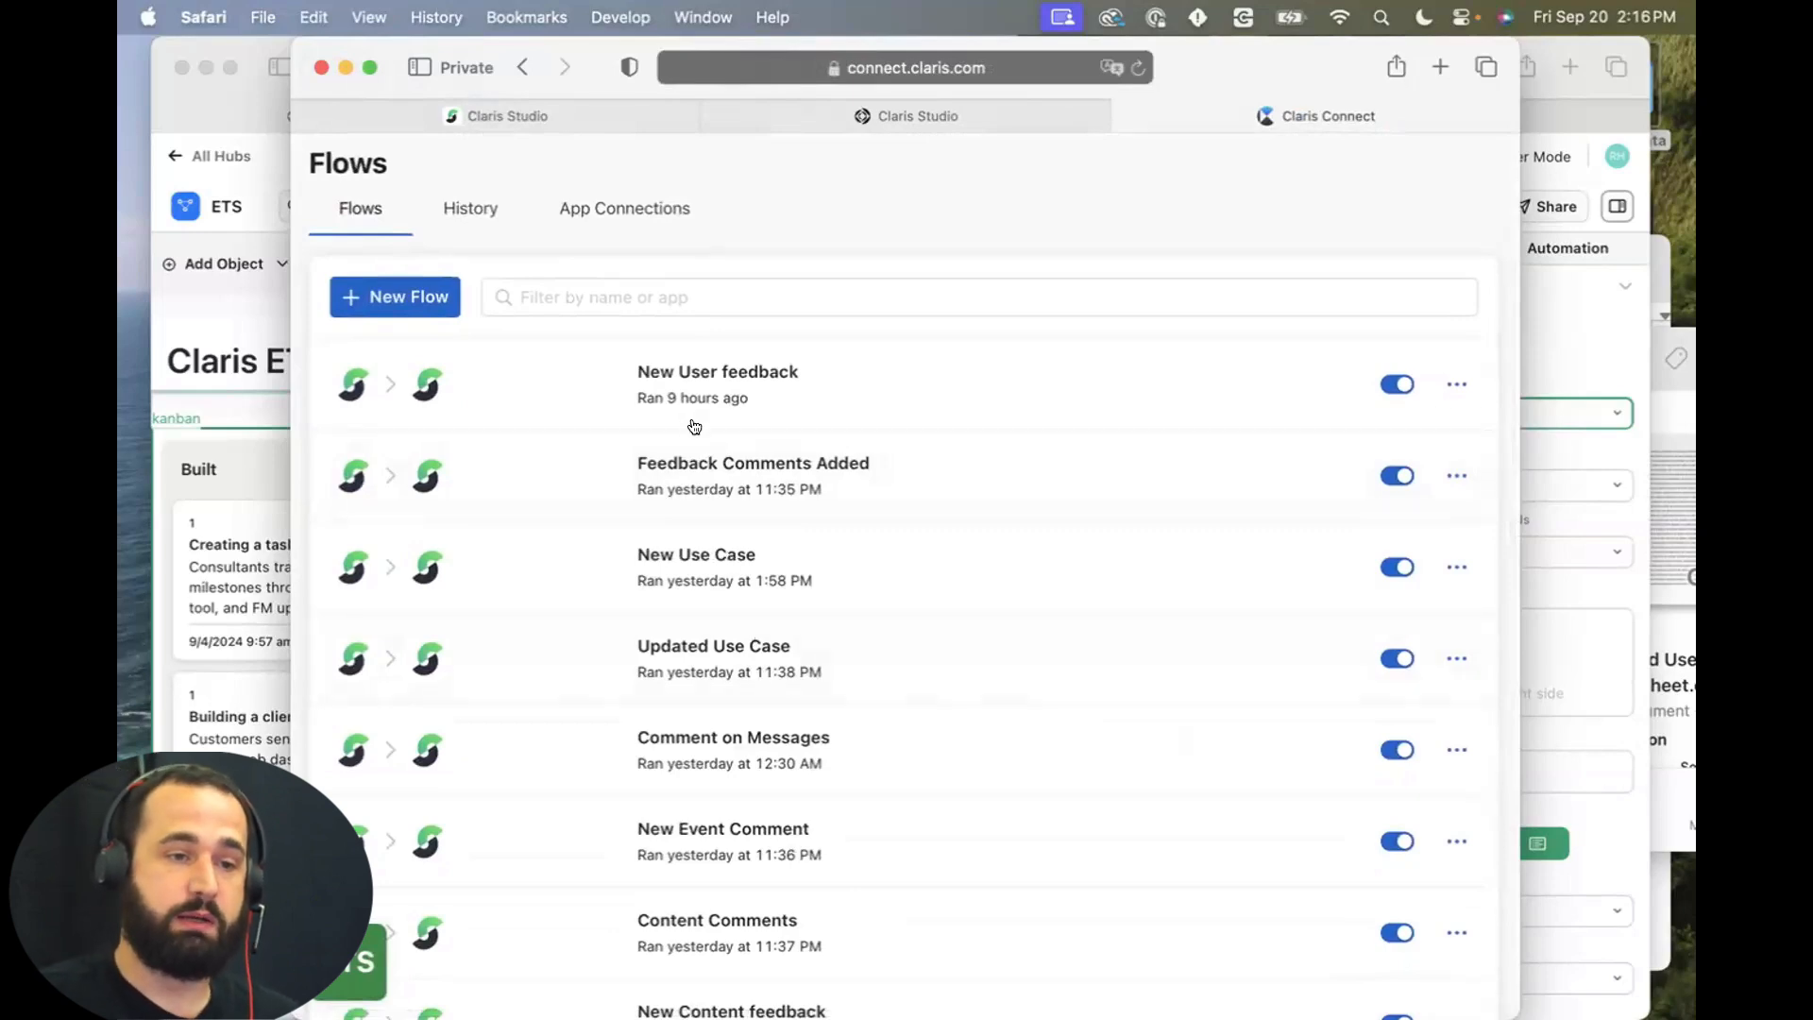
{"action": "scroll", "coordinate": [712, 696], "scroll_direction": "down", "scroll_amount": 4}
{"action": "scroll", "coordinate": [696, 613], "scroll_direction": "up", "scroll_amount": 6}
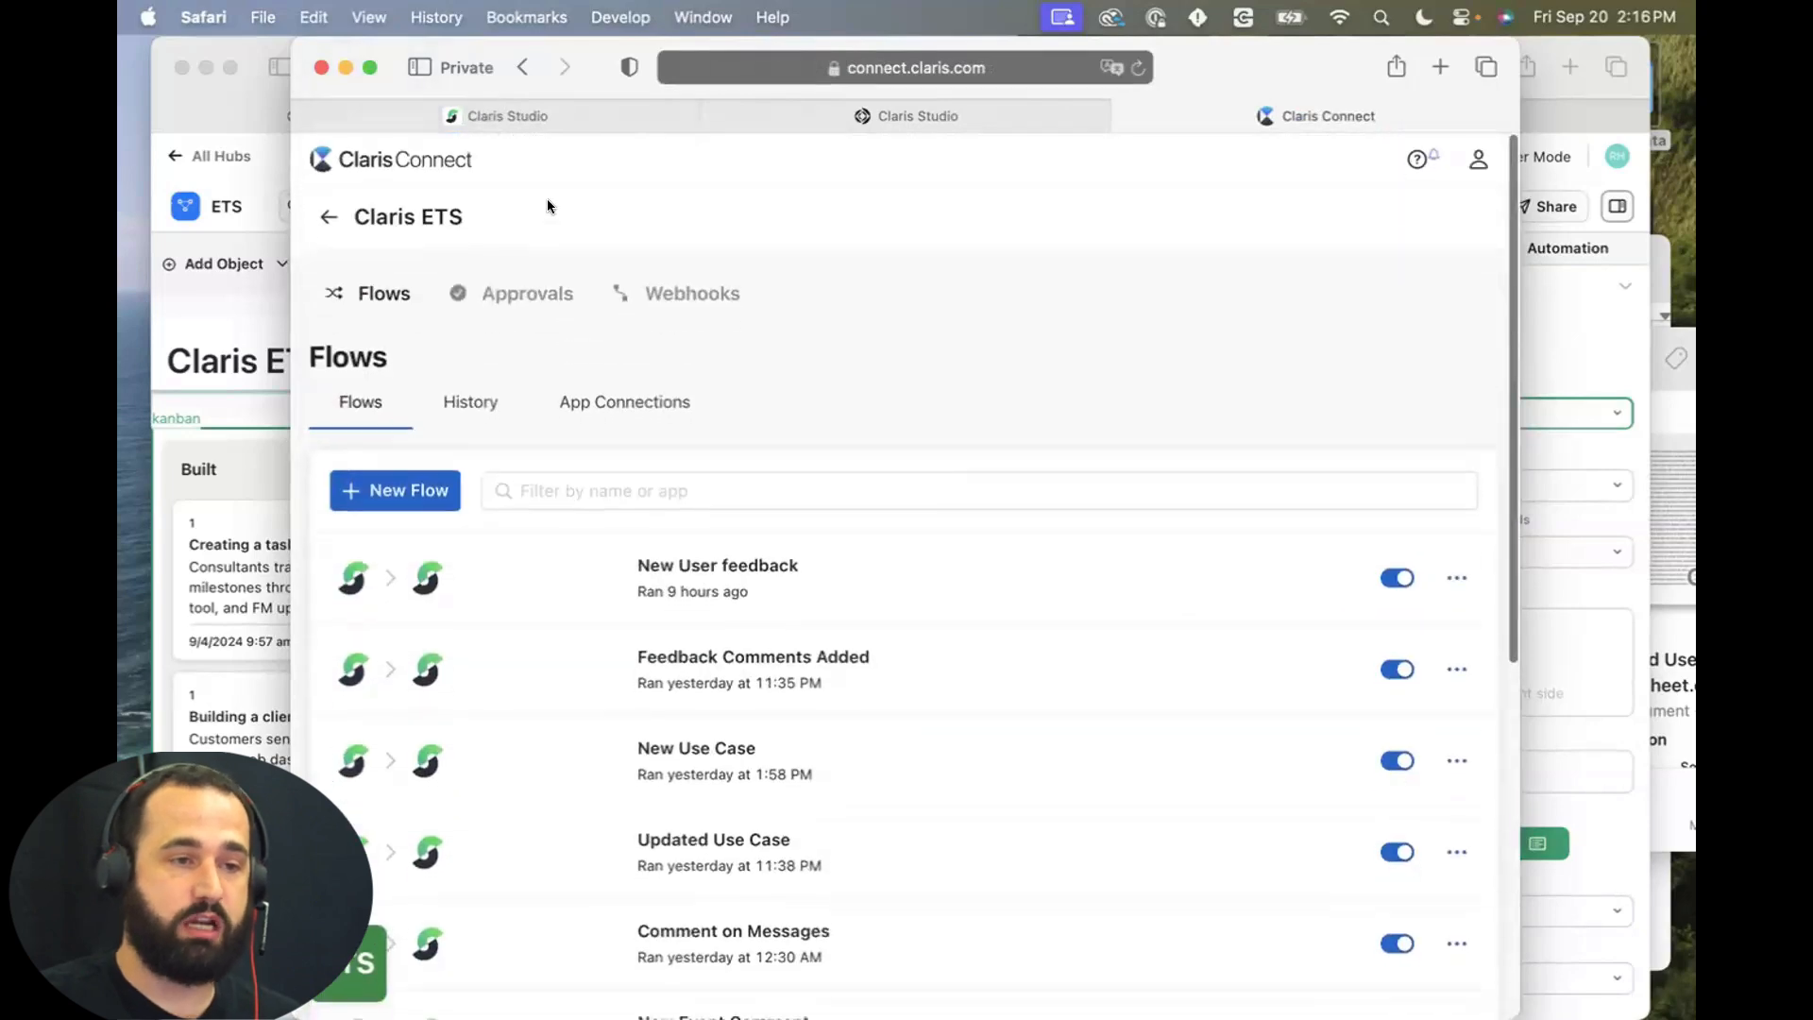
Return to Claris Studio and examine the rows and status groups of the Action Needed Spreadsheet in ETS Admin.
{"action": "left_click", "coordinate": [523, 117]}
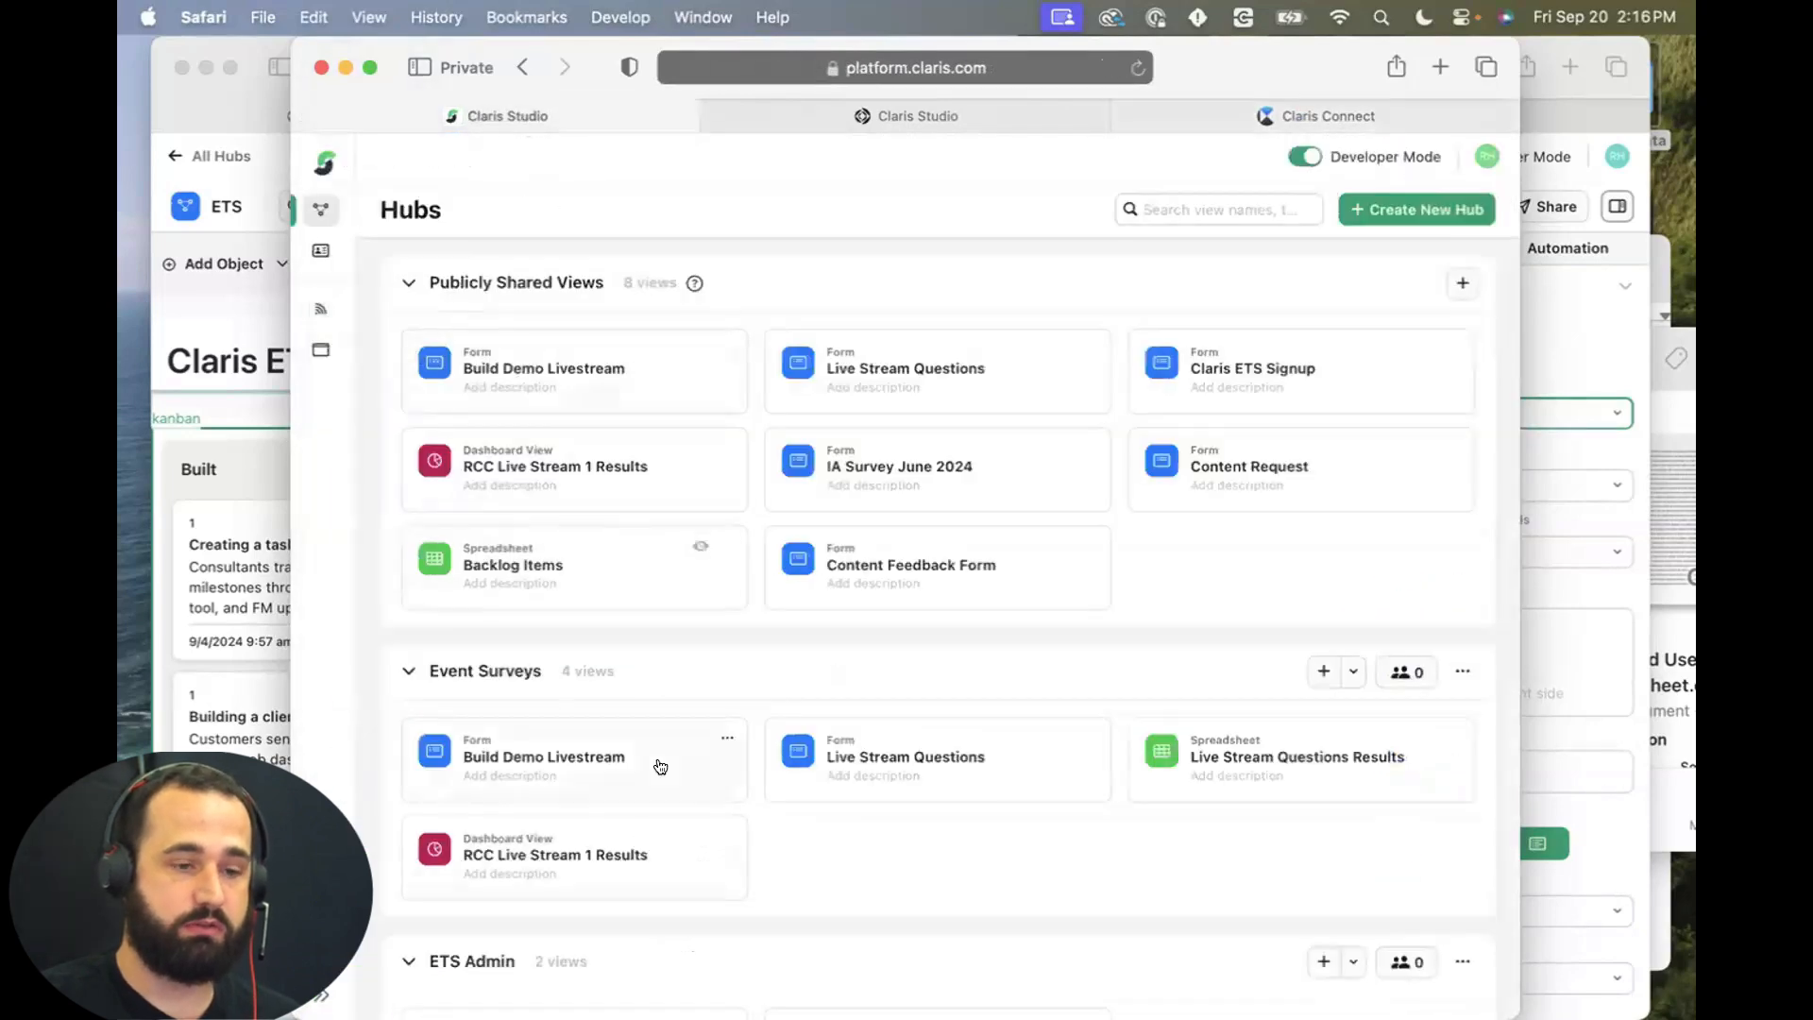
{"action": "scroll", "coordinate": [659, 765], "scroll_direction": "down", "scroll_amount": 6}
{"action": "left_click", "coordinate": [563, 467]}
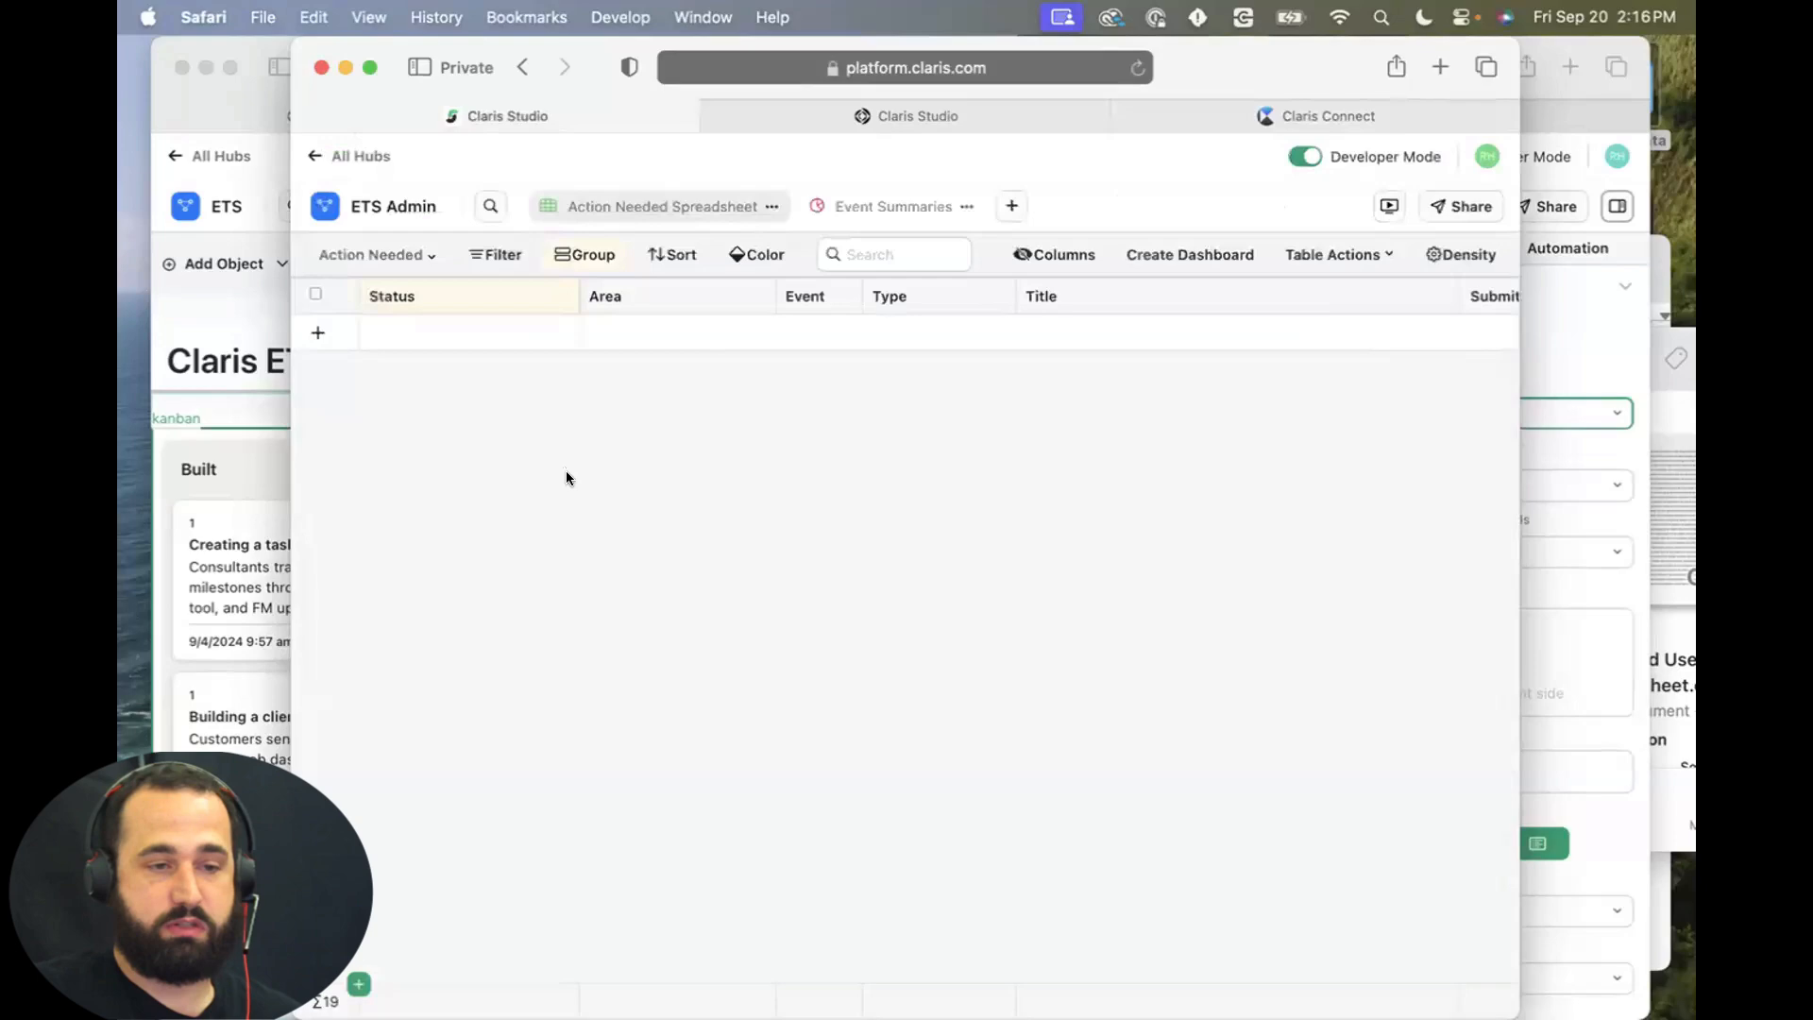
{"action": "scroll", "coordinate": [678, 701], "scroll_direction": "down", "scroll_amount": 2}
{"action": "scroll", "coordinate": [678, 701], "scroll_direction": "up", "scroll_amount": 2}
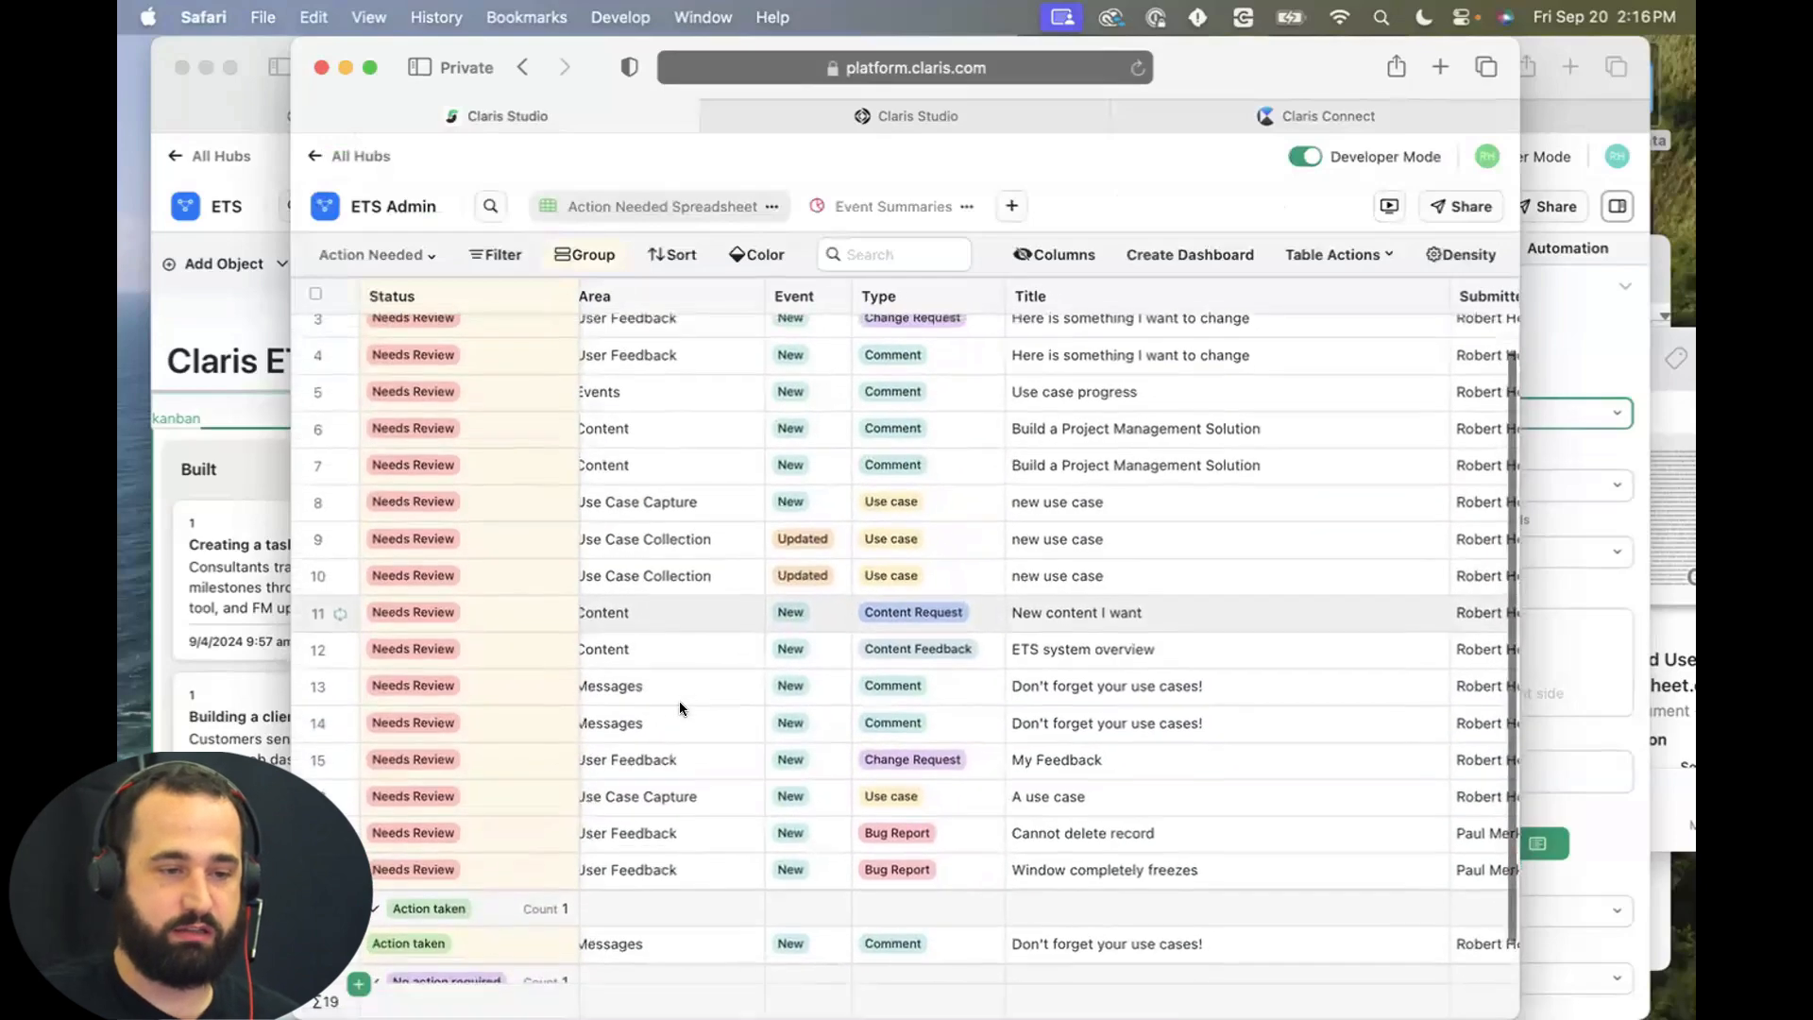
{"action": "scroll", "coordinate": [678, 701], "scroll_direction": "right", "scroll_amount": 4}
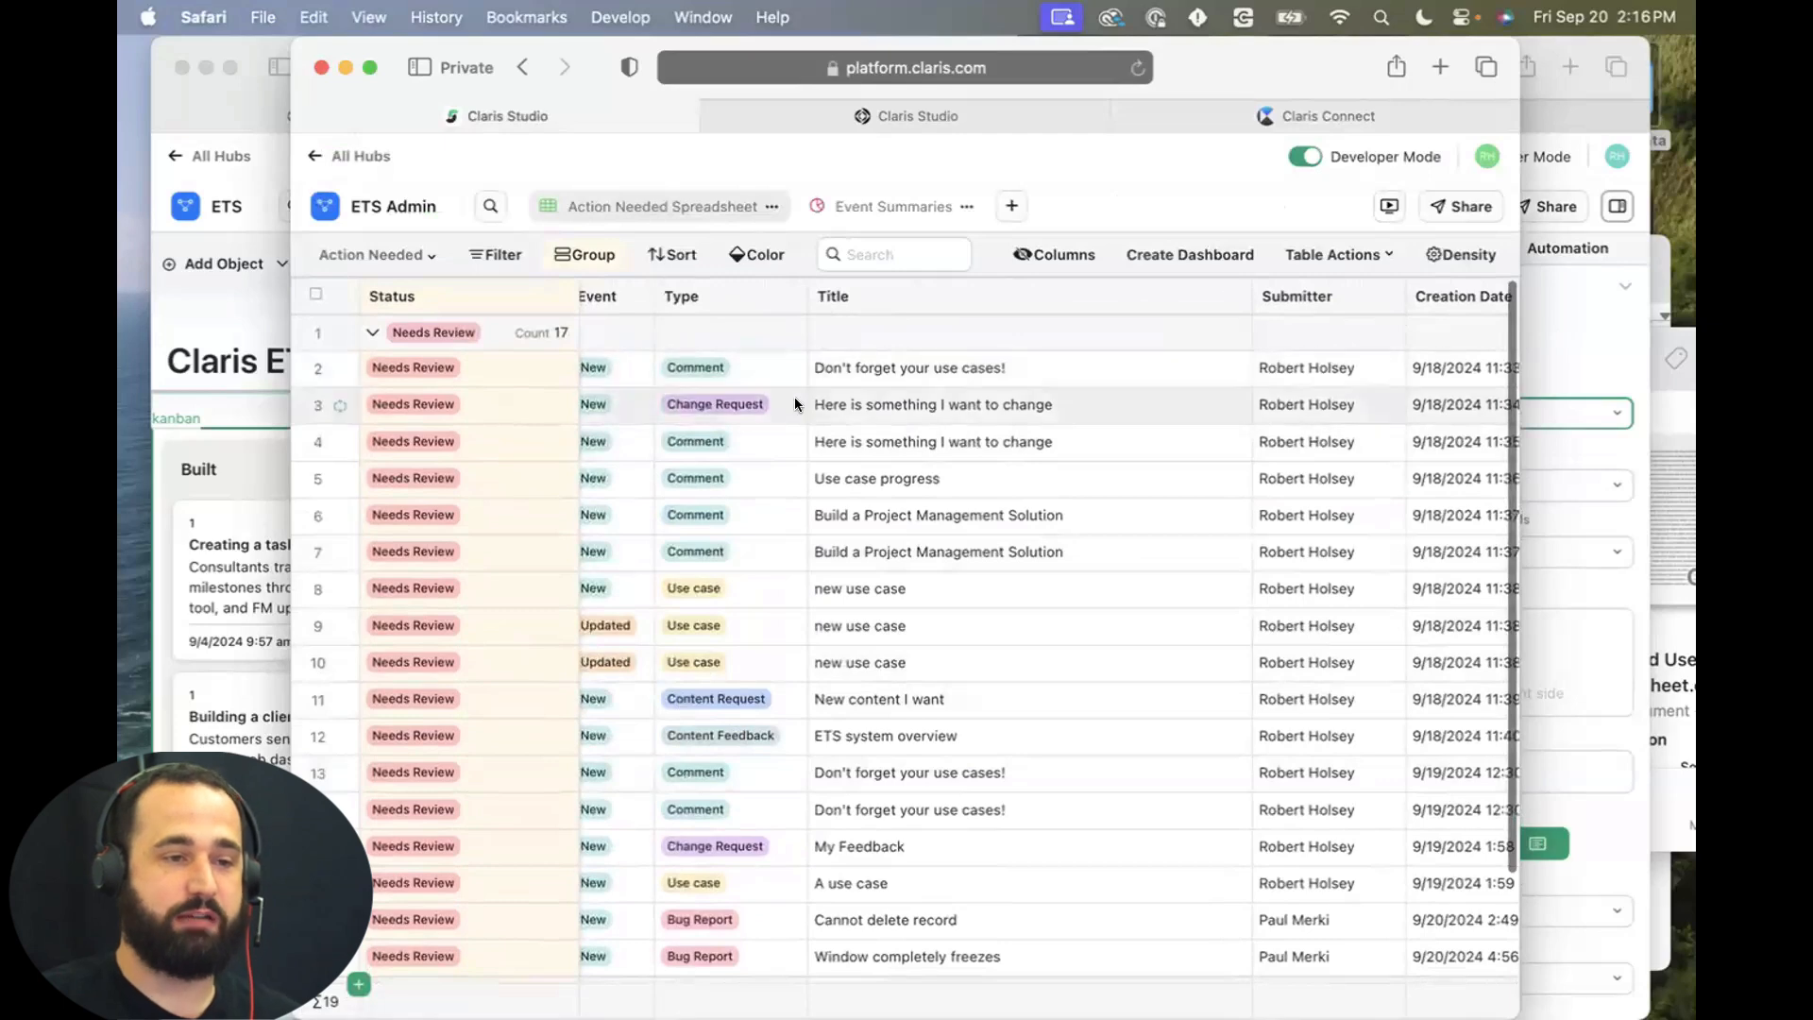
{"action": "scroll", "coordinate": [548, 496], "scroll_direction": "down", "scroll_amount": 4}
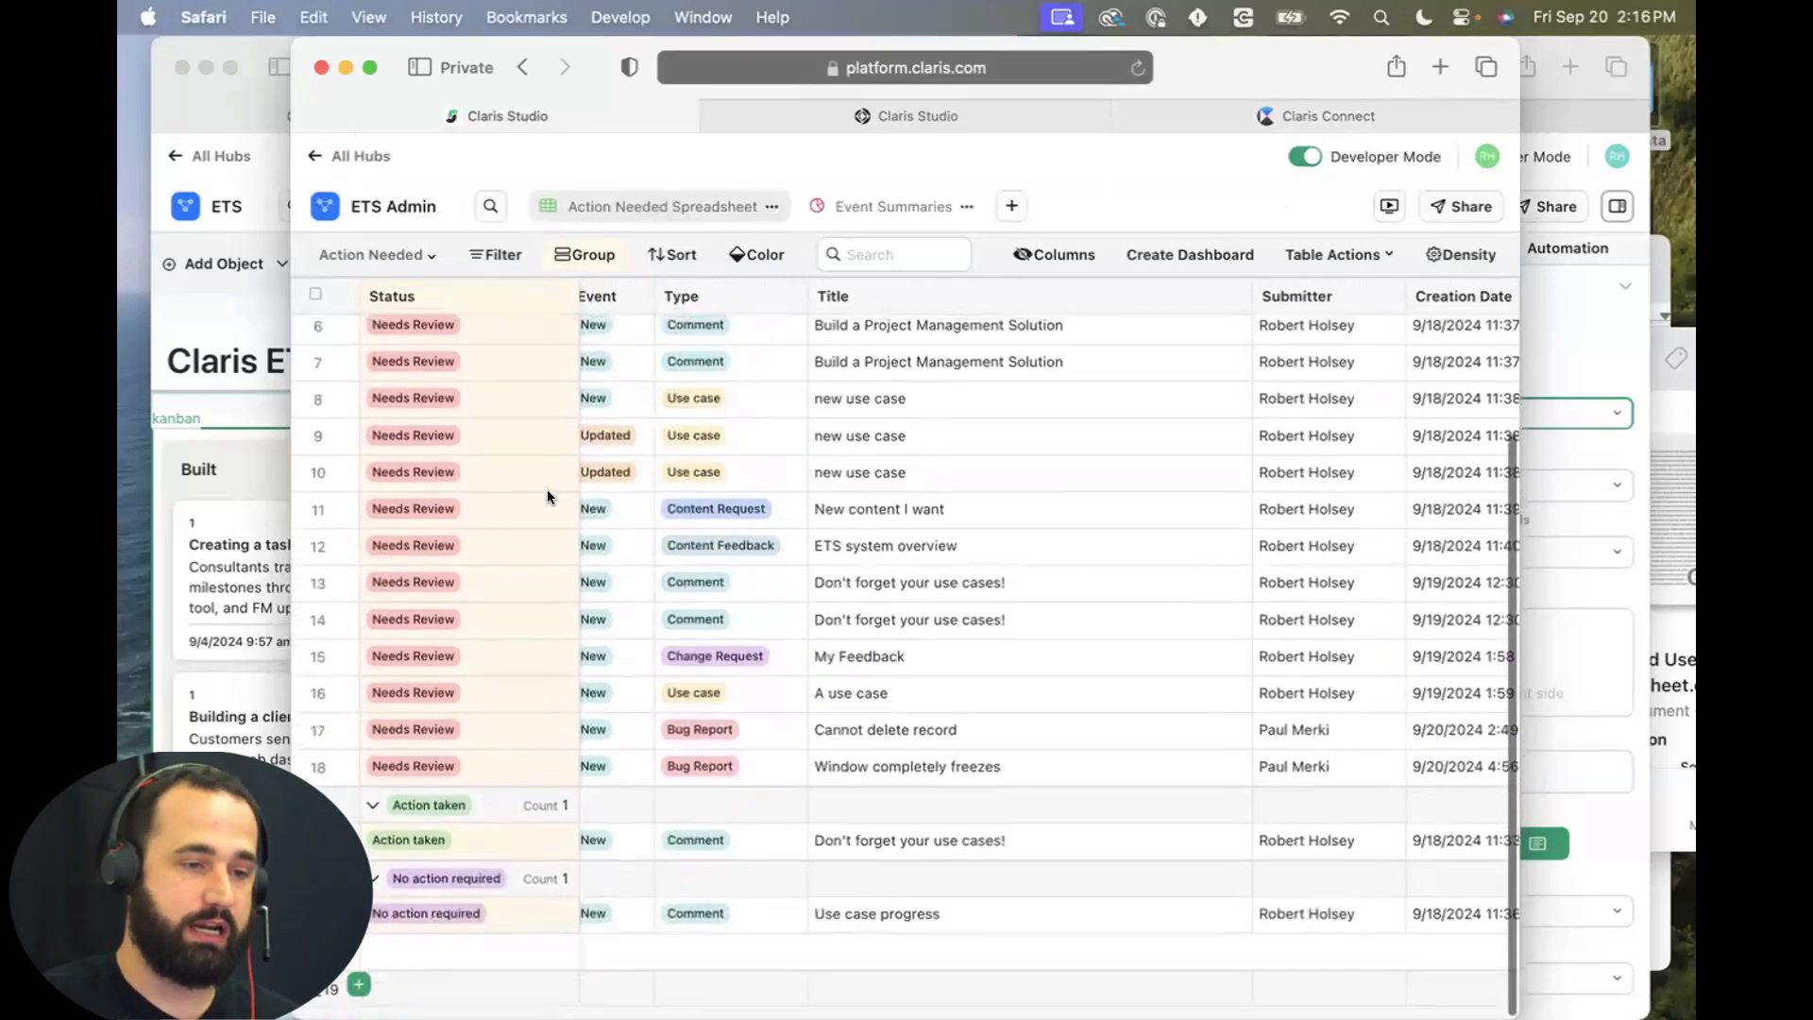
Set the Status of the row 7 comment, Build a Project Management Solution, to No action required.
{"action": "left_click", "coordinate": [408, 375]}
{"action": "left_click", "coordinate": [407, 374]}
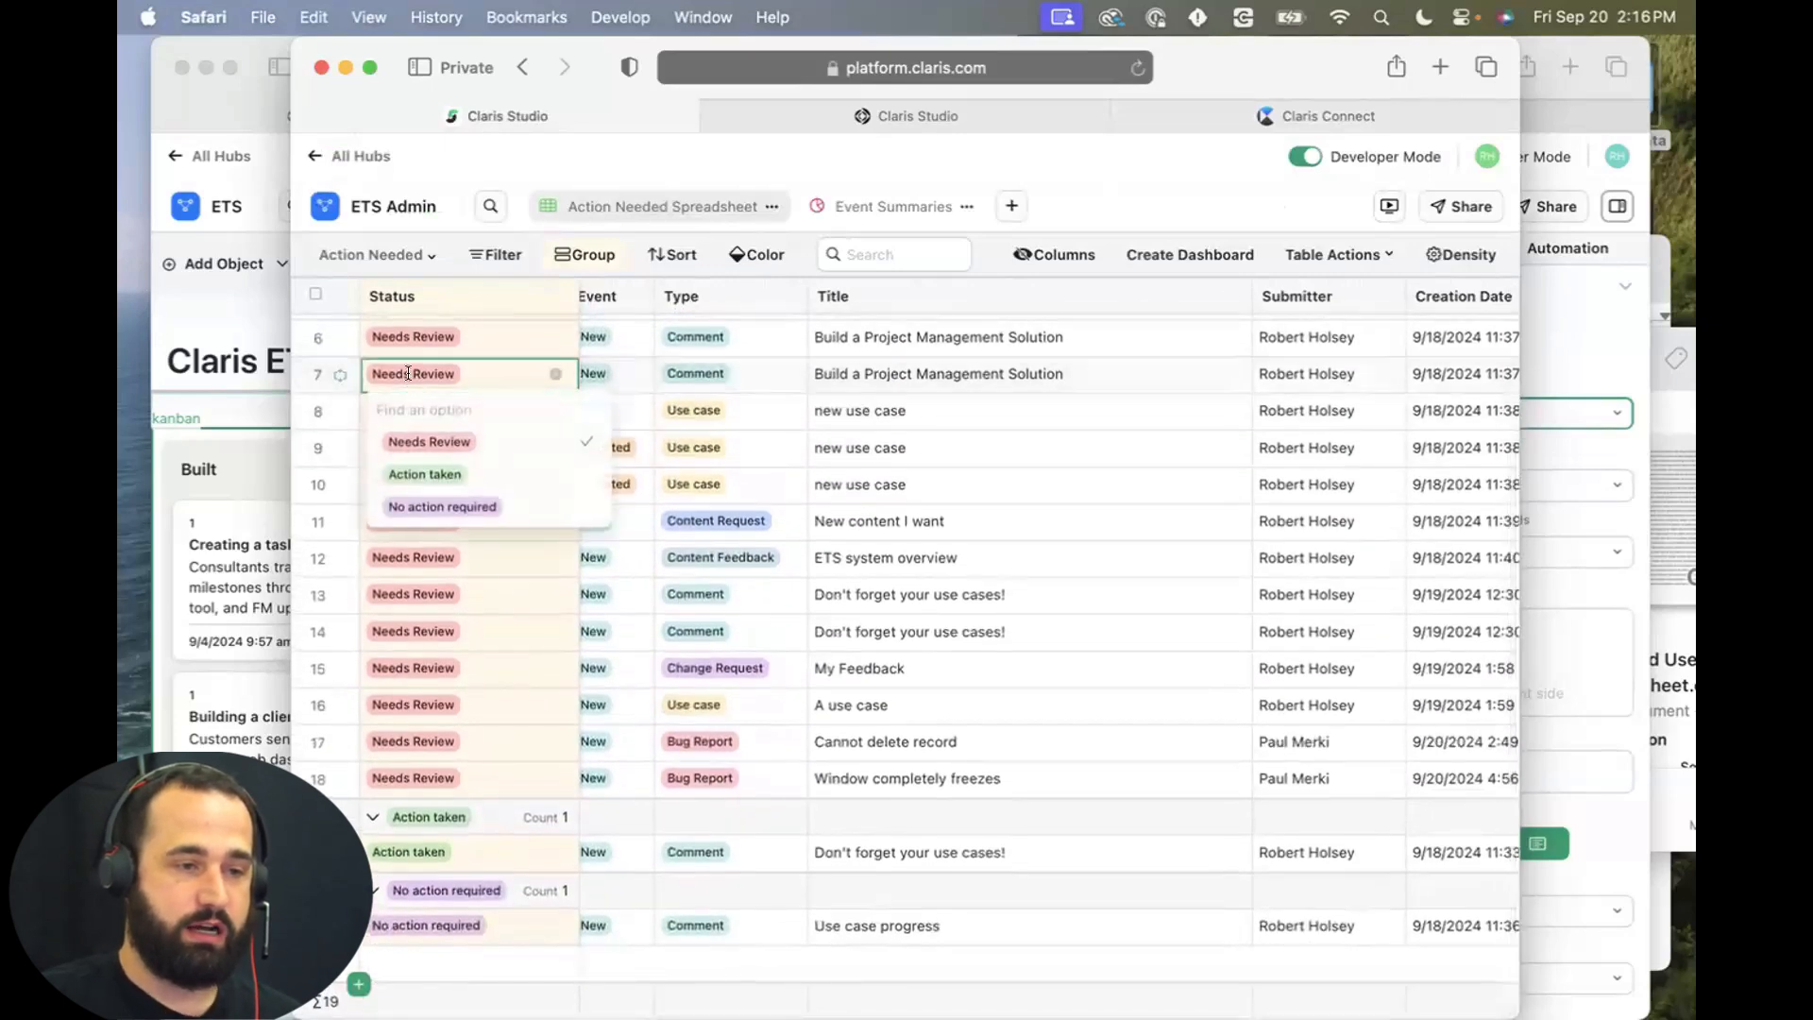
{"action": "left_click", "coordinate": [428, 506]}
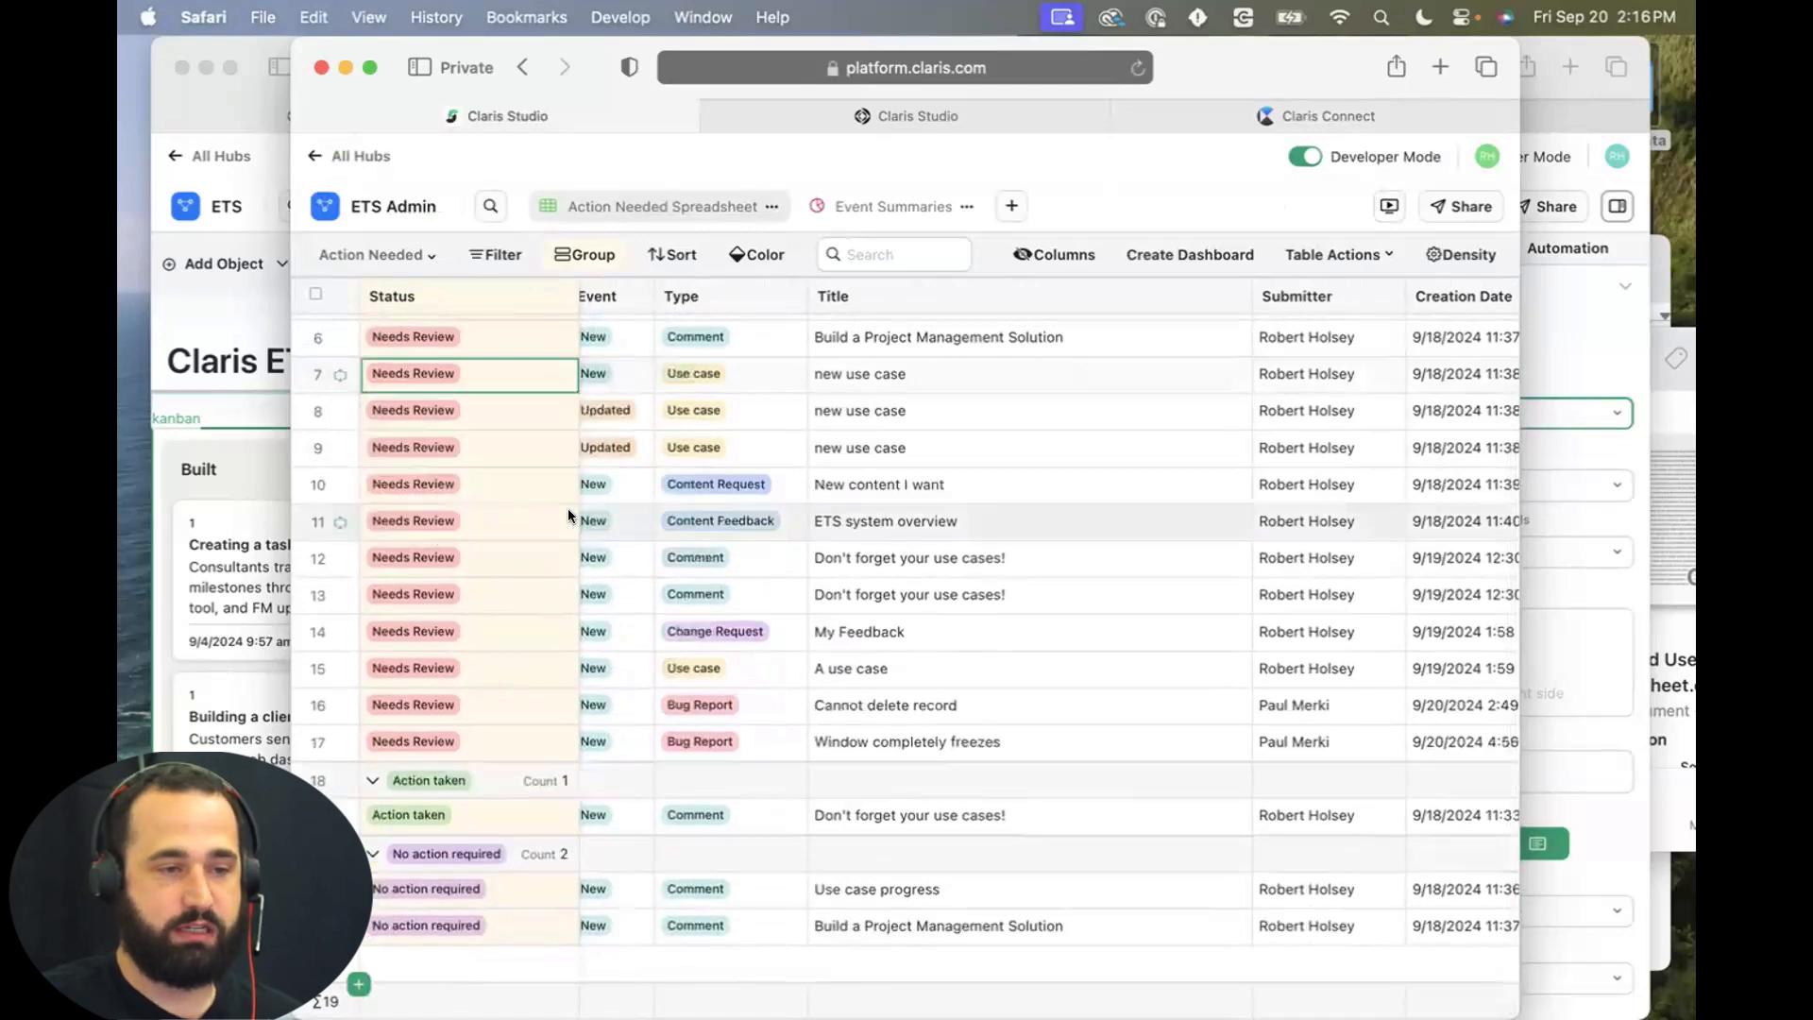
{"action": "scroll", "coordinate": [553, 500], "scroll_direction": "up", "scroll_amount": 5}
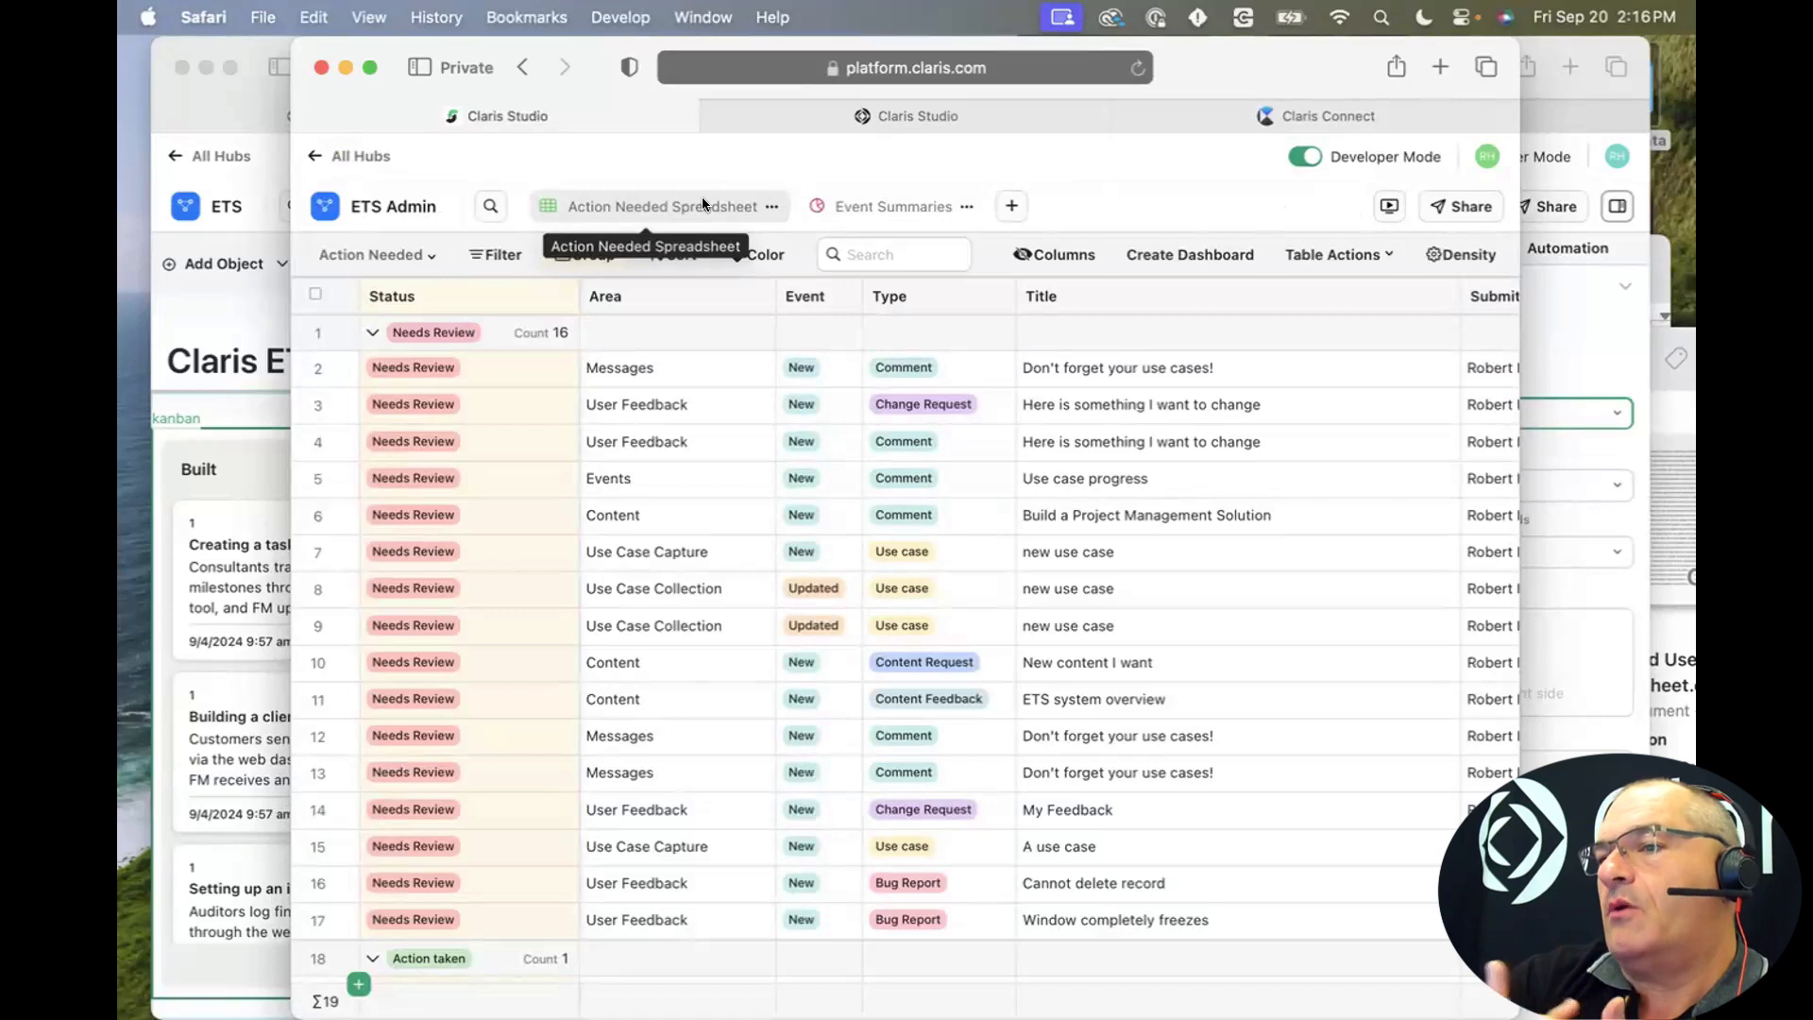
Open the Content Feedback Form from the publicly shared views and copy its public sharing link.
{"action": "left_click", "coordinate": [362, 157]}
{"action": "scroll", "coordinate": [978, 415], "scroll_direction": "up", "scroll_amount": 3}
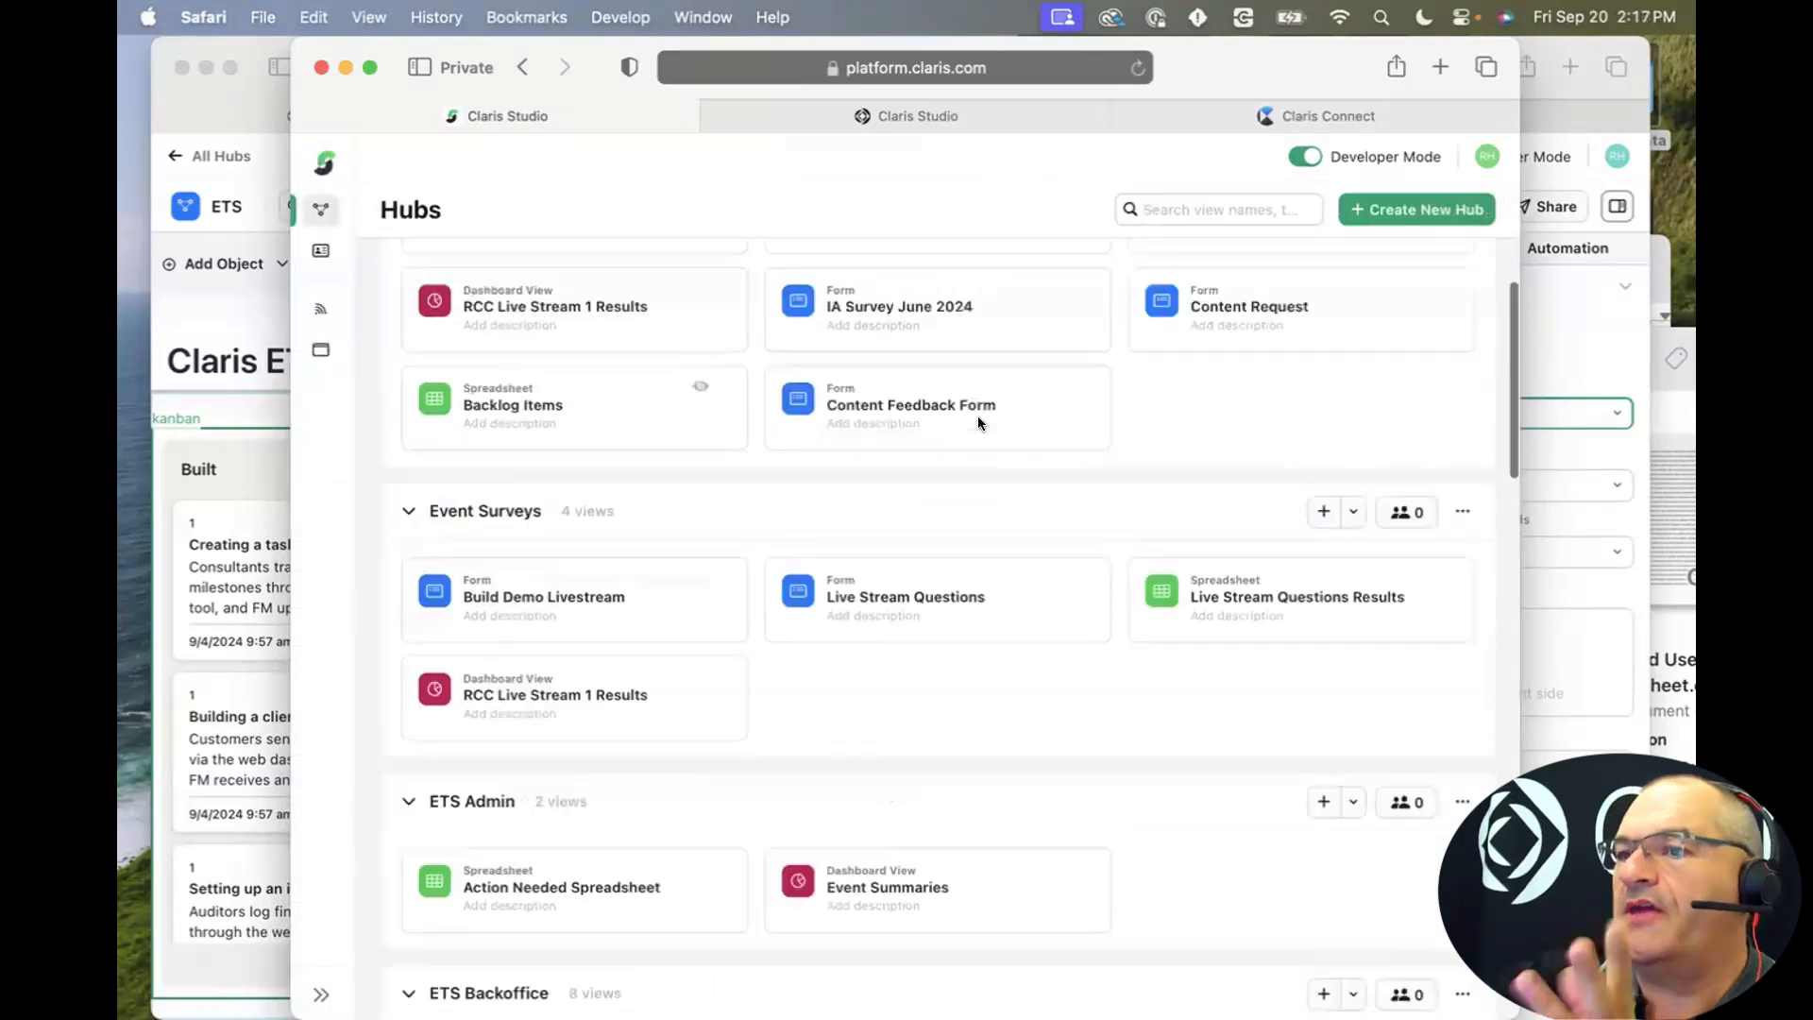
{"action": "scroll", "coordinate": [978, 423], "scroll_direction": "up", "scroll_amount": 3}
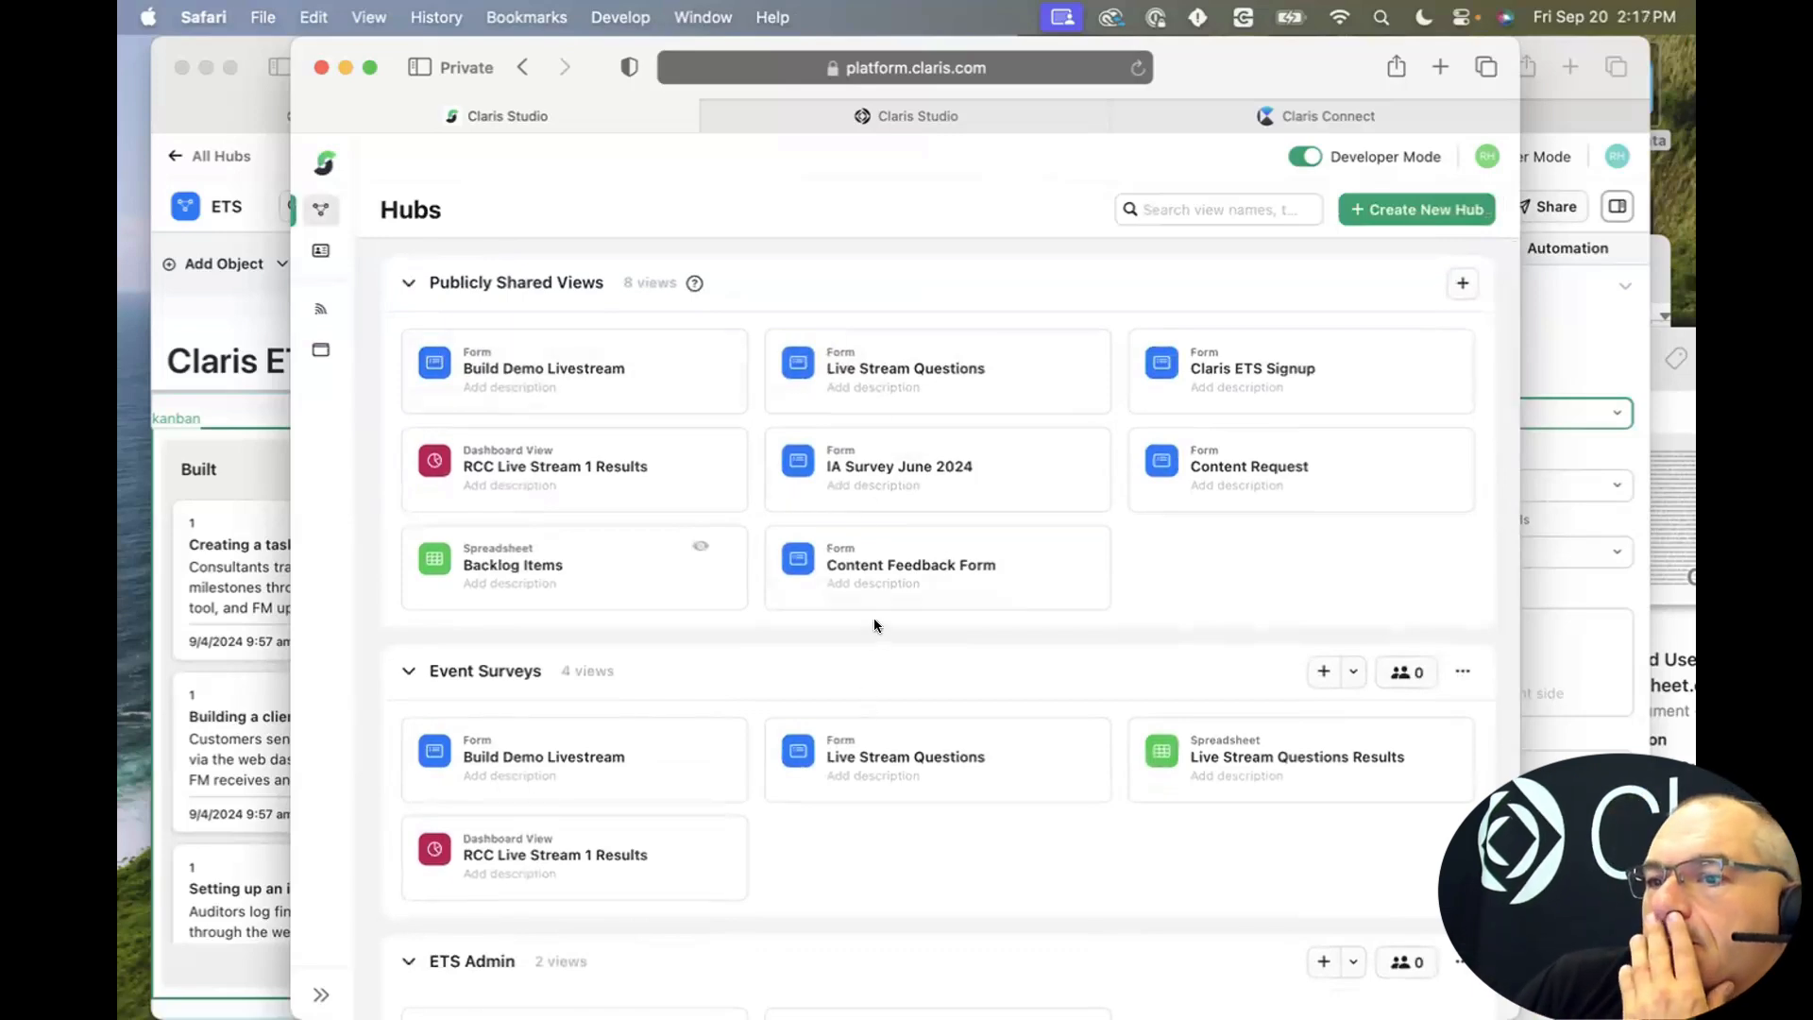
{"action": "left_click", "coordinate": [923, 573]}
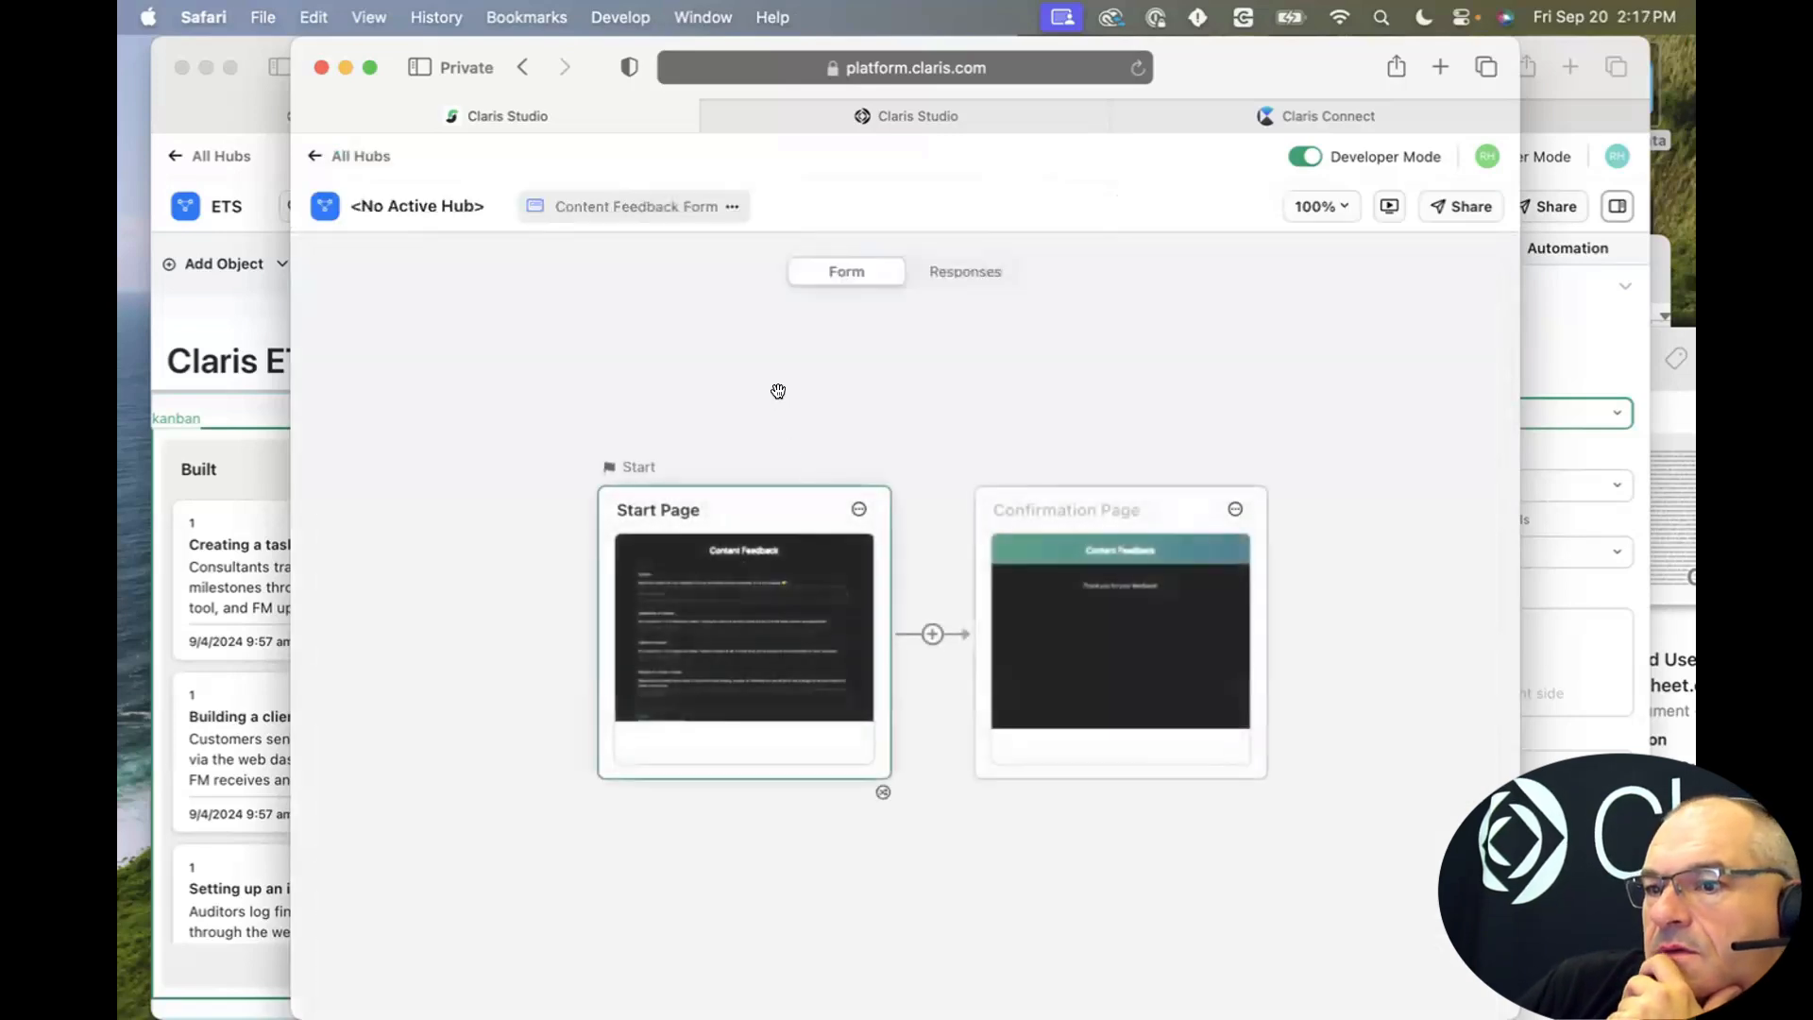
{"action": "left_click", "coordinate": [1480, 210]}
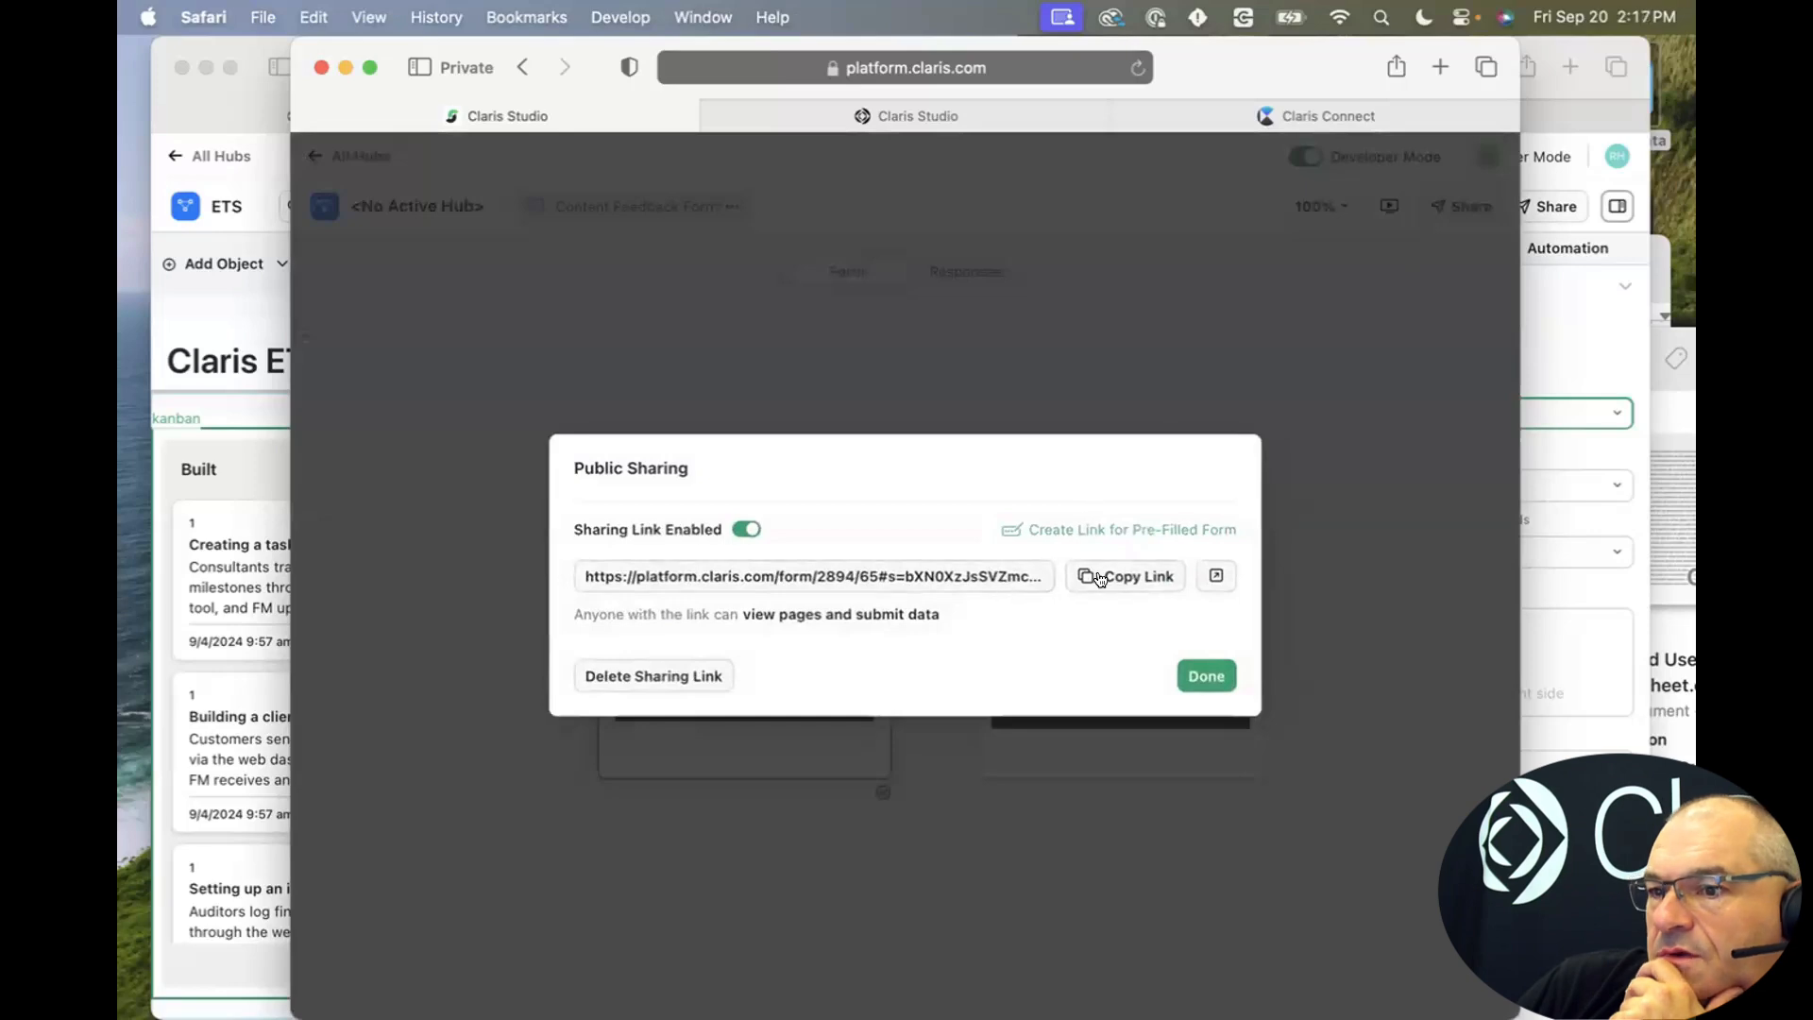
{"action": "left_click", "coordinate": [1099, 578]}
{"action": "left_click", "coordinate": [1205, 674]}
Open the copied form link in a new browser window, make that window smaller, and expand the Content choices.
{"action": "key", "text": "super+n"}
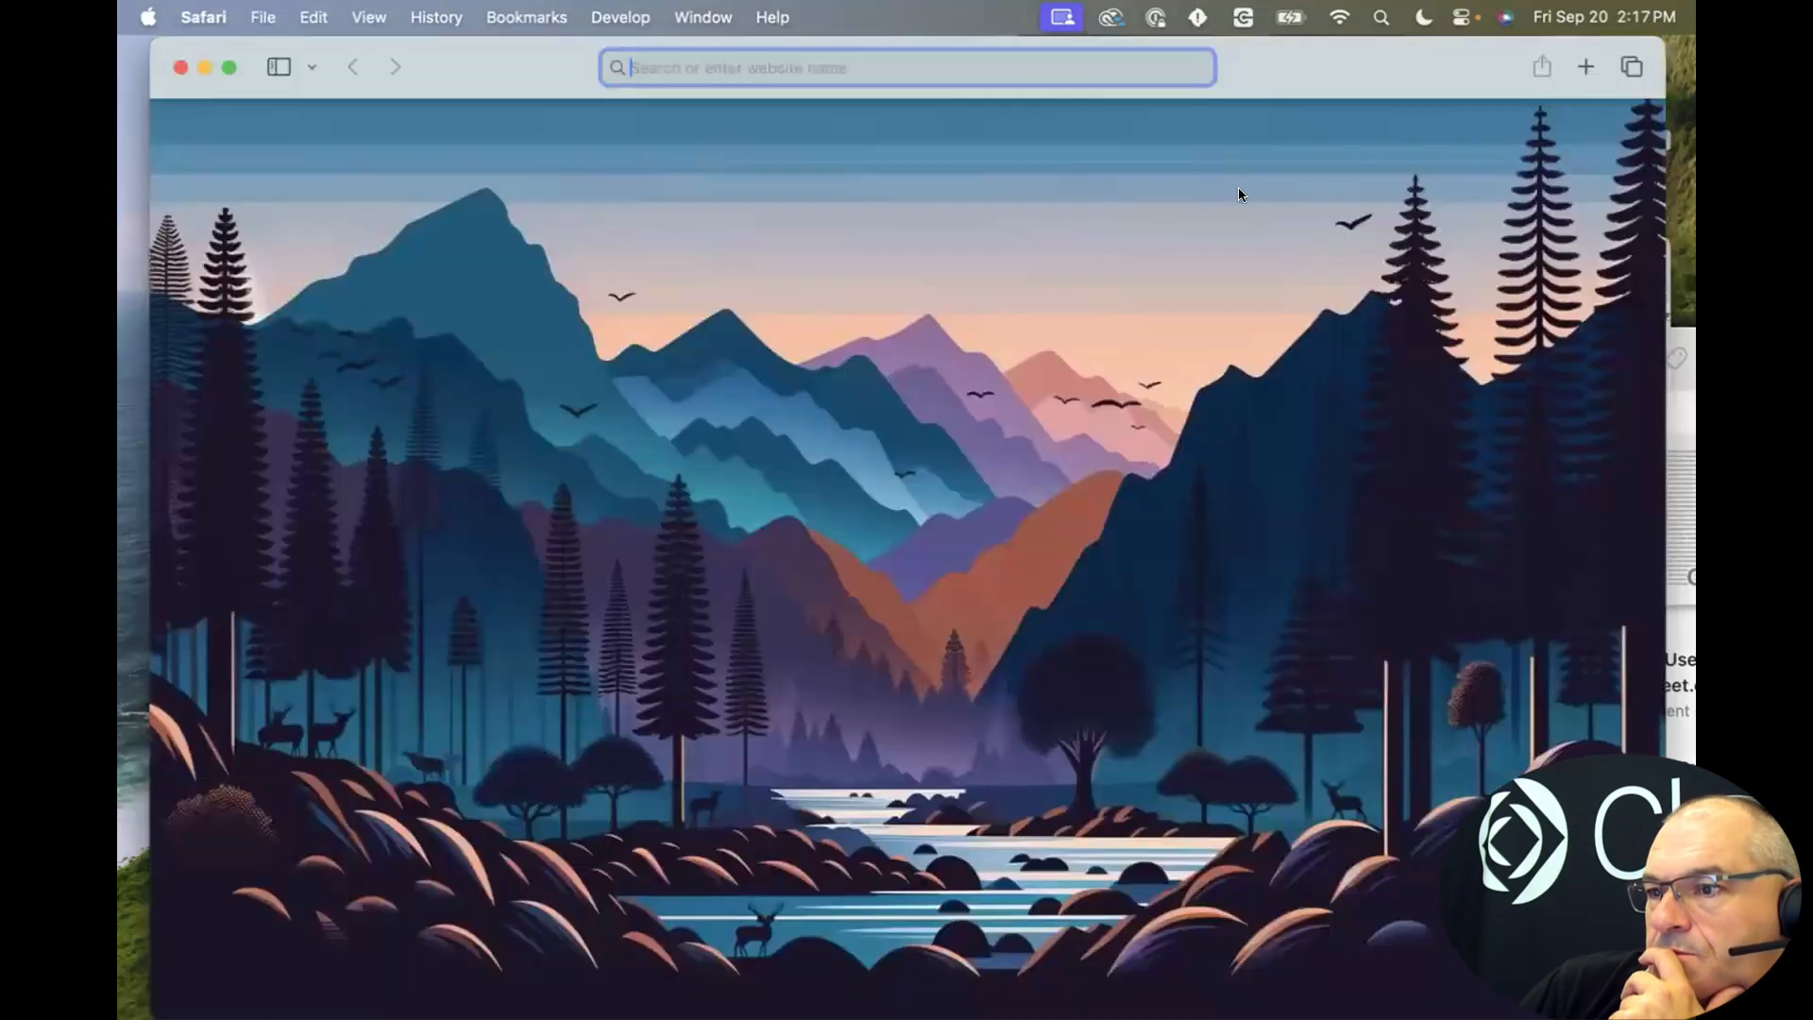
{"action": "key", "text": "super+v"}
{"action": "key", "text": "Return"}
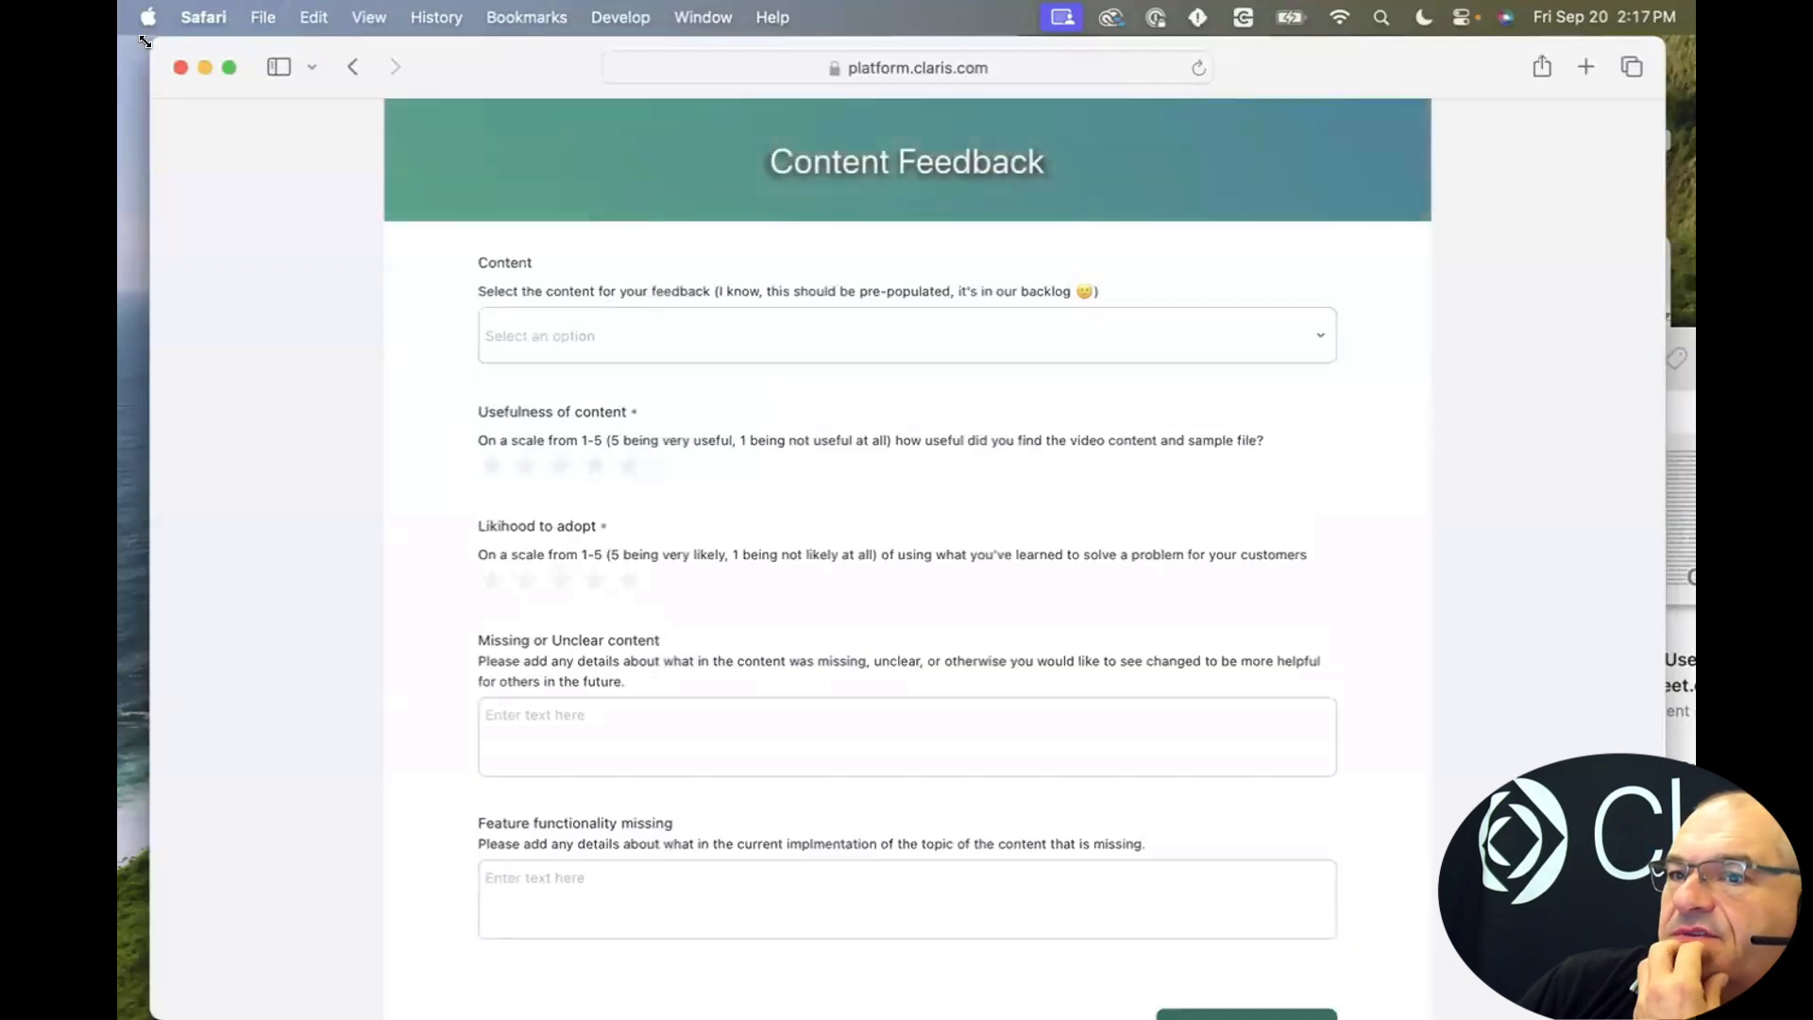
{"action": "left_click_drag", "start_coordinate": [151, 38], "coordinate": [777, 72]}
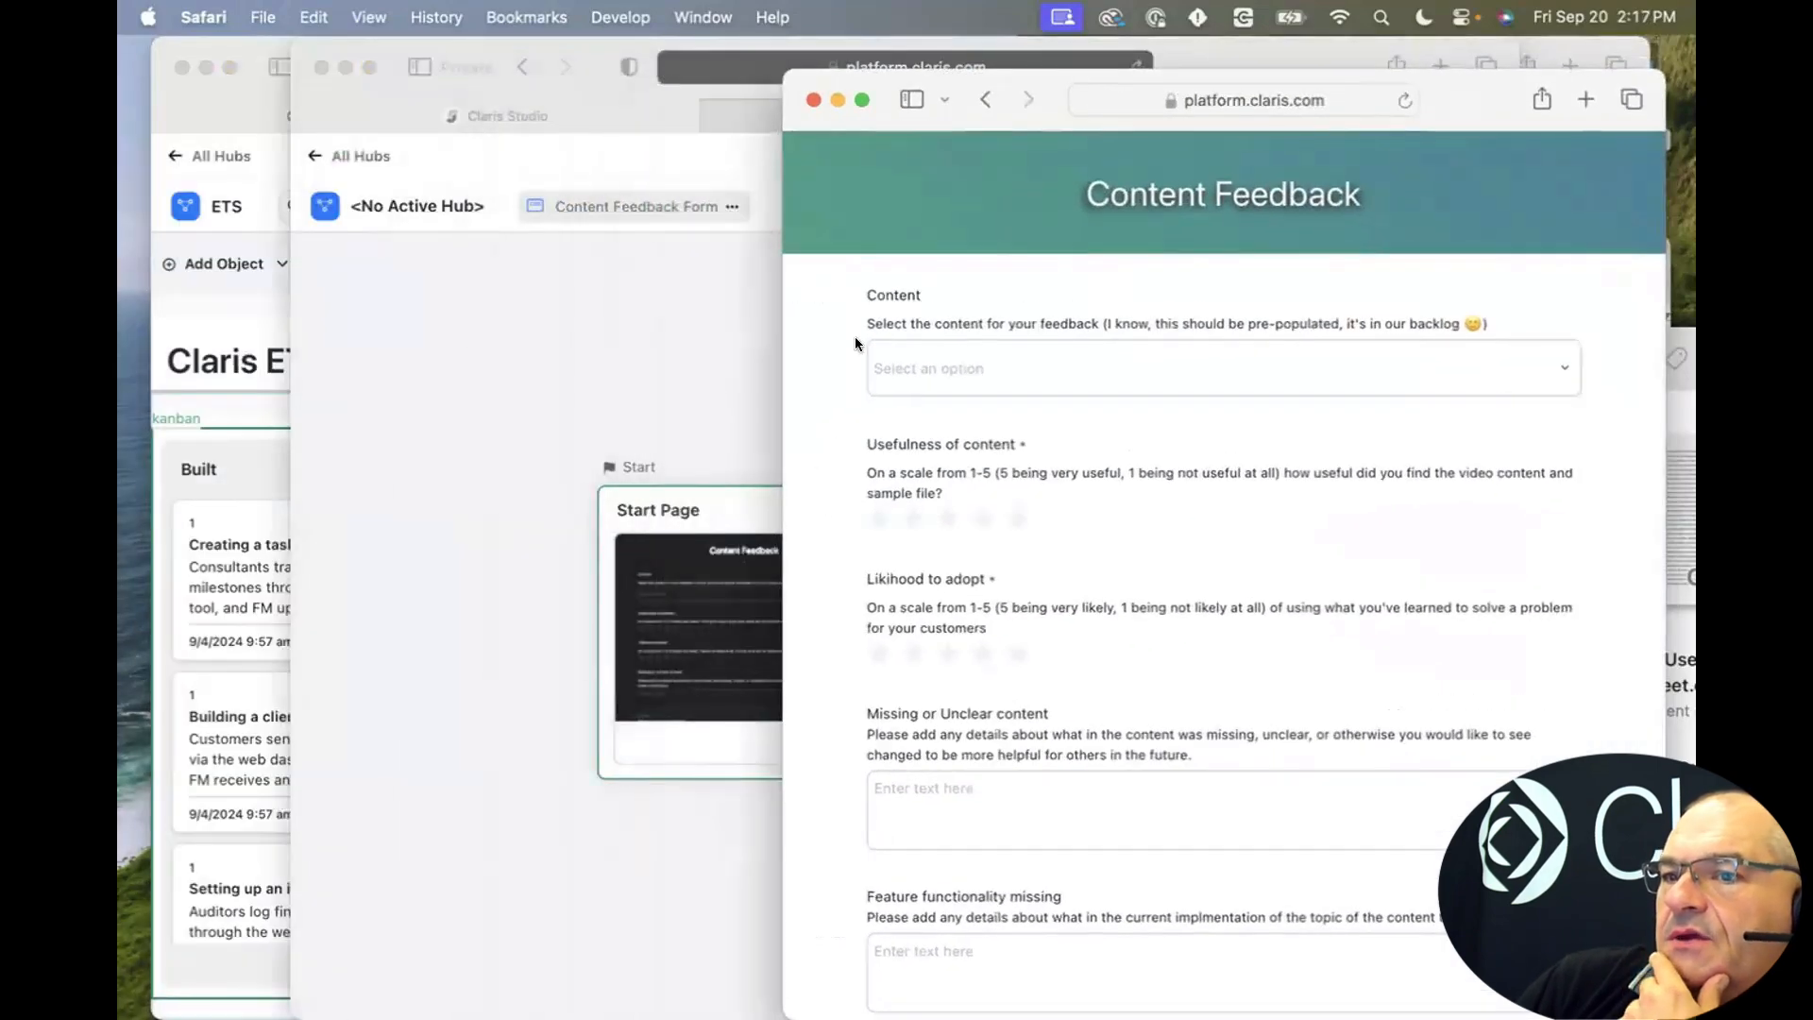
{"action": "left_click", "coordinate": [990, 369]}
Open the Action Needed Spreadsheet from ETS Admin in the private window and move that window beside the feedback form.
{"action": "left_click", "coordinate": [546, 306]}
{"action": "left_click", "coordinate": [345, 156]}
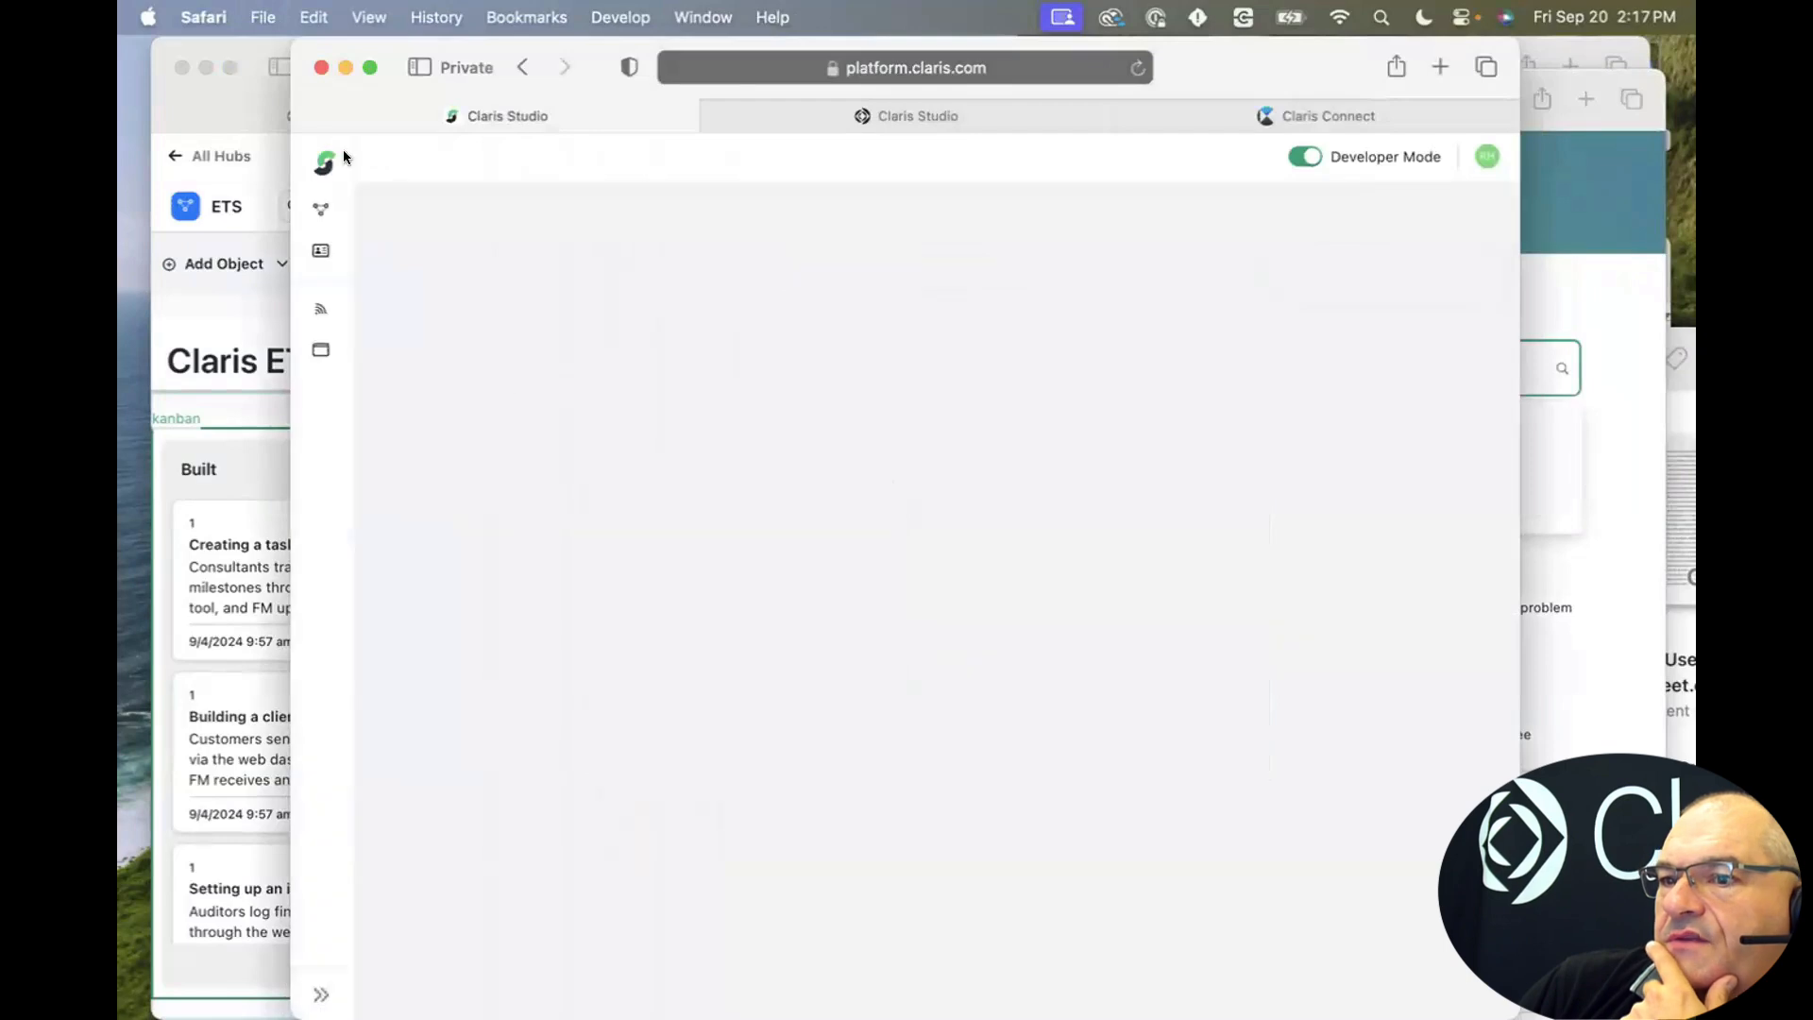
{"action": "scroll", "coordinate": [601, 789], "scroll_direction": "down", "scroll_amount": 10}
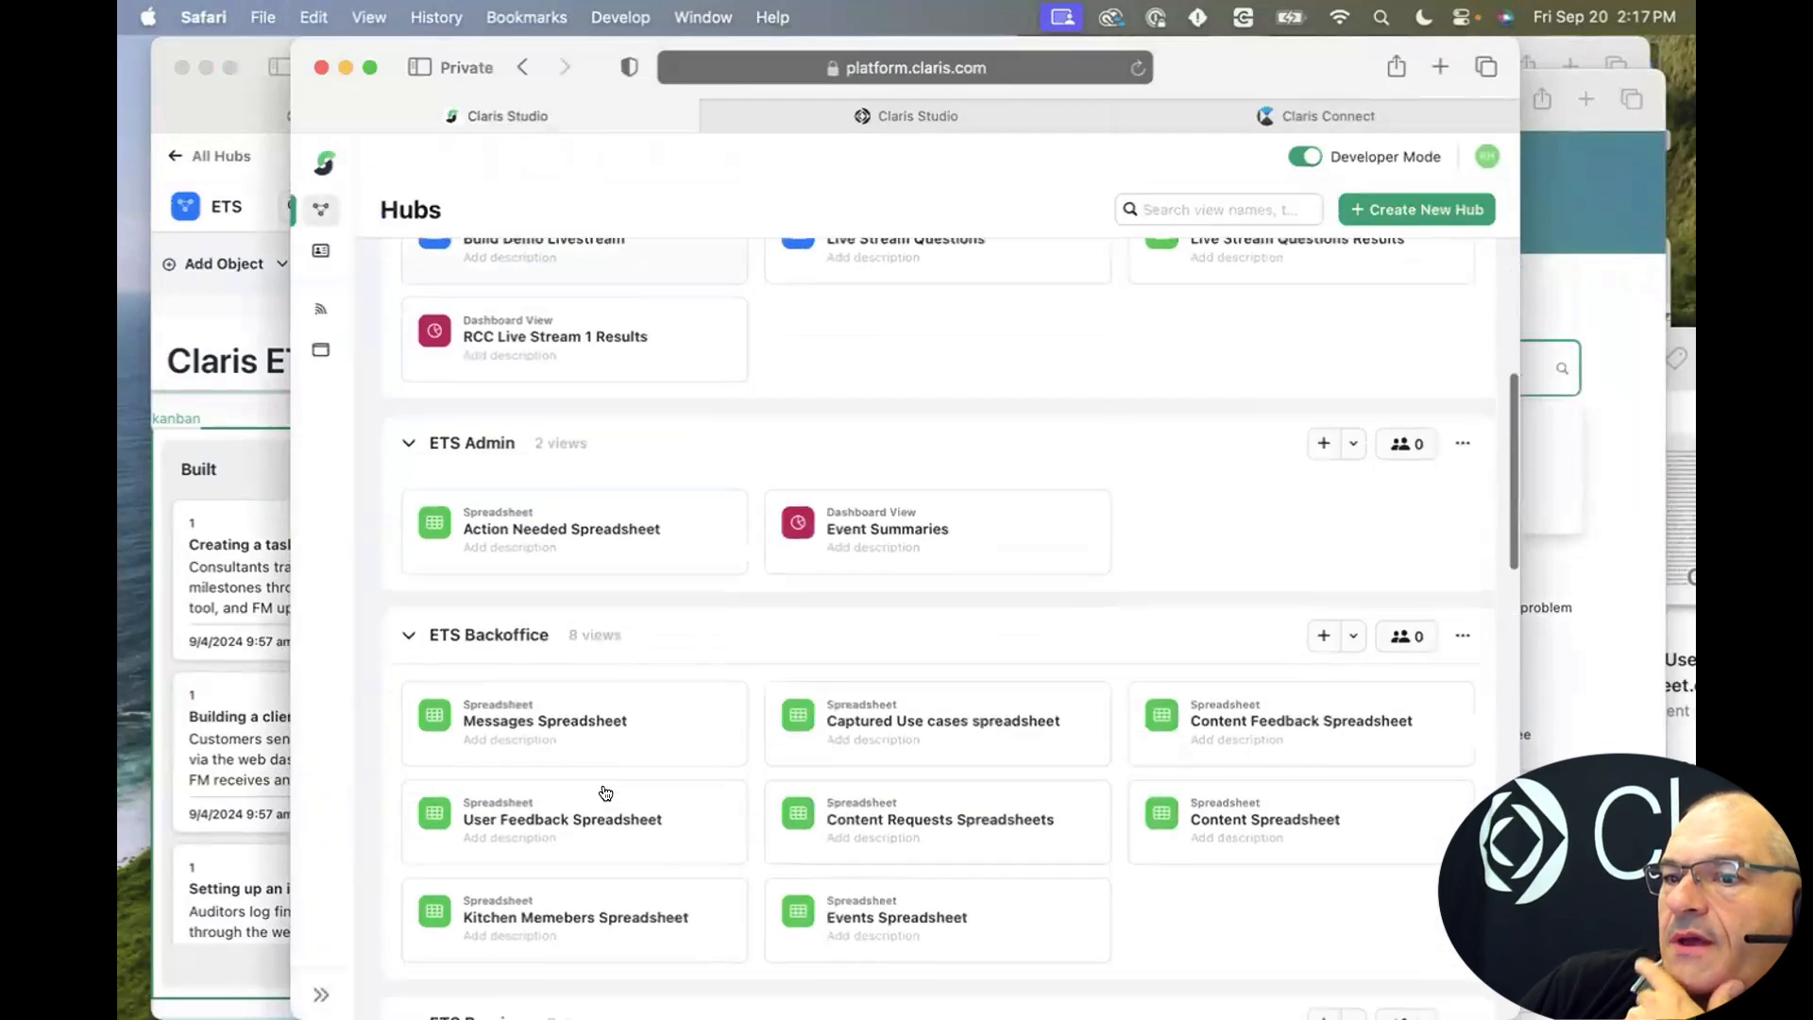
{"action": "left_click", "coordinate": [574, 527]}
{"action": "left_click_drag", "start_coordinate": [1292, 65], "coordinate": [1169, 62]}
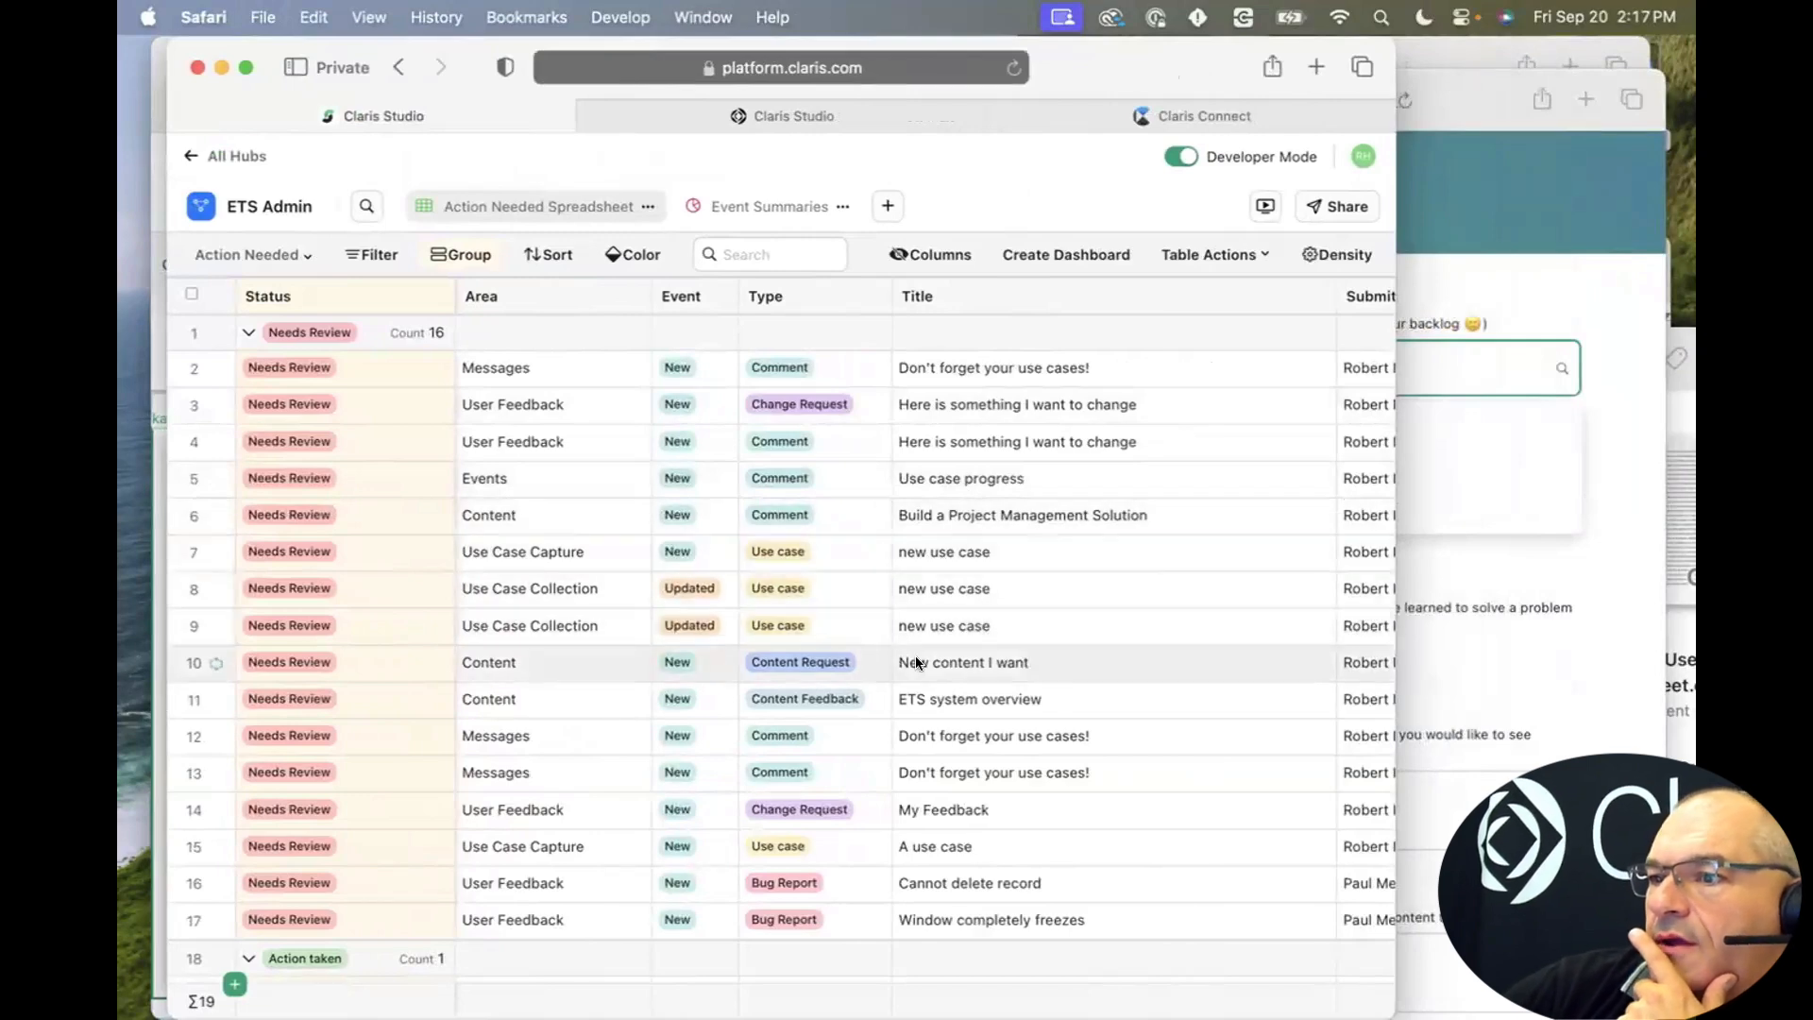
Choose Build a Project Management Solution as the feedback form's Content, and compare the form with the Action Needed Spreadsheet.
{"action": "left_click", "coordinate": [1510, 168]}
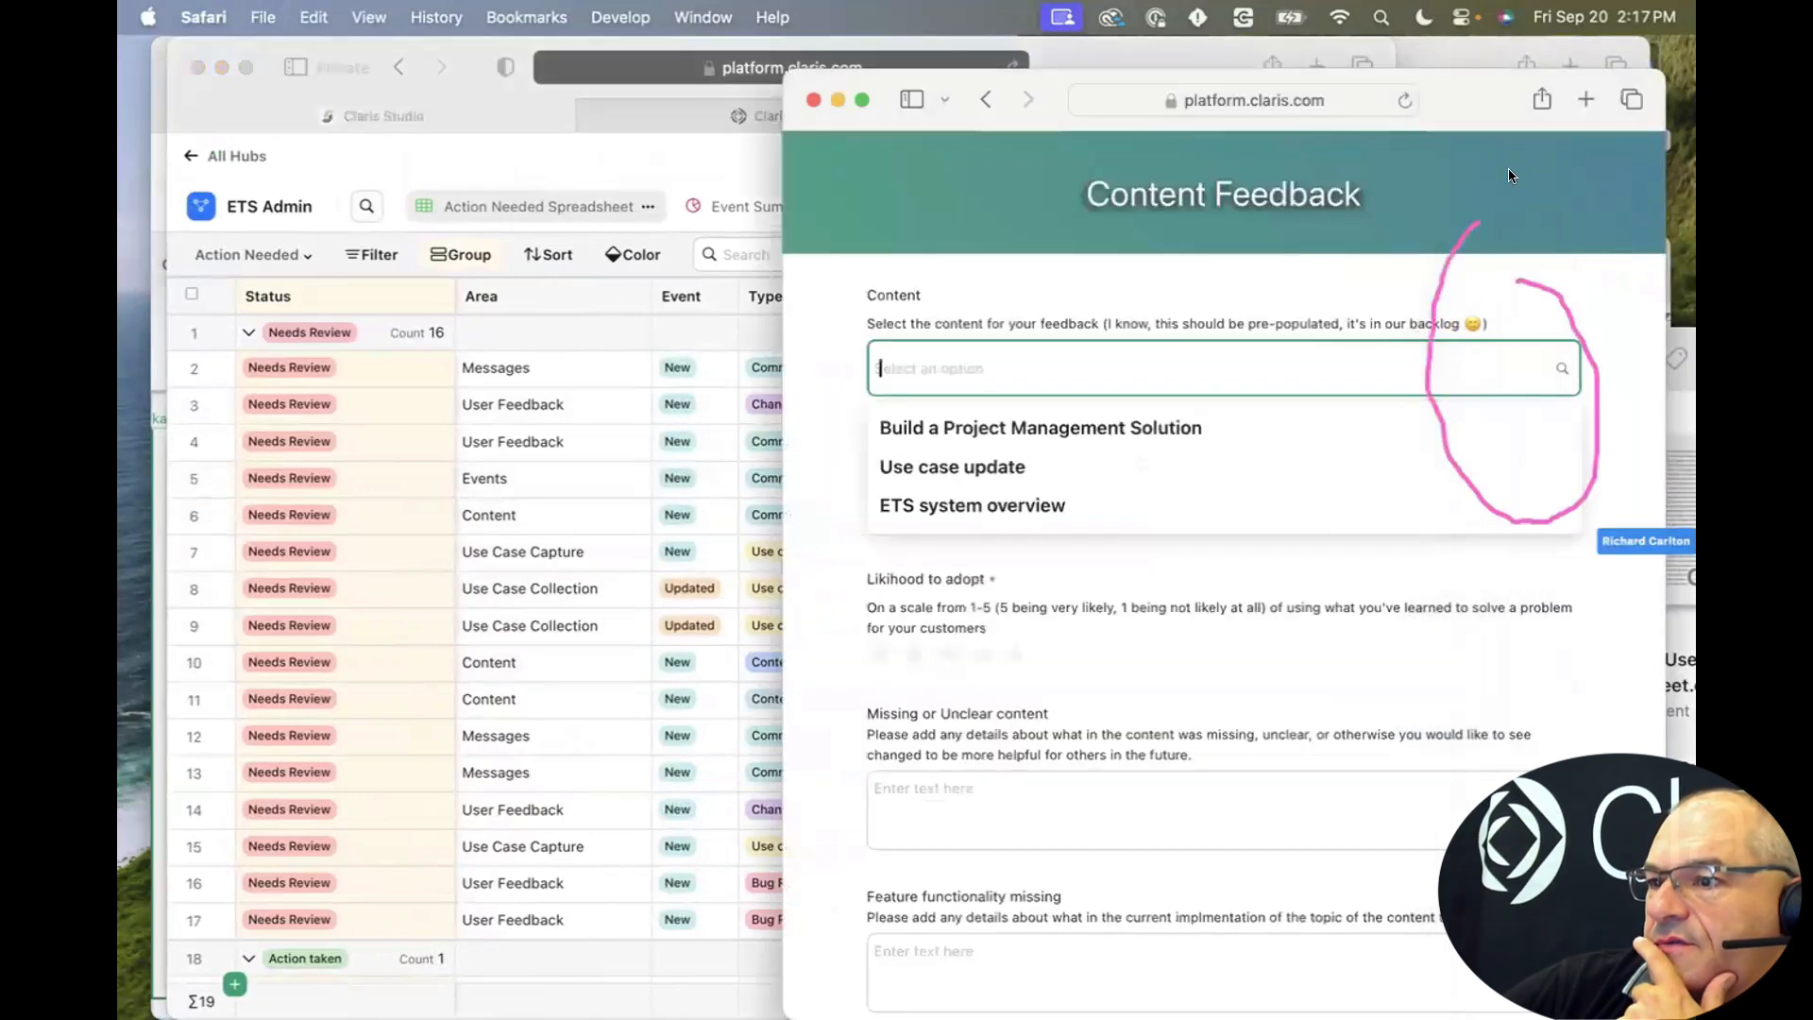
{"action": "left_click", "coordinate": [1137, 427]}
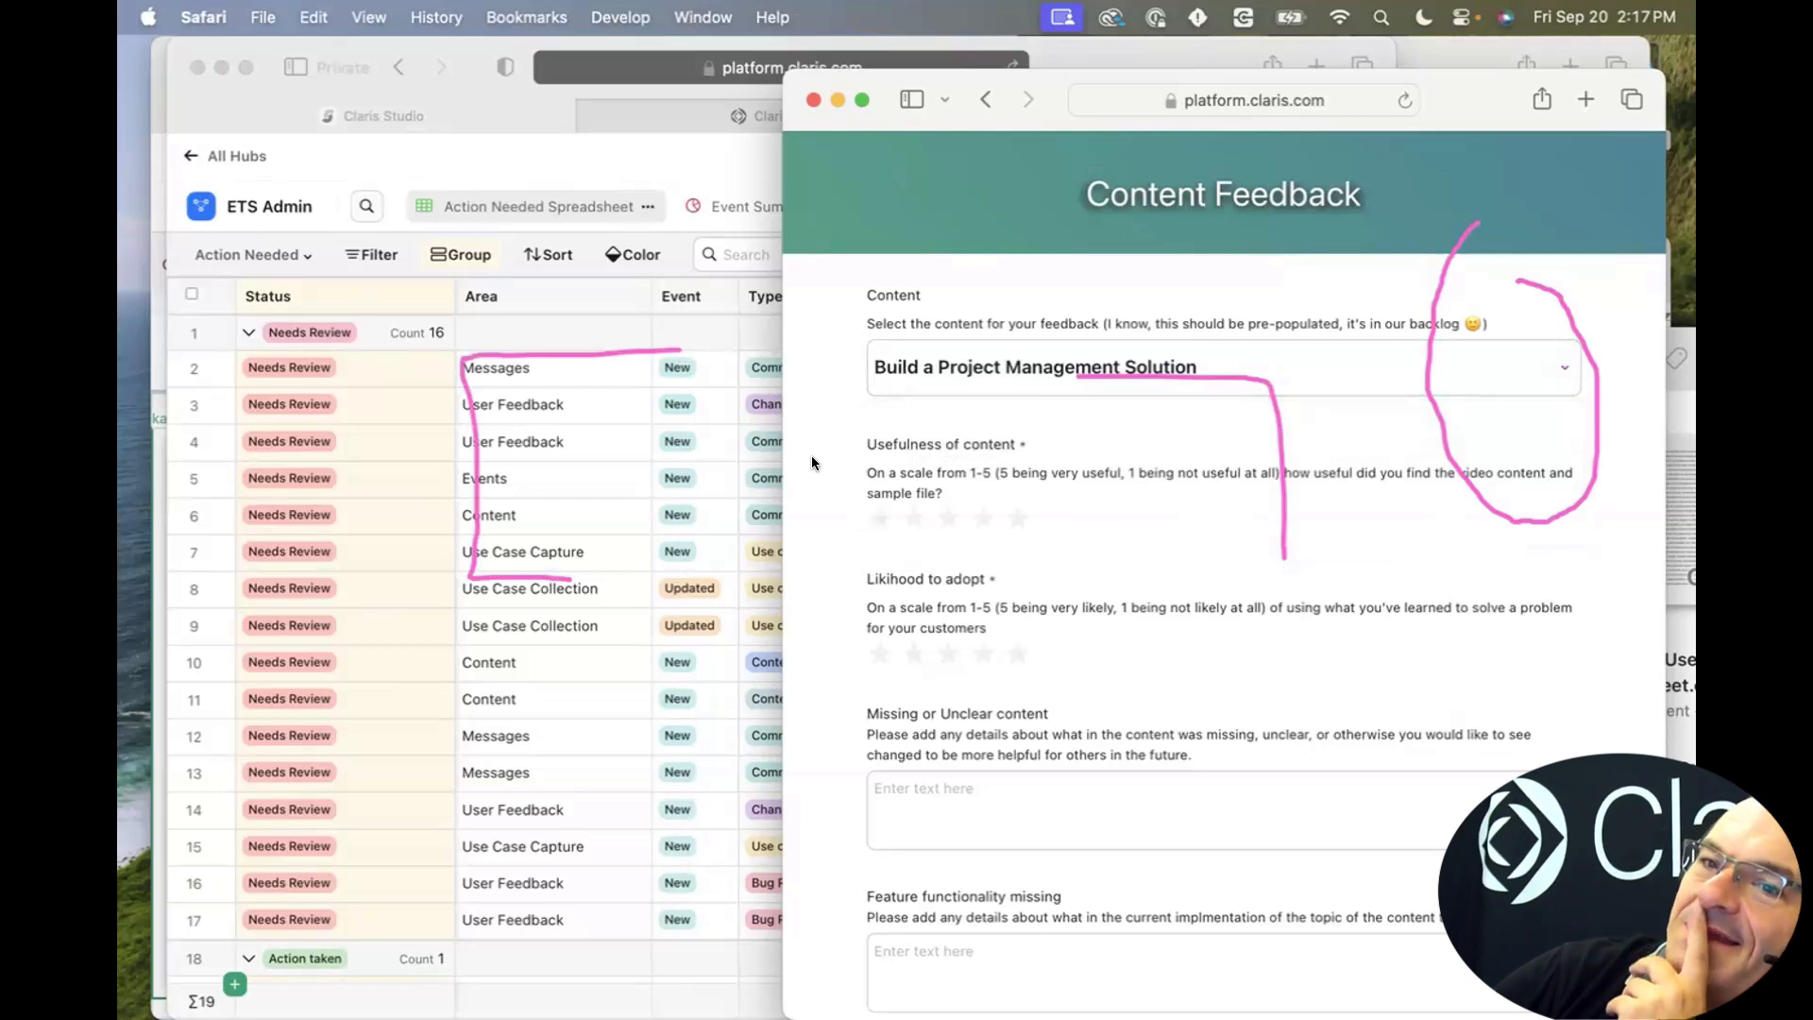
{"action": "key", "text": "Escape"}
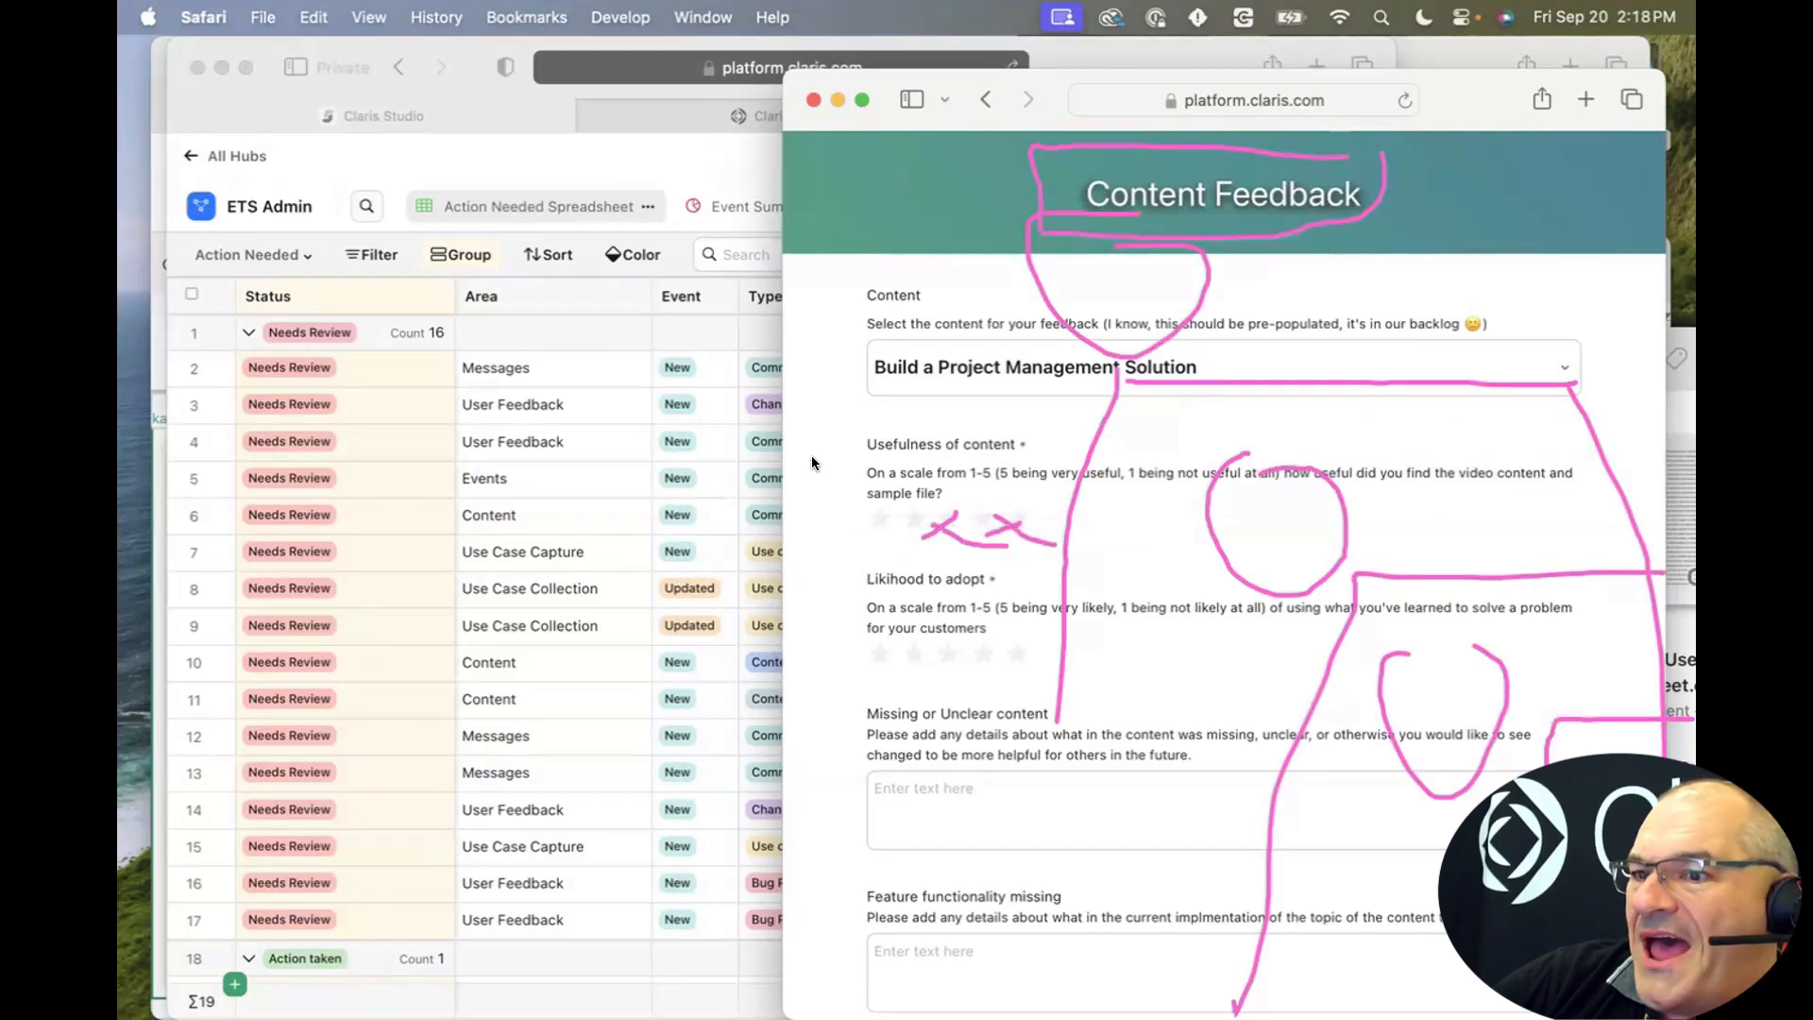
{"action": "left_click", "coordinate": [342, 146]}
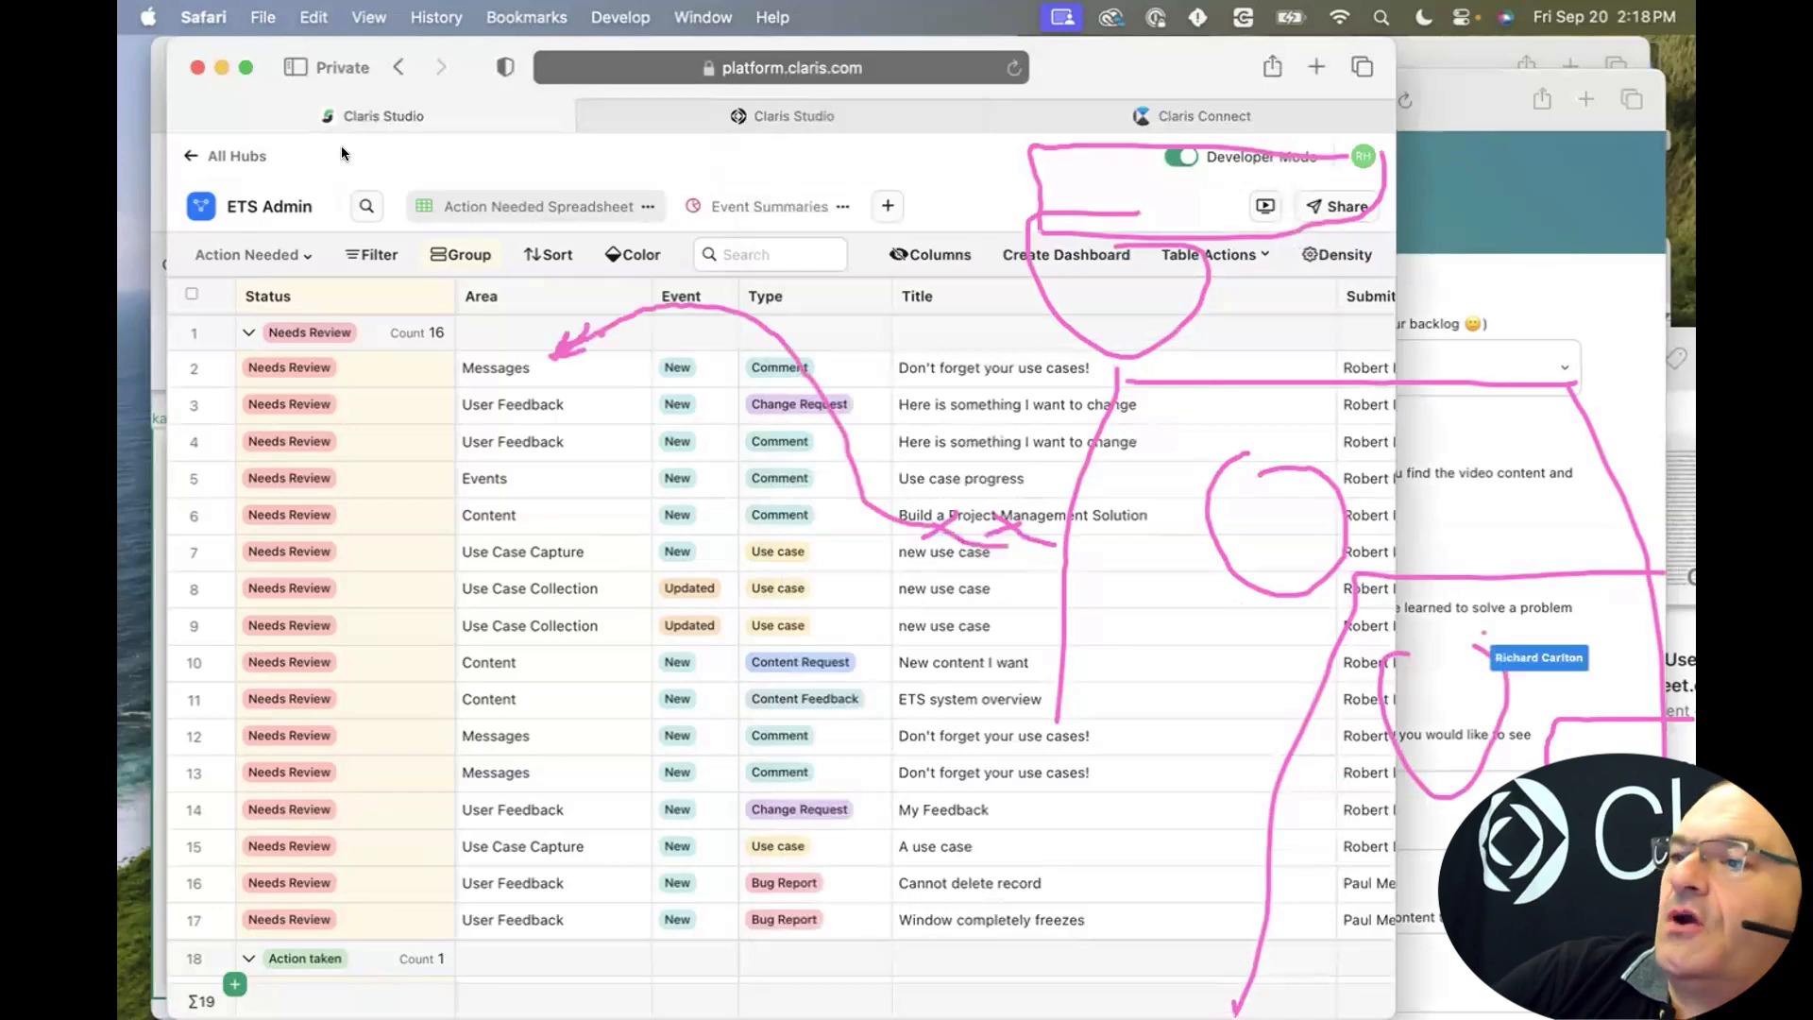
{"action": "left_click", "coordinate": [1432, 367]}
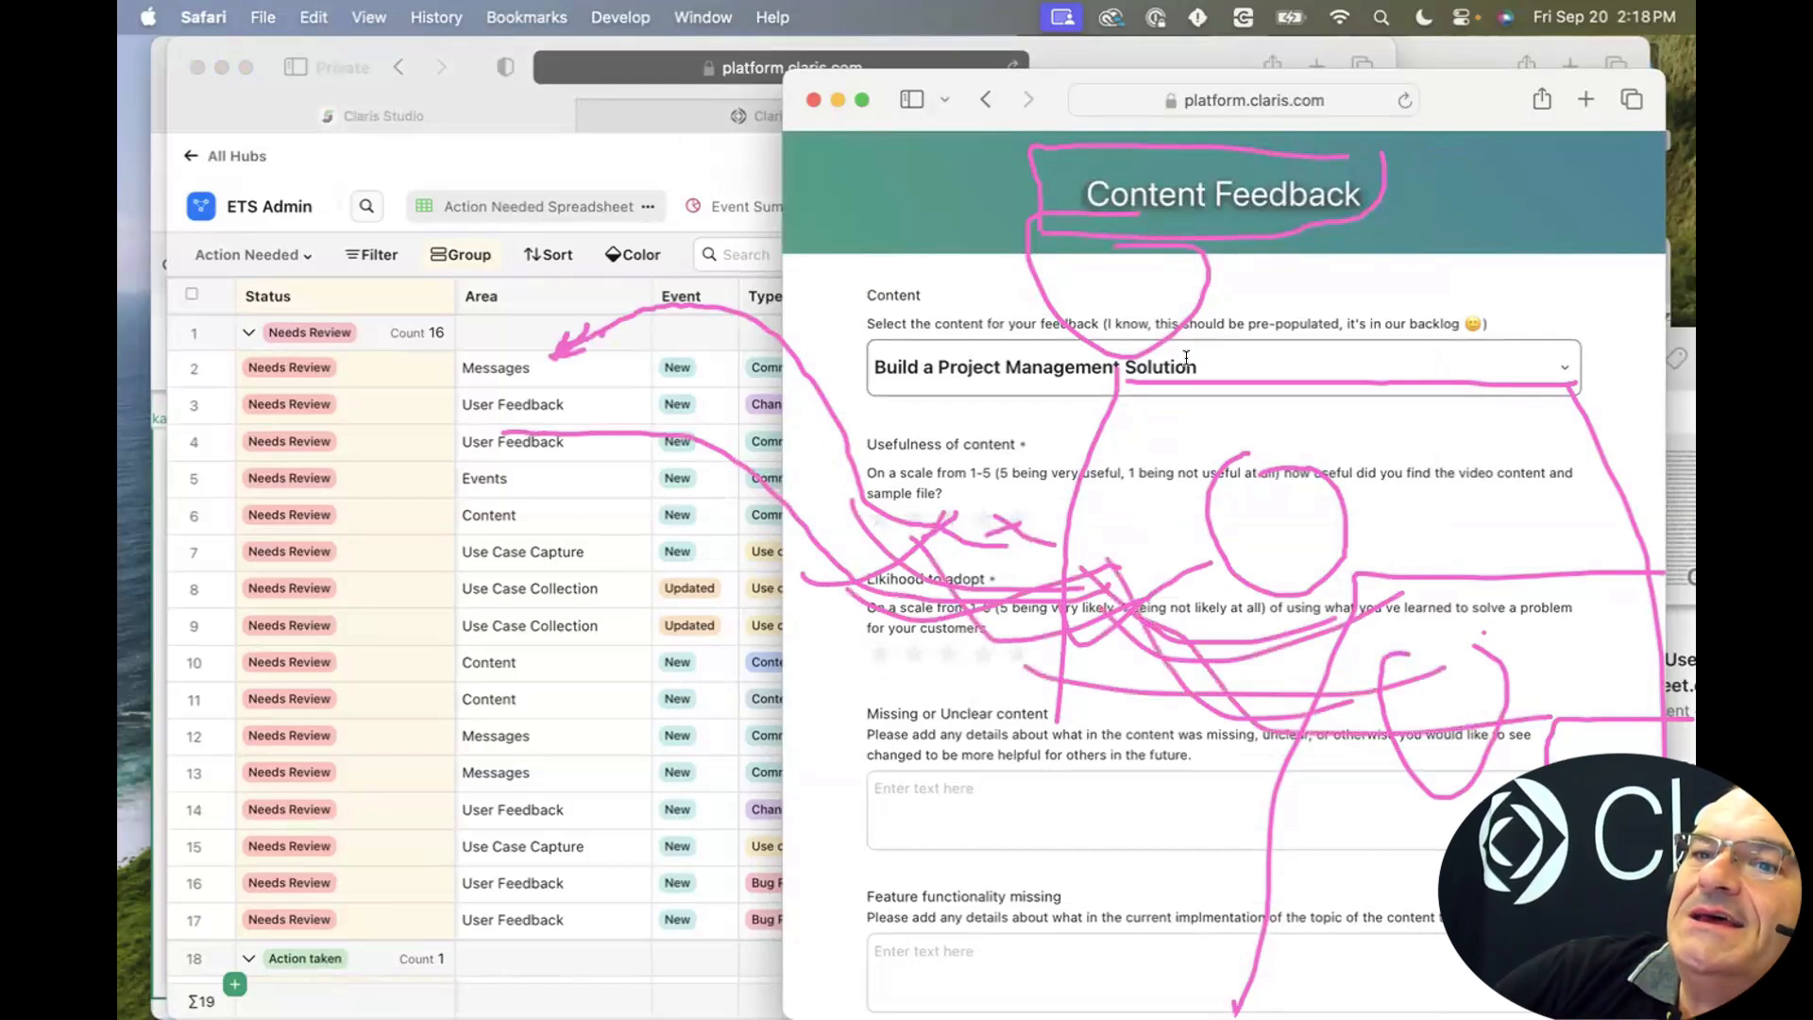
Bring the ETS Admin window in front of the feedback form, open the Event Summaries dashboard, and review its charts.
{"action": "left_click", "coordinate": [683, 440]}
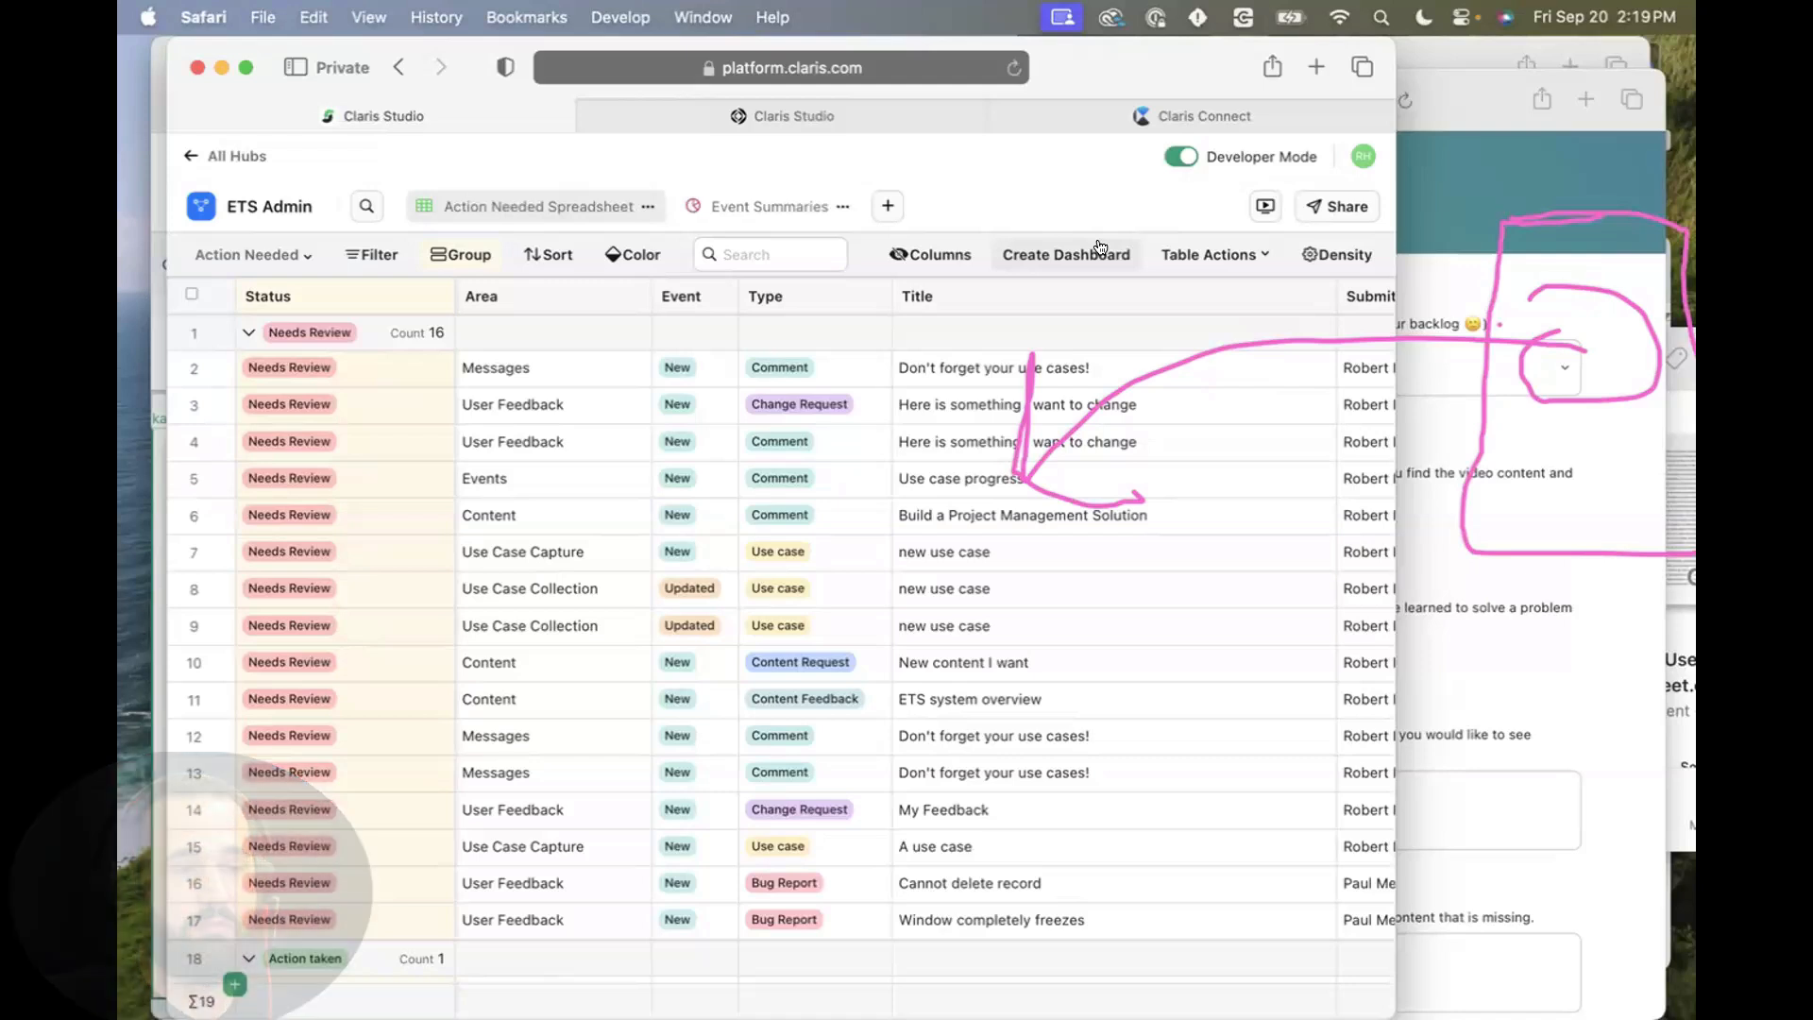
{"action": "left_click", "coordinate": [747, 195]}
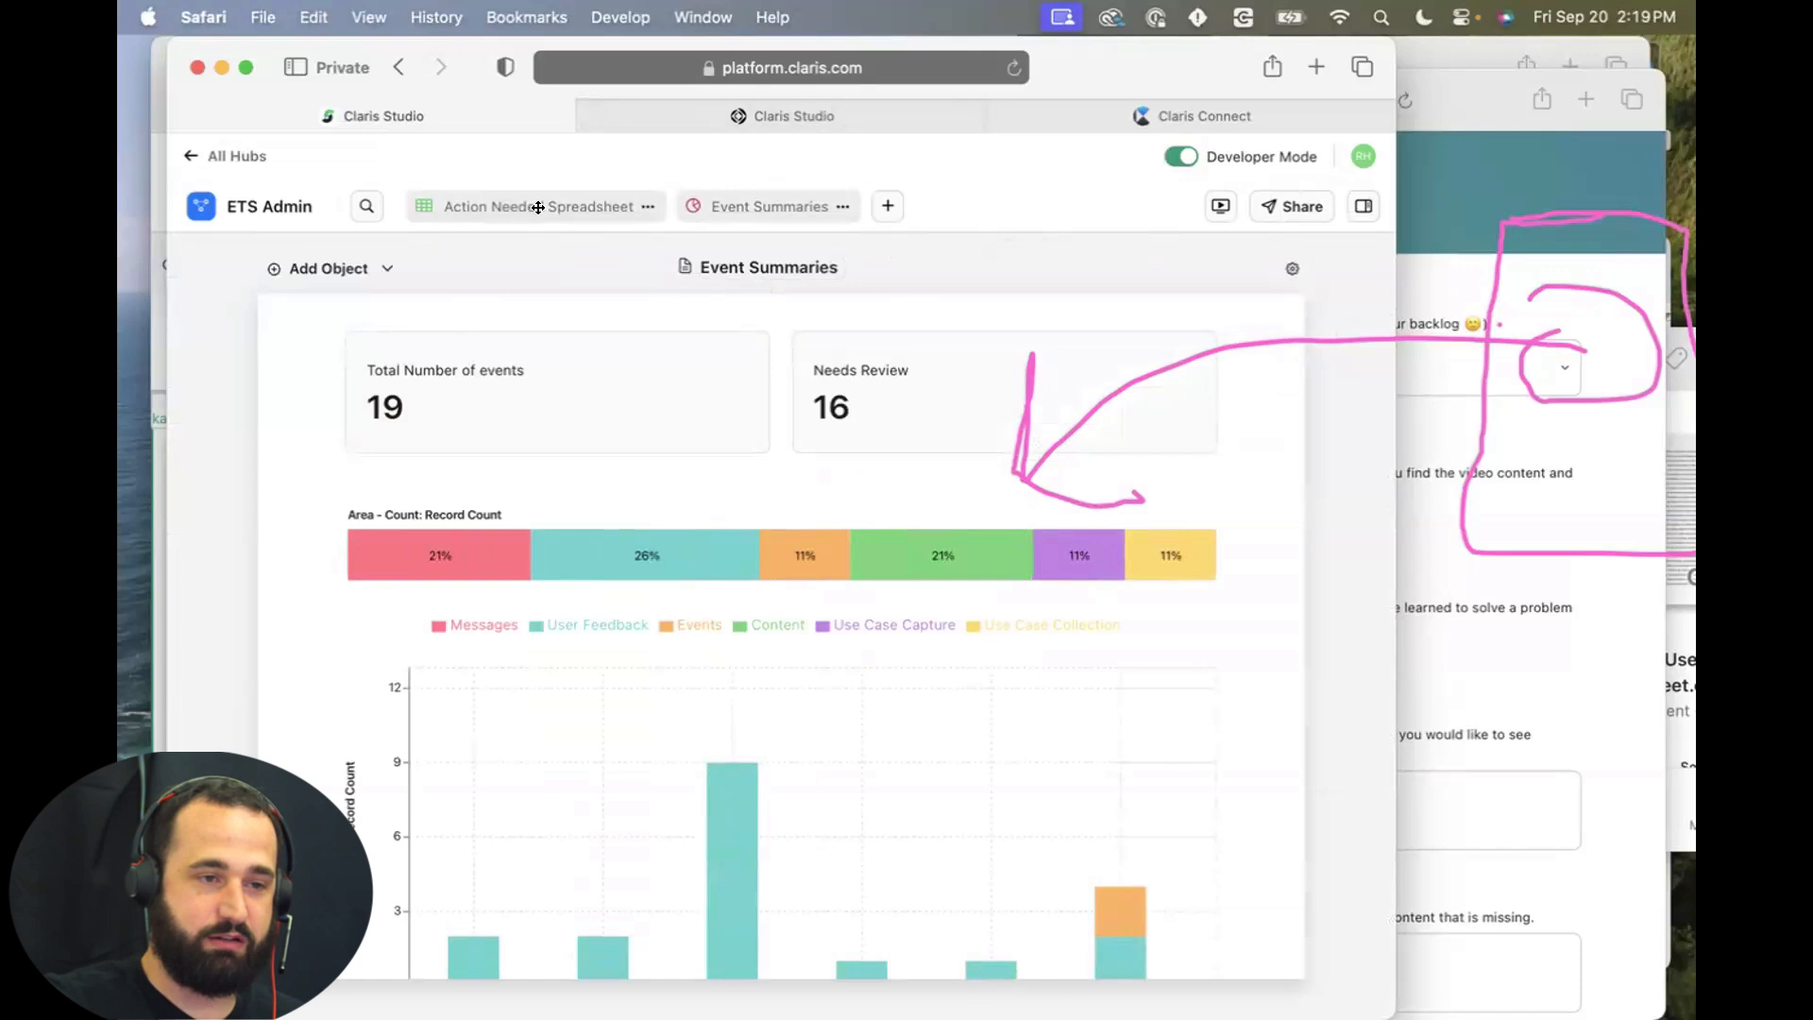
{"action": "scroll", "coordinate": [593, 625], "scroll_direction": "down", "scroll_amount": 7}
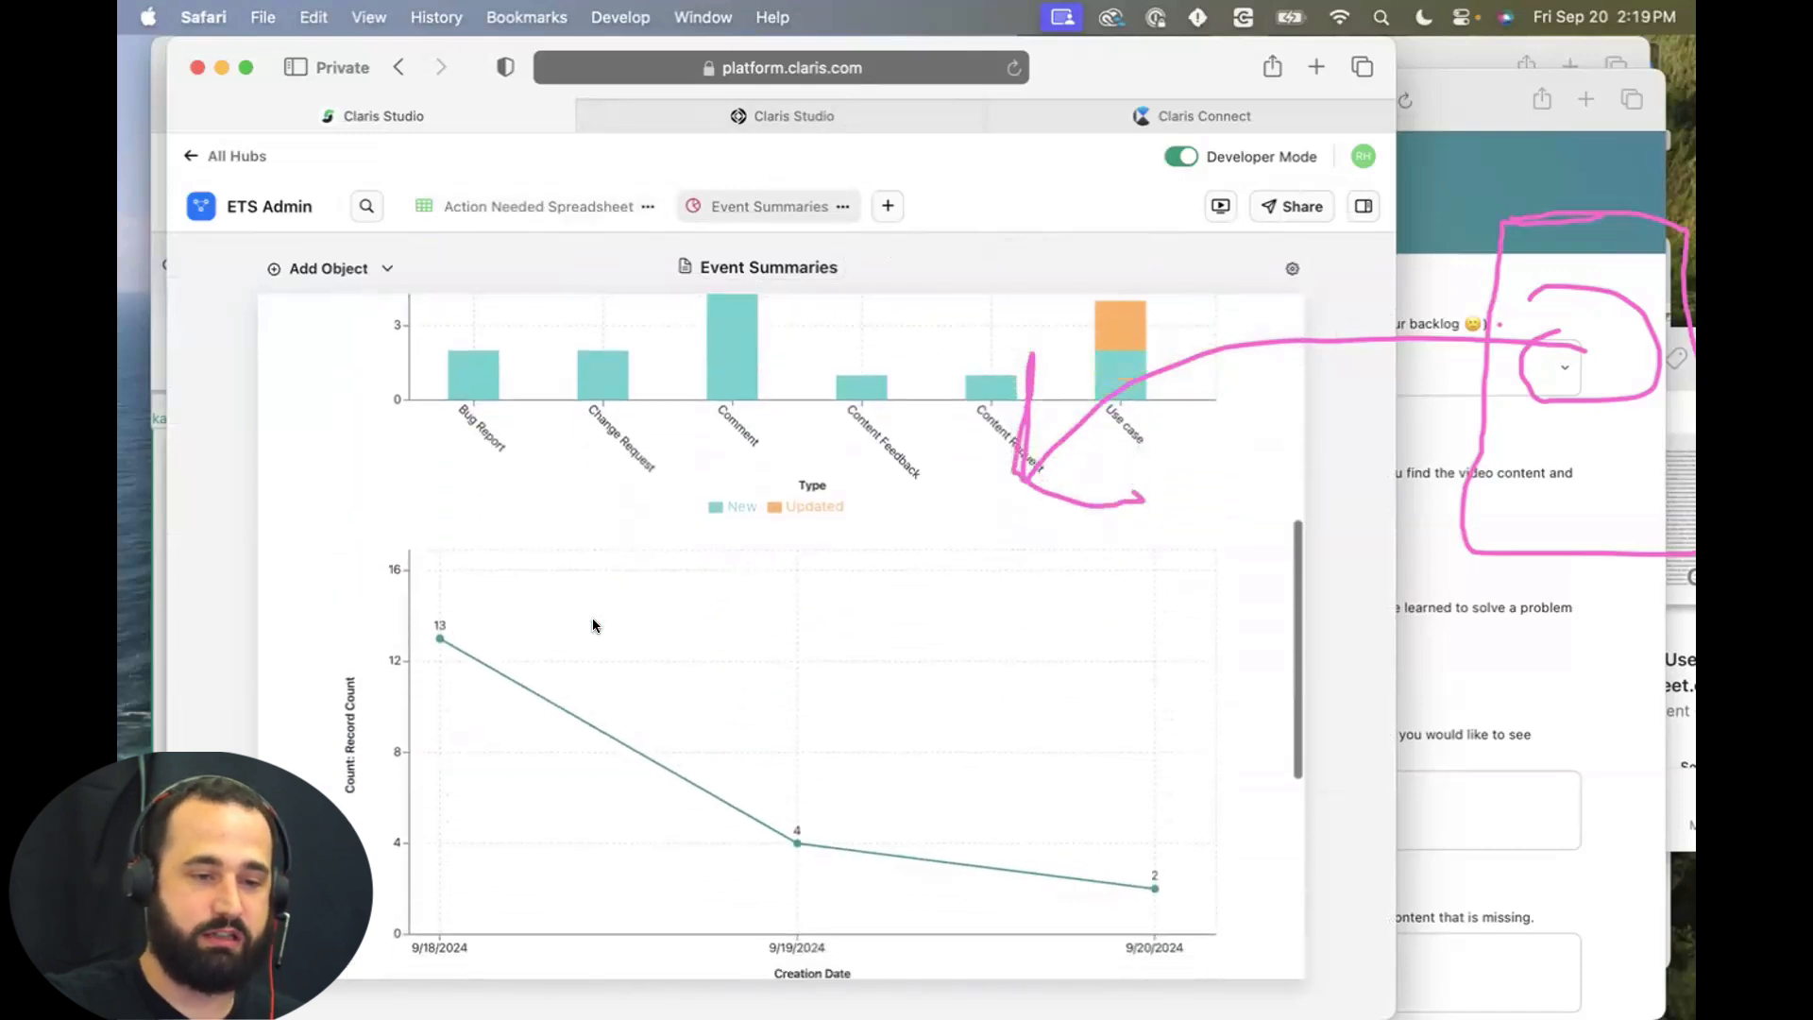
{"action": "scroll", "coordinate": [593, 626], "scroll_direction": "down", "scroll_amount": 3}
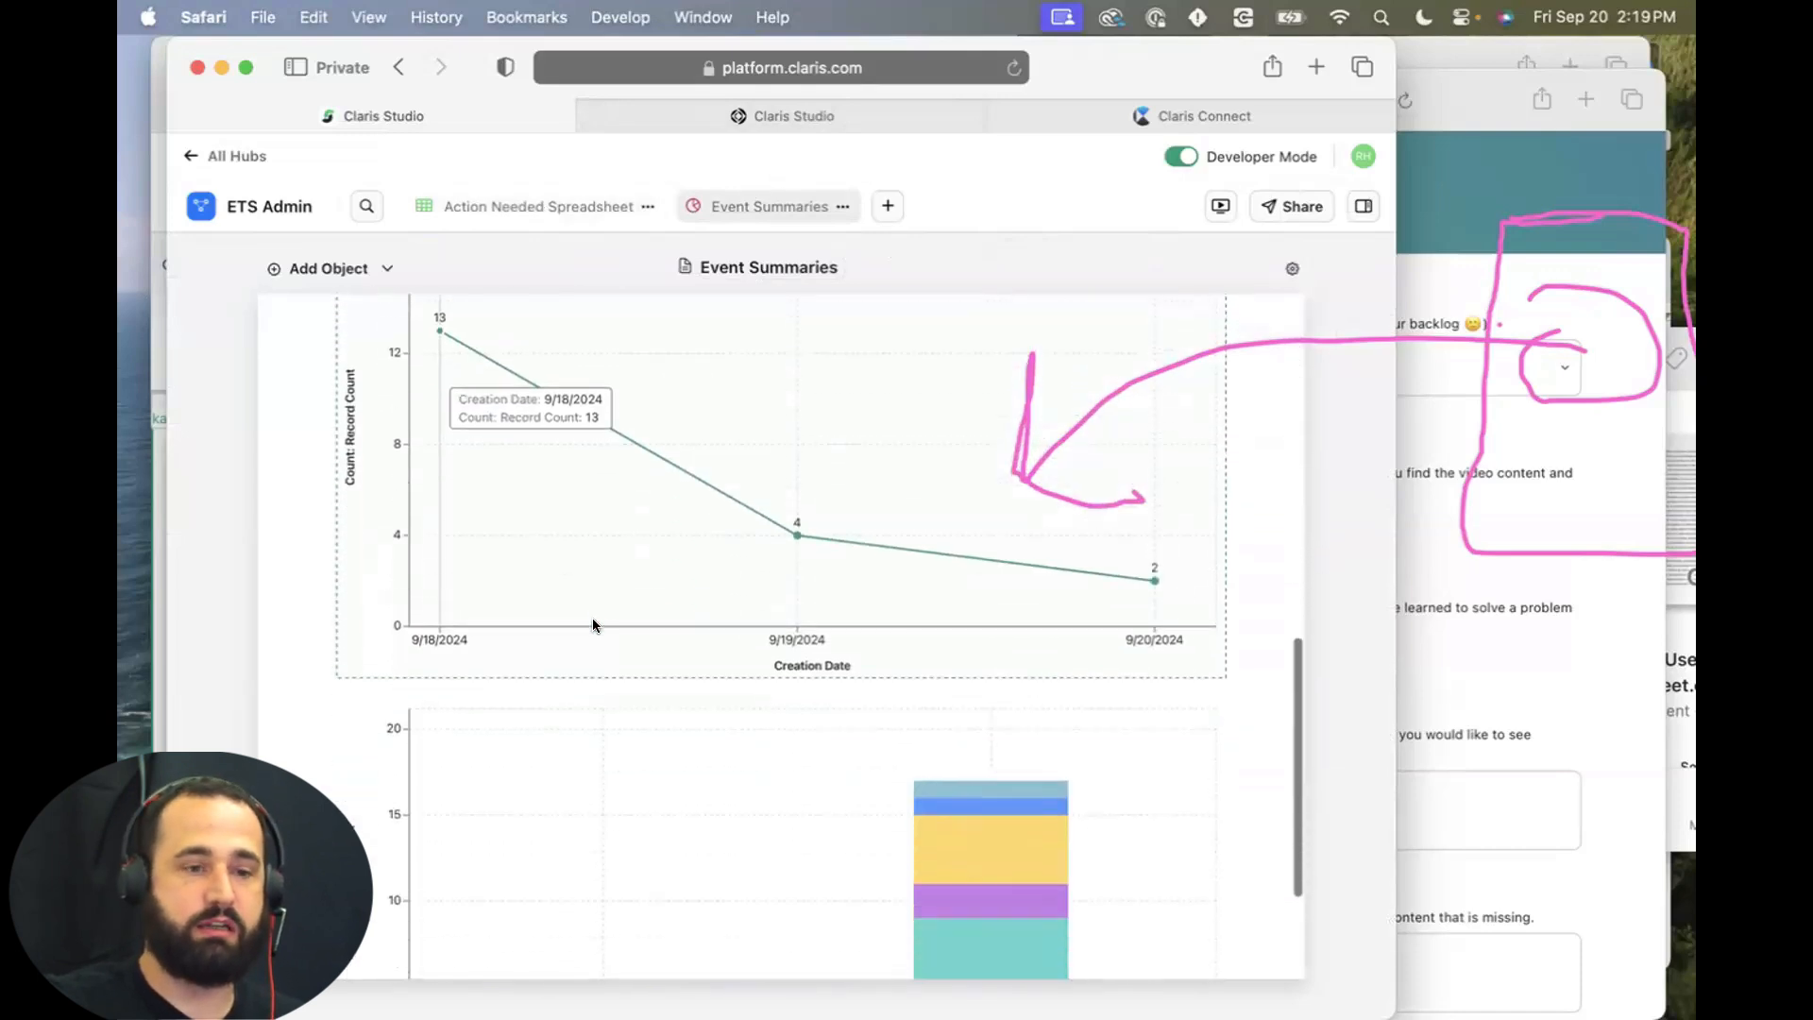
{"action": "scroll", "coordinate": [593, 625], "scroll_direction": "up", "scroll_amount": 10}
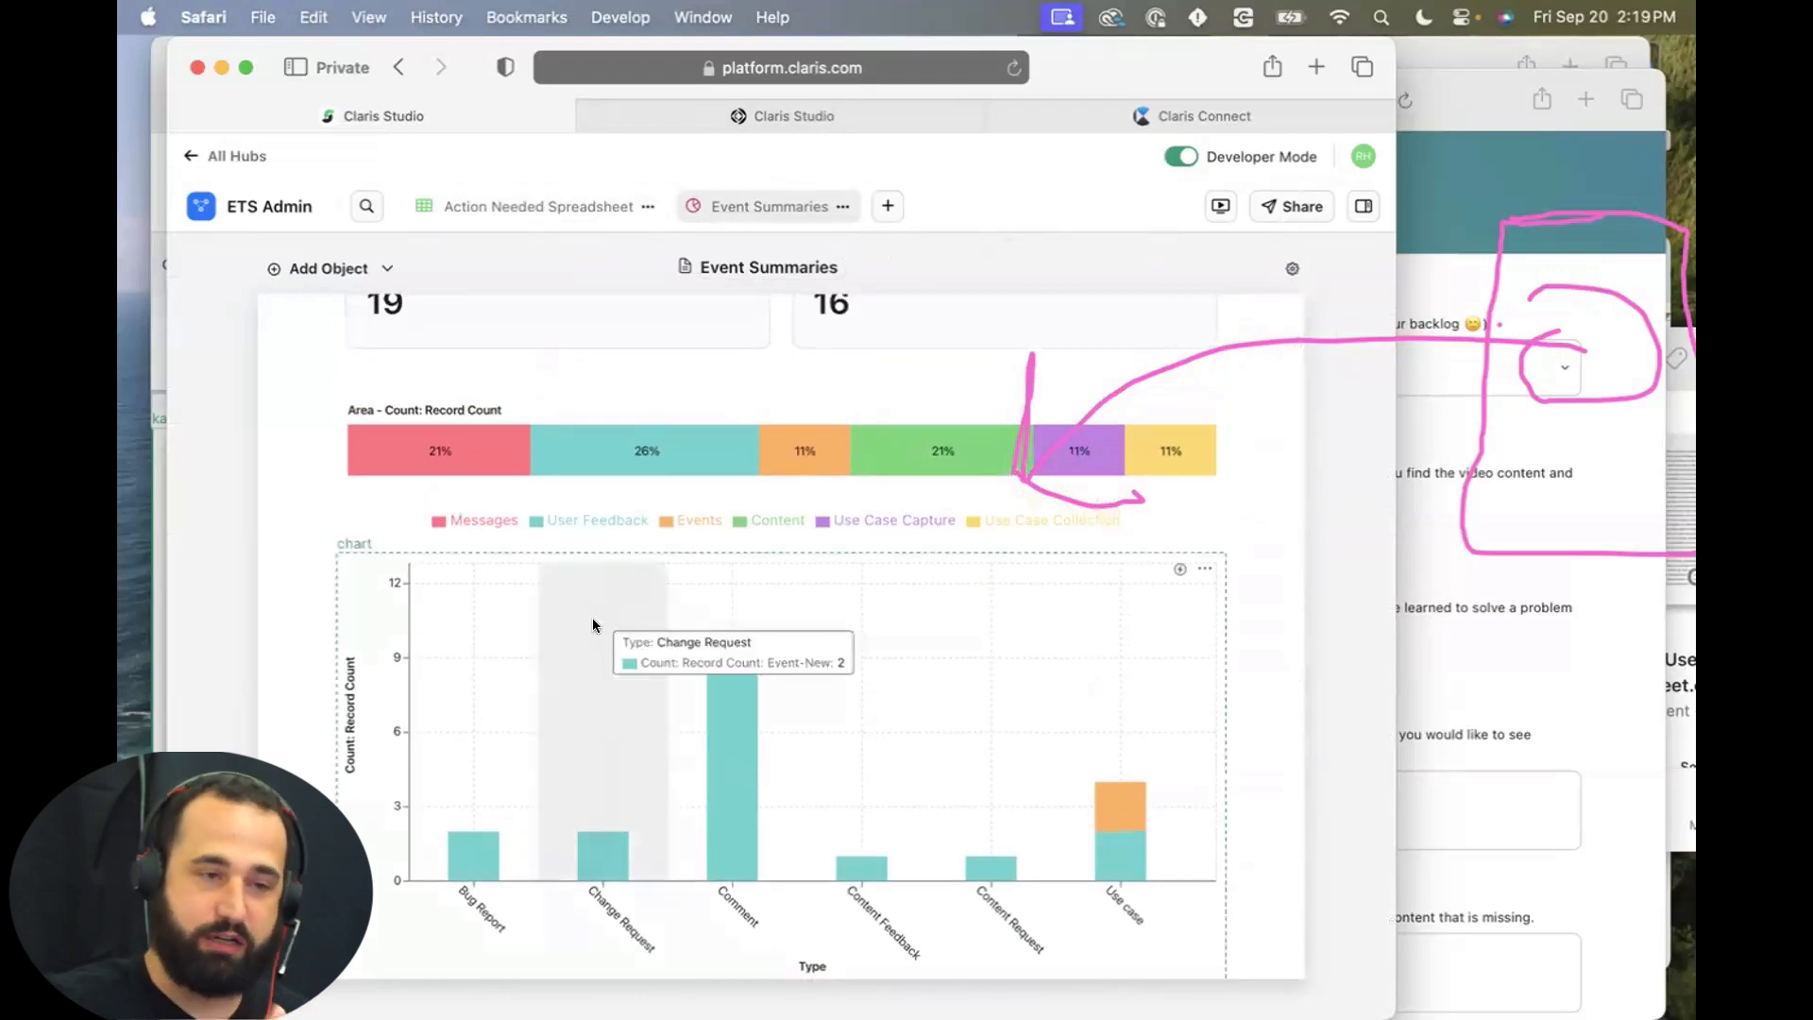
{"action": "scroll", "coordinate": [594, 625], "scroll_direction": "up", "scroll_amount": 2}
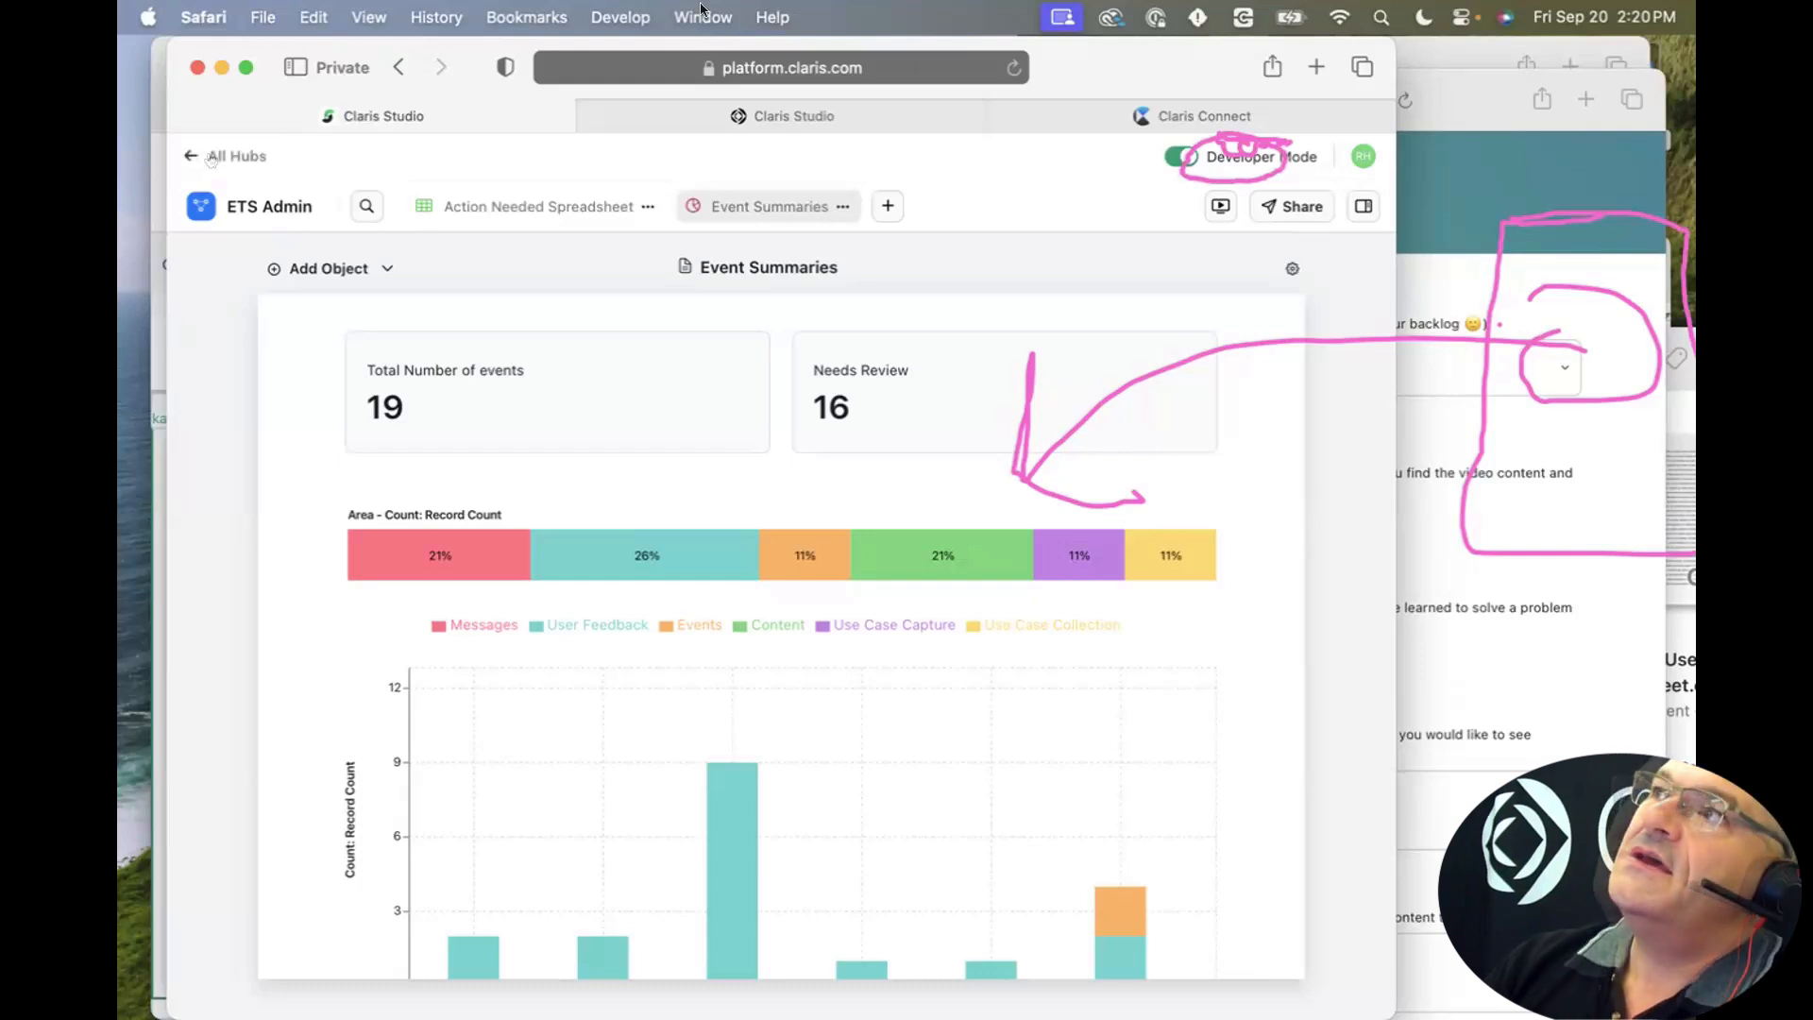
View the Claris ETS flows in Claris Connect, and return to the Event Summaries dashboard in Claris Studio.
{"action": "left_click", "coordinate": [1085, 121]}
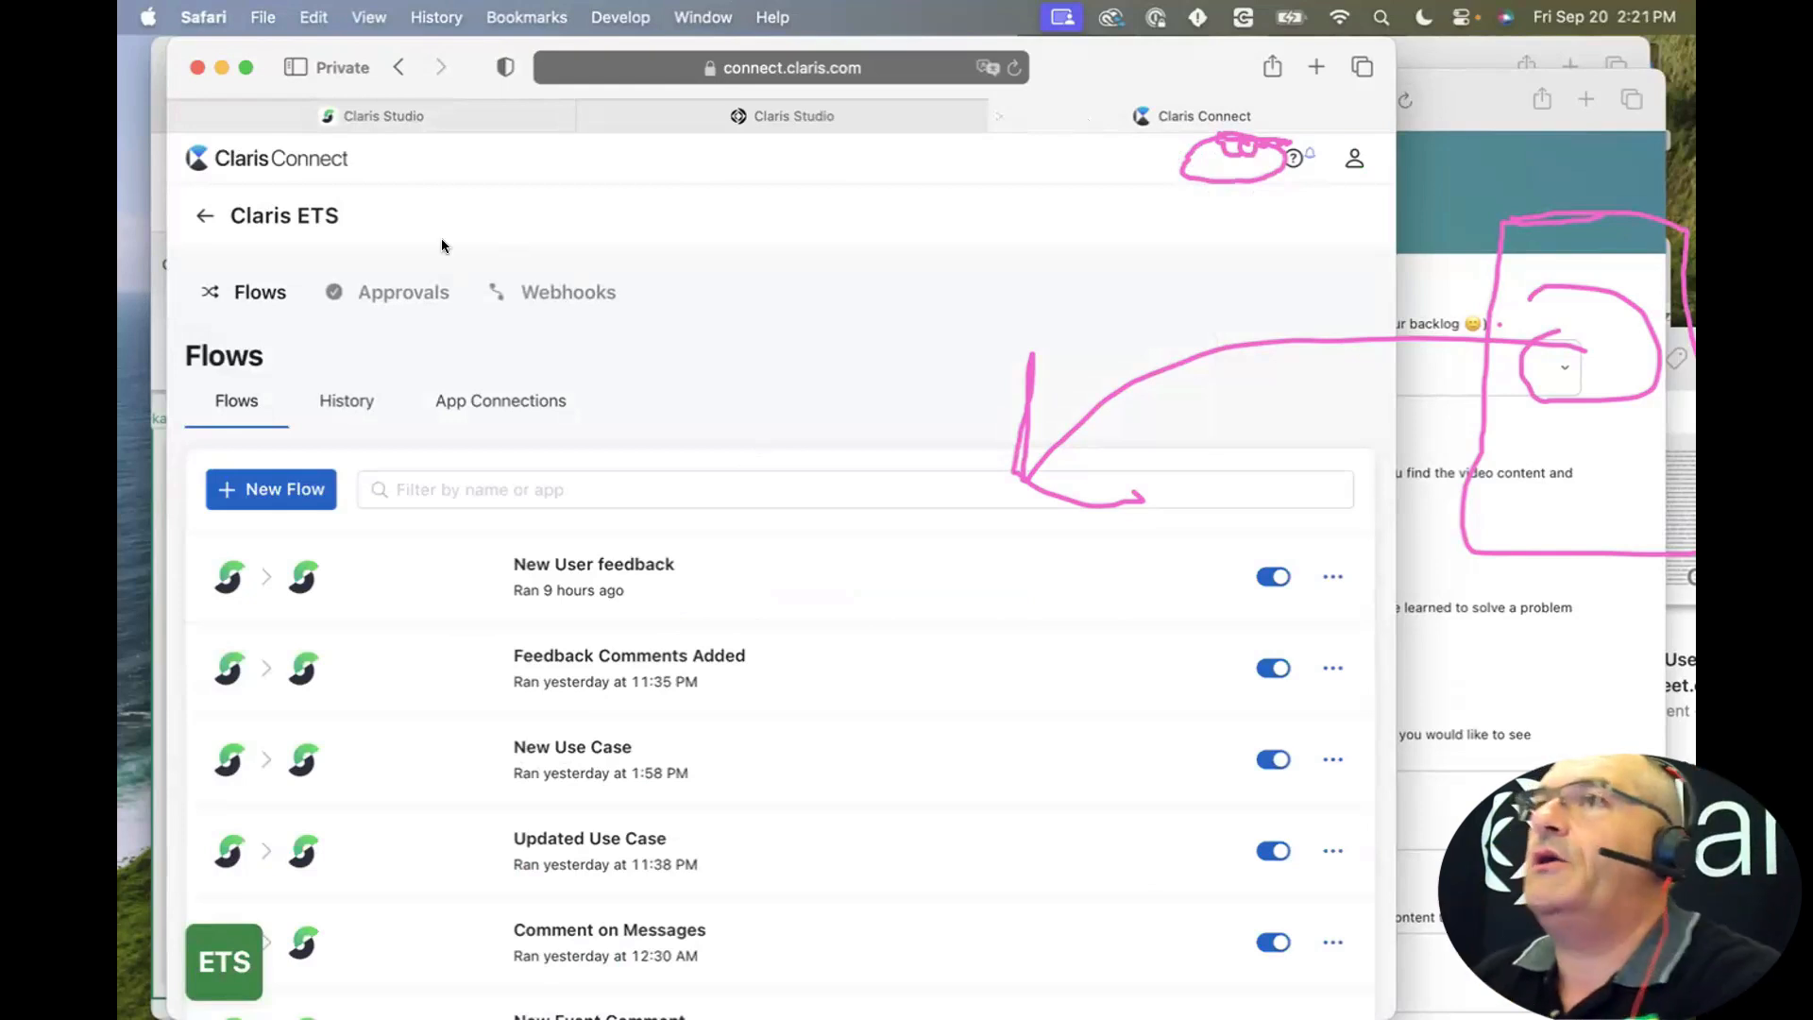
{"action": "left_click", "coordinate": [326, 114]}
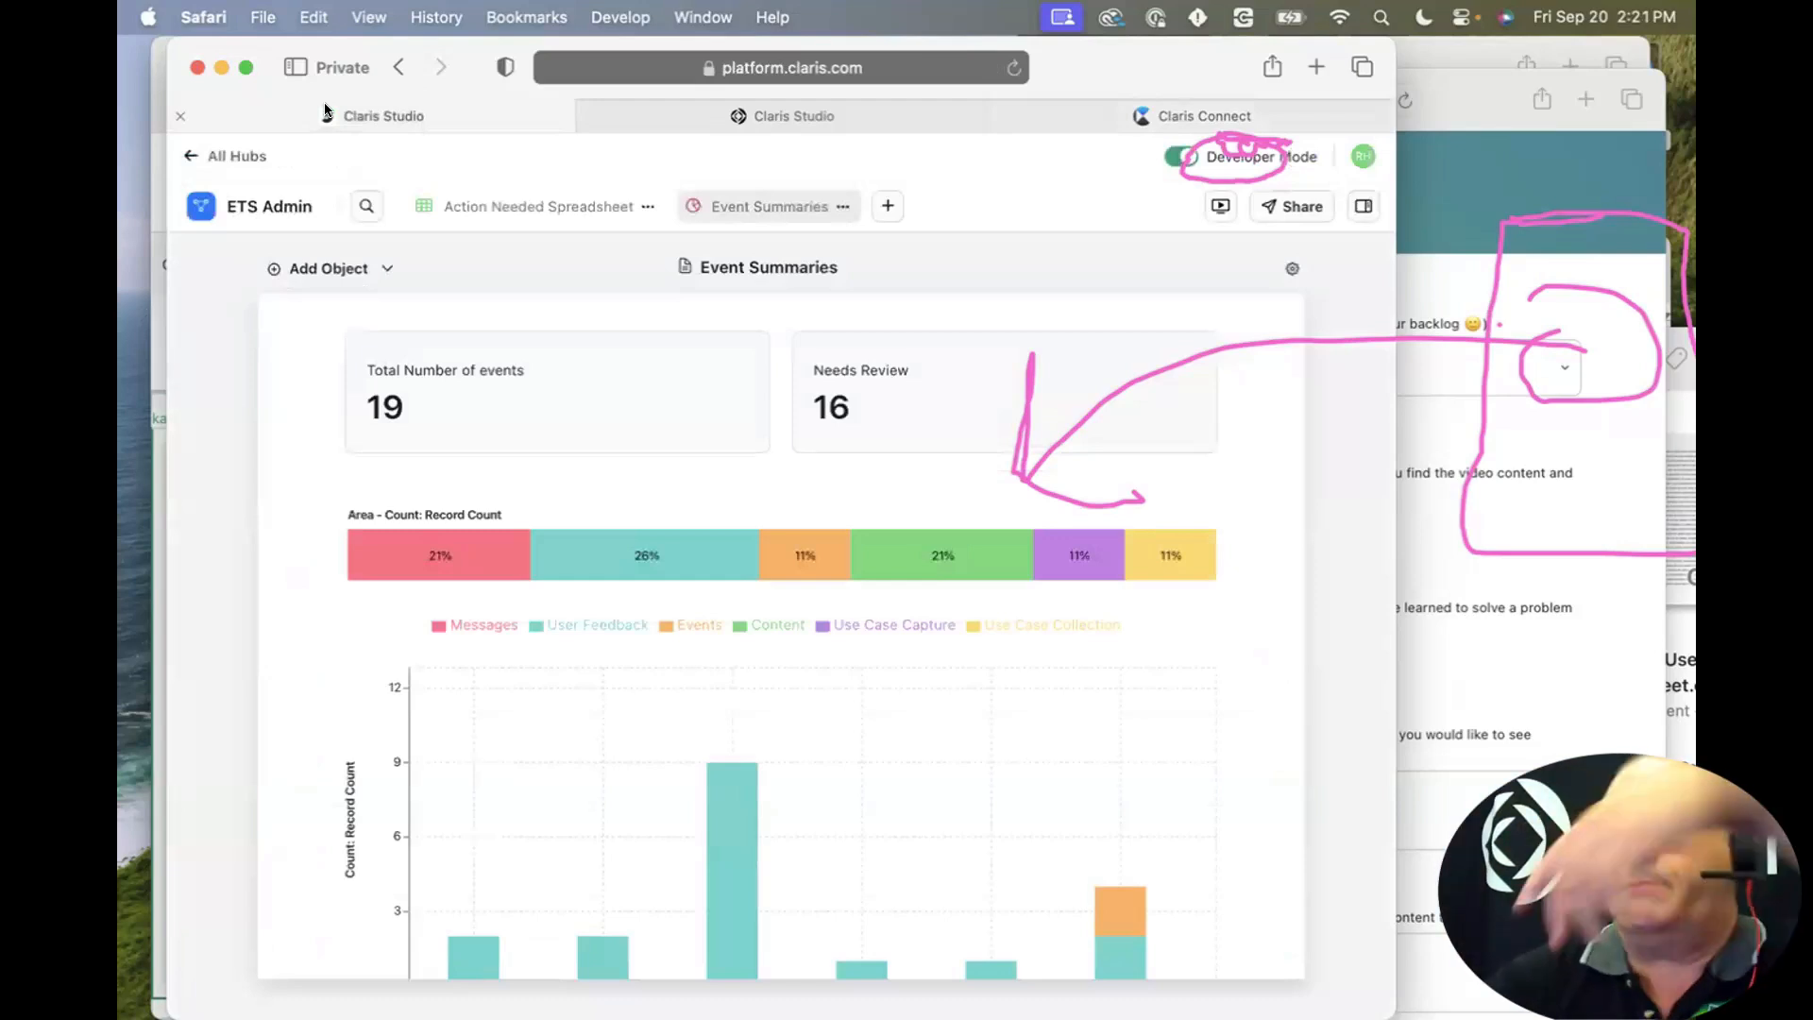